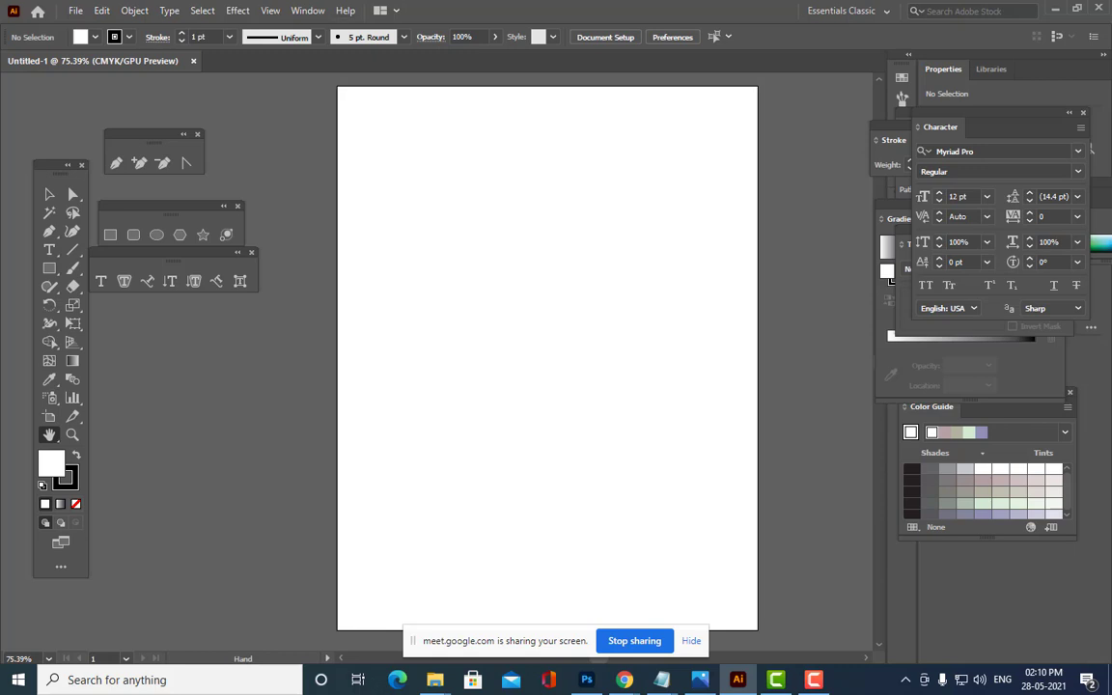
# Draw a wide rectangle in the upper half of the artboard and nudge it slightly down and to the left.
pyautogui.moveTo(635, 260); pyautogui.dragTo(626, 277)
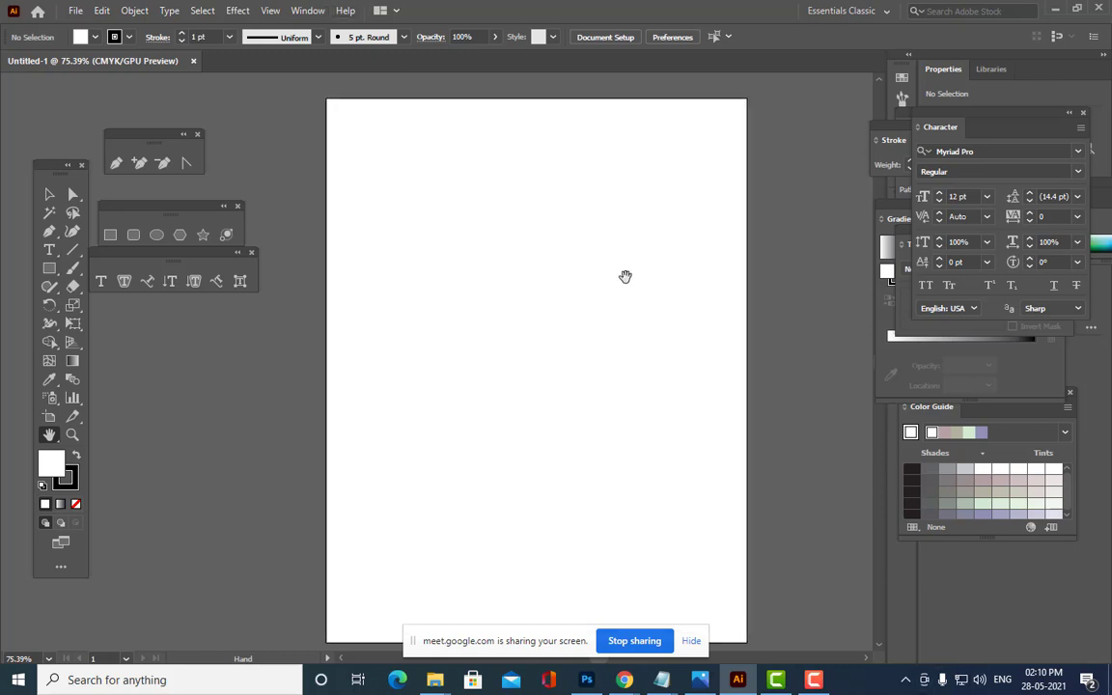
pyautogui.click(112, 238)
pyautogui.moveTo(371, 188)
pyautogui.mouseDown()
pyautogui.moveTo(645, 335)
pyautogui.moveTo(694, 340)
pyautogui.mouseUp()
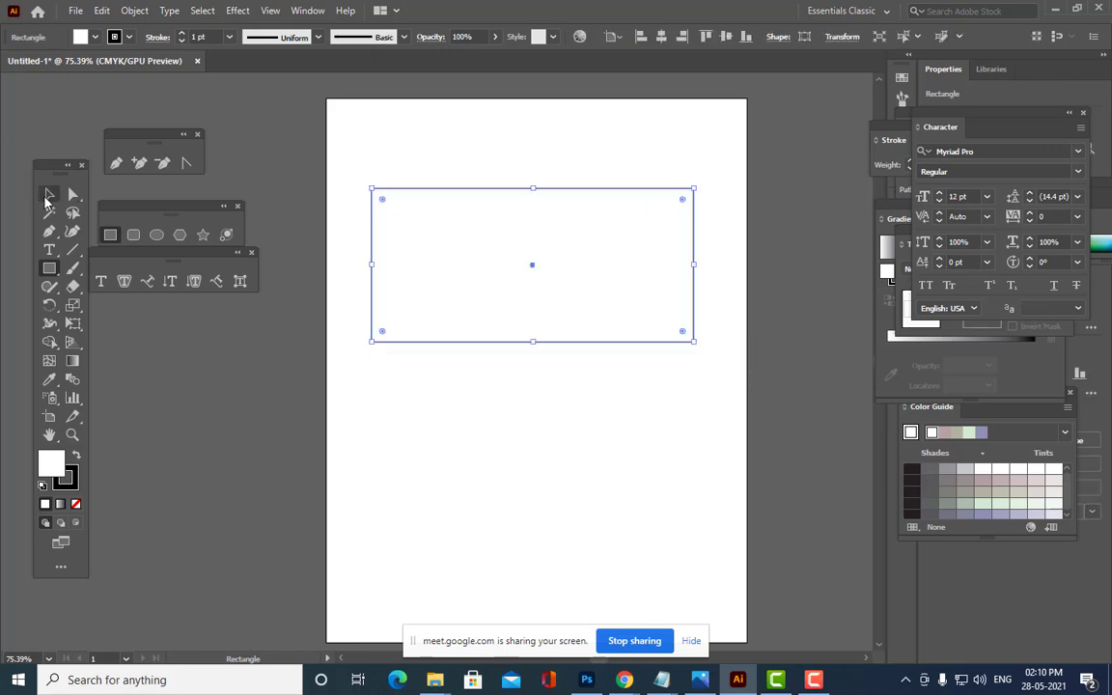
pyautogui.click(50, 194)
pyautogui.click(455, 417)
pyautogui.click(522, 324)
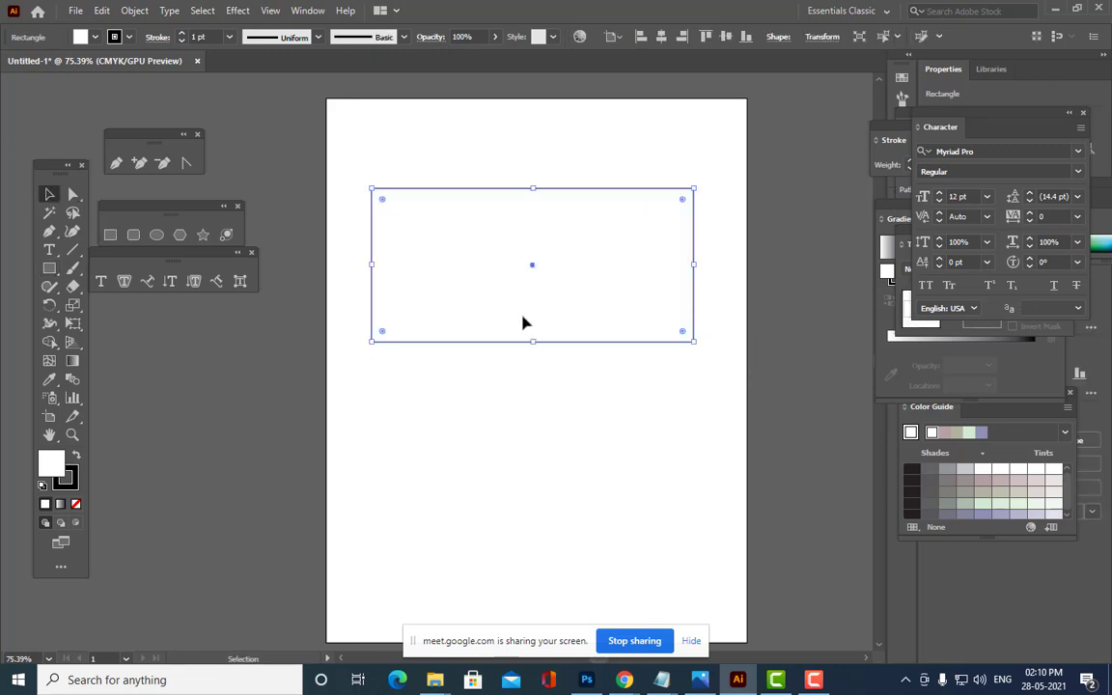
pyautogui.click(566, 428)
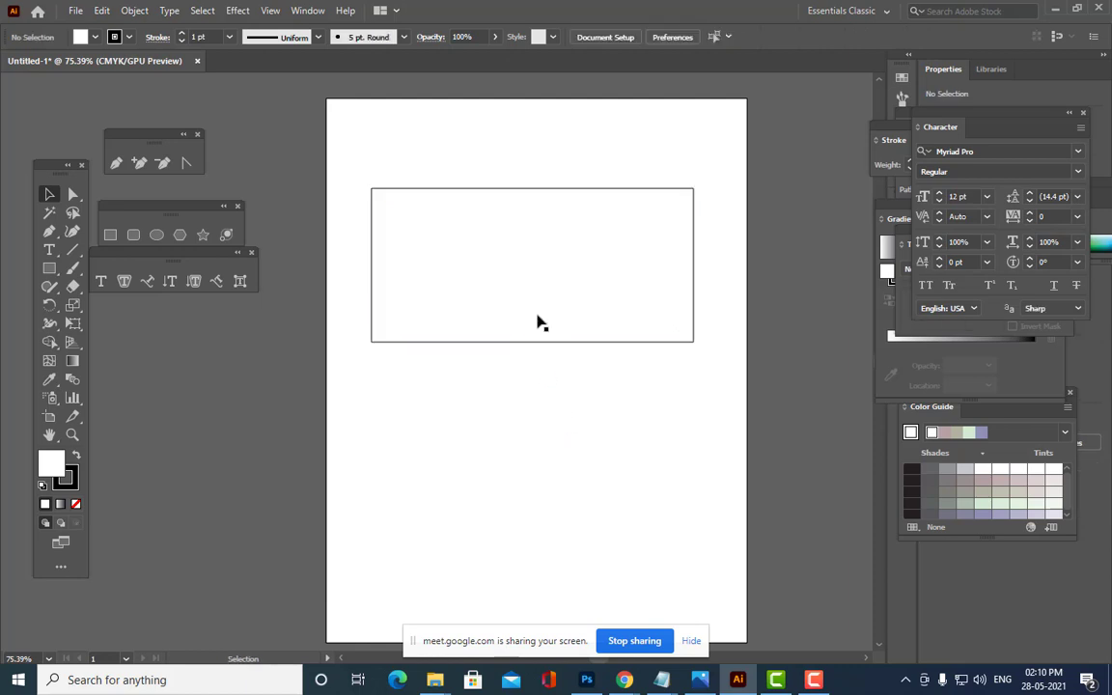
pyautogui.click(536, 300)
pyautogui.moveTo(567, 246); pyautogui.dragTo(536, 254)
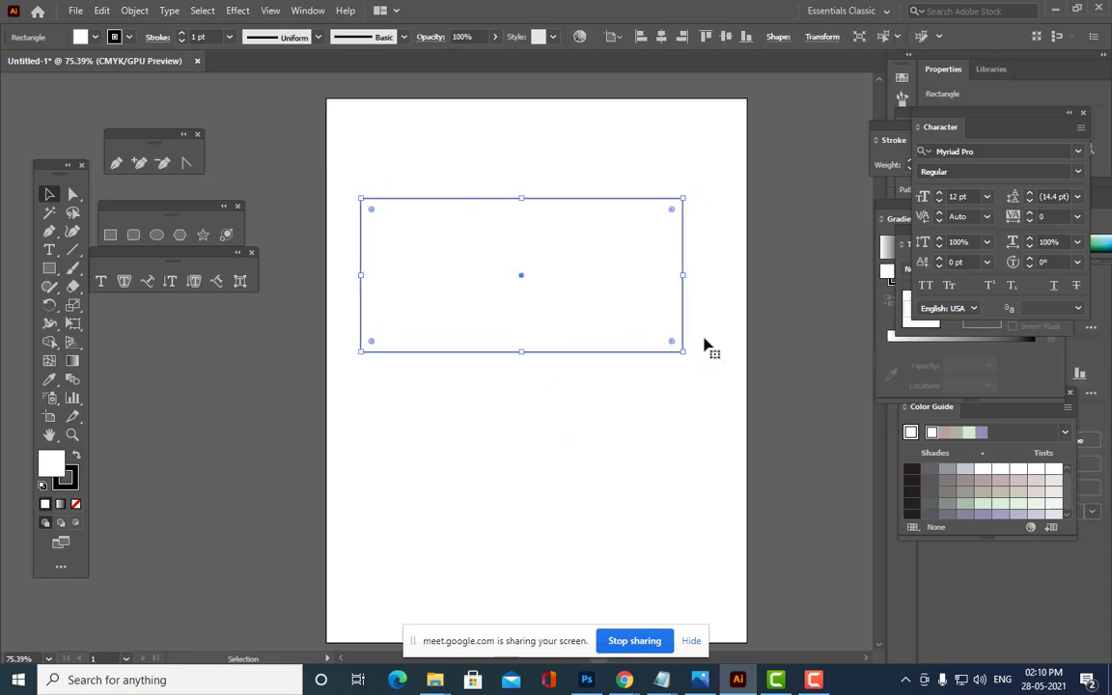
# Expand the rectangle with both Fill and Stroke included.
pyautogui.click(127, 12)
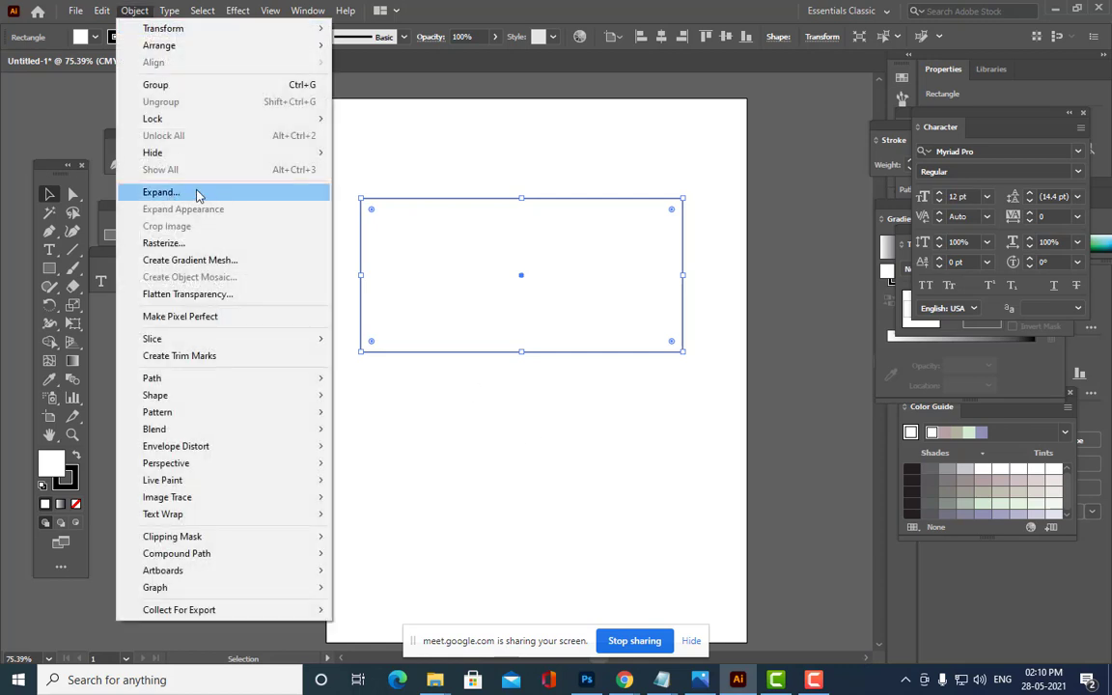
pyautogui.click(162, 192)
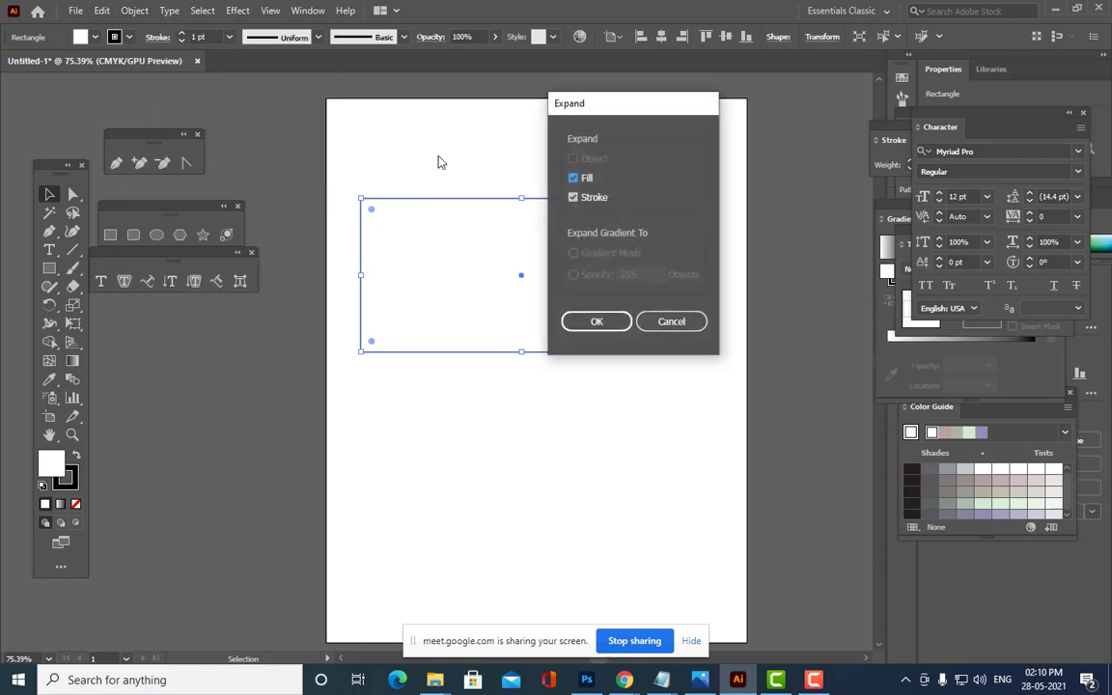
pyautogui.click(597, 321)
pyautogui.click(600, 430)
pyautogui.click(595, 258)
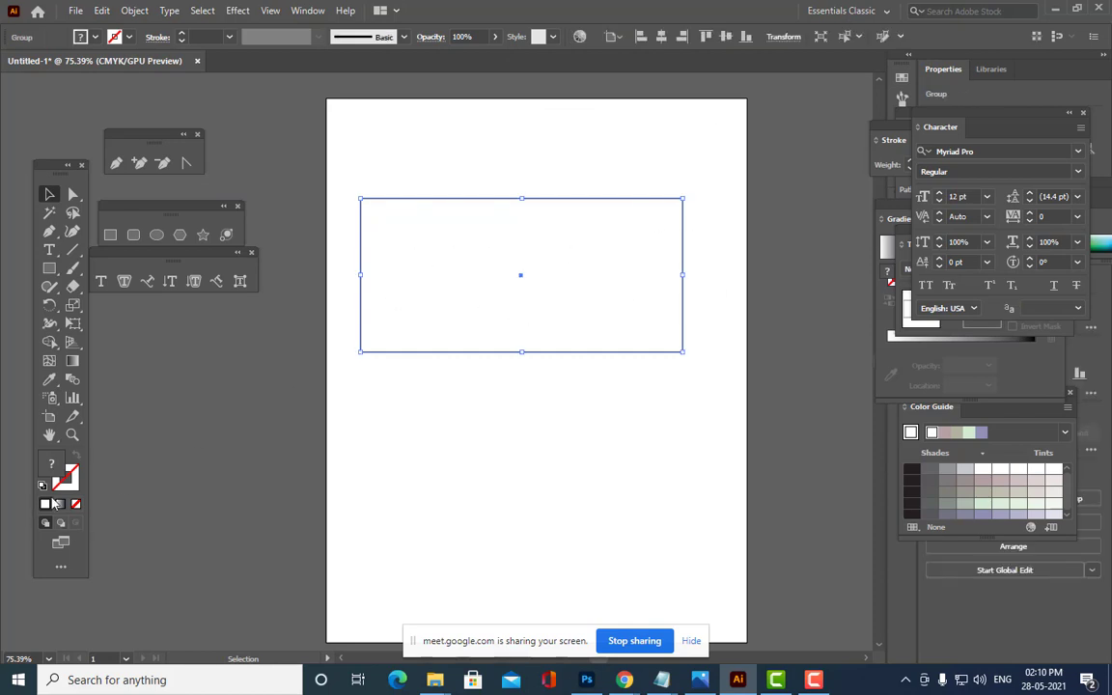
# Add anchor points at the middle of the expanded shape's top and bottom edges and pull the top one inward.
pyautogui.click(70, 194)
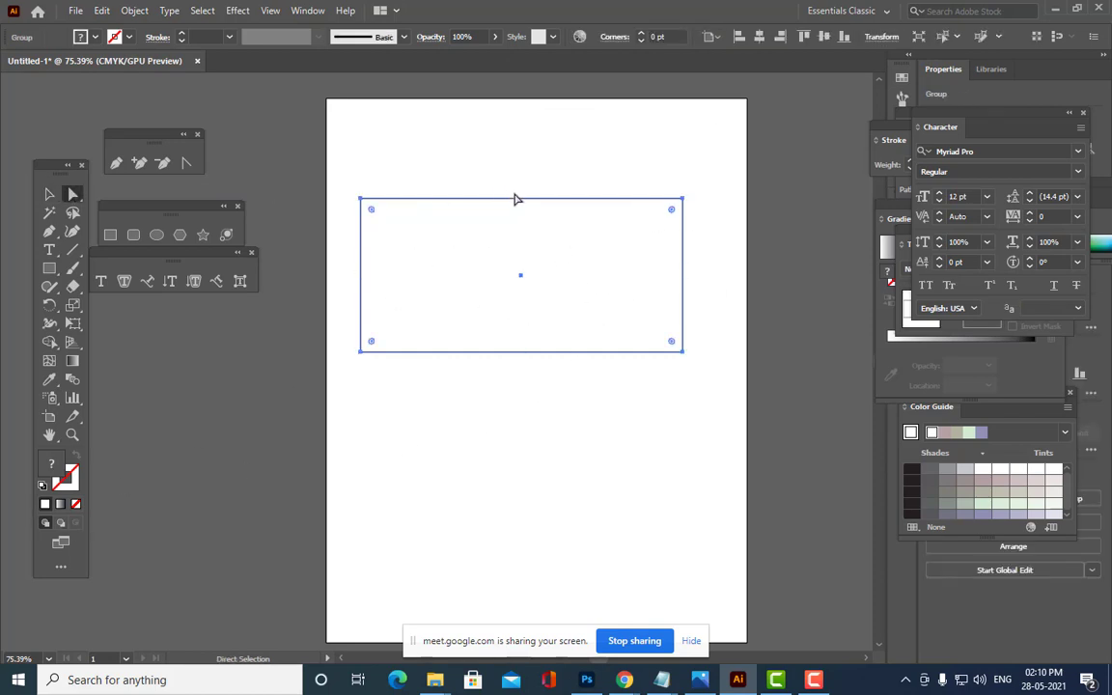
pyautogui.click(139, 162)
pyautogui.click(534, 198)
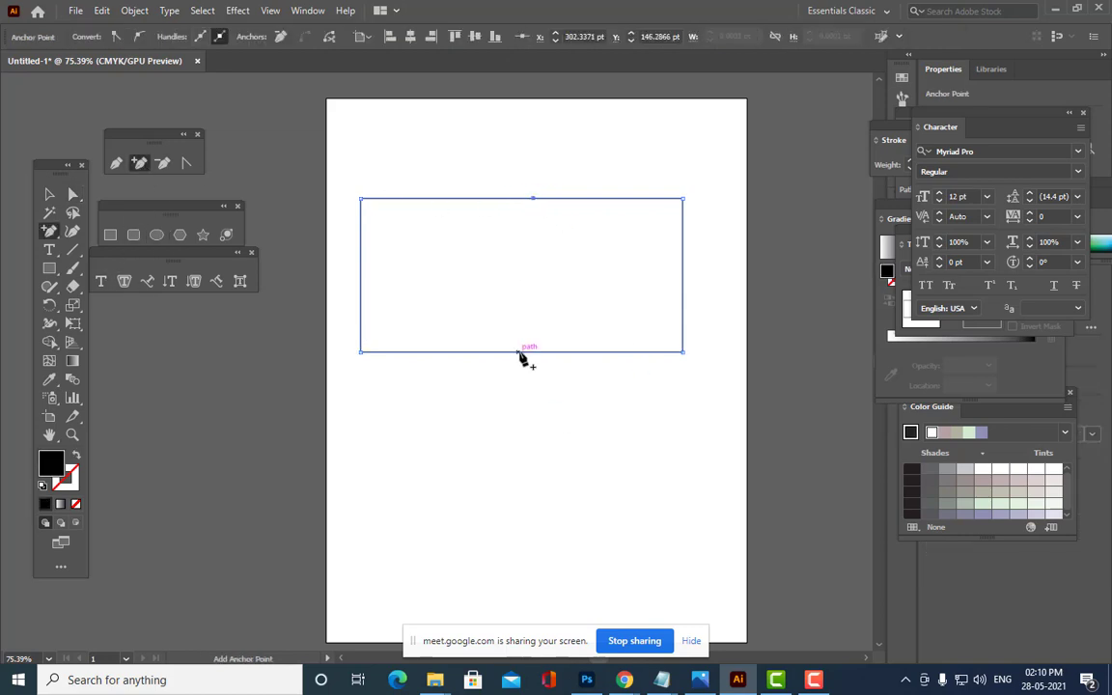
pyautogui.click(526, 352)
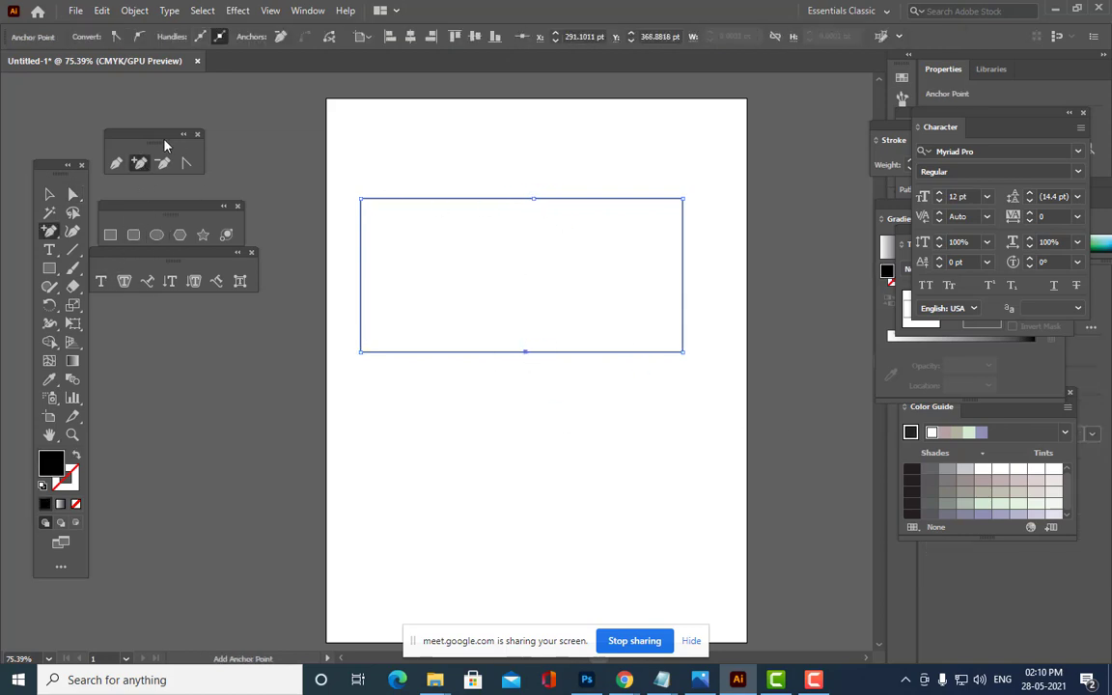
pyautogui.click(74, 196)
pyautogui.moveTo(535, 200); pyautogui.dragTo(522, 245)
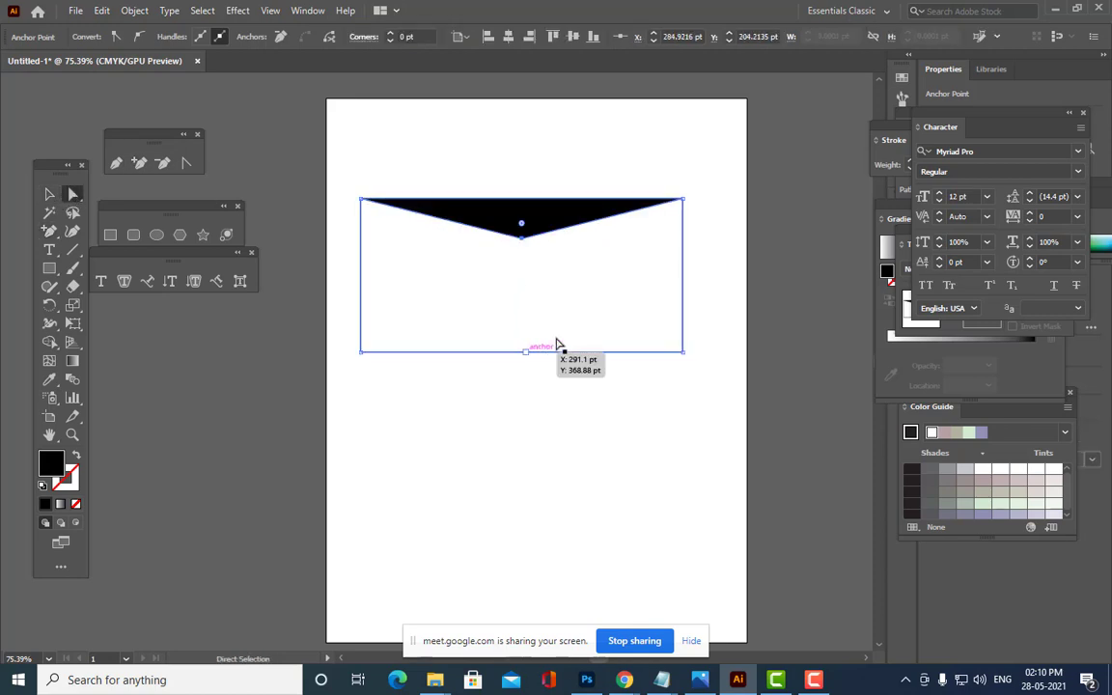
# Delete the expanded rectangle group from the artboard.
pyautogui.click(51, 198)
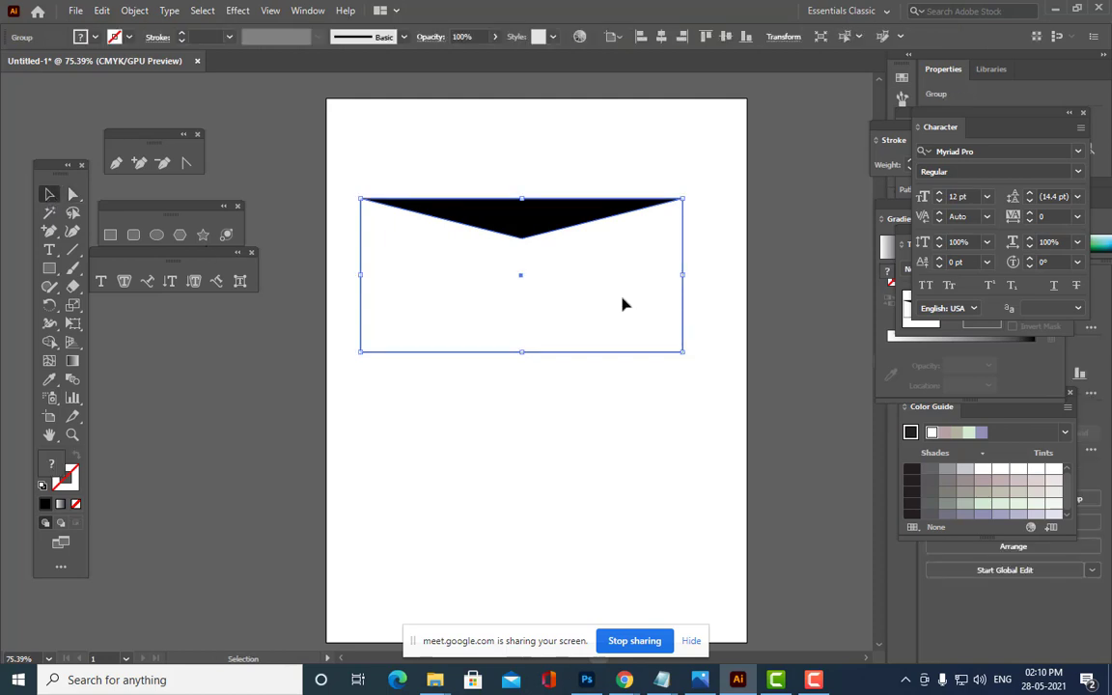
pyautogui.press('Delete')
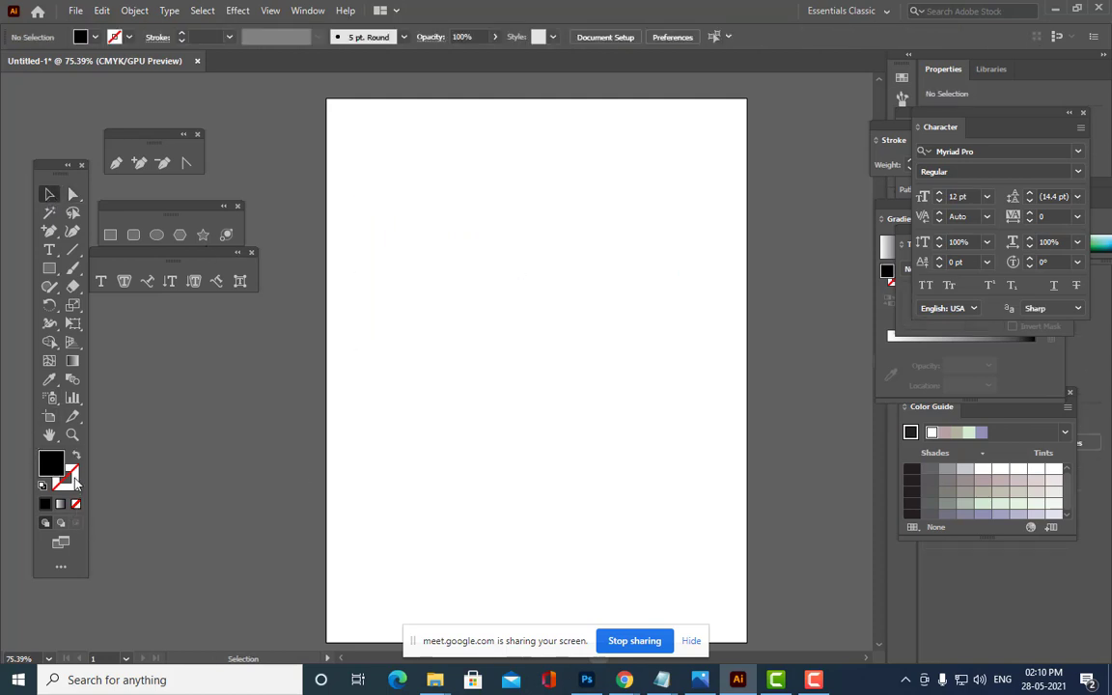
# Draw a wide rectangle with no fill and a black stroke in the upper half of the artboard.
pyautogui.click(75, 482)
pyautogui.click(44, 502)
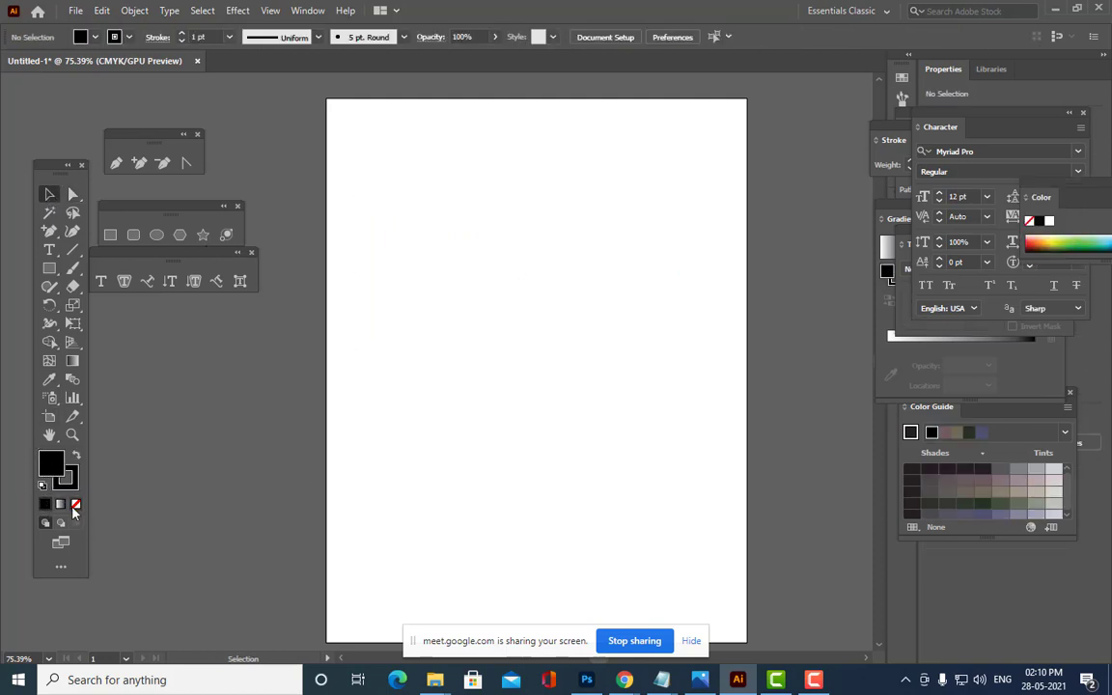
pyautogui.click(76, 503)
pyautogui.click(113, 237)
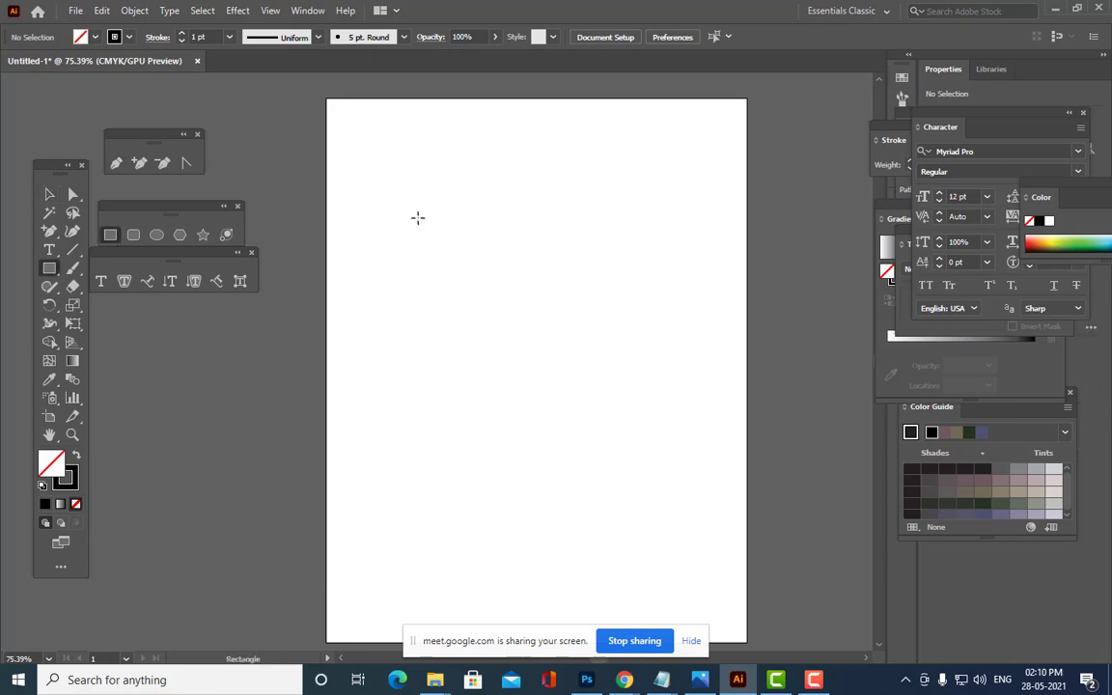
pyautogui.moveTo(405, 203); pyautogui.dragTo(692, 339)
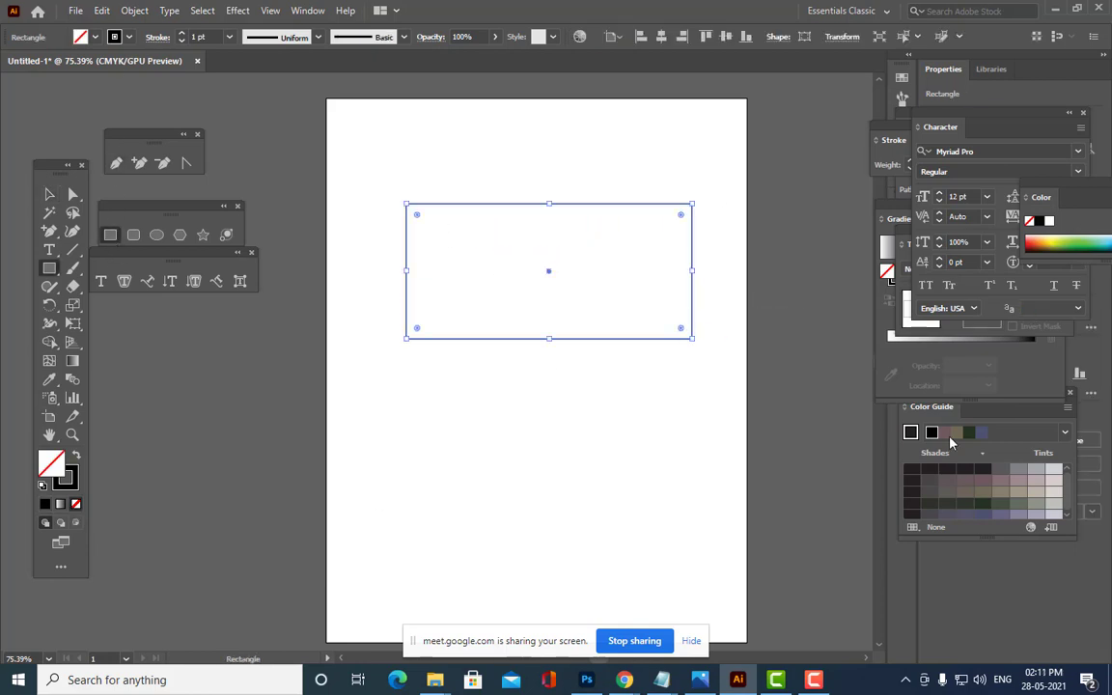
# Add anchor points mid-way along the rectangle's top and bottom edges and pull both inward to form a bow-tie shape.
pyautogui.click(139, 163)
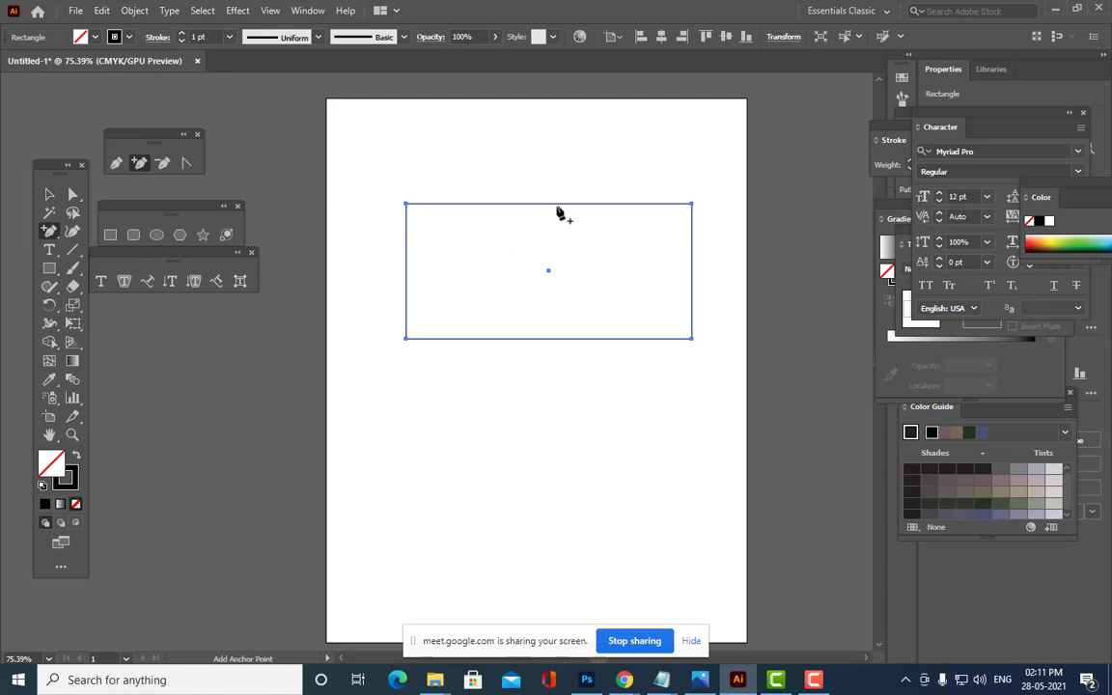
pyautogui.click(554, 205)
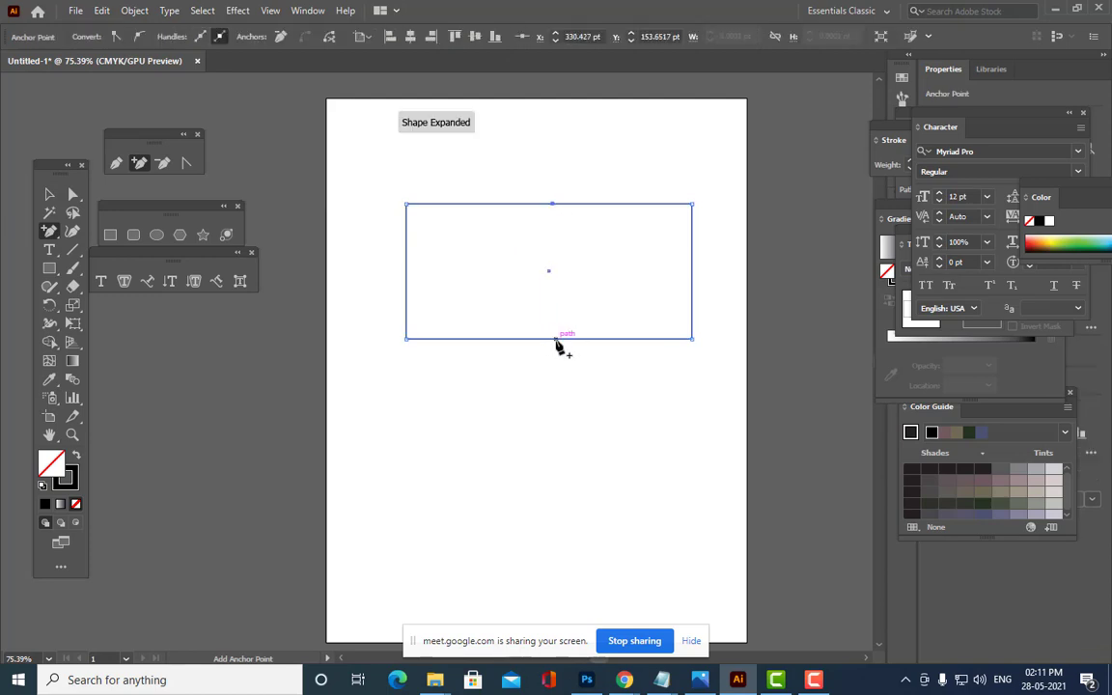
pyautogui.click(557, 339)
pyautogui.click(72, 194)
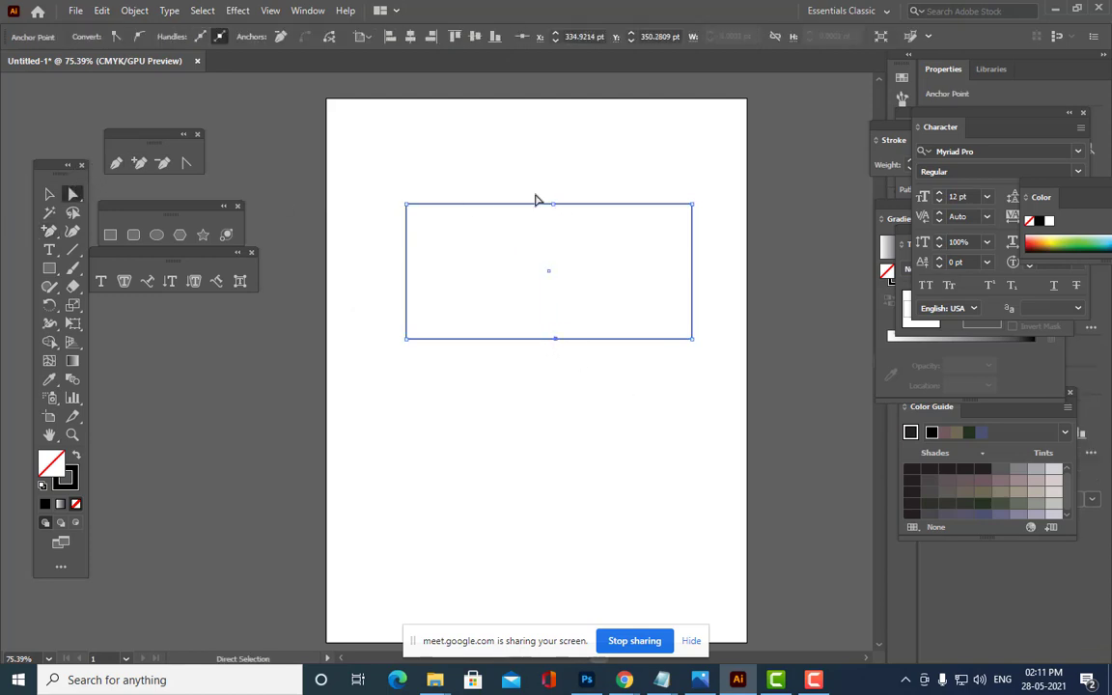
pyautogui.moveTo(553, 204); pyautogui.dragTo(548, 249)
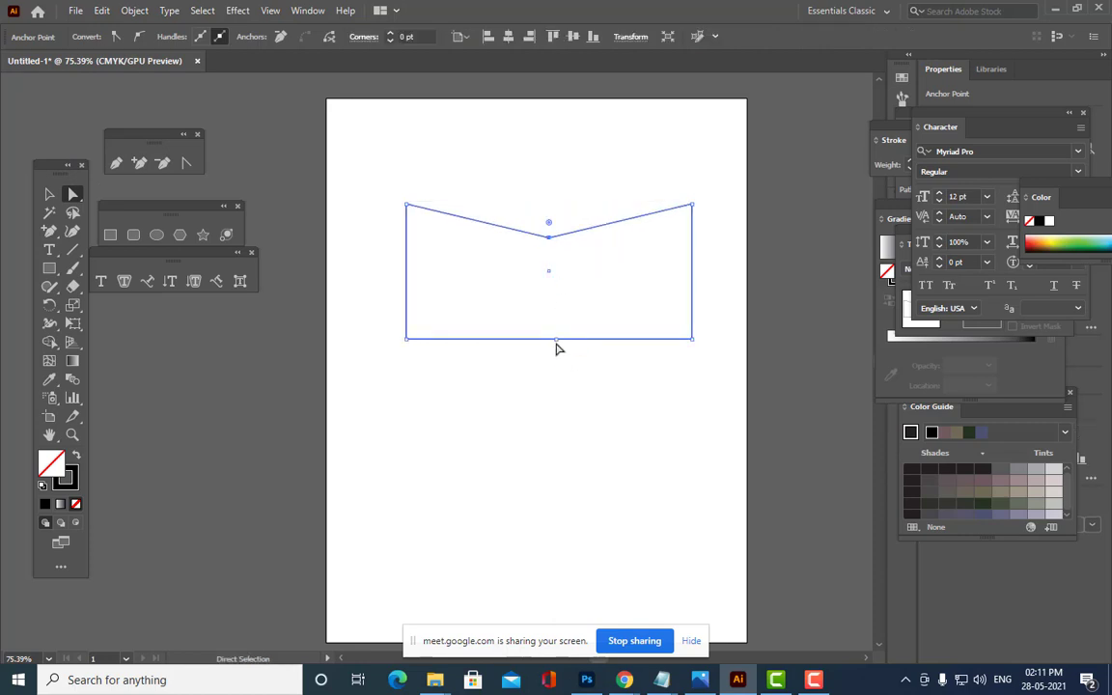
pyautogui.moveTo(557, 338); pyautogui.dragTo(548, 311)
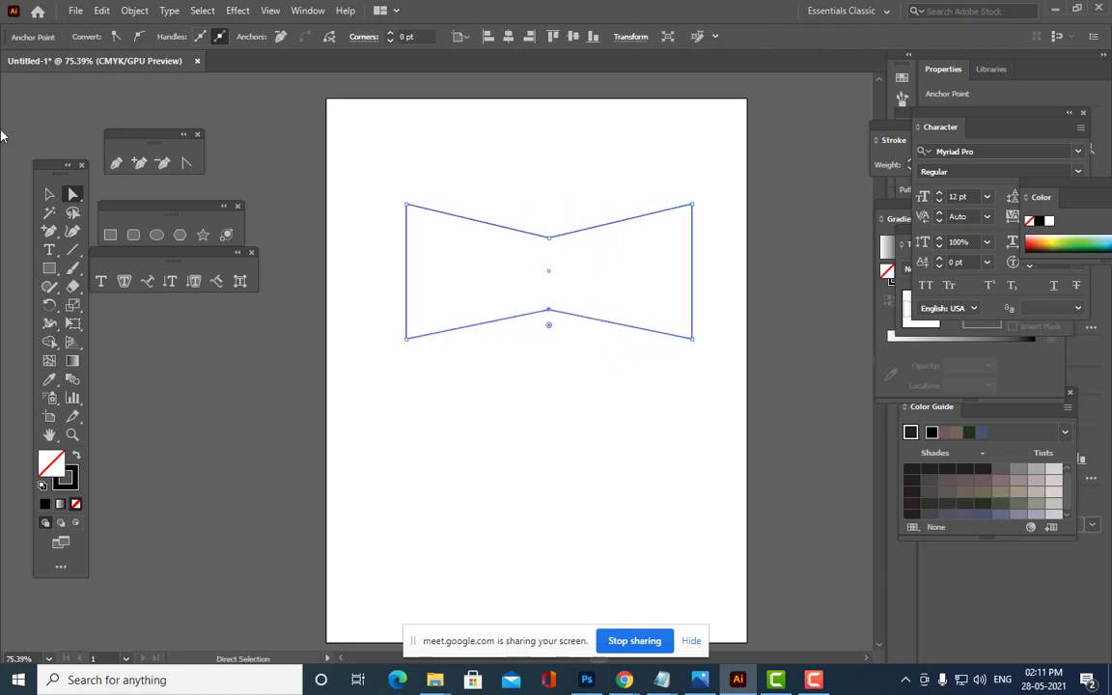
# Move the bow-tie outline slightly up on the artboard.
pyautogui.click(49, 194)
pyautogui.click(599, 282)
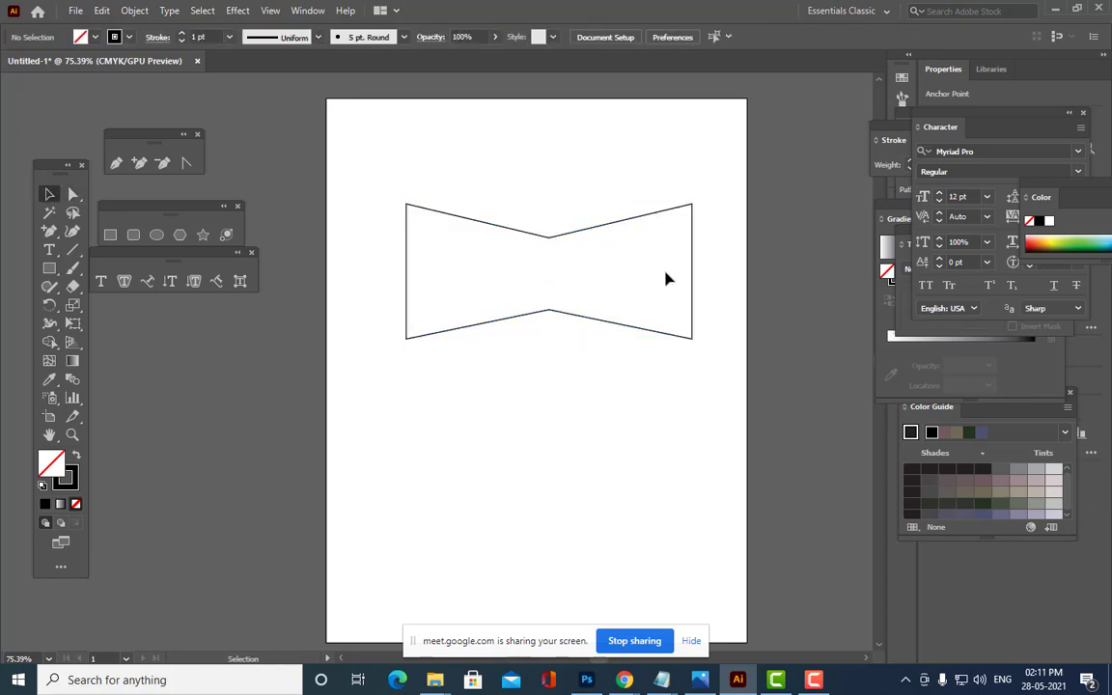
pyautogui.click(610, 238)
pyautogui.moveTo(613, 229); pyautogui.dragTo(606, 203)
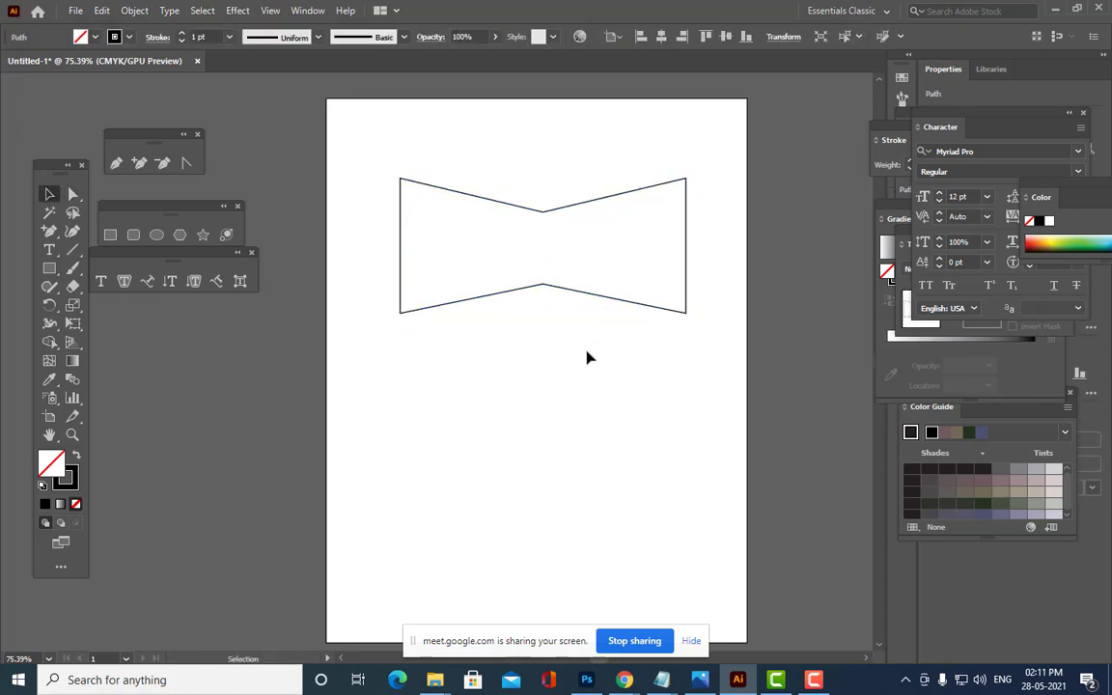
pyautogui.click(589, 358)
pyautogui.click(573, 292)
# Add the point text "MAAC" below the bow-tie shape.
pyautogui.click(101, 281)
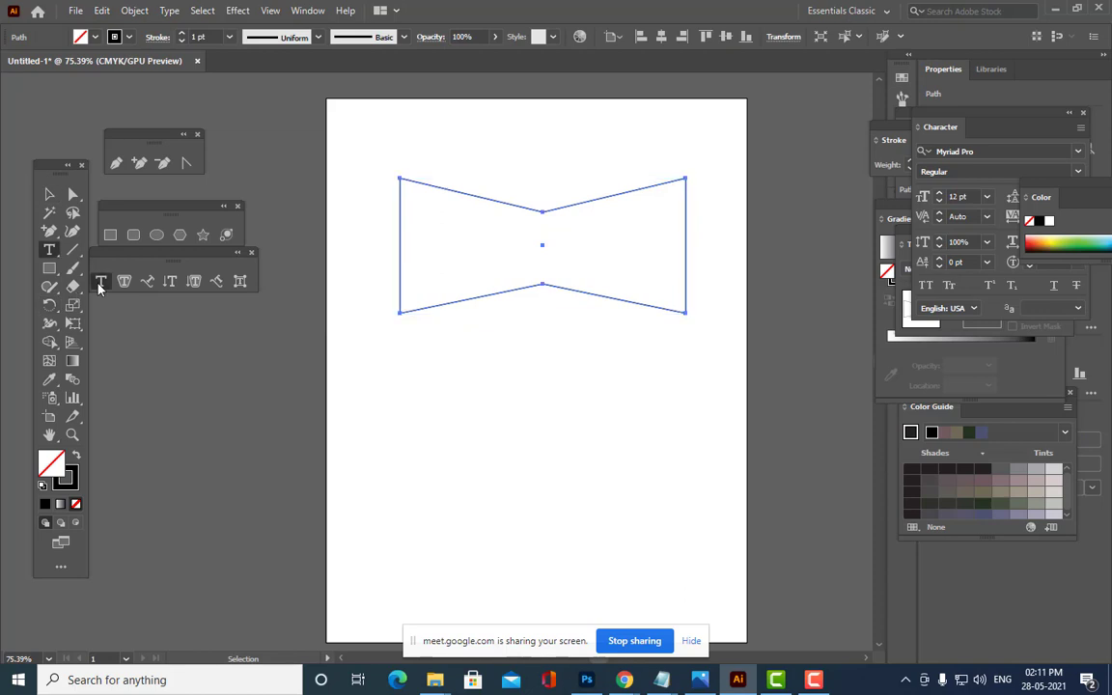
pyautogui.click(433, 449)
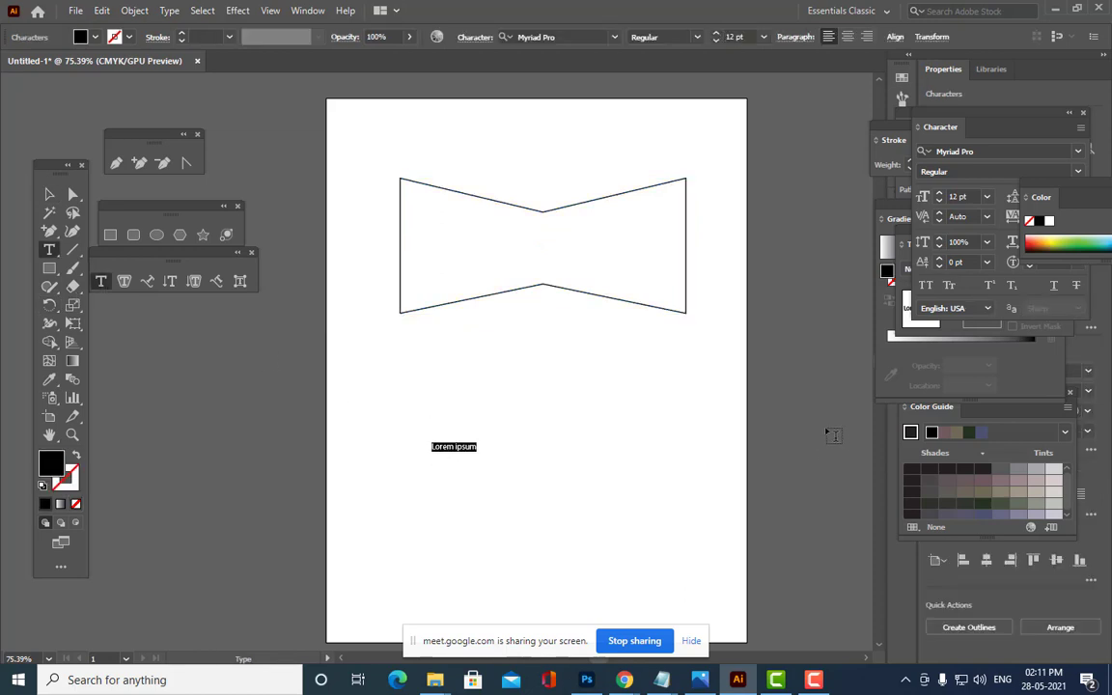
pyautogui.press('BackSpace')
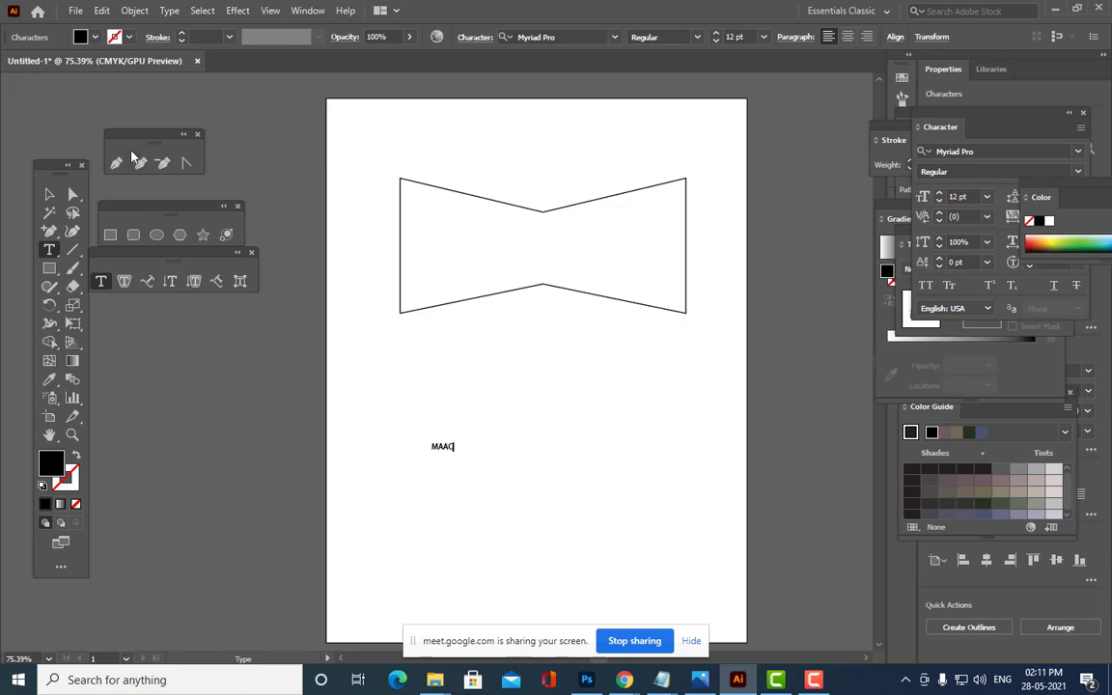
pyautogui.press('Escape')
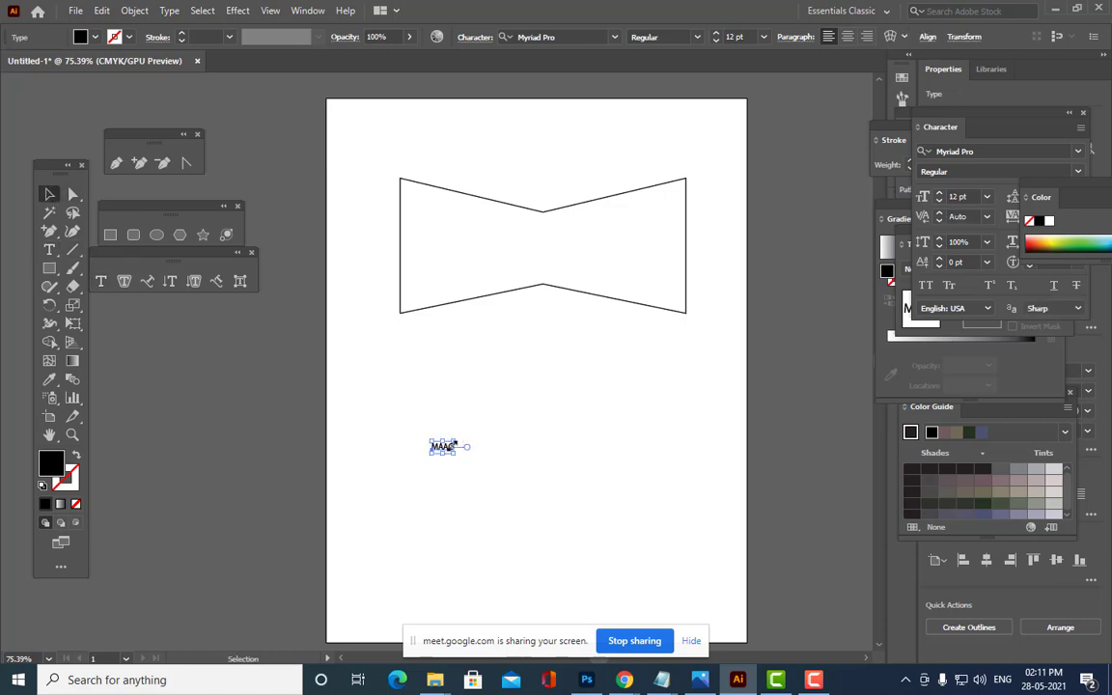
# Scale the MAAC text up to about 164 pt and position it beneath the bow-tie shape.
pyautogui.moveTo(454, 443); pyautogui.dragTo(615, 386)
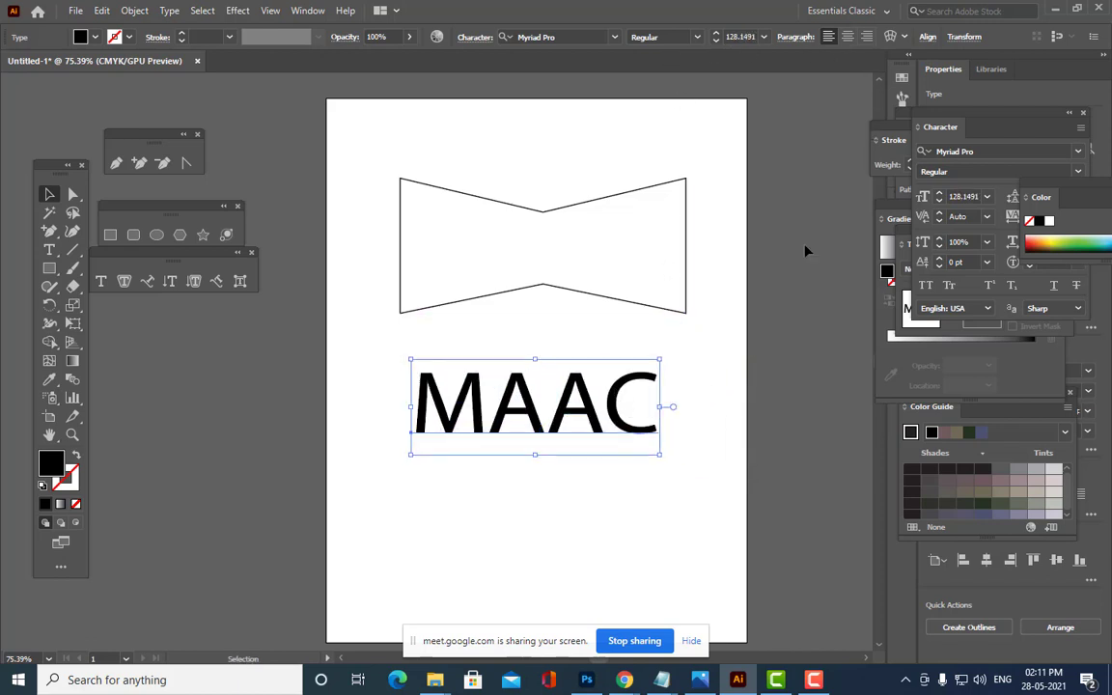
pyautogui.moveTo(660, 455); pyautogui.dragTo(683, 469)
pyautogui.moveTo(641, 423); pyautogui.dragTo(633, 423)
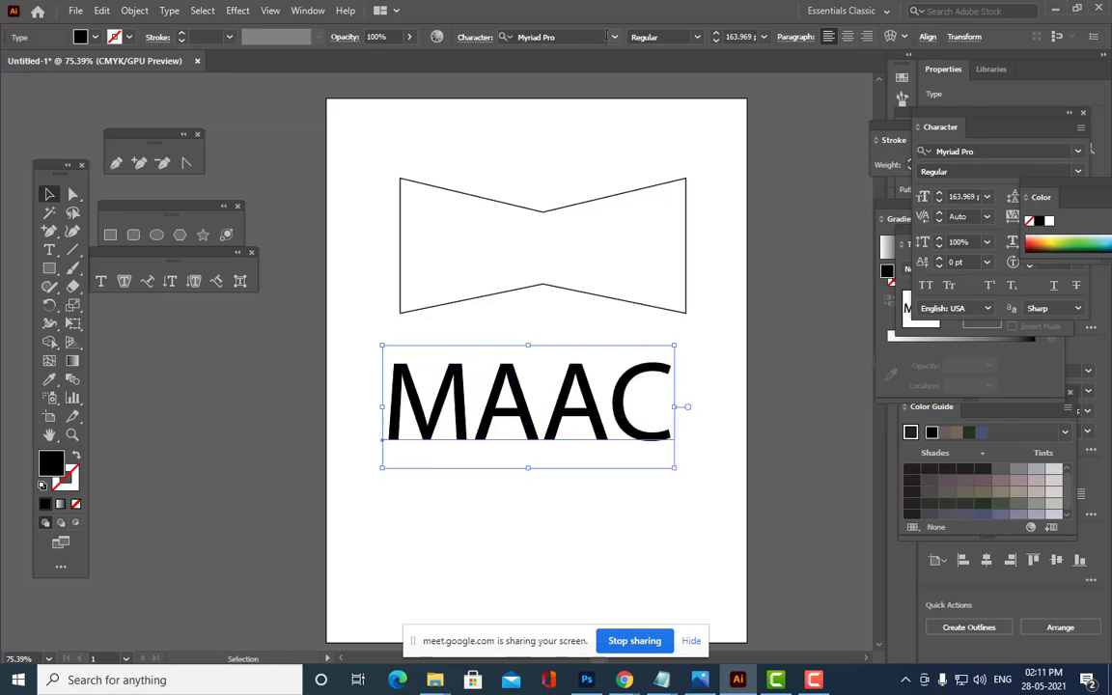
# Set the MAAC text's font to Arial with the Black style.
pyautogui.click(614, 36)
pyautogui.scroll(1, 653, 162)
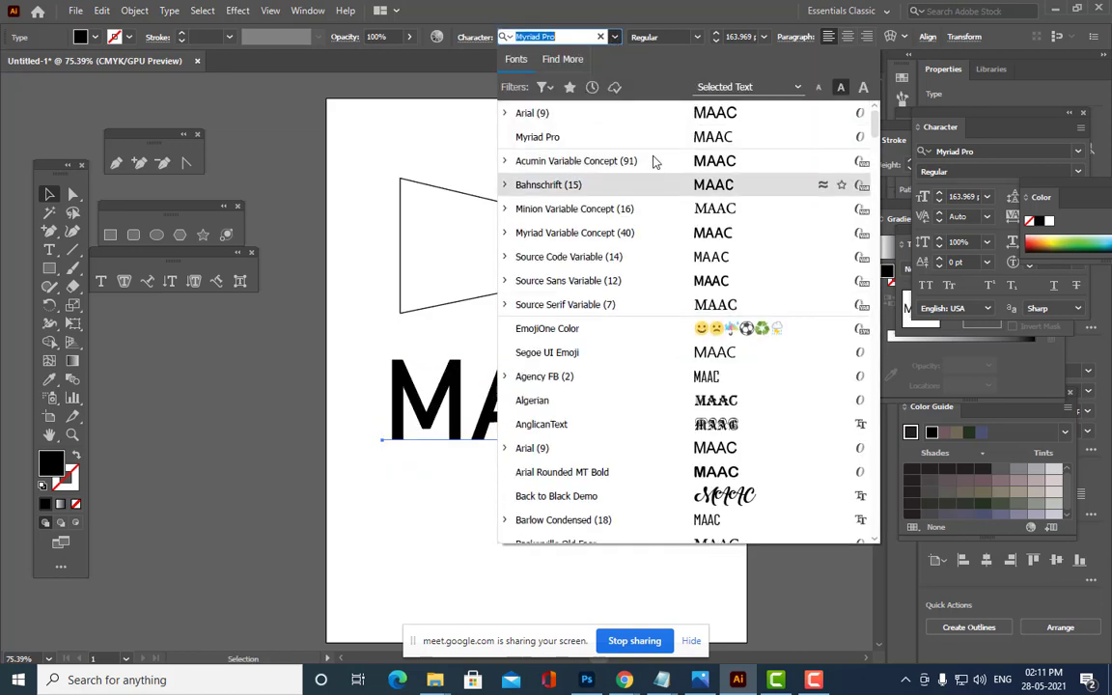
pyautogui.click(563, 448)
pyautogui.click(697, 37)
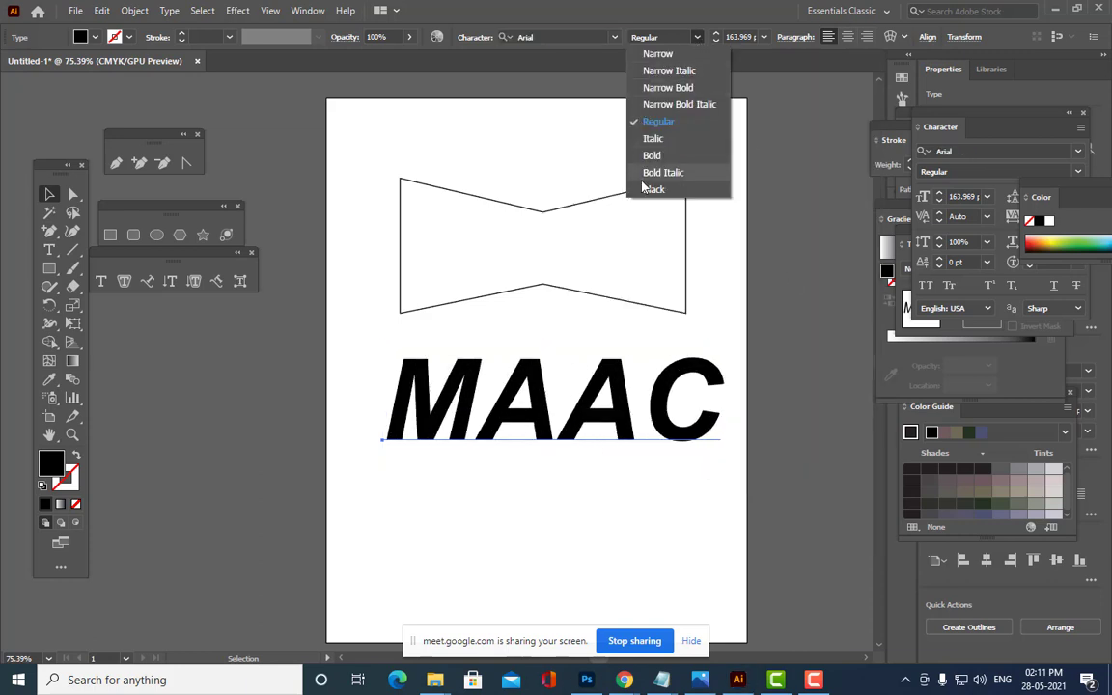
pyautogui.click(656, 191)
# Scale the MAAC text down to about 160 pt and centre it just below the bow-tie shape.
pyautogui.moveTo(749, 343); pyautogui.dragTo(673, 348)
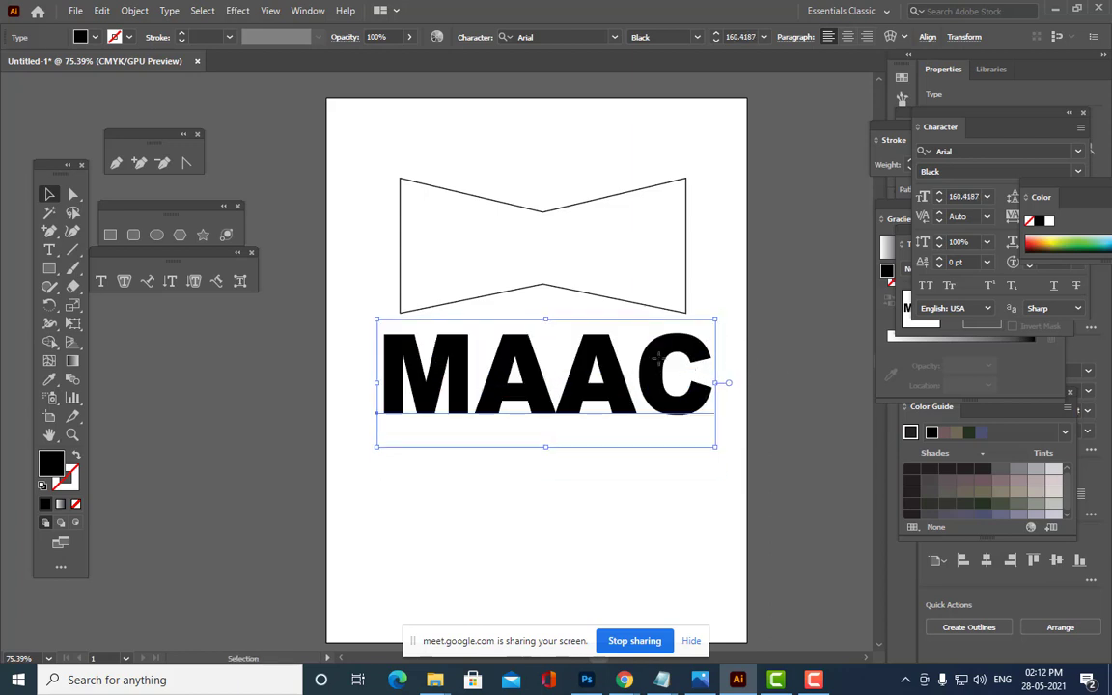
pyautogui.moveTo(657, 368); pyautogui.dragTo(653, 373)
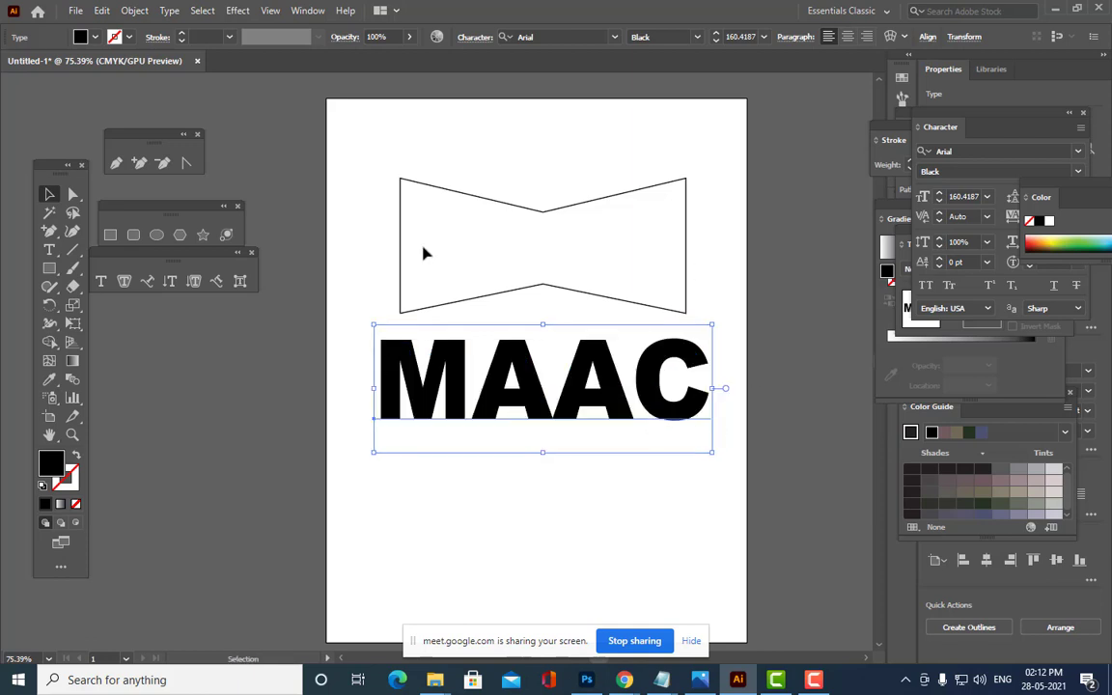
# Expand the MAAC text into shapes with the Object and Fill options enabled.
pyautogui.click(127, 11)
pyautogui.click(255, 189)
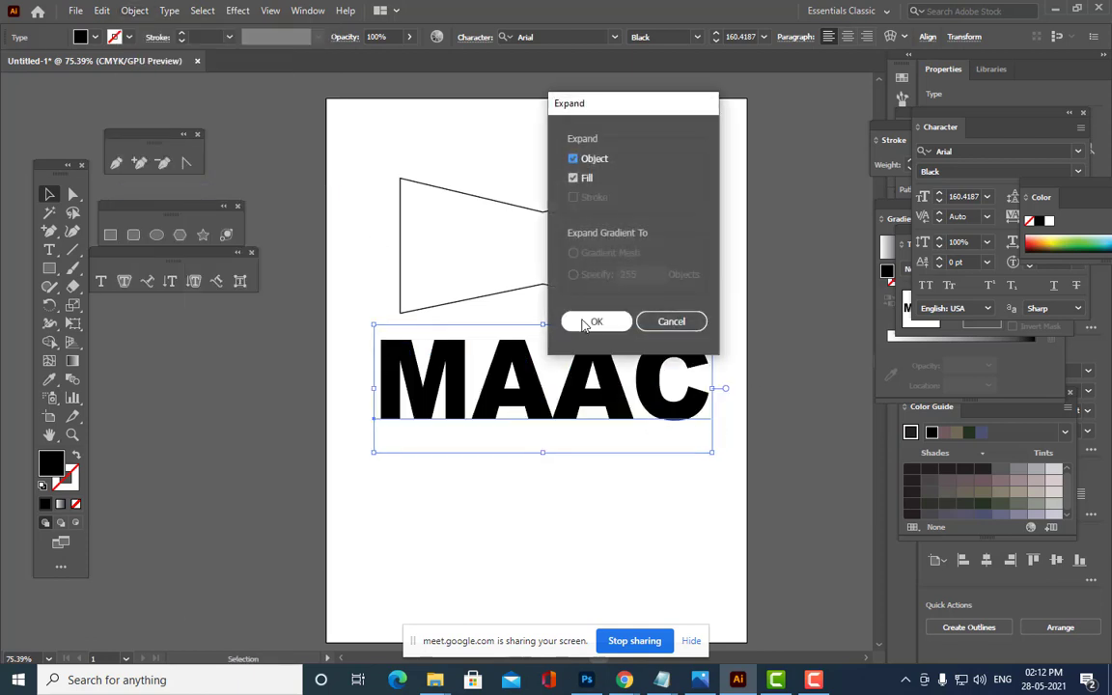
pyautogui.click(583, 320)
# Enlarge the expanded MAAC lettering slightly and place it centred over the bow-tie outline.
pyautogui.moveTo(656, 374); pyautogui.dragTo(630, 392)
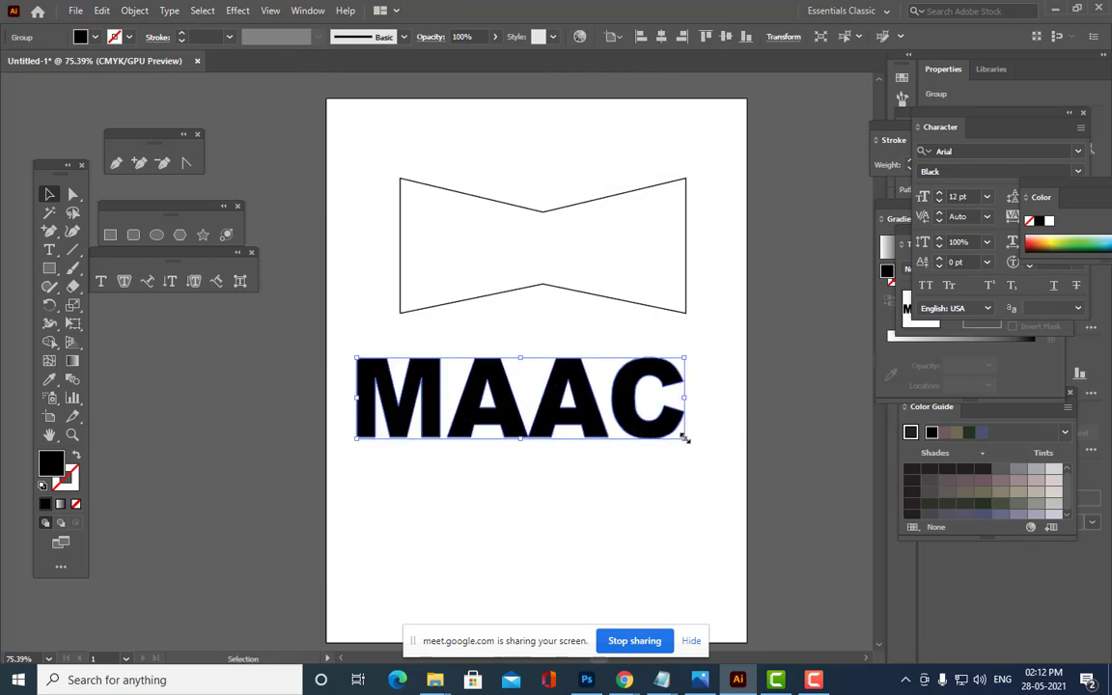
pyautogui.moveTo(683, 438); pyautogui.dragTo(697, 445)
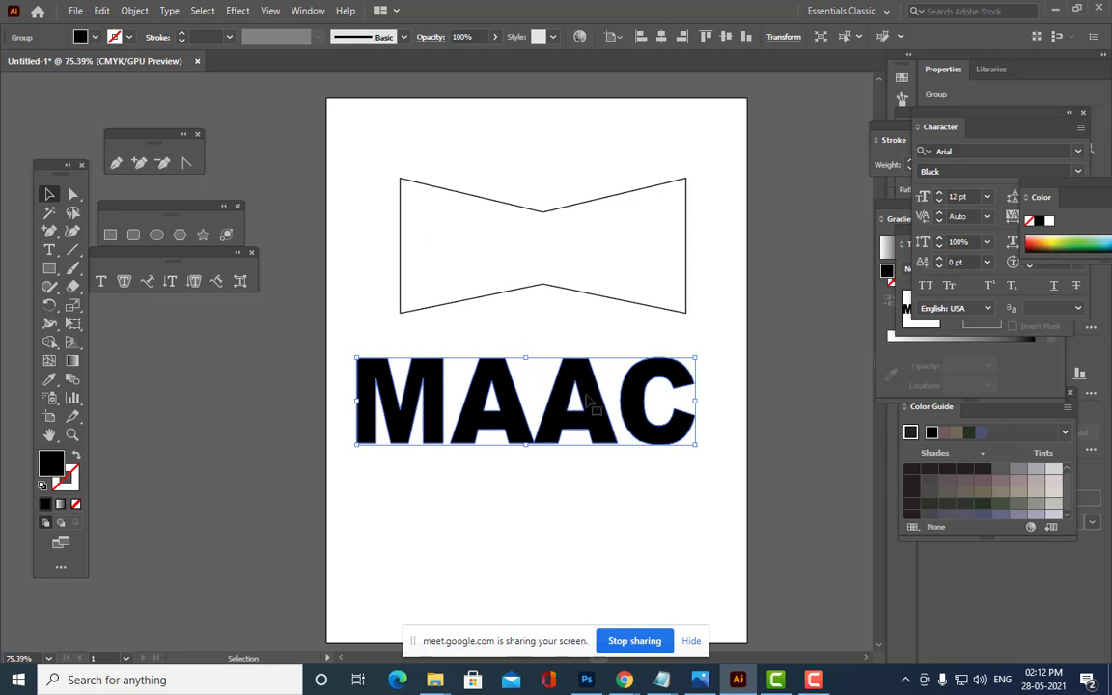
pyautogui.moveTo(560, 371); pyautogui.dragTo(610, 248)
pyautogui.scroll(2, 636, 214)
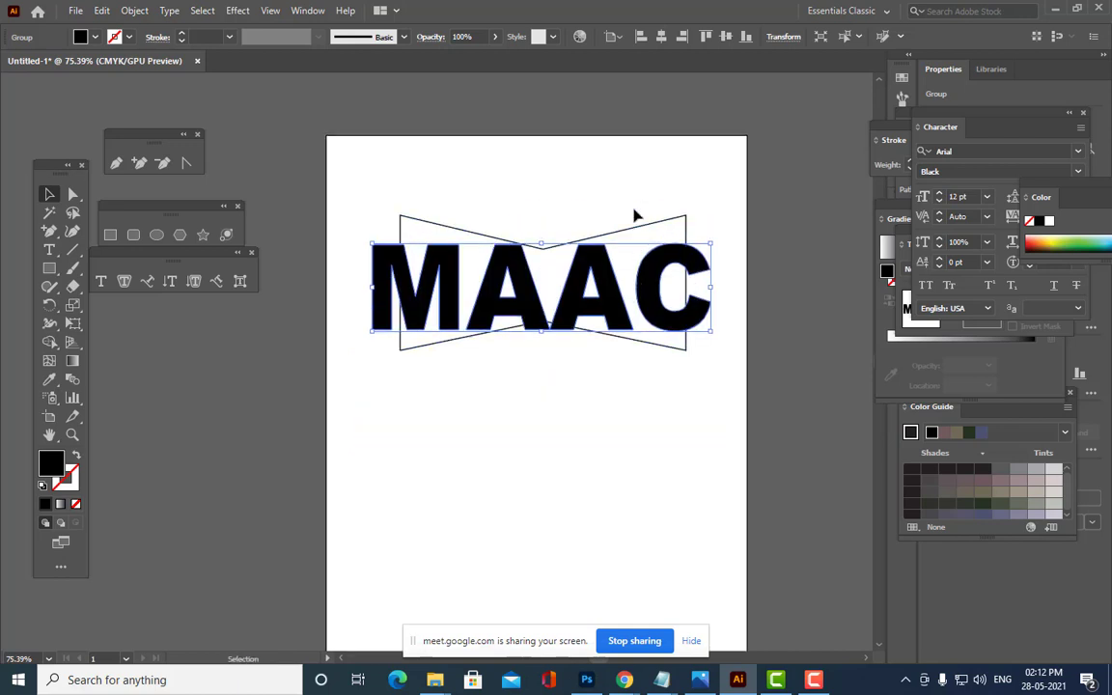
# Move the MAAC lettering and the bow-tie outline together further down the artboard.
pyautogui.hotkey('ctrl', '+')
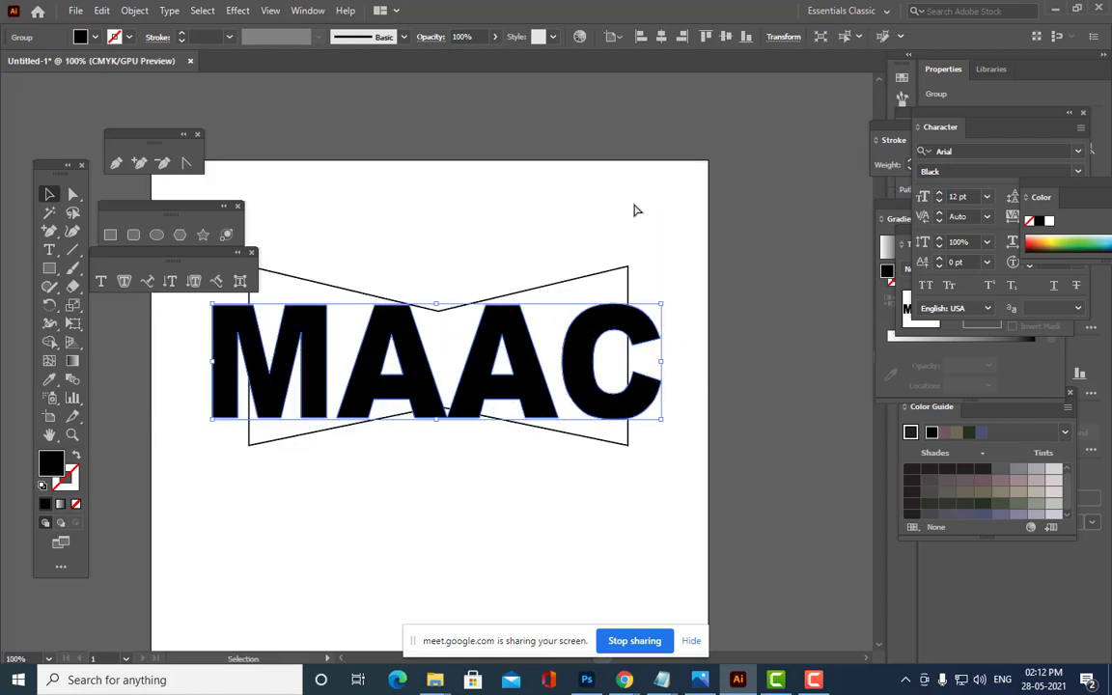
pyautogui.hotkey('ctrl', '-')
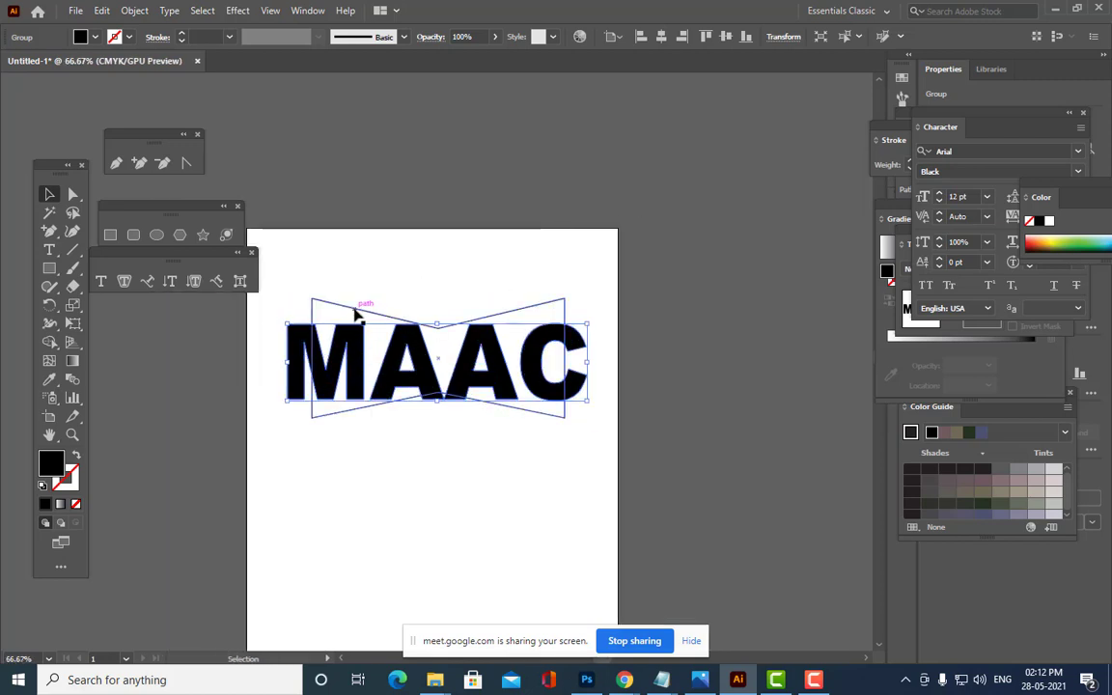
pyautogui.keyDown('shift'); pyautogui.click(354, 311); pyautogui.keyUp('shift')
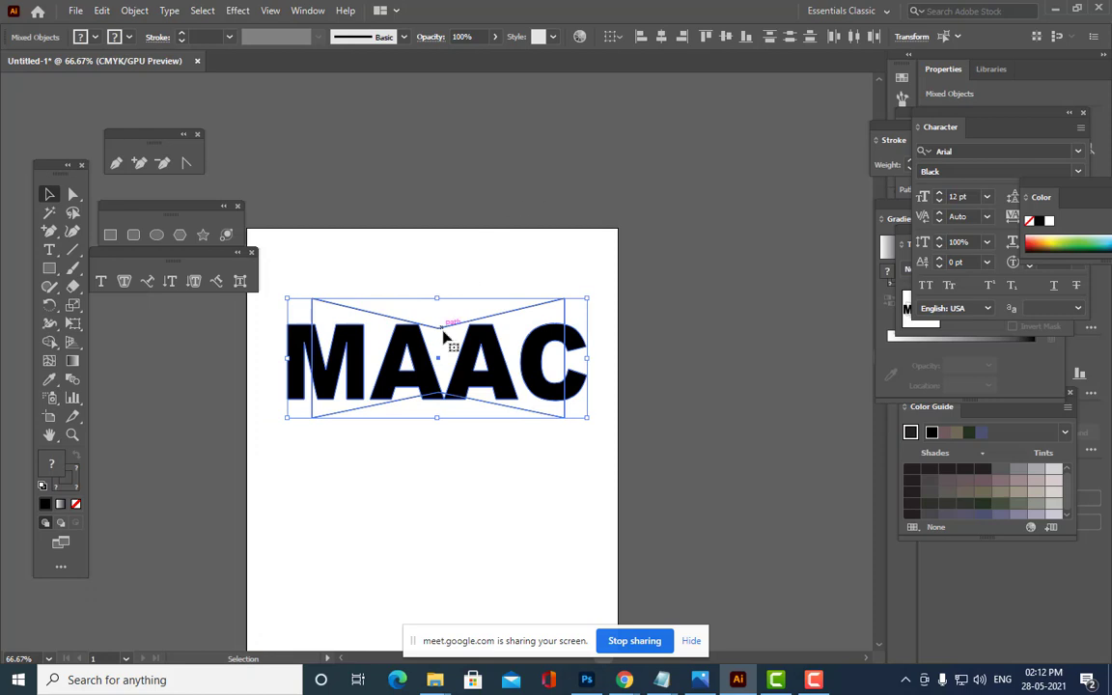
pyautogui.moveTo(448, 331); pyautogui.dragTo(450, 474)
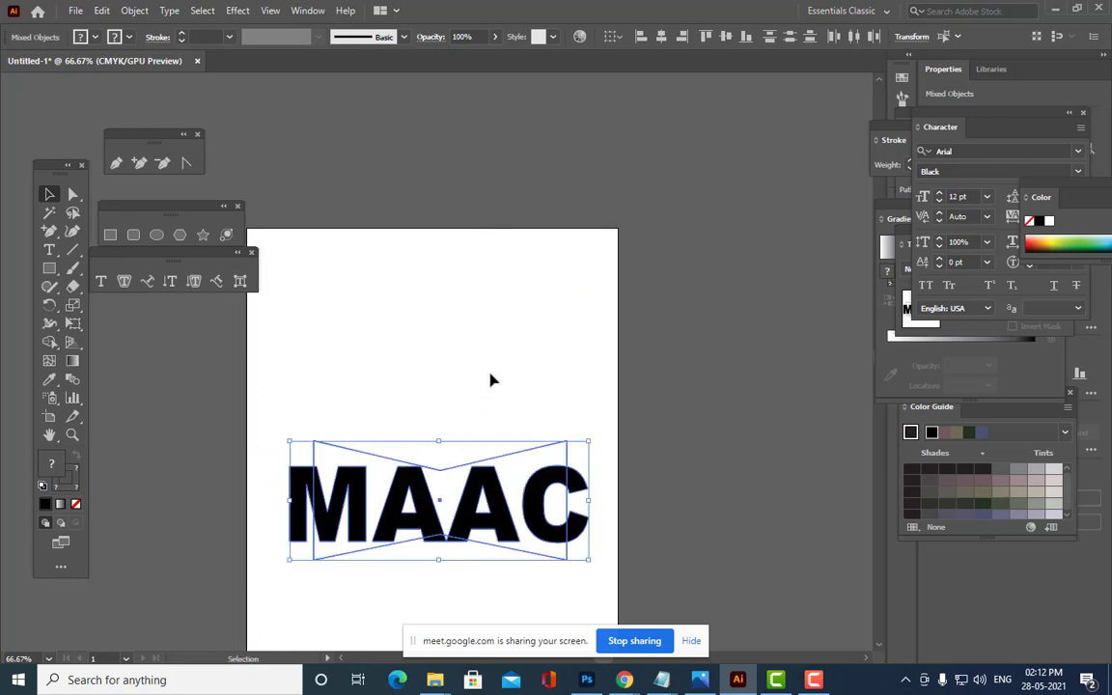
pyautogui.moveTo(501, 385); pyautogui.dragTo(585, 324)
pyautogui.click(53, 196)
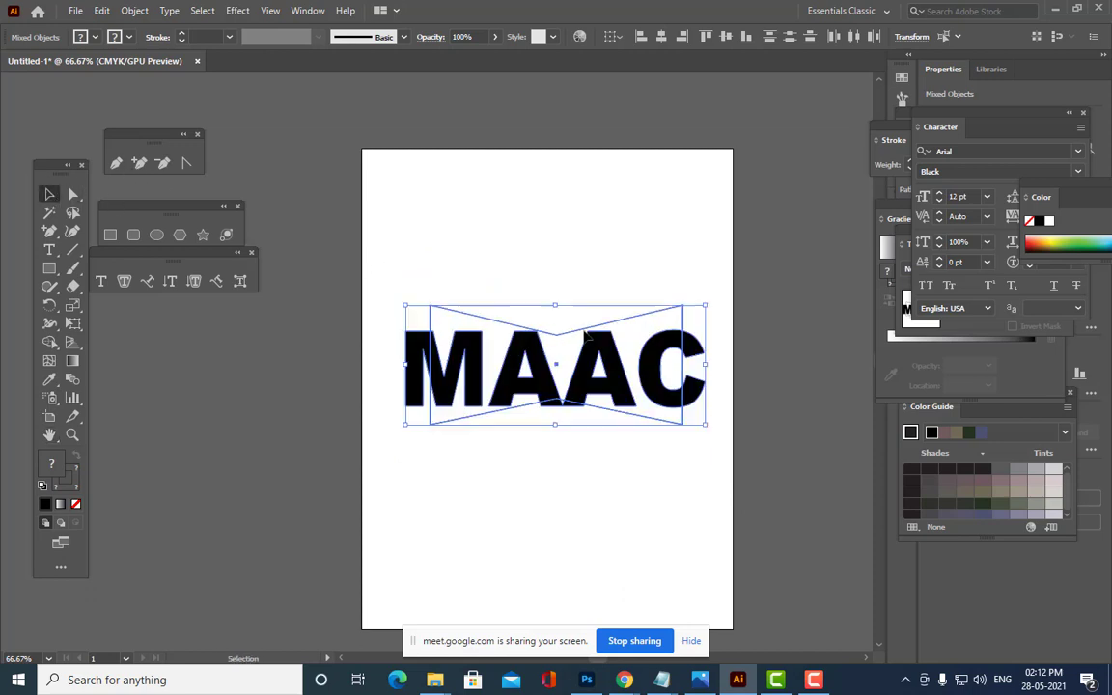
pyautogui.click(727, 352)
# Shift only the bow-tie outline slightly left and down relative to the MAAC lettering.
pyautogui.scroll(1, 635, 292)
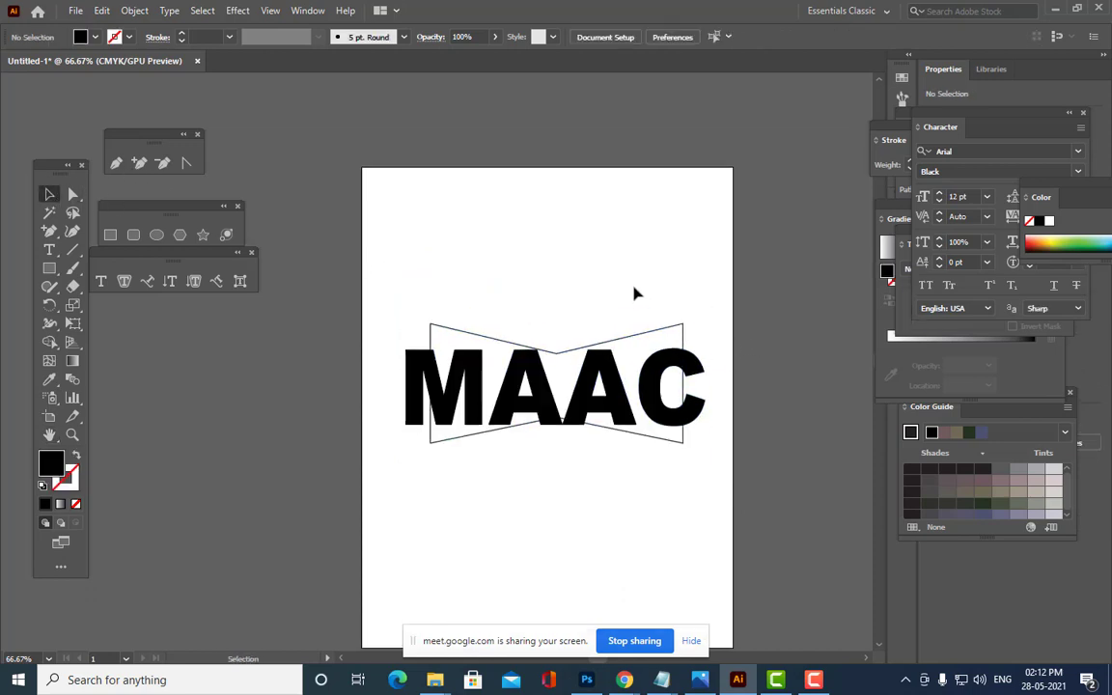
pyautogui.hotkey('ctrl', '=')
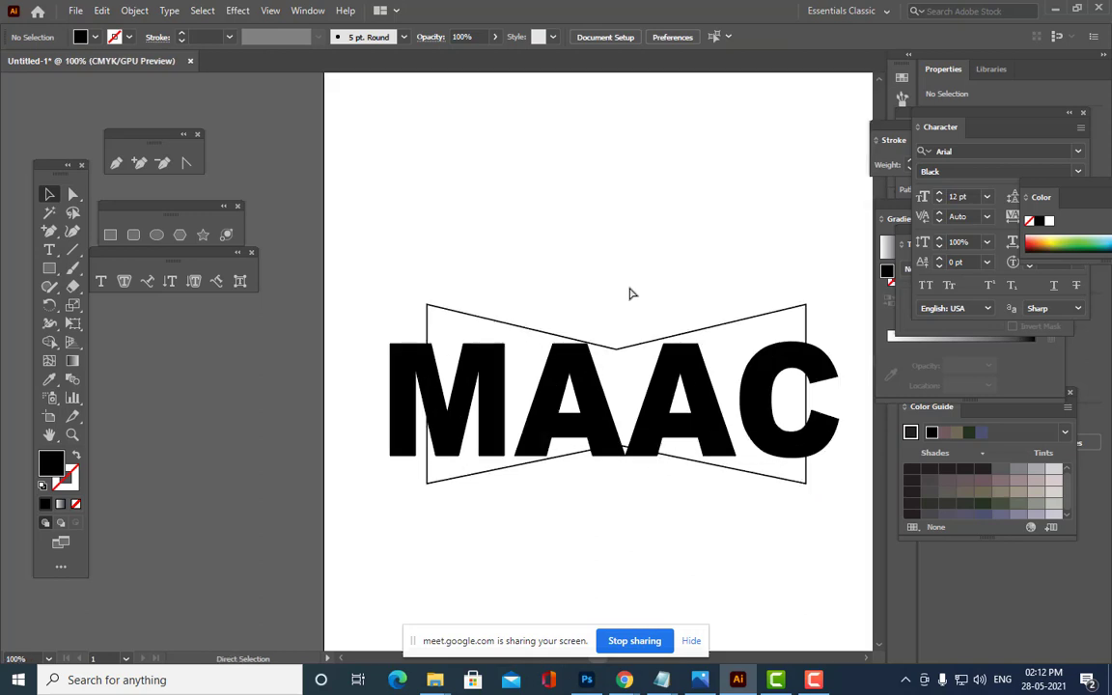
pyautogui.hotkey('ctrl', '-')
pyautogui.hotkey('ctrl', '=')
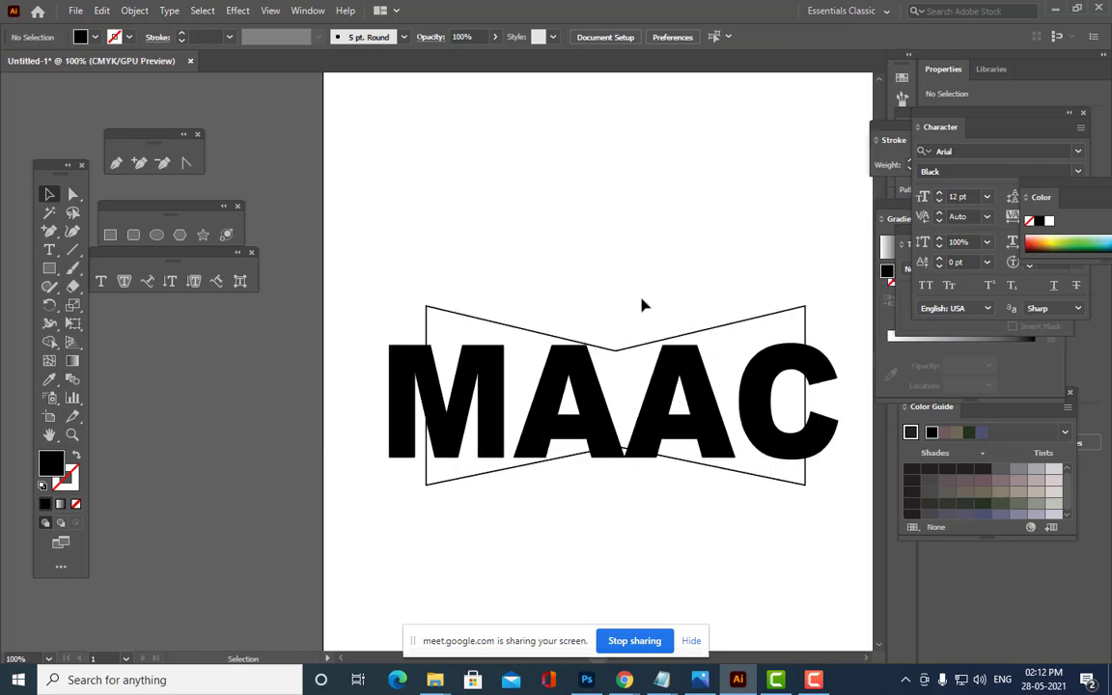
pyautogui.press('h')
pyautogui.moveTo(643, 298); pyautogui.dragTo(569, 285)
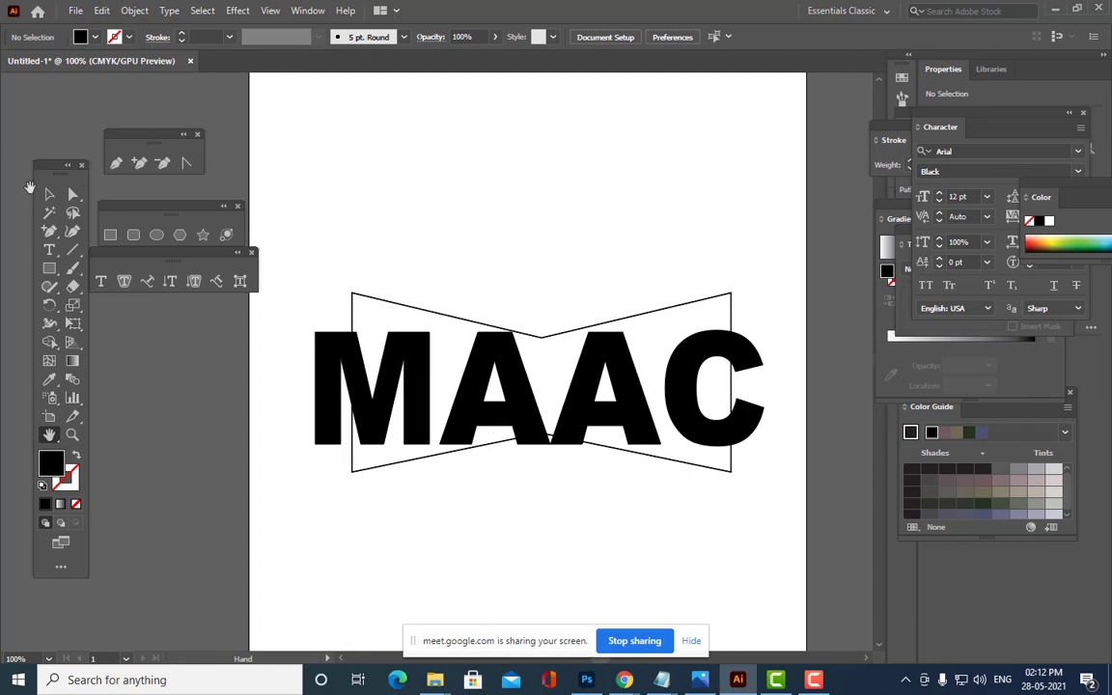
pyautogui.click(49, 196)
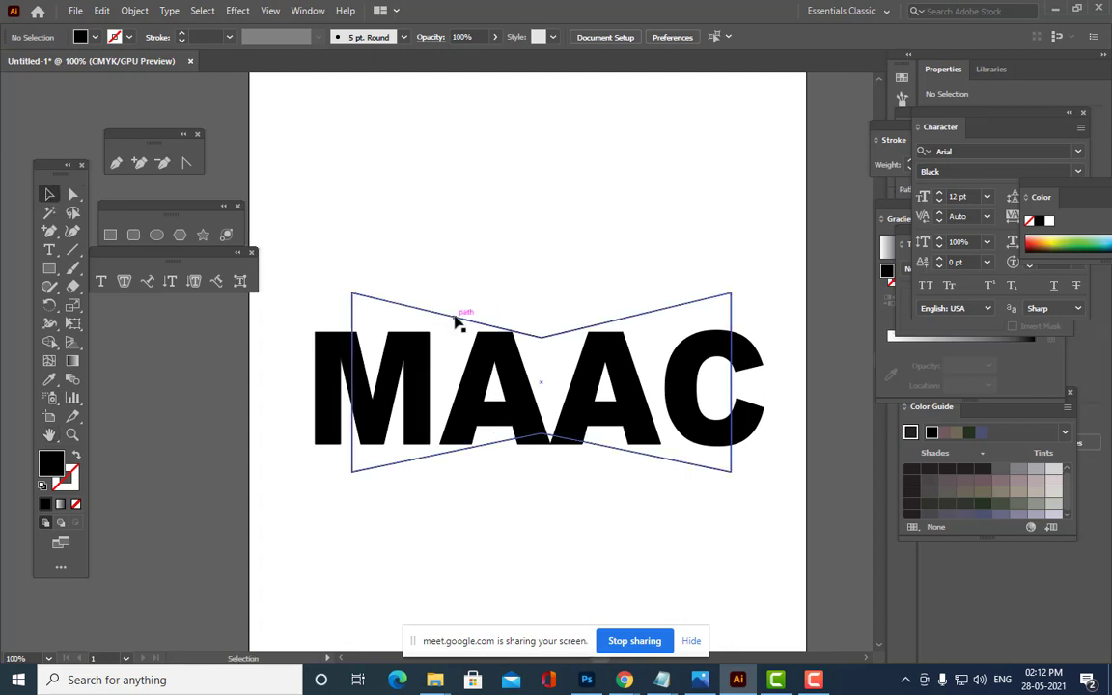
pyautogui.click(458, 321)
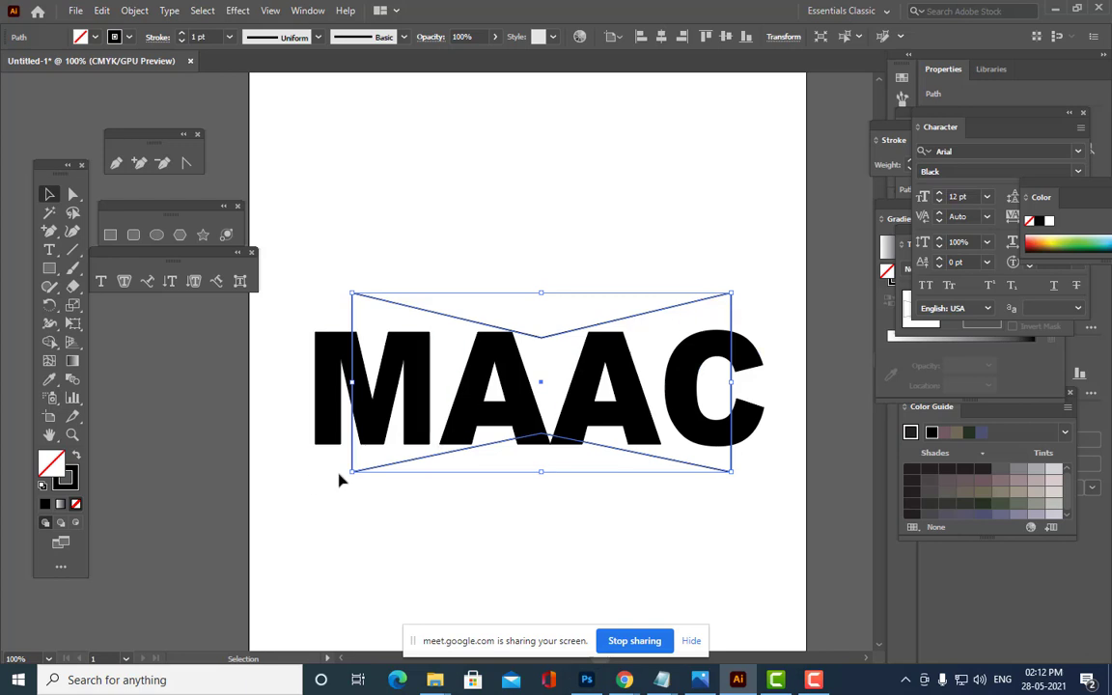
pyautogui.moveTo(351, 470); pyautogui.dragTo(343, 477)
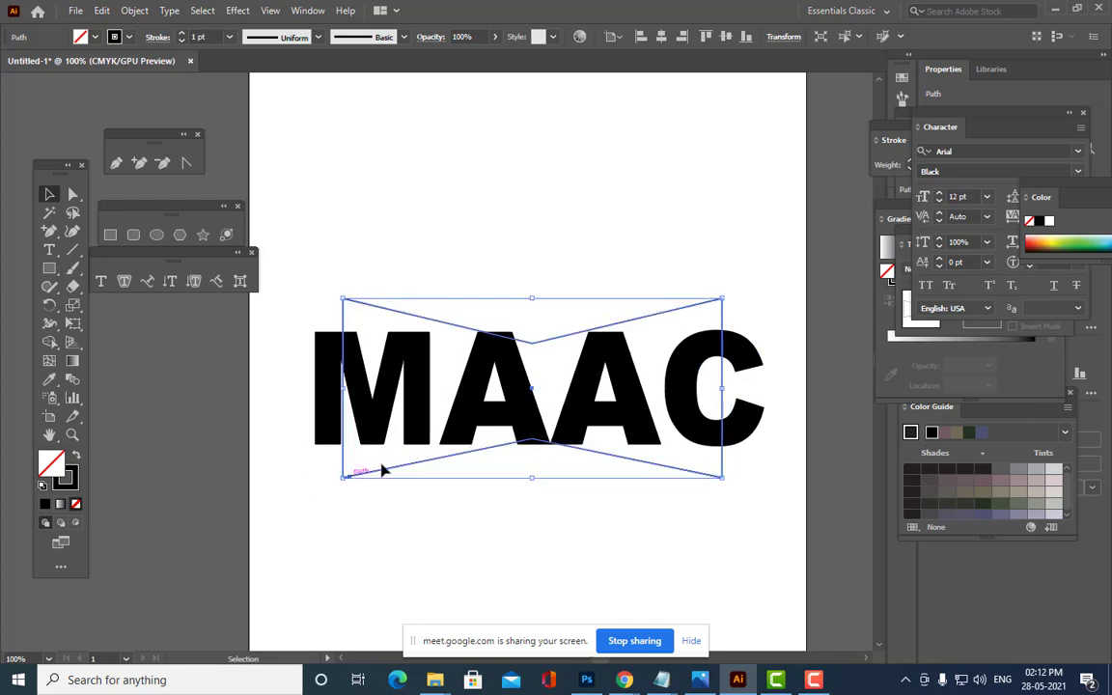
# Bring the bow-tie outline to the front, above the MAAC lettering.
pyautogui.click(359, 283)
pyautogui.click(403, 315)
pyautogui.rightClick(403, 317)
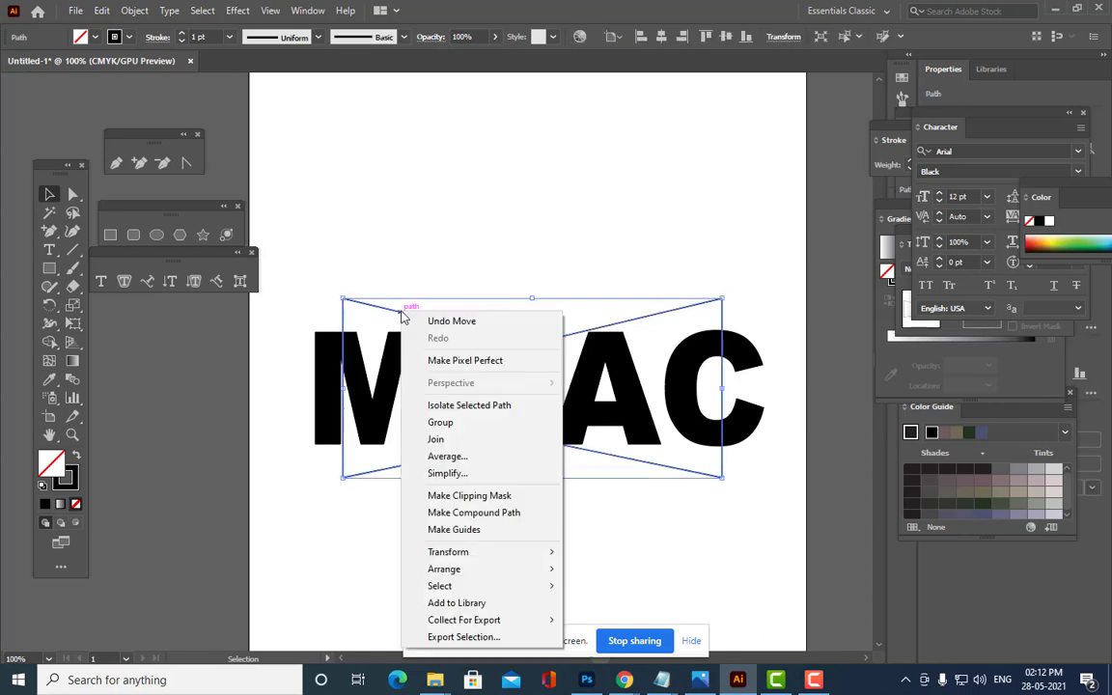
pyautogui.moveTo(502, 568)
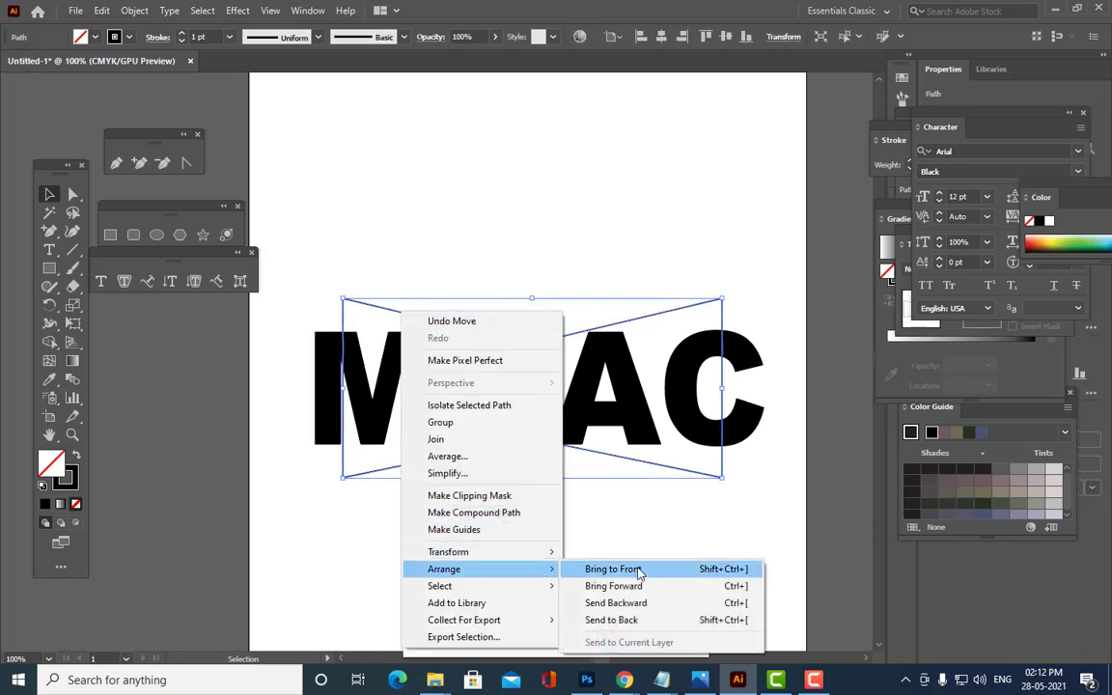
pyautogui.click(639, 569)
pyautogui.click(636, 564)
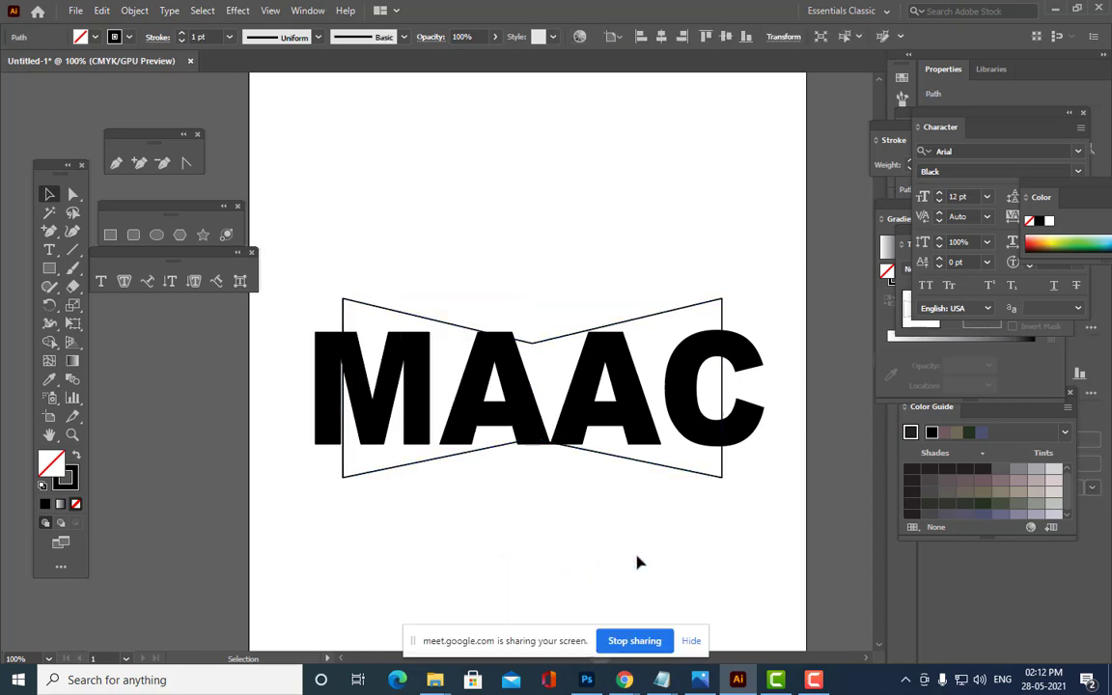
# Widen the bow-tie outline slightly on both sides, towards the outer edges of the MAAC lettering.
pyautogui.click(715, 309)
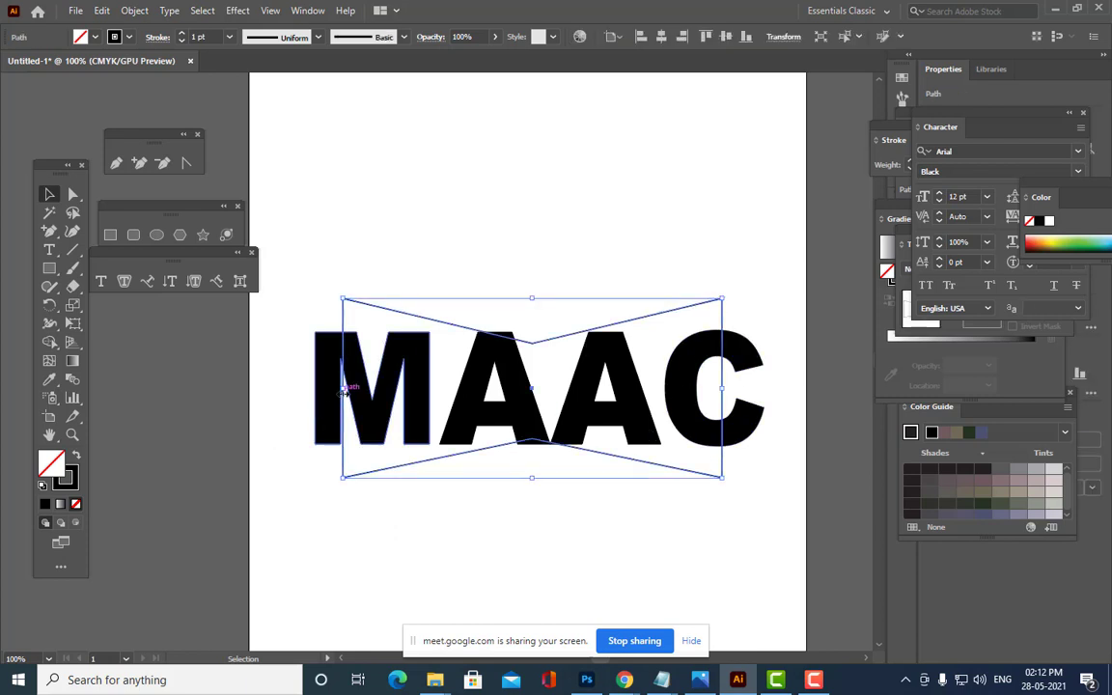
pyautogui.moveTo(341, 390); pyautogui.dragTo(329, 390)
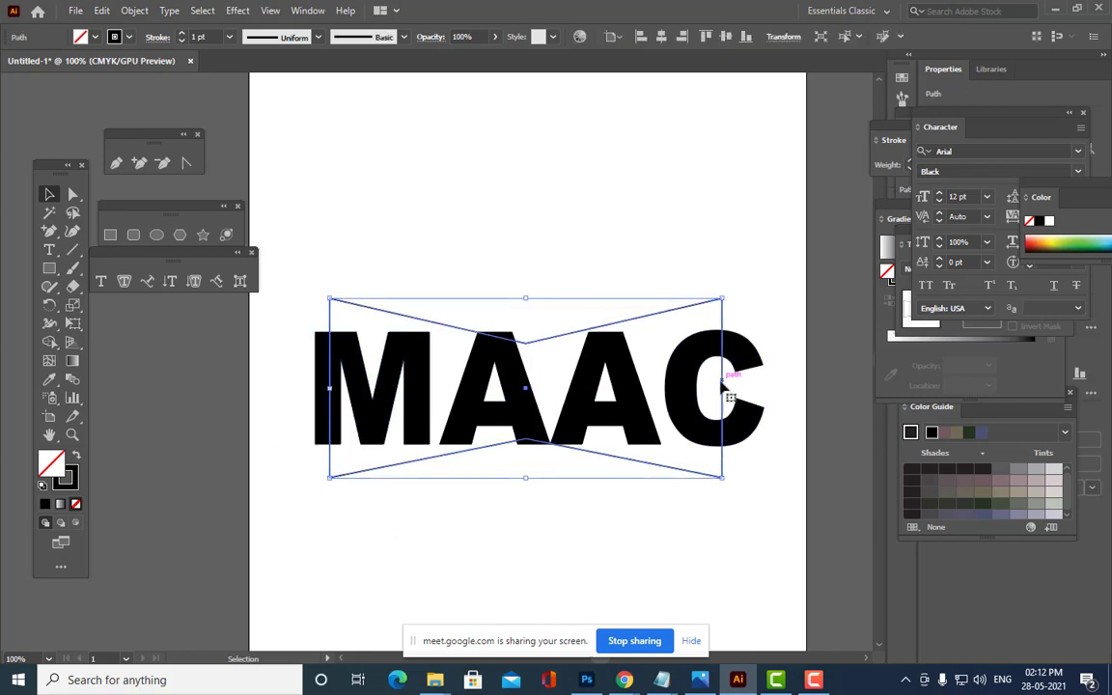
pyautogui.moveTo(724, 390)
pyautogui.mouseDown()
pyautogui.moveTo(750, 390)
pyautogui.moveTo(728, 390)
pyautogui.mouseUp()
pyautogui.click(778, 256)
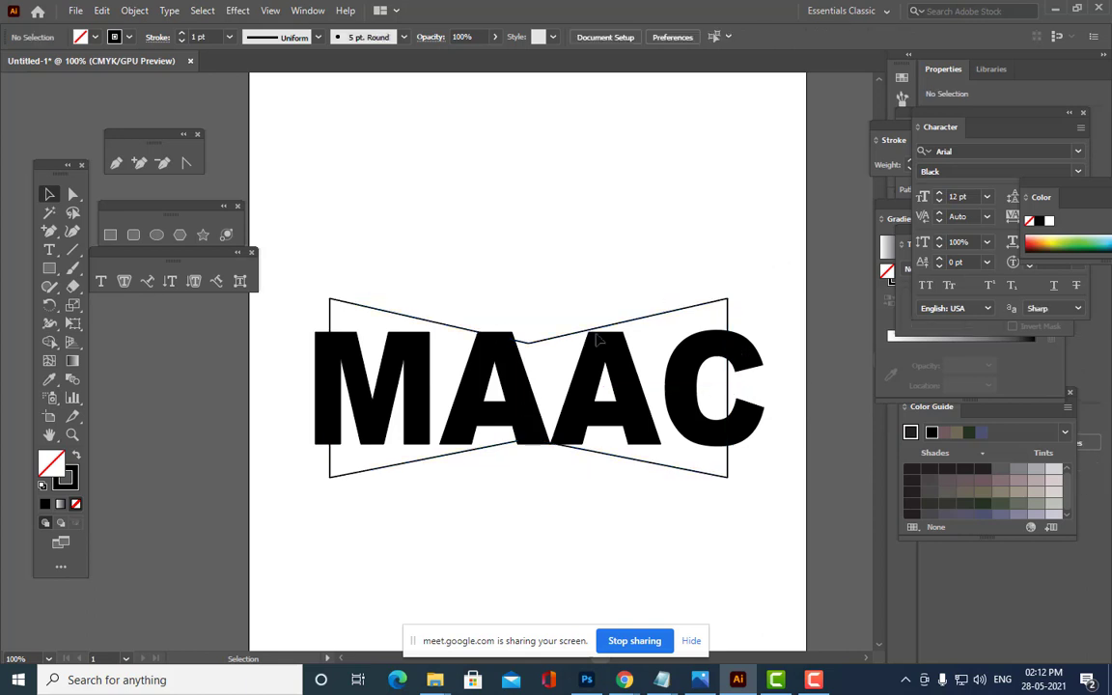
# Warp the MAAC lettering into the bow-tie outline with Envelope Distort, Make with Top Object.
pyautogui.click(363, 305)
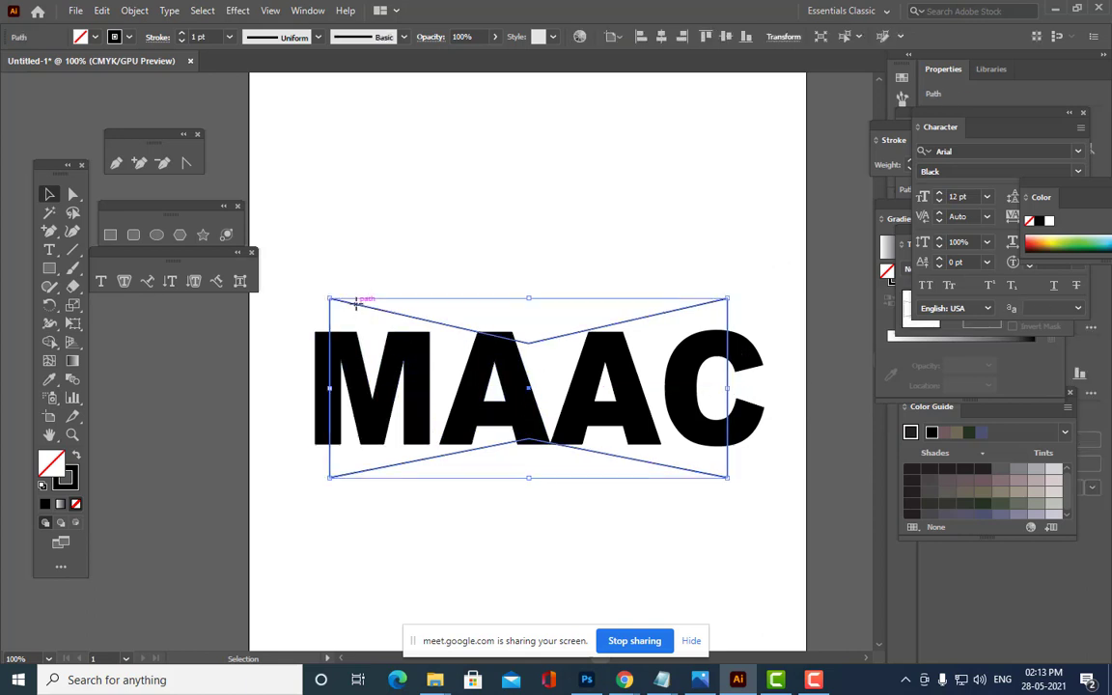
pyautogui.keyDown('shift'); pyautogui.click(415, 355); pyautogui.keyUp('shift')
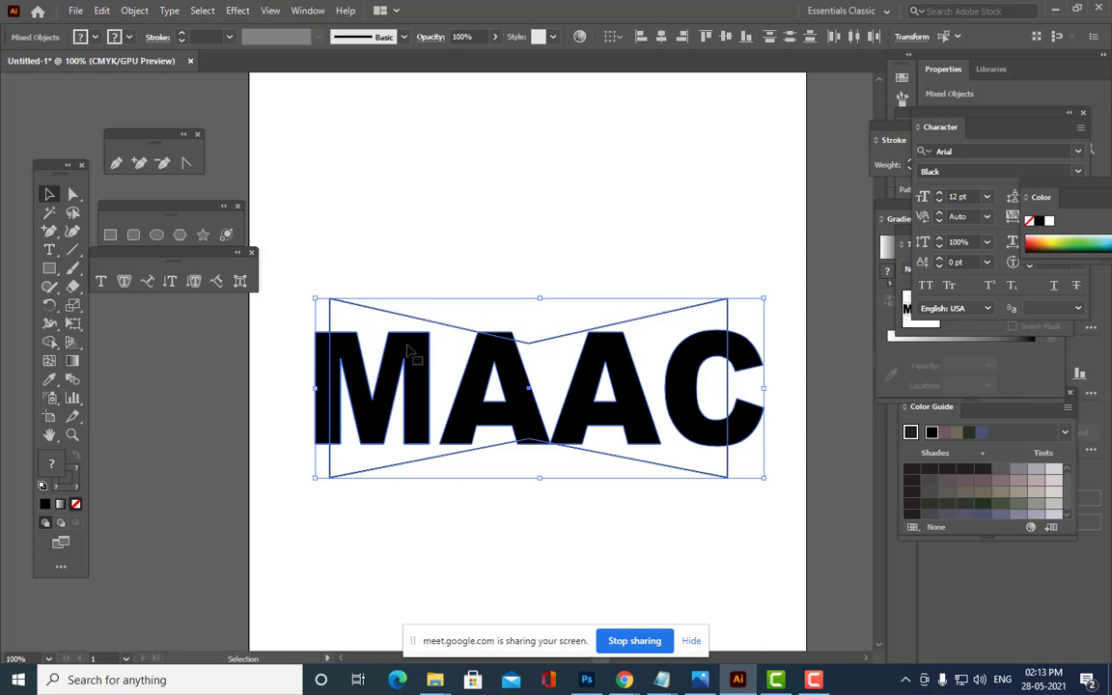
pyautogui.click(134, 11)
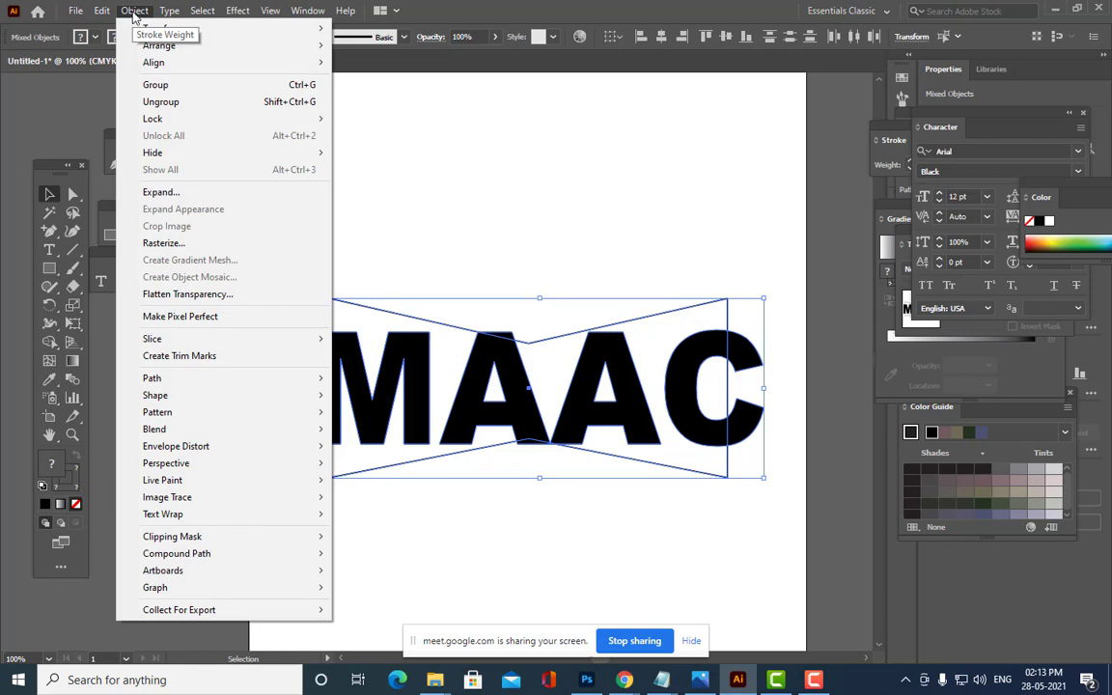
pyautogui.moveTo(198, 455)
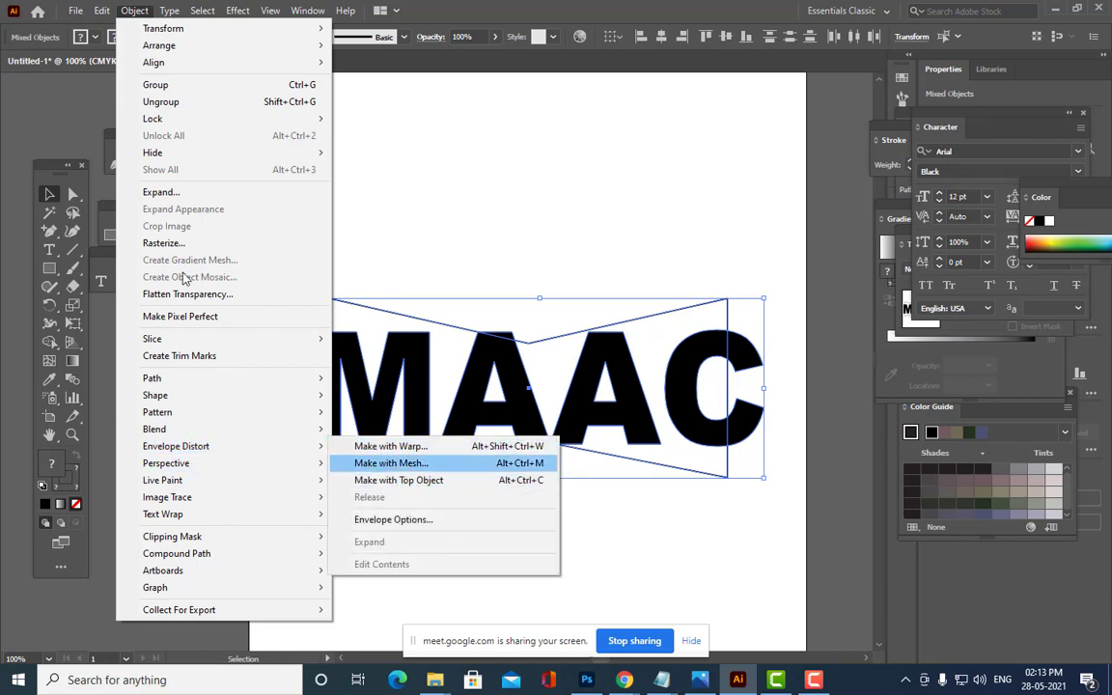
pyautogui.click(437, 485)
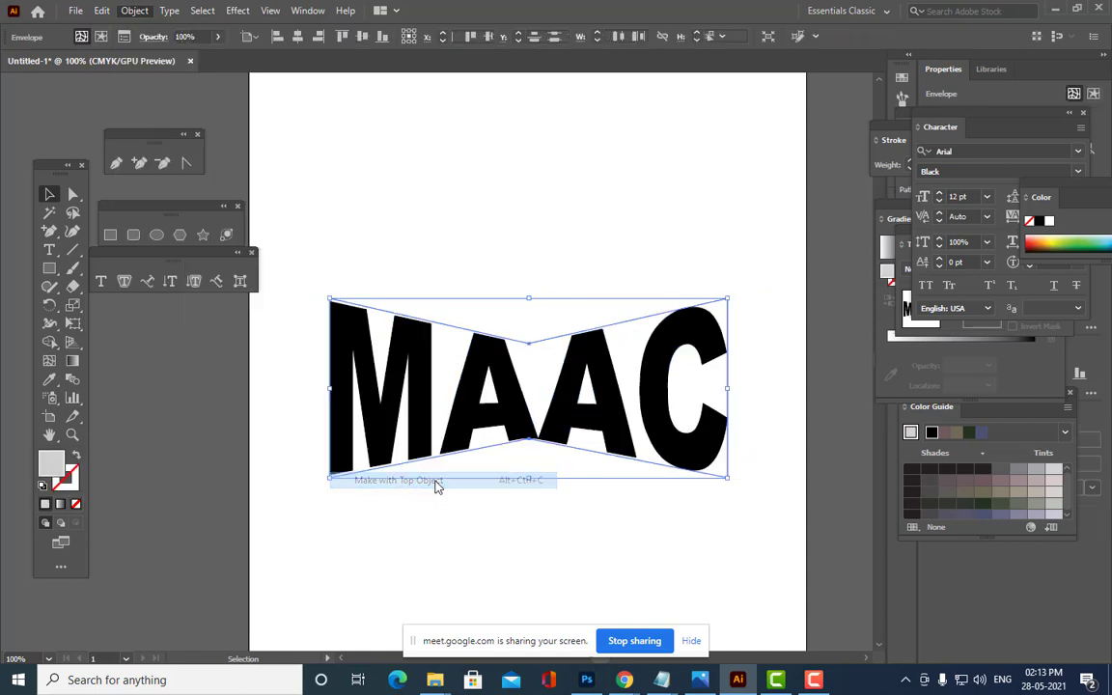
pyautogui.click(516, 531)
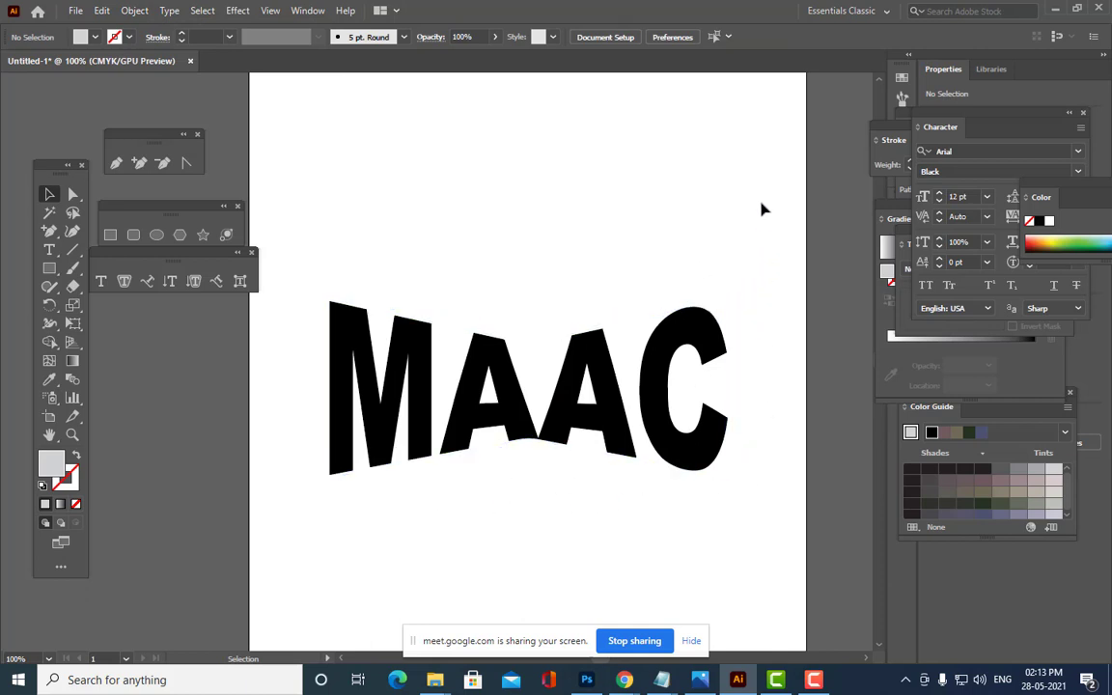
# Delete the warped MAAC lettering and draw an ellipse about 331 by 247 pt in the upper part of the artboard.
pyautogui.click(515, 373)
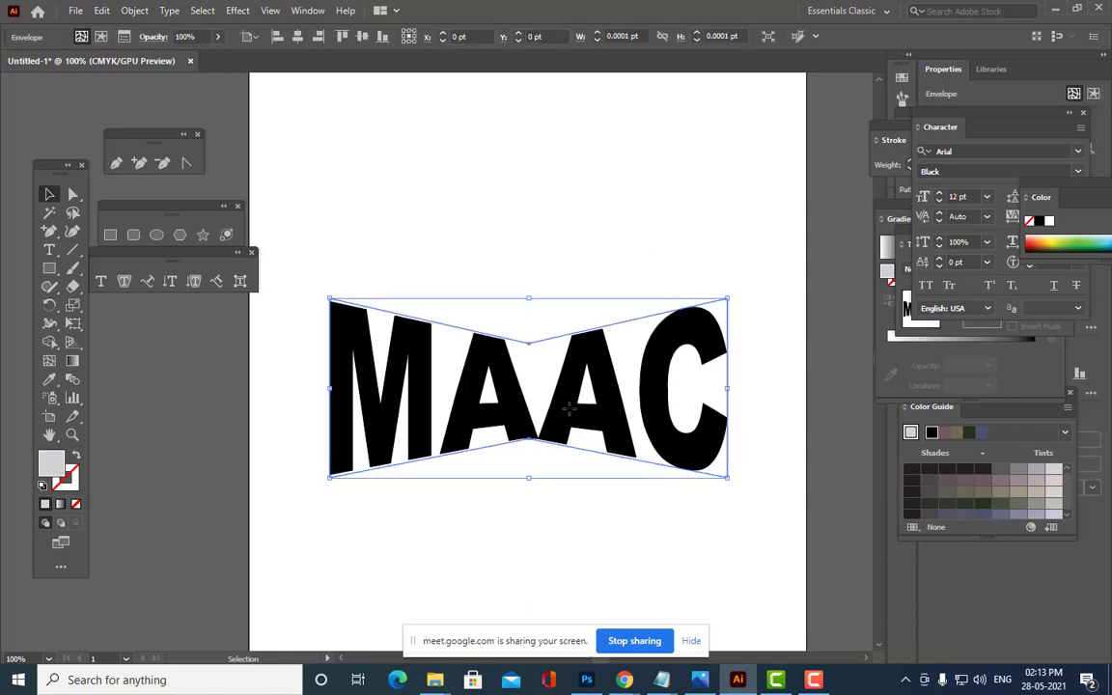
pyautogui.press('Delete')
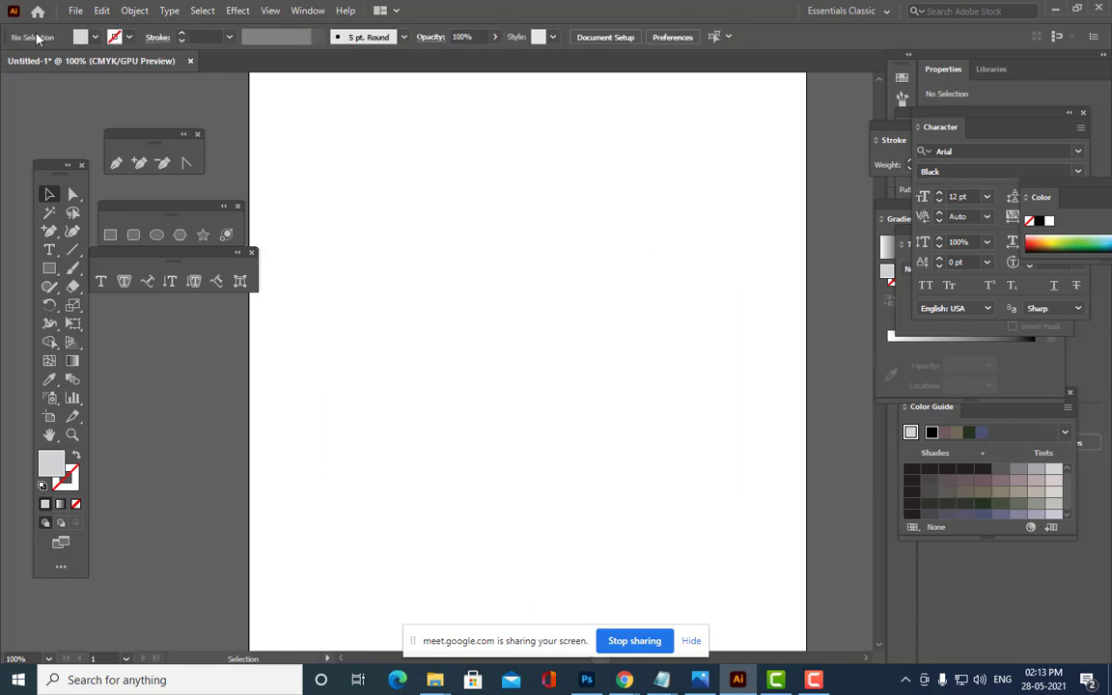
pyautogui.click(155, 235)
pyautogui.moveTo(283, 176); pyautogui.dragTo(586, 400)
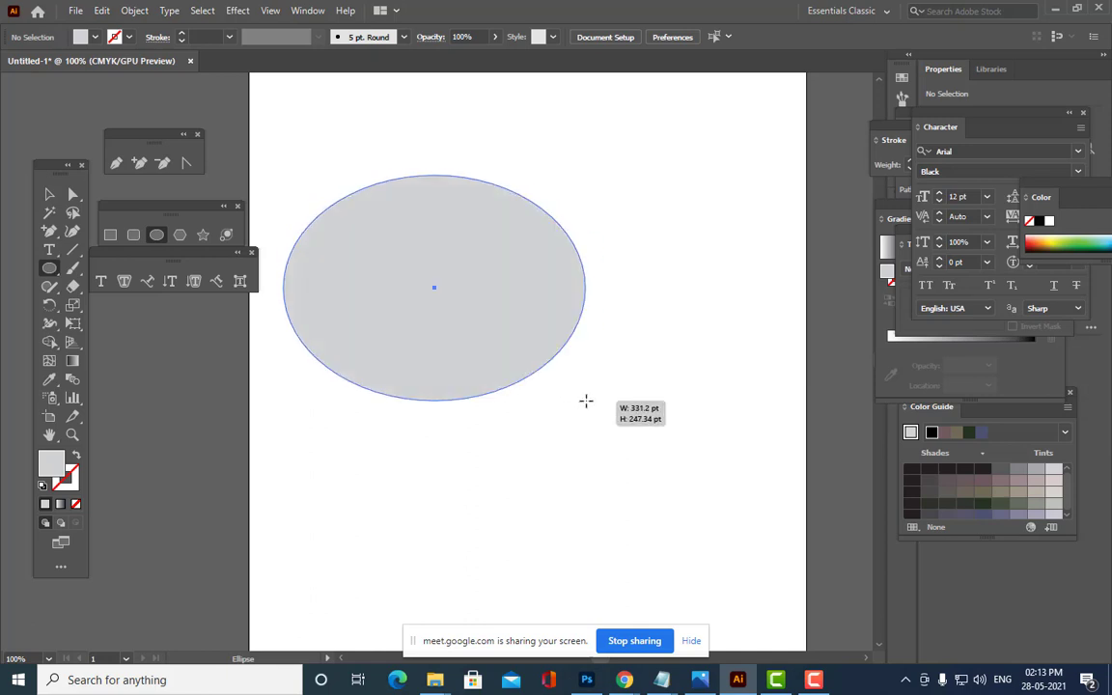
# Give the ellipse a black (000000) stroke and no fill.
pyautogui.doubleClick(62, 486)
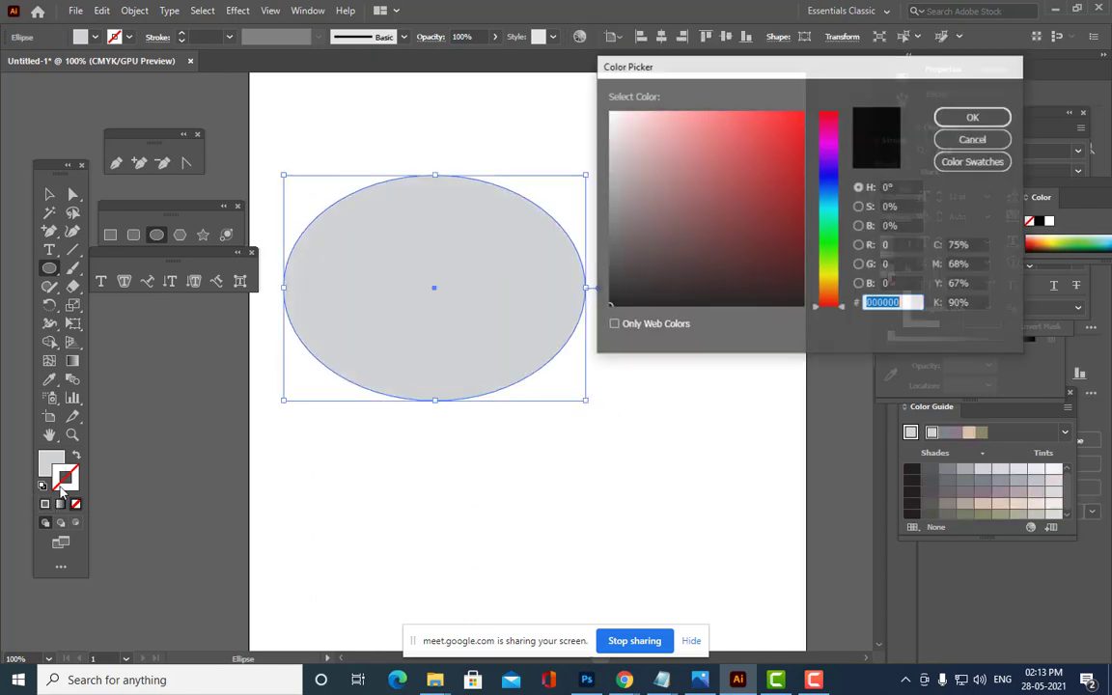
pyautogui.click(970, 118)
pyautogui.click(75, 504)
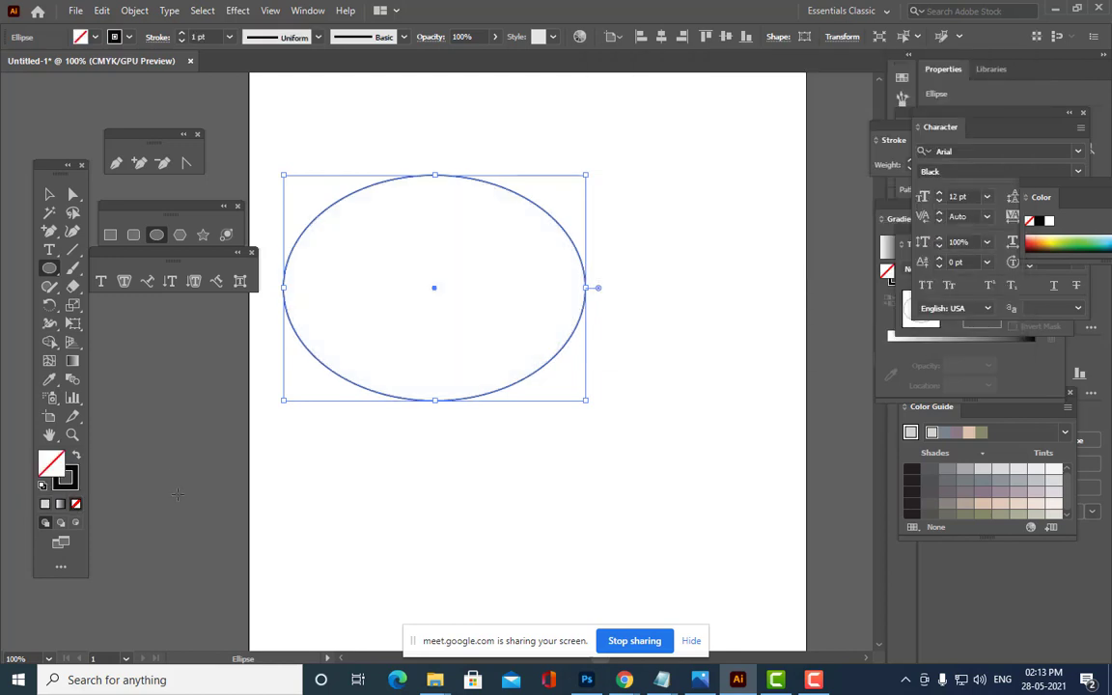
# Draw an unfilled rectangle overlapping the right side of the ellipse.
pyautogui.click(110, 235)
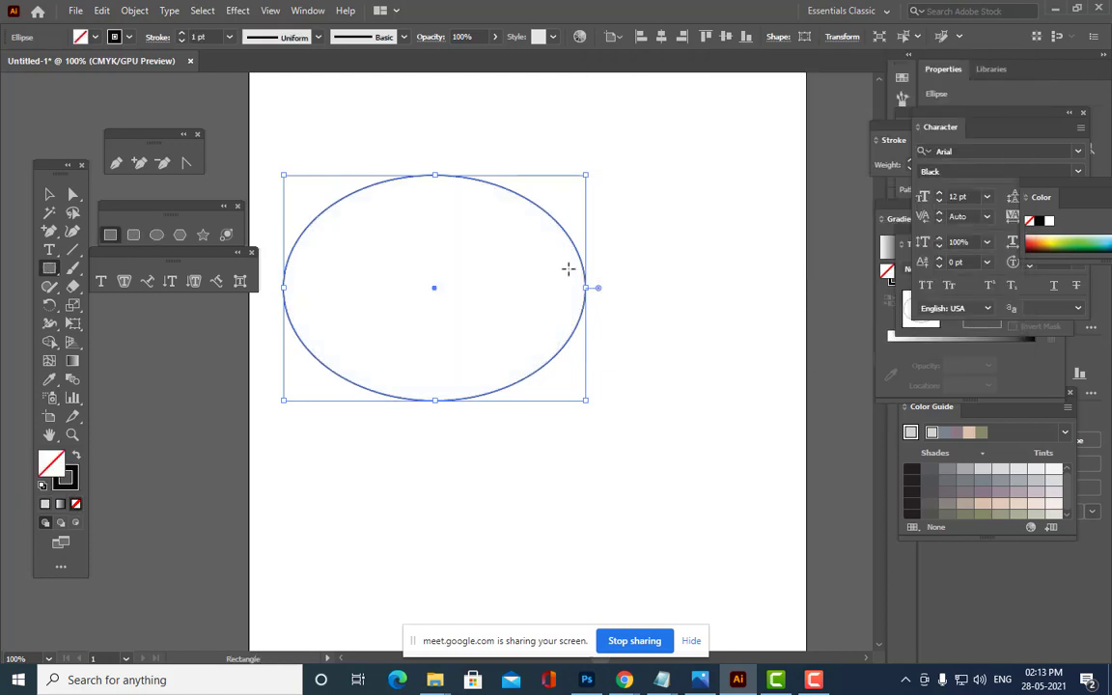
pyautogui.moveTo(496, 214)
pyautogui.mouseDown()
pyautogui.moveTo(613, 320)
pyautogui.moveTo(725, 367)
pyautogui.mouseUp()
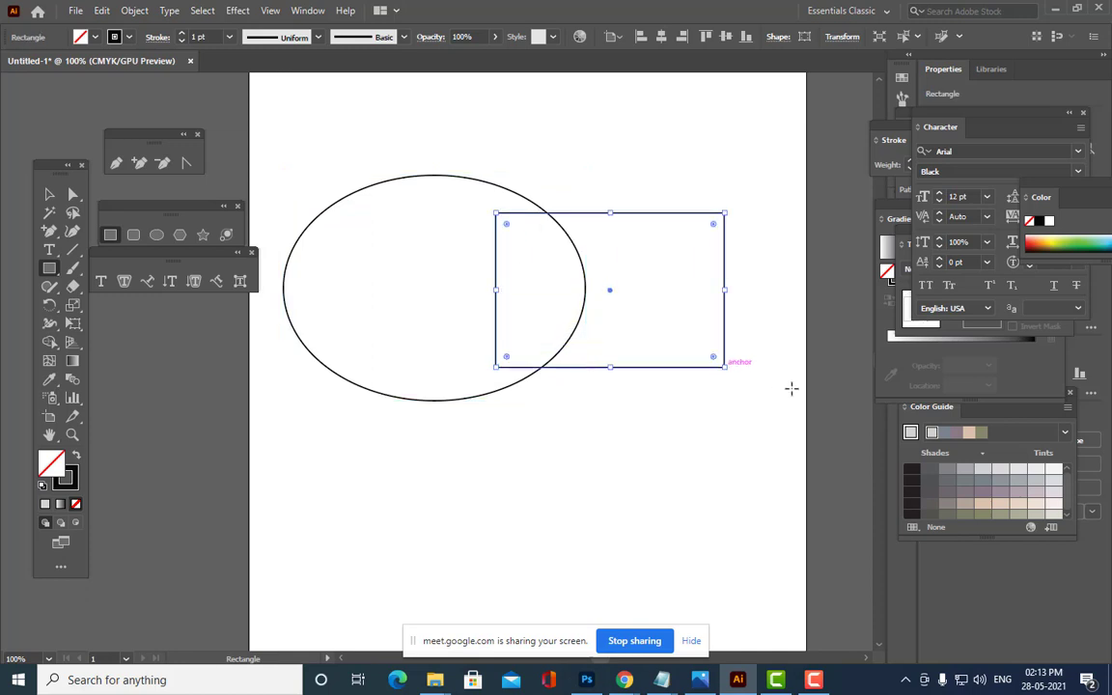
# Add an anchor point midway along the rectangle's right edge and pull it inward to form a tail notch.
pyautogui.click(140, 163)
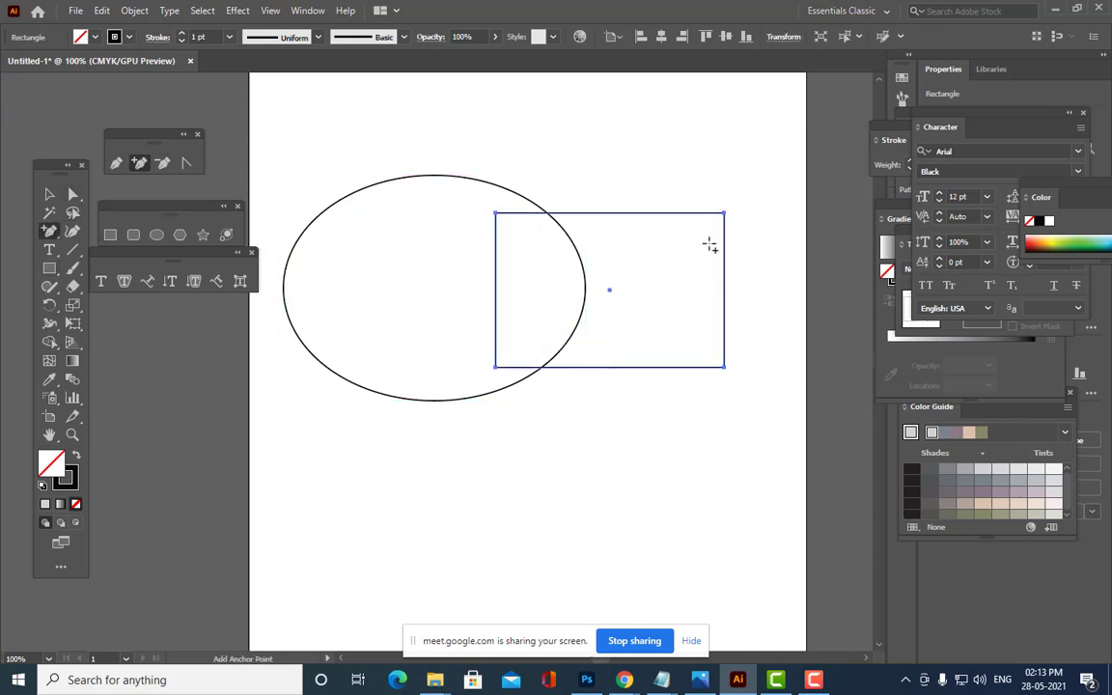
pyautogui.click(725, 290)
pyautogui.press('a')
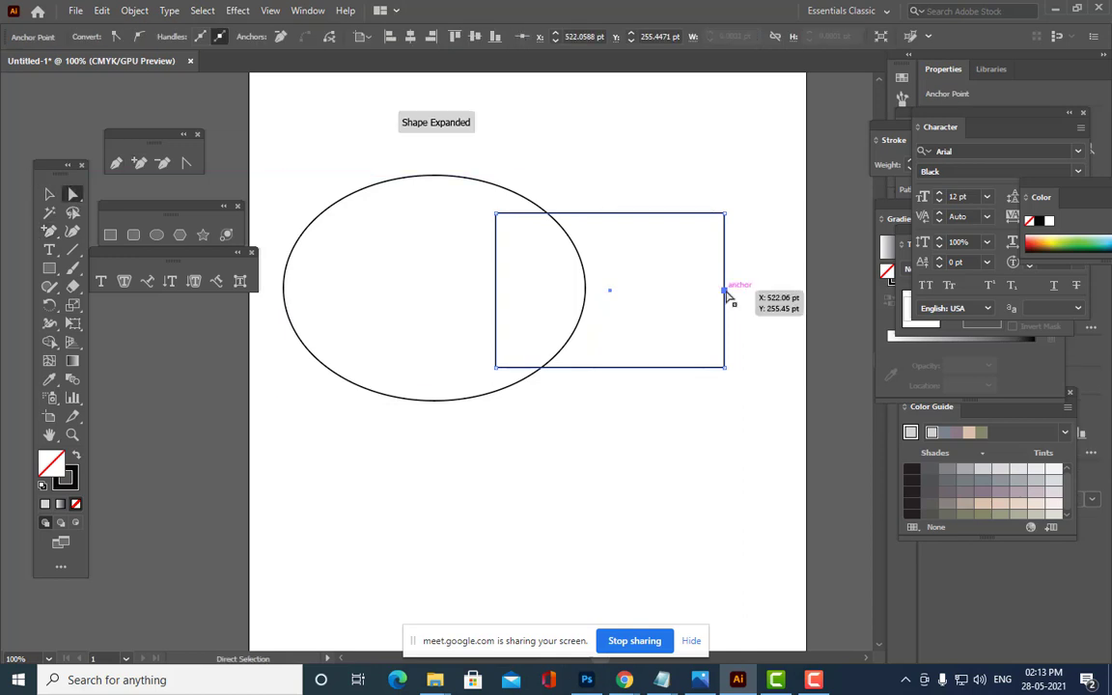
pyautogui.moveTo(726, 290); pyautogui.dragTo(685, 289)
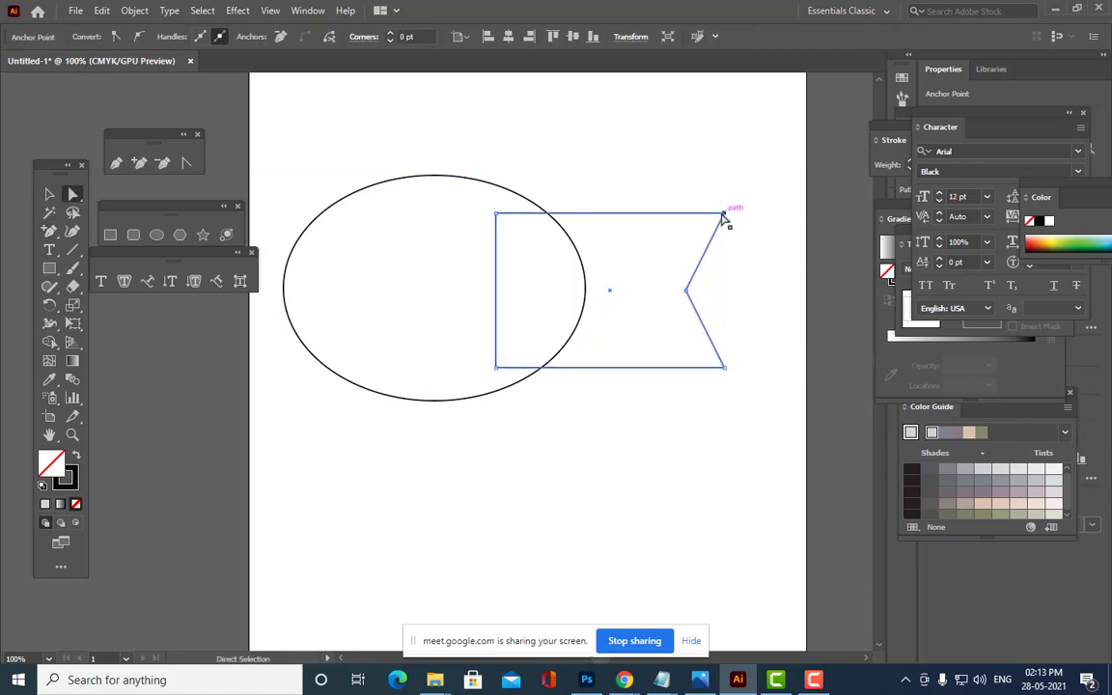
# Spread the rectangle's two right corners outward and adjust the notch point to shape an uneven fish tail.
pyautogui.moveTo(725, 215); pyautogui.dragTo(740, 201)
pyautogui.moveTo(725, 368); pyautogui.dragTo(761, 383)
pyautogui.moveTo(693, 294); pyautogui.dragTo(694, 293)
pyautogui.moveTo(740, 202); pyautogui.dragTo(743, 211)
# Narrow the ellipse to about 308 pt wide and stretch it slightly taller at both the top and bottom.
pyautogui.click(284, 286)
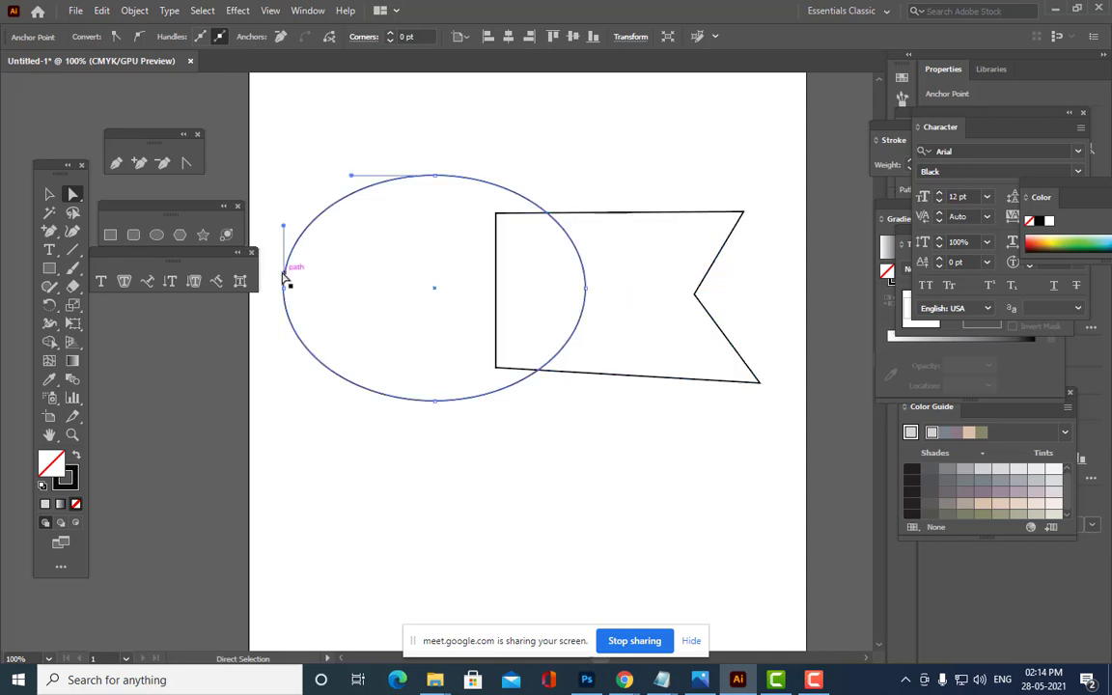
pyautogui.click(52, 194)
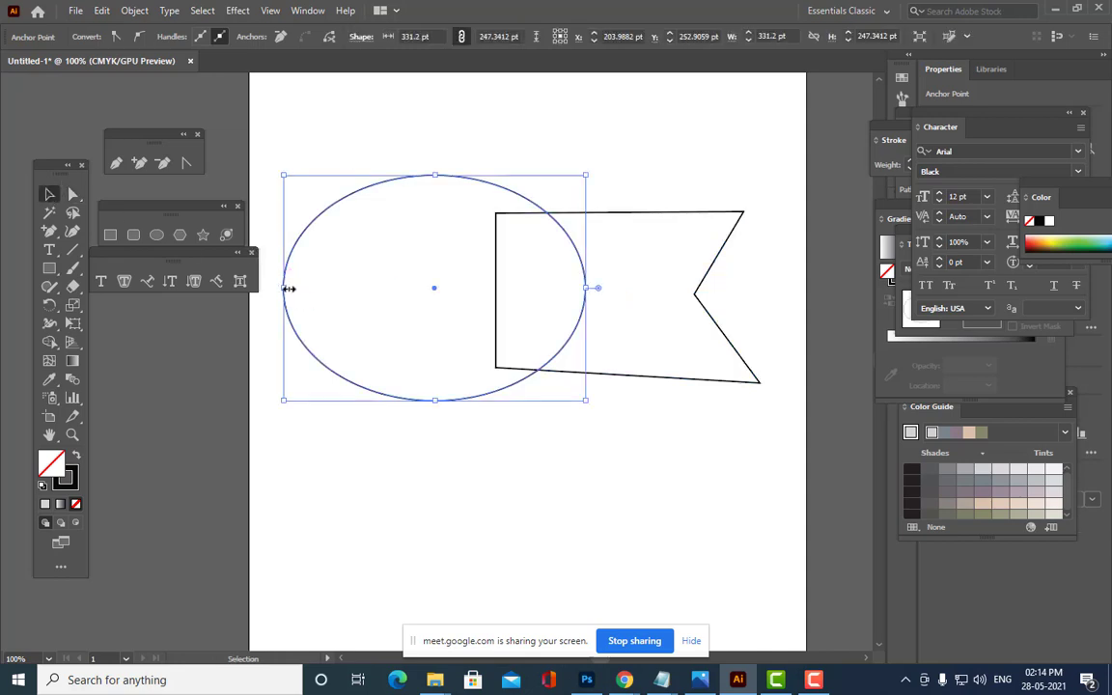
pyautogui.moveTo(288, 288)
pyautogui.mouseDown()
pyautogui.moveTo(335, 295)
pyautogui.moveTo(305, 290)
pyautogui.mouseUp()
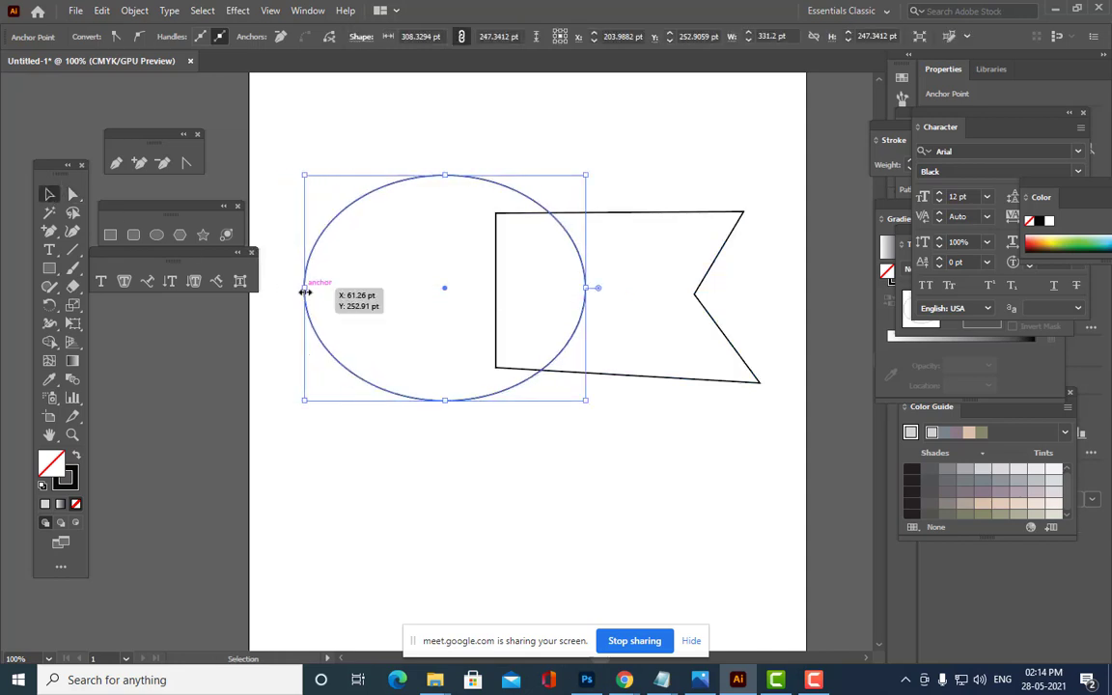
pyautogui.moveTo(445, 176); pyautogui.dragTo(445, 169)
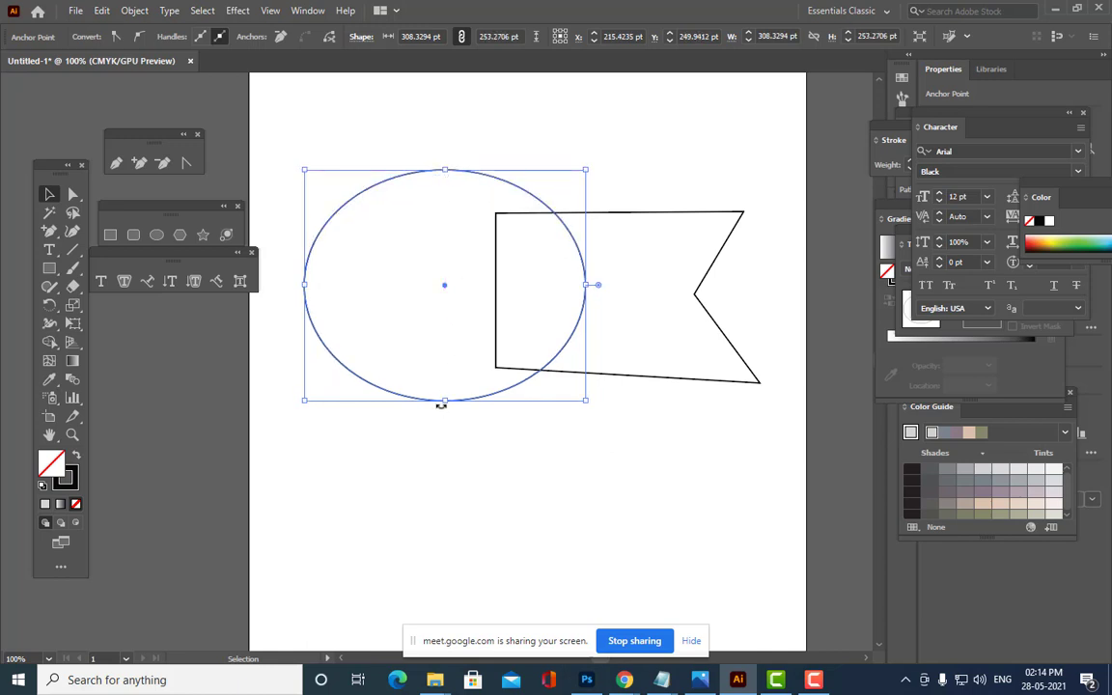
pyautogui.moveTo(446, 402); pyautogui.dragTo(445, 407)
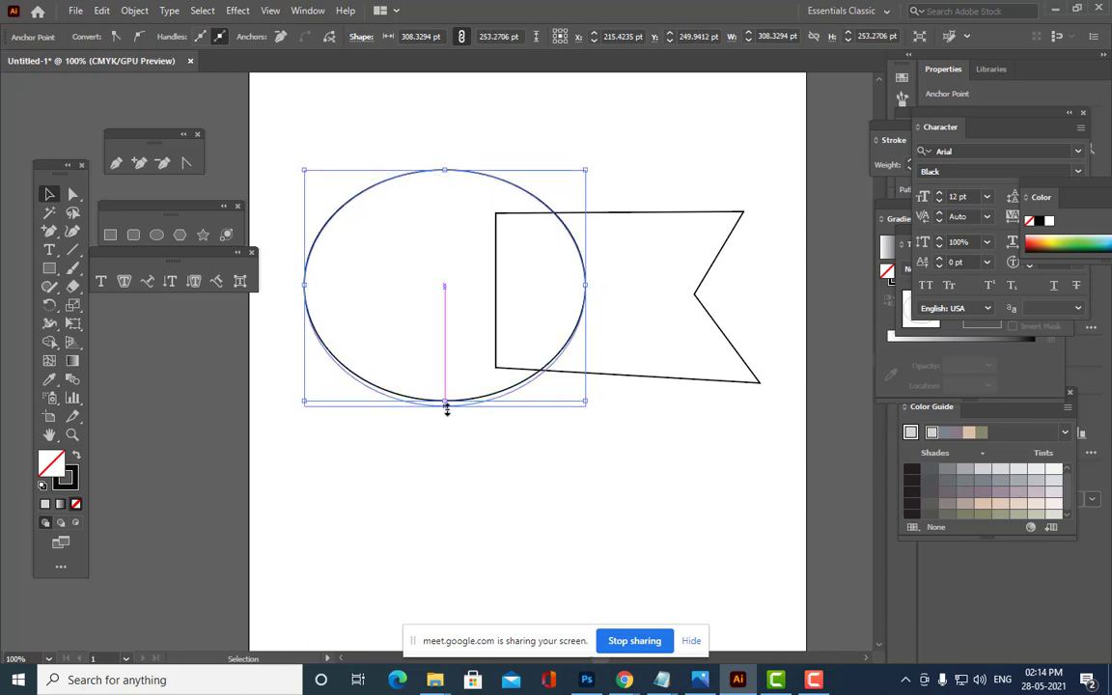
# Narrow the tail shape by bringing in both its right and left sides, keeping it overlapping the ellipse.
pyautogui.click(681, 360)
pyautogui.click(698, 296)
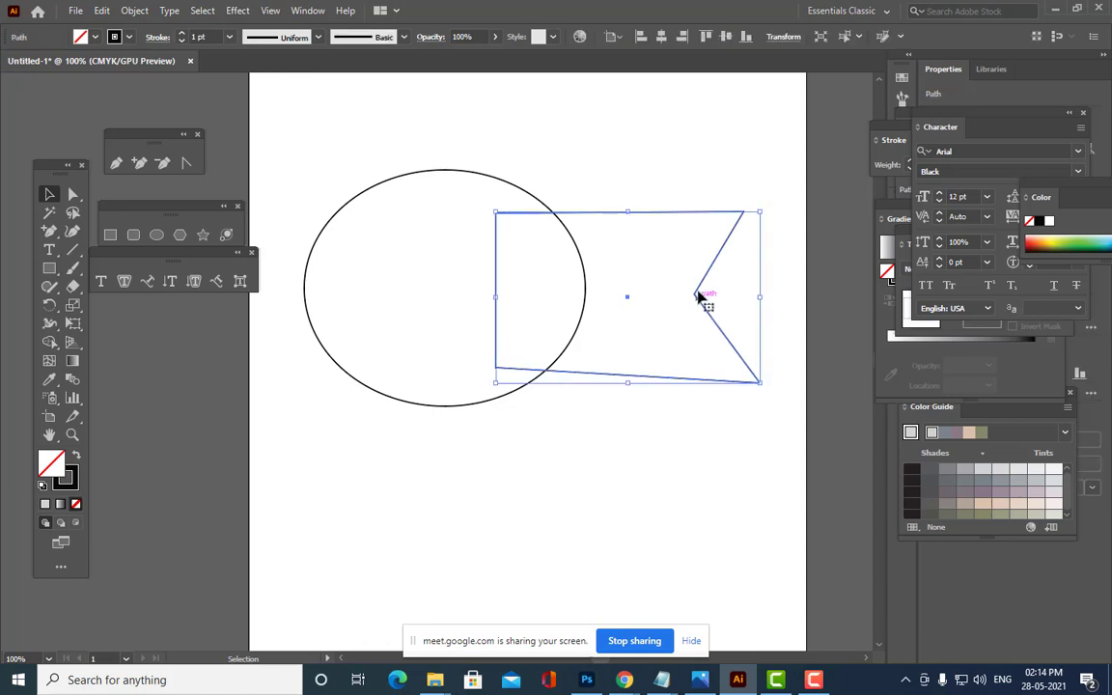
pyautogui.moveTo(756, 302); pyautogui.dragTo(719, 301)
pyautogui.moveTo(495, 297); pyautogui.dragTo(516, 297)
pyautogui.click(593, 417)
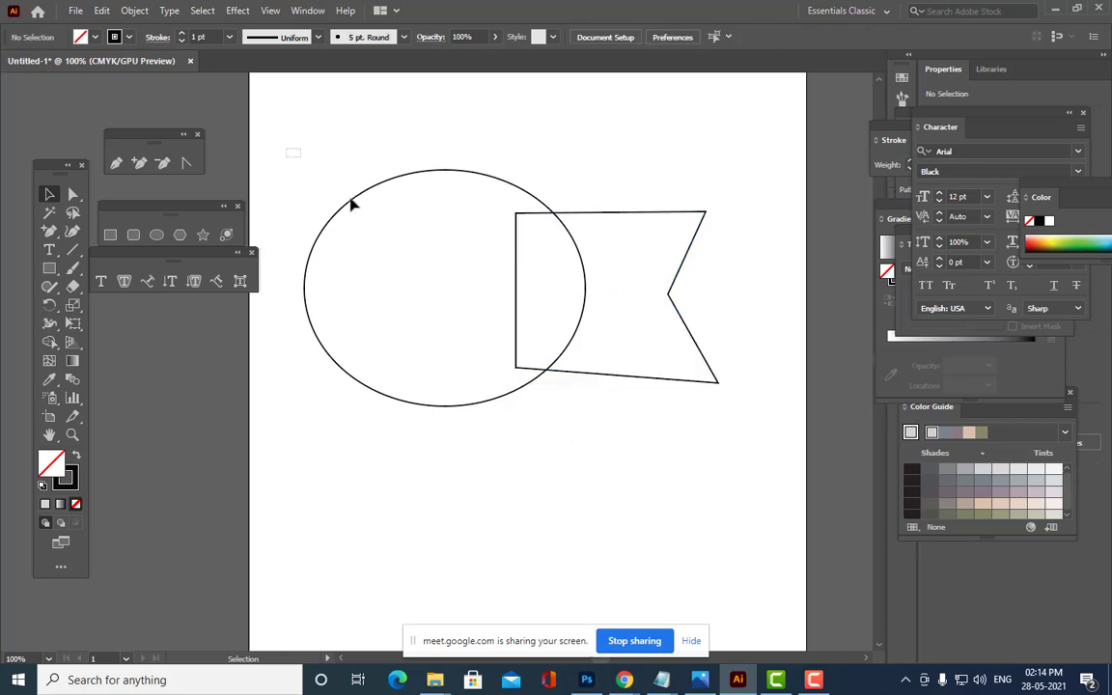
# Merge the ellipse and the tail shape into one fish outline with Pathfinder Unite.
pyautogui.moveTo(352, 203); pyautogui.dragTo(722, 469)
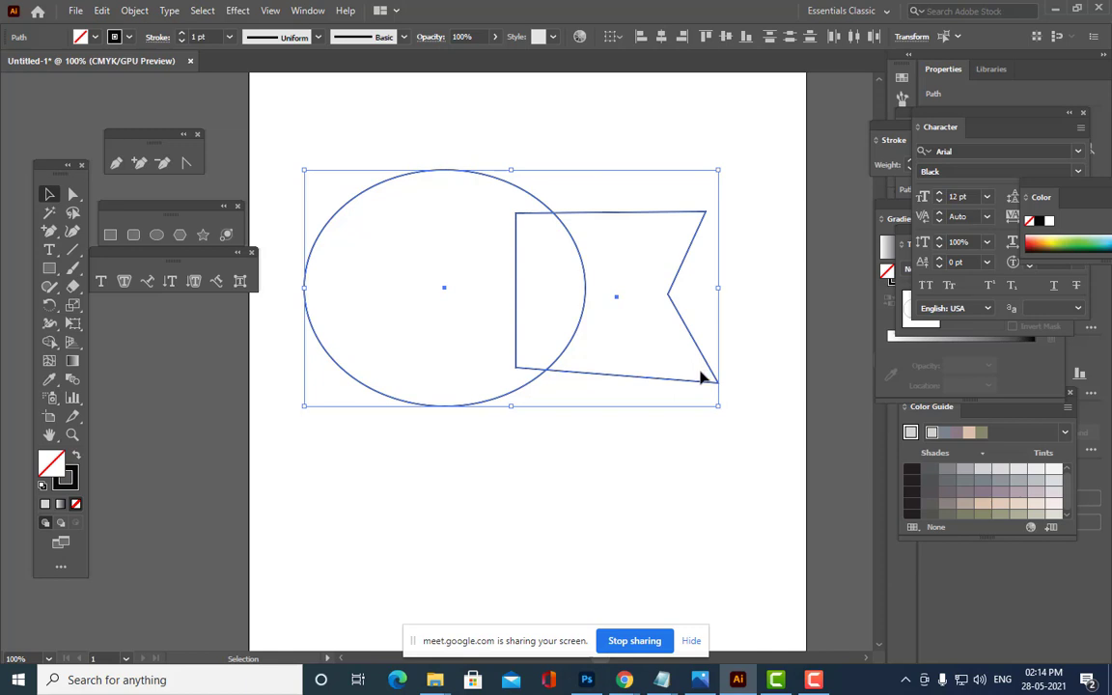
pyautogui.click(309, 10)
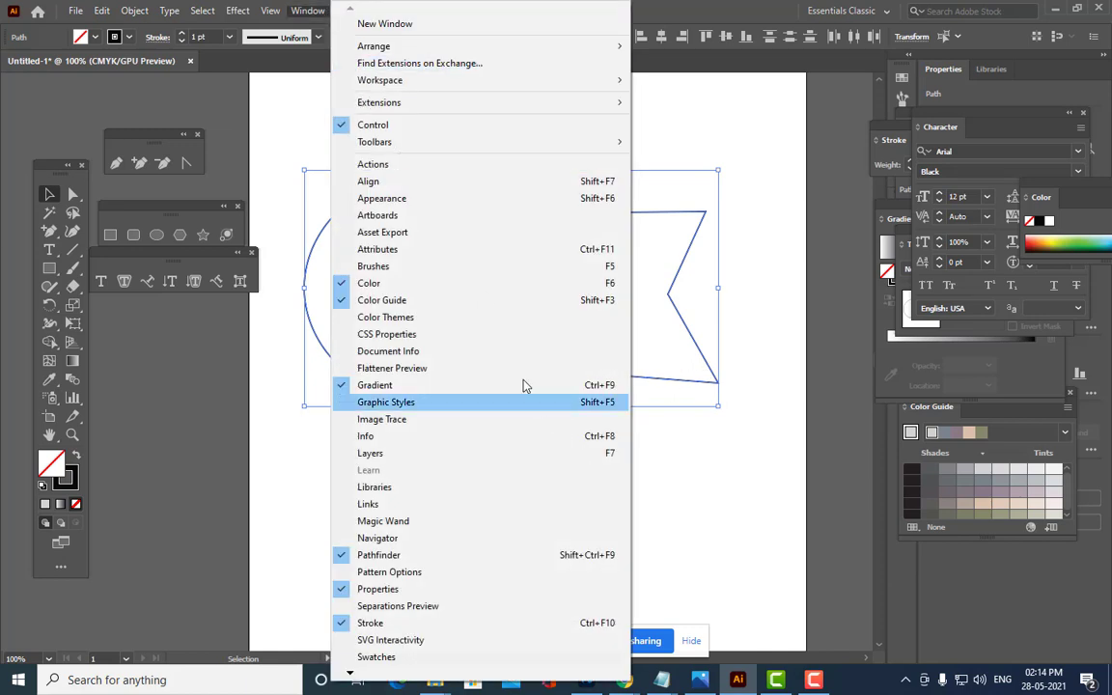
pyautogui.click(499, 556)
pyautogui.moveTo(922, 120); pyautogui.dragTo(799, 166)
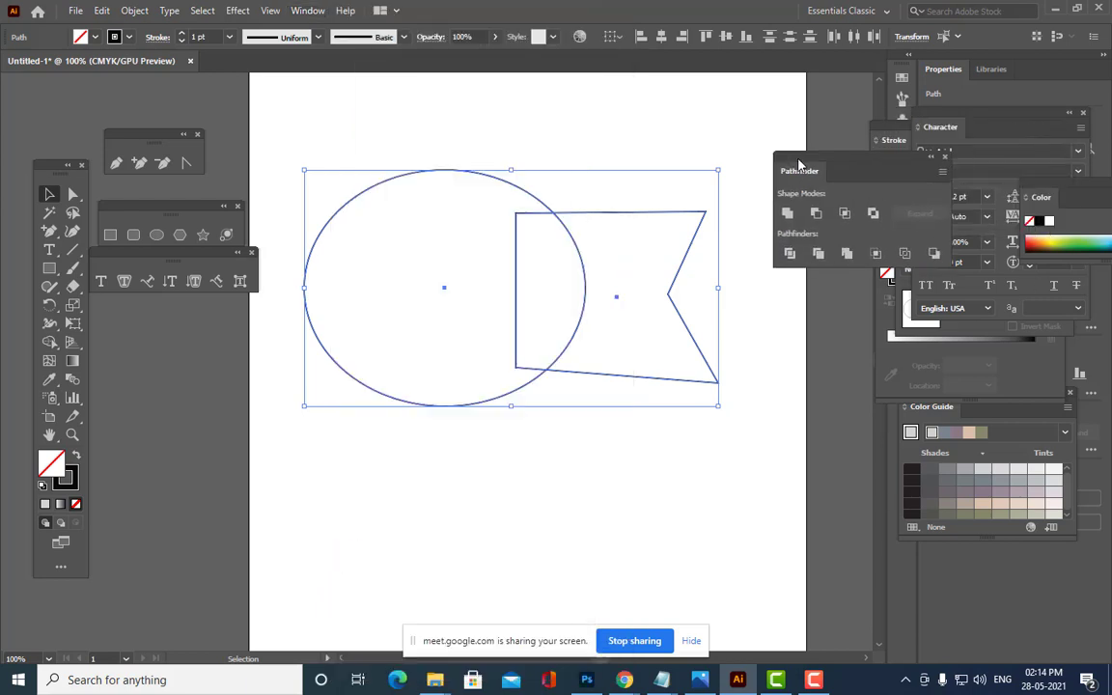
pyautogui.click(789, 214)
pyautogui.moveTo(806, 159); pyautogui.dragTo(902, 107)
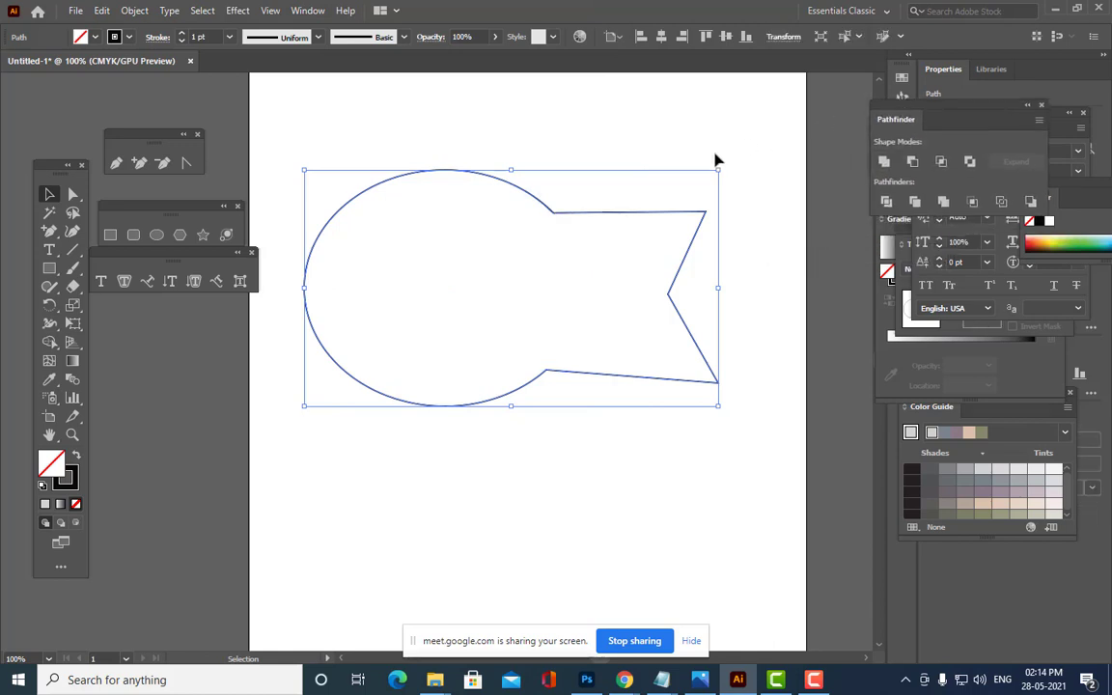
pyautogui.click(774, 160)
# Pull the two anchors where body meets tail inward, and move the fish outline slightly up and to the right.
pyautogui.click(70, 196)
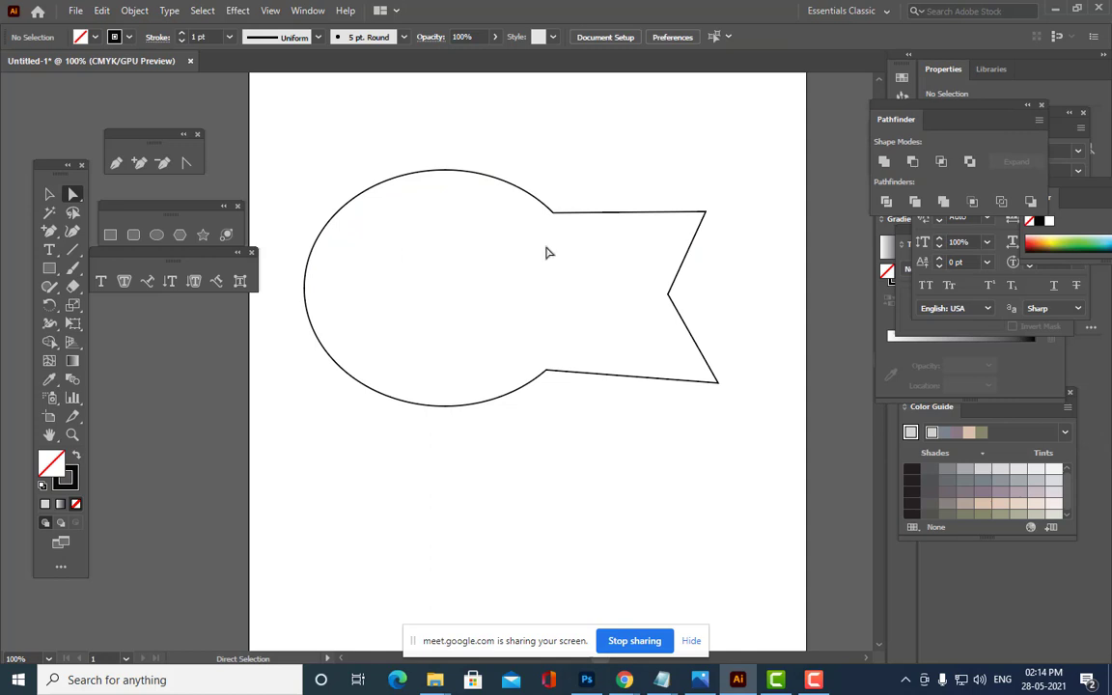
pyautogui.moveTo(553, 211); pyautogui.dragTo(549, 226)
pyautogui.moveTo(551, 375); pyautogui.dragTo(555, 355)
pyautogui.click(589, 419)
pyautogui.click(47, 194)
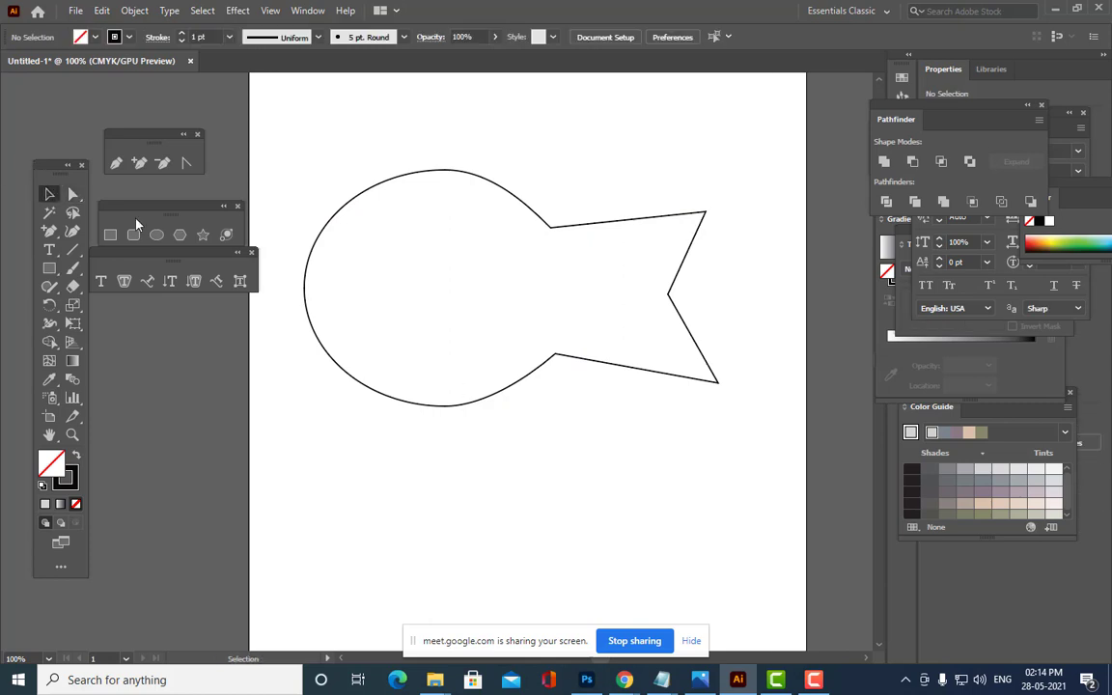
pyautogui.moveTo(522, 209); pyautogui.dragTo(546, 184)
pyautogui.click(569, 413)
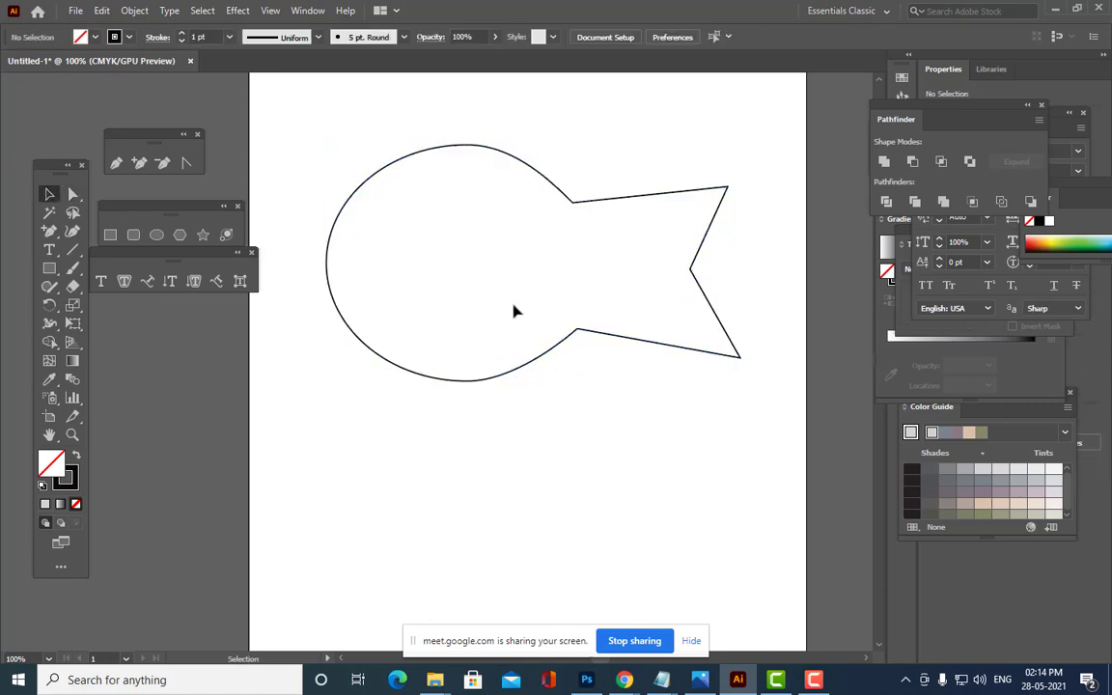
# Add the text FISH in Arial Black, 12 pt, in the empty area below the fish outline.
pyautogui.scroll(-2, 513, 310)
pyautogui.click(106, 283)
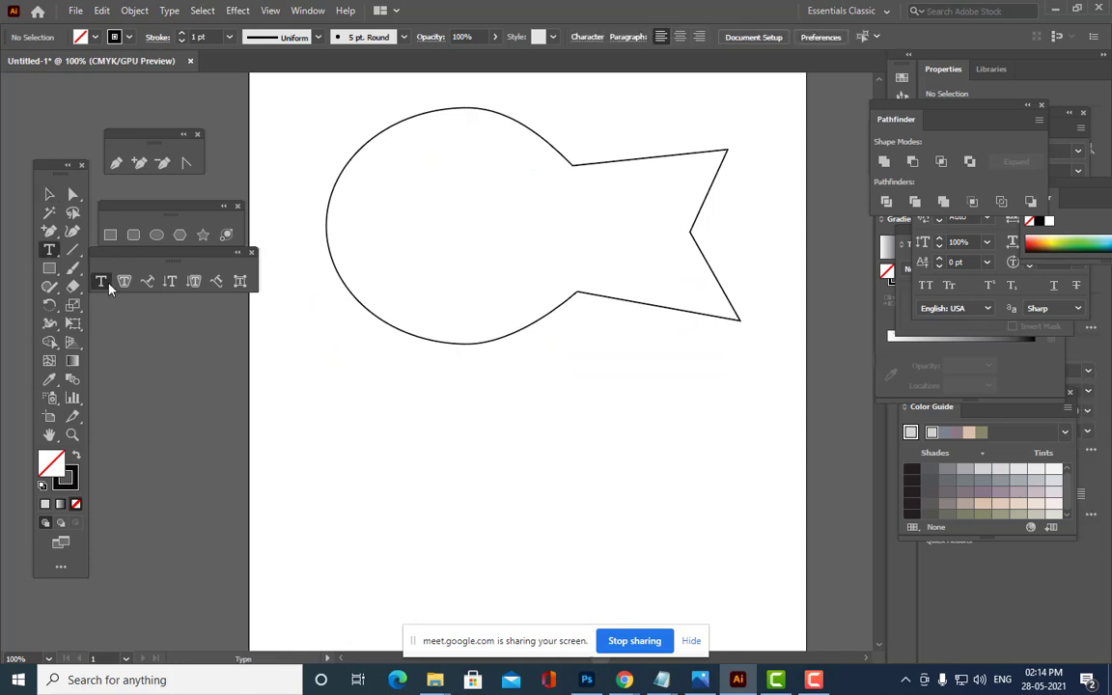
pyautogui.click(425, 505)
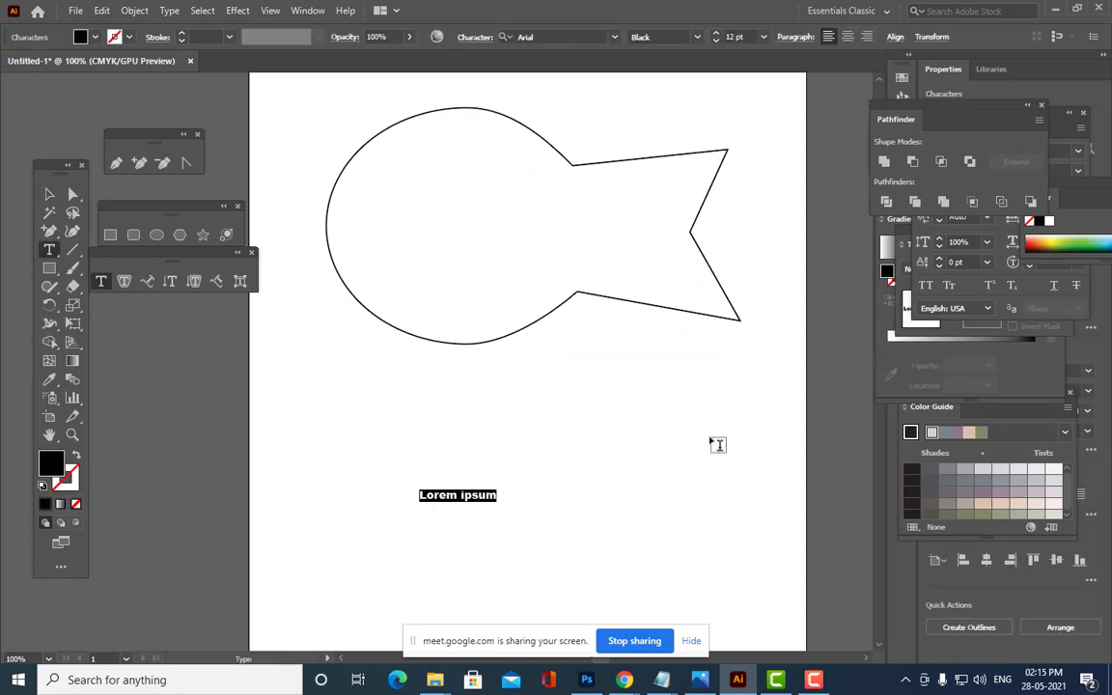
pyautogui.press('BackSpace')
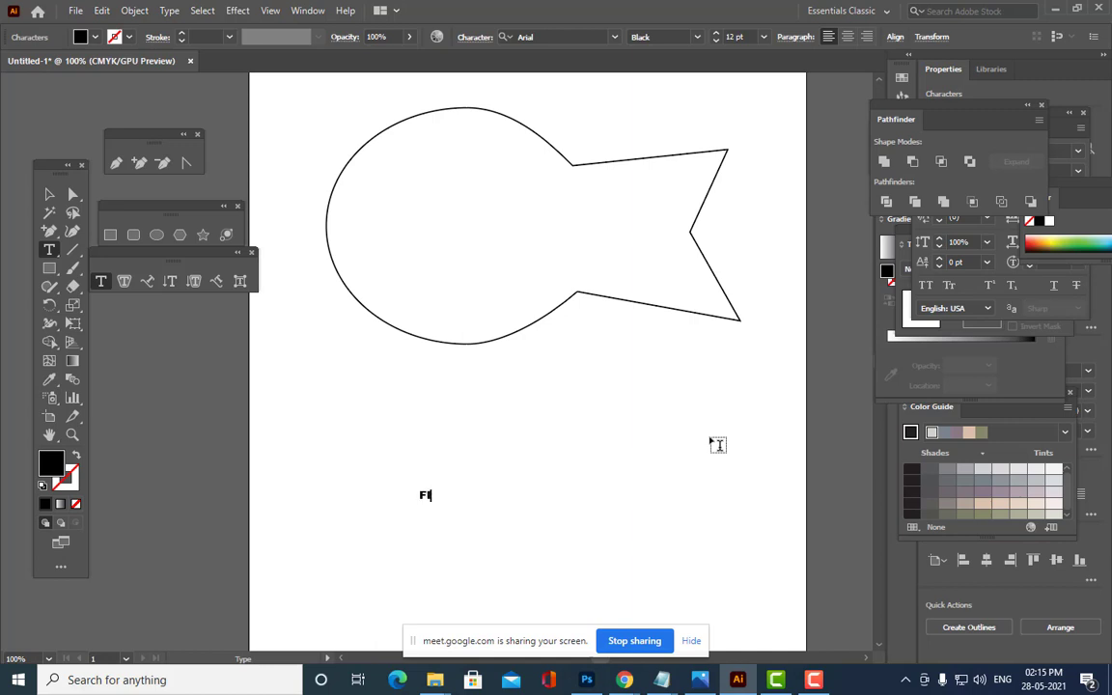
pyautogui.click(47, 196)
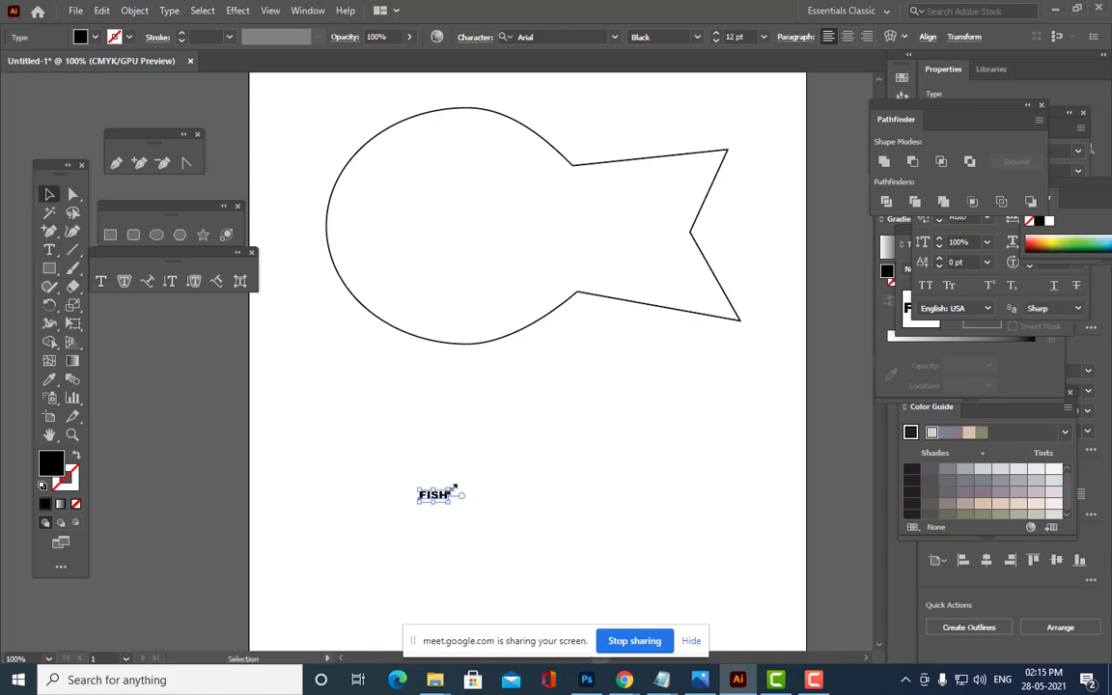
# Enlarge the FISH text to about 188 pt and position it across the artboard below the fish outline.
pyautogui.moveTo(453, 490); pyautogui.dragTo(814, 319)
pyautogui.moveTo(453, 460); pyautogui.dragTo(432, 475)
pyautogui.moveTo(685, 390); pyautogui.dragTo(752, 324)
pyautogui.moveTo(642, 399); pyautogui.dragTo(638, 419)
# Reposition the fish outline just above the FISH text and nudge it left to line up with the lettering.
pyautogui.click(588, 328)
pyautogui.moveTo(582, 295); pyautogui.dragTo(574, 326)
pyautogui.click(577, 245)
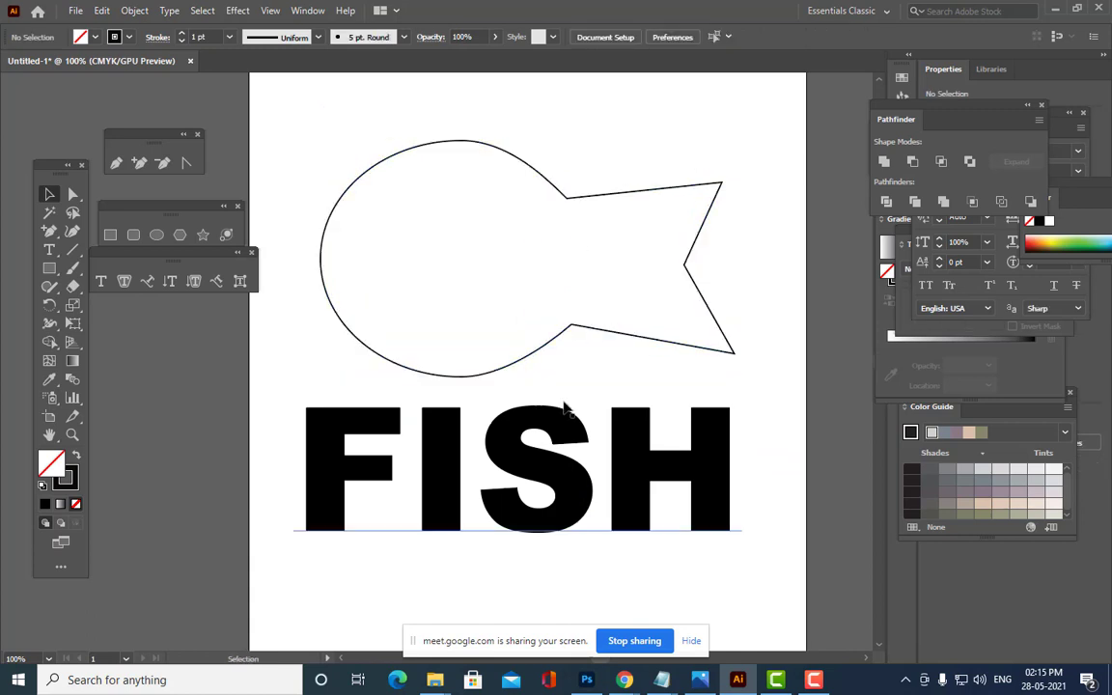
pyautogui.click(570, 436)
pyautogui.click(573, 329)
pyautogui.moveTo(573, 330); pyautogui.dragTo(575, 339)
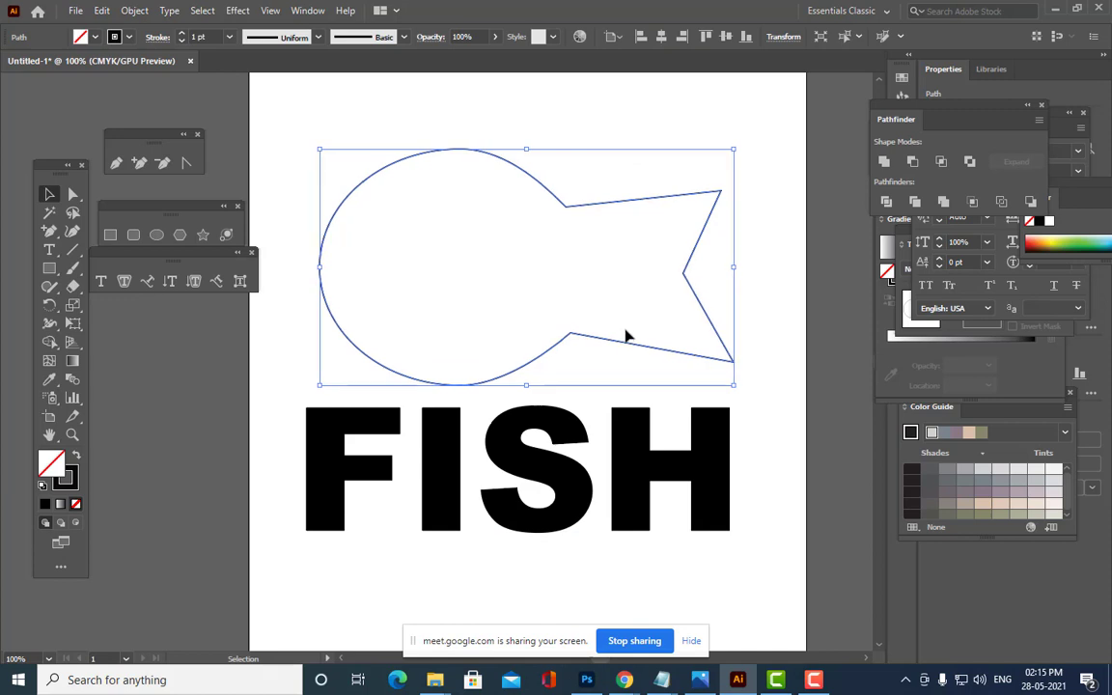
pyautogui.hotkey('shift', 'Left')
pyautogui.hotkey('shift', 'Left')
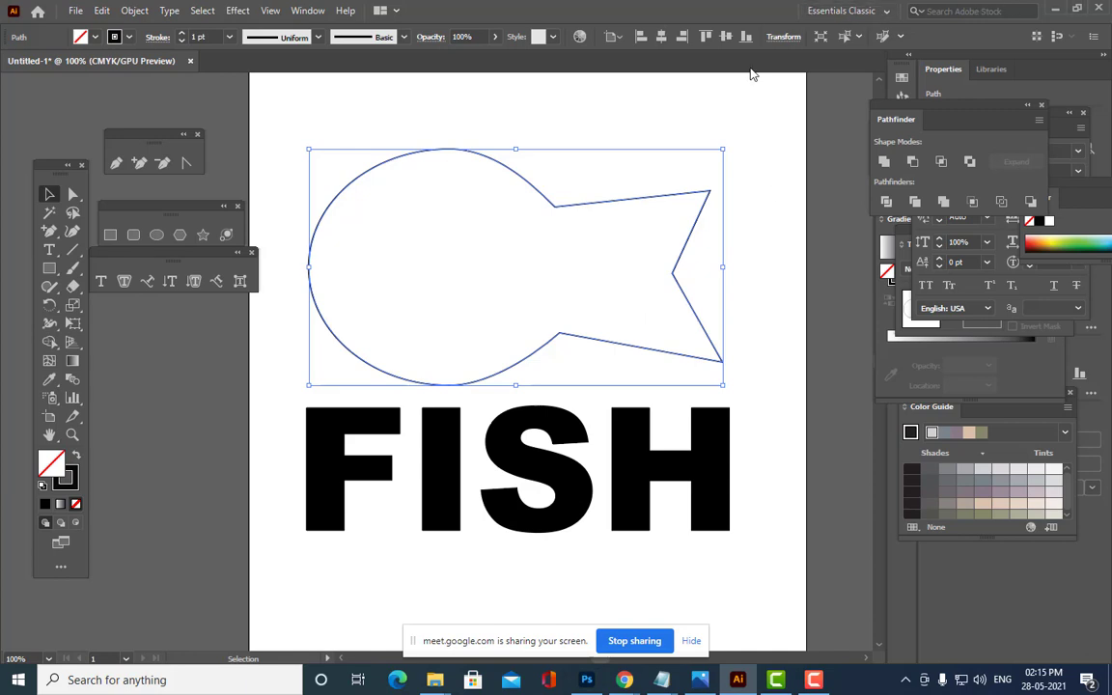
# Enlarge the fish outline slightly and adjust its position above the FISH text.
pyautogui.moveTo(725, 148); pyautogui.dragTo(741, 138)
pyautogui.moveTo(626, 199)
pyautogui.mouseDown()
pyautogui.moveTo(641, 193)
pyautogui.moveTo(629, 197)
pyautogui.mouseUp()
pyautogui.click(636, 190)
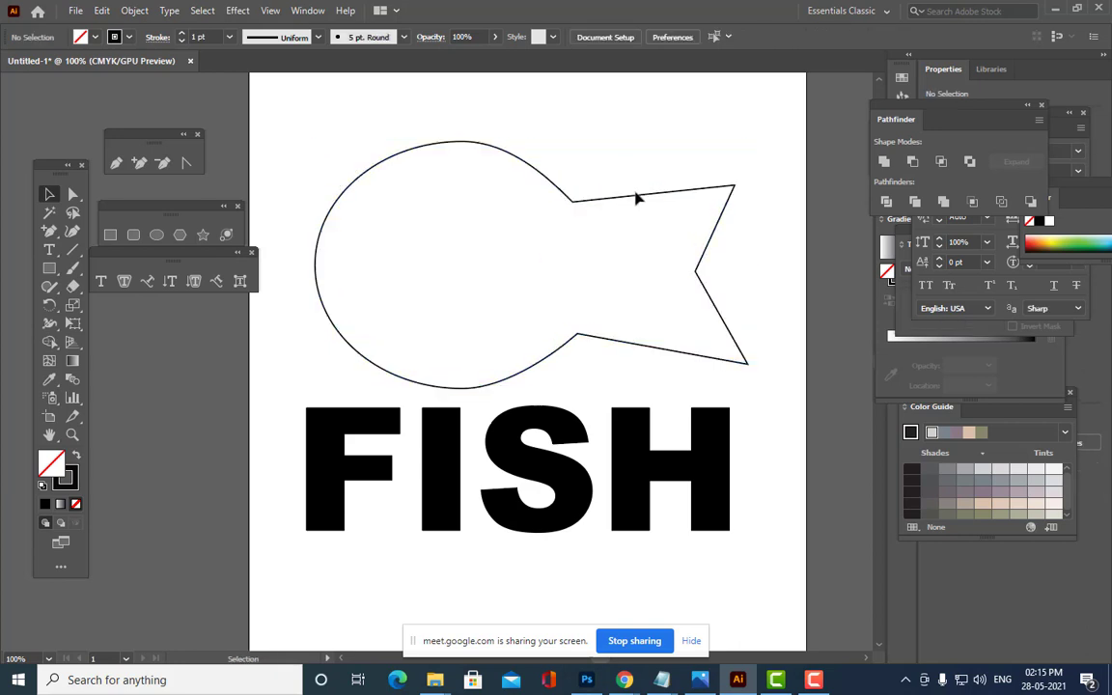
# Expand the FISH text with Object and Fill enabled.
pyautogui.click(495, 410)
pyautogui.click(140, 12)
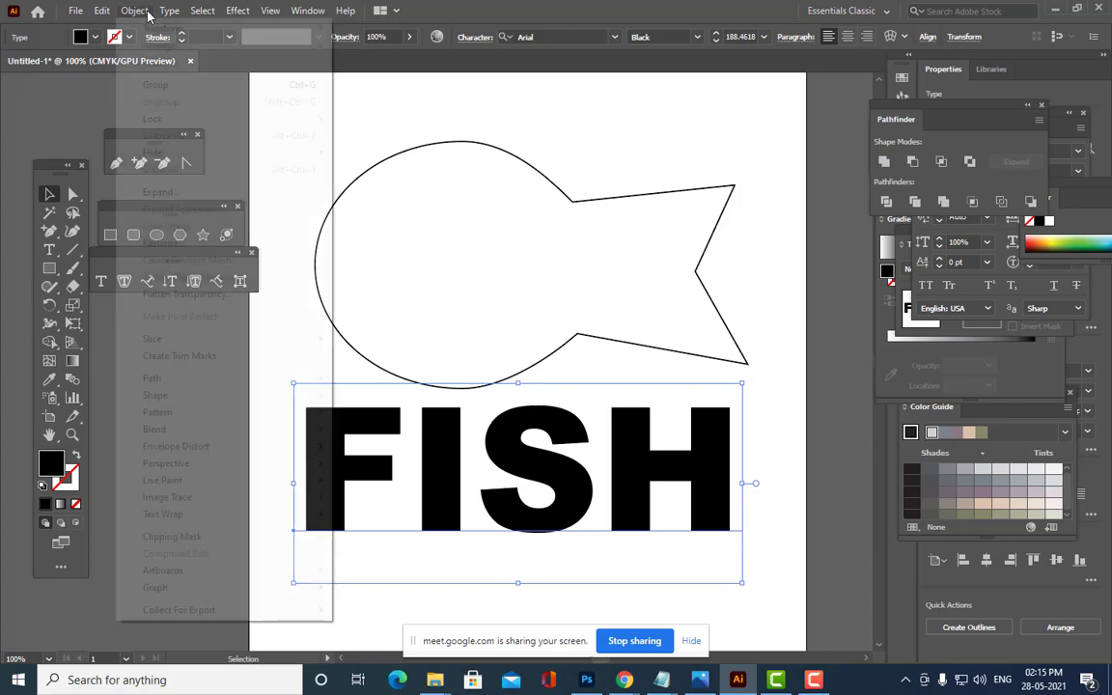
pyautogui.click(192, 200)
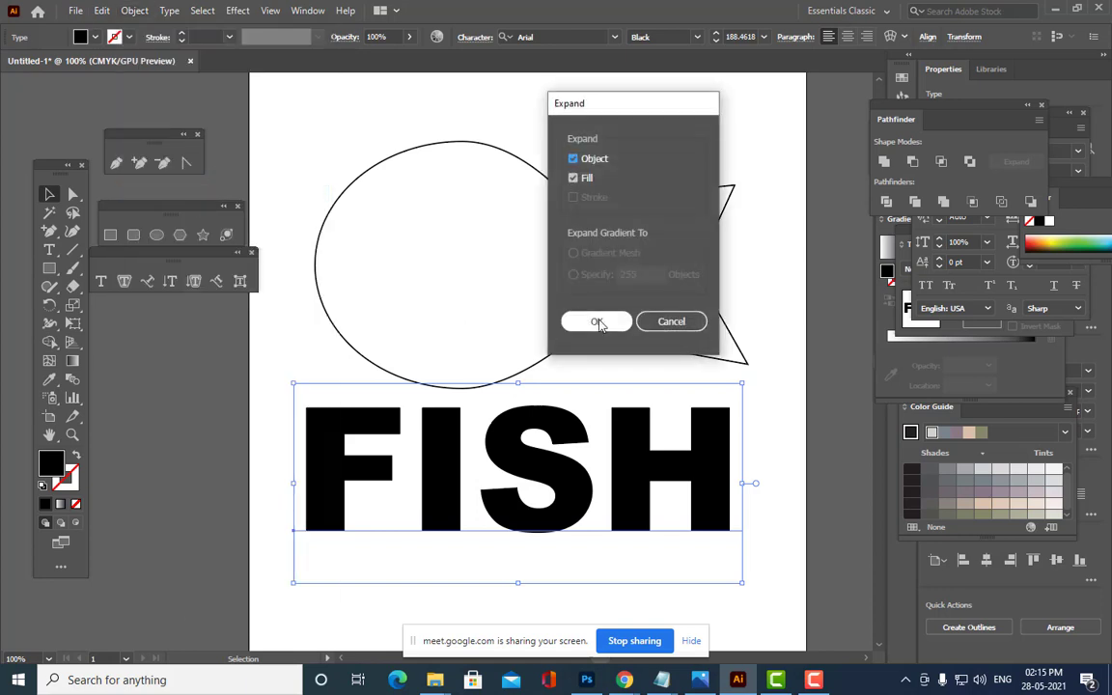
pyautogui.click(595, 319)
# Expand the fish outline with Fill and Stroke enabled.
pyautogui.click(769, 251)
pyautogui.click(724, 210)
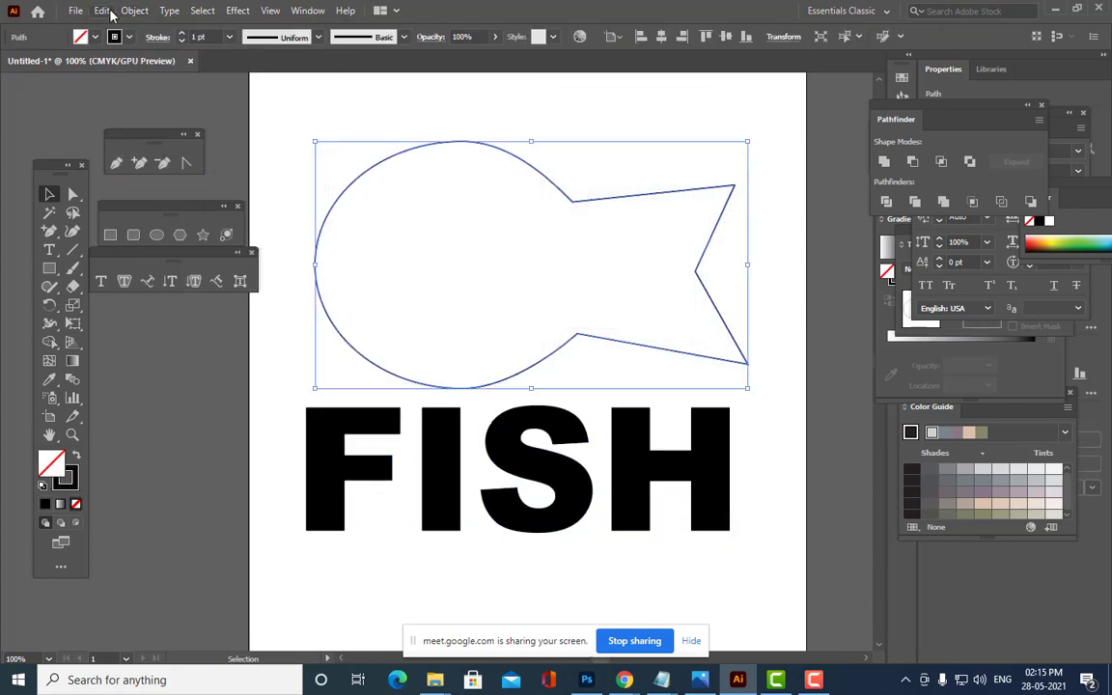
pyautogui.click(134, 10)
pyautogui.click(155, 191)
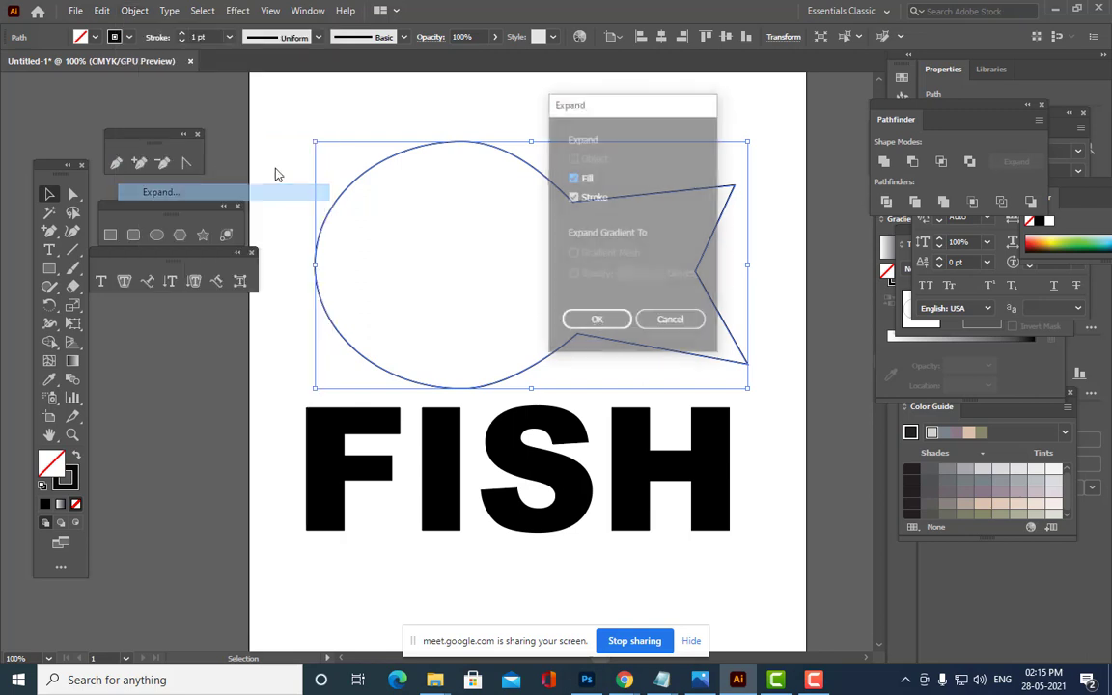
pyautogui.click(618, 319)
pyautogui.click(719, 304)
# Move the FISH lettering onto the fish outline and bring the outline to the front.
pyautogui.moveTo(538, 428); pyautogui.dragTo(542, 237)
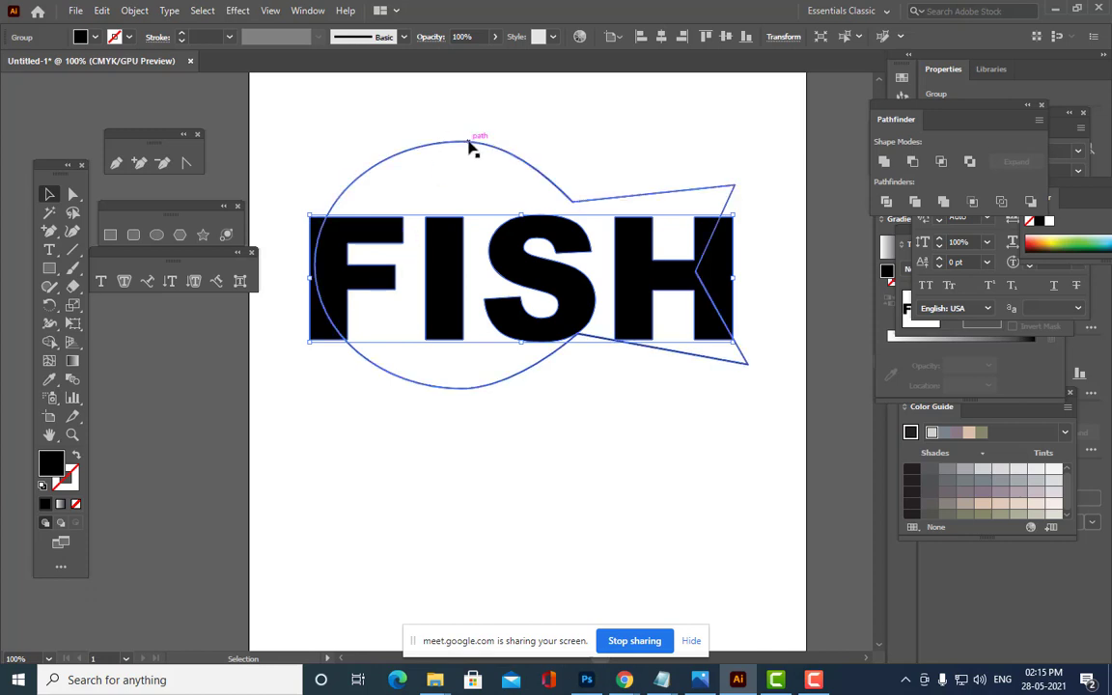
pyautogui.click(469, 141)
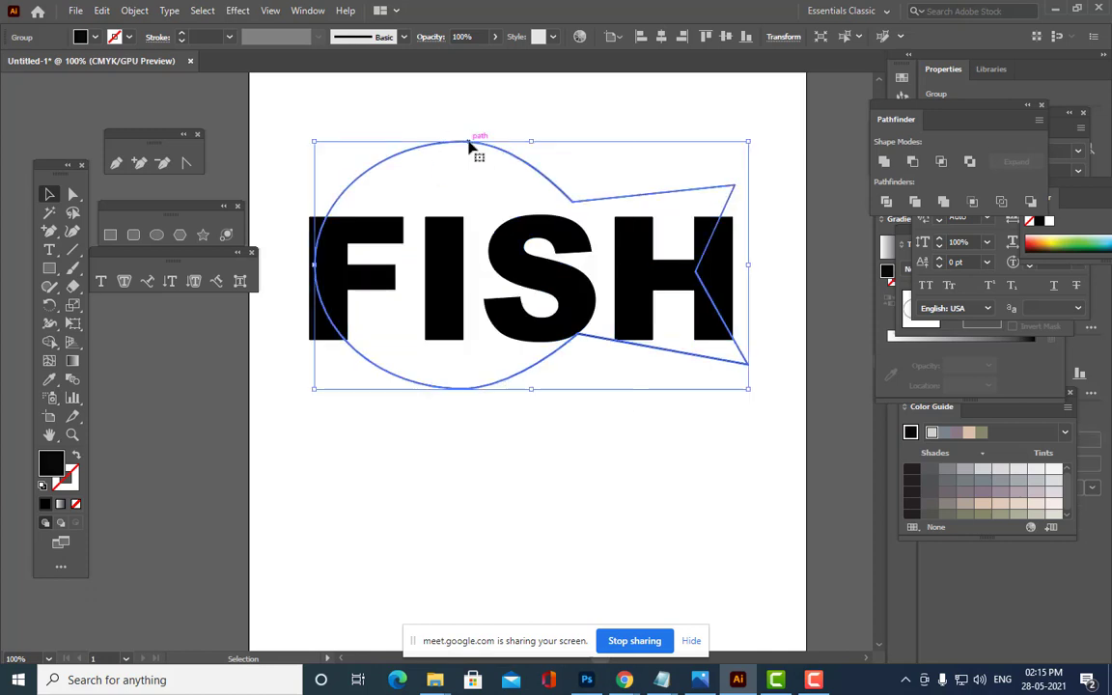
pyautogui.rightClick(469, 143)
pyautogui.moveTo(580, 332)
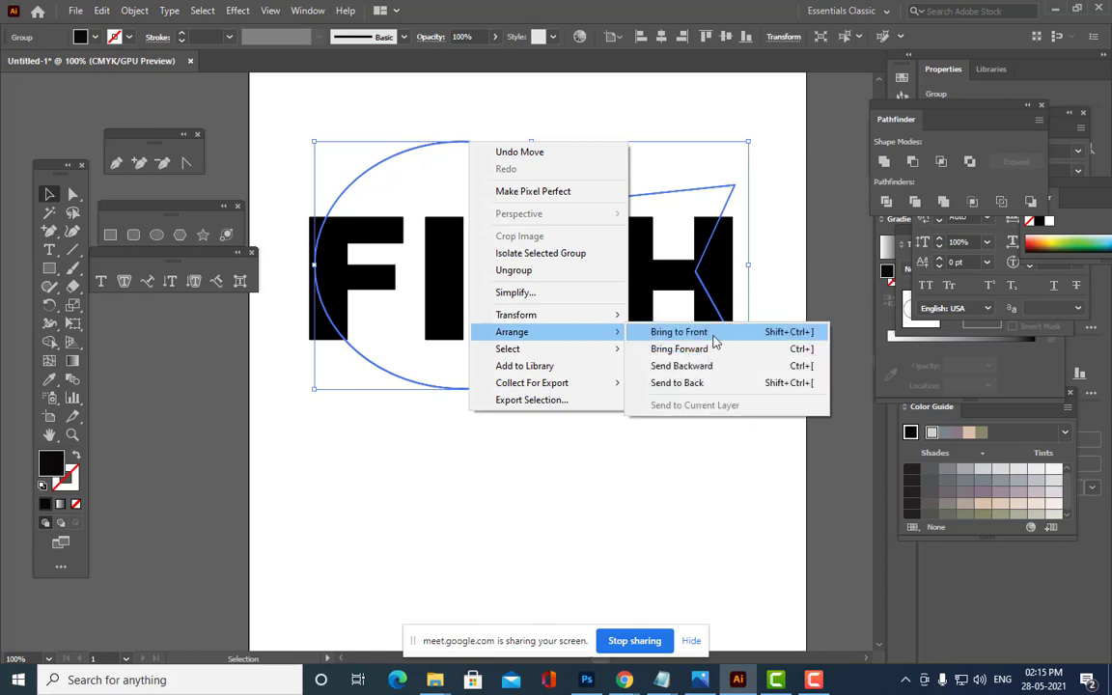
pyautogui.click(715, 332)
pyautogui.click(644, 496)
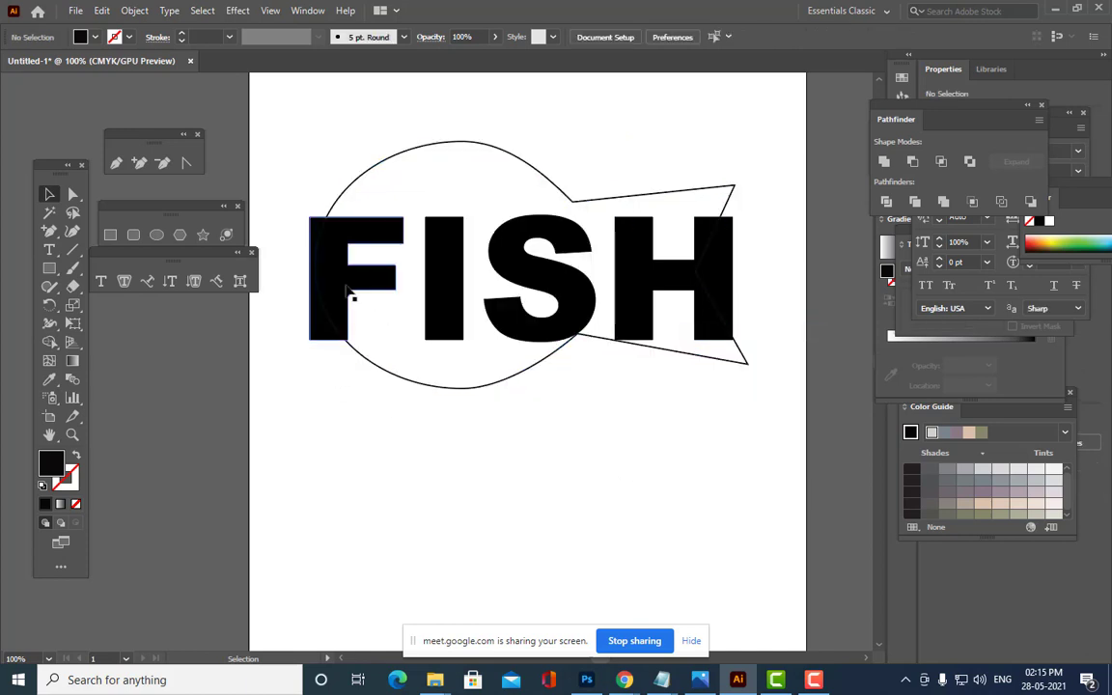
# Try to warp the FISH lettering into the fish outline with Envelope Distort, Make with Top Object.
pyautogui.click(331, 305)
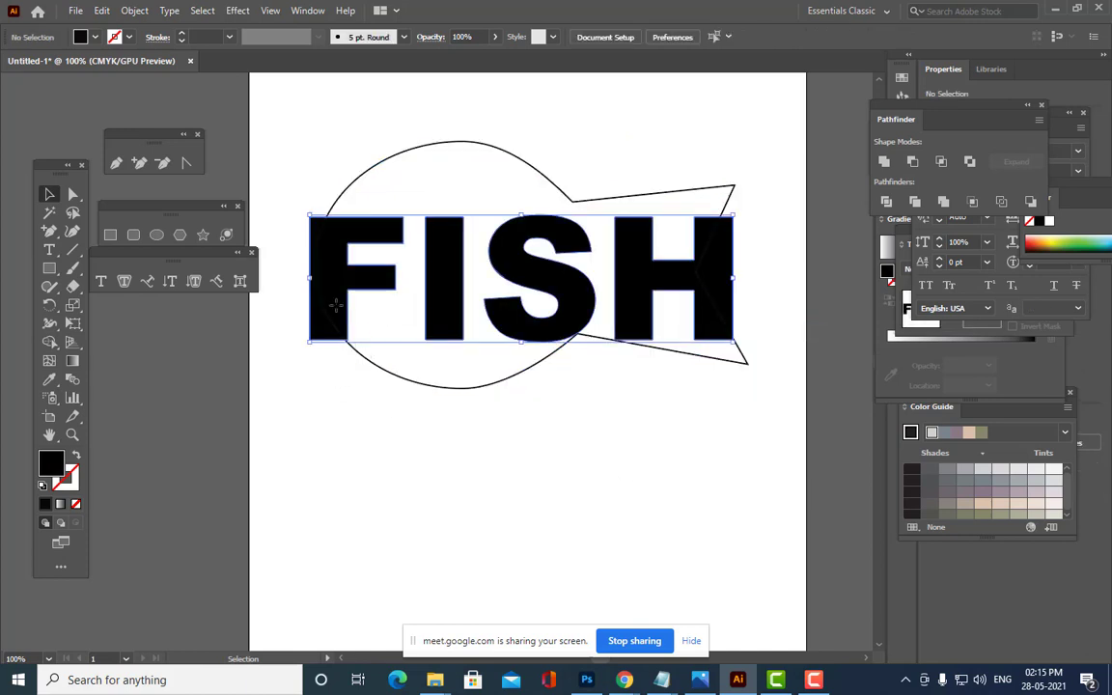
pyautogui.keyDown('shift'); pyautogui.click(494, 148); pyautogui.keyUp('shift')
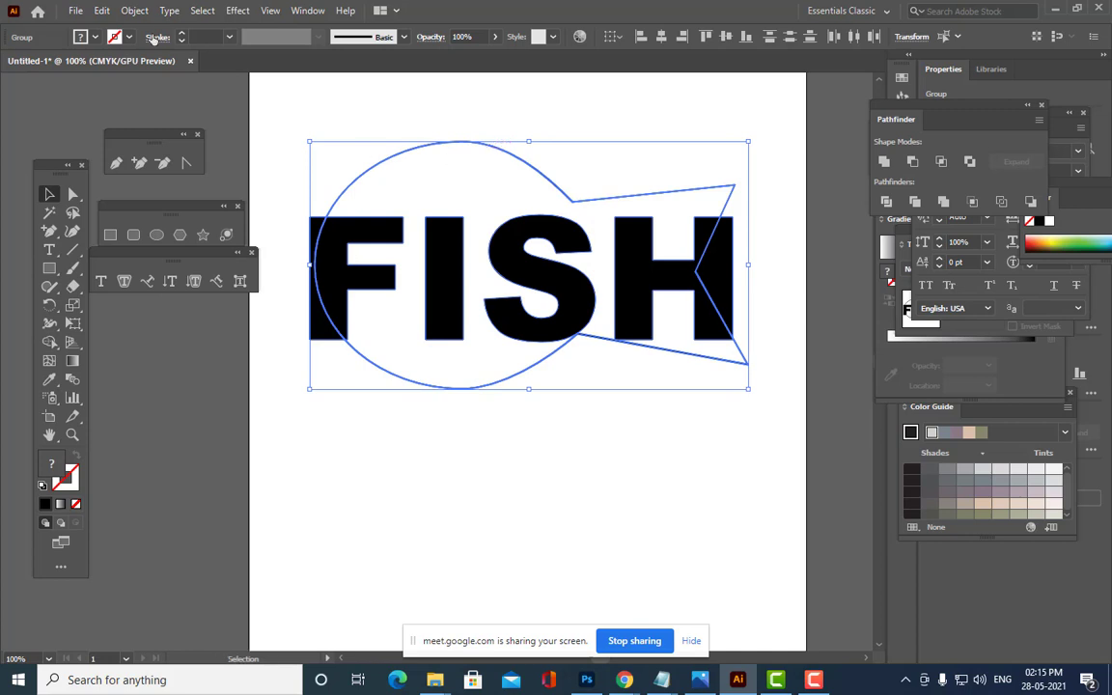
pyautogui.click(136, 11)
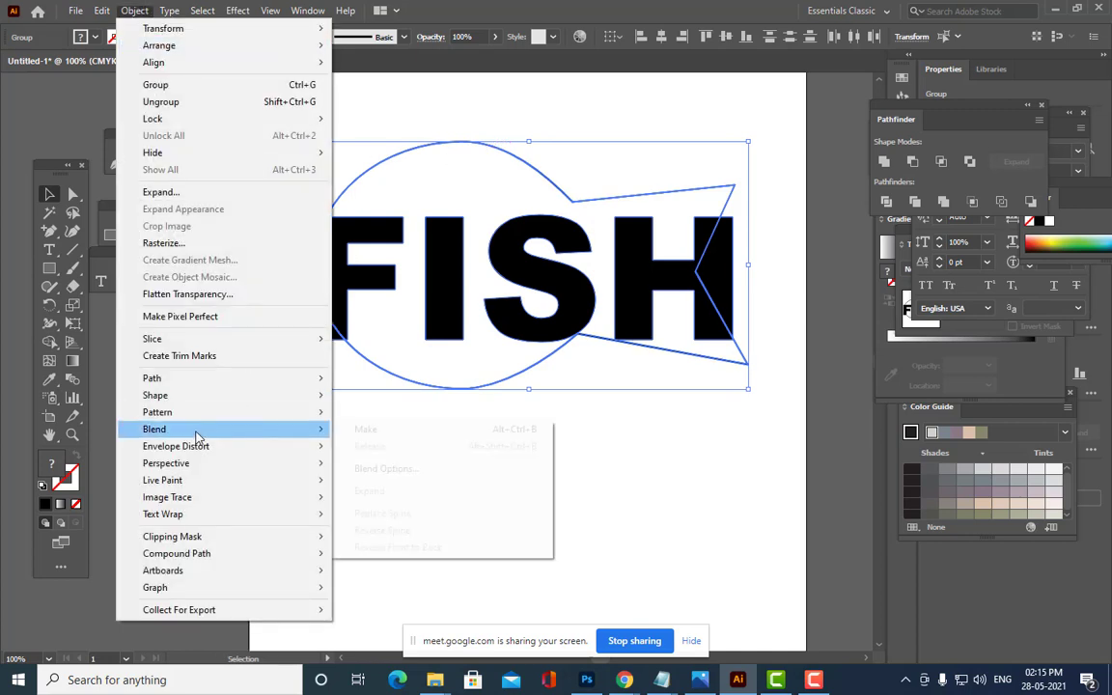
pyautogui.moveTo(226, 449)
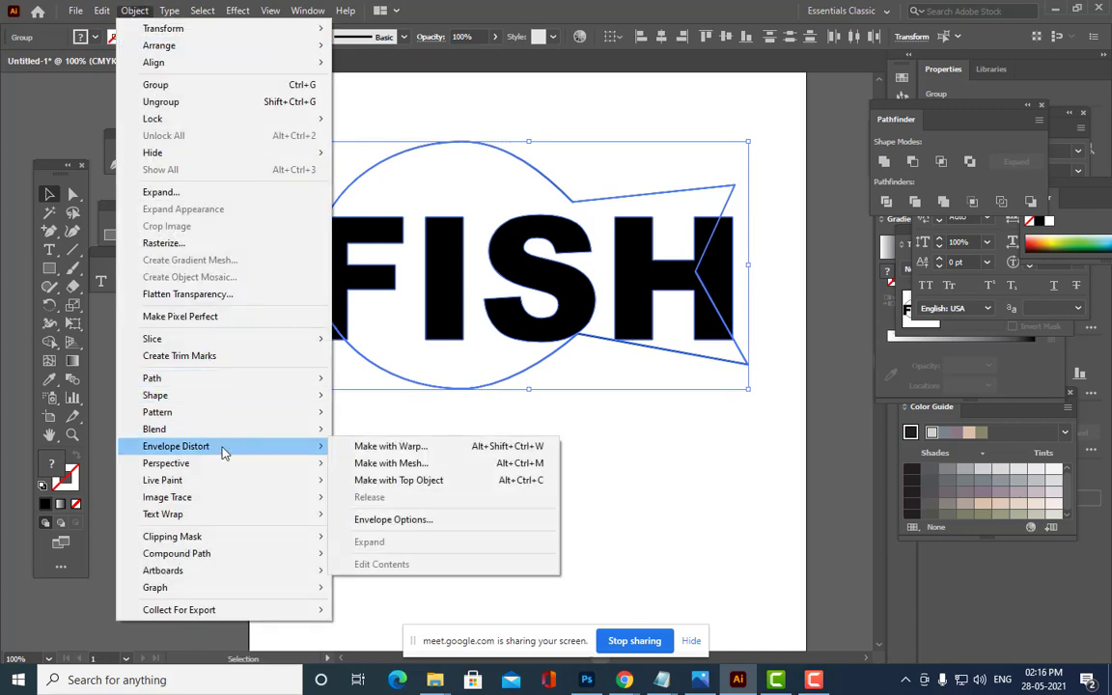
pyautogui.click(441, 488)
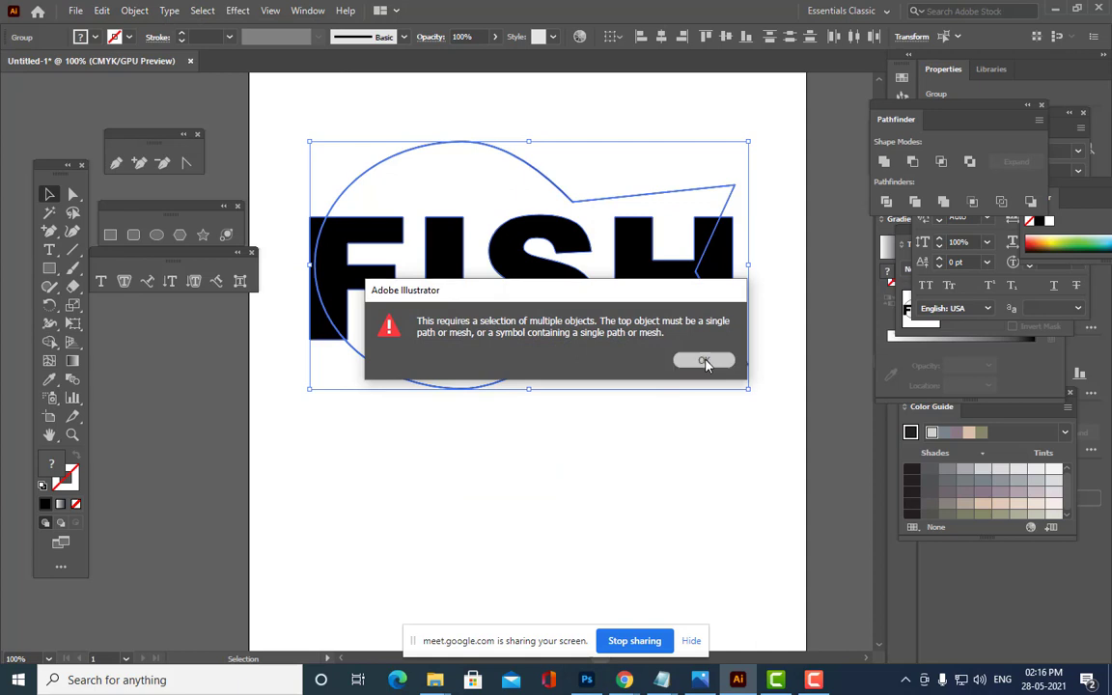
pyautogui.click(704, 362)
pyautogui.click(660, 432)
# Move the FISH lettering below the fish outline and give the outline no fill and a 1 pt black stroke.
pyautogui.click(553, 261)
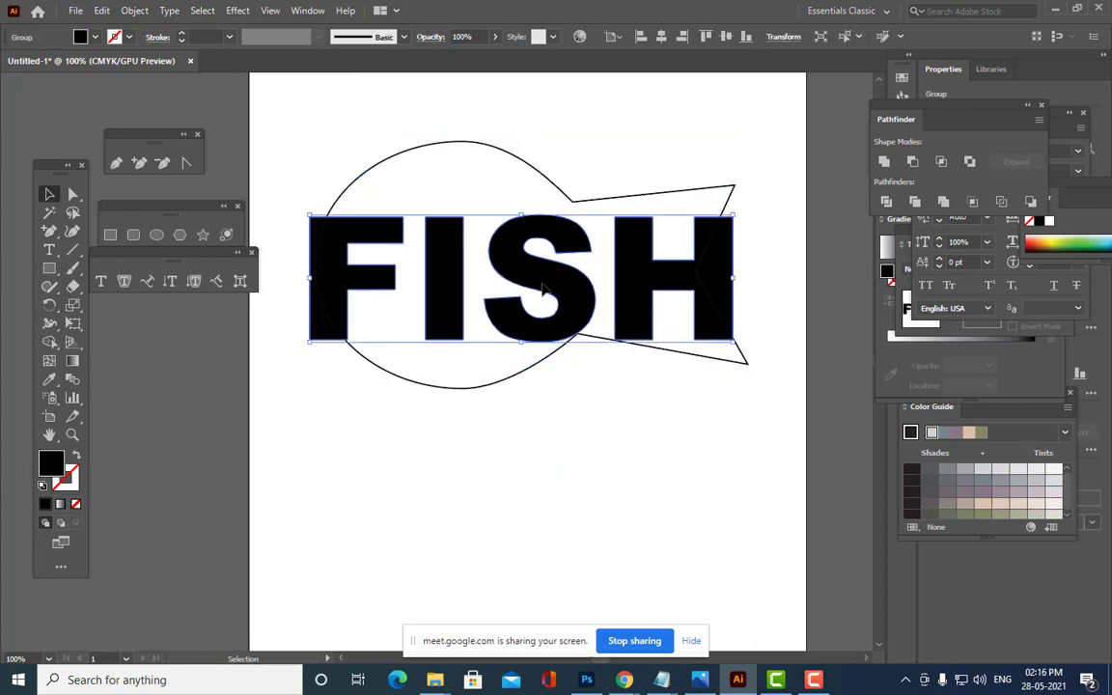
pyautogui.moveTo(541, 290); pyautogui.dragTo(551, 475)
pyautogui.click(737, 343)
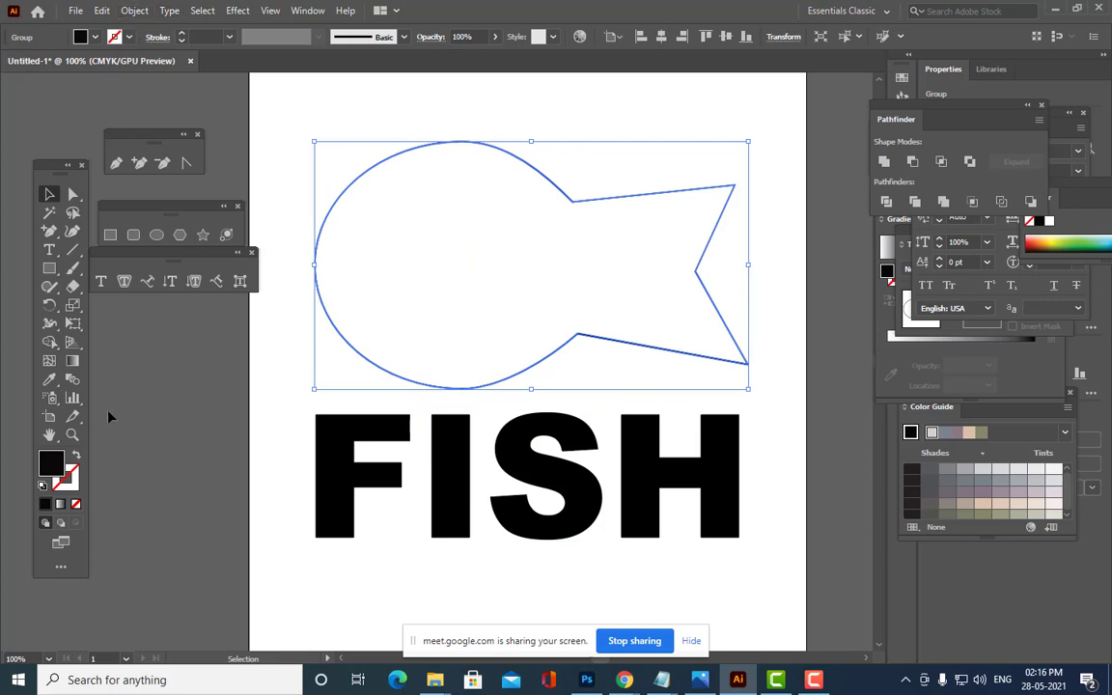
pyautogui.click(76, 504)
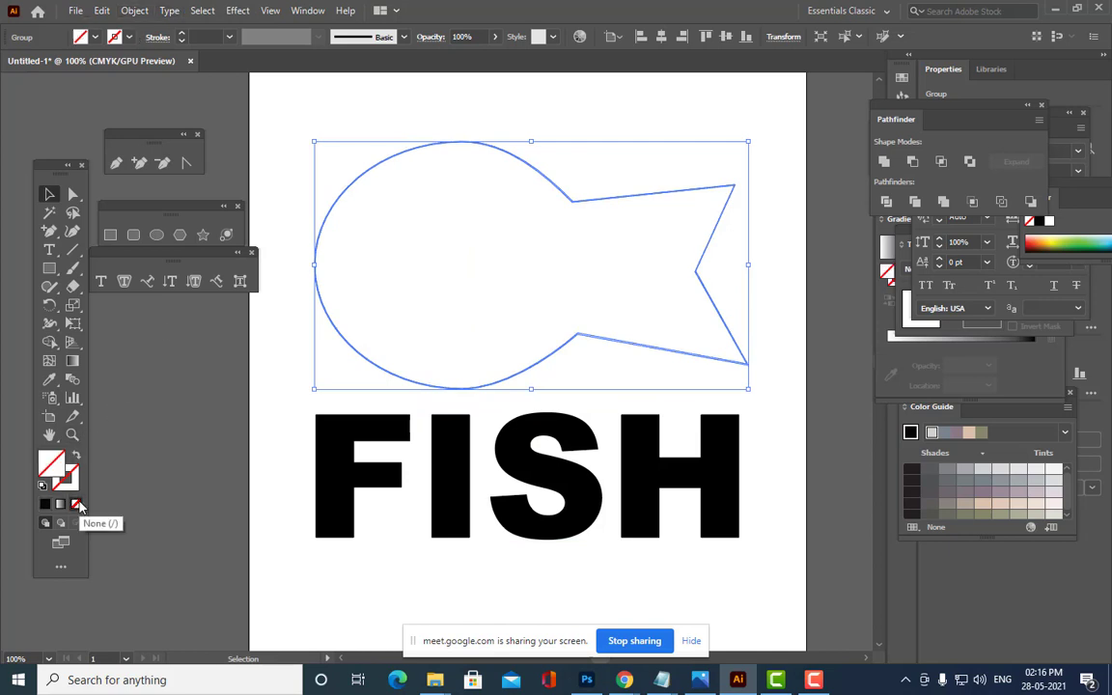
pyautogui.click(45, 504)
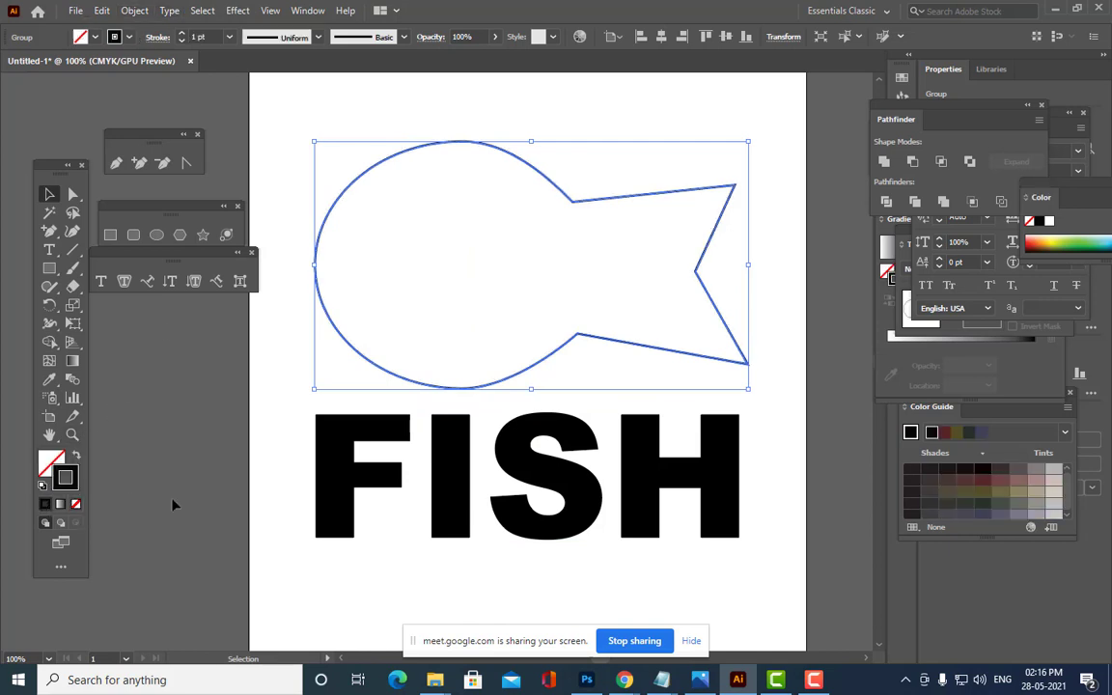
pyautogui.click(200, 480)
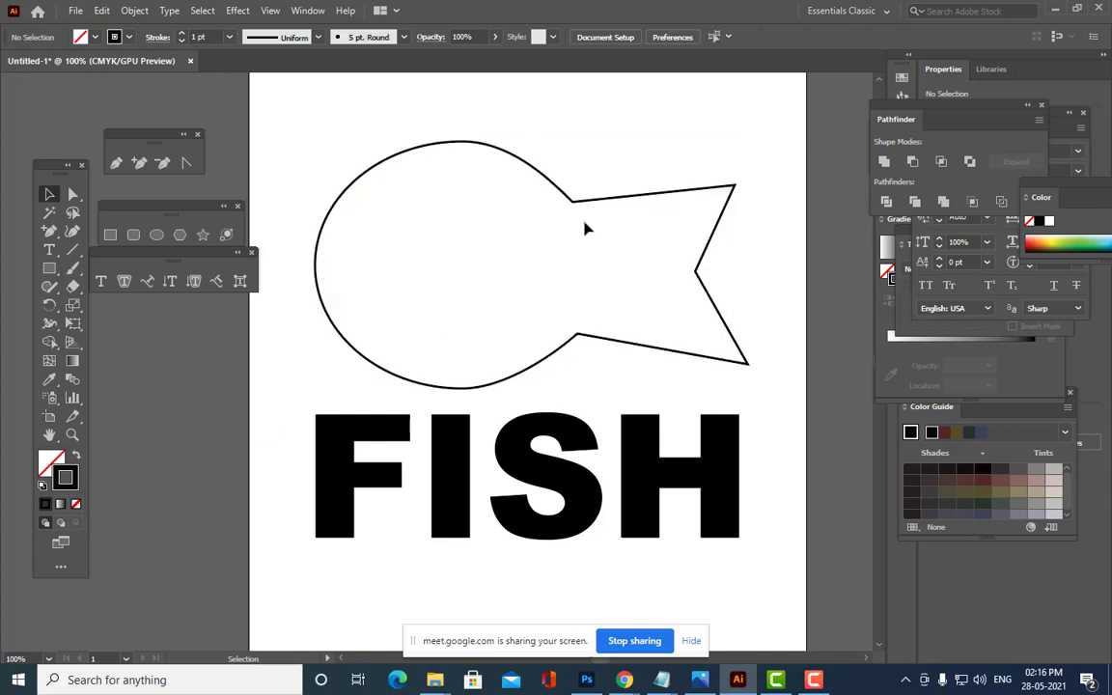
# Expand the stroked fish outline with Fill and Stroke enabled.
pyautogui.click(448, 145)
pyautogui.click(102, 10)
pyautogui.moveTo(134, 11)
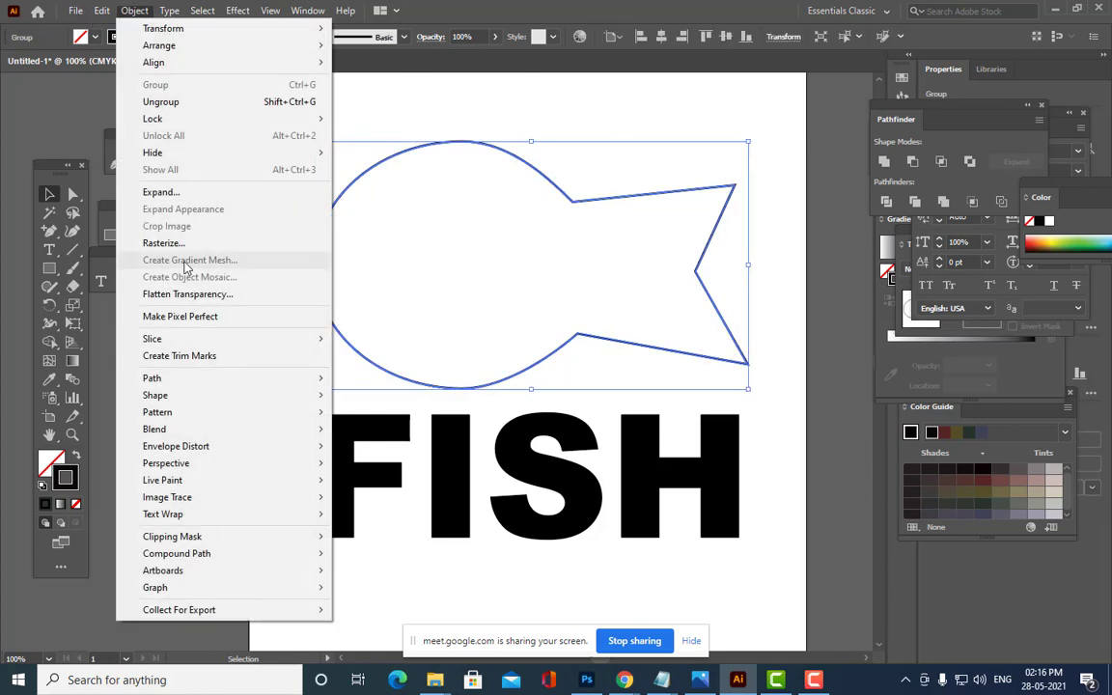
pyautogui.click(146, 185)
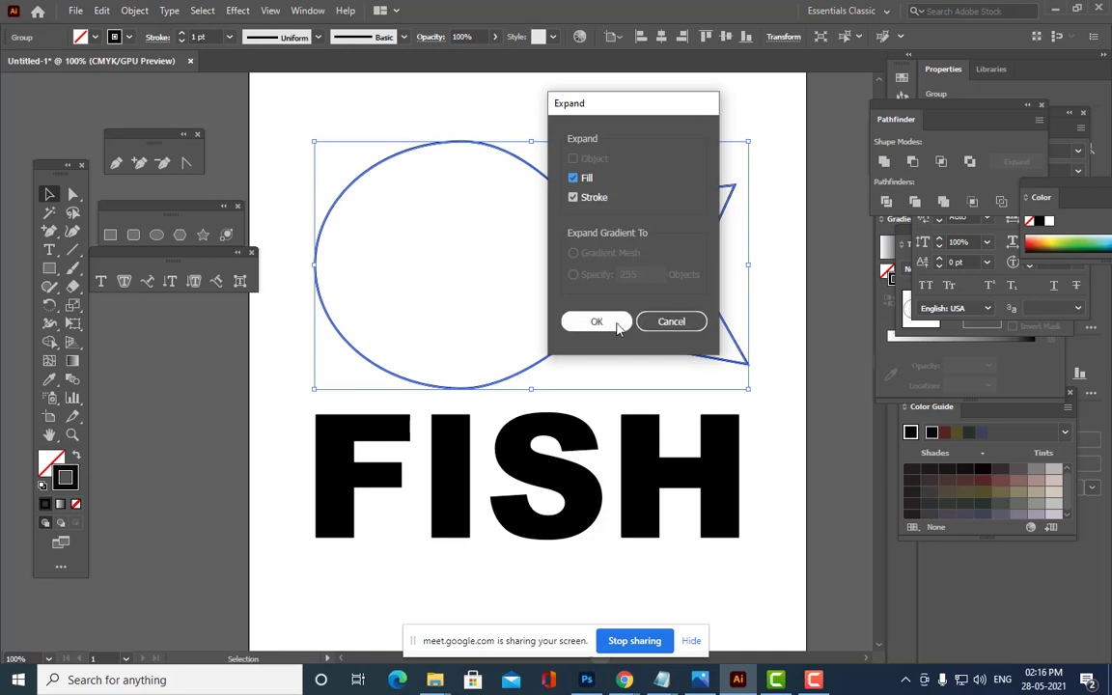
pyautogui.click(615, 322)
pyautogui.click(767, 288)
# Place the FISH lettering back over the fish outline and bring the outline to the front.
pyautogui.moveTo(517, 440); pyautogui.dragTo(515, 246)
pyautogui.click(425, 143)
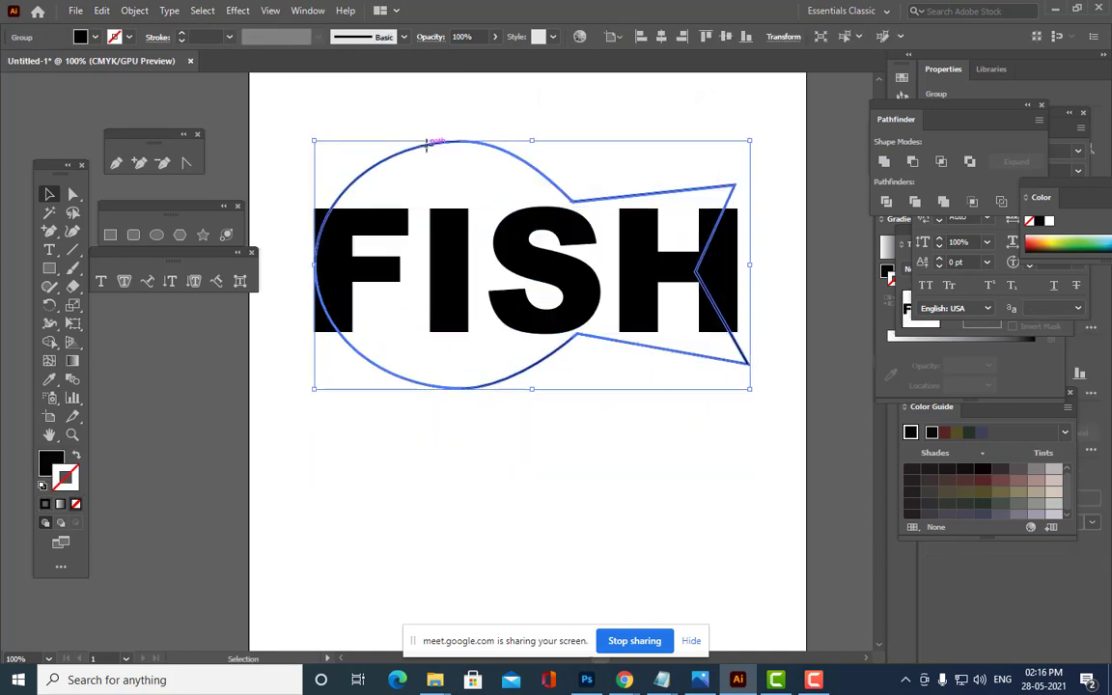
pyautogui.rightClick(429, 147)
pyautogui.moveTo(541, 338)
pyautogui.click(633, 335)
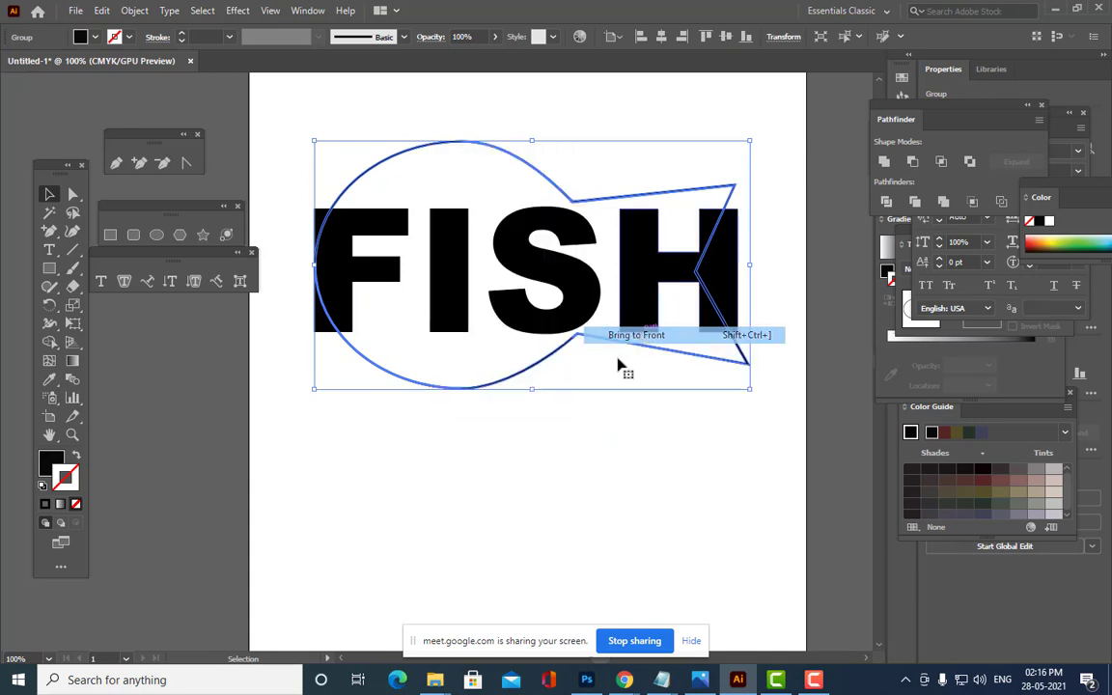
pyautogui.click(412, 288)
# Try Envelope Distort, Make with Top Object, on the FISH lettering and the newly expanded fish outline.
pyautogui.click(342, 280)
pyautogui.keyDown('shift'); pyautogui.click(444, 147); pyautogui.keyUp('shift')
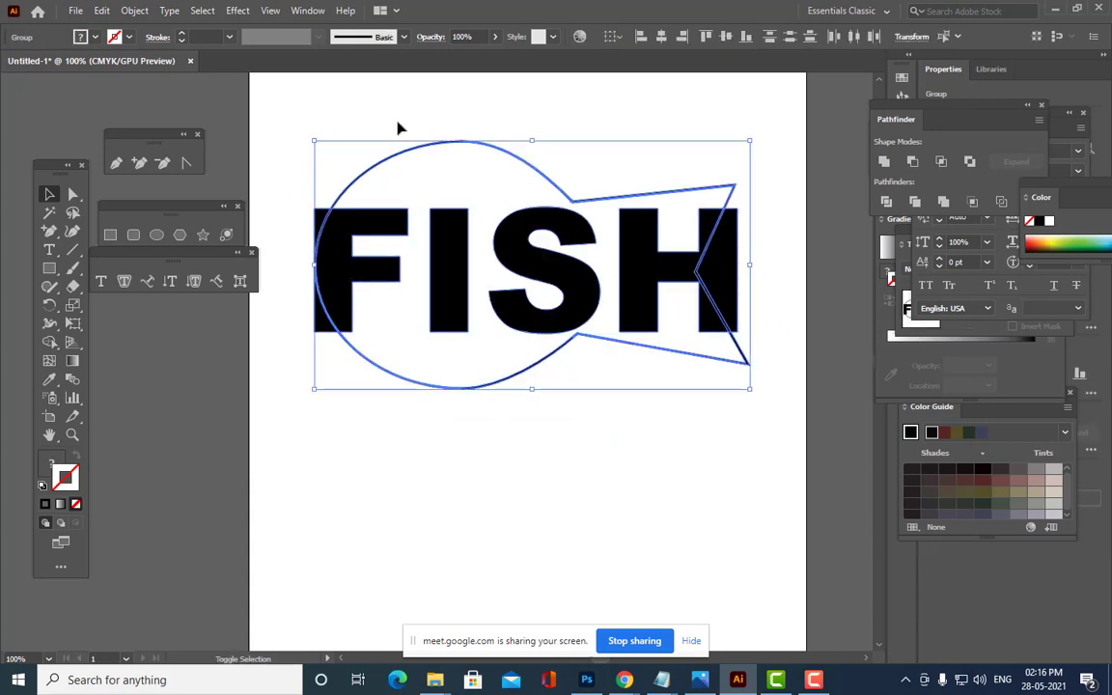
pyautogui.click(133, 10)
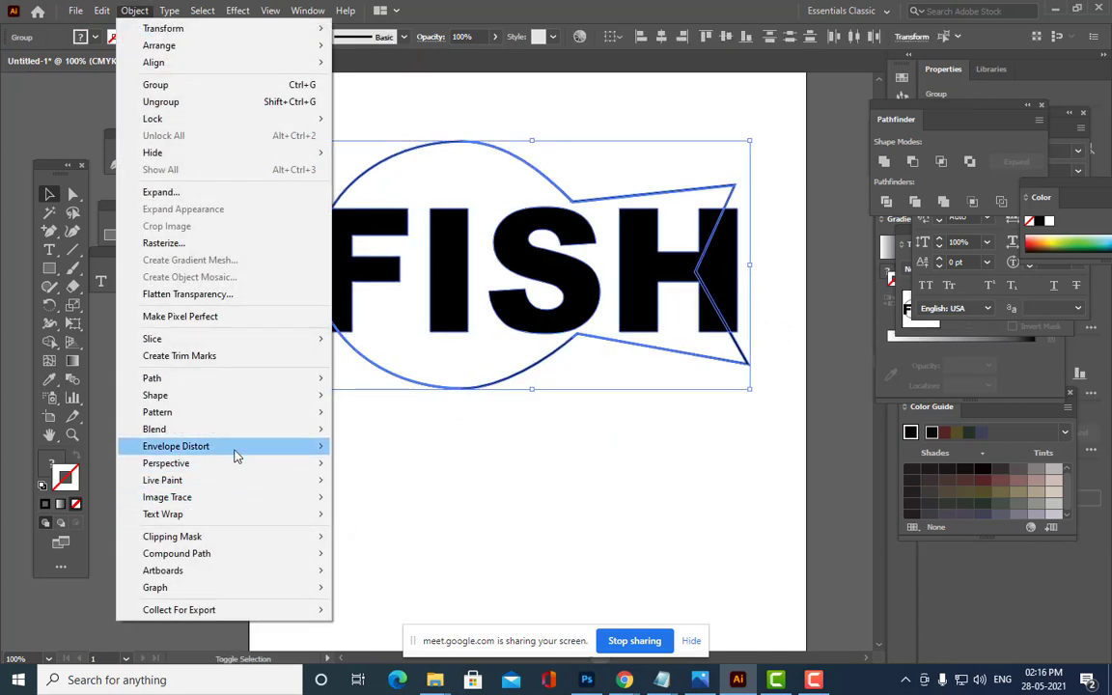
pyautogui.moveTo(236, 456)
pyautogui.click(476, 480)
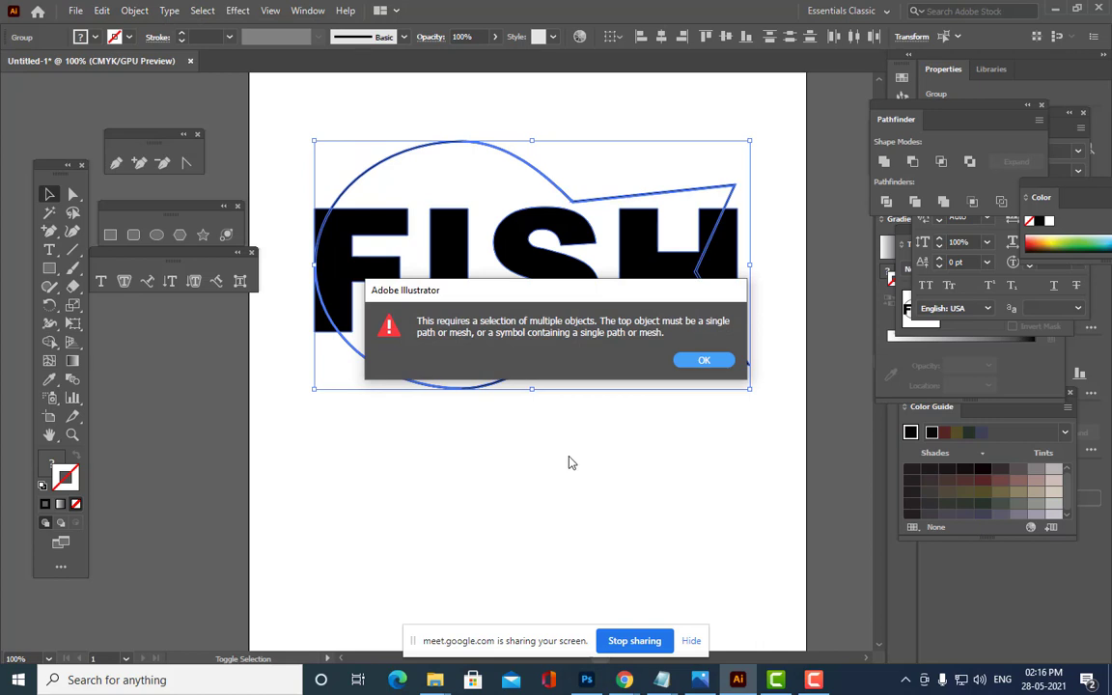
pyautogui.click(705, 360)
pyautogui.click(697, 452)
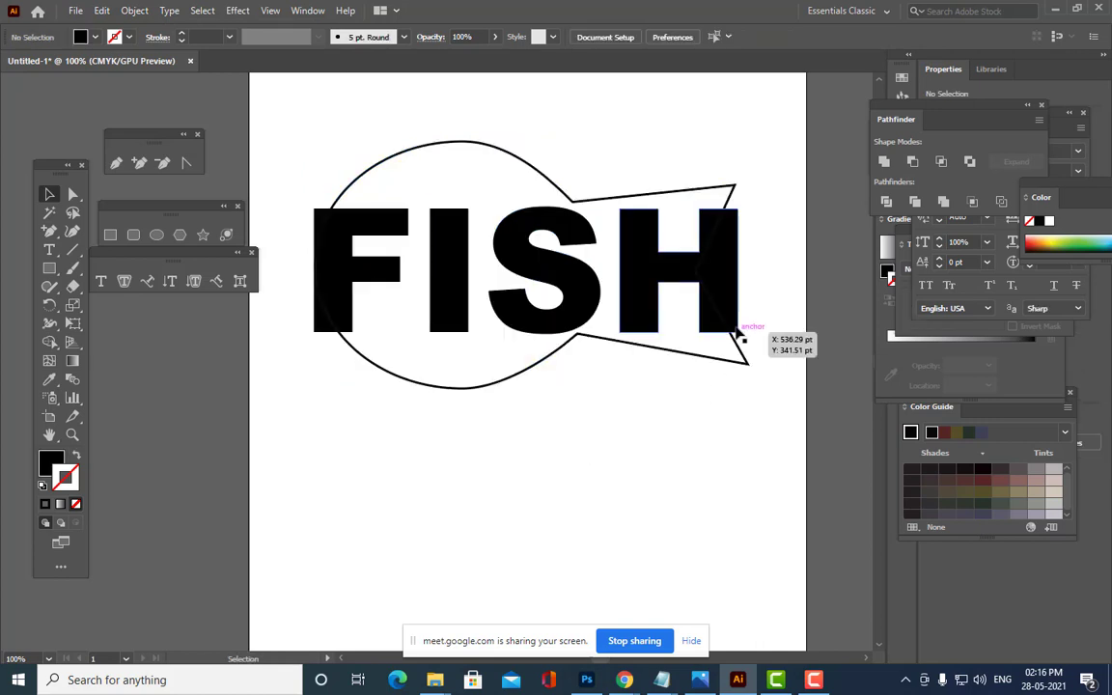
# Reselect the fish outline first and the lettering second, and retry Envelope Distort with Top Object.
pyautogui.click(739, 355)
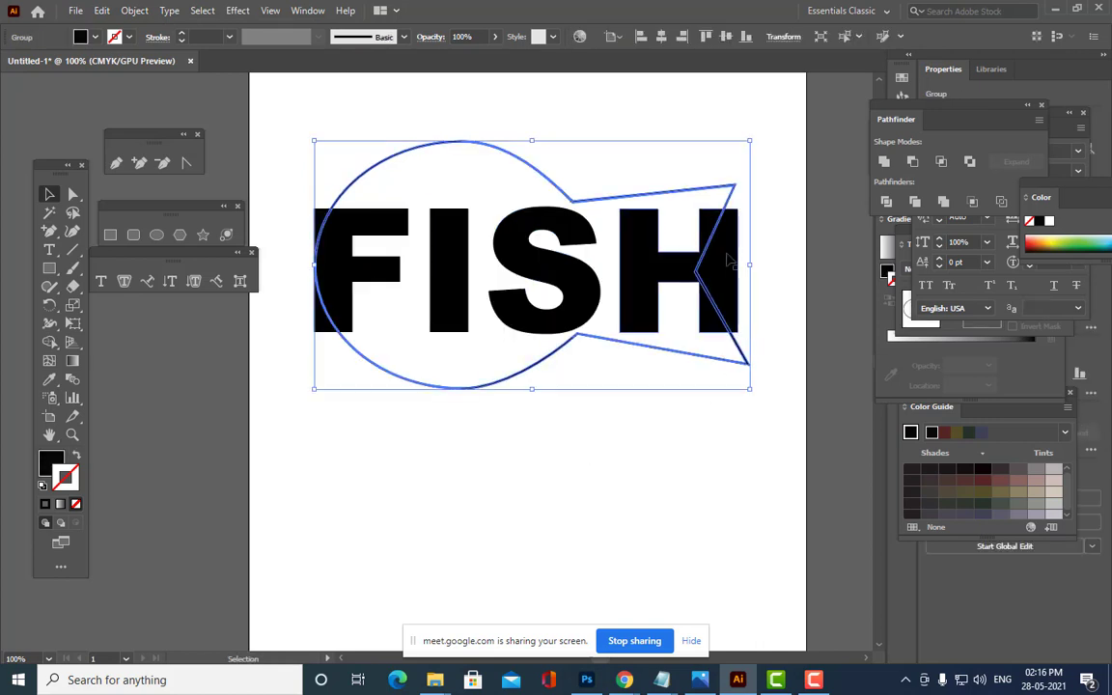
pyautogui.keyDown('shift'); pyautogui.click(728, 257); pyautogui.keyUp('shift')
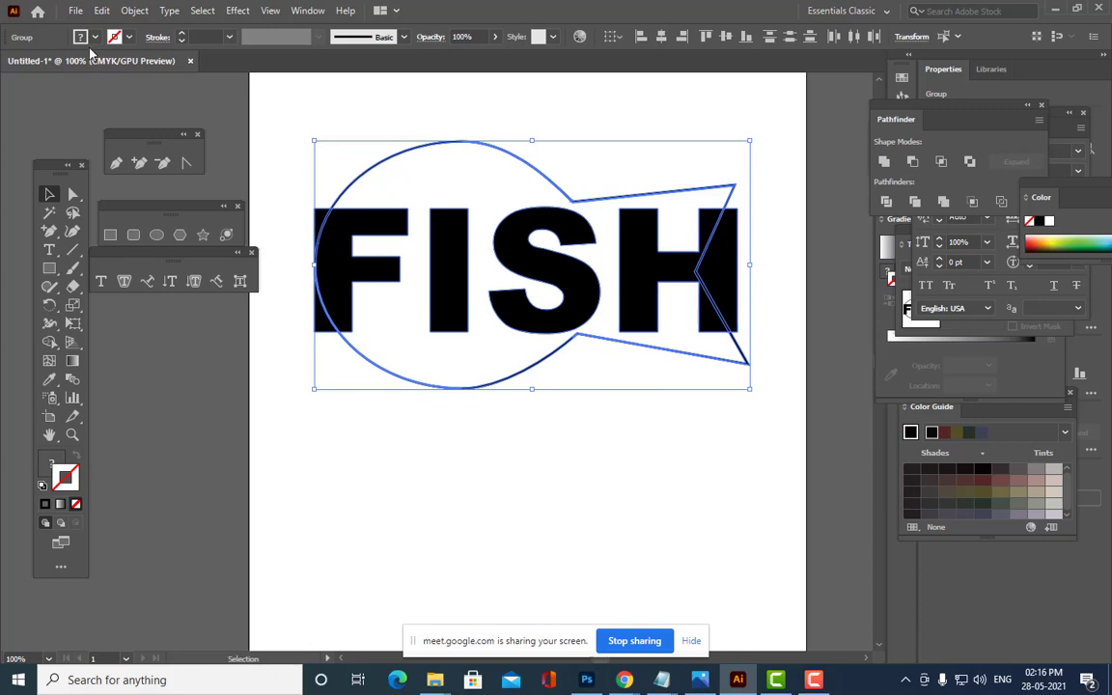
pyautogui.click(135, 10)
pyautogui.moveTo(208, 446)
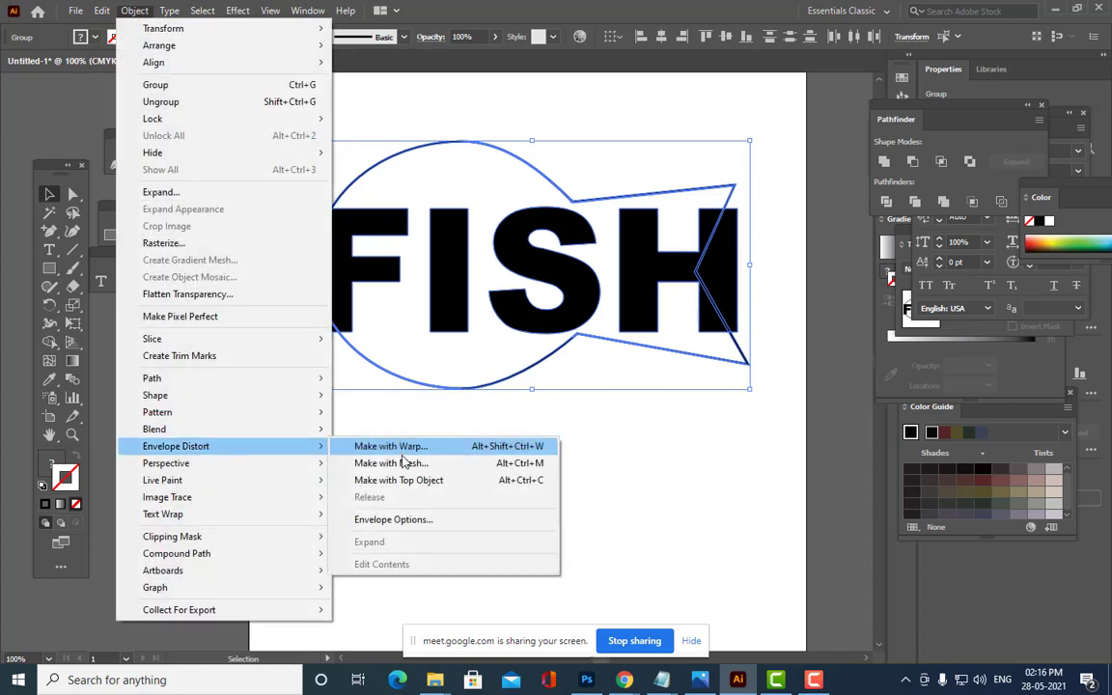
pyautogui.click(406, 483)
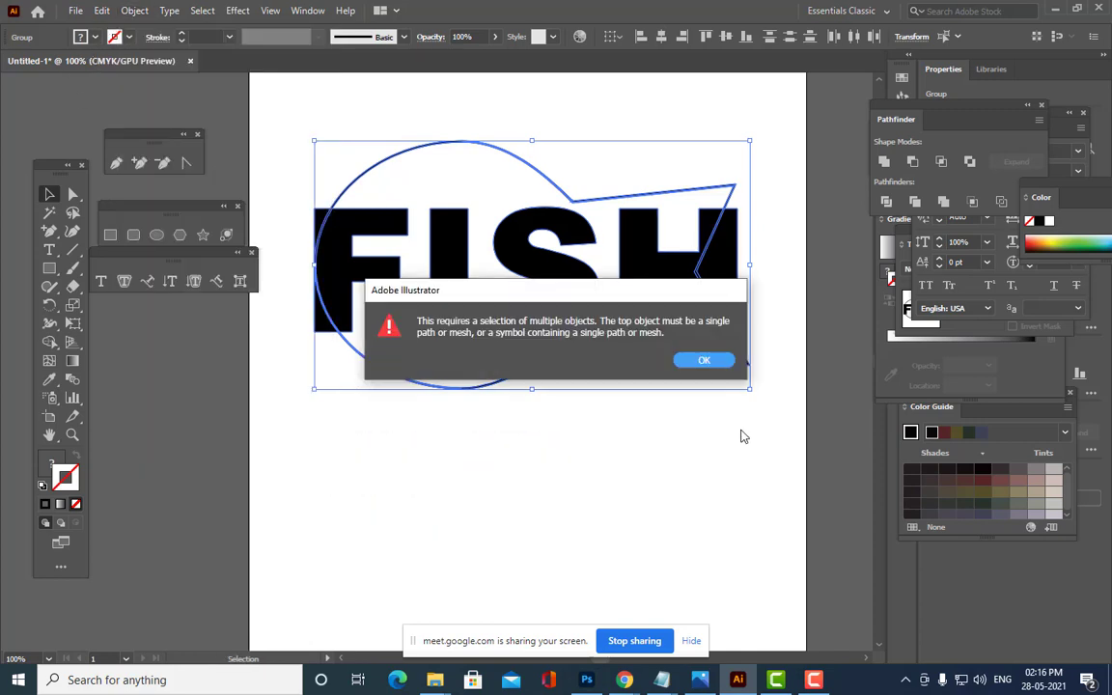
pyautogui.click(696, 361)
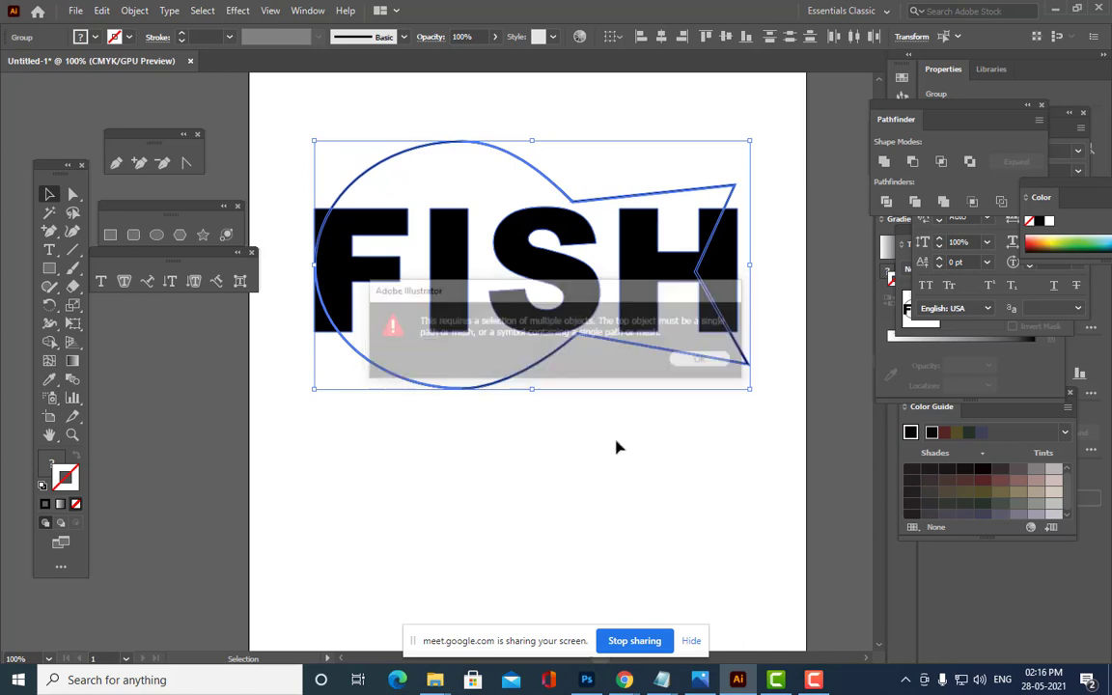
# Move the FISH lettering to the lower part of the artboard and delete the old fish outline.
pyautogui.click(616, 447)
pyautogui.click(585, 311)
pyautogui.moveTo(585, 311); pyautogui.dragTo(579, 521)
pyautogui.press('Delete')
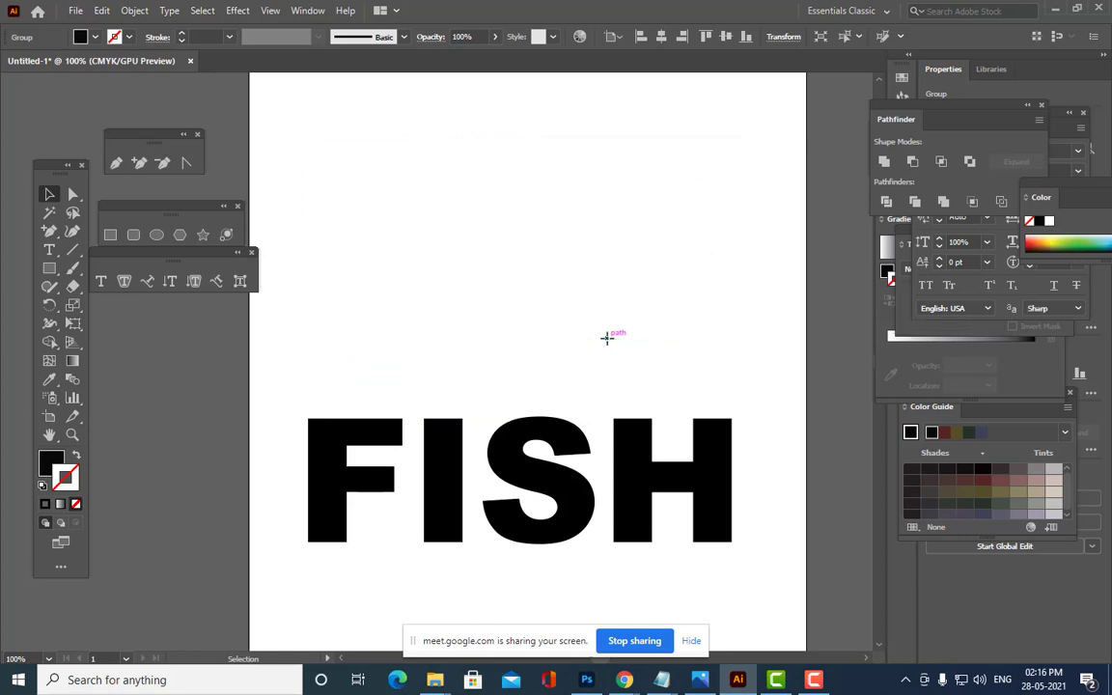
# Draw a wide ellipse above the FISH lettering with no fill and a 1 pt black stroke.
pyautogui.click(155, 236)
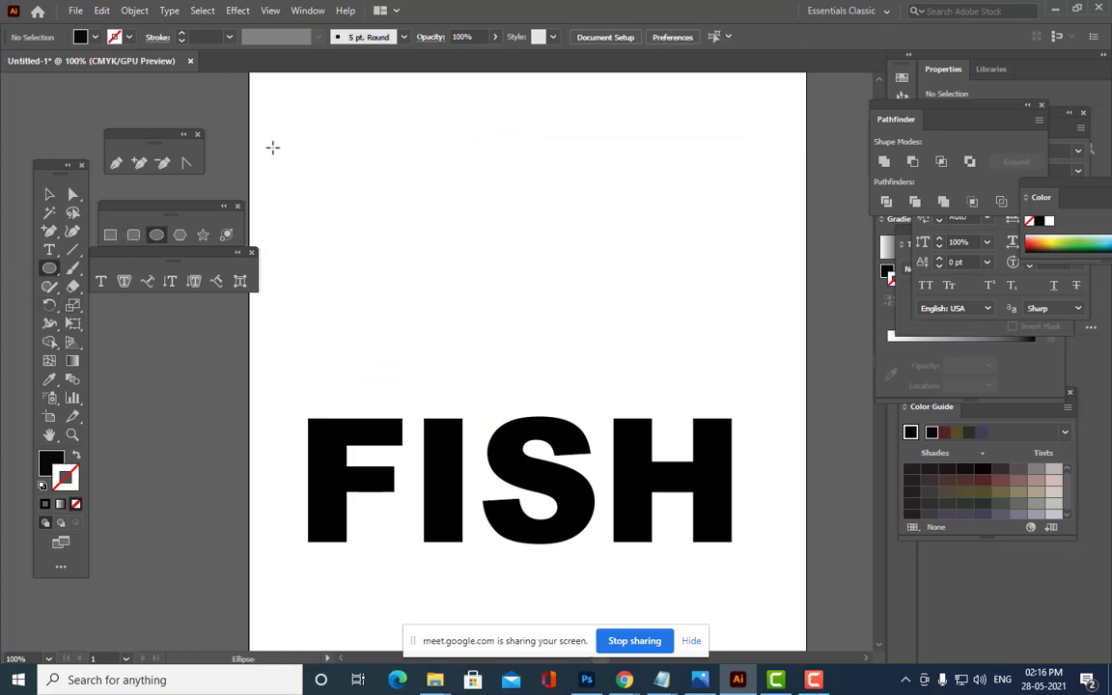
pyautogui.moveTo(276, 138); pyautogui.dragTo(580, 368)
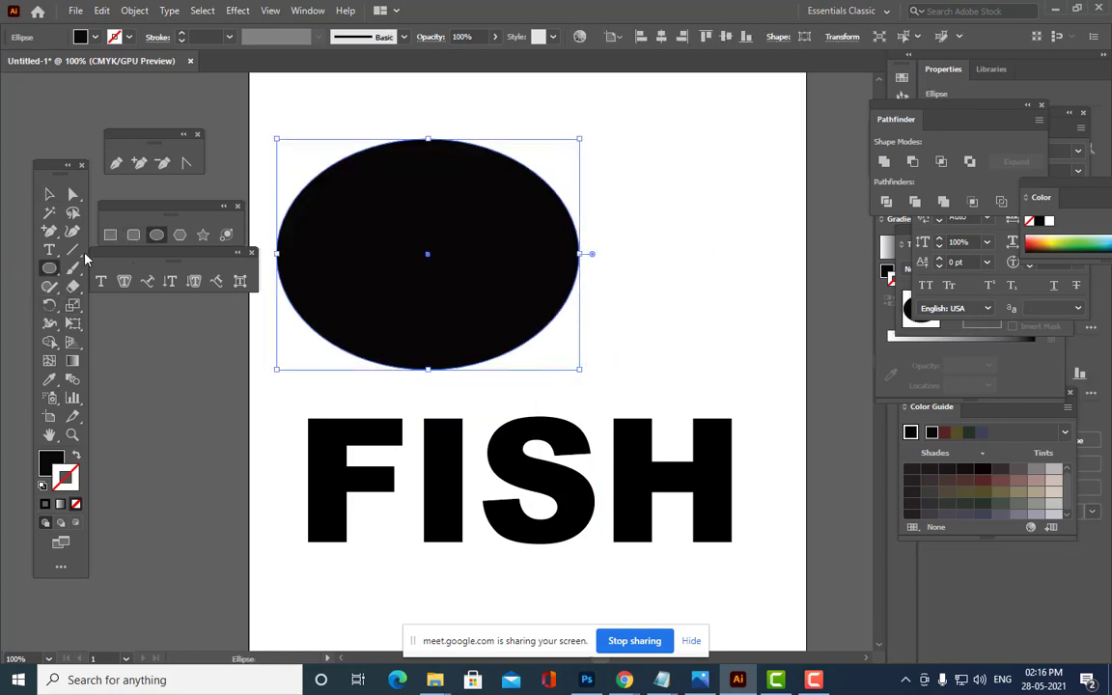
pyautogui.click(48, 505)
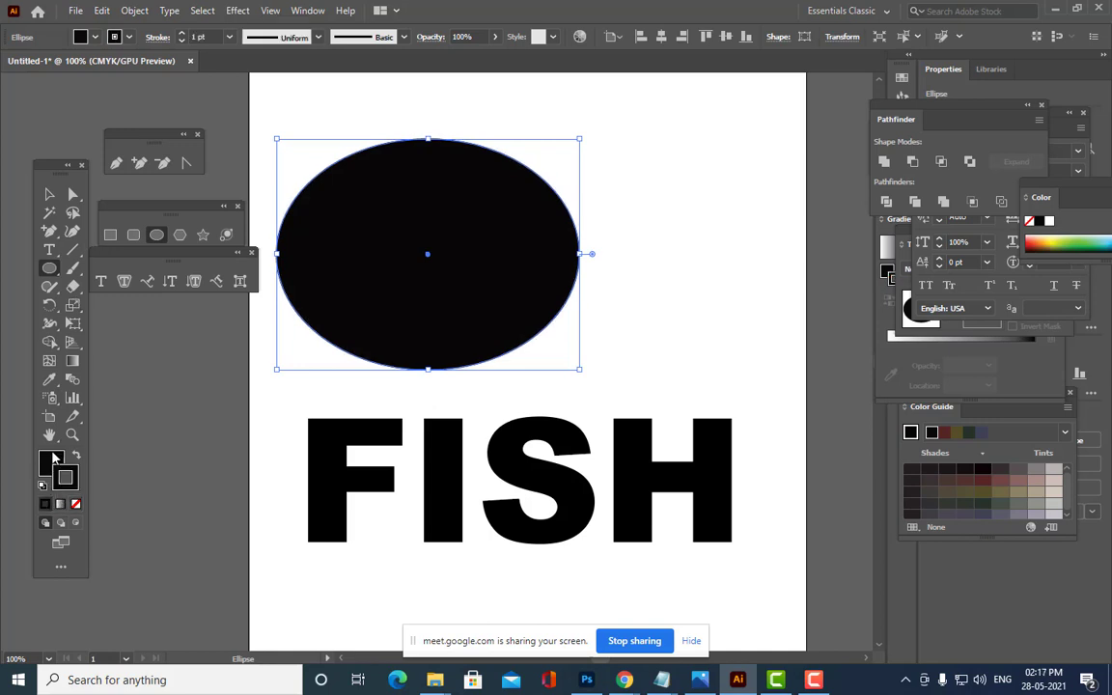
pyautogui.click(77, 504)
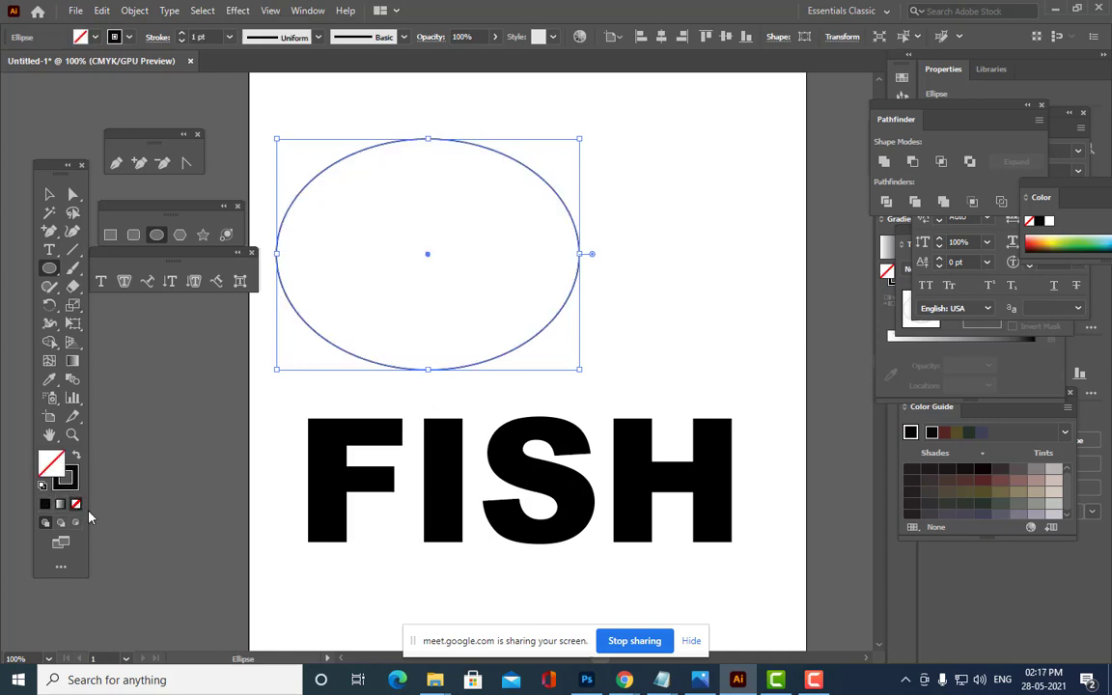
# Draw a rectangle overlapping the ellipse's right side and notch its right edge inward with an added midpoint anchor.
pyautogui.click(110, 235)
pyautogui.moveTo(450, 171)
pyautogui.mouseDown()
pyautogui.moveTo(743, 325)
pyautogui.moveTo(714, 329)
pyautogui.mouseUp()
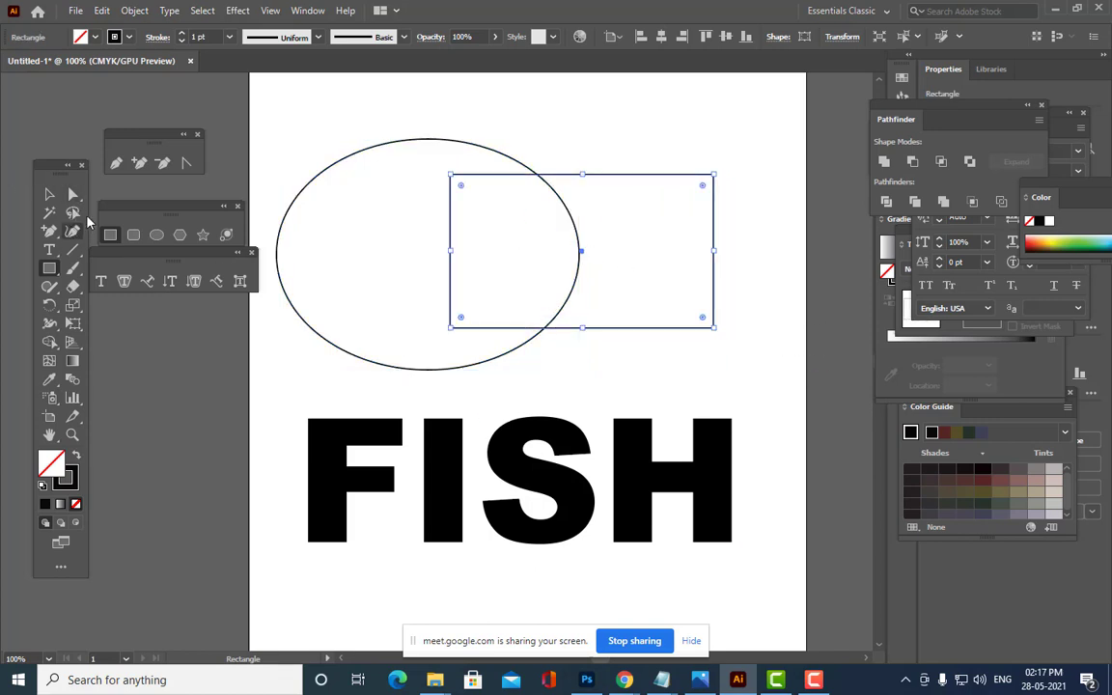
pyautogui.click(139, 163)
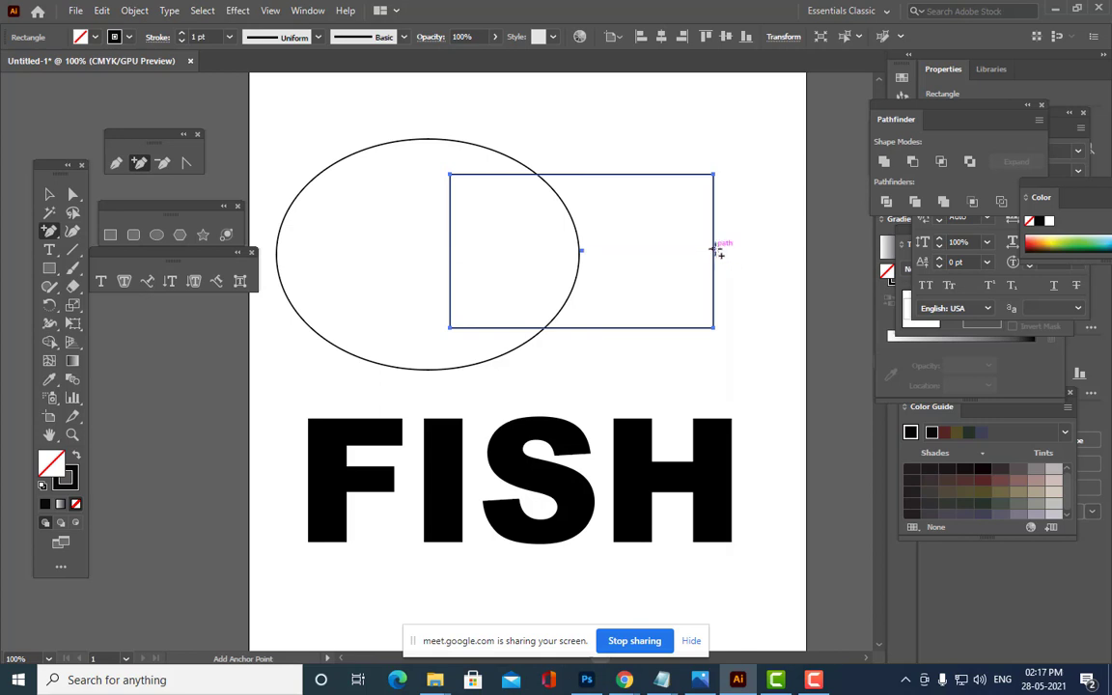
pyautogui.click(715, 249)
pyautogui.press('a')
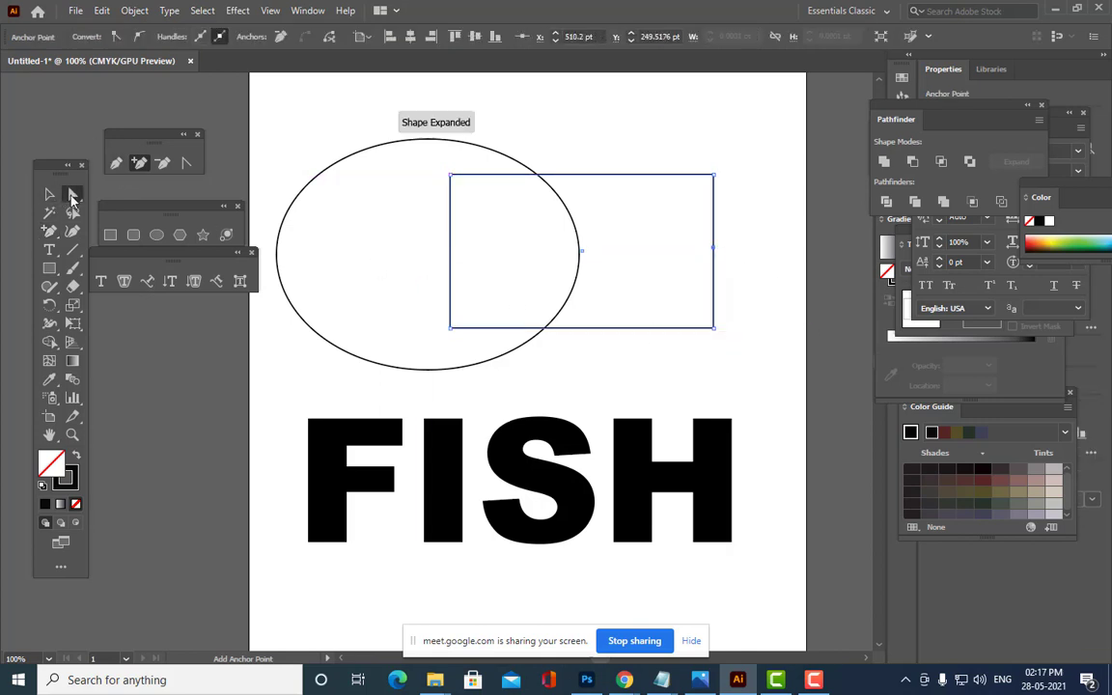
pyautogui.moveTo(714, 248); pyautogui.dragTo(654, 253)
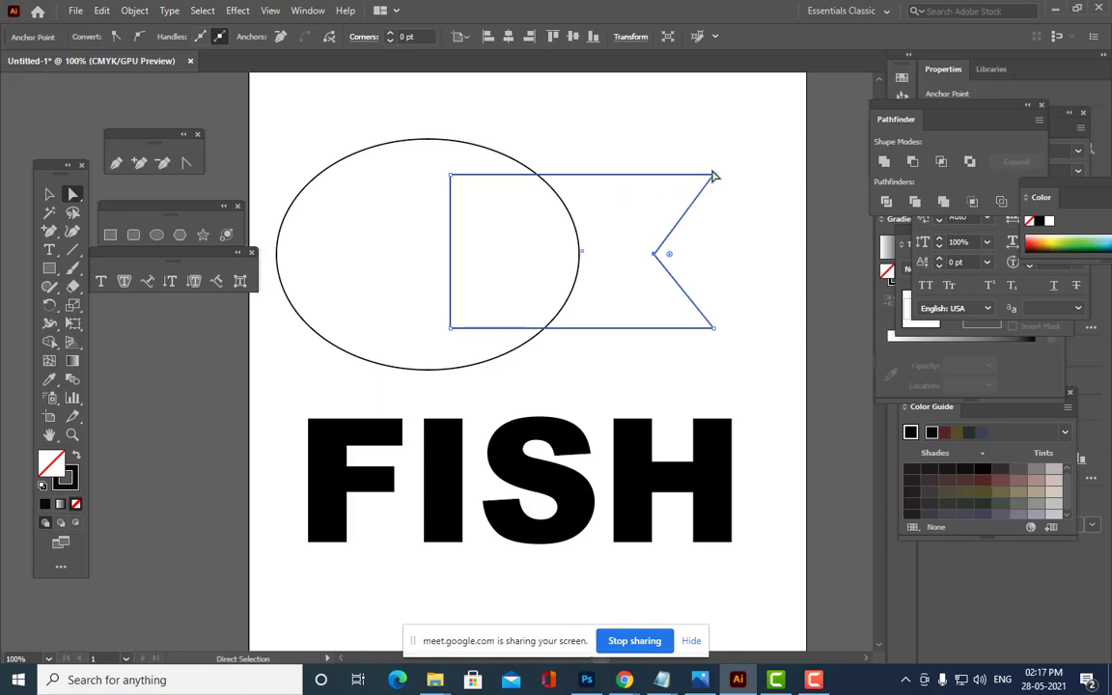
# Pull the tail's two right corners outward to flare it and narrow the shape from its left edge.
pyautogui.moveTo(714, 177); pyautogui.dragTo(738, 143)
pyautogui.moveTo(716, 330); pyautogui.dragTo(742, 363)
pyautogui.click(49, 194)
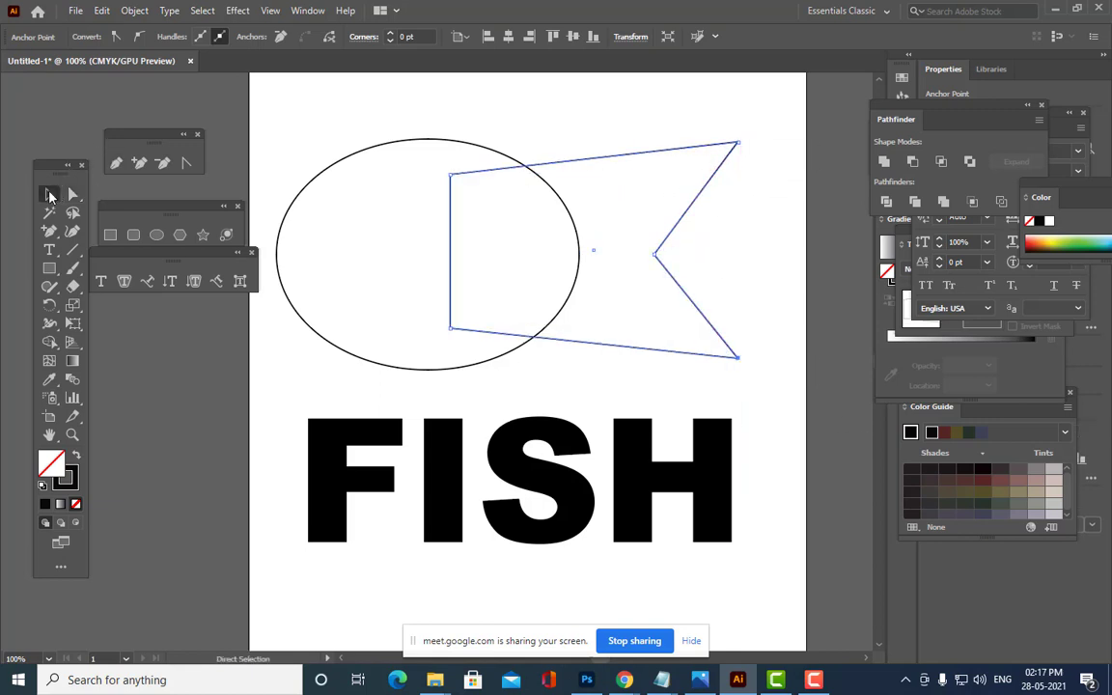
pyautogui.moveTo(450, 250); pyautogui.dragTo(505, 249)
pyautogui.click(567, 106)
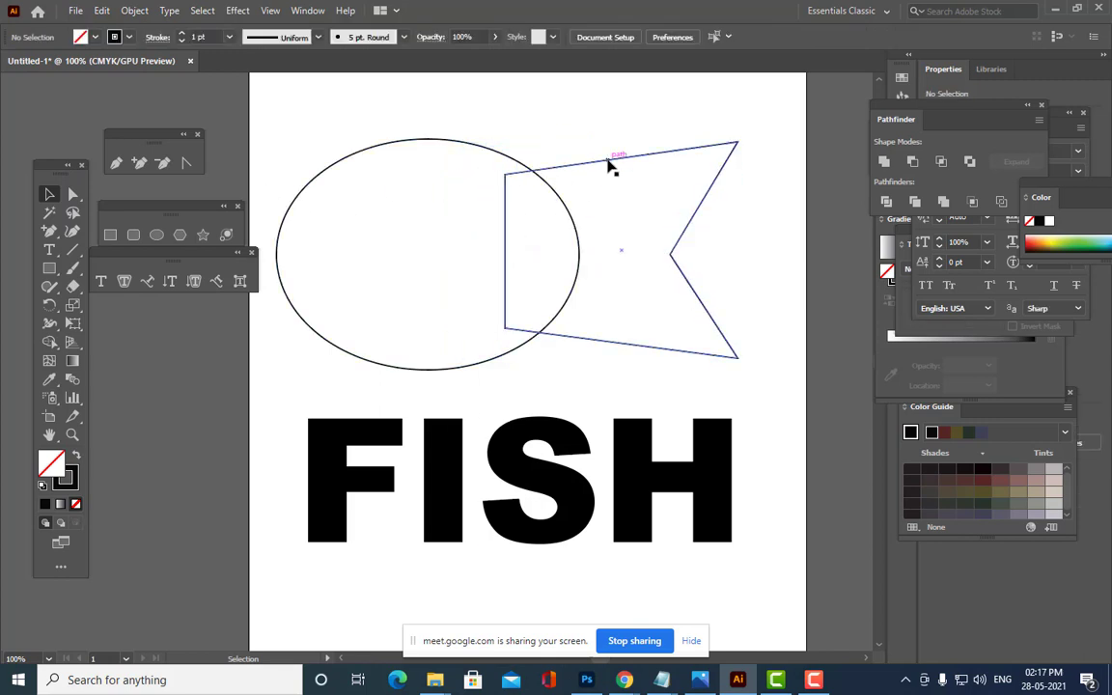
# Unite the ellipse and the notched tail shape into a single fish outline.
pyautogui.click(610, 160)
pyautogui.keyDown('shift'); pyautogui.click(463, 143); pyautogui.keyUp('shift')
pyautogui.keyDown('shift'); pyautogui.click(463, 143); pyautogui.keyUp('shift')
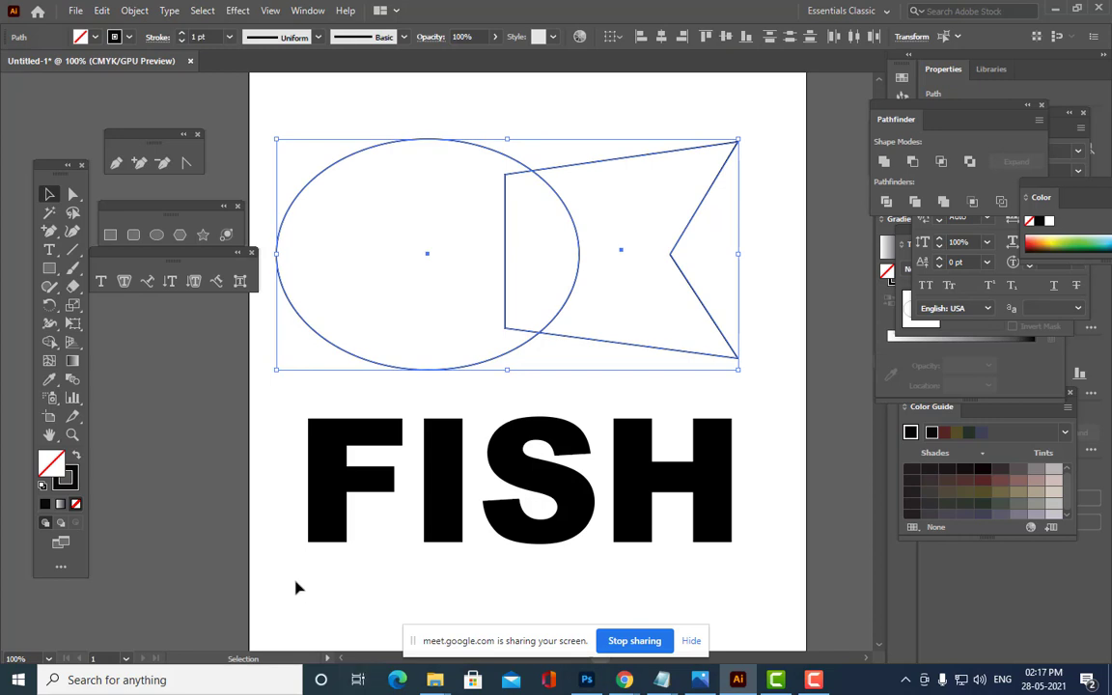
pyautogui.click(885, 163)
pyautogui.click(716, 193)
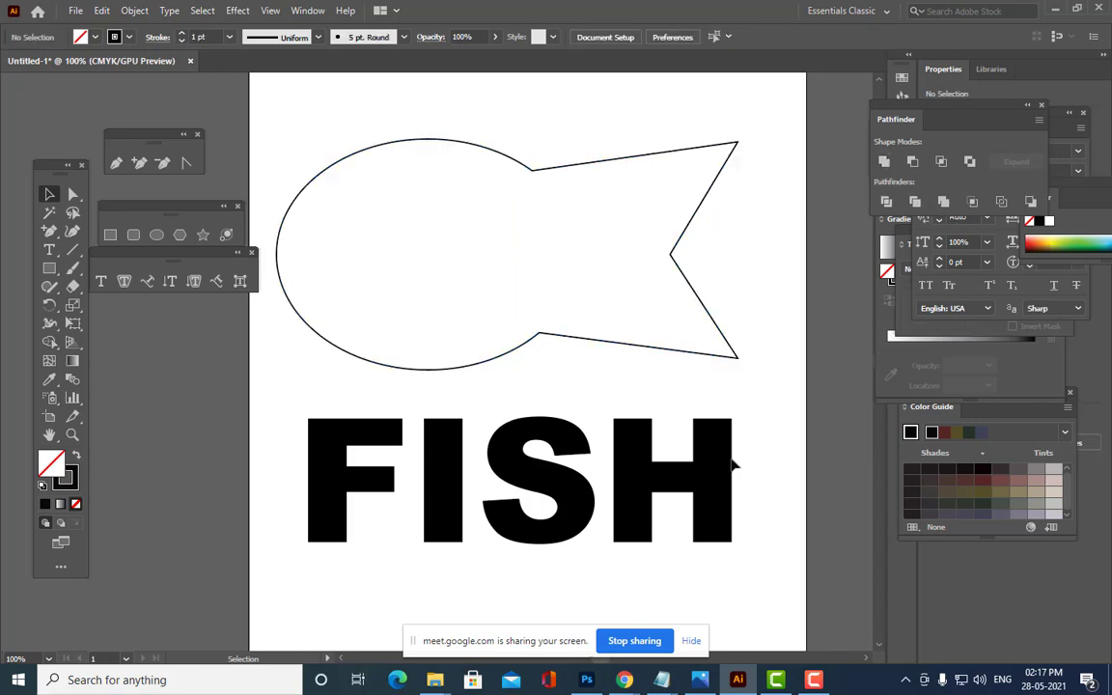
# Shift the fish outline slightly down and to the right and place the FISH lettering over its middle.
pyautogui.click(529, 465)
pyautogui.moveTo(529, 346); pyautogui.dragTo(553, 362)
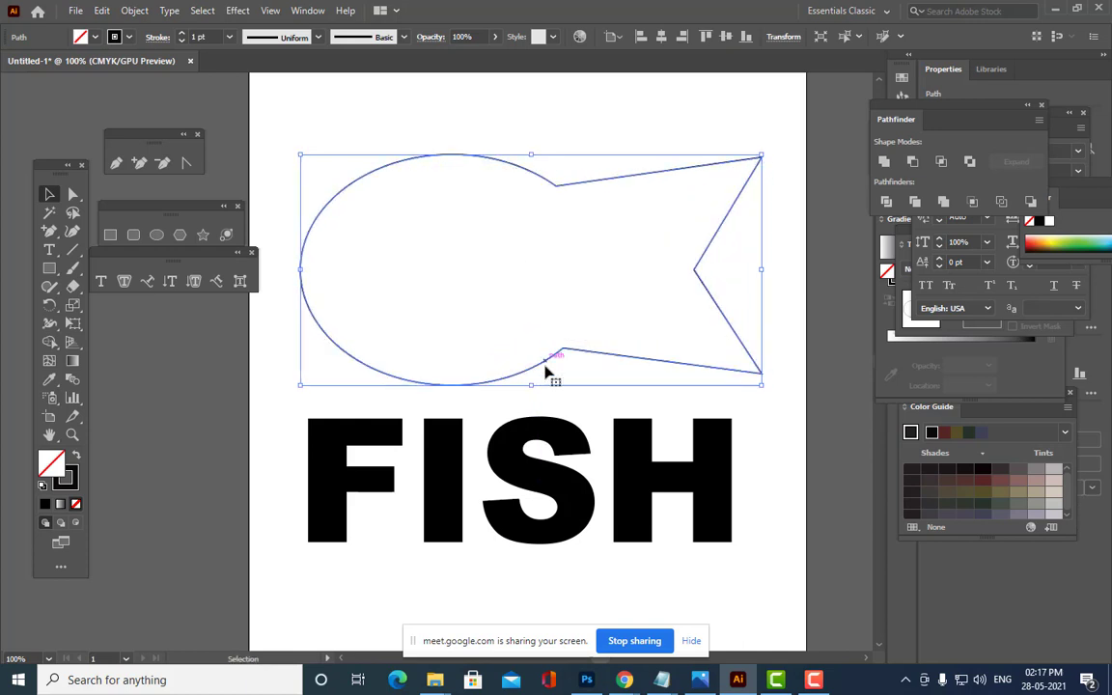
pyautogui.click(523, 490)
pyautogui.moveTo(516, 481); pyautogui.dragTo(517, 272)
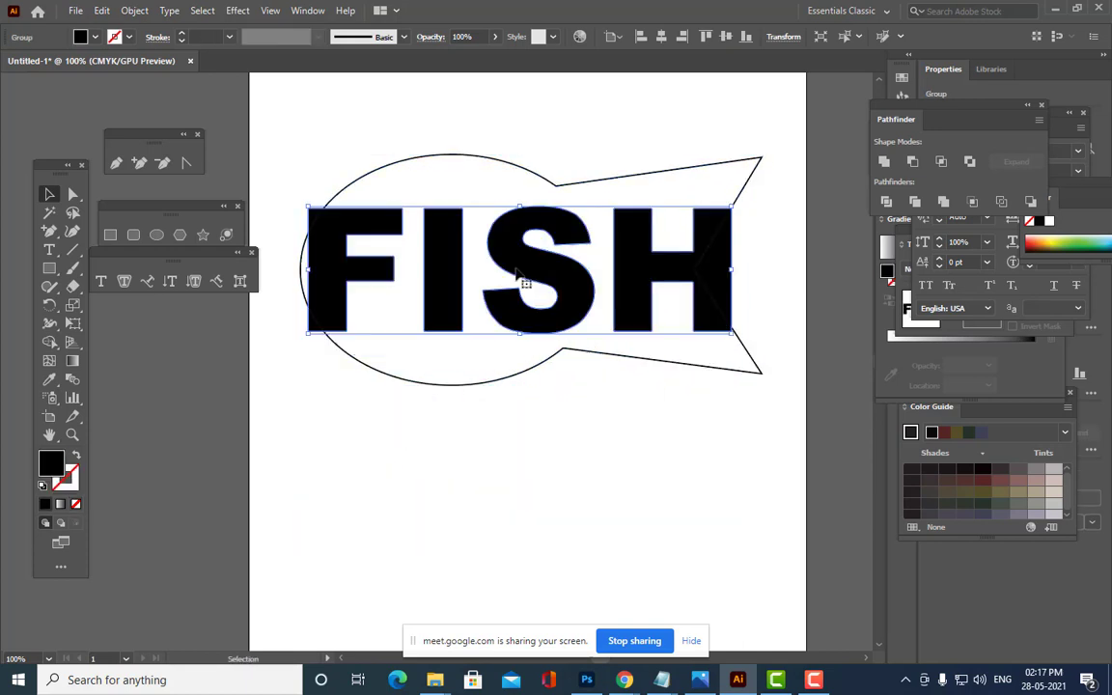
# Bring the fish outline to the front of the FISH lettering.
pyautogui.click(475, 155)
pyautogui.rightClick(475, 157)
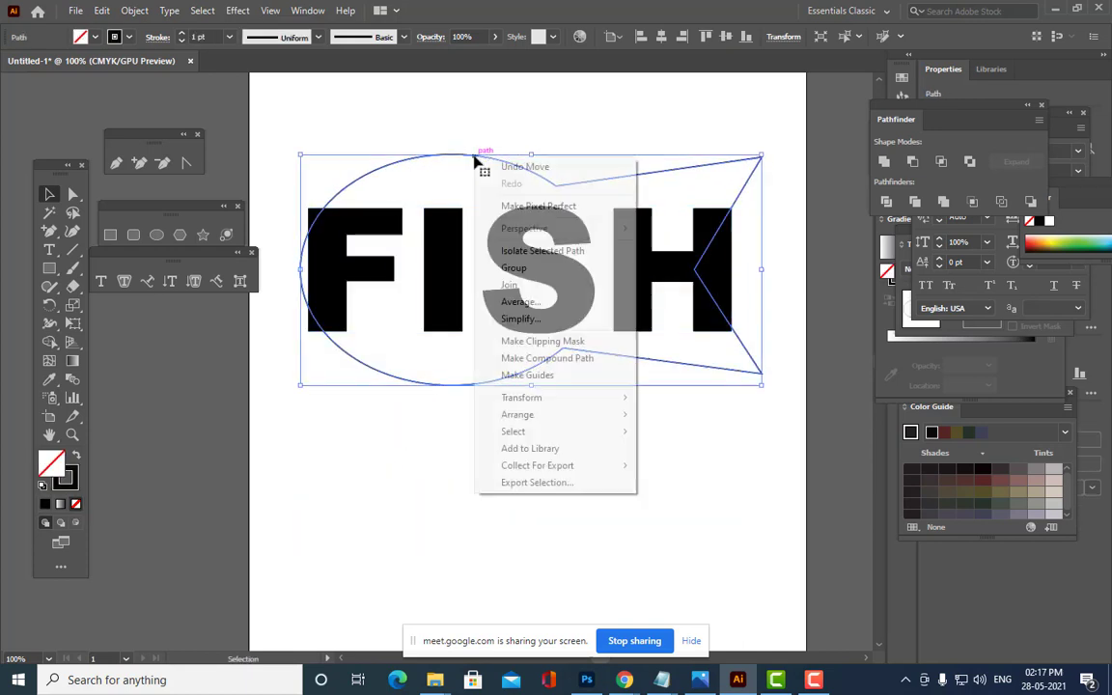
pyautogui.moveTo(565, 415)
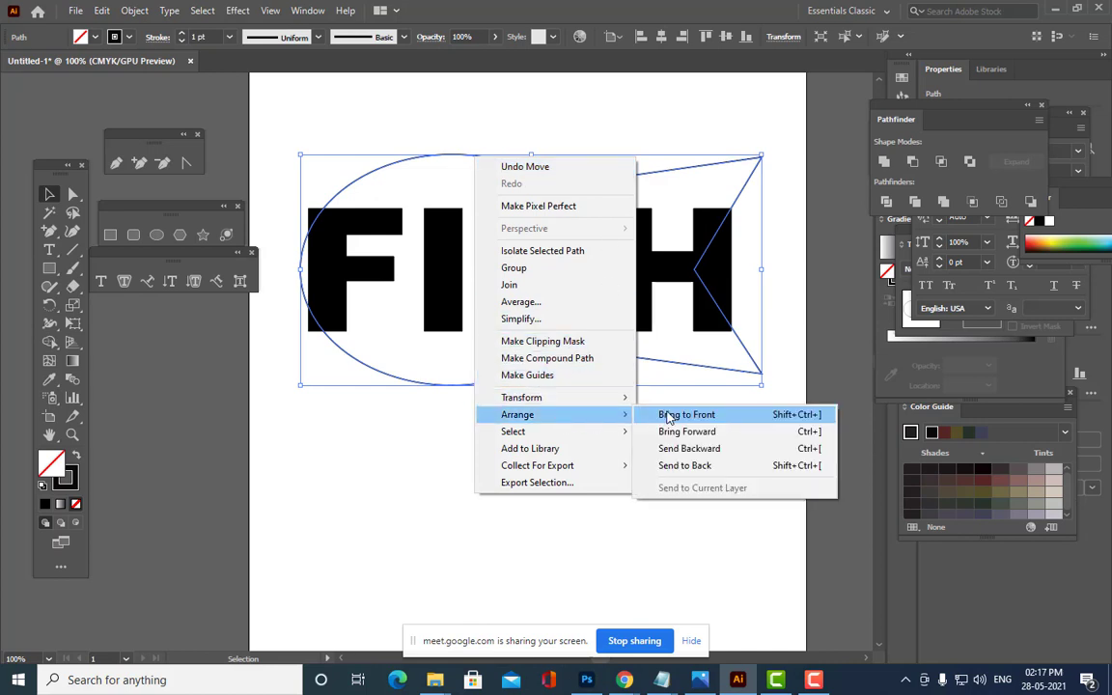
pyautogui.click(676, 462)
pyautogui.click(606, 487)
# Warp the FISH lettering into the fish outline using Envelope Distort with Make with Top Object.
pyautogui.click(421, 387)
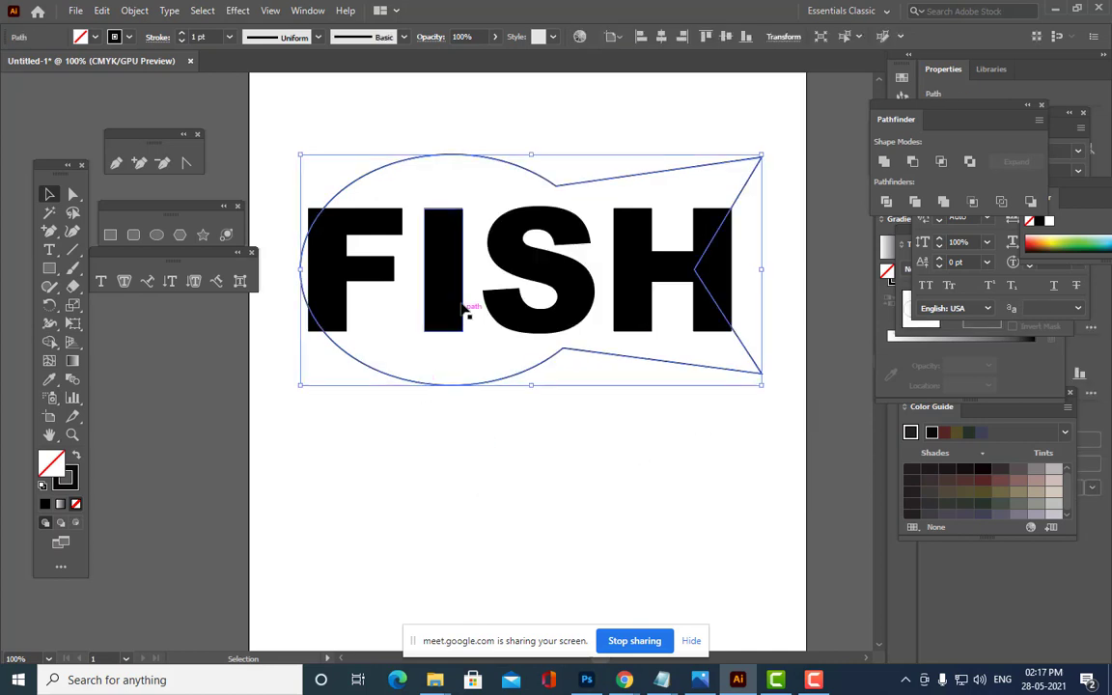
pyautogui.keyDown('shift'); pyautogui.click(450, 290); pyautogui.keyUp('shift')
pyautogui.click(134, 11)
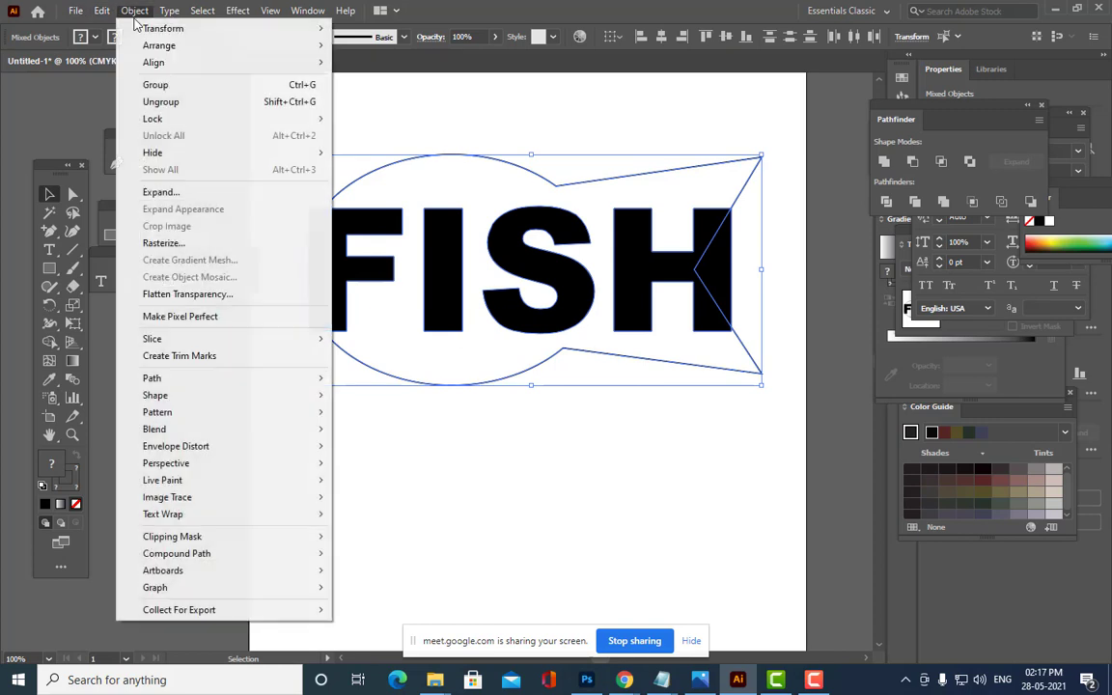
pyautogui.moveTo(241, 447)
pyautogui.click(397, 480)
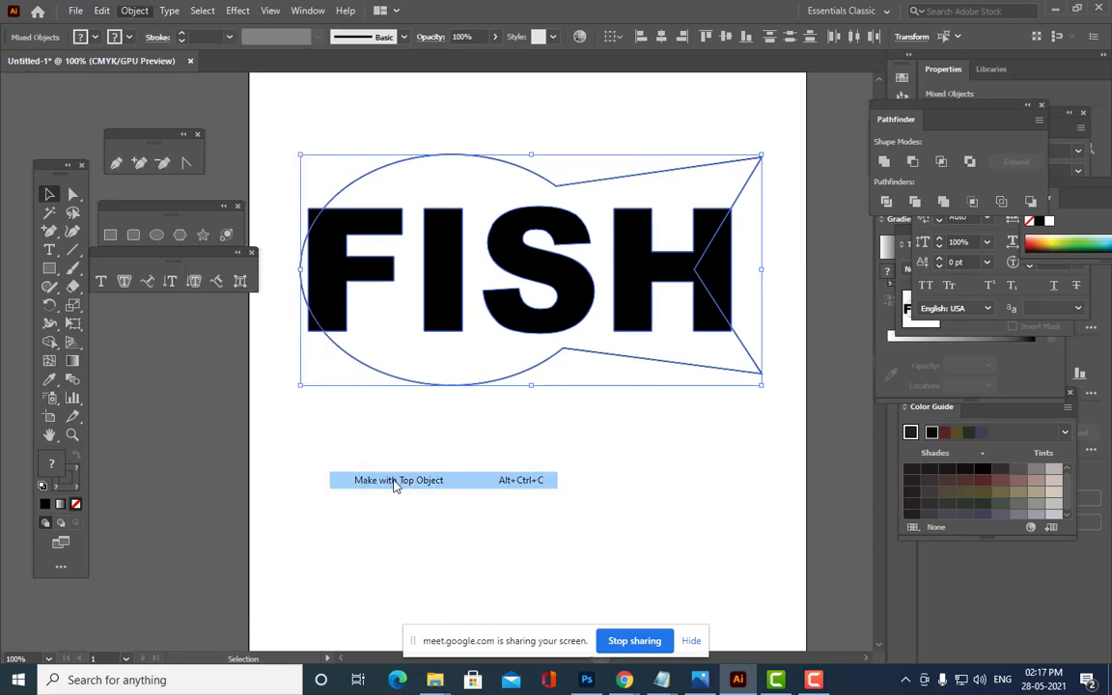
pyautogui.click(452, 499)
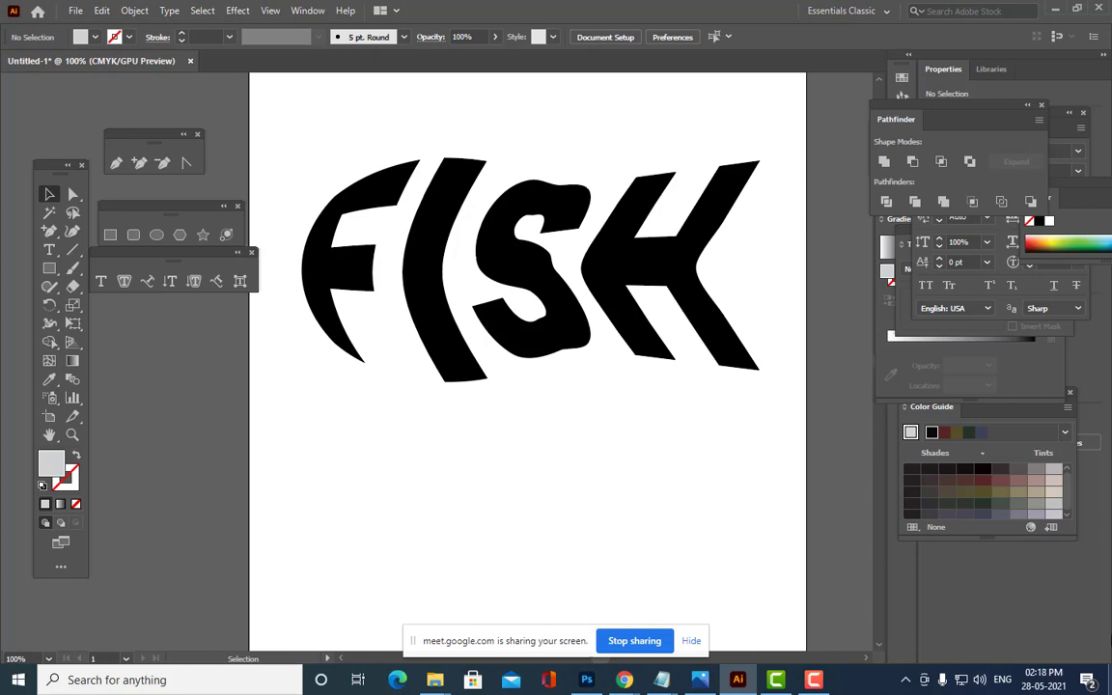
# Delete the warped FISH artwork and add point text reading SEA near the middle of the artboard.
pyautogui.click(578, 328)
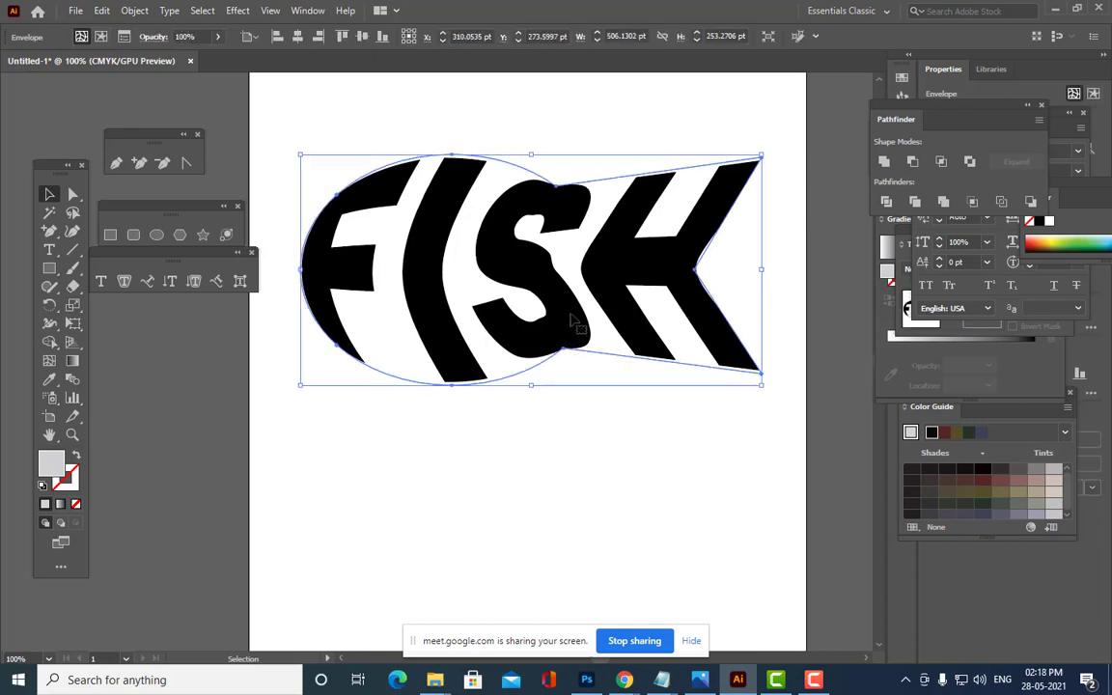
pyautogui.press('Delete')
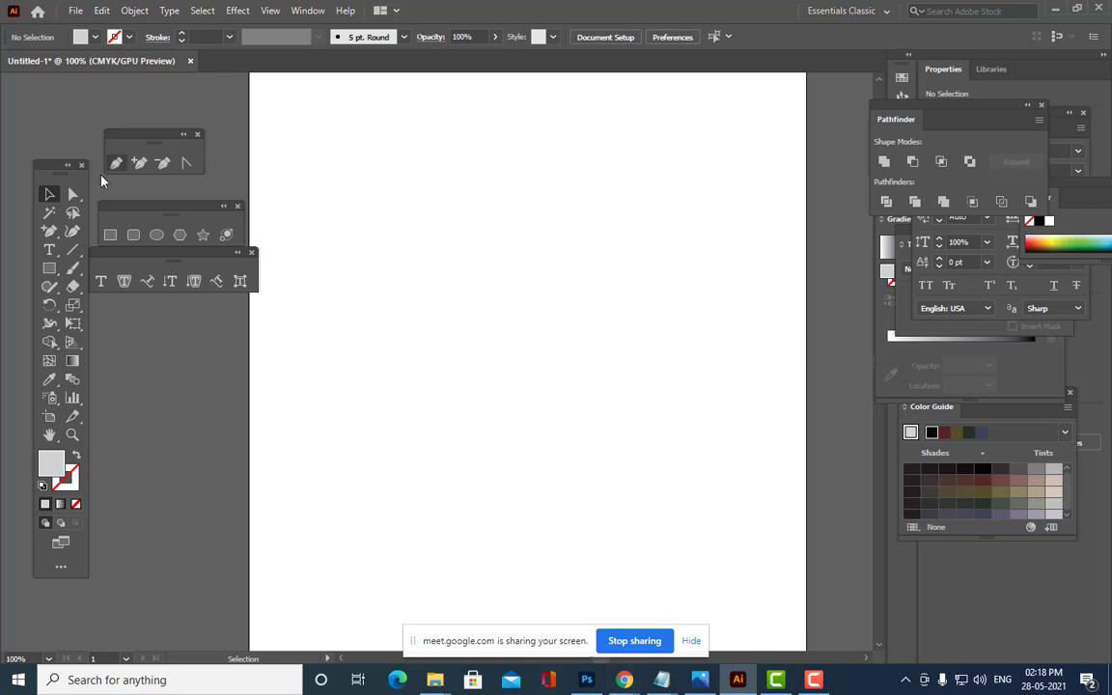
pyautogui.click(101, 281)
pyautogui.click(439, 359)
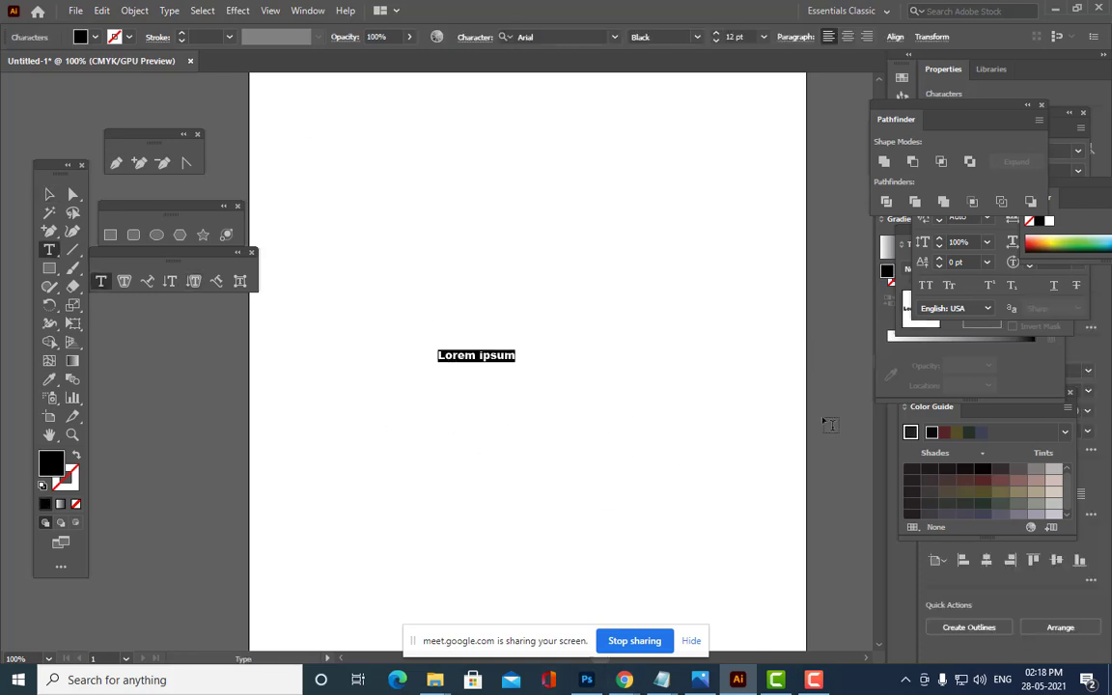
pyautogui.write('s')
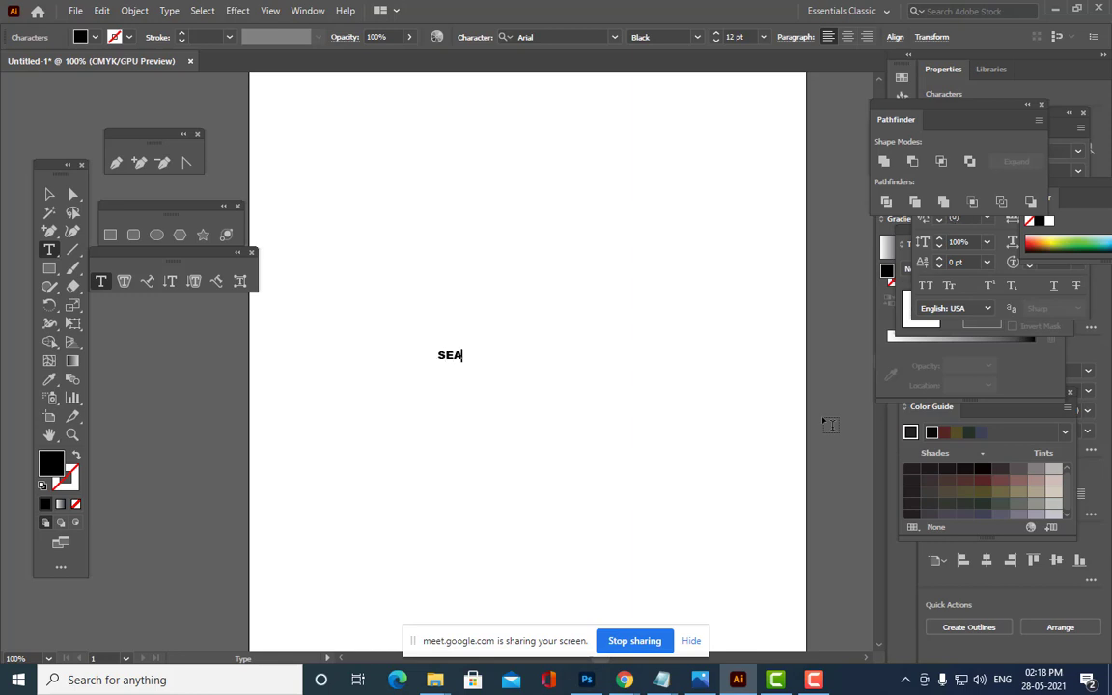
pyautogui.write('EA')
# Enlarge the SEA text to about 198 pt and place it against the artboard's left edge.
pyautogui.click(49, 195)
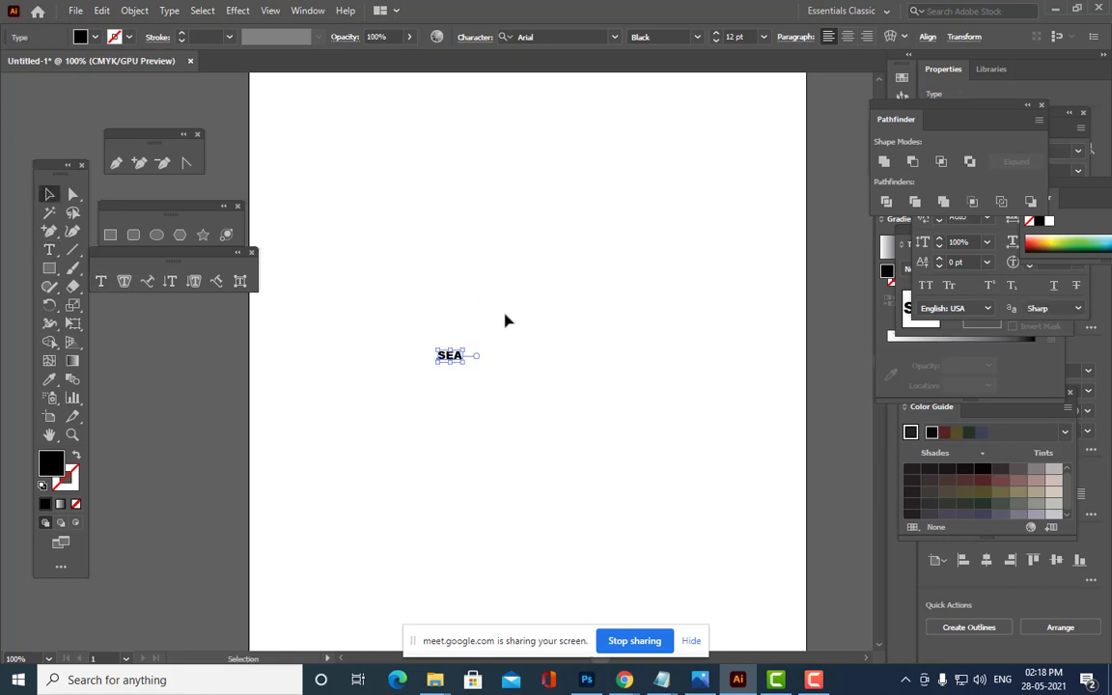
pyautogui.moveTo(469, 348); pyautogui.dragTo(611, 252)
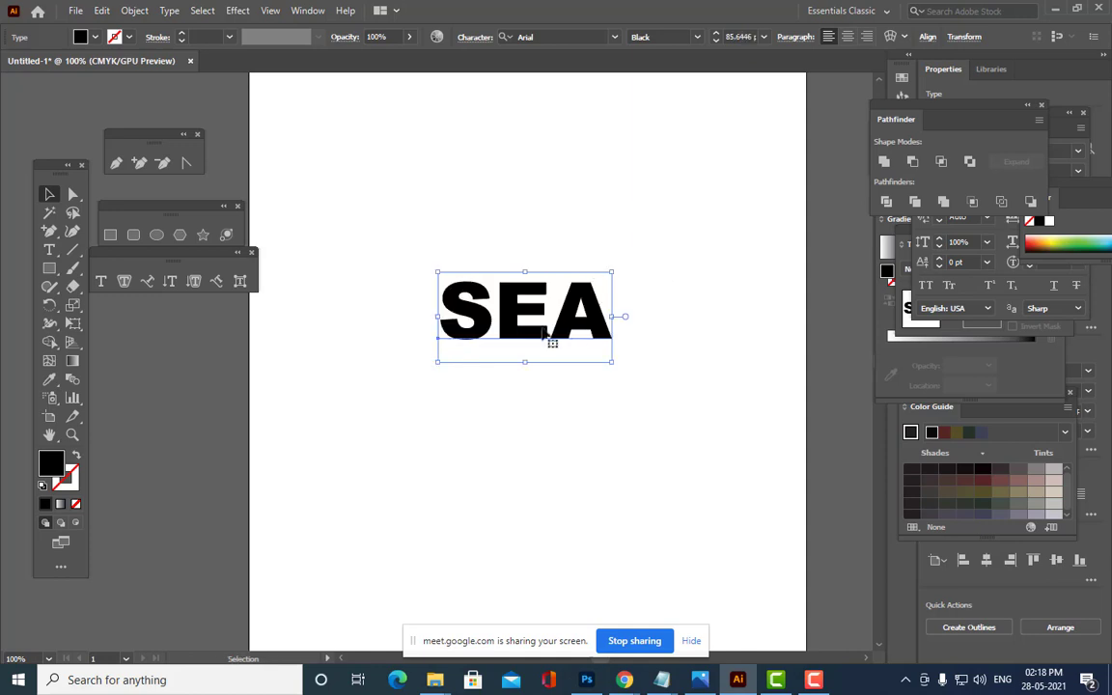
pyautogui.moveTo(551, 340); pyautogui.dragTo(439, 353)
pyautogui.moveTo(519, 376); pyautogui.dragTo(473, 459)
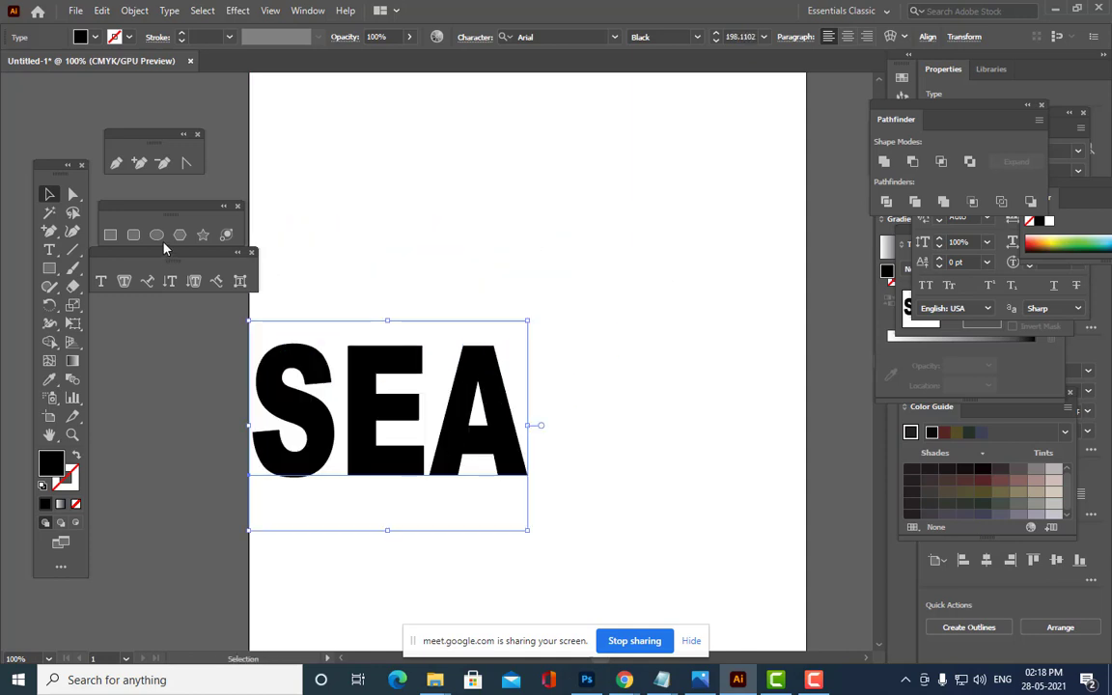
# Draw a circle above and to the right of the SEA text with no fill and a 1 pt black stroke.
pyautogui.click(157, 234)
pyautogui.moveTo(522, 152); pyautogui.dragTo(778, 404)
pyautogui.click(61, 484)
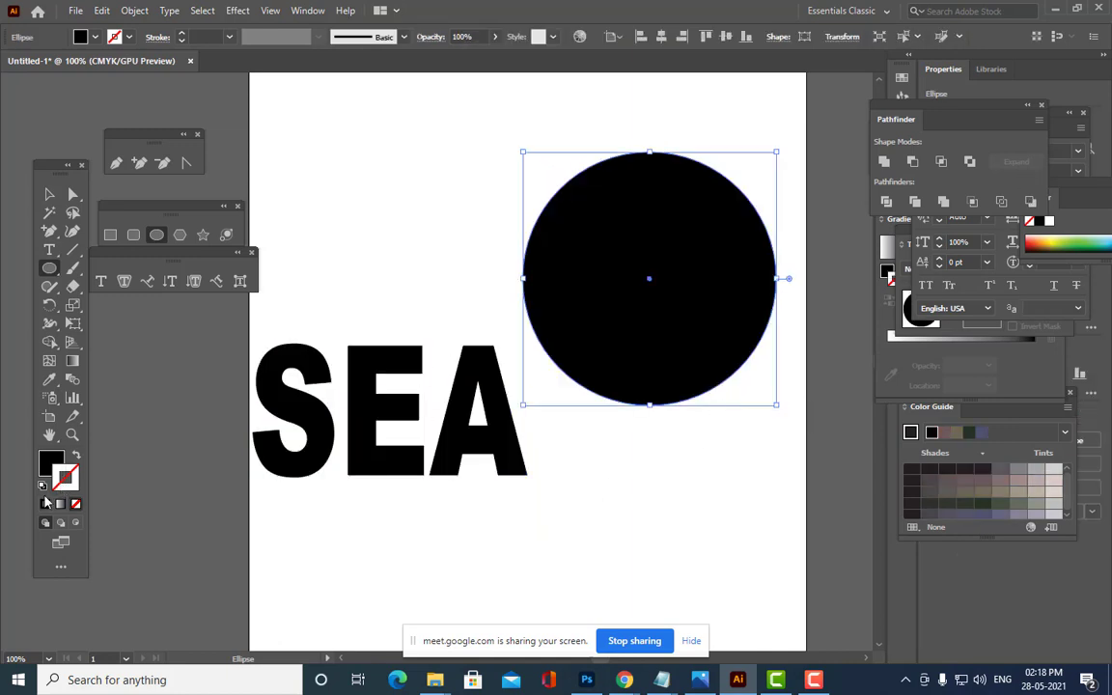
pyautogui.click(45, 504)
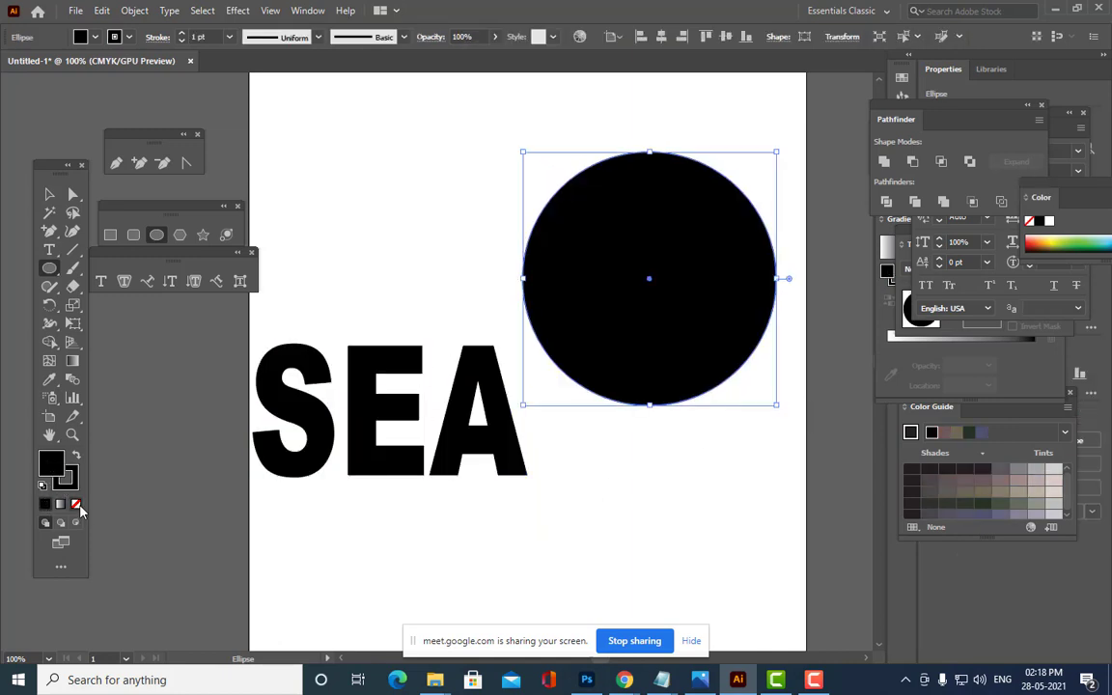
pyautogui.click(75, 504)
# Arrange the circle directly above the SEA text near the artboard's middle and enlarge it to about 289 pt across.
pyautogui.click(49, 194)
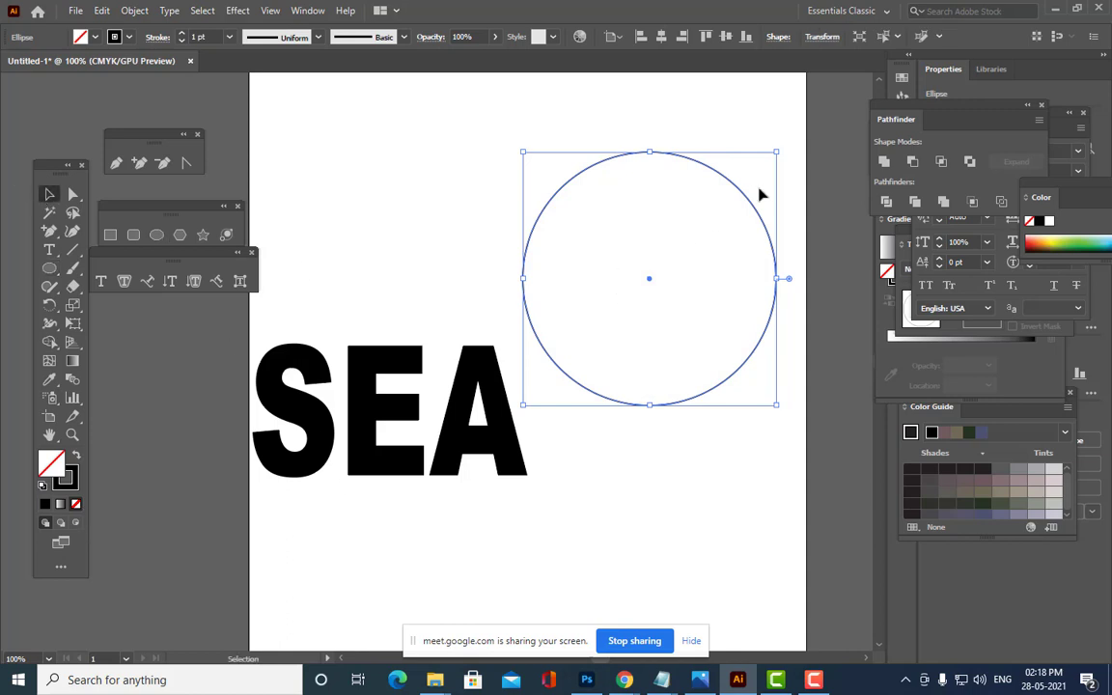
pyautogui.moveTo(741, 193); pyautogui.dragTo(725, 173)
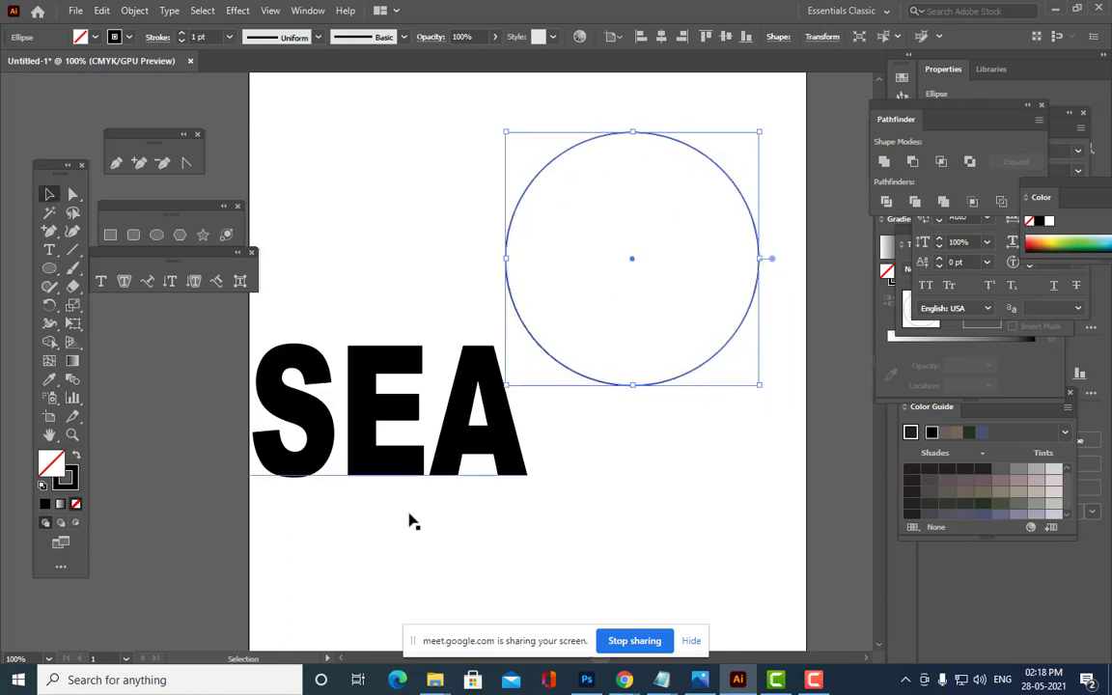
pyautogui.moveTo(530, 447); pyautogui.dragTo(603, 513)
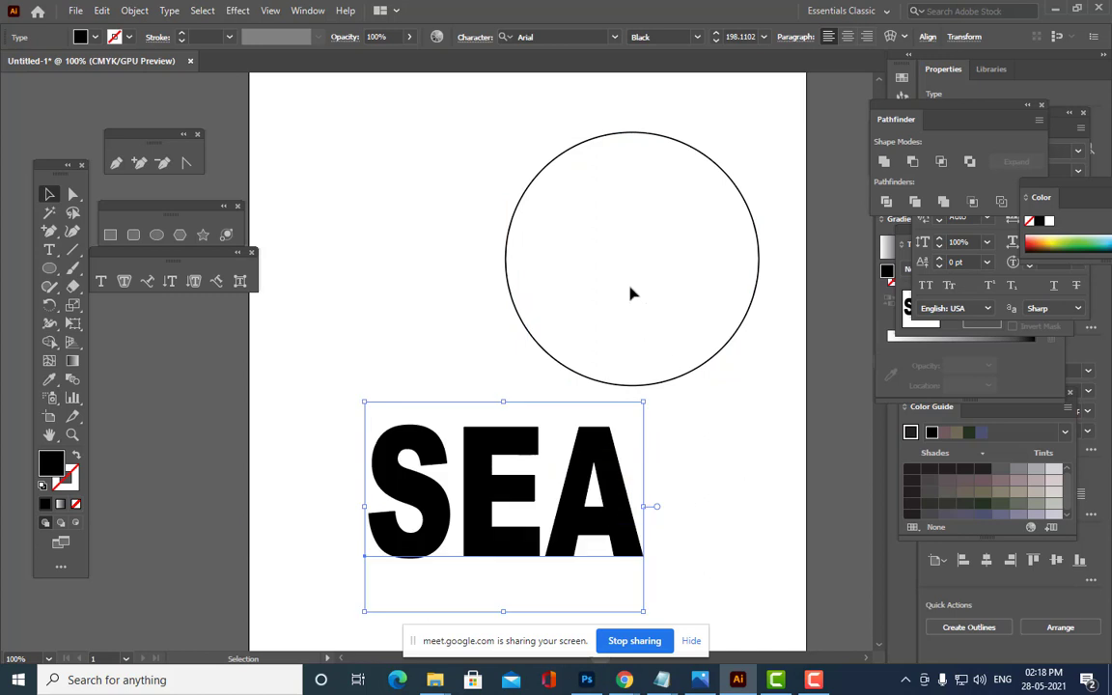
pyautogui.click(745, 316)
pyautogui.moveTo(745, 315); pyautogui.dragTo(667, 319)
pyautogui.moveTo(614, 484); pyautogui.dragTo(673, 460)
pyautogui.click(663, 340)
pyautogui.moveTo(665, 340); pyautogui.dragTo(658, 349)
pyautogui.moveTo(675, 402); pyautogui.dragTo(683, 409)
pyautogui.click(697, 336)
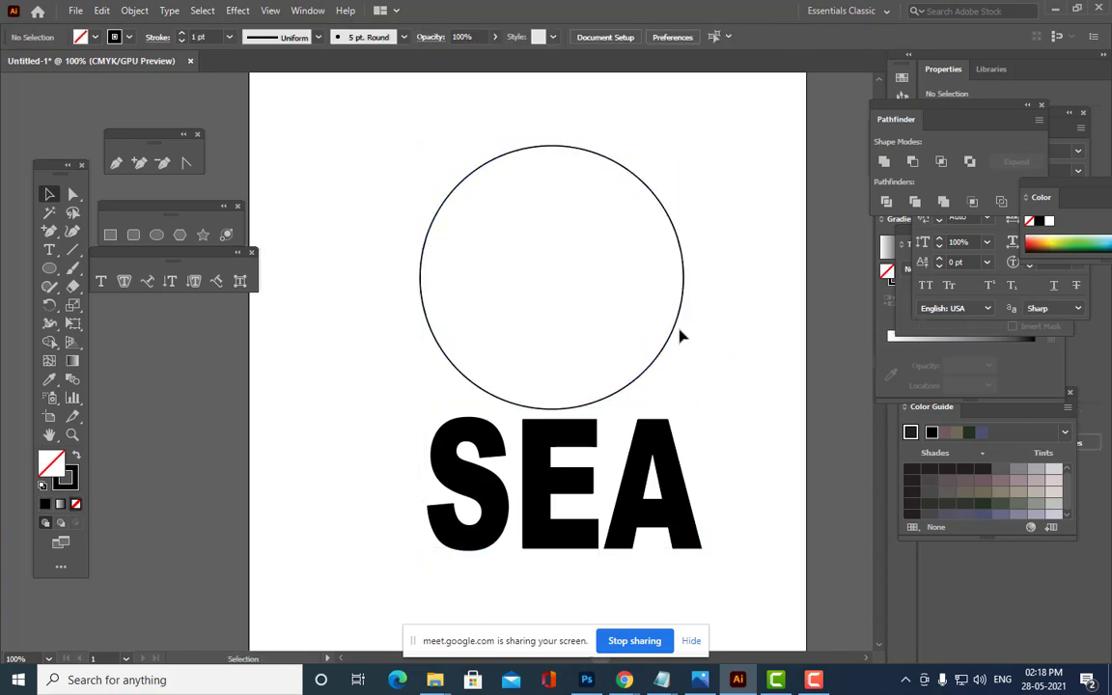
# Move the SEA text over the circle and scale it up to about 248.5 pt so it extends past both sides.
pyautogui.click(676, 320)
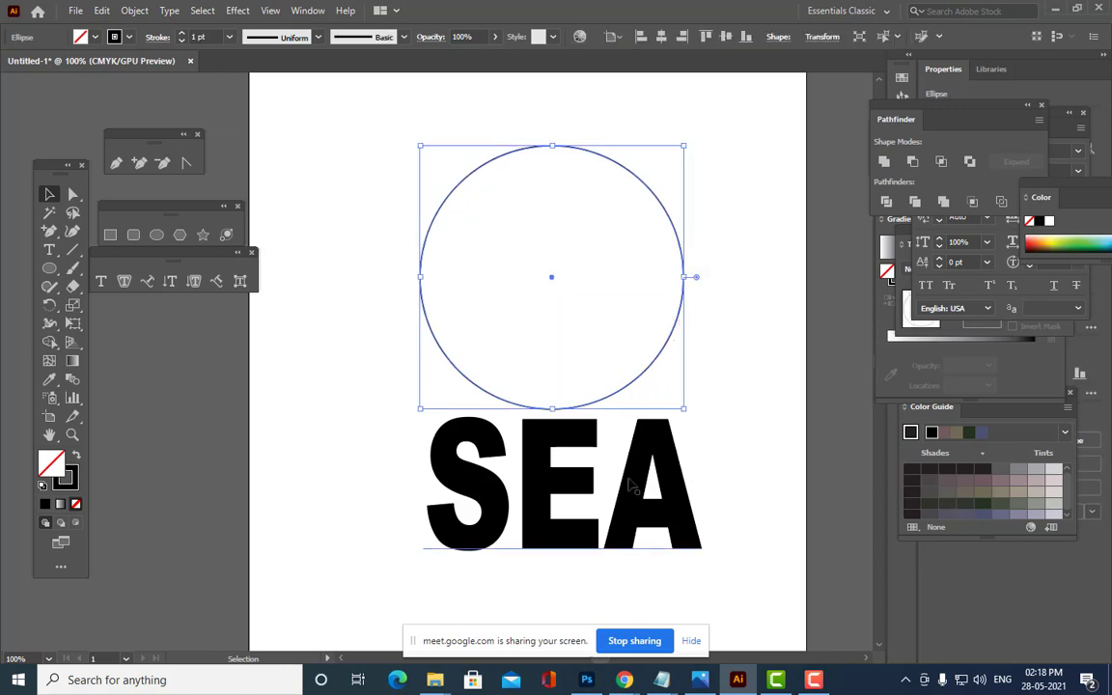
pyautogui.moveTo(637, 492); pyautogui.dragTo(634, 293)
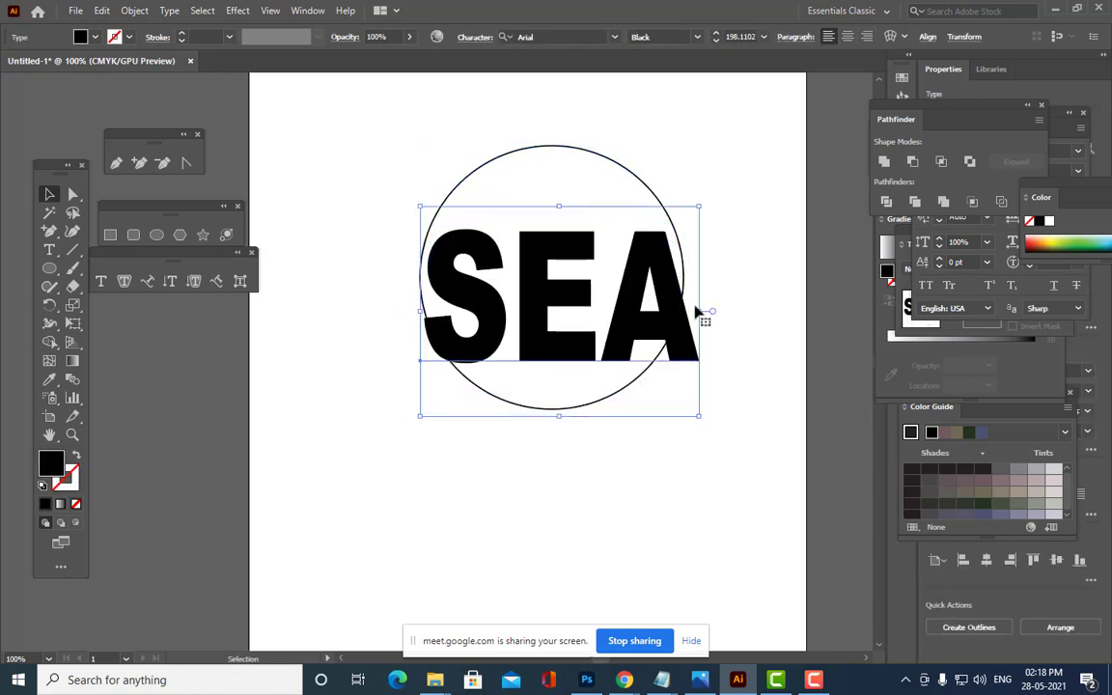
pyautogui.moveTo(701, 206); pyautogui.dragTo(739, 178)
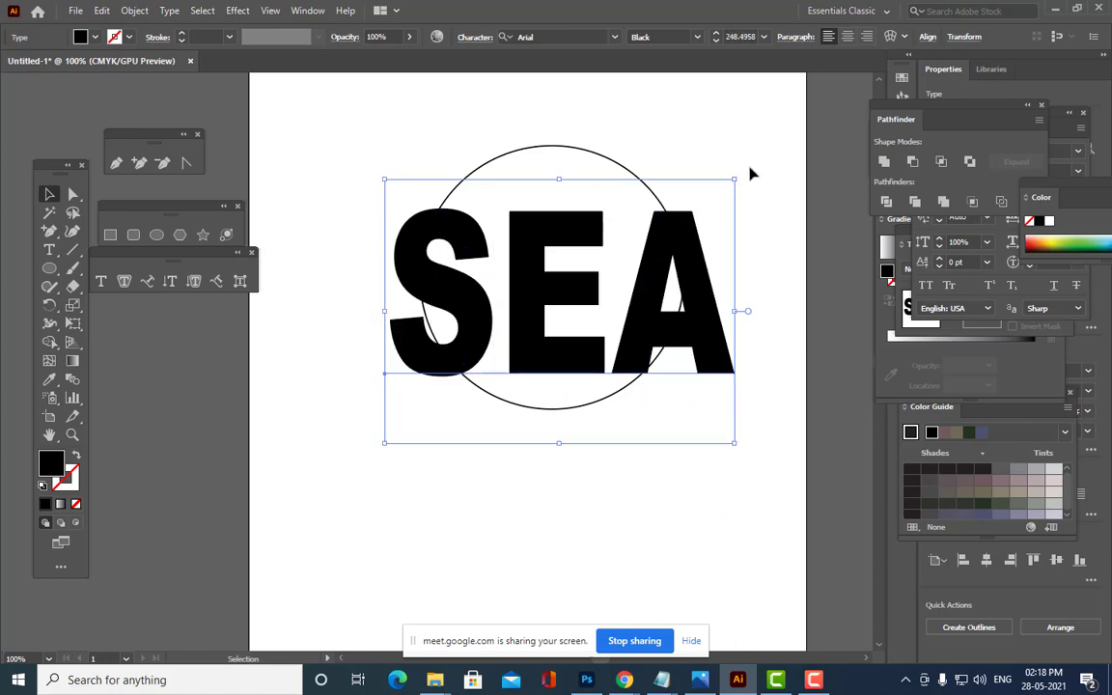
# Bring the circle to the front of the SEA text.
pyautogui.click(608, 172)
pyautogui.rightClick(612, 161)
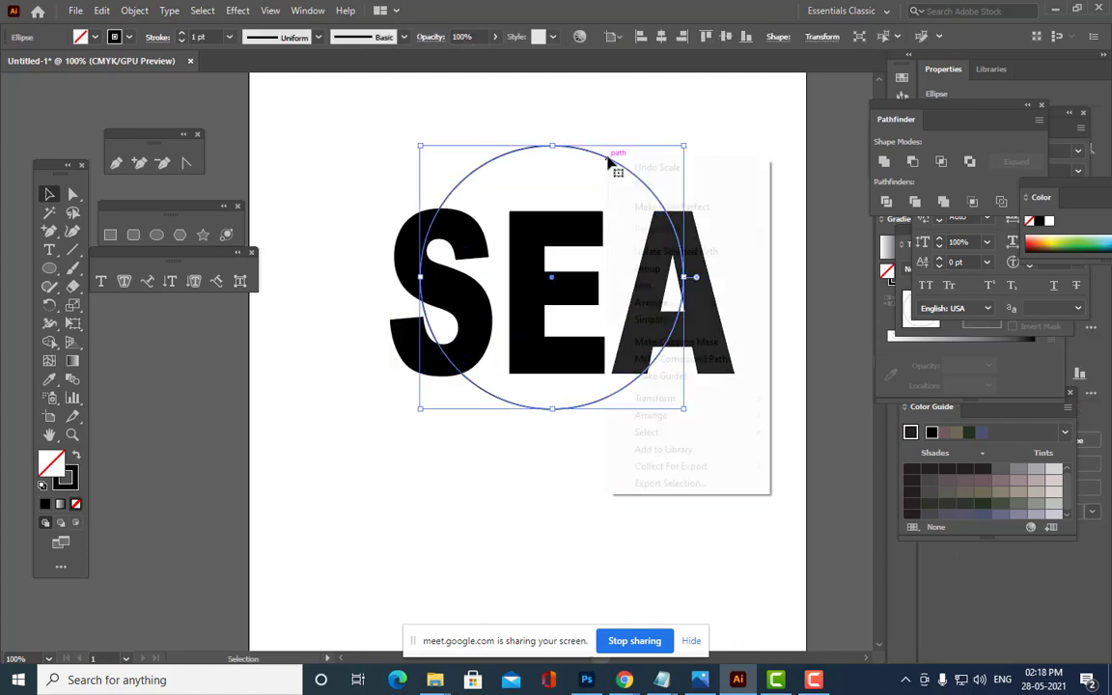
pyautogui.moveTo(676, 415)
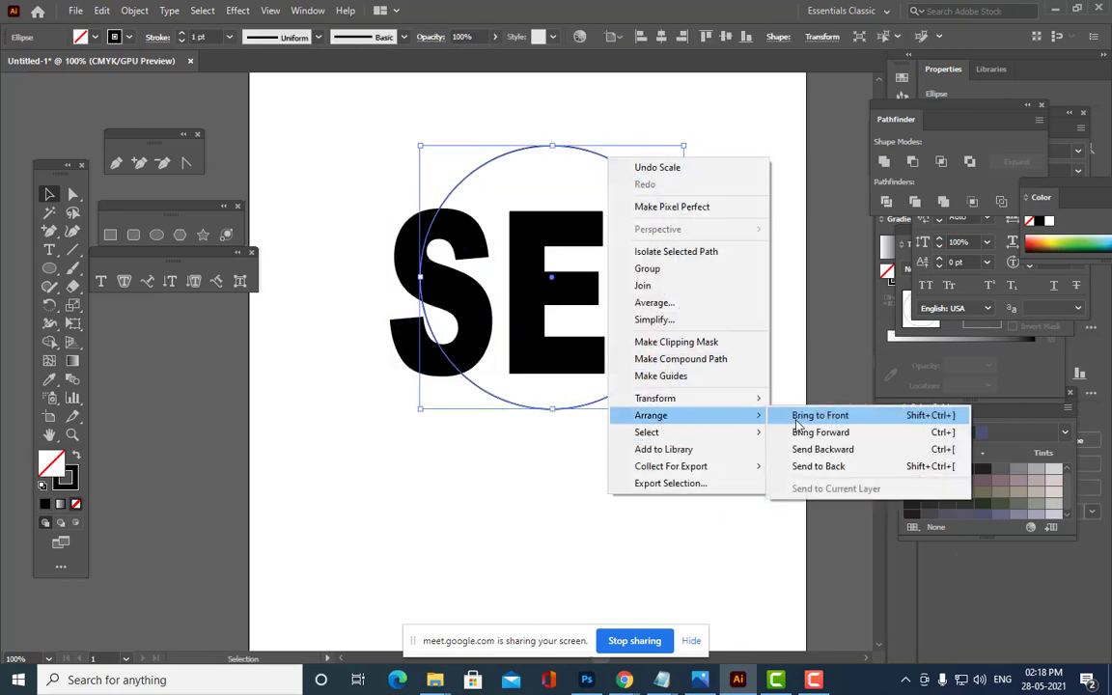
pyautogui.click(801, 415)
pyautogui.click(543, 423)
# Warp the SEA text into the circle using Envelope Distort with Make with Top Object.
pyautogui.click(537, 413)
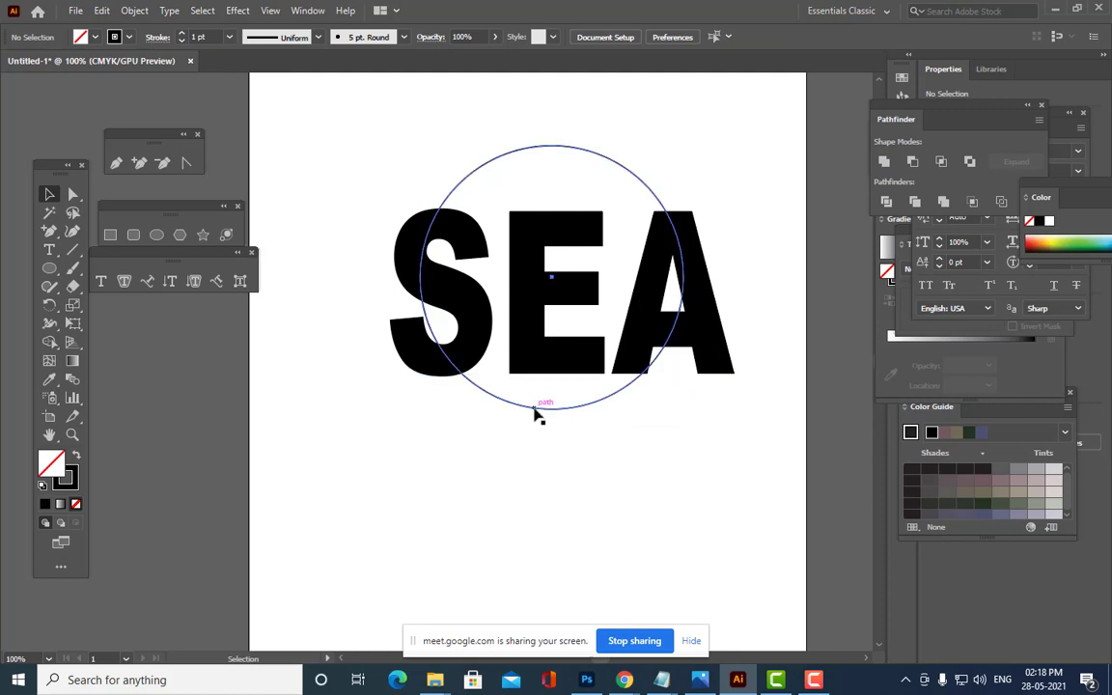
pyautogui.keyDown('shift'); pyautogui.click(556, 251); pyautogui.keyUp('shift')
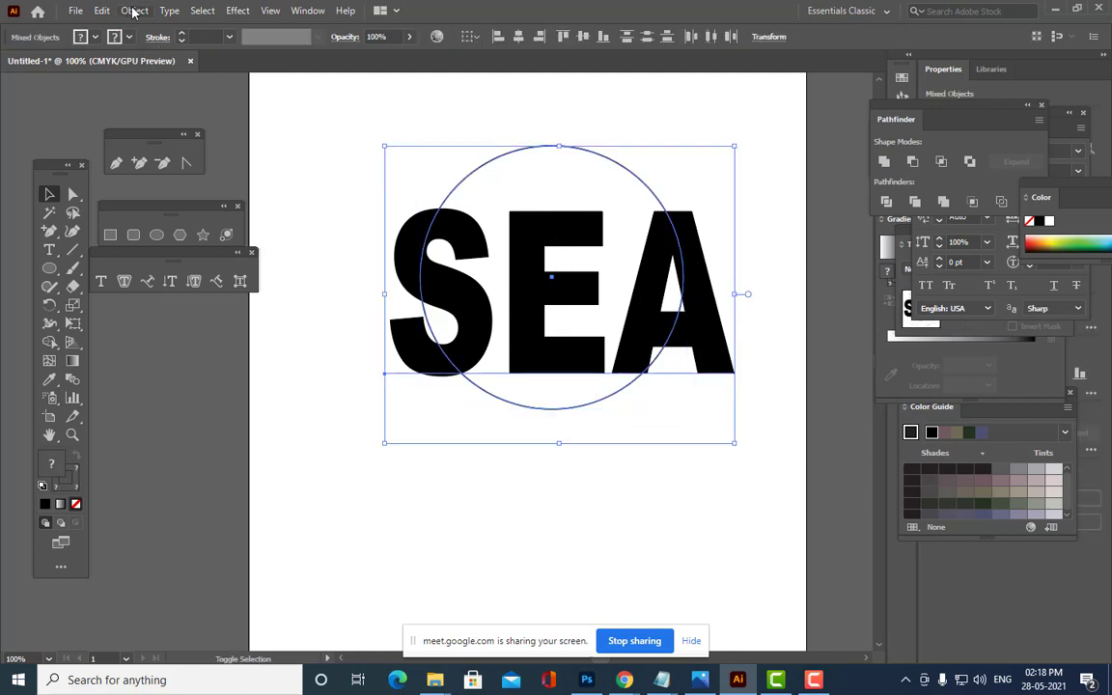
pyautogui.click(136, 11)
pyautogui.moveTo(280, 429)
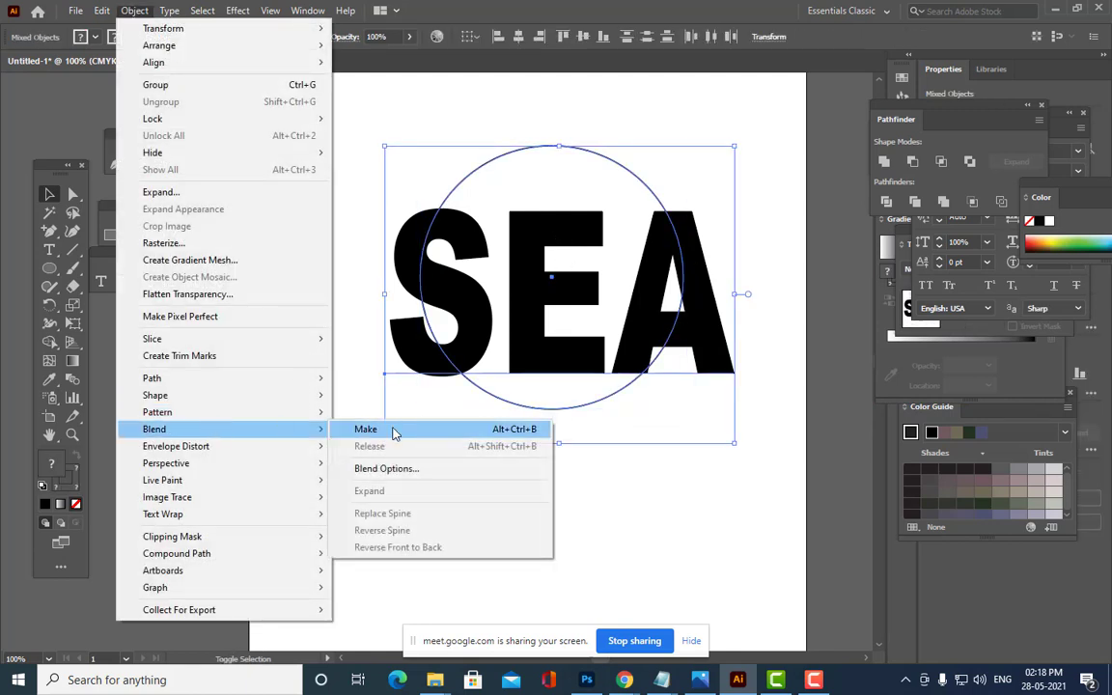
pyautogui.click(417, 481)
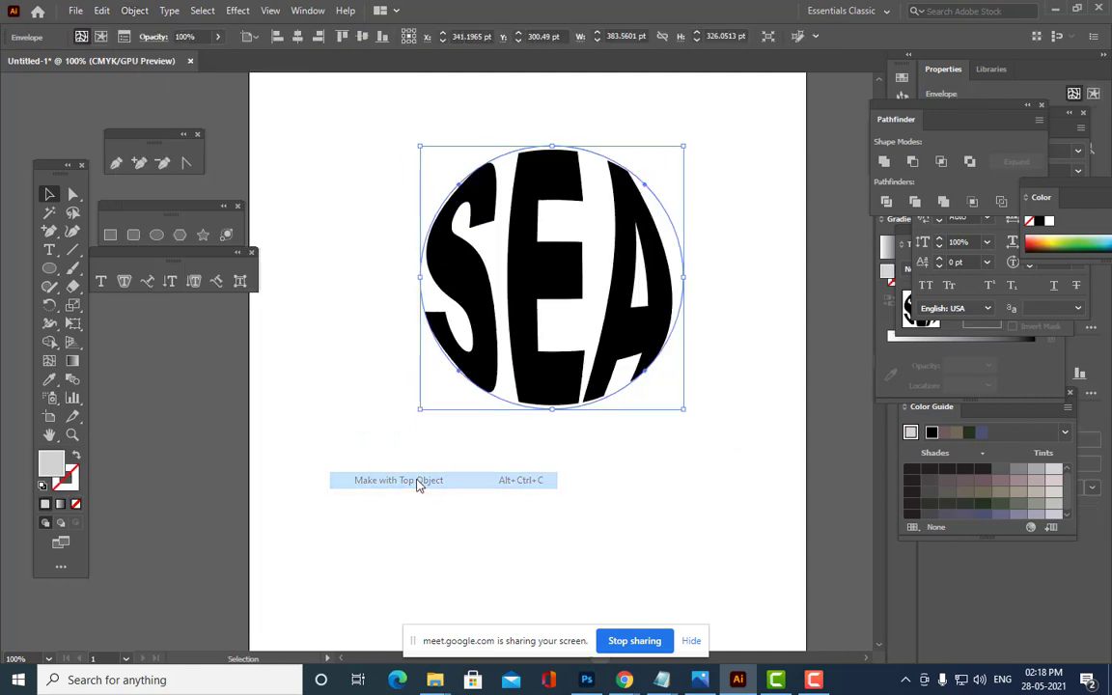
pyautogui.click(545, 512)
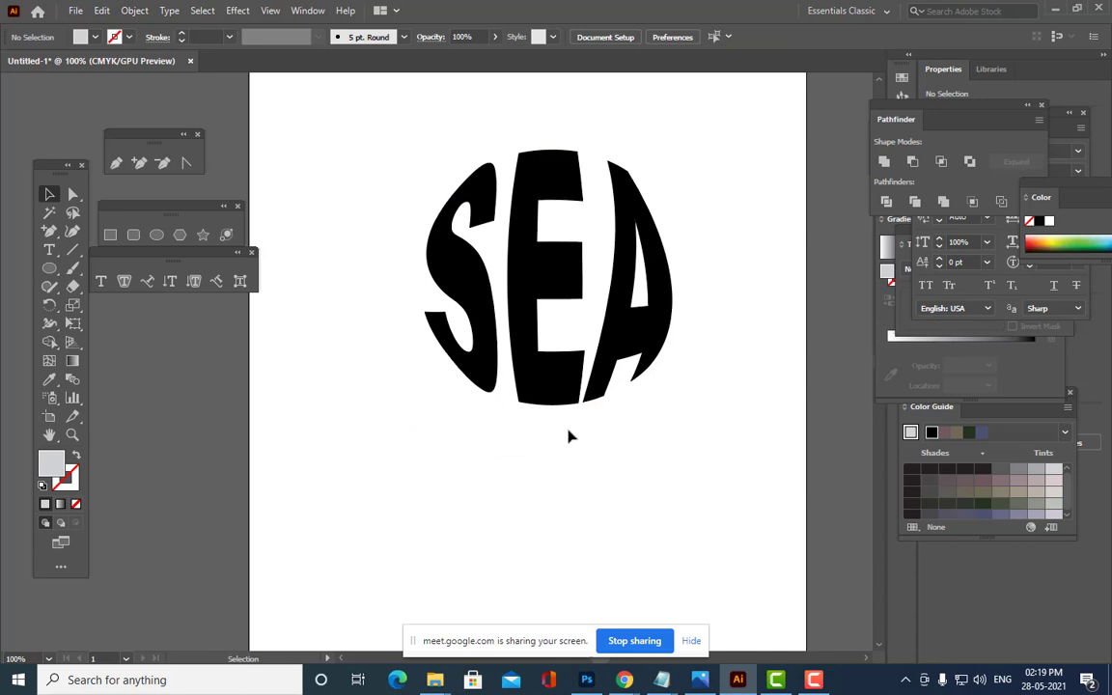
# Move the round SEA artwork down toward the artboard's center and select it.
pyautogui.moveTo(584, 281); pyautogui.dragTo(572, 340)
pyautogui.click(729, 302)
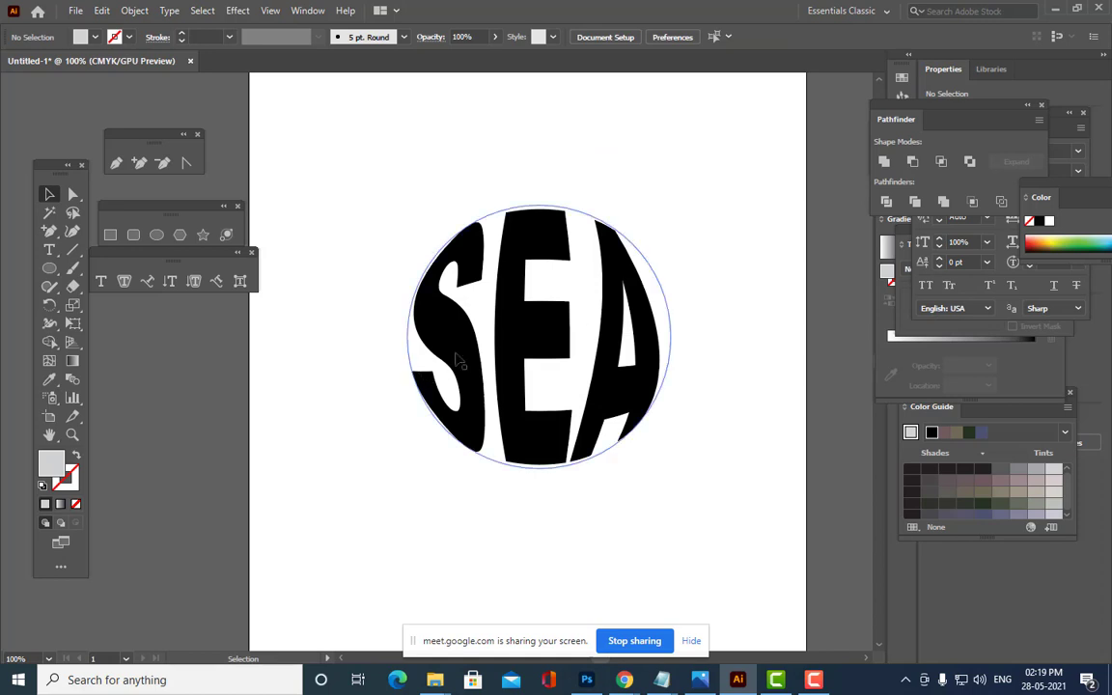
pyautogui.click(565, 338)
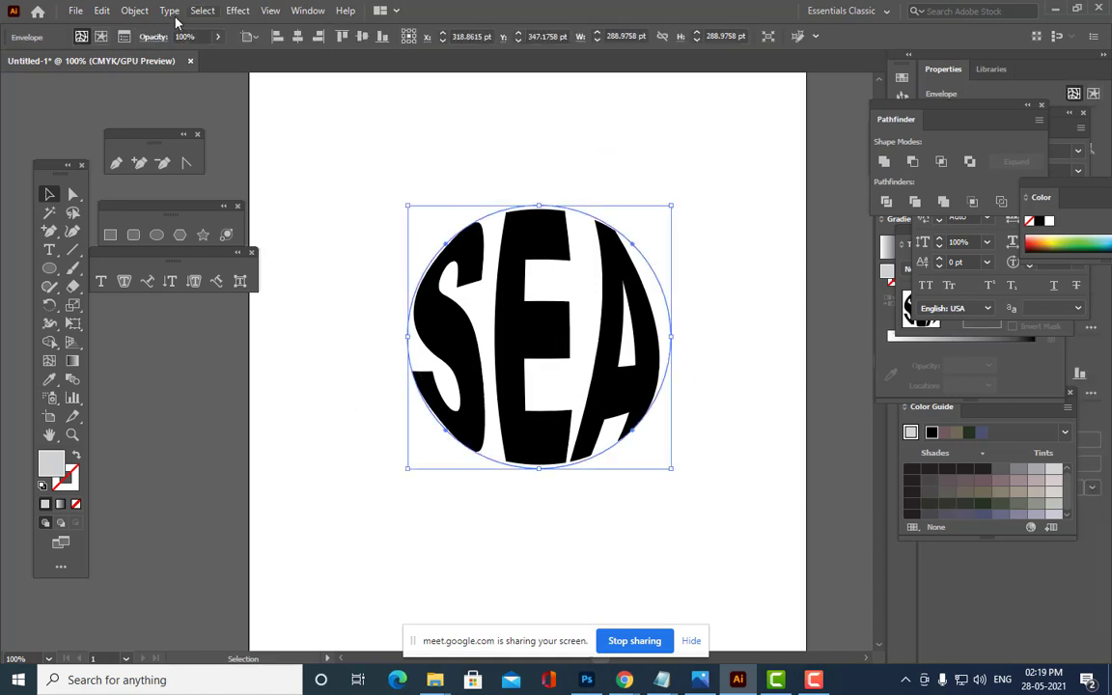
# Expand the round SEA envelope with Object and Fill enabled, and select the resulting lettering.
pyautogui.click(134, 11)
pyautogui.click(214, 190)
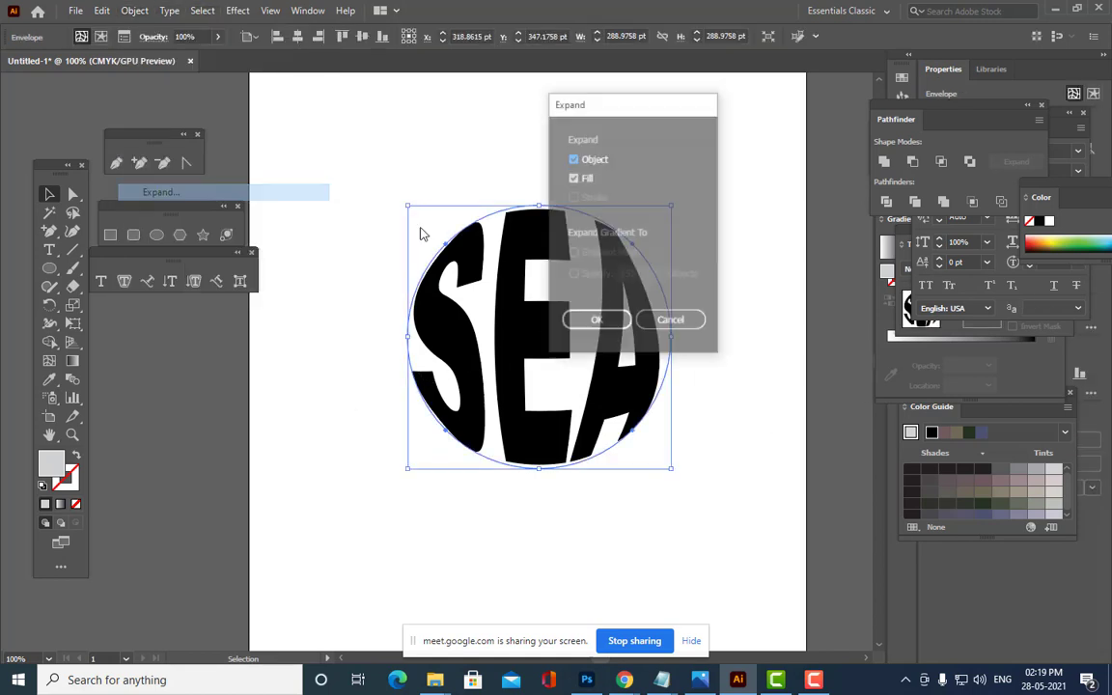
pyautogui.click(597, 320)
pyautogui.click(703, 304)
pyautogui.click(513, 329)
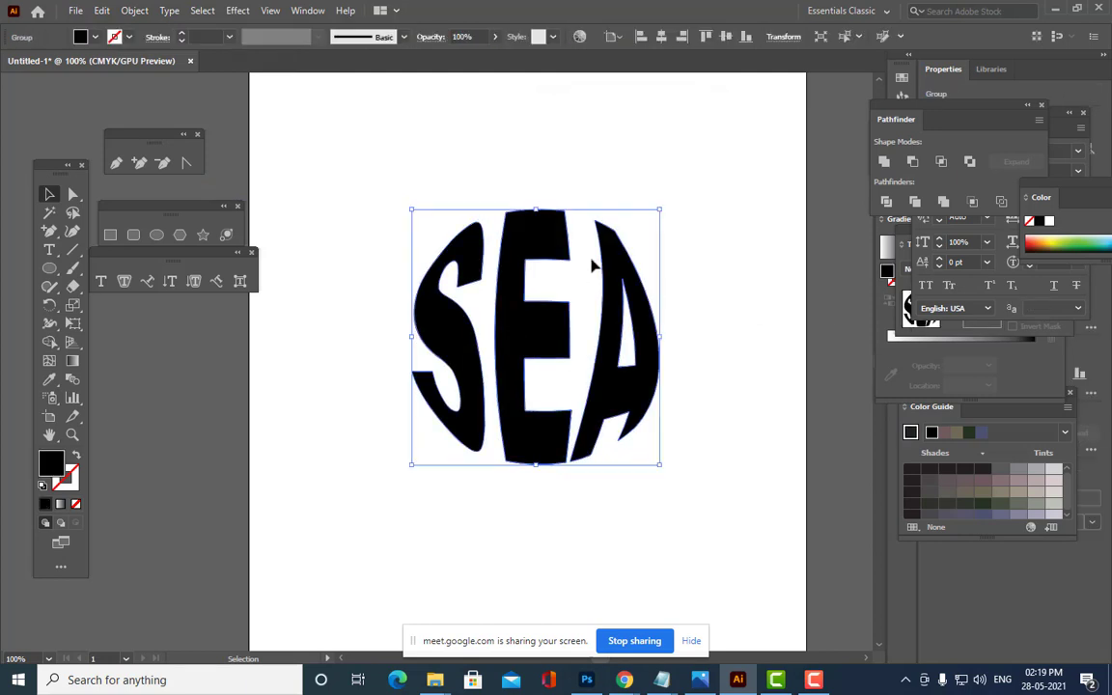
# Ungroup the expanded SEA lettering twice so each letter can be selected separately.
pyautogui.click(719, 286)
pyautogui.click(546, 317)
pyautogui.rightClick(547, 316)
pyautogui.click(618, 444)
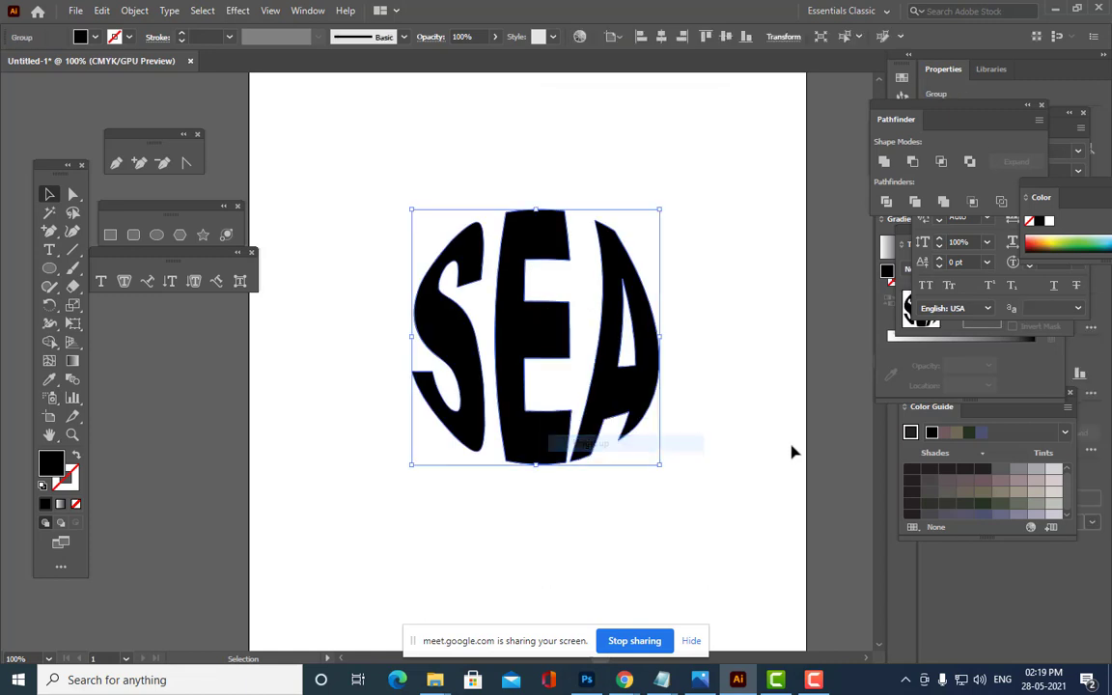
pyautogui.click(791, 452)
pyautogui.click(537, 340)
pyautogui.rightClick(537, 340)
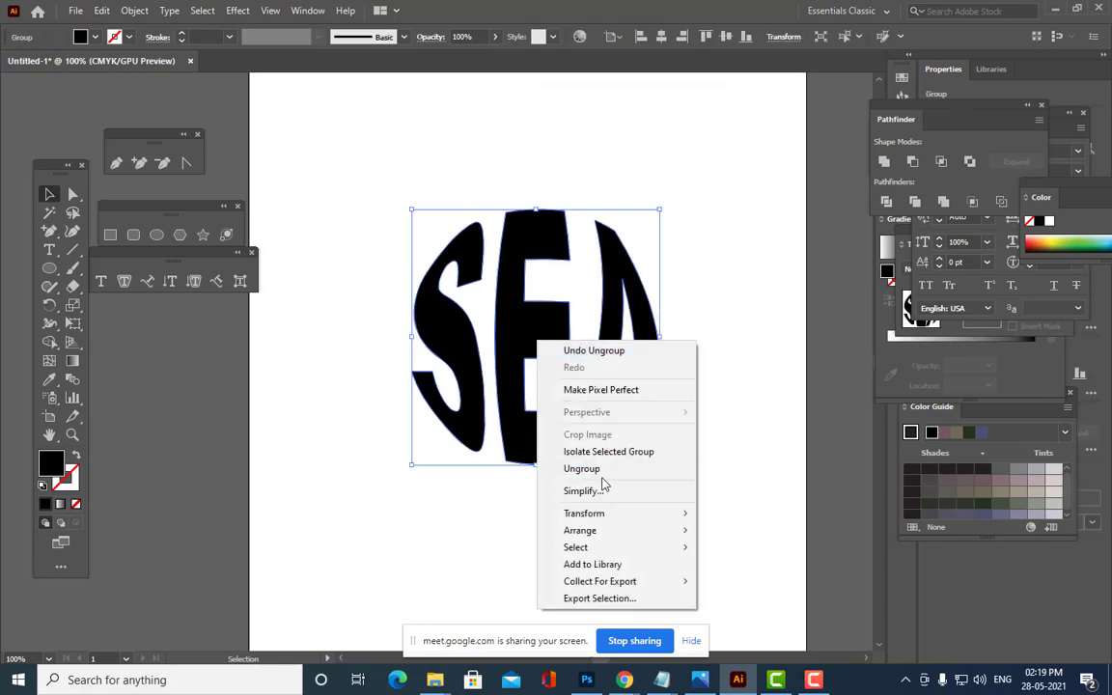
pyautogui.click(604, 469)
pyautogui.click(560, 399)
# Fill the letter E with the pinkish red FC084E.
pyautogui.click(527, 335)
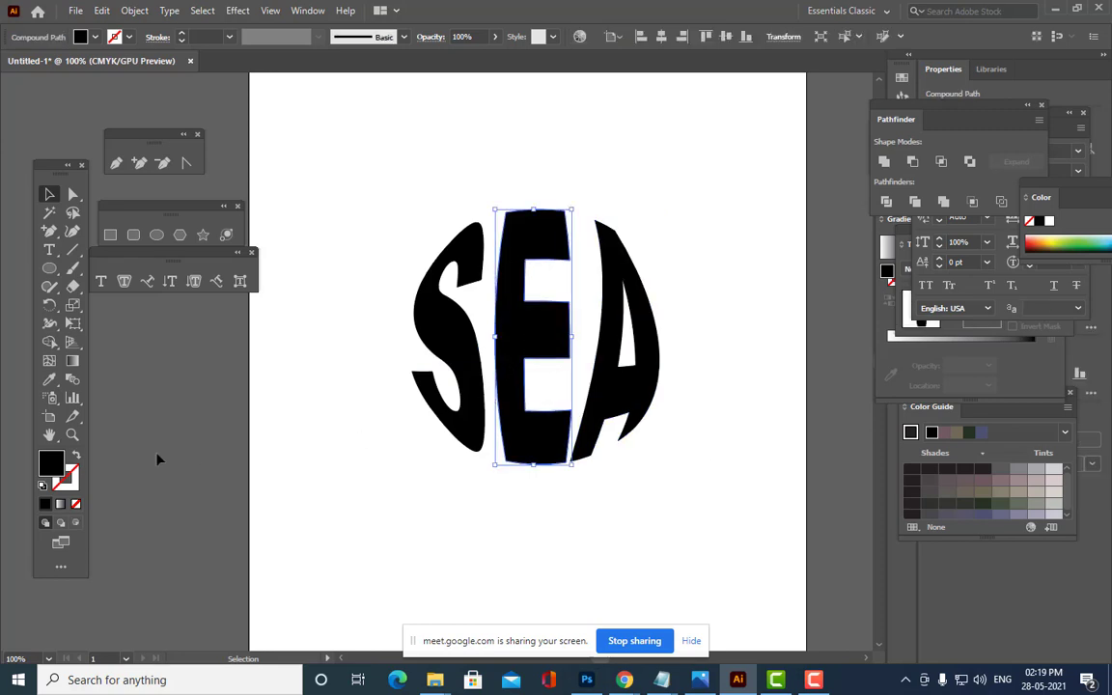
pyautogui.doubleClick(49, 465)
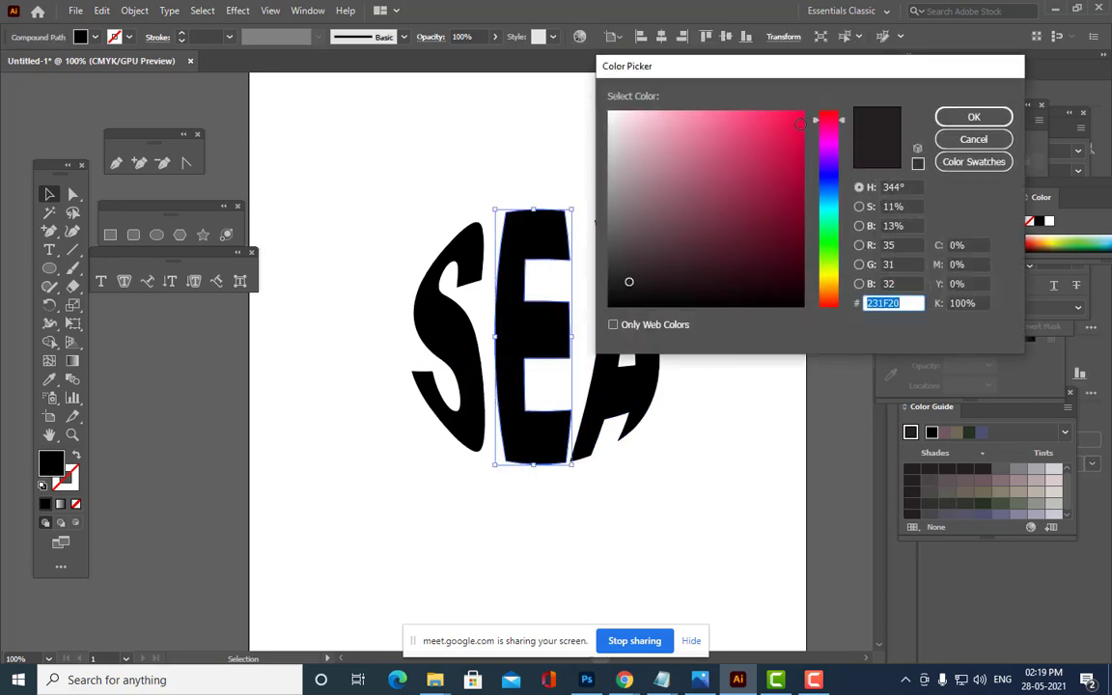
pyautogui.click(799, 113)
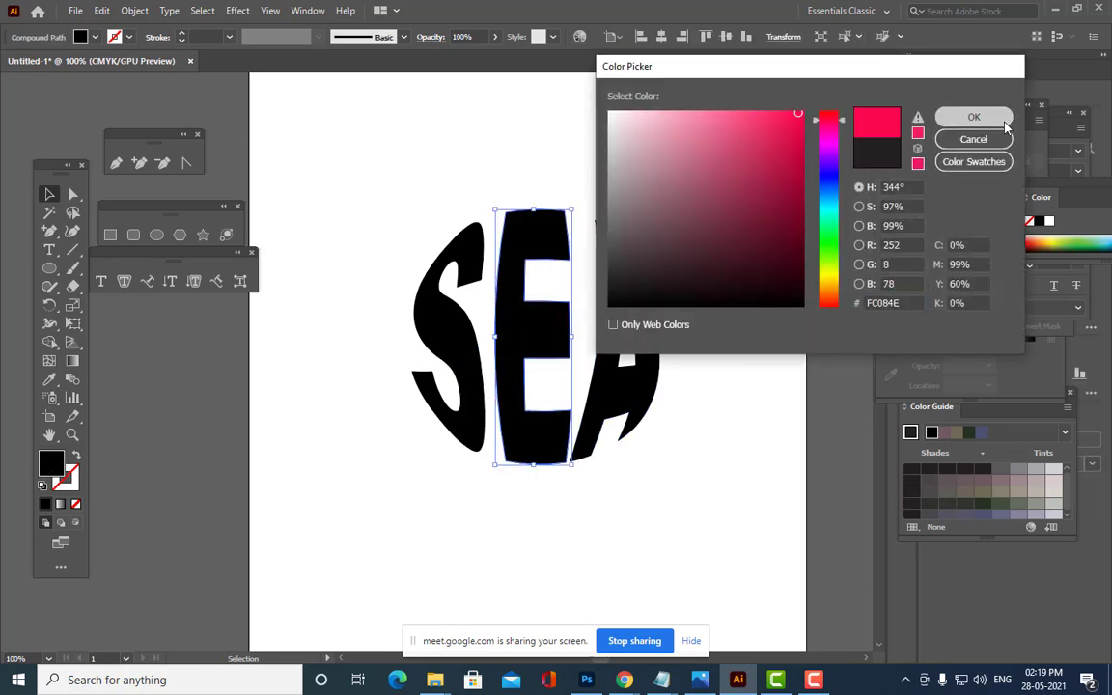
pyautogui.click(974, 117)
pyautogui.click(828, 372)
# Fill the letter S with dark green.
pyautogui.click(423, 304)
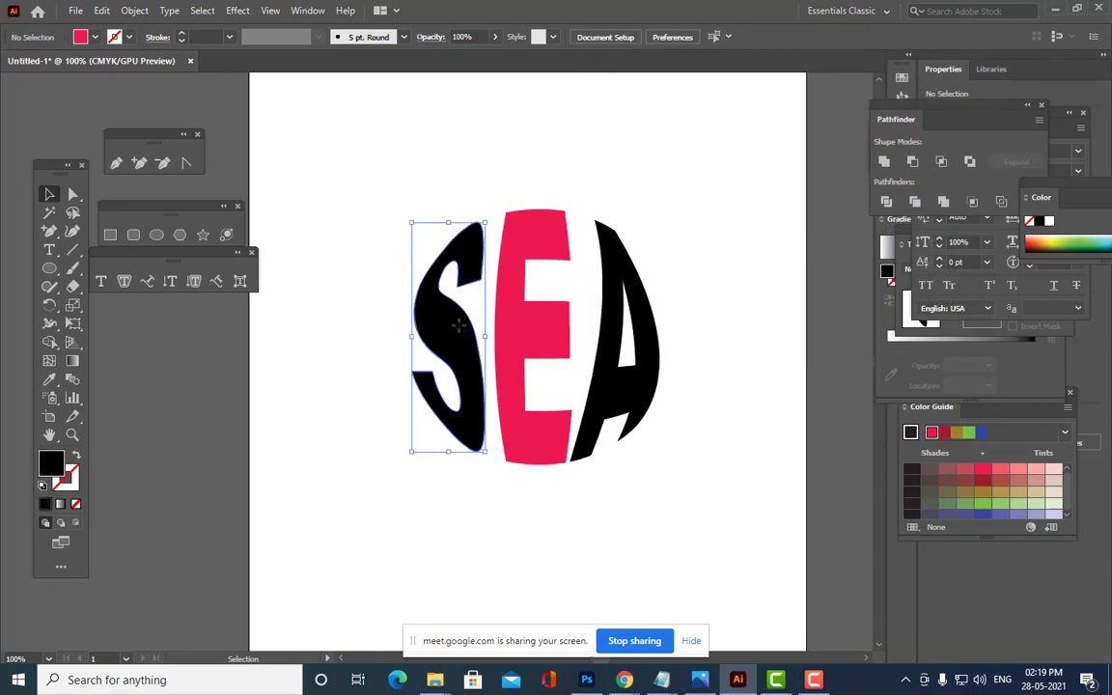
pyautogui.doubleClick(49, 465)
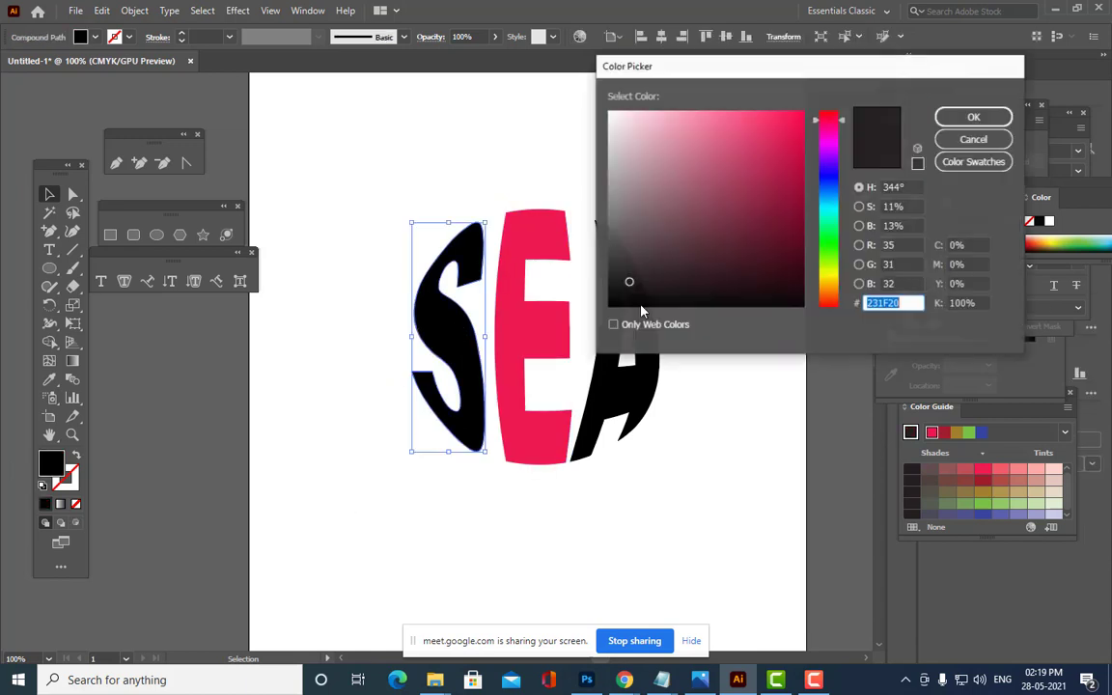
pyautogui.click(828, 248)
pyautogui.click(800, 229)
pyautogui.click(974, 117)
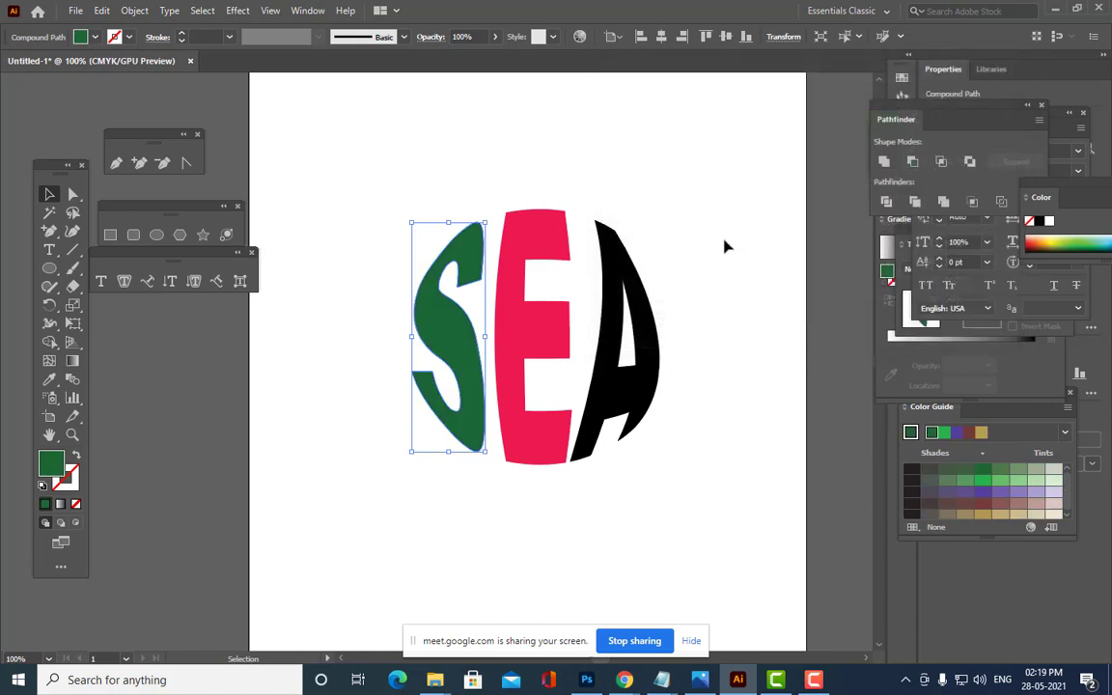
# Copy the green of the letter S onto the letter A with the Eyedropper and deselect.
pyautogui.click(725, 247)
pyautogui.click(612, 295)
pyautogui.press('i')
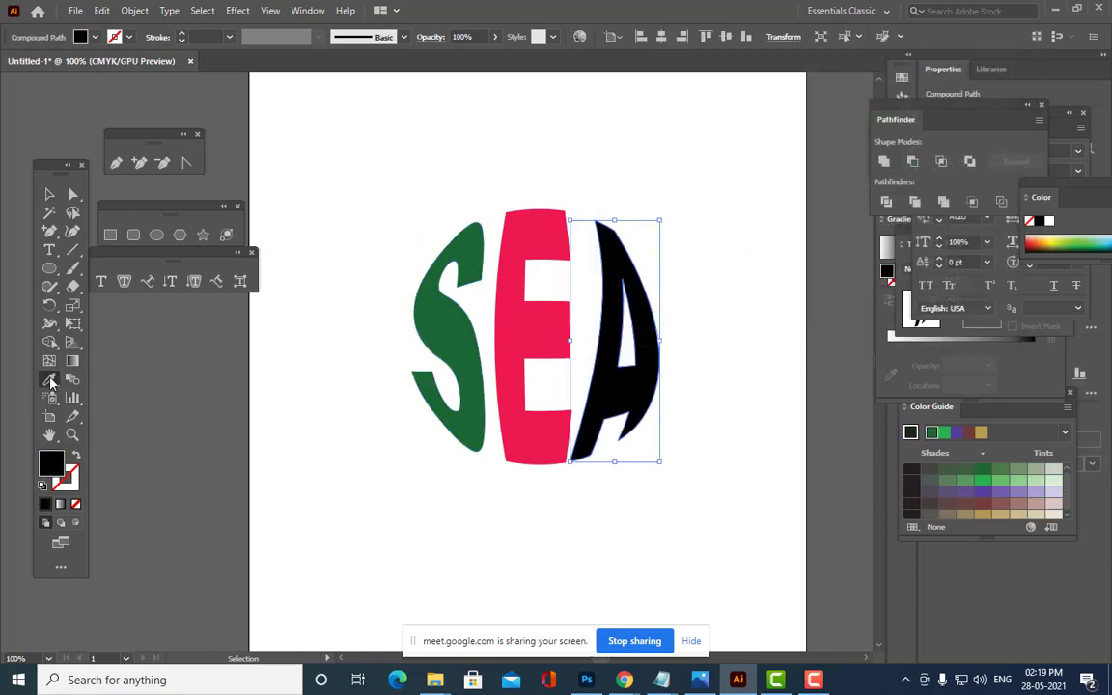
pyautogui.click(436, 324)
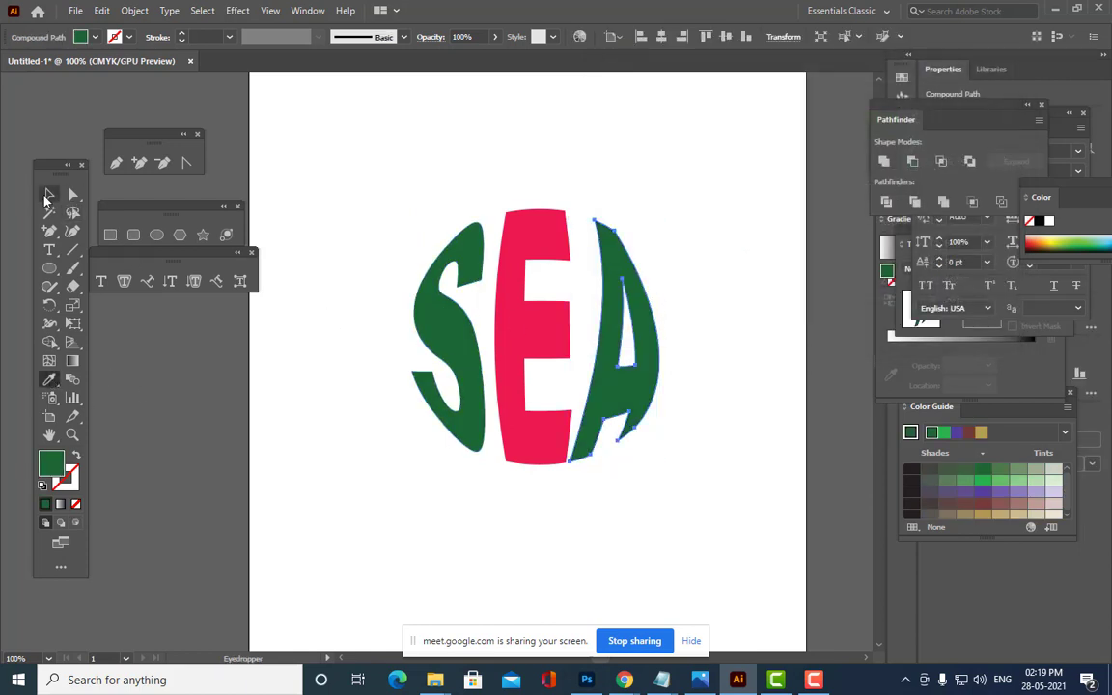
pyautogui.click(49, 194)
pyautogui.click(696, 199)
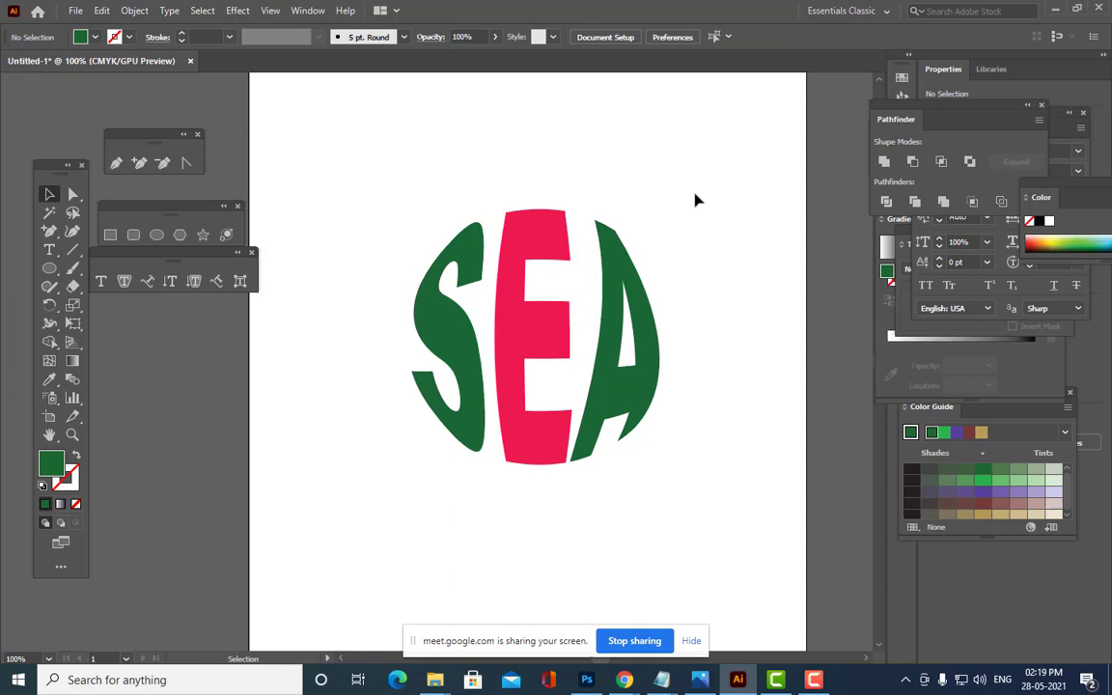
# Draw a circle slightly larger than the SEA lettering and place it over the letters.
pyautogui.click(156, 235)
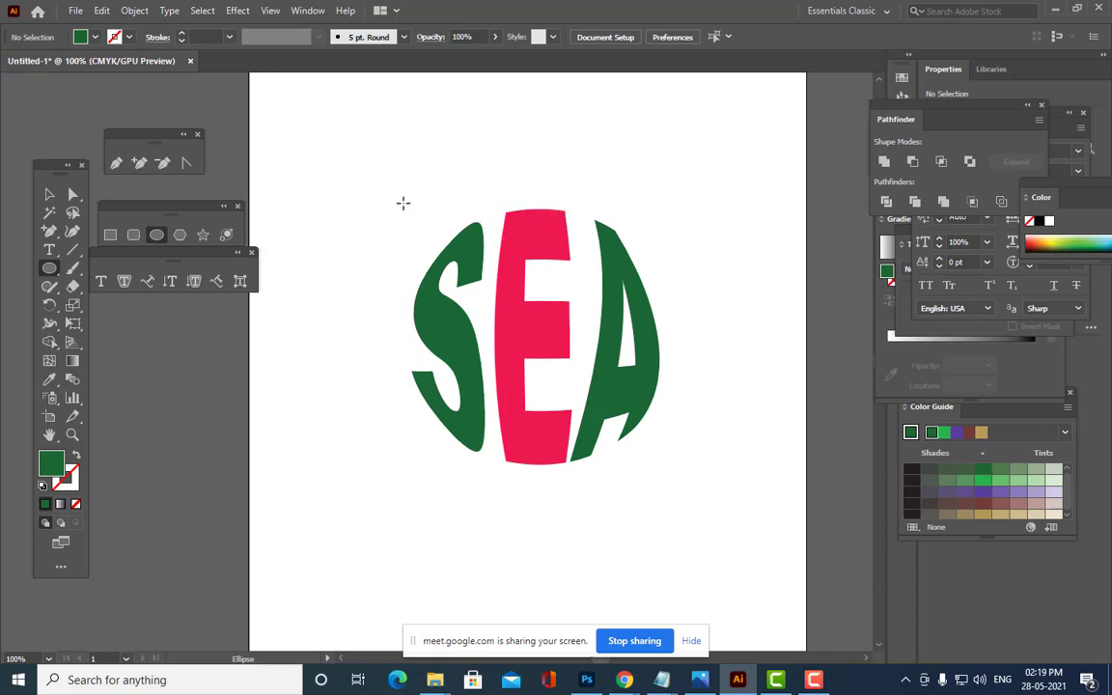
pyautogui.moveTo(404, 202); pyautogui.dragTo(684, 480)
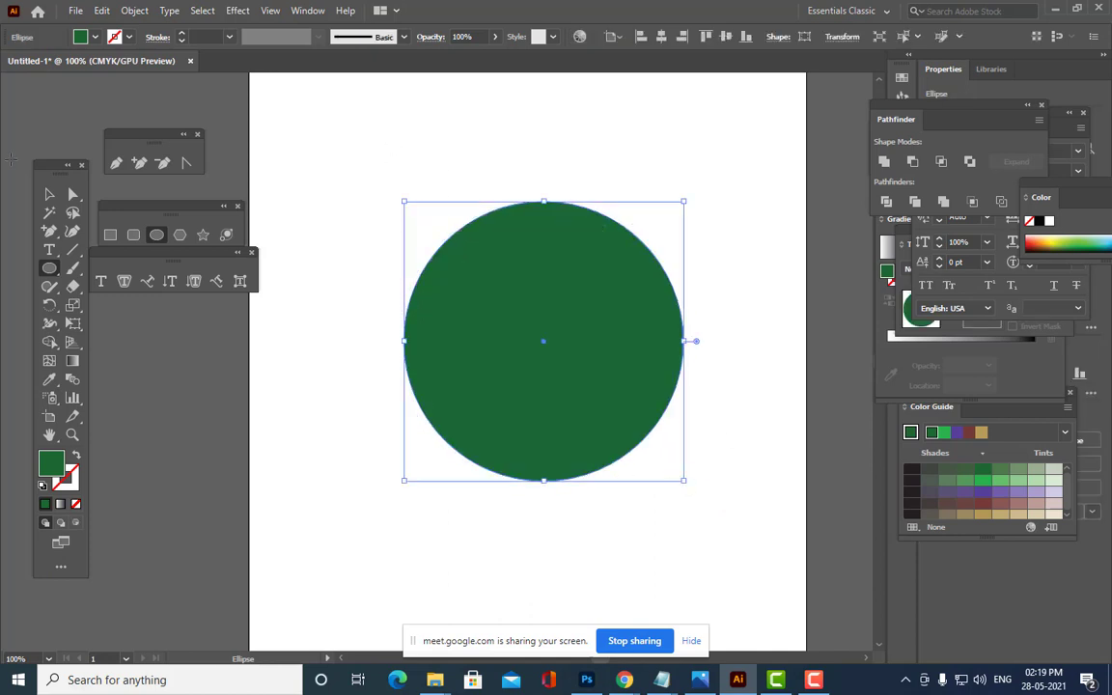
pyautogui.press('v')
pyautogui.moveTo(616, 344); pyautogui.dragTo(602, 340)
# Give the circle a green stroke and no fill.
pyautogui.click(74, 486)
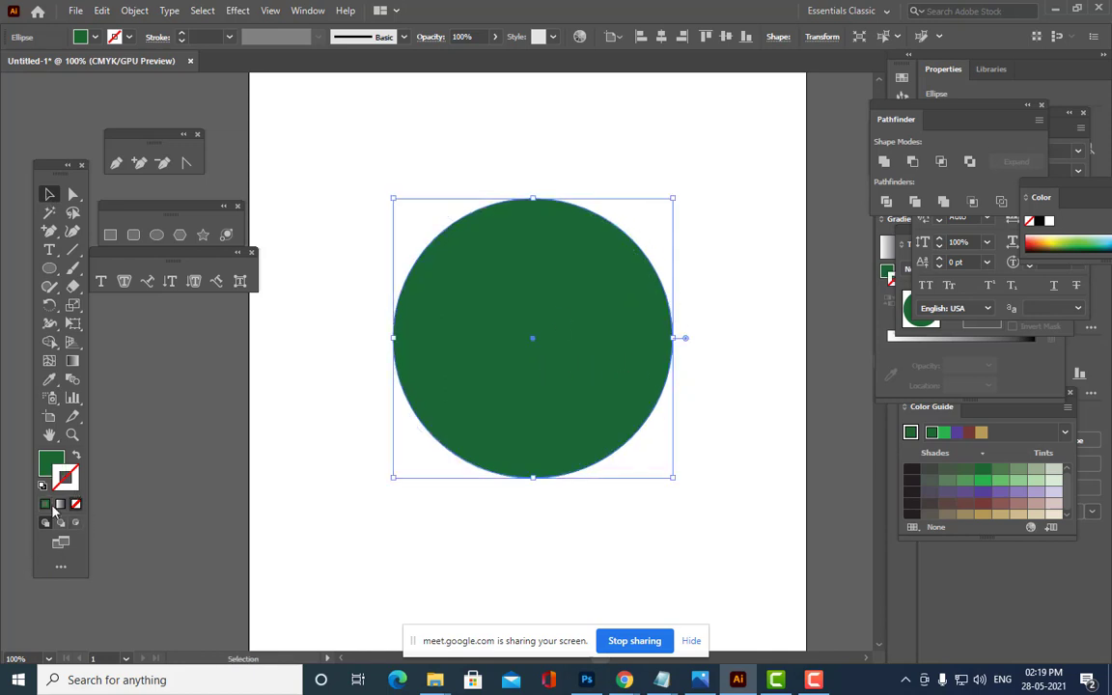
pyautogui.click(46, 504)
pyautogui.click(49, 464)
pyautogui.click(75, 504)
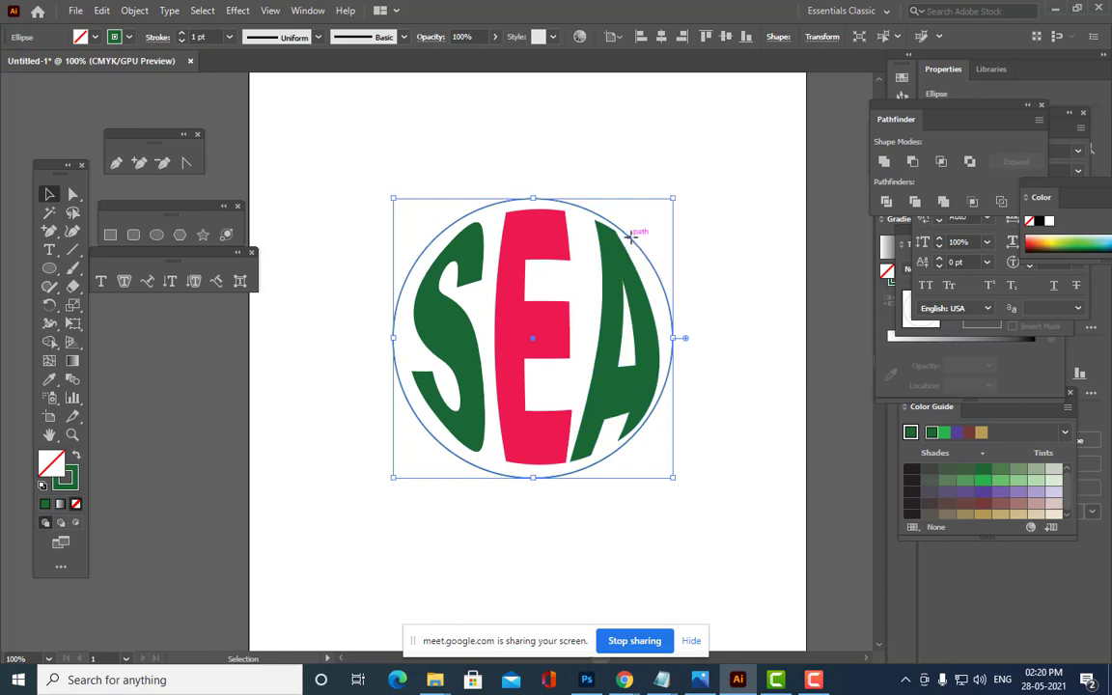
# Center the green circle outline around the SEA letters and enlarge it slightly from its center.
pyautogui.moveTo(630, 243); pyautogui.dragTo(637, 243)
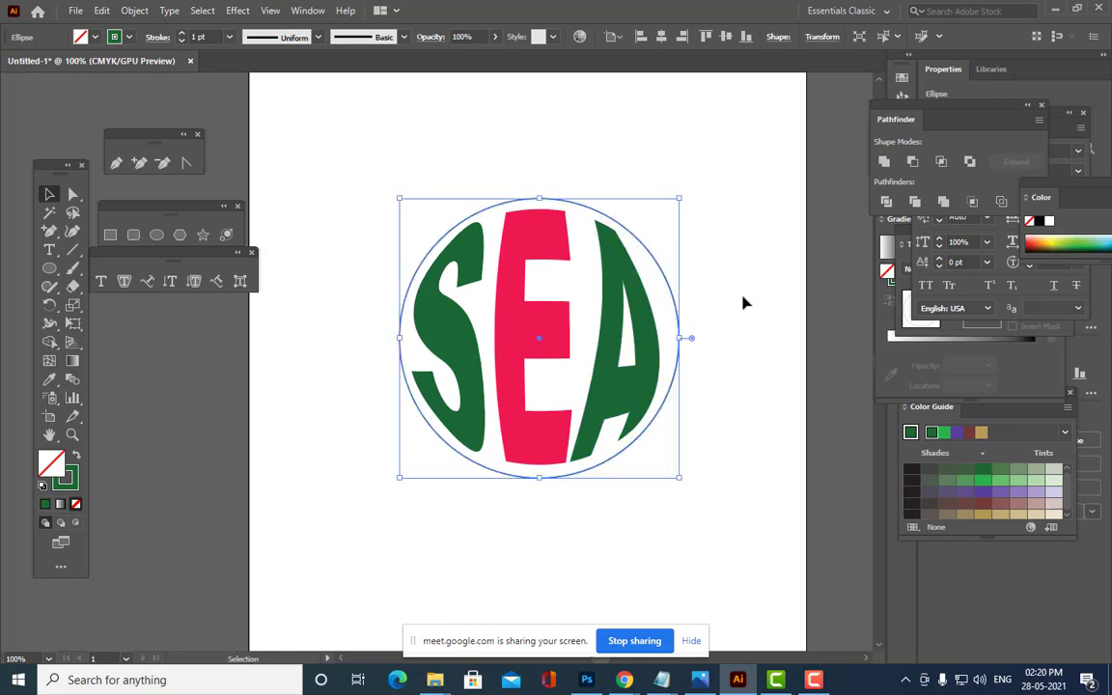
pyautogui.press('Up')
pyautogui.press('Up')
pyautogui.press('Left')
pyautogui.press('Left')
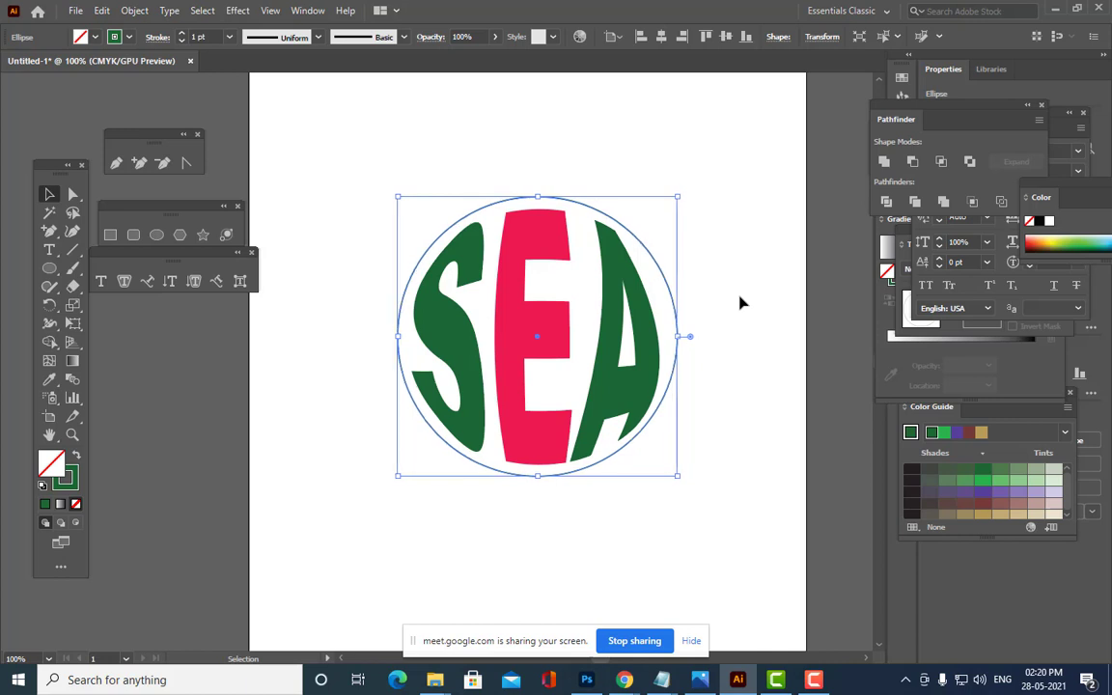
pyautogui.press('Left')
pyautogui.press('Down')
pyautogui.press('Down')
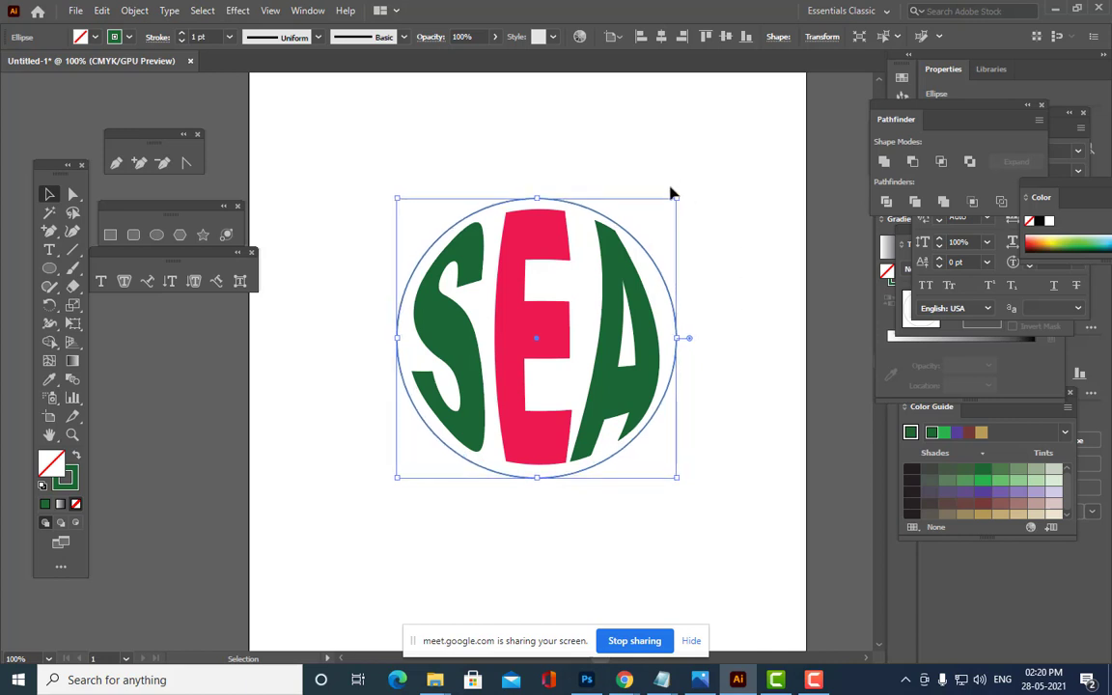
pyautogui.moveTo(678, 198); pyautogui.dragTo(681, 193)
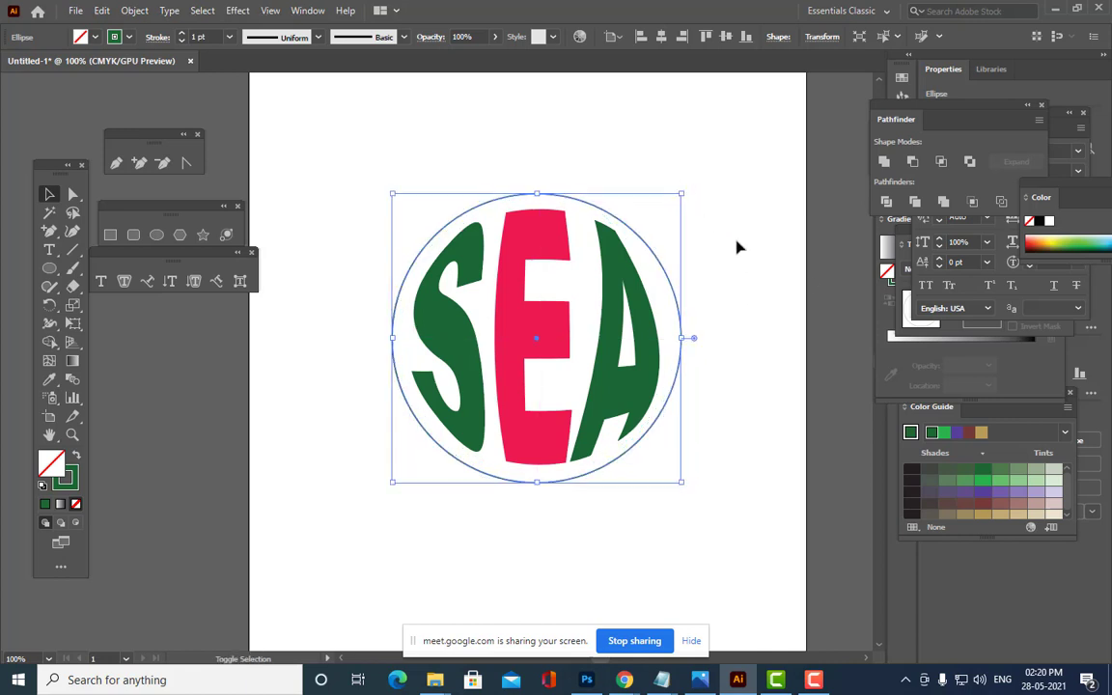
# Set the circle outline's stroke weight to 10 pt.
pyautogui.click(228, 38)
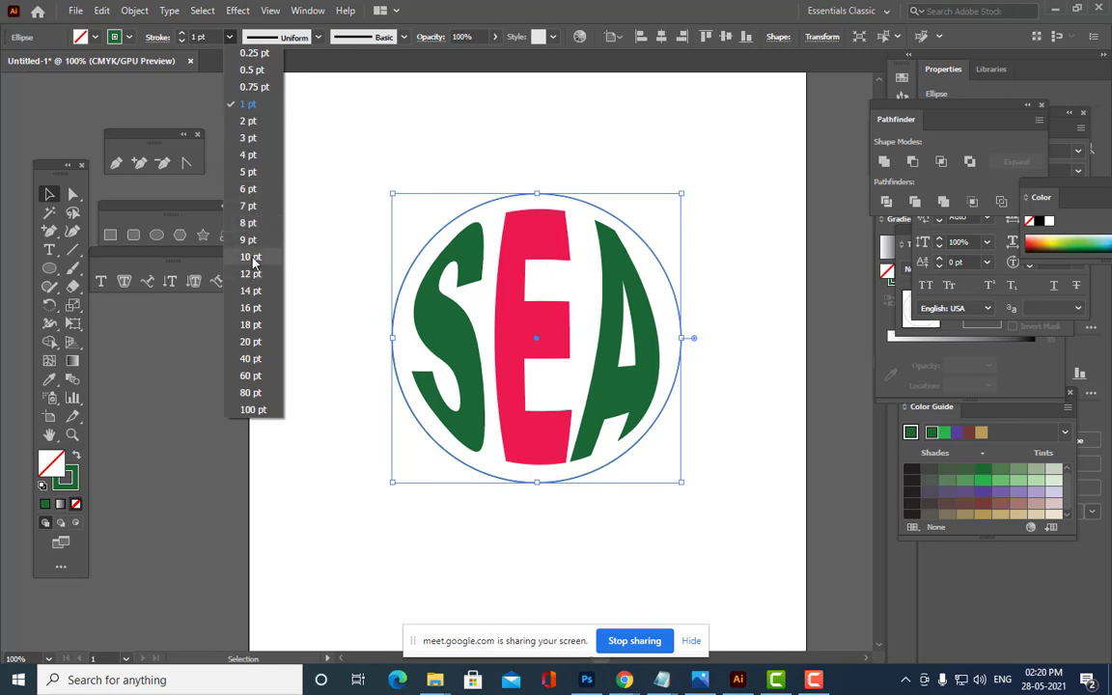
pyautogui.click(229, 246)
pyautogui.click(517, 156)
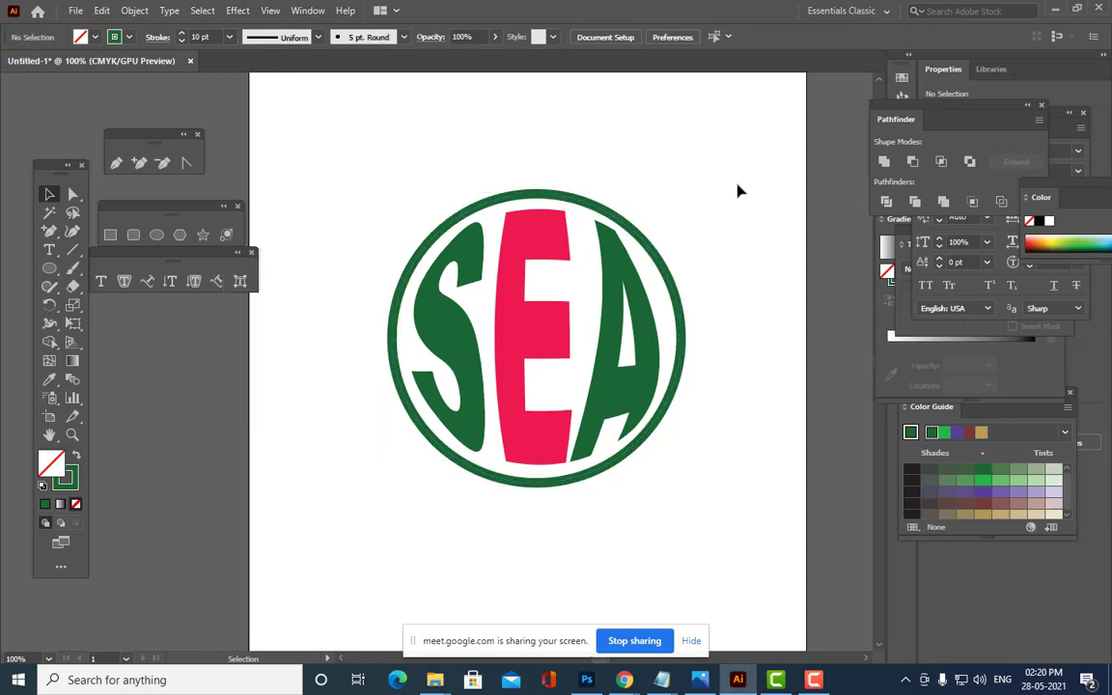
# Expand the circle's 10 pt stroke into a filled ring shape.
pyautogui.click(657, 257)
pyautogui.click(134, 11)
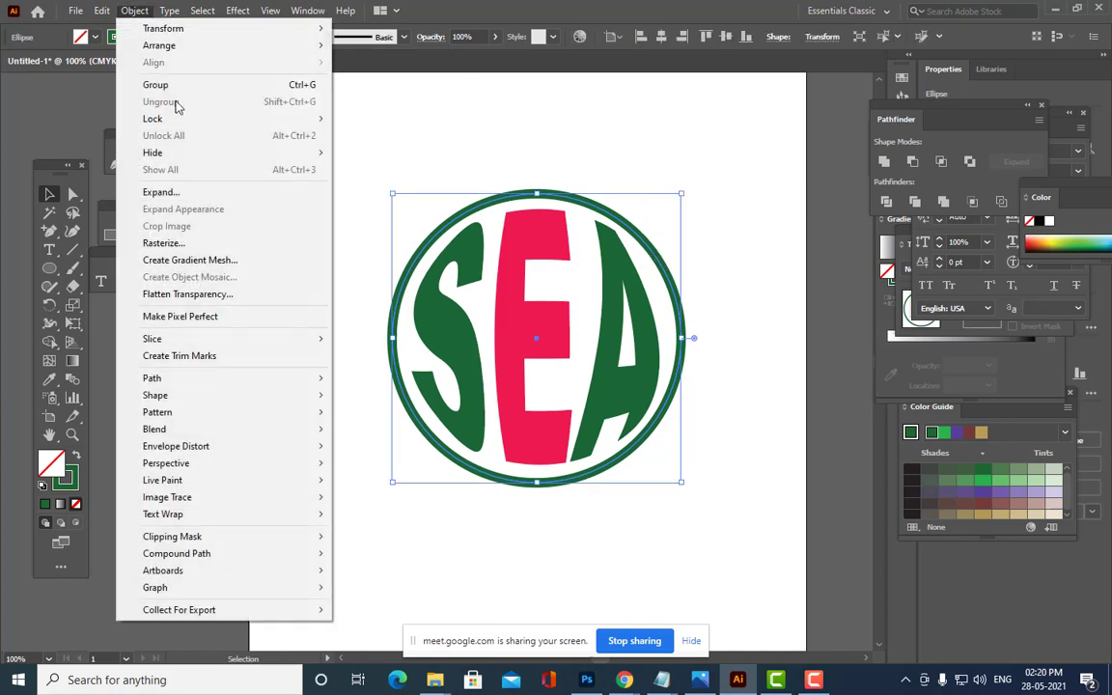
pyautogui.click(193, 191)
pyautogui.click(597, 322)
pyautogui.click(740, 288)
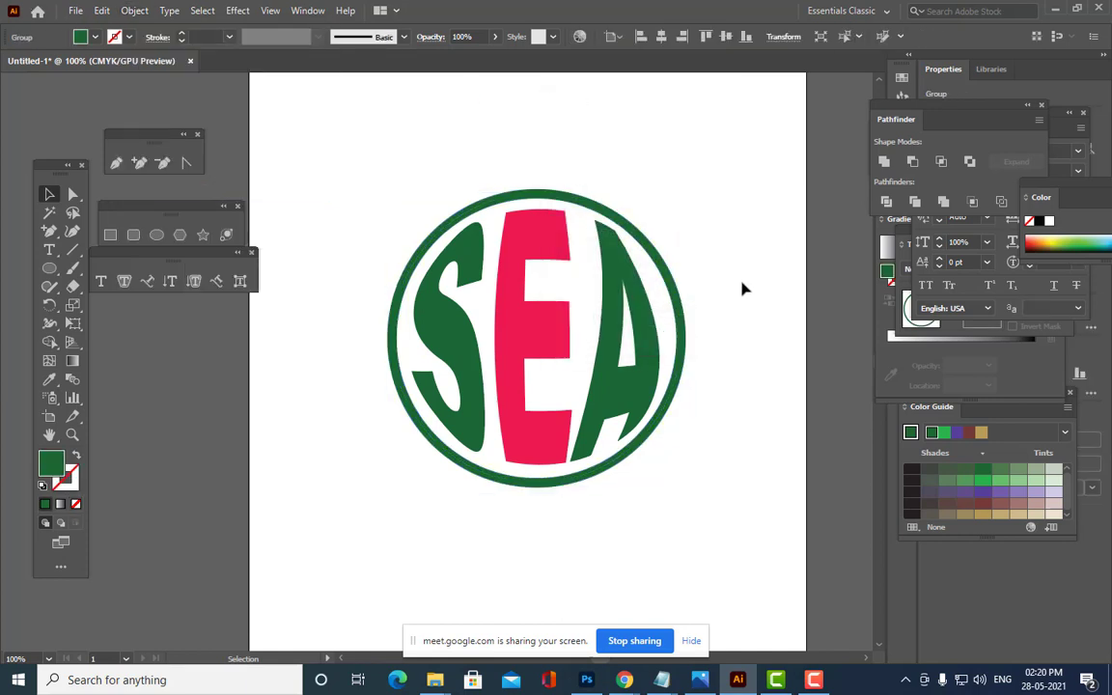
# Add a larger concentric copy of the green ring around the first one.
pyautogui.click(660, 266)
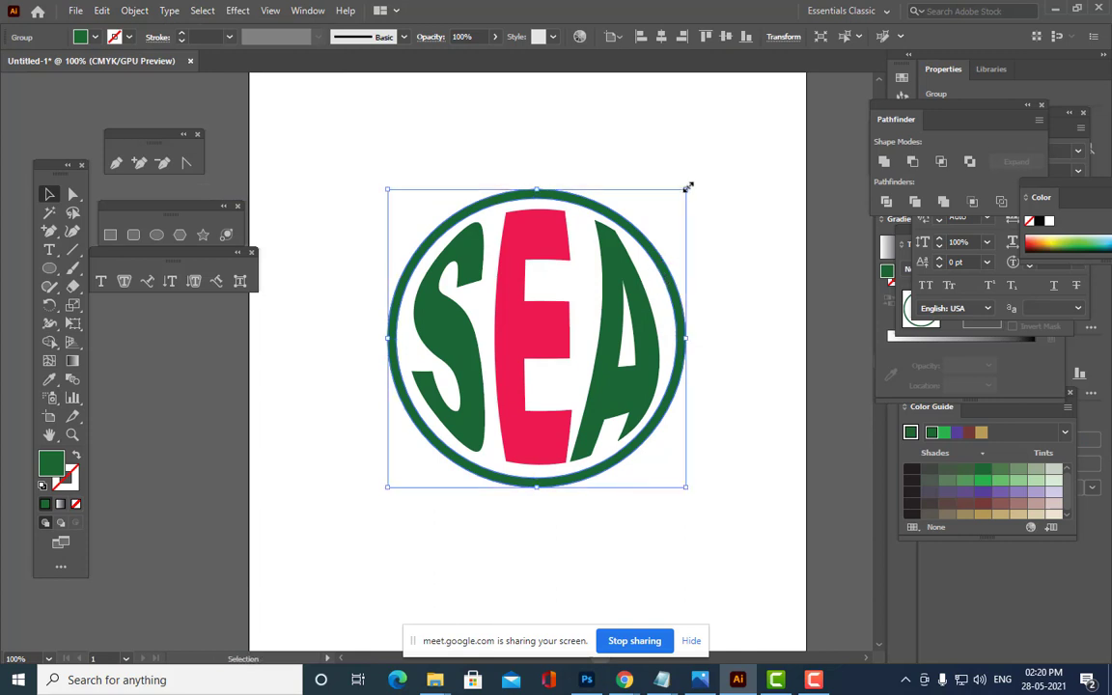
pyautogui.moveTo(687, 187); pyautogui.dragTo(706, 171)
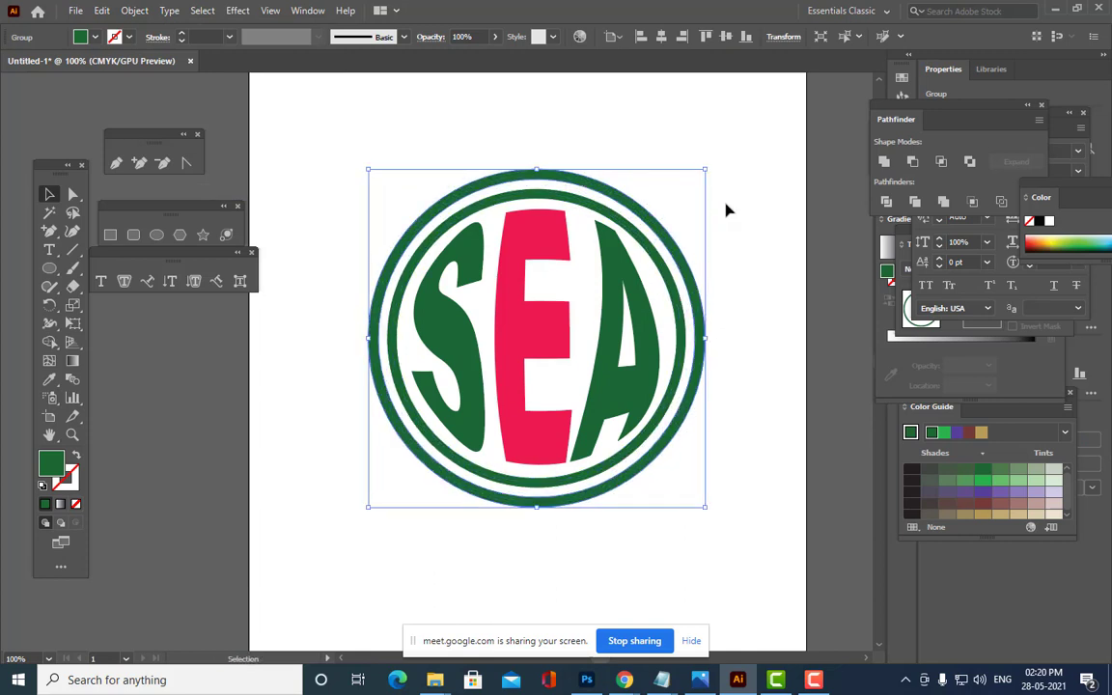
pyautogui.click(738, 208)
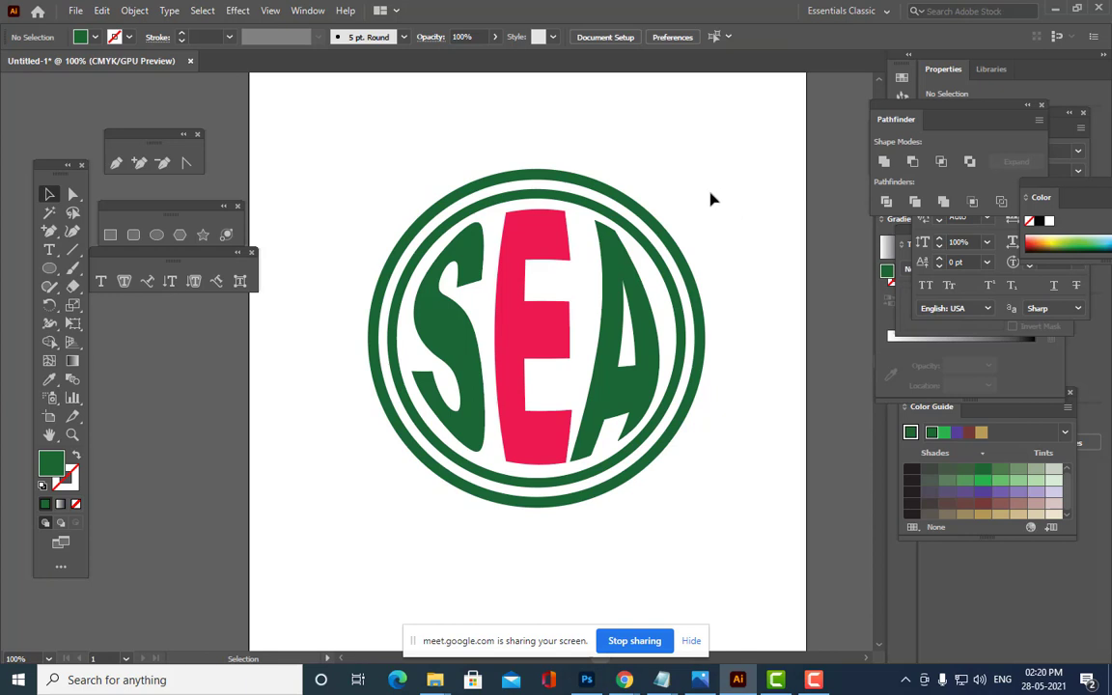
# Select the whole SEA badge and delete it from the artboard.
pyautogui.hotkey('ctrl', '-')
pyautogui.hotkey('ctrl', '-')
pyautogui.hotkey('ctrl', '-')
pyautogui.hotkey('ctrl', '=')
pyautogui.hotkey('ctrl', '=')
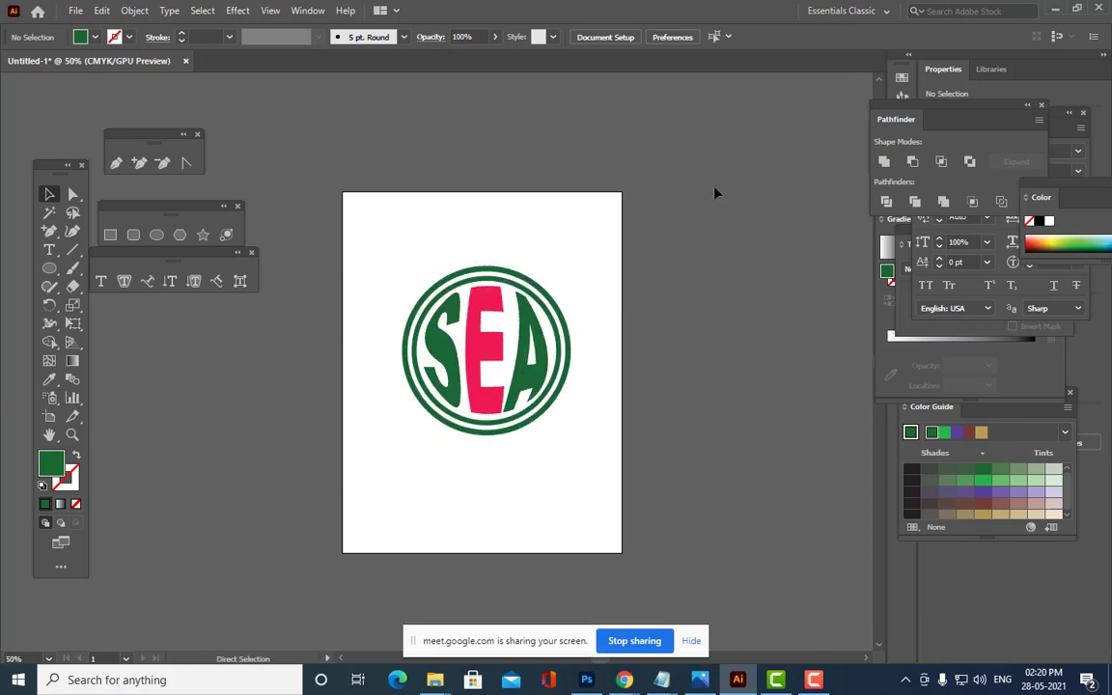
pyautogui.scroll(2, 621, 330)
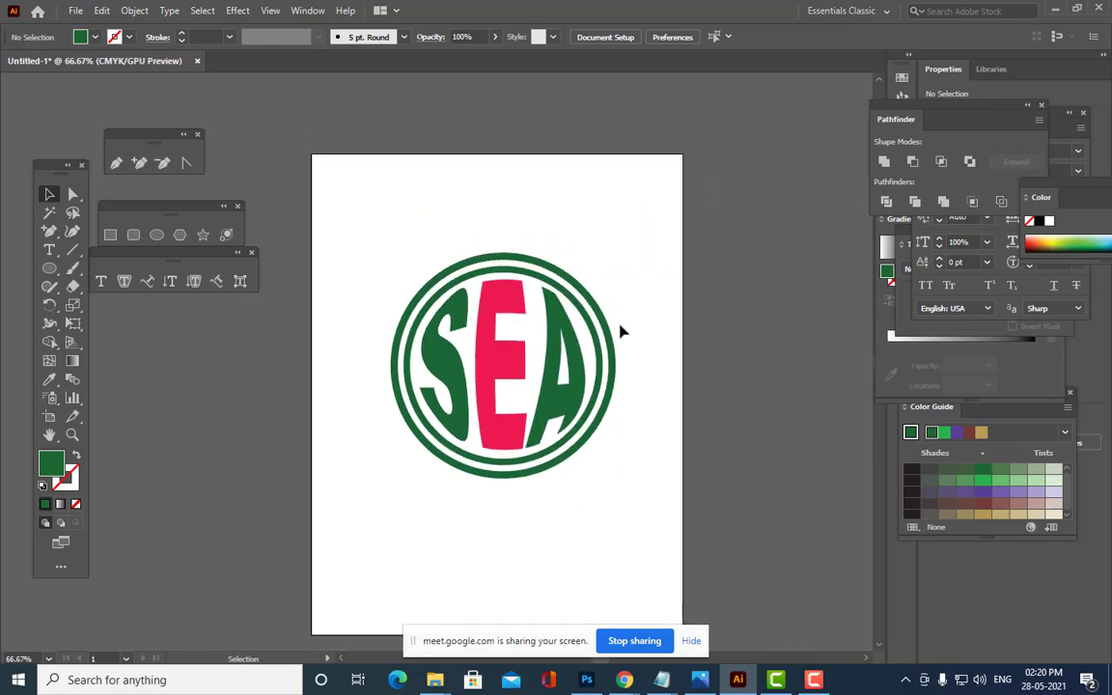
pyautogui.moveTo(318, 225); pyautogui.dragTo(705, 601)
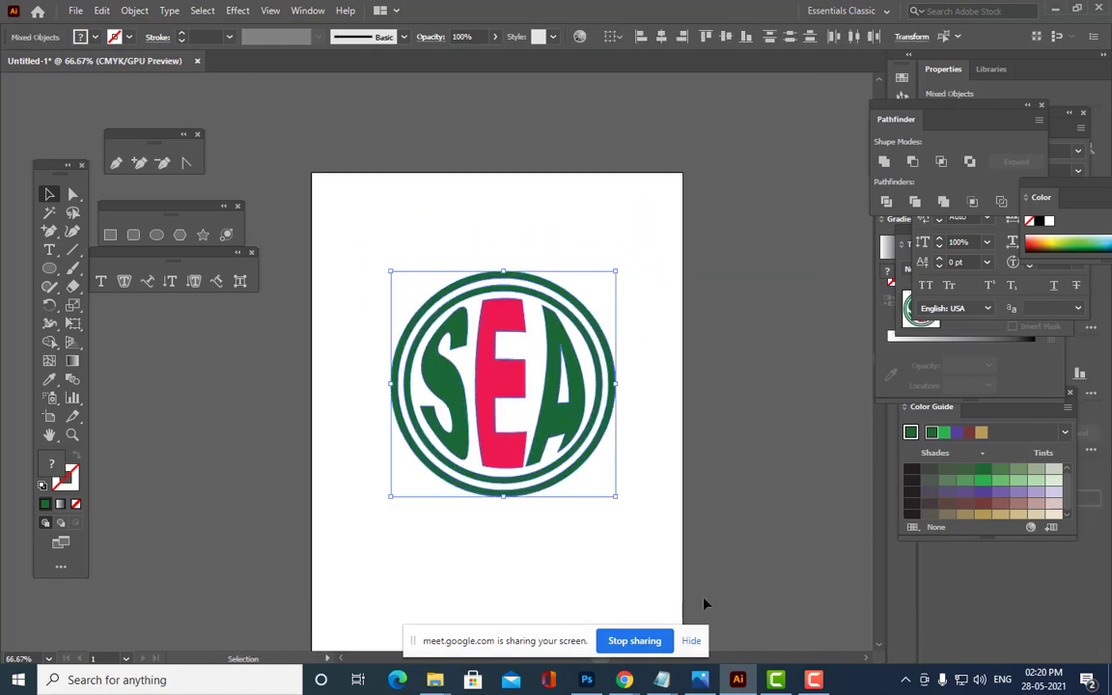
pyautogui.press('Delete')
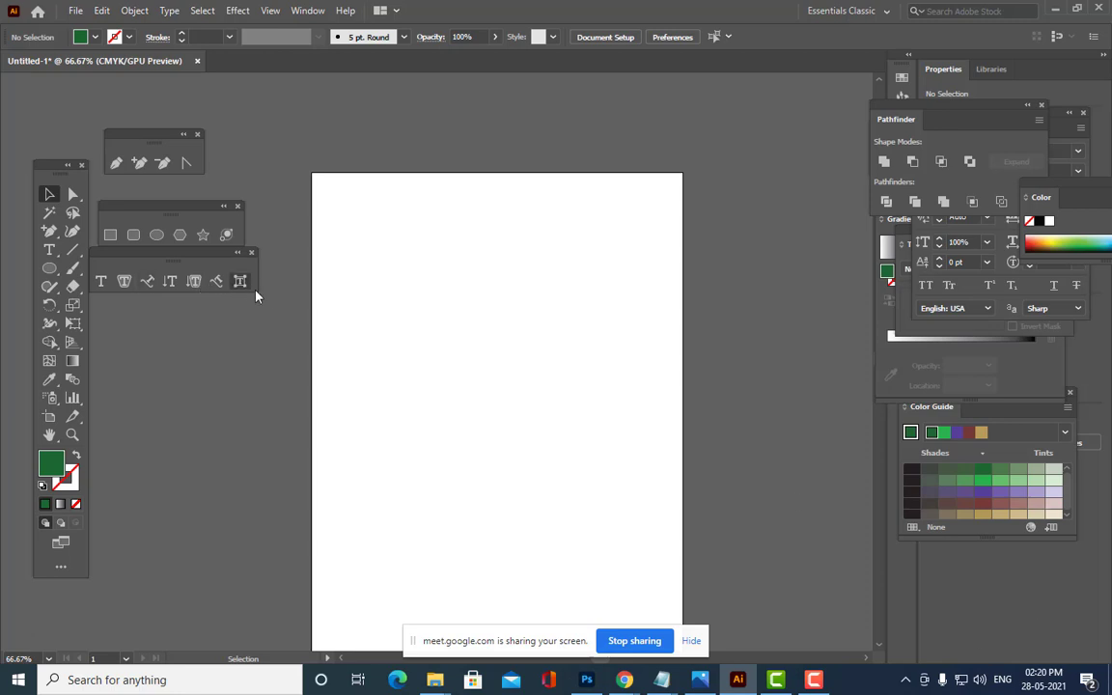
# Extend the artboard's left edge outward to widen it to about 793 pt.
pyautogui.press('h')
pyautogui.moveTo(417, 298); pyautogui.dragTo(474, 255)
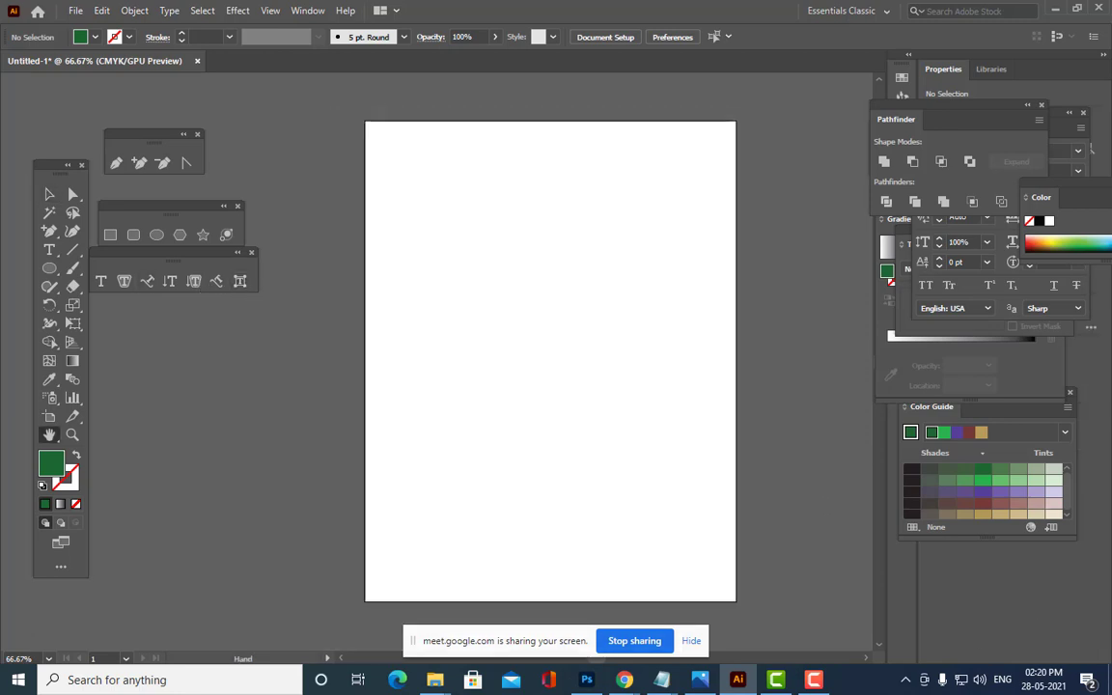
pyautogui.click(49, 416)
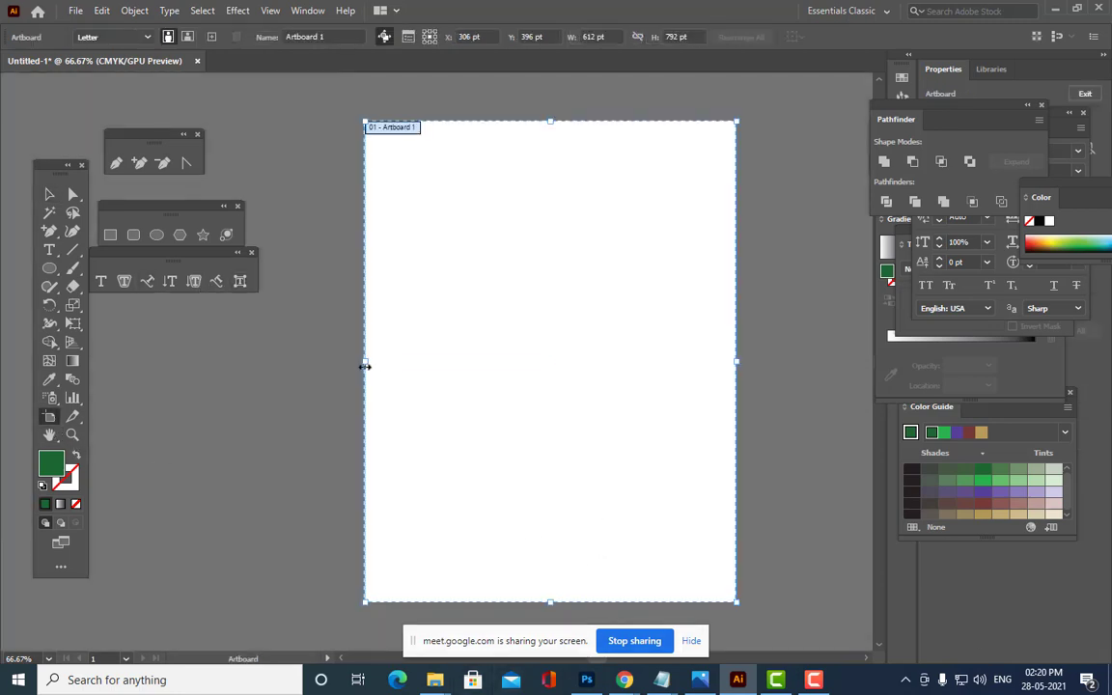
pyautogui.moveTo(363, 365); pyautogui.dragTo(254, 365)
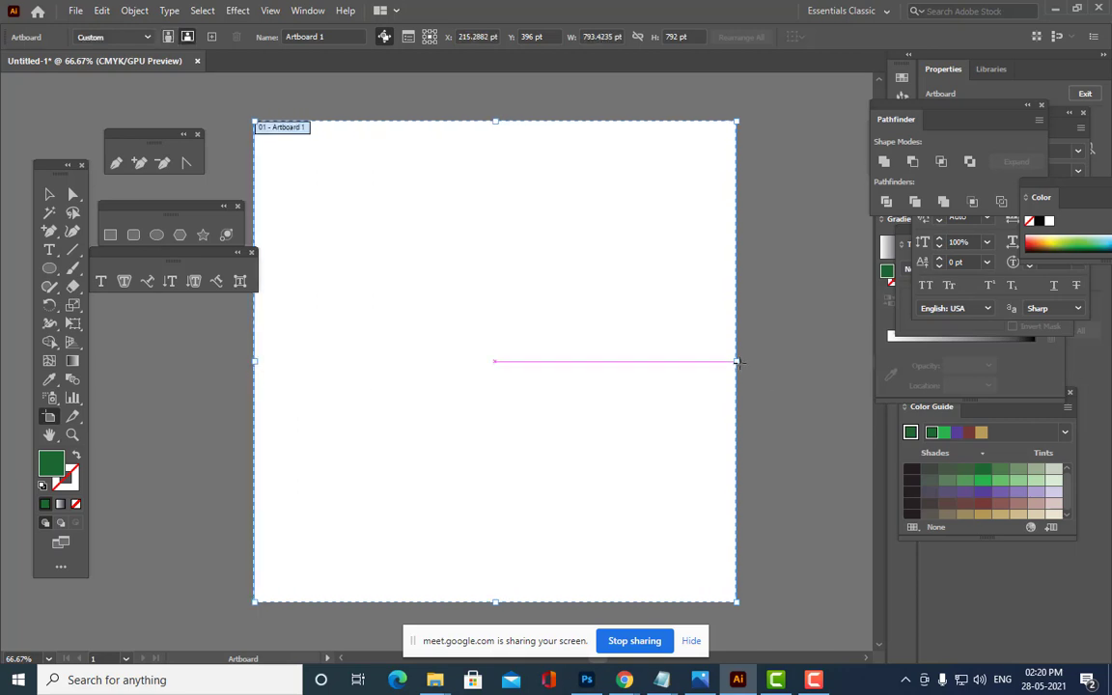
# Resize the artboard by its edges to about 1024 pt wide and 714 pt high, and leave artboard editing.
pyautogui.moveTo(737, 361); pyautogui.dragTo(824, 363)
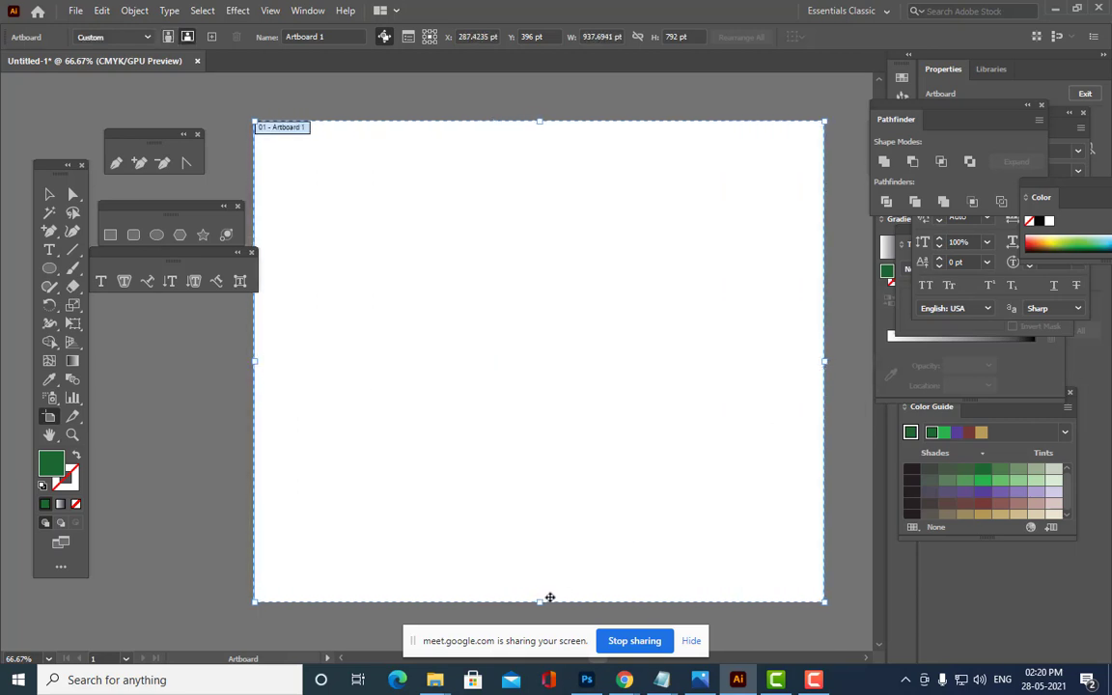
pyautogui.moveTo(544, 589); pyautogui.dragTo(548, 540)
pyautogui.scroll(1, 328, 336)
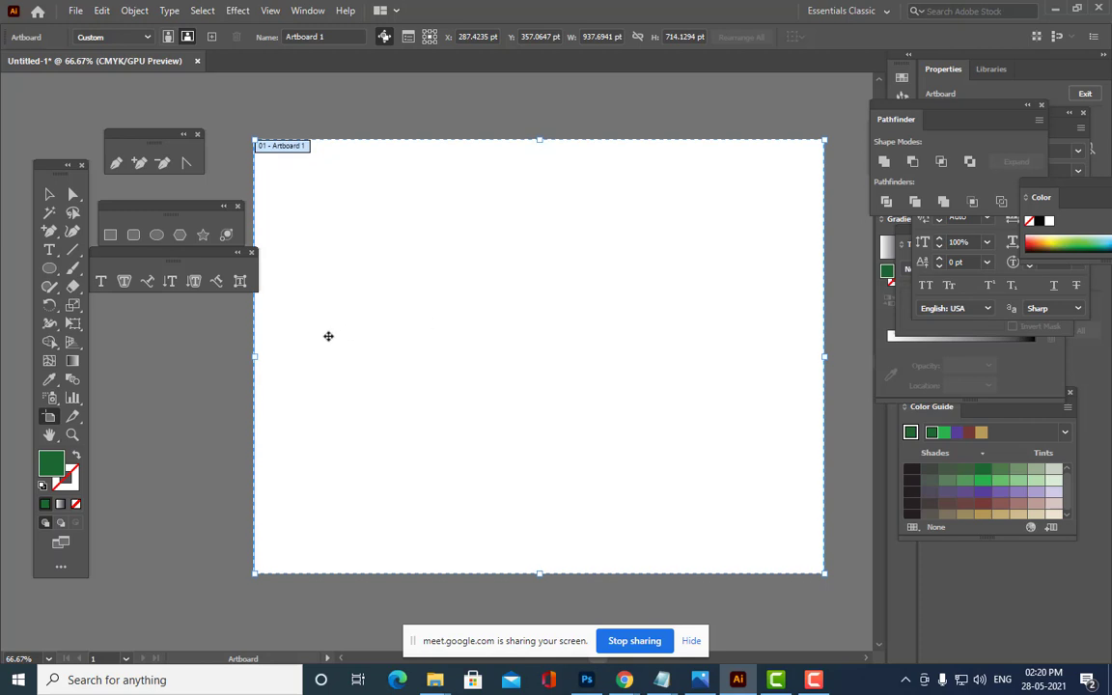
pyautogui.moveTo(254, 359); pyautogui.dragTo(229, 357)
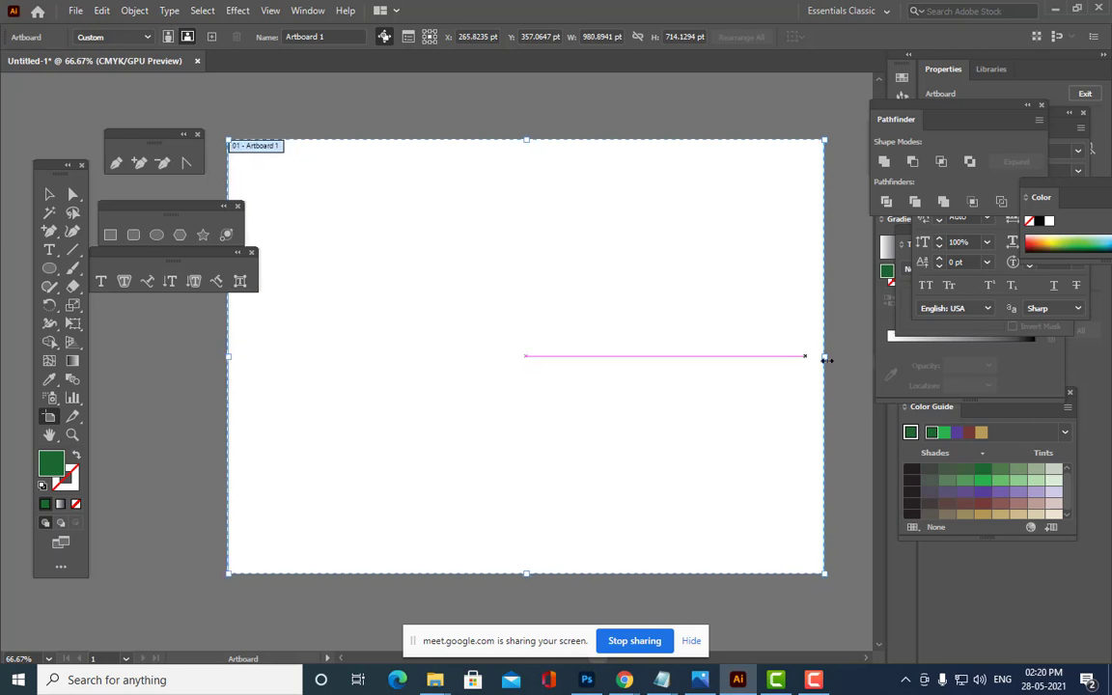
pyautogui.moveTo(827, 356); pyautogui.dragTo(842, 356)
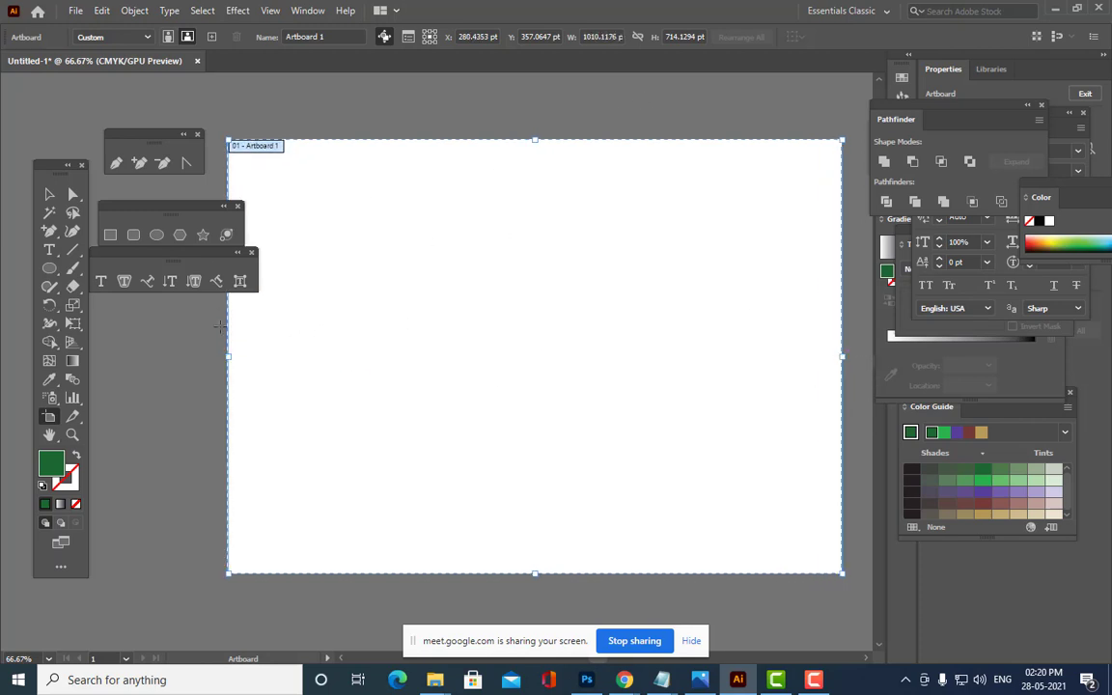
pyautogui.moveTo(229, 357); pyautogui.dragTo(220, 357)
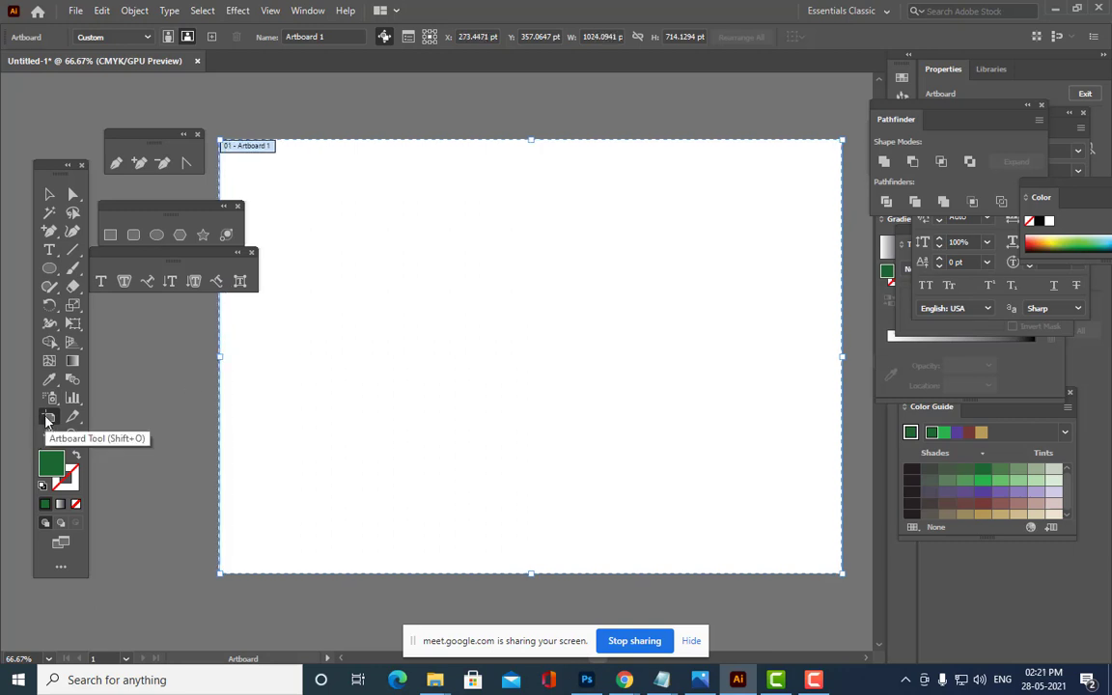
pyautogui.click(50, 196)
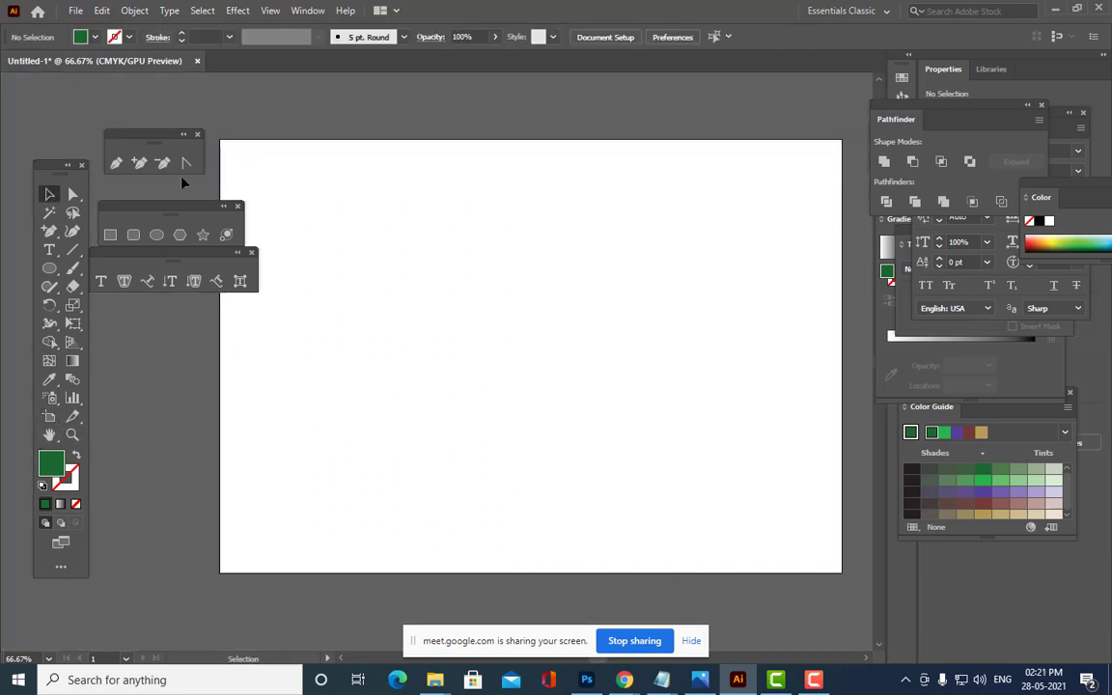
# Shift the main toolbox and the floating pen, shape and type tool palettes away from the artboard.
pyautogui.scroll(1, 586, 263)
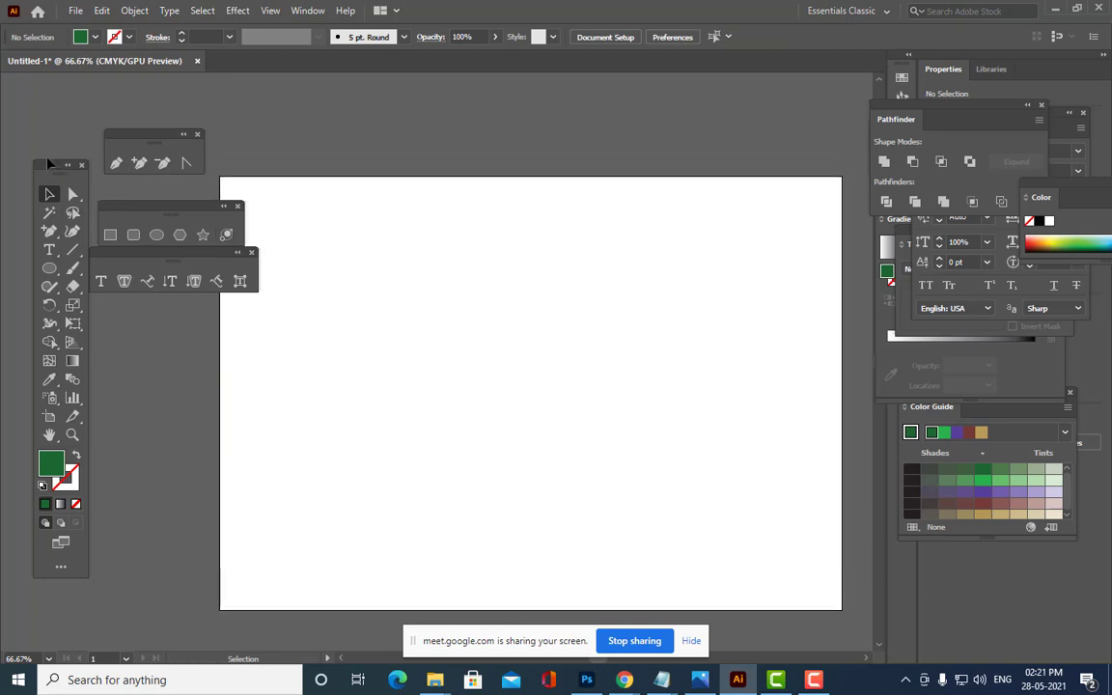
pyautogui.moveTo(58, 165); pyautogui.dragTo(24, 158)
pyautogui.moveTo(127, 198); pyautogui.dragTo(96, 188)
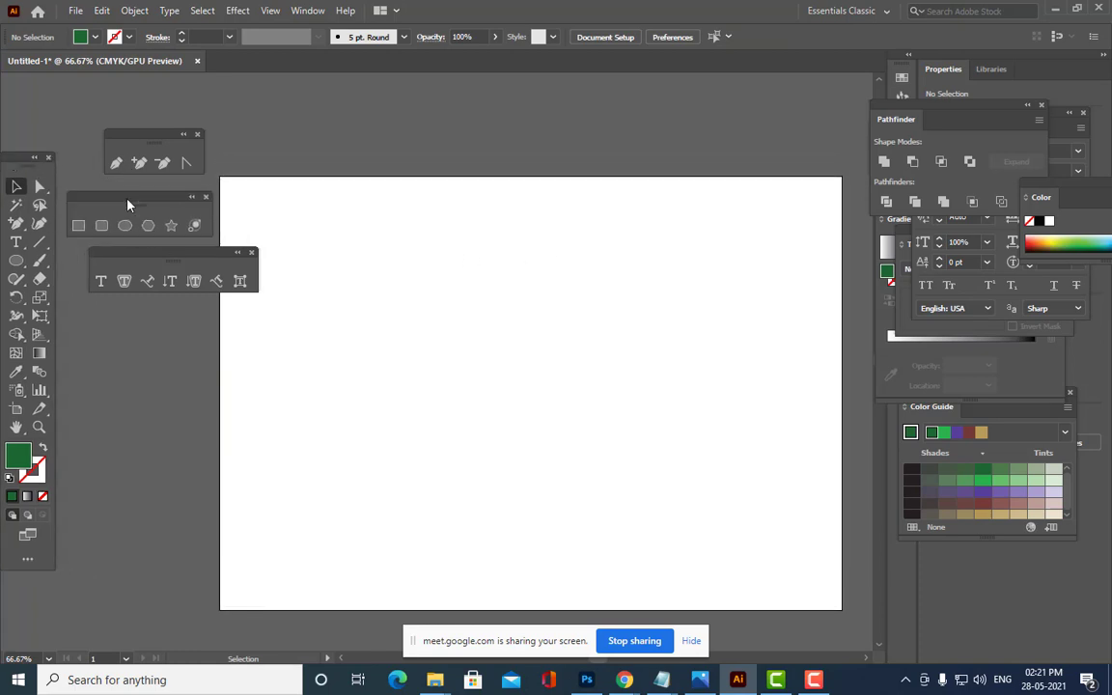
pyautogui.moveTo(164, 256); pyautogui.dragTo(131, 257)
pyautogui.moveTo(144, 136); pyautogui.dragTo(130, 133)
# Place the linked BCCI image from the photoshop ref images folder and move it over the artboard.
pyautogui.click(76, 11)
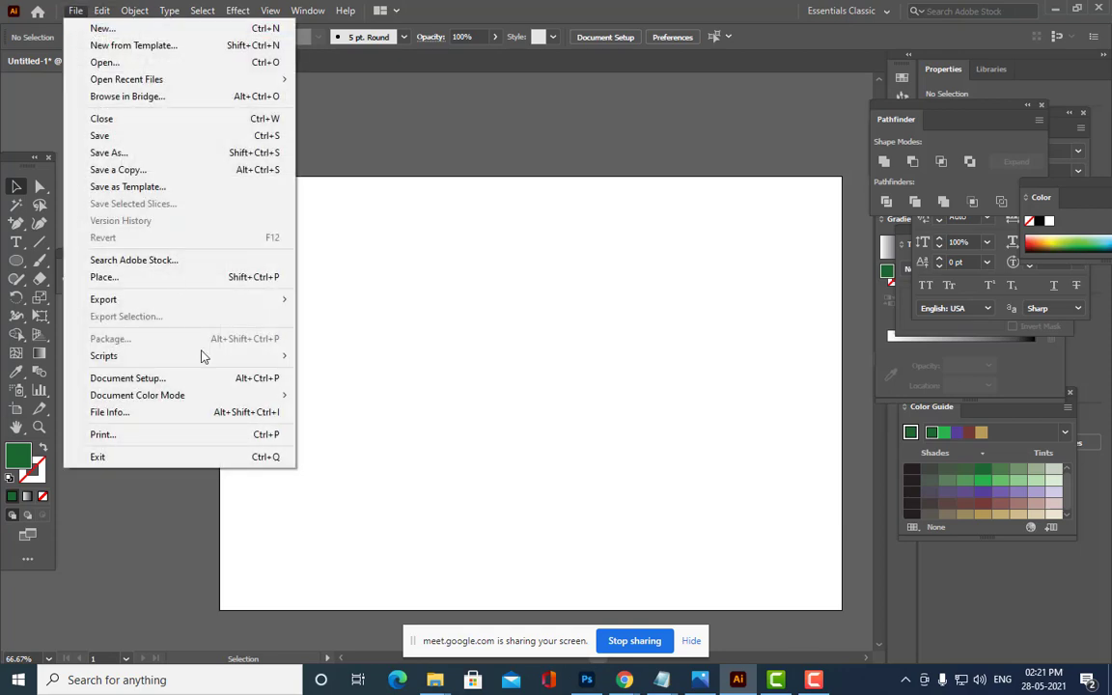
pyautogui.click(160, 277)
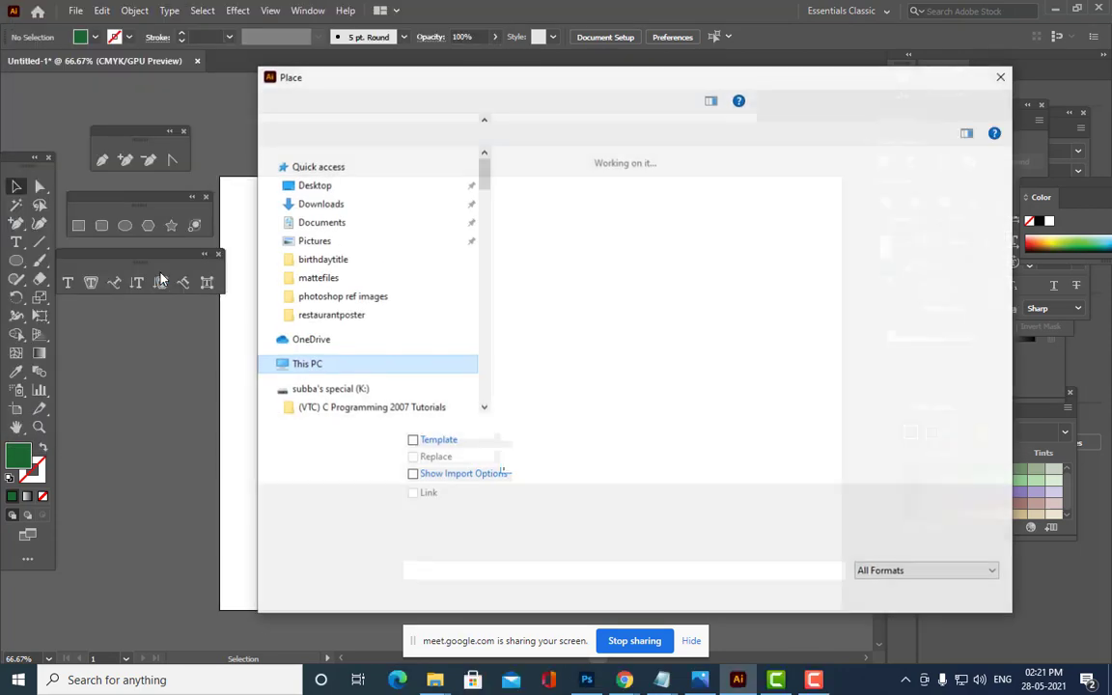
pyautogui.click(318, 296)
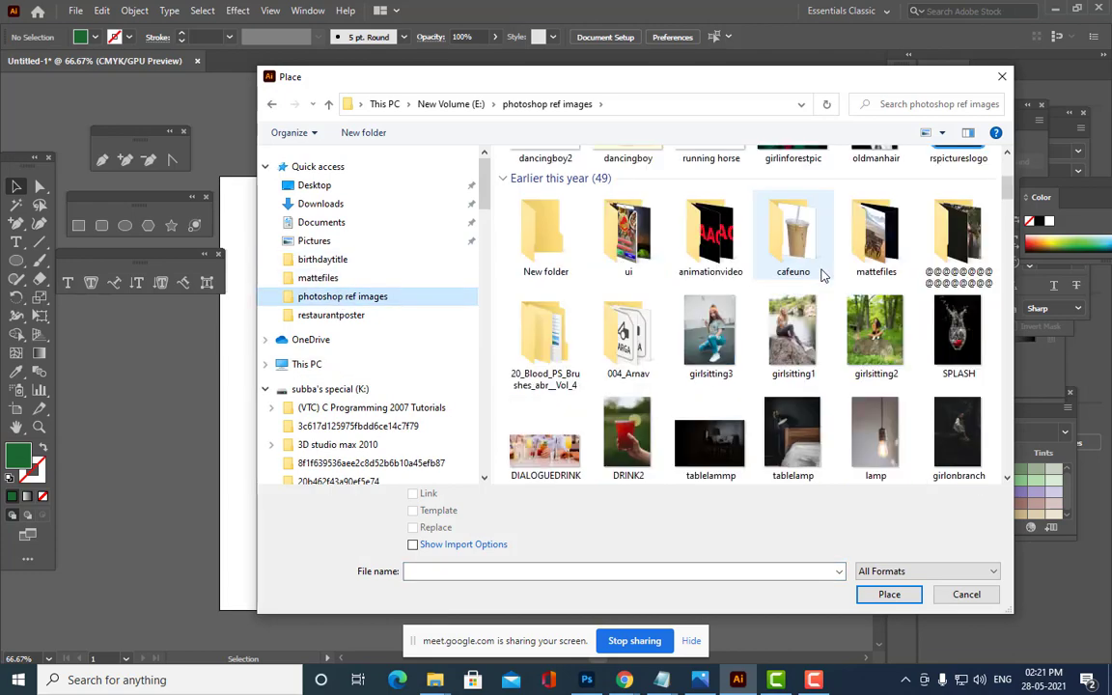
pyautogui.scroll(-15, 823, 276)
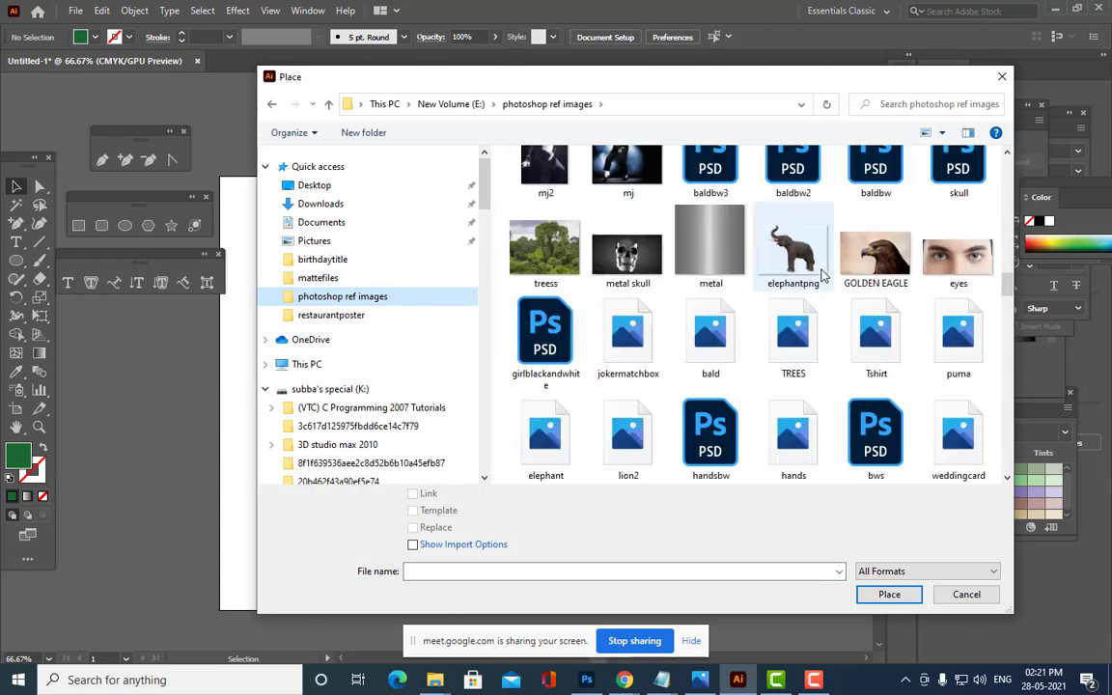
pyautogui.scroll(-15, 823, 276)
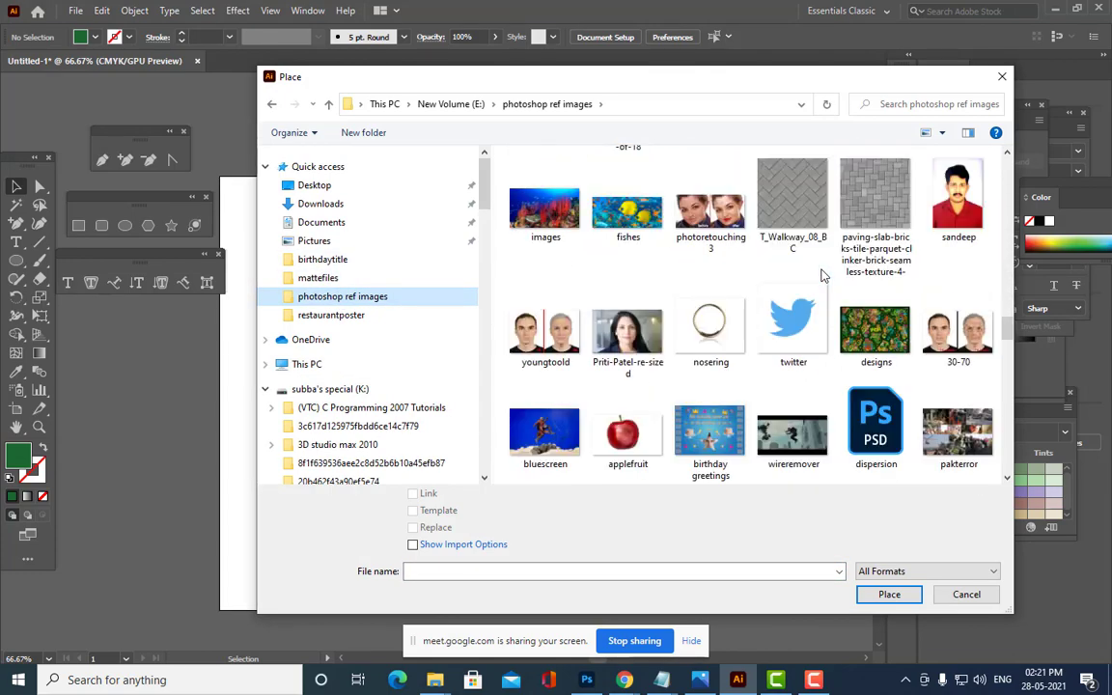
pyautogui.scroll(-4, 822, 276)
pyautogui.scroll(-4, 823, 276)
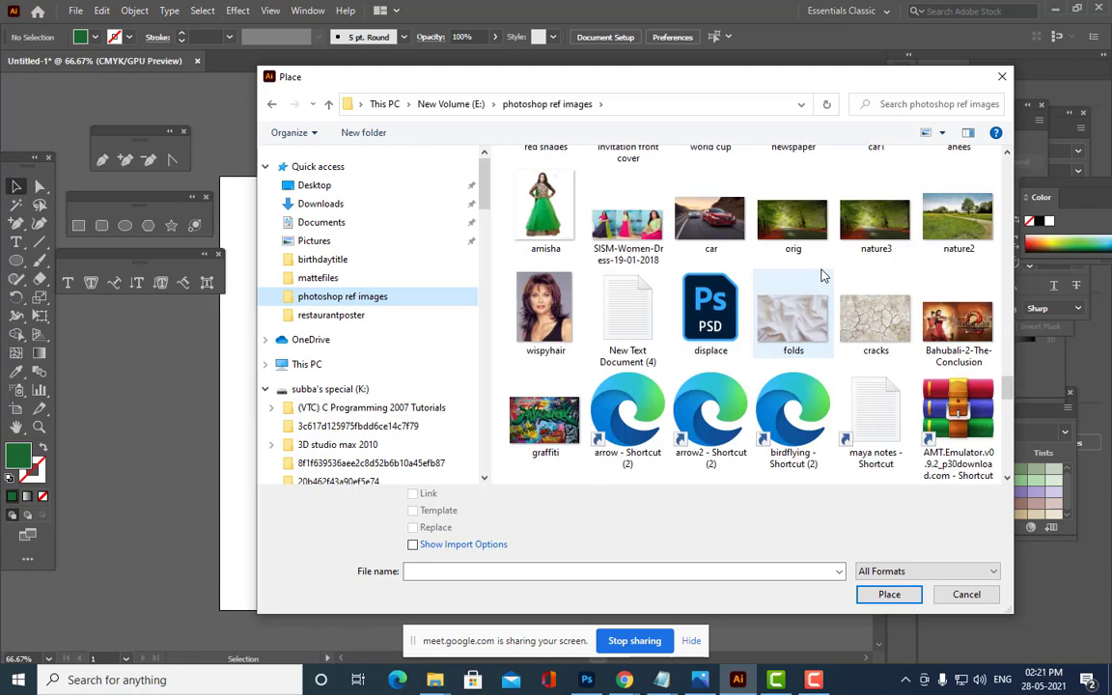
pyautogui.scroll(1, 823, 276)
pyautogui.scroll(-4, 822, 276)
pyautogui.scroll(-9, 822, 276)
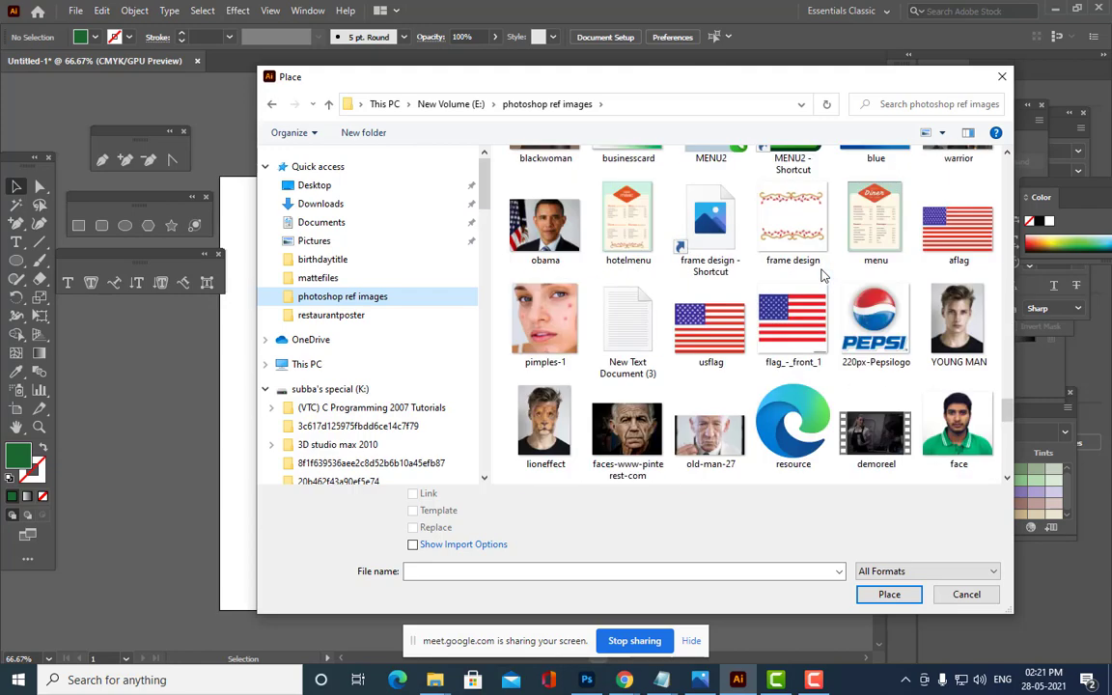
pyautogui.scroll(-4, 823, 276)
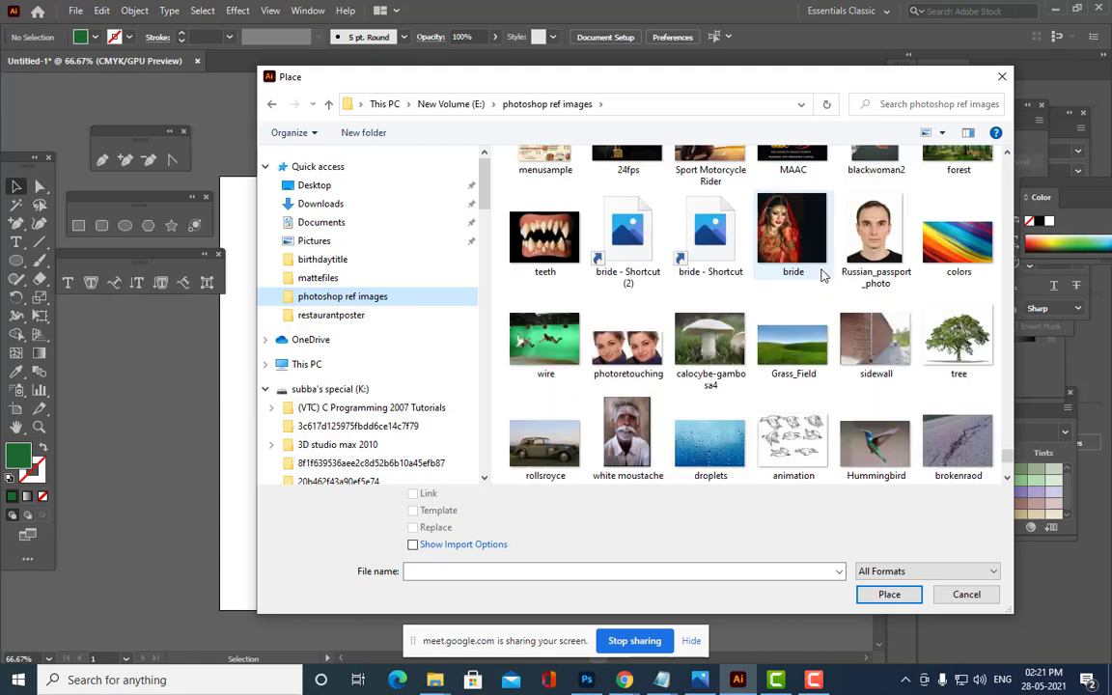
pyautogui.scroll(8, 823, 277)
pyautogui.scroll(10, 823, 276)
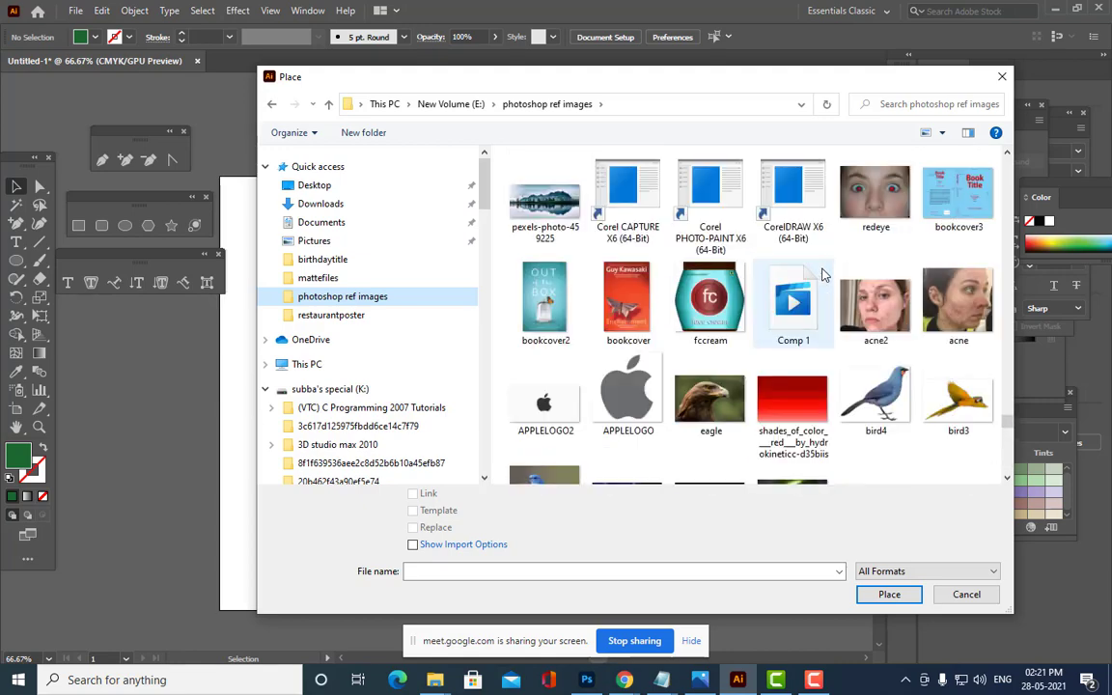
pyautogui.scroll(6, 823, 276)
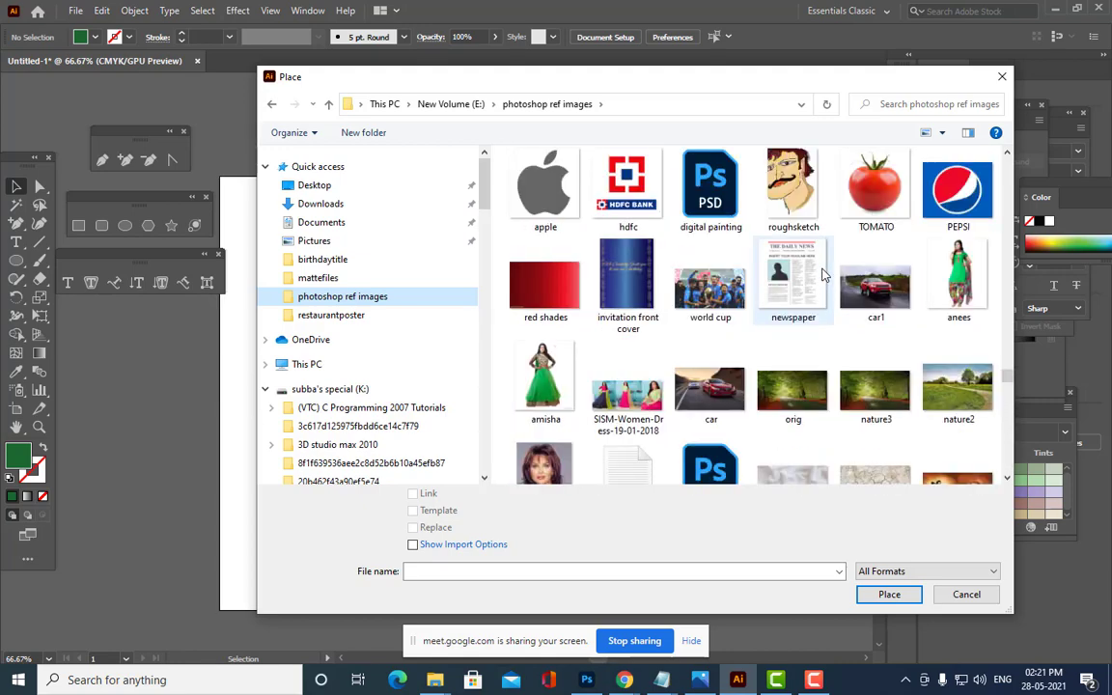
pyautogui.click(792, 188)
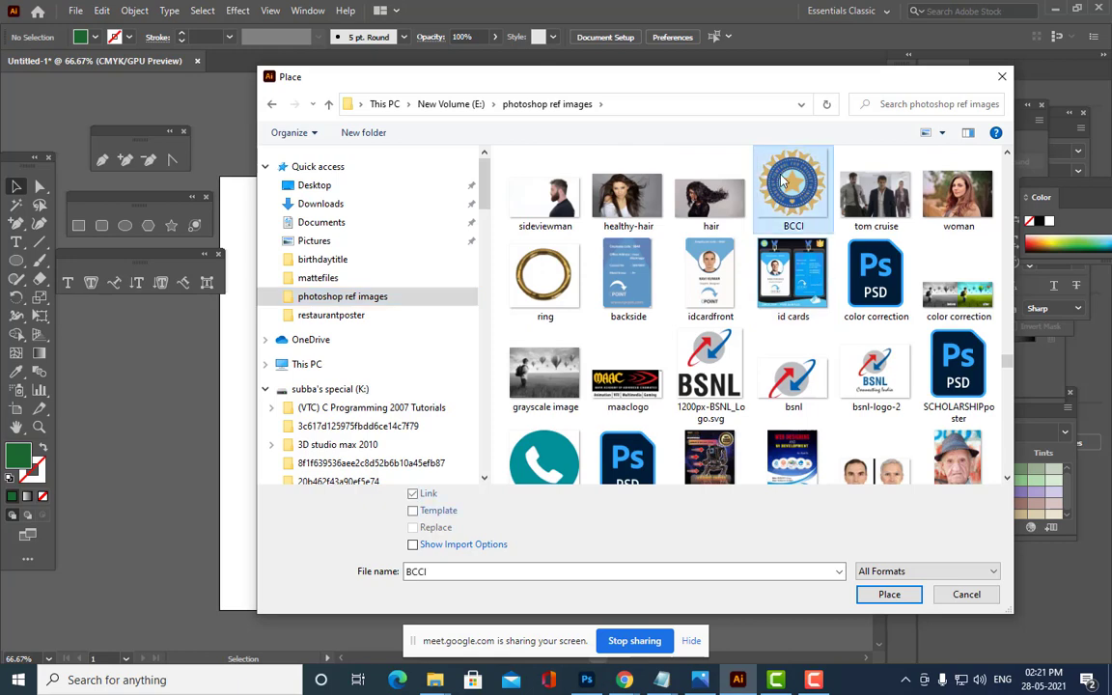
pyautogui.click(890, 593)
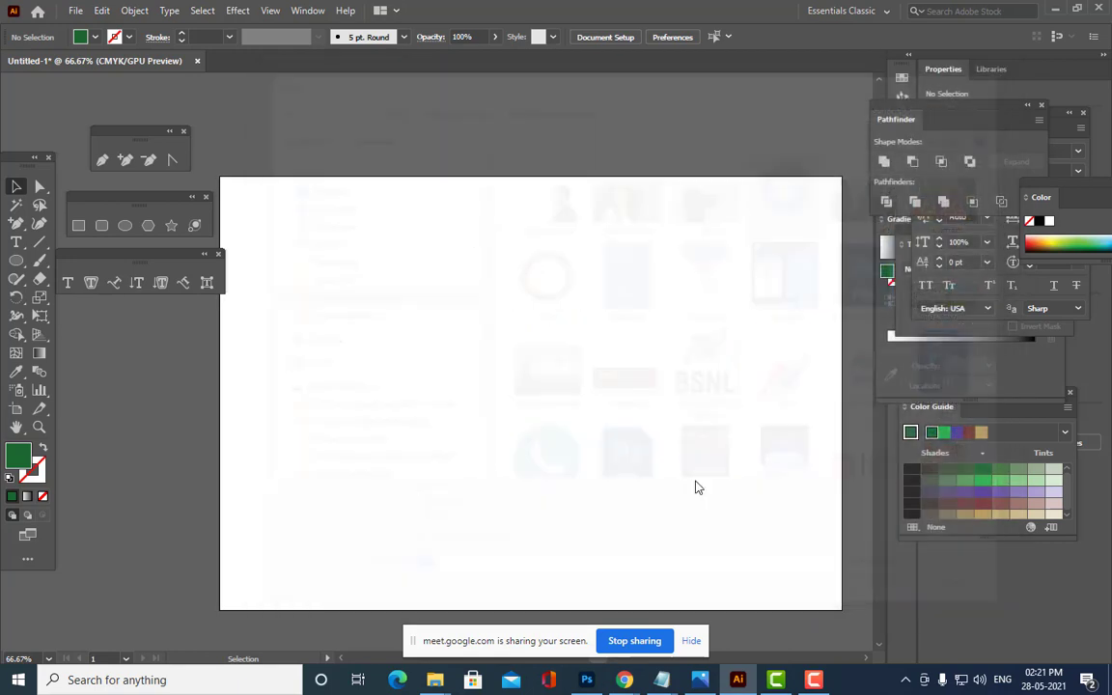
pyautogui.click(529, 388)
pyautogui.moveTo(763, 494); pyautogui.dragTo(378, 280)
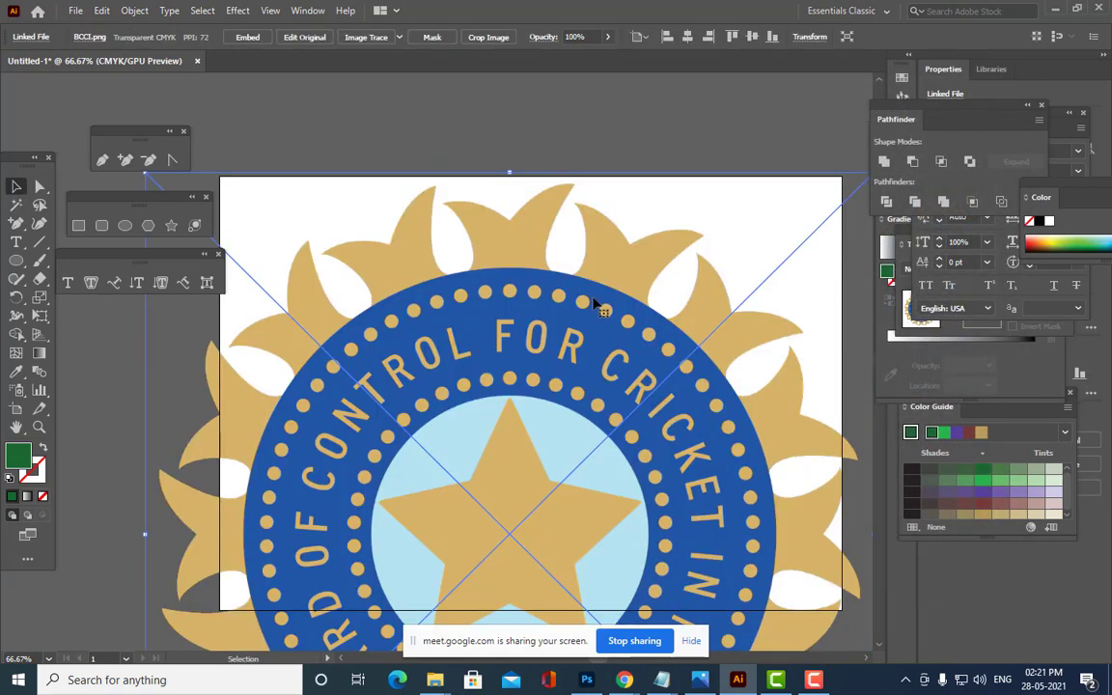
# Scale the placed BCCI logo down proportionally about its centre to 240 PPI and move it fully onto the artboard.
pyautogui.scroll(-1, 635, 296)
pyautogui.scroll(2, 636, 298)
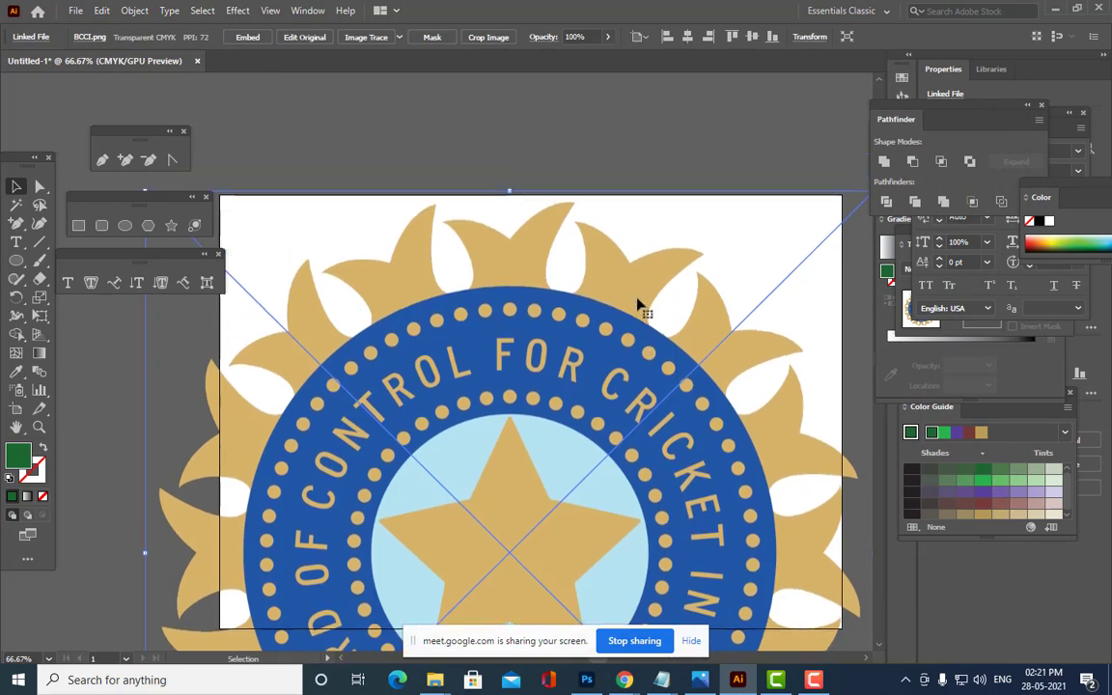
pyautogui.hotkey('ctrl', '-')
pyautogui.hotkey('ctrl', '-')
pyautogui.hotkey('ctrl', '-')
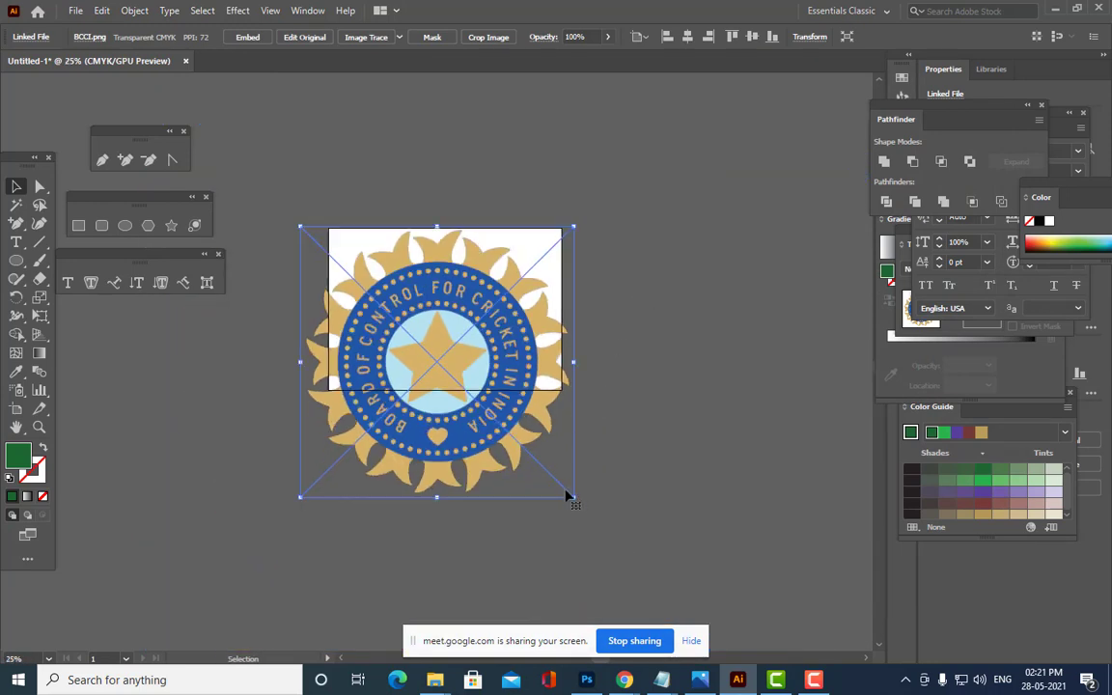
pyautogui.moveTo(568, 495); pyautogui.dragTo(477, 410)
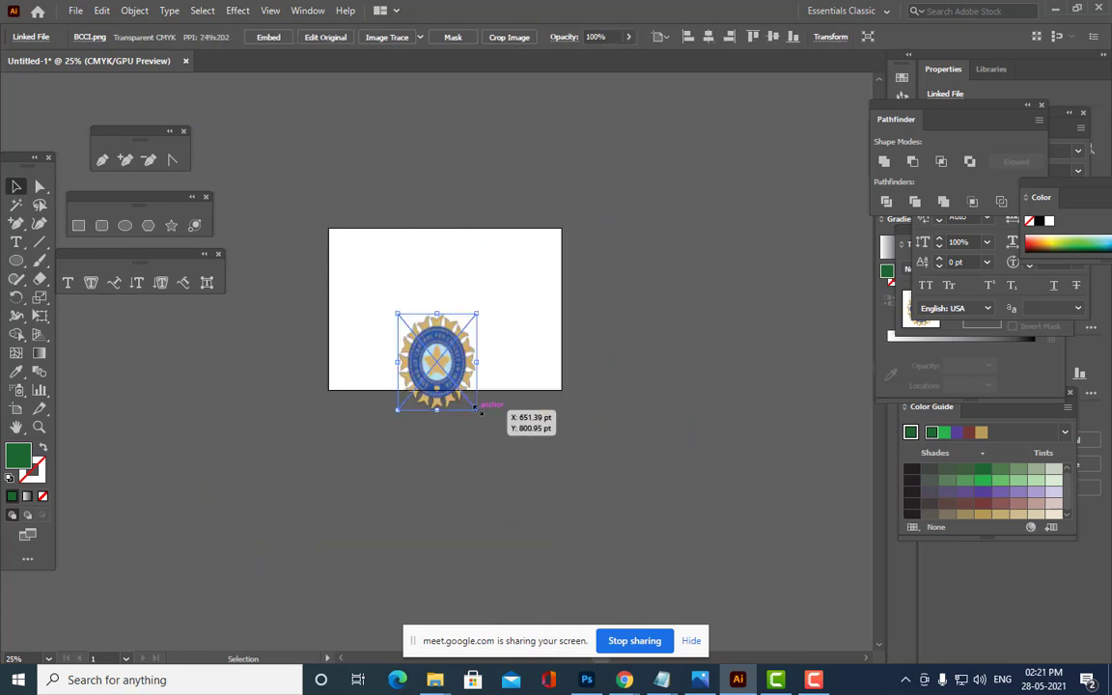
pyautogui.hotkey('ctrl', 'z')
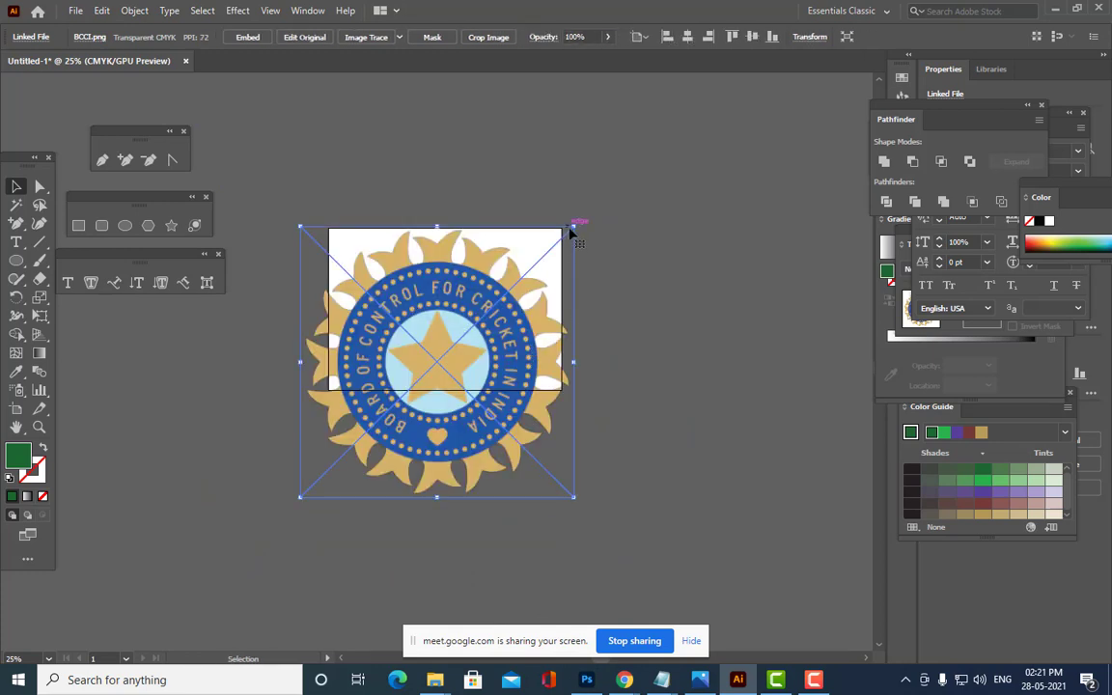
pyautogui.moveTo(570, 231); pyautogui.dragTo(479, 307)
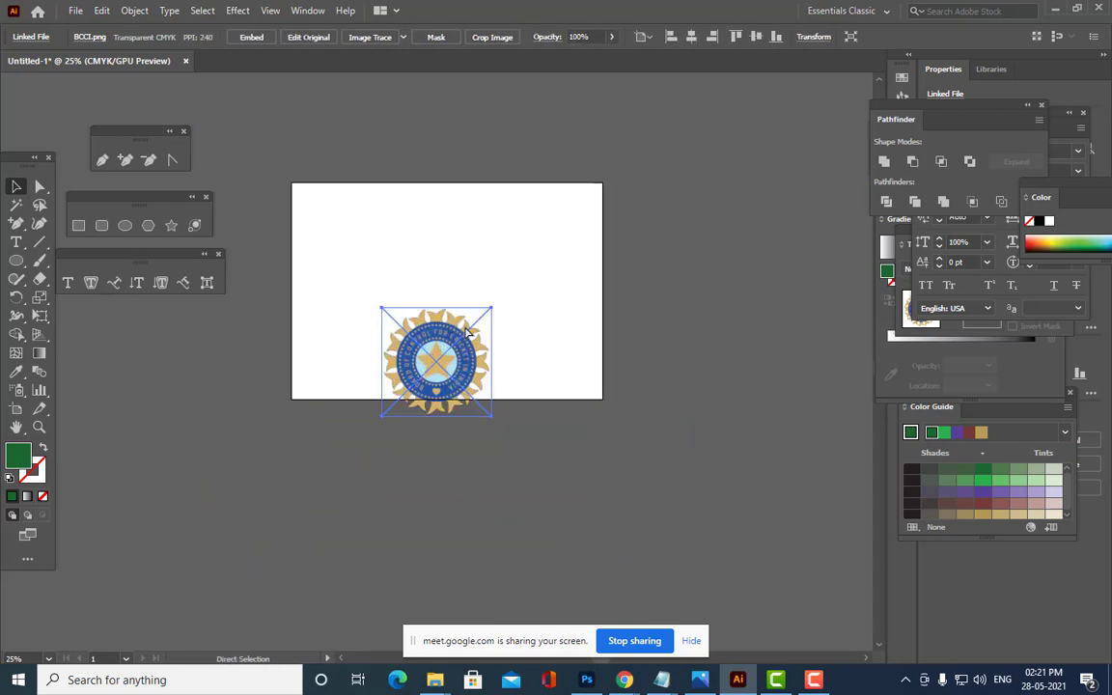
pyautogui.hotkey('ctrl', '=')
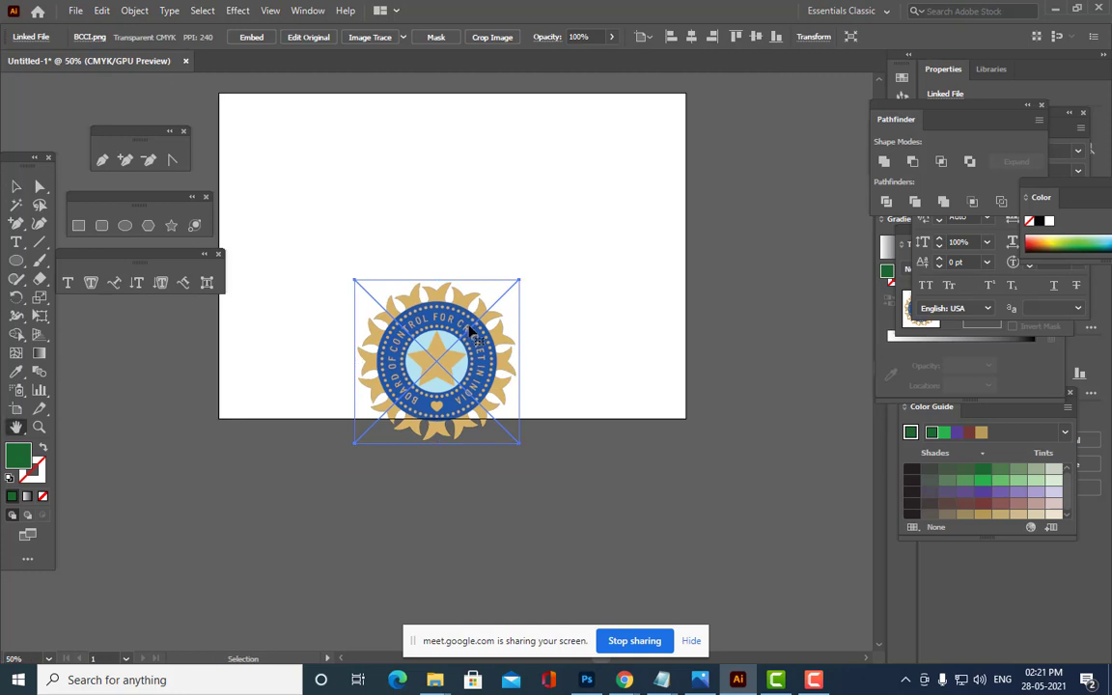
pyautogui.moveTo(449, 297); pyautogui.dragTo(486, 316)
pyautogui.click(16, 186)
pyautogui.moveTo(555, 271); pyautogui.dragTo(542, 282)
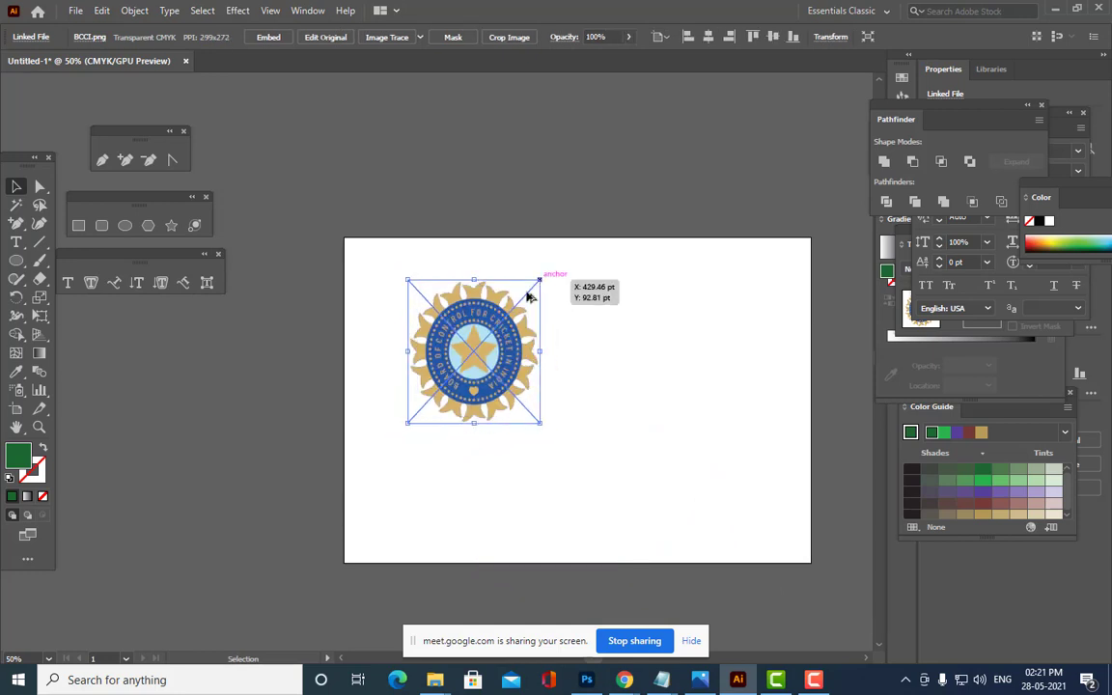
pyautogui.hotkey('ctrl', 'z')
pyautogui.moveTo(563, 432); pyautogui.dragTo(512, 398)
pyautogui.hotkey('ctrl', 'z')
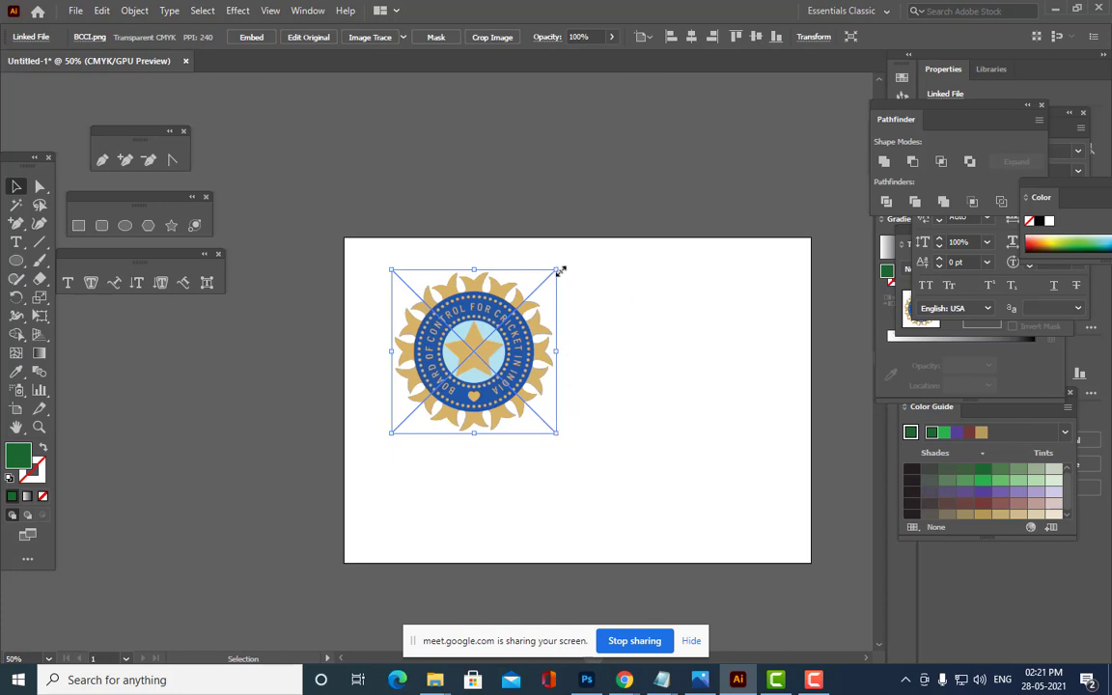
# Move the logo to about the middle of the artboard and scale it proportionally to about 216 PPI.
pyautogui.moveTo(558, 271); pyautogui.dragTo(531, 294)
pyautogui.moveTo(479, 347); pyautogui.dragTo(623, 381)
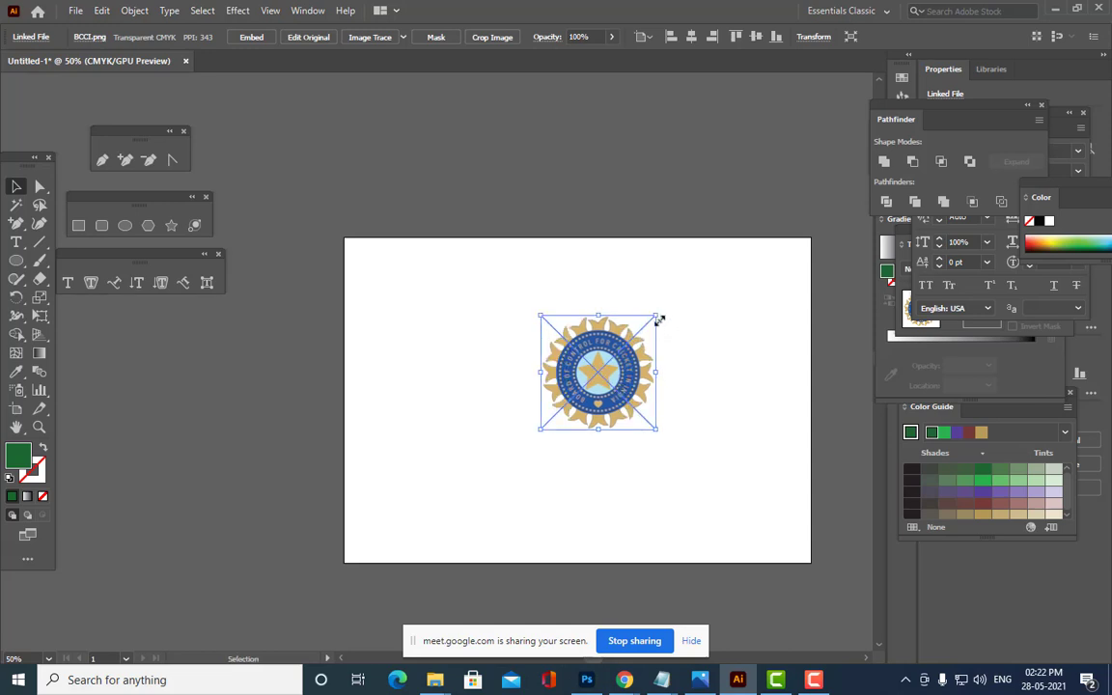
pyautogui.moveTo(658, 318); pyautogui.dragTo(685, 282)
pyautogui.click(790, 333)
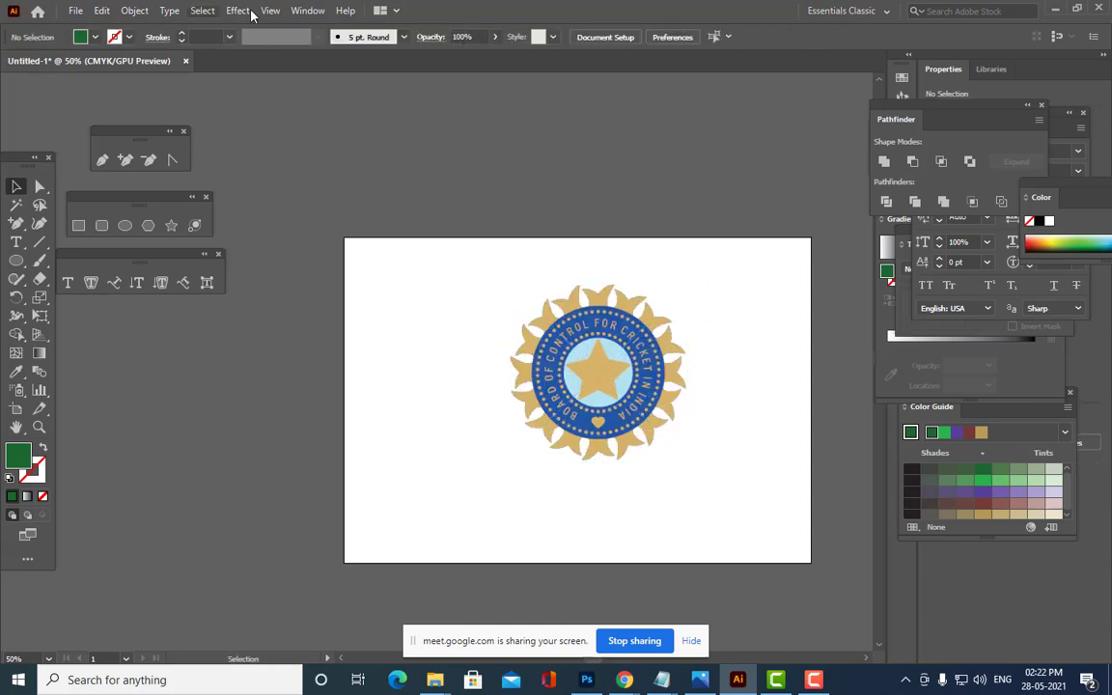
pyautogui.click(688, 330)
# Select the BCCI logo at 100% view and display the document's Layers panel.
pyautogui.hotkey('ctrl', '1')
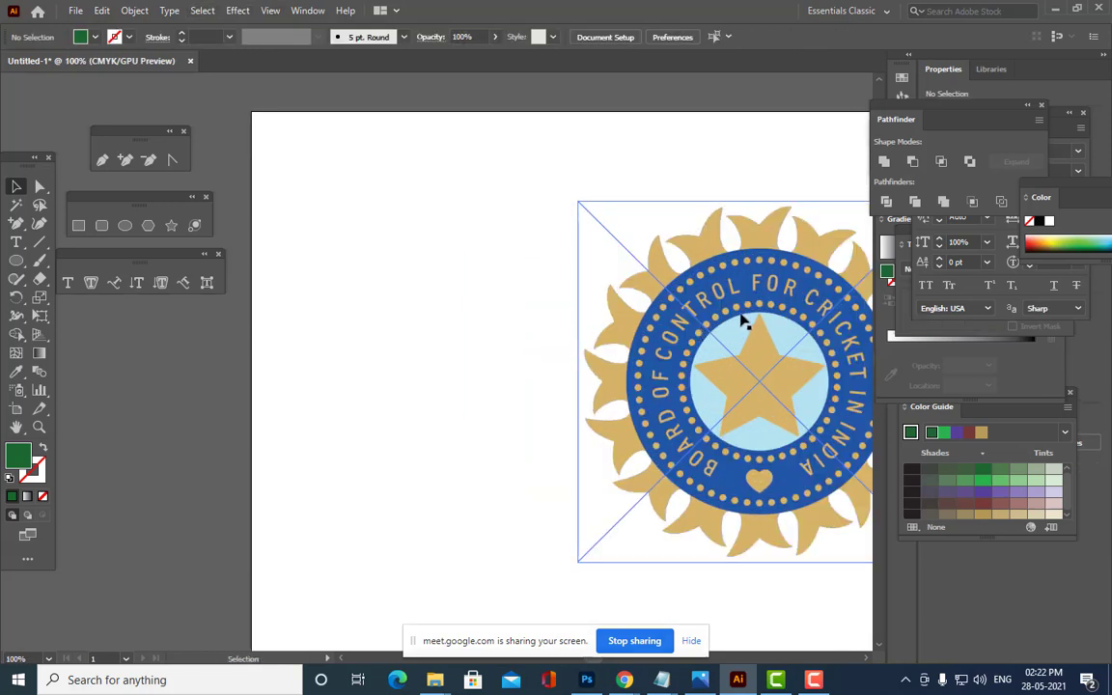
pyautogui.press('space')
pyautogui.moveTo(746, 311); pyautogui.dragTo(454, 303)
pyautogui.press('w')
pyautogui.click(14, 186)
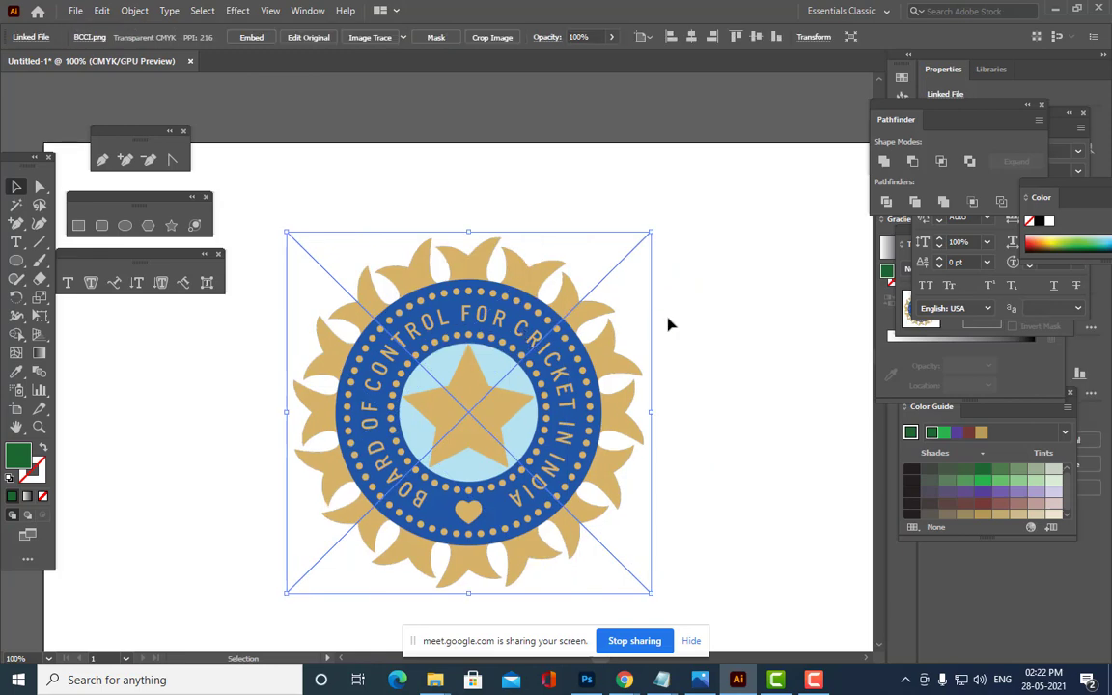
pyautogui.click(307, 10)
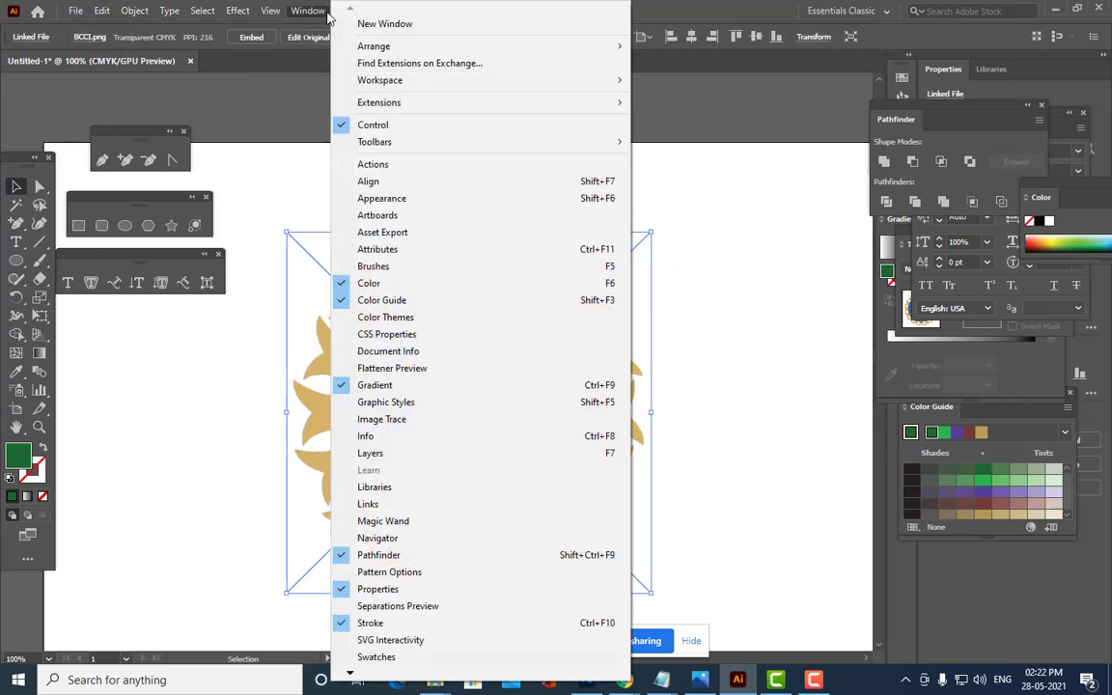
pyautogui.click(460, 454)
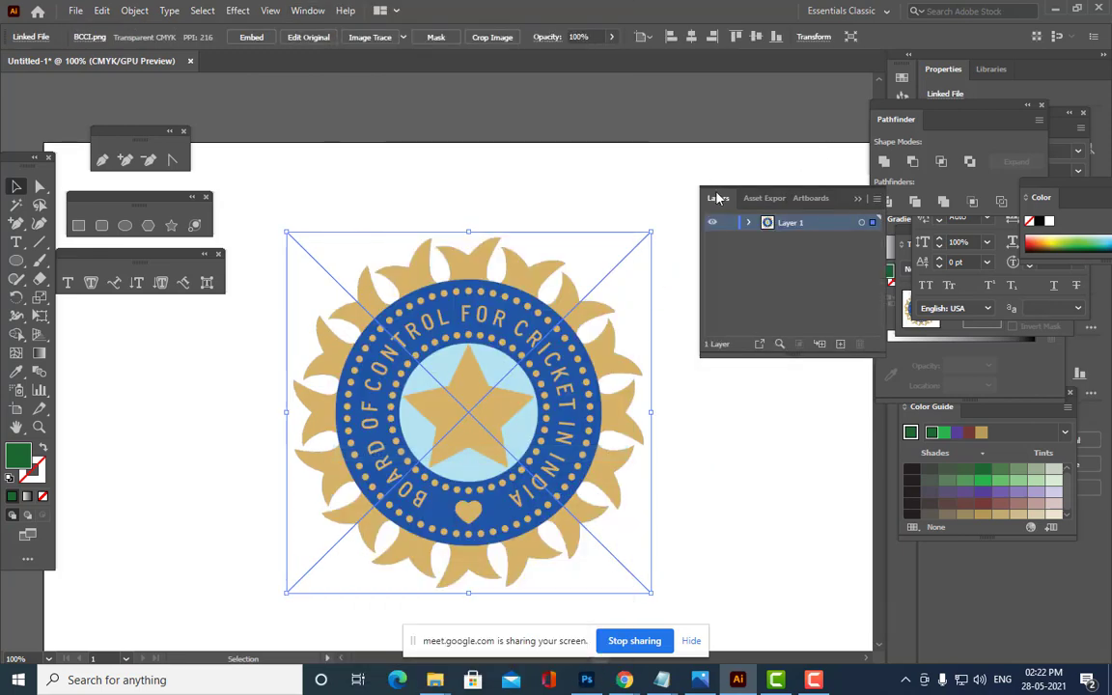
# Separate the Layers panel from its group, close the Artboards and Asset Export panels, and keep Layers beside the artwork with nothing selected.
pyautogui.moveTo(718, 198); pyautogui.dragTo(577, 134)
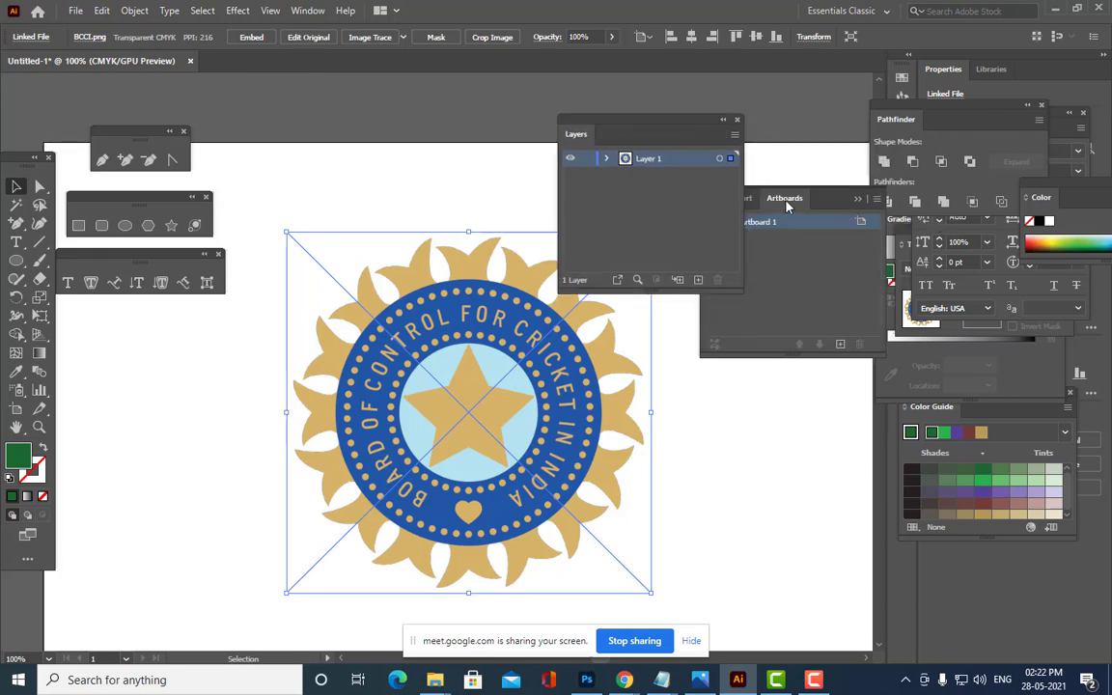
pyautogui.moveTo(787, 206); pyautogui.dragTo(623, 397)
pyautogui.click(754, 380)
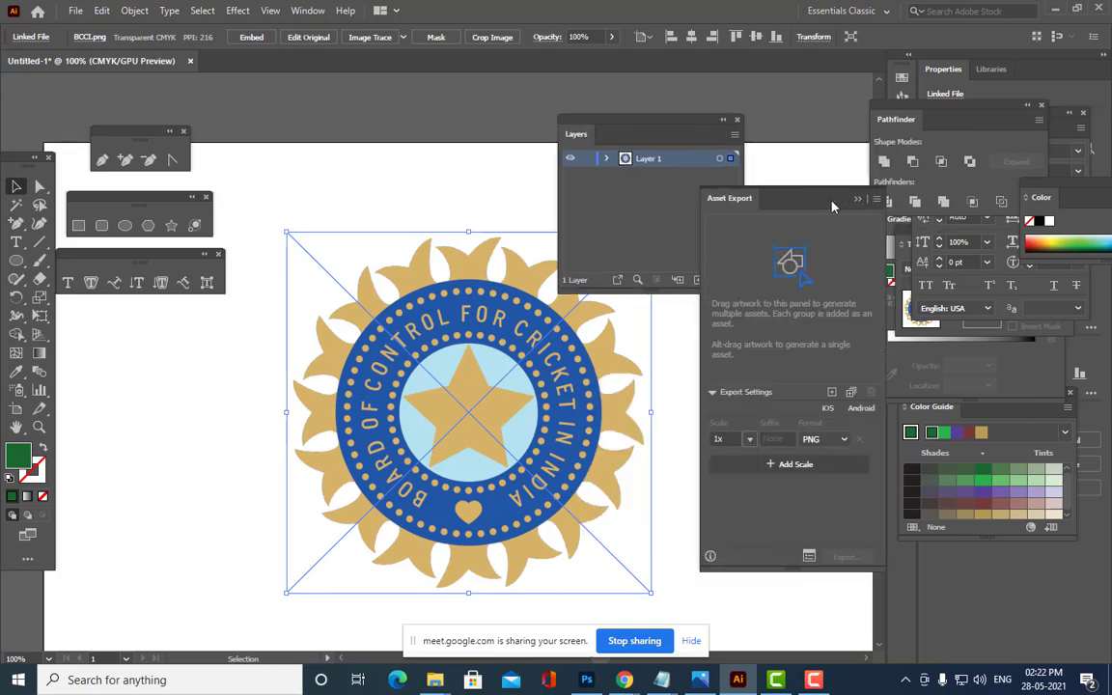
pyautogui.moveTo(834, 205); pyautogui.dragTo(641, 321)
pyautogui.click(686, 300)
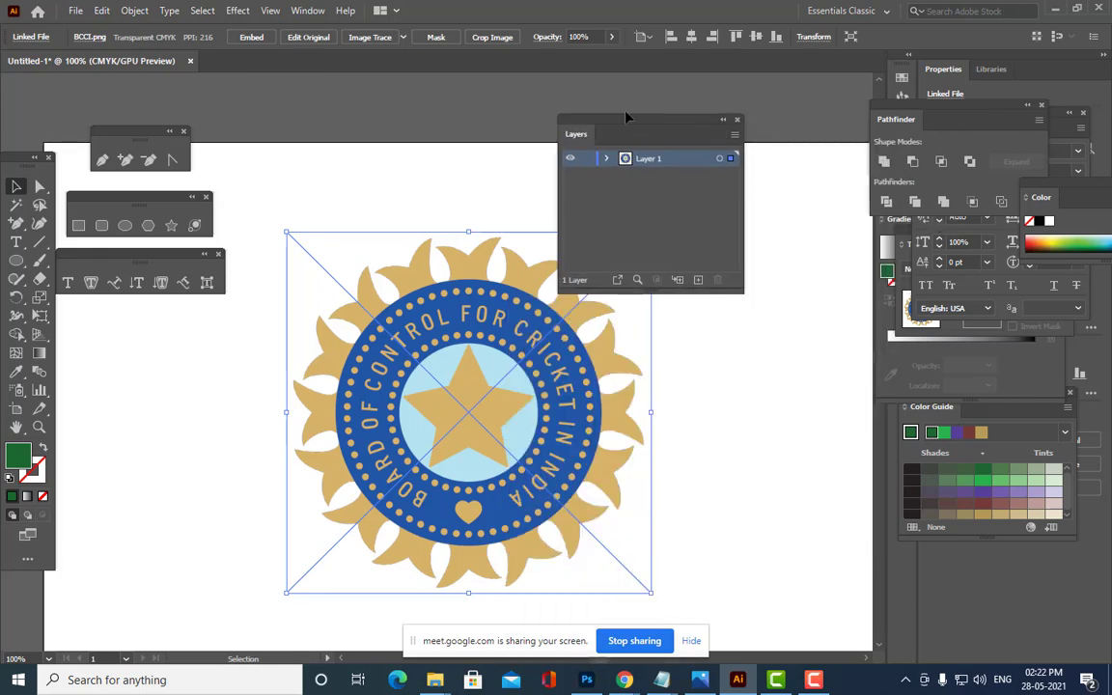
pyautogui.moveTo(632, 123); pyautogui.dragTo(782, 136)
pyautogui.click(739, 384)
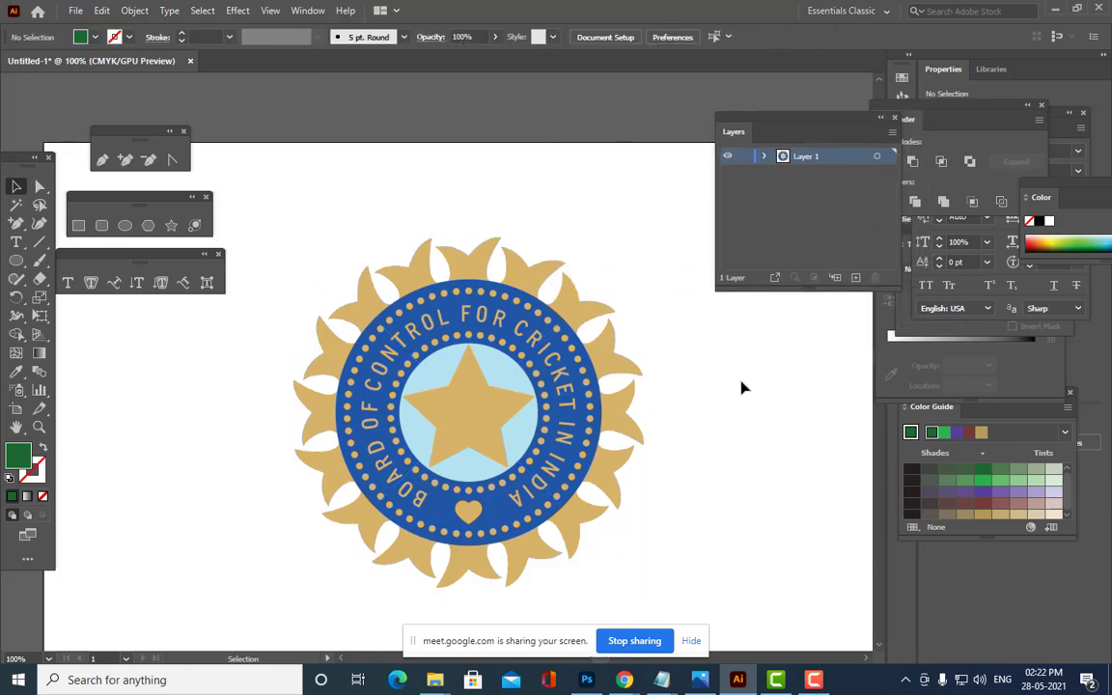
# Lock Layer 1 with the BCCI logo and create a new Layer 2 above it for tracing.
pyautogui.hotkey('ctrl', '=')
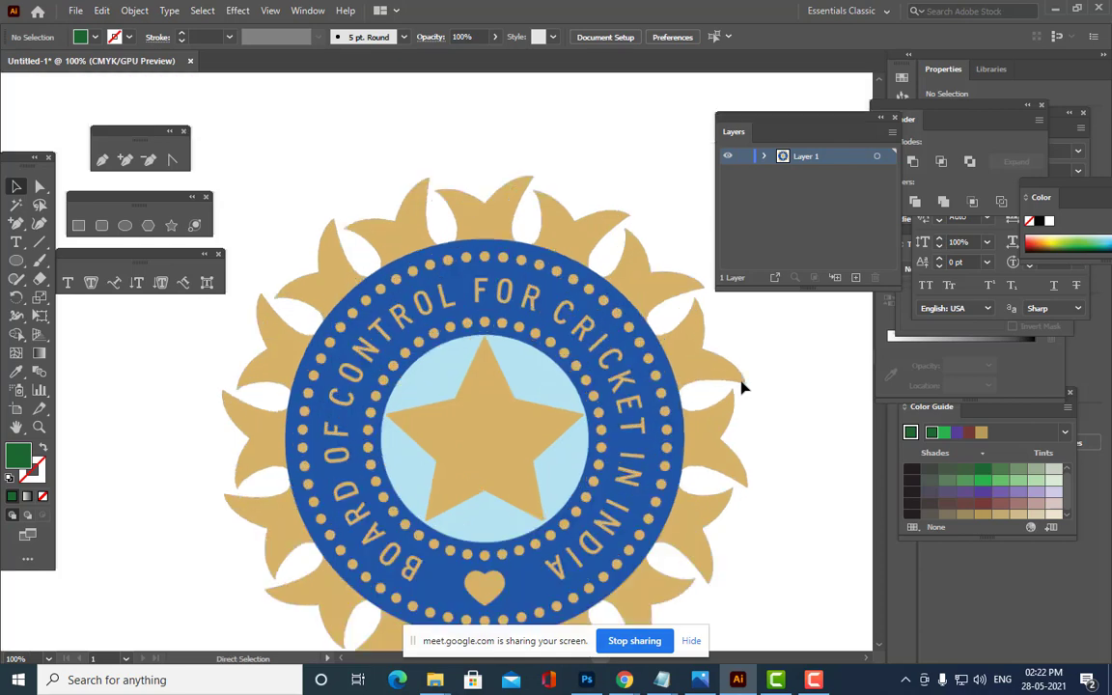
pyautogui.hotkey('ctrl', '-')
pyautogui.hotkey('ctrl', '=')
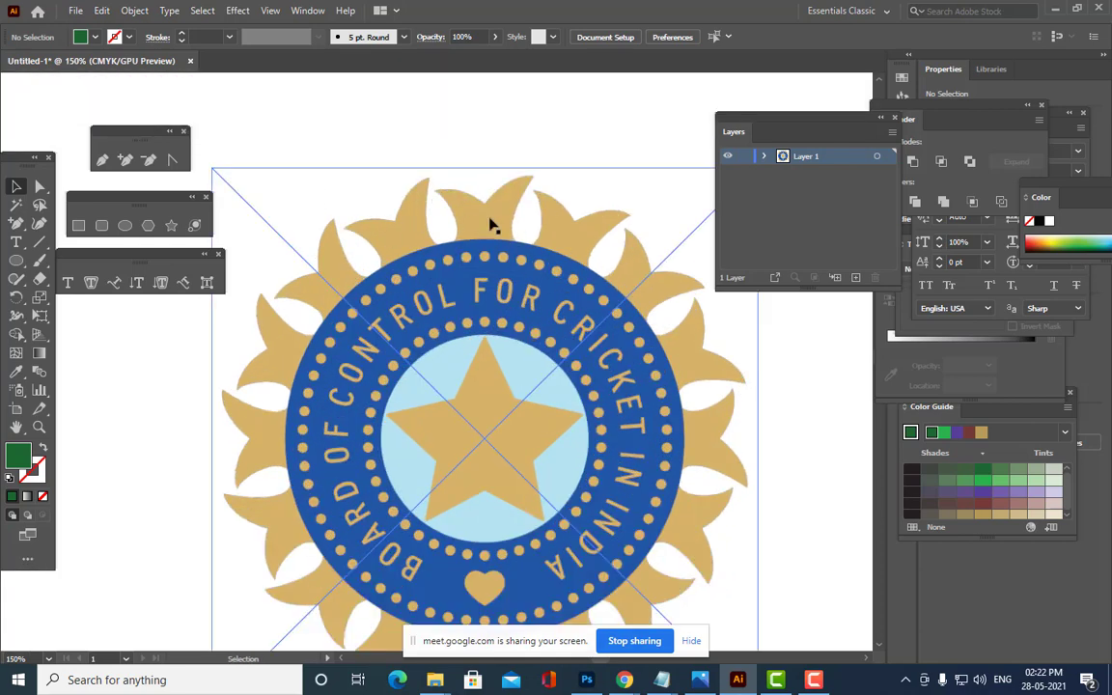
pyautogui.click(459, 166)
pyautogui.click(101, 157)
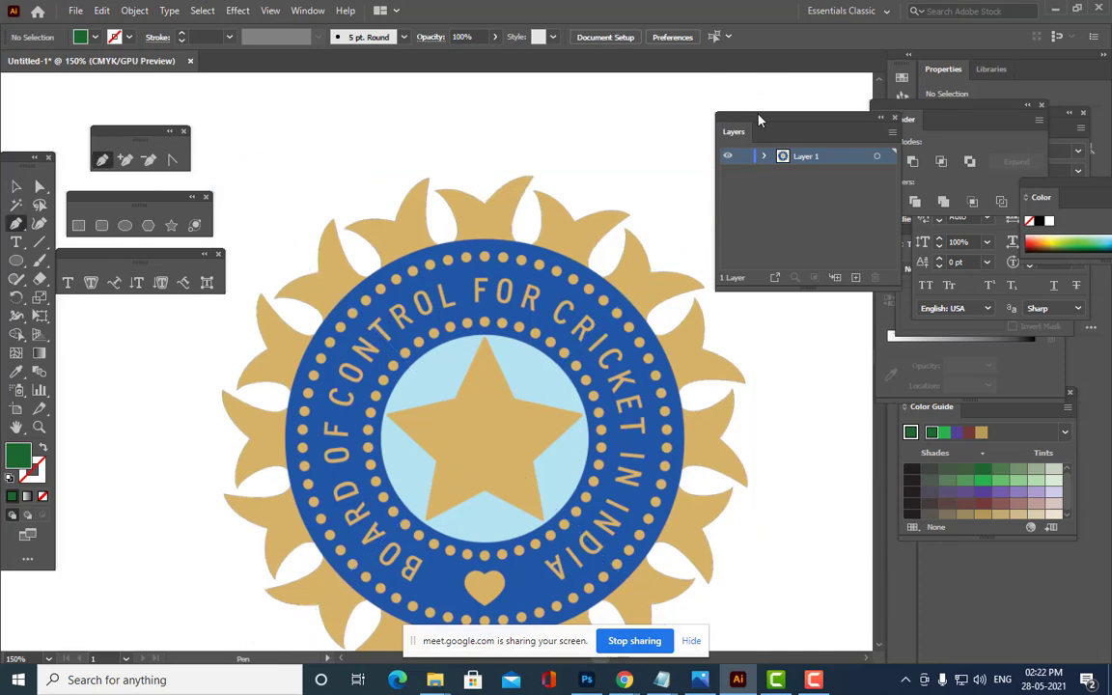
pyautogui.moveTo(734, 124); pyautogui.dragTo(742, 150)
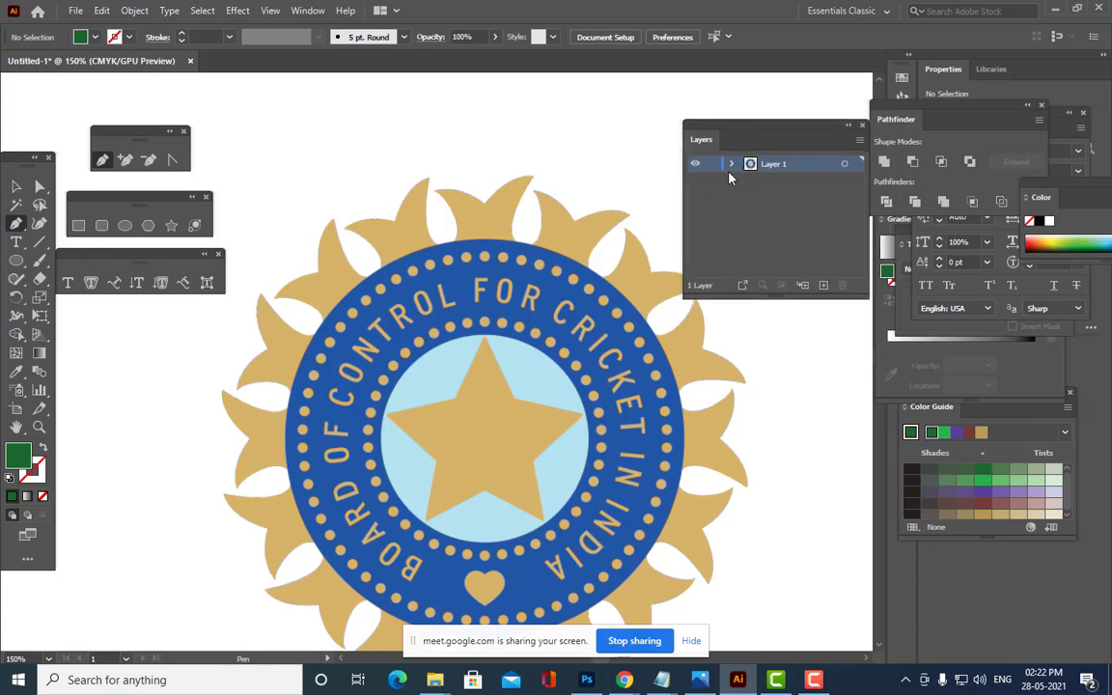
pyautogui.click(711, 165)
pyautogui.click(824, 285)
pyautogui.moveTo(719, 131); pyautogui.dragTo(769, 119)
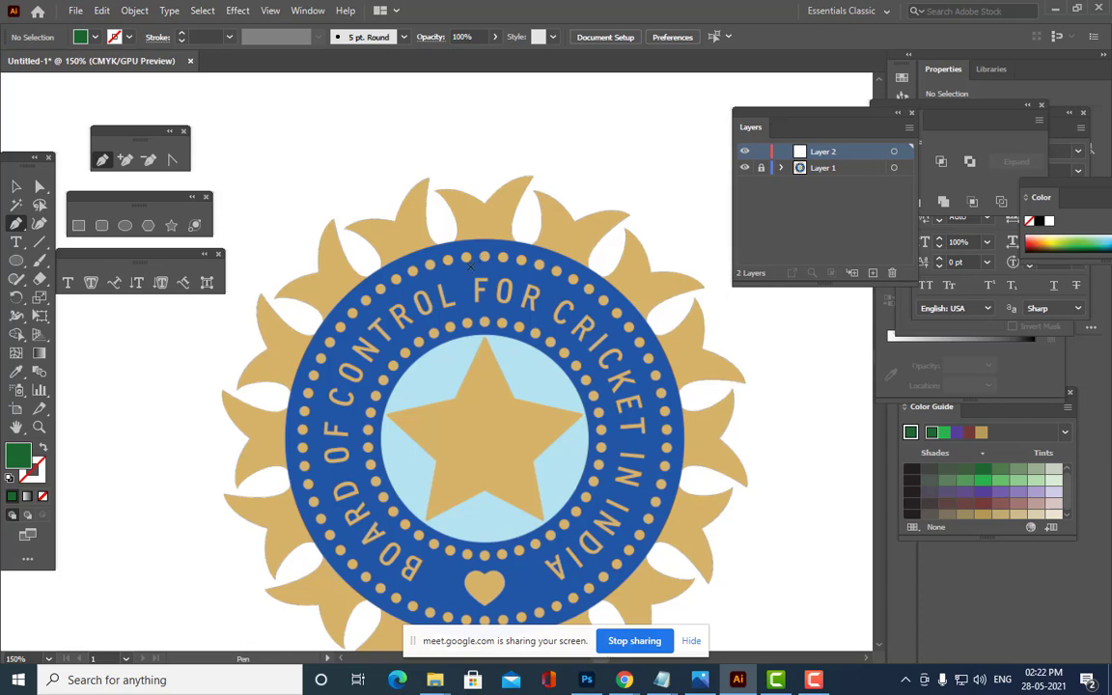
# Trace the two-pointed petal at the top of the badge as a closed green shape on Layer 2 with the Pen tool.
pyautogui.hotkey('ctrl', '+')
pyautogui.hotkey('ctrl', '+')
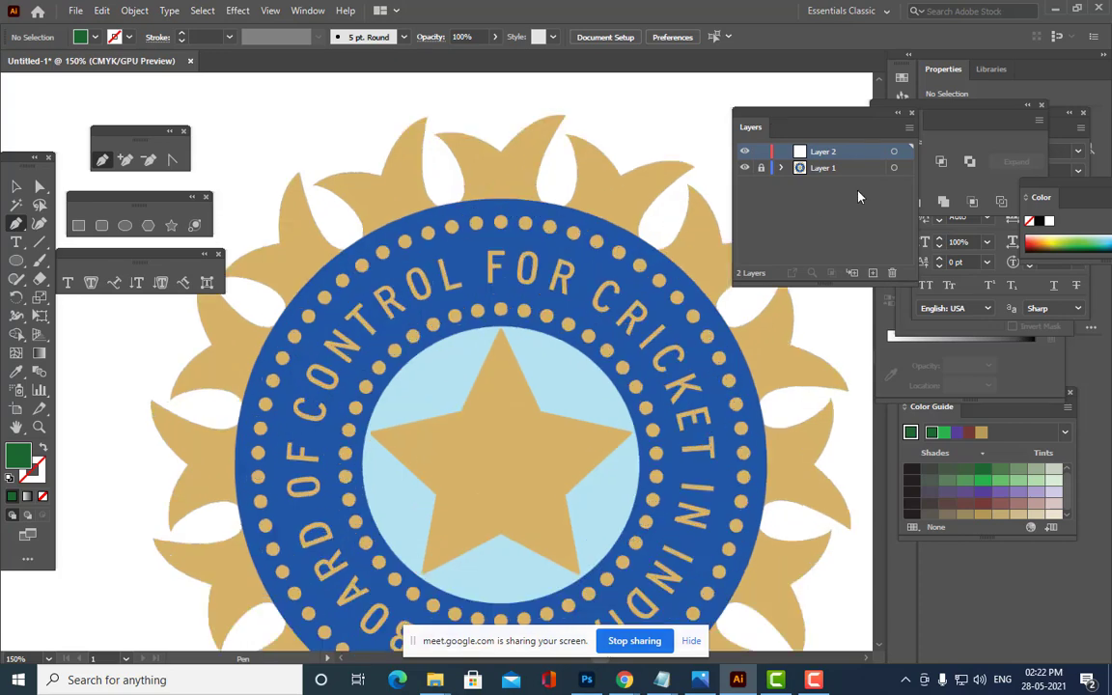
pyautogui.hotkey('ctrl', '-')
pyautogui.press('h')
pyautogui.moveTo(622, 251); pyautogui.dragTo(607, 321)
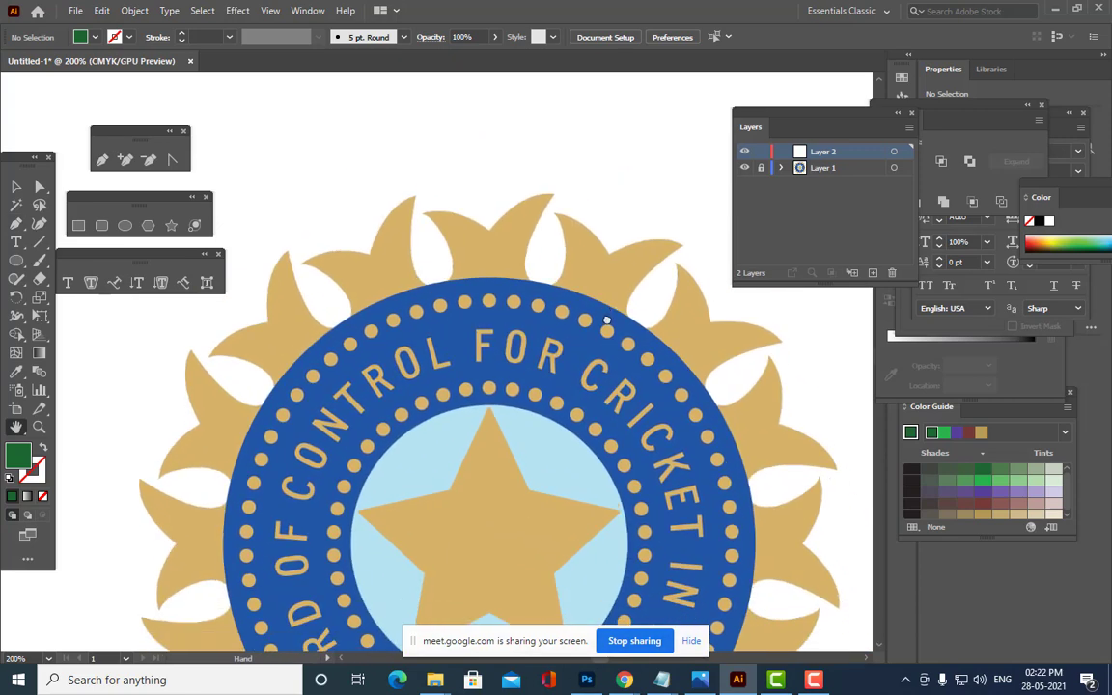
pyautogui.click(102, 159)
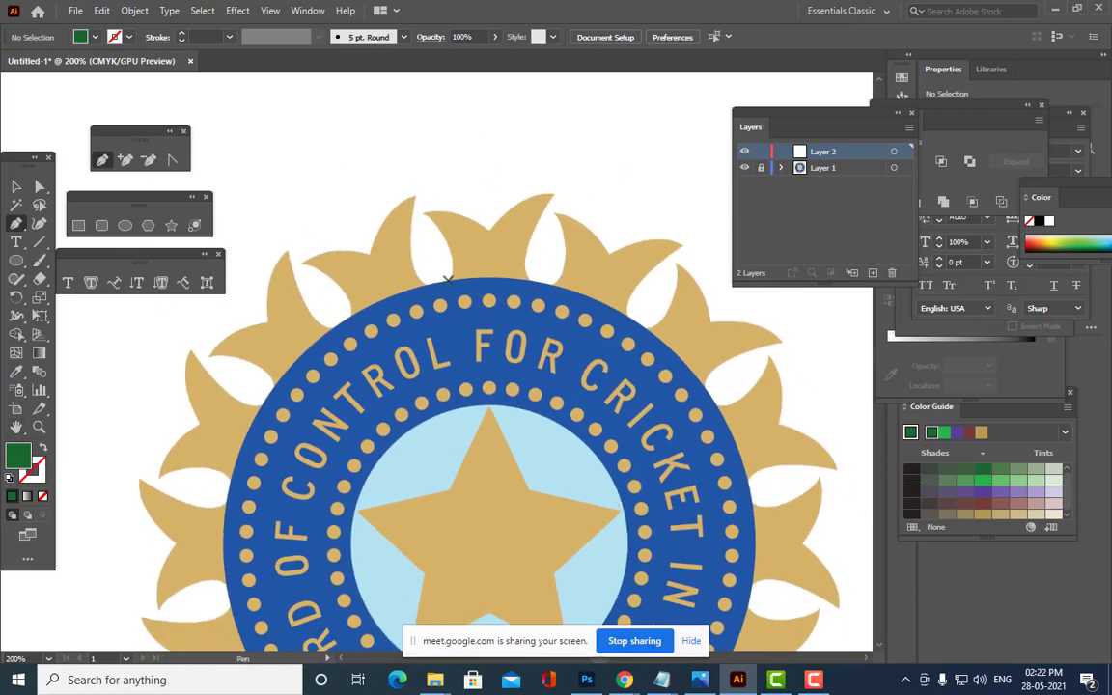
pyautogui.moveTo(449, 263); pyautogui.dragTo(451, 276)
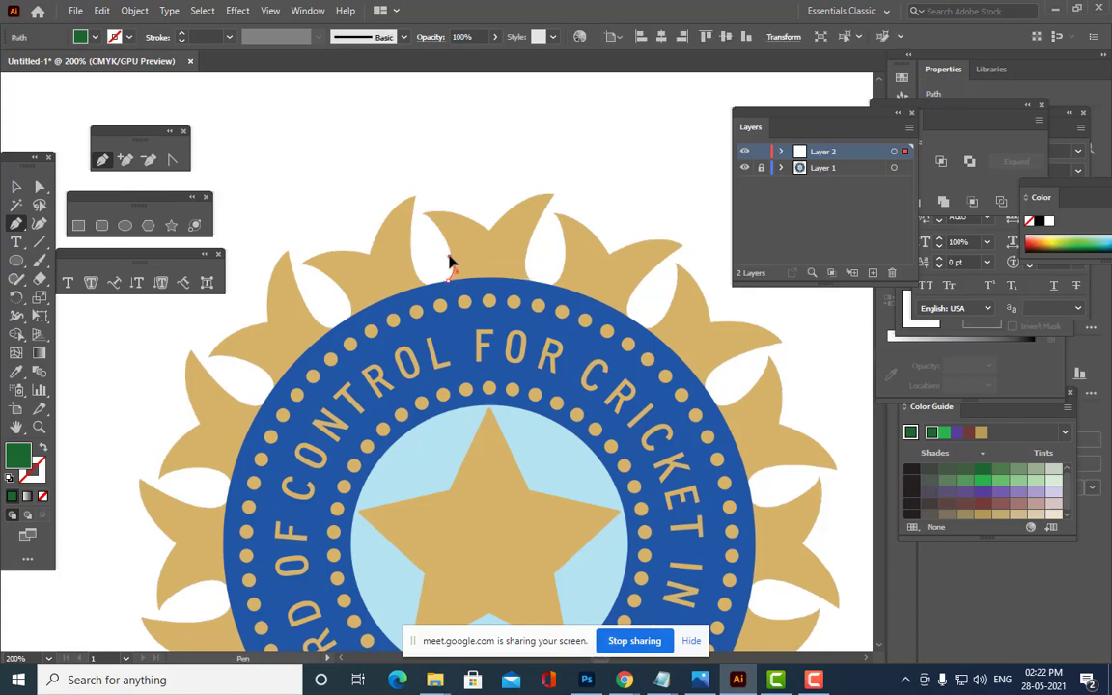
pyautogui.moveTo(422, 211); pyautogui.dragTo(526, 253)
pyautogui.click(530, 280)
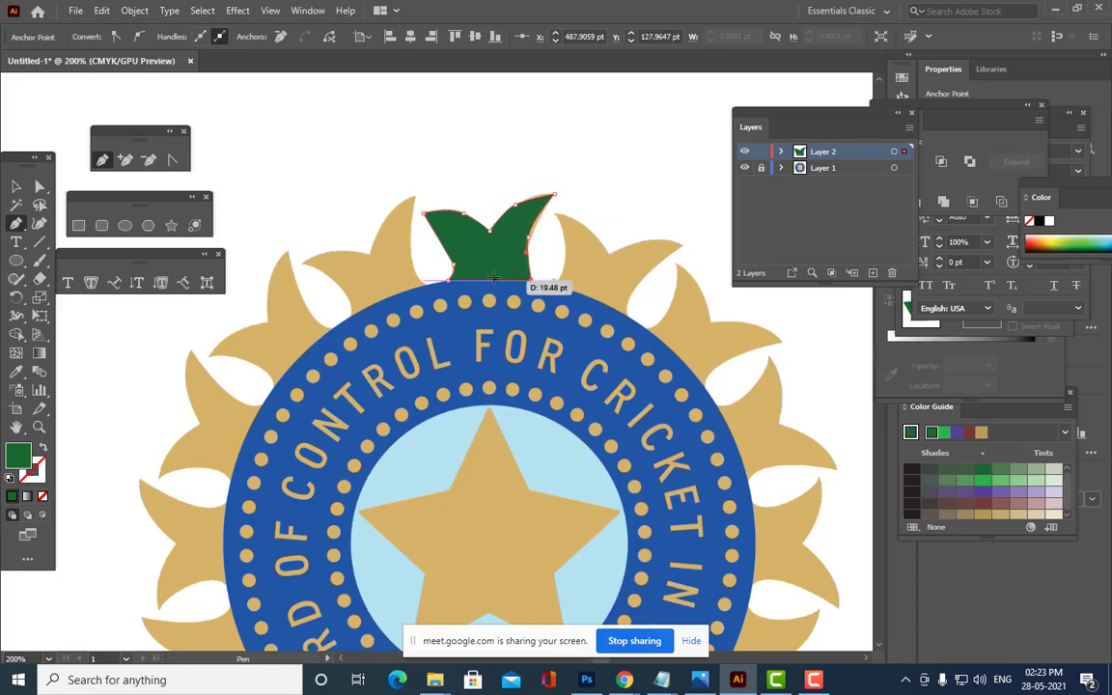
pyautogui.click(489, 281)
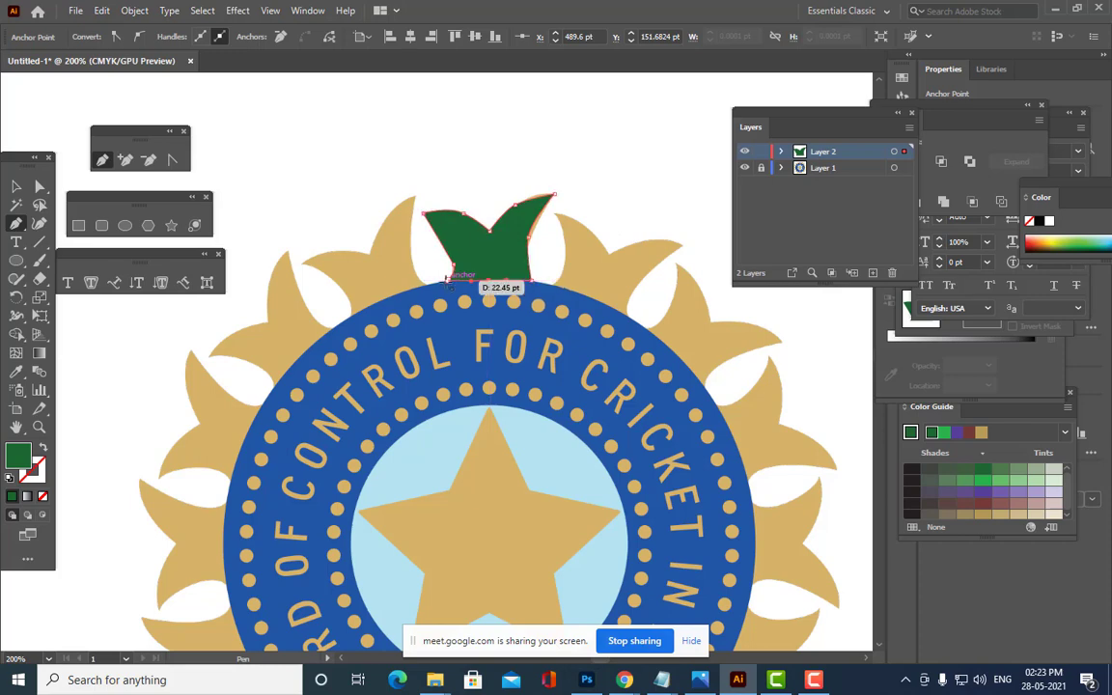
pyautogui.click(448, 270)
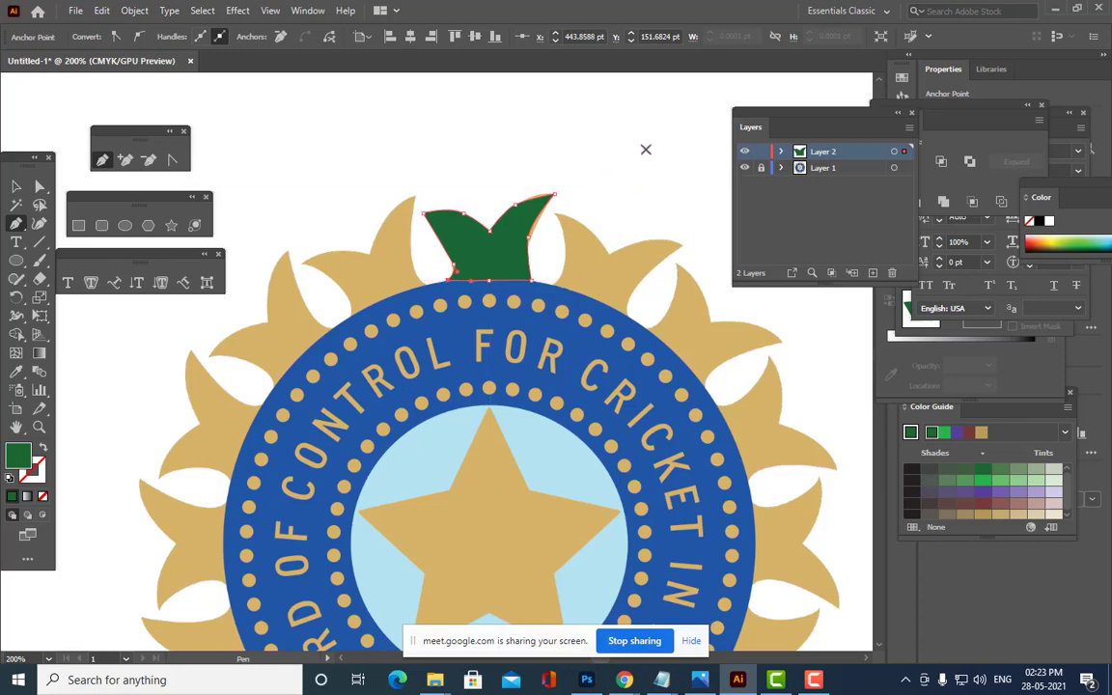
# Adjust the traced petal's right edge and right tip's upper curve to the logo outline with Direct Selection at 400% view.
pyautogui.hotkey('ctrl', '+')
pyautogui.hotkey('ctrl', '+')
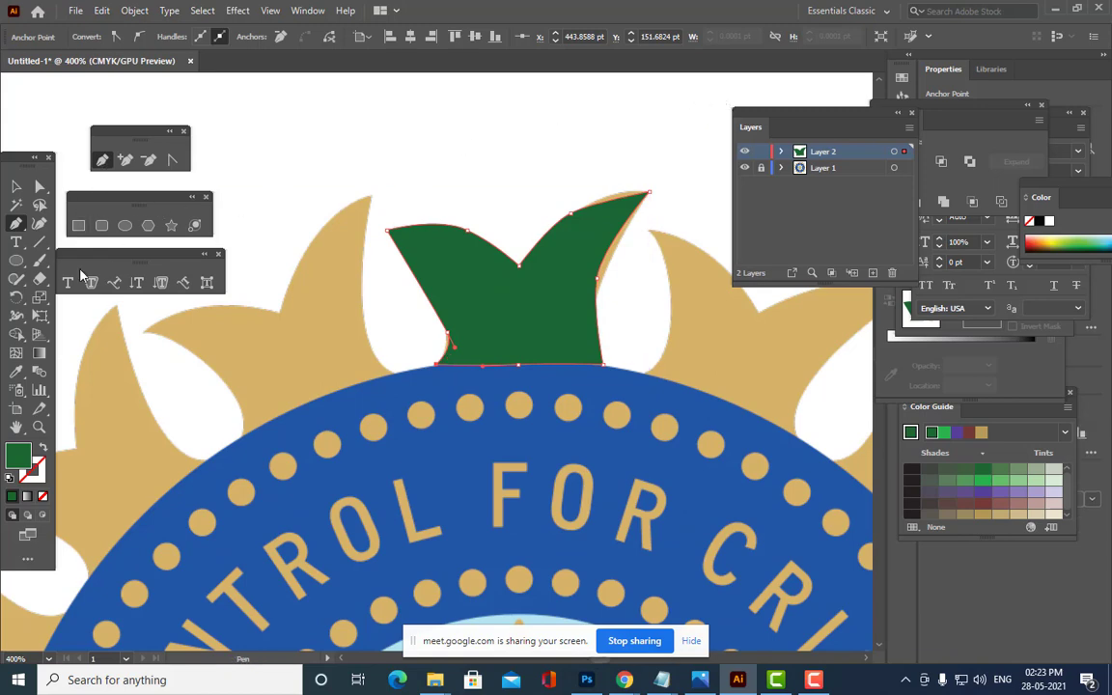
pyautogui.click(40, 186)
pyautogui.click(597, 280)
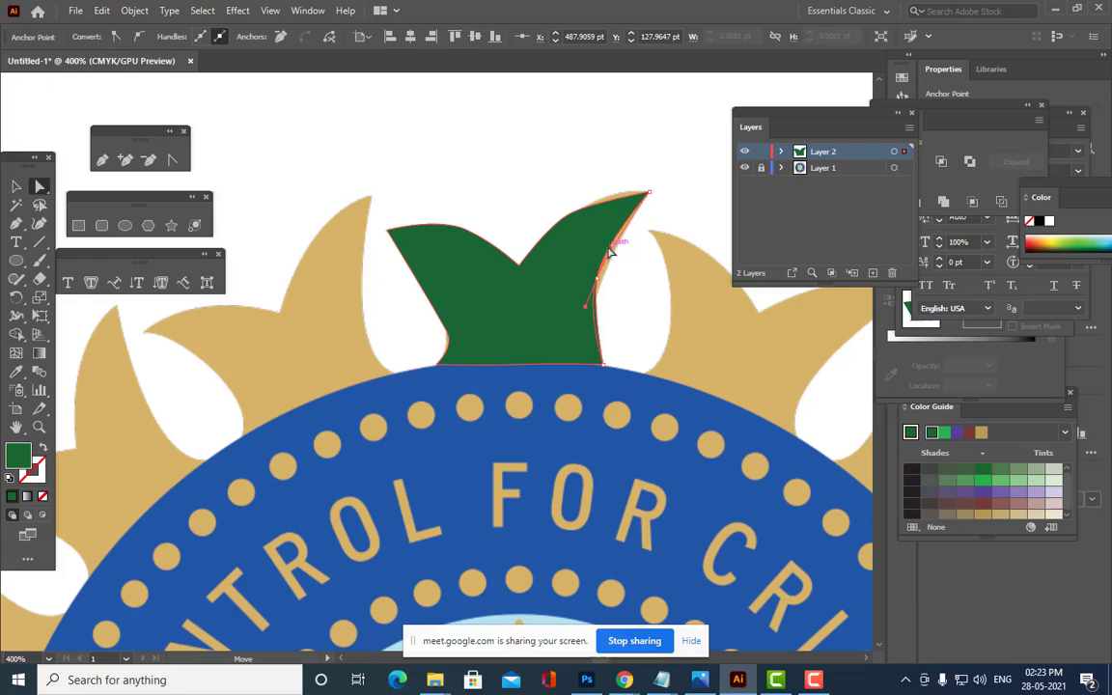
pyautogui.moveTo(598, 285); pyautogui.dragTo(597, 295)
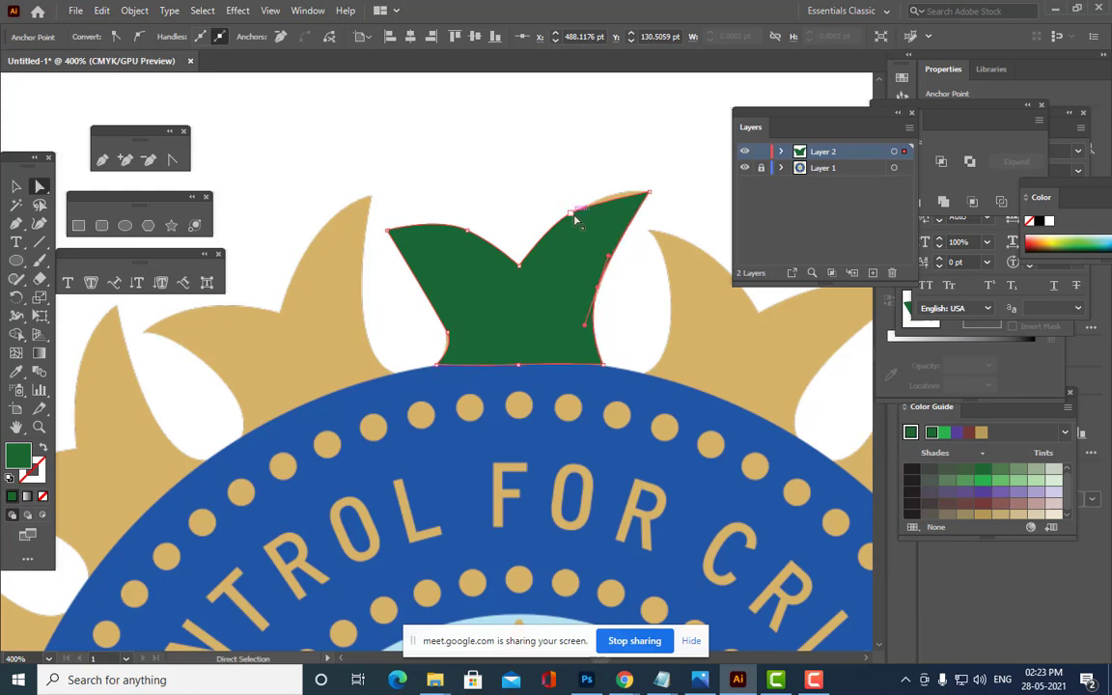
pyautogui.moveTo(575, 220); pyautogui.dragTo(601, 196)
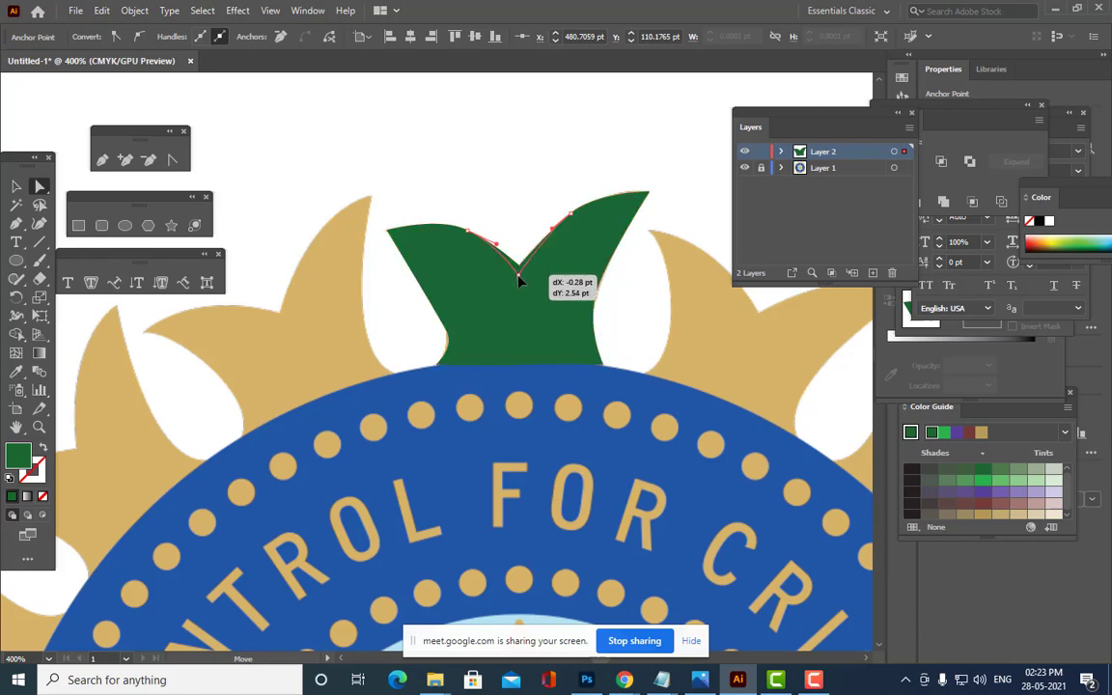
pyautogui.moveTo(519, 270); pyautogui.dragTo(520, 266)
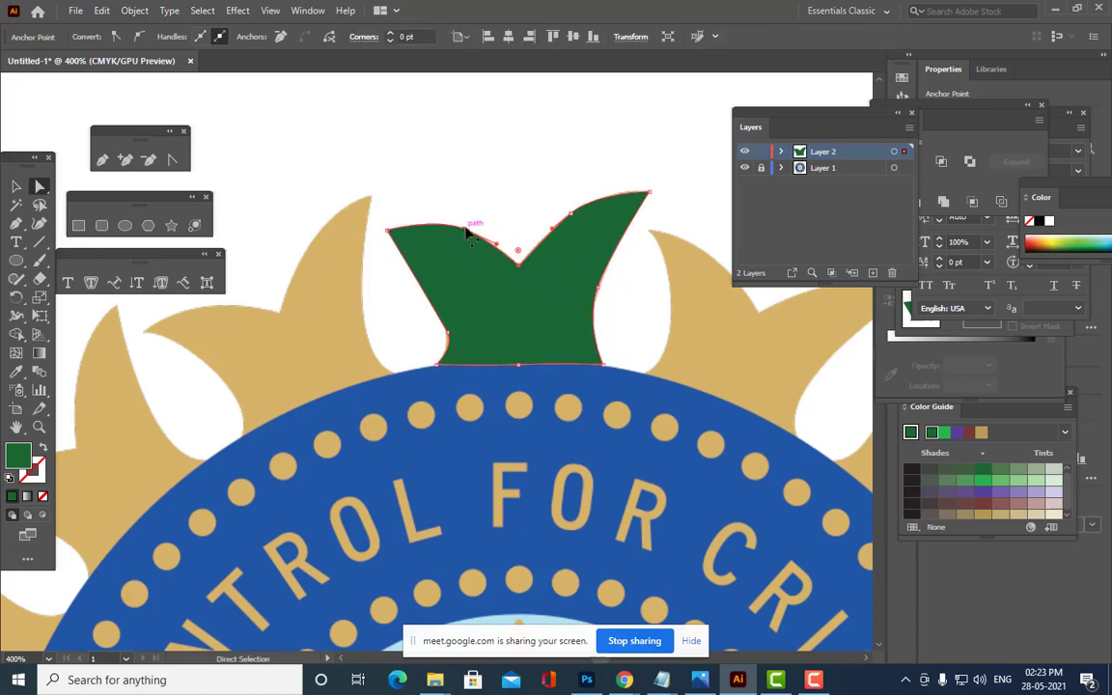
# Reshape the petal's left edge by adjusting its lower anchor's handles and moving the left tip slightly outward to match the logo.
pyautogui.click(447, 333)
pyautogui.moveTo(448, 355)
pyautogui.mouseDown()
pyautogui.moveTo(449, 372)
pyautogui.moveTo(436, 371)
pyautogui.moveTo(449, 356)
pyautogui.mouseUp()
pyautogui.click(447, 334)
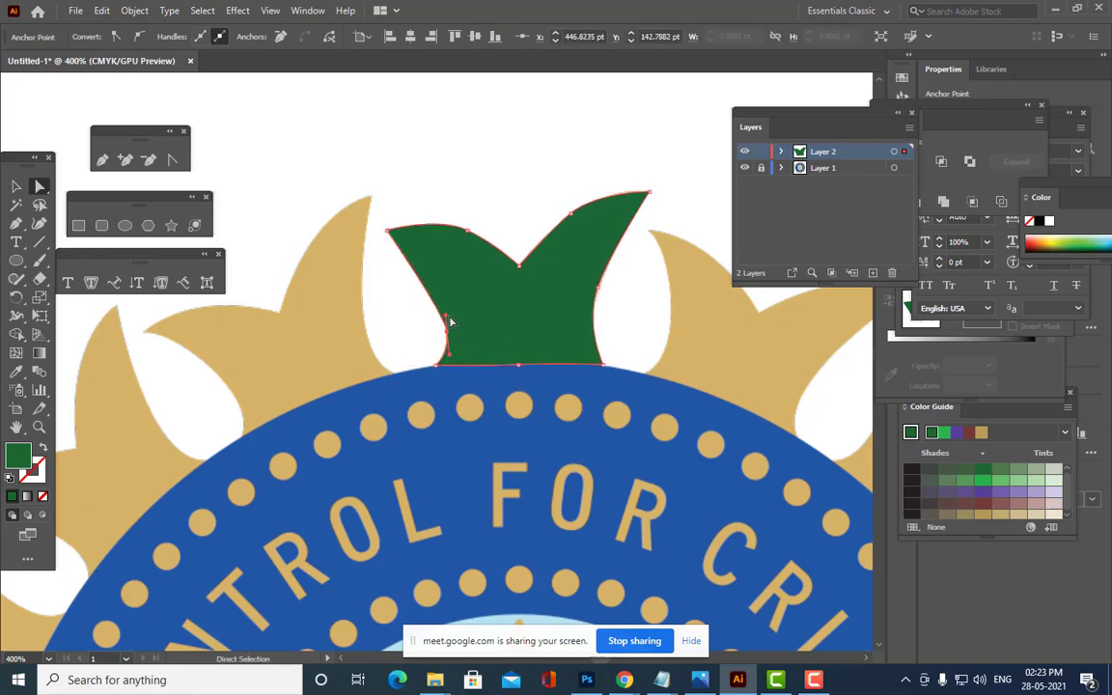
pyautogui.moveTo(447, 316); pyautogui.dragTo(445, 304)
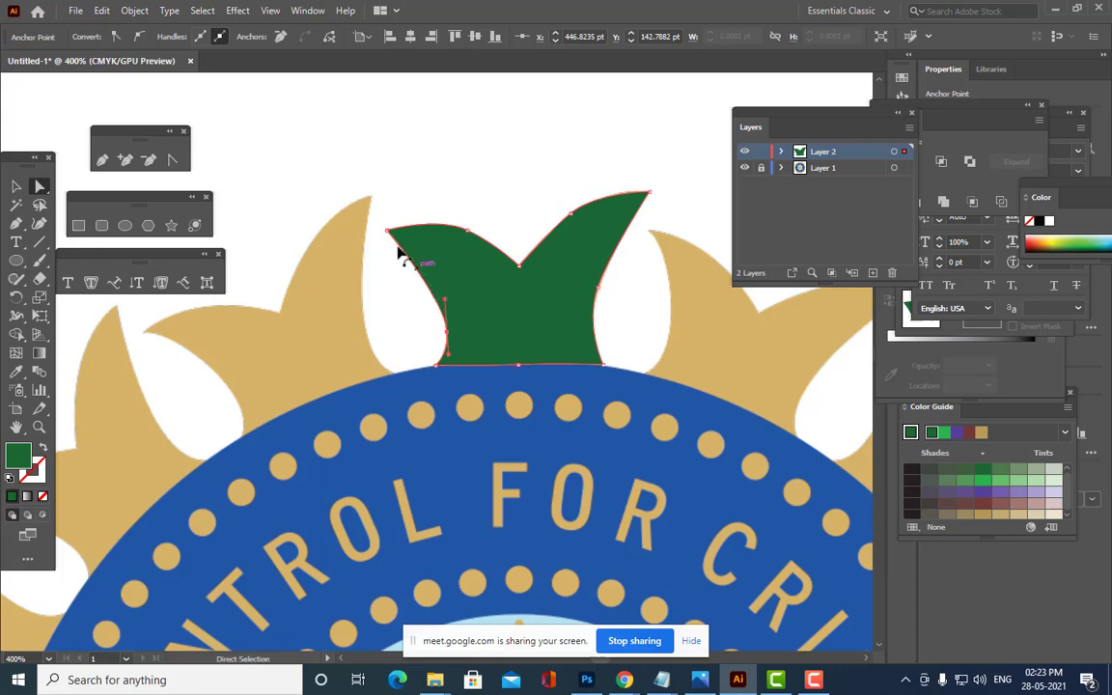
pyautogui.moveTo(386, 231)
pyautogui.mouseDown()
pyautogui.moveTo(406, 229)
pyautogui.moveTo(385, 232)
pyautogui.mouseUp()
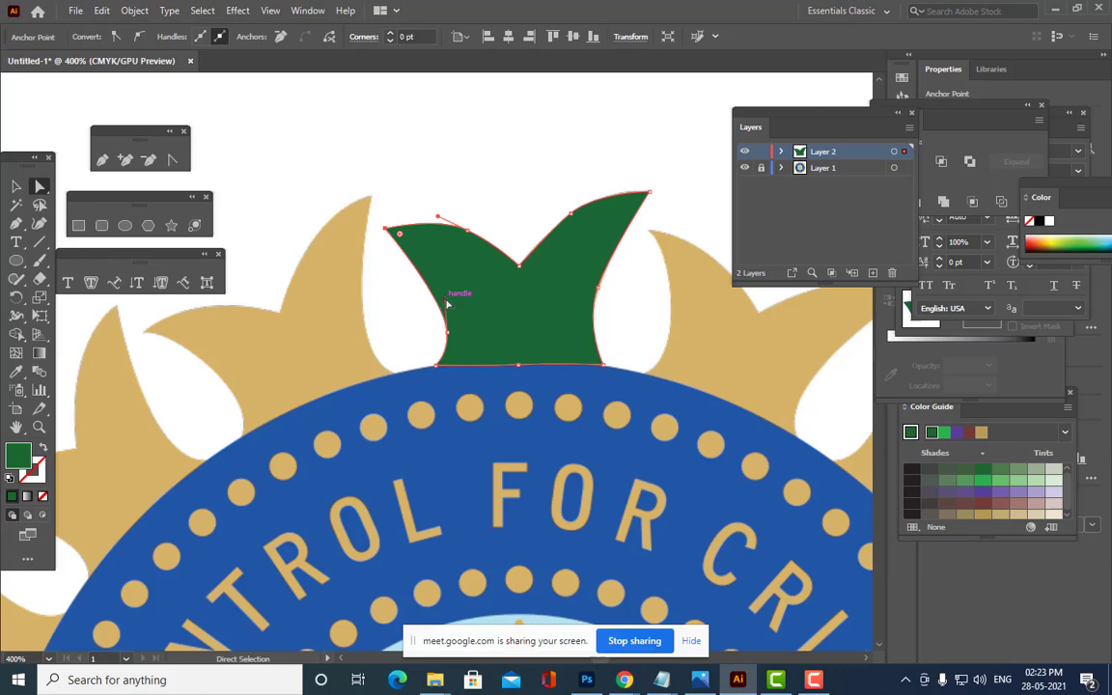
pyautogui.moveTo(445, 300); pyautogui.dragTo(448, 280)
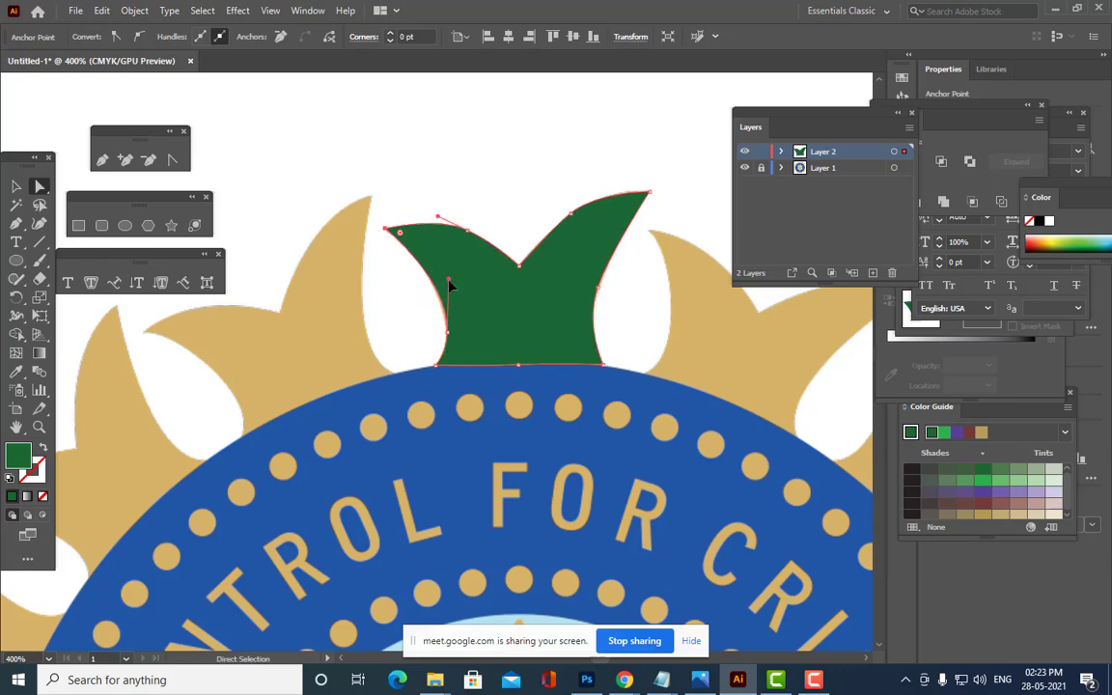
# Refine the curve on the petal's lower right edge and shift the right tip's upper curve anchor slightly left.
pyautogui.click(601, 364)
pyautogui.moveTo(583, 329); pyautogui.dragTo(584, 322)
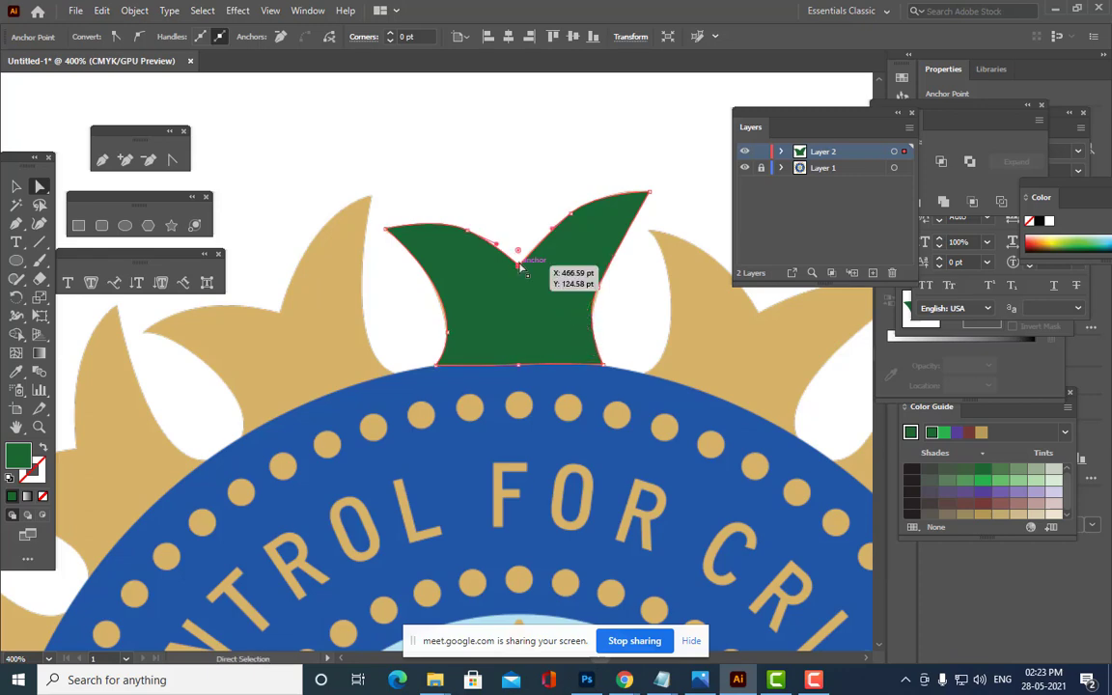
pyautogui.click(448, 217)
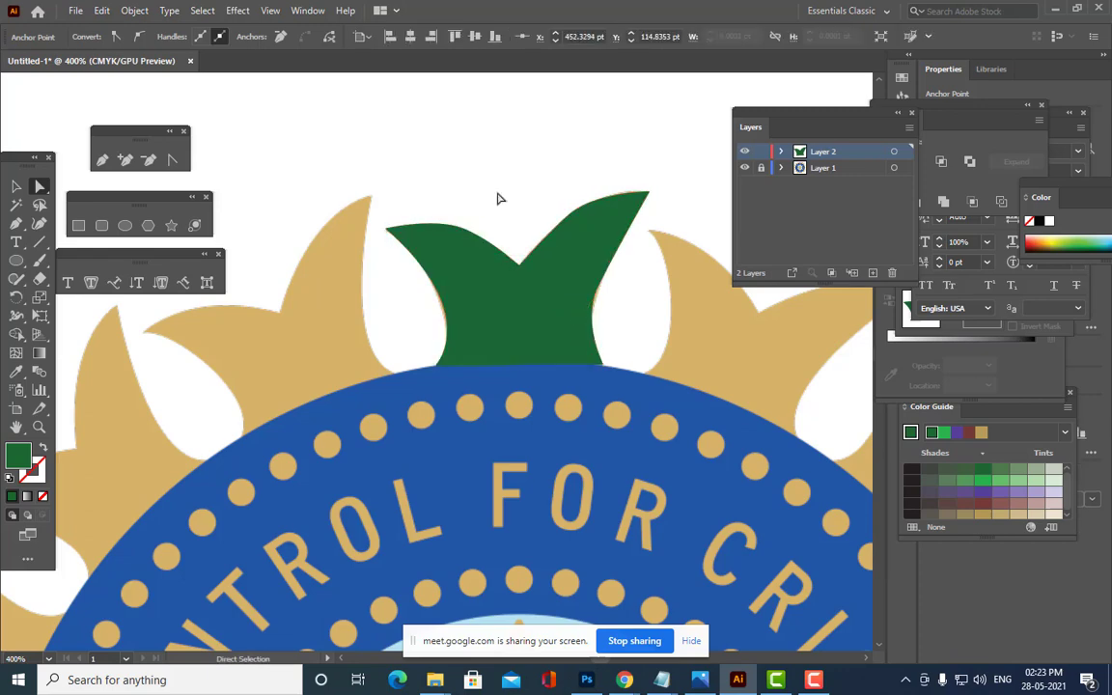
pyautogui.moveTo(577, 216); pyautogui.dragTo(567, 220)
pyautogui.click(560, 169)
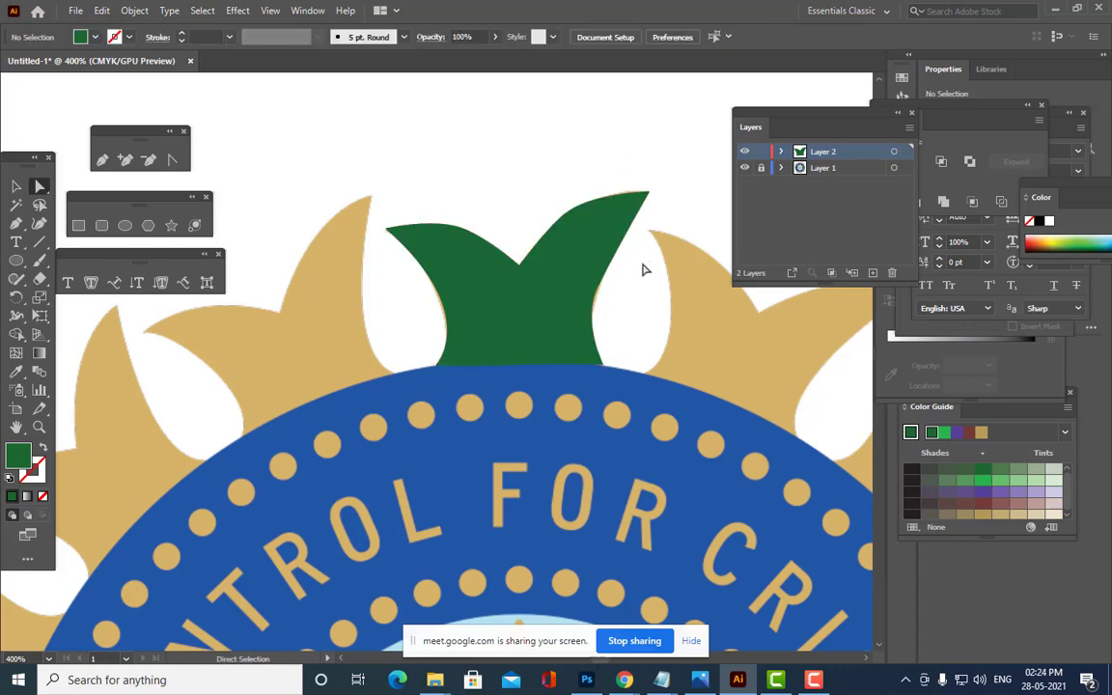
pyautogui.click(596, 305)
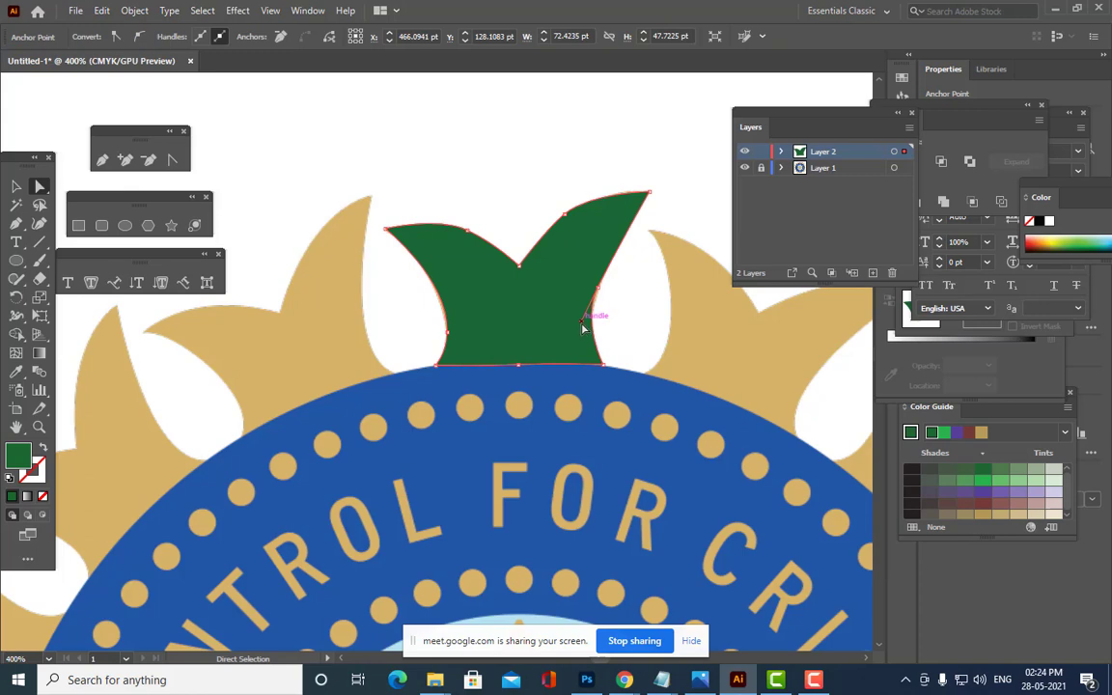
pyautogui.moveTo(582, 322); pyautogui.dragTo(586, 318)
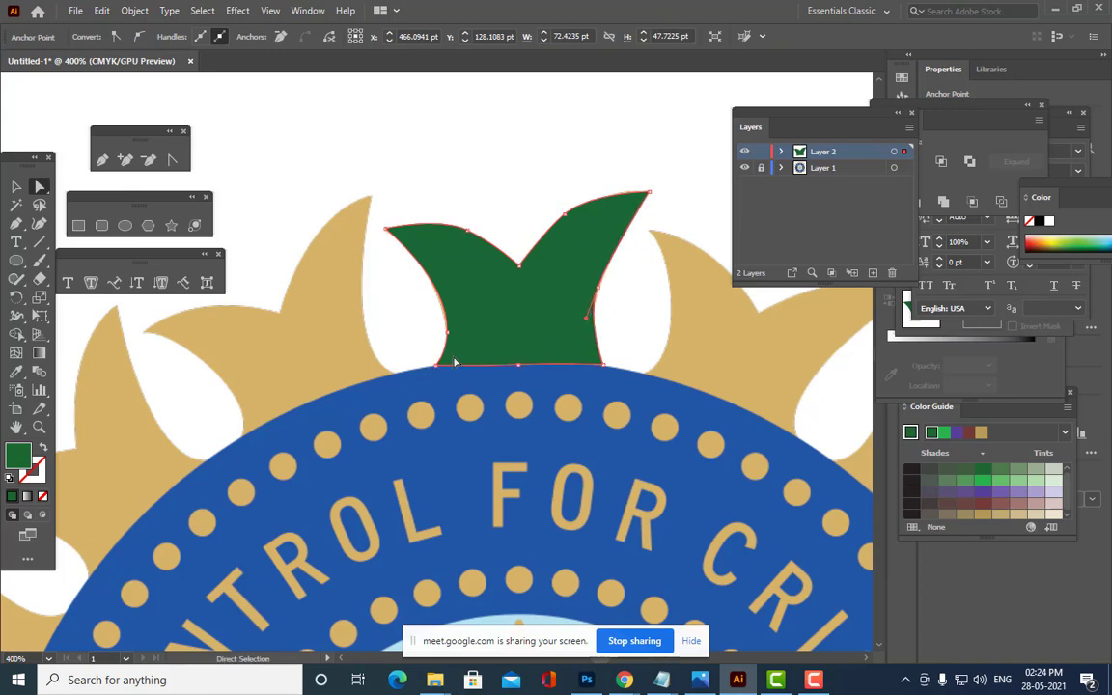
pyautogui.click(522, 169)
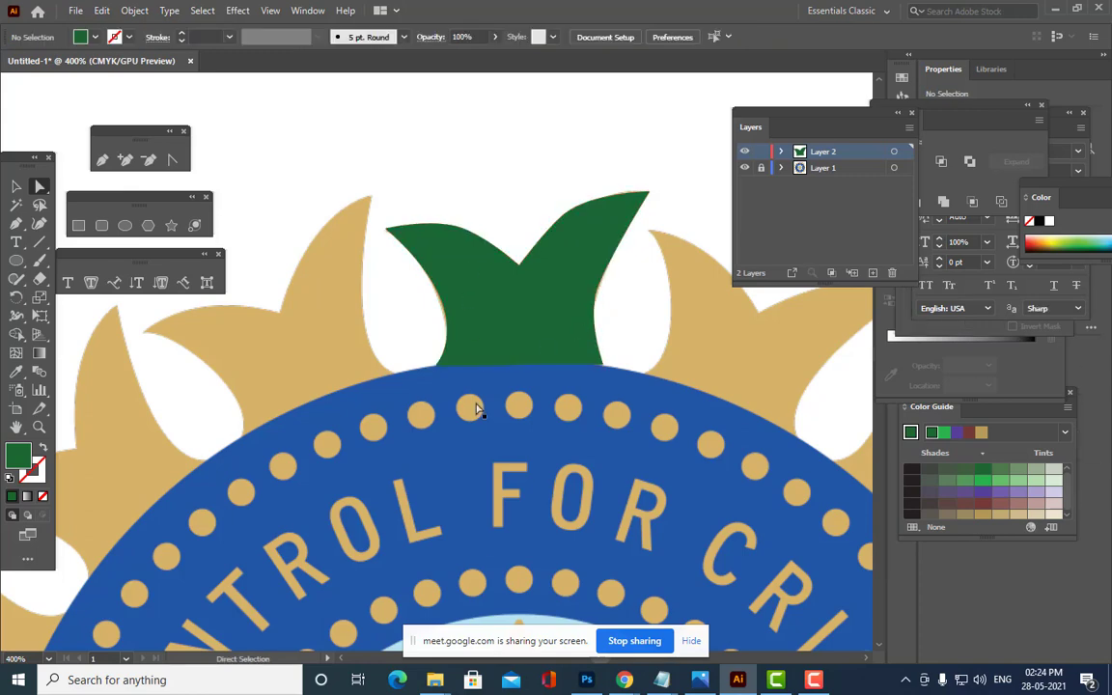
# Lengthen the direction handles along the upper curves of the petal's right and left tips to follow the logo outline.
pyautogui.moveTo(573, 219); pyautogui.dragTo(599, 185)
pyautogui.moveTo(547, 231); pyautogui.dragTo(534, 237)
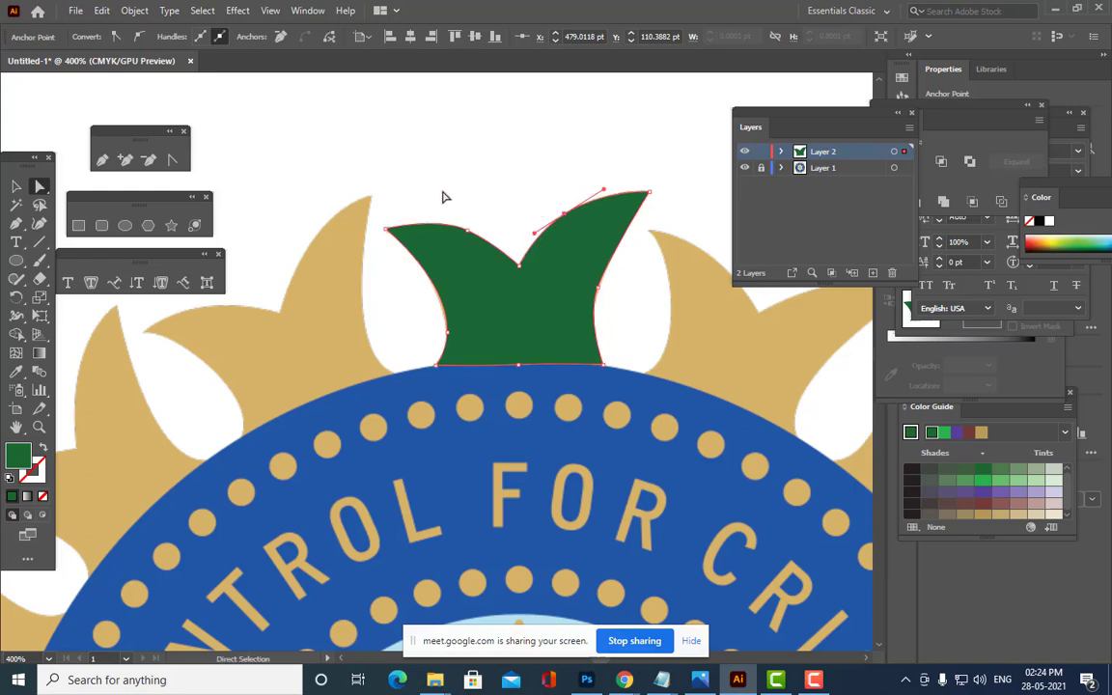
pyautogui.click(484, 235)
pyautogui.moveTo(438, 218); pyautogui.dragTo(432, 211)
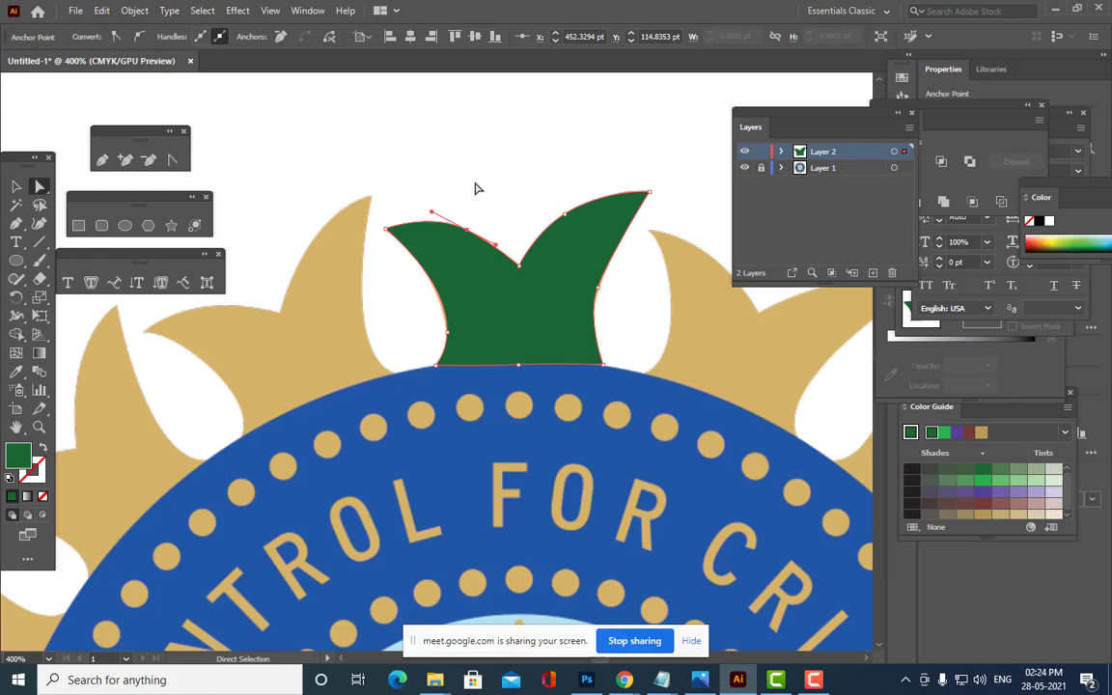
pyautogui.click(476, 189)
# Adjust the direction handle of the middle anchor on the petal's right edge to follow the logo outline.
pyautogui.click(598, 301)
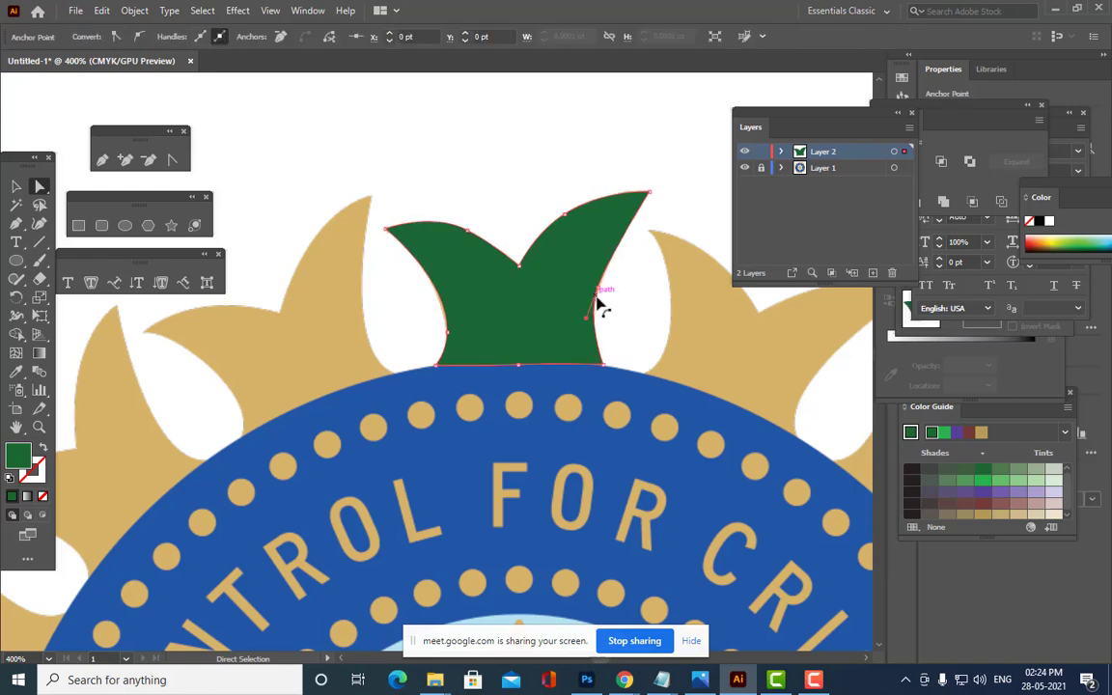
pyautogui.click(597, 295)
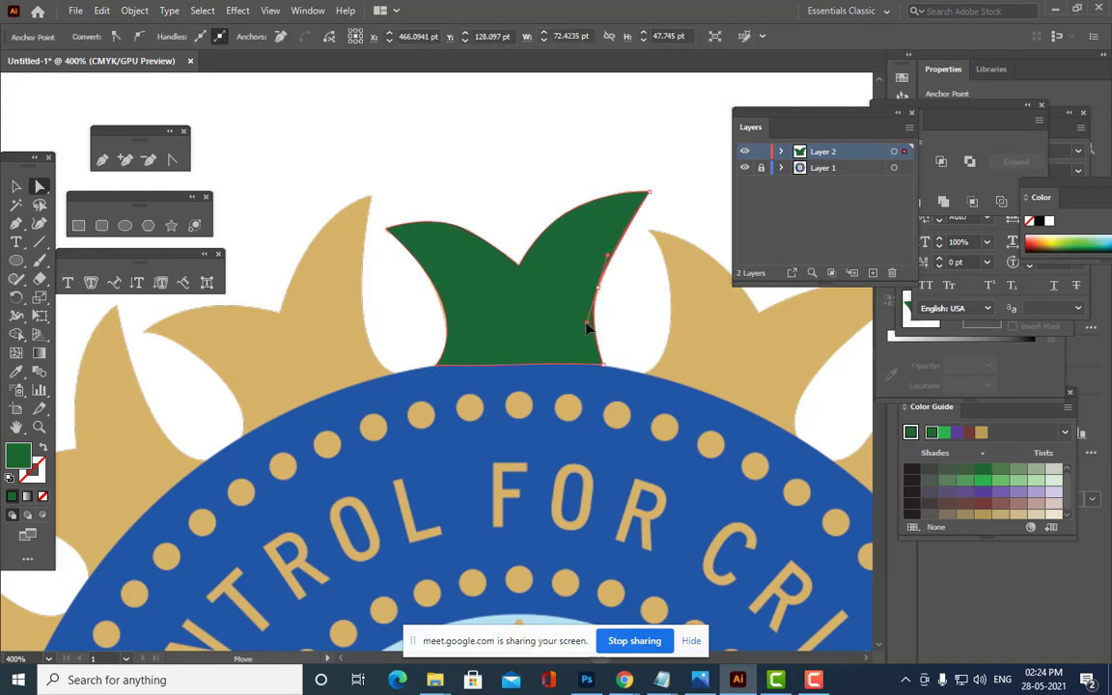
pyautogui.click(582, 176)
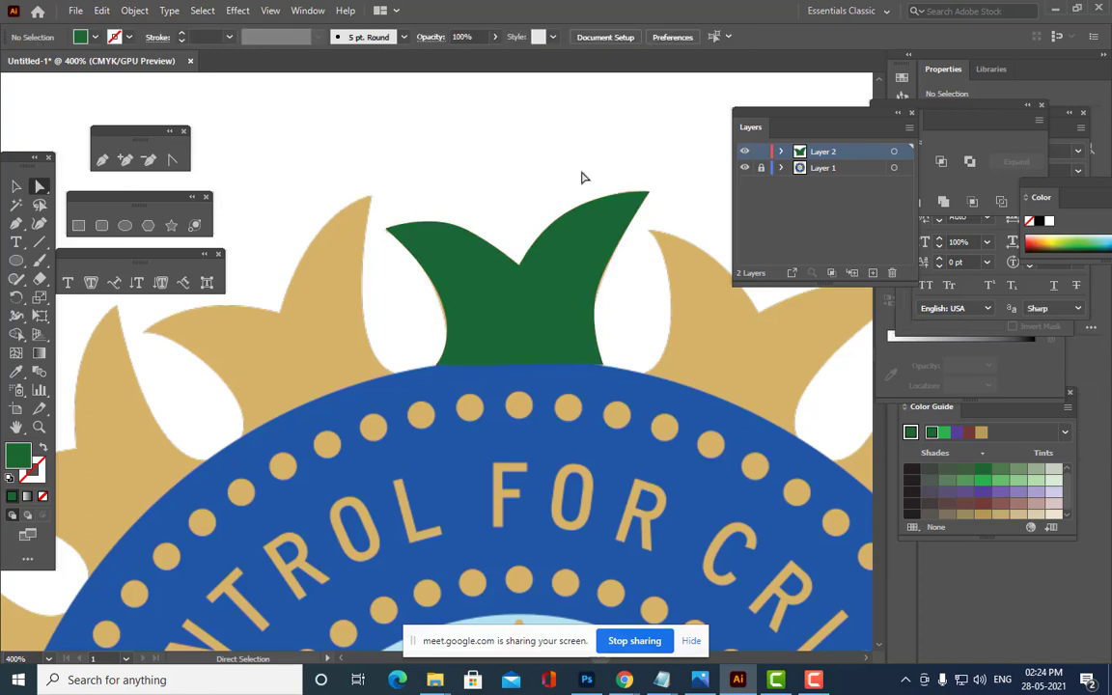
# Check the traced petal against the whole badge at 100% view.
pyautogui.hotkey('ctrl', '-')
pyautogui.hotkey('ctrl', '-')
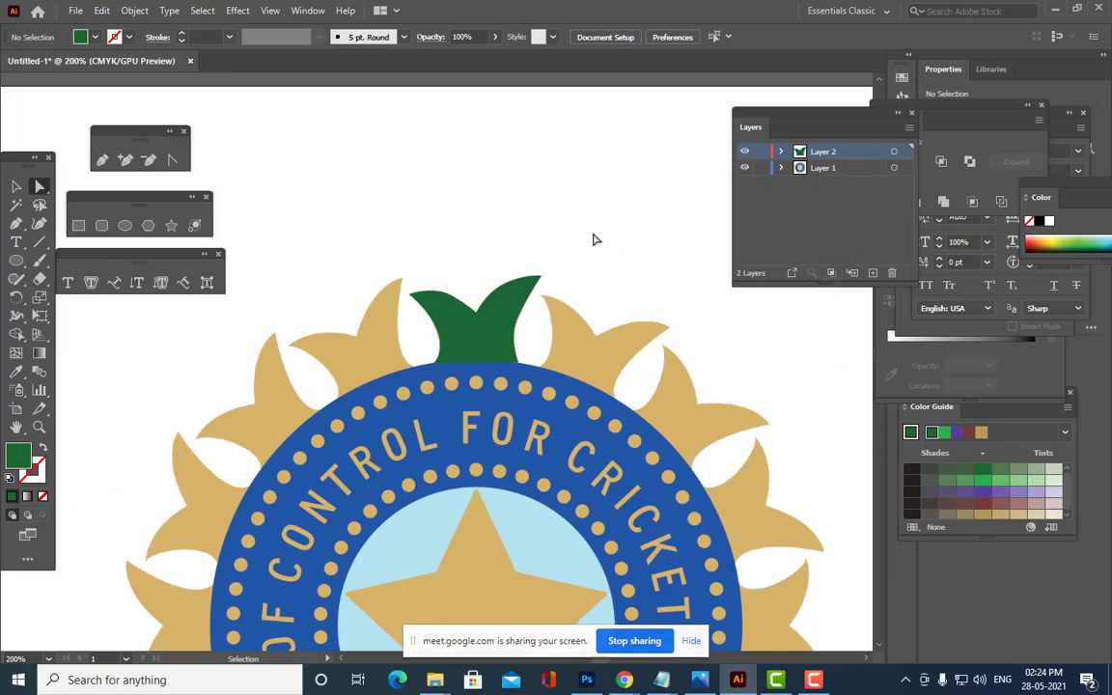
pyautogui.hotkey('ctrl', '-')
pyautogui.hotkey('ctrl', '-')
pyautogui.hotkey('ctrl', '-')
pyautogui.hotkey('ctrl', '+')
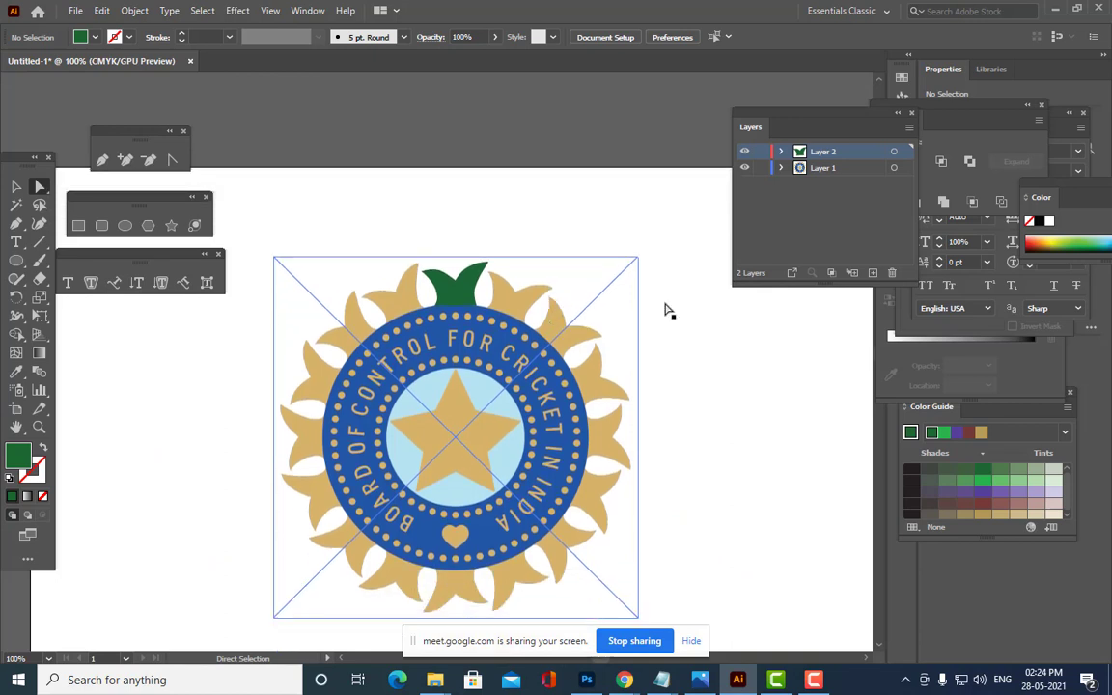
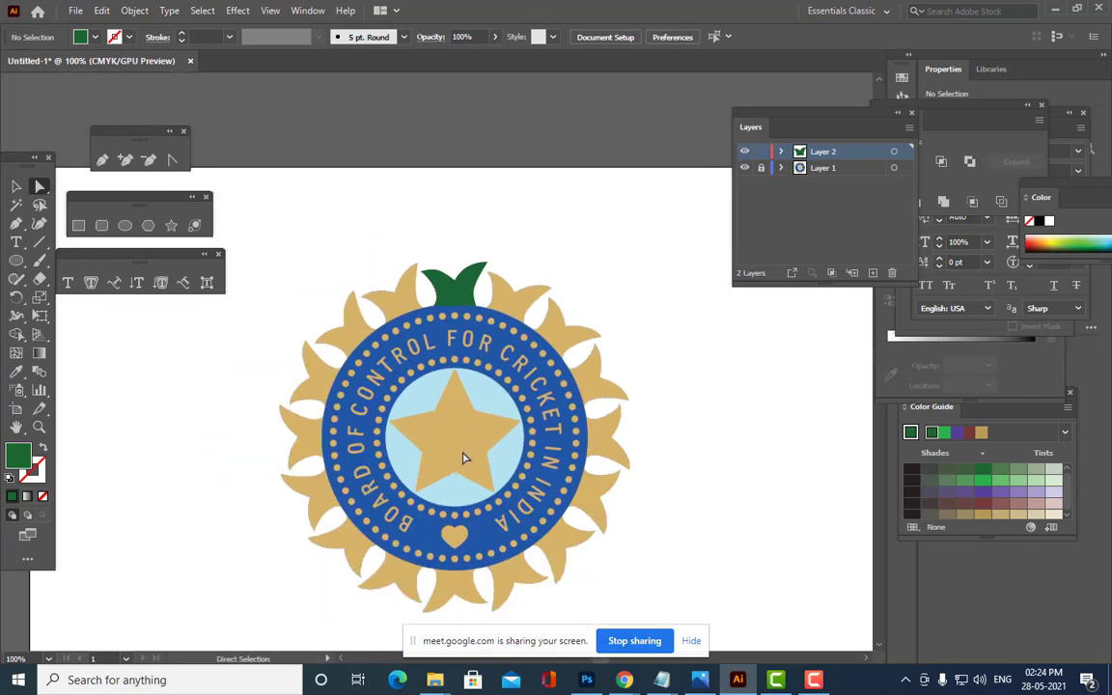
pyautogui.press('h')
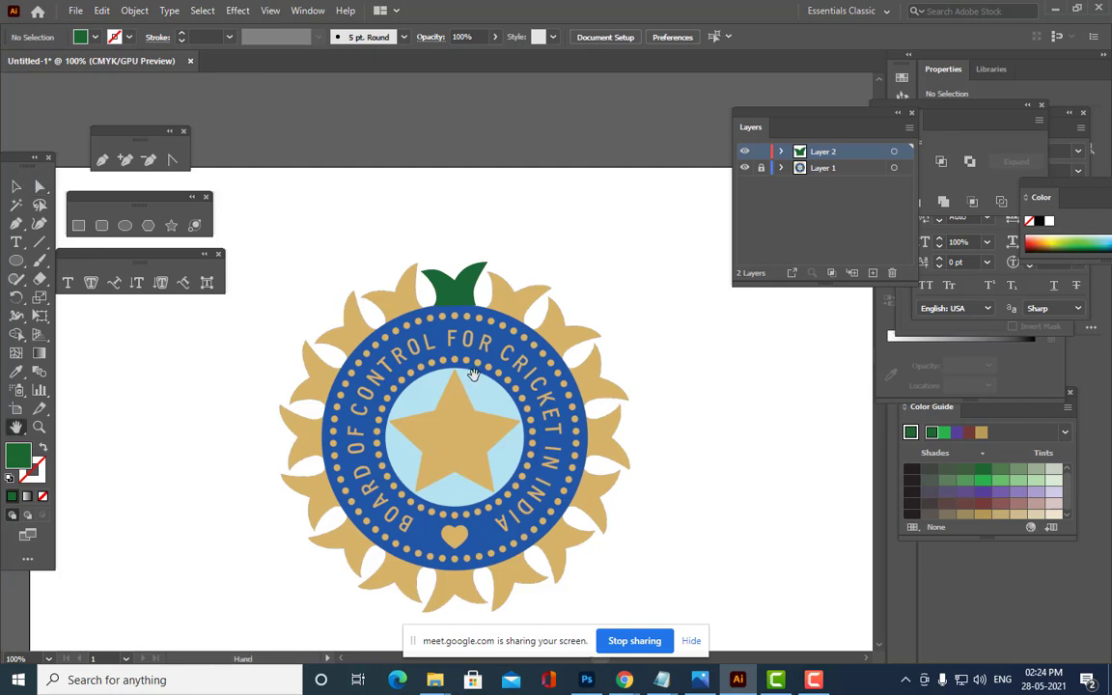
pyautogui.moveTo(472, 374); pyautogui.dragTo(556, 374)
# Try reducing the selected petal's opacity to 29%, and undo the change.
pyautogui.click(15, 185)
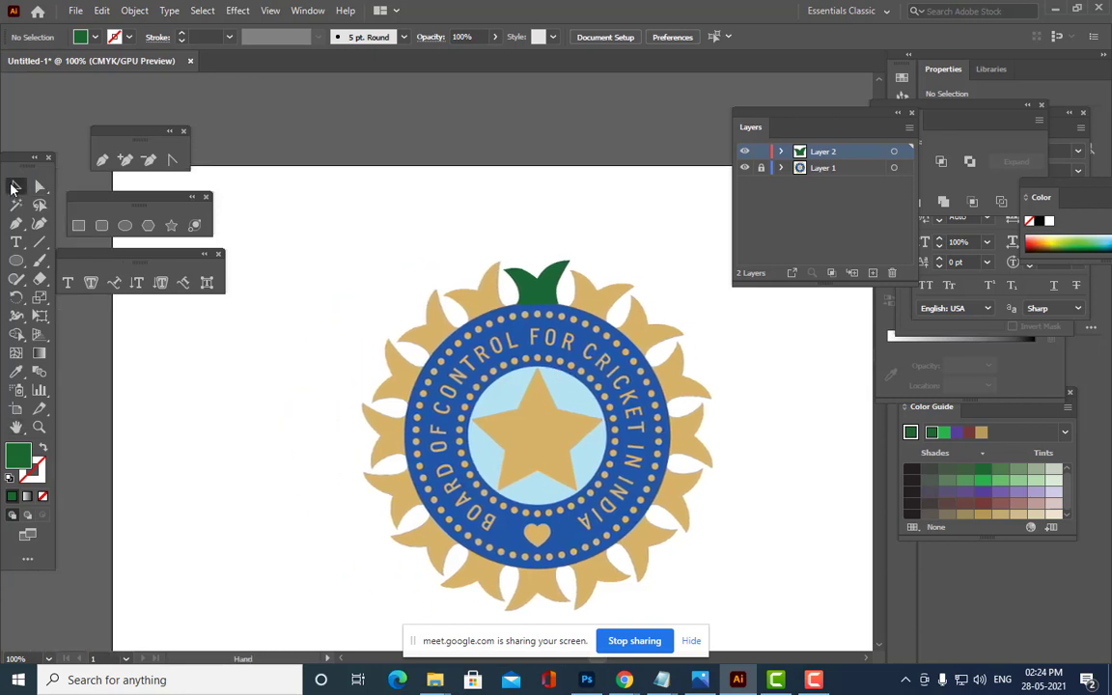
pyautogui.click(527, 295)
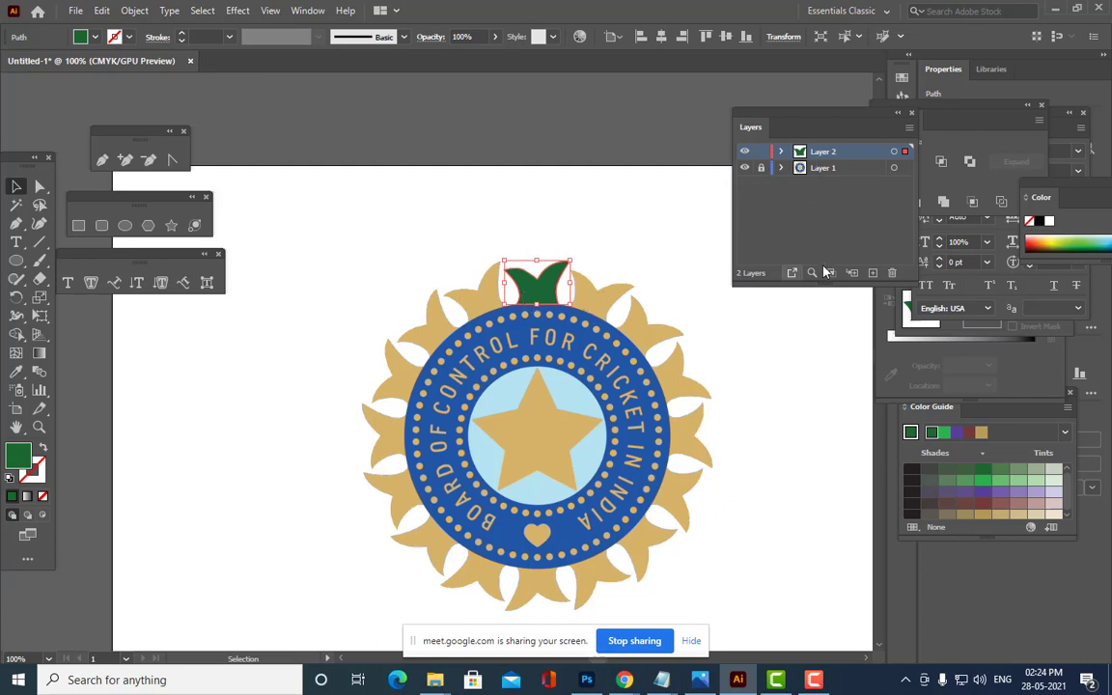
pyautogui.click(826, 168)
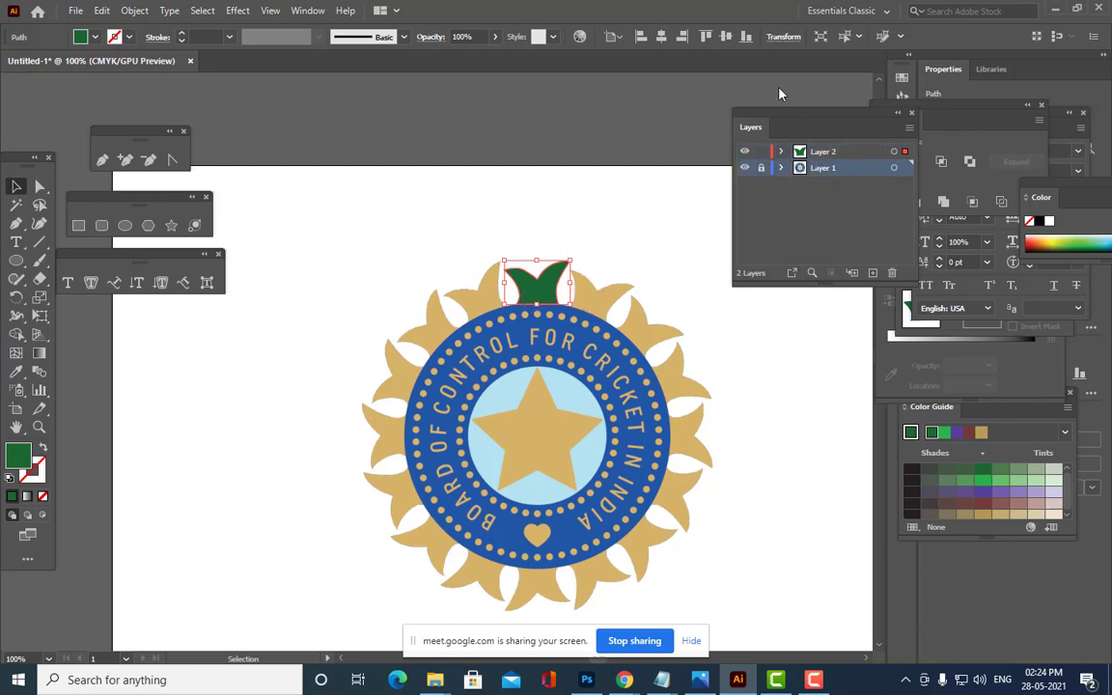
pyautogui.click(494, 37)
pyautogui.moveTo(495, 56); pyautogui.dragTo(455, 60)
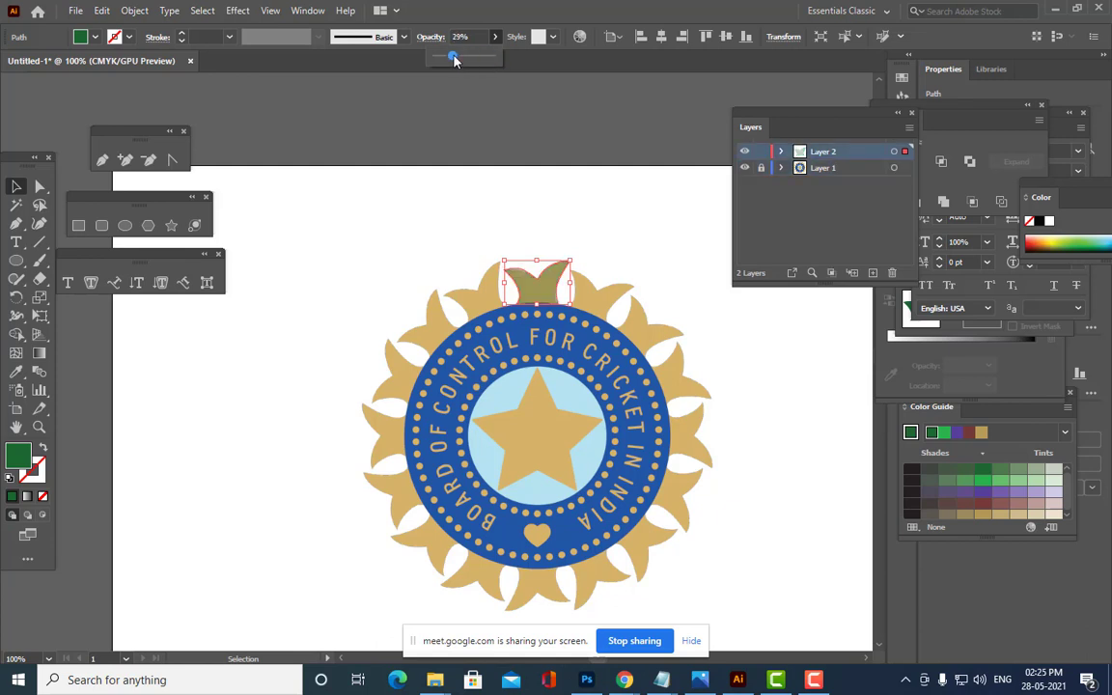
pyautogui.press('a')
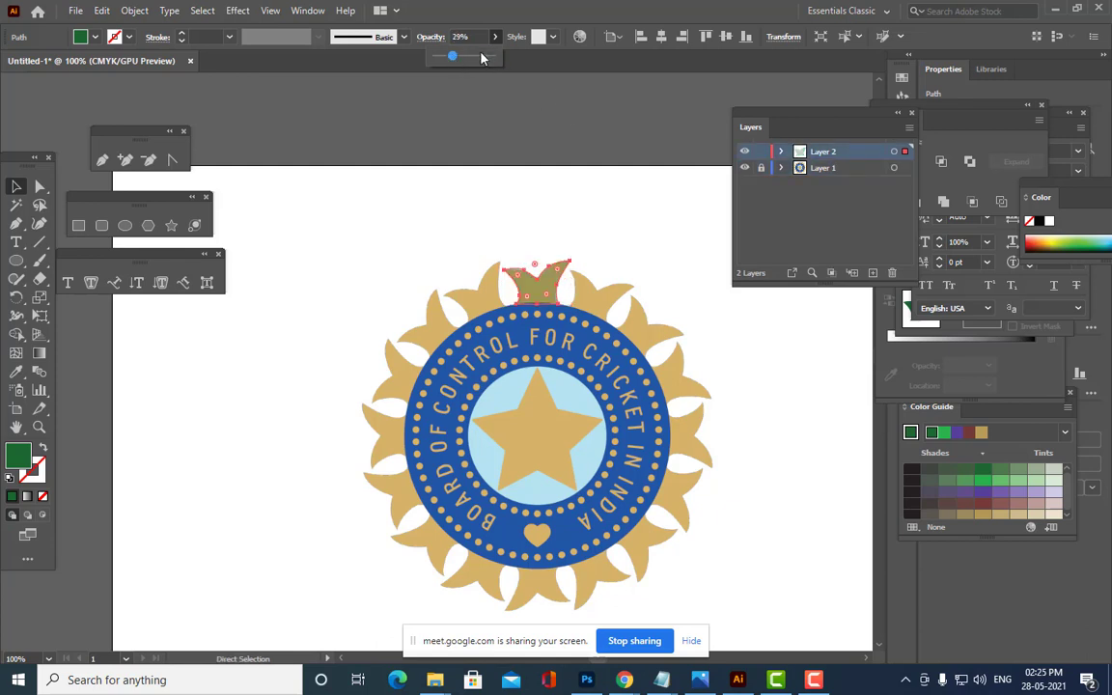
pyautogui.hotkey('ctrl', 'z')
# Try lowering the selected artwork's opacity to 35%, 3% and 0%, unlocking Layer 1 along the way.
pyautogui.click(812, 169)
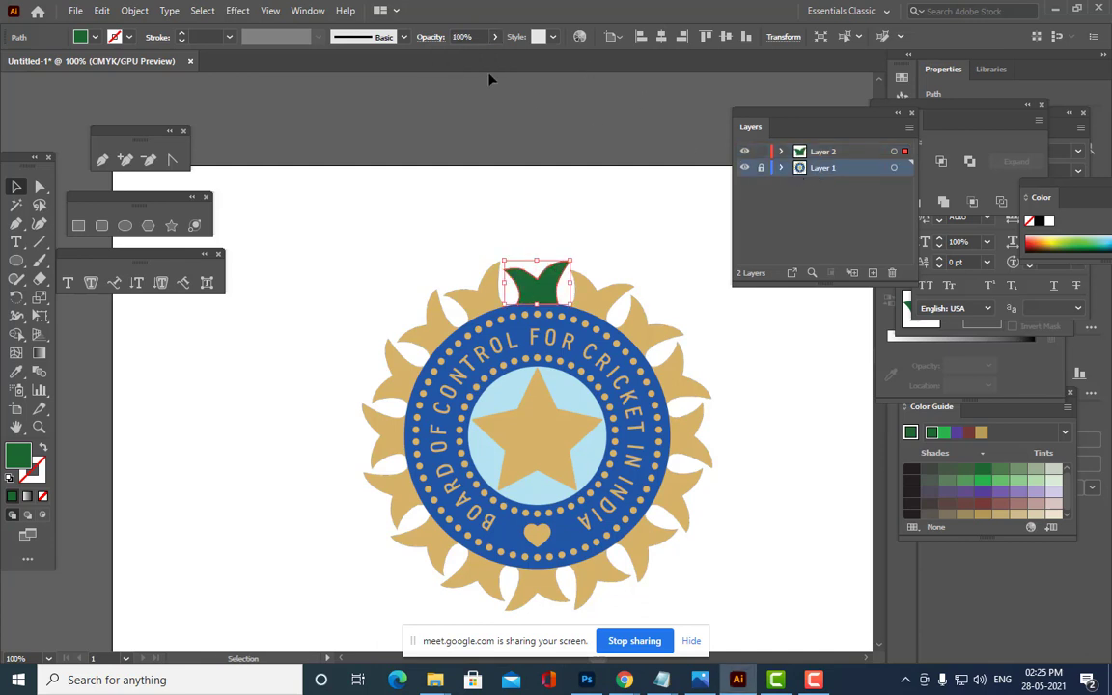
pyautogui.click(494, 36)
pyautogui.moveTo(446, 54); pyautogui.dragTo(456, 58)
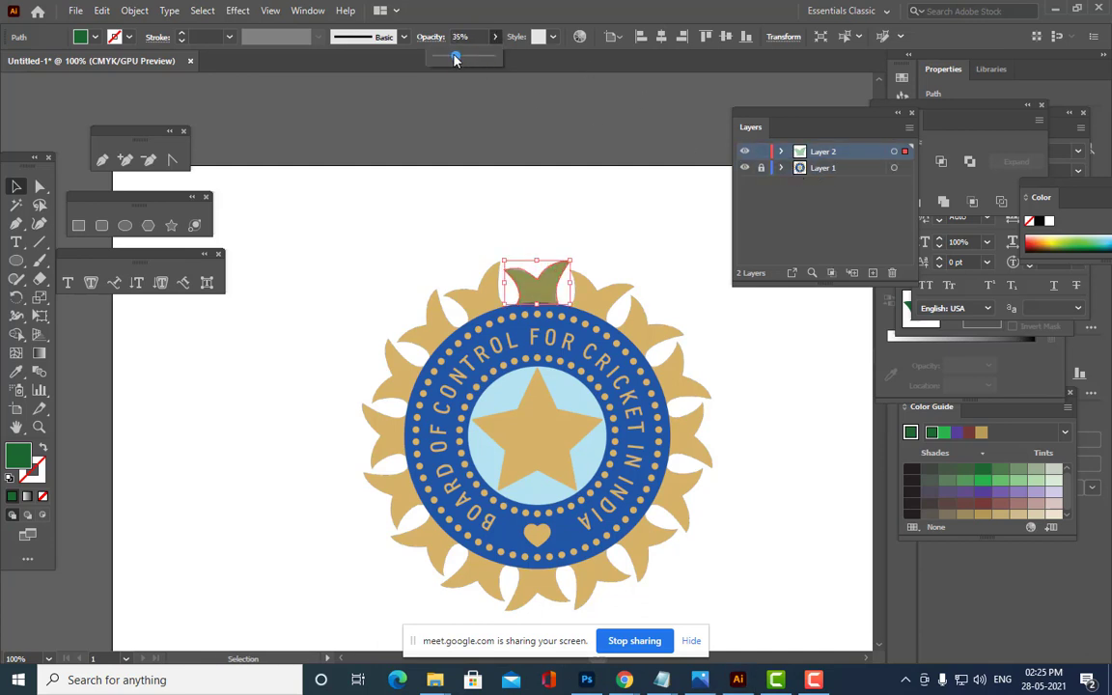
pyautogui.click(824, 168)
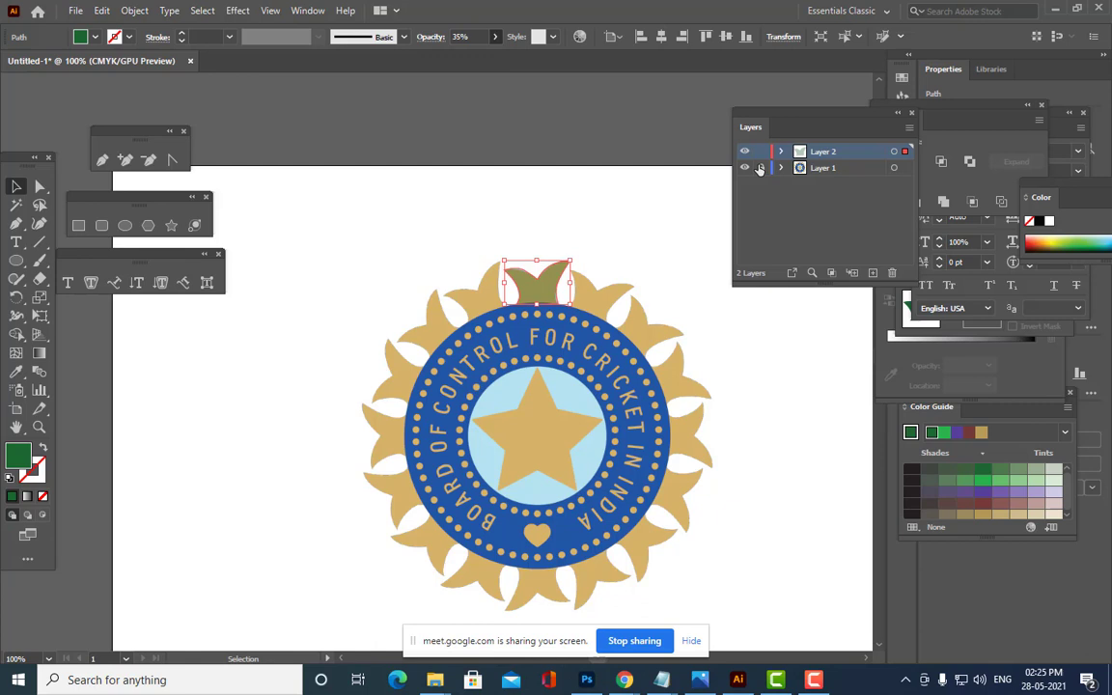
pyautogui.click(824, 168)
pyautogui.click(494, 37)
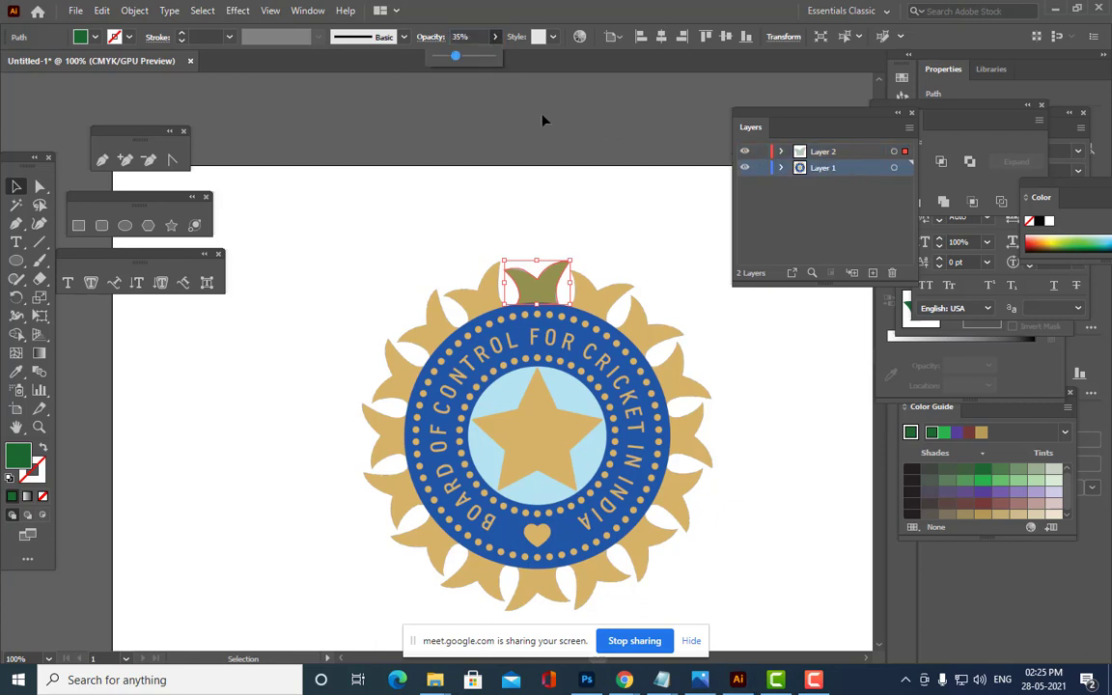
pyautogui.click(496, 38)
pyautogui.moveTo(454, 60); pyautogui.dragTo(435, 60)
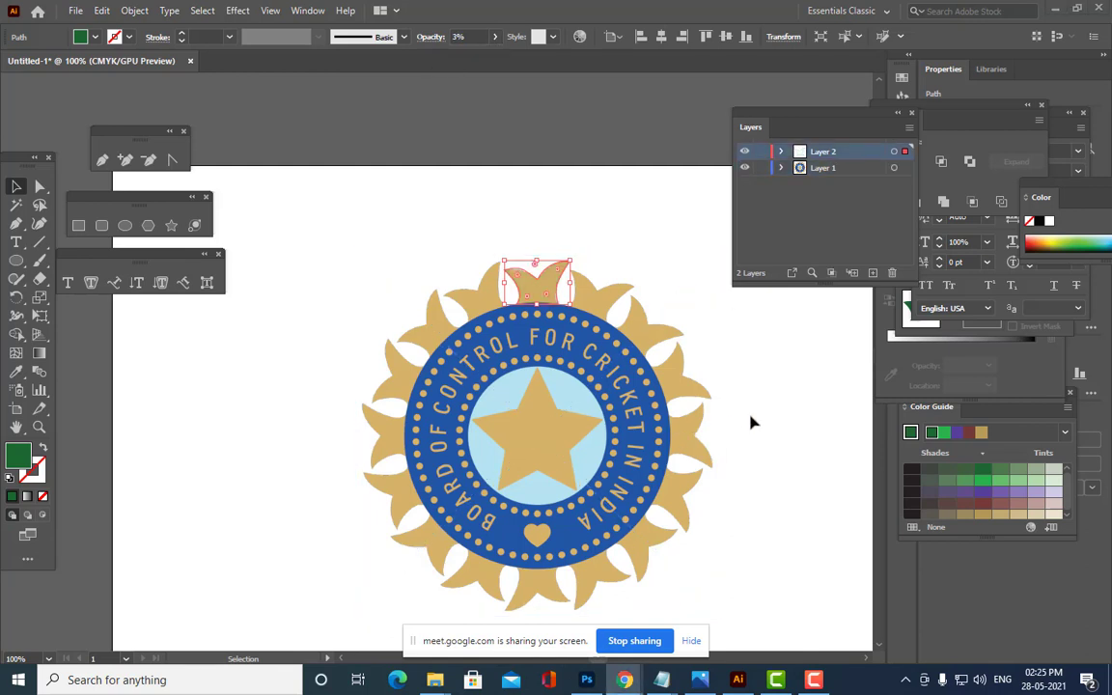
pyautogui.click(499, 37)
pyautogui.moveTo(440, 58); pyautogui.dragTo(420, 60)
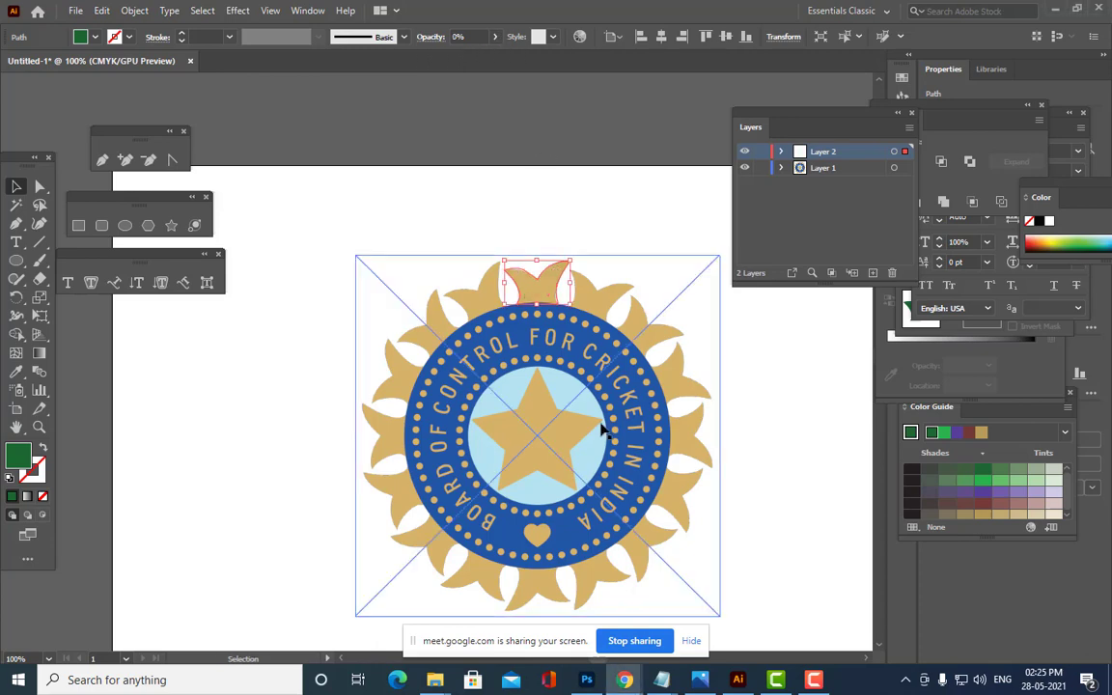
# Try moving the logo image left, and undo the move, opacity changes and layer unlock.
pyautogui.moveTo(603, 431); pyautogui.dragTo(326, 406)
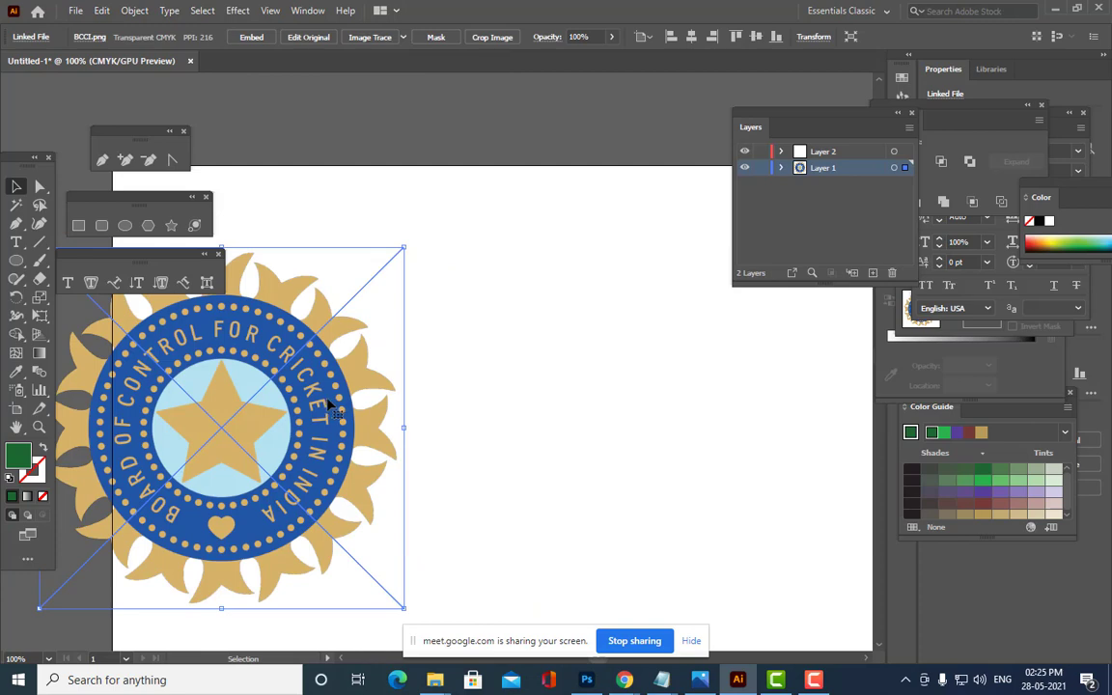
pyautogui.click(823, 152)
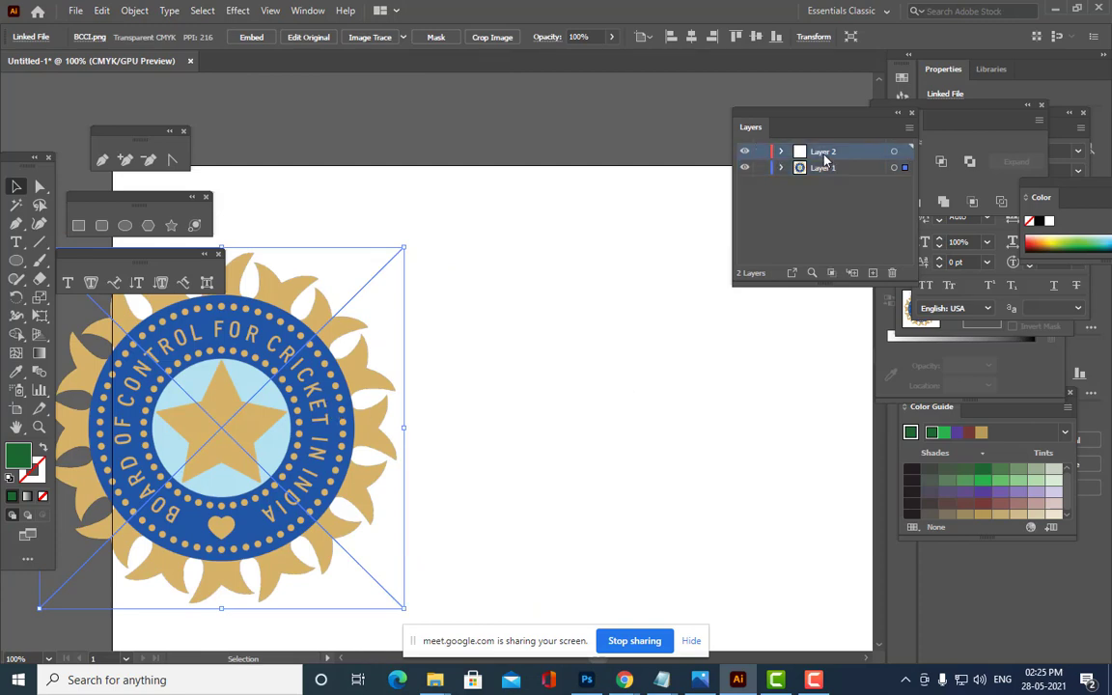
pyautogui.hotkey('ctrl', 'z')
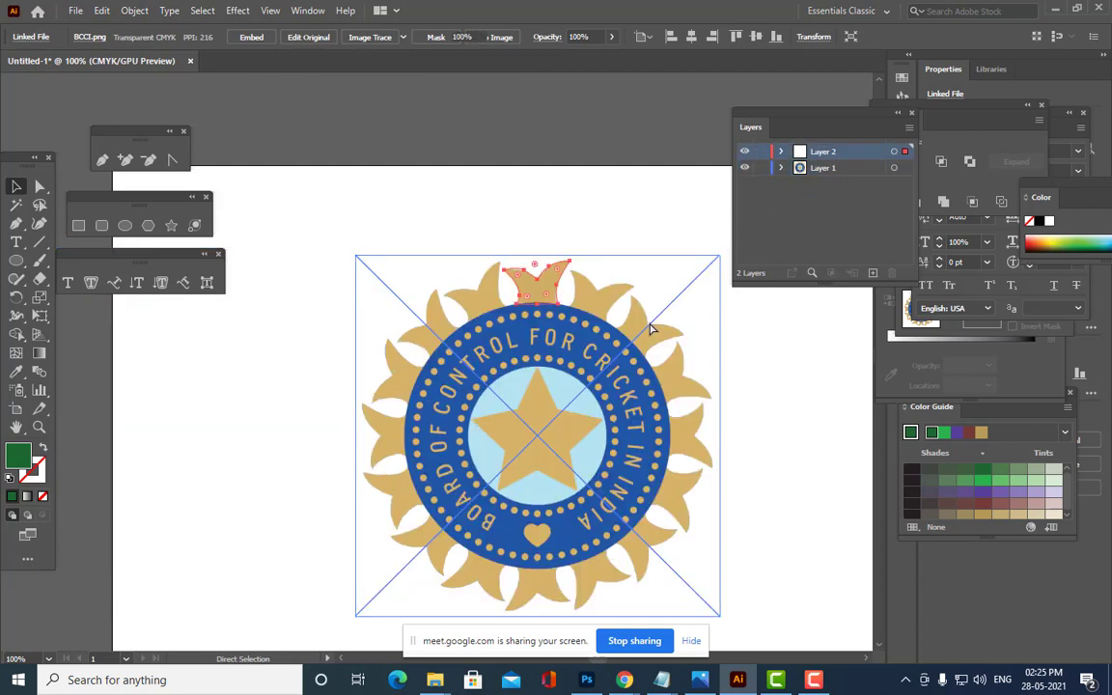
pyautogui.hotkey('ctrl', 'z')
pyautogui.hotkey('ctrl', 'z')
pyautogui.hotkey('ctrl', 'z')
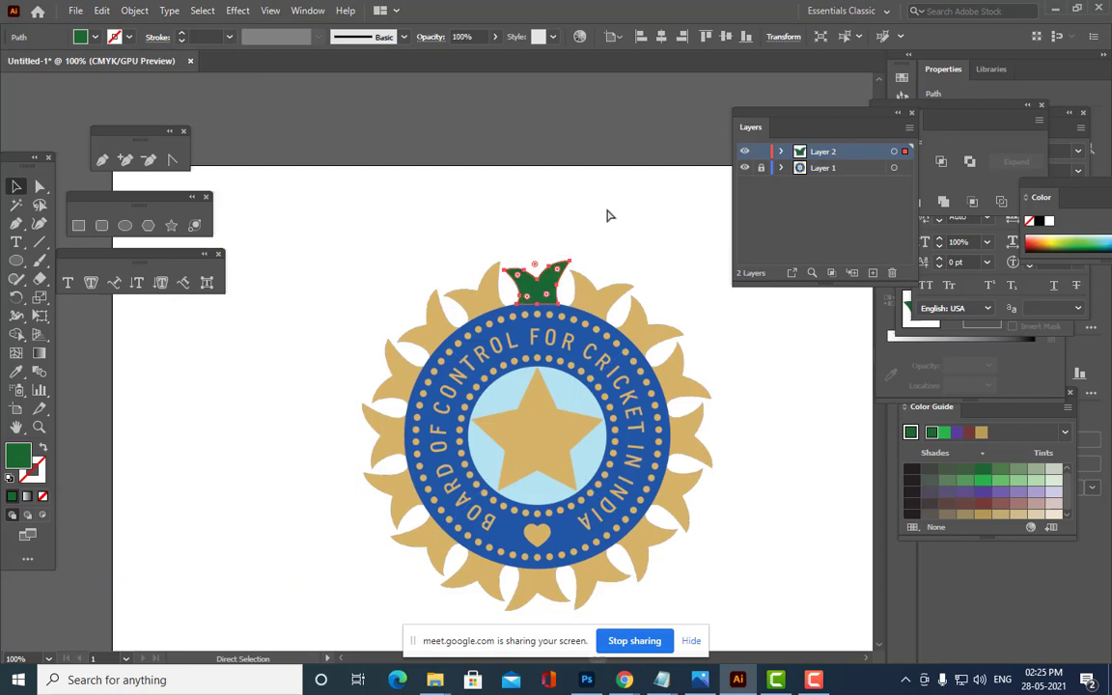
# Unlock Layer 1, move the BCCI logo image left clear of the petal and reduce its opacity to 10%.
pyautogui.click(607, 214)
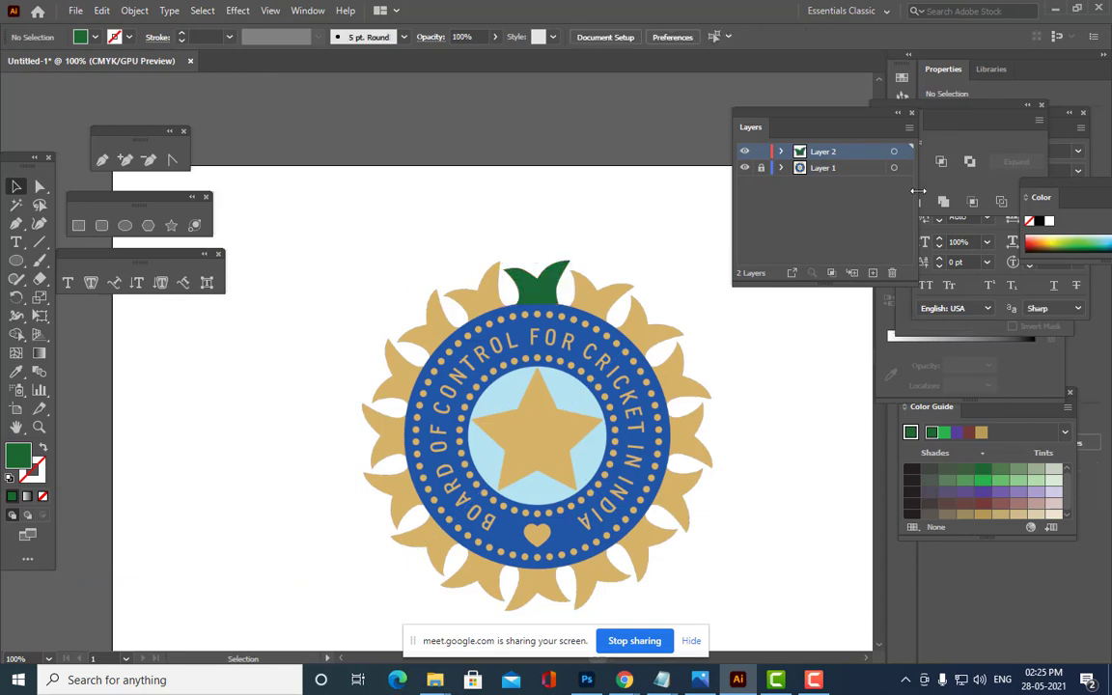
pyautogui.click(760, 169)
pyautogui.moveTo(636, 389); pyautogui.dragTo(410, 389)
pyautogui.click(611, 36)
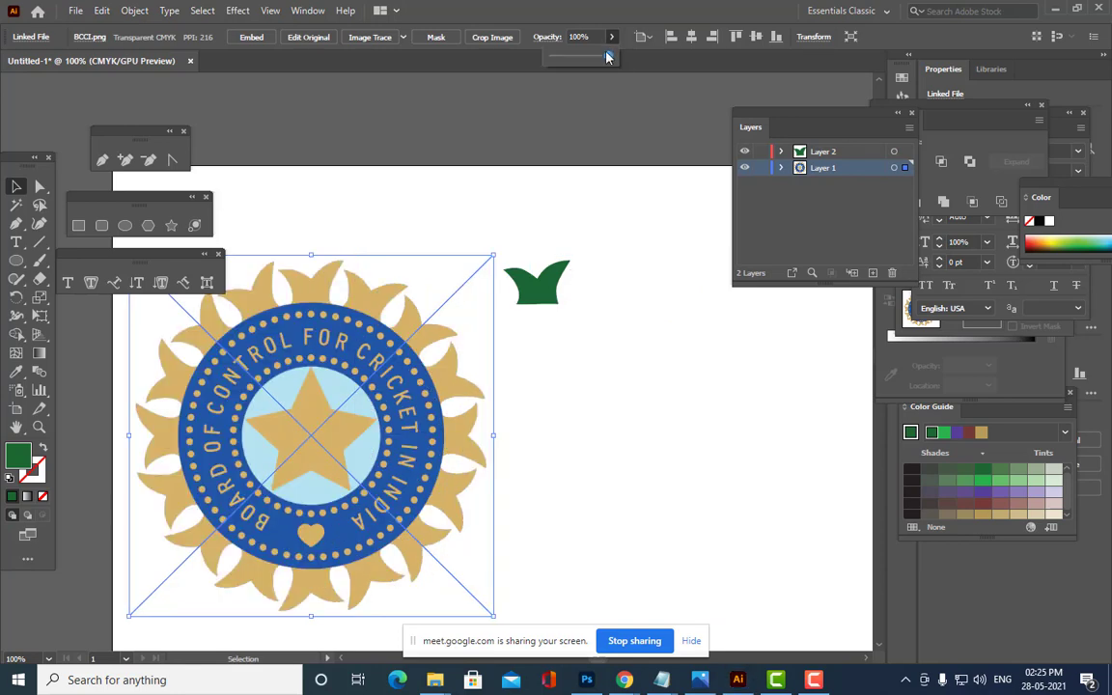
pyautogui.moveTo(607, 57); pyautogui.dragTo(556, 58)
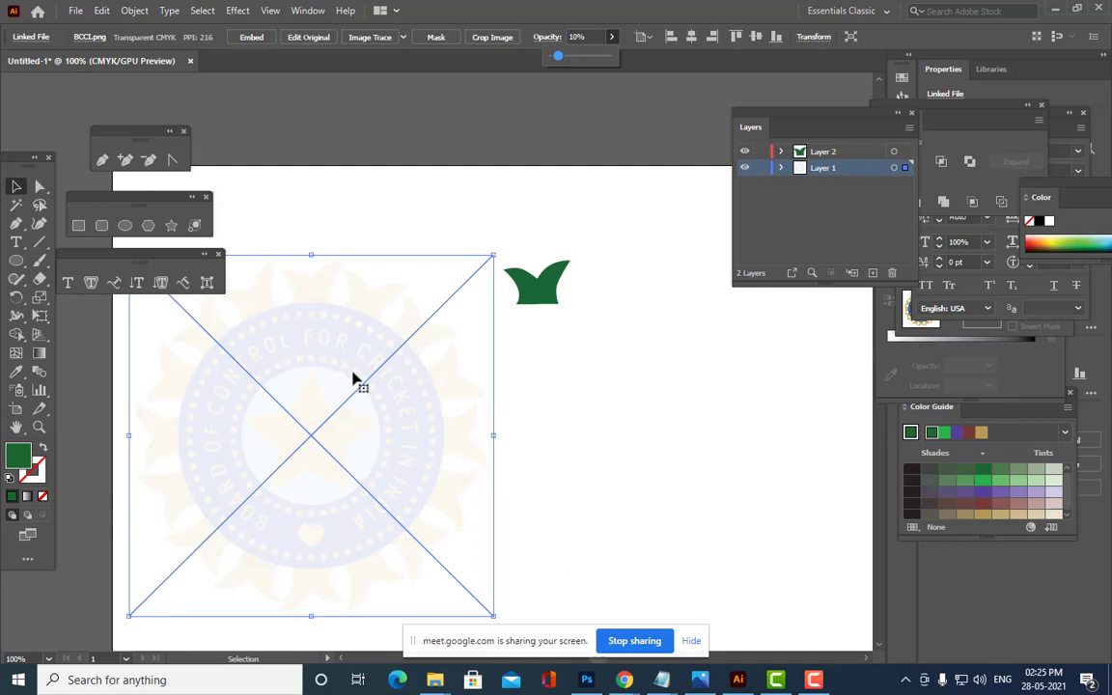
pyautogui.hotkey('alt', 'Tab')
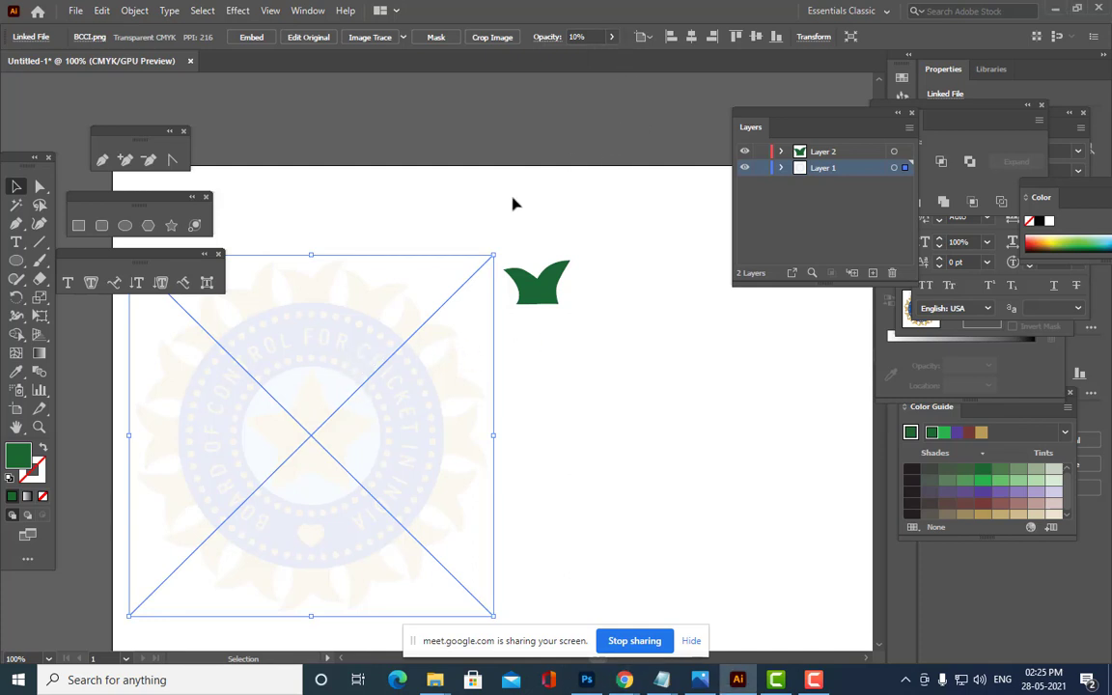
pyautogui.click(317, 206)
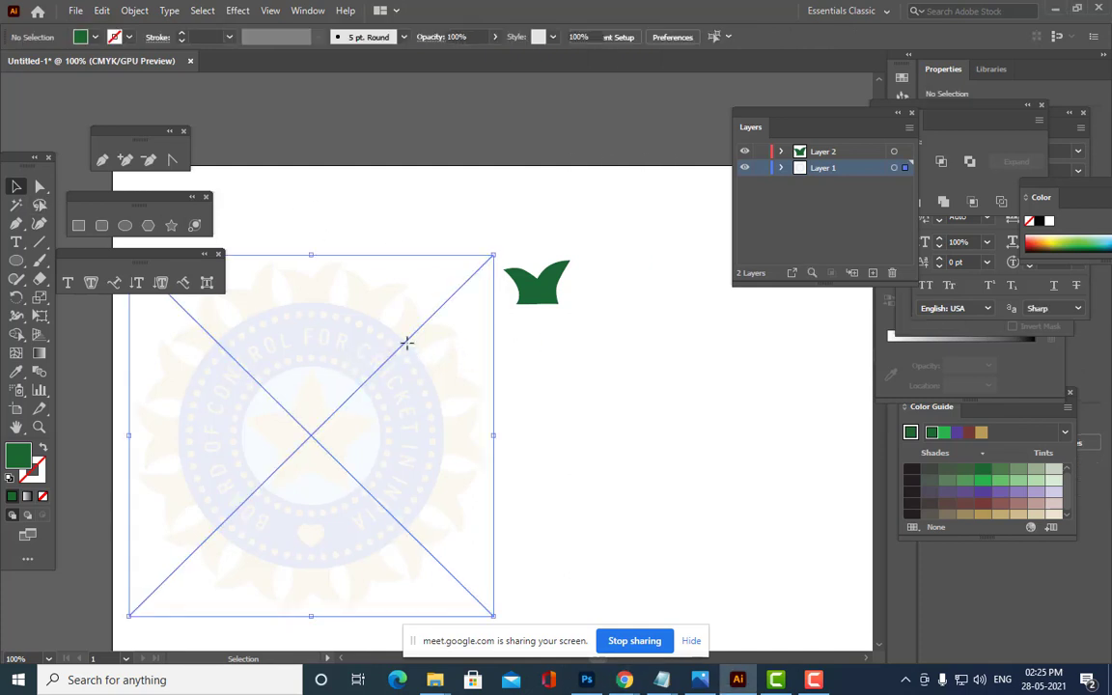
# Move the faded logo image back under the green petal and nudge it horizontally until they align.
pyautogui.moveTo(359, 385); pyautogui.dragTo(568, 391)
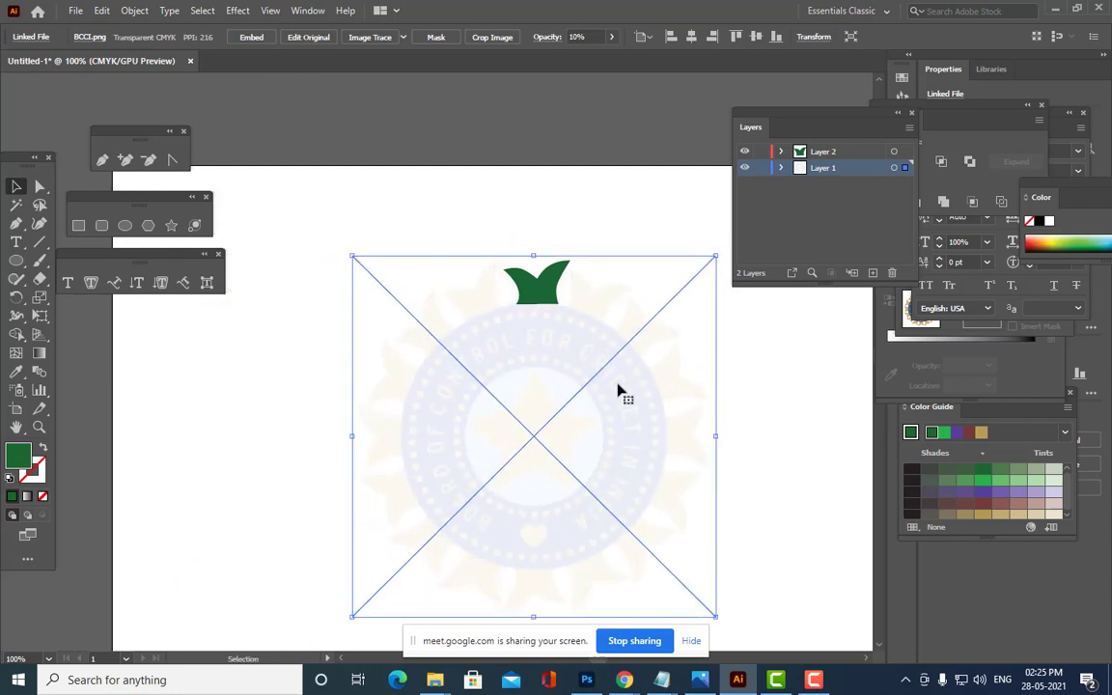
pyautogui.press('Right')
pyautogui.press('Right')
pyautogui.press('Right')
pyautogui.press('Right')
pyautogui.press('Right')
pyautogui.press('Right')
pyautogui.press('Right')
pyautogui.press('Right')
pyautogui.press('Right')
pyautogui.press('Right')
pyautogui.press('Left')
pyautogui.press('Left')
pyautogui.press('Left')
pyautogui.press('Left')
pyautogui.press('Left')
pyautogui.press('Left')
pyautogui.press('Left')
pyautogui.press('Left')
pyautogui.press('Left')
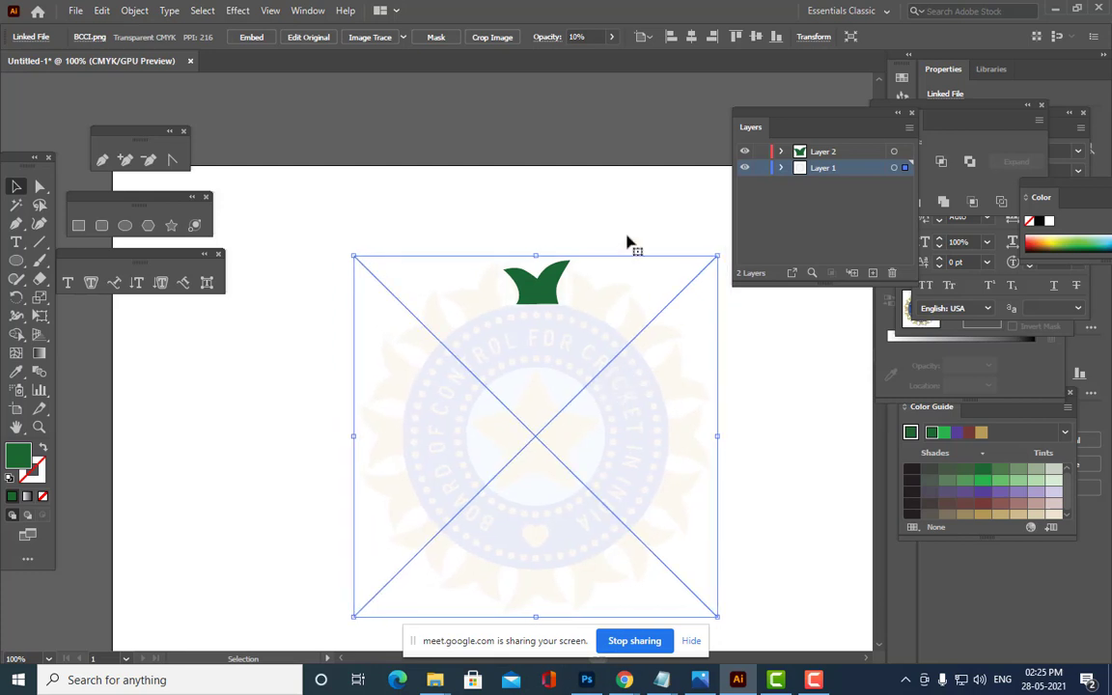
pyautogui.click(625, 199)
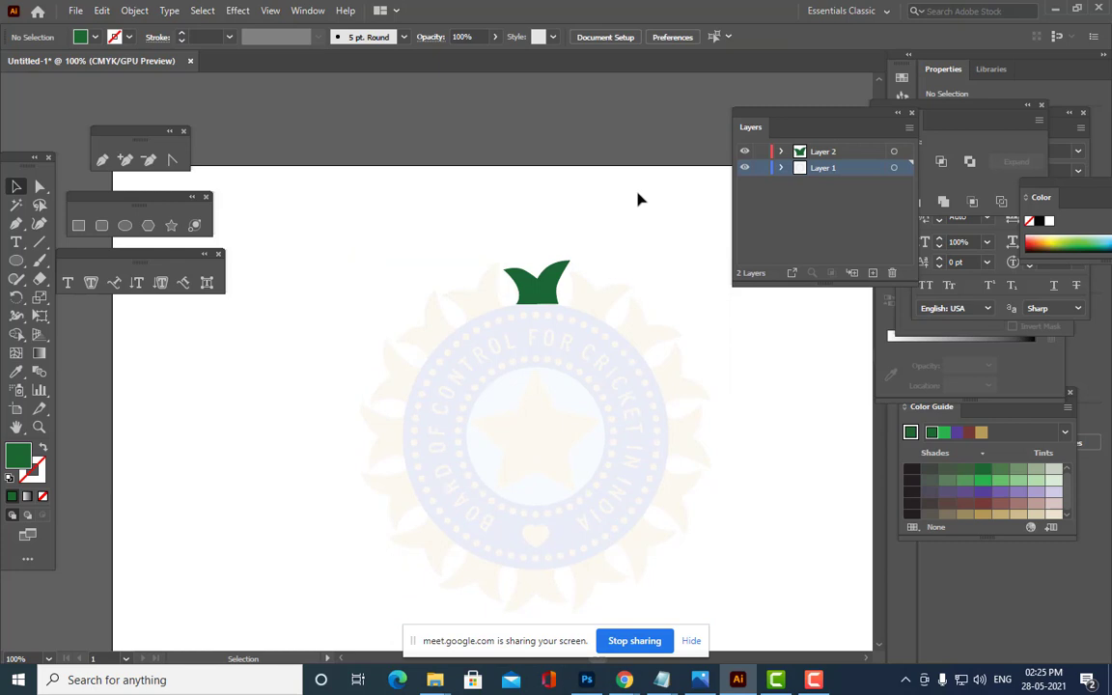
# Lock Layer 1 and select the green petal on Layer 2.
pyautogui.scroll(-3, 618, 256)
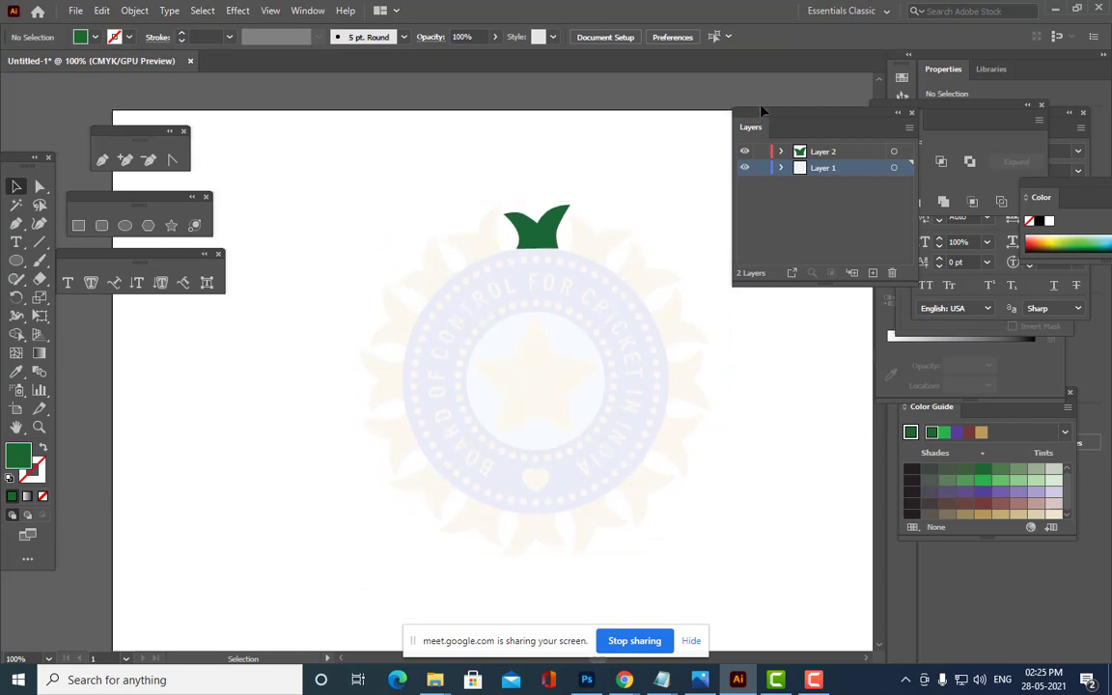
pyautogui.moveTo(761, 110); pyautogui.dragTo(804, 102)
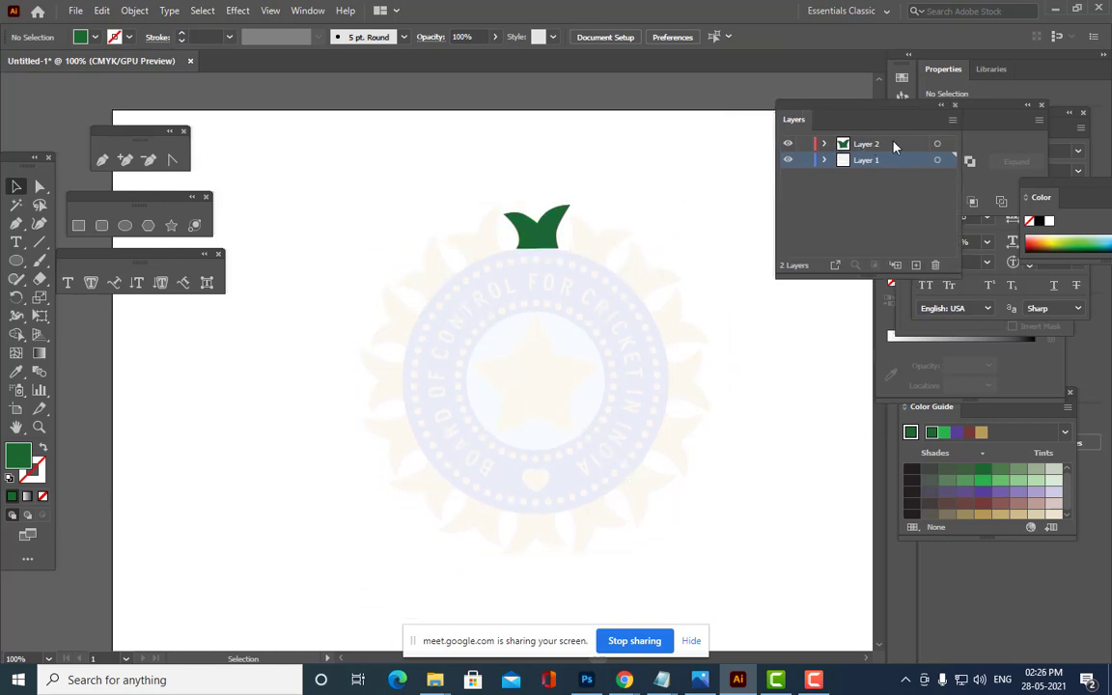
pyautogui.click(539, 236)
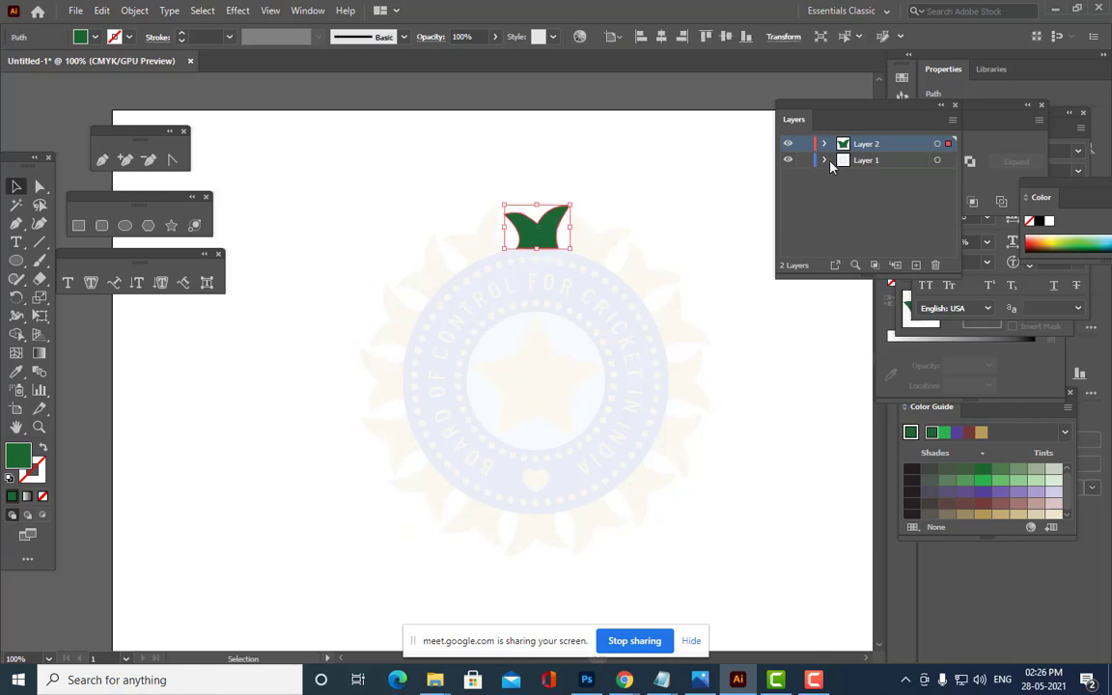
pyautogui.click(899, 166)
pyautogui.click(896, 146)
# Try rotating a copy of the green petal by 22° about the badge centre.
pyautogui.press('r')
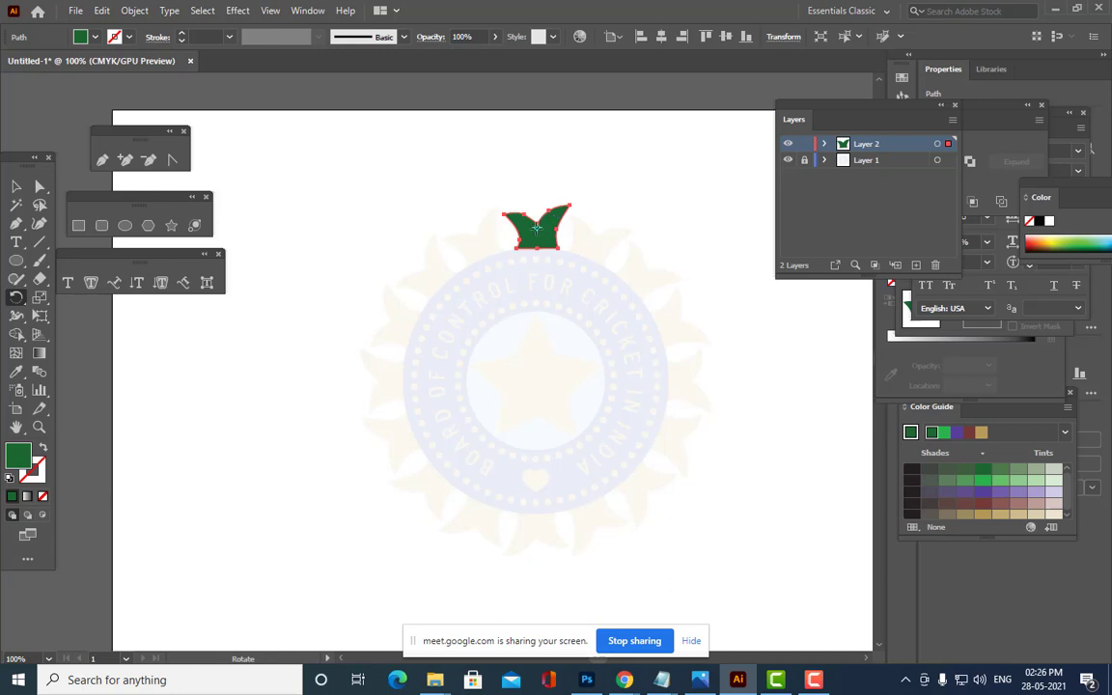
pyautogui.moveTo(537, 227); pyautogui.dragTo(536, 385)
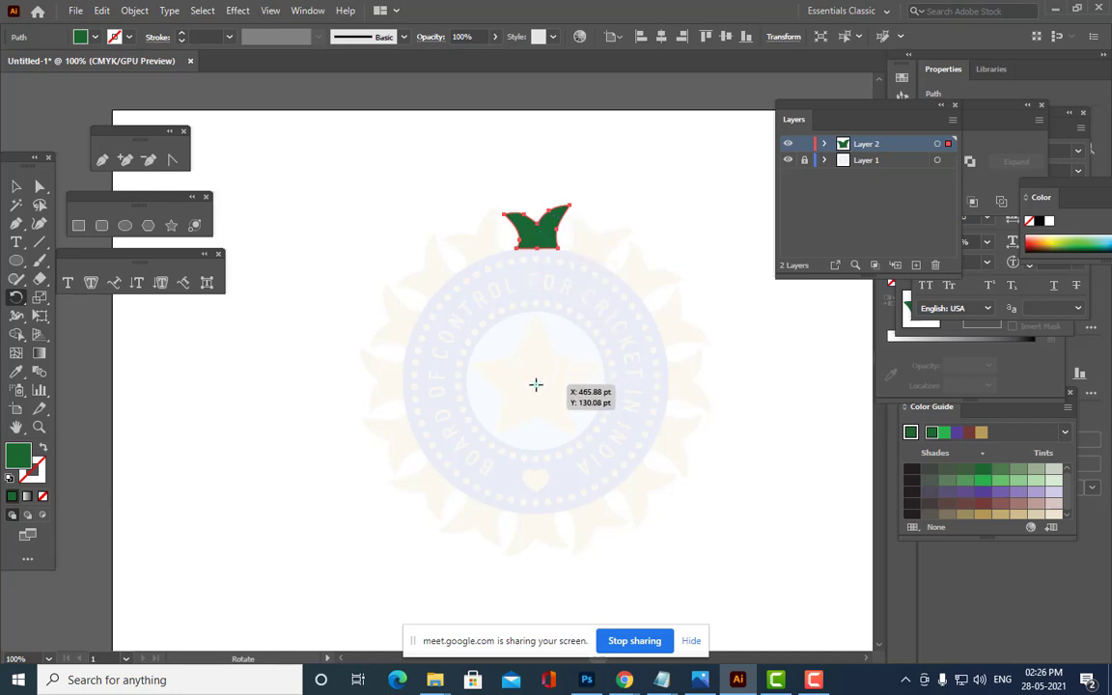
pyautogui.keyDown('alt'); pyautogui.click(536, 385); pyautogui.keyUp('alt')
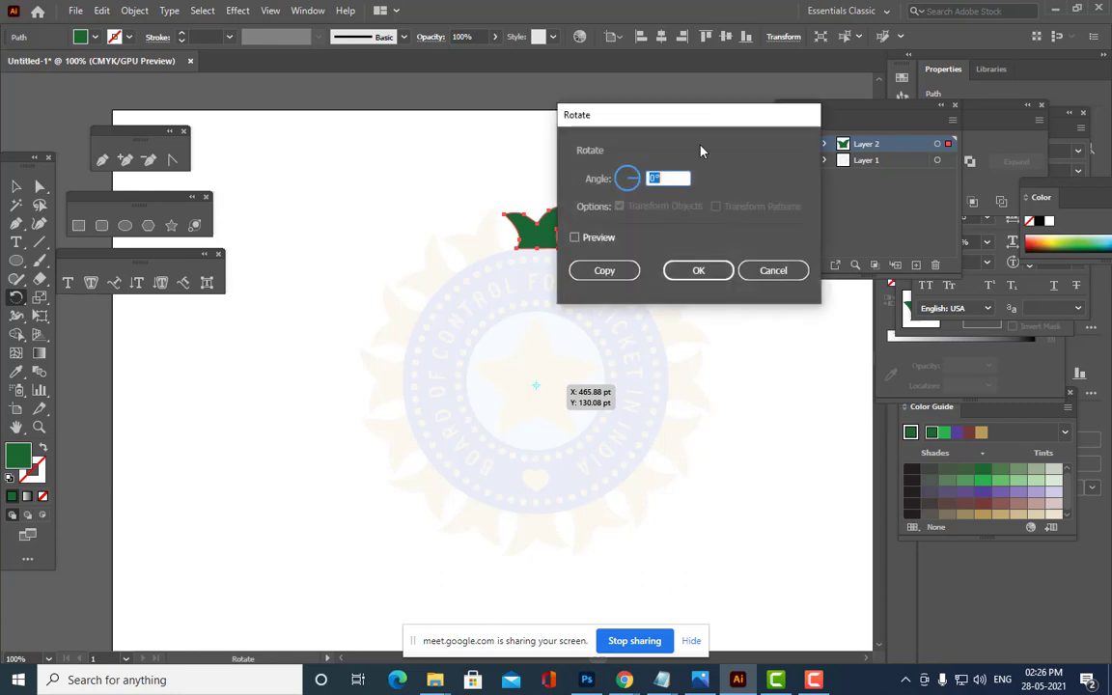
pyautogui.moveTo(702, 117); pyautogui.dragTo(813, 59)
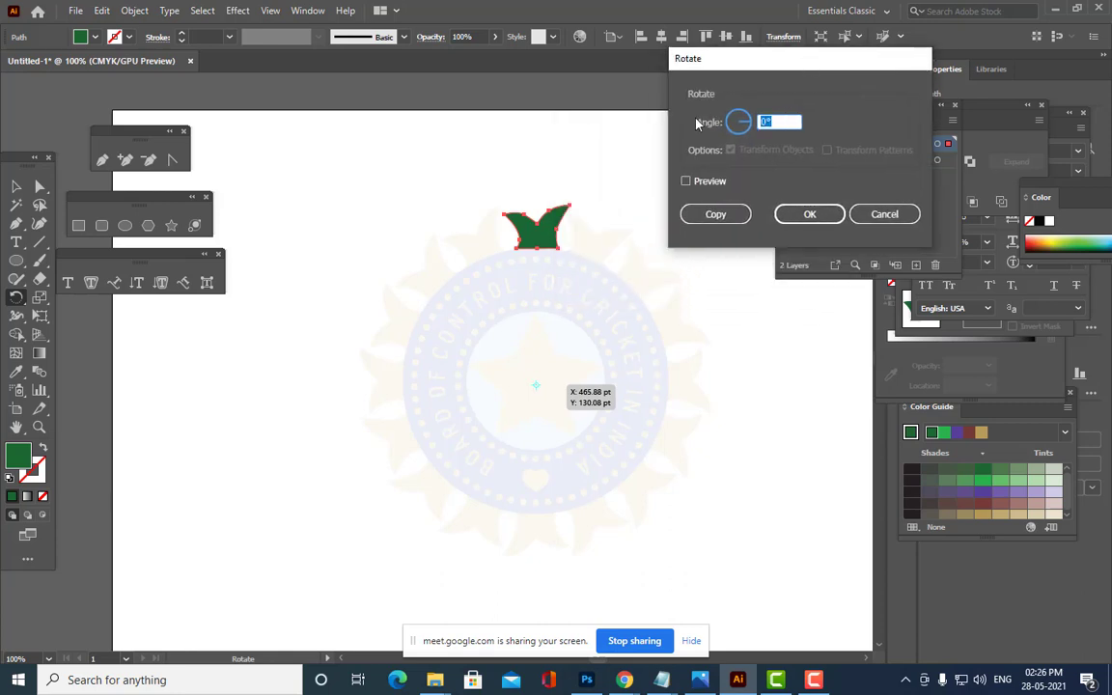
pyautogui.click(780, 119)
pyautogui.write('22')
pyautogui.click(685, 182)
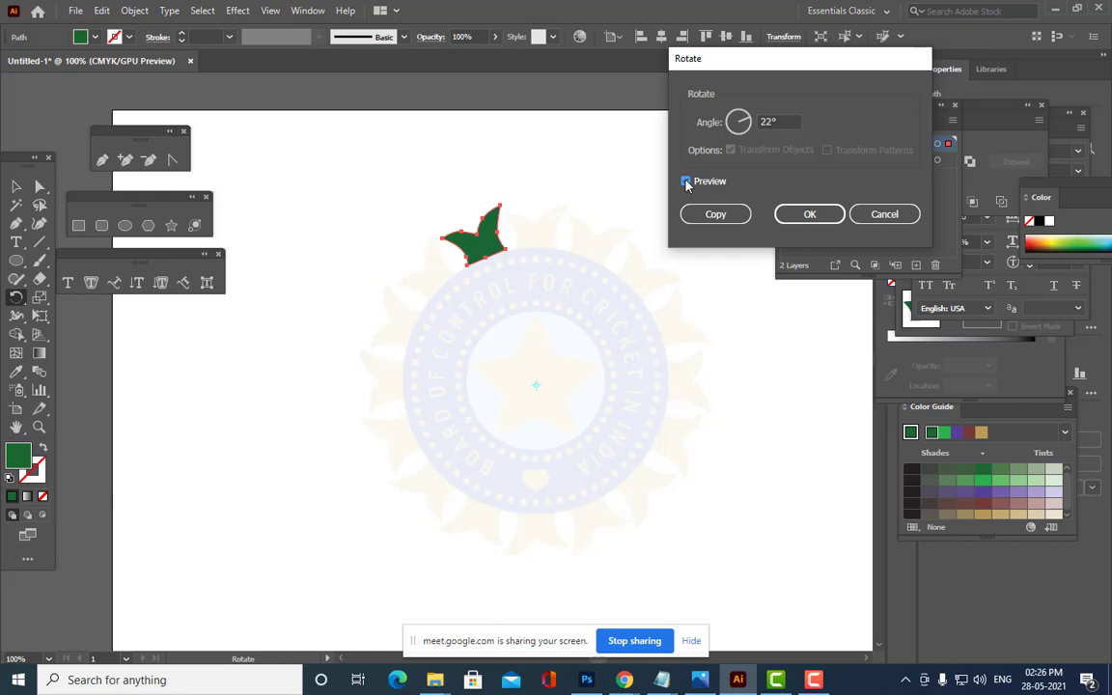
pyautogui.click(699, 215)
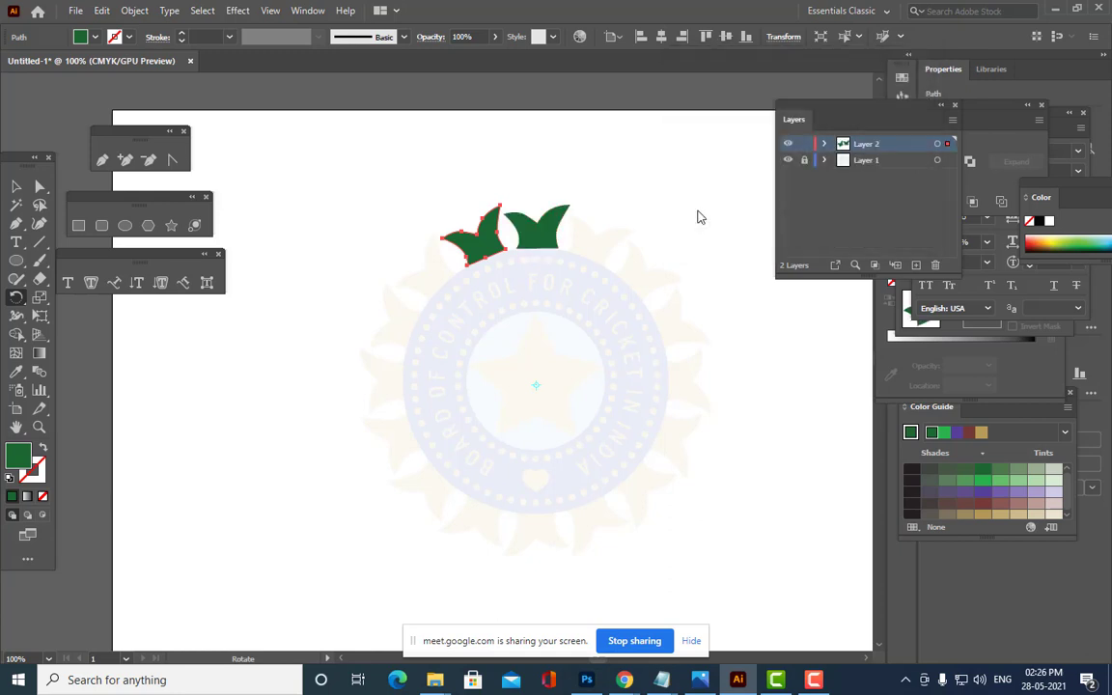
# Repeat the 22° rotated copy around the badge to try forming a full petal ring.
pyautogui.press('v')
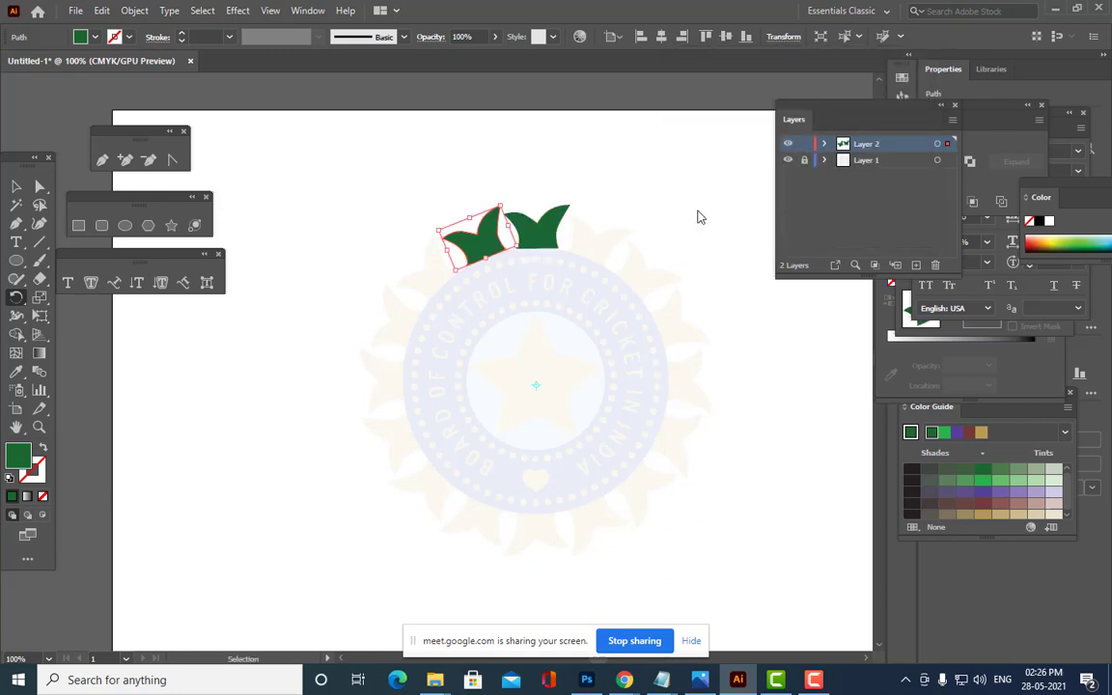
pyautogui.hotkey('ctrl', 'd')
pyautogui.hotkey('ctrl', 'd')
pyautogui.hotkey('ctrl', 'd')
pyautogui.hotkey('ctrl', 'd')
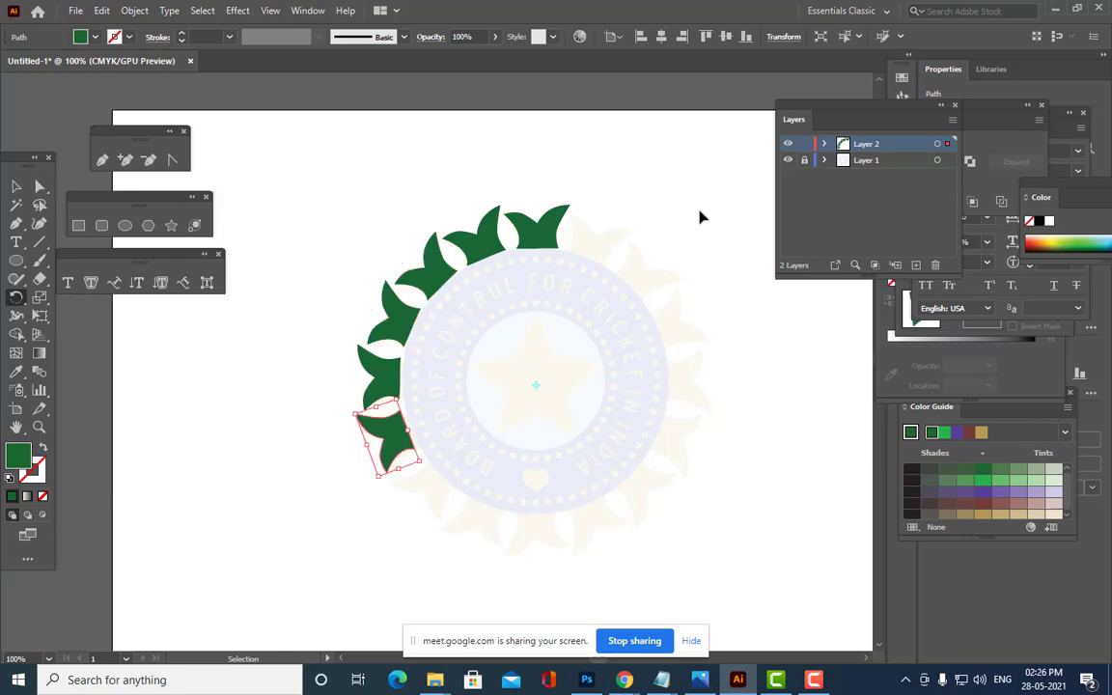
pyautogui.hotkey('ctrl', 'd')
pyautogui.hotkey('ctrl', 'd')
pyautogui.hotkey('ctrl', 'd')
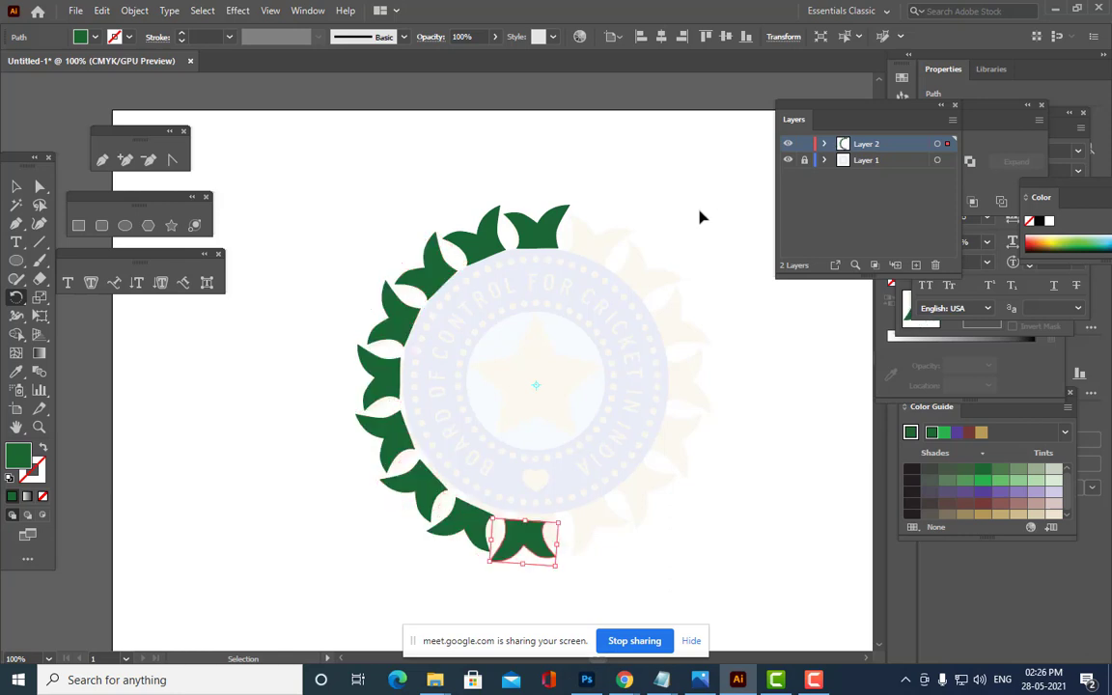
pyautogui.hotkey('ctrl', 'd')
pyautogui.hotkey('ctrl', 'd')
pyautogui.hotkey('ctrl', 'd')
pyautogui.hotkey('ctrl', 'd')
pyautogui.hotkey('ctrl', 'd')
pyautogui.hotkey('ctrl', 'd')
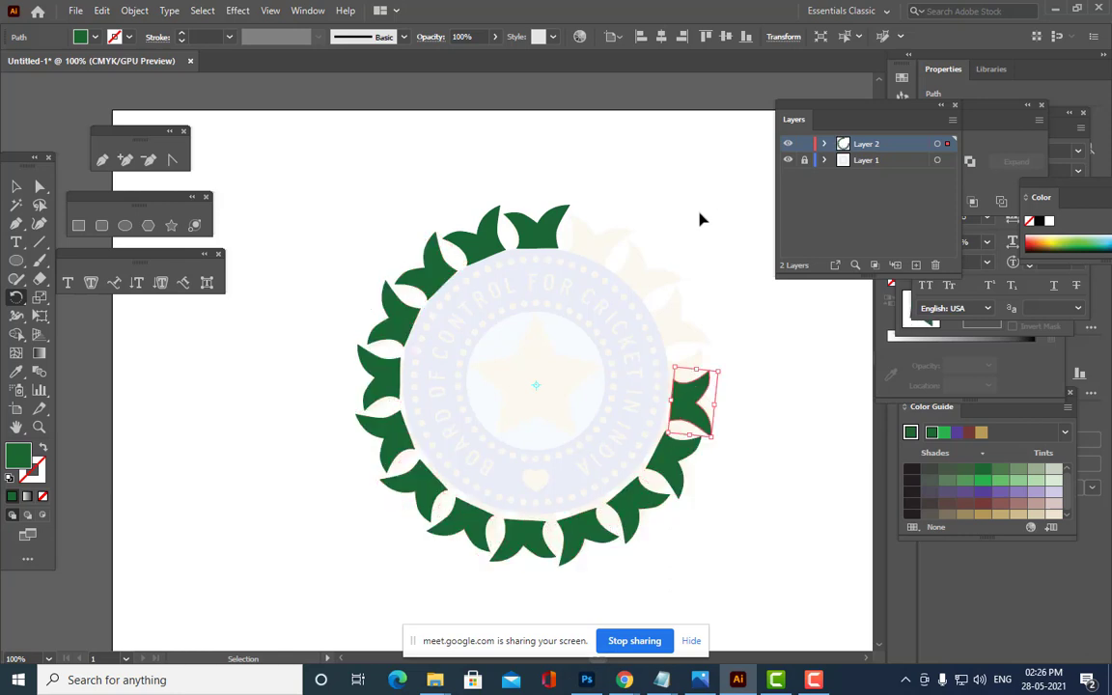
pyautogui.hotkey('ctrl', 'd')
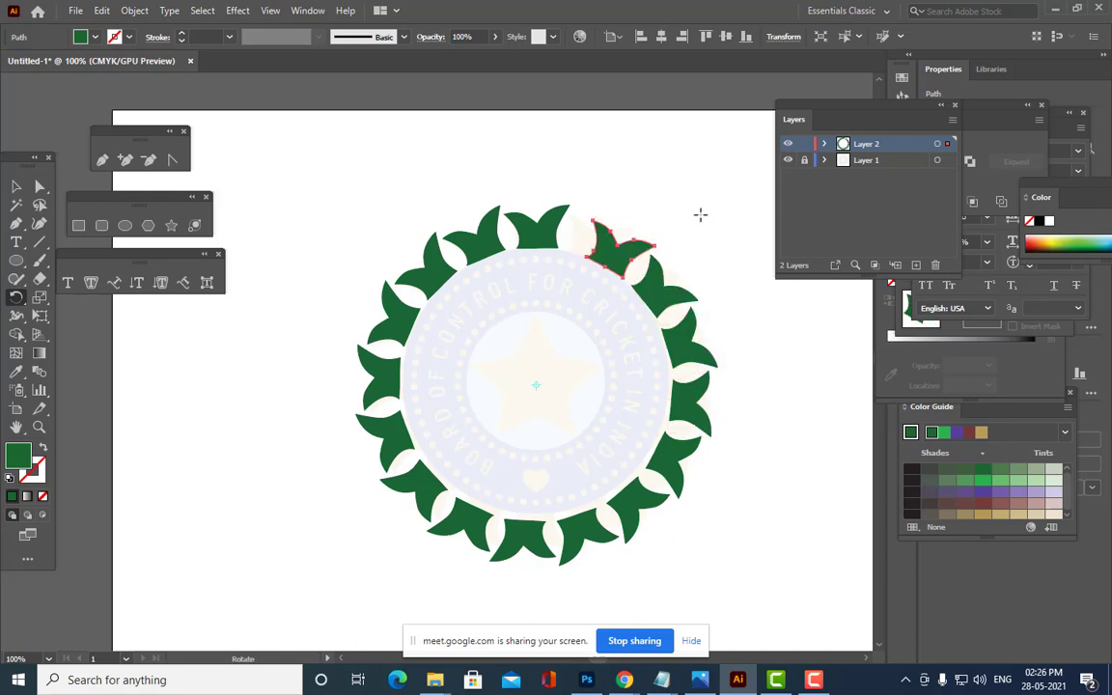
# Undo all the 22° petal copies until only the original top petal remains.
pyautogui.hotkey('ctrl', 'z')
pyautogui.hotkey('ctrl', 'z')
pyautogui.hotkey('ctrl', 'z')
pyautogui.hotkey('ctrl', 'z')
pyautogui.hotkey('ctrl', 'z')
pyautogui.hotkey('ctrl', 'z')
pyautogui.hotkey('ctrl', 'z')
pyautogui.hotkey('ctrl', 'z')
pyautogui.hotkey('ctrl', 'z')
pyautogui.hotkey('ctrl', 'z')
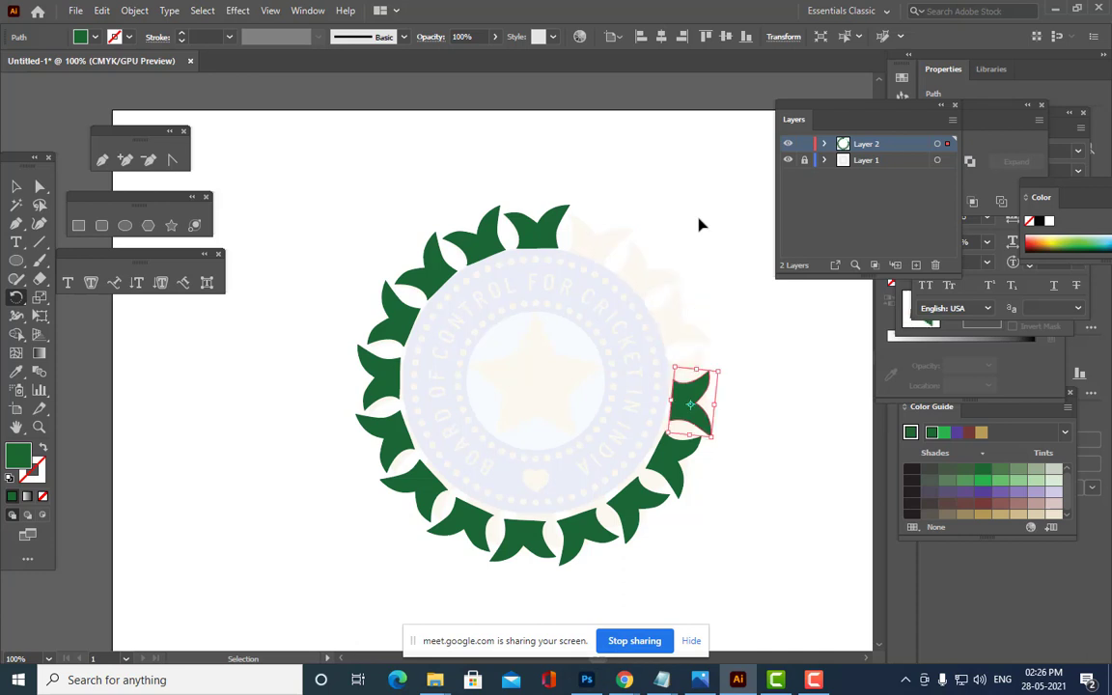
pyautogui.hotkey('ctrl', 'z')
pyautogui.hotkey('ctrl', 'z')
pyautogui.hotkey('ctrl', 'z')
pyautogui.hotkey('ctrl', 'z')
pyautogui.hotkey('ctrl', 'z')
pyautogui.hotkey('ctrl', 'z')
pyautogui.hotkey('ctrl', 'z')
pyautogui.hotkey('ctrl', 'z')
pyautogui.hotkey('ctrl', 'z')
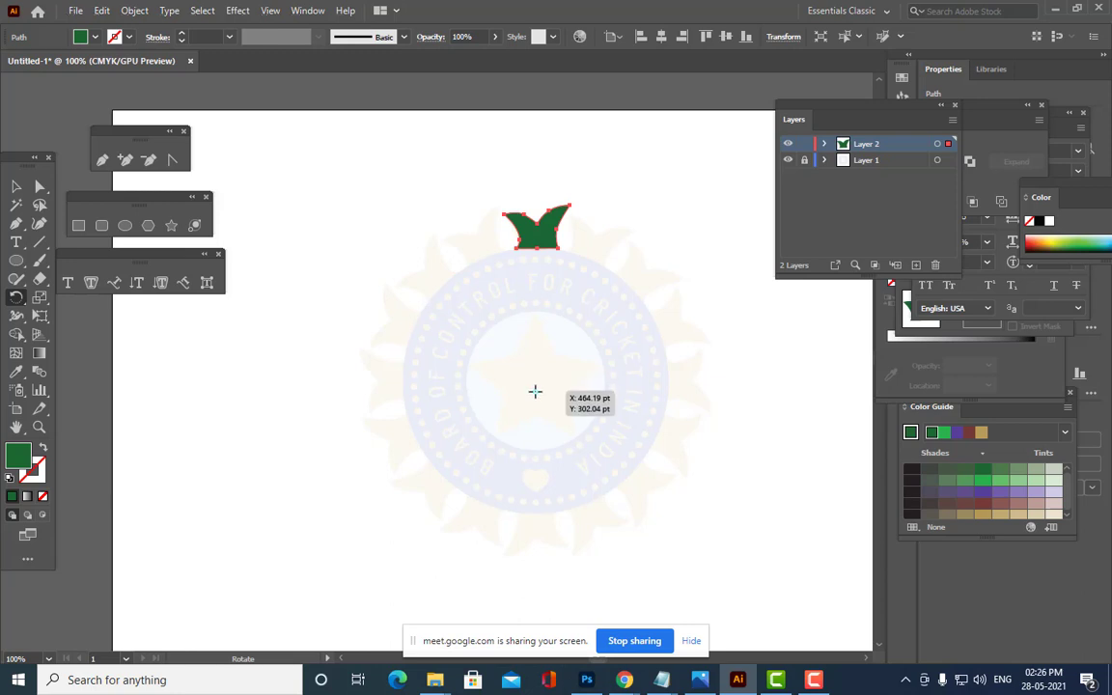
# Rotate a copy of the top petal by 20° about a point near the centre of the badge's star.
pyautogui.keyDown('alt'); pyautogui.click(534, 393); pyautogui.keyUp('alt')
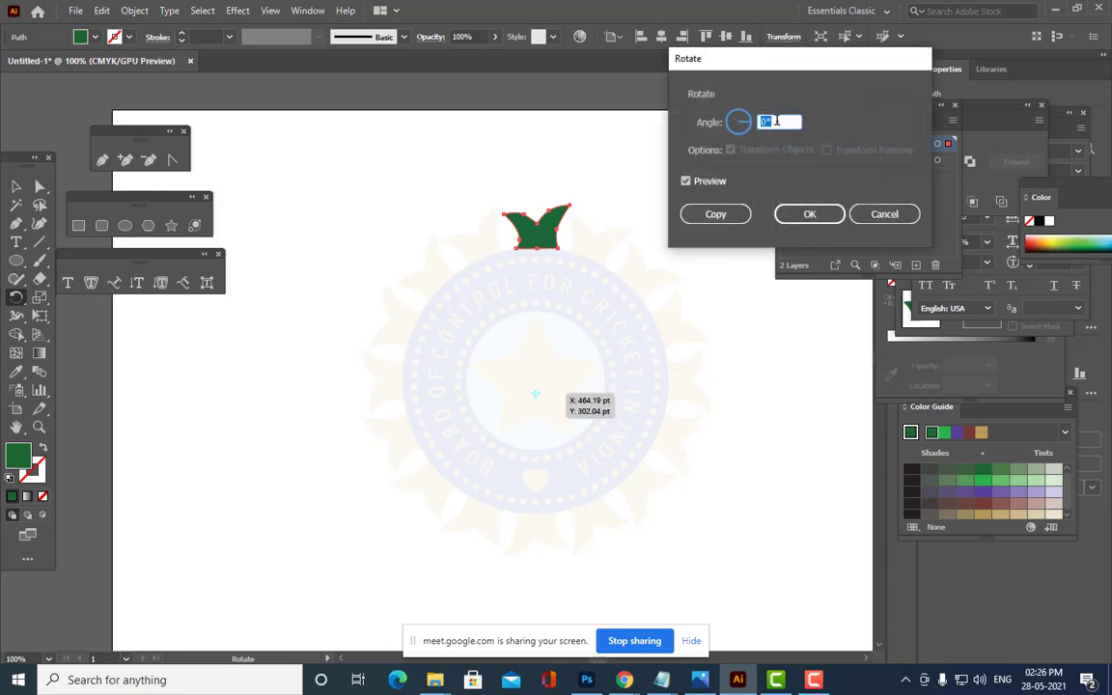
pyautogui.write('20')
pyautogui.click(712, 216)
# Repeat the 20° rotated copy around the badge until the petal ring closes.
pyautogui.hotkey('ctrl', 'd')
pyautogui.hotkey('ctrl', 'd')
pyautogui.hotkey('ctrl', 'd')
pyautogui.hotkey('ctrl', 'd')
pyautogui.hotkey('ctrl', 'd')
pyautogui.hotkey('ctrl', 'd')
pyautogui.hotkey('ctrl', 'd')
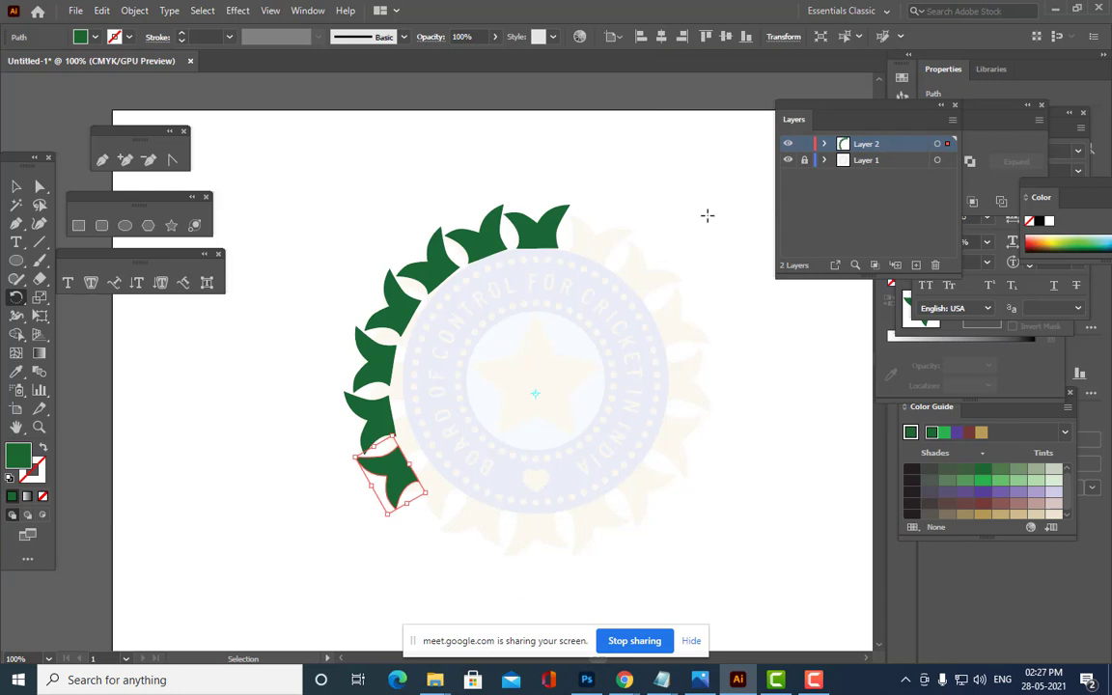
pyautogui.hotkey('ctrl', 'd')
pyautogui.hotkey('ctrl', 'd')
pyautogui.hotkey('ctrl', 'd')
pyautogui.hotkey('ctrl', 'd')
pyautogui.hotkey('ctrl', 'd')
pyautogui.hotkey('ctrl', 'd')
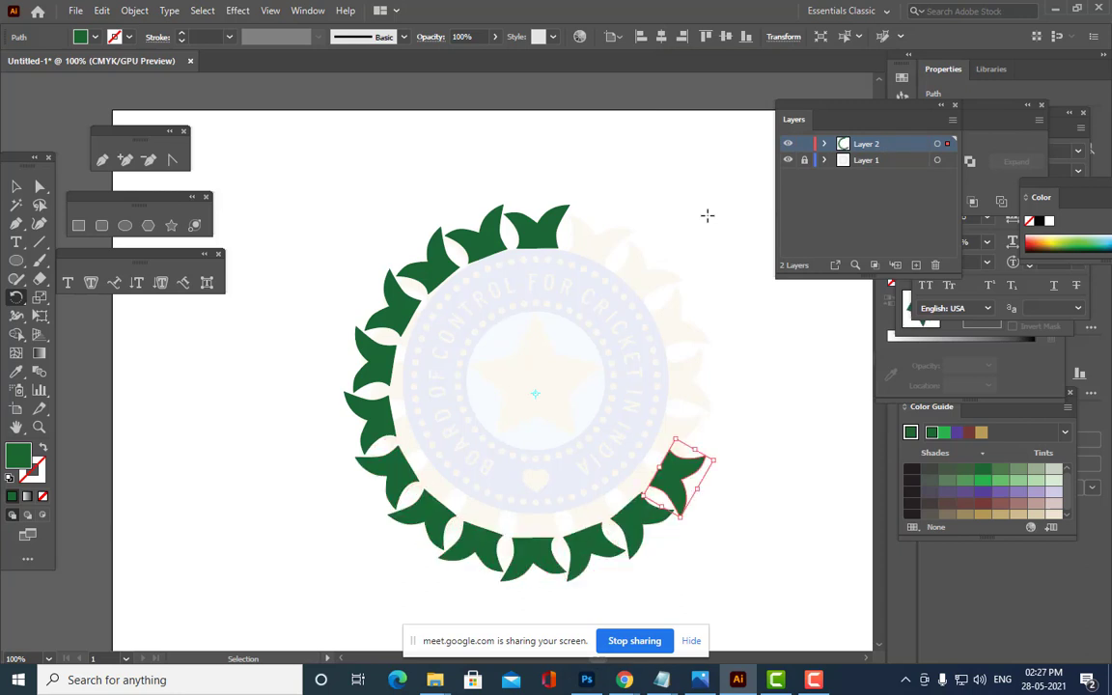
pyautogui.hotkey('ctrl', 'd')
pyautogui.hotkey('ctrl', 'd')
pyautogui.hotkey('ctrl', 'd')
pyautogui.hotkey('ctrl', 'd')
pyautogui.hotkey('ctrl', 'd')
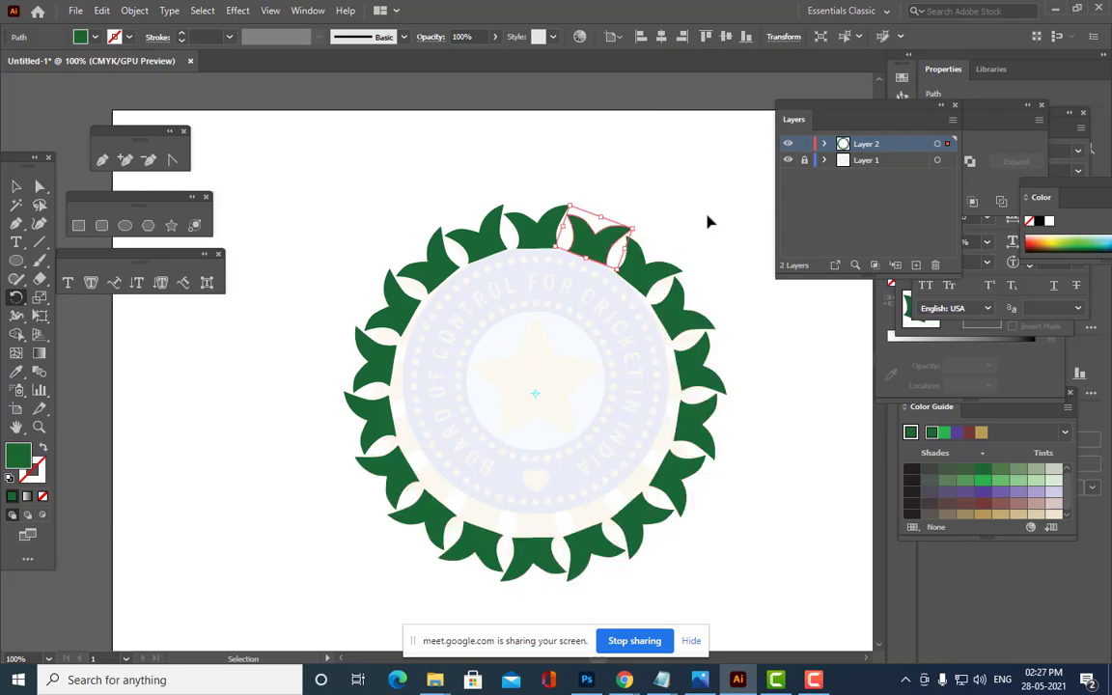
# Unlock Layer 1, hiding it and showing it again to check the petal ring on its own.
pyautogui.press('r')
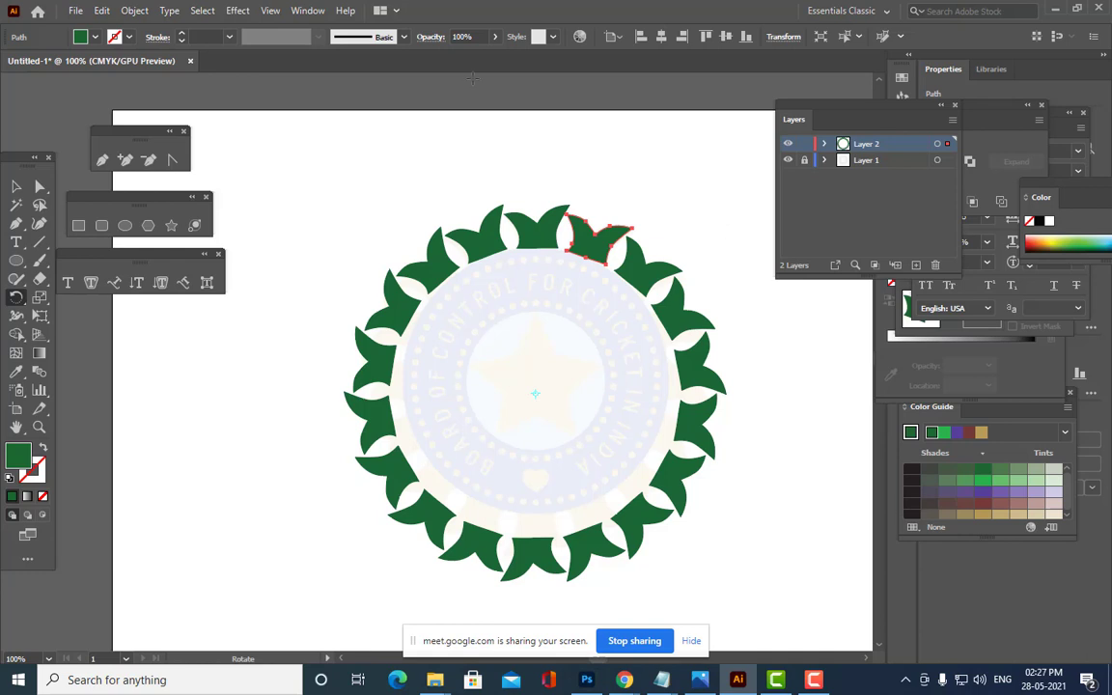
pyautogui.click(788, 162)
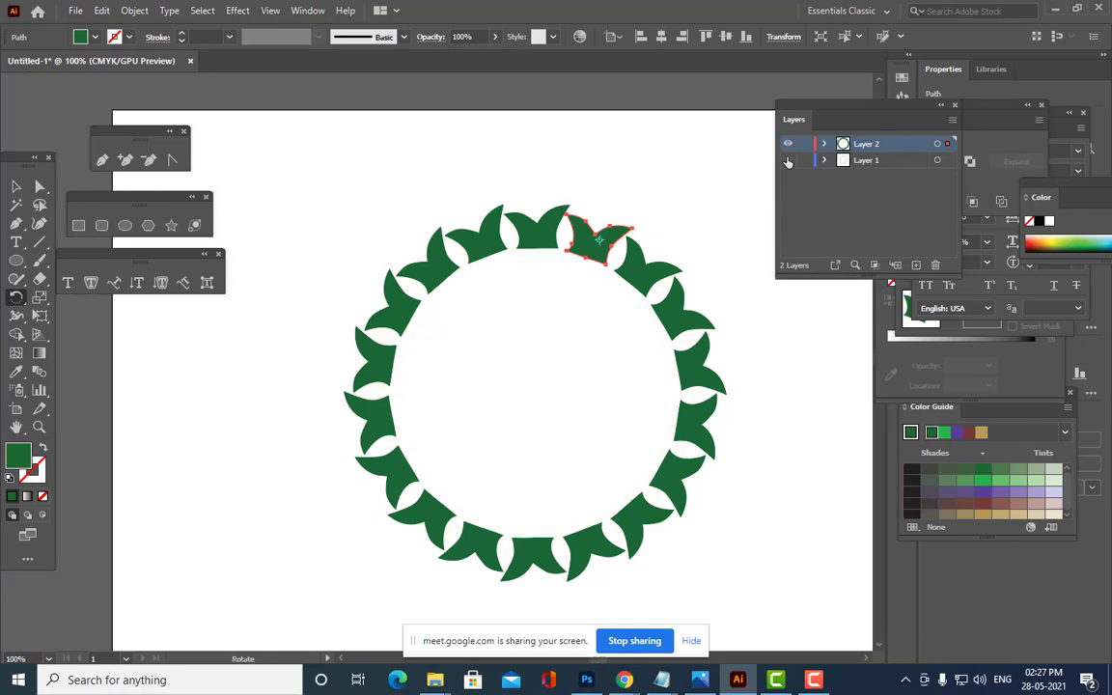
pyautogui.click(788, 161)
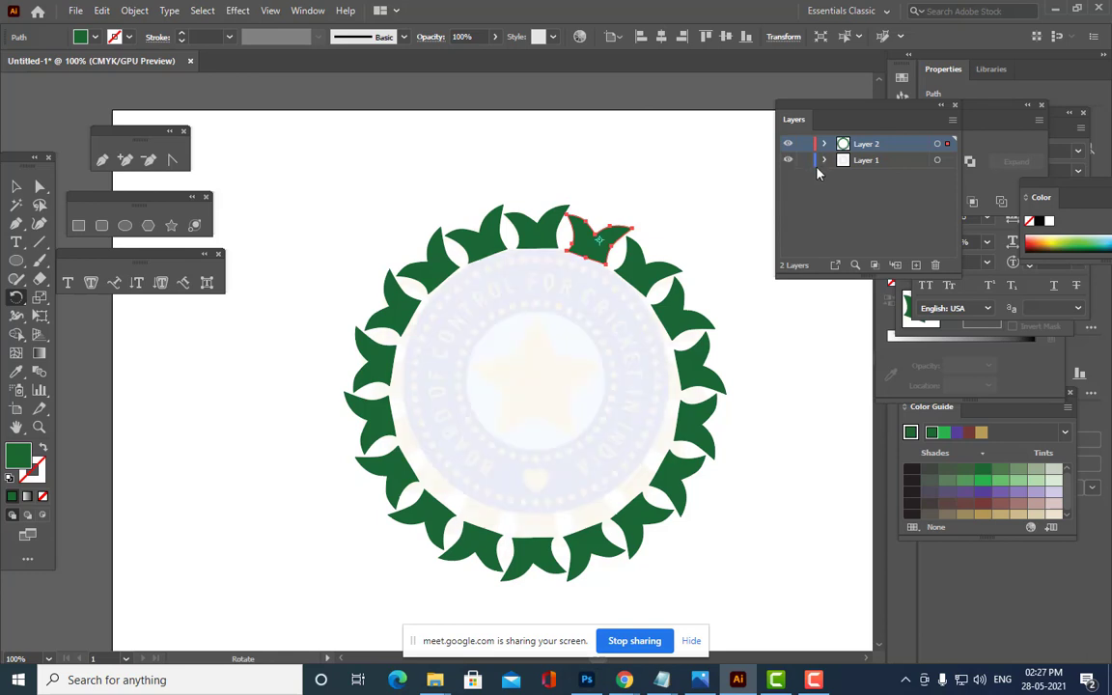
# Select the BCCI logo image on Layer 1, restore its opacity to 100% and deselect it.
pyautogui.click(877, 162)
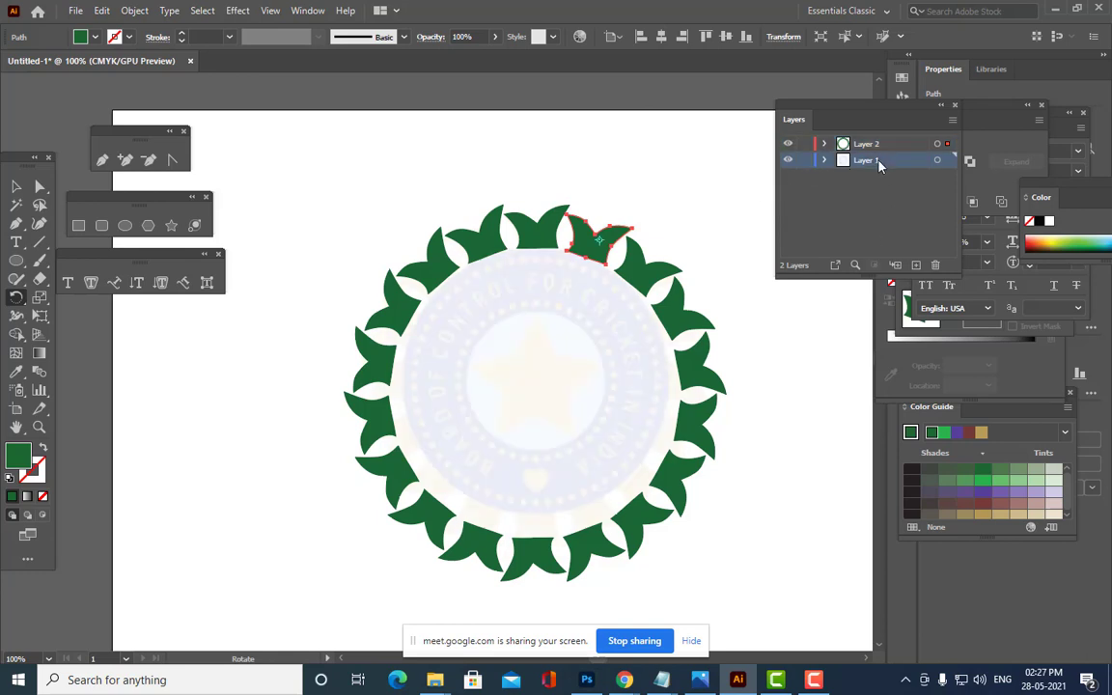
pyautogui.click(494, 36)
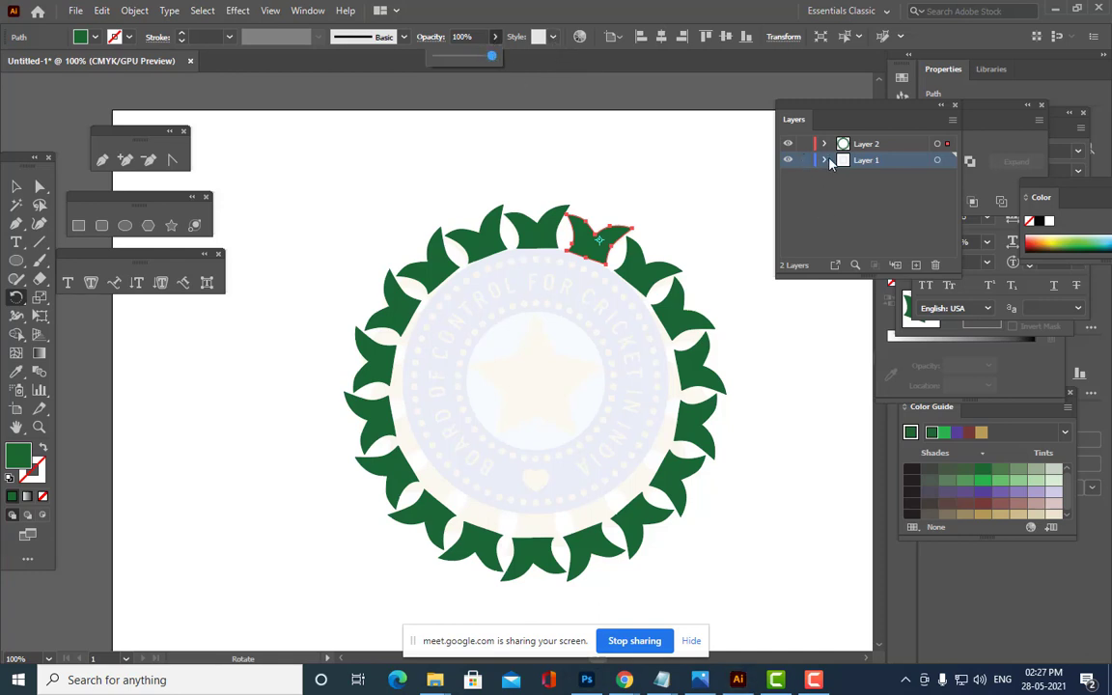
pyautogui.click(566, 355)
pyautogui.press('v')
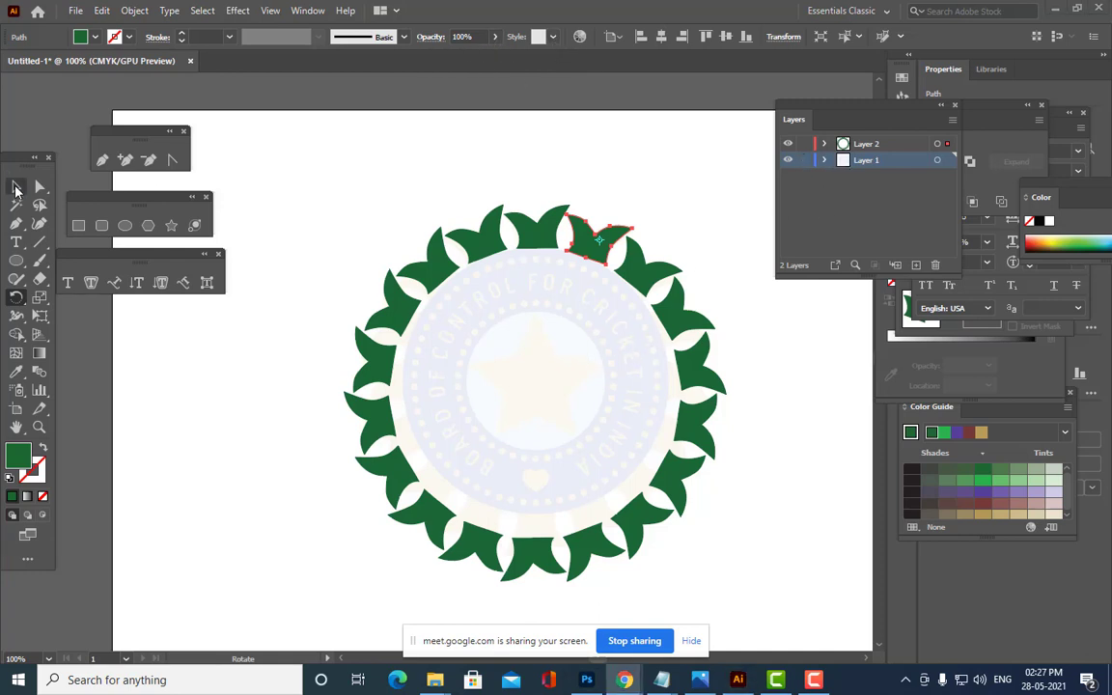
pyautogui.click(487, 318)
pyautogui.click(611, 39)
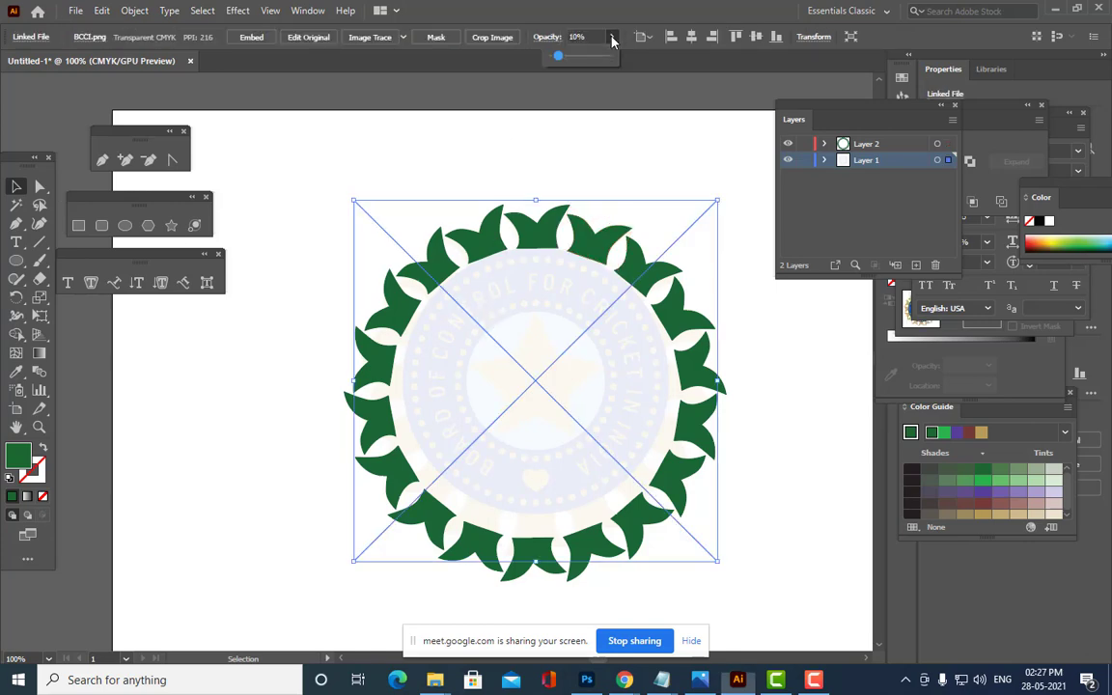
pyautogui.moveTo(555, 56); pyautogui.dragTo(608, 56)
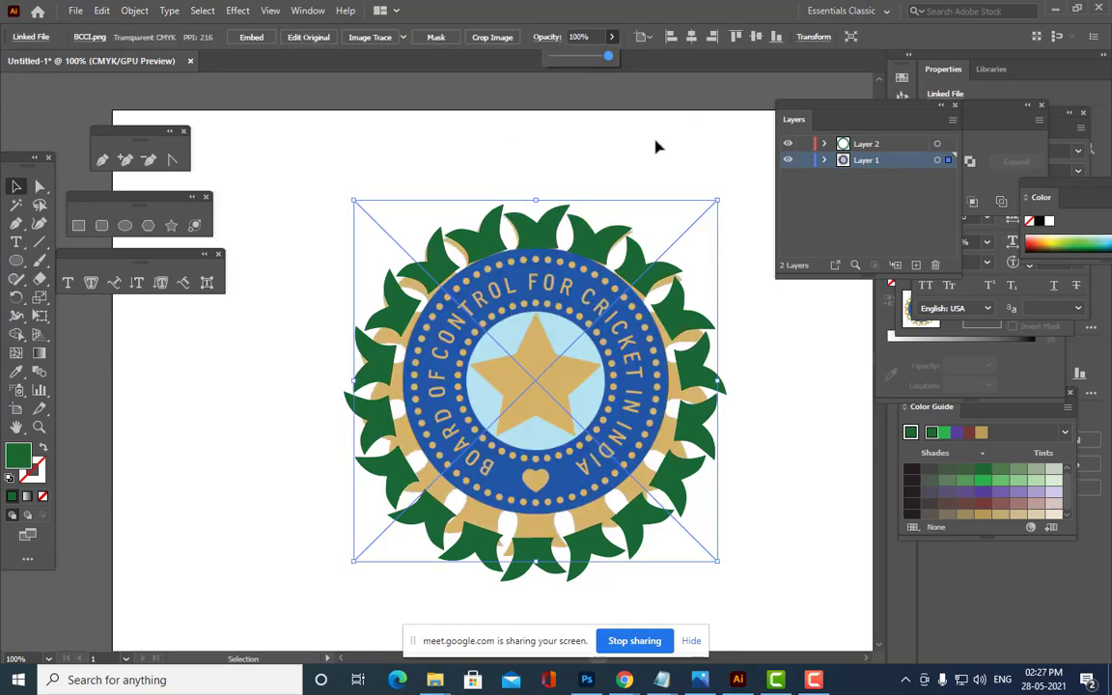
pyautogui.click(528, 160)
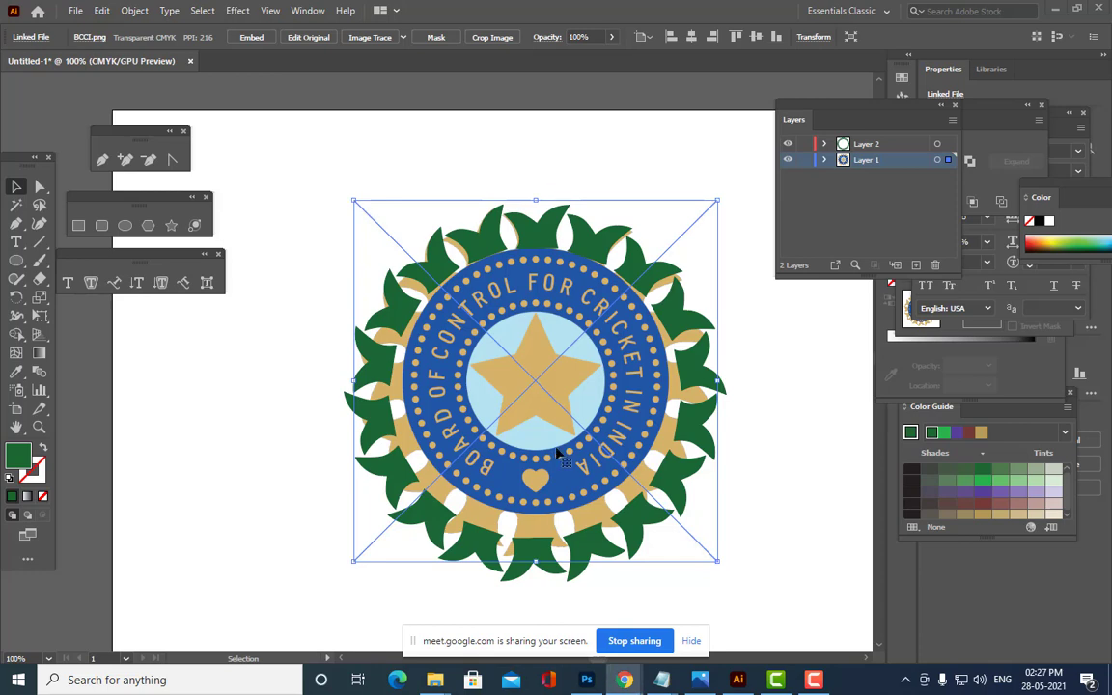
pyautogui.click(794, 316)
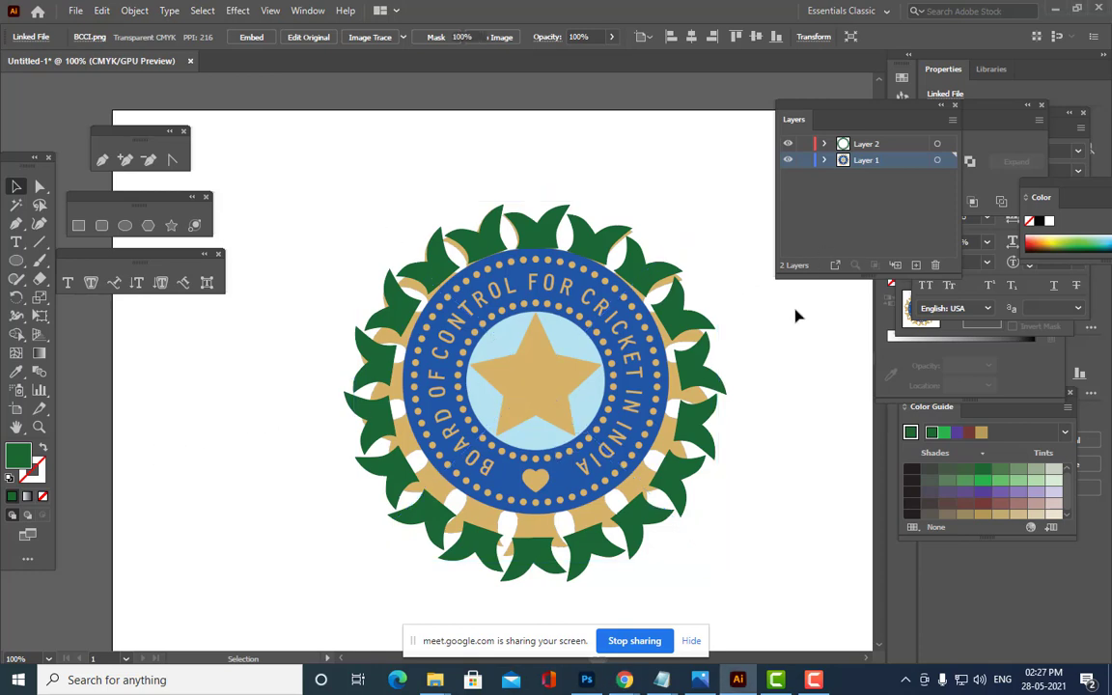
# Move the BCCI logo image clear of the green petal ring, overlapping the artboard's left edge.
pyautogui.moveTo(577, 374); pyautogui.dragTo(760, 451)
pyautogui.hotkey('ctrl', '-')
pyautogui.hotkey('ctrl', '-')
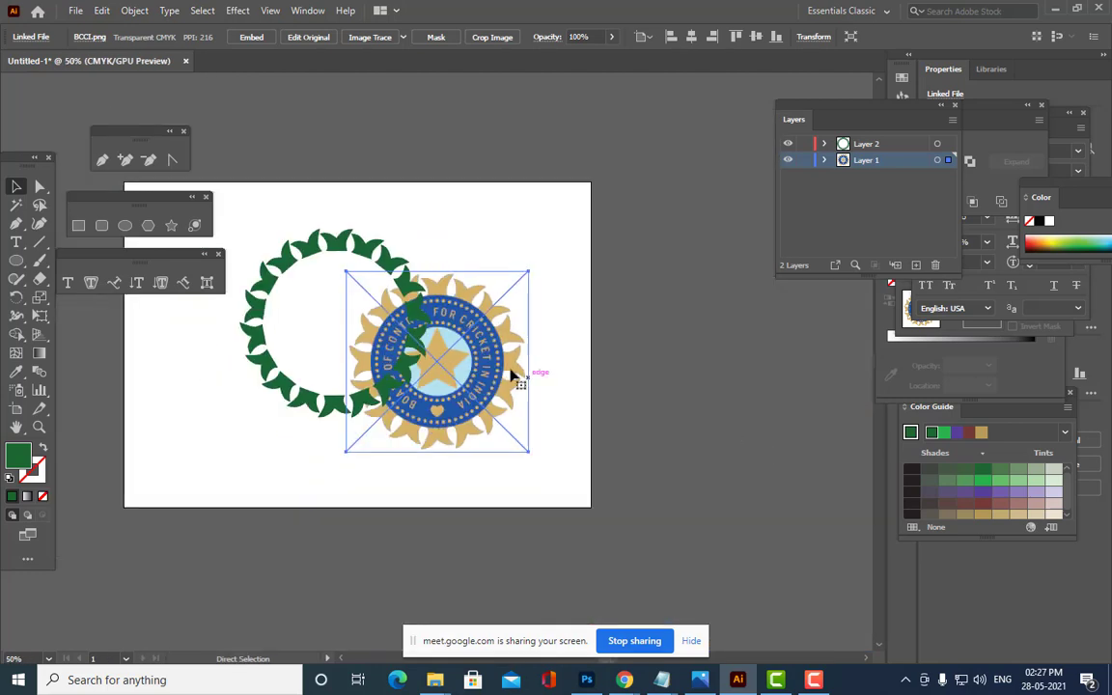
pyautogui.press('h')
pyautogui.moveTo(509, 353); pyautogui.dragTo(818, 345)
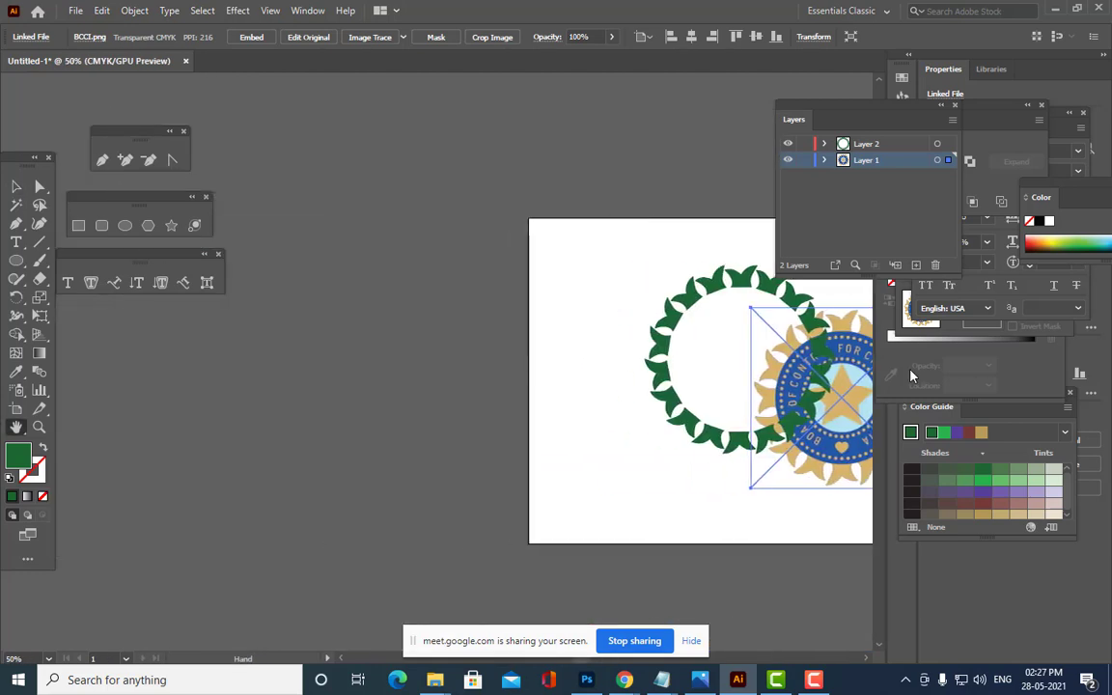
pyautogui.click(17, 187)
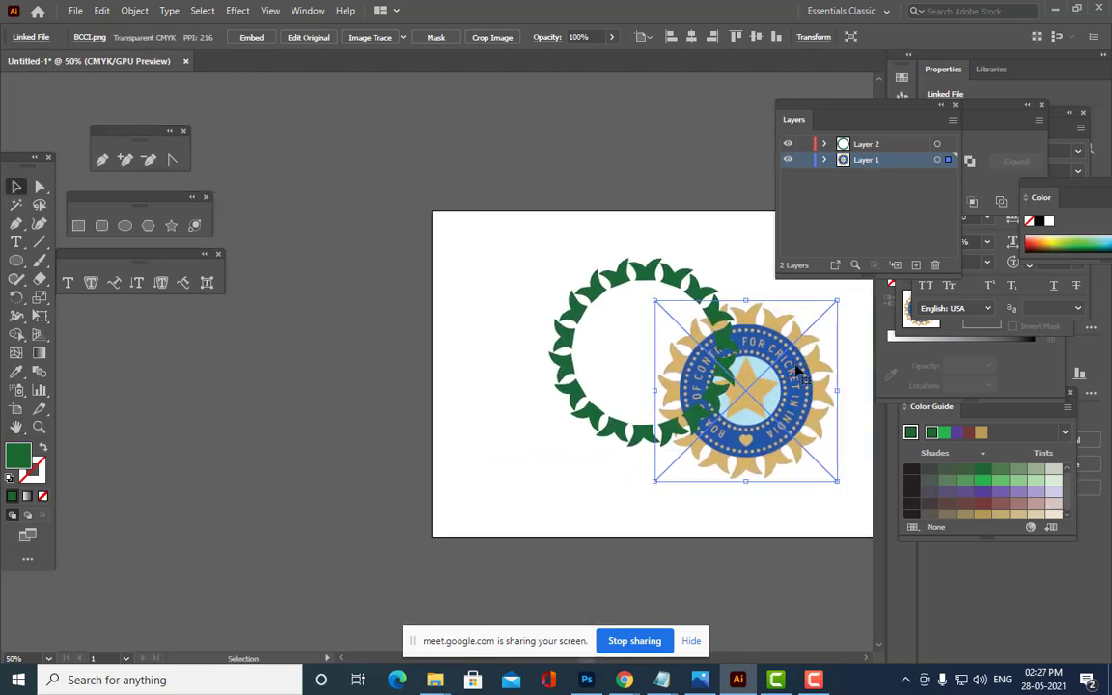
pyautogui.moveTo(738, 359); pyautogui.dragTo(386, 333)
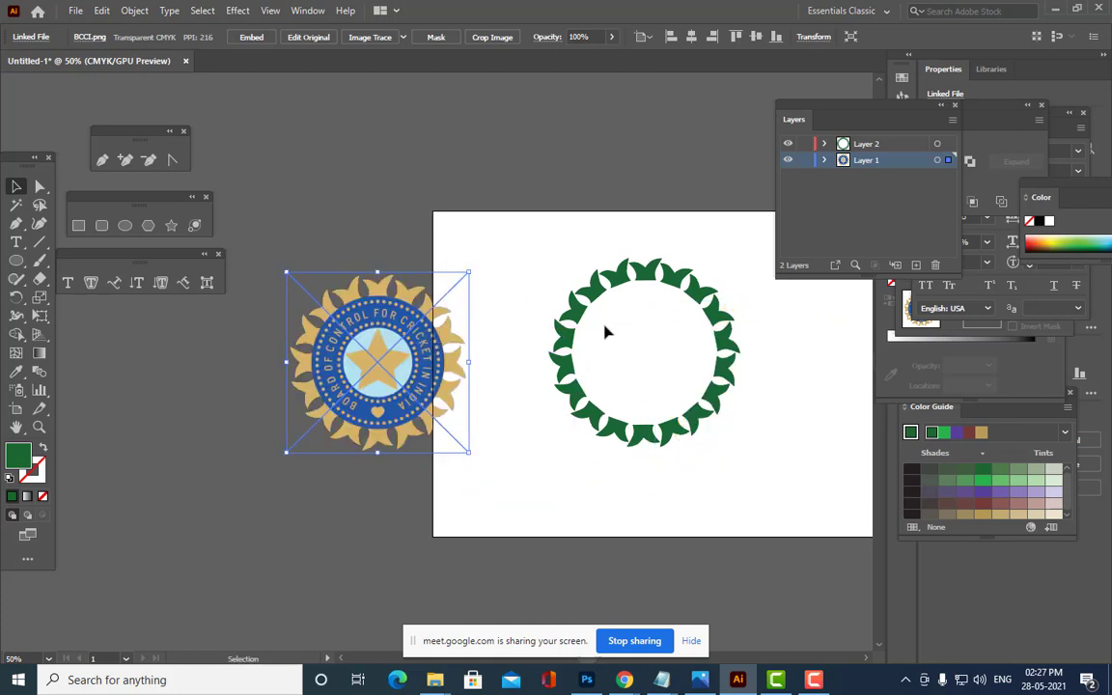
# Fill the ring's top petal with the gold sampled from the logo image's petals.
pyautogui.click(645, 273)
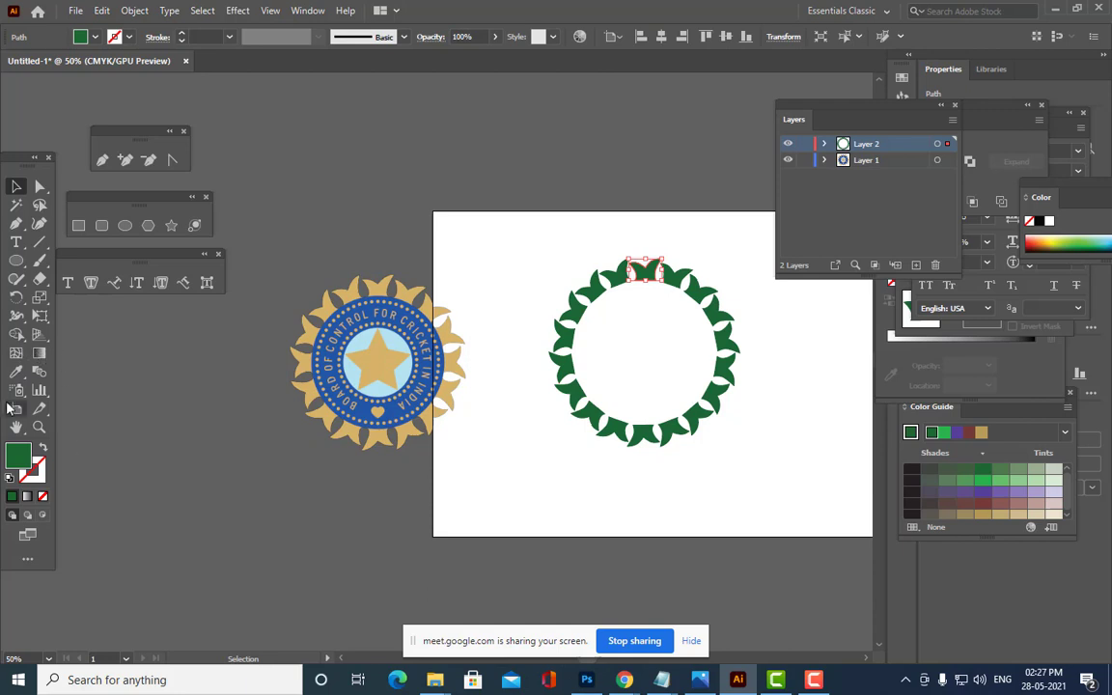
pyautogui.click(16, 372)
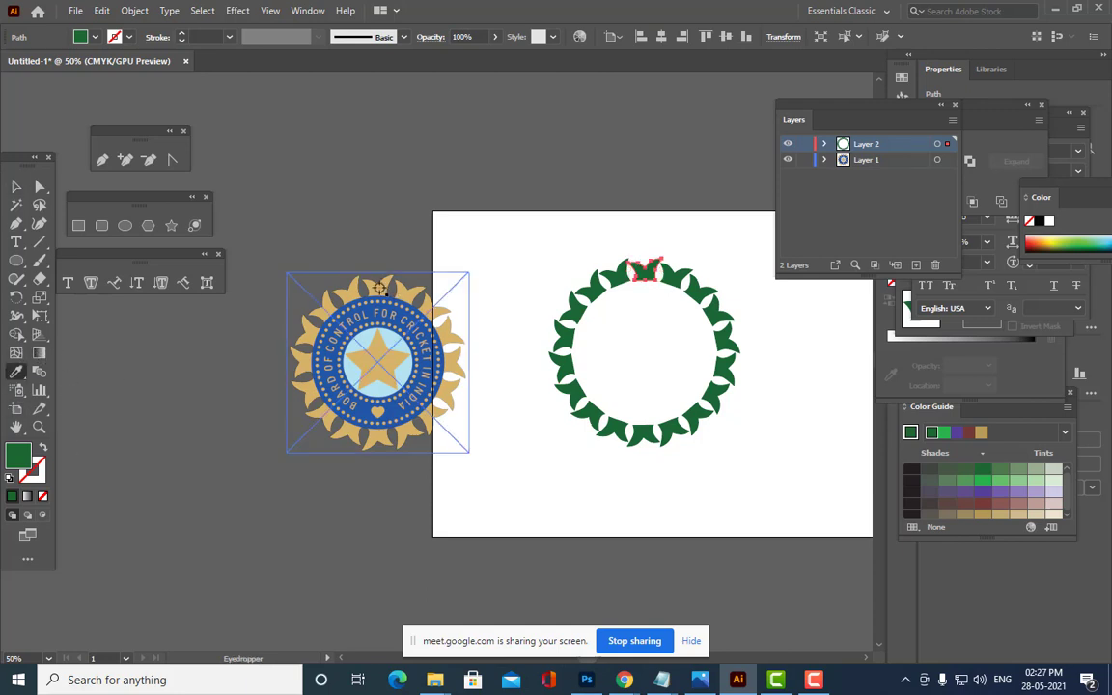
pyautogui.click(380, 289)
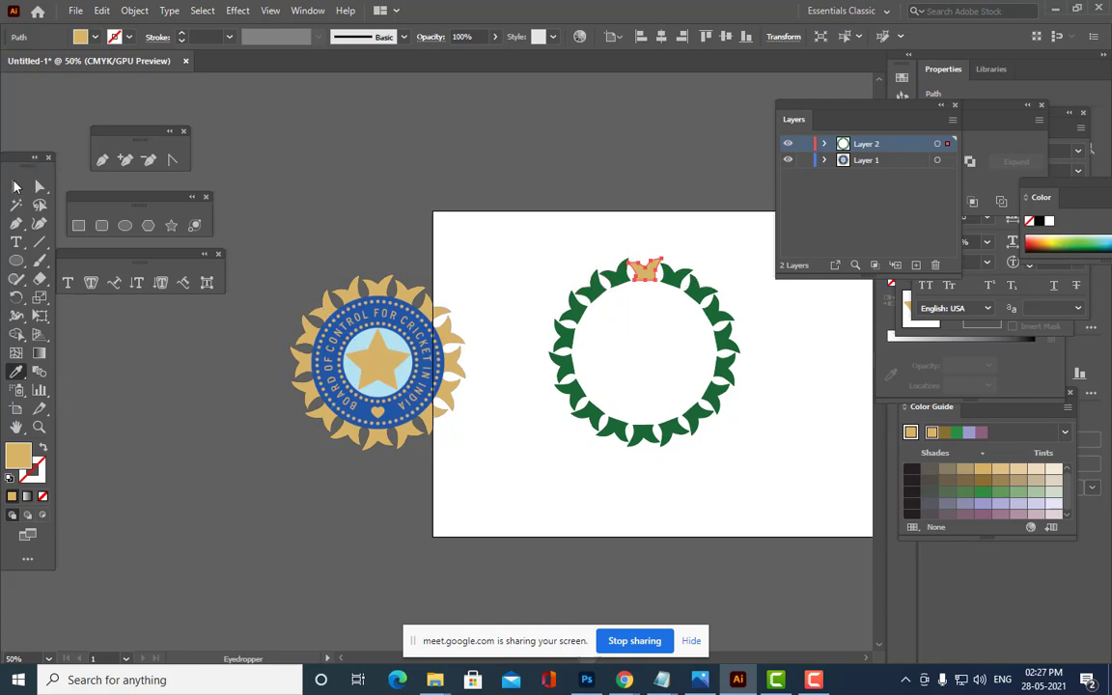
# Fill all the petals of the ring with the gold sampled from the logo image's petals and deselect them.
pyautogui.click(15, 186)
pyautogui.moveTo(530, 236); pyautogui.dragTo(772, 512)
pyautogui.click(16, 373)
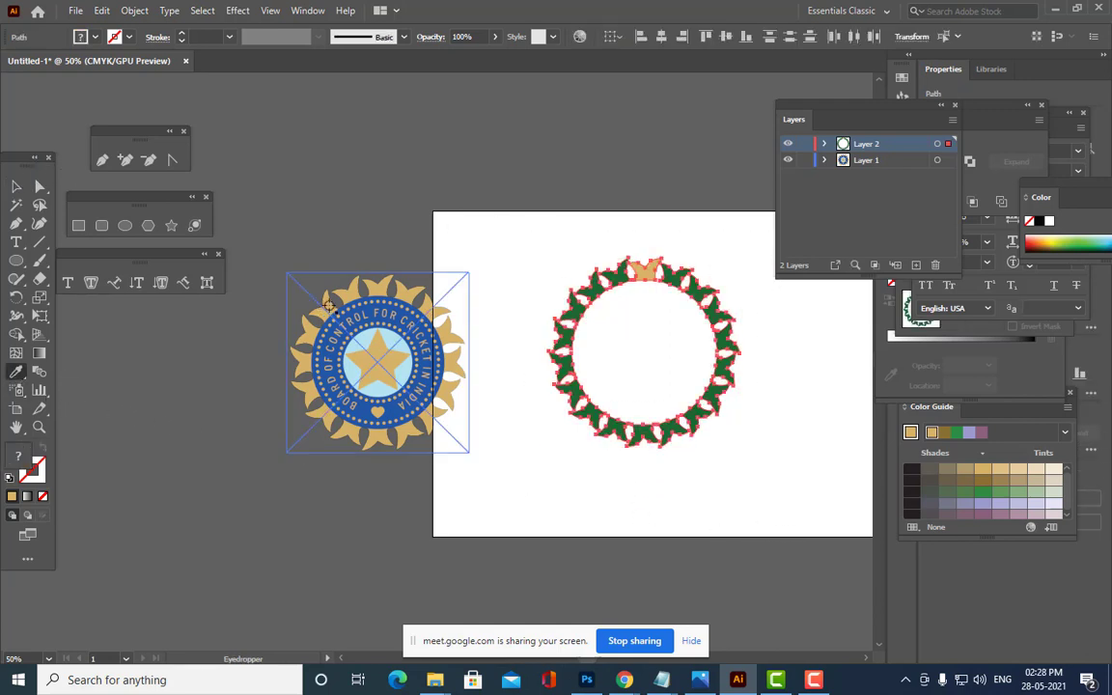
pyautogui.click(295, 277)
pyautogui.click(16, 186)
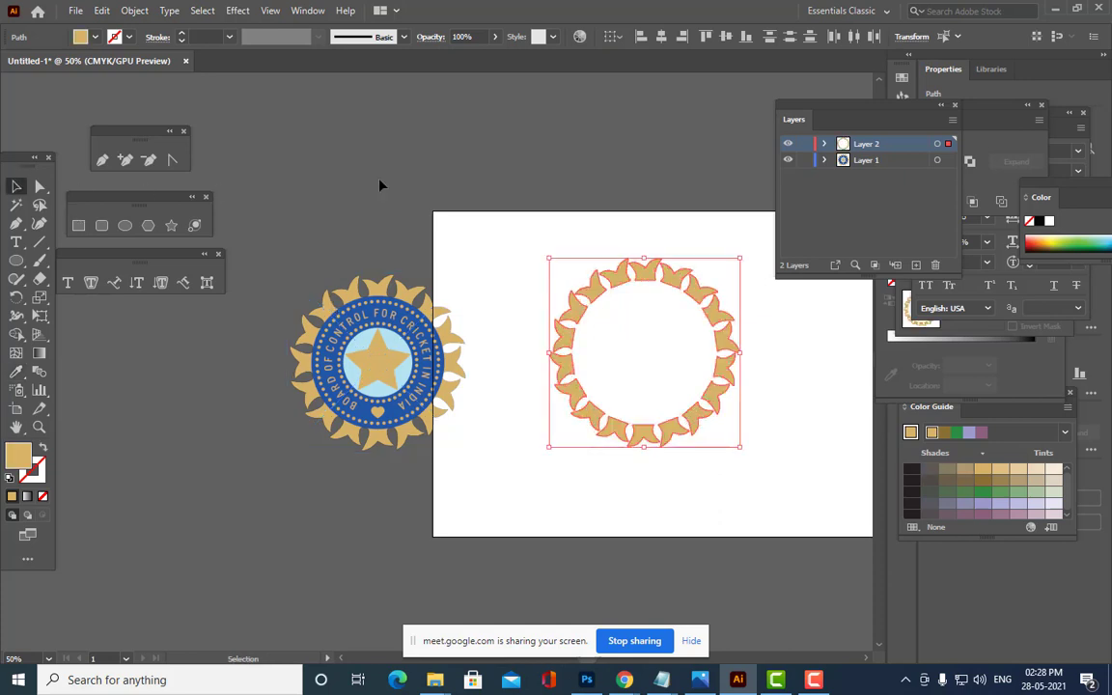
pyautogui.click(435, 151)
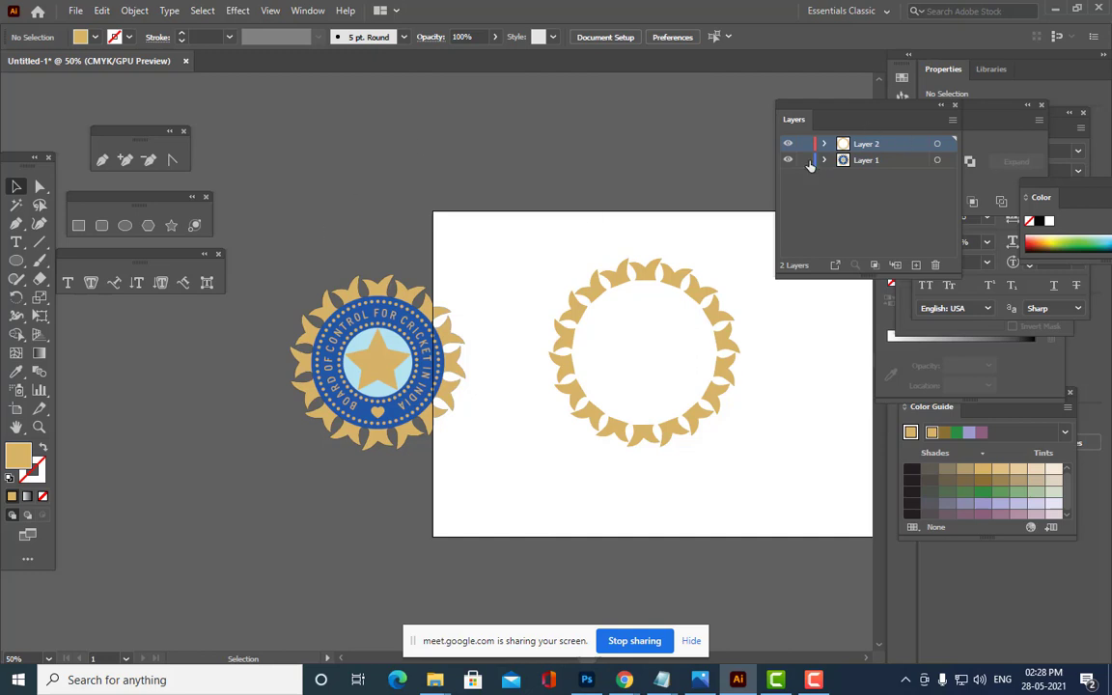
# Move the BCCI logo image completely off the artboard, beside its left edge, and make Layer 2 the active layer.
pyautogui.click(307, 325)
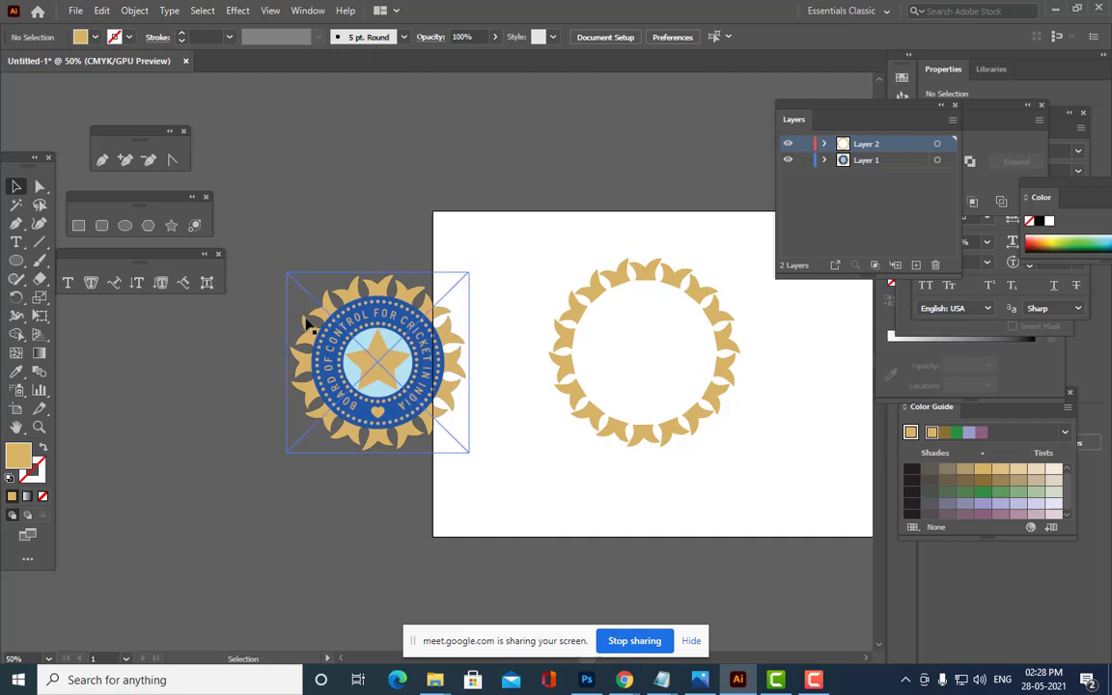
pyautogui.moveTo(413, 324); pyautogui.dragTo(371, 319)
pyautogui.click(875, 145)
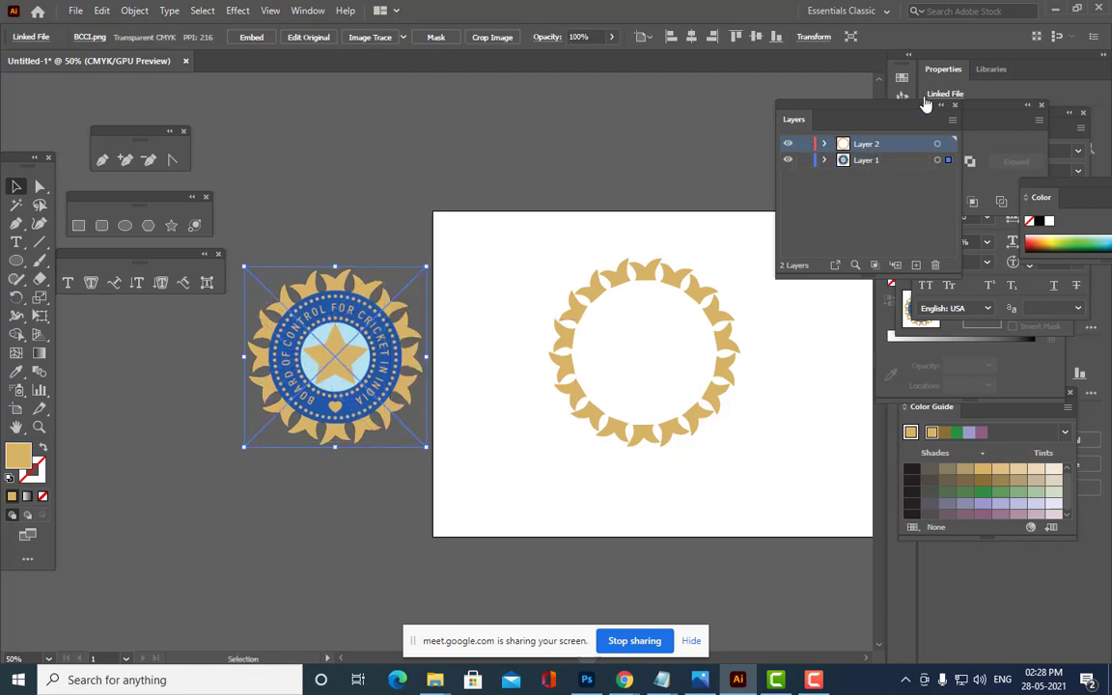
# Create a new layer above Layer 2 and draw a circle on it, slightly smaller than the petal ring's outer diameter.
pyautogui.moveTo(856, 102); pyautogui.dragTo(887, 101)
pyautogui.click(924, 256)
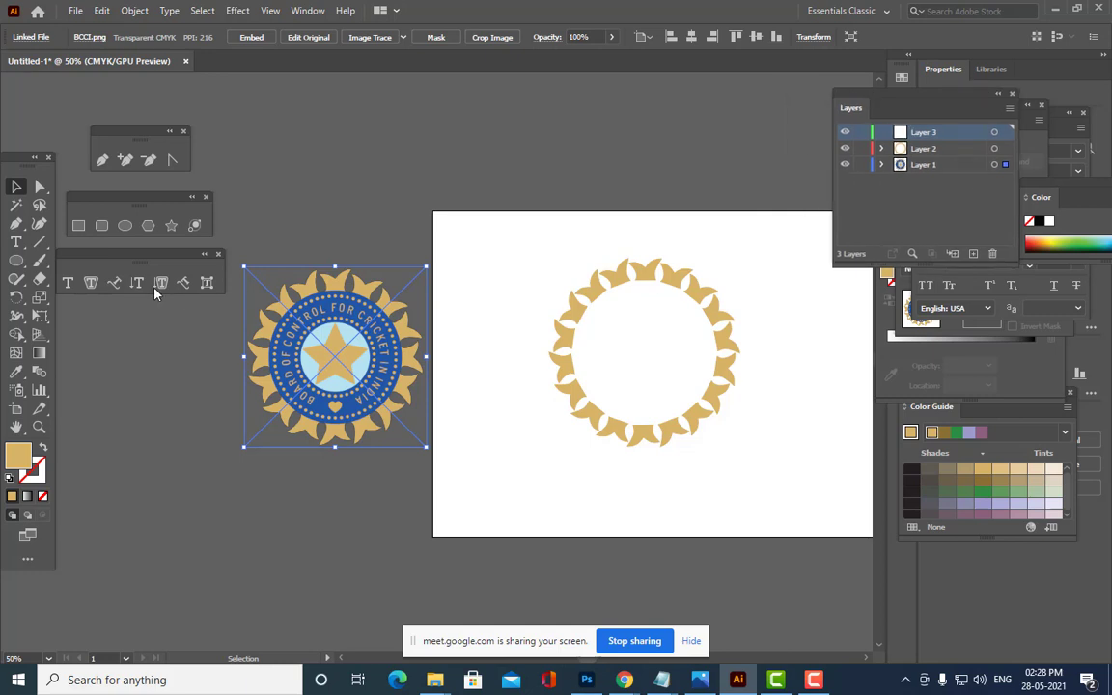
pyautogui.click(125, 225)
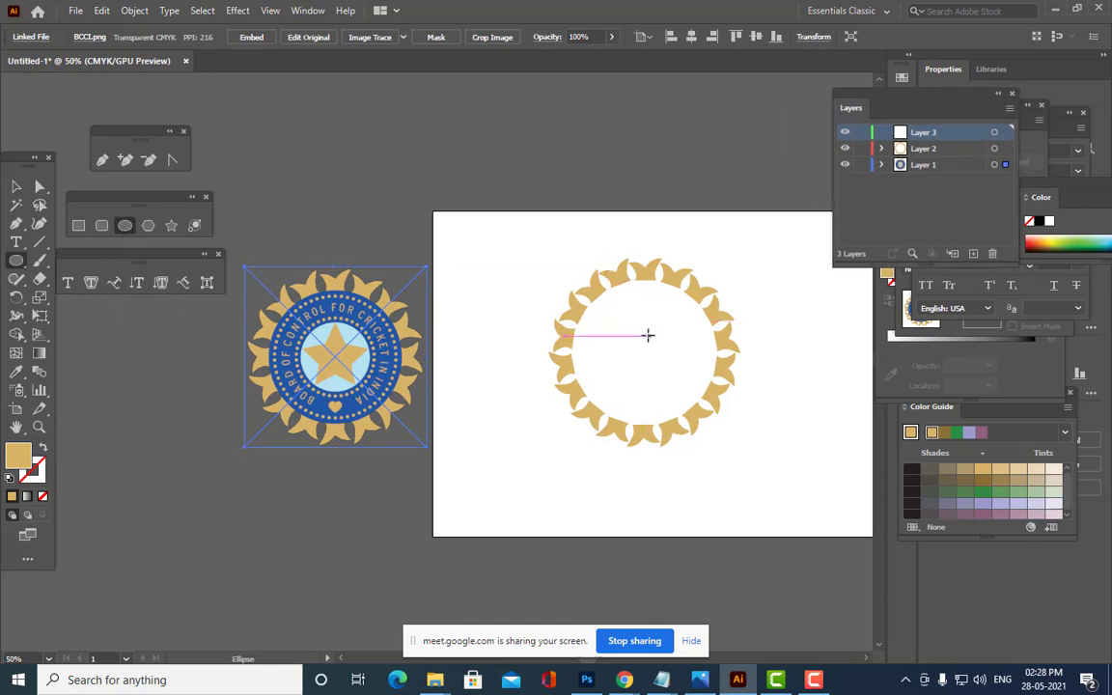
pyautogui.moveTo(625, 309); pyautogui.dragTo(794, 445)
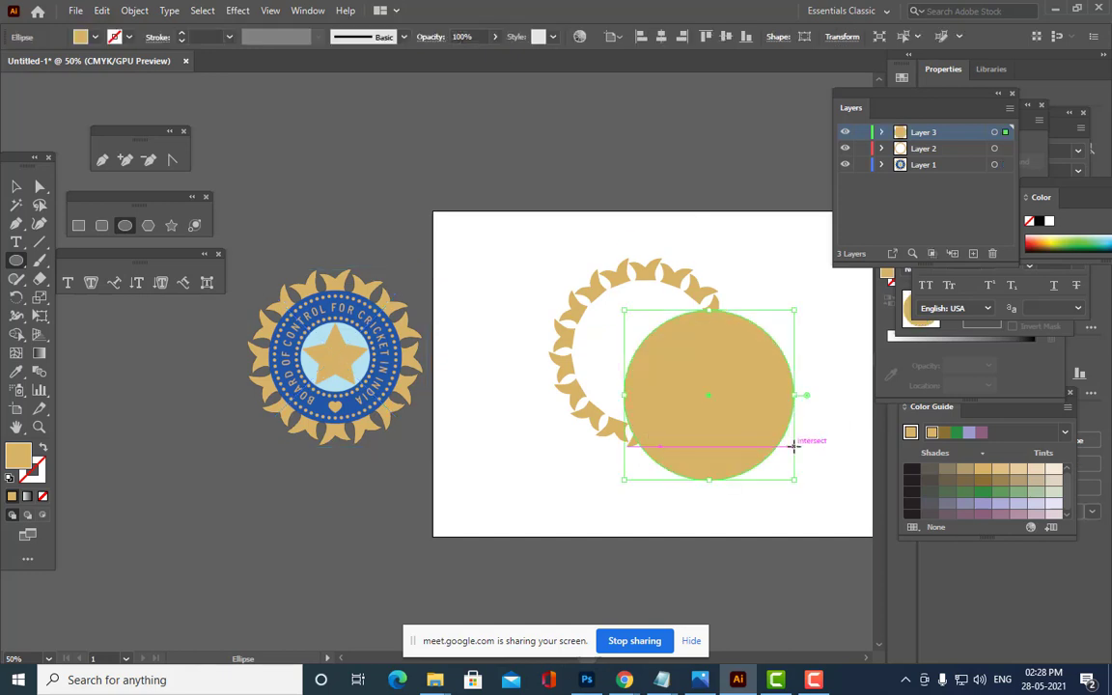
# Fill the circle with the blue sampled from the logo image and centre it over the petal ring.
pyautogui.click(17, 371)
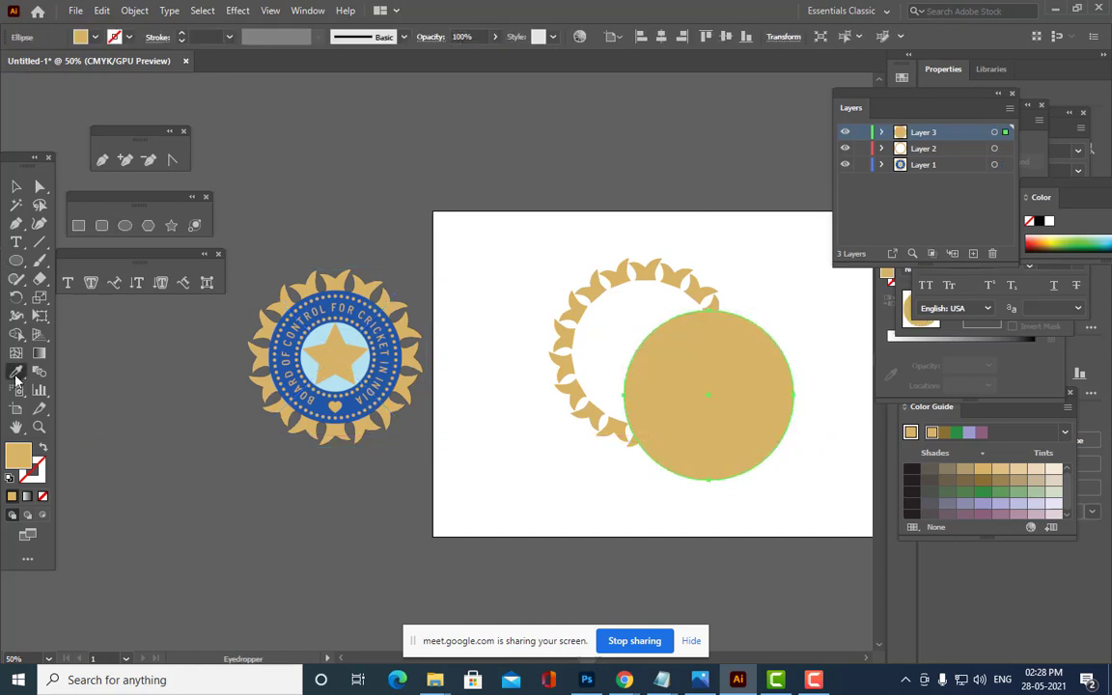
pyautogui.click(328, 307)
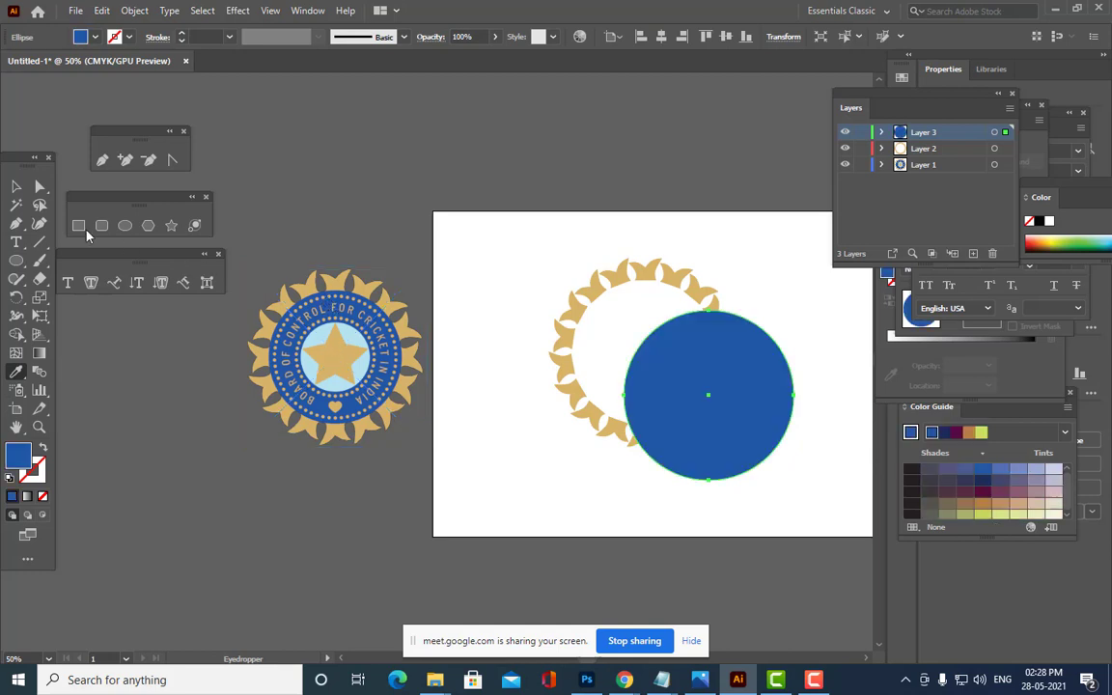
pyautogui.click(17, 188)
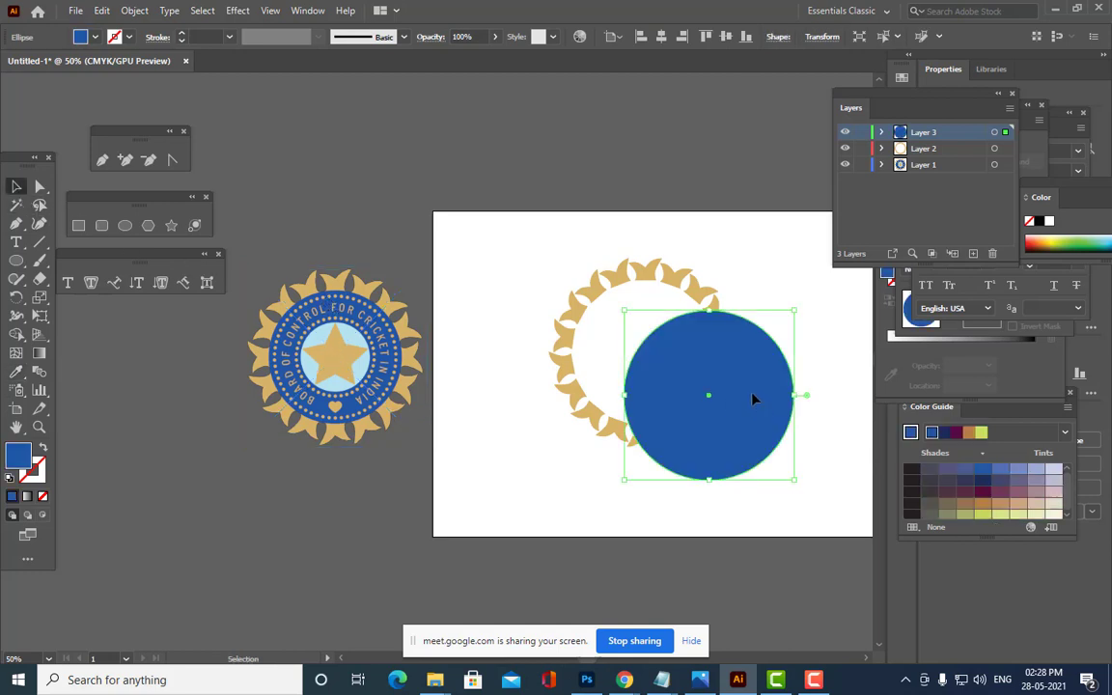
pyautogui.moveTo(756, 399); pyautogui.dragTo(693, 363)
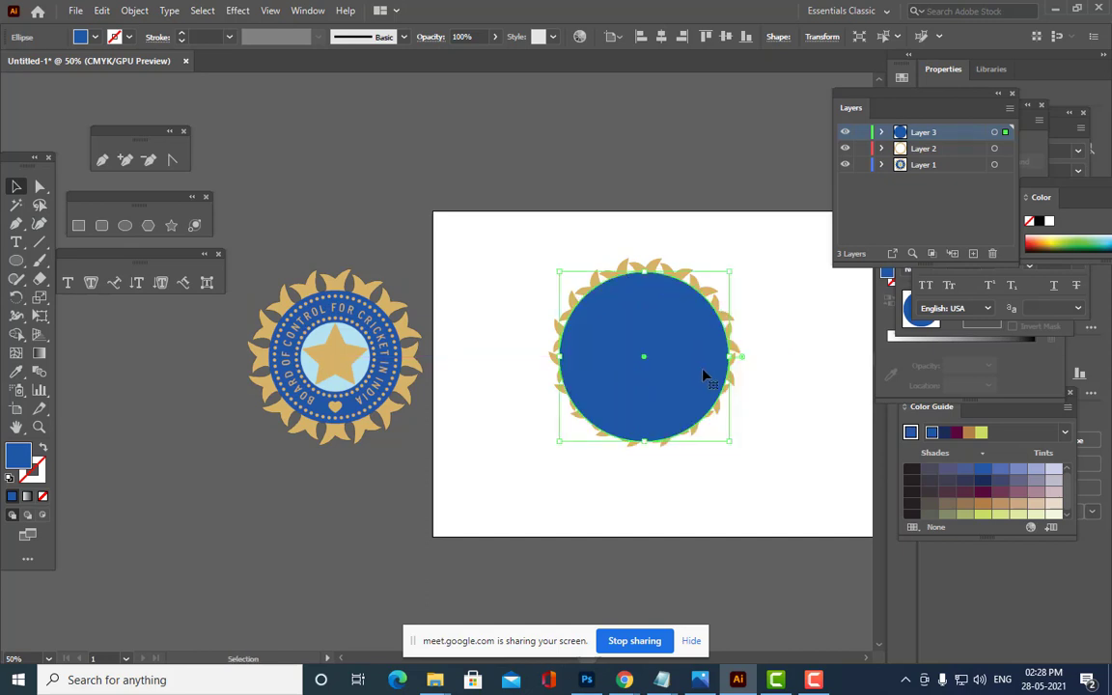
# Shrink the blue circle and adjust its position so that its edge meets the inner edge of the petal ring.
pyautogui.hotkey('ctrl', '+')
pyautogui.hotkey('ctrl', '+')
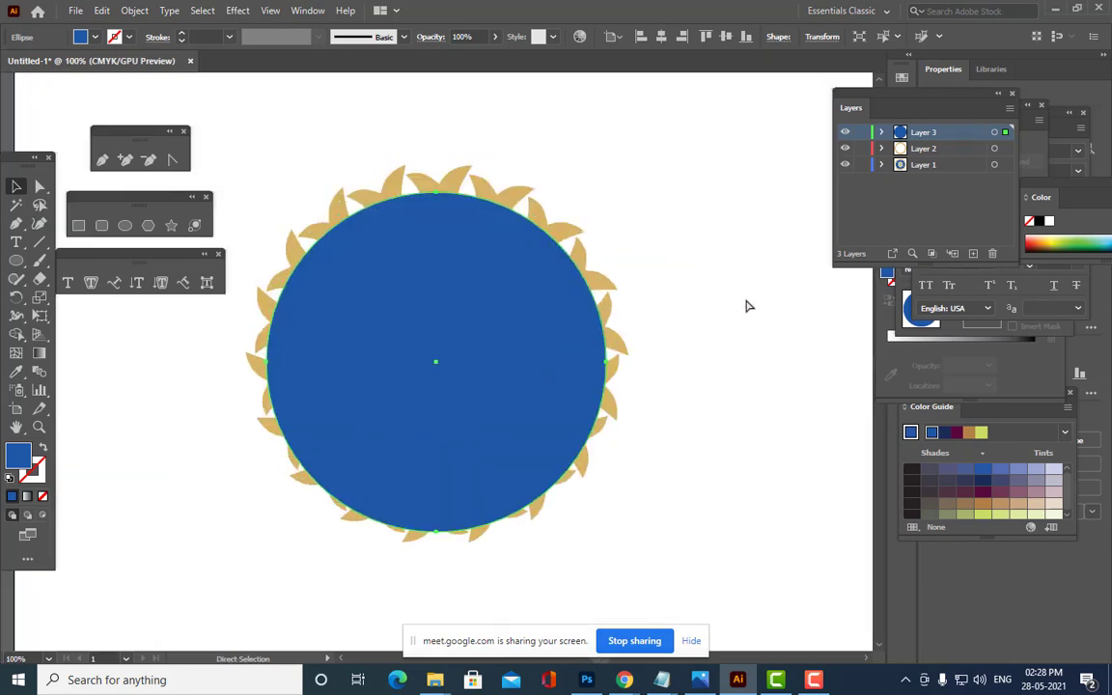
pyautogui.hotkey('ctrl', '-')
pyautogui.hotkey('ctrl', '-')
pyautogui.hotkey('ctrl', '+')
pyautogui.press('h')
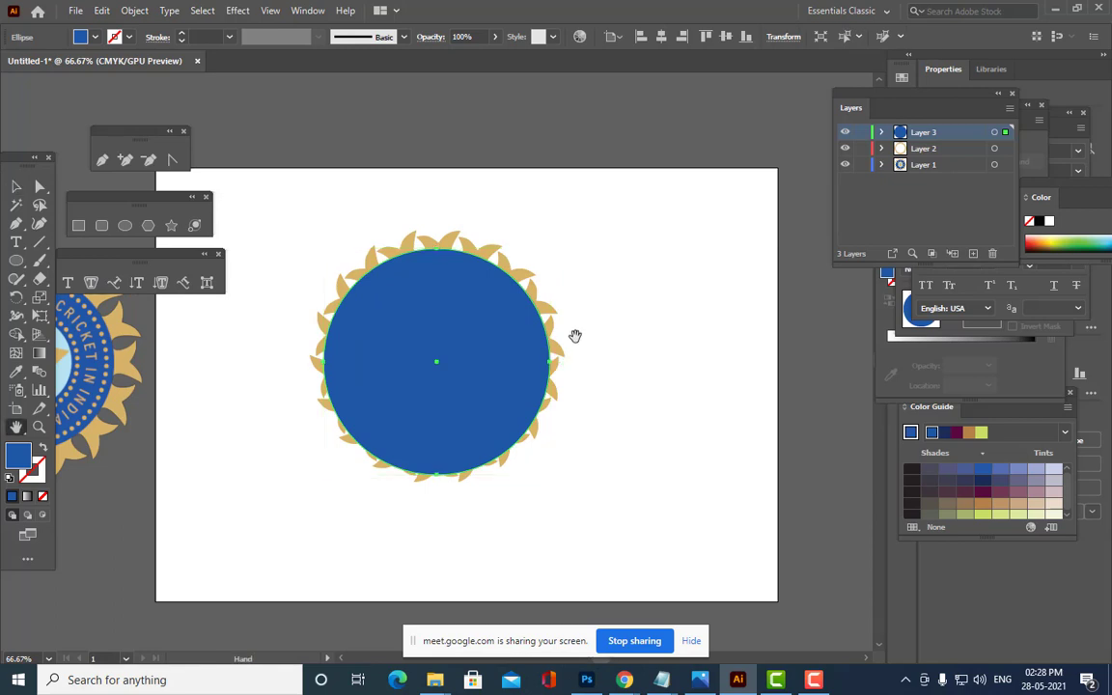
pyautogui.moveTo(575, 338); pyautogui.dragTo(725, 360)
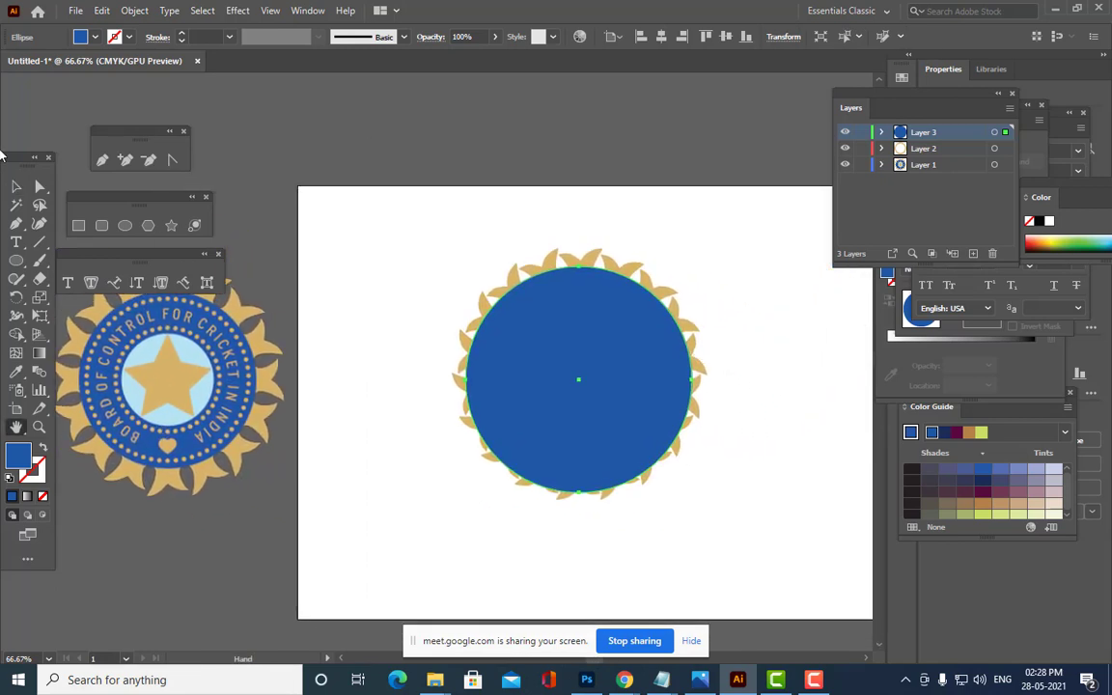
pyautogui.press('v')
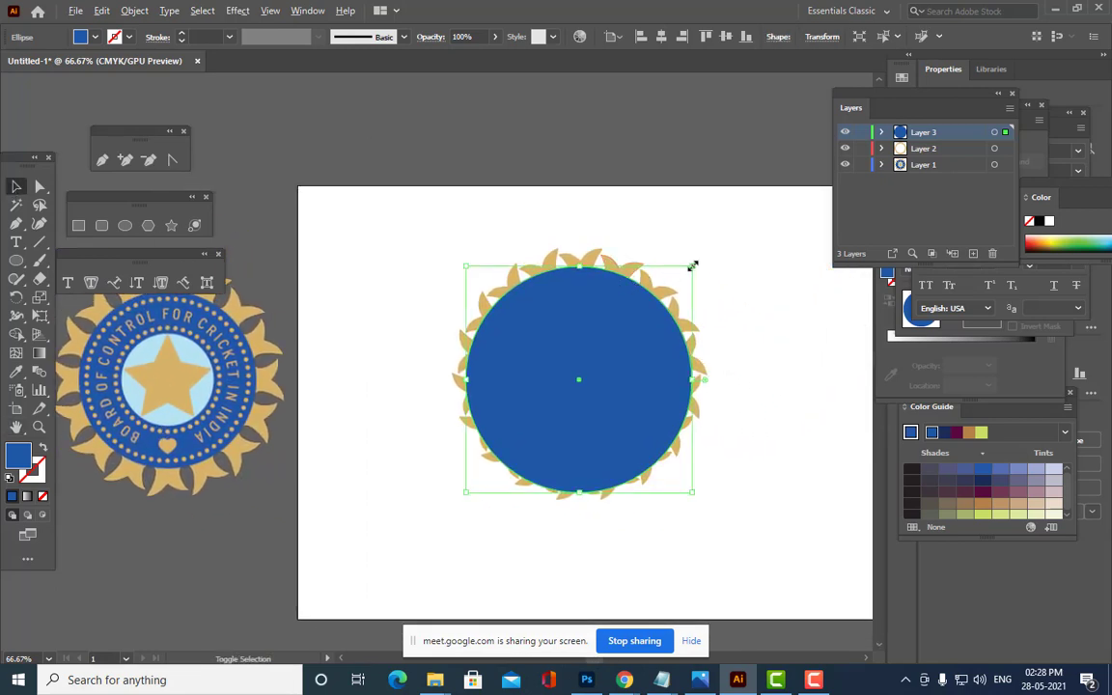
pyautogui.moveTo(693, 265); pyautogui.dragTo(673, 286)
pyautogui.moveTo(616, 328); pyautogui.dragTo(618, 323)
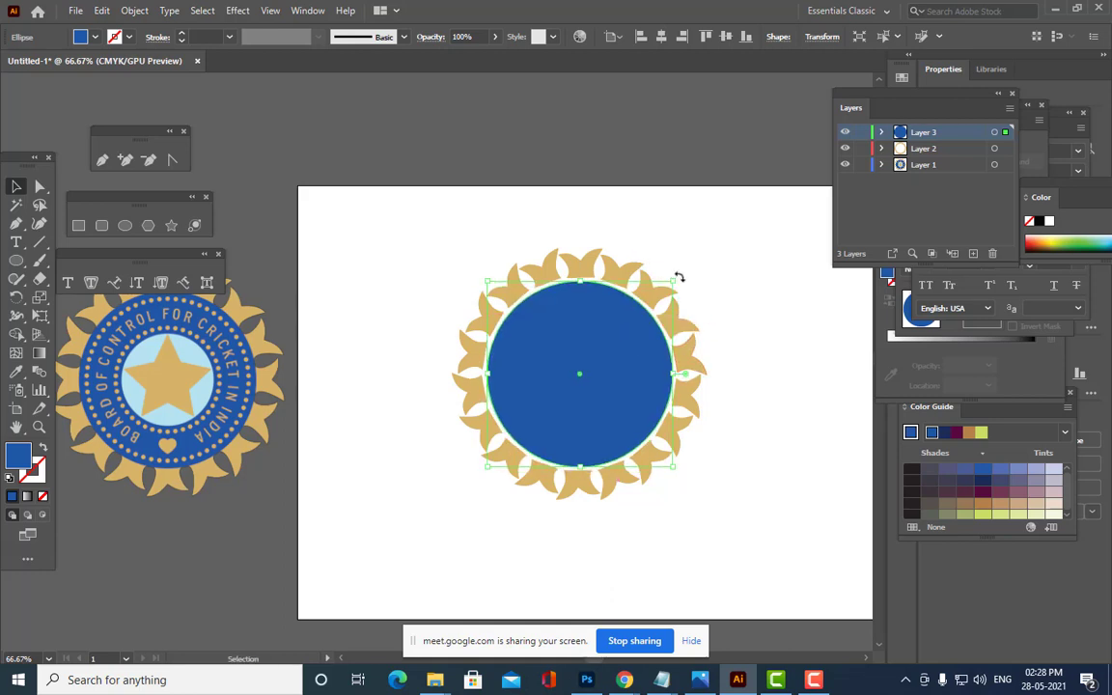
pyautogui.moveTo(675, 278); pyautogui.dragTo(681, 276)
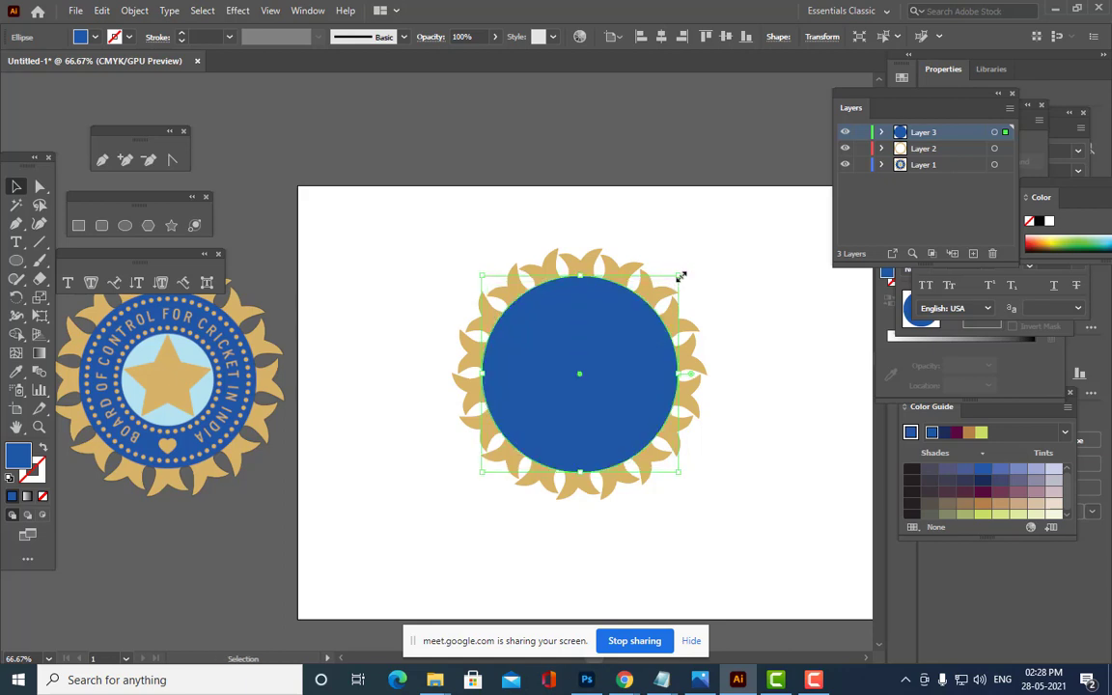
pyautogui.click(735, 346)
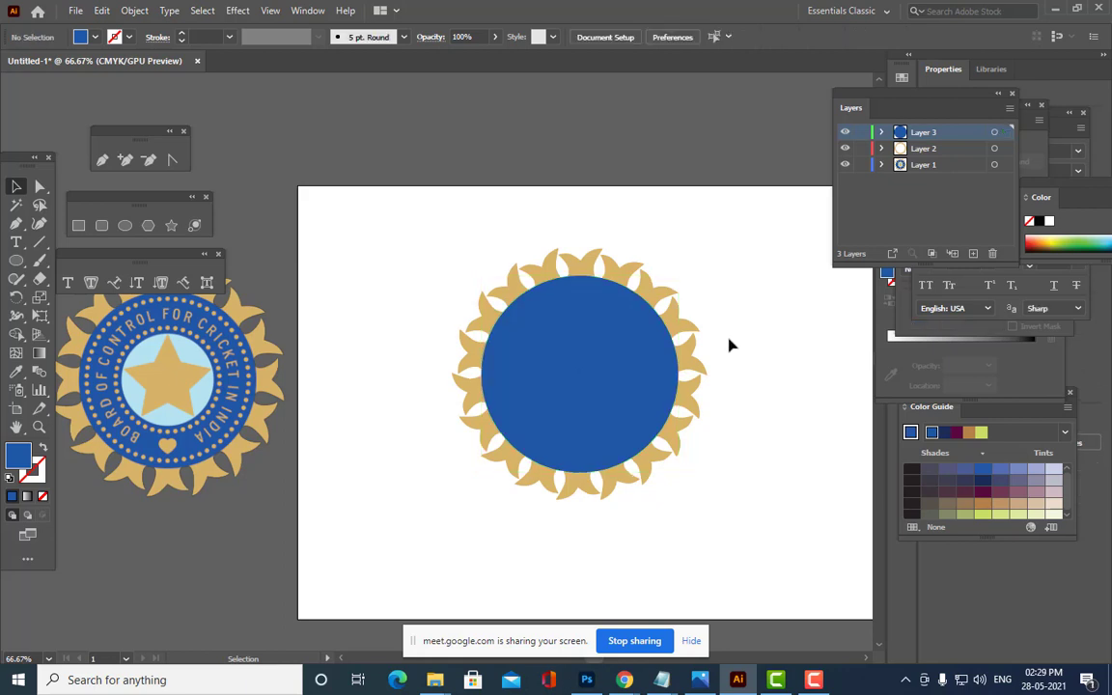
# Compare the blue disc and petal ring with the BCCI logo image.
pyautogui.press('h')
pyautogui.moveTo(491, 380); pyautogui.dragTo(713, 347)
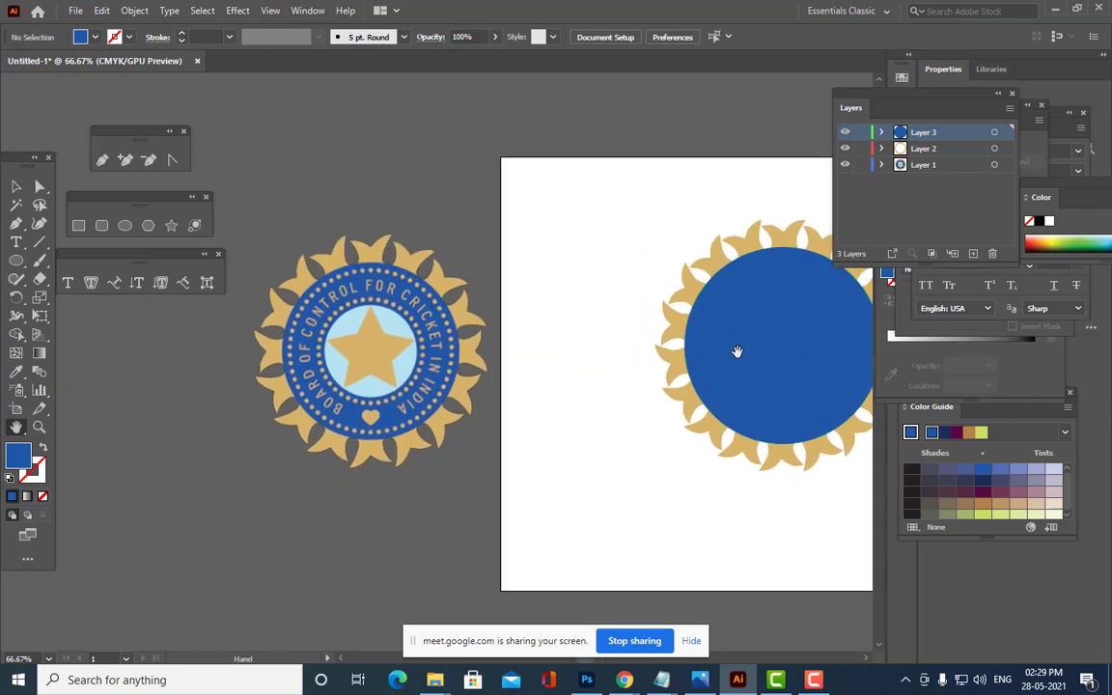
pyautogui.moveTo(610, 357); pyautogui.dragTo(479, 392)
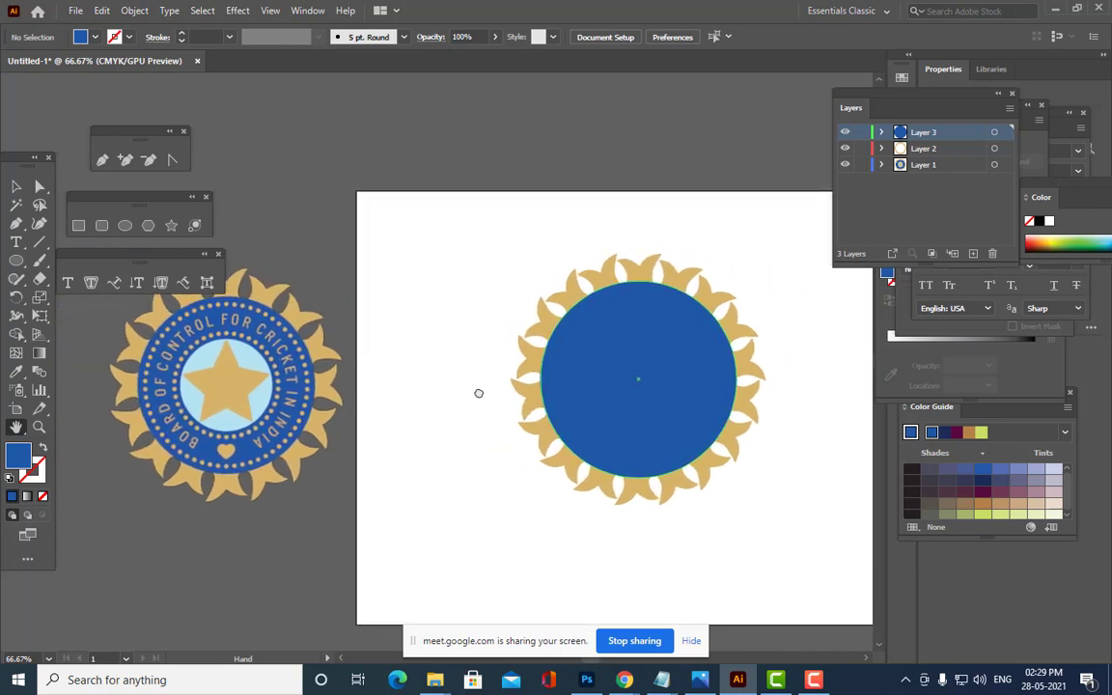
pyautogui.press('v')
pyautogui.hotkey('ctrl', '+')
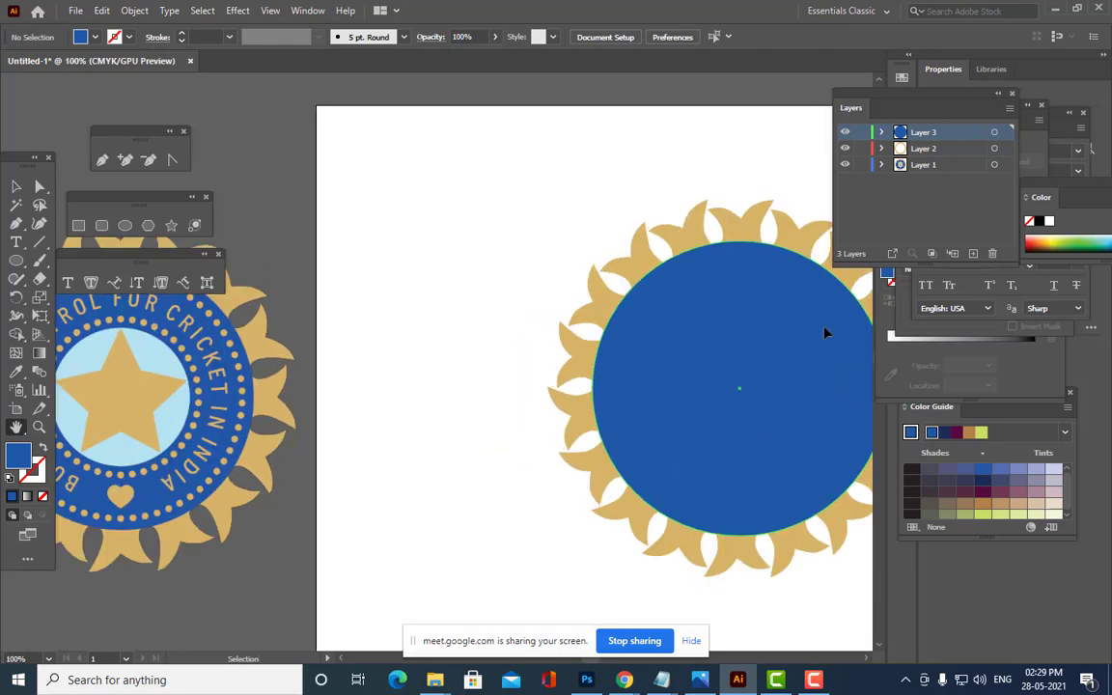
pyautogui.hotkey('ctrl', '-')
pyautogui.hotkey('ctrl', '+')
pyautogui.press('space')
pyautogui.moveTo(731, 336); pyautogui.dragTo(588, 424)
# Lock Layer 3 and Layer 2 and create a new layer above them.
pyautogui.click(125, 225)
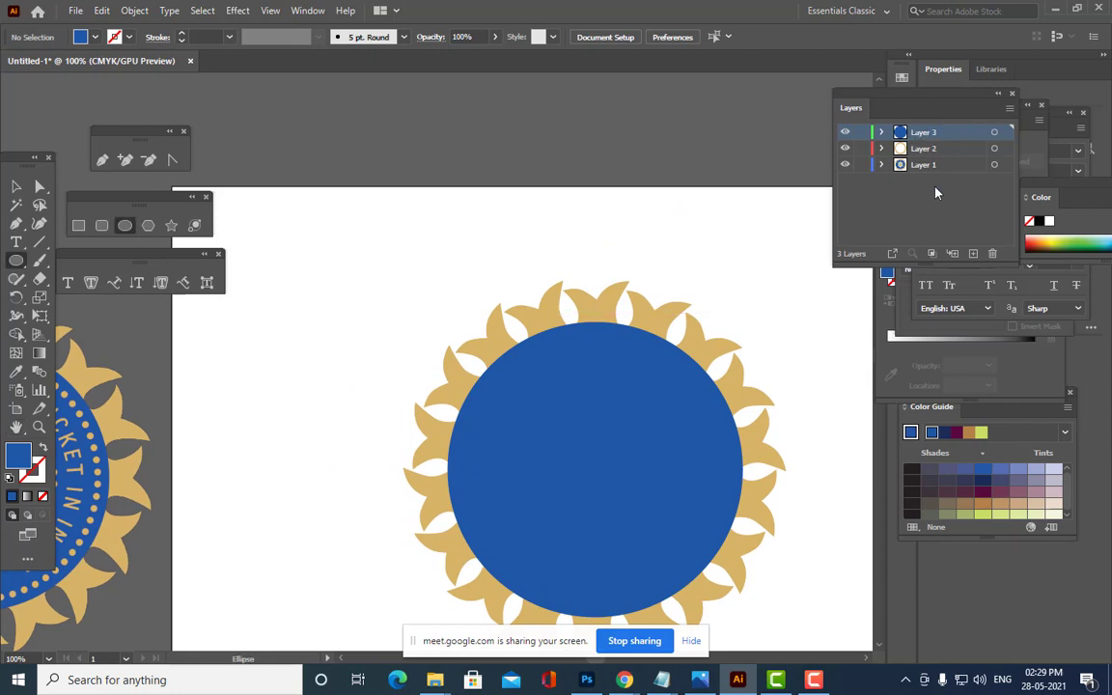
pyautogui.click(862, 133)
pyautogui.click(973, 253)
pyautogui.moveTo(869, 100); pyautogui.dragTo(931, 81)
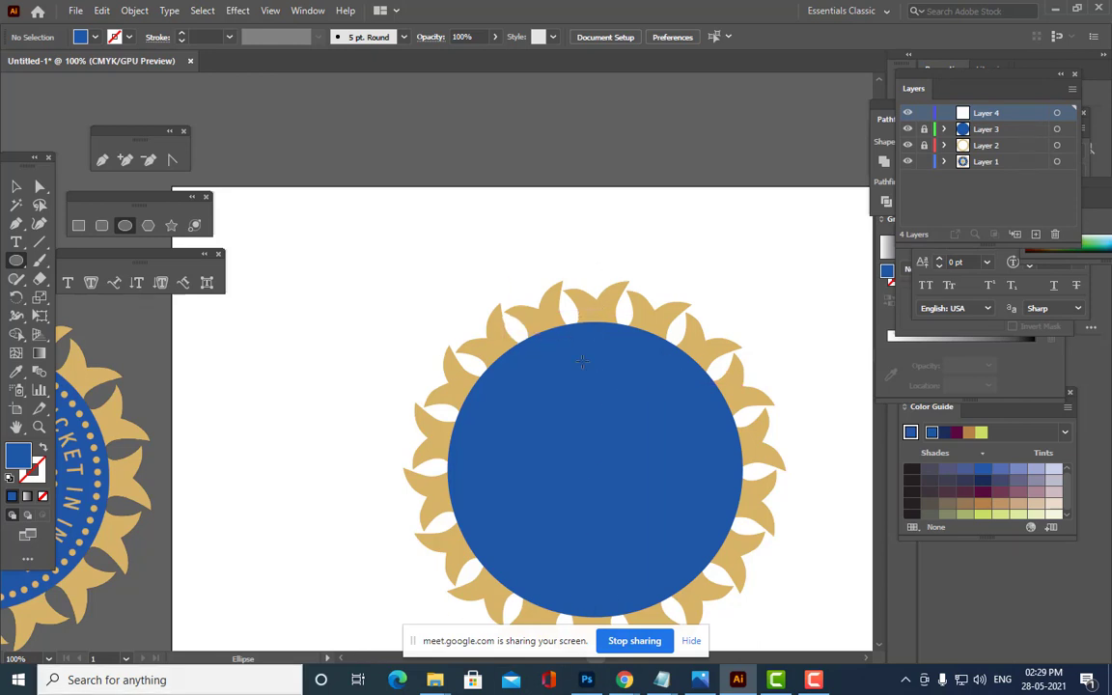
# Draw a small circle in the upper part of the blue disc and fill it with the logo image's gold.
pyautogui.moveTo(579, 361)
pyautogui.mouseDown()
pyautogui.moveTo(623, 386)
pyautogui.moveTo(640, 420)
pyautogui.mouseUp()
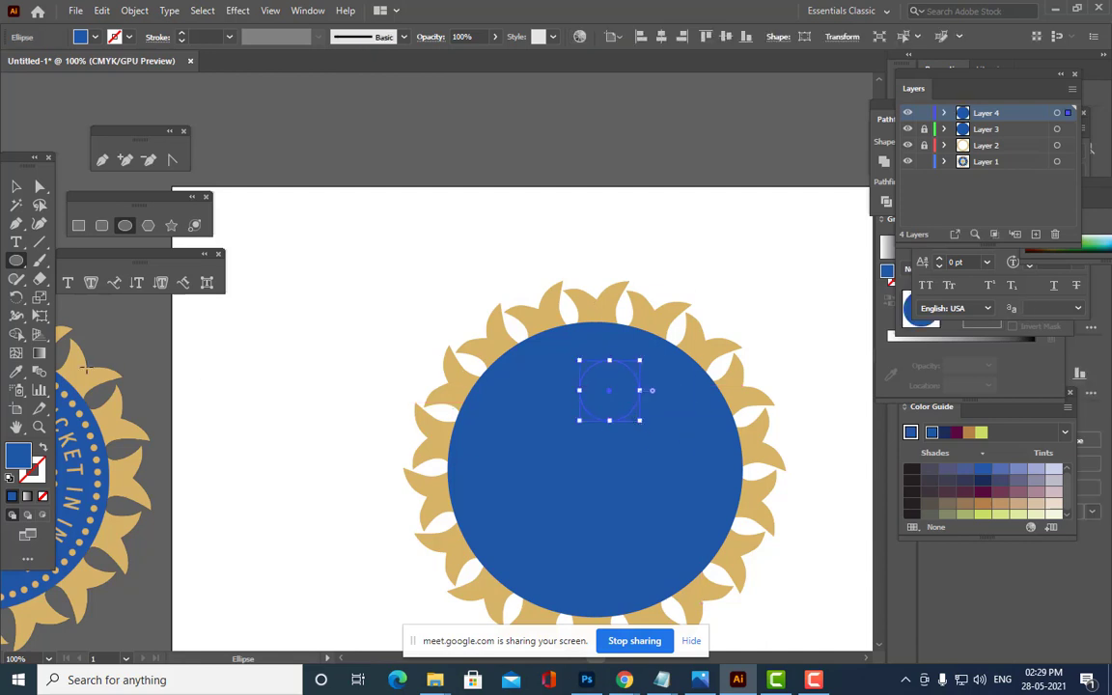
pyautogui.click(15, 370)
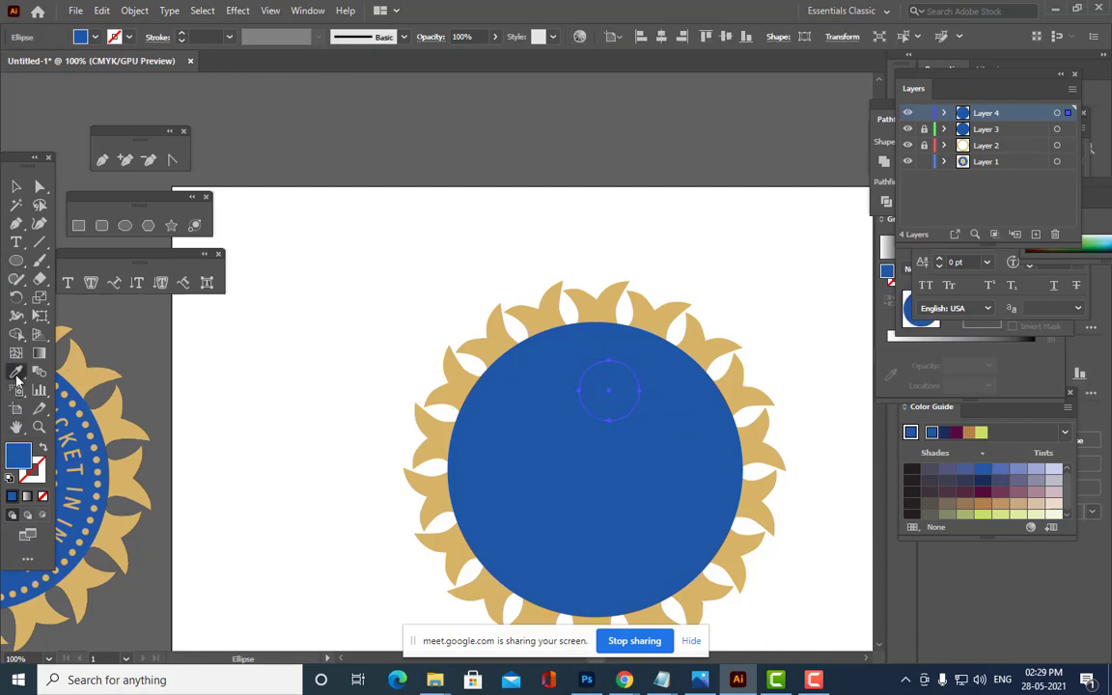
pyautogui.click(84, 380)
pyautogui.click(16, 187)
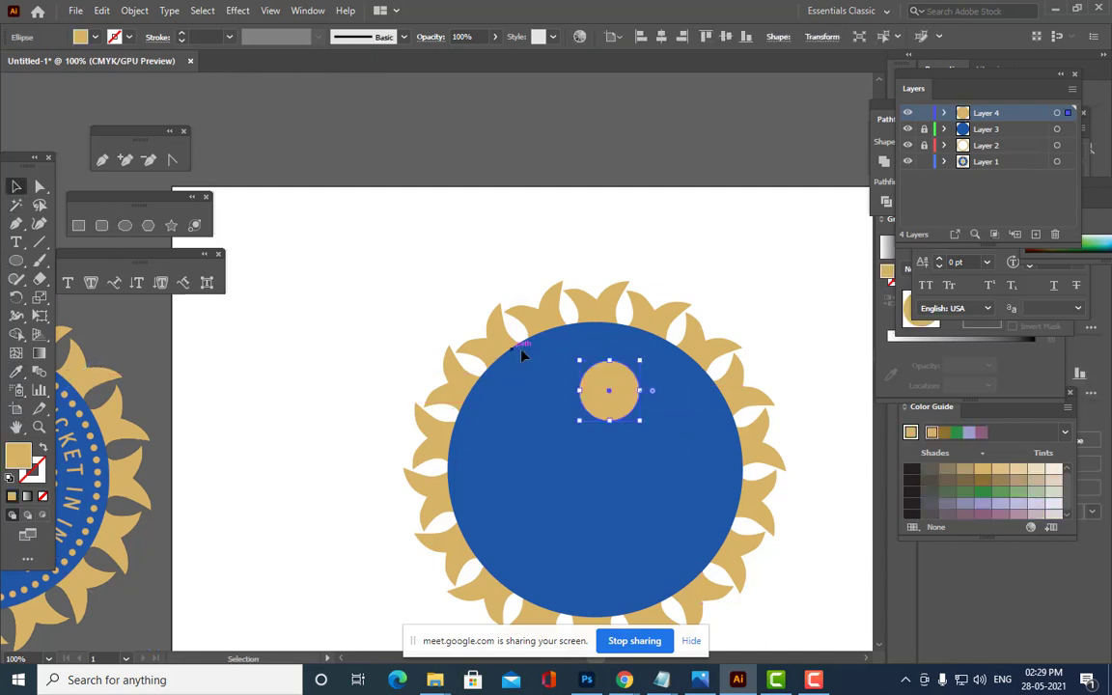
# Shrink the gold circle to a small dot and place it centred just inside the blue disc's top edge.
pyautogui.hotkey('ctrl', '=')
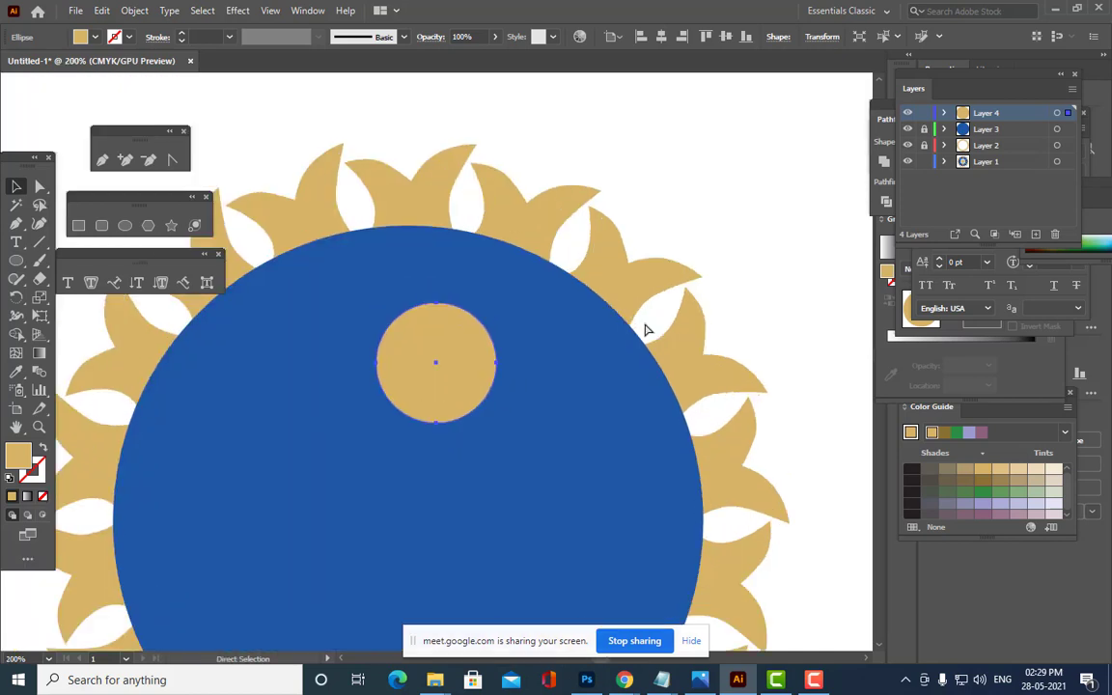
pyautogui.moveTo(497, 302); pyautogui.dragTo(408, 255)
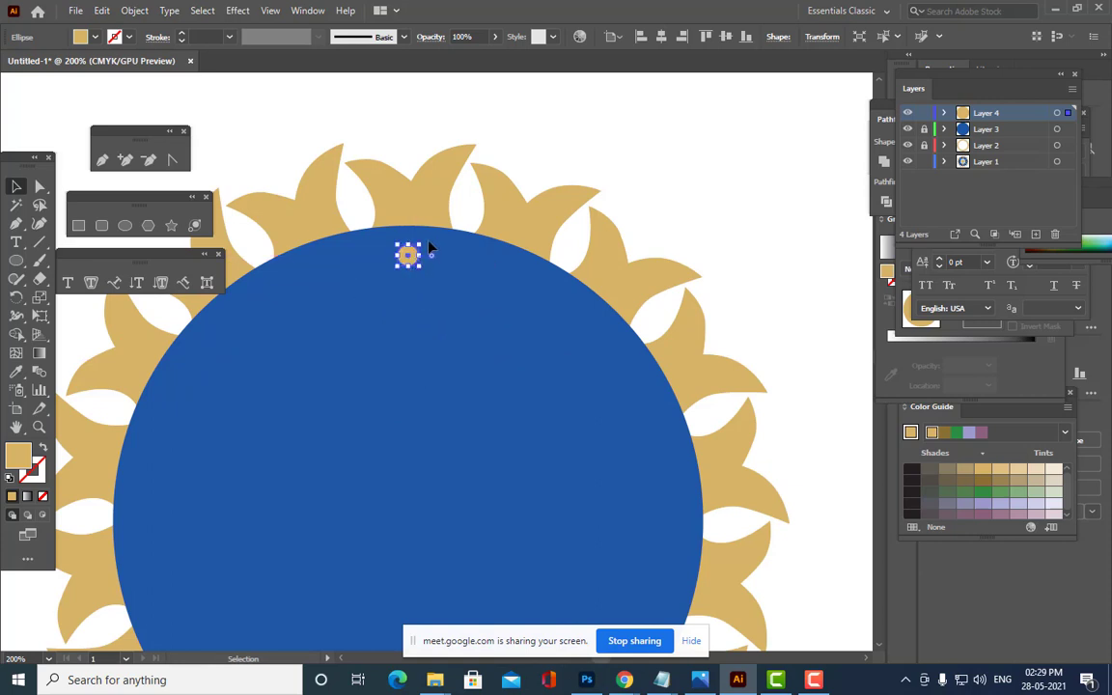
pyautogui.hotkey('ctrl', '=')
pyautogui.hotkey('ctrl', '=')
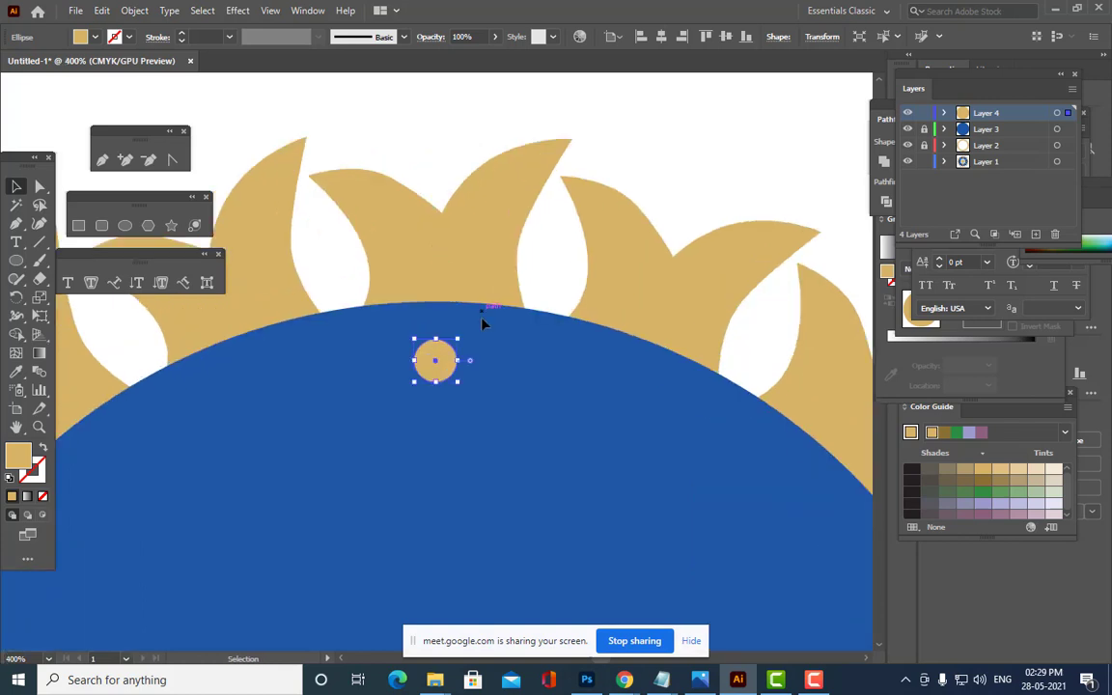
pyautogui.moveTo(457, 337); pyautogui.dragTo(450, 344)
pyautogui.click(554, 255)
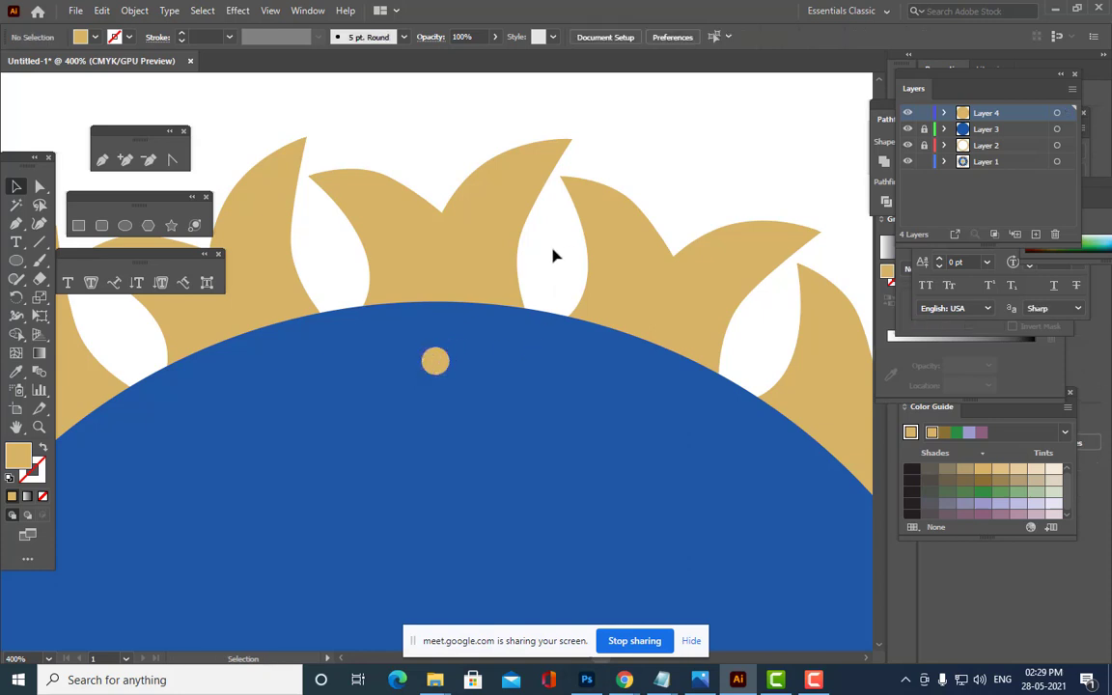
# Compare the gold dot's size and position with the outer ring of dots in the logo image.
pyautogui.hotkey('ctrl', '-')
pyautogui.hotkey('ctrl', '-')
pyautogui.hotkey('ctrl', '-')
pyautogui.hotkey('ctrl', '-')
pyautogui.hotkey('ctrl', '-')
pyautogui.hotkey('ctrl', '+')
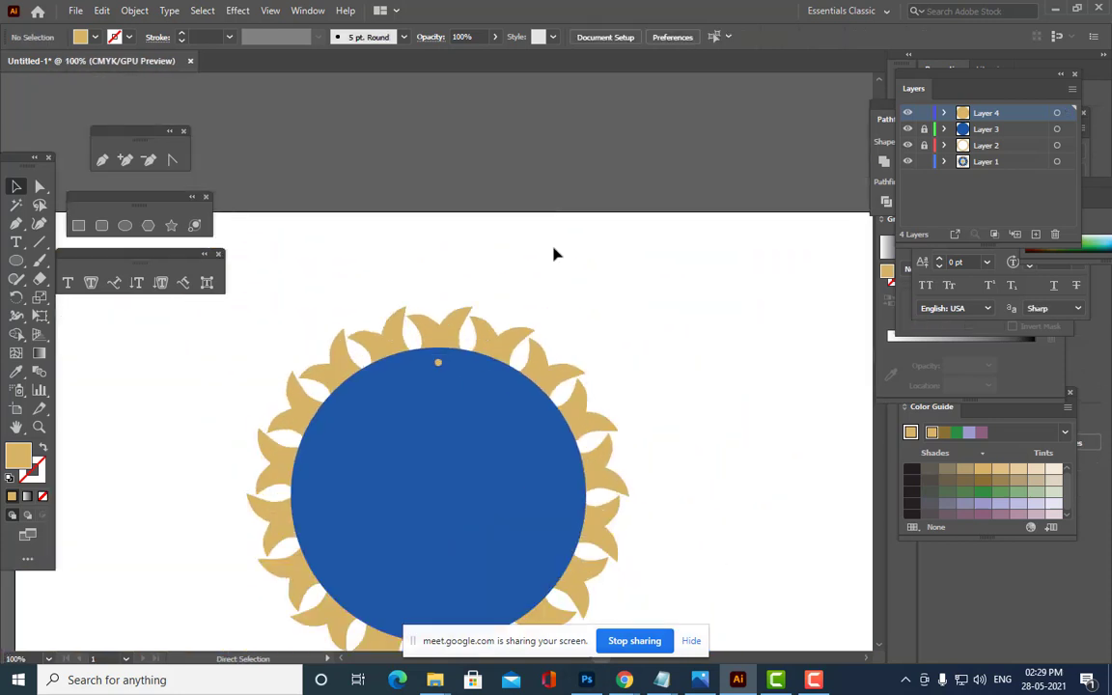
pyautogui.press('space')
pyautogui.moveTo(486, 403); pyautogui.dragTo(733, 396)
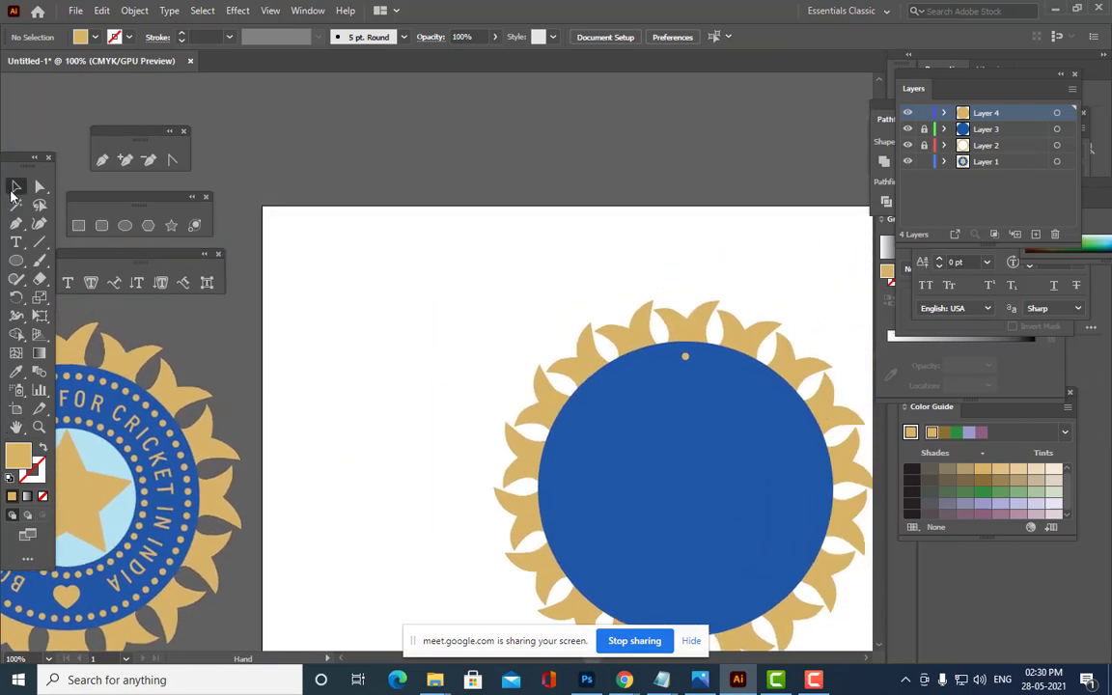
# Try enlarging the gold dot about its centre just inside the blue disc's top edge.
pyautogui.click(686, 355)
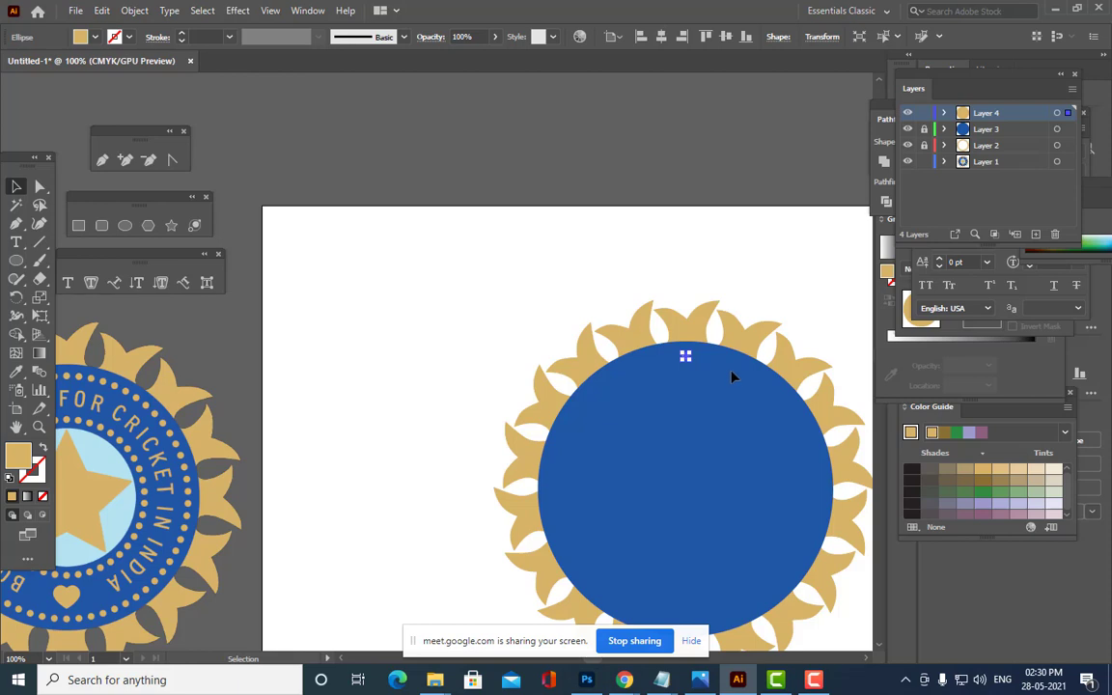
pyautogui.hotkey('ctrl', '=')
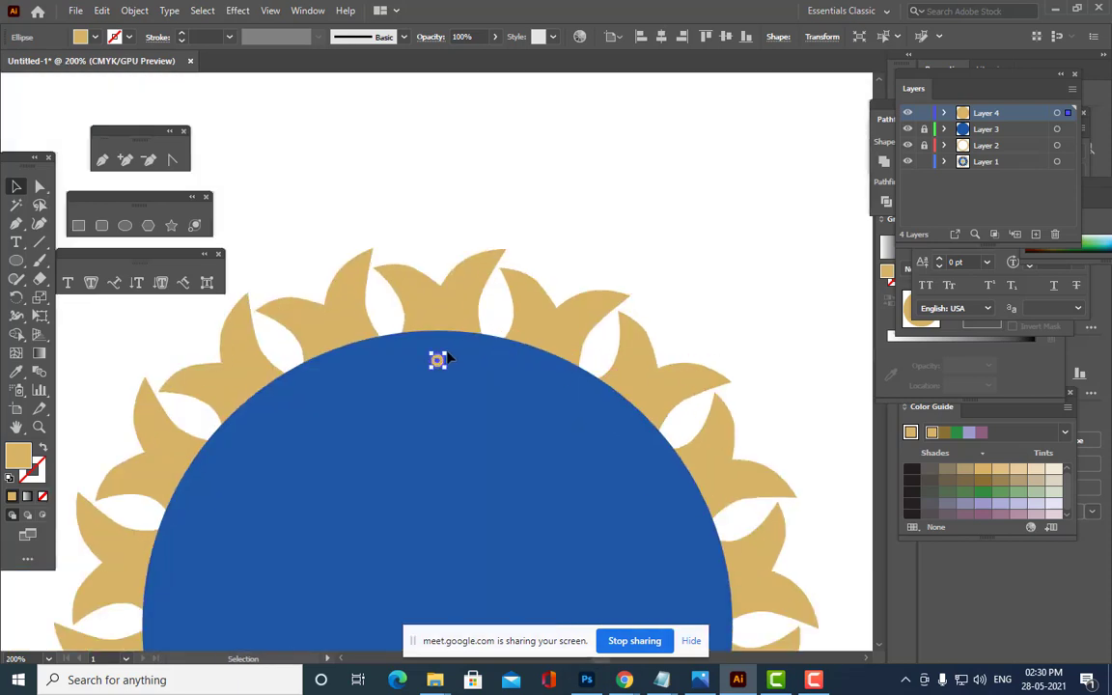
pyautogui.moveTo(436, 357); pyautogui.dragTo(450, 349)
pyautogui.click(497, 250)
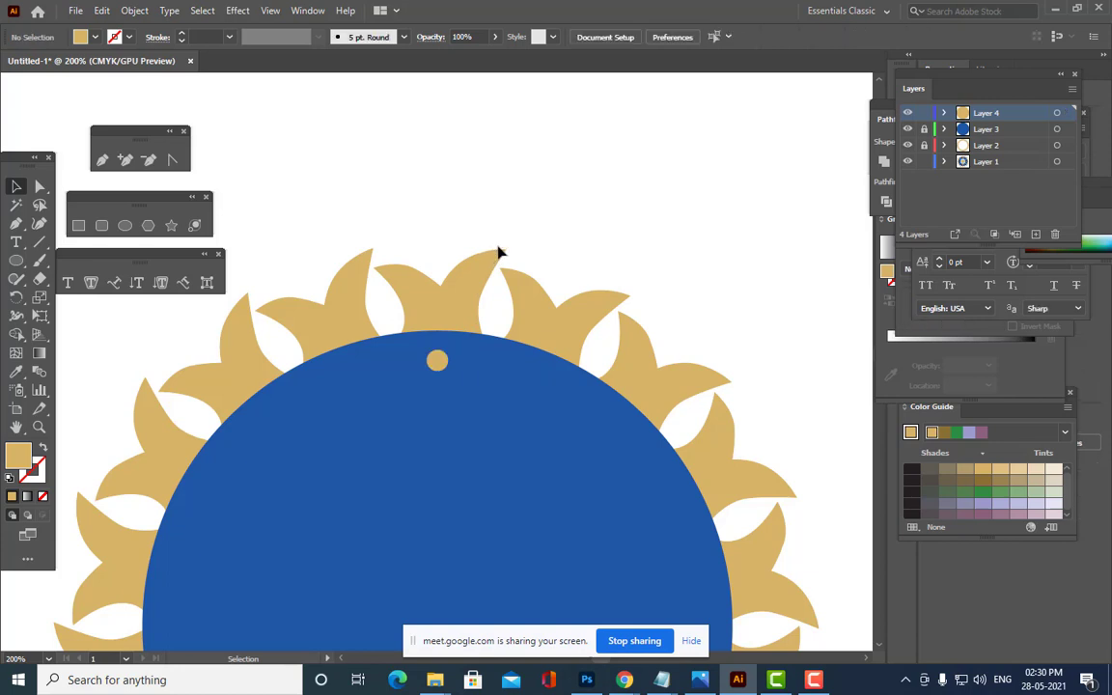
pyautogui.click(438, 361)
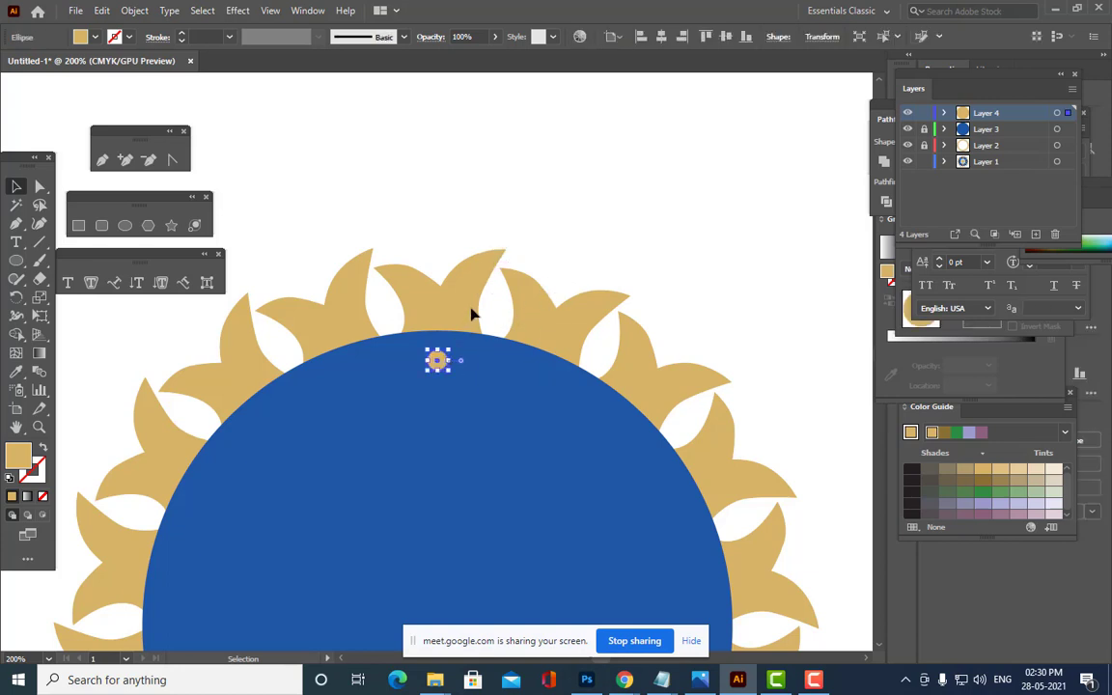
pyautogui.press('a')
pyautogui.hotkey('ctrl', '+')
pyautogui.moveTo(455, 345); pyautogui.dragTo(663, 343)
pyautogui.click(581, 214)
pyautogui.press('h')
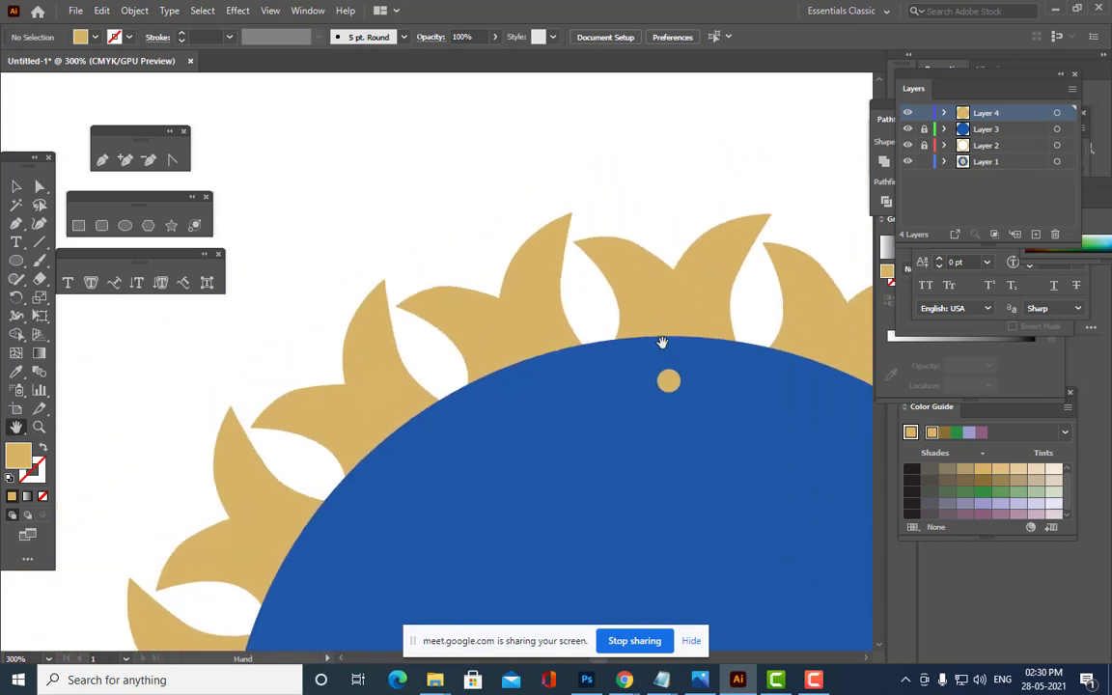
# Move the gold dot onto the logo image's outer dot ring, covering the dot immediately right of the topmost one.
pyautogui.hotkey('ctrl', '-')
pyautogui.hotkey('ctrl', '-')
pyautogui.hotkey('ctrl', '-')
pyautogui.hotkey('ctrl', '-')
pyautogui.hotkey('ctrl', '-')
pyautogui.hotkey('ctrl', '+')
pyautogui.hotkey('ctrl', '+')
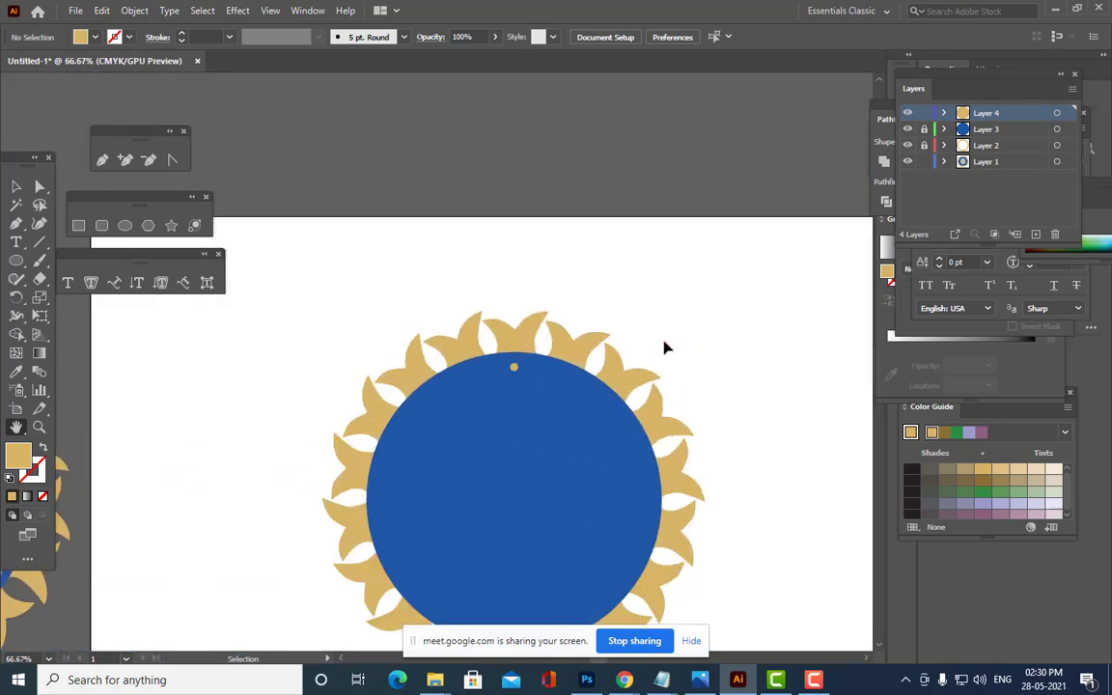
pyautogui.moveTo(512, 366); pyautogui.dragTo(778, 349)
pyautogui.click(15, 187)
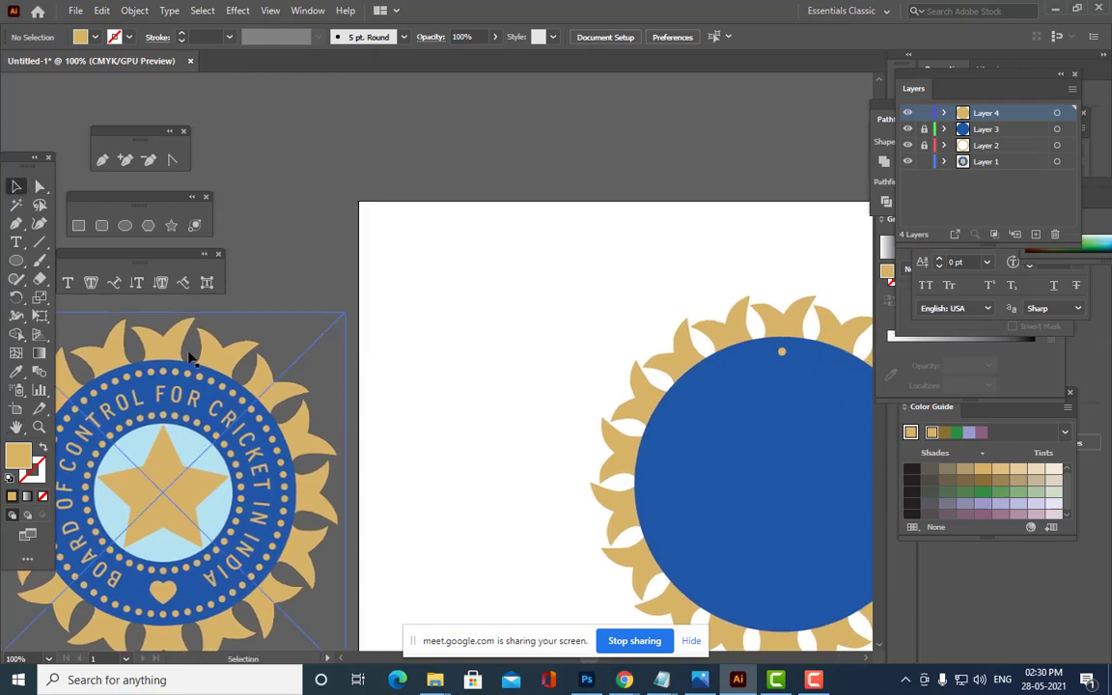
pyautogui.click(783, 351)
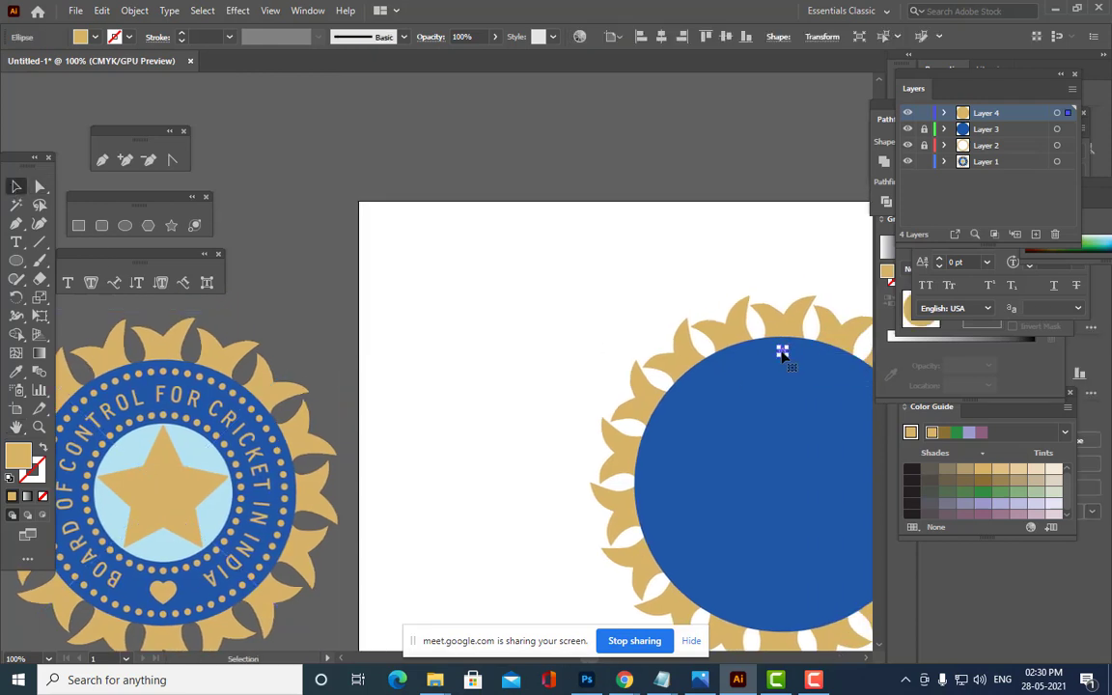
pyautogui.moveTo(782, 351); pyautogui.dragTo(220, 410)
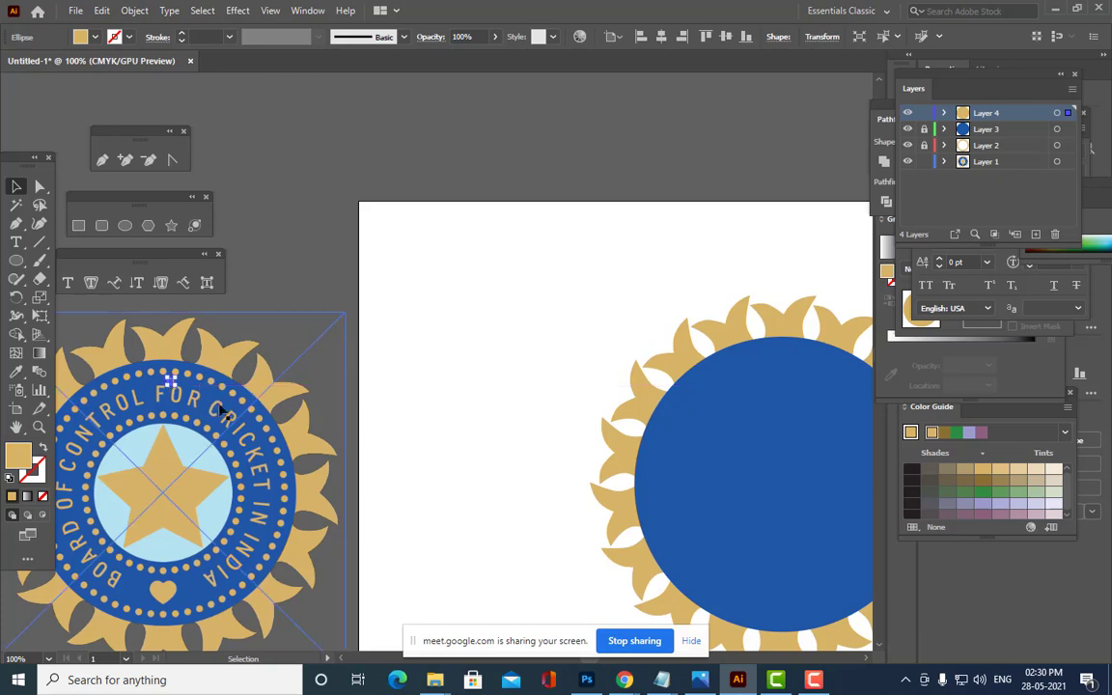
pyautogui.hotkey('ctrl', '=')
pyautogui.hotkey('ctrl', '=')
pyautogui.hotkey('ctrl', '=')
pyautogui.hotkey('ctrl', '=')
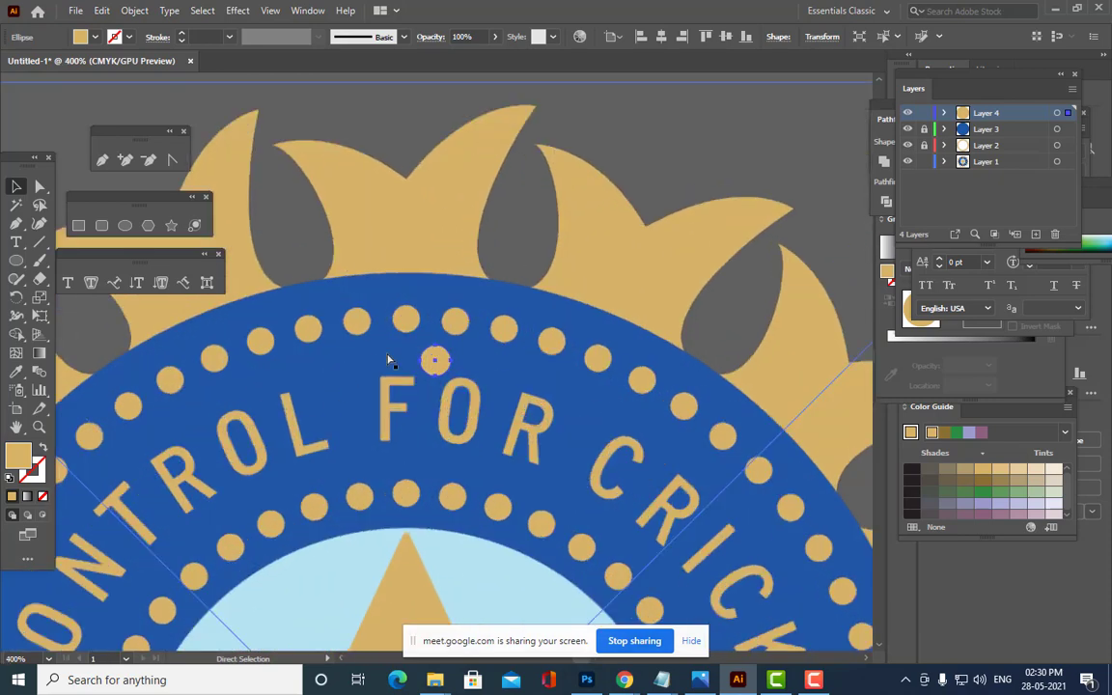
pyautogui.hotkey('ctrl', '=')
pyautogui.hotkey('ctrl', '=')
pyautogui.moveTo(431, 363); pyautogui.dragTo(485, 290)
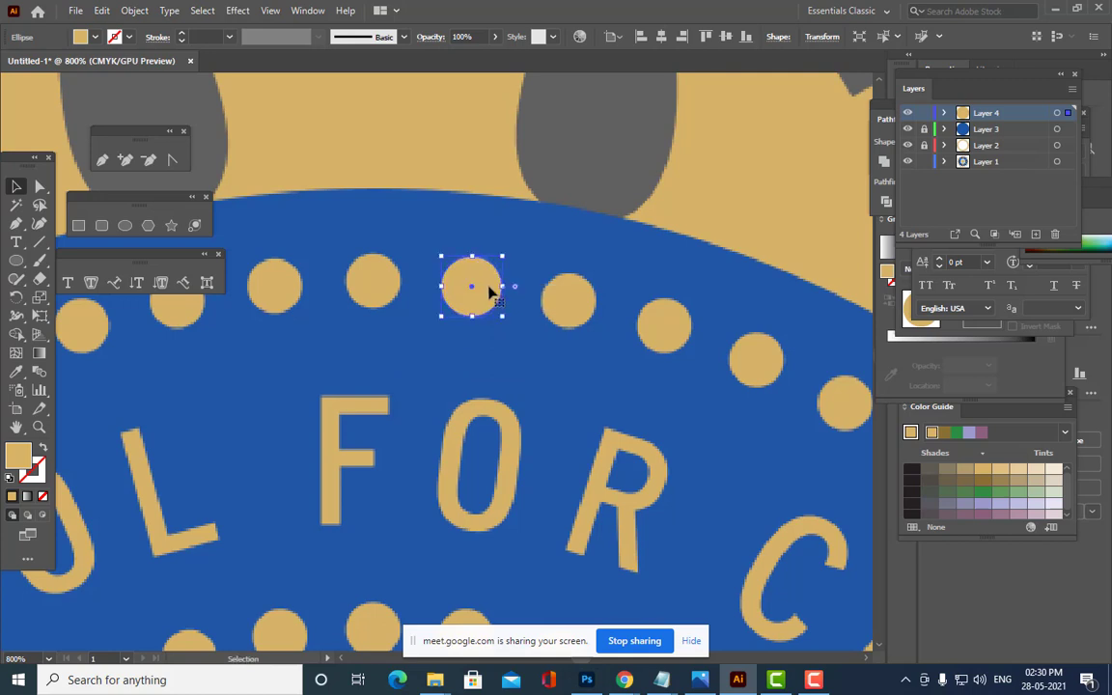
# Compare the dot with the logo image's dot beneath it at 32% opacity, and restore its opacity to 100%.
pyautogui.click(496, 37)
pyautogui.moveTo(492, 57); pyautogui.dragTo(454, 58)
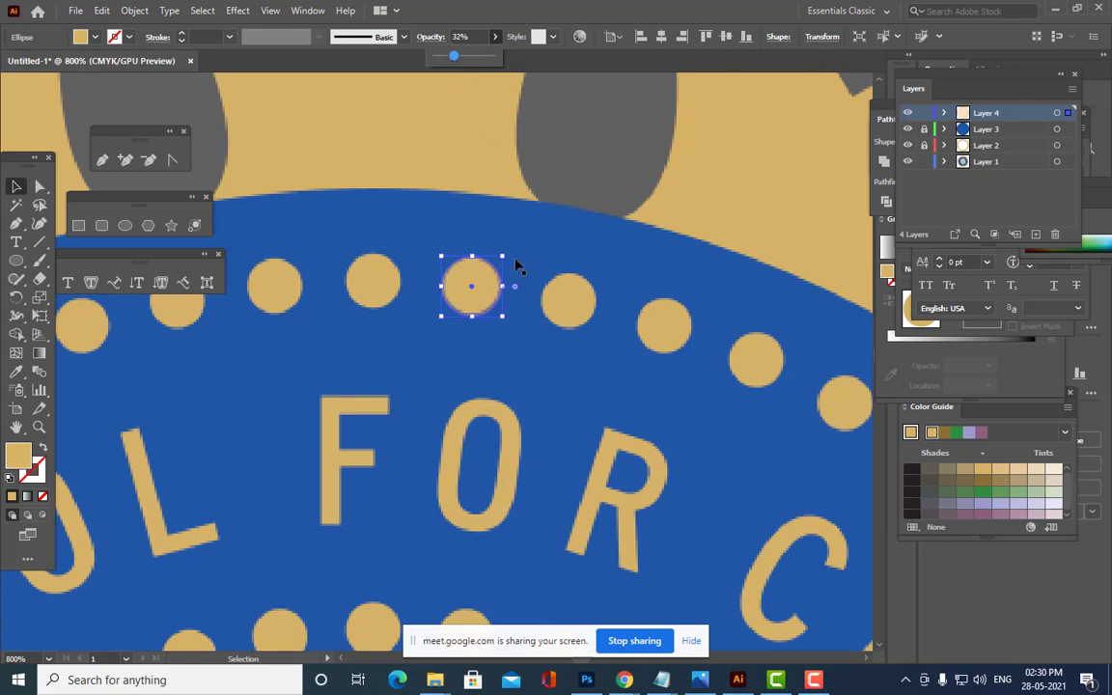
pyautogui.click(19, 187)
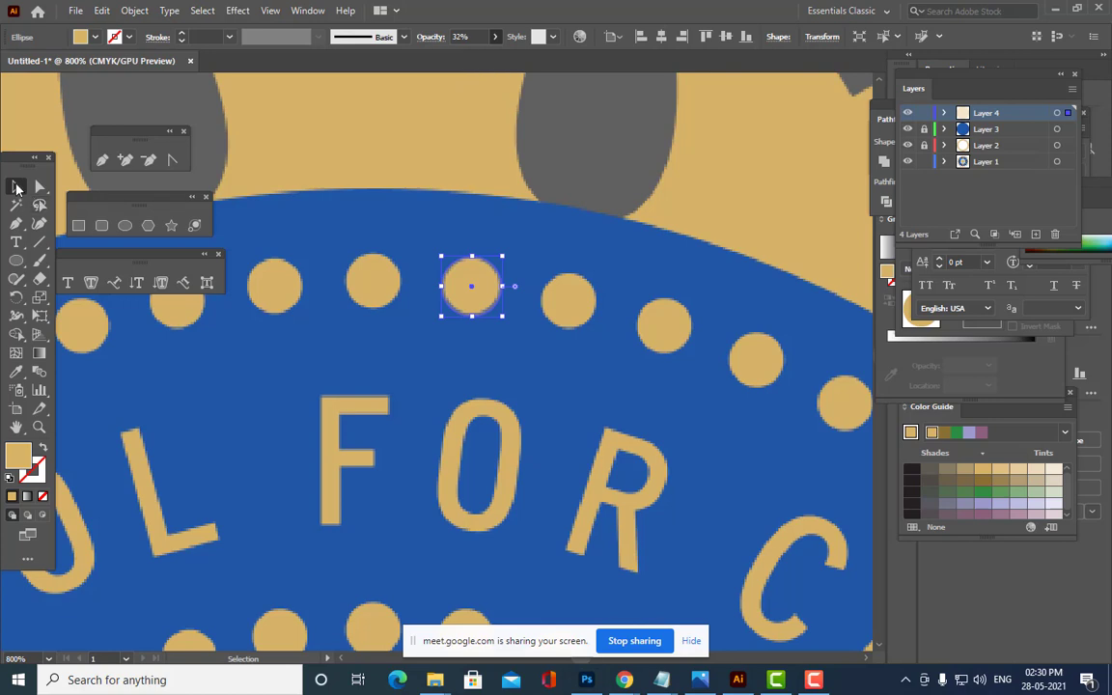
pyautogui.click(773, 152)
pyautogui.click(464, 287)
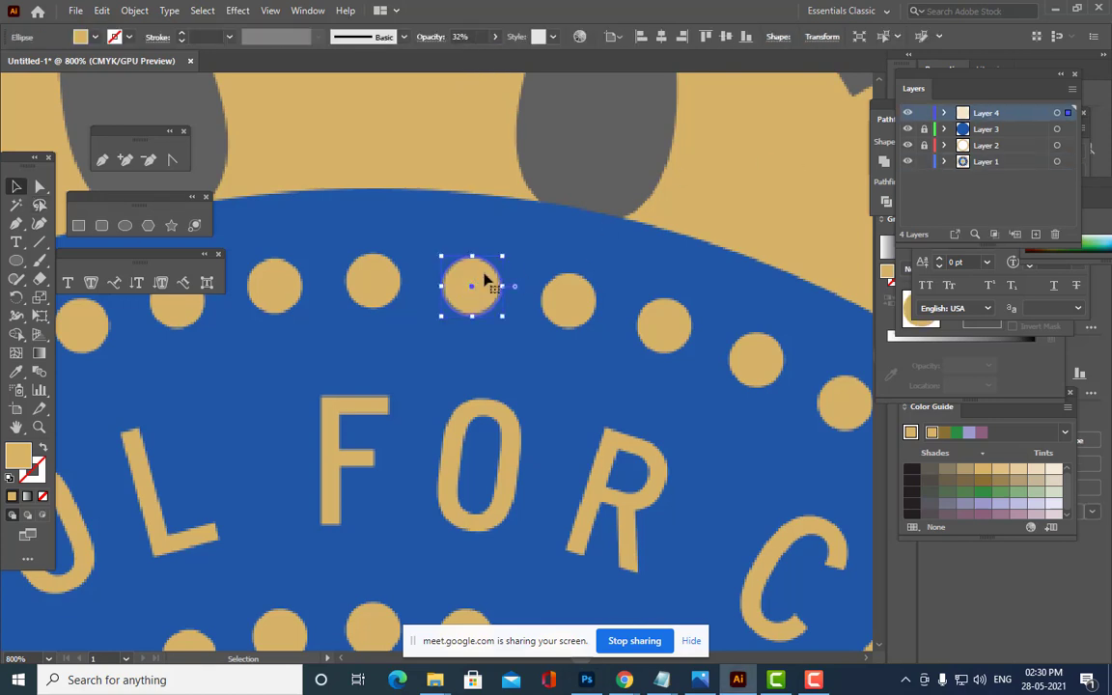
pyautogui.moveTo(502, 257); pyautogui.dragTo(503, 256)
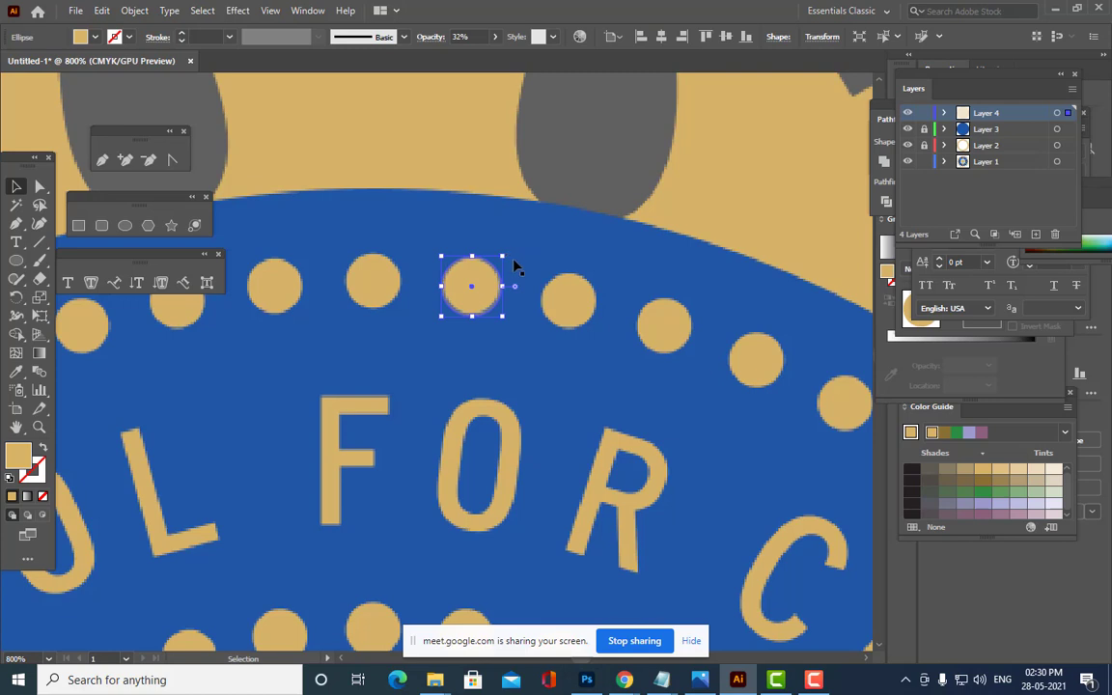
pyautogui.click(496, 36)
pyautogui.moveTo(512, 60); pyautogui.dragTo(600, 93)
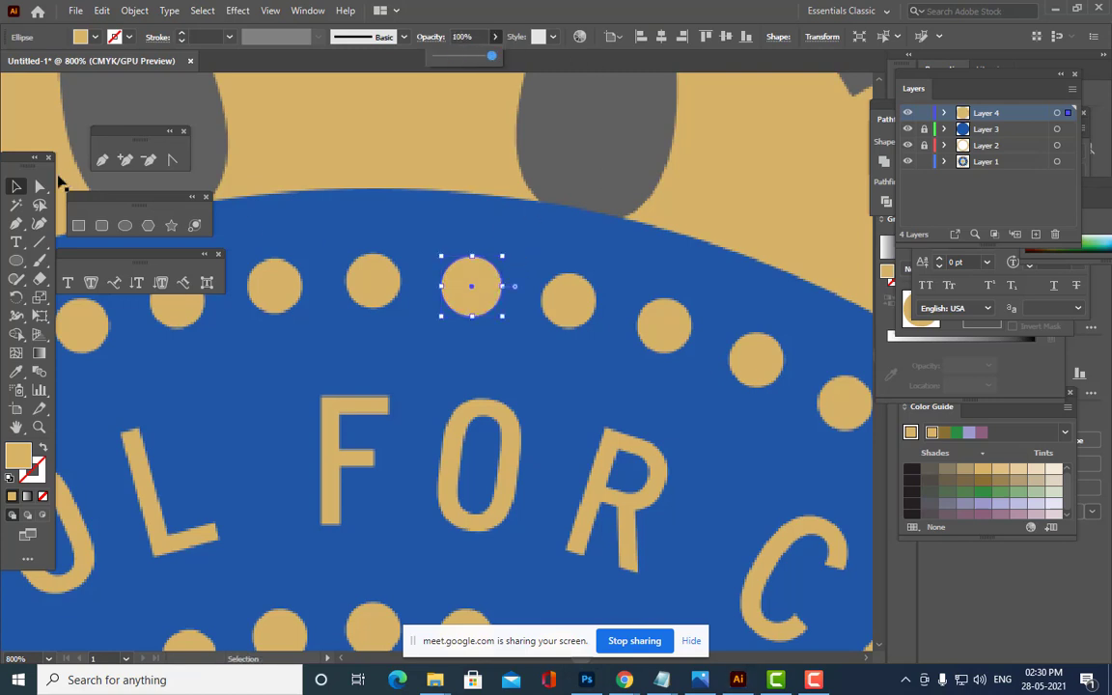
pyautogui.press('a')
pyautogui.press('v')
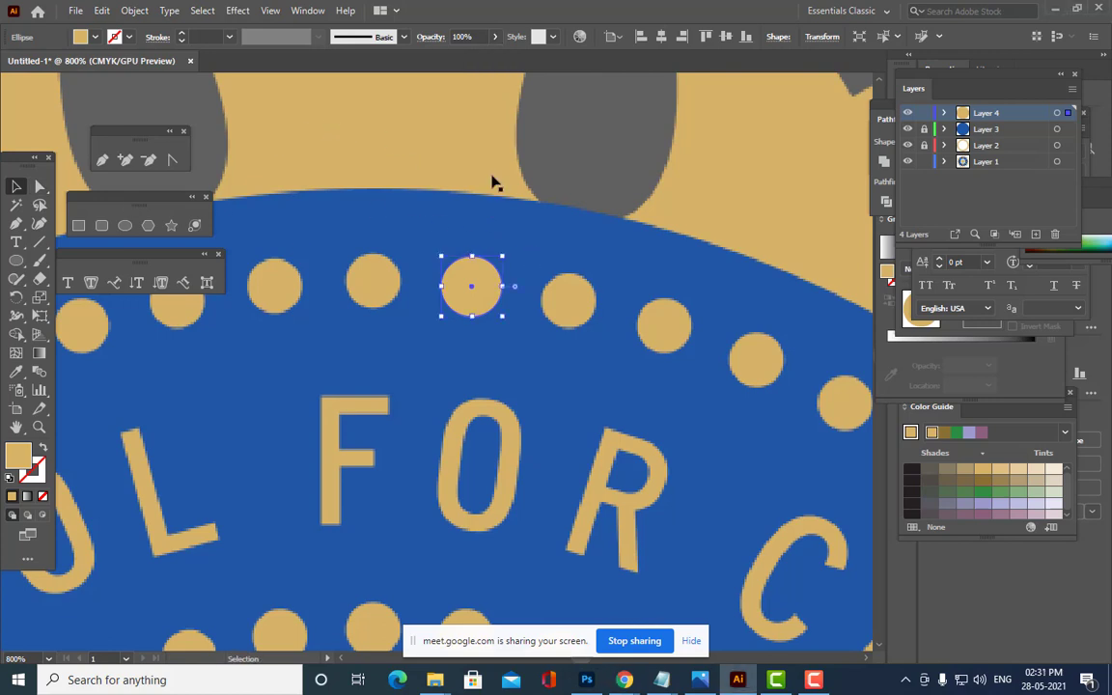
# Move the gold dot from the logo image back into the upper part of the blue disc.
pyautogui.press('a')
pyautogui.hotkey('ctrl', '-')
pyautogui.hotkey('ctrl', '-')
pyautogui.hotkey('ctrl', '-')
pyautogui.hotkey('ctrl', '-')
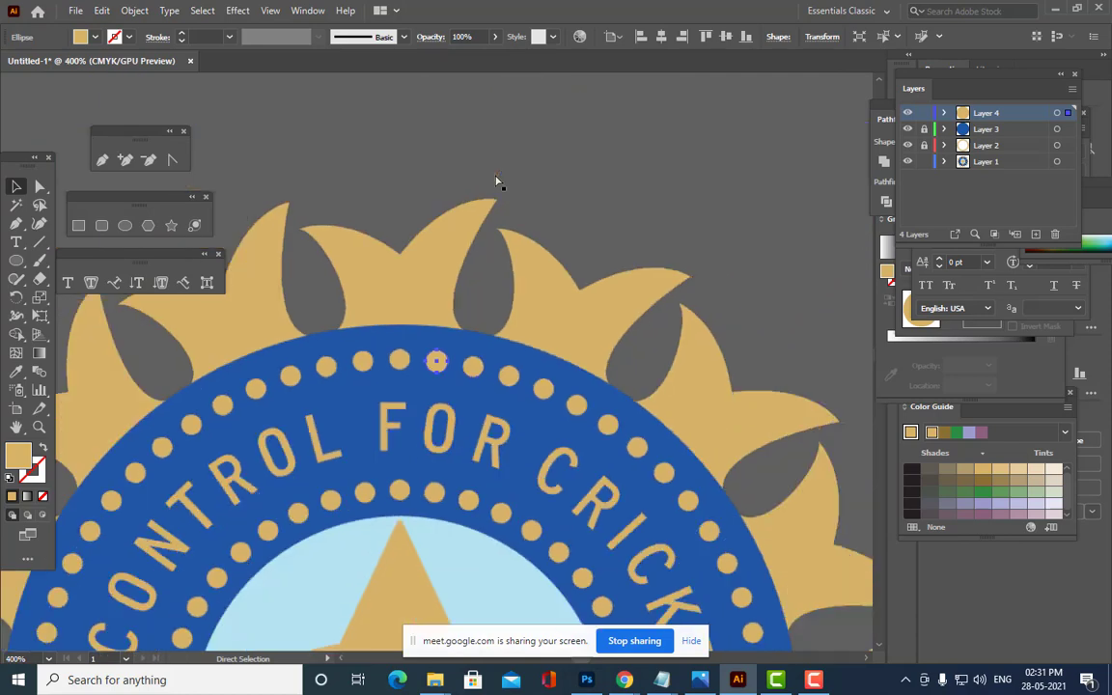
pyautogui.hotkey('ctrl', '-')
pyautogui.press('v')
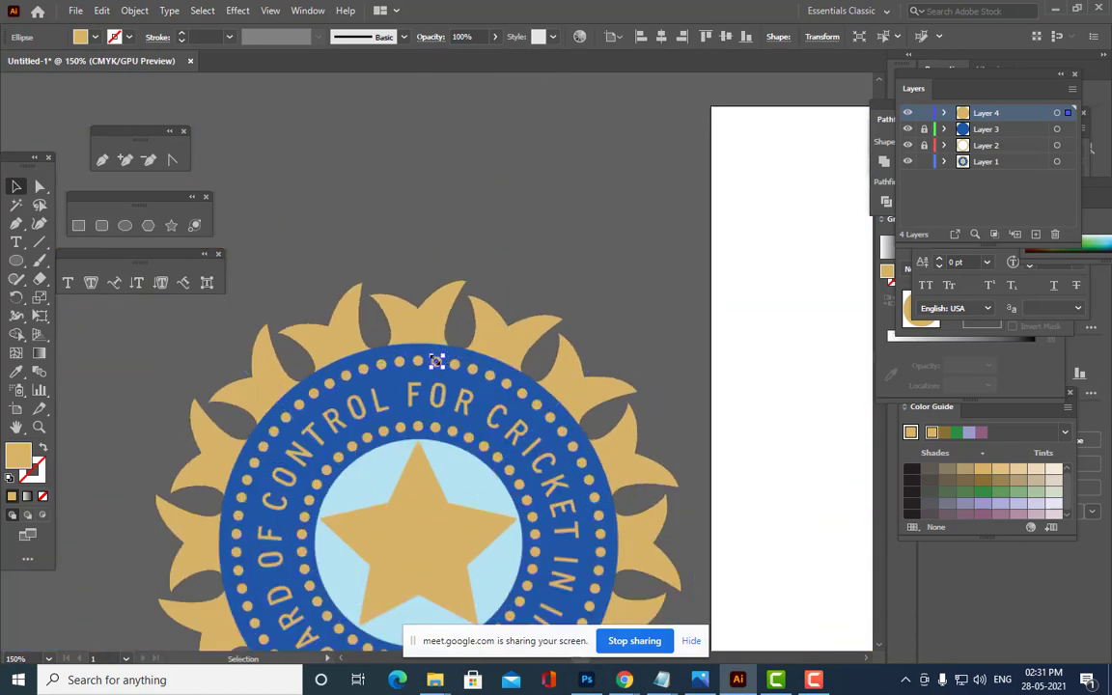
pyautogui.moveTo(436, 362); pyautogui.dragTo(799, 357)
pyautogui.press('h')
pyautogui.moveTo(698, 404); pyautogui.dragTo(104, 403)
pyautogui.press('v')
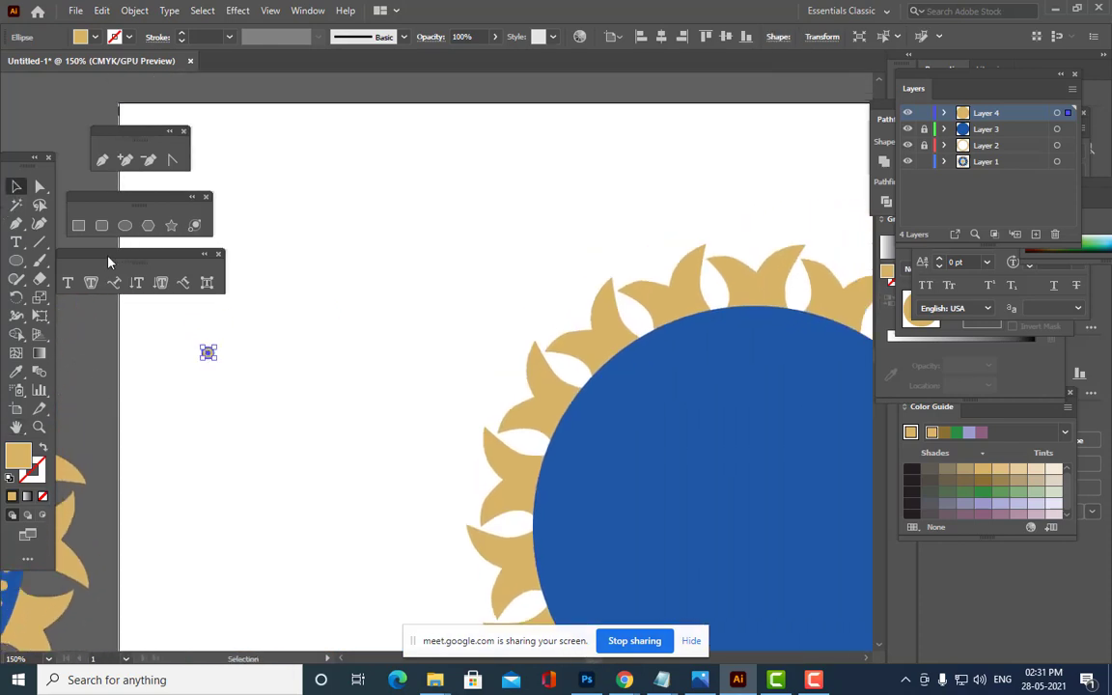
pyautogui.moveTo(208, 355); pyautogui.dragTo(758, 338)
# Nudge the gold dot up and right until it sits just inside the blue disc's top edge, slightly right of centre.
pyautogui.press('Up')
pyautogui.press('Up')
pyautogui.press('Up')
pyautogui.press('Up')
pyautogui.press('Up')
pyautogui.press('Up')
pyautogui.press('Up')
pyautogui.press('Up')
pyautogui.press('Up')
pyautogui.press('Down')
pyautogui.press('Down')
pyautogui.press('Right')
pyautogui.press('Right')
pyautogui.press('Right')
pyautogui.press('Right')
pyautogui.press('Right')
pyautogui.press('Down')
pyautogui.press('Left')
pyautogui.click(780, 197)
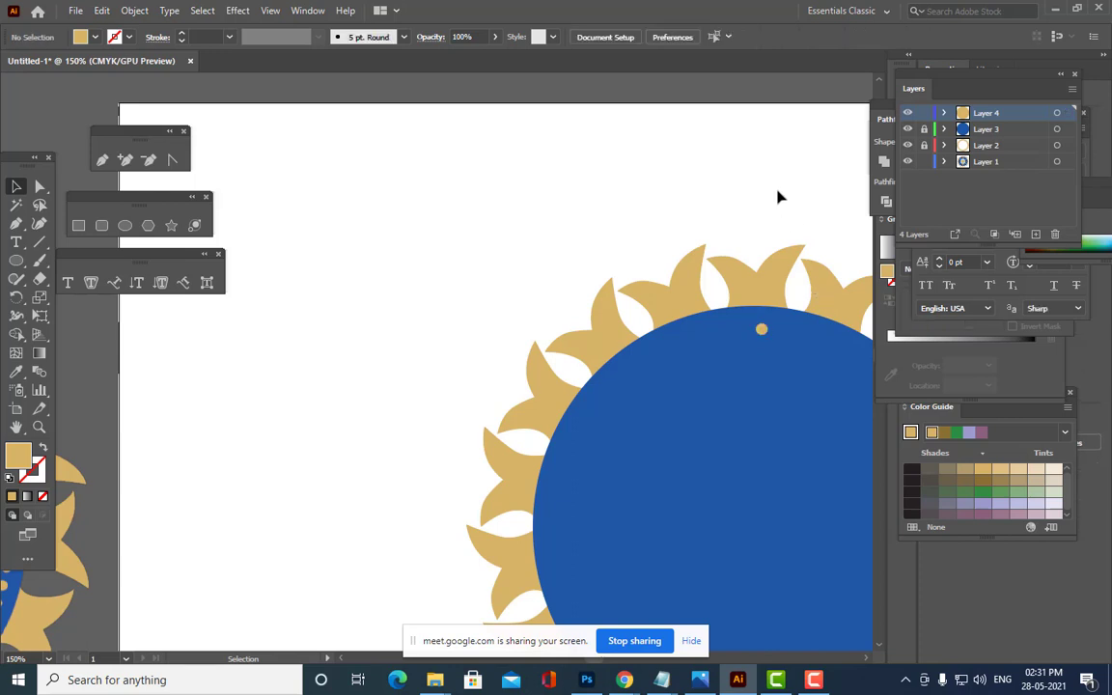
# Select the gold dot near the blue disc's top edge.
pyautogui.moveTo(686, 354); pyautogui.dragTo(577, 248)
pyautogui.click(16, 185)
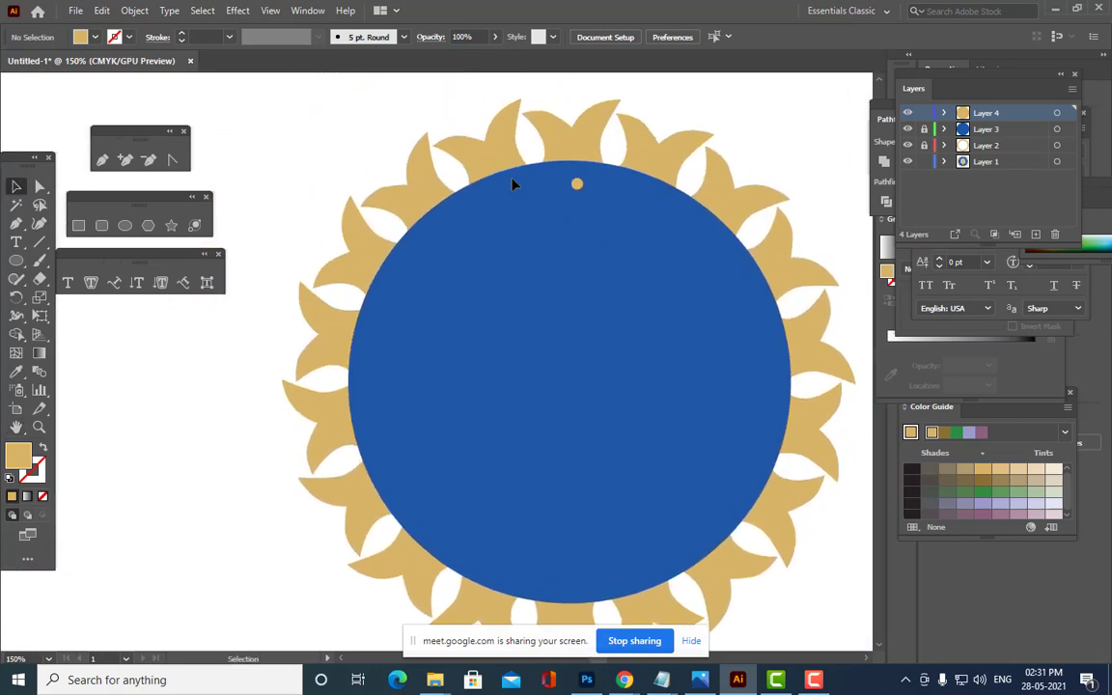
pyautogui.click(577, 184)
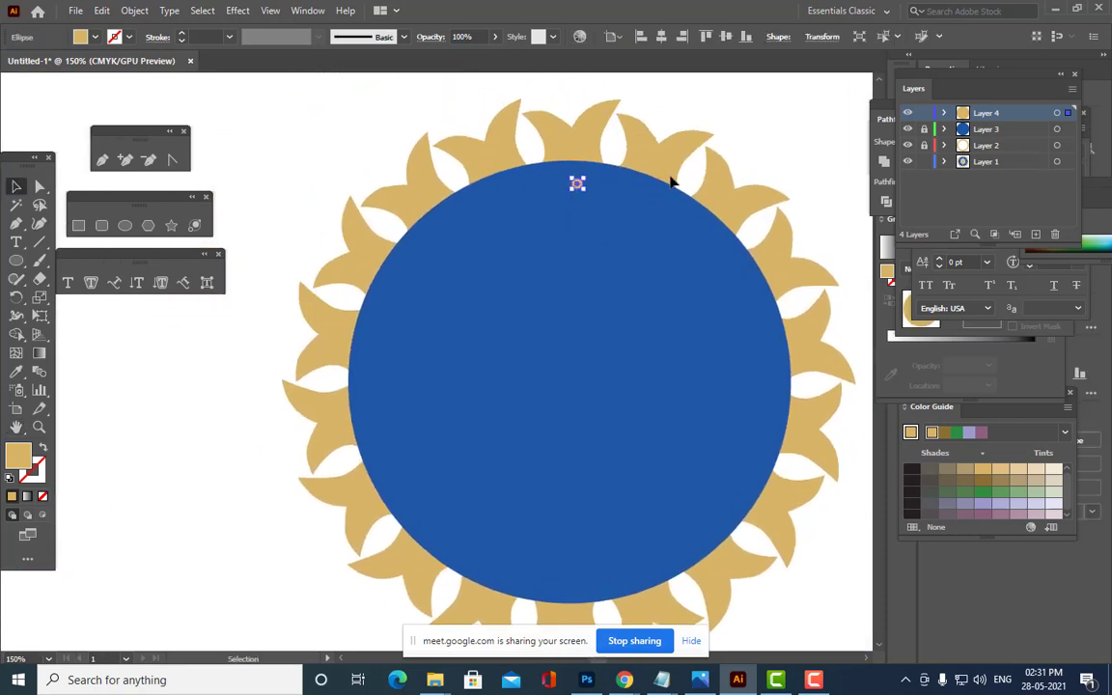
pyautogui.scroll(2, 673, 182)
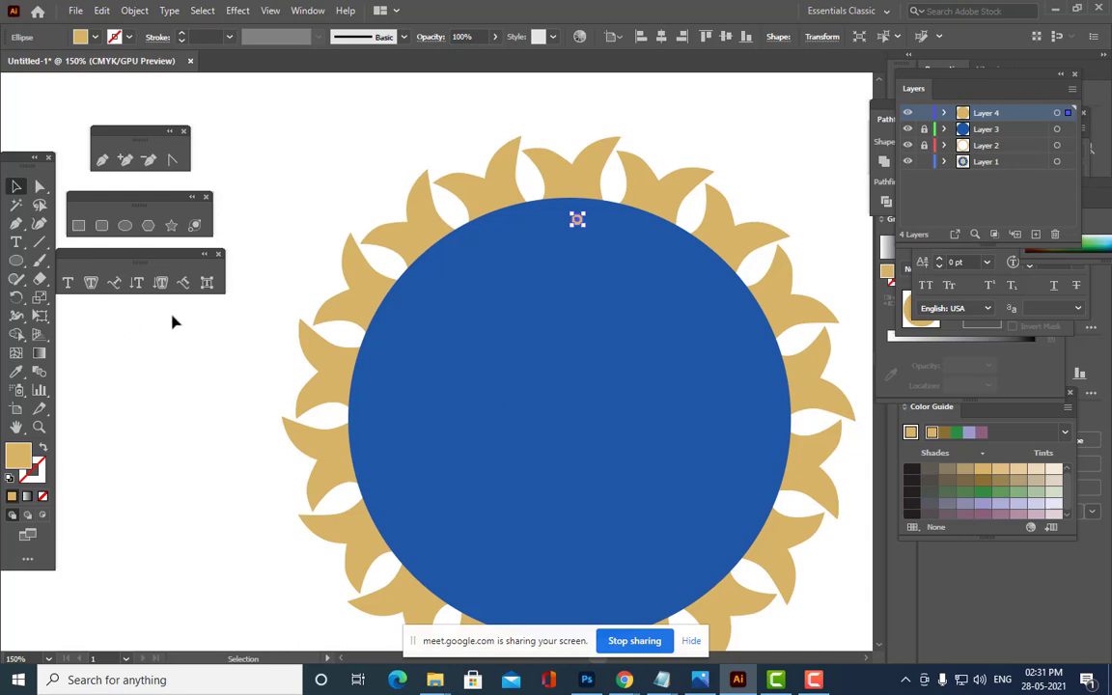
# Try making a copy of the small gold dot rotated 10° about the blue circle's centre.
pyautogui.press('r')
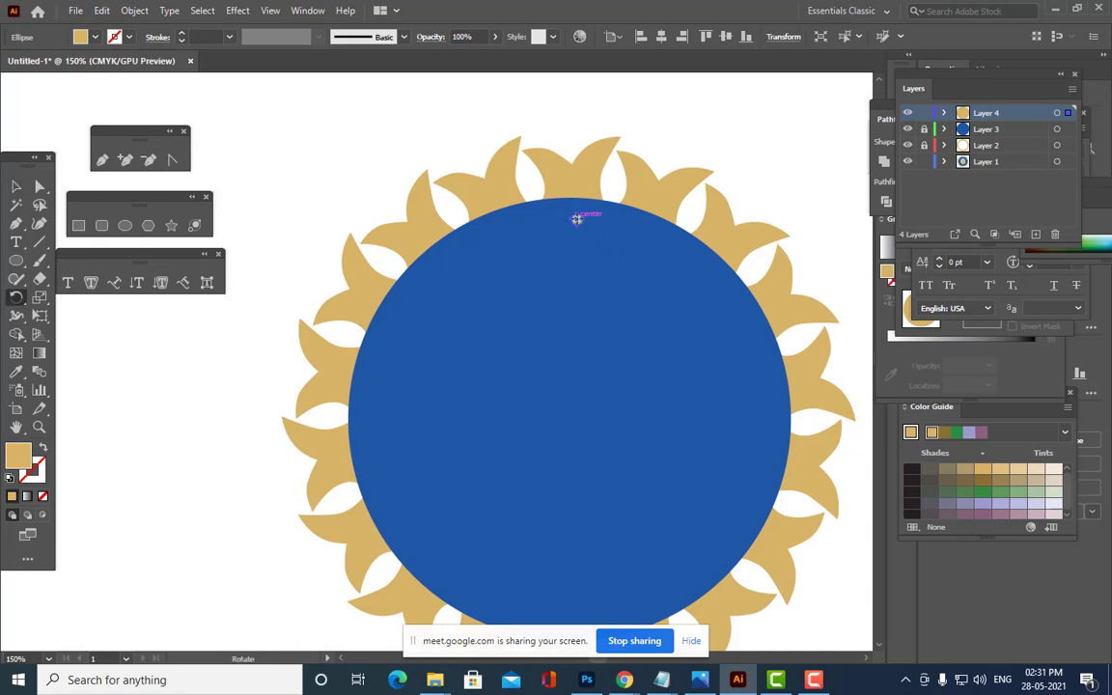
pyautogui.click(576, 219)
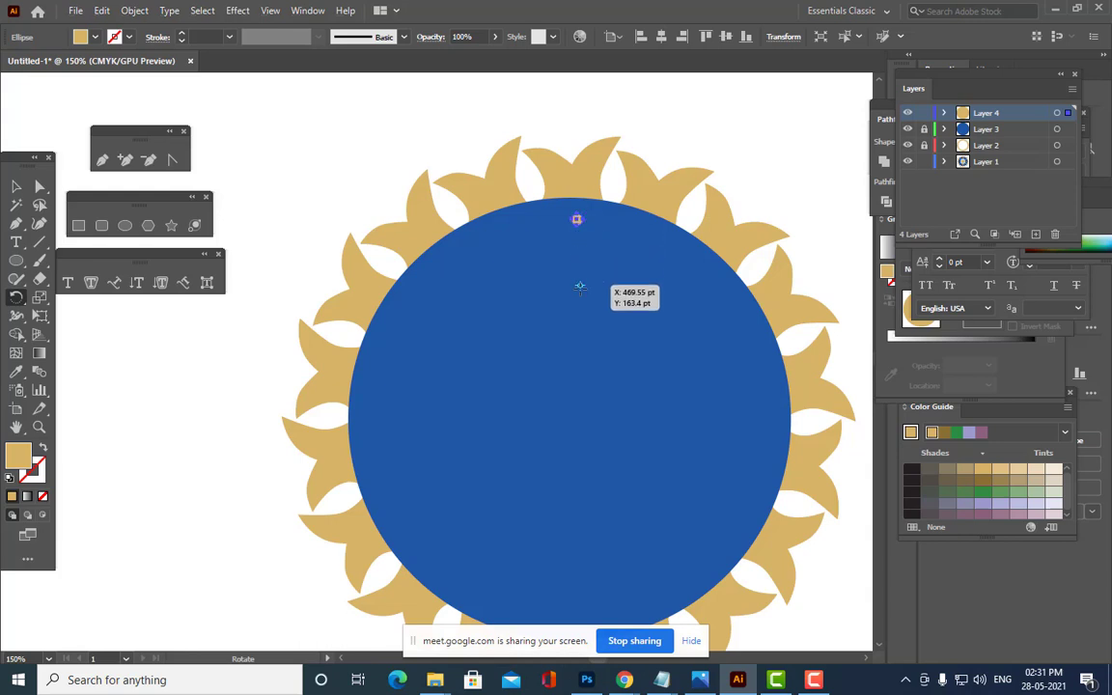
pyautogui.keyDown('alt'); pyautogui.click(576, 412); pyautogui.keyUp('alt')
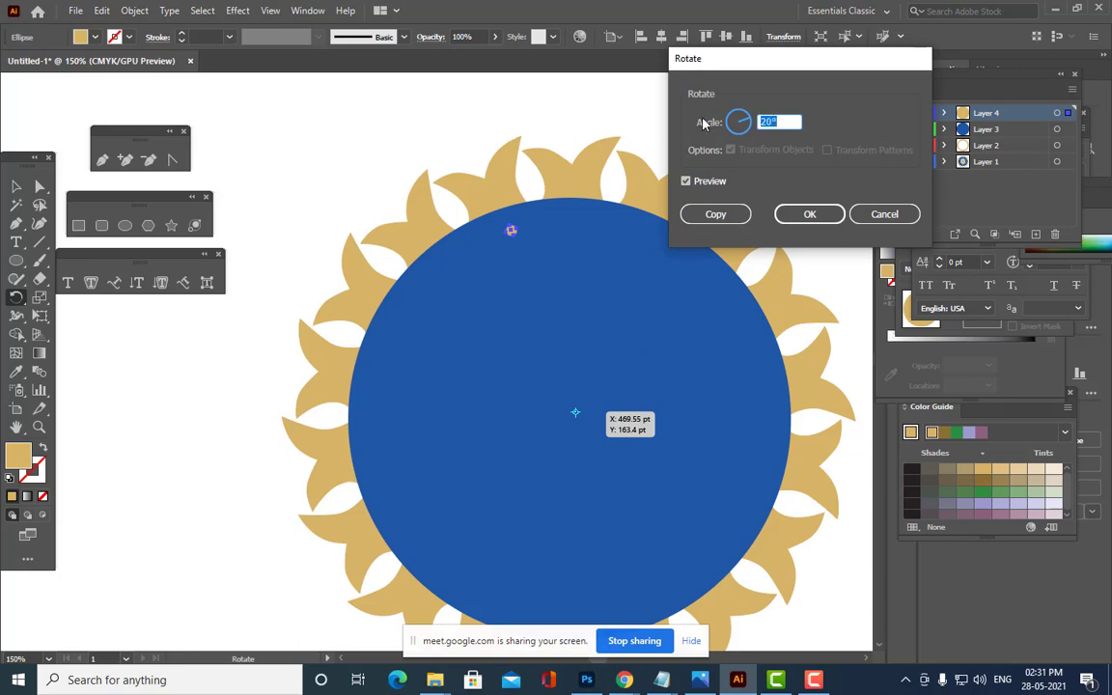
pyautogui.write('10')
pyautogui.click(695, 214)
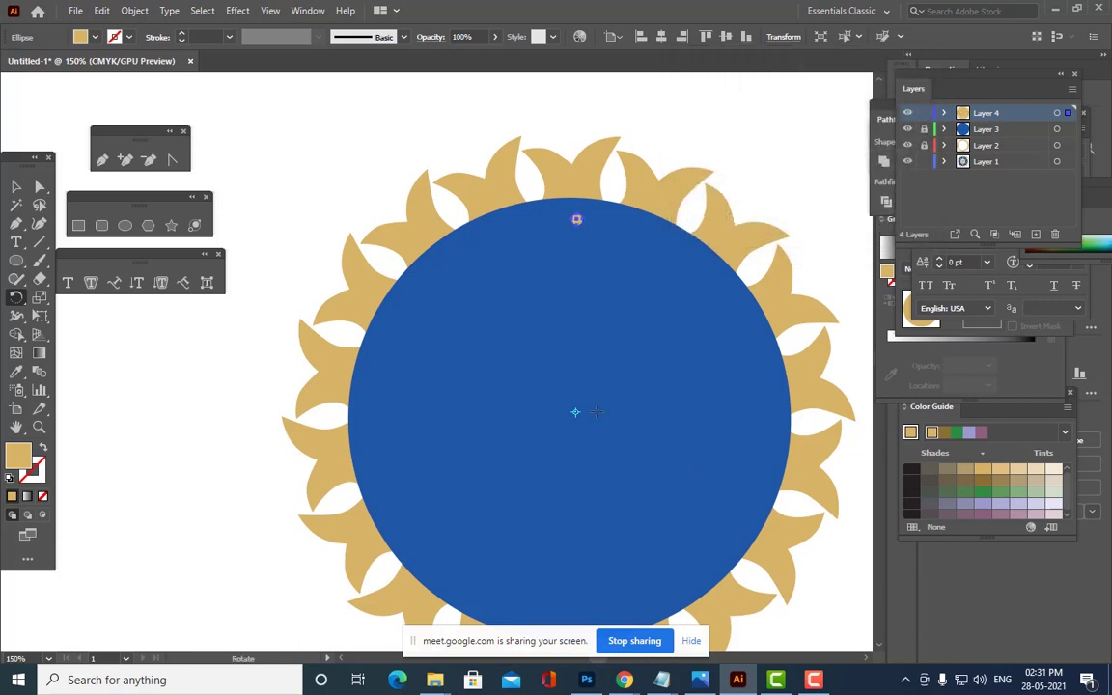
# Create a copy of the small gold dot rotated 6° about the blue circle's centre.
pyautogui.keyDown('alt'); pyautogui.click(575, 413); pyautogui.keyUp('alt')
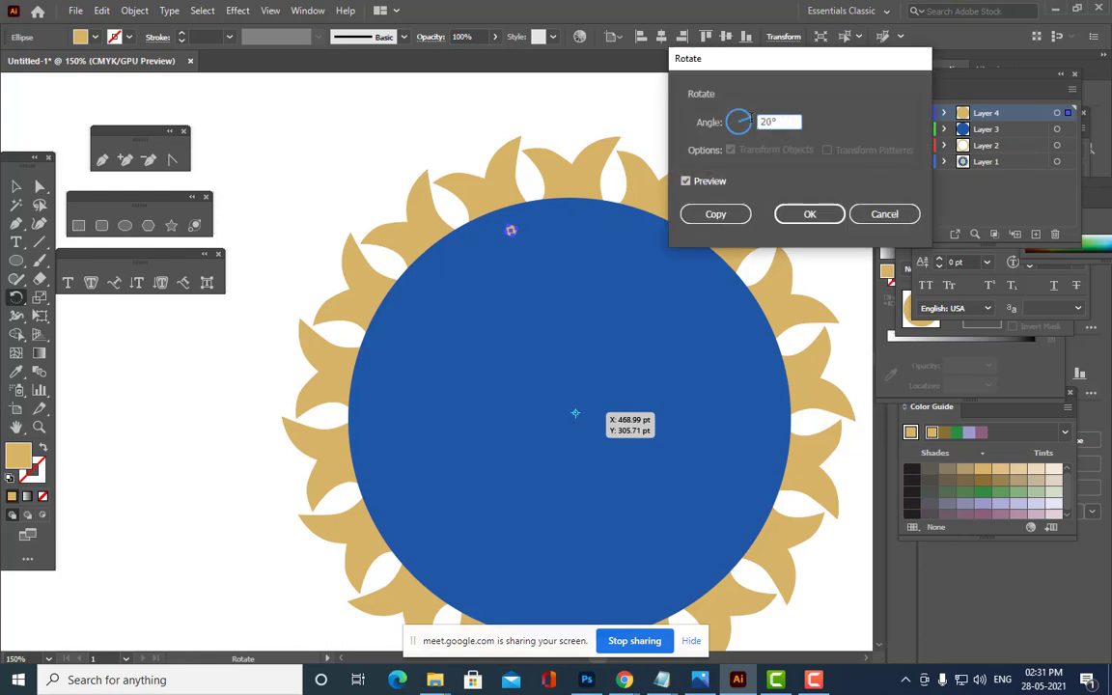
pyautogui.write('6')
pyautogui.click(712, 214)
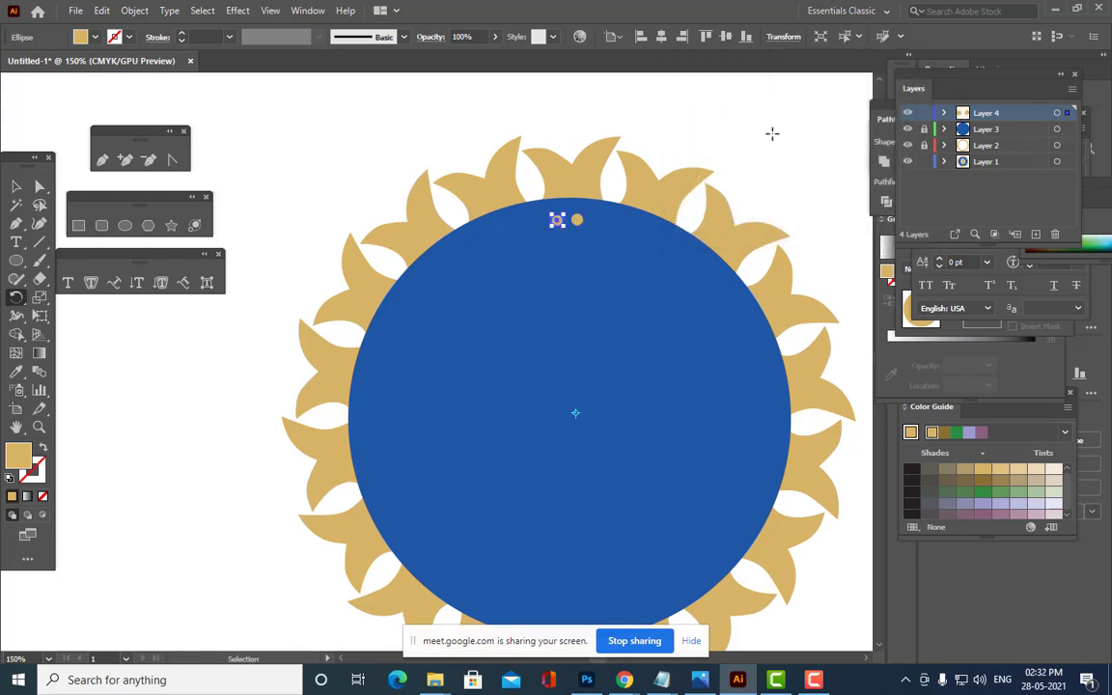
# Repeat the rotated copy until the gold dots form a complete ring inside the blue circle's edge, then deselect.
pyautogui.hotkey('ctrl', 'd')
pyautogui.hotkey('ctrl', 'd')
pyautogui.hotkey('ctrl', 'd')
pyautogui.hotkey('ctrl', 'd')
pyautogui.hotkey('ctrl', 'd')
pyautogui.hotkey('ctrl', 'd')
pyautogui.hotkey('ctrl', 'd')
pyautogui.hotkey('ctrl', 'd')
pyautogui.hotkey('ctrl', 'd')
pyautogui.hotkey('ctrl', 'd')
pyautogui.hotkey('ctrl', 'd')
pyautogui.hotkey('ctrl', 'd')
pyautogui.hotkey('ctrl', 'd')
pyautogui.hotkey('ctrl', 'd')
pyautogui.hotkey('ctrl', 'd')
pyautogui.hotkey('ctrl', 'd')
pyautogui.hotkey('ctrl', 'd')
pyautogui.hotkey('ctrl', 'd')
pyautogui.hotkey('ctrl', 'd')
pyautogui.hotkey('ctrl', 'd')
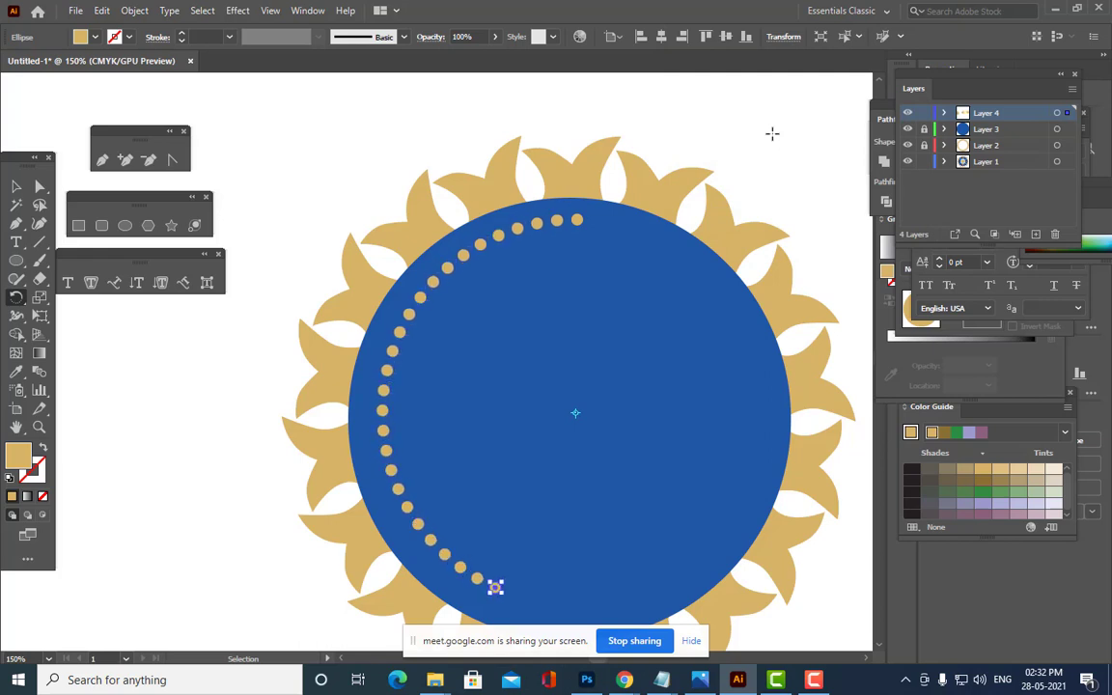
pyautogui.hotkey('ctrl', 'd')
pyautogui.hotkey('ctrl', 'd')
pyautogui.hotkey('ctrl', 'd')
pyautogui.hotkey('ctrl', 'd')
pyautogui.hotkey('ctrl', 'd')
pyautogui.hotkey('ctrl', 'd')
pyautogui.hotkey('ctrl', 'd')
pyautogui.hotkey('ctrl', 'd')
pyautogui.hotkey('ctrl', 'd')
pyautogui.hotkey('ctrl', 'd')
pyautogui.hotkey('ctrl', 'd')
pyautogui.hotkey('ctrl', 'd')
pyautogui.hotkey('ctrl', 'd')
pyautogui.hotkey('ctrl', 'd')
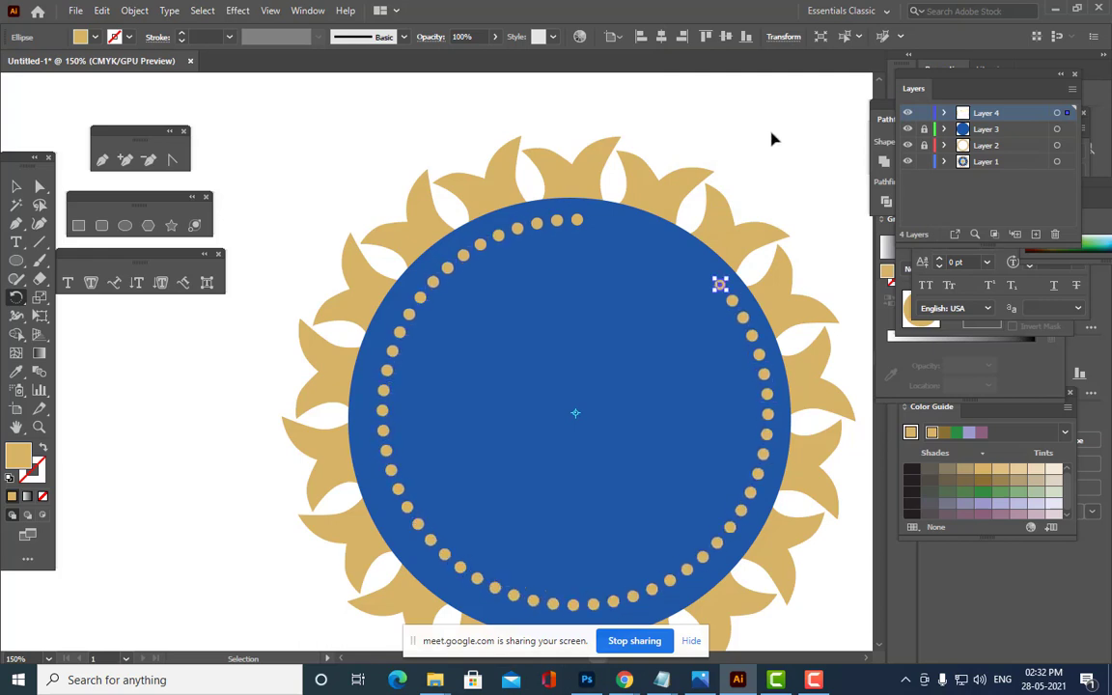
pyautogui.hotkey('ctrl', 'd')
pyautogui.hotkey('ctrl', 'd')
pyautogui.hotkey('ctrl', 'd')
pyautogui.hotkey('ctrl', 'd')
pyautogui.hotkey('ctrl', 'd')
pyautogui.hotkey('ctrl', 'd')
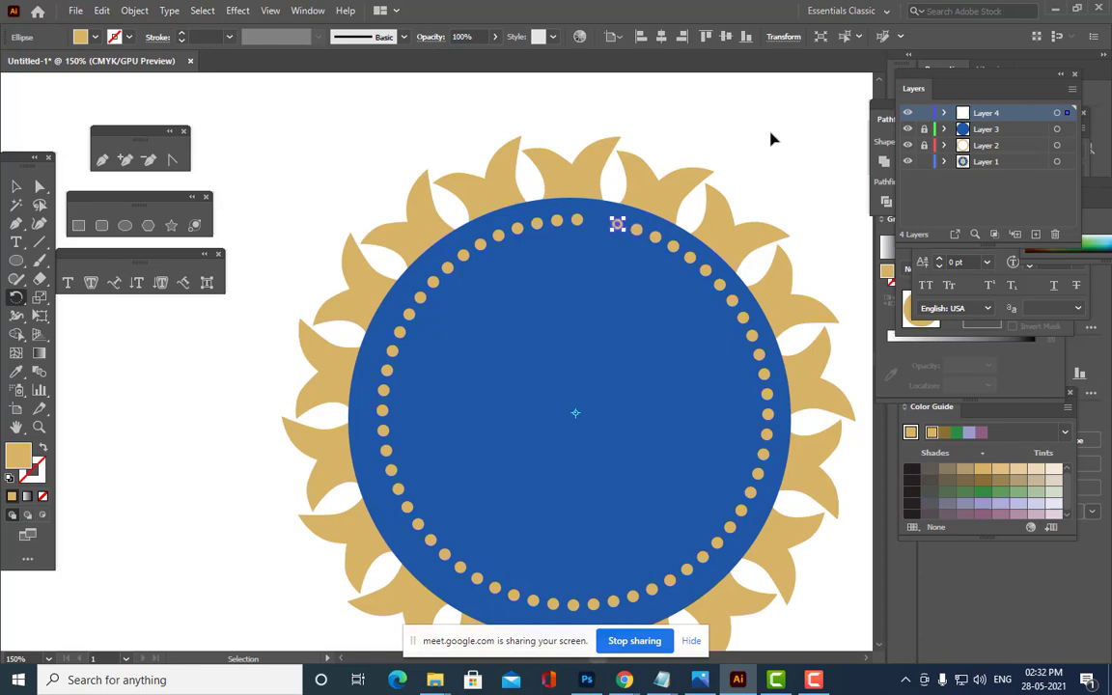
pyautogui.click(15, 186)
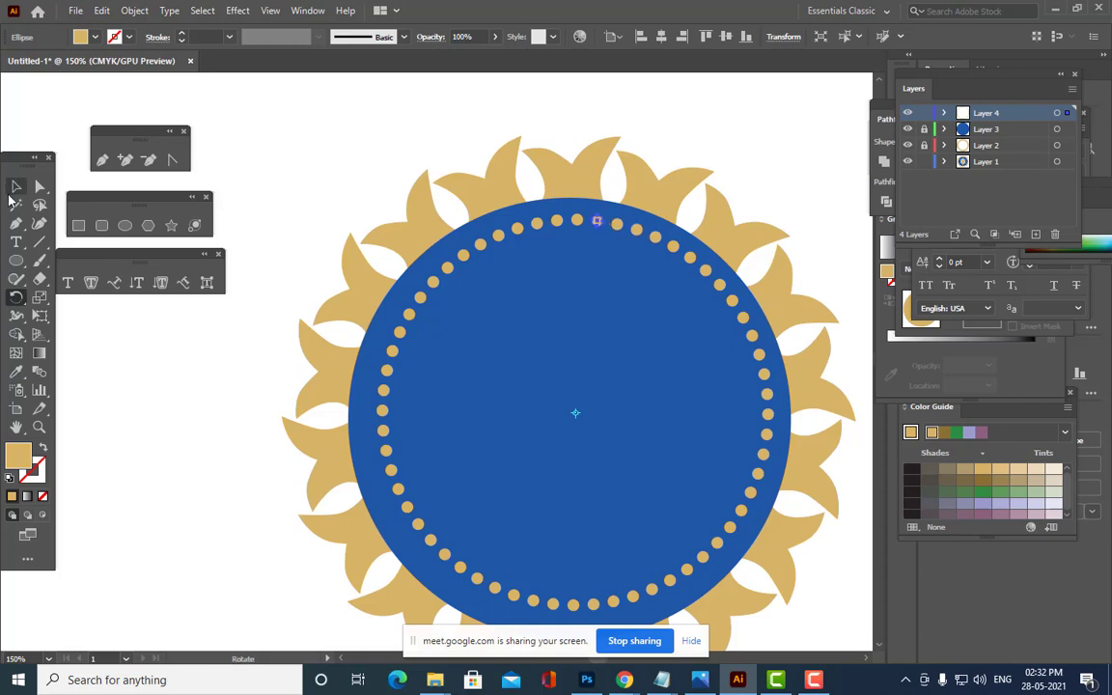
pyautogui.click(280, 179)
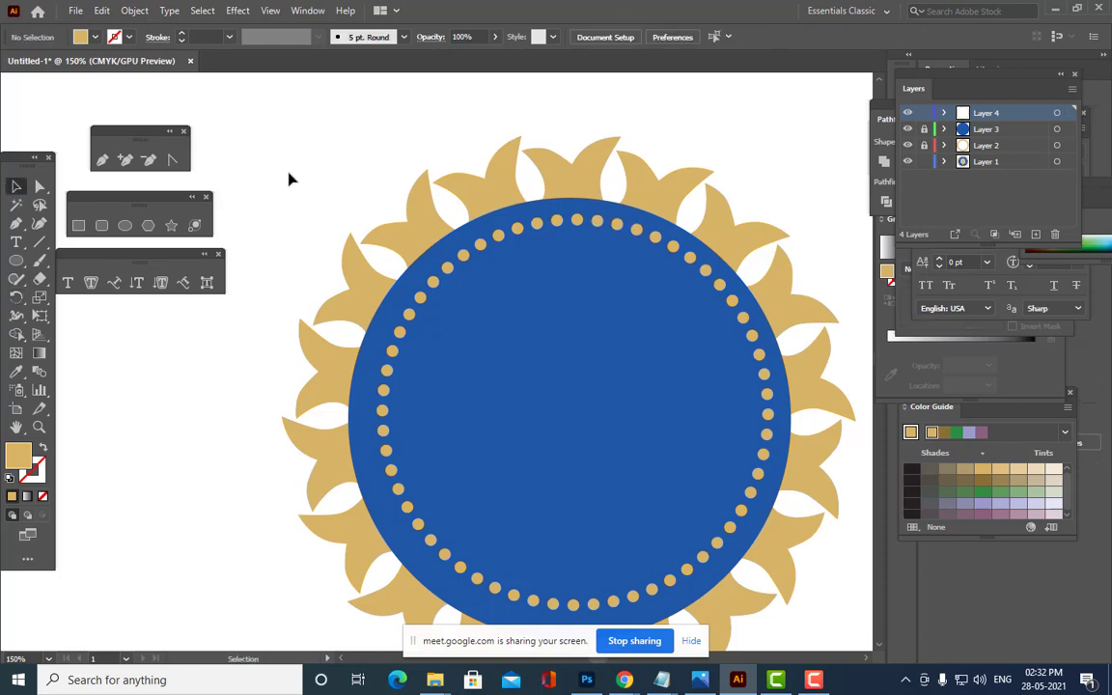
# Select all the dots on Layer 4 and nudge the ring slightly left and down to centre it within the blue circle.
pyautogui.hotkey('ctrl', '-')
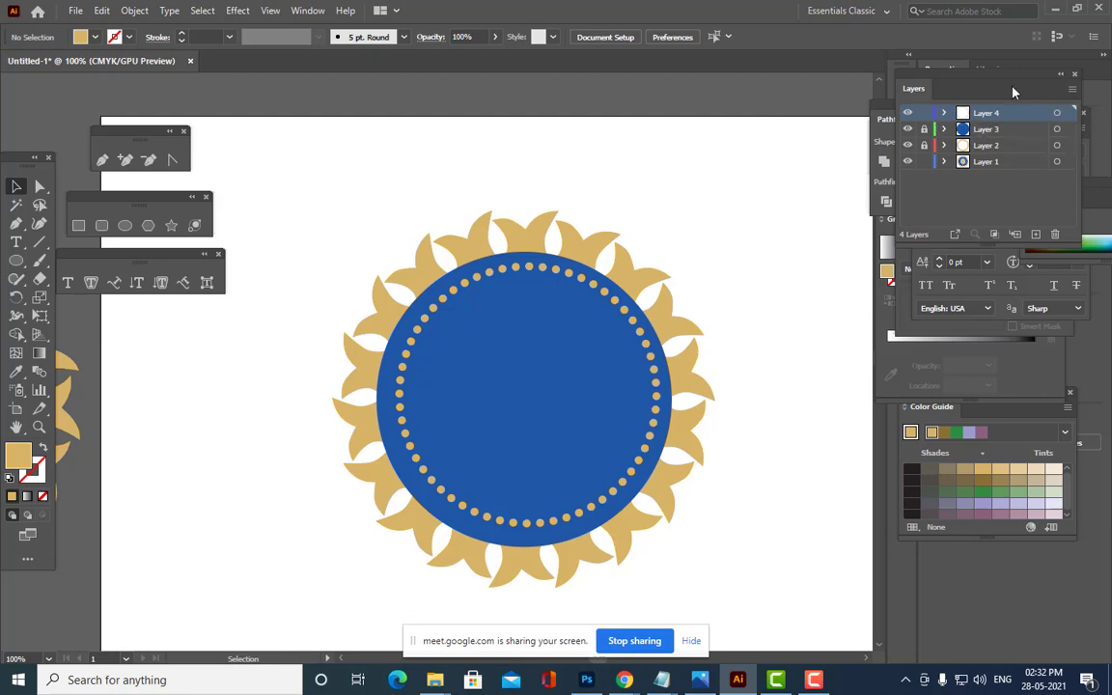
pyautogui.moveTo(1010, 78); pyautogui.dragTo(977, 79)
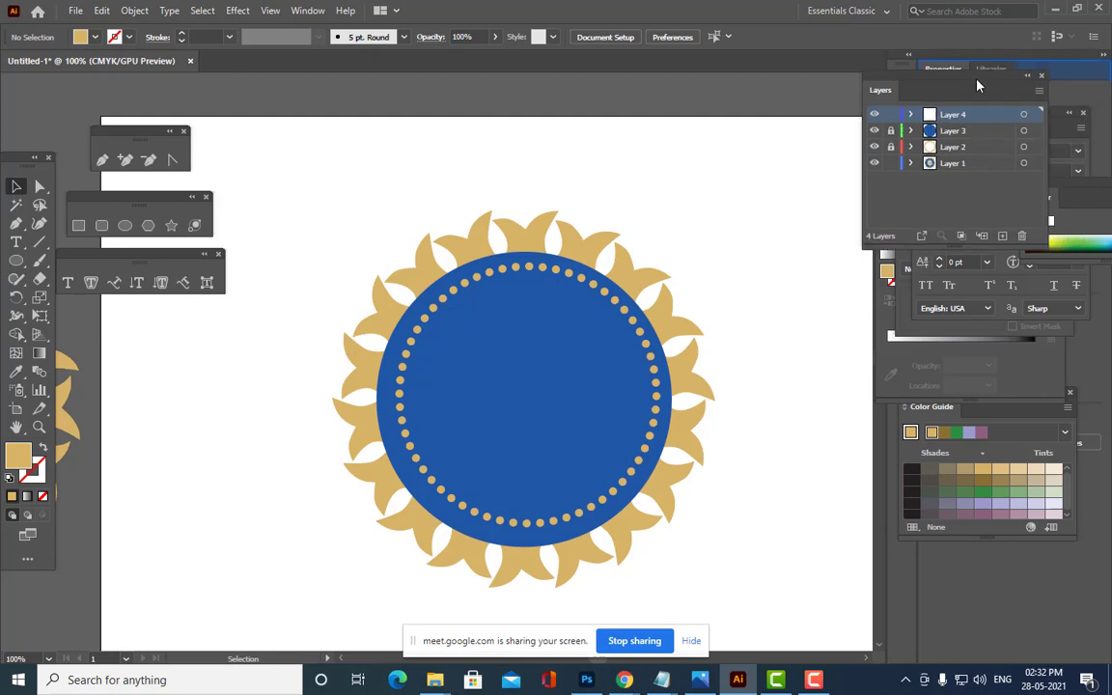
pyautogui.click(1024, 115)
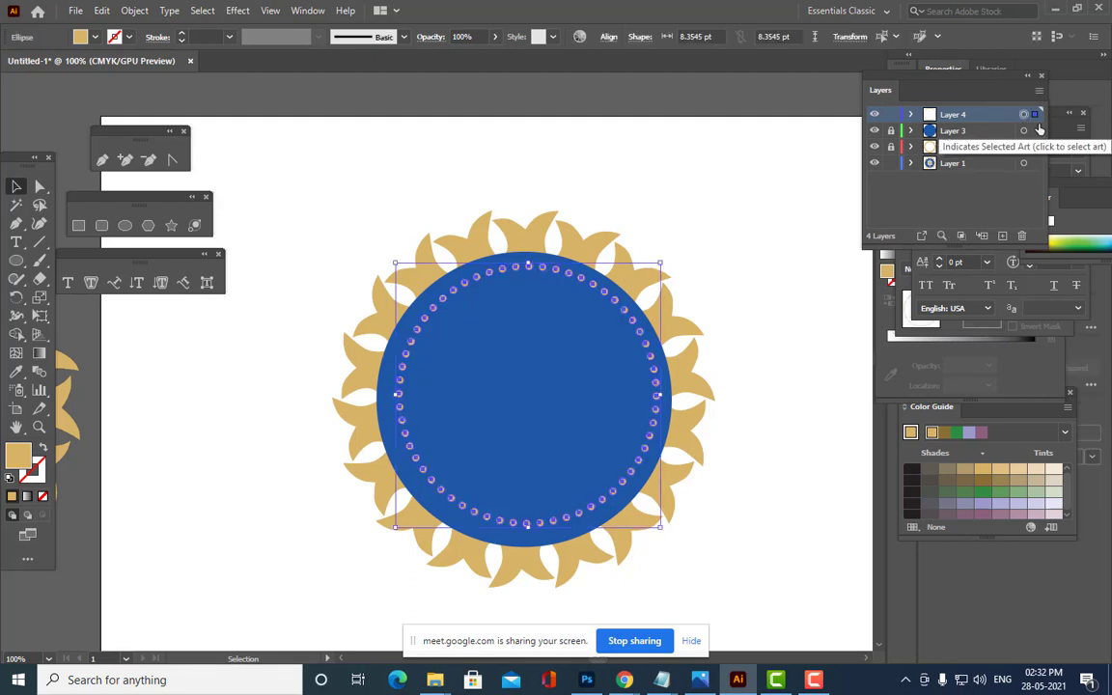
pyautogui.press('Left')
pyautogui.press('Left')
pyautogui.press('Left')
pyautogui.press('Left')
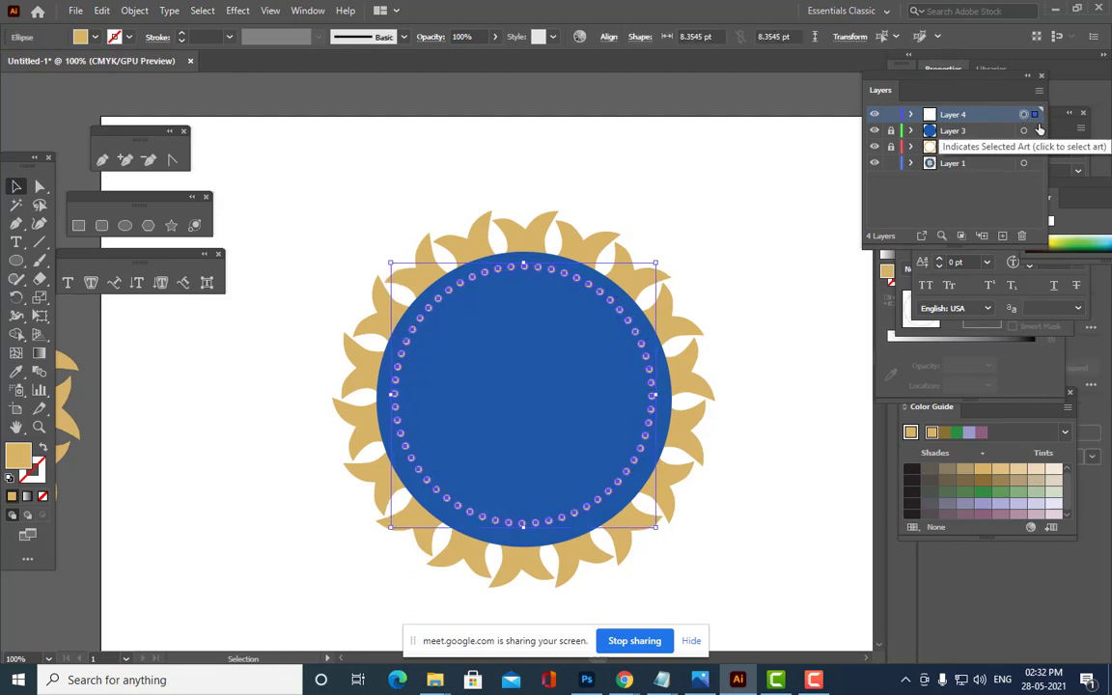
pyautogui.press('Left')
pyautogui.press('Left')
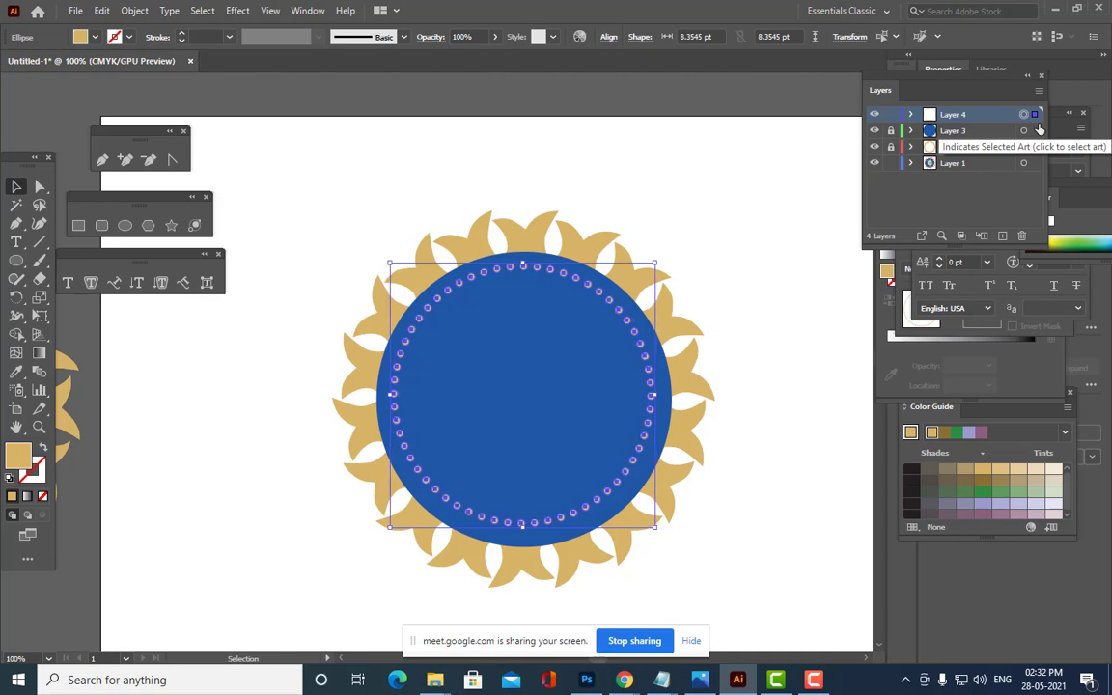
pyautogui.press('Down')
pyautogui.press('Down')
pyautogui.press('Down')
pyautogui.press('Down')
pyautogui.press('Down')
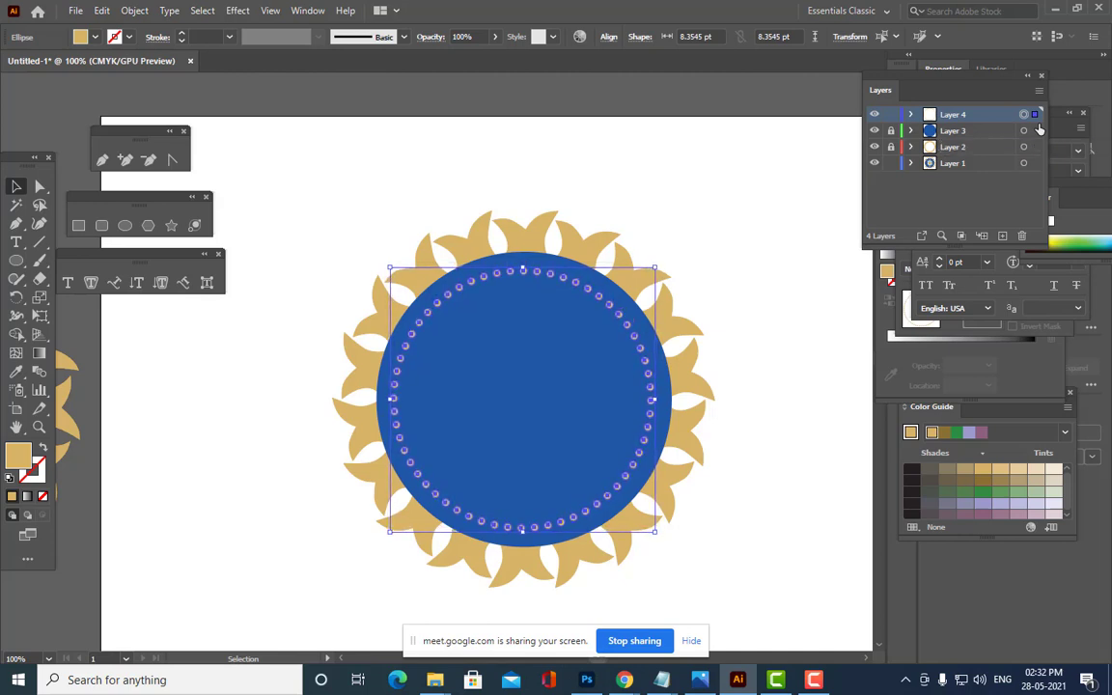
pyautogui.press('Up')
pyautogui.press('Up')
pyautogui.press('Up')
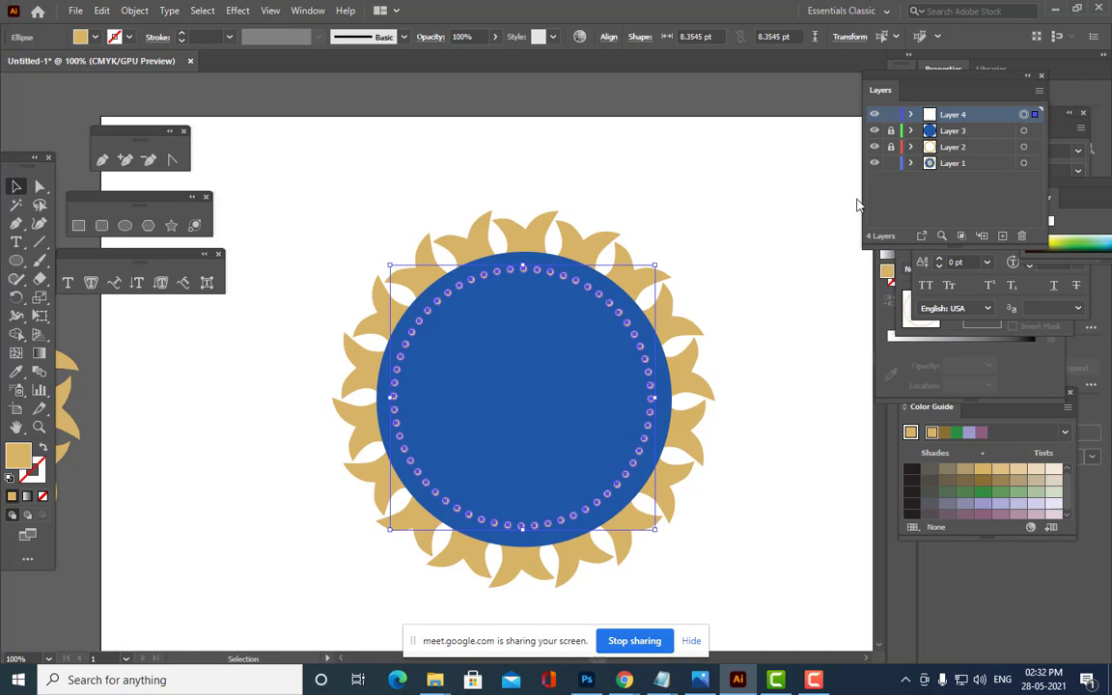
pyautogui.press('Right')
pyautogui.press('Left')
pyautogui.press('Right')
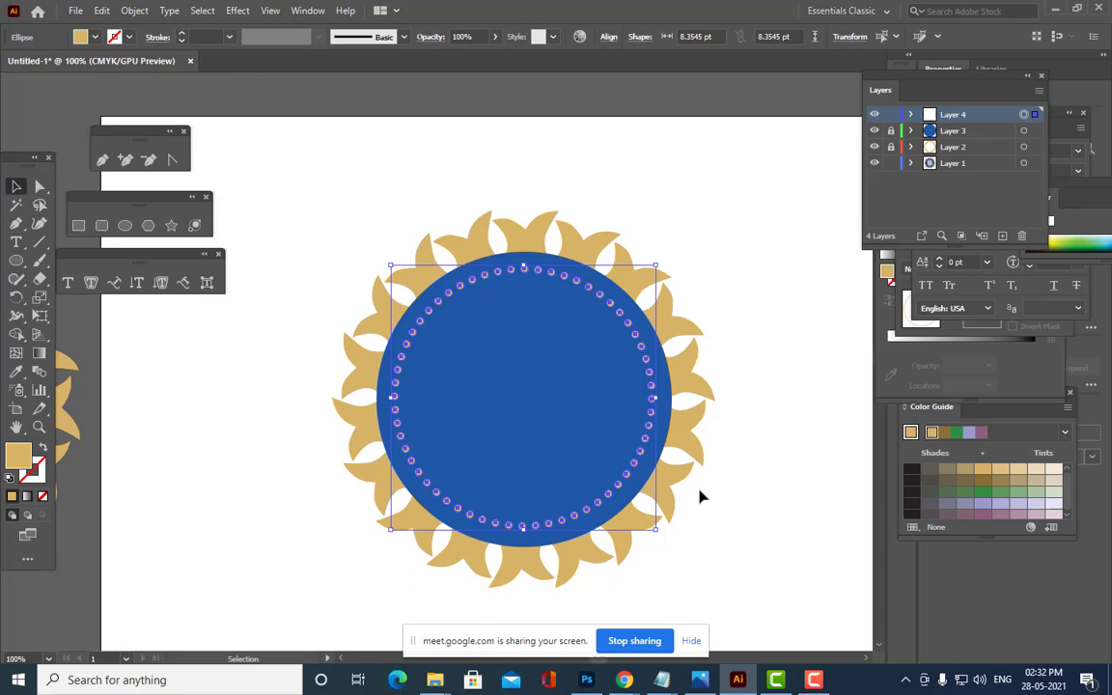
# Enlarge the dot ring slightly so each dot is about 8.45 pt wide, and nudge it left to recentre it.
pyautogui.scroll(1, 700, 494)
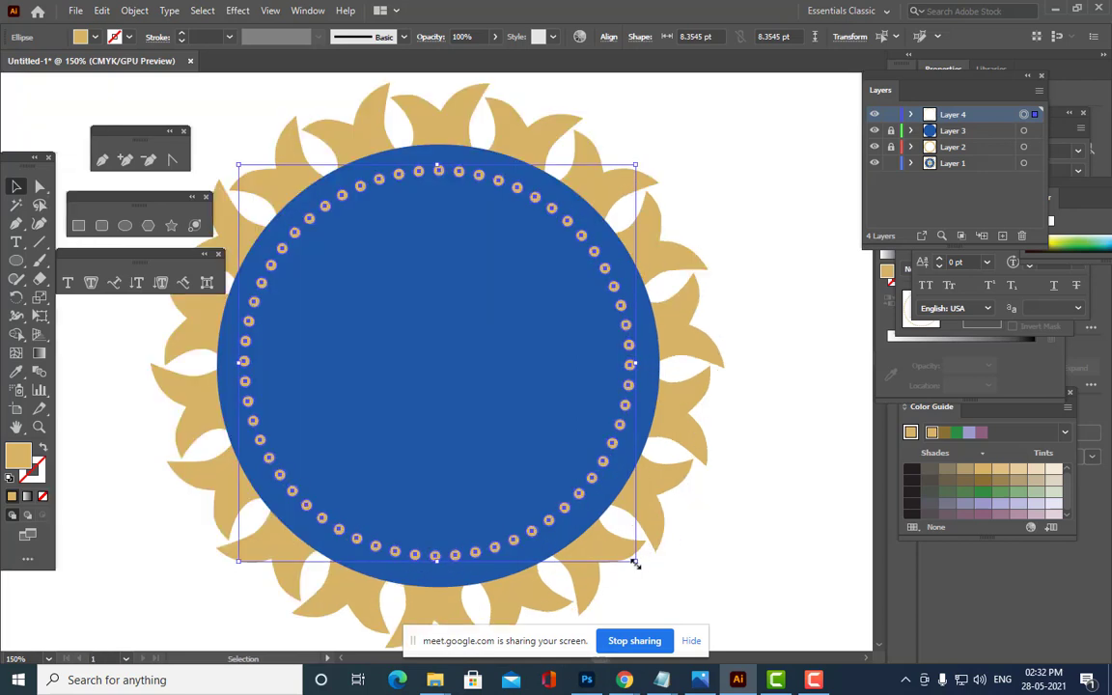
pyautogui.moveTo(635, 561); pyautogui.dragTo(643, 568)
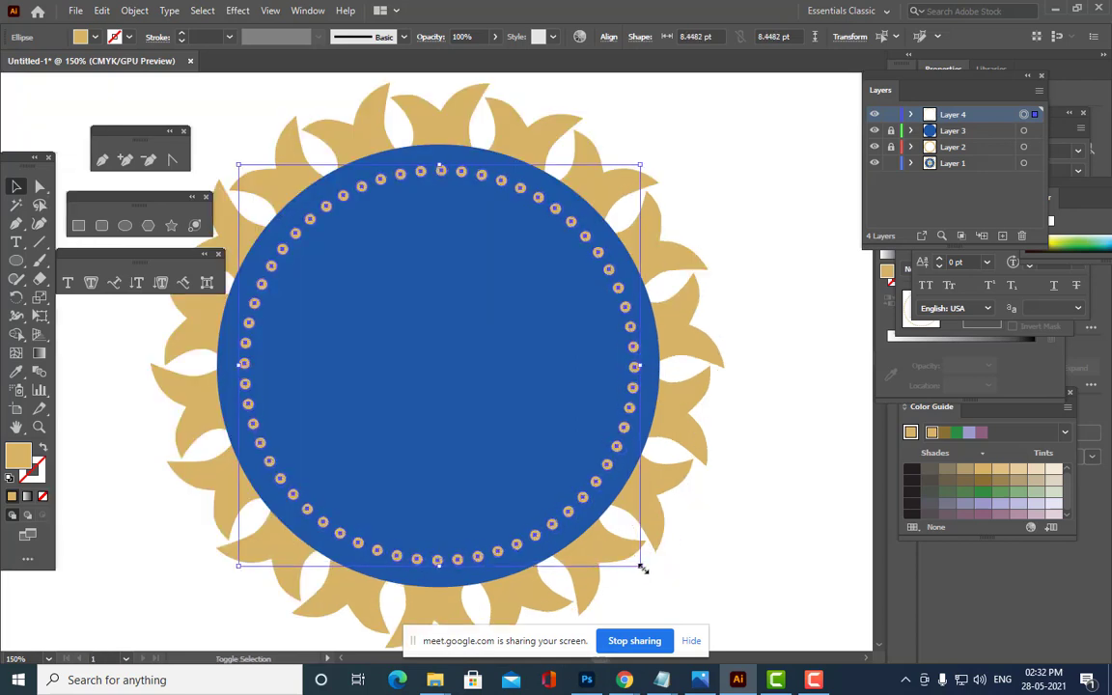
pyautogui.press('Left')
pyautogui.press('Left')
pyautogui.press('Left')
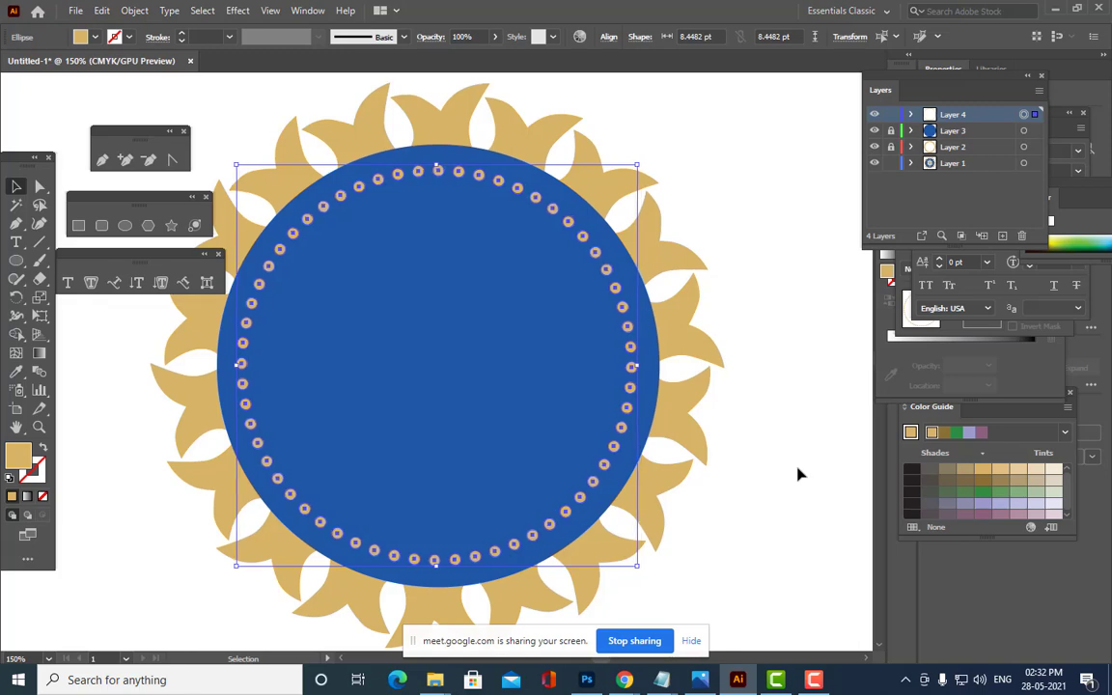
pyautogui.click(809, 425)
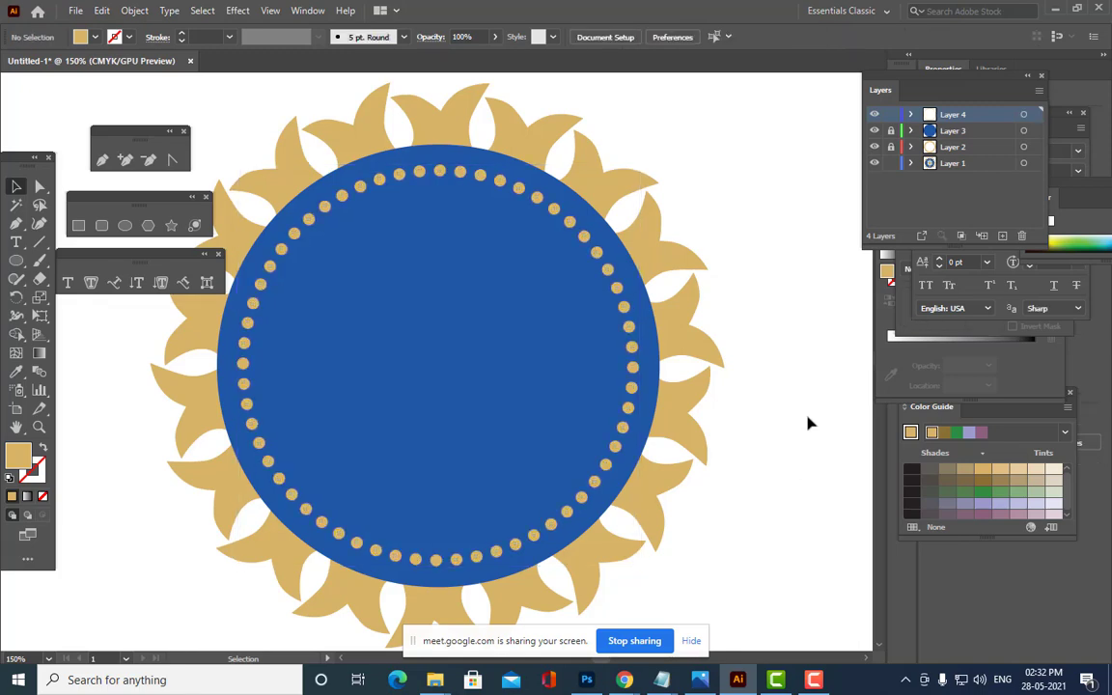
# Compare the blue circle and its dot ring with the reference cricket emblem beside the artboard.
pyautogui.hotkey('ctrl', '-')
pyautogui.hotkey('ctrl', '-')
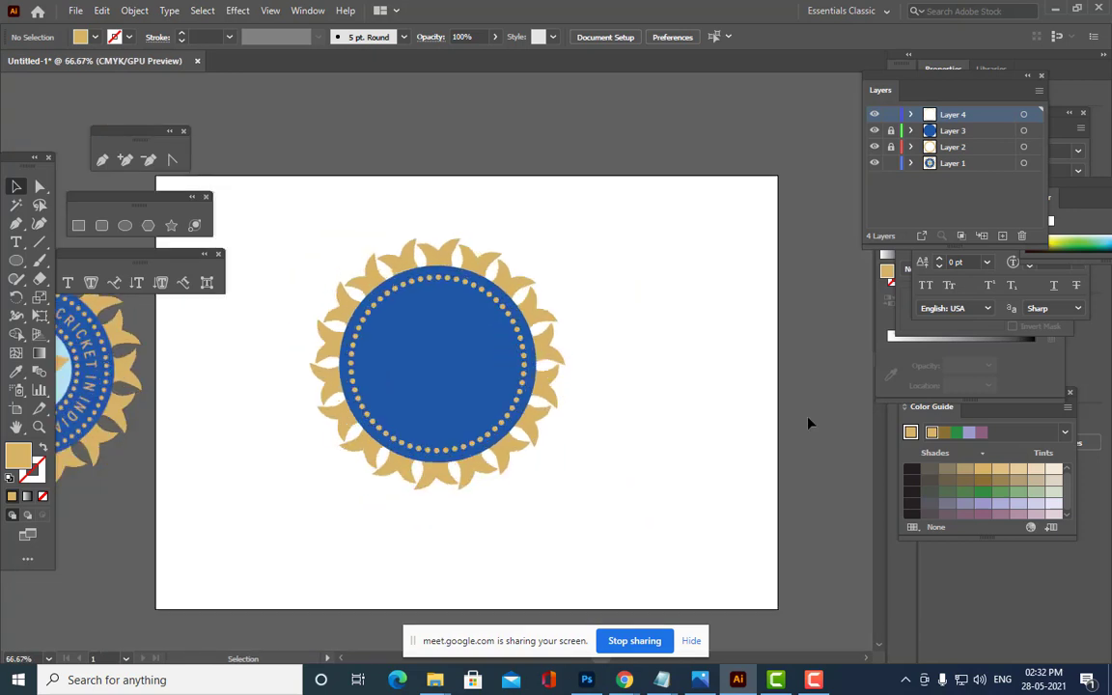
pyautogui.press('space')
pyautogui.moveTo(553, 357); pyautogui.dragTo(886, 403)
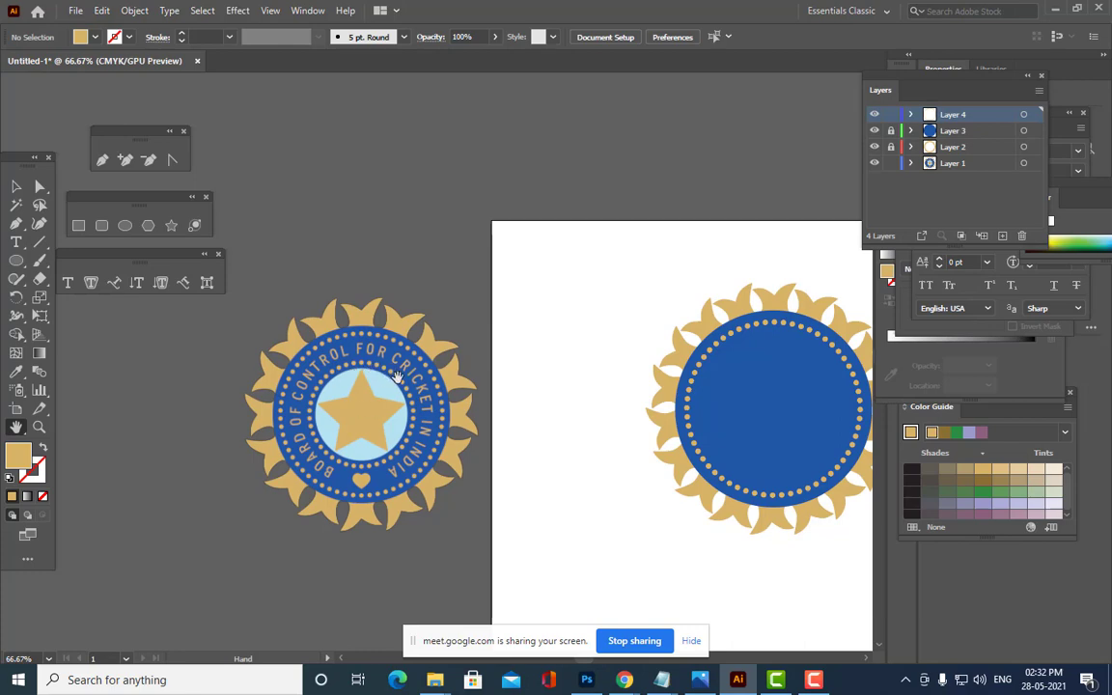
pyautogui.moveTo(652, 361); pyautogui.dragTo(478, 261)
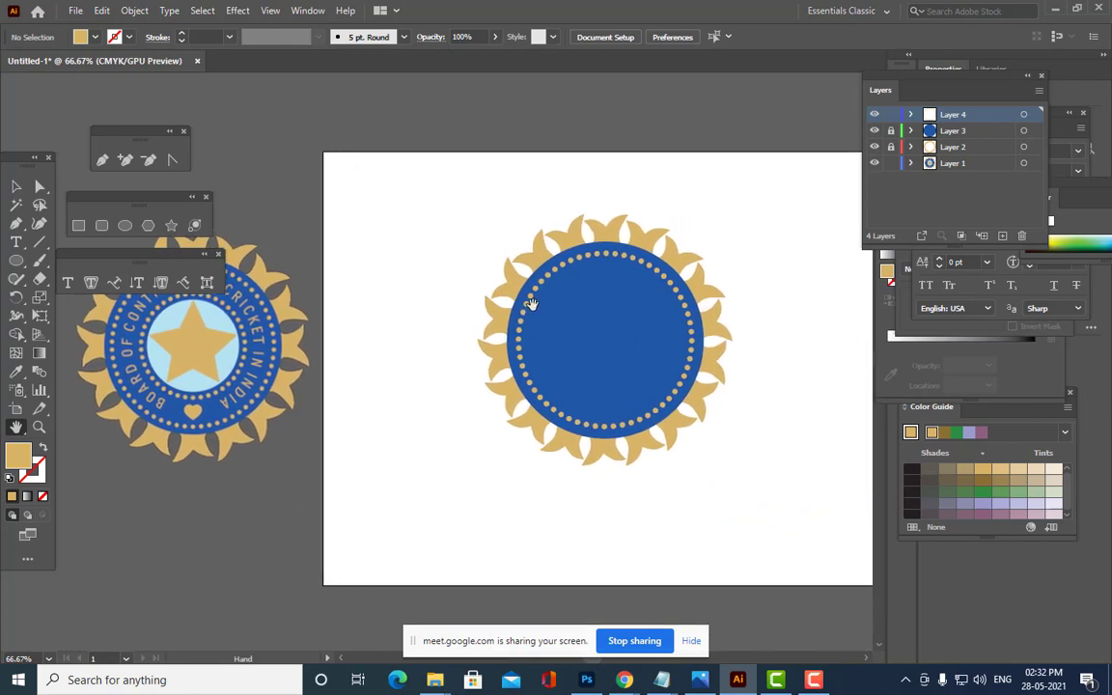
pyautogui.hotkey('ctrl', '+')
pyautogui.hotkey('ctrl', '+')
pyautogui.hotkey('ctrl', '-')
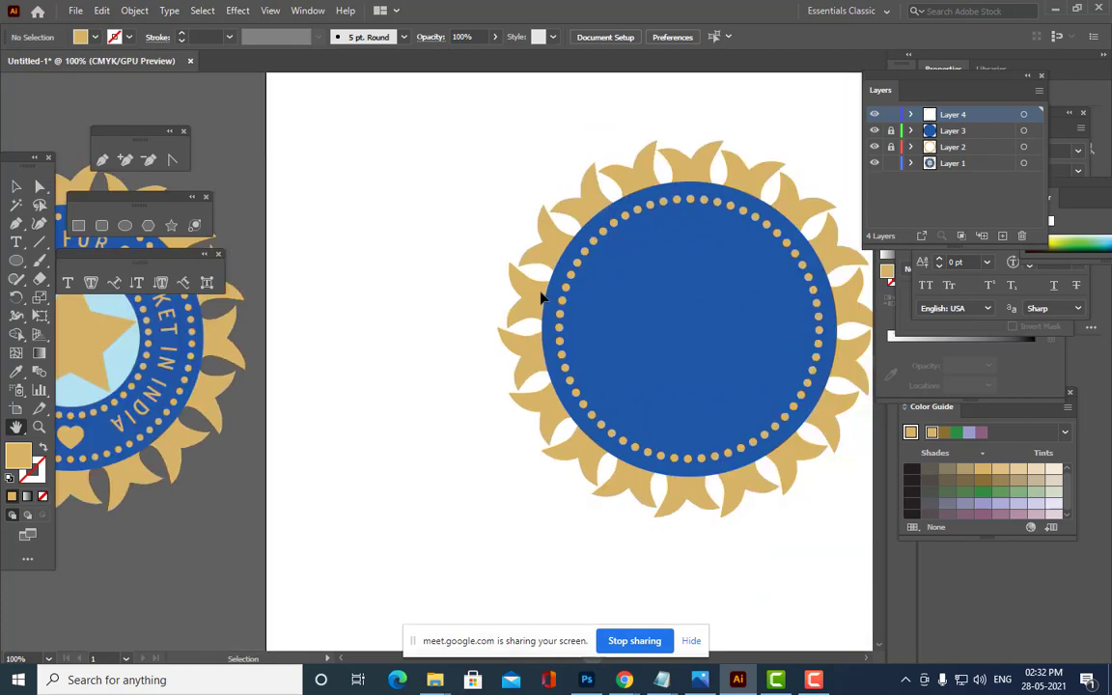
pyautogui.hotkey('ctrl', '-')
pyautogui.hotkey('ctrl', '+')
pyautogui.press('space')
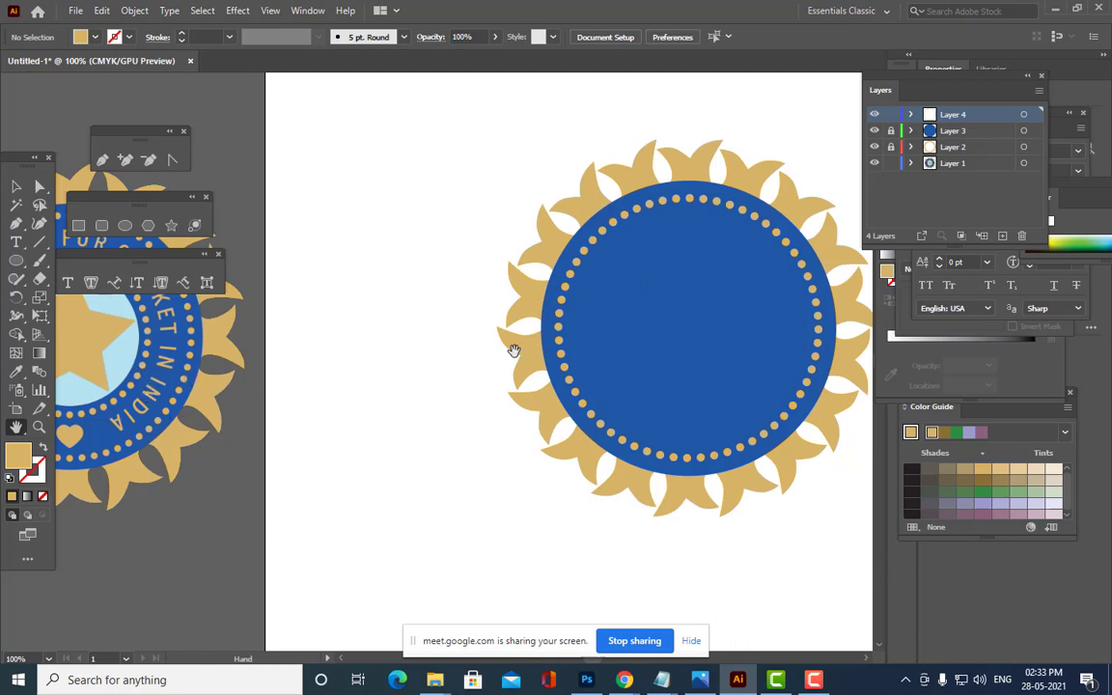
pyautogui.hotkey('ctrl', '=')
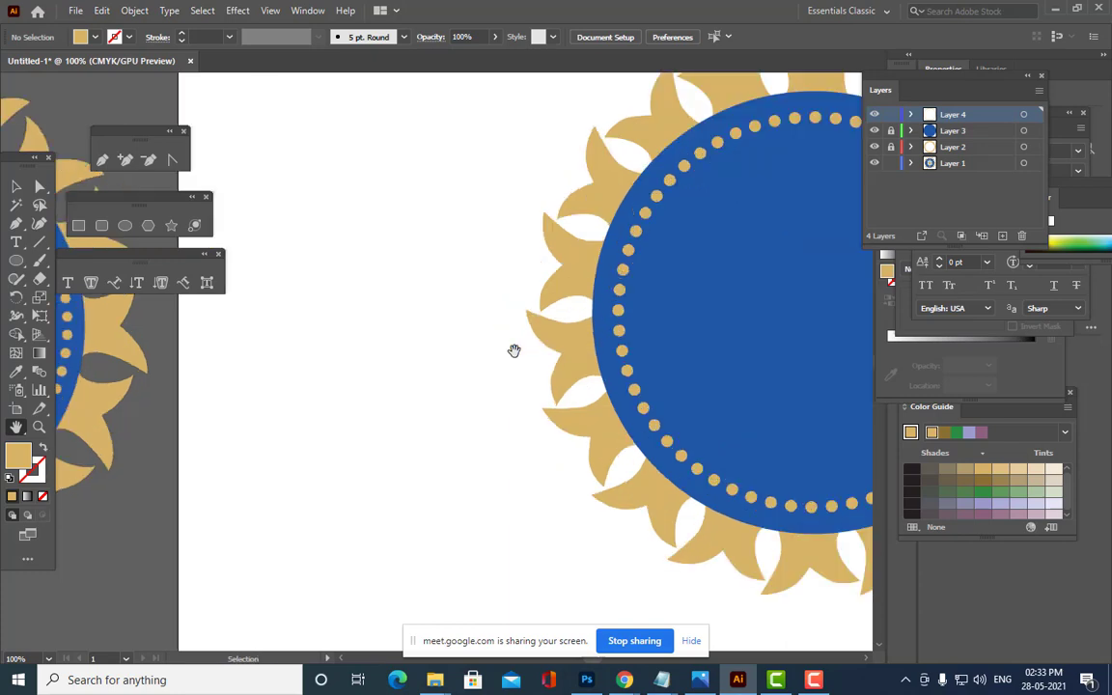
pyautogui.hotkey('ctrl', '-')
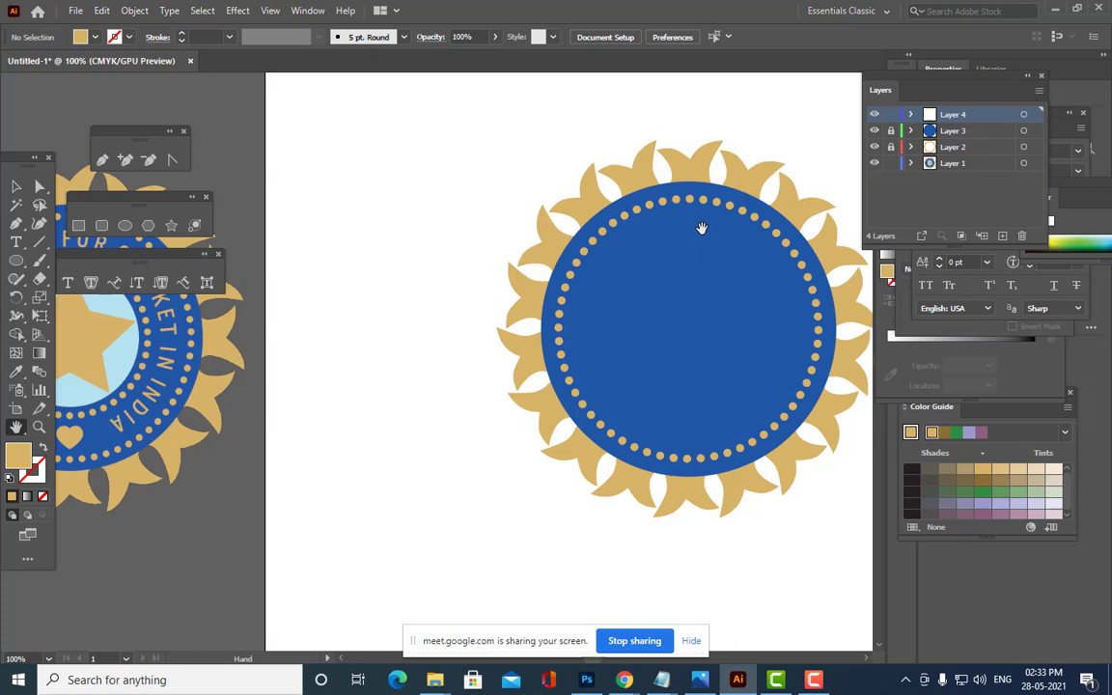
pyautogui.hotkey('ctrl', '=')
pyautogui.hotkey('ctrl', '-')
pyautogui.moveTo(559, 300); pyautogui.dragTo(565, 319)
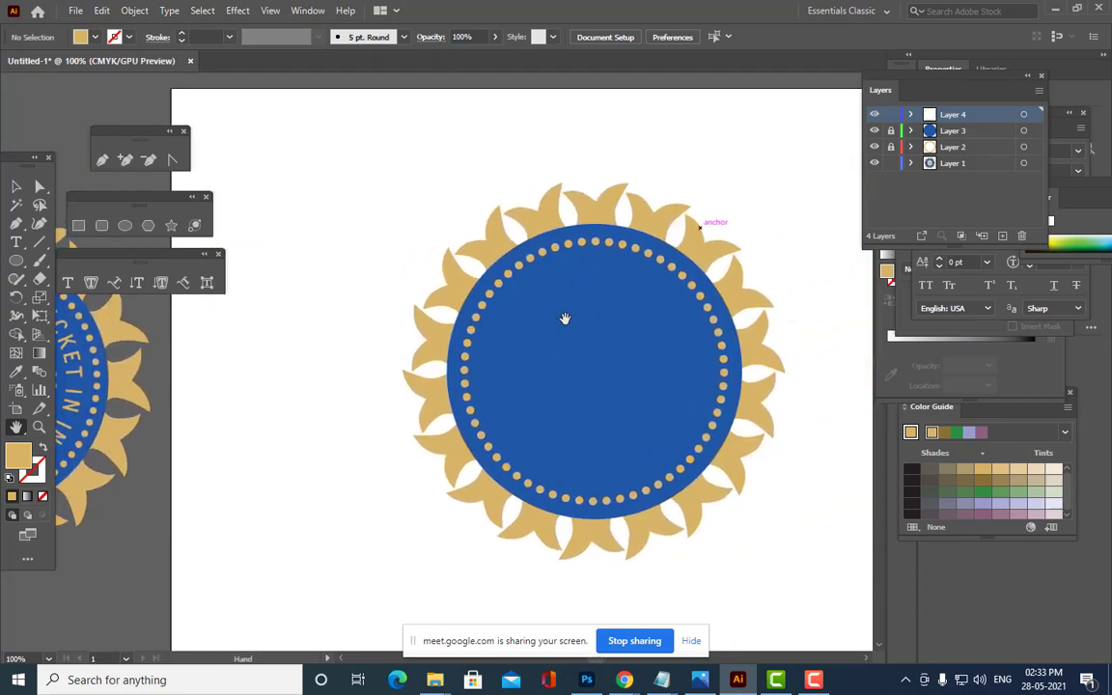
# Duplicate the ring's topmost gold dot straight down into the blue area and deselect the copy.
pyautogui.click(39, 187)
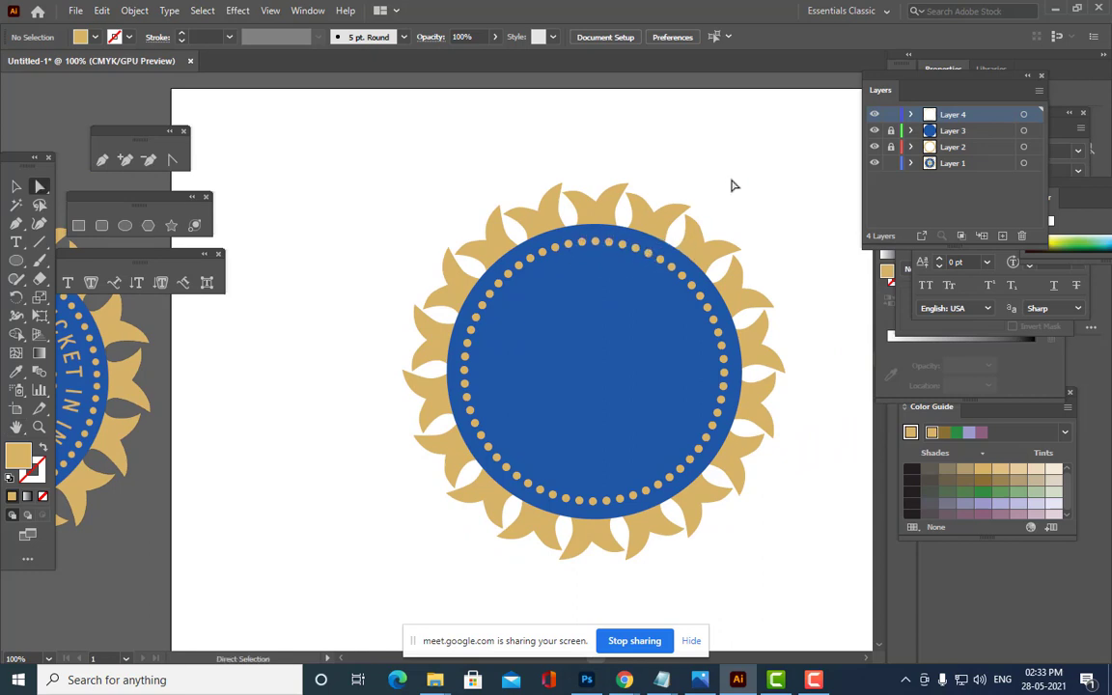
pyautogui.hotkey('ctrl', '+')
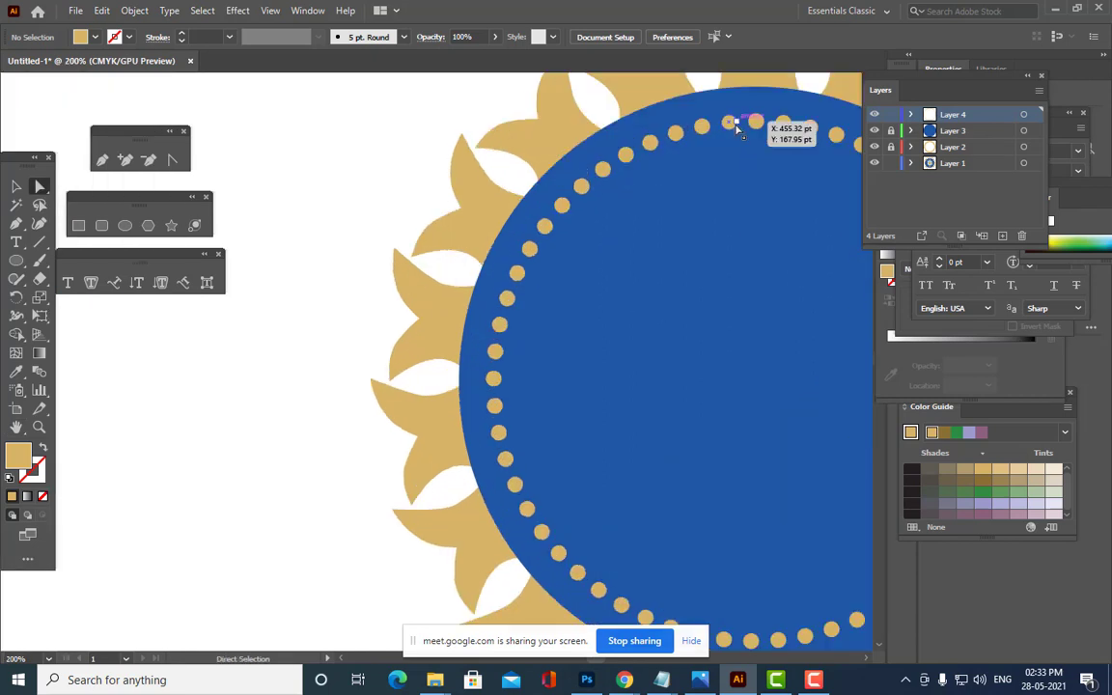
pyautogui.click(756, 121)
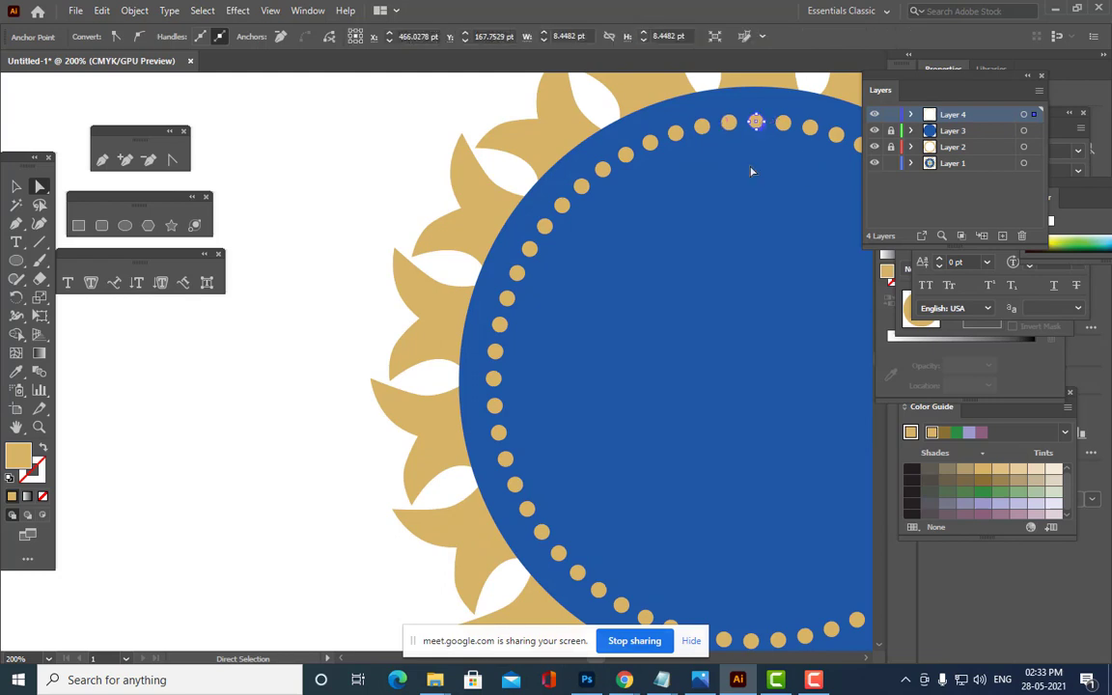
pyautogui.press('v')
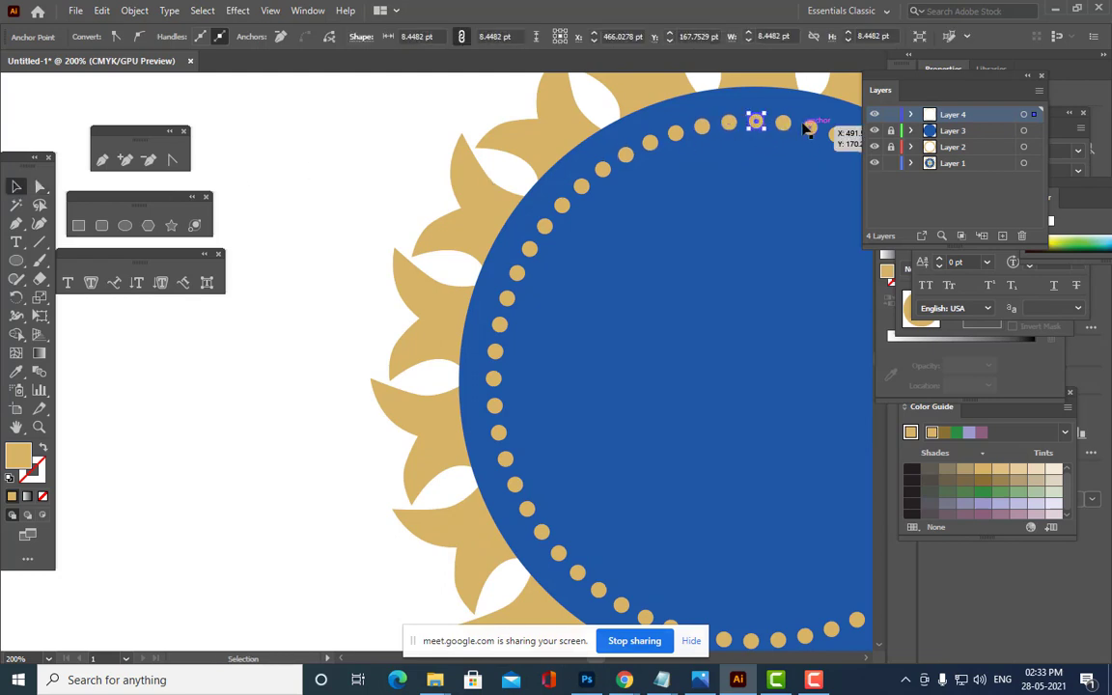
pyautogui.hotkey('ctrl', 'z')
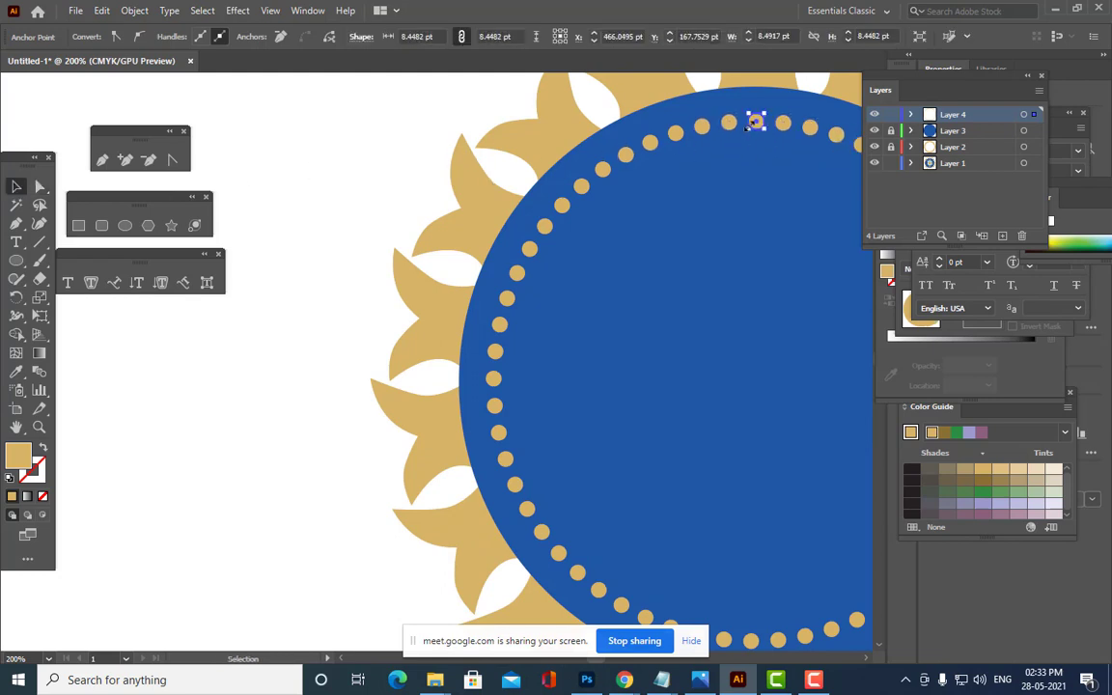
pyautogui.moveTo(757, 117); pyautogui.dragTo(759, 241)
pyautogui.click(370, 219)
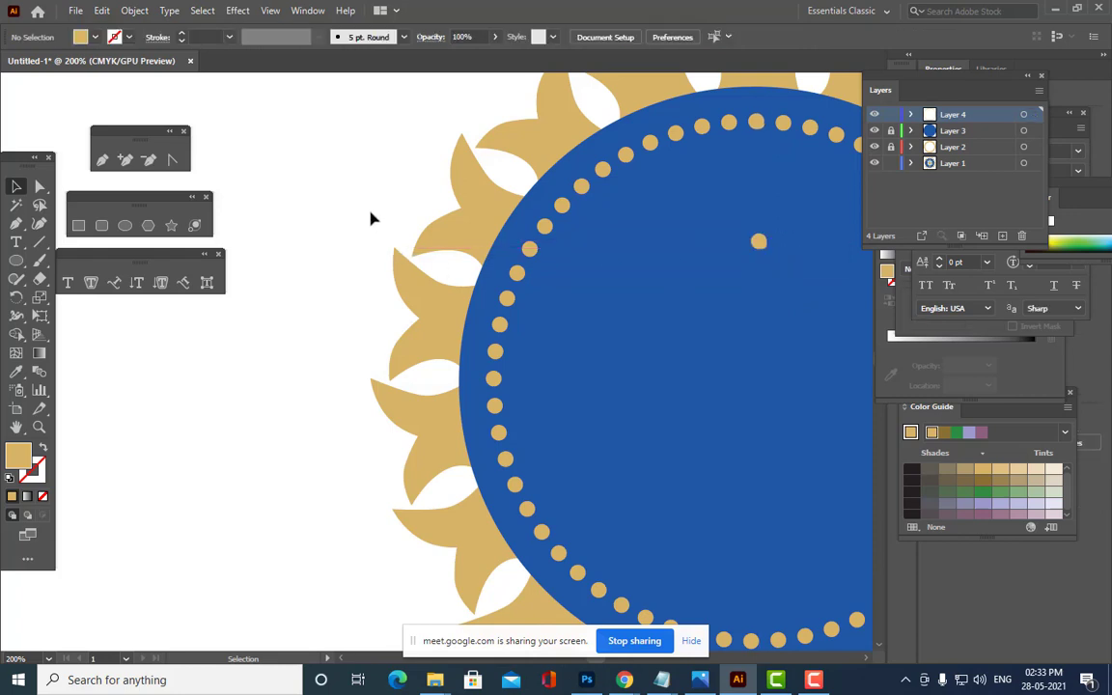
# Cut the copied dot below the ring's topmost dot from Layer 4 and create a new layer above it.
pyautogui.hotkey('ctrl', '-')
pyautogui.hotkey('ctrl', '-')
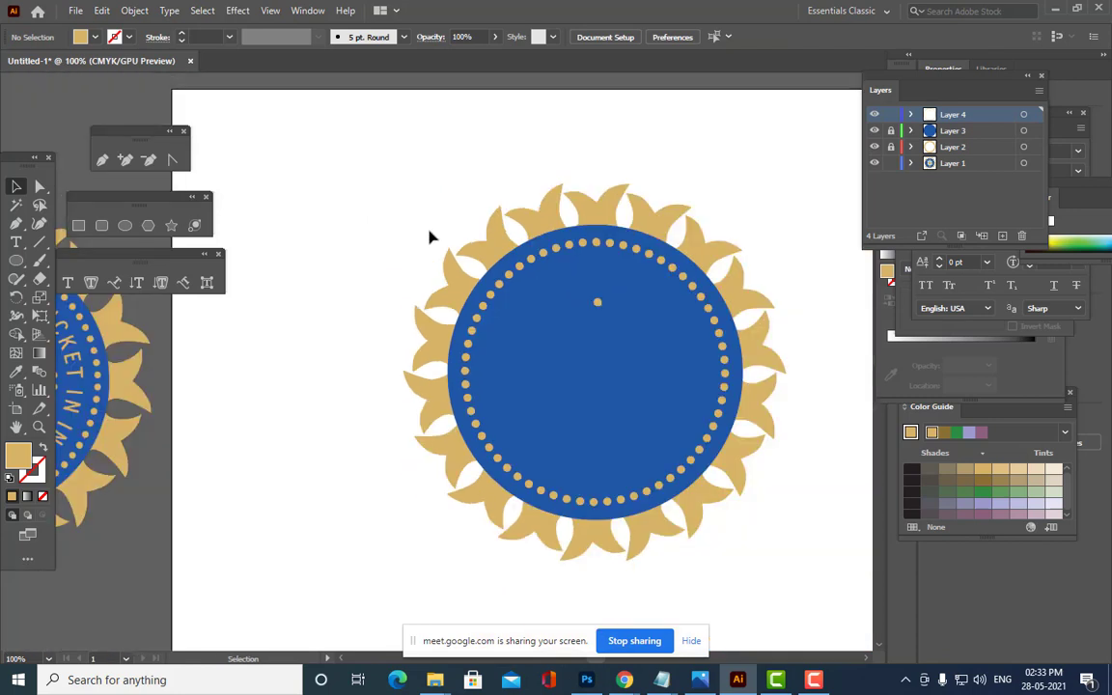
pyautogui.press('h')
pyautogui.moveTo(568, 373); pyautogui.dragTo(637, 399)
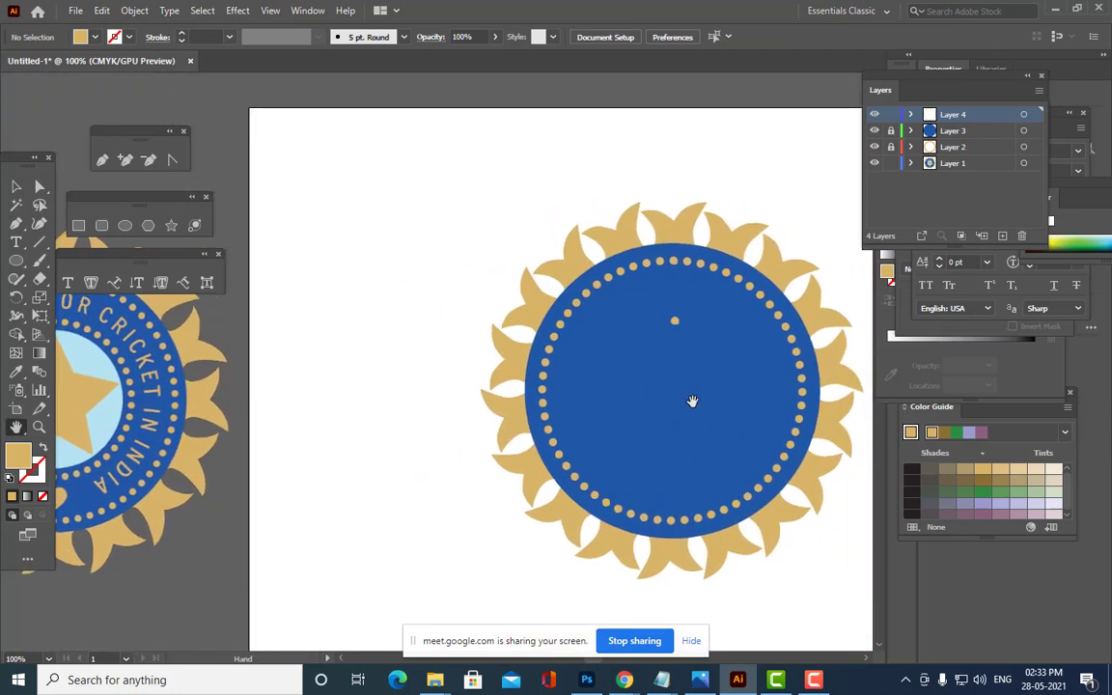
pyautogui.press('v')
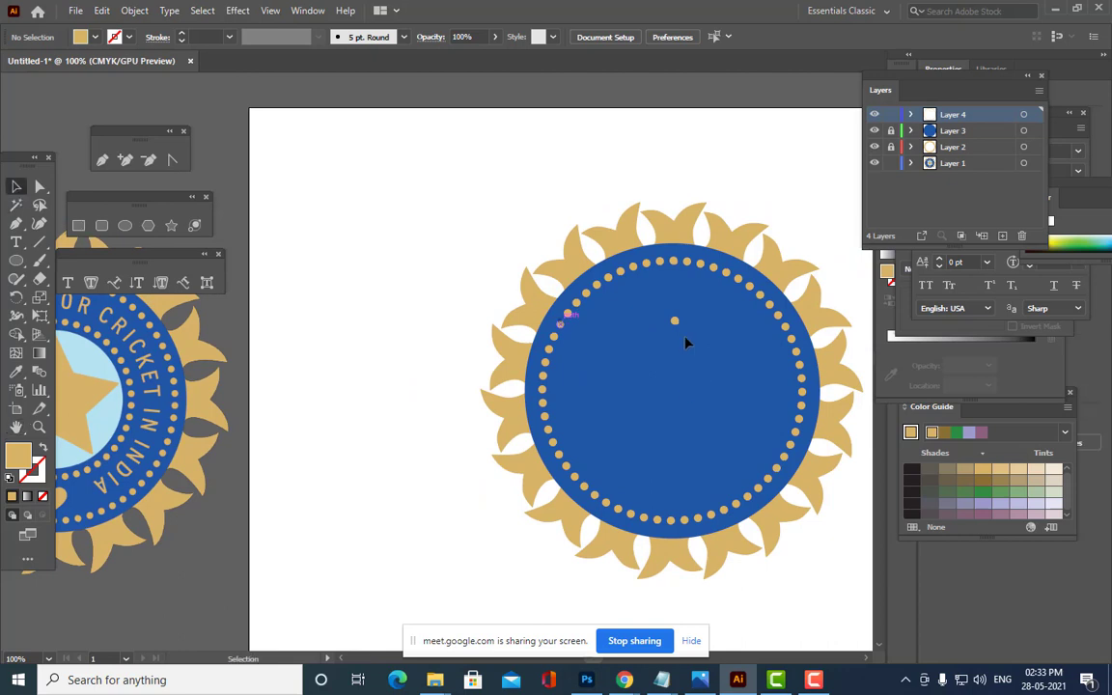
pyautogui.click(677, 323)
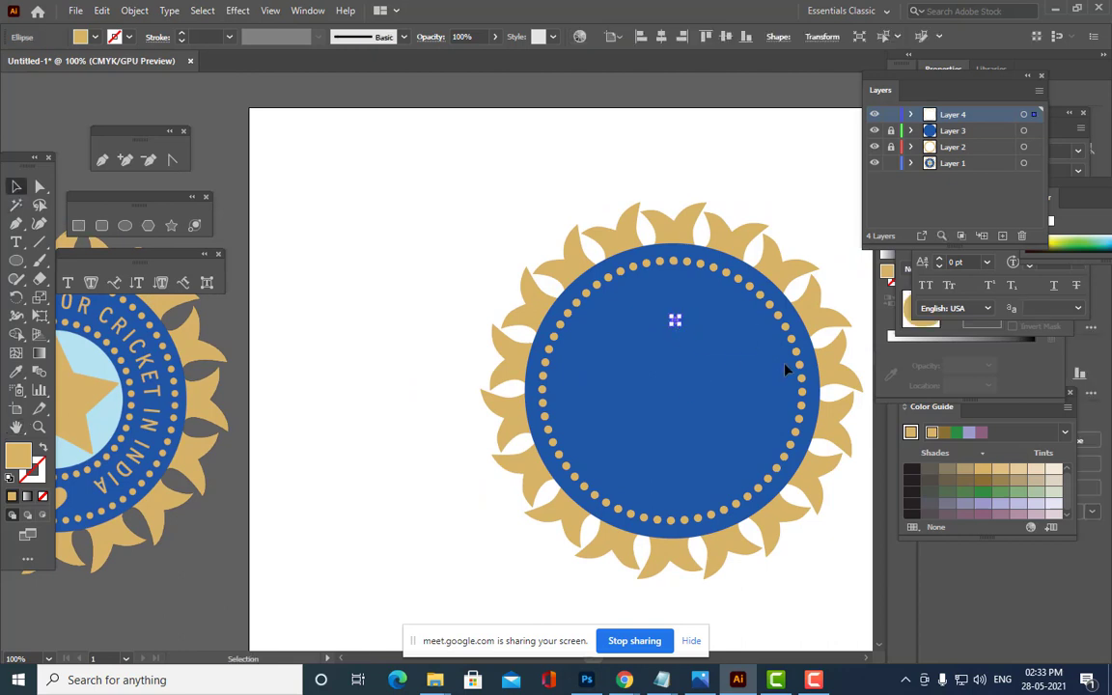
pyautogui.hotkey('ctrl', '+')
pyautogui.hotkey('ctrl', '+')
pyautogui.hotkey('ctrl', '+')
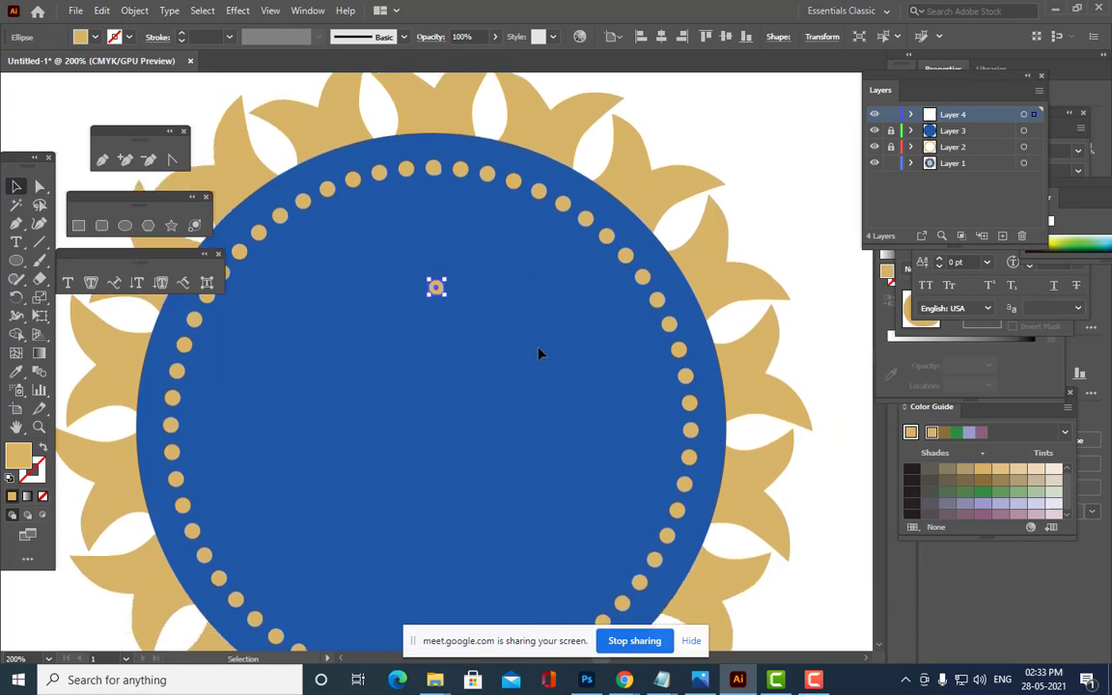
pyautogui.click(18, 298)
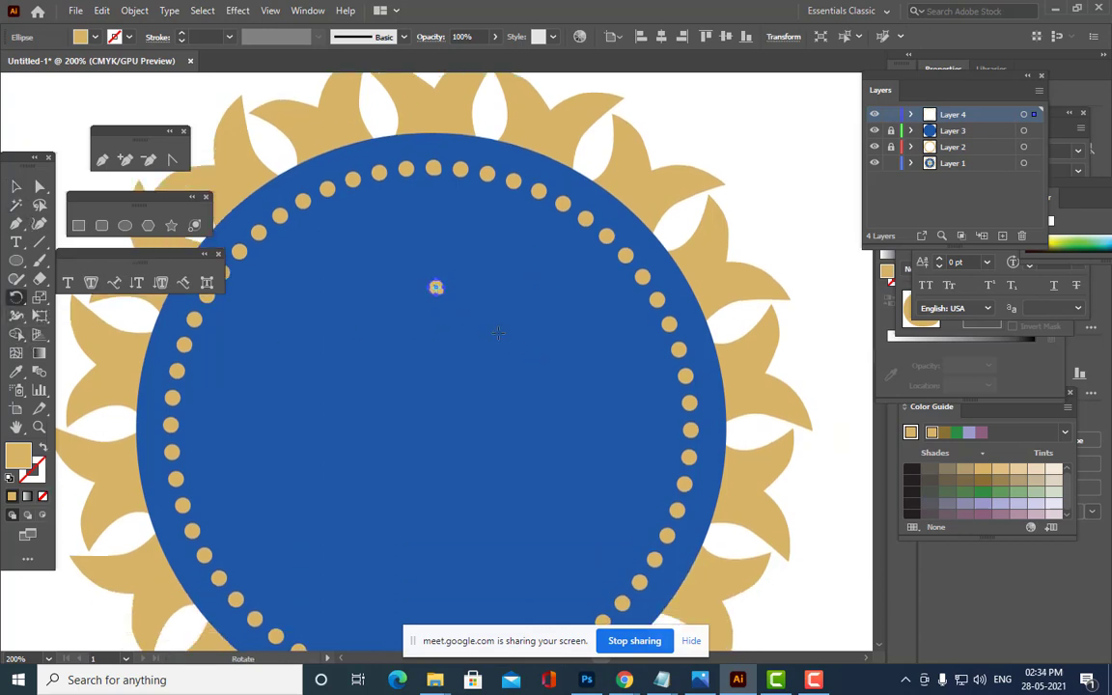
pyautogui.moveTo(498, 332); pyautogui.dragTo(713, 330)
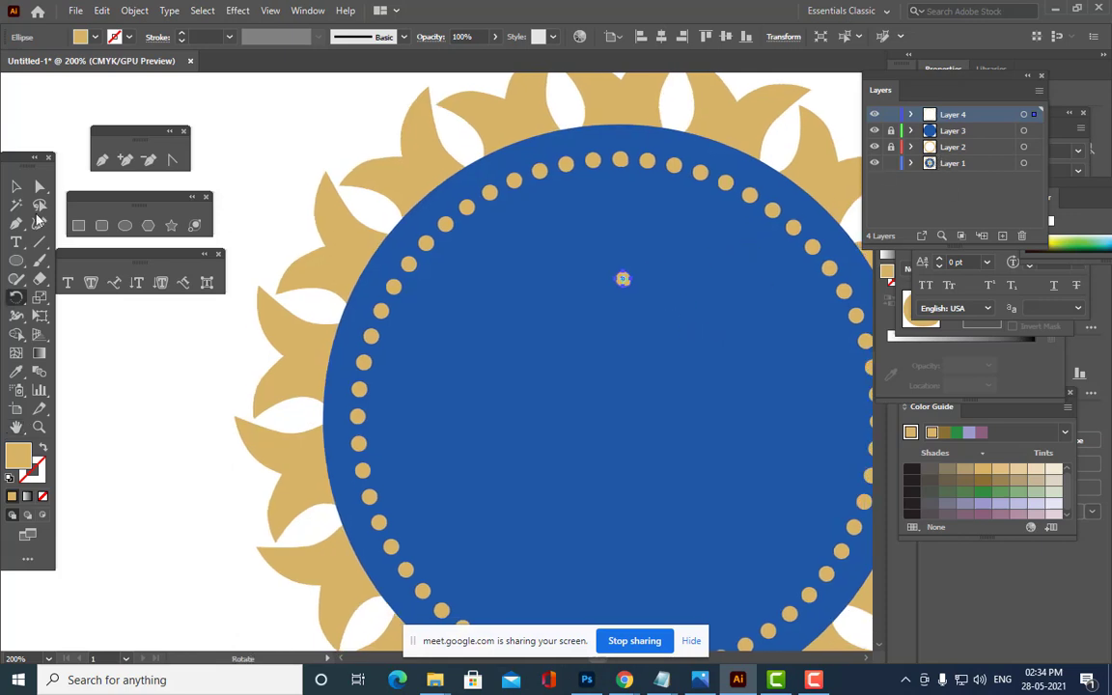
pyautogui.click(17, 186)
pyautogui.click(715, 355)
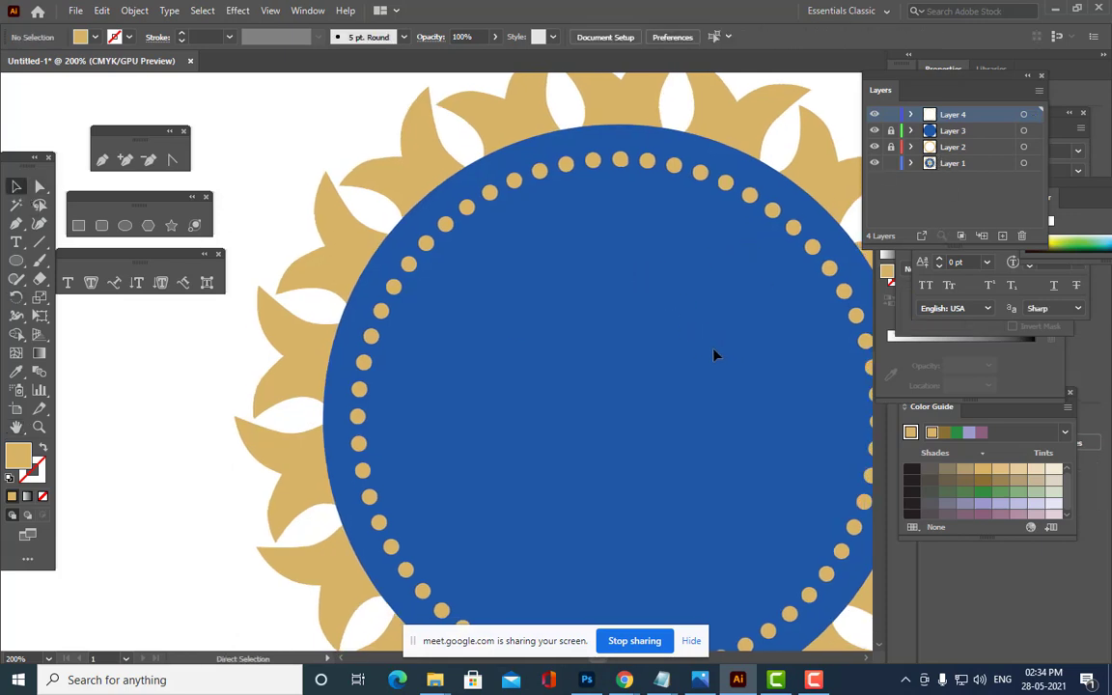
pyautogui.click(1002, 236)
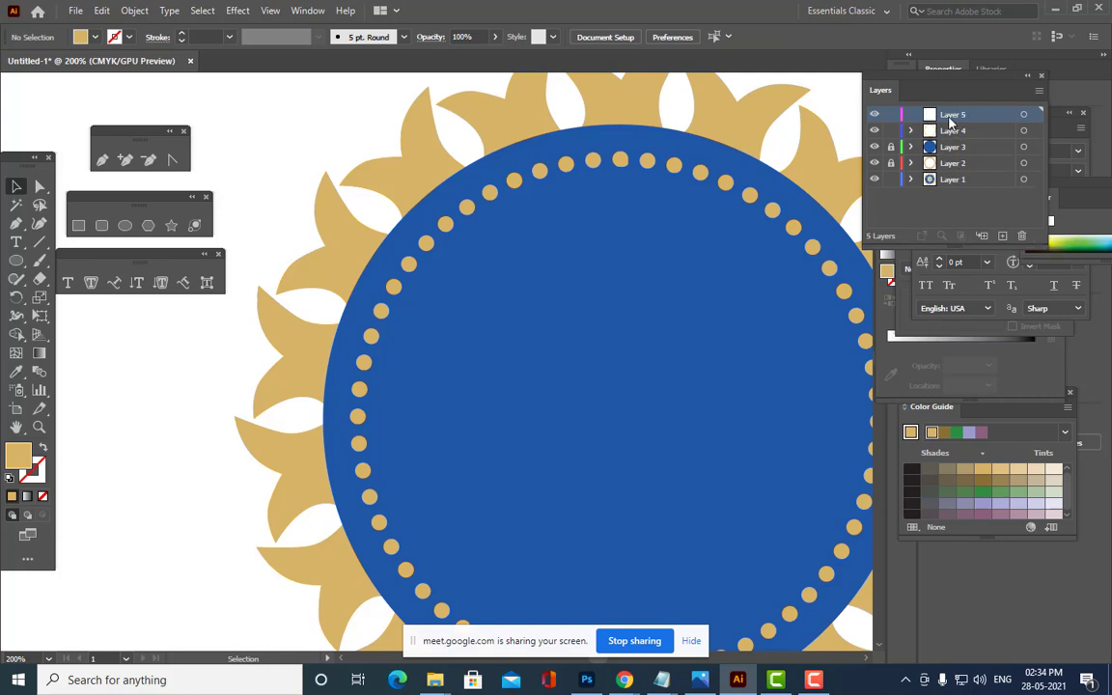
# Paste the cut dot onto Layer 5, place it directly below the ring's topmost dot and nudge it upward.
pyautogui.hotkey('ctrl', 'v')
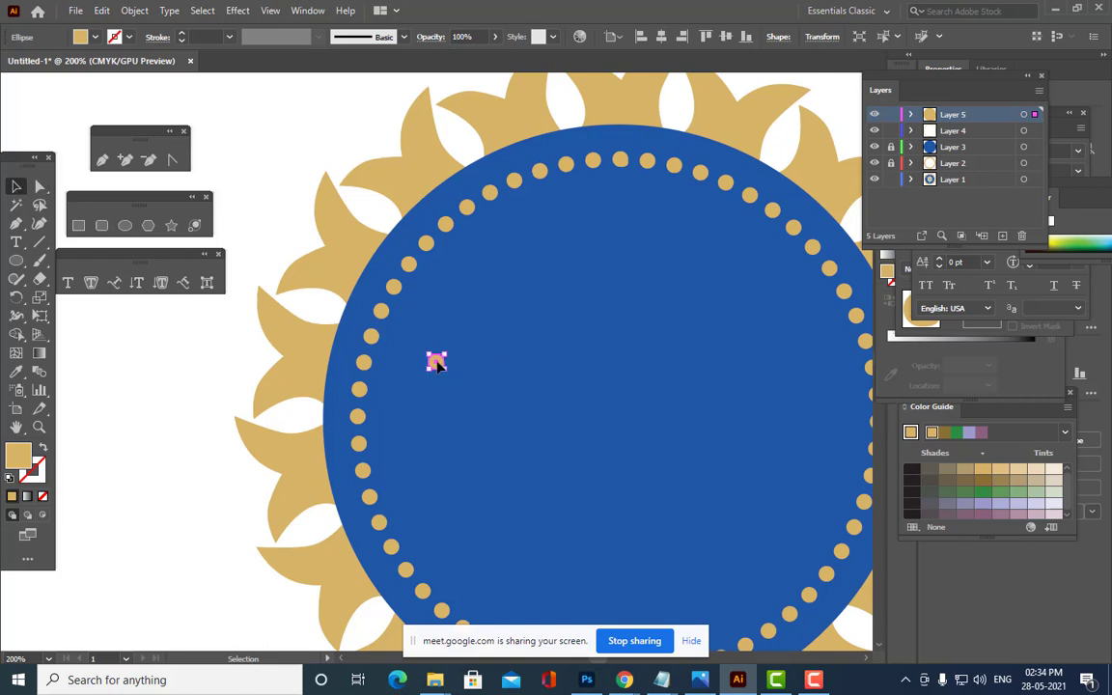
pyautogui.moveTo(436, 362); pyautogui.dragTo(621, 287)
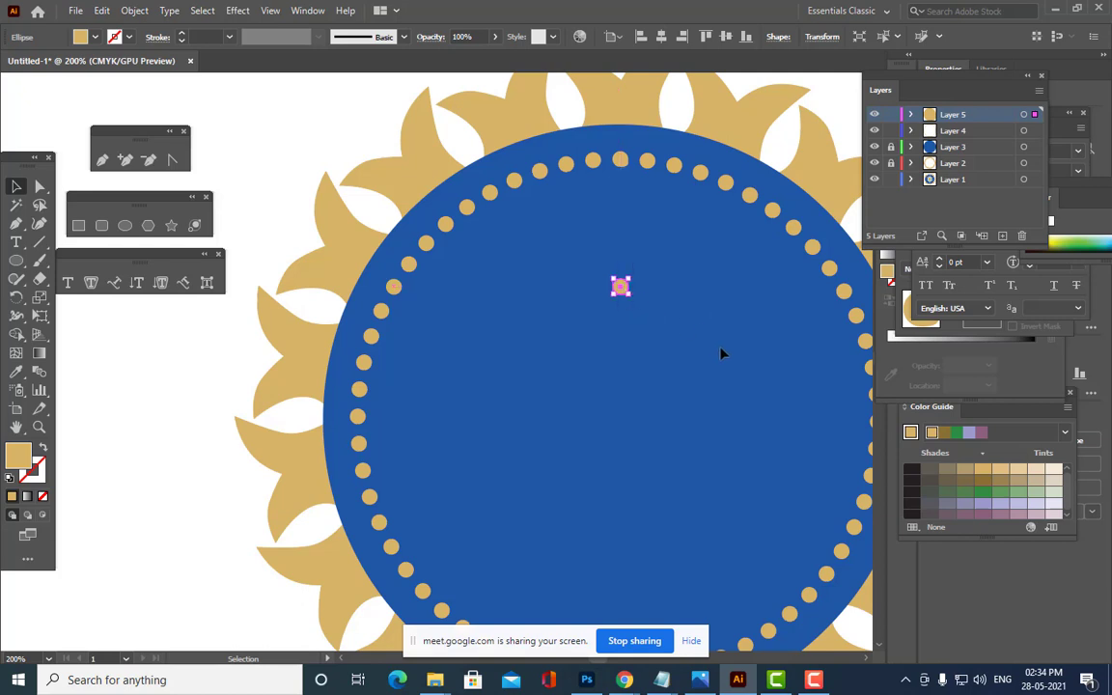
pyautogui.press('Up')
pyautogui.press('Up')
pyautogui.press('Up')
pyautogui.press('Up')
pyautogui.press('Up')
pyautogui.press('Up')
pyautogui.press('Up')
pyautogui.press('Up')
pyautogui.press('Up')
pyautogui.press('Up')
pyautogui.press('Up')
pyautogui.press('Up')
pyautogui.press('Up')
pyautogui.click(673, 302)
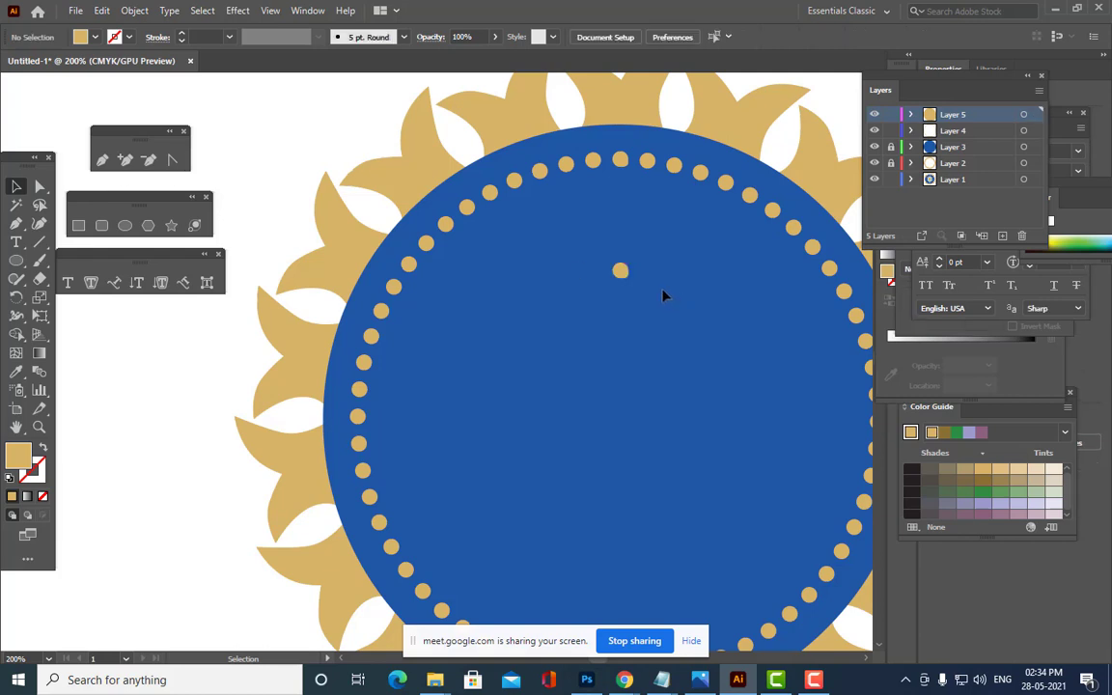
# Delete the pasted dot from Layer 5.
pyautogui.click(623, 275)
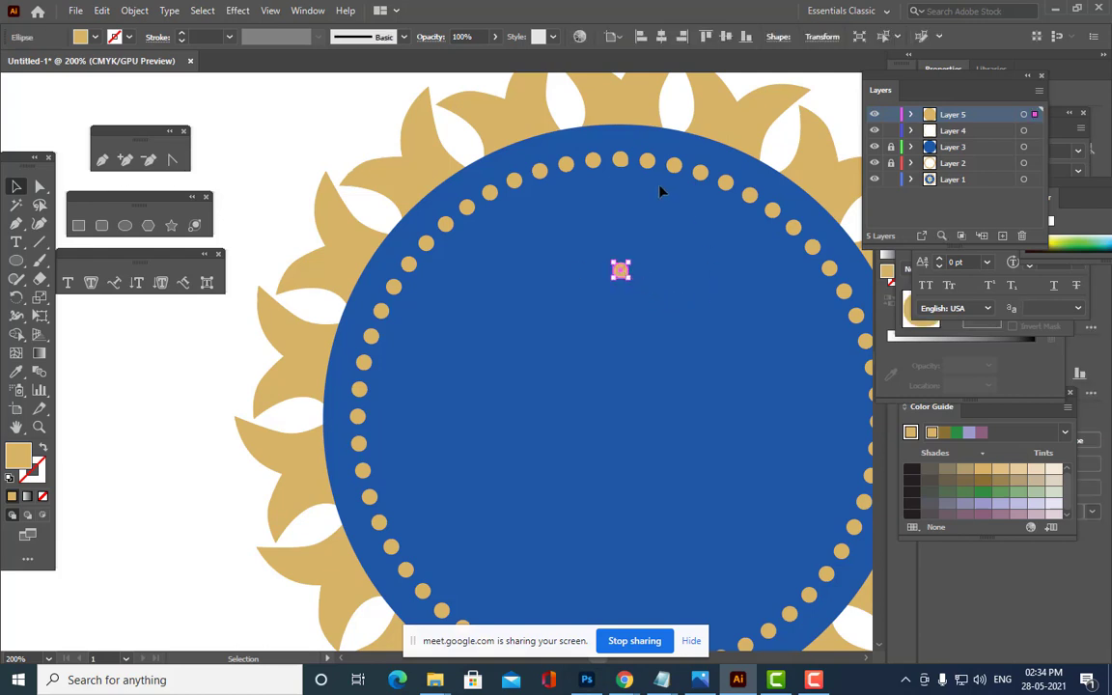
pyautogui.moveTo(625, 171); pyautogui.dragTo(623, 274)
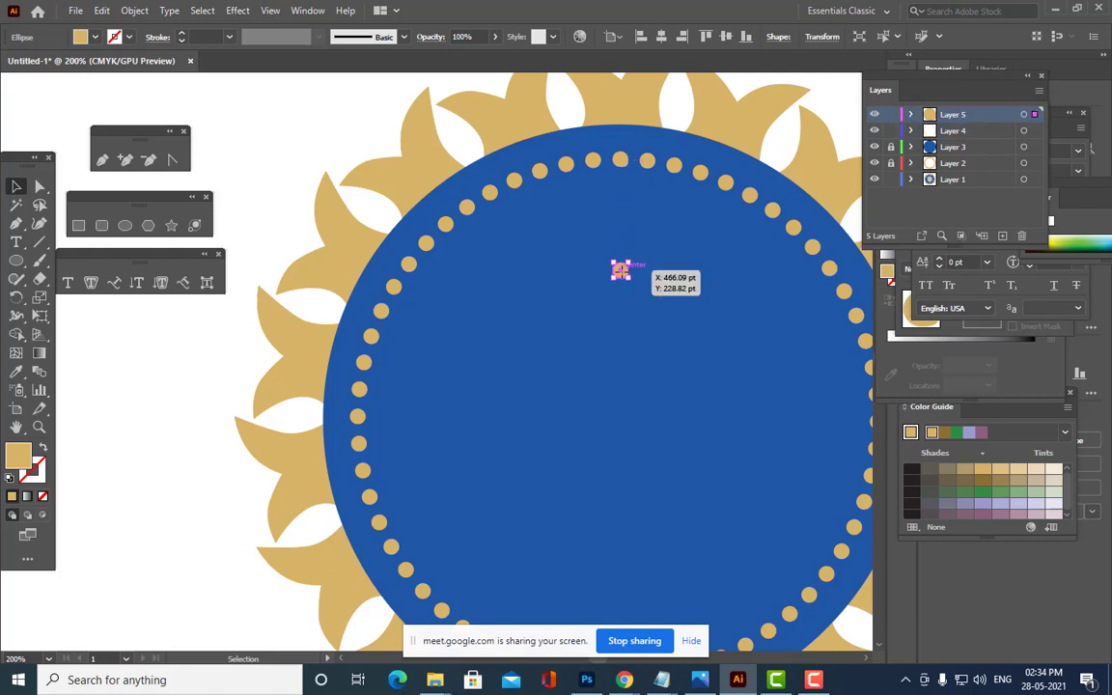
pyautogui.press('Delete')
# Reposition the ring's topmost dot on Layer 4 midway between its neighbours, in line with the petal notch above.
pyautogui.click(623, 162)
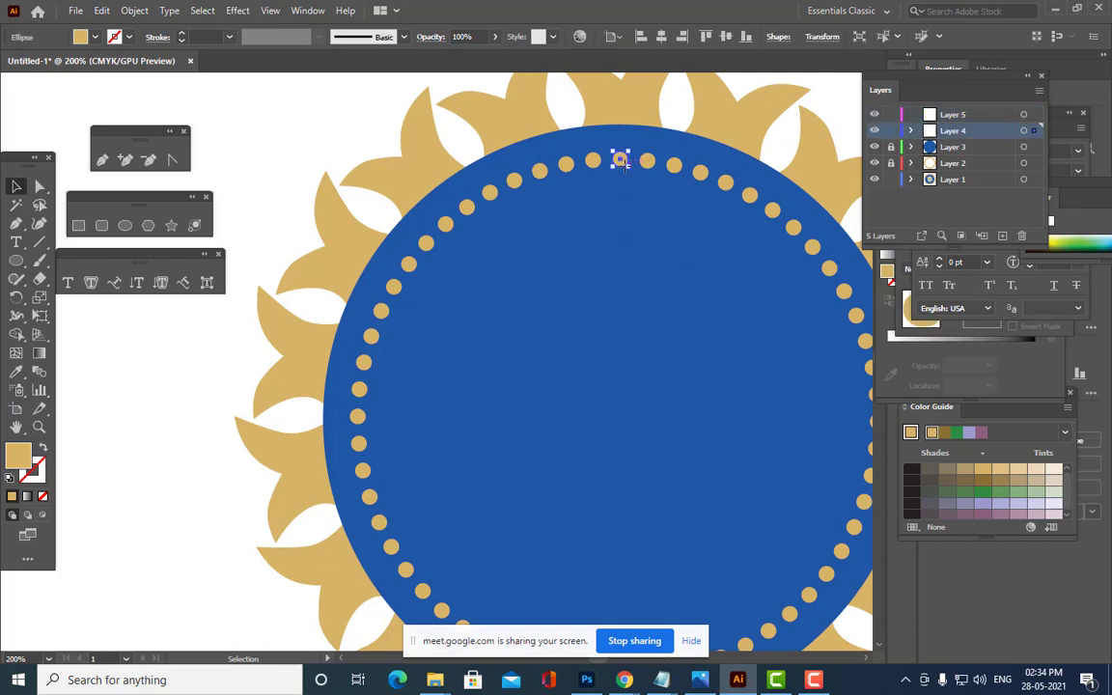
pyautogui.moveTo(623, 164); pyautogui.dragTo(647, 164)
pyautogui.press('a')
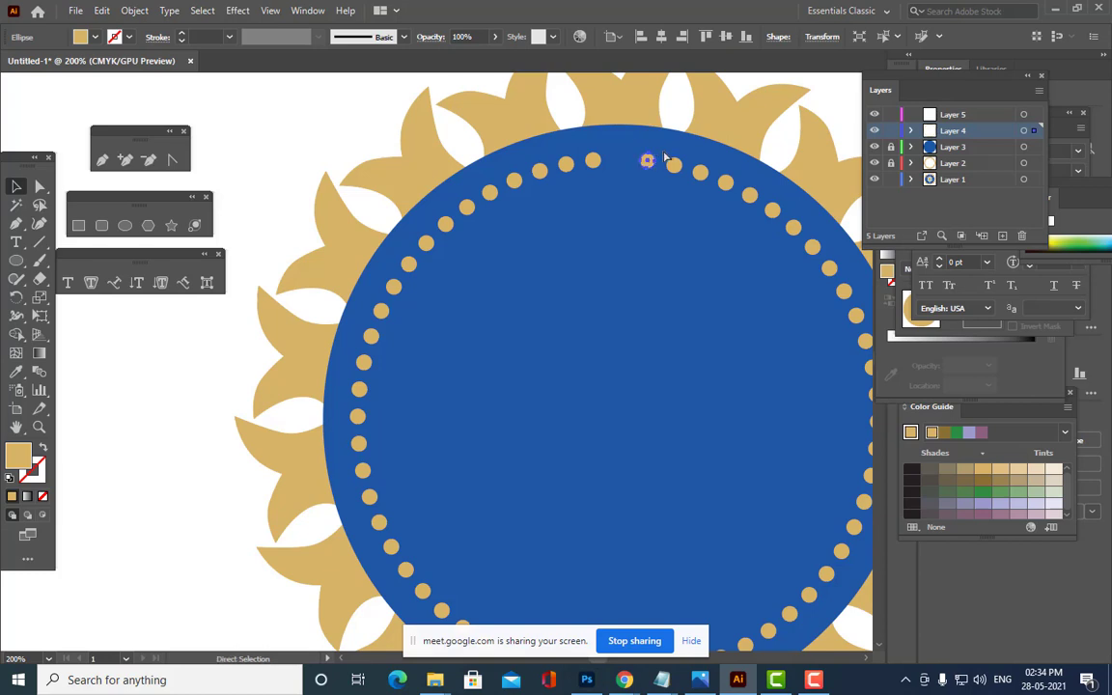
pyautogui.hotkey('ctrl', '+')
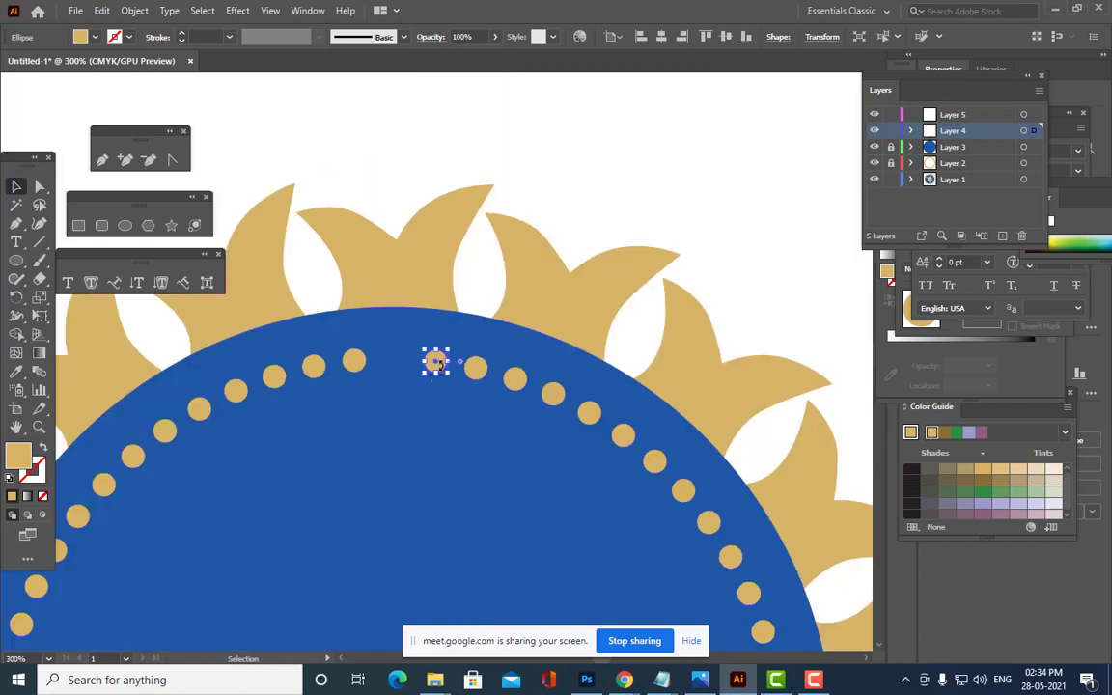
pyautogui.moveTo(436, 368); pyautogui.dragTo(397, 366)
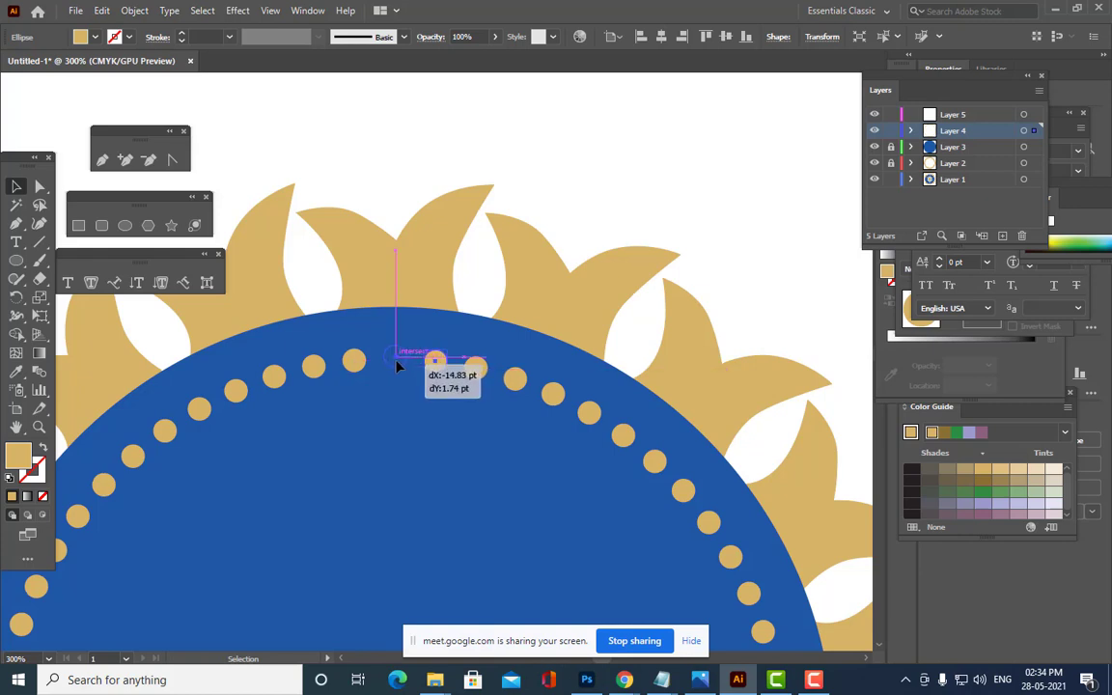
pyautogui.moveTo(397, 366); pyautogui.dragTo(397, 365)
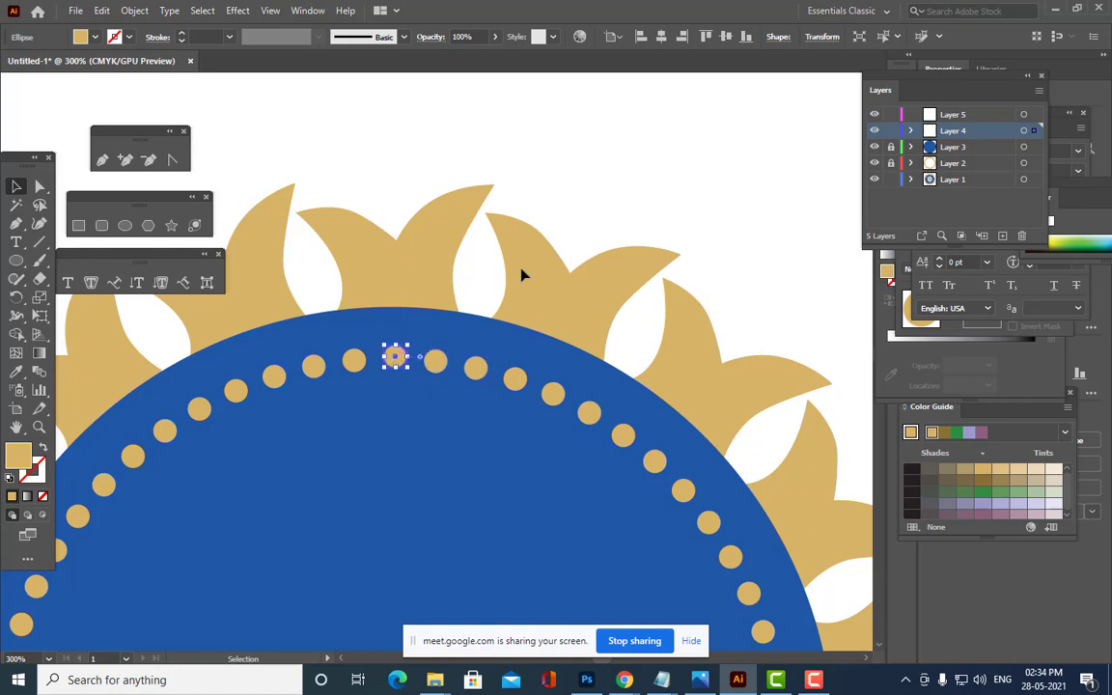
pyautogui.click(566, 178)
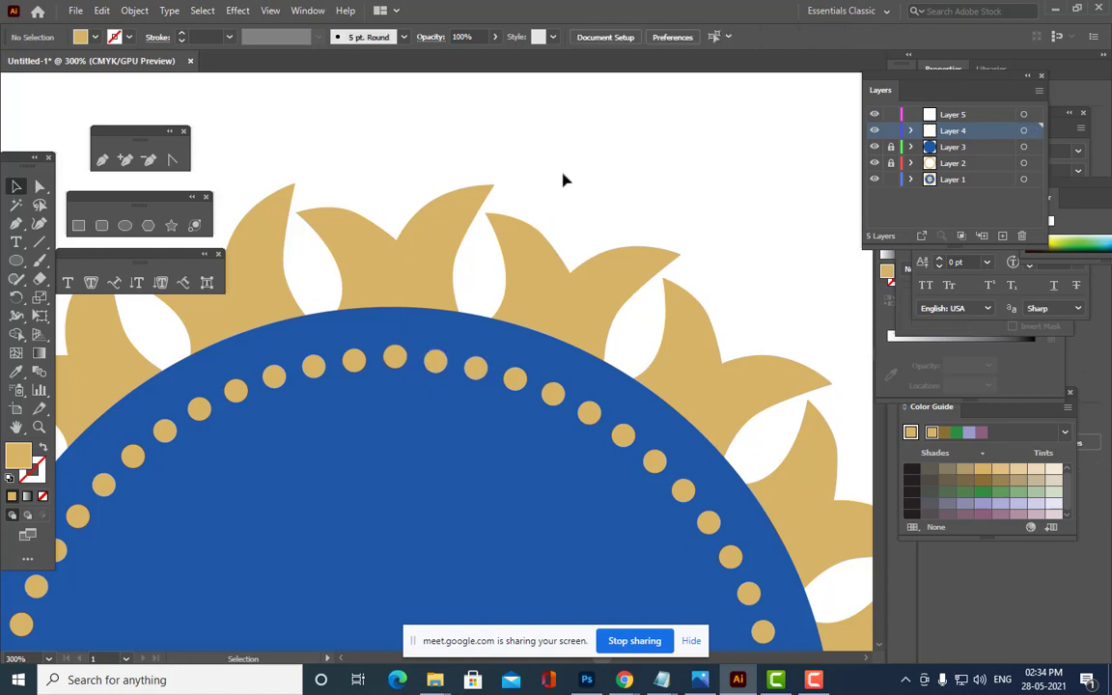
pyautogui.click(396, 358)
pyautogui.moveTo(402, 358); pyautogui.dragTo(402, 354)
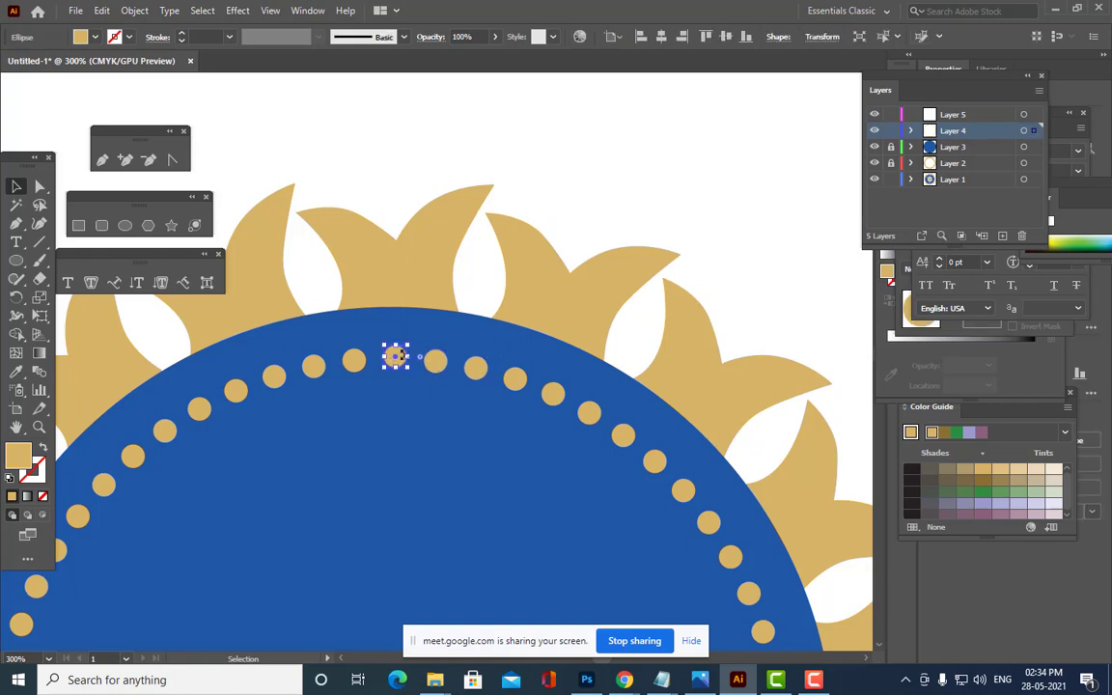
# Duplicate the repositioned topmost dot straight down inside the ring to start a smaller inner ring.
pyautogui.click(435, 362)
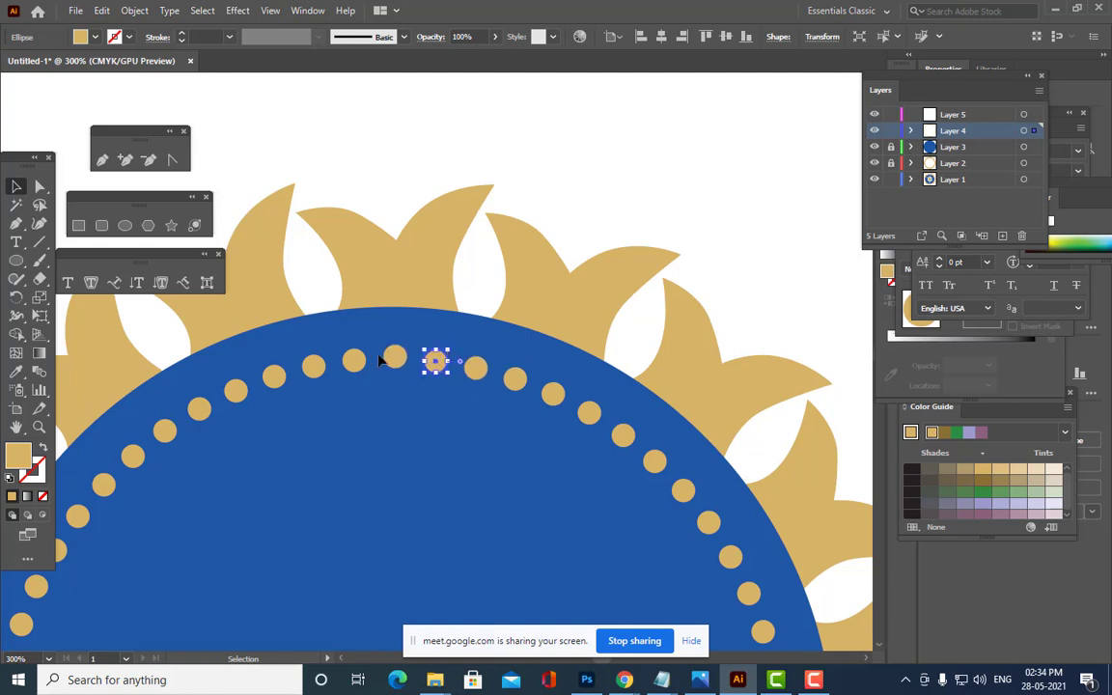
pyautogui.scroll(-4, 521, 311)
pyautogui.scroll(2, 397, 417)
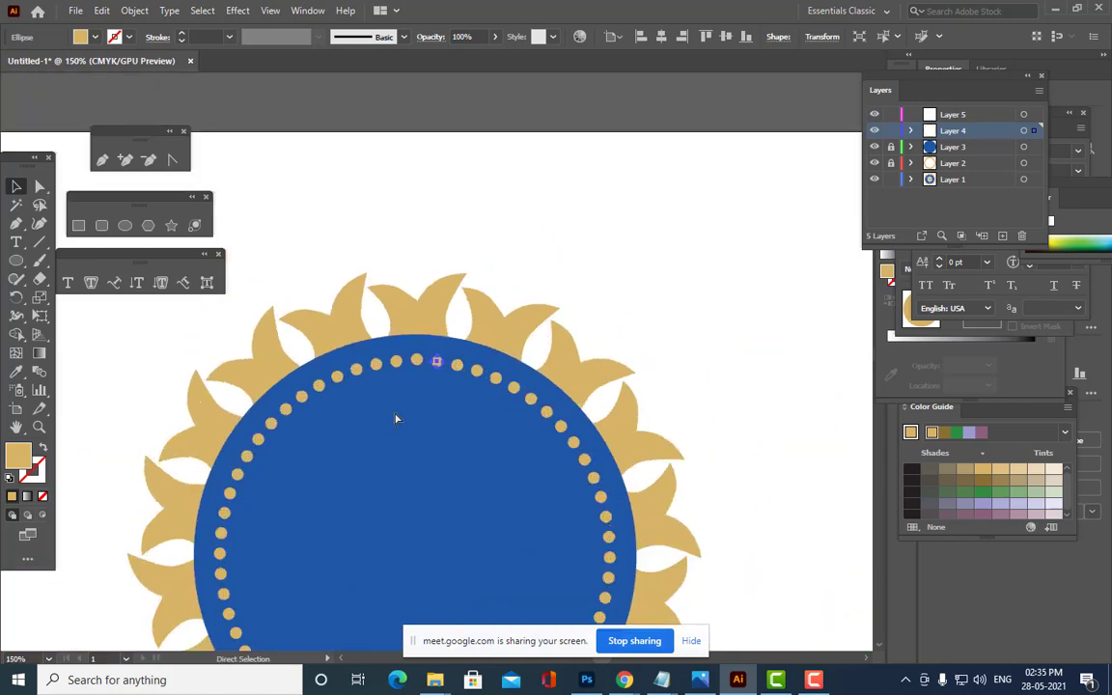
pyautogui.click(416, 361)
pyautogui.moveTo(416, 361); pyautogui.dragTo(415, 442)
pyautogui.click(649, 289)
pyautogui.press('a')
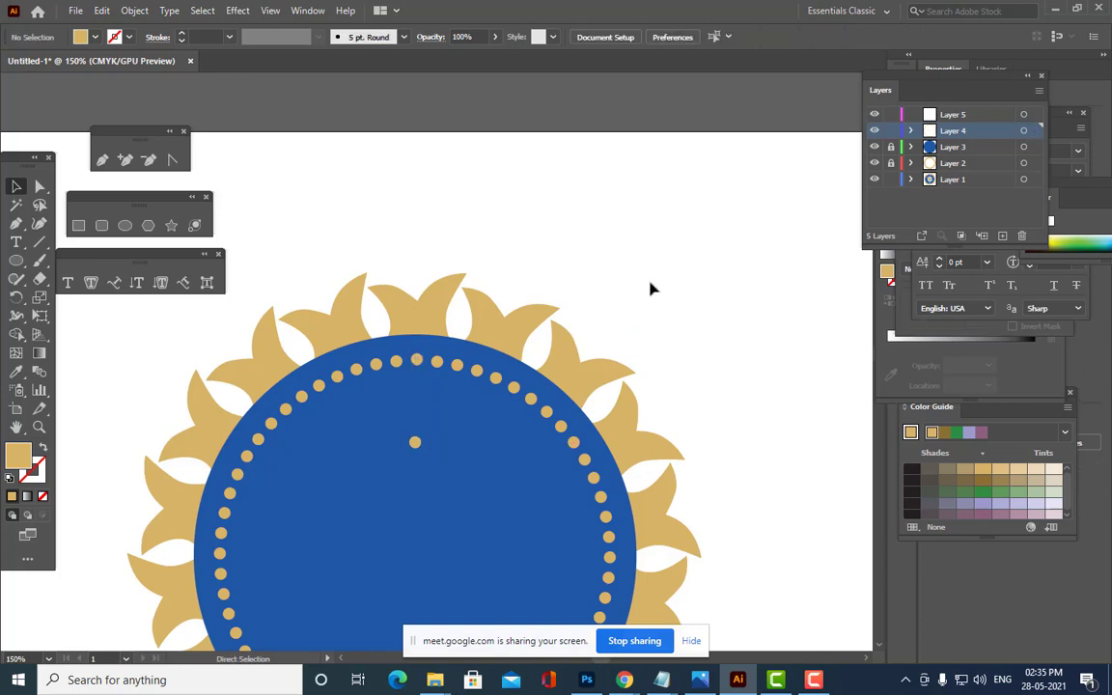
# Cut the duplicated inner dot from Layer 4, paste it in the same place on Layer 5, and deselect it.
pyautogui.hotkey('ctrl', '=')
pyautogui.press('v')
pyautogui.moveTo(407, 468); pyautogui.dragTo(408, 468)
pyautogui.click(777, 187)
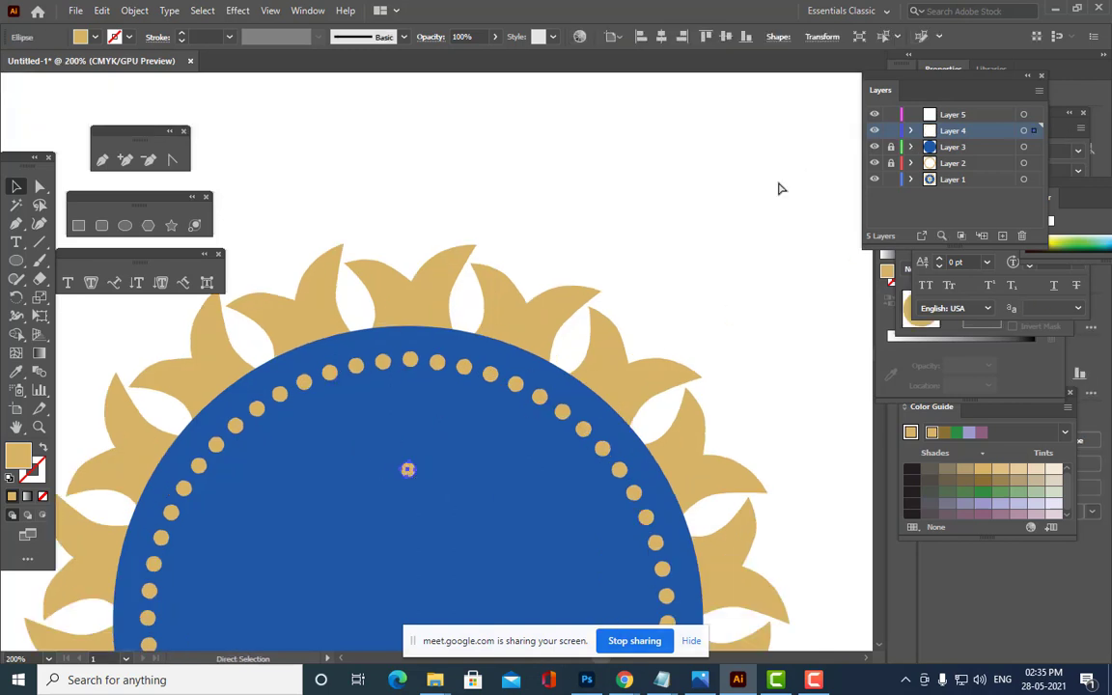
pyautogui.press('a')
pyautogui.press('v')
pyautogui.click(943, 114)
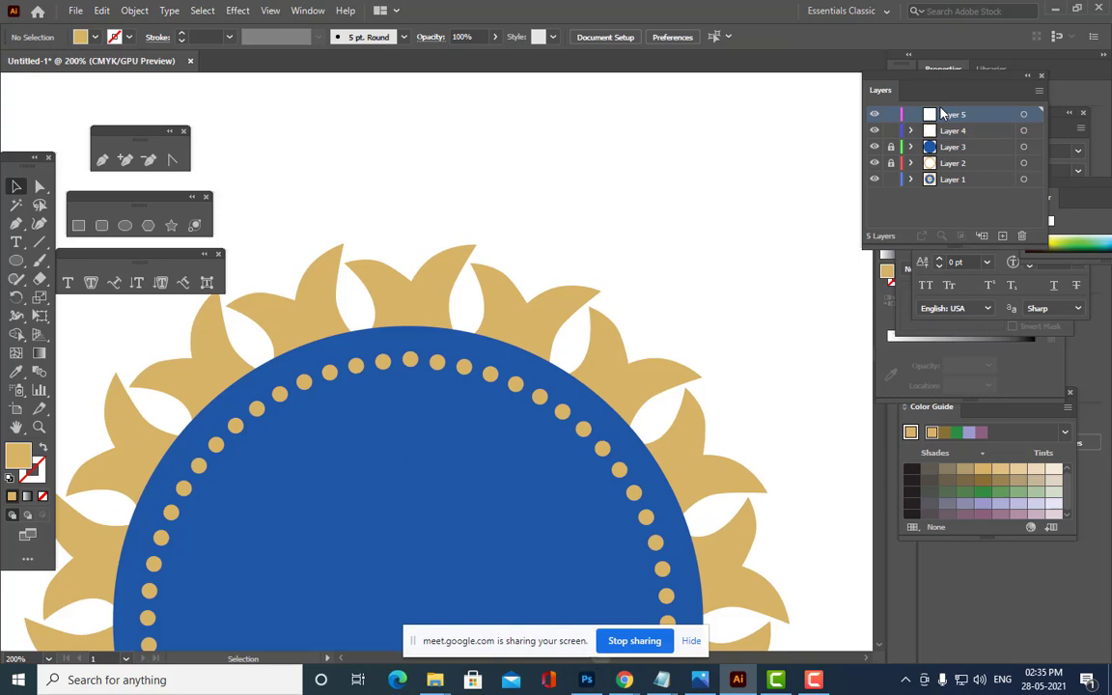
pyautogui.hotkey('ctrl', 'f')
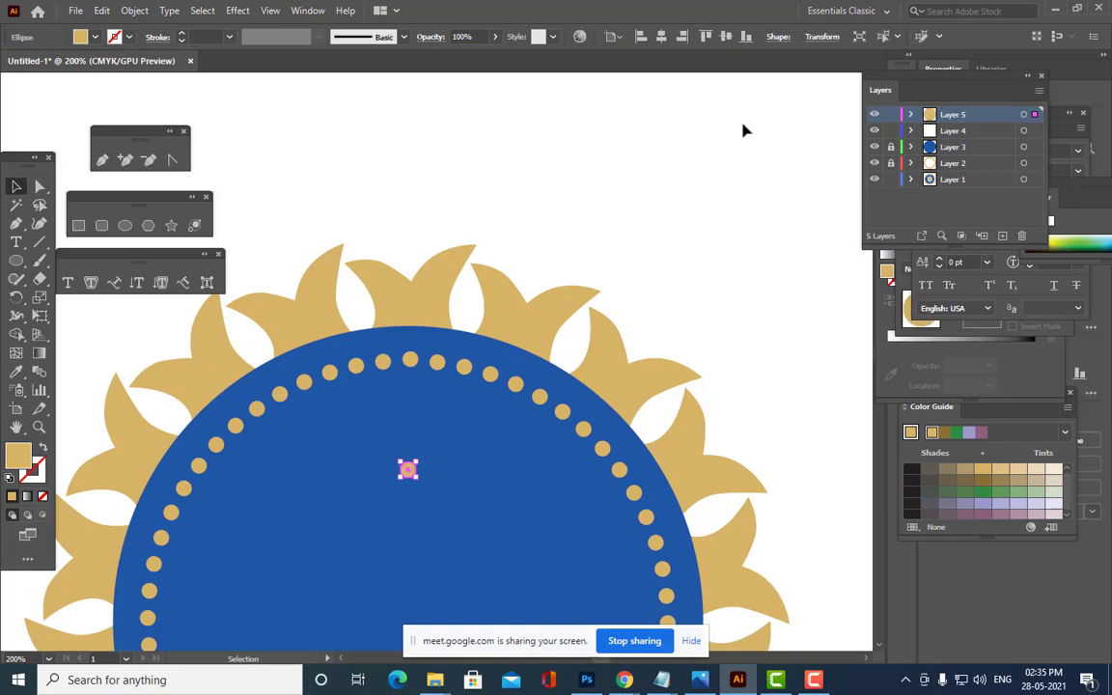
pyautogui.click(718, 183)
pyautogui.press('h')
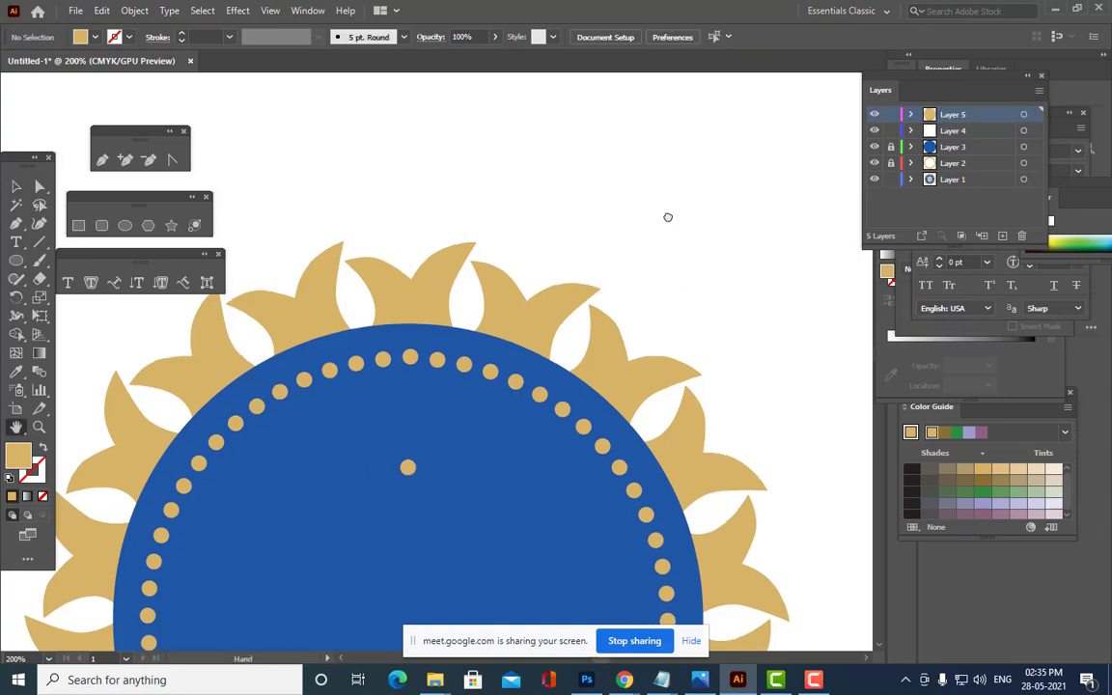
pyautogui.moveTo(665, 217); pyautogui.dragTo(737, 99)
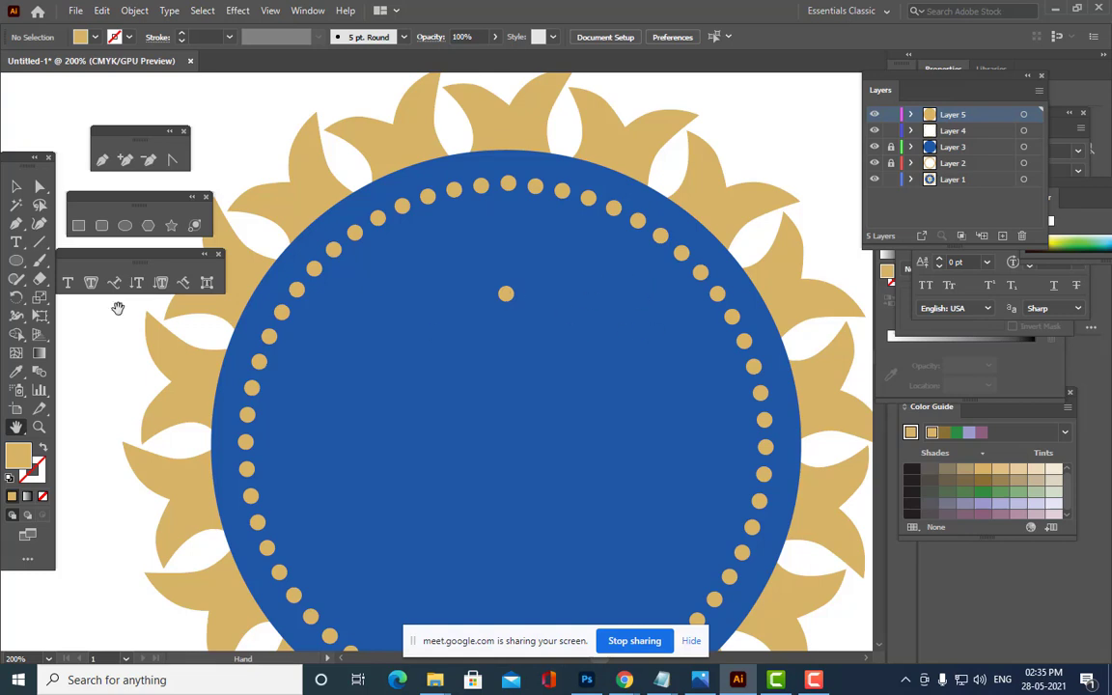
# Try copies of the inner dot rotated 5° and 8° about the blue circle's centre, undoing each.
pyautogui.click(16, 186)
pyautogui.click(504, 294)
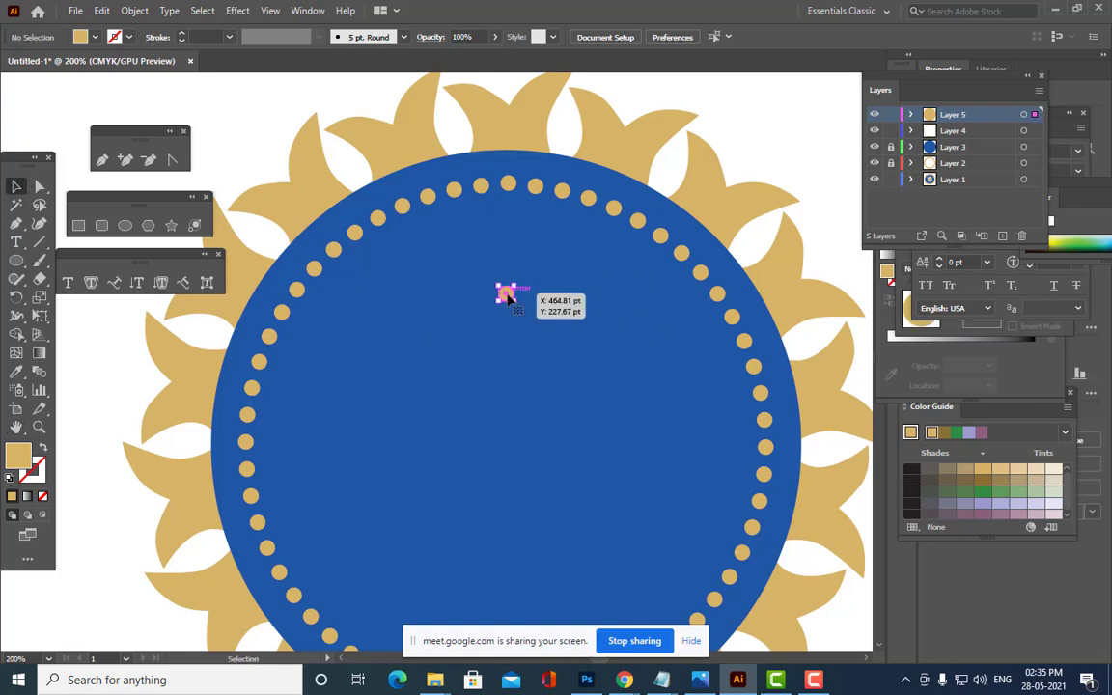
pyautogui.click(16, 297)
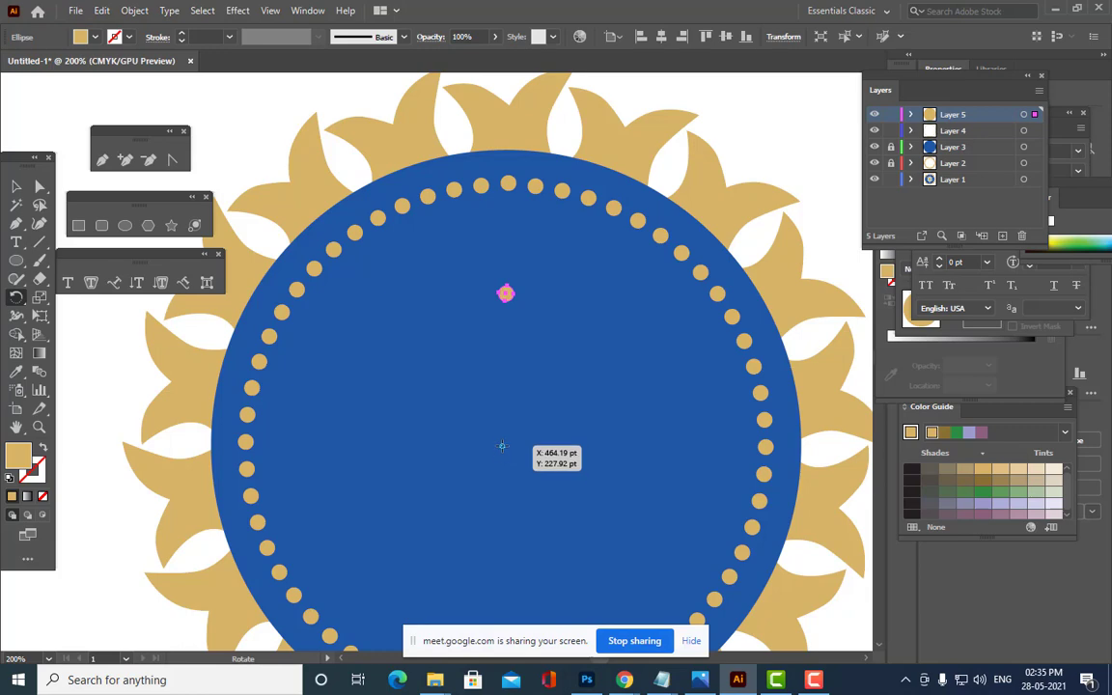
pyautogui.press('Return')
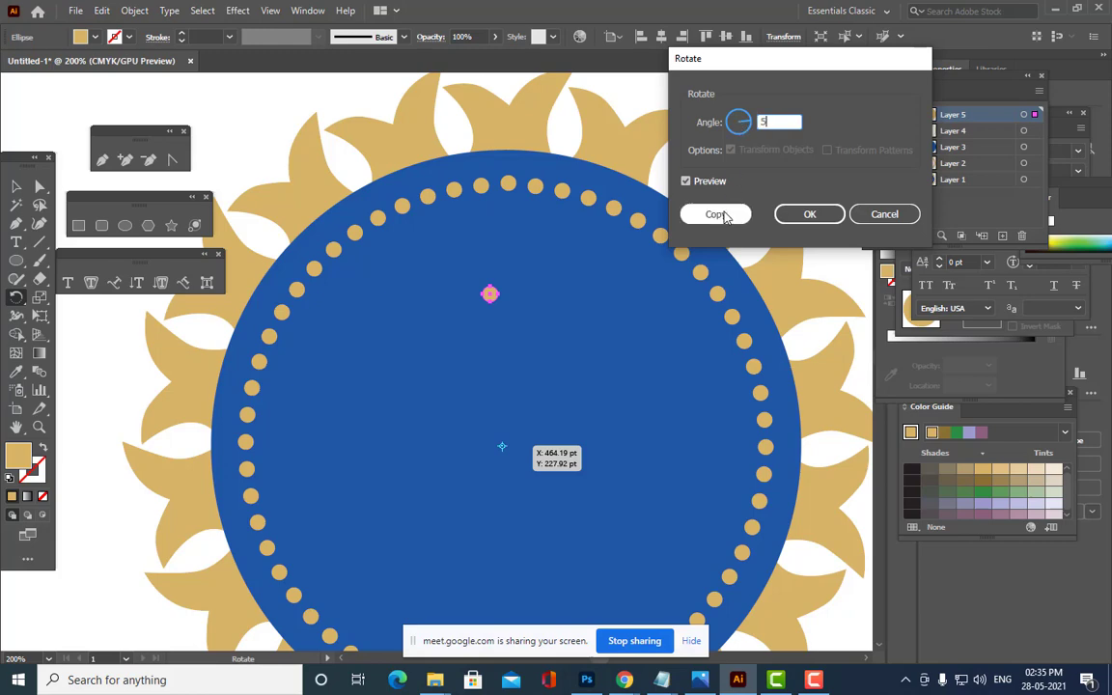
pyautogui.click(714, 213)
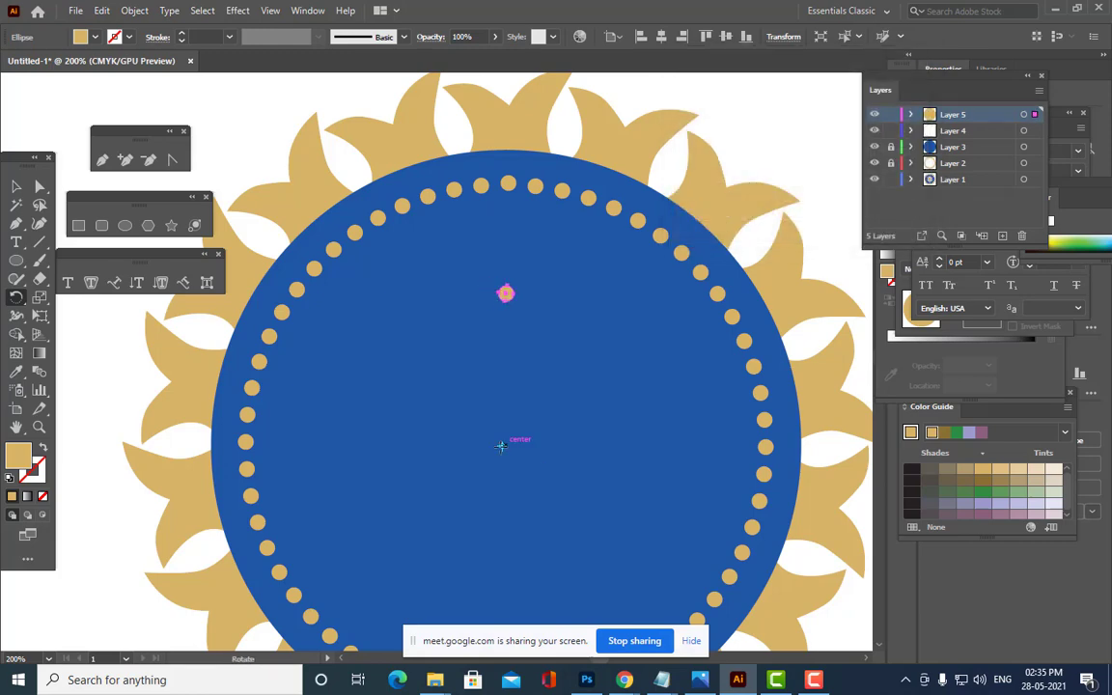
pyautogui.keyDown('alt'); pyautogui.click(502, 447); pyautogui.keyUp('alt')
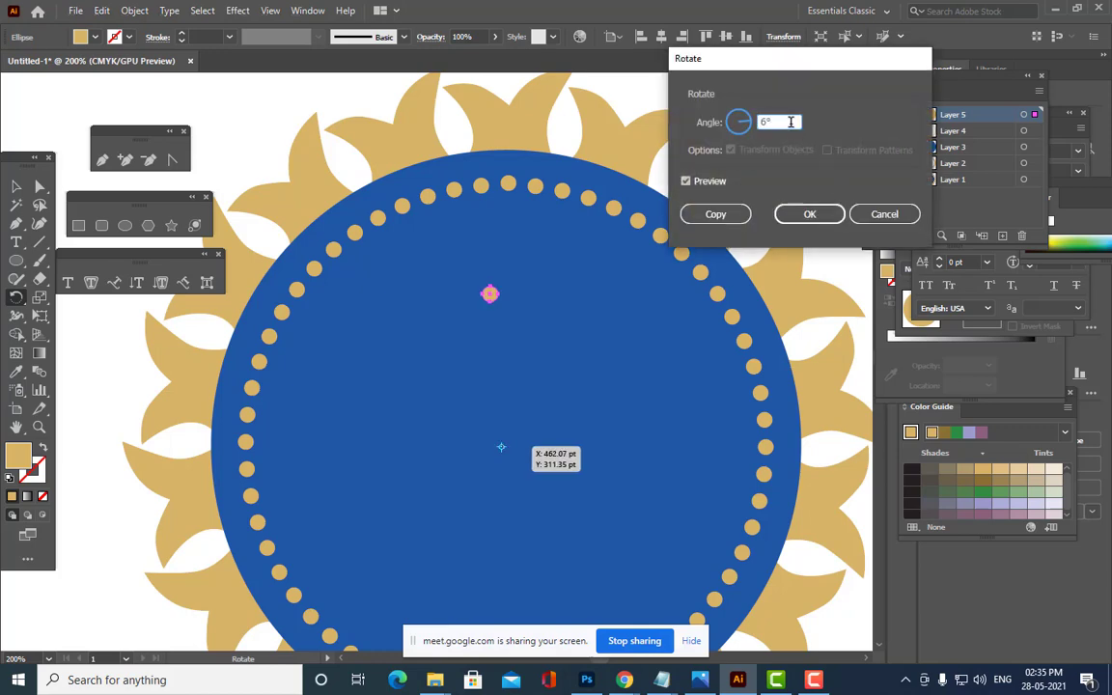
pyautogui.click(714, 214)
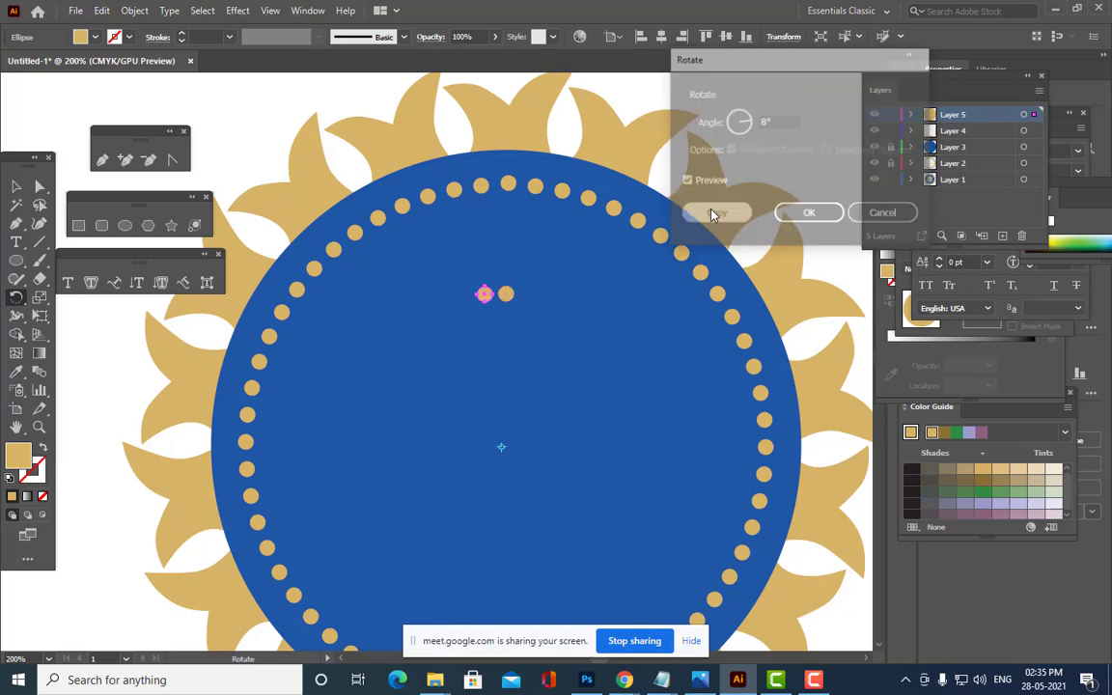
pyautogui.hotkey('ctrl', 'z')
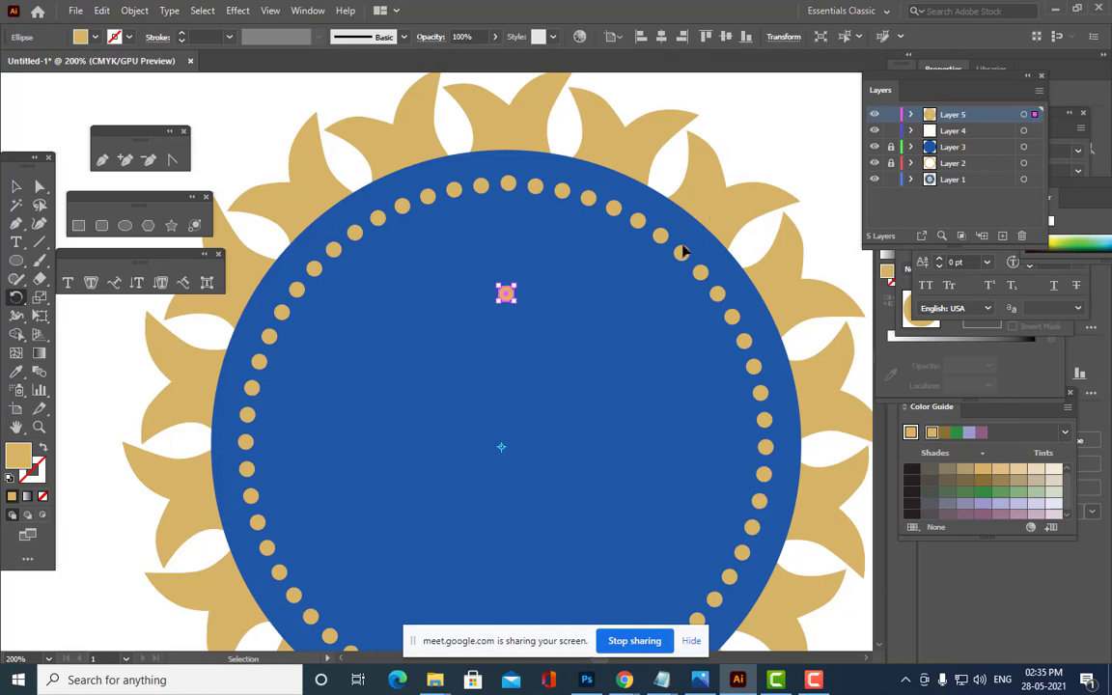
# Create a copy of the inner dot rotated 9° about the blue circle's centre.
pyautogui.keyDown('alt'); pyautogui.click(503, 445); pyautogui.keyUp('alt')
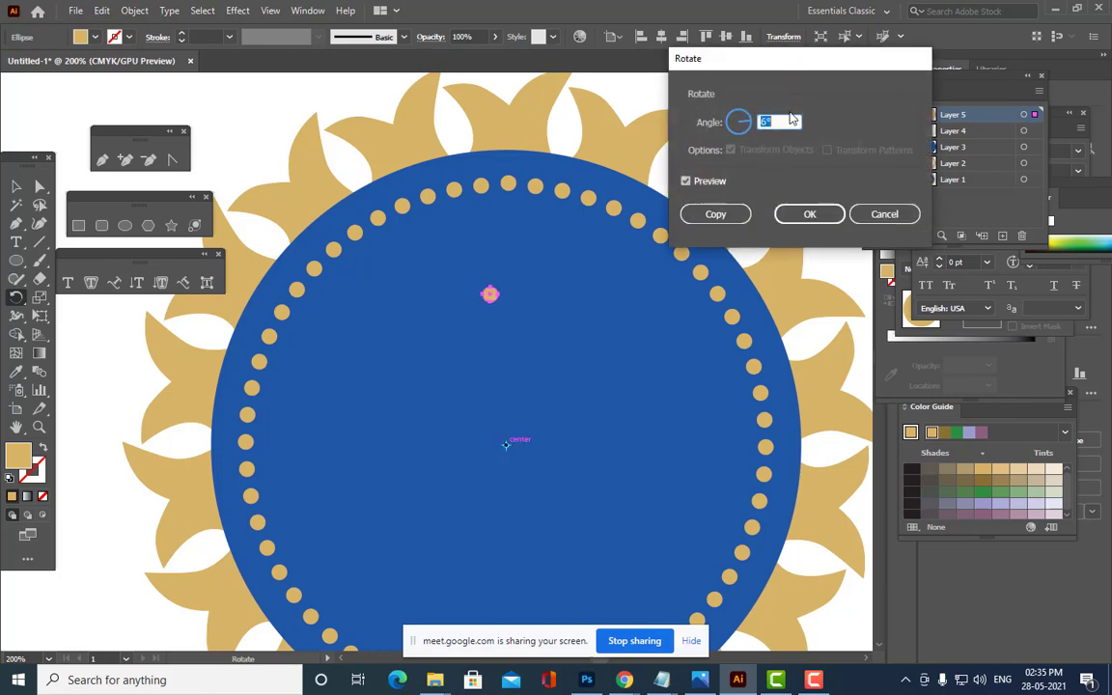
pyautogui.write('9')
pyautogui.click(703, 214)
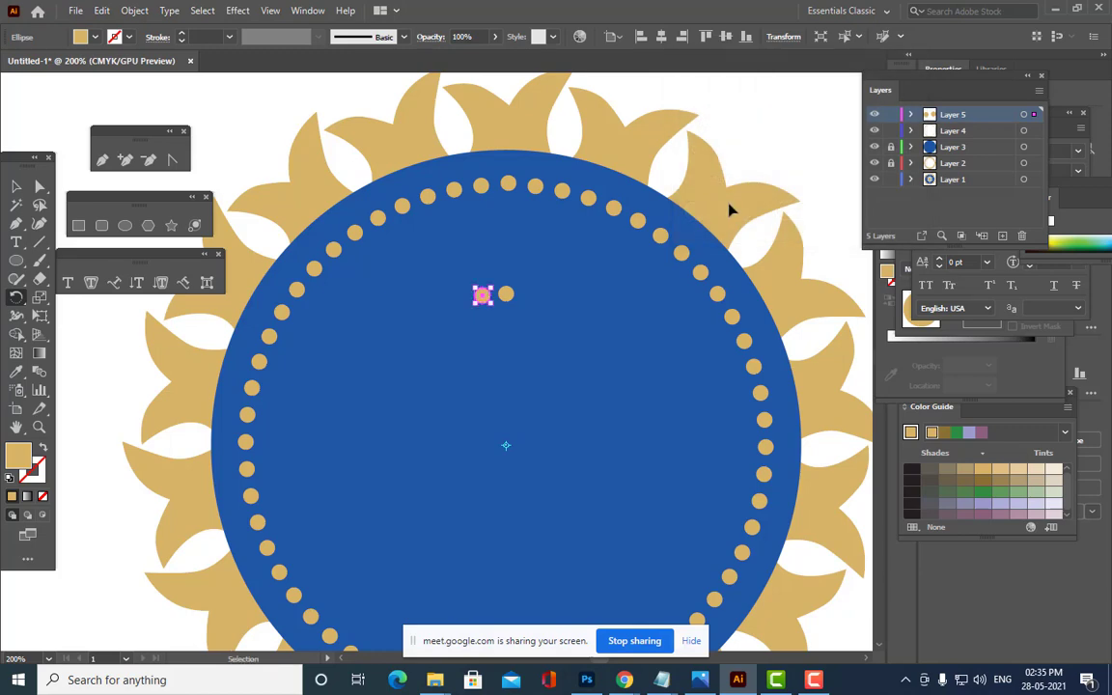
# Repeat the 9° rotated copy around the centre until the dots close into a complete inner ring.
pyautogui.hotkey('ctrl', 'd')
pyautogui.hotkey('ctrl', 'd')
pyautogui.hotkey('ctrl', 'd')
pyautogui.hotkey('ctrl', 'd')
pyautogui.hotkey('ctrl', 'd')
pyautogui.hotkey('ctrl', 'd')
pyautogui.hotkey('ctrl', 'd')
pyautogui.hotkey('ctrl', 'd')
pyautogui.hotkey('ctrl', 'd')
pyautogui.hotkey('ctrl', 'd')
pyautogui.hotkey('ctrl', 'd')
pyautogui.hotkey('ctrl', 'd')
pyautogui.hotkey('ctrl', 'd')
pyautogui.hotkey('ctrl', 'd')
pyautogui.hotkey('ctrl', 'd')
pyautogui.hotkey('ctrl', 'd')
pyautogui.hotkey('ctrl', 'd')
pyautogui.hotkey('ctrl', 'd')
pyautogui.hotkey('ctrl', 'd')
pyautogui.hotkey('ctrl', 'd')
pyautogui.hotkey('ctrl', 'd')
pyautogui.hotkey('ctrl', 'd')
pyautogui.hotkey('ctrl', 'd')
pyautogui.hotkey('ctrl', 'd')
pyautogui.hotkey('ctrl', 'd')
pyautogui.hotkey('ctrl', 'd')
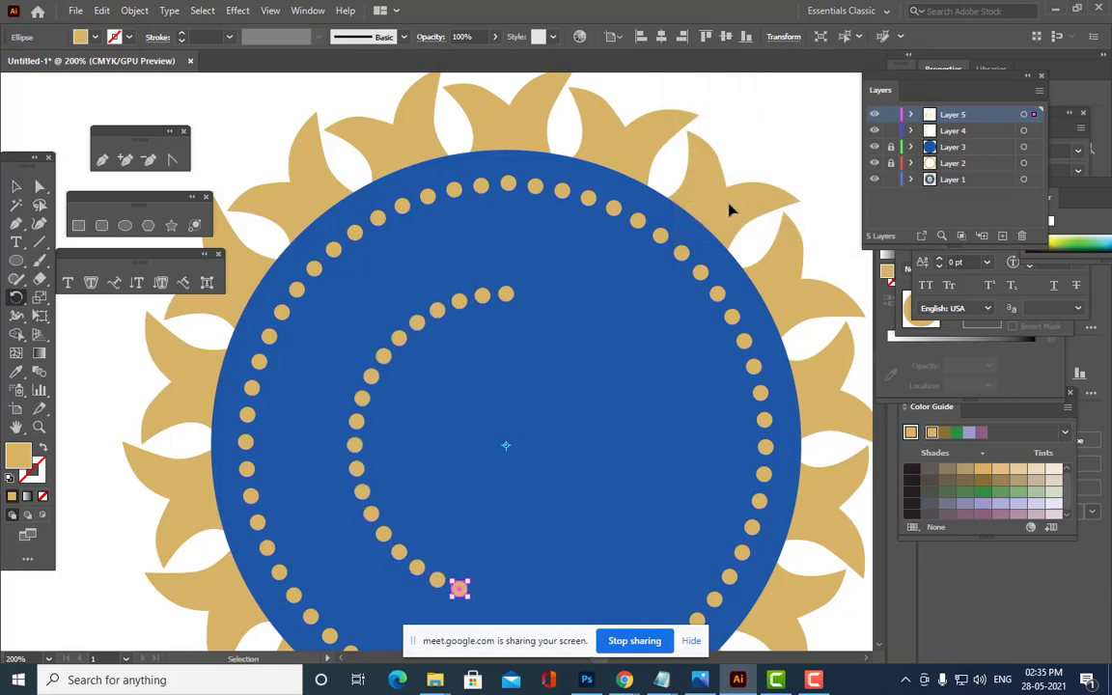
pyautogui.hotkey('ctrl', 'd')
pyautogui.hotkey('ctrl', 'd')
pyautogui.hotkey('ctrl', 'd')
pyautogui.hotkey('ctrl', 'd')
pyautogui.hotkey('ctrl', 'd')
pyautogui.hotkey('ctrl', 'd')
pyautogui.hotkey('ctrl', 'd')
pyautogui.hotkey('ctrl', 'd')
pyautogui.hotkey('ctrl', 'd')
pyautogui.hotkey('ctrl', 'd')
pyautogui.hotkey('ctrl', 'd')
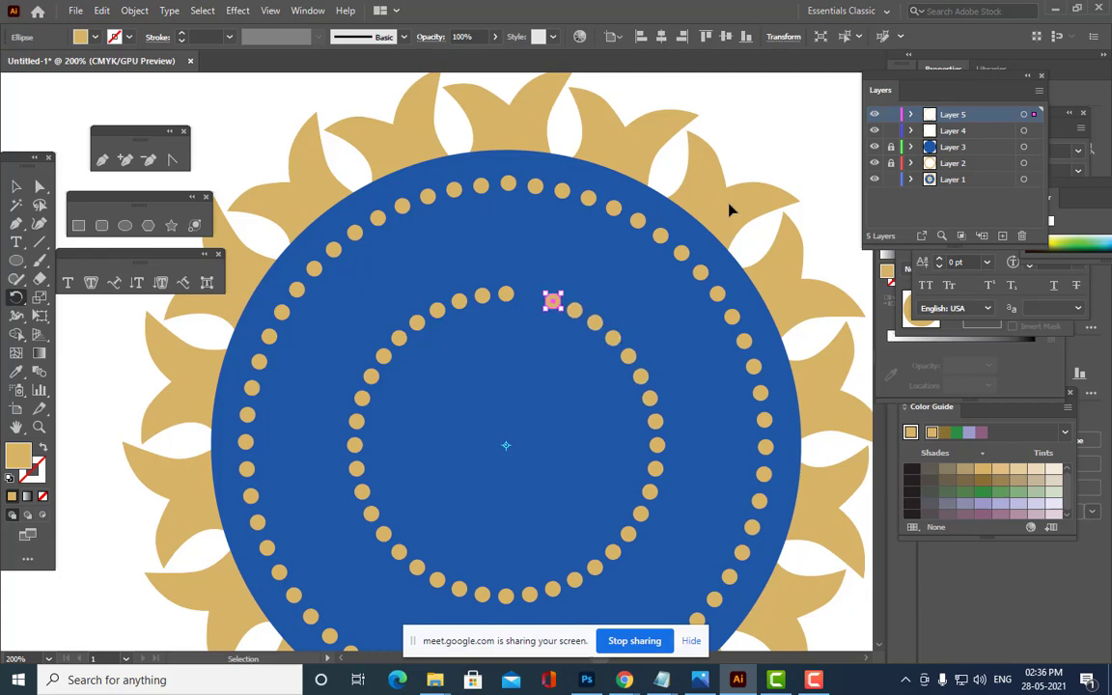
pyautogui.hotkey('ctrl', 'd')
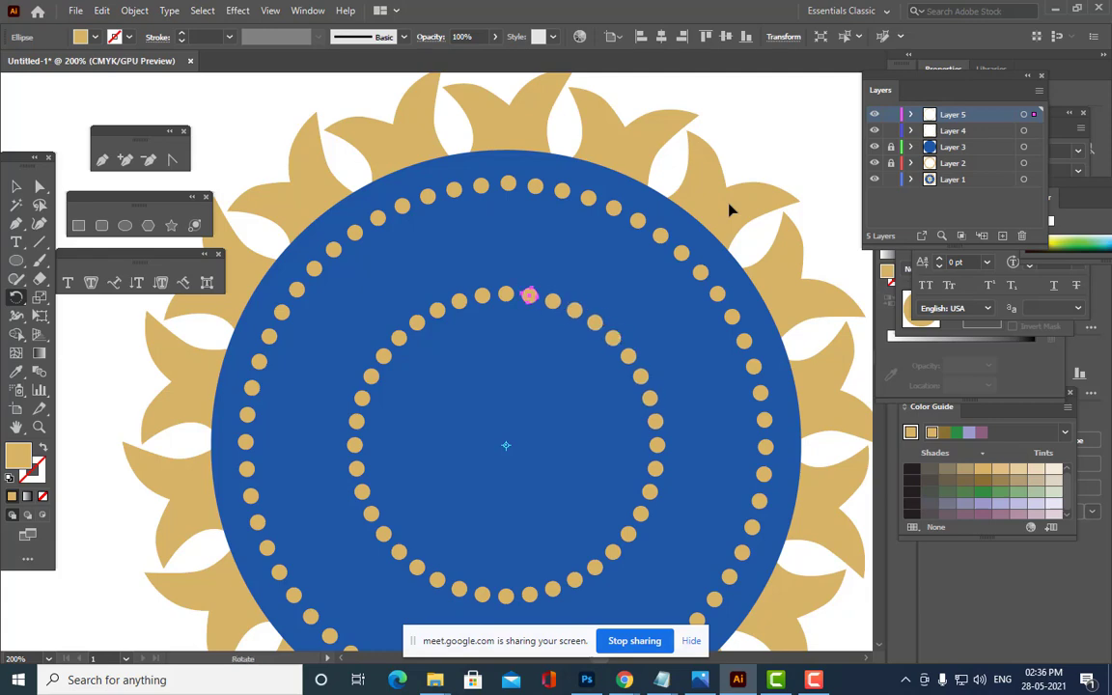
# Select the whole inner dot ring on Layer 5, nudge it slightly down and left to centre it in the emblem, and deselect it.
pyautogui.click(16, 187)
pyautogui.hotkey('ctrl', '-')
pyautogui.hotkey('ctrl', '-')
pyautogui.hotkey('ctrl', '-')
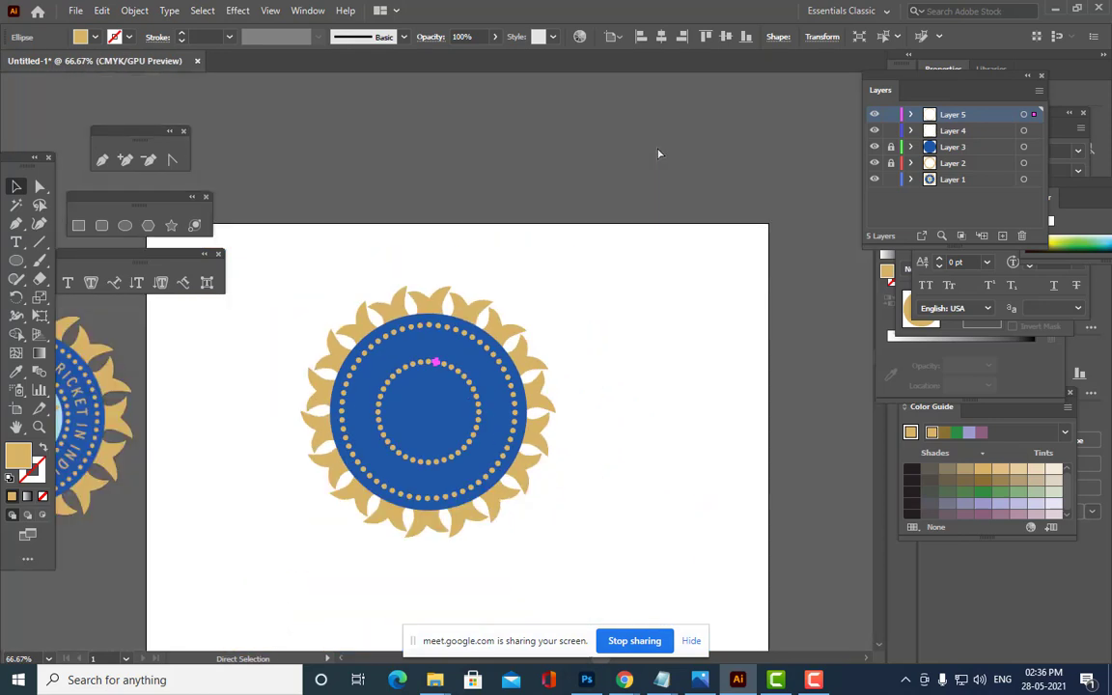
pyautogui.hotkey('ctrl', '+')
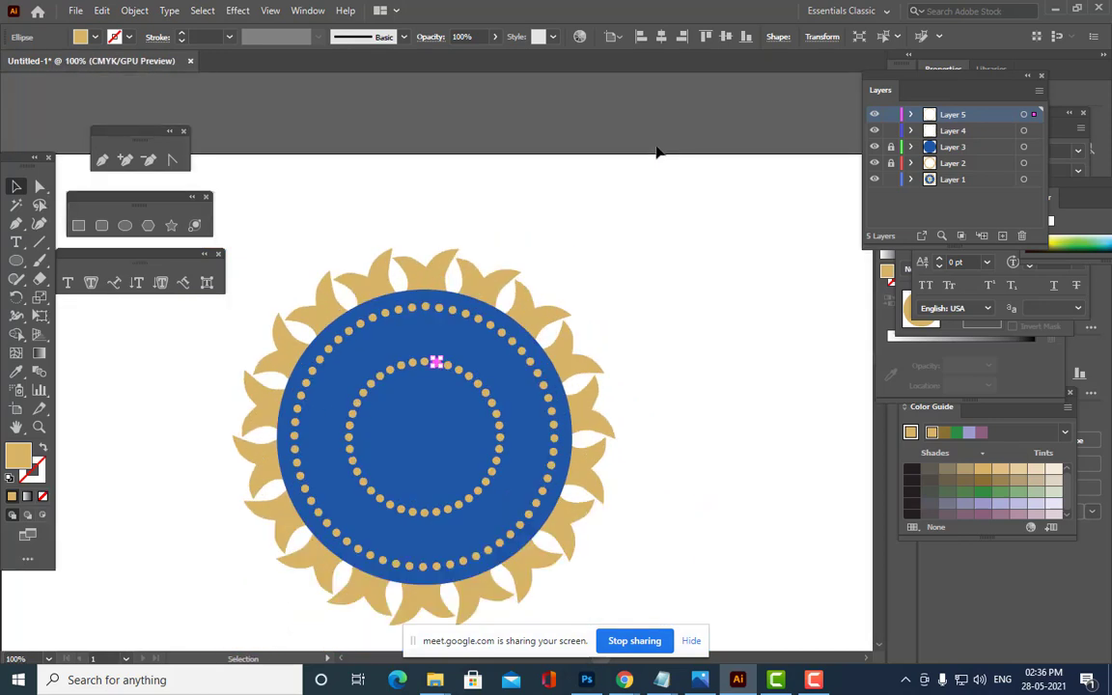
pyautogui.click(1024, 116)
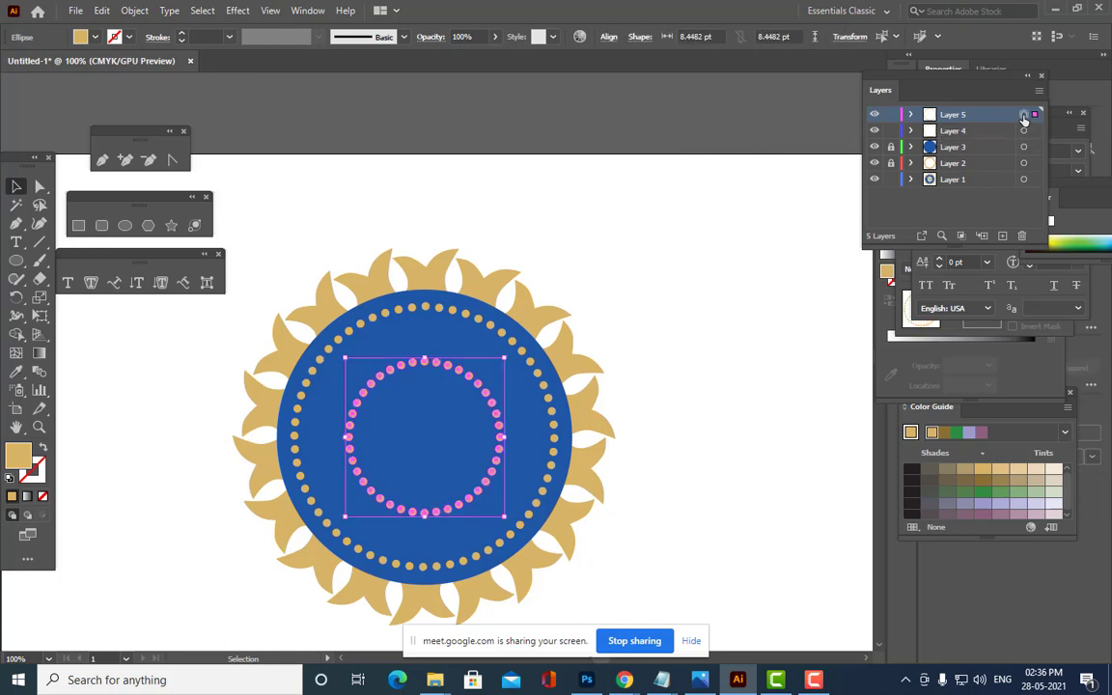
pyautogui.press('Down')
pyautogui.press('Down')
pyautogui.press('Down')
pyautogui.press('Down')
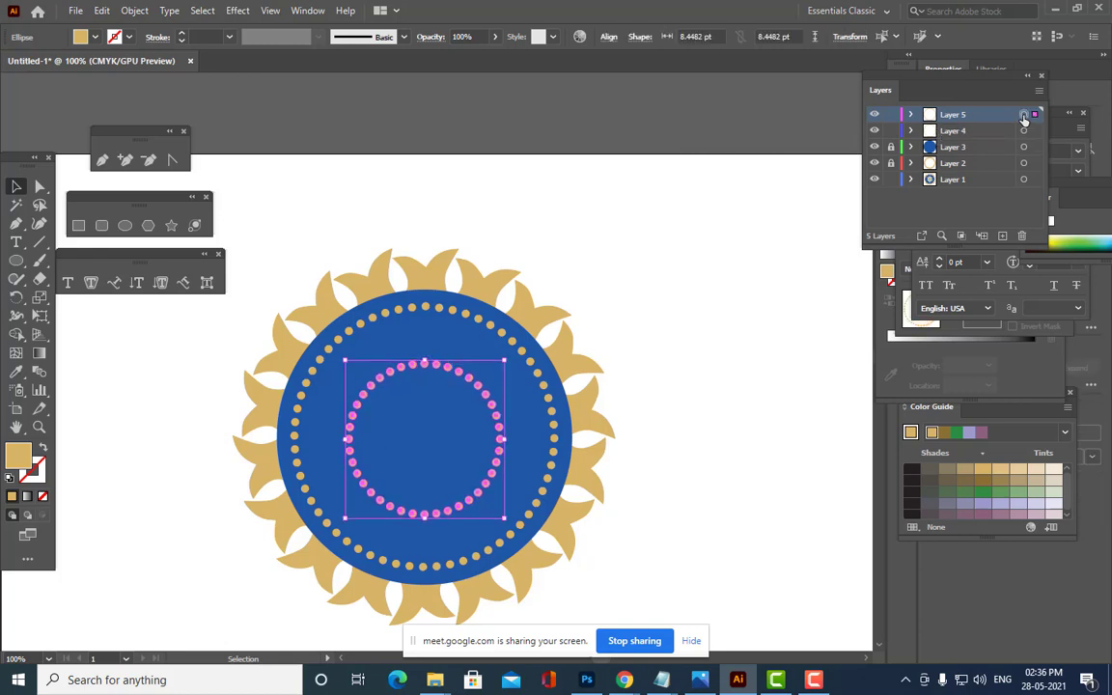
pyautogui.press('Up')
pyautogui.press('Up')
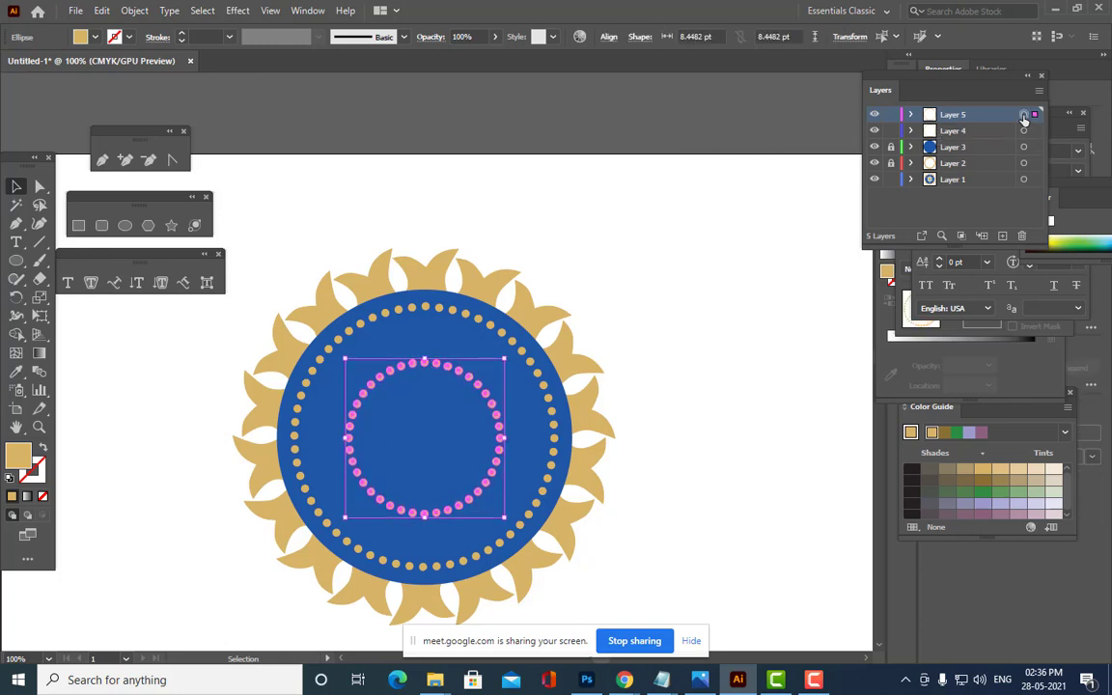
pyautogui.press('Left')
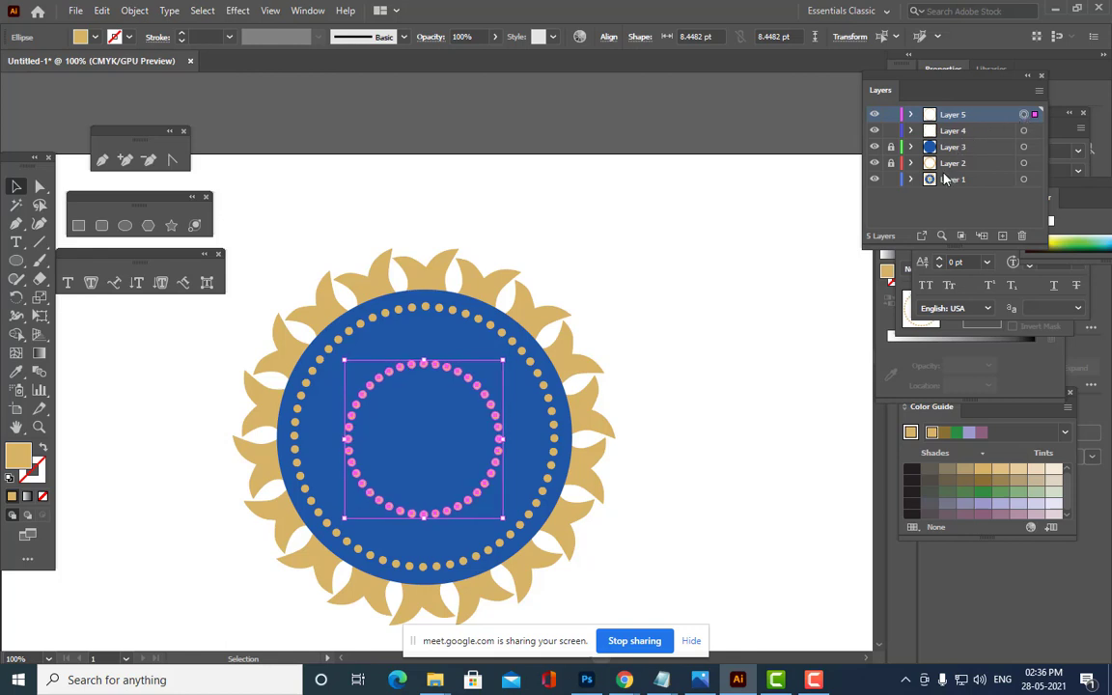
pyautogui.click(822, 239)
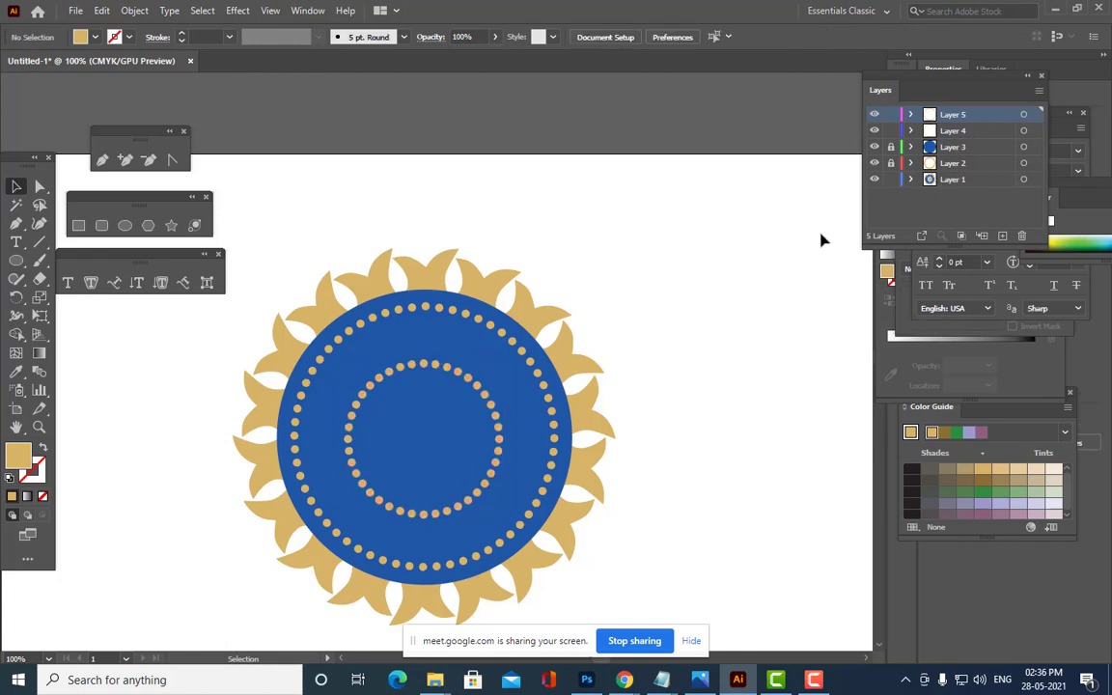
pyautogui.click(1022, 115)
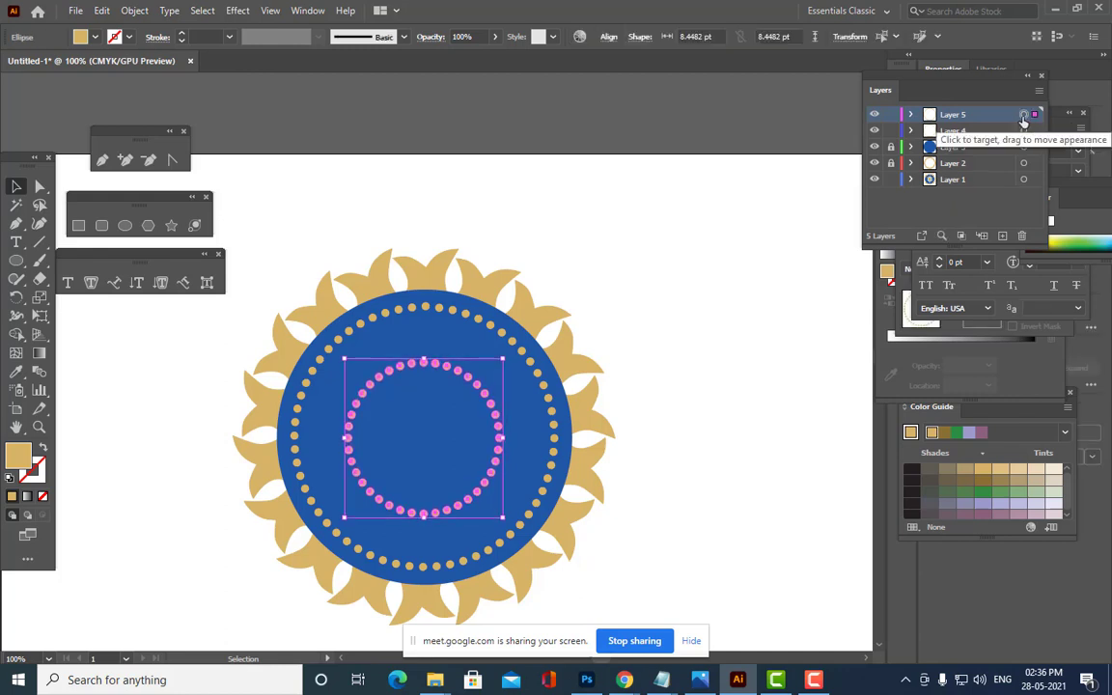
pyautogui.click(712, 238)
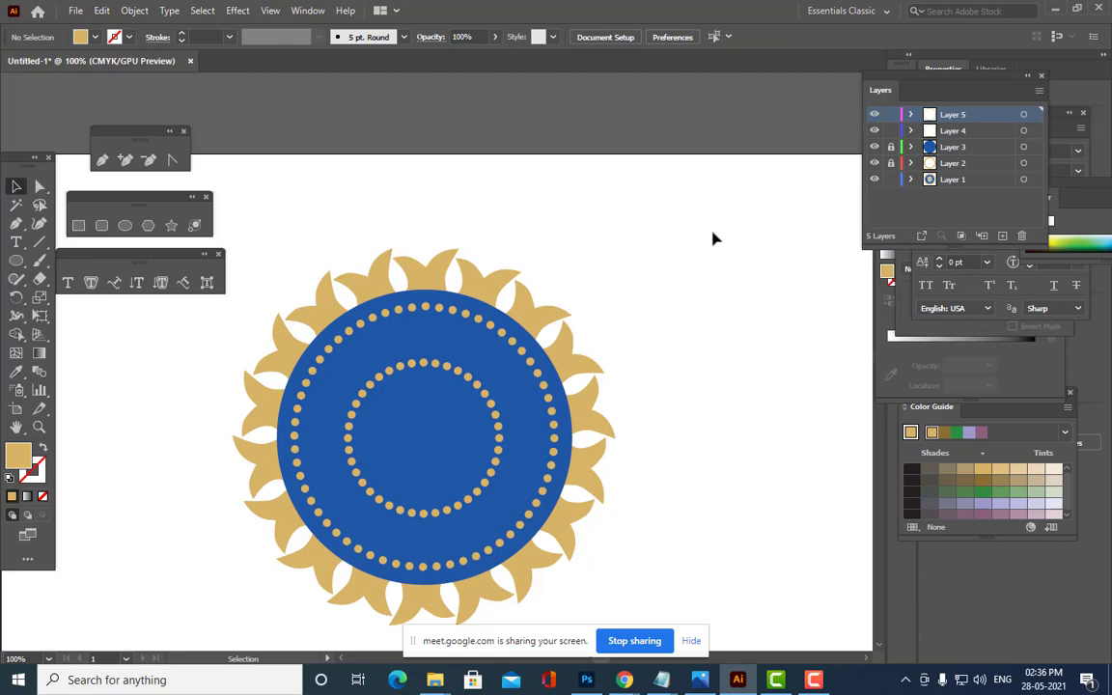
# Draw a circle beside the emblem on Layer 5 and sample the light blue from the reference emblem's centre for its fill.
pyautogui.press('h')
pyautogui.moveTo(557, 342); pyautogui.dragTo(753, 309)
pyautogui.click(17, 260)
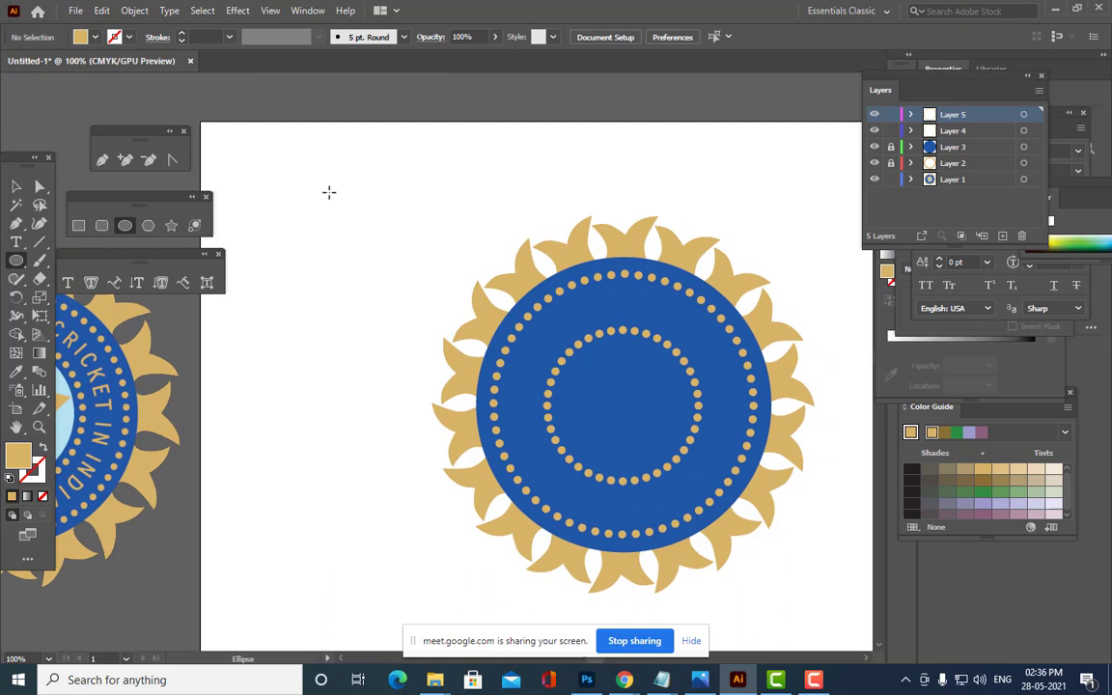
pyautogui.moveTo(329, 193)
pyautogui.mouseDown()
pyautogui.moveTo(504, 329)
pyautogui.moveTo(516, 376)
pyautogui.mouseUp()
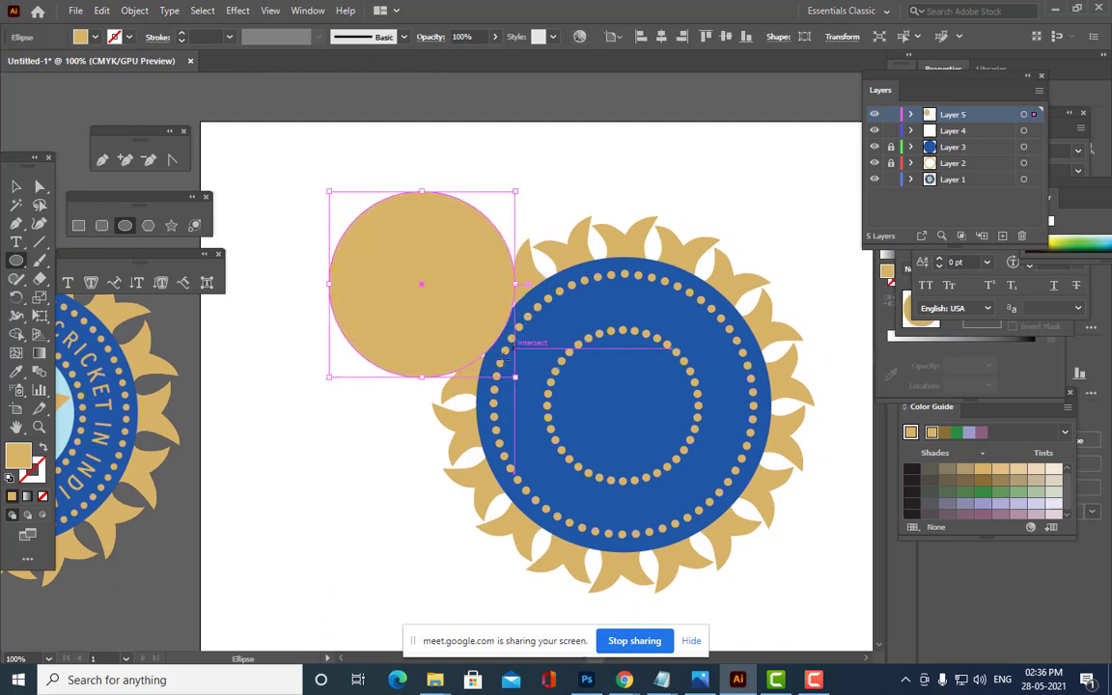
pyautogui.click(16, 371)
pyautogui.click(60, 422)
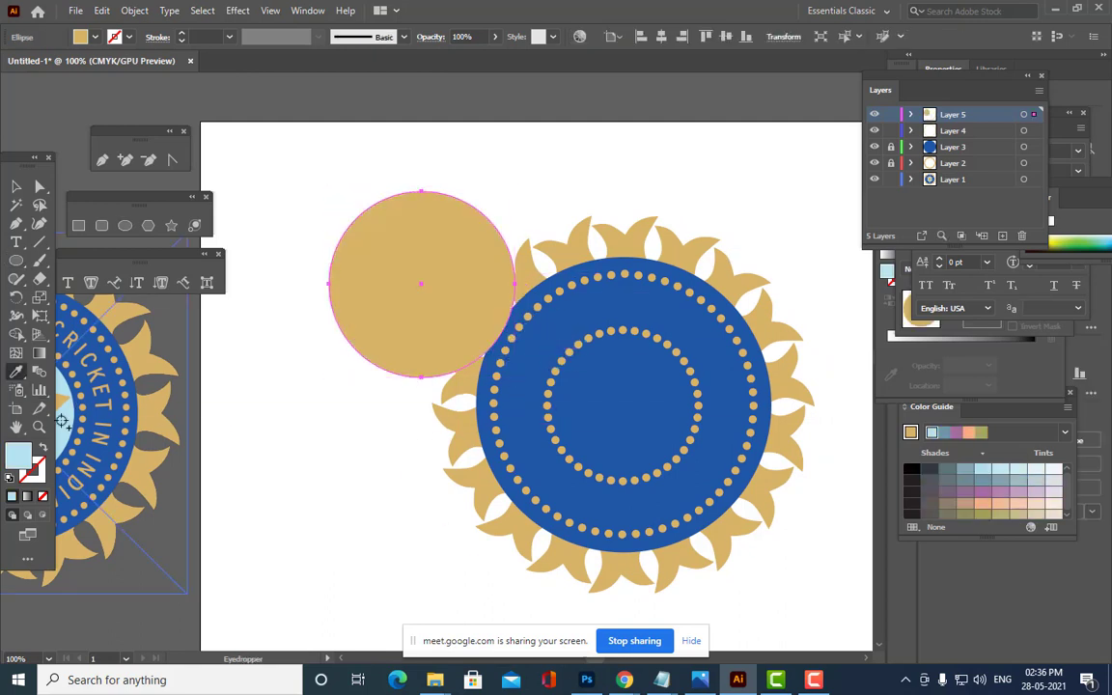
# Move the light blue circle to the emblem's centre, shrink it to fit just inside the inner dot ring, and deselect it.
pyautogui.press('v')
pyautogui.moveTo(442, 266); pyautogui.dragTo(637, 379)
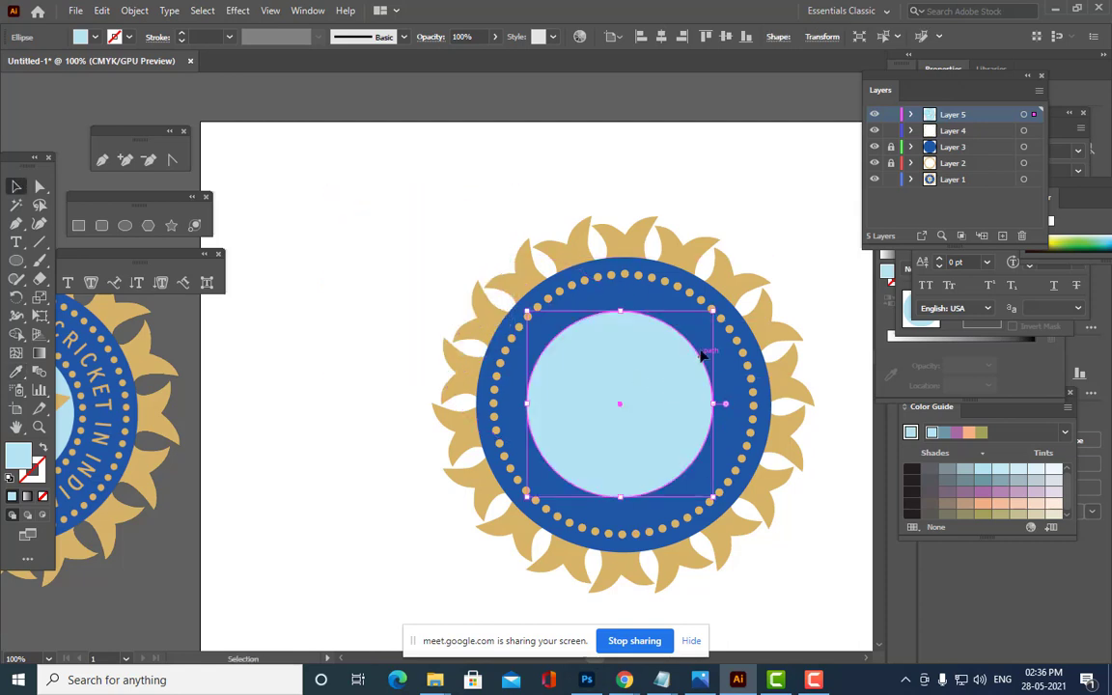
pyautogui.moveTo(712, 309); pyautogui.dragTo(688, 337)
pyautogui.moveTo(656, 373); pyautogui.dragTo(660, 371)
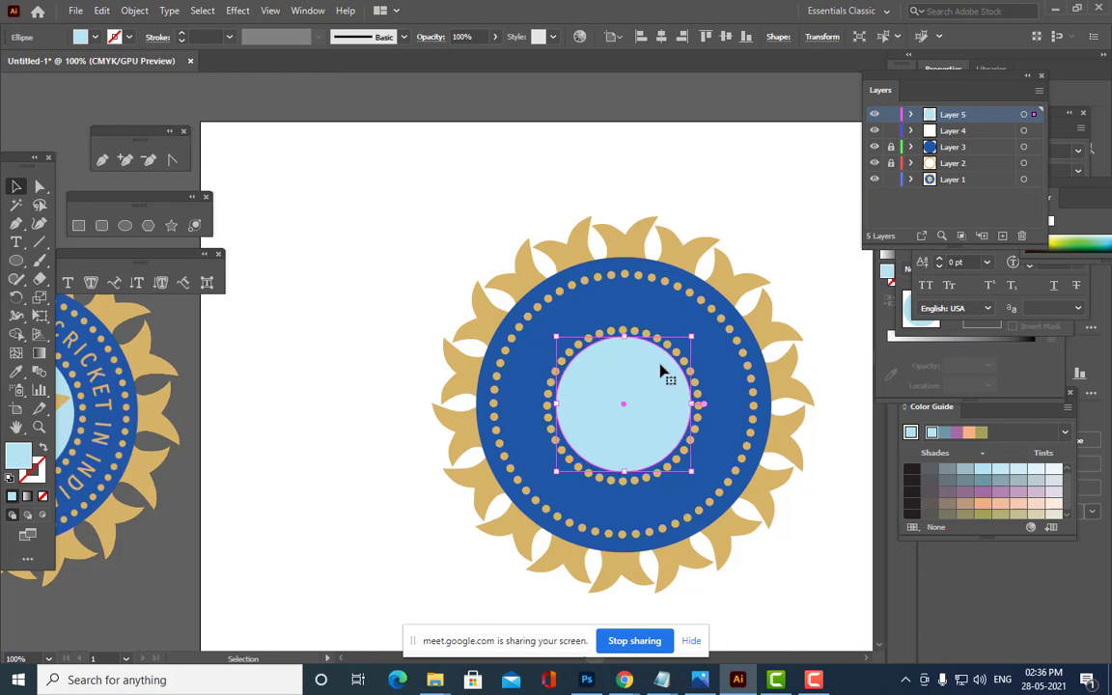
pyautogui.press('Down')
pyautogui.press('Down')
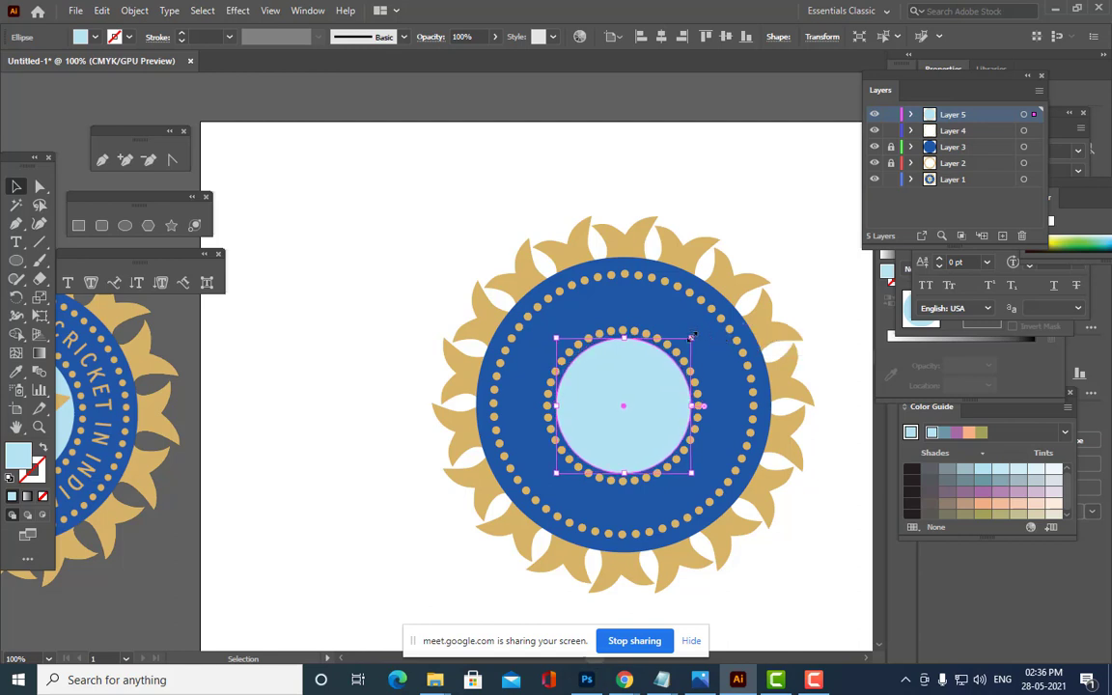
pyautogui.click(760, 191)
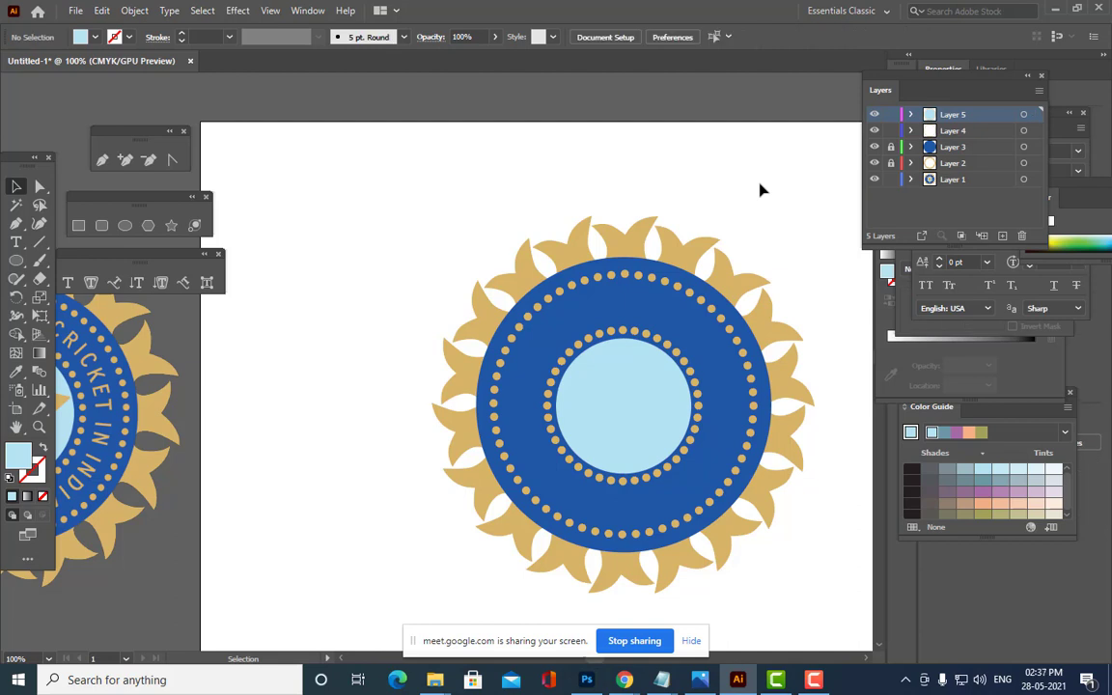
pyautogui.hotkey('ctrl', '-')
pyautogui.click(99, 357)
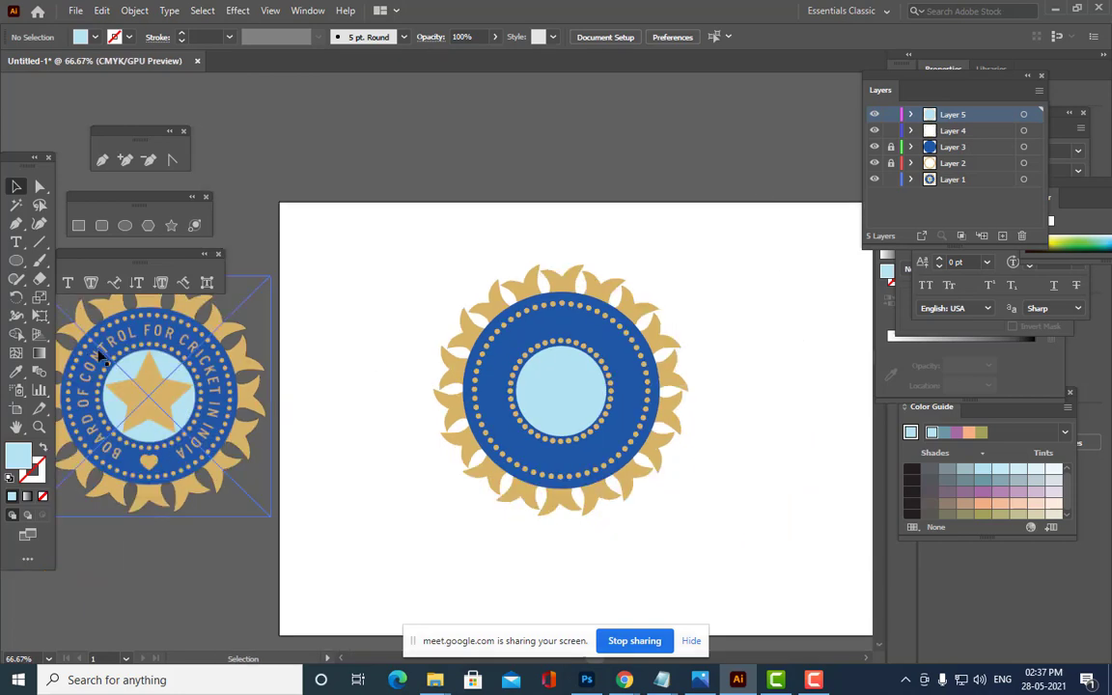
pyautogui.click(431, 384)
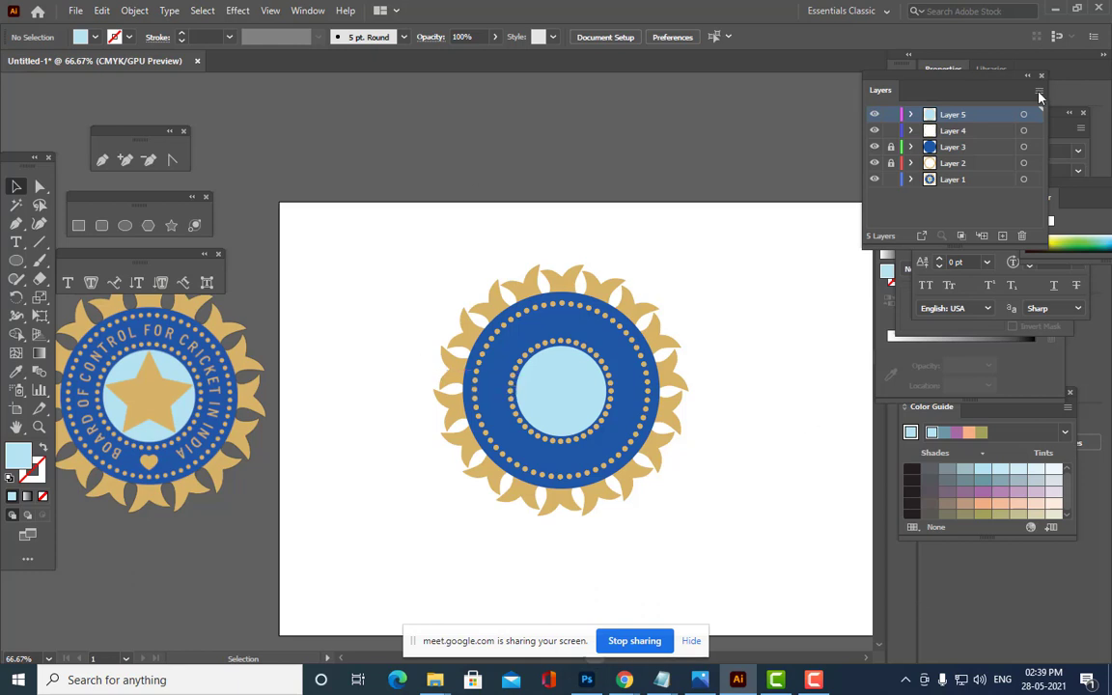
pyautogui.click(75, 422)
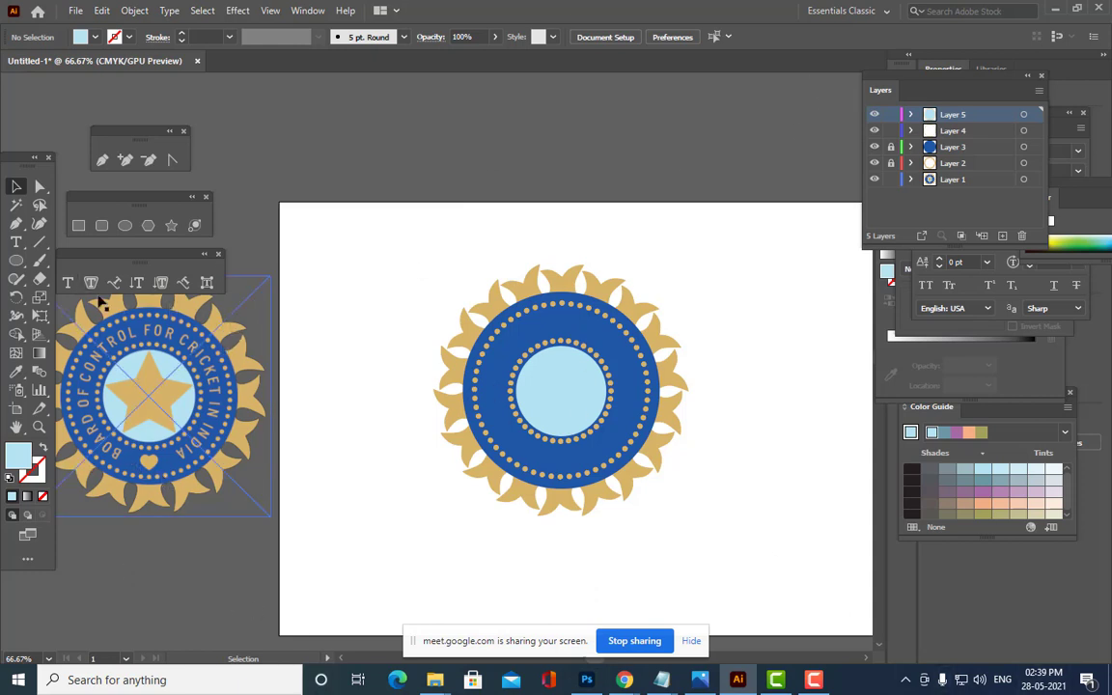
# Draw a circle on the empty artboard area to the emblem's upper right, with a near-black 050002 stroke and no fill.
pyautogui.click(124, 225)
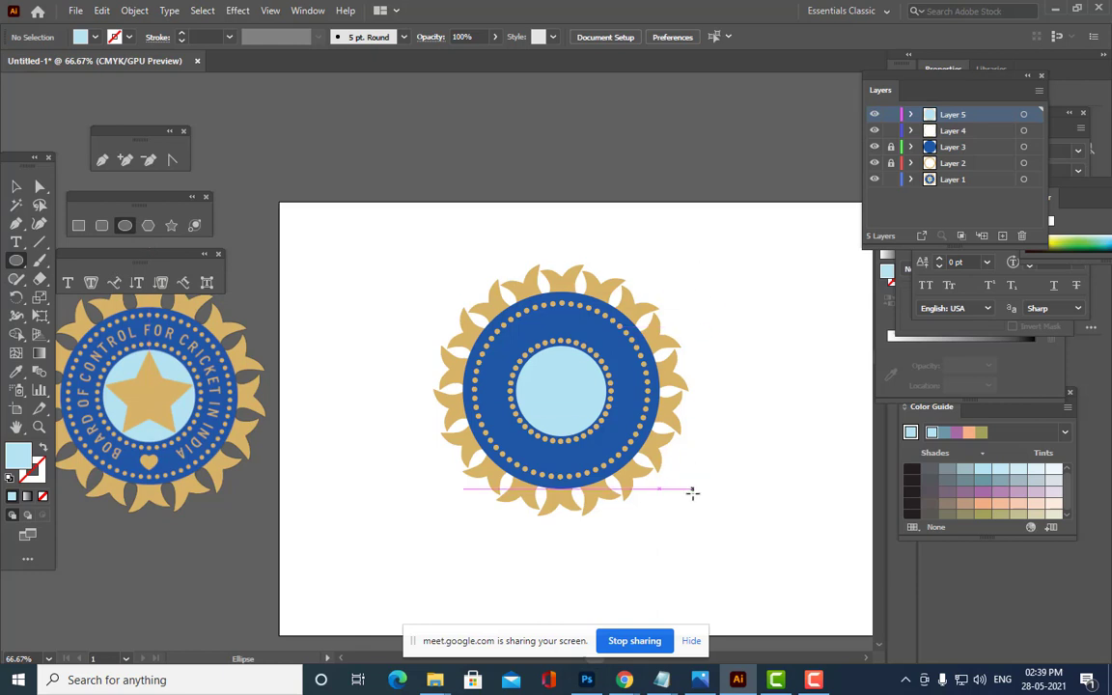
pyautogui.moveTo(682, 229); pyautogui.dragTo(851, 396)
pyautogui.doubleClick(32, 470)
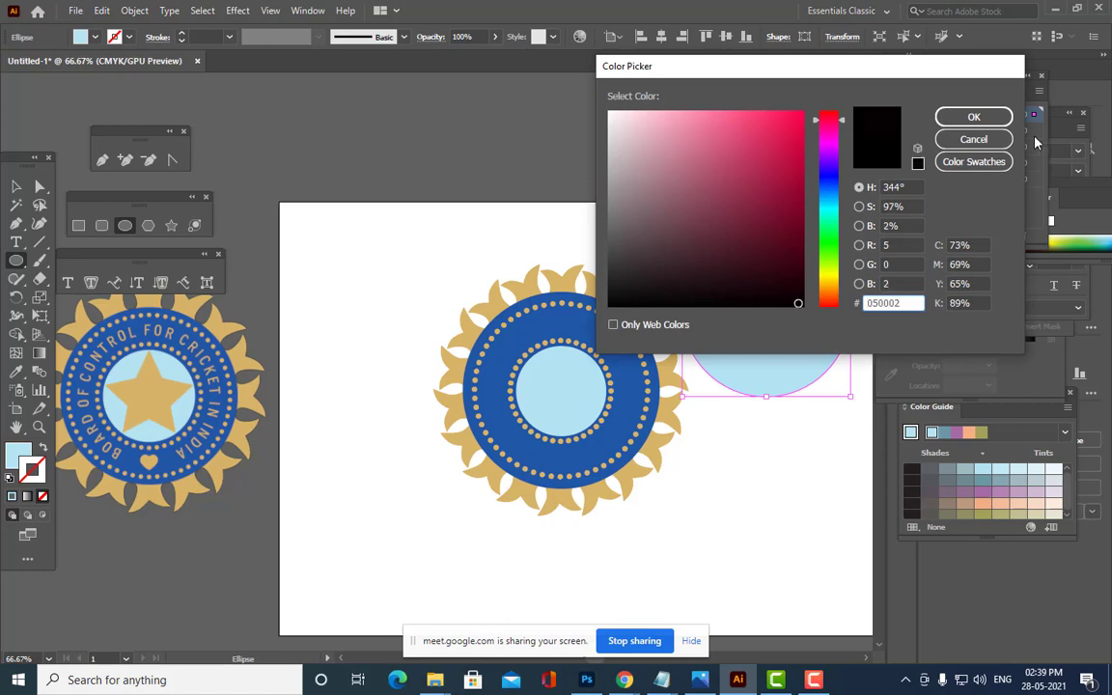
pyautogui.click(974, 116)
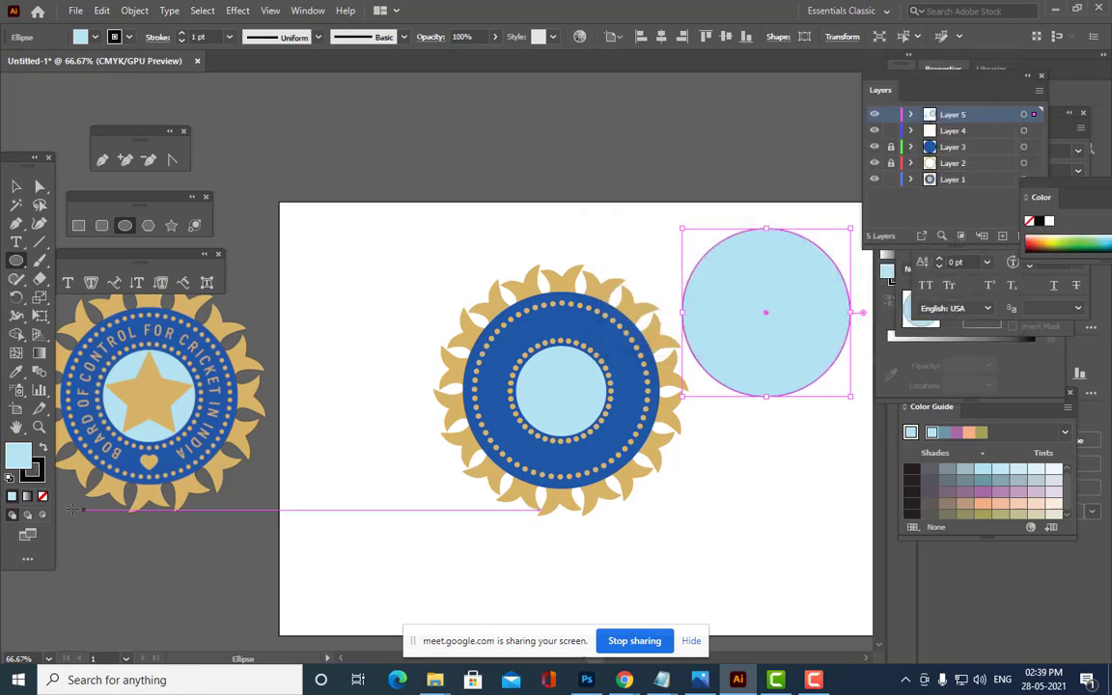
pyautogui.press('/')
pyautogui.click(16, 189)
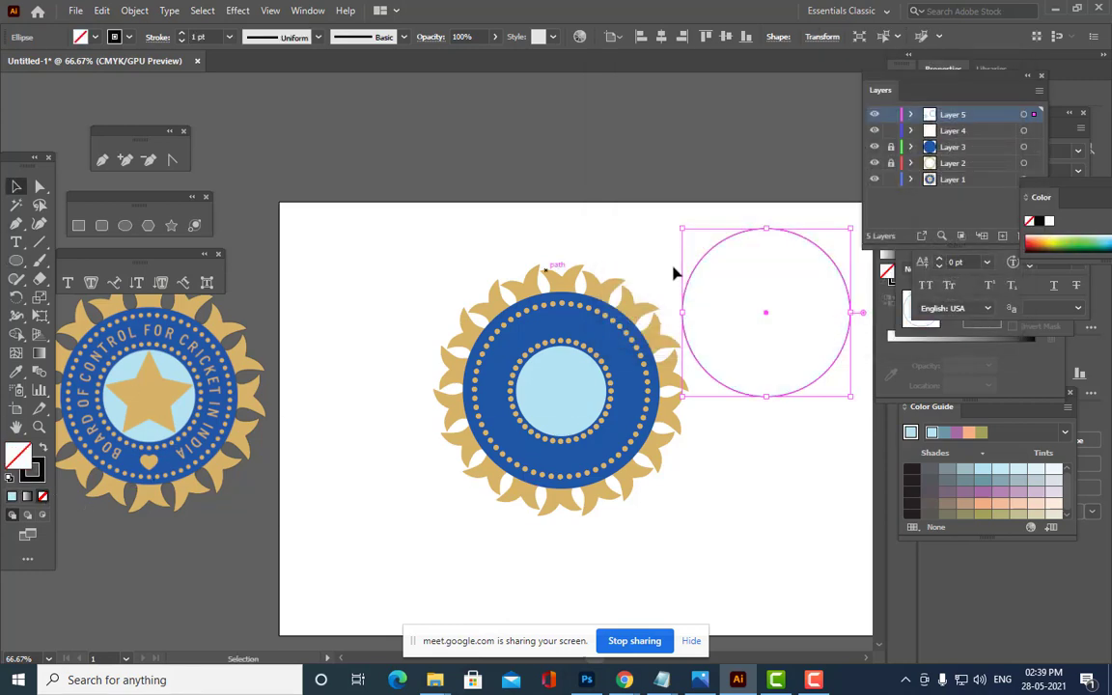
# Move the outline circle onto the emblem's centre and transfer it in place to a new layer above Layer 5.
pyautogui.moveTo(843, 267)
pyautogui.mouseDown()
pyautogui.moveTo(812, 266)
pyautogui.moveTo(620, 329)
pyautogui.moveTo(630, 339)
pyautogui.mouseUp()
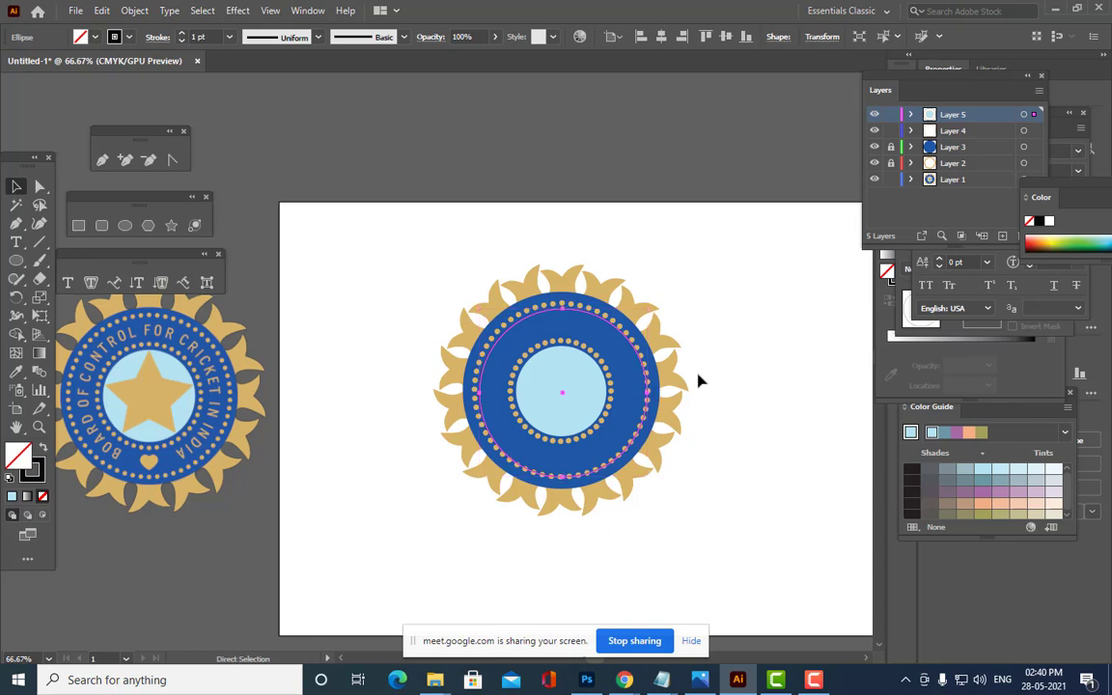
pyautogui.hotkey('ctrl', '=')
pyautogui.hotkey('ctrl', '=')
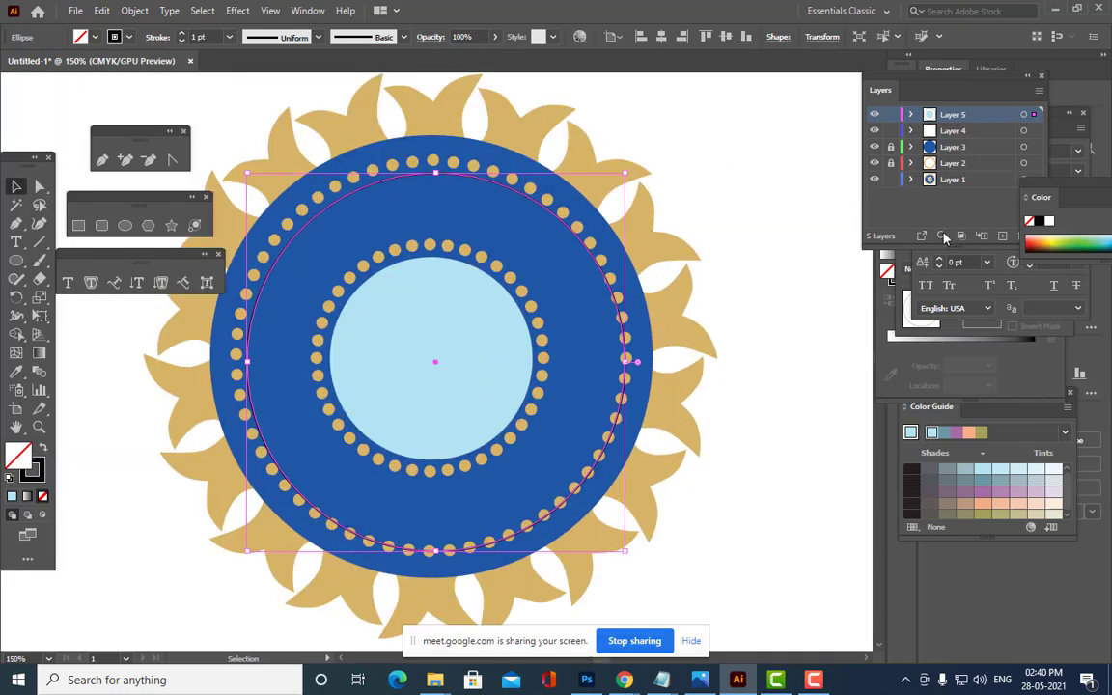
pyautogui.hotkey('ctrl', 'x')
pyautogui.click(1004, 237)
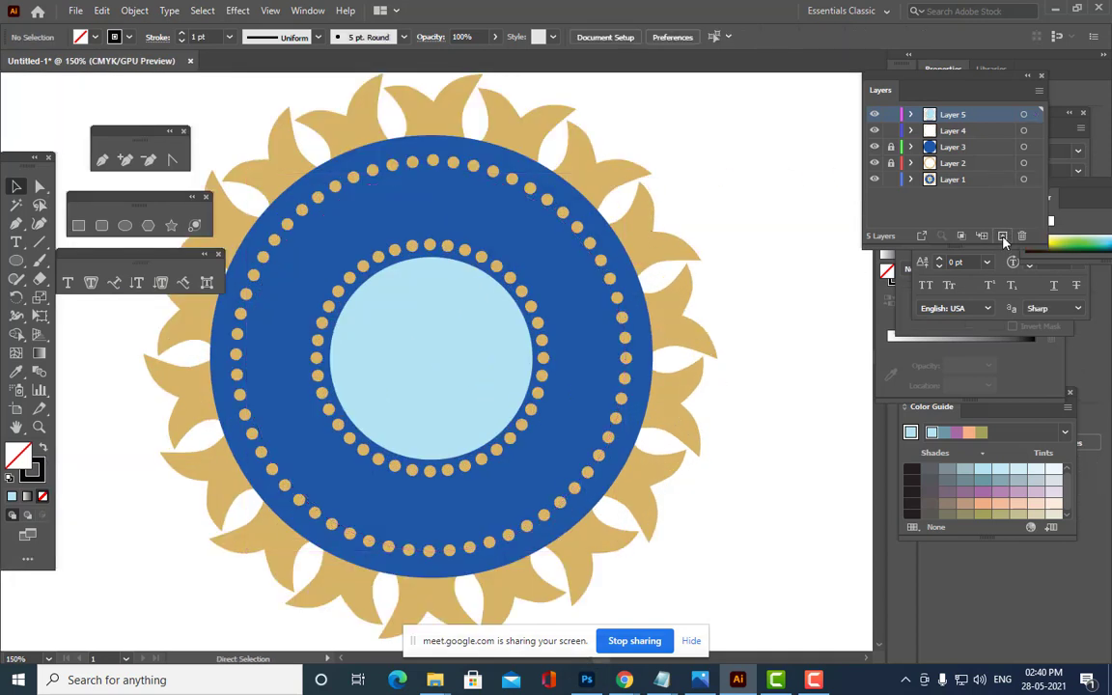
pyautogui.hotkey('ctrl', 'f')
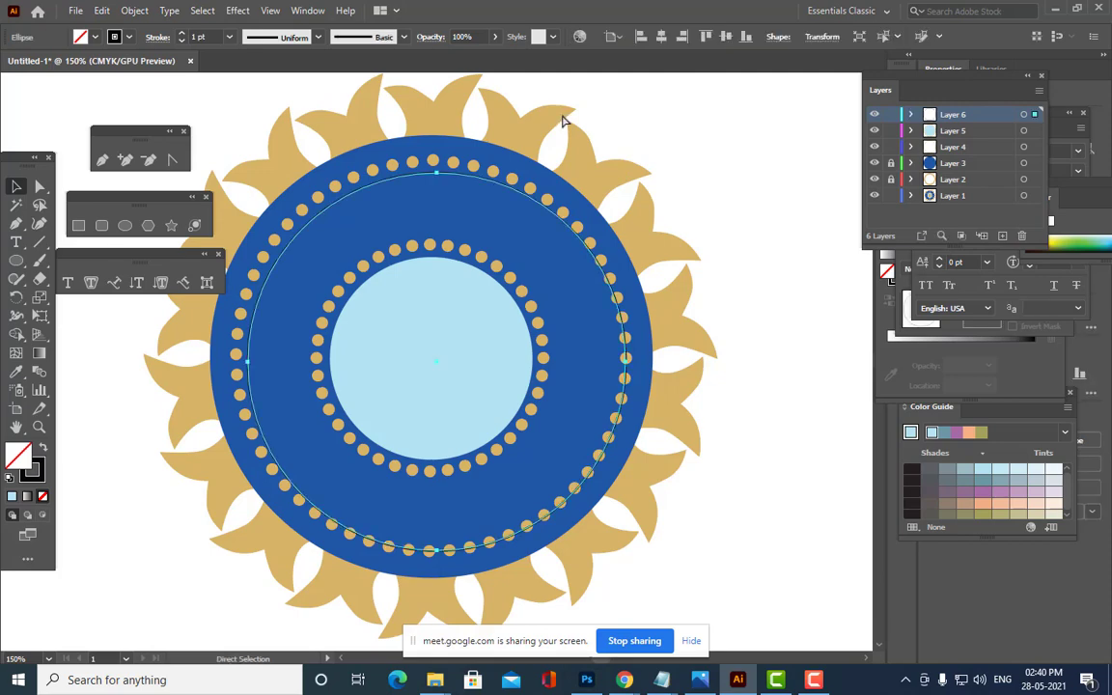
# Shrink the outline circle to fit between the two dot rings, centre it in the emblem and deselect it.
pyautogui.moveTo(623, 172); pyautogui.dragTo(604, 192)
pyautogui.moveTo(547, 244); pyautogui.dragTo(539, 242)
pyautogui.moveTo(592, 197)
pyautogui.mouseDown()
pyautogui.moveTo(600, 190)
pyautogui.moveTo(582, 204)
pyautogui.mouseUp()
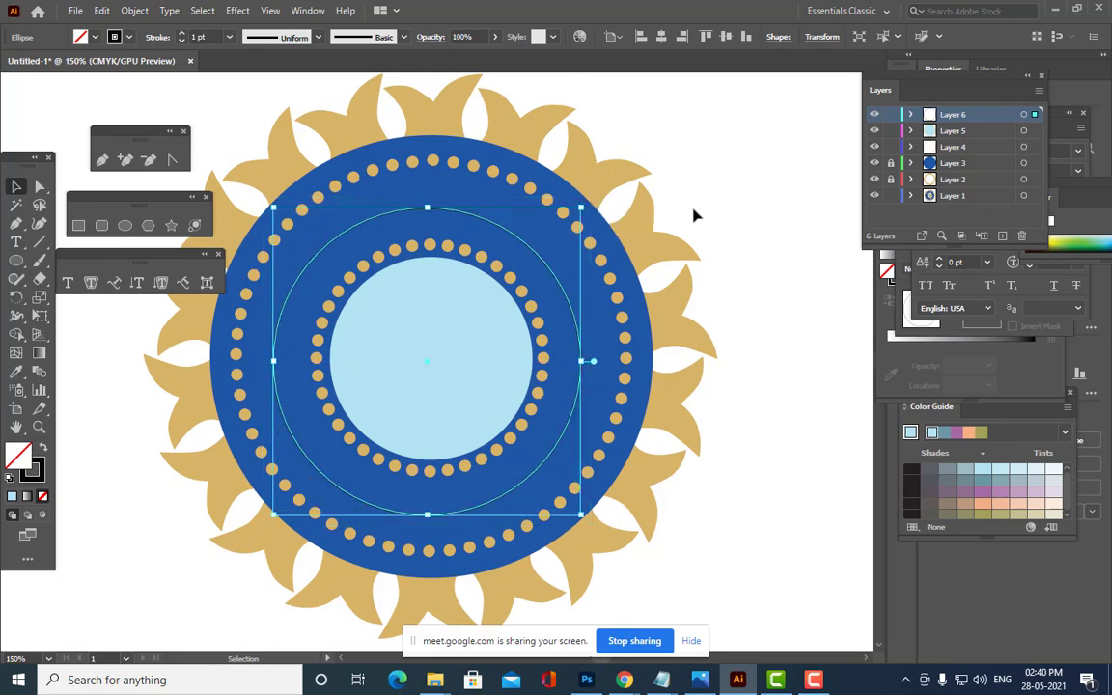
pyautogui.press('Up')
pyautogui.press('Up')
pyautogui.press('Up')
pyautogui.press('Up')
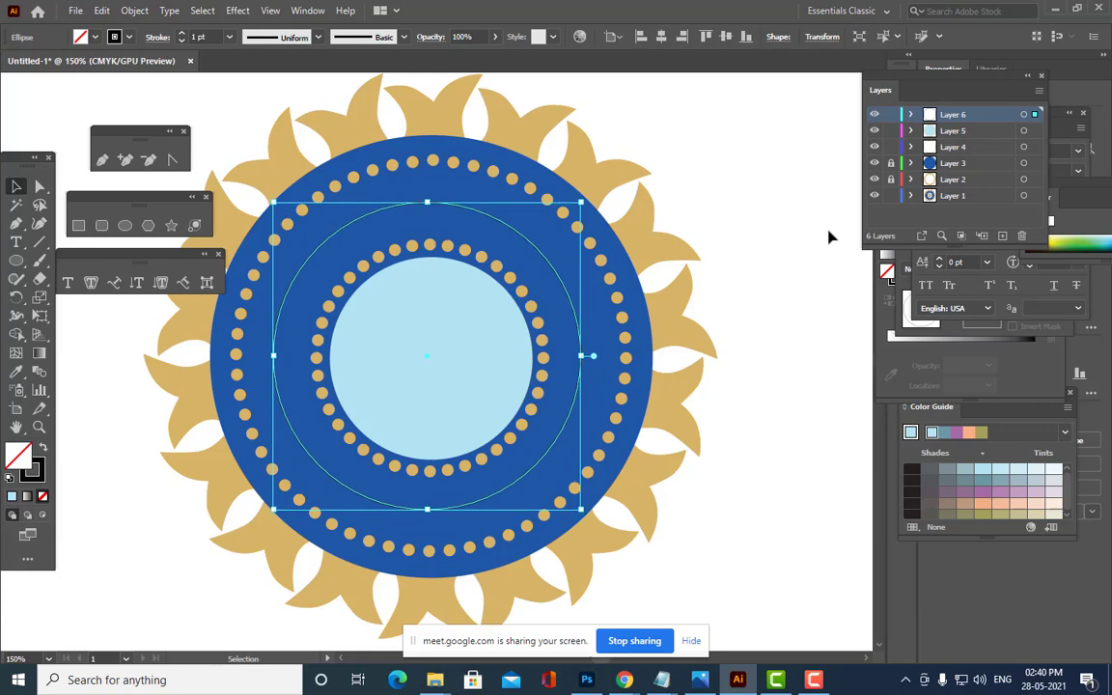
pyautogui.click(780, 232)
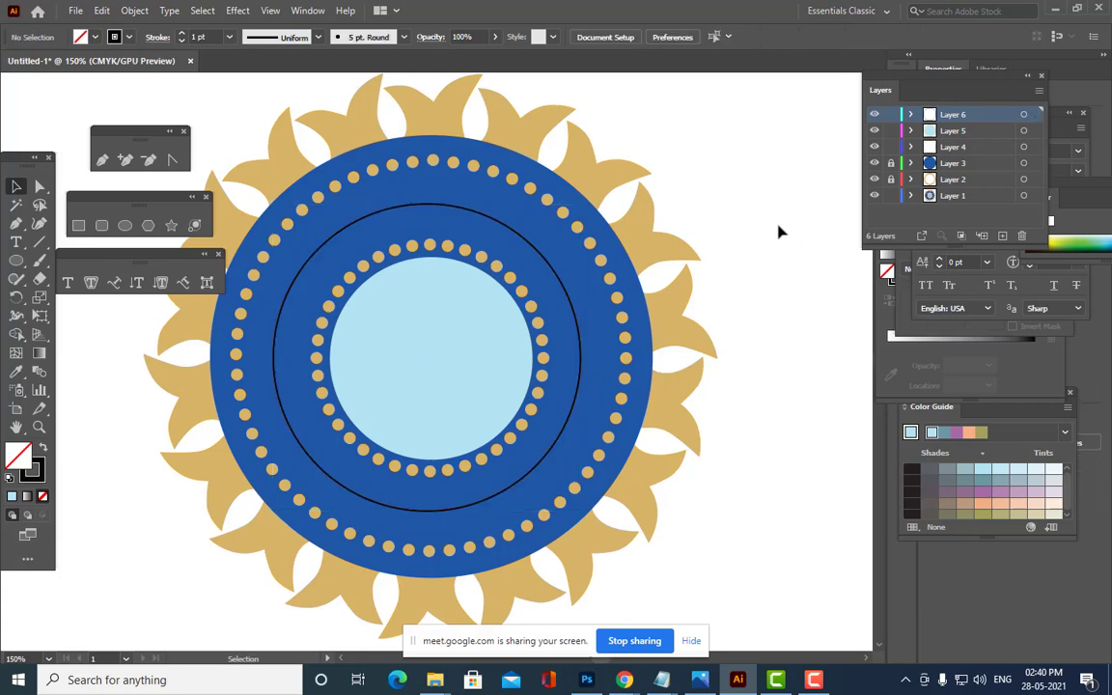
pyautogui.click(536, 247)
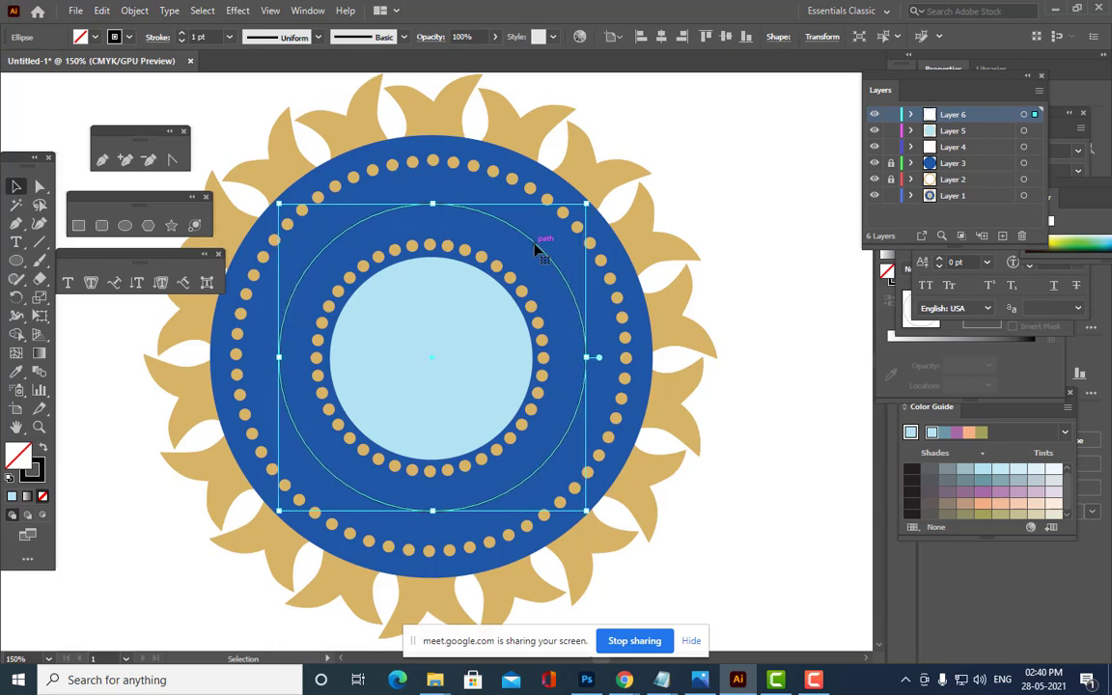
pyautogui.click(682, 176)
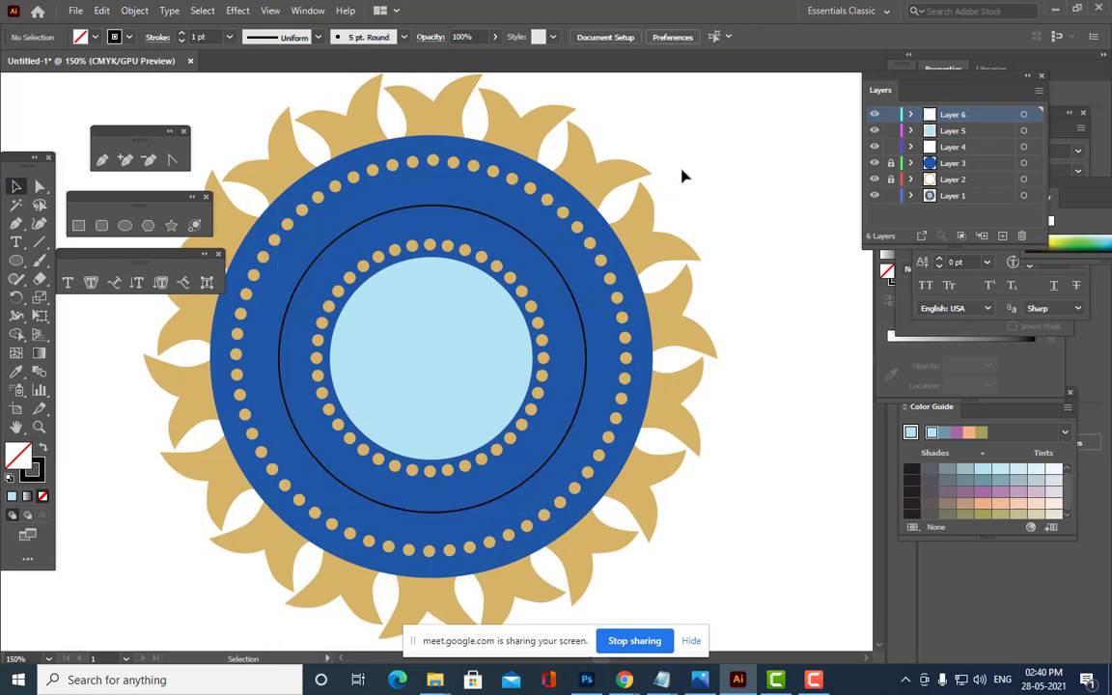
# Reduce the outline circle's stroke weight to 0.25 pt and deselect it.
pyautogui.click(464, 207)
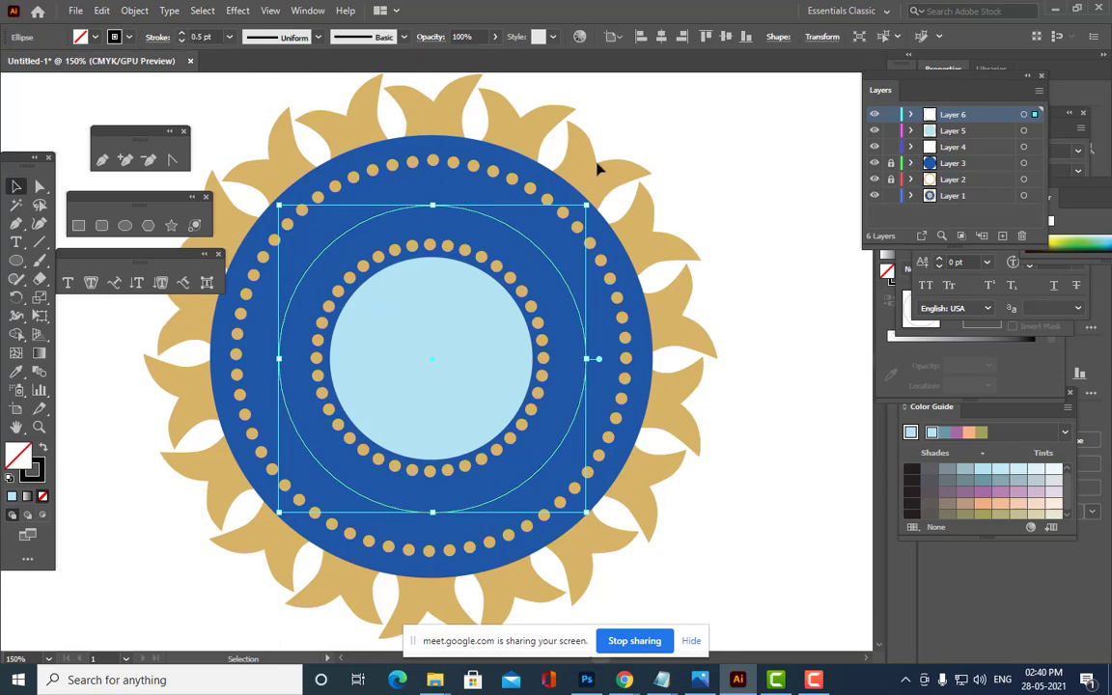
pyautogui.click(717, 177)
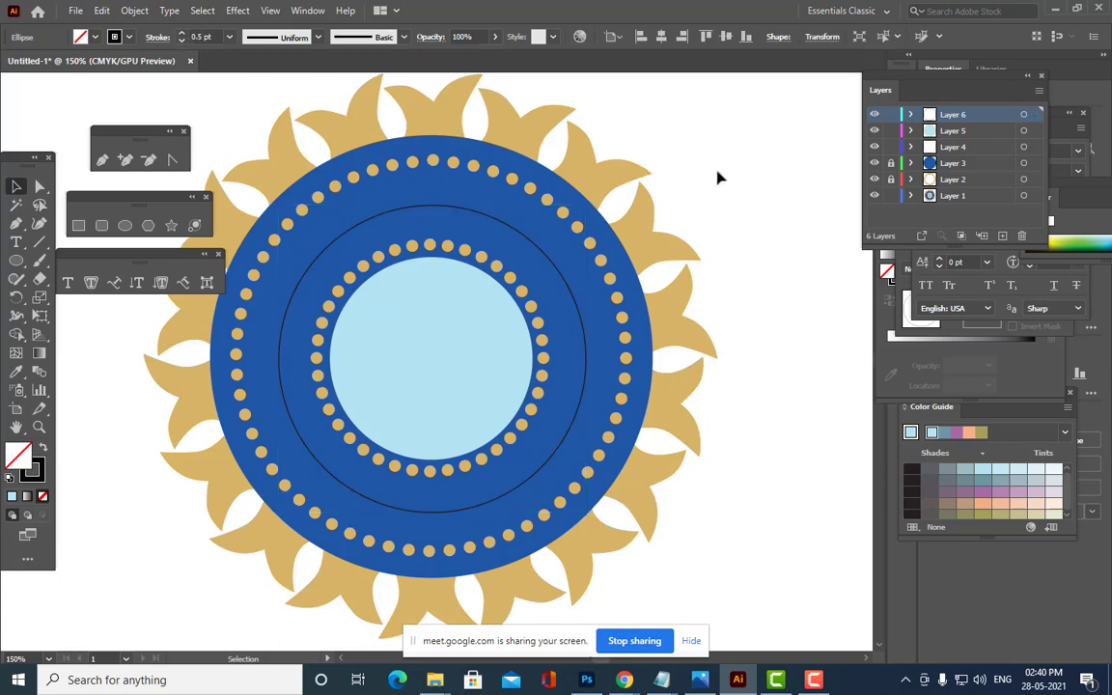
pyautogui.click(480, 214)
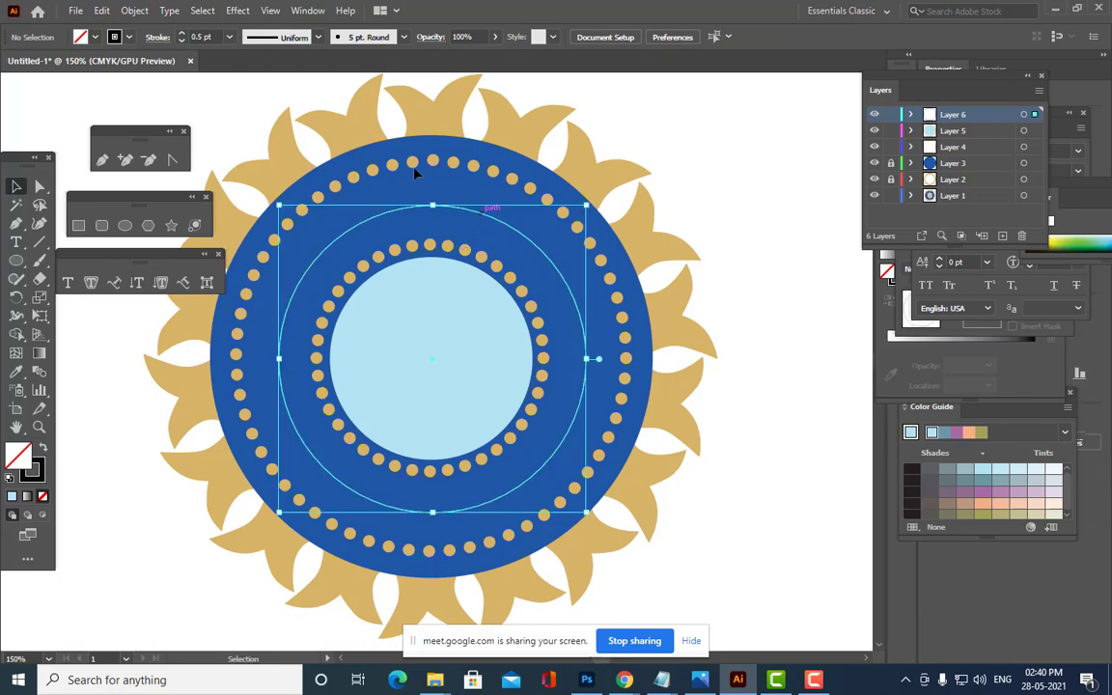
pyautogui.click(183, 35)
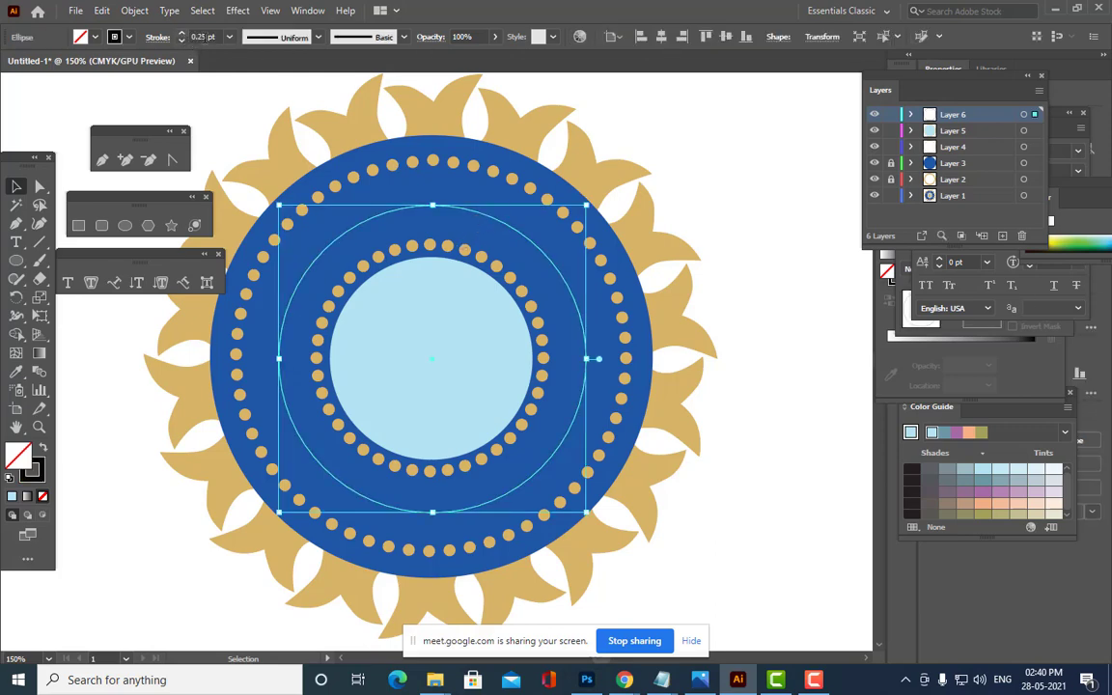
pyautogui.click(734, 143)
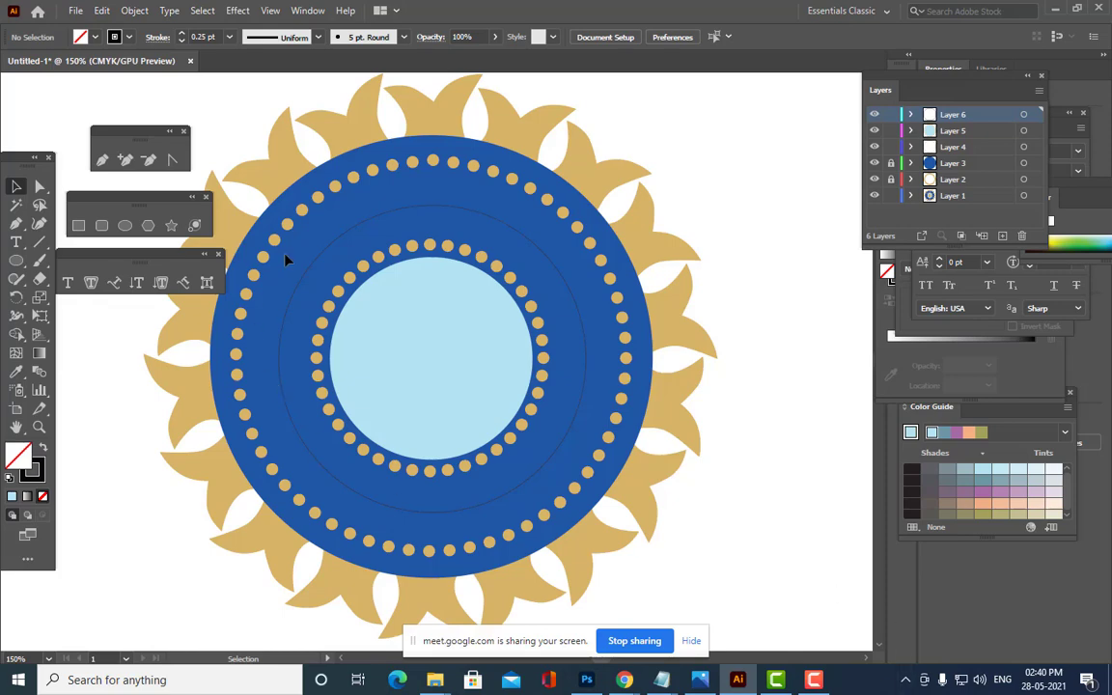
# Add the path text "BOARD OF CONTROL FOR CRICKET IN INDIA" along the outline circle, starting at the circle's lower left.
pyautogui.hotkey('ctrl', '-')
pyautogui.hotkey('ctrl', '-')
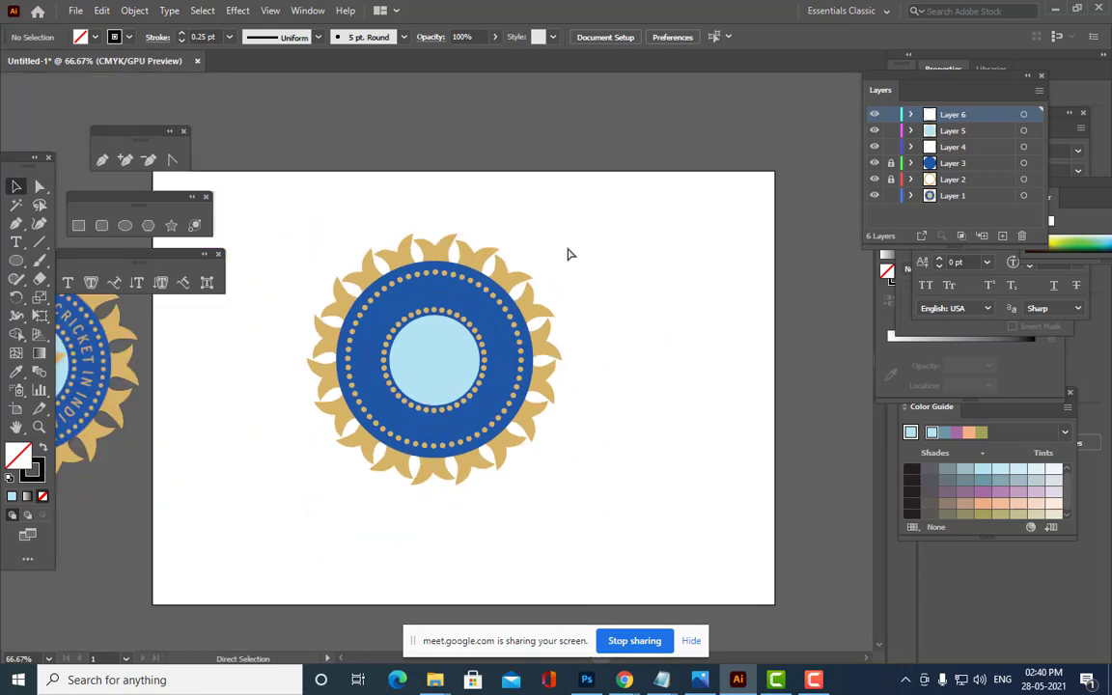
pyautogui.hotkey('ctrl', '+')
pyautogui.press('space')
pyautogui.moveTo(270, 420); pyautogui.dragTo(762, 471)
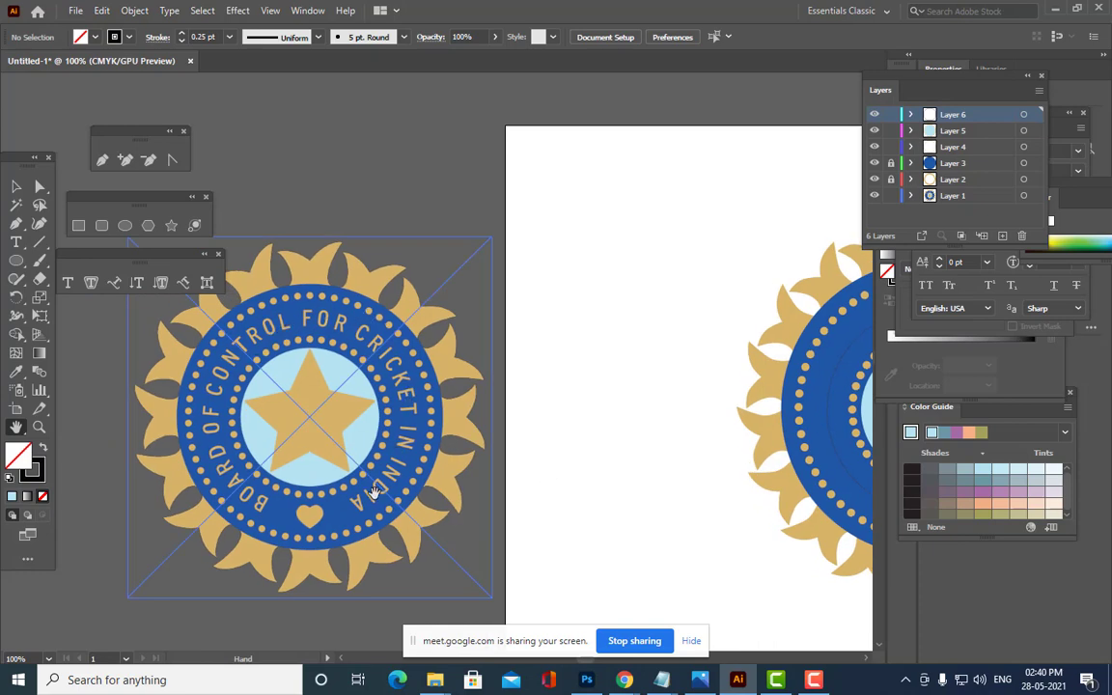
pyautogui.moveTo(683, 423); pyautogui.dragTo(319, 372)
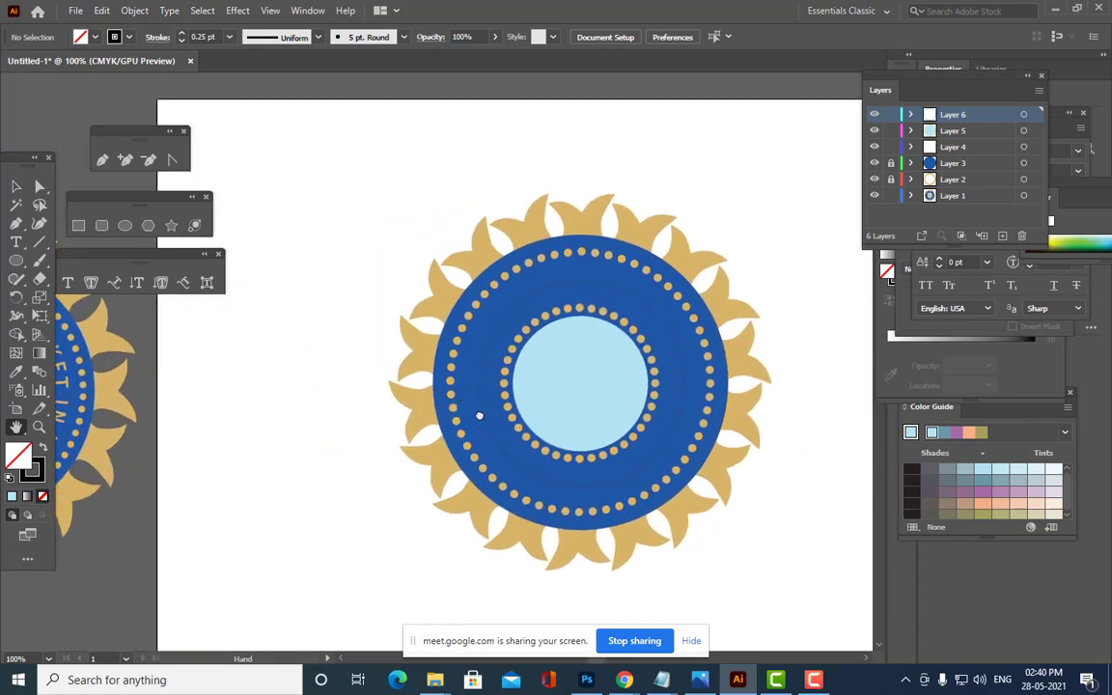
pyautogui.click(115, 283)
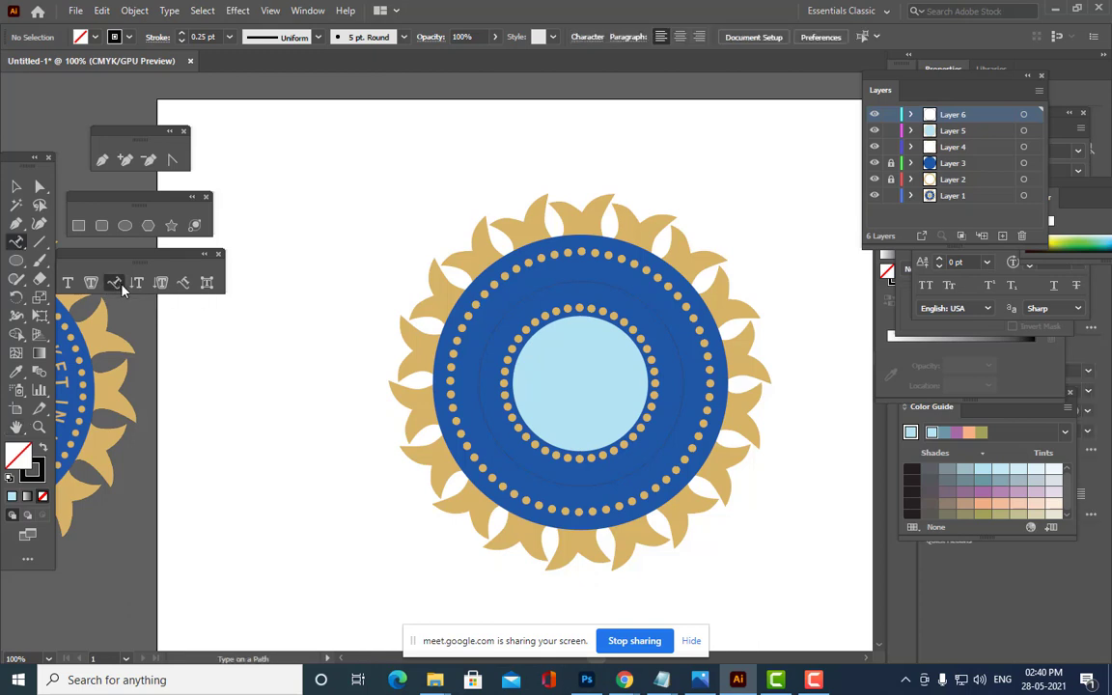
pyautogui.click(530, 471)
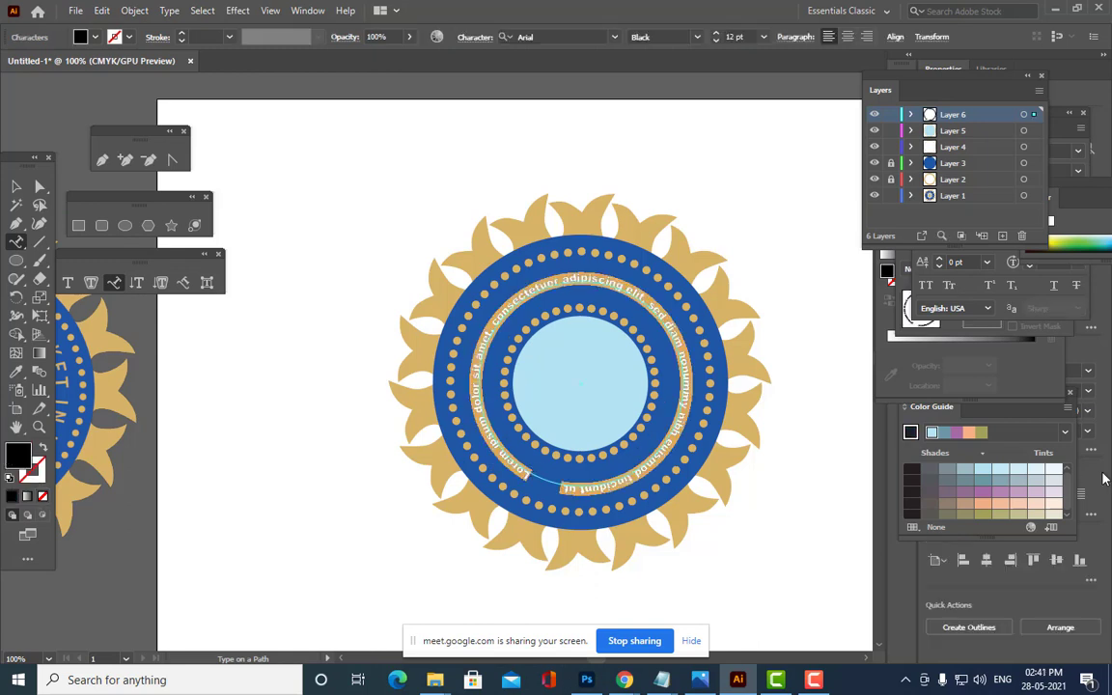
pyautogui.press('BackSpace')
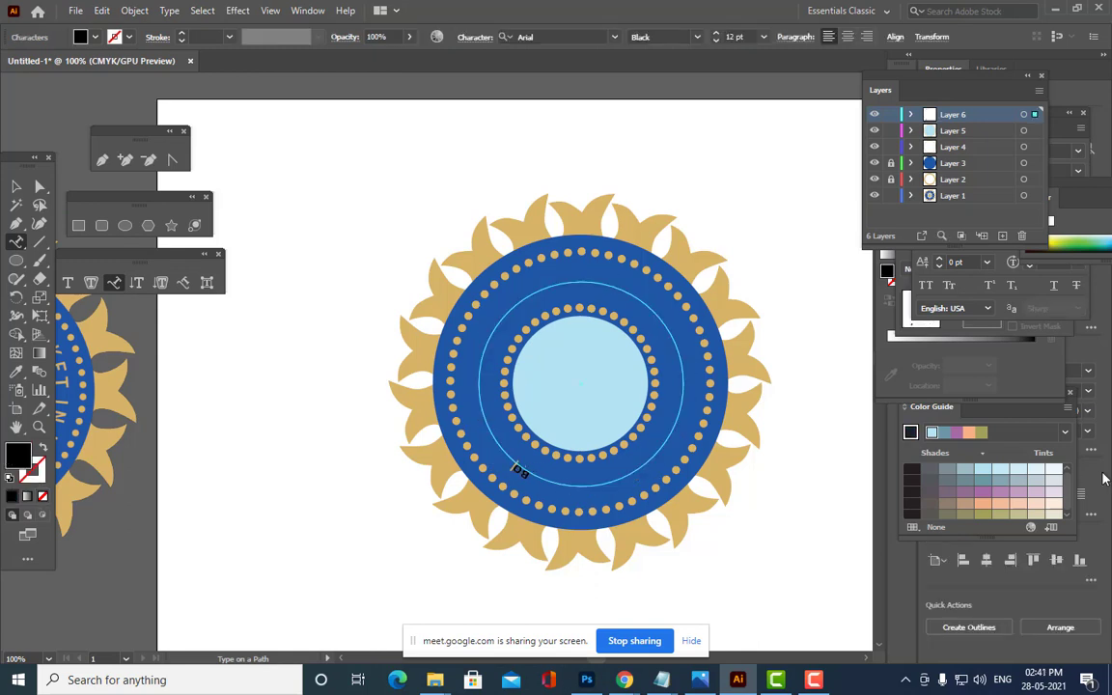
pyautogui.write('BOARD OF CONTROL FOR CRICKET IN INDIA')
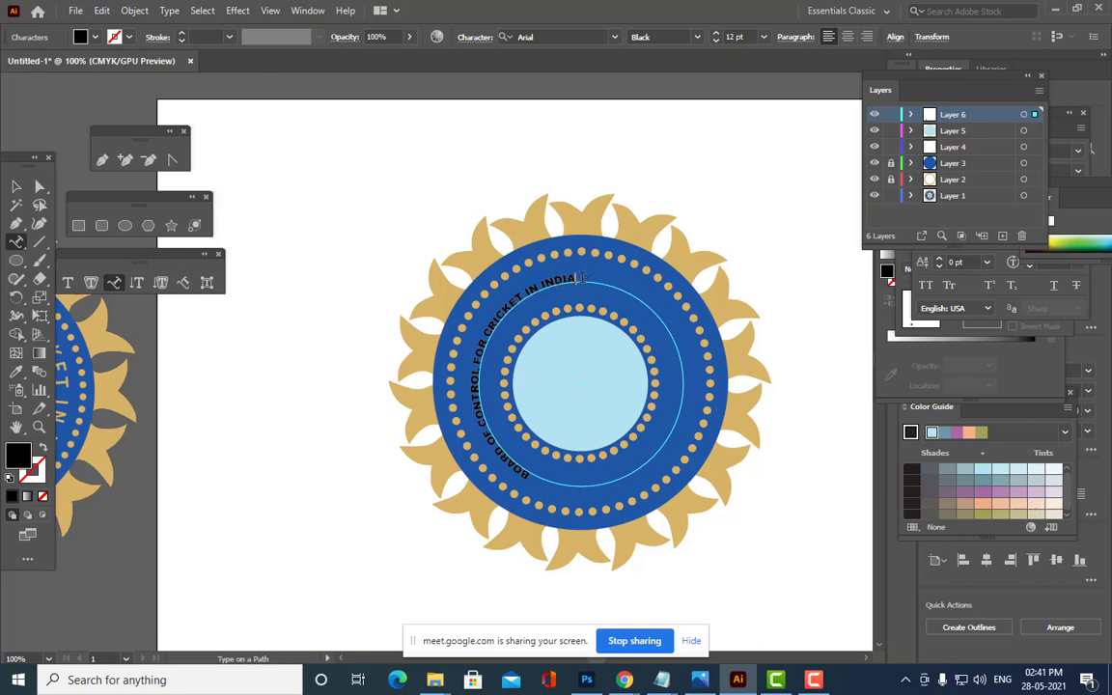
# Change the font of the circular text to Georgia.
pyautogui.moveTo(574, 278); pyautogui.dragTo(522, 471)
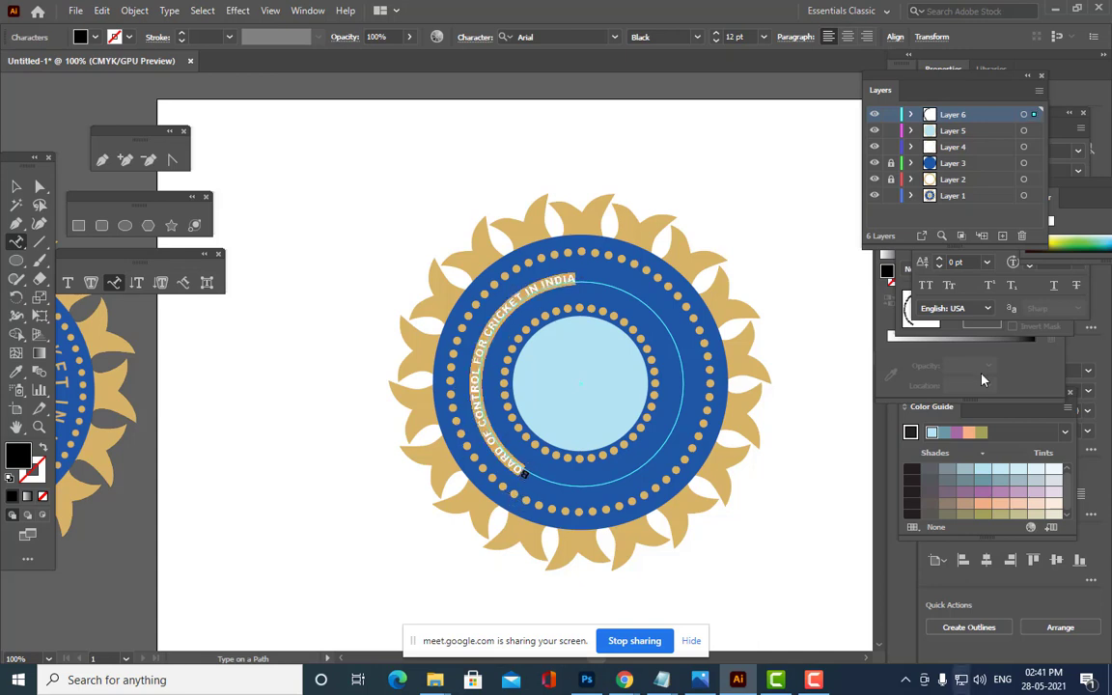
pyautogui.click(587, 34)
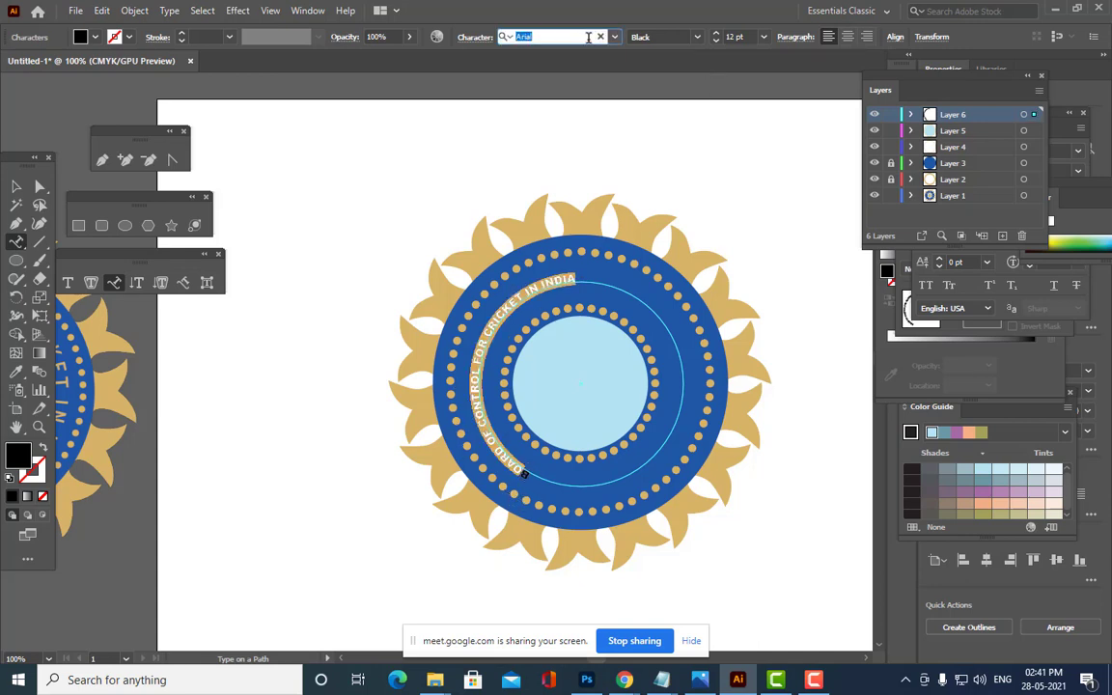
pyautogui.write('GEO')
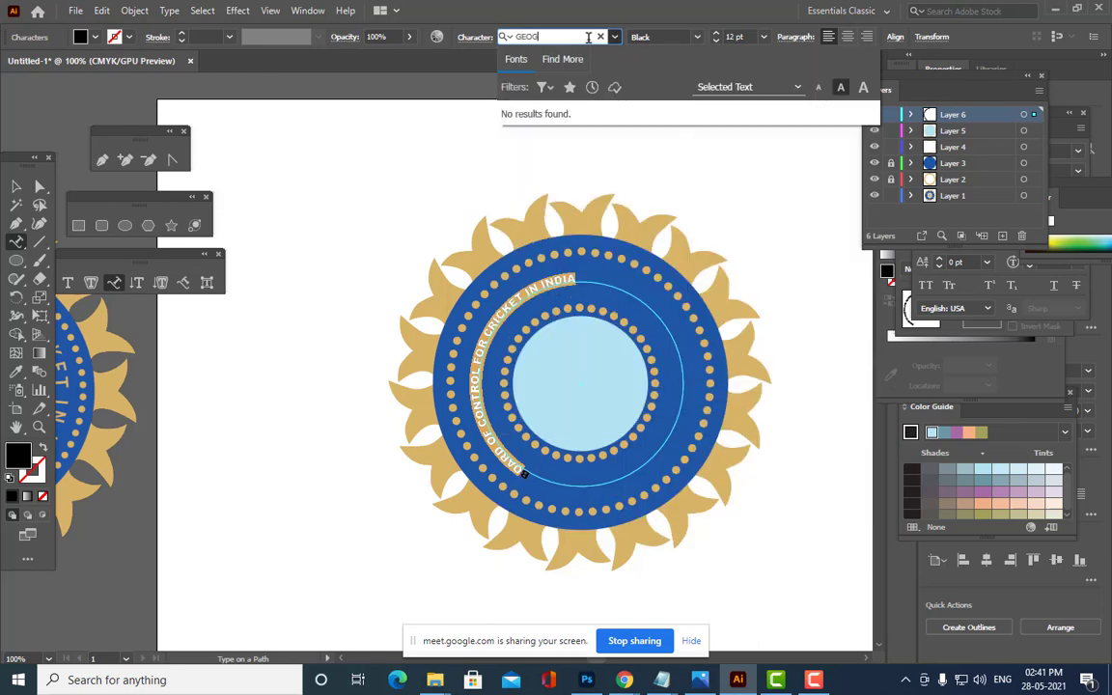
pyautogui.write('RGIA')
pyautogui.press('Return')
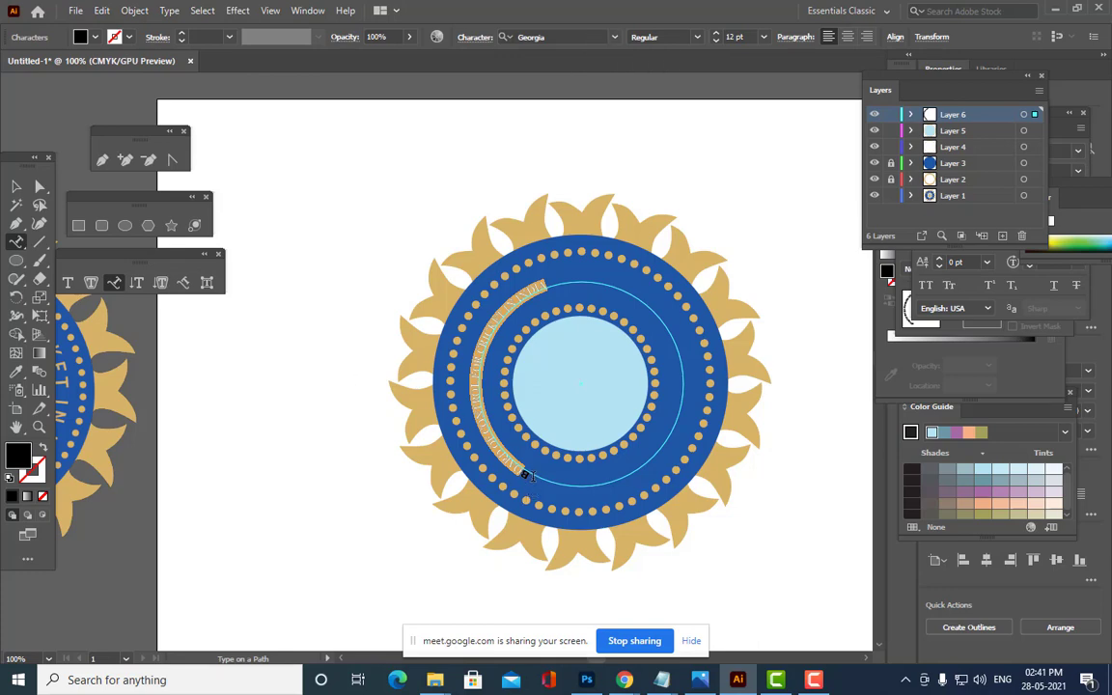
# Select the whole circular text including its first letter and set its font to Verdana Bold.
pyautogui.click(524, 474)
pyautogui.moveTo(529, 475)
pyautogui.mouseDown()
pyautogui.moveTo(474, 371)
pyautogui.moveTo(551, 485)
pyautogui.moveTo(529, 471)
pyautogui.mouseUp()
pyautogui.click(567, 36)
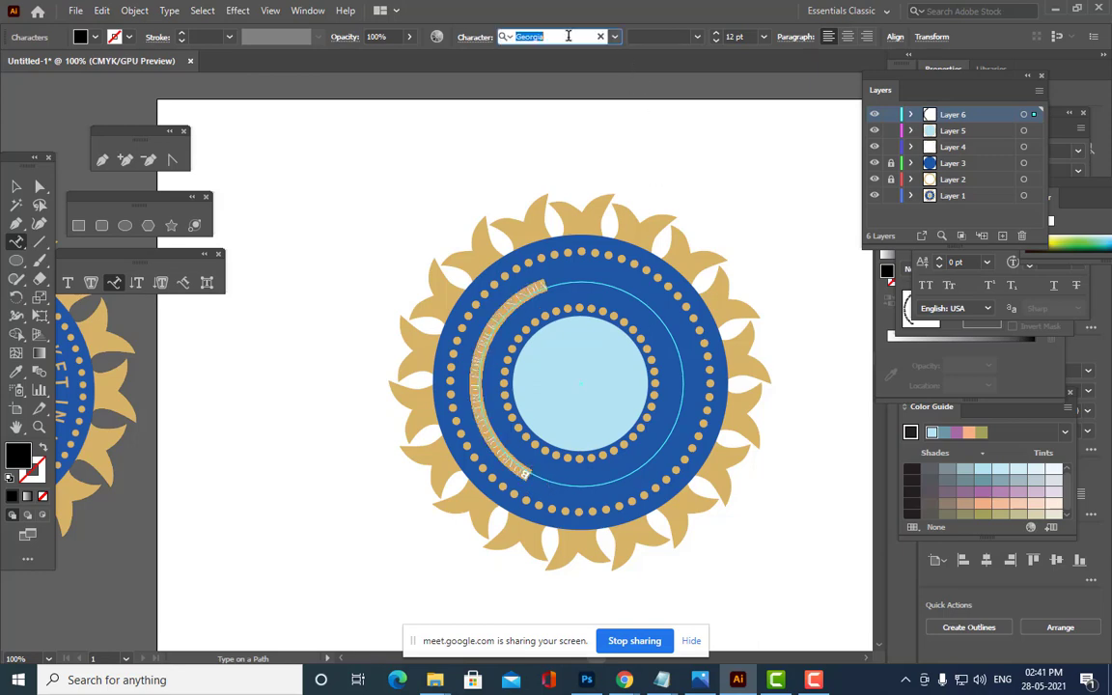
pyautogui.write('VER')
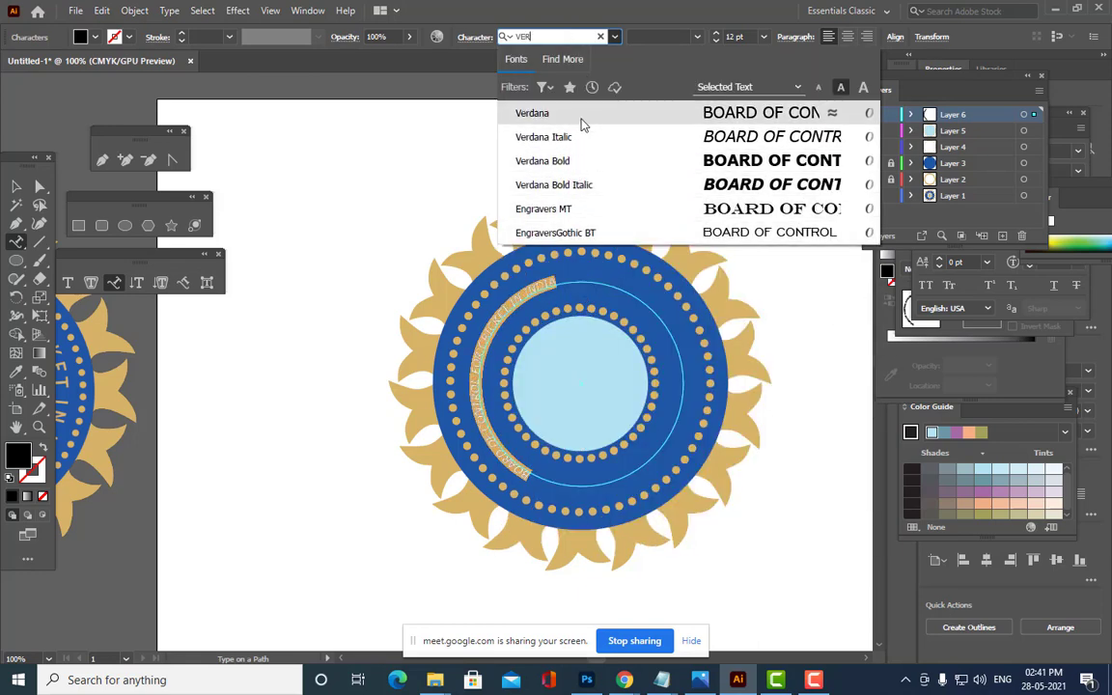
pyautogui.click(583, 119)
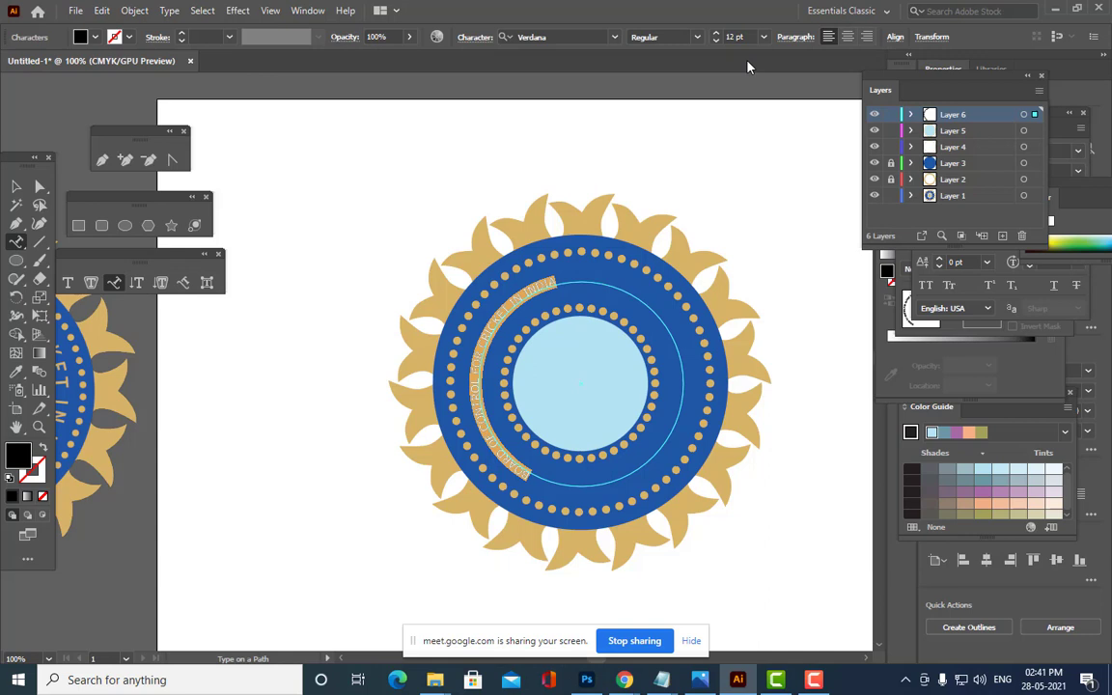
pyautogui.click(637, 37)
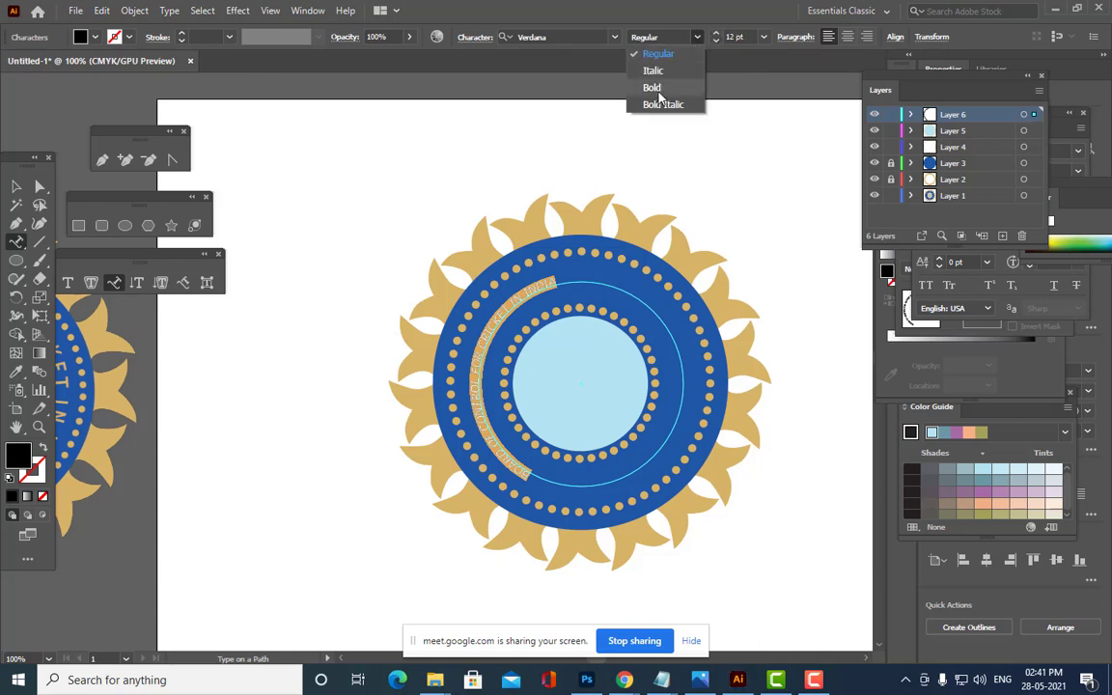
pyautogui.click(653, 88)
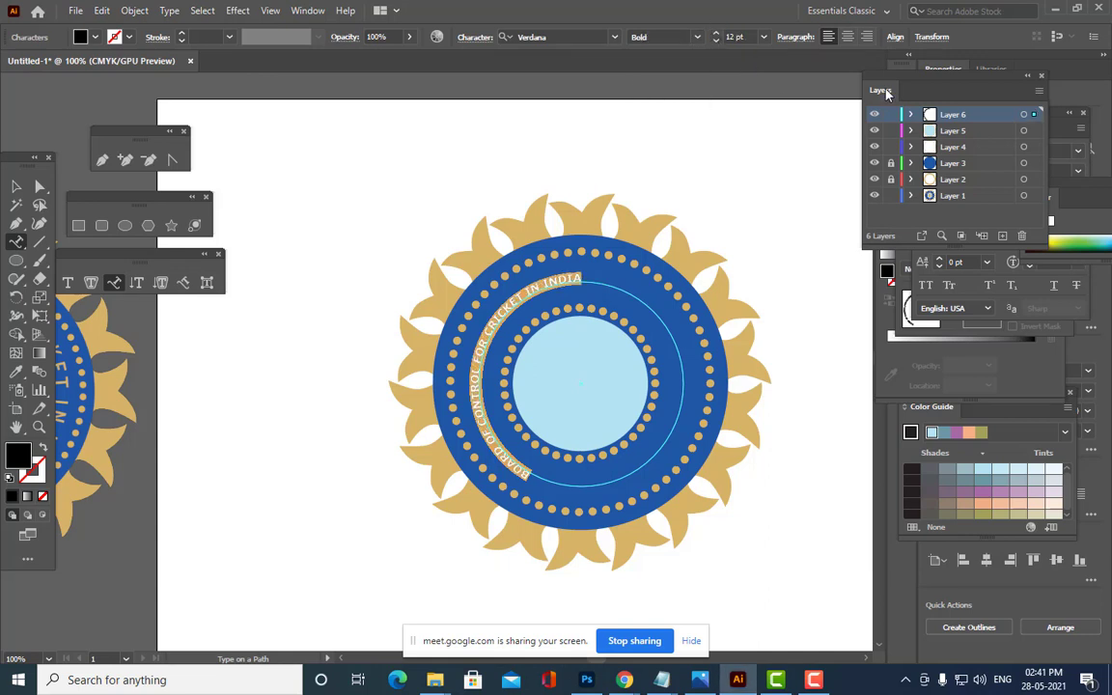
# Enlarge the circular text to 26 pt so it runs around most of the blue band.
pyautogui.hotkey('ctrl', 'shift', '.')
pyautogui.hotkey('ctrl', 'shift', '.')
pyautogui.hotkey('ctrl', 'shift', '.')
pyautogui.hotkey('ctrl', 'shift', '.')
pyautogui.hotkey('ctrl', 'shift', '.')
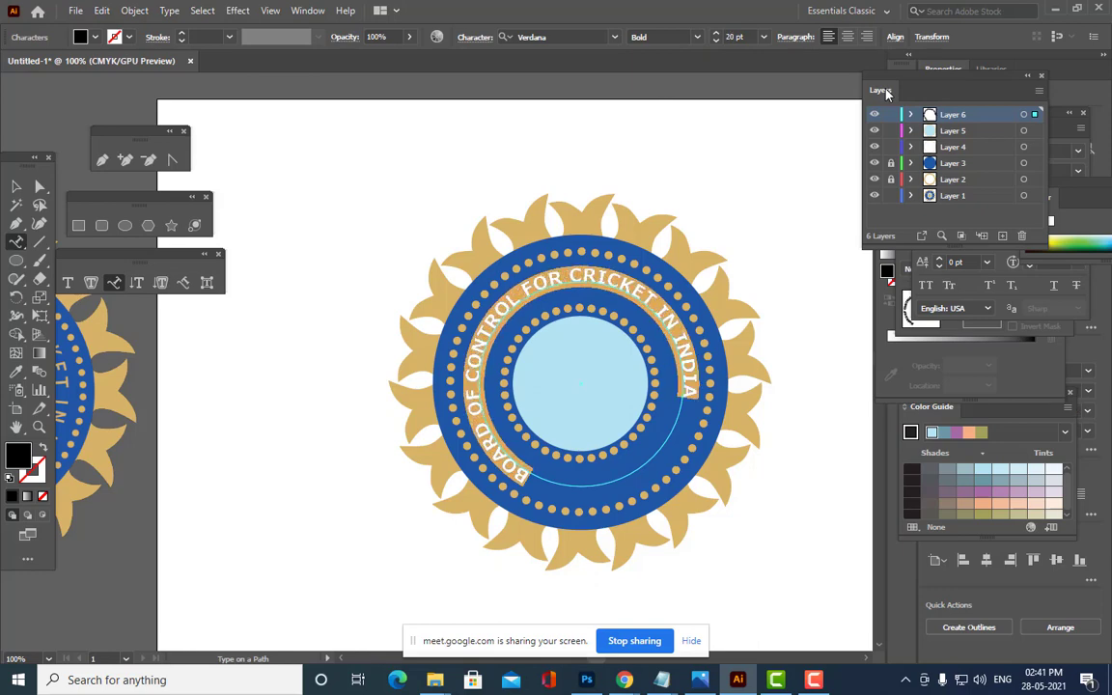
pyautogui.hotkey('ctrl', 'shift', '.')
pyautogui.hotkey('ctrl', 'shift', '.')
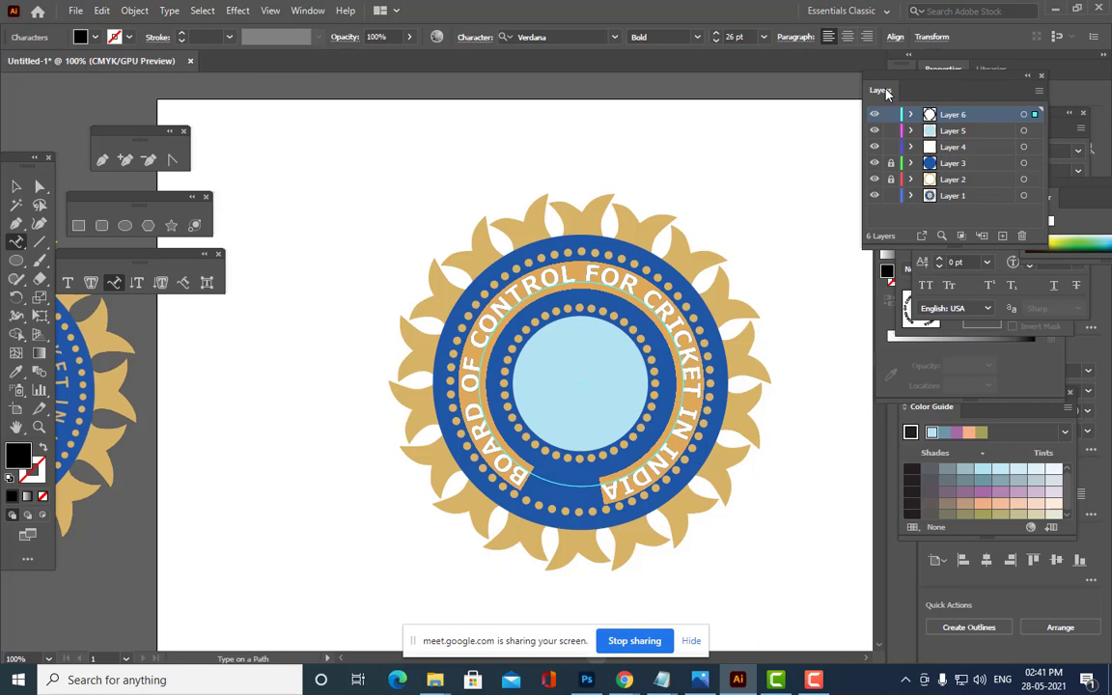
# Set the circular text to the Regular style and change its font to Arial Narrow.
pyautogui.click(695, 36)
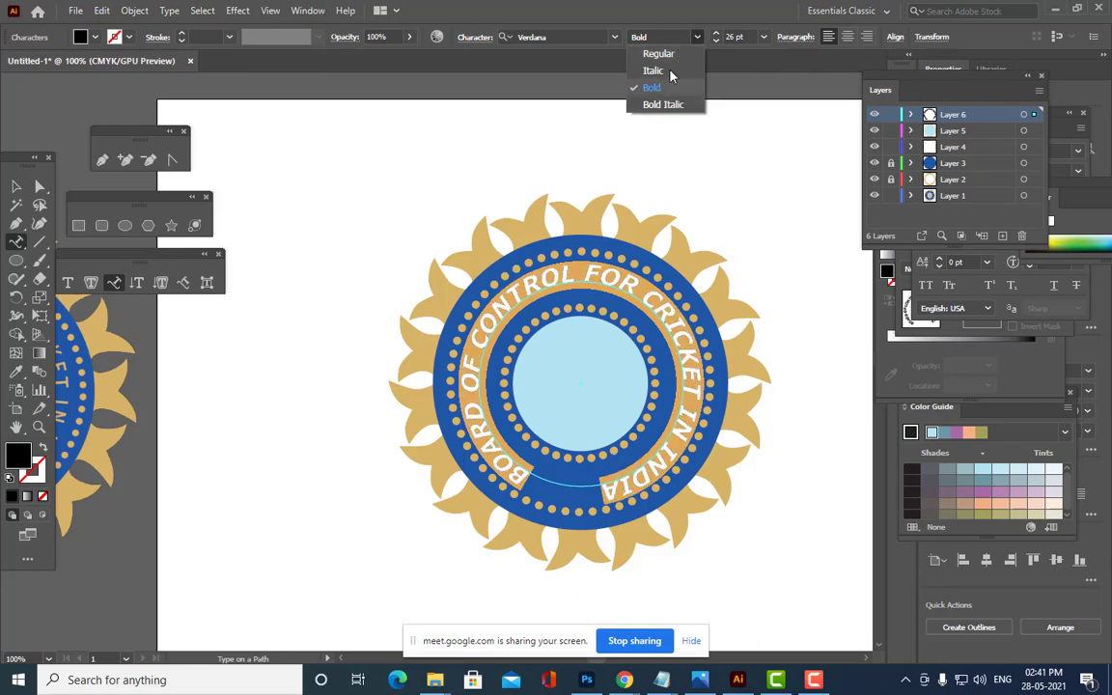
pyautogui.click(673, 56)
pyautogui.click(591, 37)
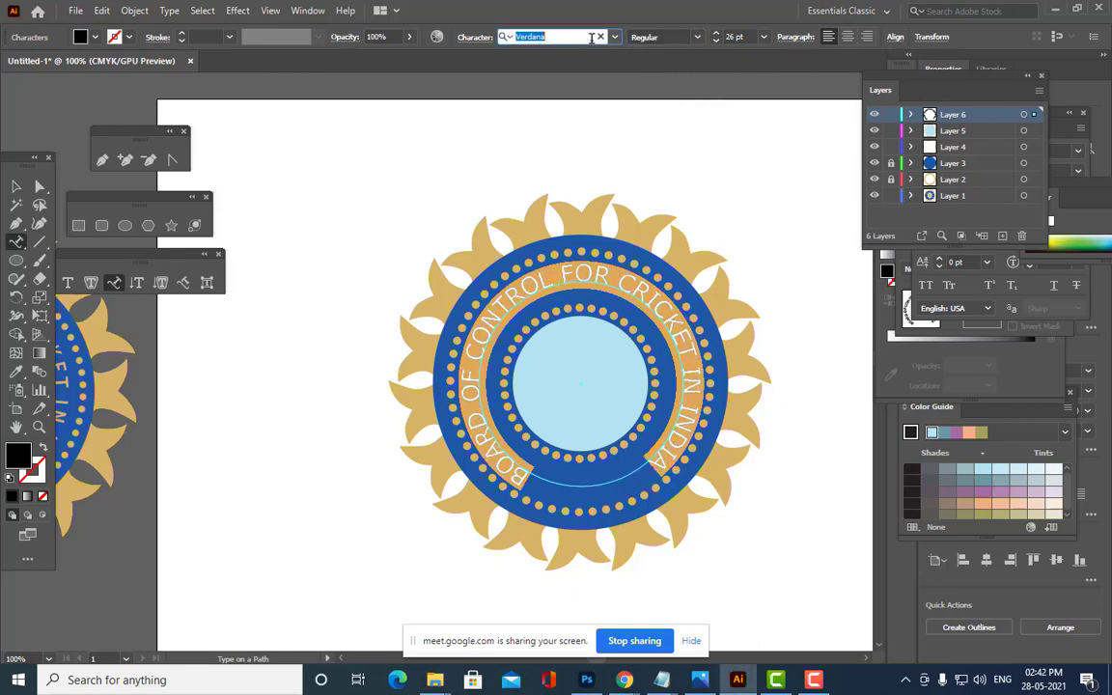
pyautogui.write('ARIAL')
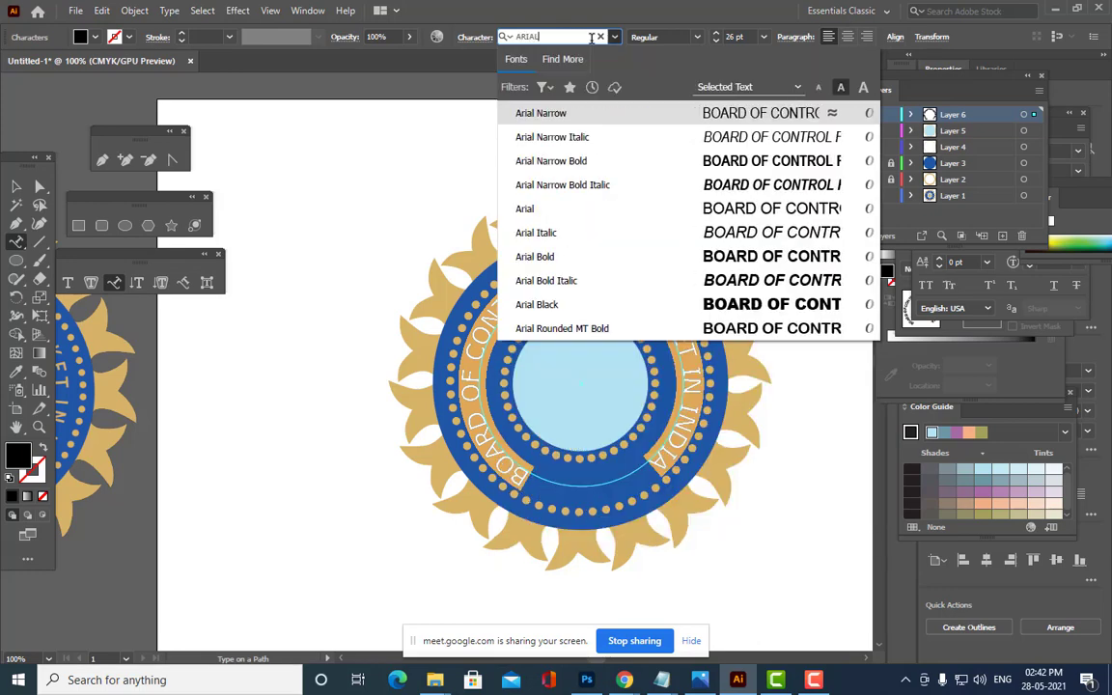
pyautogui.click(577, 114)
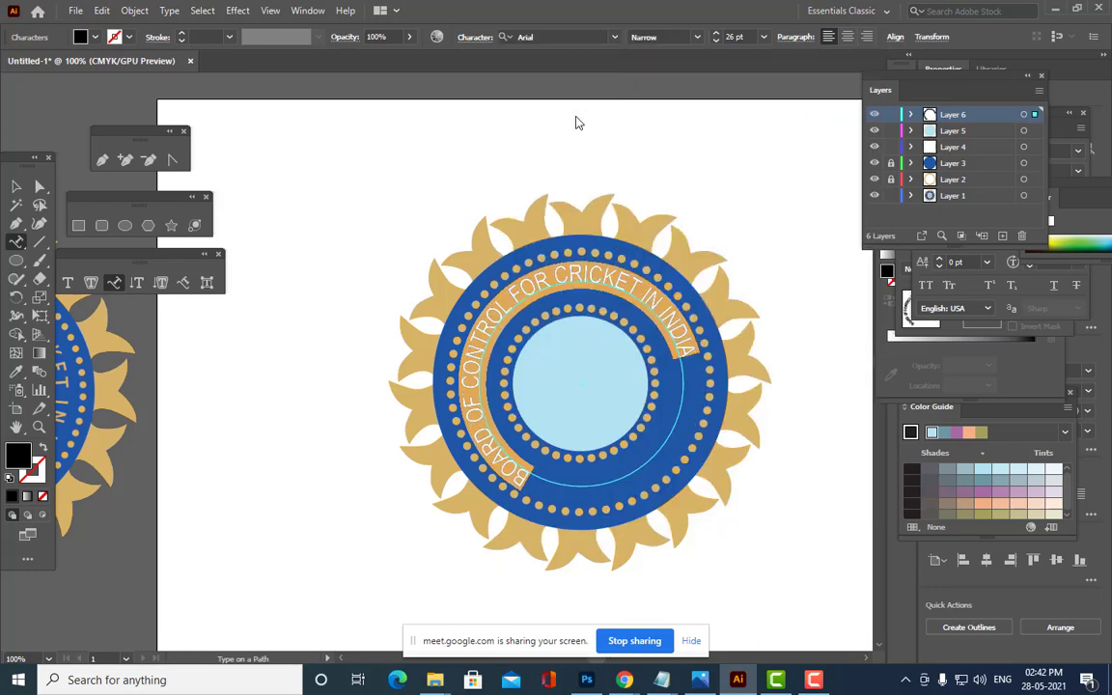
# Try the Bold style on the circular Arial text, switching it to Narrow Bold.
pyautogui.click(696, 38)
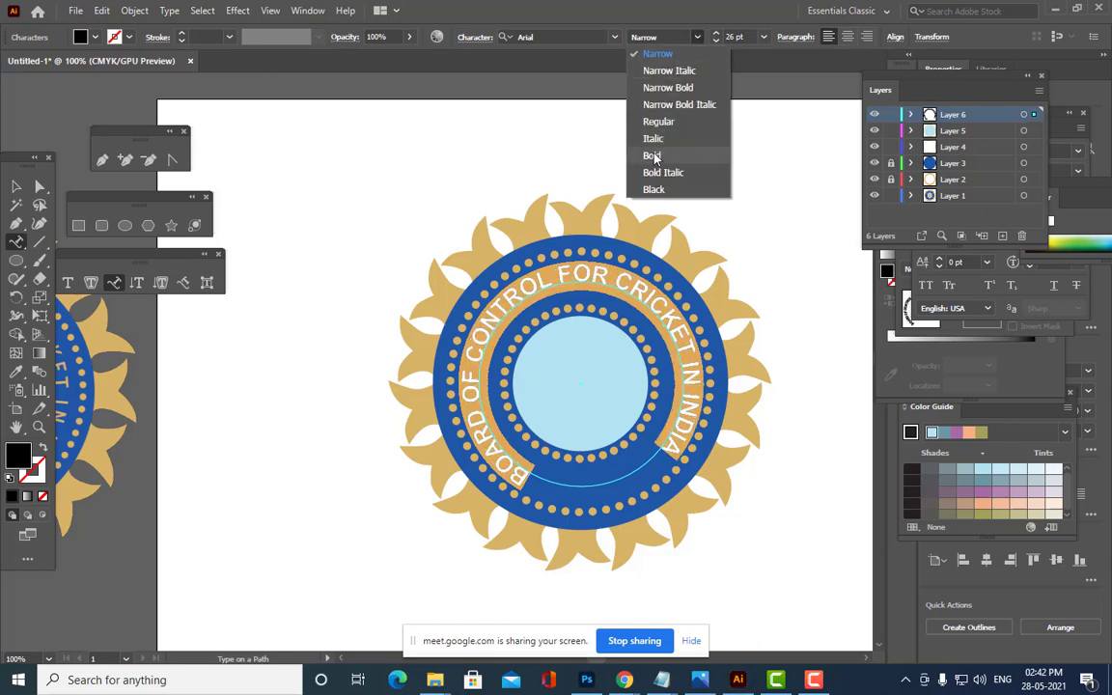
pyautogui.click(653, 155)
pyautogui.click(696, 38)
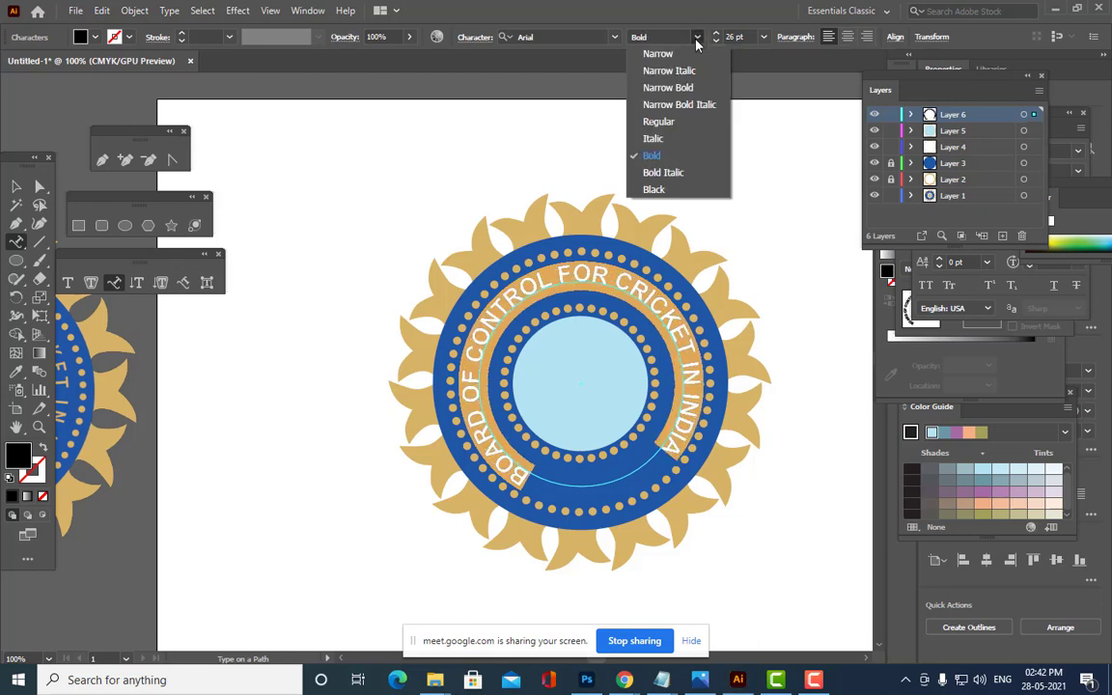
pyautogui.click(694, 87)
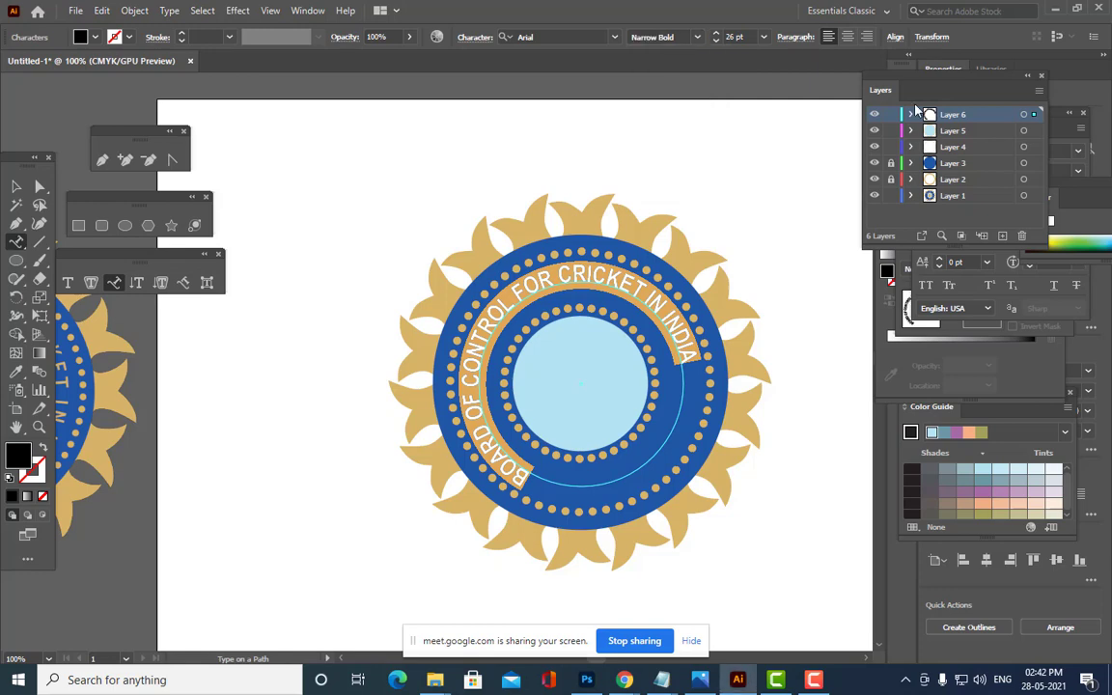
# Adjust the size of the circular text to 29 pt so the letters fit between the two dotted rings.
pyautogui.hotkey('ctrl', 'shift', '.')
pyautogui.hotkey('ctrl', 'shift', '.')
pyautogui.hotkey('ctrl', 'shift', '.')
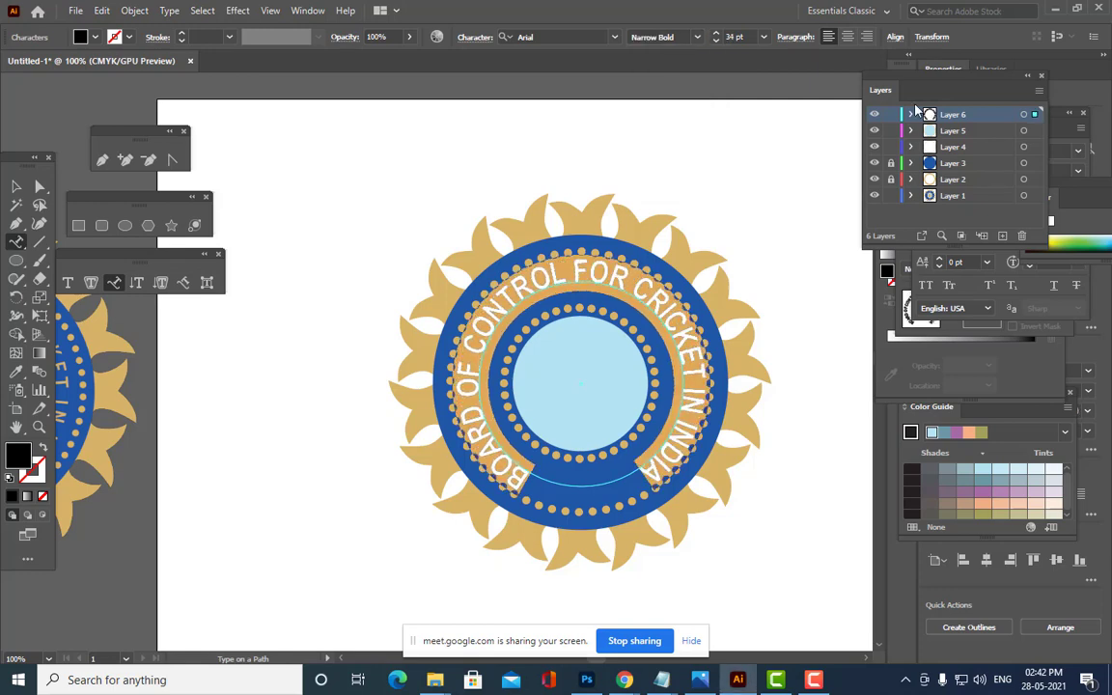
pyautogui.hotkey('ctrl', 'shift', '.')
pyautogui.hotkey('ctrl', 'shift', ',')
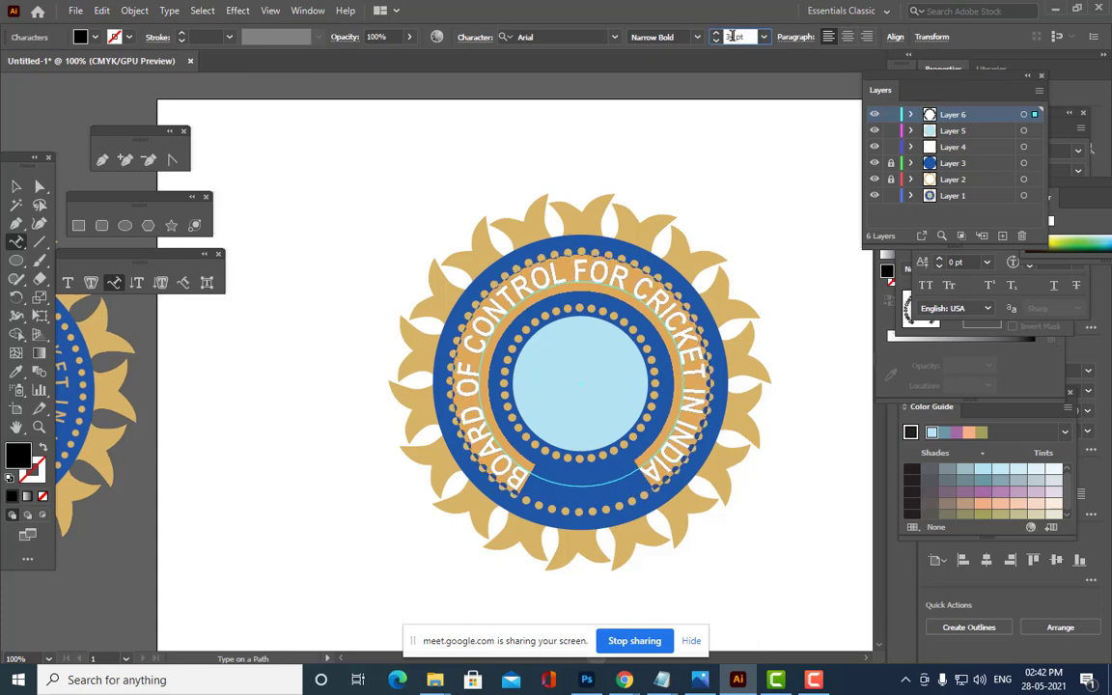
pyautogui.press('Down')
pyautogui.press('Down')
pyautogui.press('Down')
pyautogui.press('Down')
pyautogui.press('Down')
pyautogui.press('Down')
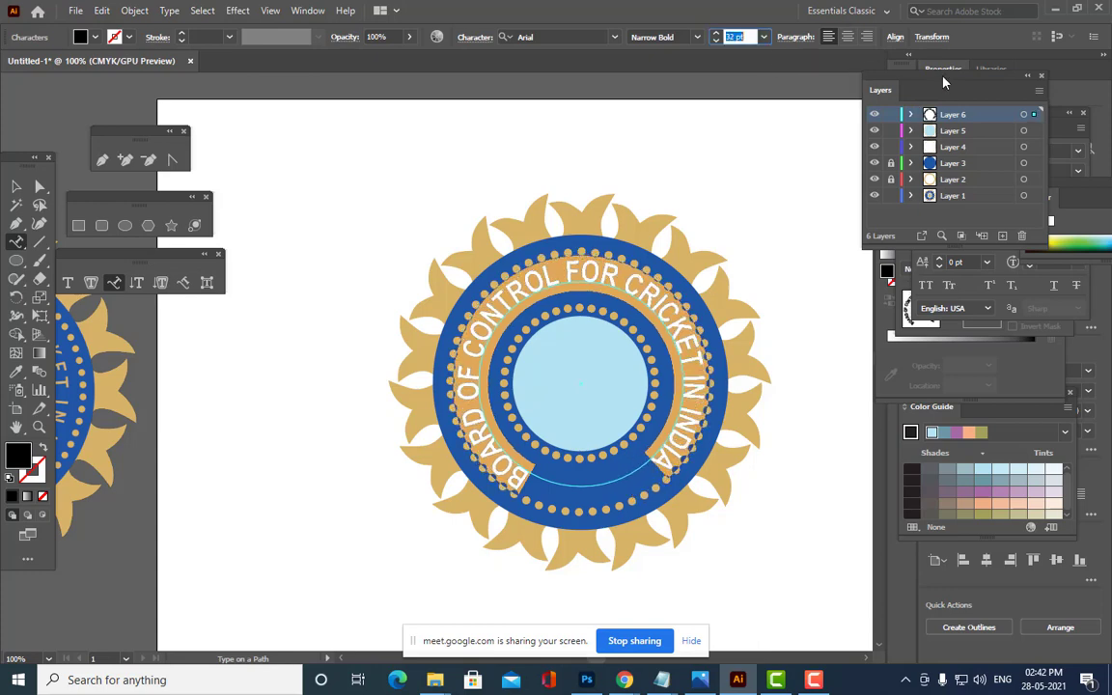
pyautogui.press('Up')
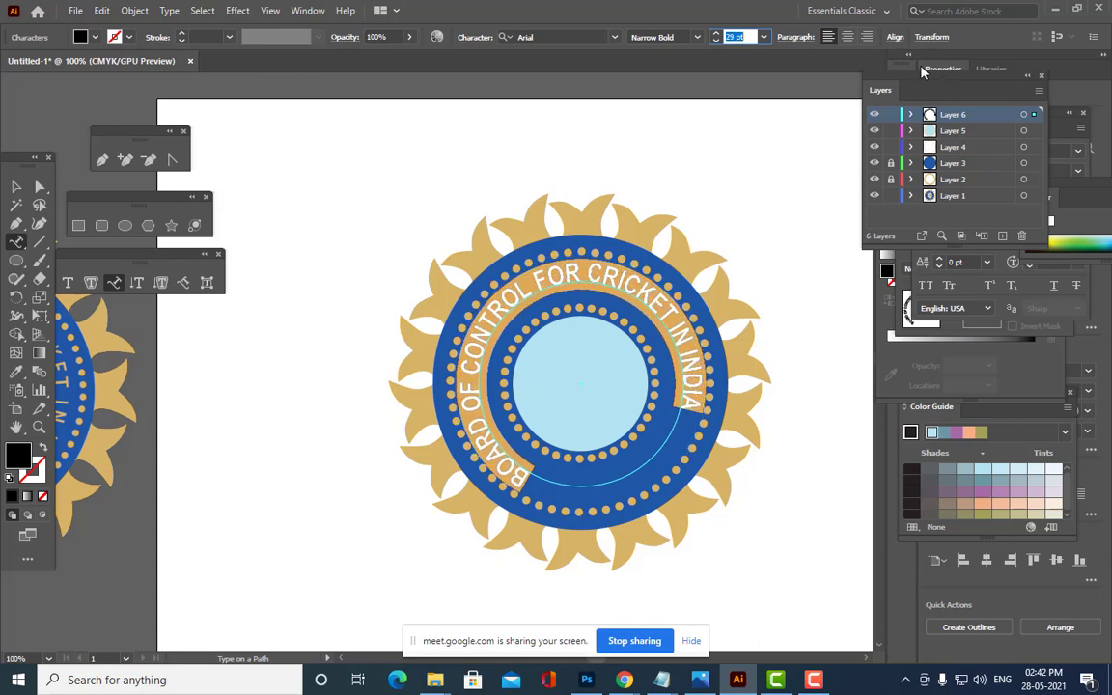
# Set the circular text's style to Regular, then scale its circle down about the centre to about 26.9 pt lettering and rotate it slightly.
pyautogui.click(696, 37)
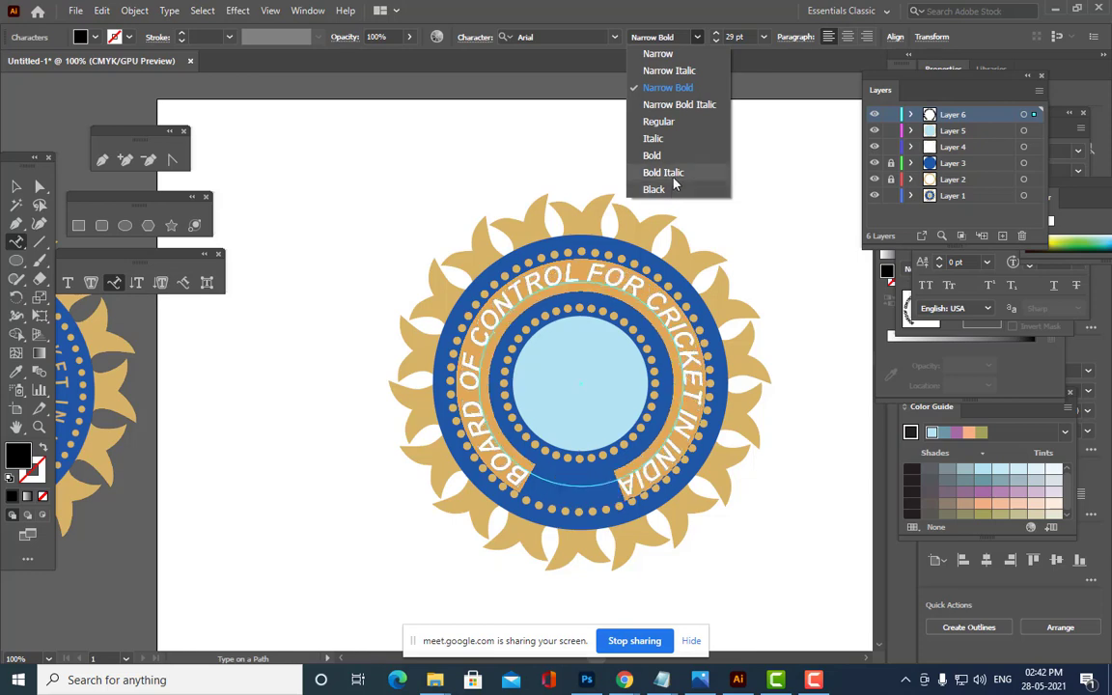
pyautogui.click(660, 123)
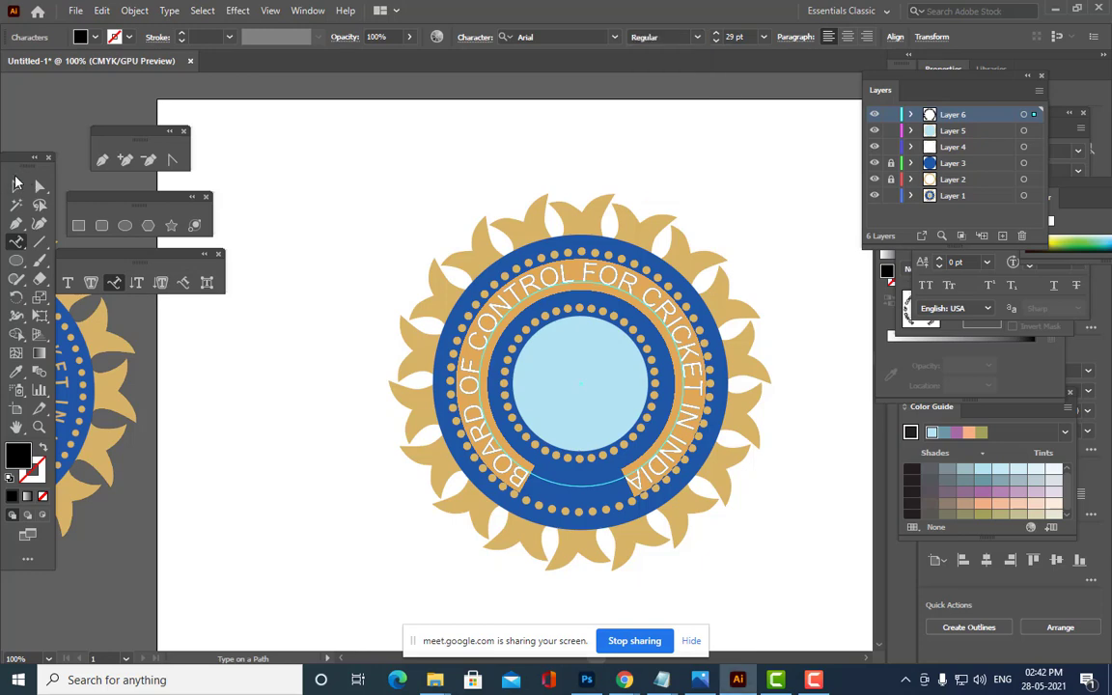
pyautogui.click(17, 186)
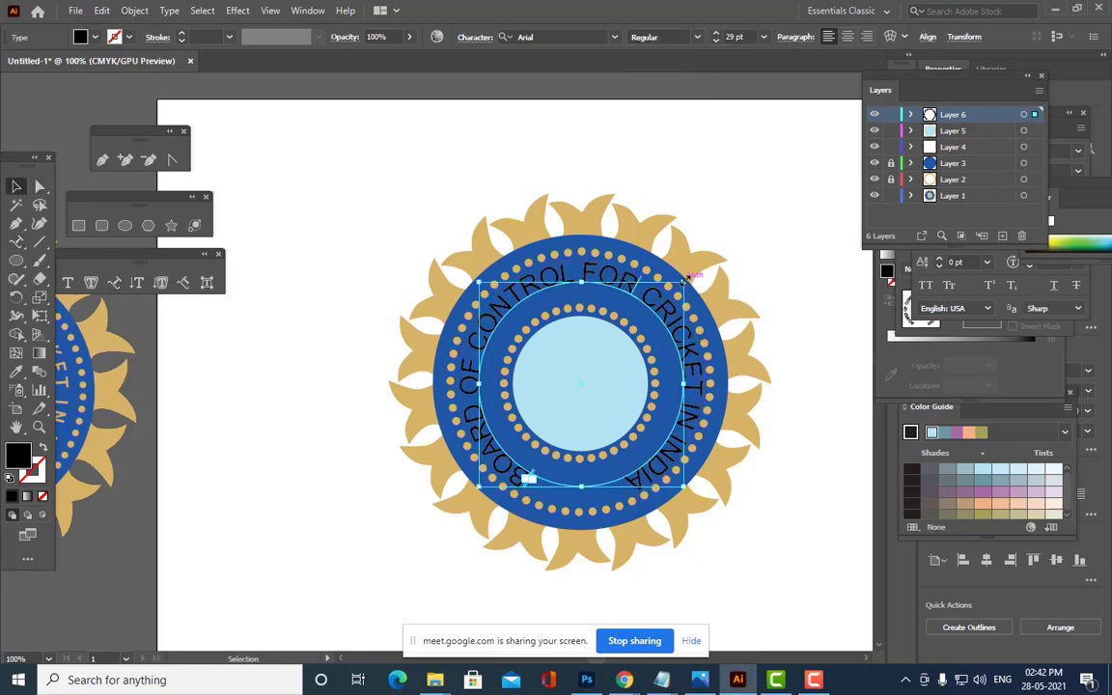
pyautogui.moveTo(684, 281); pyautogui.dragTo(676, 290)
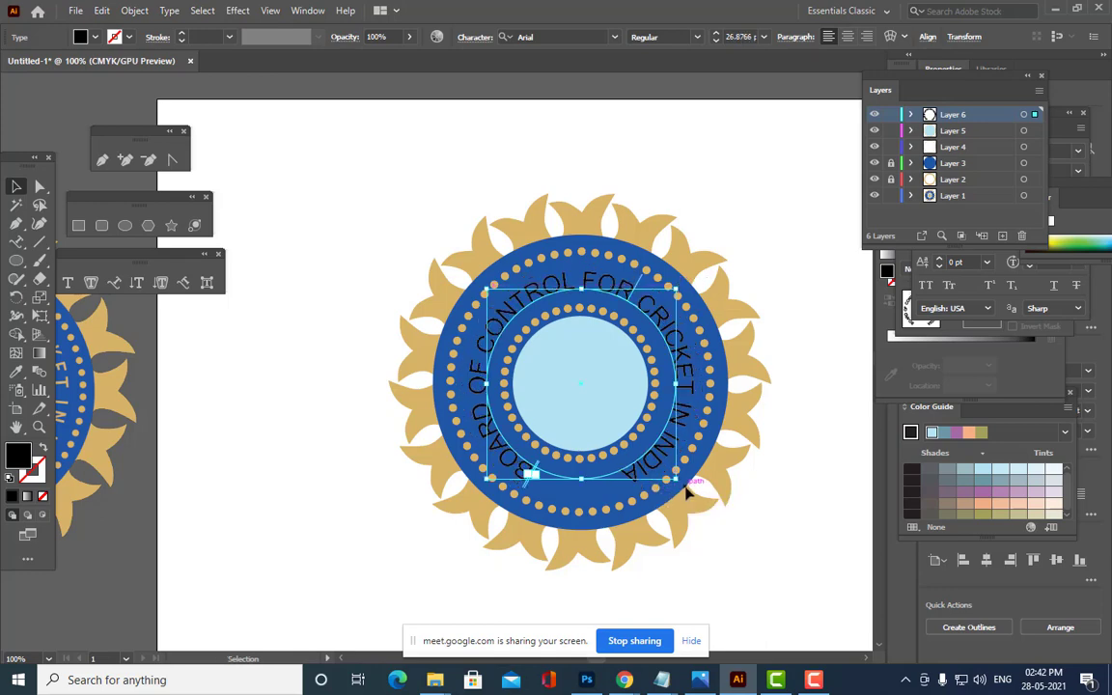
pyautogui.moveTo(680, 483); pyautogui.dragTo(722, 487)
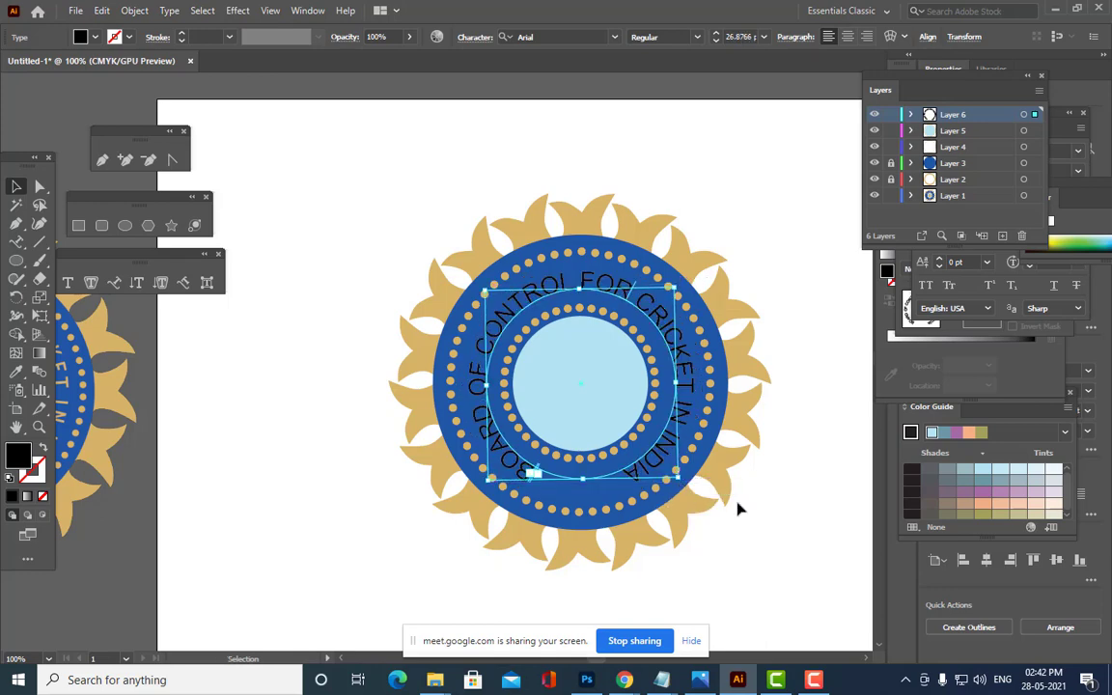
# Recolour the circular text with the gold sampled from the reference emblem's petals, and deselect it.
pyautogui.press('a')
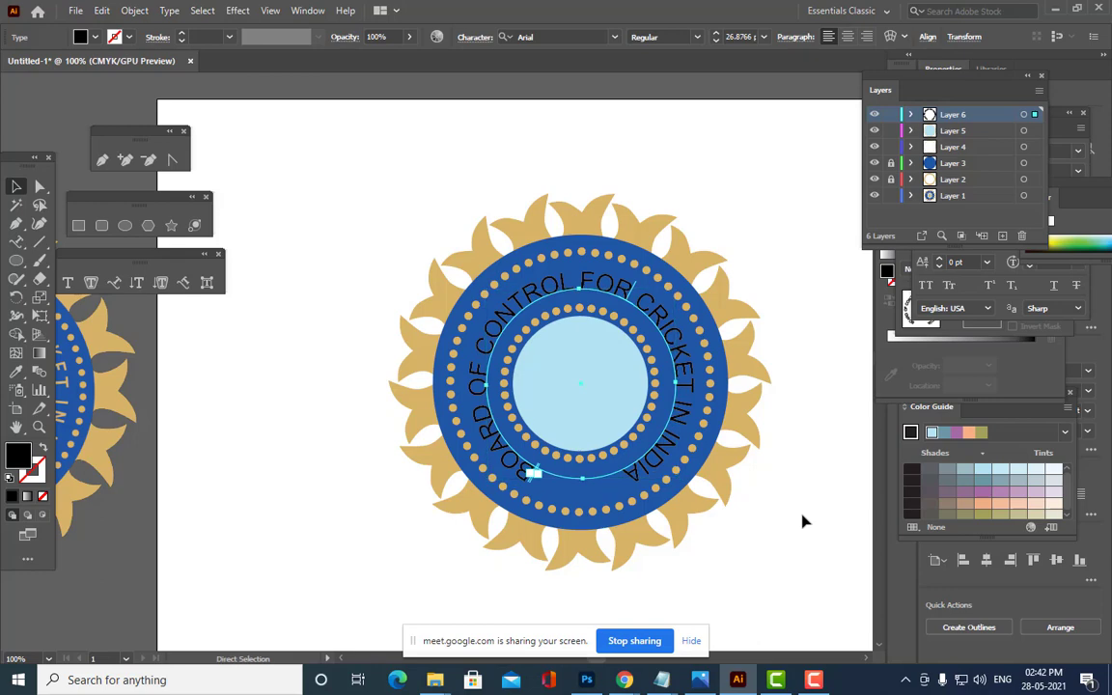
pyautogui.hotkey('ctrl', '+')
pyautogui.hotkey('ctrl', '-')
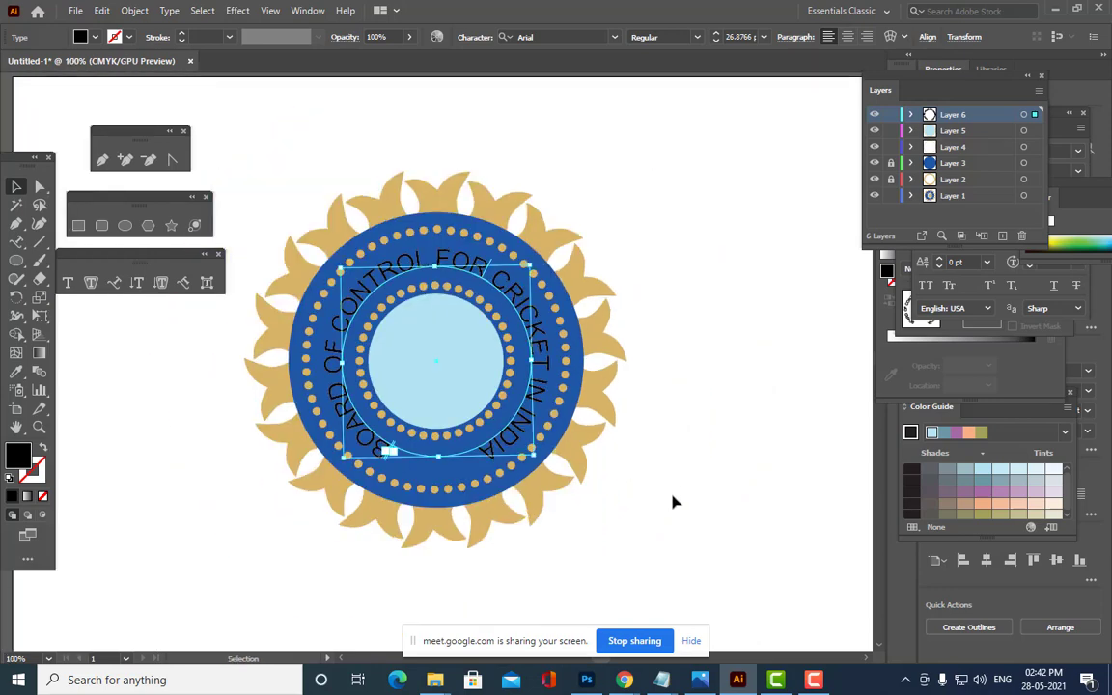
pyautogui.press('space')
pyautogui.moveTo(598, 500); pyautogui.dragTo(932, 599)
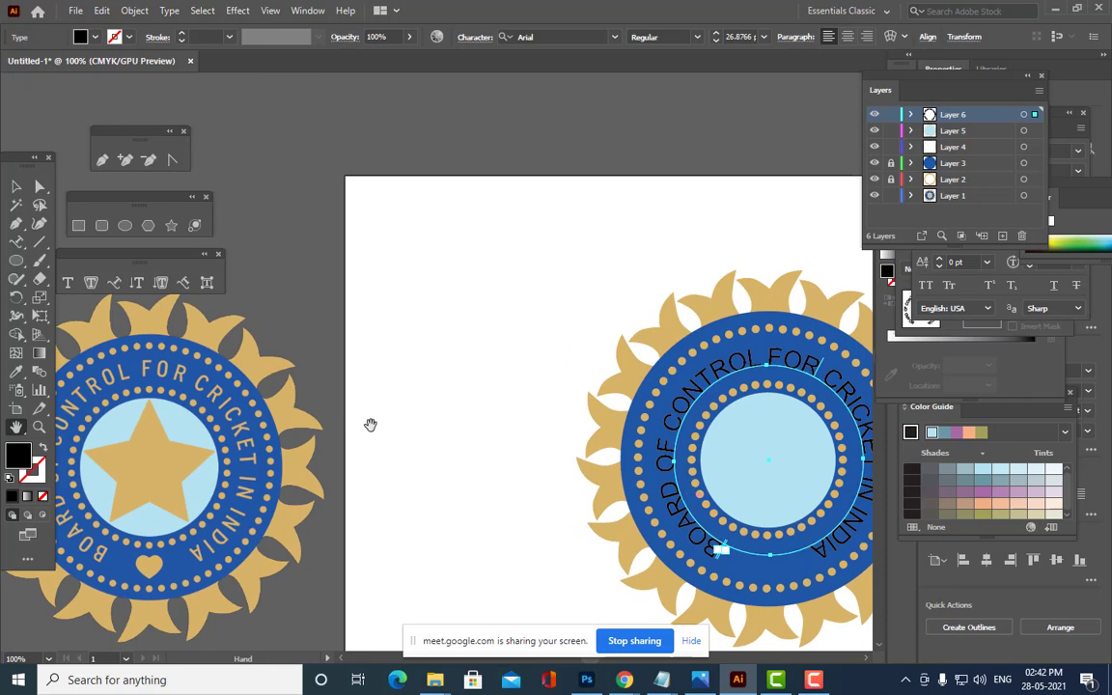
pyautogui.click(16, 372)
pyautogui.click(113, 331)
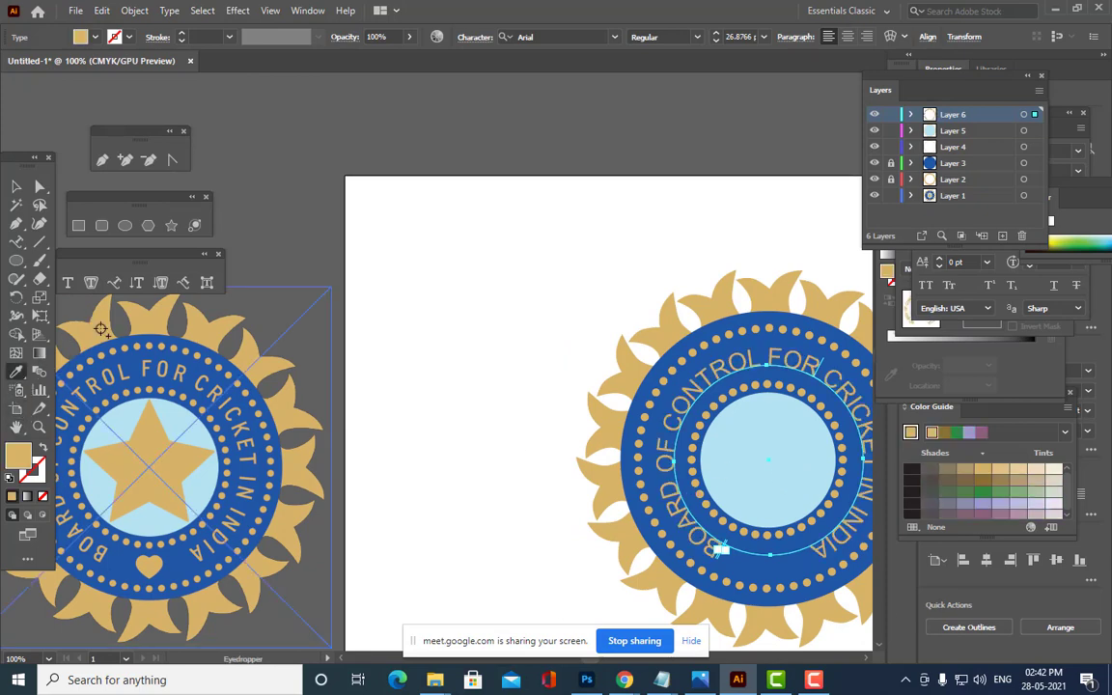
pyautogui.click(13, 187)
pyautogui.click(472, 257)
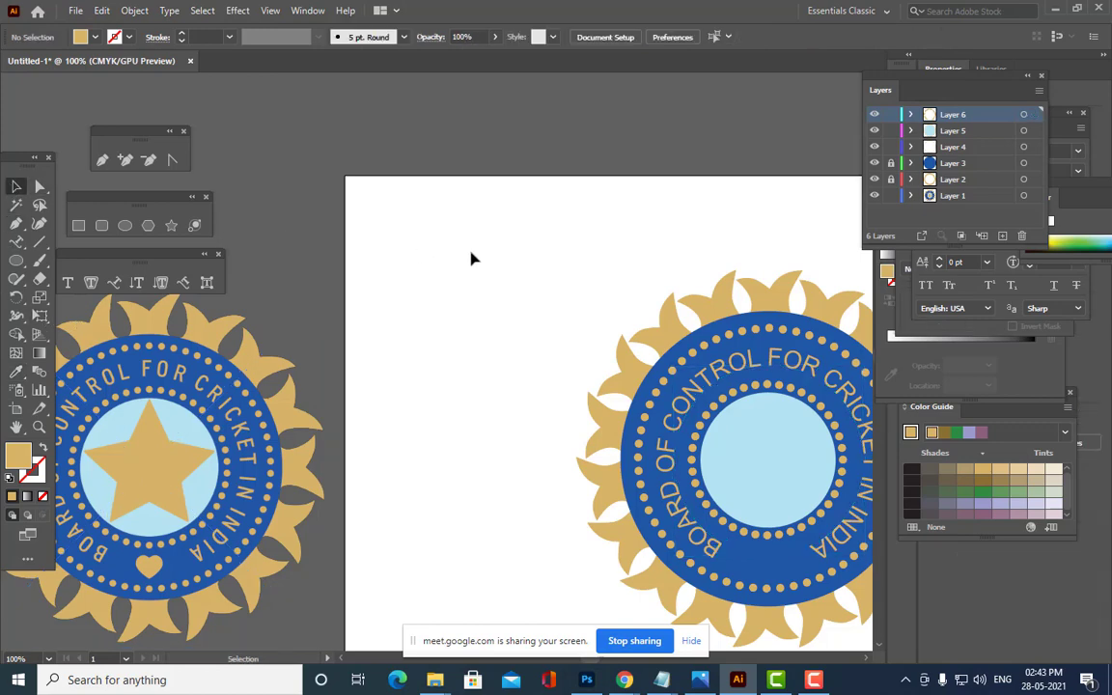
# Expand the circular text into outlined shapes and deselect it.
pyautogui.hotkey('ctrl', '-')
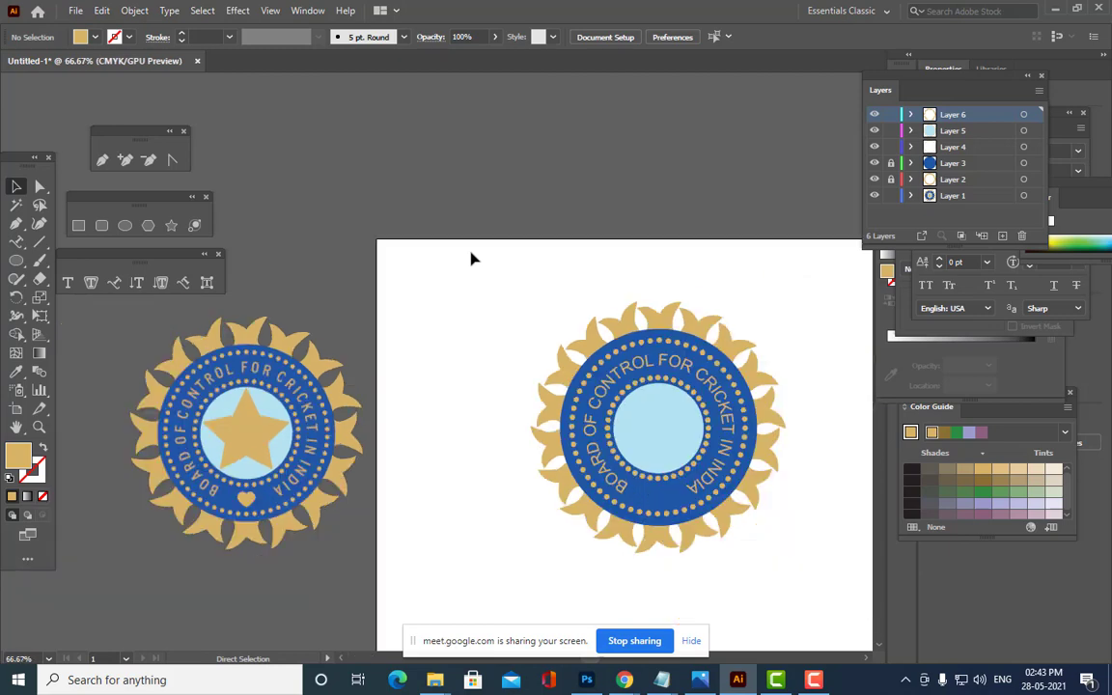
pyautogui.hotkey('ctrl', '+')
pyautogui.hotkey('ctrl', '-')
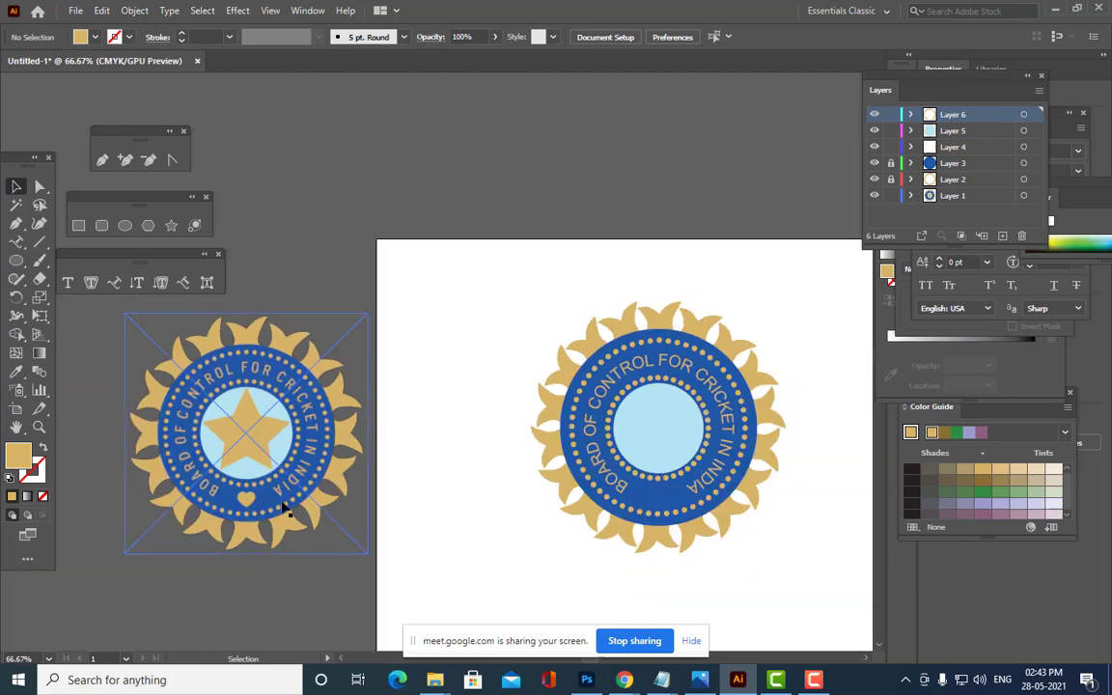
pyautogui.click(626, 336)
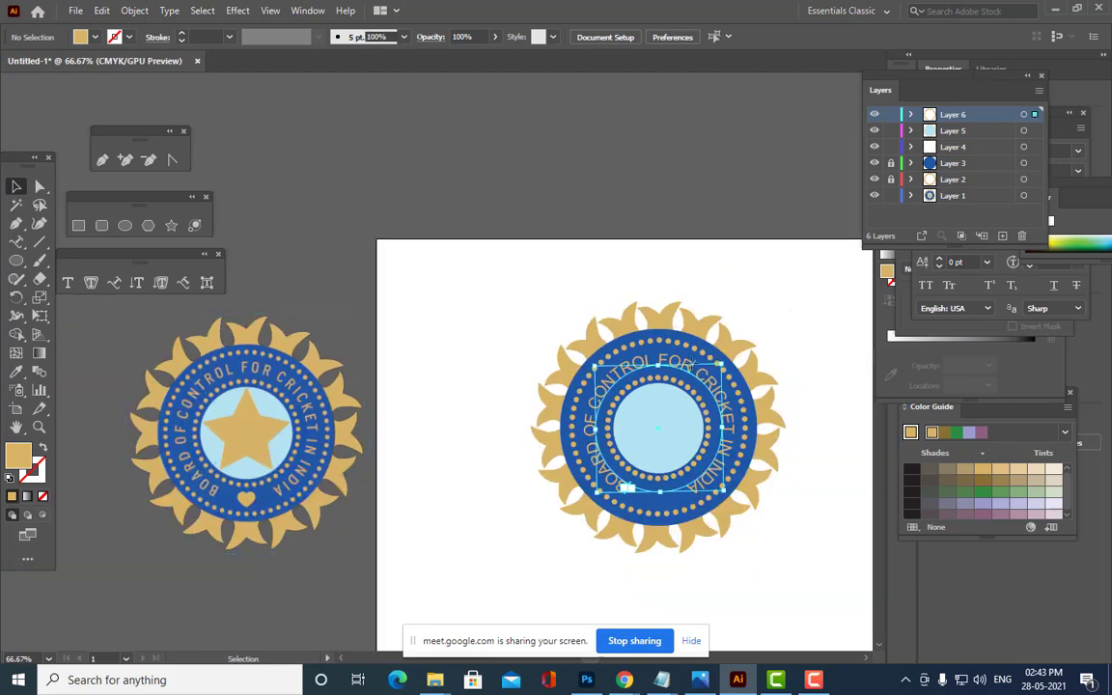
pyautogui.click(135, 11)
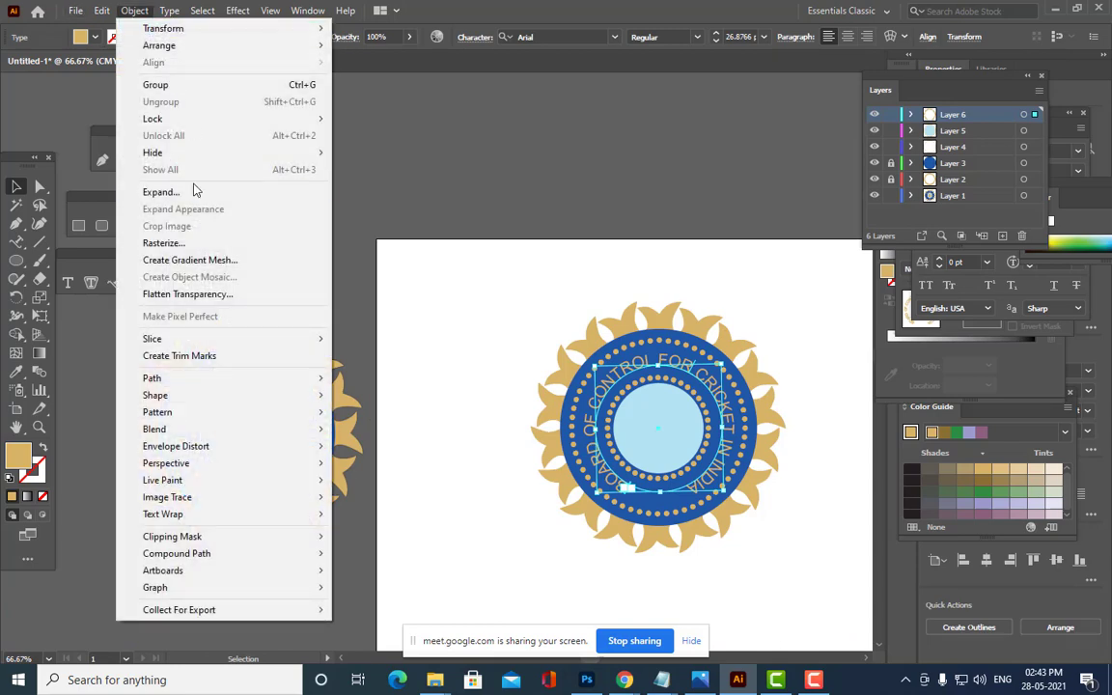
pyautogui.click(193, 190)
pyautogui.click(598, 321)
pyautogui.click(708, 199)
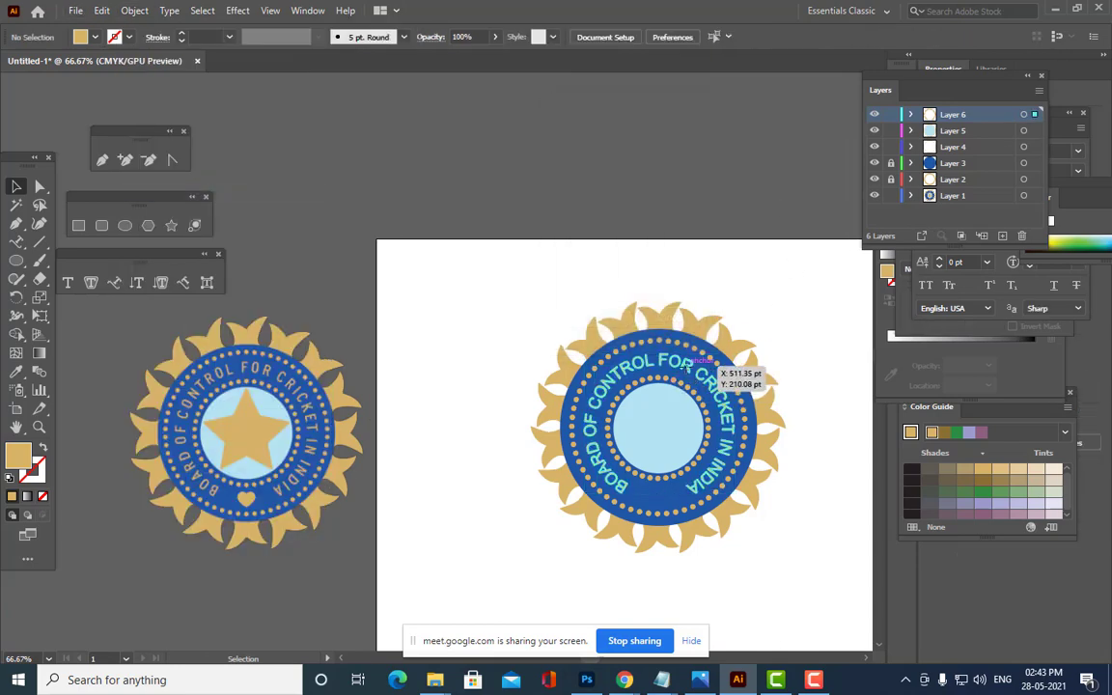
# Cut the expanded lettering and paste it in place on a new layer above Layer 6.
pyautogui.click(681, 374)
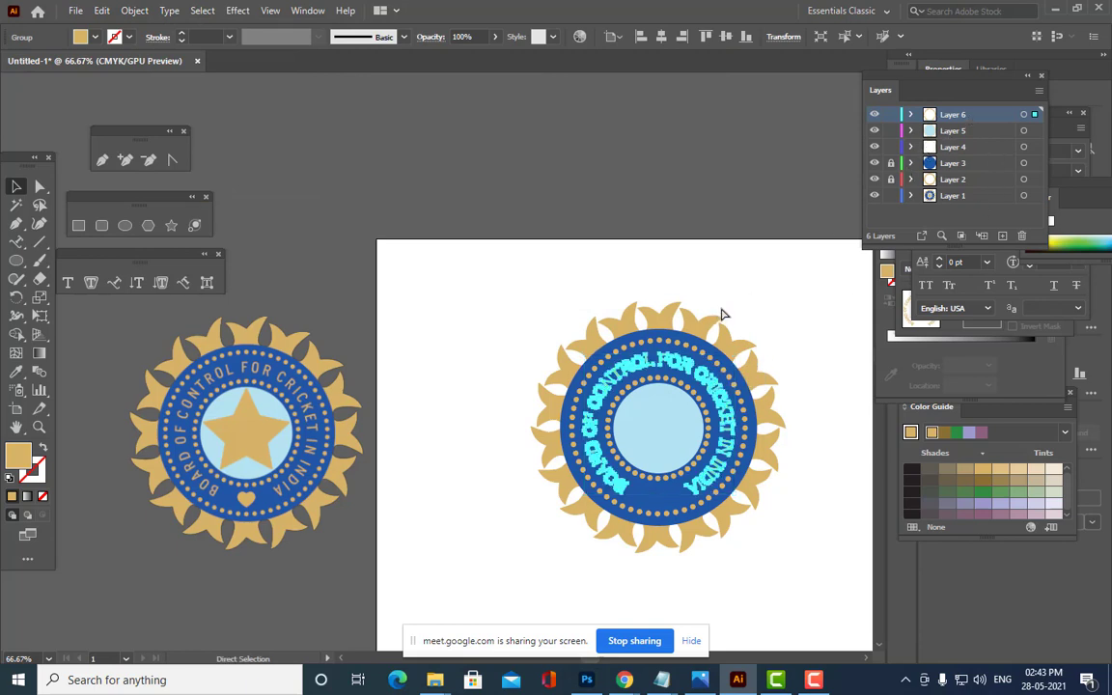
pyautogui.press('Delete')
pyautogui.click(1003, 236)
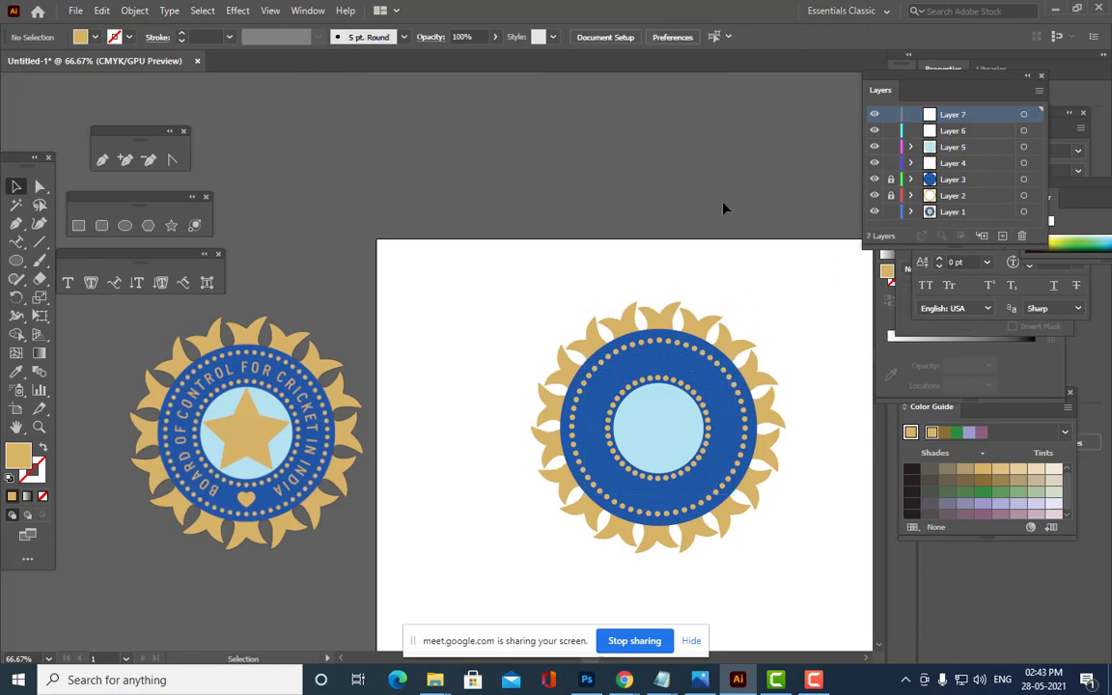
pyautogui.hotkey('ctrl', 'f')
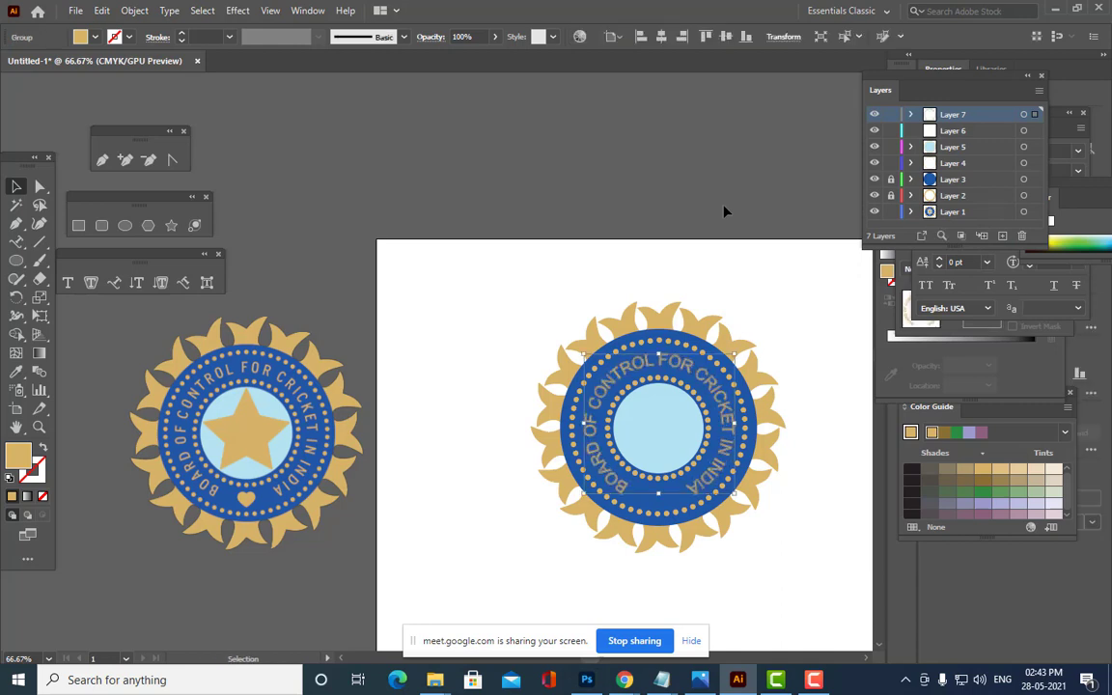
pyautogui.click(739, 224)
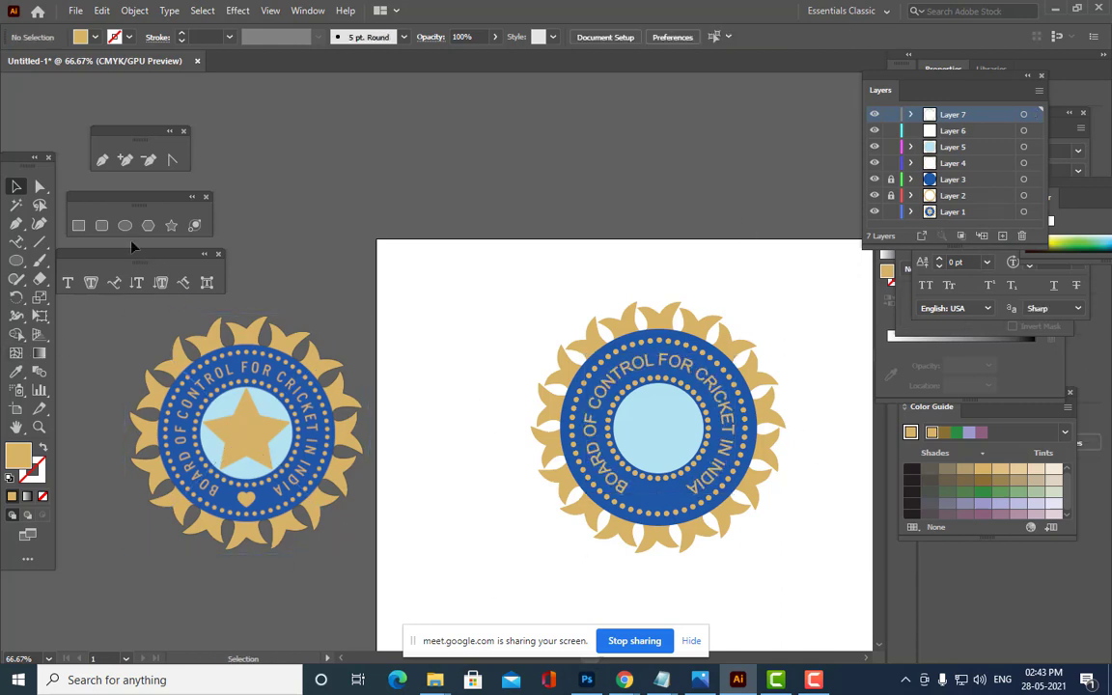
# Draw a closed gold heart with the Pen tool on the blank artboard area beside the new emblem.
pyautogui.click(103, 160)
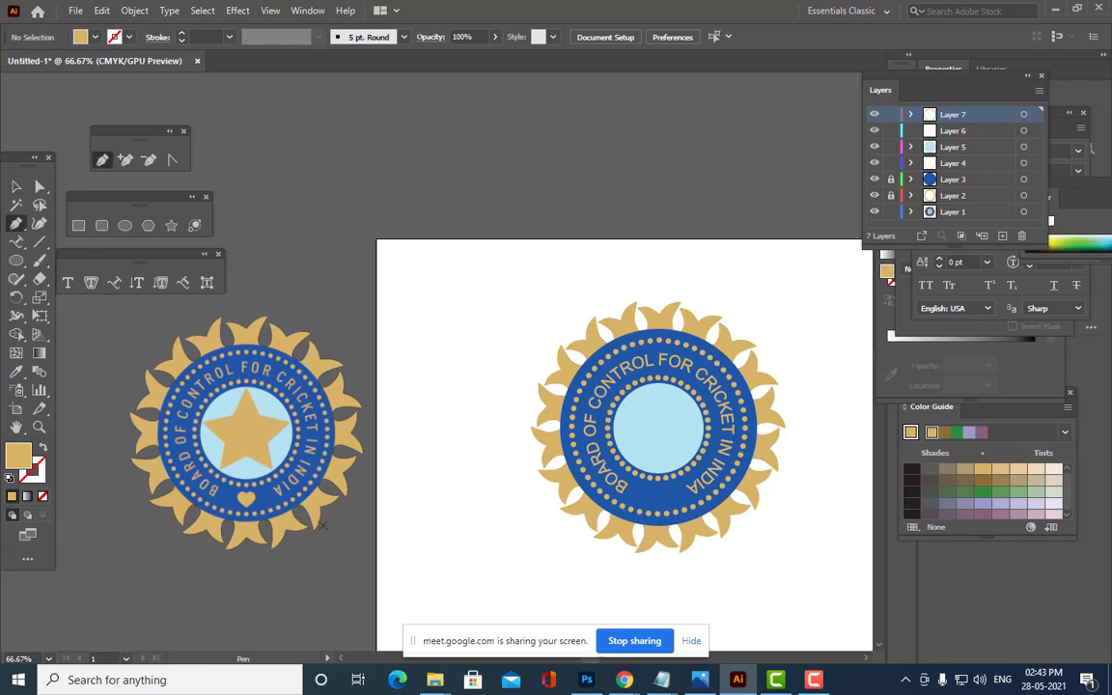
pyautogui.click(472, 438)
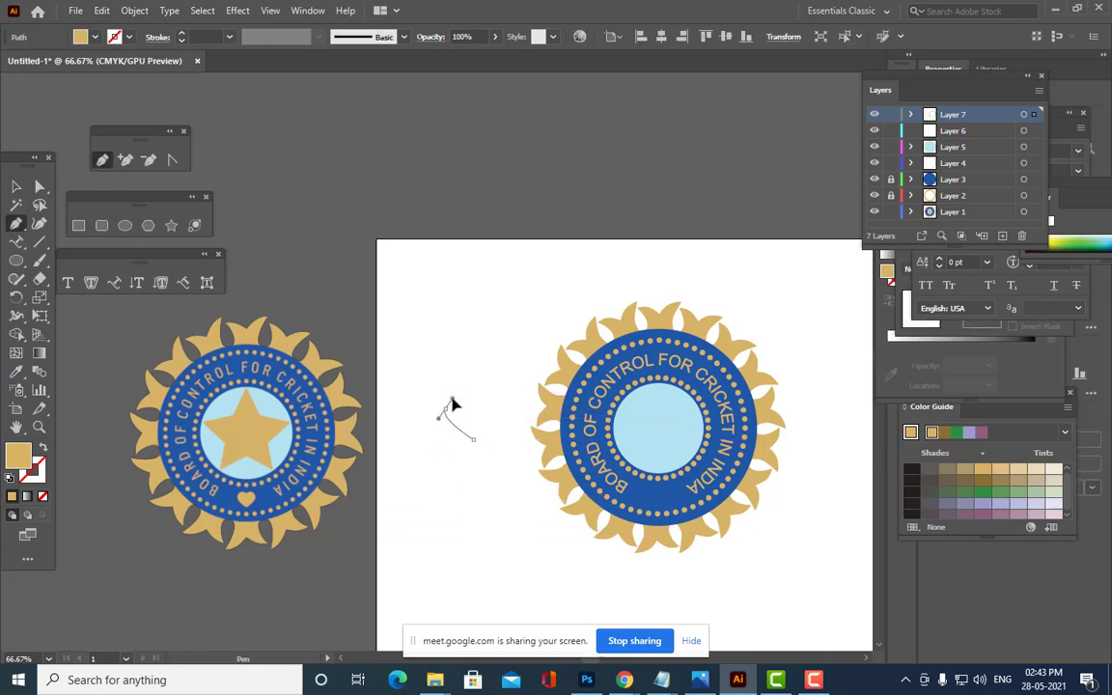
pyautogui.moveTo(452, 406); pyautogui.dragTo(486, 422)
pyautogui.click(474, 439)
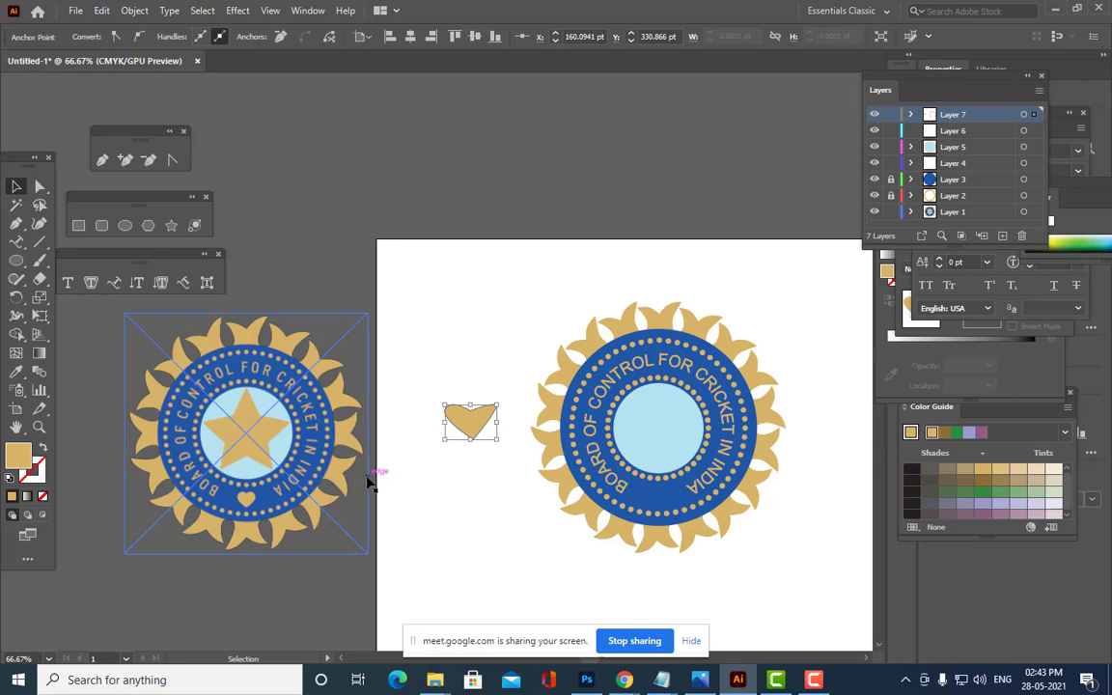
# Reshape the heart by moving its centre notch anchor and adjusting the curve handles until both lobes look round.
pyautogui.hotkey('ctrl', '=')
pyautogui.hotkey('ctrl', '=')
pyautogui.hotkey('ctrl', '=')
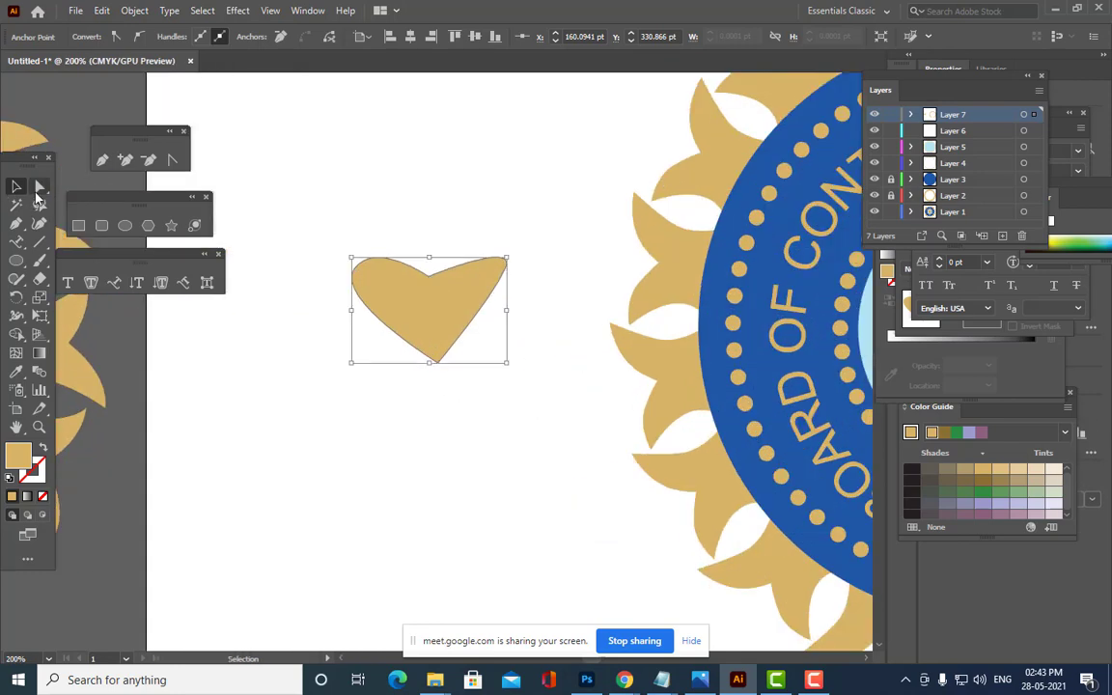
pyautogui.click(40, 187)
pyautogui.click(505, 278)
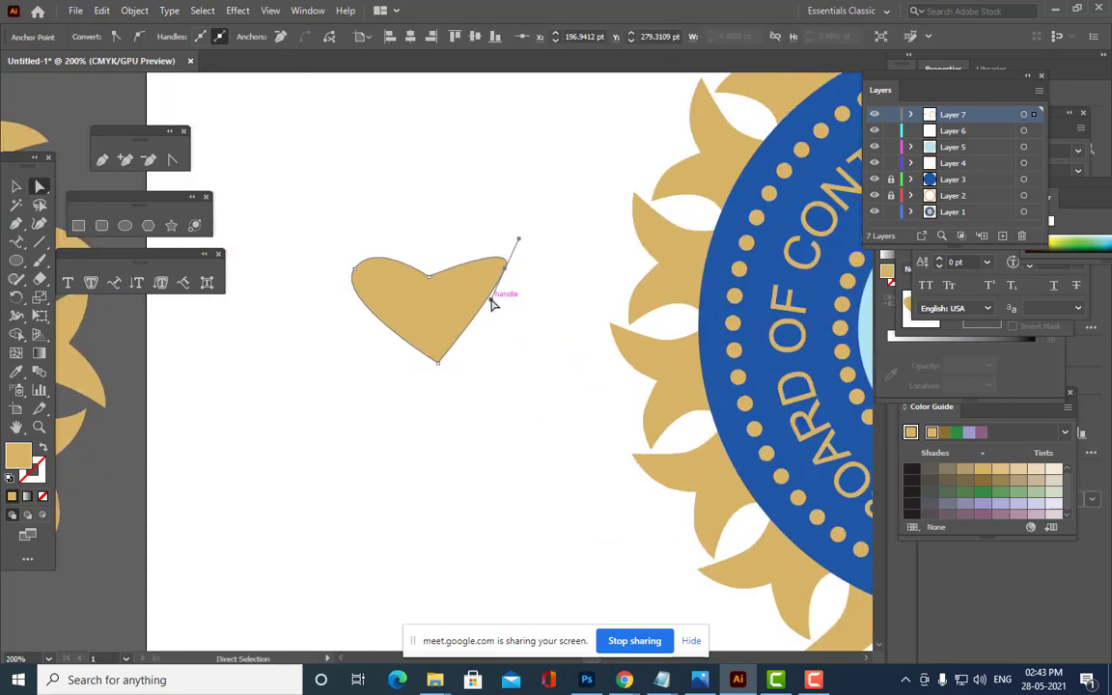
pyautogui.moveTo(496, 299); pyautogui.dragTo(509, 327)
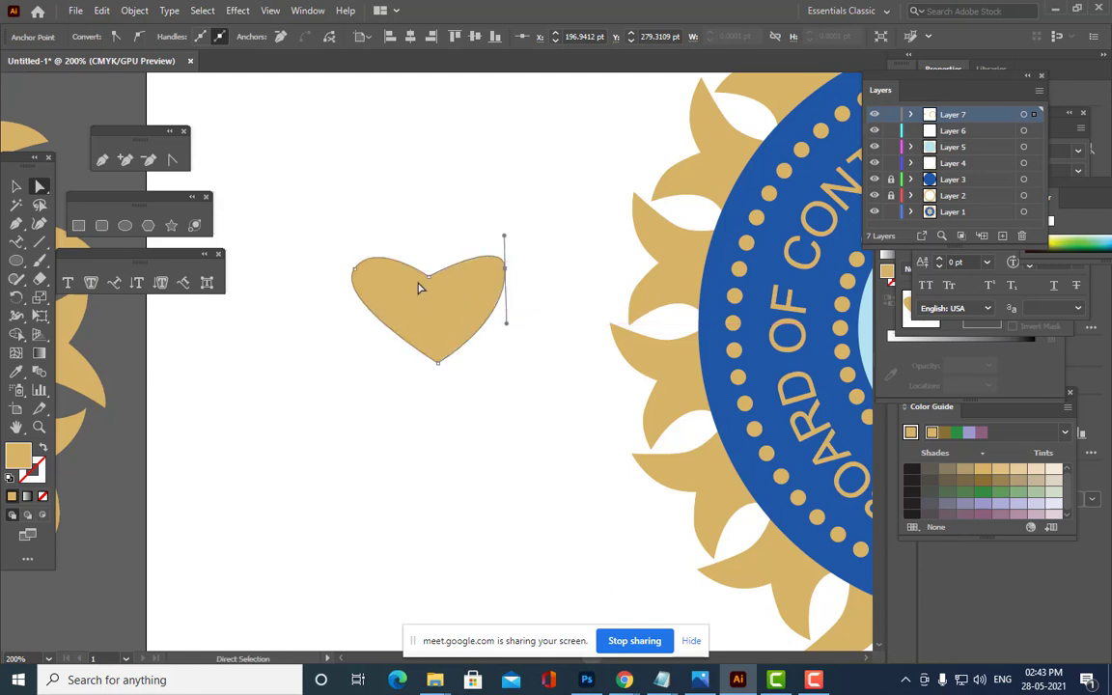
pyautogui.moveTo(429, 278); pyautogui.dragTo(436, 276)
pyautogui.moveTo(355, 271); pyautogui.dragTo(328, 310)
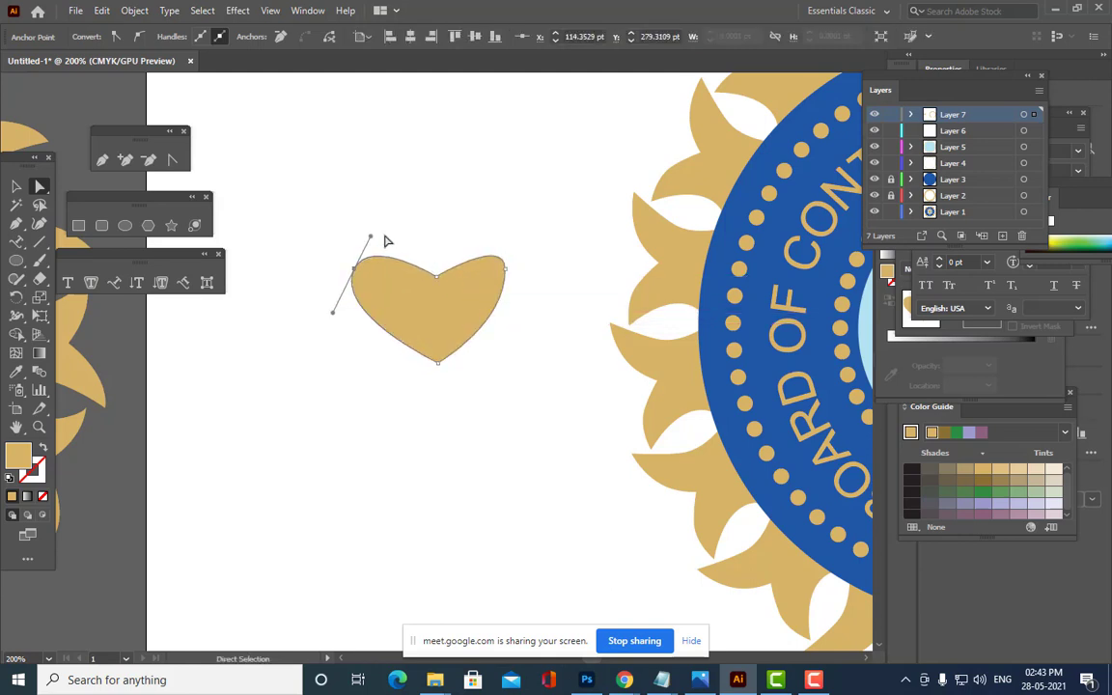
pyautogui.moveTo(372, 236); pyautogui.dragTo(379, 231)
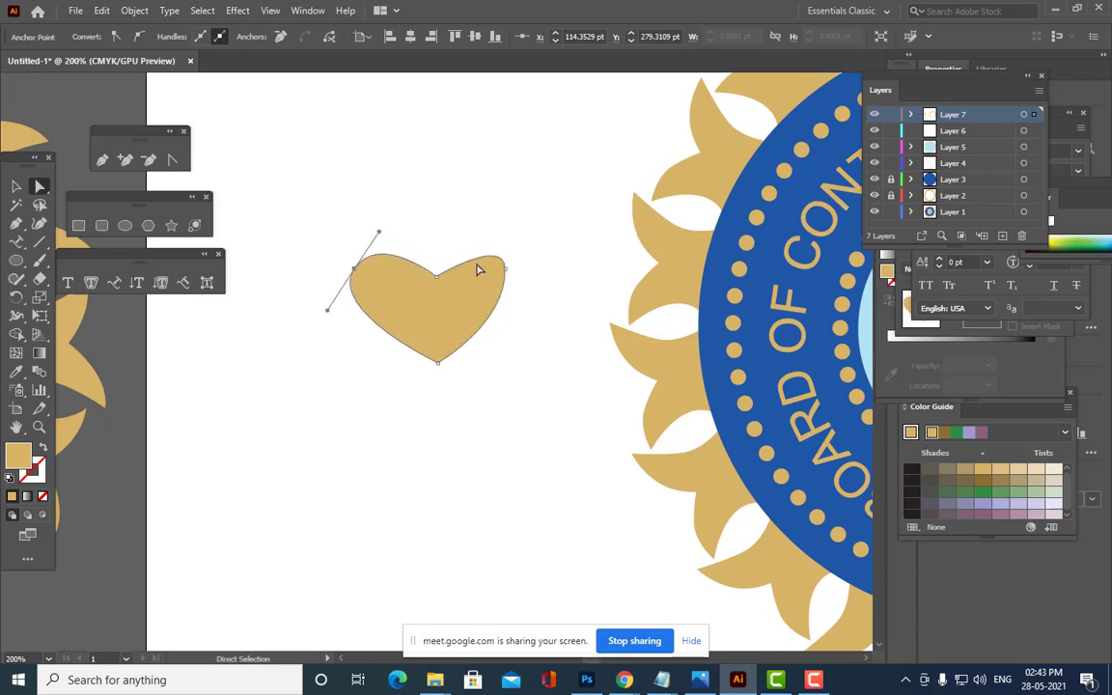
pyautogui.moveTo(504, 267); pyautogui.dragTo(488, 229)
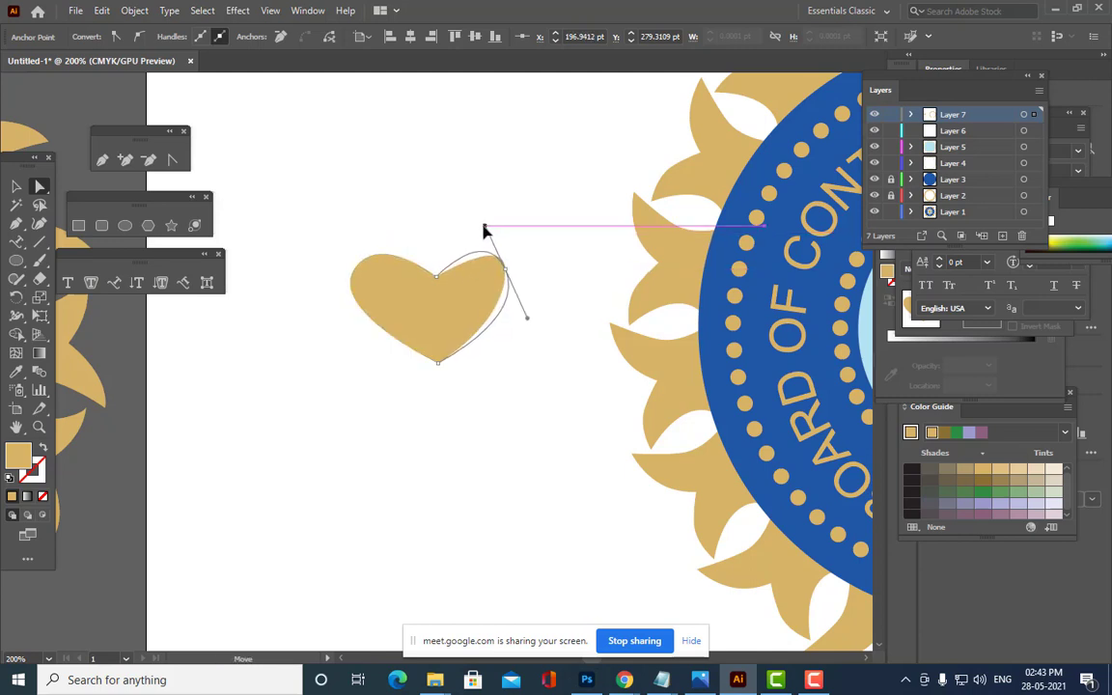
# Lower the heart's tip and notch anchors, move its side anchors inward to narrow it, and deselect the finished shape.
pyautogui.moveTo(438, 364); pyautogui.dragTo(439, 377)
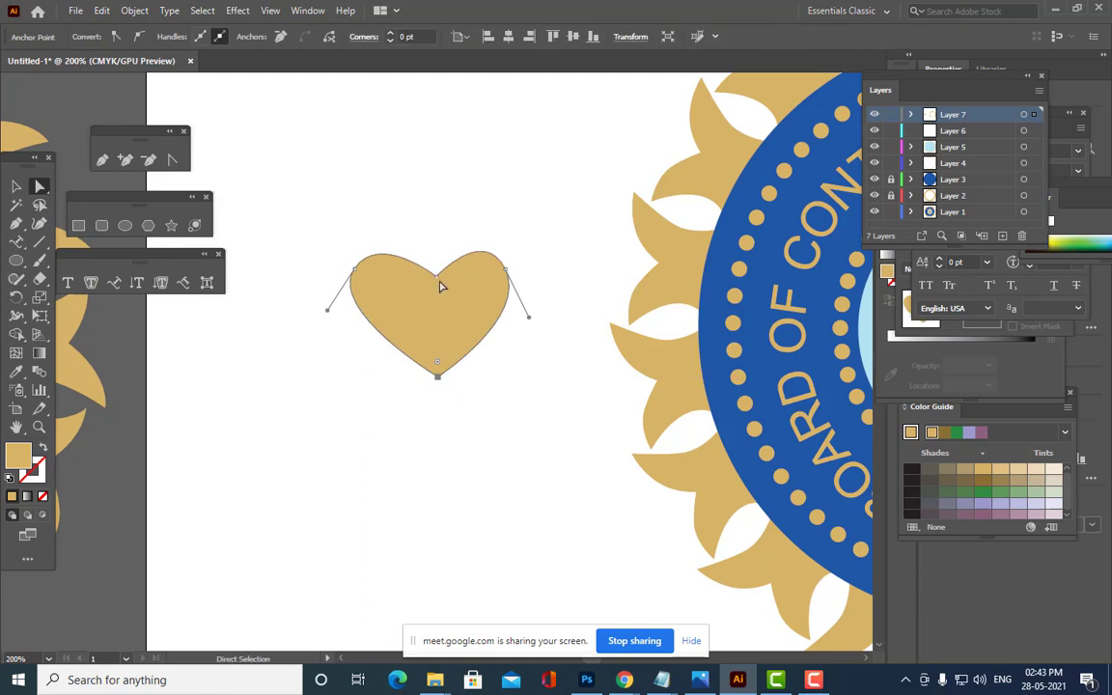
pyautogui.moveTo(437, 276); pyautogui.dragTo(443, 281)
pyautogui.moveTo(357, 279)
pyautogui.mouseDown()
pyautogui.moveTo(364, 257)
pyautogui.moveTo(377, 275)
pyautogui.mouseUp()
pyautogui.moveTo(505, 273); pyautogui.dragTo(504, 276)
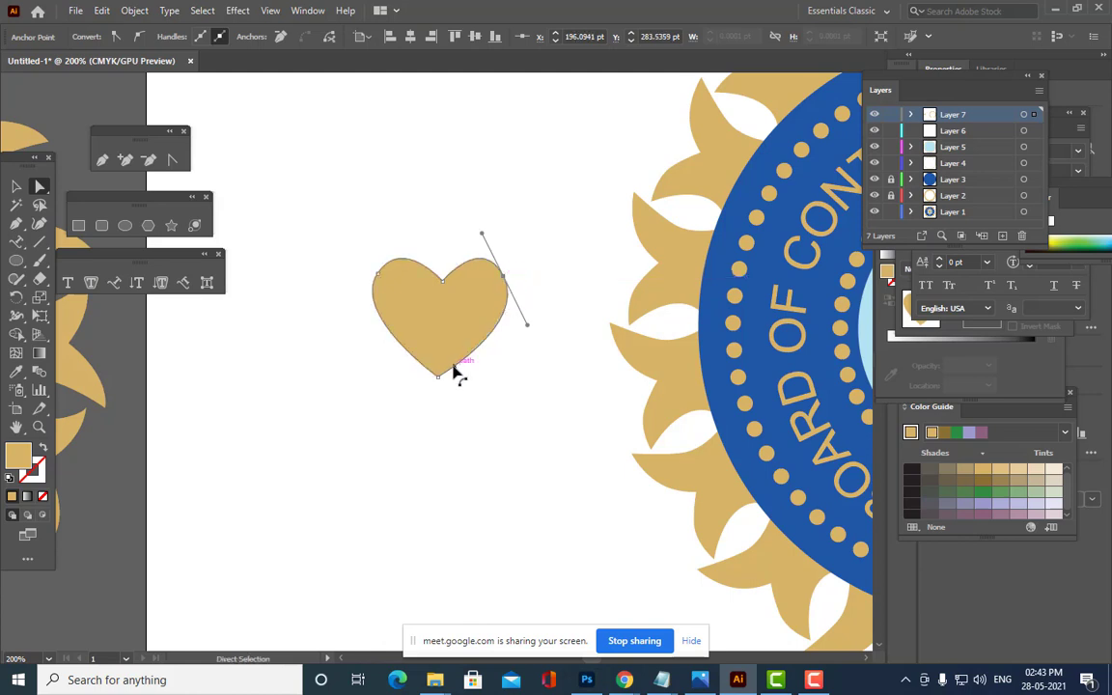
pyautogui.click(17, 186)
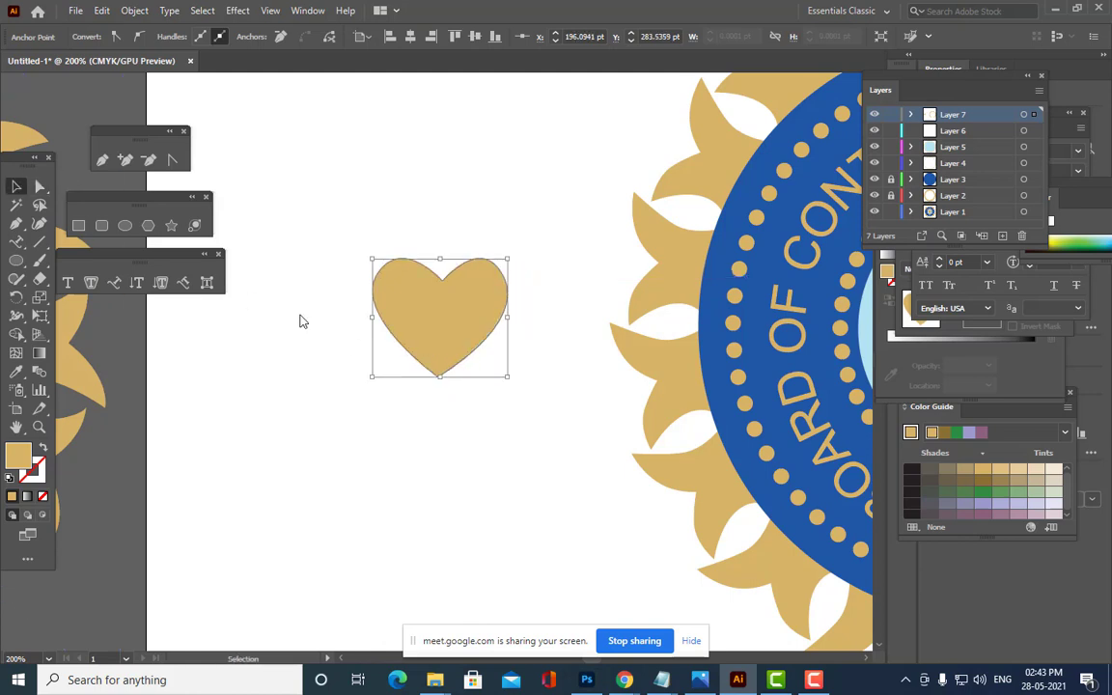
pyautogui.click(391, 398)
# Cut the heart and paste it onto a new layer above Layer 7.
pyautogui.click(472, 308)
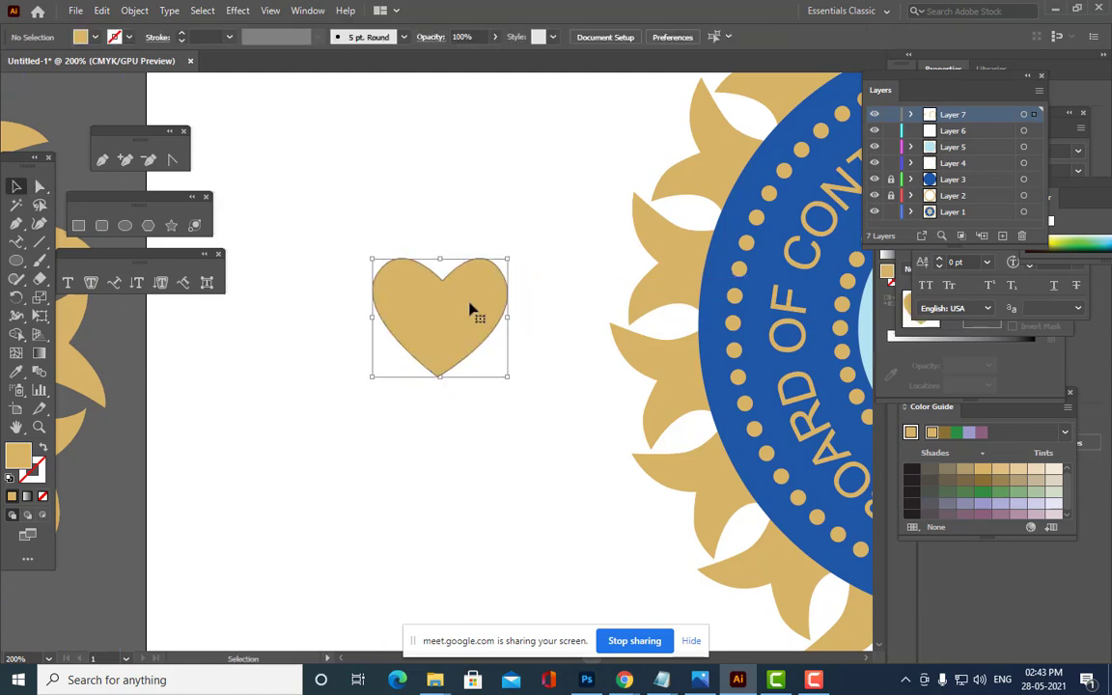
pyautogui.hotkey('ctrl', '-')
pyautogui.hotkey('ctrl', '-')
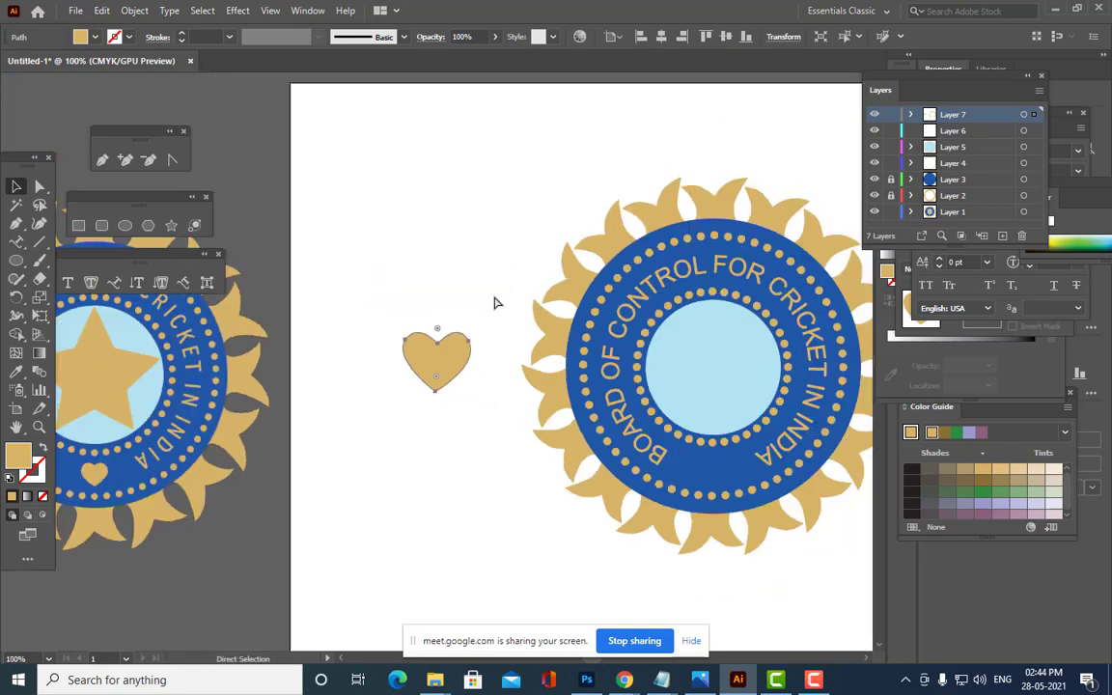
pyautogui.hotkey('ctrl', 'x')
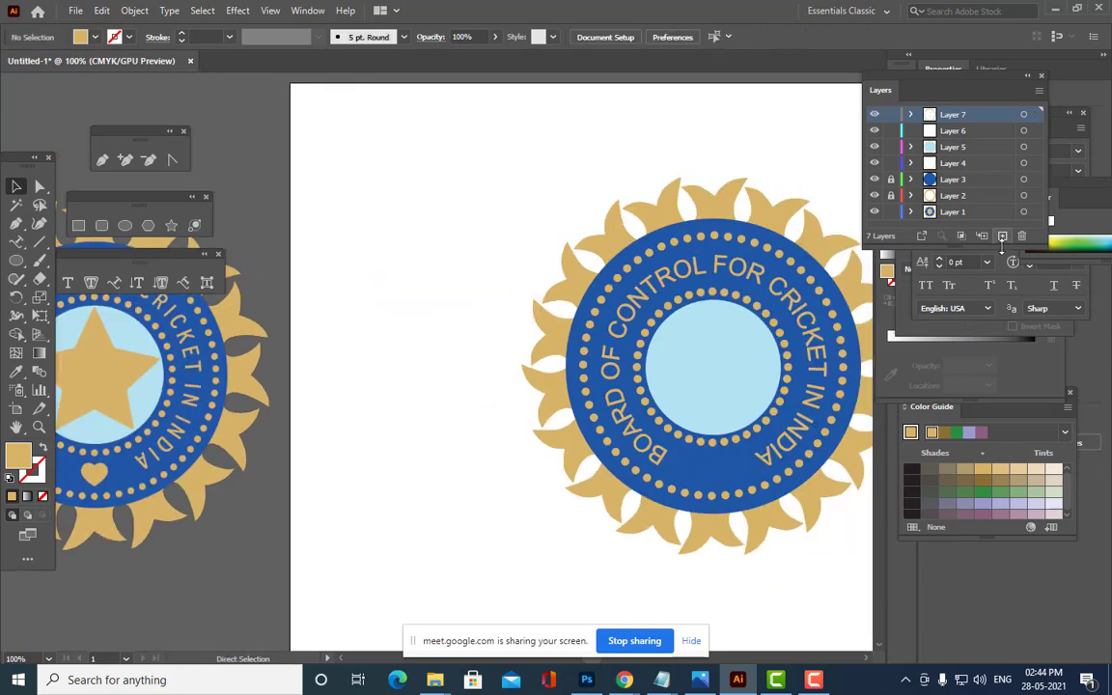
pyautogui.click(1002, 236)
pyautogui.hotkey('ctrl', 'v')
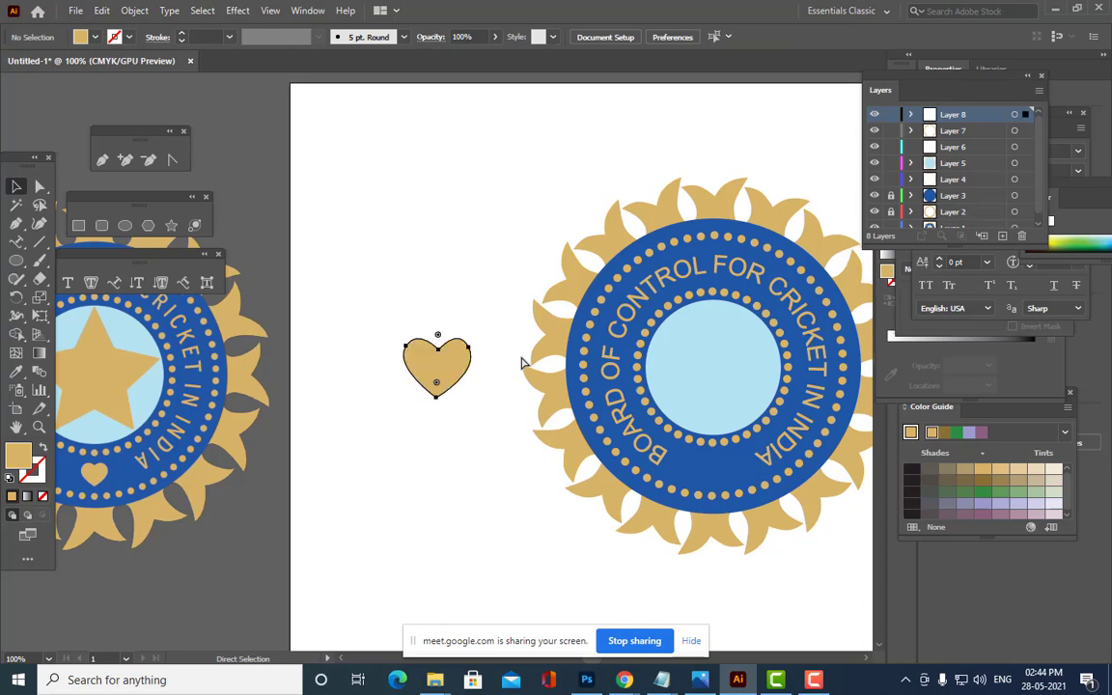
# Move the heart into the lettering gap between BOARD and INDIA, scale it down to fit between the dot rings, and deselect it.
pyautogui.moveTo(418, 371); pyautogui.dragTo(697, 470)
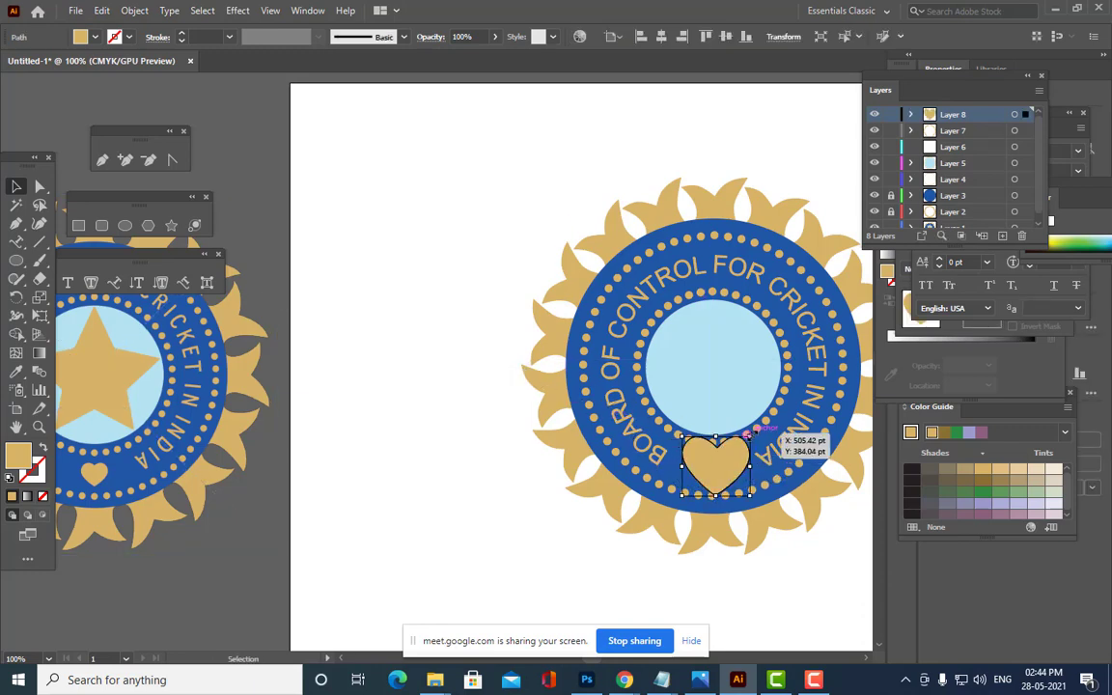
pyautogui.moveTo(748, 437); pyautogui.dragTo(720, 470)
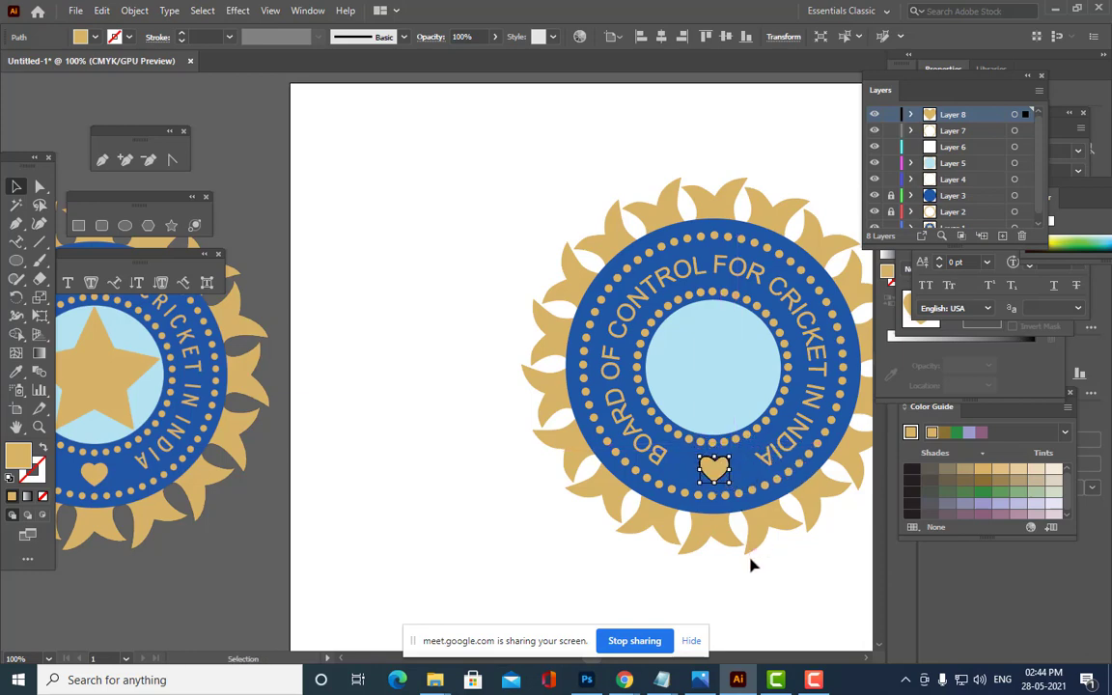
pyautogui.click(757, 578)
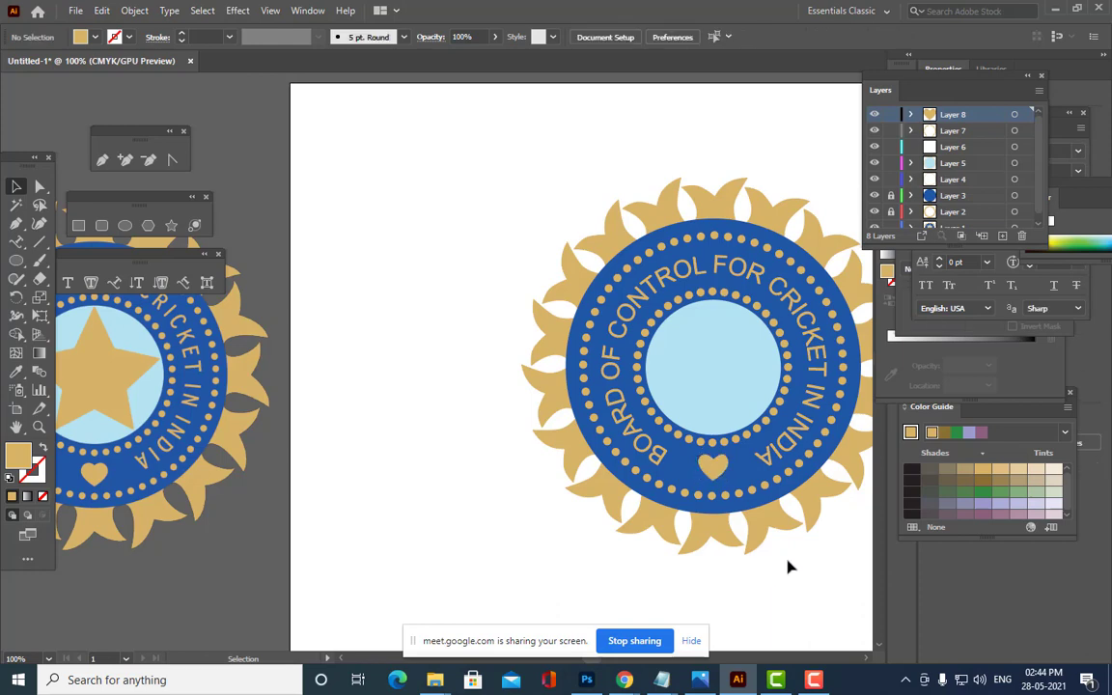
# On a new layer above Layer 8, create a 5-point gold star with radii 25 pt and 50 pt and rotate it upright.
pyautogui.hotkey('ctrl', '-')
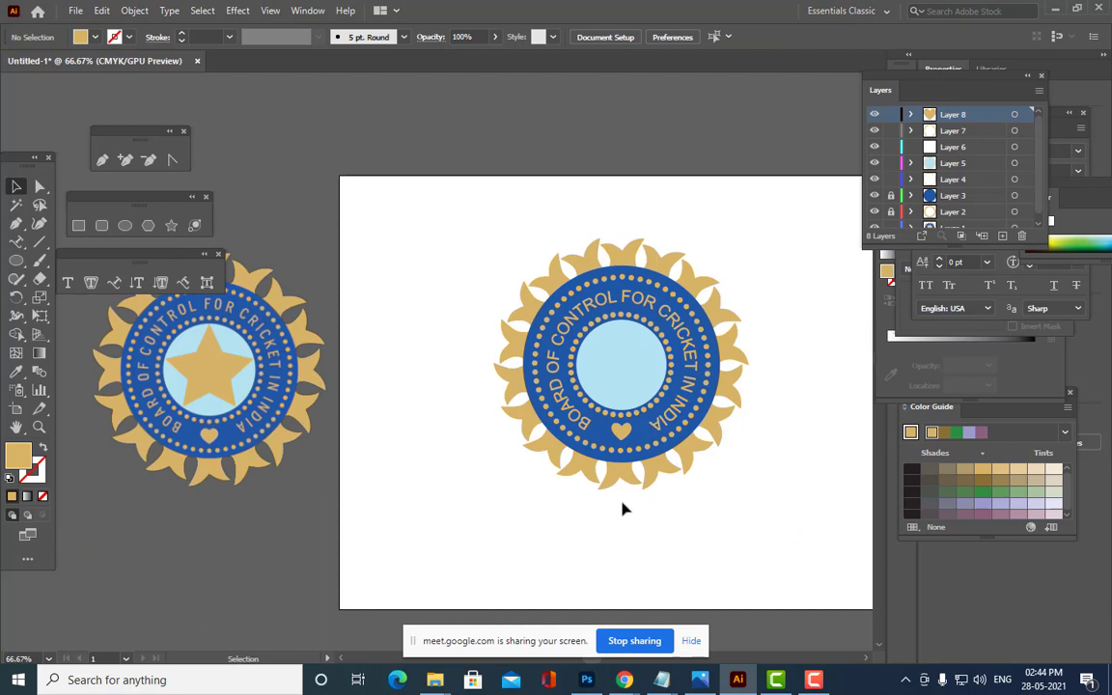
pyautogui.click(1003, 237)
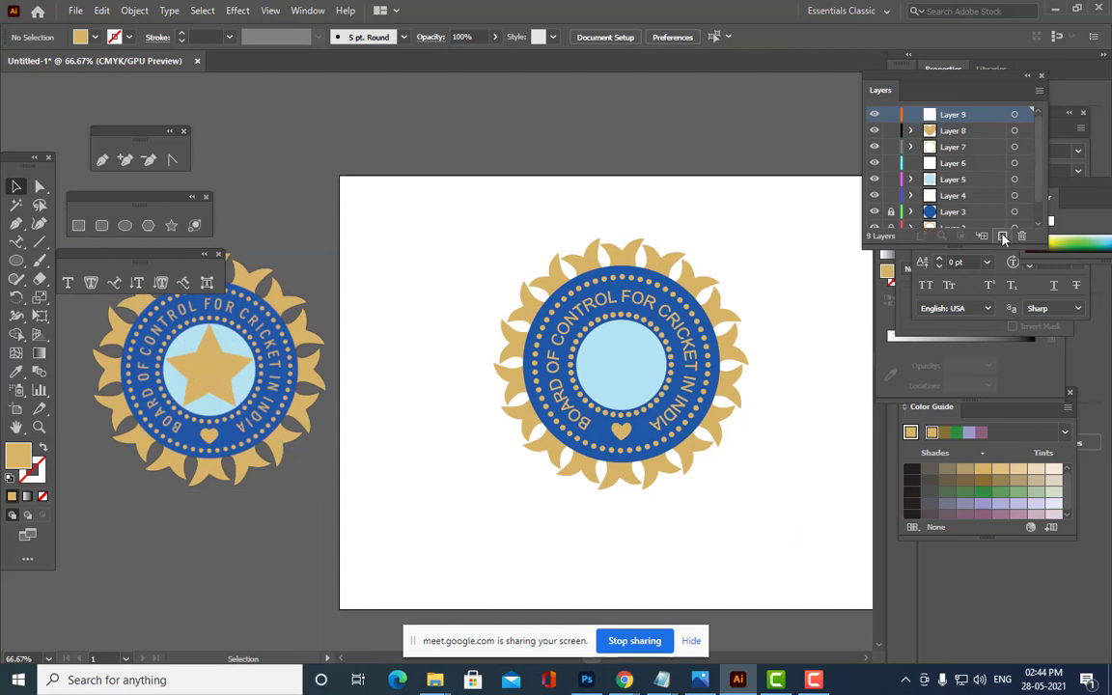
pyautogui.moveTo(883, 78); pyautogui.dragTo(938, 73)
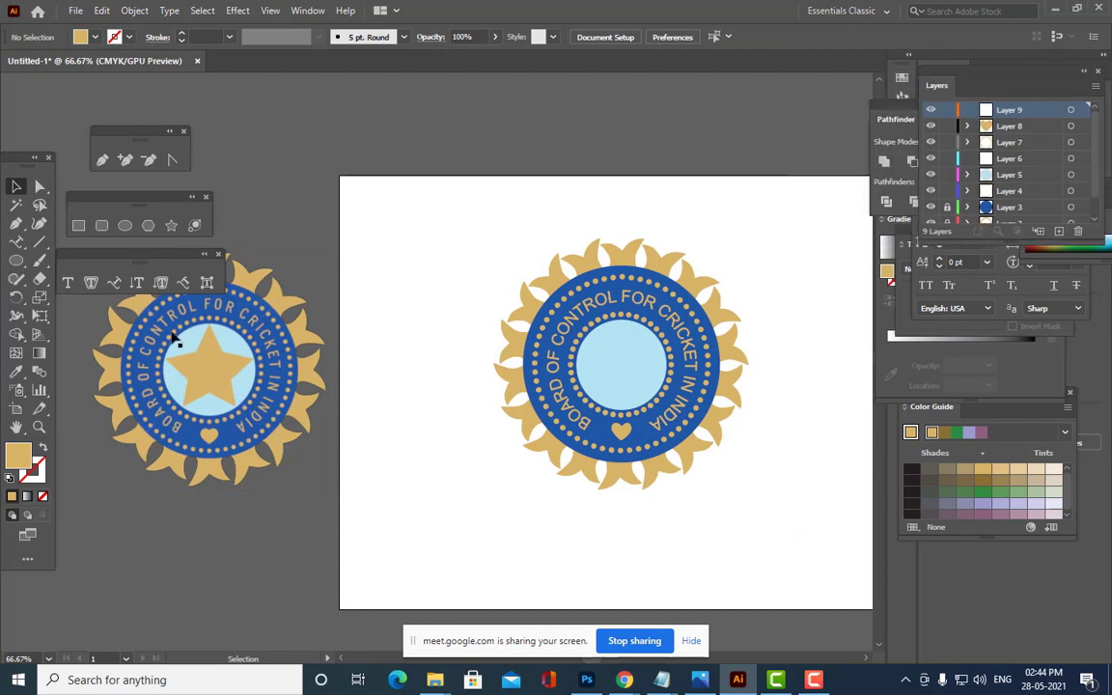
pyautogui.click(166, 228)
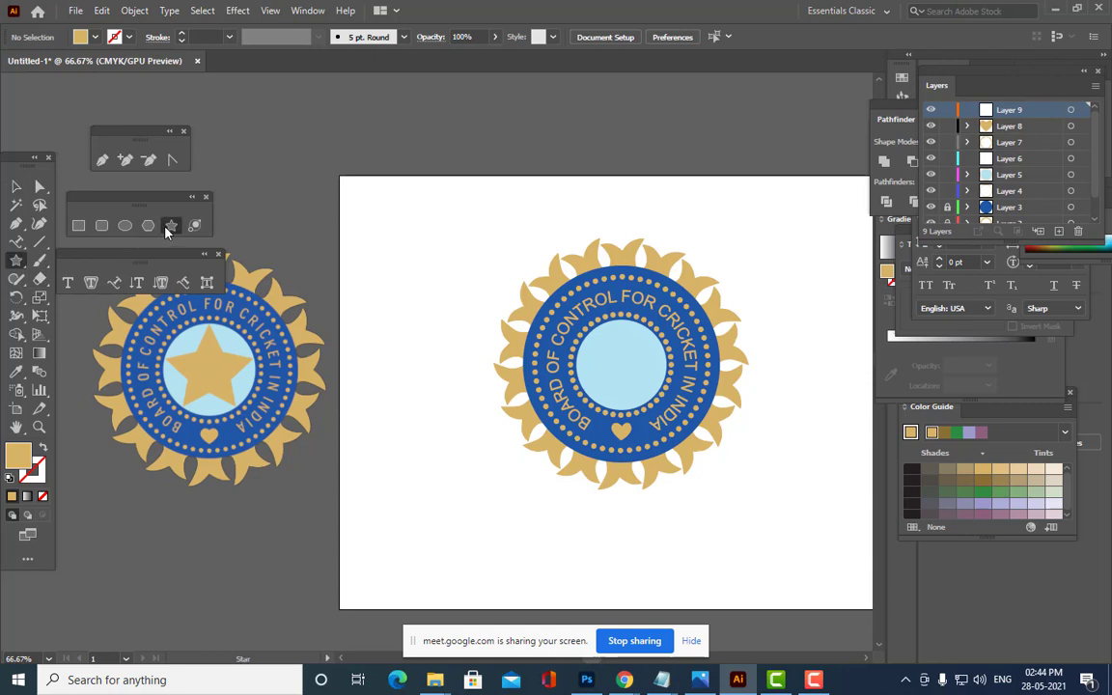
pyautogui.click(445, 268)
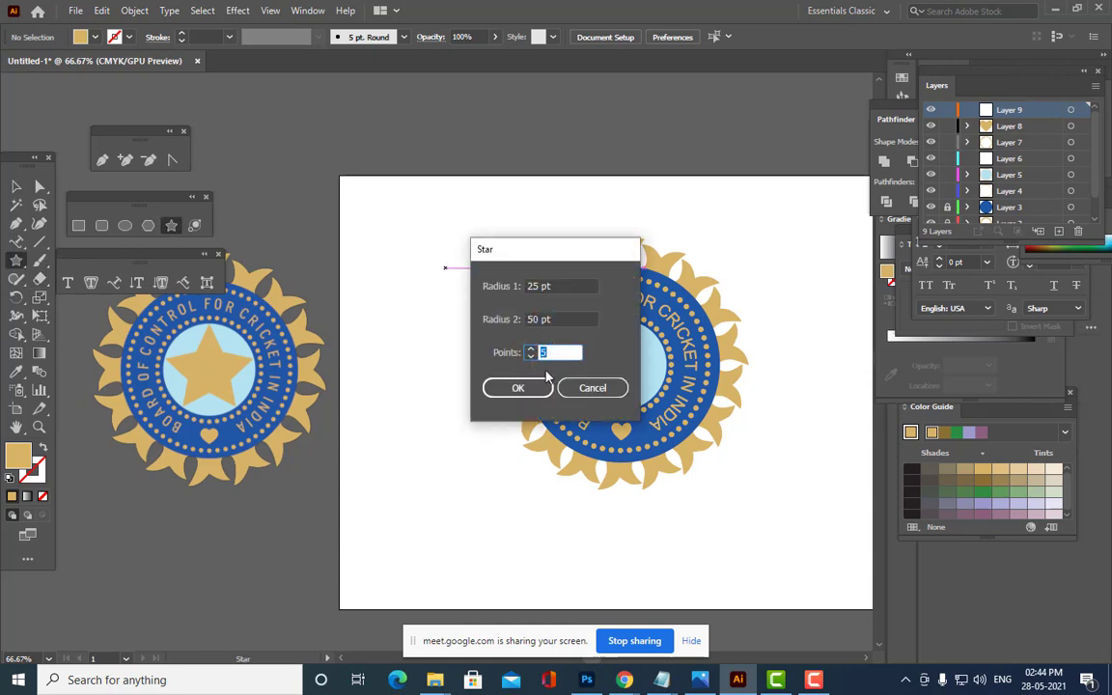
pyautogui.click(515, 387)
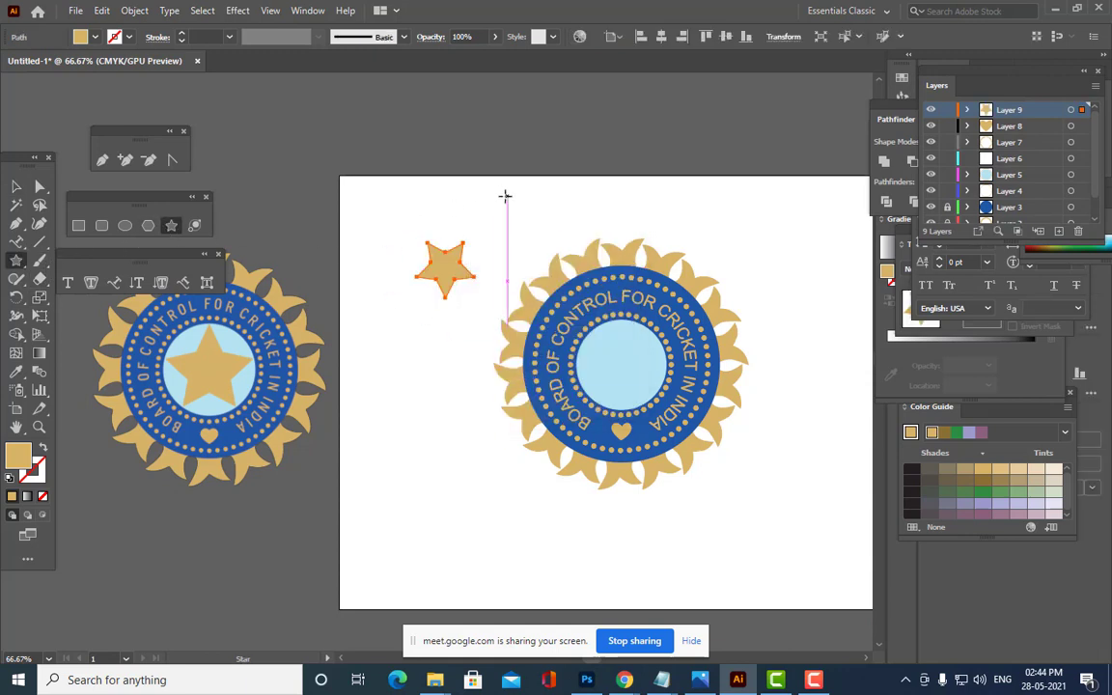
pyautogui.click(17, 187)
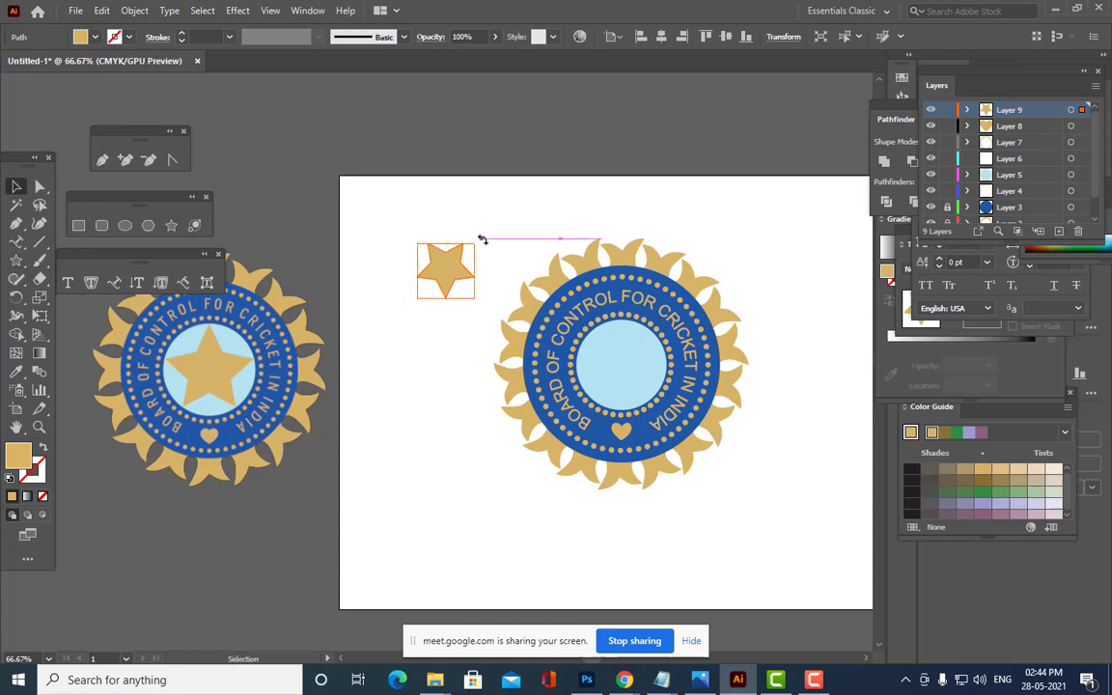
pyautogui.moveTo(481, 239)
pyautogui.mouseDown()
pyautogui.moveTo(495, 248)
pyautogui.moveTo(487, 257)
pyautogui.moveTo(499, 252)
pyautogui.mouseUp()
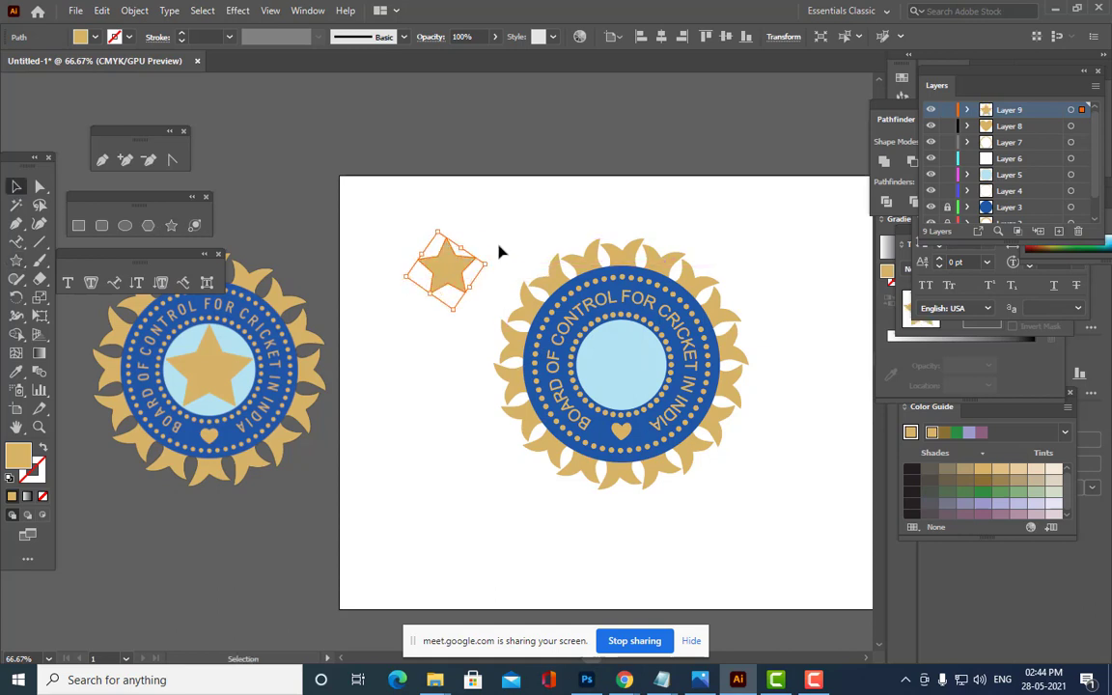
pyautogui.click(519, 239)
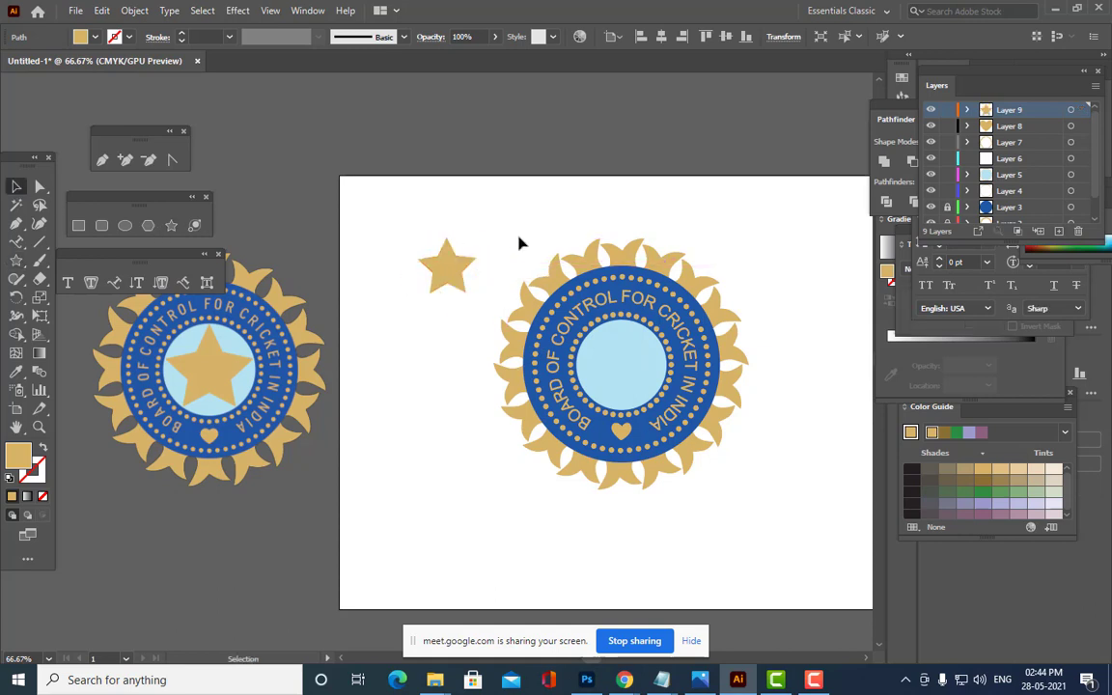
# Move the star onto the emblem's light-blue centre circle and enlarge it until its points reach the circle's edge.
pyautogui.click(449, 280)
pyautogui.moveTo(487, 262); pyautogui.dragTo(679, 360)
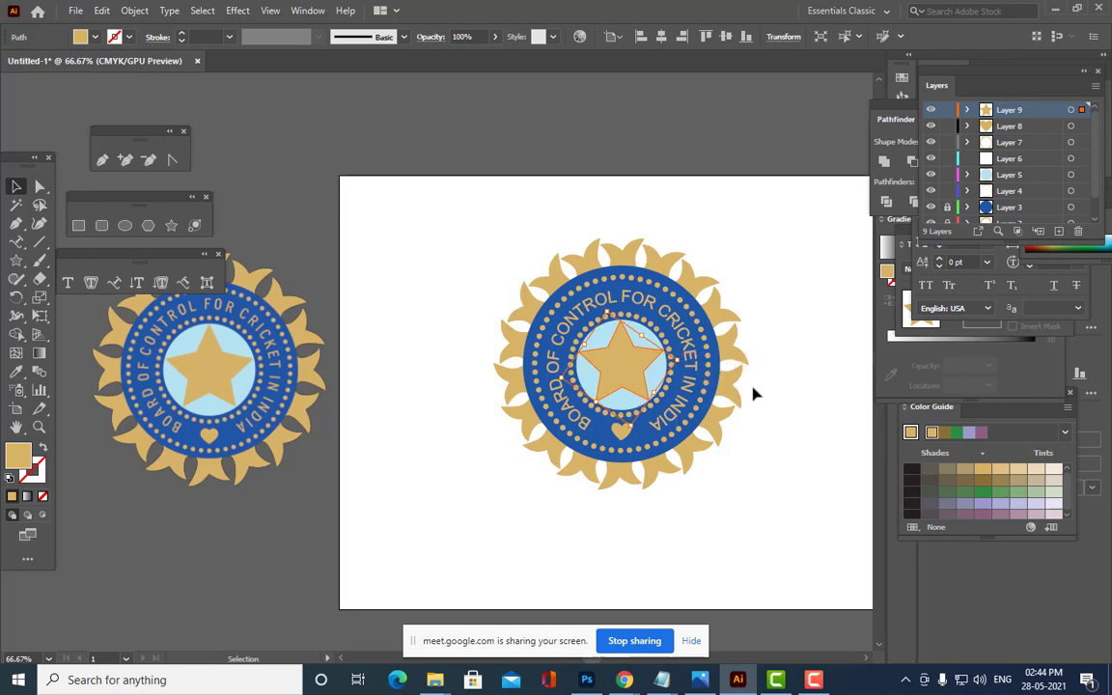
pyautogui.click(787, 390)
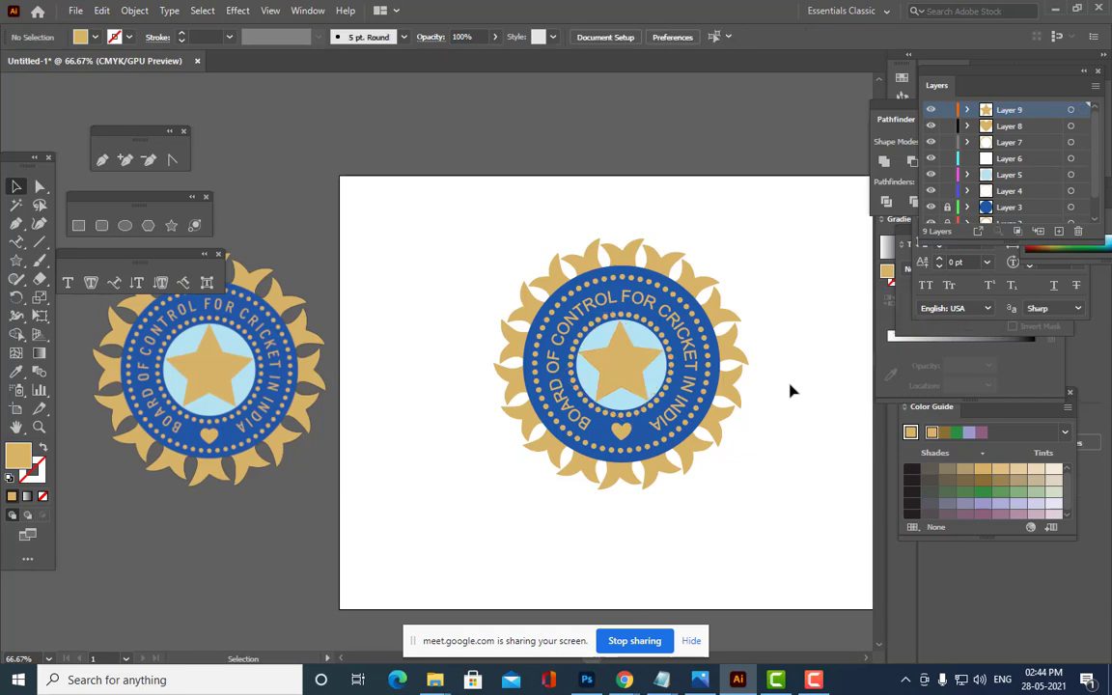
# Shrink the star slightly so it sits just inside the light-blue circle, and deselect it.
pyautogui.hotkey('ctrl', '+')
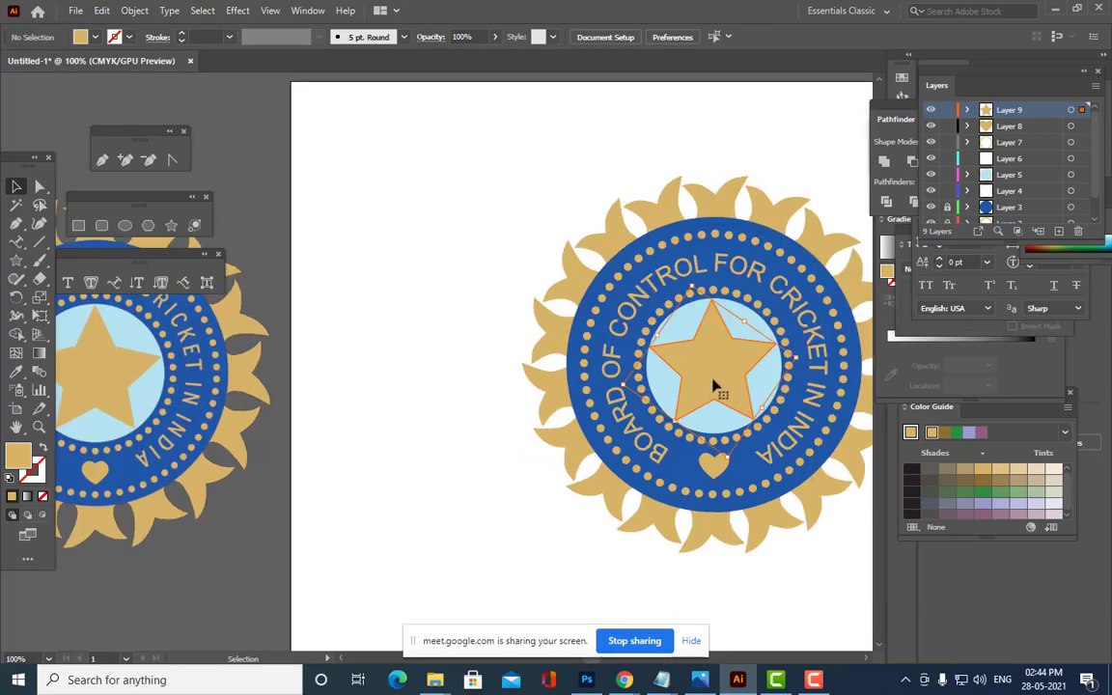
pyautogui.click(714, 387)
pyautogui.moveTo(795, 357); pyautogui.dragTo(793, 357)
pyautogui.click(342, 321)
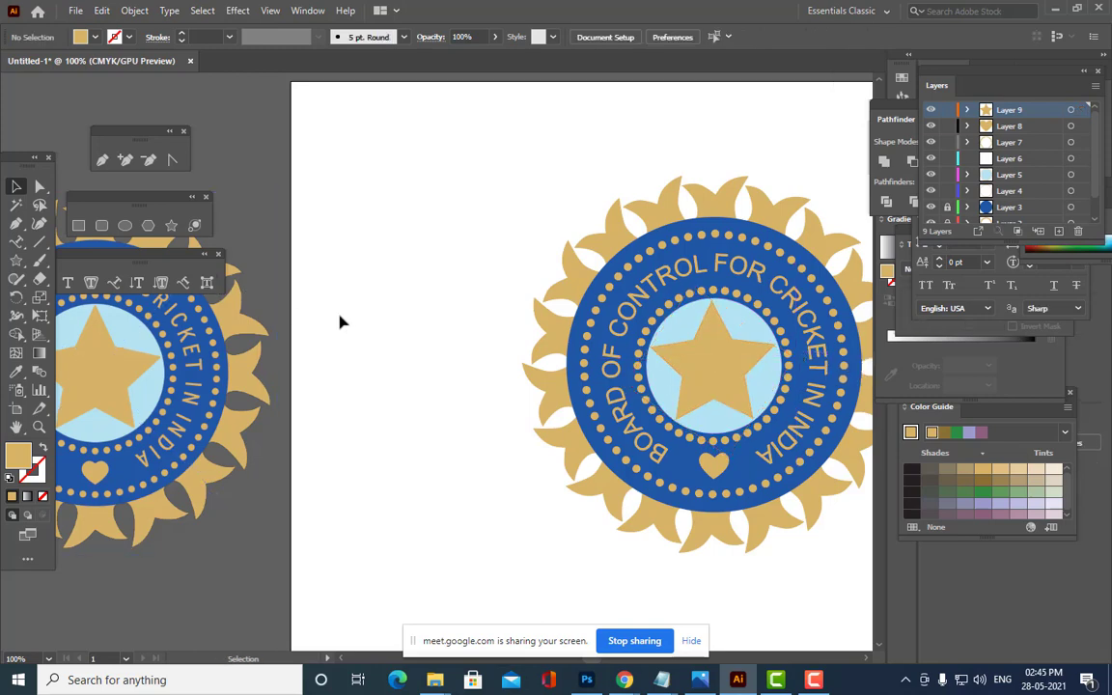
pyautogui.press('ctrl')
pyautogui.hotkey('ctrl', '-')
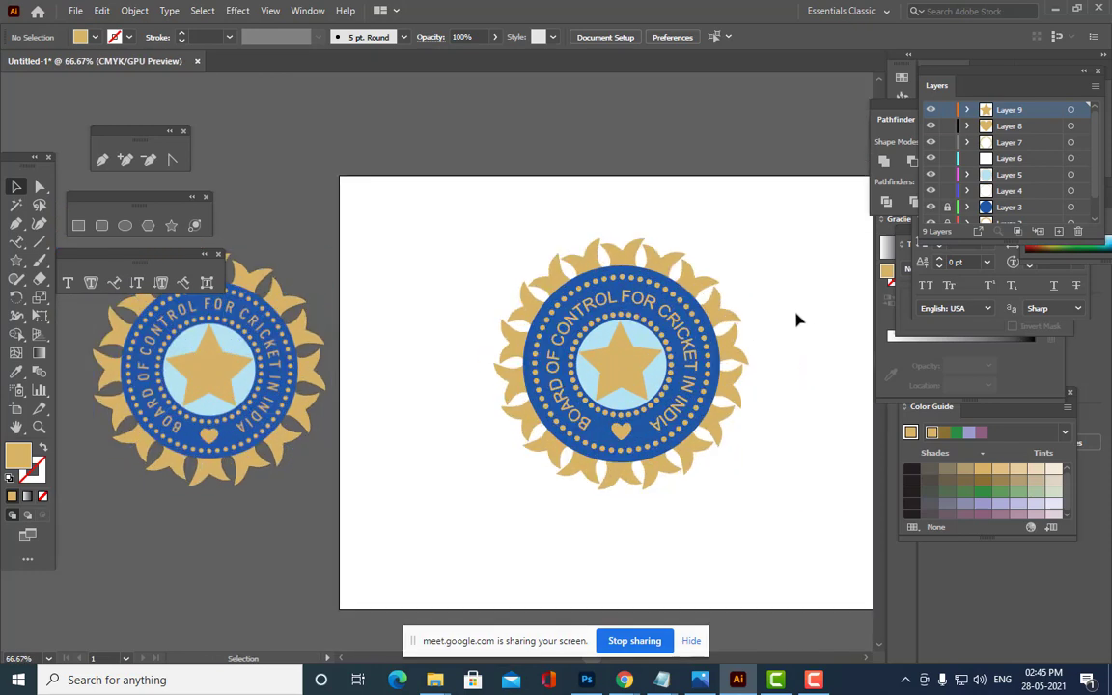
# Unlock Layer 2 and Layer 3, and delete the reference emblem beside the artboard.
pyautogui.scroll(-2, 942, 169)
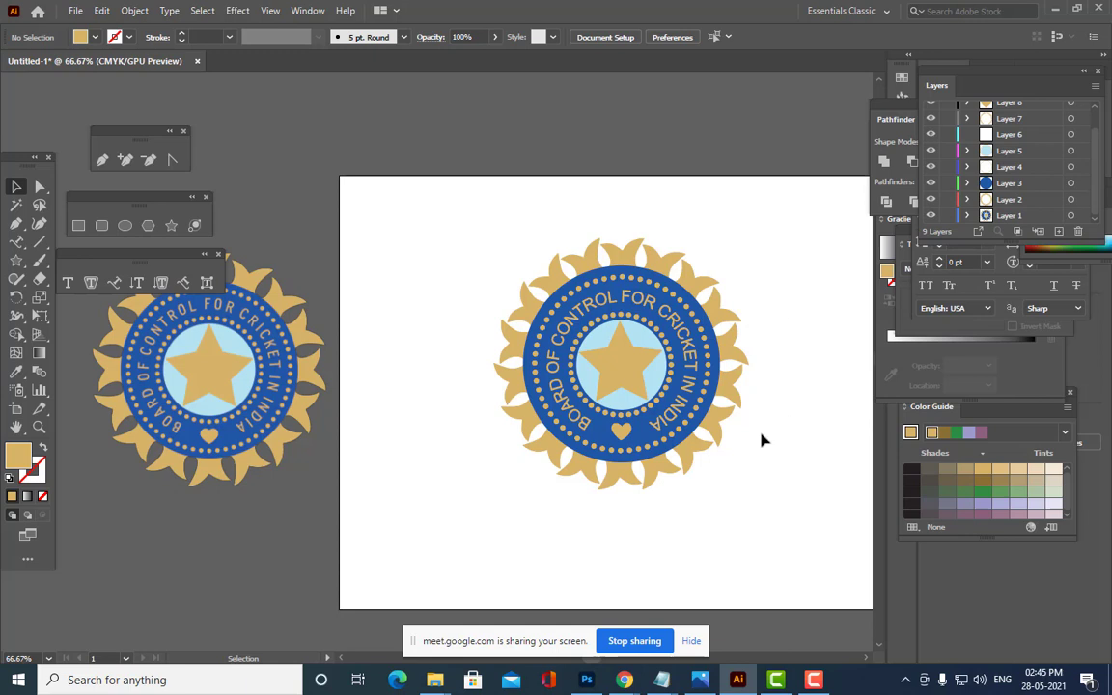
pyautogui.click(218, 394)
pyautogui.press('Delete')
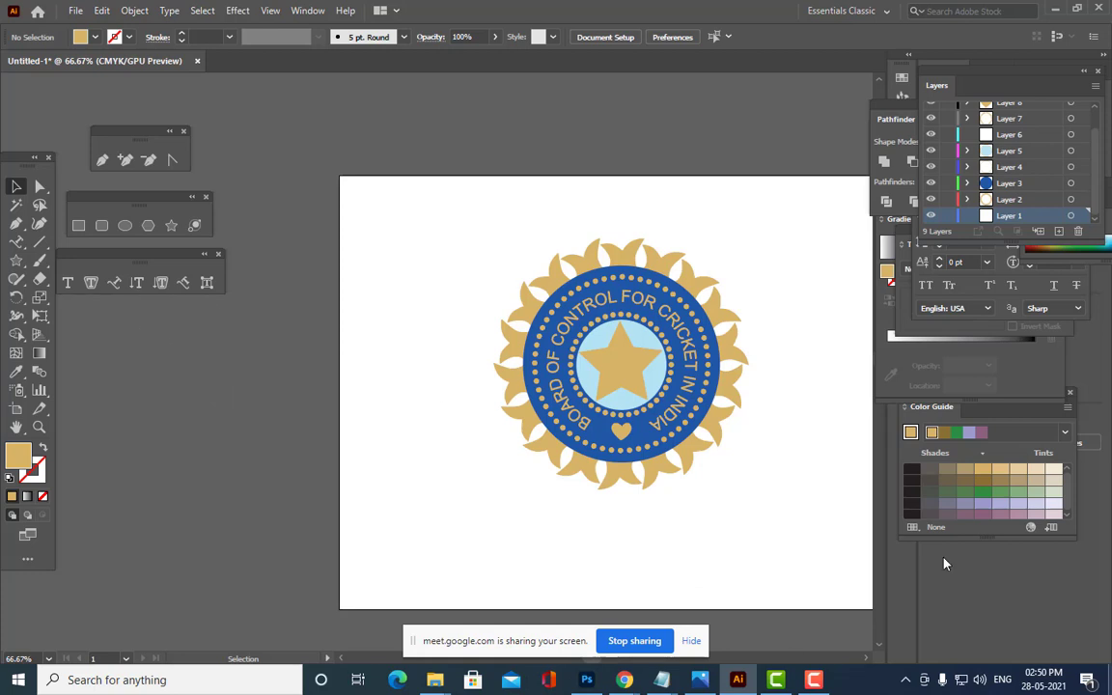
# Select all parts of the recreated emblem and delete them to clear the artboard.
pyautogui.click(626, 257)
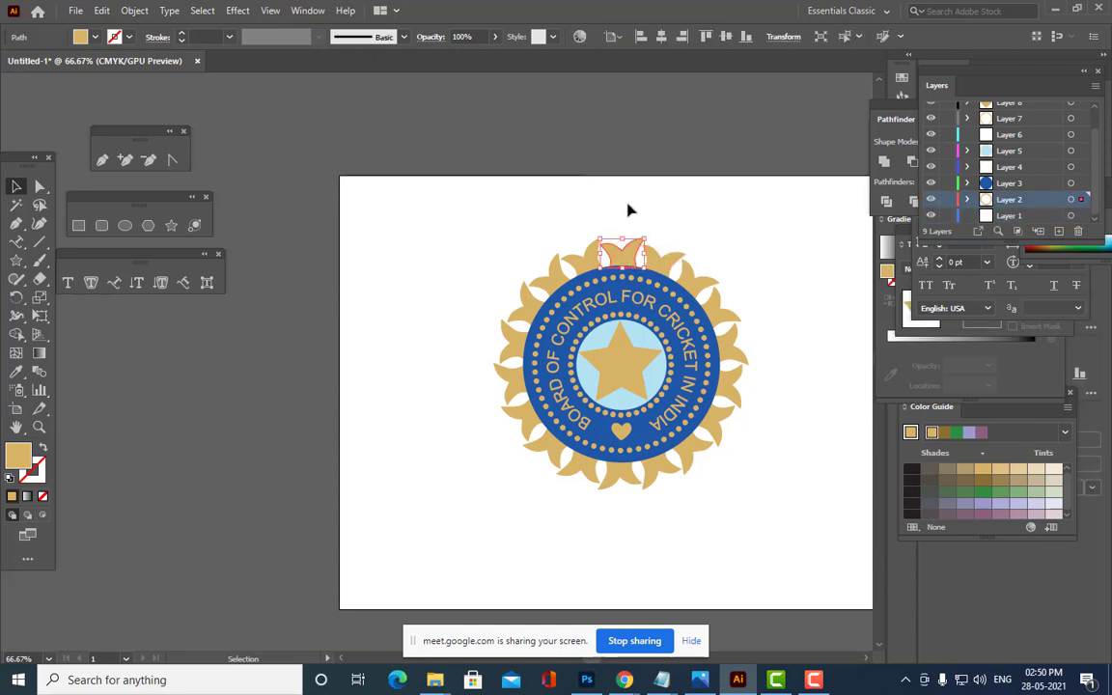
pyautogui.click(517, 233)
pyautogui.moveTo(444, 212); pyautogui.dragTo(723, 529)
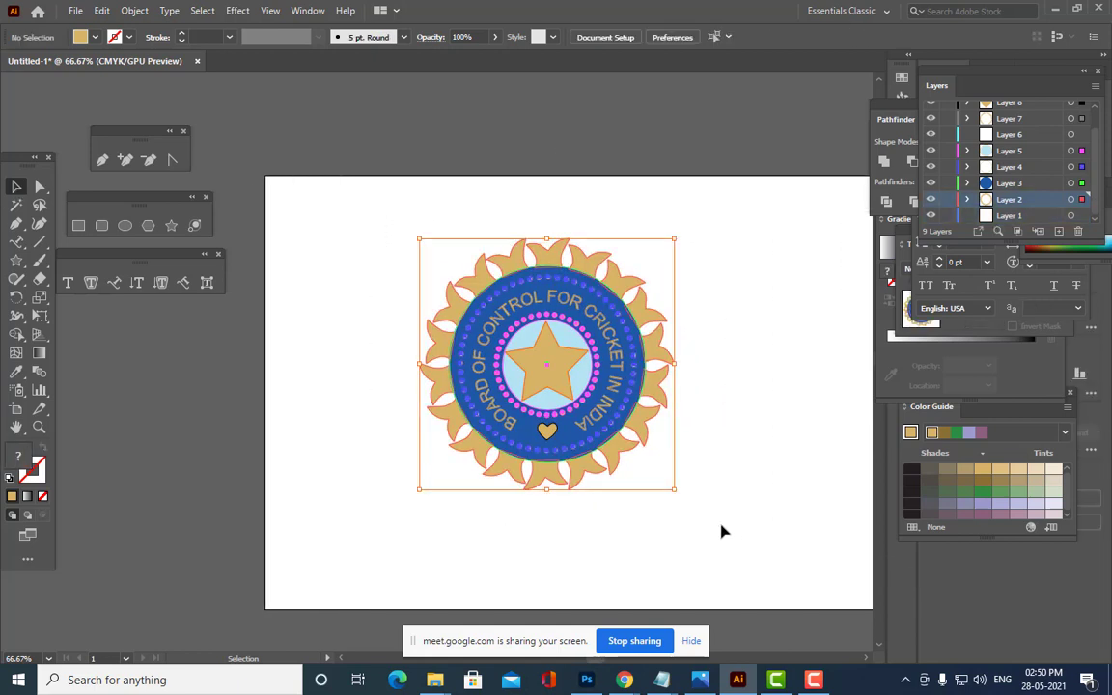
pyautogui.press('Delete')
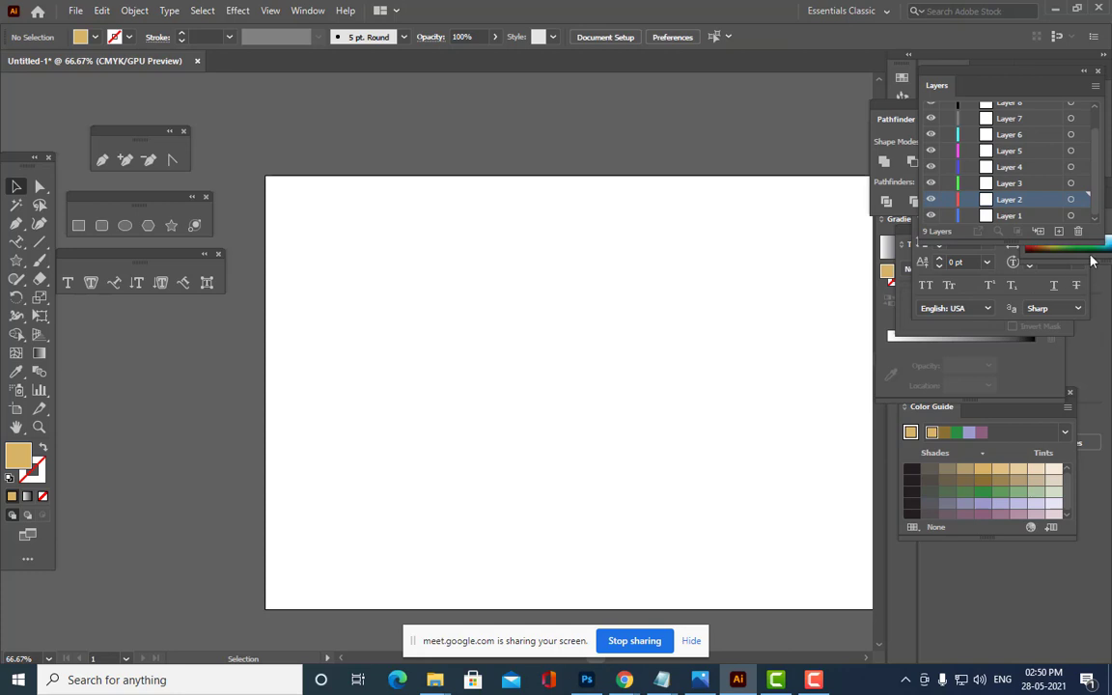
# Show the document grid over the empty artboard.
pyautogui.hotkey('ctrl', '1')
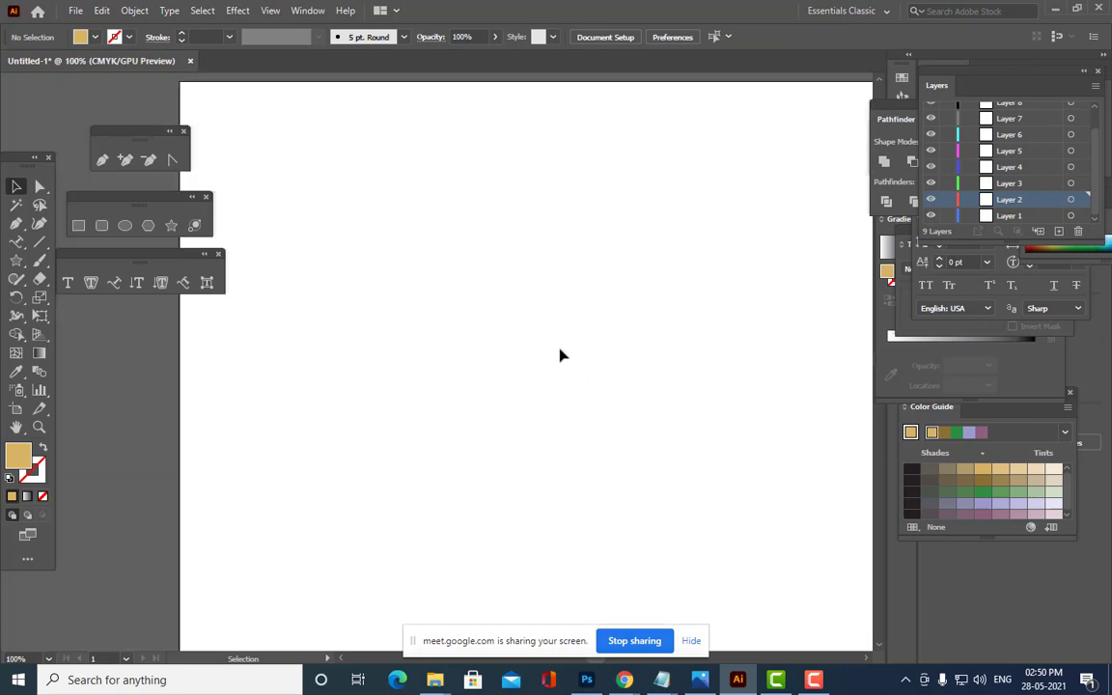
pyautogui.press('h')
pyautogui.moveTo(594, 295); pyautogui.dragTo(494, 269)
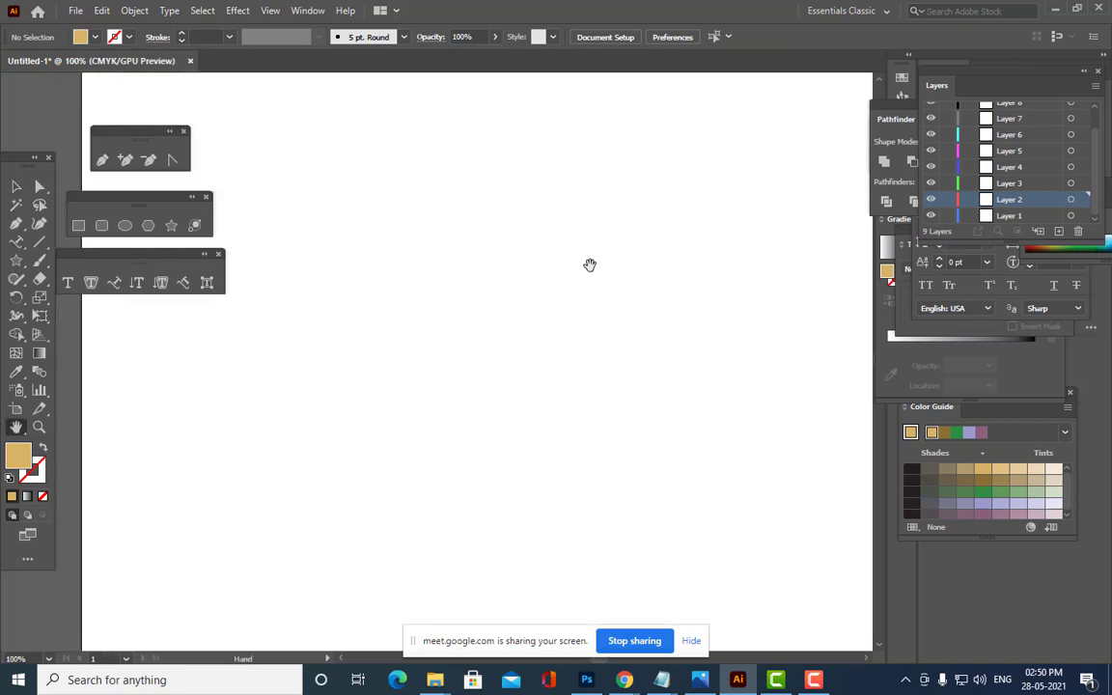
pyautogui.moveTo(546, 188); pyautogui.dragTo(534, 206)
pyautogui.moveTo(607, 201); pyautogui.dragTo(588, 223)
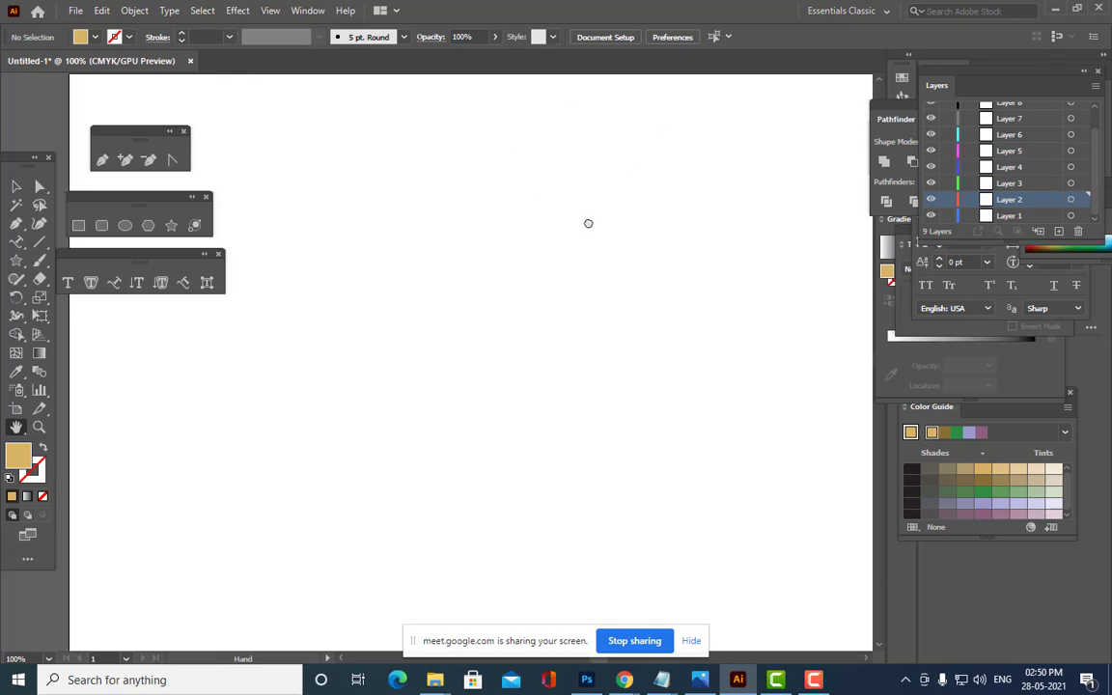
pyautogui.click(270, 9)
pyautogui.moveTo(237, 9)
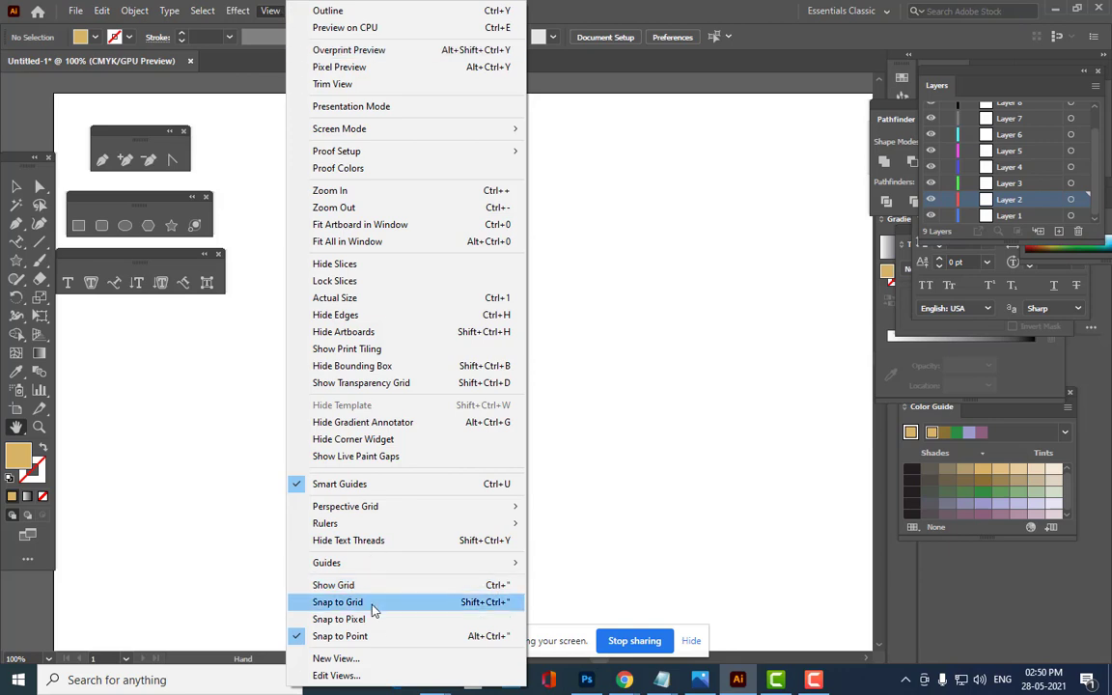
pyautogui.click(381, 588)
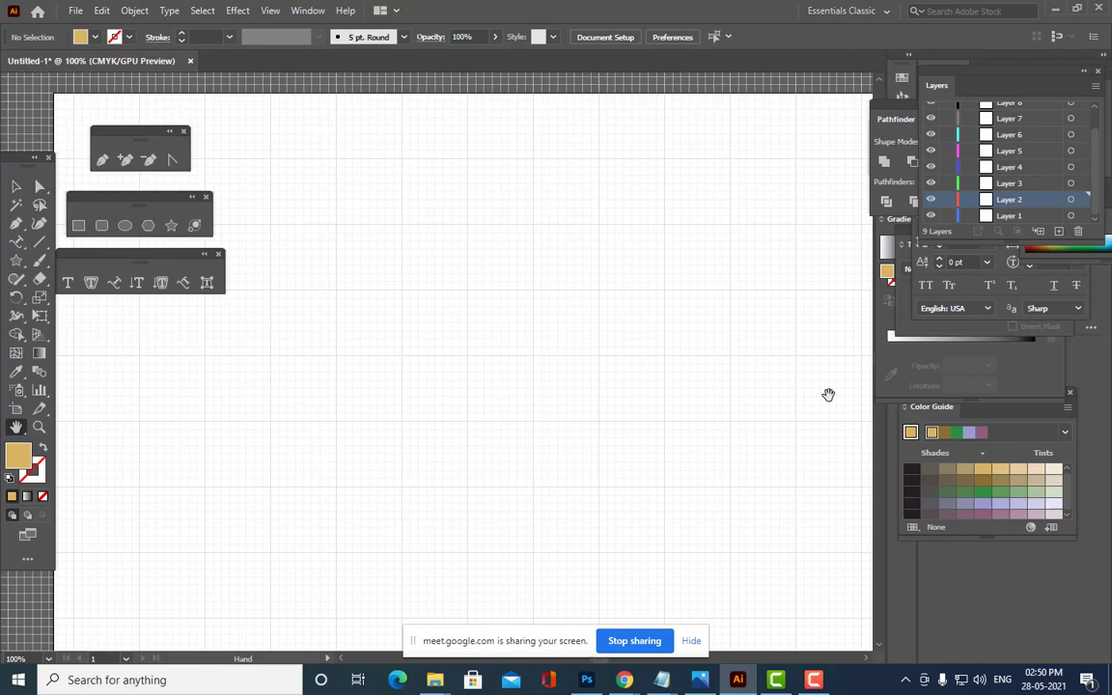
# Examine the grid across the whole artboard at different magnifications.
pyautogui.hotkey('ctrl', '-')
pyautogui.hotkey('ctrl', '-')
pyautogui.hotkey('ctrl', '-')
pyautogui.hotkey('ctrl', '=')
pyautogui.hotkey('ctrl', '=')
pyautogui.hotkey('ctrl', '=')
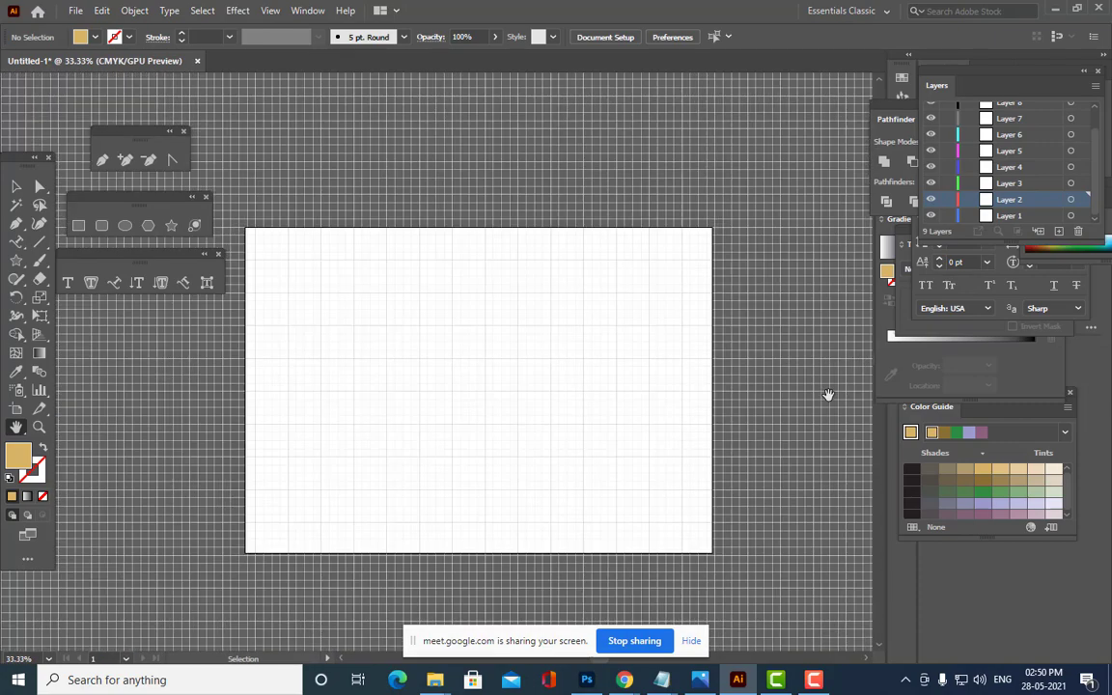
pyautogui.hotkey('ctrl', '-')
pyautogui.hotkey('ctrl', '=')
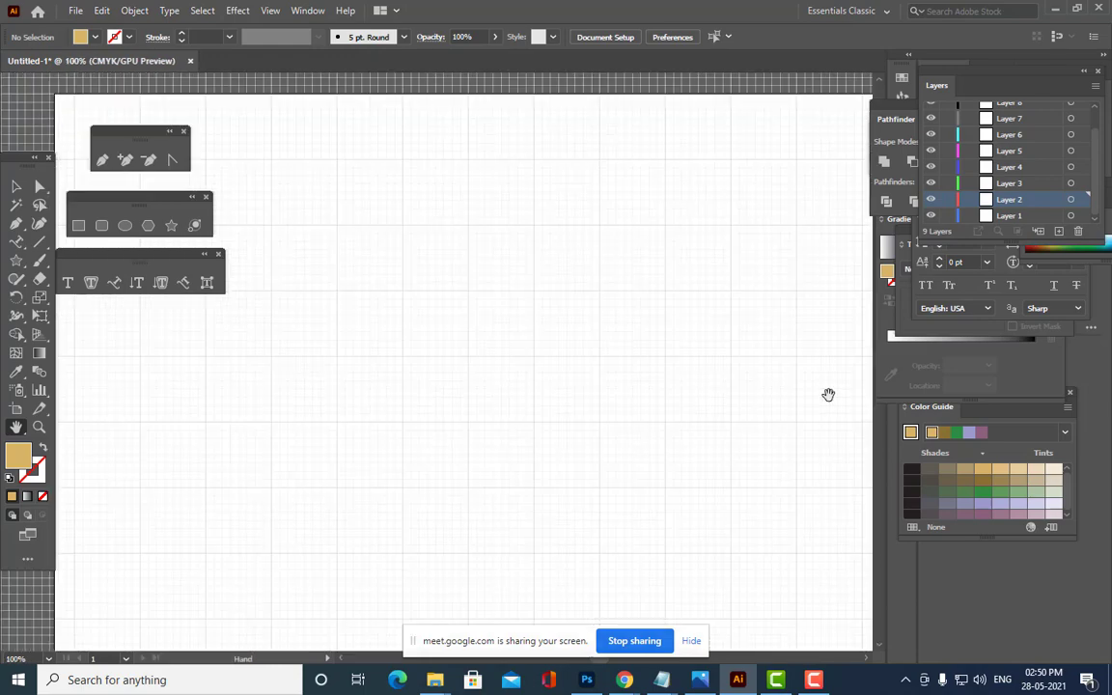
# Draw a trial gold square over one major grid cell near the artboard's upper-right corner, and delete it.
pyautogui.moveTo(692, 310); pyautogui.dragTo(553, 310)
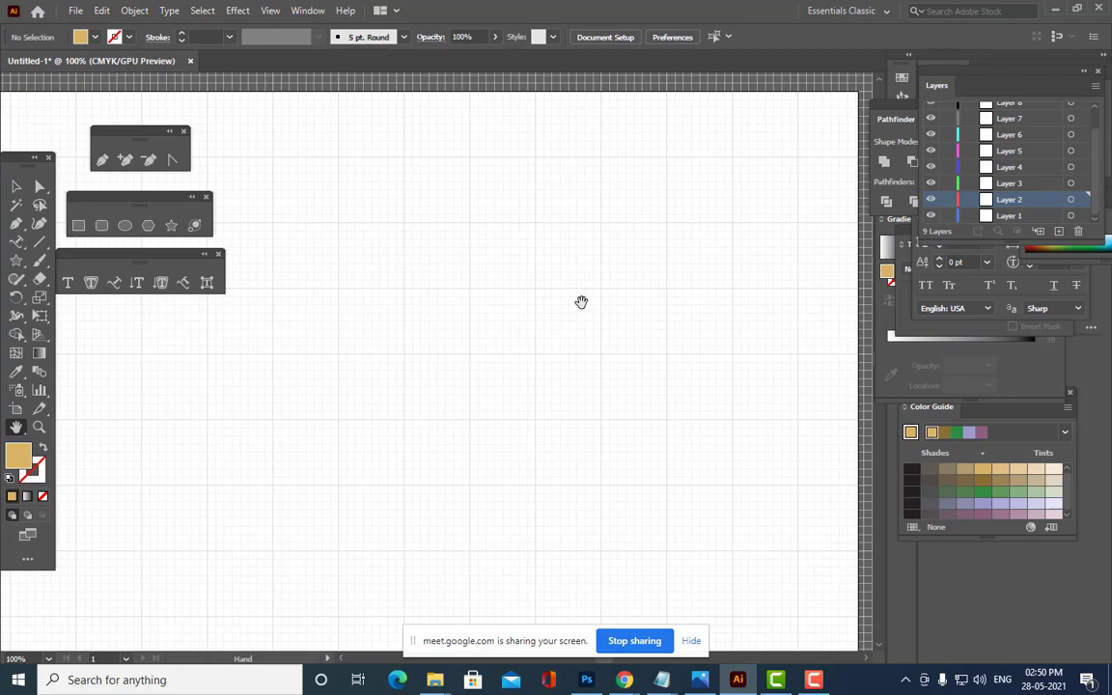
pyautogui.moveTo(632, 281)
pyautogui.mouseDown()
pyautogui.moveTo(546, 325)
pyautogui.moveTo(645, 262)
pyautogui.moveTo(633, 258)
pyautogui.mouseUp()
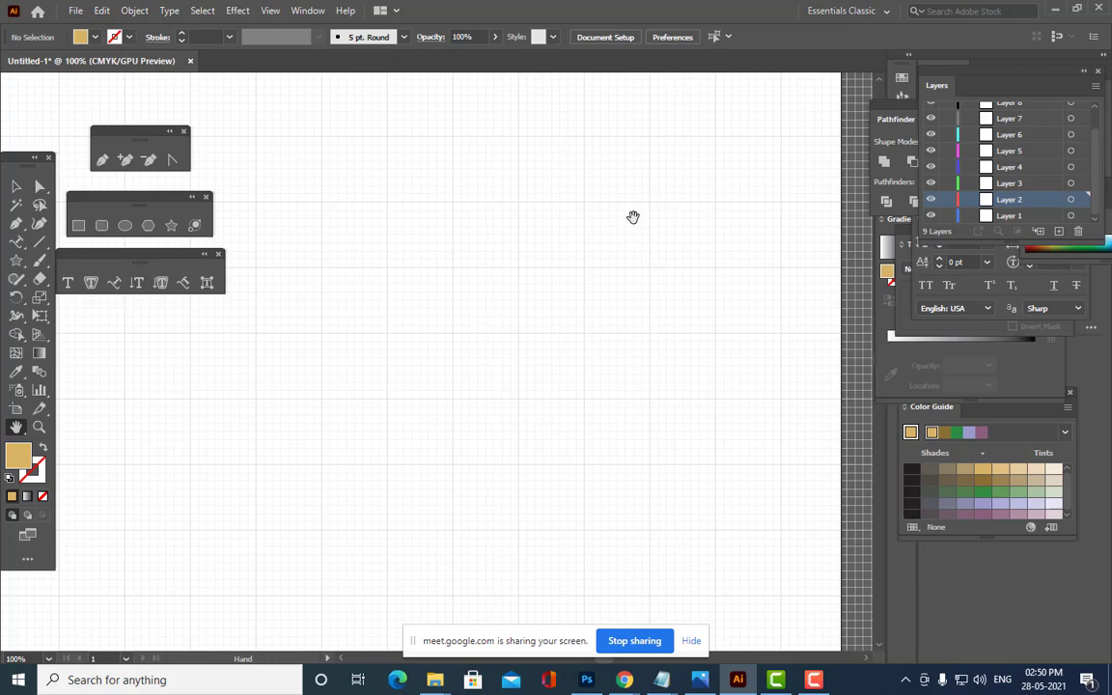
pyautogui.click(78, 225)
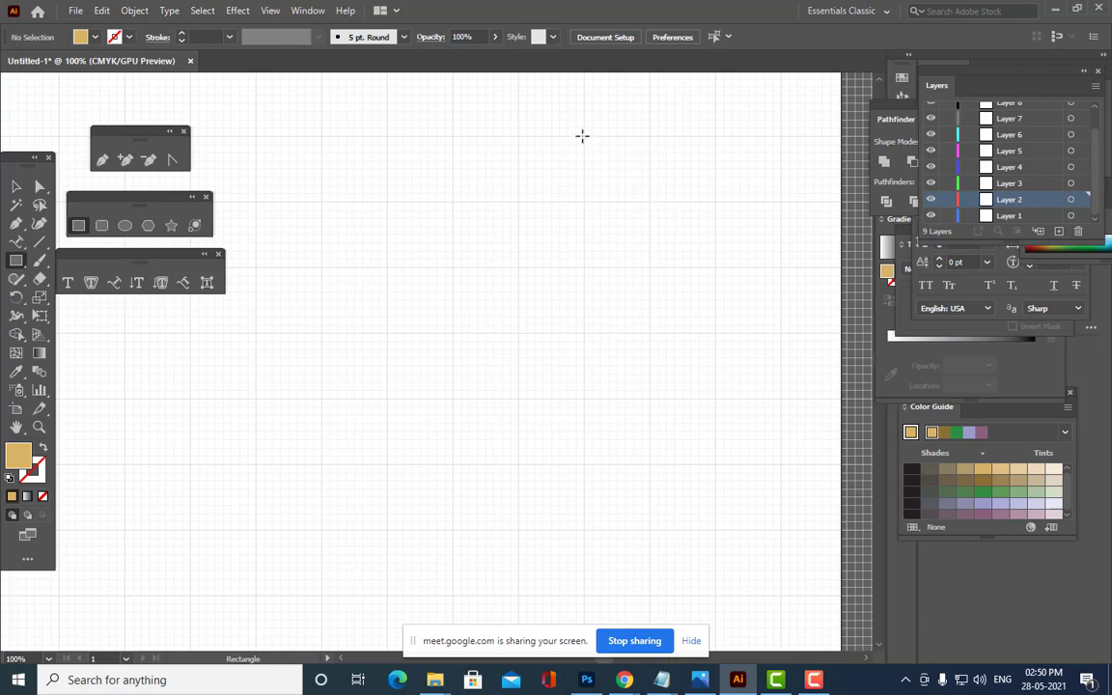
pyautogui.moveTo(585, 136); pyautogui.dragTo(650, 203)
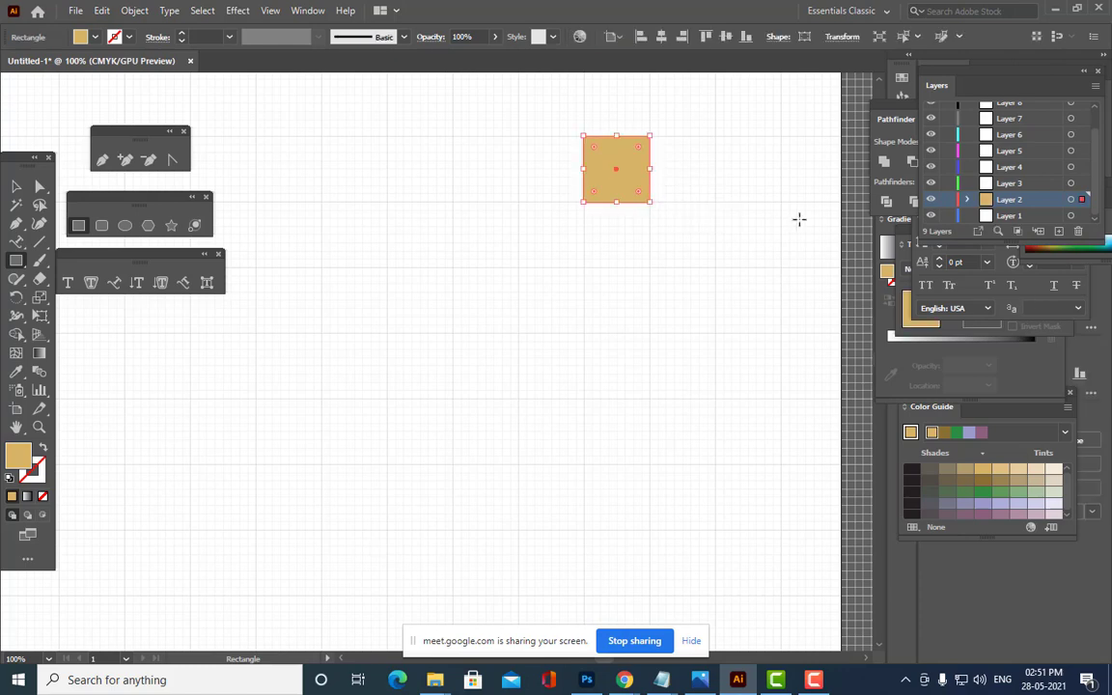
pyautogui.press('Delete')
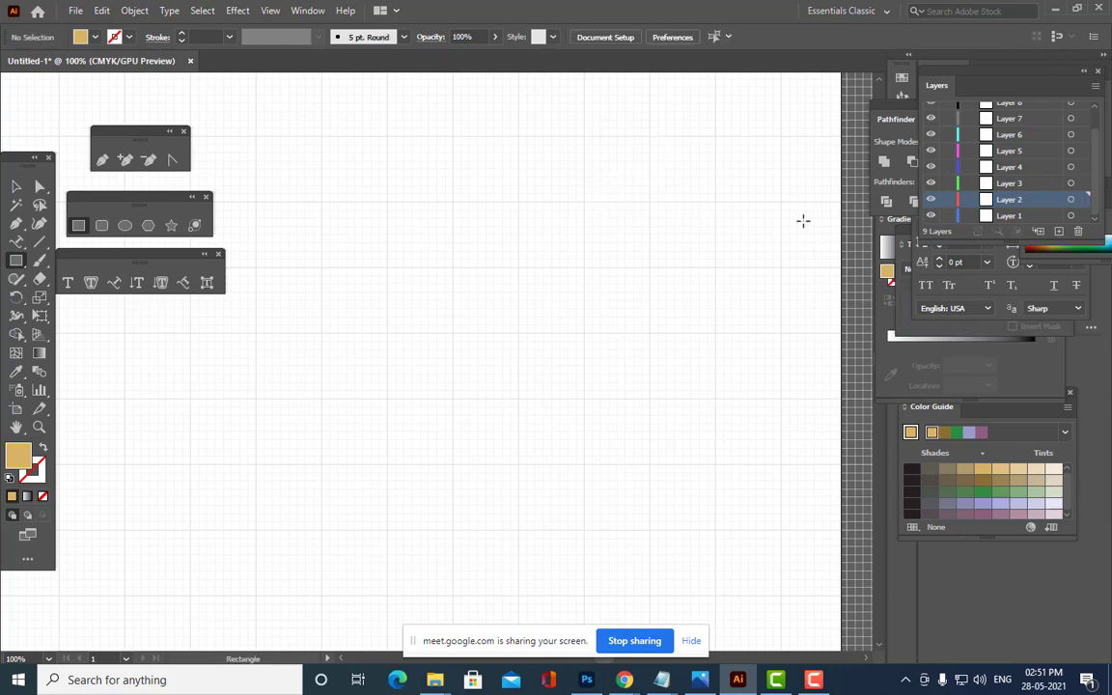
# Turn on Snap to Grid and draw a gold square filling one major grid cell near the artboard's upper-right corner.
pyautogui.click(264, 12)
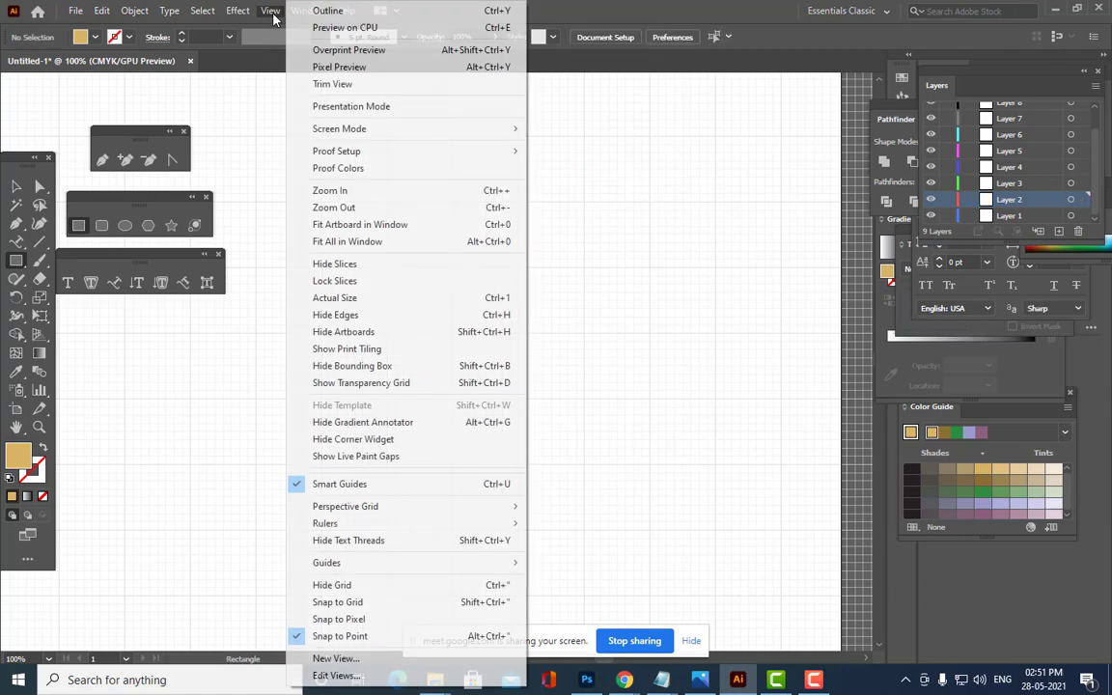
pyautogui.click(359, 605)
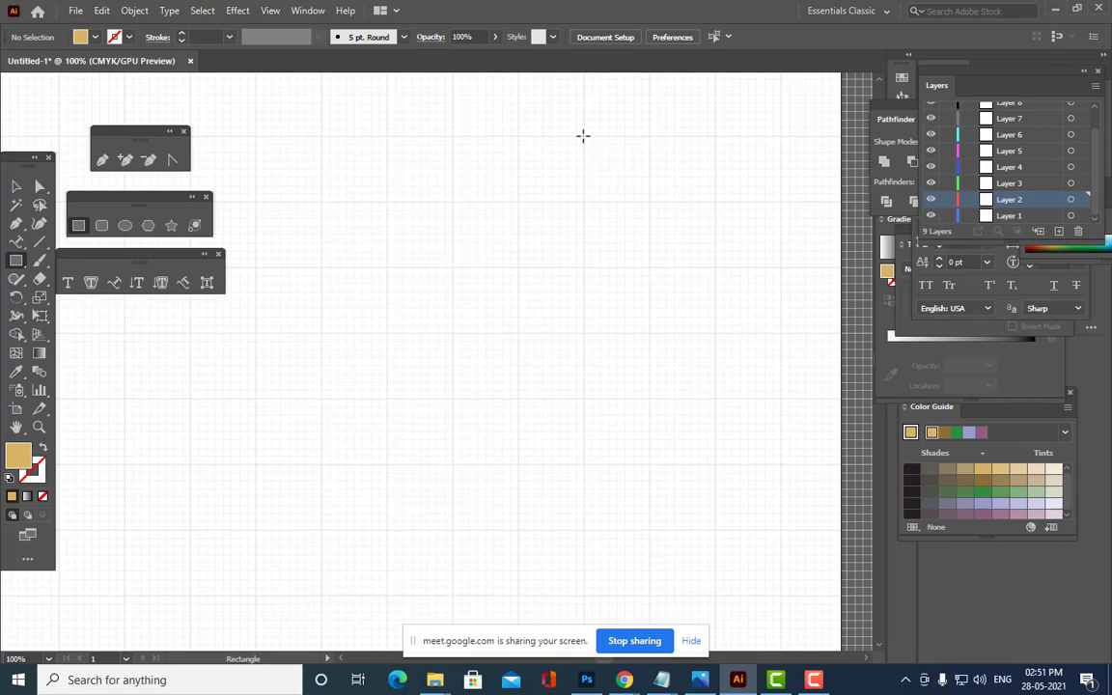
pyautogui.moveTo(588, 138); pyautogui.dragTo(651, 202)
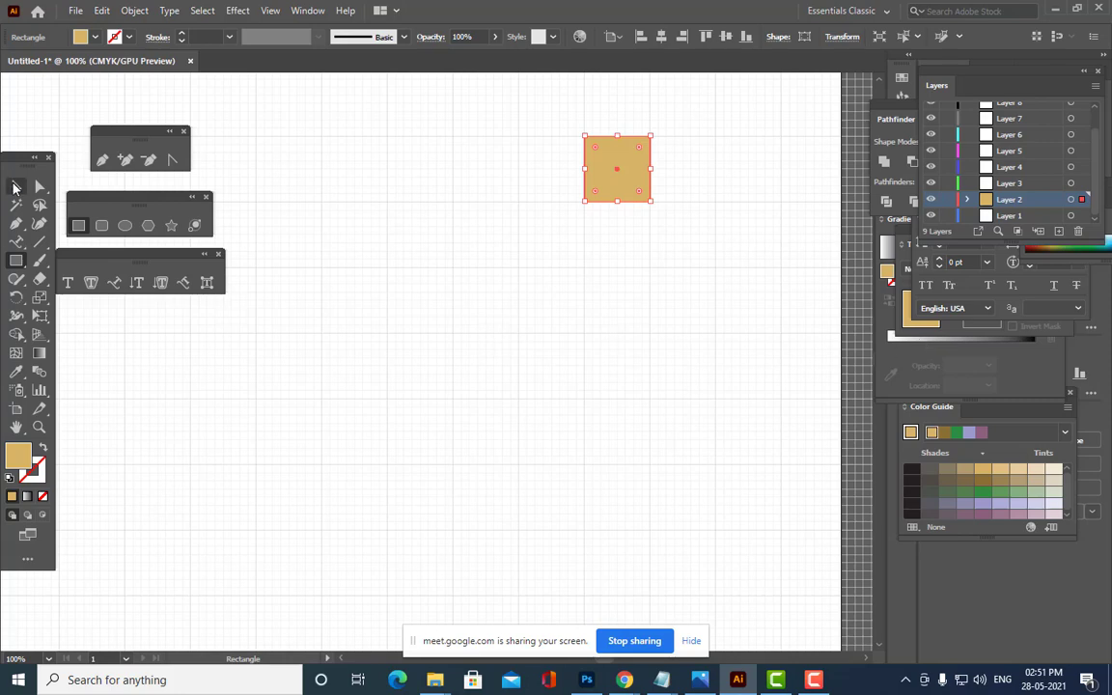
pyautogui.press('v')
pyautogui.click(681, 238)
# Enlarge the gold square proportionally from its upper-left corner to span two by two major grid cells, and deselect it.
pyautogui.click(640, 191)
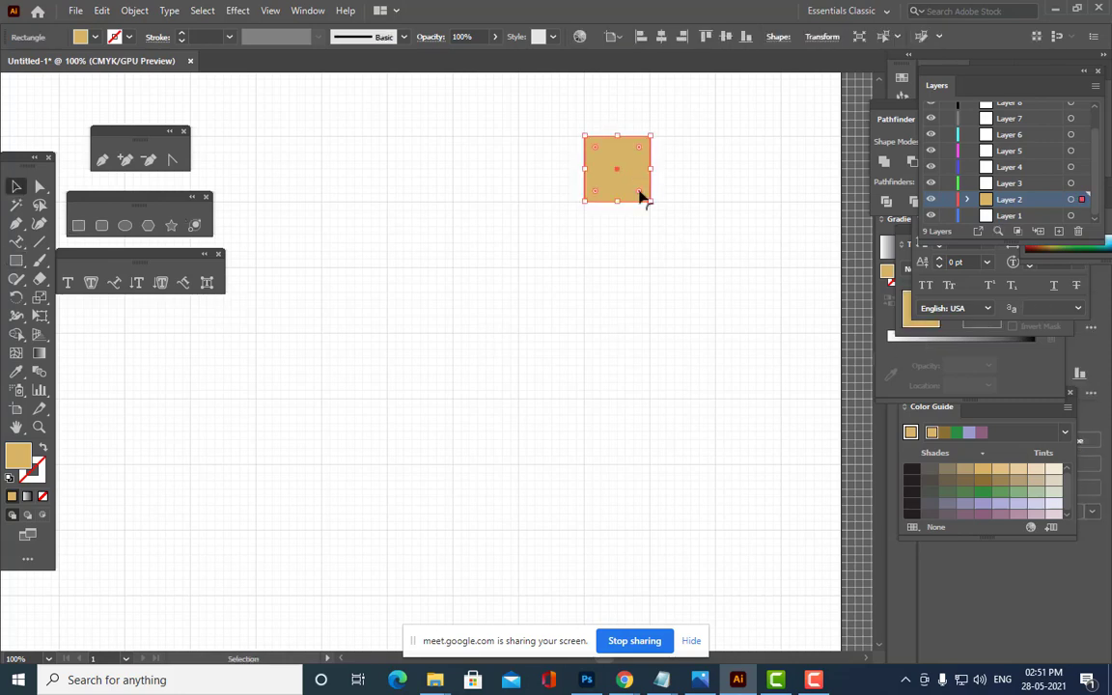
pyautogui.moveTo(654, 204); pyautogui.dragTo(652, 266)
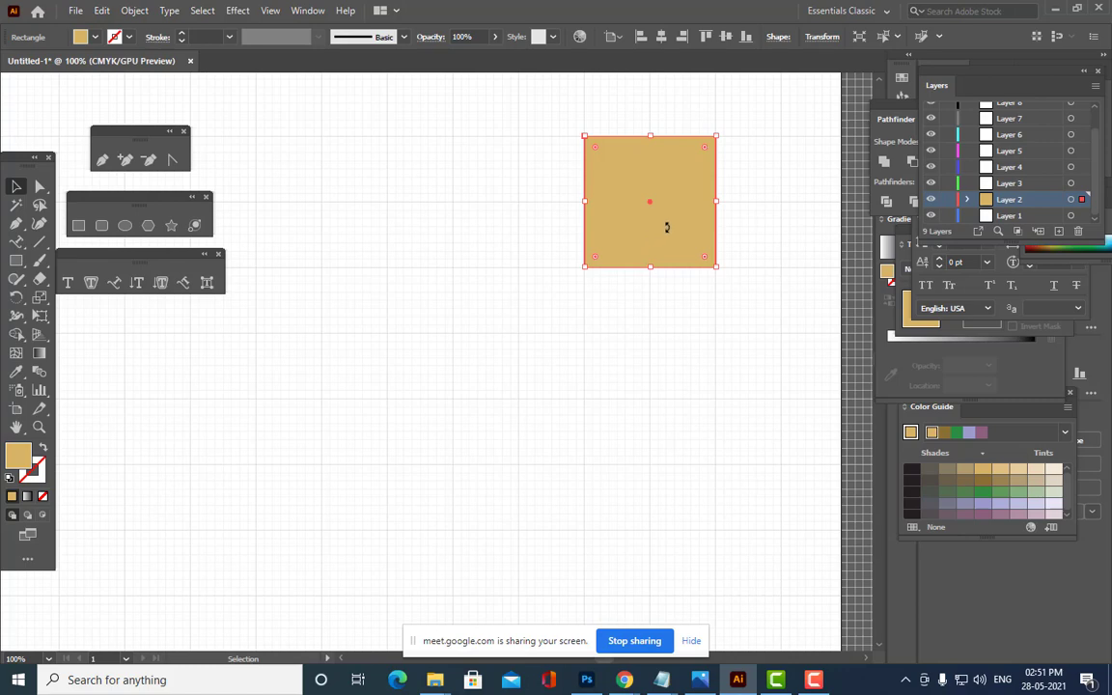
pyautogui.click(283, 187)
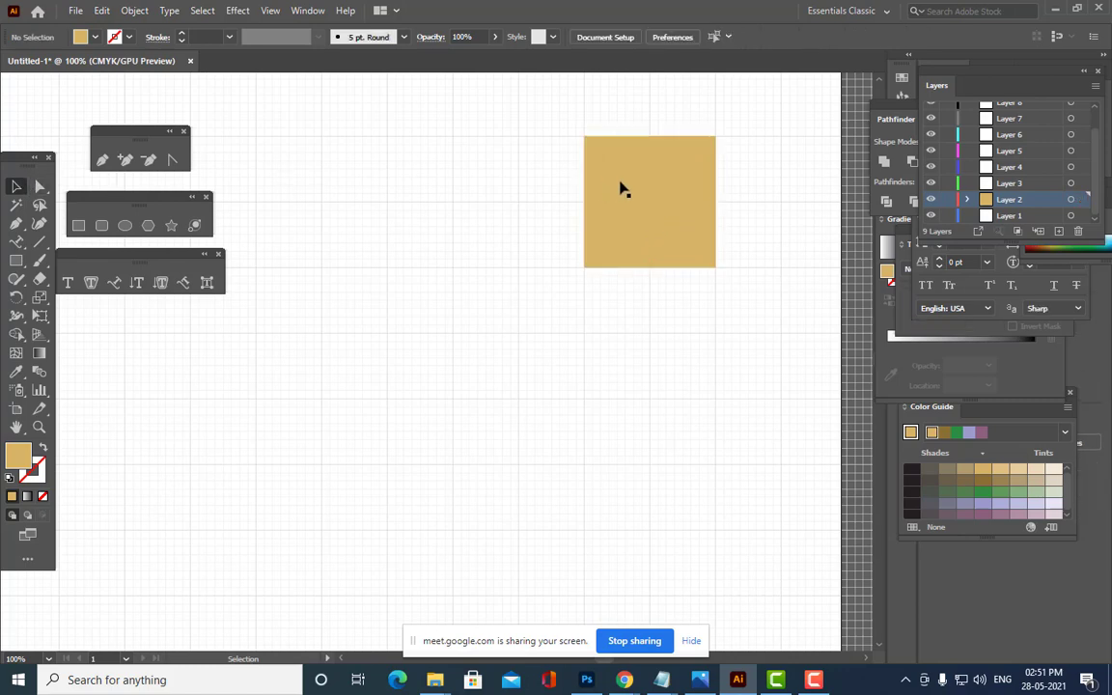
# Duplicate the square corner to corner into a zigzag down the right side, and continue the copies diagonally up to the artboard's upper left.
pyautogui.moveTo(643, 199); pyautogui.dragTo(544, 336)
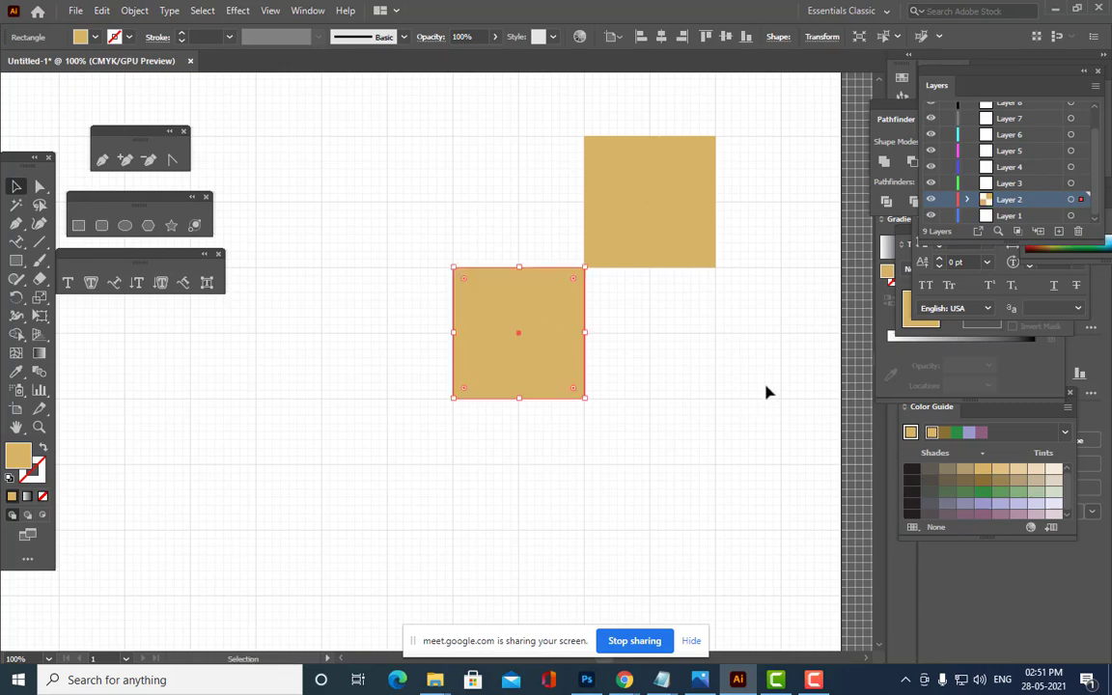
pyautogui.hotkey('ctrl', '-')
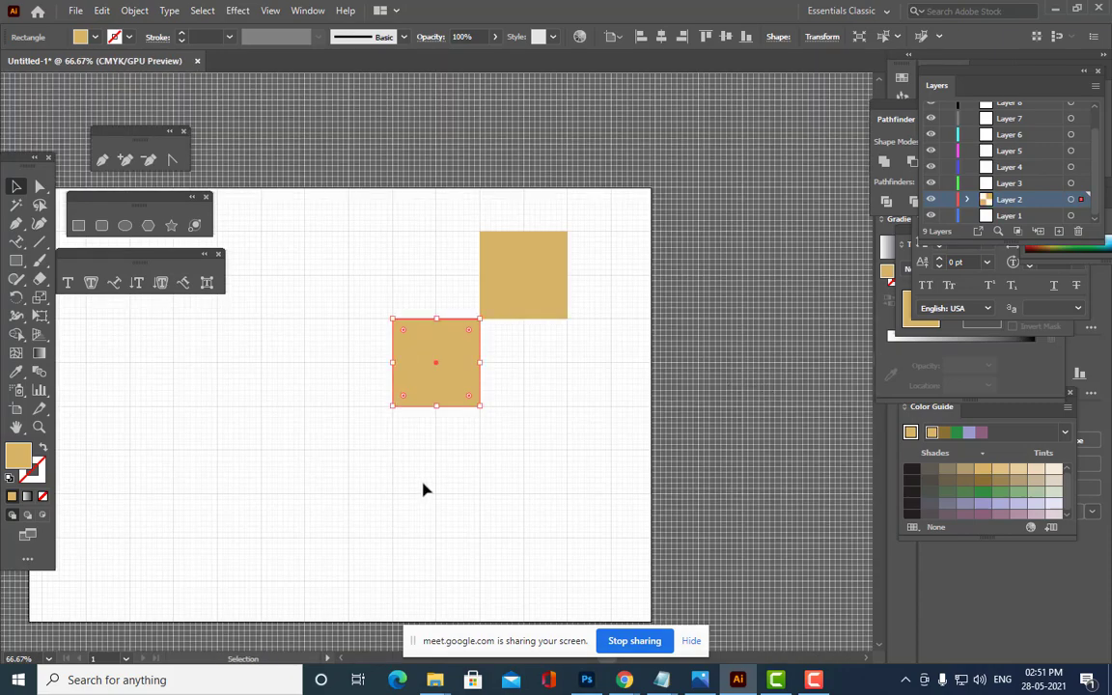
pyautogui.press('space')
pyautogui.moveTo(552, 438); pyautogui.dragTo(693, 366)
pyautogui.click(16, 189)
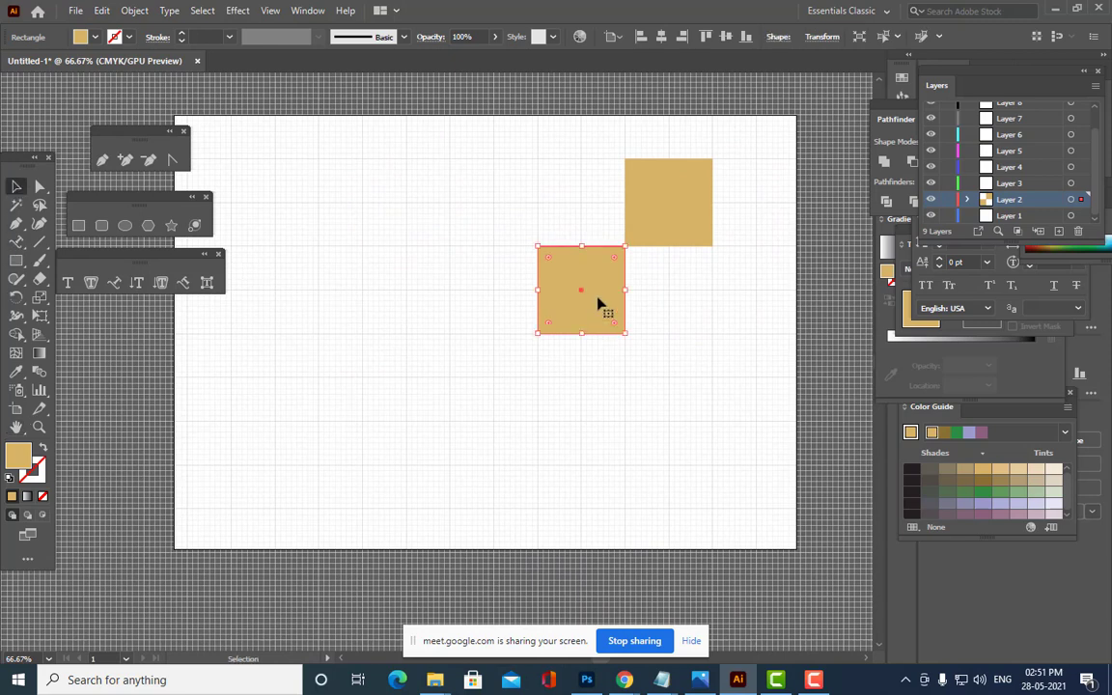
pyautogui.moveTo(597, 304); pyautogui.dragTo(684, 387)
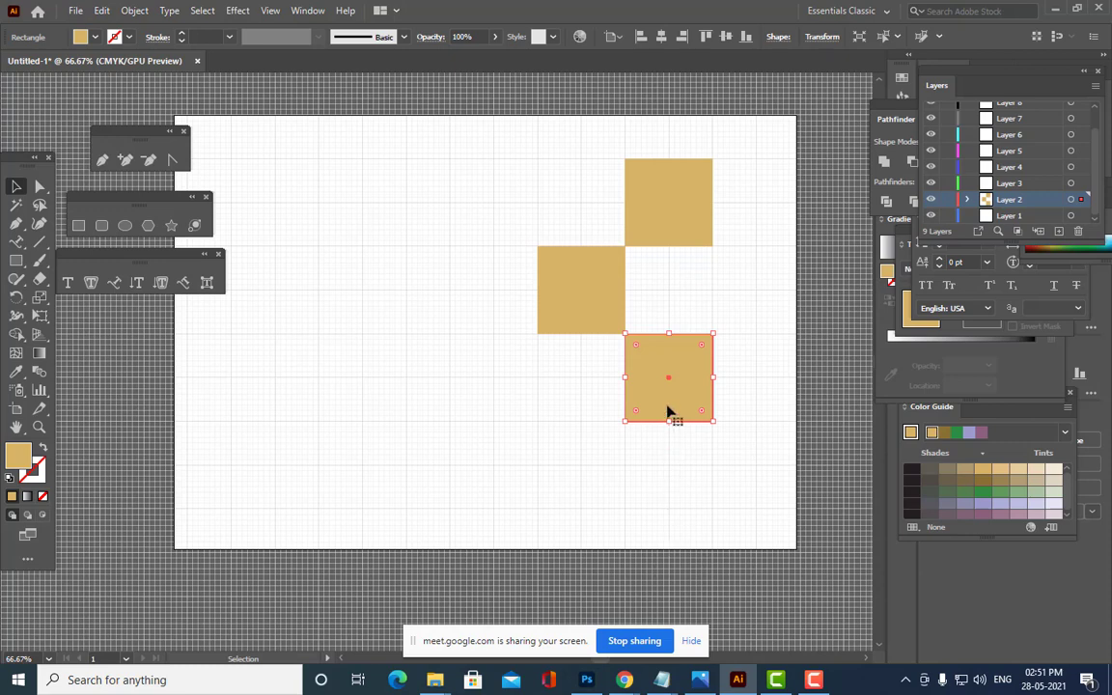
pyautogui.moveTo(668, 402); pyautogui.dragTo(326, 200)
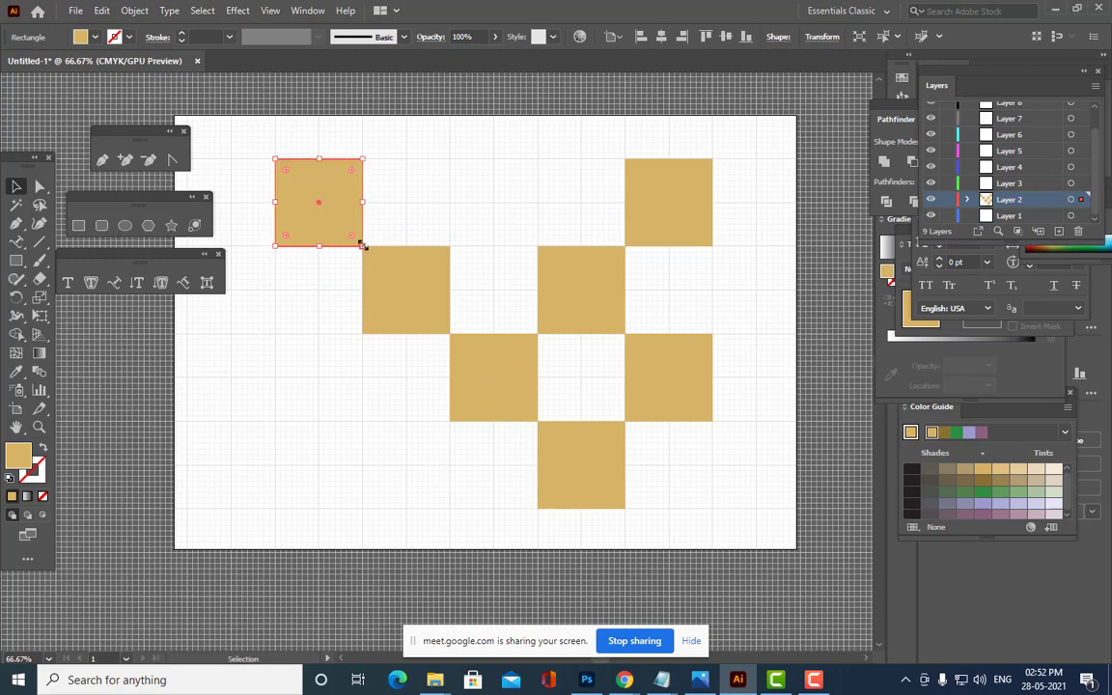
pyautogui.click(415, 169)
# Copy the centre square diagonally twice toward the lower left, and copy the lower-right square one position further down and right.
pyautogui.click(497, 396)
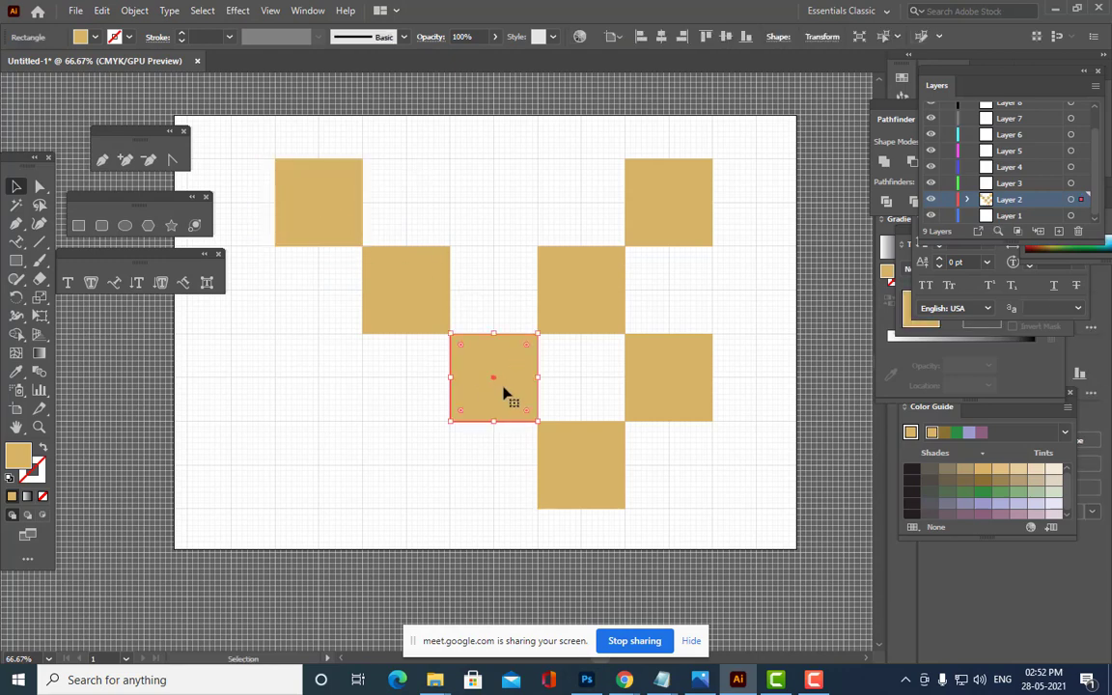
pyautogui.moveTo(503, 392); pyautogui.dragTo(316, 548)
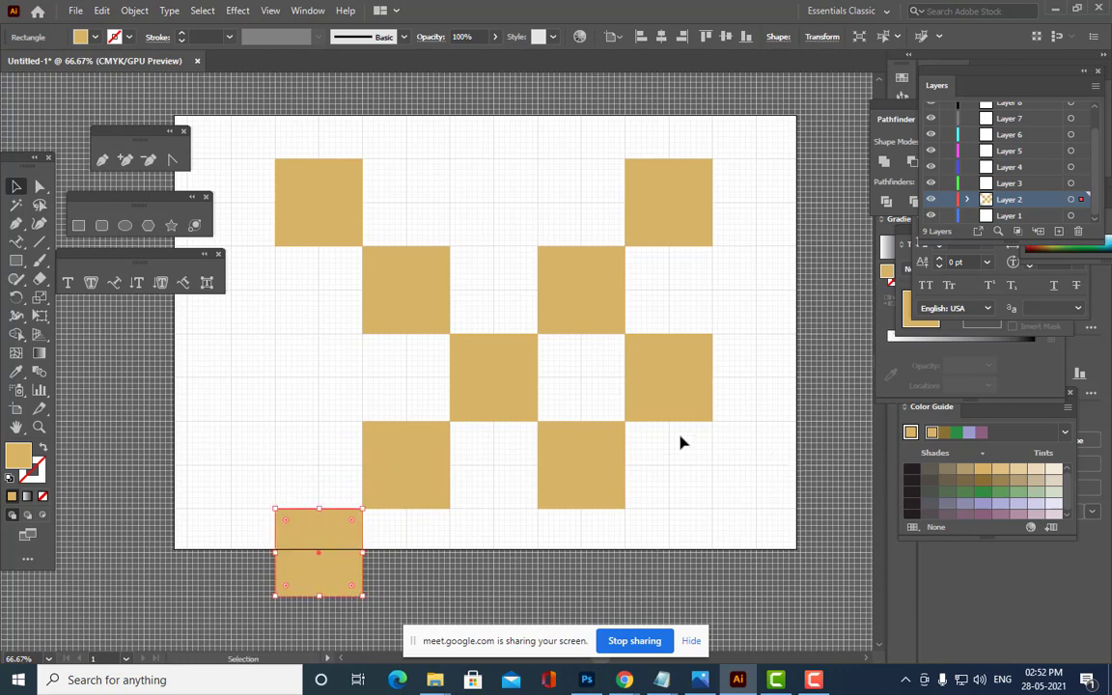
pyautogui.moveTo(600, 488); pyautogui.dragTo(687, 574)
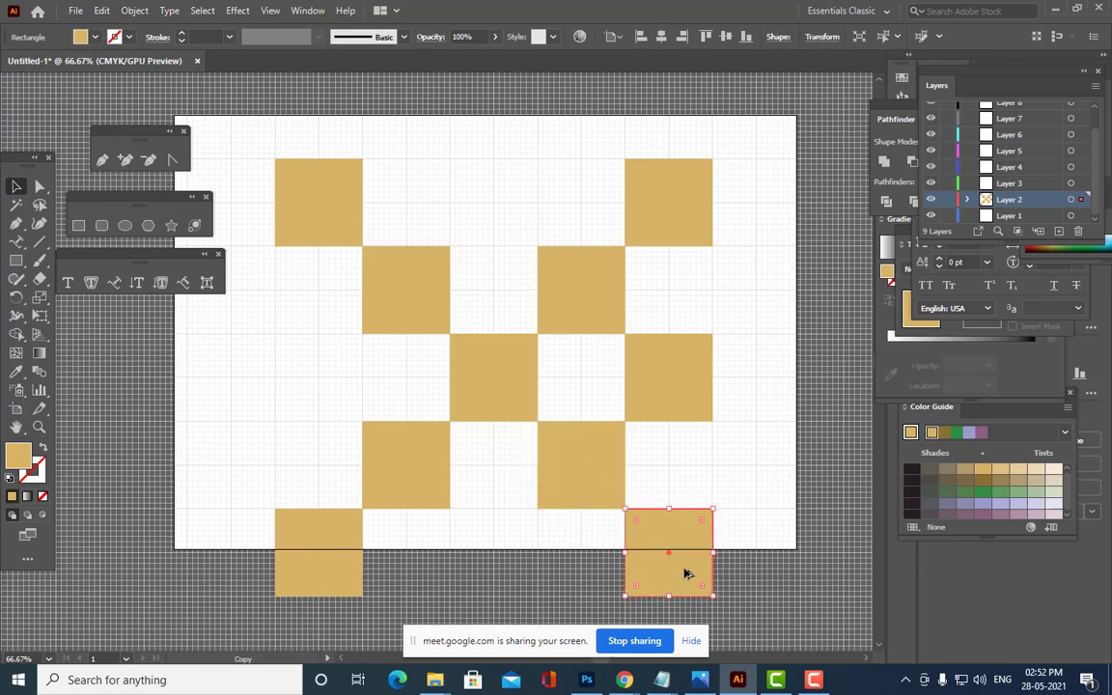
# Extend the artboard's bottom edge to a height of 837 pt to enclose the lowest squares, and deselect everything.
pyautogui.click(21, 410)
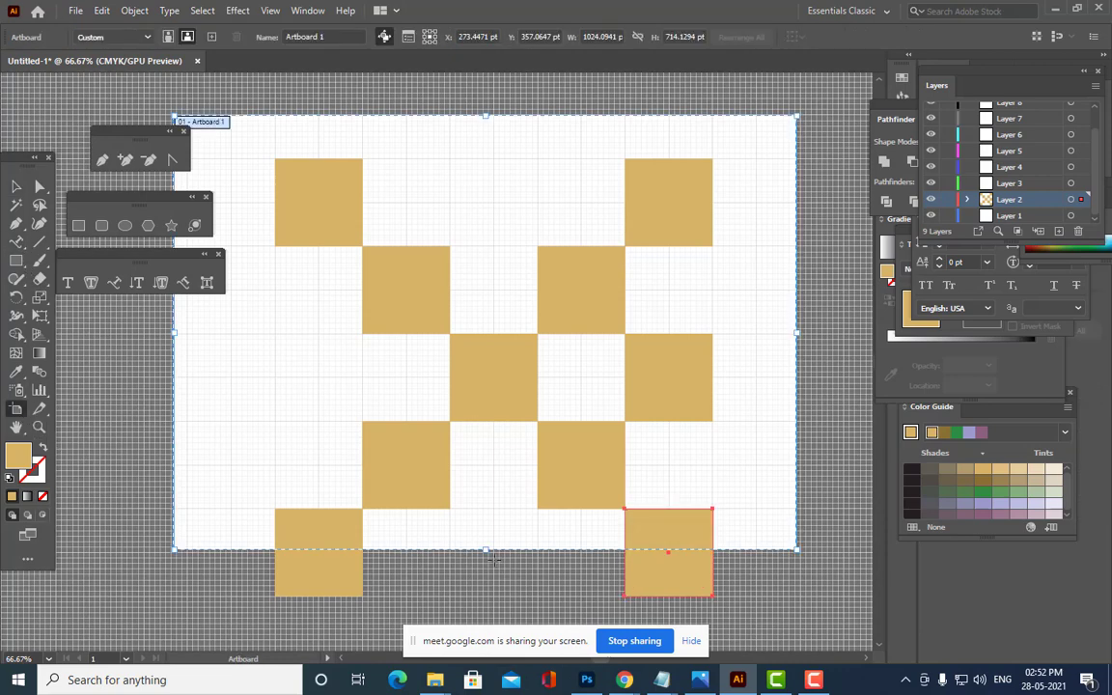
pyautogui.moveTo(487, 549); pyautogui.dragTo(508, 624)
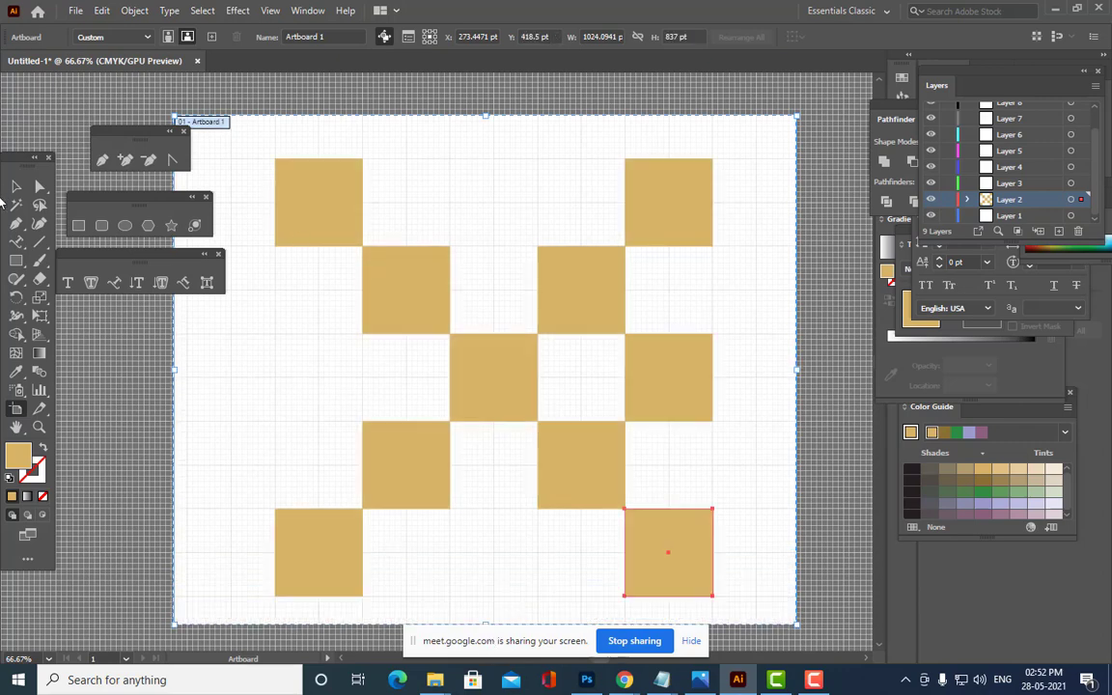
pyautogui.click(14, 184)
pyautogui.click(847, 328)
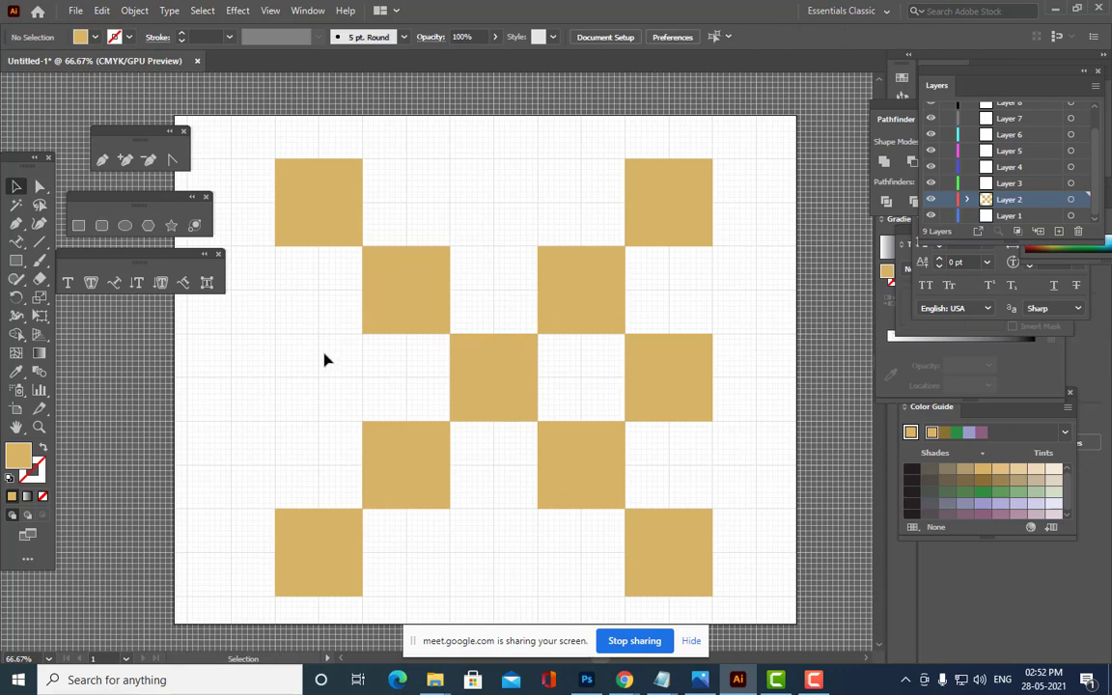
# Copy the lower-left square straight up to the left end of the middle row, and deselect it.
pyautogui.click(316, 532)
pyautogui.moveTo(329, 538); pyautogui.dragTo(332, 367)
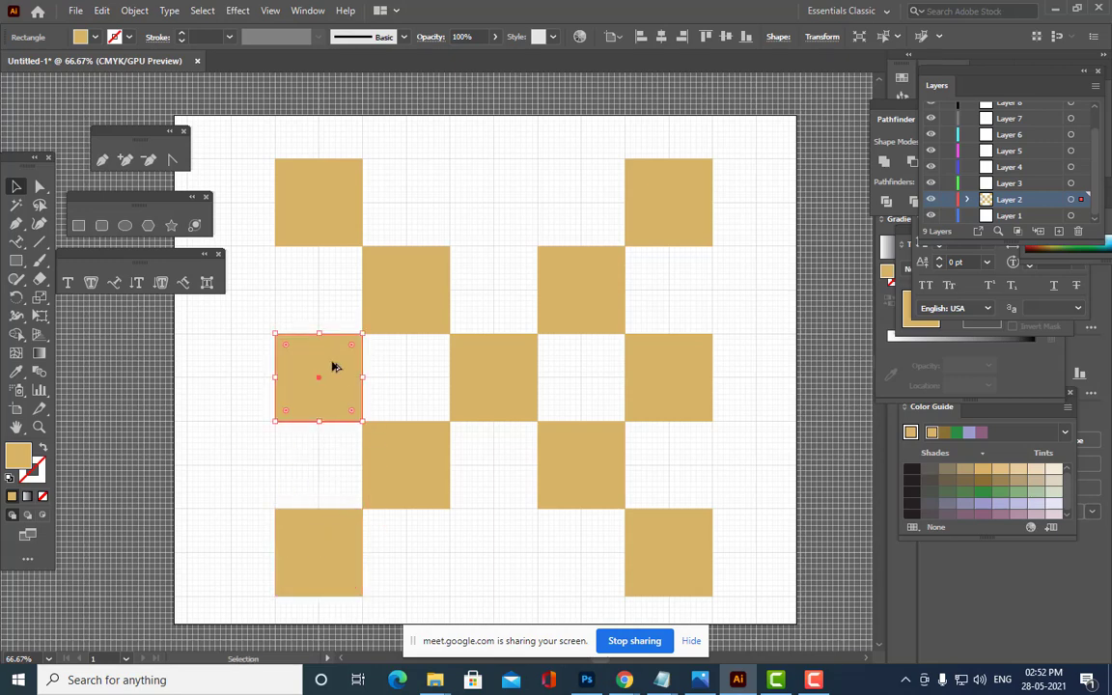
pyautogui.click(529, 223)
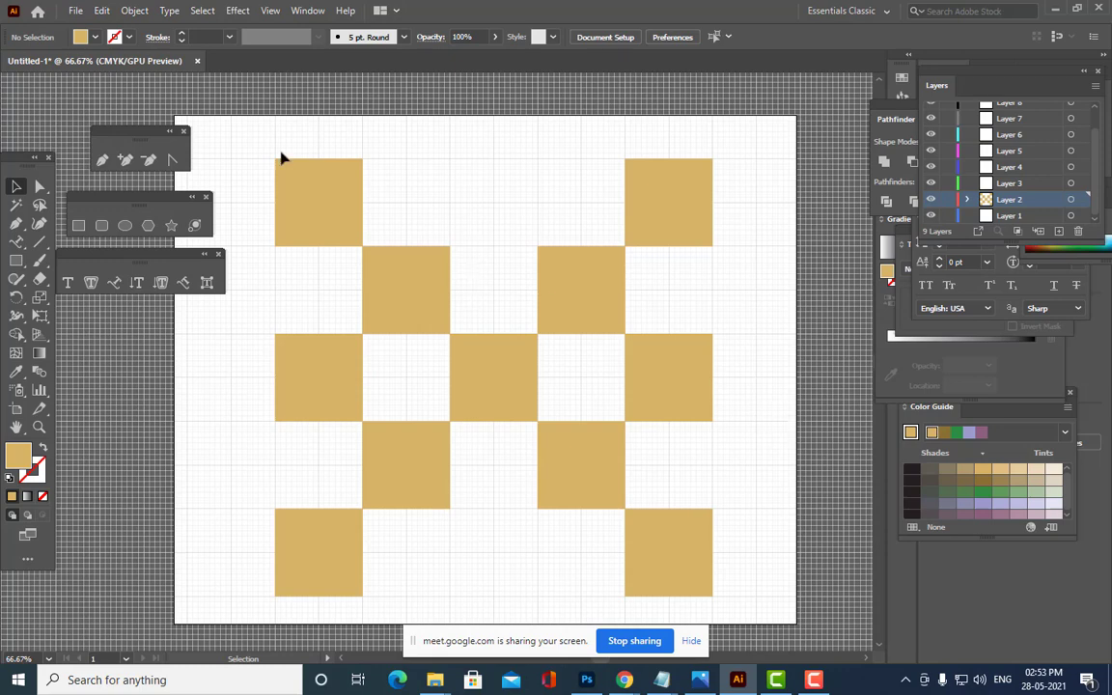
# Delete all the gold squares one by one until the artboard is empty.
pyautogui.click(307, 196)
pyautogui.press('Delete')
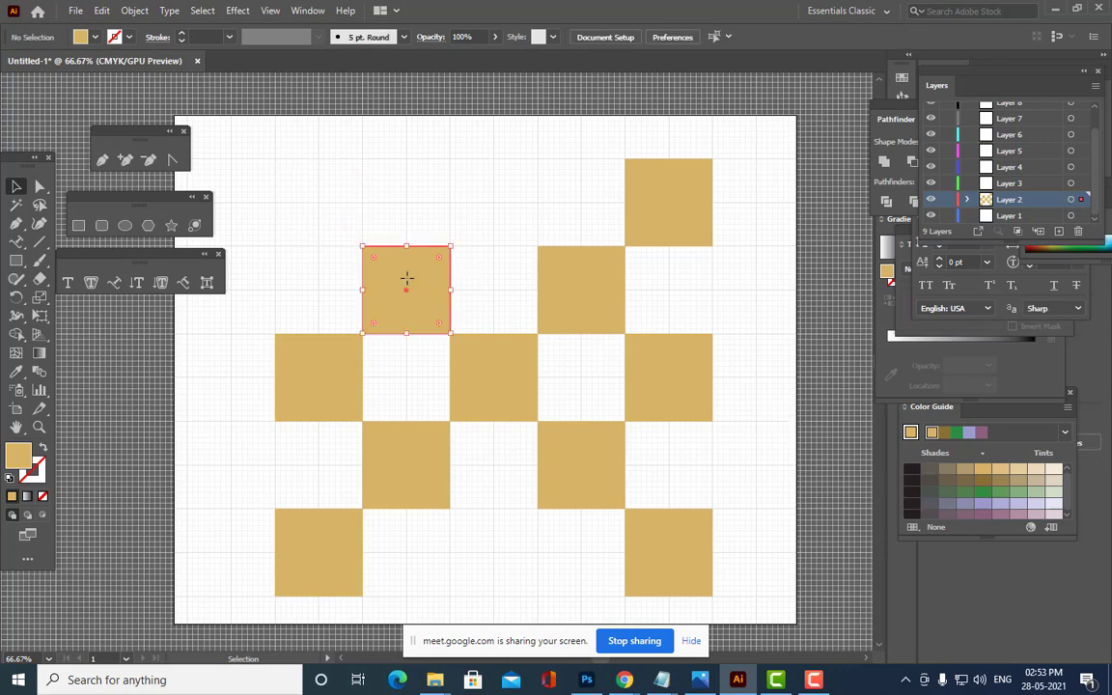
pyautogui.click(405, 281)
pyautogui.press('Delete')
pyautogui.click(350, 340)
pyautogui.press('Delete')
pyautogui.click(417, 427)
pyautogui.press('Delete')
pyautogui.click(473, 381)
pyautogui.press('Delete')
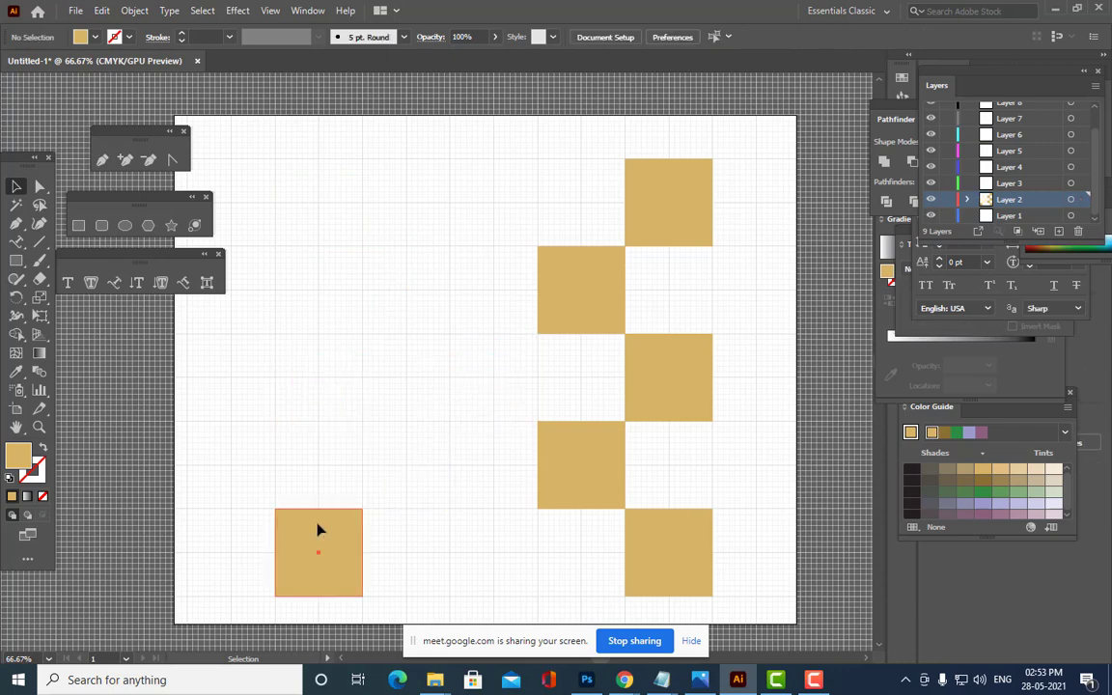
pyautogui.click(318, 526)
pyautogui.press('Delete')
pyautogui.click(566, 460)
pyautogui.press('Delete')
pyautogui.click(636, 382)
pyautogui.press('Delete')
pyautogui.click(597, 302)
pyautogui.press('Delete')
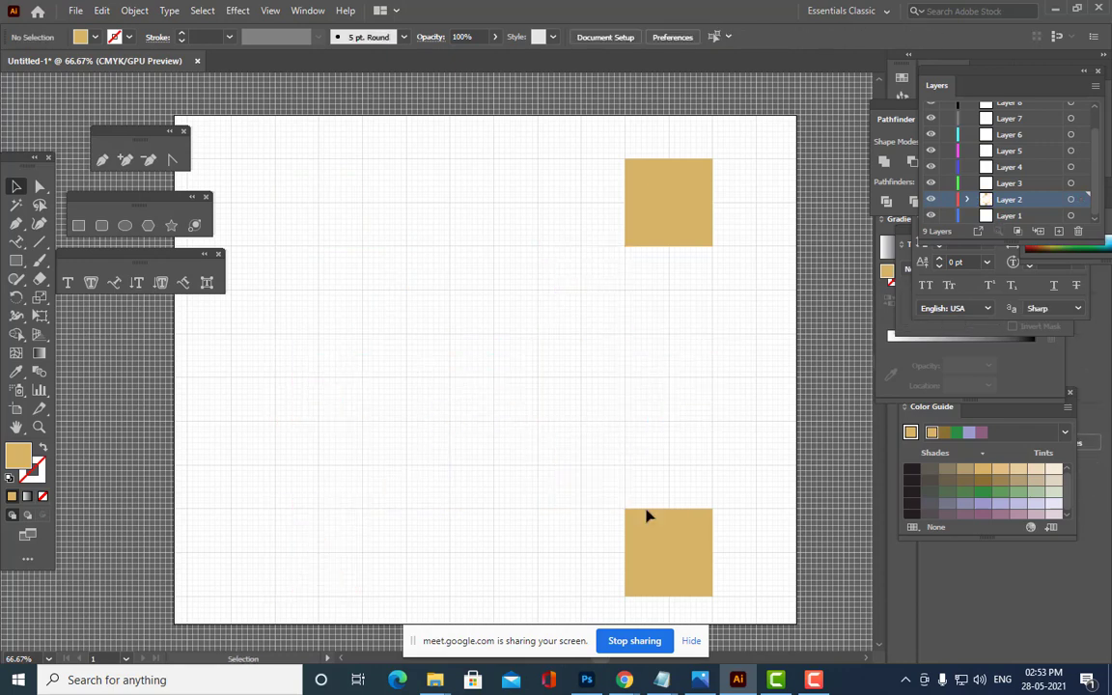
pyautogui.click(655, 514)
pyautogui.press('Delete')
pyautogui.click(656, 234)
pyautogui.press('Delete')
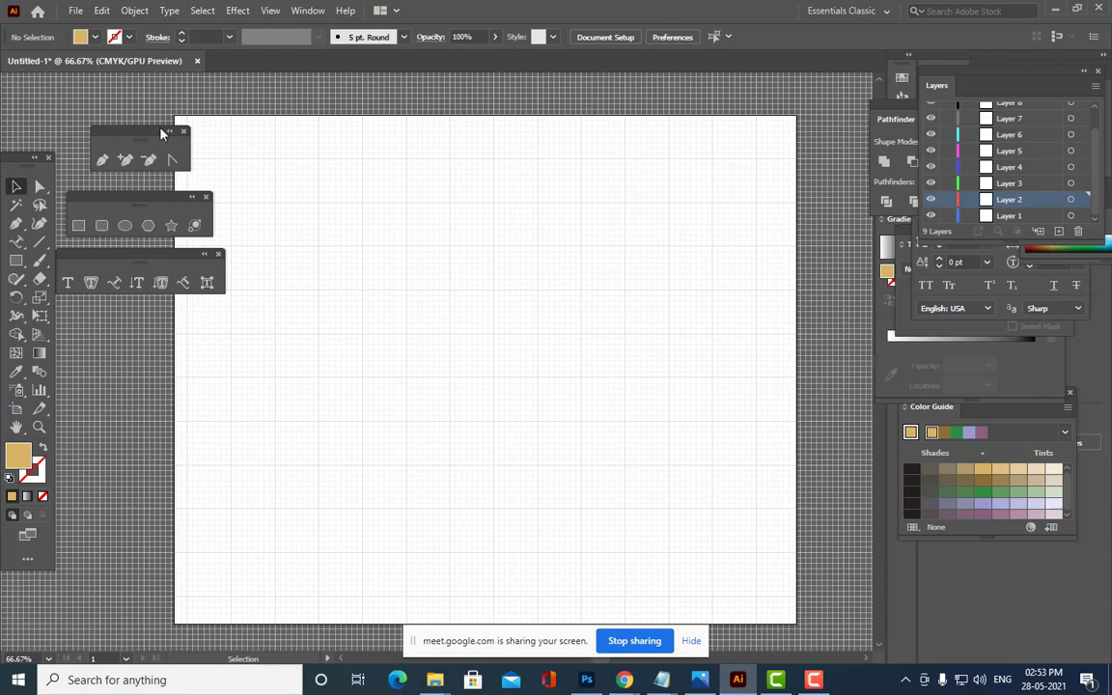
# Set the grid preferences to a gridline every 40 pt.
pyautogui.click(103, 11)
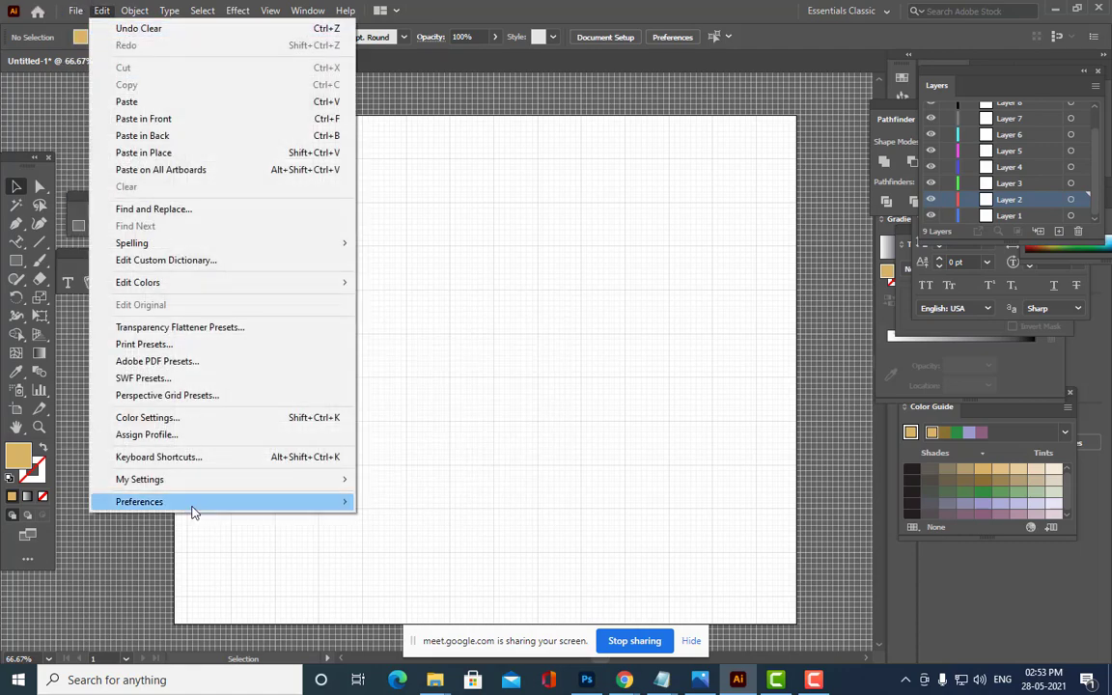
pyautogui.moveTo(192, 512)
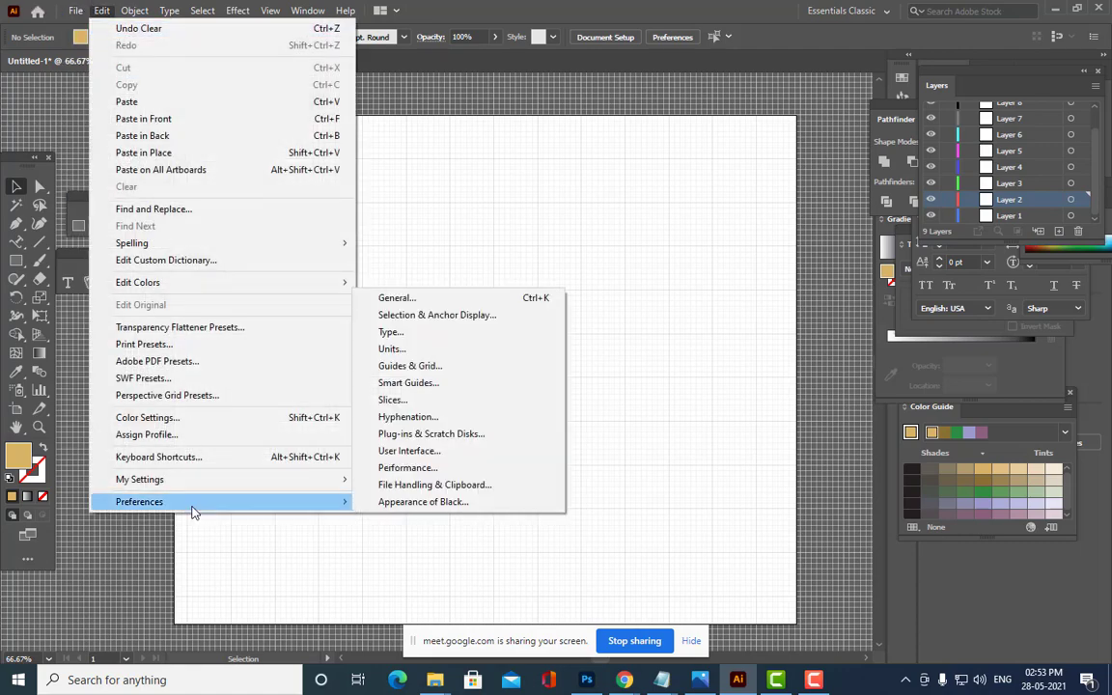
pyautogui.click(478, 301)
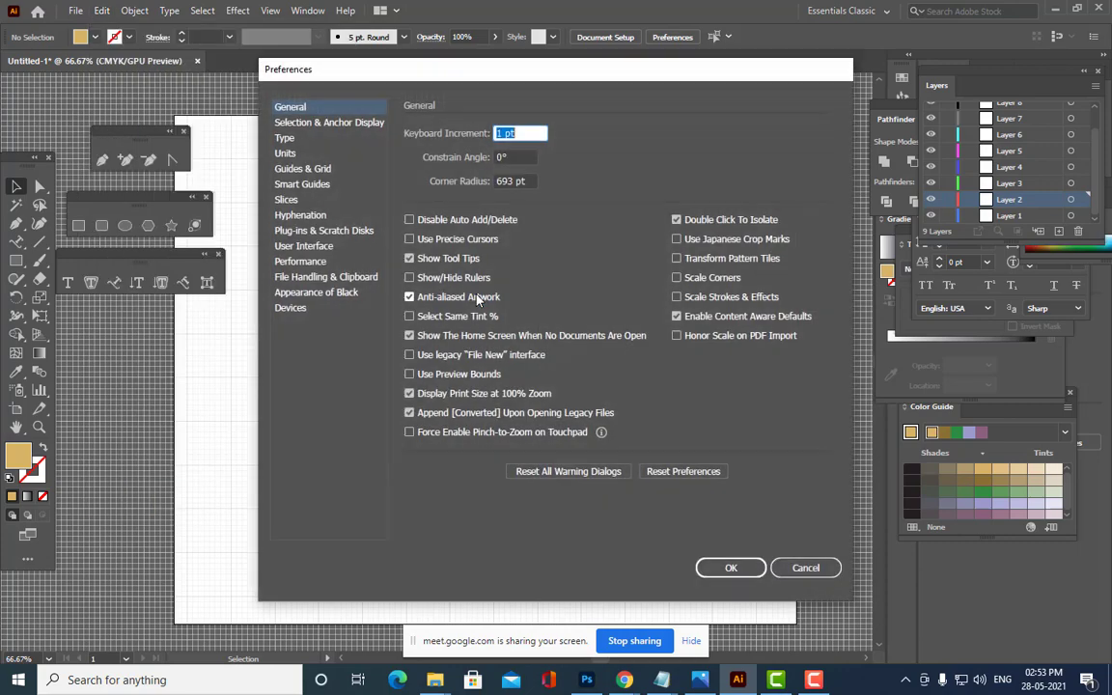
pyautogui.moveTo(405, 76); pyautogui.dragTo(910, 46)
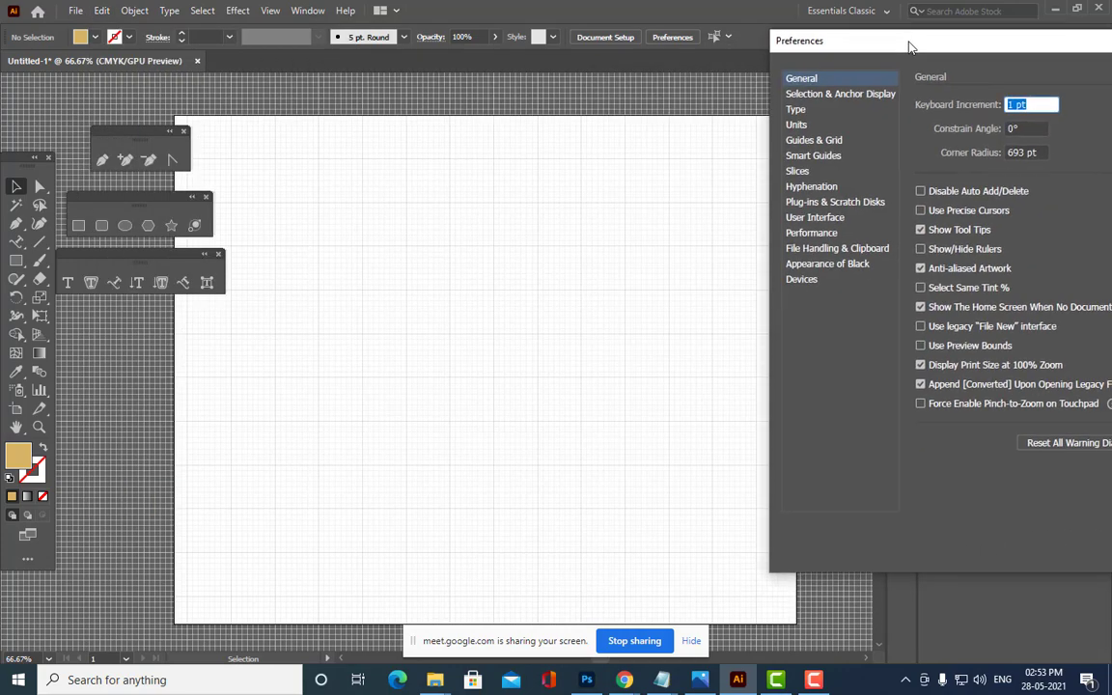
pyautogui.click(811, 143)
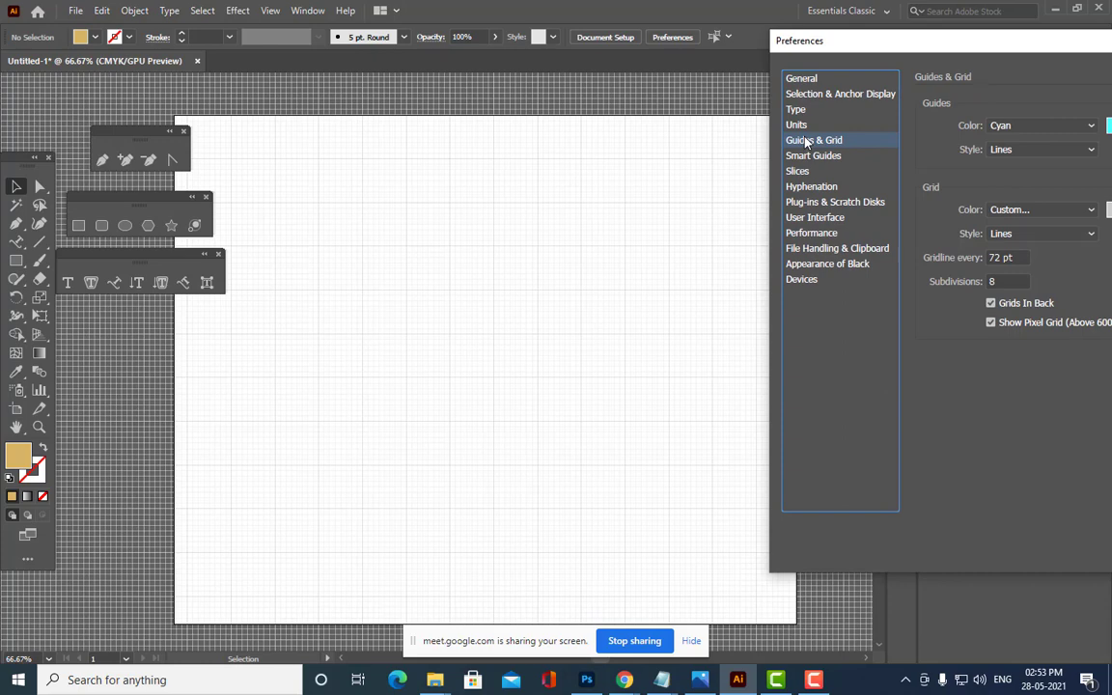
pyautogui.moveTo(898, 38); pyautogui.dragTo(822, 49)
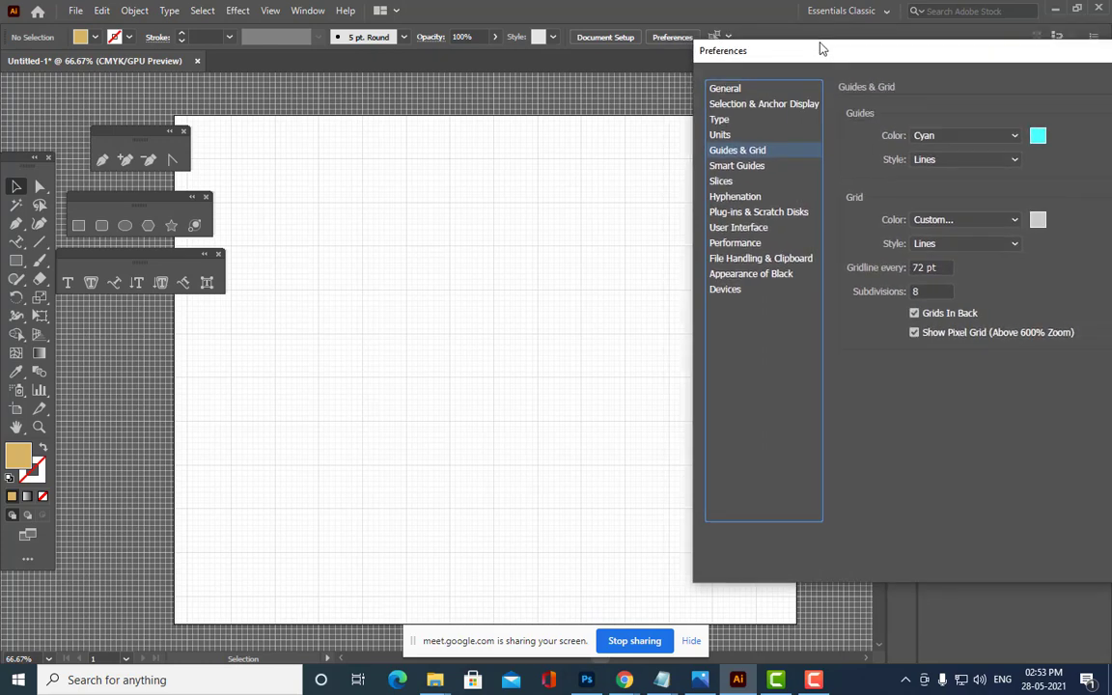
pyautogui.click(914, 267)
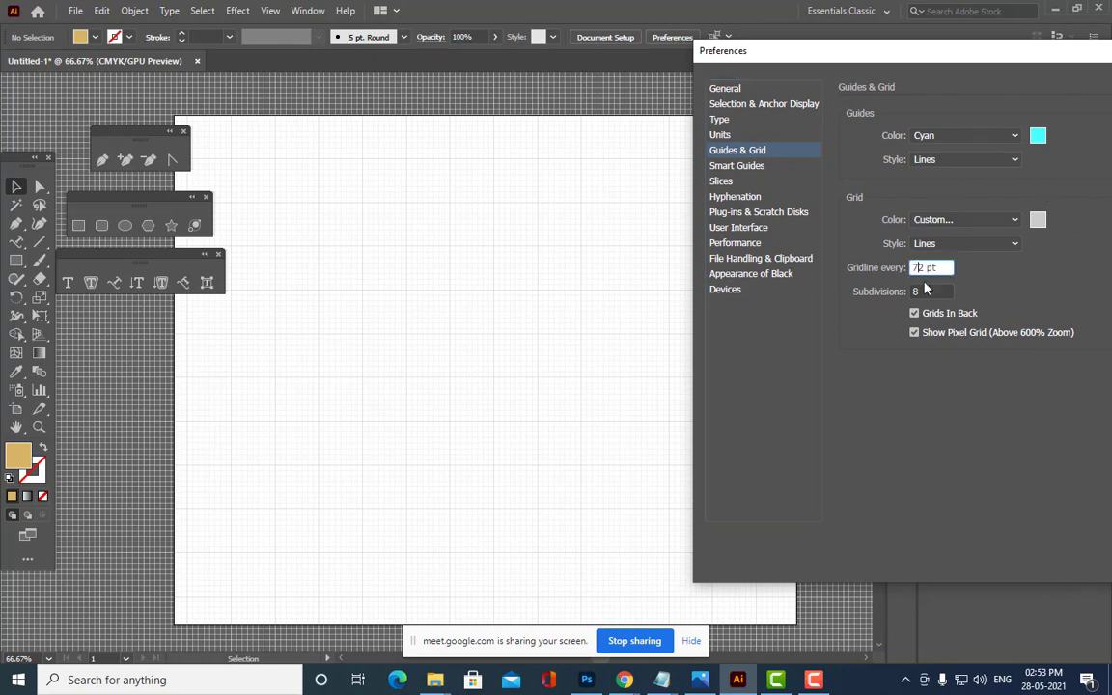
pyautogui.moveTo(937, 267); pyautogui.dragTo(887, 269)
pyautogui.write('40')
pyautogui.moveTo(936, 54); pyautogui.dragTo(759, 76)
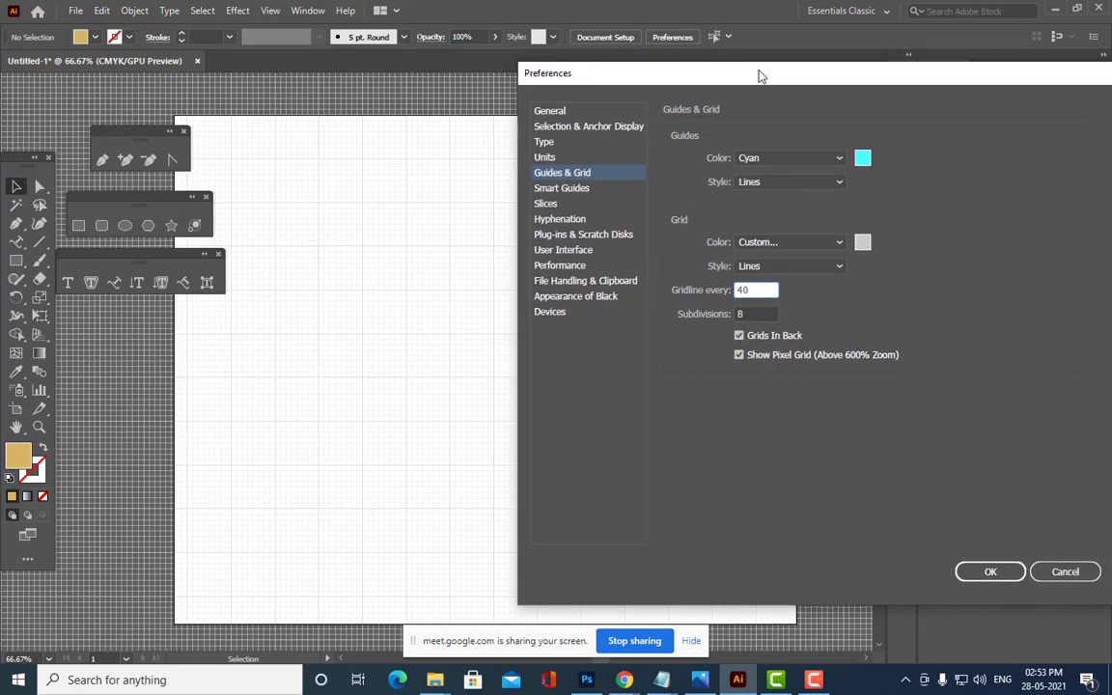
pyautogui.click(993, 570)
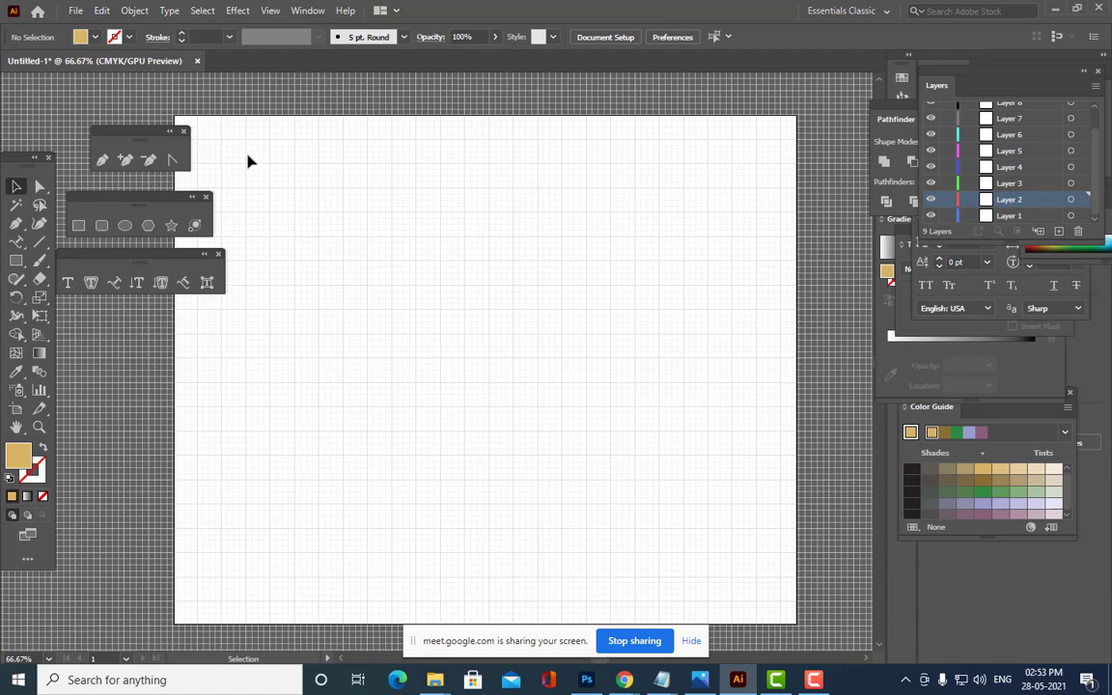
# Set the grid preferences to a gridline every 30 pt.
pyautogui.hotkey('ctrl', 'k')
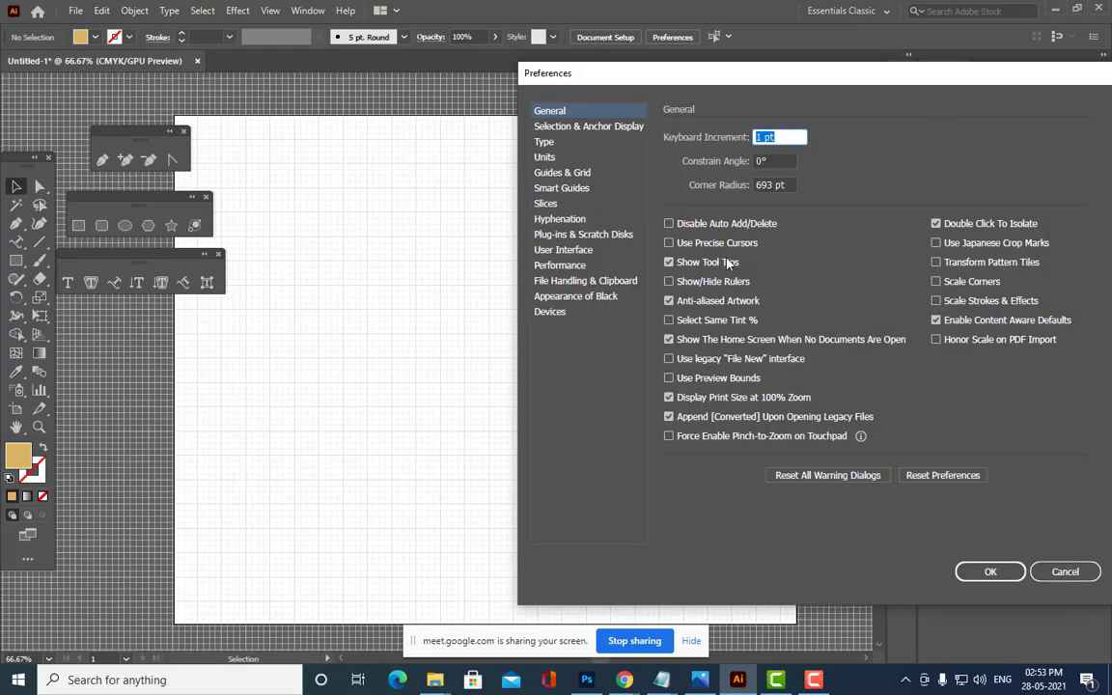
pyautogui.click(568, 173)
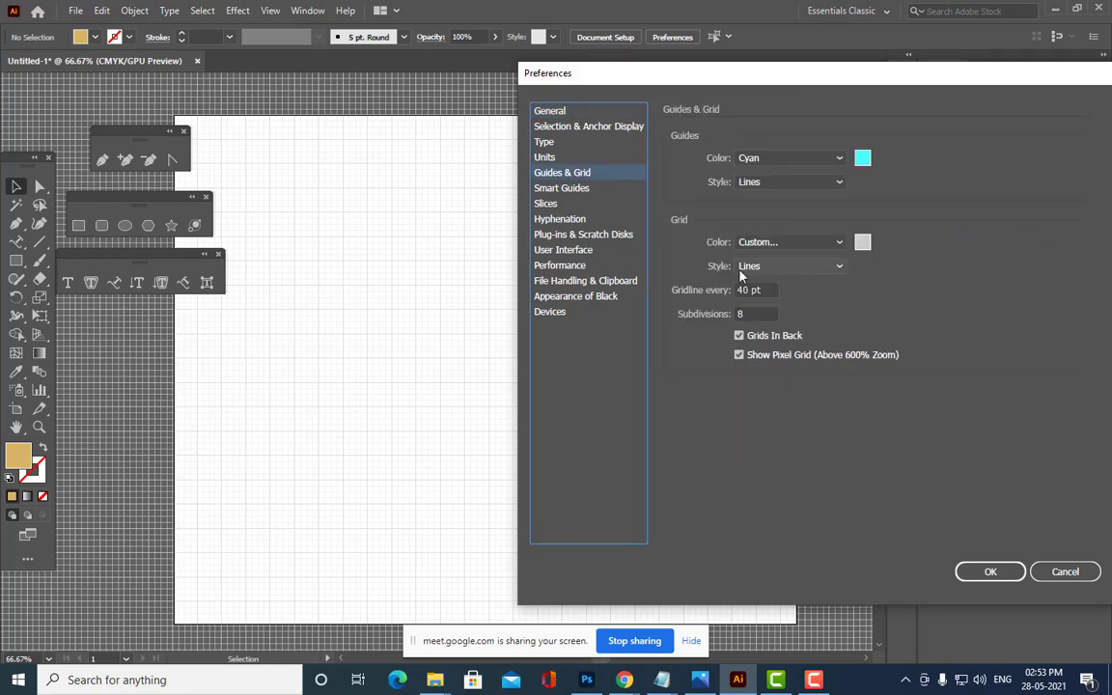
pyautogui.doubleClick(771, 289)
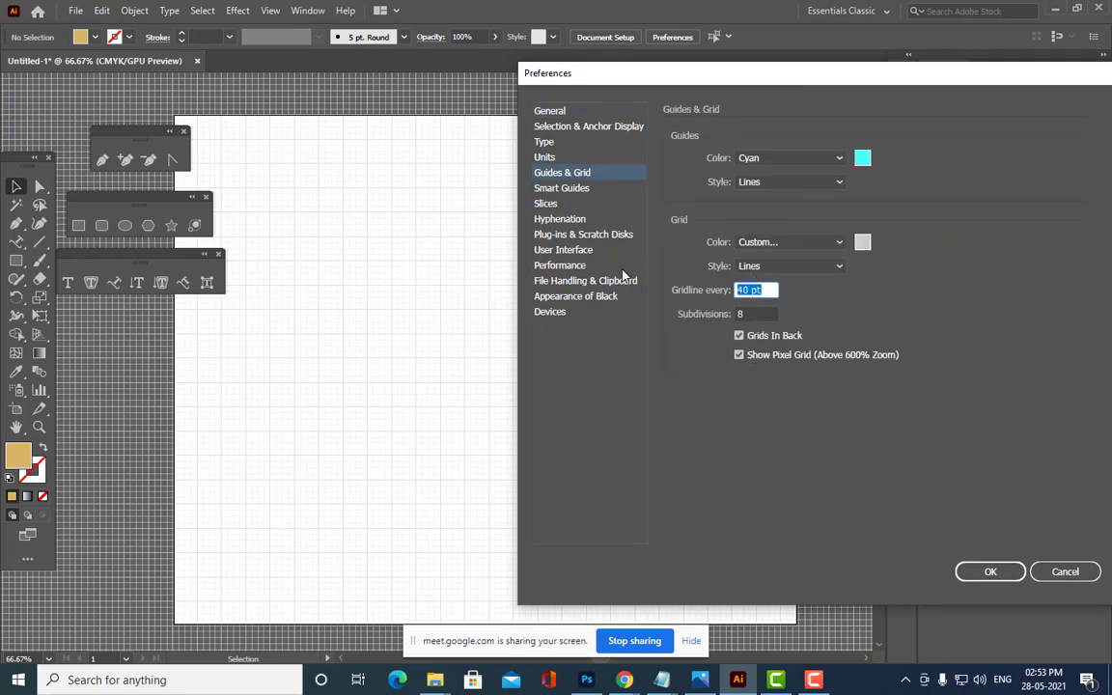
pyautogui.write('3')
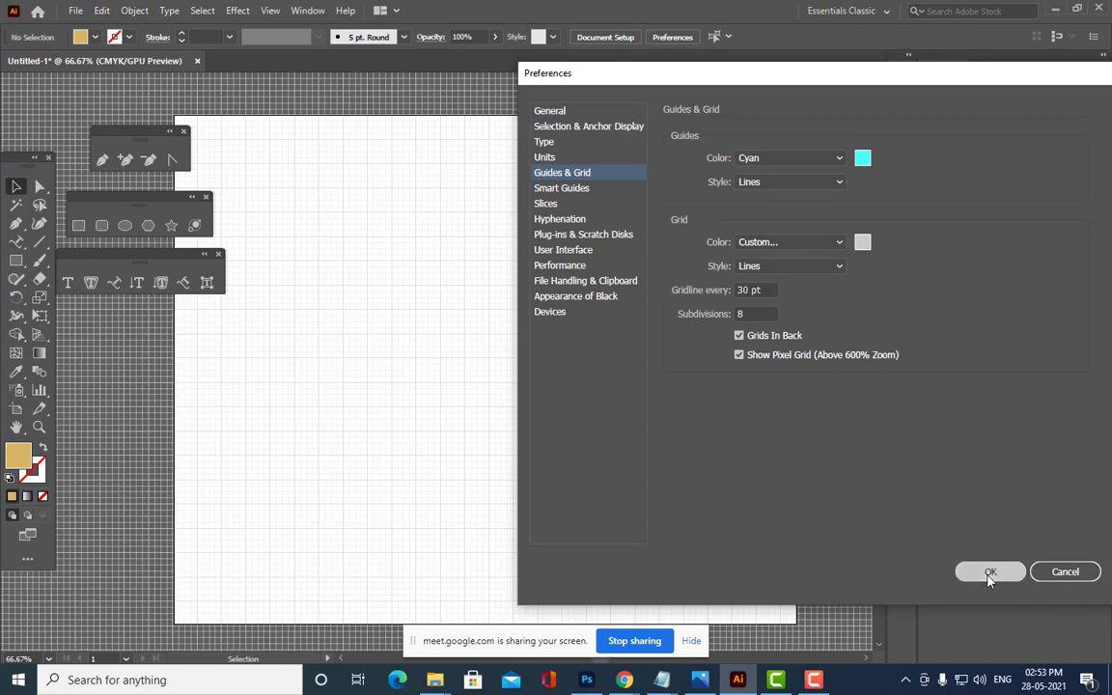
pyautogui.click(989, 571)
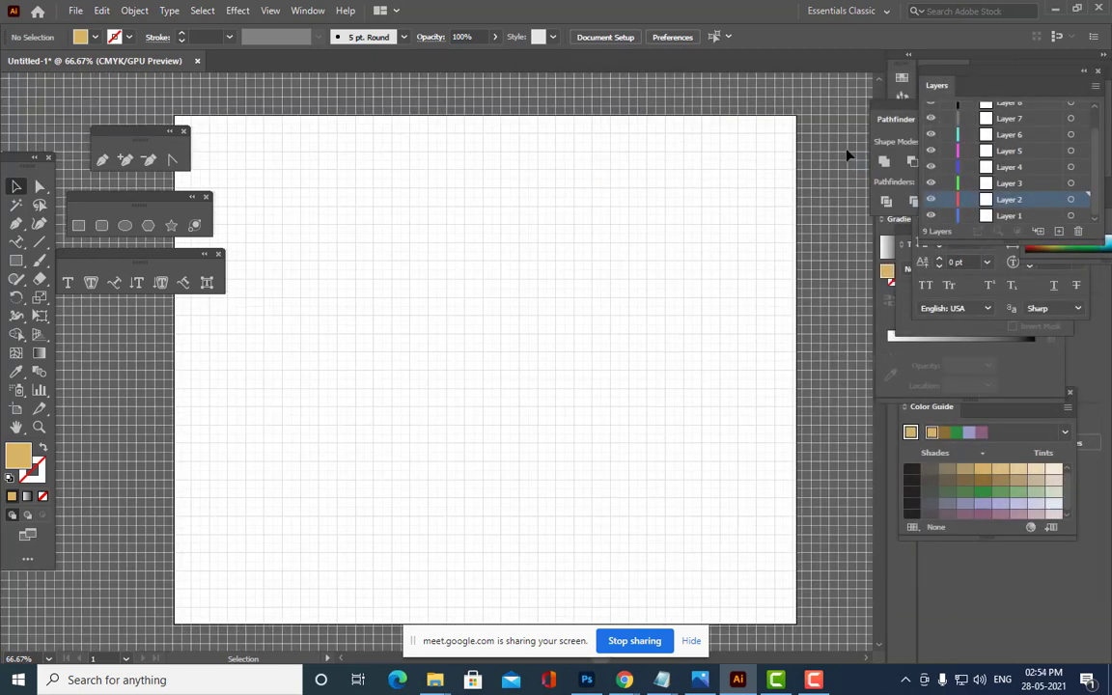
# Draw a gold square filling one grid cell in the artboard's upper part, and delete it.
pyautogui.click(78, 226)
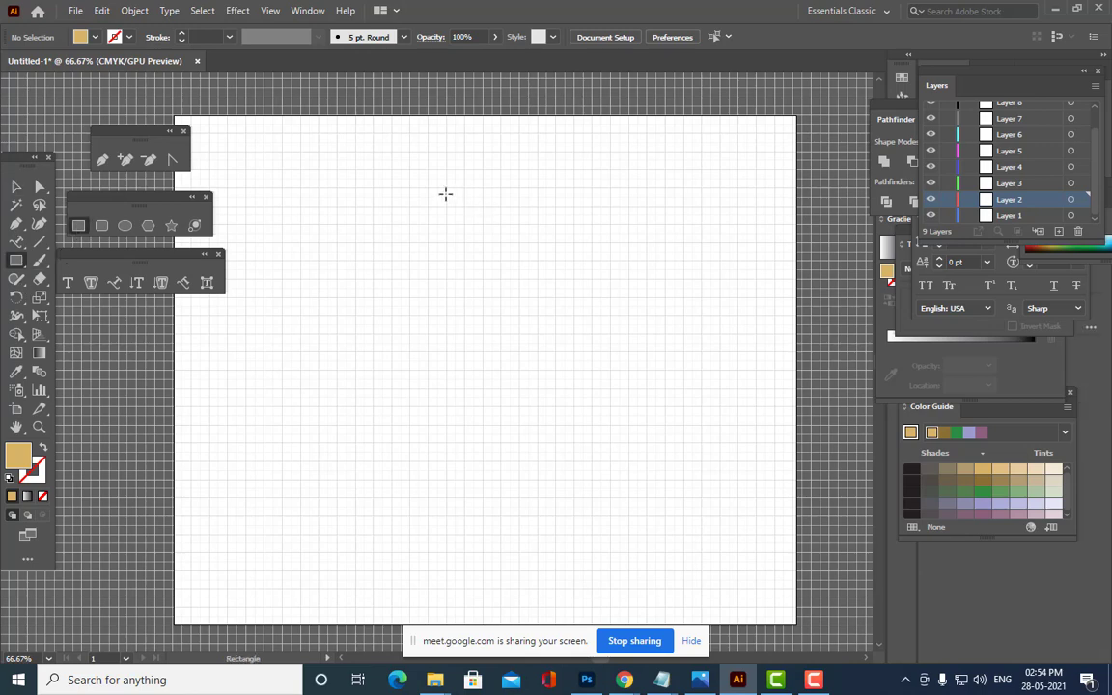
pyautogui.moveTo(430, 188); pyautogui.dragTo(447, 206)
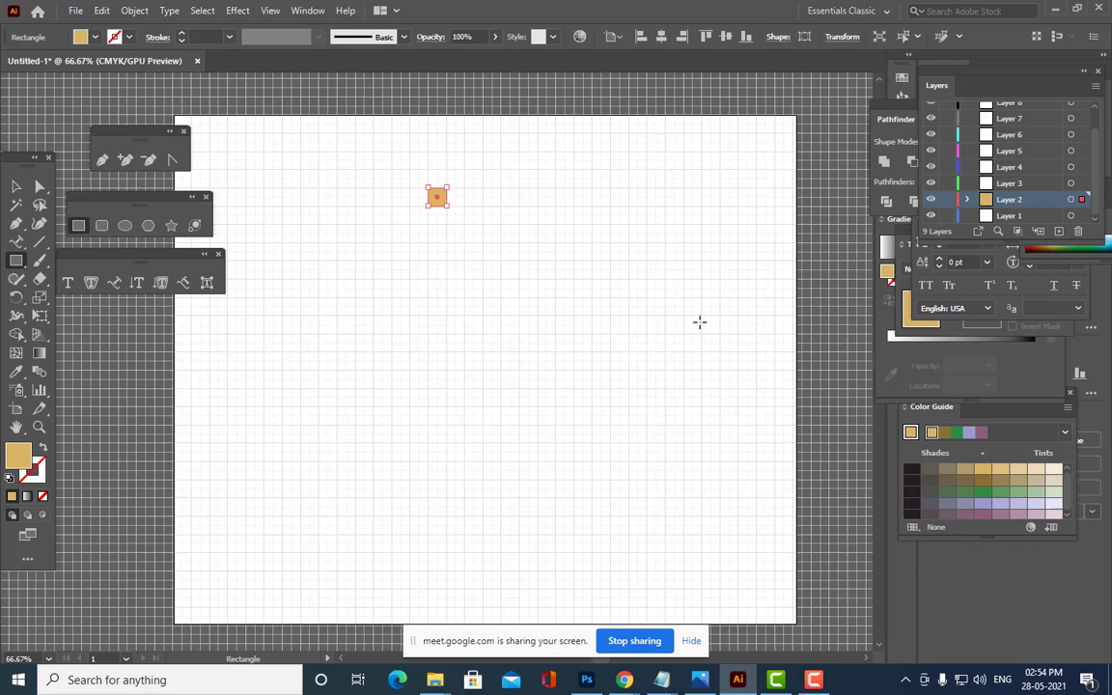
pyautogui.click(12, 188)
pyautogui.press('Delete')
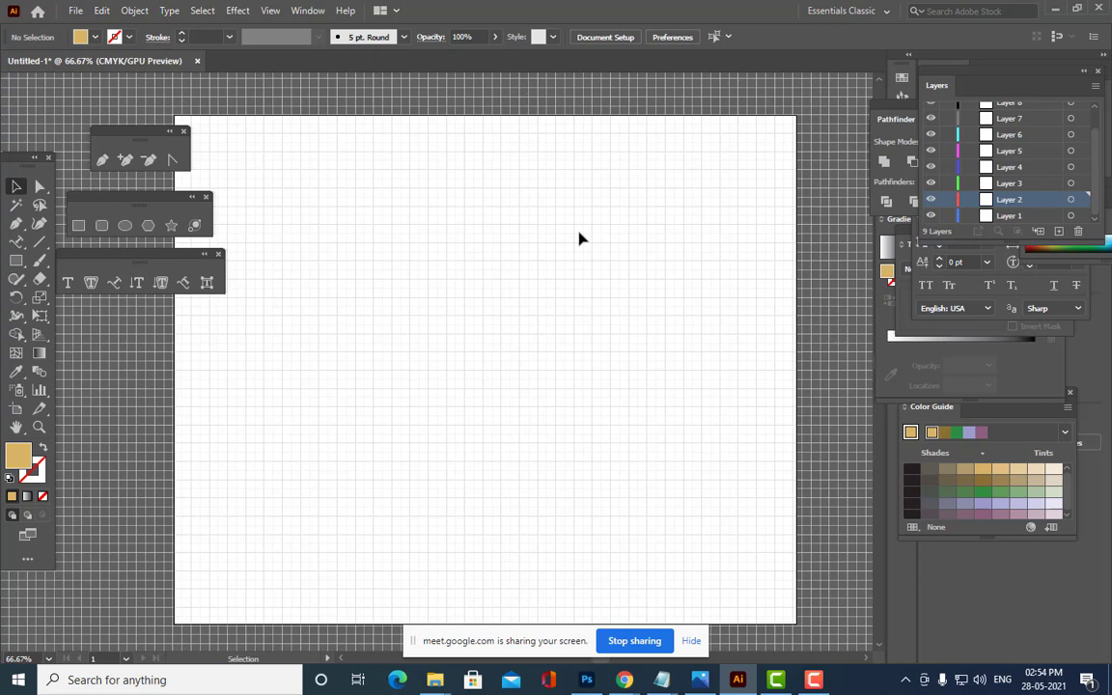
# Set the stroke colour to black (000000) and the fill to none.
pyautogui.doubleClick(38, 480)
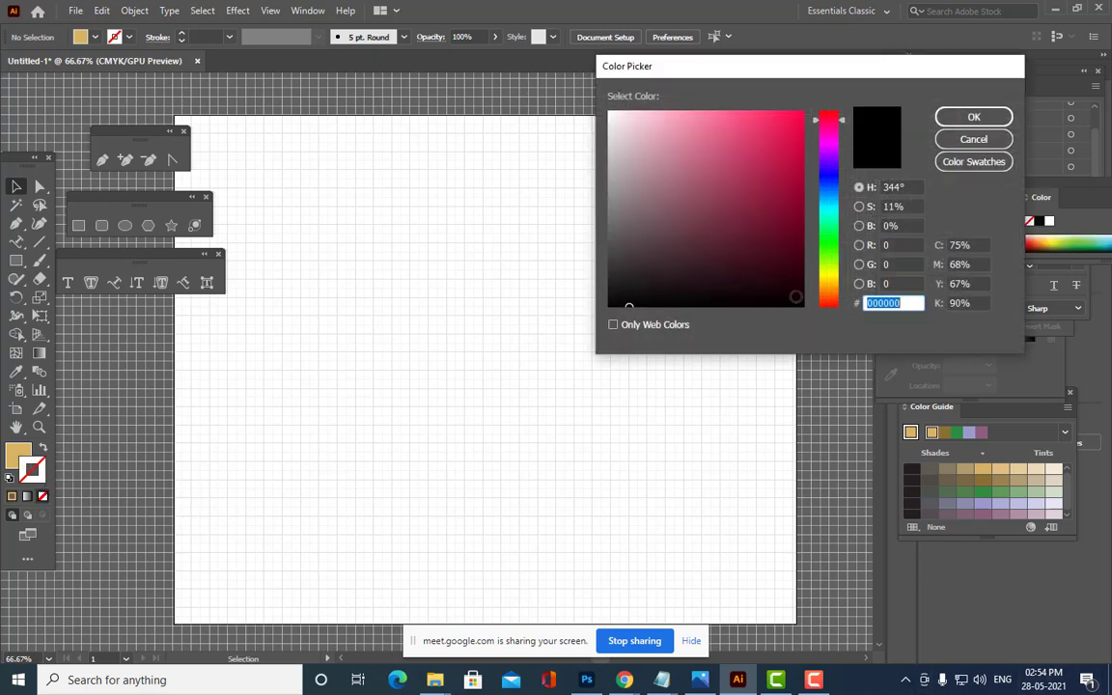
pyautogui.click(973, 116)
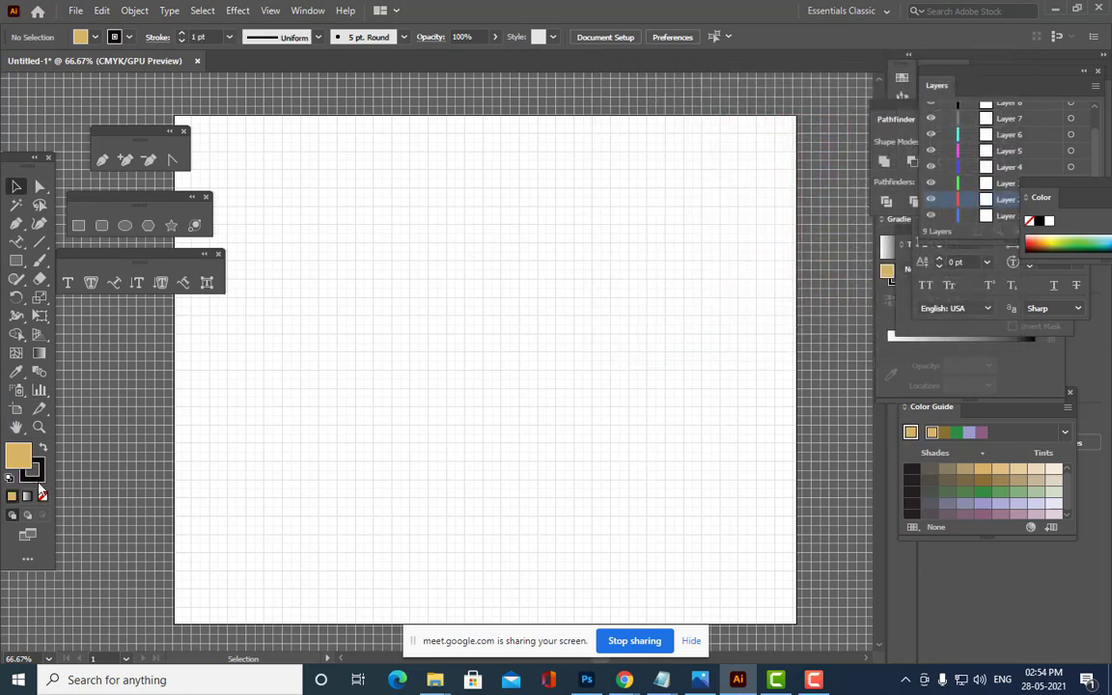
pyautogui.click(12, 457)
pyautogui.click(44, 498)
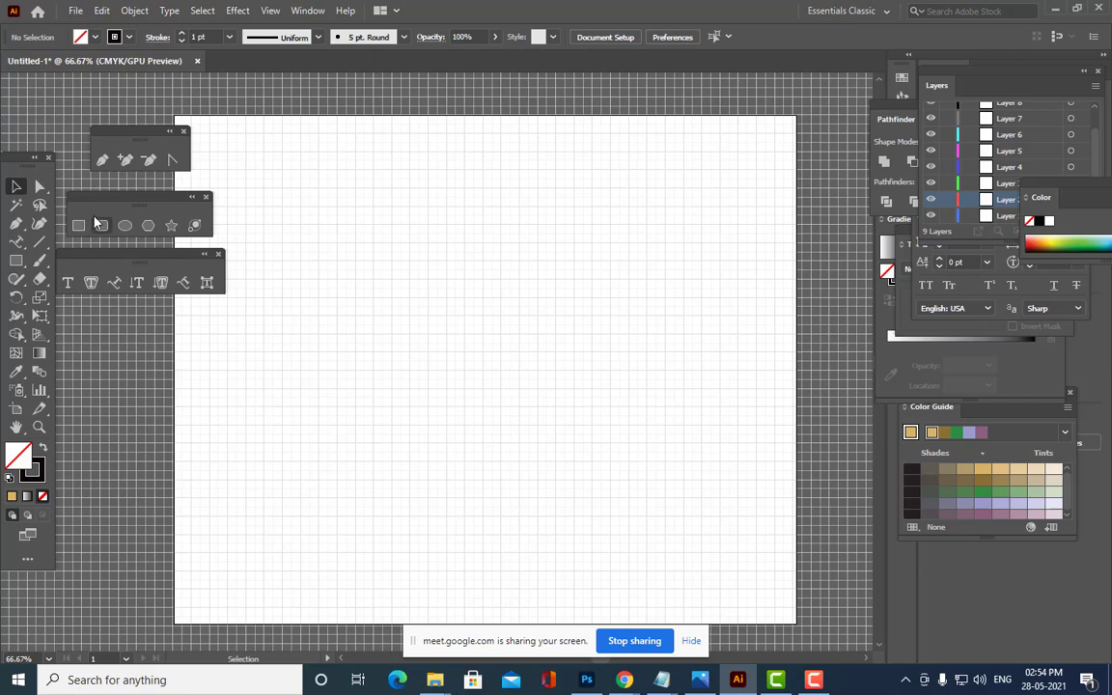
# Draw an open S-shaped curve with the Pen tool from X 988.6, Y 60 pt to X 658.6, Y 240 pt, using vertical handles.
pyautogui.click(102, 160)
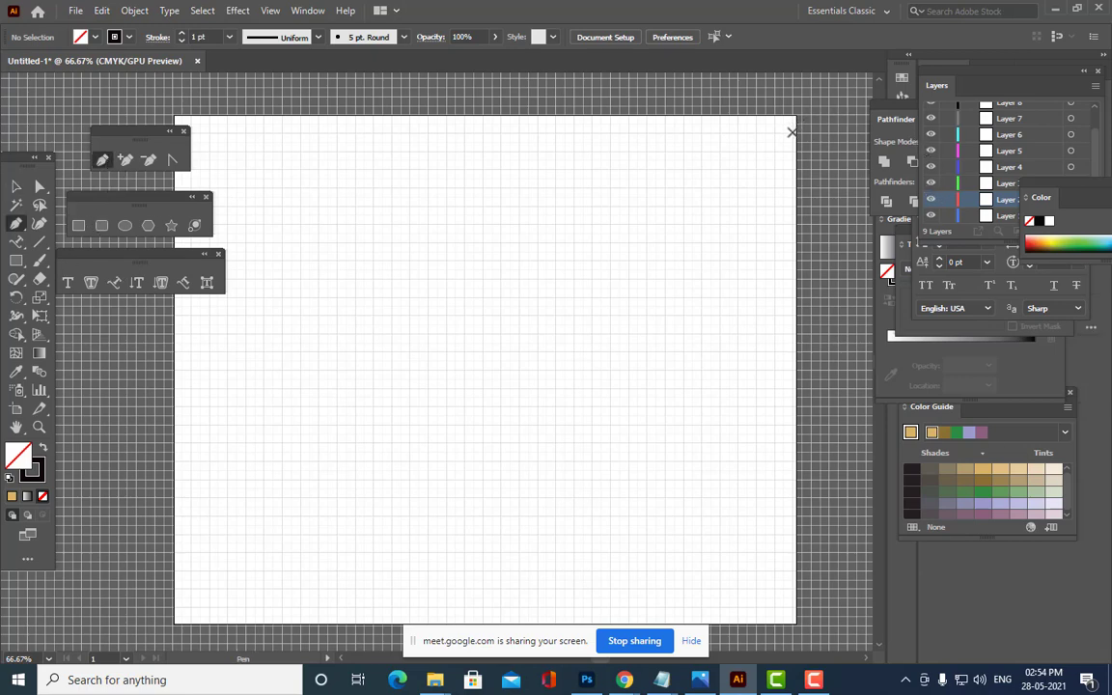
pyautogui.click(269, 12)
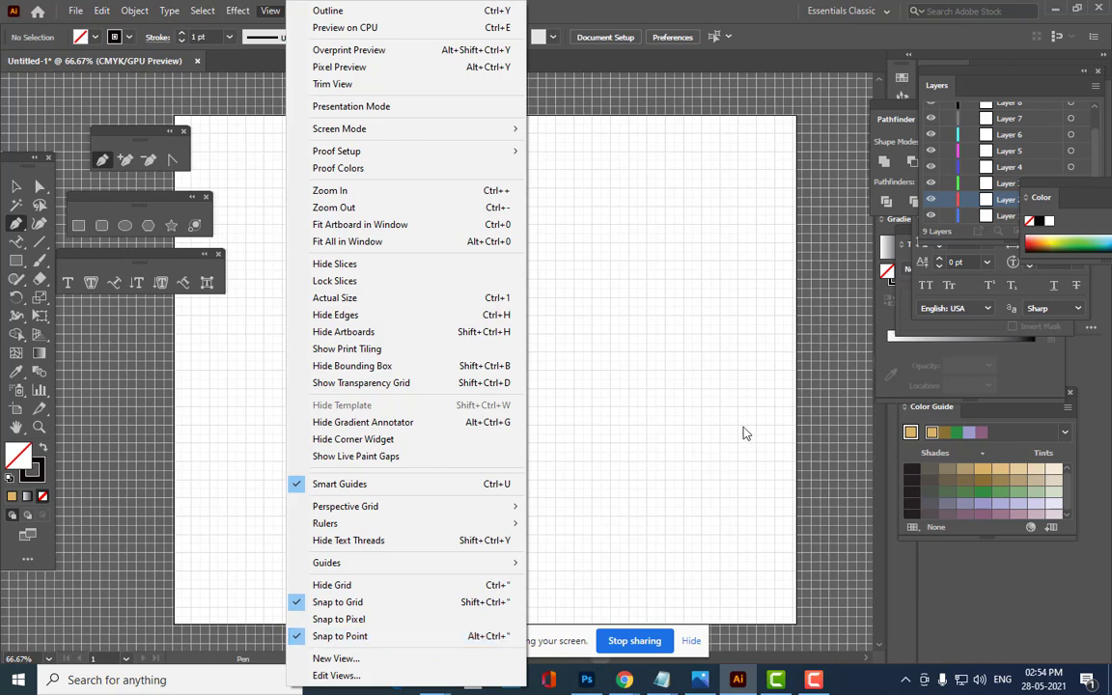
pyautogui.click(753, 155)
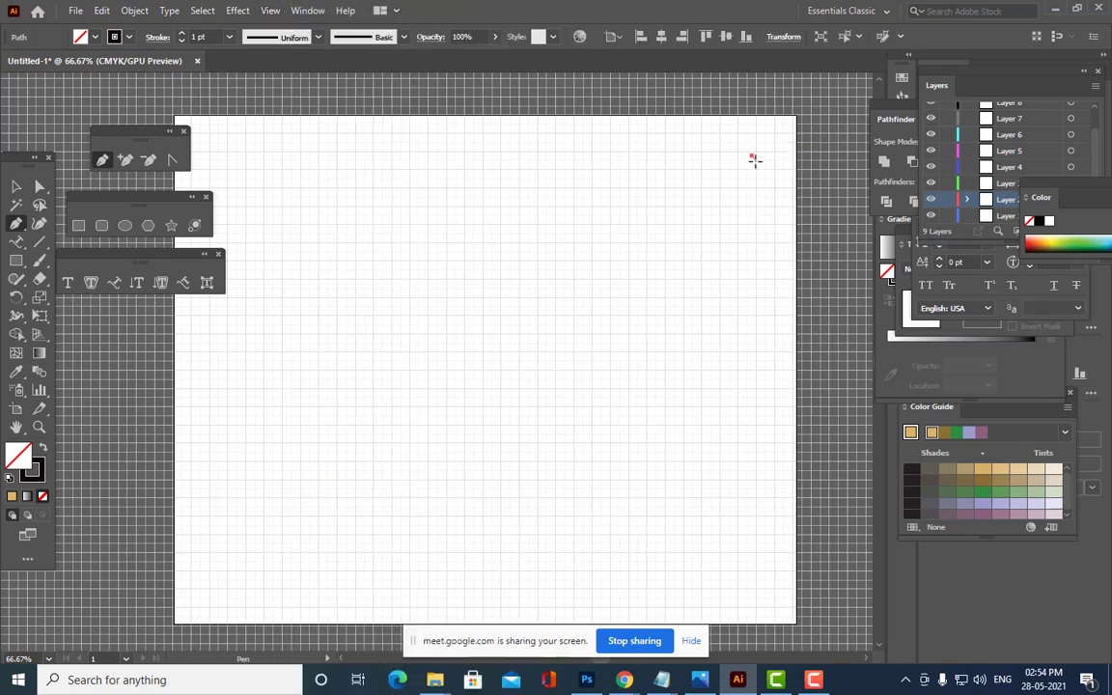
pyautogui.hotkey('ctrl', 'z')
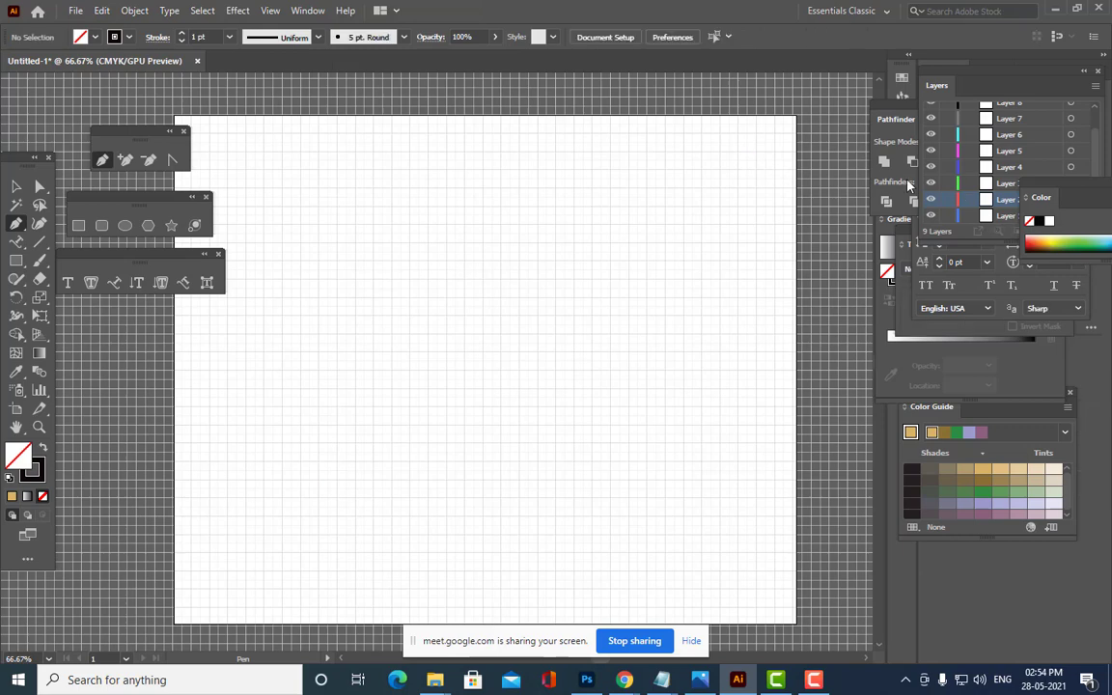
pyautogui.click(774, 151)
pyautogui.moveTo(775, 155); pyautogui.dragTo(774, 205)
pyautogui.click(601, 261)
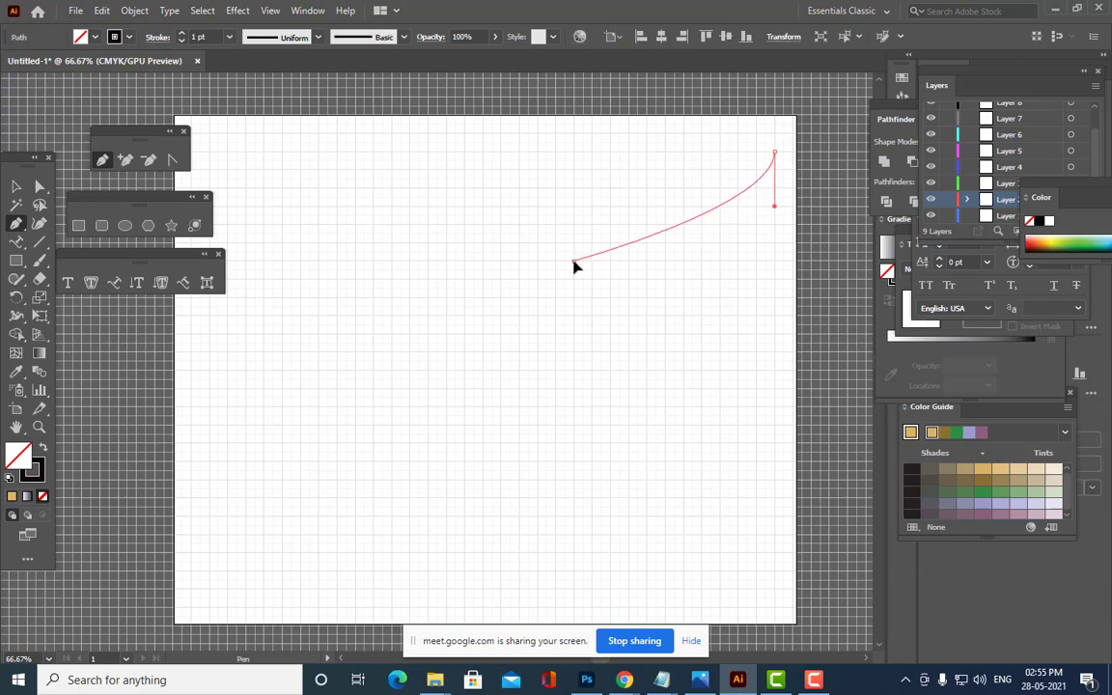
pyautogui.moveTo(575, 261); pyautogui.dragTo(573, 334)
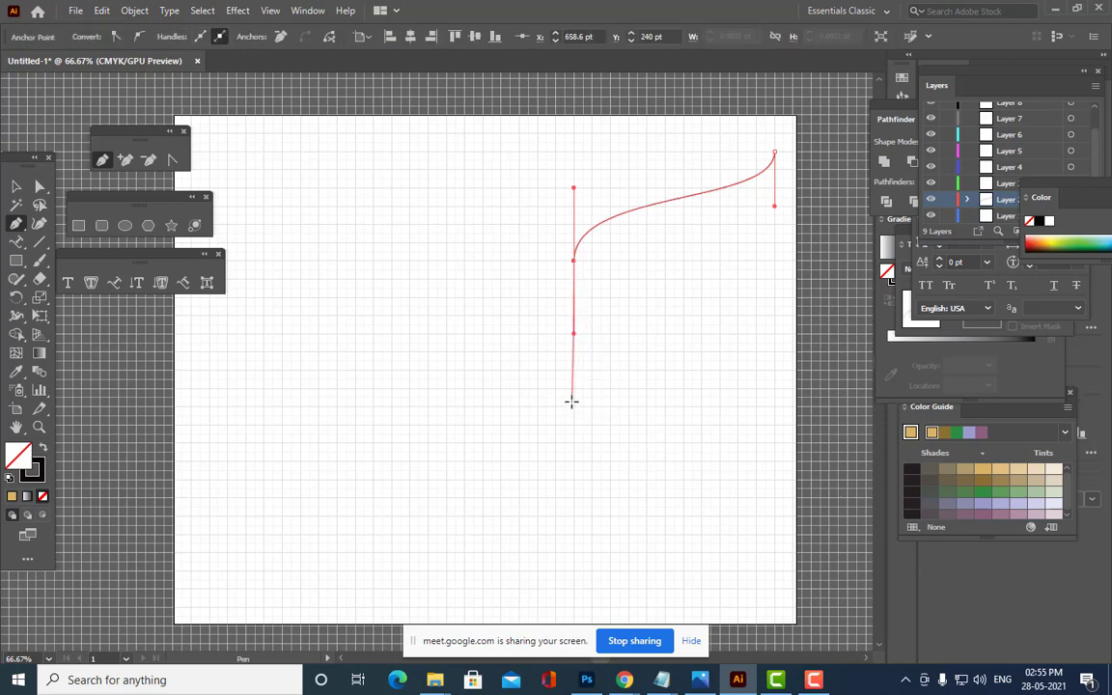
pyautogui.press('Escape')
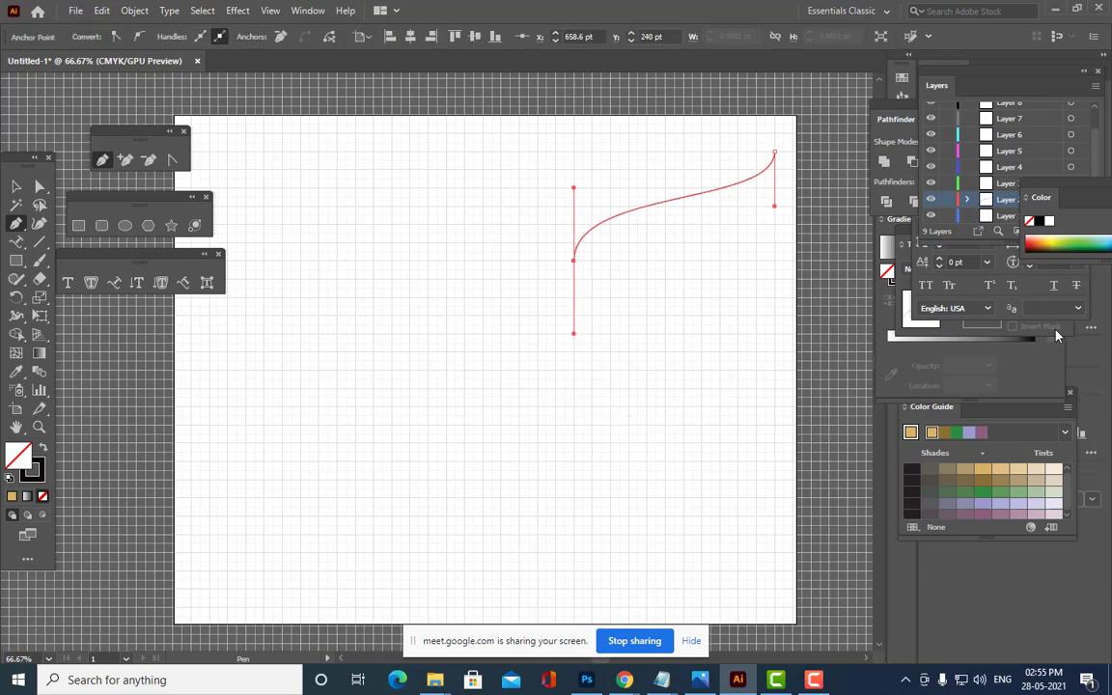
# Slightly lengthen the downward handle of the curve's upper anchor and the upward handle of its lower anchor, and deselect the curve.
pyautogui.click(41, 189)
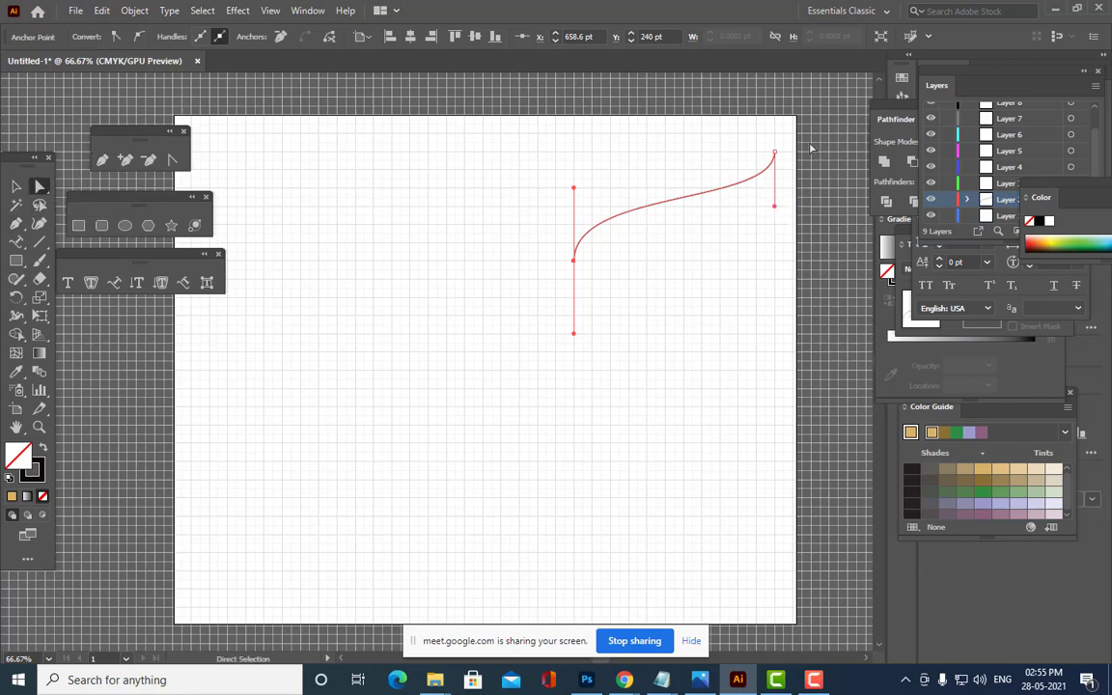
pyautogui.click(776, 152)
pyautogui.moveTo(777, 211); pyautogui.dragTo(775, 225)
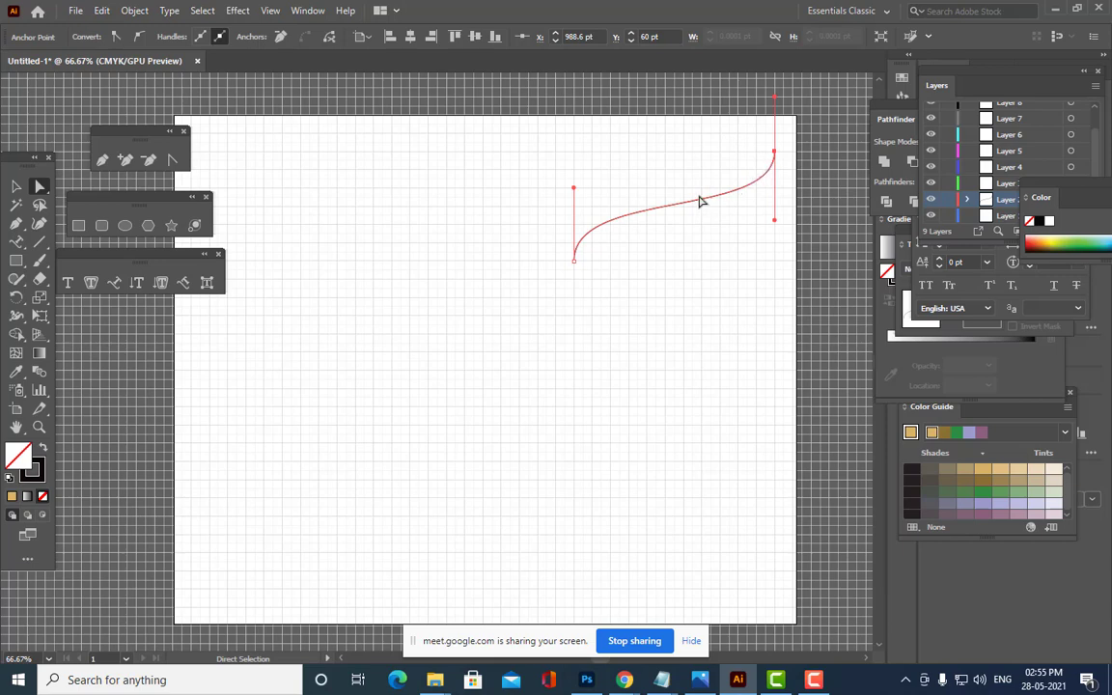
pyautogui.moveTo(574, 190); pyautogui.dragTo(574, 183)
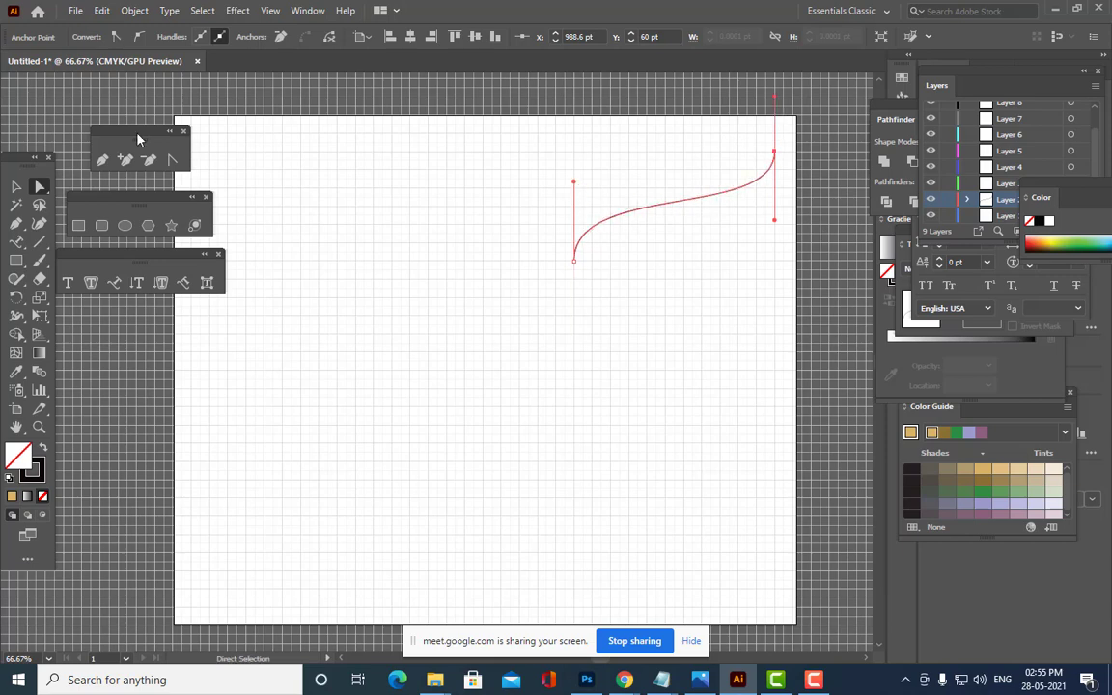
pyautogui.click(15, 185)
pyautogui.click(383, 91)
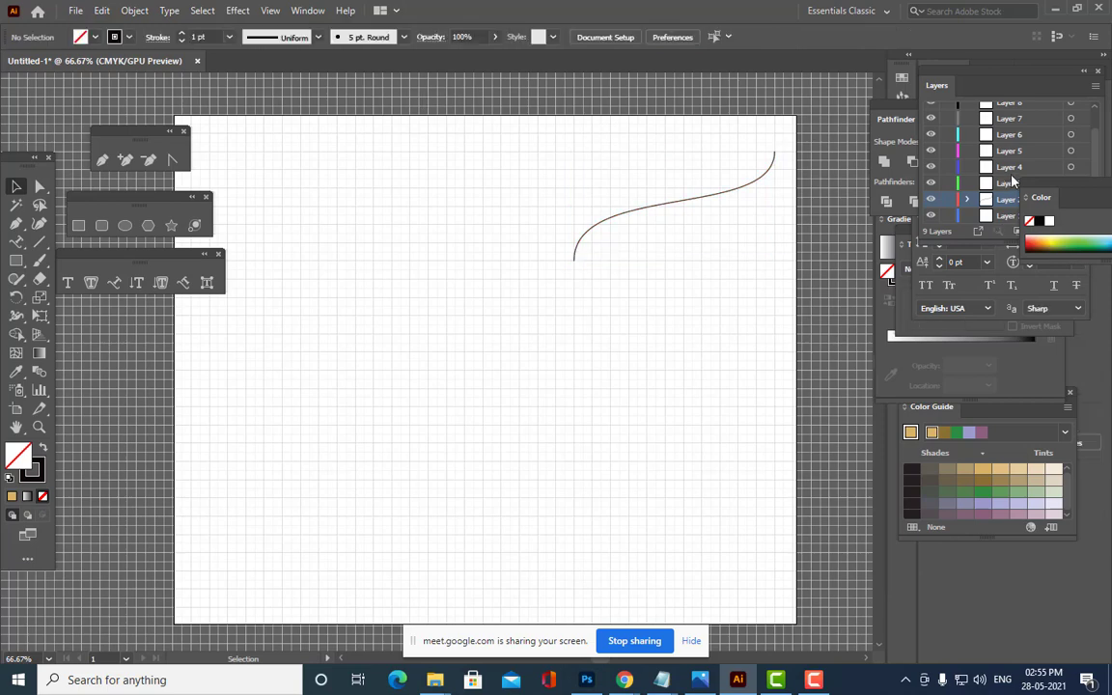
# Copy the S-shaped curve straight down by two grid cells, and deselect everything.
pyautogui.click(746, 188)
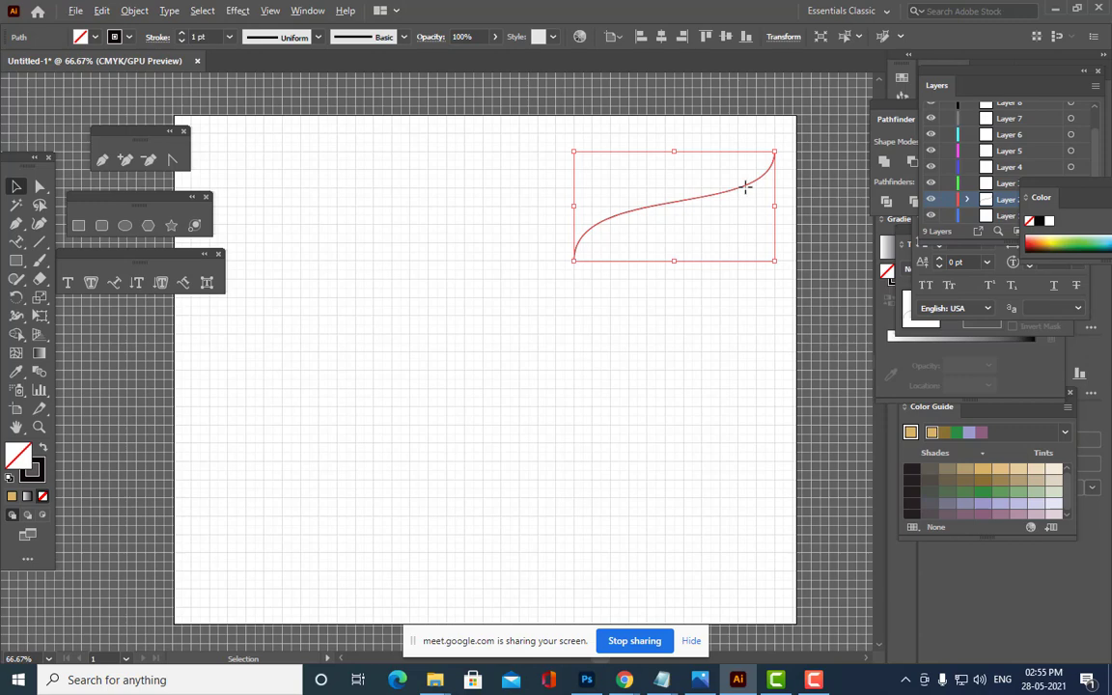
pyautogui.moveTo(745, 188); pyautogui.dragTo(747, 230)
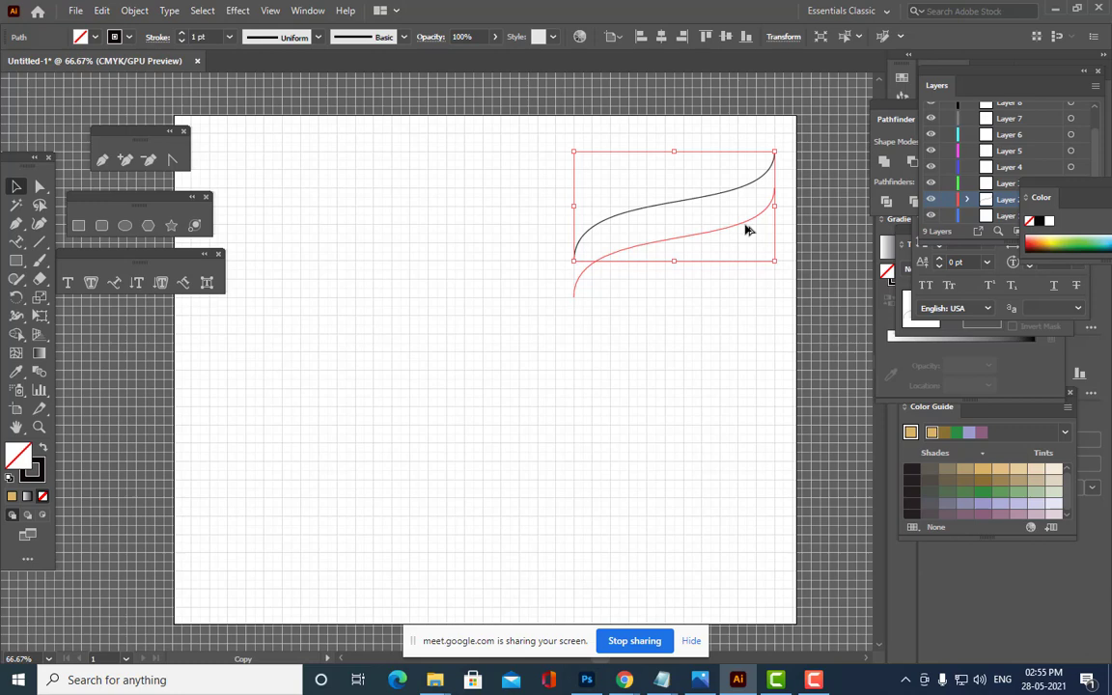
pyautogui.moveTo(746, 230); pyautogui.dragTo(746, 230)
pyautogui.click(631, 331)
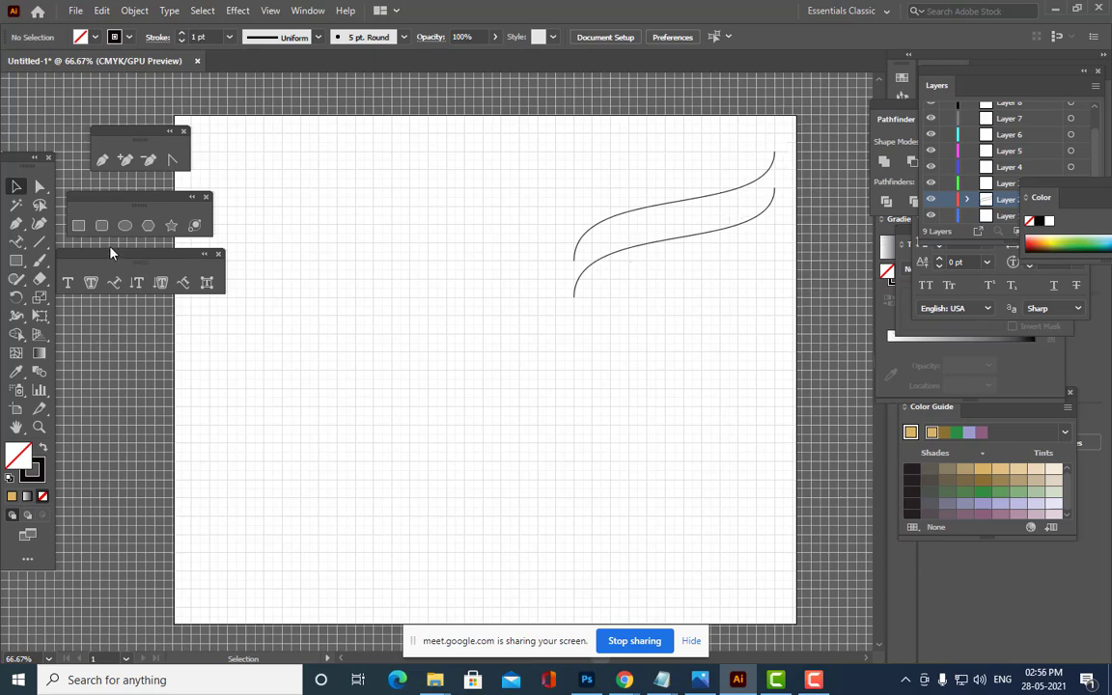
# Join the right-hand end points of the two S-shaped curves with a straight segment, and deselect the path.
pyautogui.click(39, 188)
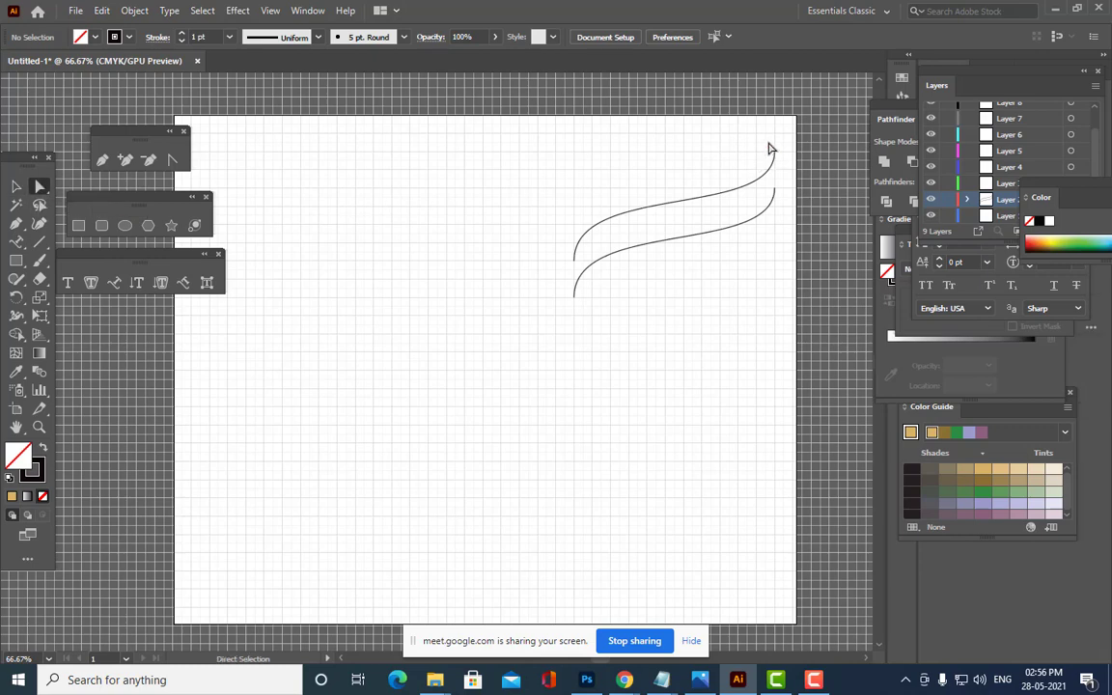
pyautogui.moveTo(771, 145); pyautogui.dragTo(780, 203)
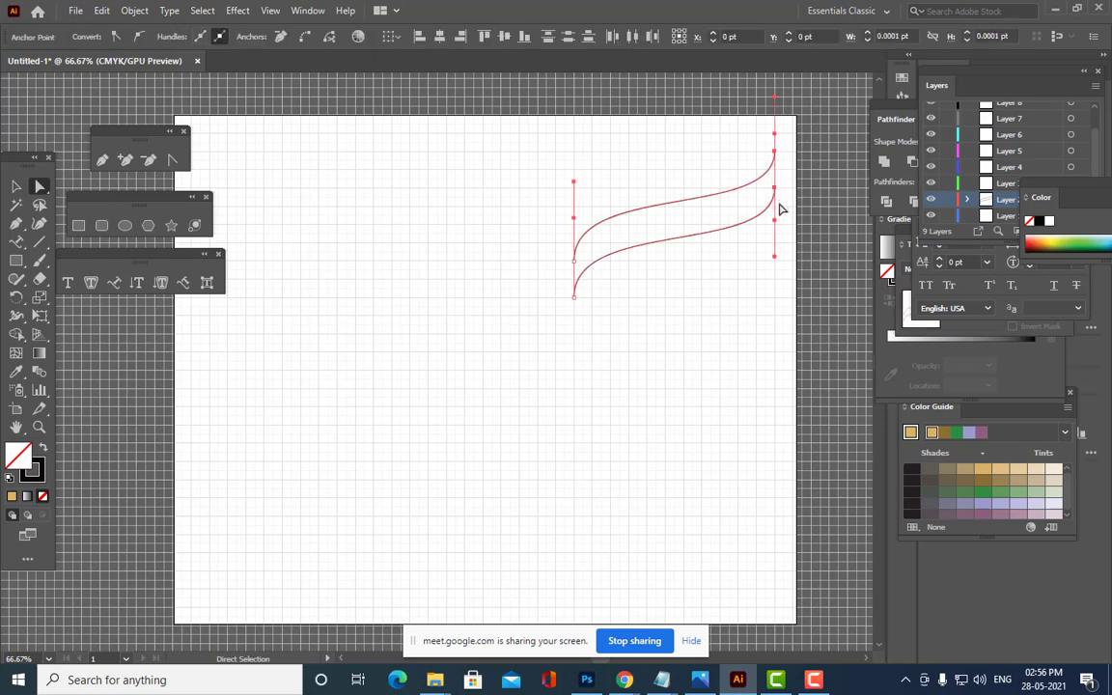
pyautogui.rightClick(775, 153)
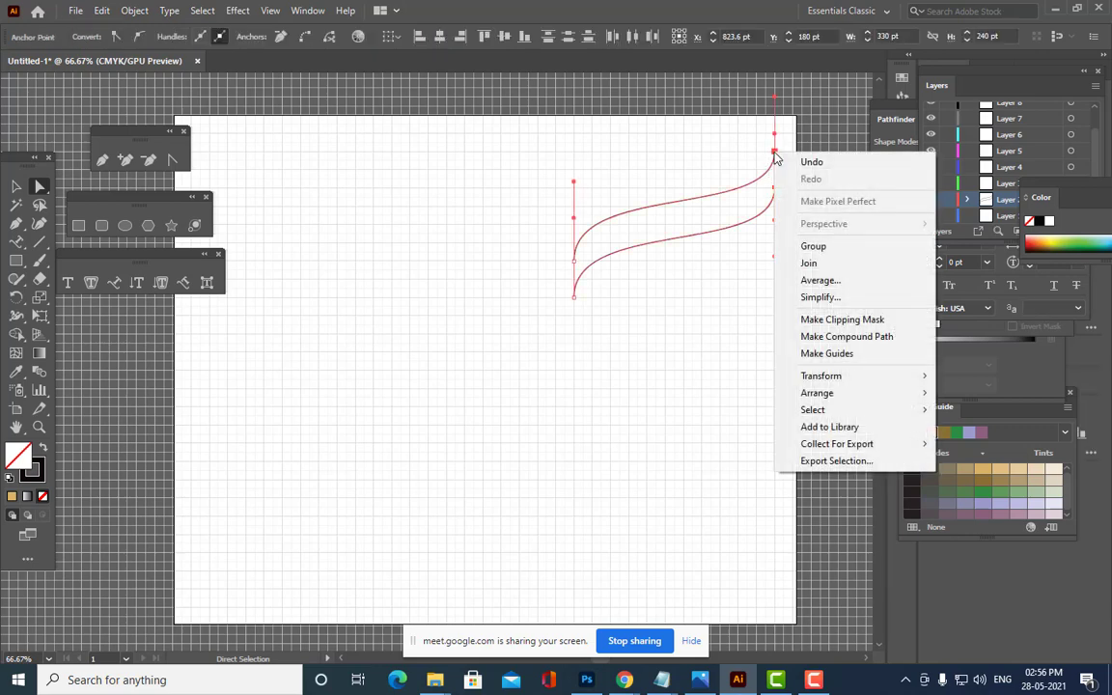
pyautogui.click(809, 263)
pyautogui.click(789, 266)
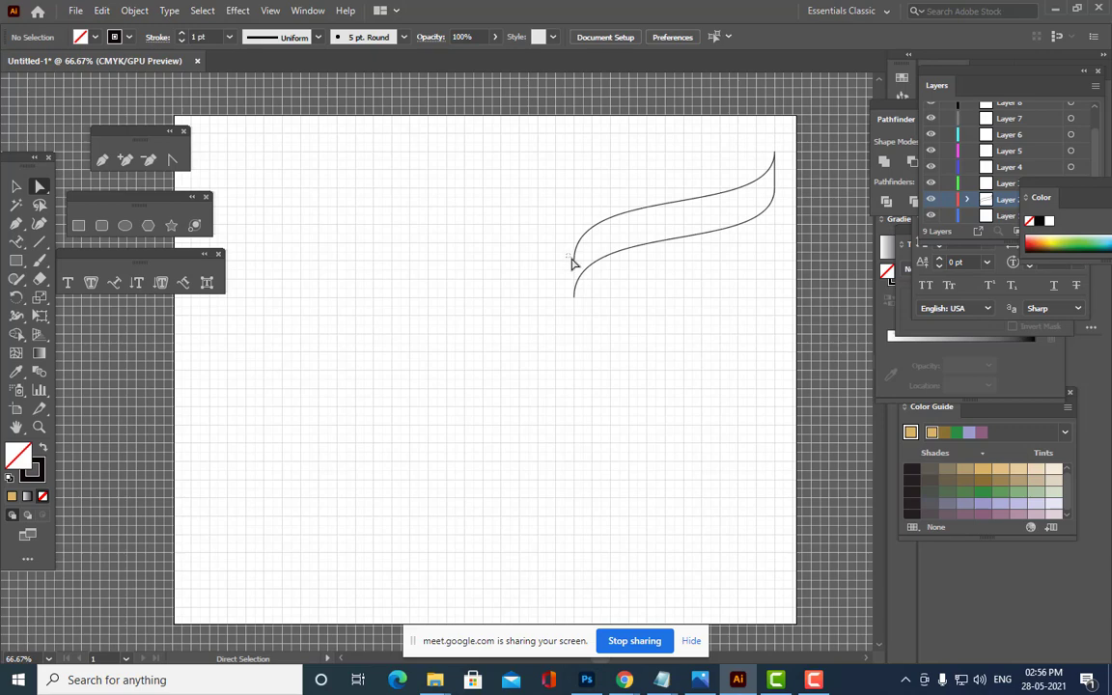
# Join the left-hand end points of the two curves to close the ribbon shape, and deselect it.
pyautogui.moveTo(570, 257); pyautogui.dragTo(583, 309)
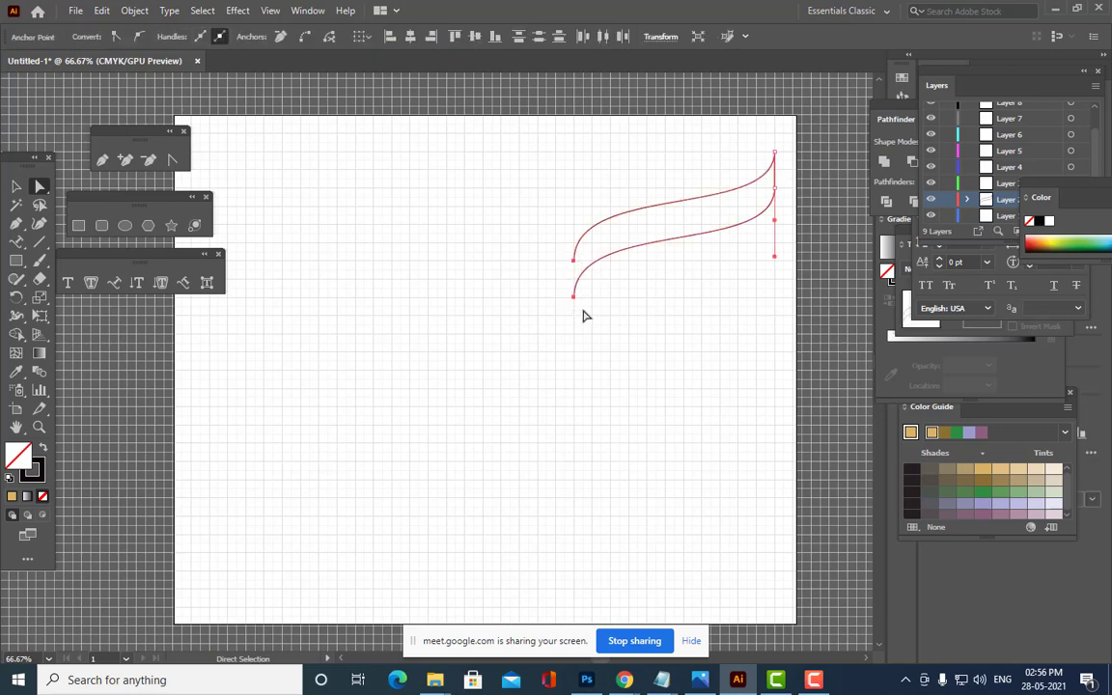
pyautogui.rightClick(575, 270)
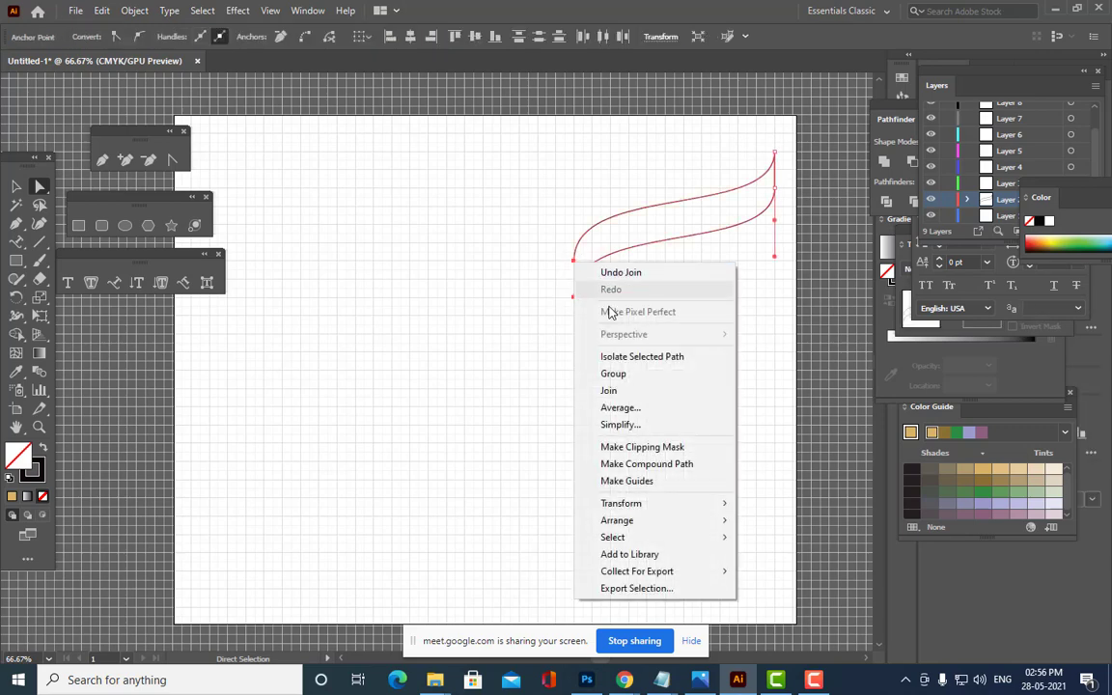
pyautogui.click(628, 390)
pyautogui.click(698, 377)
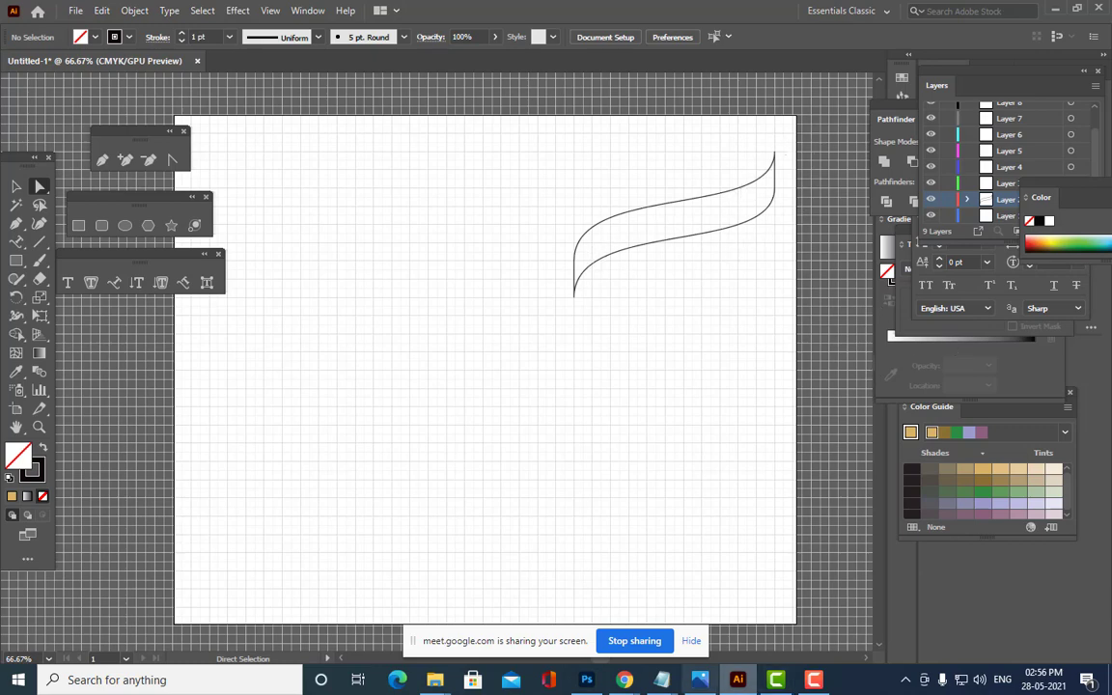
# Fill the closed ribbon shape with the last used tan colour, remove its stroke, and deselect it.
pyautogui.click(16, 187)
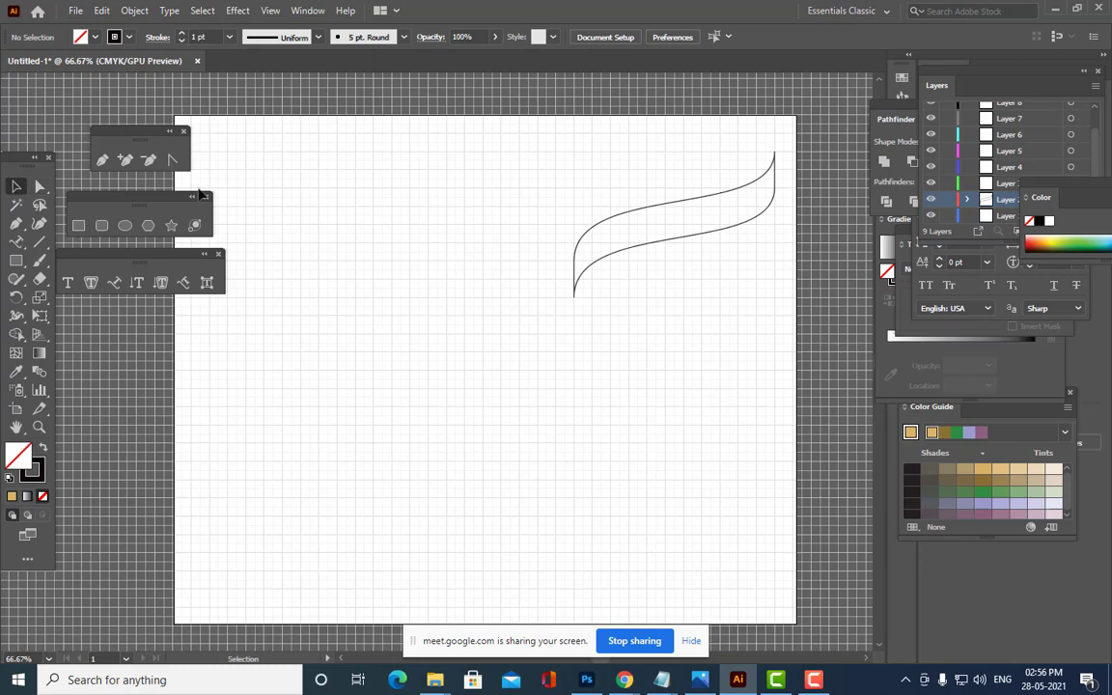
pyautogui.click(625, 215)
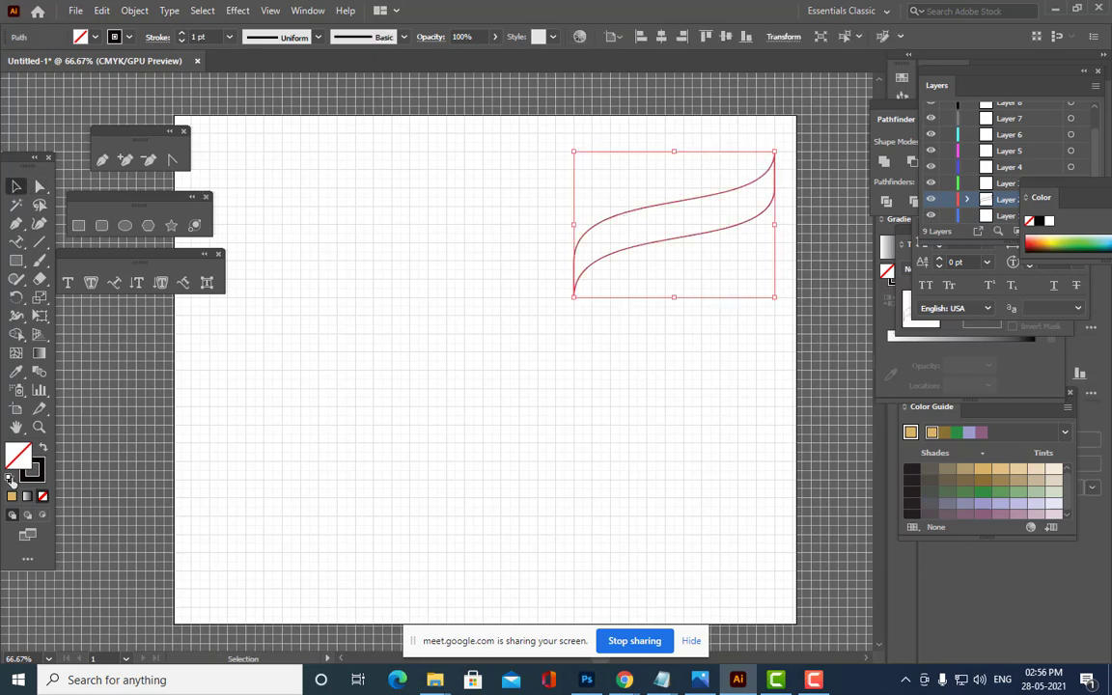
pyautogui.click(13, 496)
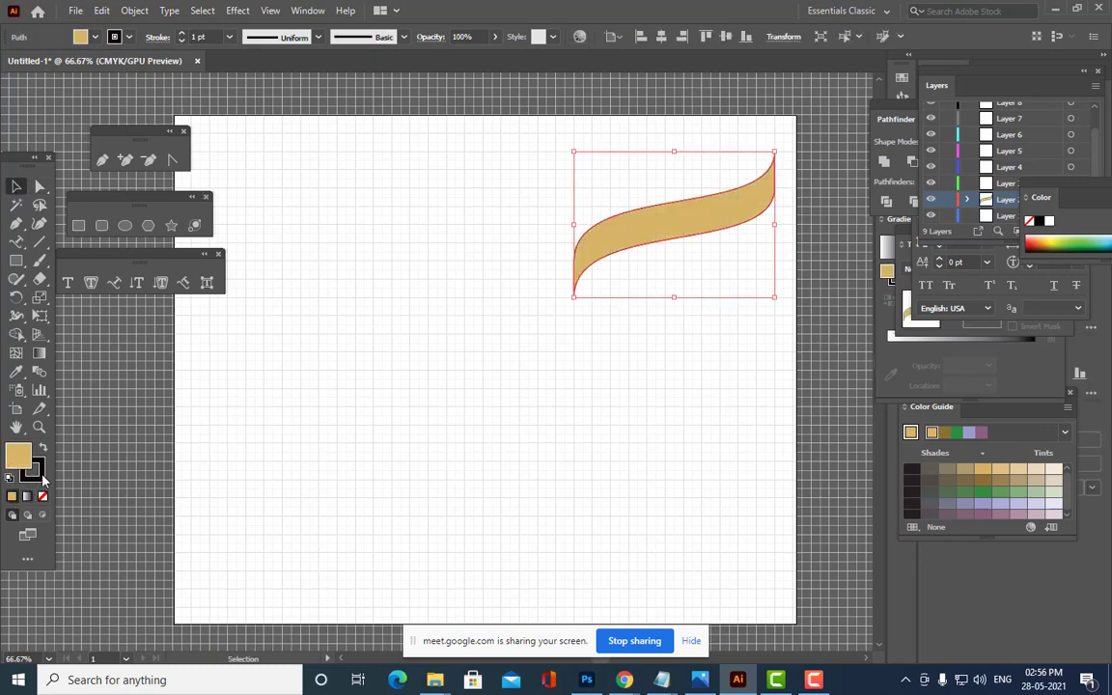
pyautogui.click(38, 473)
pyautogui.click(42, 496)
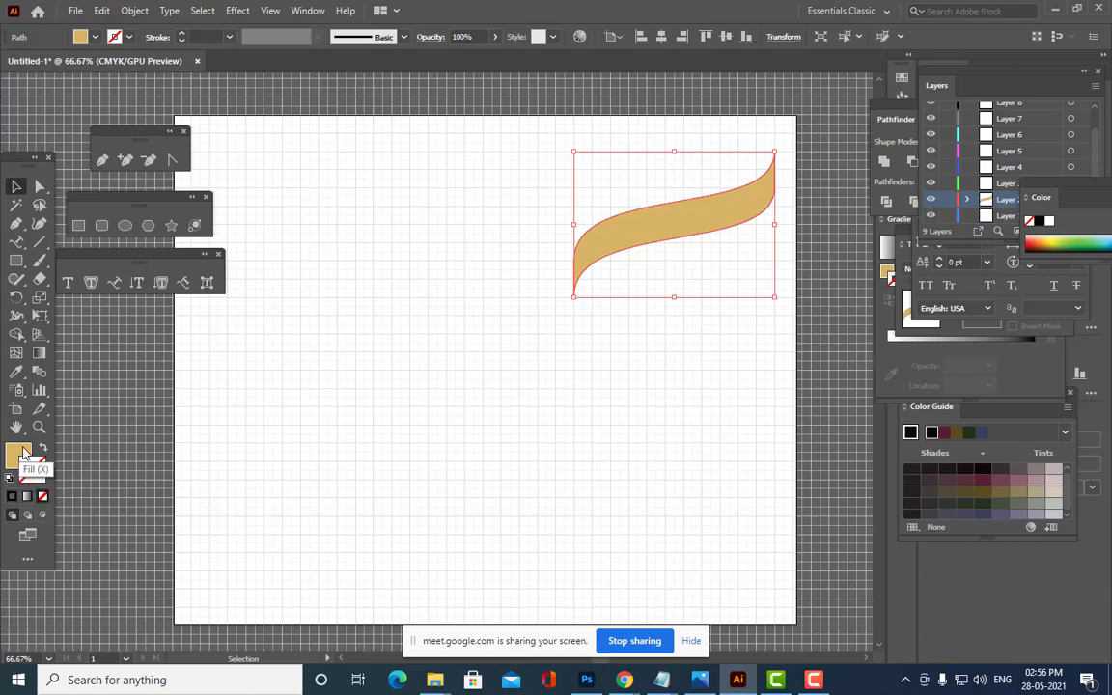
pyautogui.click(19, 452)
pyautogui.click(129, 452)
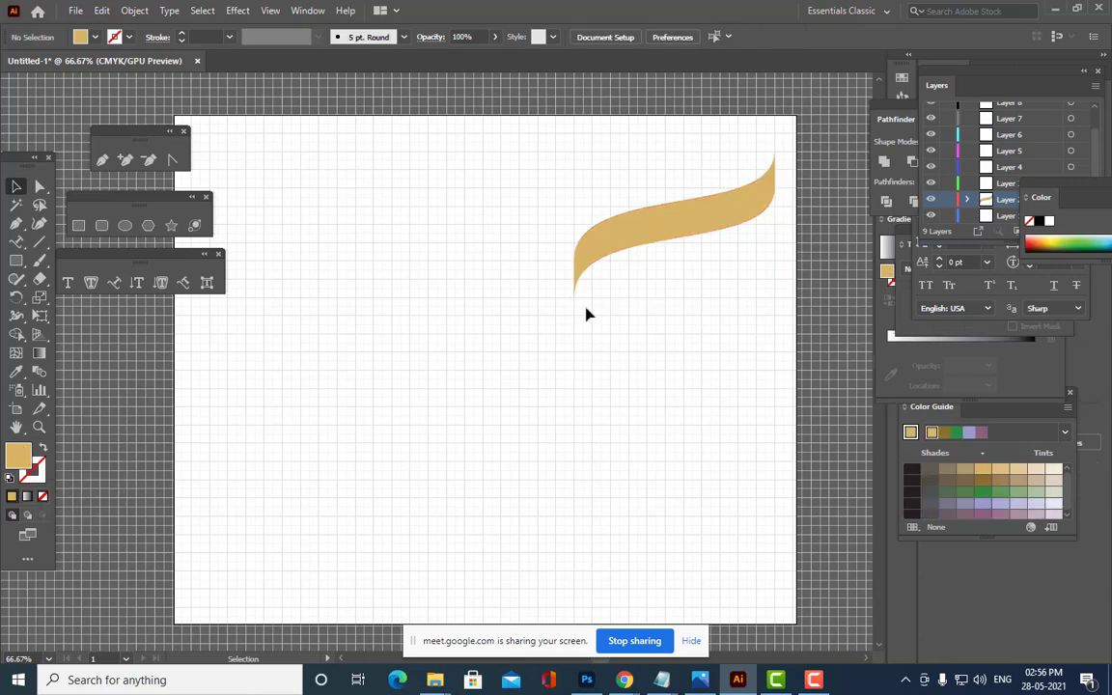
# Copy the tan ribbon straight down so the duplicate sits five grid cells below the original, and deselect it.
pyautogui.click(727, 195)
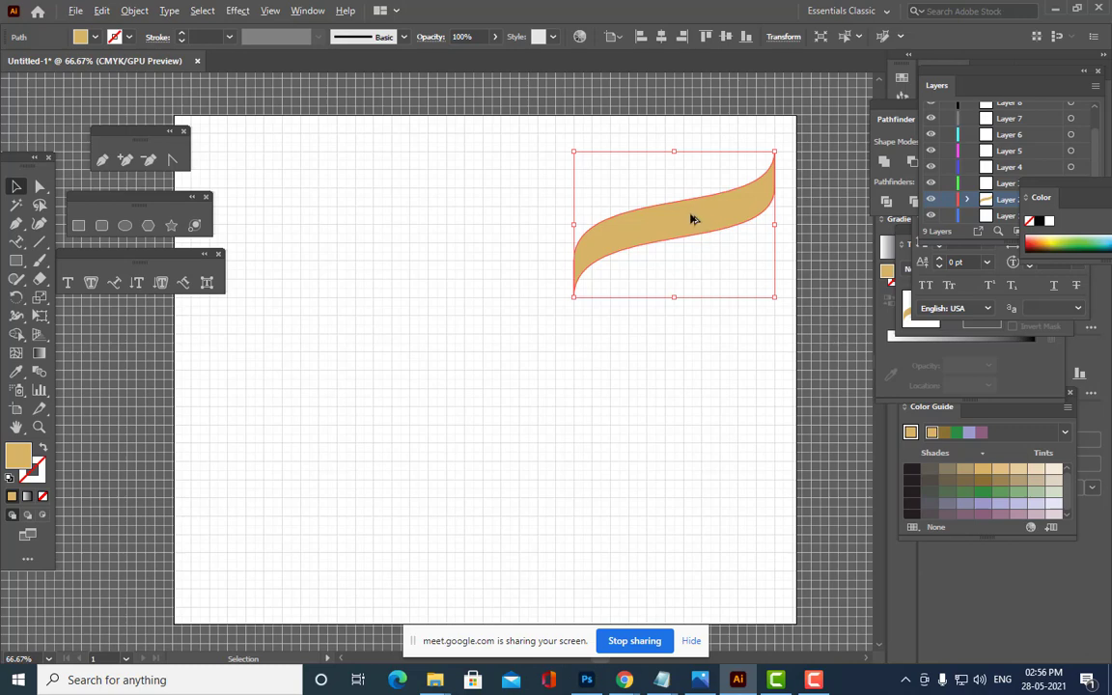
pyautogui.moveTo(692, 219); pyautogui.dragTo(691, 284)
pyautogui.moveTo(690, 289); pyautogui.dragTo(691, 291)
pyautogui.click(825, 331)
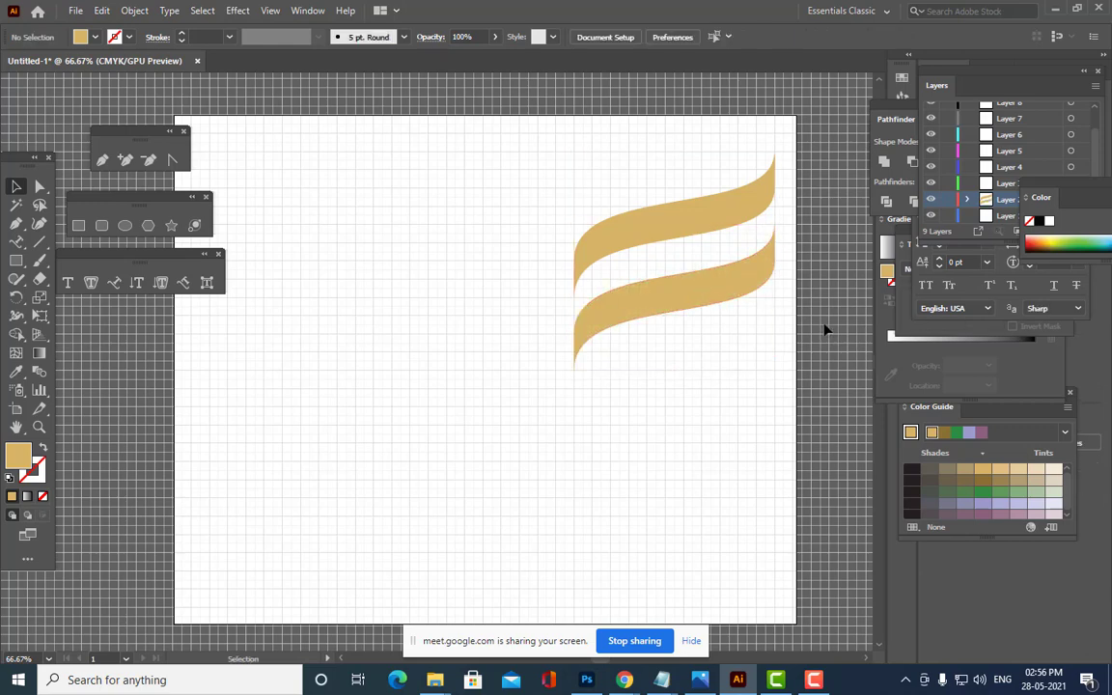
pyautogui.click(685, 306)
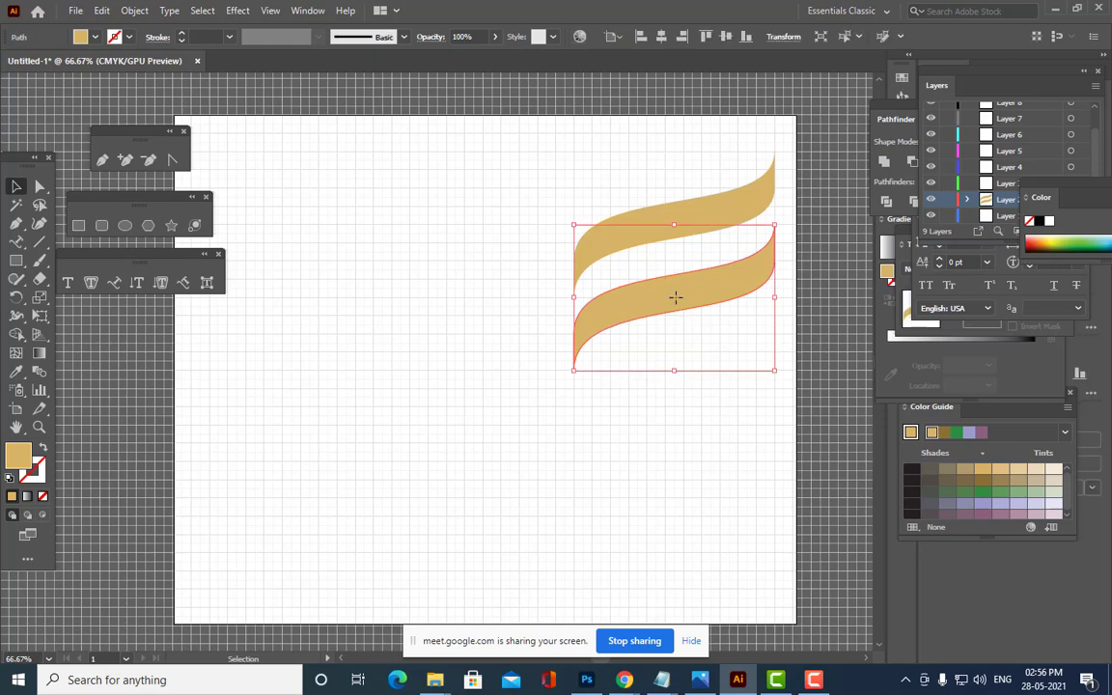
pyautogui.moveTo(675, 297); pyautogui.dragTo(677, 322)
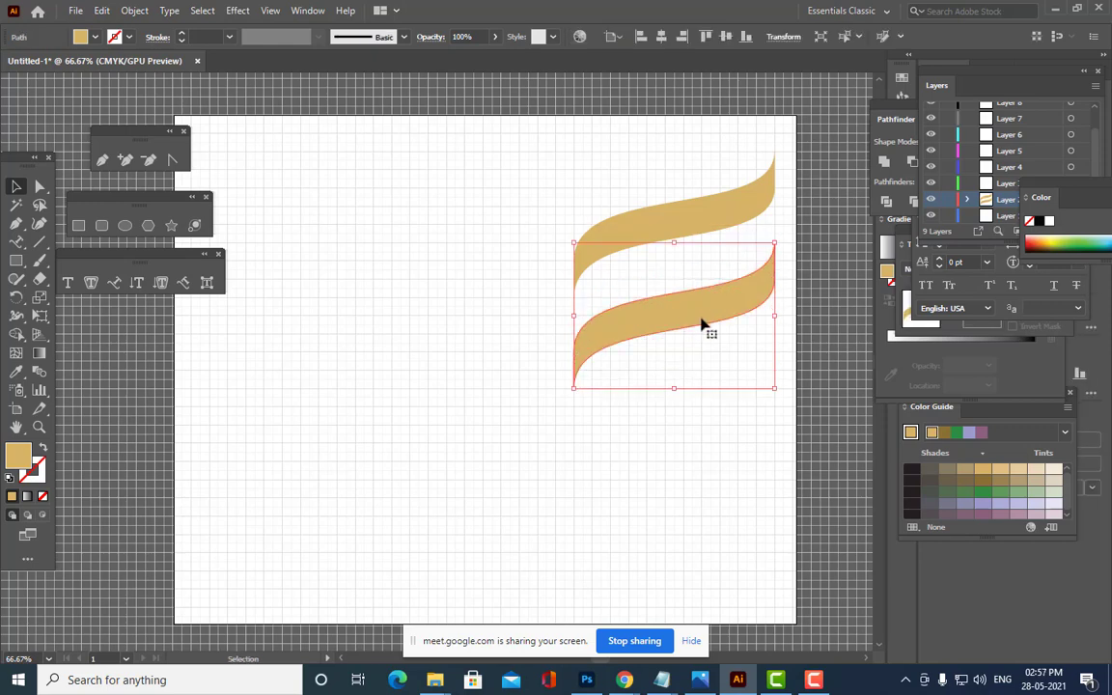
pyautogui.click(857, 289)
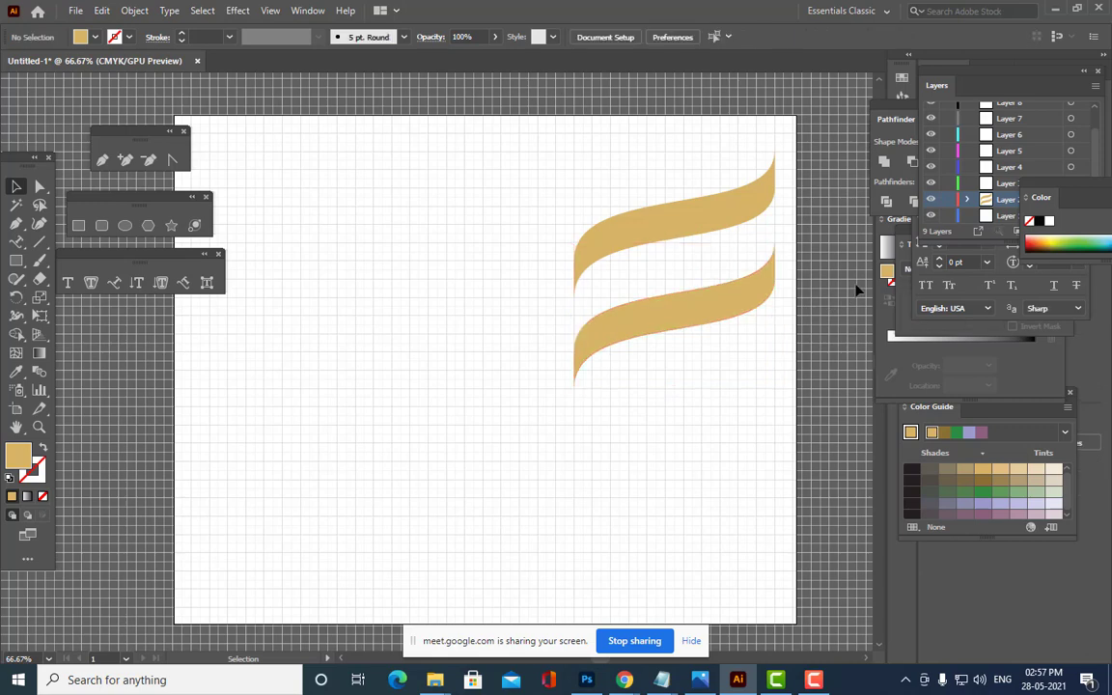
# Change the fill of the lower ribbon to bright red (FC062A), and deselect it.
pyautogui.click(655, 322)
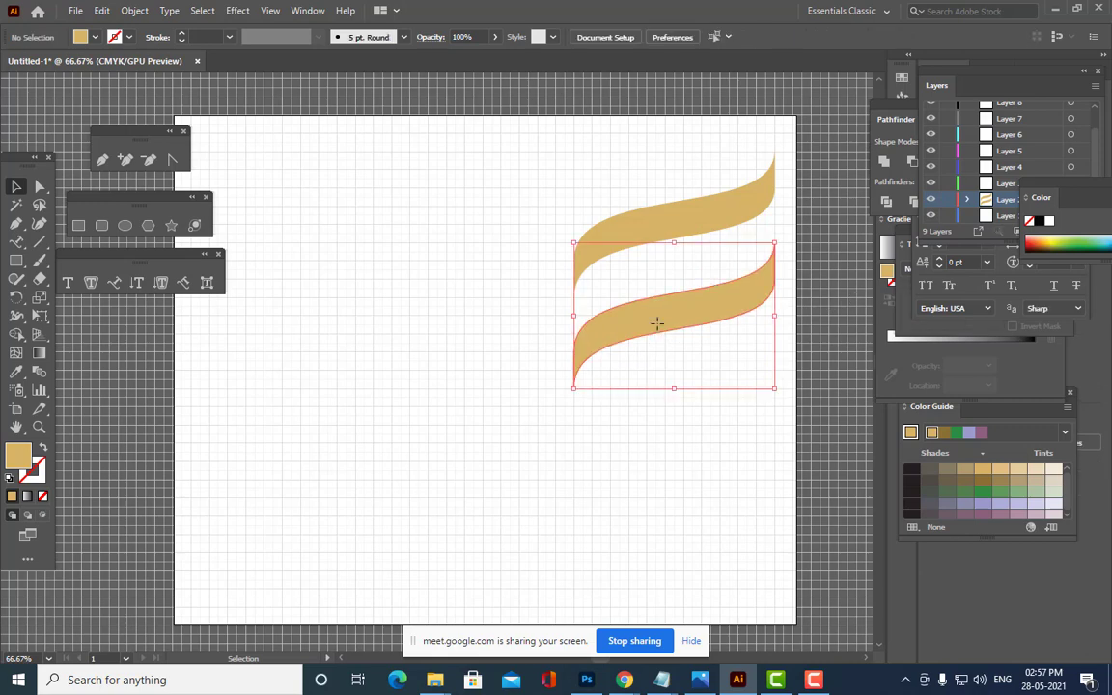
pyautogui.doubleClick(26, 462)
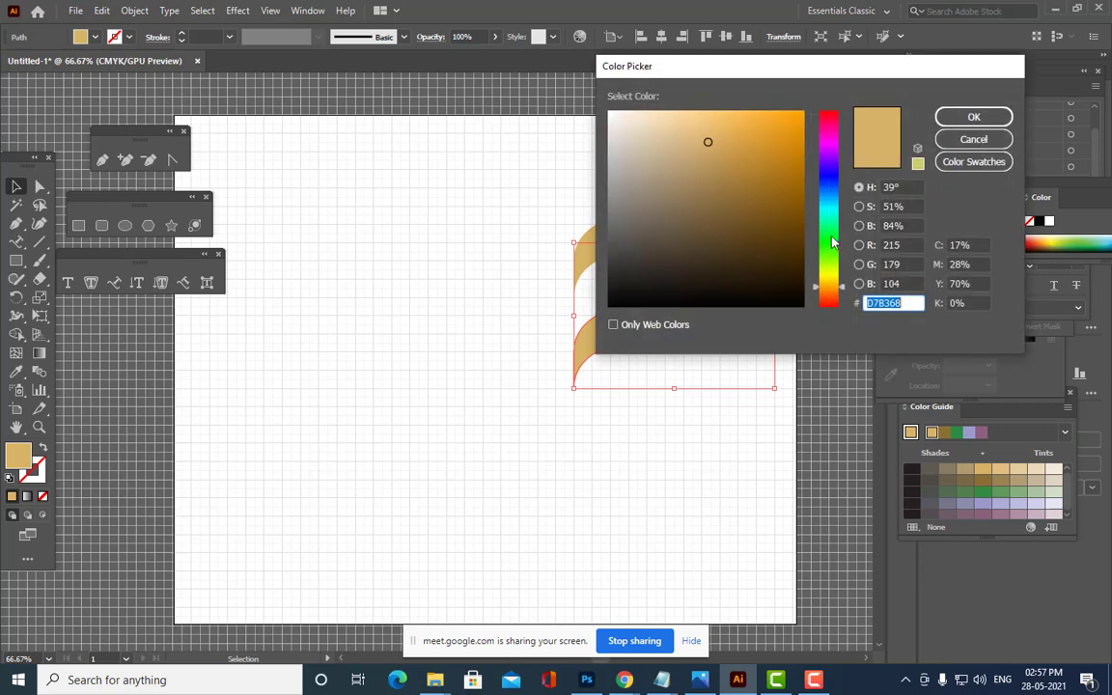
pyautogui.click(828, 120)
pyautogui.click(802, 114)
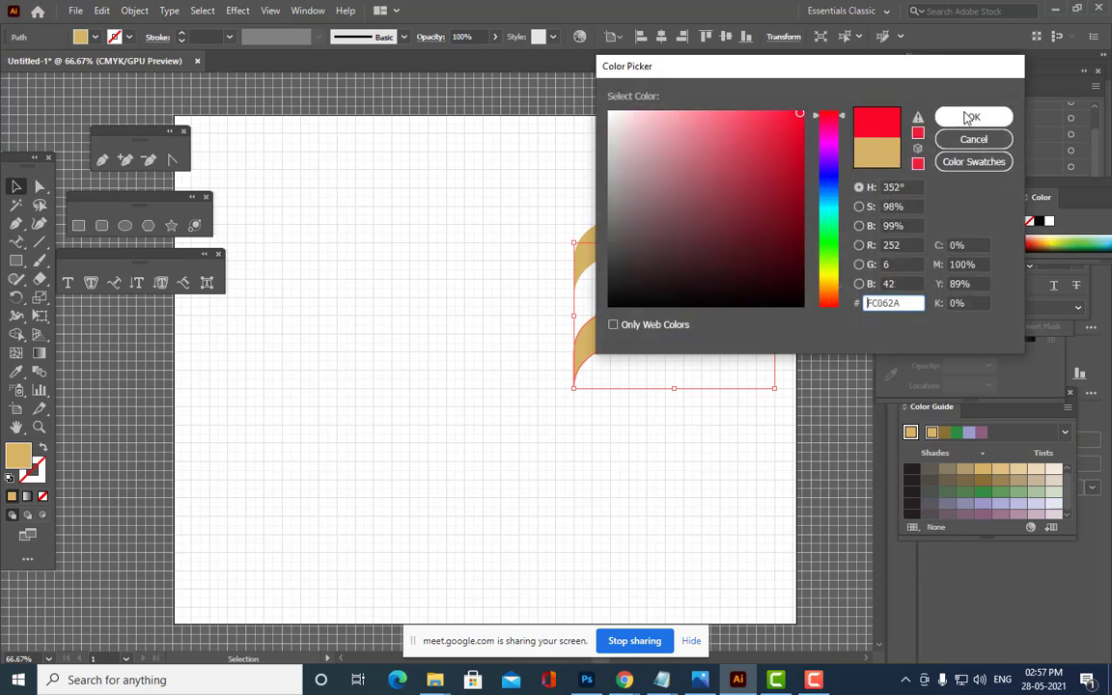
pyautogui.click(974, 116)
pyautogui.click(855, 309)
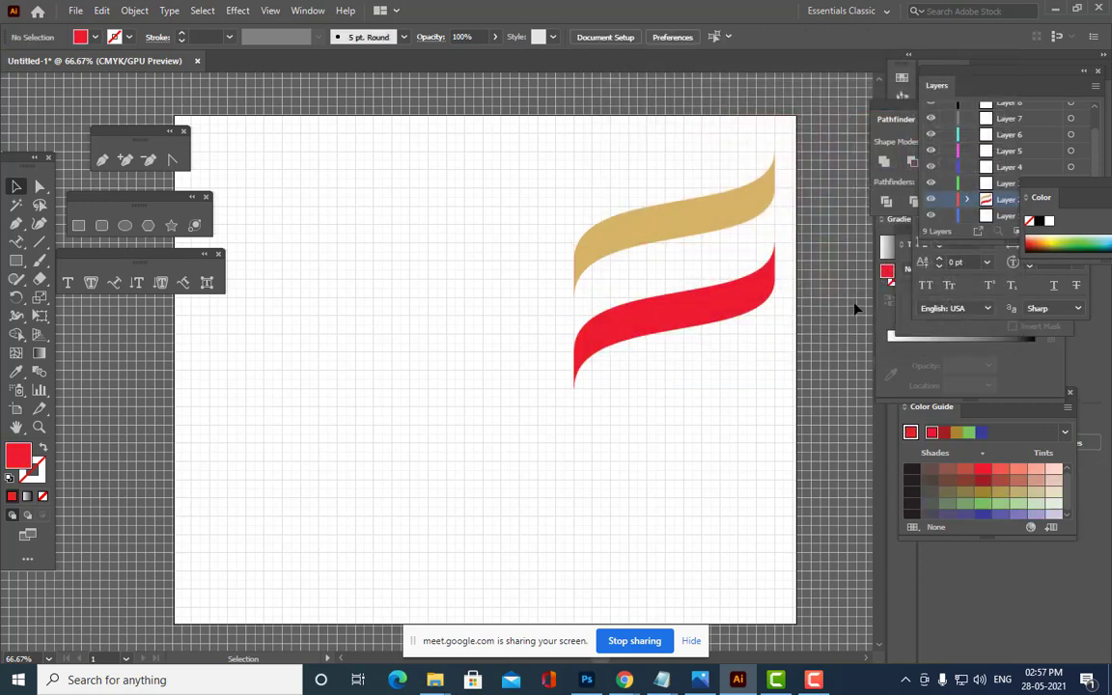
# Reflect the red ribbon across the vertical axis, and deselect it.
pyautogui.click(720, 301)
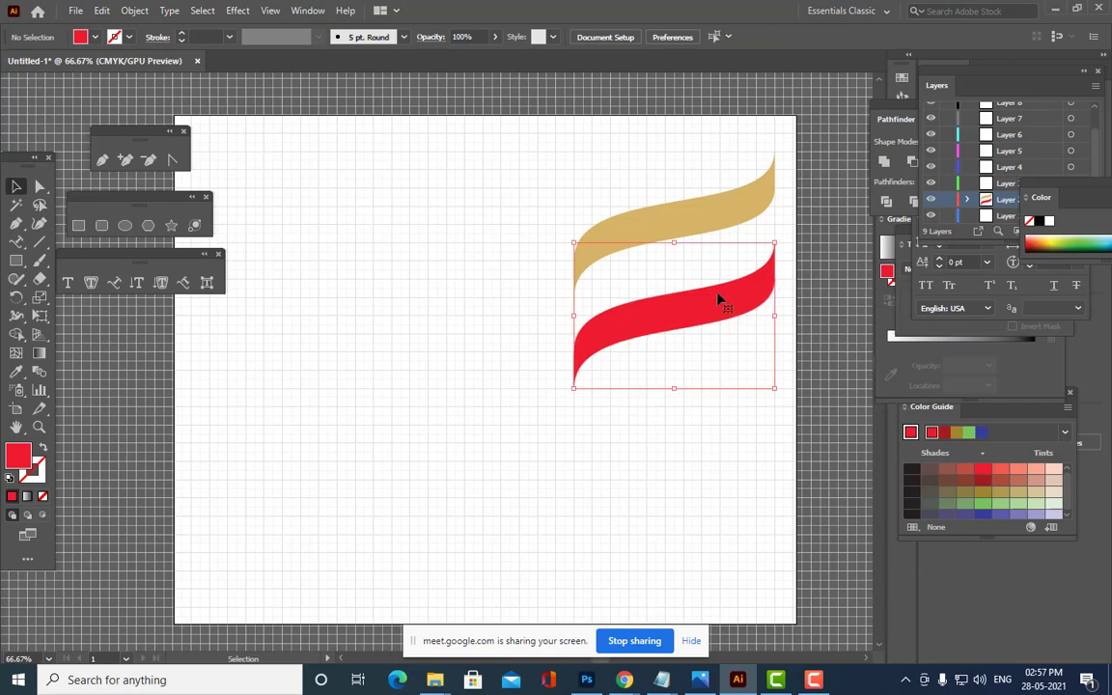
pyautogui.rightClick(719, 302)
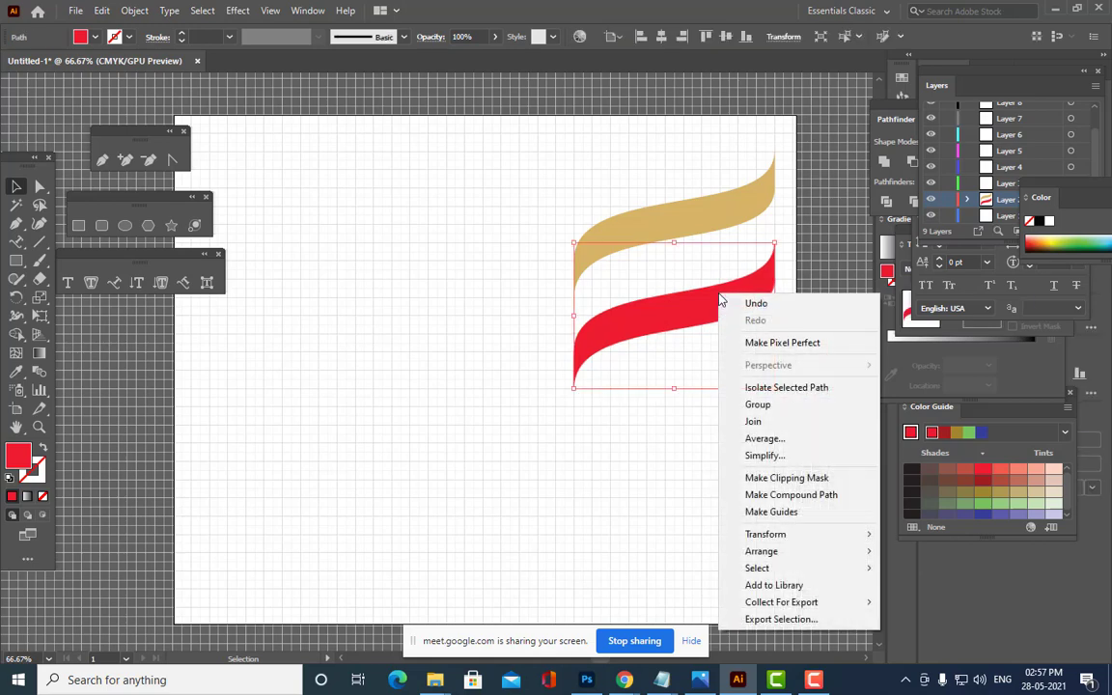
pyautogui.moveTo(811, 536)
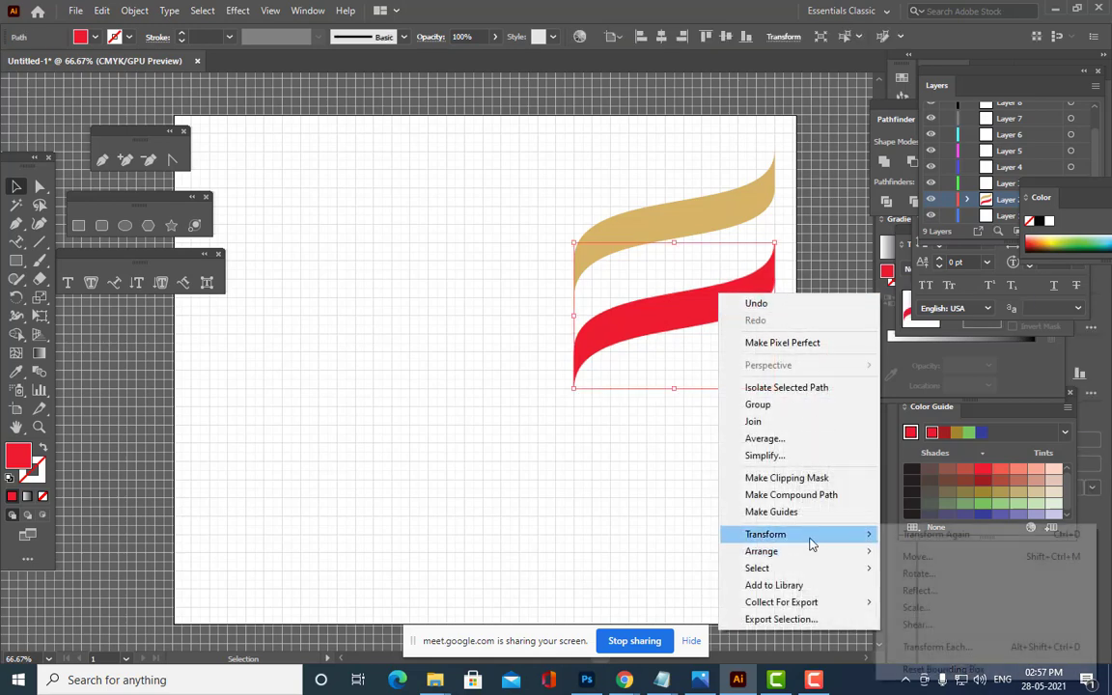
pyautogui.click(950, 592)
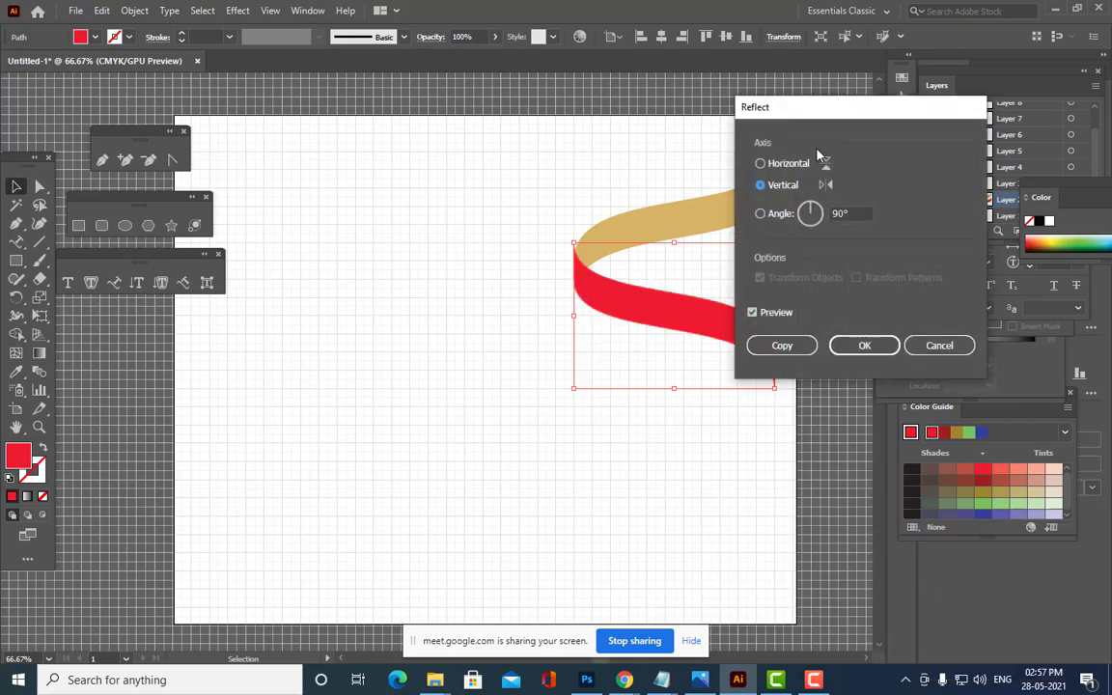
pyautogui.click(860, 345)
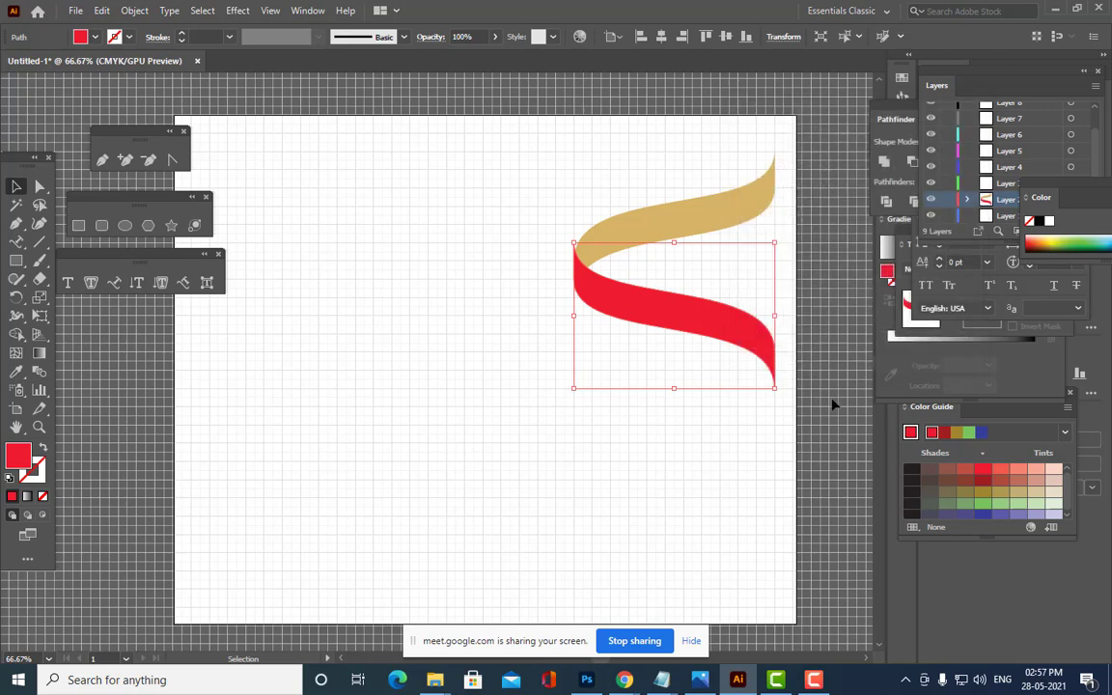
pyautogui.click(835, 405)
# Move the red ribbon slightly down and nudge it sideways until its left edge lines up with the tan ribbon's left edge.
pyautogui.click(670, 321)
pyautogui.moveTo(668, 325); pyautogui.dragTo(670, 336)
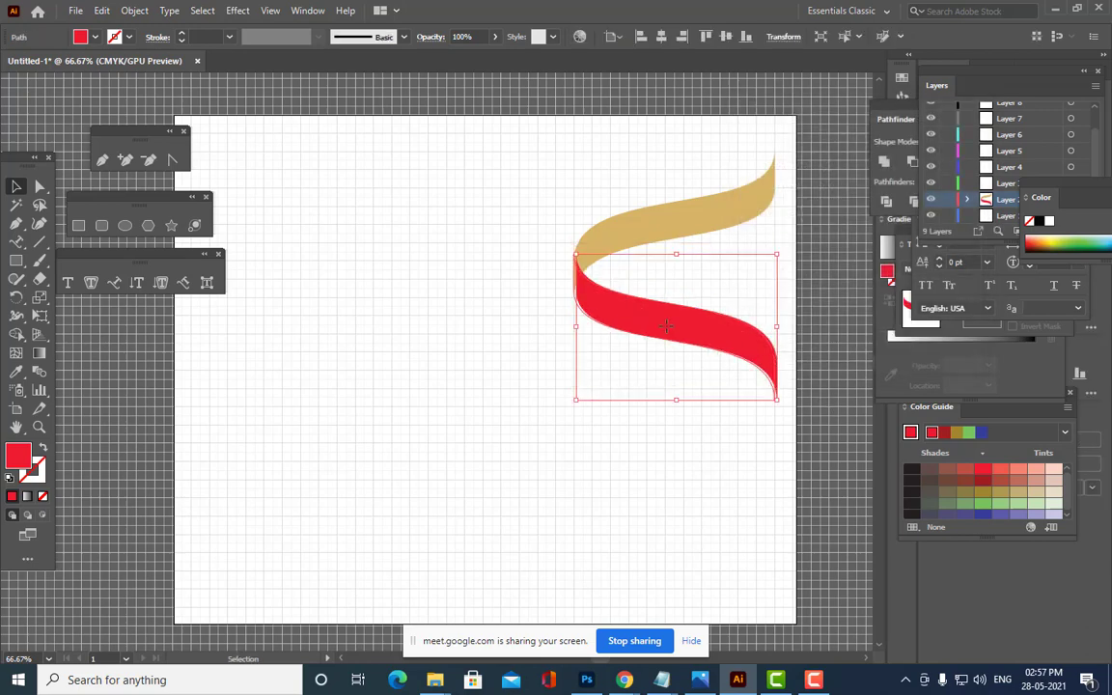
pyautogui.press('Left')
pyautogui.press('Left')
pyautogui.press('Left')
pyautogui.press('Left')
pyautogui.click(820, 366)
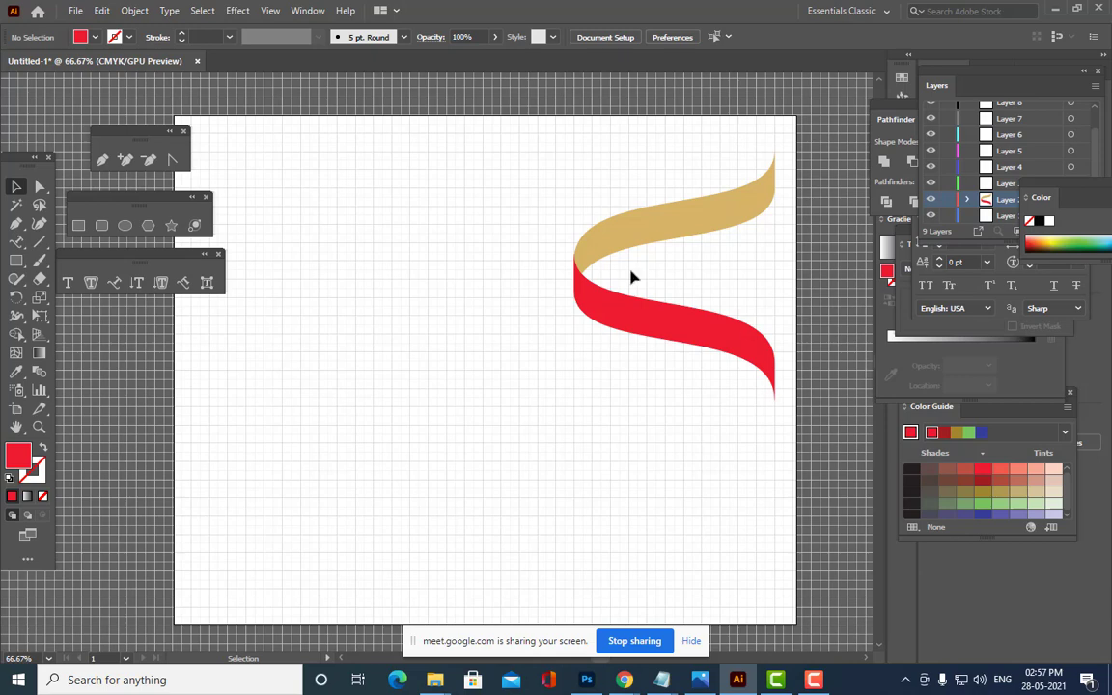
# Copy the tan ribbon straight down to continue from the red ribbon's lower right end, and fine-tune the copy's vertical position.
pyautogui.click(725, 217)
pyautogui.moveTo(710, 222); pyautogui.dragTo(710, 423)
pyautogui.click(823, 432)
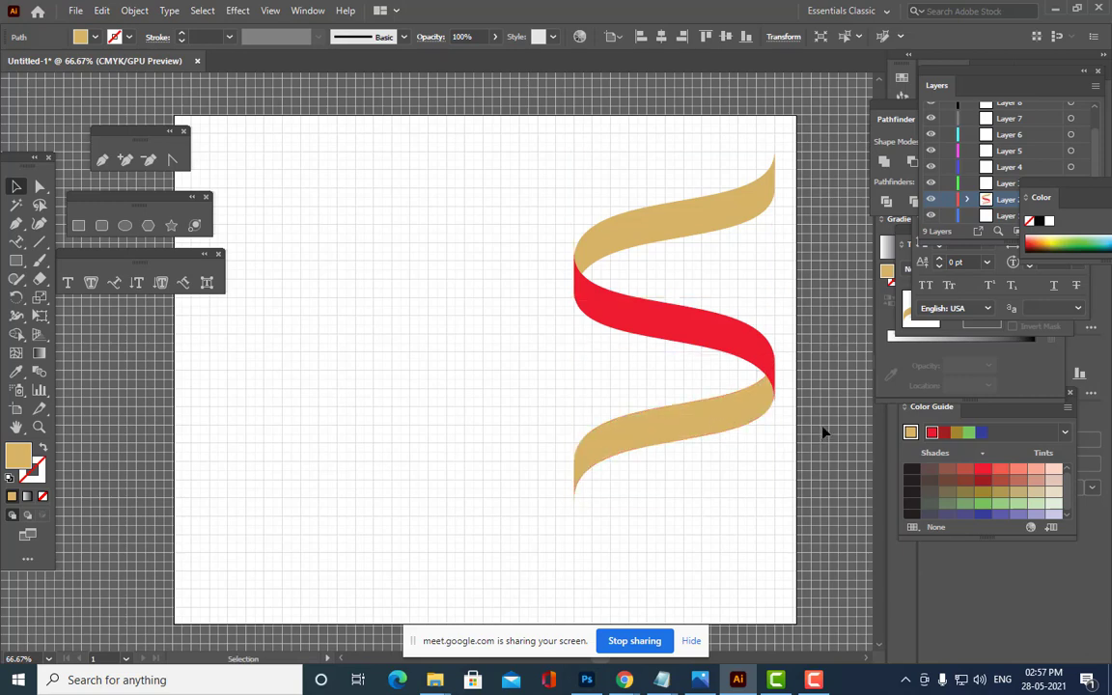
pyautogui.click(739, 415)
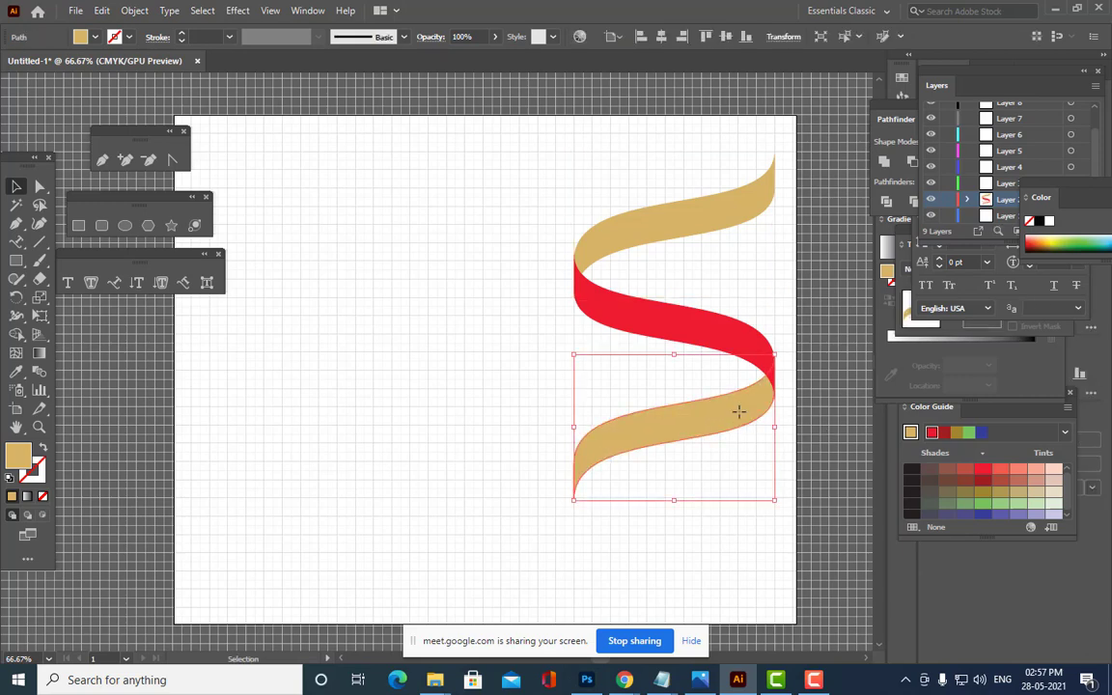
pyautogui.moveTo(739, 417); pyautogui.dragTo(739, 422)
pyautogui.click(829, 433)
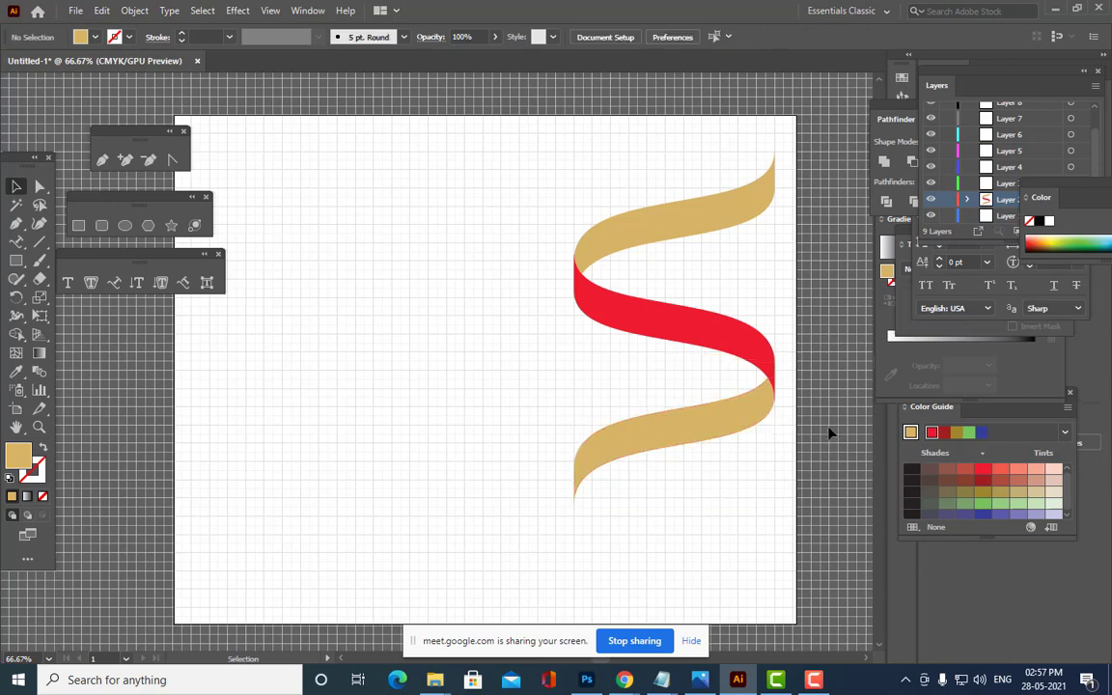
# Copy the red ribbon straight down to continue from the second tan ribbon's lower left end, and deselect it.
pyautogui.click(664, 334)
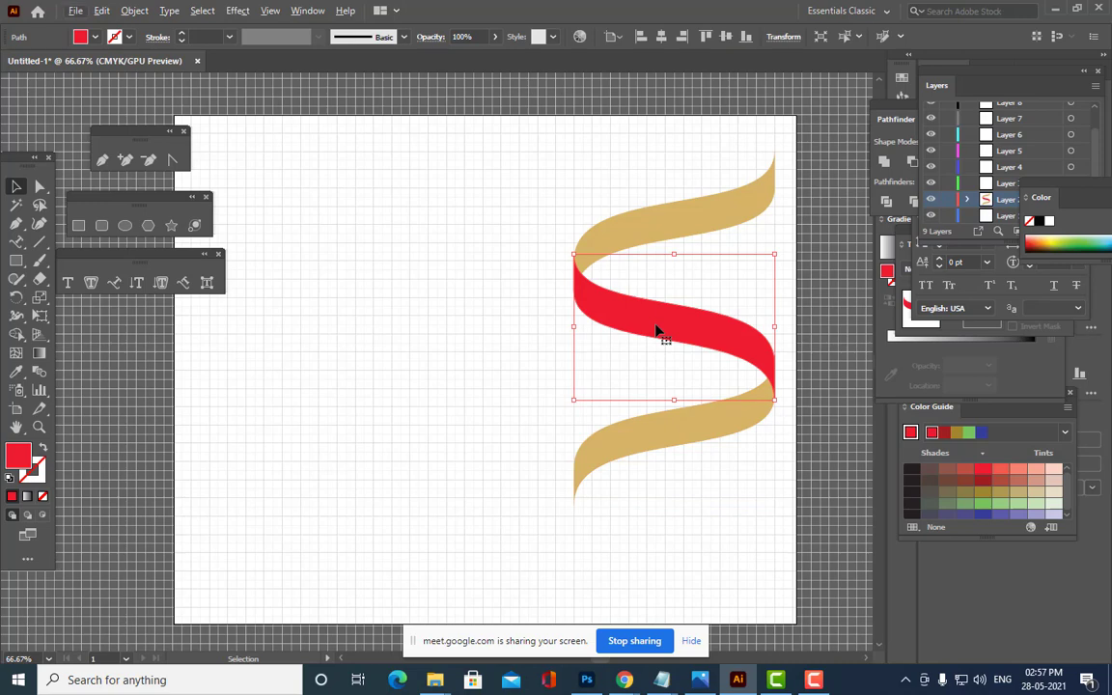
pyautogui.moveTo(656, 329); pyautogui.dragTo(657, 537)
pyautogui.click(772, 439)
# Copy the second tan ribbon straight down to continue from the lower red ribbon's right end, past the artboard's bottom edge.
pyautogui.scroll(-4, 773, 439)
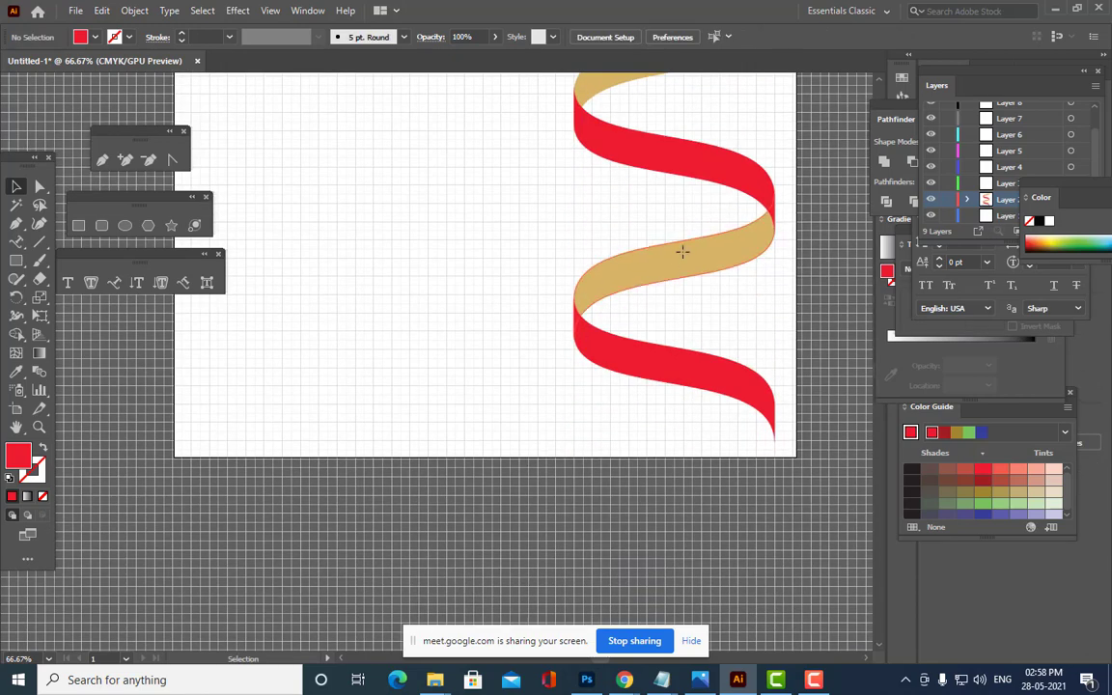
pyautogui.moveTo(683, 252); pyautogui.dragTo(693, 469)
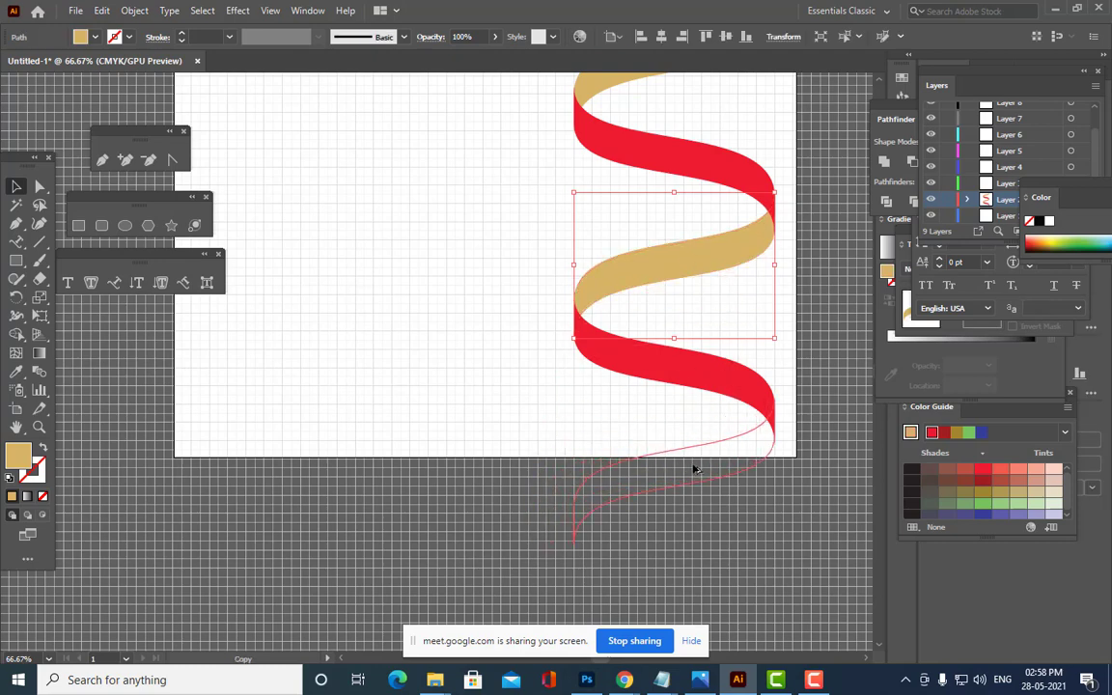
pyautogui.moveTo(694, 469); pyautogui.dragTo(691, 466)
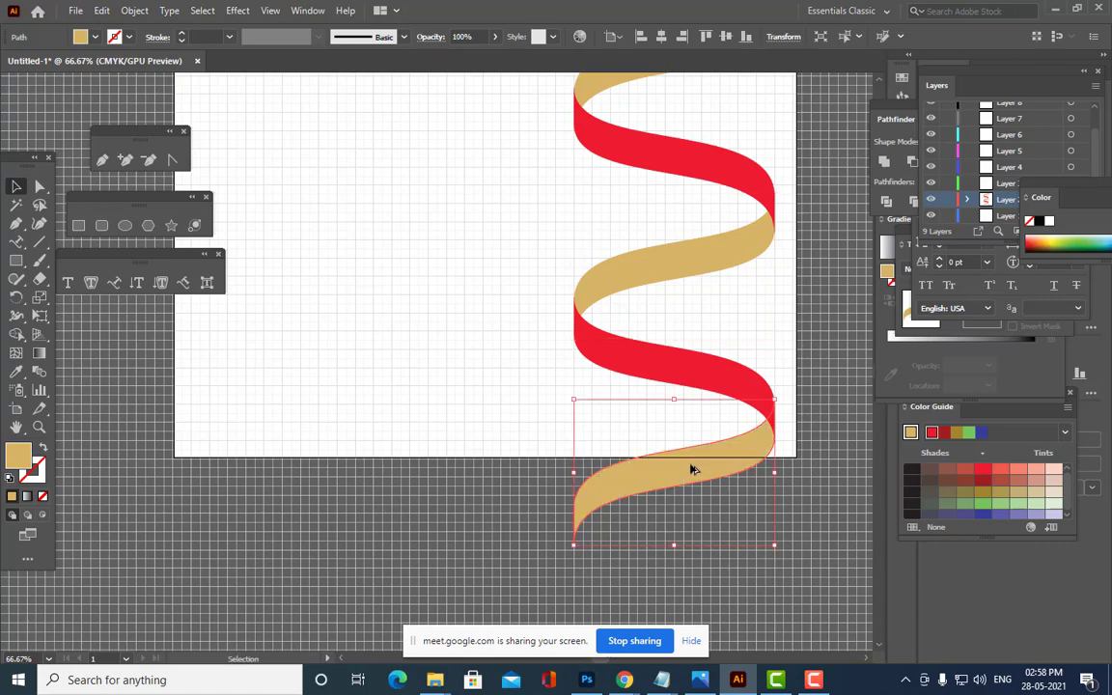
# Copy the lowest red ribbon straight down to continue from the bottom tan ribbon's left end, and deselect it.
pyautogui.click(827, 499)
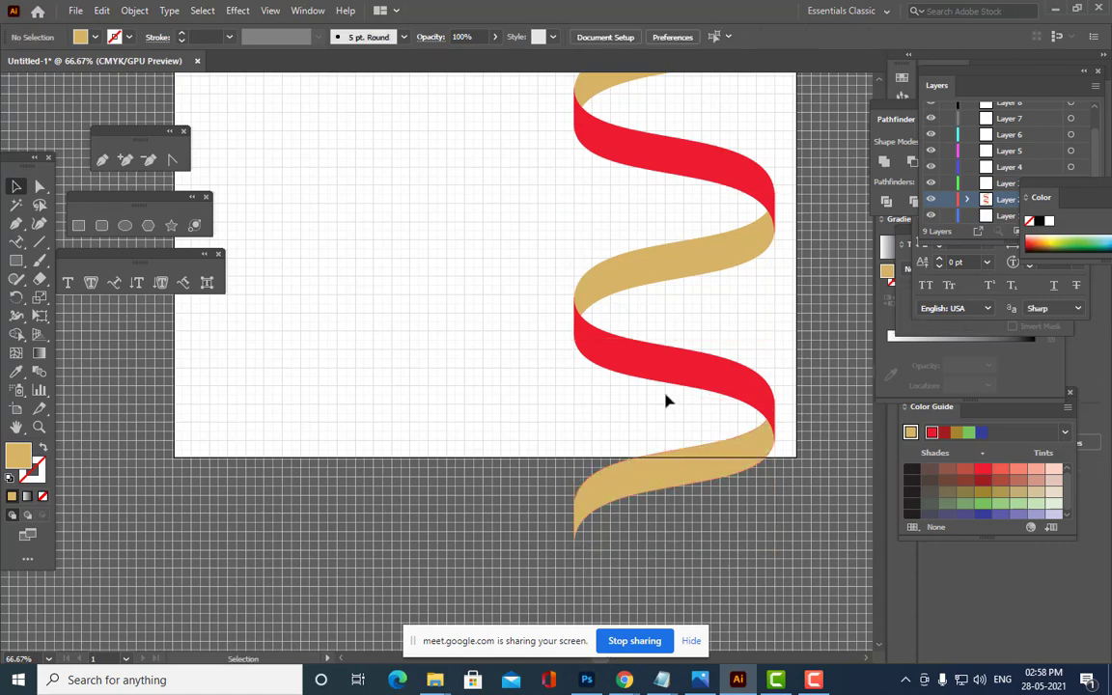
pyautogui.scroll(3, 682, 283)
pyautogui.scroll(-5, 682, 283)
pyautogui.scroll(-2, 684, 280)
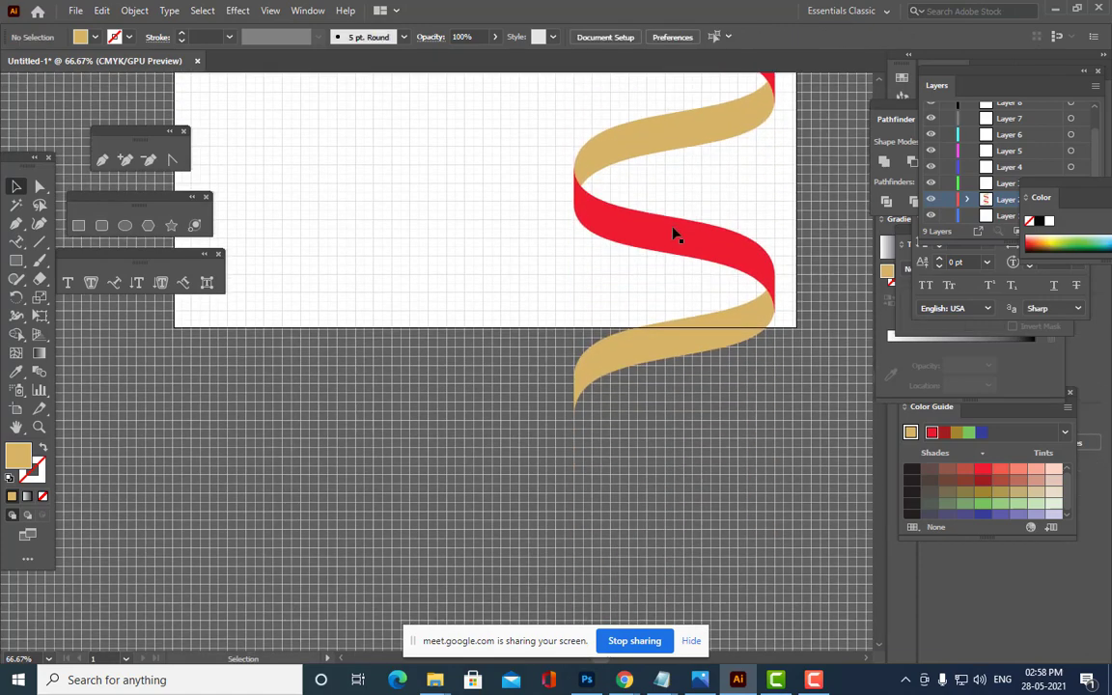
pyautogui.click(670, 231)
pyautogui.moveTo(648, 234); pyautogui.dragTo(646, 439)
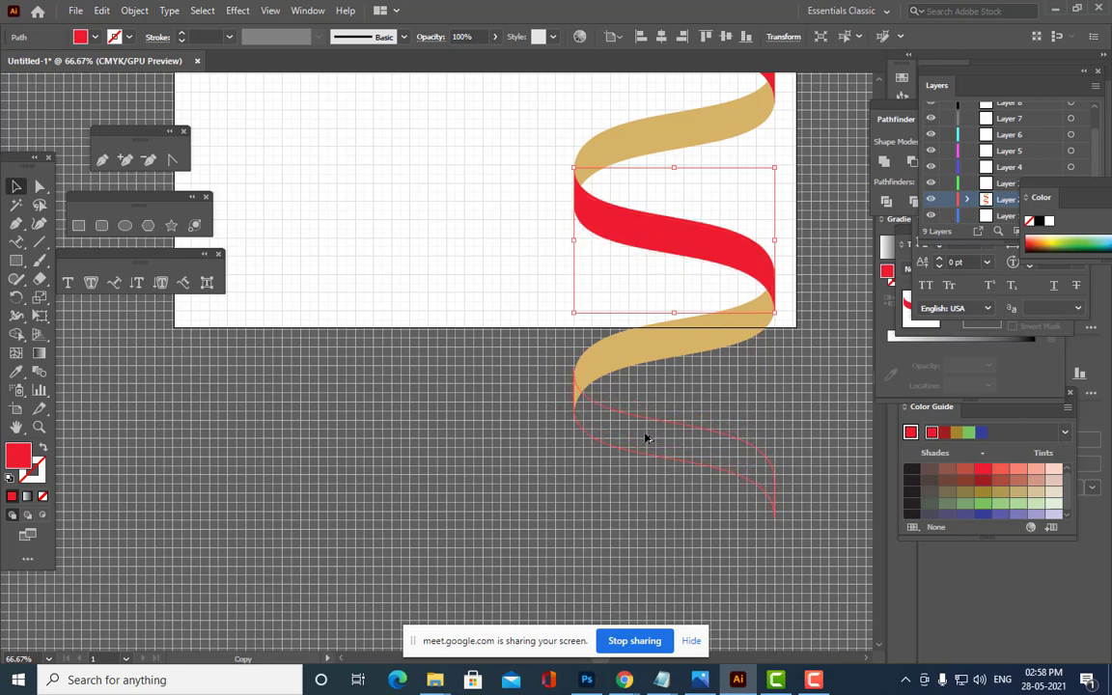
pyautogui.moveTo(646, 439); pyautogui.dragTo(647, 439)
pyautogui.click(816, 359)
pyautogui.scroll(3, 819, 355)
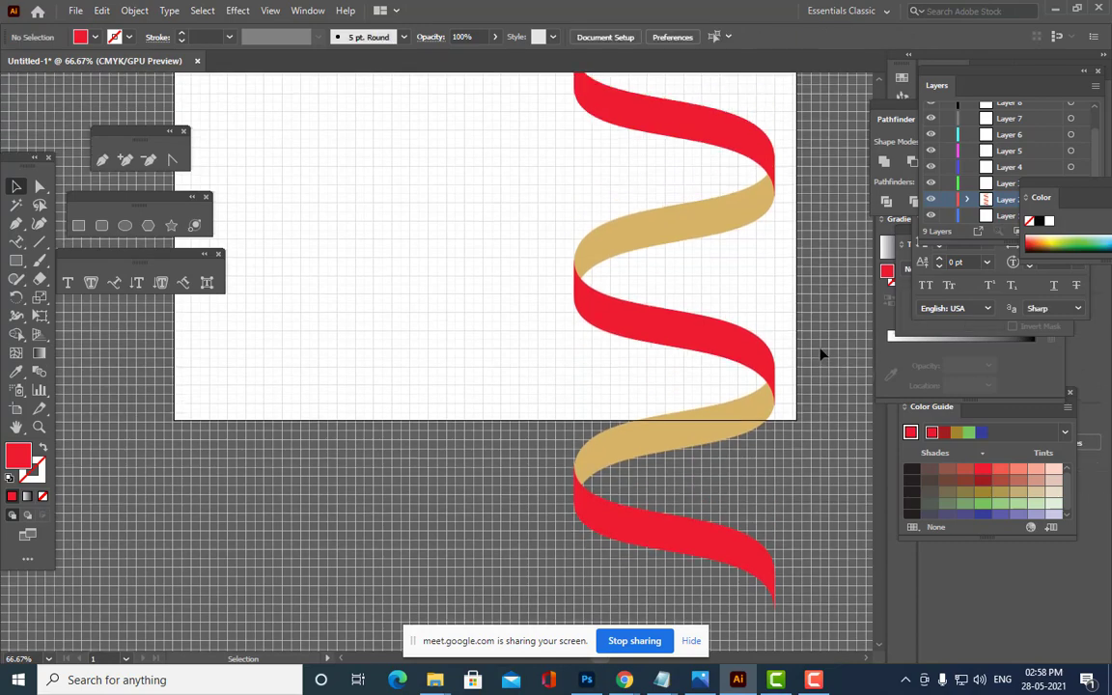
# Copy the lowest tan ribbon straight down to continue from the new red ribbon's right end, and deselect it.
pyautogui.scroll(-4, 654, 306)
pyautogui.moveTo(666, 294); pyautogui.dragTo(674, 495)
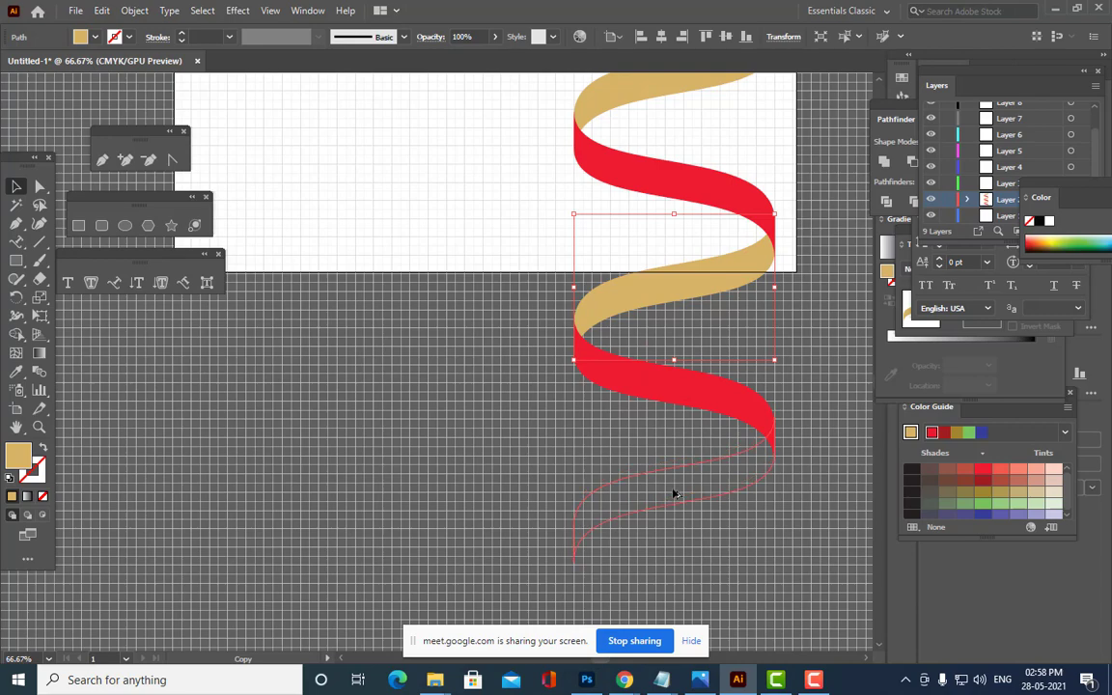
pyautogui.moveTo(675, 494); pyautogui.dragTo(673, 492)
pyautogui.scroll(-4, 792, 402)
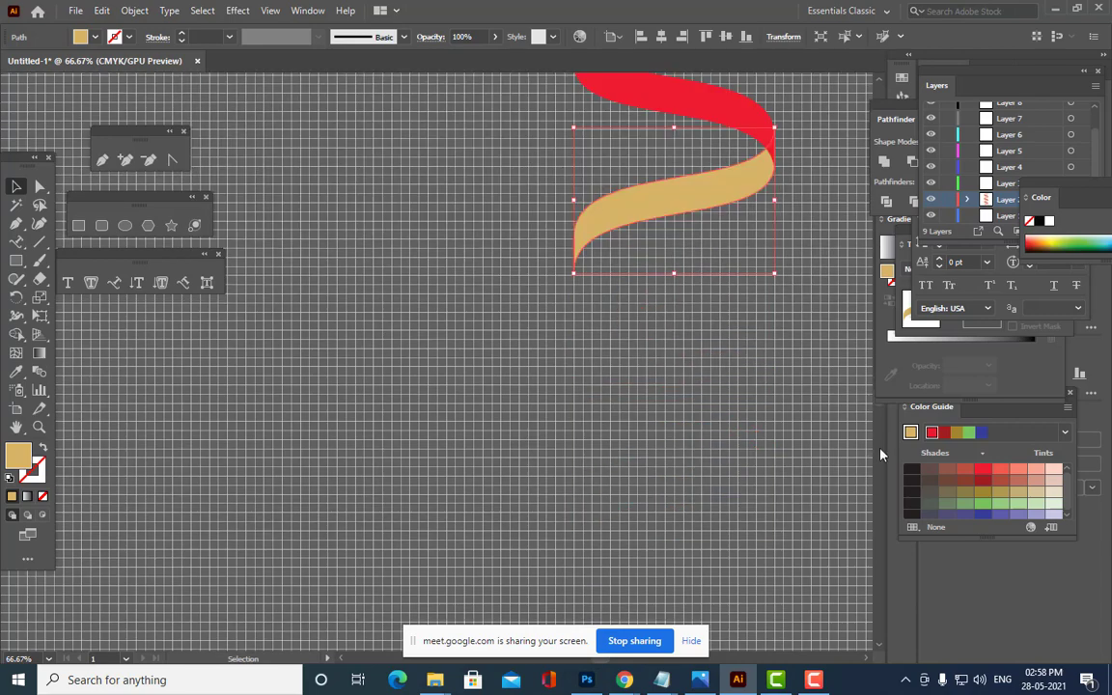
pyautogui.scroll(5, 773, 380)
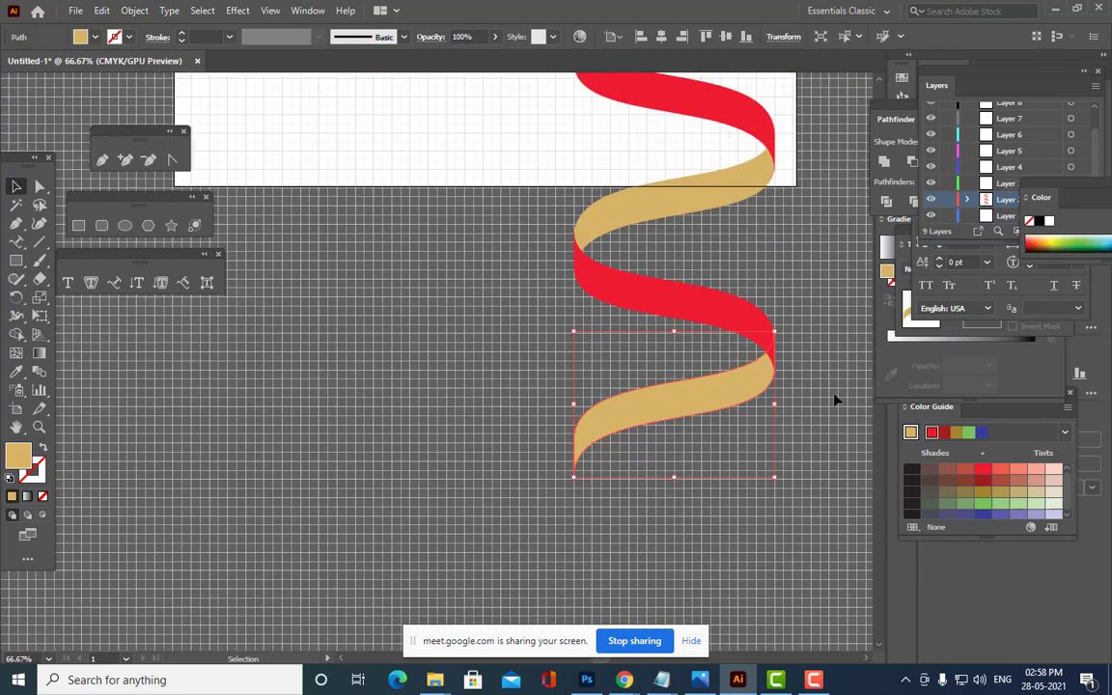
pyautogui.click(836, 398)
pyautogui.scroll(6, 836, 397)
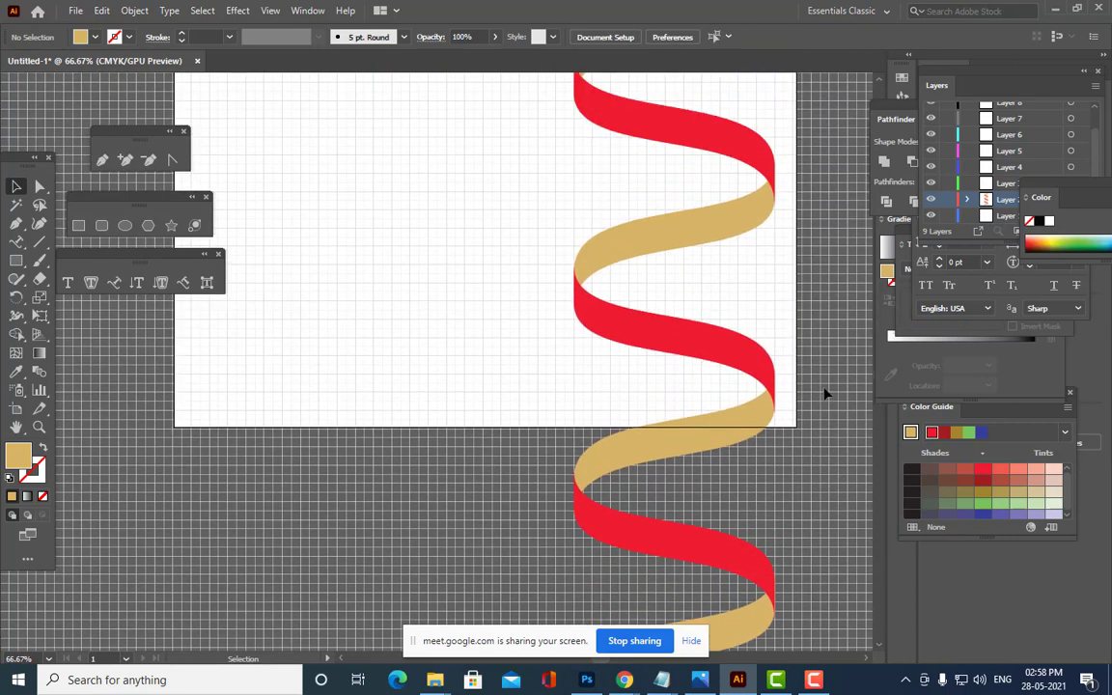
# Extend the artboard's bottom edge below the last tan ribbon, making the artboard 1350 pt high, and return to the Selection tool.
pyautogui.hotkey('ctrl', '-')
pyautogui.hotkey('ctrl', '-')
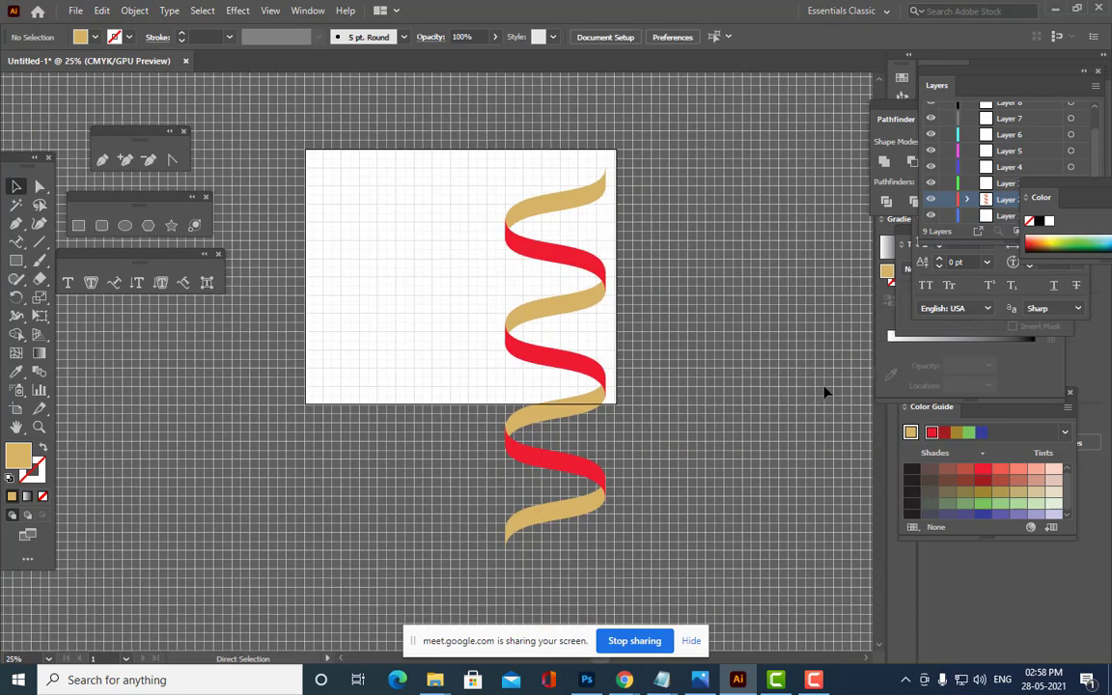
pyautogui.scroll(-3, 795, 370)
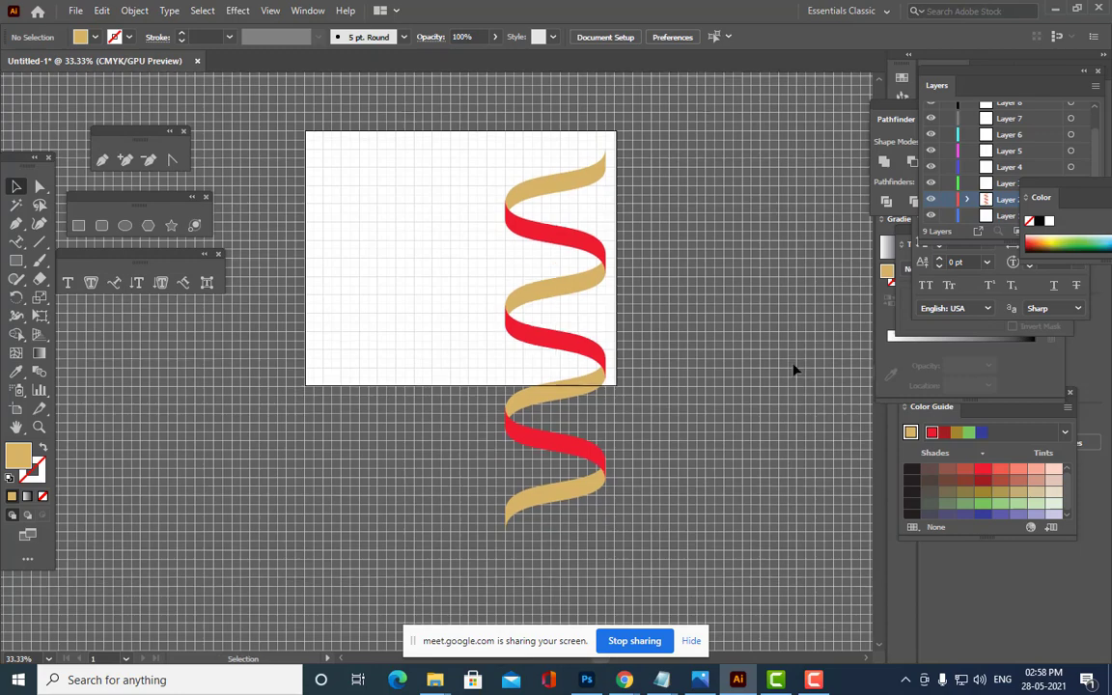
pyautogui.scroll(3, 794, 370)
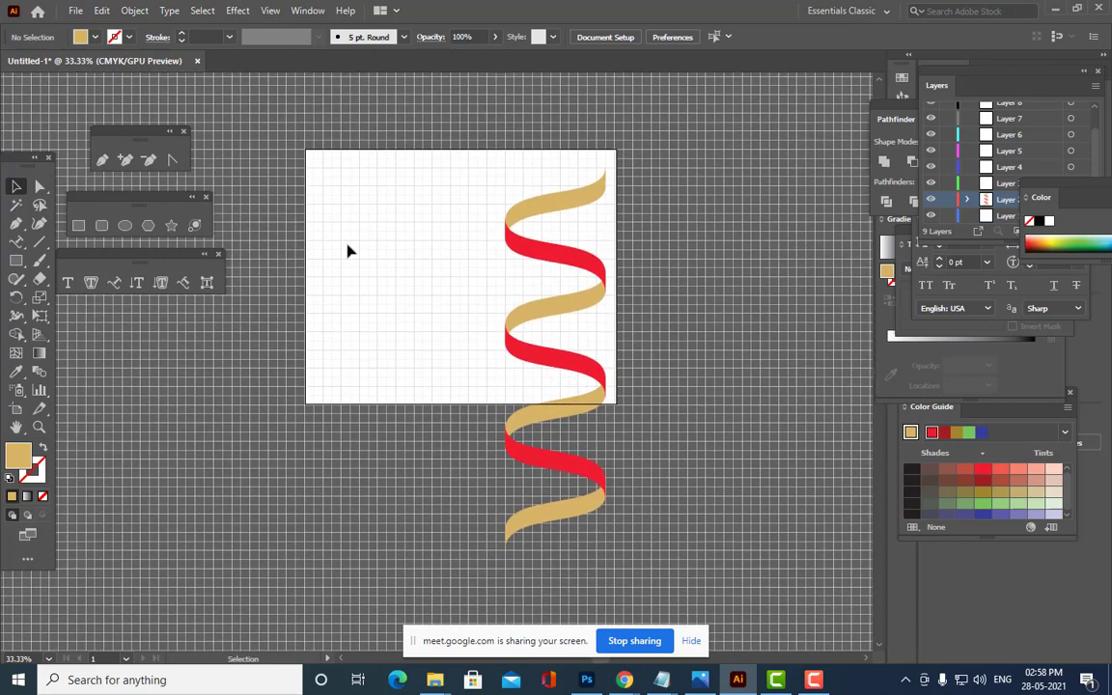
pyautogui.click(15, 411)
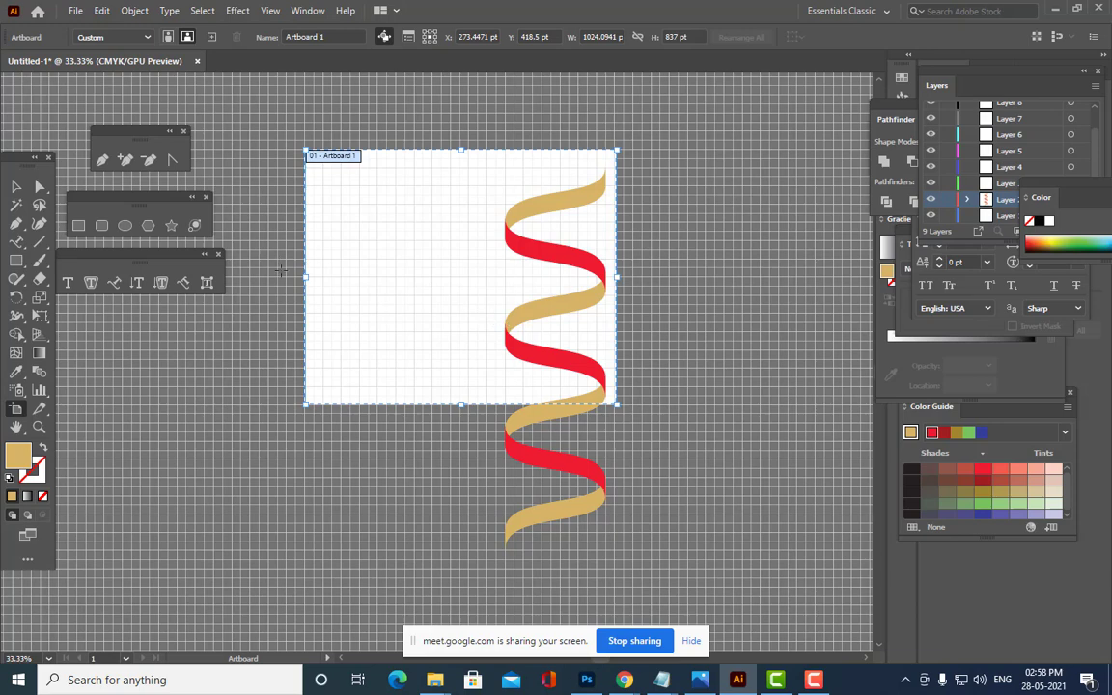
pyautogui.moveTo(307, 277); pyautogui.dragTo(276, 277)
pyautogui.hotkey('ctrl', 'z')
pyautogui.moveTo(463, 404); pyautogui.dragTo(488, 560)
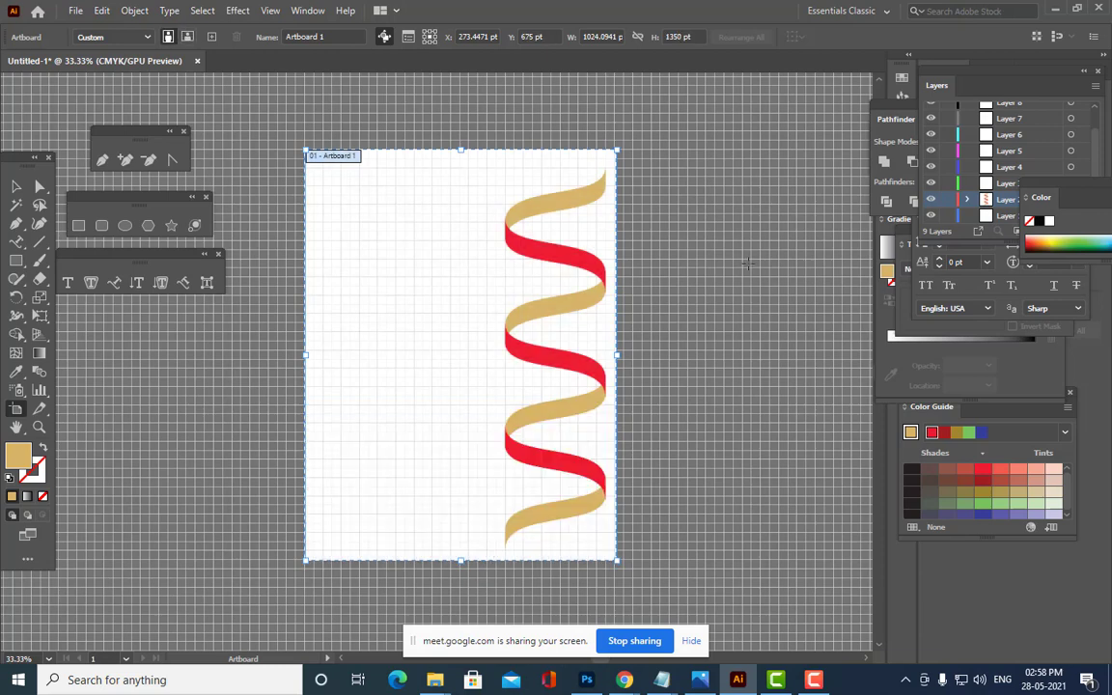
pyautogui.click(17, 186)
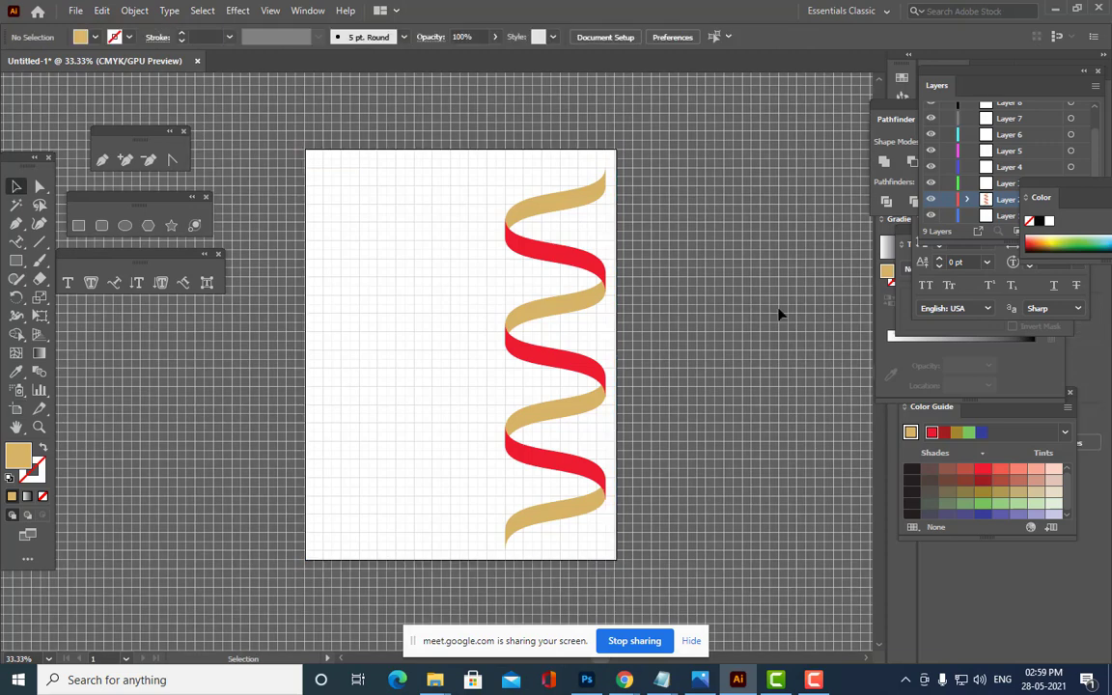
# Stretch the topmost tan and red ribbons together leftward until their left edge lies slightly past the artboard's horizontal centre.
pyautogui.click(577, 507)
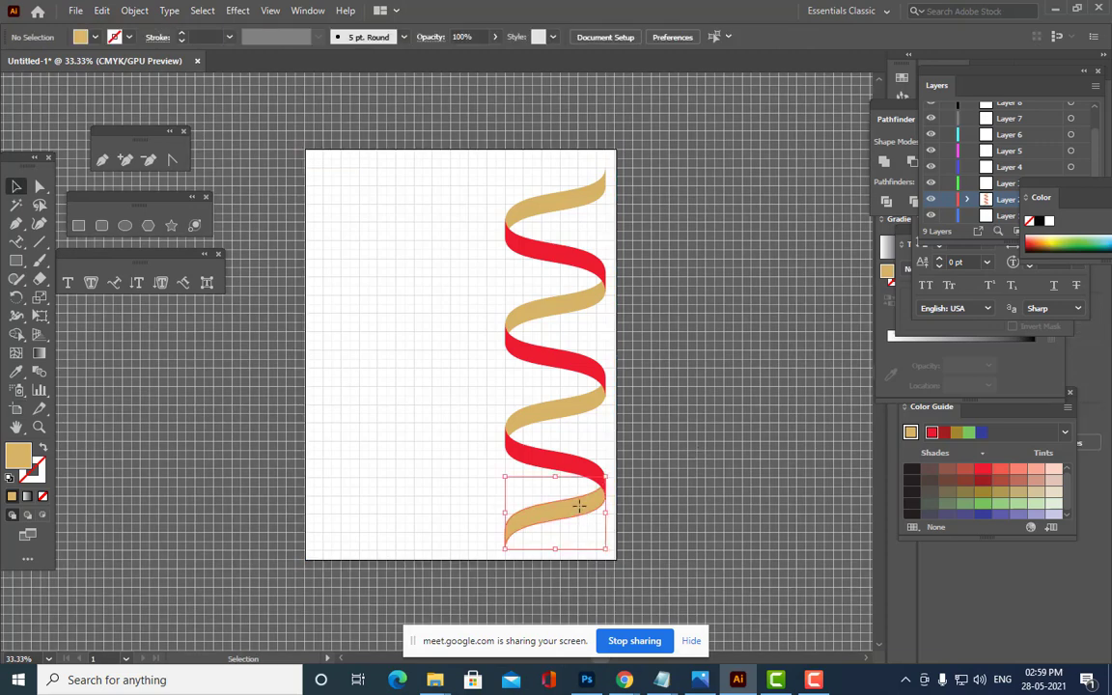
pyautogui.click(702, 474)
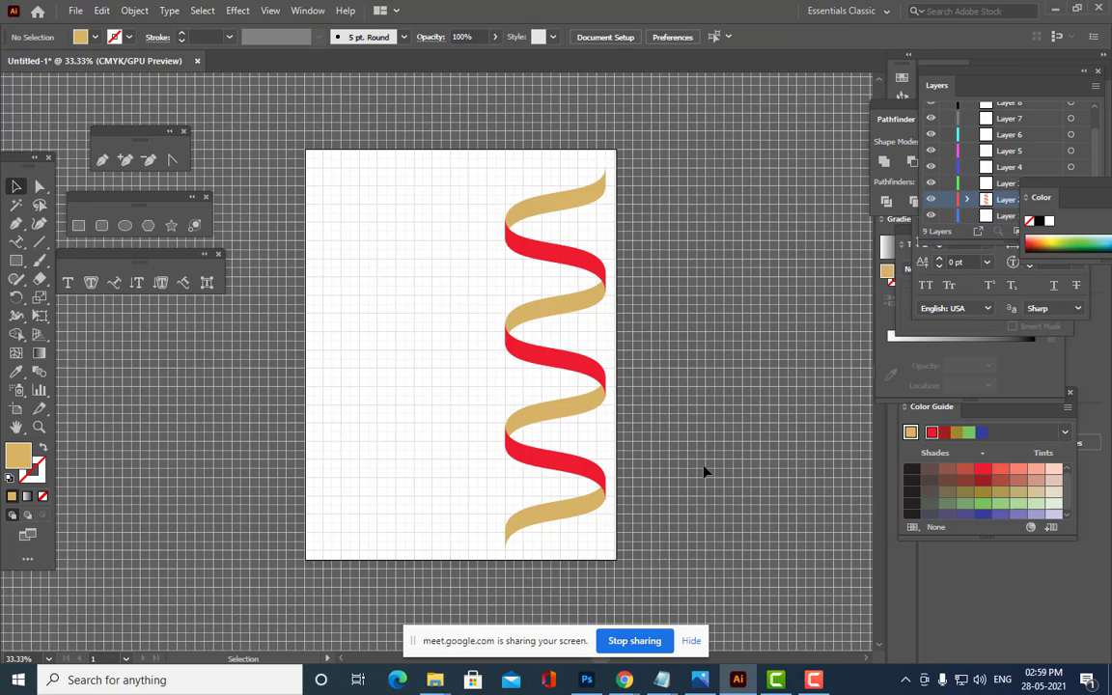
pyautogui.click(548, 196)
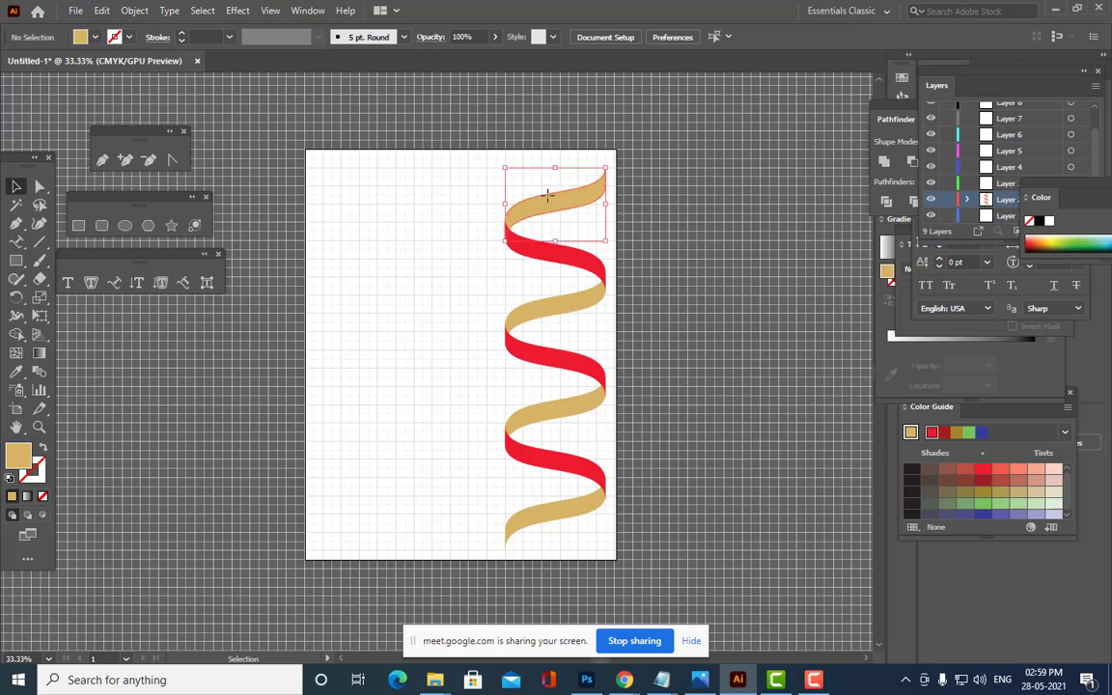
pyautogui.keyDown('shift'); pyautogui.click(508, 241); pyautogui.keyUp('shift')
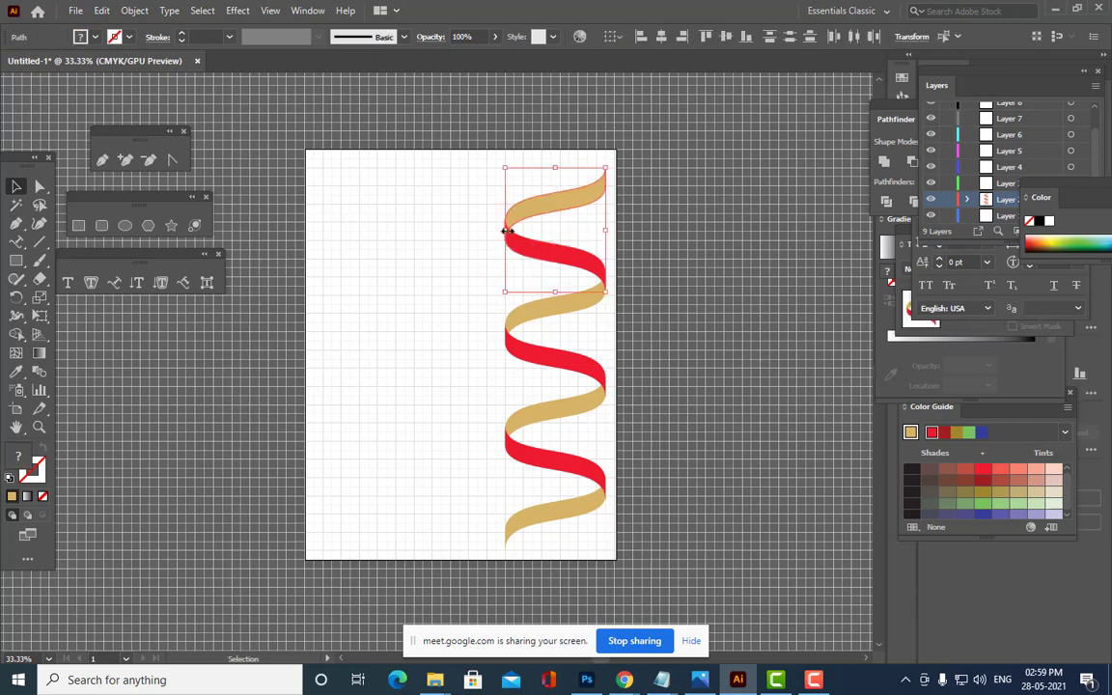
pyautogui.moveTo(504, 231); pyautogui.dragTo(433, 233)
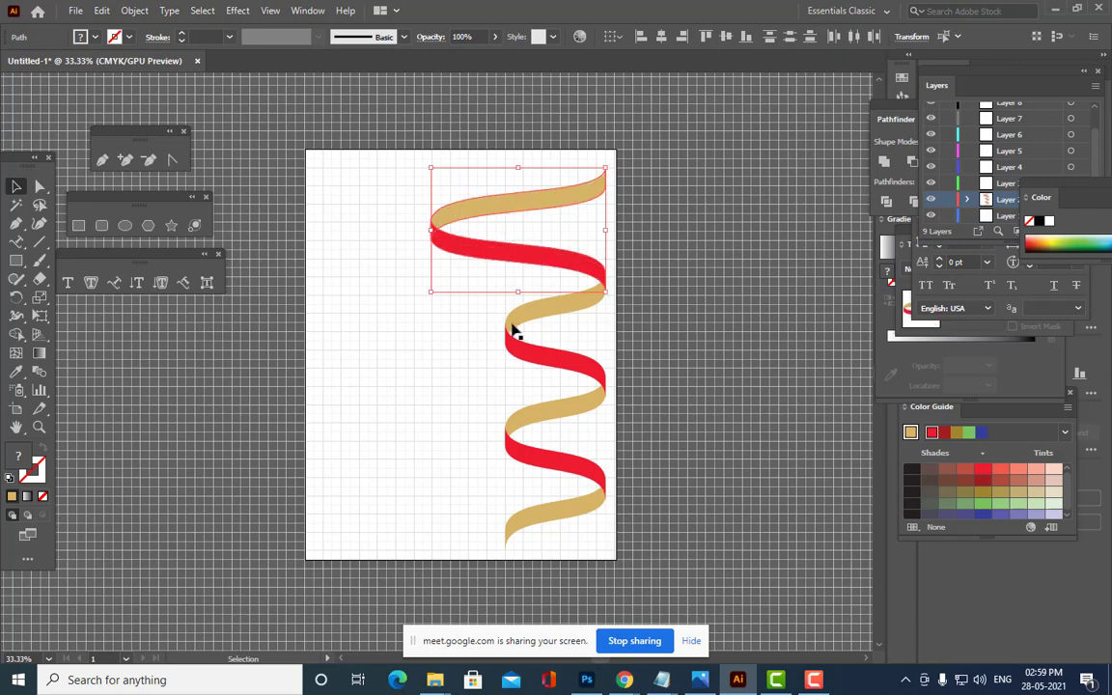
# Stretch the second tan and red ribbon pair leftward to about the artboard's centre, narrower than the top pair, and deselect it.
pyautogui.click(517, 326)
pyautogui.keyDown('shift'); pyautogui.click(529, 365); pyautogui.keyUp('shift')
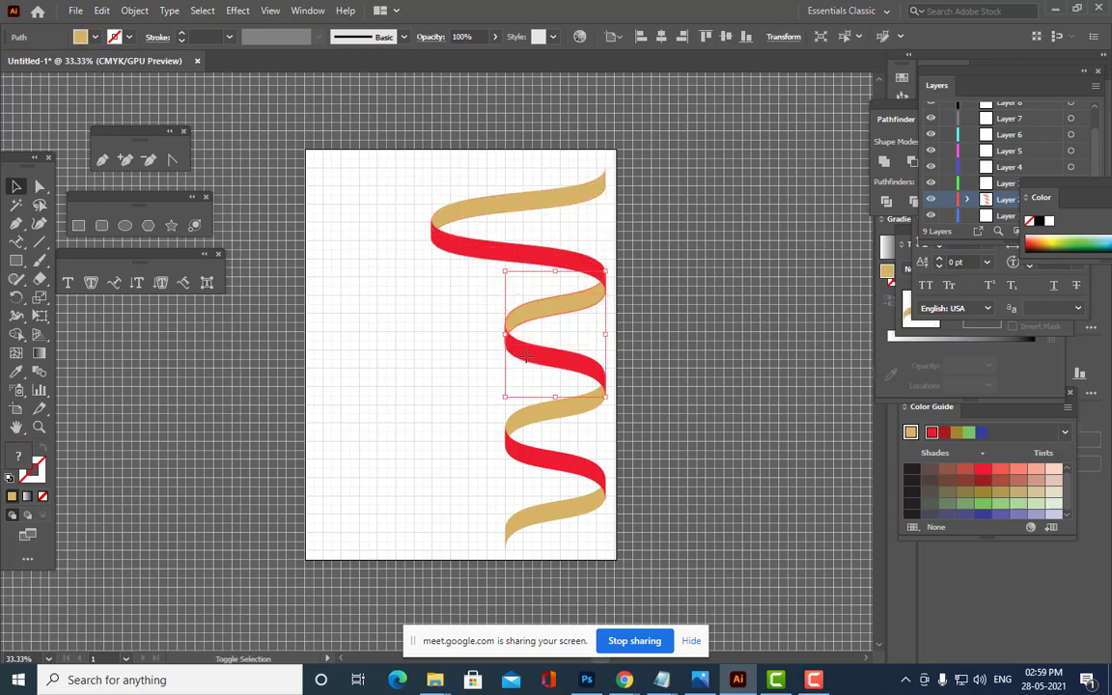
pyautogui.moveTo(505, 334); pyautogui.dragTo(467, 335)
pyautogui.click(666, 372)
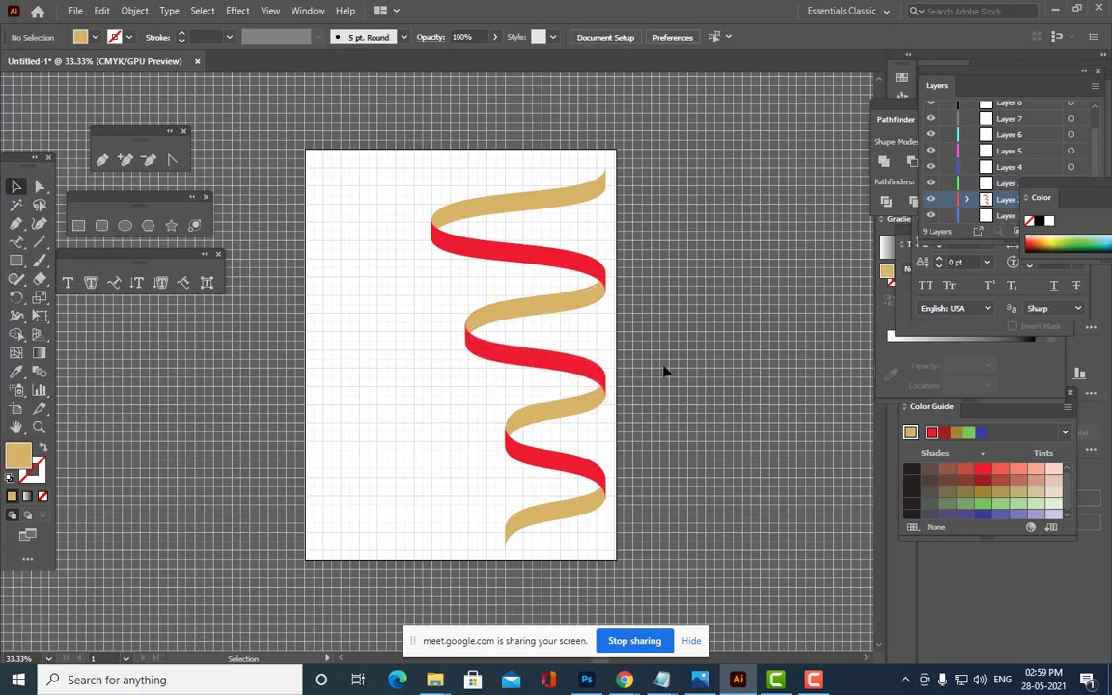
# Stretch the third tan and red ribbon pair slightly leftward, keeping it narrower than the second pair, and deselect it.
pyautogui.click(541, 427)
pyautogui.keyDown('shift'); pyautogui.click(539, 462); pyautogui.keyUp('shift')
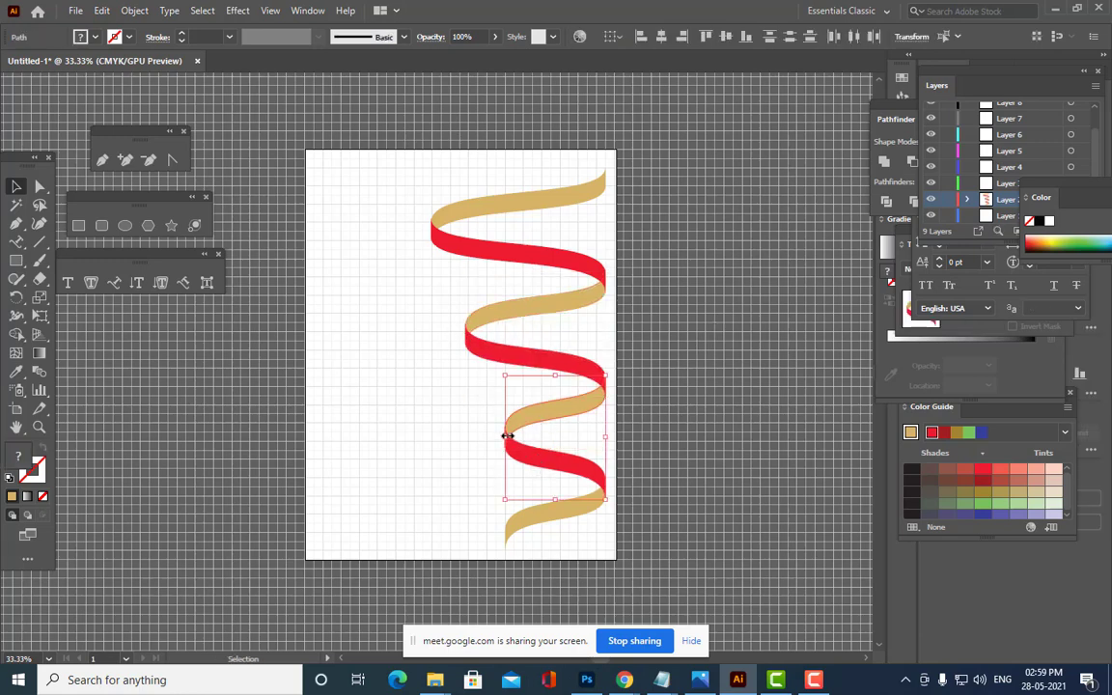
pyautogui.moveTo(504, 437); pyautogui.dragTo(496, 436)
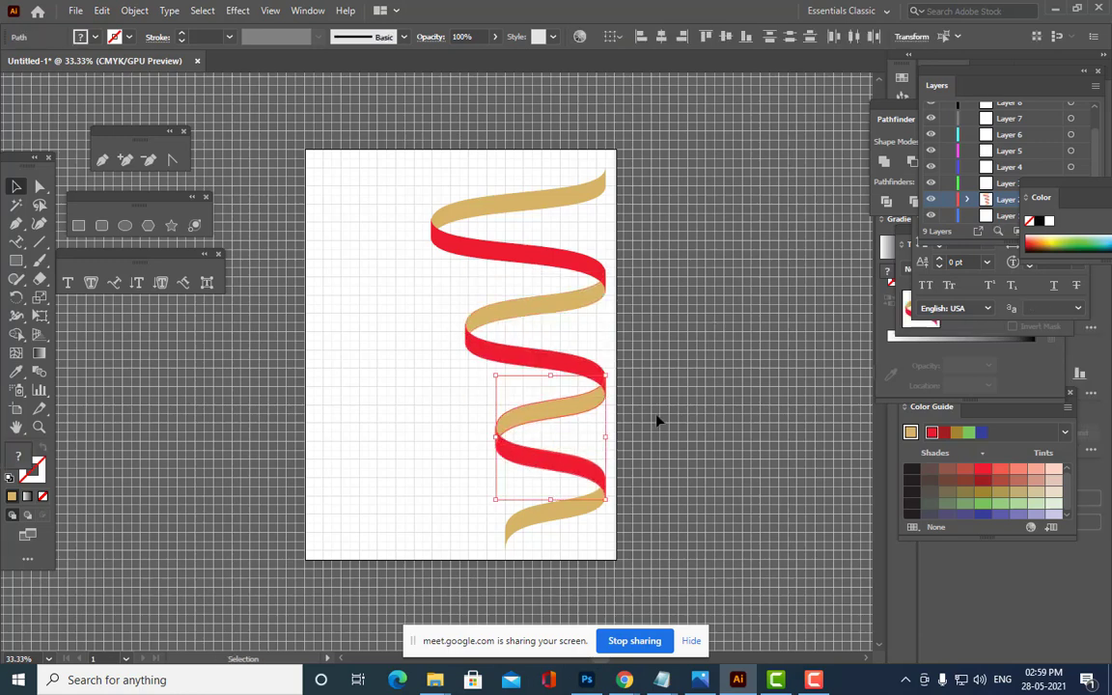
pyautogui.click(668, 410)
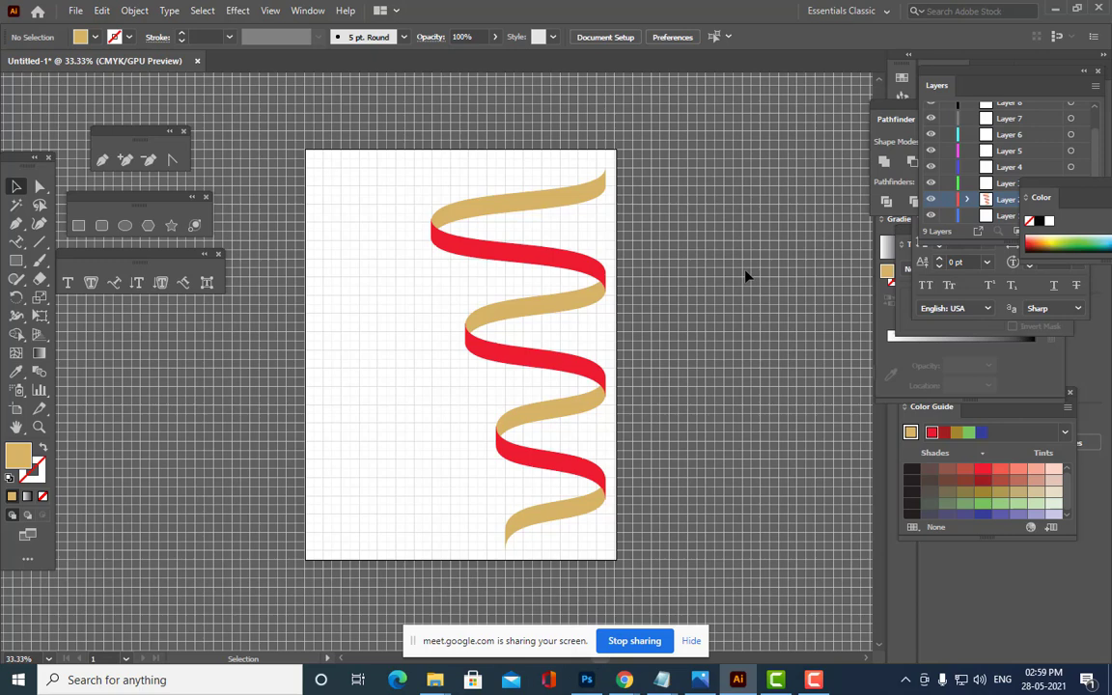
# Try a white-to-black linear gradient fill on the top red ribbon and undo it.
pyautogui.click(955, 376)
pyautogui.click(904, 199)
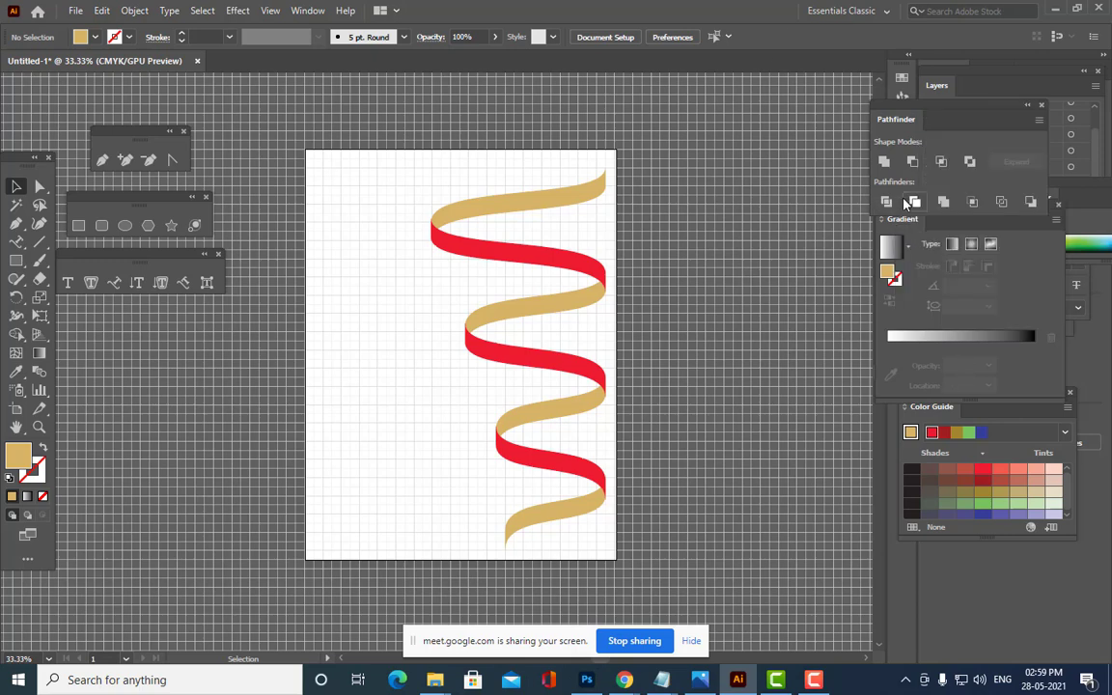
pyautogui.moveTo(906, 228); pyautogui.dragTo(735, 190)
pyautogui.click(536, 258)
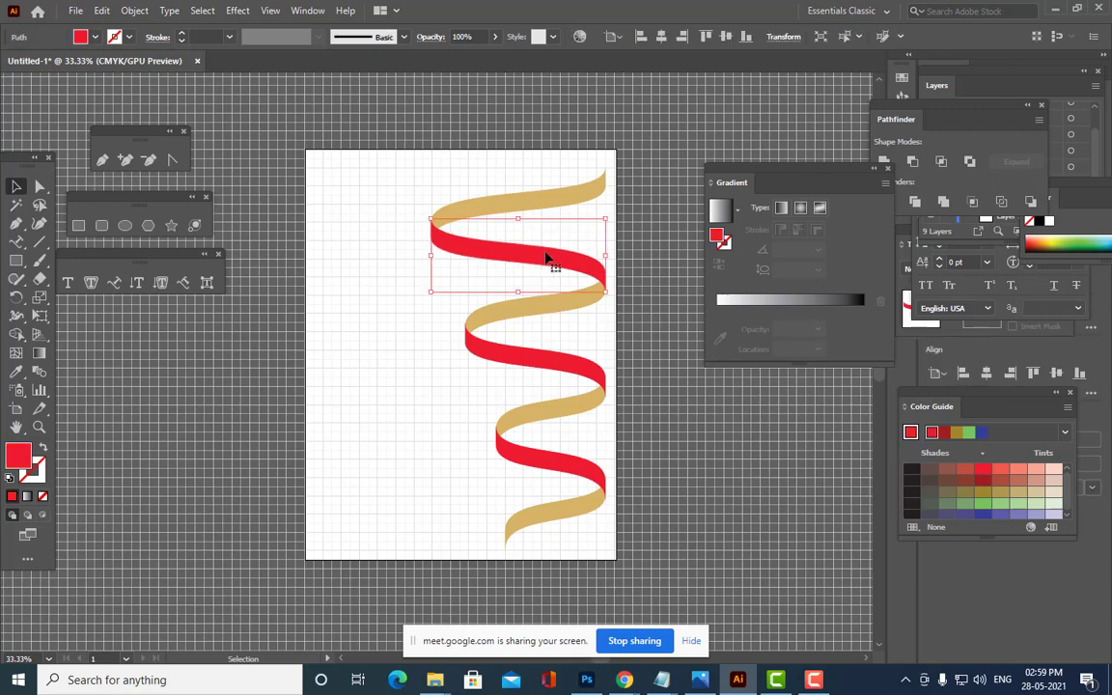
pyautogui.click(739, 315)
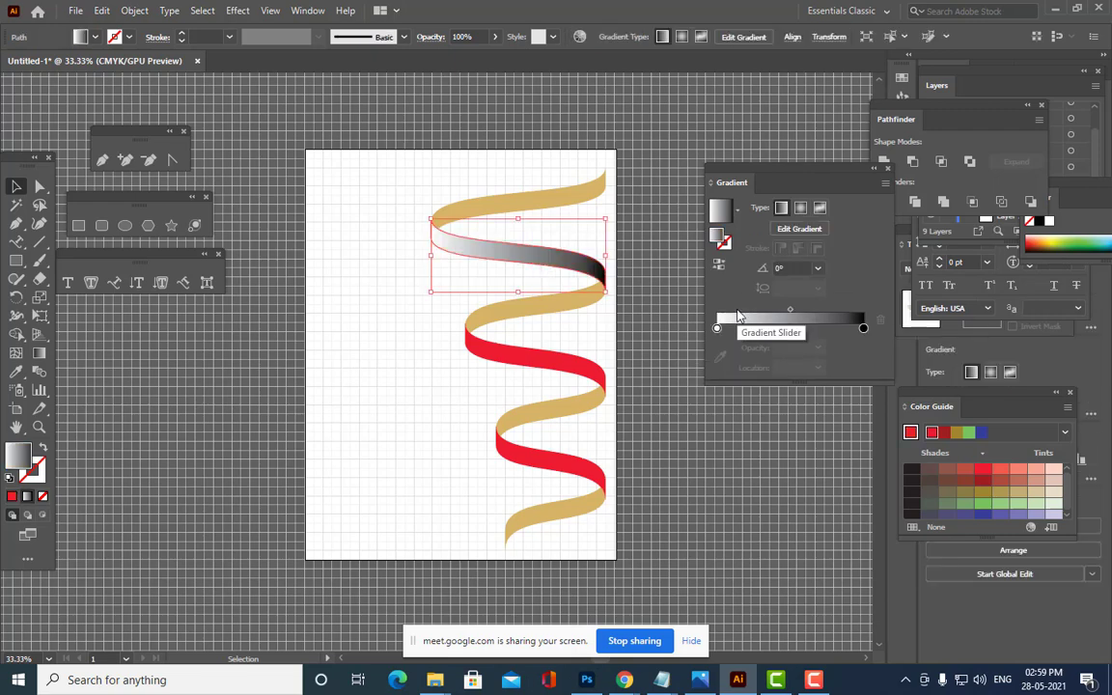
pyautogui.click(889, 169)
pyautogui.hotkey('ctrl', 'z')
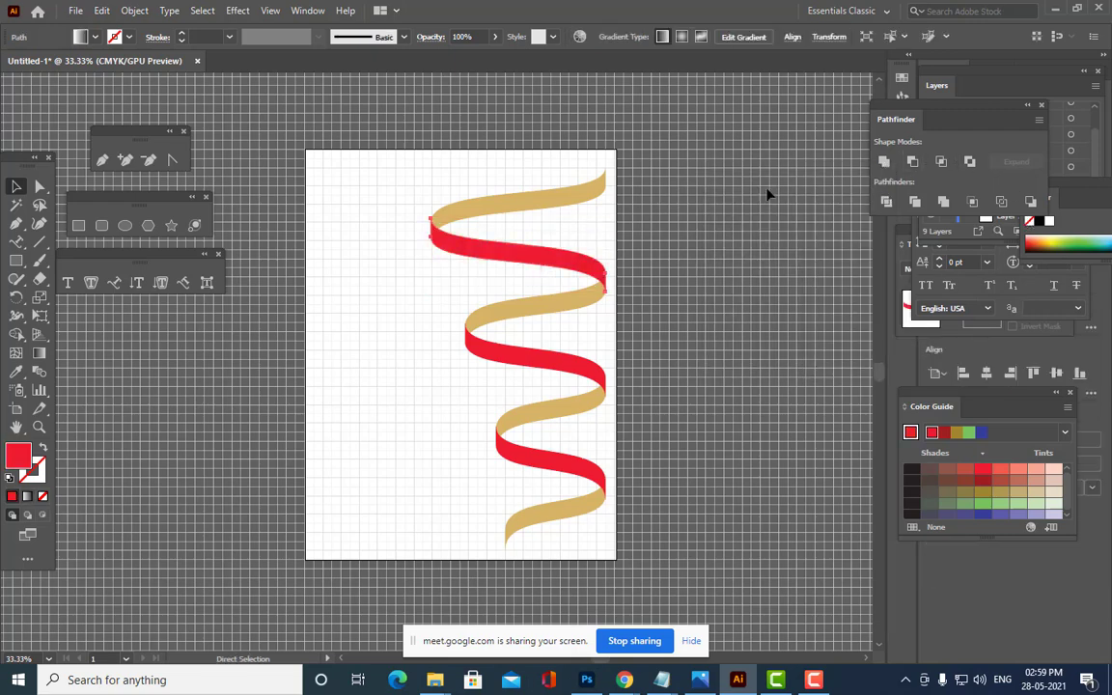
# Open the Gems and Jewels gradient swatch library and place it beside the artboard, keeping the top red ribbon selected.
pyautogui.click(308, 10)
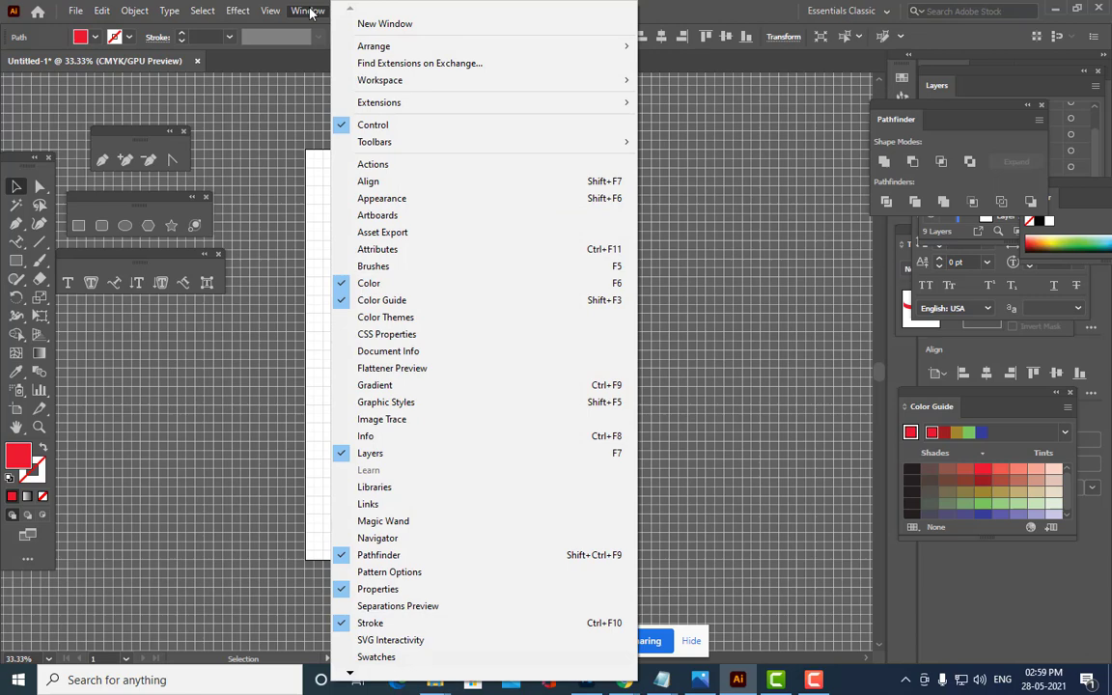
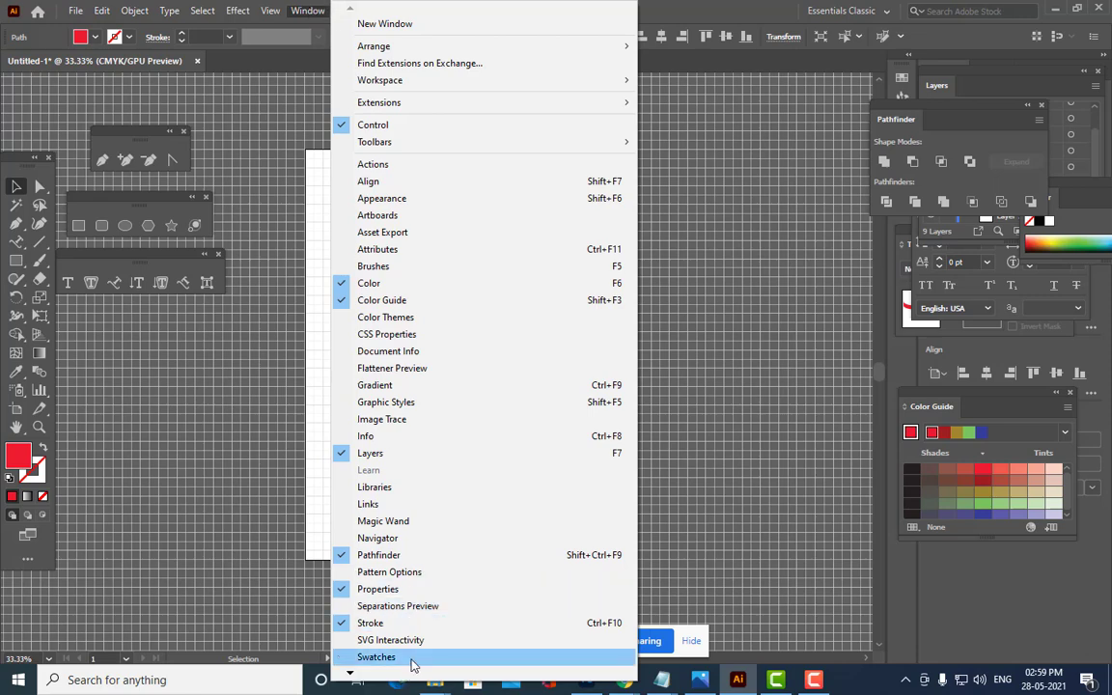
pyautogui.click(372, 656)
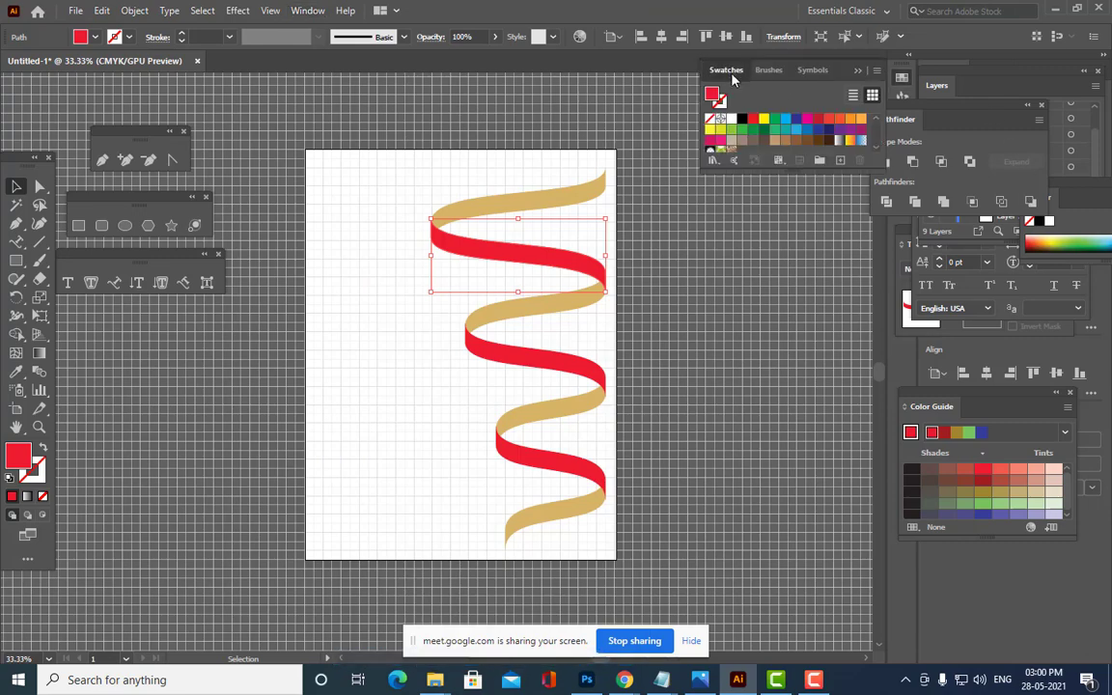
pyautogui.click(714, 161)
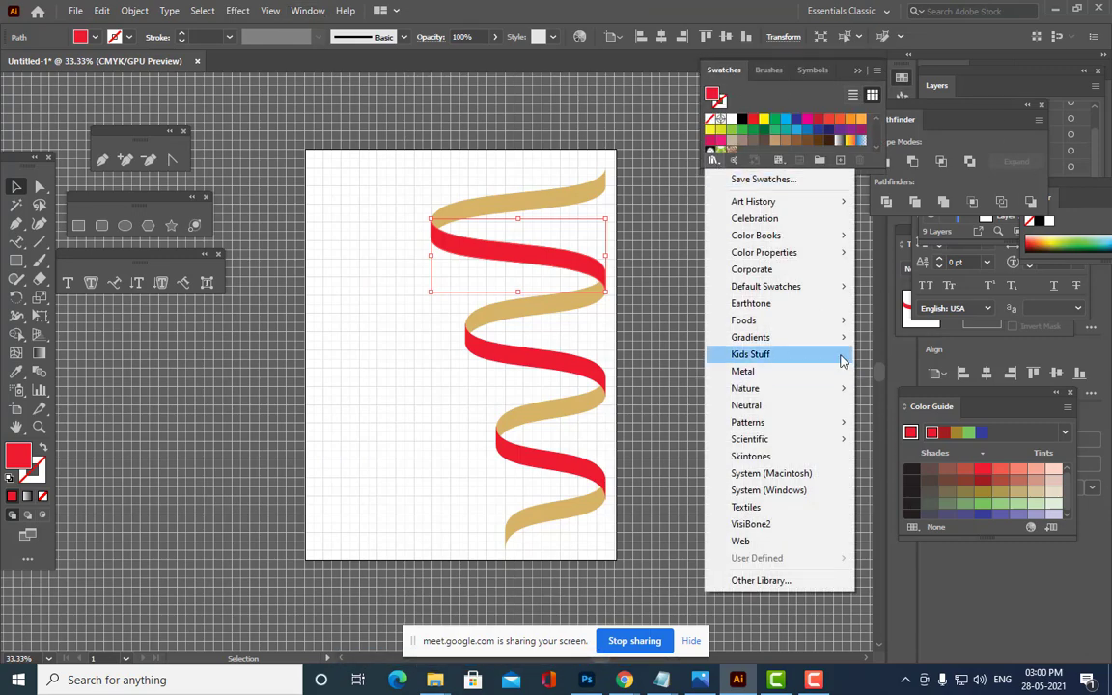
pyautogui.moveTo(836, 351)
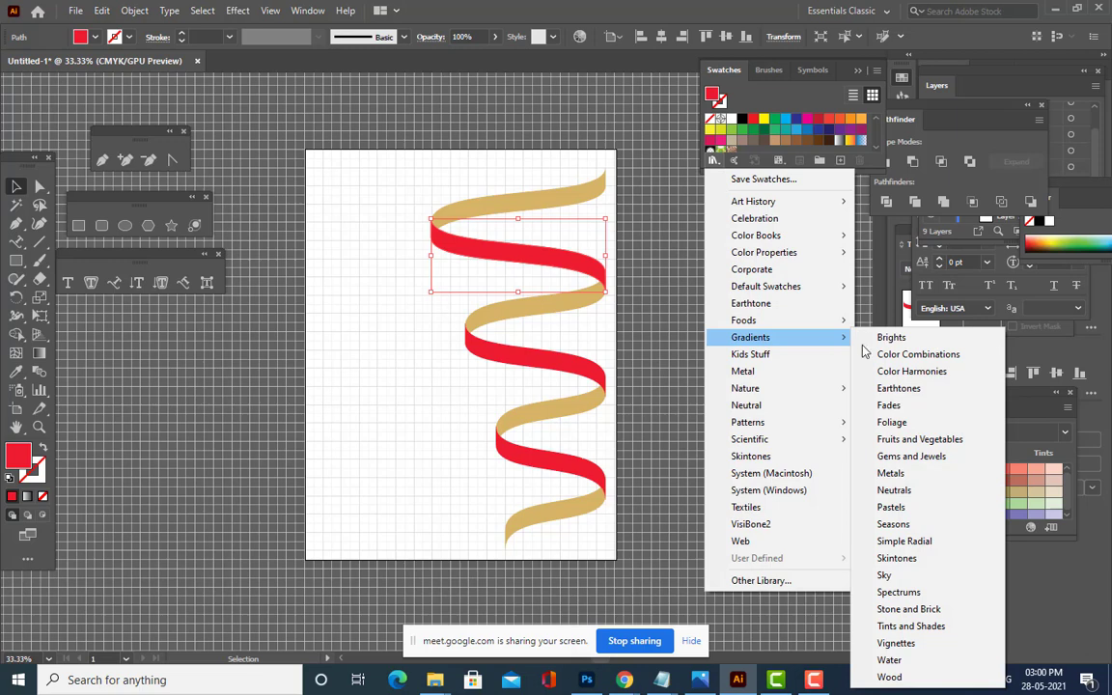
pyautogui.click(943, 463)
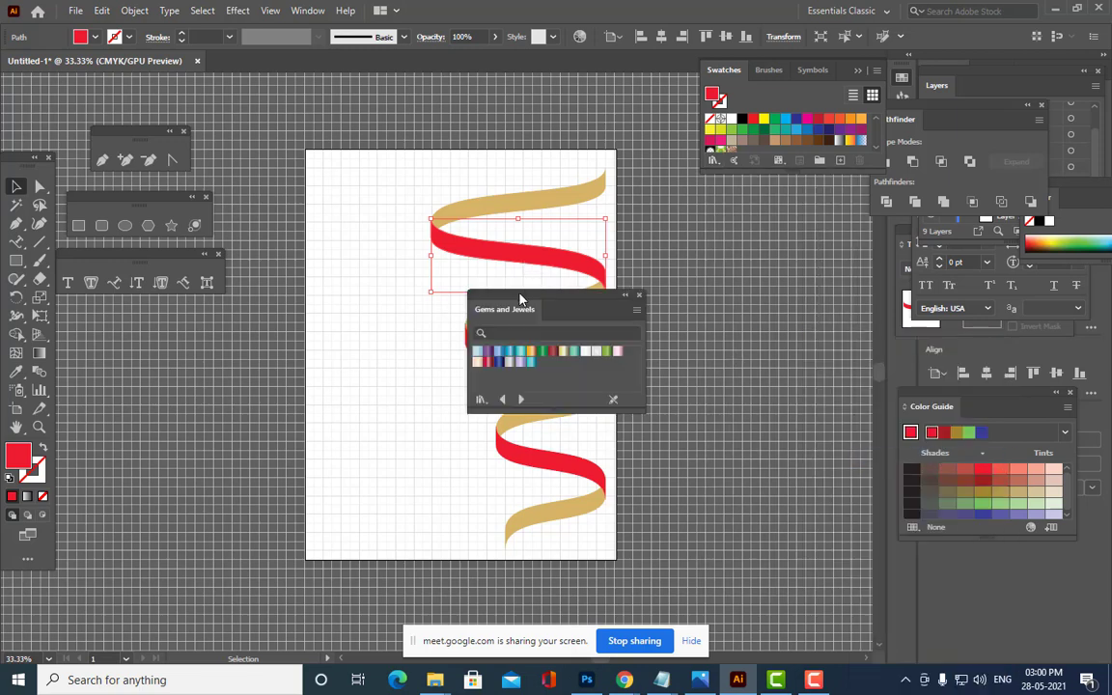
pyautogui.moveTo(523, 300); pyautogui.dragTo(720, 247)
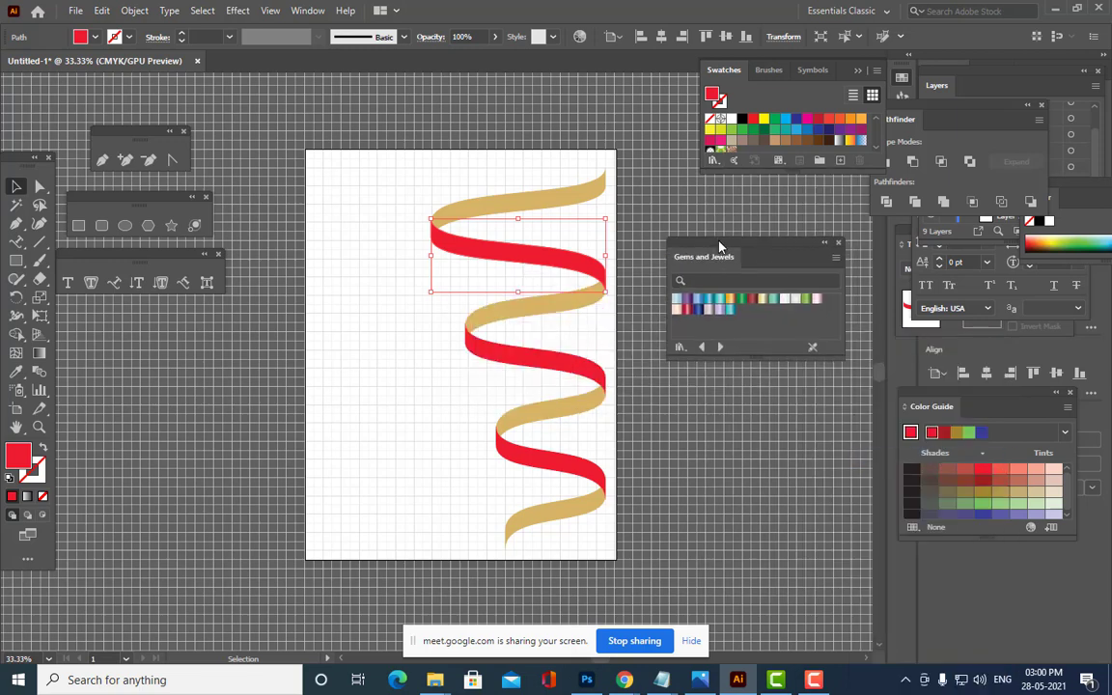
# Fill the top red ribbon with the Citrine gradient and the top tan ribbon with the dark red gem gradient.
pyautogui.click(752, 299)
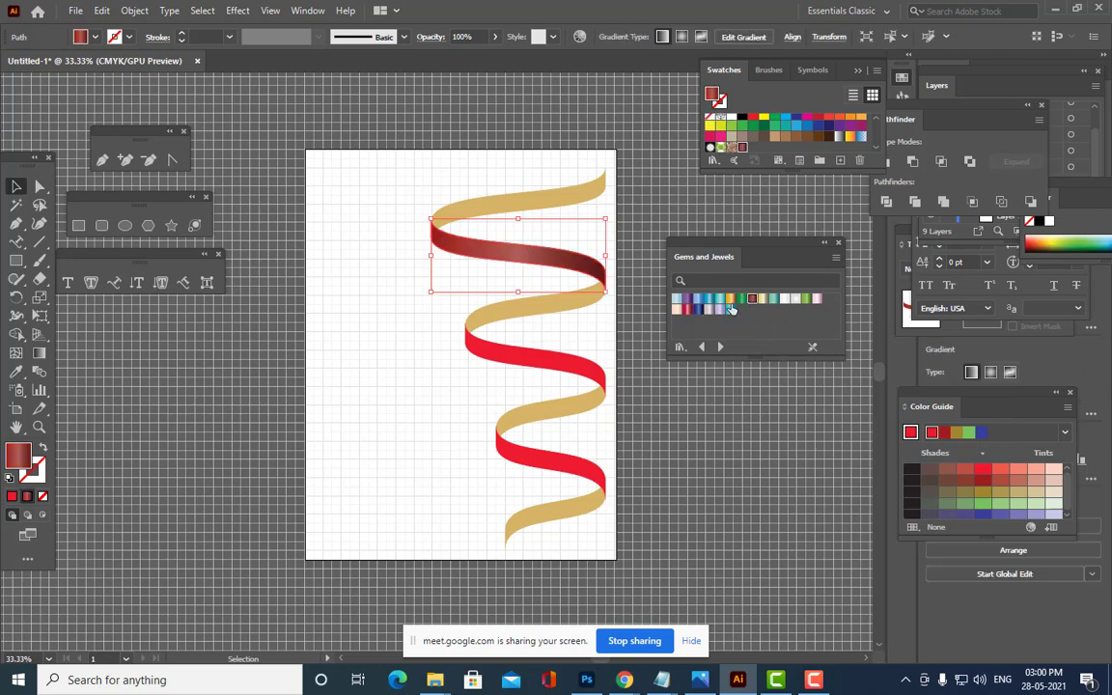
pyautogui.click(661, 404)
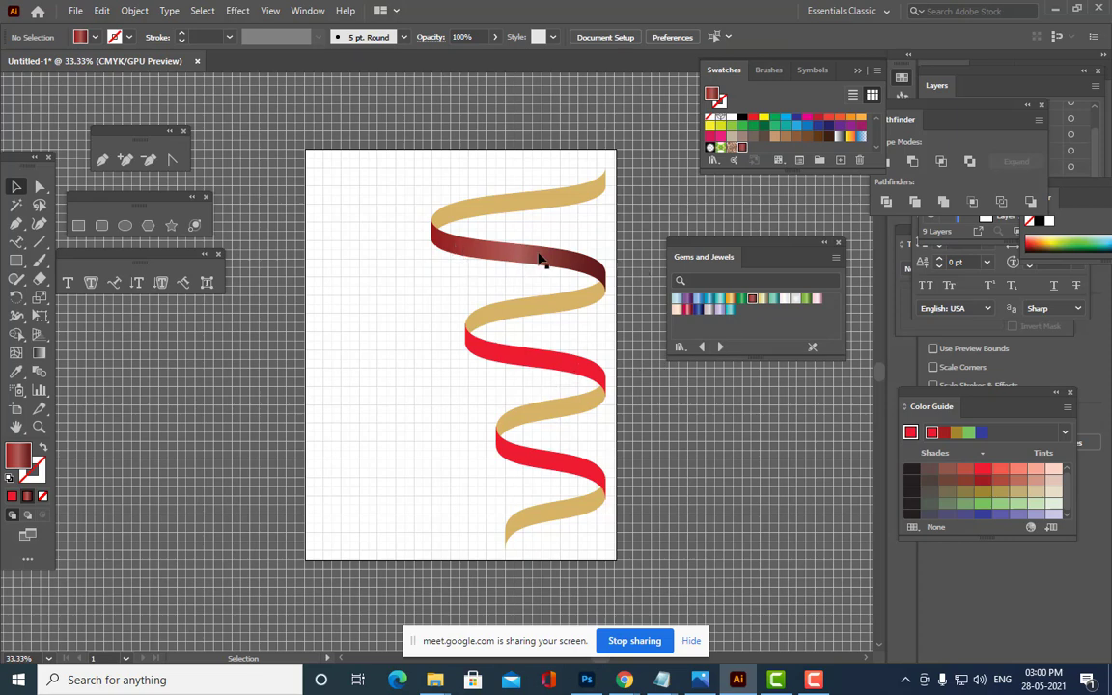
pyautogui.click(541, 259)
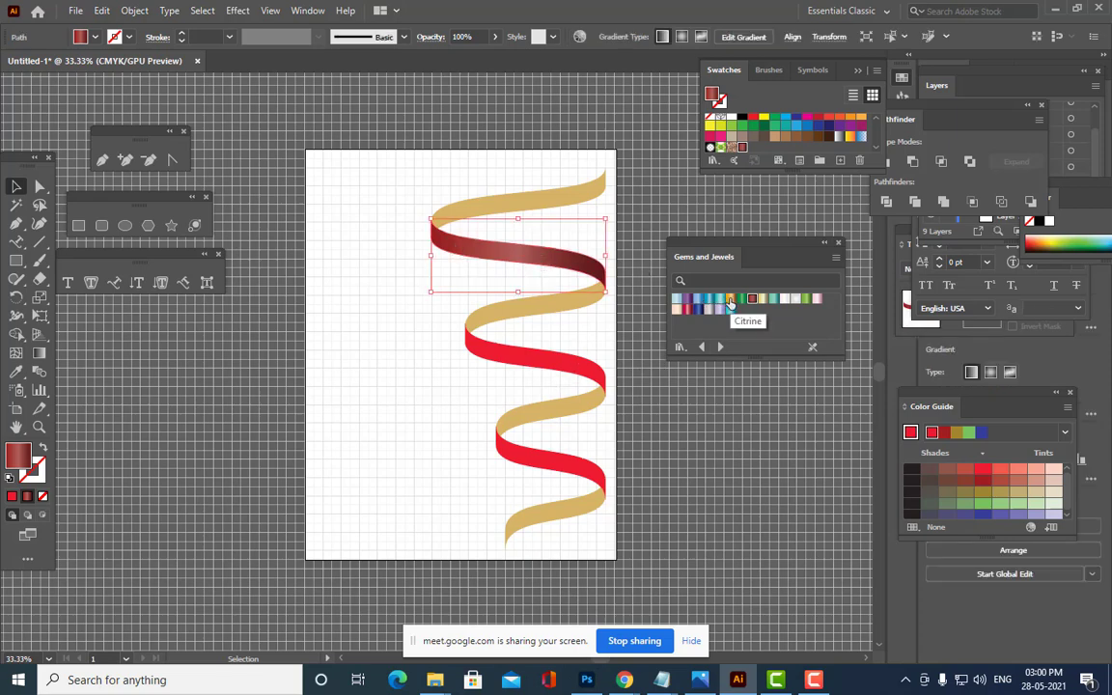
pyautogui.click(731, 300)
pyautogui.click(572, 192)
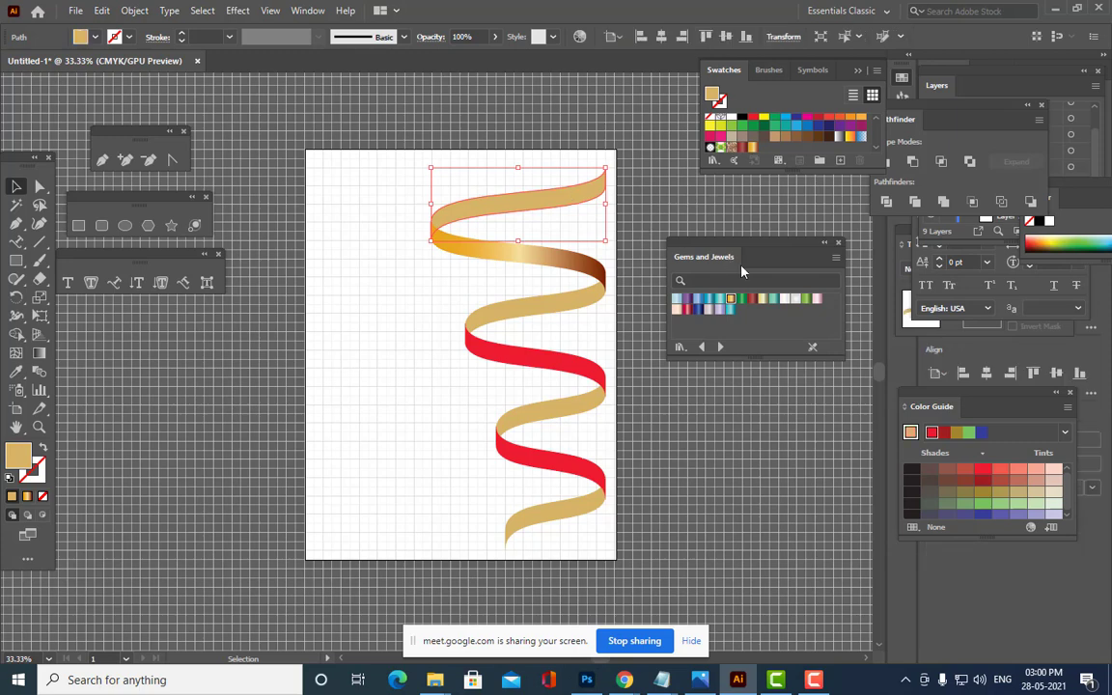
pyautogui.click(753, 301)
pyautogui.click(646, 378)
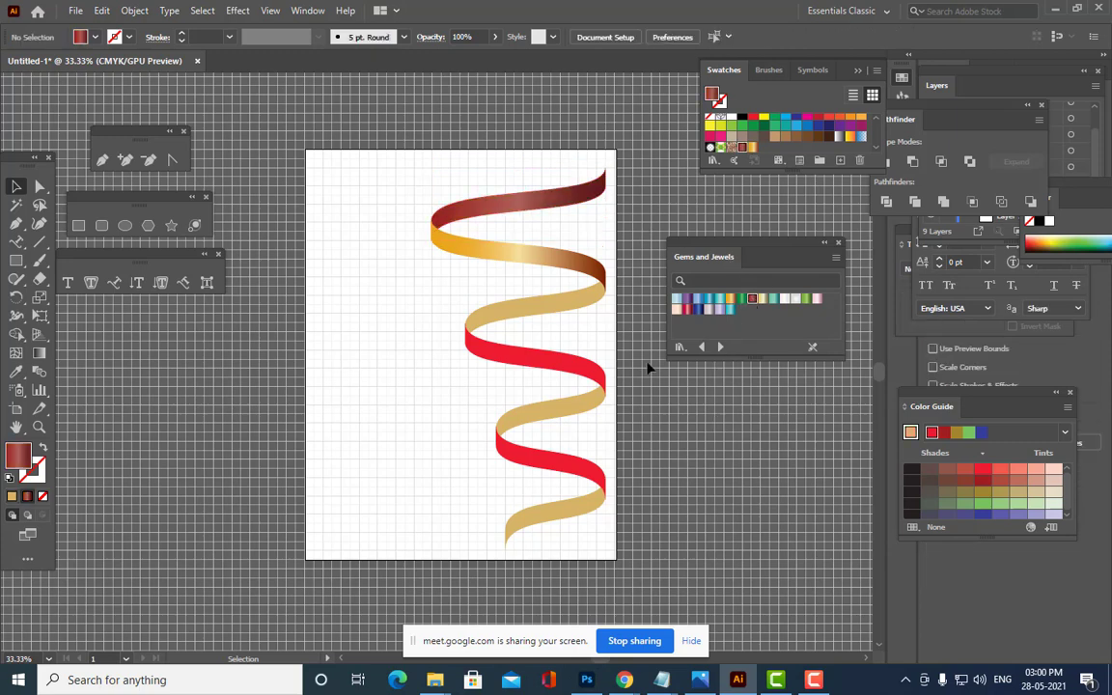
# Fill the second red ribbon with the Citrine gradient and the second tan ribbon with the dark red gradient.
pyautogui.click(498, 353)
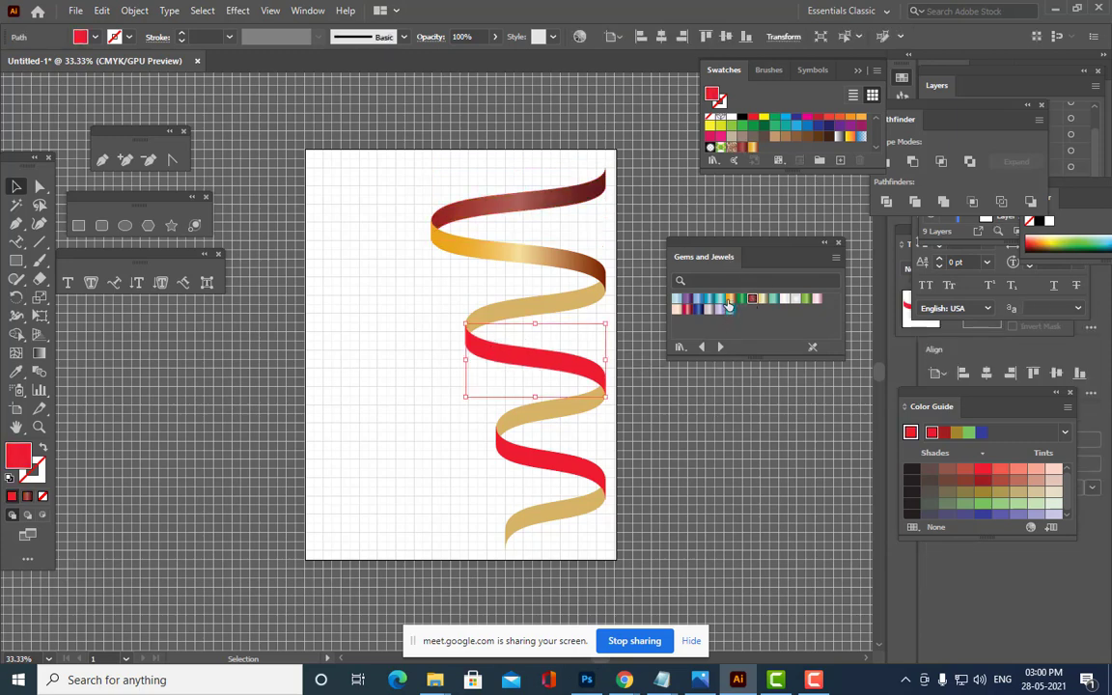
pyautogui.click(731, 299)
pyautogui.click(583, 309)
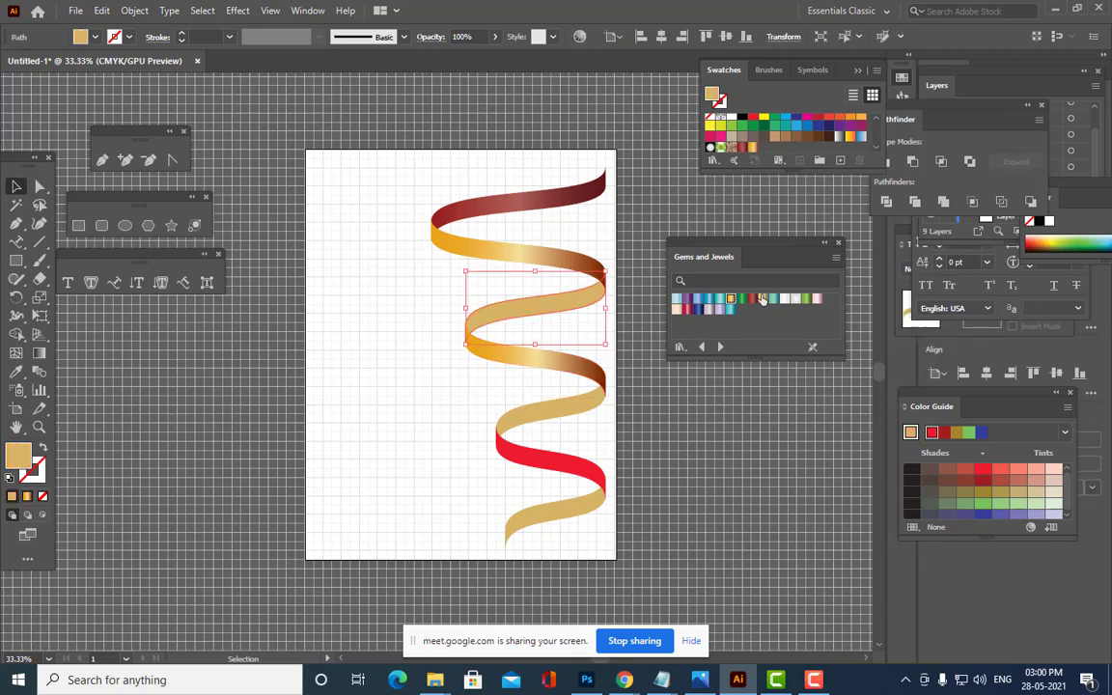
pyautogui.click(754, 301)
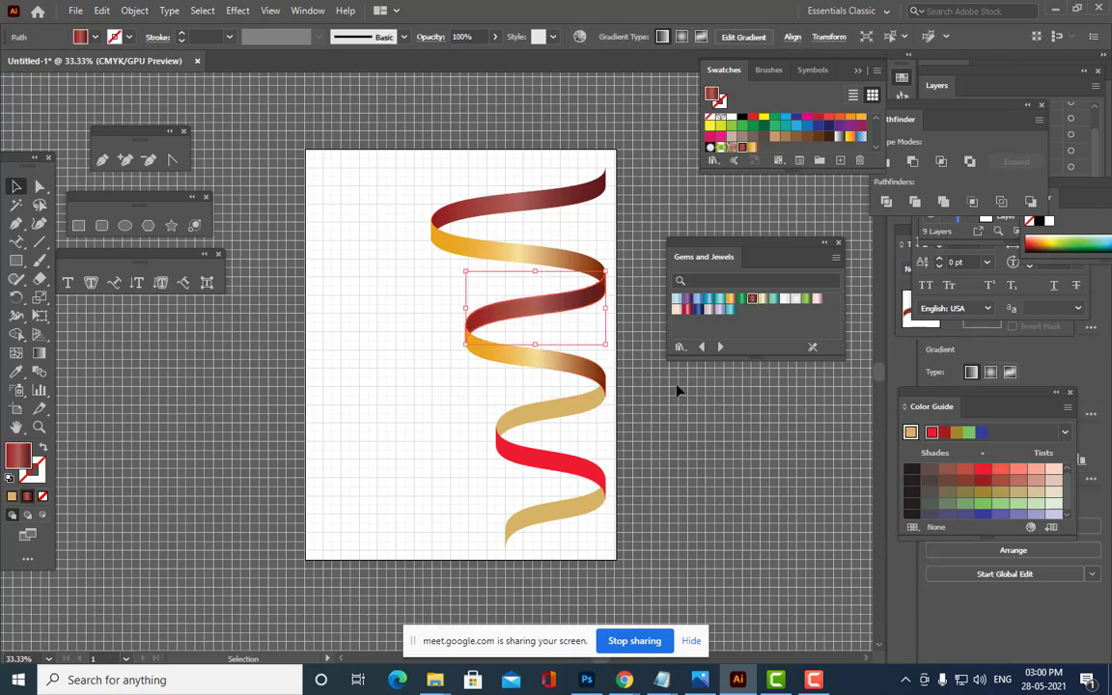
pyautogui.click(723, 408)
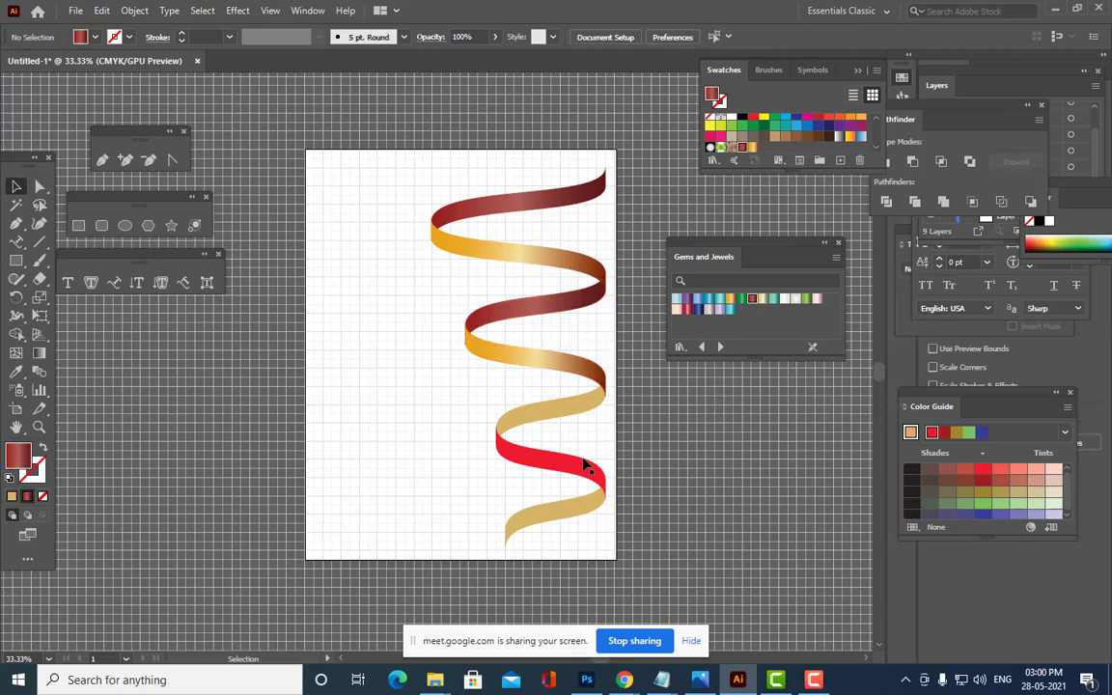
# Fill the third and bottom tan ribbons with the dark red gradient and the third red ribbon with Citrine.
pyautogui.click(569, 413)
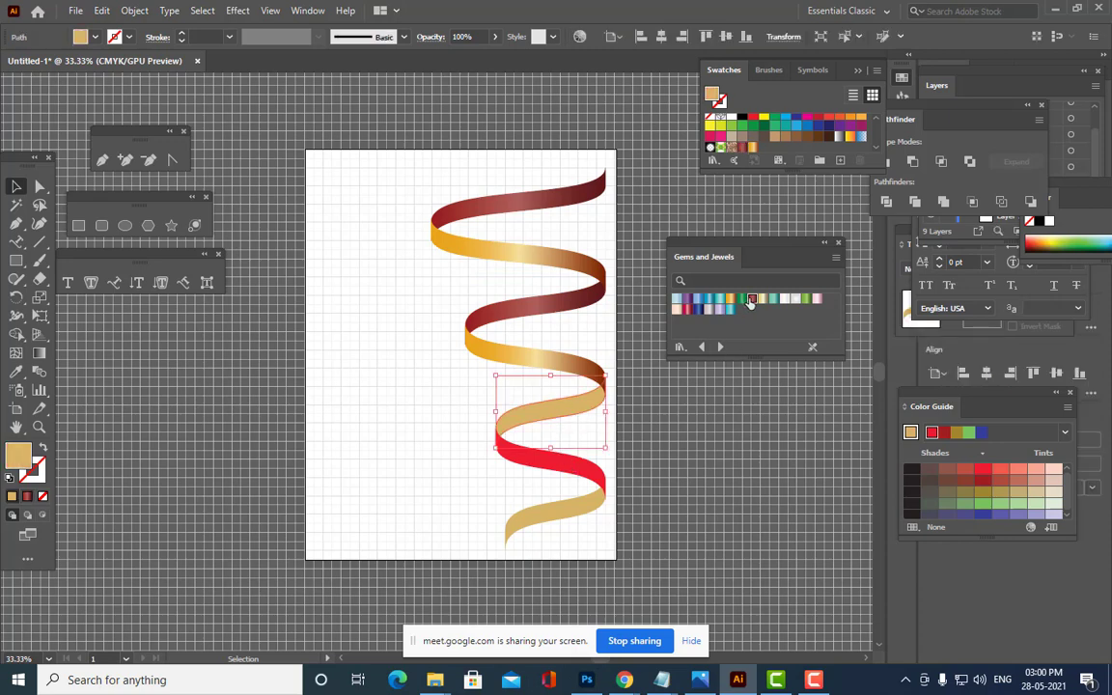
pyautogui.click(755, 302)
pyautogui.click(708, 408)
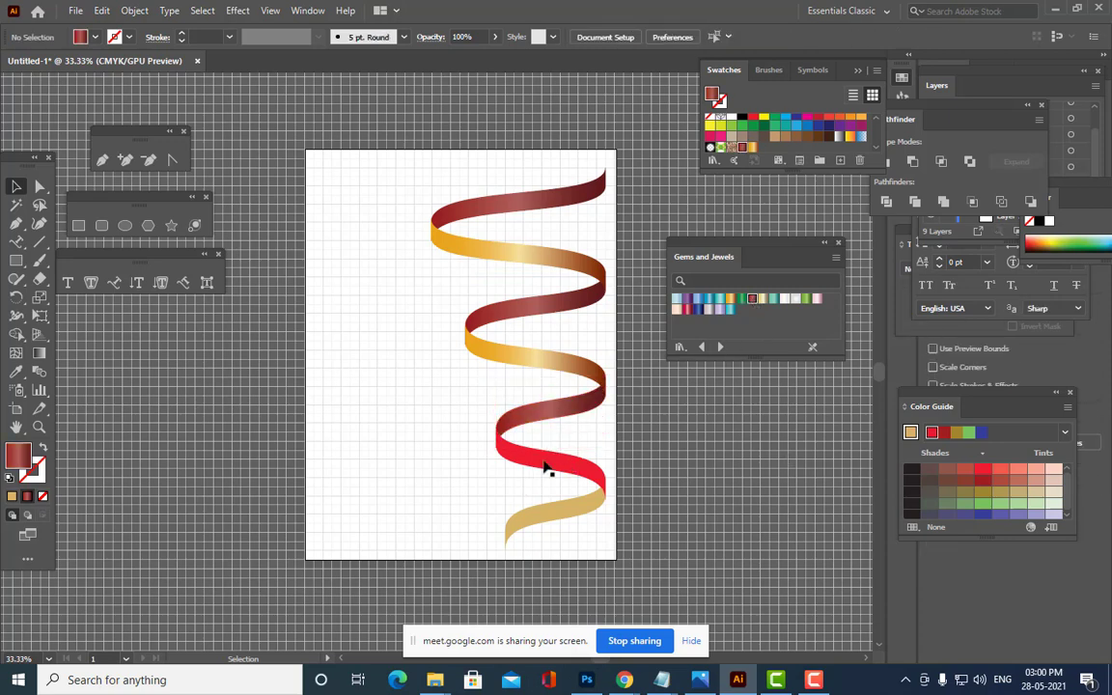
pyautogui.click(546, 461)
pyautogui.click(731, 299)
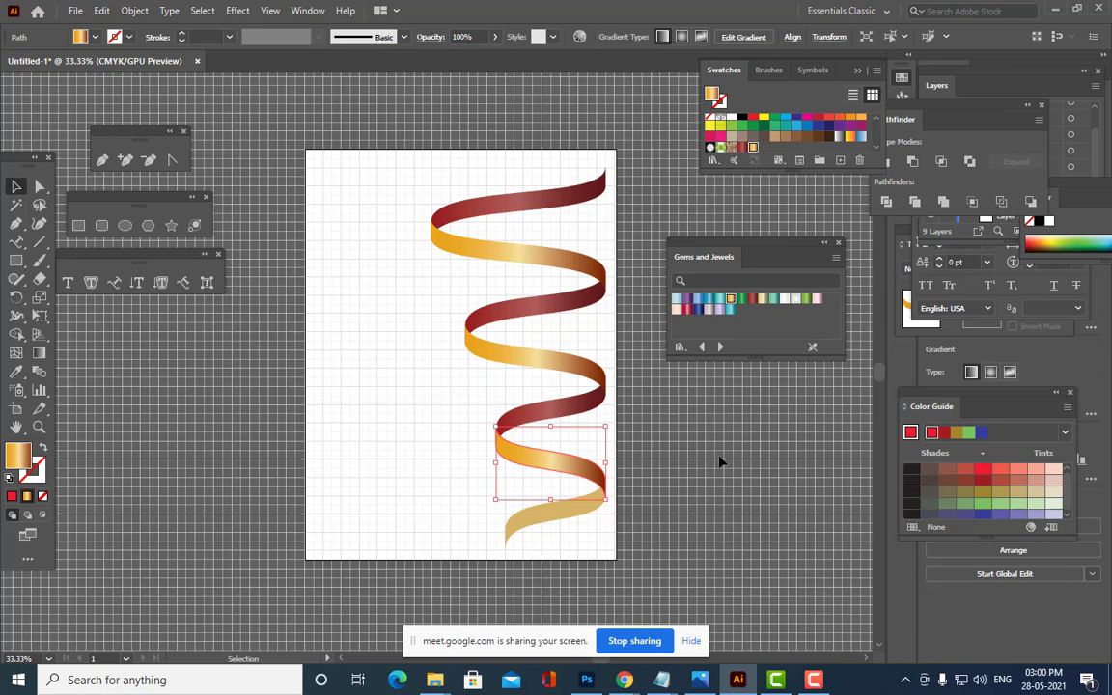
pyautogui.click(717, 464)
pyautogui.click(541, 516)
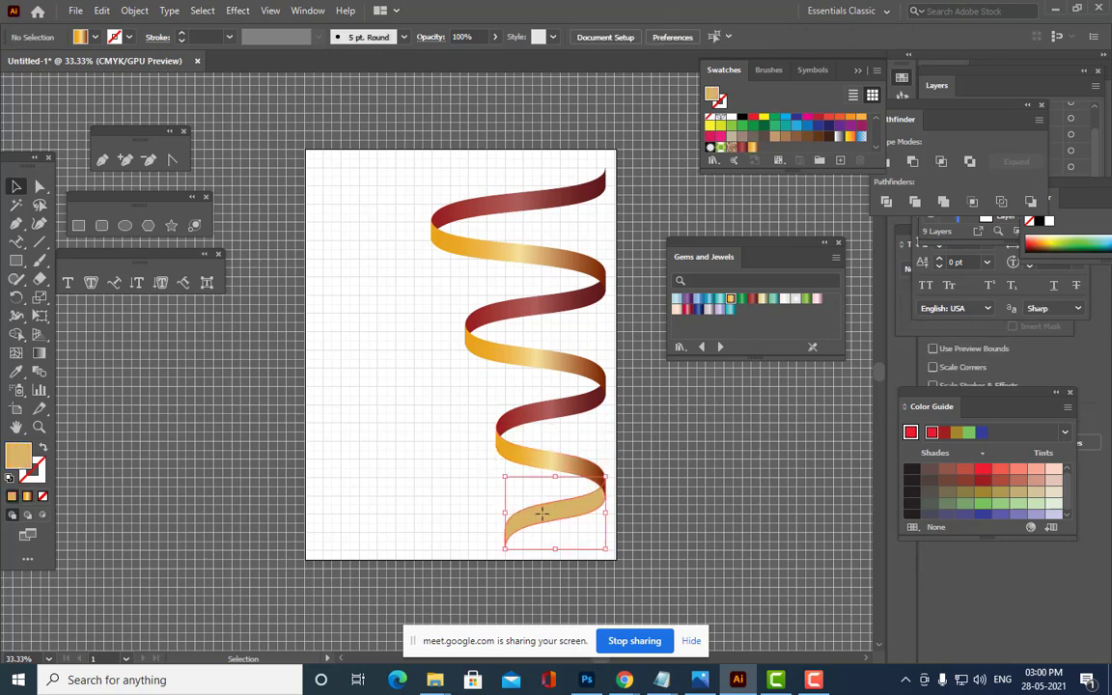
pyautogui.click(754, 300)
pyautogui.click(783, 450)
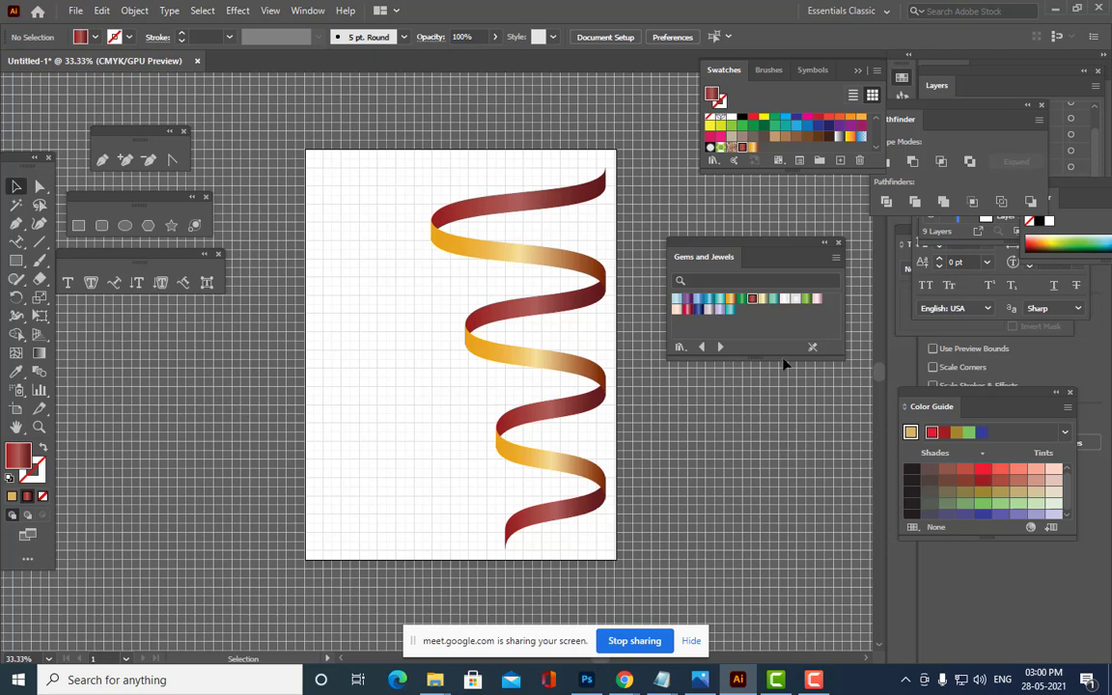
# Swap the top pair's fills: Citrine on the uppermost ribbon and the dark red gradient on the one below it.
pyautogui.click(527, 202)
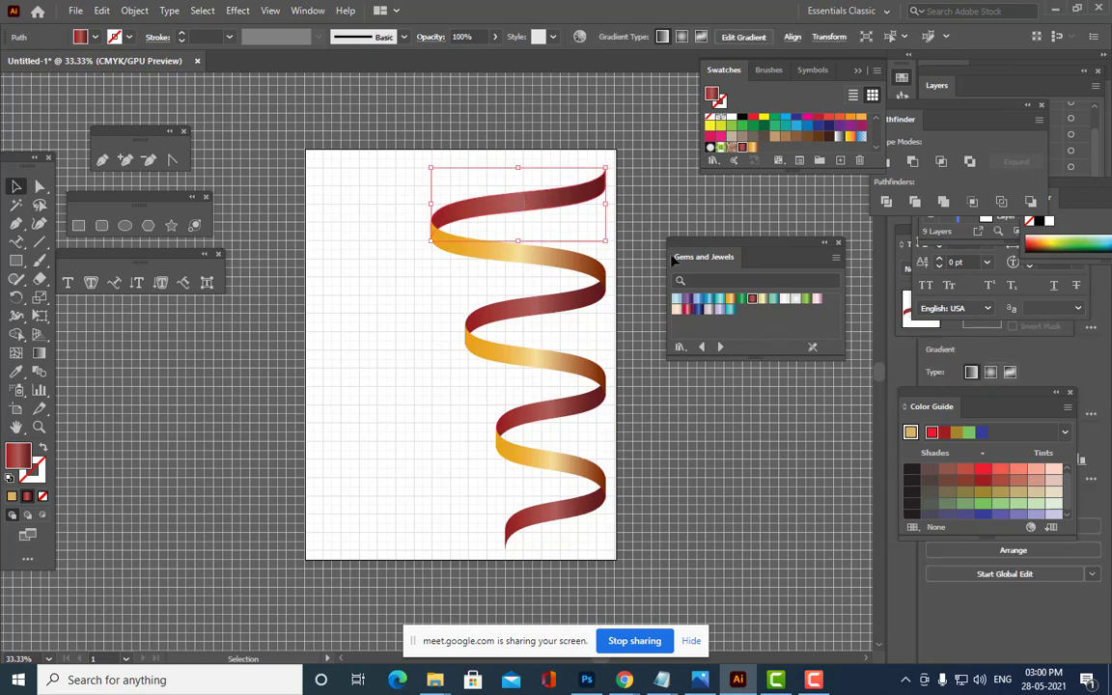
pyautogui.click(731, 298)
pyautogui.click(542, 257)
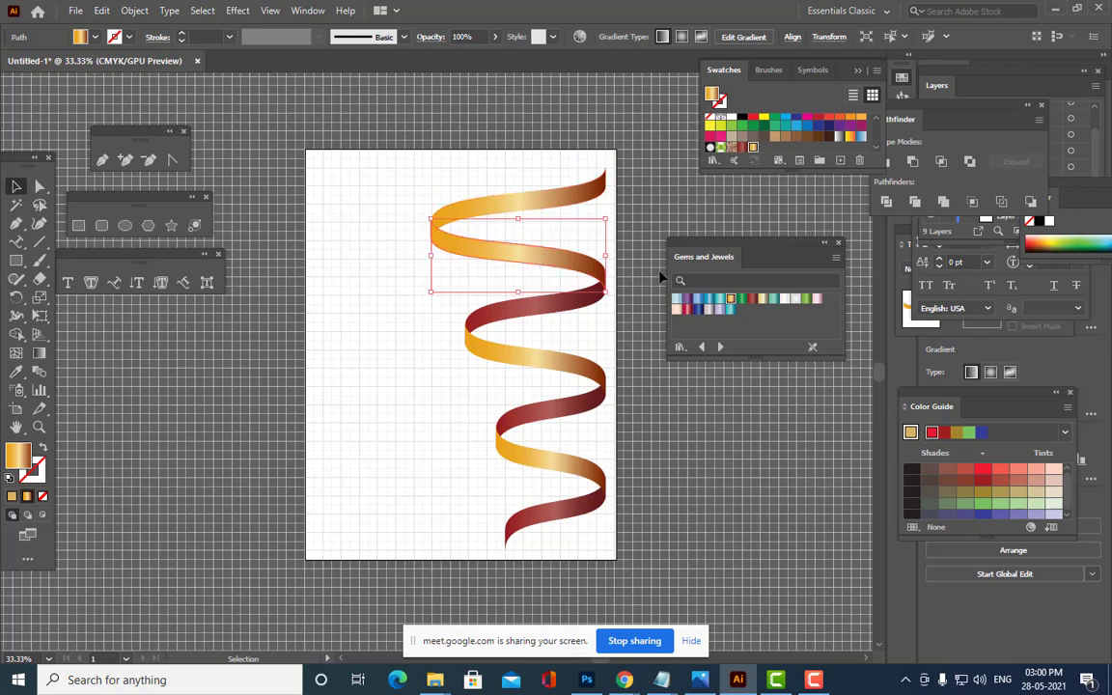
pyautogui.click(754, 300)
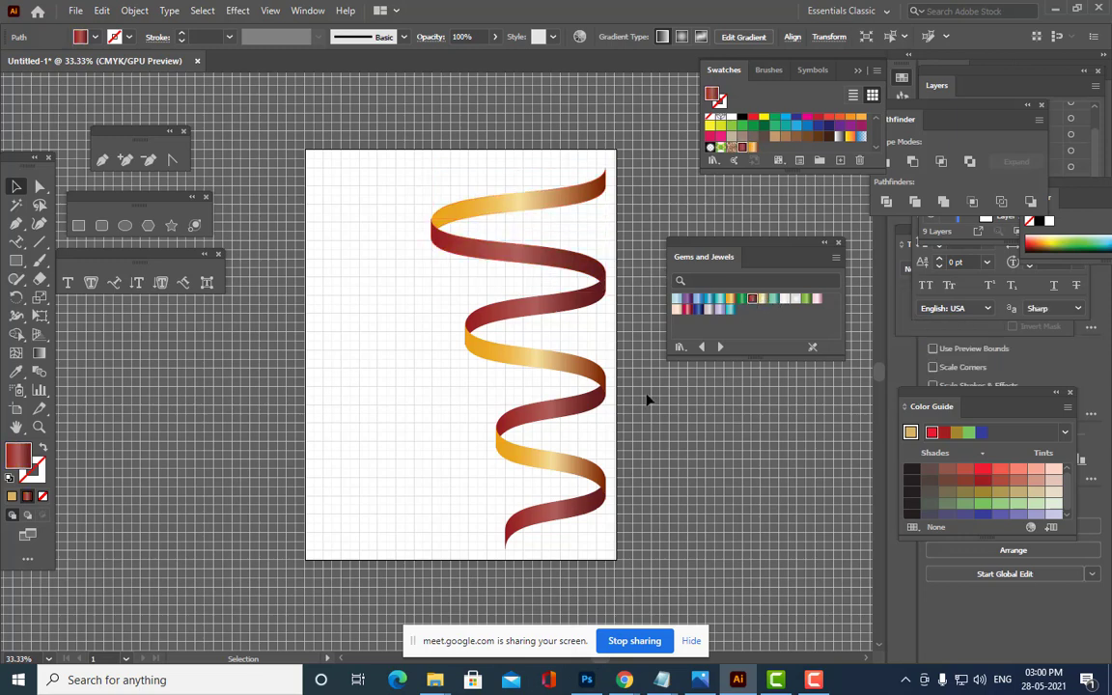
# Swap the second pair's fills: Citrine on its upper ribbon and the dark red gradient on its lower ribbon.
pyautogui.click(529, 289)
pyautogui.click(731, 300)
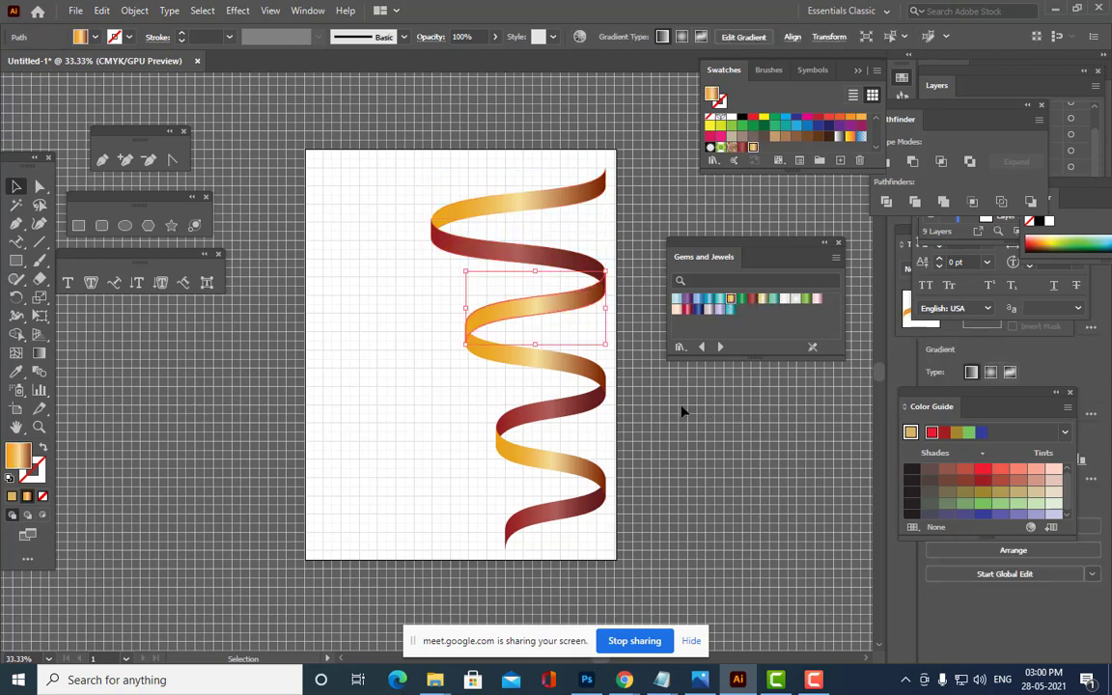
pyautogui.click(529, 359)
pyautogui.click(753, 301)
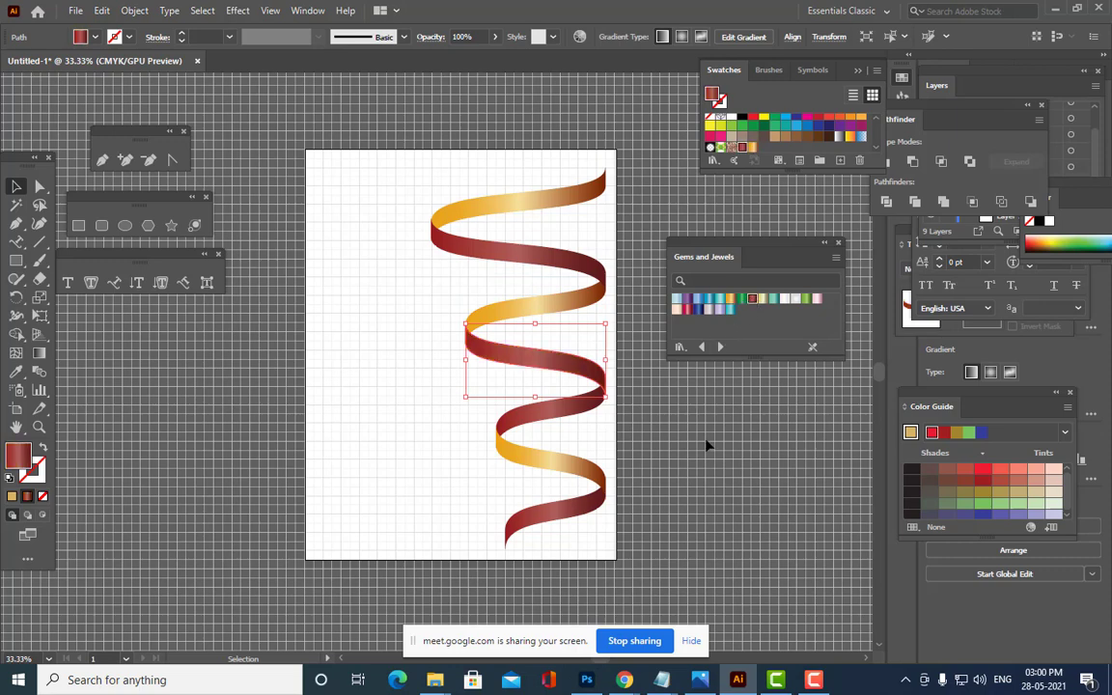
# Swap the third pair's fills: Citrine on its upper ribbon and the dark red gradient on its lower ribbon.
pyautogui.click(556, 425)
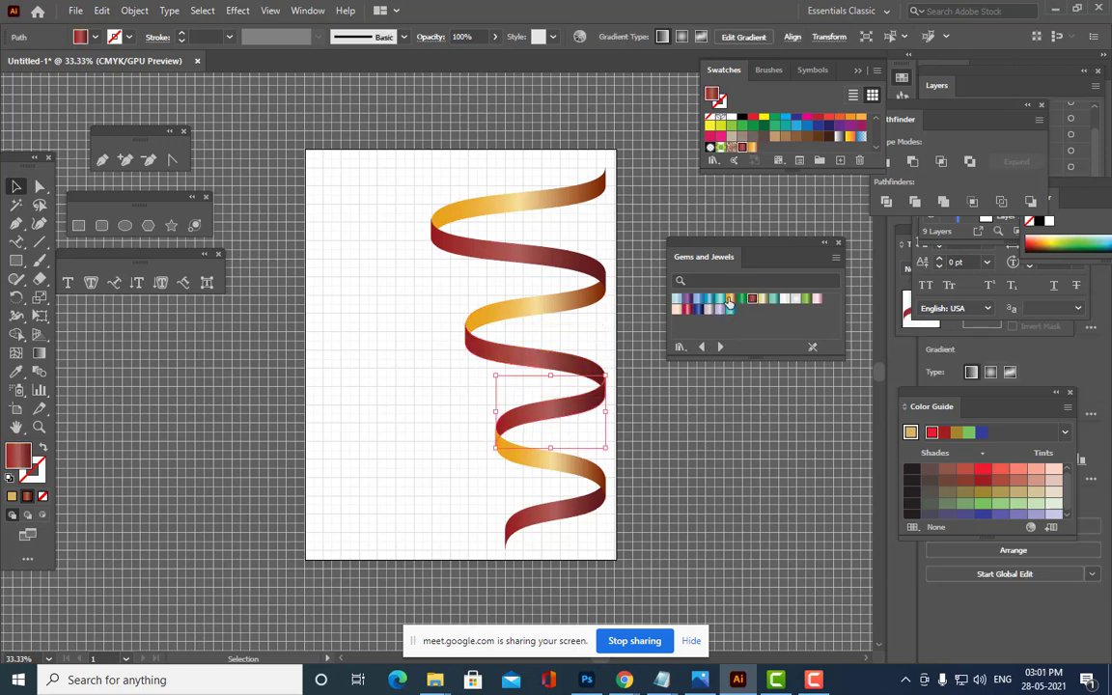
pyautogui.click(730, 302)
pyautogui.click(697, 449)
pyautogui.click(561, 464)
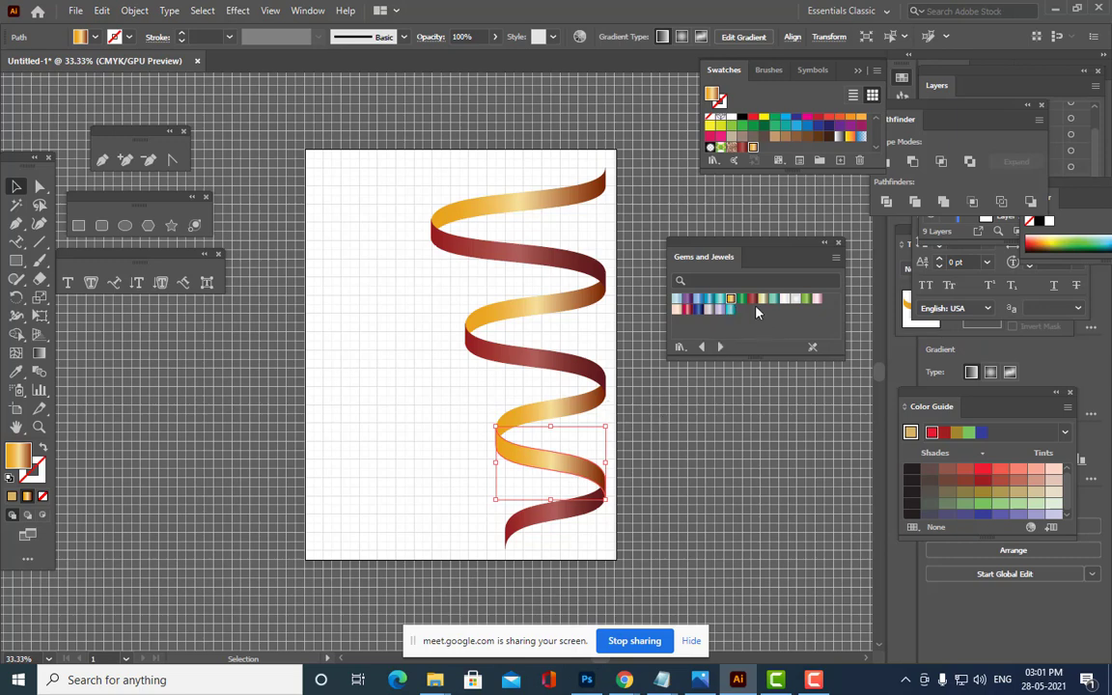
pyautogui.click(752, 301)
# Fill the bottom tail ribbon with the Citrine gradient, deselect it, and move the Gems and Jewels panel farther from the artboard.
pyautogui.click(542, 526)
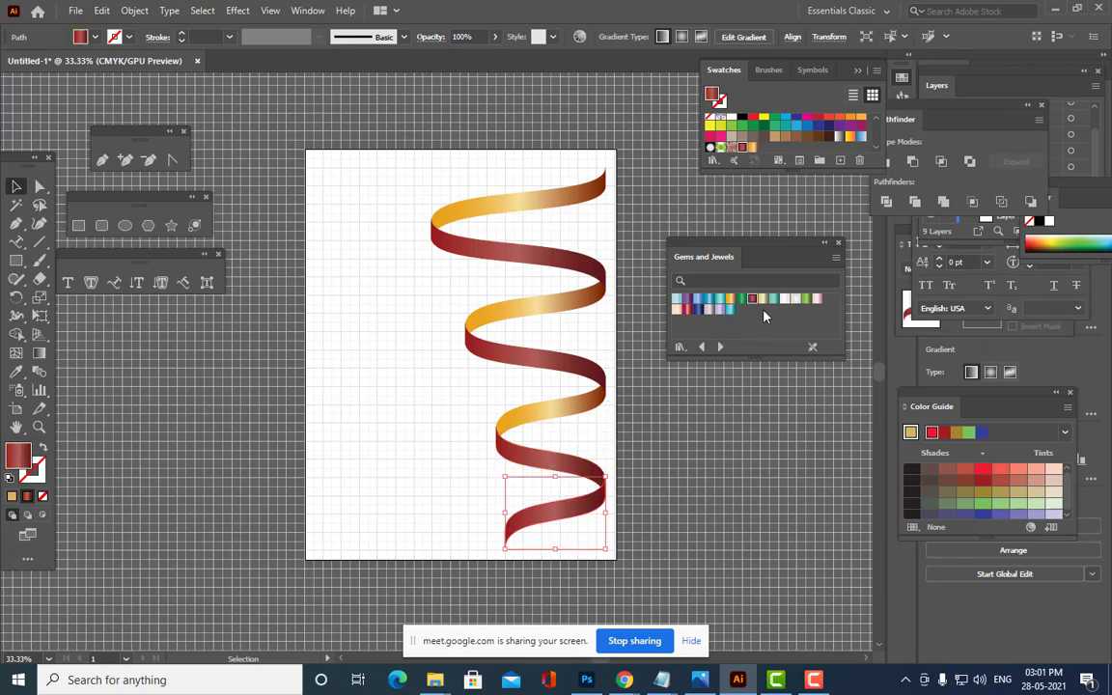
pyautogui.click(730, 300)
pyautogui.click(710, 492)
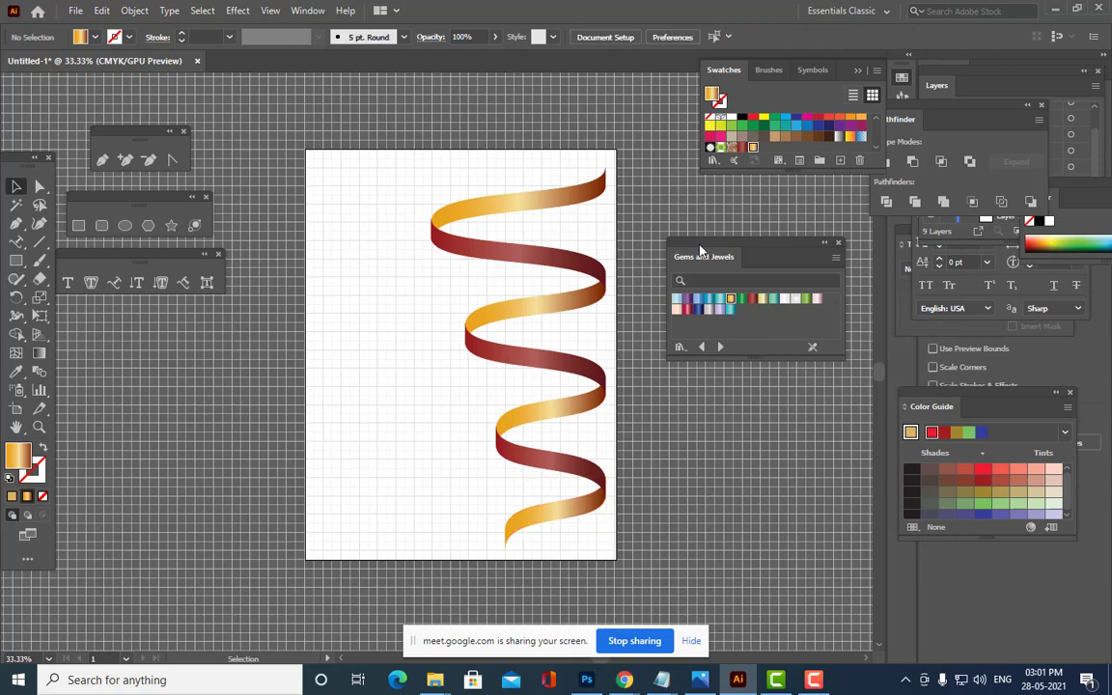
pyautogui.moveTo(703, 248); pyautogui.dragTo(740, 228)
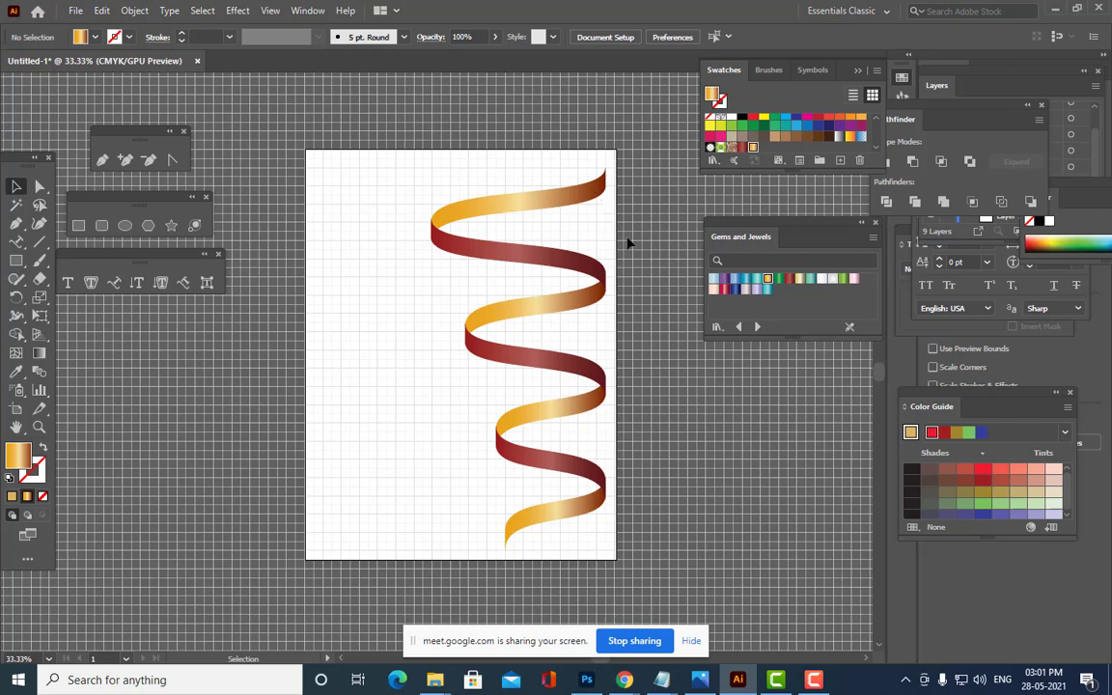
# Scale the whole ribbon spiral down to about three-quarters of its size and move it slightly left and down towards the artboard's centre.
pyautogui.moveTo(418, 171); pyautogui.dragTo(575, 468)
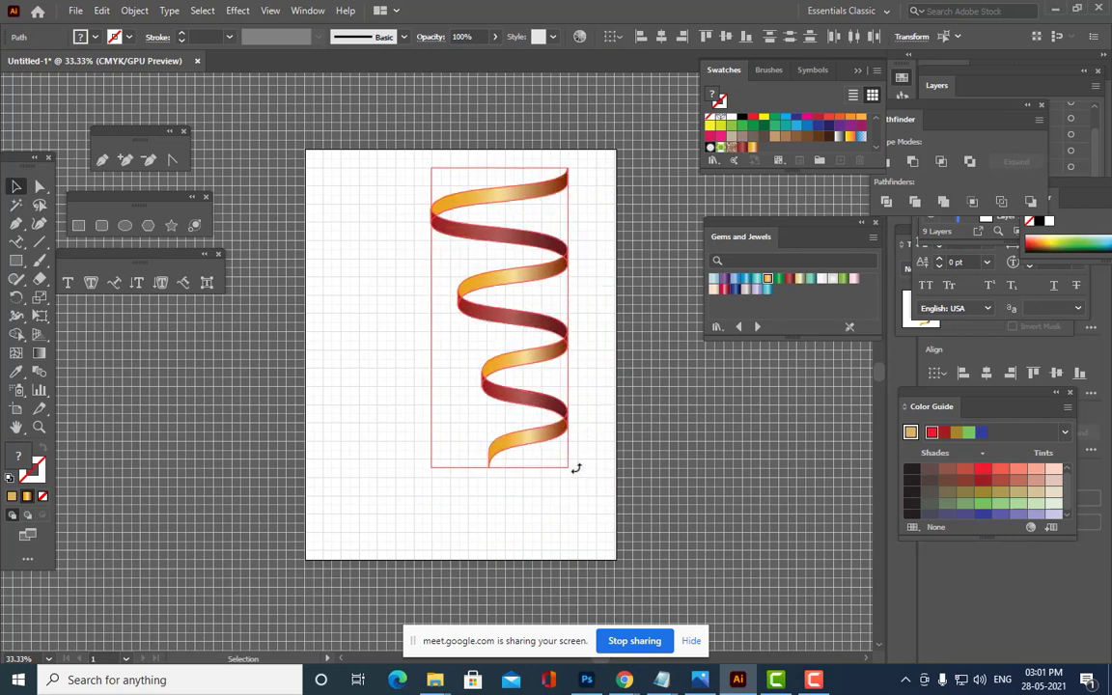
pyautogui.click(671, 473)
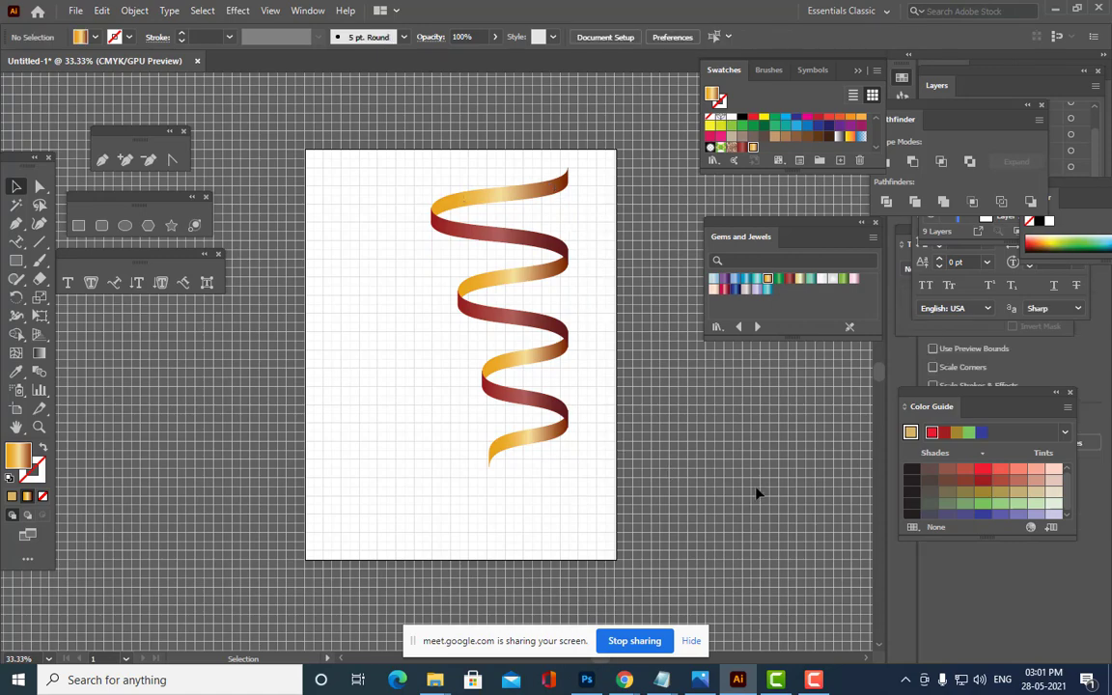
pyautogui.hotkey('ctrl', '=')
pyautogui.scroll(-1, 757, 489)
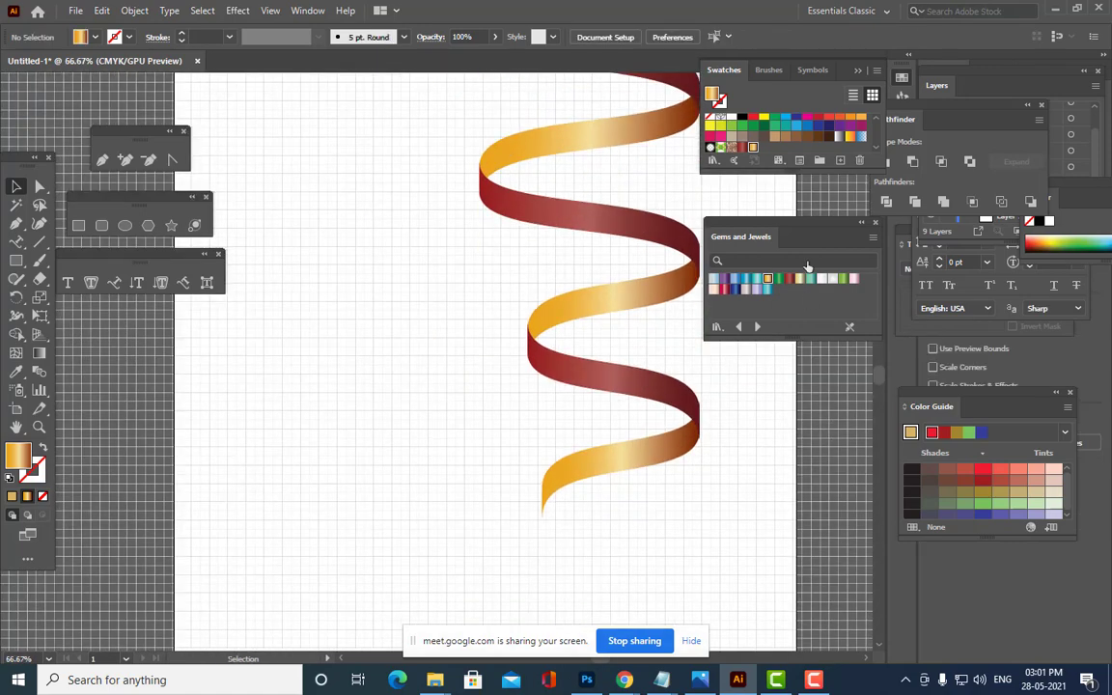
pyautogui.hotkey('ctrl', '-')
pyautogui.hotkey('ctrl', '-')
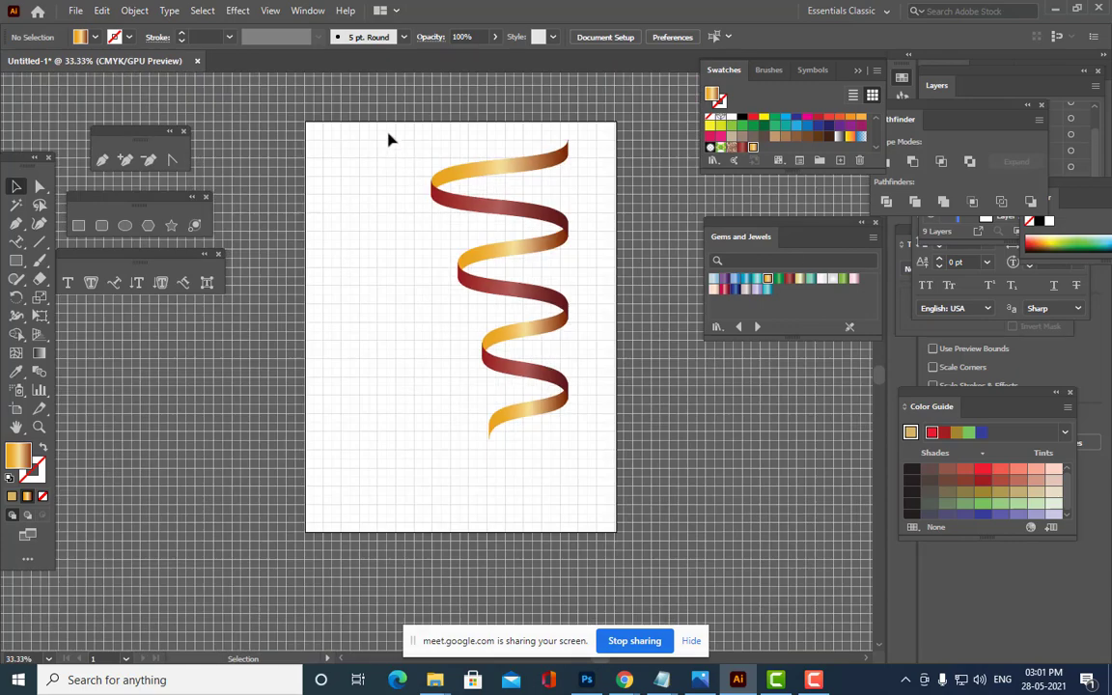
pyautogui.click(558, 310)
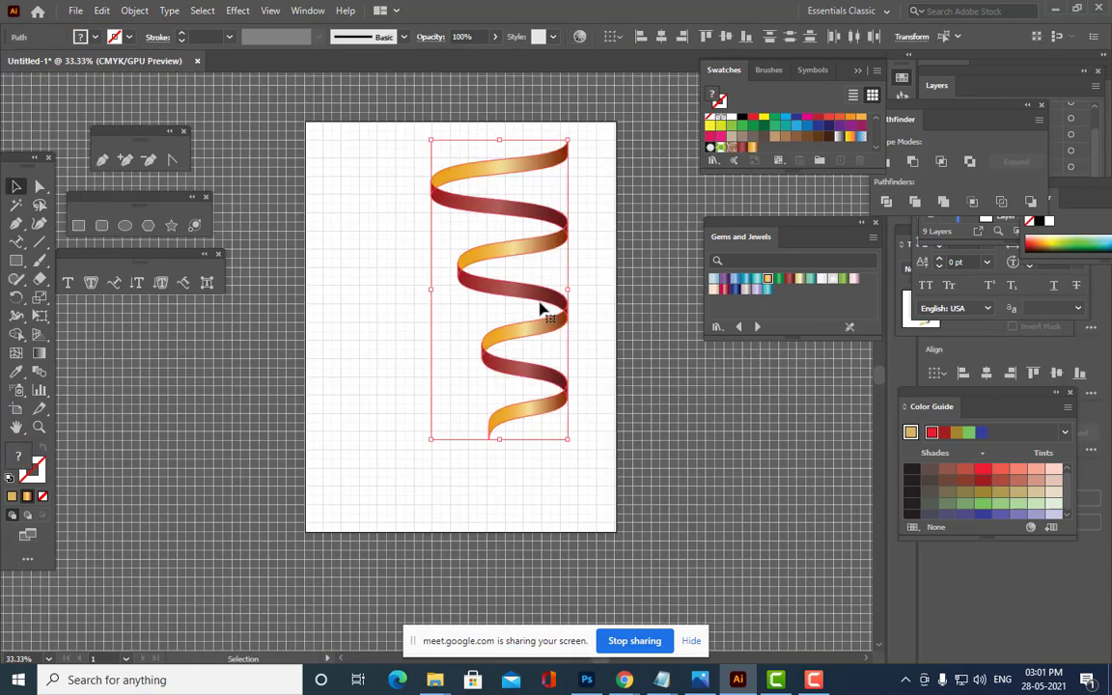
pyautogui.moveTo(540, 303); pyautogui.dragTo(519, 316)
pyautogui.click(692, 349)
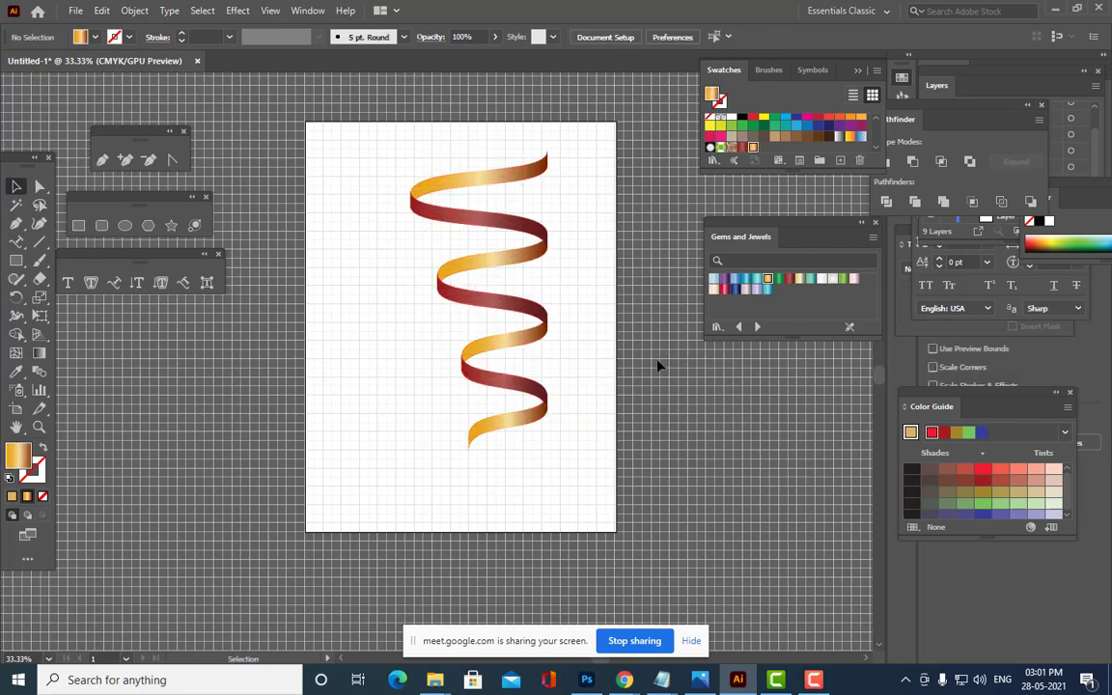
# Move the Gems and Jewels panel clear of the artwork and draw a Citrine-filled rectangle, about twice as tall as wide, over the ribbon's bottom tail.
pyautogui.hotkey('ctrl', '+')
pyautogui.hotkey('ctrl', '+')
pyautogui.scroll(-3, 660, 375)
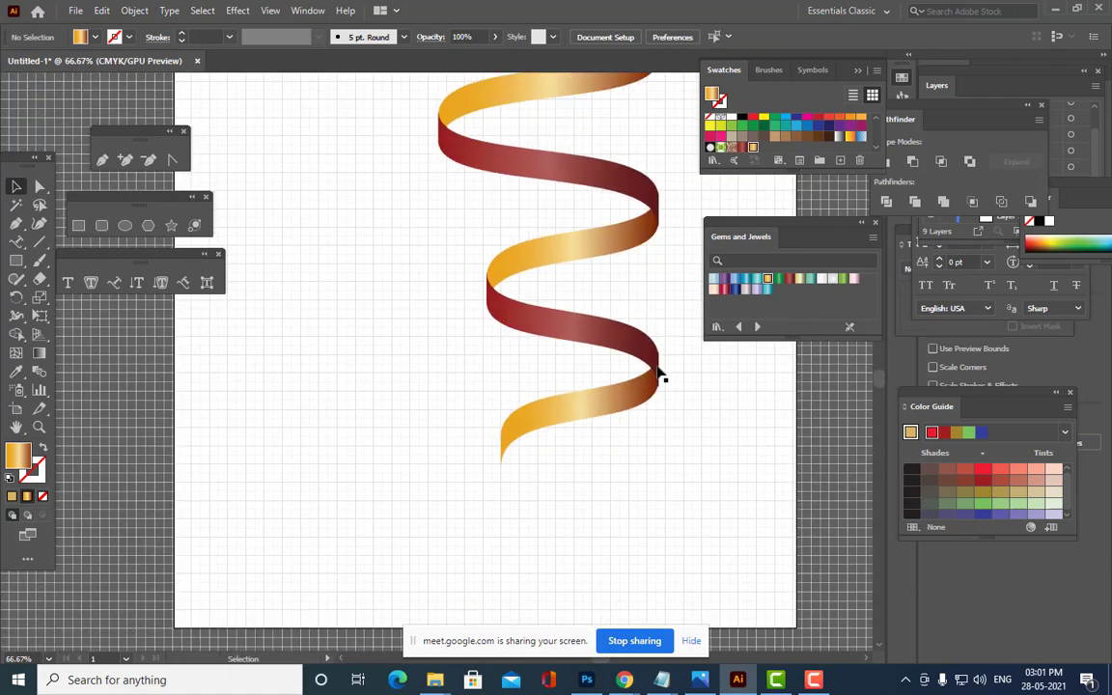
pyautogui.moveTo(719, 224); pyautogui.dragTo(856, 203)
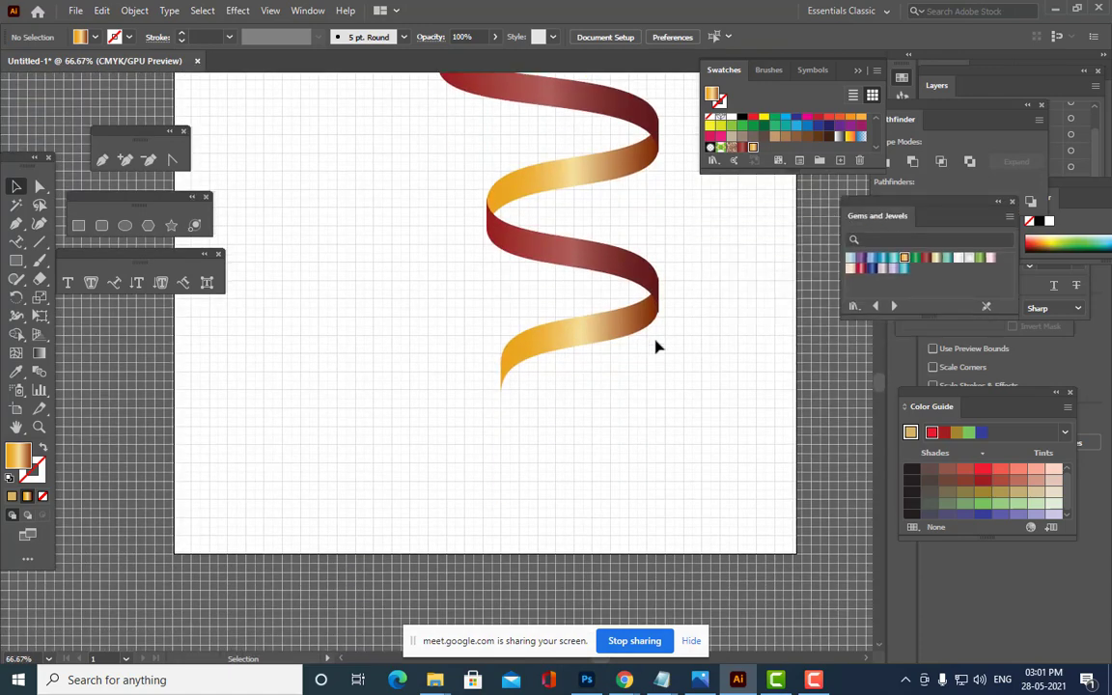
pyautogui.hotkey('ctrl', '+')
pyautogui.hotkey('ctrl', '+')
pyautogui.hotkey('ctrl', '-')
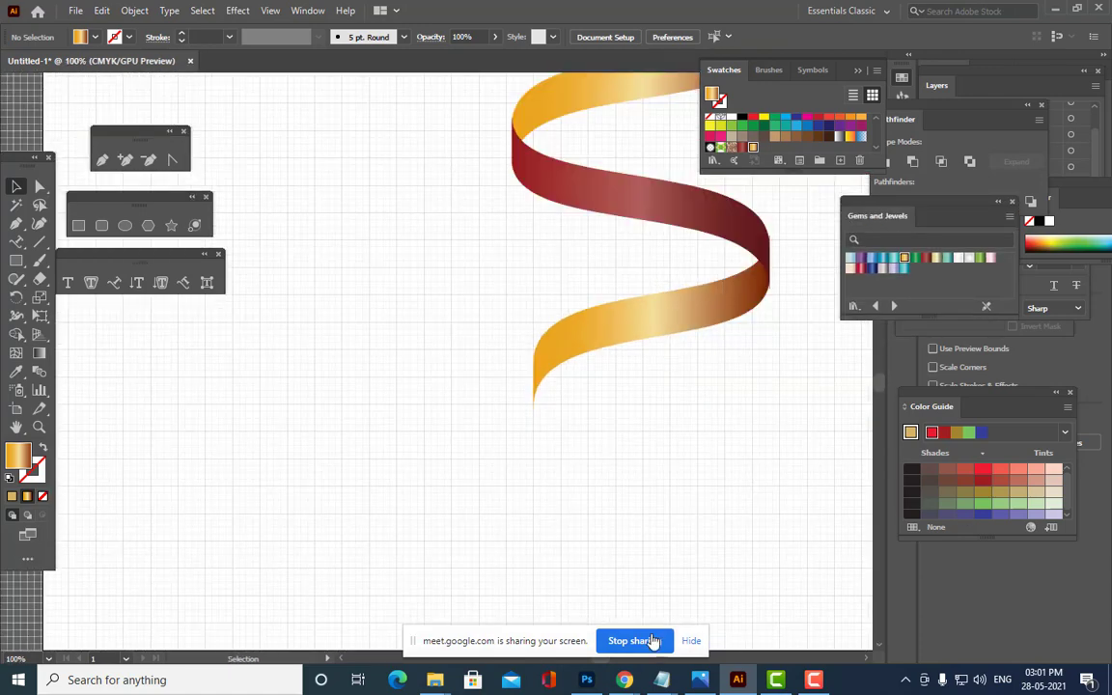
pyautogui.click(16, 261)
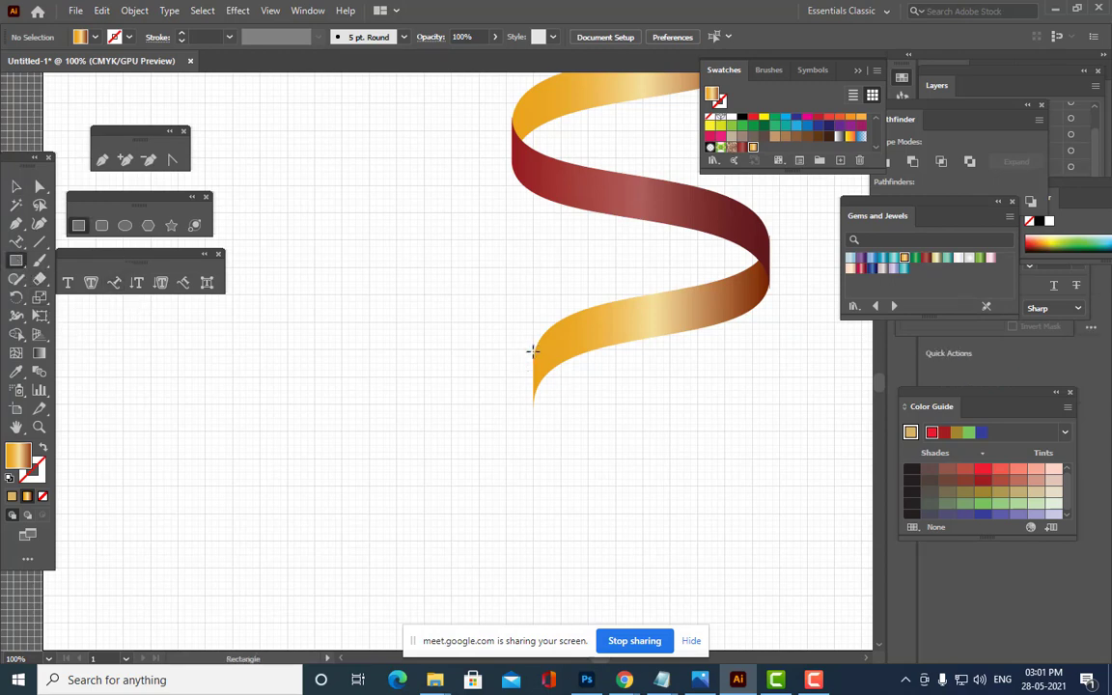
pyautogui.moveTo(533, 351); pyautogui.dragTo(588, 460)
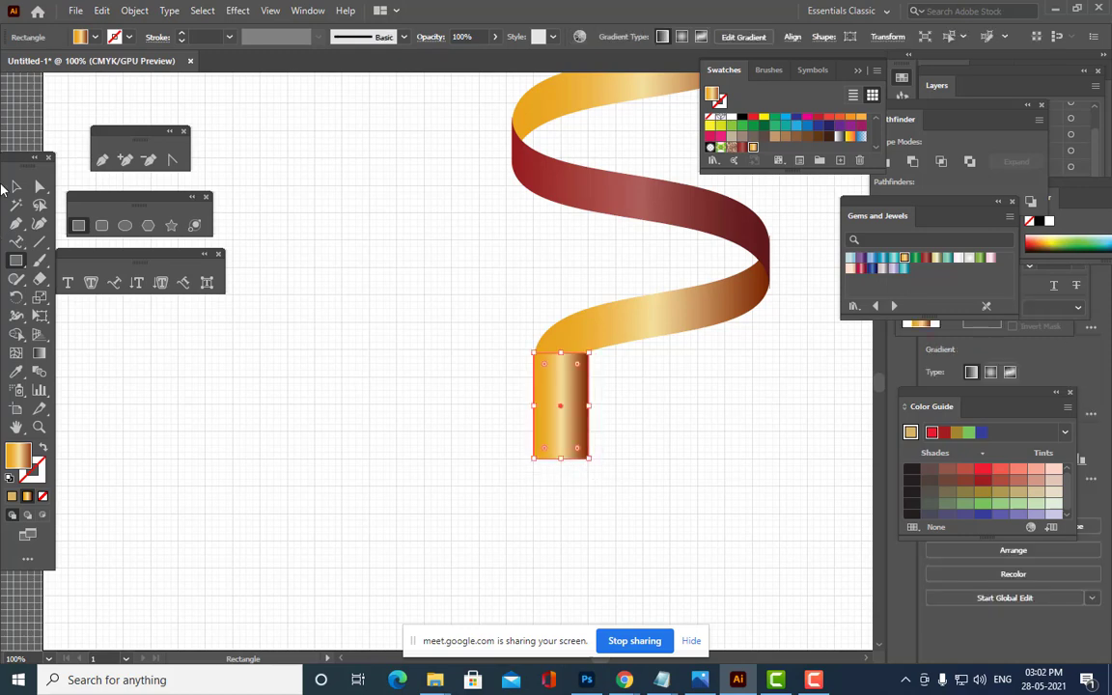
# Send the Citrine-filled rectangle backward three levels in the stacking order.
pyautogui.click(16, 187)
pyautogui.rightClick(564, 366)
pyautogui.moveTo(640, 287)
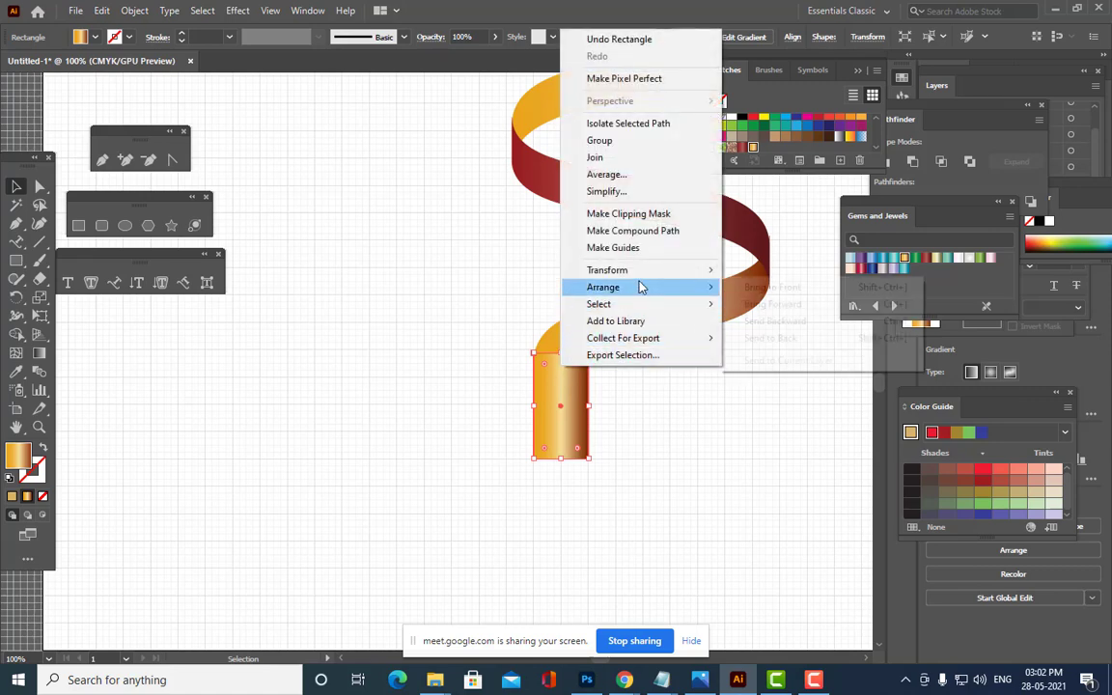
pyautogui.click(775, 321)
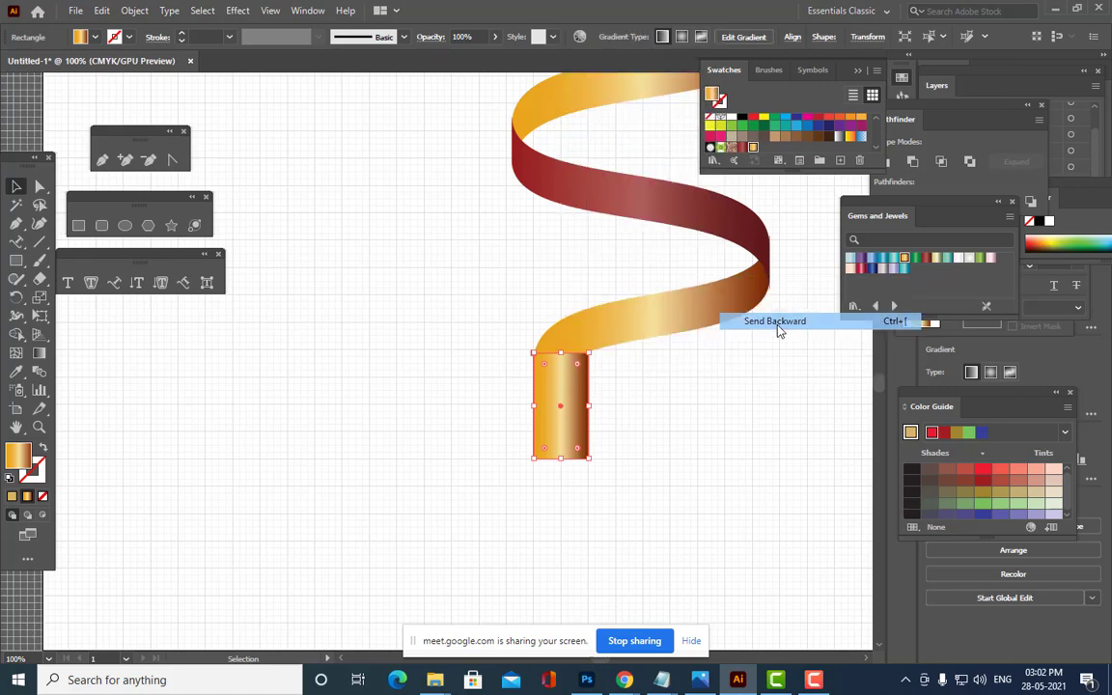
pyautogui.rightClick(570, 383)
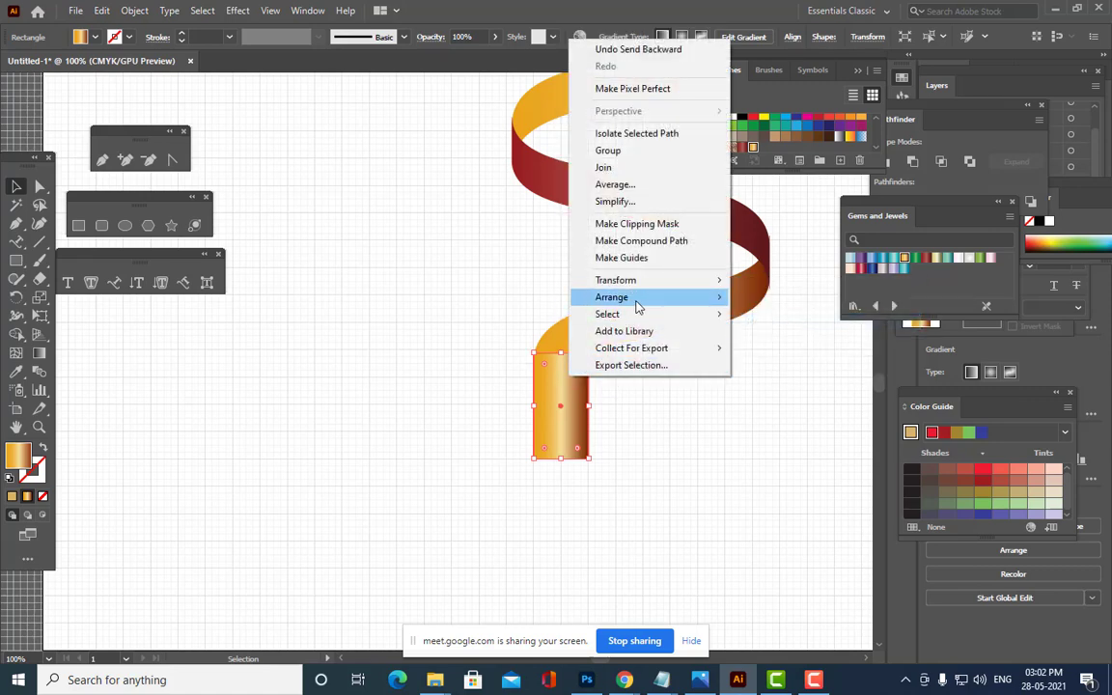
pyautogui.moveTo(656, 297)
pyautogui.click(763, 331)
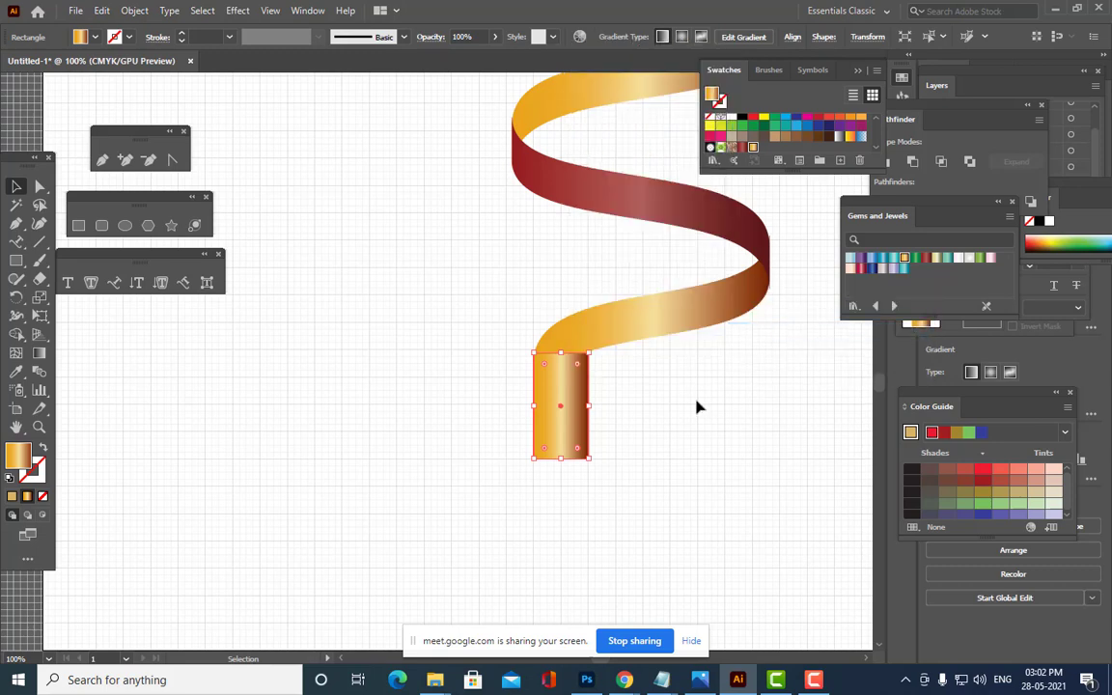
pyautogui.rightClick(566, 401)
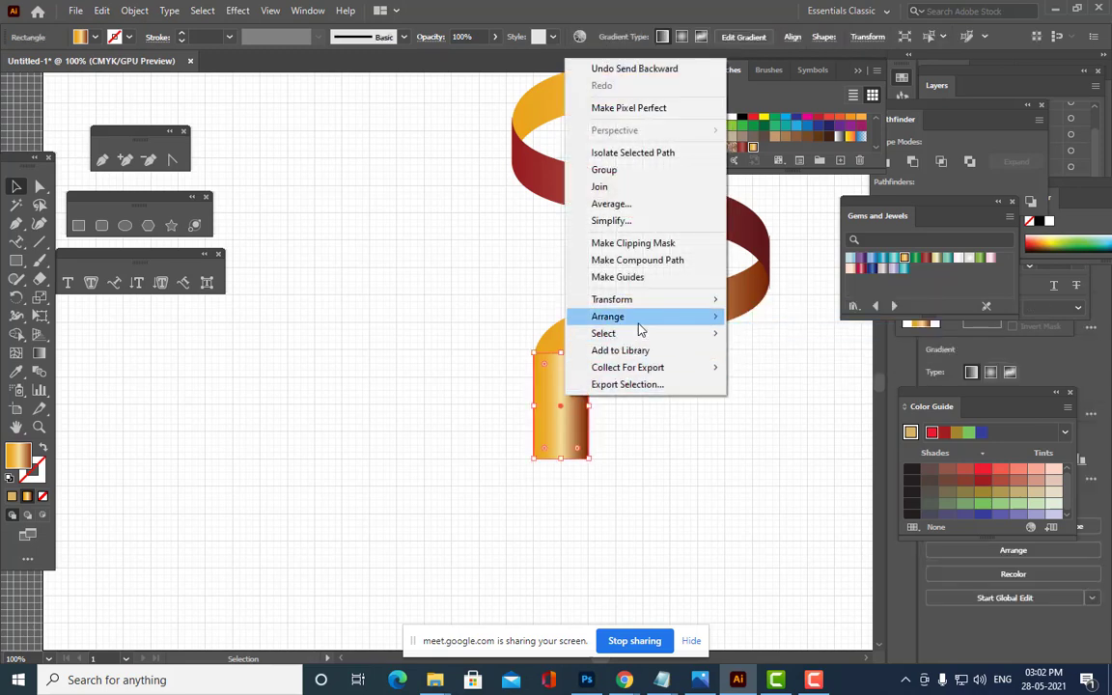
pyautogui.moveTo(638, 318)
pyautogui.click(772, 353)
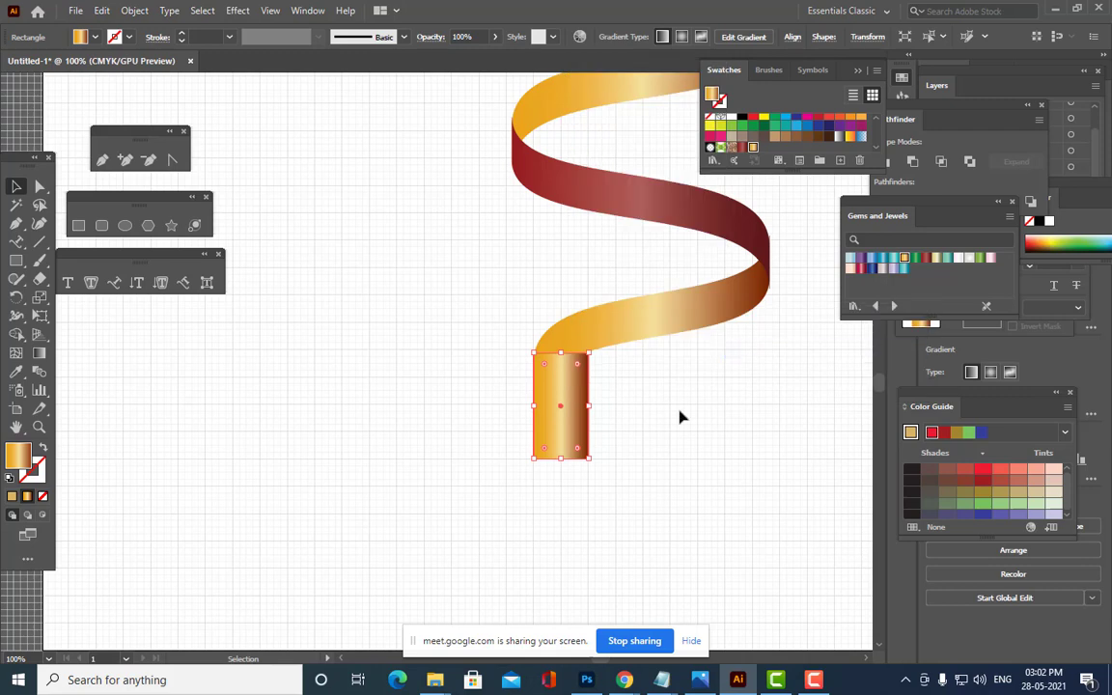
# Bring the bottom gold ribbon segment to the front so it overlaps the rectangle, and deselect it.
pyautogui.click(613, 374)
pyautogui.click(595, 331)
pyautogui.rightClick(594, 328)
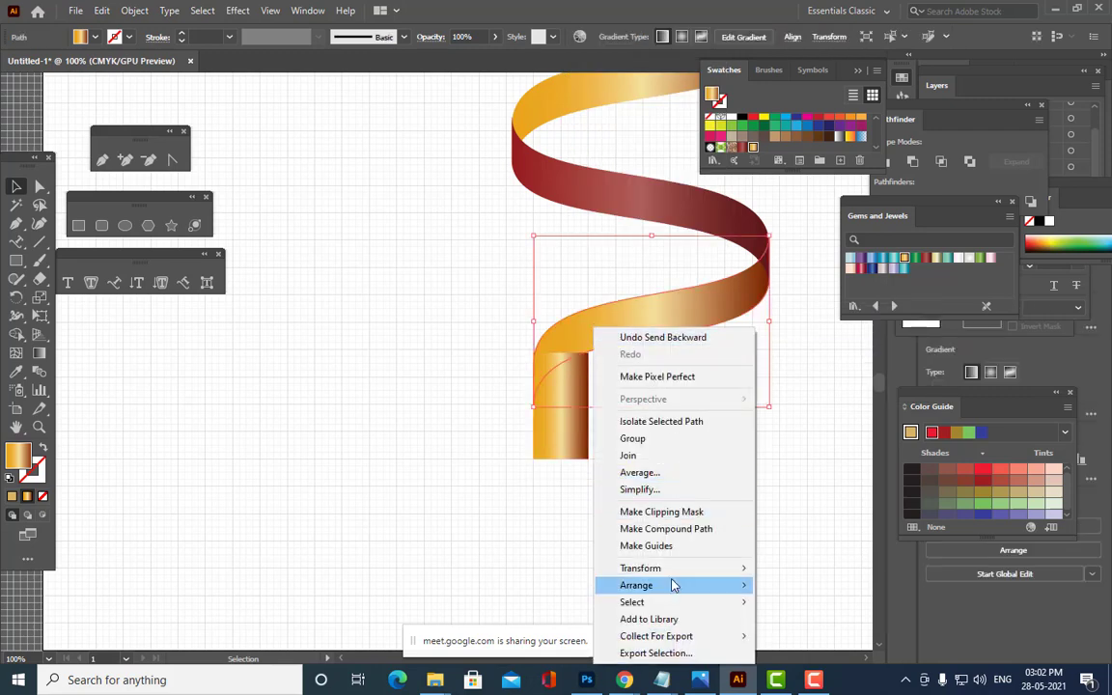
pyautogui.moveTo(670, 586)
pyautogui.click(809, 586)
pyautogui.click(763, 541)
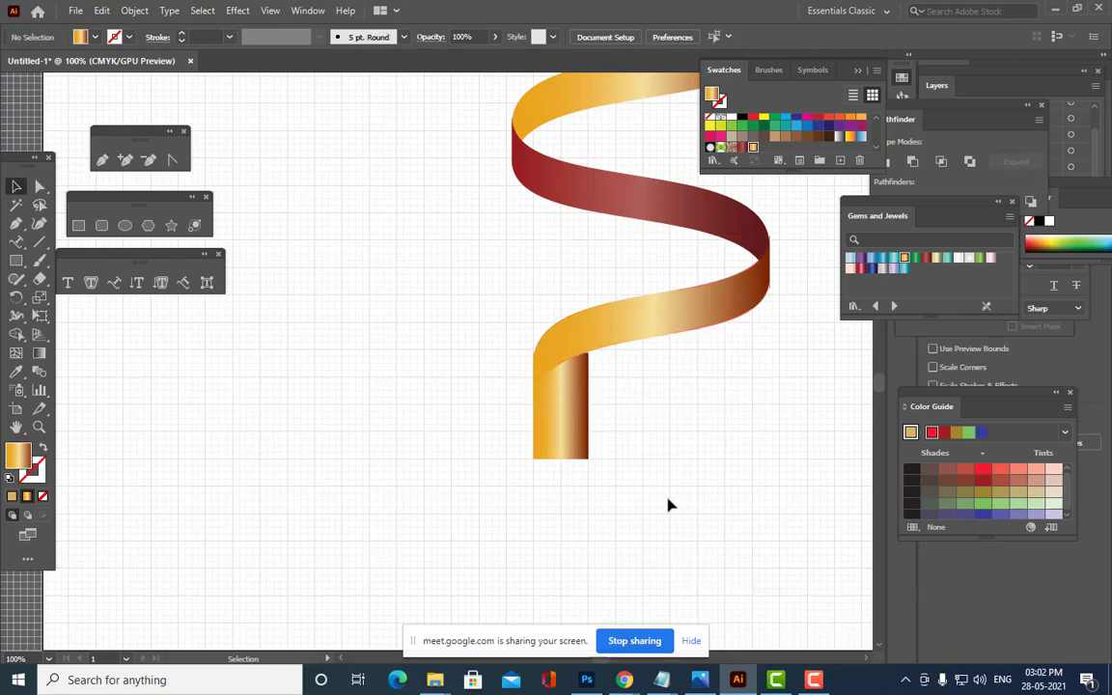
# Raise the rectangle's upper-right corner anchor slightly so that it tucks under the gold ribbon.
pyautogui.click(579, 447)
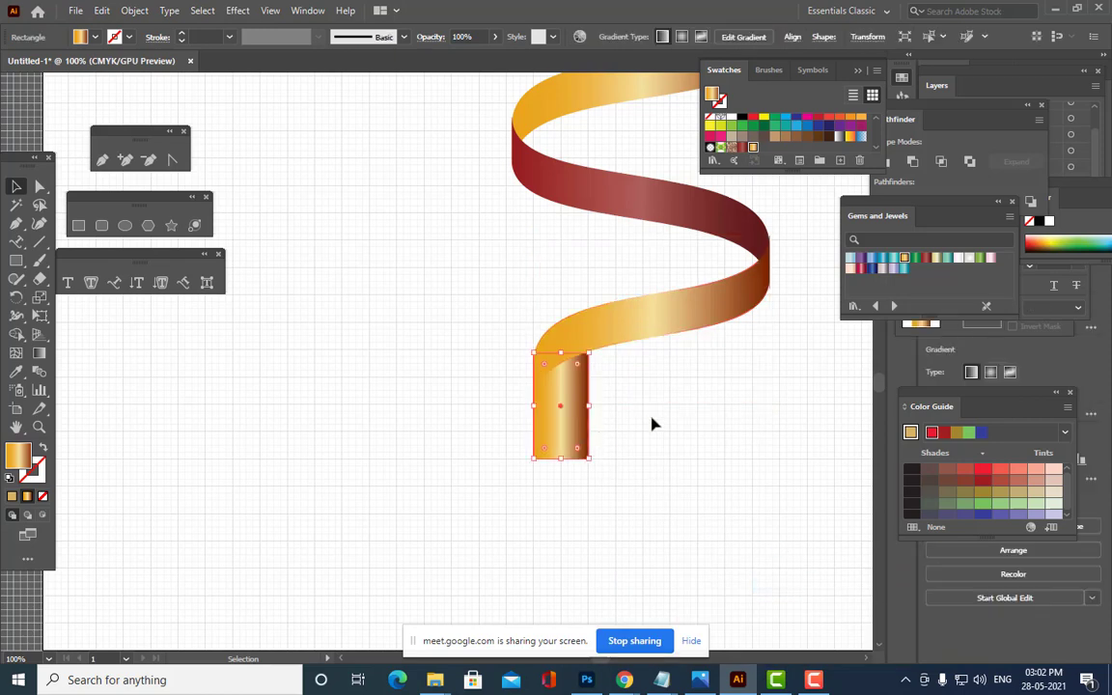
pyautogui.hotkey('ctrl', '=')
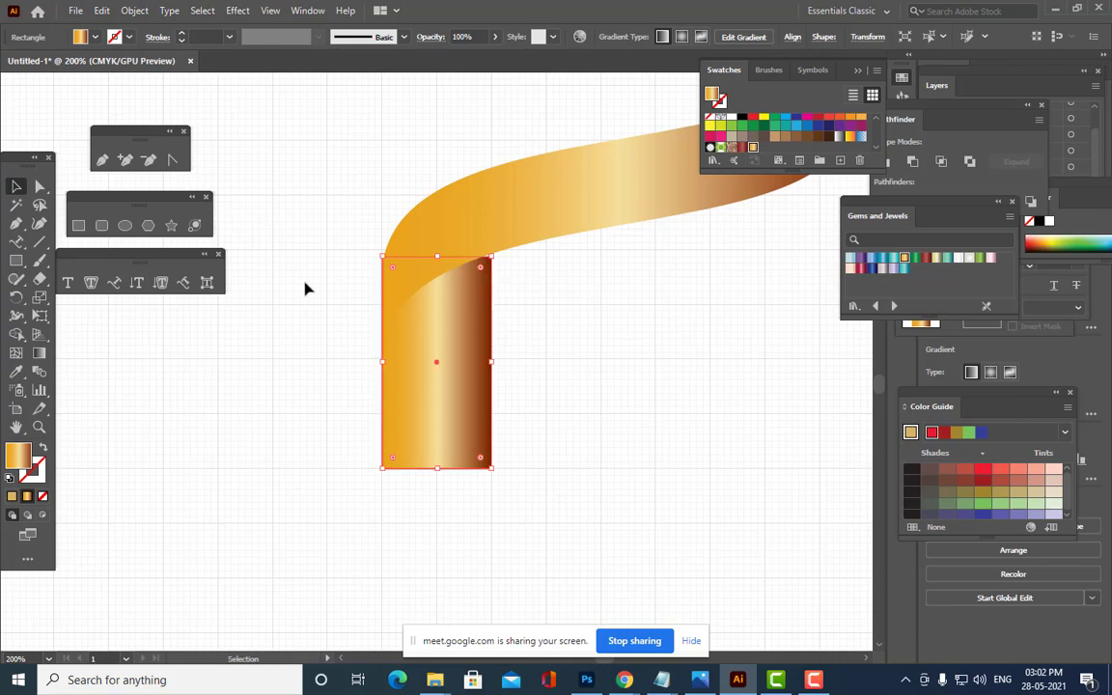
pyautogui.click(37, 187)
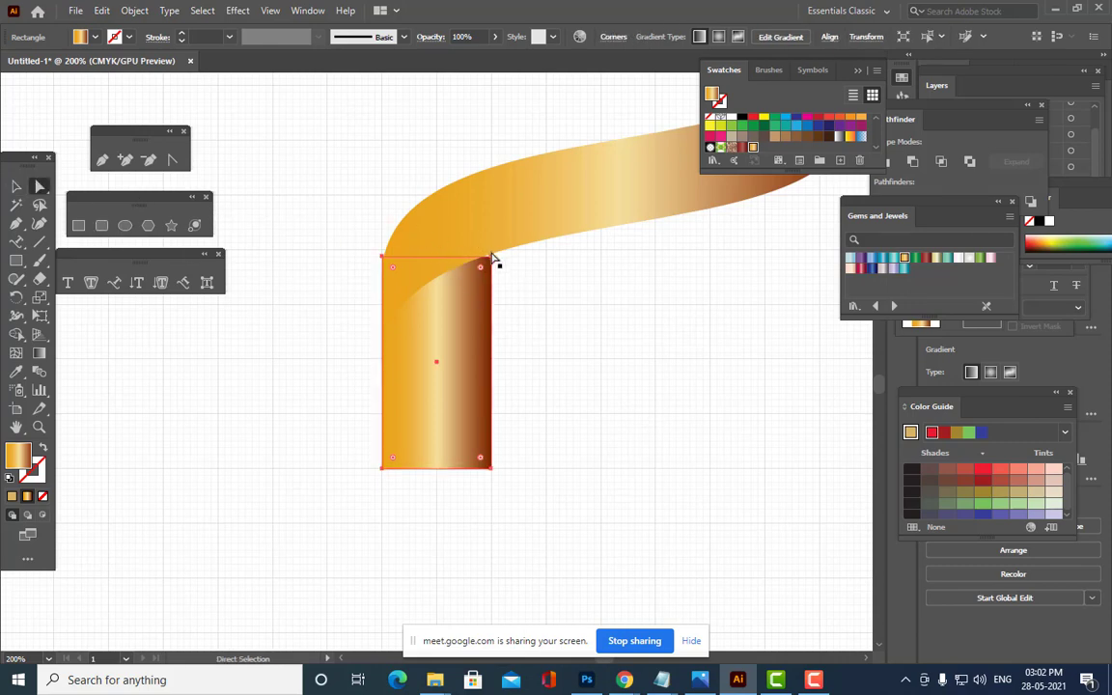
pyautogui.moveTo(491, 259); pyautogui.dragTo(491, 247)
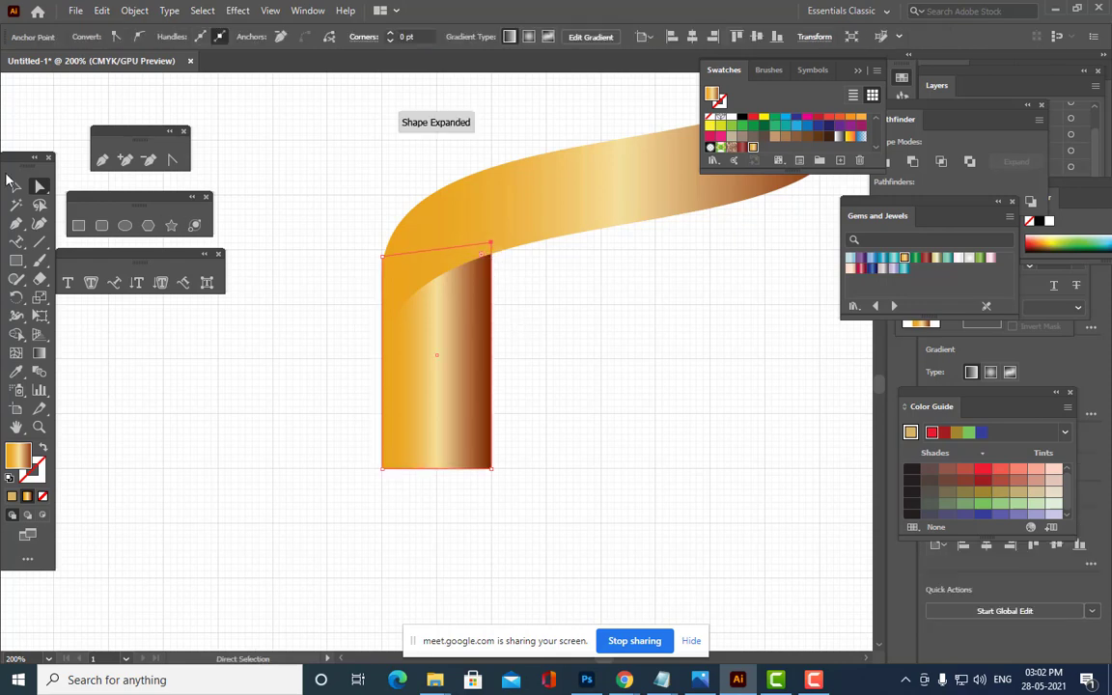
pyautogui.click(14, 185)
pyautogui.click(548, 350)
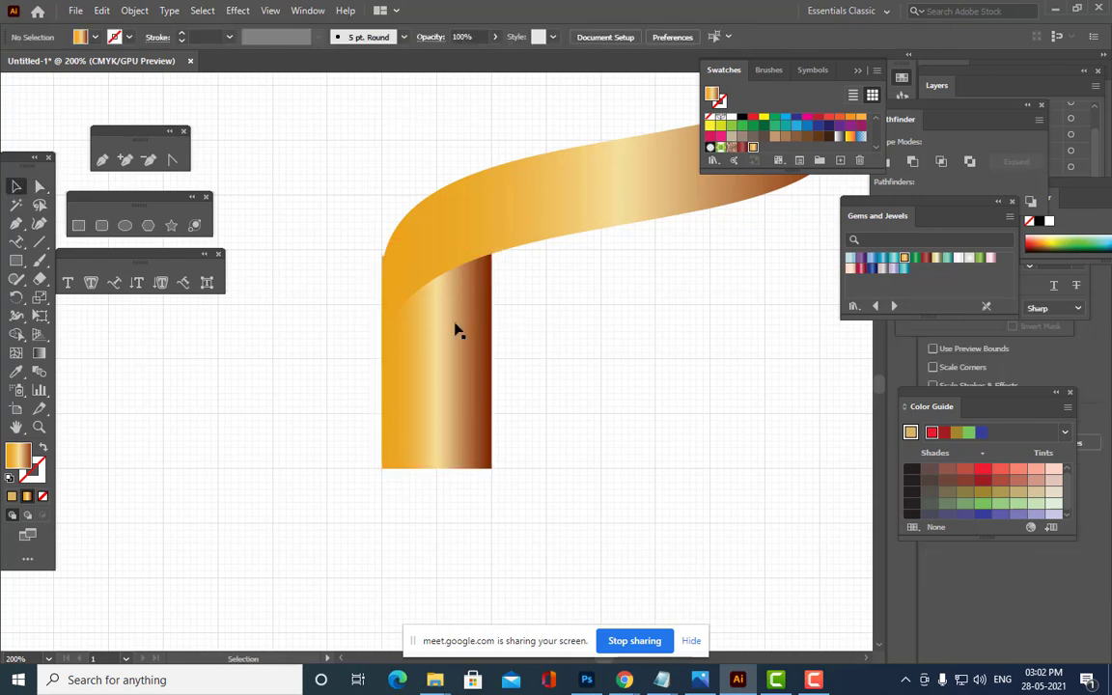
# Shift the tail shape slightly down, then lower its upper-left anchor and raise its upper-right anchor to hide its slanted top edge beneath the ribbon.
pyautogui.click(396, 277)
pyautogui.click(39, 185)
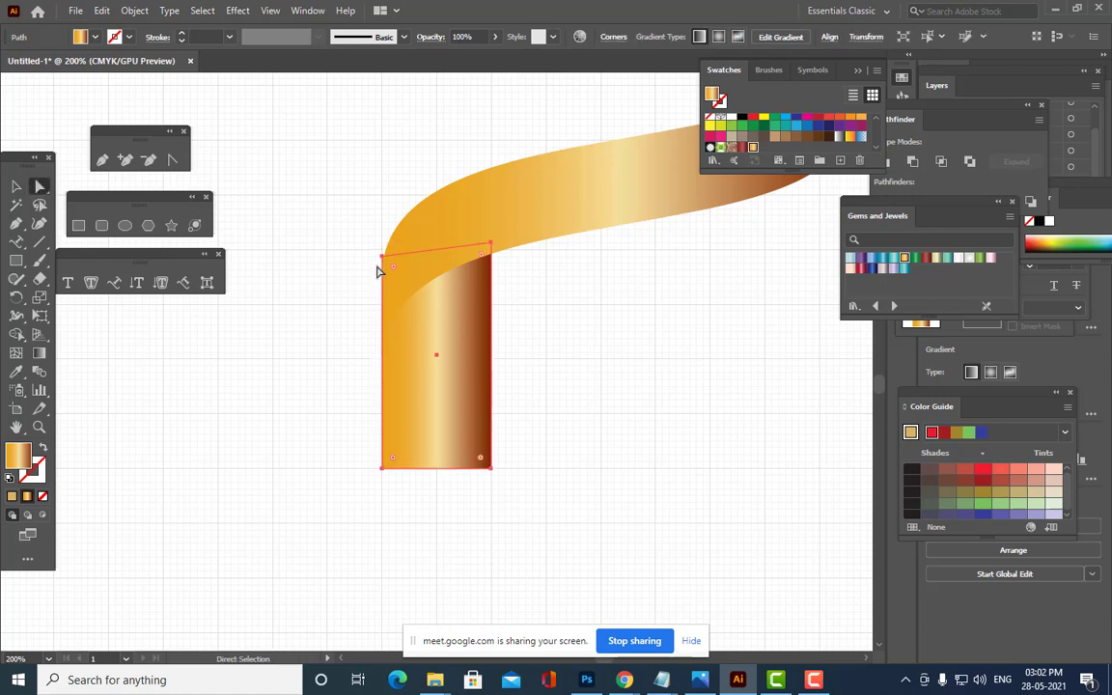
pyautogui.moveTo(385, 256); pyautogui.dragTo(385, 279)
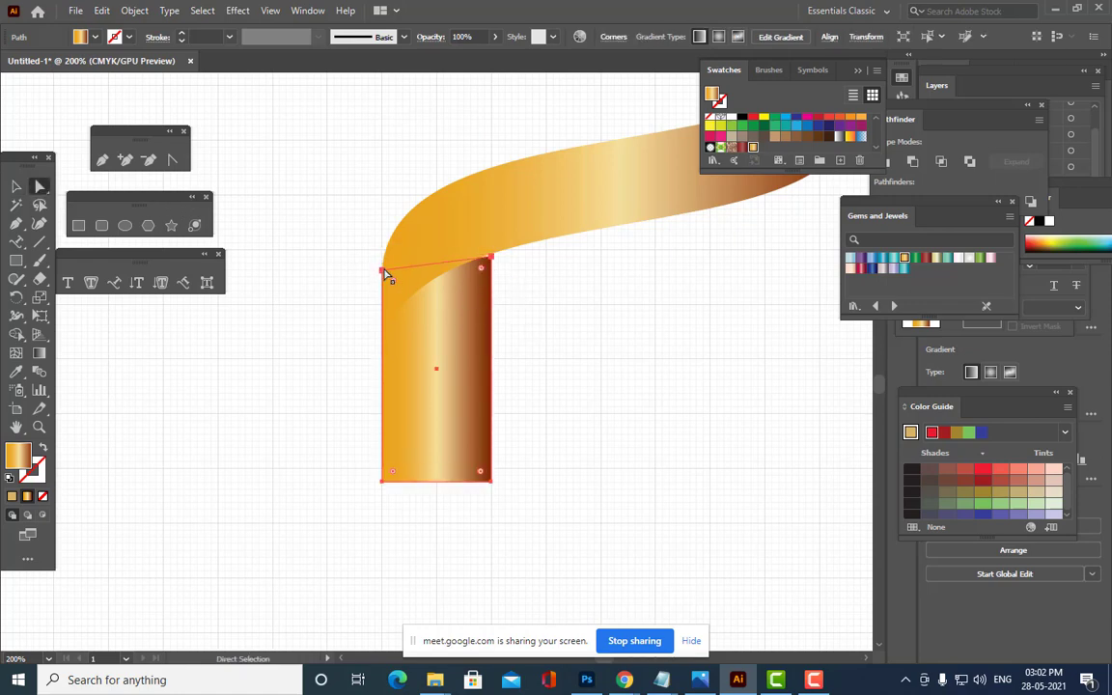
pyautogui.moveTo(383, 268); pyautogui.dragTo(384, 278)
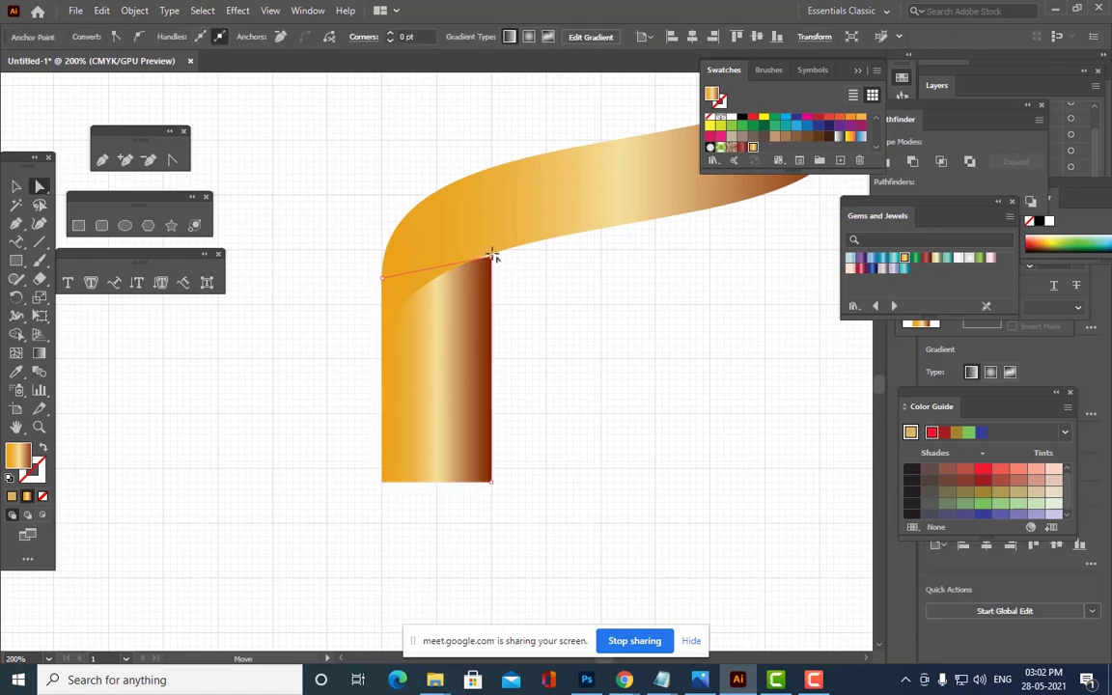
pyautogui.moveTo(493, 259); pyautogui.dragTo(492, 244)
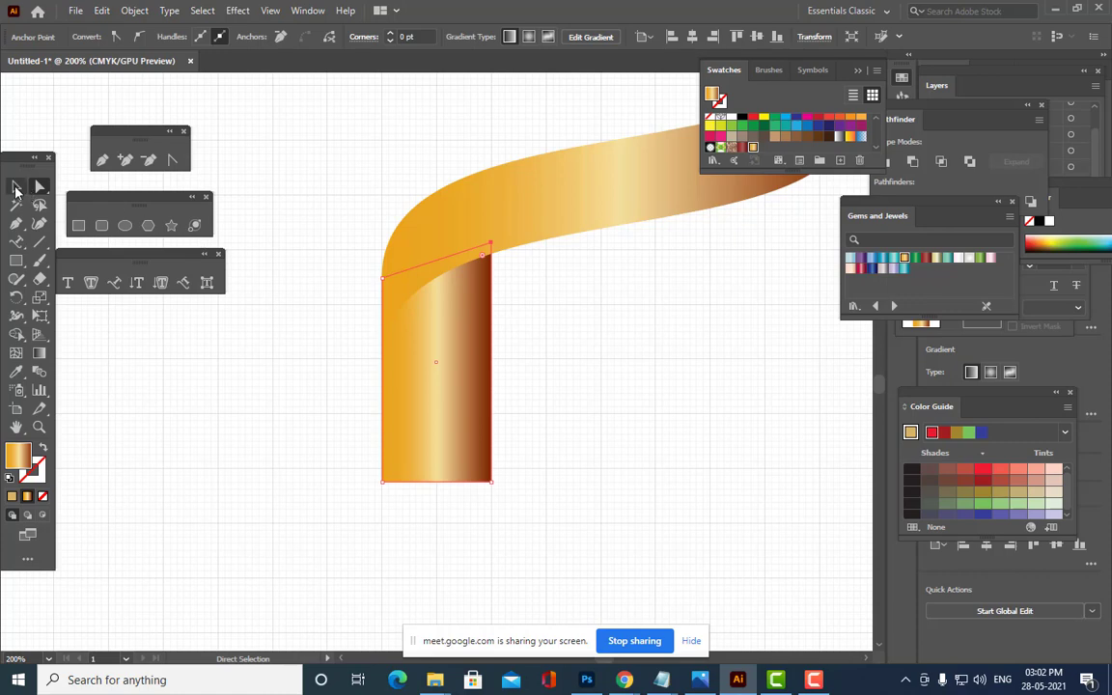
pyautogui.click(16, 187)
pyautogui.click(325, 326)
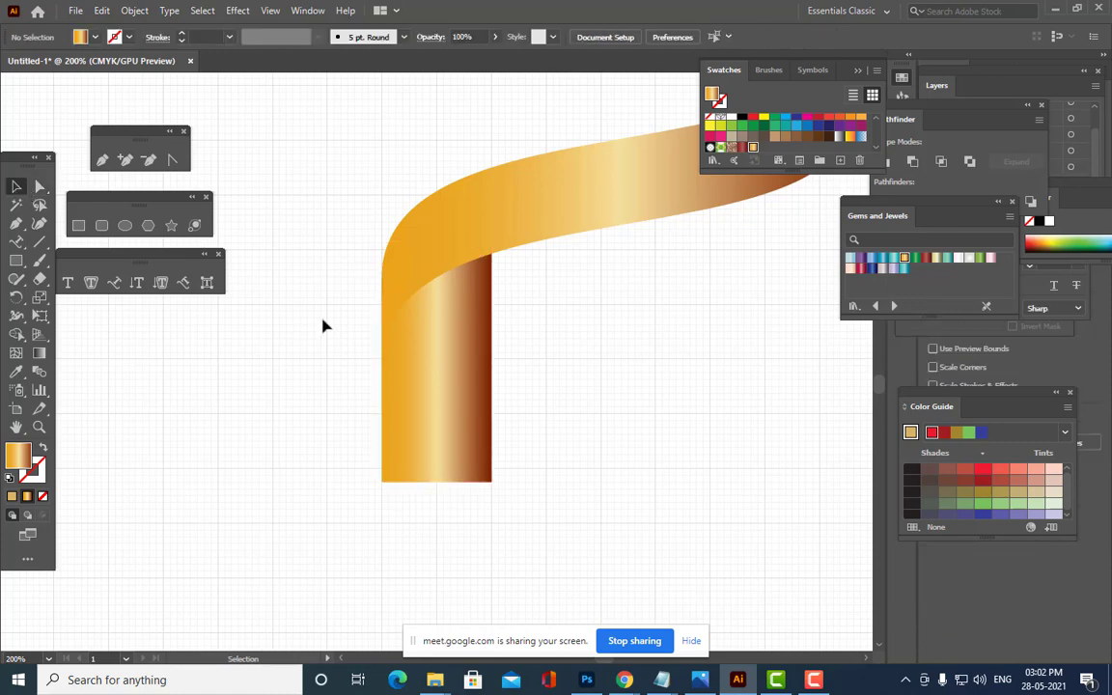
# Shorten the tail shape from its bottom edge to about three-quarters of its height, keeping its top tucked under the ribbon, and deselect it.
pyautogui.click(464, 362)
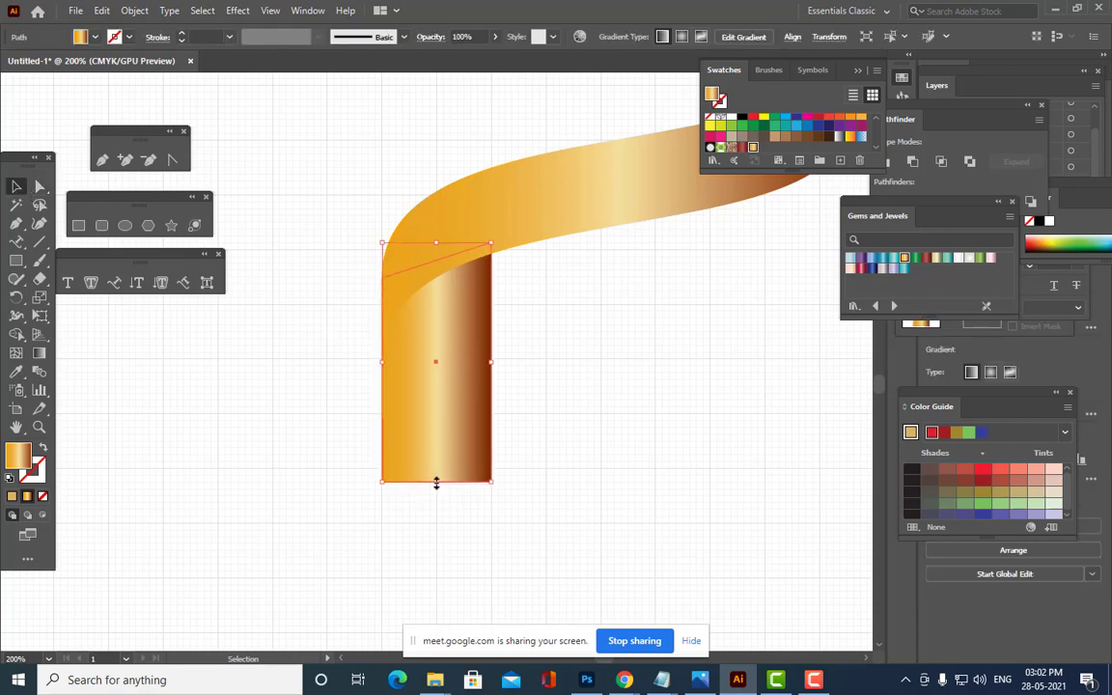
pyautogui.moveTo(436, 483)
pyautogui.mouseDown()
pyautogui.moveTo(440, 457)
pyautogui.moveTo(436, 469)
pyautogui.mouseUp()
pyautogui.click(549, 395)
pyautogui.click(402, 437)
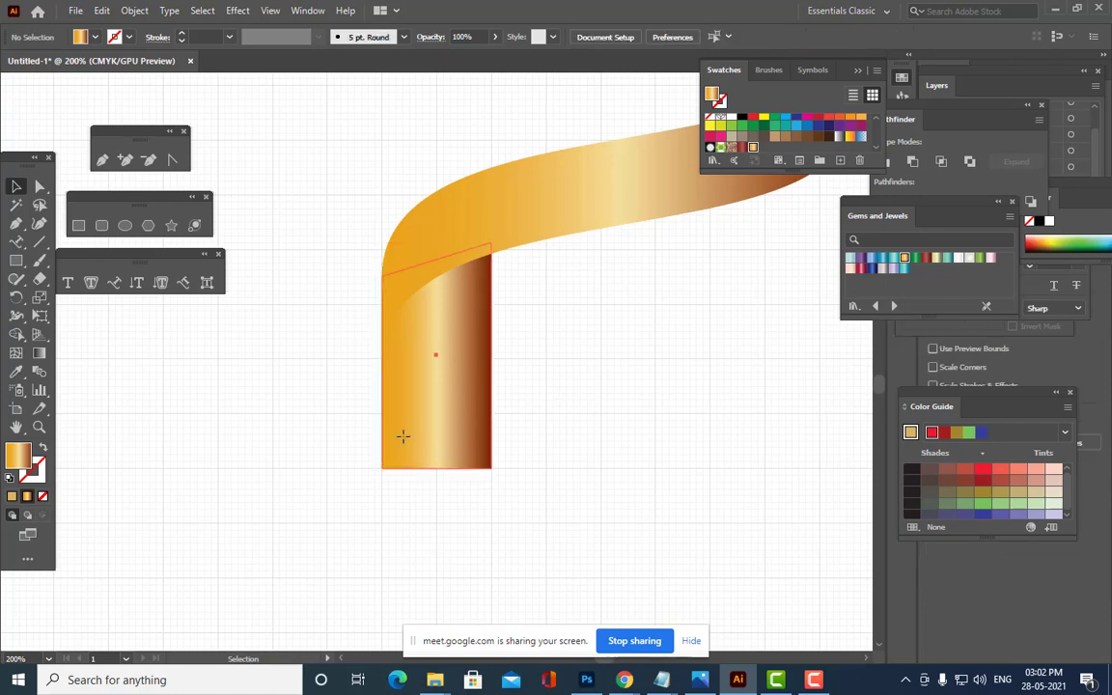
pyautogui.moveTo(437, 468); pyautogui.dragTo(449, 414)
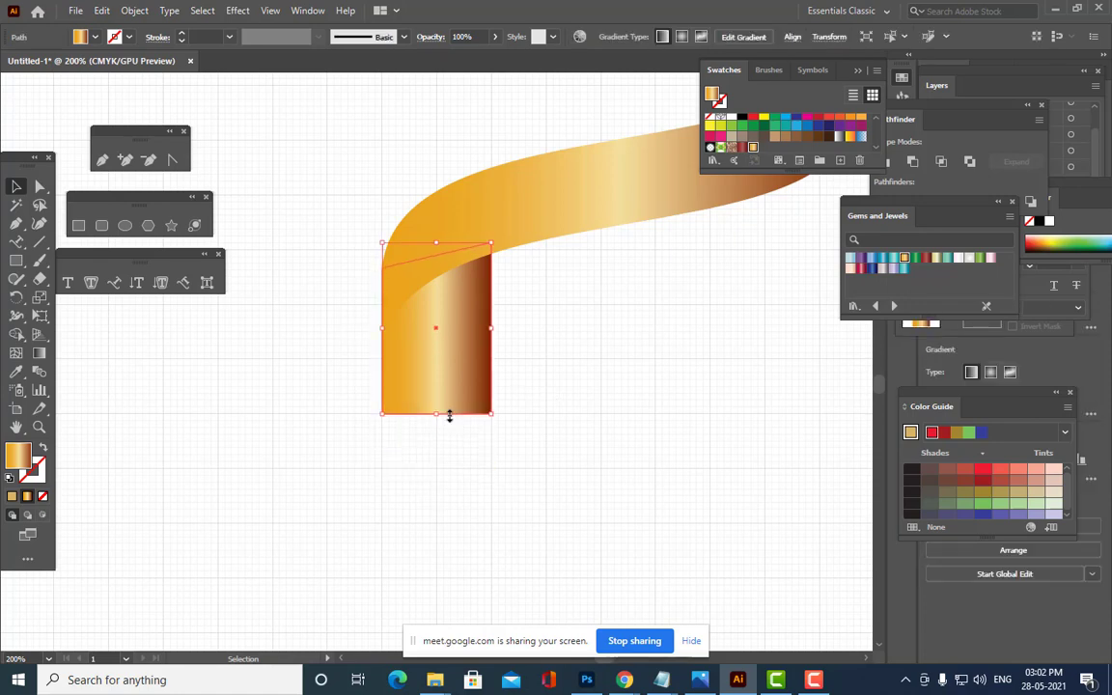
pyautogui.click(606, 436)
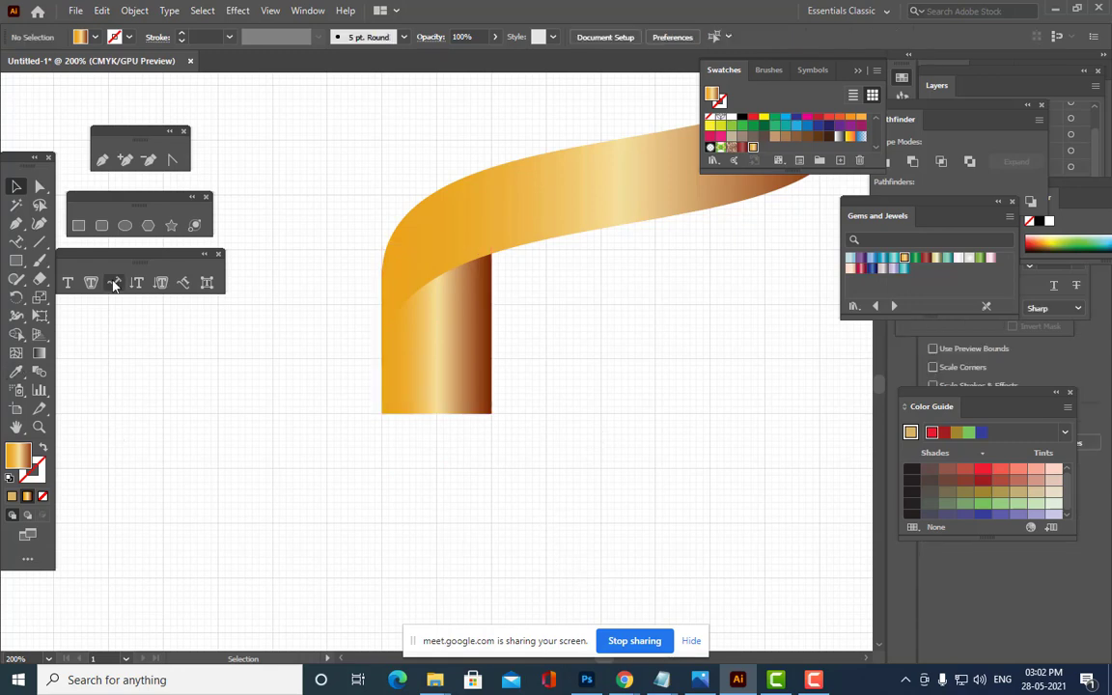
# Create a three-sided polygon with a 50 pt radius beside the pencil body.
pyautogui.click(78, 226)
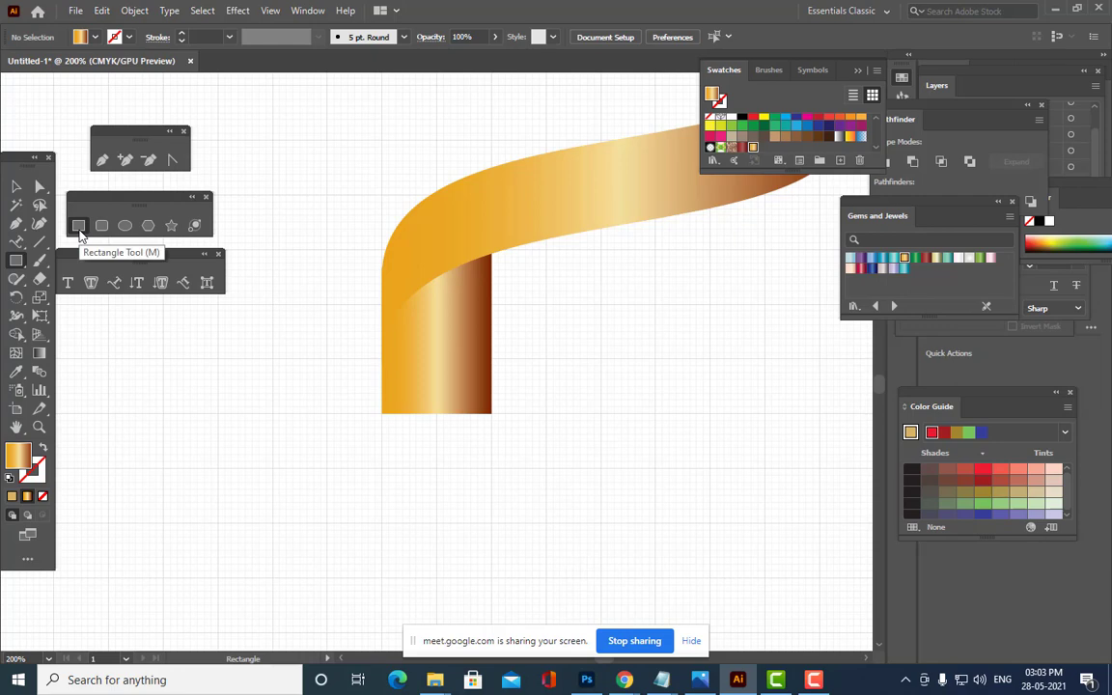
pyautogui.click(148, 225)
pyautogui.click(616, 411)
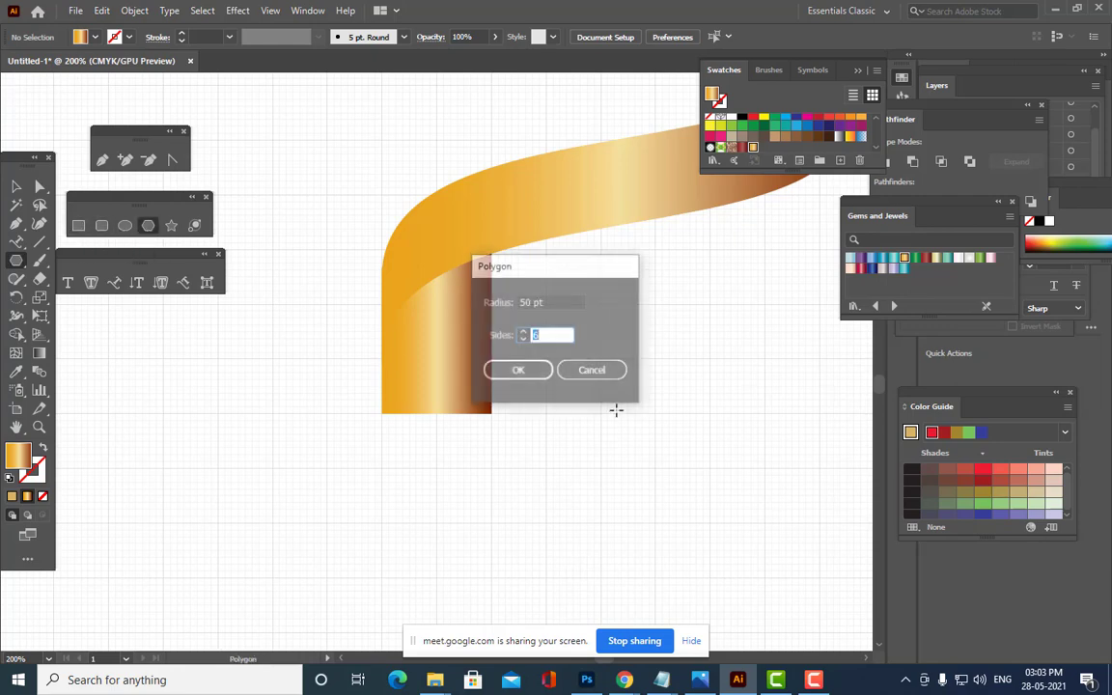
pyautogui.click(525, 339)
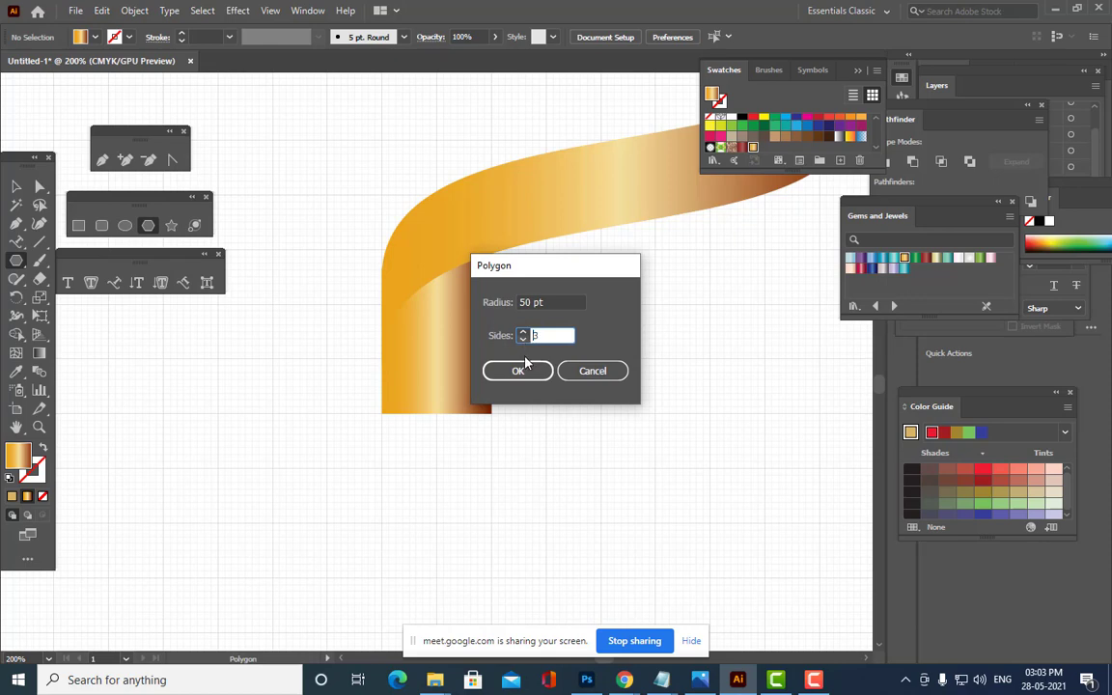
pyautogui.click(522, 369)
# Turn the gold triangle point-down, attach it beneath the pencil body and narrow it to the body's width.
pyautogui.click(16, 189)
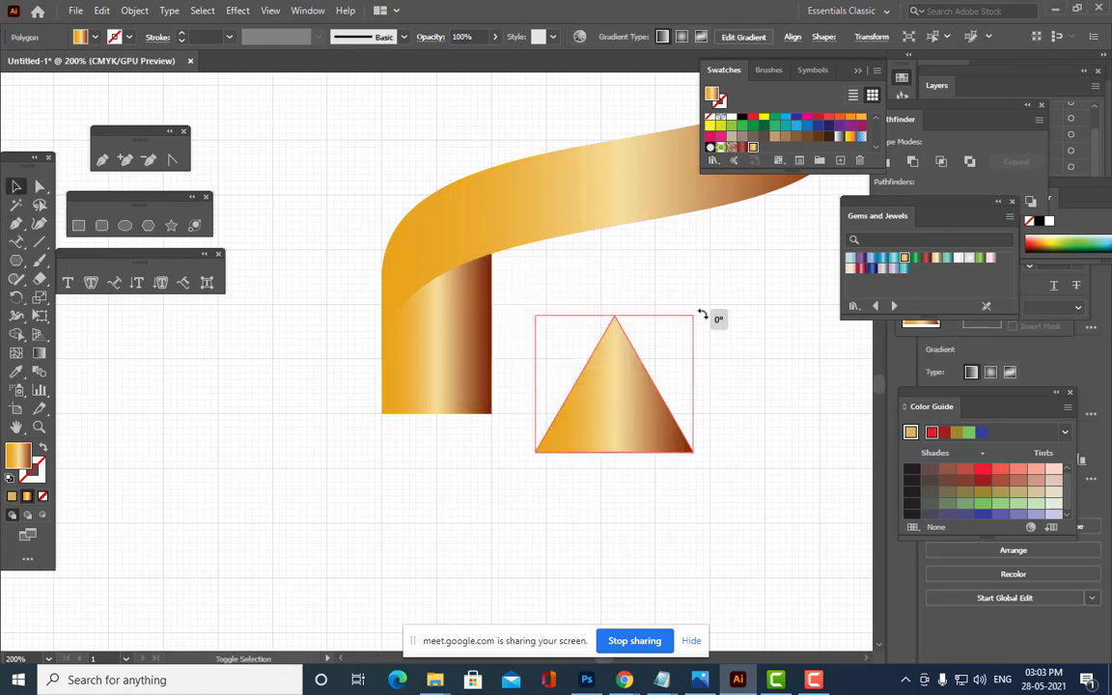
pyautogui.moveTo(701, 308); pyautogui.dragTo(570, 444)
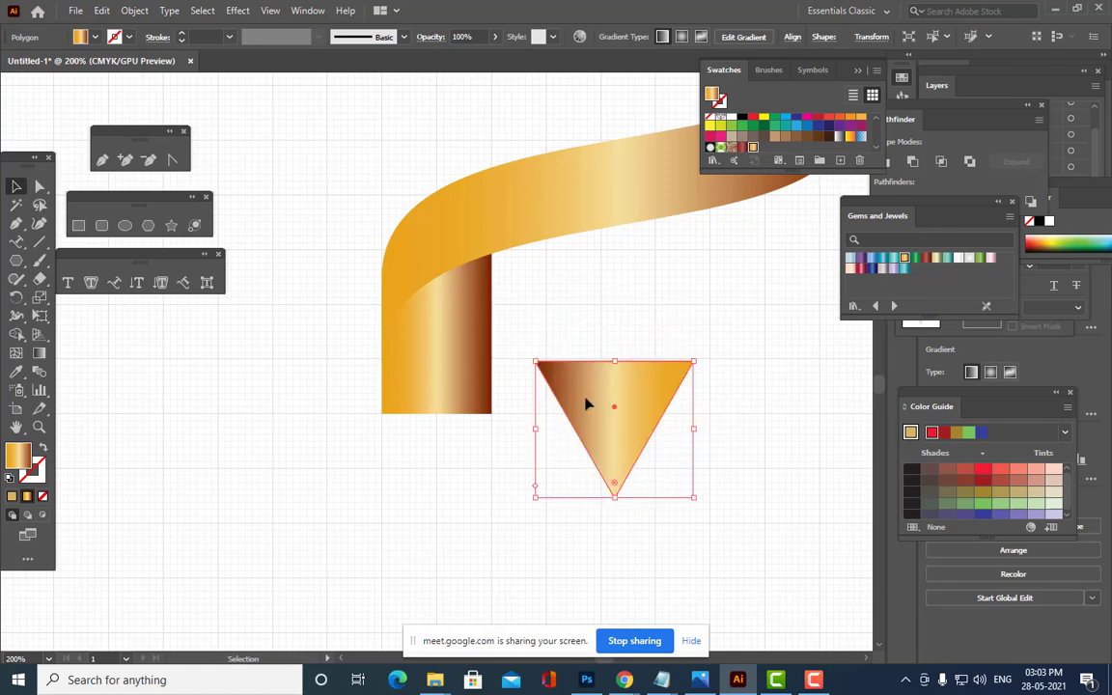
pyautogui.moveTo(586, 402); pyautogui.dragTo(447, 452)
pyautogui.moveTo(543, 481); pyautogui.dragTo(492, 480)
pyautogui.click(587, 466)
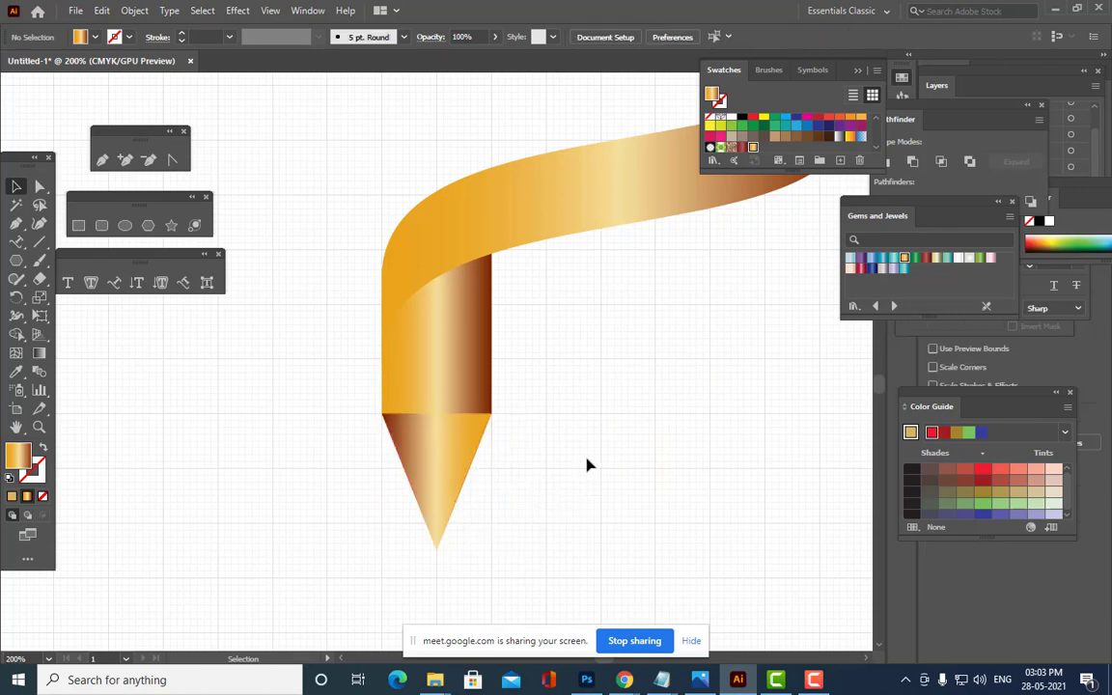
# Duplicate the gold pencil tip beside the original and fill the copy with black.
pyautogui.click(434, 512)
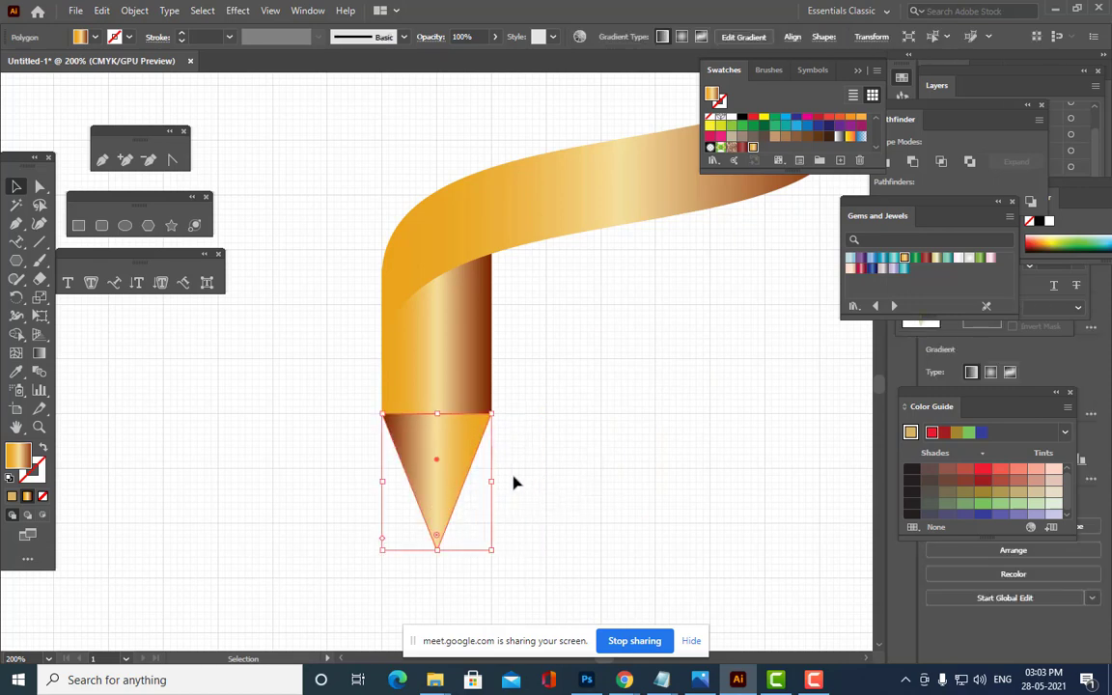
pyautogui.scroll(-3, 514, 482)
pyautogui.press('a')
pyautogui.hotkey('ctrl', '+')
pyautogui.hotkey('ctrl', '+')
pyautogui.hotkey('ctrl', '+')
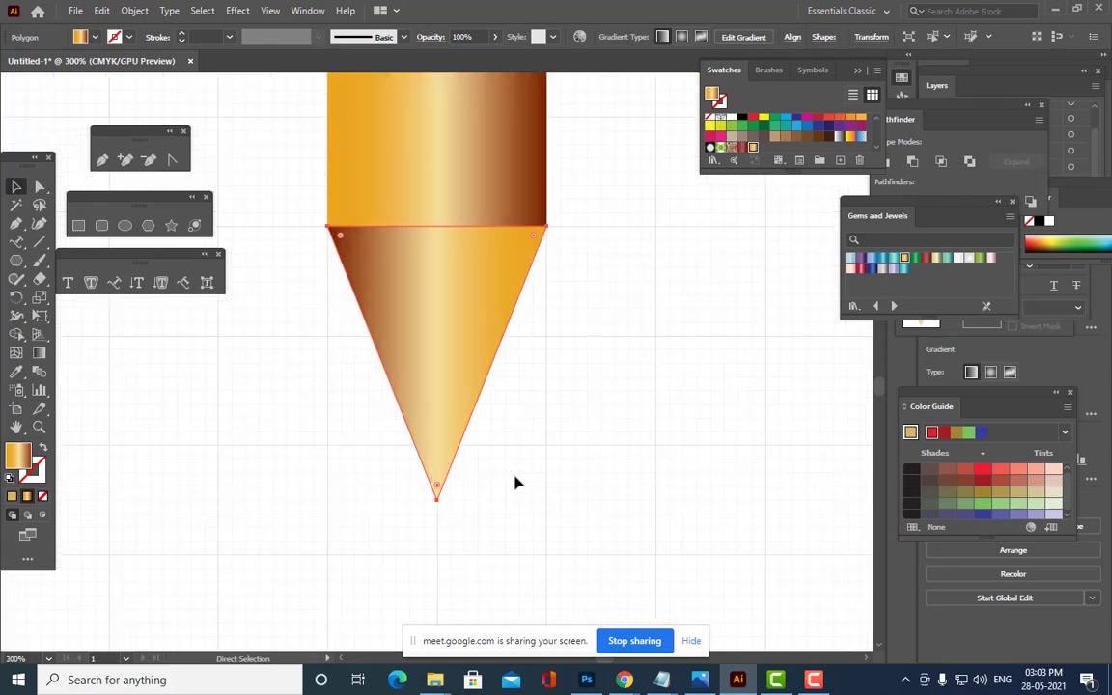
pyautogui.hotkey('ctrl', '-')
pyautogui.click(579, 464)
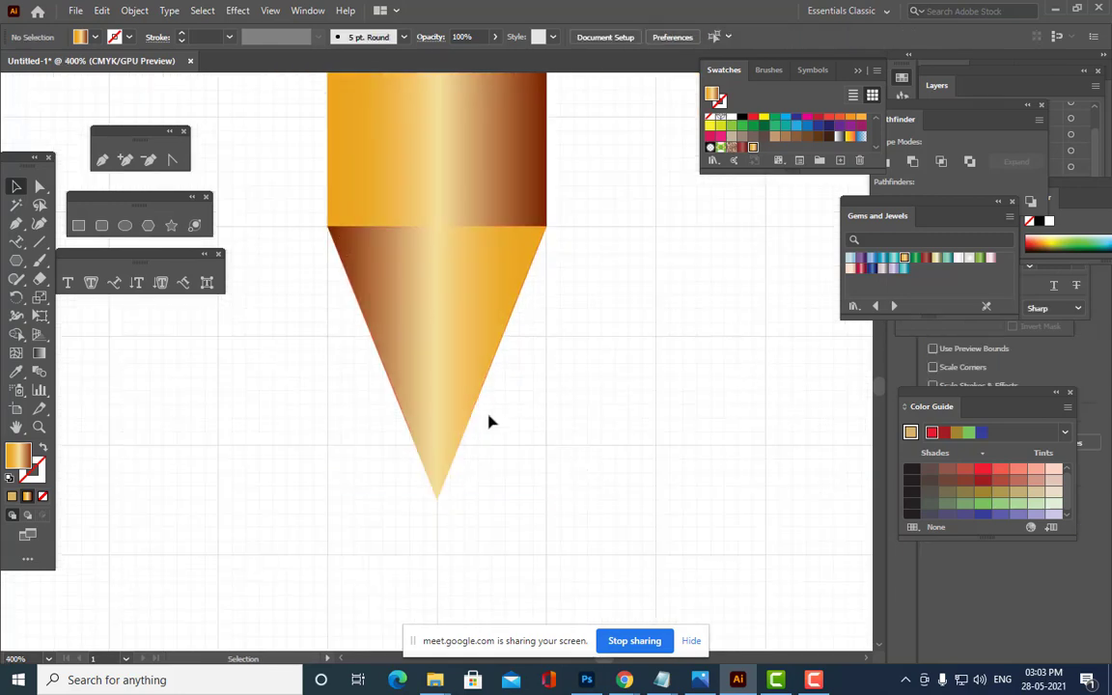
pyautogui.press('v')
pyautogui.click(449, 382)
pyautogui.moveTo(448, 381); pyautogui.dragTo(668, 423)
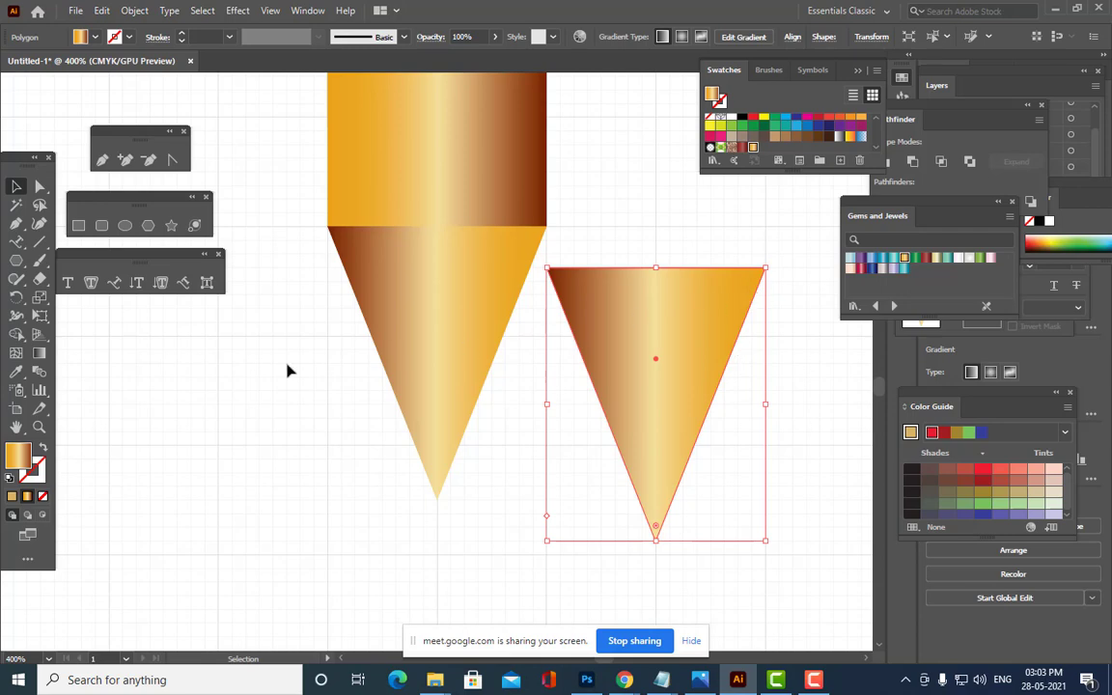
pyautogui.click(744, 120)
# Scale the black triangle down and place it over the lower point of the gold pencil tip as the lead.
pyautogui.moveTo(765, 267); pyautogui.dragTo(624, 446)
pyautogui.moveTo(440, 396); pyautogui.dragTo(444, 441)
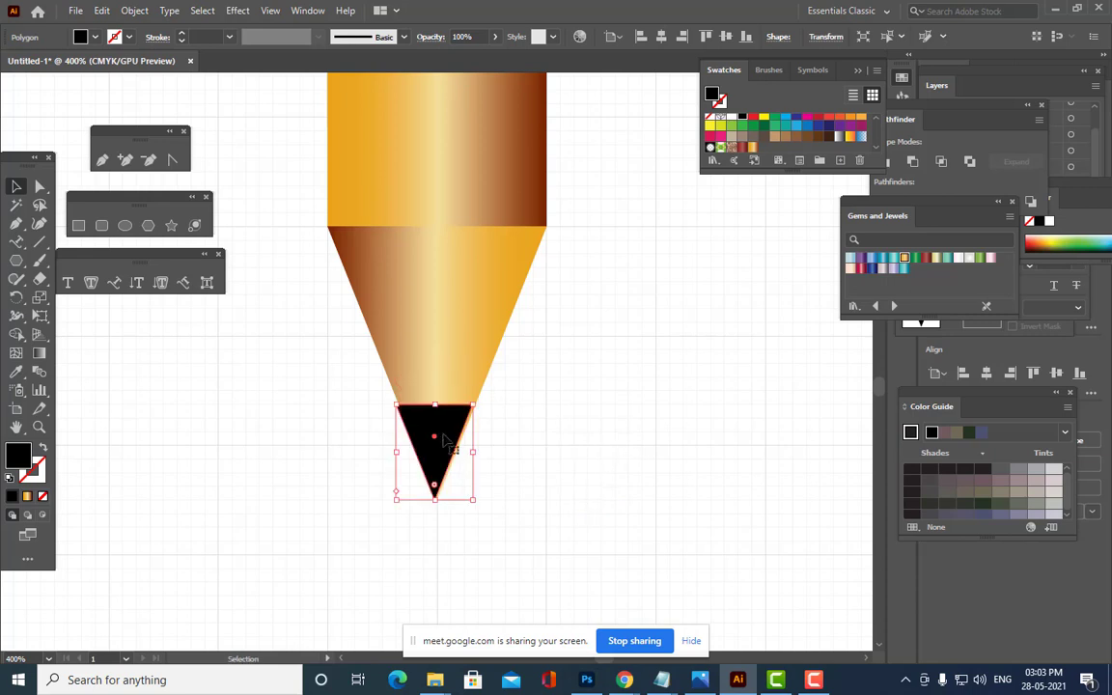
pyautogui.press('a')
pyautogui.hotkey('ctrl', '=')
pyautogui.hotkey('ctrl', '=')
pyautogui.hotkey('ctrl', '=')
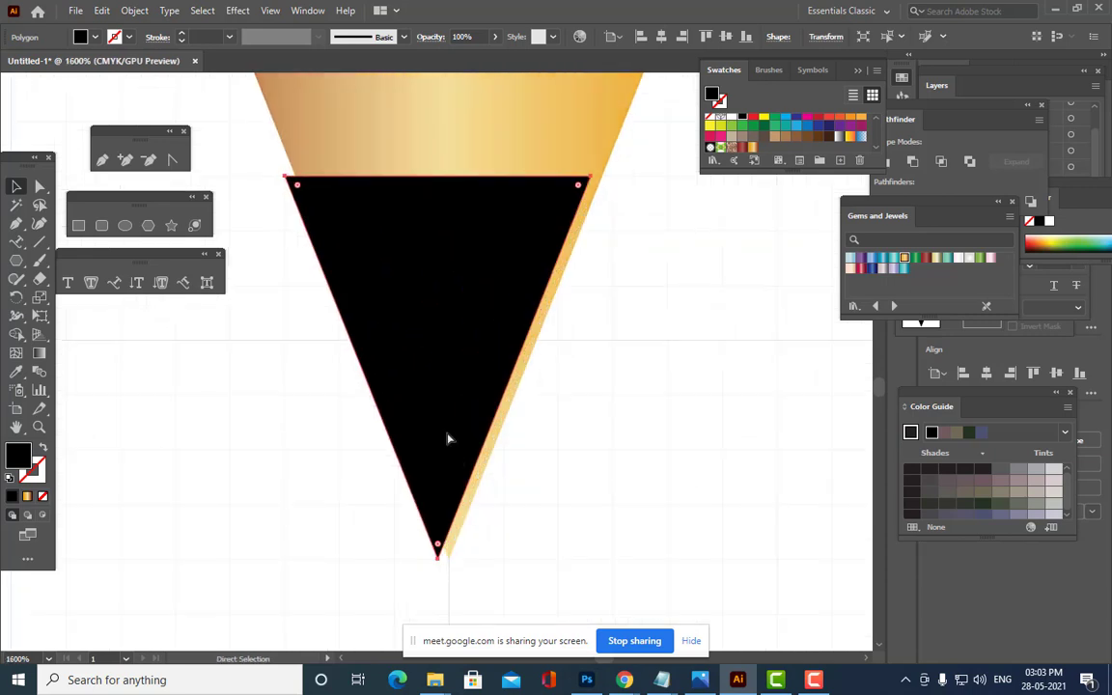
pyautogui.press('v')
pyautogui.moveTo(483, 346)
pyautogui.mouseDown()
pyautogui.moveTo(504, 355)
pyautogui.moveTo(493, 353)
pyautogui.mouseUp()
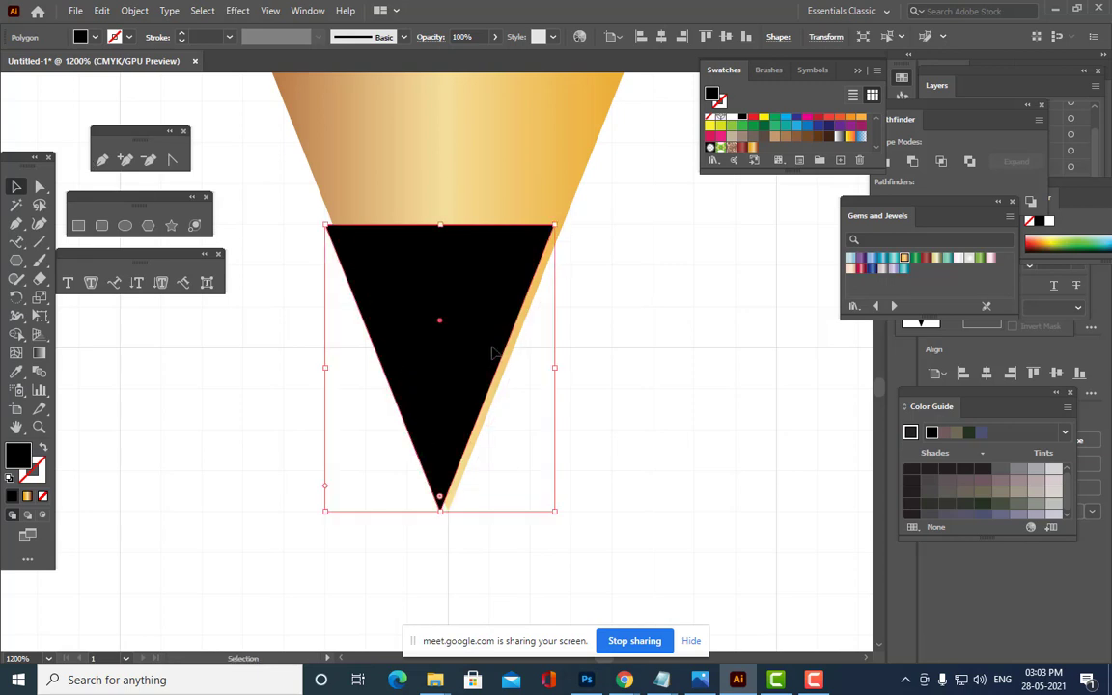
# Turn off Snap to Grid so the black triangle's corner points can be moved freely.
pyautogui.press('a')
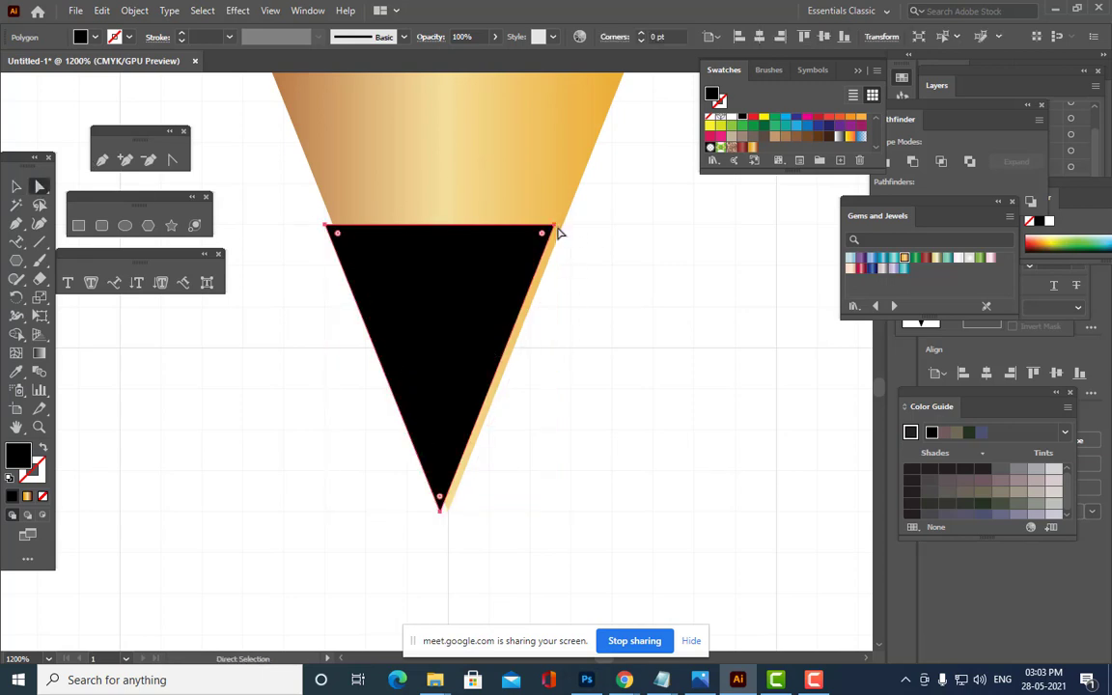
pyautogui.moveTo(554, 226); pyautogui.dragTo(569, 233)
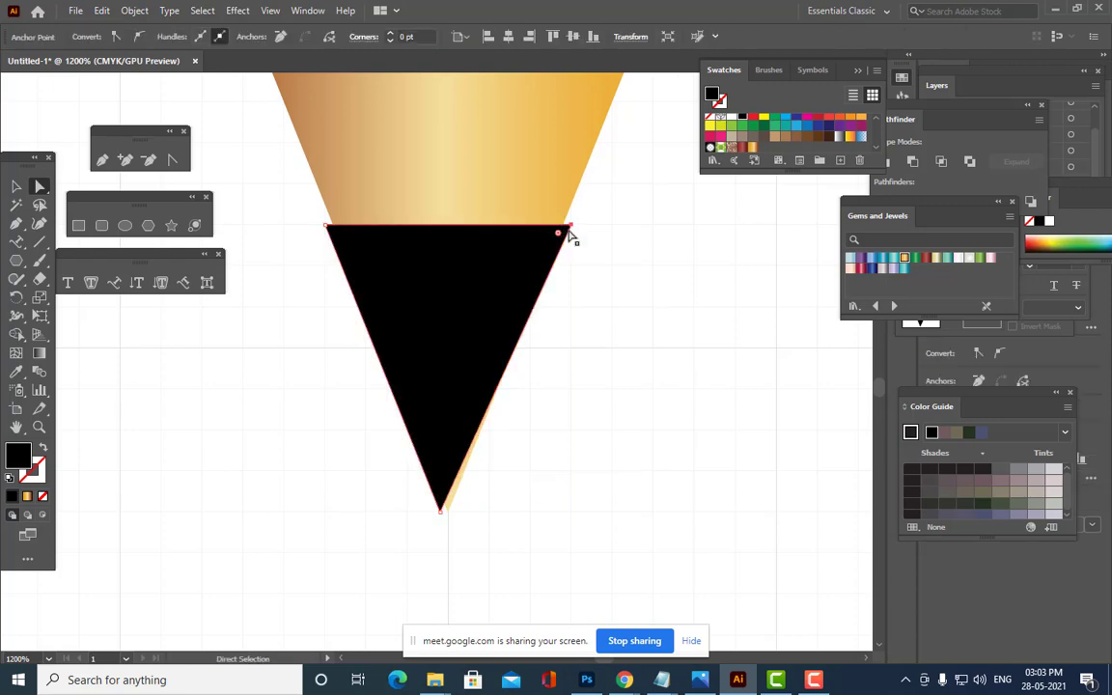
pyautogui.hotkey('ctrl', 'z')
pyautogui.click(271, 11)
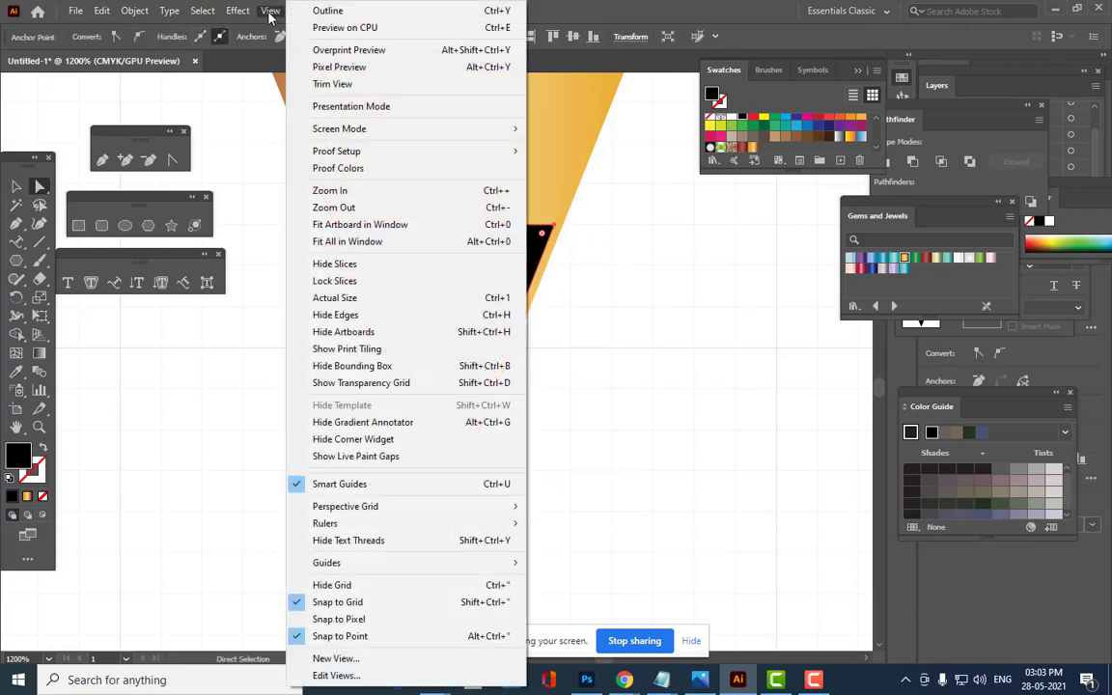
pyautogui.click(367, 603)
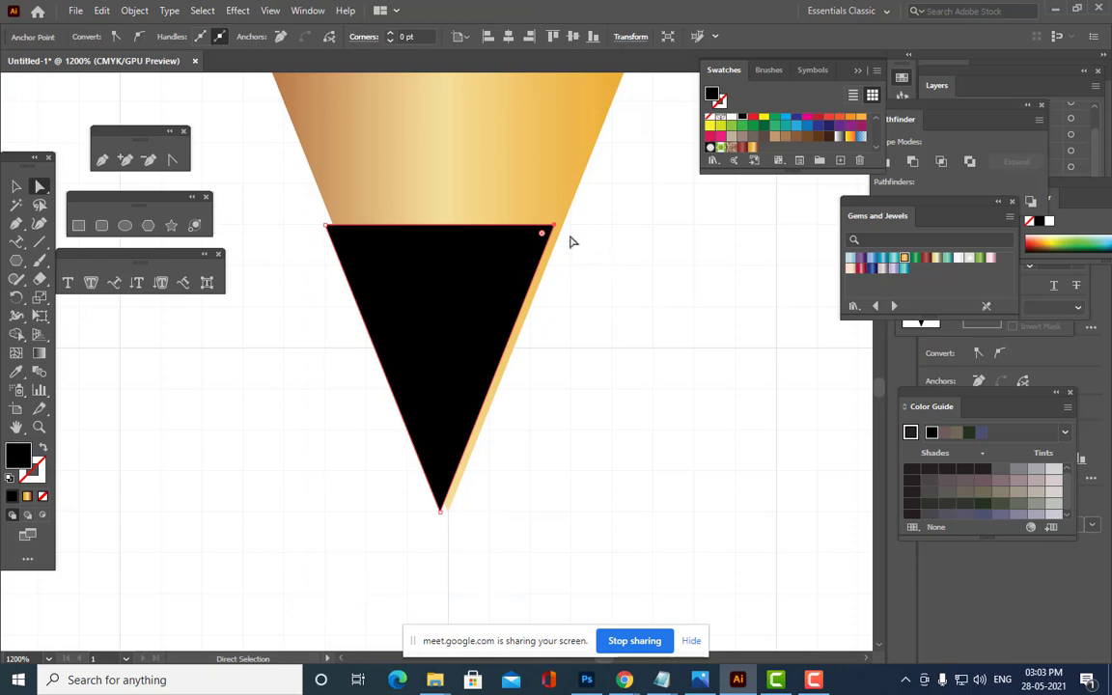
# Adjust the black lead's three corner points to match the edges and point of the gold tip, and deselect it.
pyautogui.moveTo(554, 226); pyautogui.dragTo(565, 232)
pyautogui.moveTo(327, 226); pyautogui.dragTo(333, 231)
pyautogui.moveTo(445, 515); pyautogui.dragTo(452, 517)
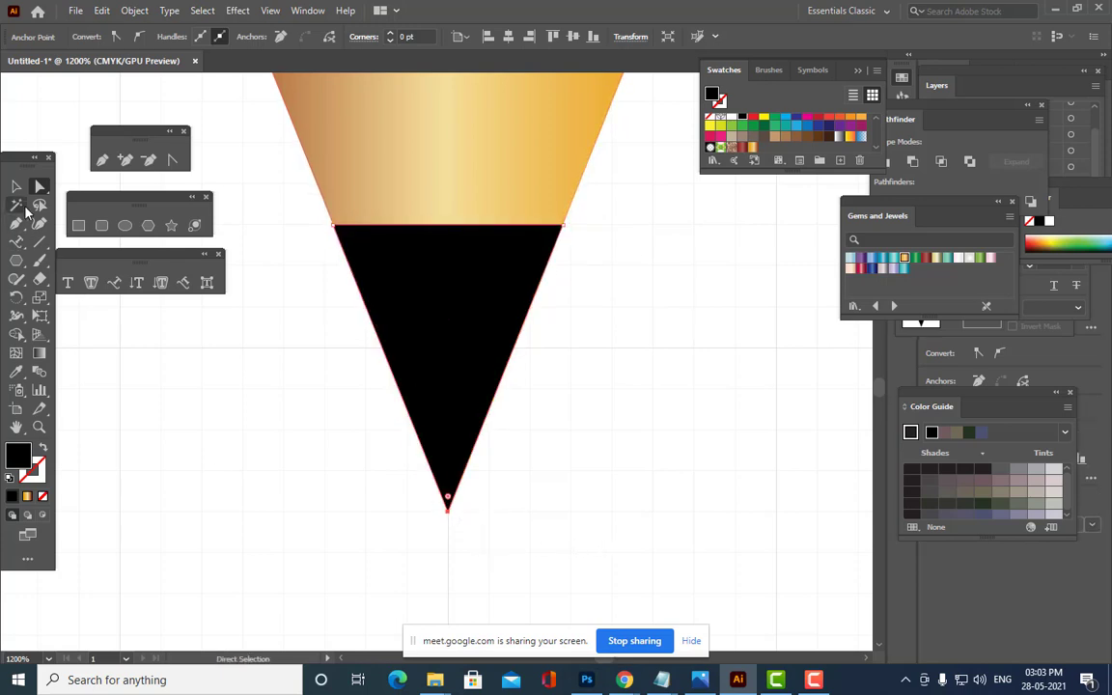
pyautogui.click(17, 187)
pyautogui.click(737, 408)
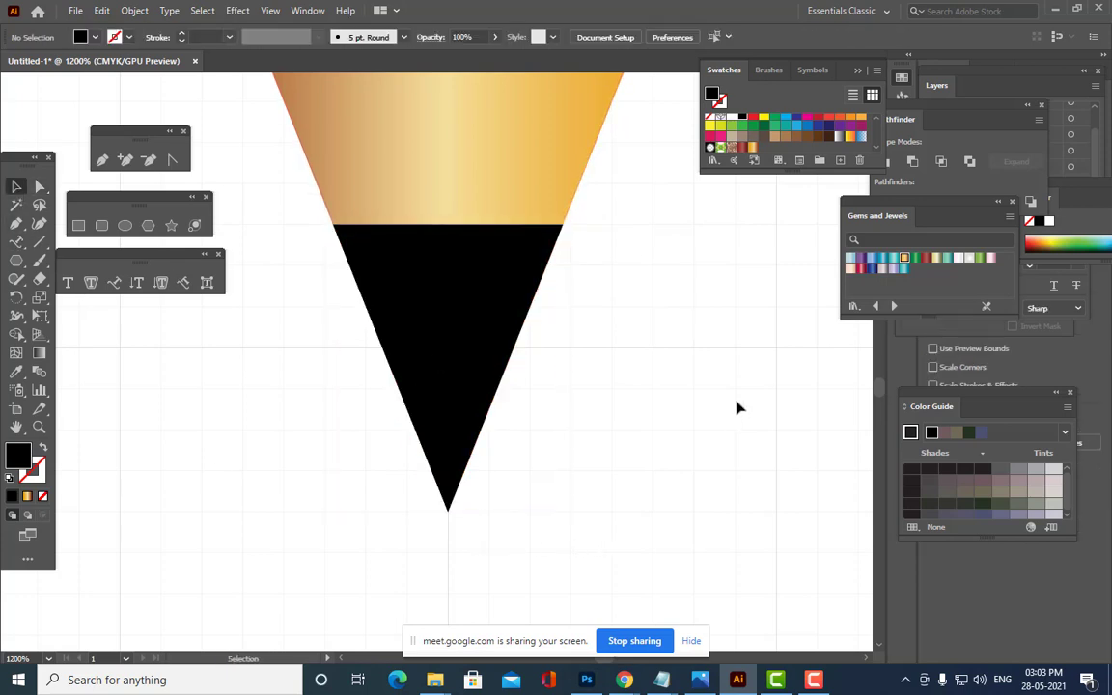
# Examine the complete spiral ribbon pencil on the whole artboard.
pyautogui.hotkey('ctrl', '-')
pyautogui.hotkey('ctrl', '-')
pyautogui.hotkey('ctrl', '-')
pyautogui.hotkey('ctrl', '-')
pyautogui.hotkey('ctrl', '-')
pyautogui.hotkey('ctrl', '-')
pyautogui.hotkey('ctrl', '-')
pyautogui.hotkey('ctrl', '-')
pyautogui.hotkey('ctrl', '-')
pyautogui.hotkey('ctrl', '-')
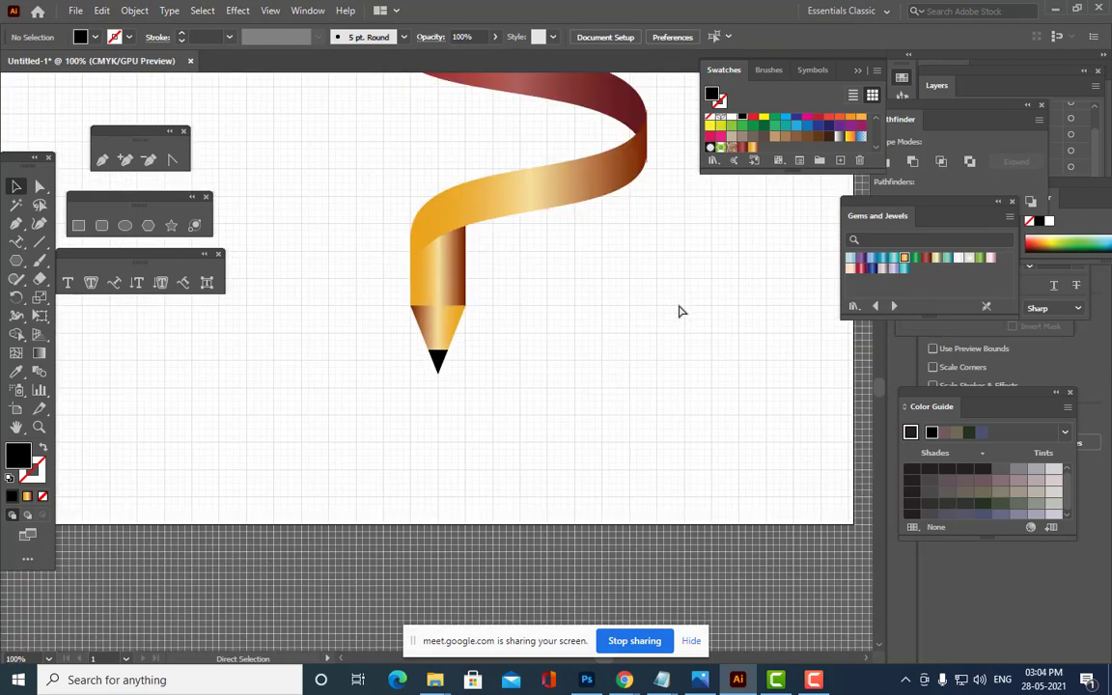
pyautogui.hotkey('ctrl', '-')
pyautogui.hotkey('ctrl', '-')
pyautogui.hotkey('ctrl', '+')
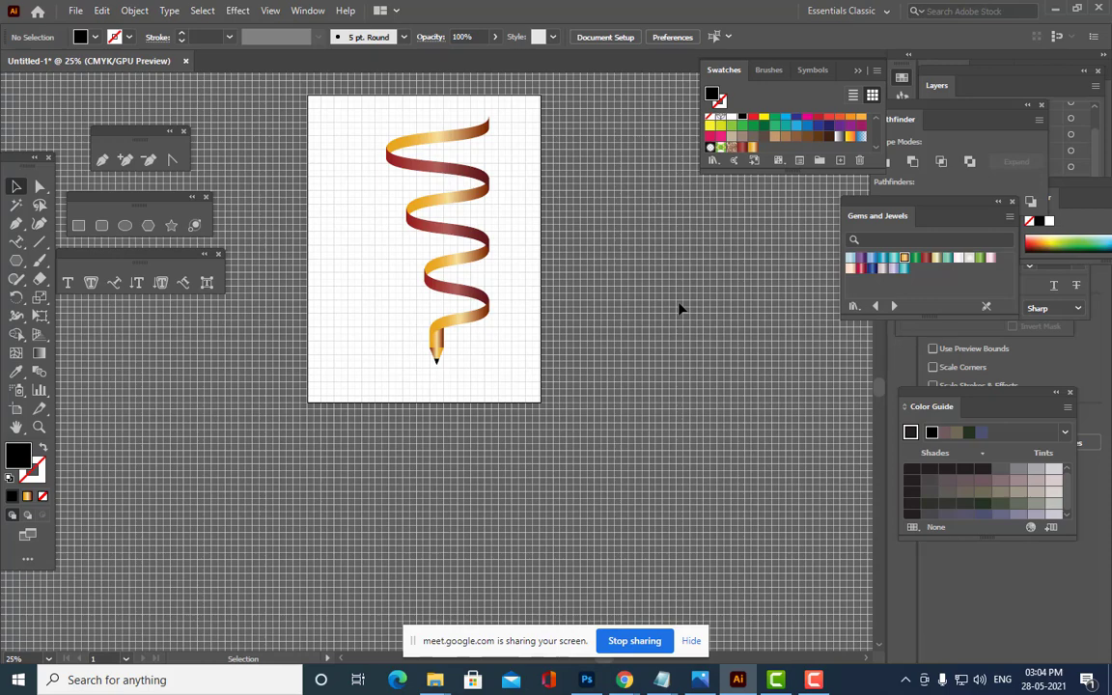
pyautogui.scroll(2, 691, 303)
pyautogui.hotkey('ctrl', '+')
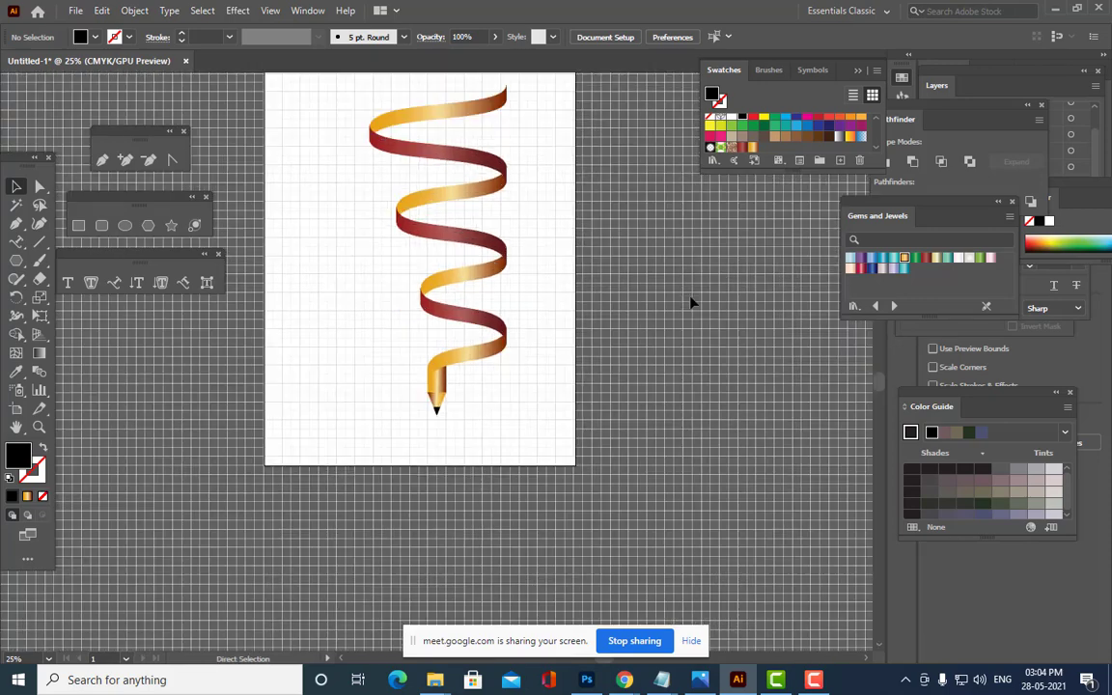
pyautogui.hotkey('ctrl', '+')
pyautogui.hotkey('ctrl', '-')
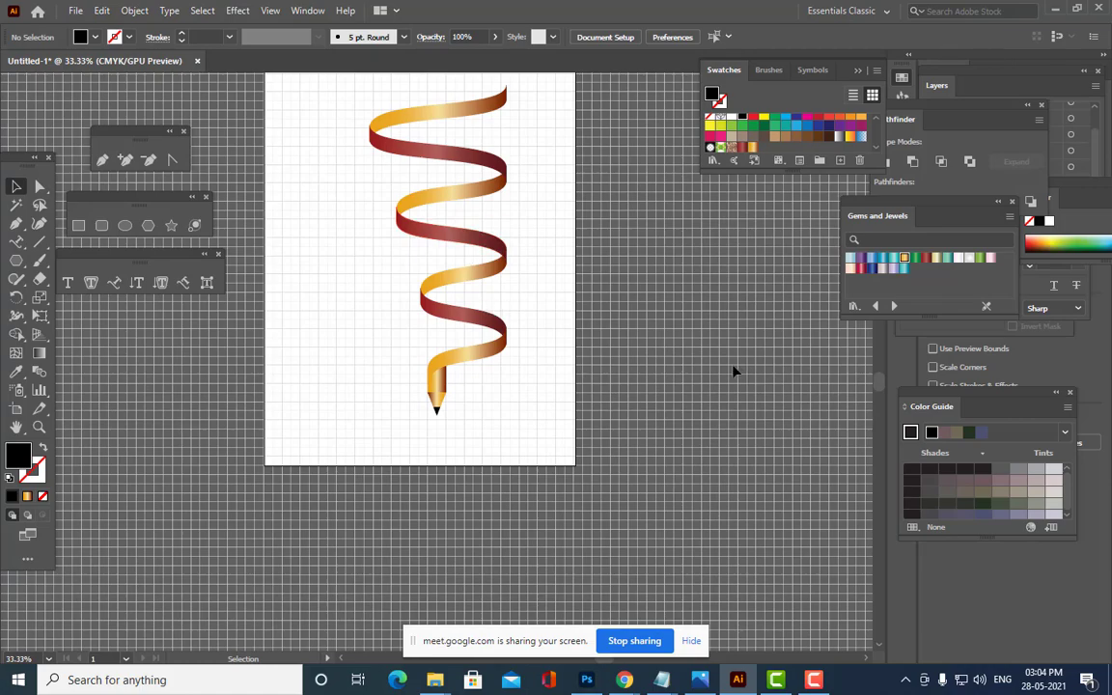
pyautogui.press('h')
pyautogui.moveTo(591, 312); pyautogui.dragTo(617, 342)
pyautogui.click(15, 186)
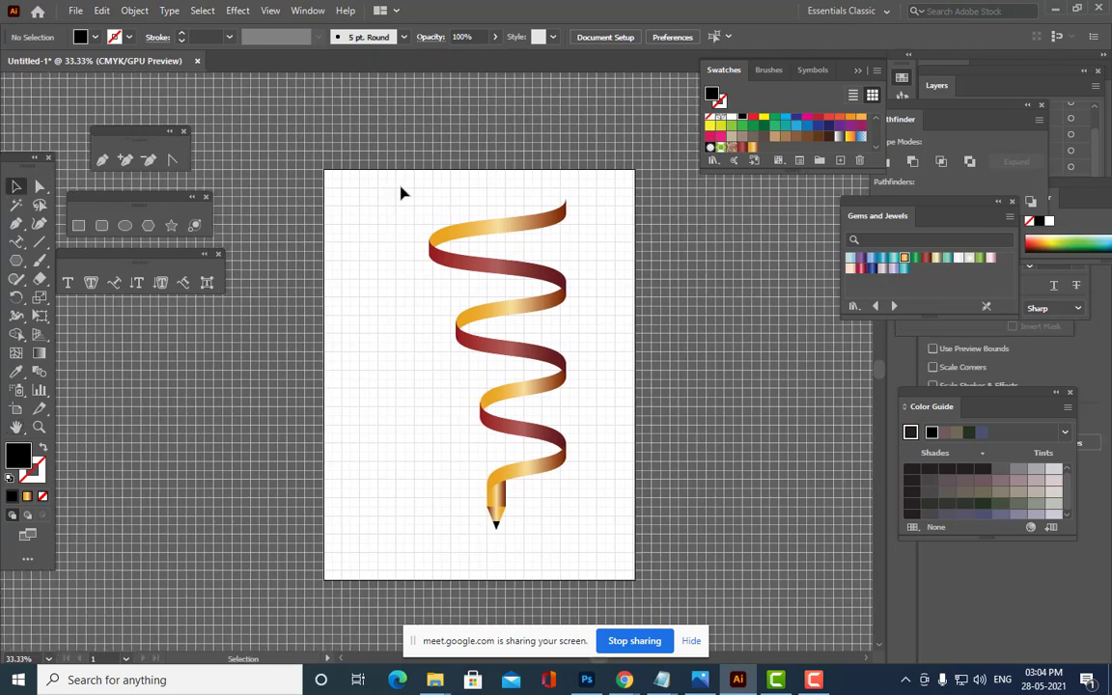
# Group all the ribbon and pencil pieces, scale the group down proportionally and shift it lower on the artboard.
pyautogui.moveTo(360, 170)
pyautogui.mouseDown()
pyautogui.moveTo(516, 310)
pyautogui.moveTo(608, 558)
pyautogui.mouseUp()
pyautogui.hotkey('ctrl', 'g')
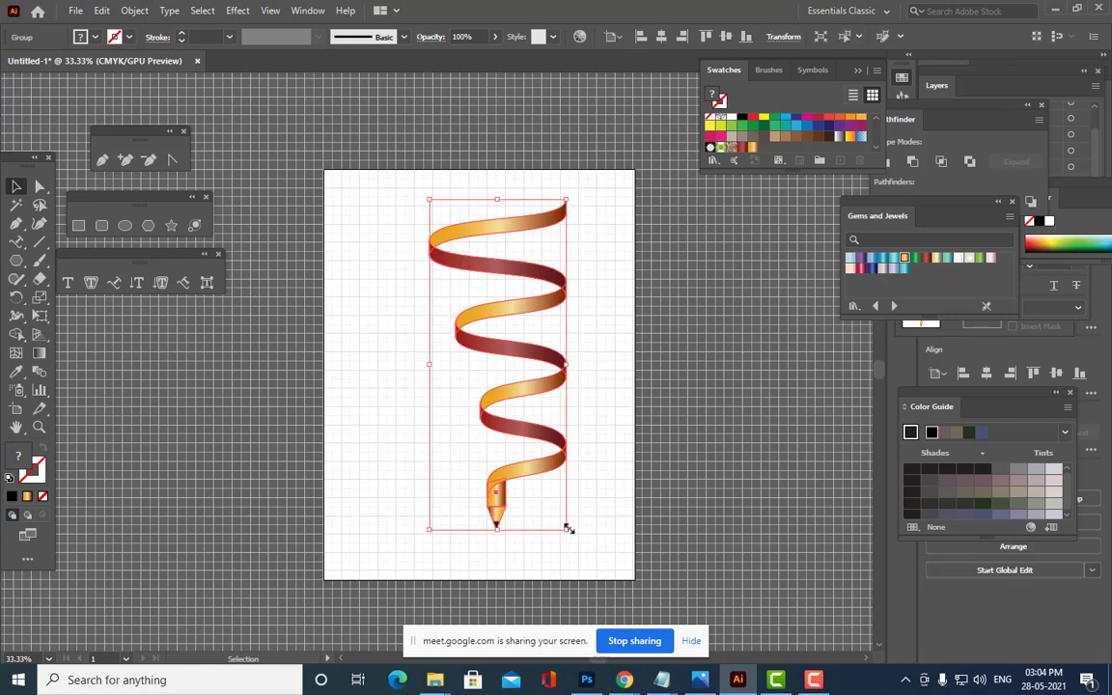
pyautogui.moveTo(569, 529)
pyautogui.mouseDown()
pyautogui.moveTo(561, 460)
pyautogui.moveTo(529, 409)
pyautogui.moveTo(473, 445)
pyautogui.mouseUp()
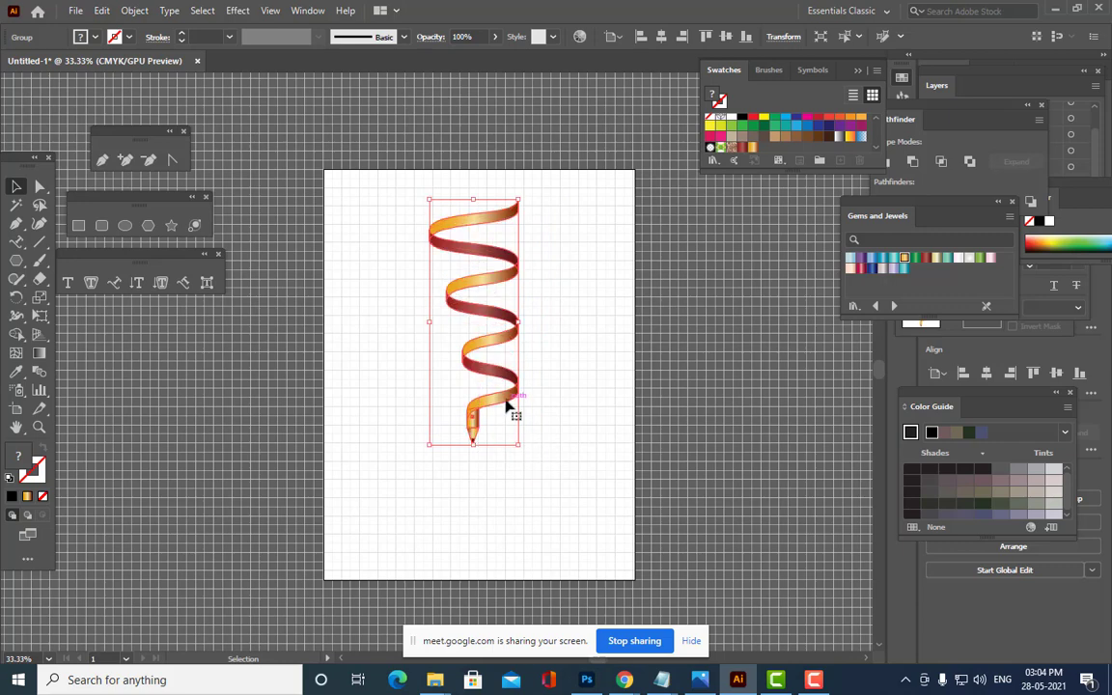
pyautogui.moveTo(508, 406)
pyautogui.mouseDown()
pyautogui.moveTo(501, 422)
pyautogui.moveTo(523, 471)
pyautogui.mouseUp()
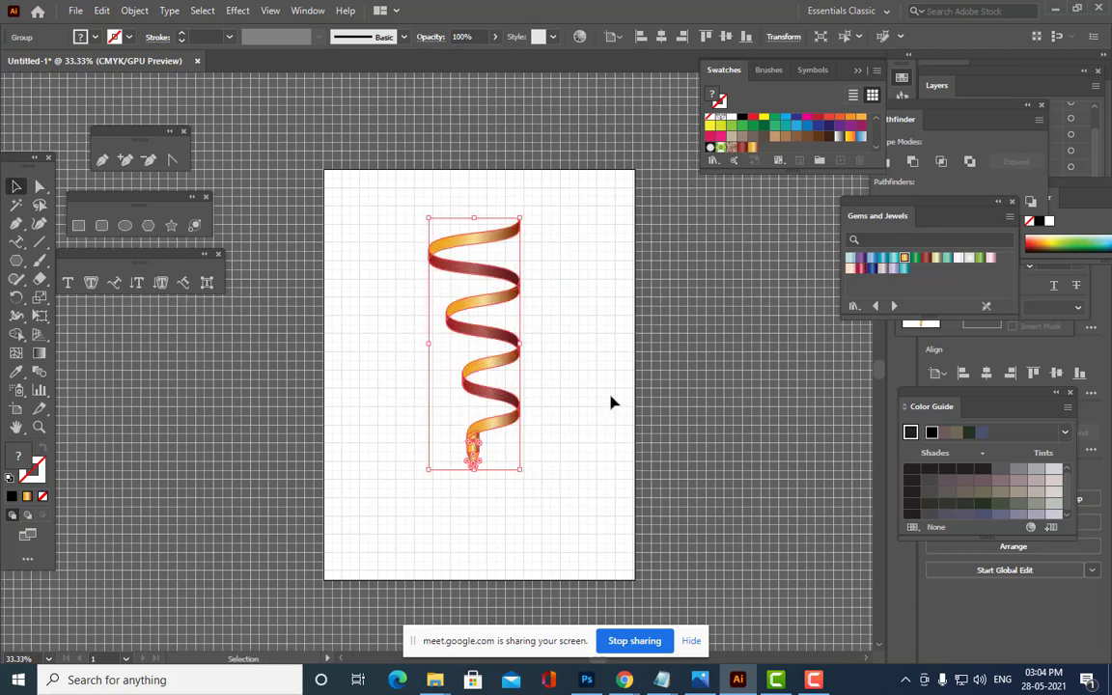
# Enlarge the grouped spiral pencil slightly about its center.
pyautogui.hotkey('ctrl', '+')
pyautogui.hotkey('ctrl', '+')
pyautogui.hotkey('ctrl', '-')
pyautogui.hotkey('ctrl', '-')
pyautogui.press('v')
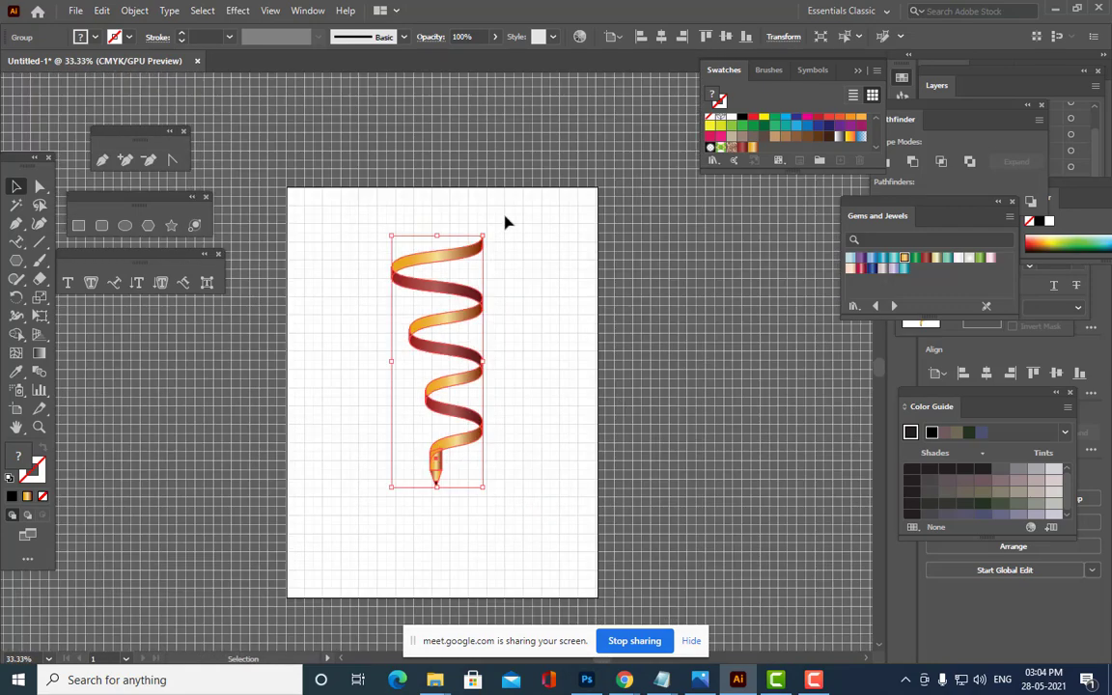
pyautogui.moveTo(487, 229)
pyautogui.mouseDown()
pyautogui.moveTo(494, 219)
pyautogui.moveTo(521, 228)
pyautogui.moveTo(496, 226)
pyautogui.mouseUp()
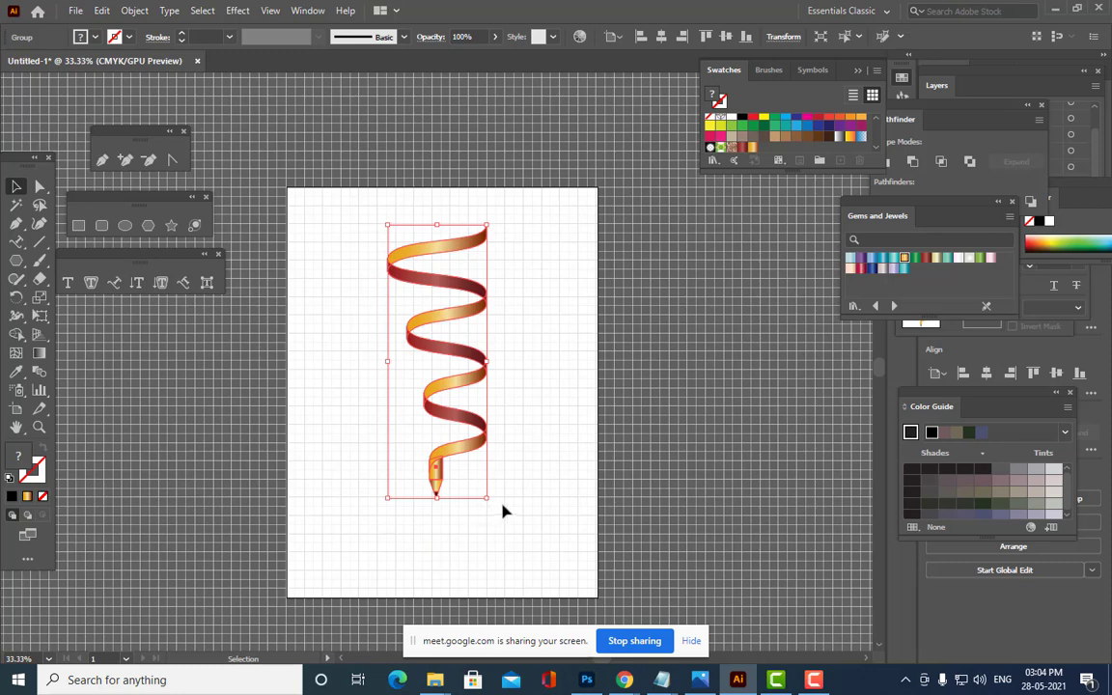
# Try rotating the grouped spiral pencil slightly counterclockwise.
pyautogui.moveTo(497, 505); pyautogui.dragTo(504, 489)
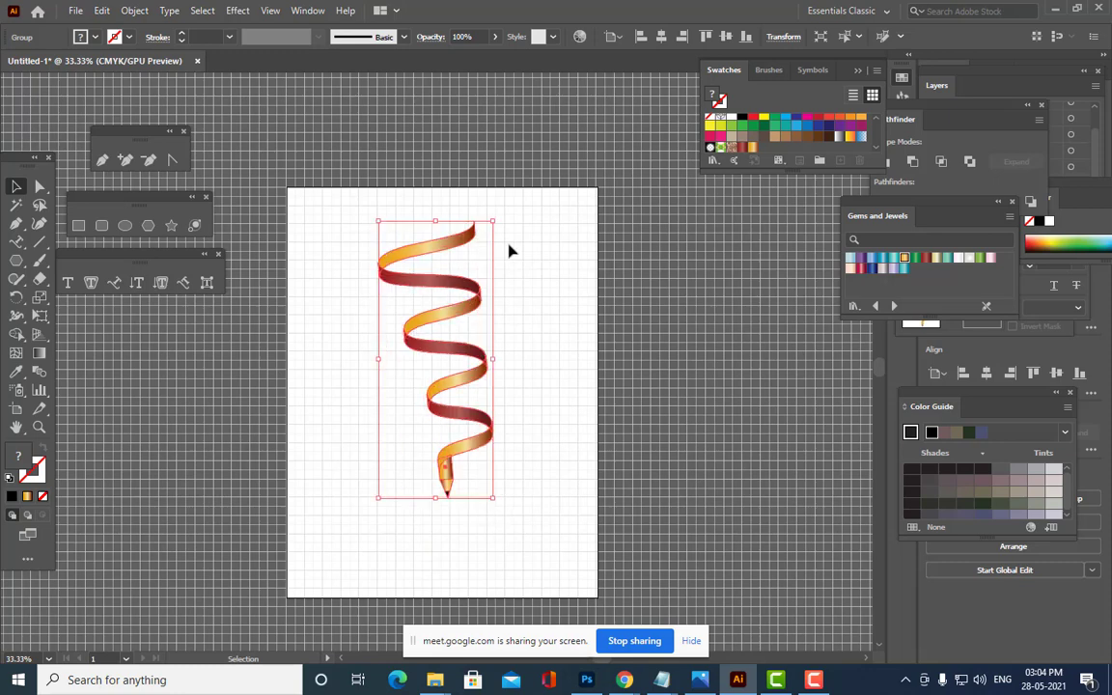
pyautogui.hotkey('ctrl', 'z')
pyautogui.click(676, 323)
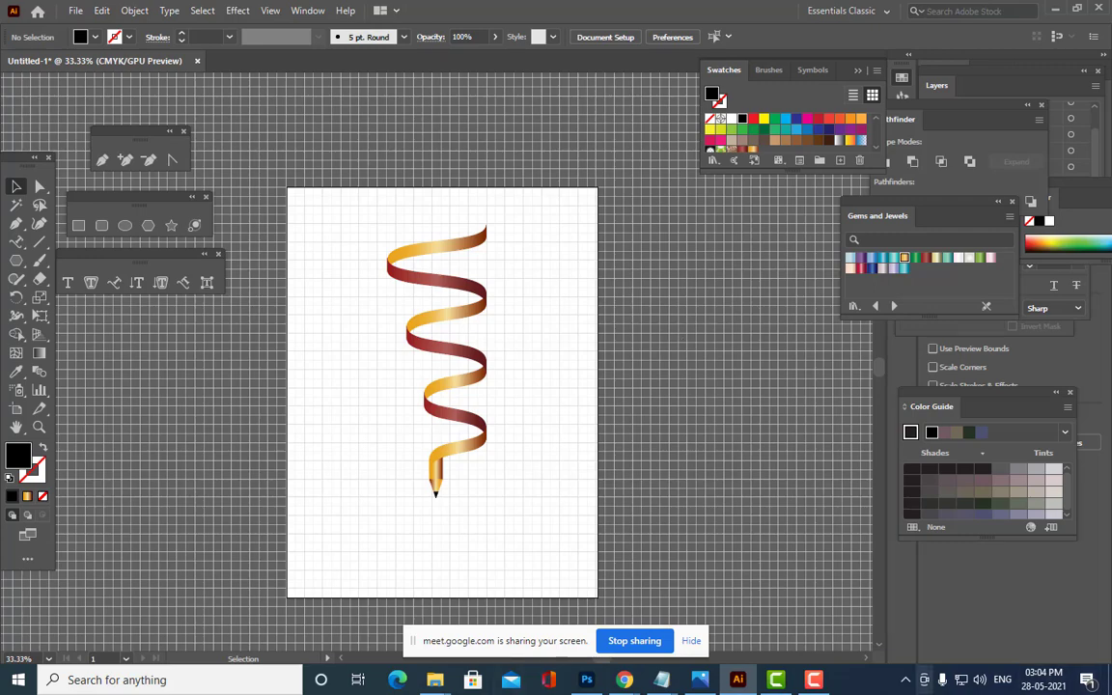
# Hide the document grid to view the finished spiral pencil on a plain artboard.
pyautogui.click(271, 10)
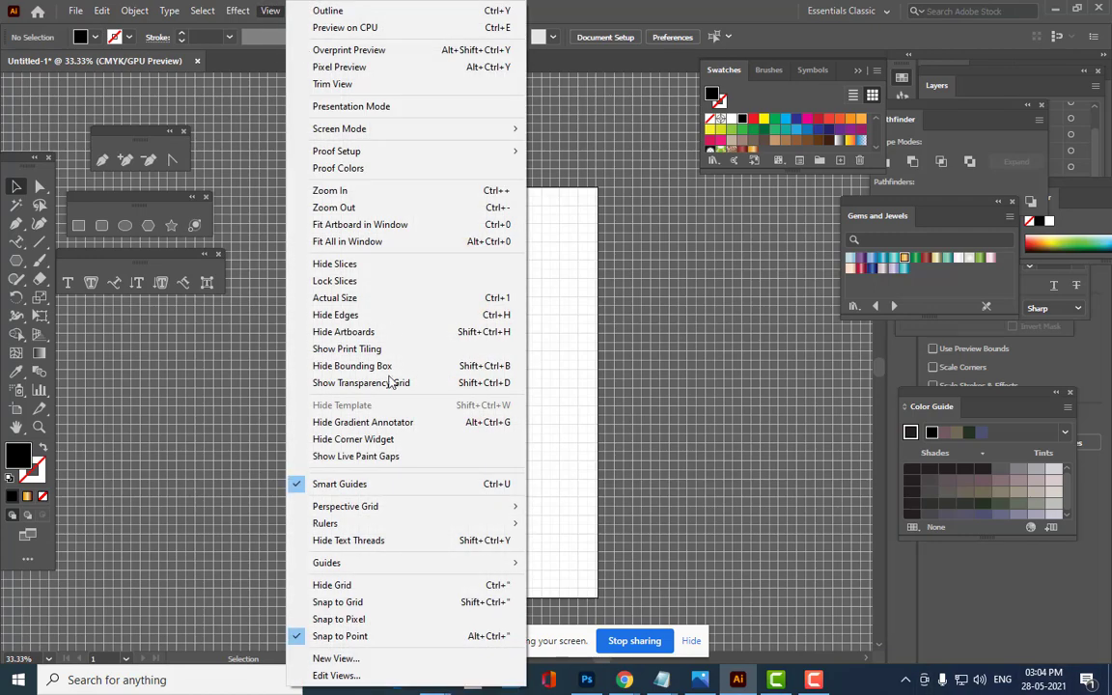
pyautogui.click(412, 586)
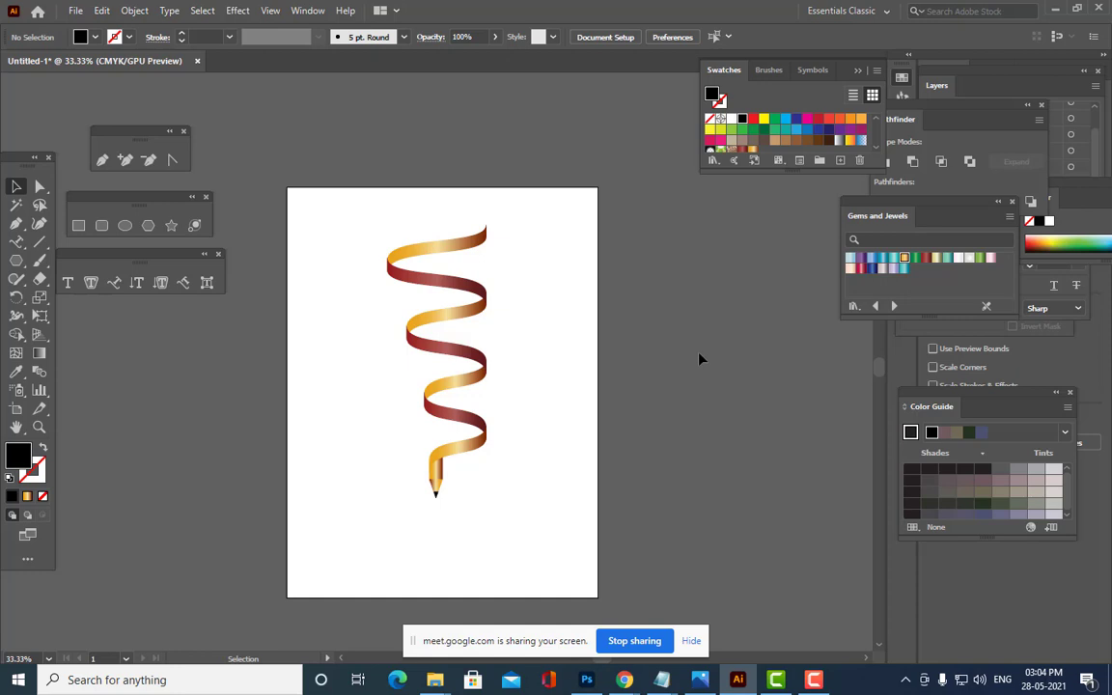
pyautogui.hotkey('ctrl', '+')
pyautogui.hotkey('ctrl', '-')
pyautogui.hotkey('ctrl', '-')
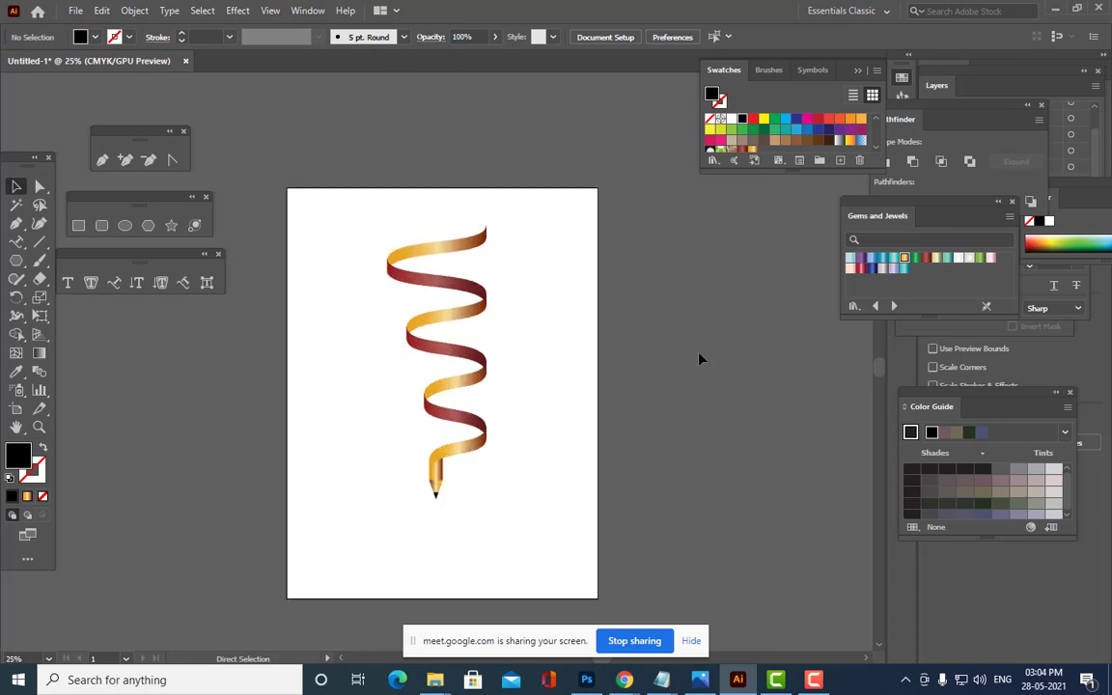
pyautogui.hotkey('ctrl', '+')
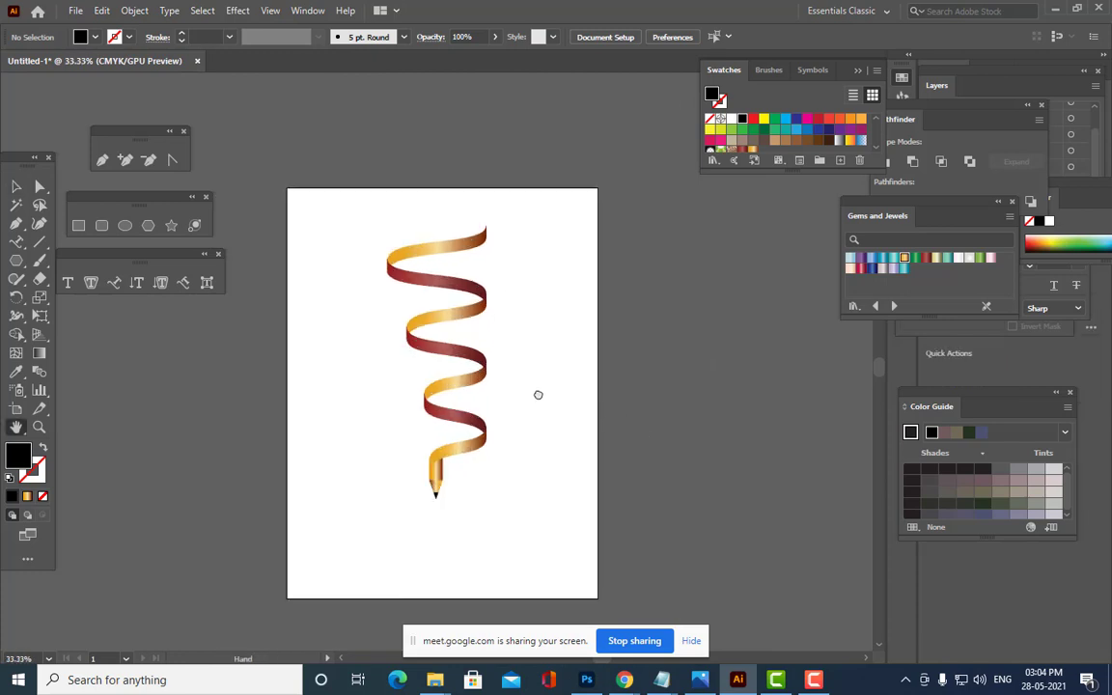
# Widen the artboard on both sides to about 1786 pt, making it landscape around the spiral pencil.
pyautogui.moveTo(539, 392); pyautogui.dragTo(626, 198)
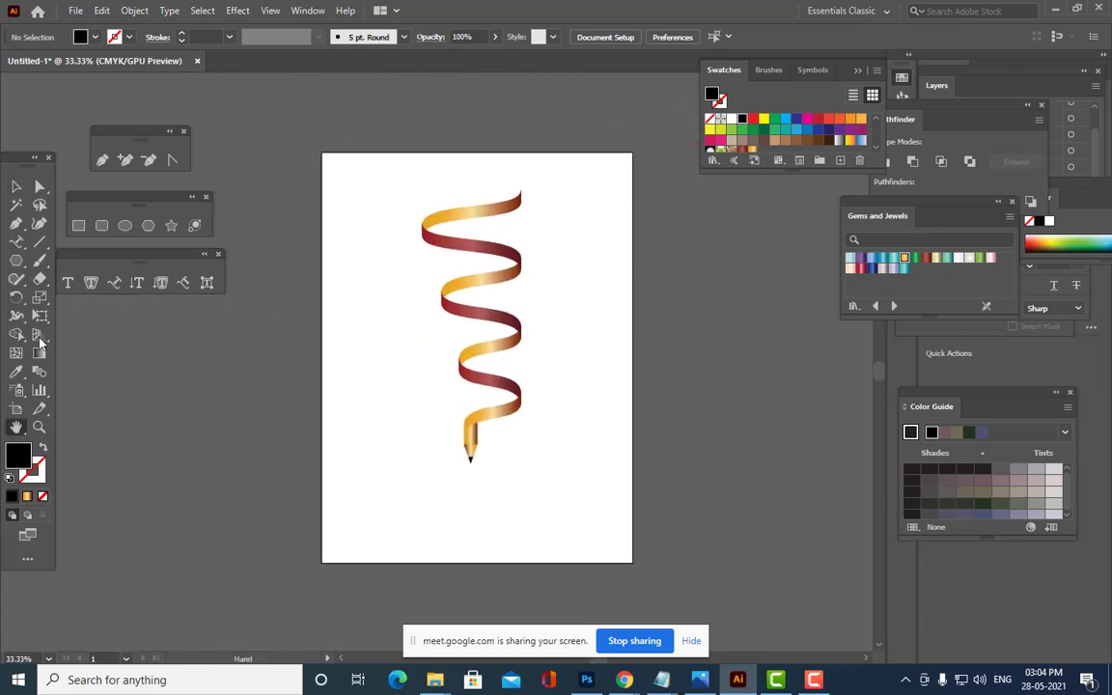
pyautogui.click(15, 410)
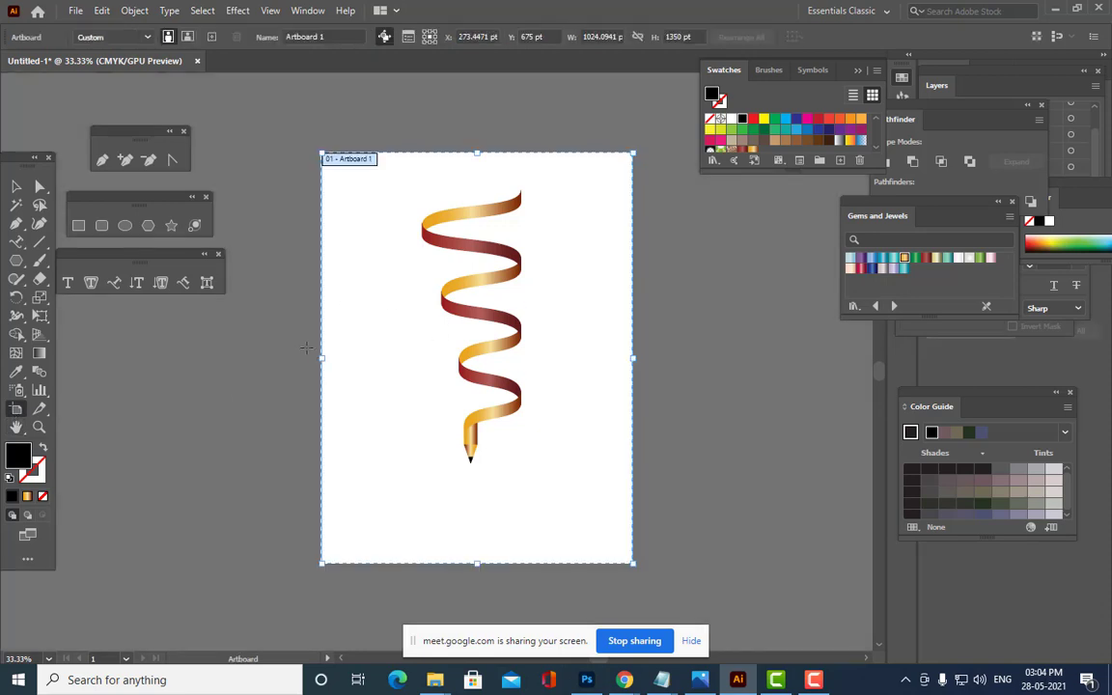
pyautogui.moveTo(322, 357); pyautogui.dragTo(259, 358)
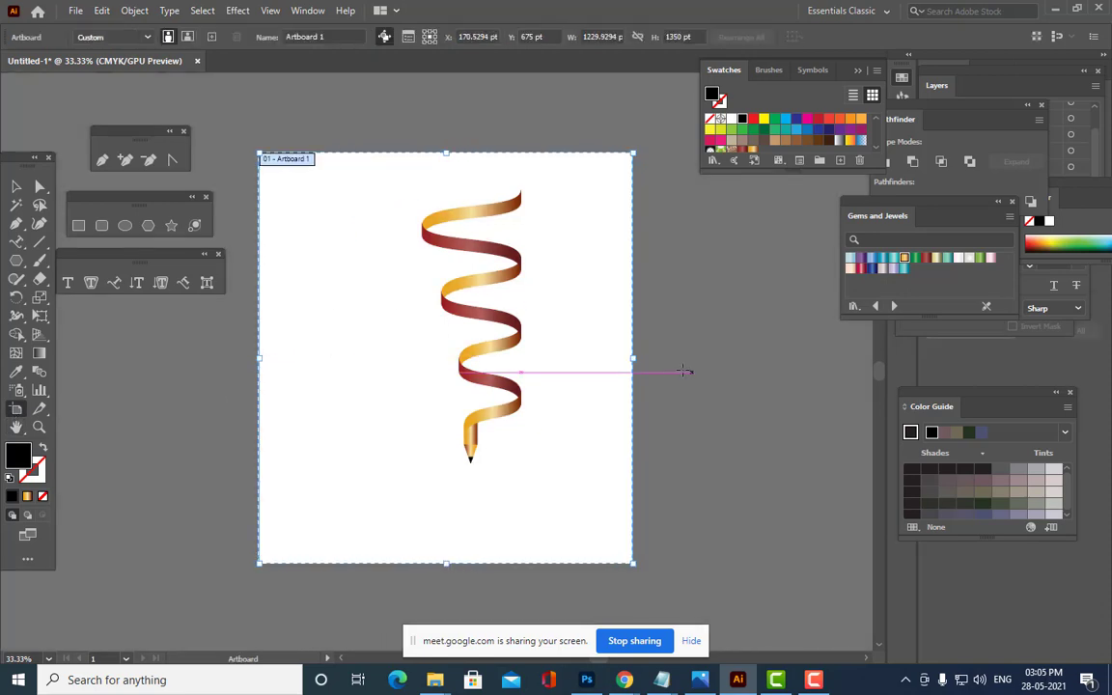
pyautogui.moveTo(633, 358); pyautogui.dragTo(778, 363)
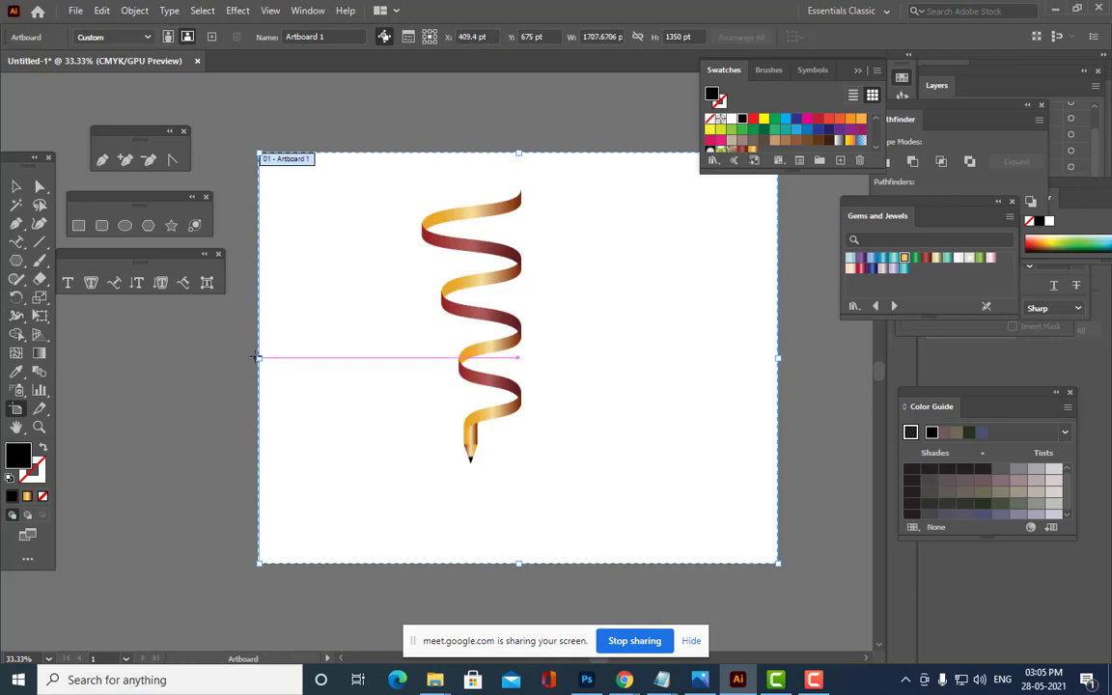
pyautogui.moveTo(262, 357); pyautogui.dragTo(235, 357)
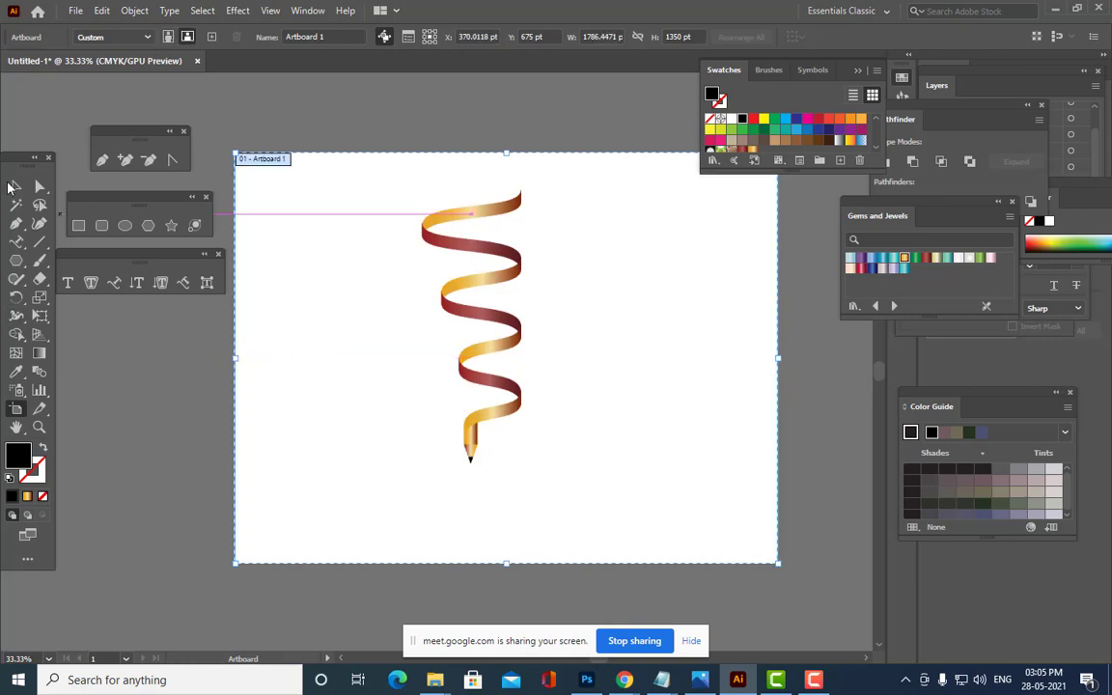
pyautogui.click(17, 187)
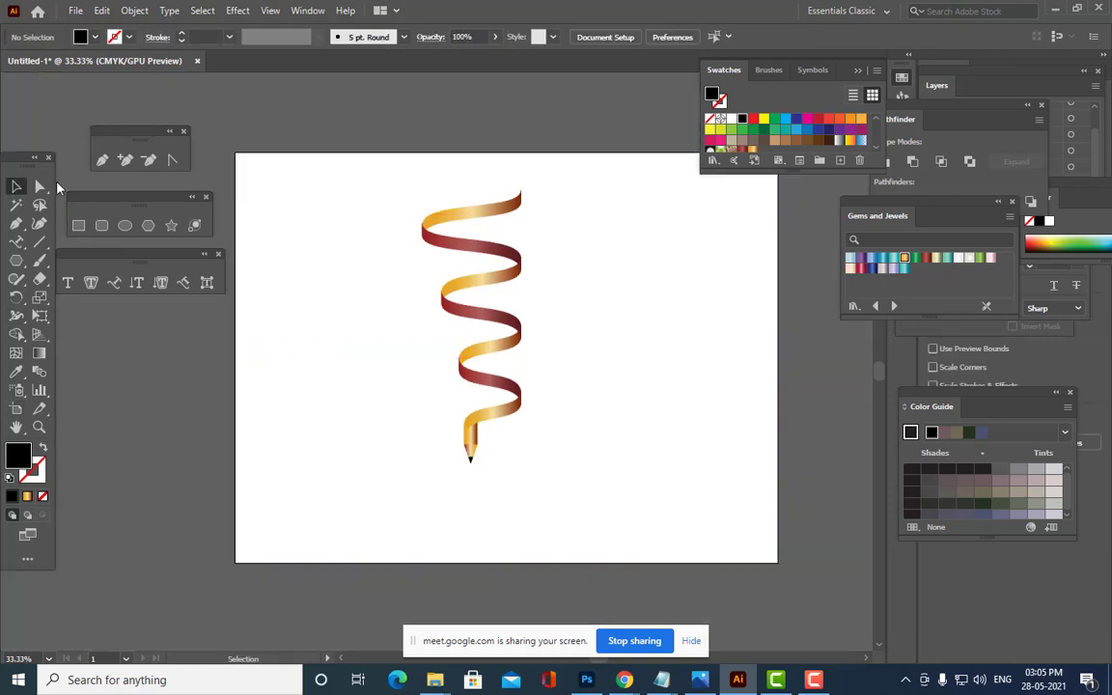
# Try to rotate the spiral pencil diagonally, shrink it and move it toward the artboard's upper-left area.
pyautogui.click(479, 231)
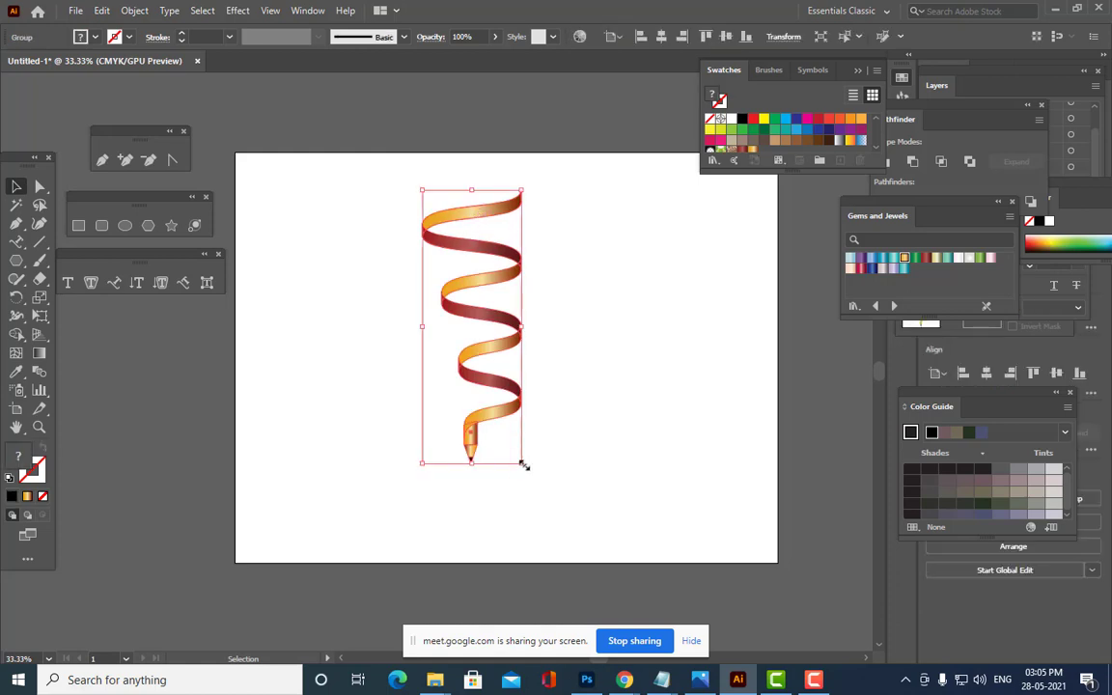
pyautogui.moveTo(524, 466)
pyautogui.mouseDown()
pyautogui.moveTo(571, 390)
pyautogui.moveTo(576, 407)
pyautogui.mouseUp()
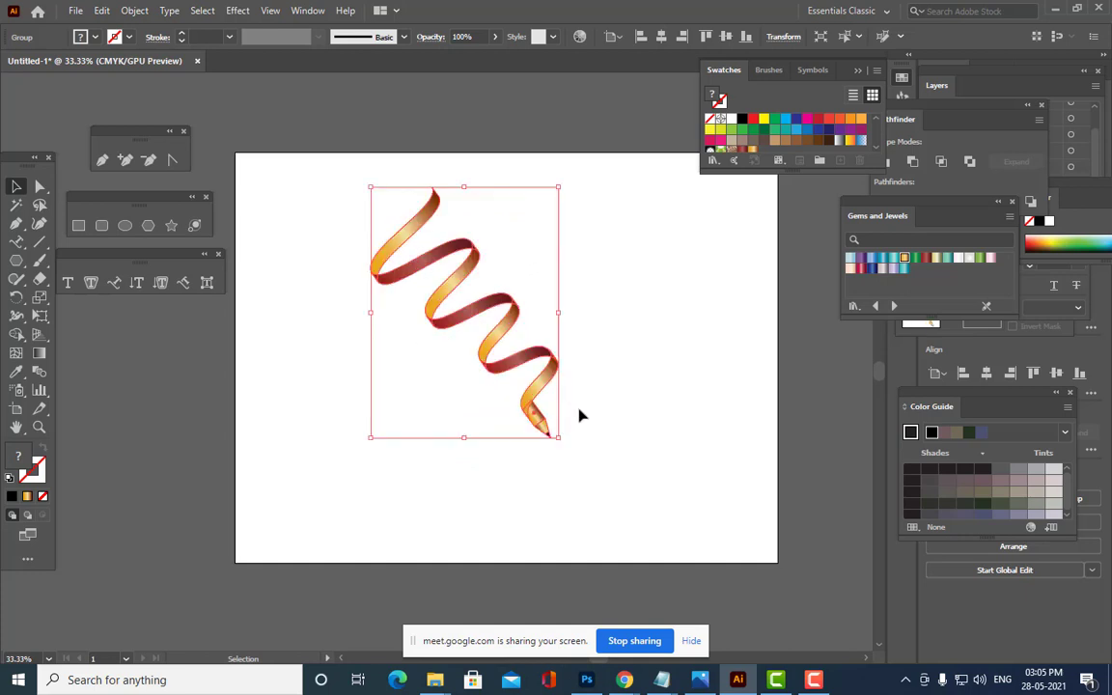
pyautogui.moveTo(560, 188); pyautogui.dragTo(545, 205)
pyautogui.moveTo(486, 324); pyautogui.dragTo(419, 298)
pyautogui.click(449, 135)
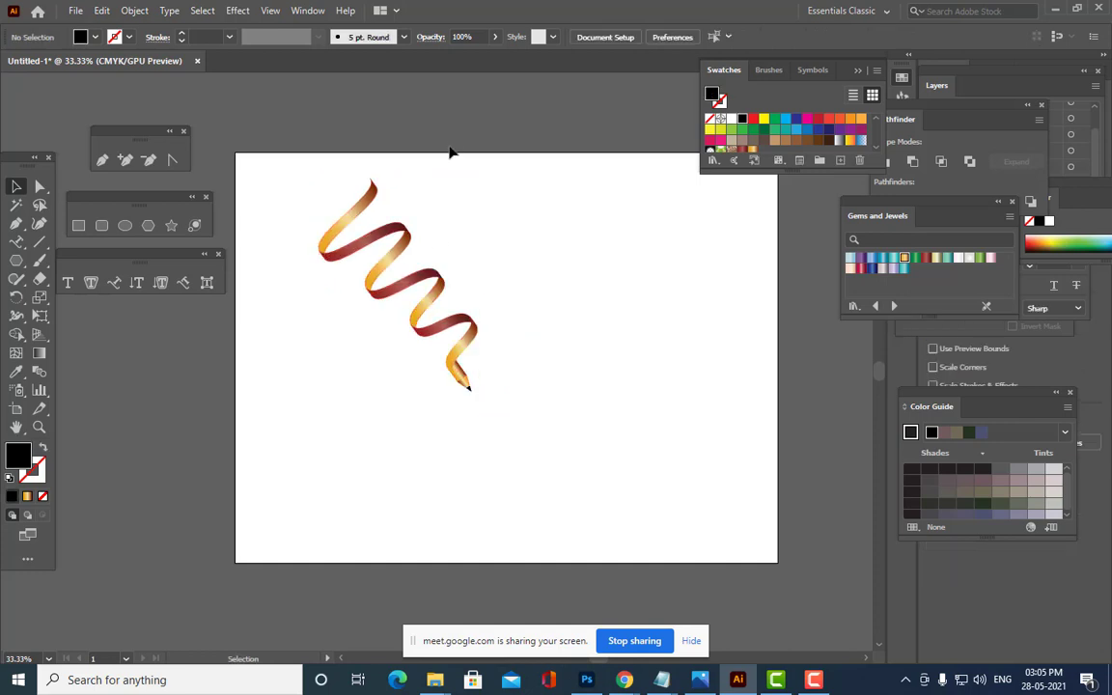
# Undo the spiral pencil's move, scaling and rotation.
pyautogui.press('a')
pyautogui.hotkey('ctrl', 'z')
pyautogui.hotkey('ctrl', 'z')
pyautogui.hotkey('ctrl', 'z')
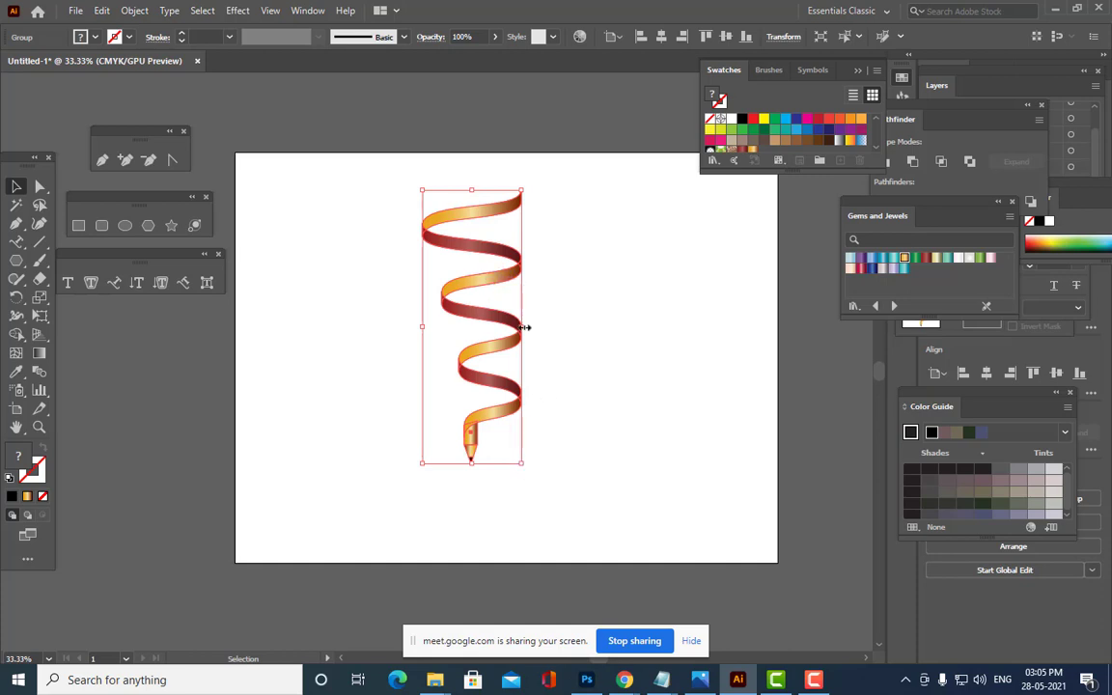
# Stretch the spiral pencil slightly wider and rotate it counterclockwise so its tip points toward the lower right.
pyautogui.moveTo(525, 327); pyautogui.dragTo(538, 326)
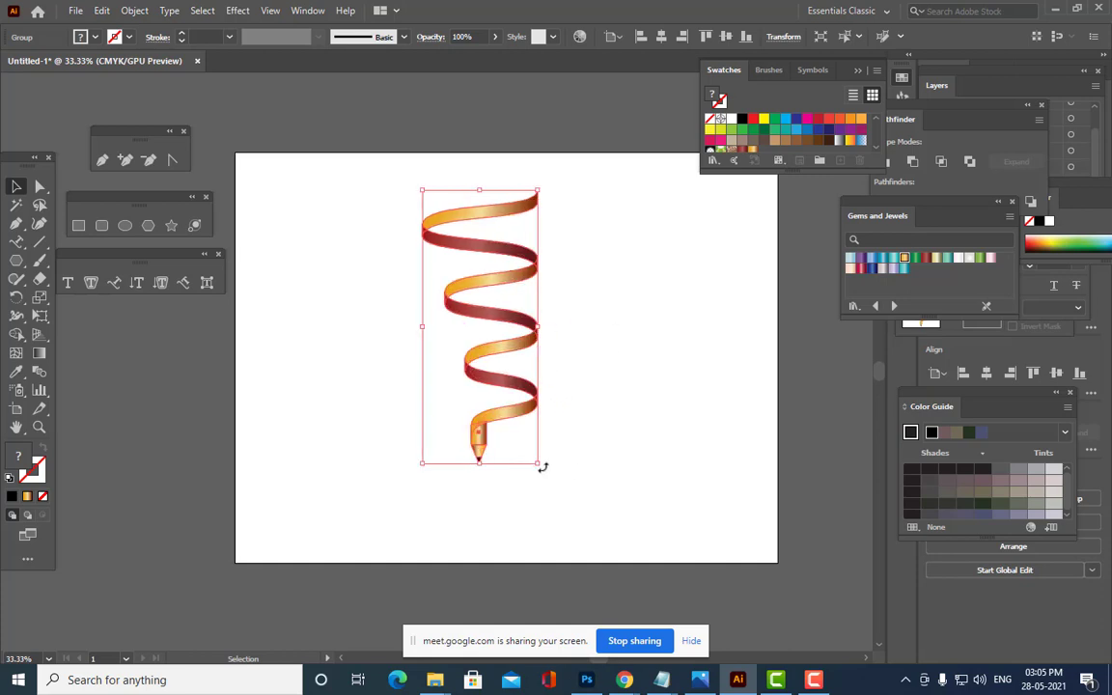
pyautogui.moveTo(543, 467)
pyautogui.mouseDown()
pyautogui.moveTo(578, 387)
pyautogui.moveTo(575, 396)
pyautogui.mouseUp()
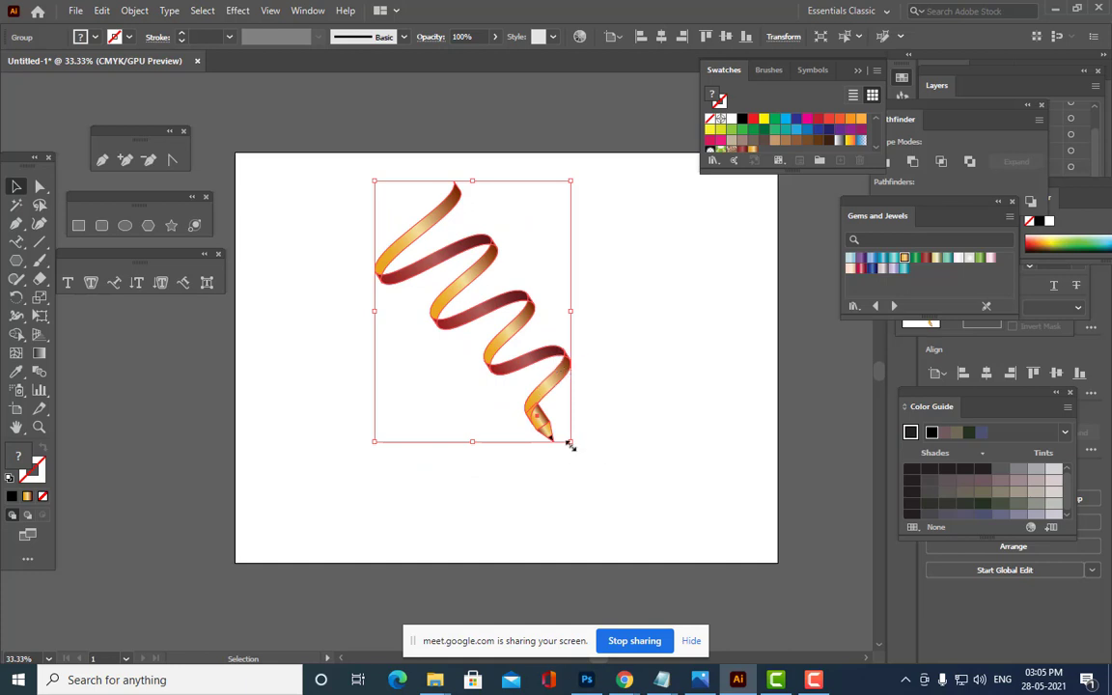
# Scale the tilted spiral pencil down proportionally and place it in the artboard's upper-left area.
pyautogui.moveTo(570, 444); pyautogui.dragTo(558, 422)
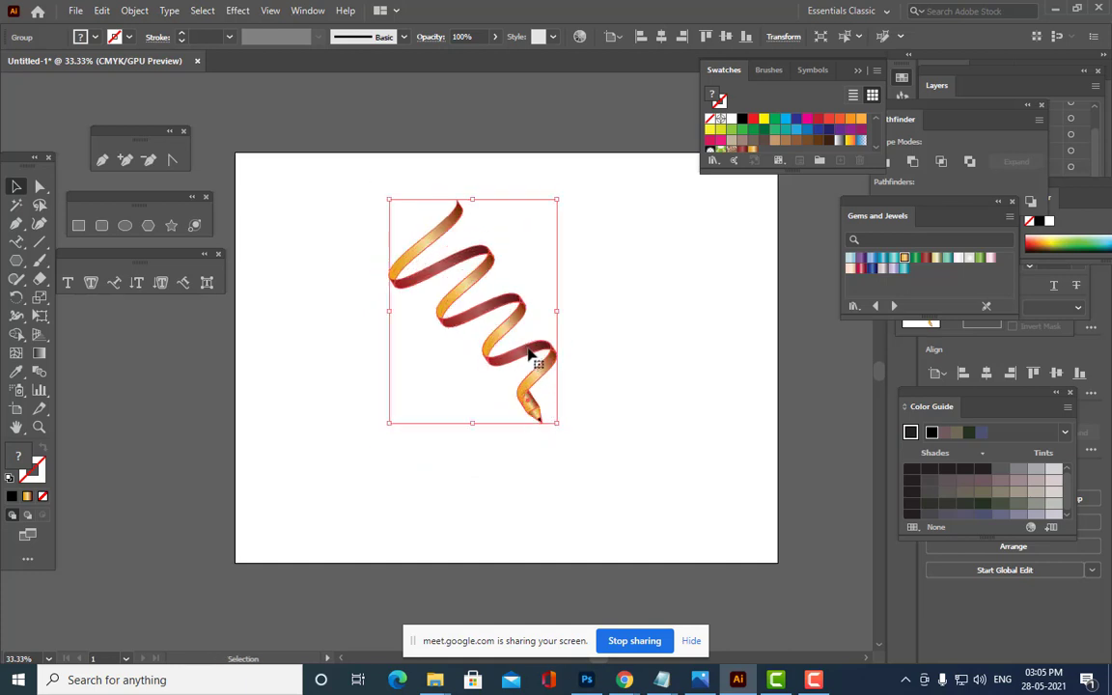
pyautogui.moveTo(529, 355)
pyautogui.mouseDown()
pyautogui.moveTo(436, 324)
pyautogui.moveTo(453, 324)
pyautogui.mouseUp()
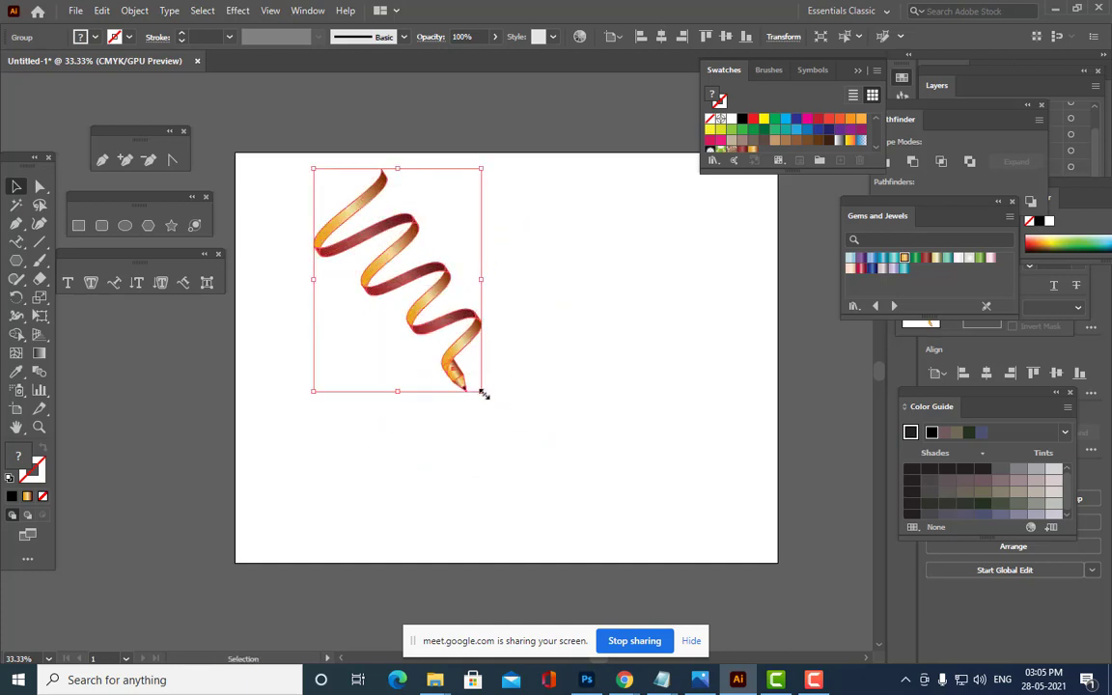
pyautogui.moveTo(484, 394); pyautogui.dragTo(477, 384)
pyautogui.click(539, 388)
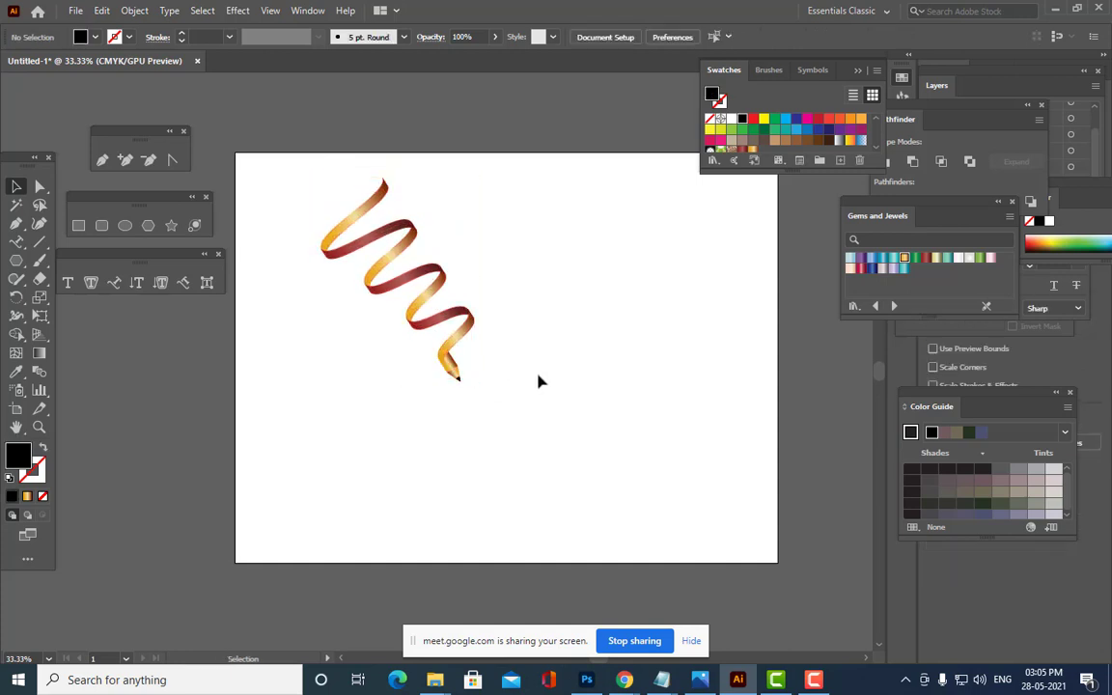
pyautogui.moveTo(470, 334); pyautogui.dragTo(476, 331)
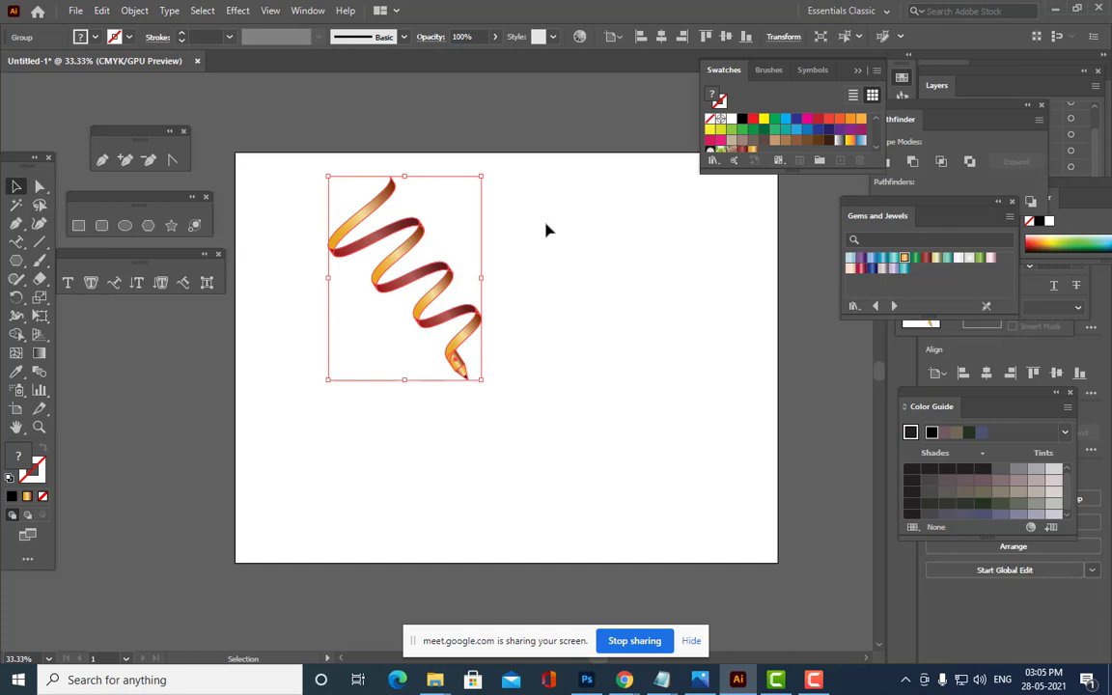
pyautogui.click(543, 318)
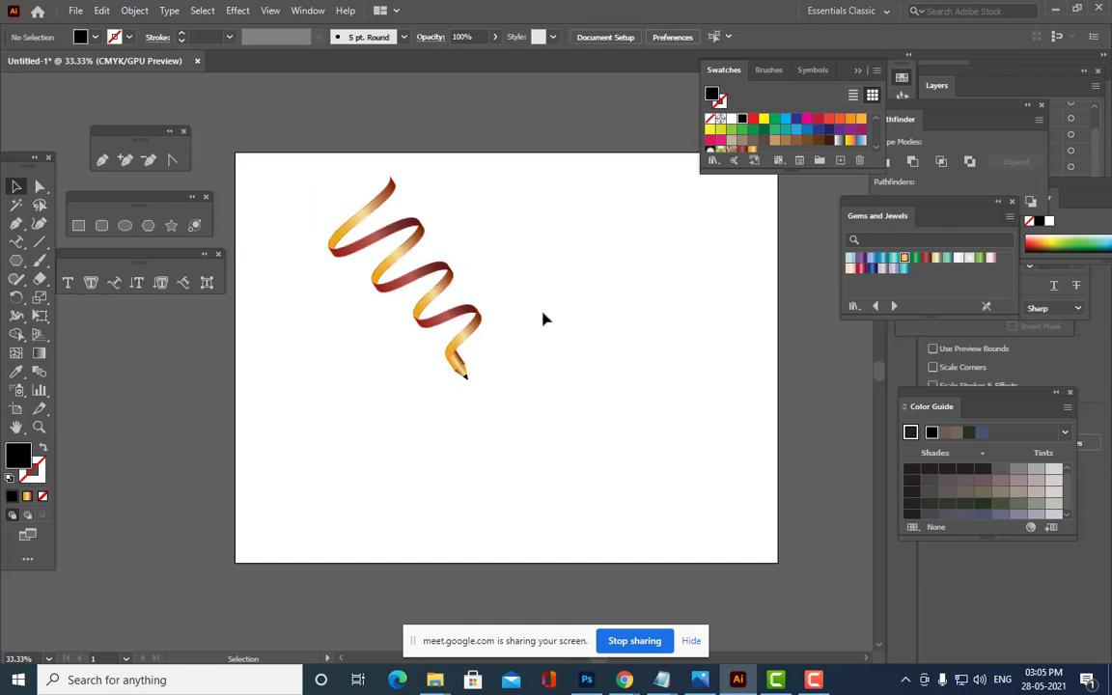
# Duplicate the tilted pencil to its right and reflect the copy across the vertical axis so the tips face each other.
pyautogui.moveTo(477, 328); pyautogui.dragTo(657, 327)
pyautogui.click(700, 261)
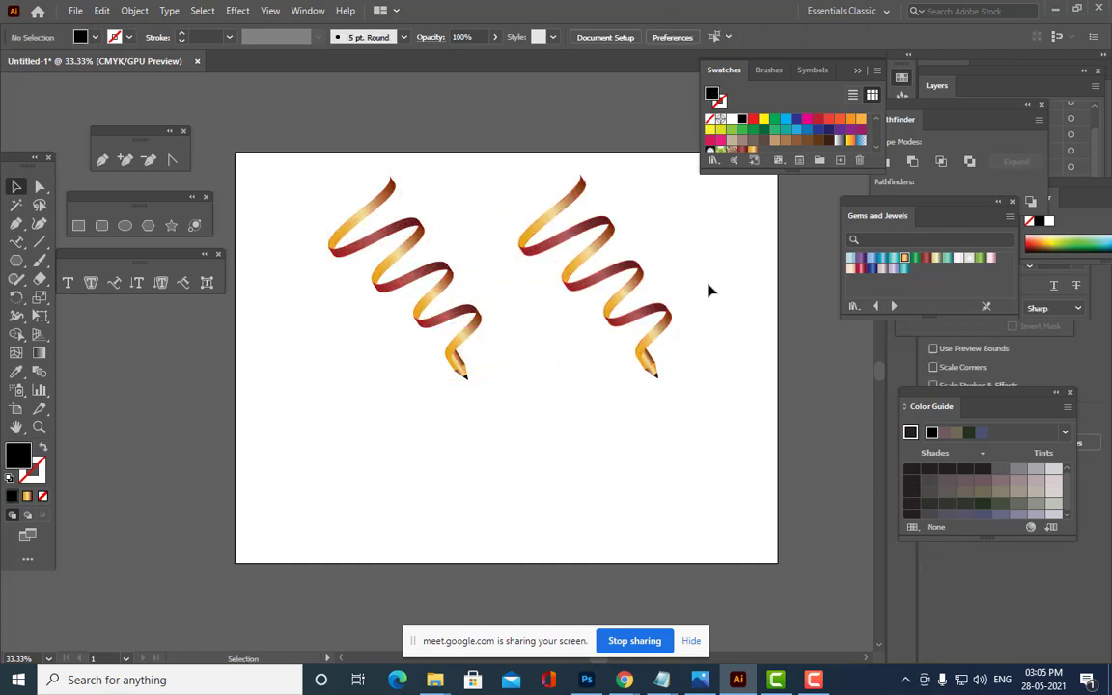
pyautogui.click(641, 273)
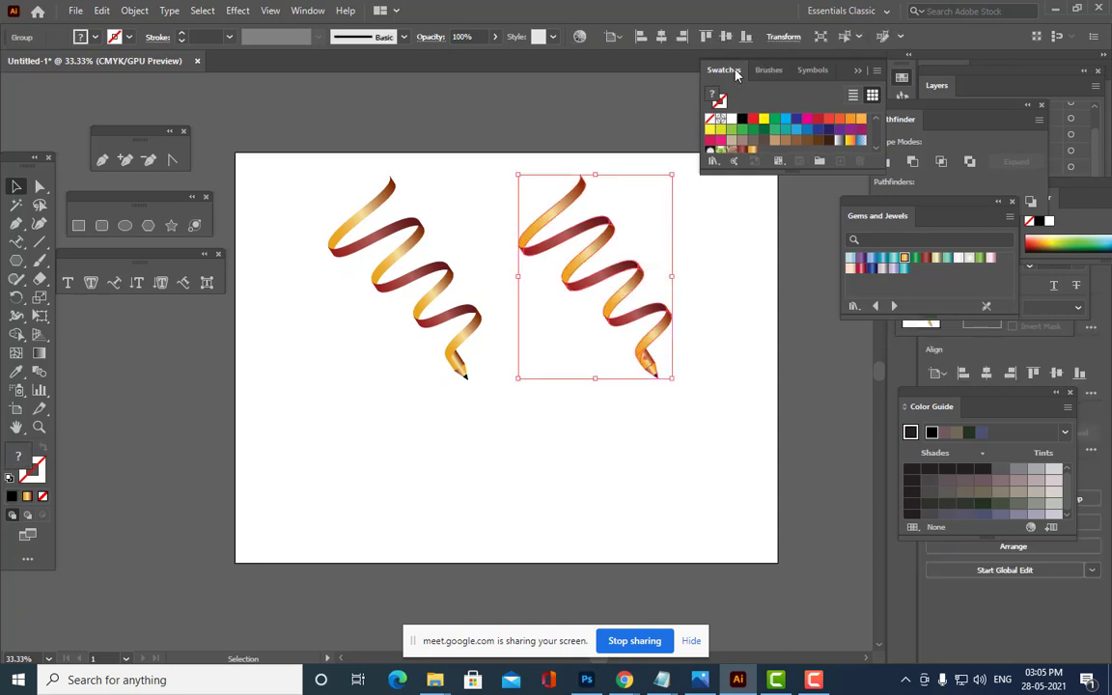
pyautogui.moveTo(722, 71); pyautogui.dragTo(822, 87)
pyautogui.rightClick(614, 238)
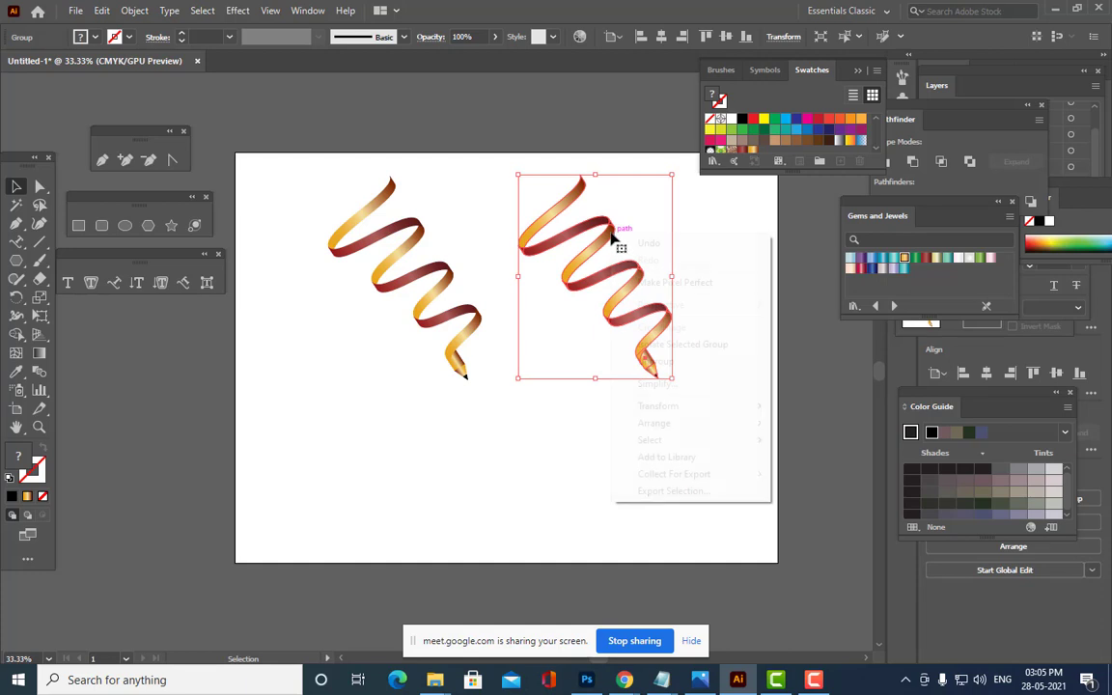
pyautogui.moveTo(674, 407)
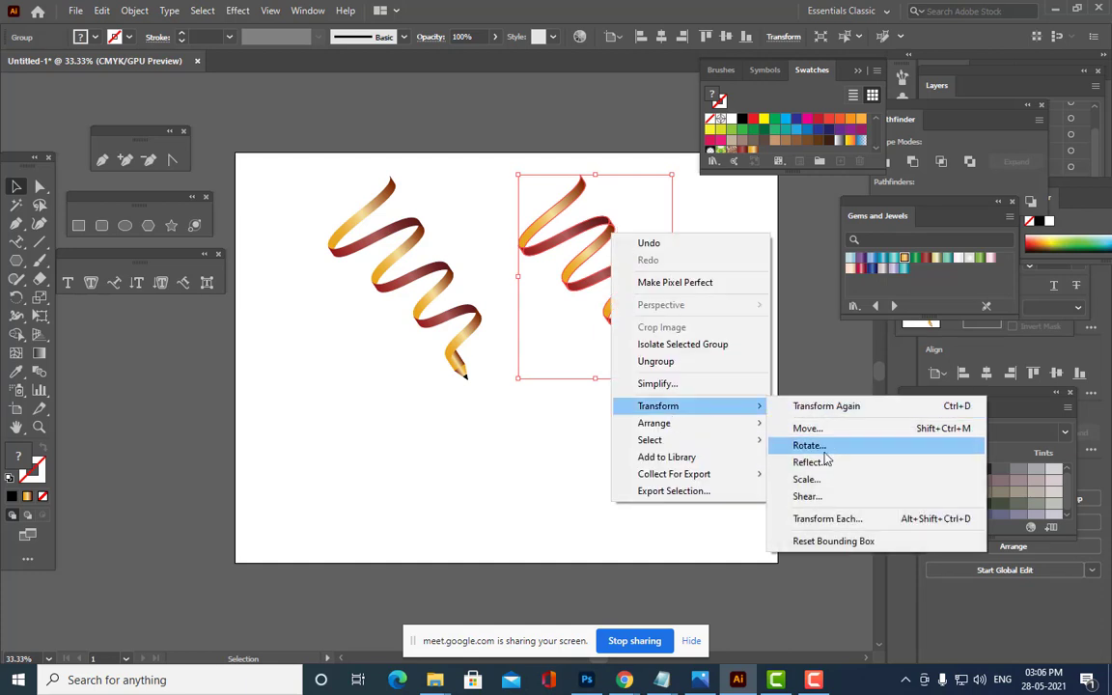
pyautogui.click(826, 463)
pyautogui.click(865, 348)
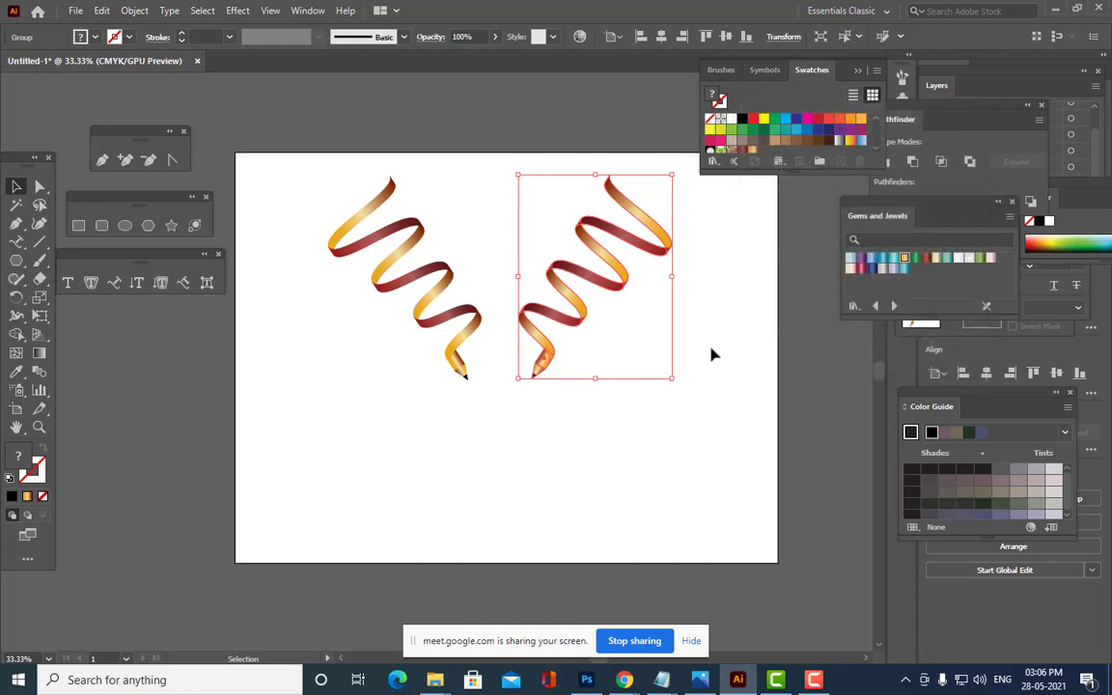
# Reposition the original and mirrored pencils so they sit level with each other, with a gap between their tips.
pyautogui.moveTo(585, 327); pyautogui.dragTo(619, 322)
pyautogui.click(526, 169)
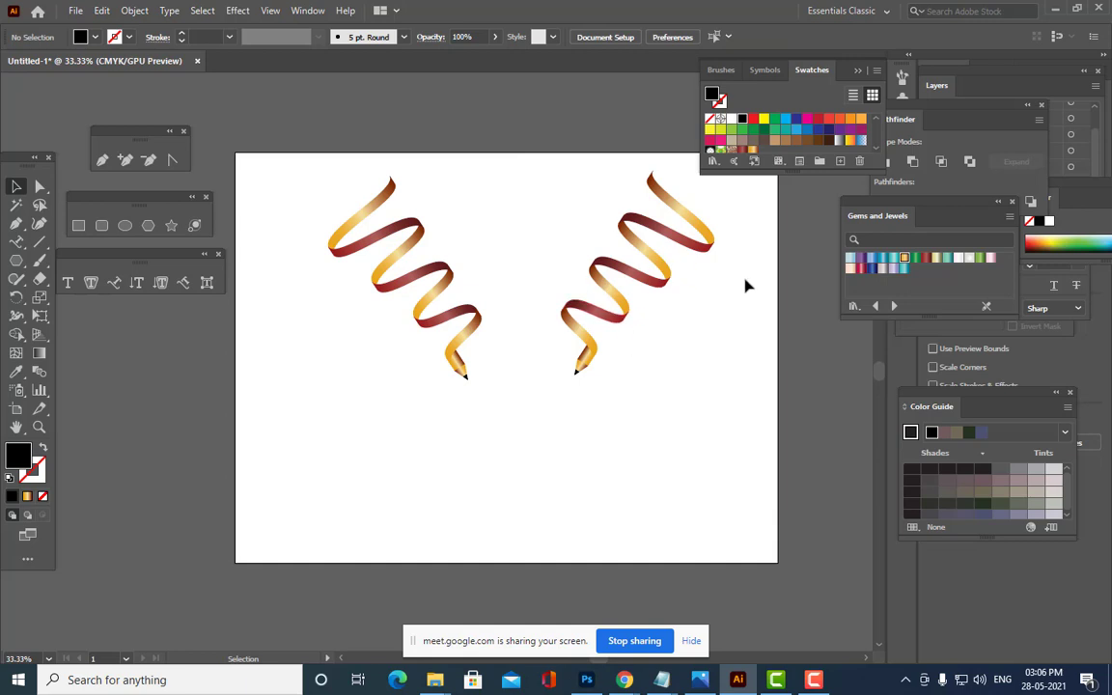
pyautogui.click(640, 256)
pyautogui.moveTo(591, 358); pyautogui.dragTo(586, 356)
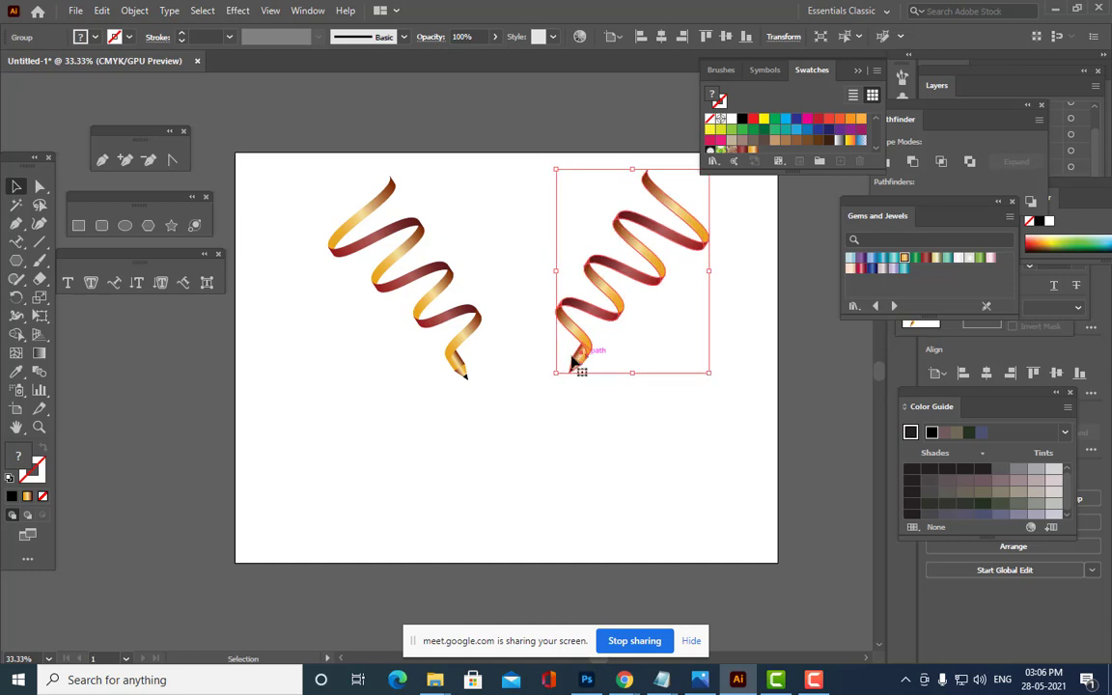
pyautogui.click(453, 351)
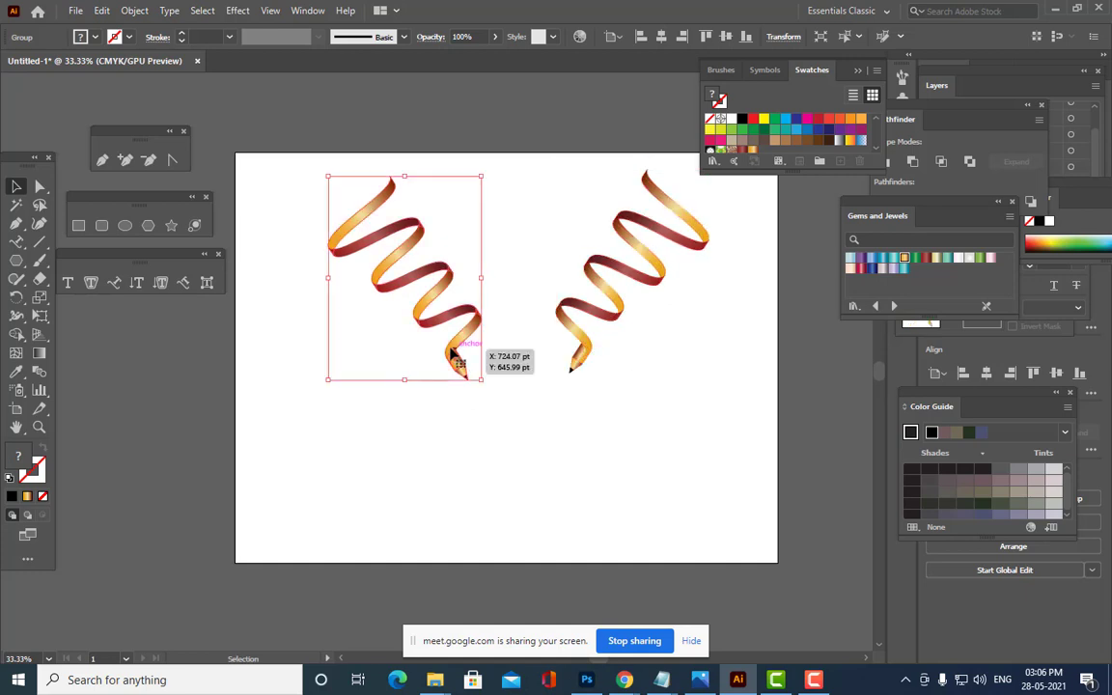
pyautogui.moveTo(454, 355); pyautogui.dragTo(461, 353)
pyautogui.click(579, 360)
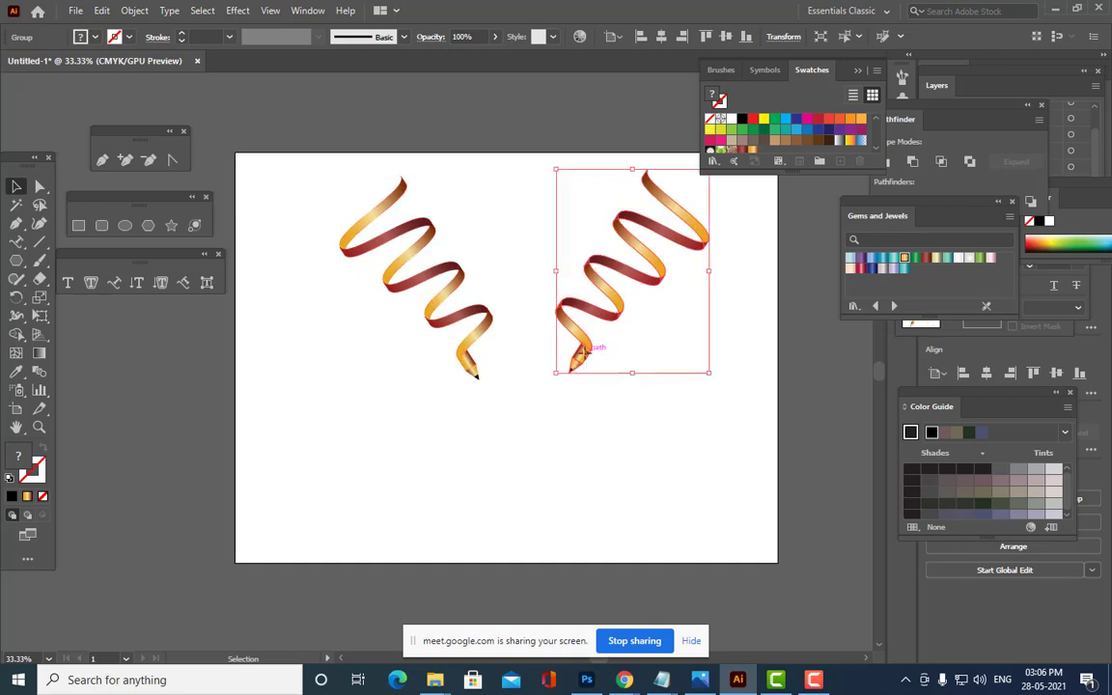
pyautogui.moveTo(580, 353); pyautogui.dragTo(580, 364)
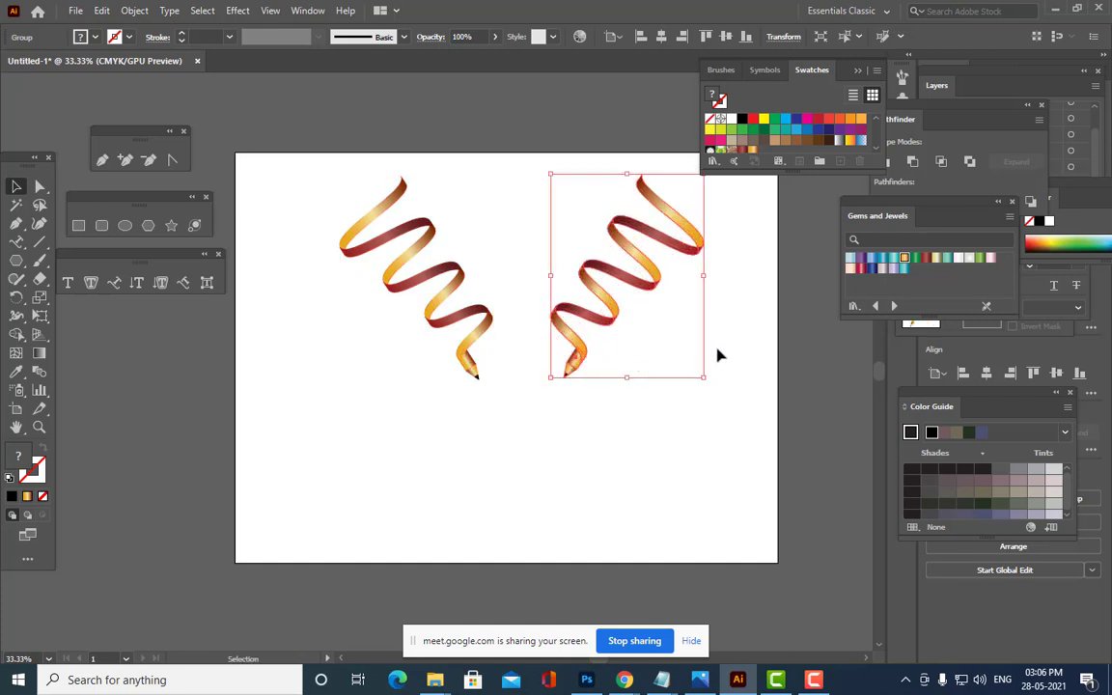
pyautogui.click(719, 355)
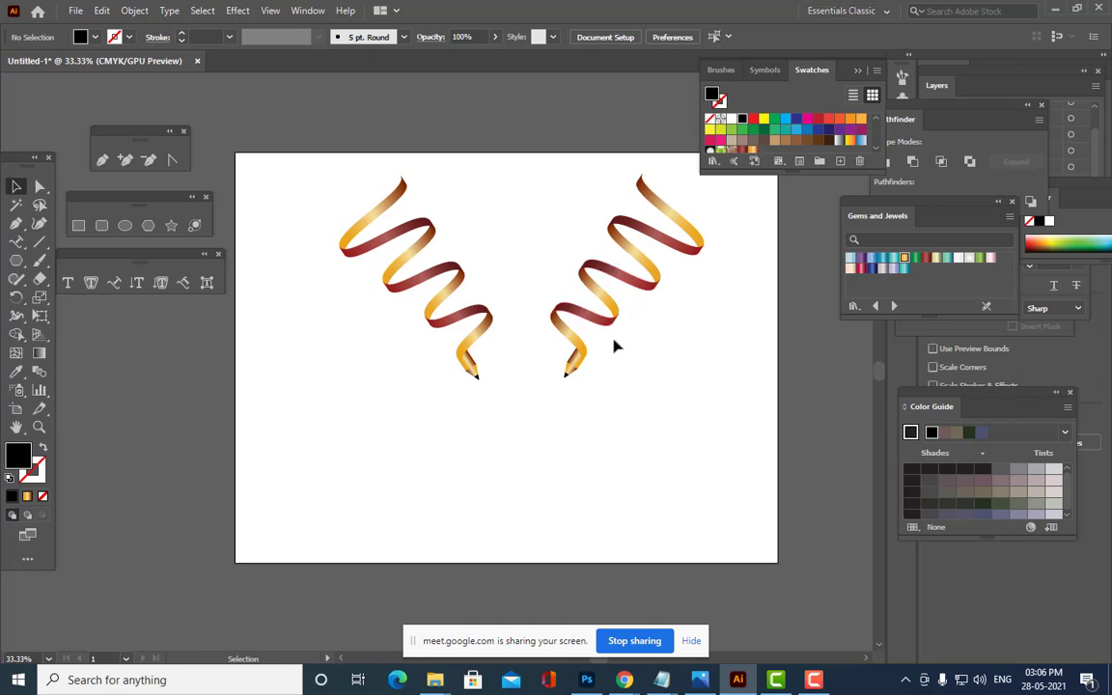
# Duplicate the mirrored pencil below itself and rotate the copy so its tip points toward the upper left.
pyautogui.click(584, 352)
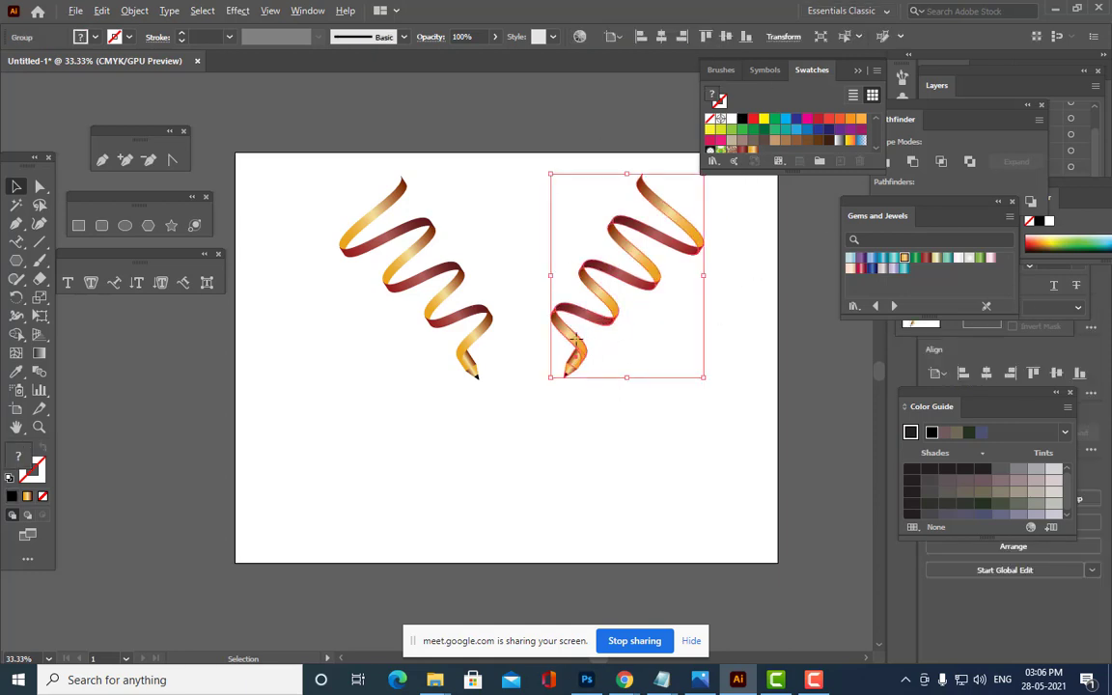
pyautogui.moveTo(576, 348); pyautogui.dragTo(565, 494)
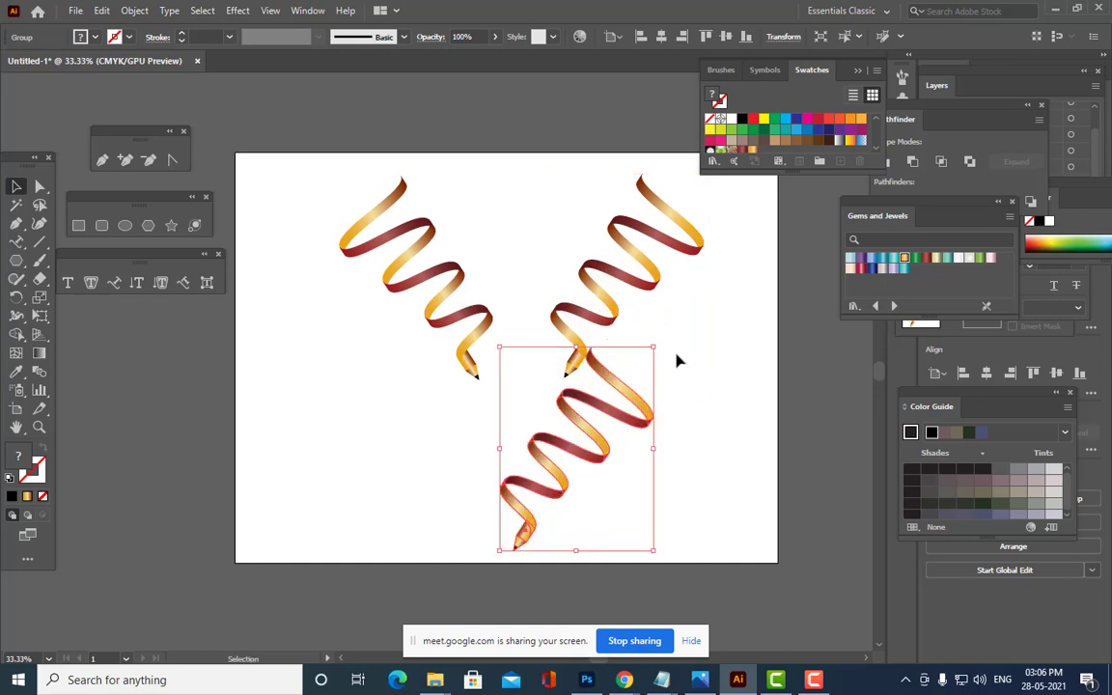
pyautogui.moveTo(659, 347); pyautogui.dragTo(591, 488)
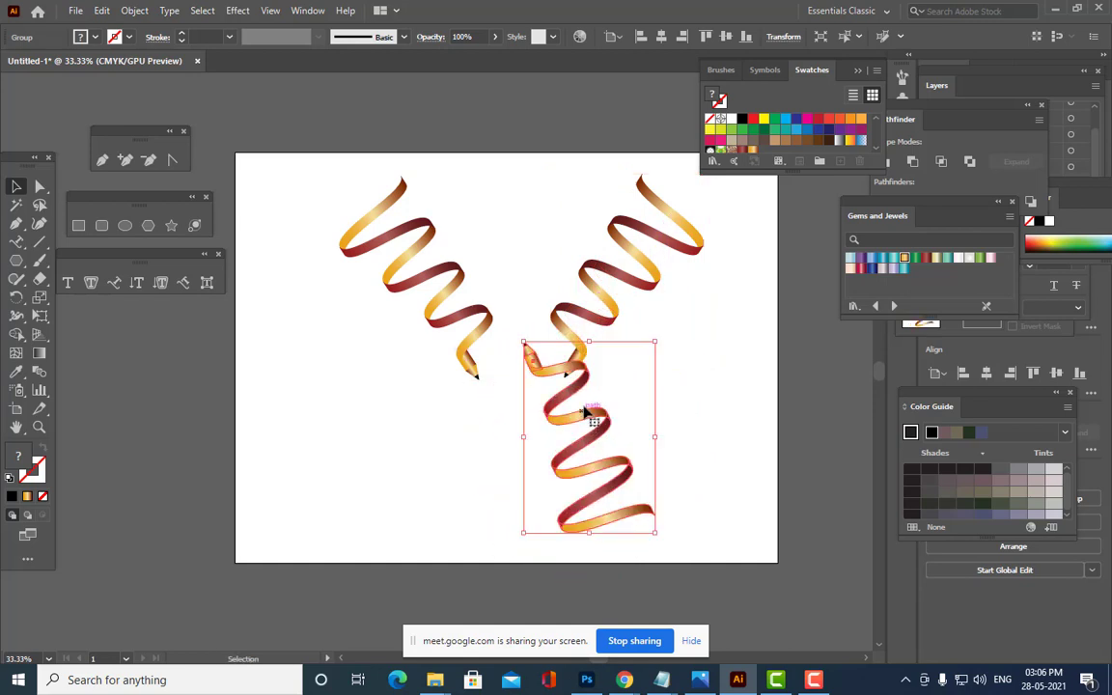
# Place the lower copy tip to tip with the mirrored pencil and scale it down proportionally to fit on the artboard.
pyautogui.moveTo(573, 404); pyautogui.dragTo(613, 447)
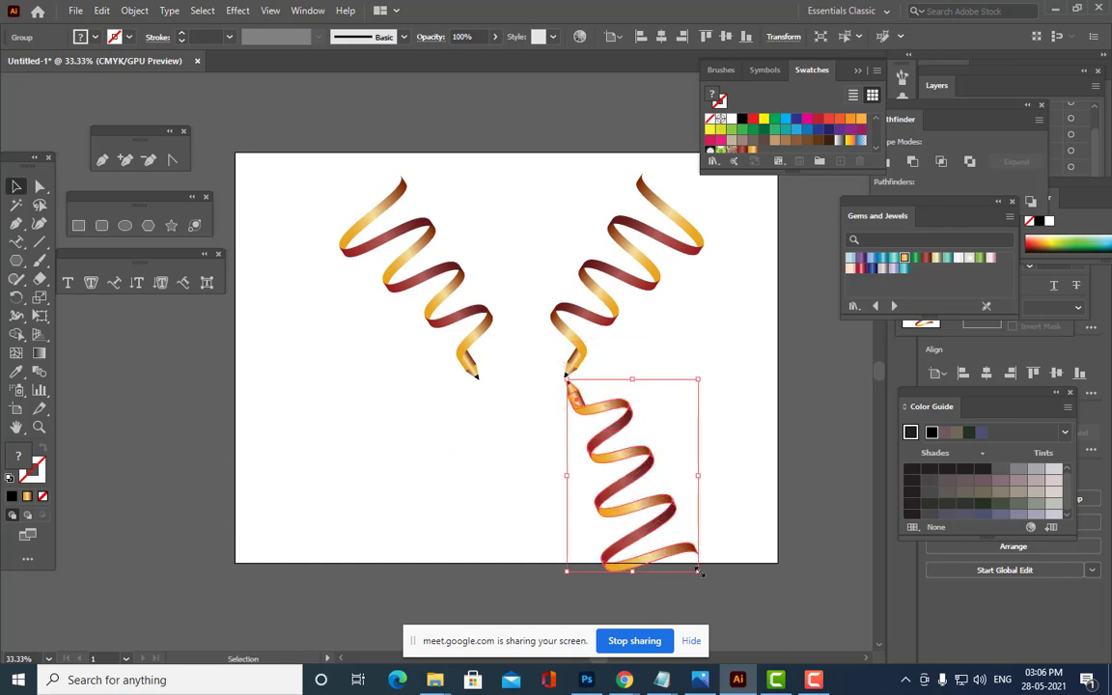
pyautogui.moveTo(698, 570); pyautogui.dragTo(675, 544)
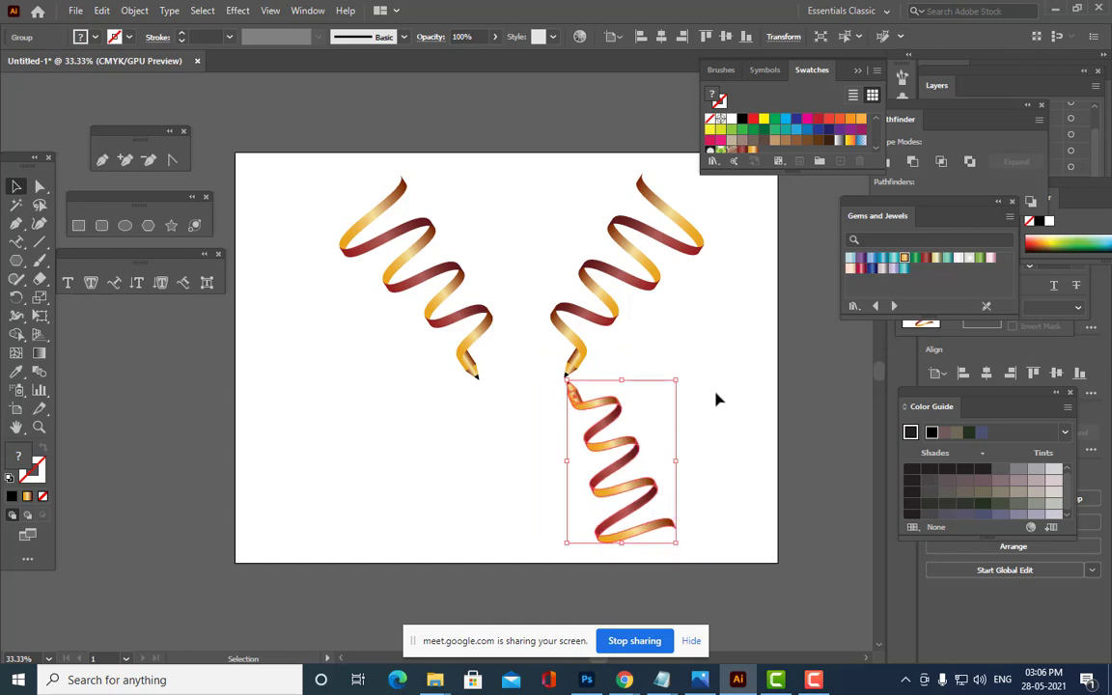
pyautogui.press('Left')
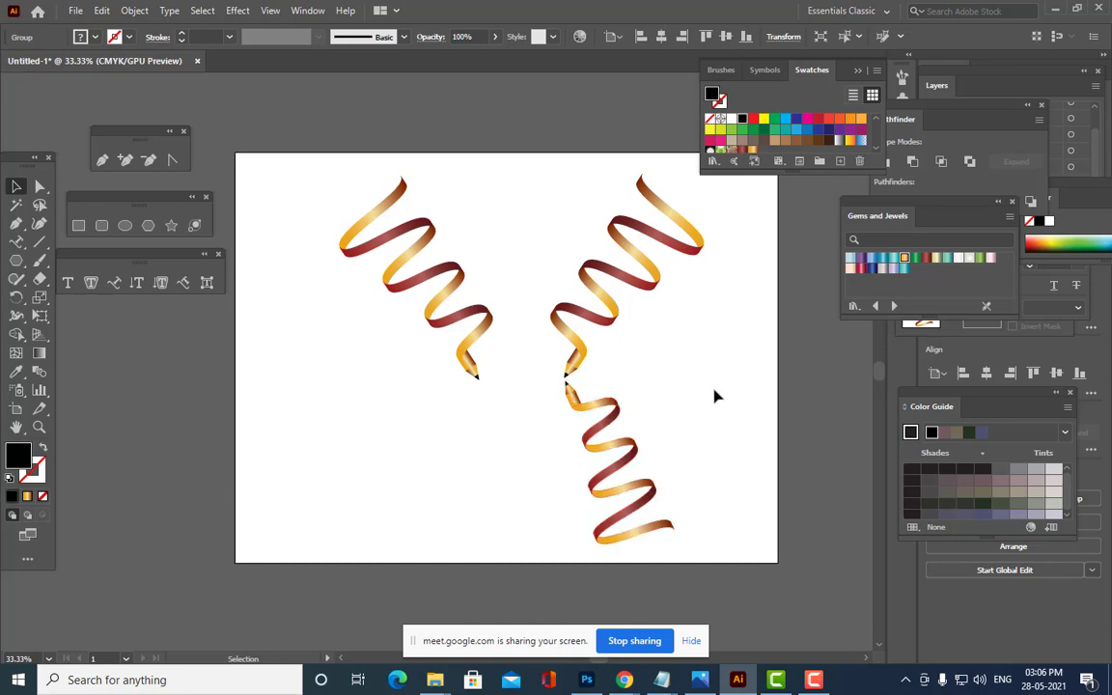
pyautogui.click(715, 400)
pyautogui.click(603, 417)
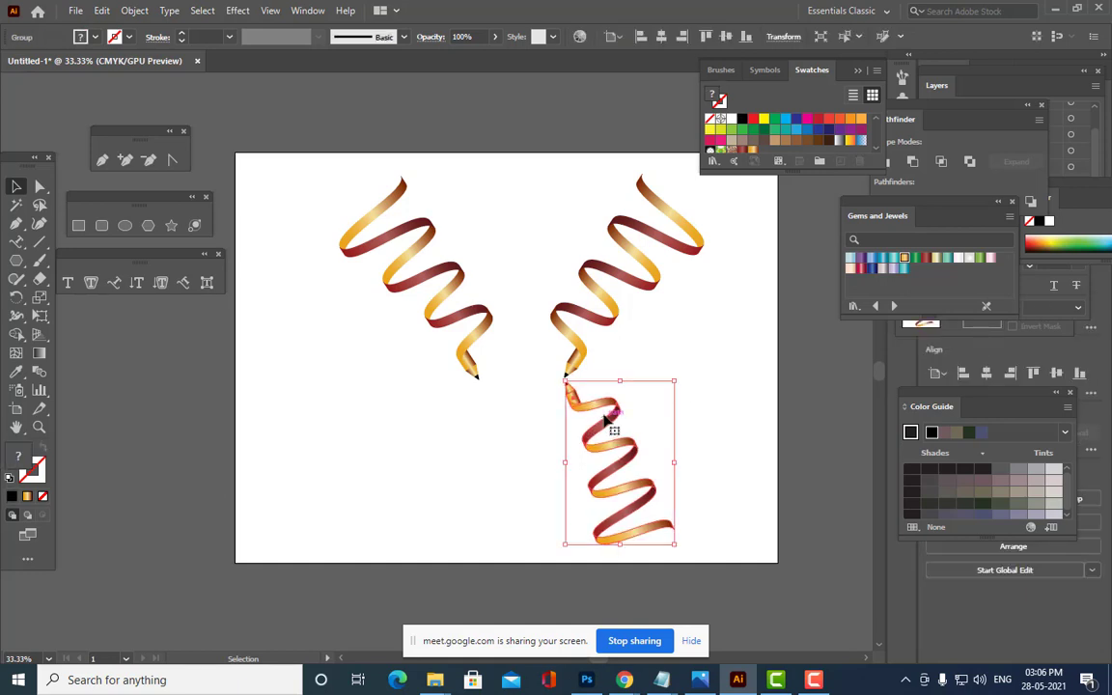
# Duplicate the upper-left pencil below itself and rotate the copy so its tip points toward the upper right, meeting the original's tip.
pyautogui.click(472, 338)
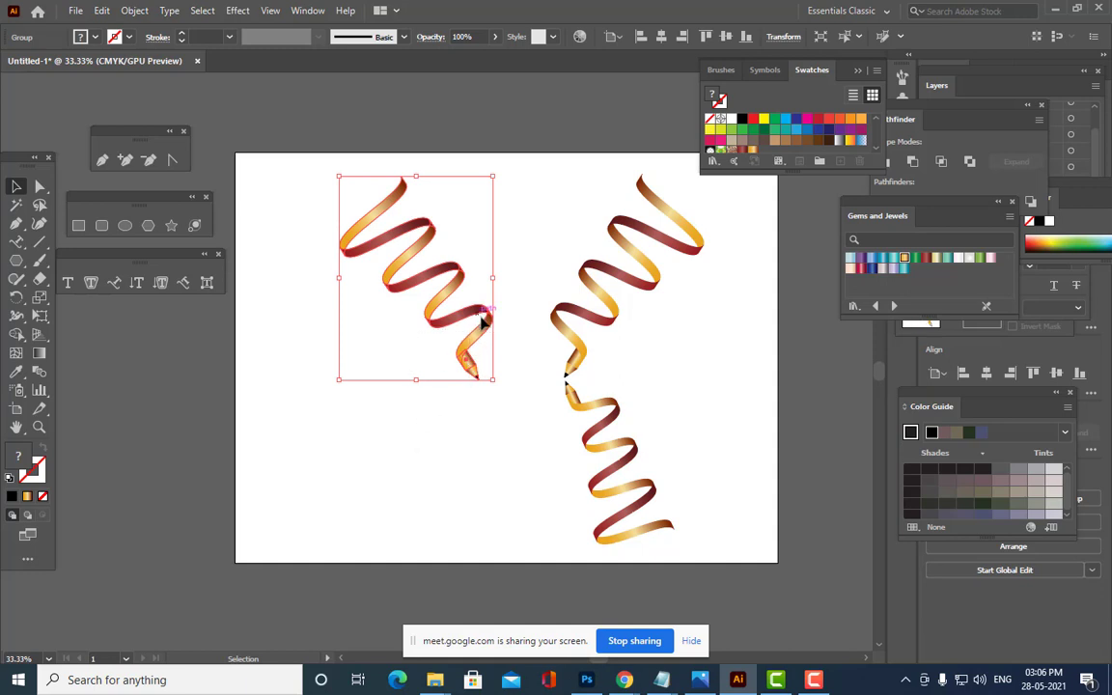
pyautogui.moveTo(472, 331); pyautogui.dragTo(458, 491)
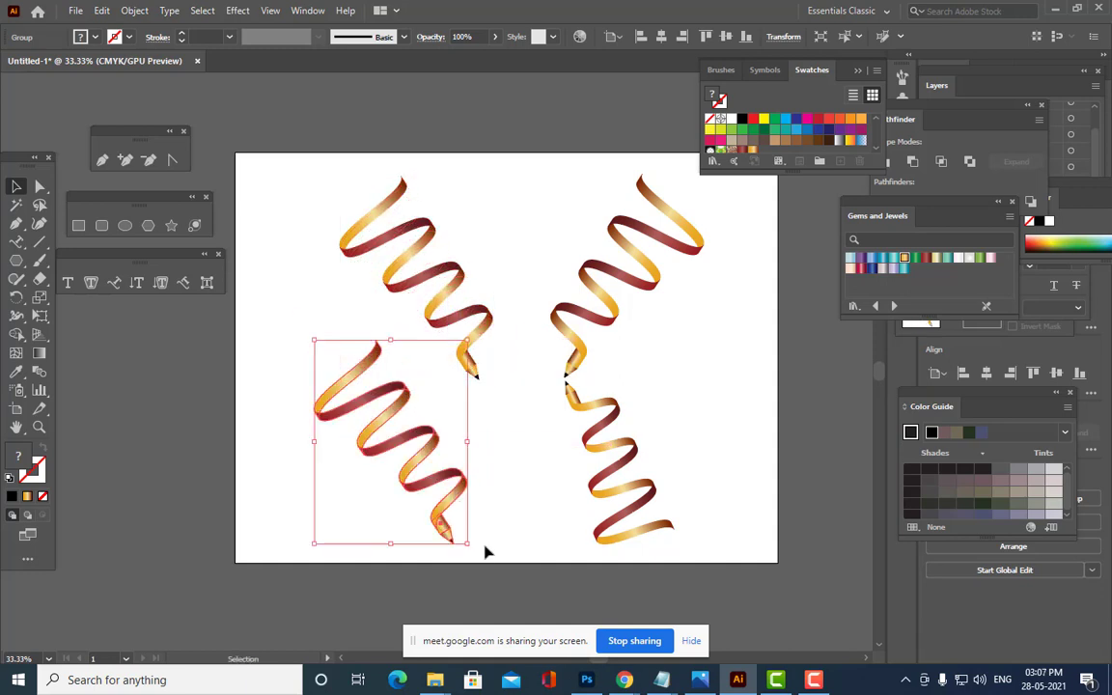
pyautogui.moveTo(476, 548); pyautogui.dragTo(478, 412)
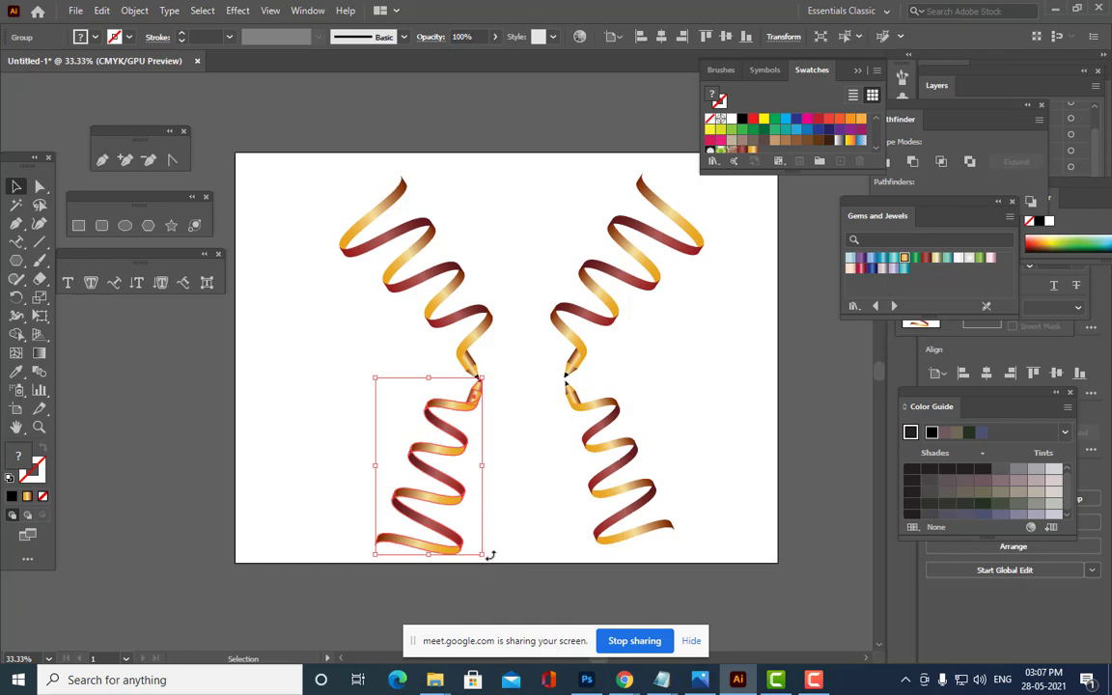
pyautogui.moveTo(490, 555); pyautogui.dragTo(474, 564)
pyautogui.moveTo(486, 421); pyautogui.dragTo(468, 404)
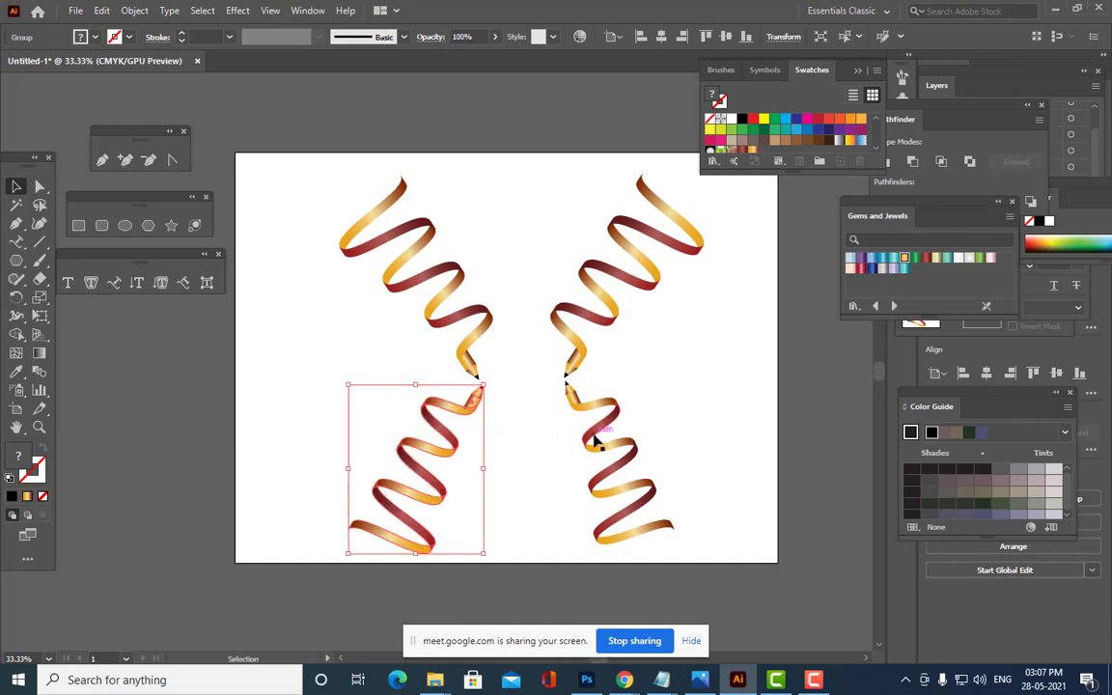
# Nudge the lower-left pencil slightly left and up to align its tip under the upper pencil's tip, and deselect it.
pyautogui.press('Left')
pyautogui.press('Left')
pyautogui.press('Left')
pyautogui.press('Left')
pyautogui.press('Left')
pyautogui.press('Left')
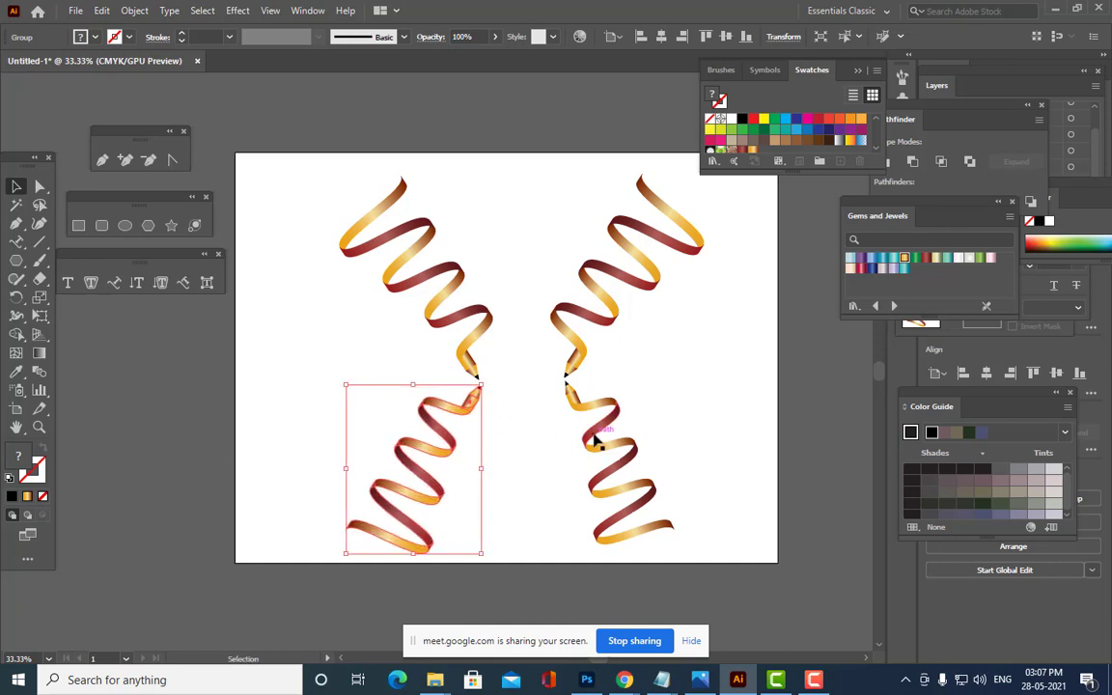
pyautogui.press('Up')
pyautogui.press('Up')
pyautogui.press('Up')
pyautogui.press('Up')
pyautogui.press('Up')
pyautogui.press('Up')
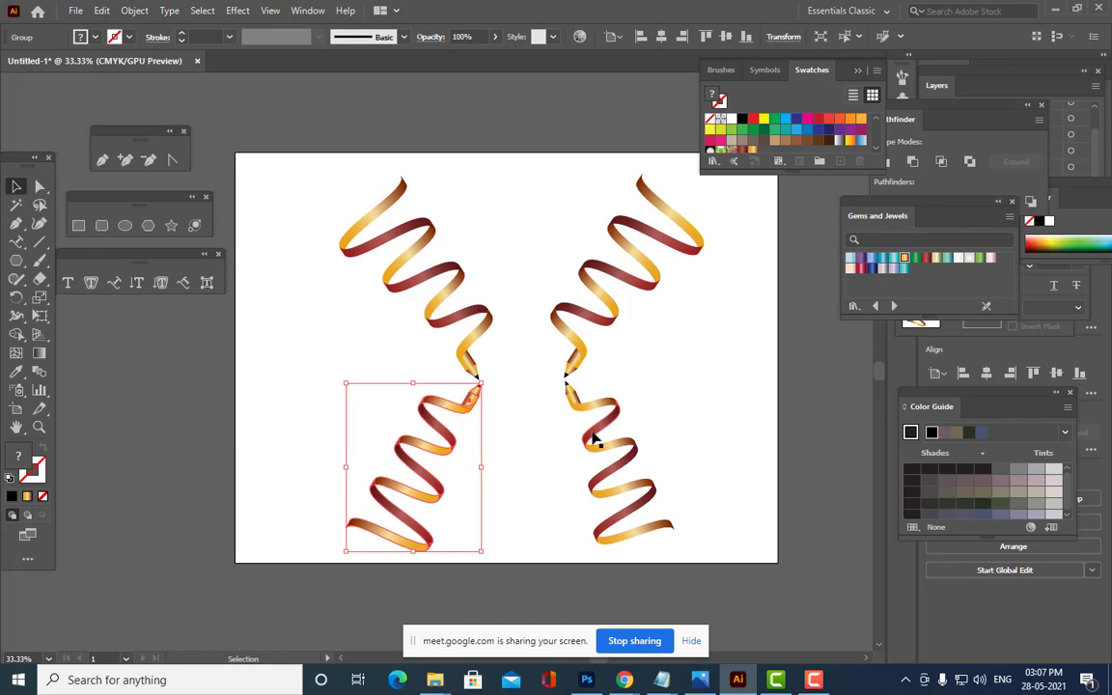
pyautogui.click(665, 392)
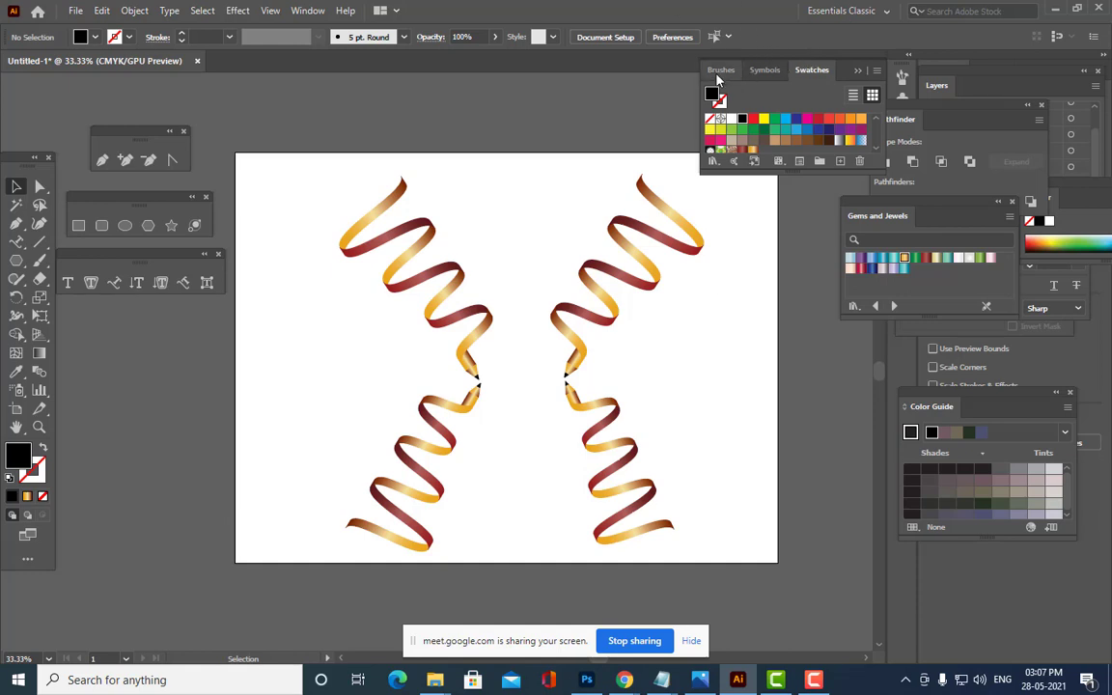
# Separate the Brushes, Swatches and Symbols panels into individual floating panels away from the artboard.
pyautogui.moveTo(720, 71); pyautogui.dragTo(844, 149)
pyautogui.moveTo(773, 76); pyautogui.dragTo(895, 152)
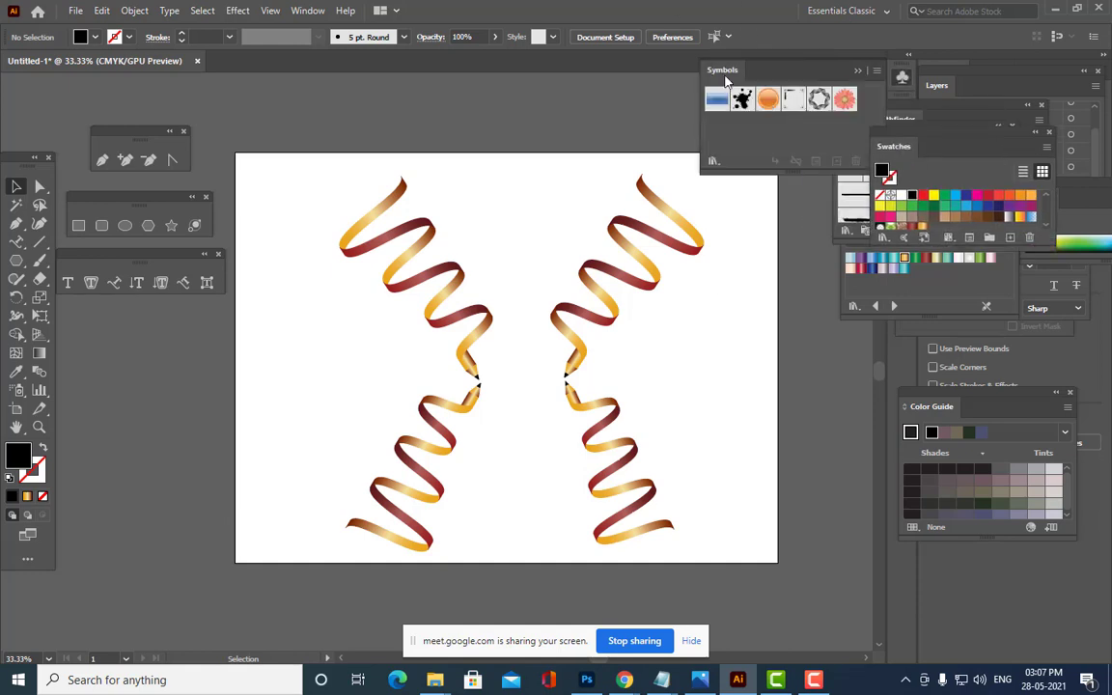
pyautogui.moveTo(743, 76); pyautogui.dragTo(913, 127)
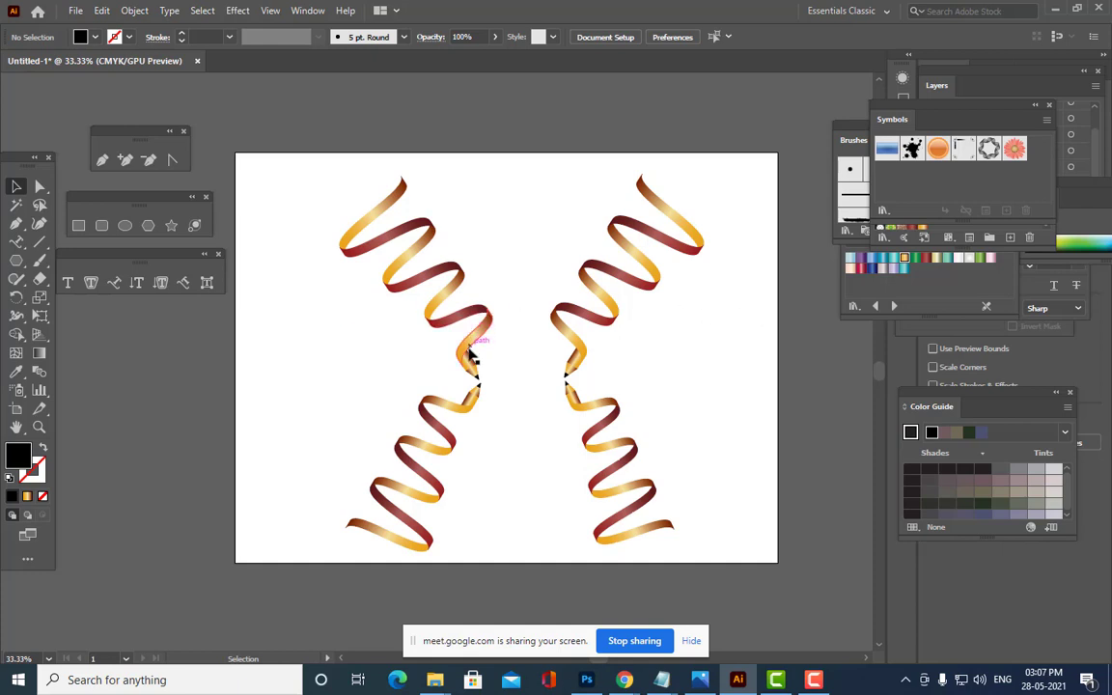
pyautogui.click(466, 413)
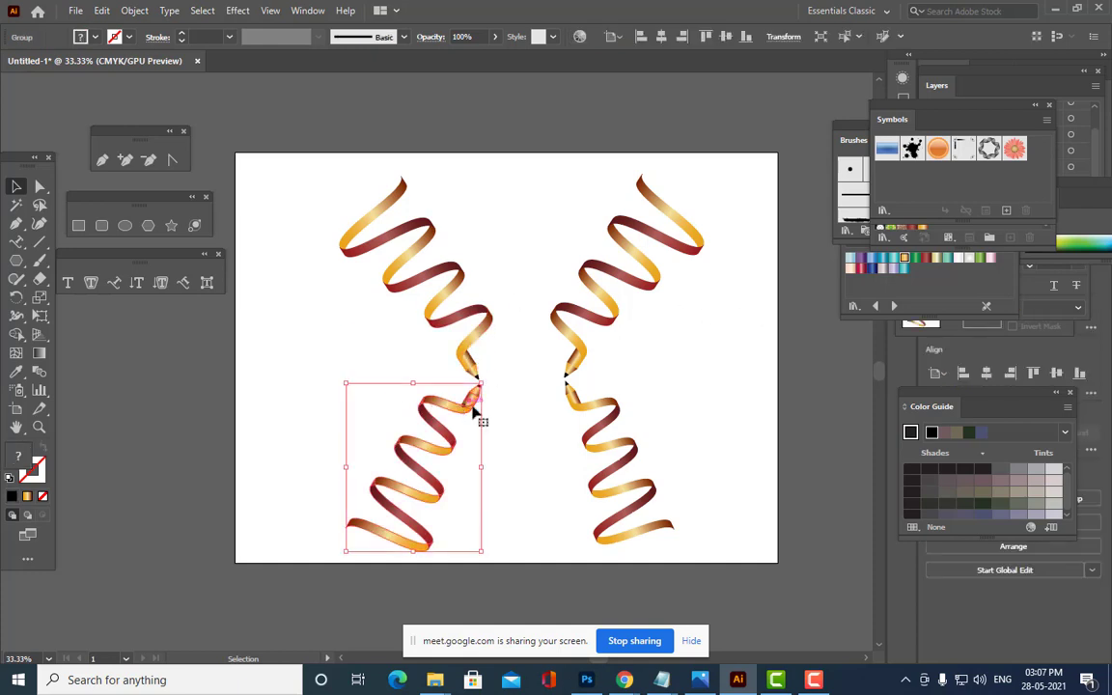
pyautogui.keyDown('shift'); pyautogui.click(604, 410); pyautogui.keyUp('shift')
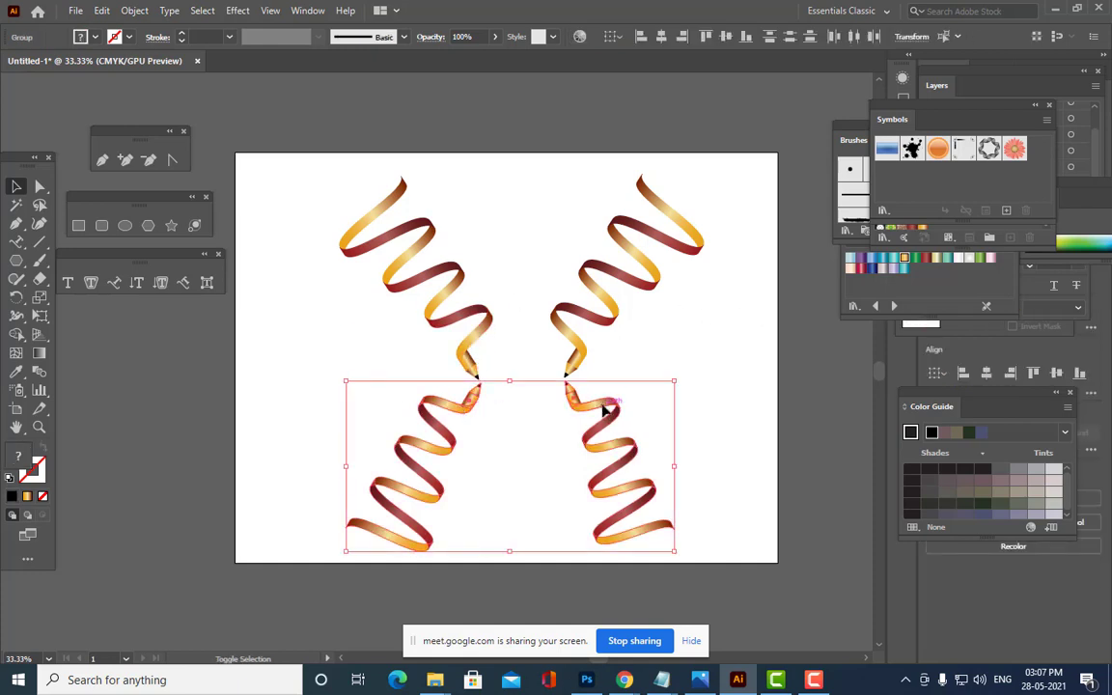
pyautogui.click(713, 393)
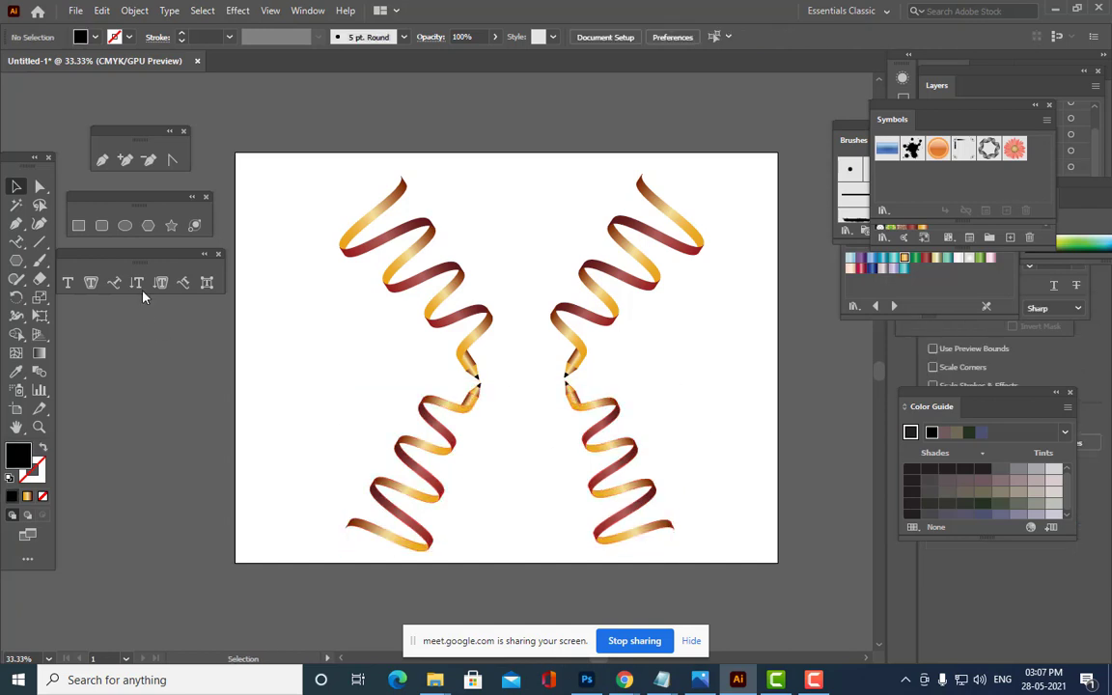
# Draw a black rectangle across the artboard's lower half, with its top edge just below the upper pencils' tips, and leave it selected.
pyautogui.click(81, 224)
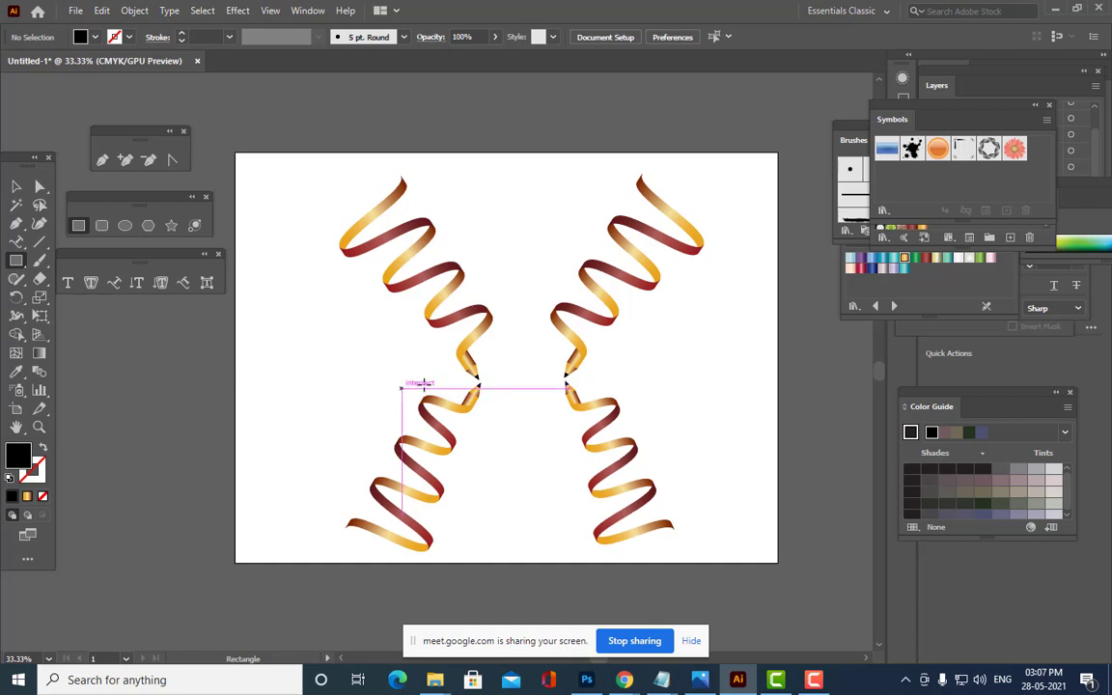
pyautogui.scroll(-2, 676, 406)
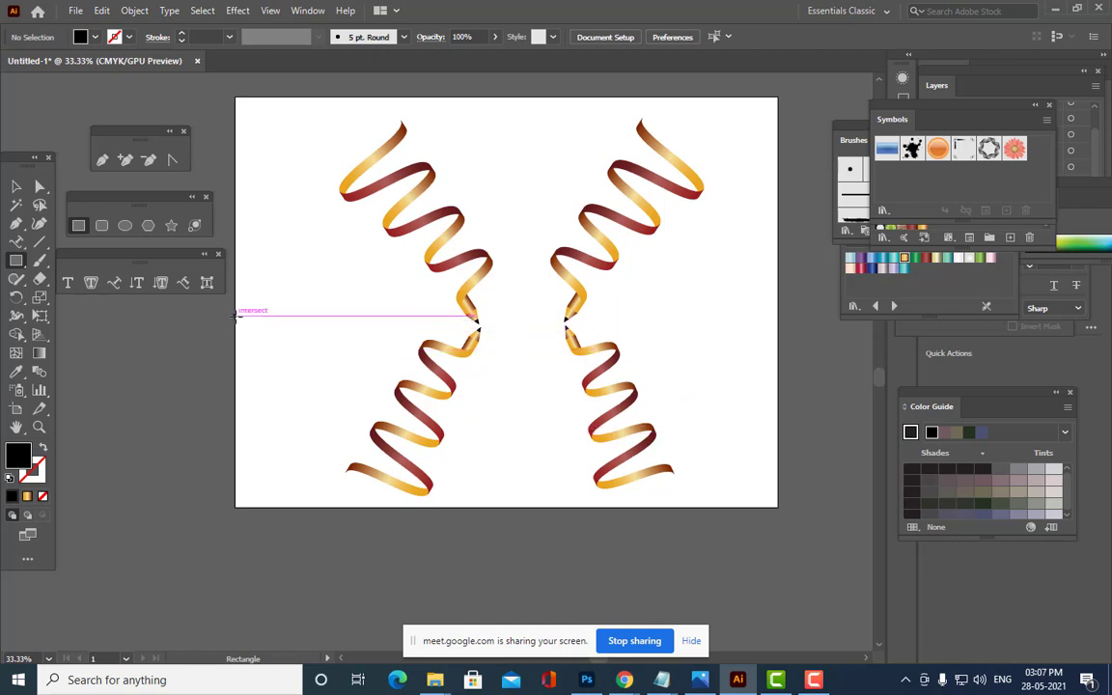
pyautogui.moveTo(239, 316); pyautogui.dragTo(778, 506)
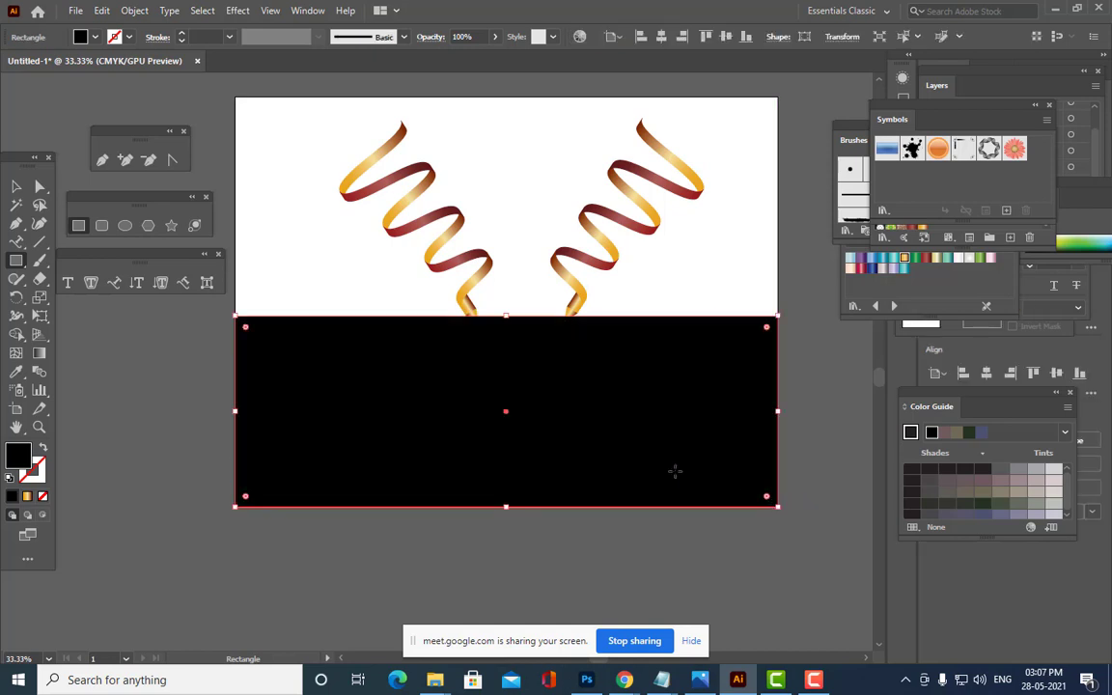
pyautogui.click(28, 183)
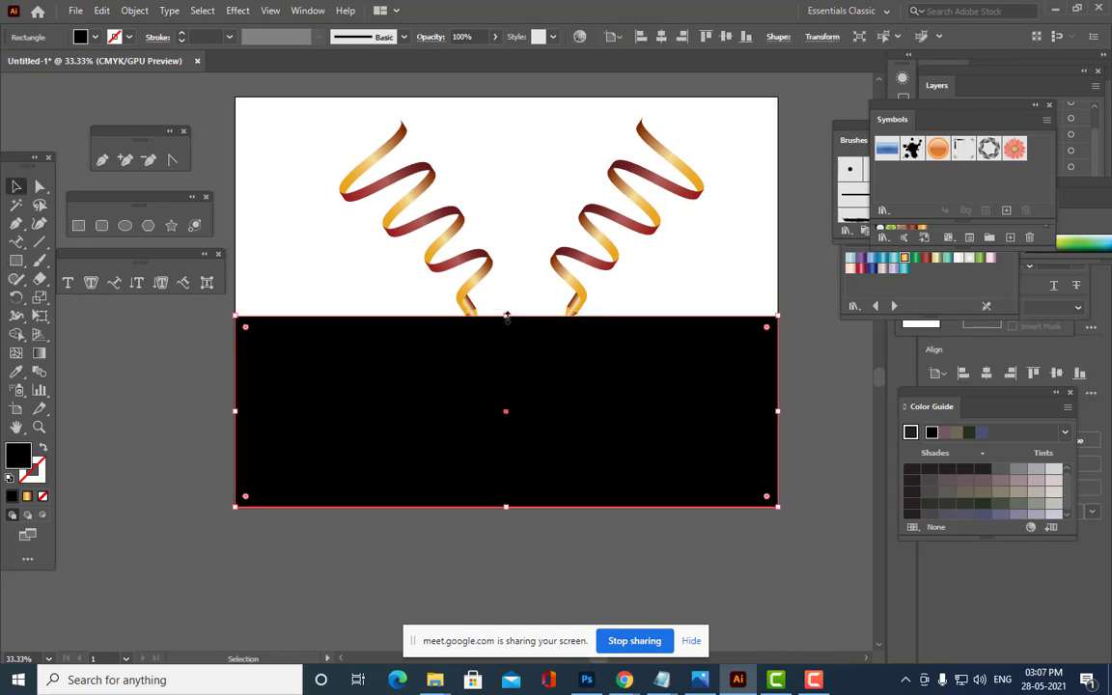
pyautogui.moveTo(506, 316)
pyautogui.mouseDown()
pyautogui.moveTo(509, 344)
pyautogui.moveTo(509, 326)
pyautogui.mouseUp()
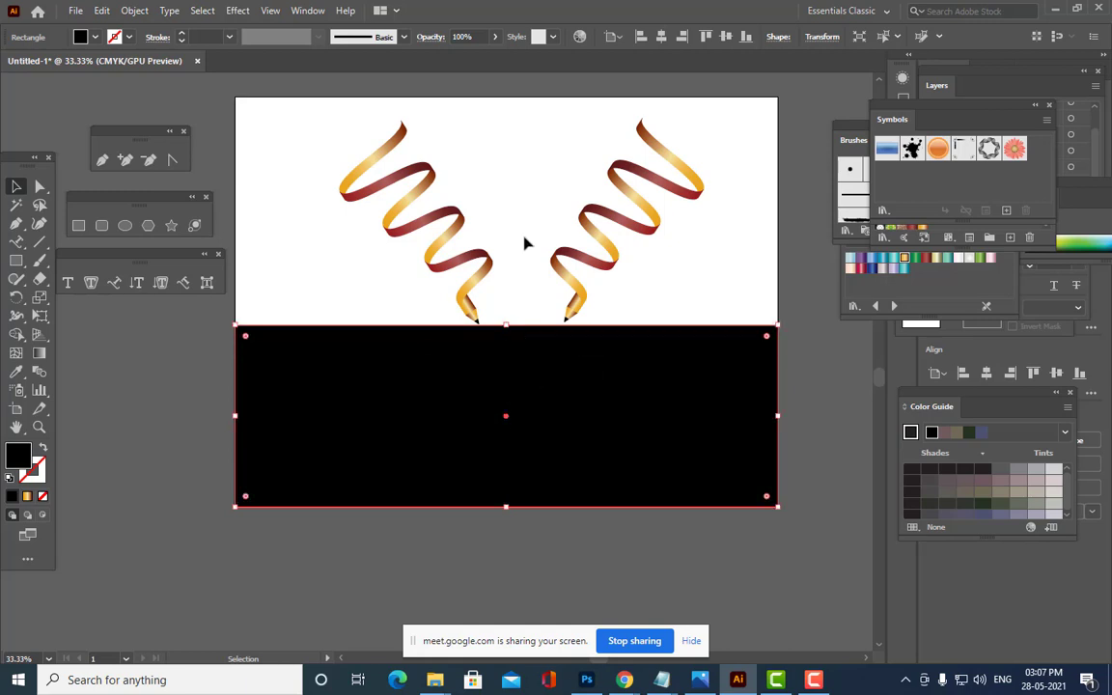
pyautogui.click(526, 240)
pyautogui.click(557, 379)
# Move the Symbols, Brushes and Gems and Jewels panels farther away from the artboard.
pyautogui.moveTo(883, 119); pyautogui.dragTo(964, 119)
pyautogui.moveTo(842, 127)
pyautogui.mouseDown()
pyautogui.moveTo(976, 222)
pyautogui.moveTo(981, 260)
pyautogui.mouseUp()
pyautogui.moveTo(858, 205); pyautogui.dragTo(868, 257)
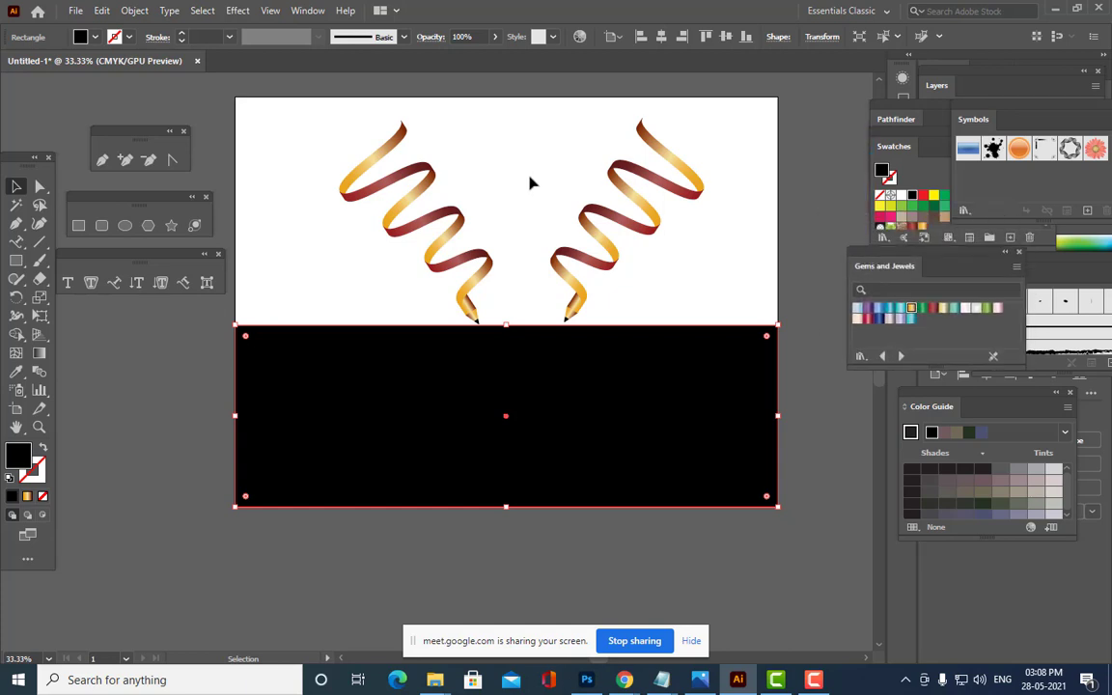
# Show the Gradient panel clear of the artboard and fill the rectangle with the white-to-black linear gradient preset.
pyautogui.click(311, 11)
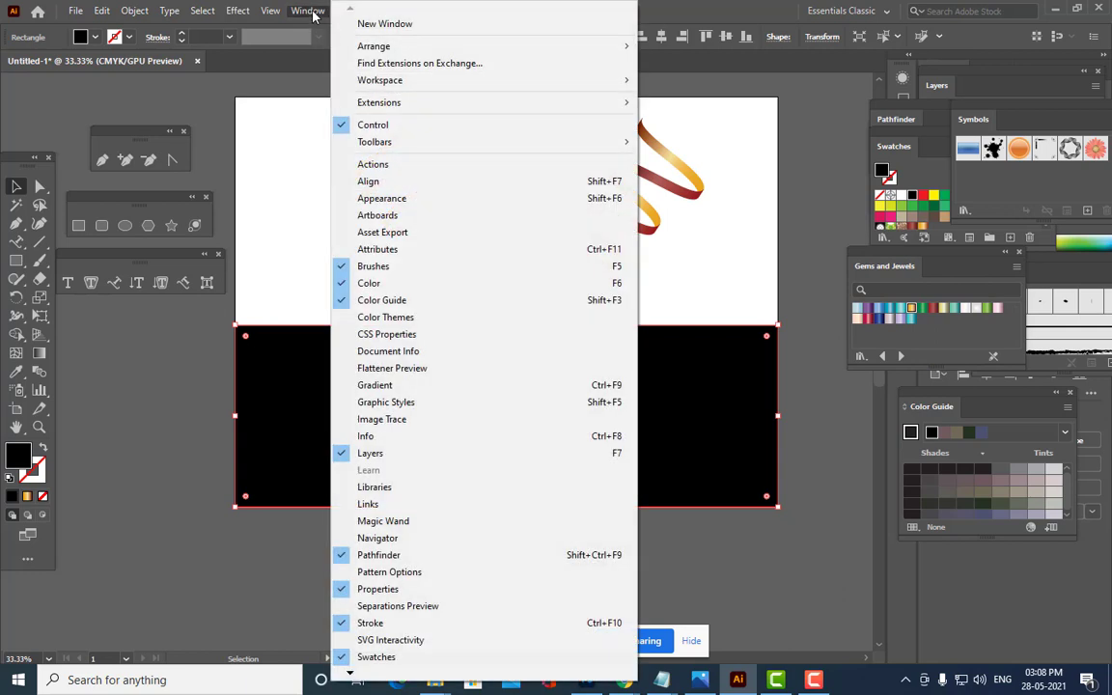
pyautogui.click(447, 387)
pyautogui.moveTo(757, 169); pyautogui.dragTo(848, 138)
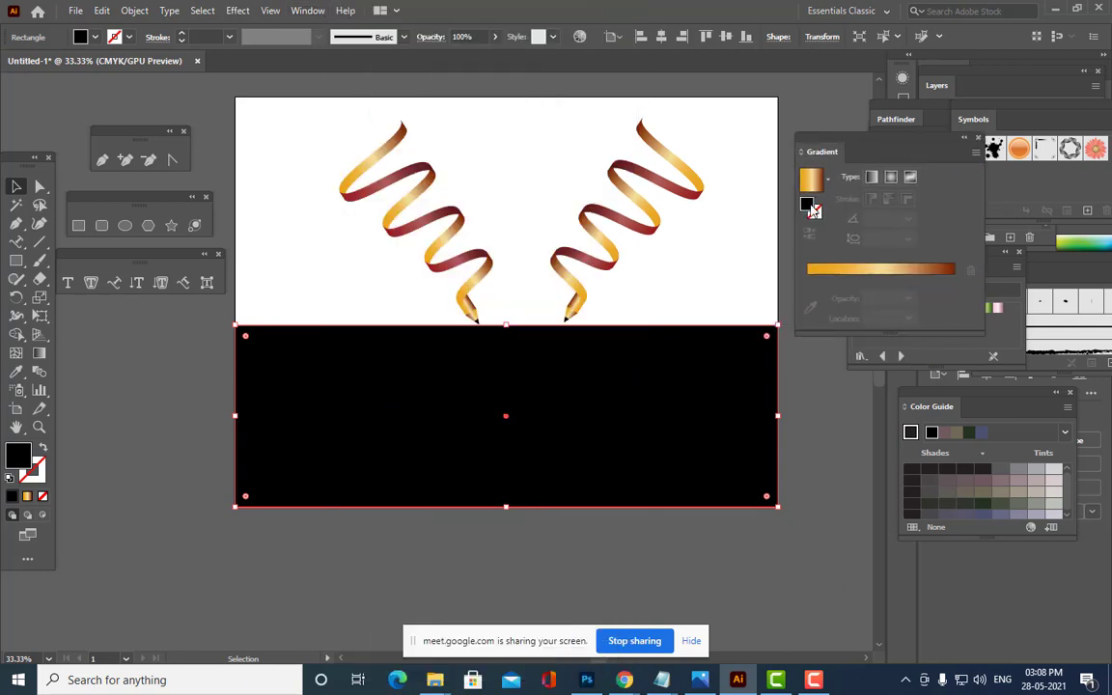
pyautogui.click(828, 179)
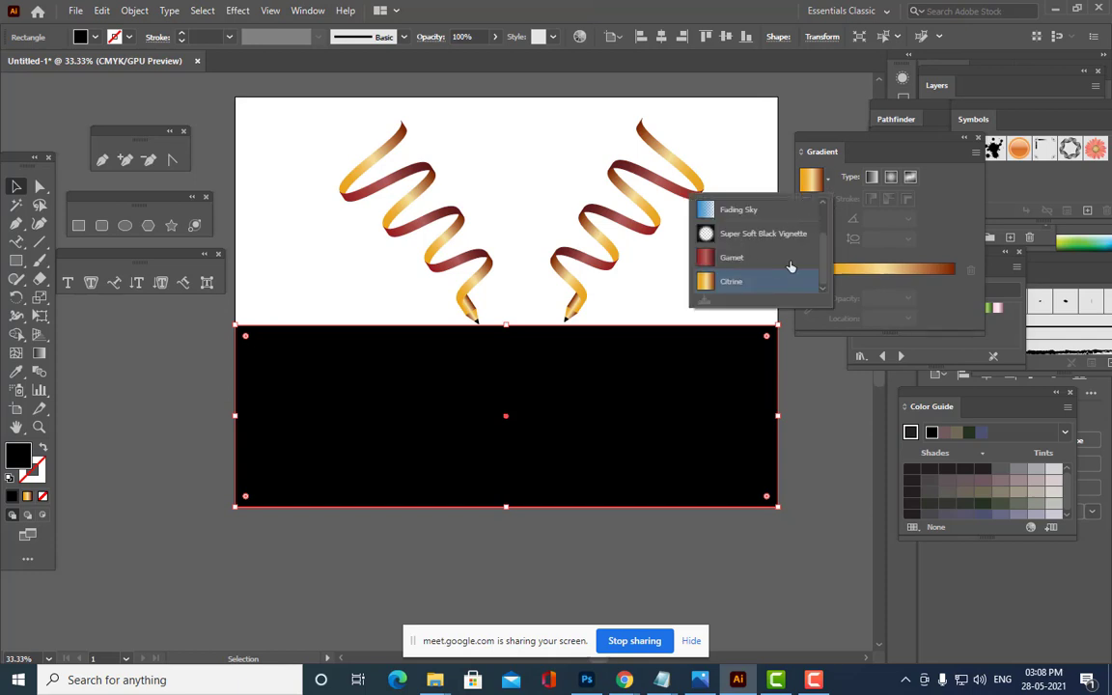
pyautogui.scroll(2, 787, 260)
pyautogui.click(757, 212)
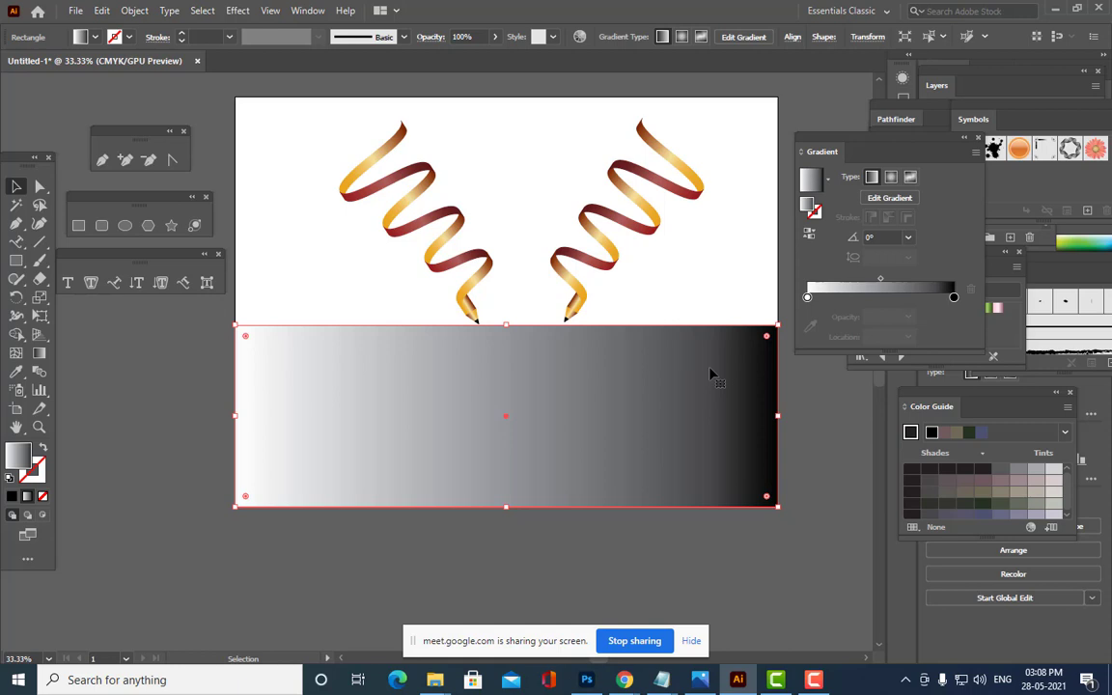
pyautogui.moveTo(825, 153); pyautogui.dragTo(927, 127)
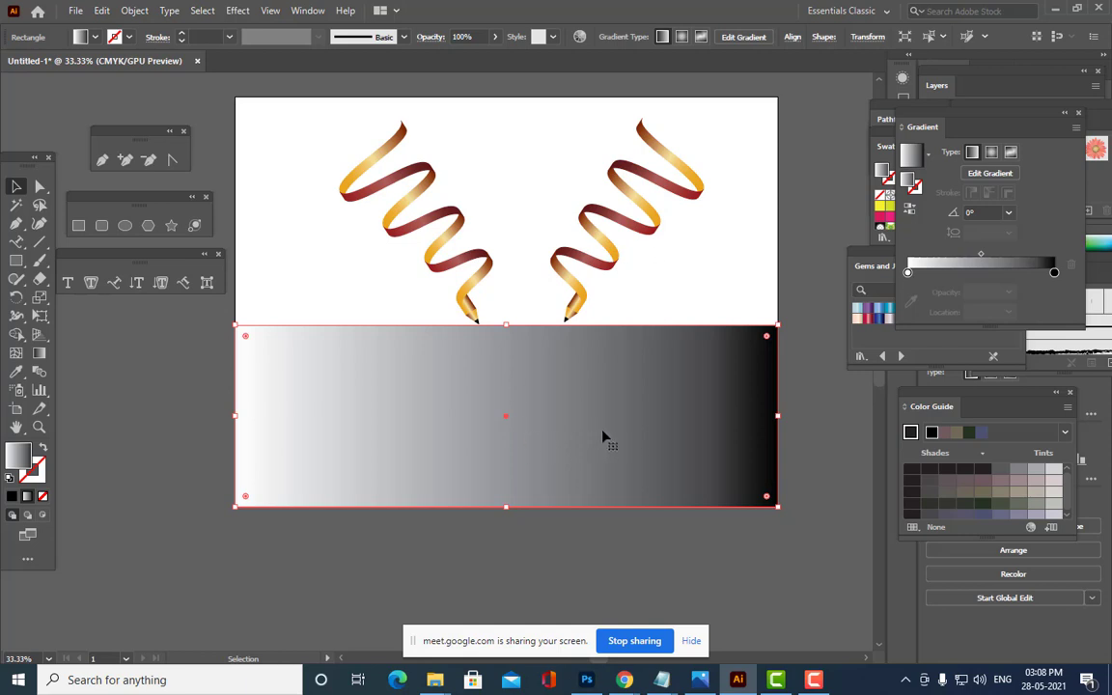
# Turn the rectangle's gradient to run downward at about -89.6° and move its white start to the rectangle's top edge.
pyautogui.press('g')
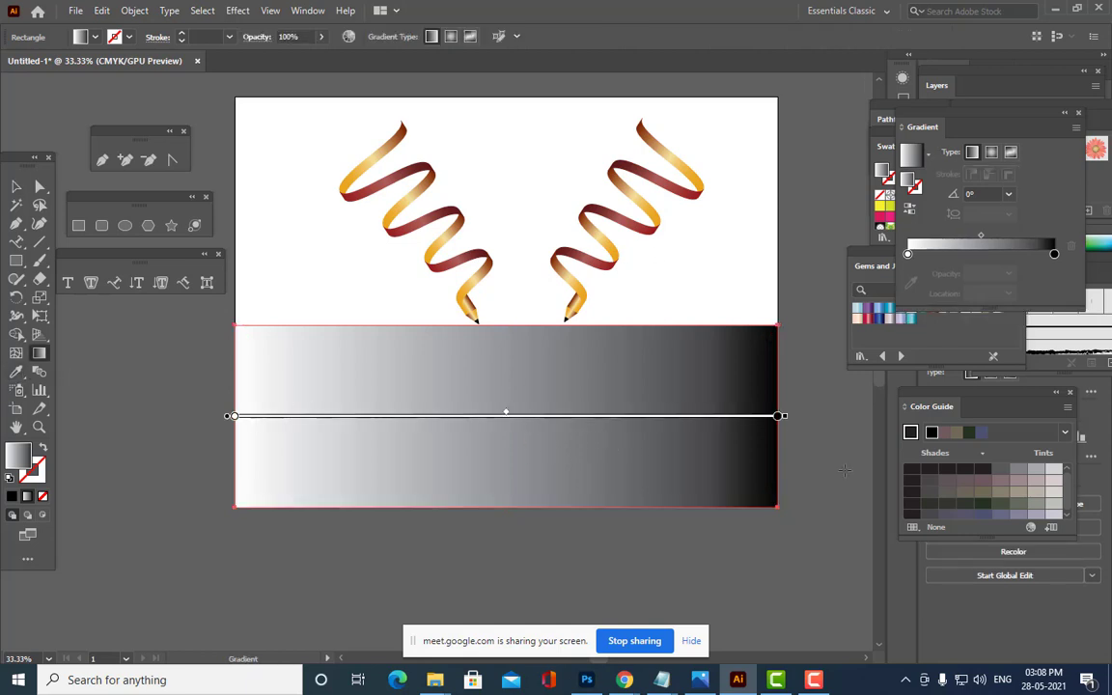
pyautogui.moveTo(784, 418)
pyautogui.mouseDown()
pyautogui.moveTo(448, 504)
pyautogui.moveTo(280, 528)
pyautogui.moveTo(236, 520)
pyautogui.mouseUp()
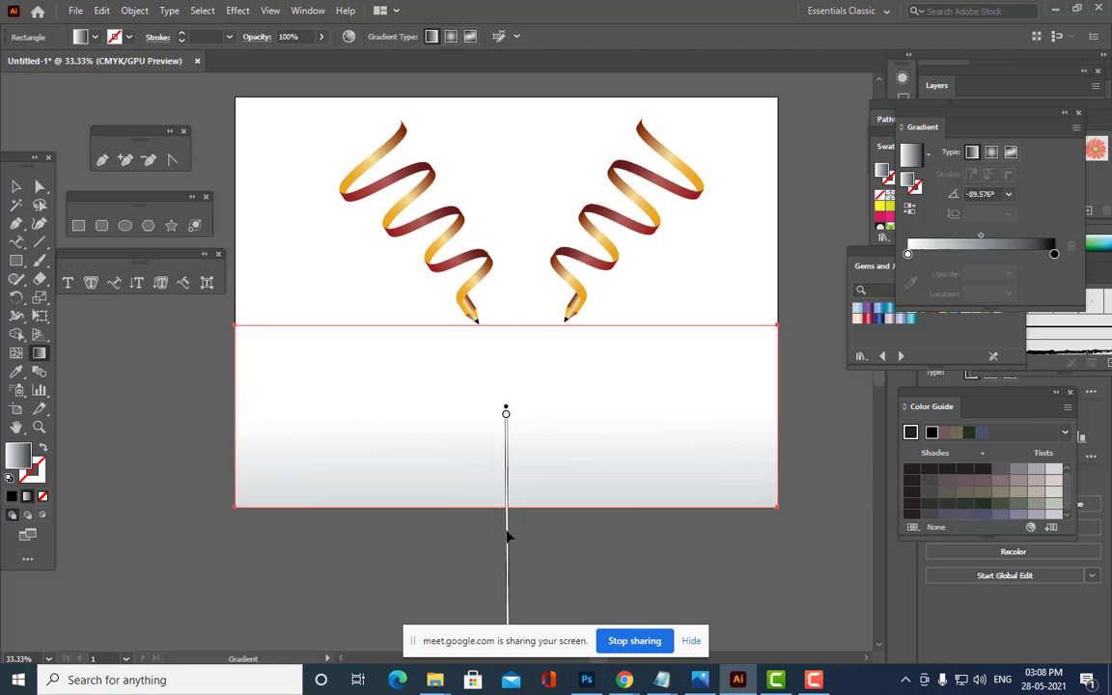
pyautogui.moveTo(509, 537)
pyautogui.mouseDown()
pyautogui.moveTo(539, 335)
pyautogui.moveTo(526, 179)
pyautogui.moveTo(518, 264)
pyautogui.moveTo(506, 138)
pyautogui.moveTo(506, 326)
pyautogui.mouseUp()
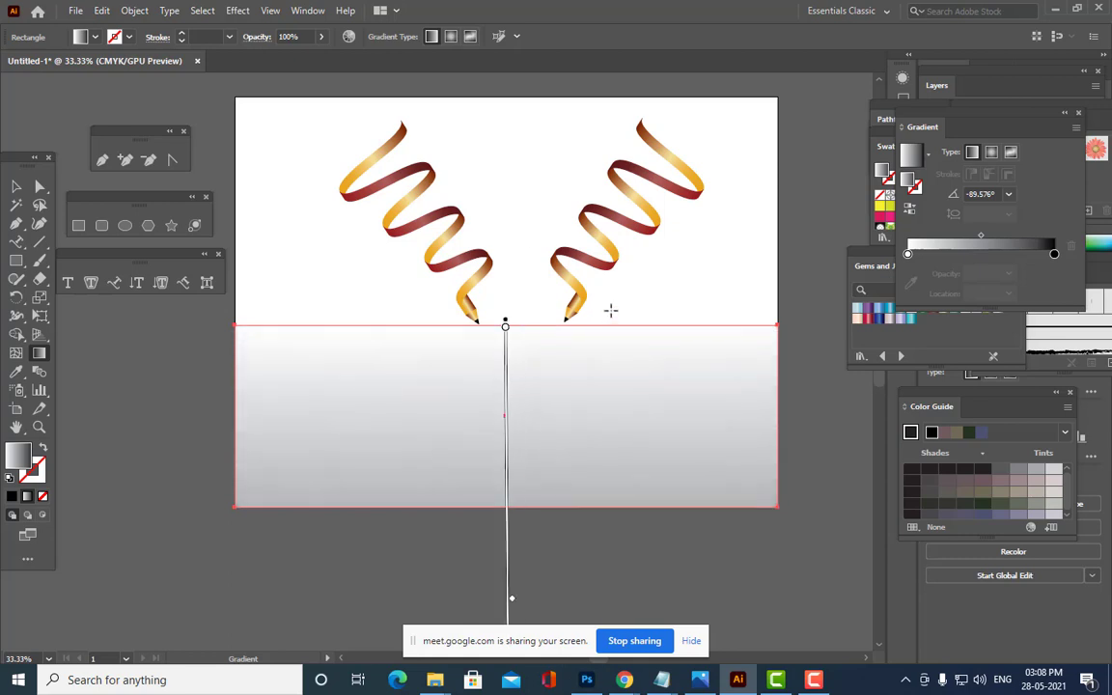
# Move the gradient's black stop up to about 32% and shorten the gradient line to about half its length.
pyautogui.hotkey('ctrl', '-')
pyautogui.hotkey('ctrl', '-')
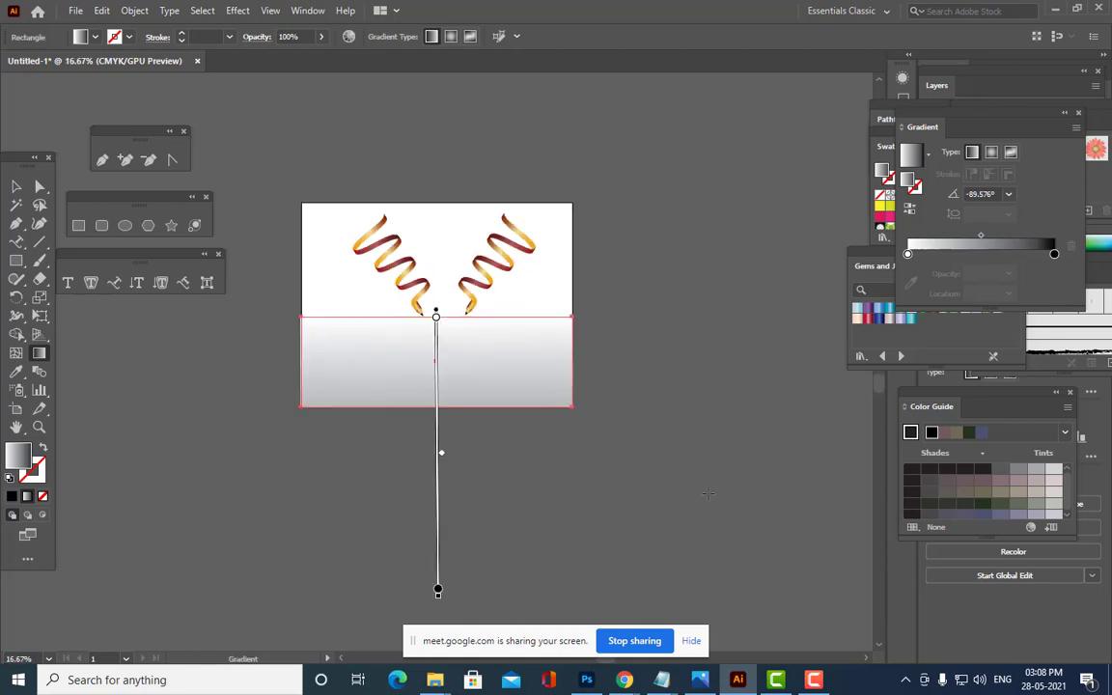
pyautogui.moveTo(437, 591); pyautogui.dragTo(438, 404)
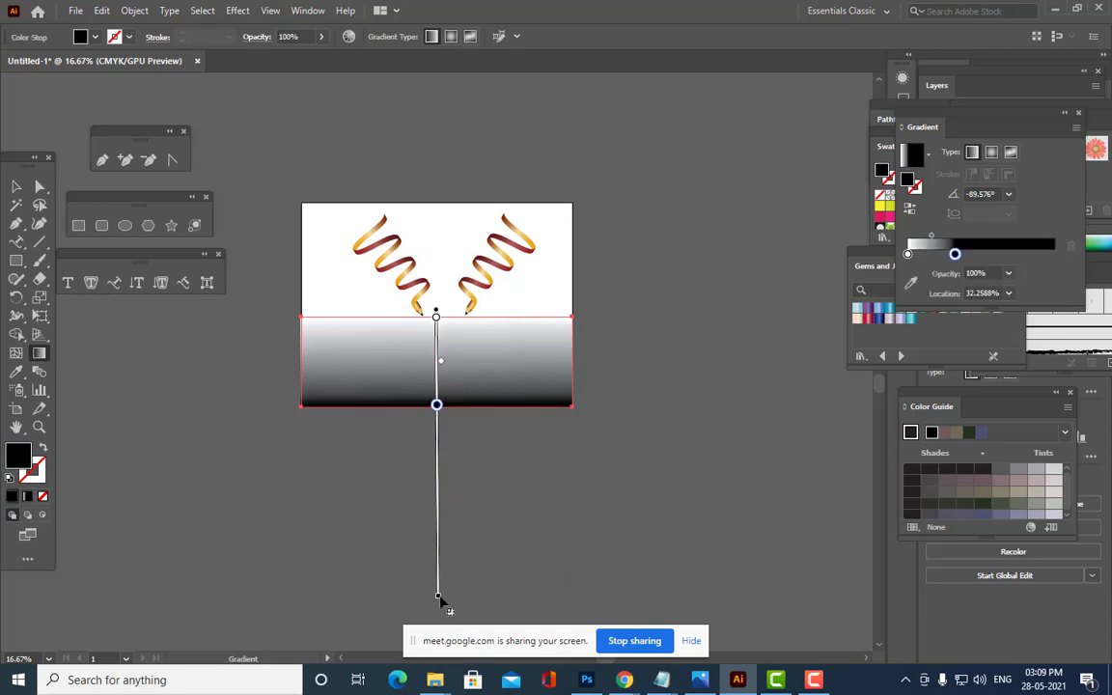
pyautogui.moveTo(439, 601)
pyautogui.mouseDown()
pyautogui.moveTo(439, 405)
pyautogui.moveTo(438, 458)
pyautogui.mouseUp()
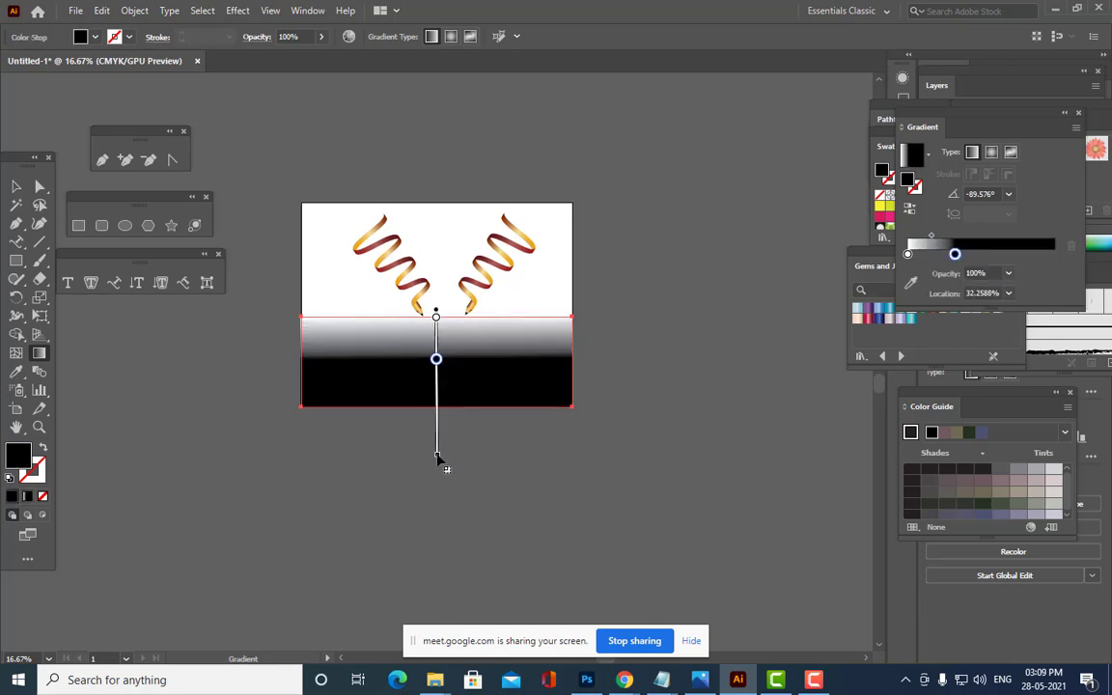
# Move the gradient's black stop down to about 45% and shift the midpoint slightly toward the white stop.
pyautogui.hotkey('ctrl', '+')
pyautogui.hotkey('ctrl', '+')
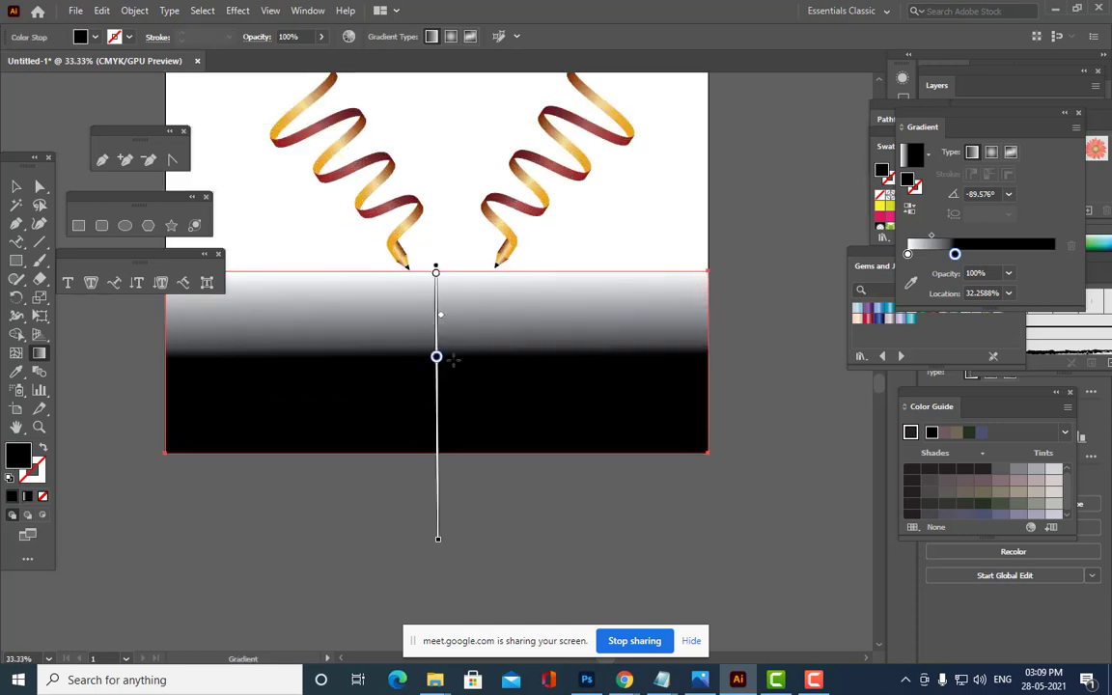
pyautogui.moveTo(437, 359); pyautogui.dragTo(437, 392)
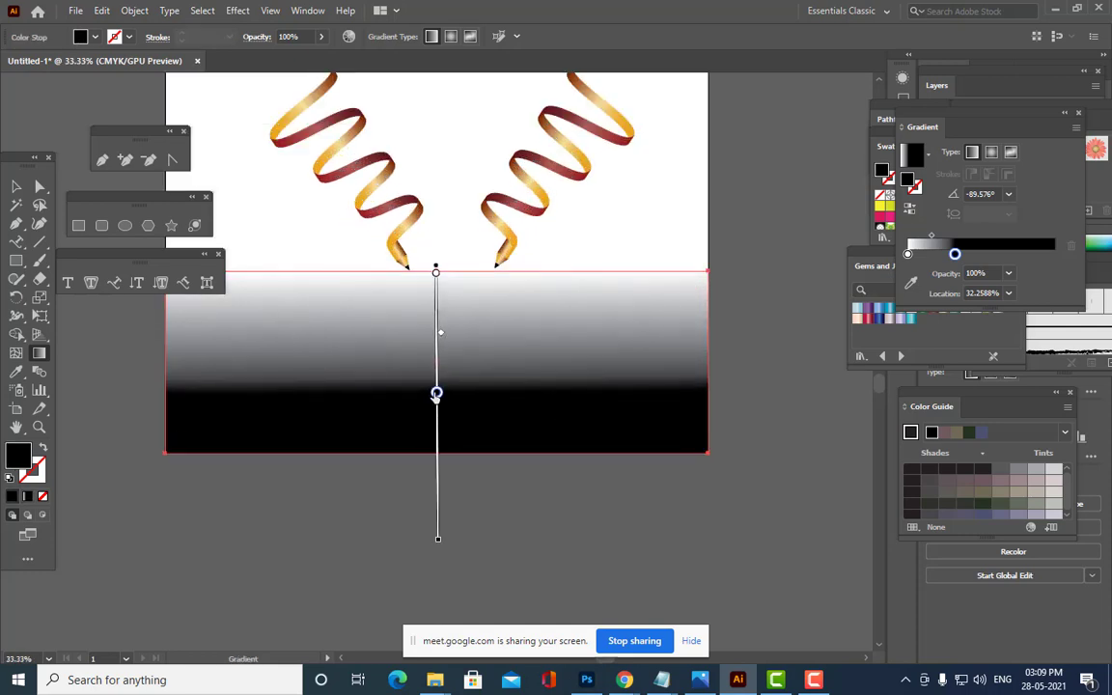
pyautogui.moveTo(440, 336)
pyautogui.mouseDown()
pyautogui.moveTo(441, 350)
pyautogui.moveTo(441, 329)
pyautogui.mouseUp()
pyautogui.moveTo(436, 393)
pyautogui.mouseDown()
pyautogui.moveTo(437, 417)
pyautogui.moveTo(436, 374)
pyautogui.moveTo(435, 390)
pyautogui.mouseUp()
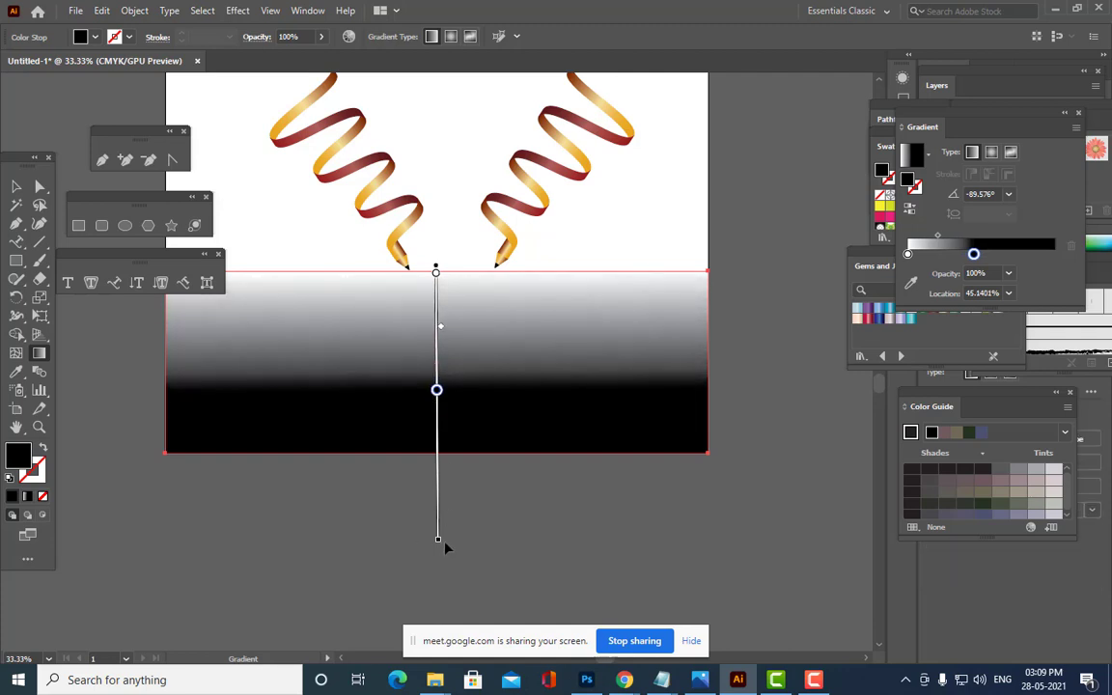
# Shorten the gradient line to end just below the rectangle, placing the black stop at about 61% and the white stop at about 28%.
pyautogui.moveTo(439, 542); pyautogui.dragTo(437, 457)
pyautogui.moveTo(438, 354); pyautogui.dragTo(436, 381)
pyautogui.moveTo(438, 461); pyautogui.dragTo(438, 498)
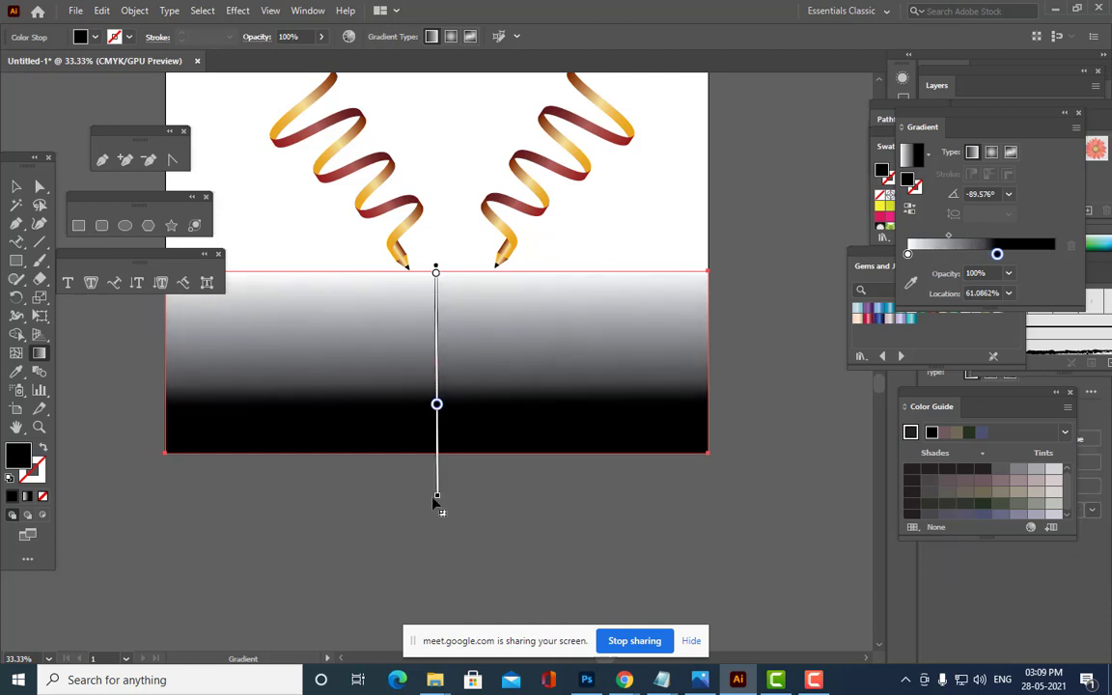
pyautogui.moveTo(435, 274); pyautogui.dragTo(437, 333)
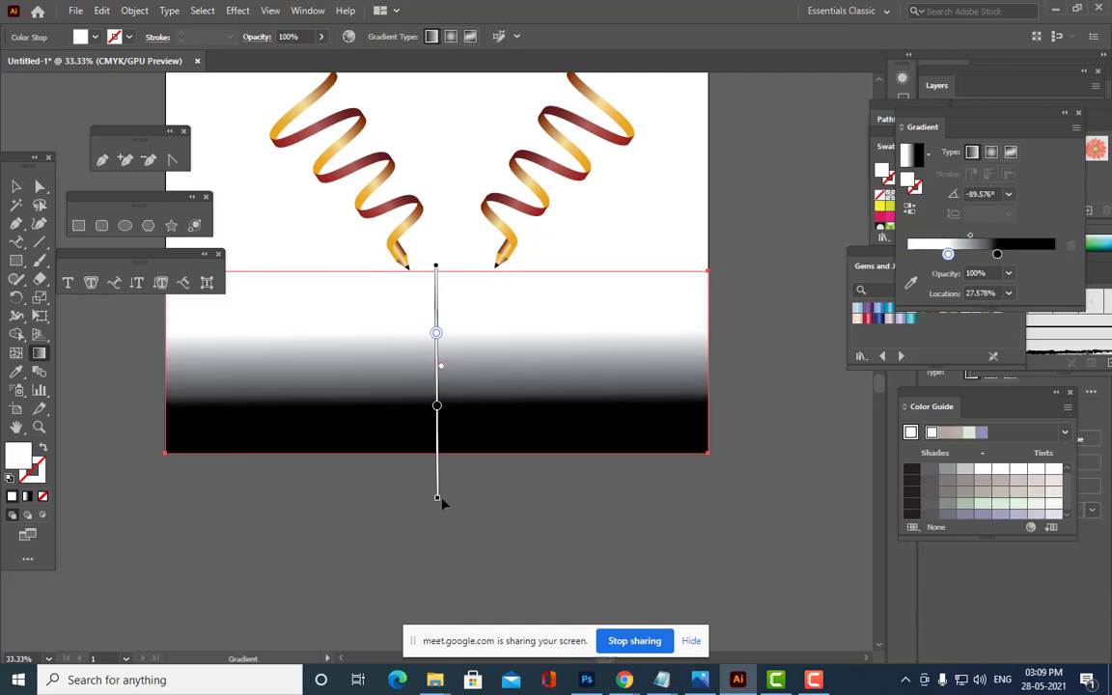
pyautogui.moveTo(437, 499); pyautogui.dragTo(437, 471)
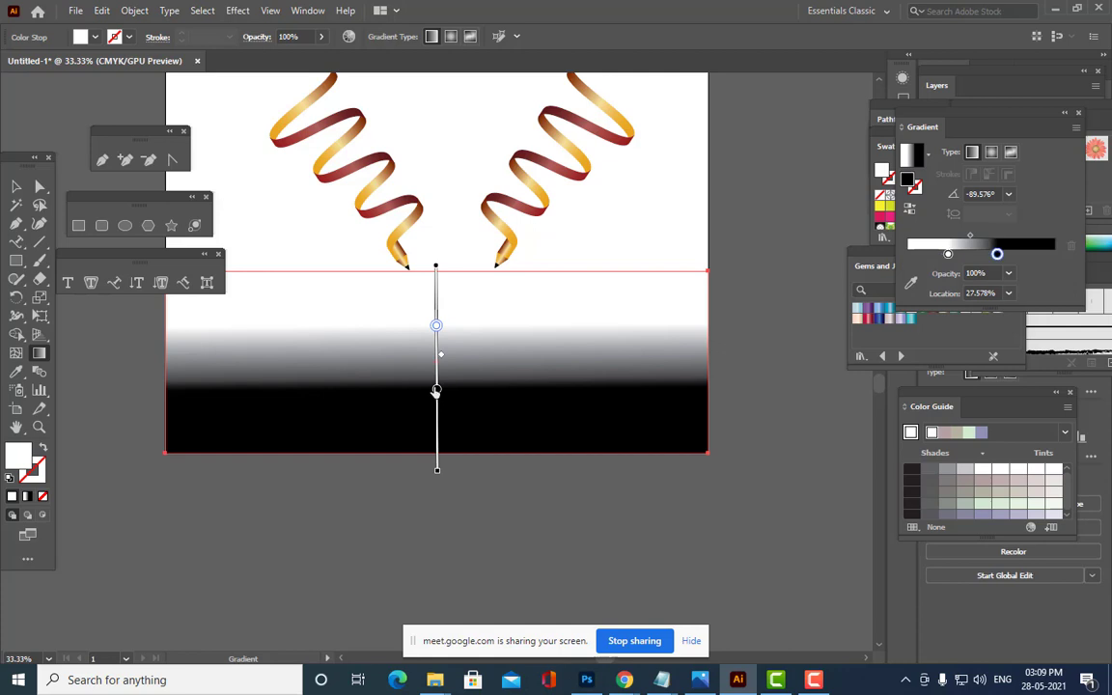
# Widen the rectangle's fade by moving the black stop to about 67% and the white stop to about 20%, shift the gradient slightly up, and deselect.
pyautogui.moveTo(436, 390); pyautogui.dragTo(436, 403)
pyautogui.moveTo(437, 325); pyautogui.dragTo(436, 311)
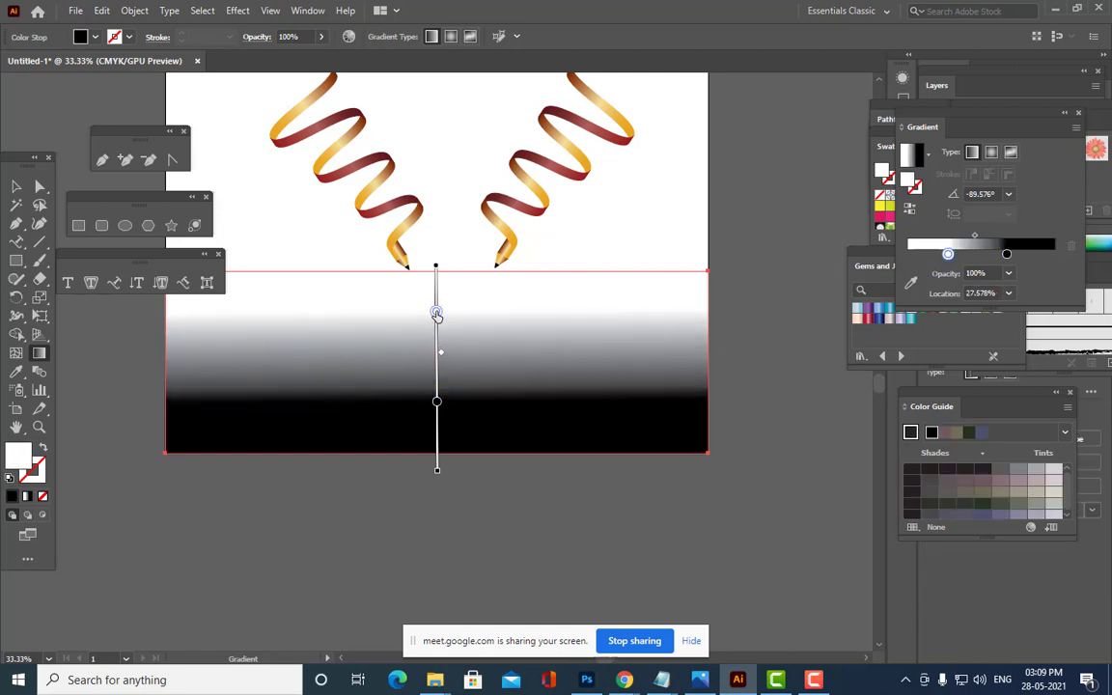
pyautogui.moveTo(439, 398); pyautogui.dragTo(439, 391)
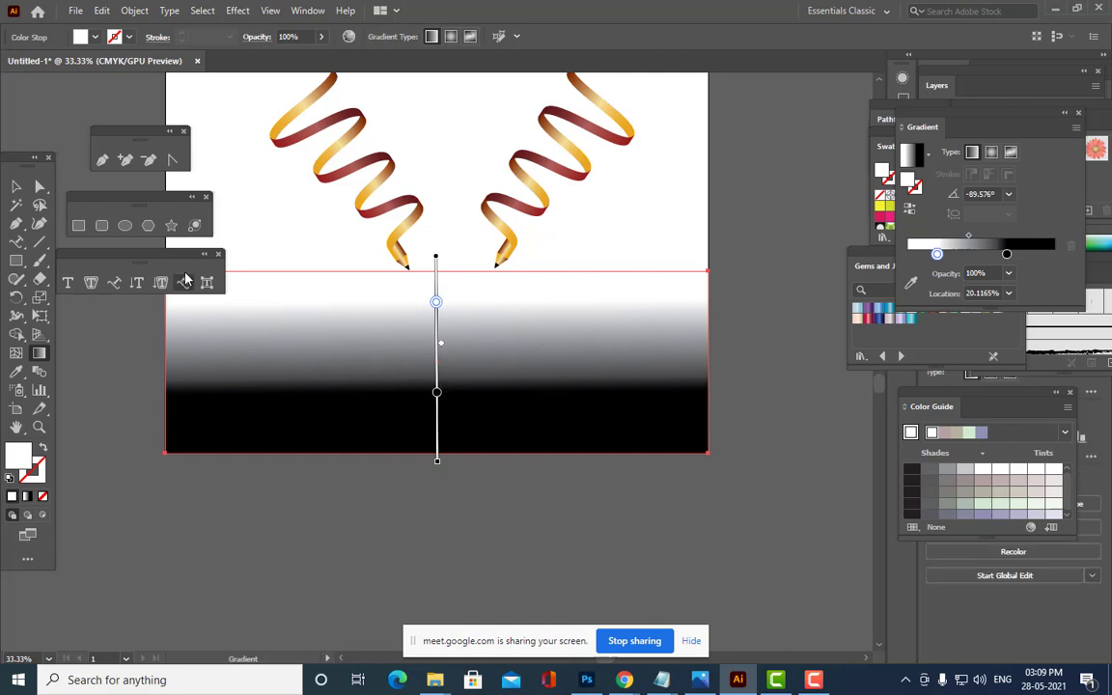
pyautogui.press('v')
pyautogui.hotkey('ctrl', '-')
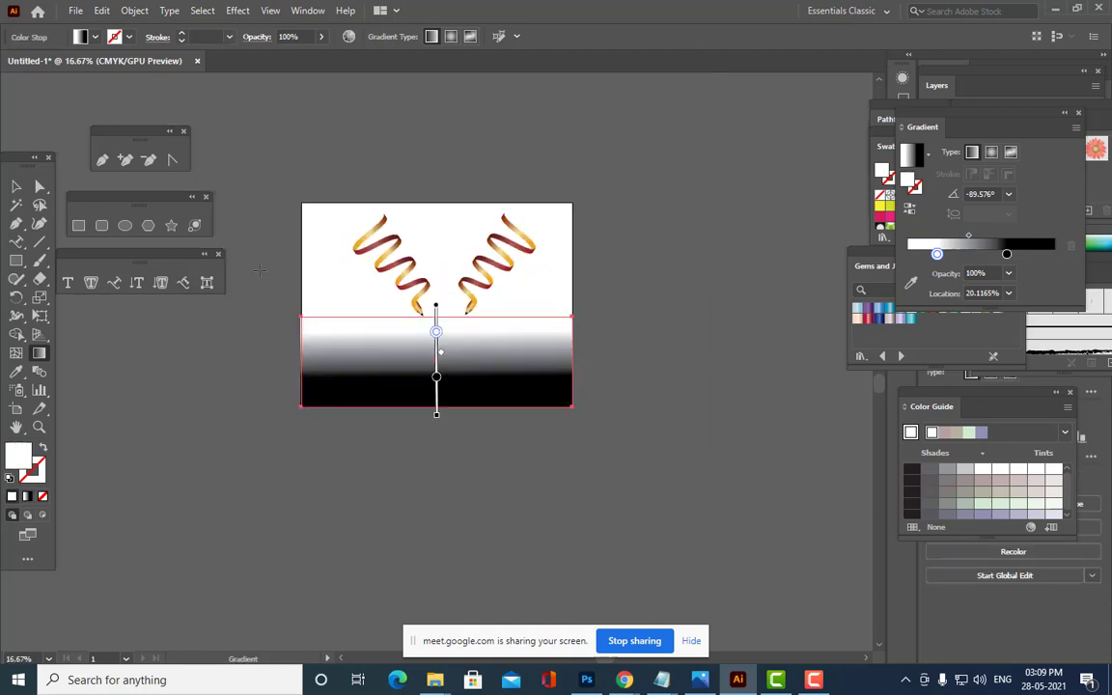
pyautogui.press('v')
pyautogui.click(216, 341)
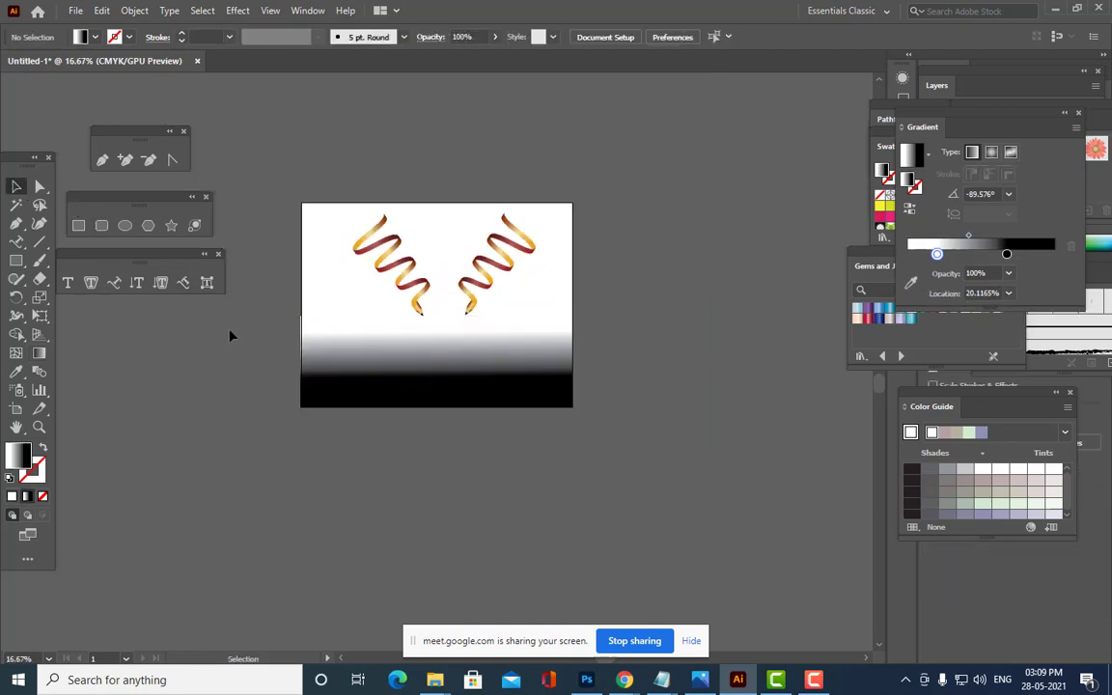
# Select the gradient rectangle with the two lower pencils and make an opacity mask from them.
pyautogui.hotkey('ctrl', 'a')
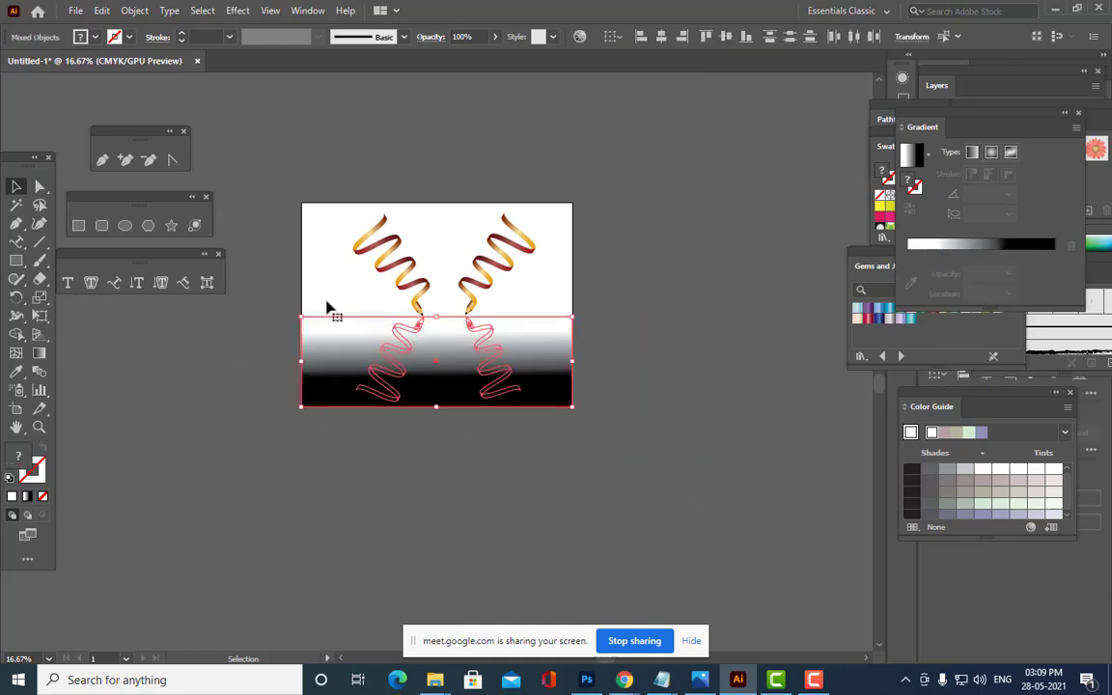
pyautogui.click(432, 38)
pyautogui.click(437, 47)
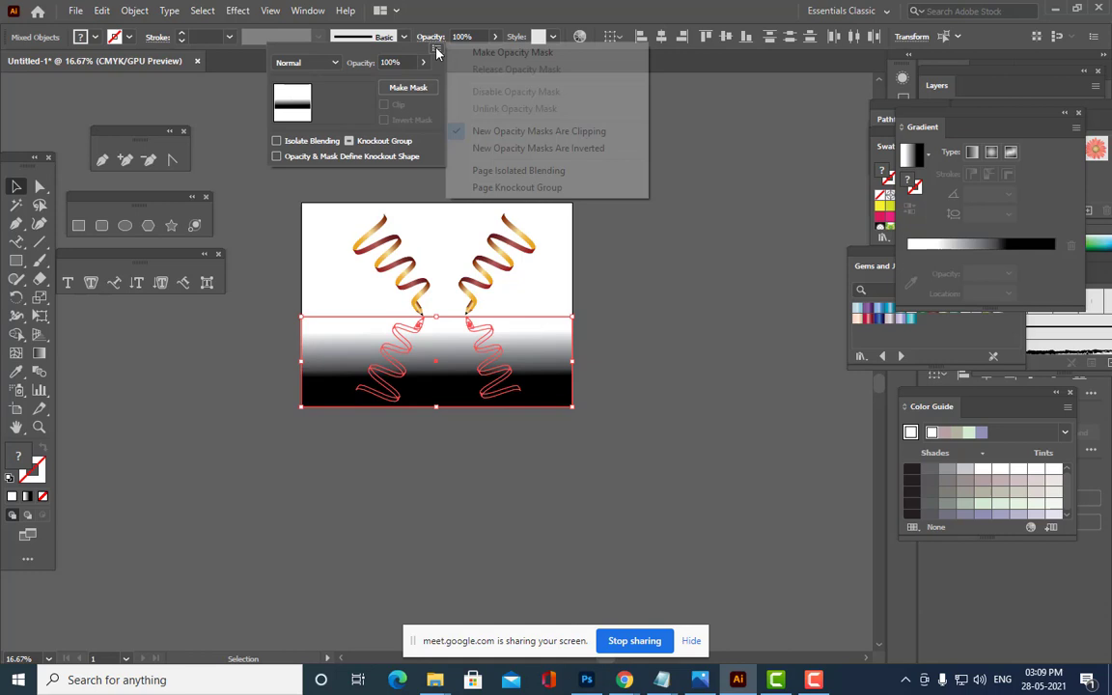
pyautogui.click(522, 55)
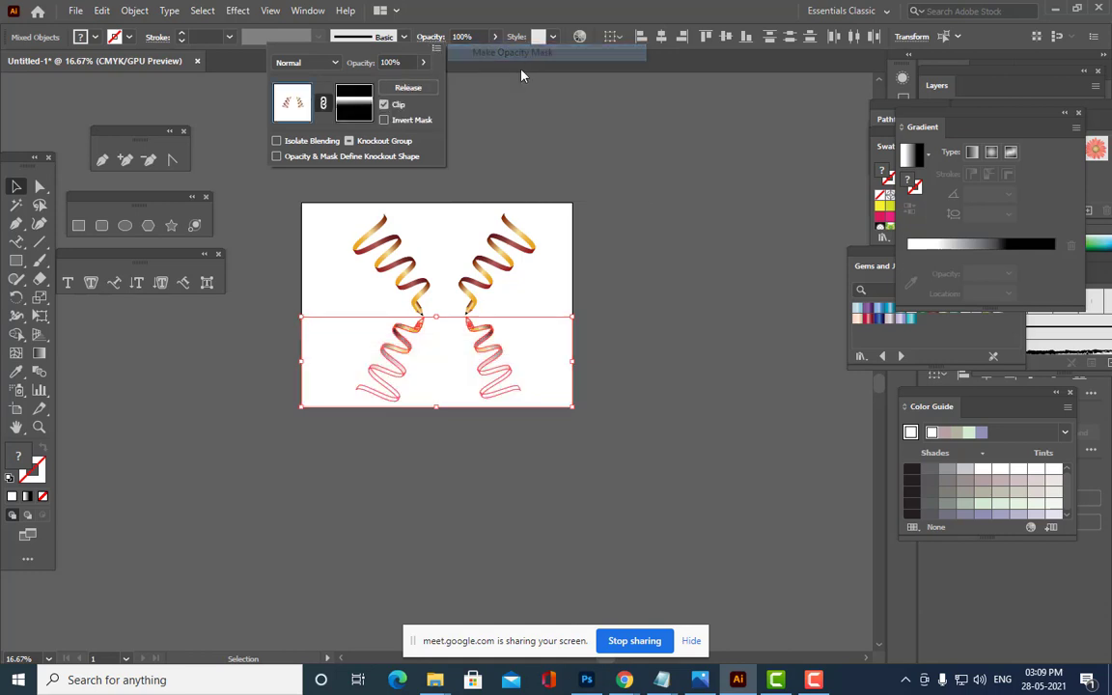
pyautogui.click(666, 280)
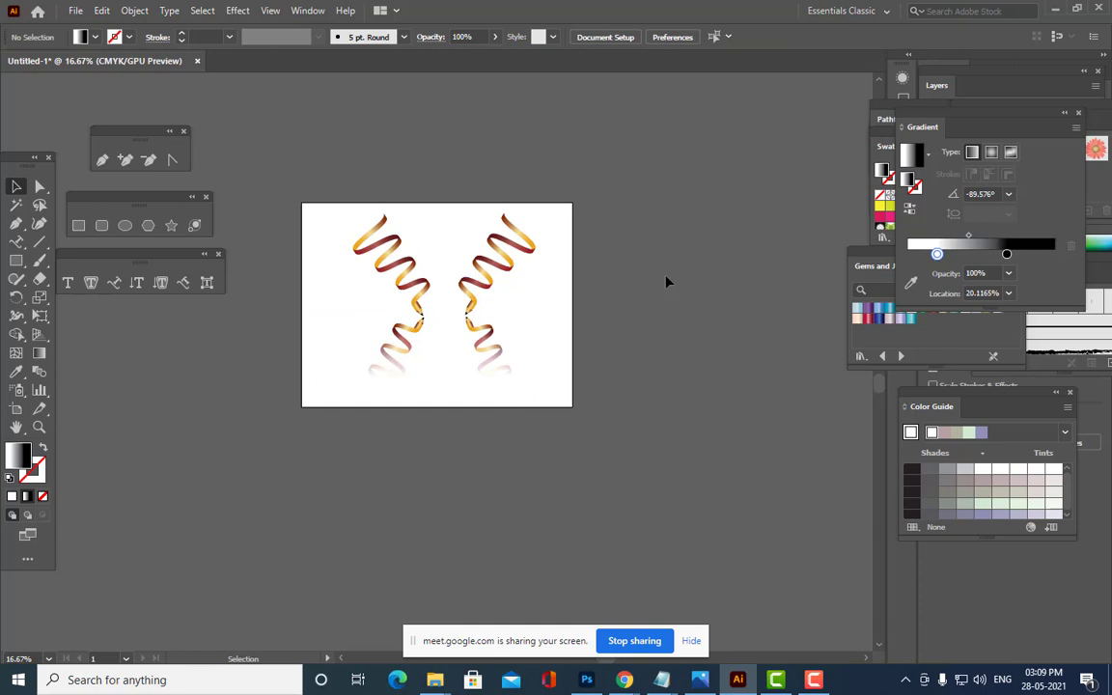
# Reduce the opacity of the masked lower pencil group to 35% and deselect it.
pyautogui.hotkey('ctrl', '=')
pyautogui.hotkey('ctrl', '=')
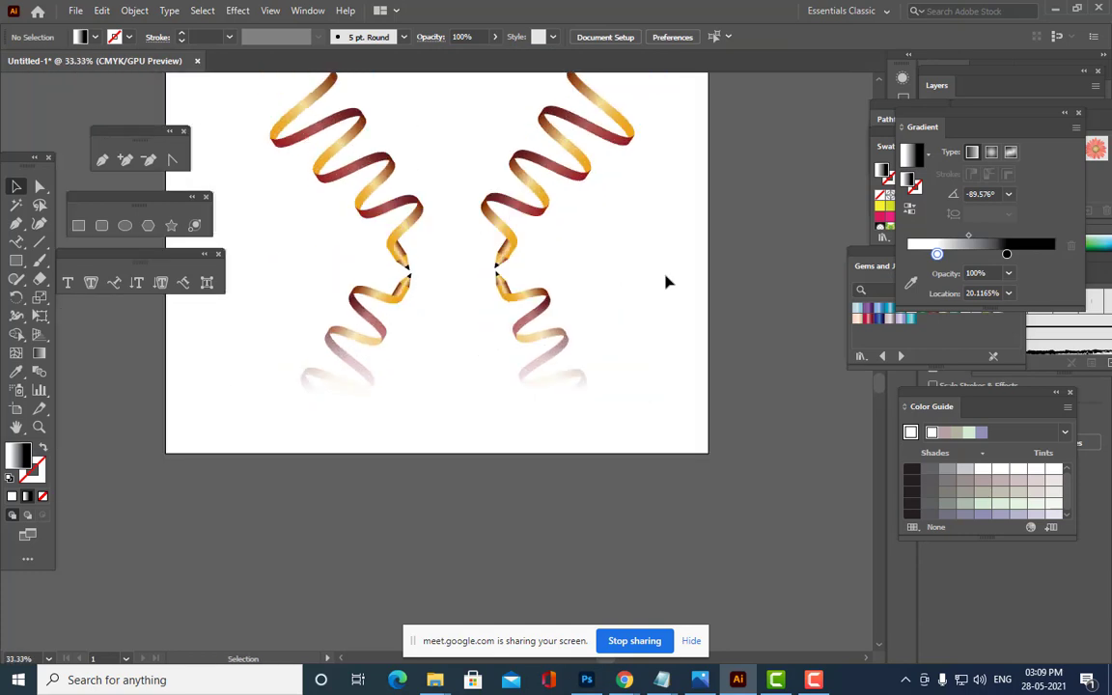
pyautogui.press('h')
pyautogui.moveTo(574, 282); pyautogui.dragTo(651, 362)
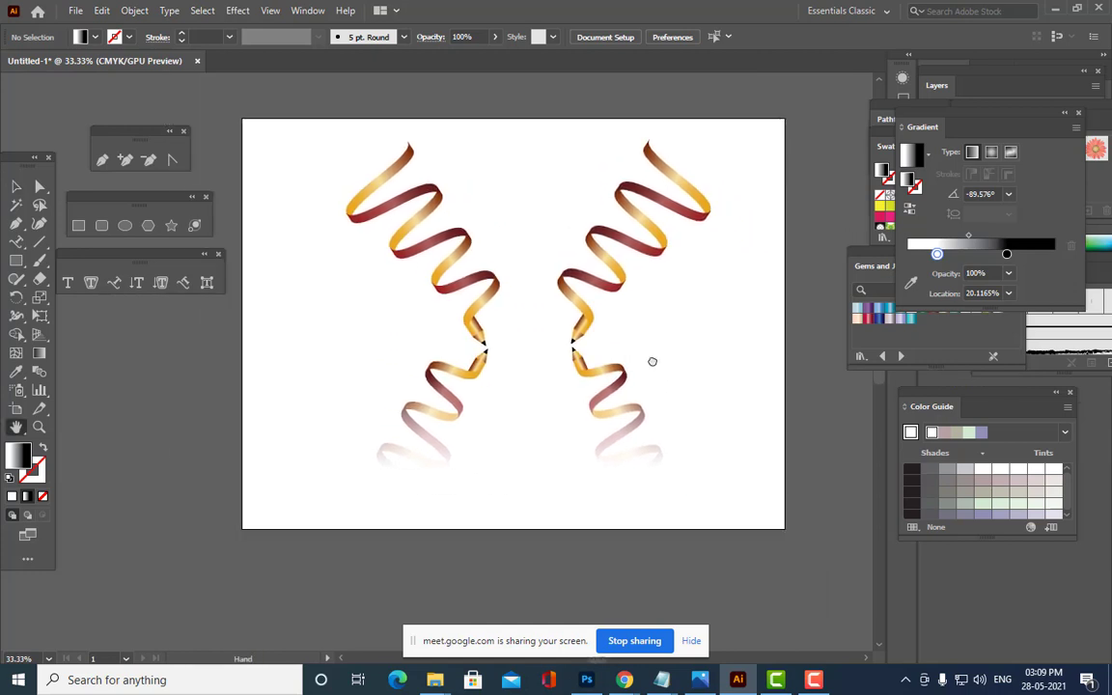
pyautogui.press('v')
pyautogui.click(633, 387)
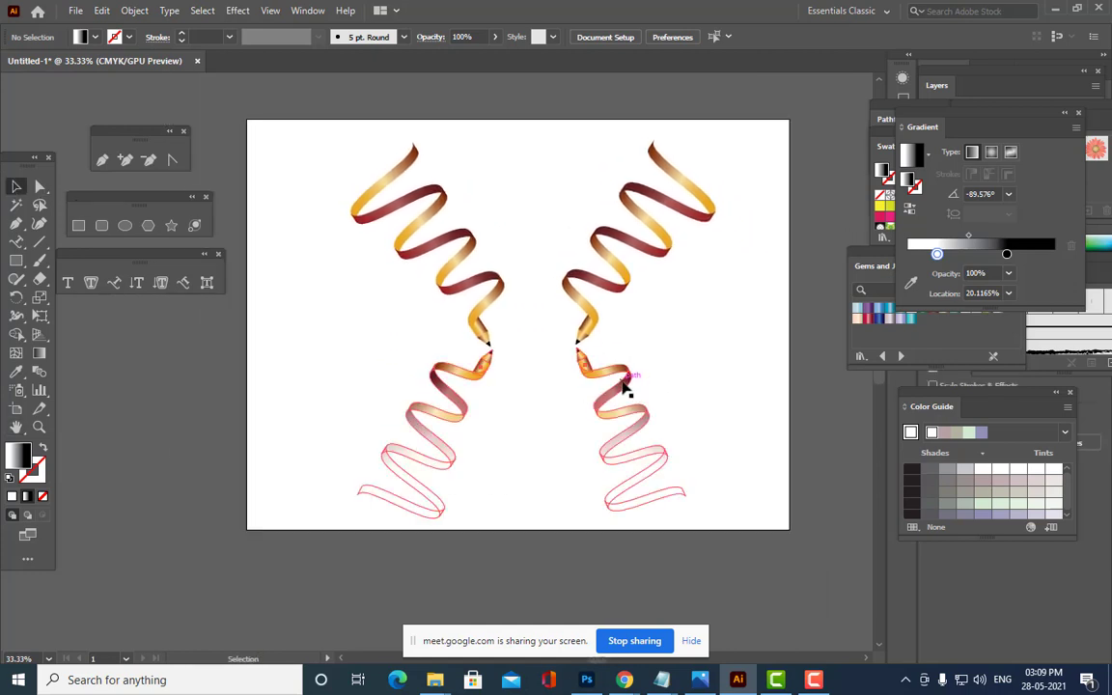
pyautogui.click(495, 38)
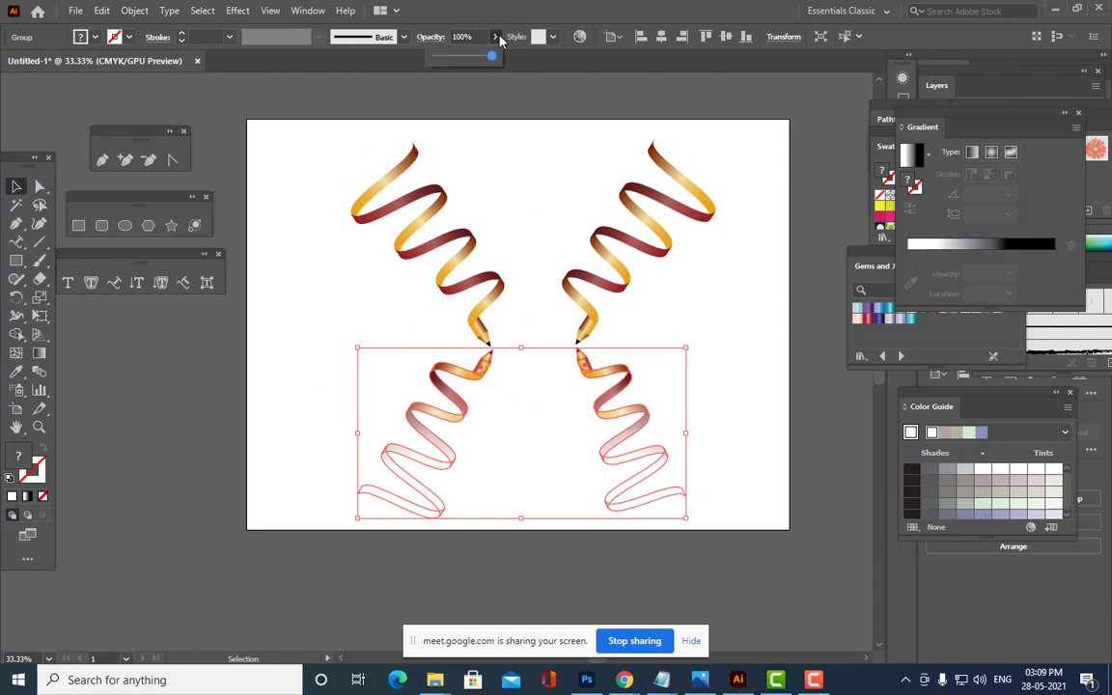
pyautogui.moveTo(494, 58); pyautogui.dragTo(458, 58)
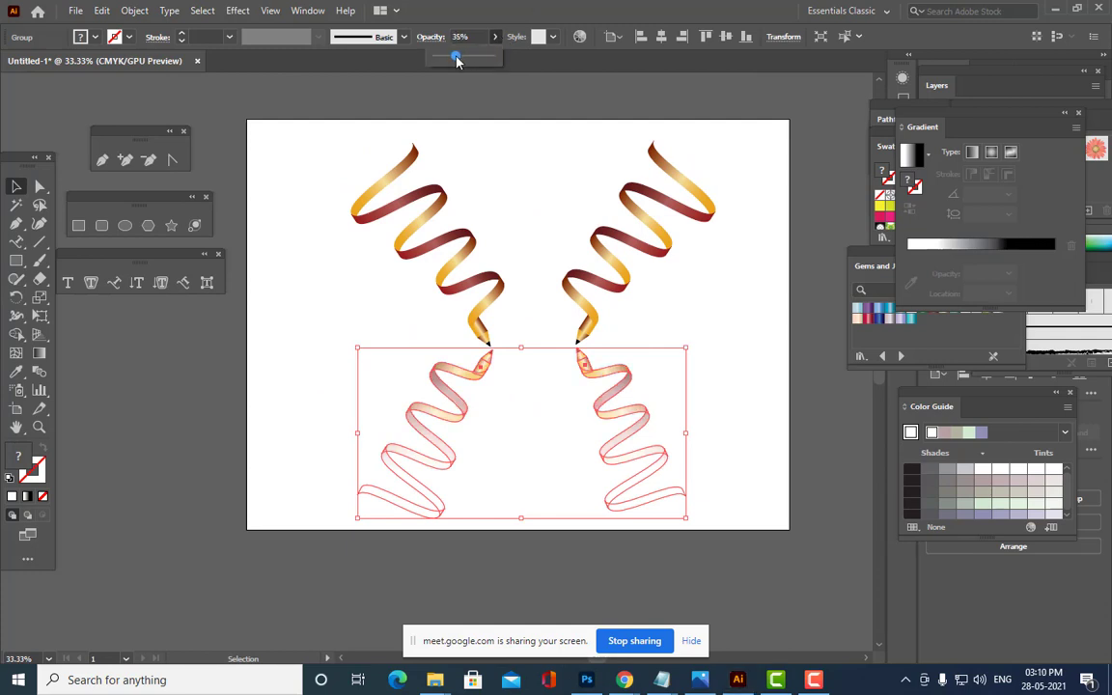
pyautogui.click(500, 172)
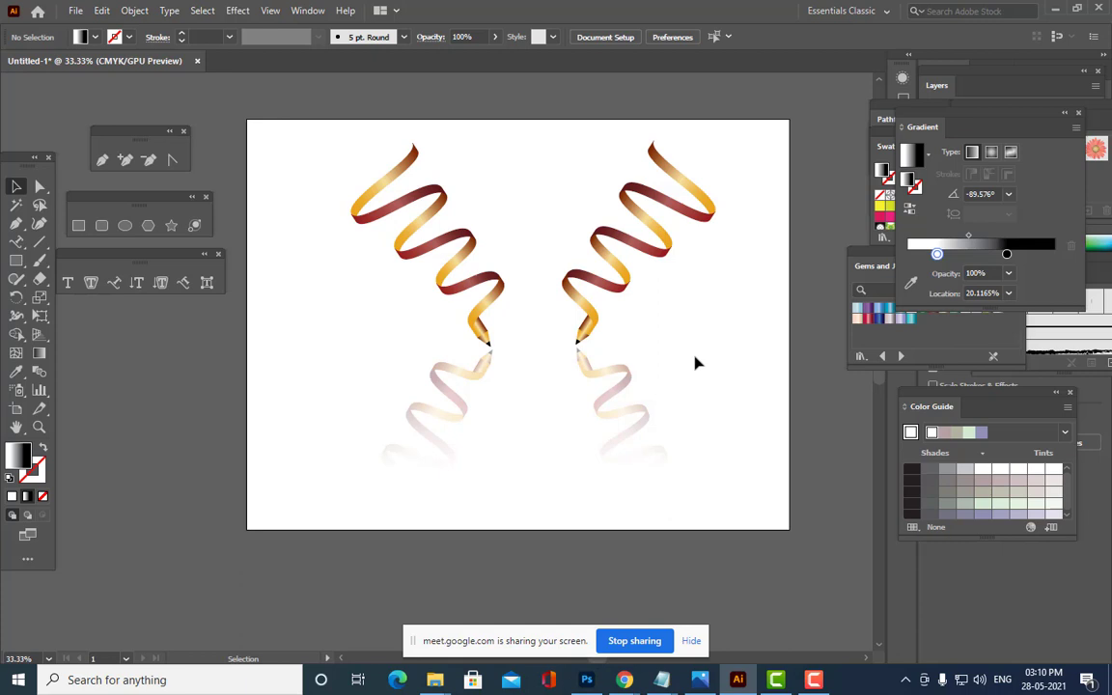
# Draw a rectangle covering the whole artboard and fill it with the Citrine gradient preset.
pyautogui.scroll(1, 695, 362)
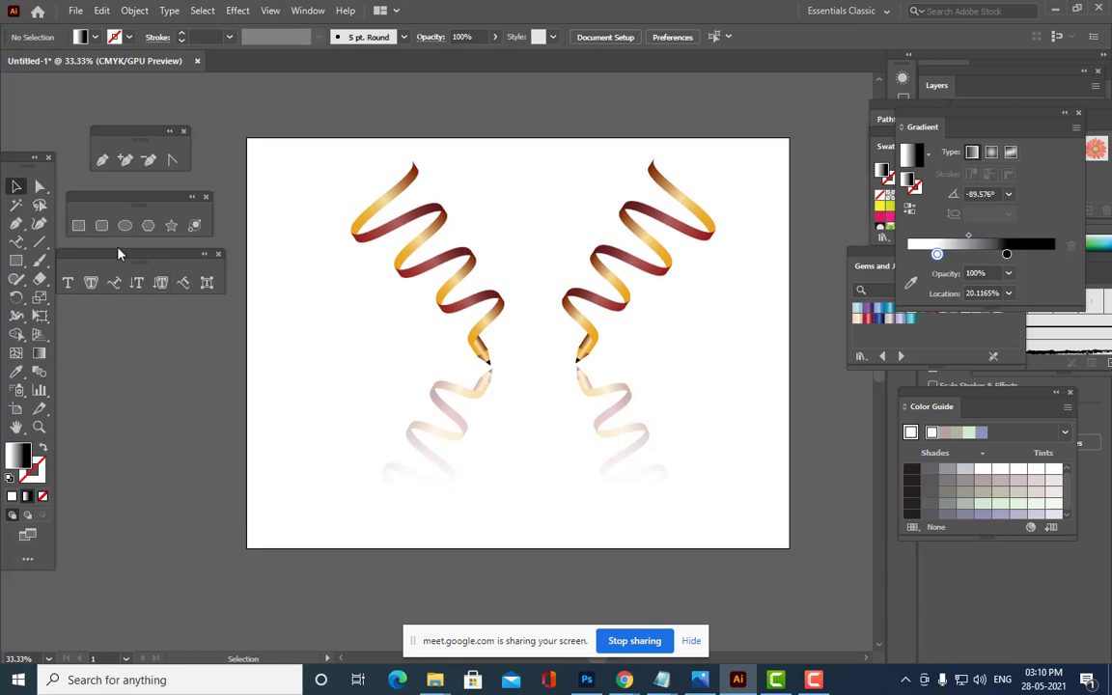
pyautogui.click(77, 227)
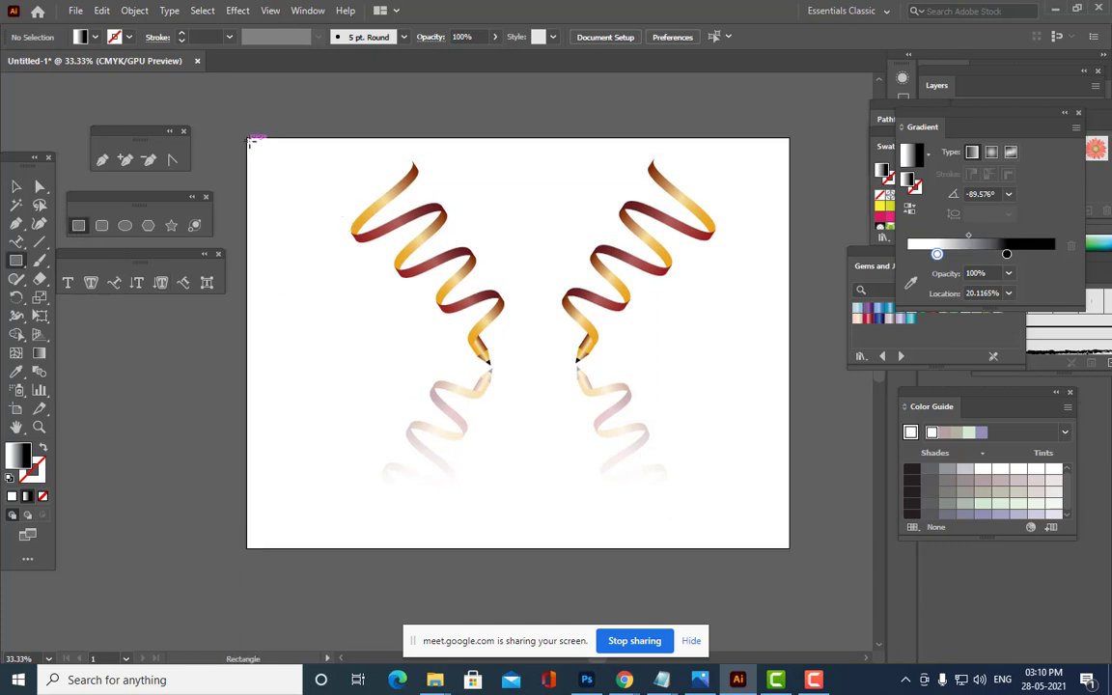
pyautogui.moveTo(247, 138); pyautogui.dragTo(790, 547)
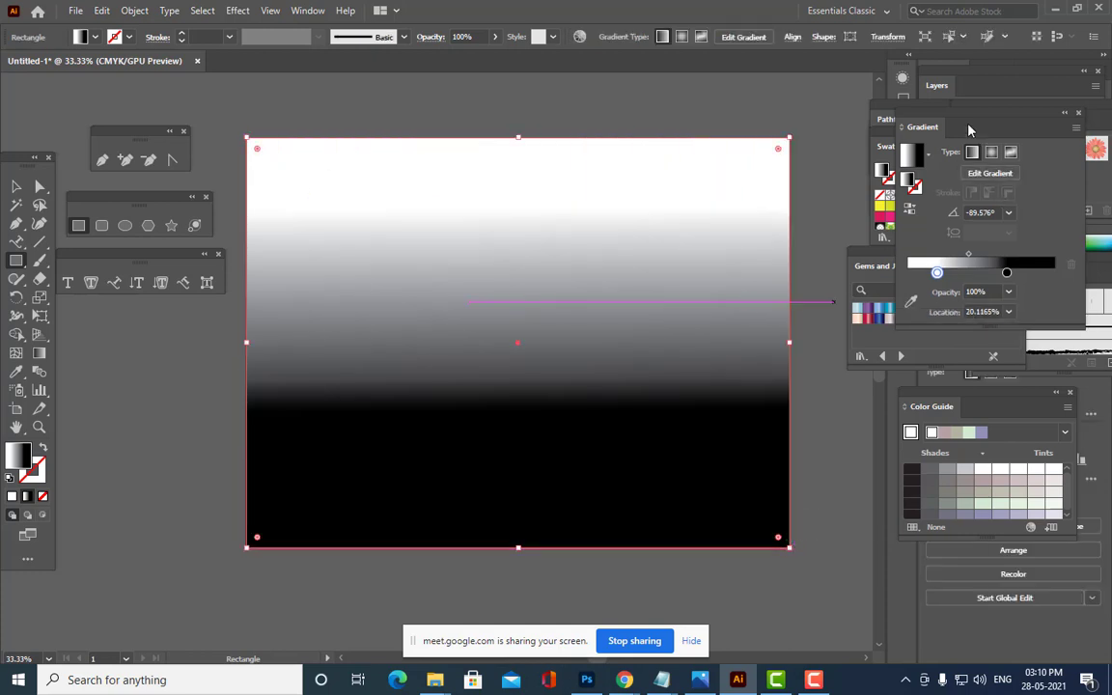
pyautogui.moveTo(916, 113); pyautogui.dragTo(932, 113)
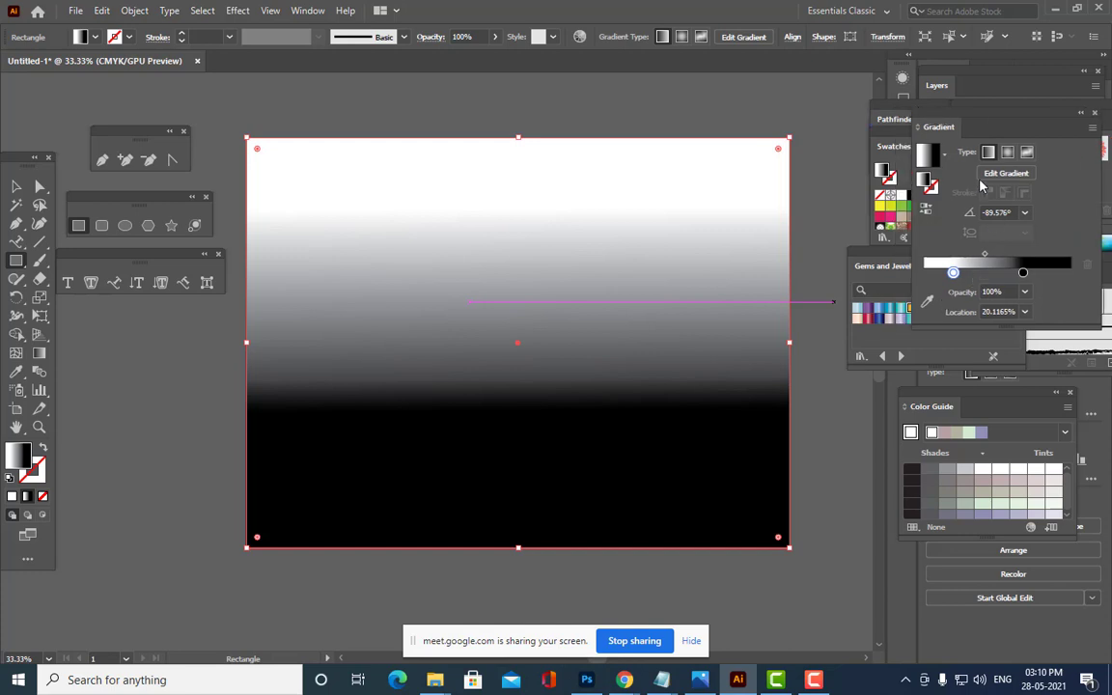
pyautogui.click(943, 157)
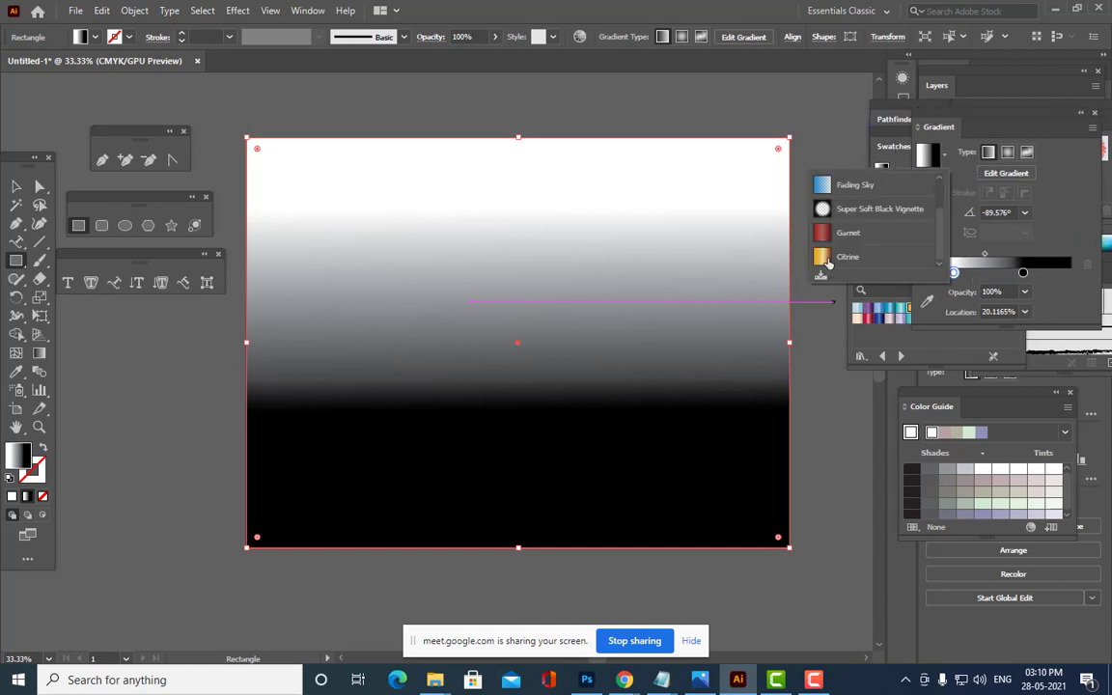
pyautogui.click(828, 264)
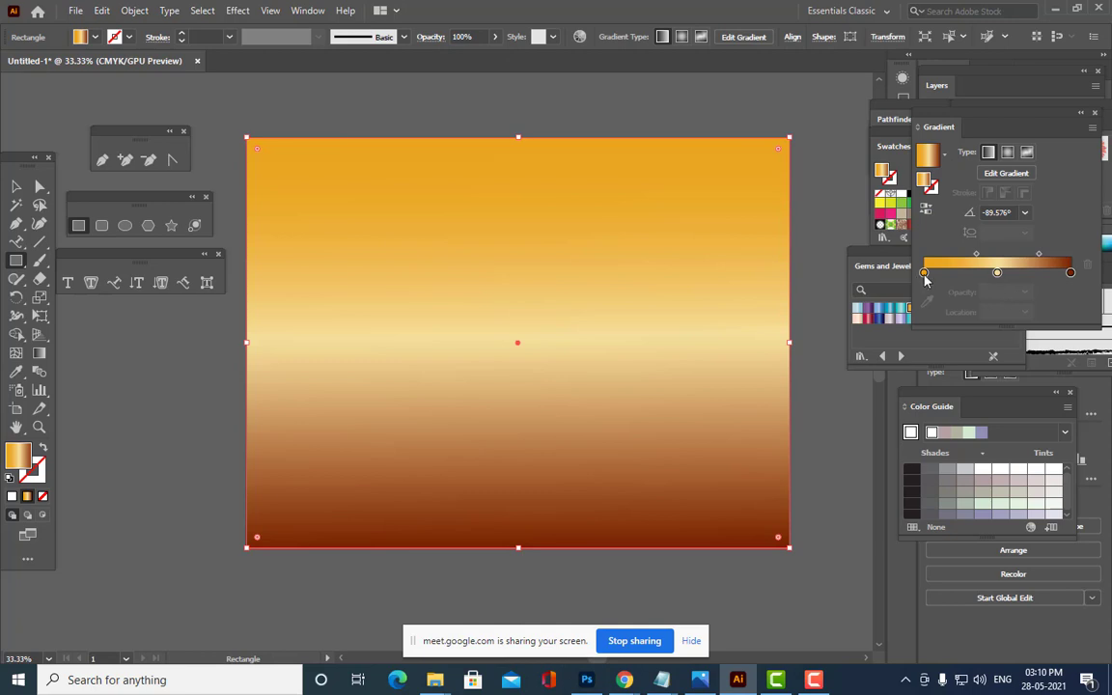
# Remove the dark brown stop from the background gradient, then recolor the pale middle stop light green and the orange stop dark green.
pyautogui.moveTo(1072, 275); pyautogui.dragTo(1029, 294)
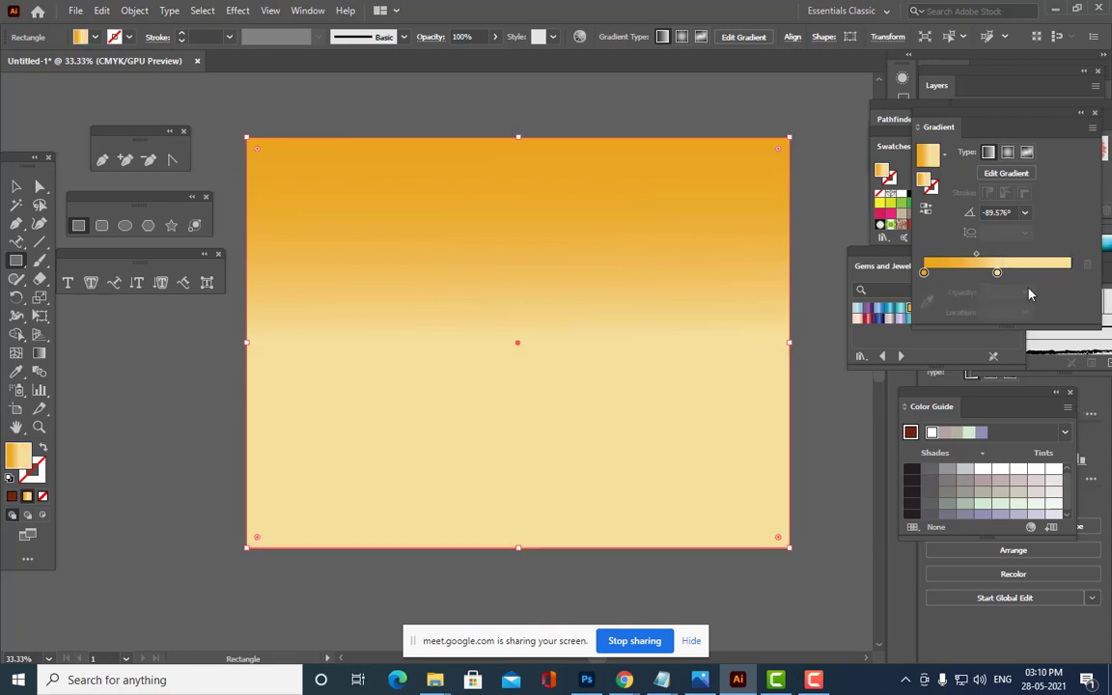
pyautogui.doubleClick(997, 273)
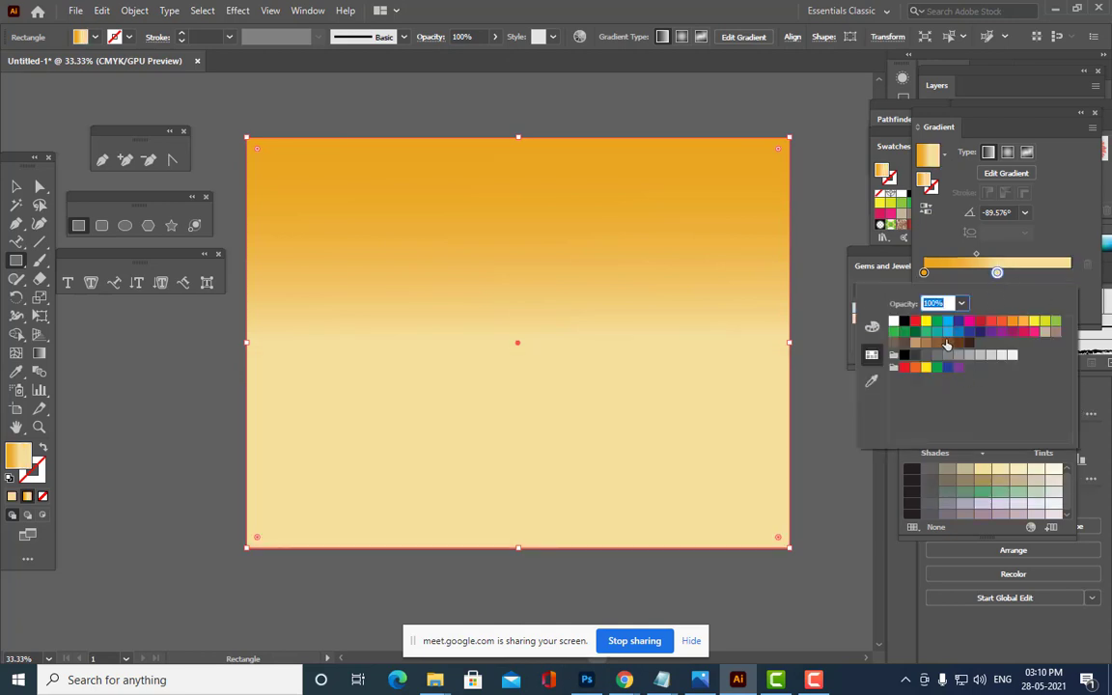
pyautogui.click(1056, 320)
pyautogui.doubleClick(924, 273)
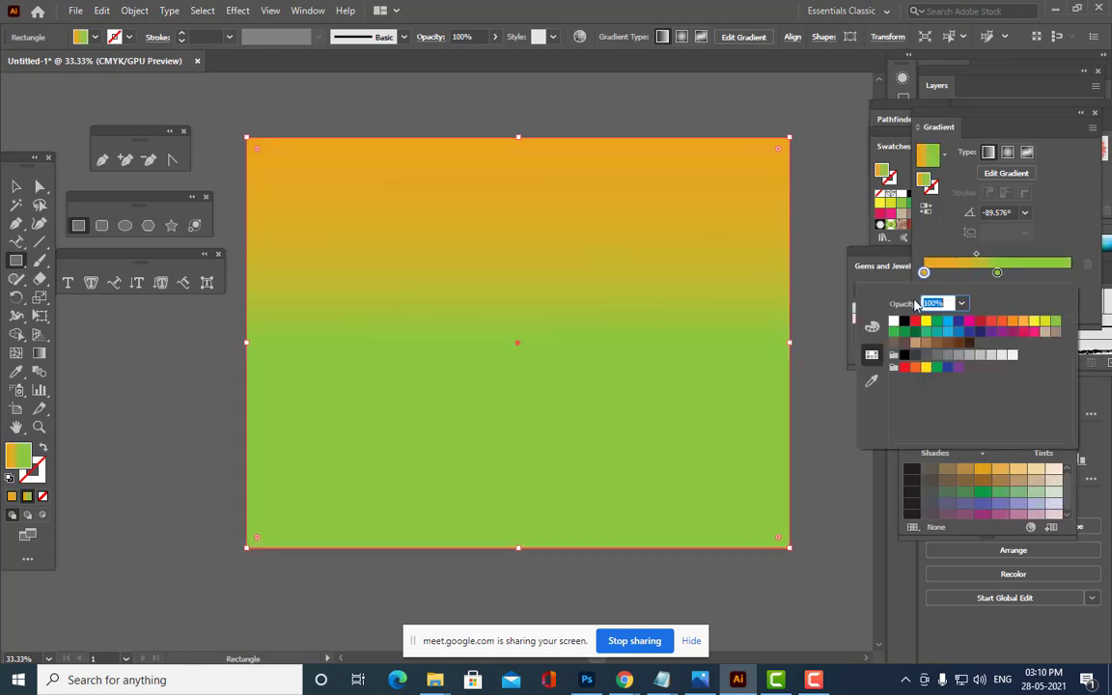
pyautogui.click(912, 333)
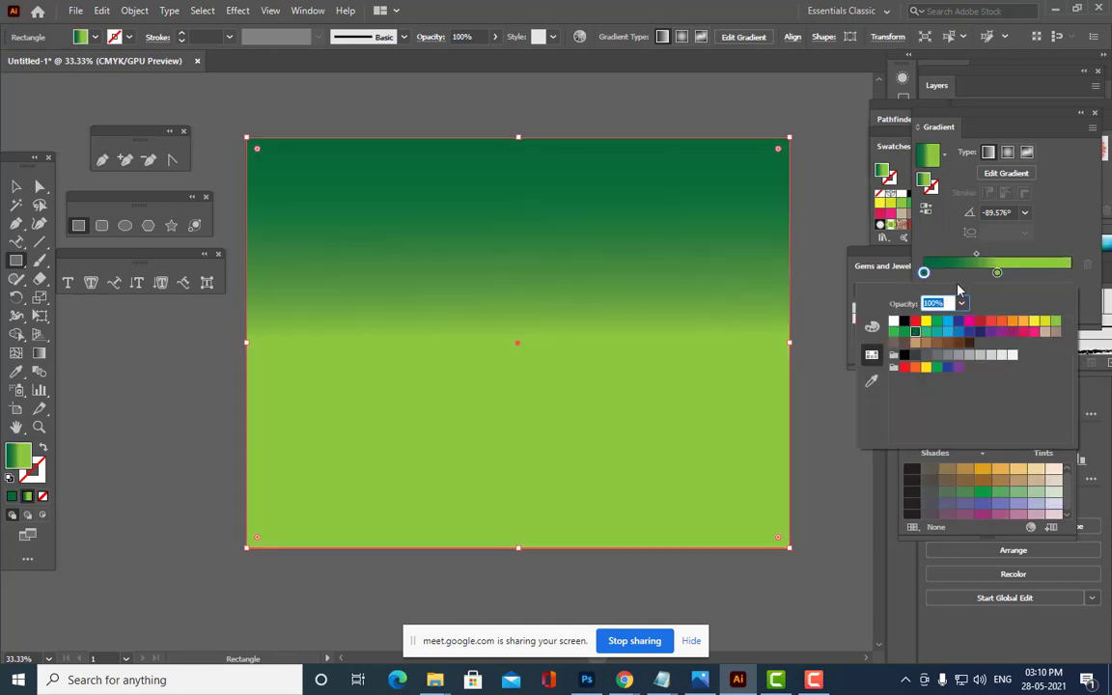
# Make the background gradient radial and reversed, with the light green stop at 0% and the midpoint at about 34%.
pyautogui.click(1007, 153)
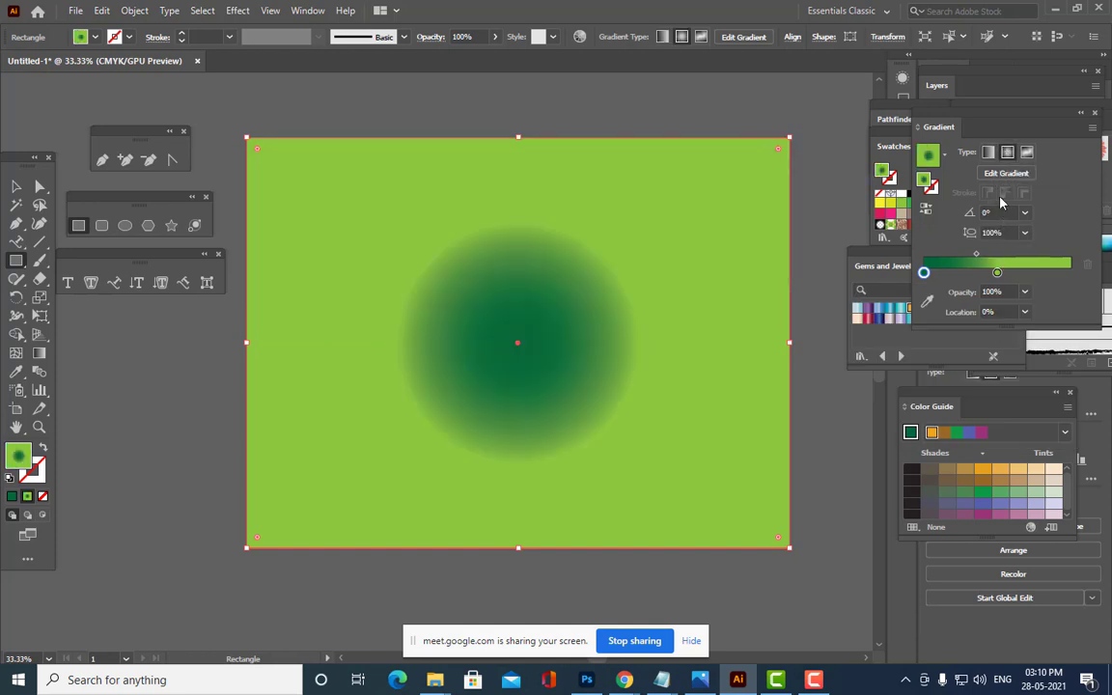
pyautogui.click(926, 209)
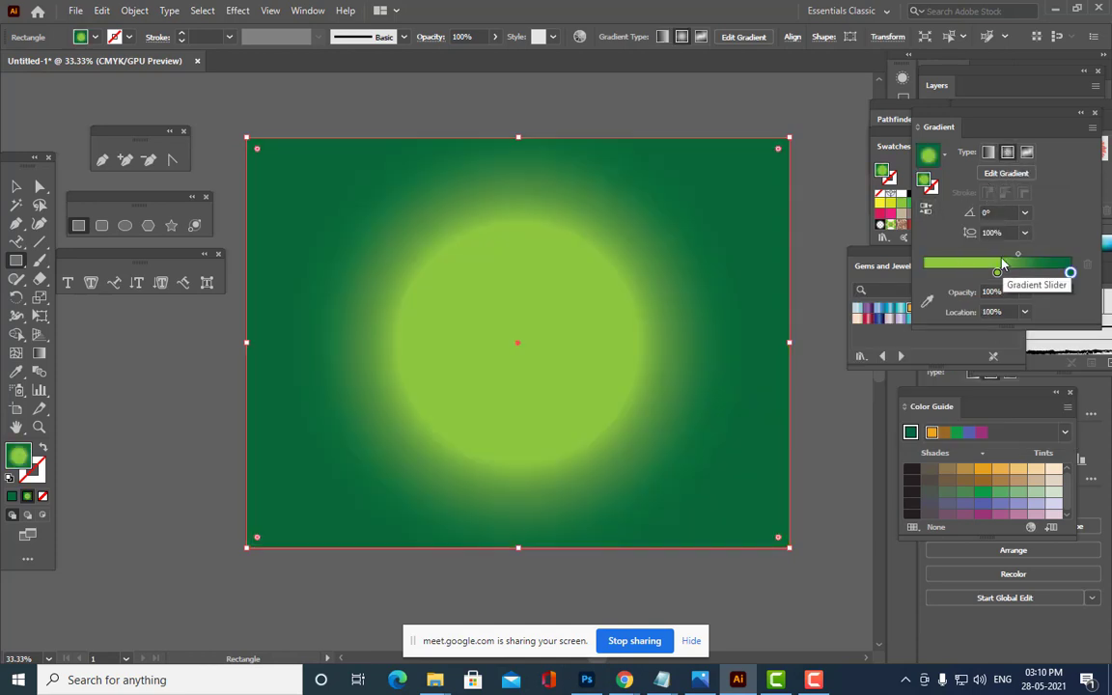
pyautogui.moveTo(997, 274); pyautogui.dragTo(974, 263)
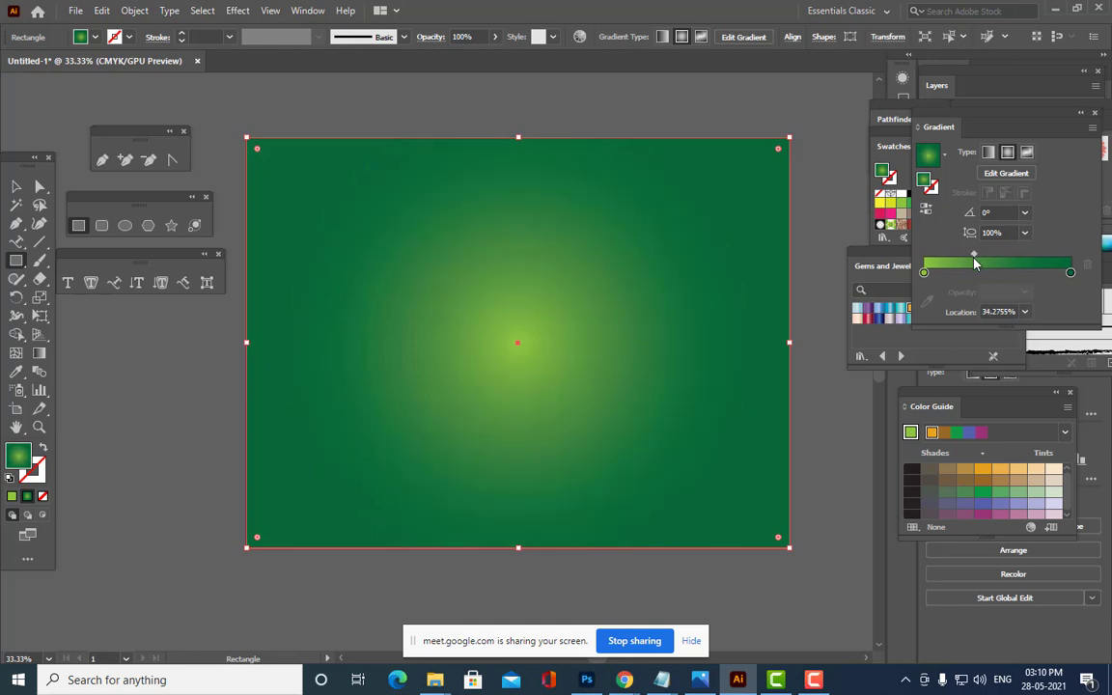
# Recolor the outer dark green stop of the radial gradient to a brighter medium green sampled from the CMYK color spectrum.
pyautogui.click(1071, 273)
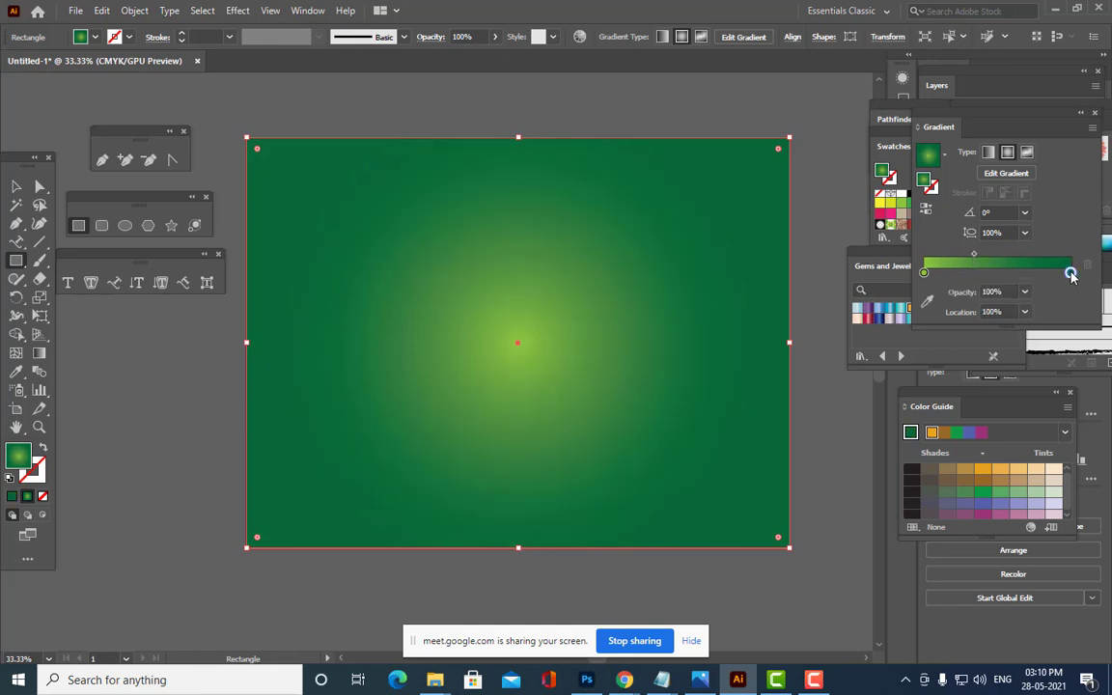
pyautogui.doubleClick(1071, 273)
pyautogui.click(872, 326)
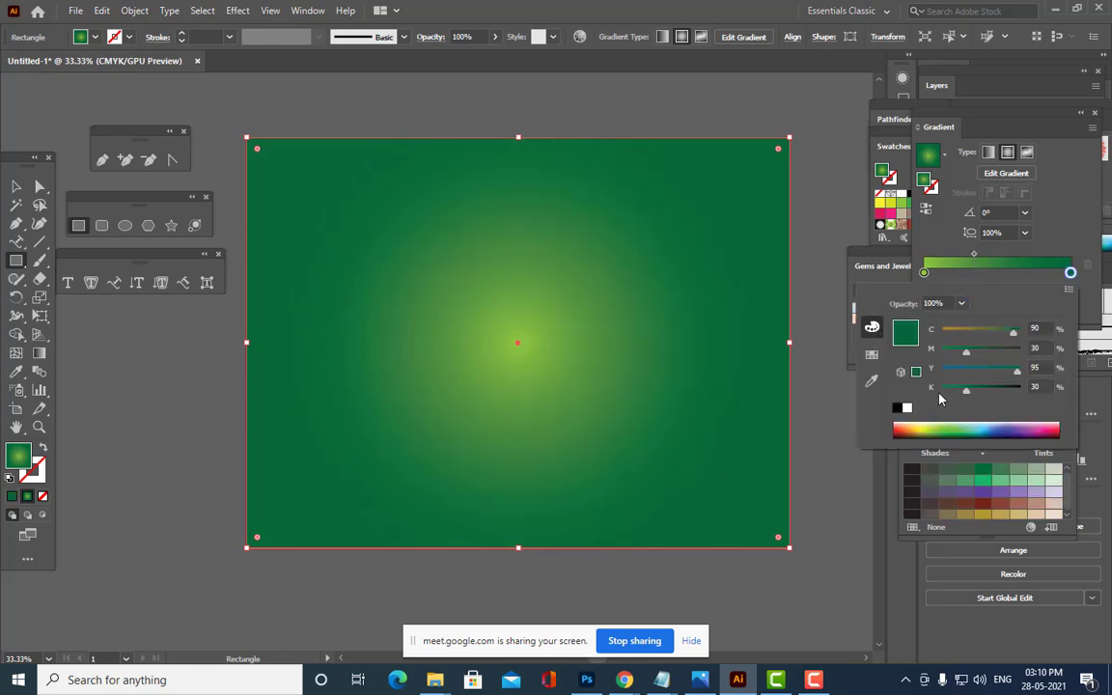
pyautogui.click(974, 429)
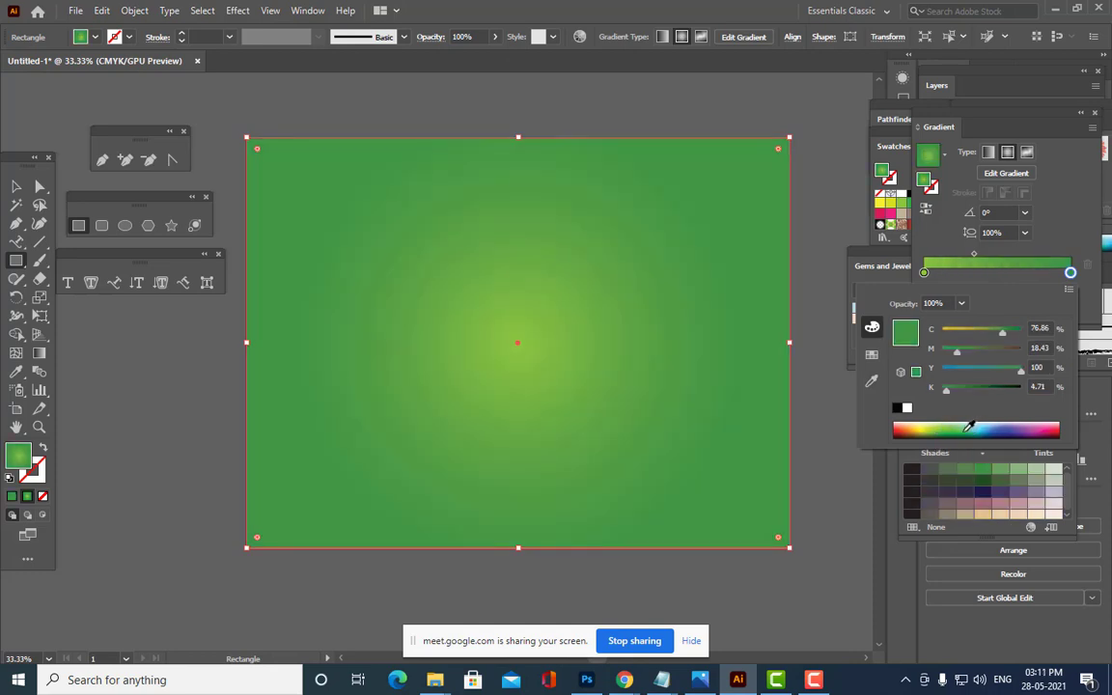
pyautogui.click(969, 426)
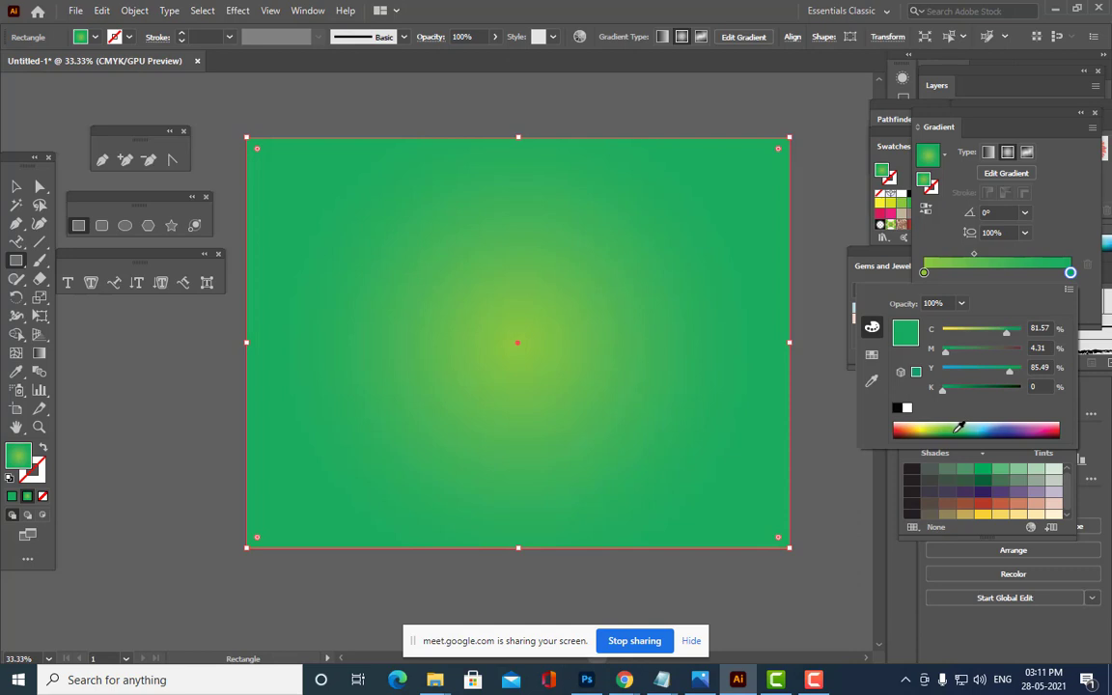
pyautogui.click(960, 428)
pyautogui.click(924, 273)
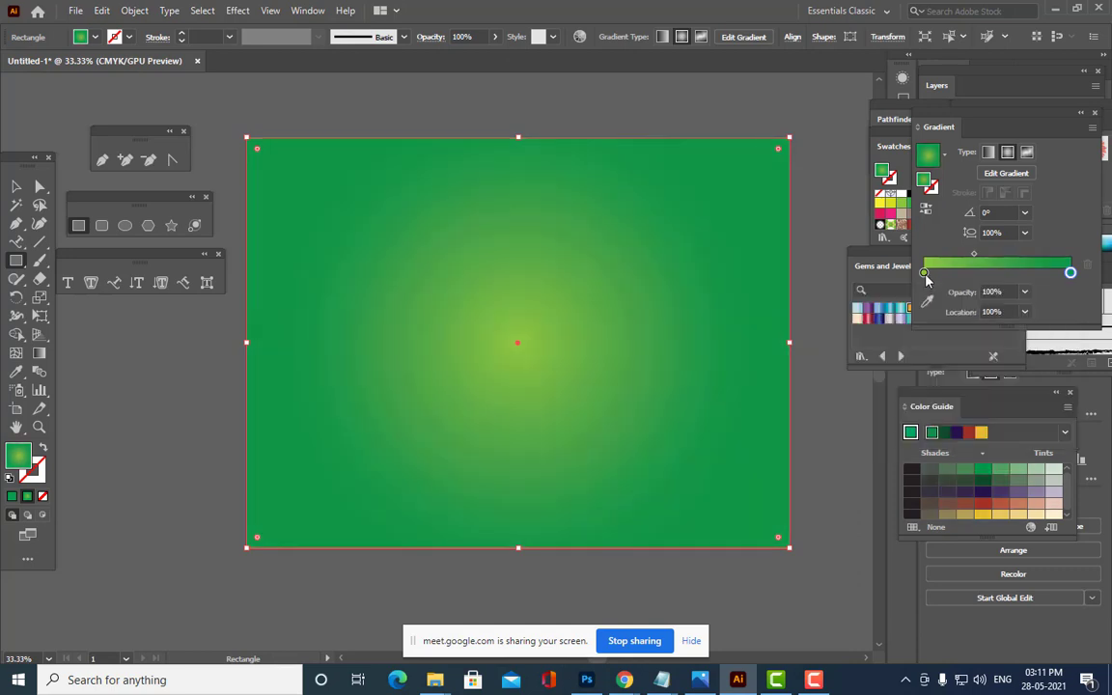
# Recolor the inner stop of the background's radial gradient to a slightly deeper light green and move the gradient midpoint to about 53%.
pyautogui.doubleClick(924, 273)
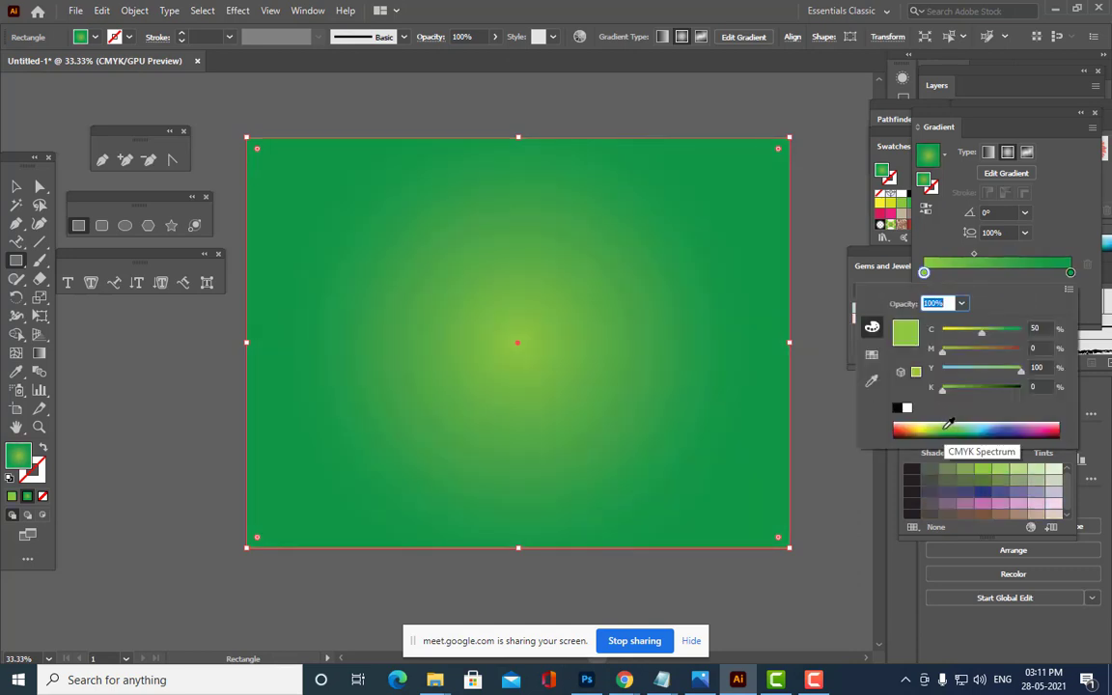
pyautogui.click(949, 426)
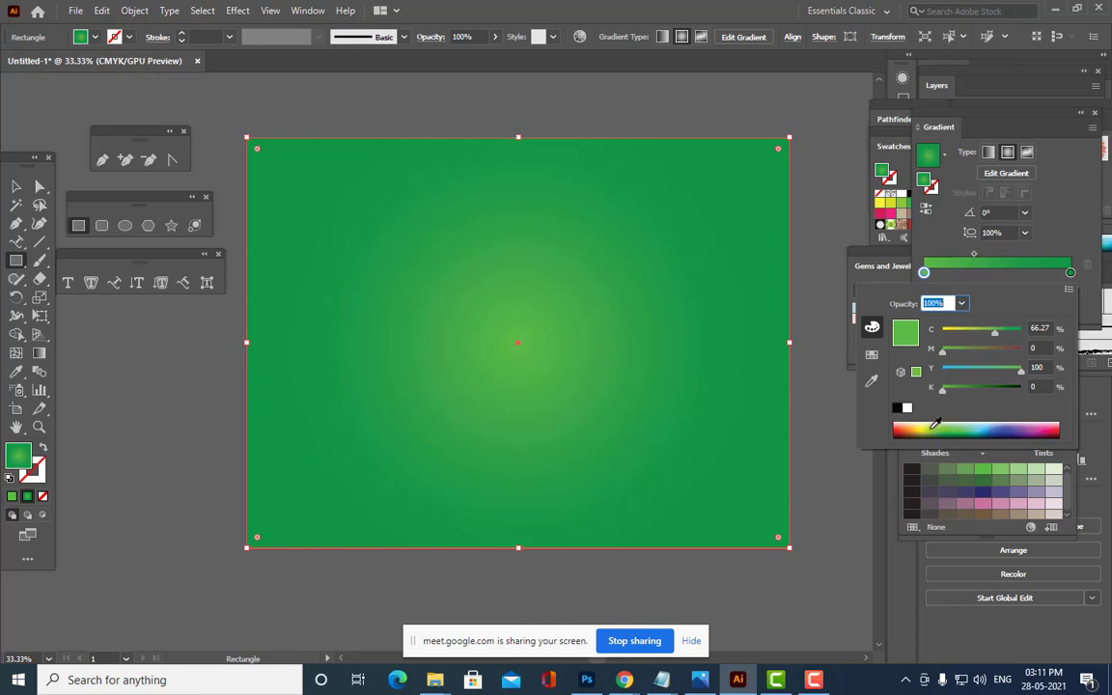
pyautogui.click(933, 425)
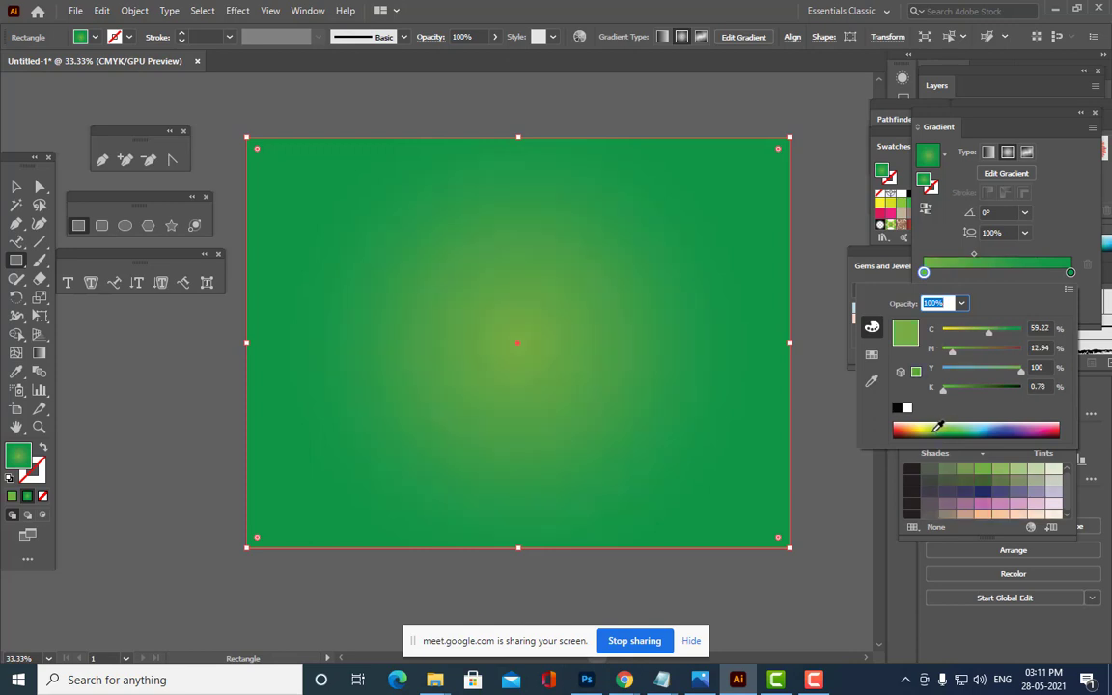
pyautogui.click(949, 426)
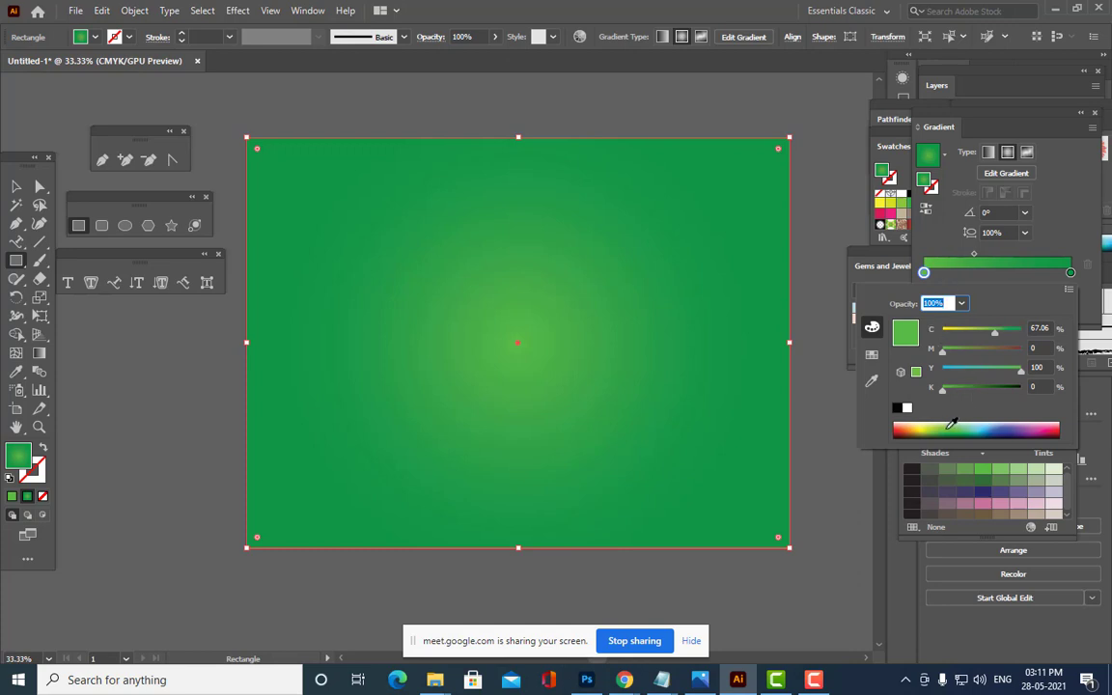
pyautogui.click(938, 426)
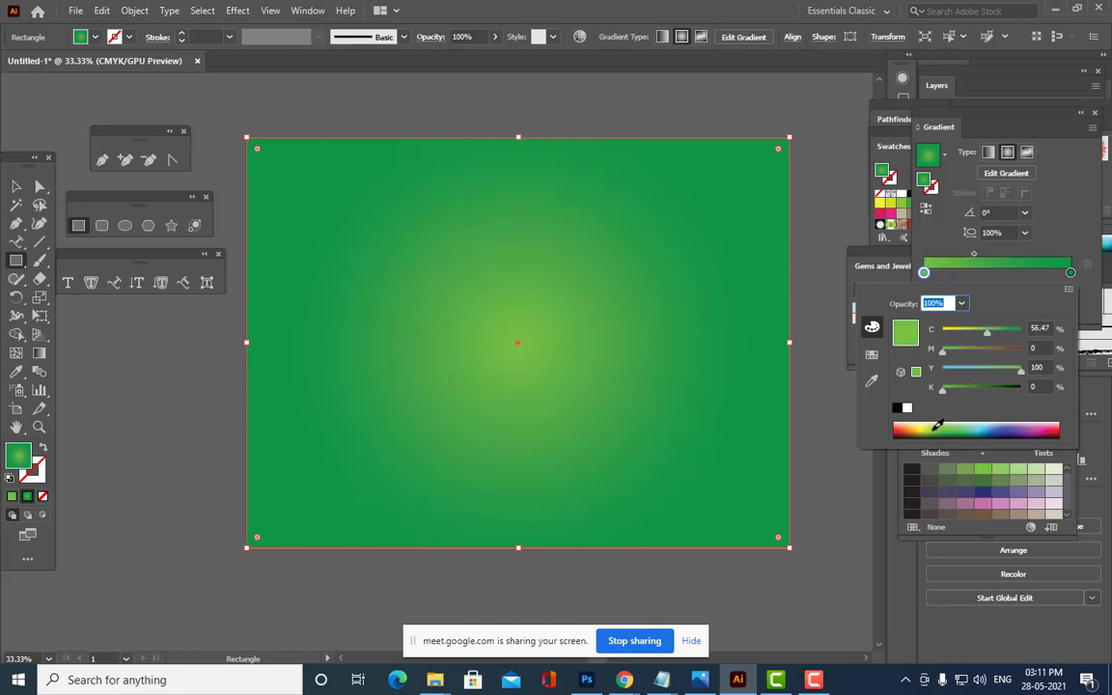
pyautogui.click(974, 255)
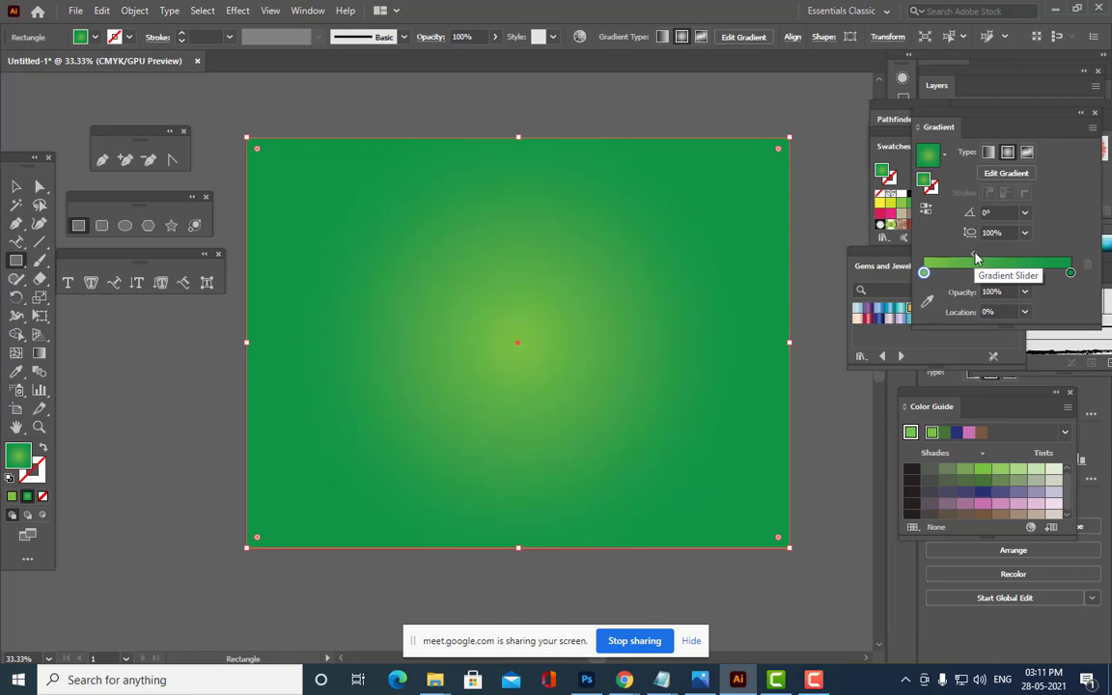
pyautogui.moveTo(975, 255); pyautogui.dragTo(1003, 259)
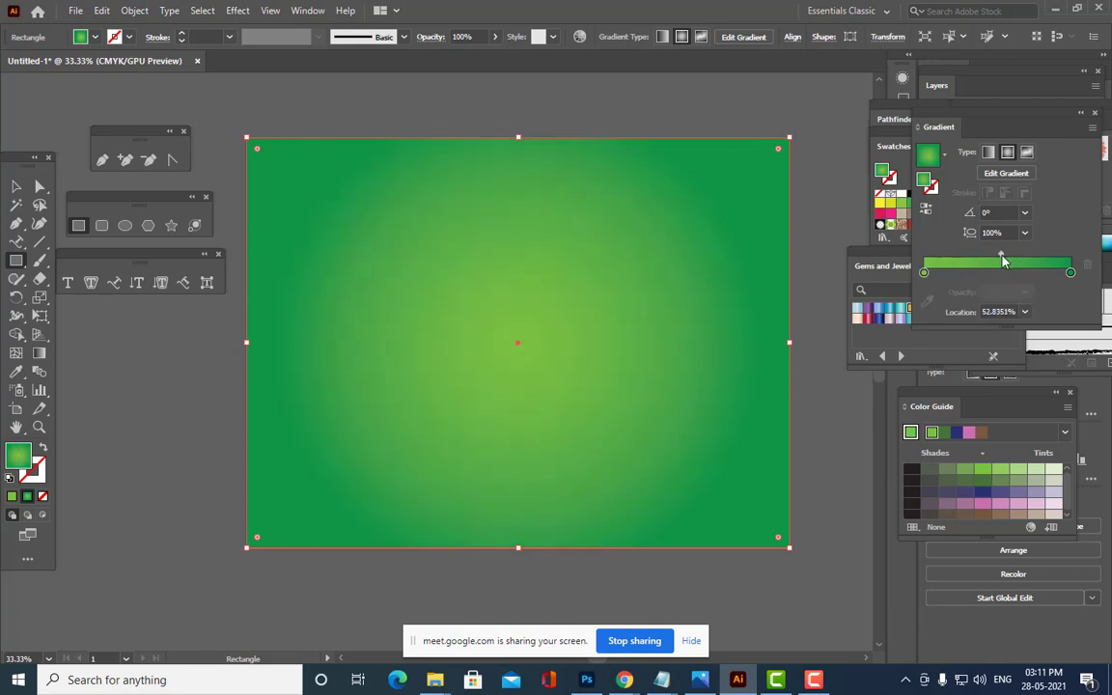
# Send the green gradient rectangle to the back, behind the spiral pencils and their reflections.
pyautogui.click(22, 189)
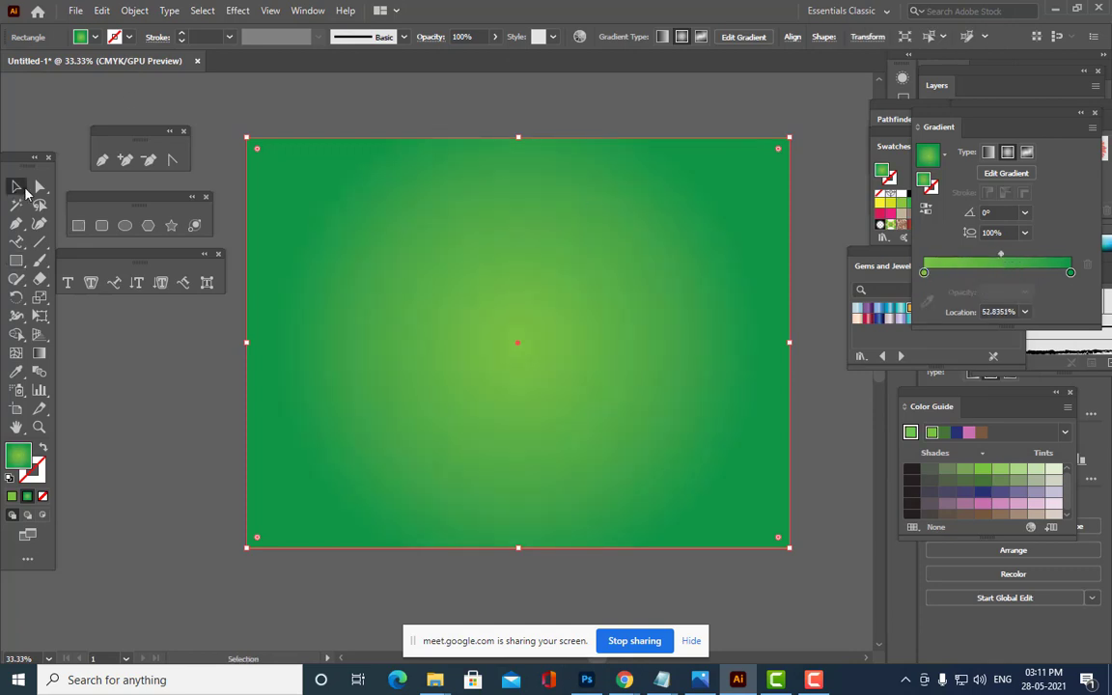
pyautogui.rightClick(622, 201)
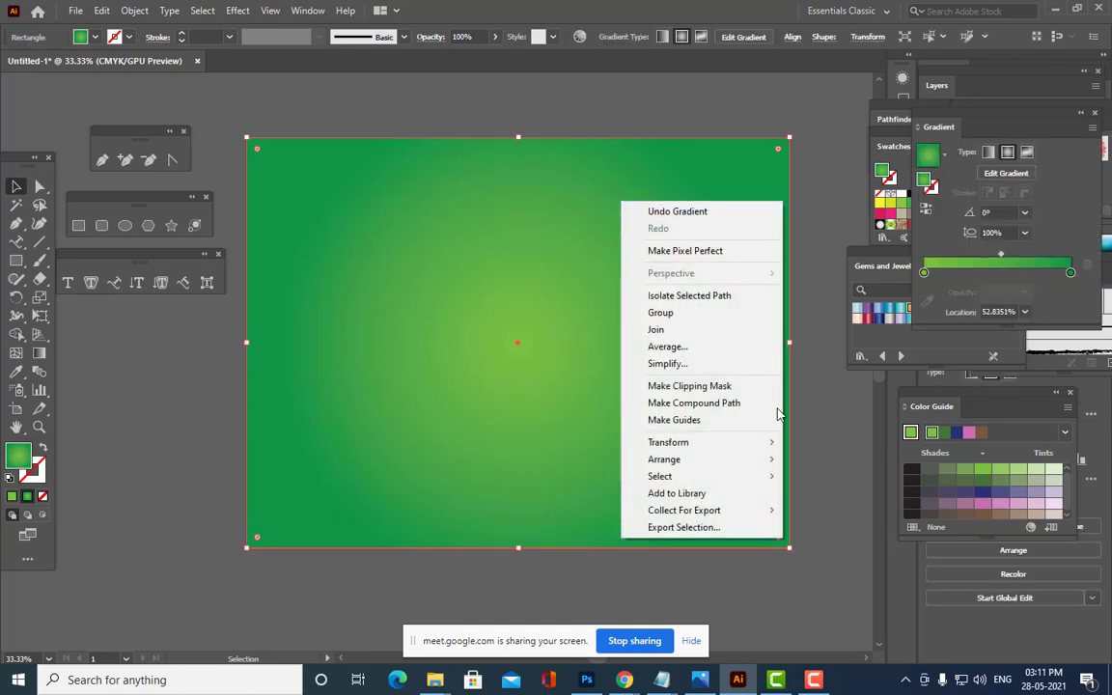
pyautogui.moveTo(708, 462)
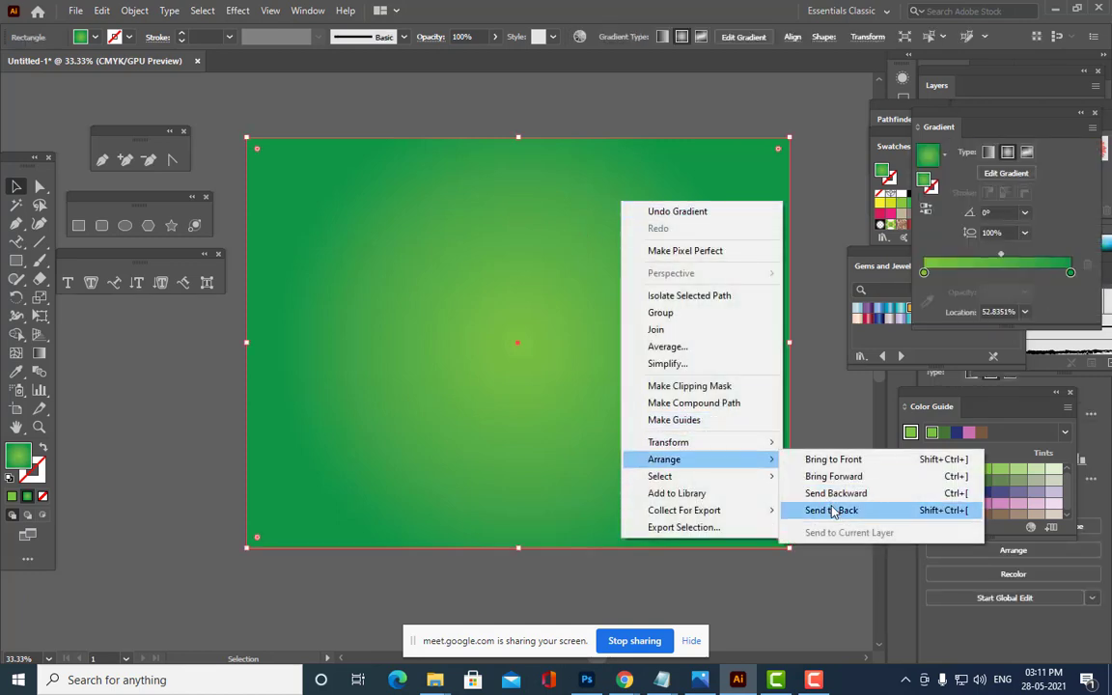
pyautogui.click(834, 509)
pyautogui.click(825, 481)
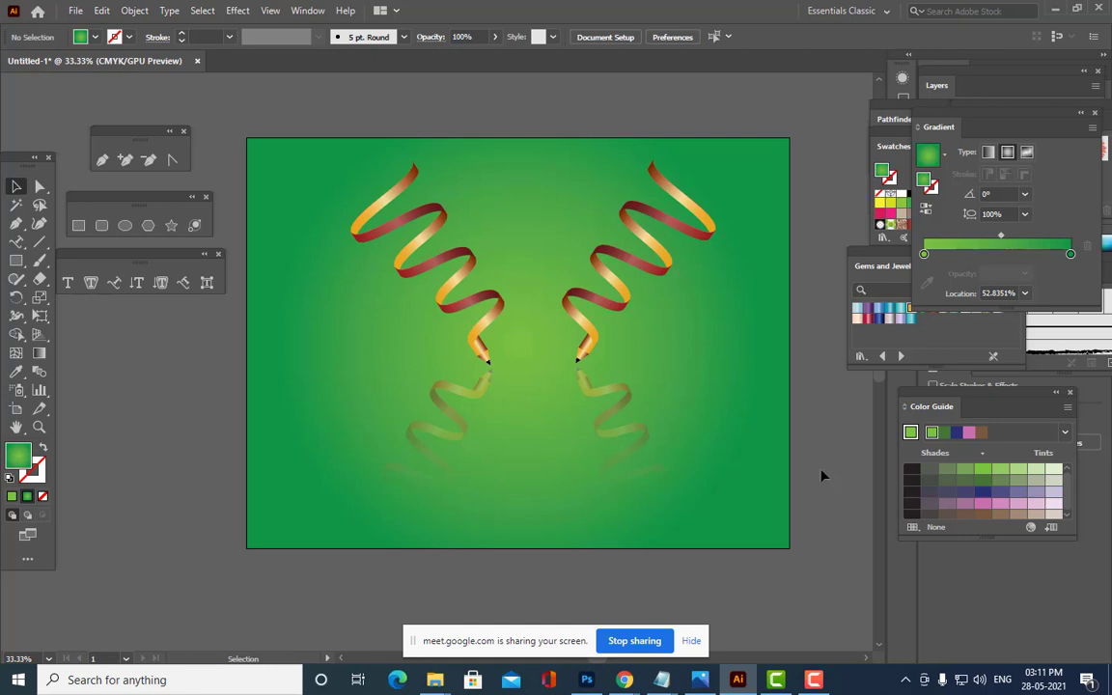
# Add the point text "RIBBON PENCIL" over the lower part of the artboard, near the left pencil's reflection.
pyautogui.scroll(3, 673, 372)
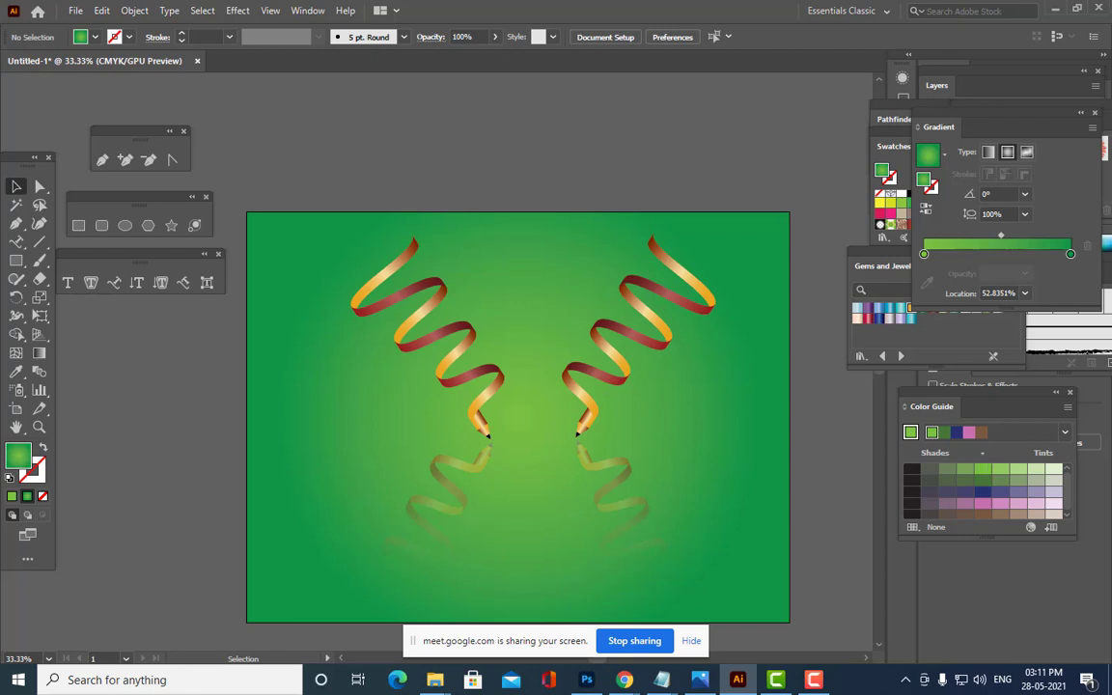
pyautogui.press('h')
pyautogui.moveTo(640, 373); pyautogui.dragTo(611, 336)
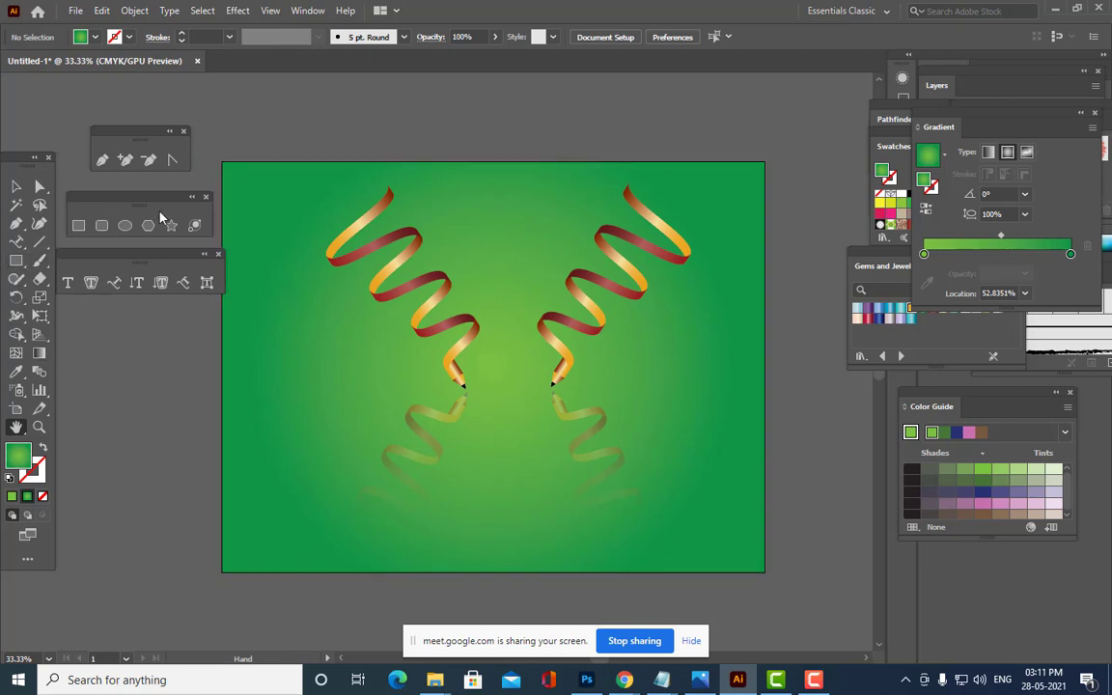
pyautogui.click(67, 282)
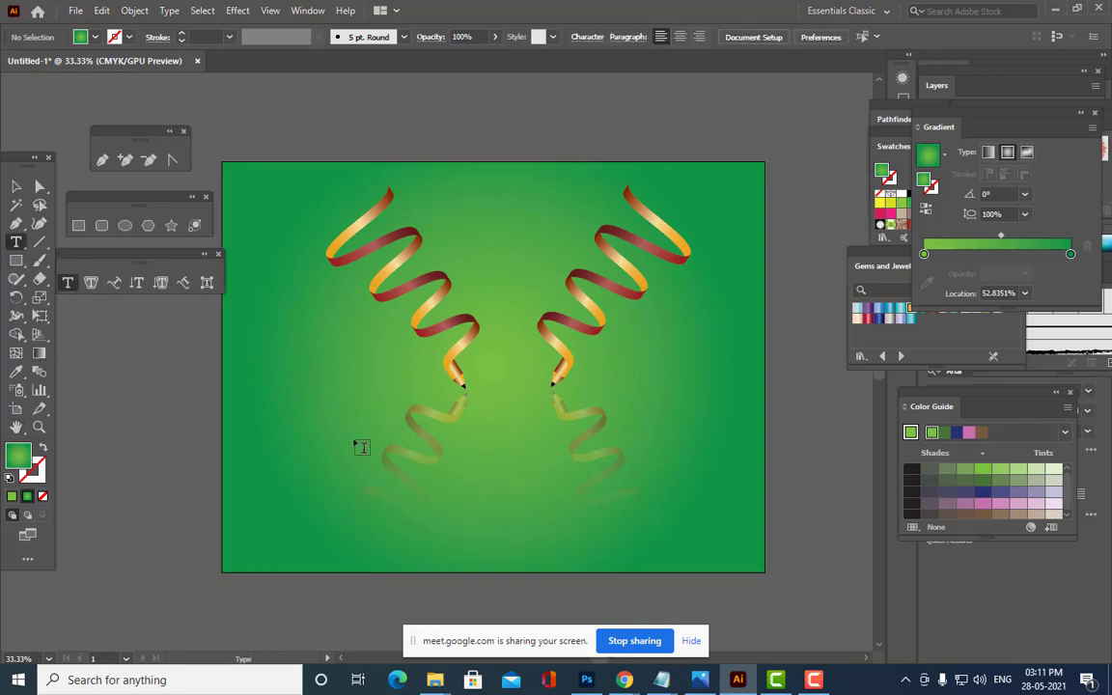
pyautogui.click(350, 471)
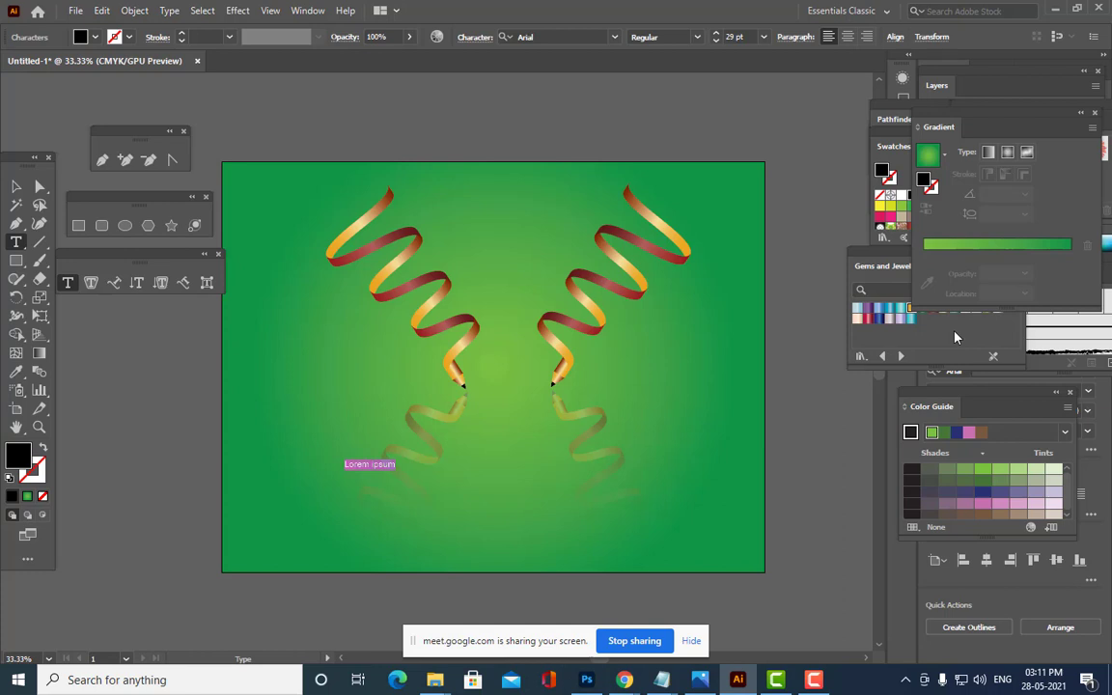
pyautogui.write('RIBBON PENCIL')
# Enlarge the RIBBON PENCIL title to about 187 pt and place it across the pencil reflections.
pyautogui.click(16, 187)
pyautogui.moveTo(425, 464)
pyautogui.mouseDown()
pyautogui.moveTo(555, 409)
pyautogui.moveTo(495, 454)
pyautogui.moveTo(603, 444)
pyautogui.moveTo(565, 452)
pyautogui.mouseUp()
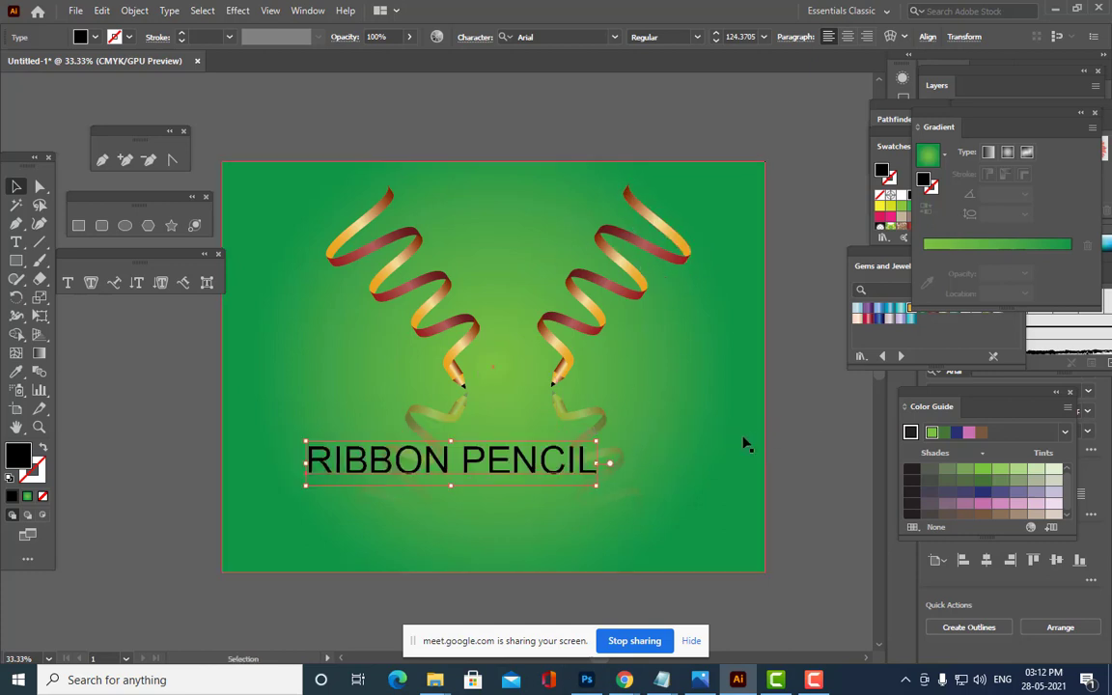
pyautogui.moveTo(599, 442); pyautogui.dragTo(670, 430)
pyautogui.moveTo(529, 442)
pyautogui.mouseDown()
pyautogui.moveTo(568, 434)
pyautogui.moveTo(589, 450)
pyautogui.moveTo(565, 445)
pyautogui.mouseUp()
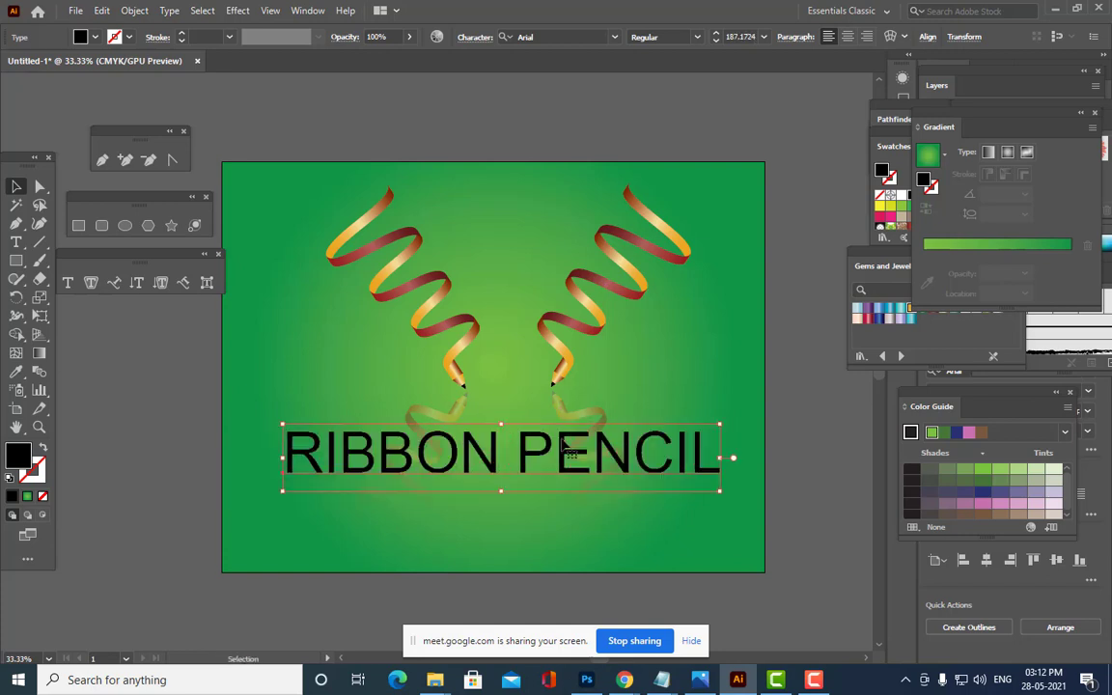
# Change the fill color of the RIBBON PENCIL title to white (FFFFFF).
pyautogui.doubleClick(19, 454)
pyautogui.moveTo(653, 164); pyautogui.dragTo(609, 111)
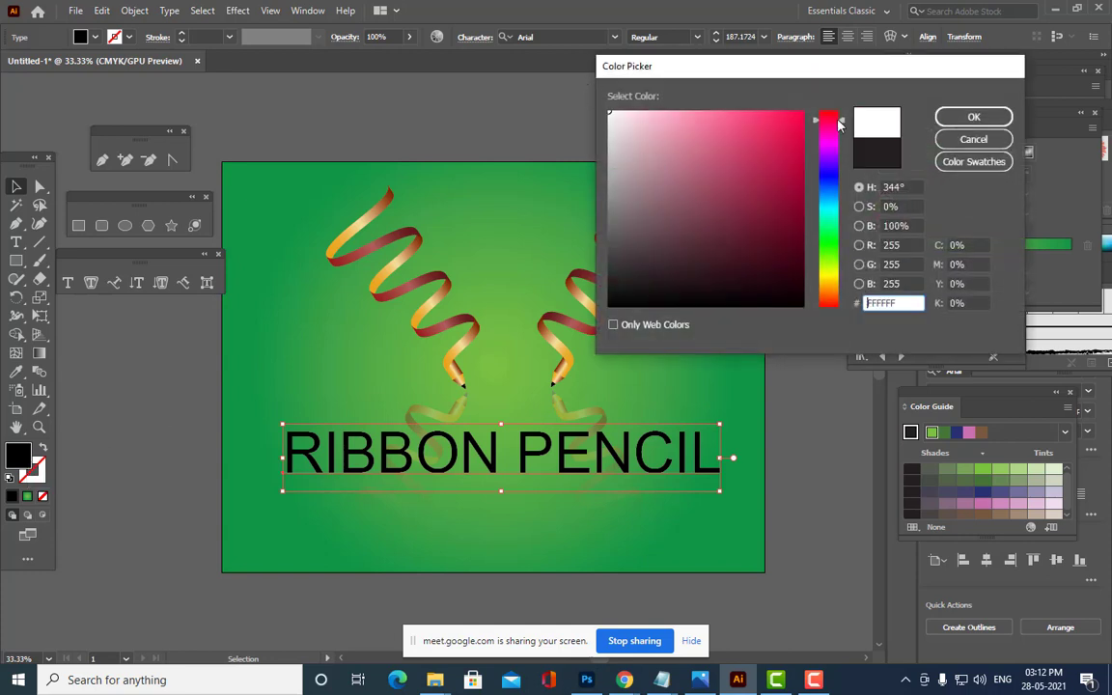
pyautogui.click(956, 118)
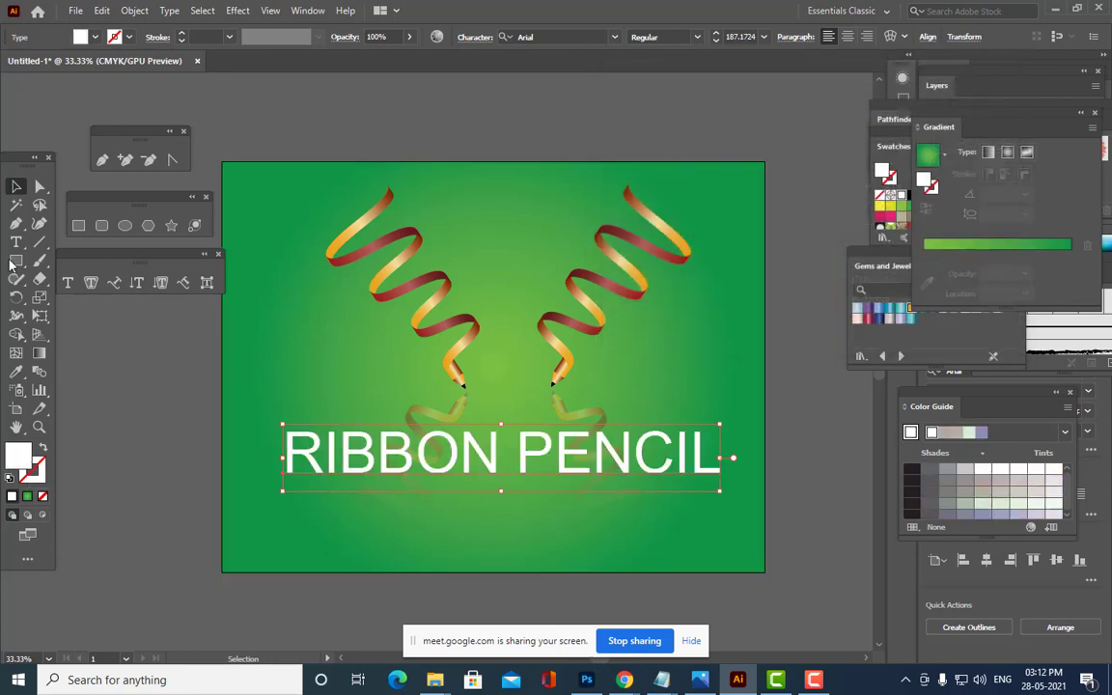
pyautogui.click(575, 120)
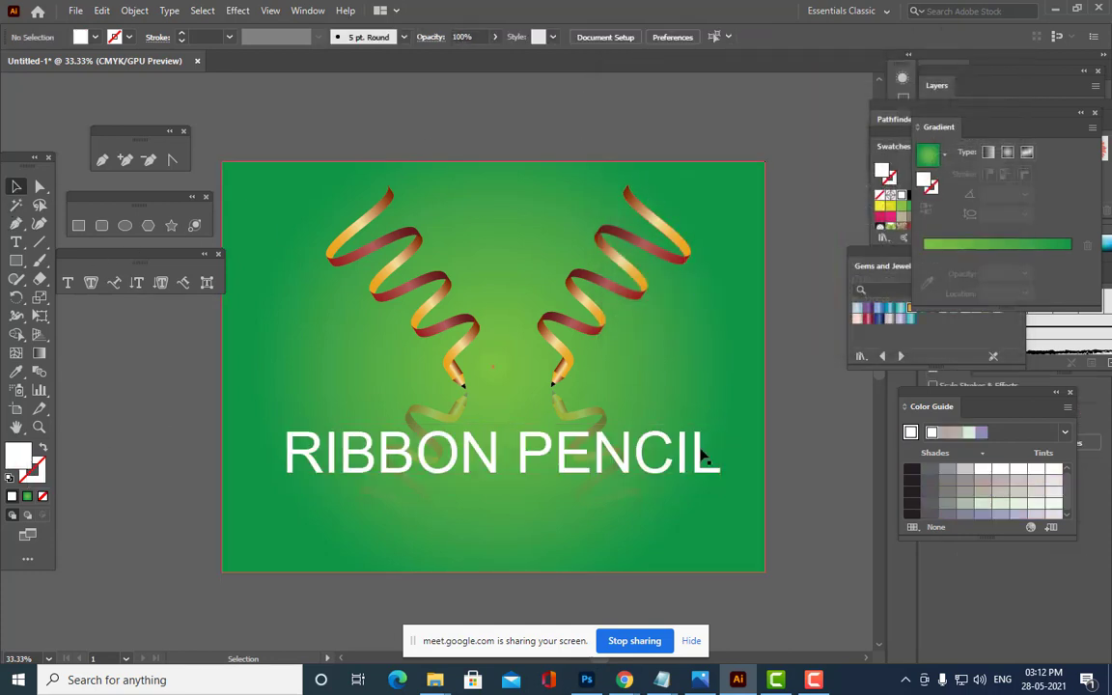
# Set the font style of the RIBBON PENCIL title to Arial Black.
pyautogui.click(649, 444)
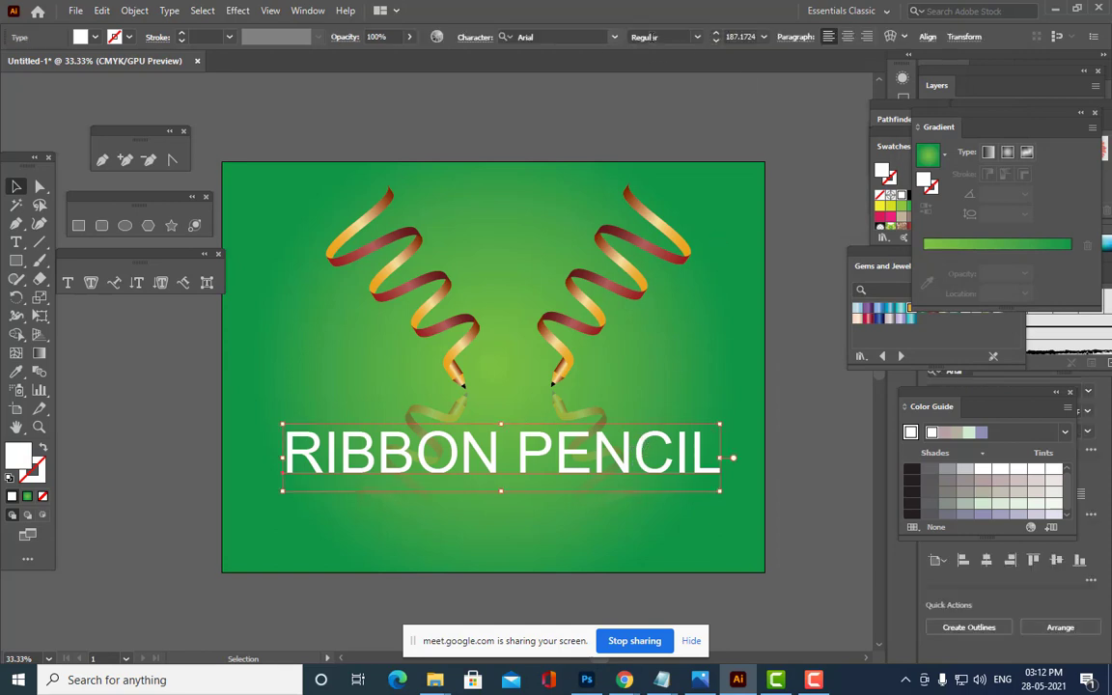
pyautogui.click(637, 36)
pyautogui.click(654, 190)
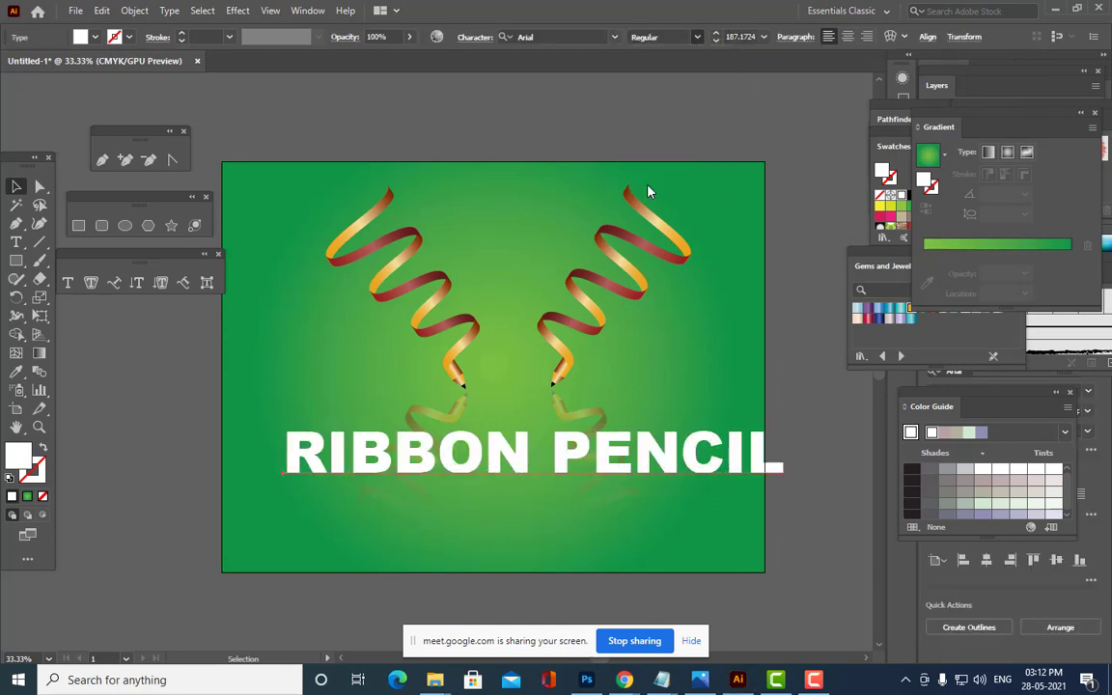
# Scale the title down to about 148 pt so it fits the artboard, and move it down near the lower edge.
pyautogui.moveTo(787, 493); pyautogui.dragTo(752, 476)
pyautogui.moveTo(640, 447); pyautogui.dragTo(641, 454)
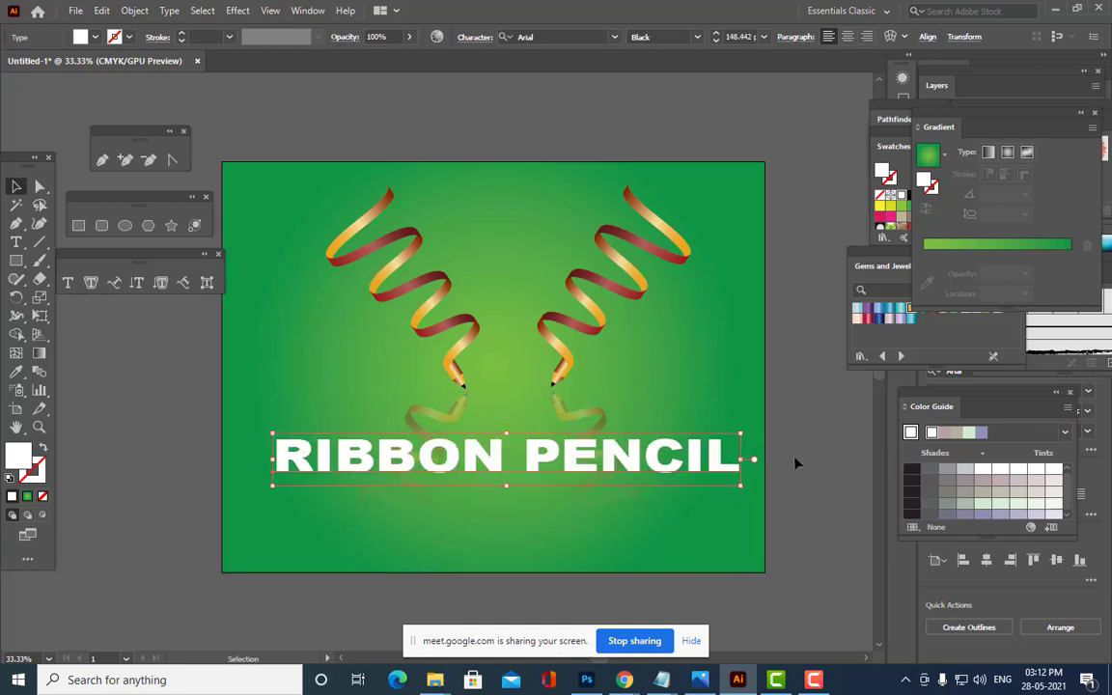
pyautogui.click(795, 461)
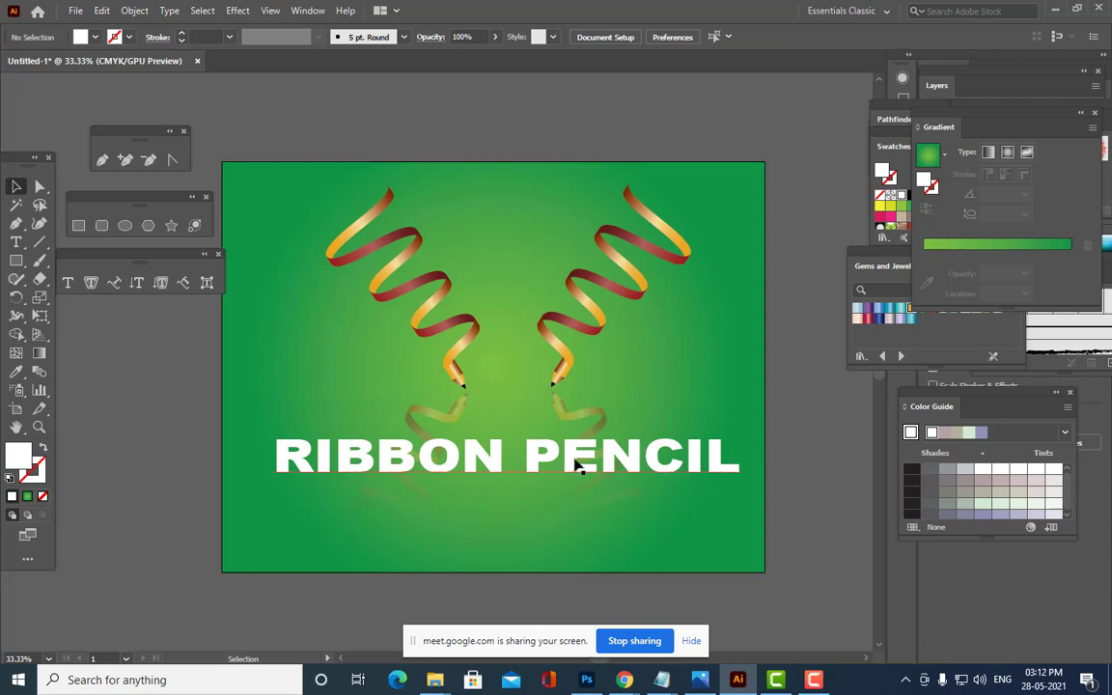
pyautogui.moveTo(577, 462)
pyautogui.mouseDown()
pyautogui.moveTo(569, 534)
pyautogui.moveTo(578, 518)
pyautogui.mouseUp()
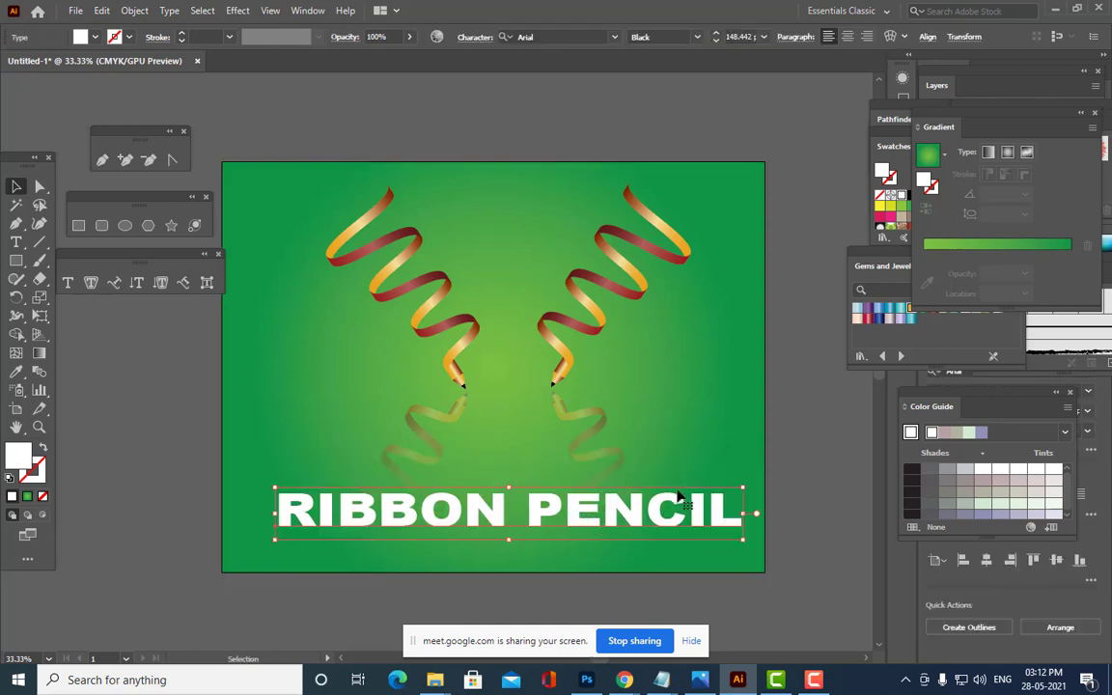
pyautogui.click(685, 123)
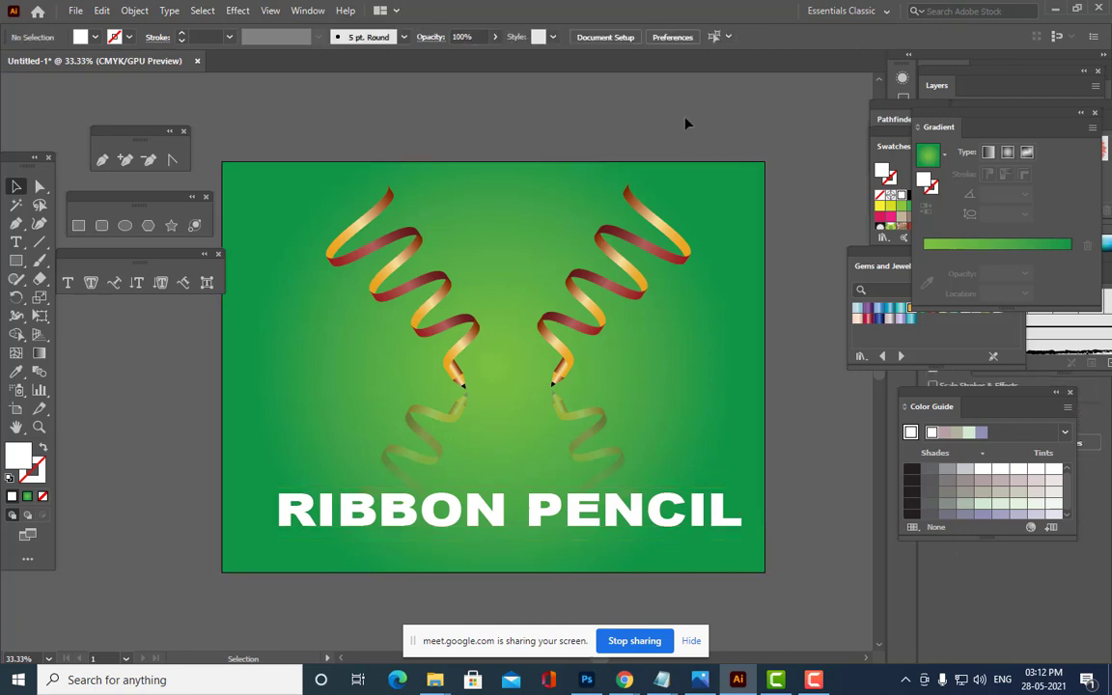
# Select both spiral pencils with their reflections and shift them together slightly left to center them on the artboard.
pyautogui.click(634, 266)
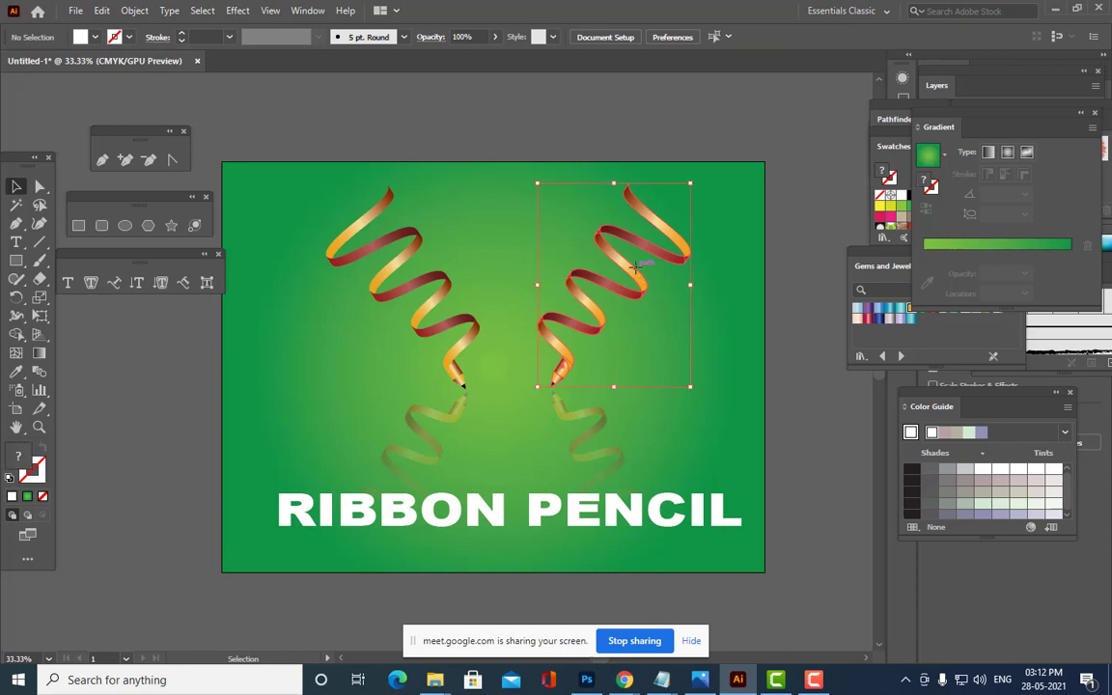
pyautogui.keyDown('shift'); pyautogui.click(439, 282); pyautogui.keyUp('shift')
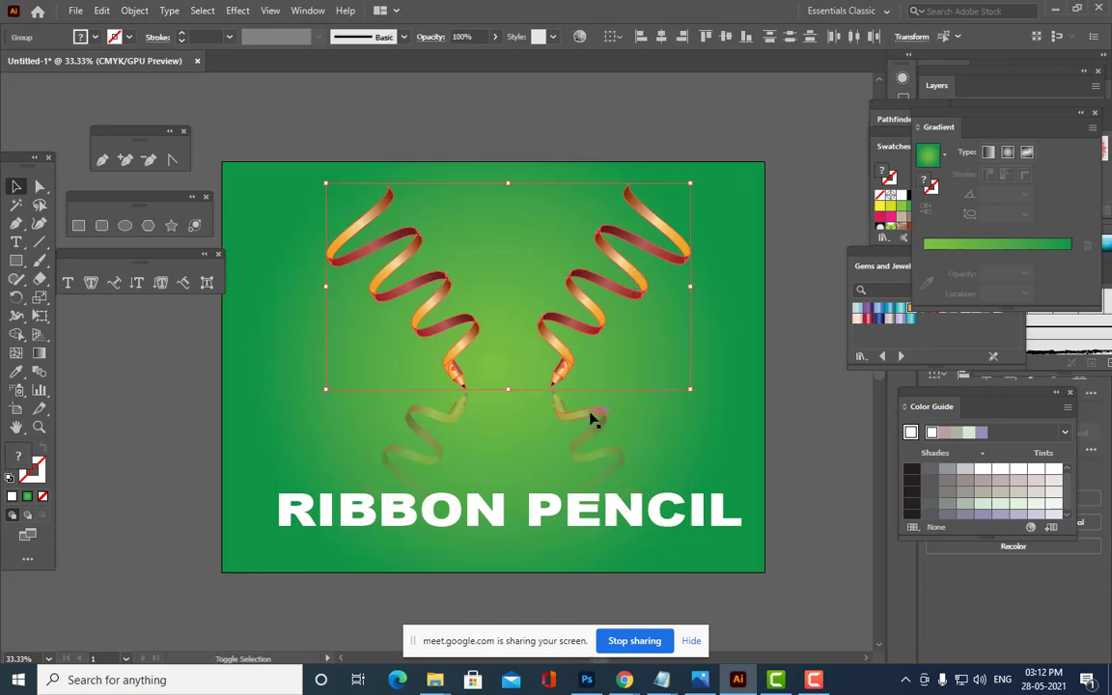
pyautogui.moveTo(586, 417); pyautogui.dragTo(568, 415)
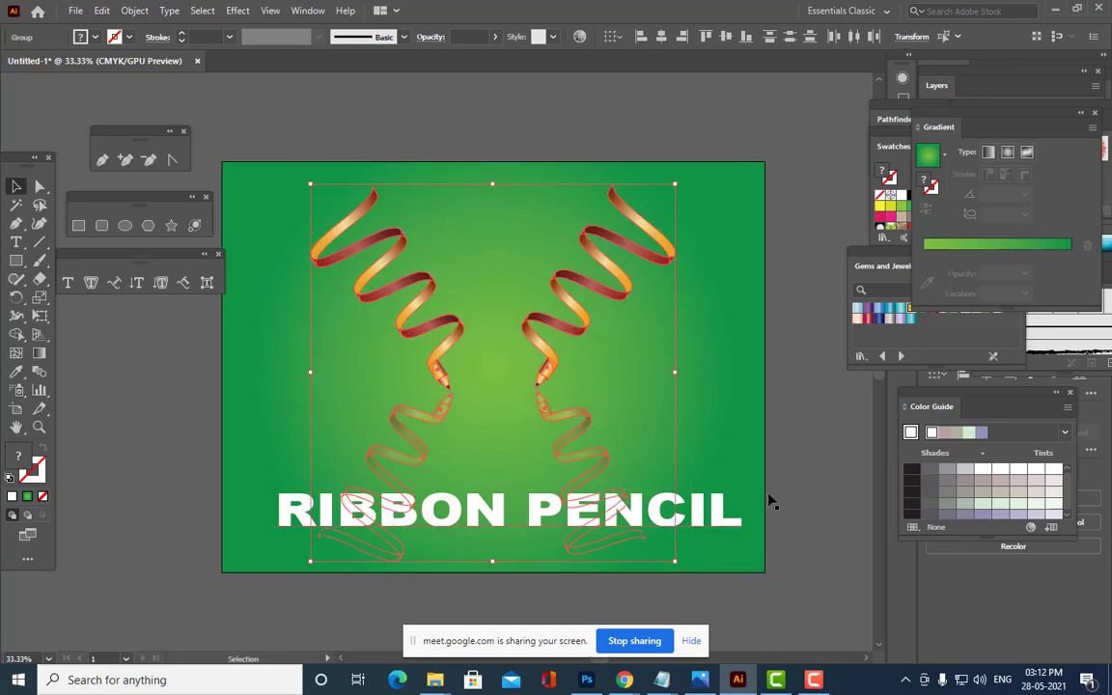
pyautogui.click(806, 508)
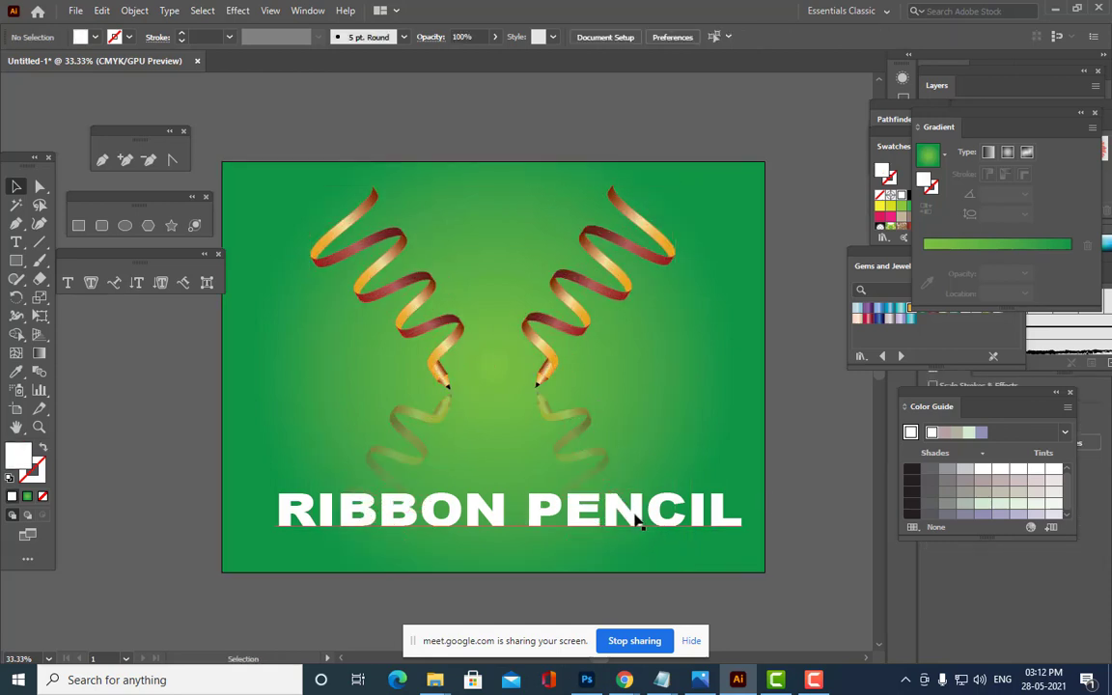
# Center the RIBBON PENCIL title horizontally beneath the pencils and lower it slightly, away from the reflections.
pyautogui.moveTo(633, 514); pyautogui.dragTo(681, 512)
pyautogui.click(704, 421)
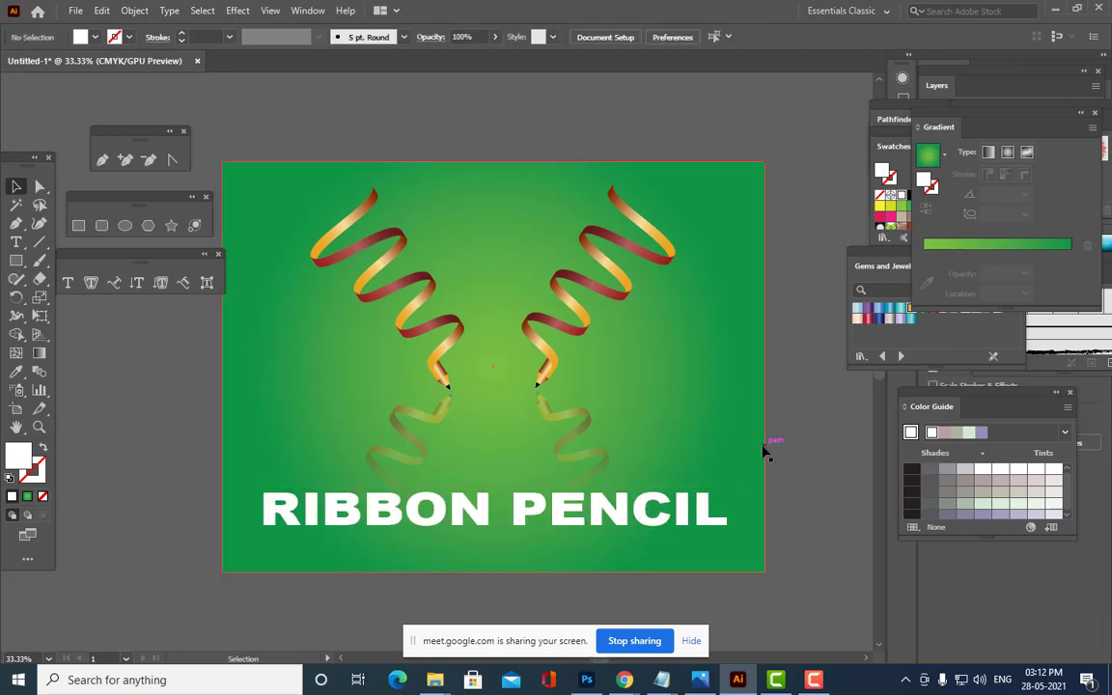
pyautogui.press('space')
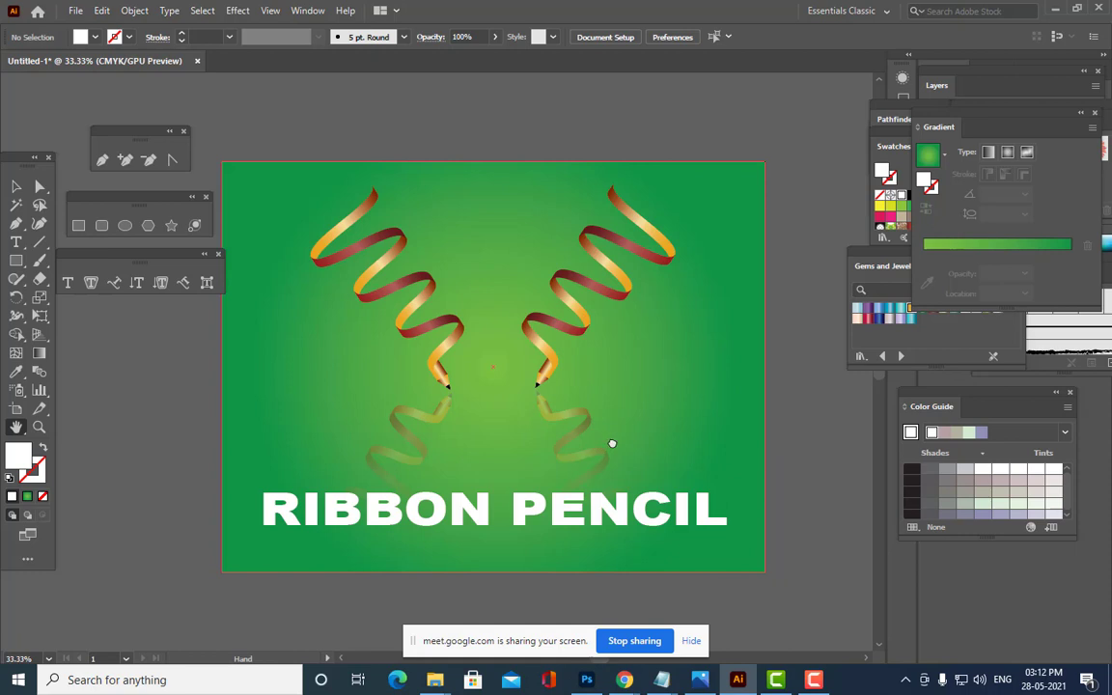
pyautogui.moveTo(610, 444); pyautogui.dragTo(665, 439)
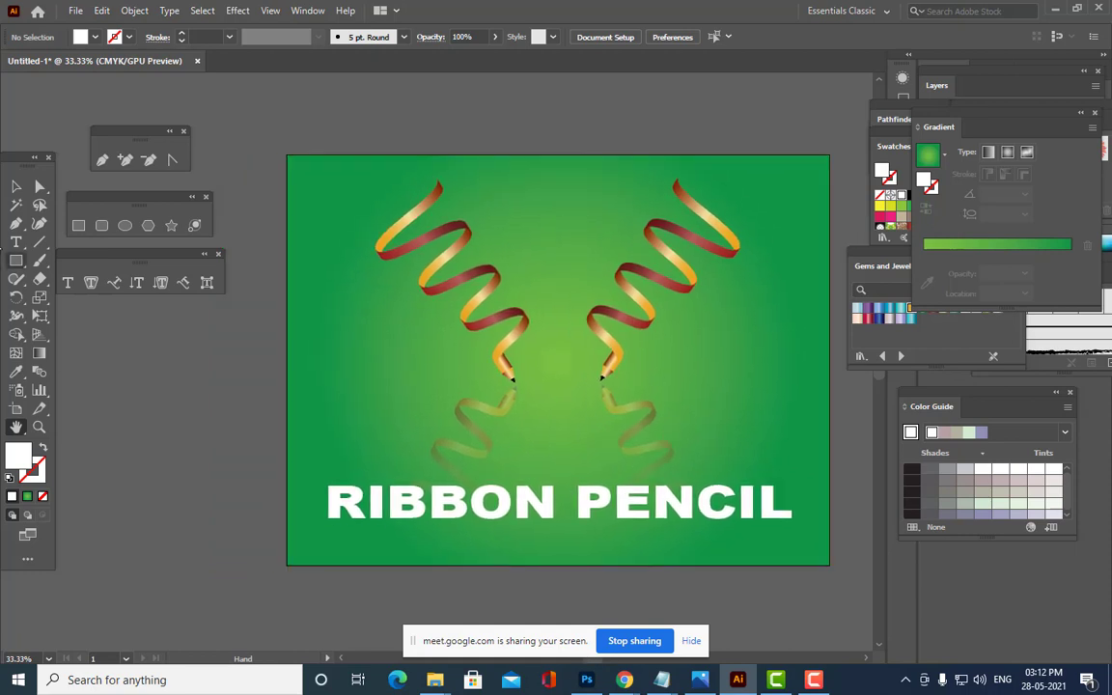
pyautogui.click(18, 190)
pyautogui.moveTo(621, 494)
pyautogui.mouseDown()
pyautogui.moveTo(632, 513)
pyautogui.moveTo(622, 517)
pyautogui.mouseUp()
pyautogui.click(603, 114)
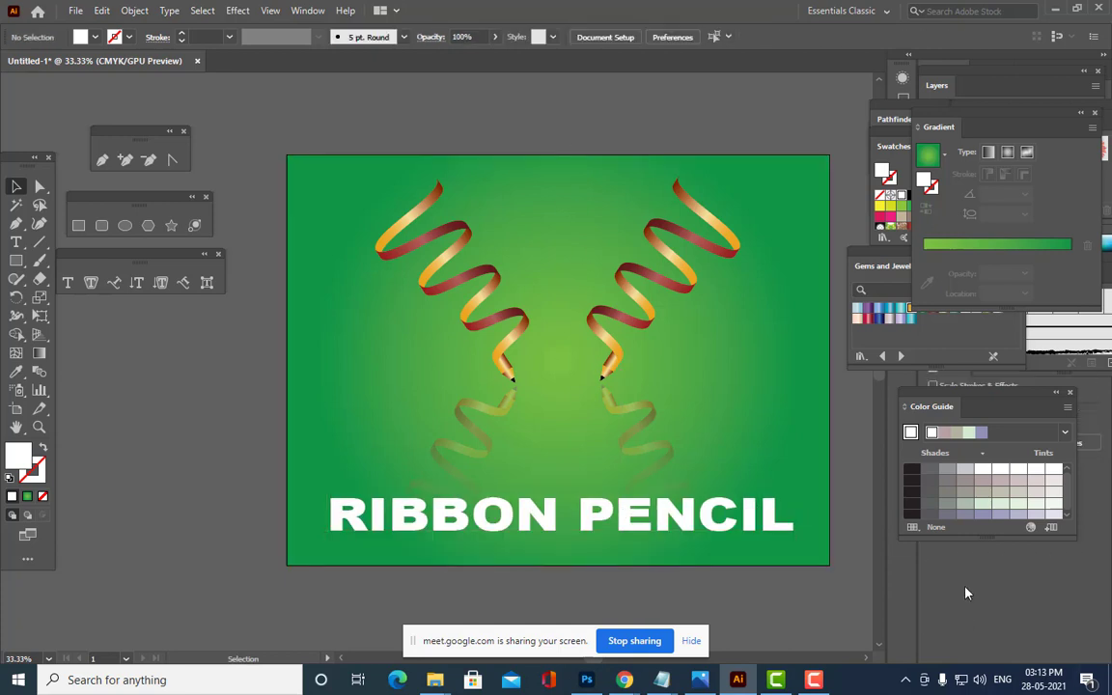
# Start exporting the finished artwork to the Desktop folder with JPEG as the file type.
pyautogui.click(75, 10)
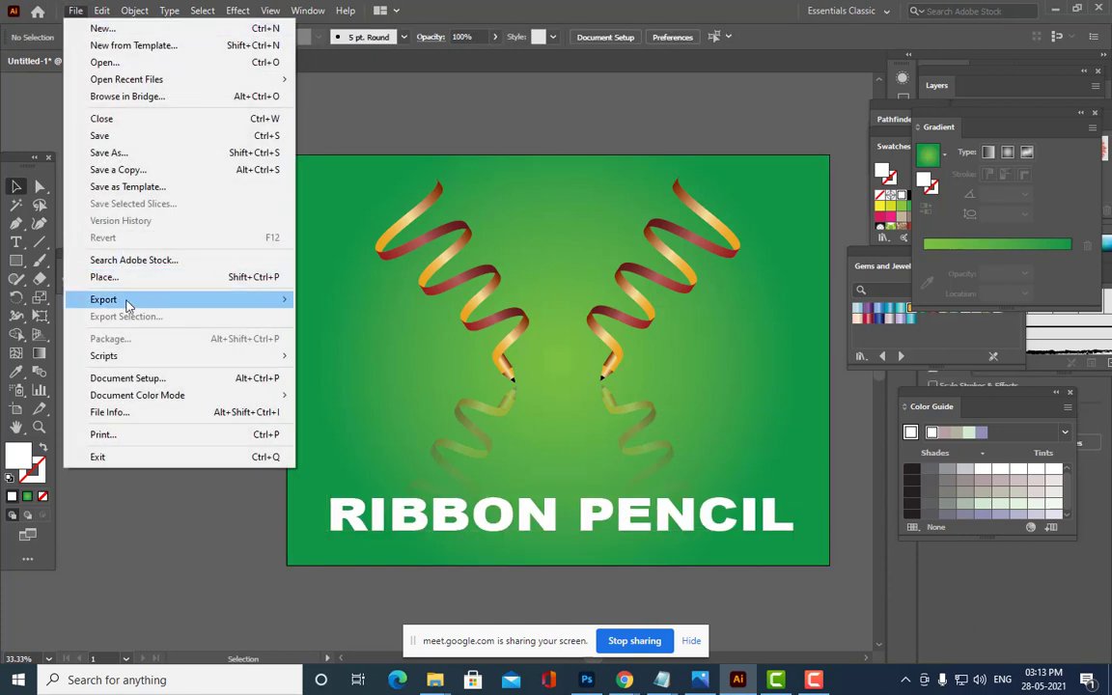
pyautogui.moveTo(129, 306)
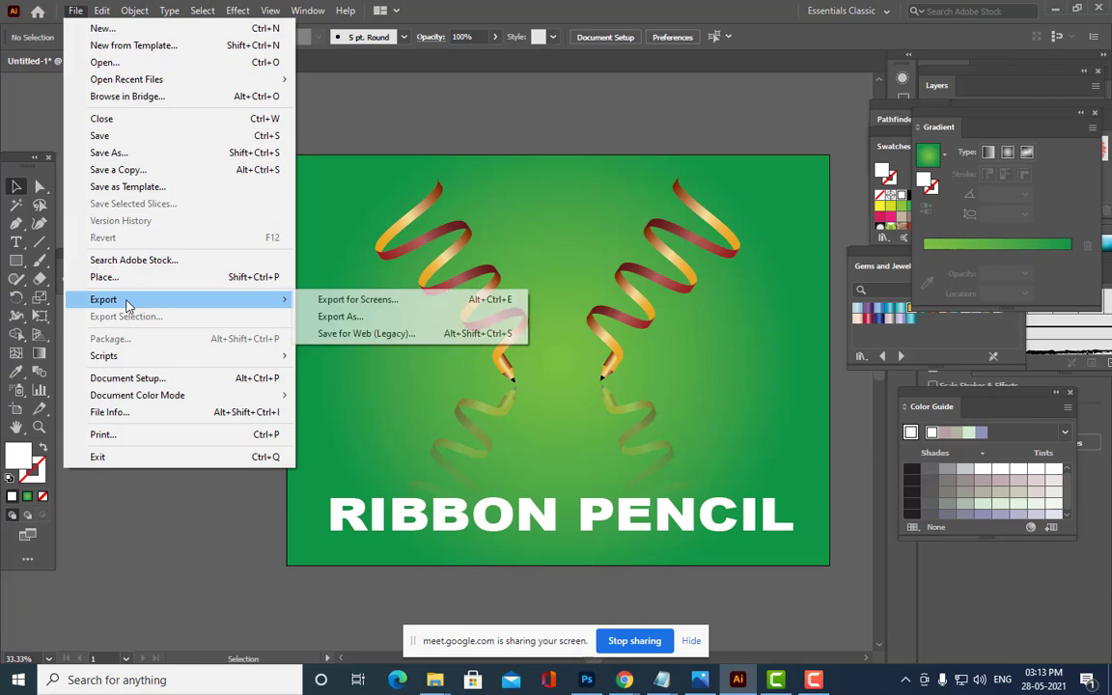
pyautogui.click(355, 319)
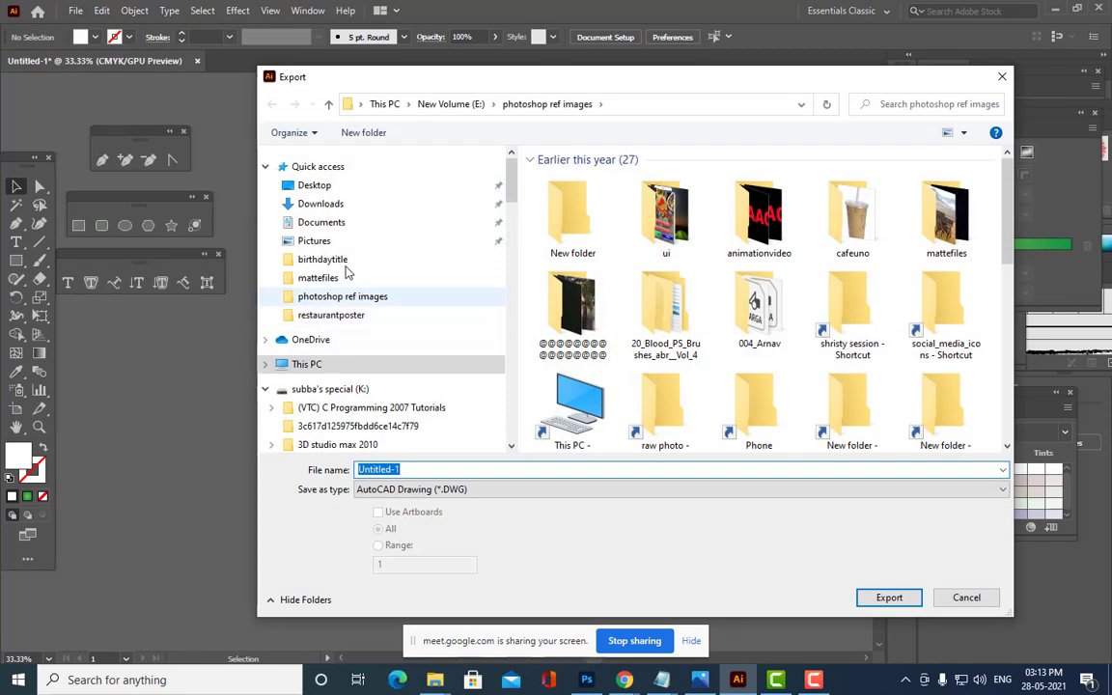
pyautogui.click(332, 191)
pyautogui.click(460, 490)
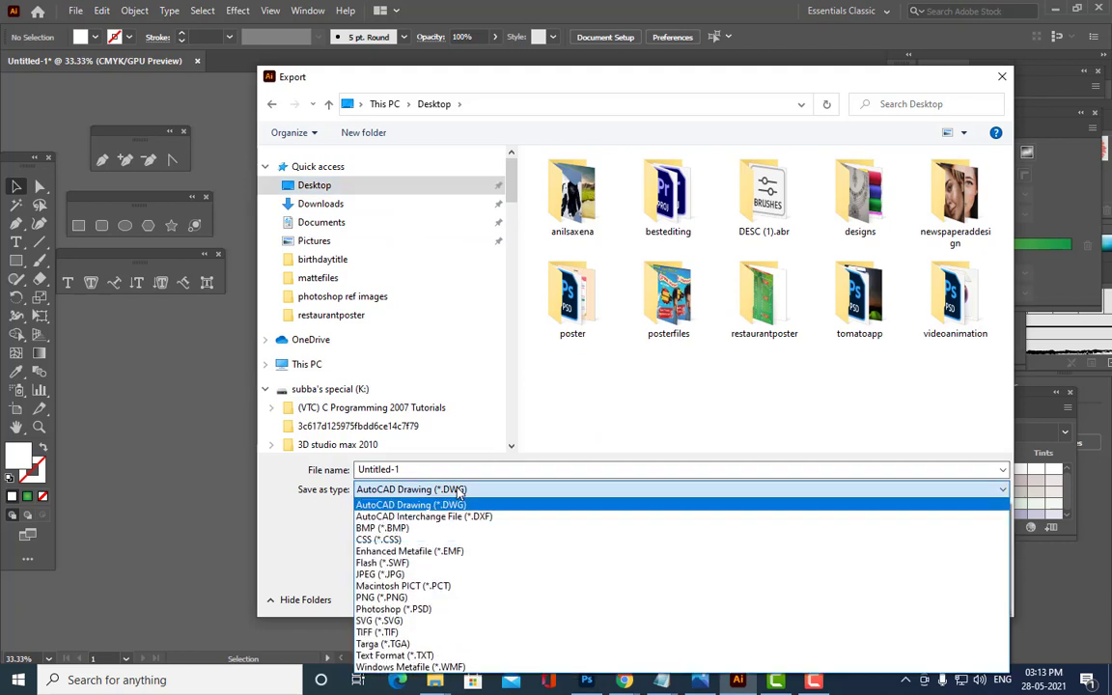
pyautogui.click(407, 577)
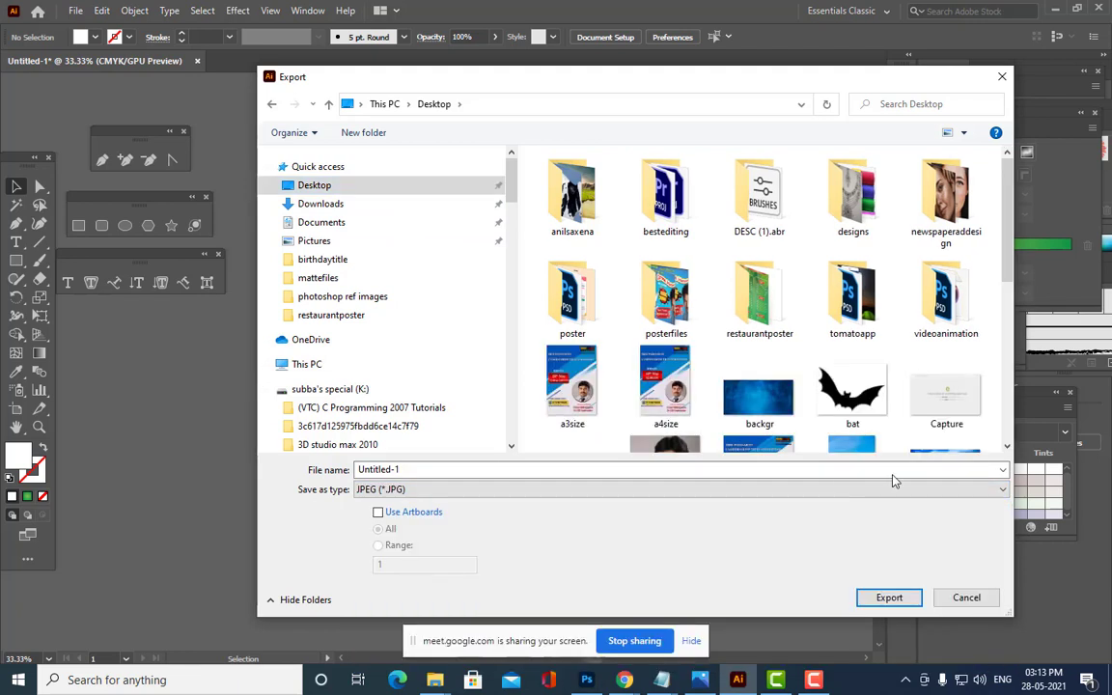
pyautogui.scroll(-10, 904, 227)
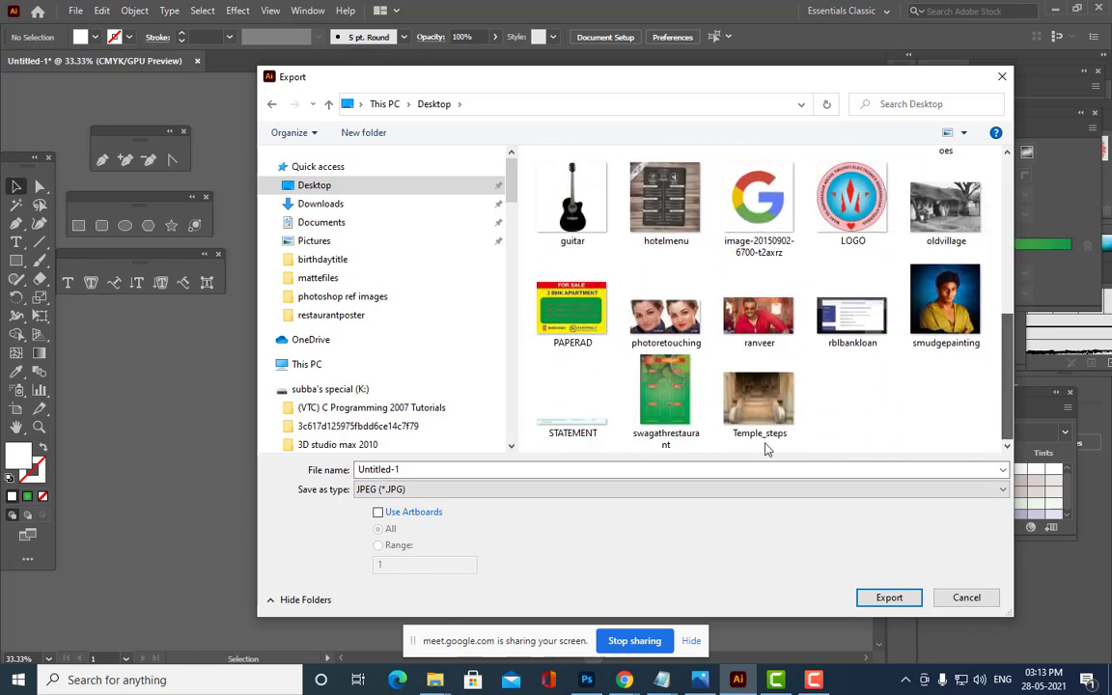
# Name the export file RIBBONPENCIL and export it with the CMYK color model, medium quality 5 and Screen (72 ppi) resolution.
pyautogui.doubleClick(447, 470)
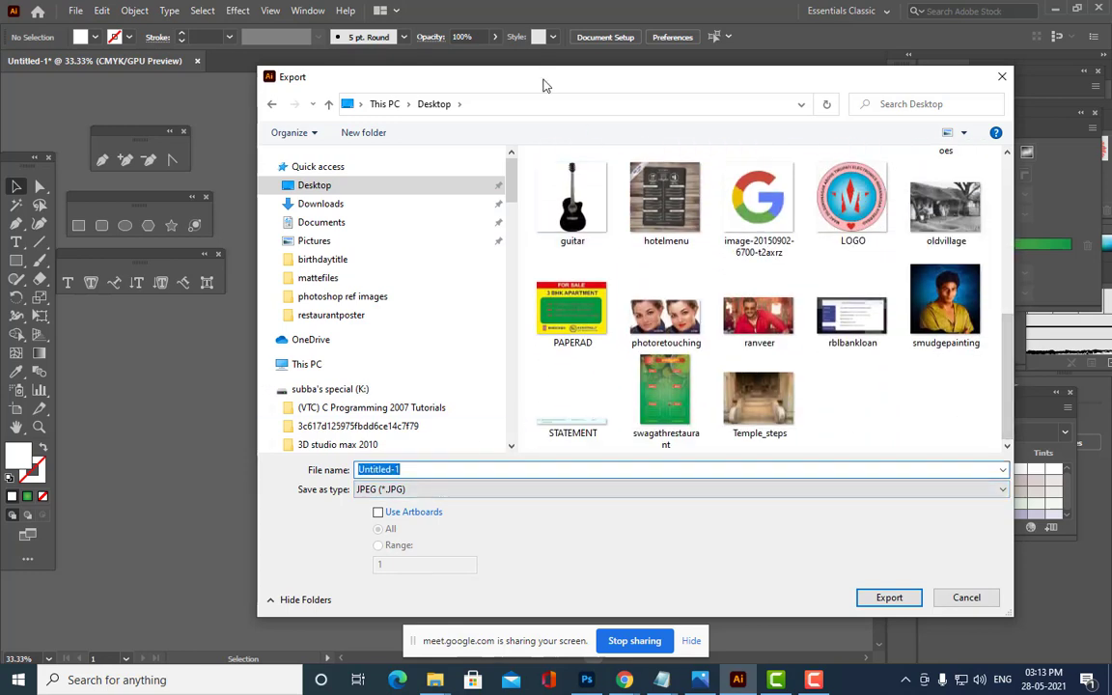
pyautogui.moveTo(544, 86); pyautogui.dragTo(597, 105)
pyautogui.click(481, 488)
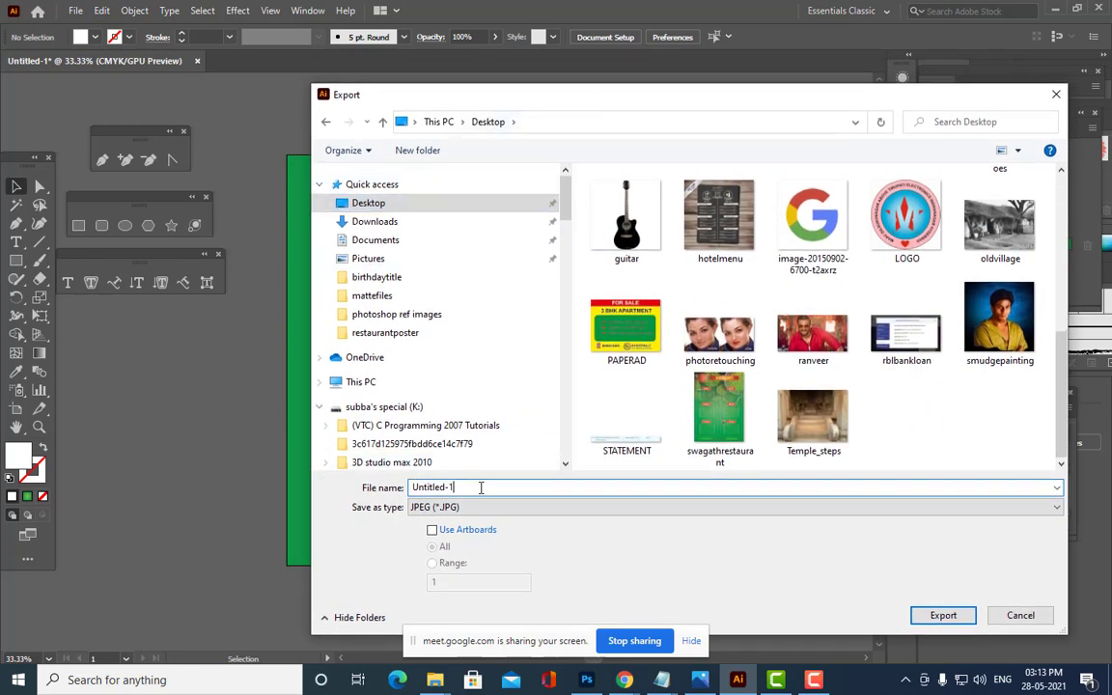
pyautogui.moveTo(481, 488); pyautogui.dragTo(312, 497)
pyautogui.press('BackSpace')
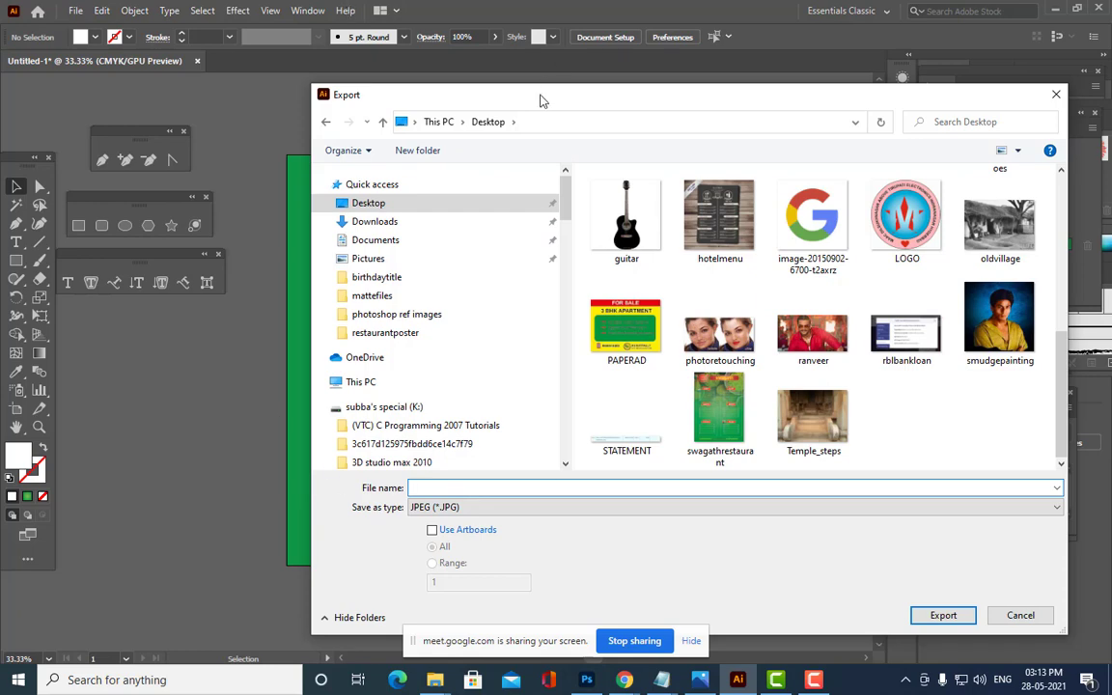
pyautogui.moveTo(534, 100); pyautogui.dragTo(732, 65)
pyautogui.write('R')
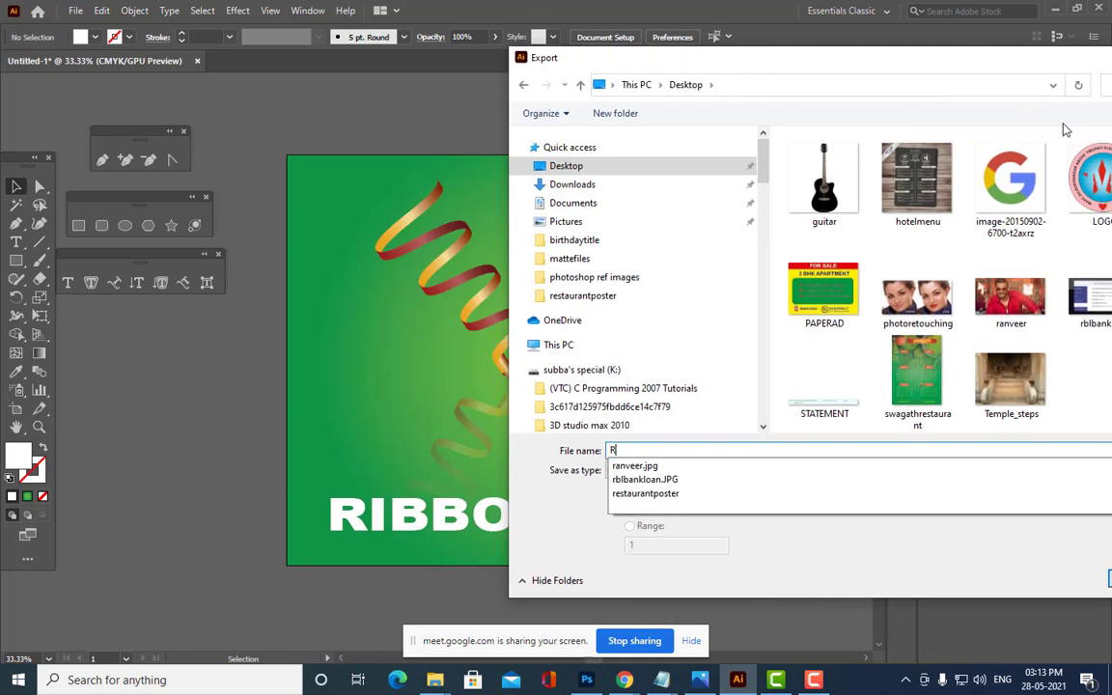
pyautogui.write('IBBONPENCIL')
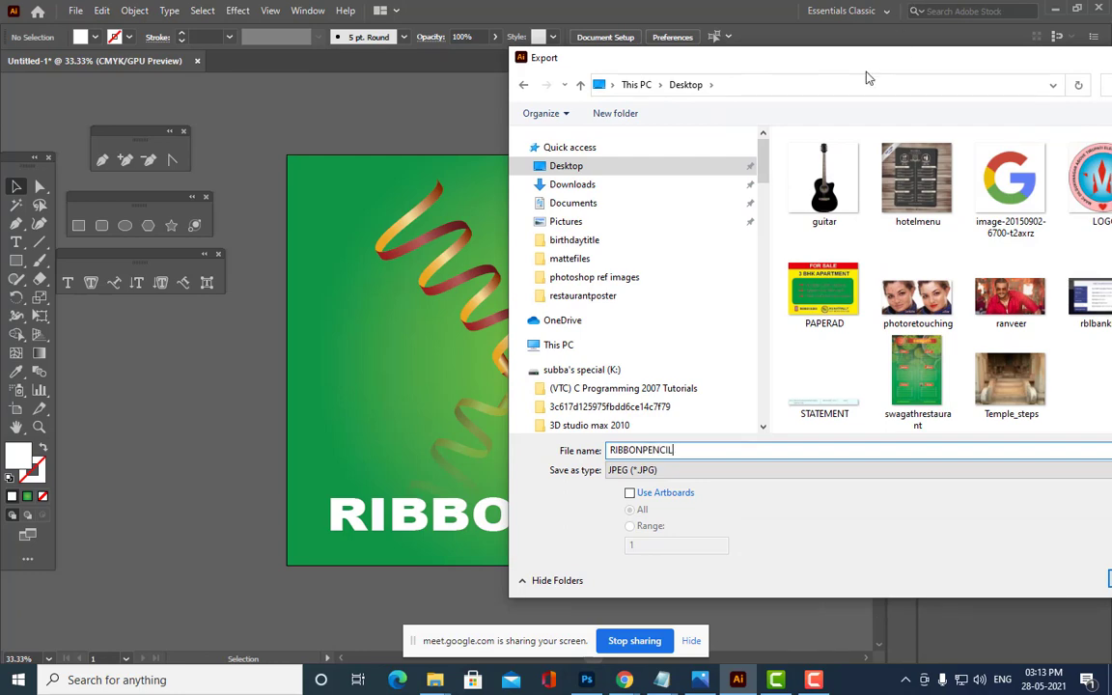
pyautogui.moveTo(868, 61); pyautogui.dragTo(677, 61)
pyautogui.click(938, 579)
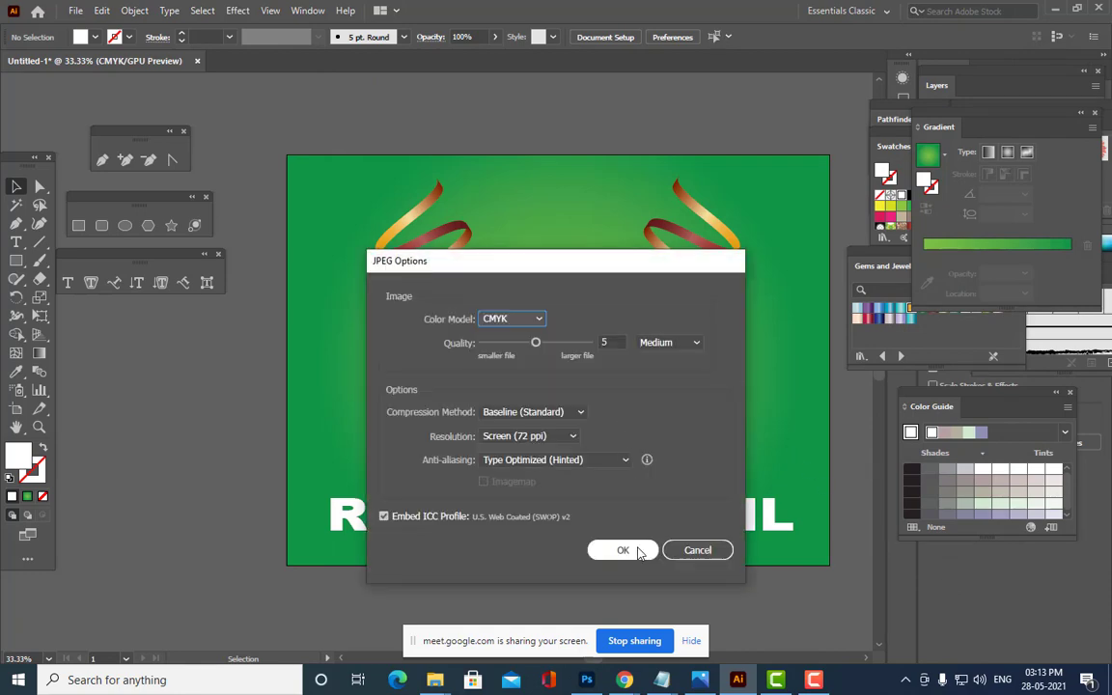
pyautogui.click(640, 550)
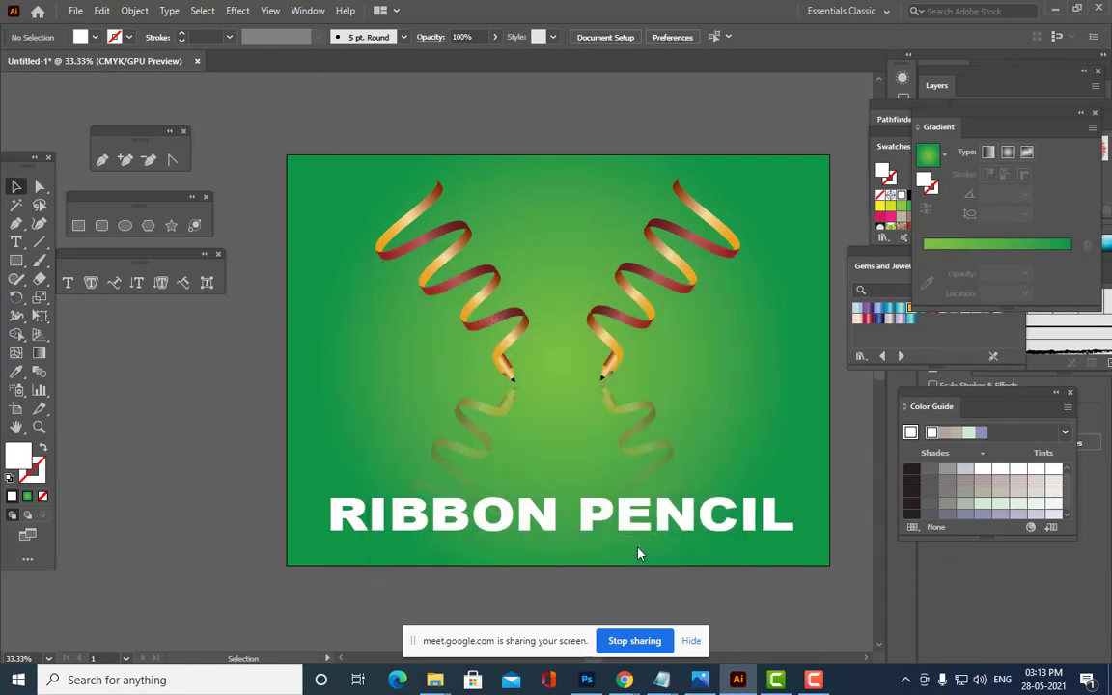
# Open the exported RIBBONPENCIL image from the desktop to check it, close it and return to Illustrator.
pyautogui.click(1055, 9)
pyautogui.doubleClick(376, 534)
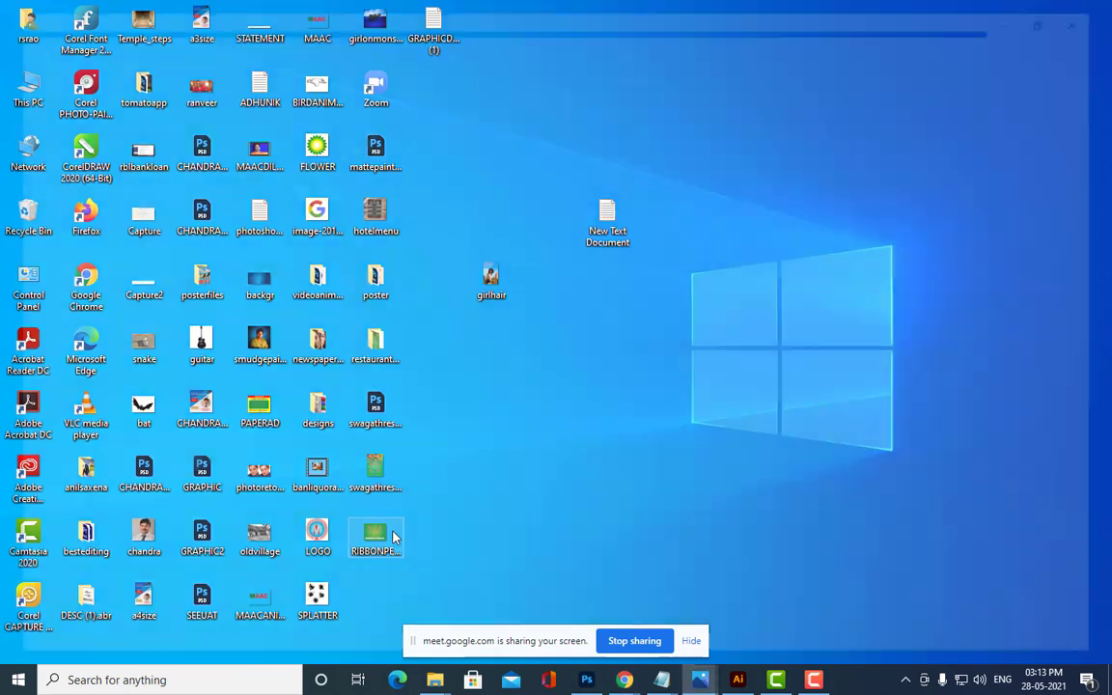
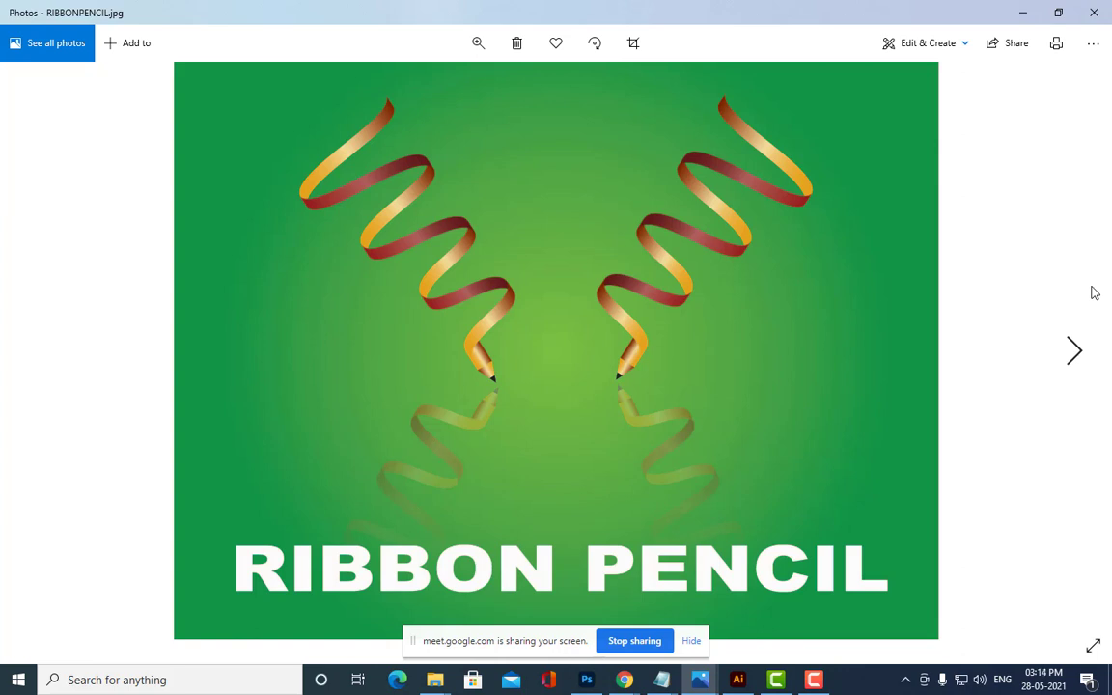
pyautogui.click(1099, 7)
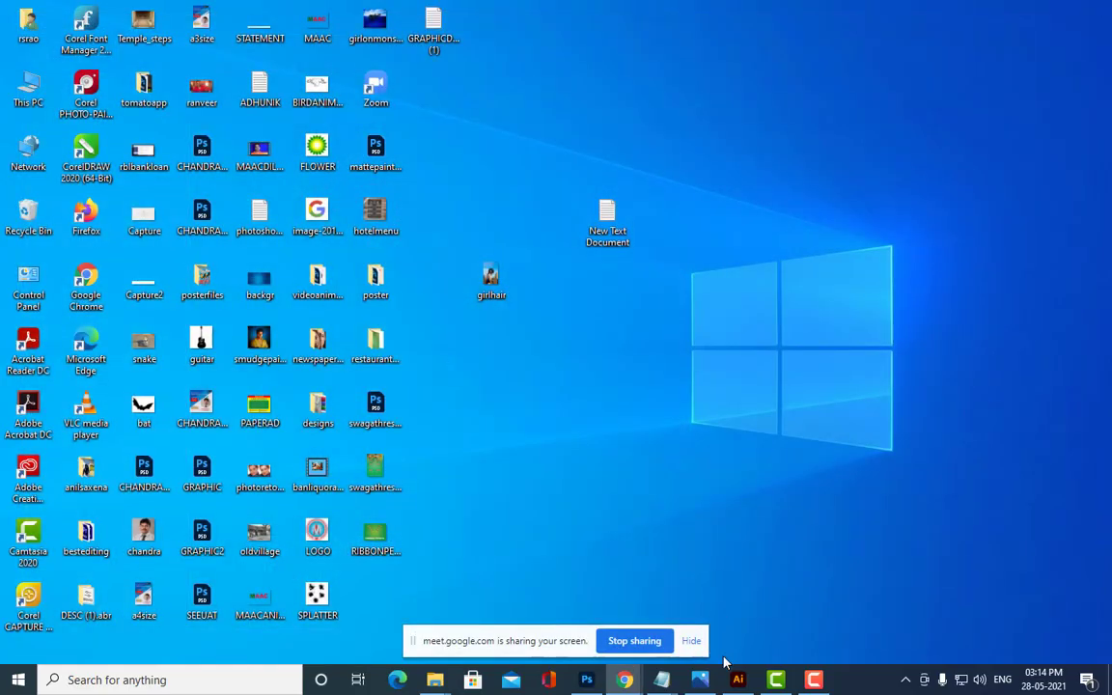
pyautogui.click(738, 679)
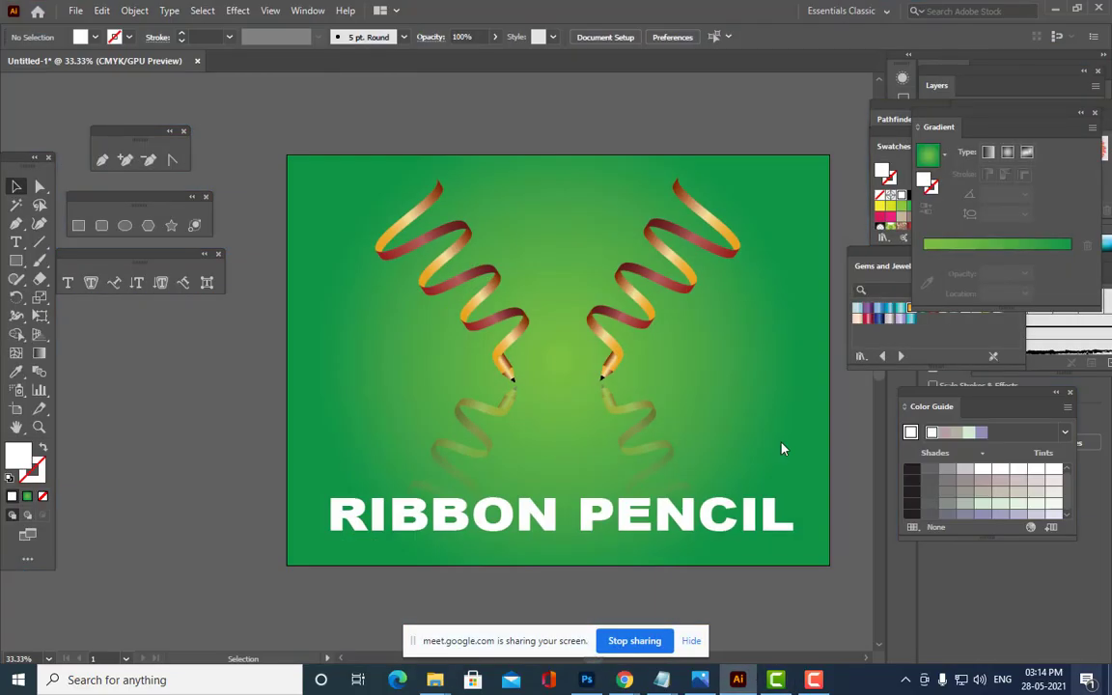
# Create a new Letter-size print document in CMYK and widen its artboard to about 860 pt.
pyautogui.click(70, 14)
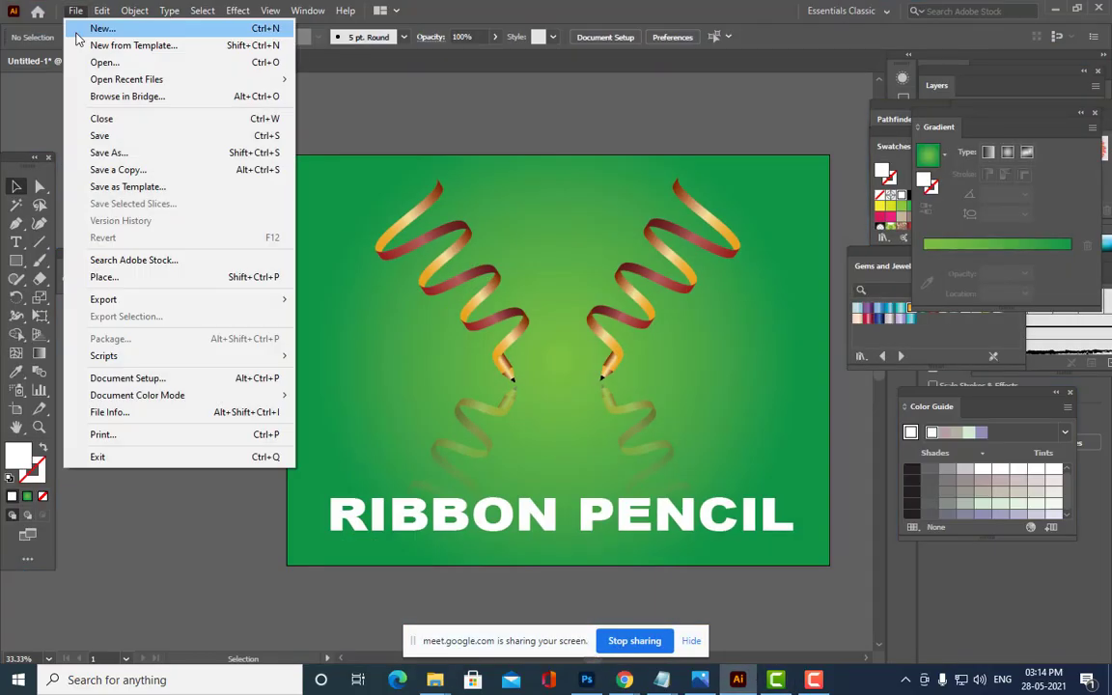
pyautogui.click(101, 28)
pyautogui.click(637, 533)
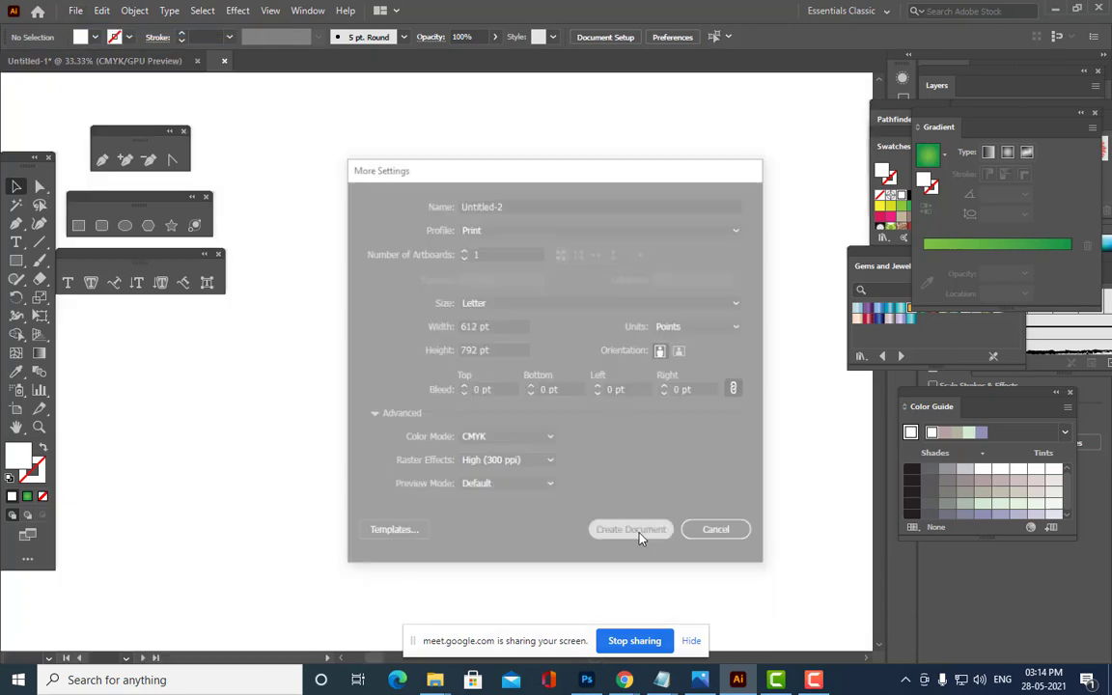
pyautogui.click(15, 409)
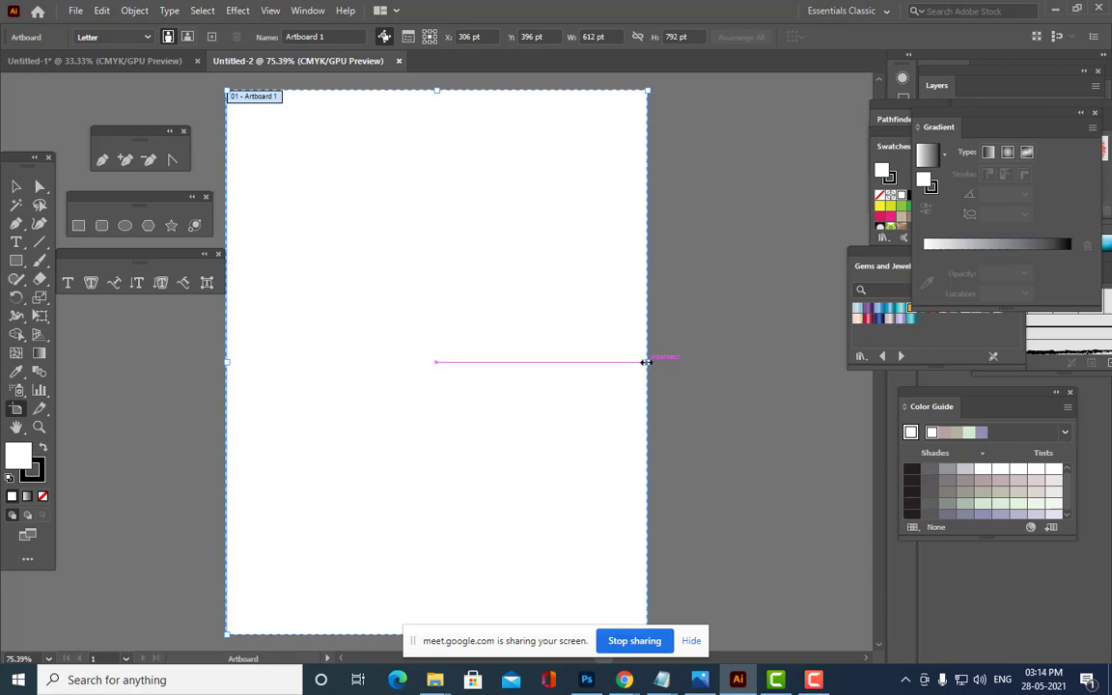
pyautogui.moveTo(646, 362); pyautogui.dragTo(817, 387)
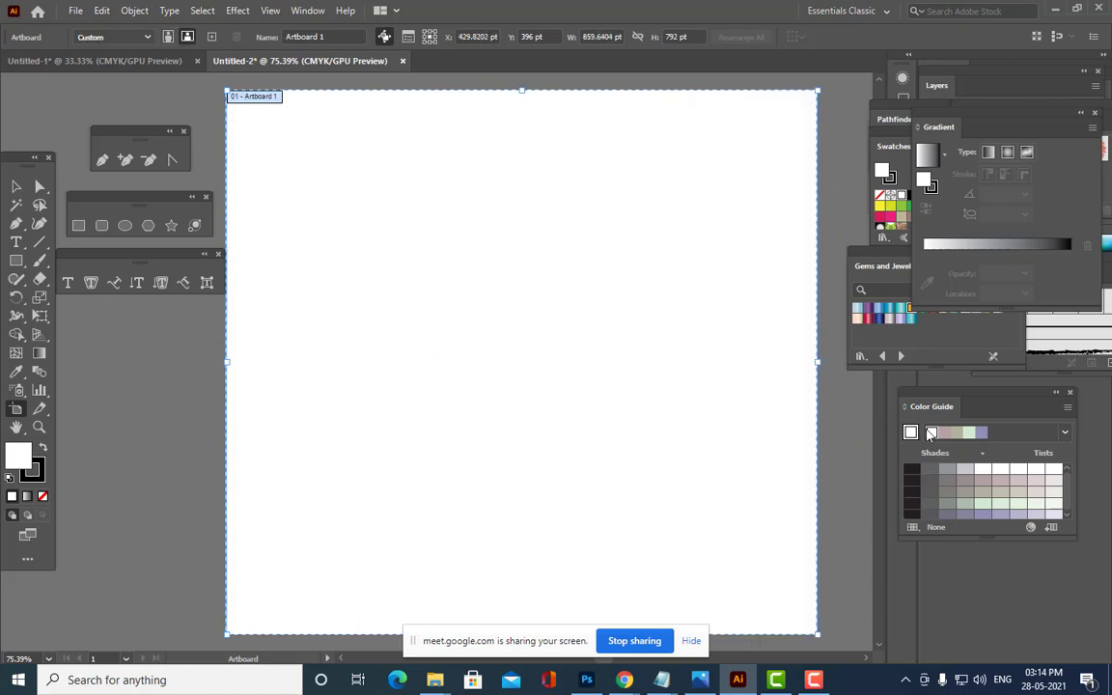
pyautogui.click(15, 187)
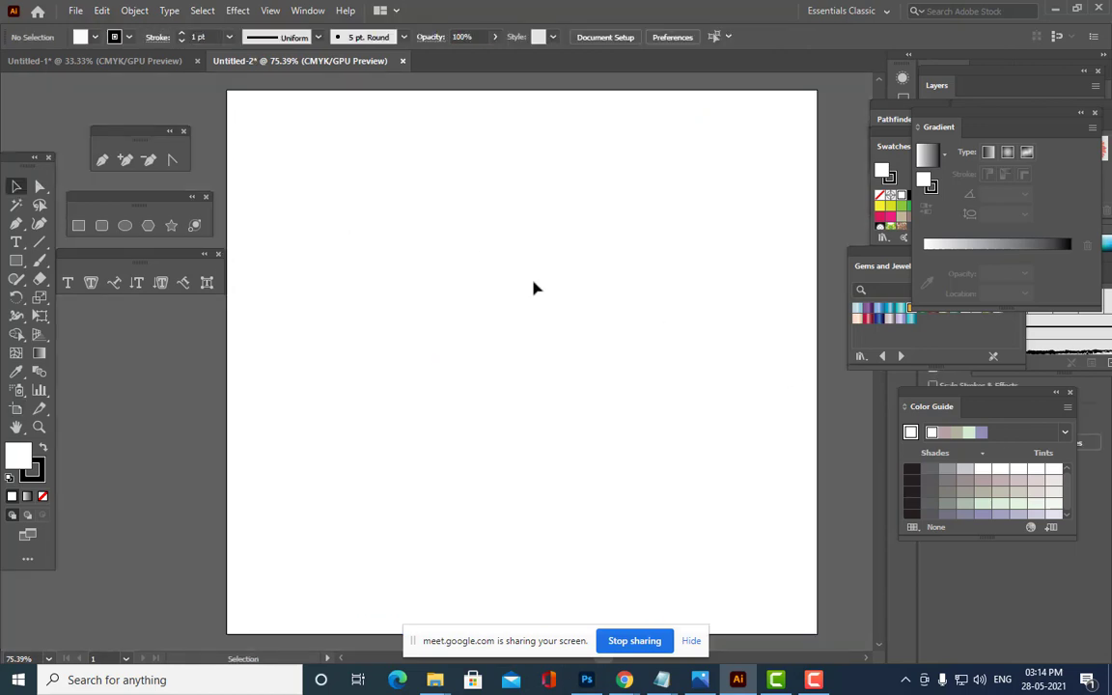
# Show the grid in the new document.
pyautogui.hotkey('ctrl', '+')
pyautogui.hotkey('ctrl', '-')
pyautogui.hotkey('ctrl', '-')
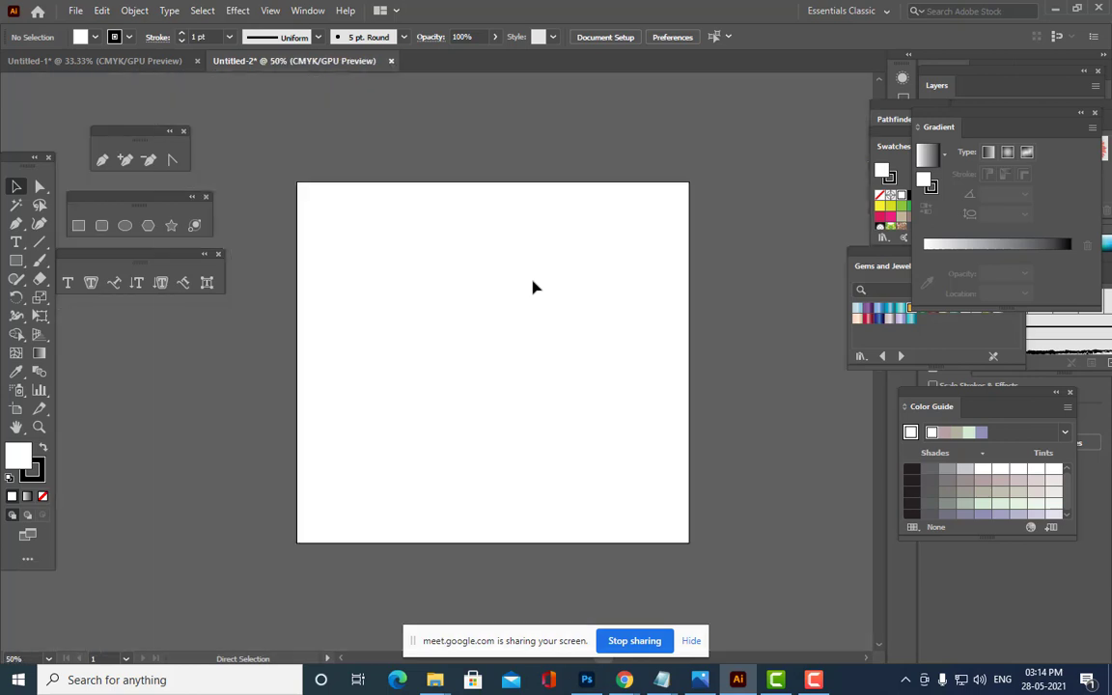
pyautogui.hotkey('ctrl', '+')
pyautogui.hotkey('ctrl', '+')
pyautogui.hotkey('ctrl', '-')
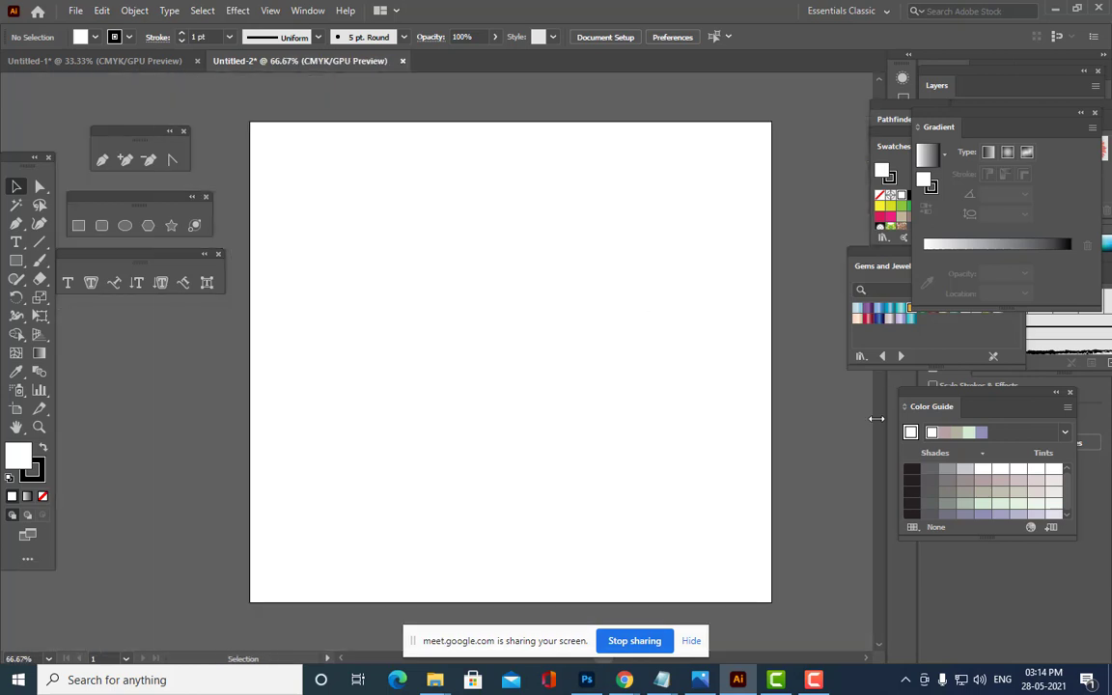
pyautogui.click(270, 11)
pyautogui.click(379, 586)
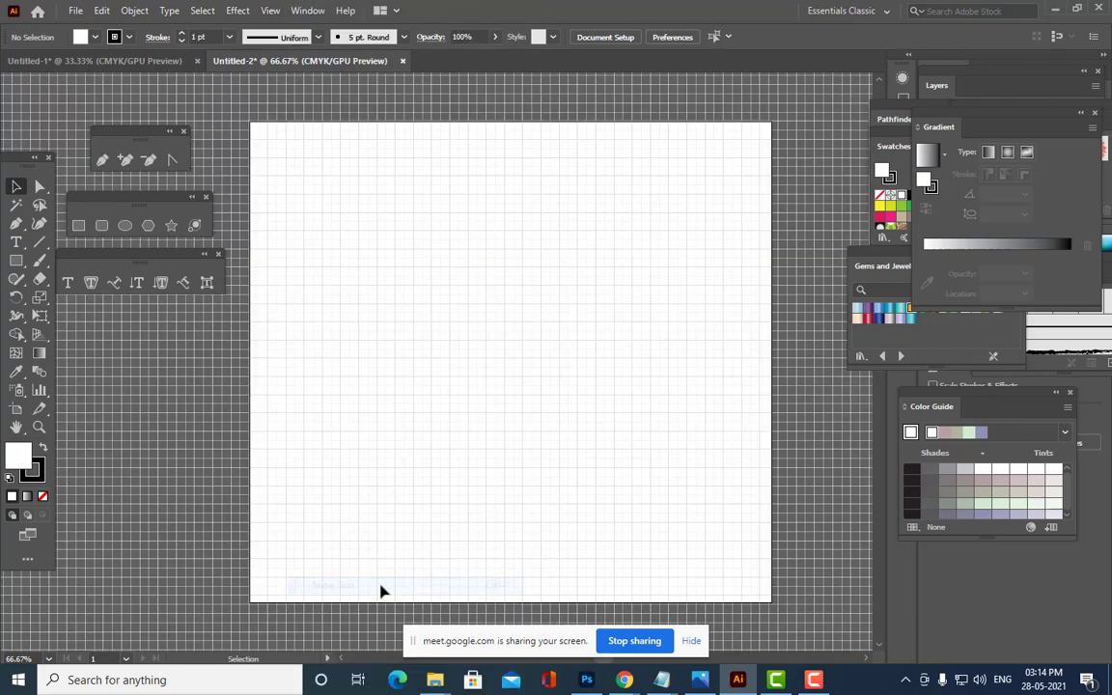
# Activate the Pen tool and set the fill to None, near the artboard's upper area at 100% zoom.
pyautogui.hotkey('ctrl', '+')
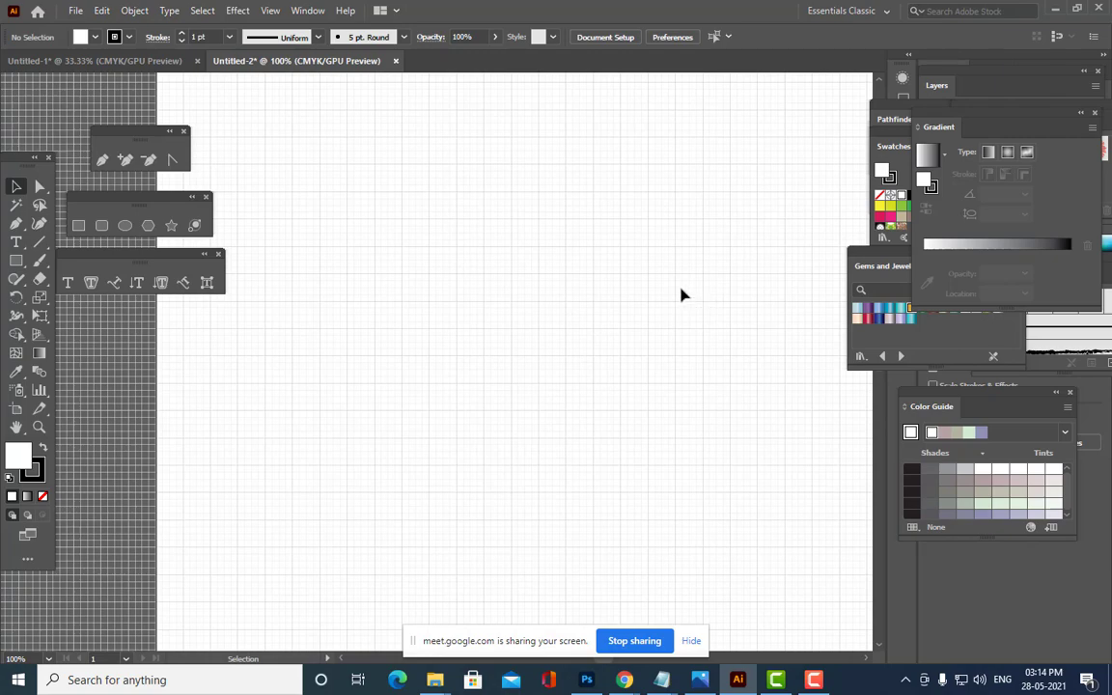
pyautogui.press('h')
pyautogui.moveTo(628, 199); pyautogui.dragTo(486, 294)
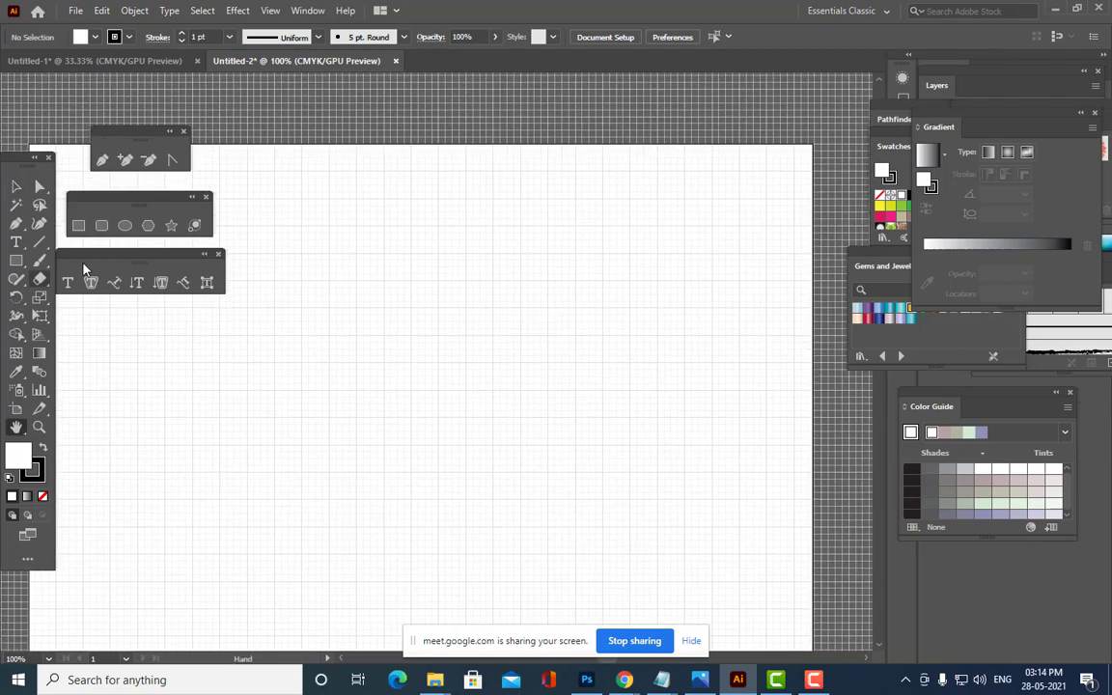
pyautogui.click(103, 161)
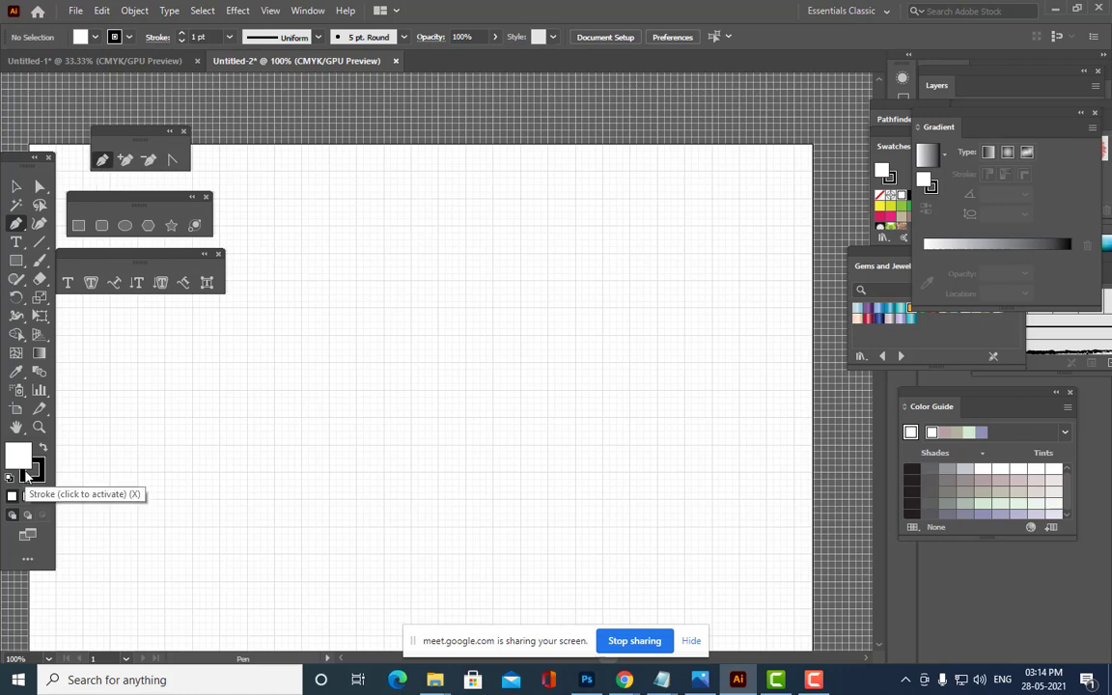
pyautogui.click(44, 498)
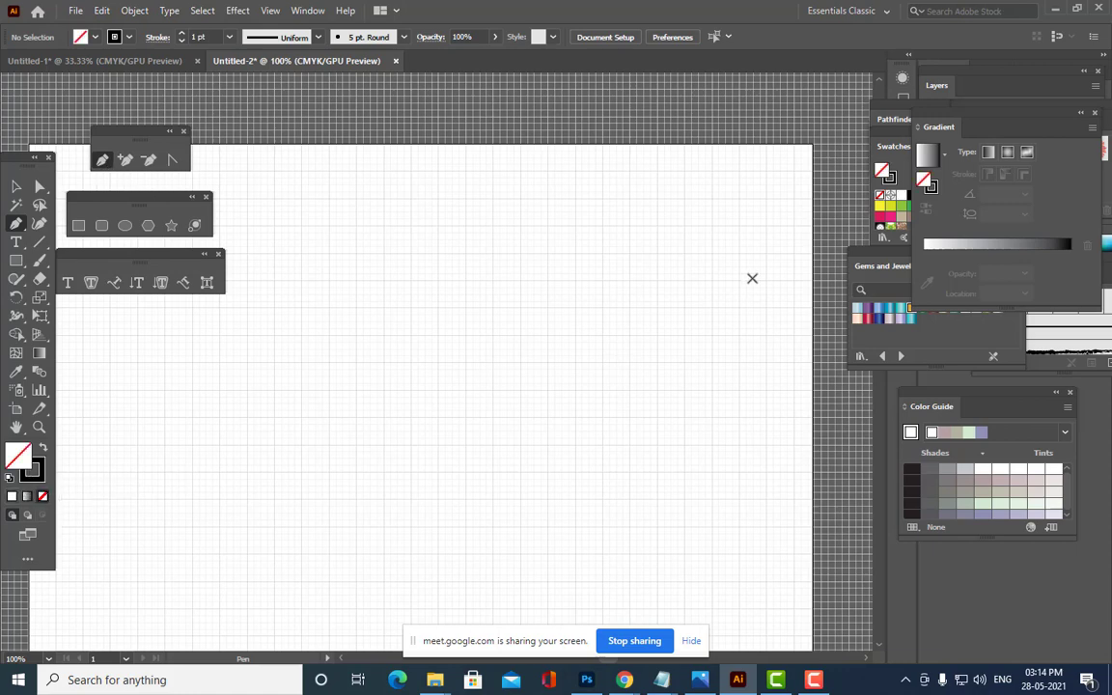
# Turn on Snap to Grid and check that the snapping options are enabled.
pyautogui.click(271, 11)
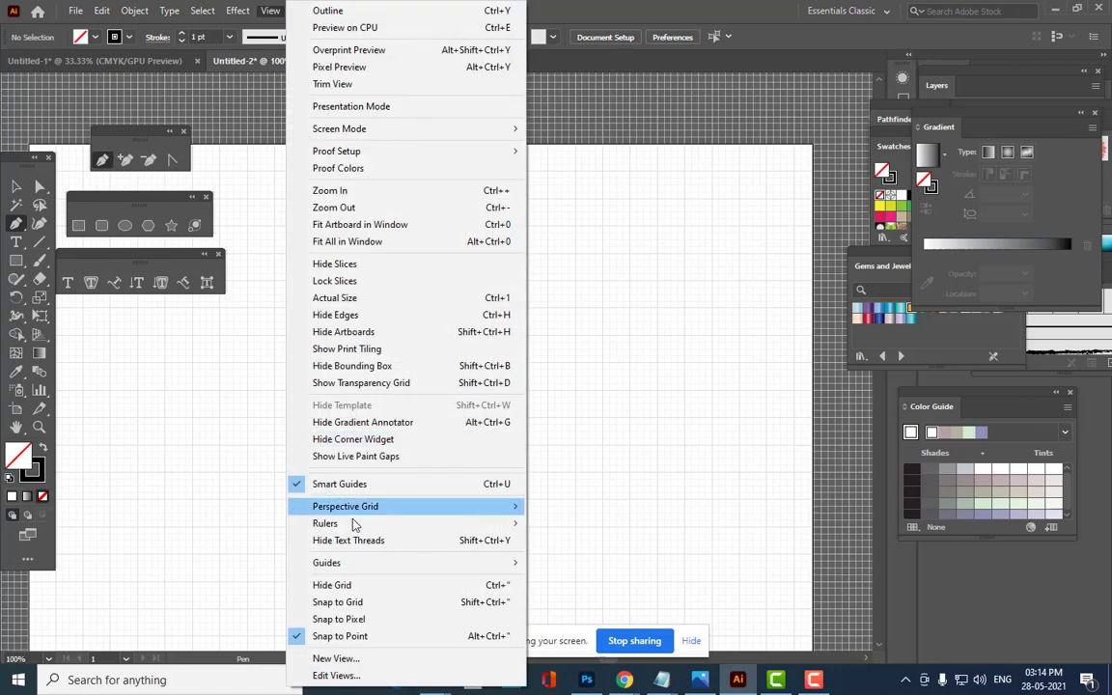
pyautogui.click(337, 600)
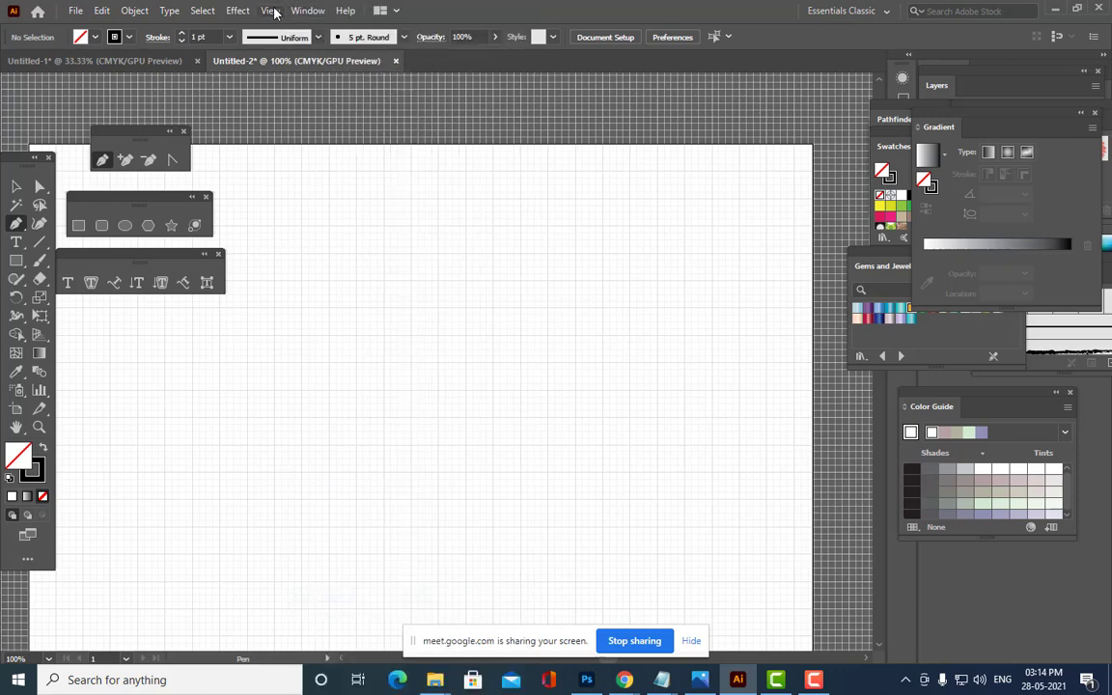
pyautogui.click(271, 11)
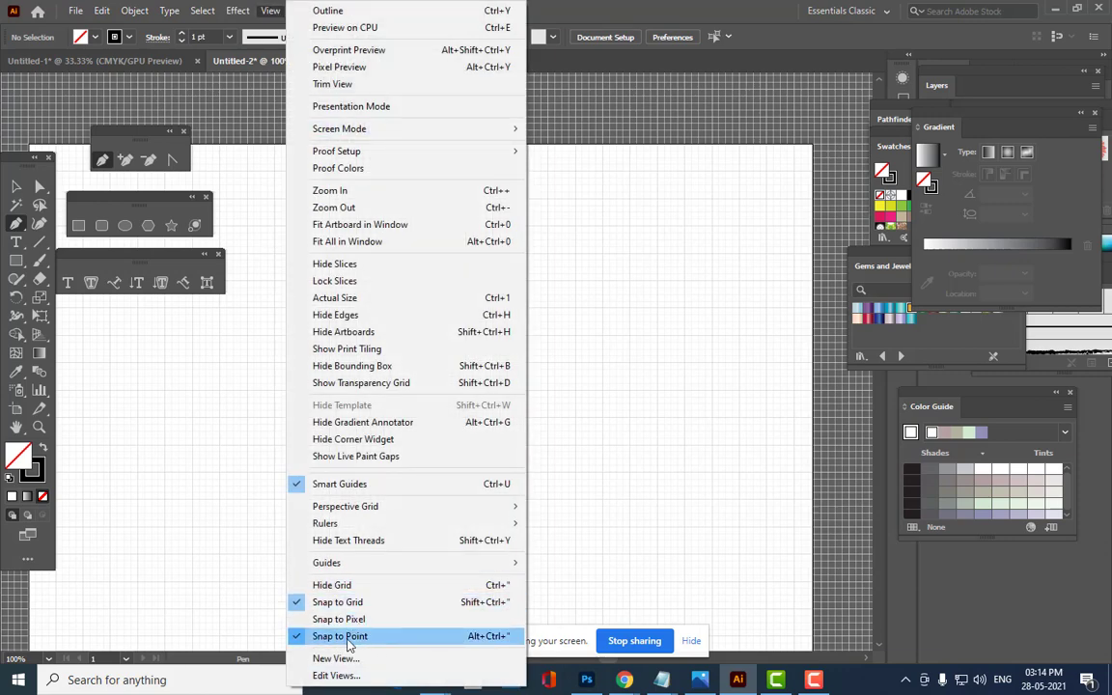
pyautogui.click(772, 21)
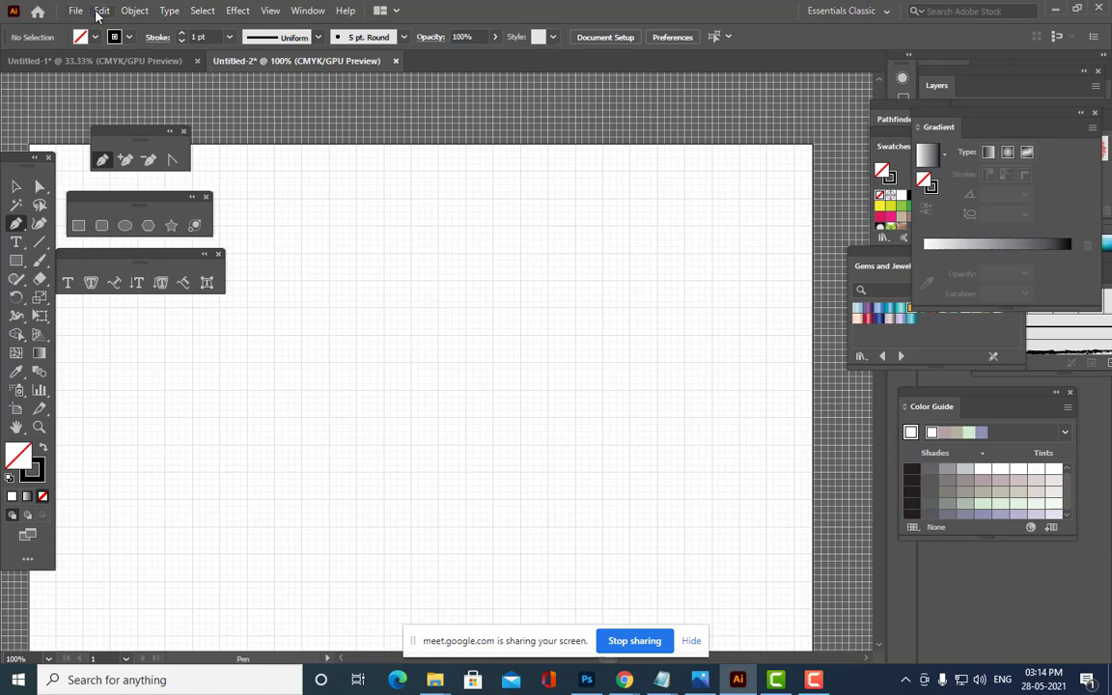
# Set the document grid's gridline spacing to 20 pt in the Guides & Grid preferences.
pyautogui.hotkey('ctrl', 'k')
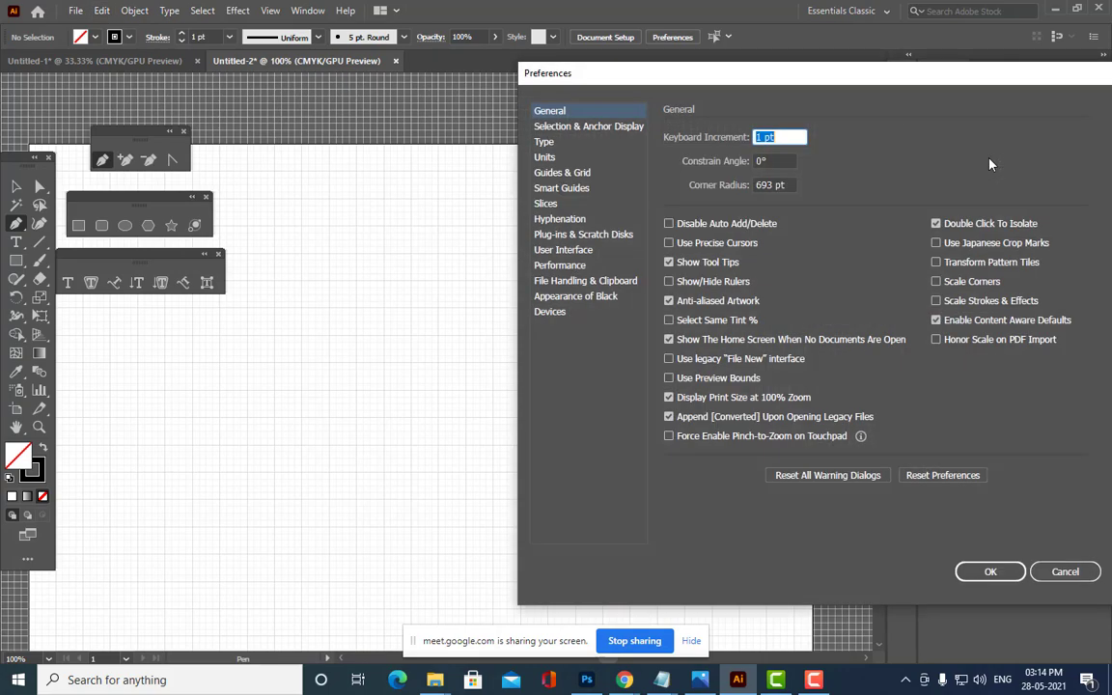
pyautogui.click(562, 172)
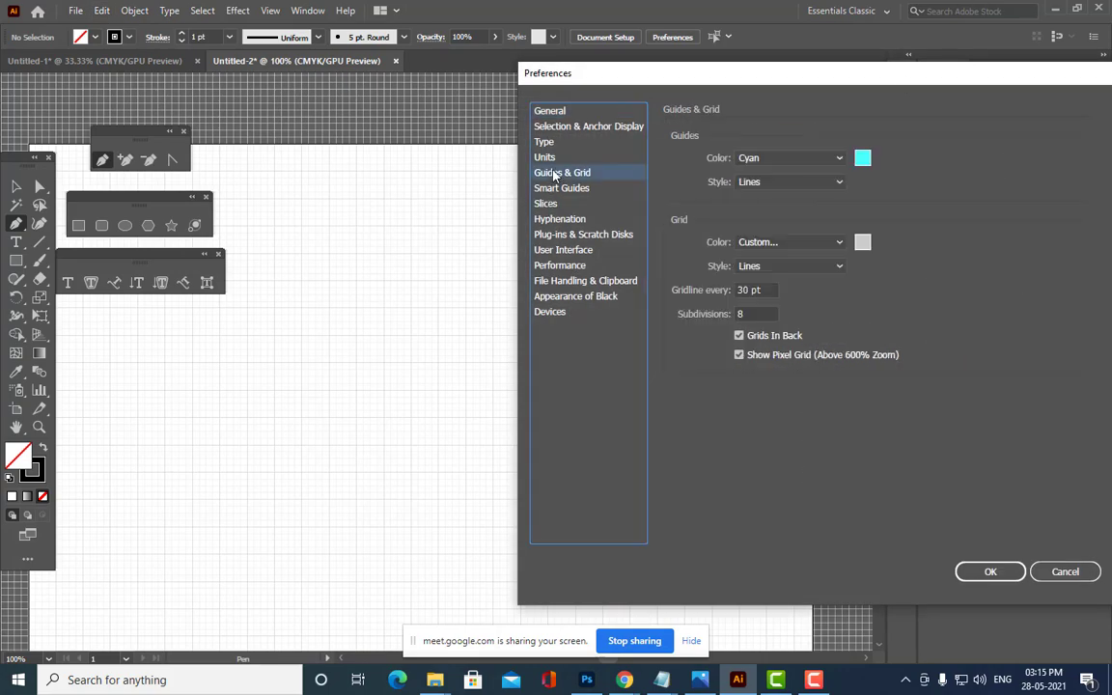
pyautogui.click(763, 289)
pyautogui.moveTo(763, 289); pyautogui.dragTo(665, 287)
pyautogui.write('2')
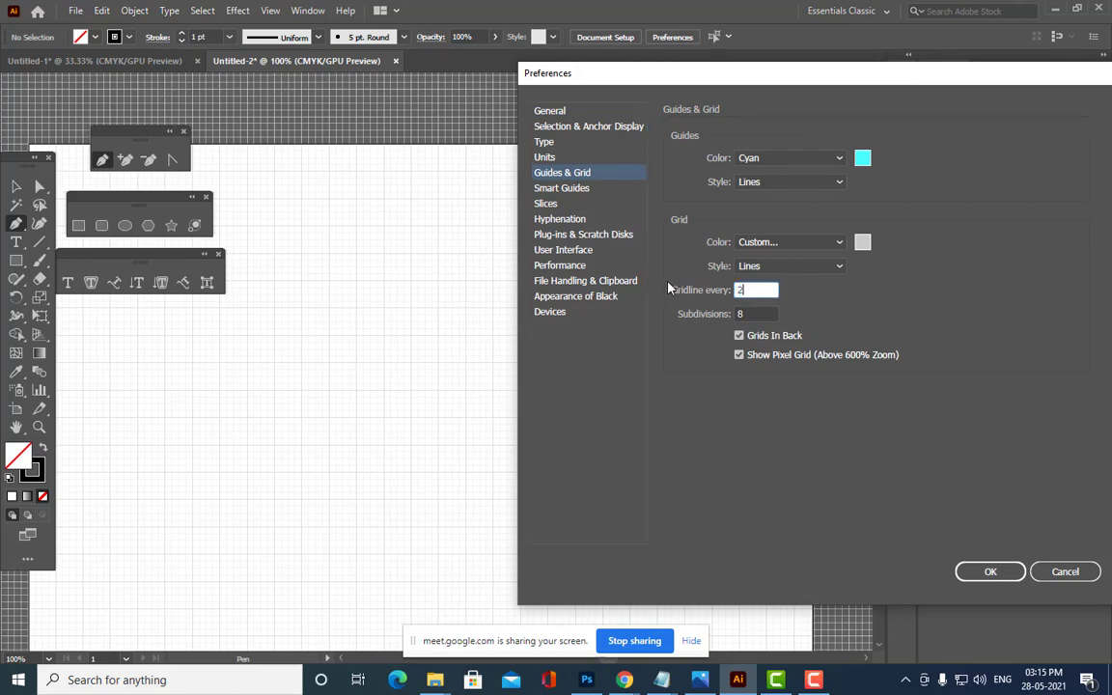
pyautogui.write('0')
pyautogui.click(991, 571)
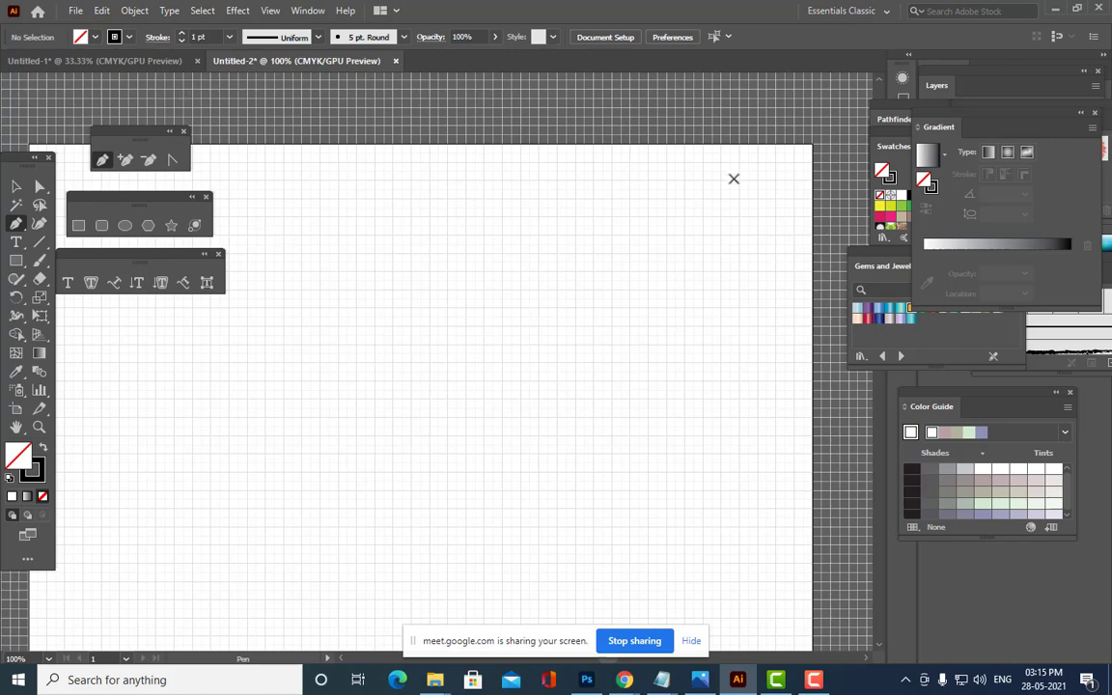
# Draw an open S-curve about 220 pt wide with the Pen tool near the artboard's upper-right corner, using vertical handles at both anchors.
pyautogui.click(794, 163)
pyautogui.moveTo(794, 165); pyautogui.dragTo(793, 228)
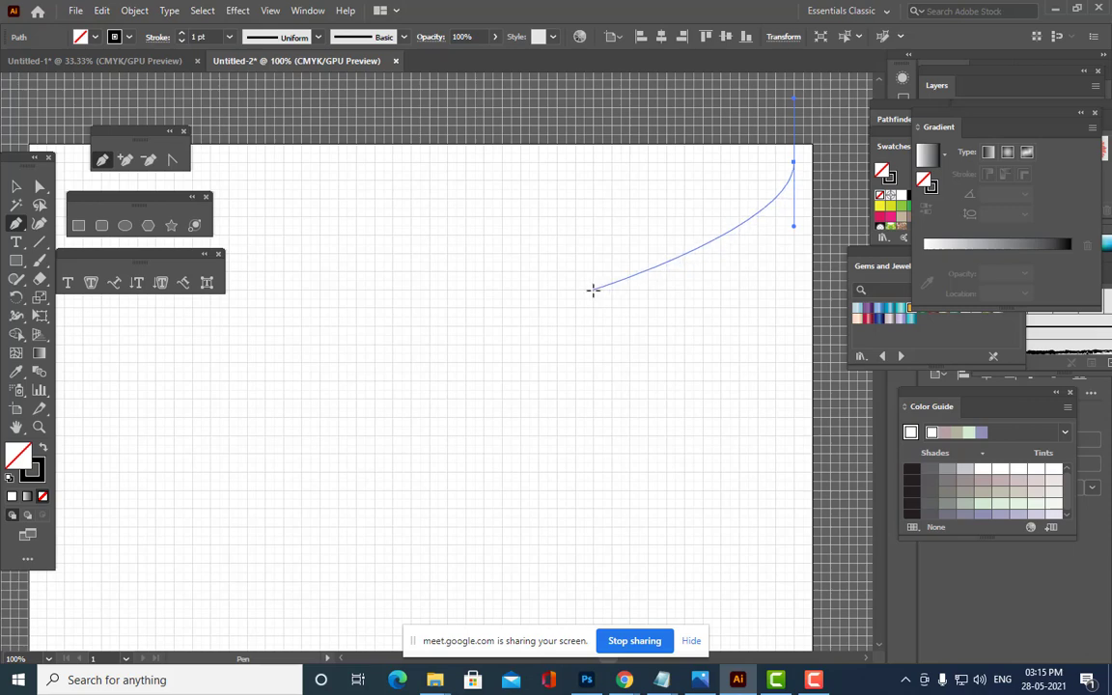
pyautogui.moveTo(593, 290); pyautogui.dragTo(595, 375)
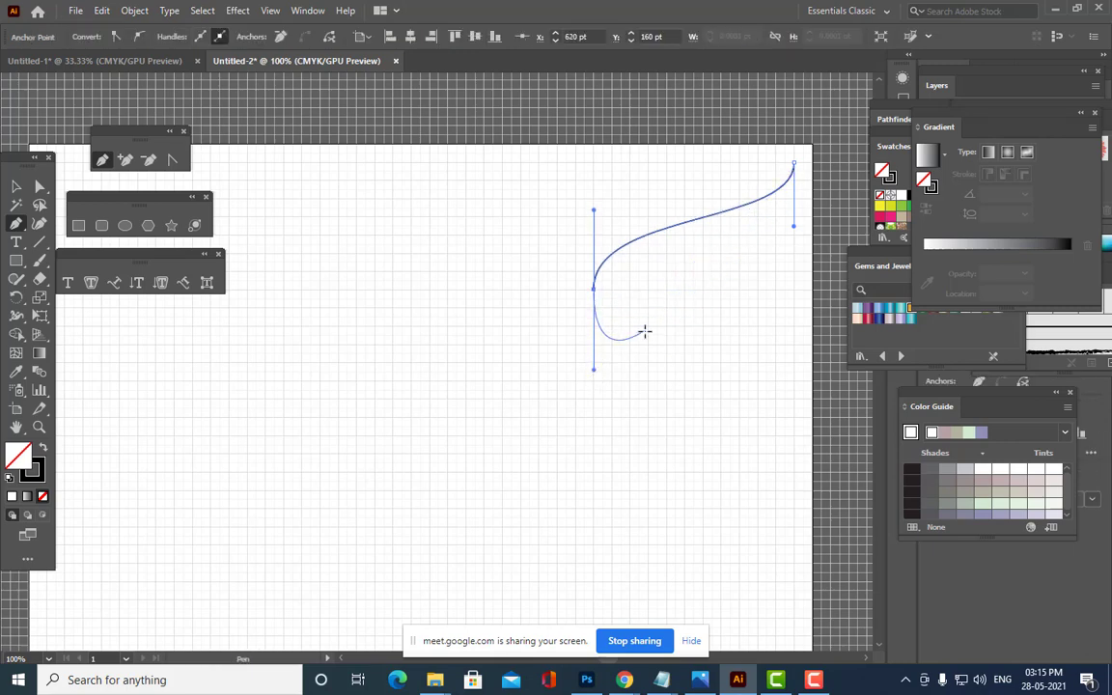
pyautogui.press('Escape')
# Lengthen the inner direction handles at both ends of the S-curve with Direct Selection to smooth its bend, and deselect it.
pyautogui.click(39, 185)
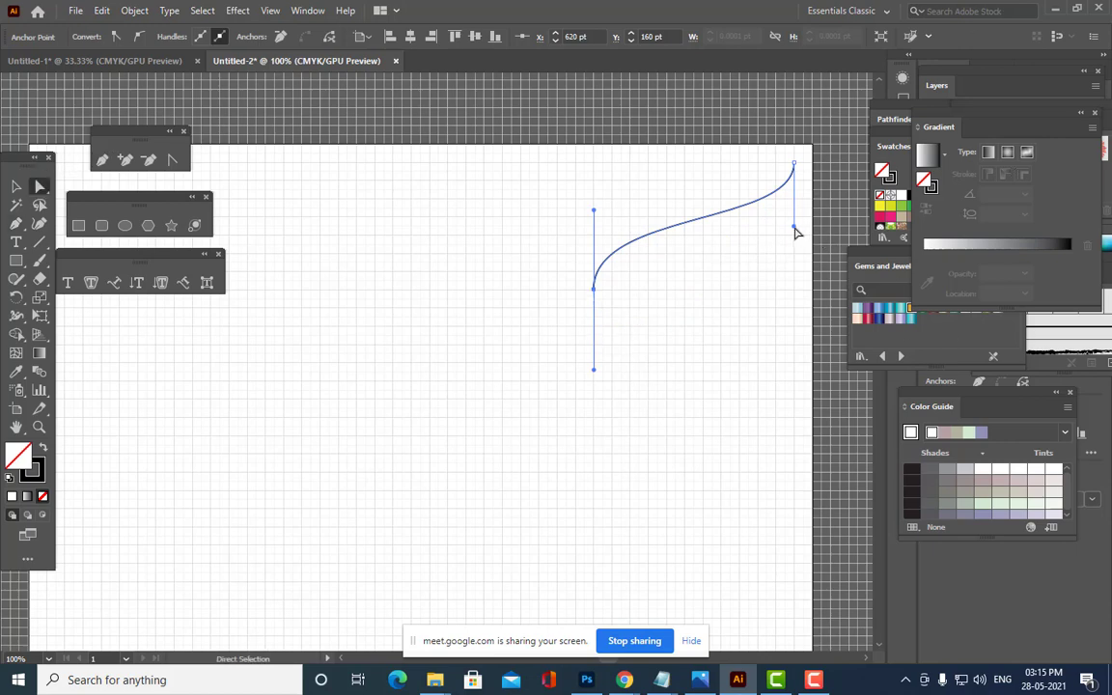
pyautogui.moveTo(795, 229); pyautogui.dragTo(793, 247)
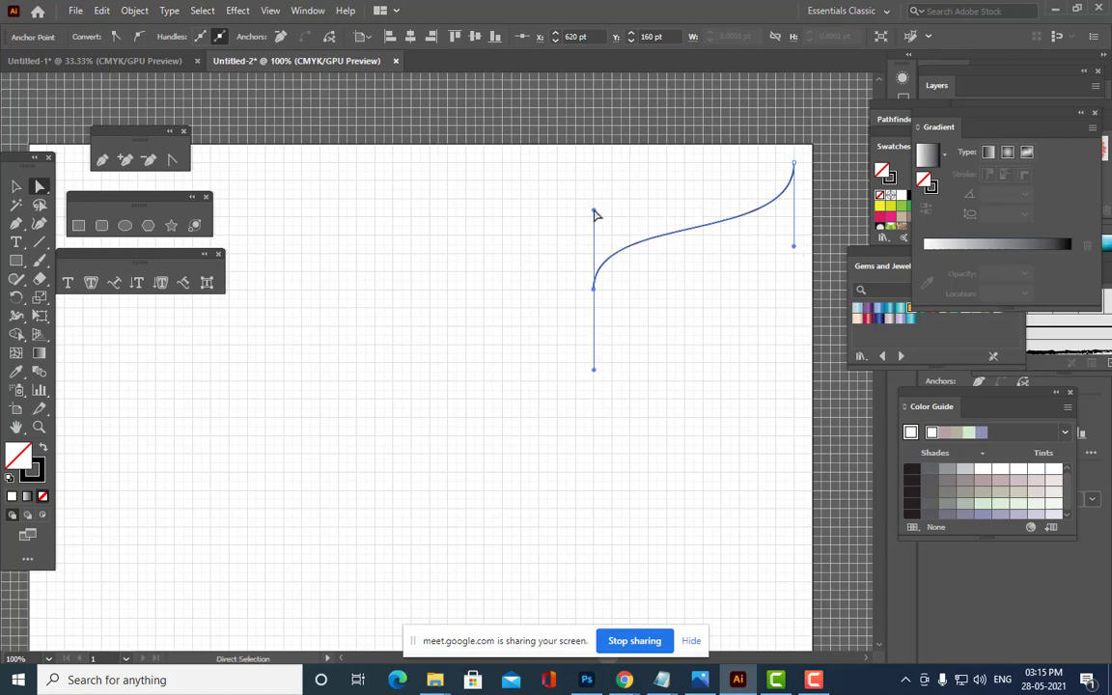
pyautogui.moveTo(596, 214); pyautogui.dragTo(594, 206)
pyautogui.click(16, 187)
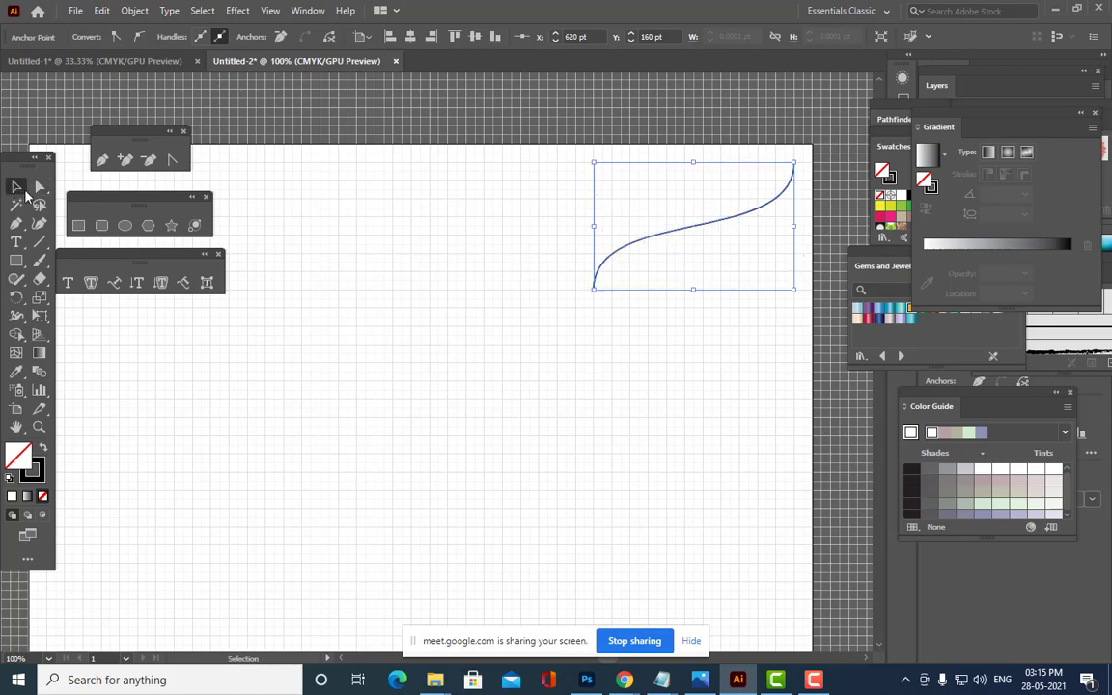
pyautogui.click(693, 120)
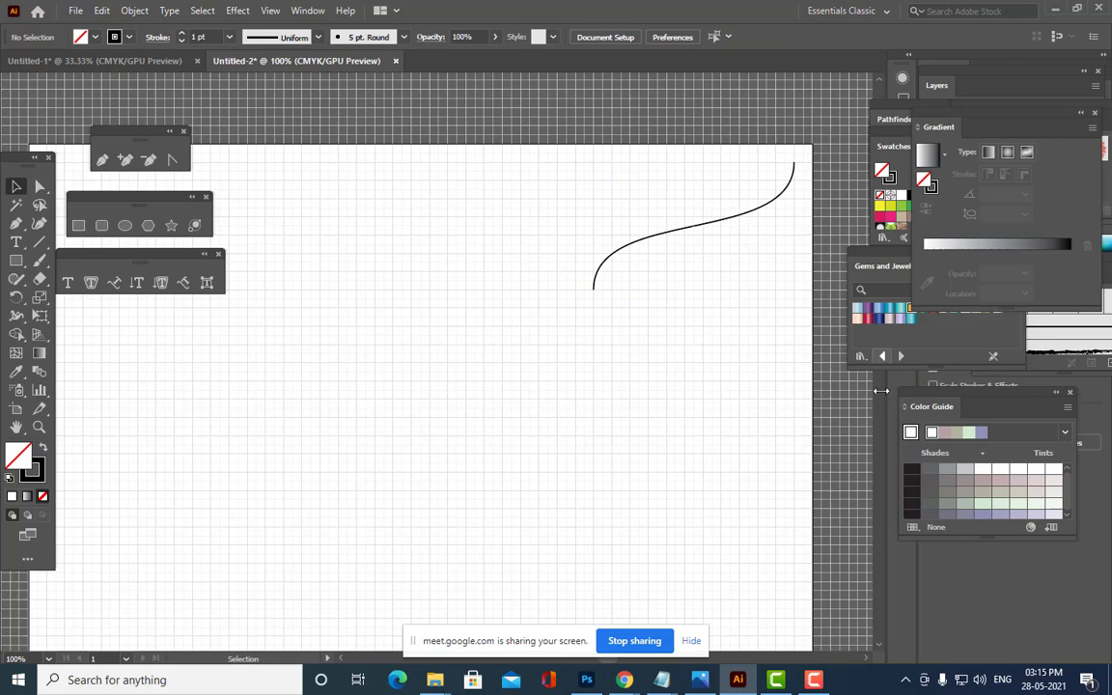
# Place a copy of the S-curve straight below the original, about three gridlines down.
pyautogui.click(673, 236)
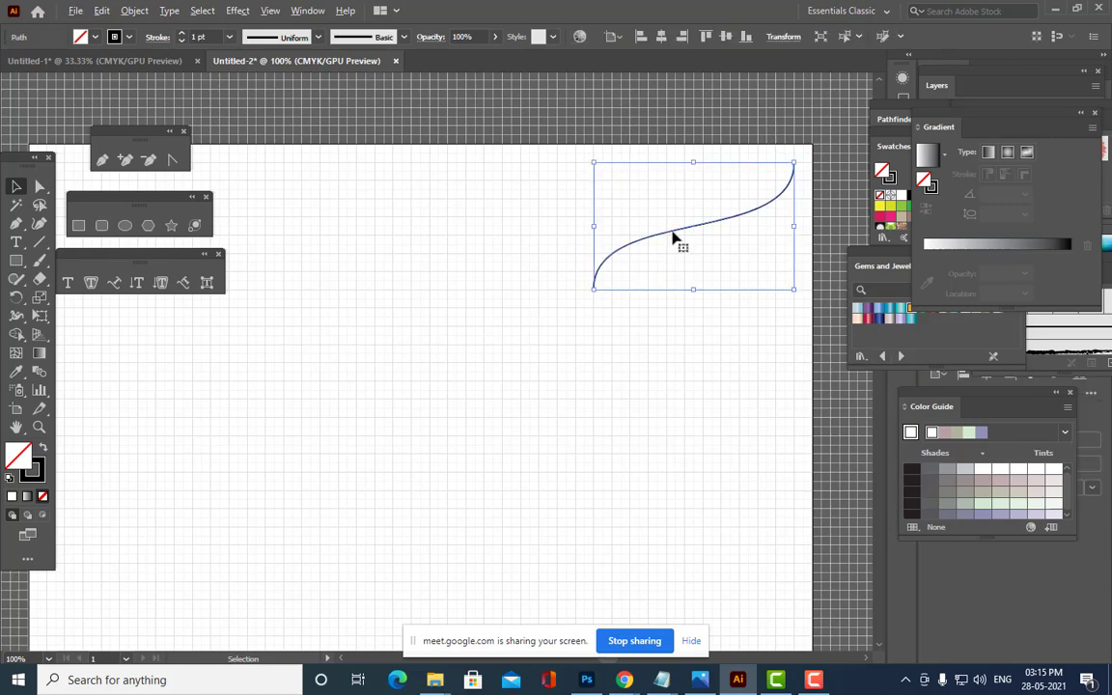
pyautogui.moveTo(672, 236); pyautogui.dragTo(673, 287)
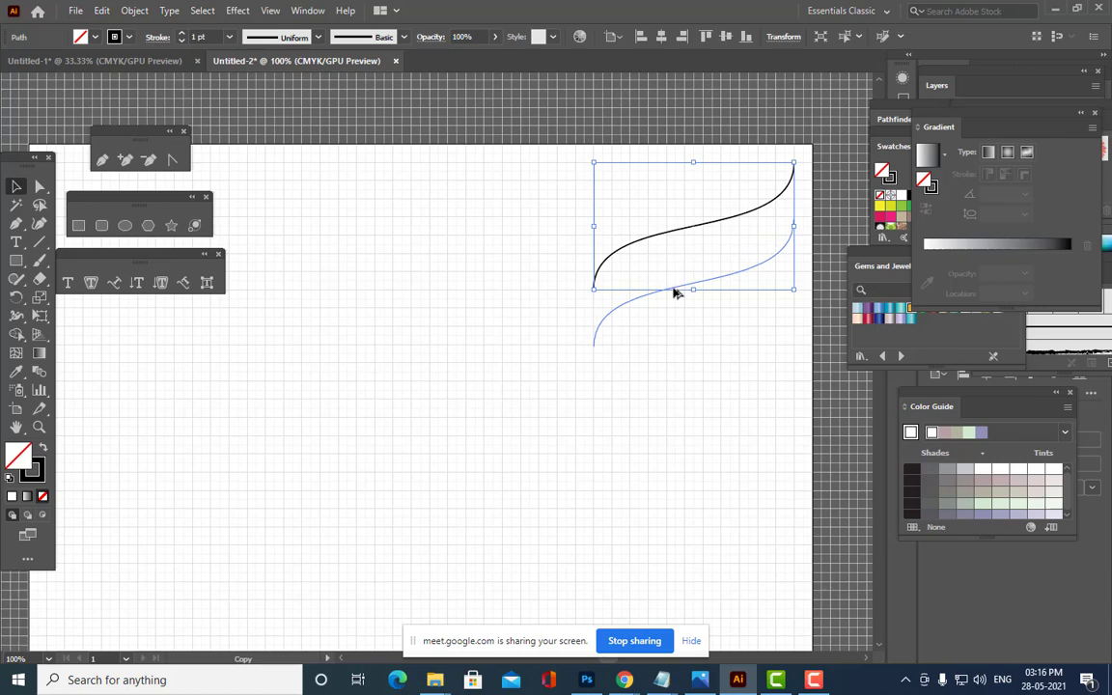
pyautogui.moveTo(675, 292); pyautogui.dragTo(675, 288)
pyautogui.click(782, 412)
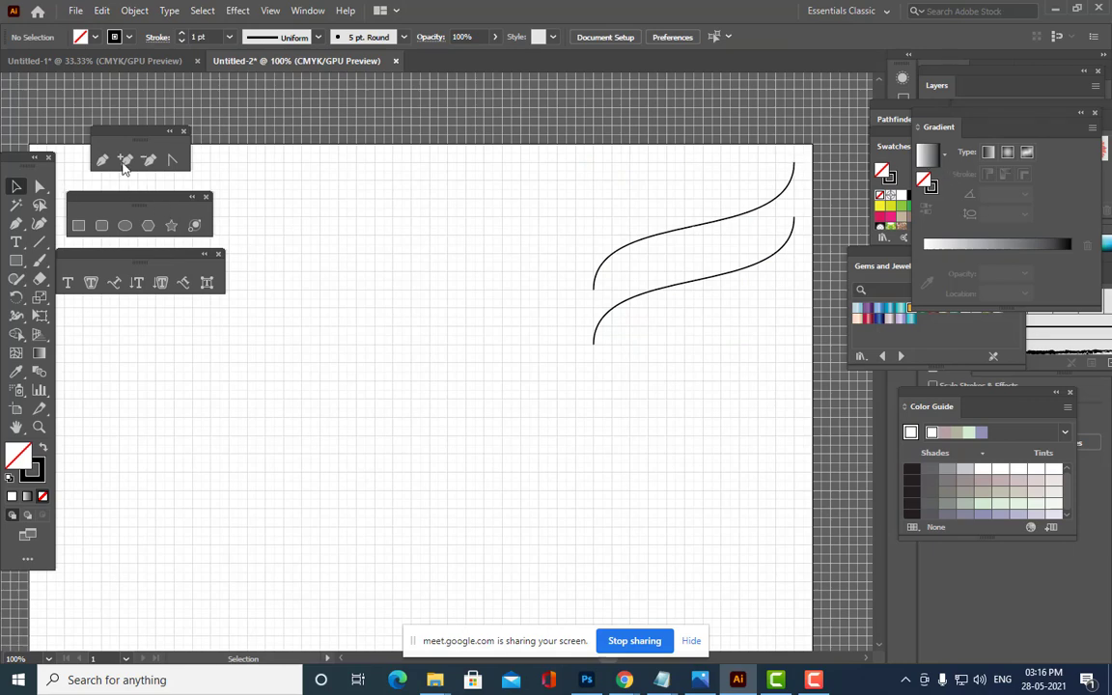
# Join the right endpoints and the left endpoints of the two curves to form one closed ribbon band.
pyautogui.click(38, 186)
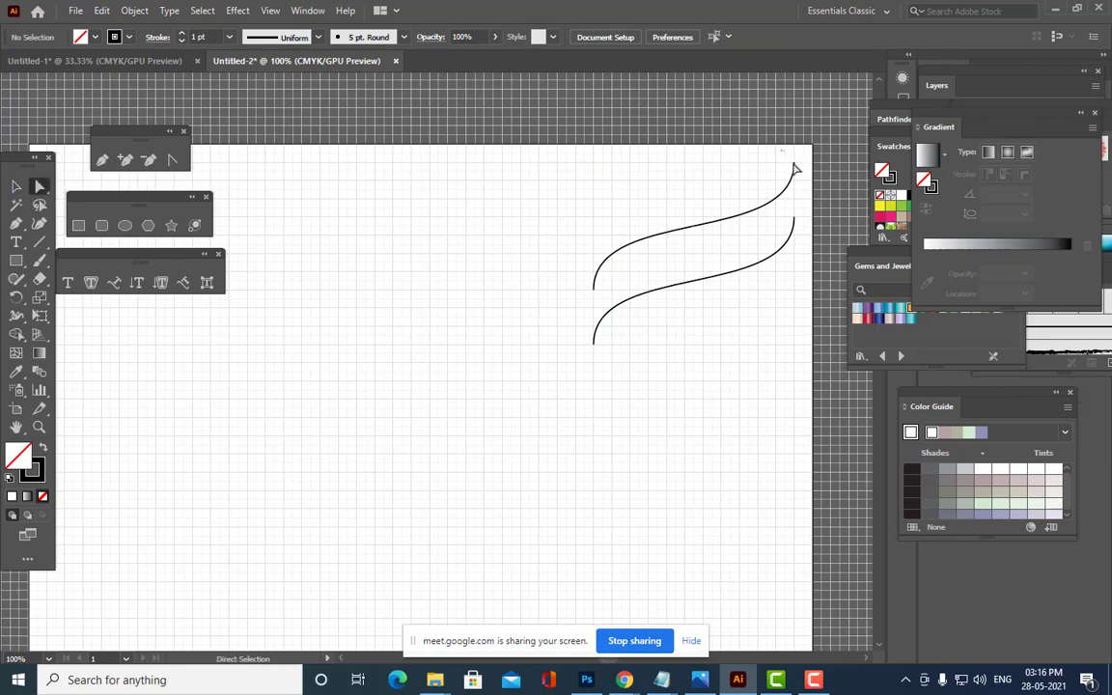
pyautogui.moveTo(789, 160); pyautogui.dragTo(832, 259)
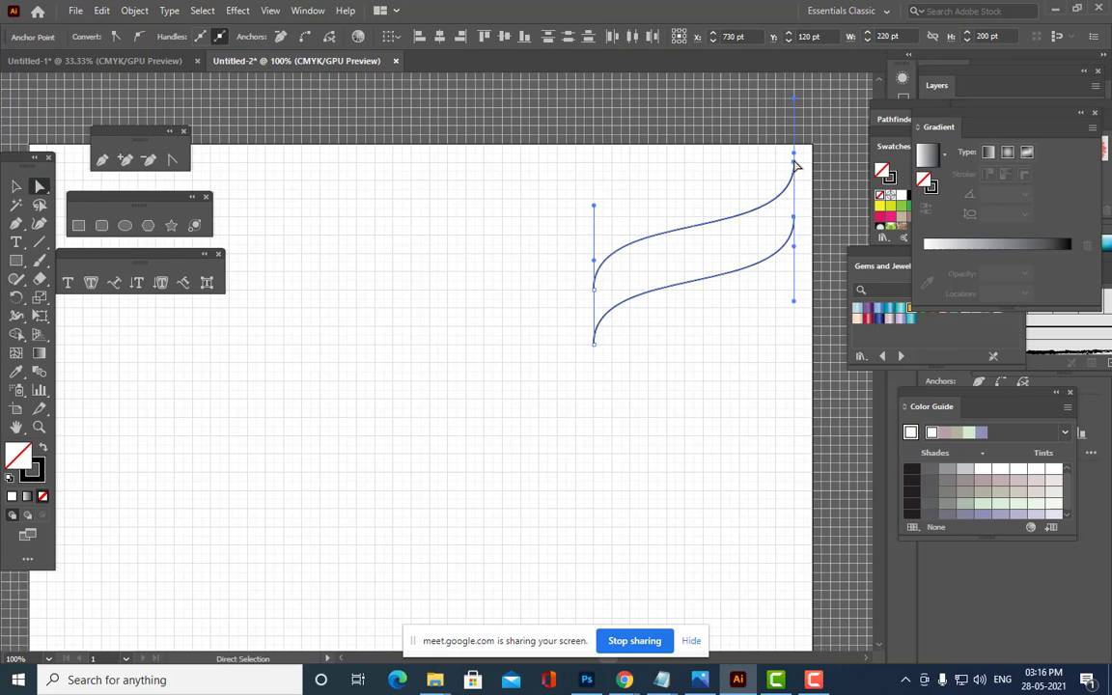
pyautogui.rightClick(795, 166)
pyautogui.click(836, 270)
pyautogui.click(615, 346)
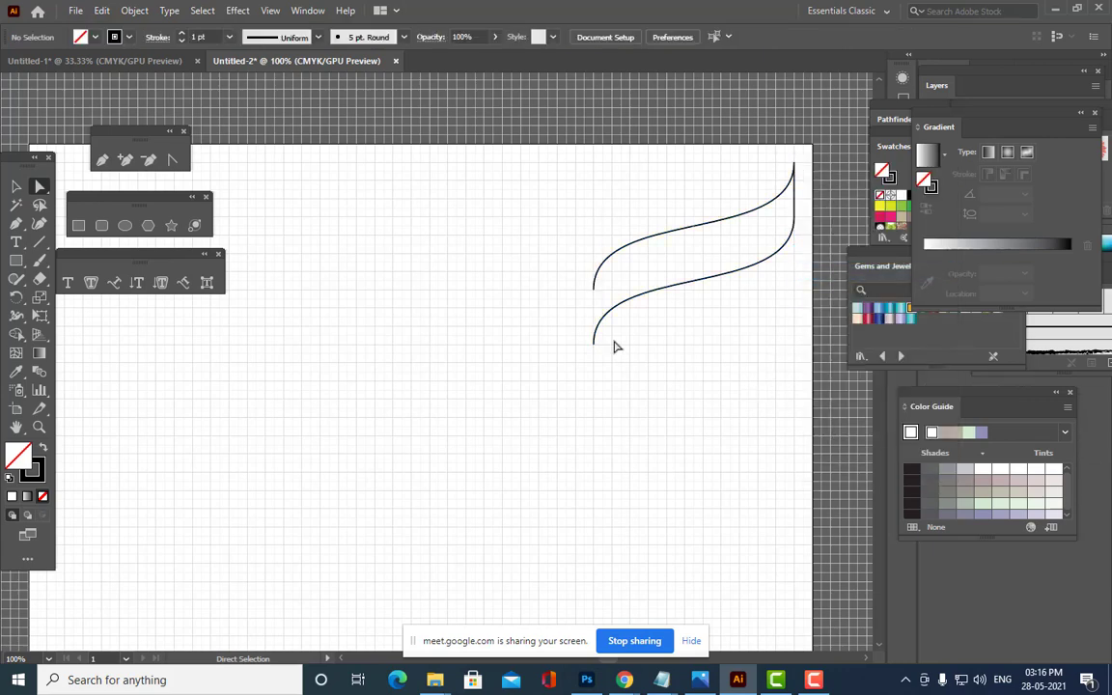
pyautogui.moveTo(582, 290); pyautogui.dragTo(613, 374)
pyautogui.rightClick(594, 292)
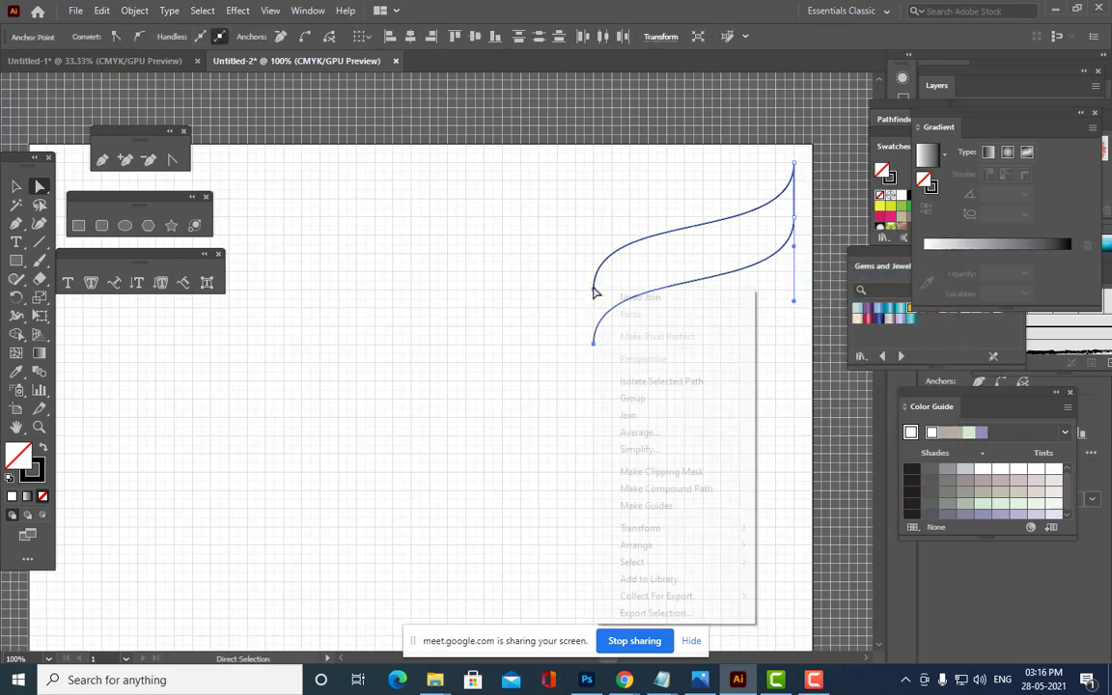
pyautogui.click(618, 416)
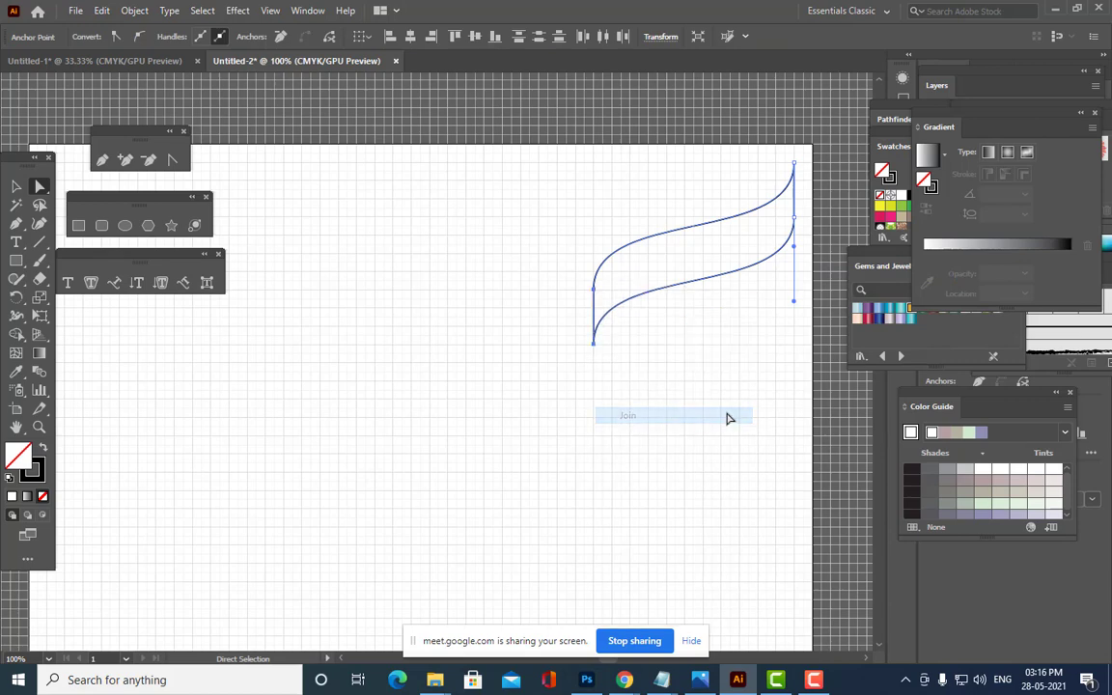
pyautogui.click(729, 418)
# Fill the closed ribbon band with the bright red swatch.
pyautogui.press('v')
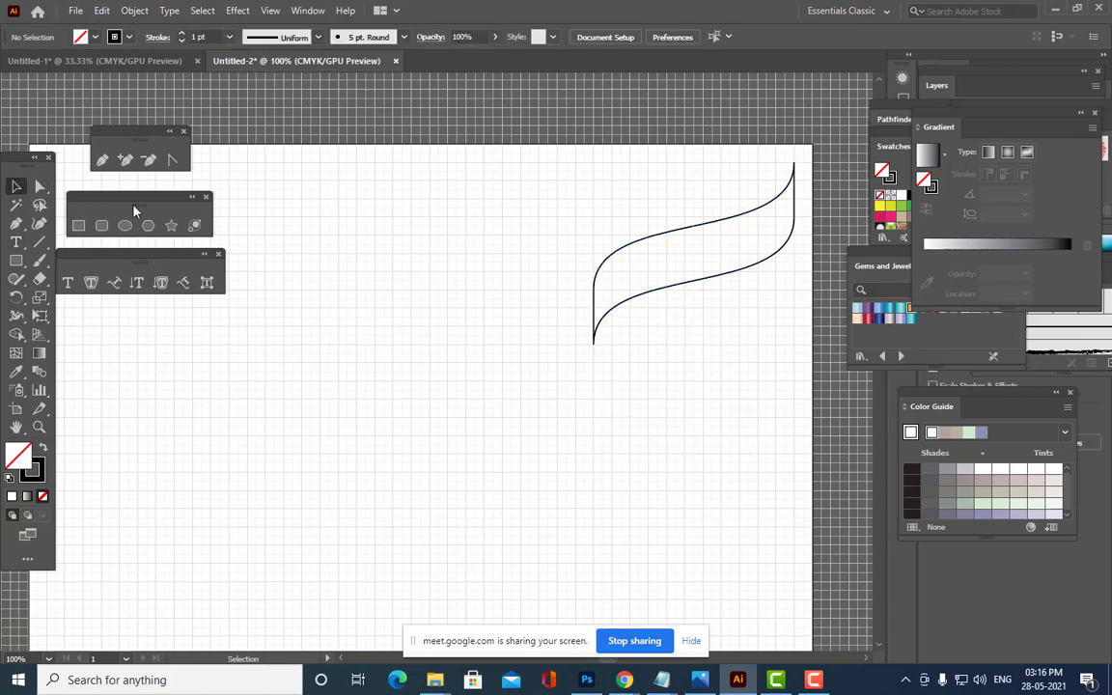
pyautogui.click(731, 278)
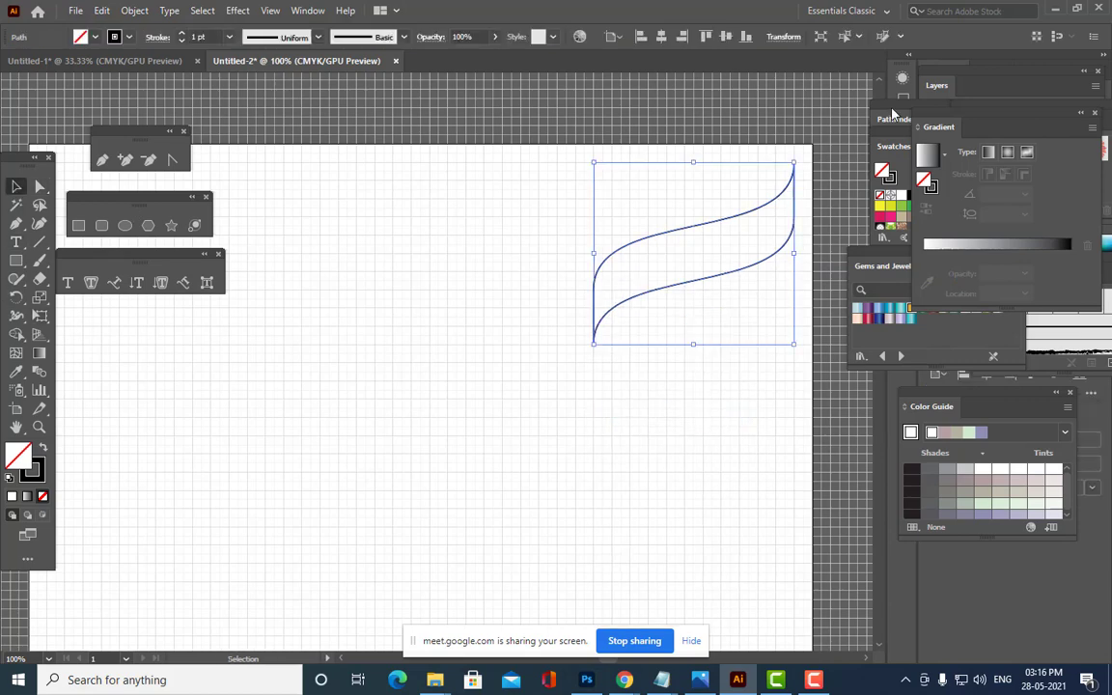
pyautogui.moveTo(933, 112); pyautogui.dragTo(993, 126)
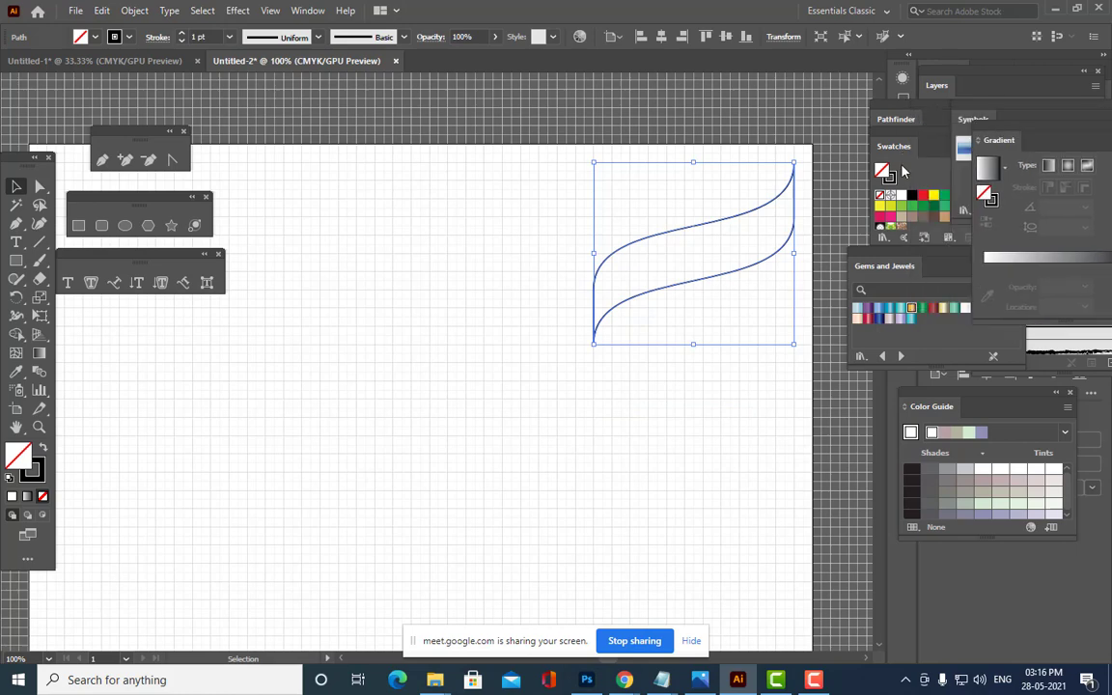
pyautogui.click(924, 199)
pyautogui.click(699, 417)
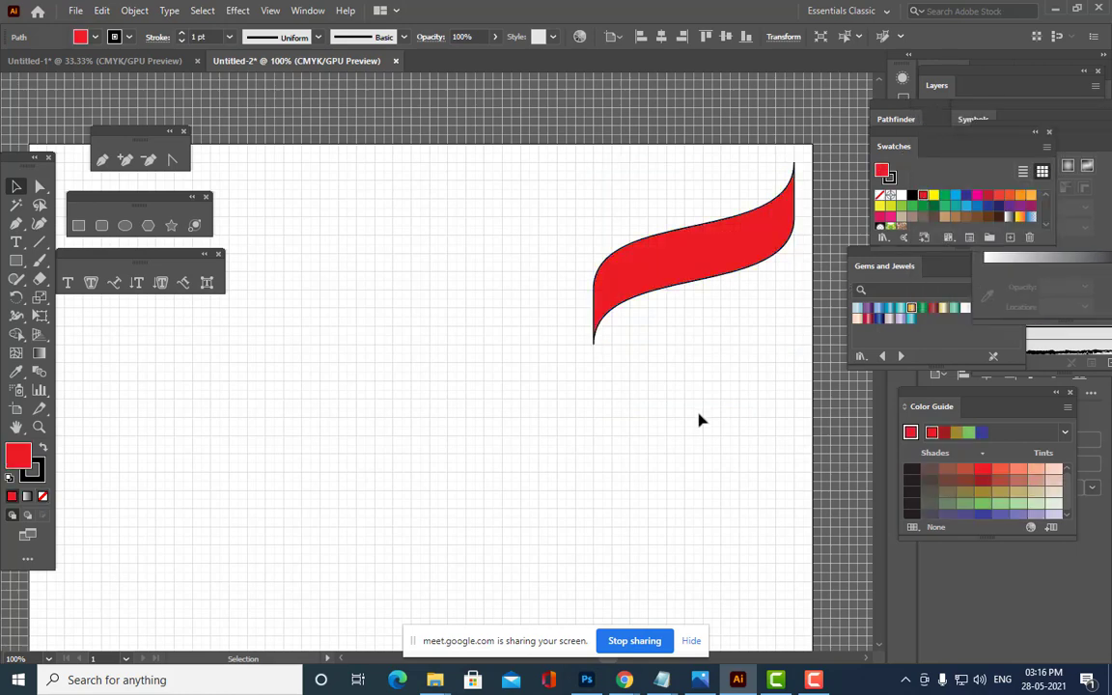
# Set the red band's stroke to None and make the fill the active colour again.
pyautogui.click(691, 263)
pyautogui.click(40, 477)
pyautogui.click(42, 496)
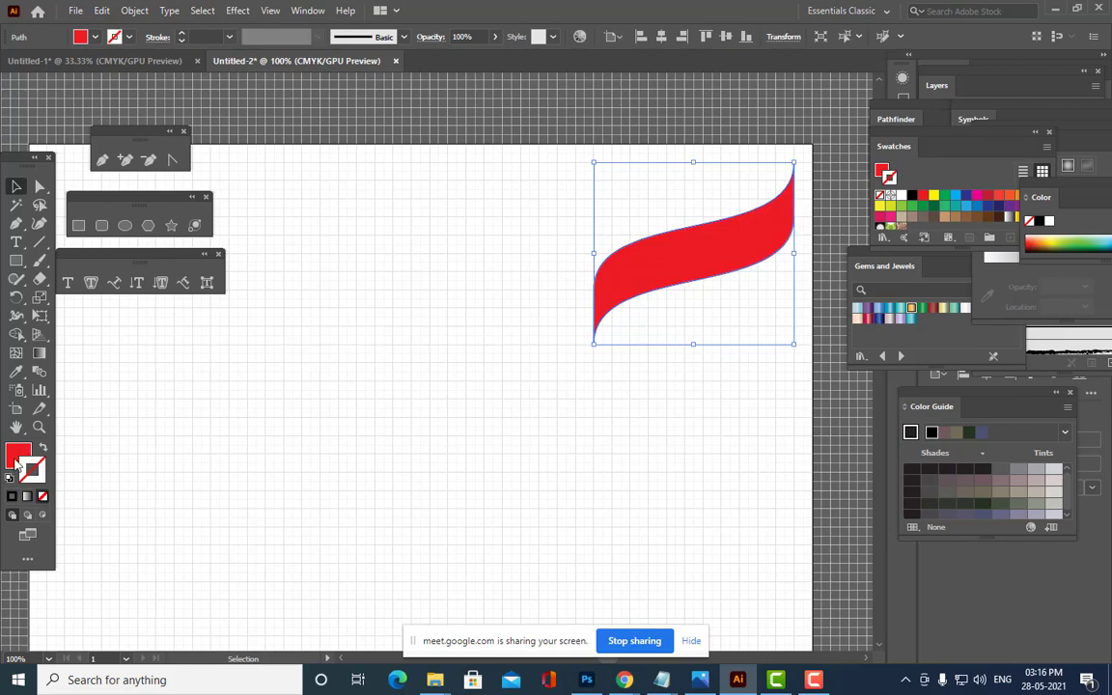
pyautogui.click(15, 458)
pyautogui.click(405, 442)
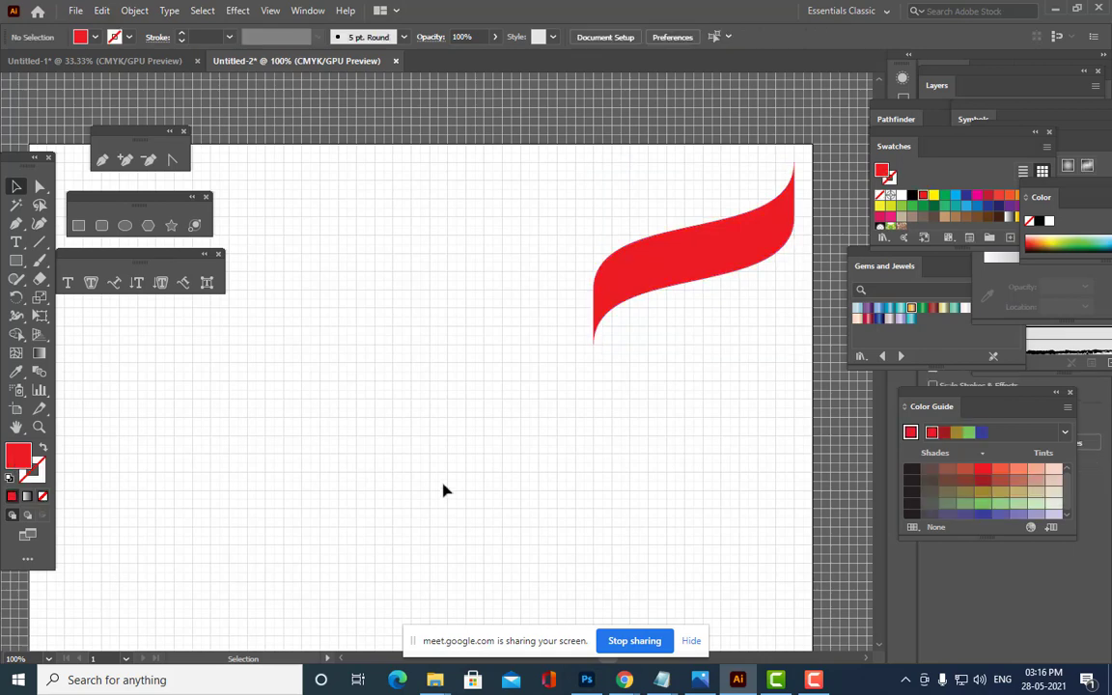
# Copy the red band straight down below the original and fill the copy with CMYK Blue.
pyautogui.click(683, 270)
pyautogui.moveTo(679, 271); pyautogui.dragTo(682, 383)
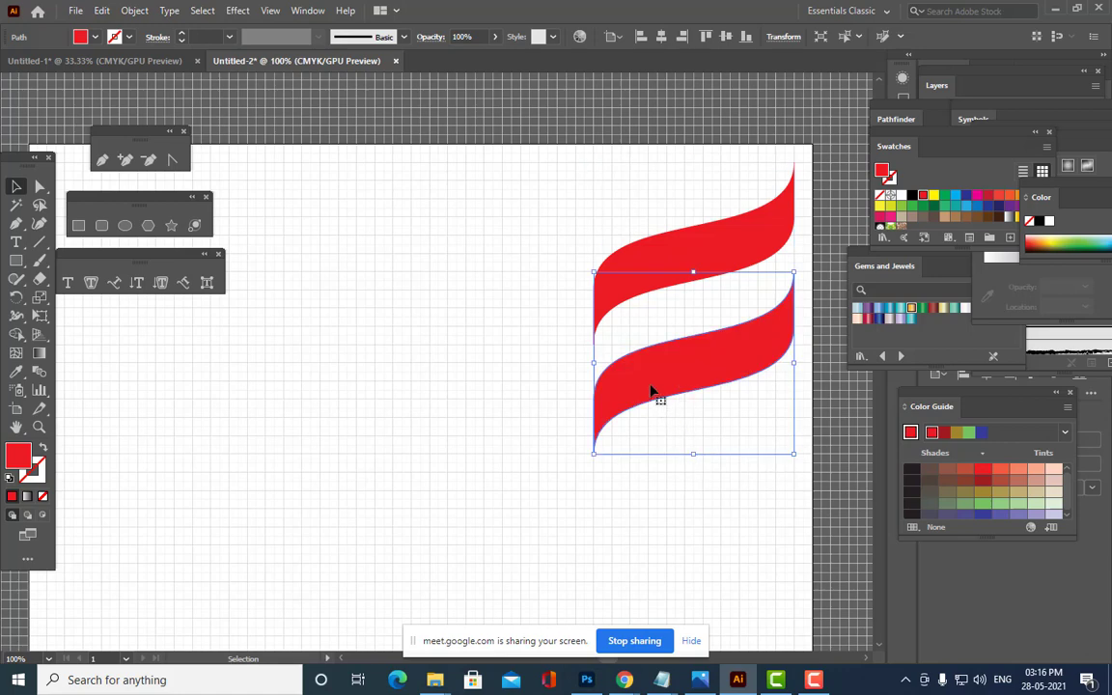
pyautogui.click(966, 197)
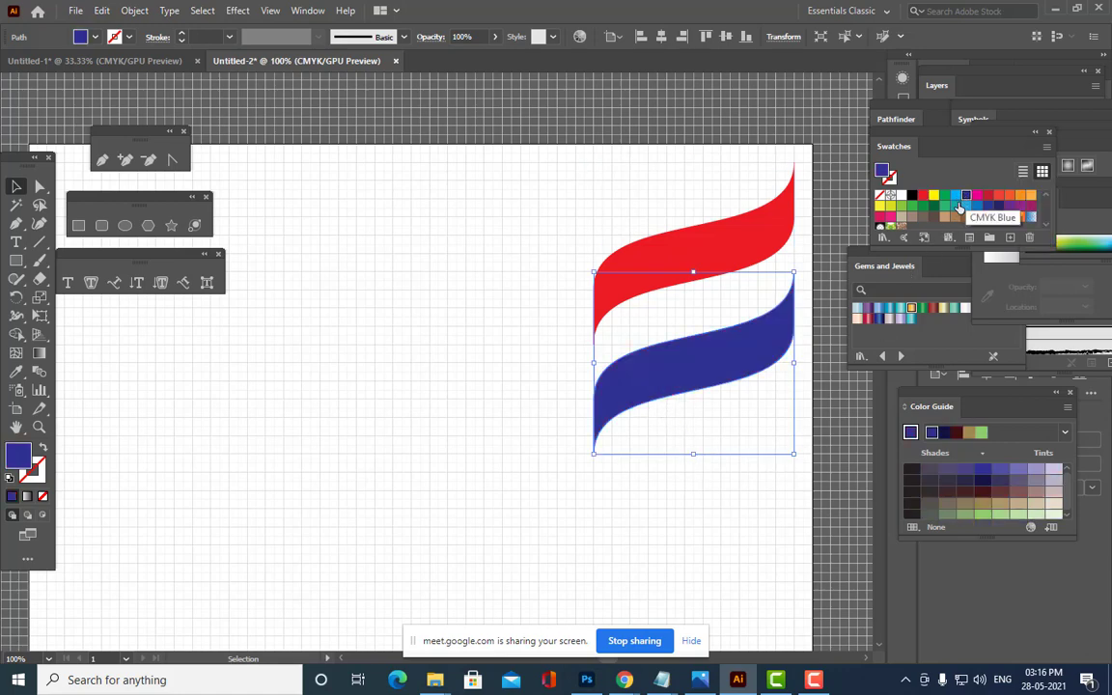
# Reflect the blue band across the vertical axis and move it down so its left edge lines up with the red band's left edge.
pyautogui.rightClick(734, 362)
pyautogui.moveTo(827, 264)
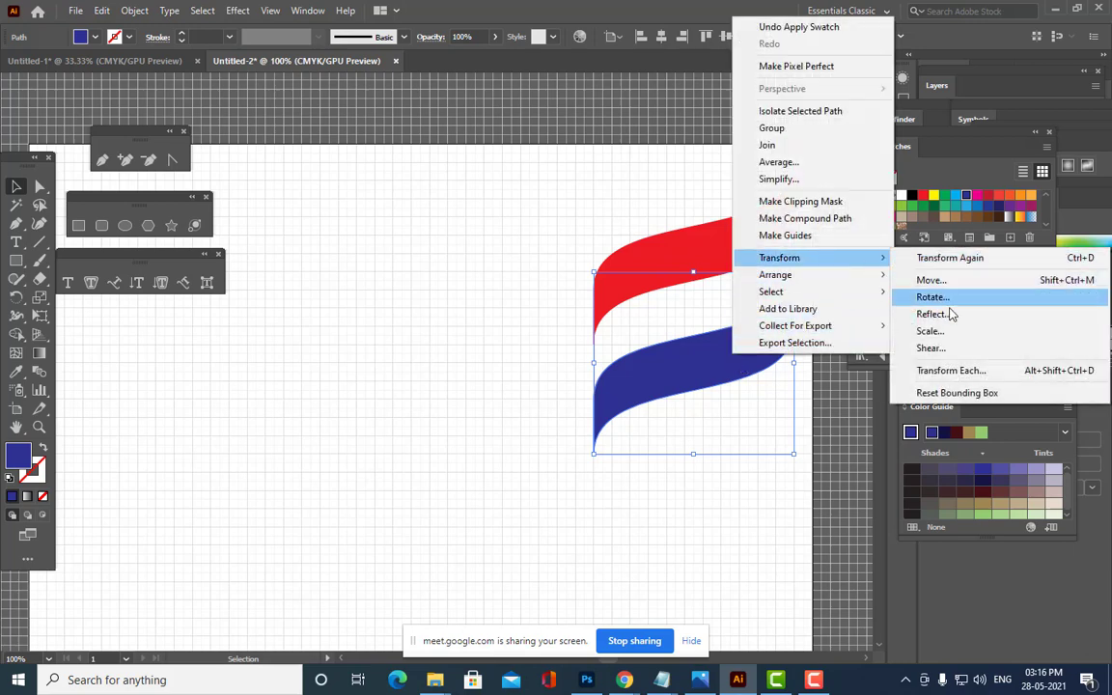
pyautogui.click(951, 314)
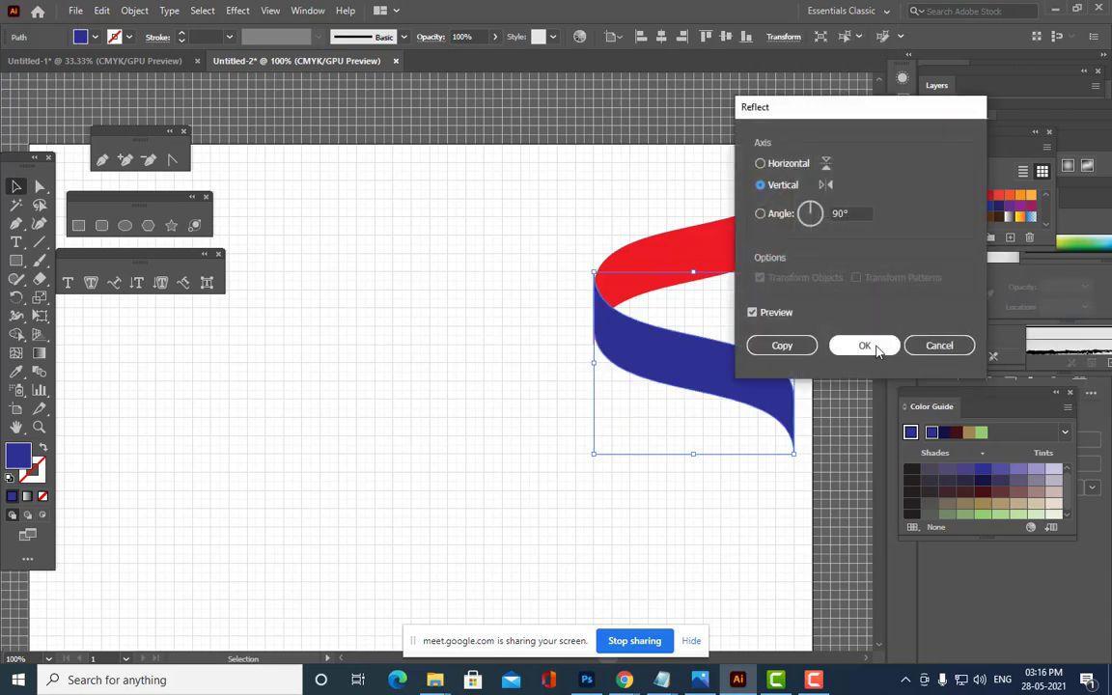
pyautogui.click(875, 348)
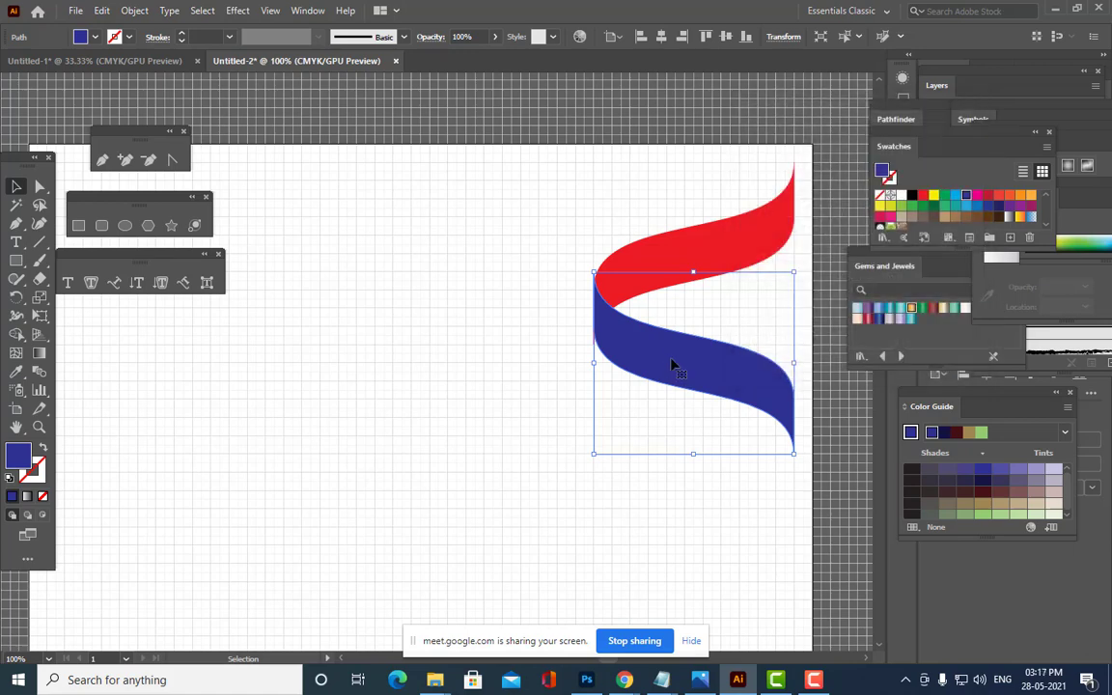
pyautogui.moveTo(672, 360); pyautogui.dragTo(674, 384)
pyautogui.click(479, 290)
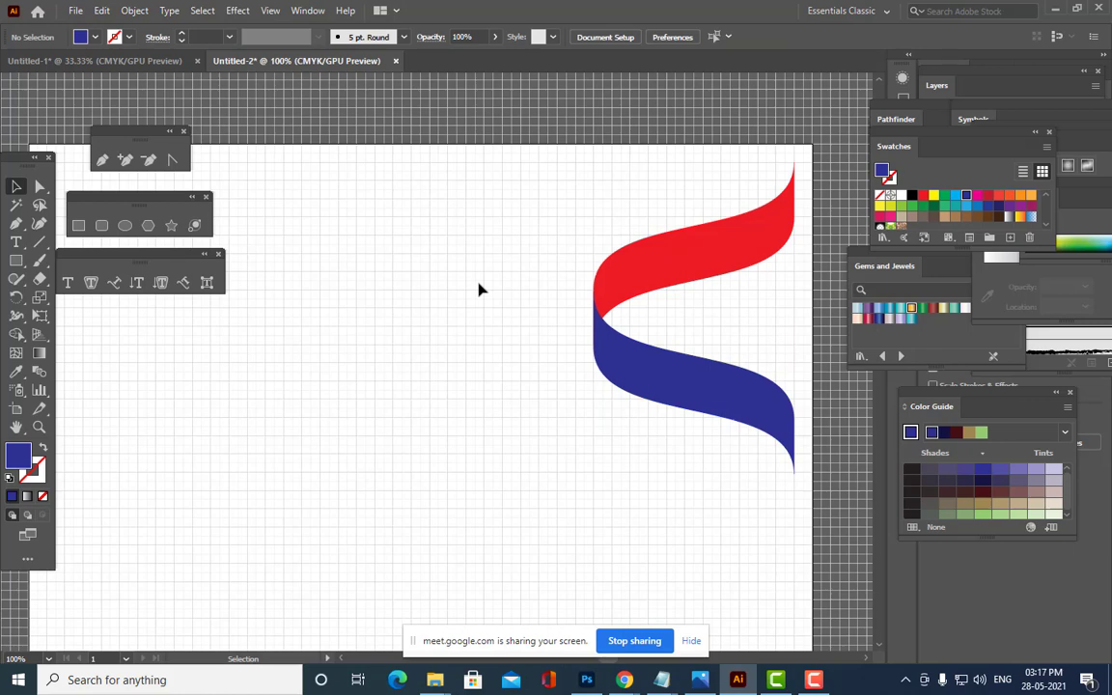
# Copy the red band straight down so the copy continues the ribbon from the blue band's right end.
pyautogui.click(744, 251)
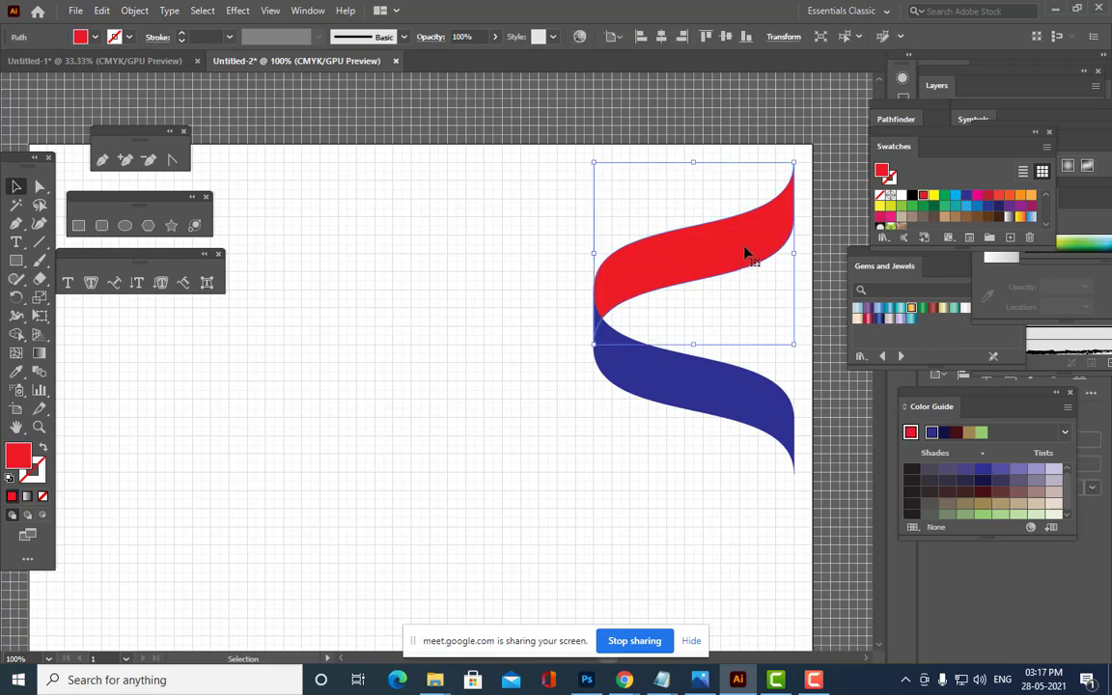
pyautogui.scroll(-2, 747, 251)
pyautogui.scroll(-1, 739, 227)
pyautogui.moveTo(732, 200); pyautogui.dragTo(727, 442)
pyautogui.click(526, 310)
# Copy the blue band straight down so the copy continues the ribbon from the second red band's left end.
pyautogui.scroll(-1, 587, 311)
pyautogui.scroll(-1, 587, 312)
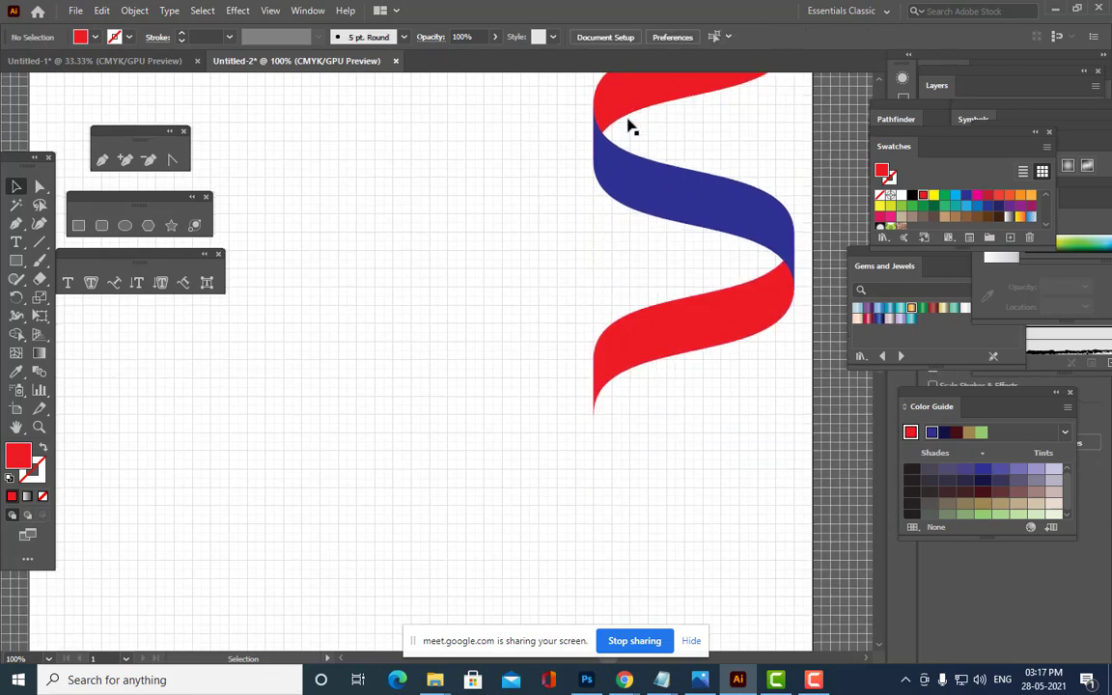
pyautogui.click(660, 204)
pyautogui.moveTo(660, 214); pyautogui.dragTo(657, 461)
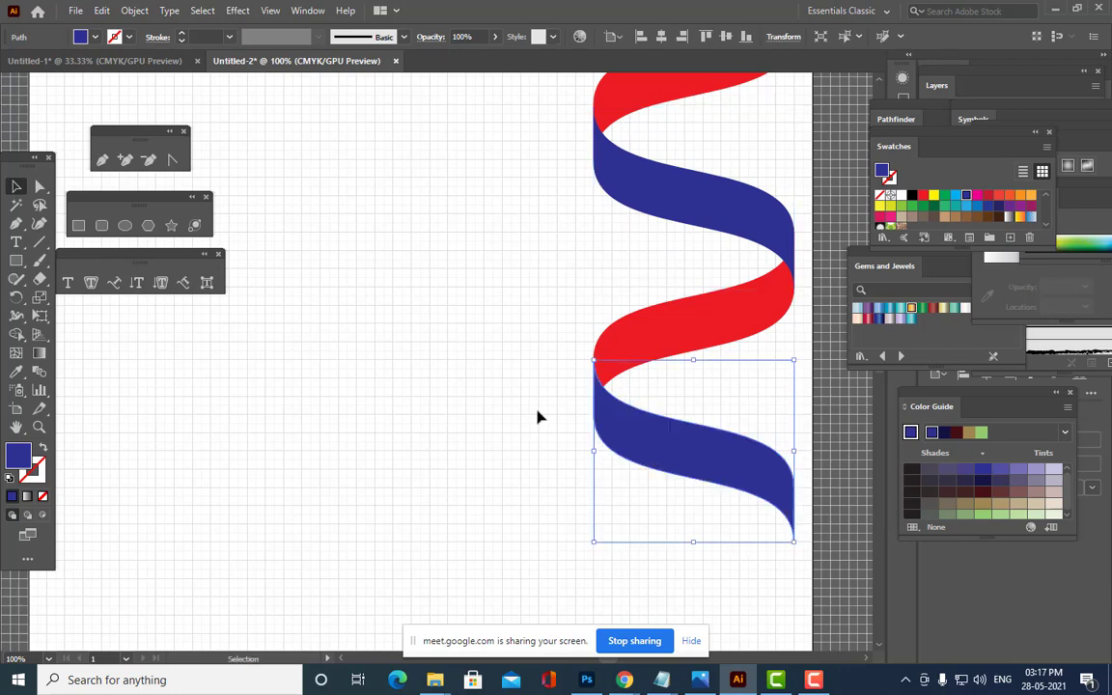
pyautogui.click(536, 417)
# Copy the second red band down to the artboard's bottom edge to continue the ribbon, and select the lower blue band.
pyautogui.scroll(-5, 539, 409)
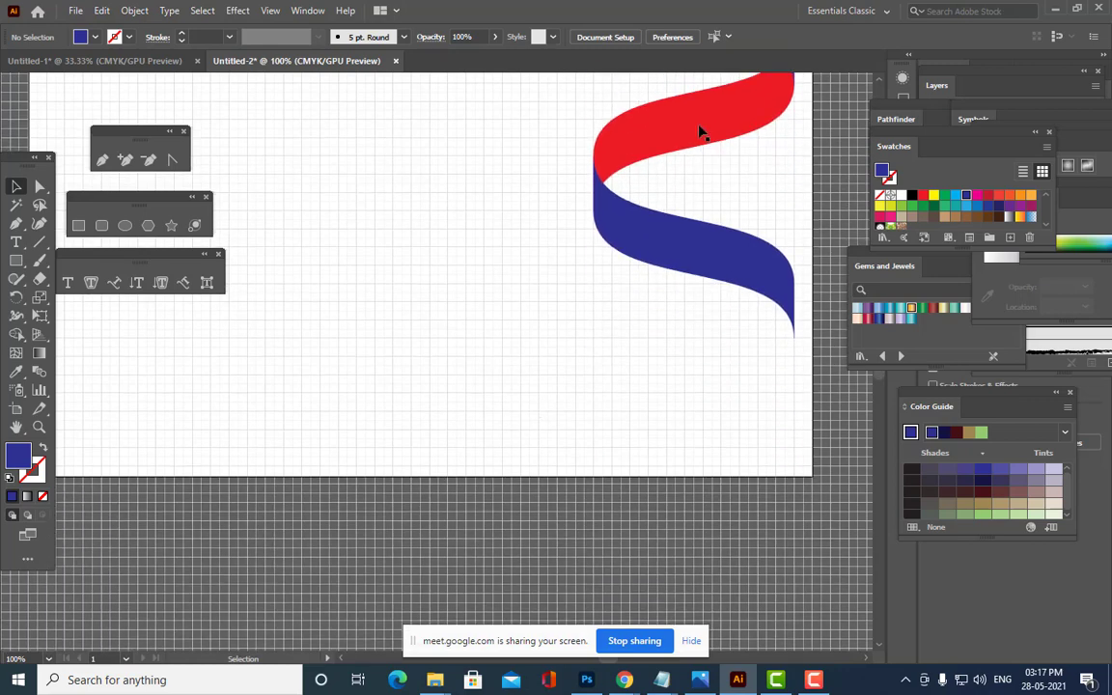
pyautogui.moveTo(703, 129); pyautogui.dragTo(697, 386)
pyautogui.click(553, 293)
pyautogui.click(645, 232)
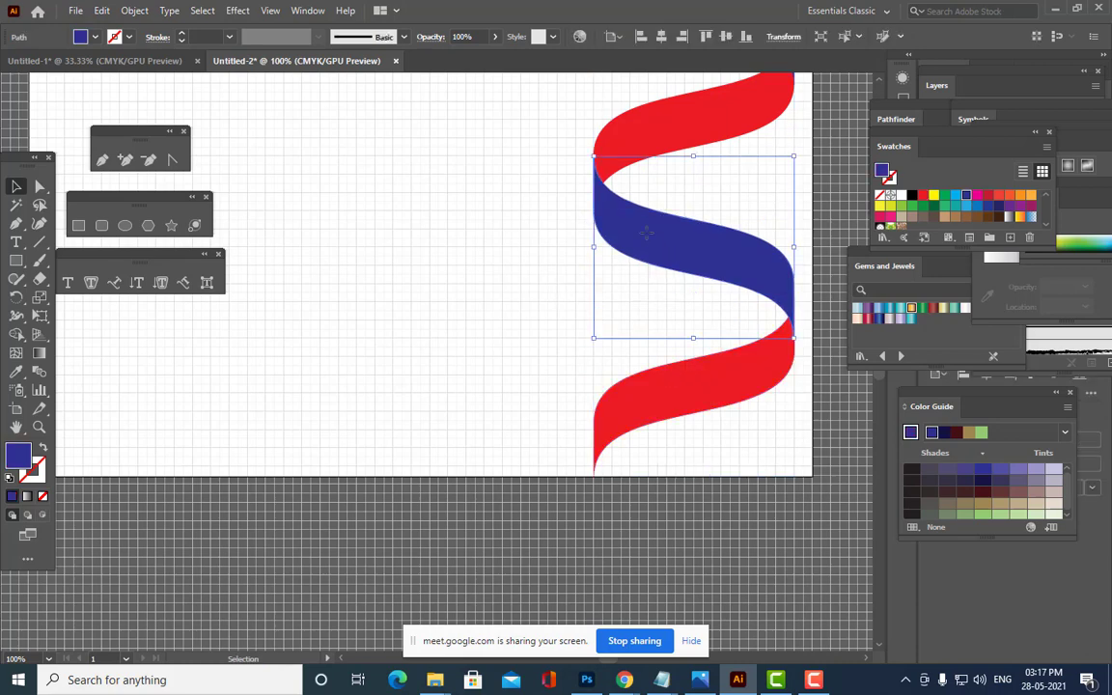
# Copy the lower blue band straight down to continue the ribbon and extend the artboard's bottom edge to a height of 937.5 pt.
pyautogui.moveTo(644, 232); pyautogui.dragTo(648, 501)
pyautogui.click(507, 415)
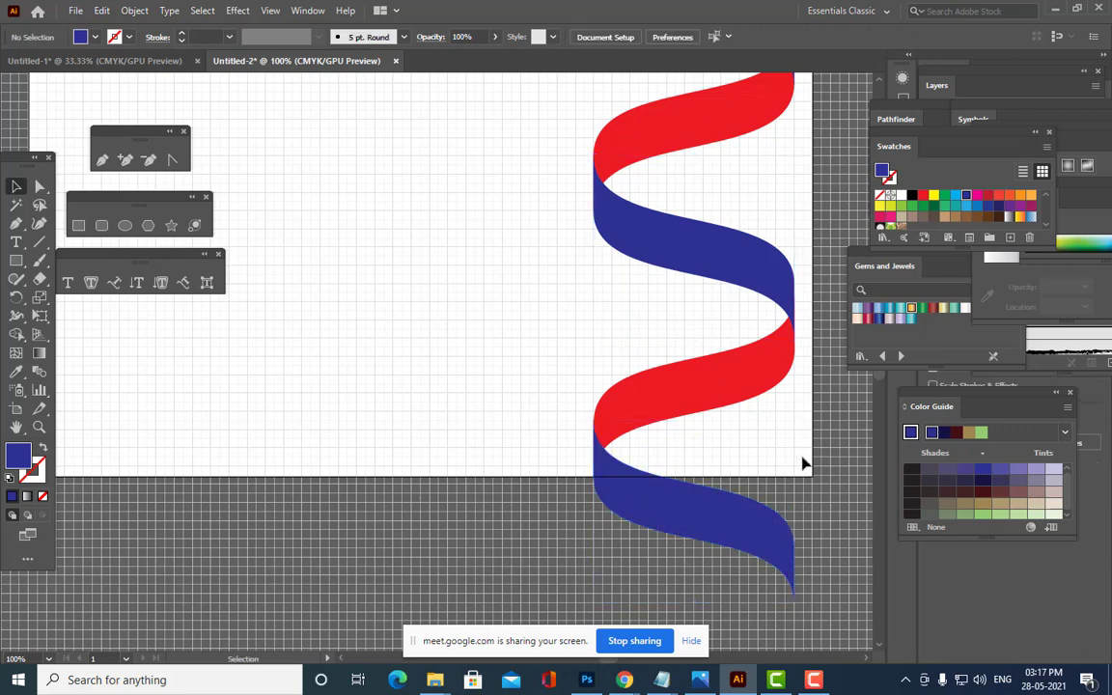
pyautogui.click(16, 409)
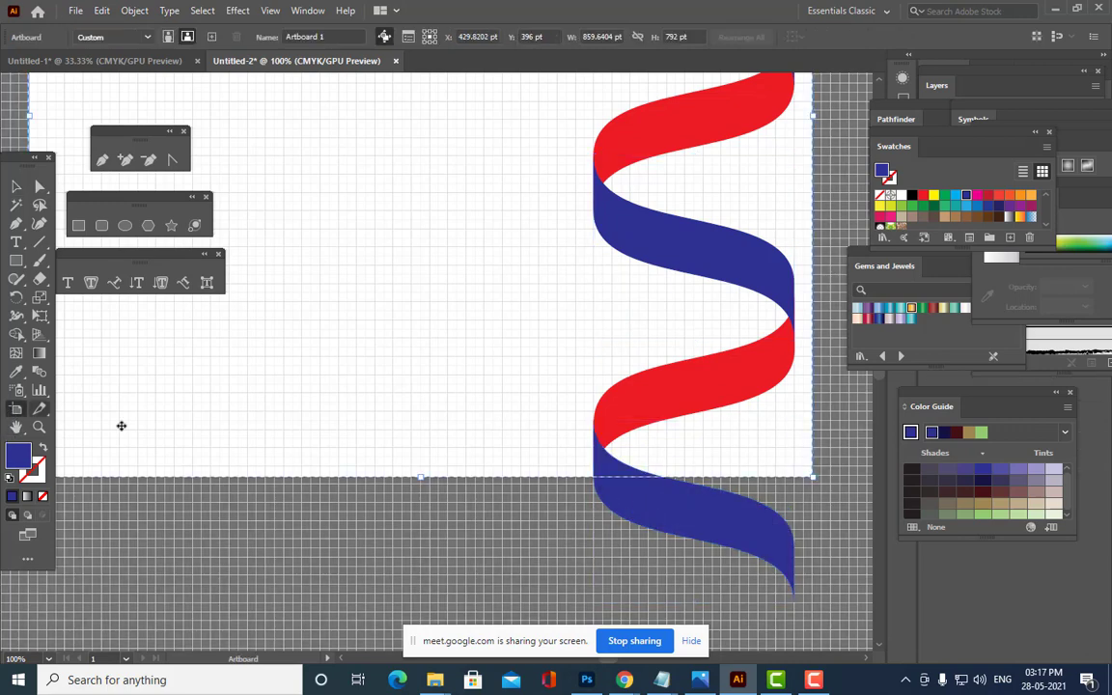
pyautogui.moveTo(421, 479); pyautogui.dragTo(421, 610)
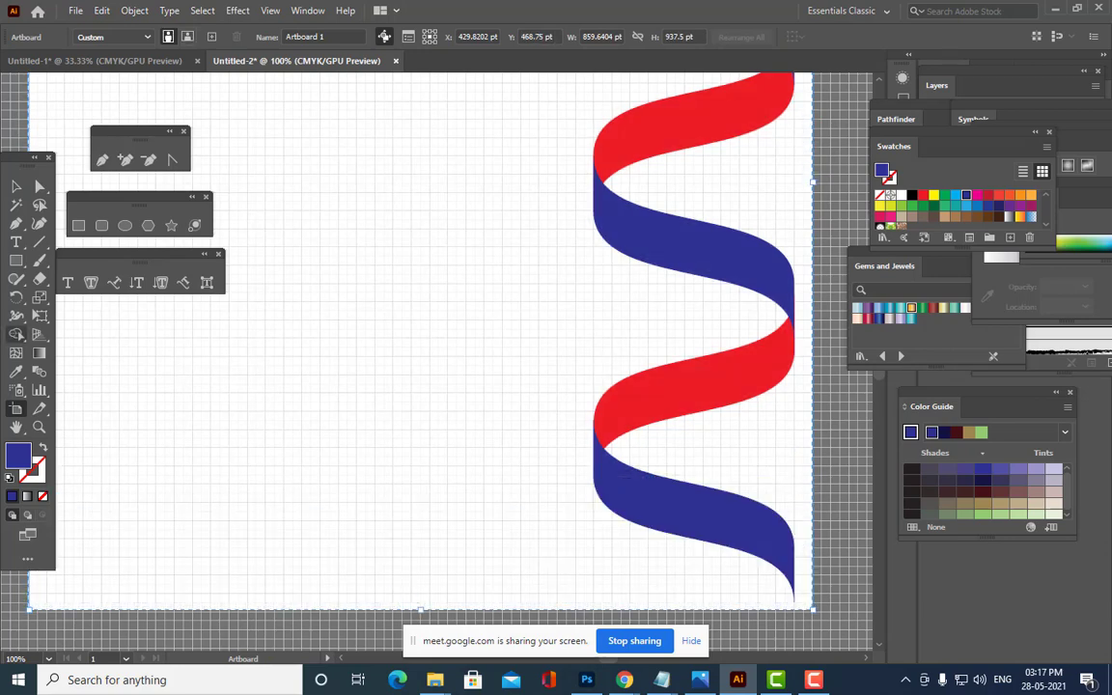
pyautogui.click(16, 186)
pyautogui.scroll(2, 437, 417)
pyautogui.scroll(-2, 437, 417)
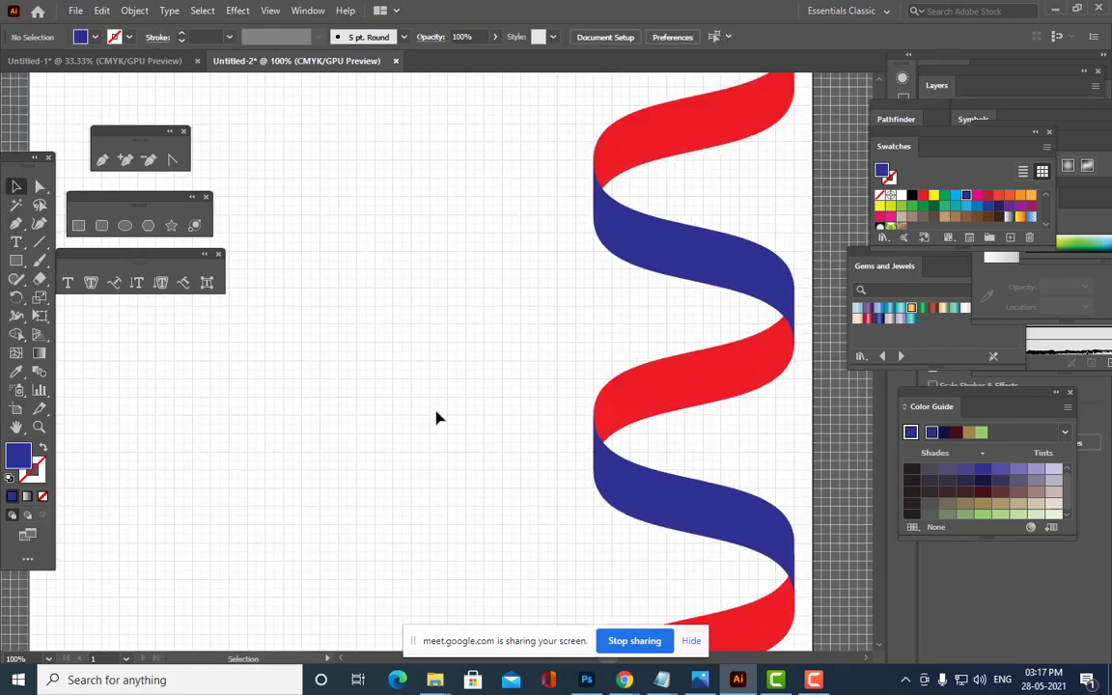
pyautogui.scroll(-2, 437, 417)
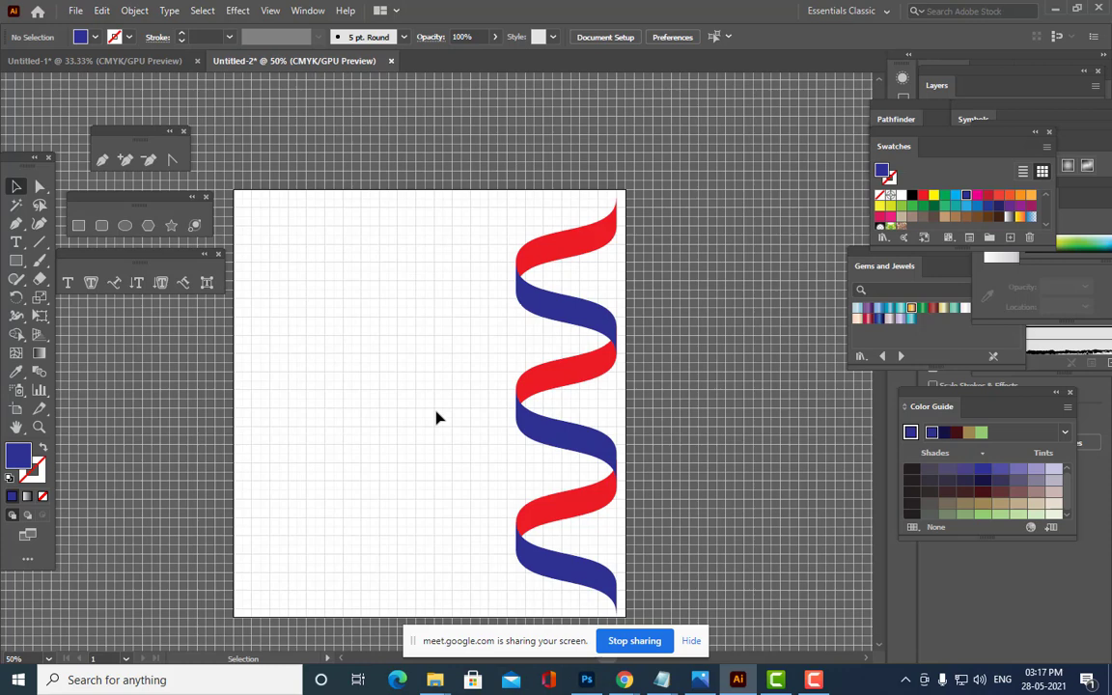
# Stretch the top red and blue bands together to the left, to over twice their width, keeping their right ends in place.
pyautogui.click(574, 249)
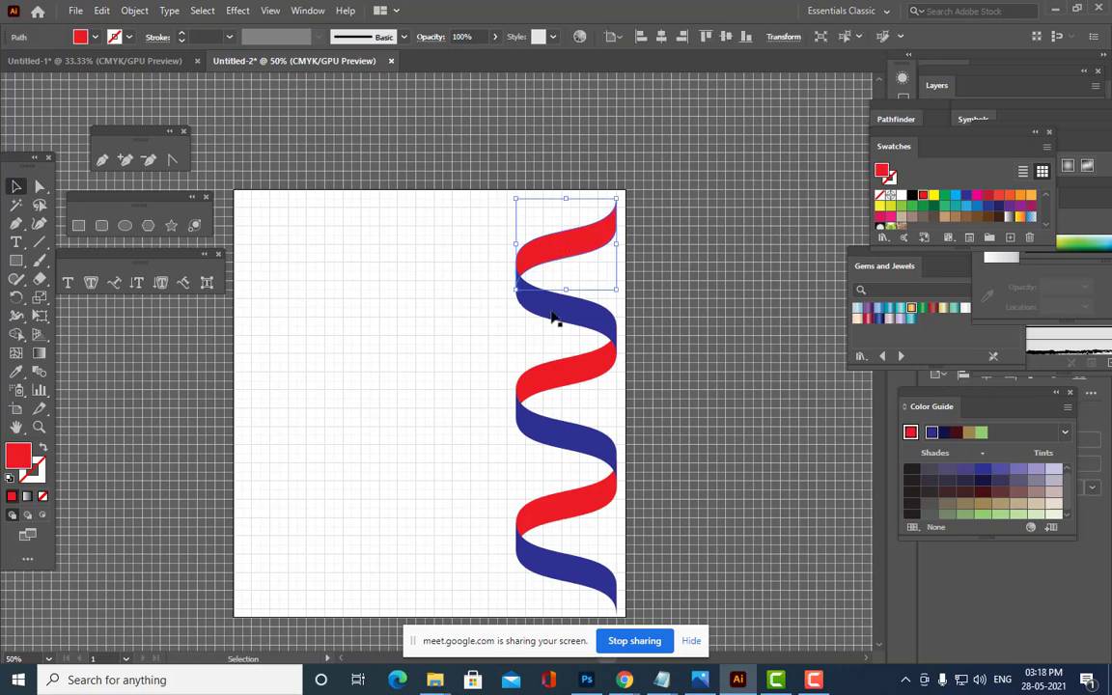
pyautogui.keyDown('shift'); pyautogui.click(552, 309); pyautogui.keyUp('shift')
pyautogui.moveTo(515, 278); pyautogui.dragTo(372, 290)
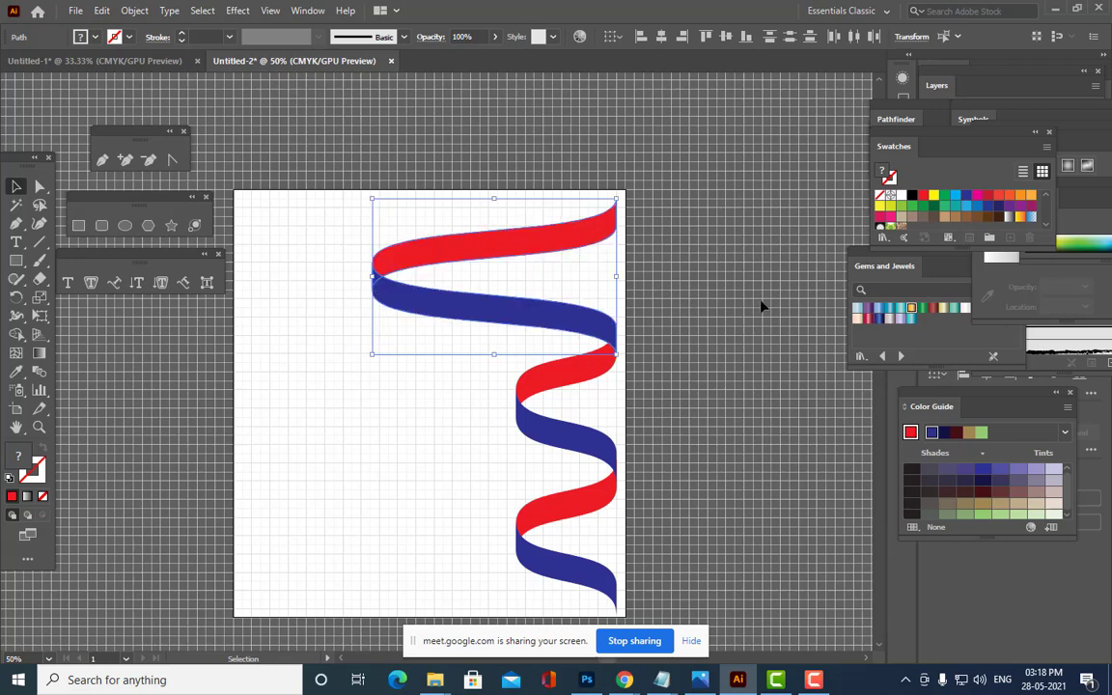
pyautogui.click(684, 269)
# Stretch the middle red and blue bands to the left so they end partway between the top pair and the bottom pair.
pyautogui.click(604, 360)
pyautogui.keyDown('shift'); pyautogui.click(556, 442); pyautogui.keyUp('shift')
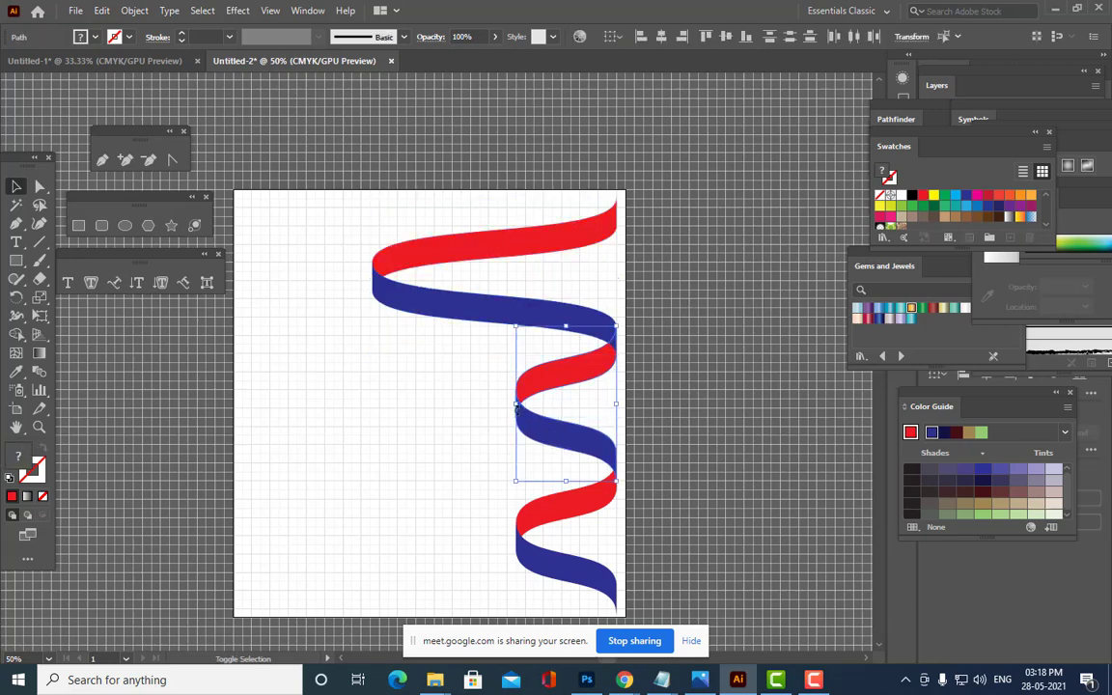
pyautogui.moveTo(515, 406); pyautogui.dragTo(429, 400)
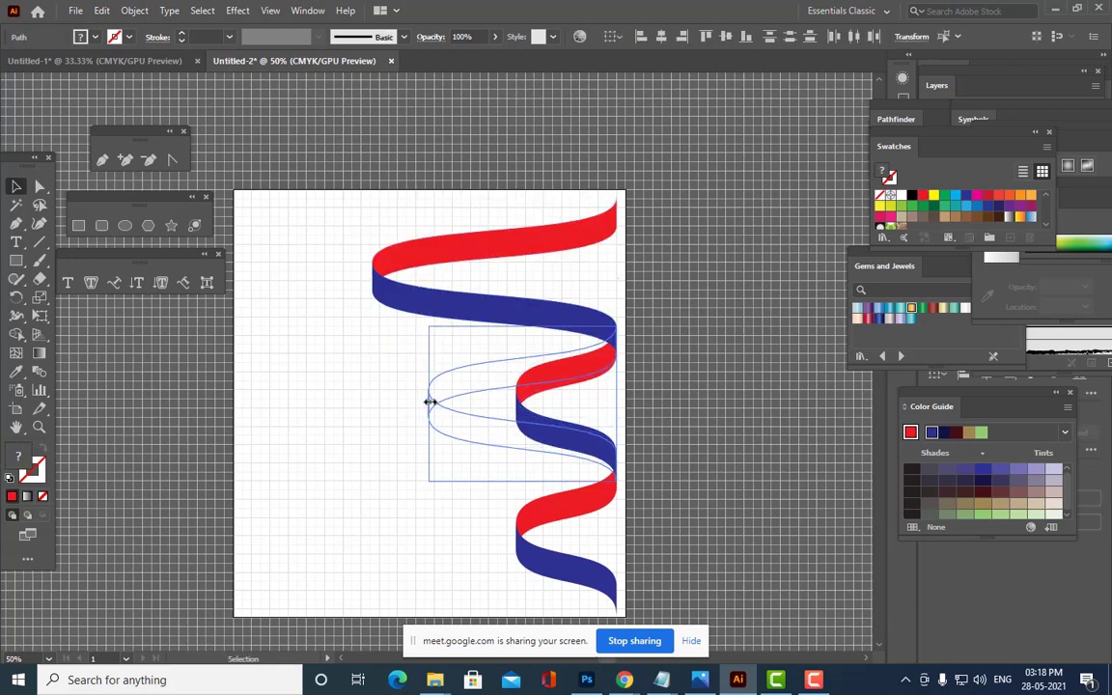
pyautogui.click(711, 398)
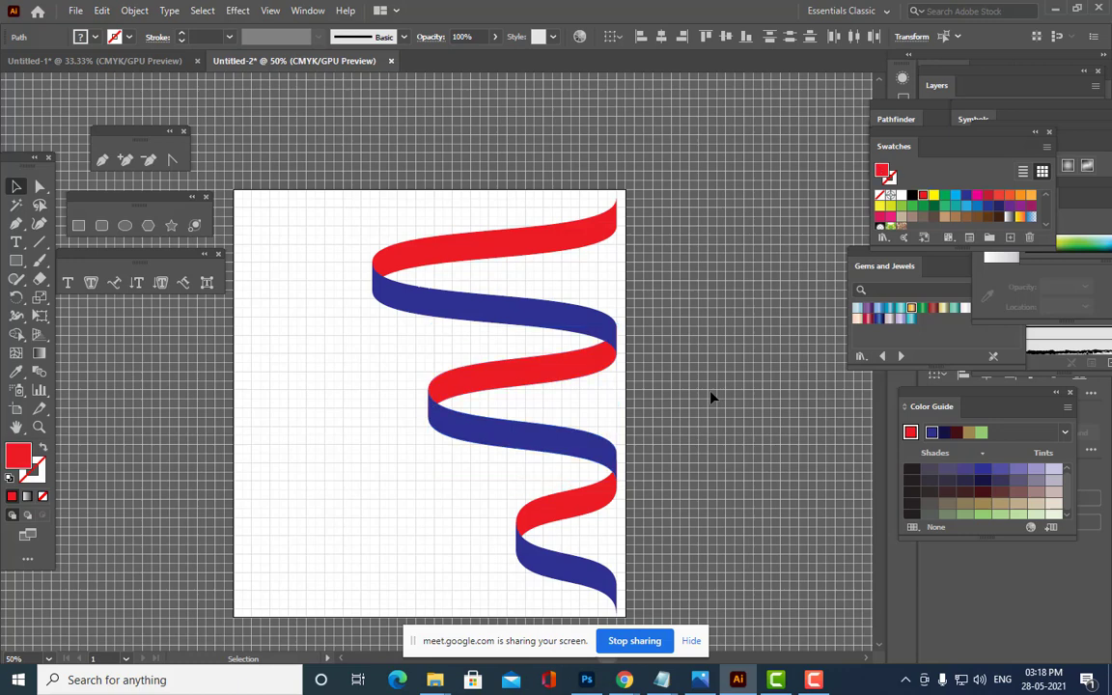
# Stretch the bottom red and blue bands slightly to the left, keeping them shorter than the middle pair.
pyautogui.click(568, 530)
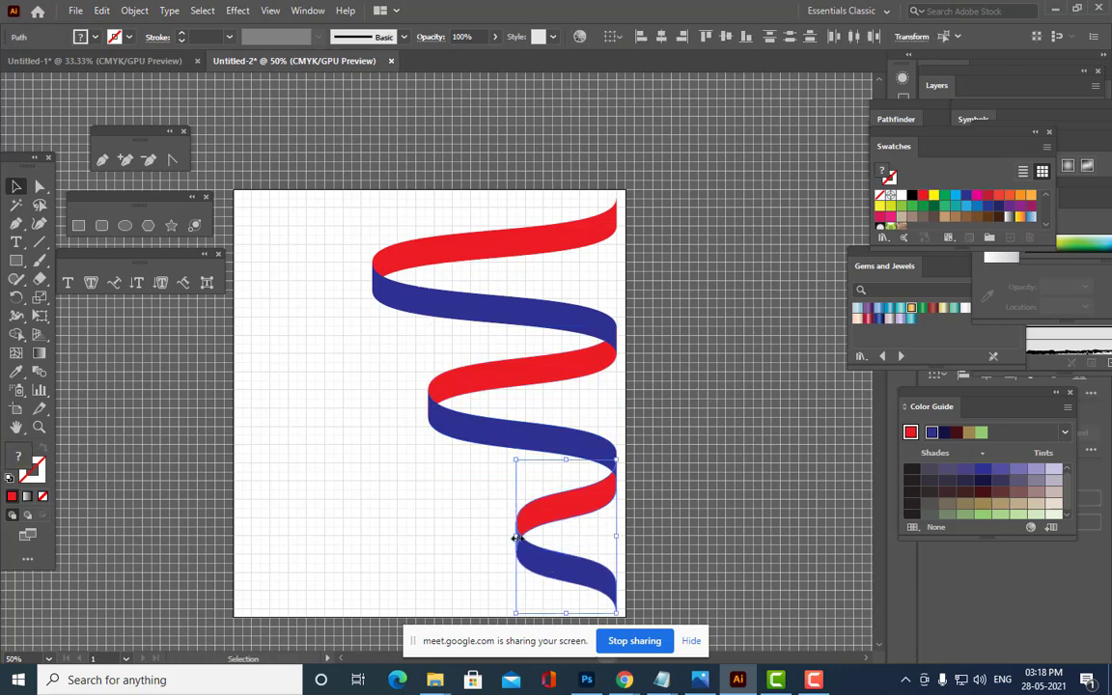
pyautogui.moveTo(515, 536); pyautogui.dragTo(485, 537)
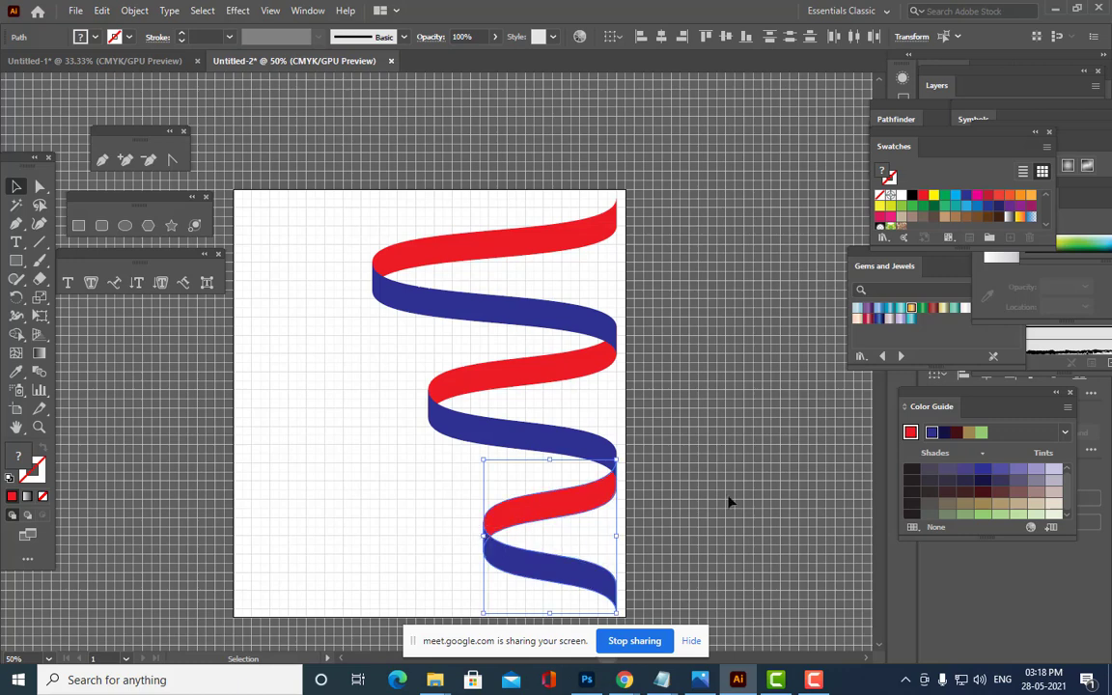
pyautogui.click(730, 501)
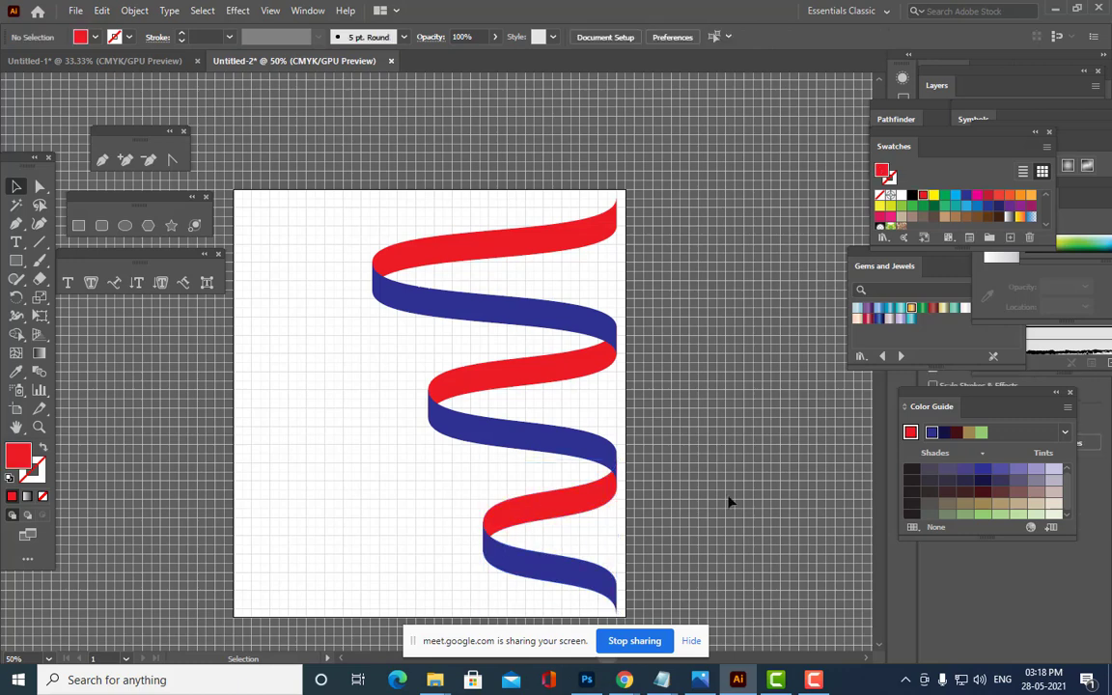
# Fill the top red band with the green Gems and Jewels gradient and the blue band below it with the dark blue gradient.
pyautogui.click(514, 248)
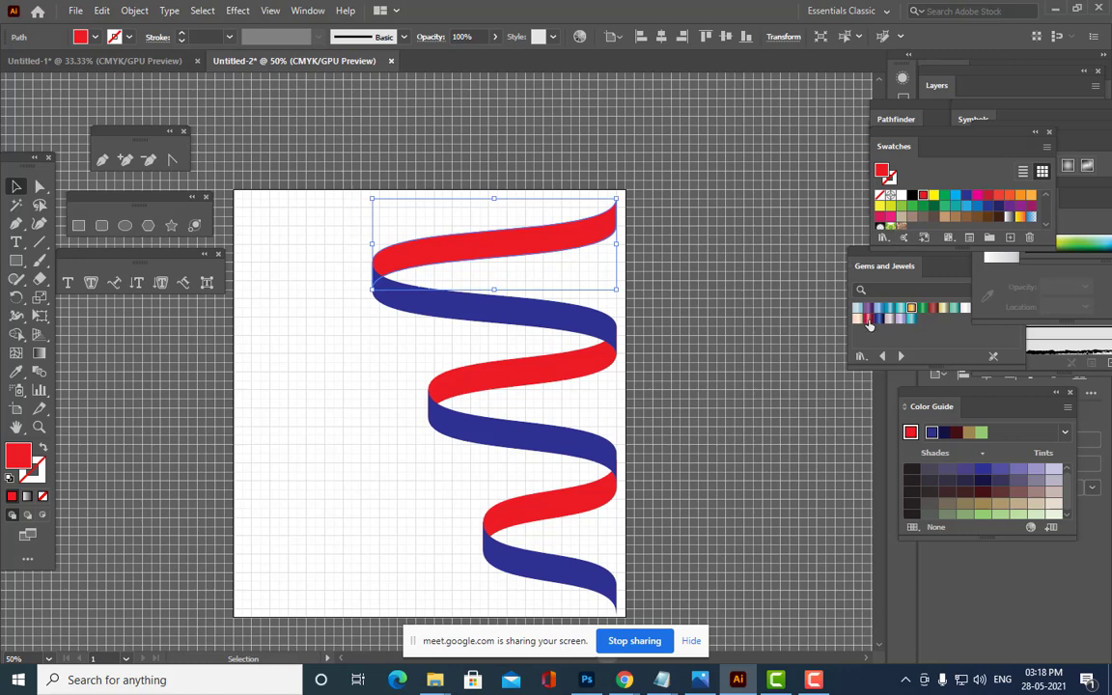
pyautogui.click(922, 309)
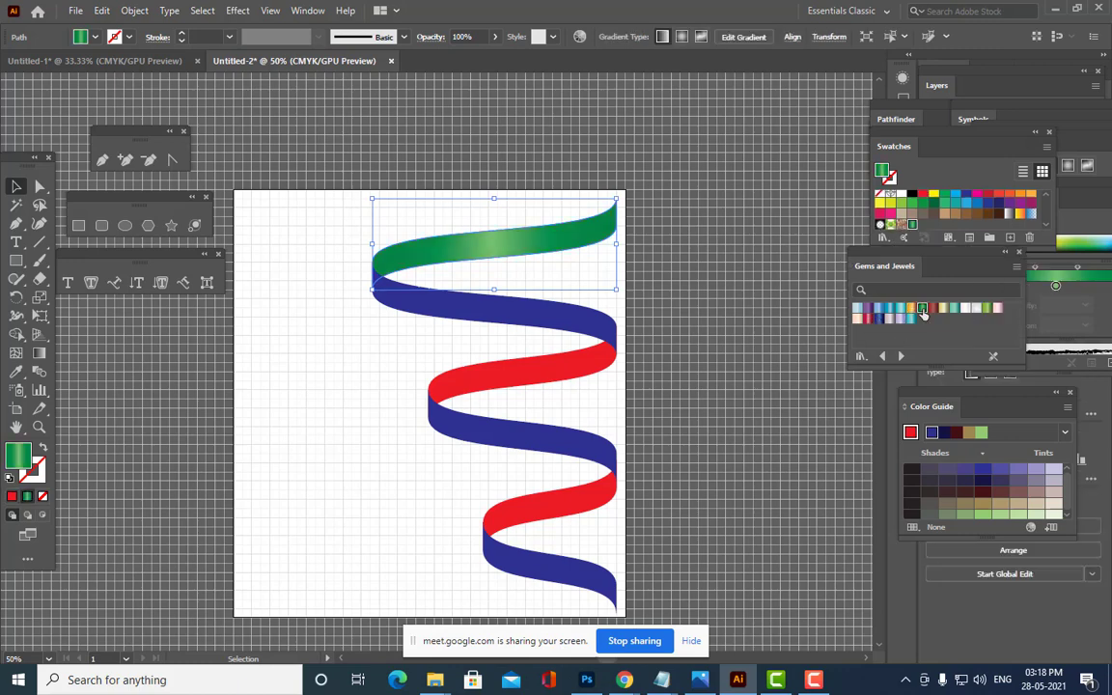
pyautogui.click(488, 320)
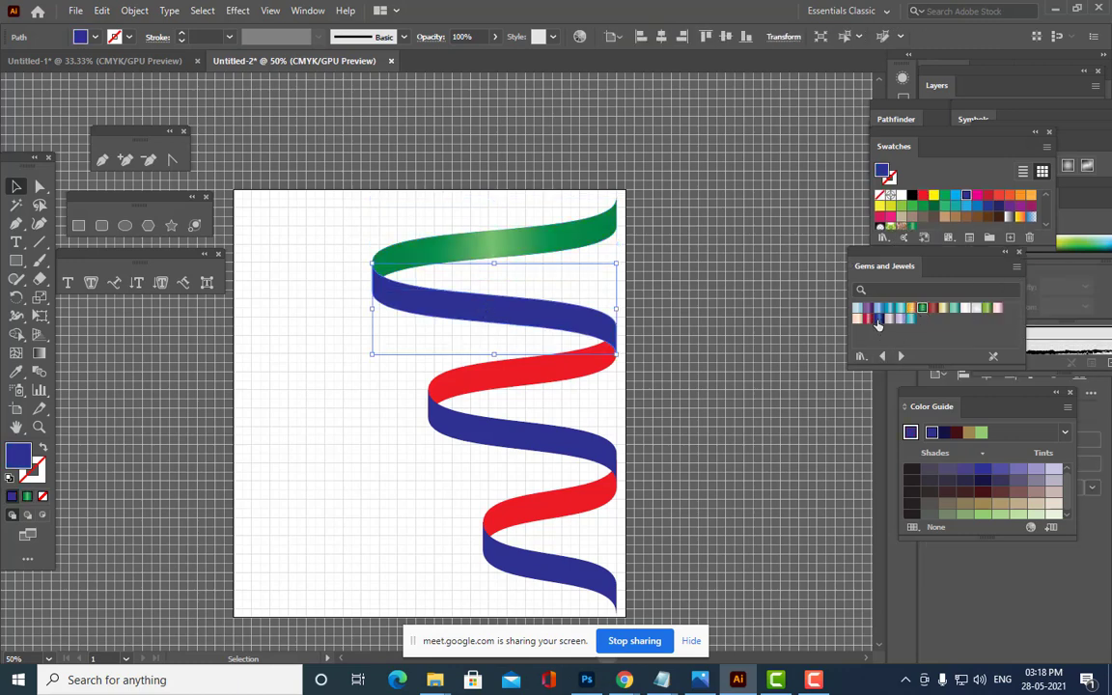
pyautogui.click(909, 310)
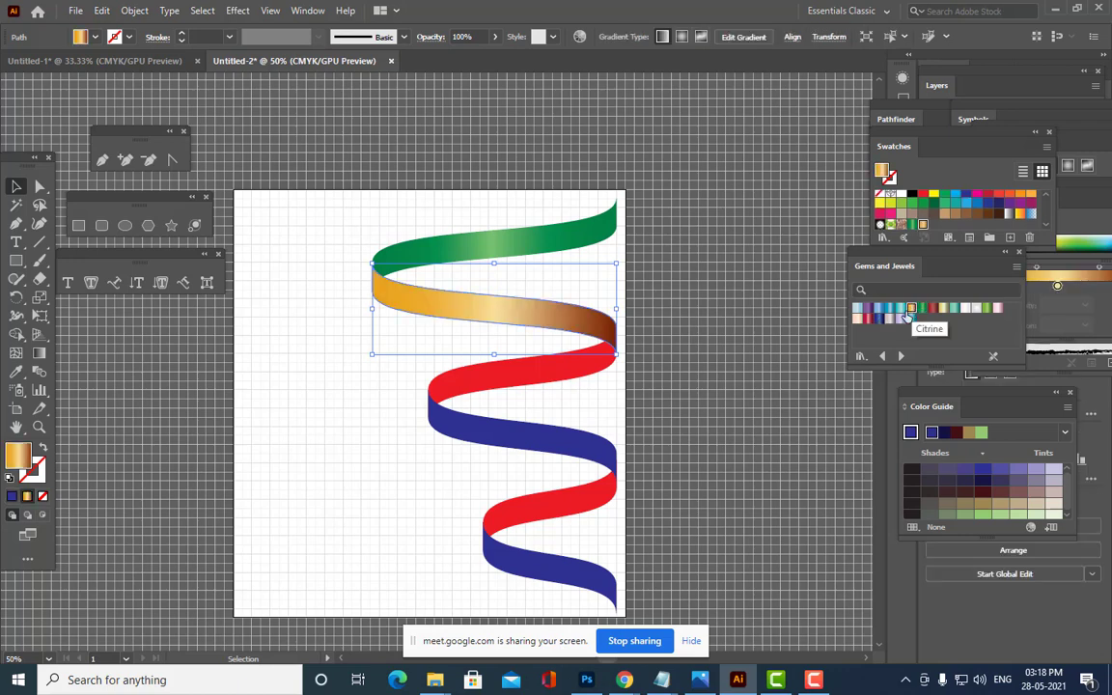
pyautogui.click(879, 319)
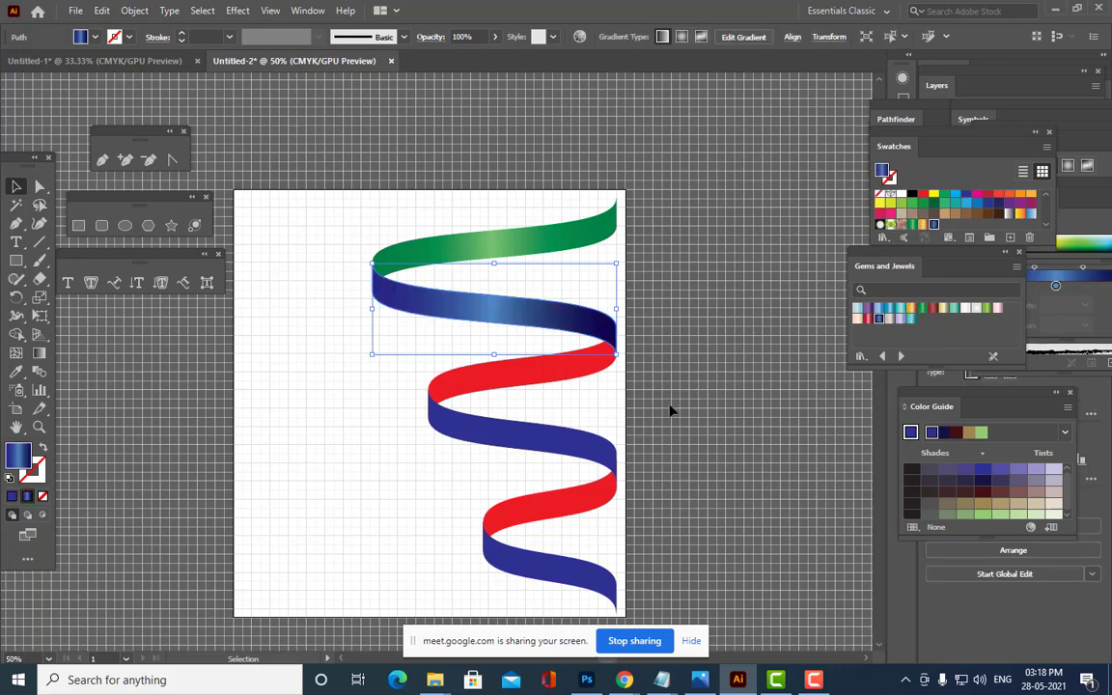
# Fill the two remaining red bands with the same green Gems and Jewels gradient.
pyautogui.click(508, 365)
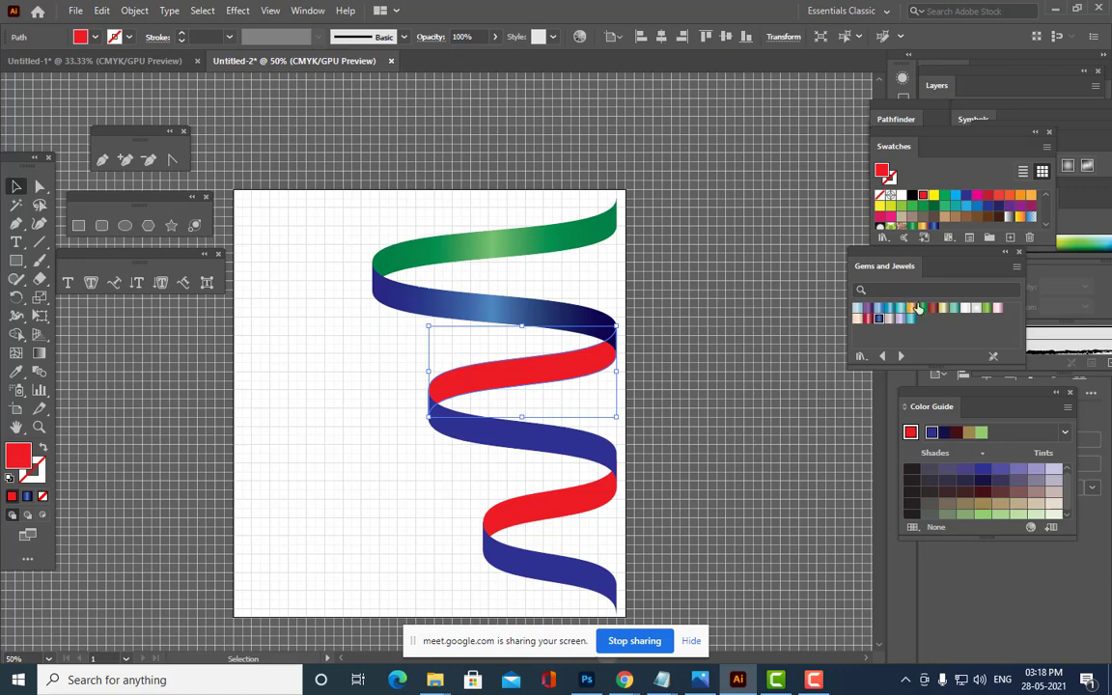
pyautogui.click(922, 308)
pyautogui.click(564, 501)
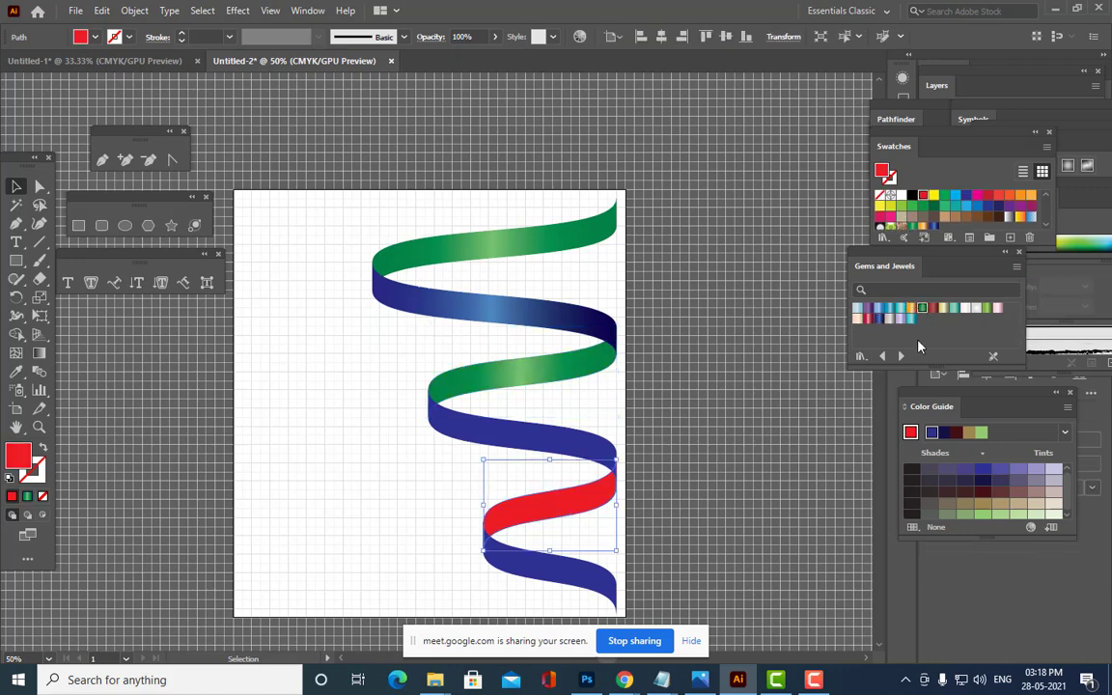
pyautogui.click(923, 308)
pyautogui.click(653, 447)
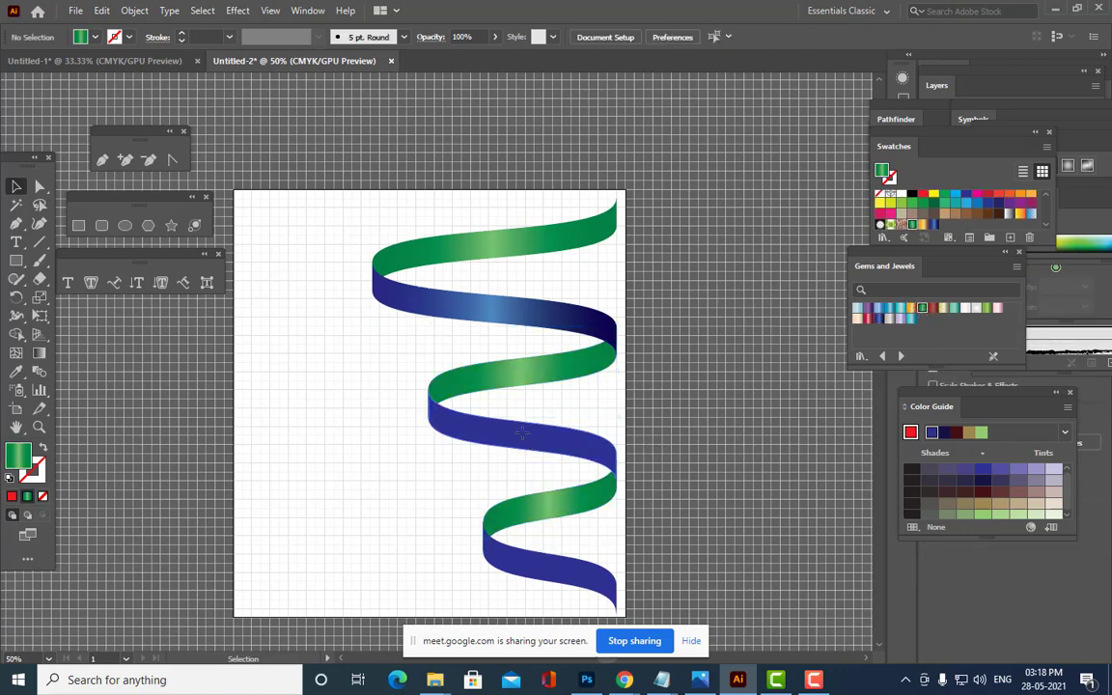
# Fill the two remaining plain blue bands with the dark blue Gems and Jewels gradient.
pyautogui.click(522, 433)
pyautogui.click(879, 318)
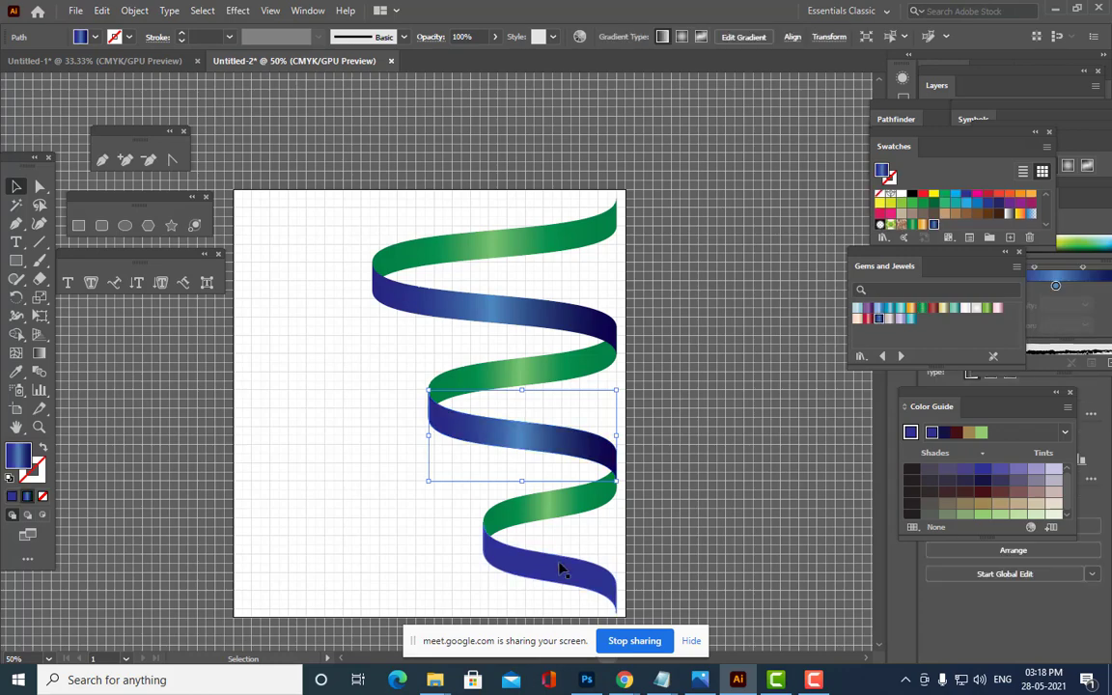
pyautogui.click(560, 570)
pyautogui.click(879, 317)
pyautogui.click(732, 381)
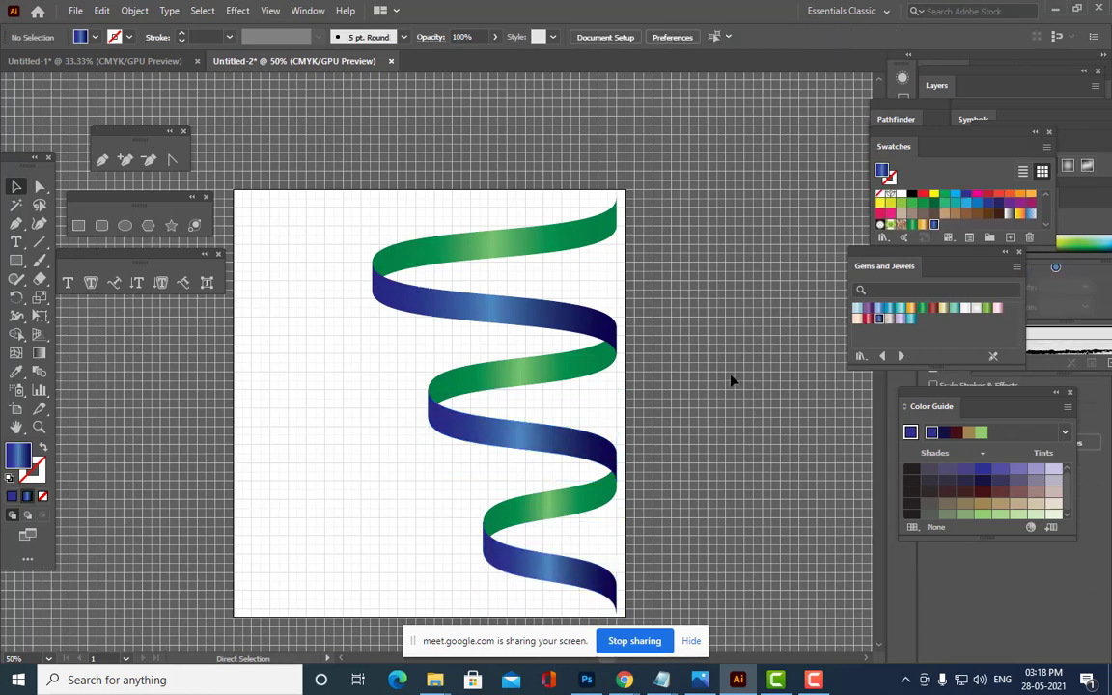
# Turn off Snap to Grid and Snap to Point for the ribbon document.
pyautogui.hotkey('ctrl', '-')
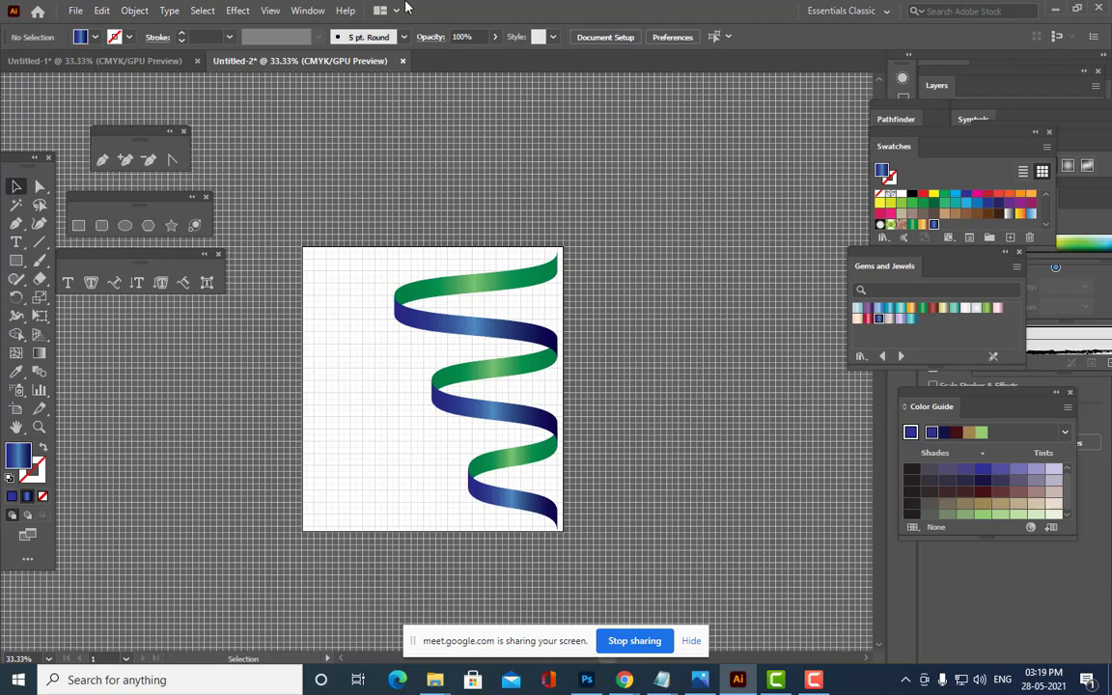
pyautogui.click(270, 10)
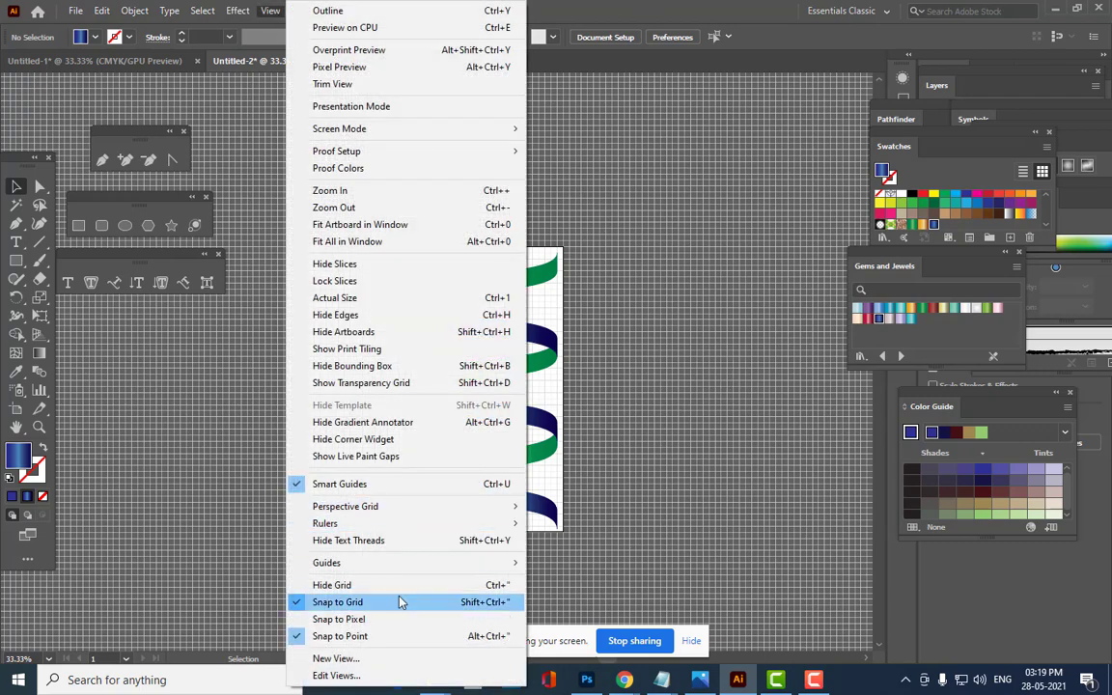
pyautogui.click(434, 602)
pyautogui.click(265, 10)
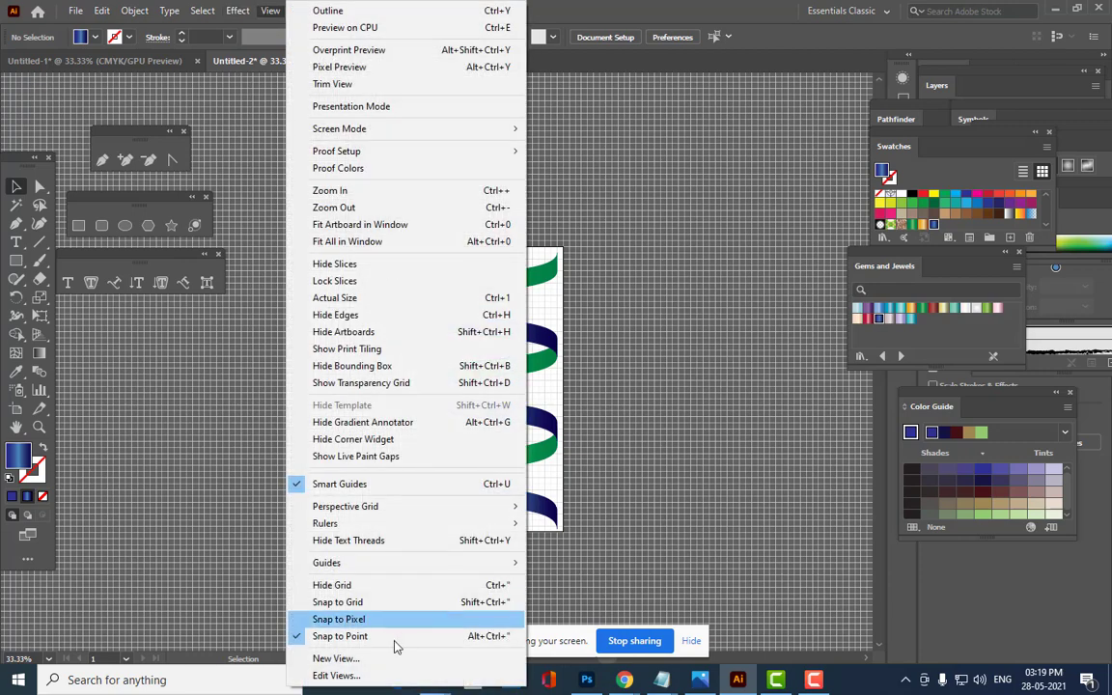
pyautogui.click(347, 634)
pyautogui.scroll(2, 356, 318)
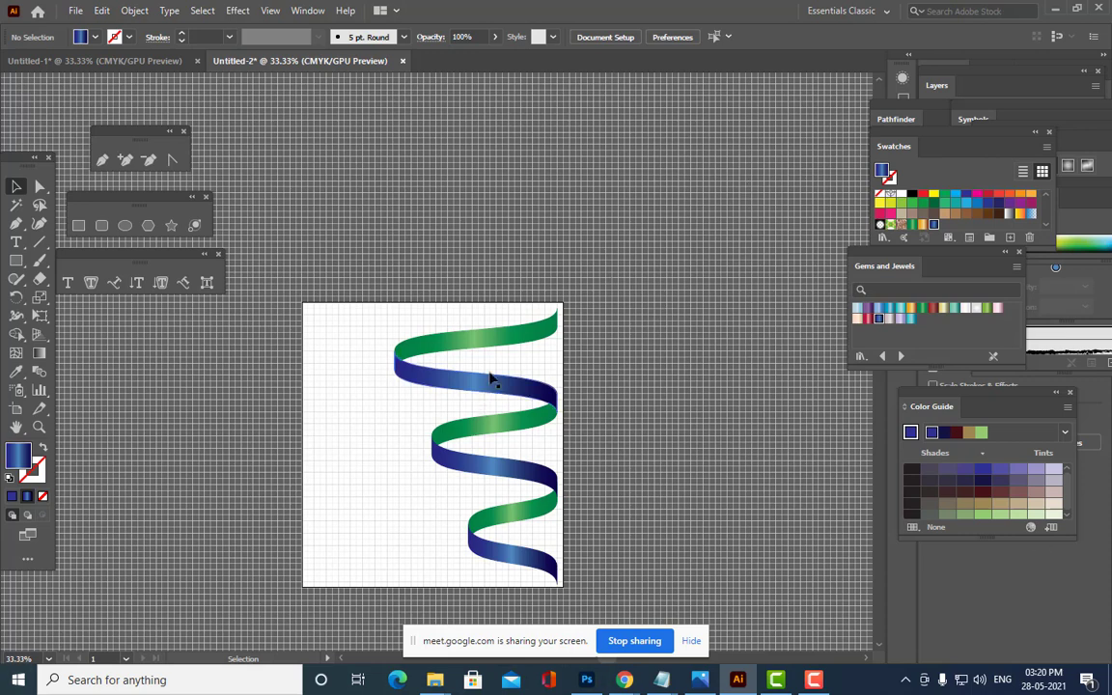
pyautogui.scroll(1, 526, 309)
pyautogui.scroll(-6, 527, 310)
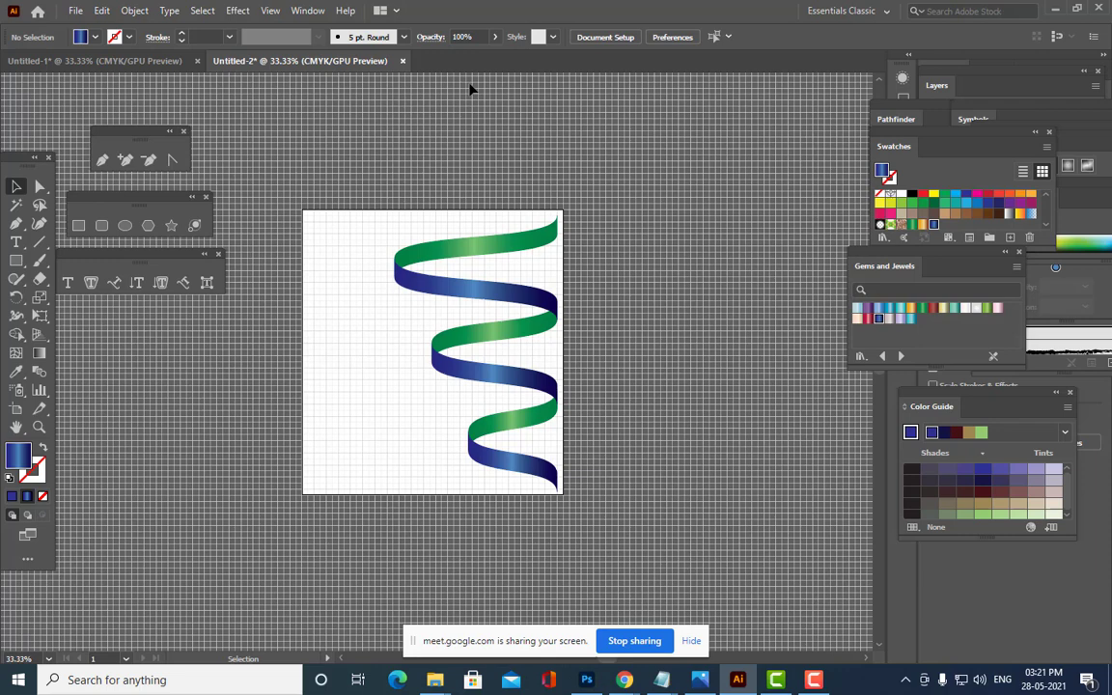
# Create a new Letter-size Print document, 612 by 792 pt, with one artboard in CMYK mode.
pyautogui.click(74, 14)
pyautogui.click(81, 29)
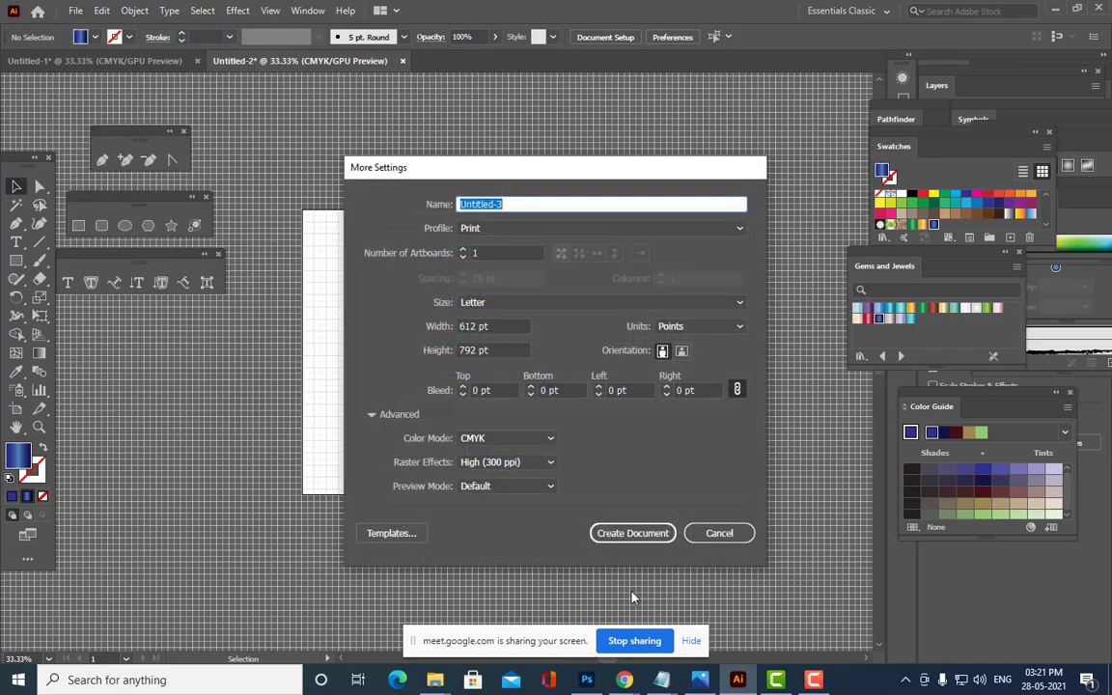
pyautogui.click(633, 535)
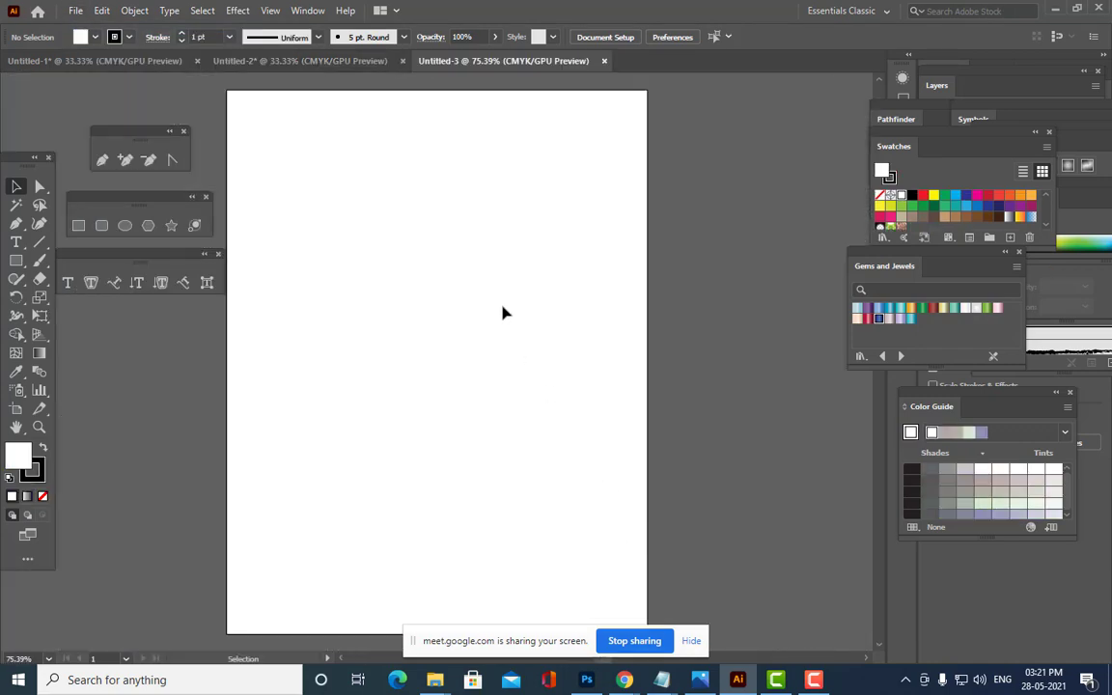
# Draw a five-pointed star in the upper part of the artboard and fill it with red.
pyautogui.press('space')
pyautogui.moveTo(441, 295); pyautogui.dragTo(500, 291)
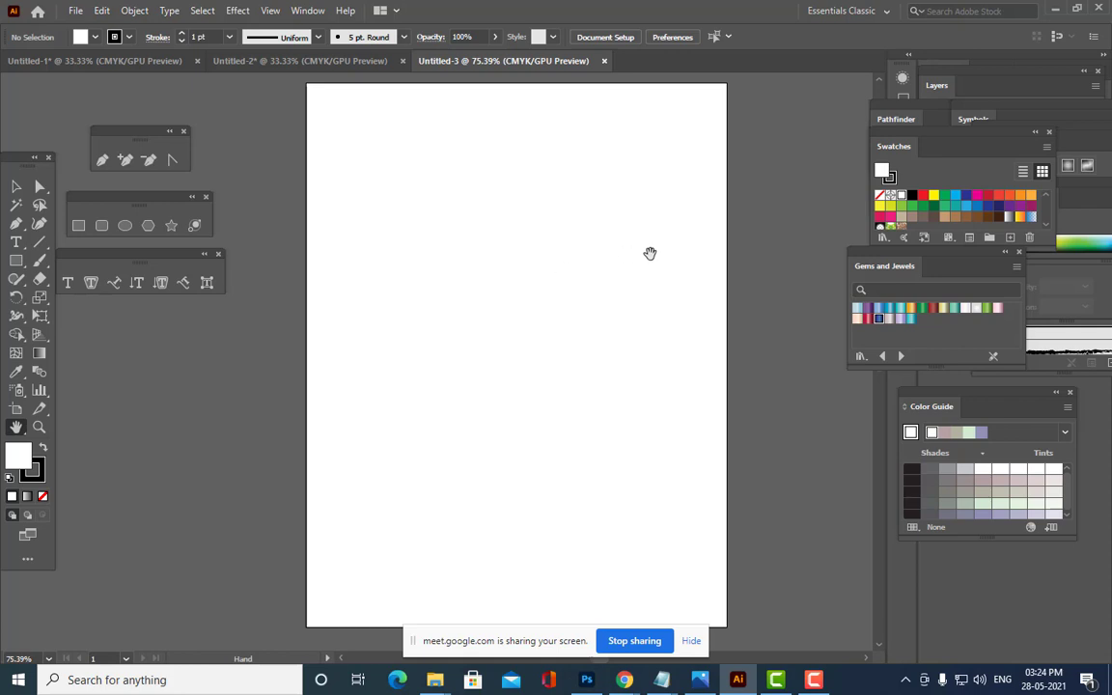
pyautogui.click(170, 226)
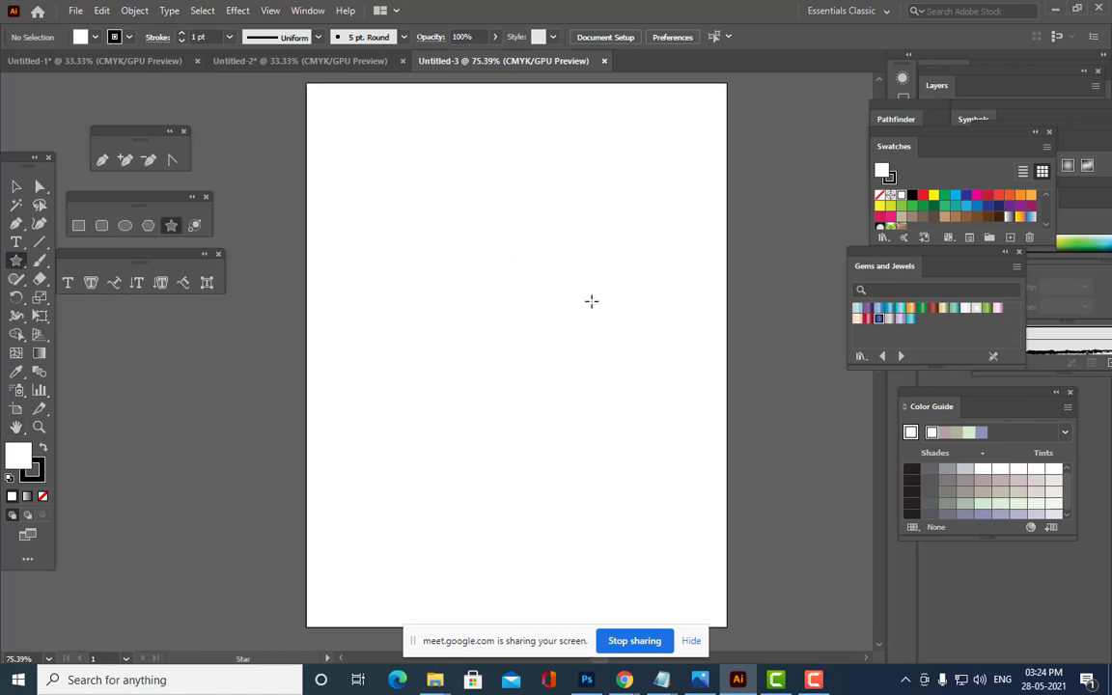
pyautogui.moveTo(468, 261); pyautogui.dragTo(527, 346)
pyautogui.click(923, 197)
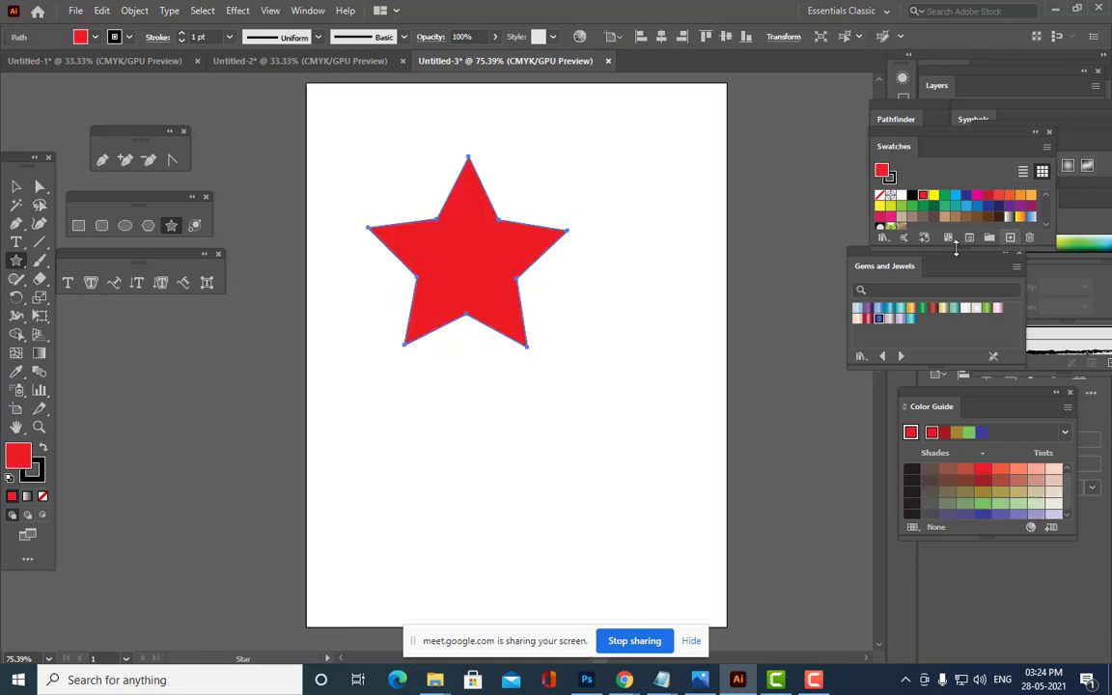
# Move the red star slightly down and rotate it a little so it stands upright.
pyautogui.click(16, 187)
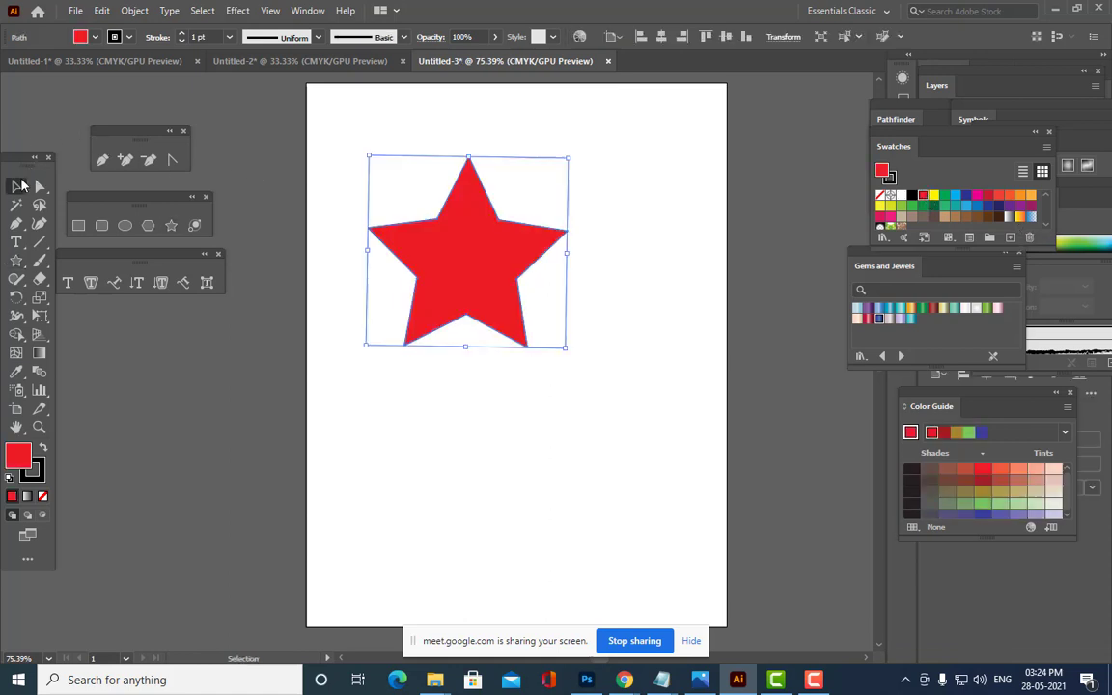
pyautogui.moveTo(490, 267); pyautogui.dragTo(498, 290)
pyautogui.moveTo(580, 373); pyautogui.dragTo(579, 376)
pyautogui.click(597, 343)
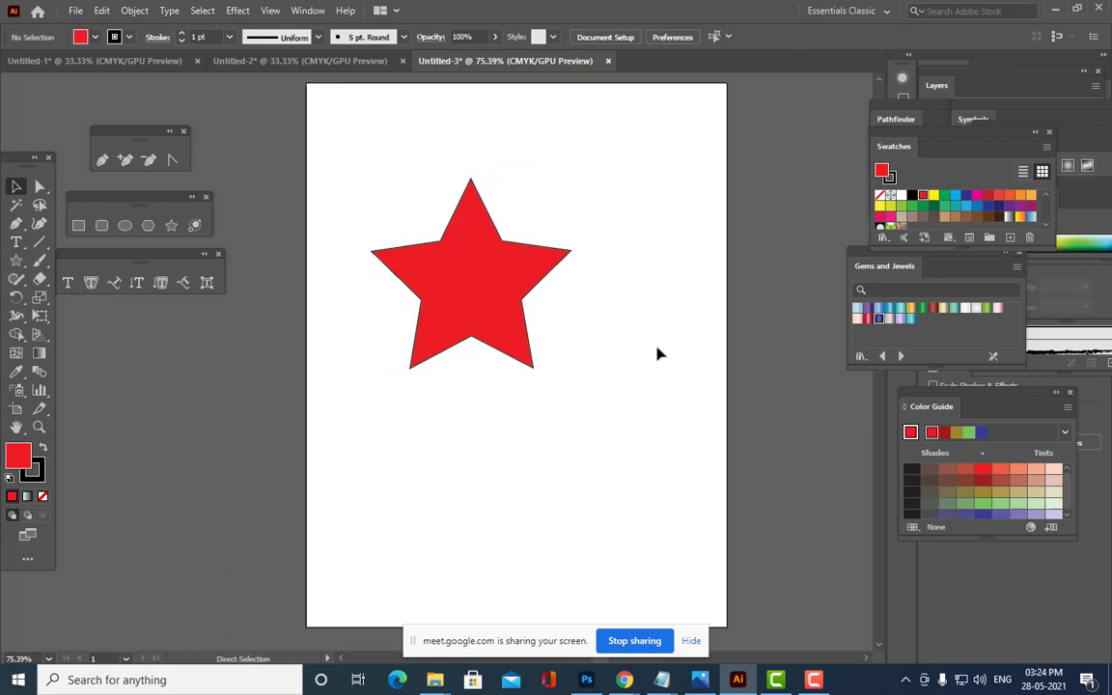
# Remove the stroke from the red star, keeping its red fill.
pyautogui.hotkey('ctrl', '=')
pyautogui.hotkey('ctrl', '-')
pyautogui.click(469, 264)
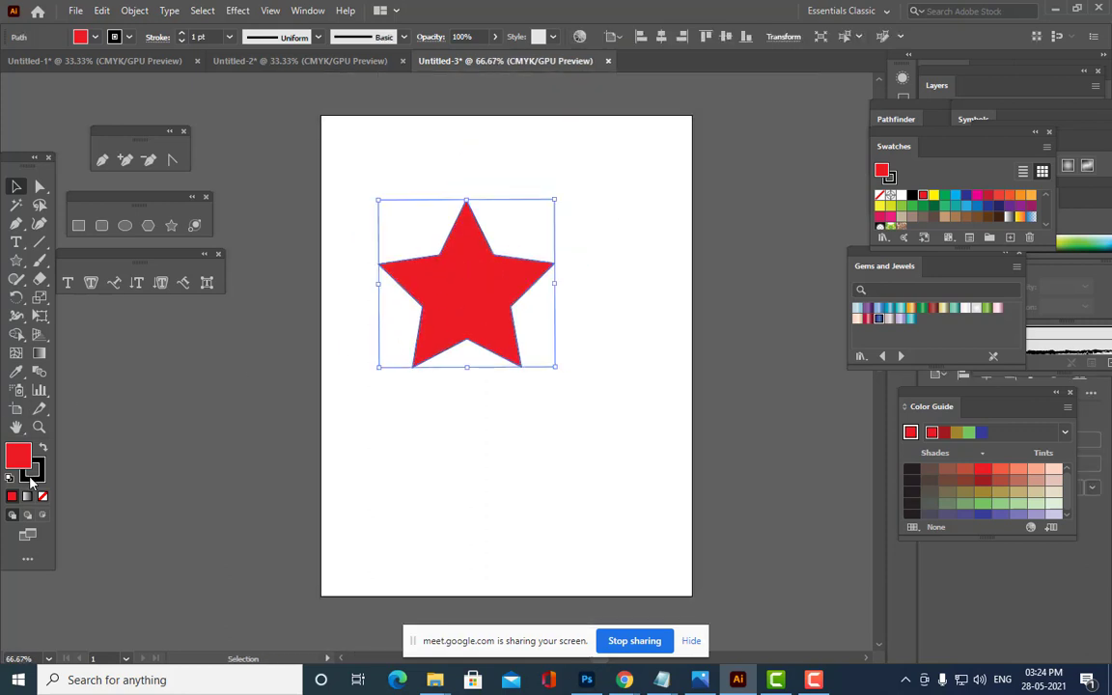
pyautogui.click(32, 478)
pyautogui.click(42, 496)
pyautogui.click(10, 454)
pyautogui.click(150, 451)
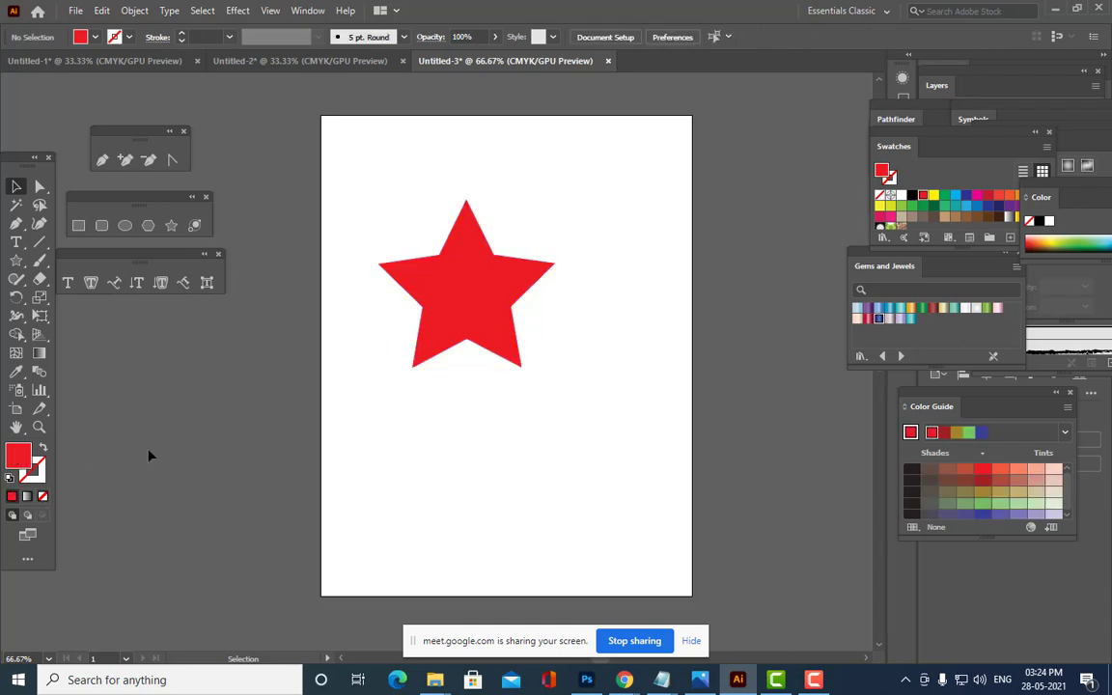
# Move the red star slightly sideways so it sits near the horizontal centre of the artboard.
pyautogui.click(471, 310)
pyautogui.scroll(1, 527, 242)
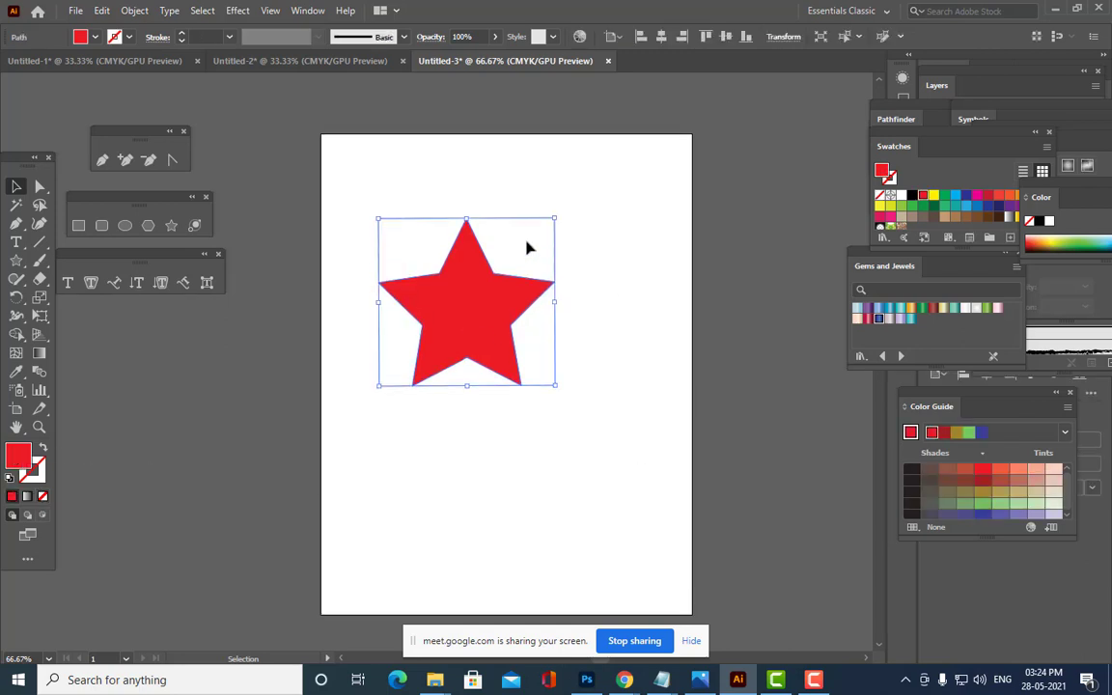
pyautogui.moveTo(496, 288); pyautogui.dragTo(537, 290)
pyautogui.click(641, 318)
pyautogui.click(541, 304)
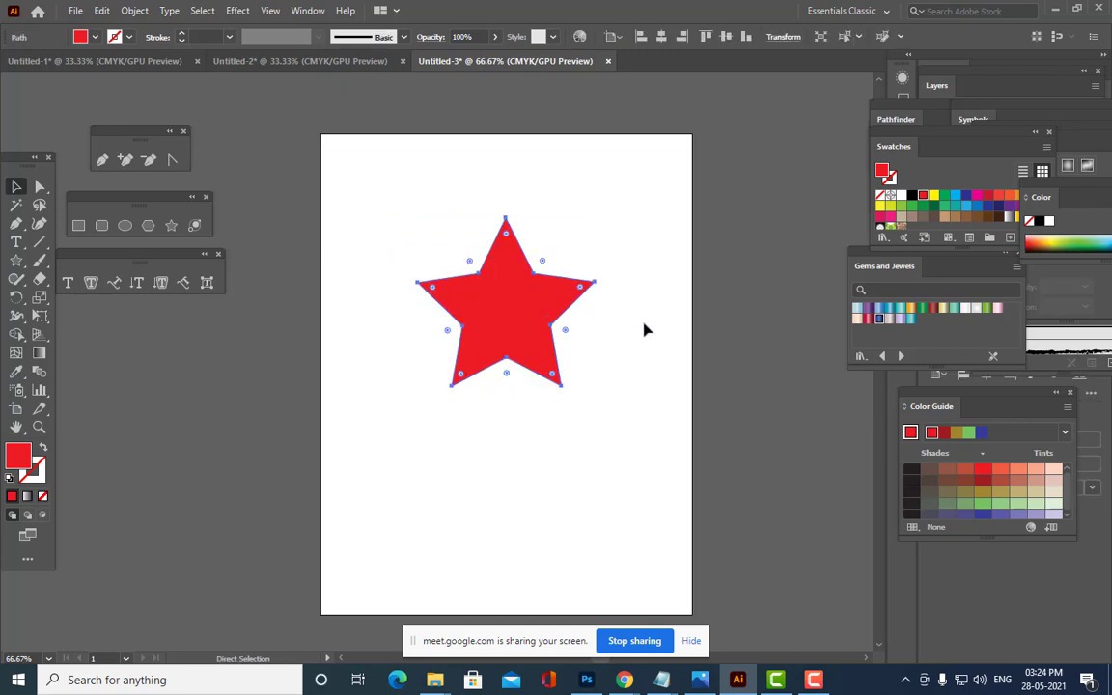
pyautogui.hotkey('ctrl', '+')
pyautogui.hotkey('ctrl', '+')
pyautogui.hotkey('ctrl', '-')
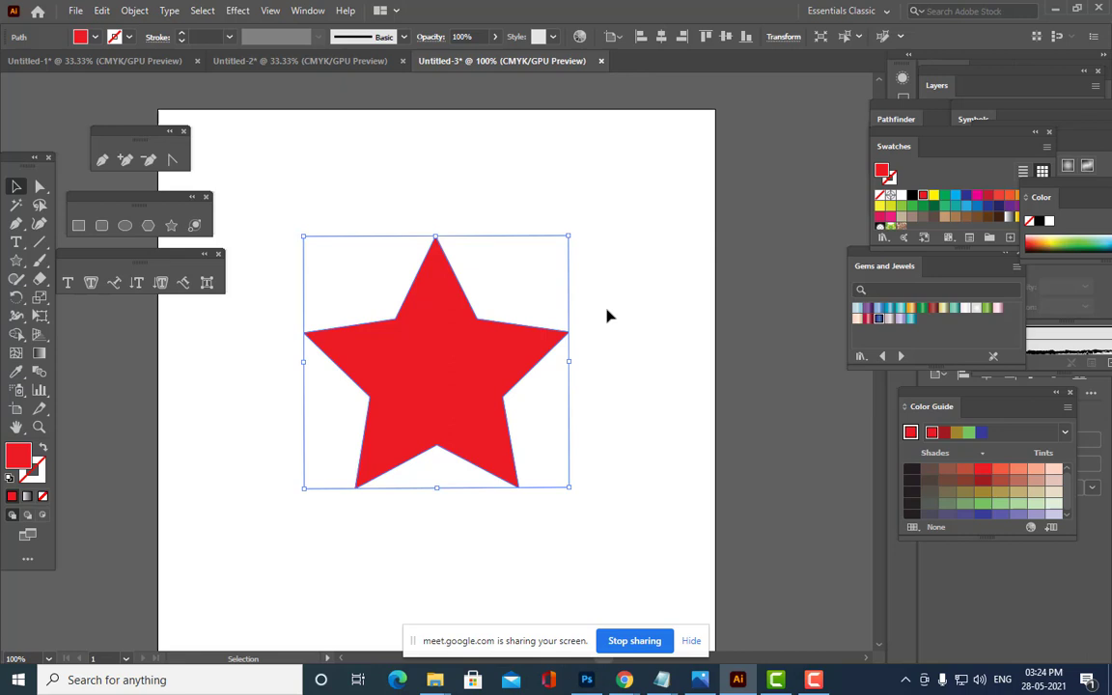
pyautogui.click(238, 10)
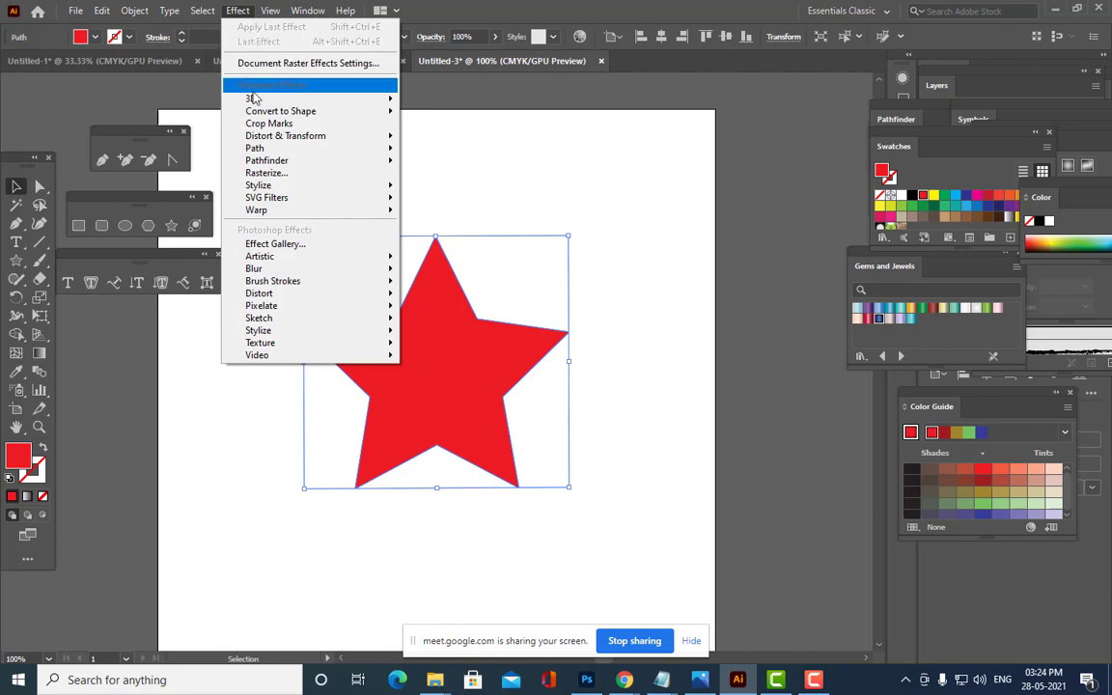
pyautogui.moveTo(381, 99)
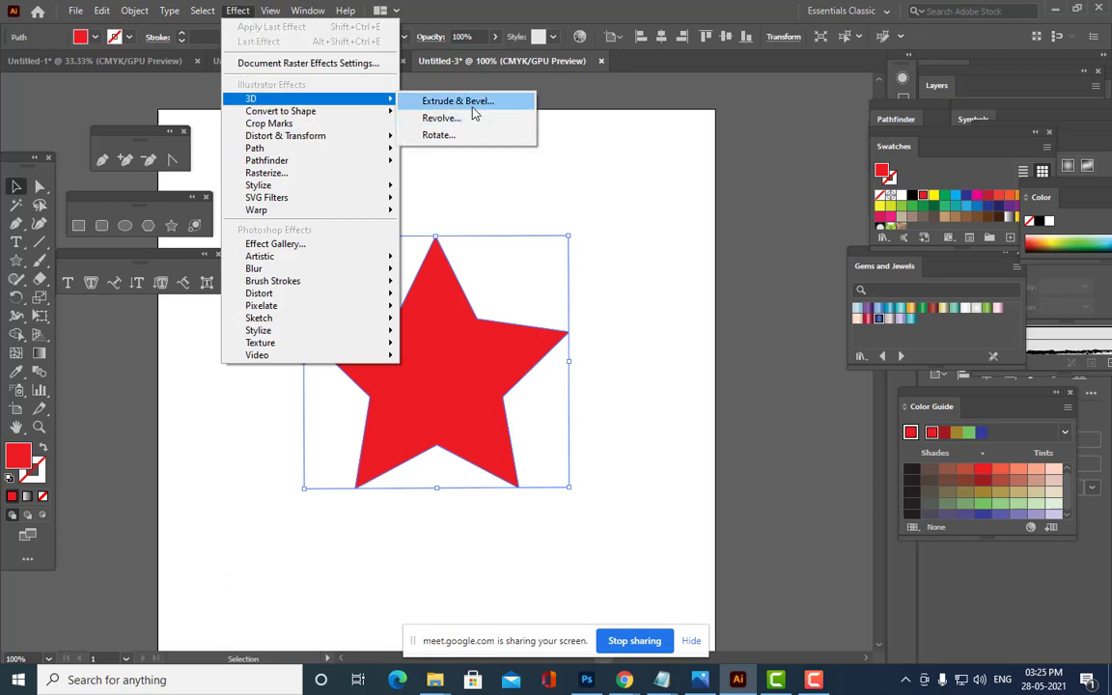
pyautogui.click(473, 106)
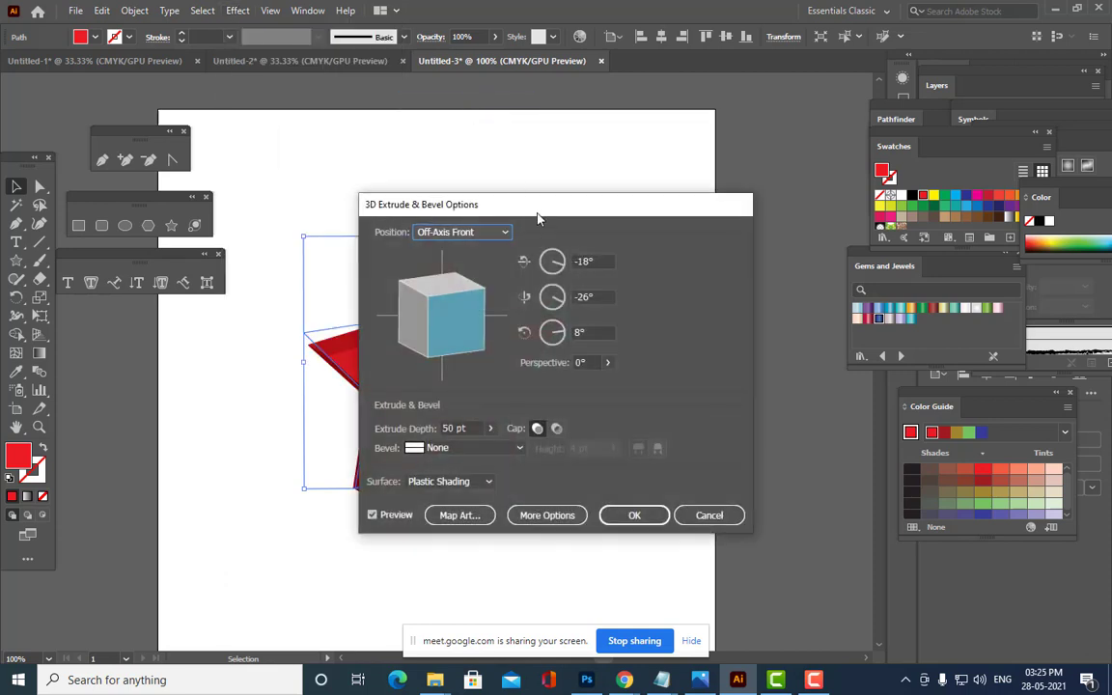
pyautogui.moveTo(568, 207); pyautogui.dragTo(752, 80)
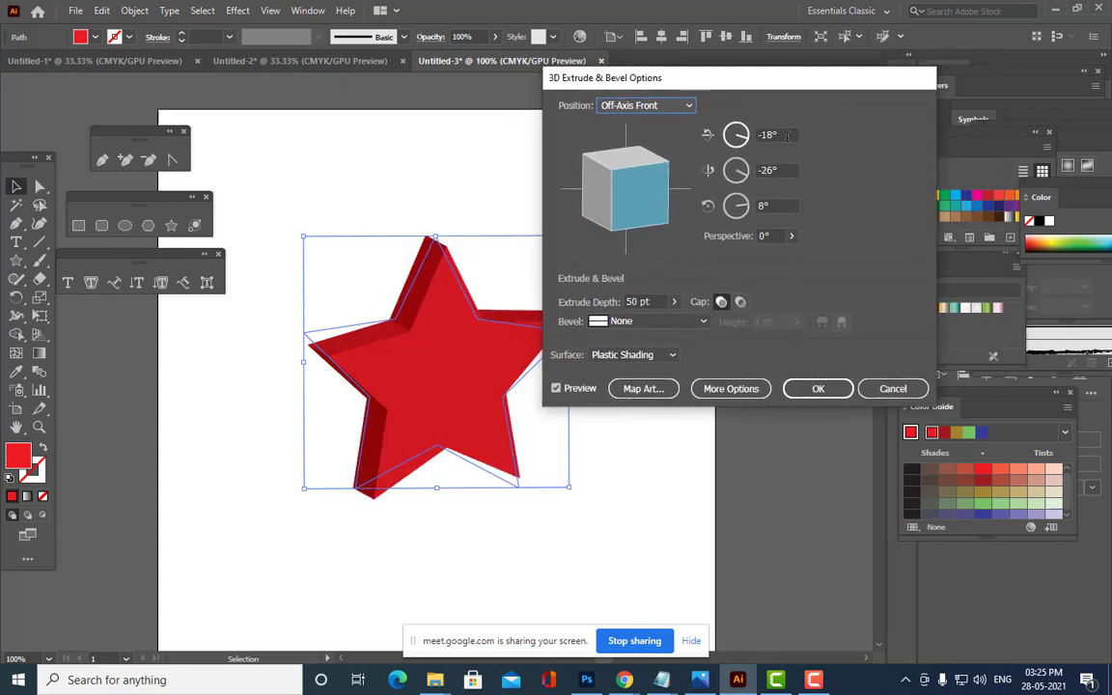
pyautogui.click(782, 134)
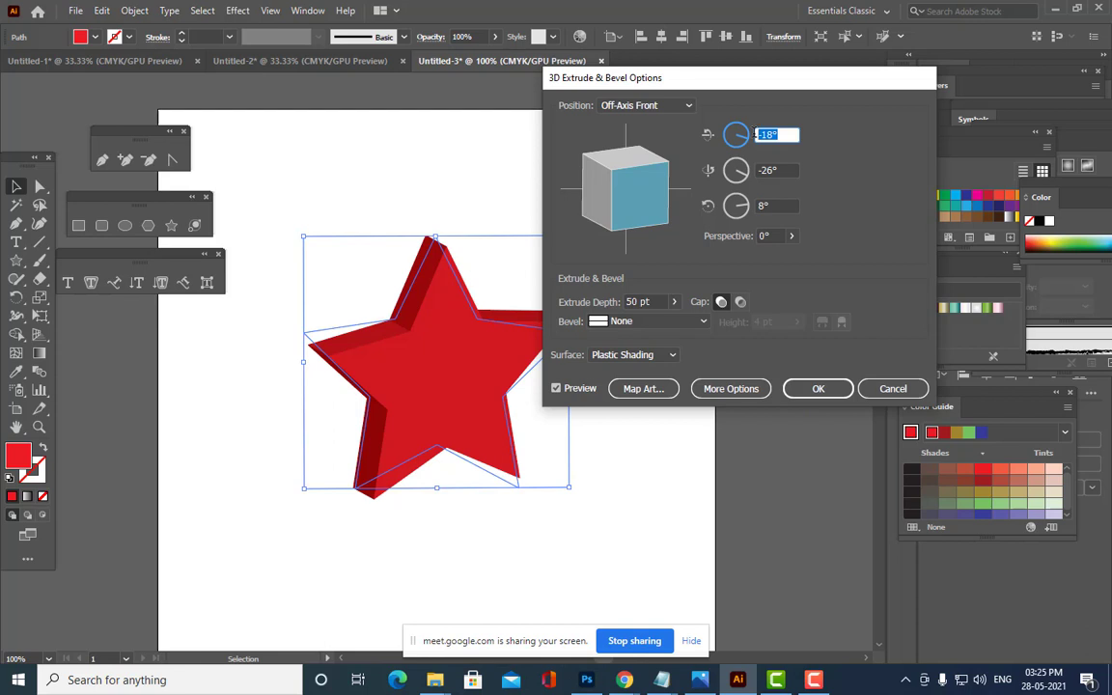
pyautogui.moveTo(670, 76); pyautogui.dragTo(682, 75)
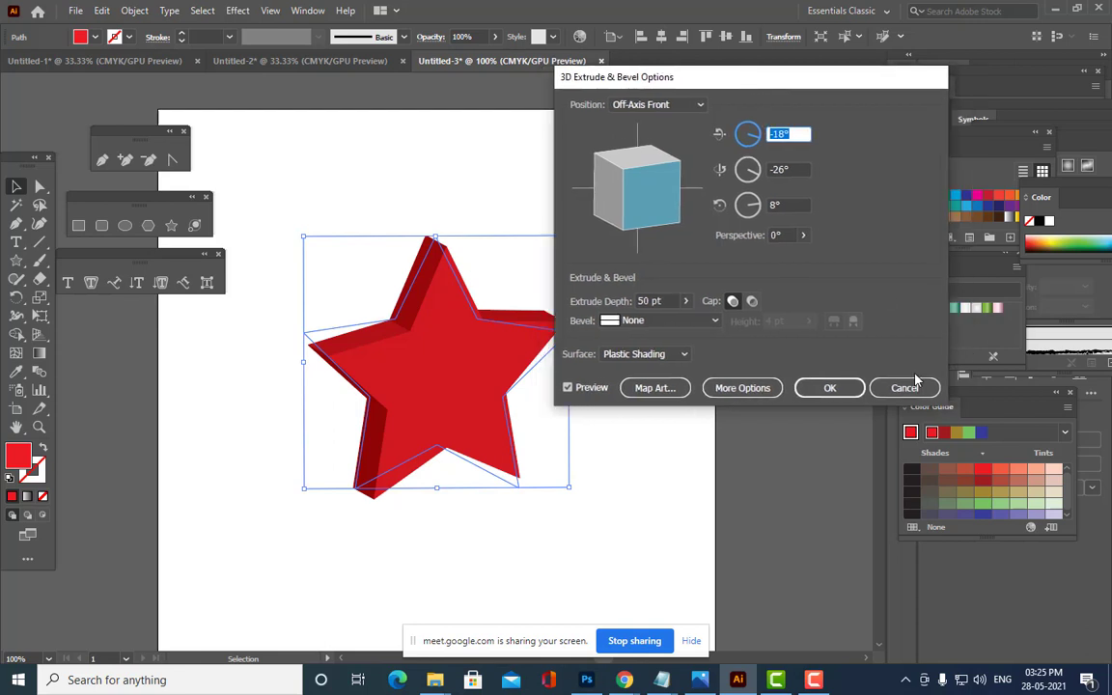
pyautogui.click(908, 386)
# Start a 3D Extrude & Bevel effect on the star with preview and set all three rotation angles to 0°.
pyautogui.click(237, 11)
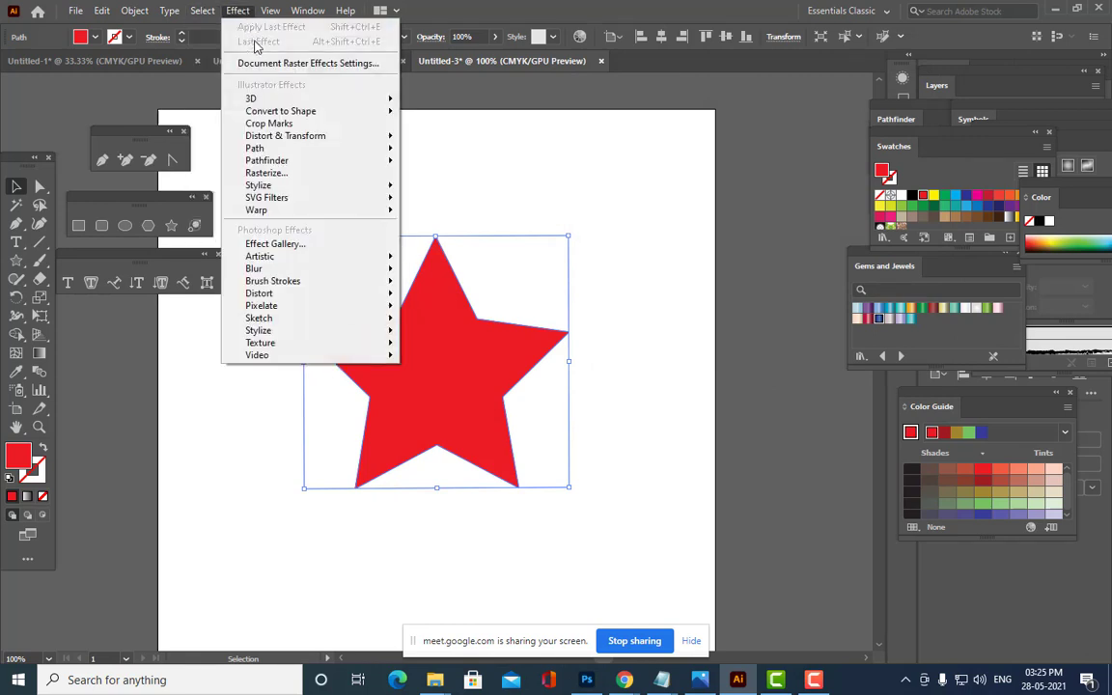
pyautogui.moveTo(280, 105)
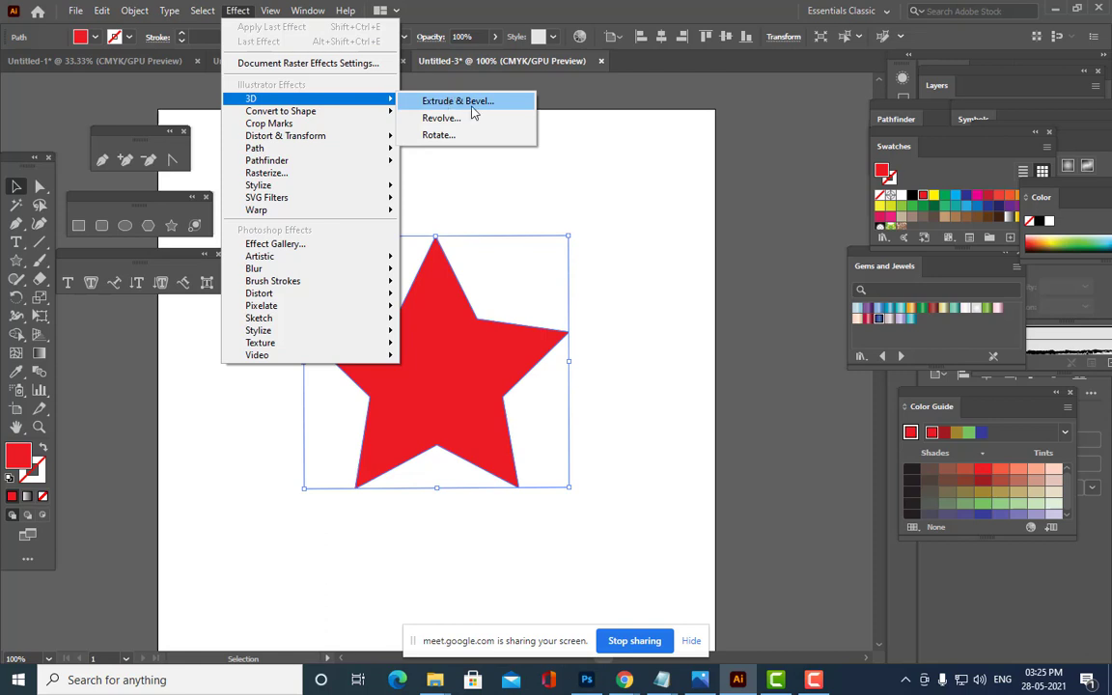
pyautogui.click(473, 108)
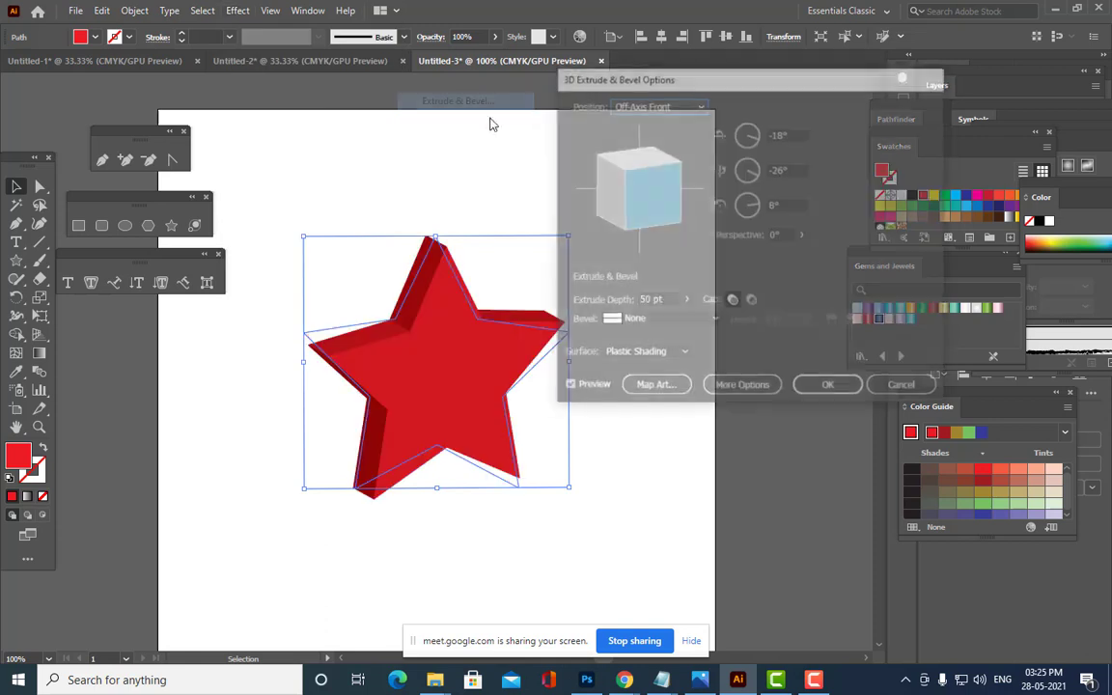
pyautogui.moveTo(717, 84); pyautogui.dragTo(757, 61)
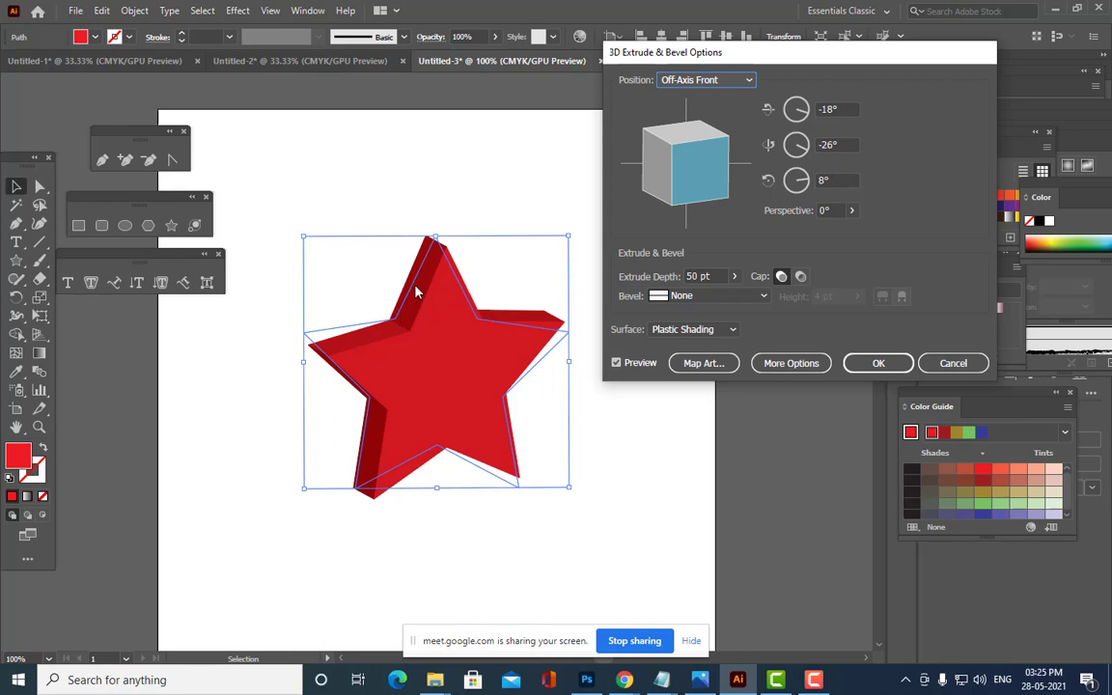
pyautogui.press('Tab')
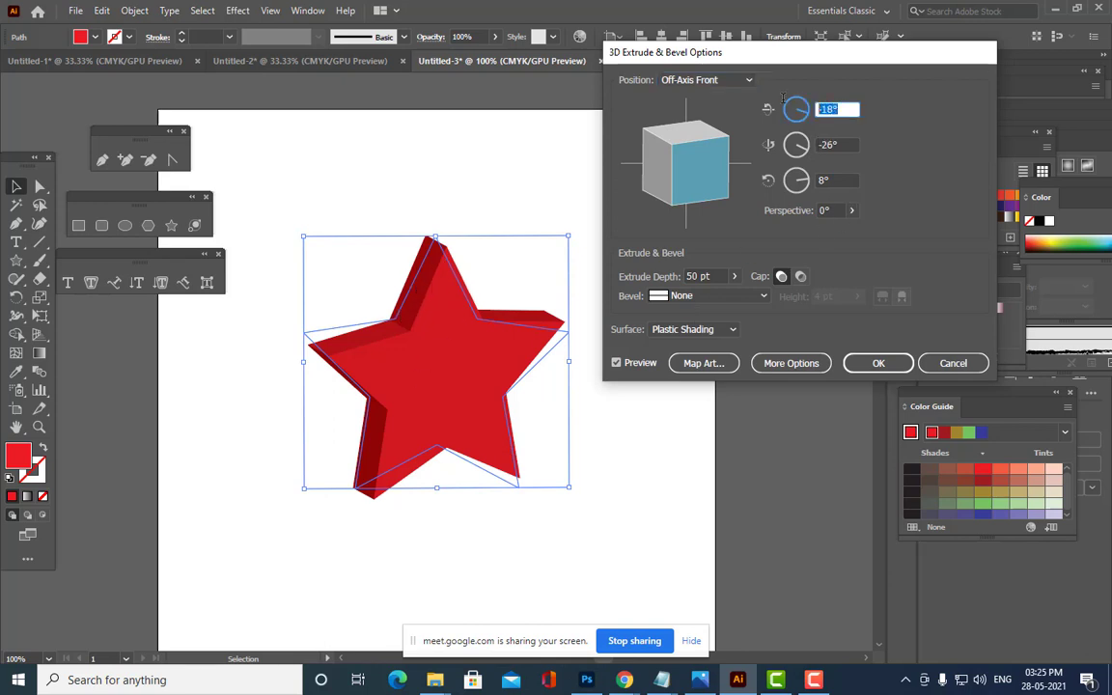
pyautogui.write('0')
pyautogui.press('Tab')
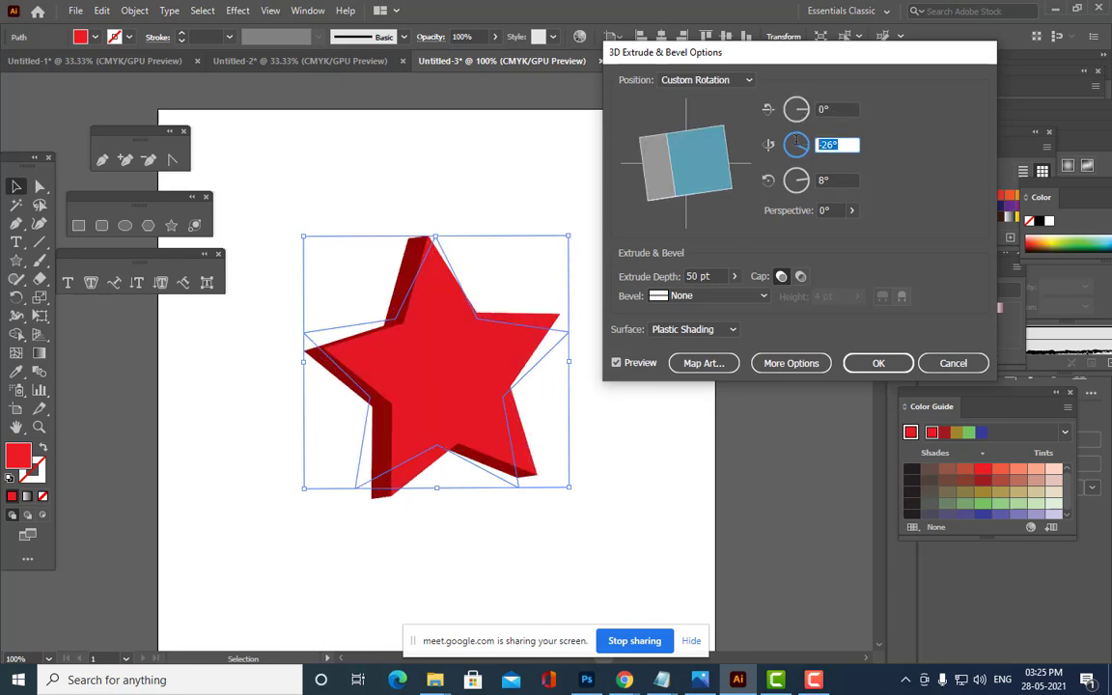
pyautogui.write('0')
pyautogui.press('Tab')
pyautogui.write('0')
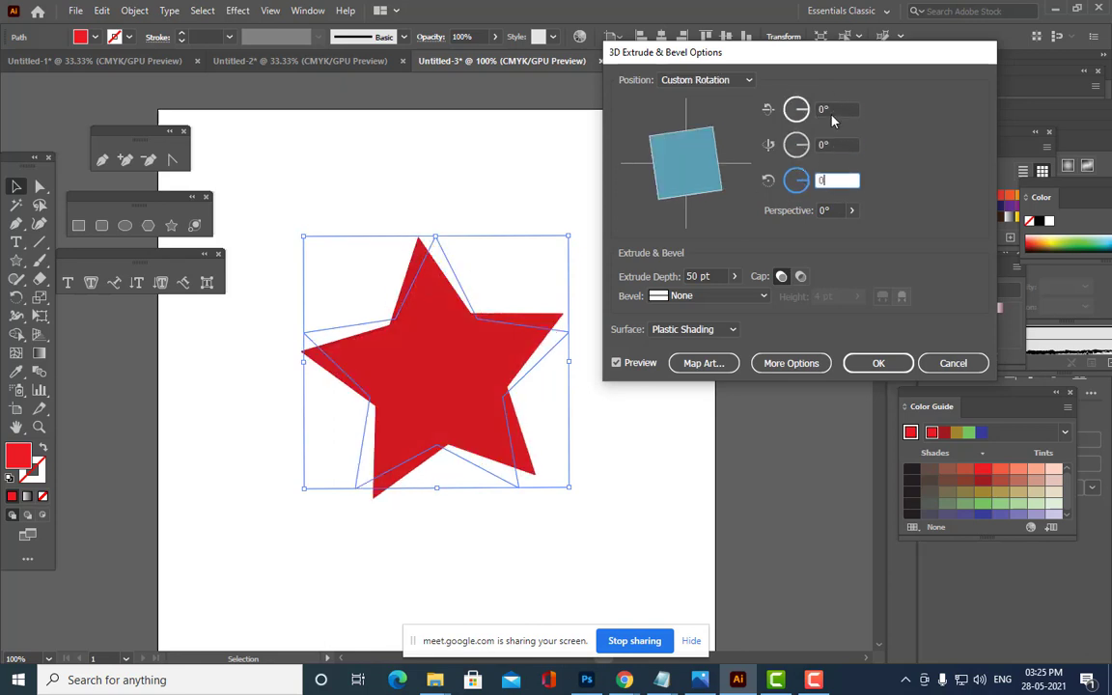
# Set the star's rotation around the X axis to 43° after trying smaller and larger angles.
pyautogui.click(837, 108)
pyautogui.moveTo(831, 109); pyautogui.dragTo(818, 109)
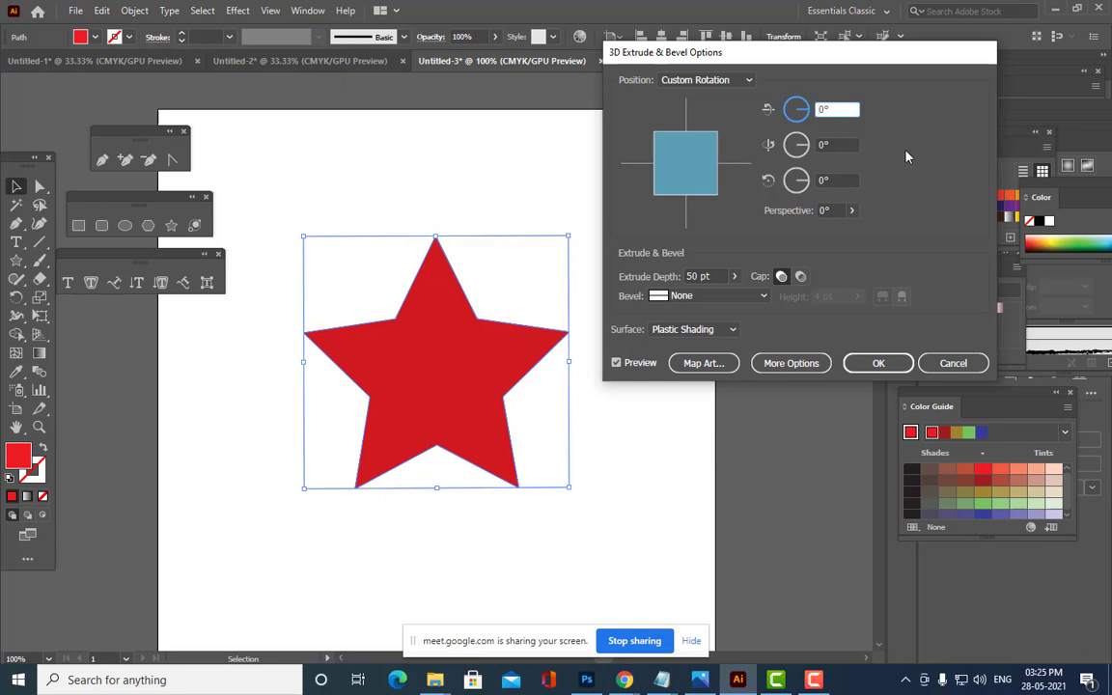
pyautogui.write('26')
pyautogui.press('Return')
pyautogui.write('53')
pyautogui.press('Return')
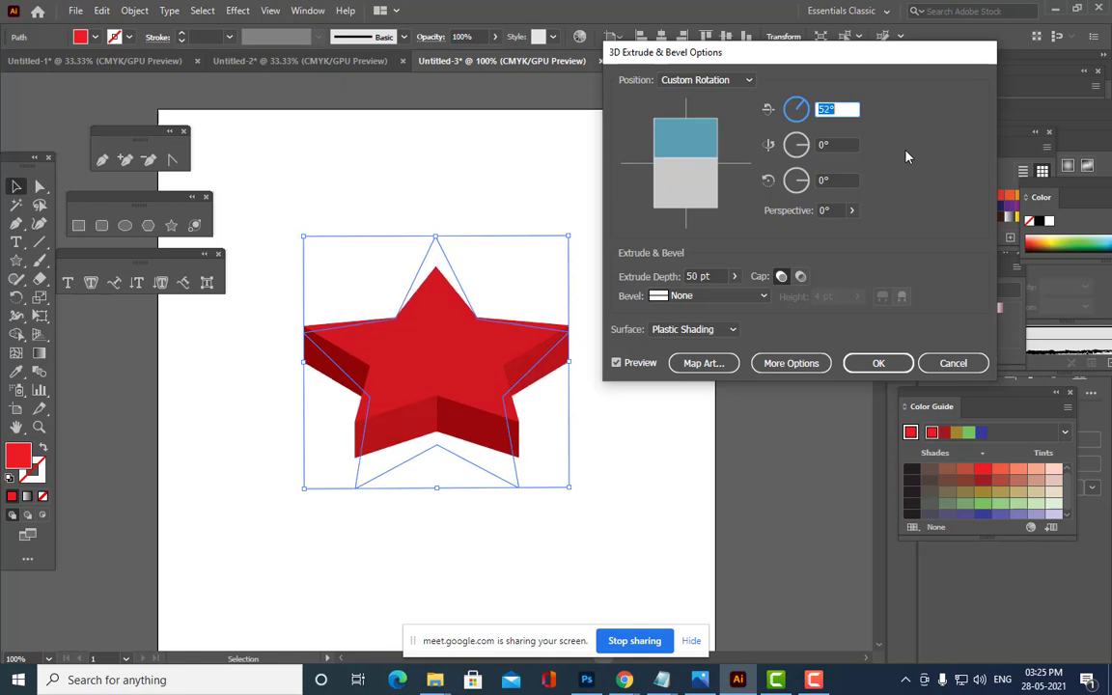
pyautogui.write('43')
pyautogui.press('Return')
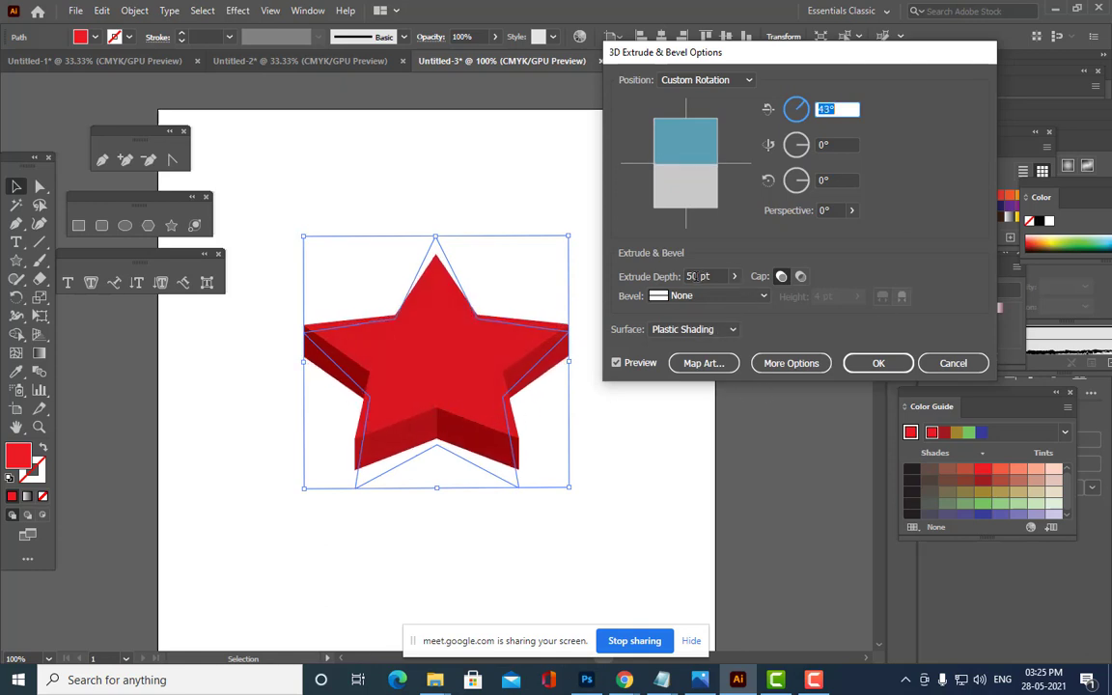
# Try extrude depths up to 176 pt on the star and bring the depth down to 39 pt.
pyautogui.click(697, 277)
pyautogui.press('Up')
pyautogui.hotkey('shift', 'Up')
pyautogui.hotkey('shift', 'Up')
pyautogui.hotkey('shift', 'Up')
pyautogui.hotkey('shift', 'Up')
pyautogui.hotkey('shift', 'Up')
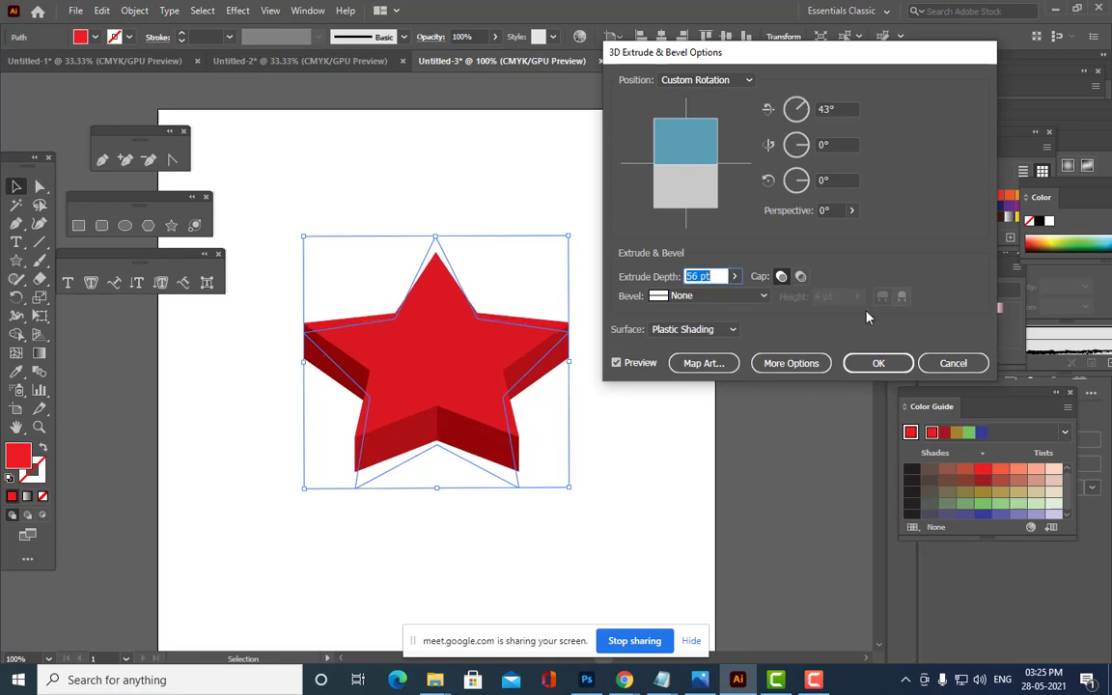
pyautogui.hotkey('shift', 'Up')
pyautogui.hotkey('shift', 'Up')
pyautogui.hotkey('shift', 'Up')
pyautogui.hotkey('shift', 'Up')
pyautogui.hotkey('shift', 'Up')
pyautogui.hotkey('shift', 'Up')
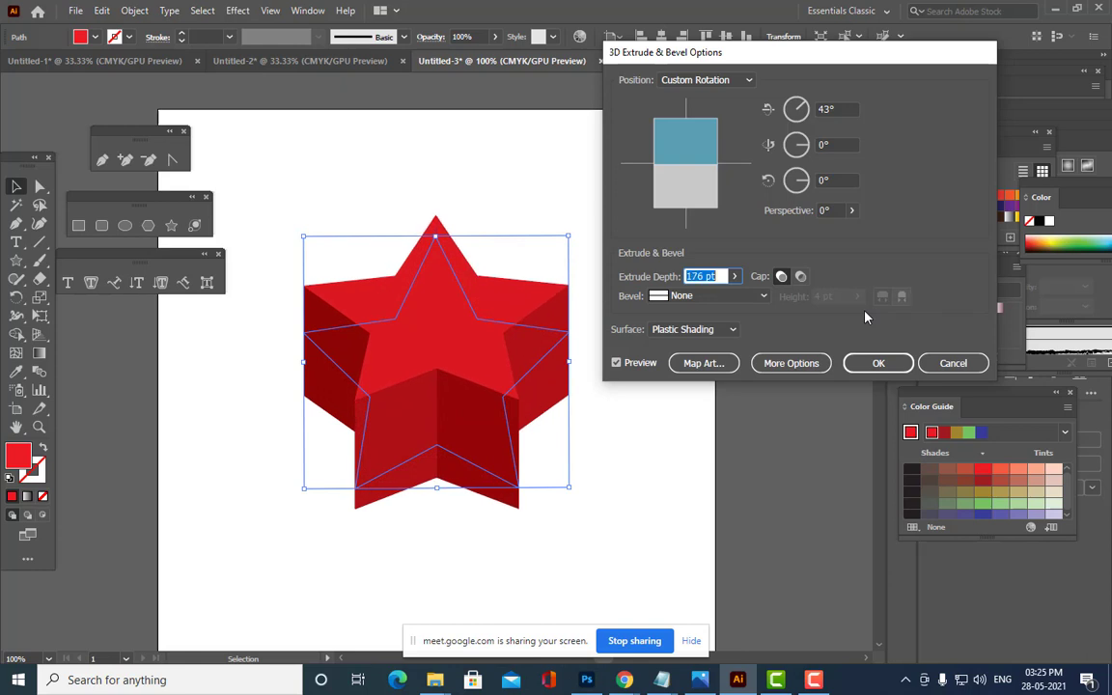
pyautogui.press('Down')
pyautogui.press('Down')
pyautogui.press('Down')
pyautogui.press('Down')
pyautogui.hotkey('shift', 'Down')
pyautogui.hotkey('shift', 'Down')
pyautogui.hotkey('shift', 'Down')
pyautogui.hotkey('shift', 'Down')
pyautogui.hotkey('shift', 'Down')
pyautogui.hotkey('shift', 'Down')
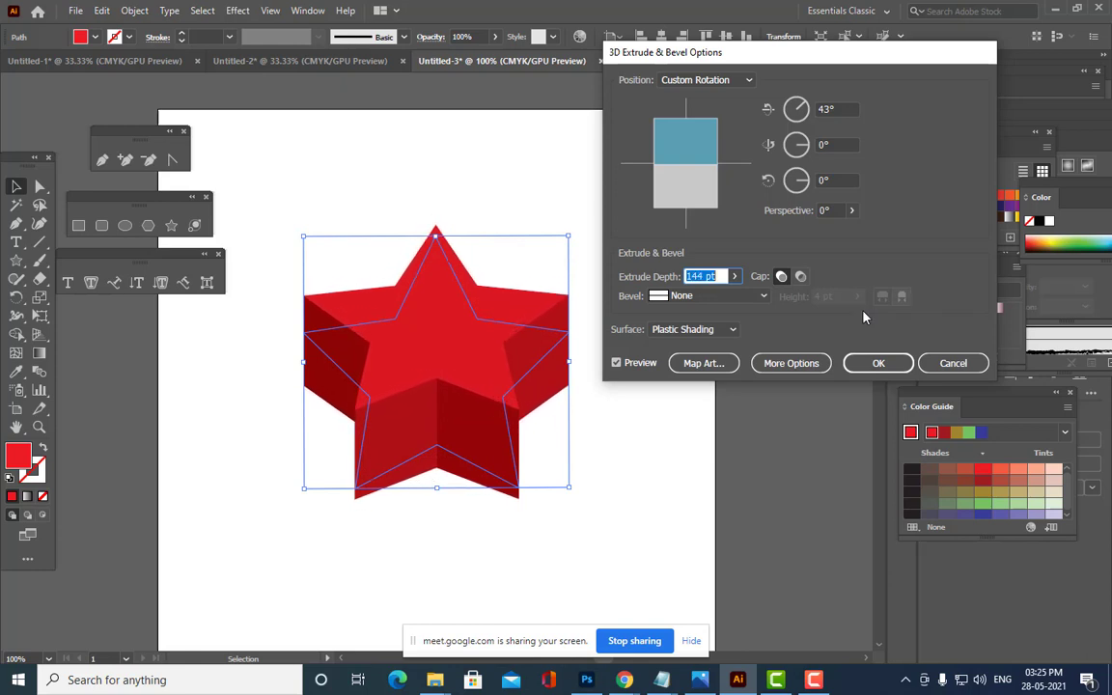
pyautogui.hotkey('shift', 'Down')
pyautogui.hotkey('shift', 'Down')
pyautogui.hotkey('shift', 'Down')
pyautogui.hotkey('shift', 'Down')
pyautogui.hotkey('shift', 'Down')
pyautogui.hotkey('shift', 'Down')
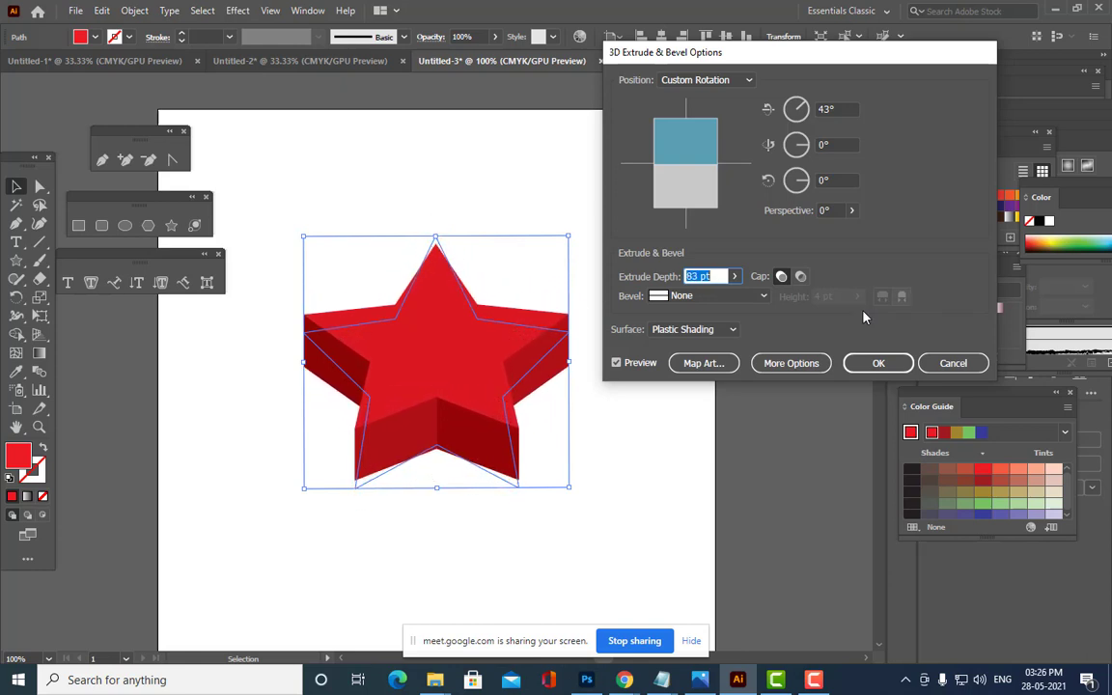
pyautogui.hotkey('shift', 'Down')
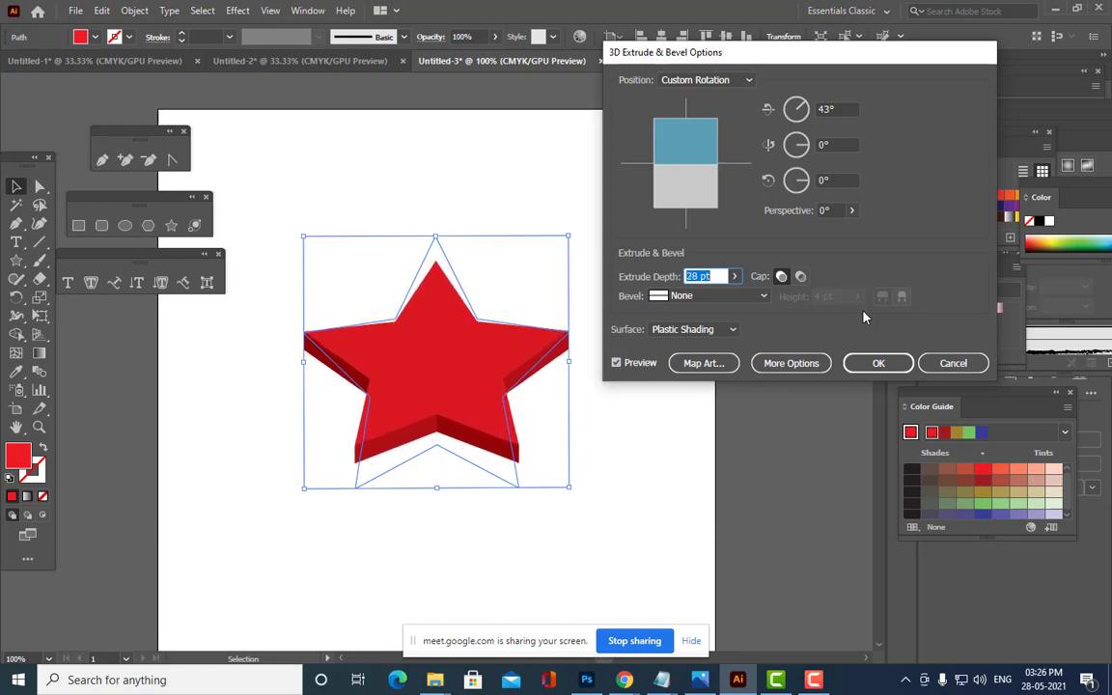
pyautogui.hotkey('shift', 'Up')
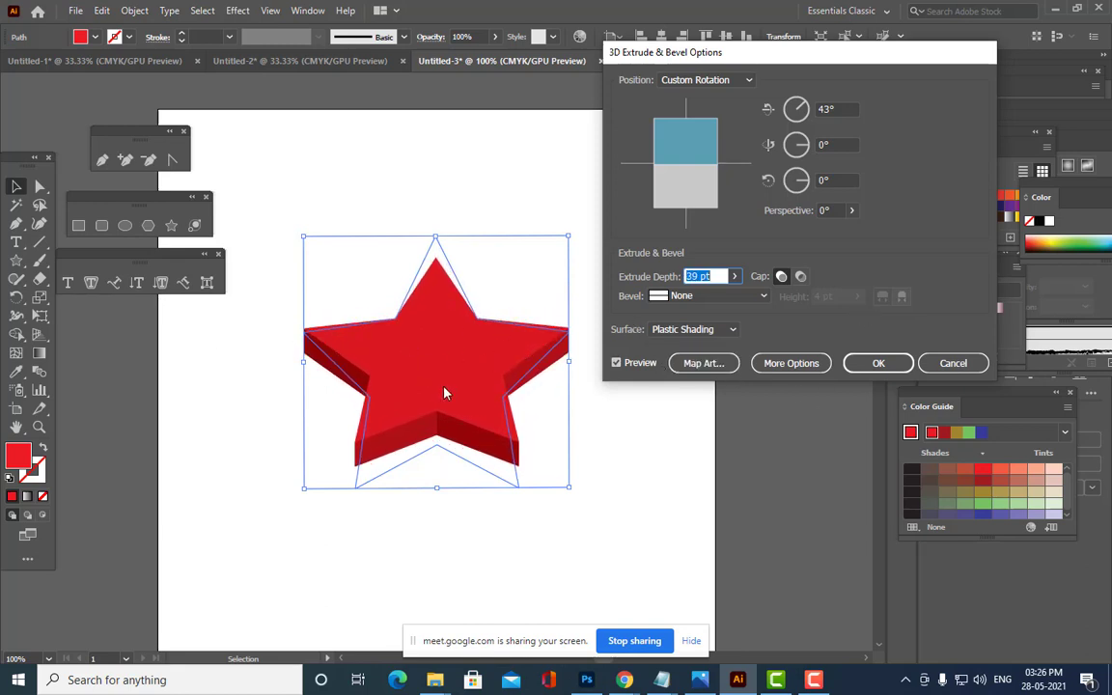
# Apply the Classic bevel to the extruded star and set the extrude depth to 48 pt.
pyautogui.click(762, 296)
pyautogui.click(705, 331)
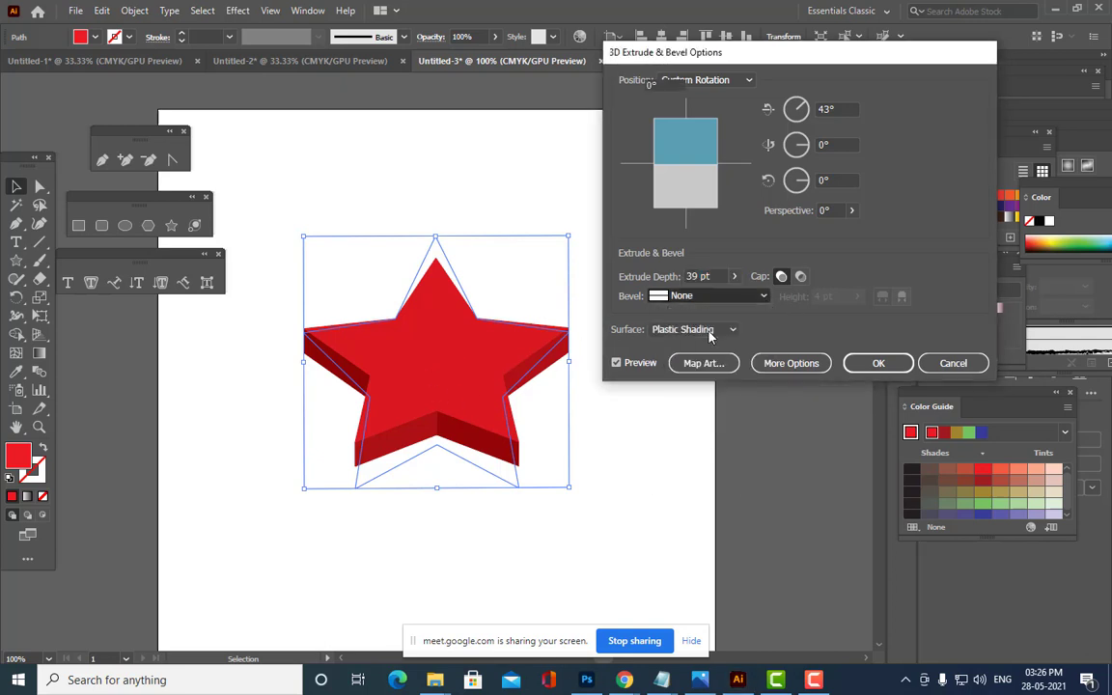
pyautogui.click(693, 276)
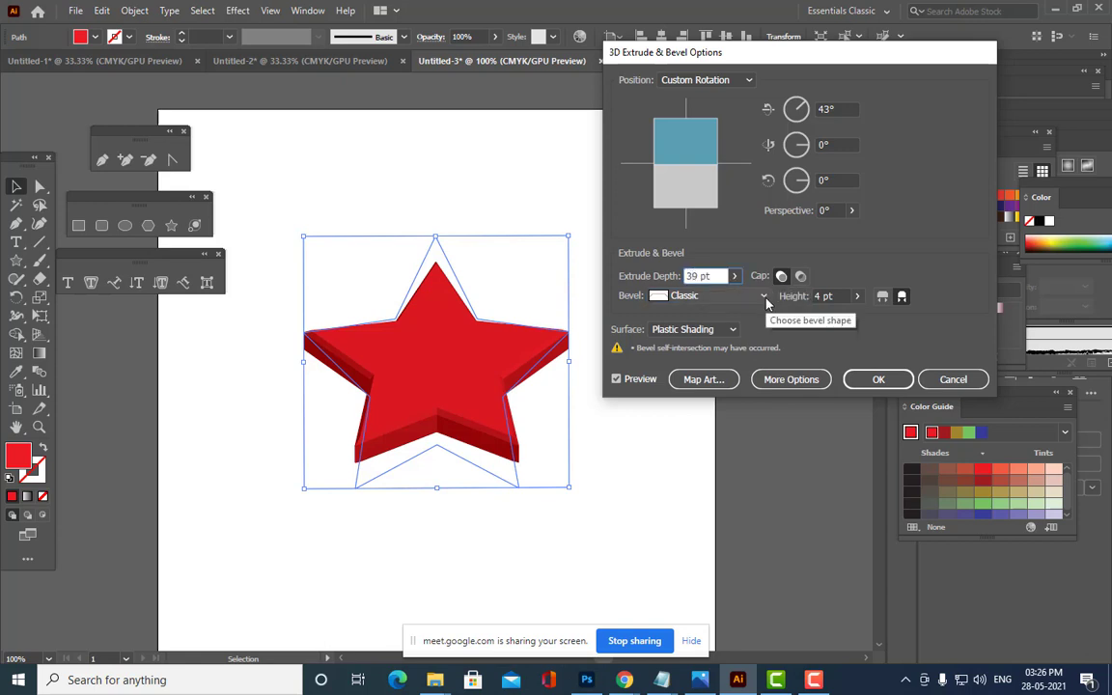
pyautogui.press('Up')
pyautogui.press('Up')
pyautogui.press('Up')
pyautogui.press('Up')
pyautogui.press('Up')
pyautogui.press('Up')
pyautogui.press('Up')
pyautogui.press('Up')
pyautogui.press('Up')
pyautogui.press('Up')
pyautogui.press('Up')
pyautogui.press('Up')
pyautogui.press('Up')
pyautogui.press('Up')
pyautogui.press('Up')
pyautogui.press('Up')
pyautogui.press('Up')
pyautogui.press('Up')
pyautogui.press('Up')
pyautogui.press('Up')
pyautogui.press('Down')
pyautogui.press('Down')
pyautogui.press('Down')
pyautogui.press('Down')
pyautogui.press('Down')
pyautogui.press('Down')
pyautogui.press('Down')
pyautogui.press('Down')
pyautogui.press('Down')
pyautogui.press('Down')
pyautogui.press('Down')
pyautogui.press('Down')
pyautogui.press('Down')
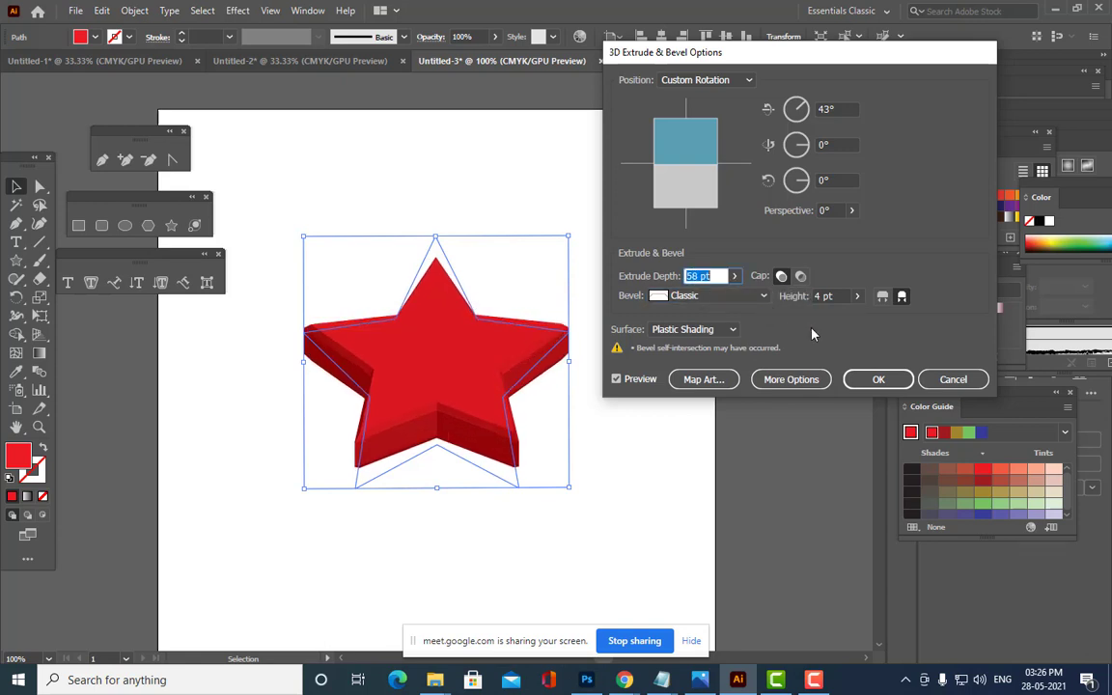
# Raise the height of the Classic bevel to 24 pt.
pyautogui.click(817, 296)
pyautogui.press('Up')
pyautogui.press('Up')
pyautogui.press('Up')
pyautogui.press('Up')
pyautogui.press('Up')
pyautogui.press('Up')
pyautogui.press('Up')
pyautogui.press('Up')
pyautogui.press('Up')
pyautogui.press('Up')
pyautogui.press('Up')
pyautogui.press('Up')
pyautogui.press('Up')
pyautogui.press('Up')
pyautogui.press('Up')
pyautogui.press('Up')
pyautogui.press('Up')
pyautogui.press('Up')
pyautogui.press('Up')
pyautogui.press('Up')
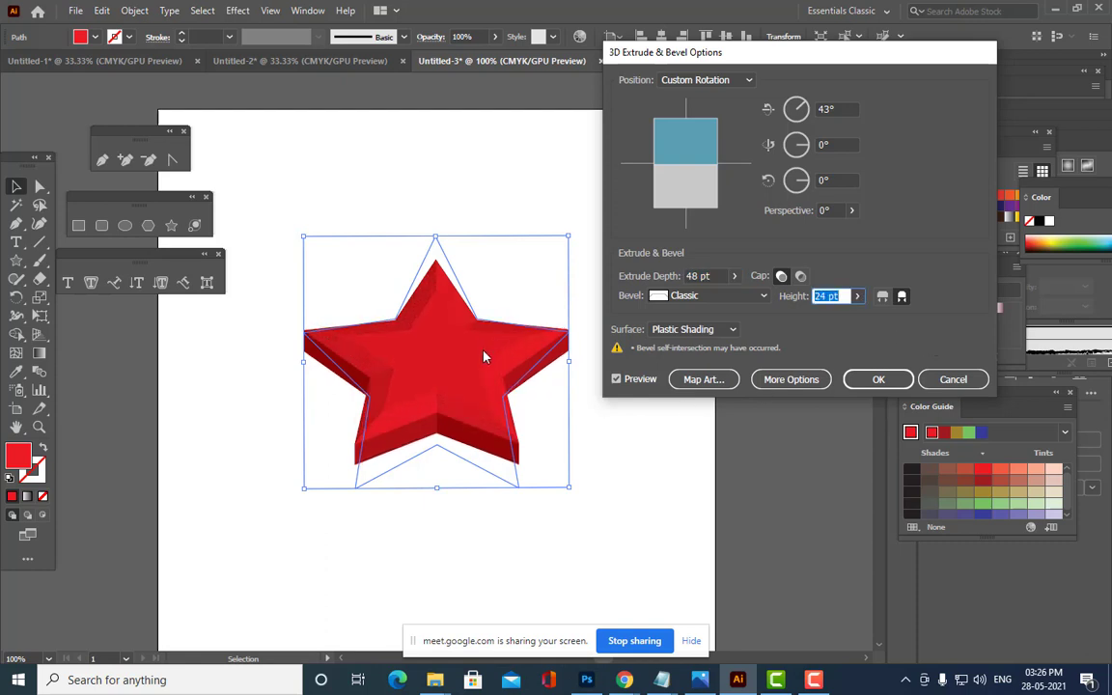
# Lower the height of the Classic bevel to 2 pt.
pyautogui.press('Down')
pyautogui.press('Down')
pyautogui.press('Down')
pyautogui.press('Down')
pyautogui.press('Down')
pyautogui.press('Down')
pyautogui.press('Down')
pyautogui.press('Down')
pyautogui.press('Down')
pyautogui.press('Down')
pyautogui.press('Down')
pyautogui.press('Down')
pyautogui.press('Down')
pyautogui.press('Down')
pyautogui.press('Down')
pyautogui.press('Down')
pyautogui.press('Down')
pyautogui.press('Down')
pyautogui.press('Down')
pyautogui.press('Down')
pyautogui.press('Down')
pyautogui.press('Down')
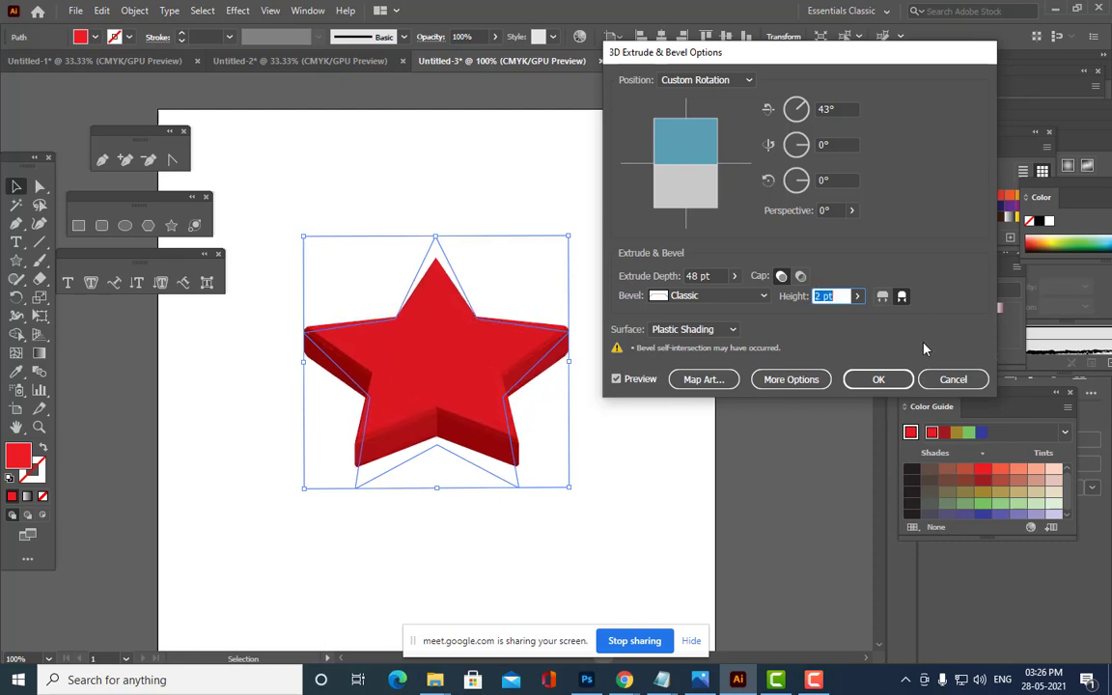
# Raise the height of the Classic bevel to 21 pt and switch the bevel extent to outward.
pyautogui.press('Up')
pyautogui.press('Up')
pyautogui.press('Up')
pyautogui.press('Up')
pyautogui.press('Up')
pyautogui.press('Up')
pyautogui.press('Up')
pyautogui.press('Up')
pyautogui.press('Up')
pyautogui.press('Up')
pyautogui.press('Up')
pyautogui.press('Up')
pyautogui.press('Up')
pyautogui.press('Up')
pyautogui.press('Up')
pyautogui.press('Up')
pyautogui.press('Up')
pyautogui.press('Up')
pyautogui.press('Up')
pyautogui.press('Up')
pyautogui.click(880, 300)
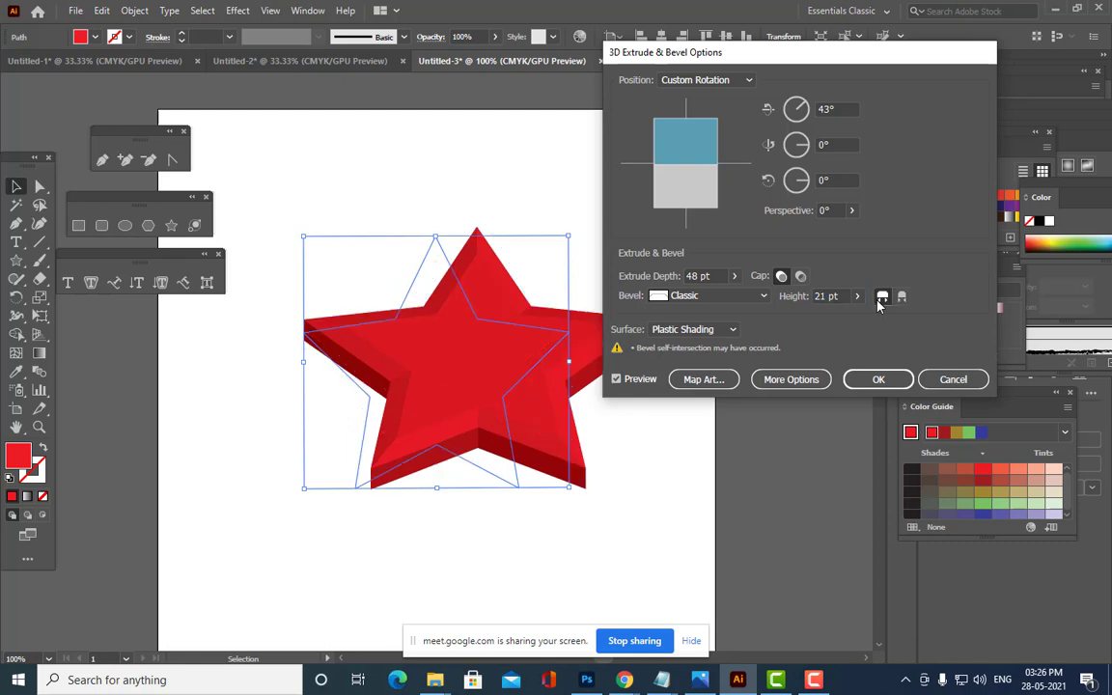
# Try heights down to 3 pt for the outward bevel and set its height to 18 pt.
pyautogui.click(824, 297)
pyautogui.press('Down')
pyautogui.press('Down')
pyautogui.press('Down')
pyautogui.press('Down')
pyautogui.press('Down')
pyautogui.press('Down')
pyautogui.press('Down')
pyautogui.press('Down')
pyautogui.press('Down')
pyautogui.press('Down')
pyautogui.press('Down')
pyautogui.press('Down')
pyautogui.press('Down')
pyautogui.press('Down')
pyautogui.press('Down')
pyautogui.press('Down')
pyautogui.press('Down')
pyautogui.press('Down')
pyautogui.press('Down')
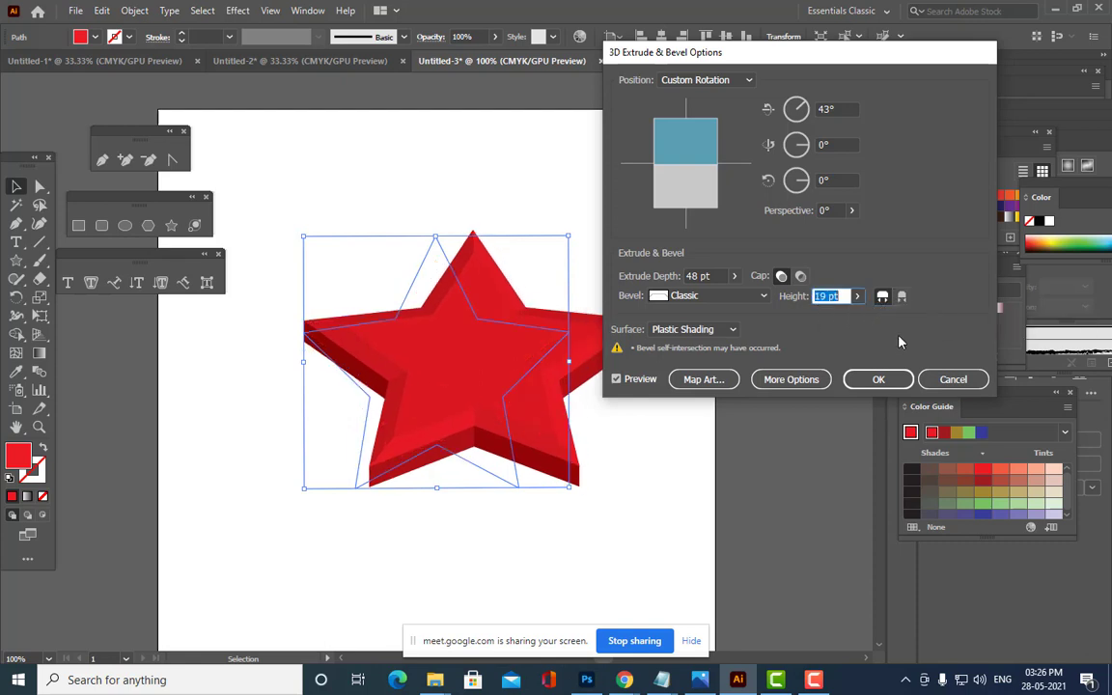
pyautogui.press('Up')
pyautogui.press('Up')
pyautogui.press('Up')
pyautogui.press('Up')
pyautogui.press('Up')
pyautogui.press('Up')
pyautogui.press('Up')
pyautogui.press('Up')
pyautogui.press('Up')
pyautogui.press('Up')
pyautogui.press('Up')
pyautogui.press('Up')
pyautogui.press('Up')
pyautogui.press('Up')
pyautogui.press('Up')
pyautogui.press('Up')
pyautogui.press('Up')
pyautogui.press('Up')
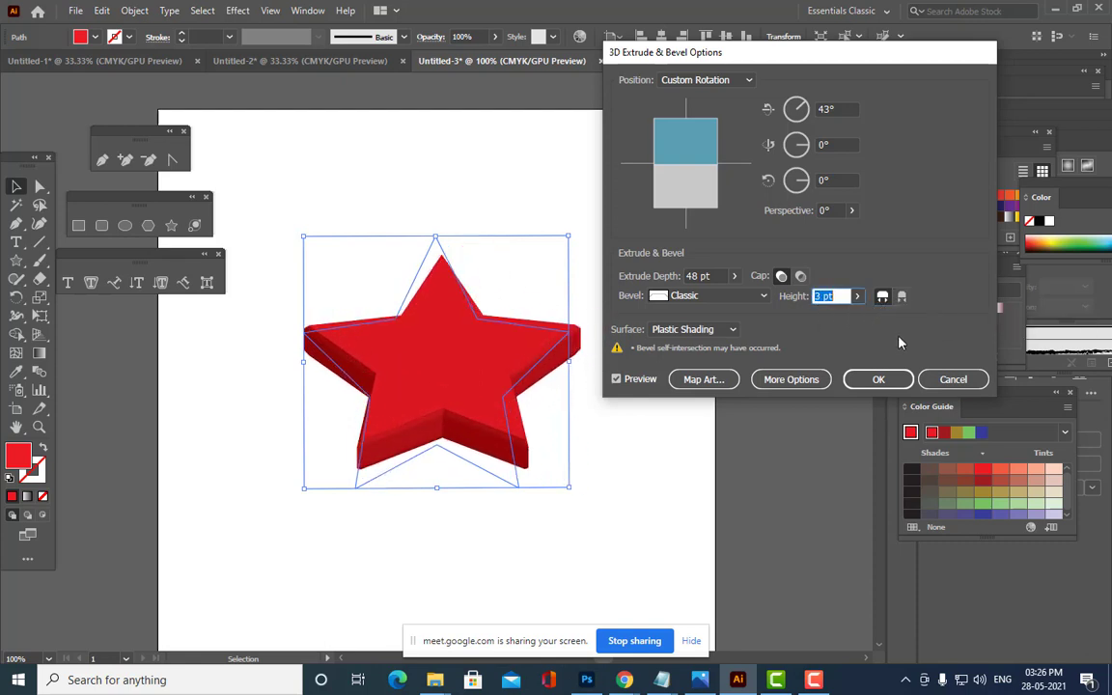
pyautogui.press('Down')
pyautogui.press('Down')
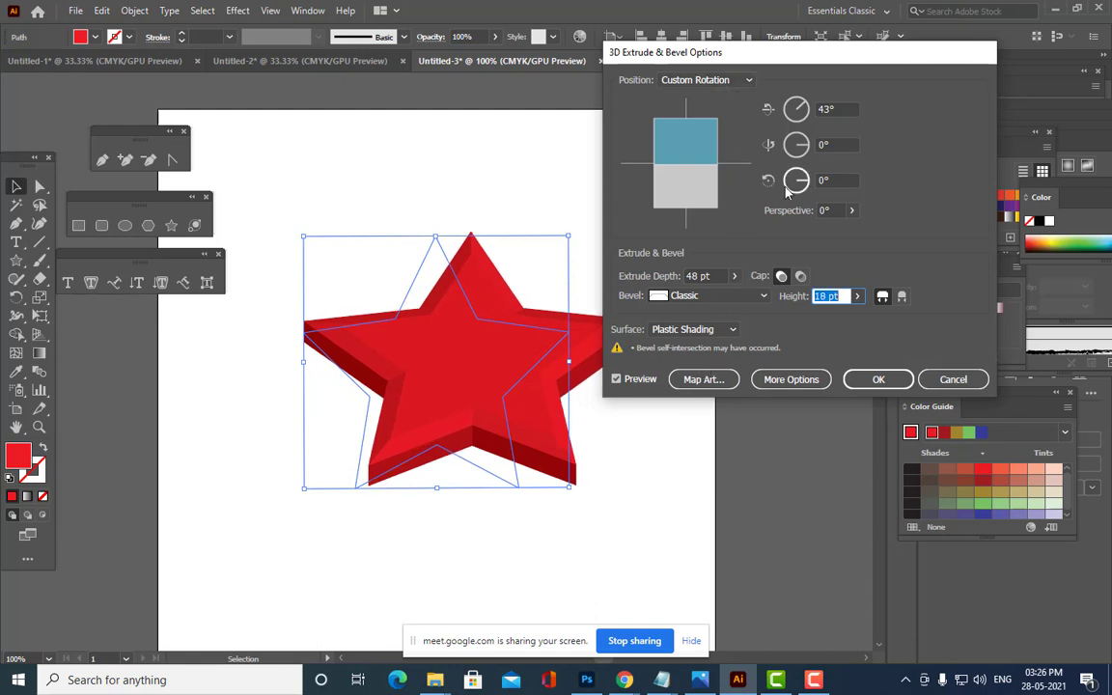
# Reset the star's rotation about the horizontal X axis to 0°.
pyautogui.click(836, 107)
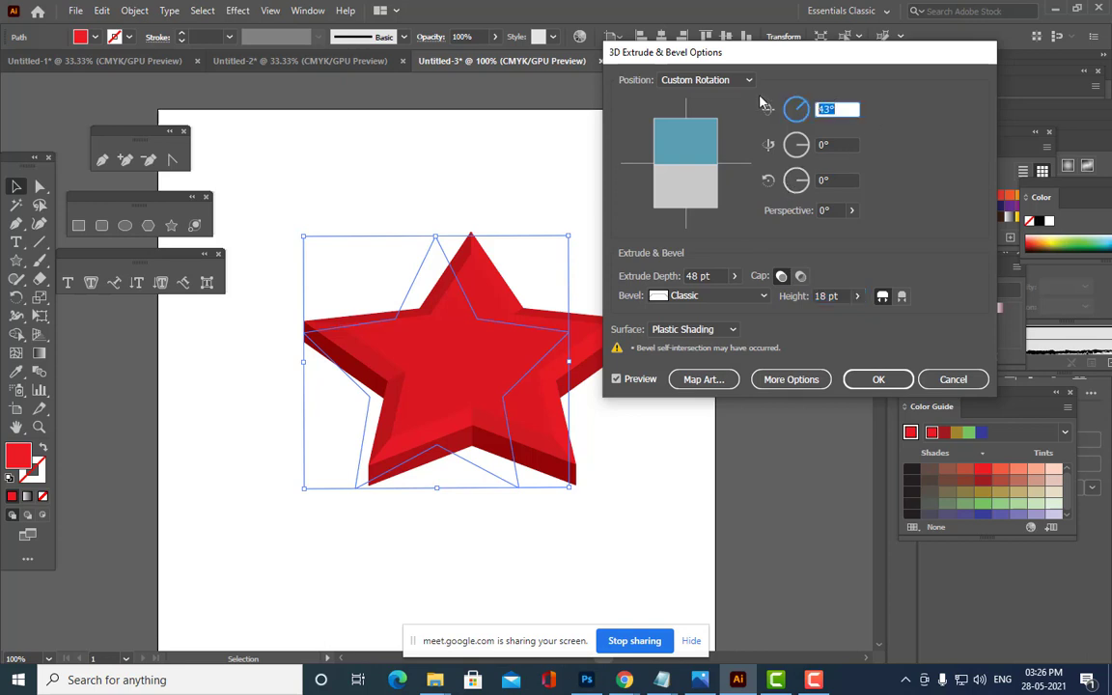
pyautogui.write('0')
pyautogui.click(836, 143)
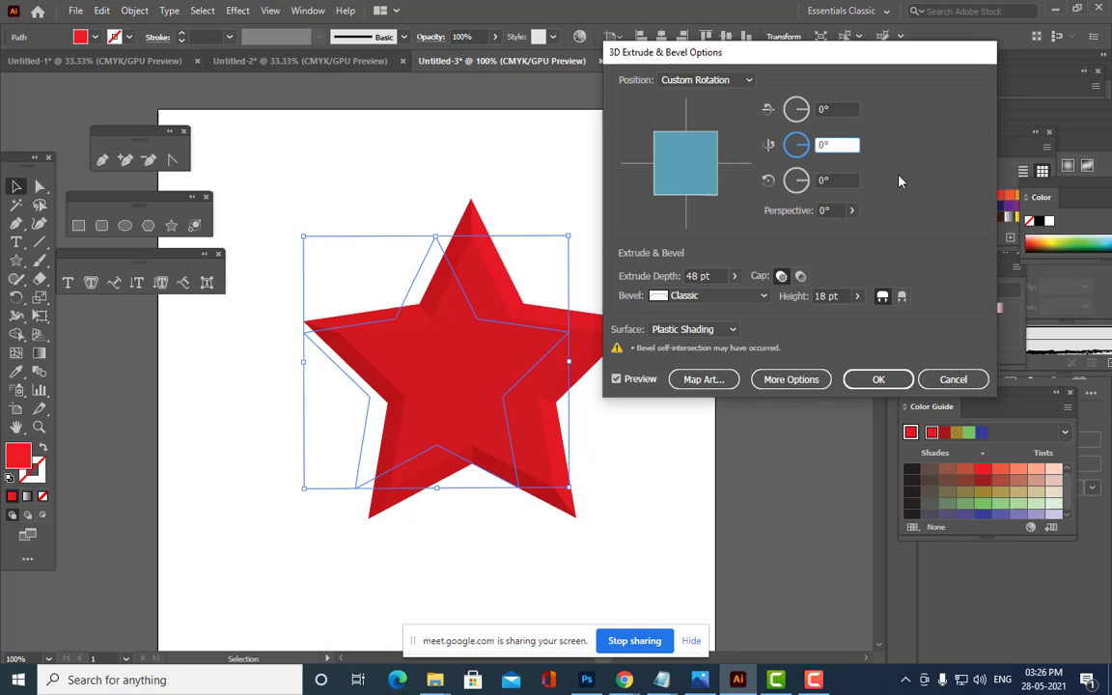
# Rotate the extruded star gradually about its vertical Y axis to 155°.
pyautogui.press('Up')
pyautogui.press('Up')
pyautogui.press('Up')
pyautogui.press('Up')
pyautogui.press('Up')
pyautogui.press('Up')
pyautogui.press('Up')
pyautogui.press('Up')
pyautogui.press('Up')
pyautogui.press('Up')
pyautogui.press('Up')
pyautogui.press('Up')
pyautogui.press('Up')
pyautogui.press('Up')
pyautogui.press('Up')
pyautogui.press('Up')
pyautogui.press('Up')
pyautogui.press('Up')
pyautogui.press('Up')
pyautogui.press('Up')
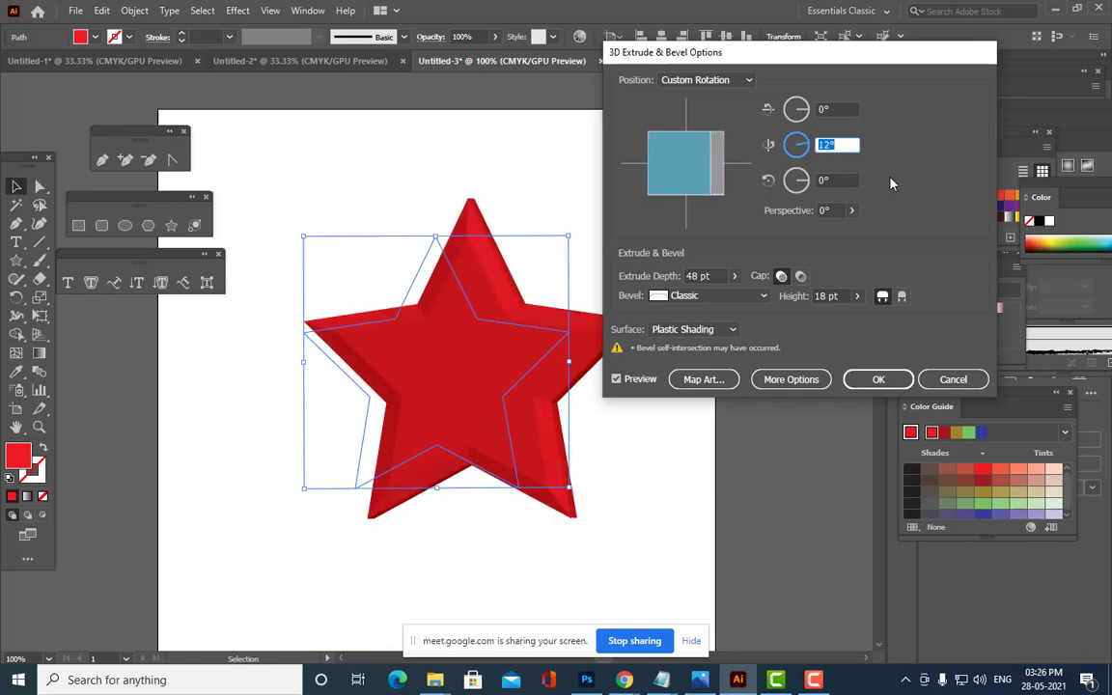
pyautogui.press('Up')
pyautogui.press('Up')
pyautogui.press('Up')
pyautogui.press('Up')
pyautogui.press('Up')
pyautogui.press('Up')
pyautogui.press('Up')
pyautogui.press('Up')
pyautogui.press('Up')
pyautogui.press('Up')
pyautogui.press('Up')
pyautogui.press('Up')
pyautogui.press('Up')
pyautogui.press('Up')
pyautogui.press('Up')
pyautogui.press('Up')
pyautogui.press('Up')
pyautogui.press('Up')
pyautogui.press('Up')
pyautogui.press('Up')
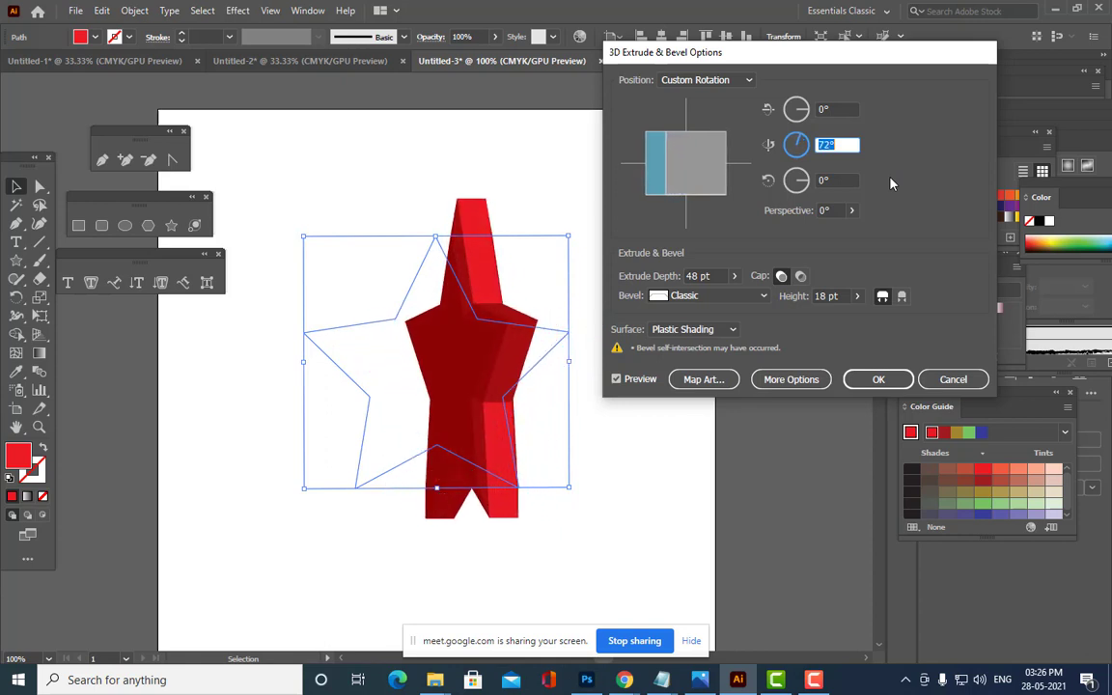
pyautogui.press('Up')
pyautogui.press('Up')
pyautogui.press('Up')
pyautogui.press('Up')
pyautogui.press('Up')
pyautogui.press('Up')
pyautogui.press('Up')
pyautogui.press('Up')
pyautogui.press('Up')
pyautogui.press('Up')
pyautogui.press('Up')
pyautogui.press('Up')
pyautogui.press('Up')
pyautogui.press('Up')
pyautogui.press('Up')
pyautogui.press('Up')
pyautogui.press('Up')
pyautogui.press('Up')
pyautogui.press('Up')
pyautogui.press('Up')
pyautogui.press('Up')
pyautogui.press('Up')
pyautogui.press('Up')
pyautogui.press('Up')
pyautogui.press('Up')
pyautogui.press('Up')
pyautogui.press('Up')
pyautogui.press('Up')
pyautogui.press('Up')
pyautogui.press('Up')
pyautogui.press('Up')
pyautogui.press('Up')
pyautogui.press('Up')
pyautogui.press('Up')
pyautogui.press('Up')
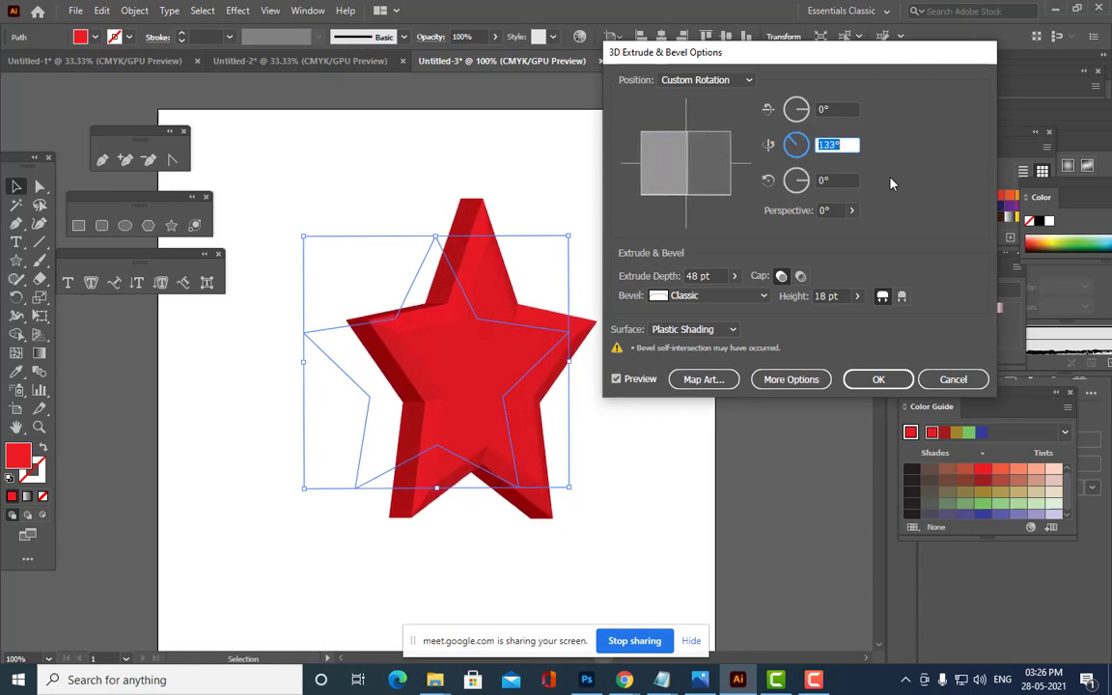
pyautogui.press('Down')
pyautogui.press('Down')
pyautogui.press('Down')
pyautogui.press('Down')
pyautogui.press('Down')
pyautogui.press('Down')
pyautogui.press('Down')
pyautogui.press('Down')
pyautogui.press('Down')
pyautogui.press('Down')
pyautogui.press('Down')
pyautogui.press('Down')
pyautogui.press('Down')
pyautogui.press('Down')
pyautogui.press('Down')
pyautogui.press('Down')
pyautogui.press('Down')
pyautogui.press('Down')
pyautogui.press('Down')
pyautogui.press('Down')
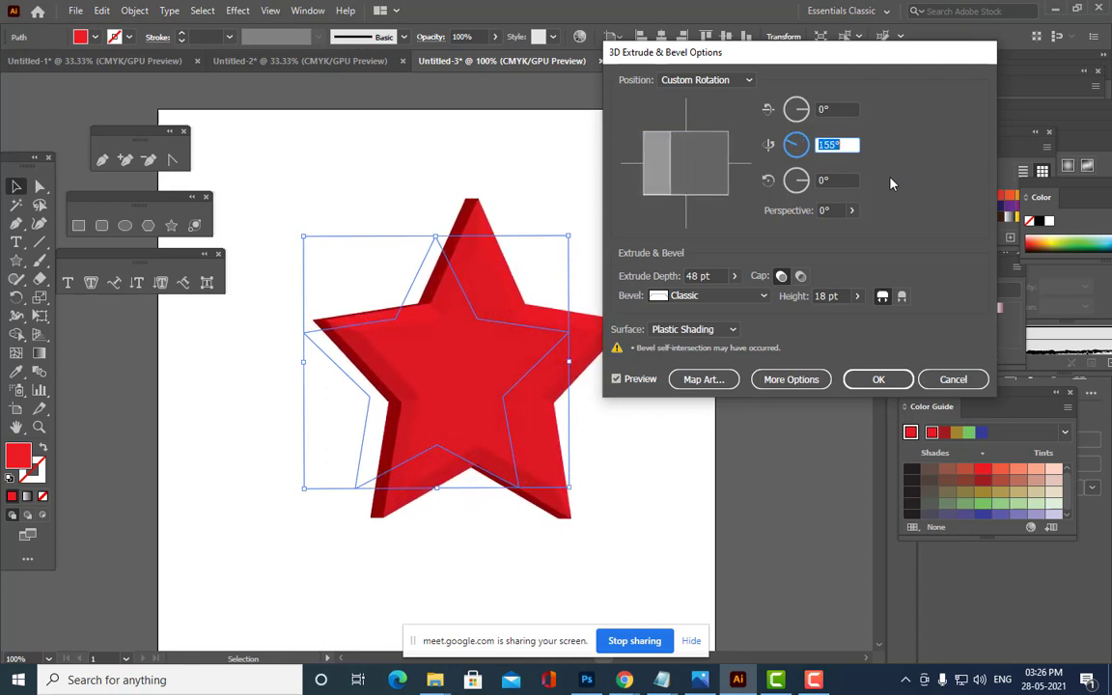
# Turn the extruded star back about its vertical Y axis to about -7° and apply the 3D effect.
pyautogui.press('Down')
pyautogui.press('Down')
pyautogui.press('Down')
pyautogui.press('Down')
pyautogui.press('Down')
pyautogui.press('Down')
pyautogui.press('Down')
pyautogui.press('Down')
pyautogui.press('Down')
pyautogui.press('Down')
pyautogui.press('Down')
pyautogui.press('Down')
pyautogui.press('Down')
pyautogui.press('Down')
pyautogui.press('Down')
pyautogui.press('Down')
pyautogui.press('Down')
pyautogui.press('Down')
pyautogui.press('Down')
pyautogui.press('Down')
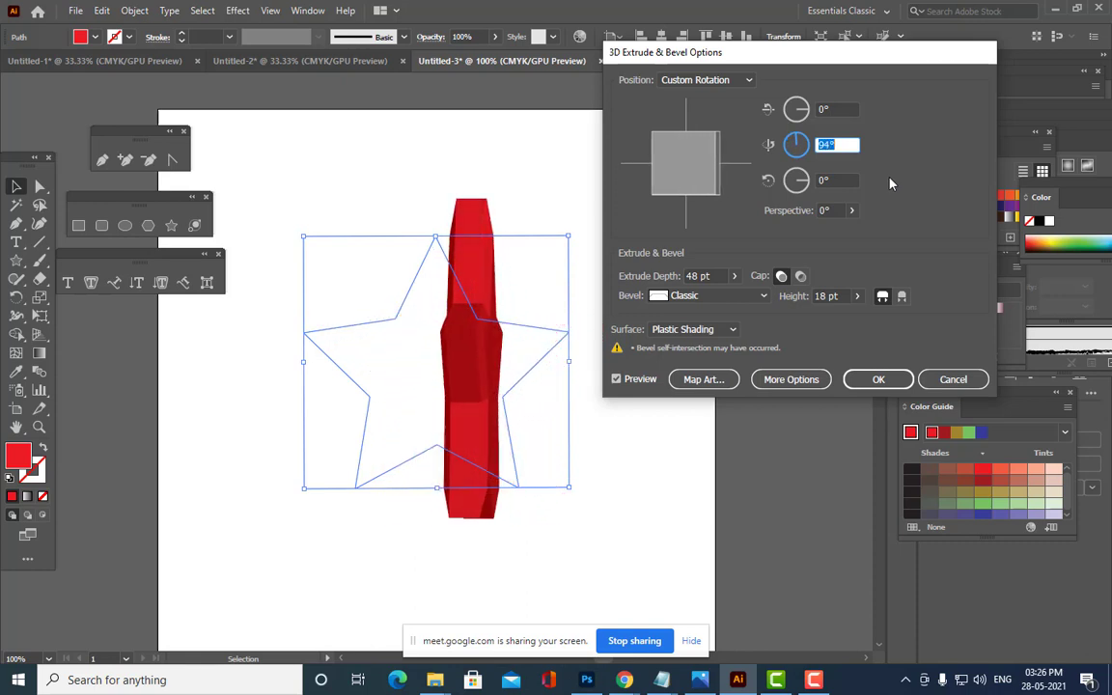
pyautogui.press('Down')
pyautogui.press('Down')
pyautogui.press('Down')
pyautogui.press('Down')
pyautogui.press('Down')
pyautogui.press('Down')
pyautogui.press('Down')
pyautogui.press('Down')
pyautogui.press('Down')
pyautogui.press('Down')
pyautogui.press('Down')
pyautogui.press('Down')
pyautogui.press('Down')
pyautogui.press('Down')
pyautogui.press('Down')
pyautogui.press('Down')
pyautogui.press('Down')
pyautogui.press('Down')
pyautogui.press('Down')
pyautogui.press('Down')
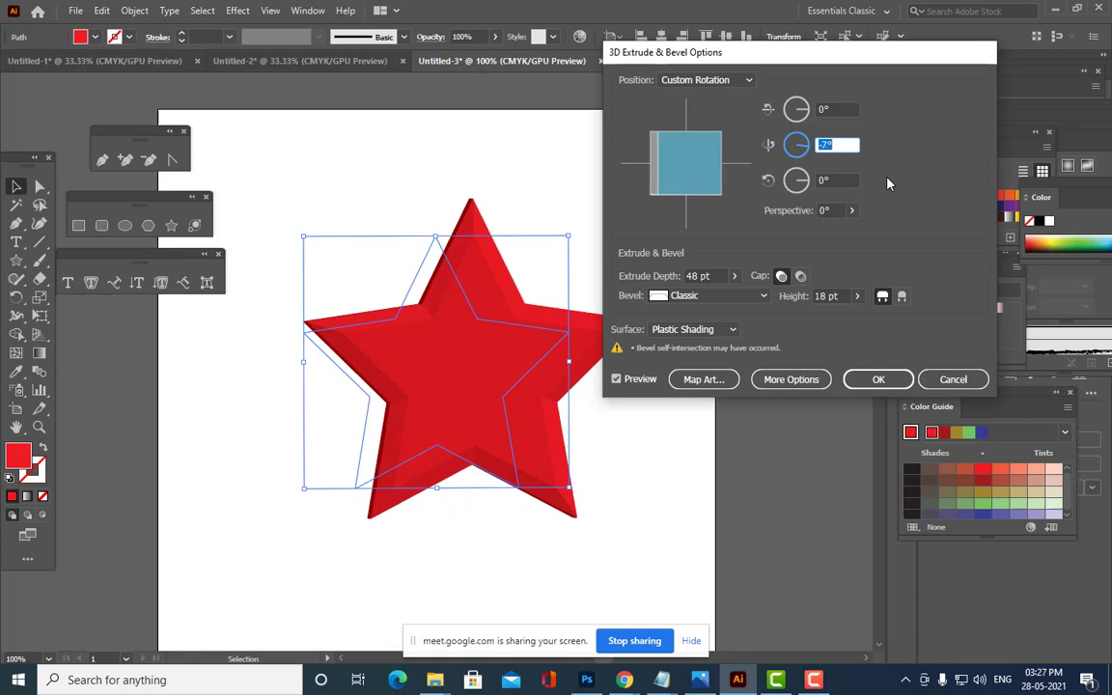
pyautogui.press('Down')
pyautogui.press('Up')
pyautogui.press('Up')
pyautogui.press('Return')
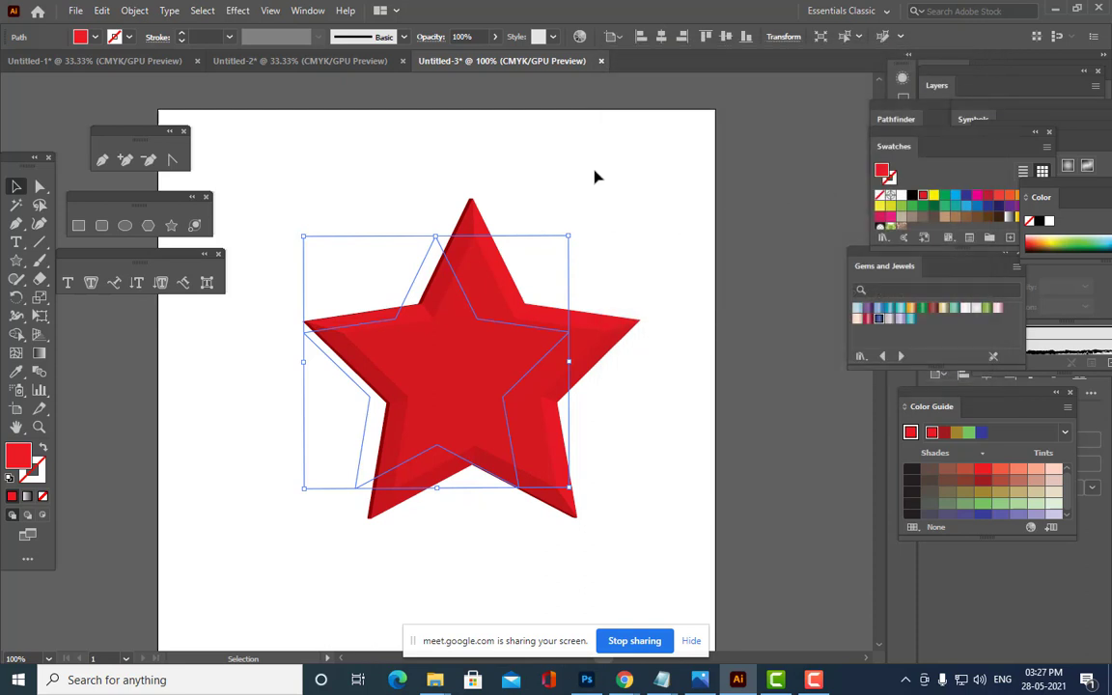
# Add a second Extrude & Bevel effect to the star and set its X, Y and Z rotation angles to 0°.
pyautogui.click(237, 11)
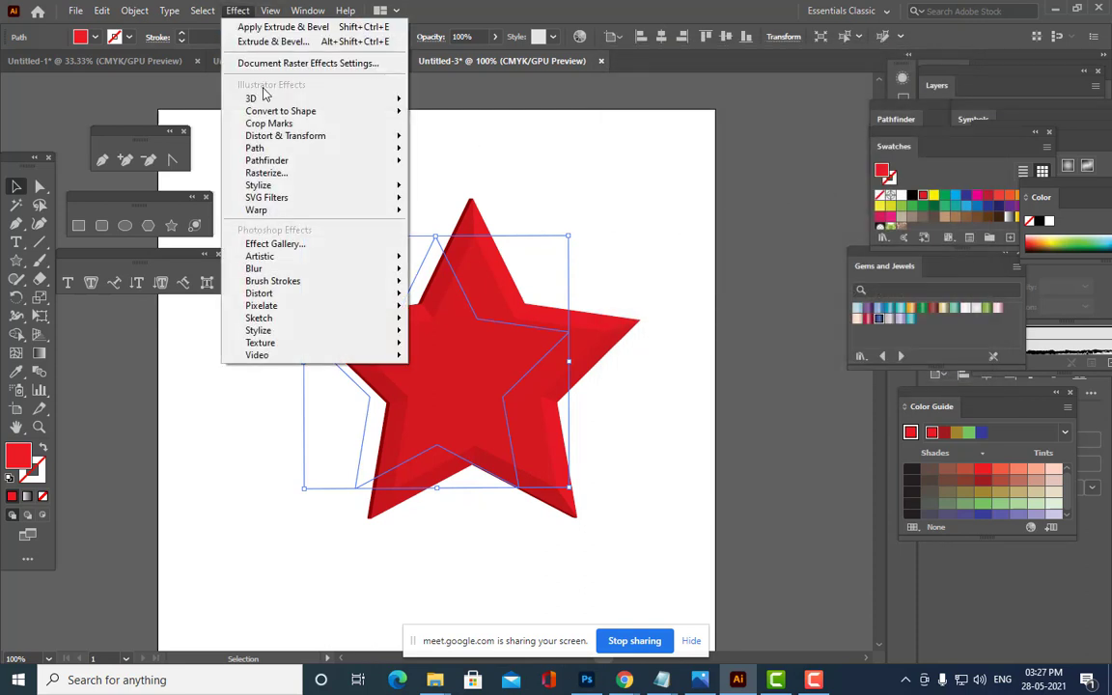
pyautogui.moveTo(273, 106)
pyautogui.click(512, 101)
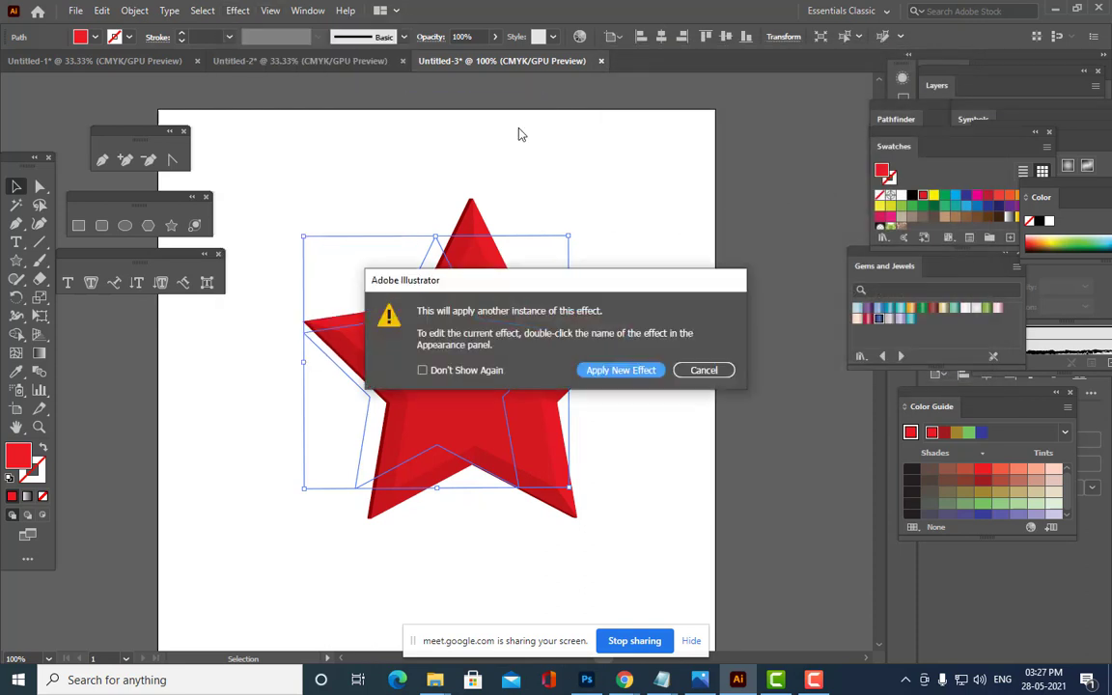
pyautogui.click(621, 371)
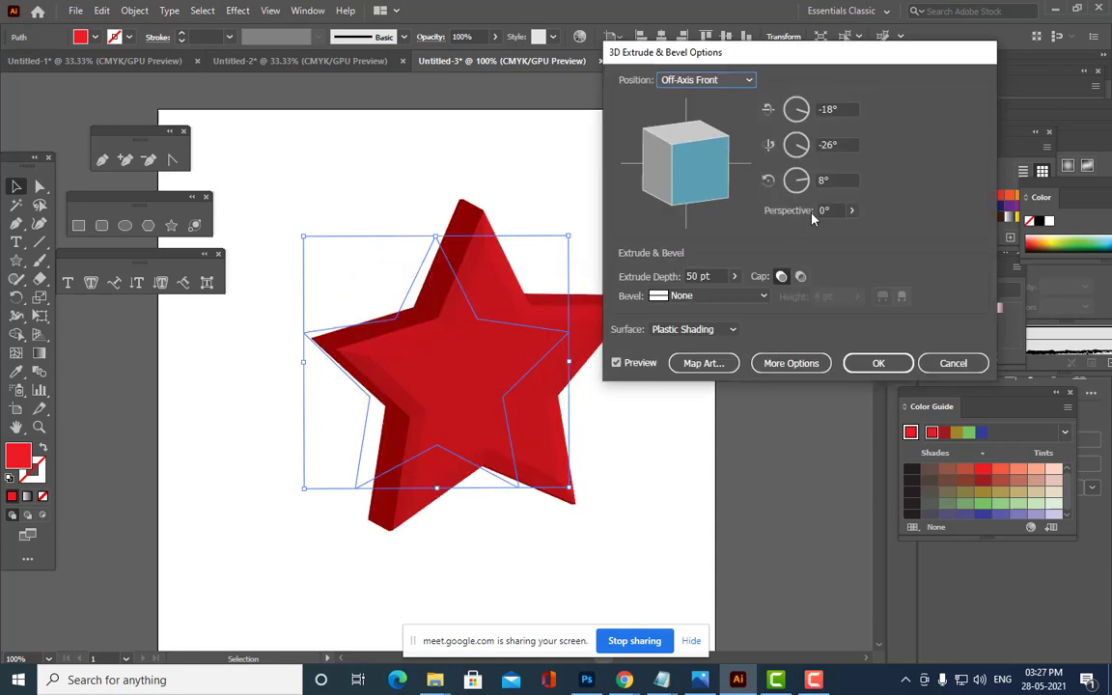
pyautogui.press('Tab')
pyautogui.write('0')
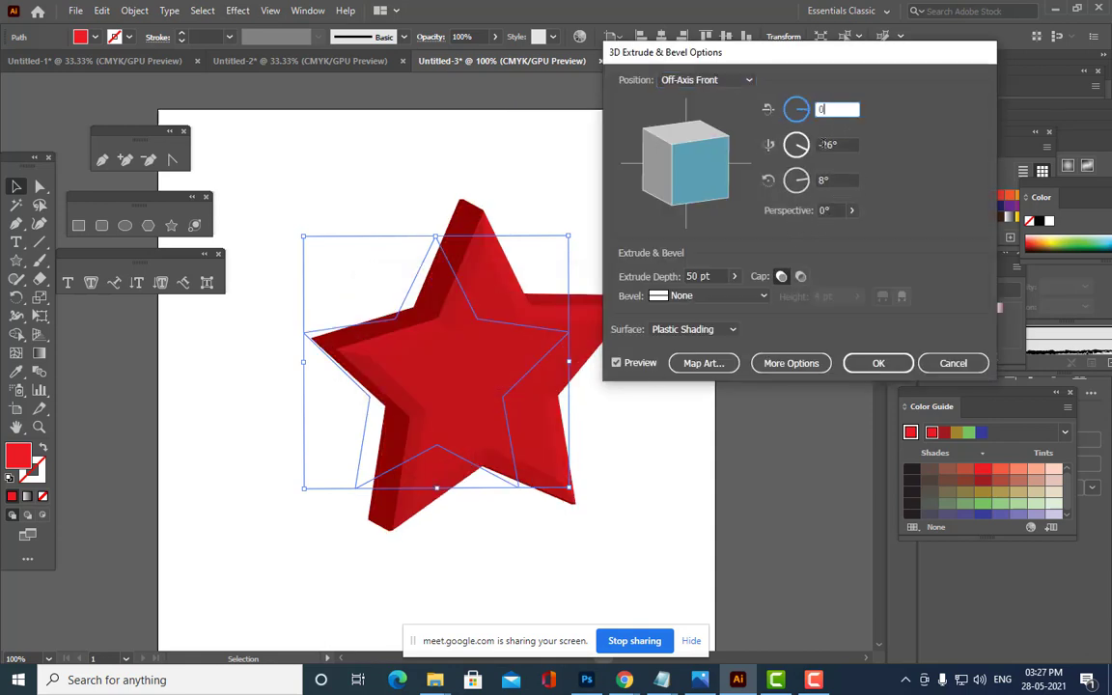
pyautogui.press('Tab')
pyautogui.write('0')
pyautogui.click(836, 181)
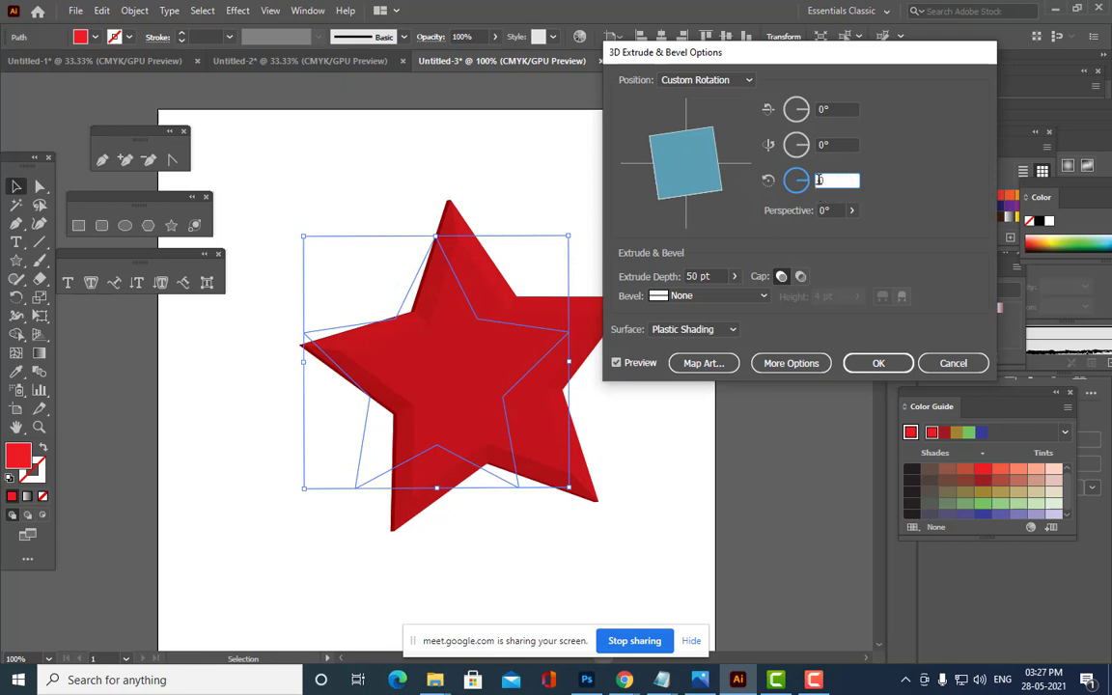
pyautogui.click(841, 144)
pyautogui.click(819, 181)
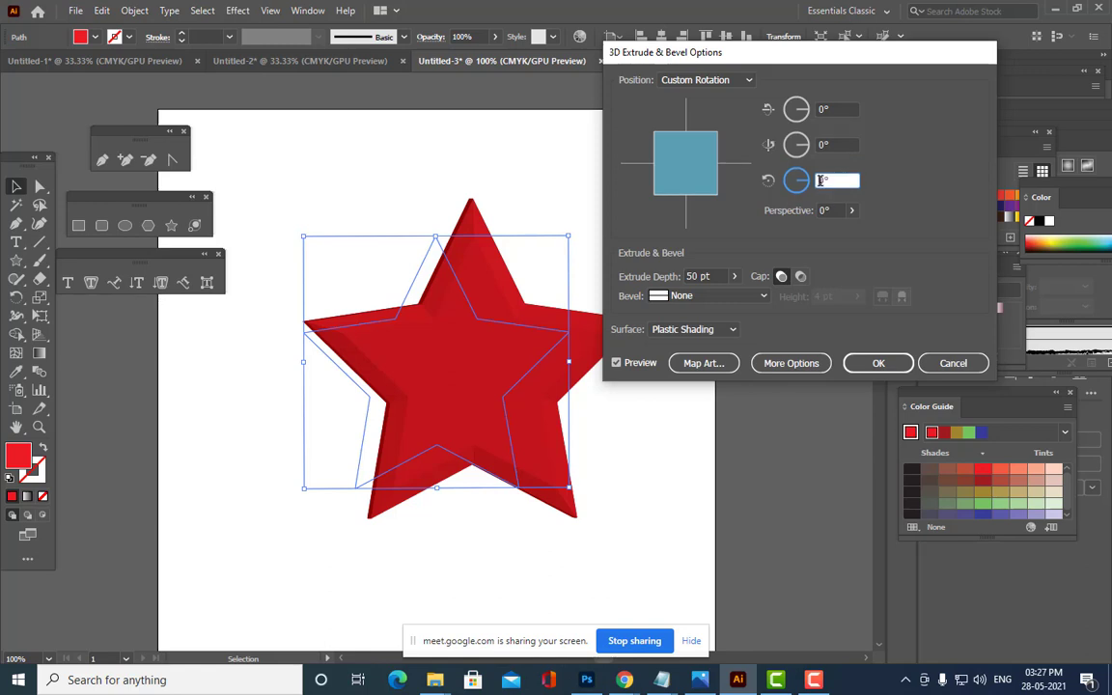
# Try turning the star about its Z axis to 32° and -8°, and return the angle to 0°.
pyautogui.press('Up')
pyautogui.press('Up')
pyautogui.press('Up')
pyautogui.press('Up')
pyautogui.press('Up')
pyautogui.press('Up')
pyautogui.press('Up')
pyautogui.press('Up')
pyautogui.press('Up')
pyautogui.press('Up')
pyautogui.press('Up')
pyautogui.press('Up')
pyautogui.press('Up')
pyautogui.press('Up')
pyautogui.press('Up')
pyautogui.press('Up')
pyautogui.press('Up')
pyautogui.press('Up')
pyautogui.press('Up')
pyautogui.press('Up')
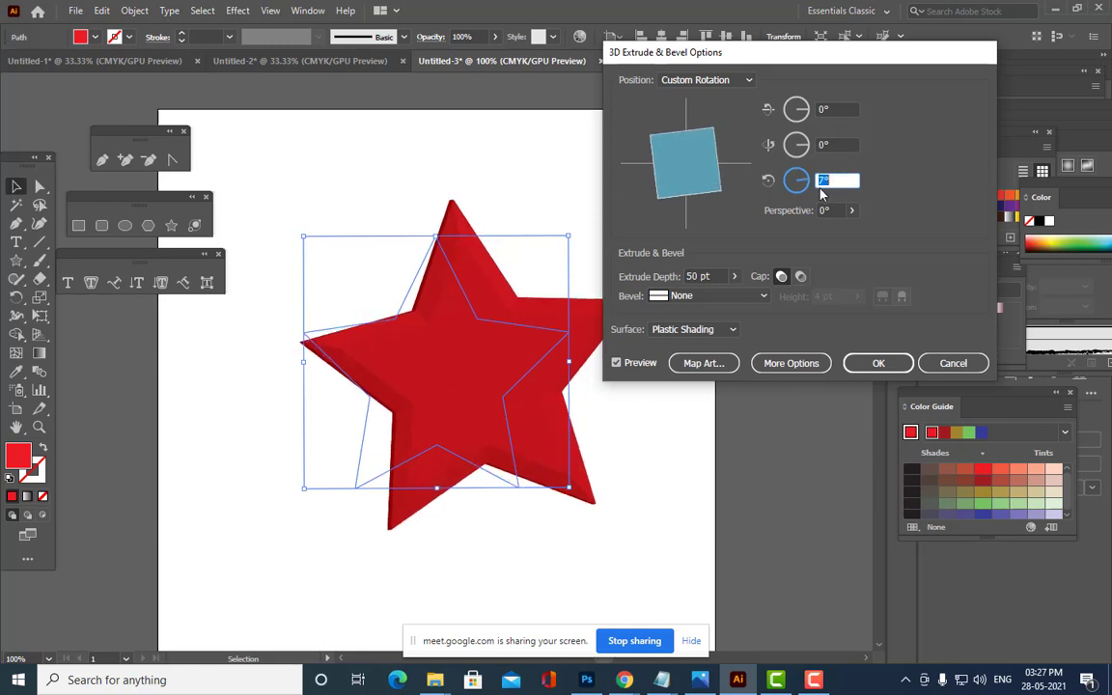
pyautogui.press('Down')
pyautogui.press('Down')
pyautogui.press('Down')
pyautogui.press('Down')
pyautogui.press('Down')
pyautogui.press('Down')
pyautogui.press('Down')
pyautogui.press('Down')
pyautogui.press('Down')
pyautogui.press('Down')
pyautogui.press('Down')
pyautogui.press('Down')
pyautogui.press('Down')
pyautogui.press('Down')
pyautogui.press('Down')
pyautogui.press('Down')
pyautogui.press('Down')
pyautogui.press('Down')
pyautogui.press('Down')
pyautogui.press('Down')
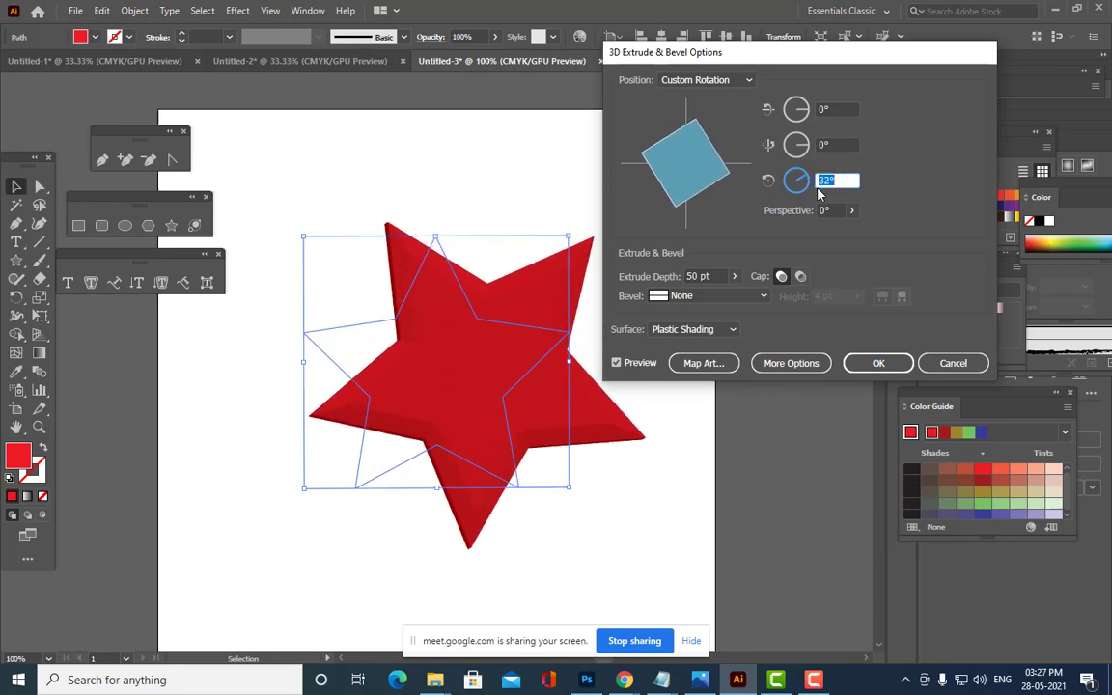
pyautogui.press('Down')
pyautogui.press('Down')
pyautogui.press('Down')
pyautogui.press('Down')
pyautogui.press('Down')
pyautogui.press('Down')
pyautogui.press('Down')
pyautogui.press('Down')
pyautogui.press('Down')
pyautogui.press('Down')
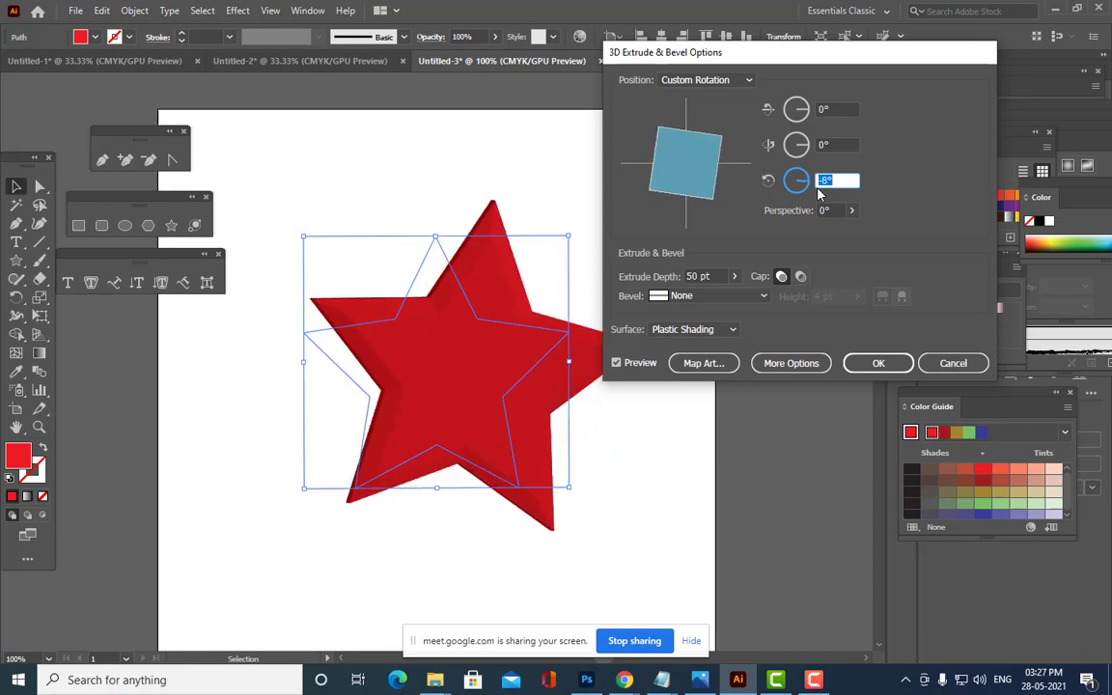
pyautogui.press('Up')
pyautogui.press('Up')
pyautogui.press('Up')
pyautogui.press('Up')
pyautogui.press('Up')
pyautogui.press('Up')
pyautogui.press('Up')
pyautogui.press('Up')
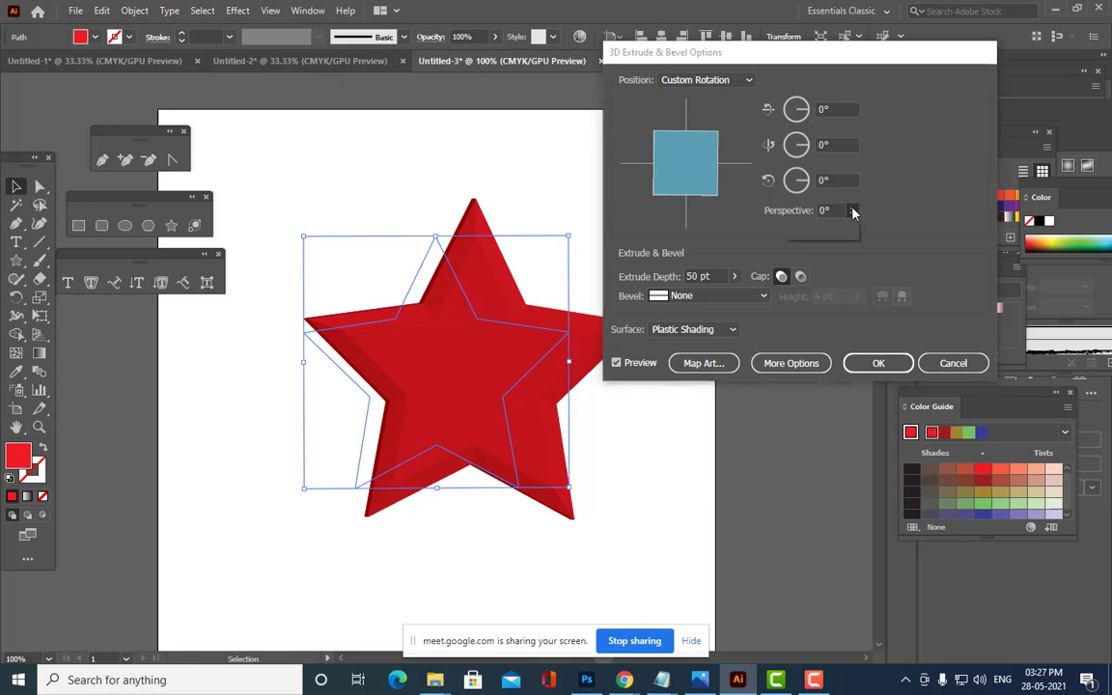
# Set the perspective of the star's second 3D effect to 49°.
pyautogui.click(854, 213)
pyautogui.moveTo(799, 232)
pyautogui.mouseDown()
pyautogui.moveTo(825, 233)
pyautogui.moveTo(814, 231)
pyautogui.mouseUp()
pyautogui.click(821, 181)
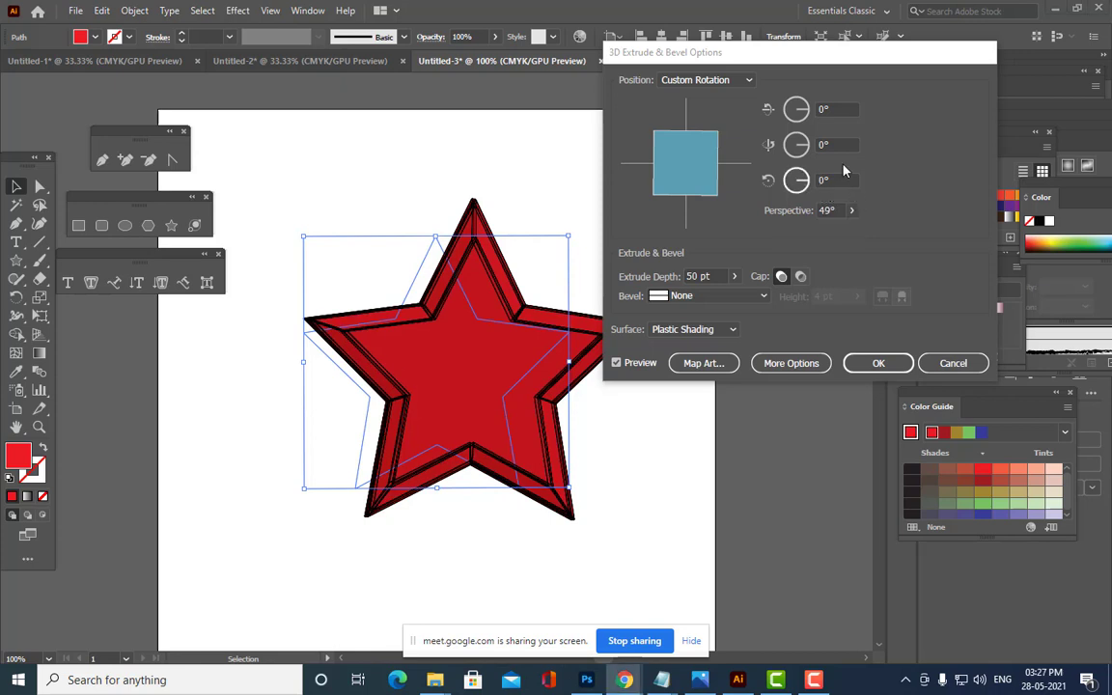
# Tilt the extruded star about its horizontal X axis to 56°.
pyautogui.click(822, 111)
pyautogui.write('32')
pyautogui.press('Return')
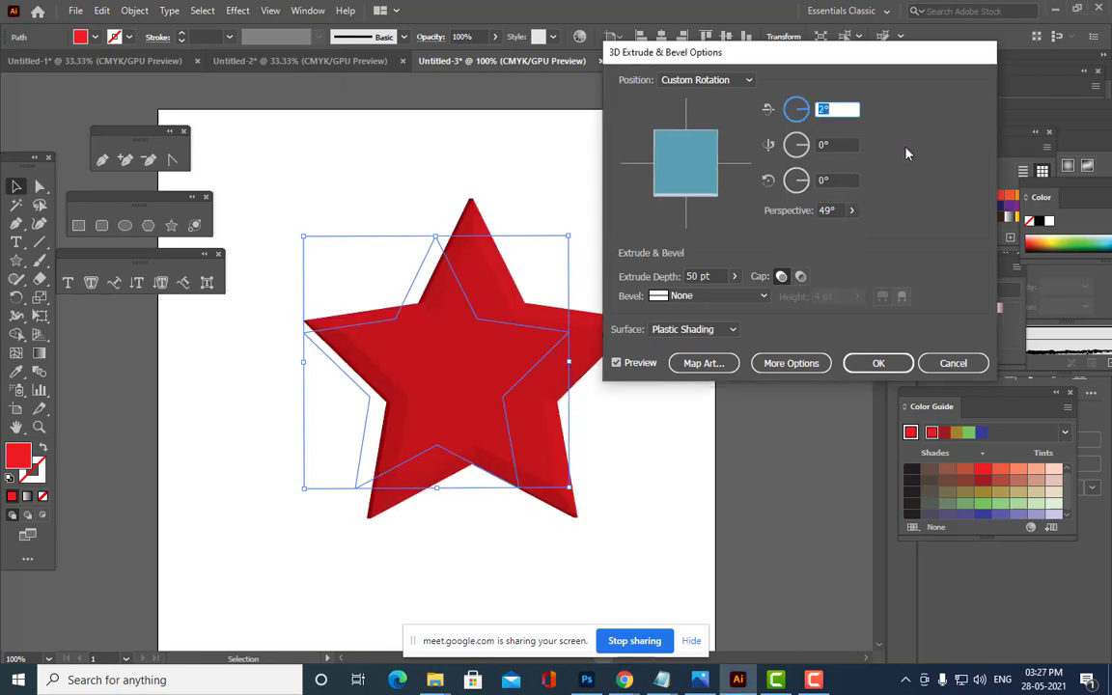
pyautogui.write('57')
pyautogui.press('Return')
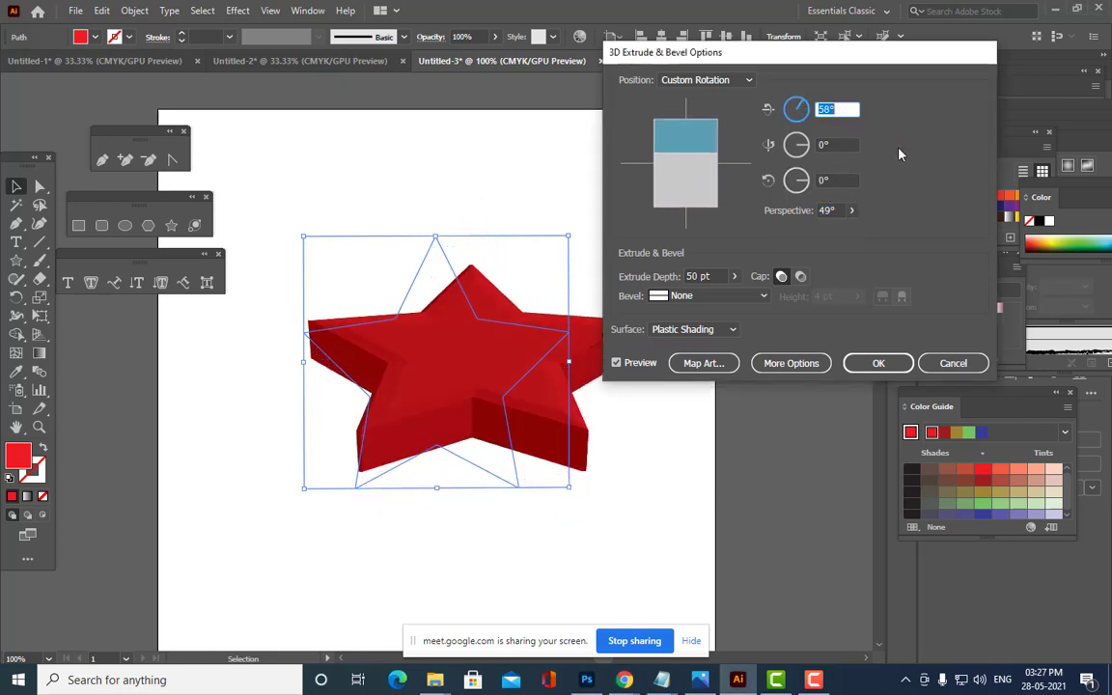
pyautogui.press('Down')
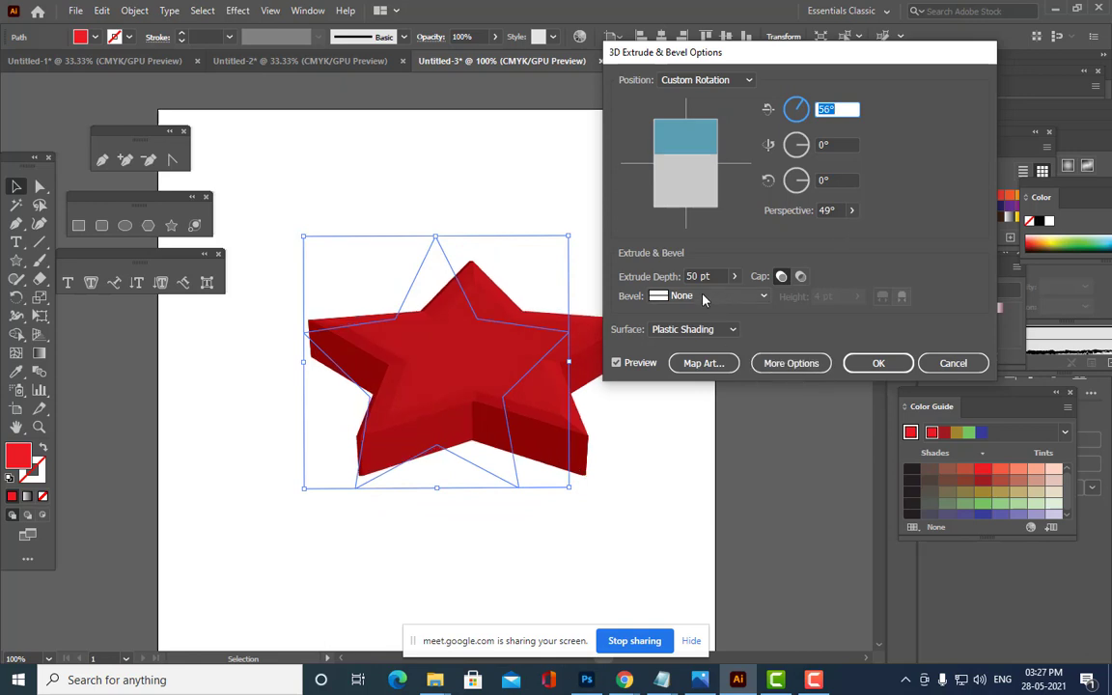
# Give the star a Classic bevel with a height of 3 pt and apply the second effect.
pyautogui.click(748, 297)
pyautogui.click(712, 328)
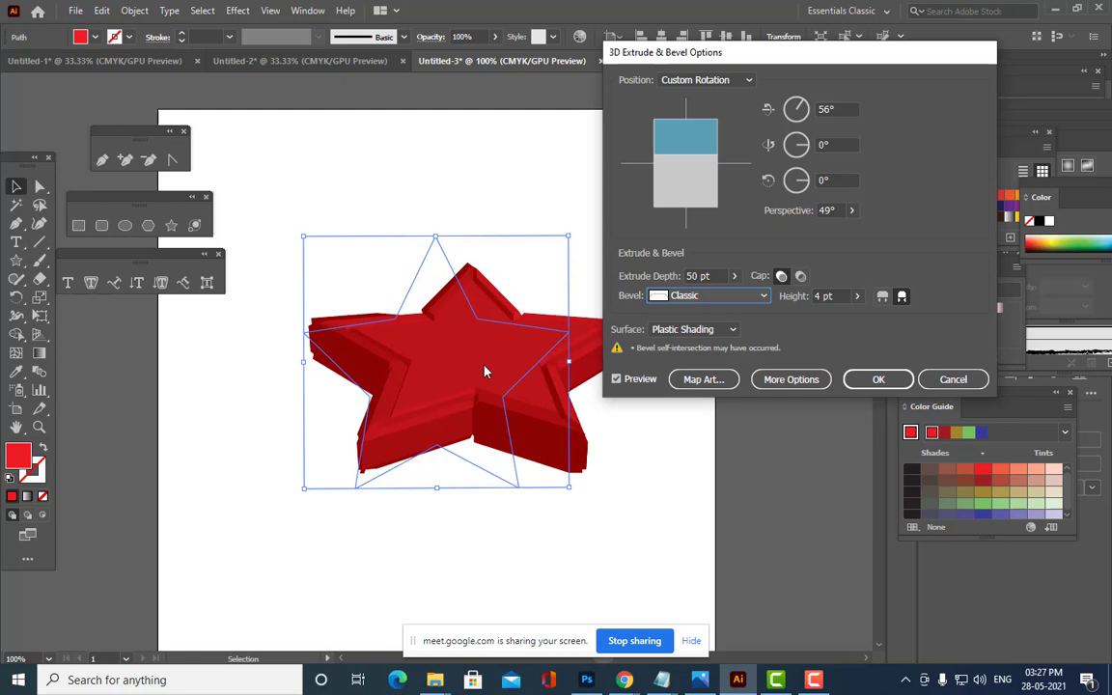
pyautogui.click(828, 301)
pyautogui.press('Up')
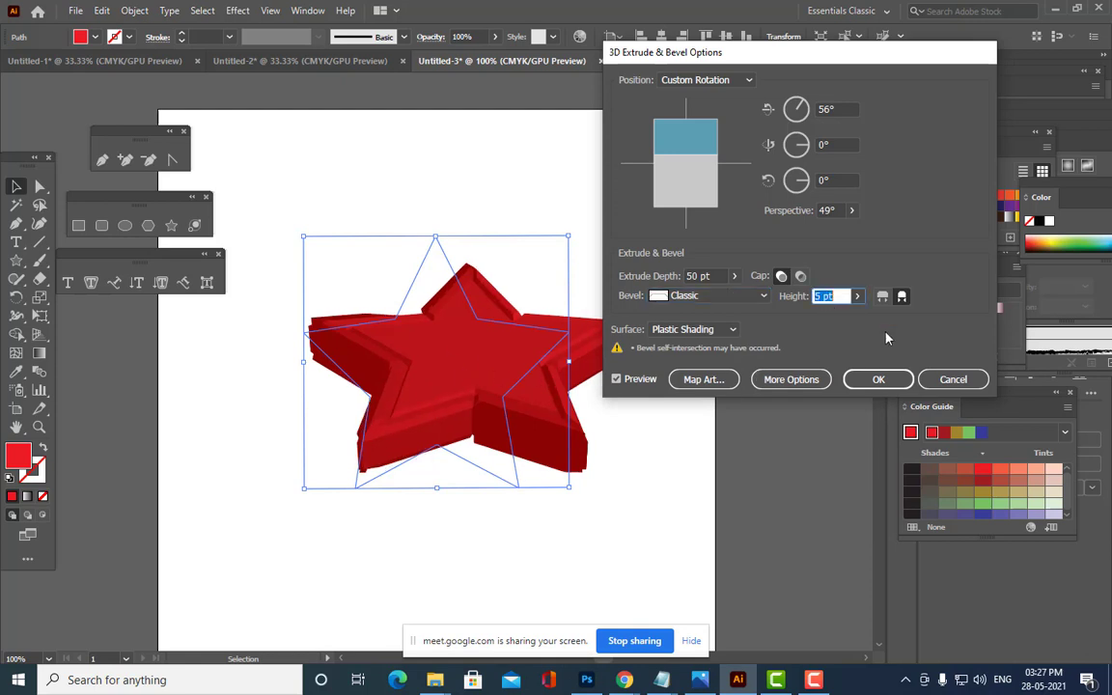
pyautogui.press('Down')
pyautogui.press('Down')
pyautogui.press('Down')
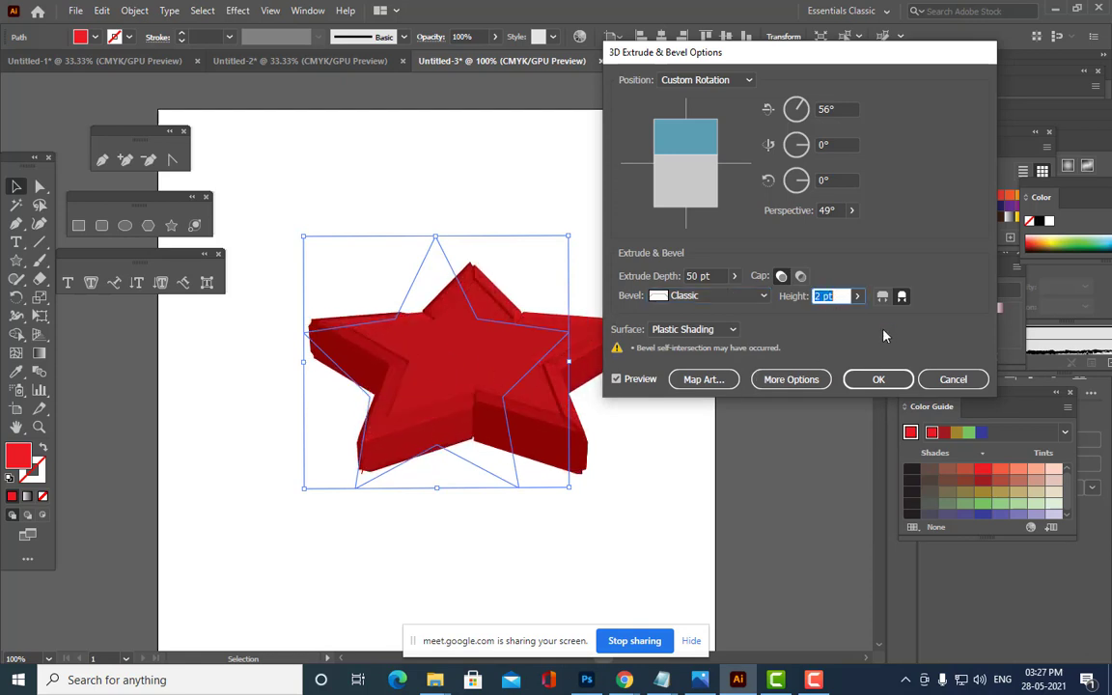
pyautogui.press('Up')
pyautogui.press('Up')
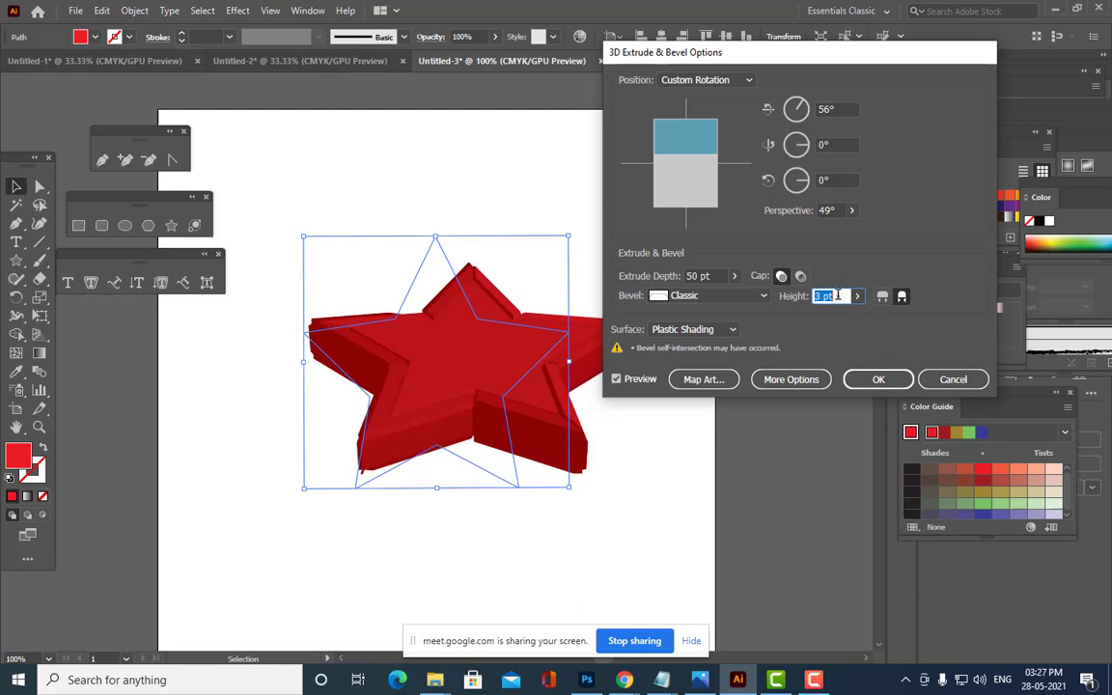
pyautogui.click(872, 378)
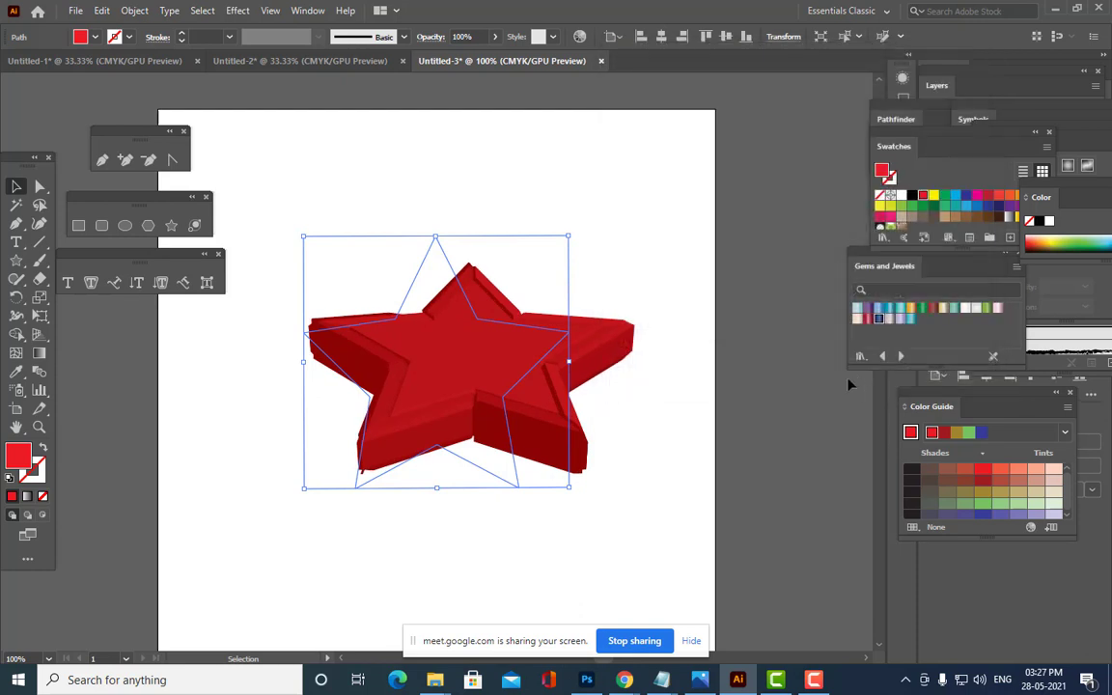
# Delete the 3D star from the artboard.
pyautogui.click(848, 386)
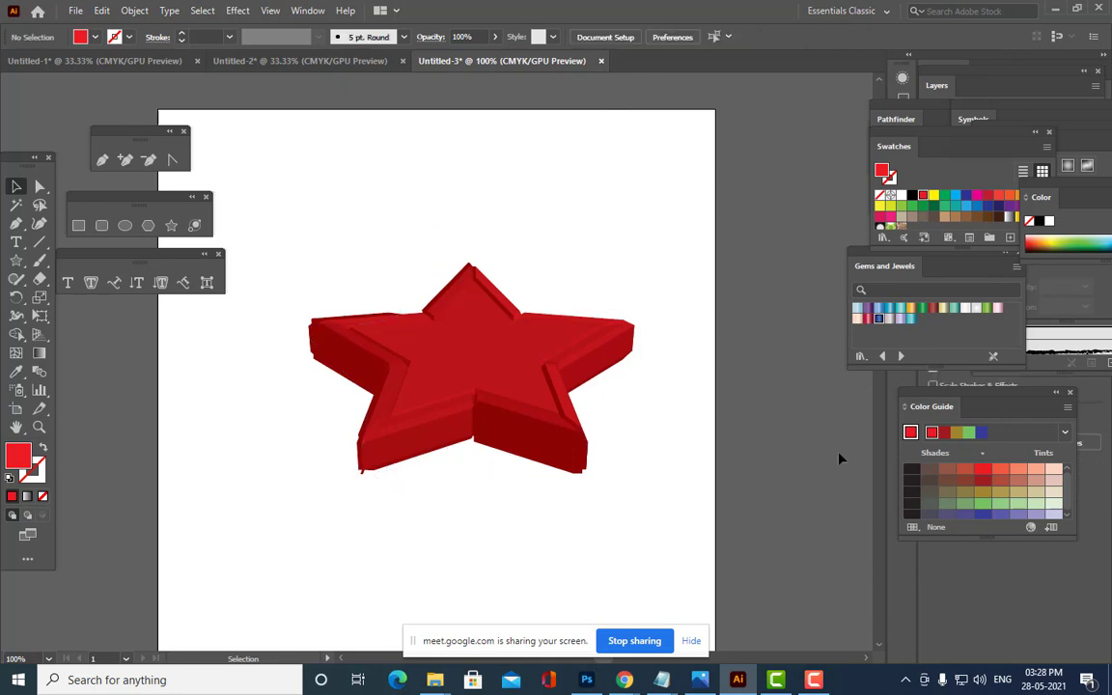
pyautogui.click(508, 413)
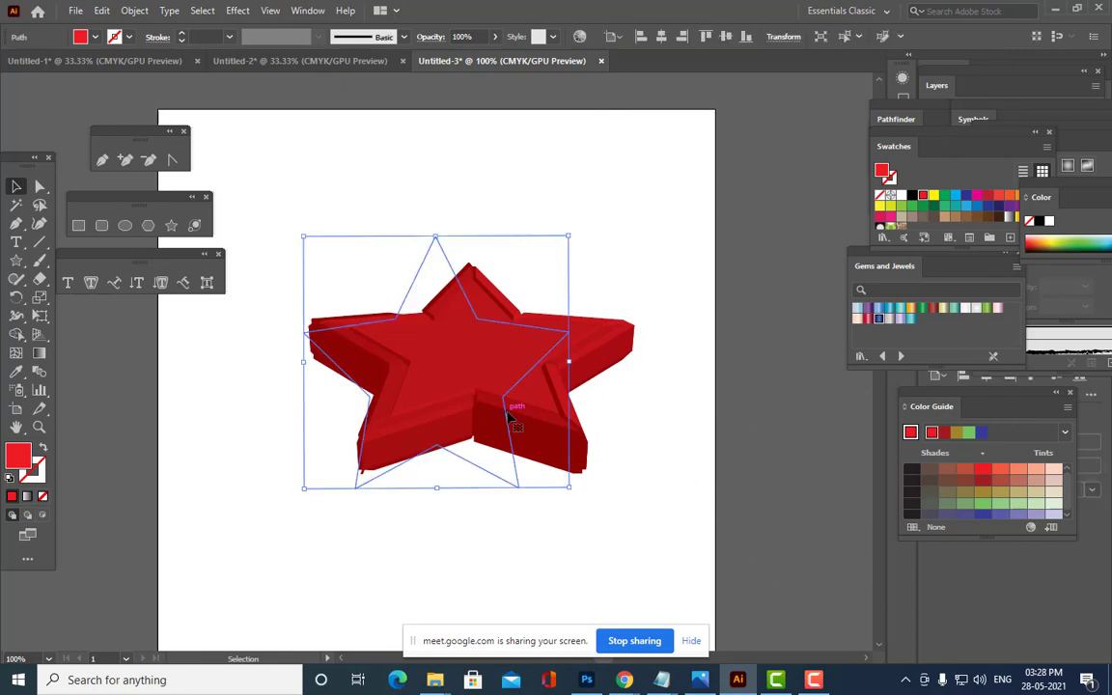
pyautogui.press('Delete')
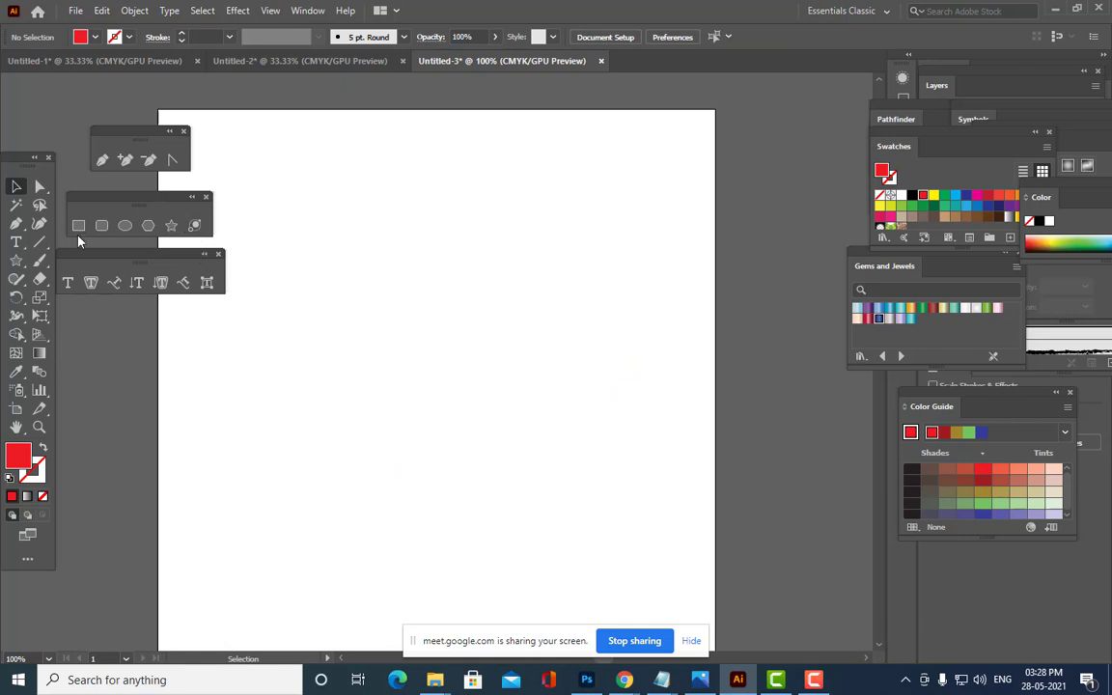
# Draw a closed four-anchor heart with the Pen tool, its bottom tip at about X 297 pt, Y 430 pt.
pyautogui.click(98, 161)
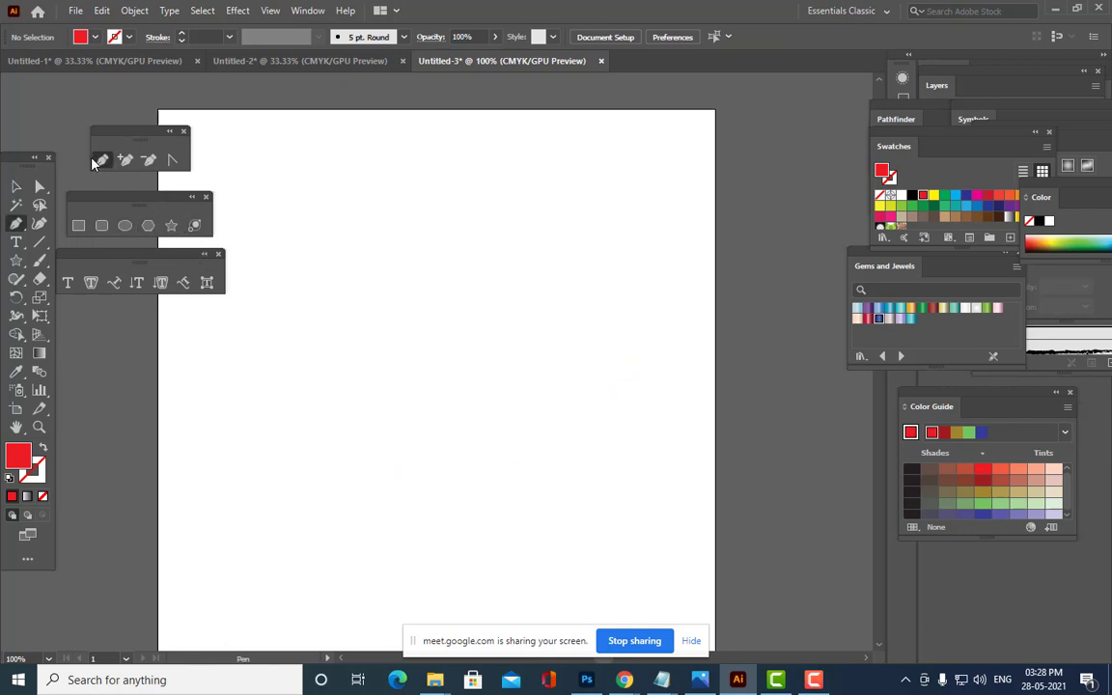
pyautogui.click(427, 500)
pyautogui.moveTo(293, 309); pyautogui.dragTo(350, 226)
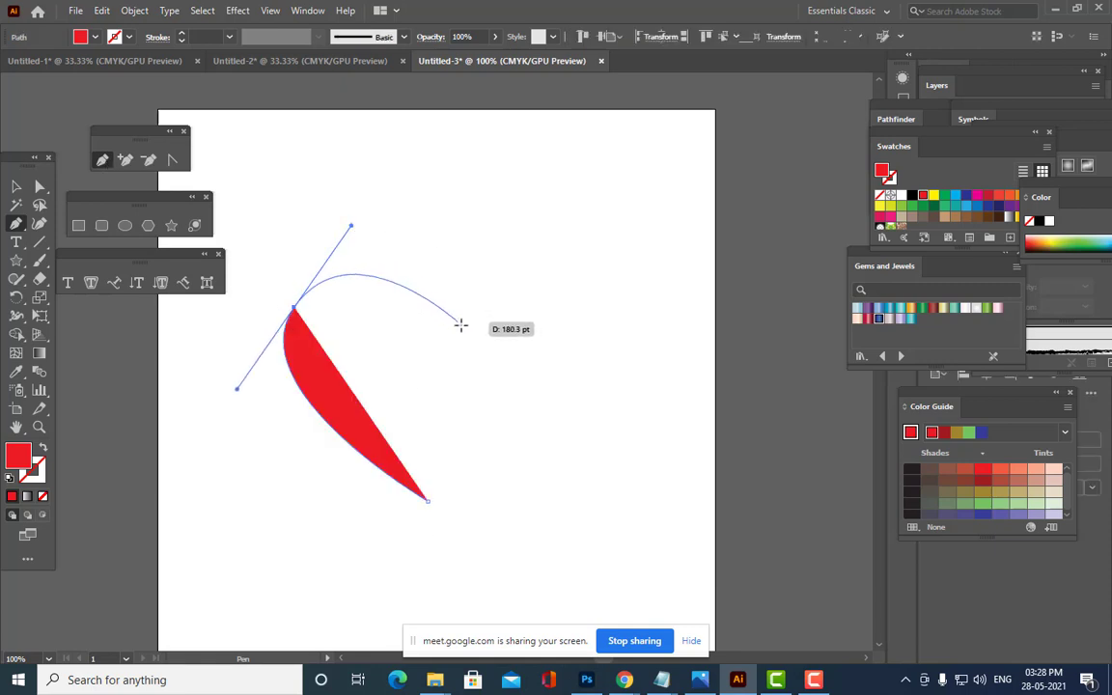
pyautogui.click(461, 322)
pyautogui.moveTo(603, 261); pyautogui.dragTo(649, 357)
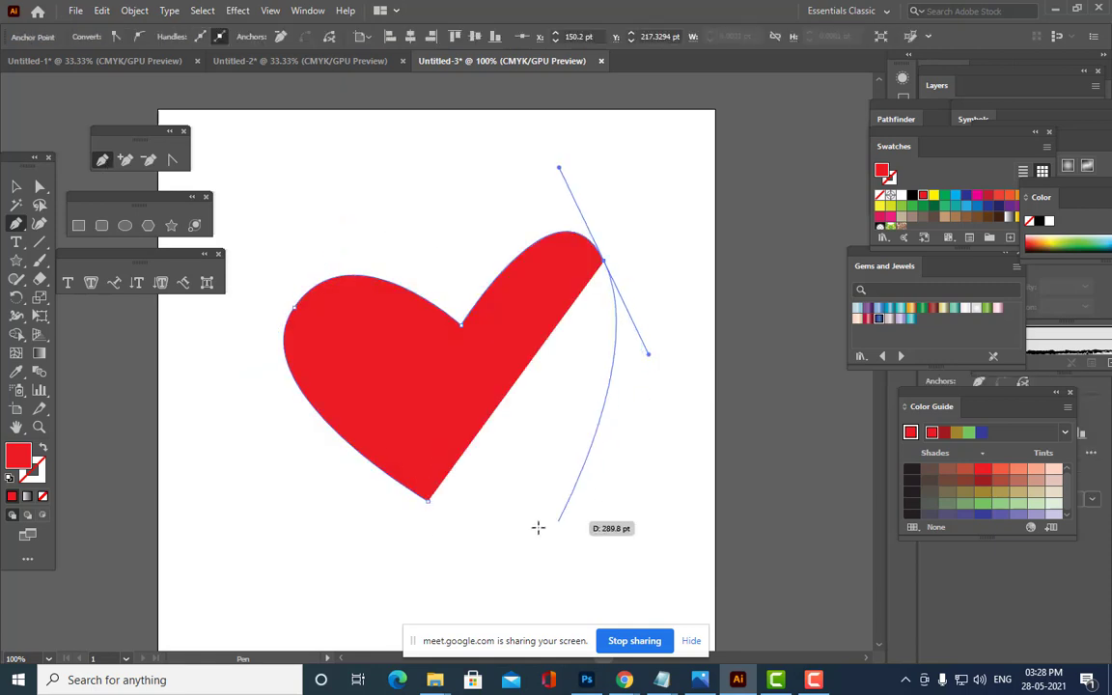
pyautogui.click(428, 500)
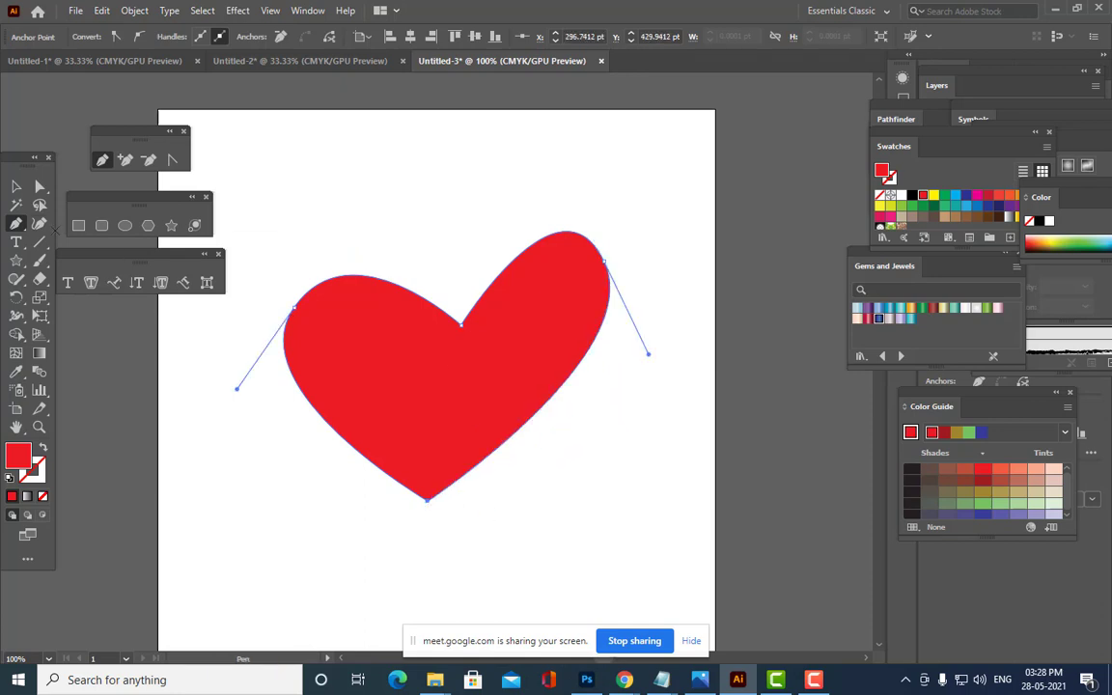
# Move the heart's bottom tip down and right, and reshape the right lobe with its anchor at about X 524 pt, Y 199 pt.
pyautogui.press('a')
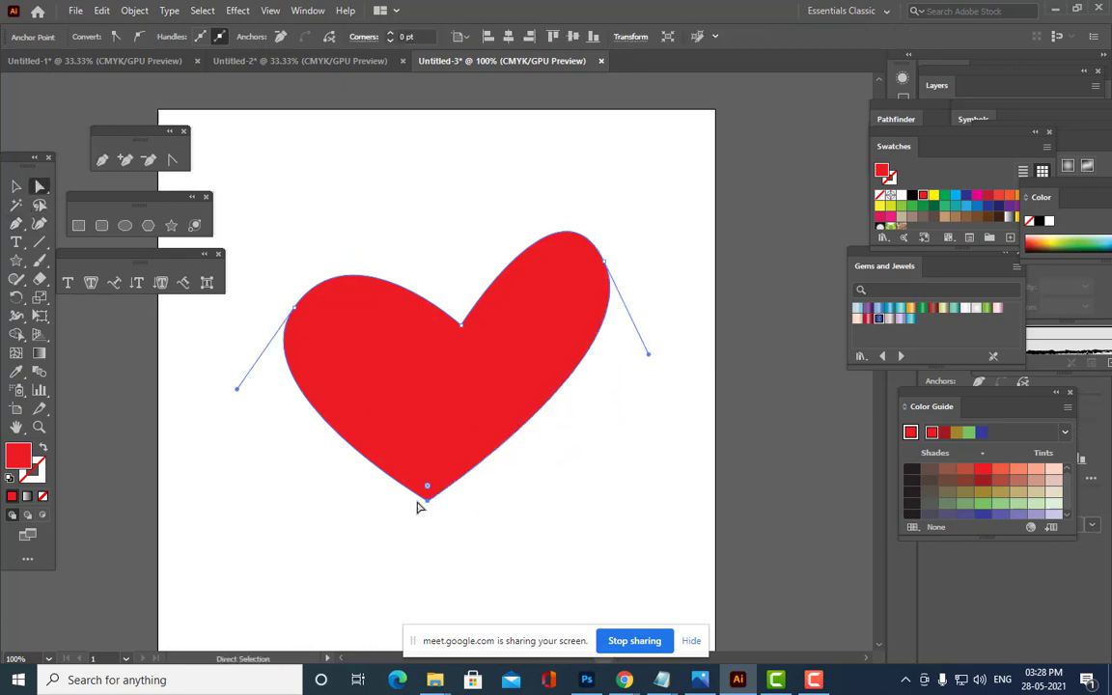
pyautogui.moveTo(428, 500); pyautogui.dragTo(499, 570)
pyautogui.moveTo(604, 271); pyautogui.dragTo(635, 299)
pyautogui.moveTo(586, 200); pyautogui.dragTo(576, 197)
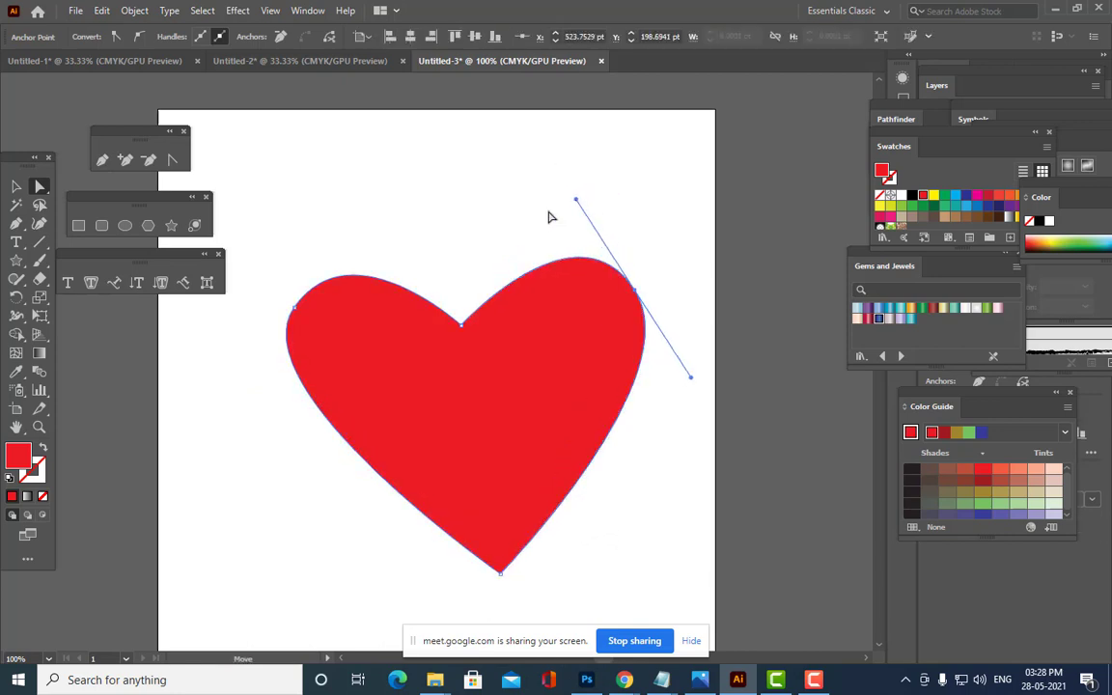
# Lengthen both direction handles of the heart's left lobe to make its curve fuller.
pyautogui.click(293, 309)
pyautogui.moveTo(353, 230); pyautogui.dragTo(354, 205)
pyautogui.moveTo(240, 390); pyautogui.dragTo(227, 428)
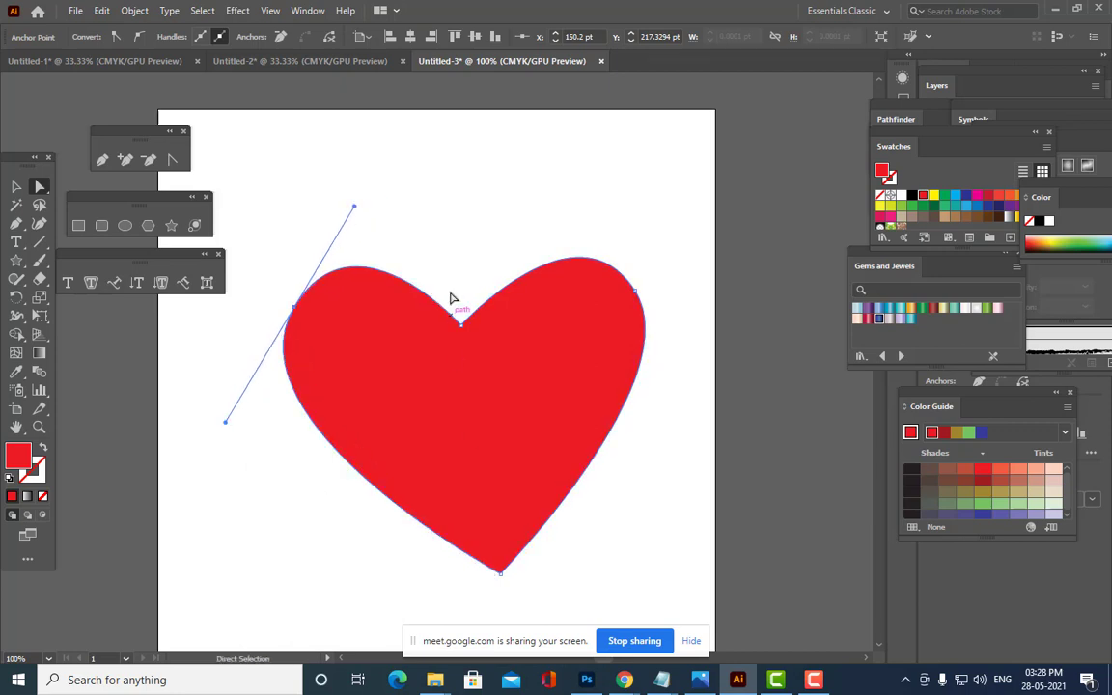
# Even out the heart by shifting its top notch right, its bottom tip left and its left lobe anchor slightly inward.
pyautogui.moveTo(462, 323); pyautogui.dragTo(483, 324)
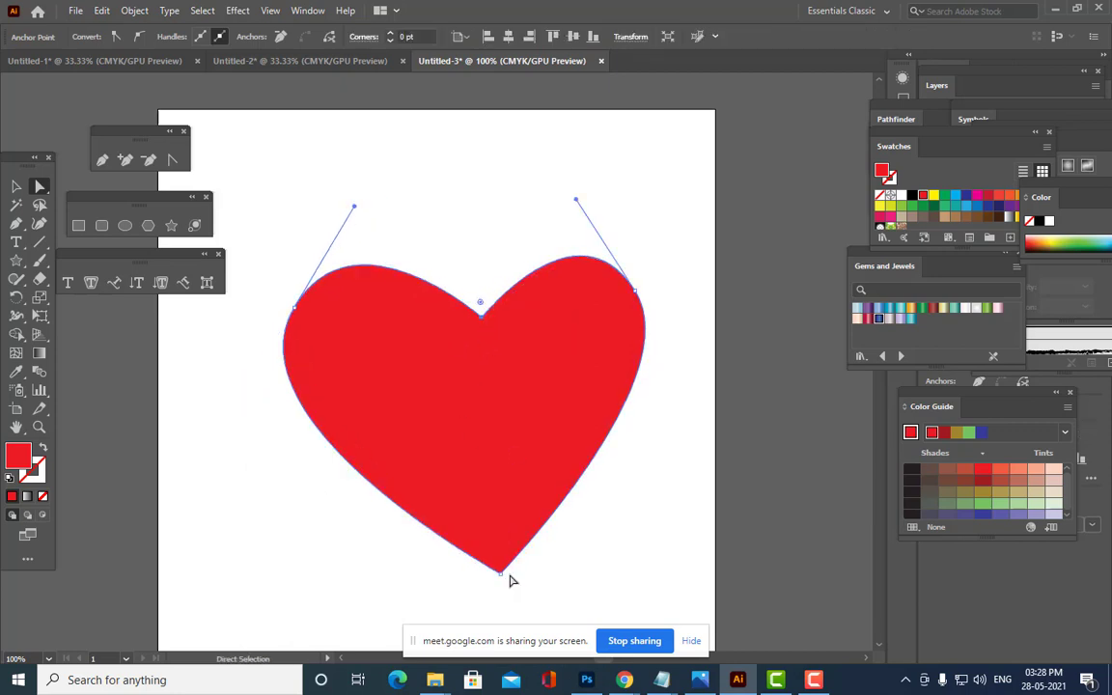
pyautogui.moveTo(499, 573); pyautogui.dragTo(460, 591)
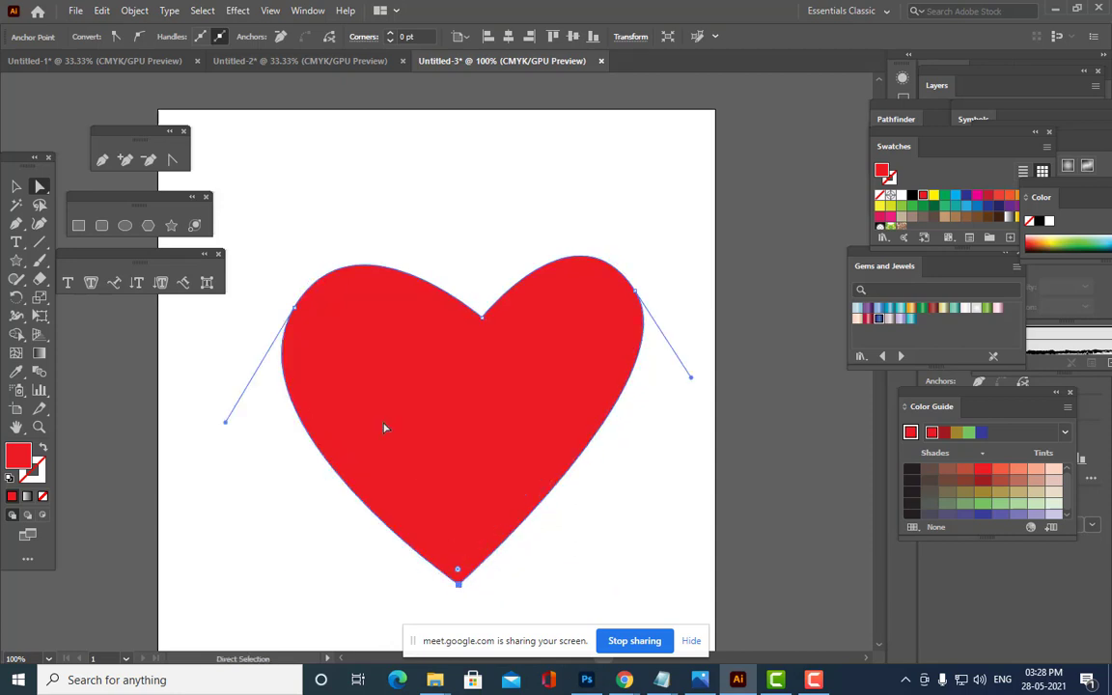
pyautogui.moveTo(296, 310); pyautogui.dragTo(307, 313)
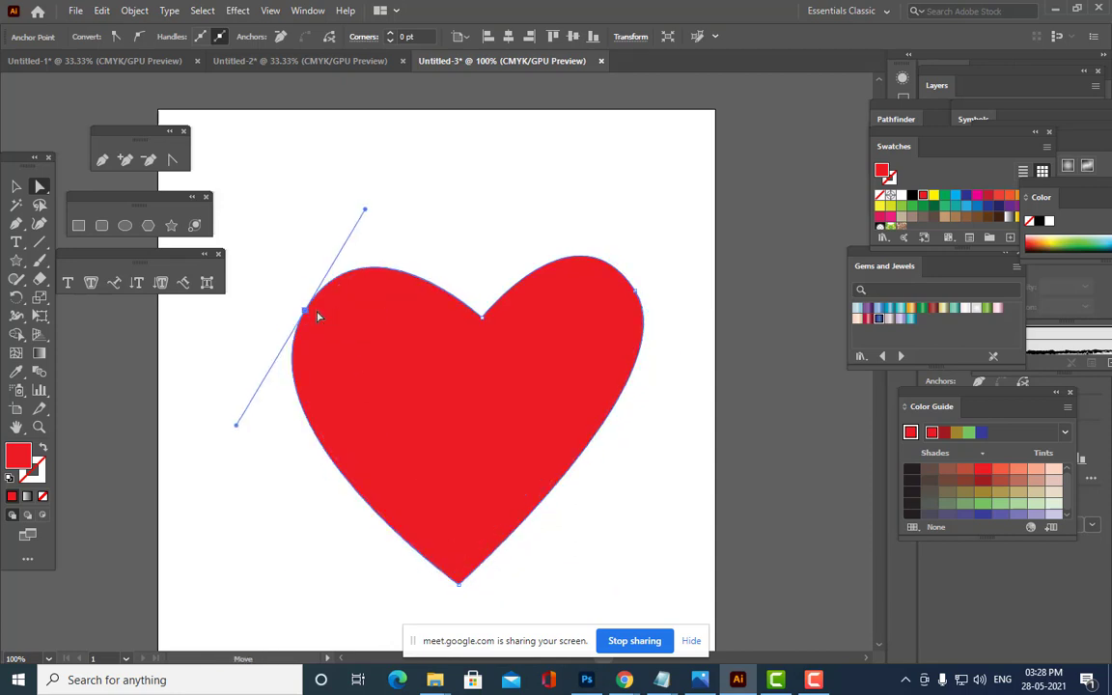
# Widen the heart by moving its right lobe anchor out to about X 544 pt, Y 204 pt, and its bottom tip down and right.
pyautogui.click(637, 293)
pyautogui.moveTo(638, 297); pyautogui.dragTo(645, 298)
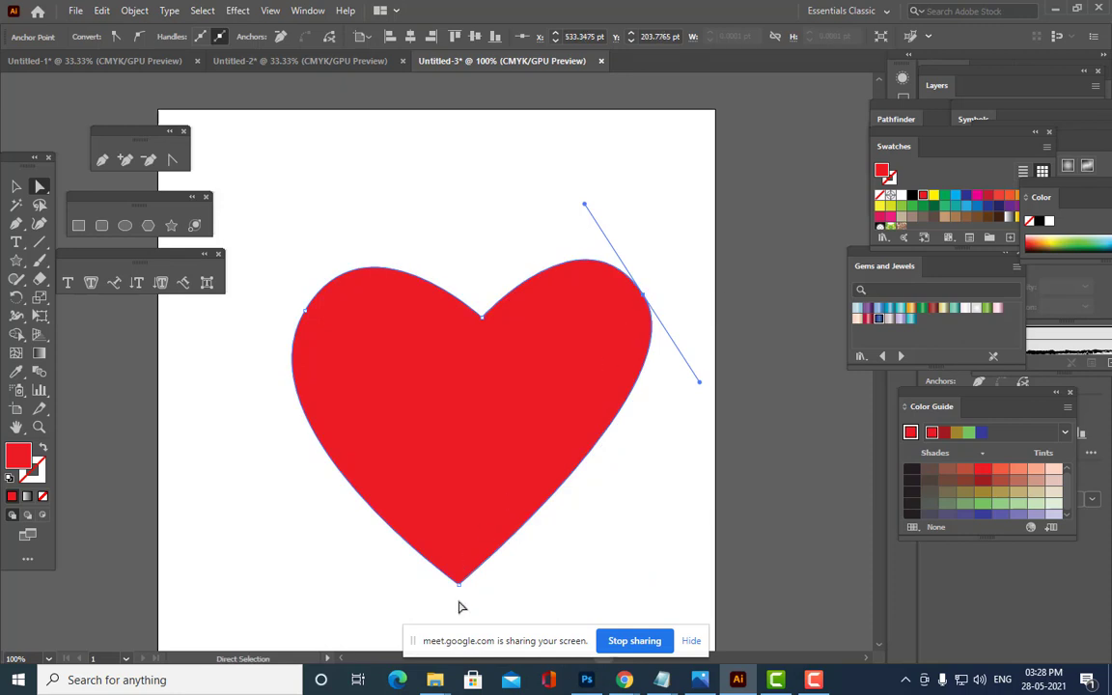
pyautogui.moveTo(463, 593); pyautogui.dragTo(495, 603)
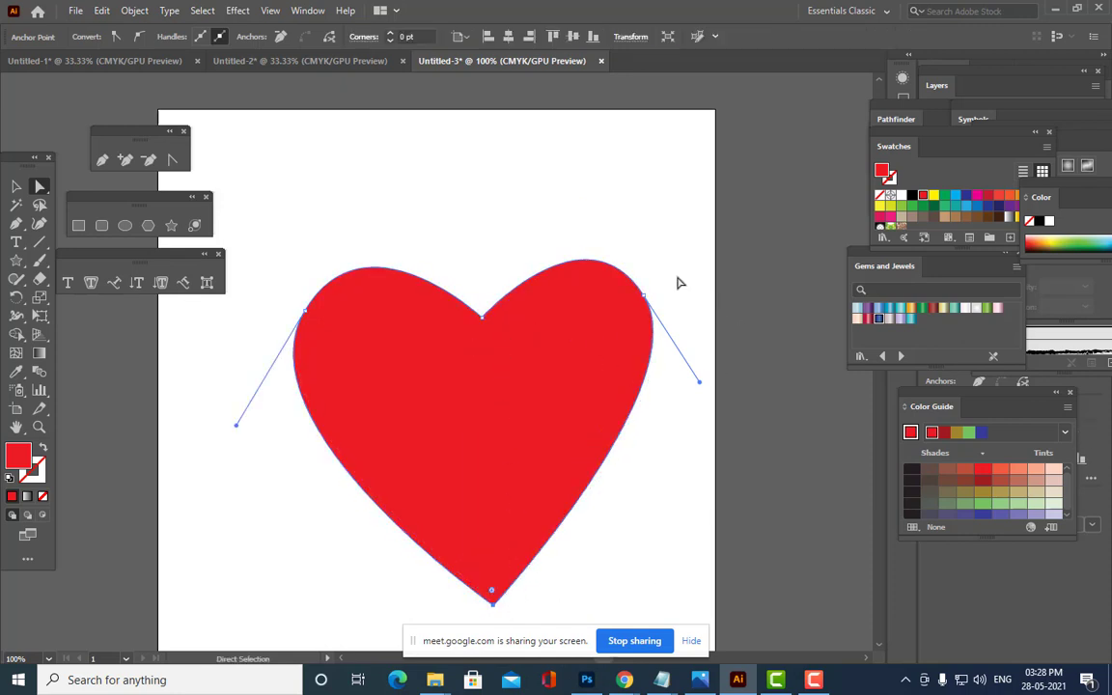
pyautogui.moveTo(648, 303); pyautogui.dragTo(656, 297)
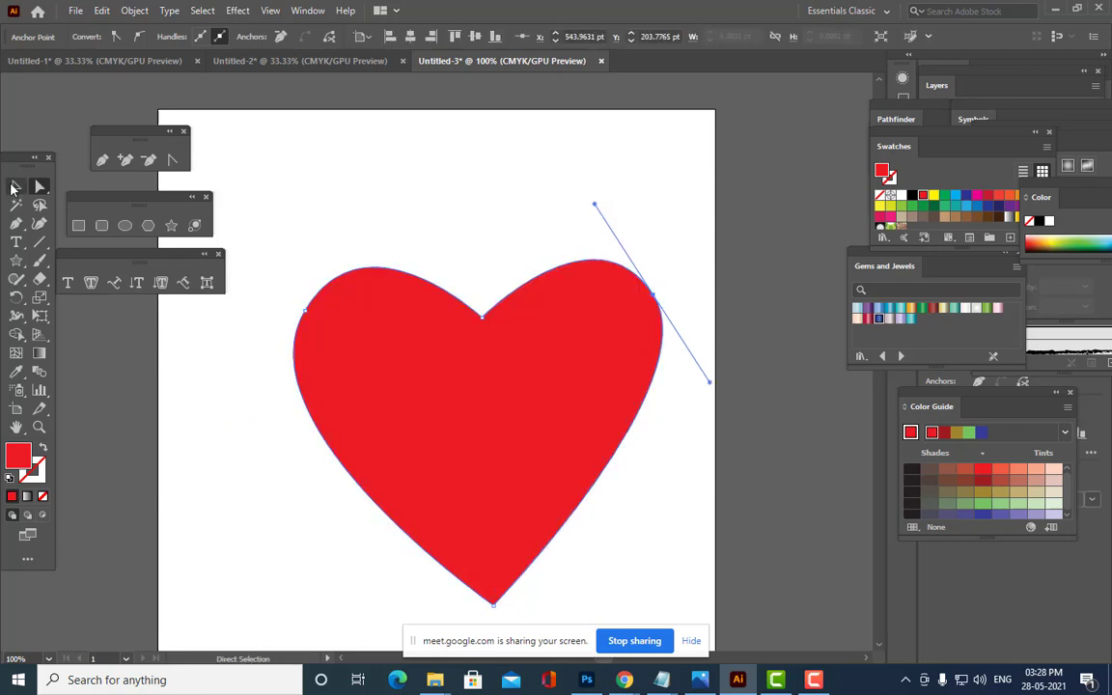
# Move the whole heart up and left on the artboard.
pyautogui.click(17, 187)
pyautogui.click(491, 290)
pyautogui.moveTo(583, 418); pyautogui.dragTo(536, 391)
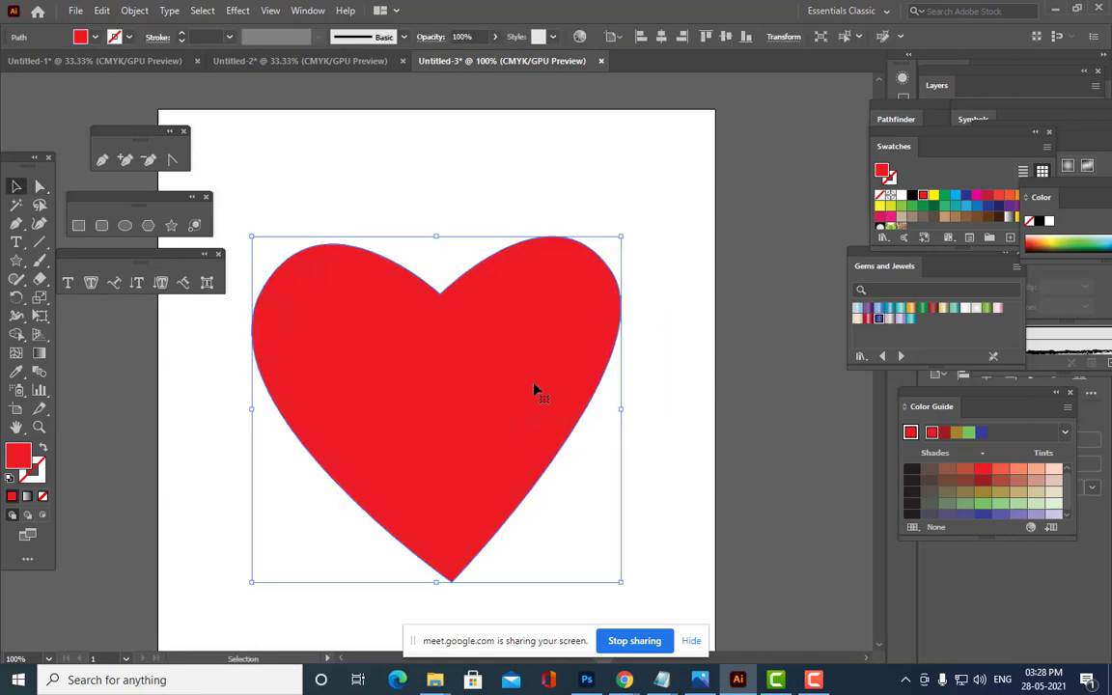
# Start a 3D Extrude & Bevel effect on the heart and set its Y and Z rotations to 0°.
pyautogui.click(237, 10)
pyautogui.moveTo(258, 100)
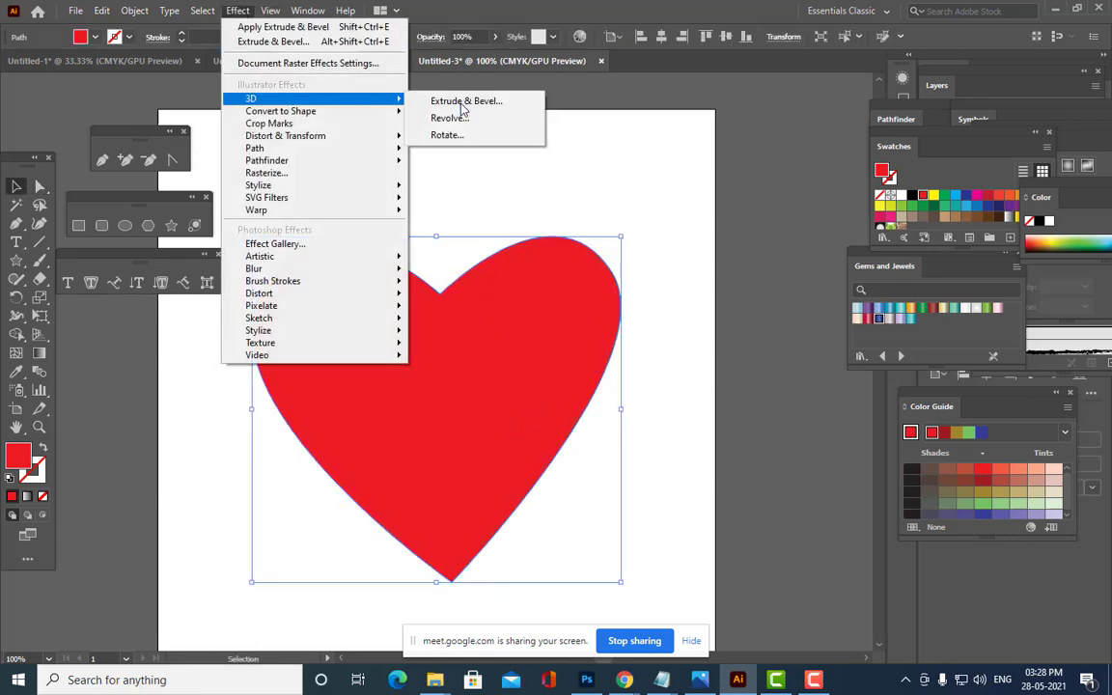
pyautogui.click(462, 104)
pyautogui.moveTo(741, 51); pyautogui.dragTo(762, 55)
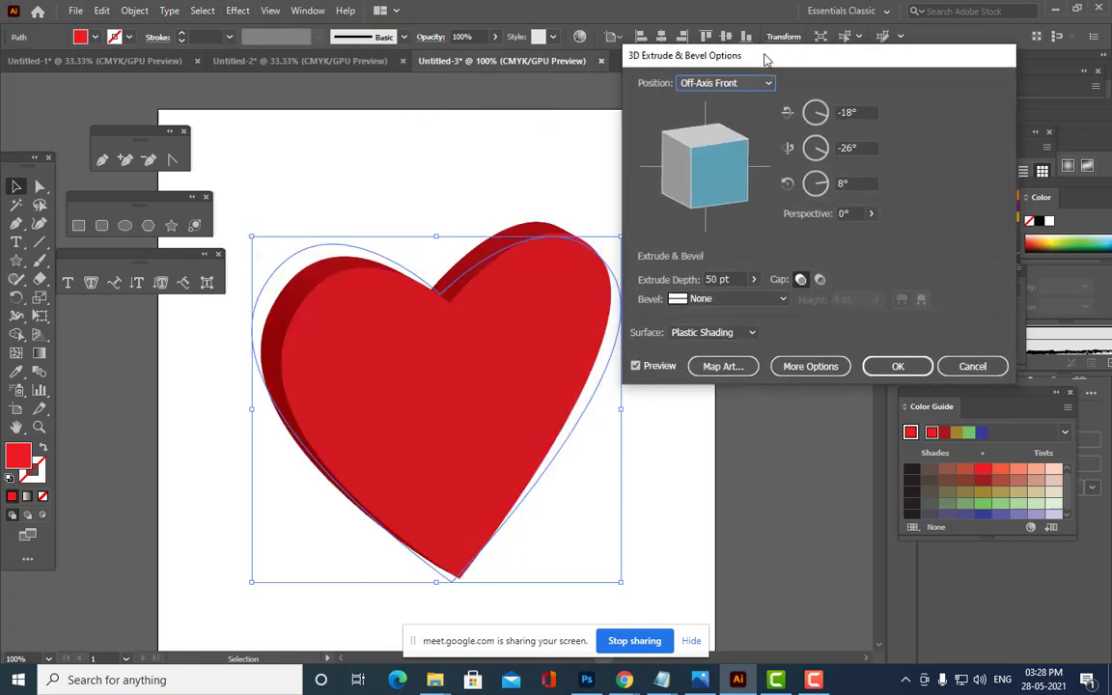
pyautogui.click(862, 148)
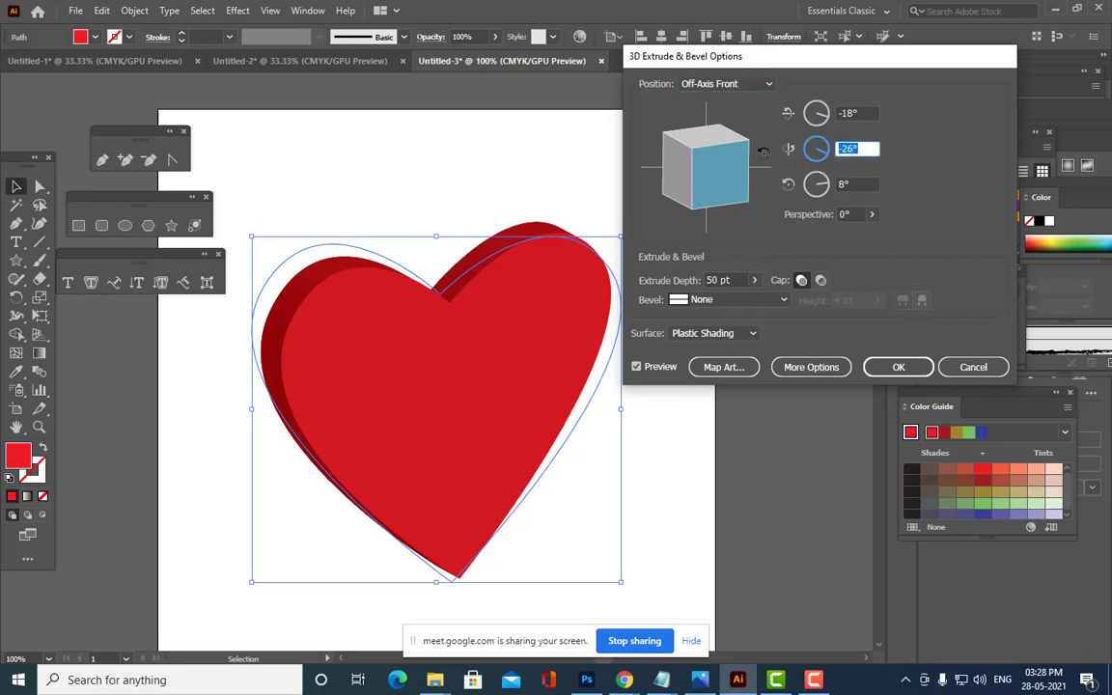
pyautogui.write('0')
pyautogui.click(856, 184)
pyautogui.write('0')
# Set the effect's X-axis rotation to 53° so the heart tilts back and shows its lower sides.
pyautogui.click(857, 113)
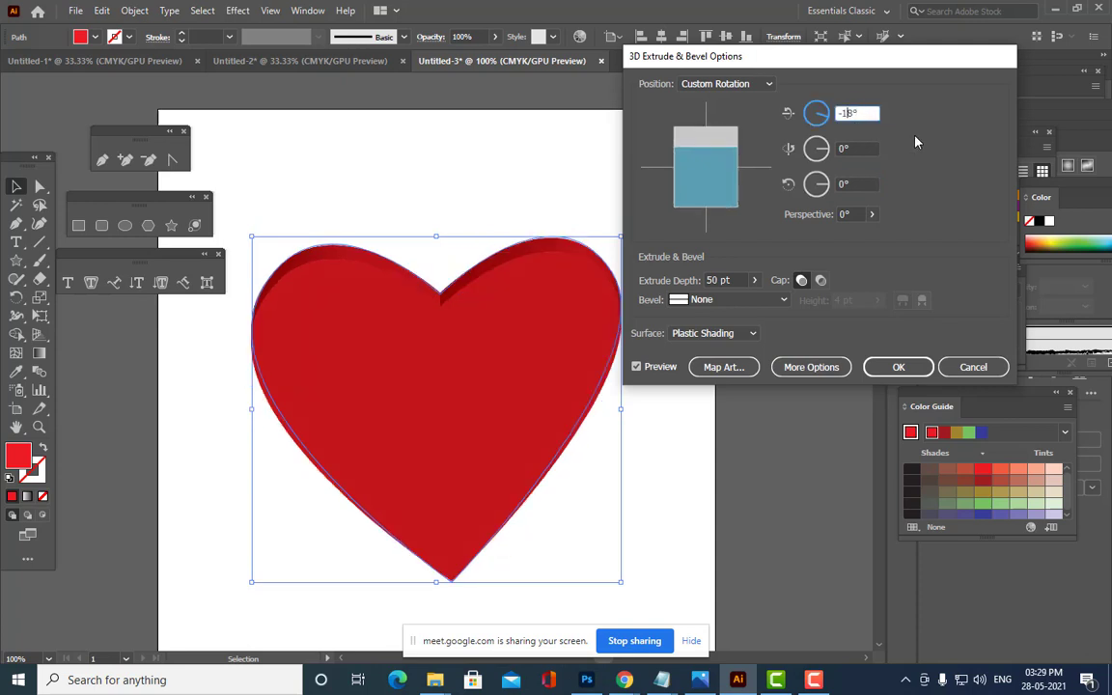
pyautogui.press('Up')
pyautogui.press('Up')
pyautogui.press('Up')
pyautogui.press('Up')
pyautogui.press('Up')
pyautogui.press('Up')
pyautogui.press('Up')
pyautogui.press('Up')
pyautogui.press('Up')
pyautogui.press('Up')
pyautogui.press('Up')
pyautogui.press('Up')
pyautogui.press('Up')
pyautogui.press('Up')
pyautogui.press('Up')
pyautogui.press('Up')
pyautogui.press('Up')
pyautogui.press('Up')
pyautogui.press('Up')
pyautogui.press('Up')
pyautogui.press('Up')
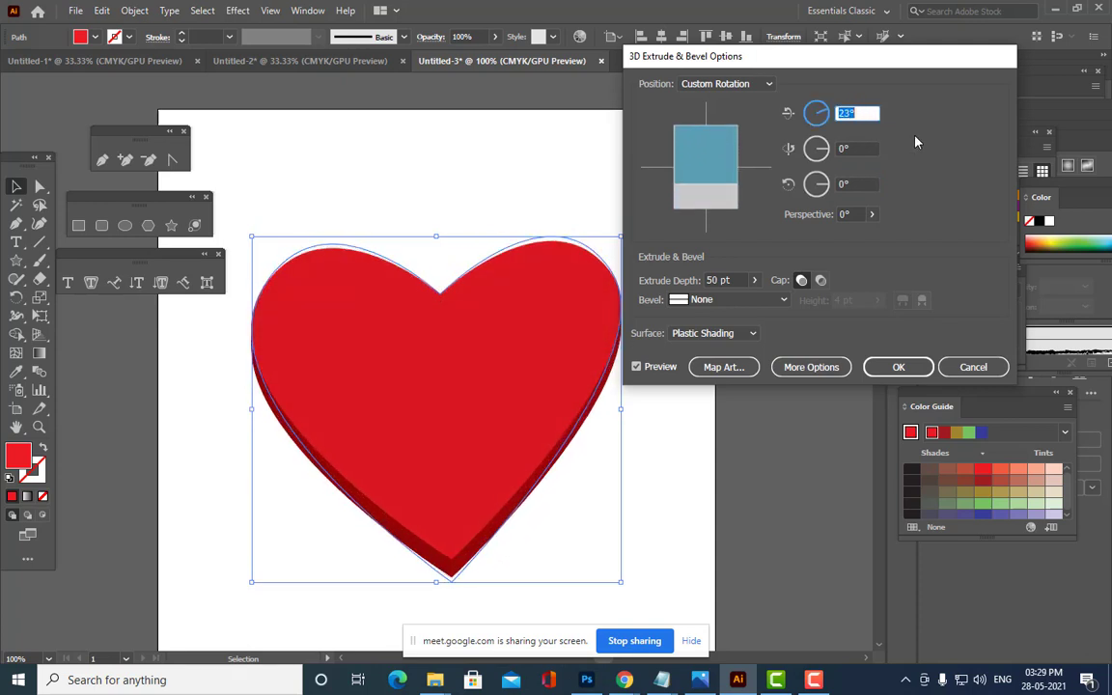
pyautogui.press('Up')
pyautogui.press('Up')
pyautogui.press('Up')
pyautogui.press('Up')
pyautogui.press('Up')
pyautogui.press('Up')
pyautogui.press('Up')
pyautogui.press('Up')
pyautogui.press('Up')
pyautogui.press('Up')
pyautogui.press('Up')
pyautogui.press('Up')
pyautogui.press('Up')
pyautogui.press('Up')
pyautogui.press('Up')
pyautogui.press('Up')
pyautogui.press('Down')
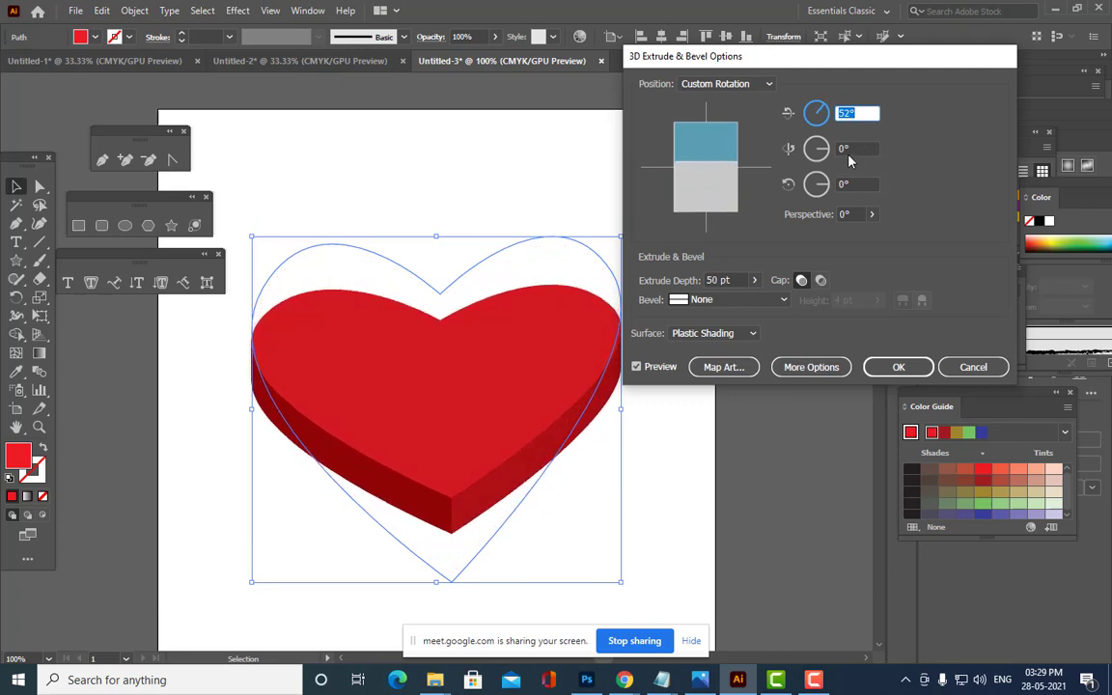
pyautogui.press('Up')
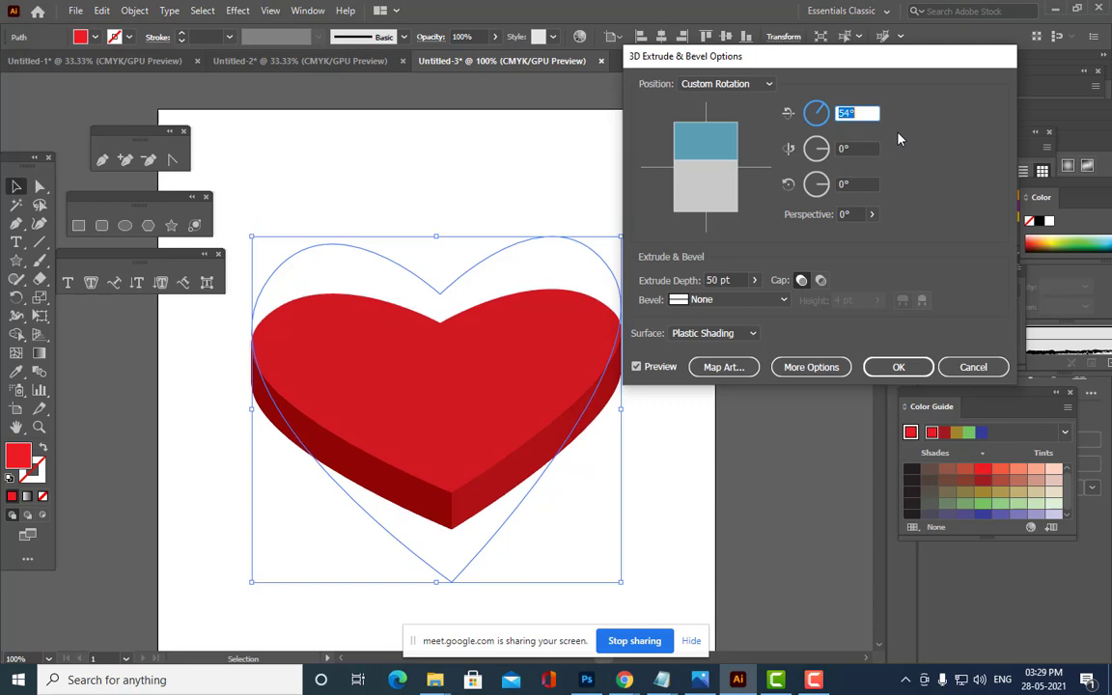
# Try a shallower extrude depth of 22 pt, and return it to 50 pt.
pyautogui.click(754, 280)
pyautogui.moveTo(699, 303); pyautogui.dragTo(700, 305)
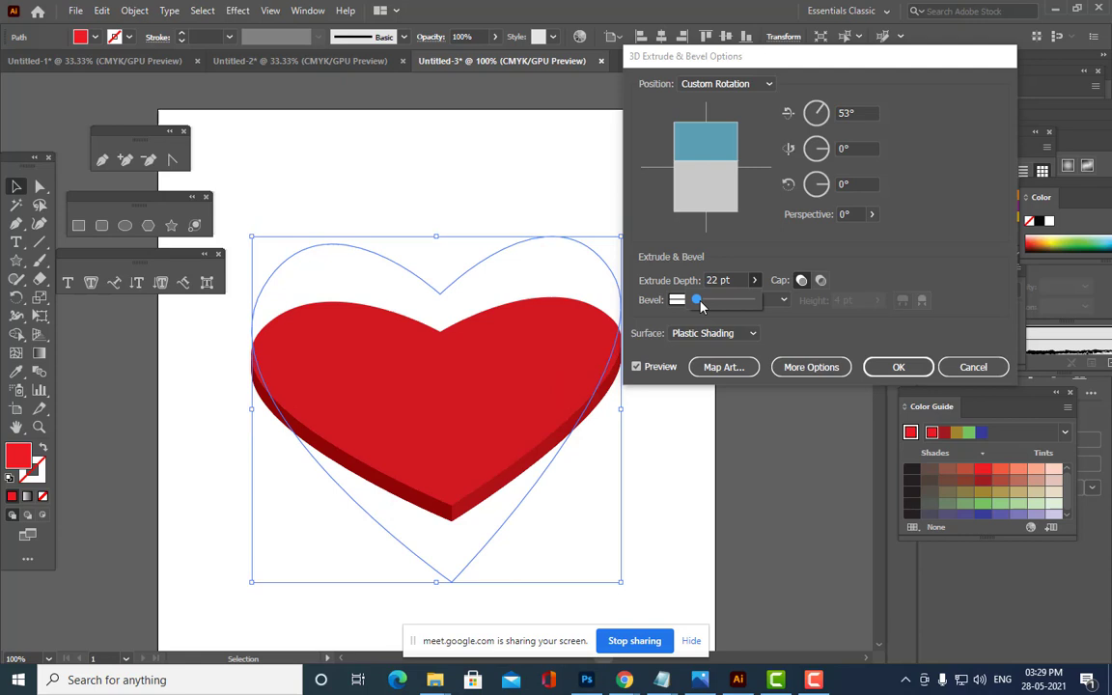
pyautogui.moveTo(701, 306); pyautogui.dragTo(701, 305)
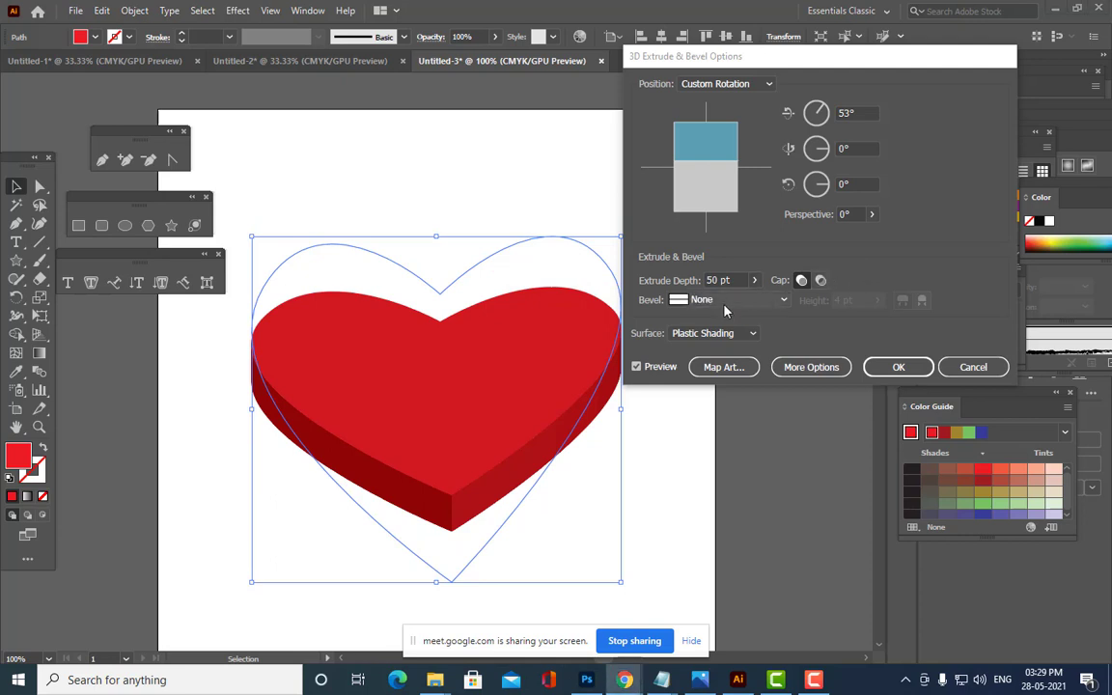
# Give the extruded heart a Classic bevel with a height of about 11 pt and apply the effect.
pyautogui.click(720, 300)
pyautogui.click(721, 334)
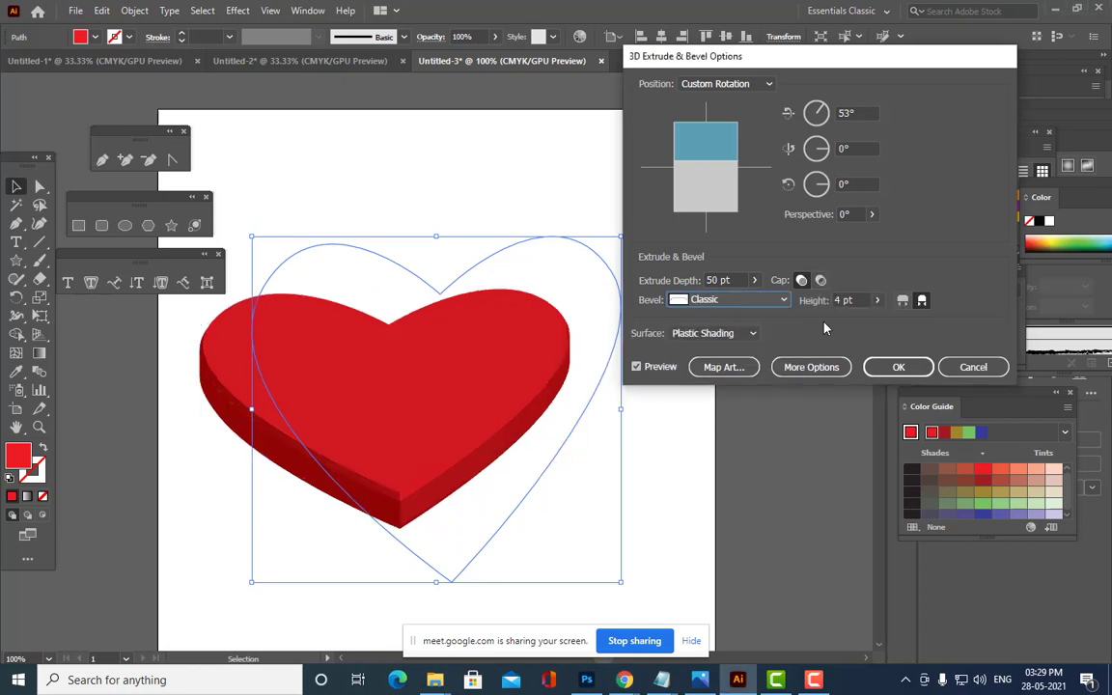
pyautogui.moveTo(837, 300); pyautogui.dragTo(877, 318)
pyautogui.press('Up')
pyautogui.press('Up')
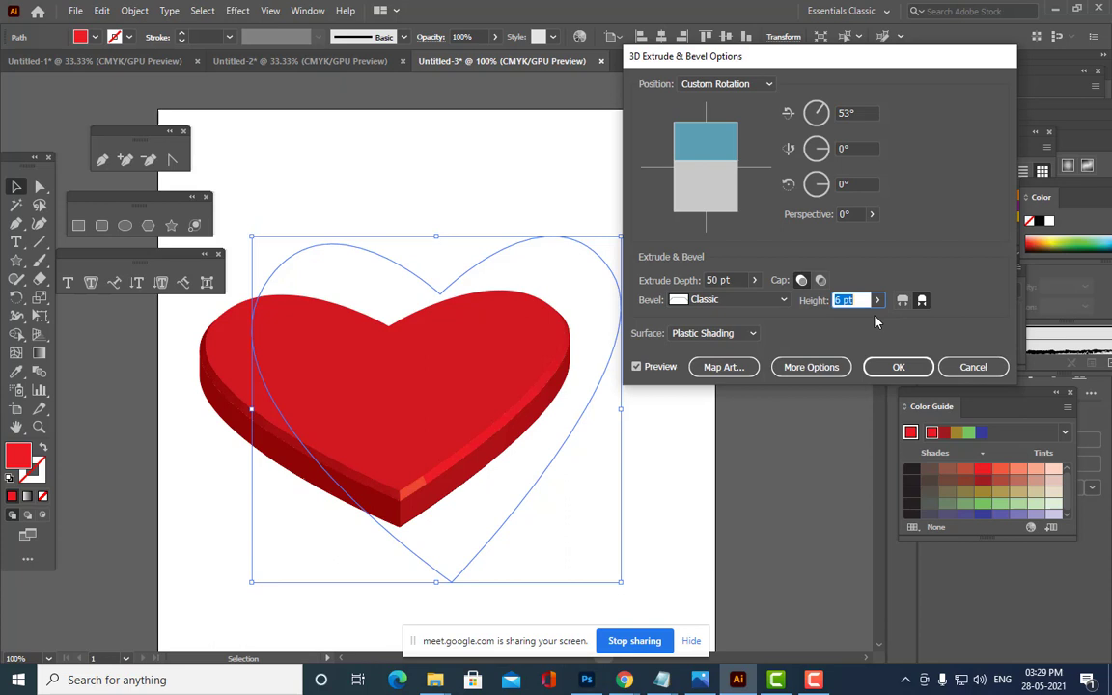
pyautogui.press('Up')
pyautogui.press('Up')
pyautogui.press('Up')
pyautogui.press('Up')
pyautogui.press('Up')
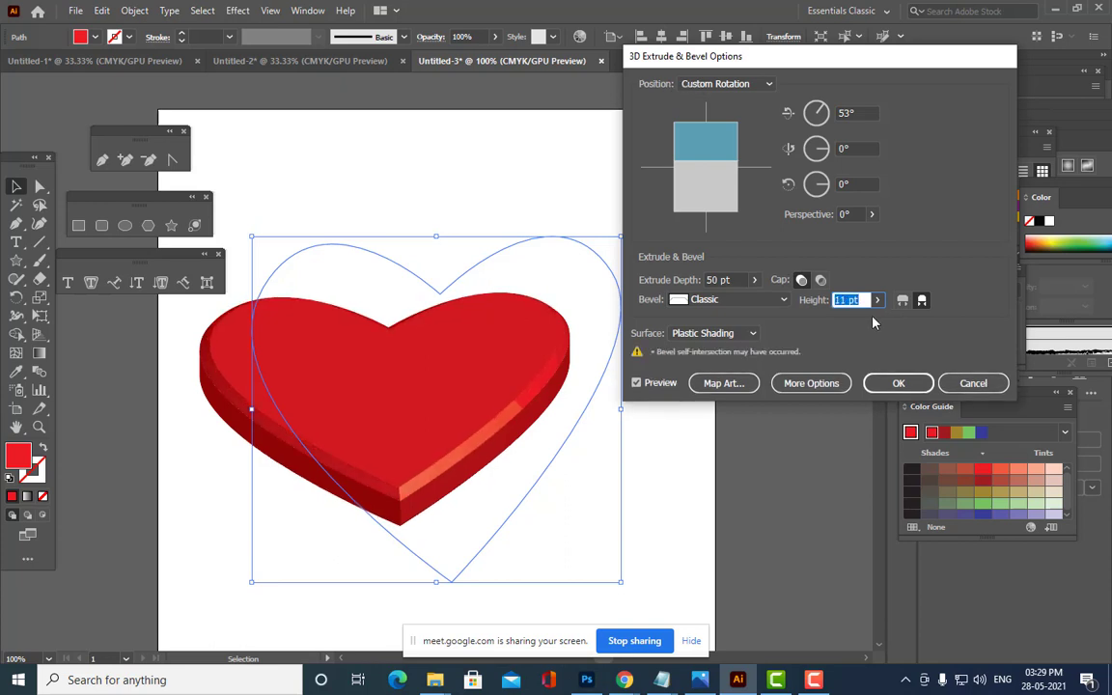
pyautogui.press('Up')
pyautogui.click(899, 384)
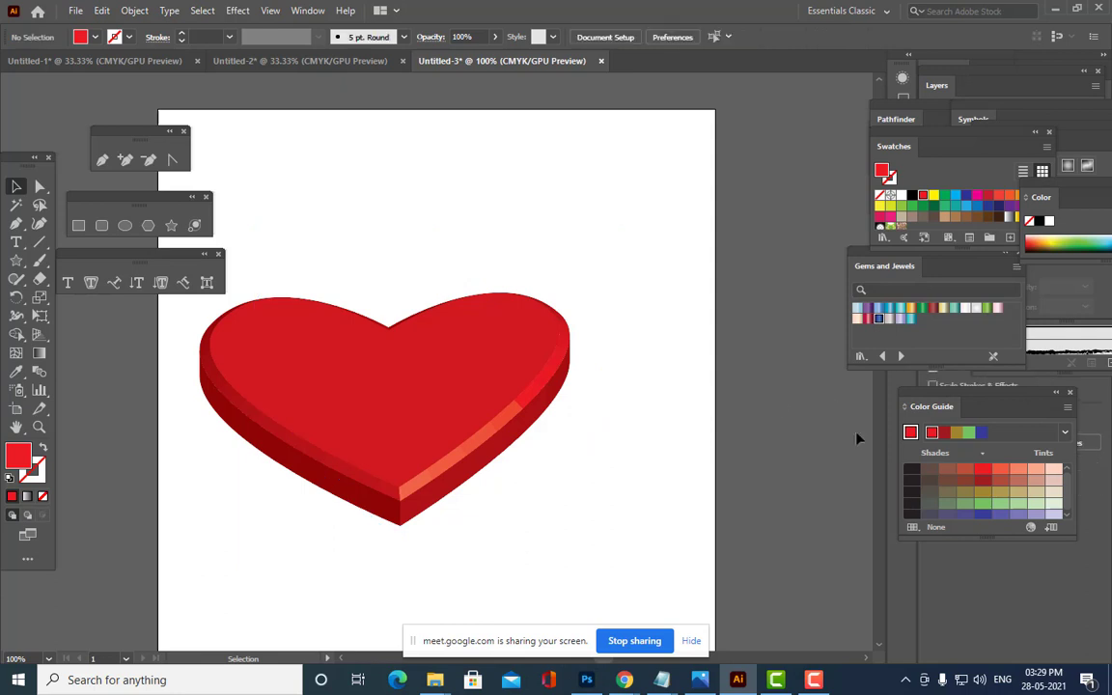
# Move the 3D heart right to the middle of the artboard and expand its appearance.
pyautogui.moveTo(405, 372); pyautogui.dragTo(472, 365)
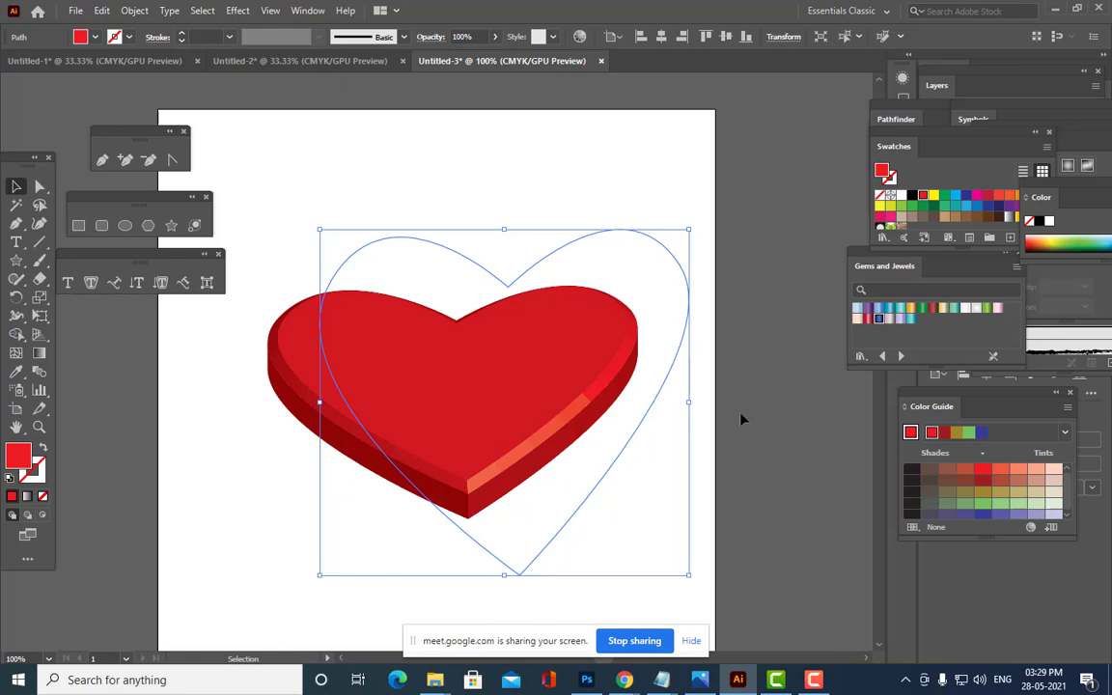
pyautogui.click(134, 11)
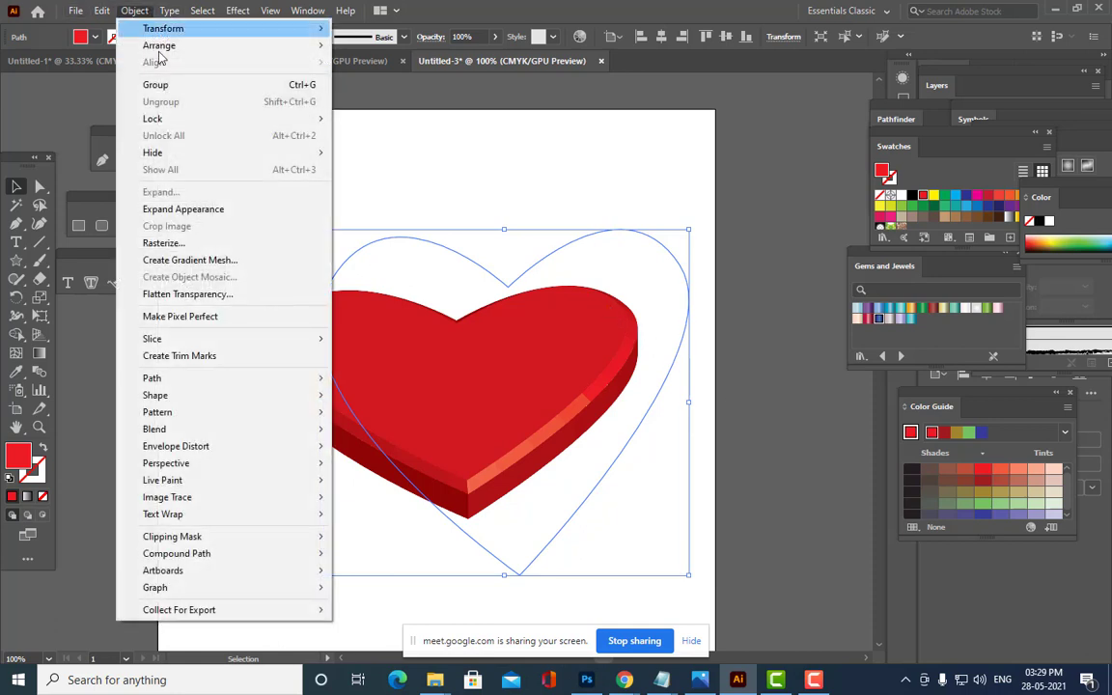
pyautogui.click(215, 209)
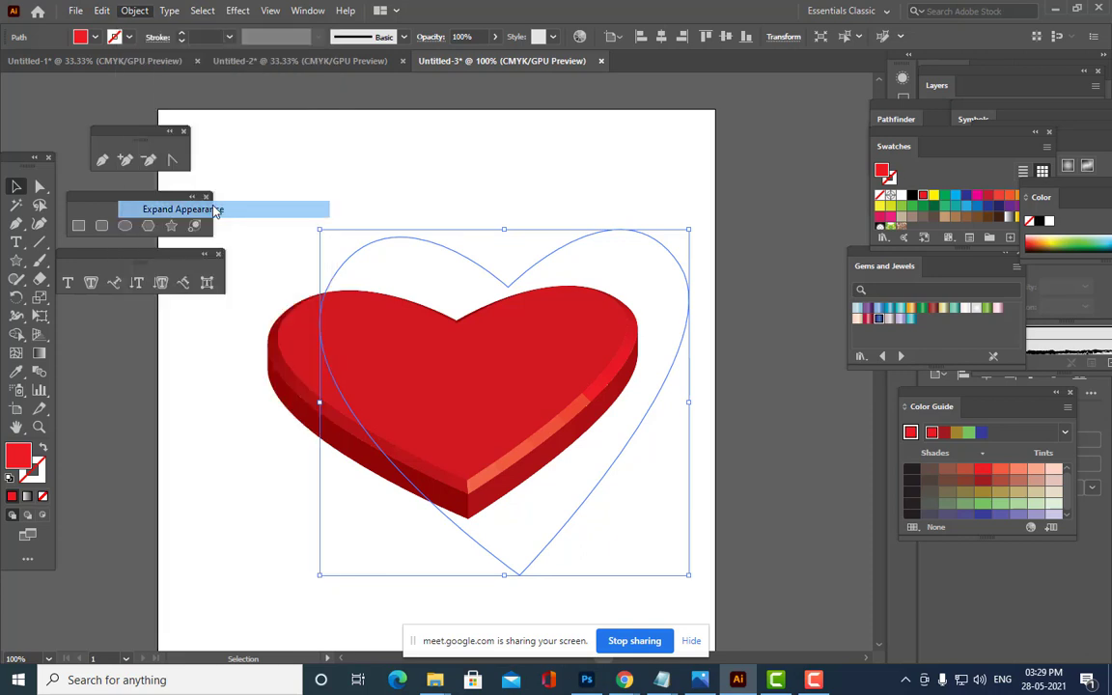
# Ungroup the expanded heart twice so its faces can be selected separately.
pyautogui.rightClick(460, 384)
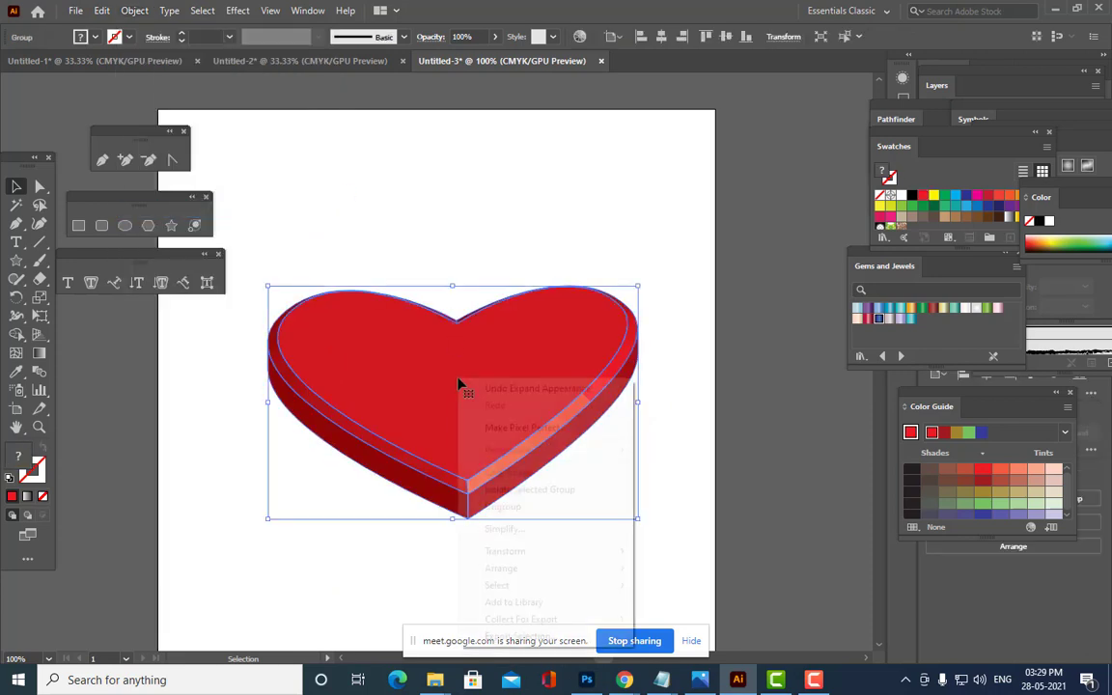
pyautogui.click(526, 507)
pyautogui.click(664, 470)
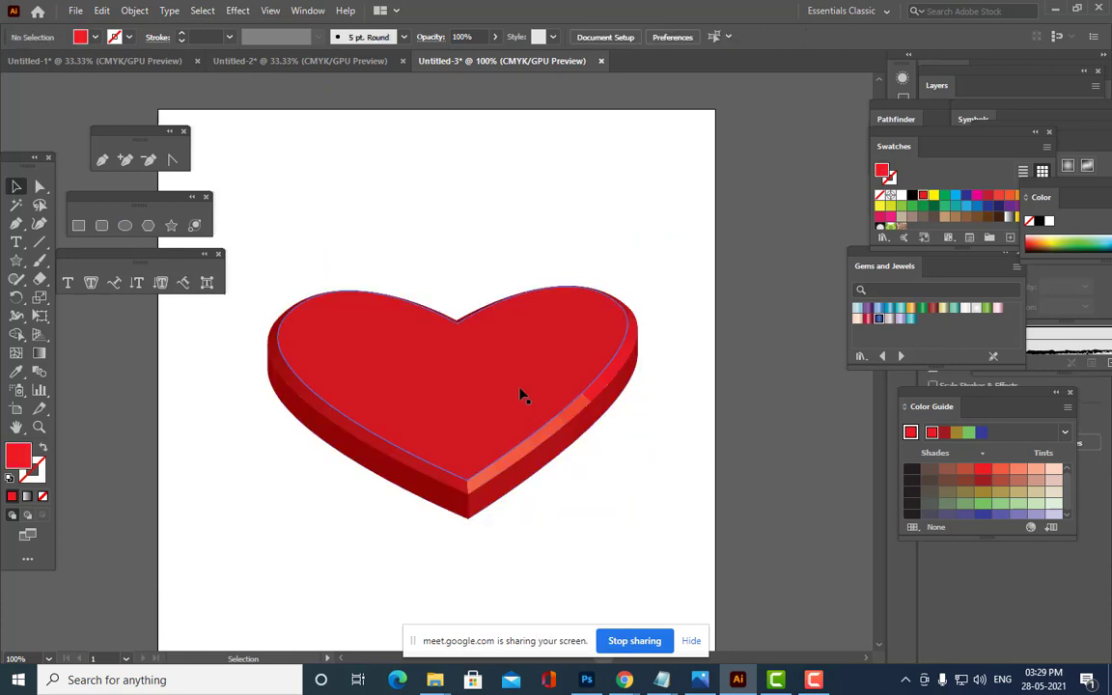
pyautogui.click(494, 335)
pyautogui.rightClick(481, 357)
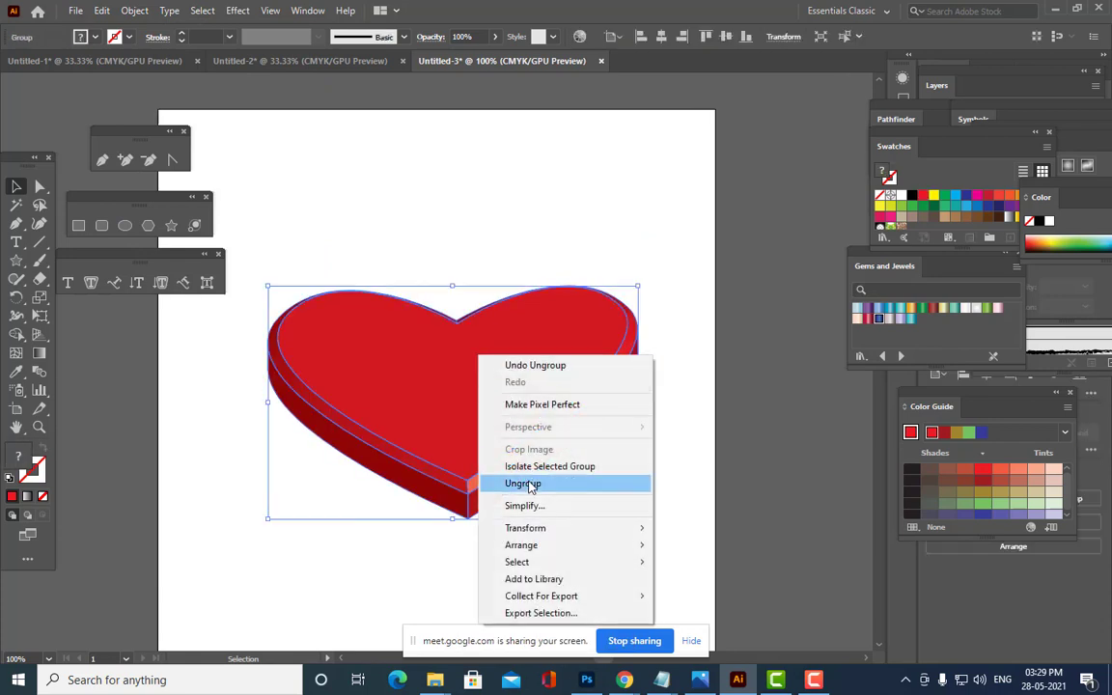
pyautogui.click(526, 484)
# Pull the heart's top face up off the sides, and undo the move.
pyautogui.click(494, 376)
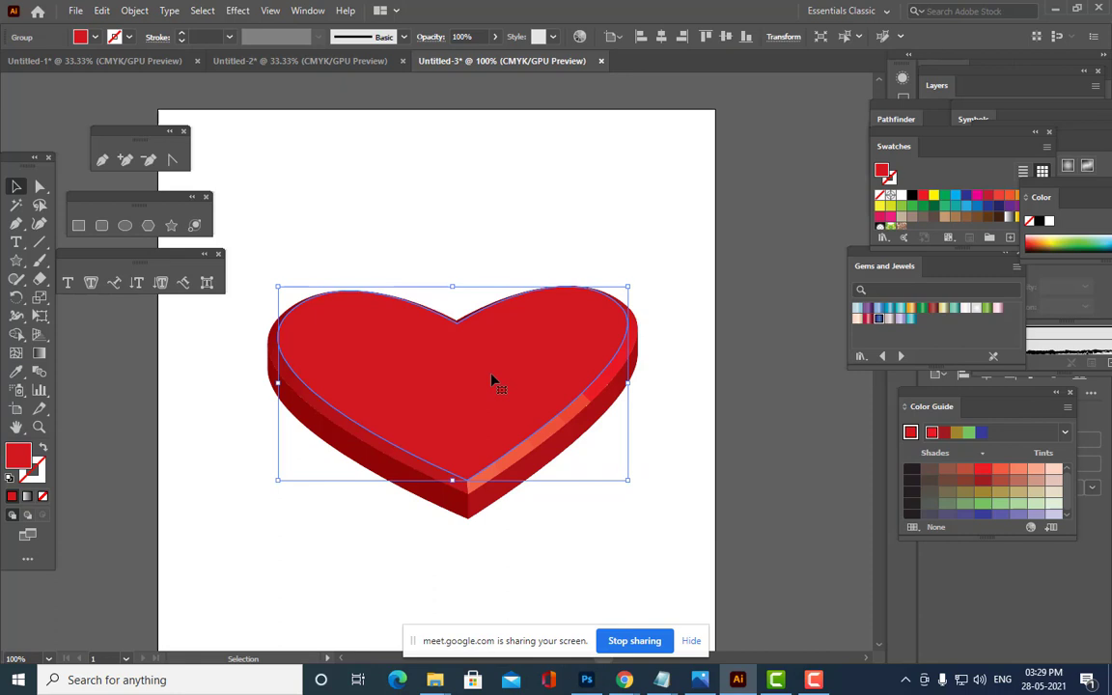
pyautogui.moveTo(493, 377); pyautogui.dragTo(498, 259)
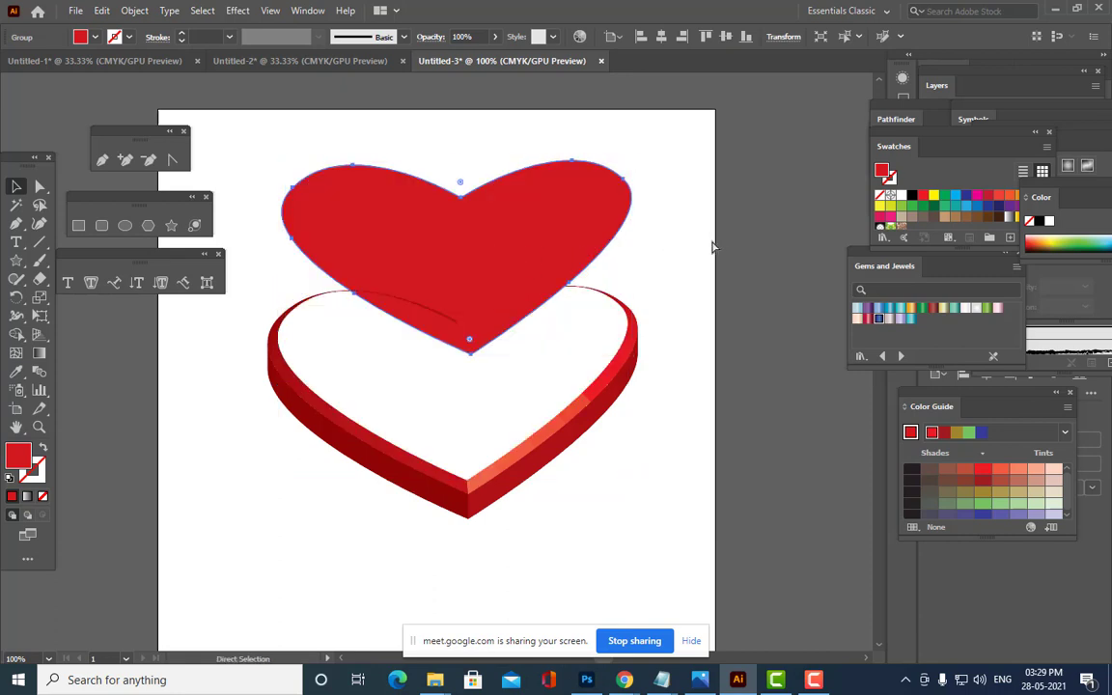
pyautogui.hotkey('ctrl', 'z')
# Fill the heart's right and left bevel strips with the green swatch.
pyautogui.click(556, 423)
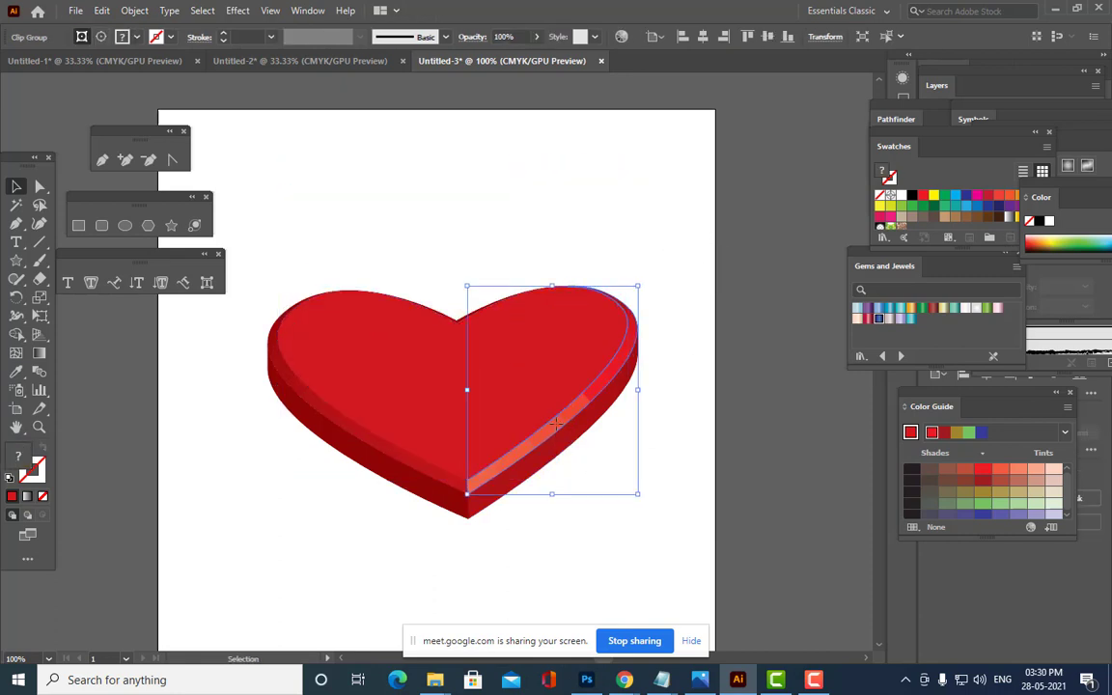
pyautogui.click(943, 197)
pyautogui.click(421, 465)
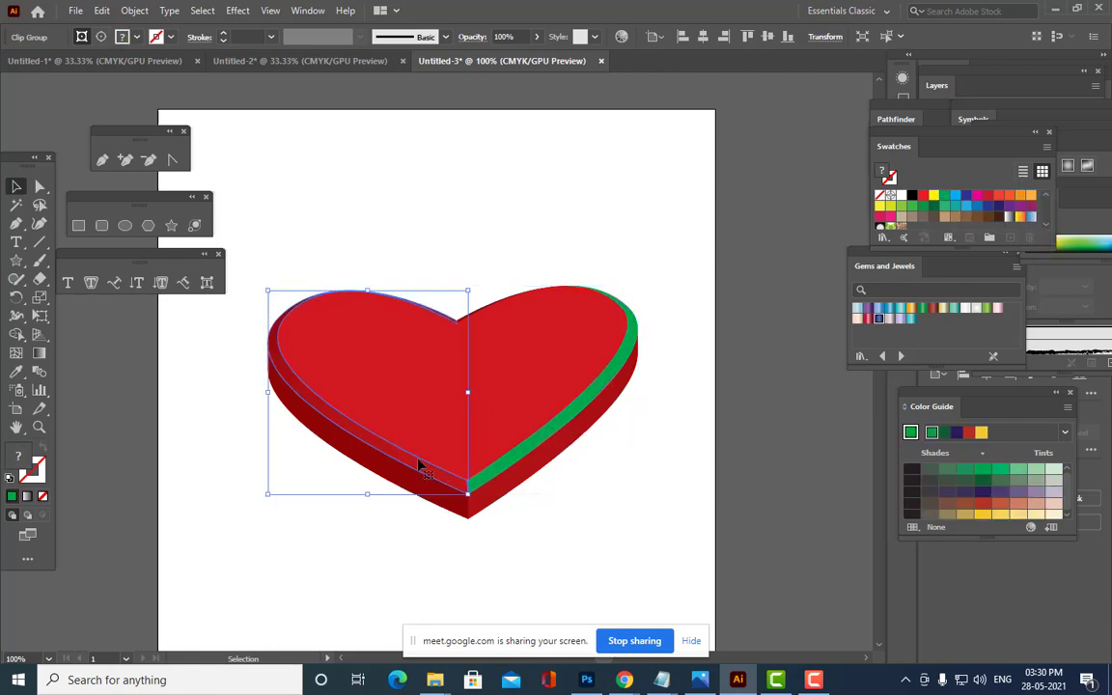
pyautogui.click(946, 198)
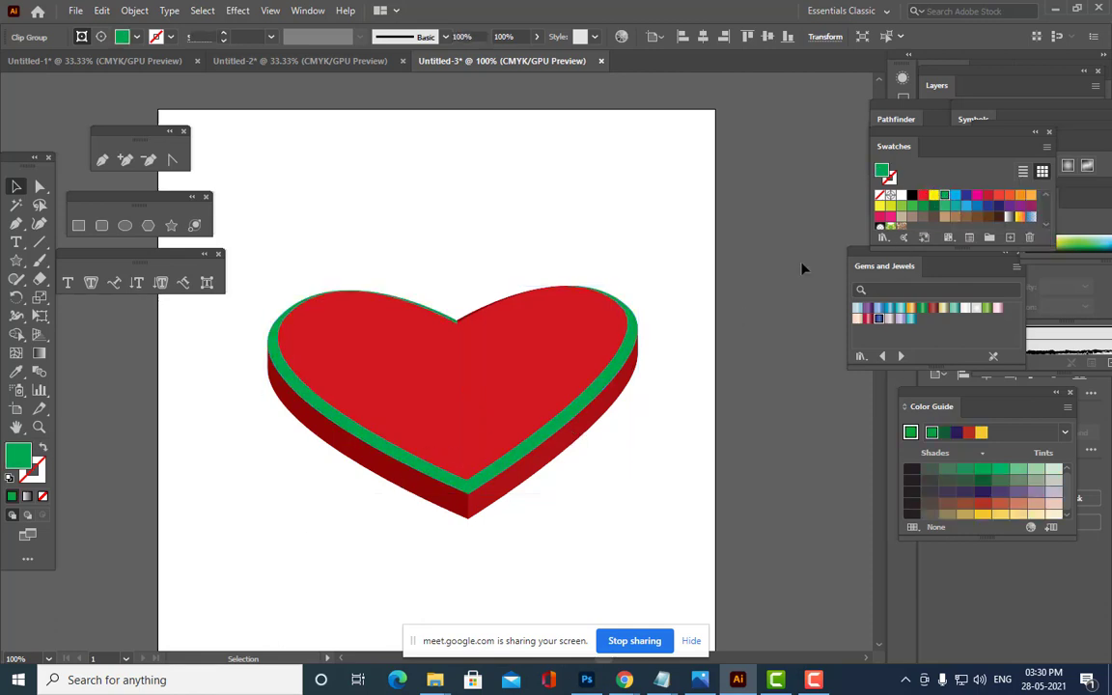
# Fill the heart's top face with the crimson-pink gradient from the Gems and Jewels swatches.
pyautogui.click(801, 263)
pyautogui.click(432, 384)
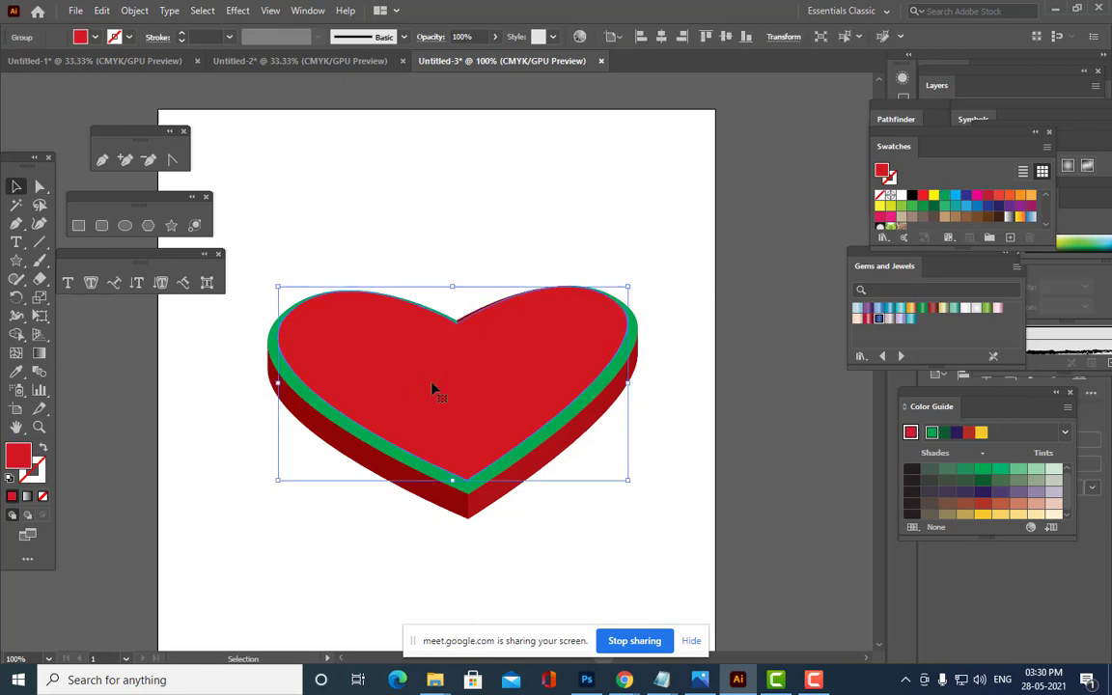
pyautogui.click(868, 320)
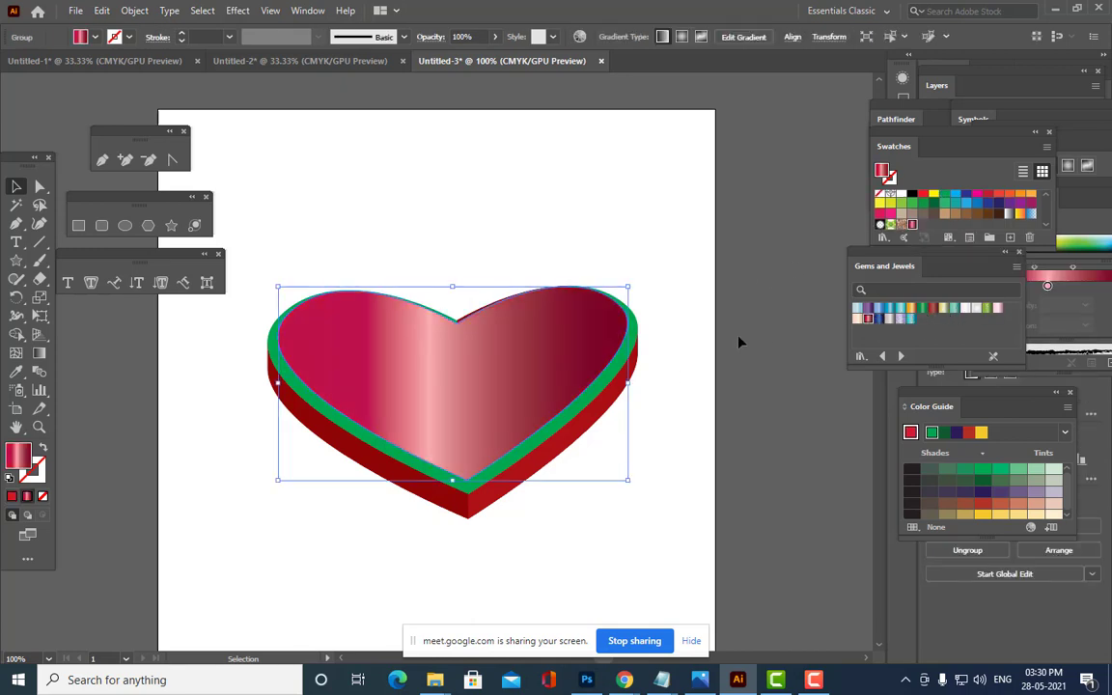
# Fill the thin bevel strip right of the heart's top notch with a green swatch.
pyautogui.click(470, 318)
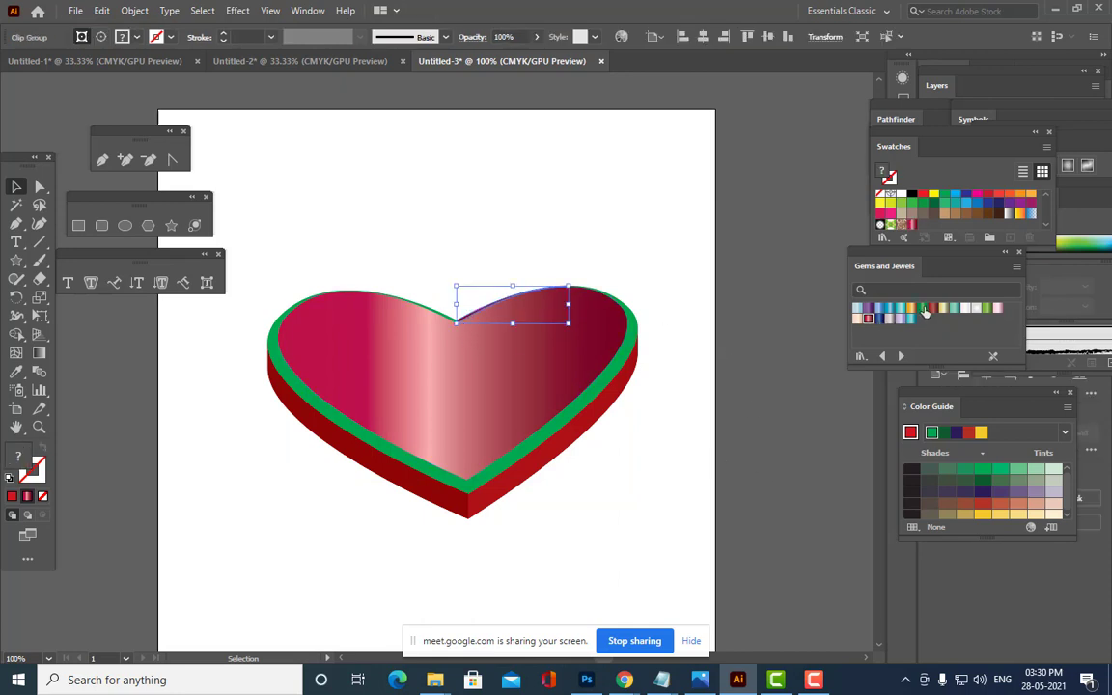
pyautogui.click(932, 205)
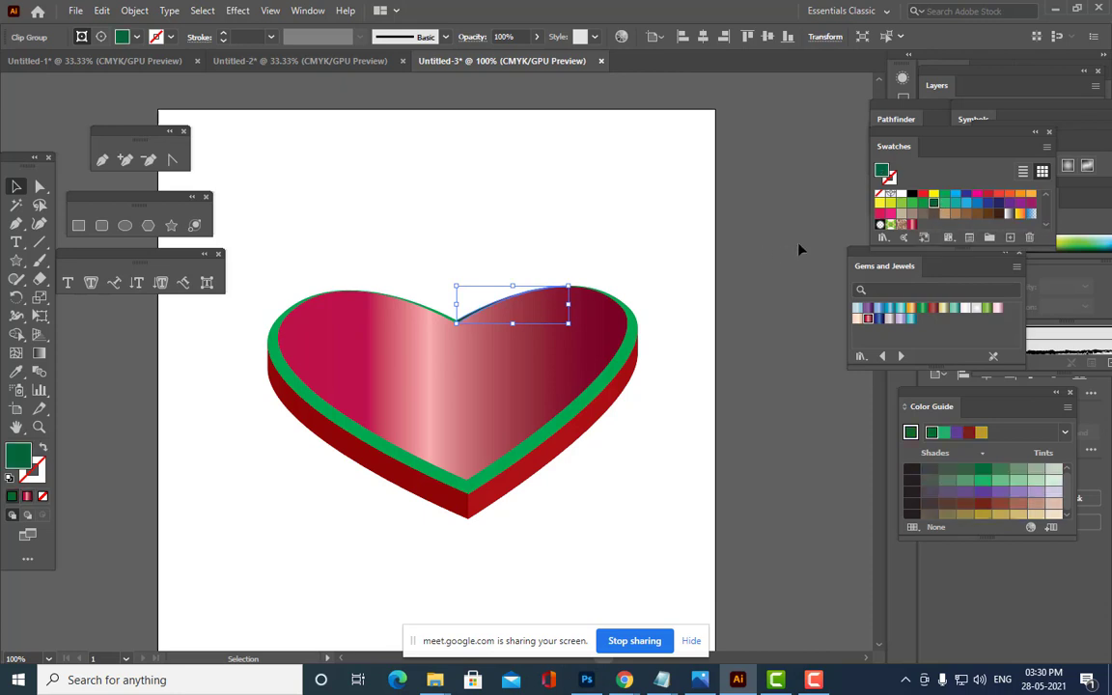
pyautogui.click(631, 220)
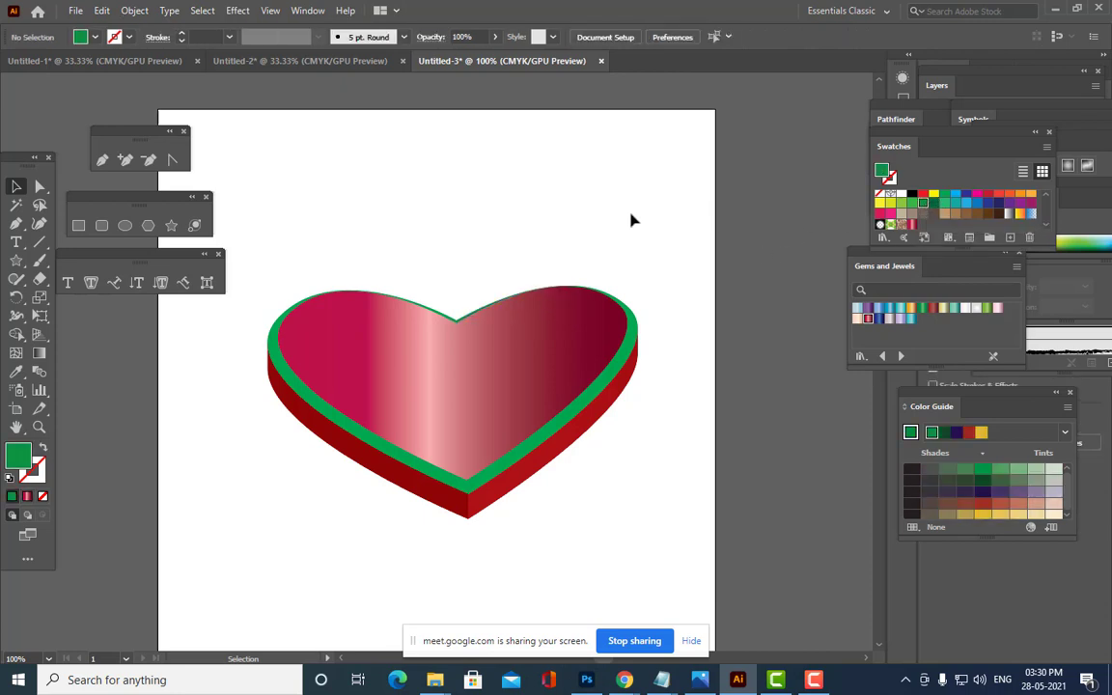
# Fill the heart's right side wall with the dark red gradient from the Gems and Jewels swatches.
pyautogui.click(560, 470)
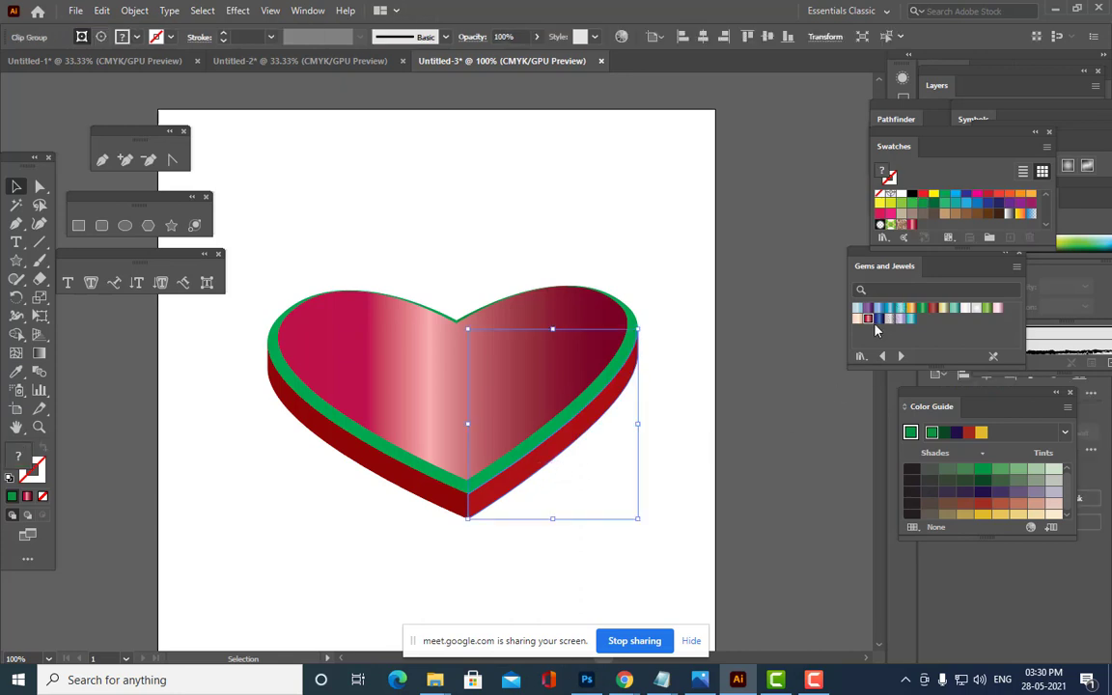
pyautogui.click(932, 308)
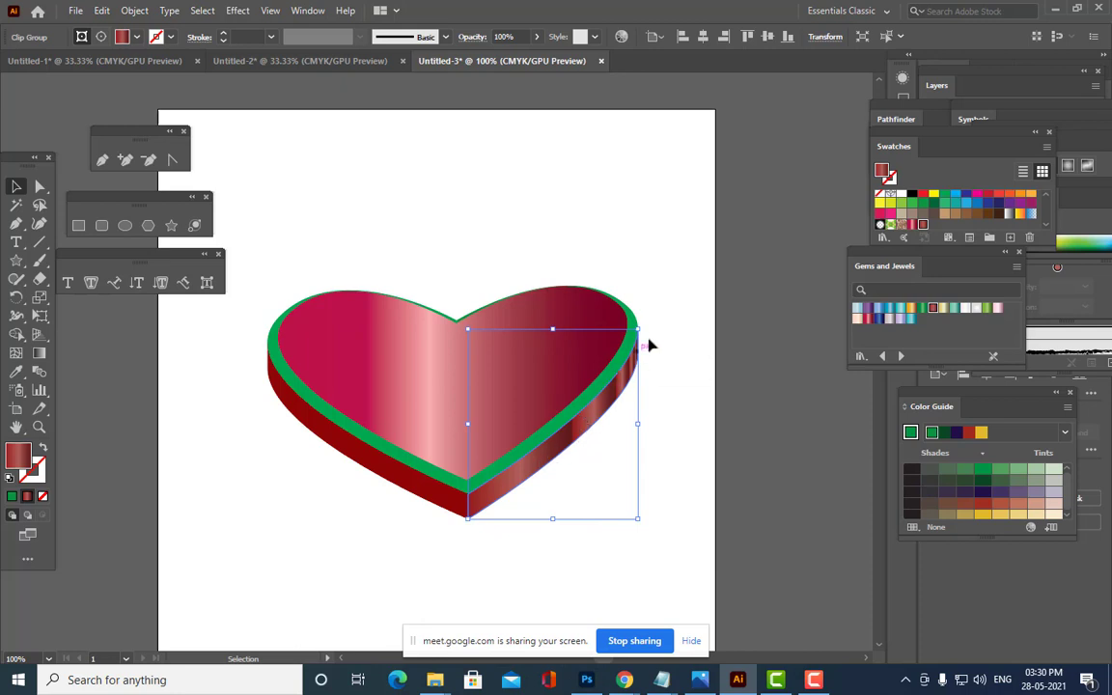
# Unite the pieces of the heart's right side wall into one shape with the Pathfinder so its gradient runs continuously.
pyautogui.click(892, 115)
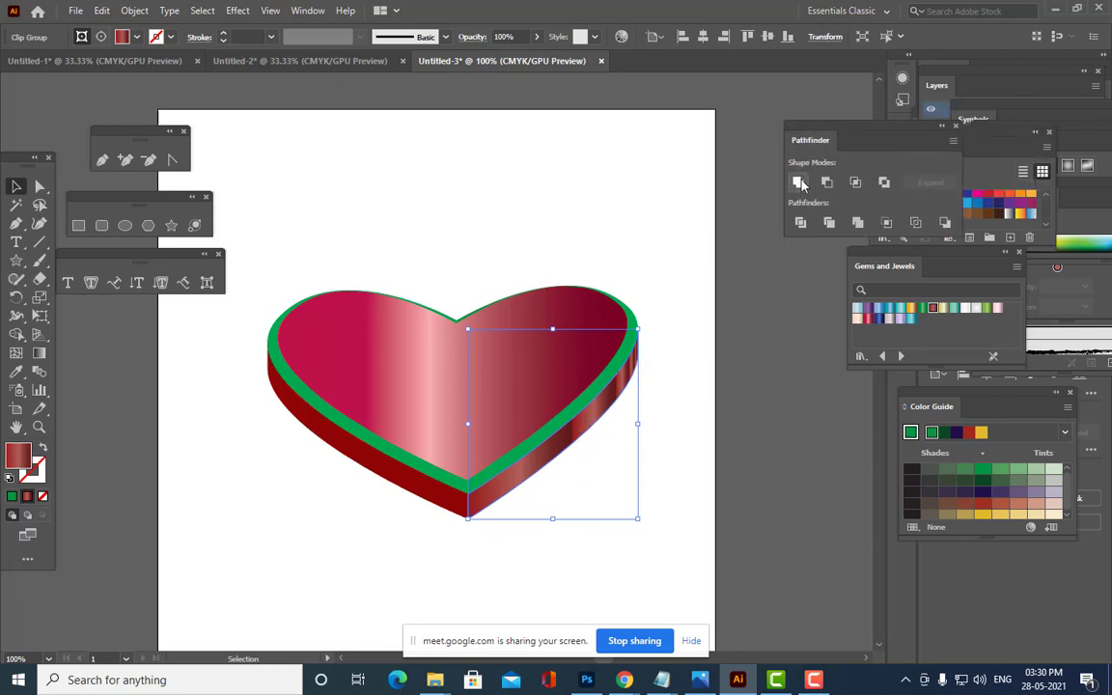
pyautogui.click(802, 184)
pyautogui.click(730, 323)
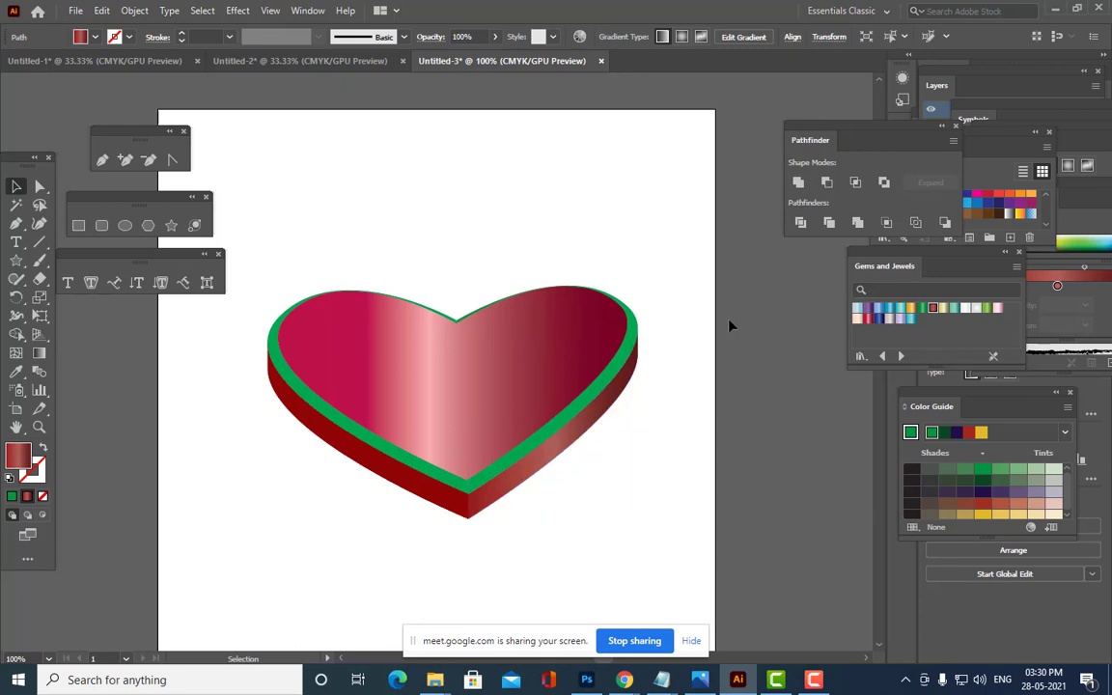
# Fill the heart's left side wall with the dark red Gems and Jewels gradient and unite its pieces into one shape.
pyautogui.click(393, 482)
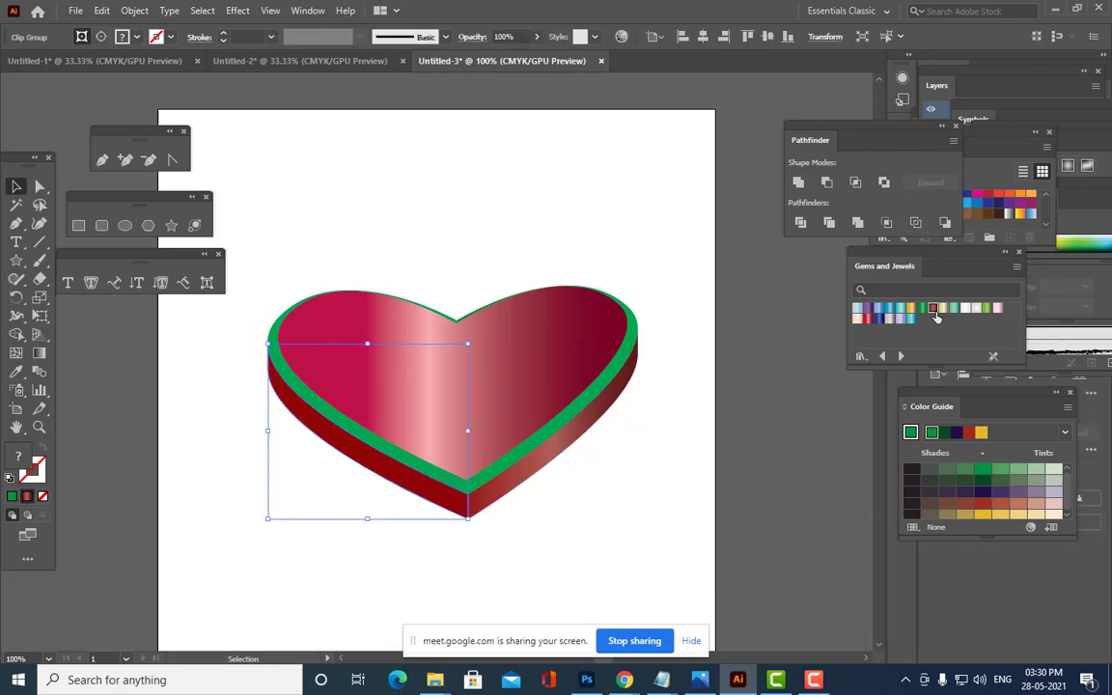
pyautogui.click(710, 420)
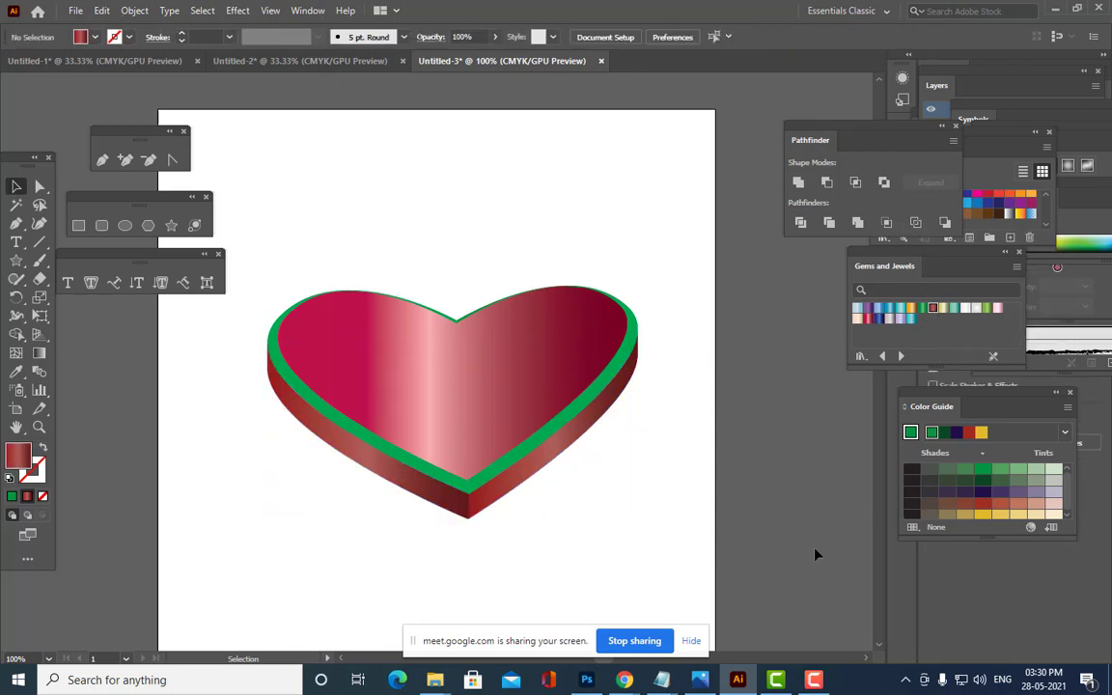
pyautogui.click(509, 410)
pyautogui.click(707, 365)
# Fill the heart's right and left bevel strips with the green Gems and Jewels gradient, uniting each strip's pieces into one shape.
pyautogui.click(565, 331)
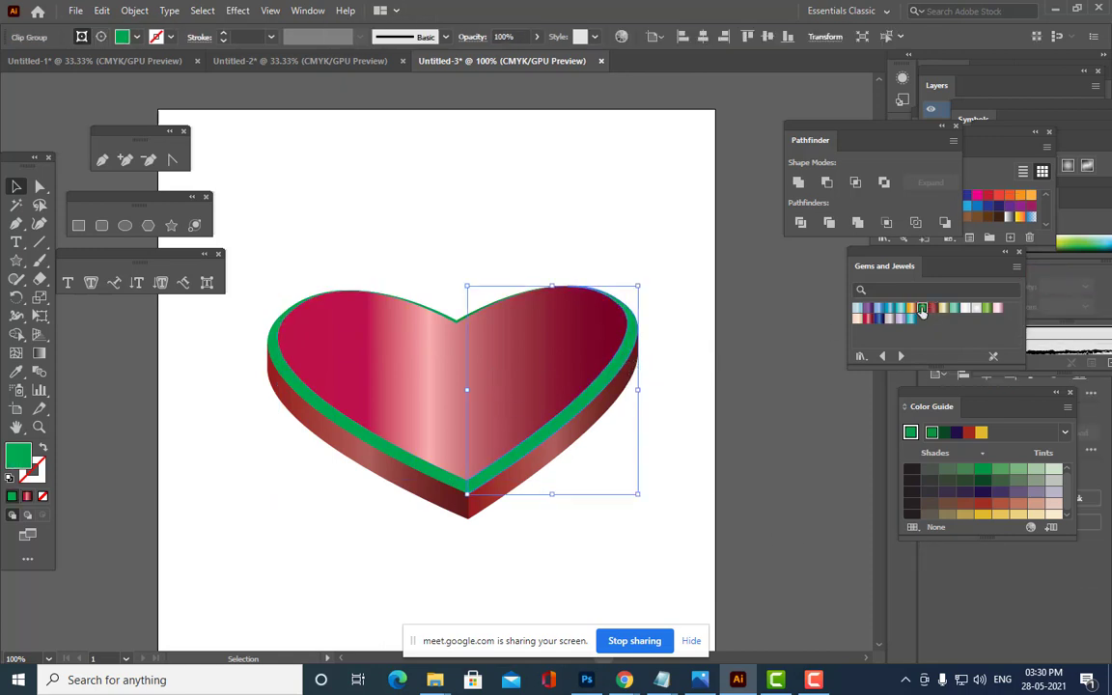
pyautogui.click(922, 309)
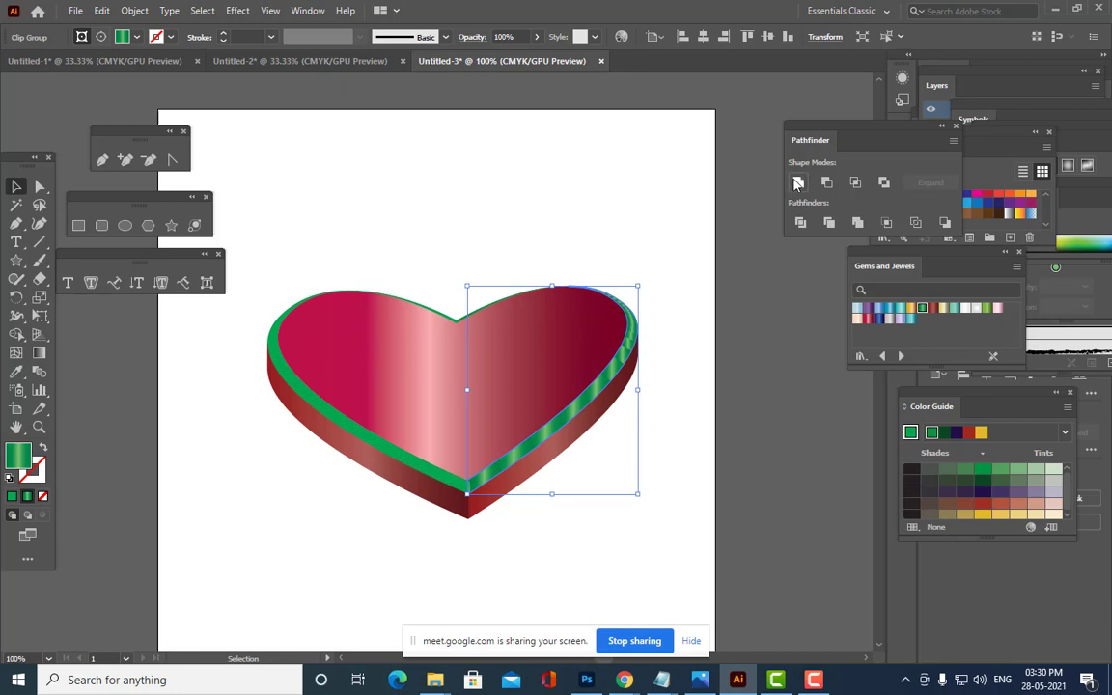
pyautogui.click(353, 431)
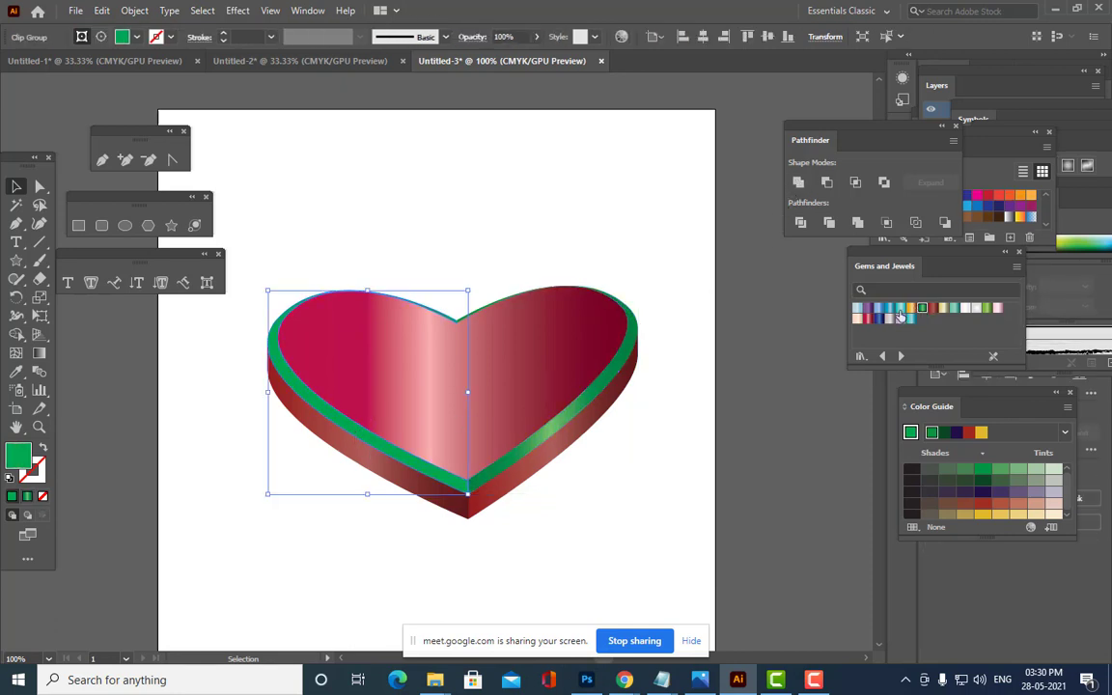
pyautogui.click(922, 309)
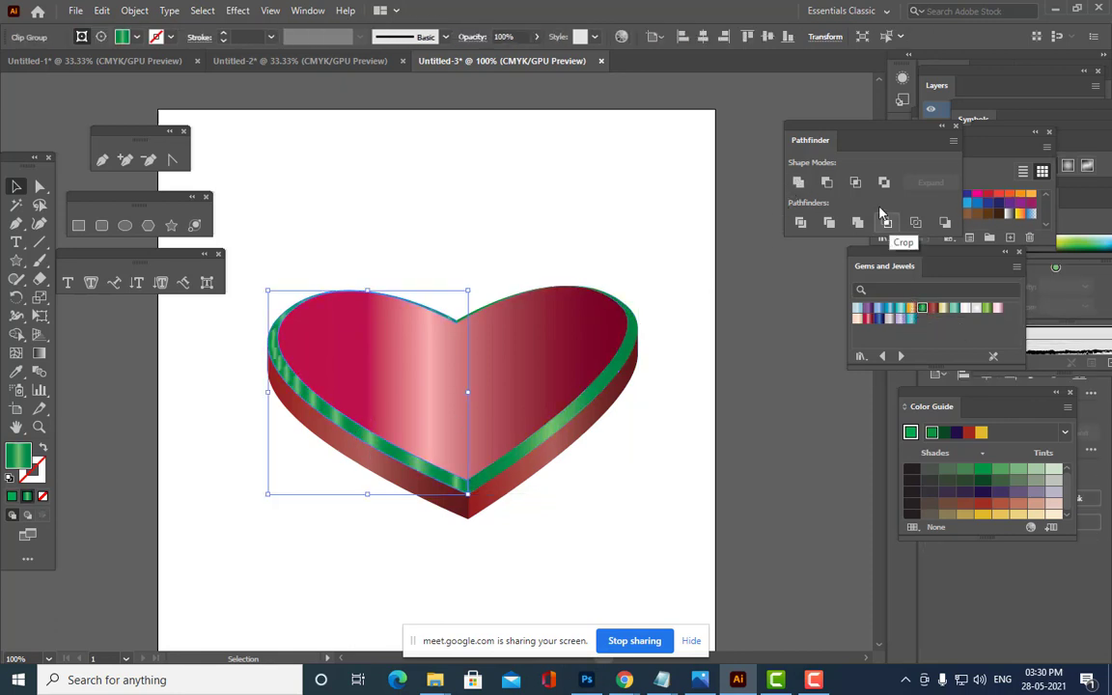
pyautogui.click(797, 182)
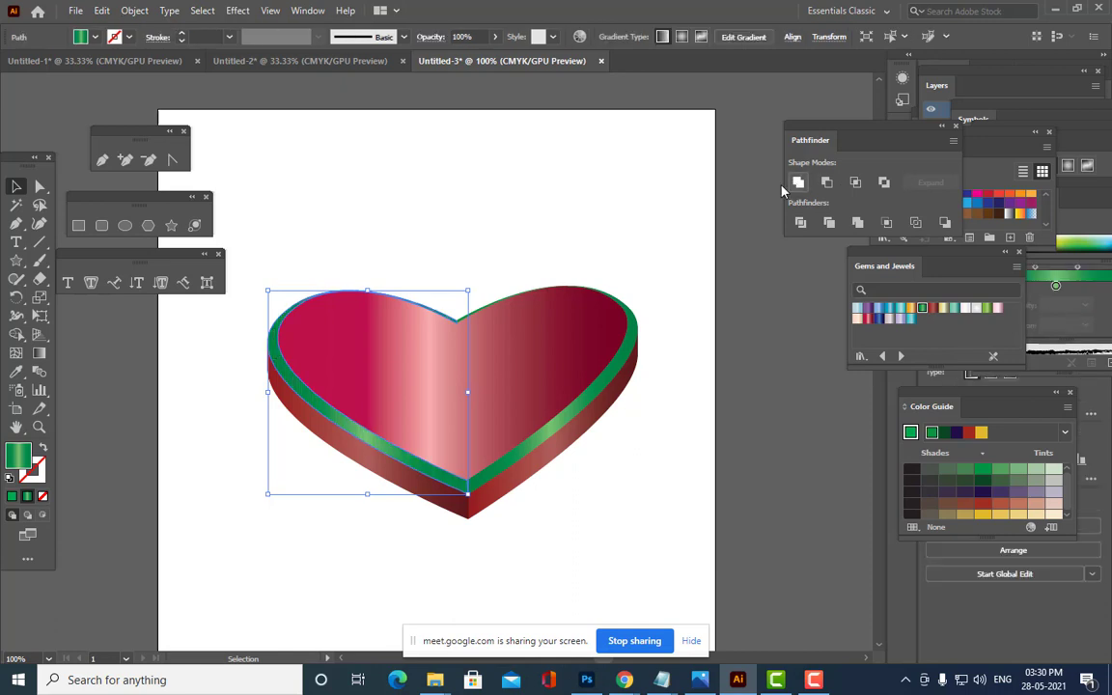
pyautogui.click(578, 223)
pyautogui.click(505, 305)
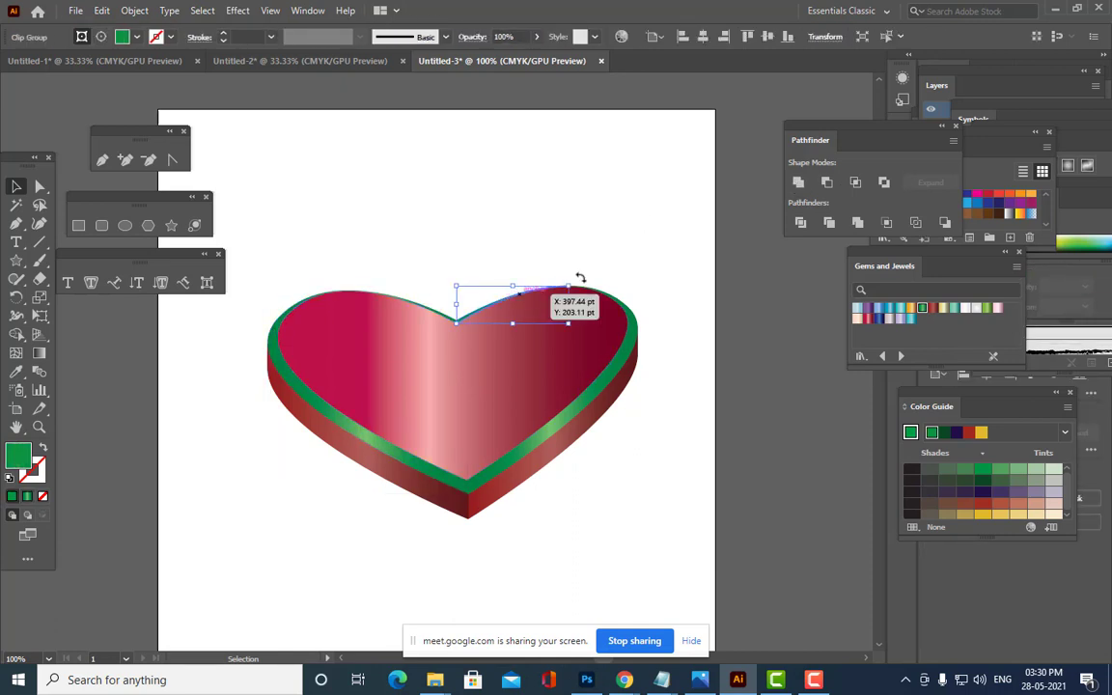
pyautogui.click(425, 232)
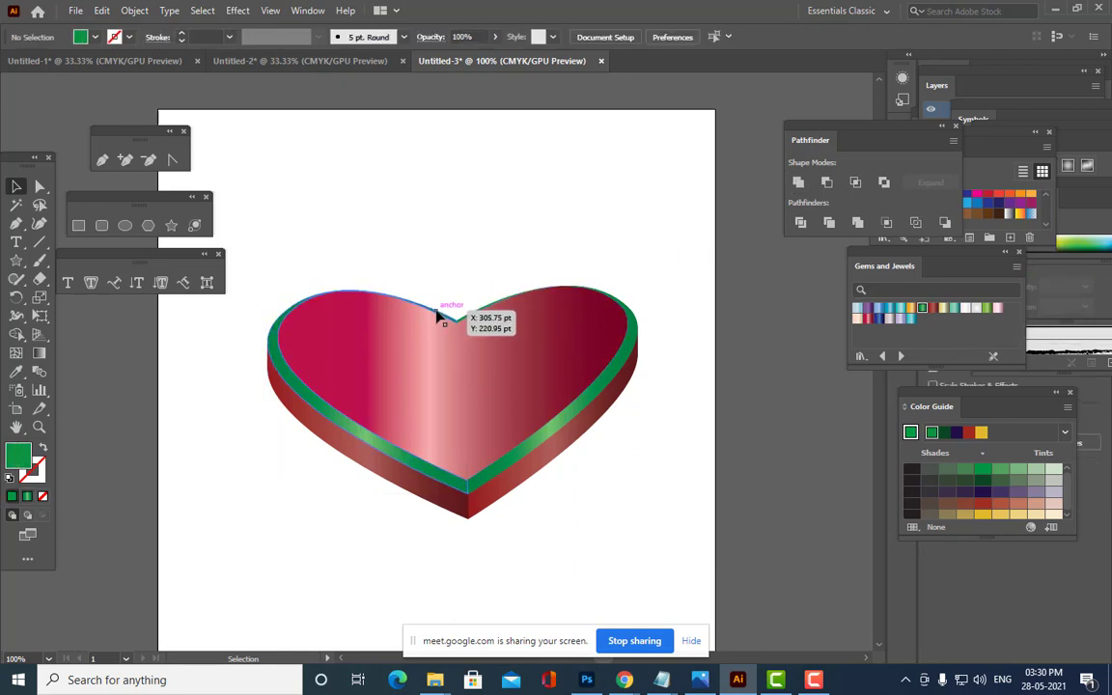
pyautogui.click(437, 315)
pyautogui.click(437, 238)
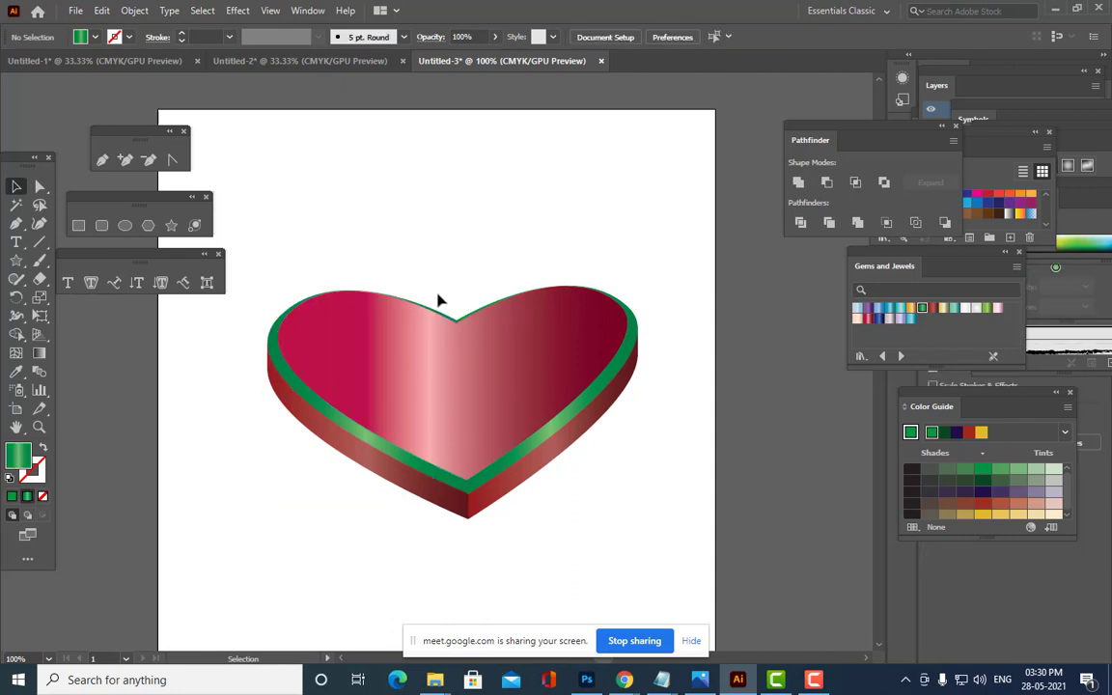
pyautogui.click(436, 315)
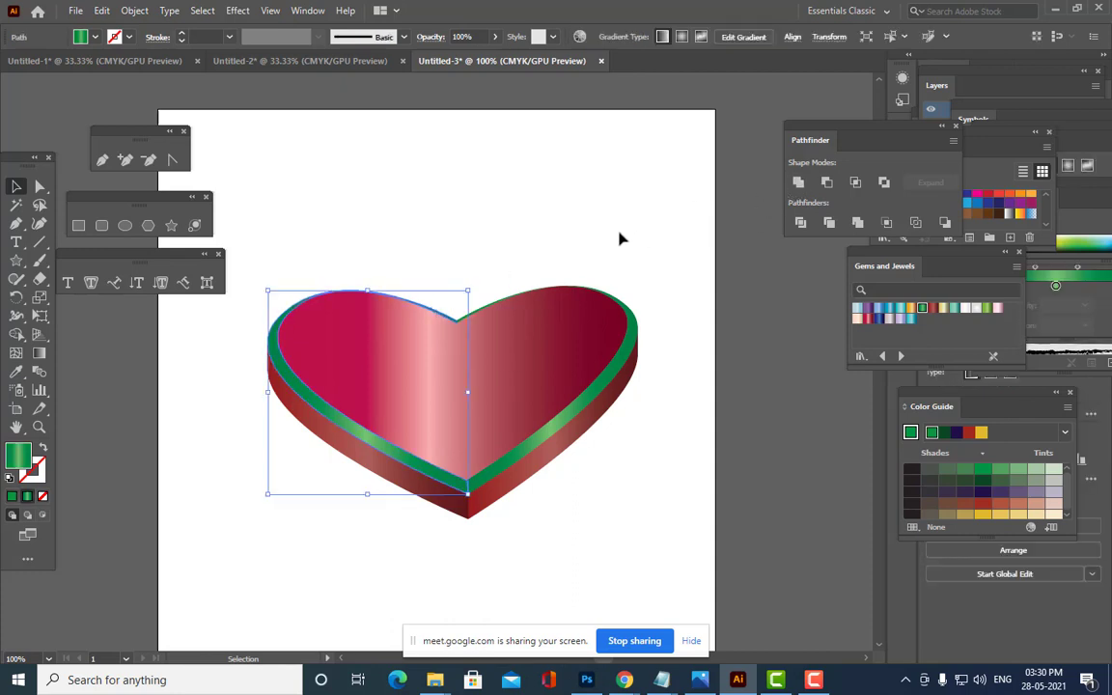
pyautogui.click(704, 310)
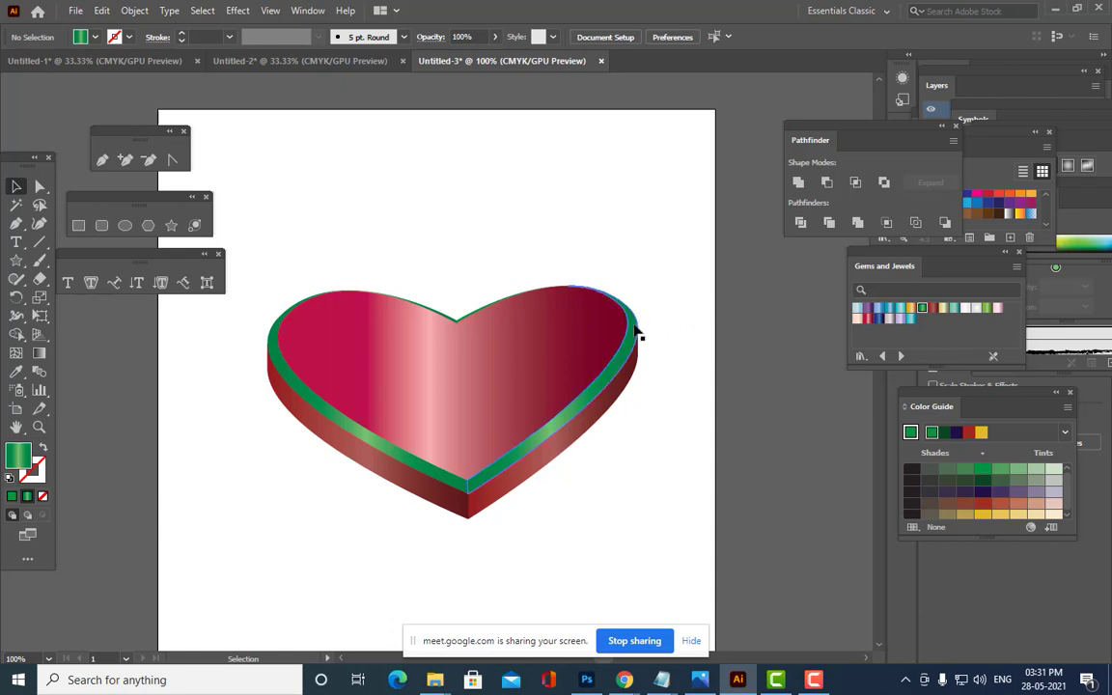
# Give the right section of the heart's green rim an orange stroke, colour F9A30B.
pyautogui.click(571, 325)
pyautogui.click(30, 479)
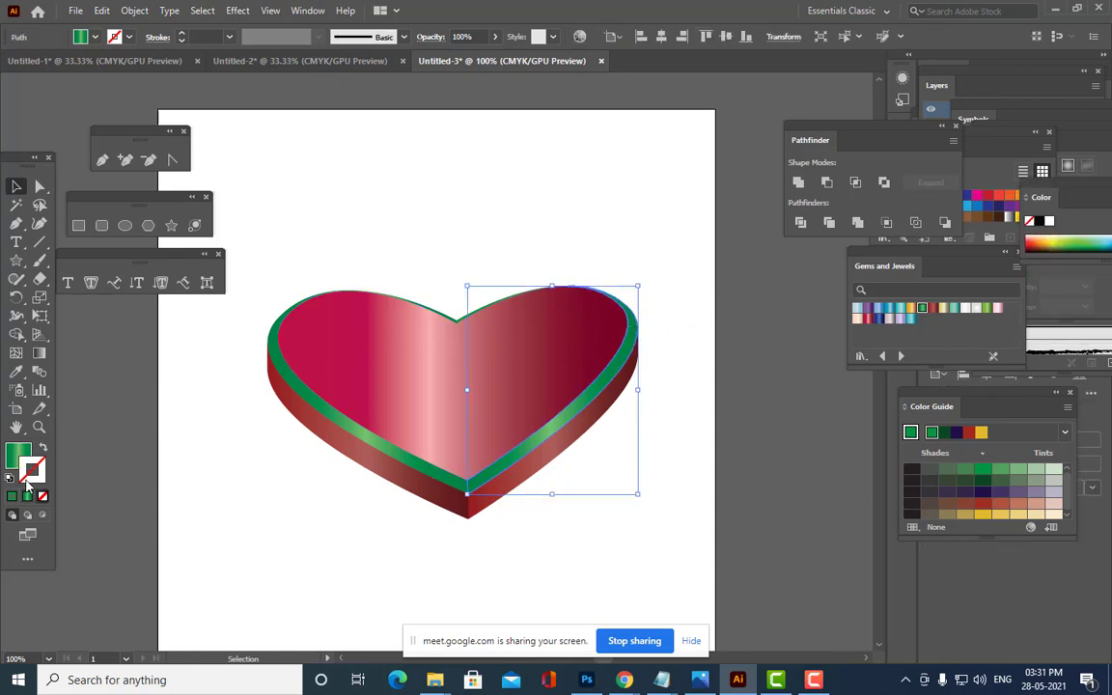
pyautogui.doubleClick(34, 487)
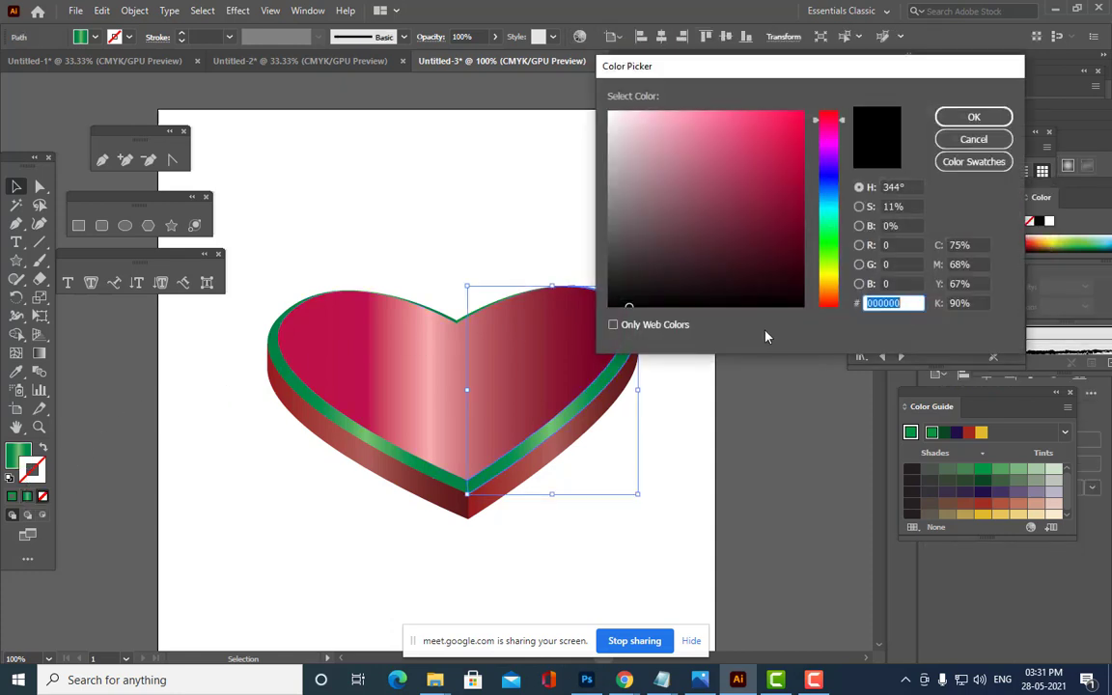
pyautogui.click(797, 119)
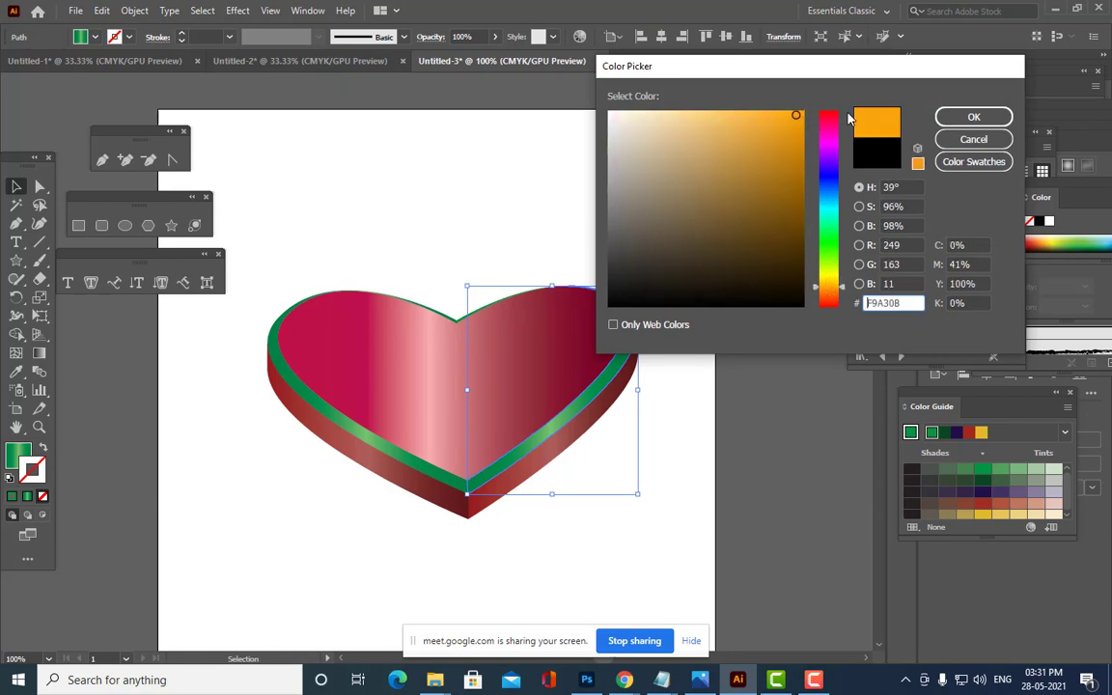
pyautogui.click(974, 117)
pyautogui.click(656, 180)
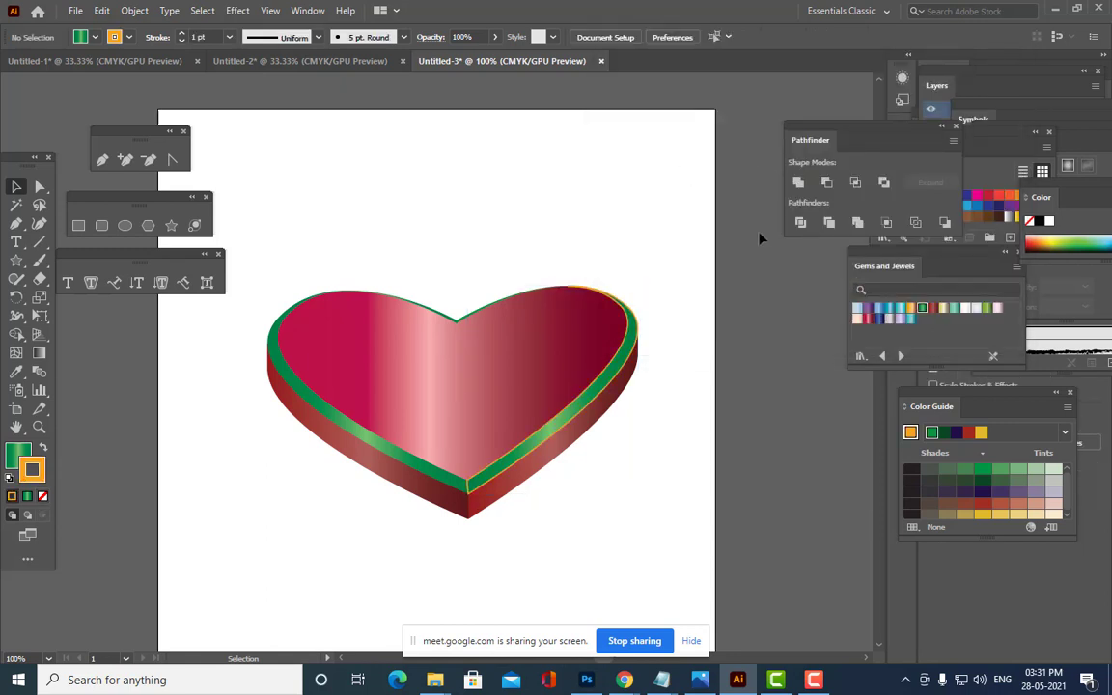
# Apply the same orange stroke to the left section of the heart's green rim.
pyautogui.click(409, 459)
pyautogui.click(12, 498)
pyautogui.click(203, 517)
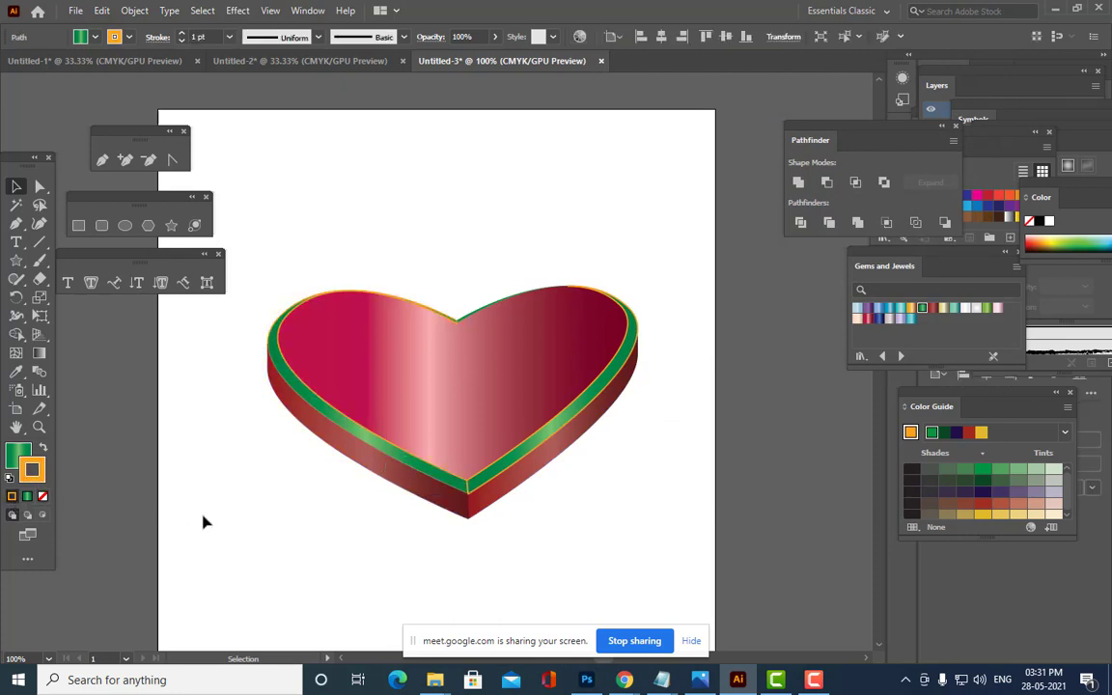
pyautogui.click(438, 475)
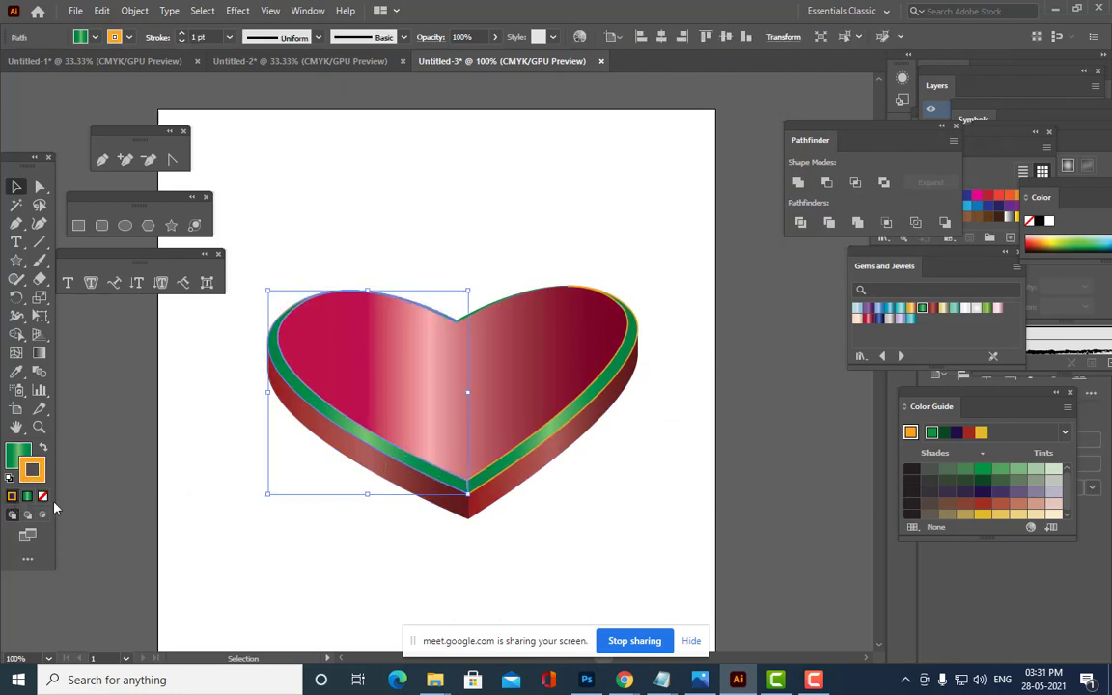
pyautogui.click(114, 508)
# Apply the orange stroke to the heart's left and right red side faces.
pyautogui.click(384, 483)
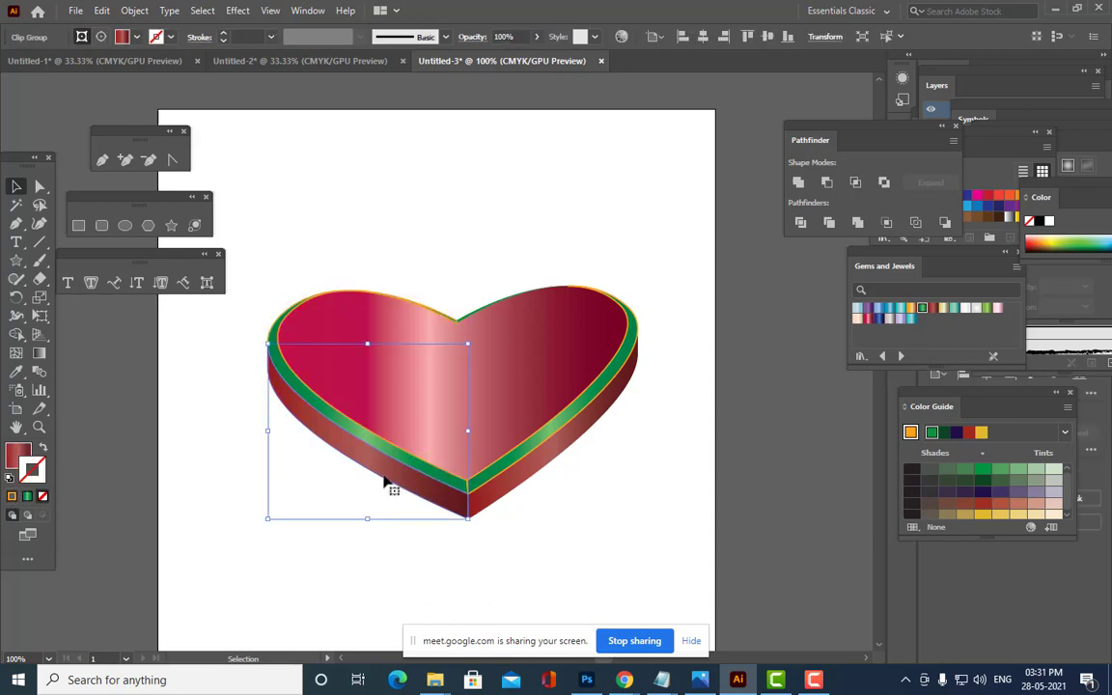
pyautogui.click(11, 496)
pyautogui.click(221, 530)
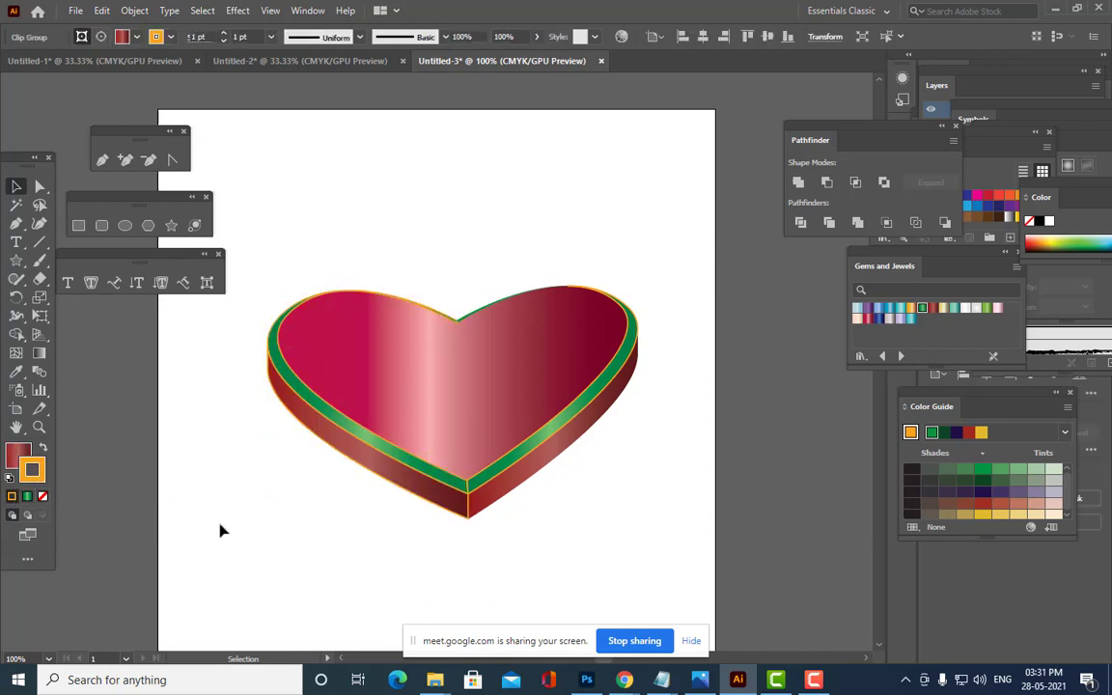
pyautogui.click(502, 478)
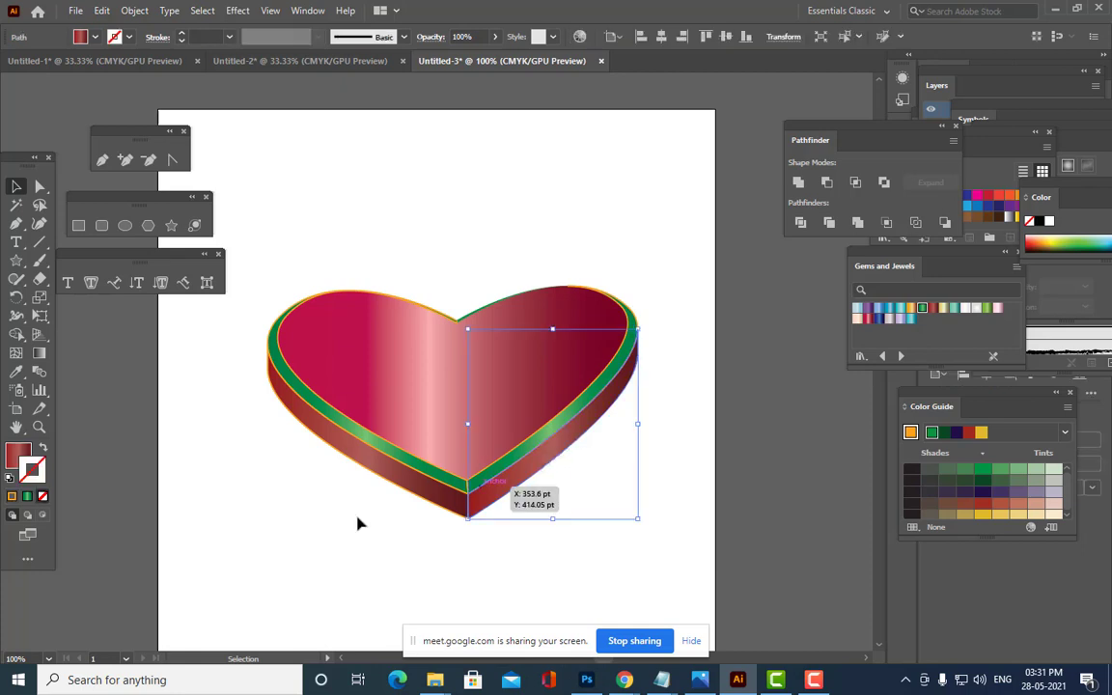
pyautogui.click(12, 496)
pyautogui.click(403, 582)
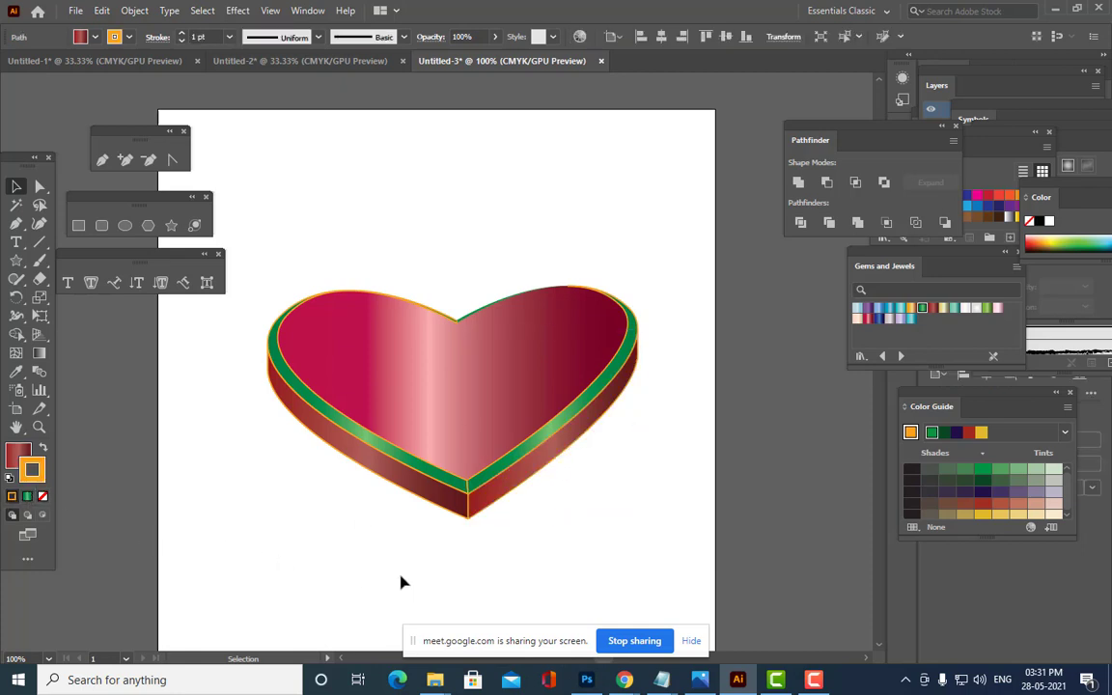
# Apply the orange stroke to the thin green edge along the heart's upper right lobe.
pyautogui.click(486, 312)
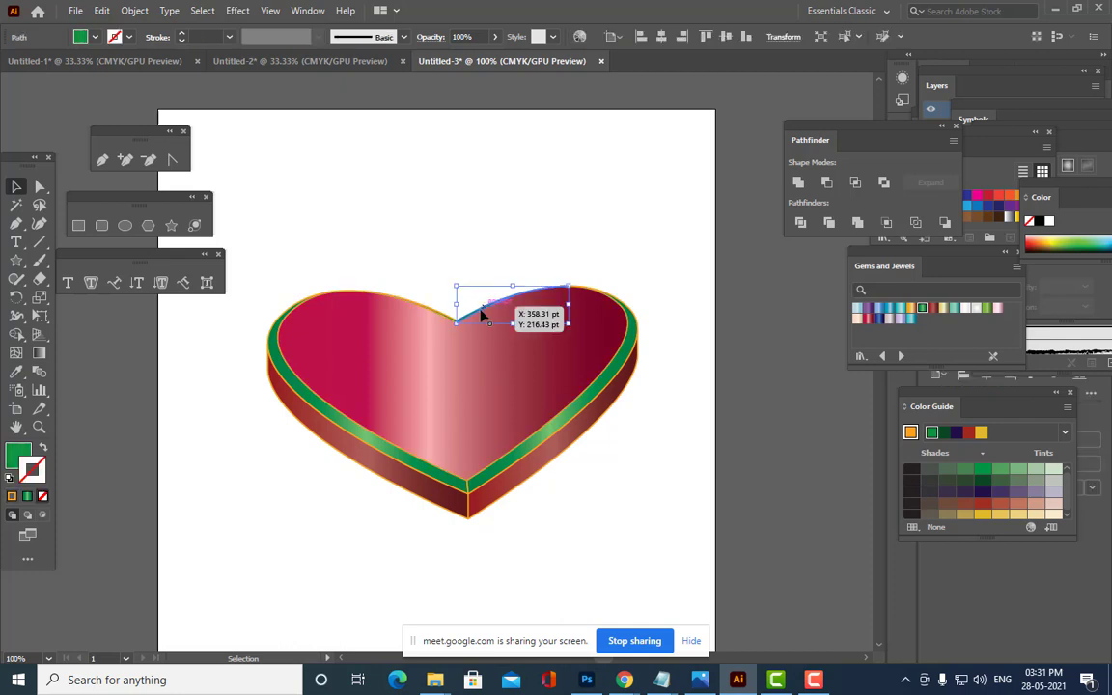
pyautogui.click(13, 497)
pyautogui.click(276, 531)
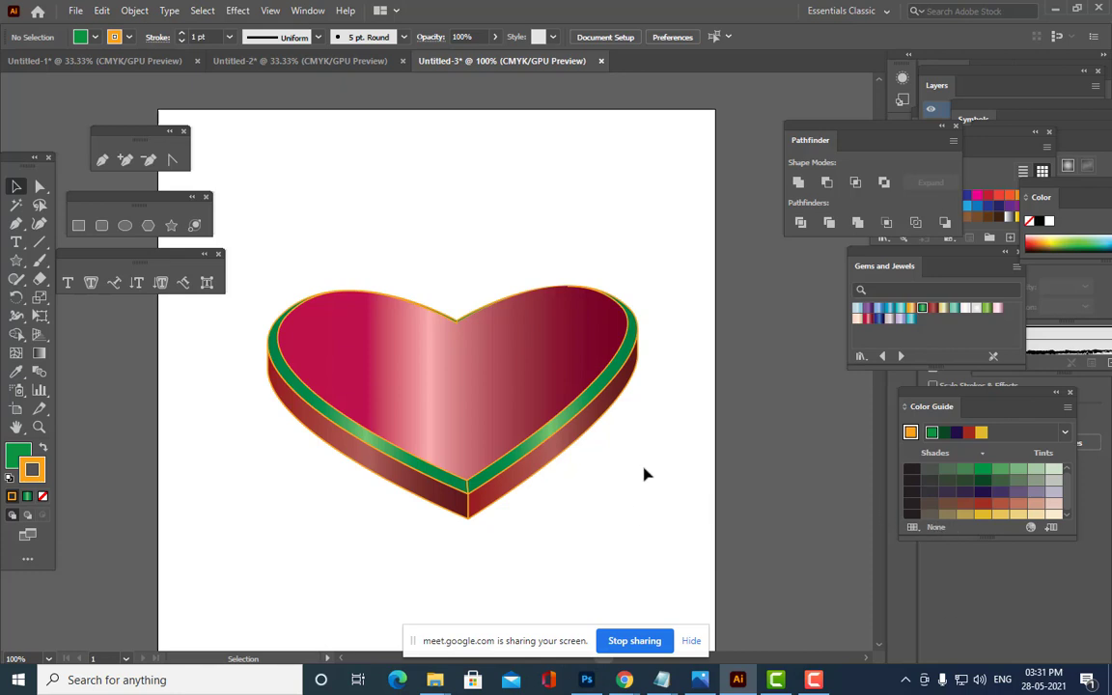
# Delete the entire heart artwork and add a text object with the letter A on the artboard.
pyautogui.moveTo(240, 230); pyautogui.dragTo(772, 599)
pyautogui.press('Delete')
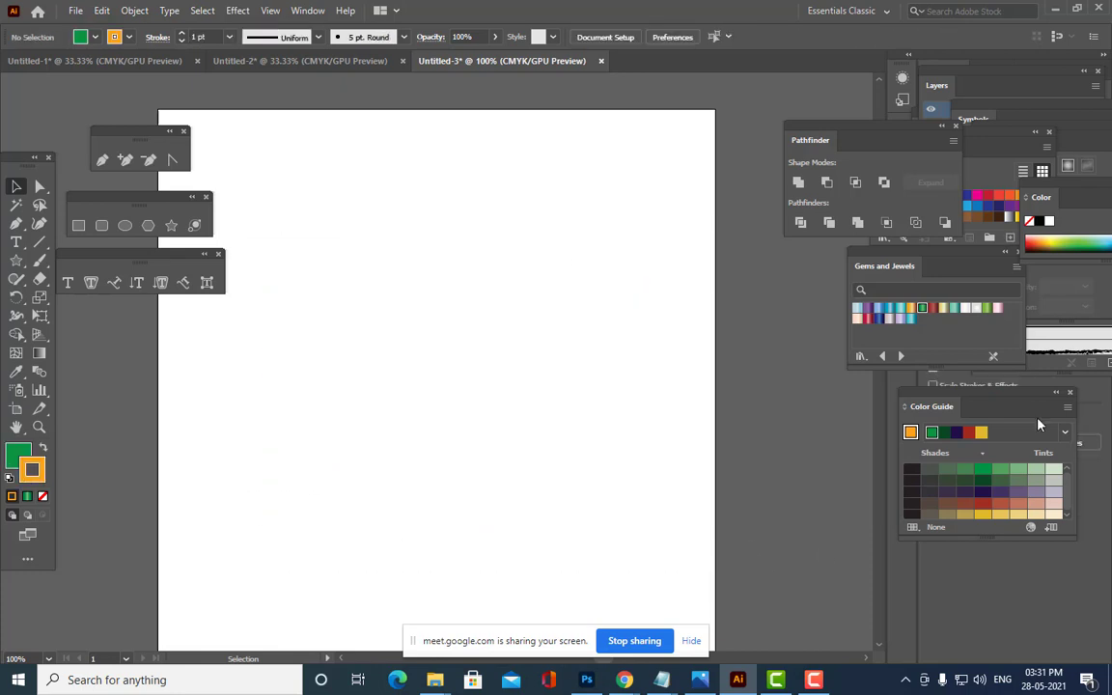
pyautogui.click(16, 242)
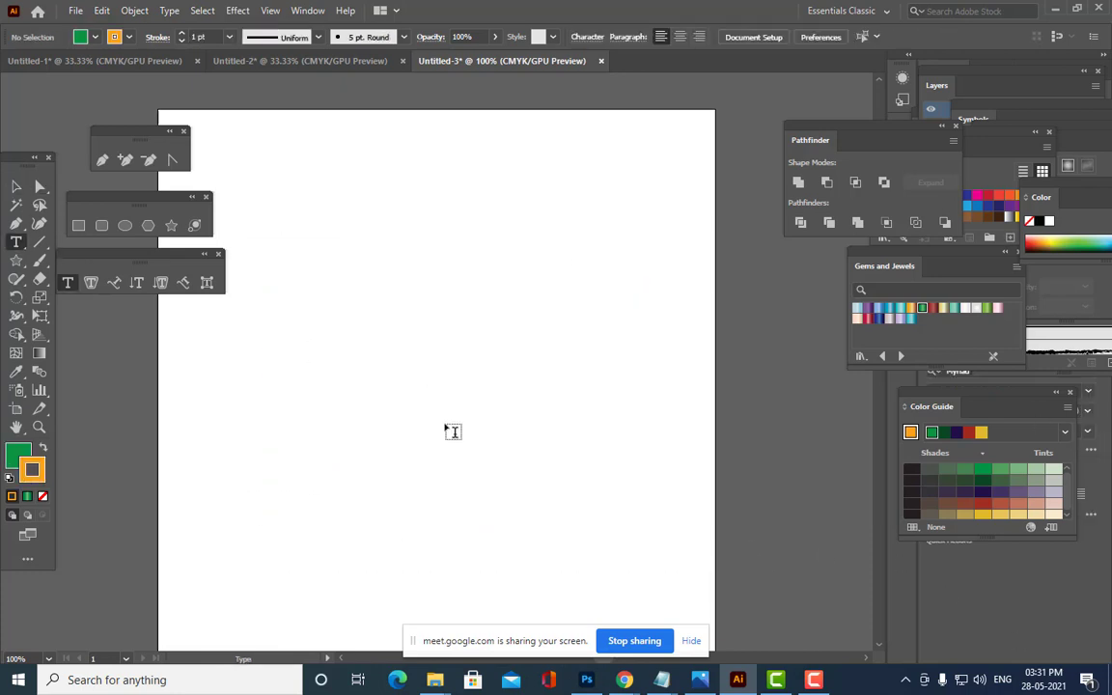
pyautogui.click(421, 402)
pyautogui.press('BackSpace')
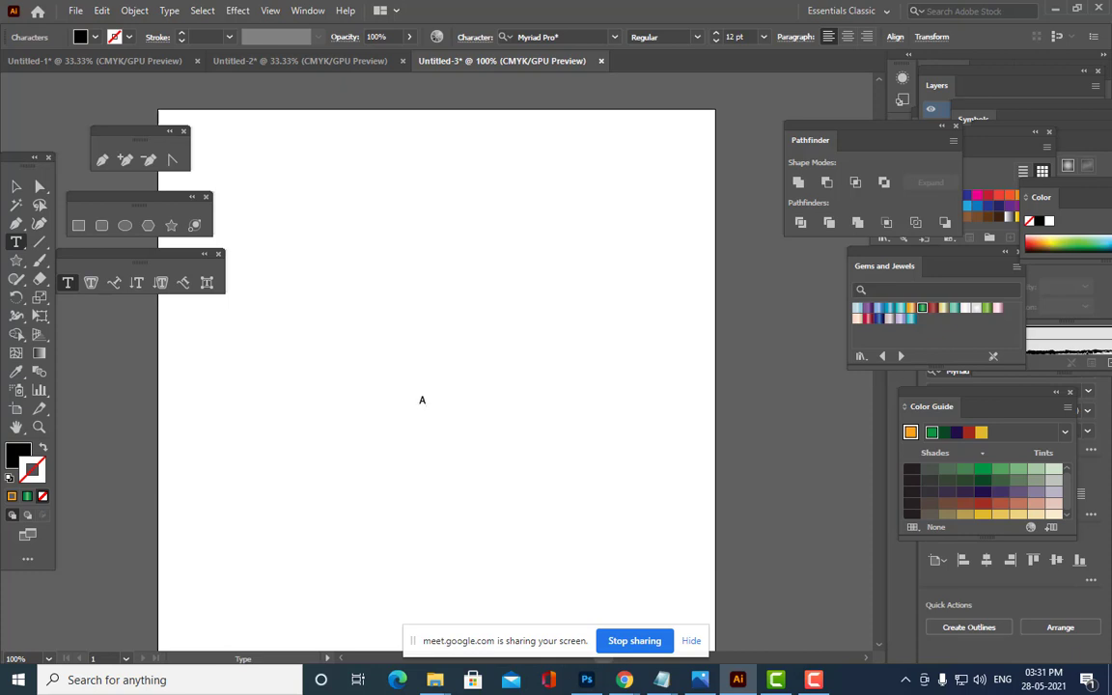
# Enlarge the letter A to a font size of about 422 pt and position it near the middle of the artboard.
pyautogui.click(16, 186)
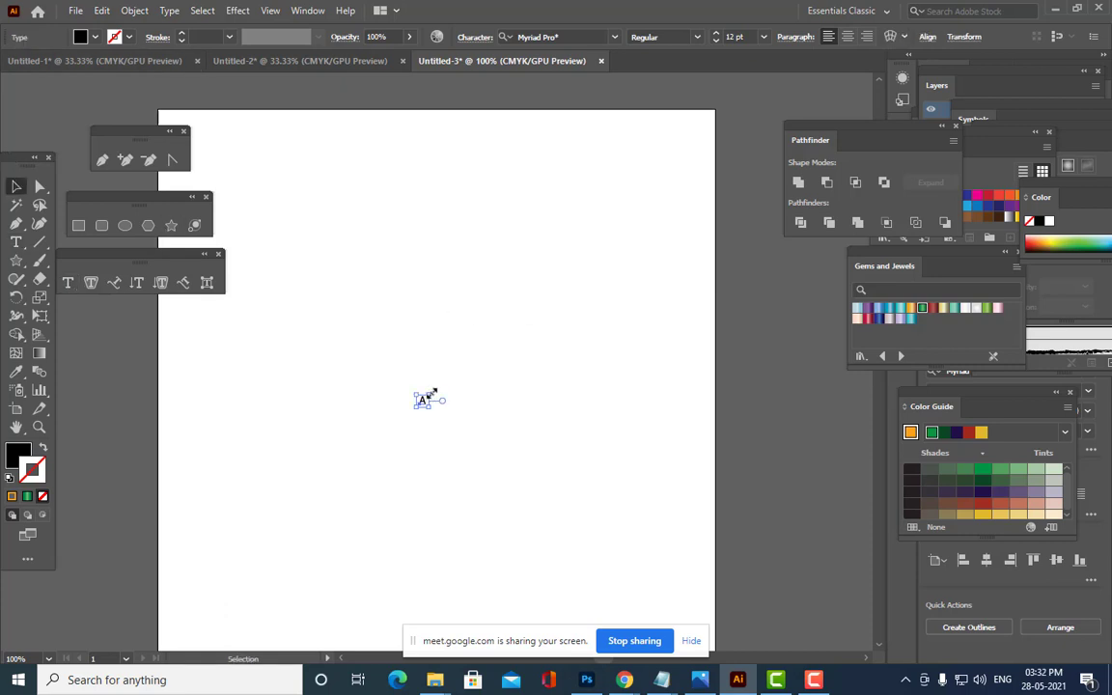
pyautogui.moveTo(434, 395); pyautogui.dragTo(547, 236)
pyautogui.moveTo(477, 367); pyautogui.dragTo(478, 305)
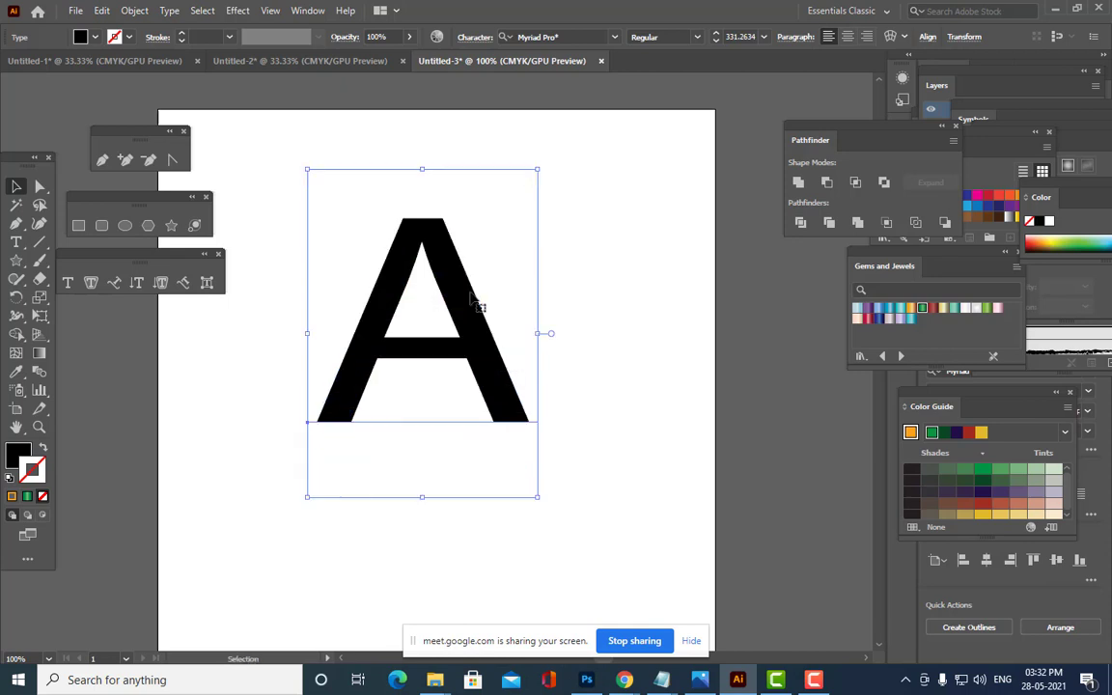
pyautogui.moveTo(537, 496); pyautogui.dragTo(604, 584)
pyautogui.moveTo(545, 375); pyautogui.dragTo(550, 451)
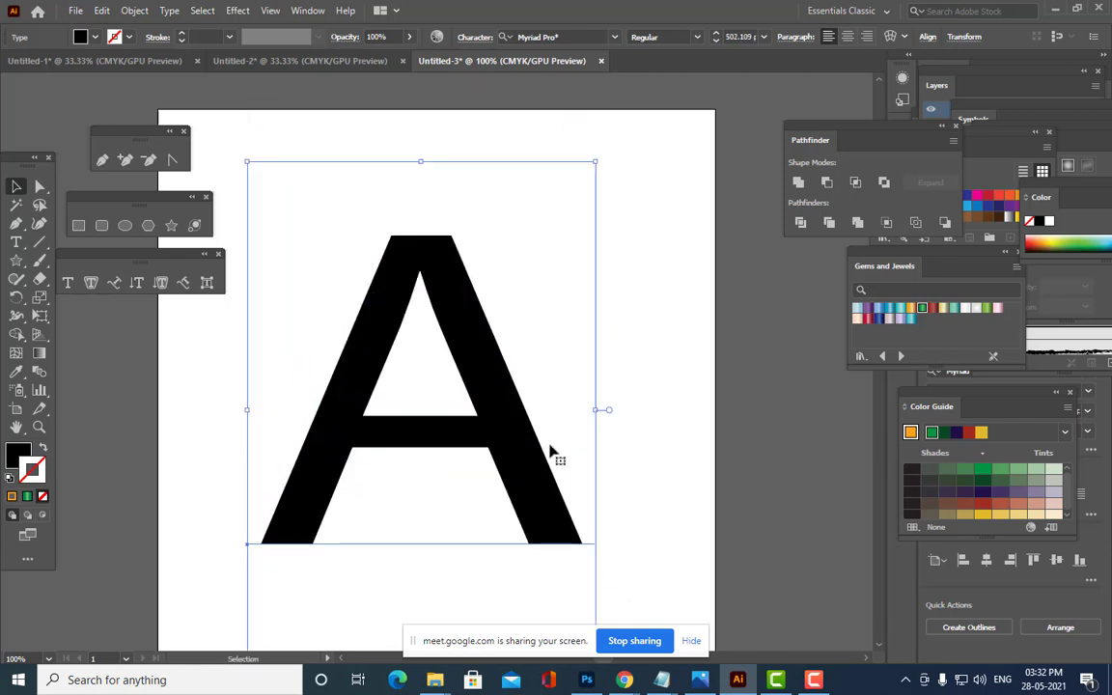
pyautogui.moveTo(594, 162); pyautogui.dragTo(567, 200)
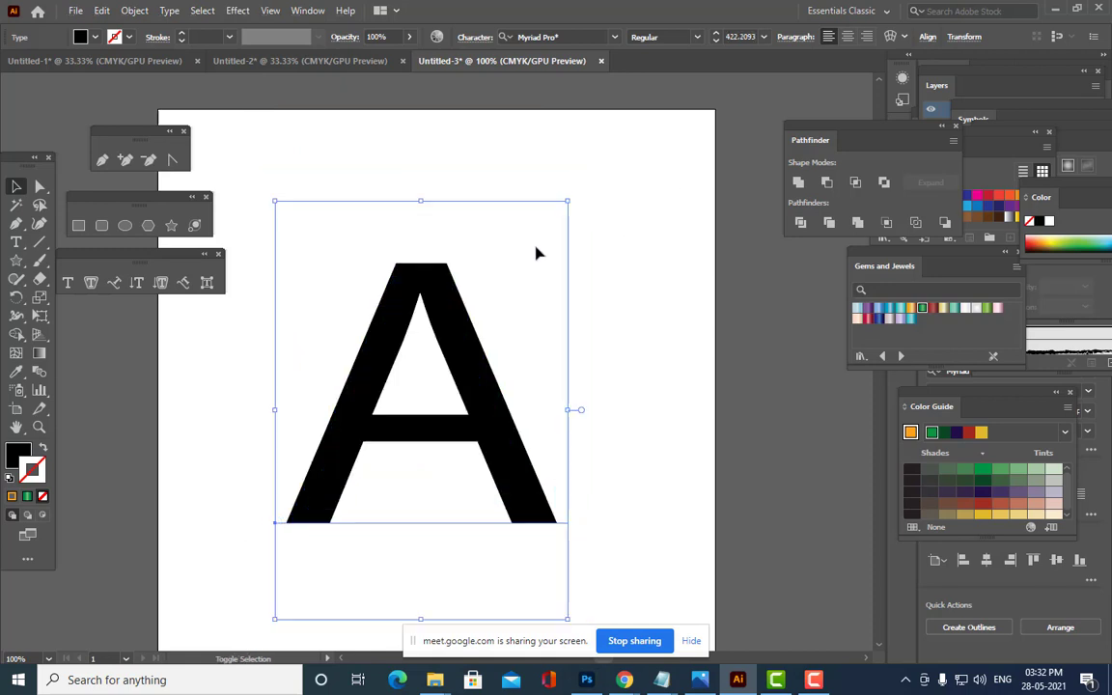
pyautogui.moveTo(464, 330)
pyautogui.mouseDown()
pyautogui.moveTo(472, 313)
pyautogui.moveTo(449, 323)
pyautogui.mouseUp()
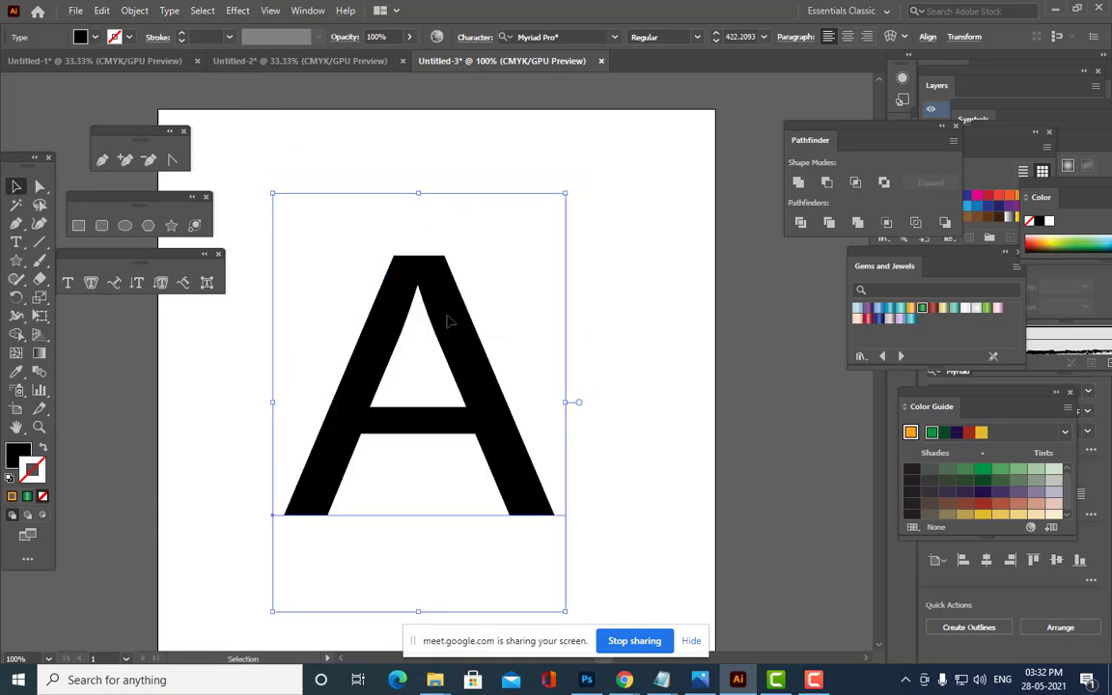
# Change the letter's font to Arial Black, scale it down to about 346 pt and recentre it on the artboard.
pyautogui.click(592, 37)
pyautogui.write('ARIAL')
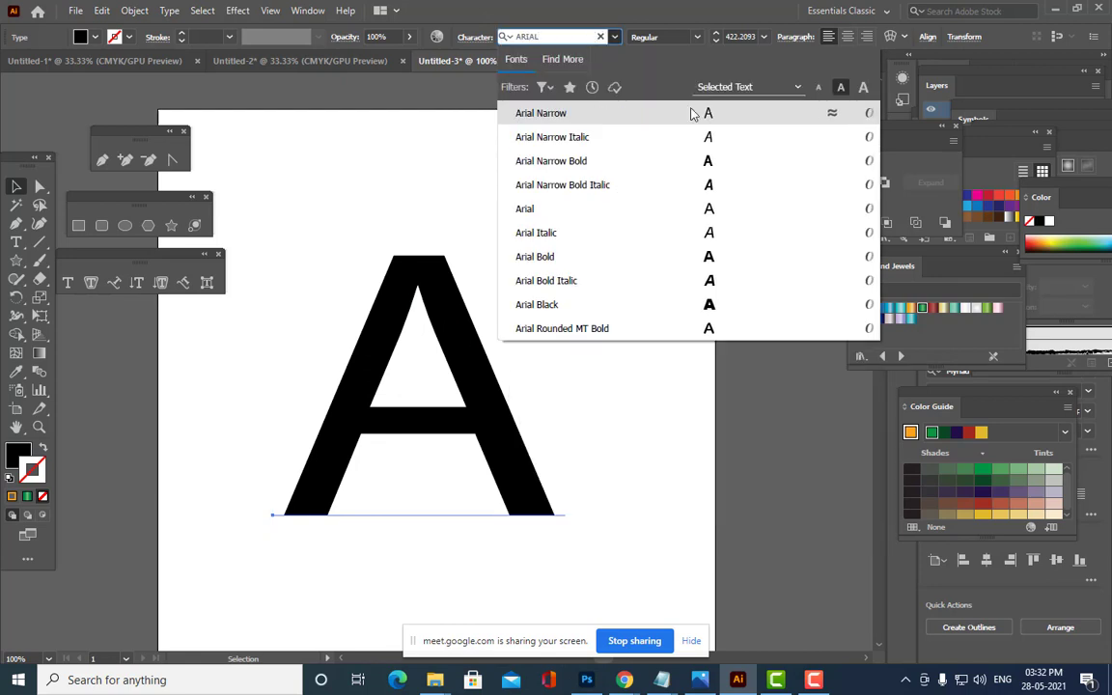
pyautogui.click(536, 304)
pyautogui.moveTo(443, 274); pyautogui.dragTo(426, 274)
pyautogui.moveTo(628, 183); pyautogui.dragTo(596, 226)
pyautogui.moveTo(479, 287); pyautogui.dragTo(461, 277)
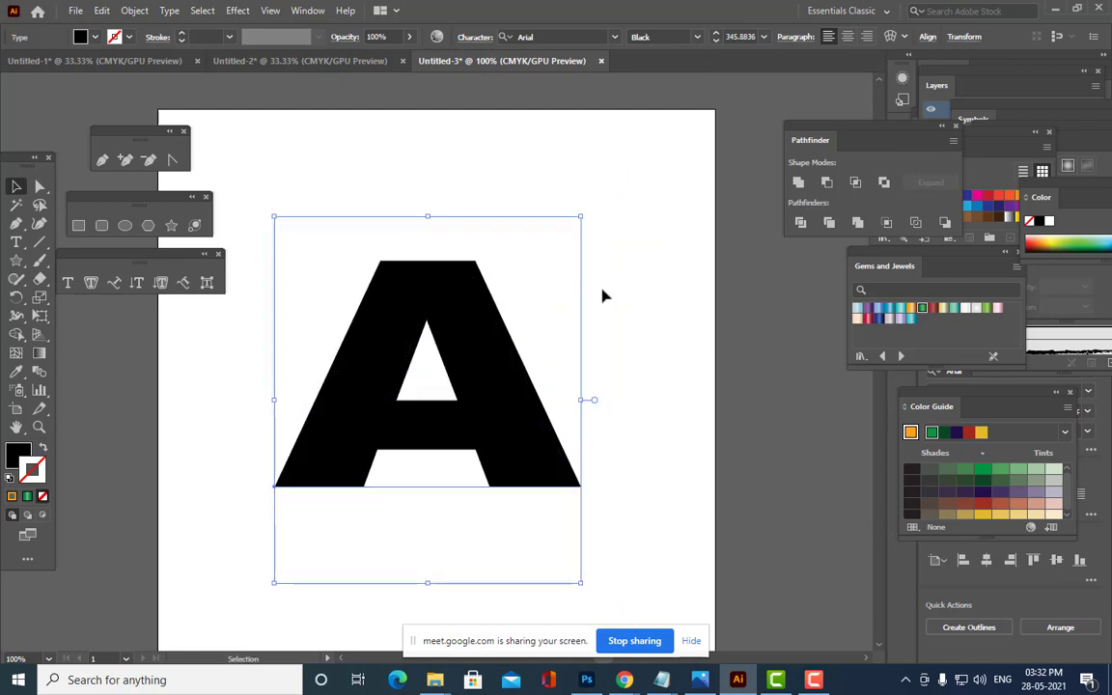
pyautogui.click(614, 296)
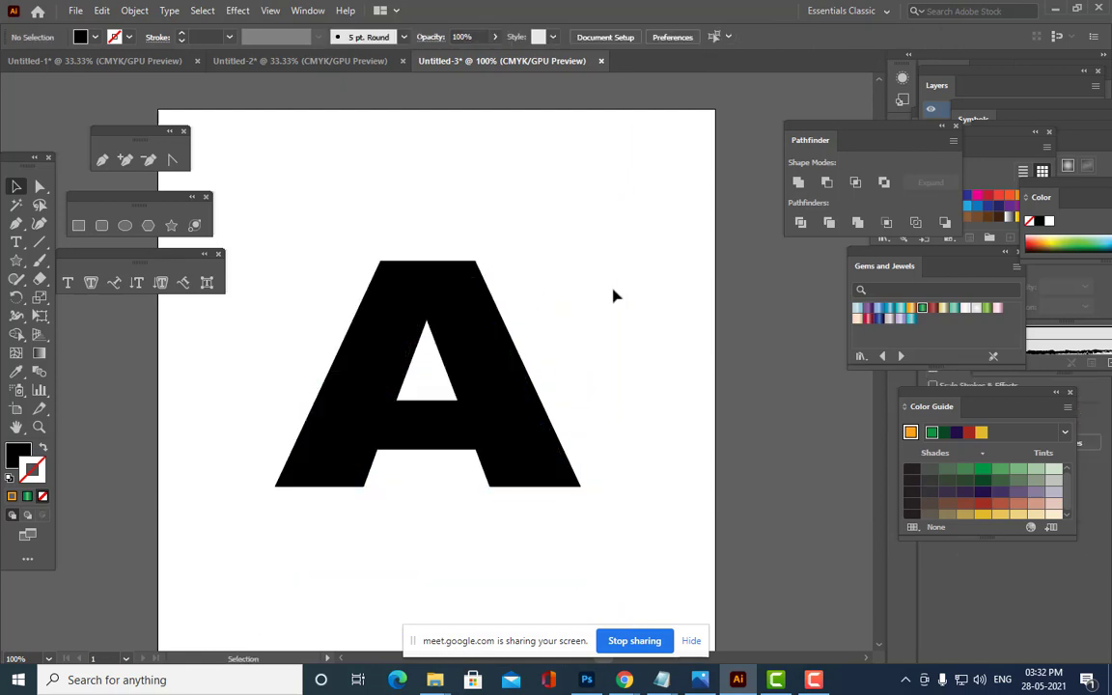
# Fill the letter A with the red swatch and leave it without a stroke.
pyautogui.click(481, 385)
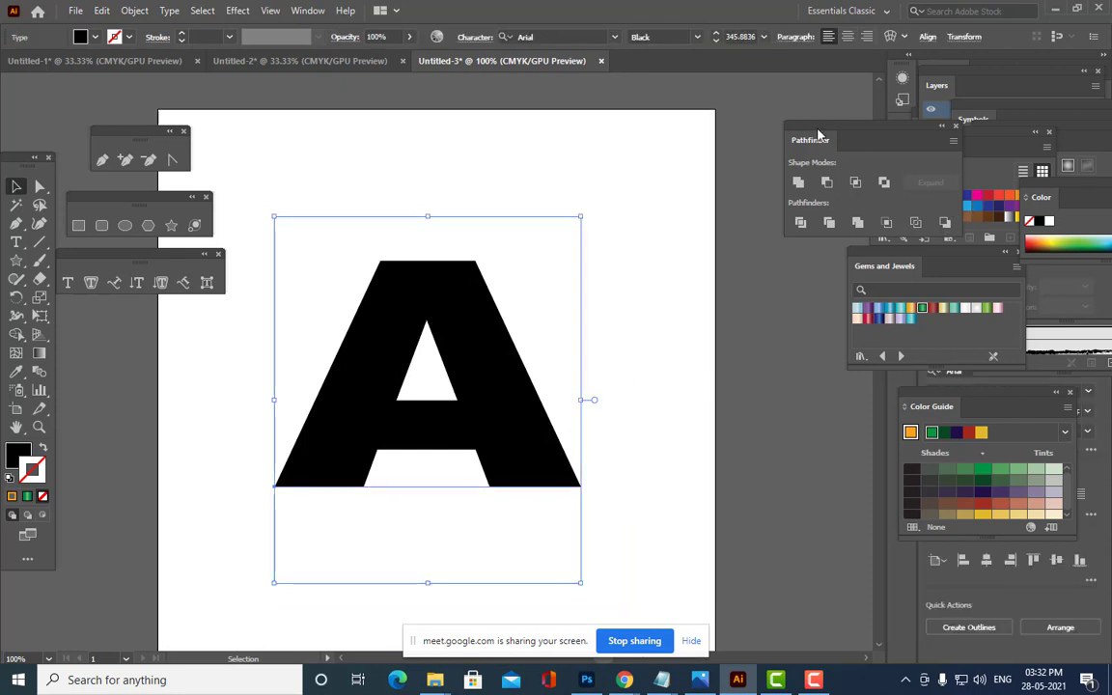
pyautogui.moveTo(819, 134); pyautogui.dragTo(738, 322)
pyautogui.click(923, 195)
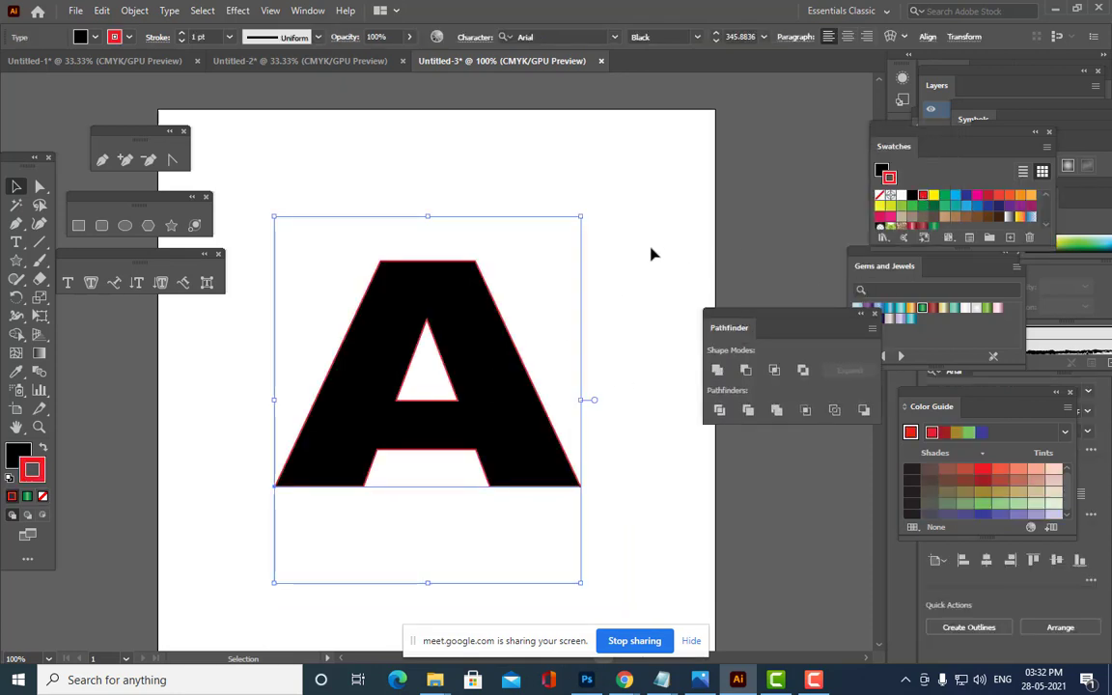
pyautogui.press('x')
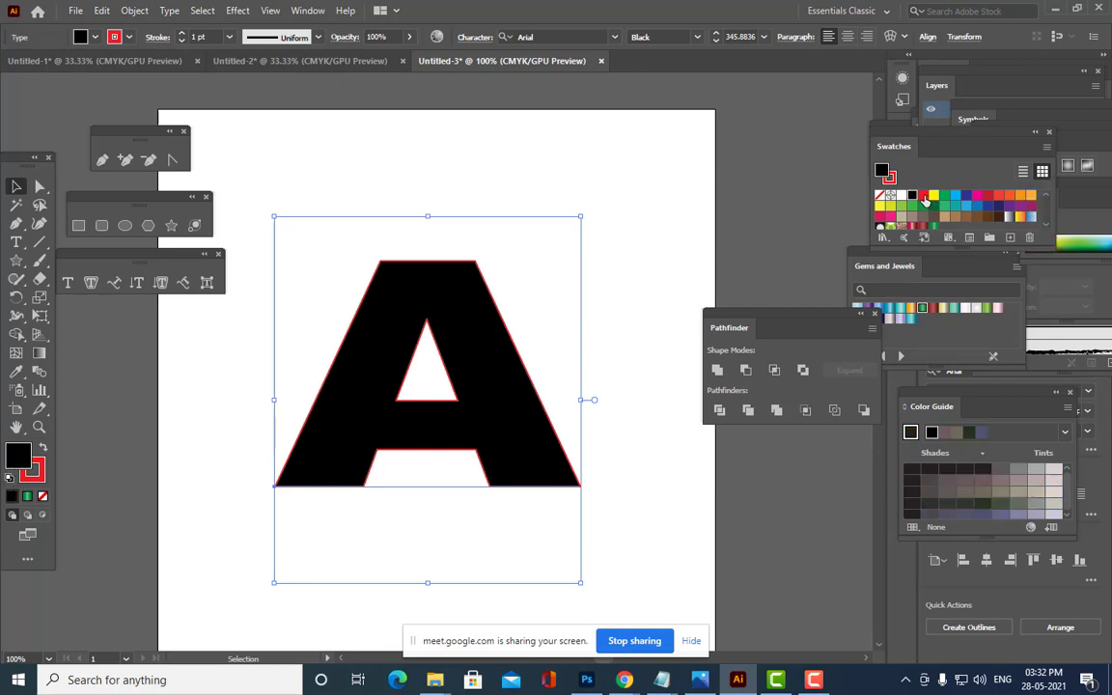
pyautogui.click(924, 196)
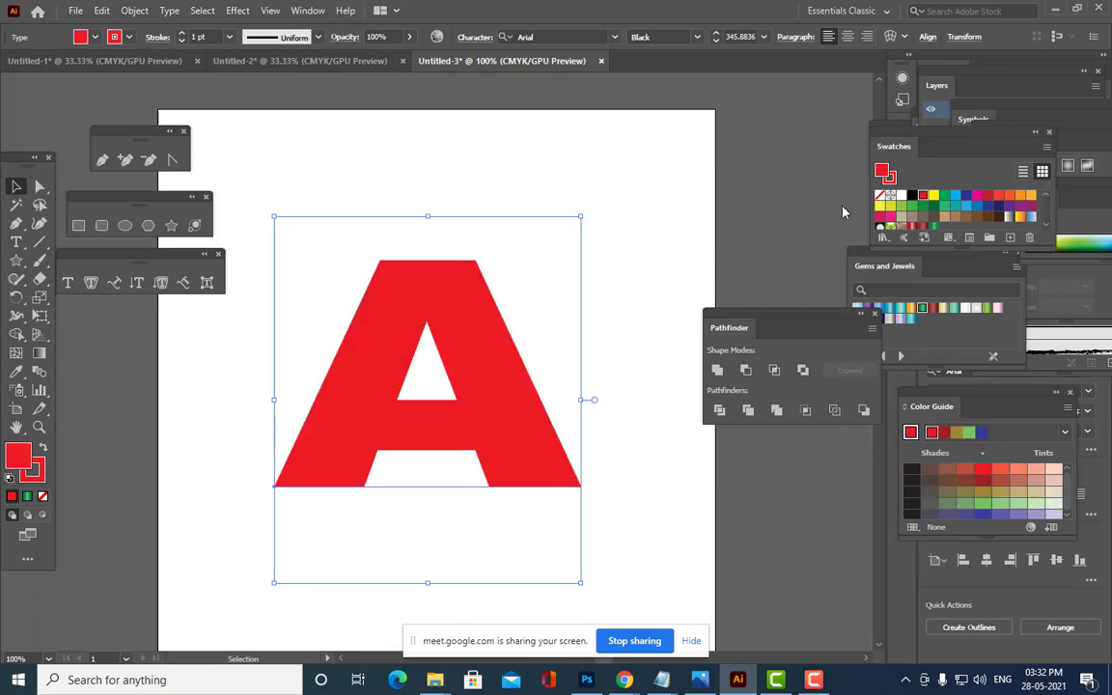
pyautogui.click(43, 496)
pyautogui.click(14, 457)
pyautogui.click(171, 453)
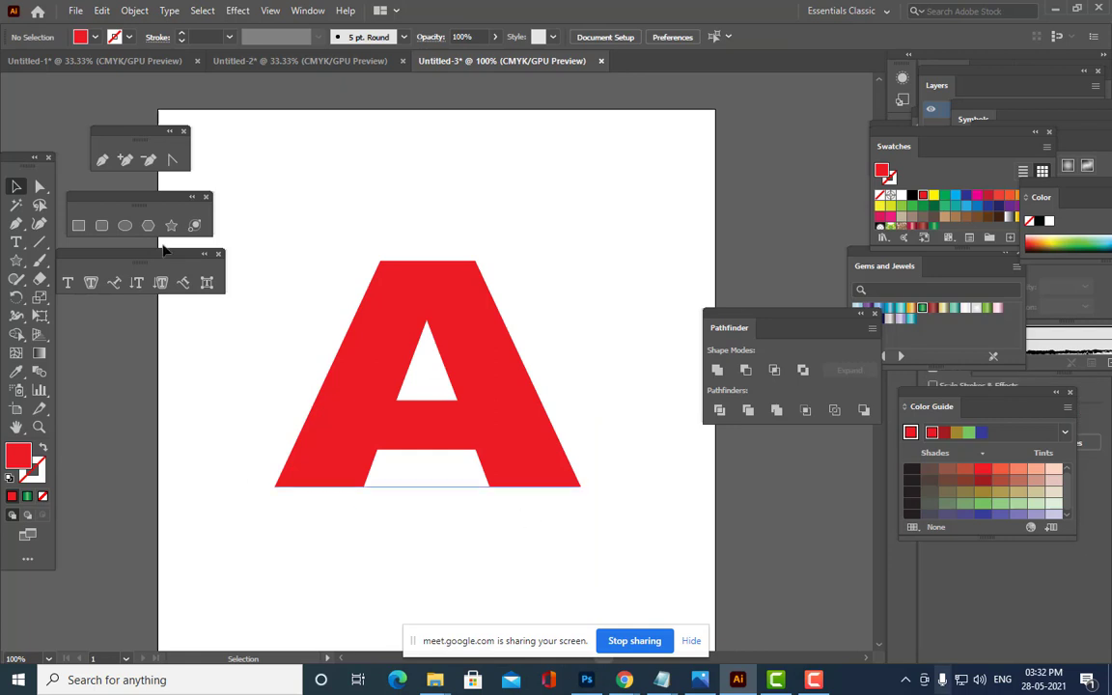
# Apply a 3D Extrude & Bevel effect to the letter A with all three rotation angles set to 0°.
pyautogui.click(491, 291)
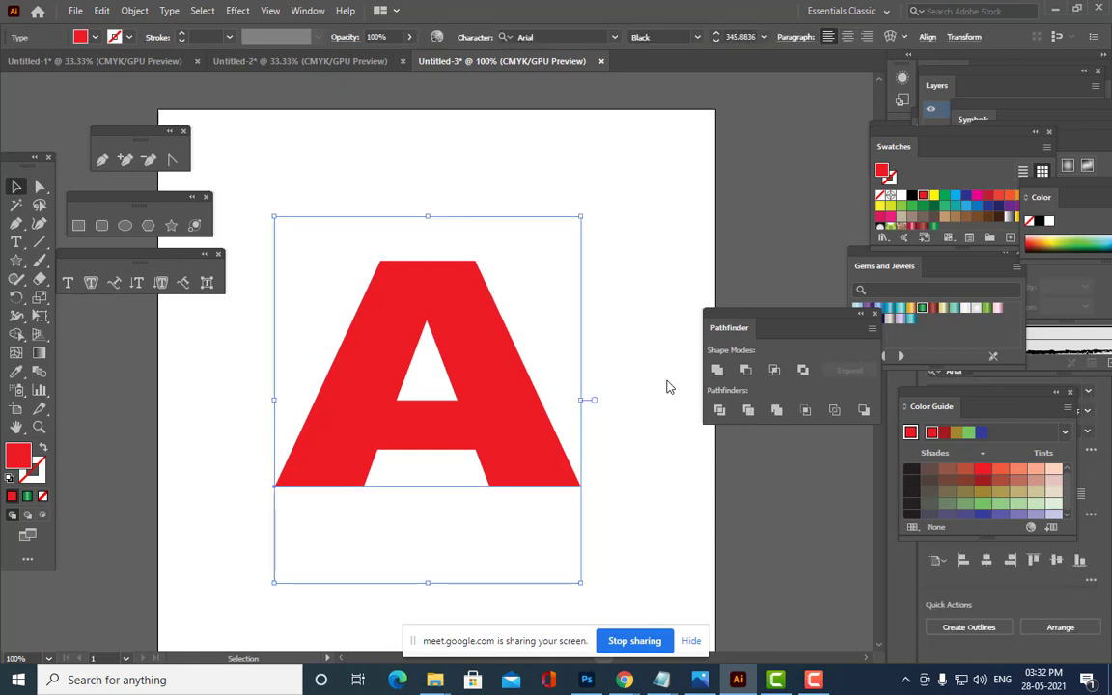
pyautogui.click(238, 11)
pyautogui.moveTo(262, 101)
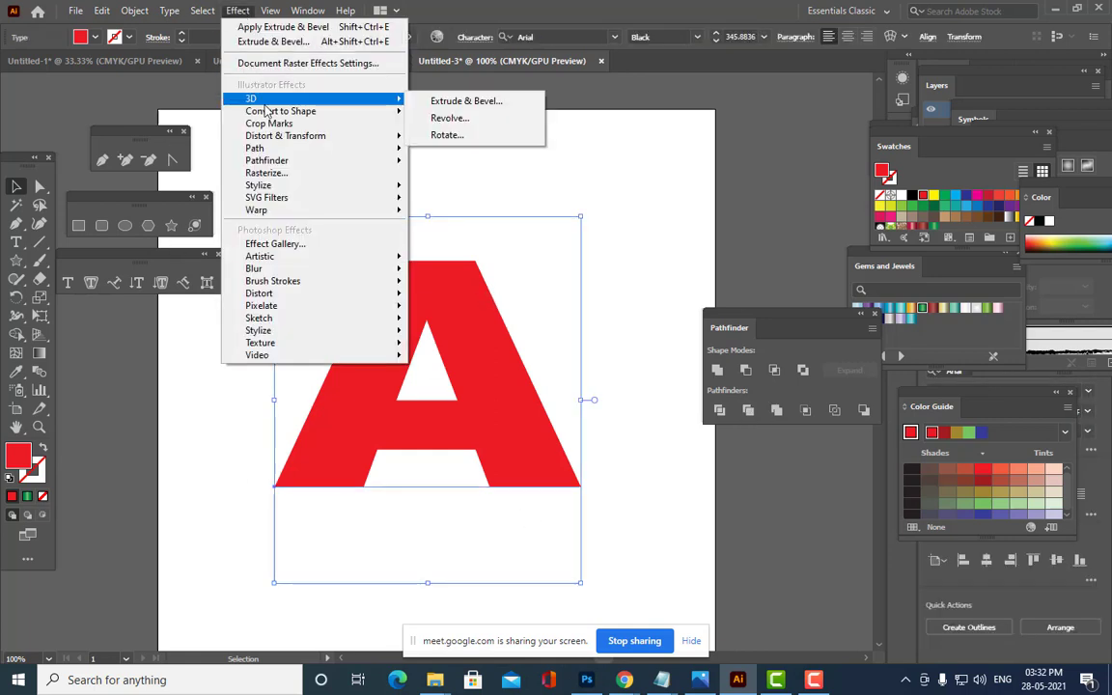
pyautogui.click(459, 100)
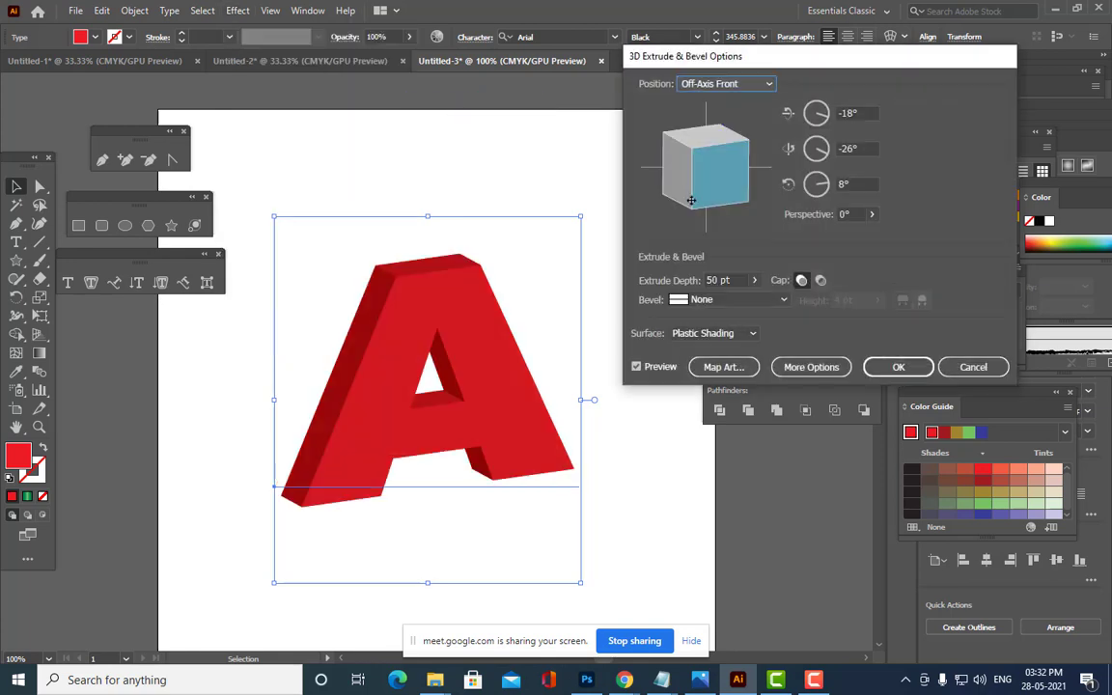
pyautogui.moveTo(787, 67); pyautogui.dragTo(742, 80)
pyautogui.click(742, 125)
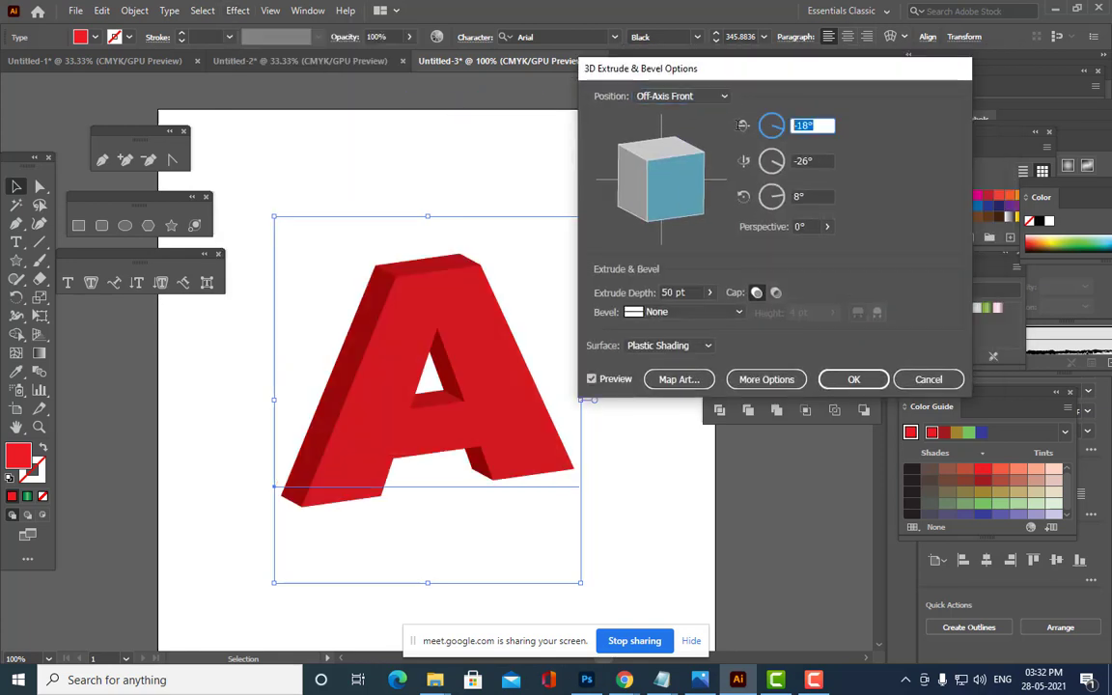
pyautogui.write('0')
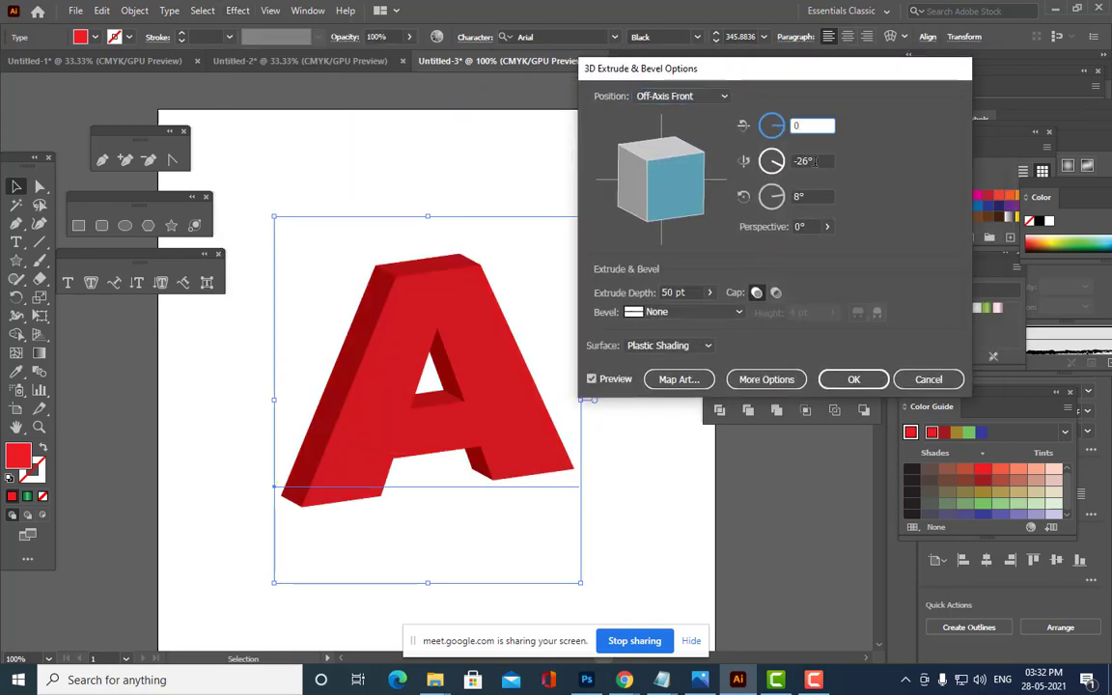
pyautogui.press('Tab')
pyautogui.write('0')
pyautogui.press('Tab')
pyautogui.write('0')
pyautogui.click(815, 160)
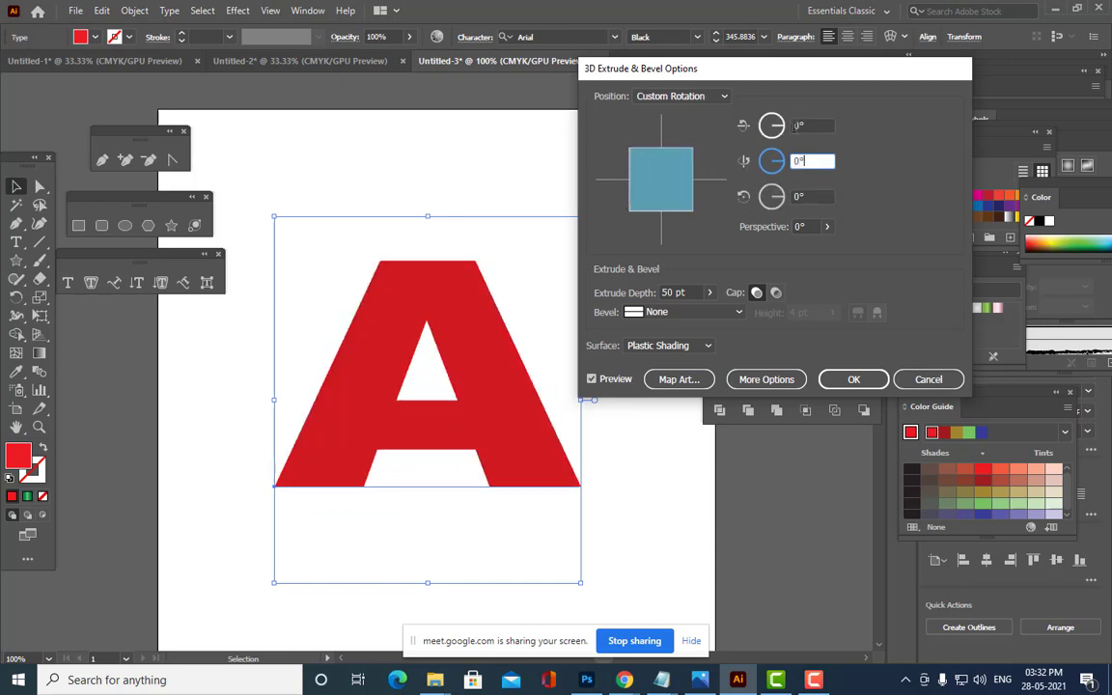
# Set the effect's rotation around the X axis to 50°.
pyautogui.hotkey('shift', 'Tab')
pyautogui.press('Up')
pyautogui.press('Up')
pyautogui.press('Up')
pyautogui.press('Up')
pyautogui.press('Up')
pyautogui.press('Up')
pyautogui.press('Up')
pyautogui.press('Up')
pyautogui.press('Up')
pyautogui.press('Up')
pyautogui.press('Up')
pyautogui.press('Up')
pyautogui.press('Up')
pyautogui.press('Up')
pyautogui.press('Up')
pyautogui.press('Up')
pyautogui.press('Up')
pyautogui.press('Up')
pyautogui.press('Up')
pyautogui.press('Up')
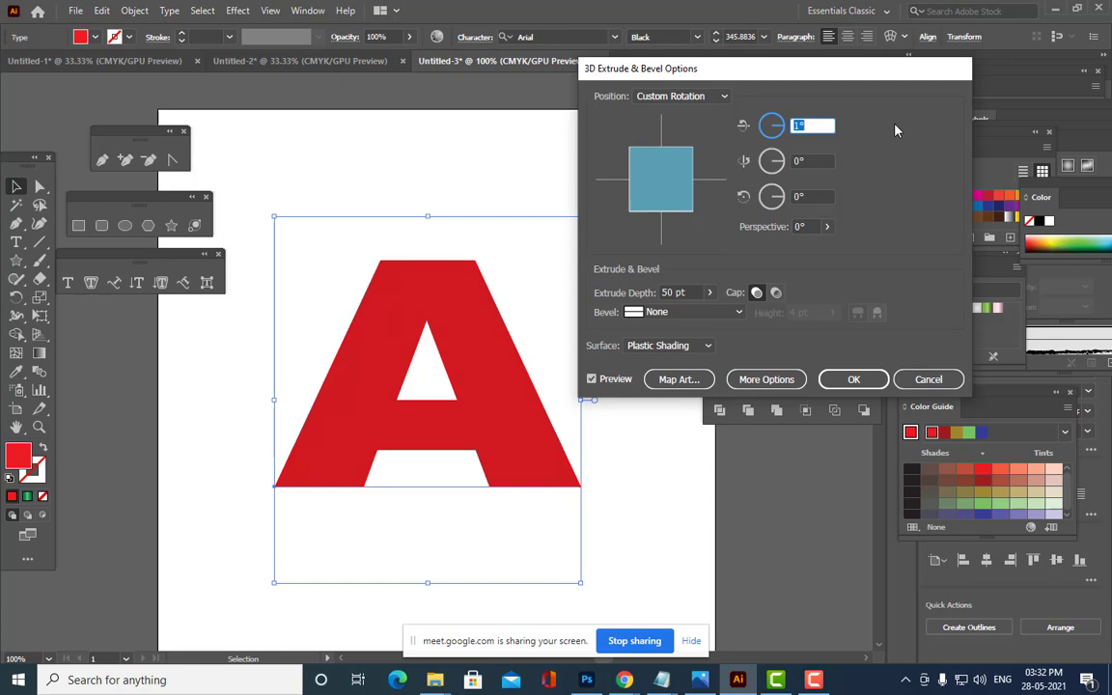
pyautogui.press('Up')
pyautogui.press('Up')
pyautogui.press('Up')
pyautogui.press('Up')
pyautogui.press('Up')
pyautogui.press('Up')
pyautogui.press('Up')
pyautogui.press('Up')
pyautogui.press('Up')
pyautogui.press('Up')
pyautogui.press('Up')
pyautogui.press('Up')
pyautogui.press('Up')
pyautogui.press('Up')
pyautogui.press('Up')
pyautogui.press('Up')
pyautogui.press('Up')
pyautogui.press('Up')
pyautogui.press('Up')
pyautogui.press('Up')
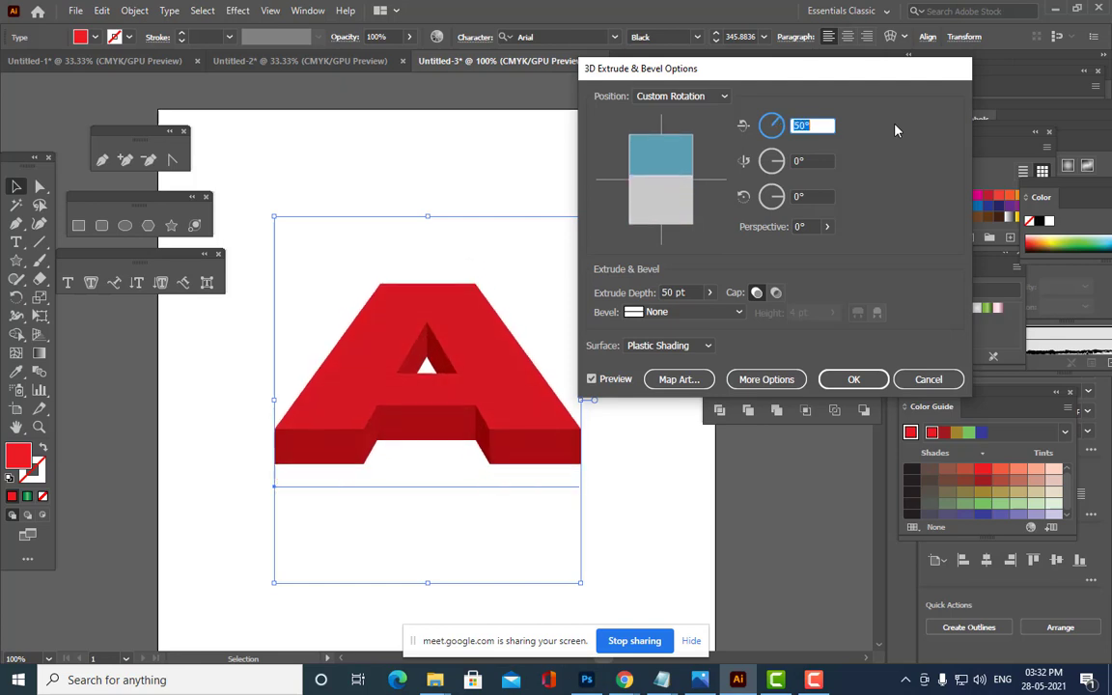
pyautogui.press('Up')
pyautogui.press('Up')
# Set the letter's extrude depth to 22 pt.
pyautogui.click(668, 293)
pyautogui.press('Up')
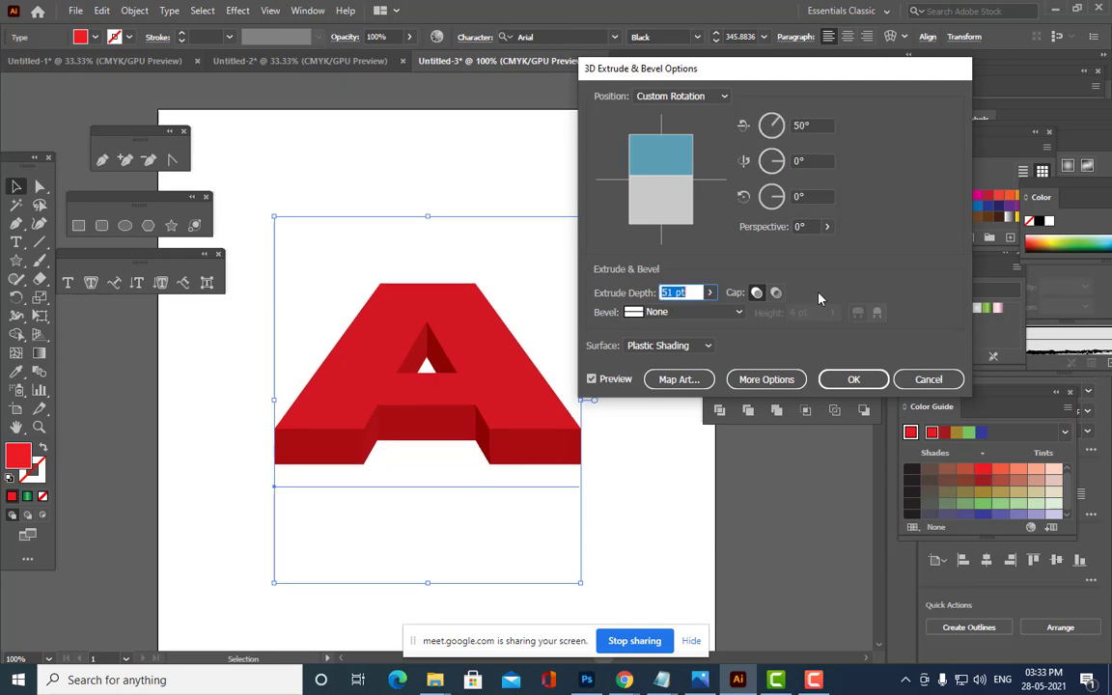
pyautogui.press('Up')
pyautogui.press('Up')
pyautogui.press('Up')
pyautogui.press('Up')
pyautogui.press('Up')
pyautogui.press('Up')
pyautogui.press('Up')
pyautogui.press('Up')
pyautogui.press('Up')
pyautogui.press('Up')
pyautogui.press('Up')
pyautogui.press('Up')
pyautogui.press('Up')
pyautogui.press('Up')
pyautogui.press('Down')
pyautogui.press('Down')
pyautogui.press('Down')
pyautogui.press('Down')
pyautogui.press('Down')
pyautogui.press('Down')
pyautogui.press('Down')
pyautogui.press('Down')
pyautogui.press('Down')
pyautogui.press('Down')
pyautogui.press('Down')
pyautogui.press('Down')
pyautogui.press('Down')
pyautogui.press('Down')
pyautogui.press('Down')
pyautogui.press('Down')
pyautogui.press('Down')
pyautogui.press('Down')
pyautogui.press('Down')
pyautogui.press('Down')
pyautogui.press('Down')
pyautogui.press('Down')
pyautogui.press('Down')
pyautogui.press('Down')
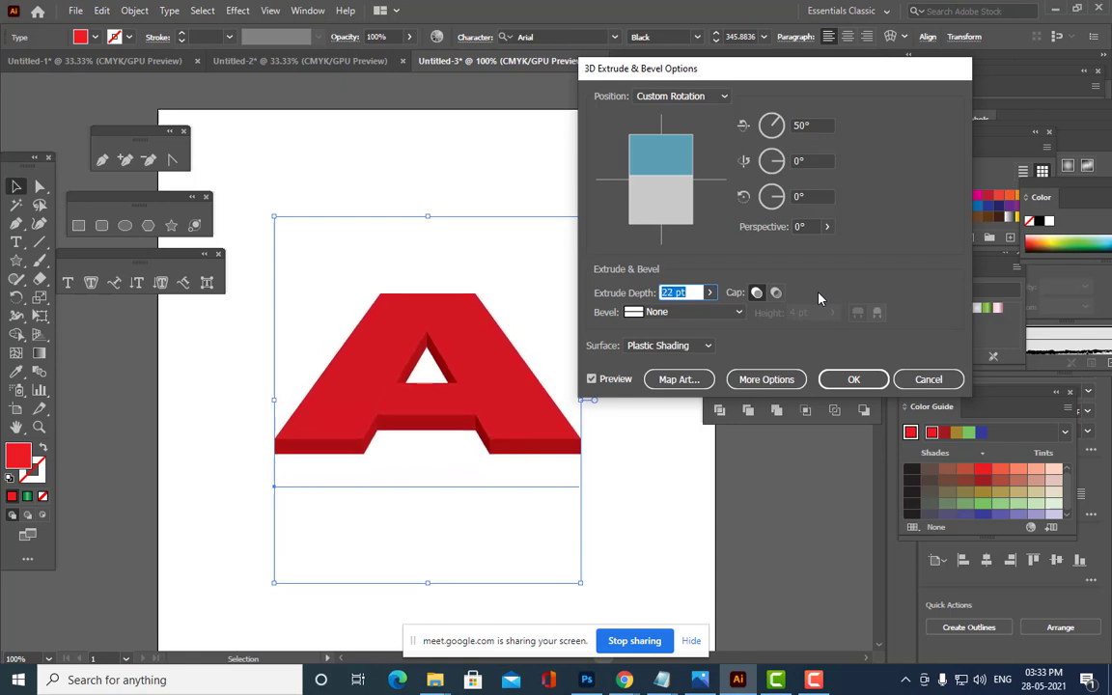
# Give the extruded letter a Classic bevel with a height of 13 pt and apply the effect.
pyautogui.click(738, 313)
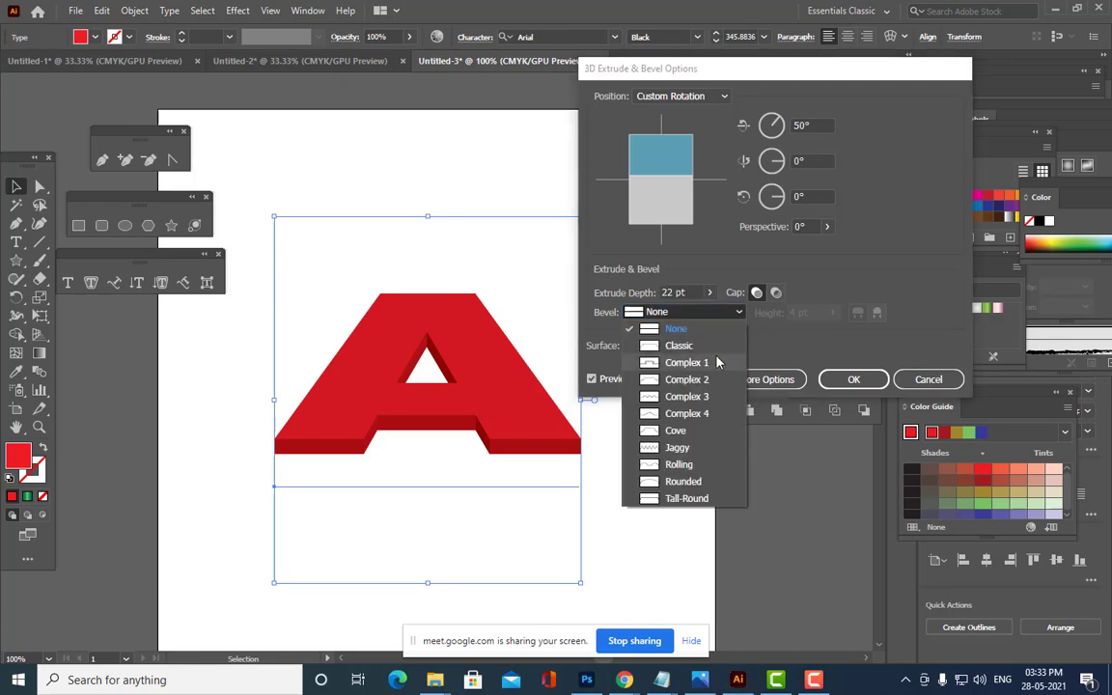
pyautogui.click(715, 348)
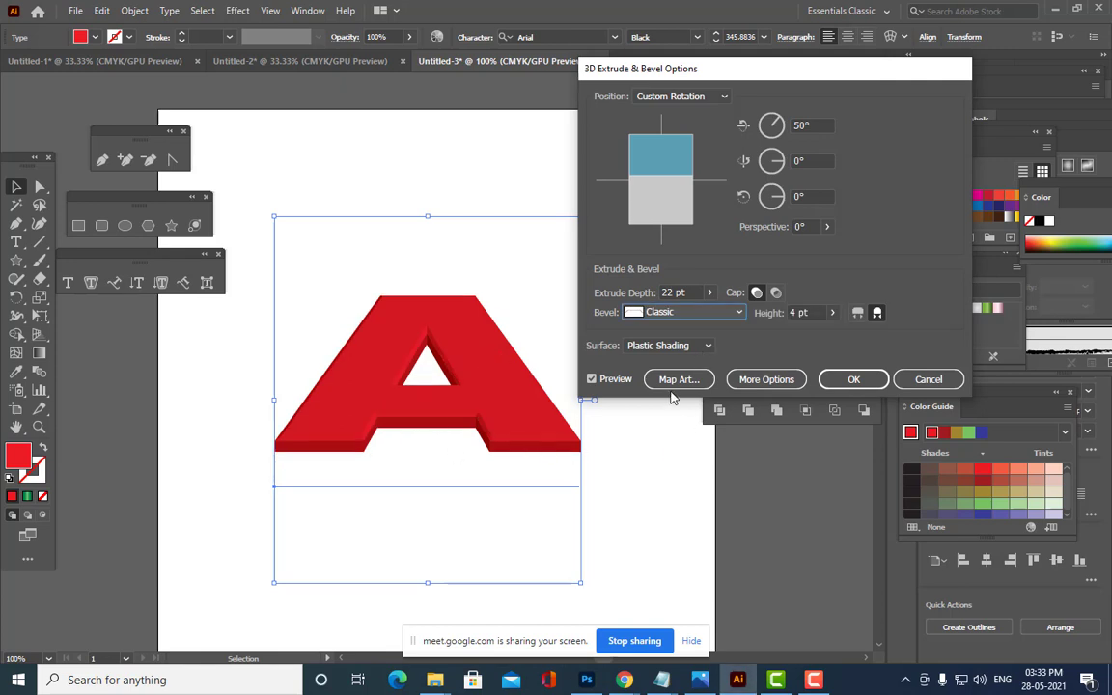
pyautogui.click(792, 312)
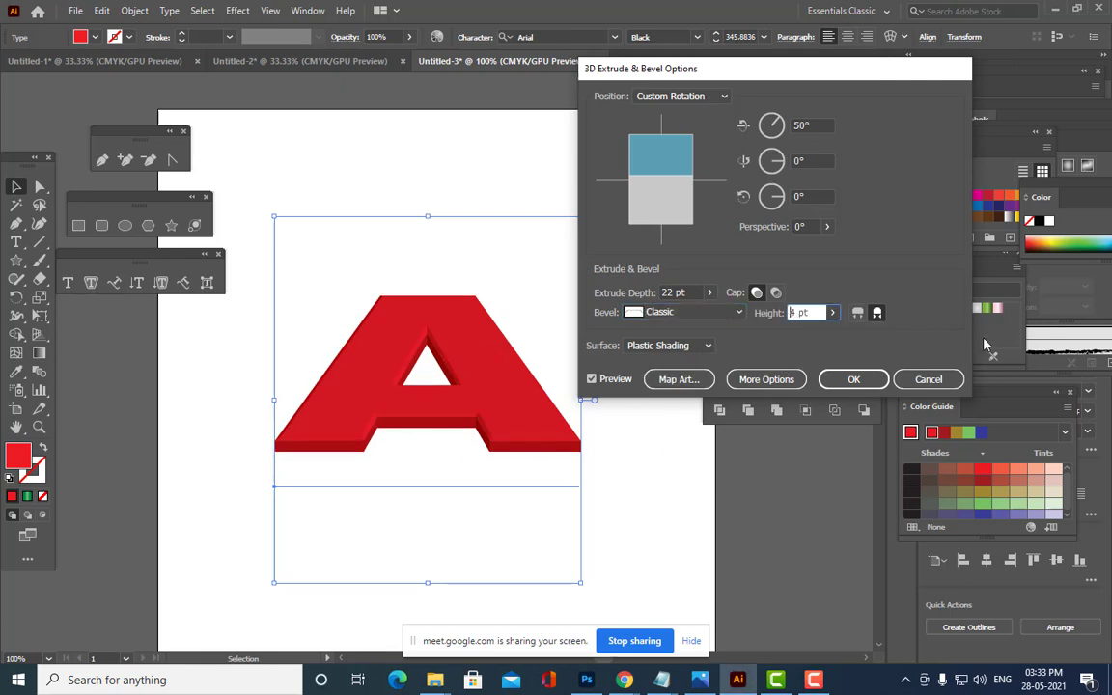
pyautogui.press('Up')
pyautogui.press('Up')
pyautogui.press('Up')
pyautogui.press('Up')
pyautogui.press('Up')
pyautogui.press('Up')
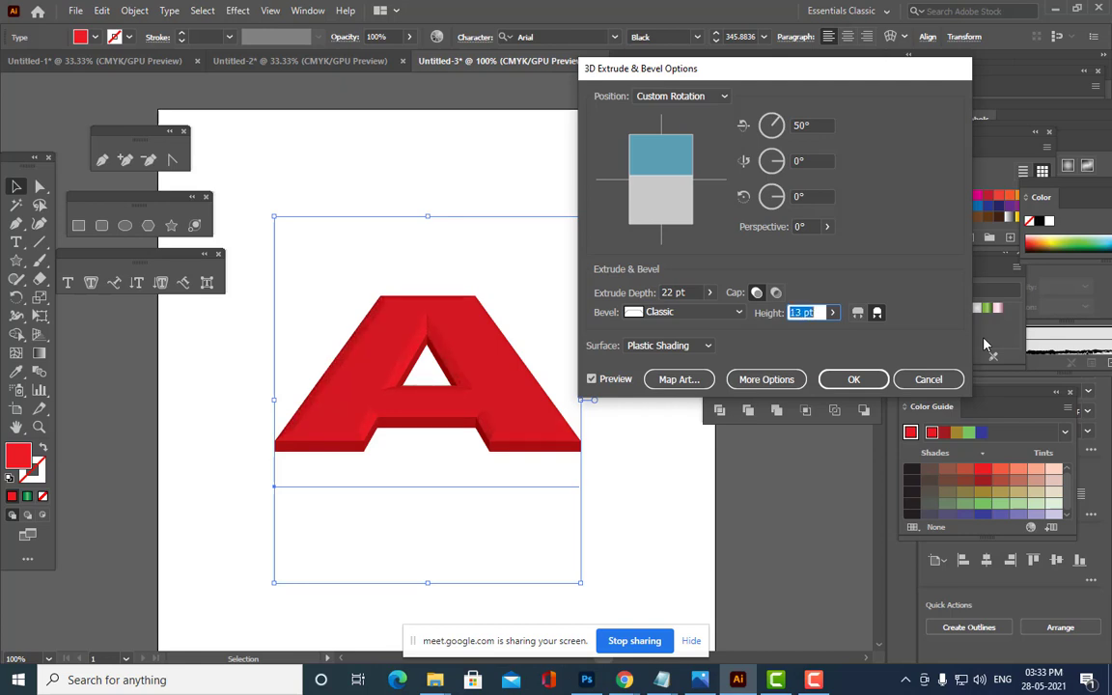
pyautogui.click(852, 379)
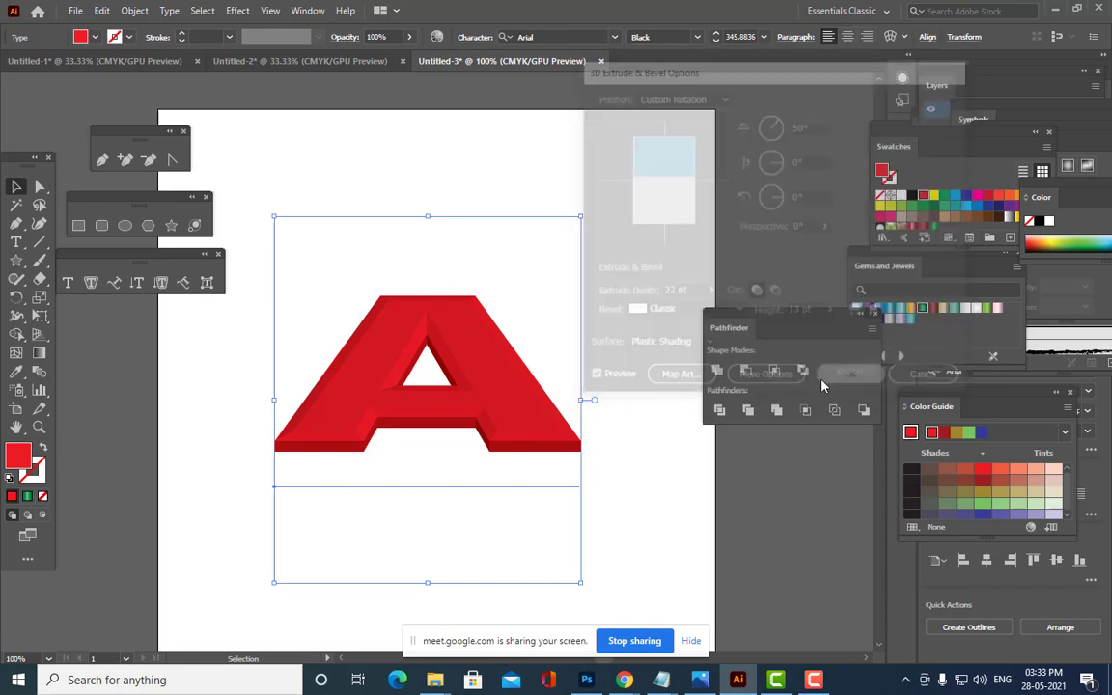
# Expand the appearance of the 3D letter A into editable shapes.
pyautogui.click(699, 411)
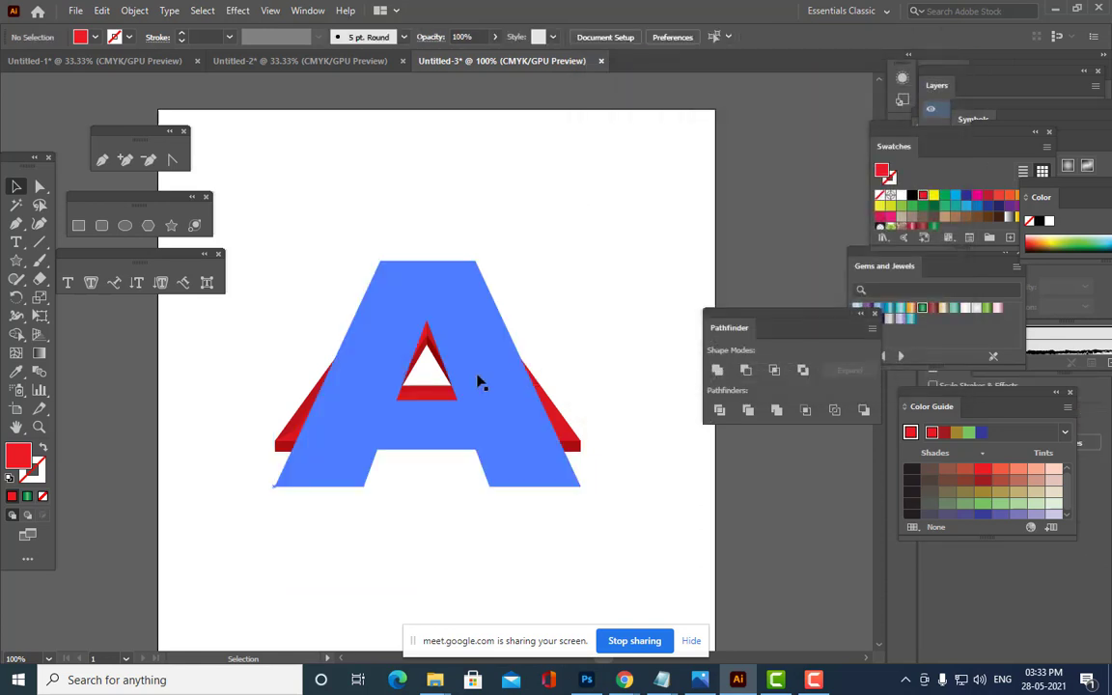
pyautogui.click(478, 383)
pyautogui.click(134, 10)
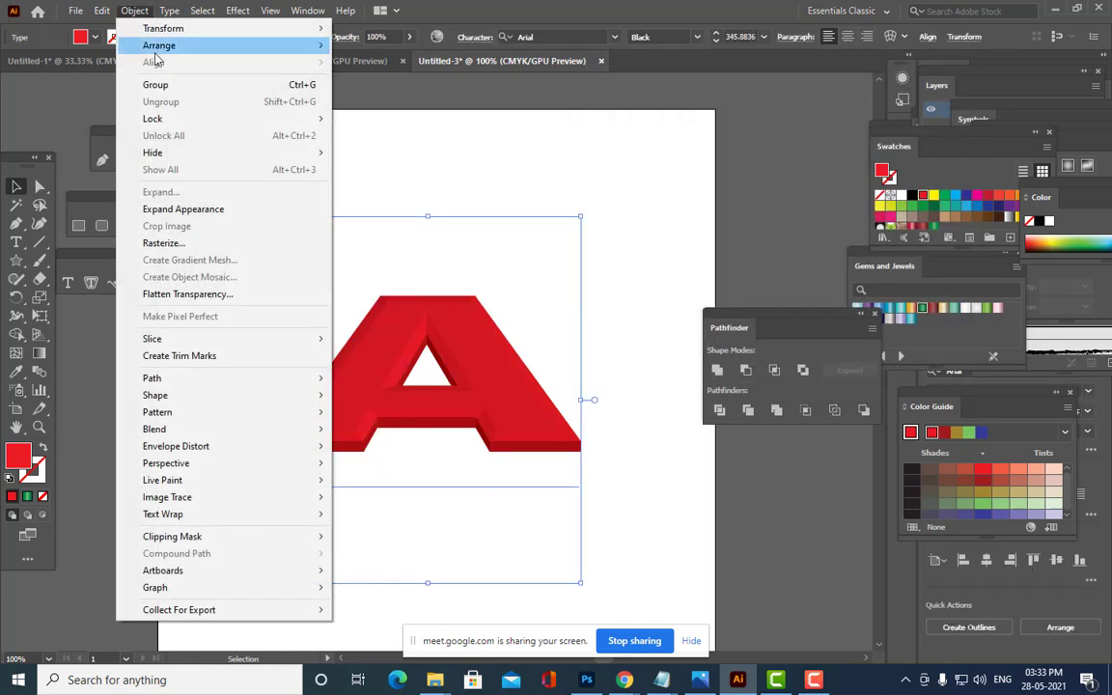
pyautogui.click(209, 210)
pyautogui.click(604, 258)
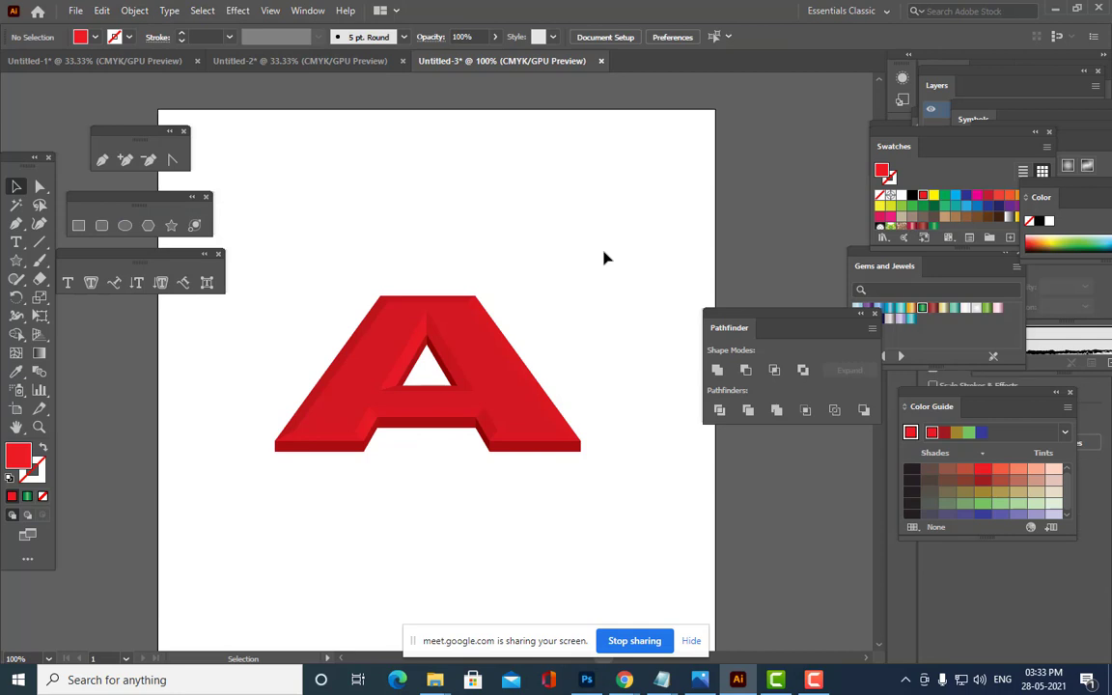
# Ungroup the expanded letter twice so its faces can be selected individually.
pyautogui.hotkey('ctrl', '=')
pyautogui.hotkey('ctrl', '-')
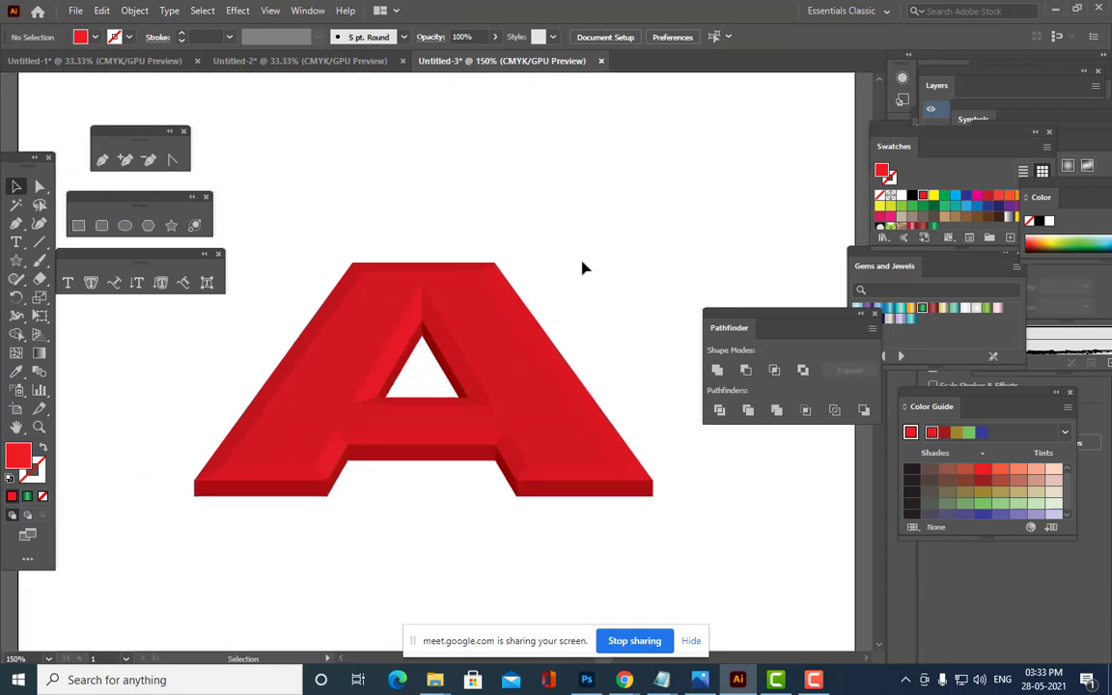
pyautogui.rightClick(491, 336)
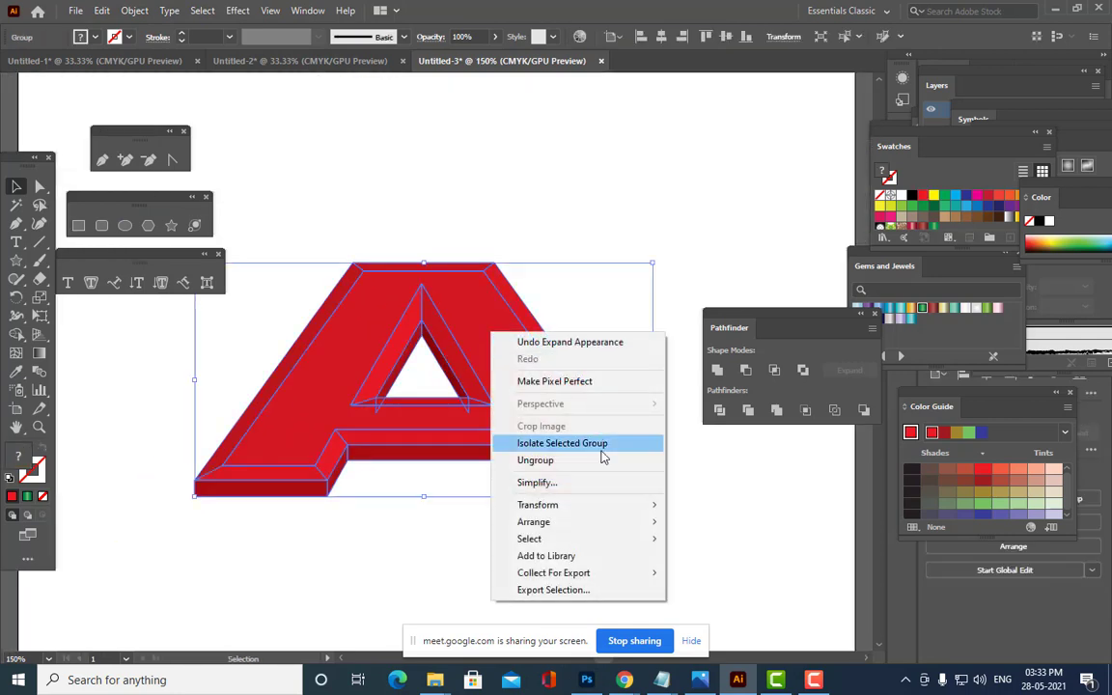
pyautogui.click(553, 461)
pyautogui.click(646, 257)
pyautogui.click(537, 356)
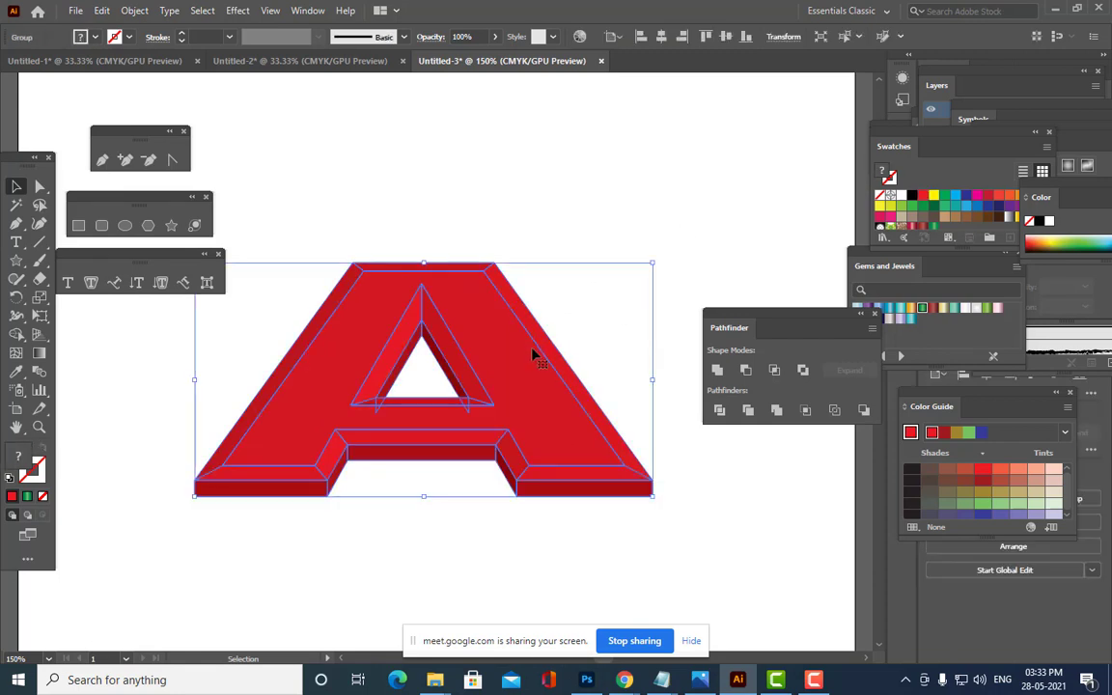
pyautogui.rightClick(533, 353)
pyautogui.click(585, 475)
pyautogui.click(645, 347)
# Fill the large front face of the letter A with the yellow swatch.
pyautogui.click(518, 375)
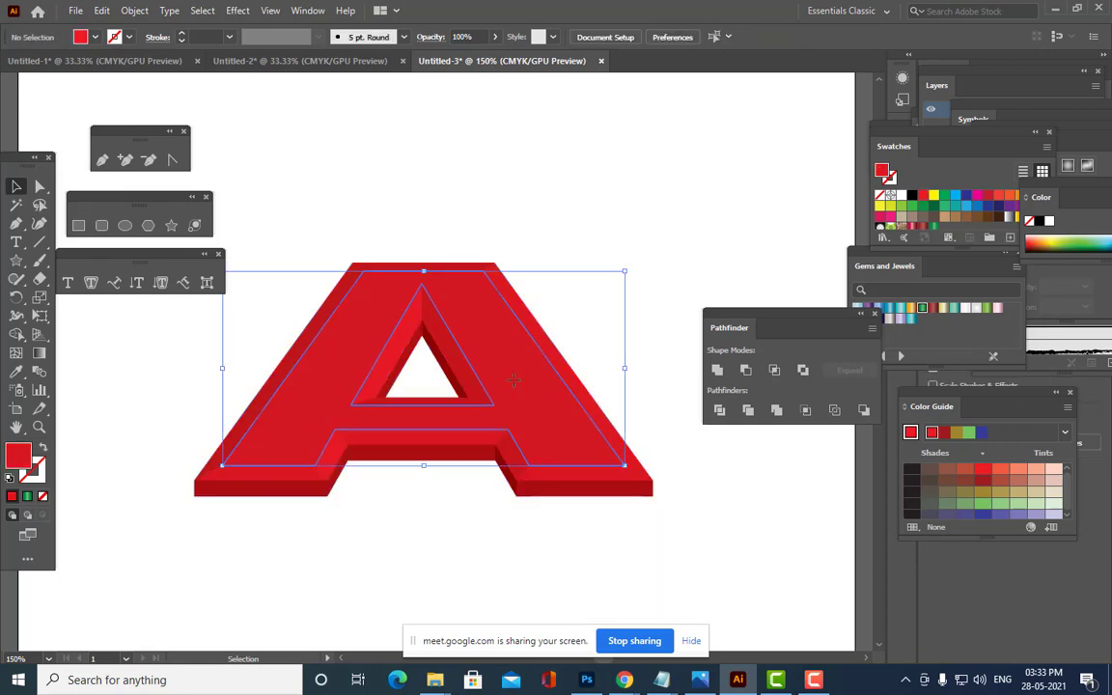
pyautogui.click(933, 199)
pyautogui.click(695, 214)
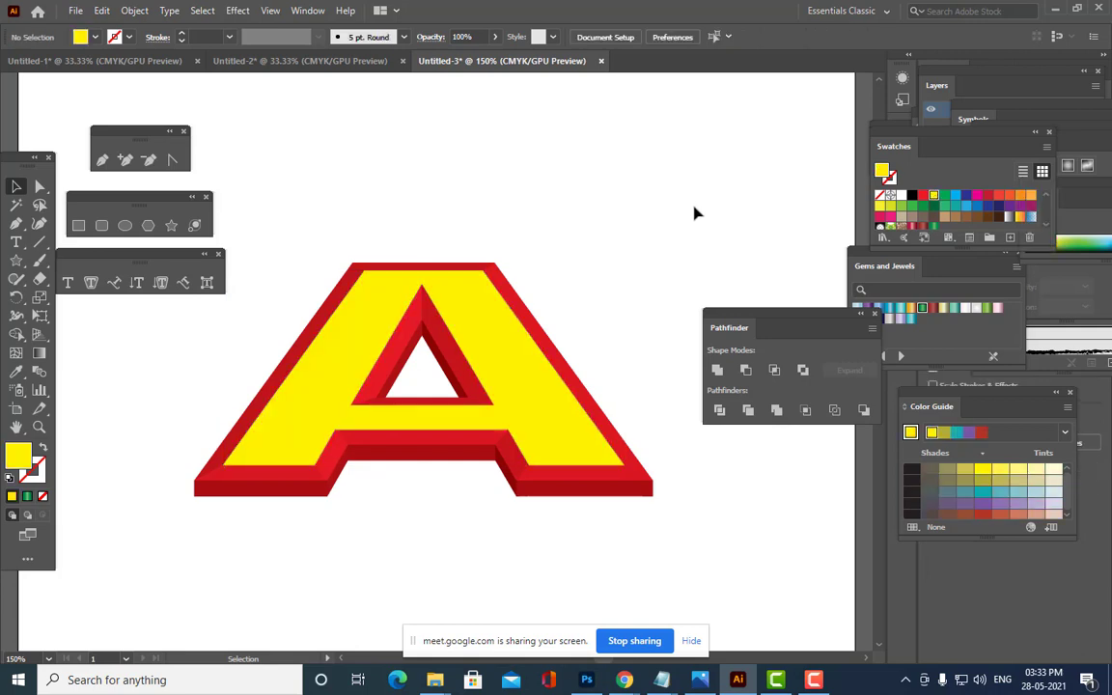
# Fill the three bevel faces around the letter's triangular hole with the orange swatch.
pyautogui.click(428, 317)
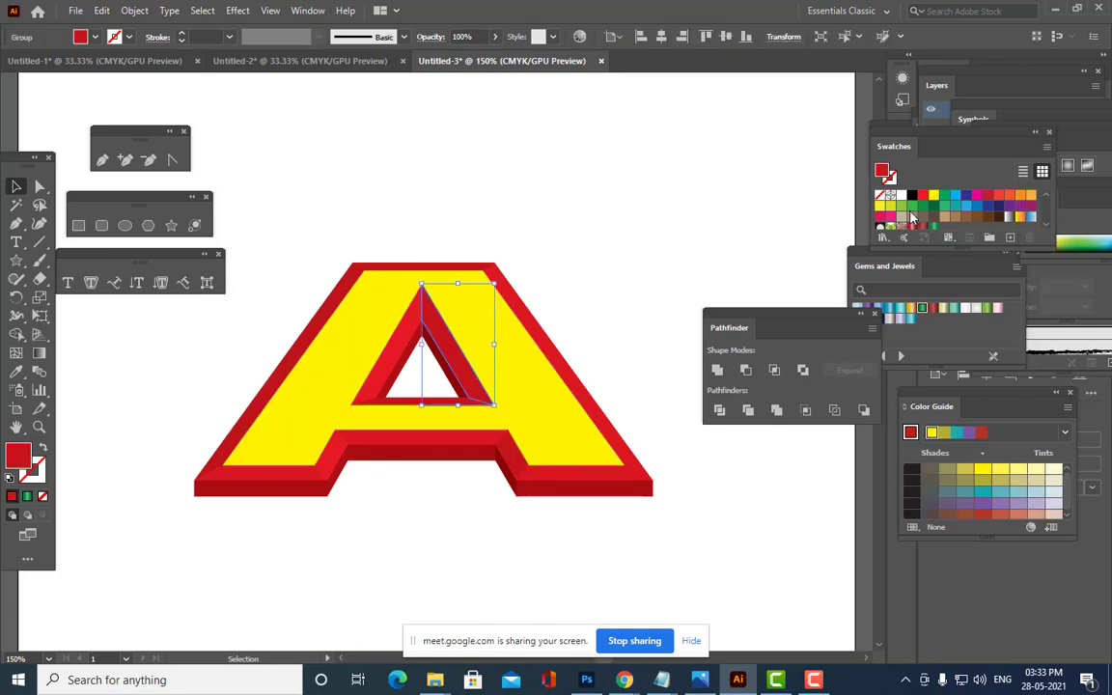
pyautogui.click(1024, 199)
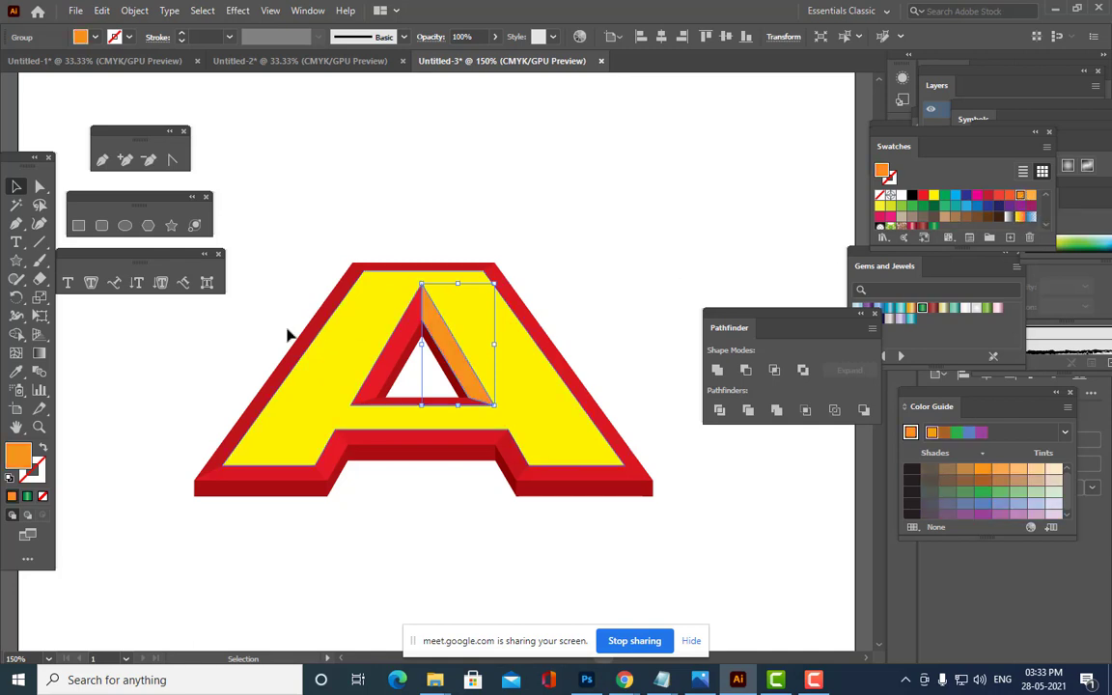
pyautogui.click(388, 356)
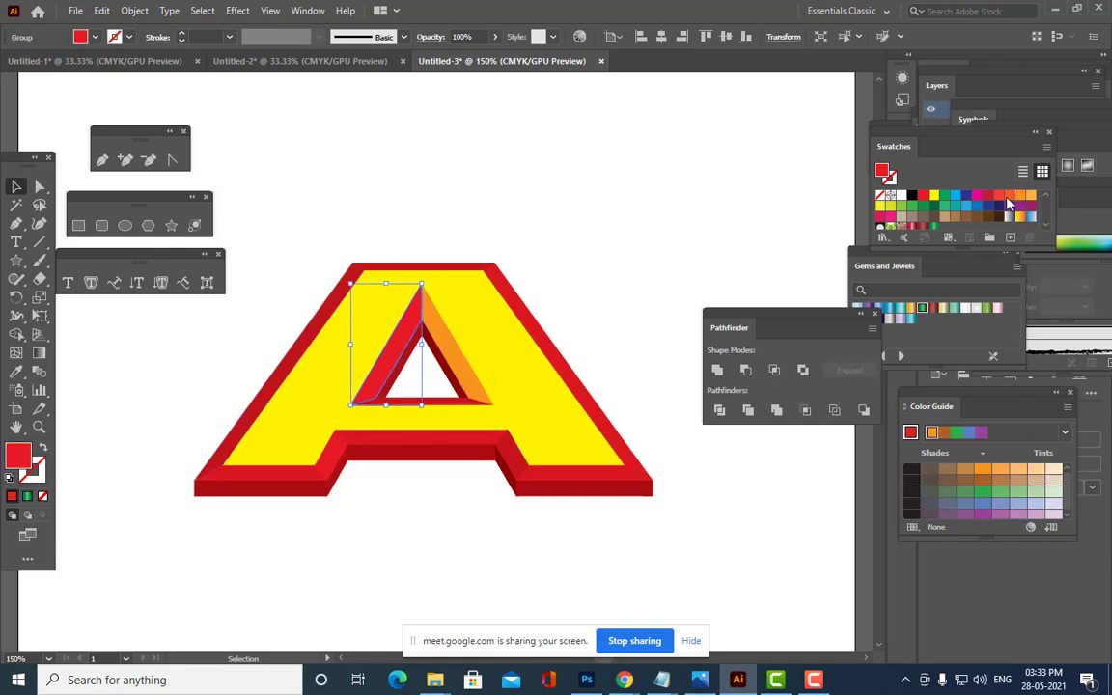
pyautogui.click(1024, 199)
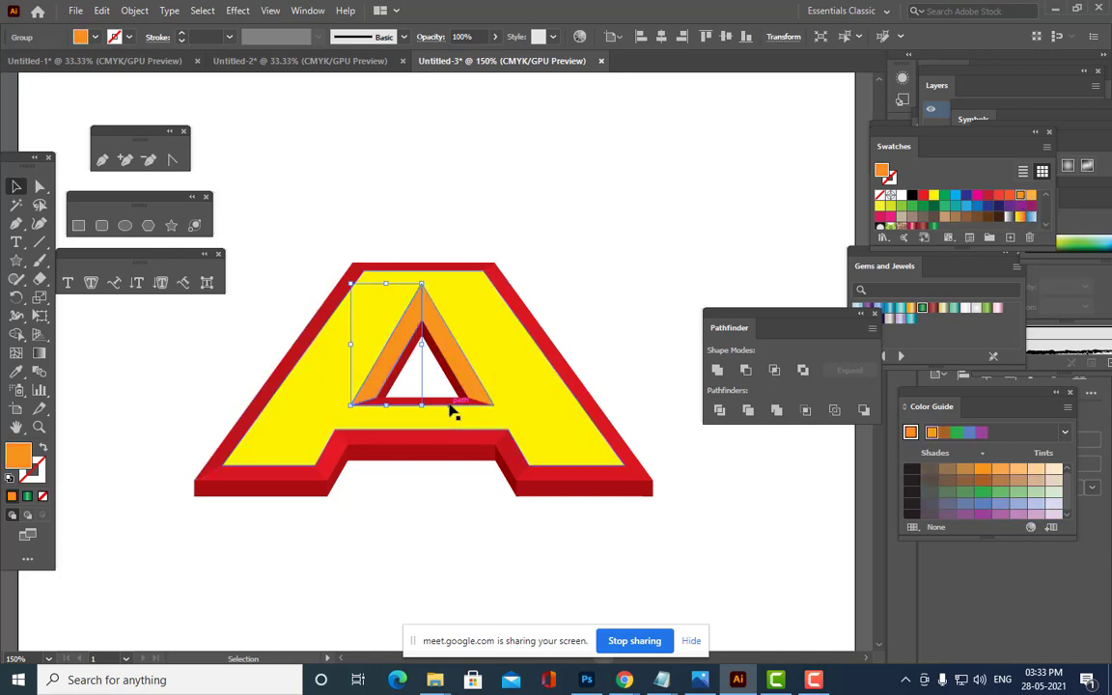
pyautogui.click(452, 402)
pyautogui.click(1024, 199)
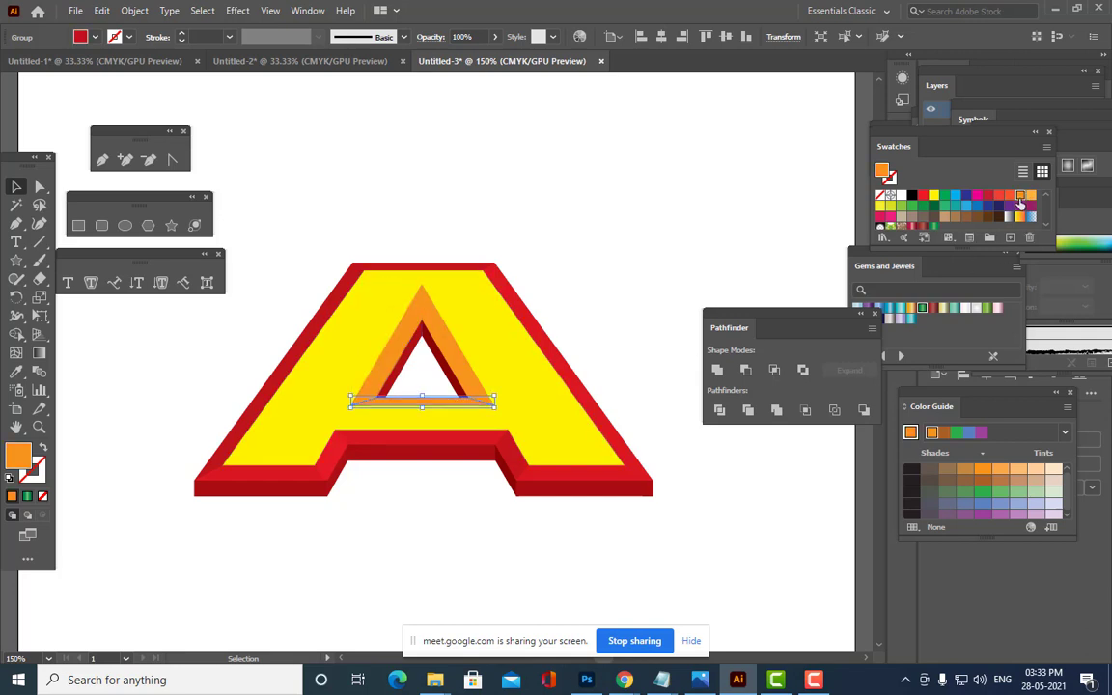
pyautogui.click(690, 241)
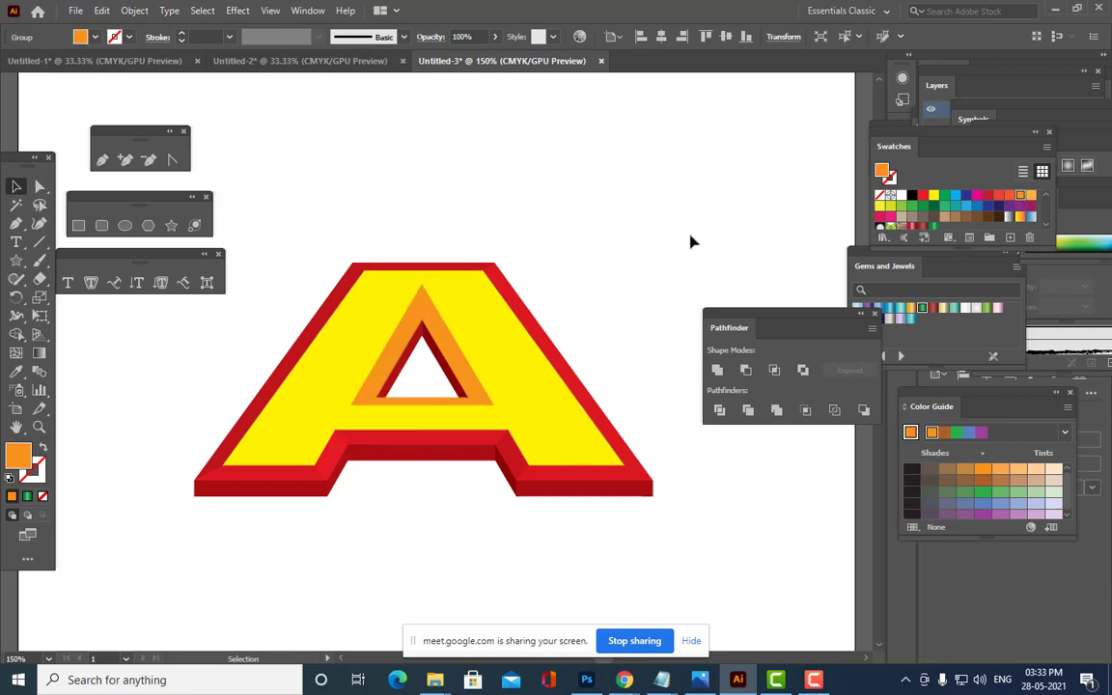
# Recolour the five extruded side faces along the letter's lower edge with the front face's yellow using the Eyedropper.
pyautogui.click(457, 459)
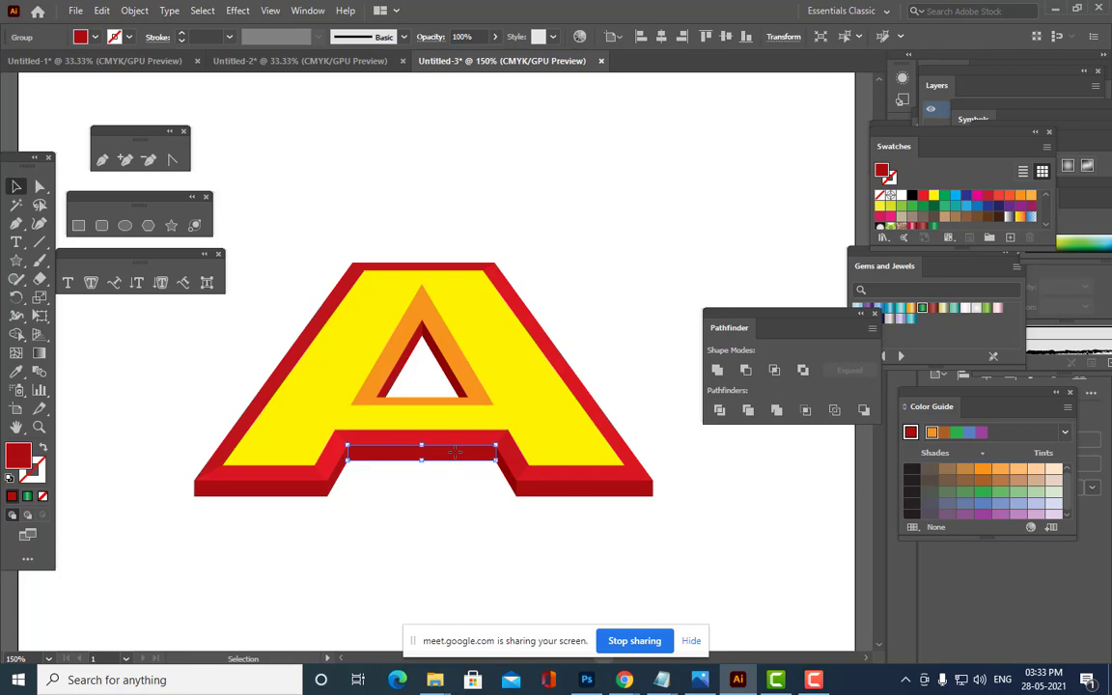
pyautogui.keyDown('shift'); pyautogui.click(504, 475); pyautogui.keyUp('shift')
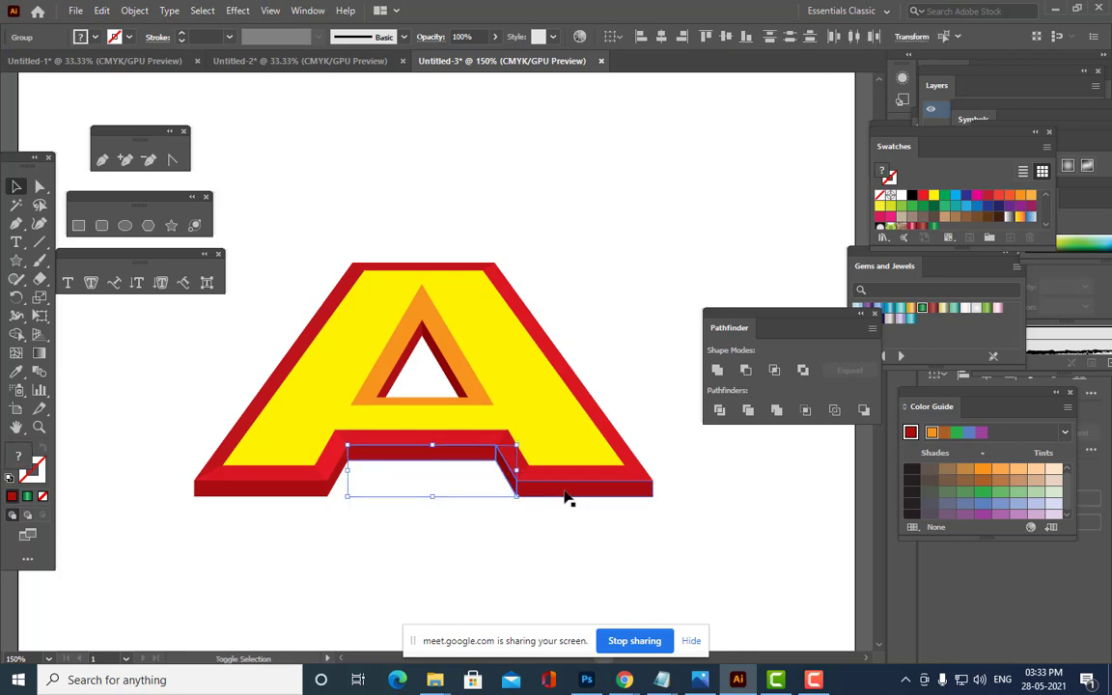
pyautogui.keyDown('shift'); pyautogui.click(618, 494); pyautogui.keyUp('shift')
pyautogui.keyDown('shift'); pyautogui.click(332, 488); pyautogui.keyUp('shift')
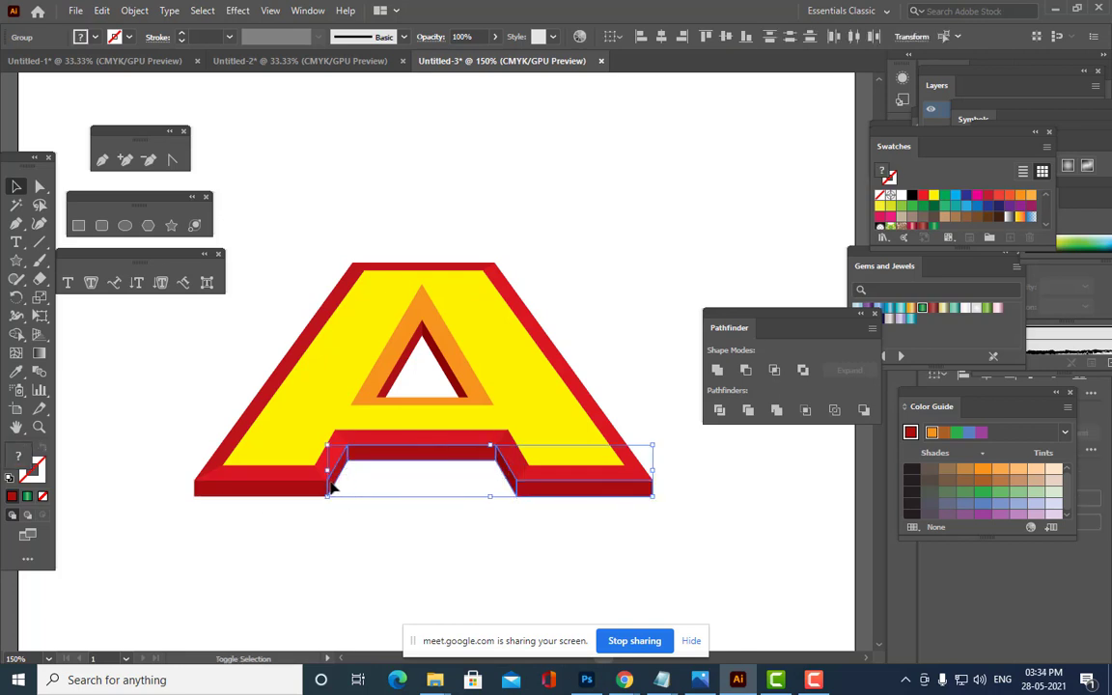
pyautogui.keyDown('shift'); pyautogui.click(256, 488); pyautogui.keyUp('shift')
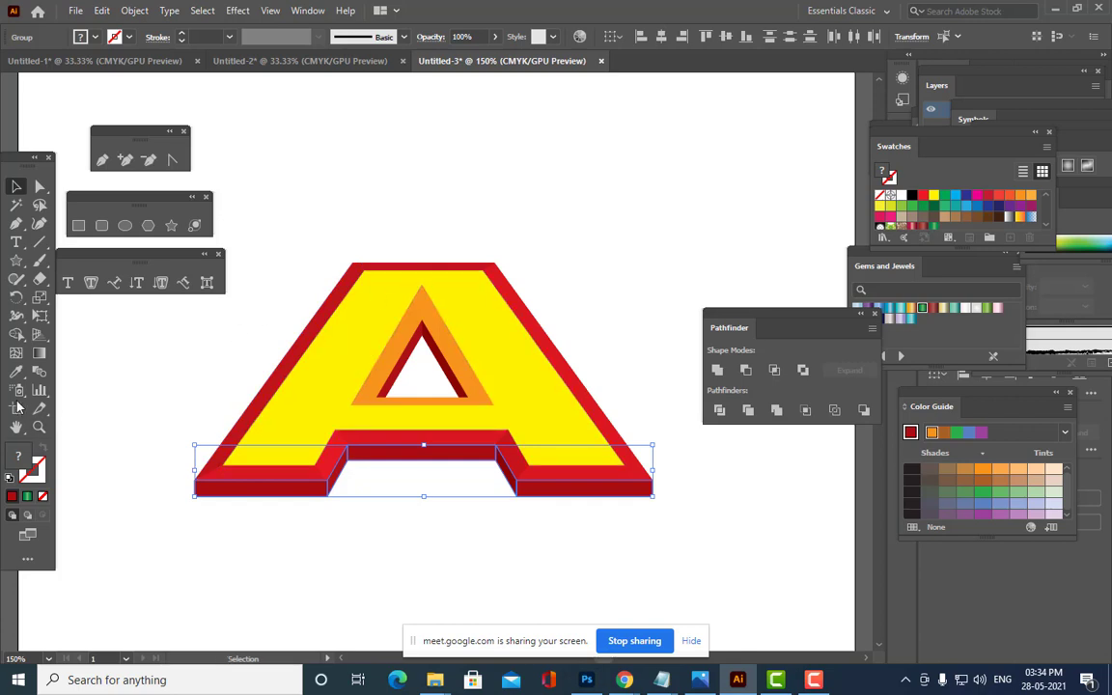
pyautogui.click(17, 371)
pyautogui.click(324, 368)
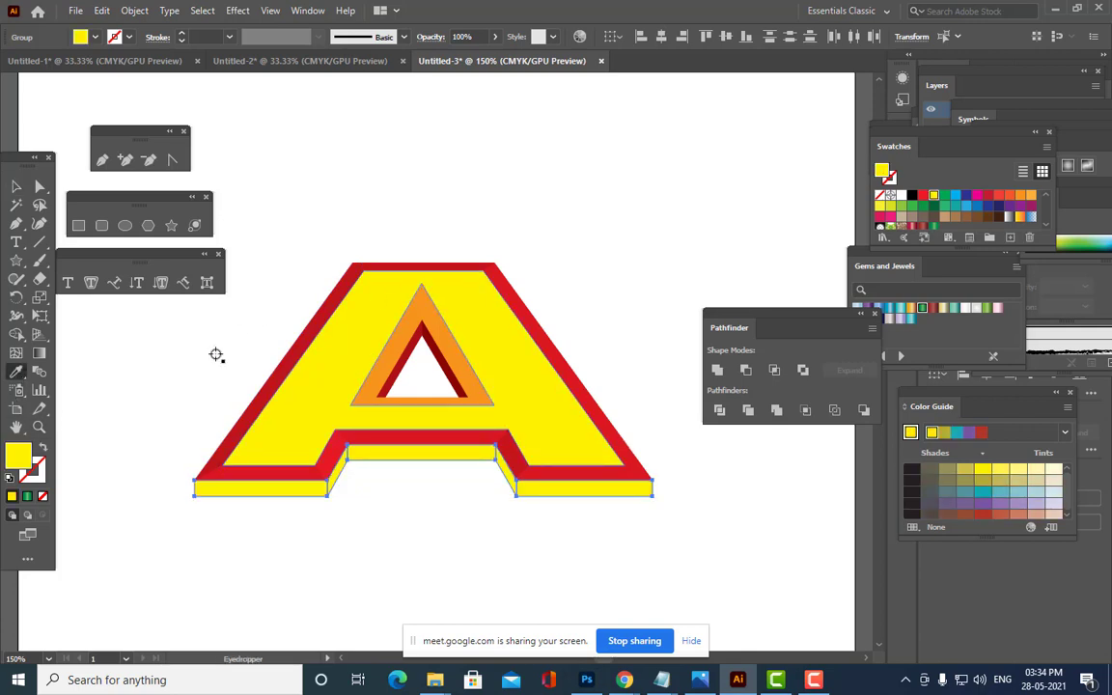
pyautogui.click(16, 185)
pyautogui.click(647, 311)
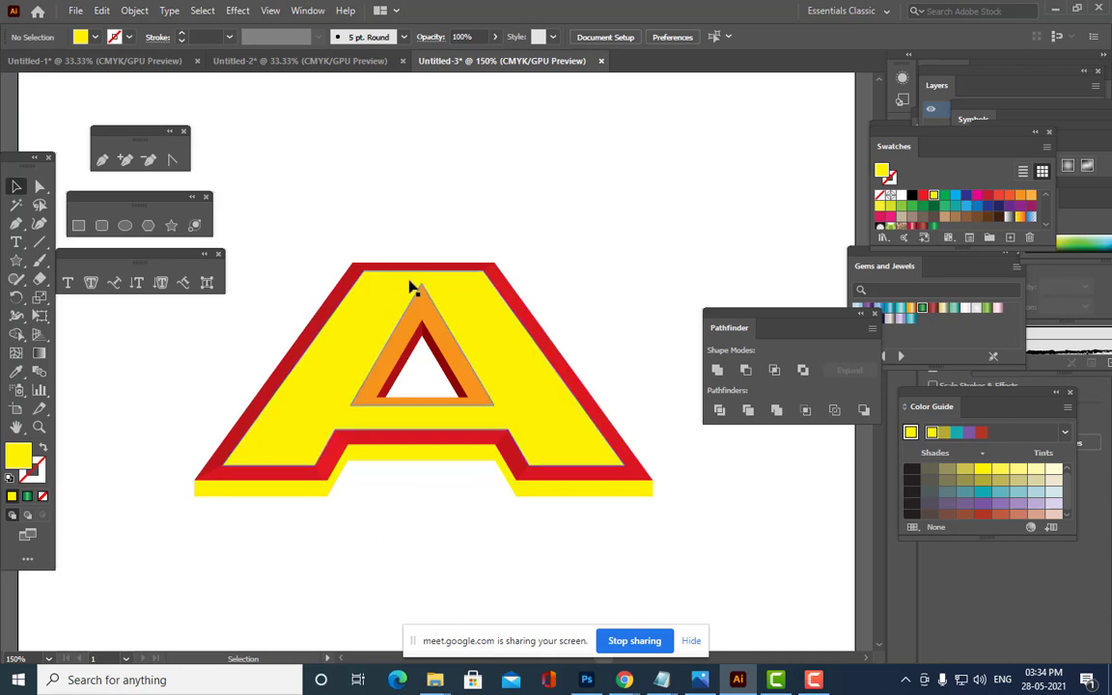
# Fill all bevel faces along the letter's outer outline with the orange swatch C=0 M=50 Y=100 K=0.
pyautogui.click(360, 270)
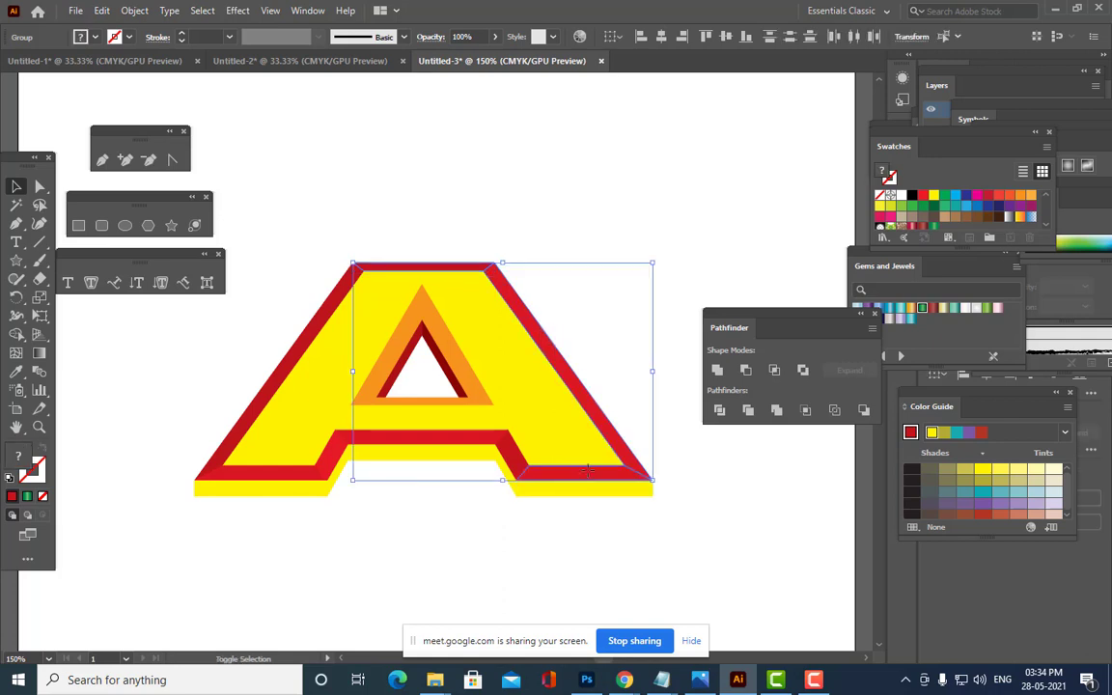
pyautogui.keyDown('shift'); pyautogui.click(466, 443); pyautogui.keyUp('shift')
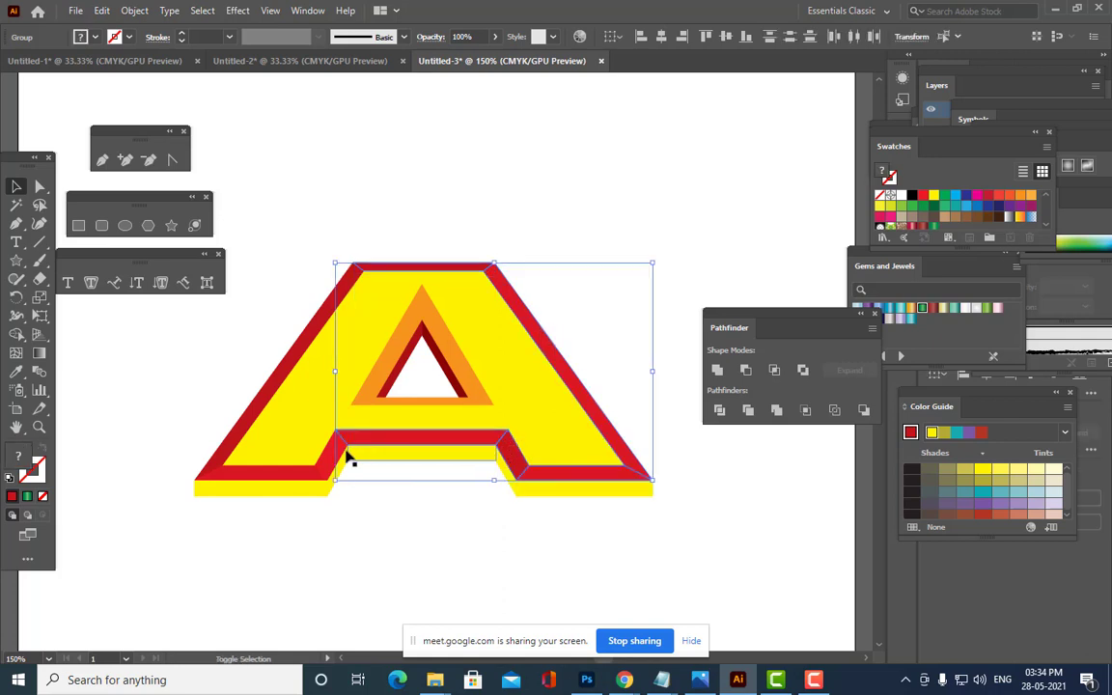
pyautogui.keyDown('shift'); pyautogui.click(290, 475); pyautogui.keyUp('shift')
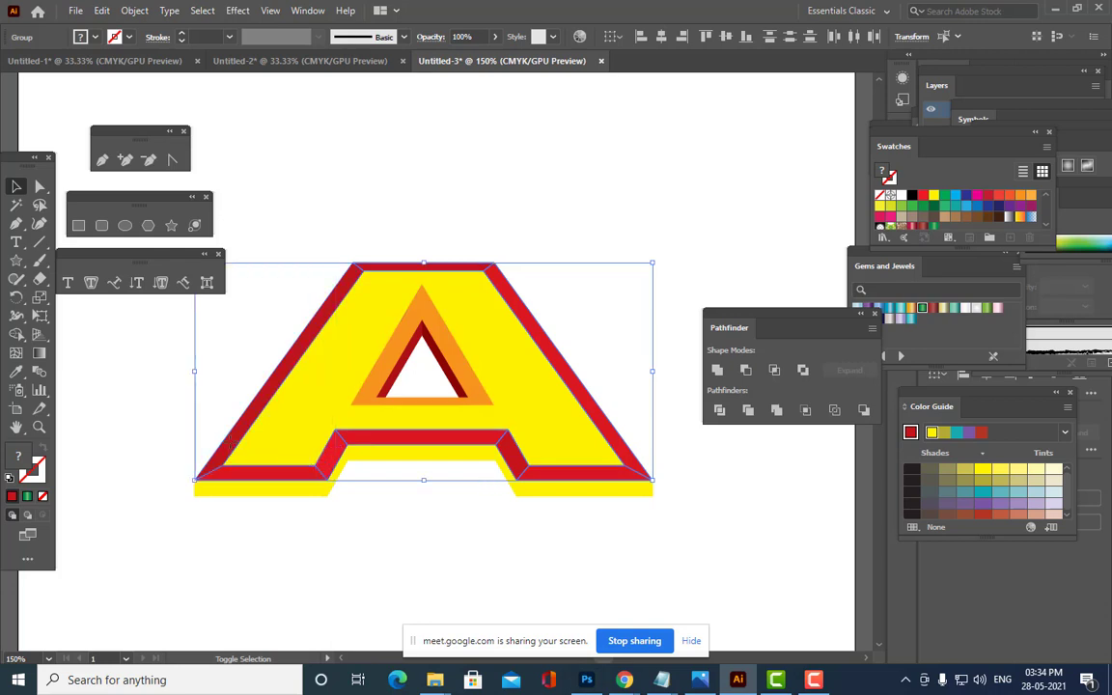
pyautogui.click(1023, 197)
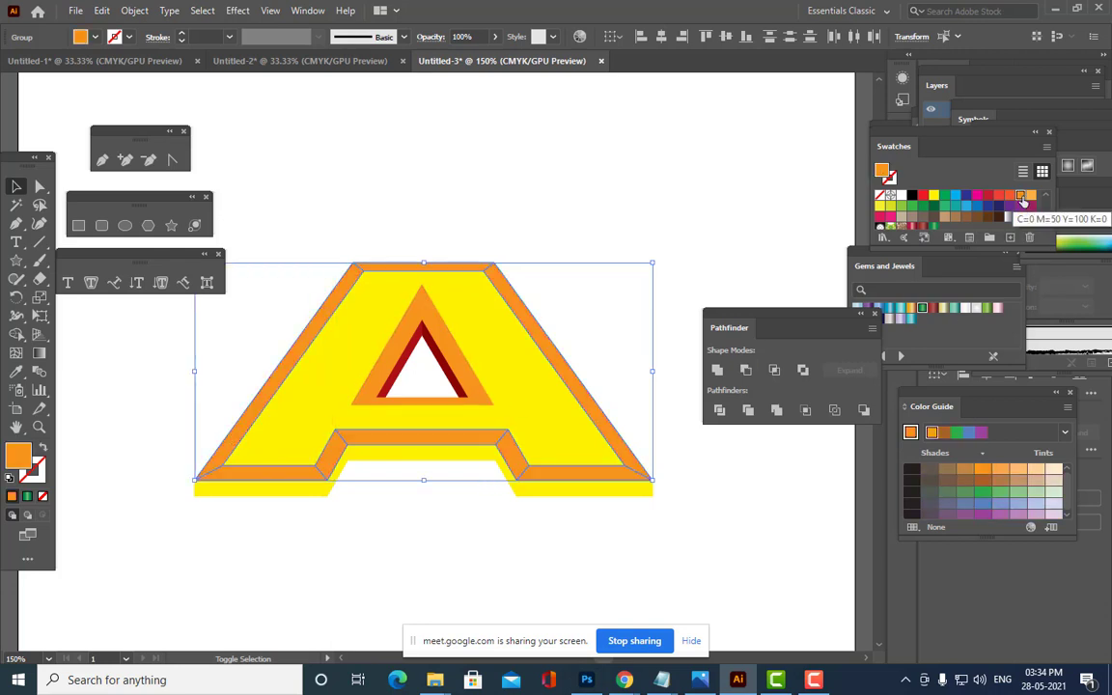
pyautogui.click(709, 211)
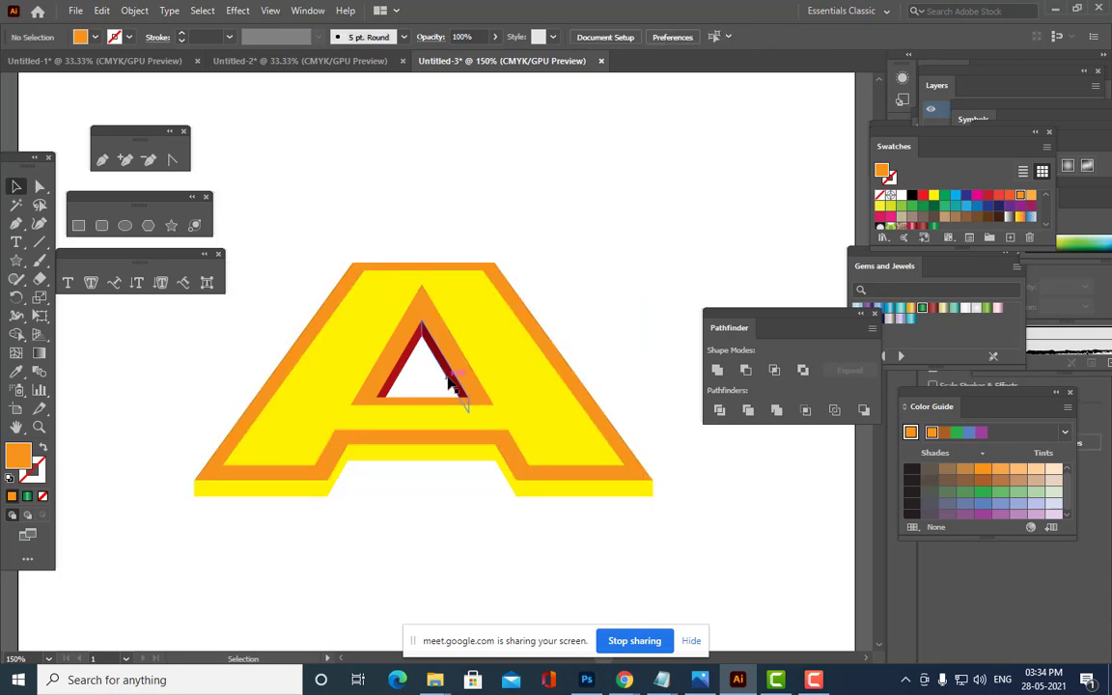
# Fill the inner side faces of the triangular hole with the red-orange swatch.
pyautogui.click(450, 376)
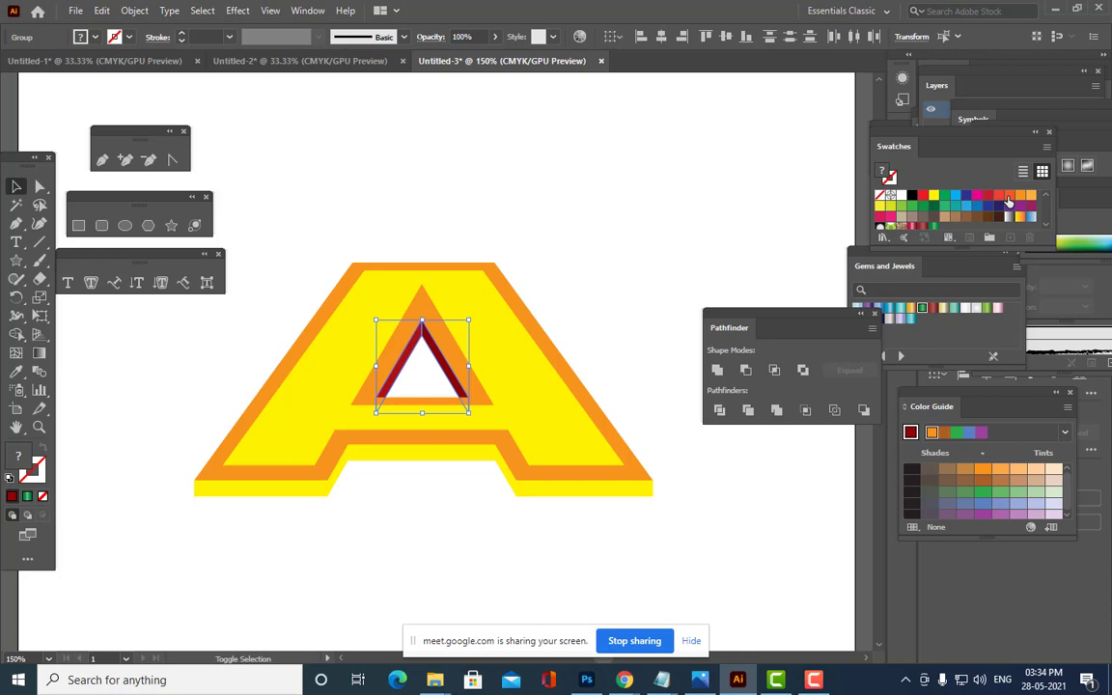
pyautogui.click(1008, 198)
pyautogui.click(764, 228)
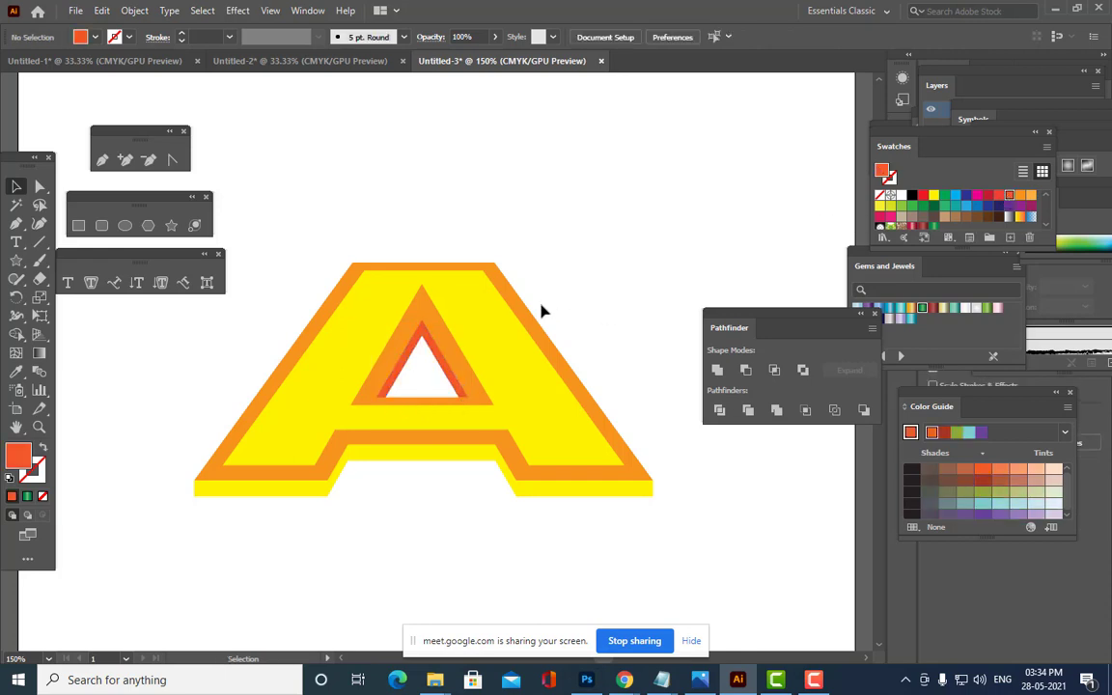
# Replace the Gems and Jewels swatch library with the Metals gradient library.
pyautogui.click(492, 322)
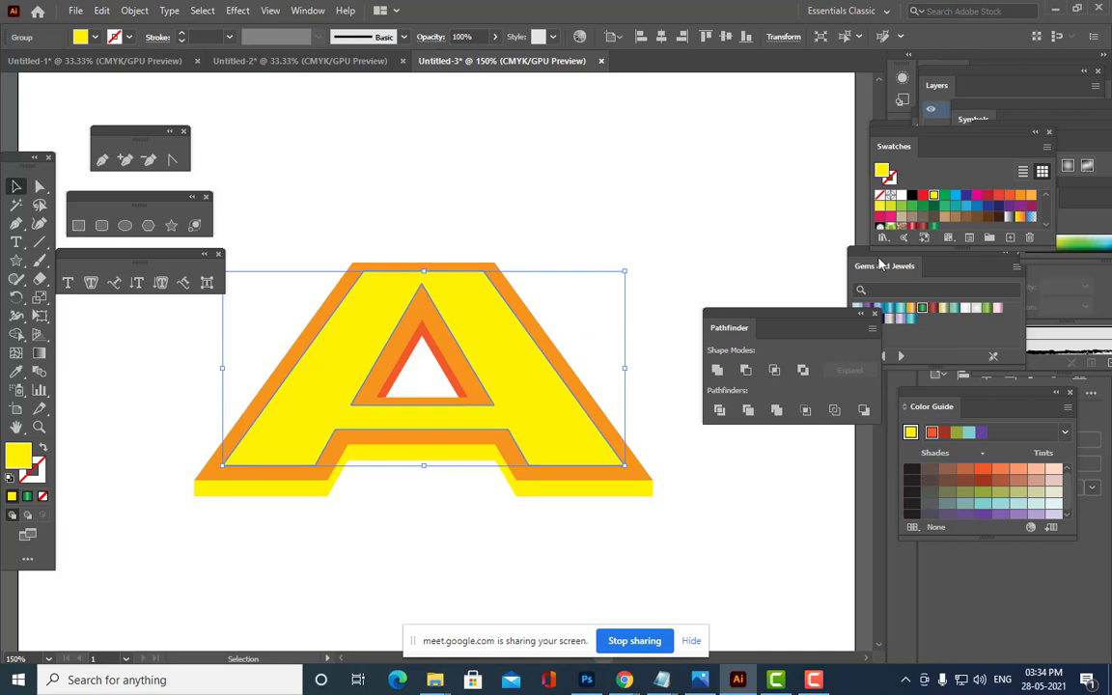
pyautogui.moveTo(880, 262); pyautogui.dragTo(757, 194)
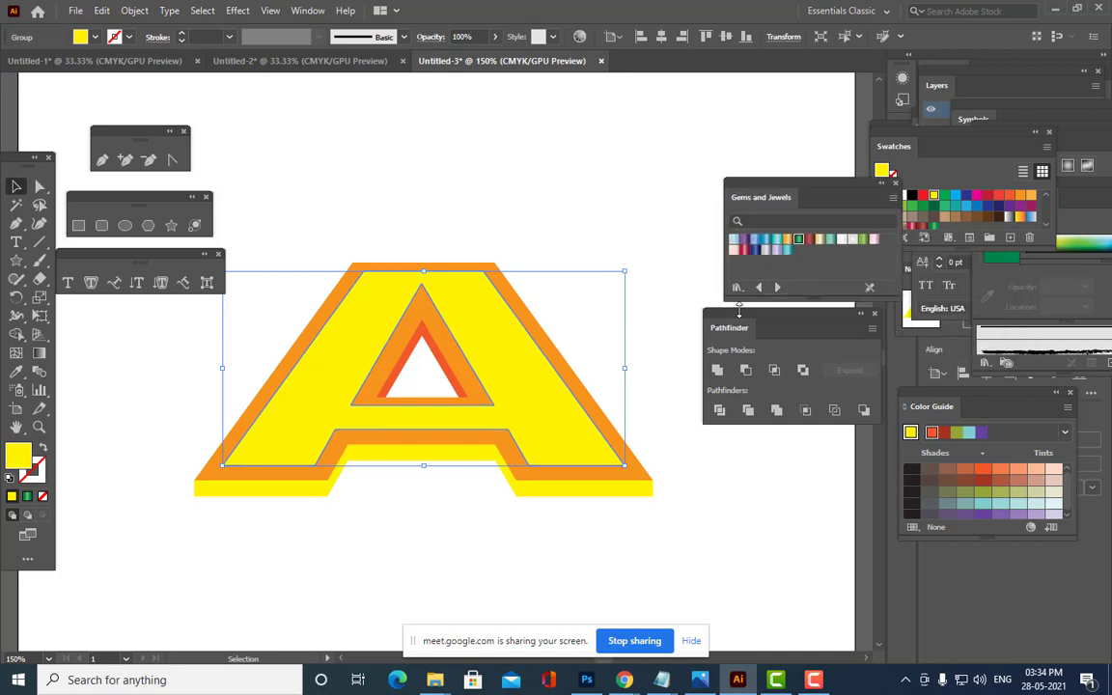
pyautogui.click(737, 287)
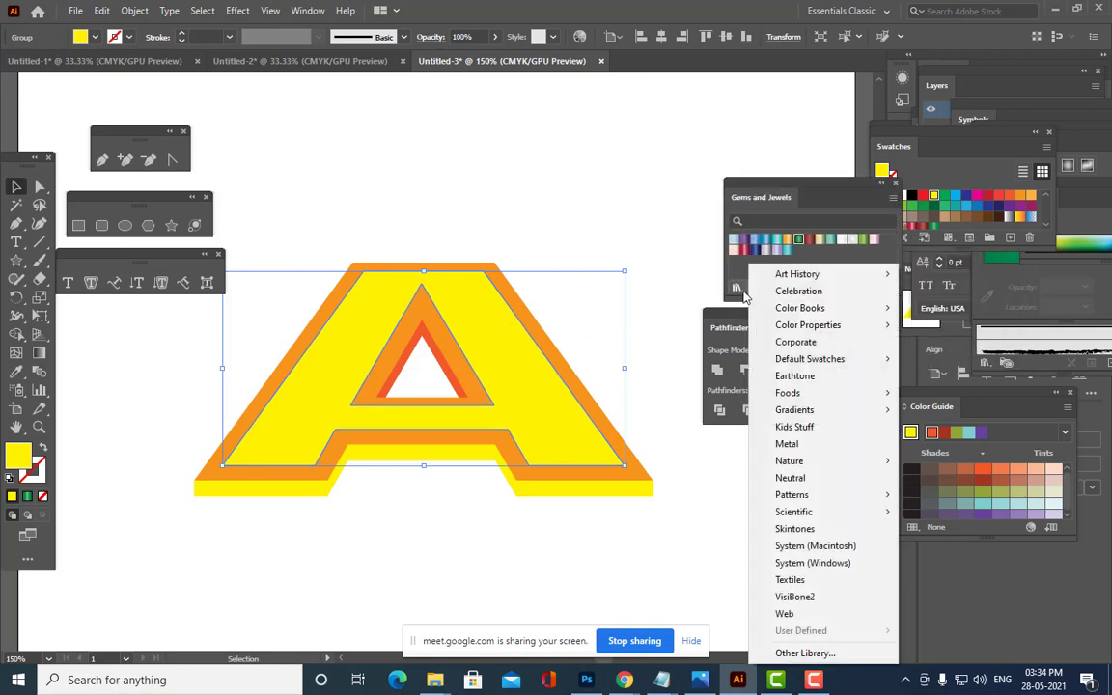
pyautogui.moveTo(826, 413)
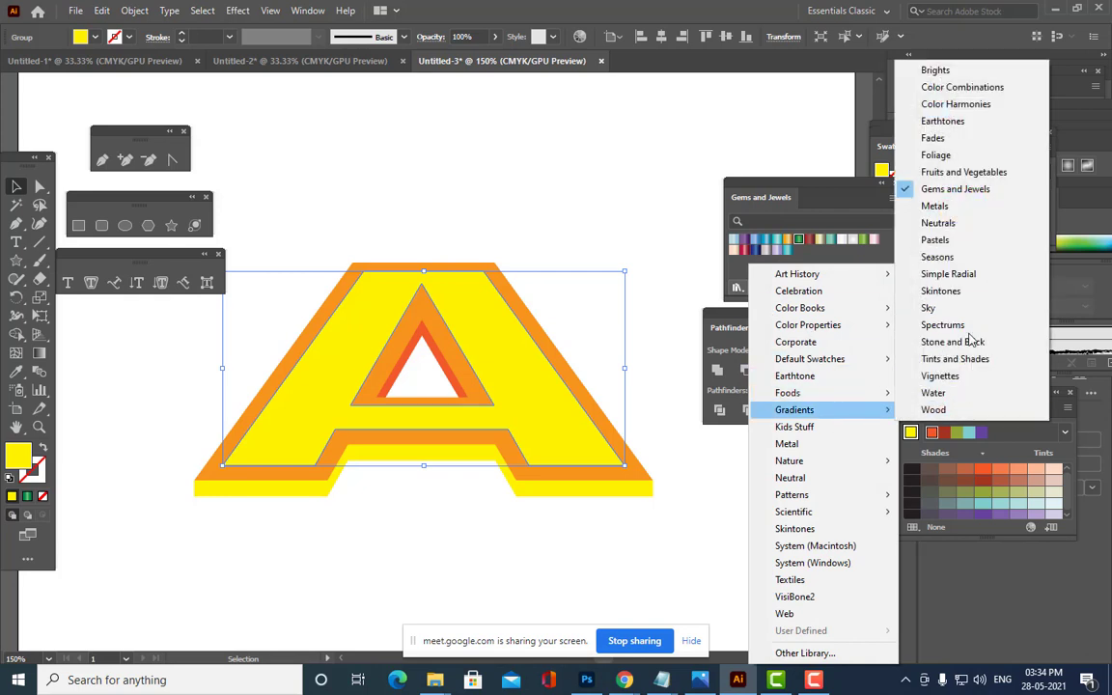
pyautogui.click(982, 207)
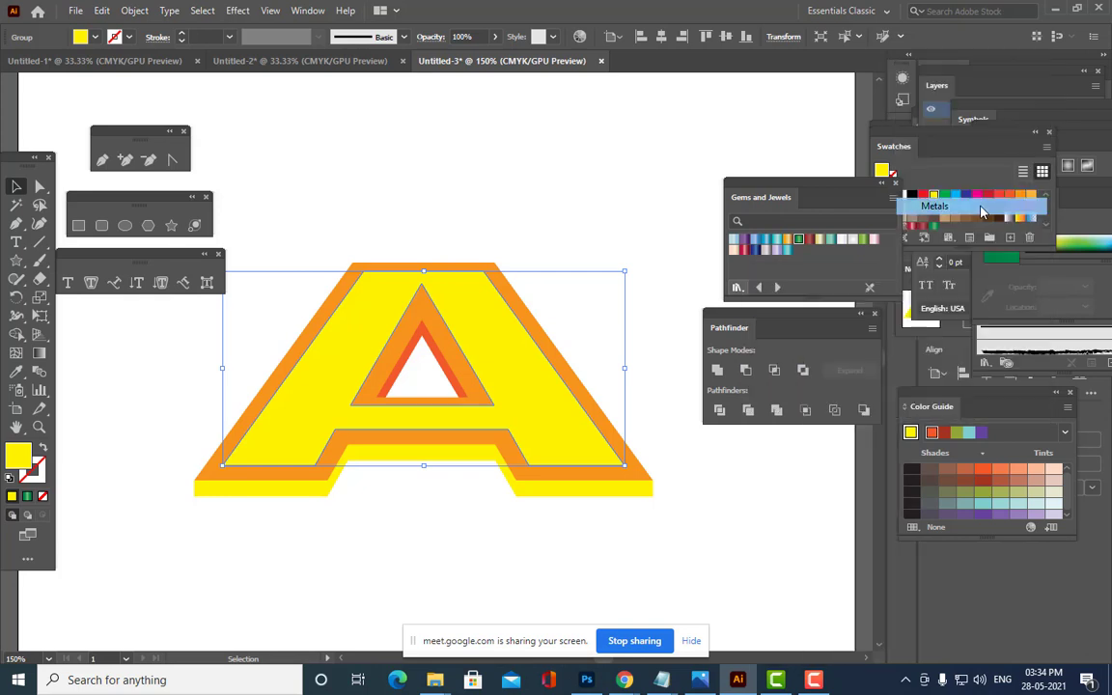
# Fill the large front face of the letter A with the first gold gradient of the Metals library.
pyautogui.click(616, 200)
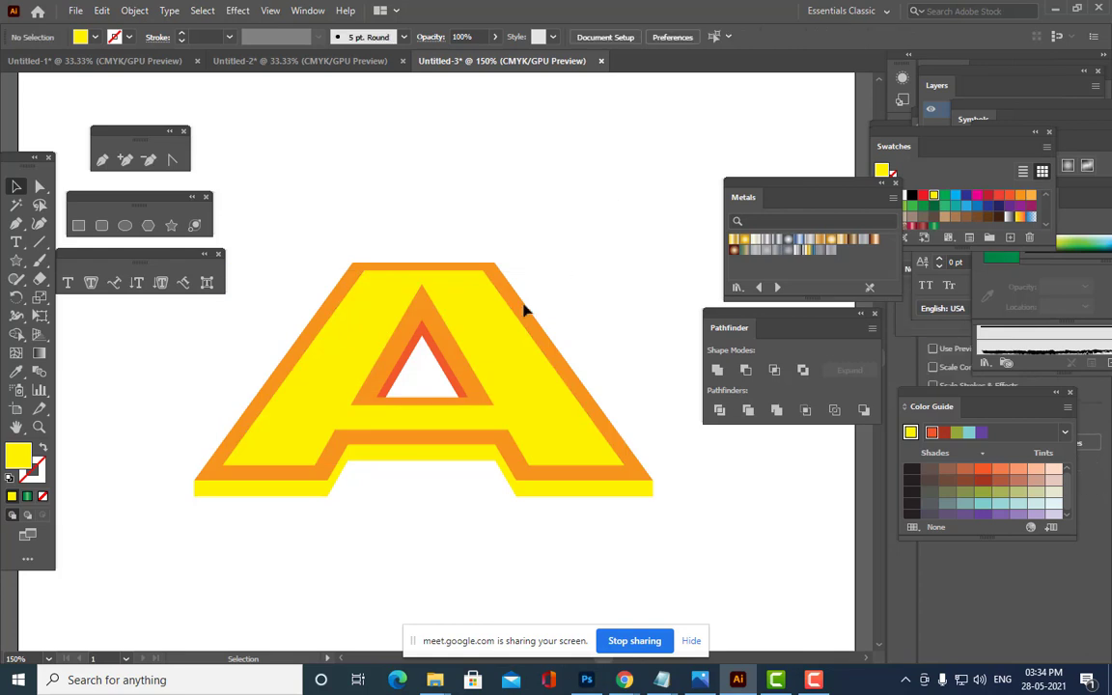
pyautogui.click(496, 314)
pyautogui.click(734, 241)
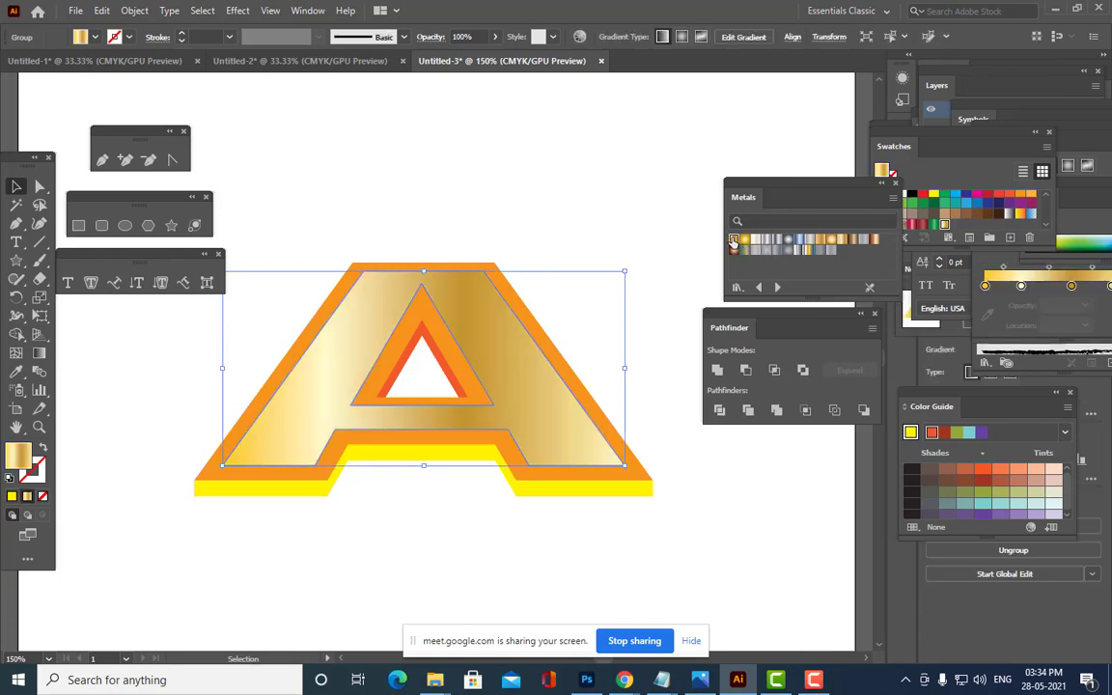
# Fill the five extruded side faces along the letter's lower edge with the same gold gradient as the front face.
pyautogui.click(576, 494)
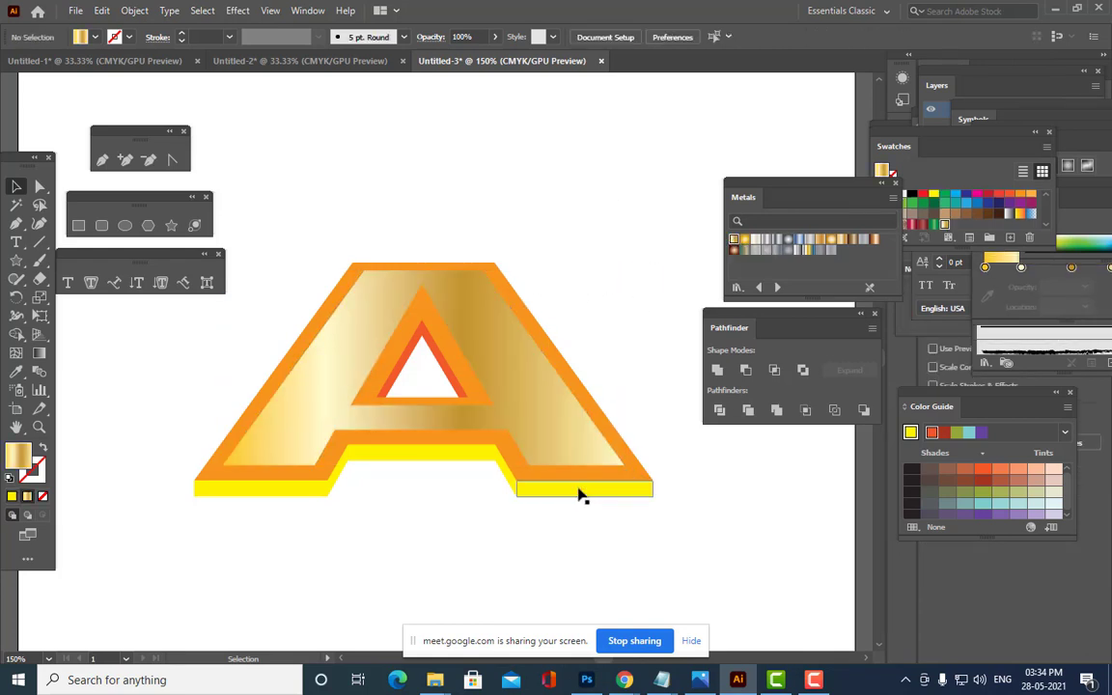
pyautogui.click(496, 472)
pyautogui.keyDown('shift'); pyautogui.click(472, 454); pyautogui.keyUp('shift')
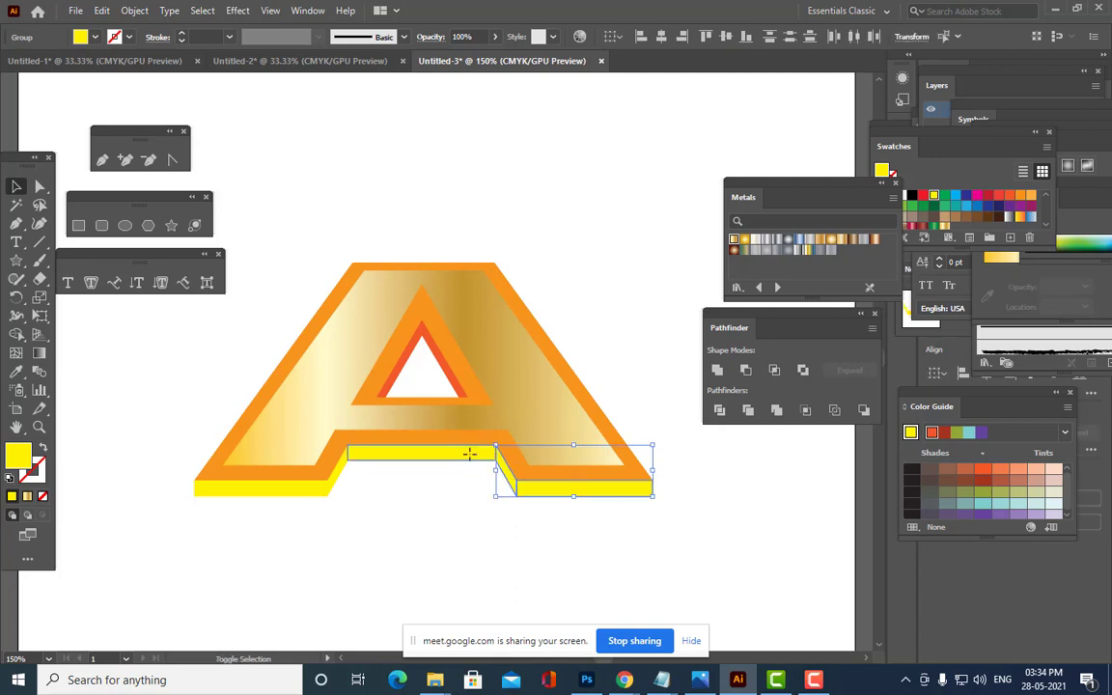
pyautogui.keyDown('shift'); pyautogui.click(291, 488); pyautogui.keyUp('shift')
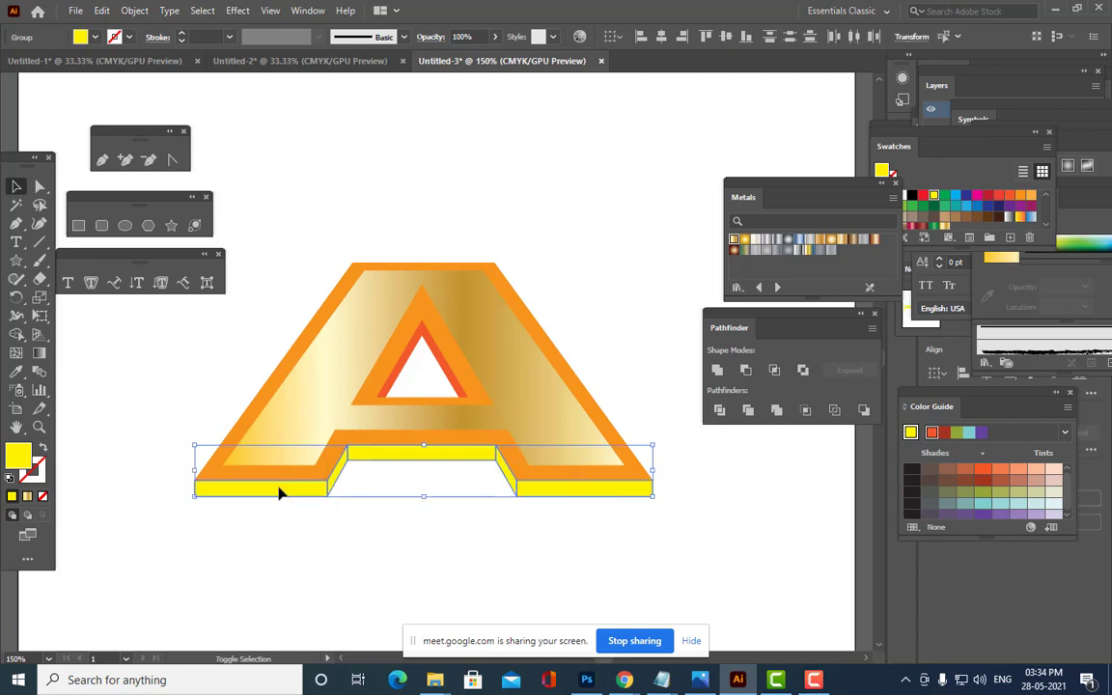
pyautogui.click(734, 242)
pyautogui.click(640, 253)
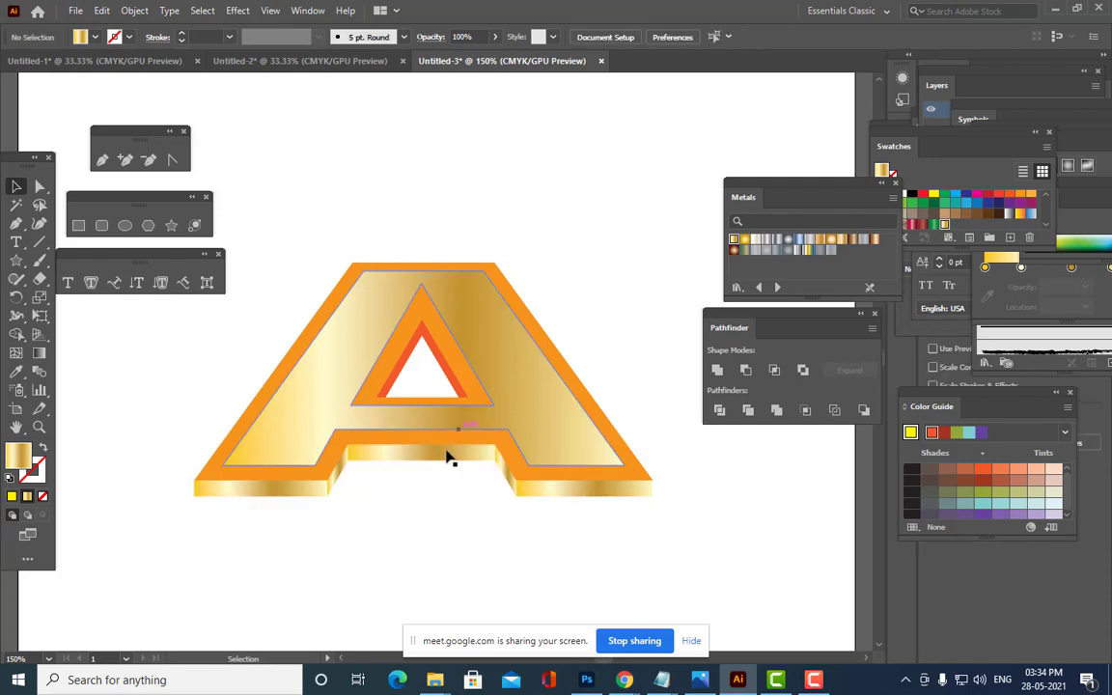
# Try to unite the horizontal side face beneath the crossbar using Pathfinder.
pyautogui.click(340, 468)
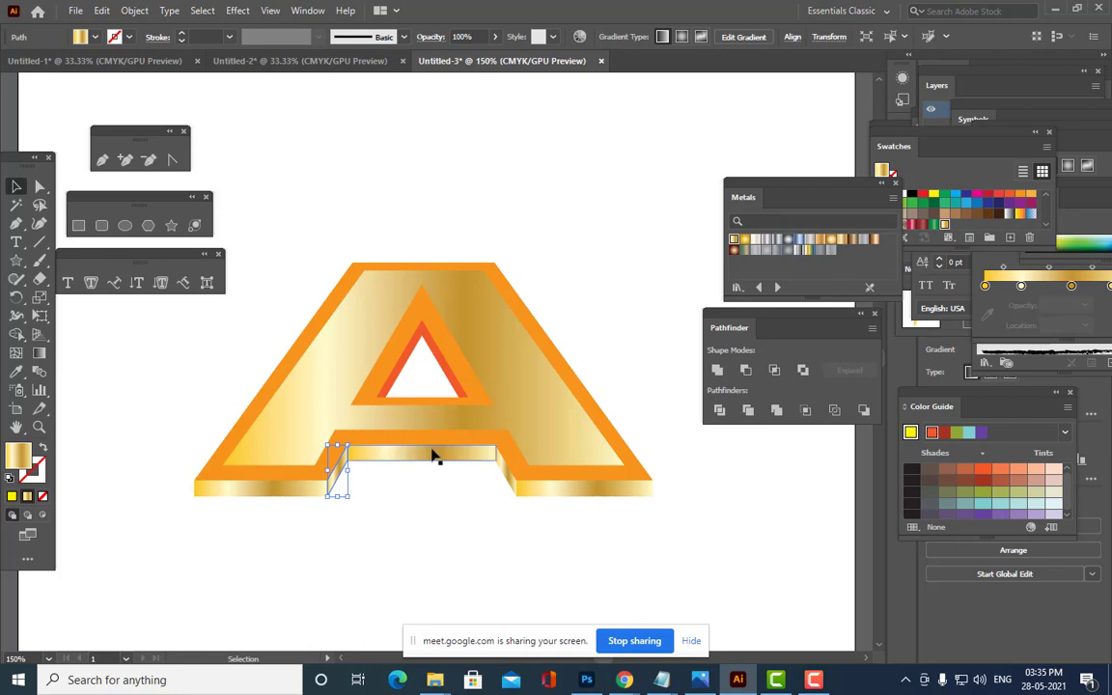
pyautogui.click(473, 456)
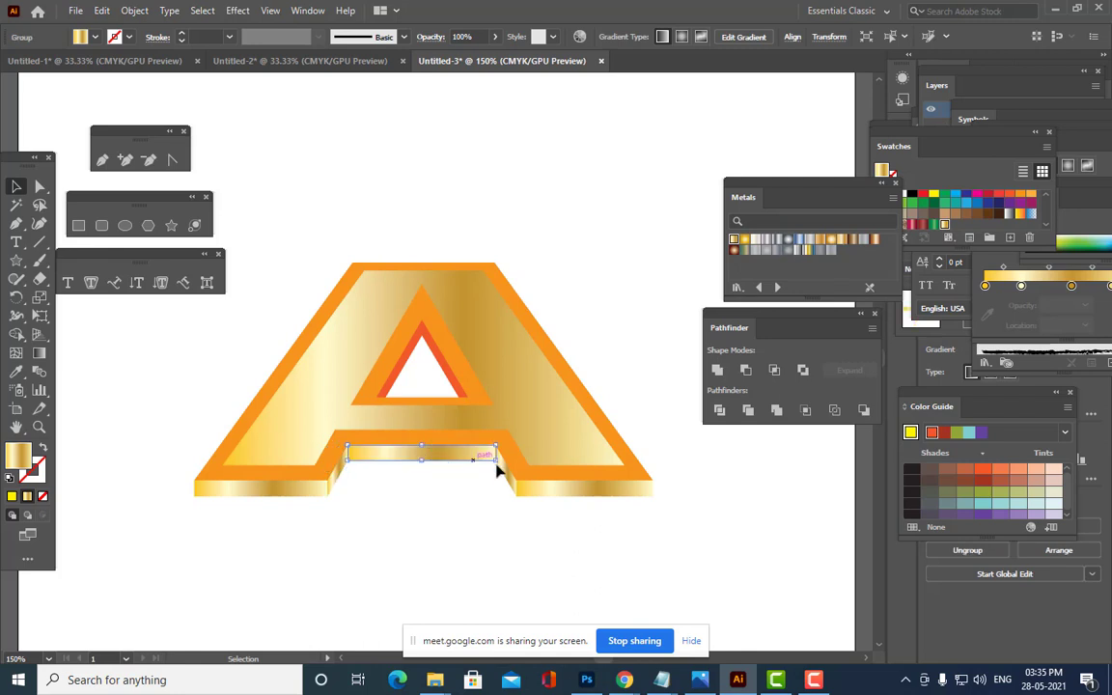
pyautogui.click(717, 371)
pyautogui.click(644, 339)
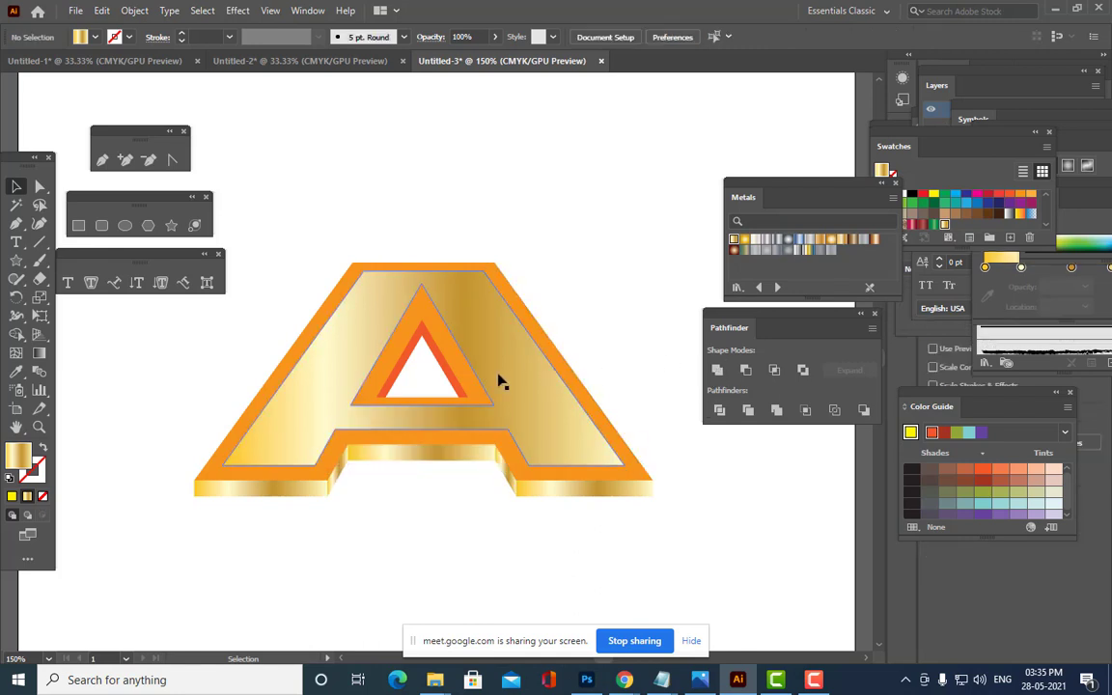
# Fill the three bevel faces around the triangular hole with the dark, high-contrast silver gradient, fifth in the Metals library.
pyautogui.click(418, 350)
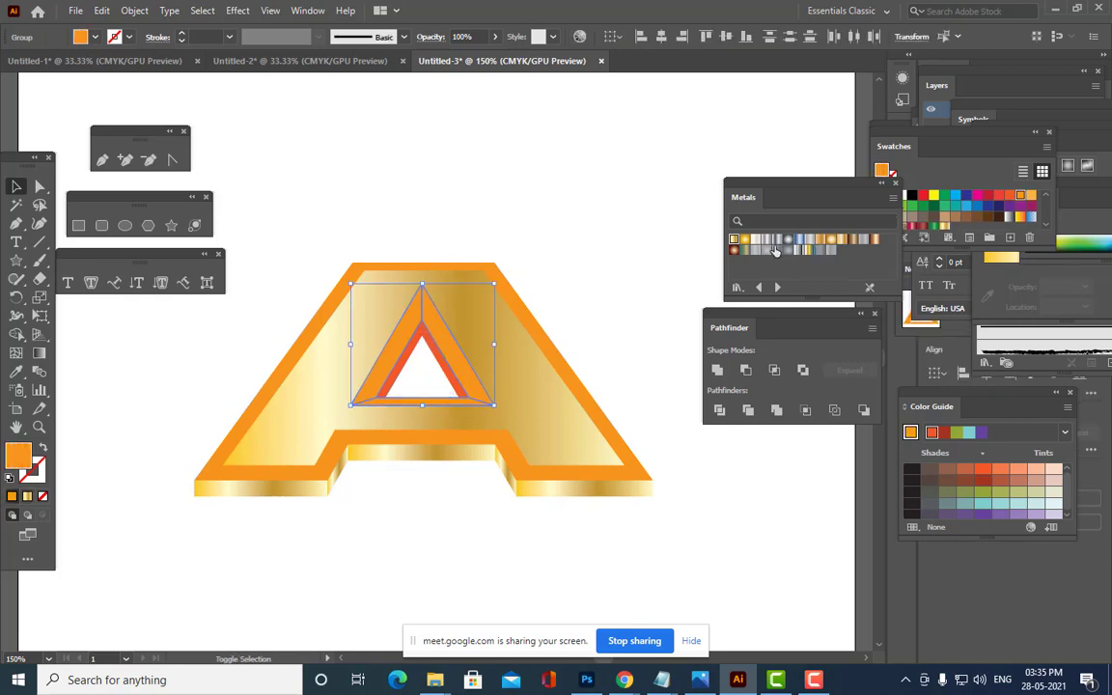
pyautogui.click(777, 245)
pyautogui.click(645, 235)
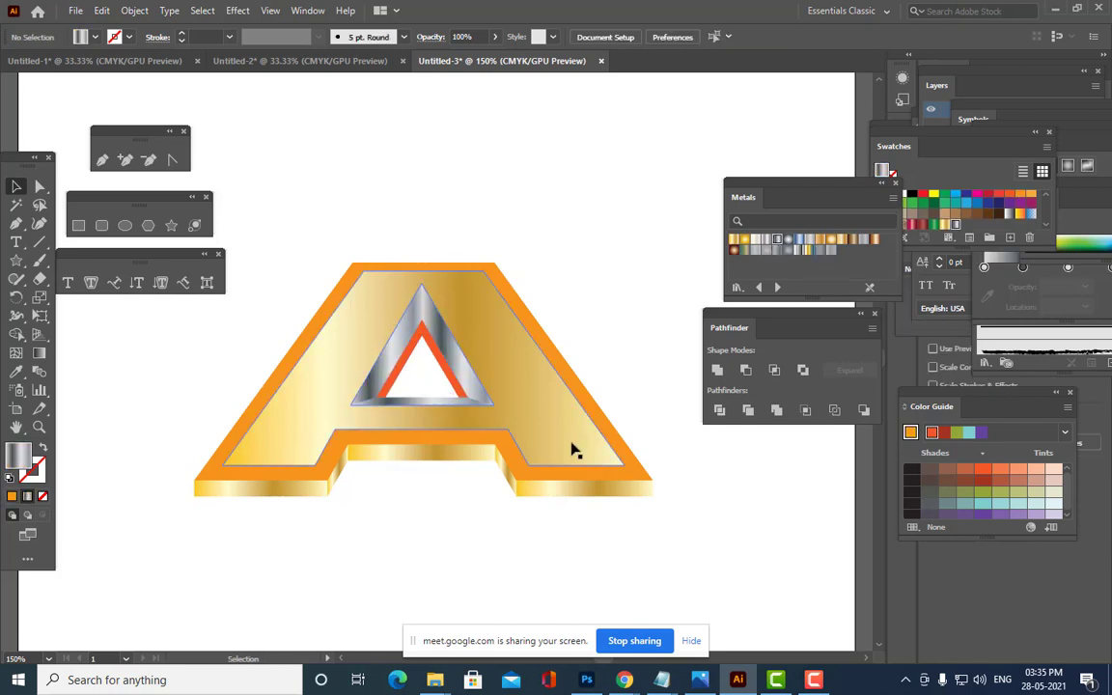
# Fill all bevel faces along the letter's outer outline with the silver gradient, fourth in the Metals library.
pyautogui.click(310, 347)
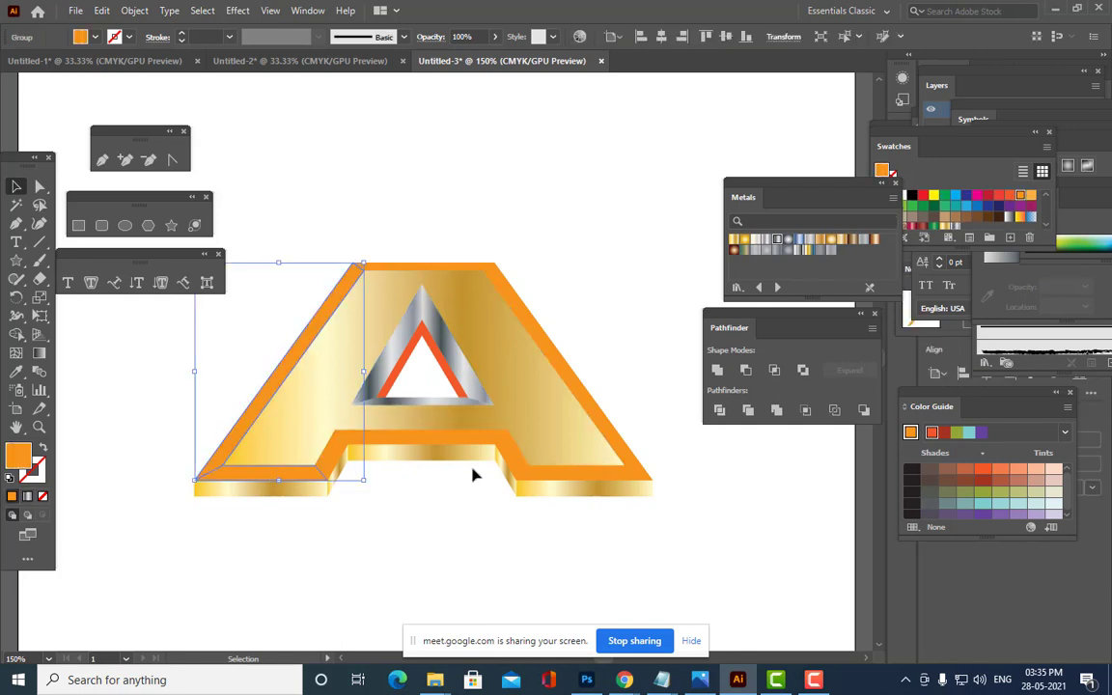
pyautogui.keyDown('shift'); pyautogui.click(475, 449); pyautogui.keyUp('shift')
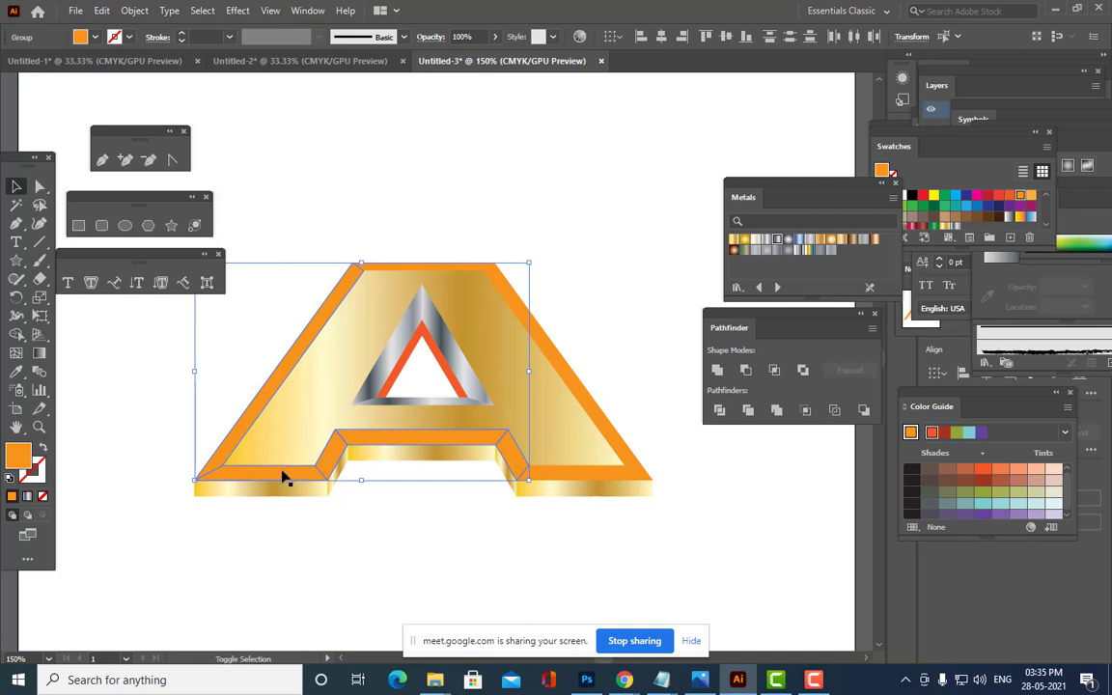
pyautogui.keyDown('shift'); pyautogui.click(607, 476); pyautogui.keyUp('shift')
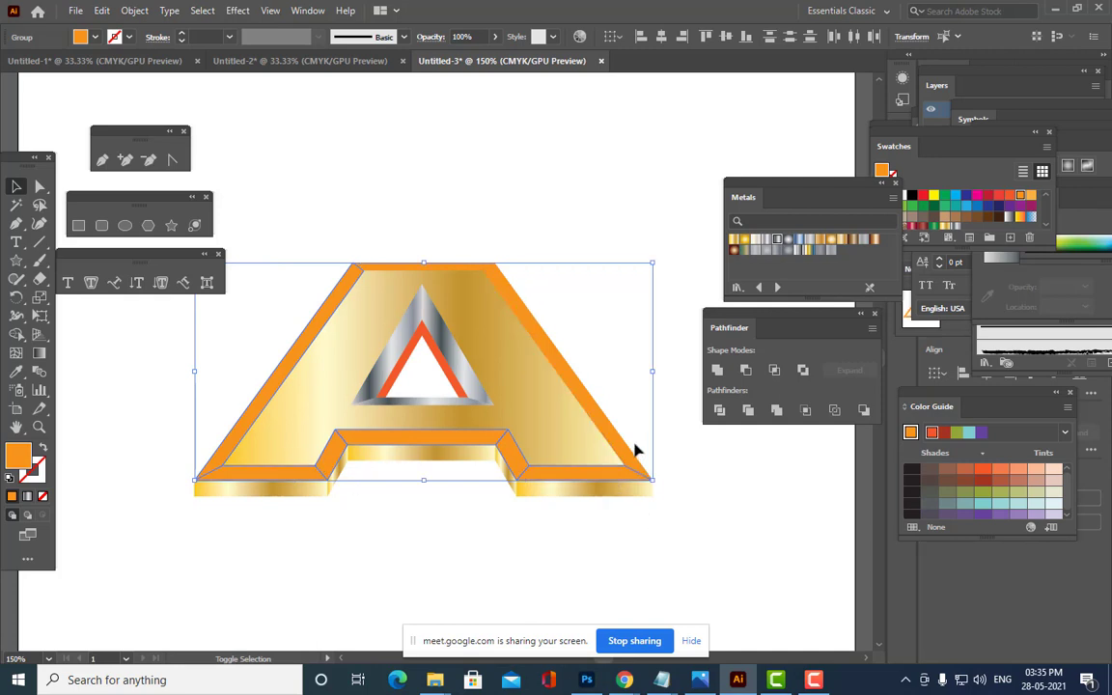
pyautogui.keyDown('shift'); pyautogui.click(443, 266); pyautogui.keyUp('shift')
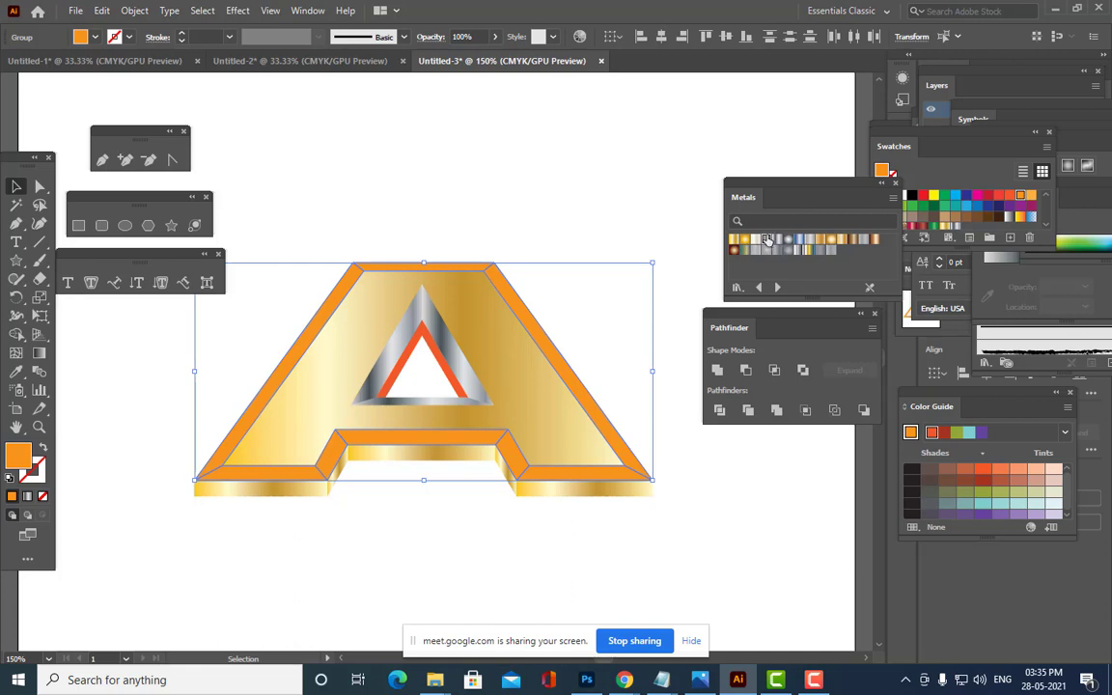
pyautogui.click(768, 240)
pyautogui.click(662, 245)
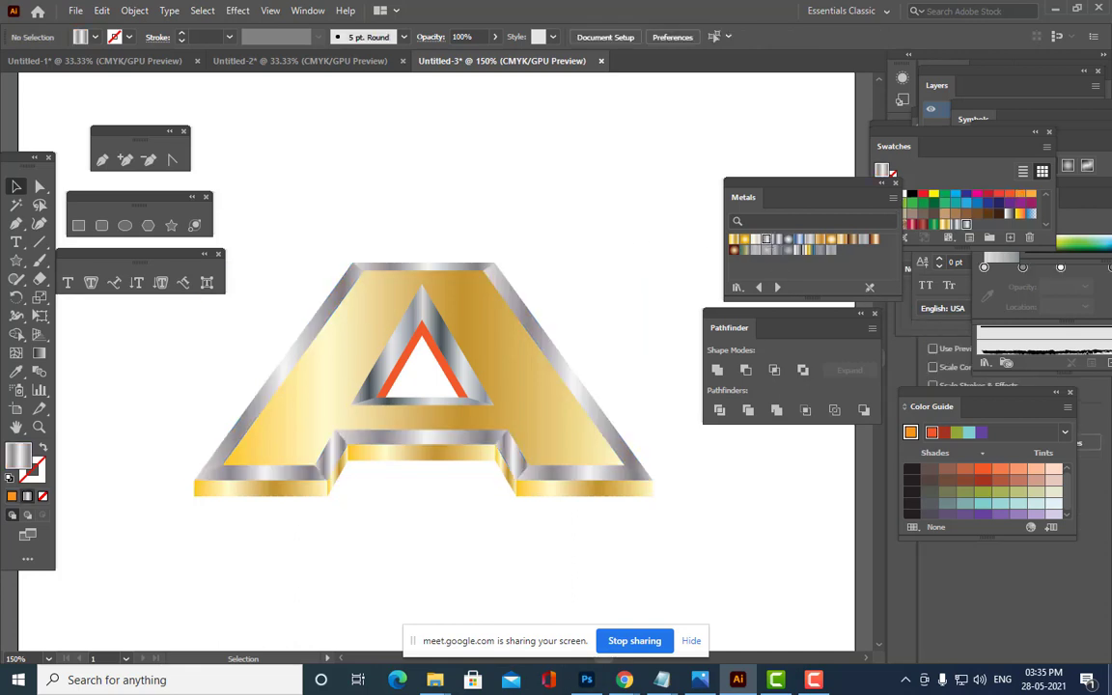
# Fill the inner side faces of the triangular hole with the White Gold gradient.
pyautogui.click(398, 362)
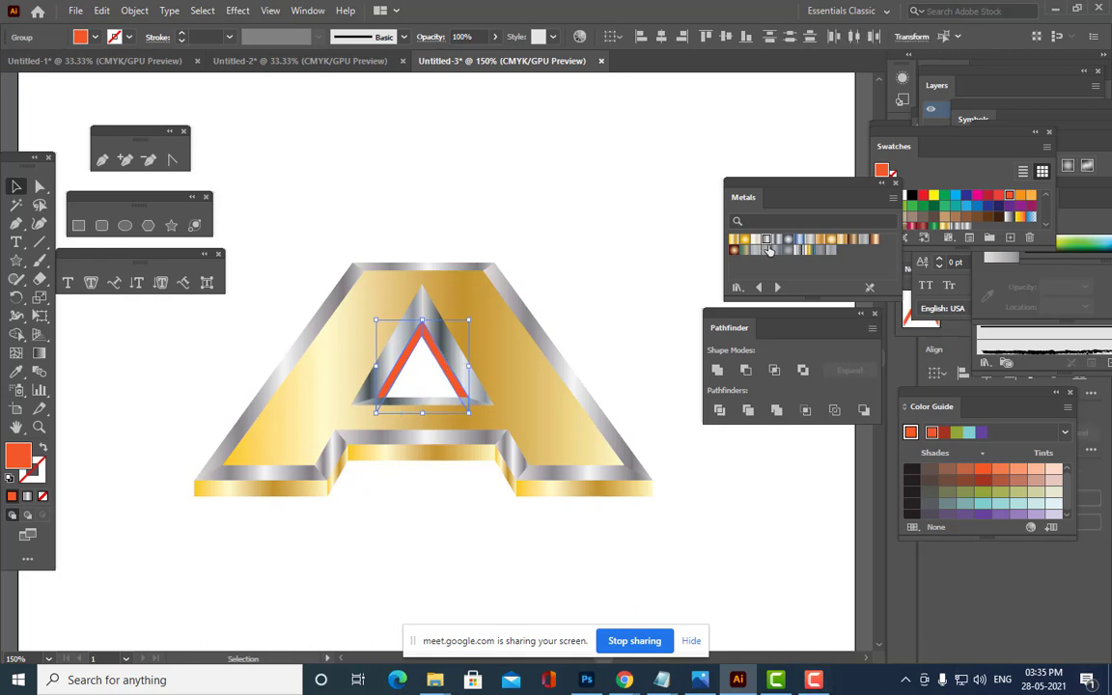
pyautogui.click(755, 240)
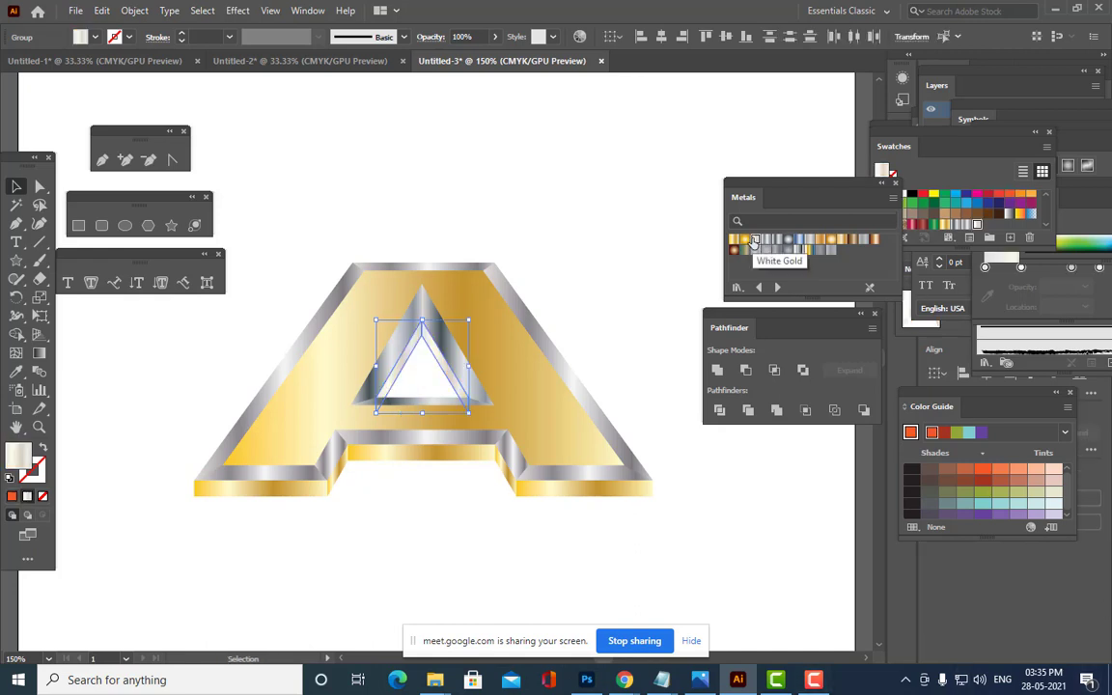
pyautogui.click(613, 249)
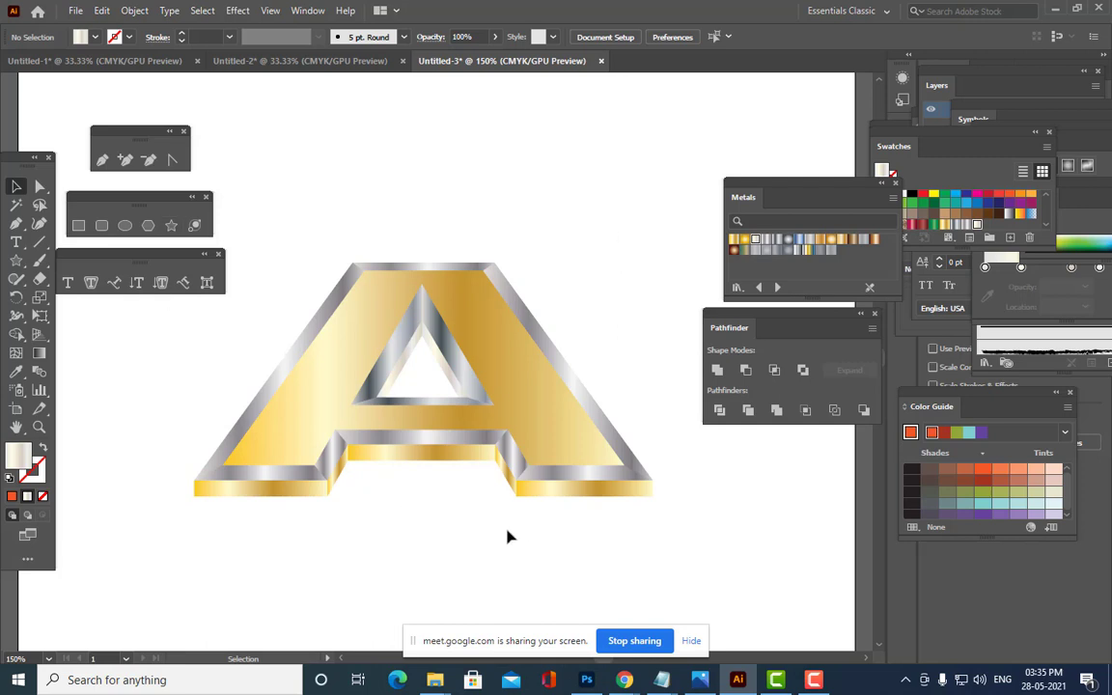
# Add an orange stroke to all bevel faces along the letter A's outer outline.
pyautogui.click(548, 351)
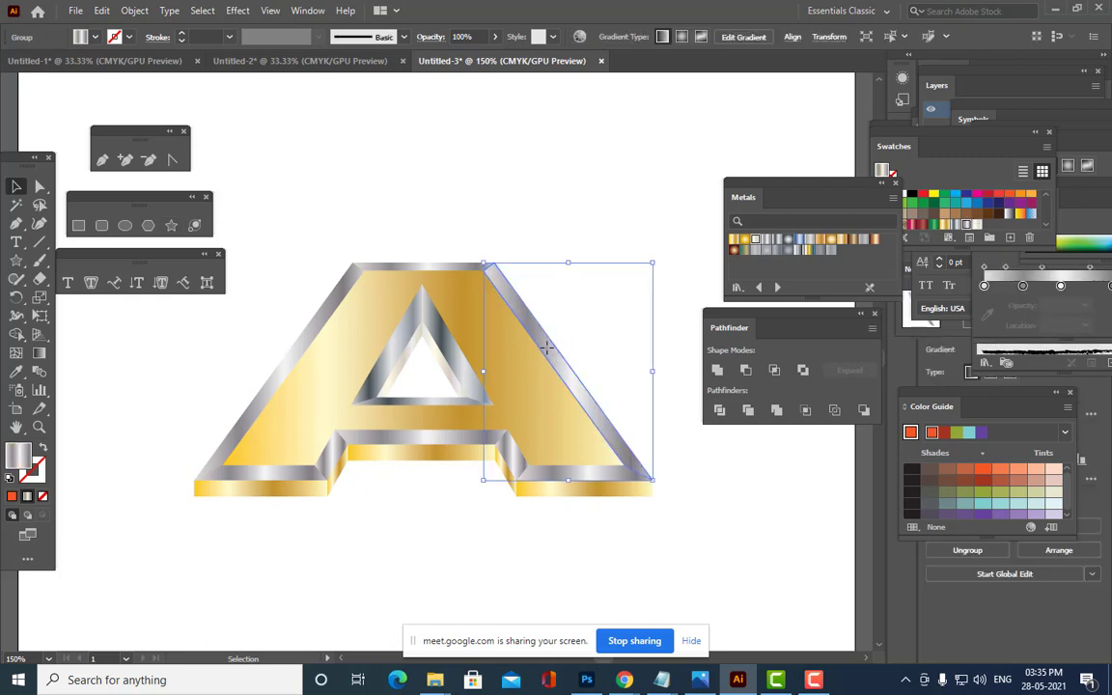
pyautogui.keyDown('shift'); pyautogui.click(430, 268); pyautogui.keyUp('shift')
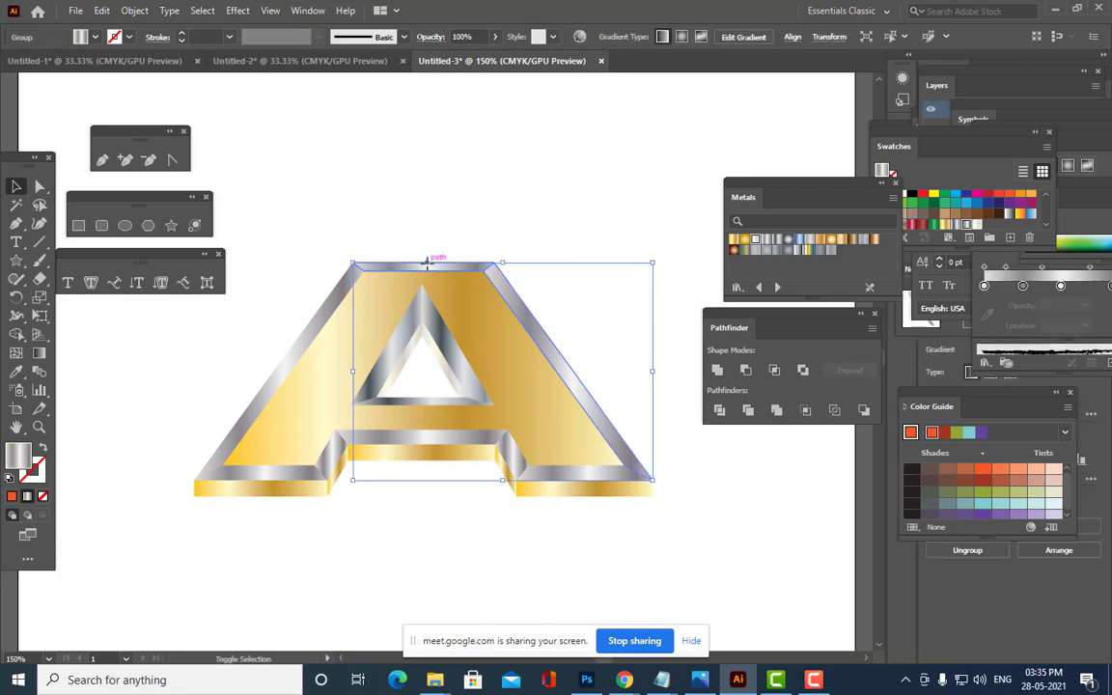
pyautogui.keyDown('shift'); pyautogui.click(336, 301); pyautogui.keyUp('shift')
pyautogui.keyDown('shift'); pyautogui.click(398, 449); pyautogui.keyUp('shift')
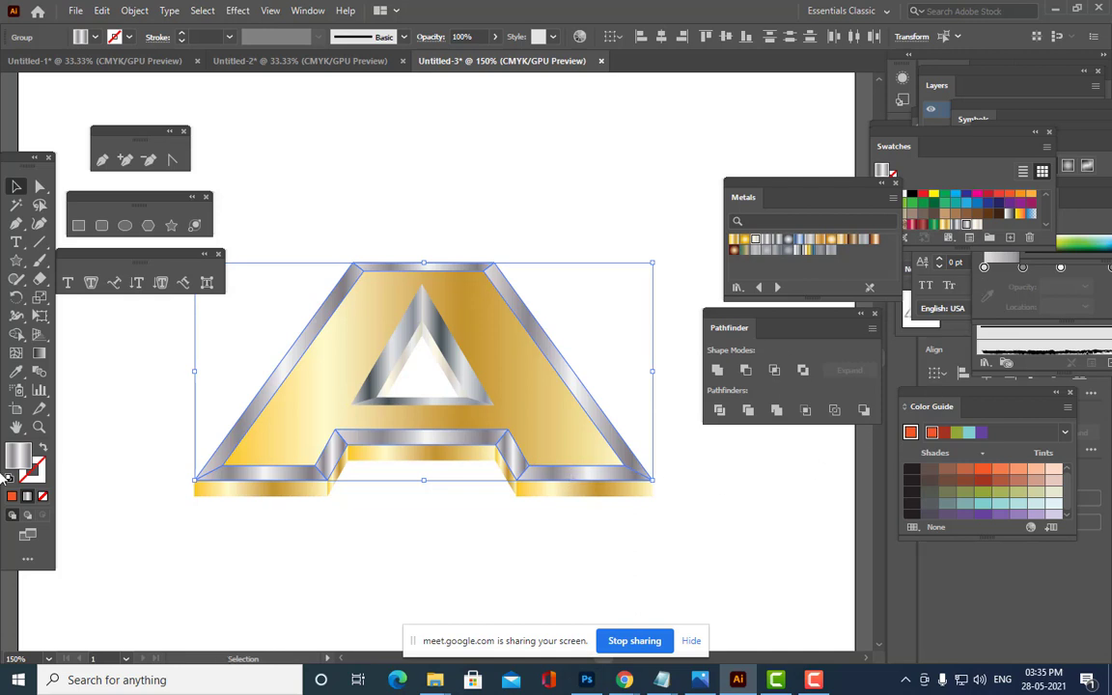
pyautogui.click(39, 477)
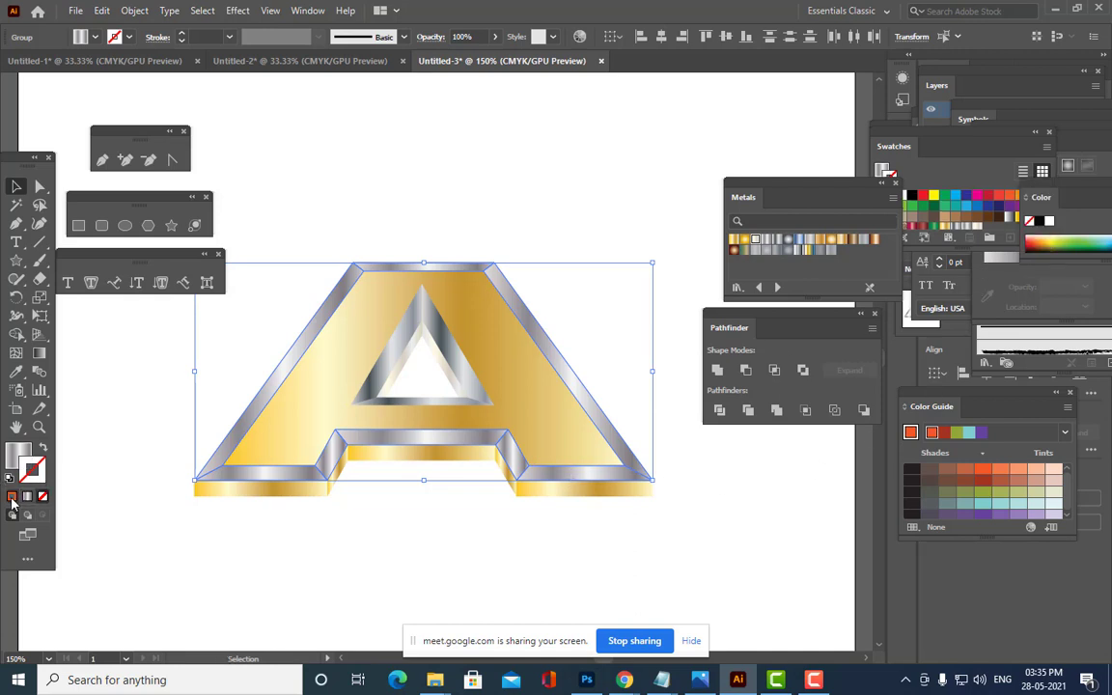
pyautogui.click(12, 495)
pyautogui.click(147, 536)
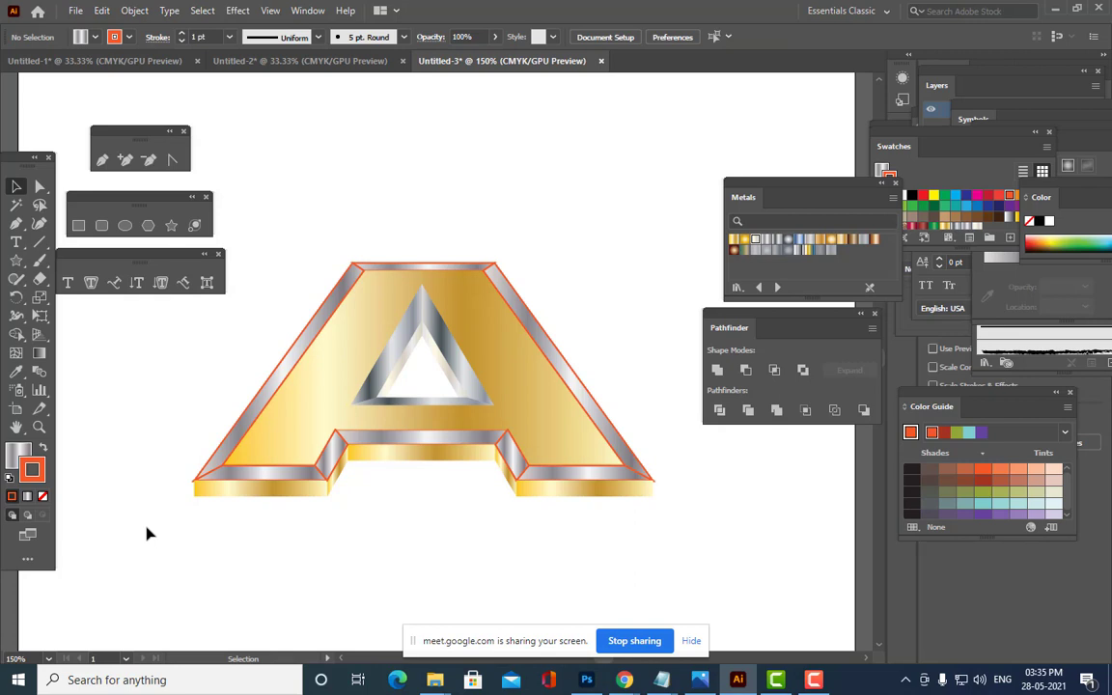
# Set the stroke weight of the outer bevel faces, except the long right diagonal one, to 0.25 pt.
pyautogui.click(409, 442)
pyautogui.click(271, 550)
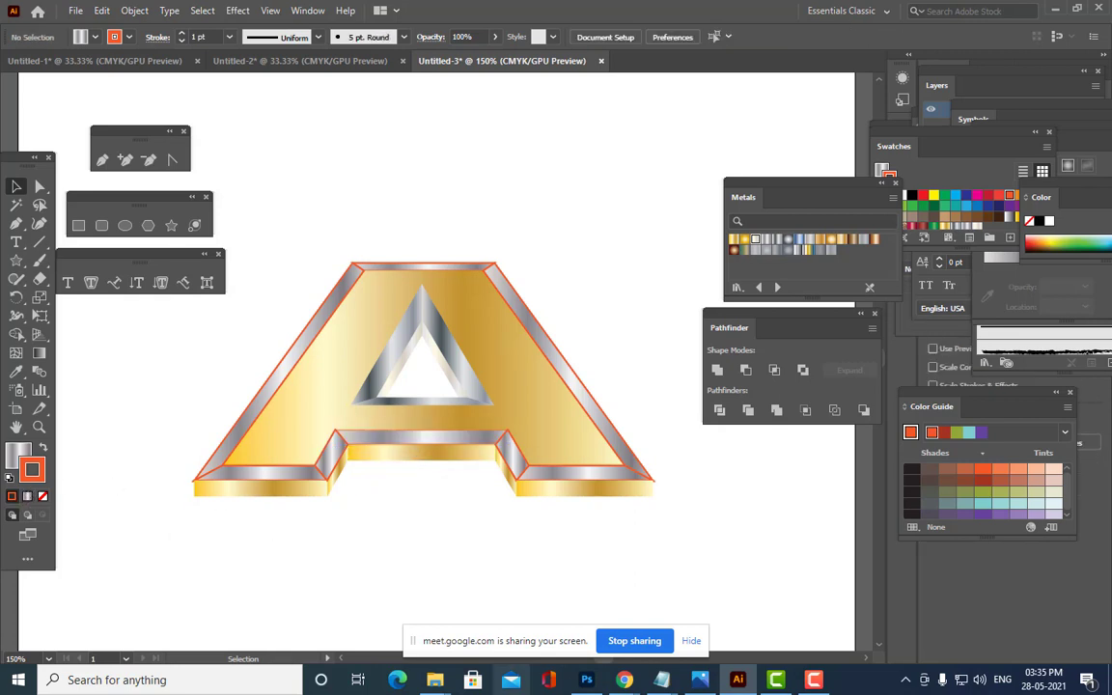
pyautogui.click(618, 453)
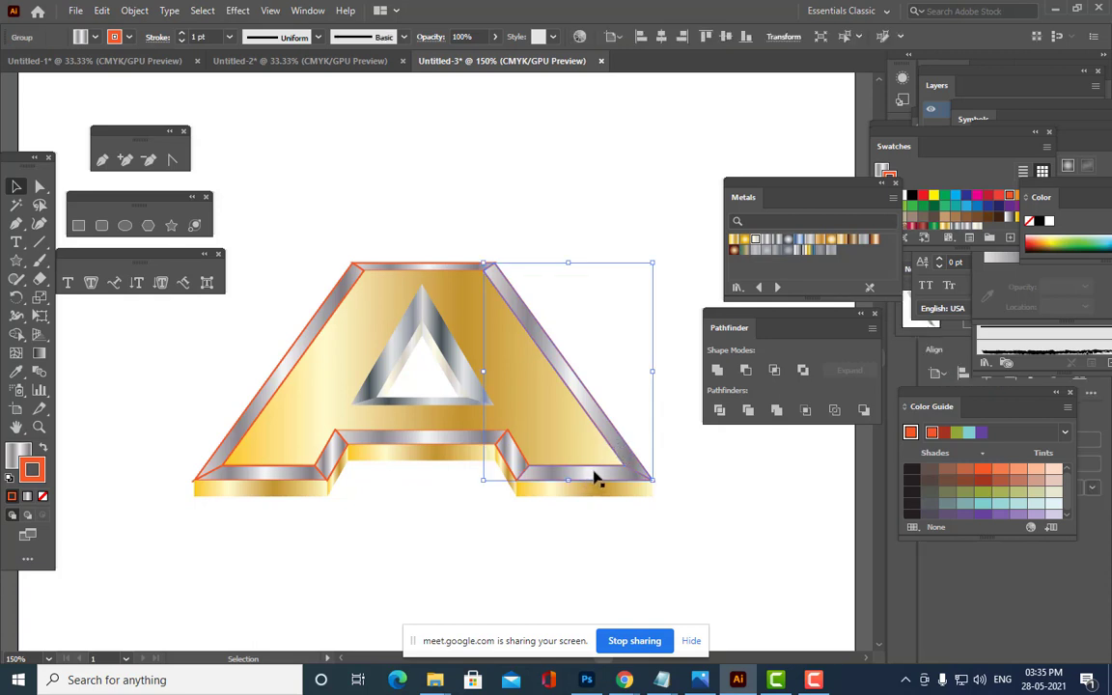
pyautogui.keyDown('shift'); pyautogui.click(384, 442); pyautogui.keyUp('shift')
pyautogui.keyDown('shift'); pyautogui.click(266, 467); pyautogui.keyUp('shift')
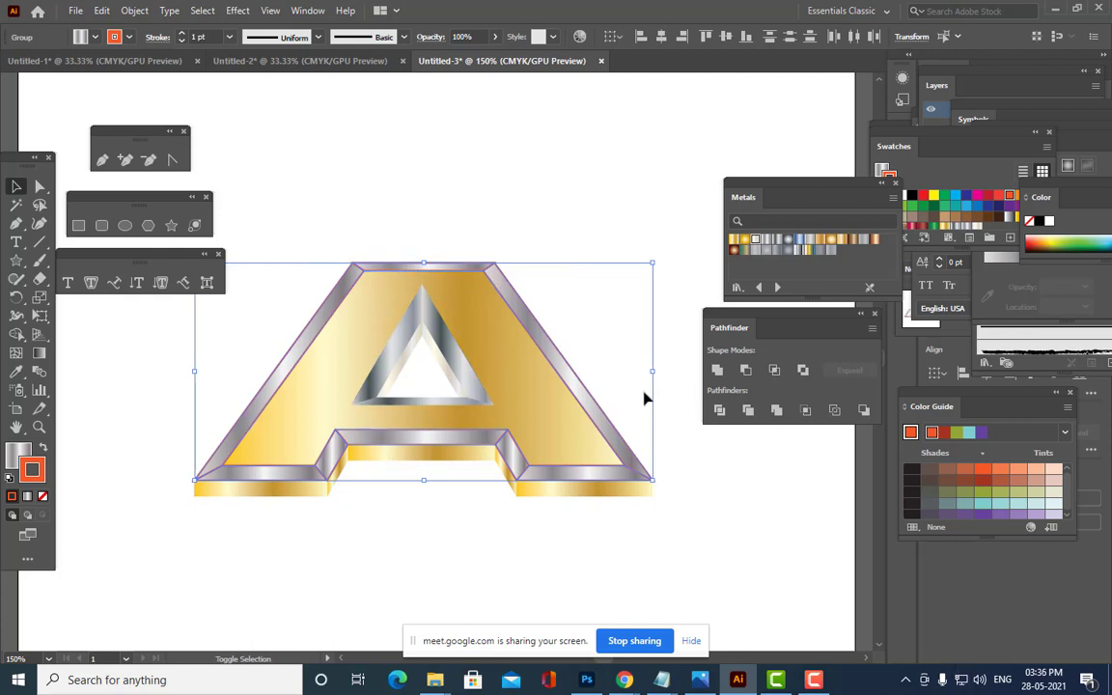
pyautogui.keyDown('shift'); pyautogui.click(586, 404); pyautogui.keyUp('shift')
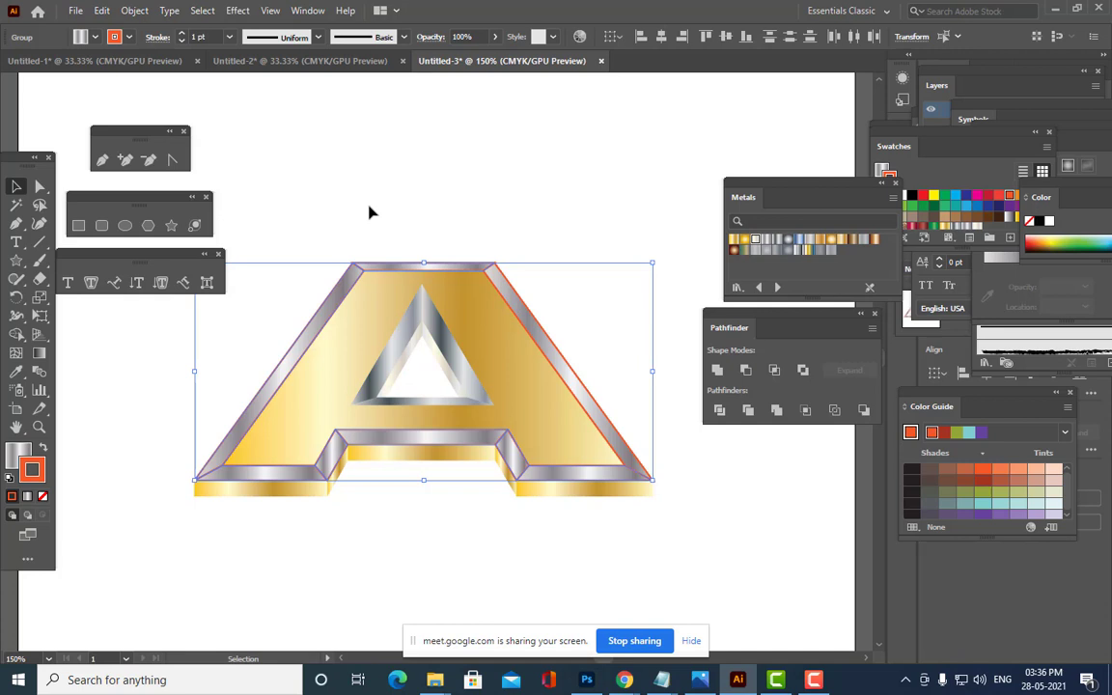
pyautogui.click(229, 37)
pyautogui.click(249, 47)
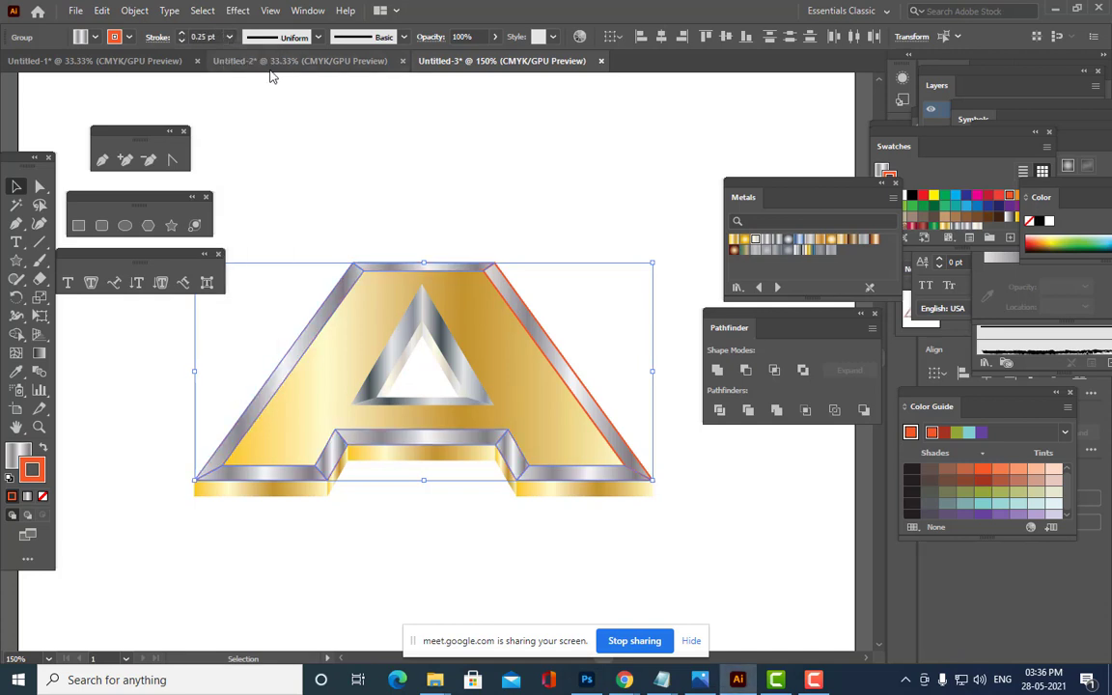
pyautogui.click(462, 166)
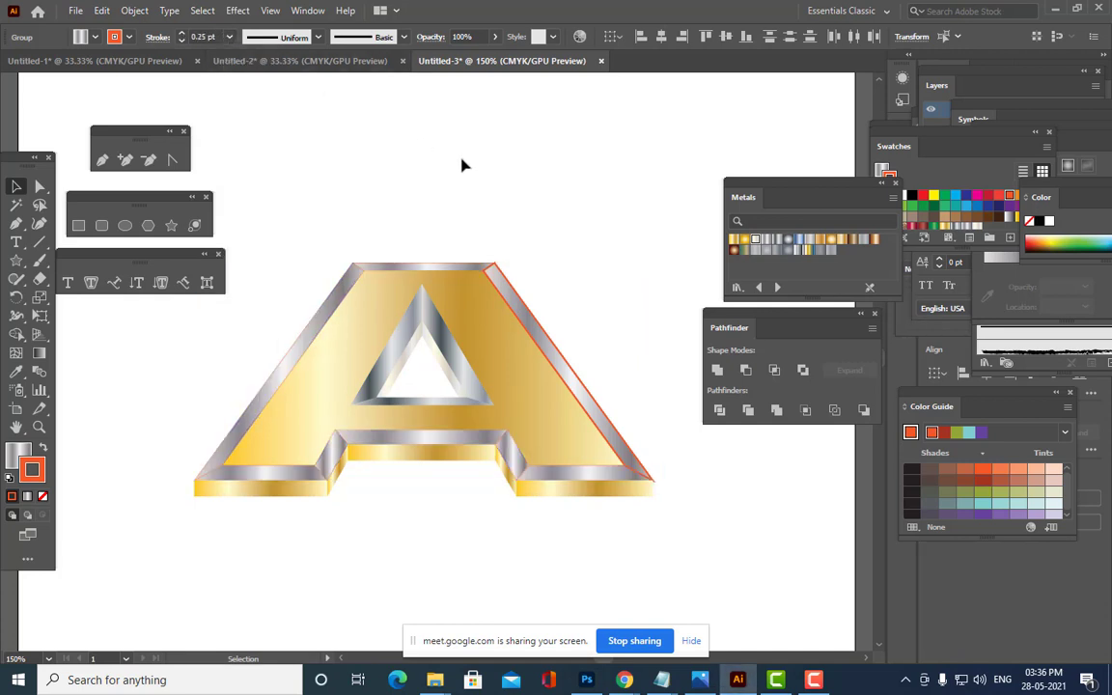
# Set the stroke weight of the letter's right diagonal bevel face to 0.25 pt and deselect the artwork.
pyautogui.click(537, 324)
pyautogui.click(230, 38)
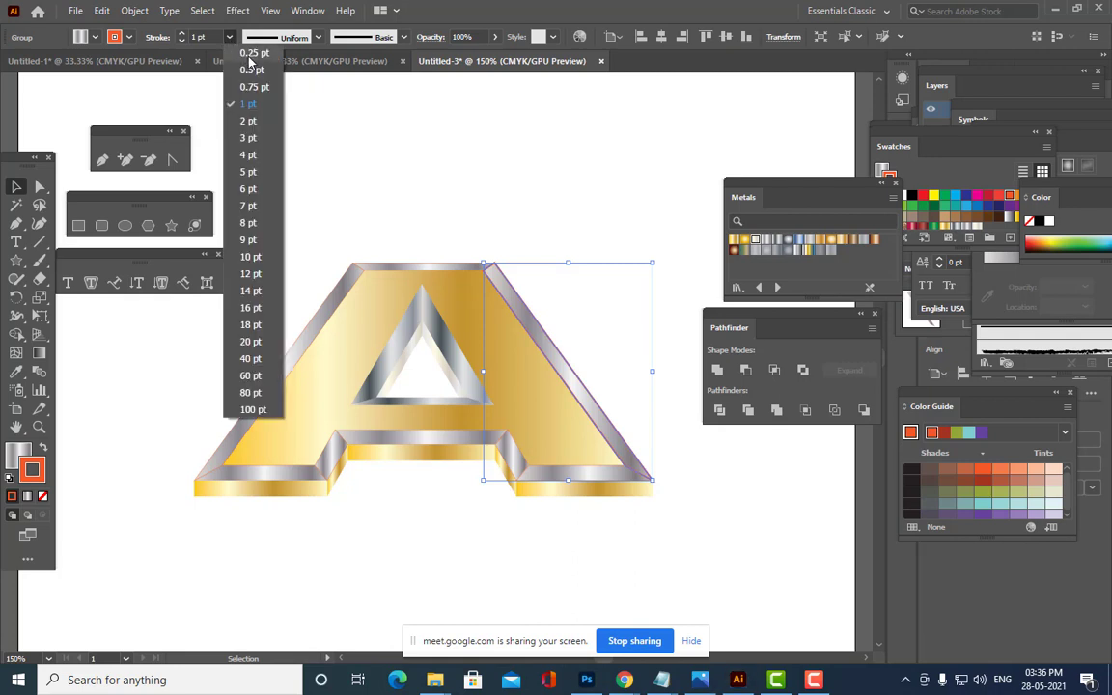
pyautogui.click(249, 56)
pyautogui.click(514, 142)
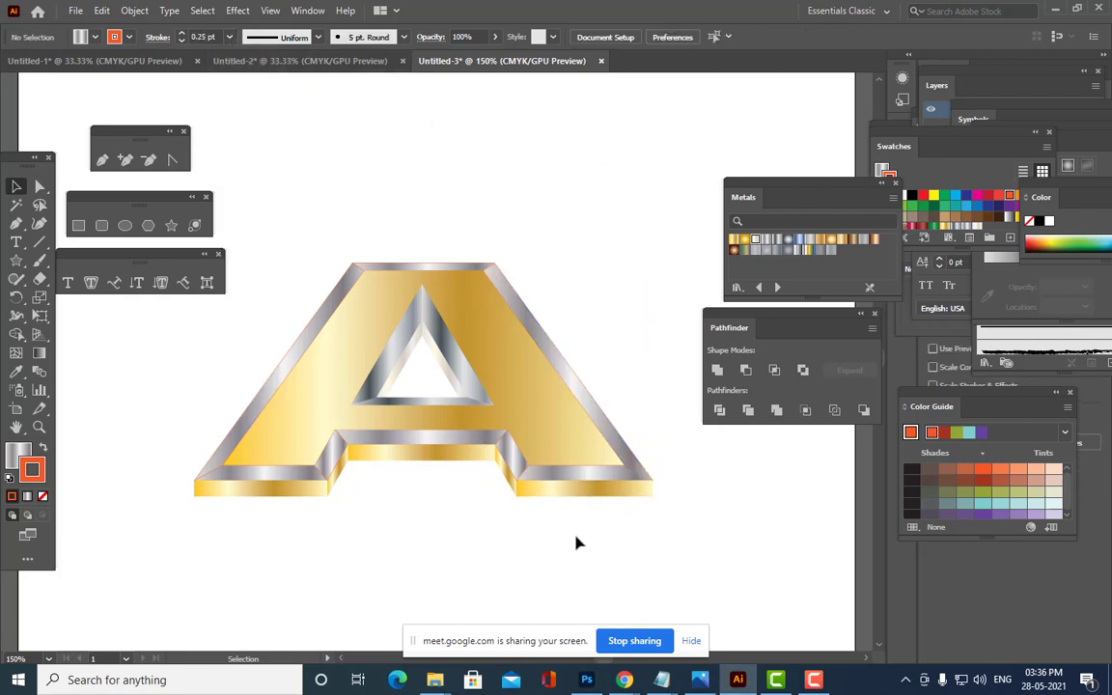
pyautogui.click(601, 490)
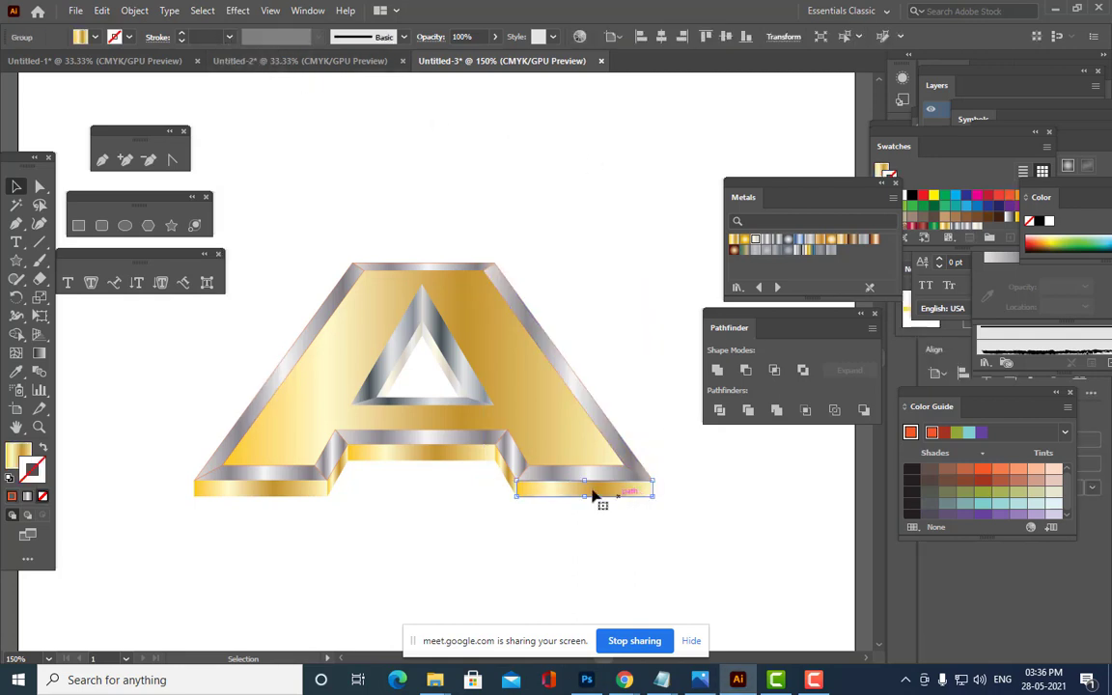
pyautogui.click(417, 529)
pyautogui.scroll(2, 425, 527)
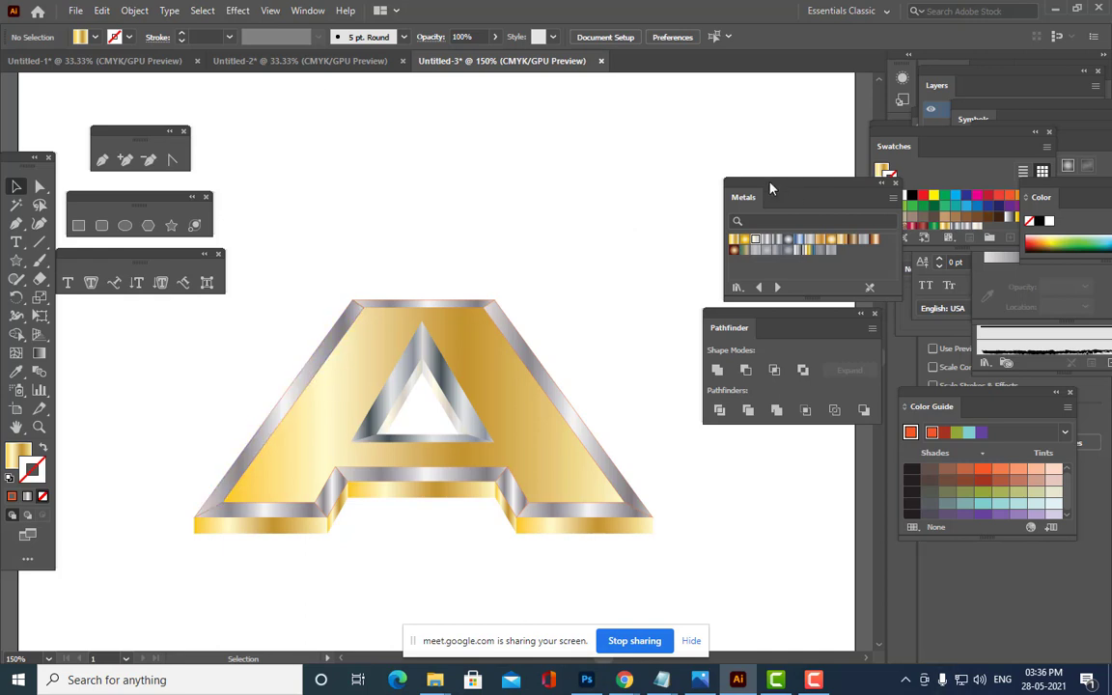
# Move the Metals library away from the artwork and delete every face of the letter A, including the leftover top bevel strip.
pyautogui.moveTo(772, 193); pyautogui.dragTo(809, 118)
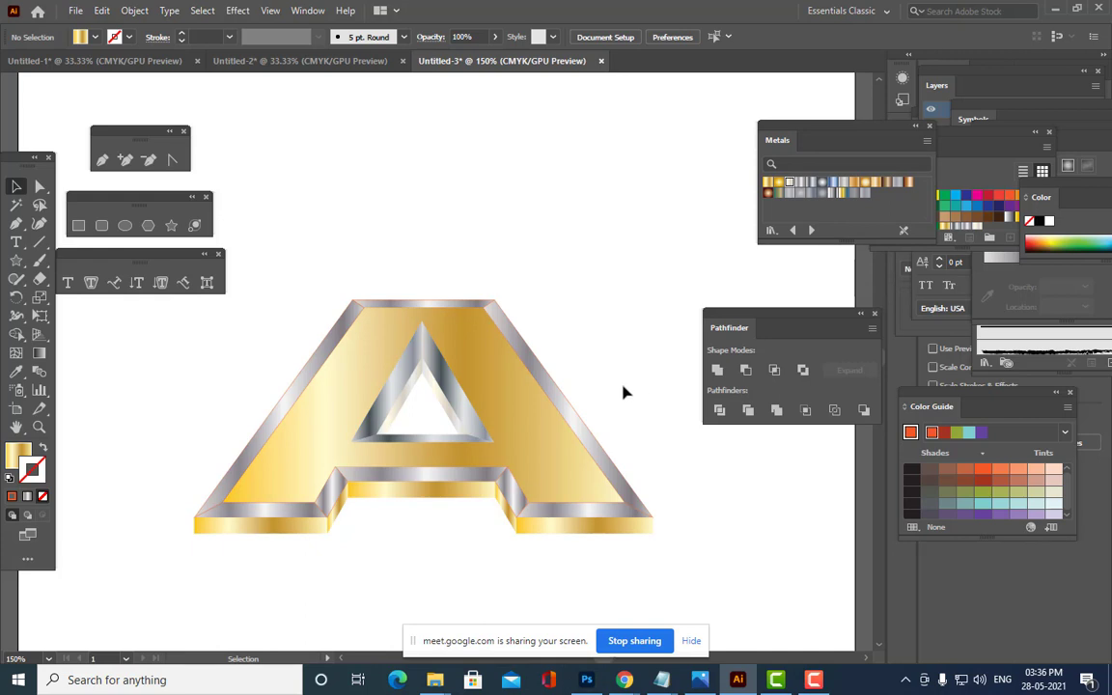
pyautogui.click(460, 423)
pyautogui.click(307, 324)
pyautogui.moveTo(205, 323); pyautogui.dragTo(703, 580)
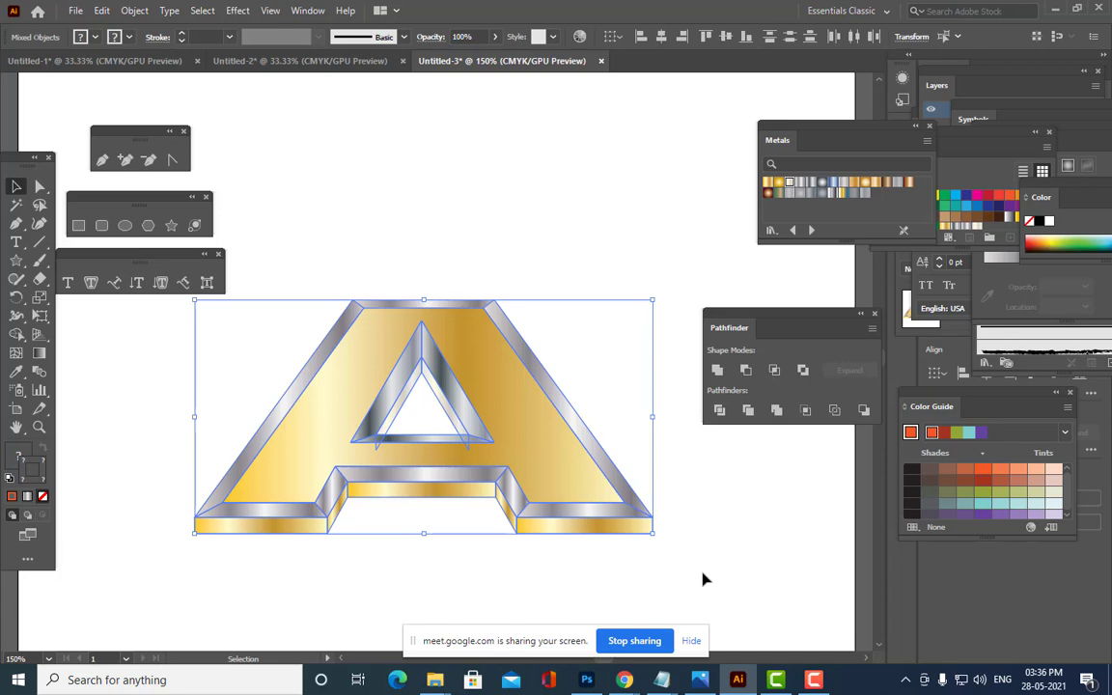
pyautogui.press('Delete')
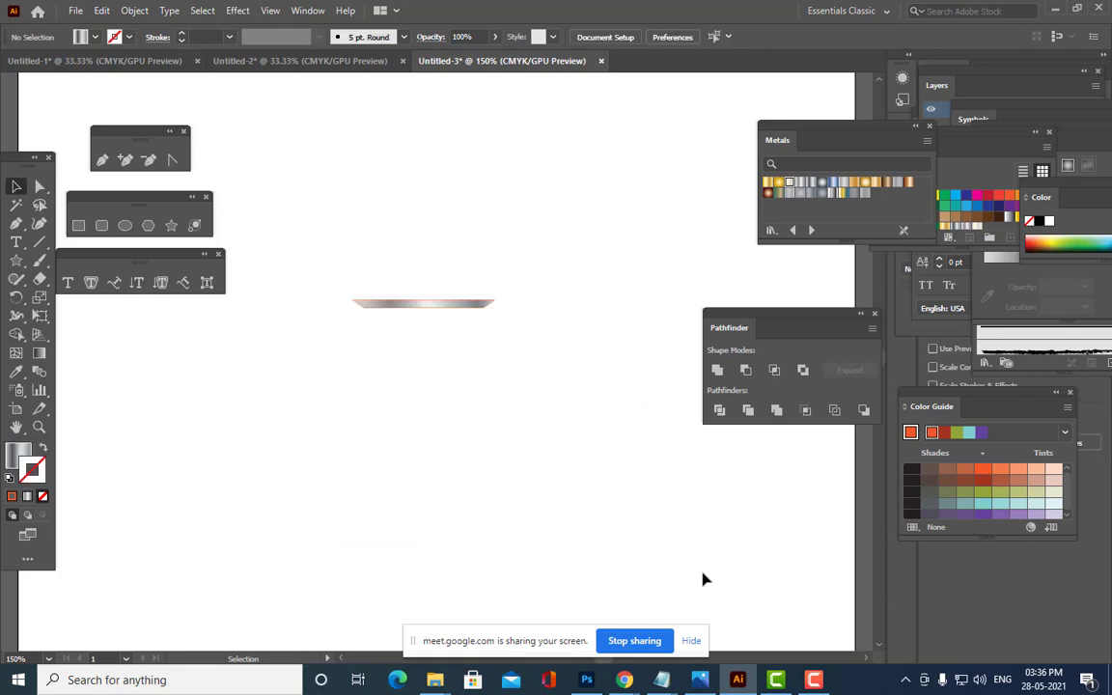
pyautogui.moveTo(310, 242); pyautogui.dragTo(578, 358)
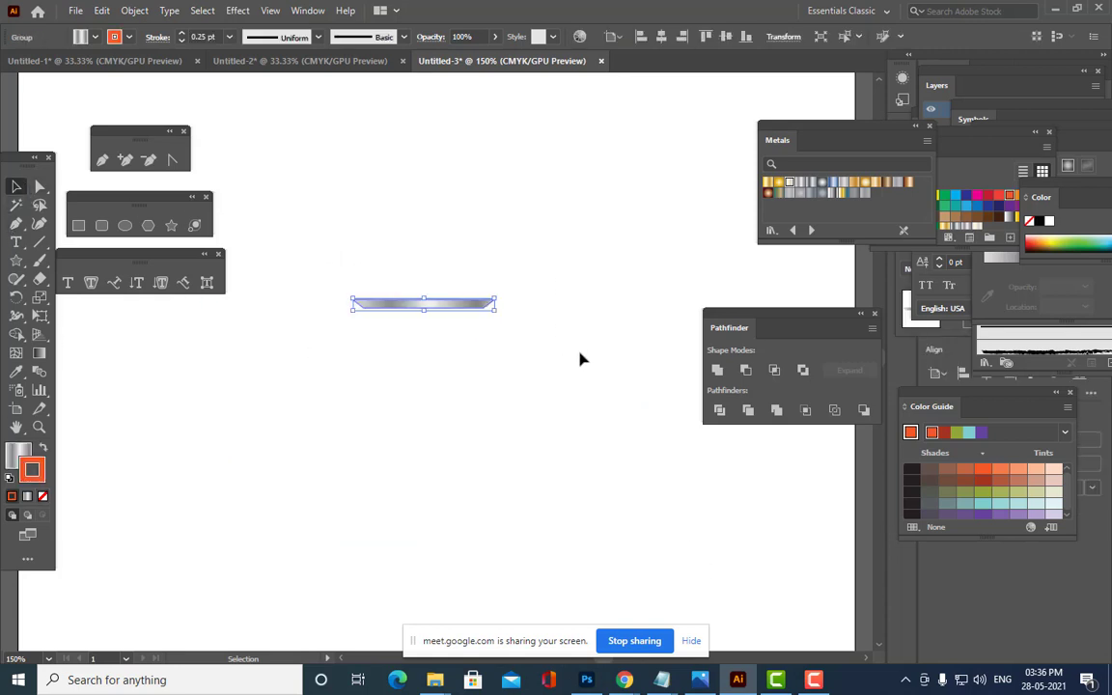
# Create a point text object with the letter M in Arial Black on the emptied artboard.
pyautogui.click(68, 282)
pyautogui.click(464, 392)
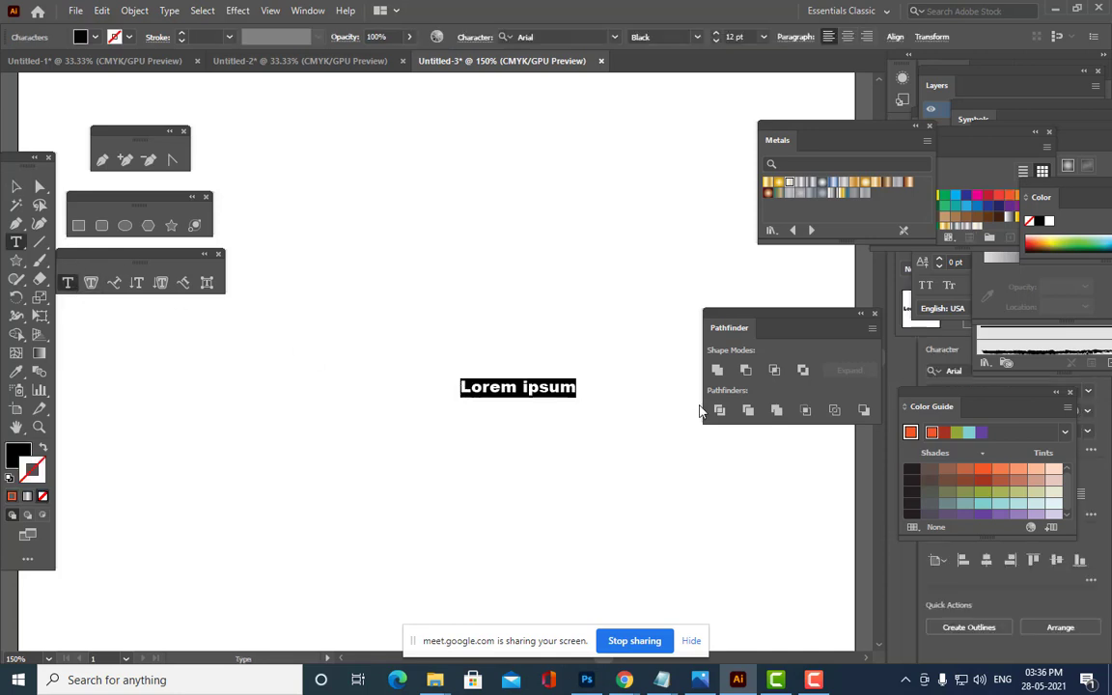
pyautogui.press('BackSpace')
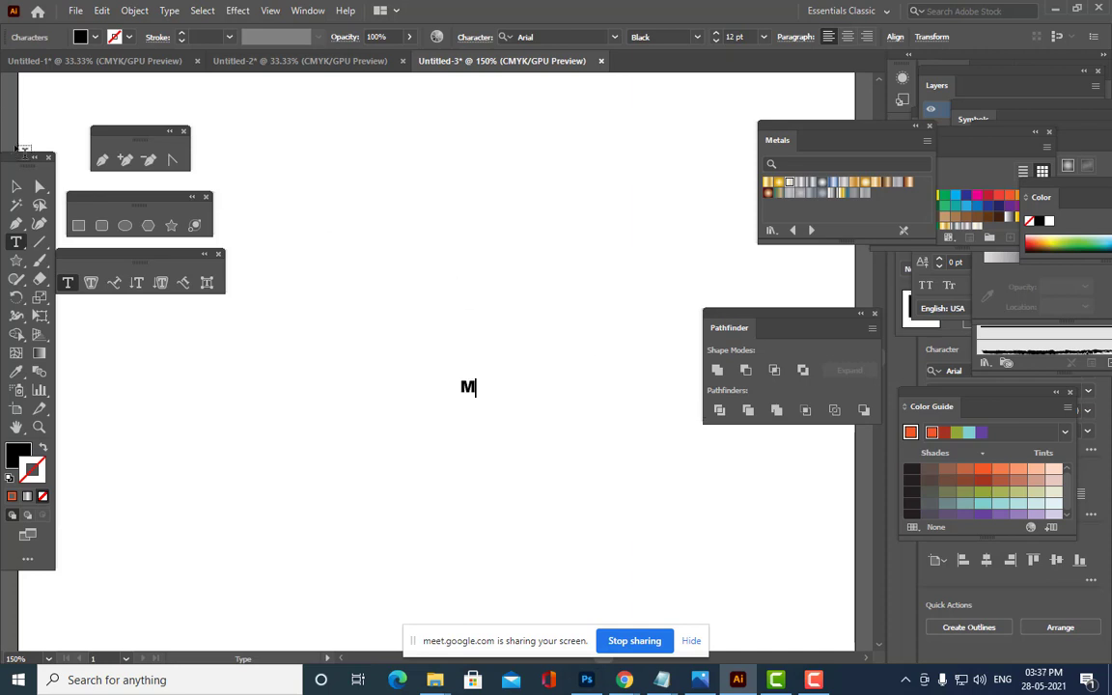
pyautogui.click(16, 186)
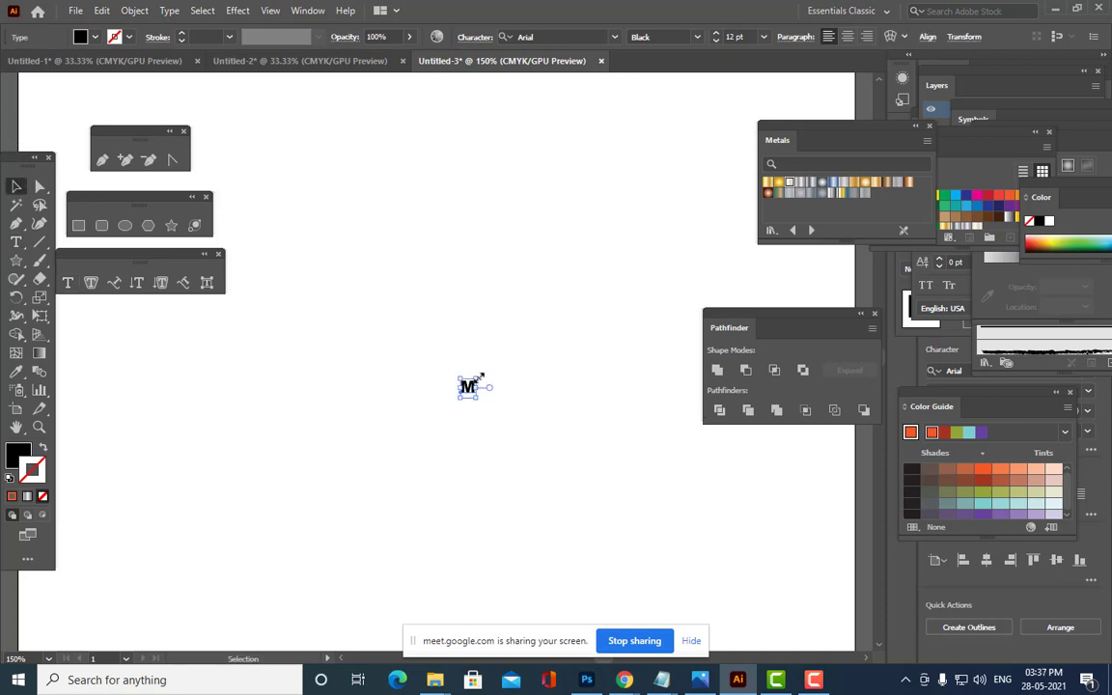
# Enlarge the letter M proportionally to about 246 pt and position it near the middle of the visible artboard.
pyautogui.moveTo(479, 378); pyautogui.dragTo(705, 221)
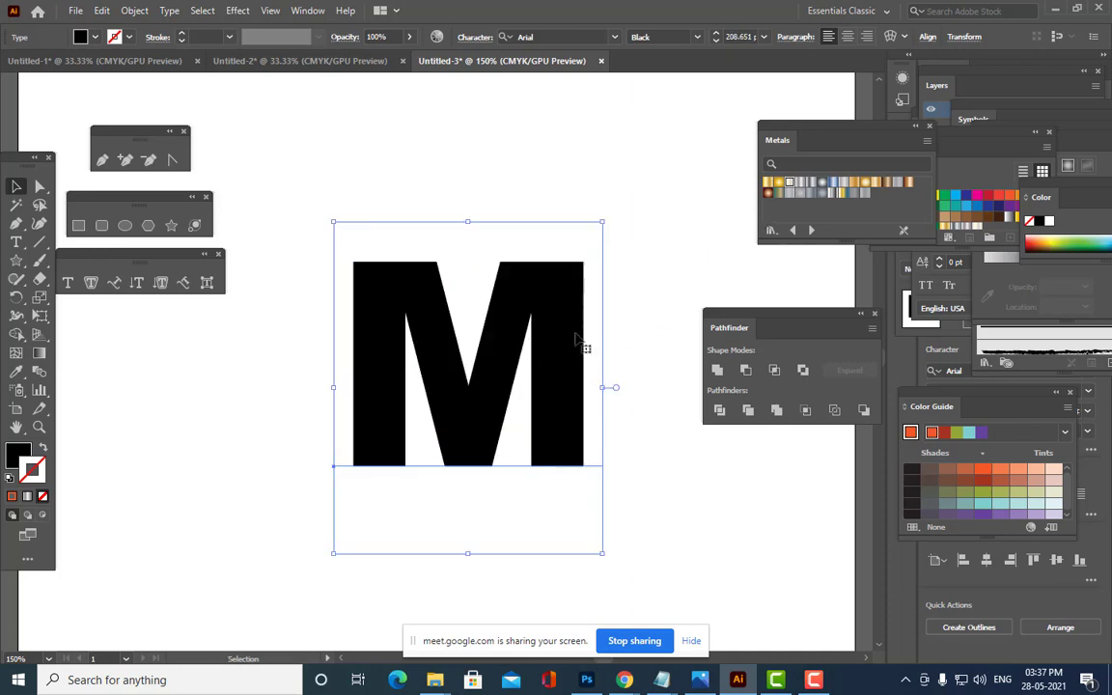
pyautogui.moveTo(576, 340)
pyautogui.mouseDown()
pyautogui.moveTo(534, 312)
pyautogui.moveTo(566, 323)
pyautogui.mouseUp()
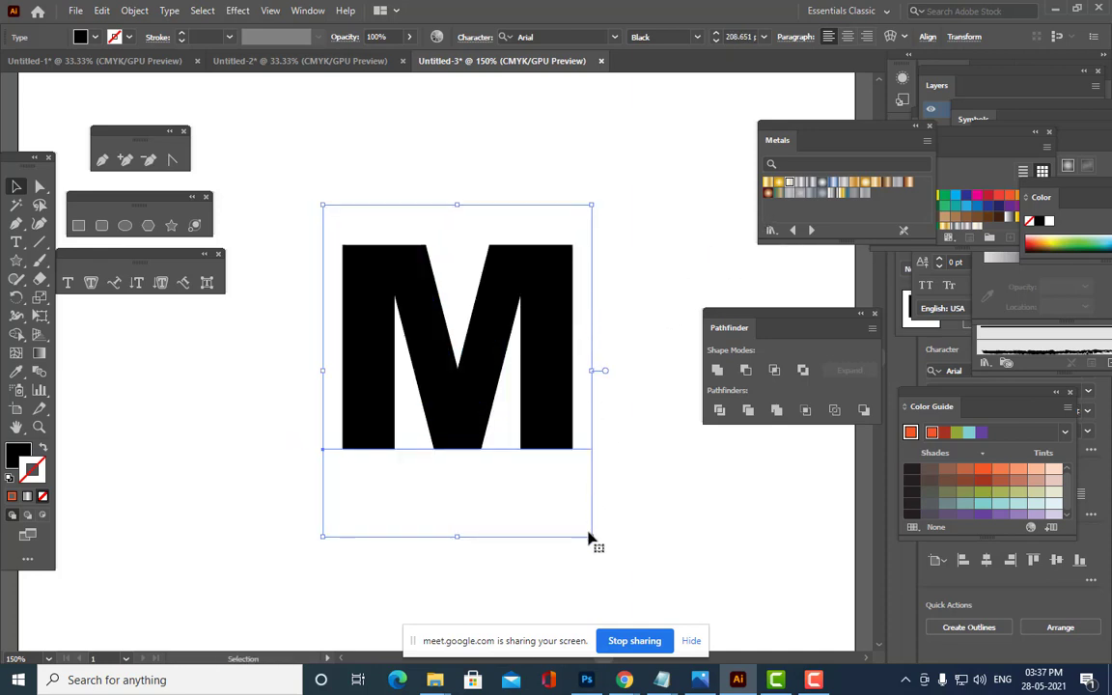
pyautogui.moveTo(591, 537); pyautogui.dragTo(638, 575)
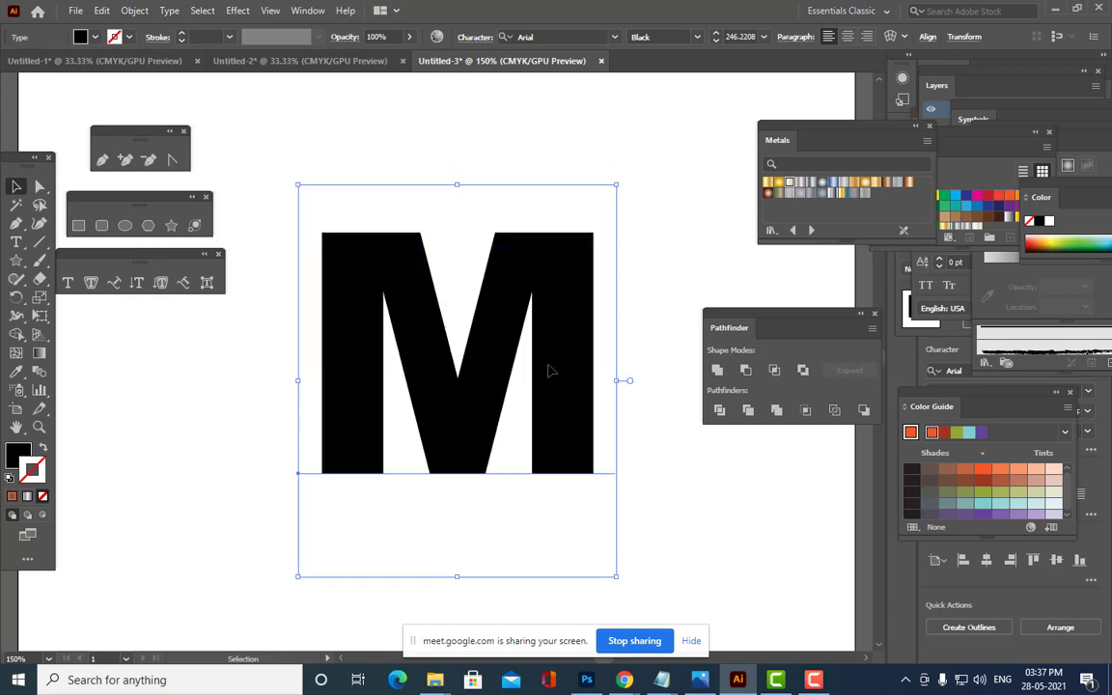
# Give the letter M a 1 pt orange stroke and remove its fill.
pyautogui.click(12, 498)
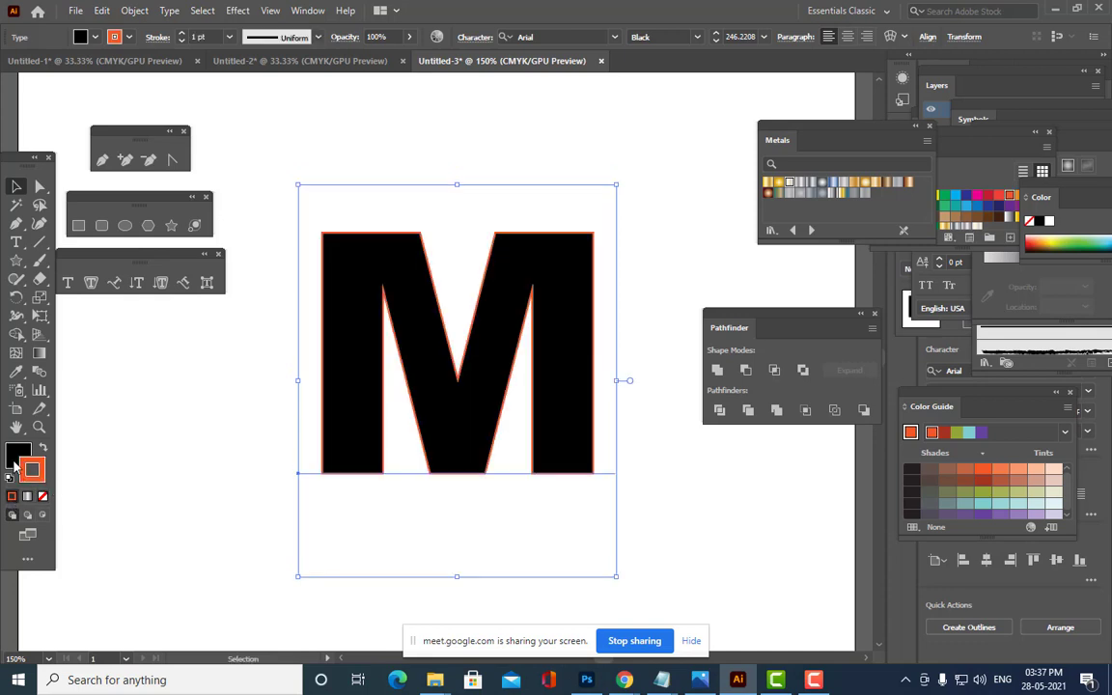
pyautogui.click(43, 497)
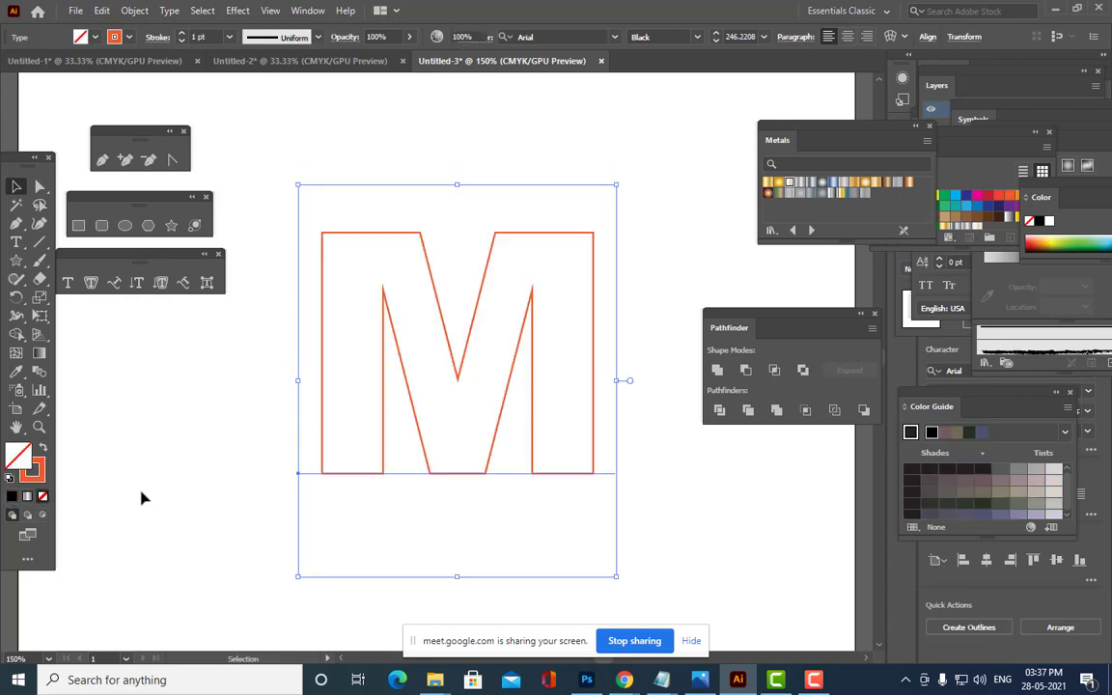
pyautogui.click(338, 410)
# Draw a wavy open path with the Pen tool across the middle of the M, extending past both of its sides.
pyautogui.click(102, 158)
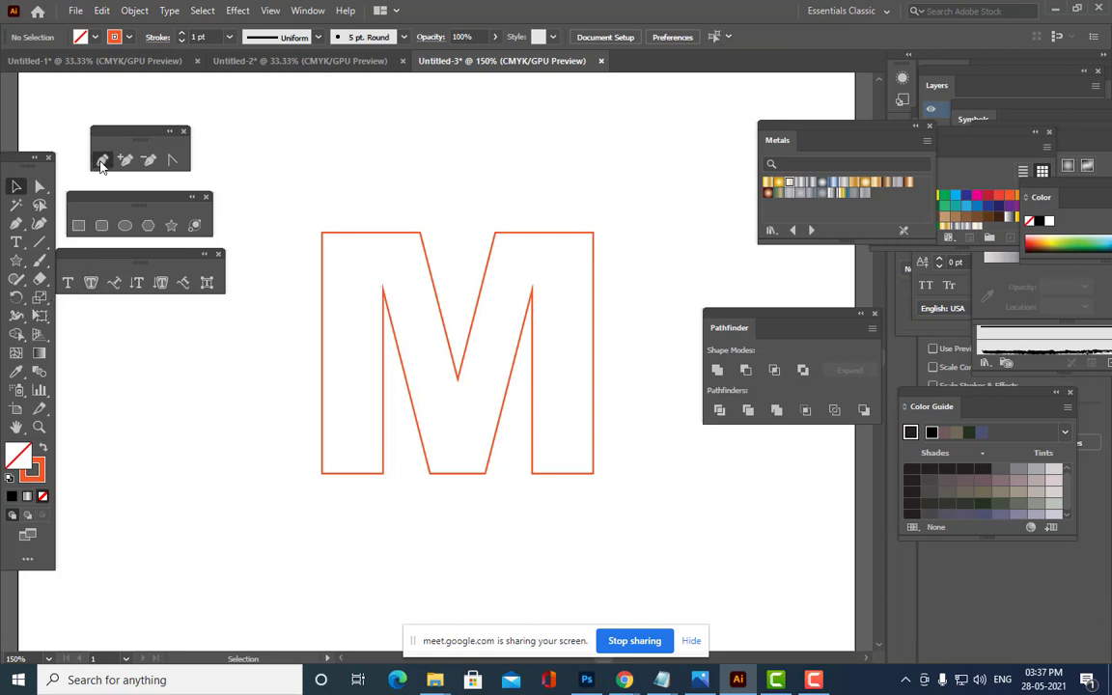
pyautogui.click(278, 432)
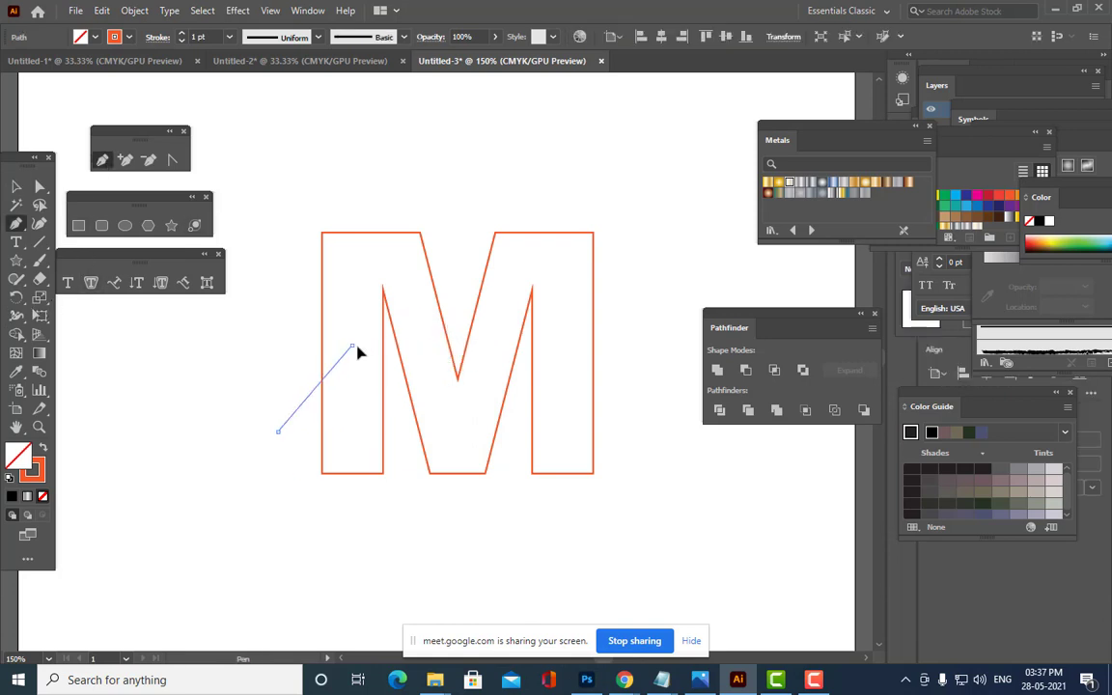
pyautogui.moveTo(350, 344); pyautogui.dragTo(384, 362)
pyautogui.moveTo(457, 306); pyautogui.dragTo(481, 305)
pyautogui.moveTo(511, 344); pyautogui.dragTo(586, 331)
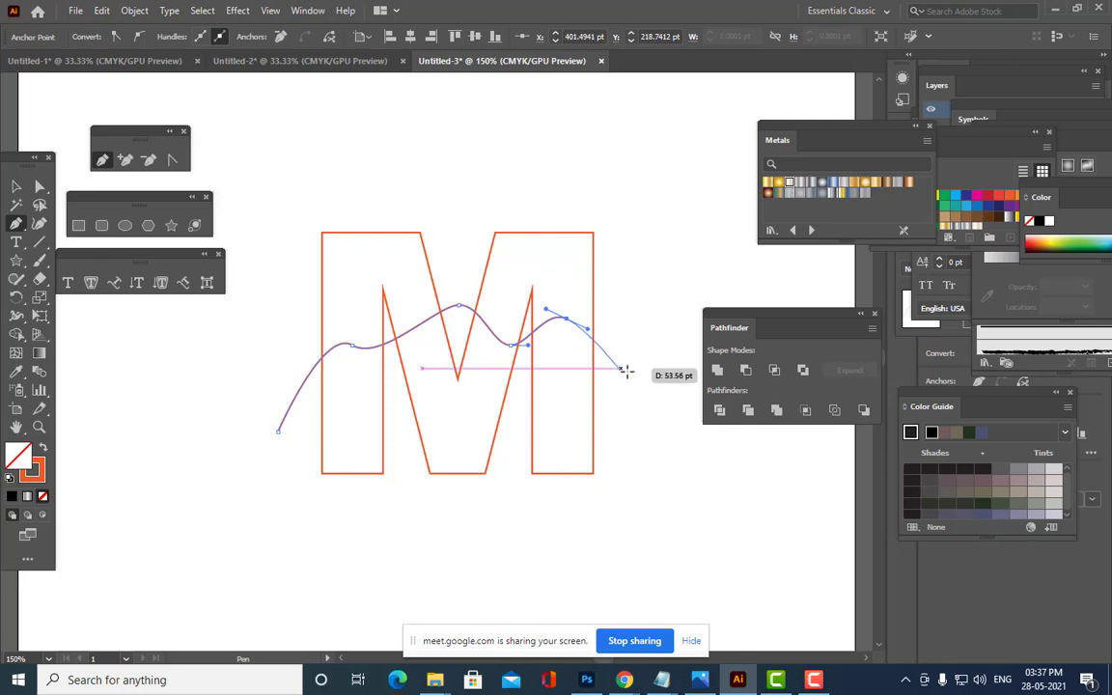
pyautogui.click(628, 375)
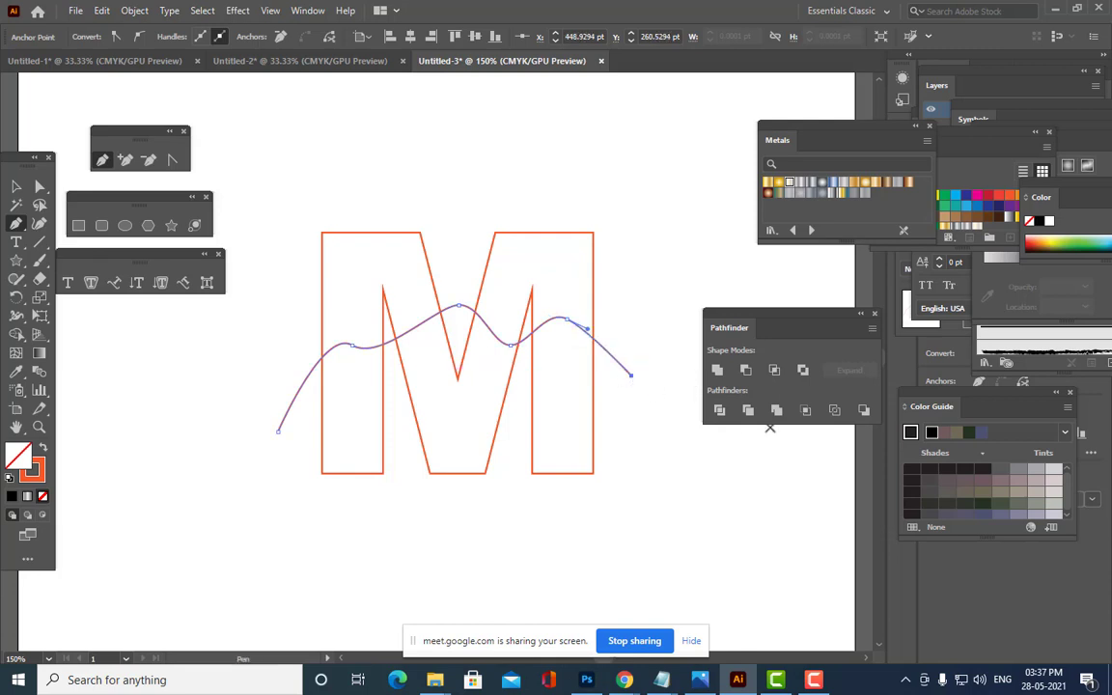
# Smooth the wavy path by adjusting its anchors and curve handles, and extend its right end further down and outward.
pyautogui.click(40, 187)
pyautogui.moveTo(459, 308); pyautogui.dragTo(423, 307)
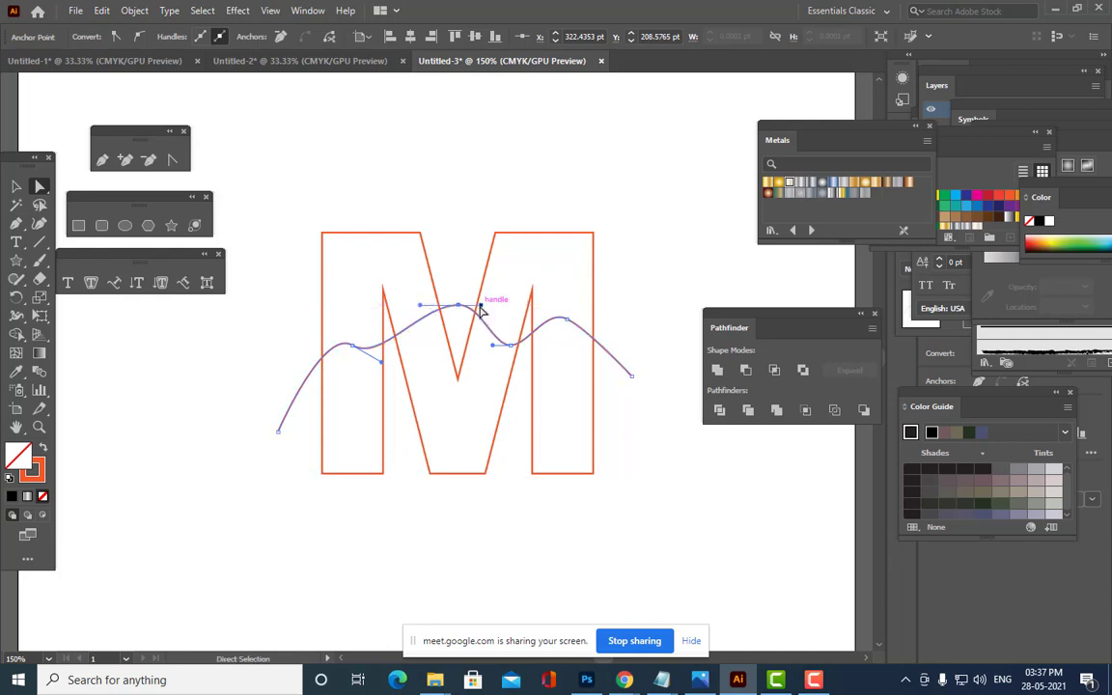
pyautogui.moveTo(385, 366); pyautogui.dragTo(431, 374)
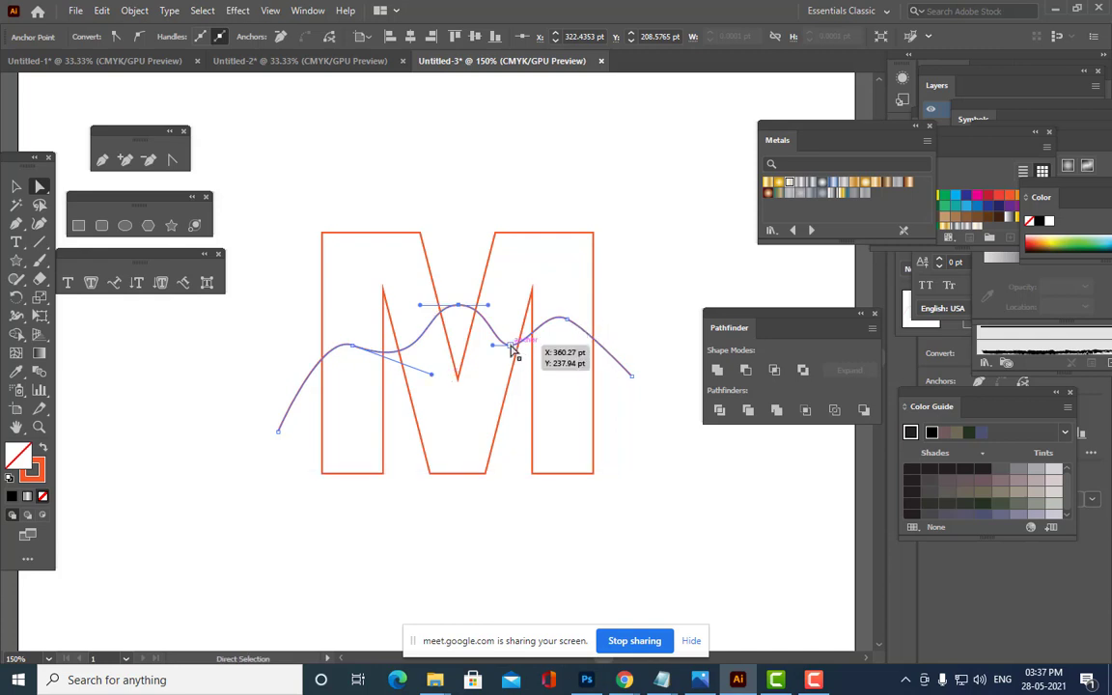
pyautogui.moveTo(510, 351)
pyautogui.mouseDown()
pyautogui.moveTo(498, 349)
pyautogui.moveTo(506, 357)
pyautogui.mouseUp()
pyautogui.moveTo(575, 319)
pyautogui.mouseDown()
pyautogui.moveTo(649, 398)
pyautogui.moveTo(687, 403)
pyautogui.moveTo(581, 327)
pyautogui.mouseUp()
pyautogui.click(638, 310)
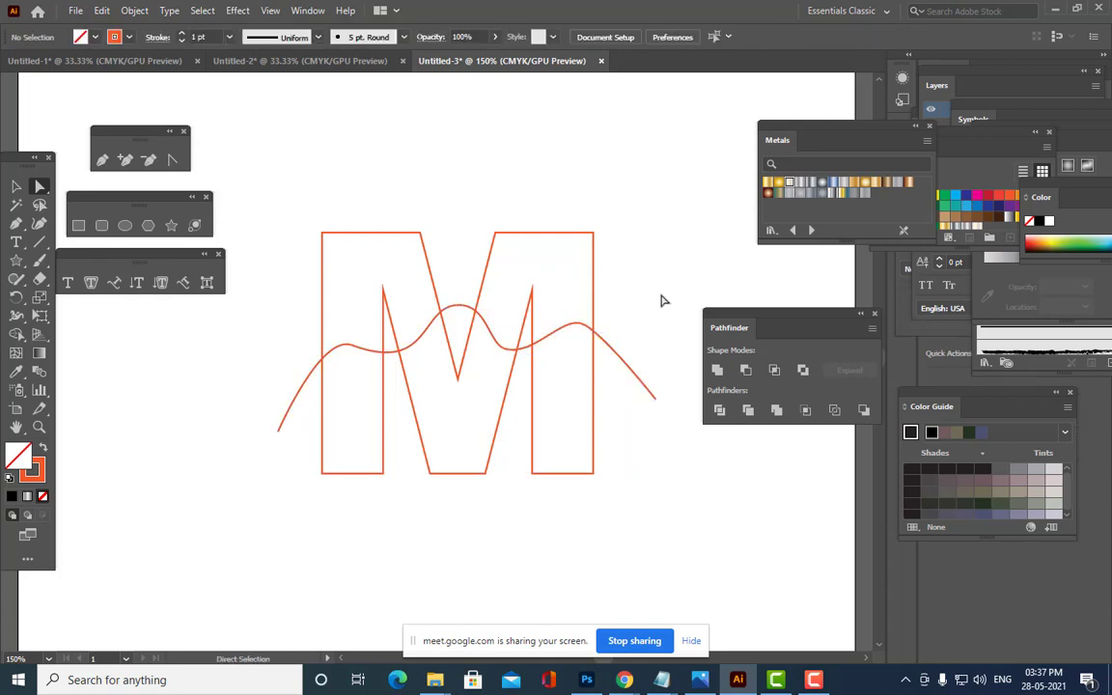
pyautogui.click(16, 186)
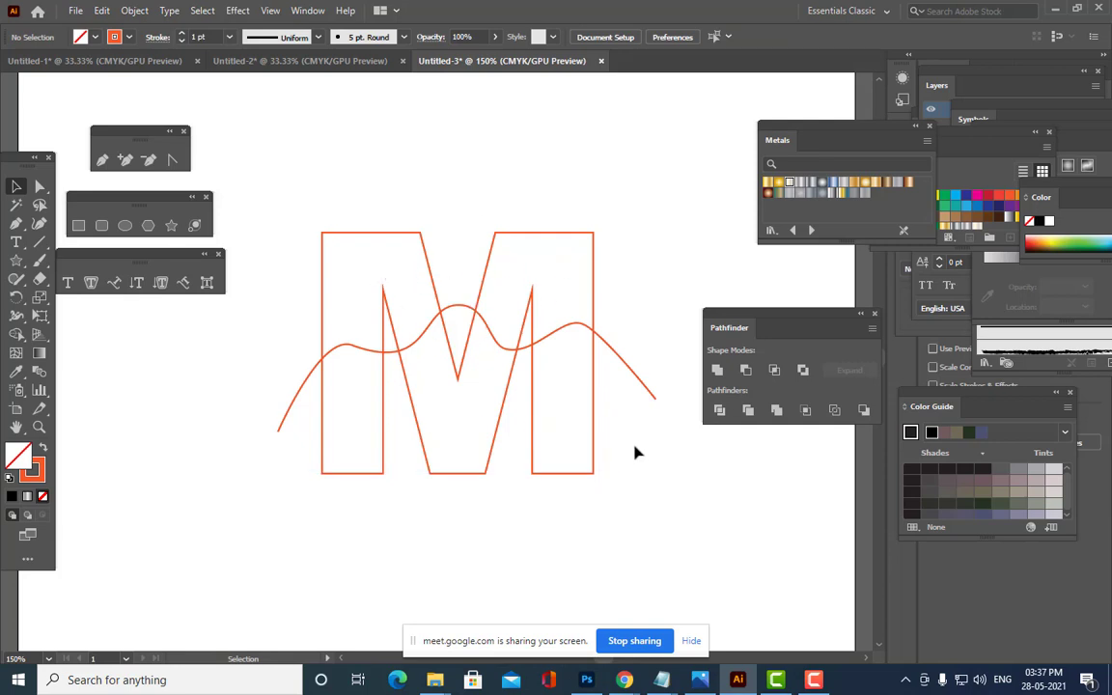
# Bring the Metals, Swatches and Color panels beside the artwork and enlarge Swatches until all its colours show.
pyautogui.moveTo(243, 185)
pyautogui.mouseDown()
pyautogui.moveTo(538, 479)
pyautogui.moveTo(700, 576)
pyautogui.mouseUp()
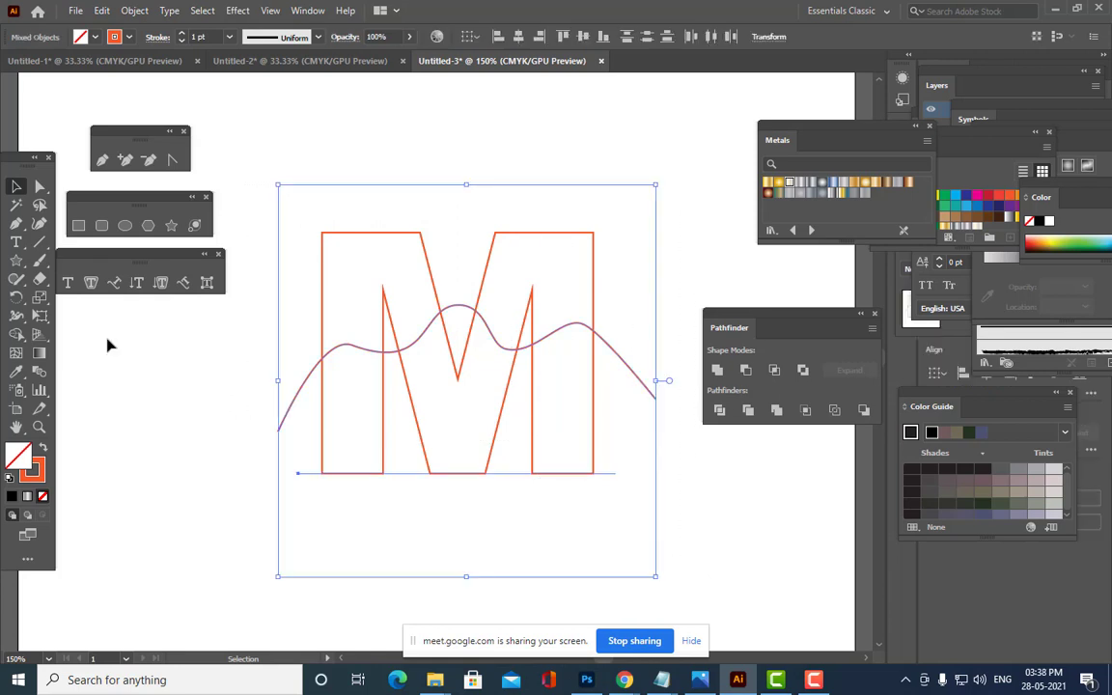
pyautogui.click(16, 334)
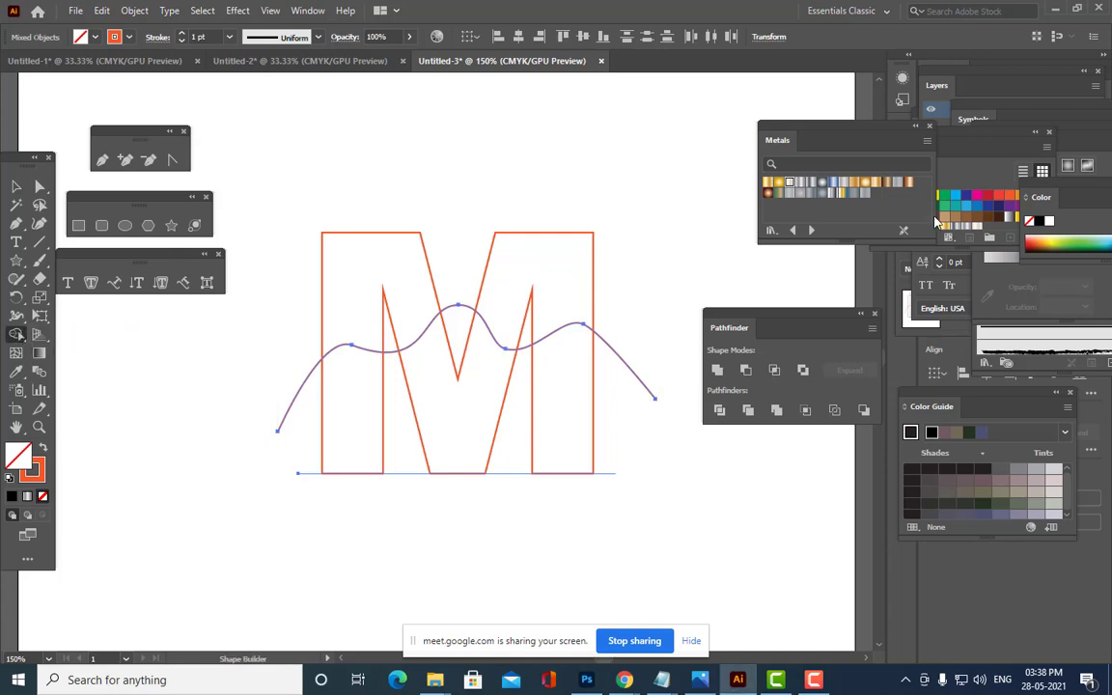
pyautogui.moveTo(798, 129); pyautogui.dragTo(689, 112)
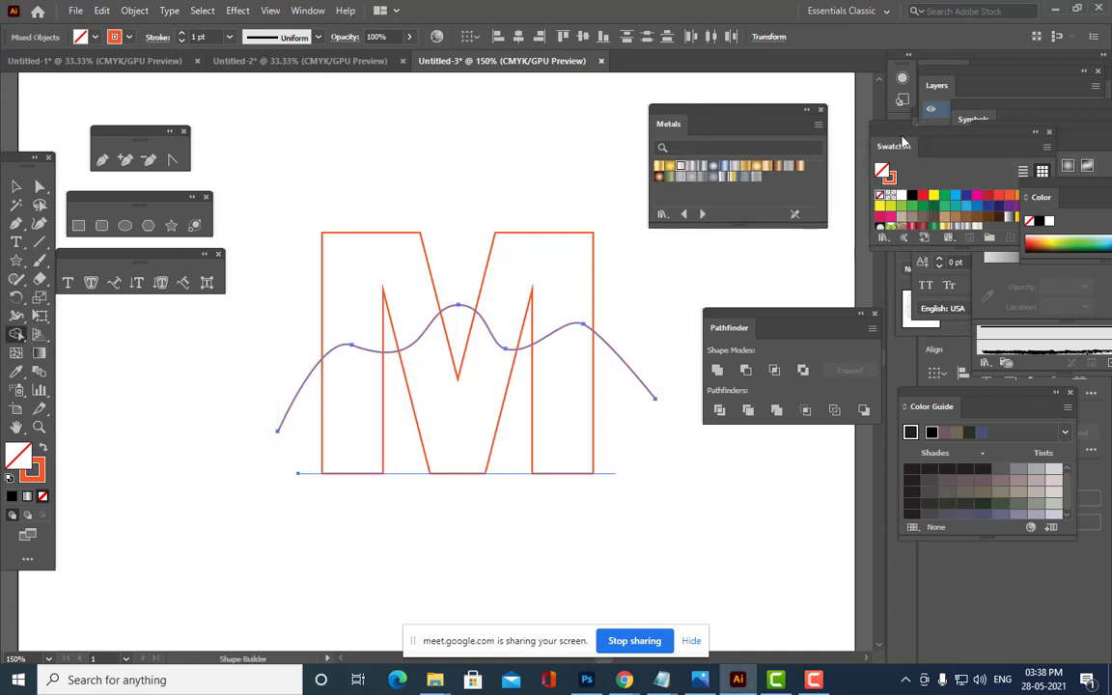
pyautogui.moveTo(906, 135); pyautogui.dragTo(792, 221)
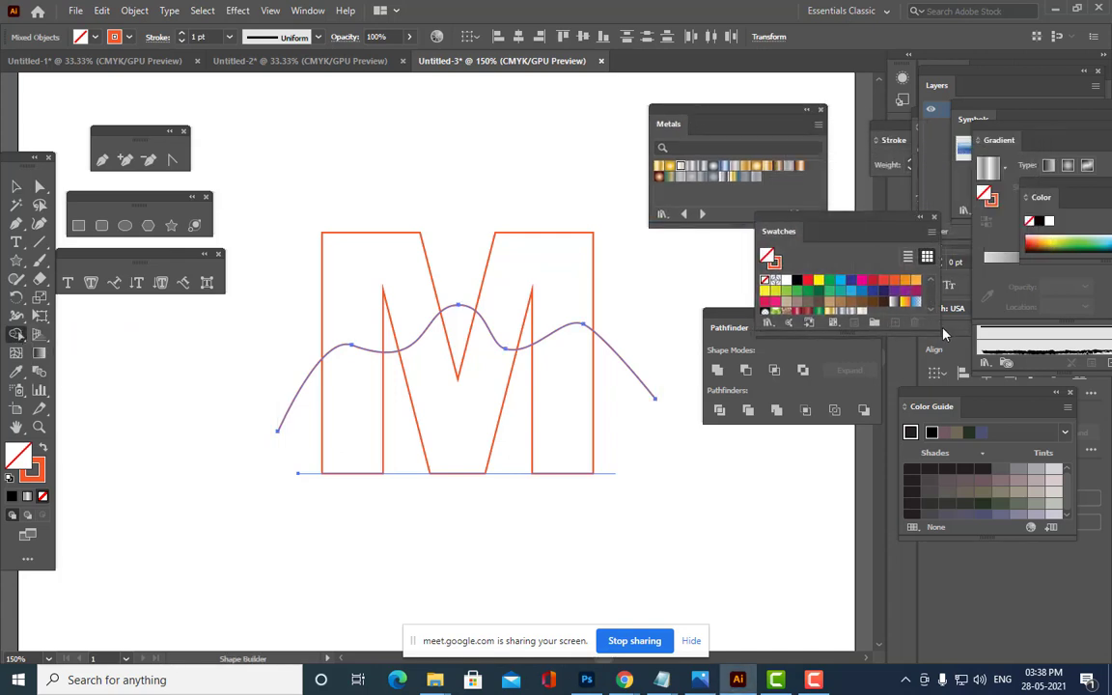
pyautogui.moveTo(938, 333); pyautogui.dragTo(1013, 476)
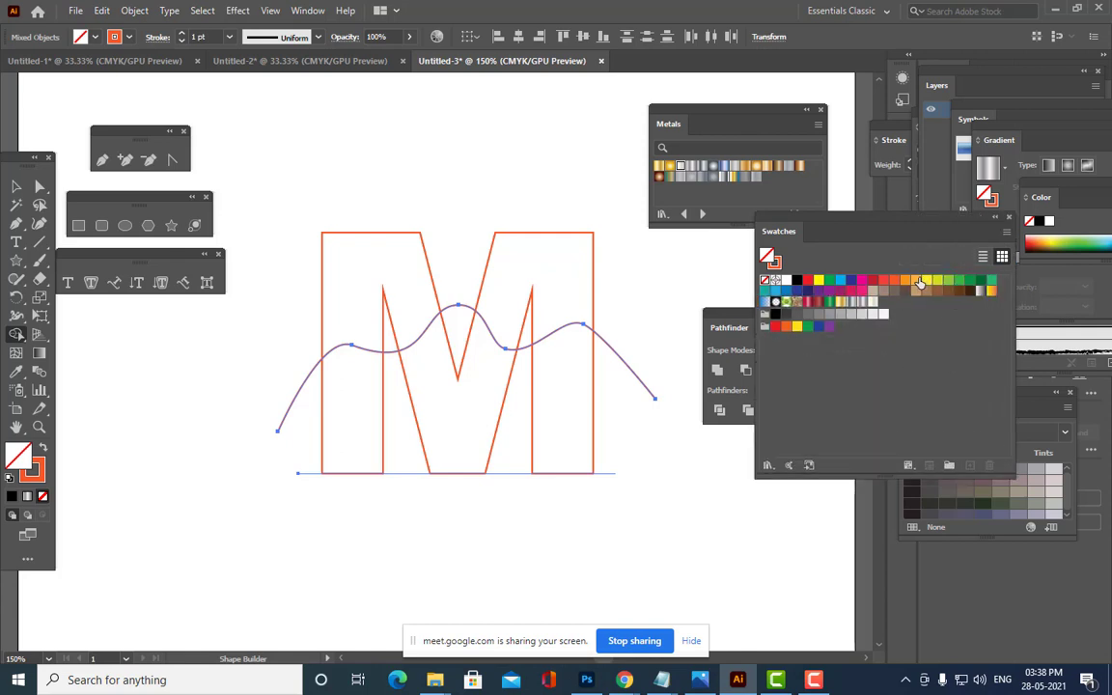
pyautogui.click(917, 282)
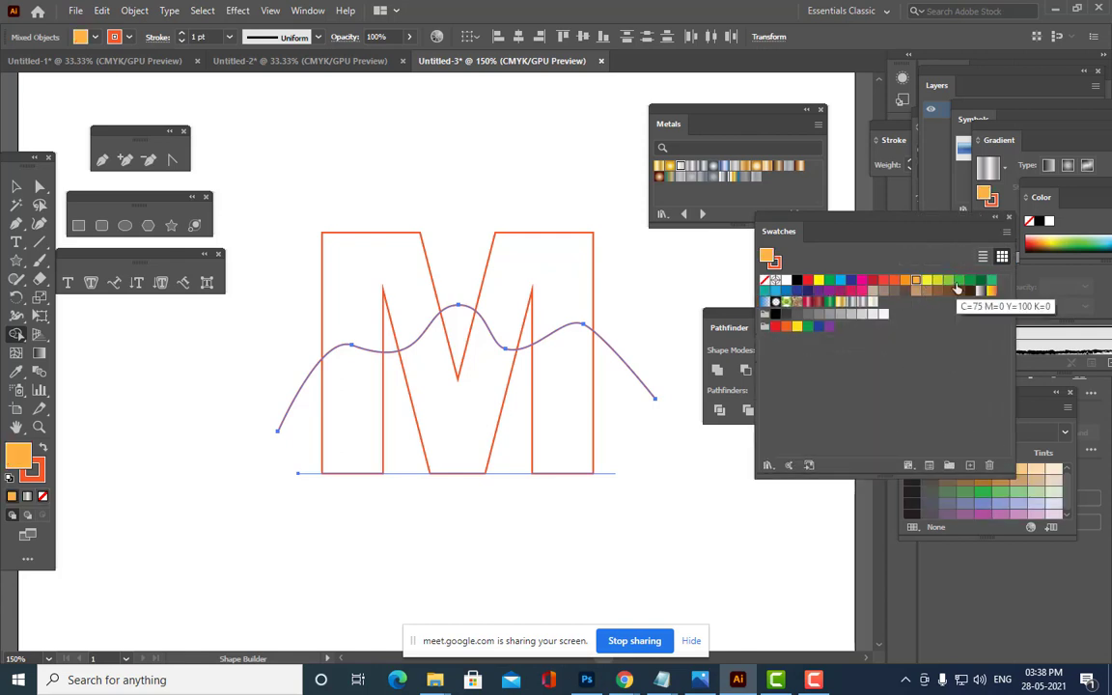
pyautogui.click(959, 280)
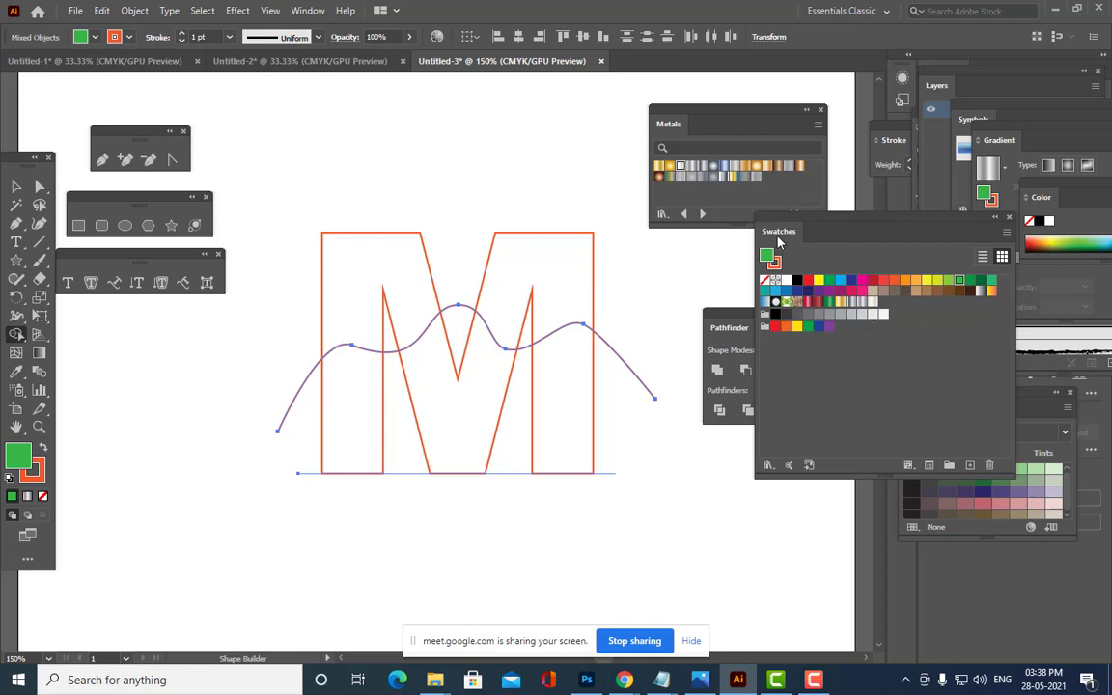
pyautogui.moveTo(780, 241); pyautogui.dragTo(832, 409)
pyautogui.moveTo(1029, 186); pyautogui.dragTo(764, 241)
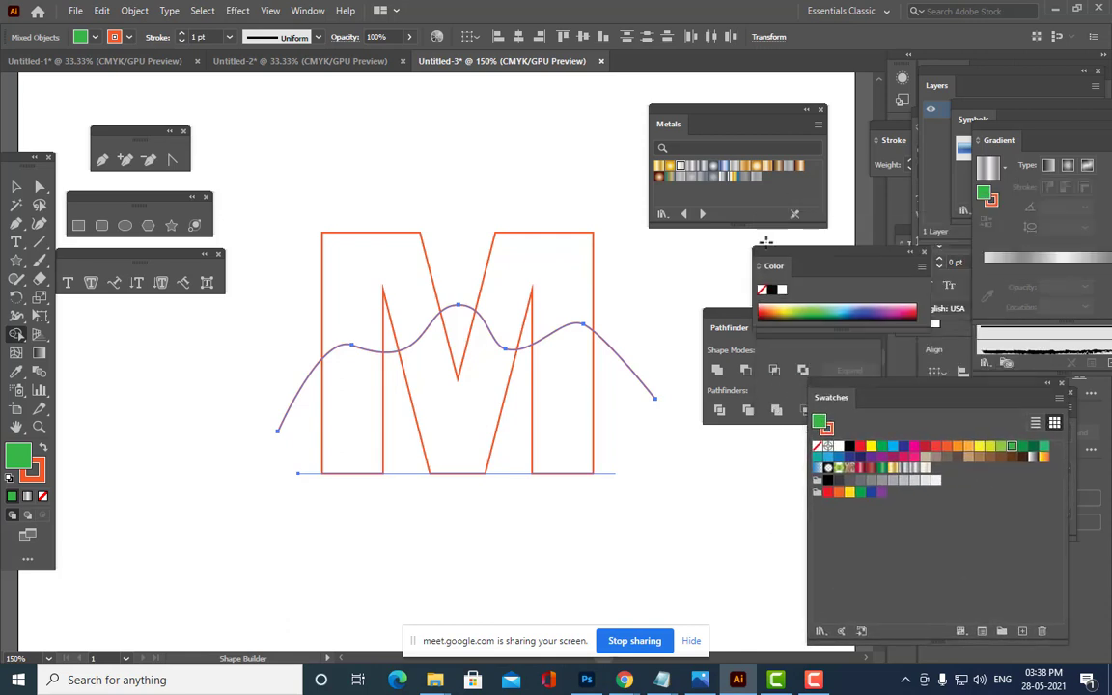
# Try to fill the M's upper section with brown using Shape Builder on the live text and wavy path.
pyautogui.click(790, 307)
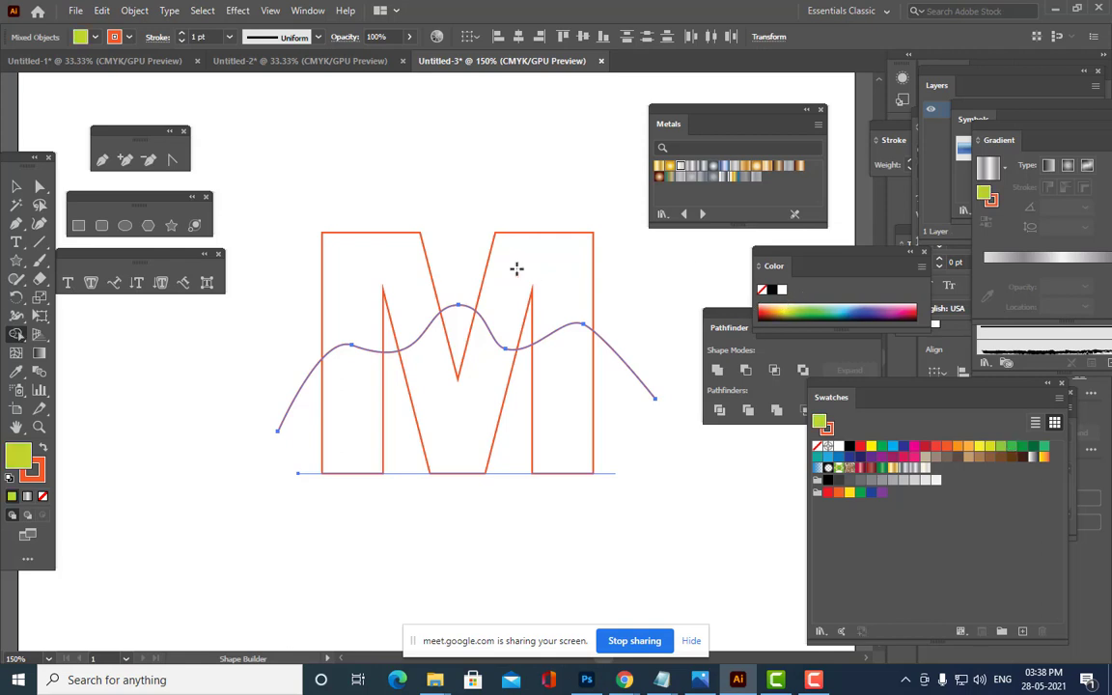
pyautogui.click(15, 186)
pyautogui.moveTo(272, 191); pyautogui.dragTo(735, 595)
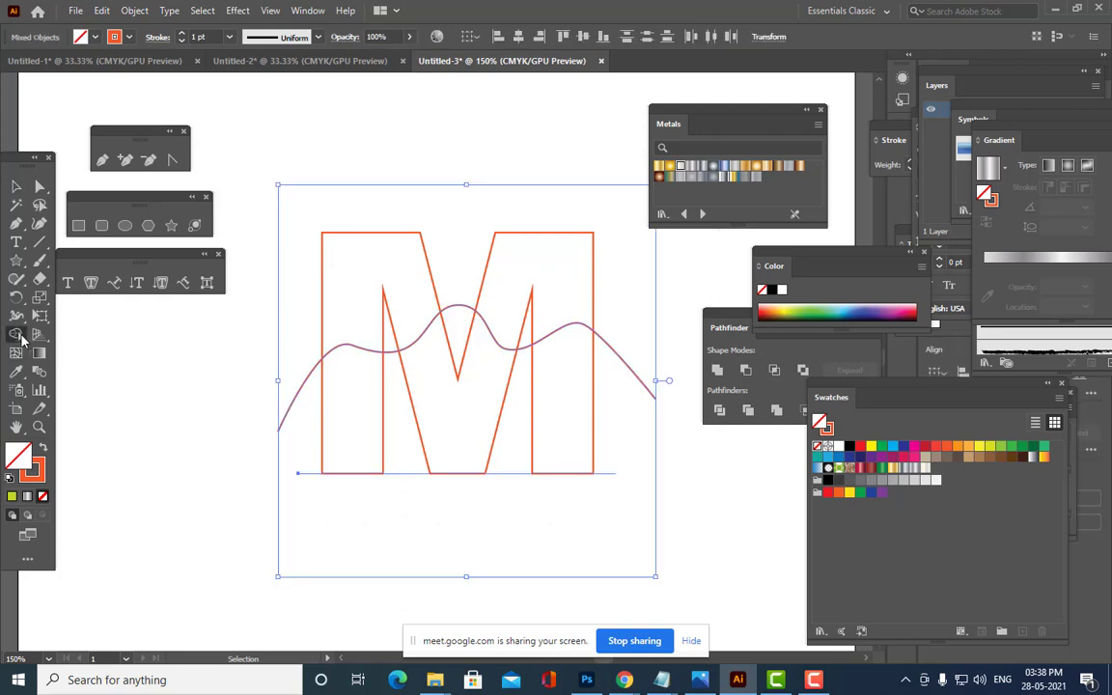
pyautogui.click(15, 334)
pyautogui.click(83, 340)
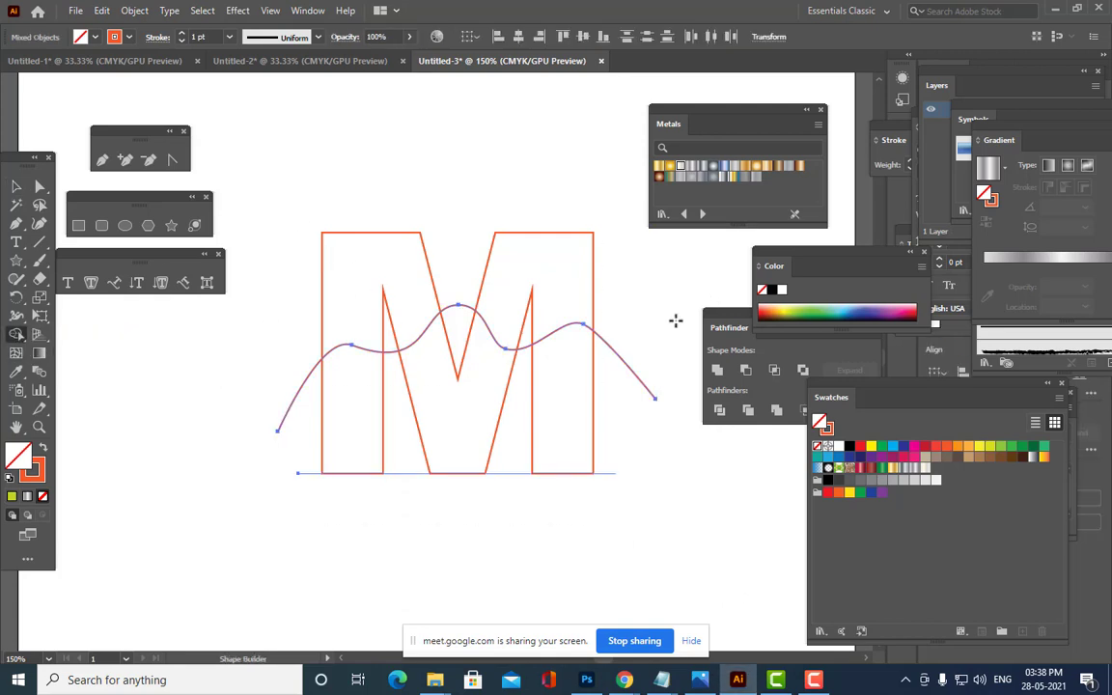
pyautogui.click(775, 308)
pyautogui.click(545, 308)
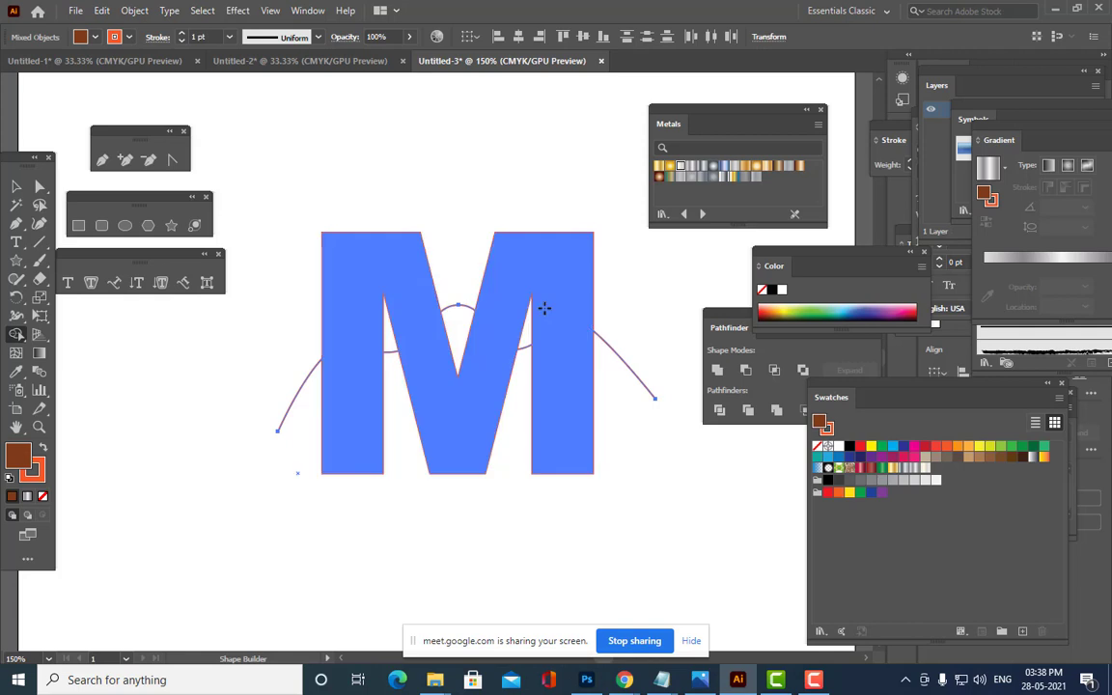
pyautogui.hotkey('ctrl', 'z')
pyautogui.hotkey('ctrl', 'z')
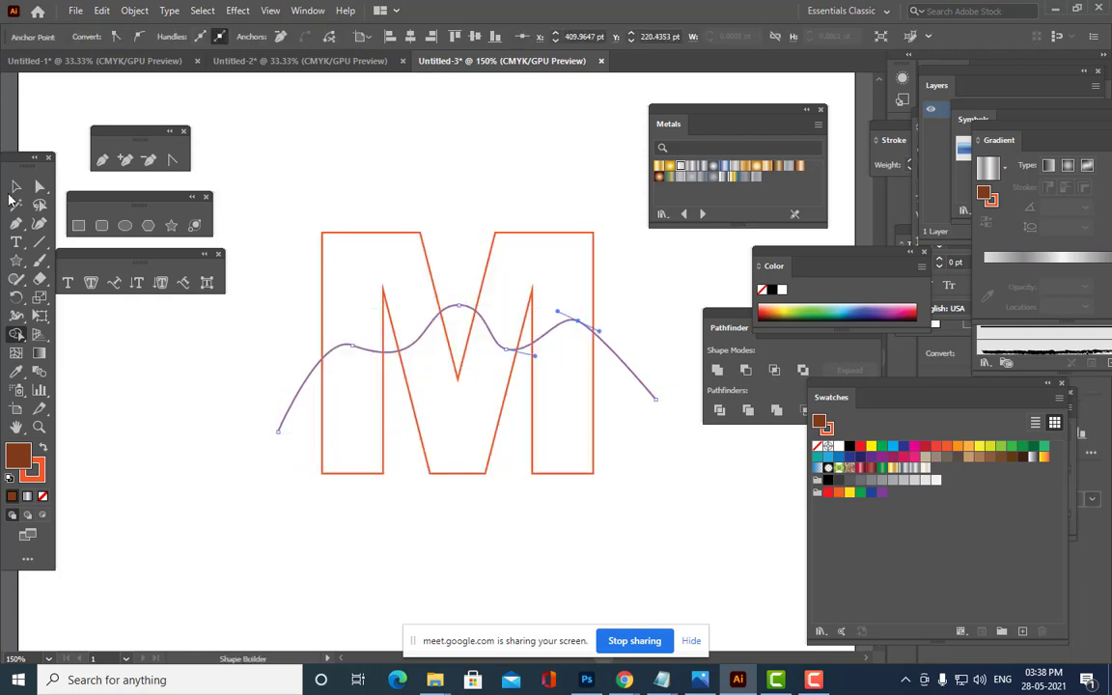
# Expand the live text M into editable vector shapes.
pyautogui.click(15, 187)
pyautogui.click(407, 250)
pyautogui.click(415, 239)
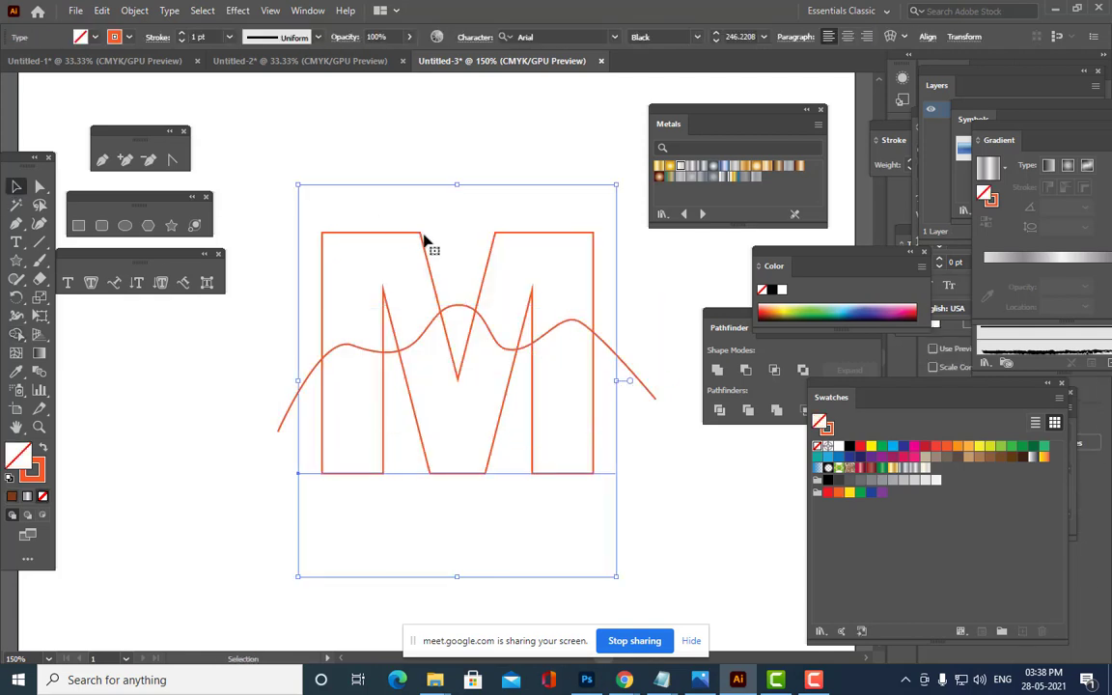
pyautogui.click(135, 10)
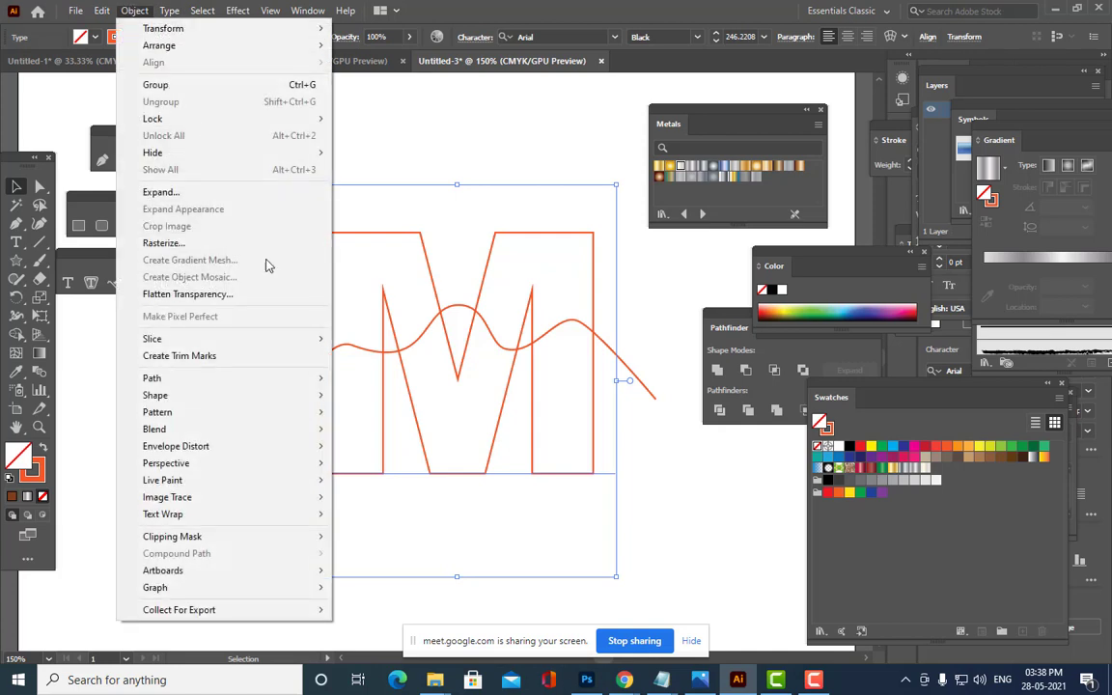
pyautogui.click(209, 191)
pyautogui.click(604, 318)
pyautogui.click(668, 373)
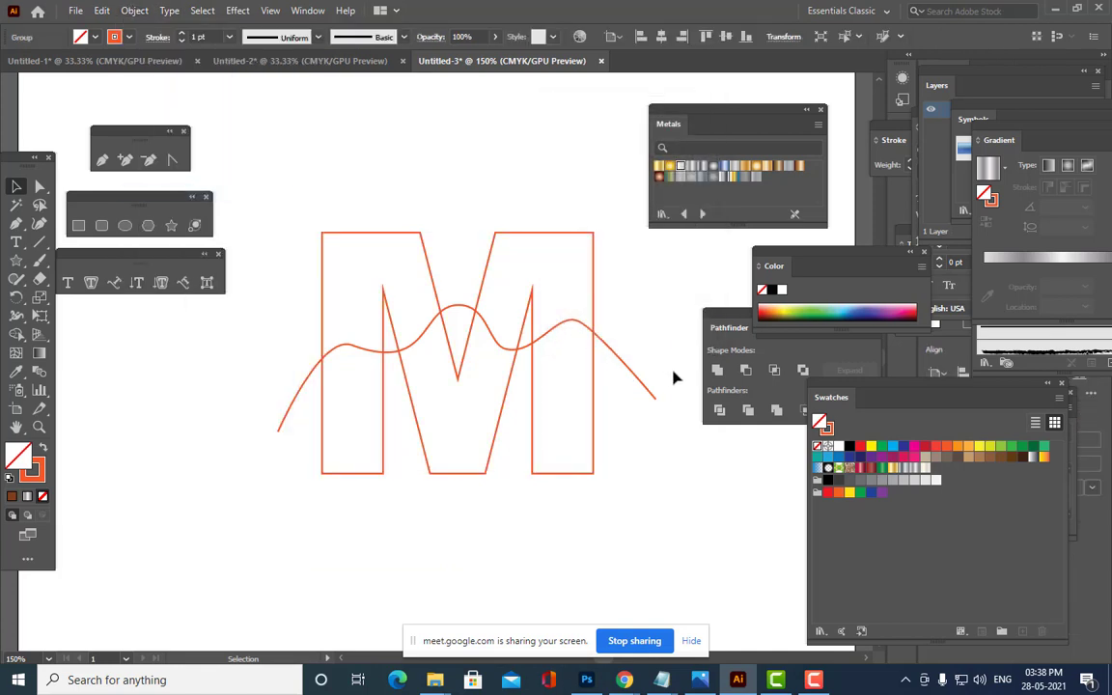
# Fill the two M sections above the wavy path with green using the Shape Builder on the letter and path.
pyautogui.moveTo(254, 203); pyautogui.dragTo(659, 507)
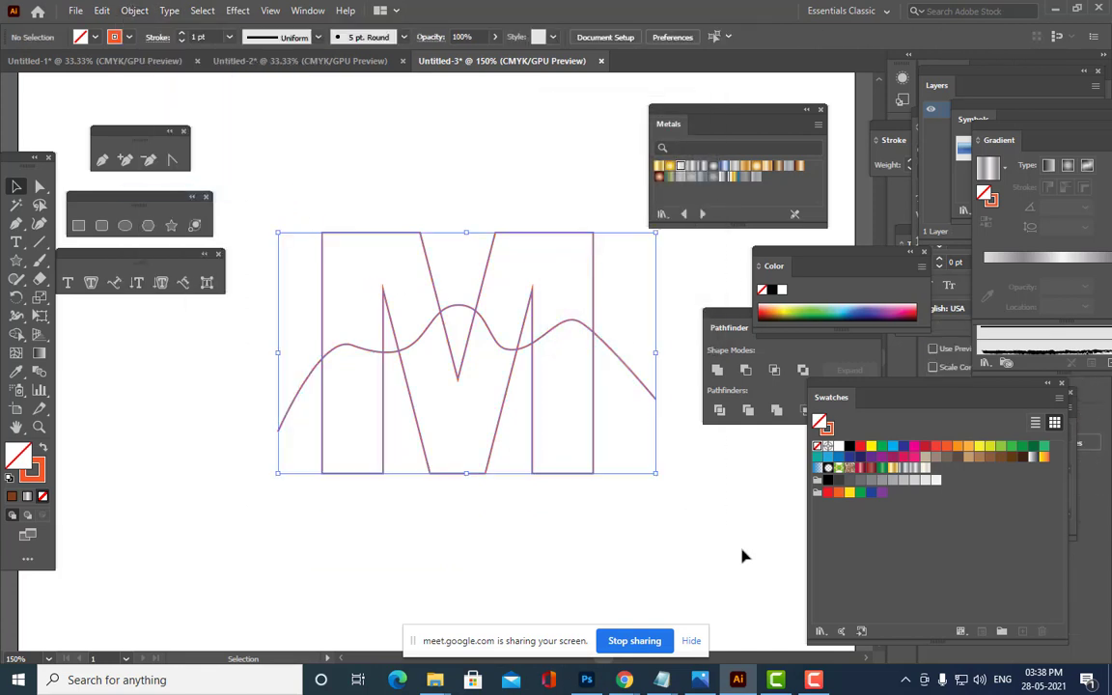
pyautogui.moveTo(16, 335); pyautogui.dragTo(69, 333)
pyautogui.click(807, 304)
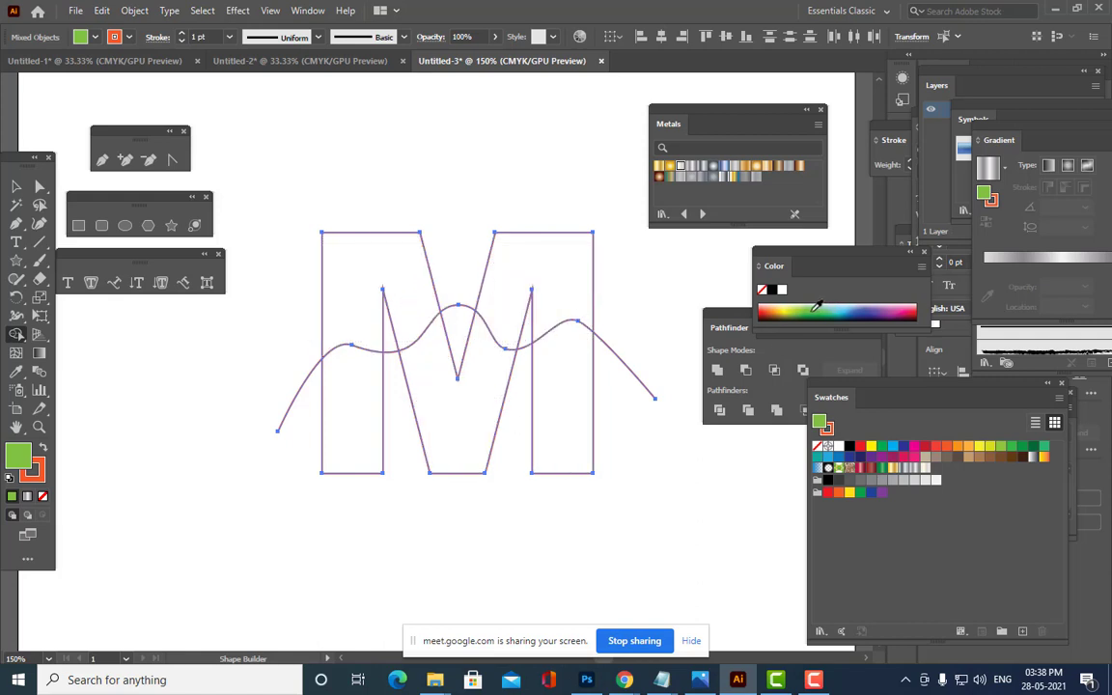
pyautogui.click(550, 261)
pyautogui.click(350, 260)
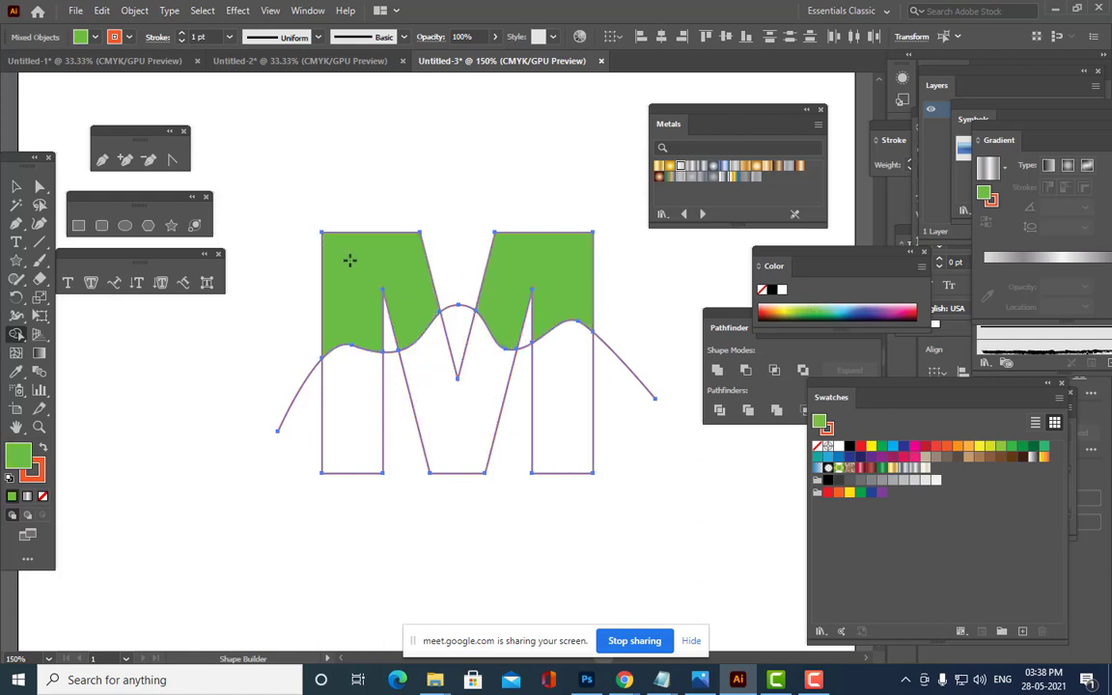
# Fill the three M sections below the wavy path with orange-red using the Shape Builder.
pyautogui.click(768, 307)
pyautogui.click(537, 401)
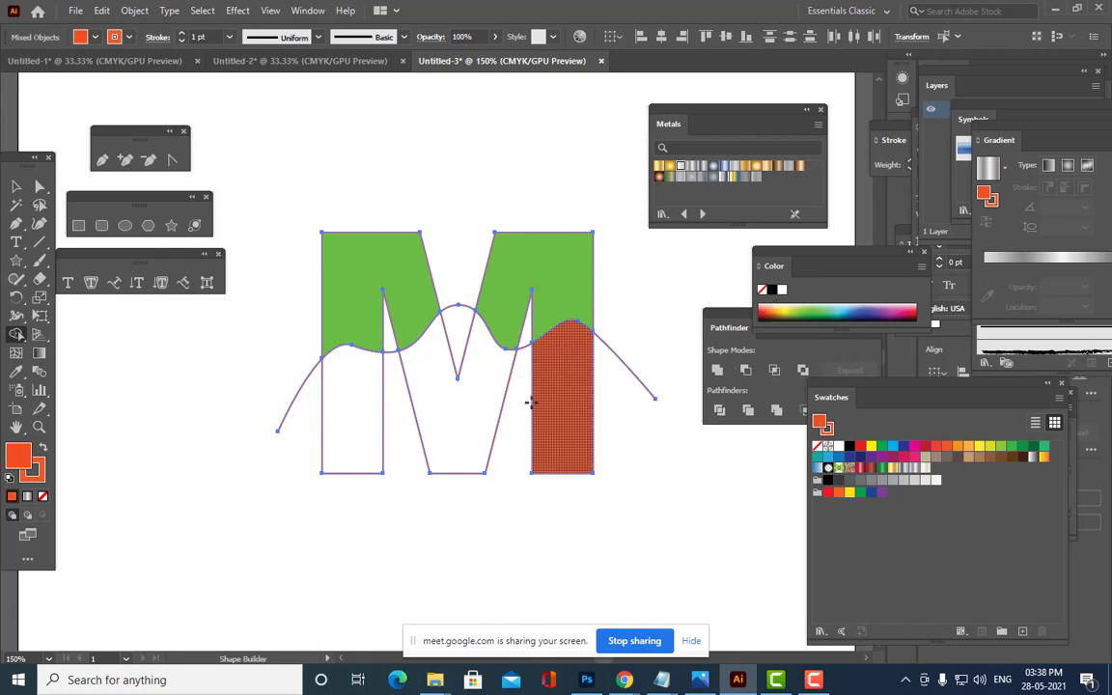
pyautogui.click(485, 403)
pyautogui.click(339, 413)
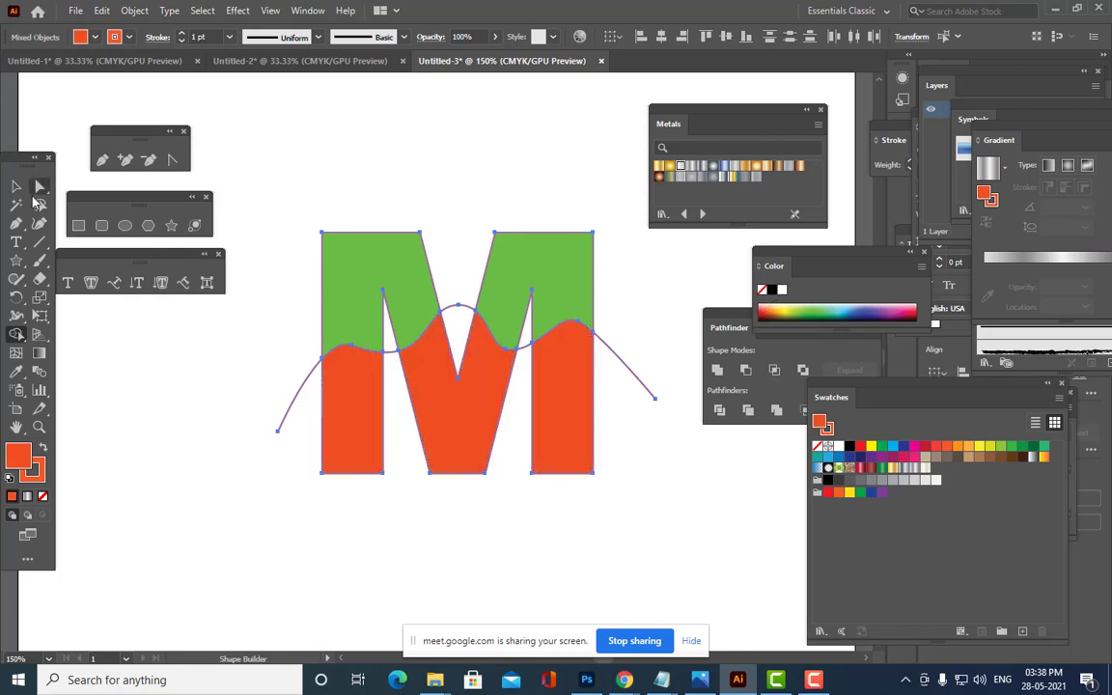
# Delete the leftover wavy path segments outside both sides of the M and across the gaps between its strokes.
pyautogui.click(39, 186)
pyautogui.click(255, 310)
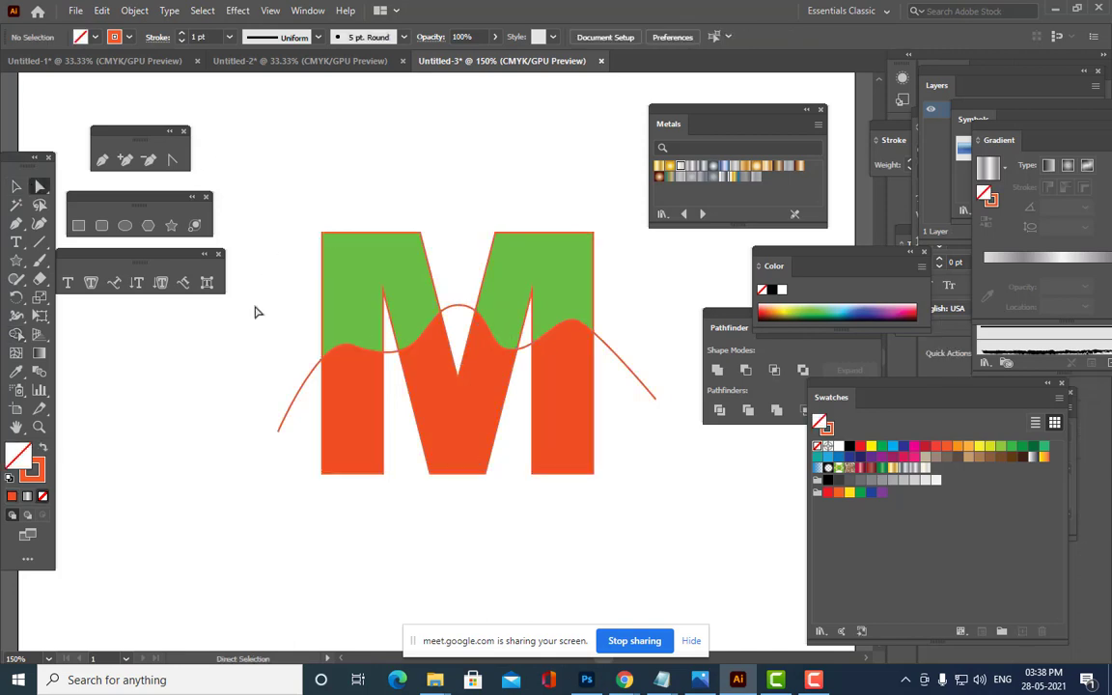
pyautogui.click(288, 421)
pyautogui.press('Delete')
pyautogui.click(629, 377)
pyautogui.press('Delete')
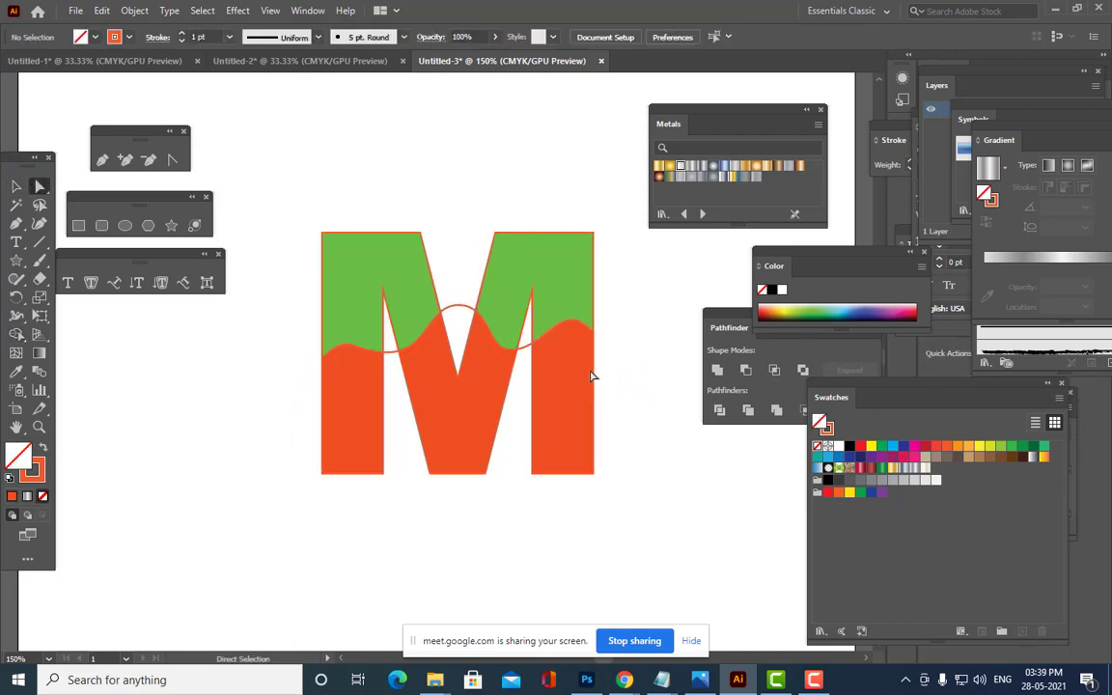
pyautogui.click(527, 352)
pyautogui.press('Delete')
pyautogui.click(465, 308)
pyautogui.press('Delete')
pyautogui.click(391, 356)
pyautogui.press('Delete')
# Remove the orange stroke from the whole two-coloured M.
pyautogui.click(14, 186)
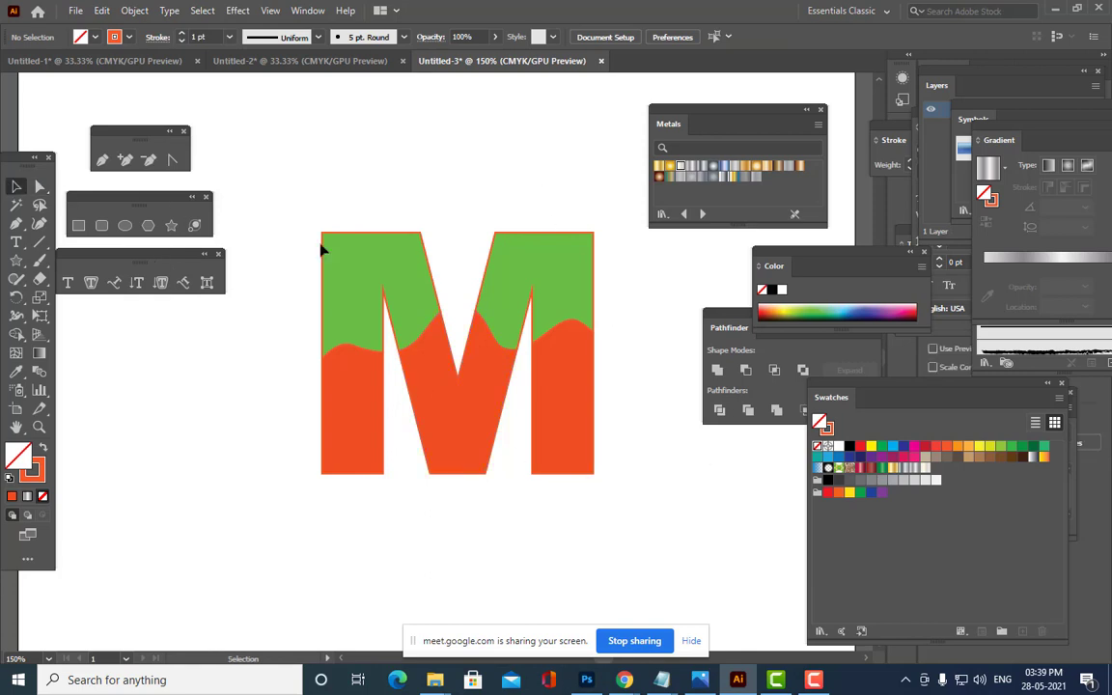
pyautogui.click(325, 249)
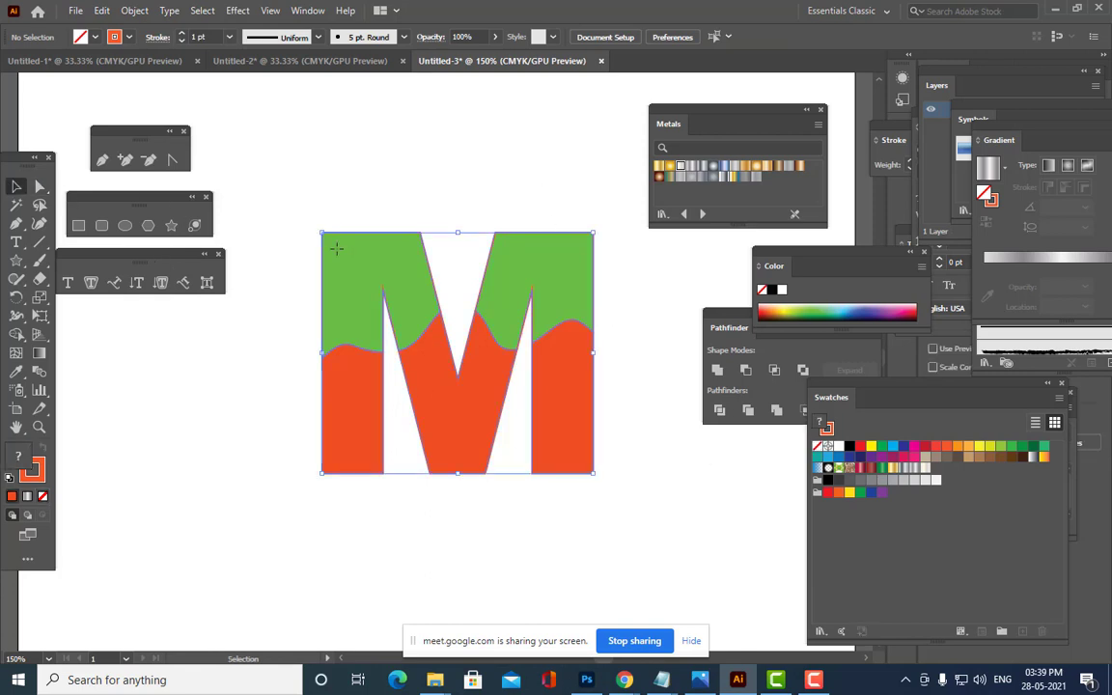
pyautogui.click(42, 497)
pyautogui.click(205, 488)
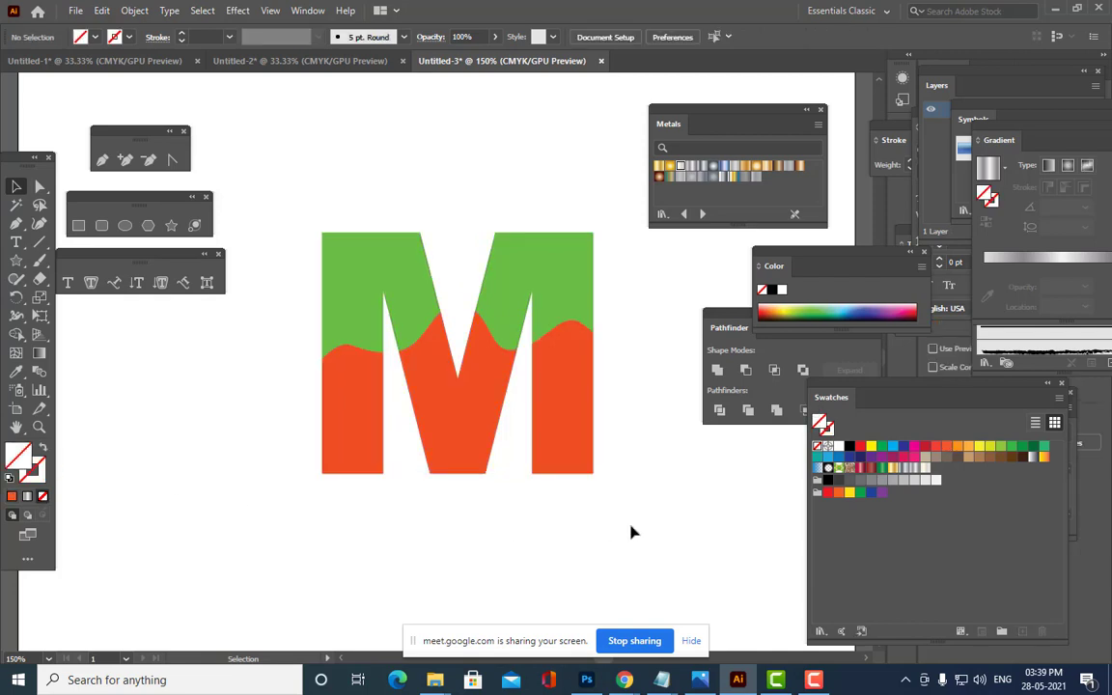
# Move the whole two-coloured M slightly down on the artboard.
pyautogui.click(394, 280)
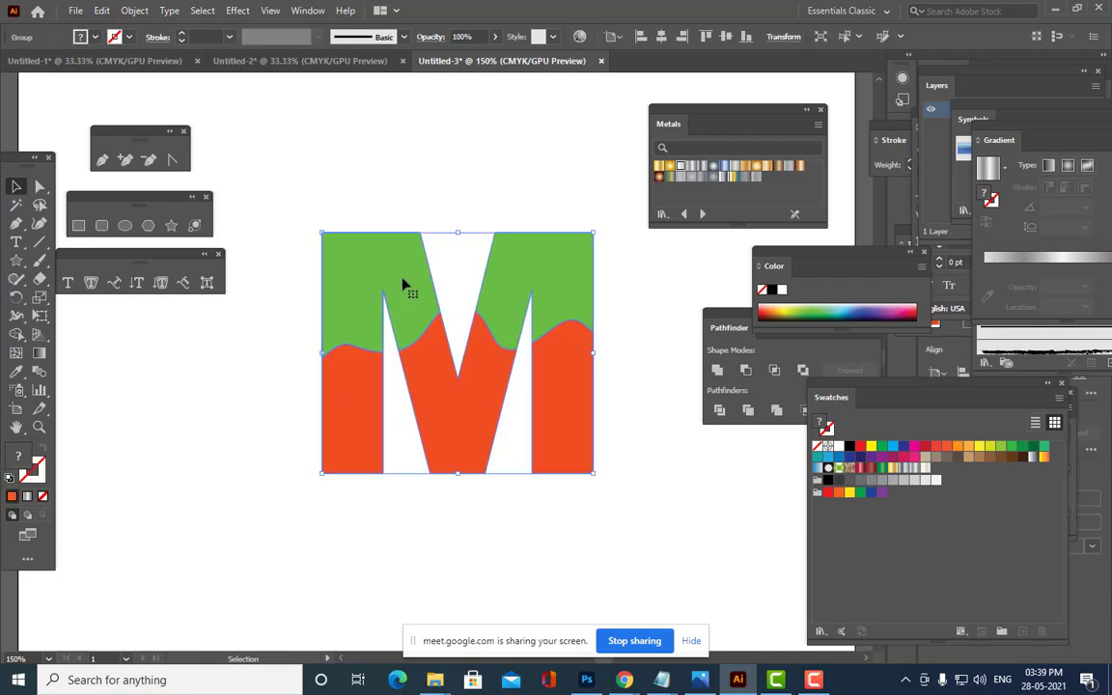
pyautogui.moveTo(440, 365); pyautogui.dragTo(442, 396)
pyautogui.click(604, 362)
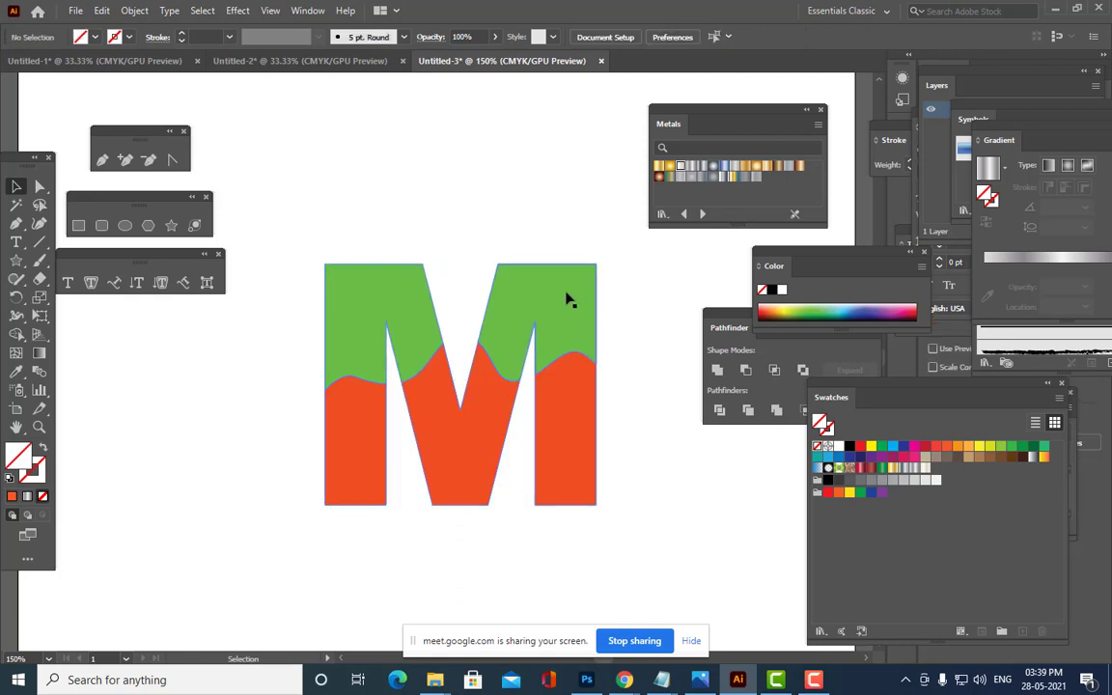
# Nudge both green upper pieces of the M upward to leave a thin wavy gap above the orange-red pieces.
pyautogui.click(411, 298)
pyautogui.press('a')
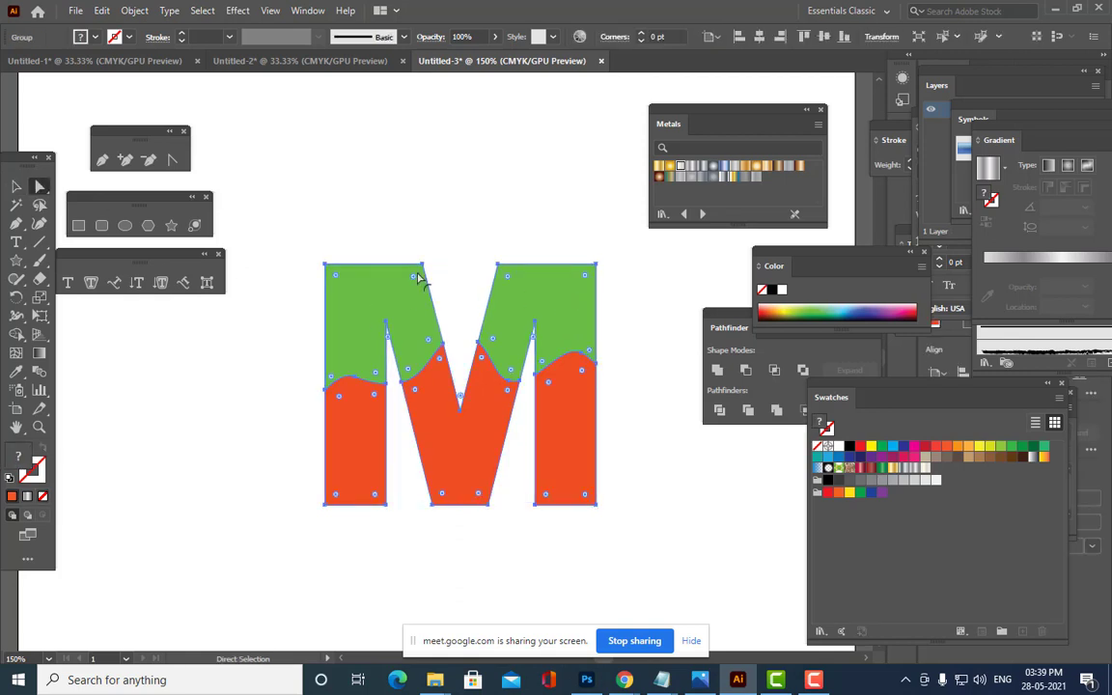
pyautogui.click(409, 295)
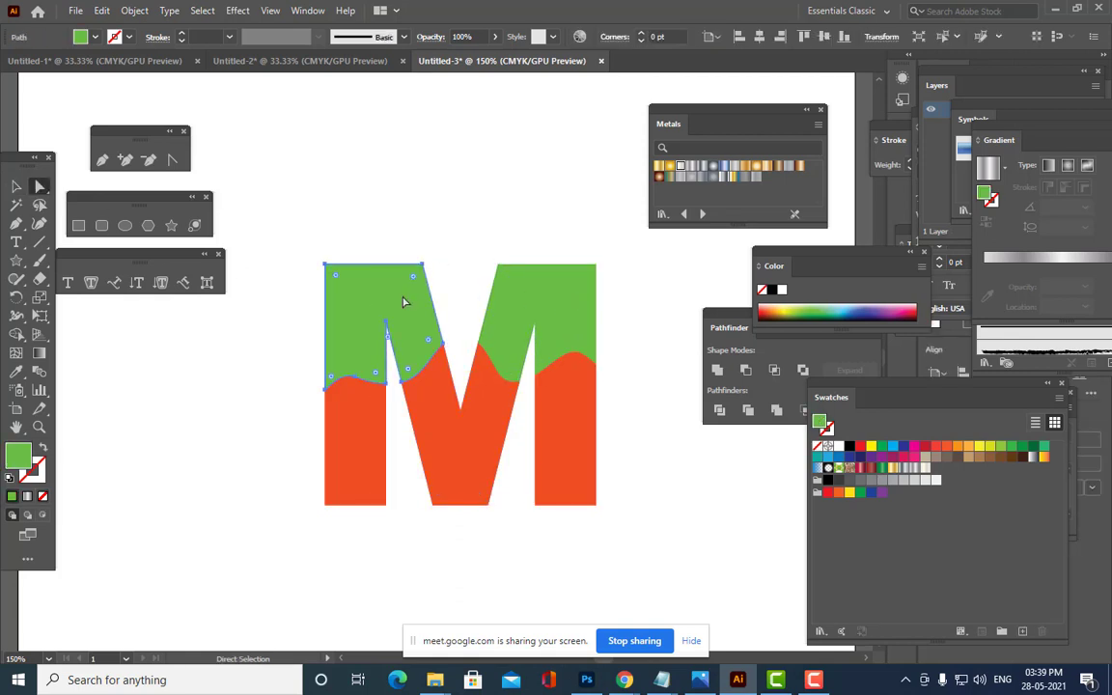
pyautogui.click(568, 312)
pyautogui.hotkey('shift', 'Up')
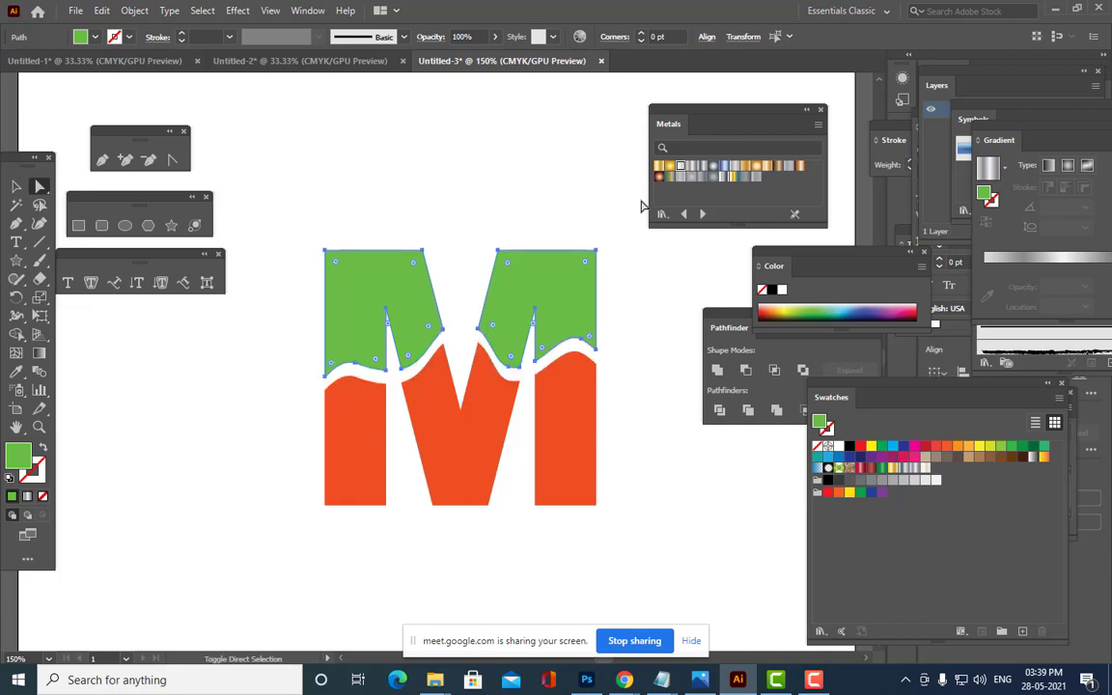
pyautogui.click(376, 154)
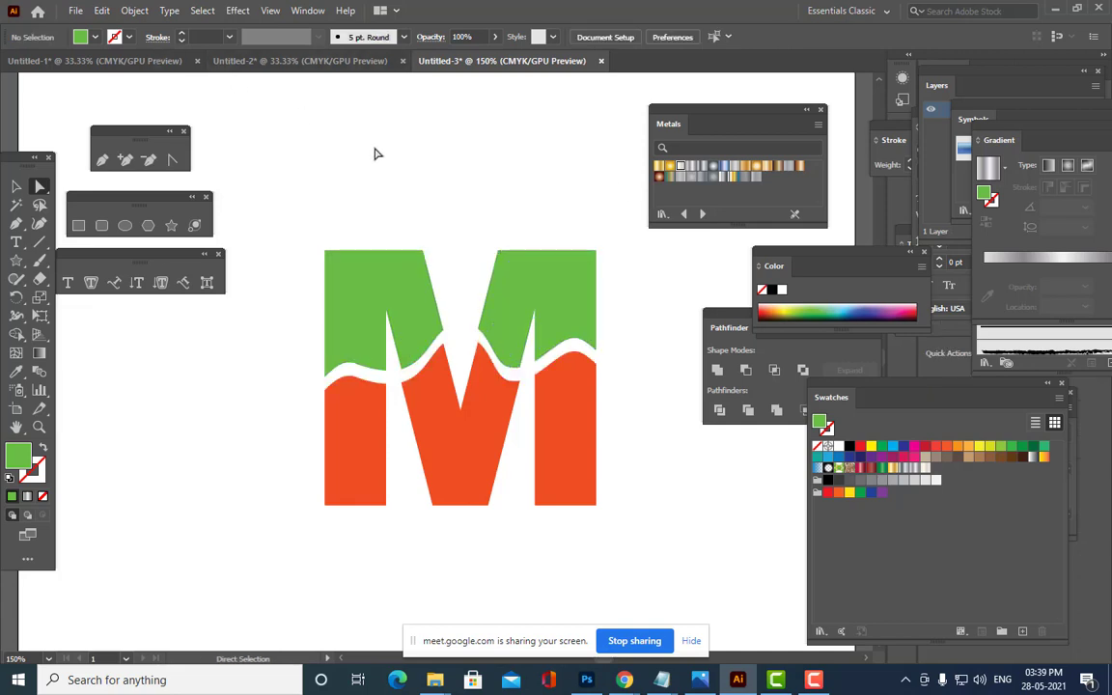
# Start a 3D Extrude & Bevel effect on both green upper pieces of the M with all three rotation angles at 0°.
pyautogui.moveTo(674, 116); pyautogui.dragTo(780, 65)
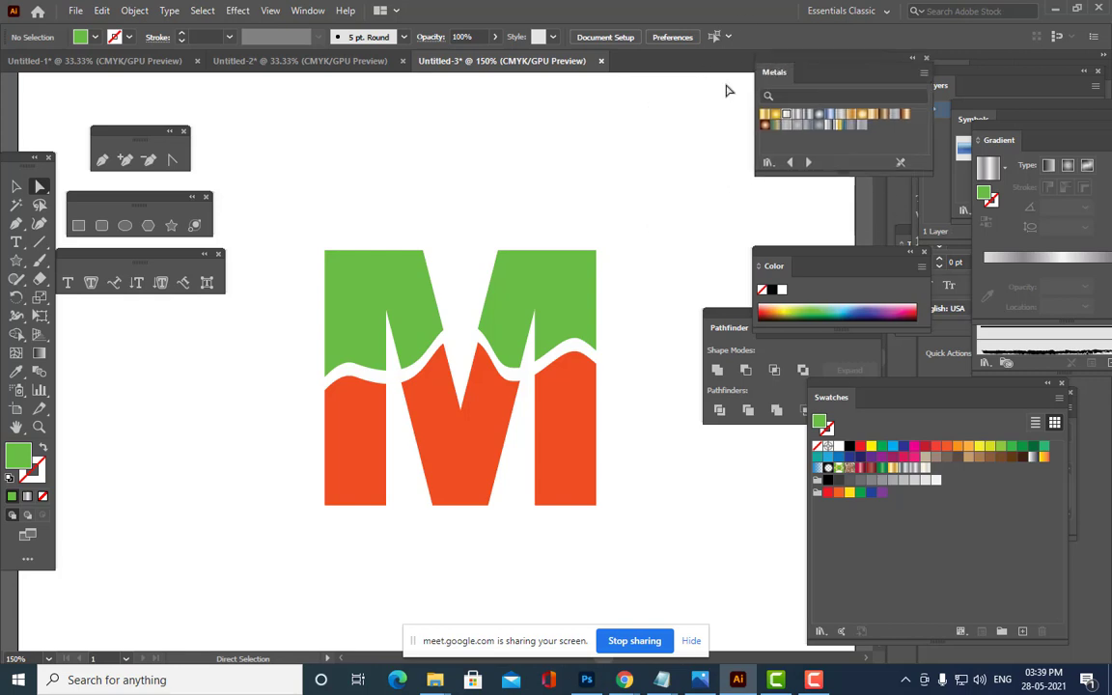
pyautogui.click(557, 277)
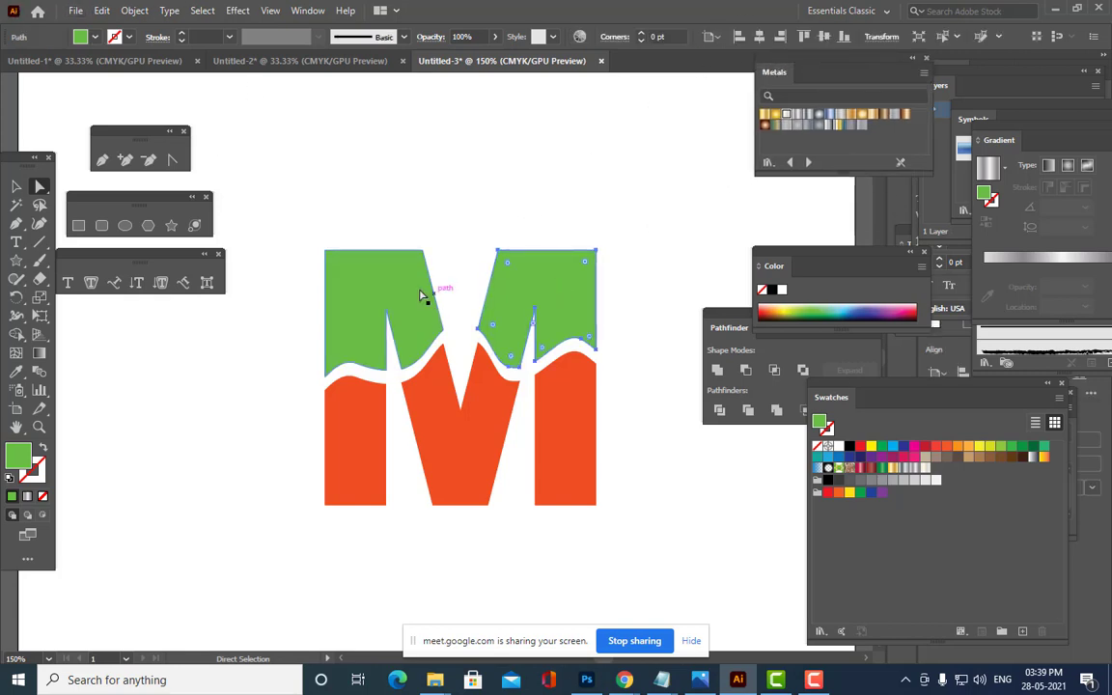
pyautogui.keyDown('shift'); pyautogui.click(400, 267); pyautogui.keyUp('shift')
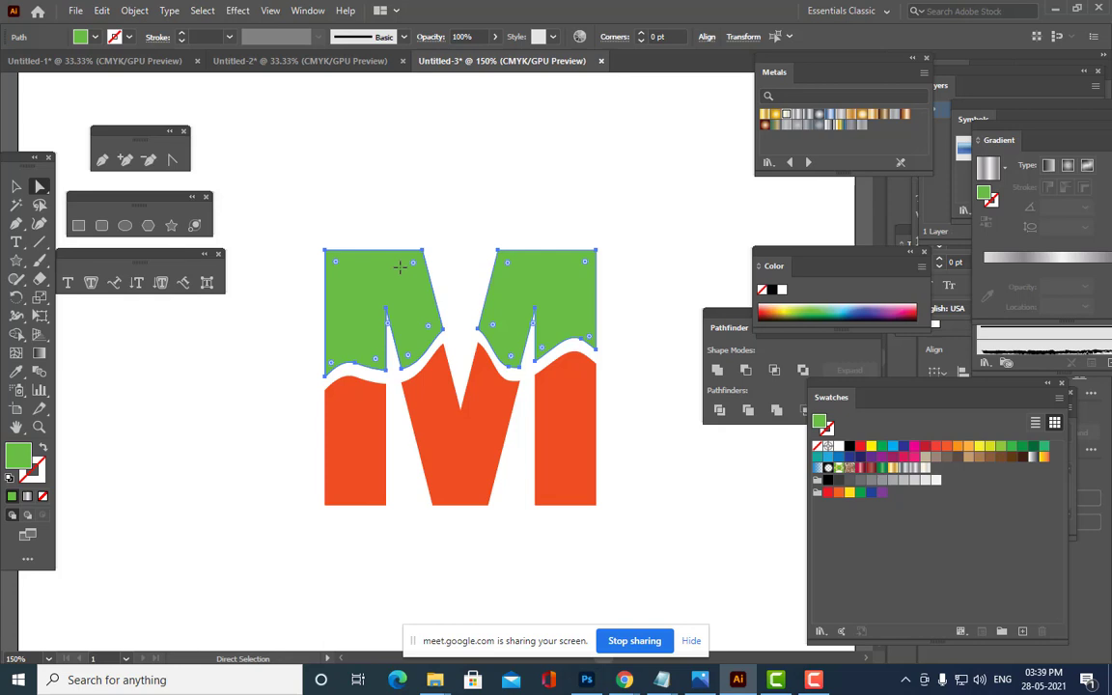
pyautogui.click(237, 10)
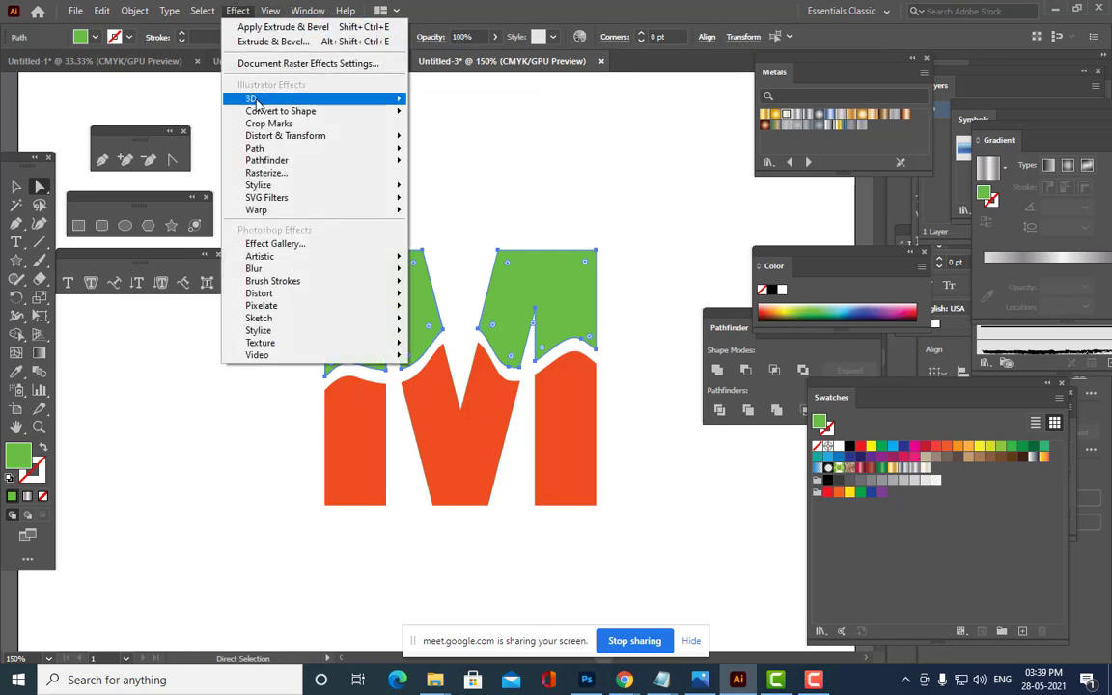
pyautogui.moveTo(254, 100)
pyautogui.click(465, 103)
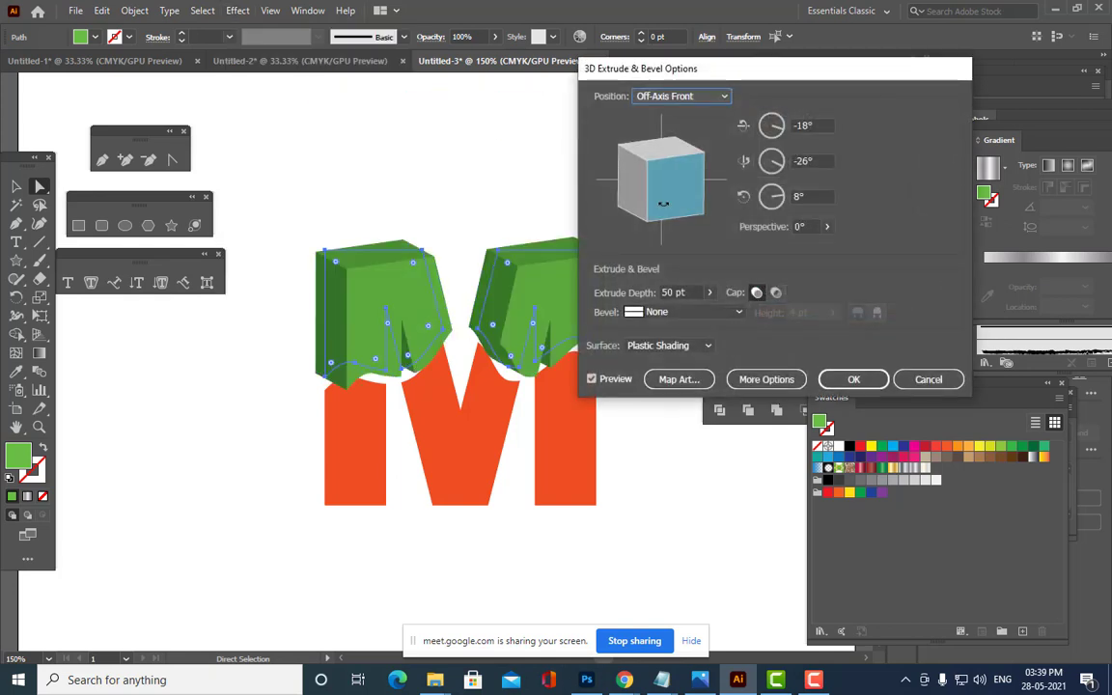
pyautogui.press('Tab')
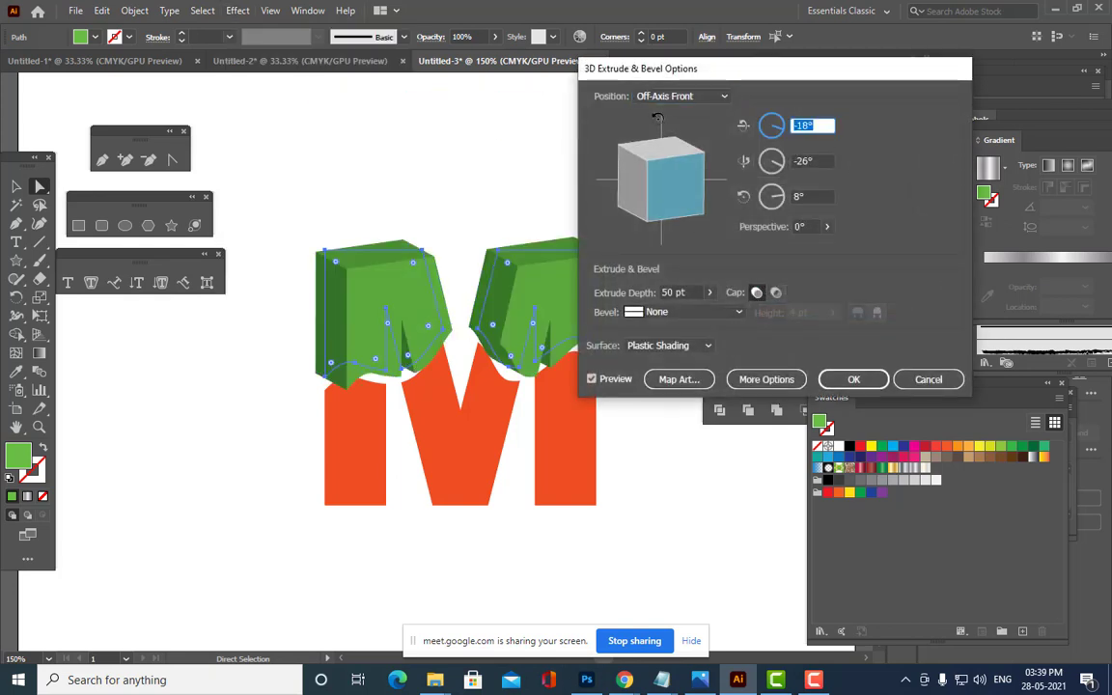
pyautogui.write('0')
pyautogui.press('Tab')
pyautogui.write('0')
pyautogui.press('Tab')
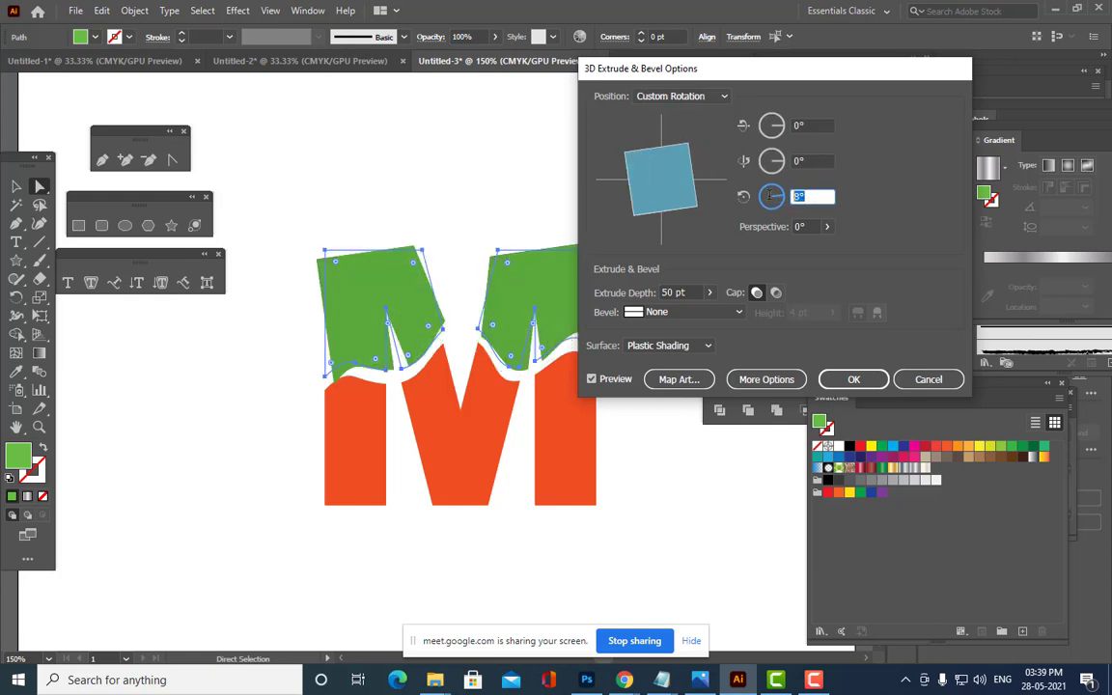
pyautogui.click(821, 162)
# Set the green pieces' horizontal-axis rotation to 13° and apply the extrusion.
pyautogui.click(794, 125)
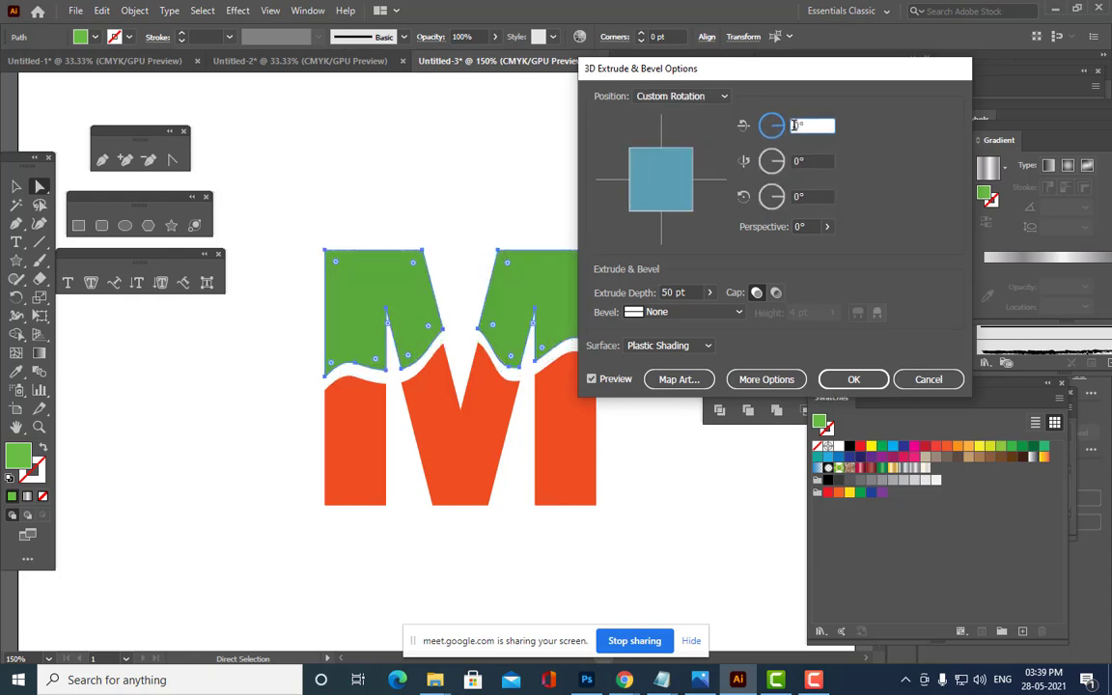
pyautogui.press('Up')
pyautogui.press('Up')
pyautogui.press('Up')
pyautogui.press('Up')
pyautogui.press('Up')
pyautogui.press('Up')
pyautogui.press('Up')
pyautogui.press('Up')
pyautogui.press('Up')
pyautogui.press('Up')
pyautogui.press('Up')
pyautogui.press('Up')
pyautogui.press('Up')
pyautogui.press('Up')
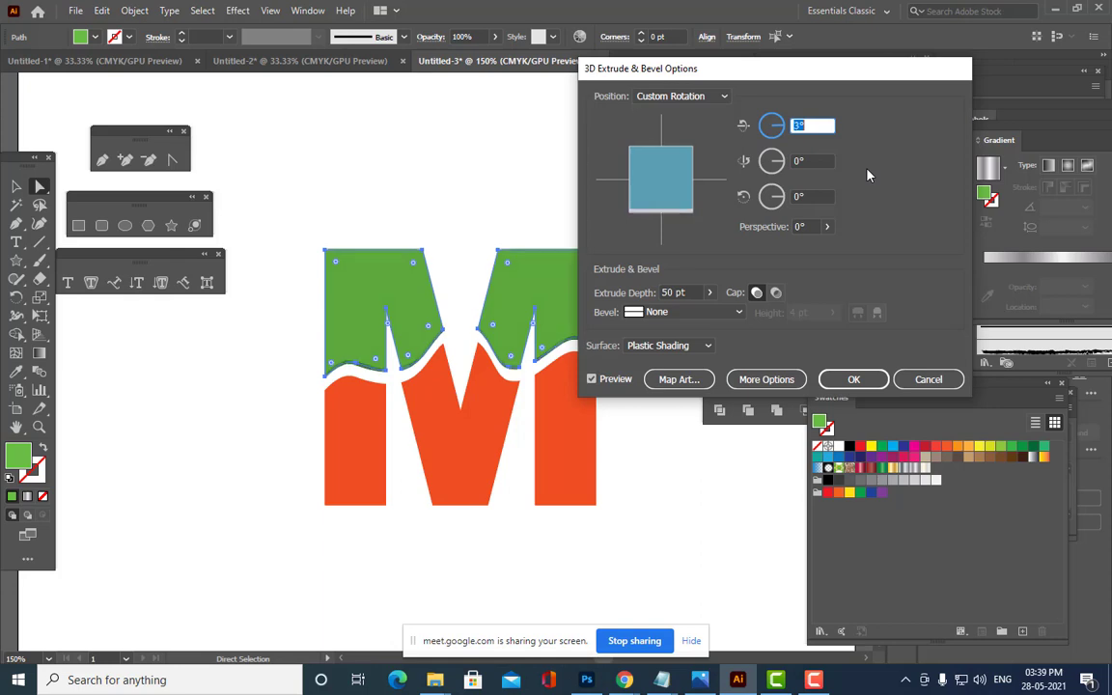
pyautogui.press('Up')
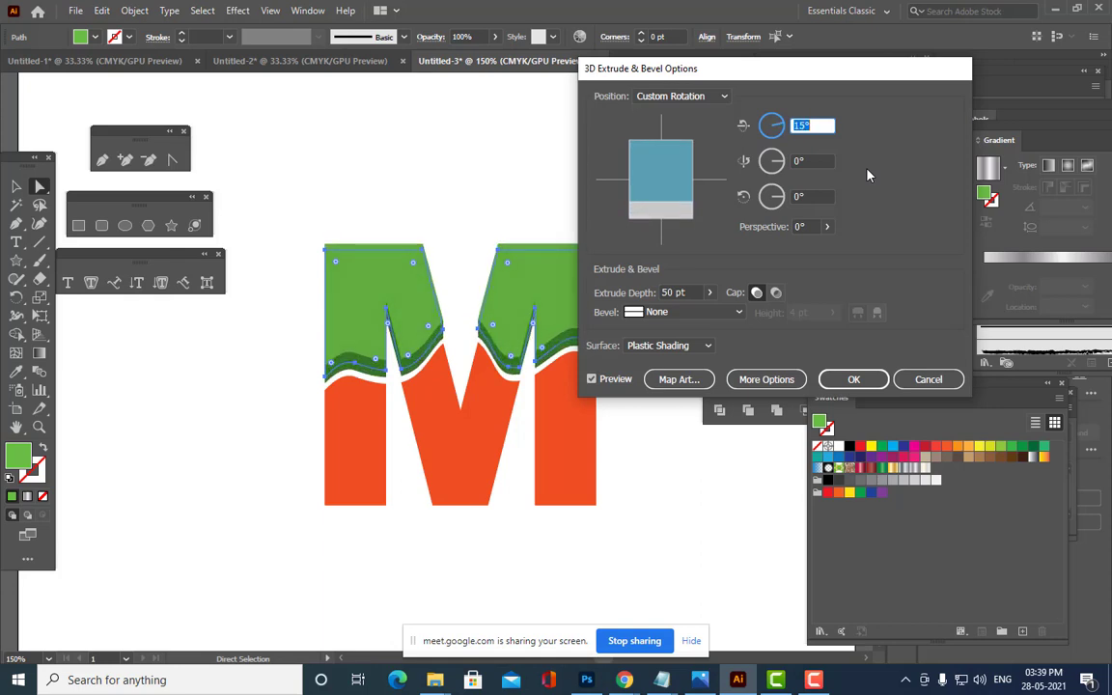
pyautogui.press('Down')
pyautogui.press('Down')
pyautogui.press('Down')
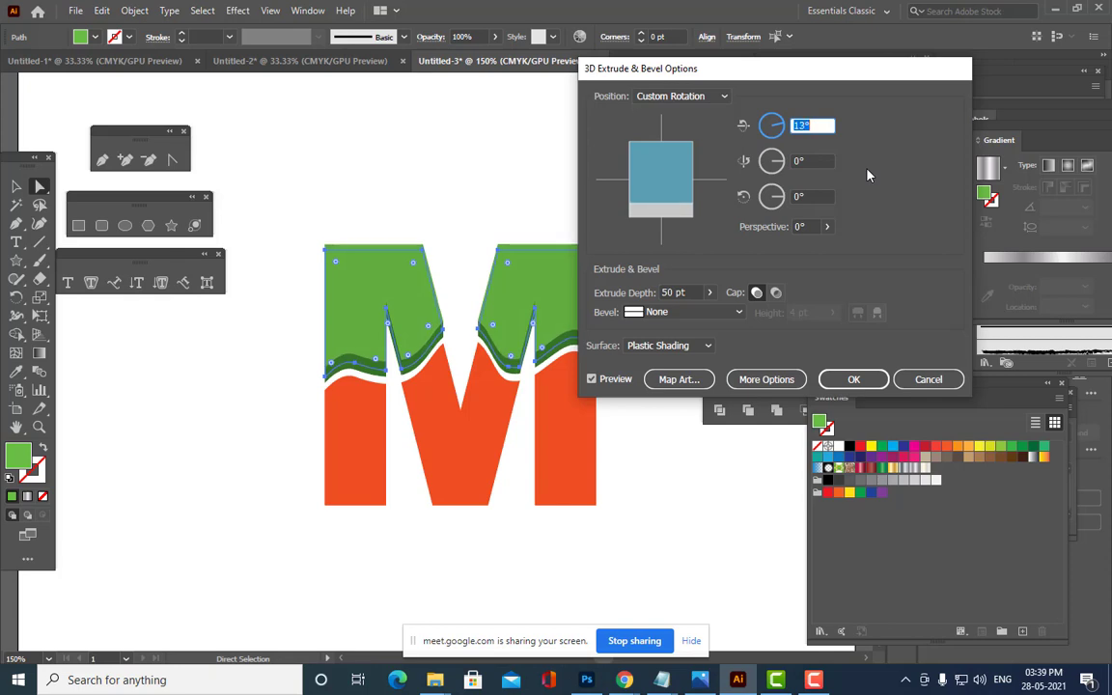
pyautogui.click(851, 379)
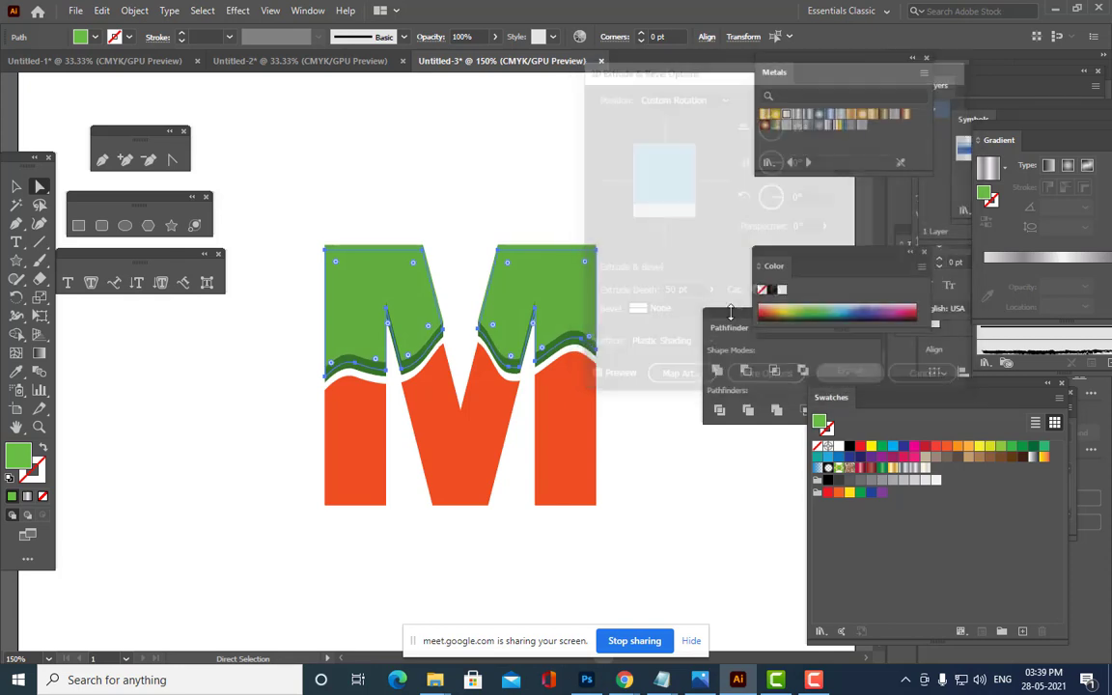
pyautogui.click(626, 185)
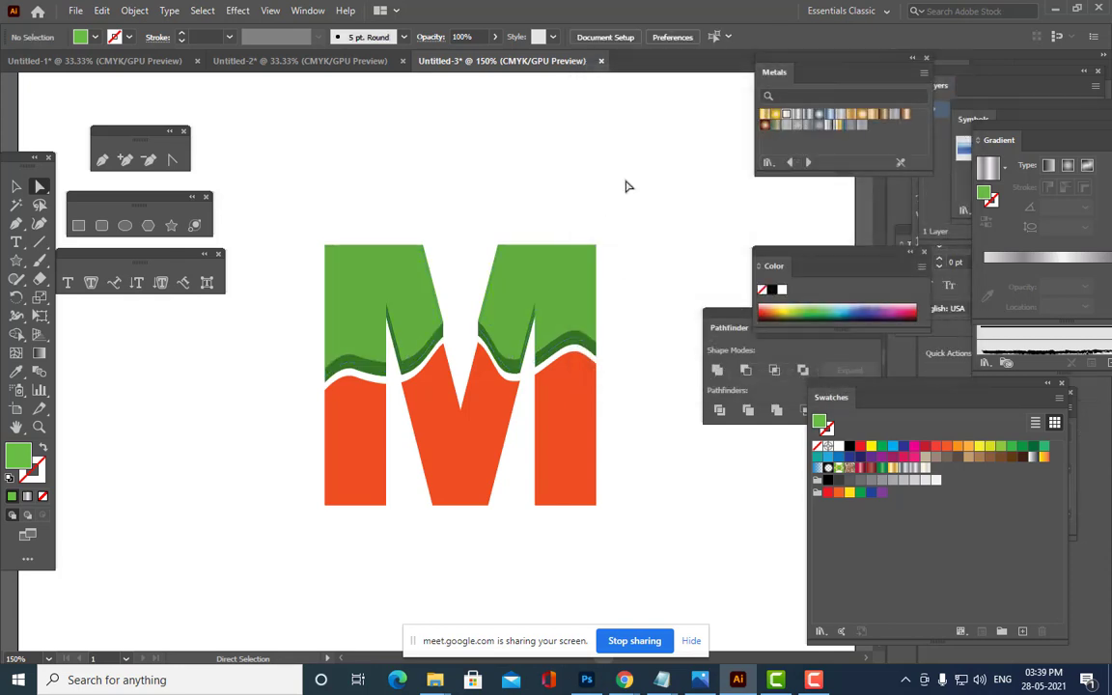
# Start a 3D Extrude & Bevel effect on the three orange-red lower pieces with all three rotation angles at 0°.
pyautogui.click(590, 425)
pyautogui.keyDown('shift'); pyautogui.click(483, 434); pyautogui.keyUp('shift')
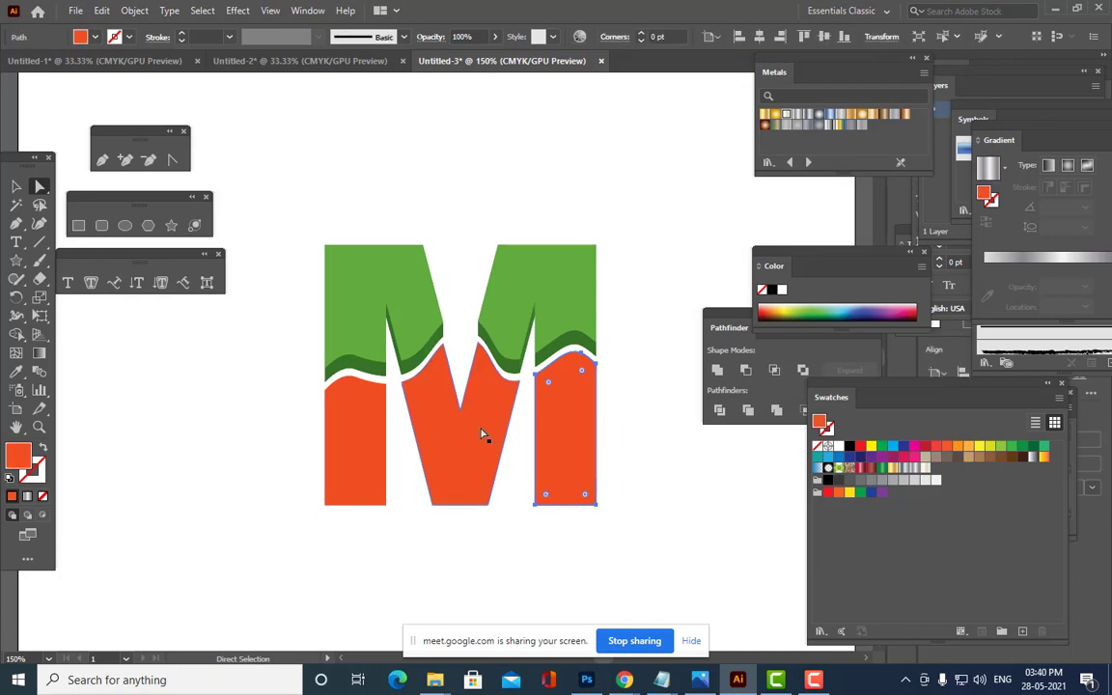
pyautogui.keyDown('shift'); pyautogui.click(359, 436); pyautogui.keyUp('shift')
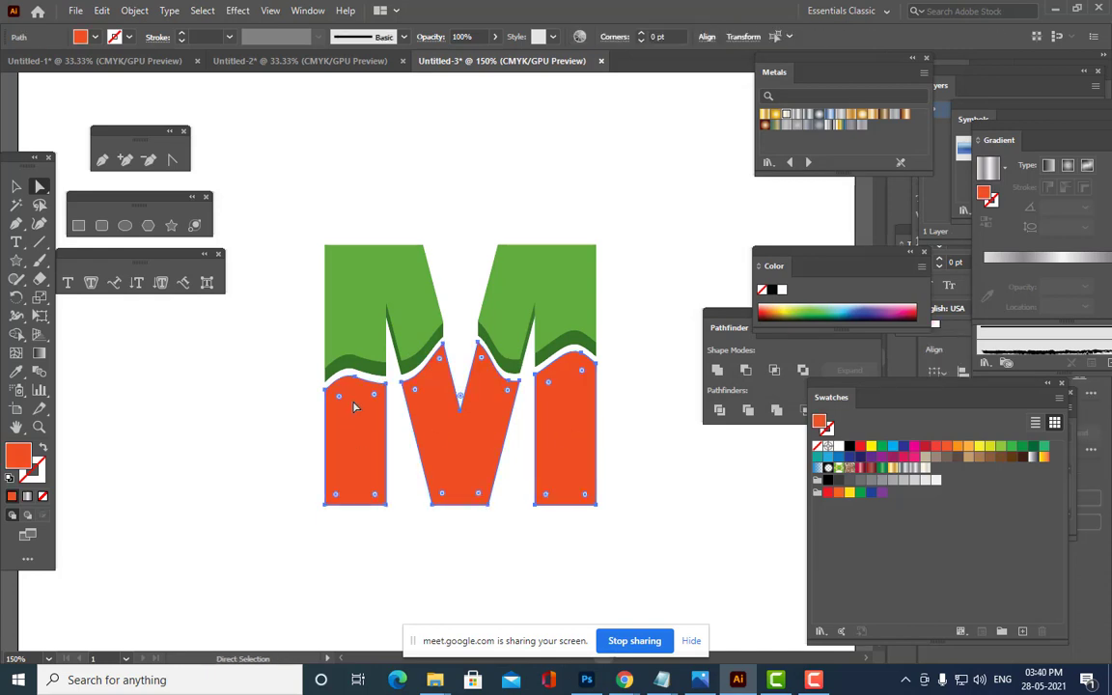
pyautogui.click(238, 10)
pyautogui.moveTo(258, 94)
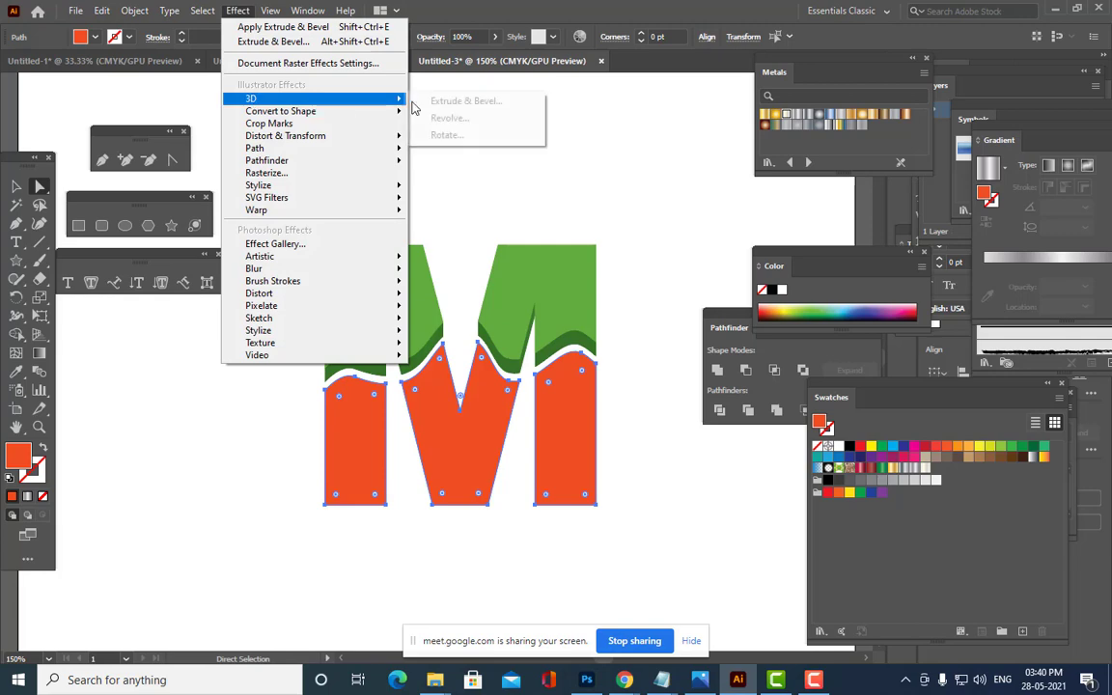
pyautogui.click(472, 102)
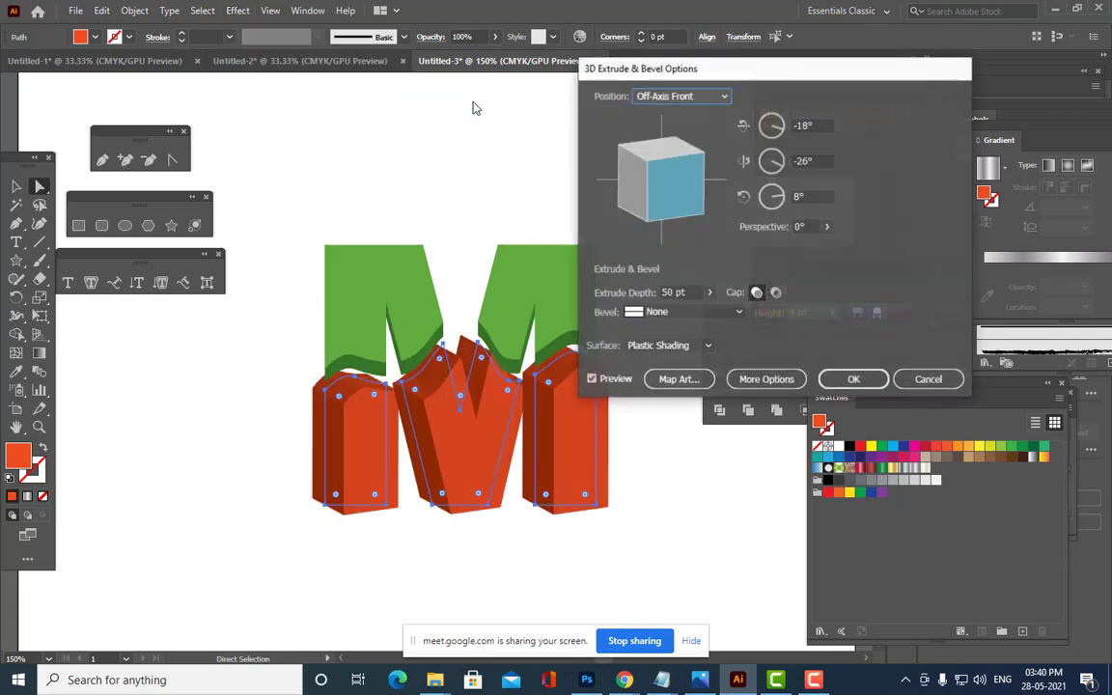
pyautogui.click(821, 124)
pyautogui.write('0')
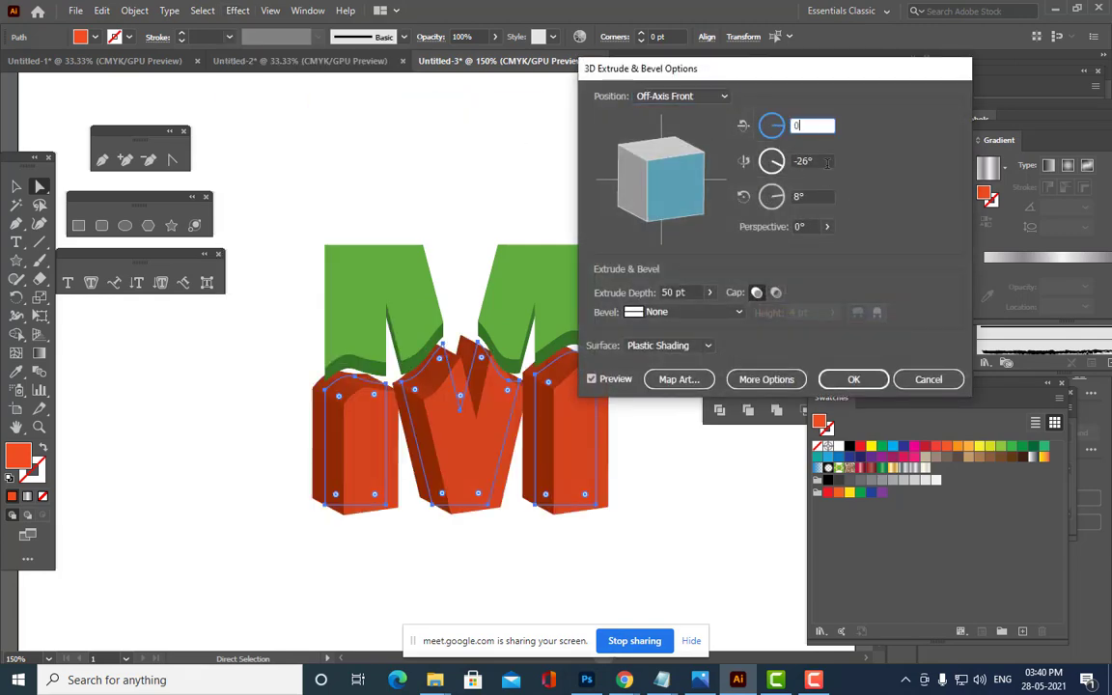
pyautogui.press('Tab')
pyautogui.write('0')
pyautogui.click(815, 196)
pyautogui.write('0')
pyautogui.click(827, 161)
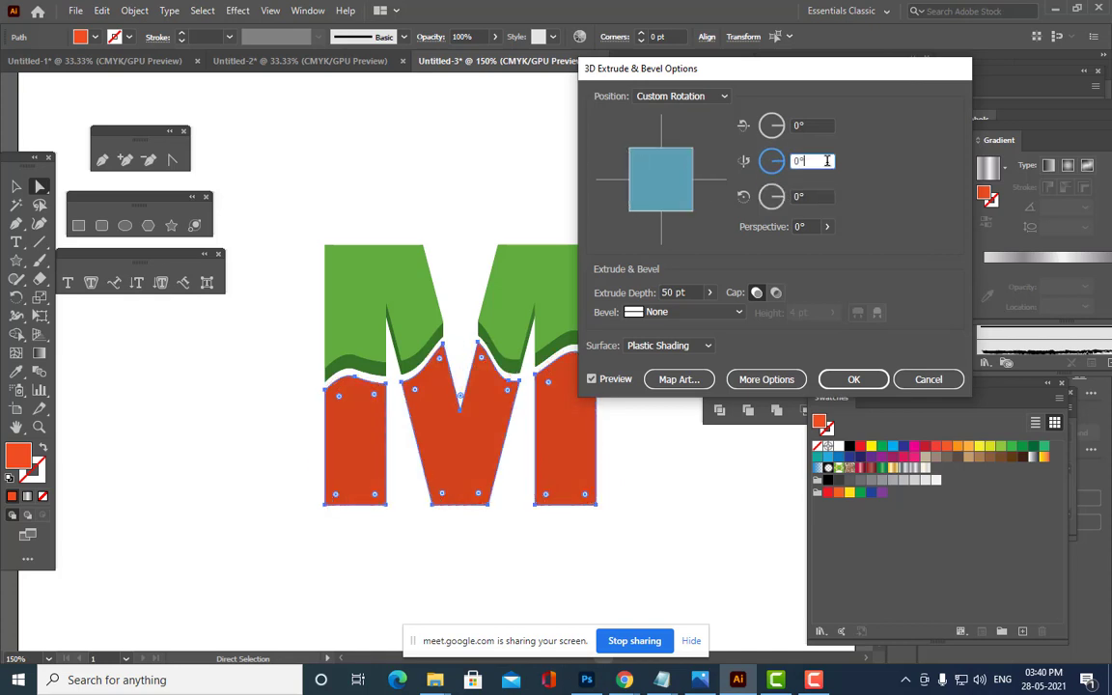
# Set the orange-red pieces' horizontal-axis rotation to 15° in the extrusion settings.
pyautogui.click(795, 126)
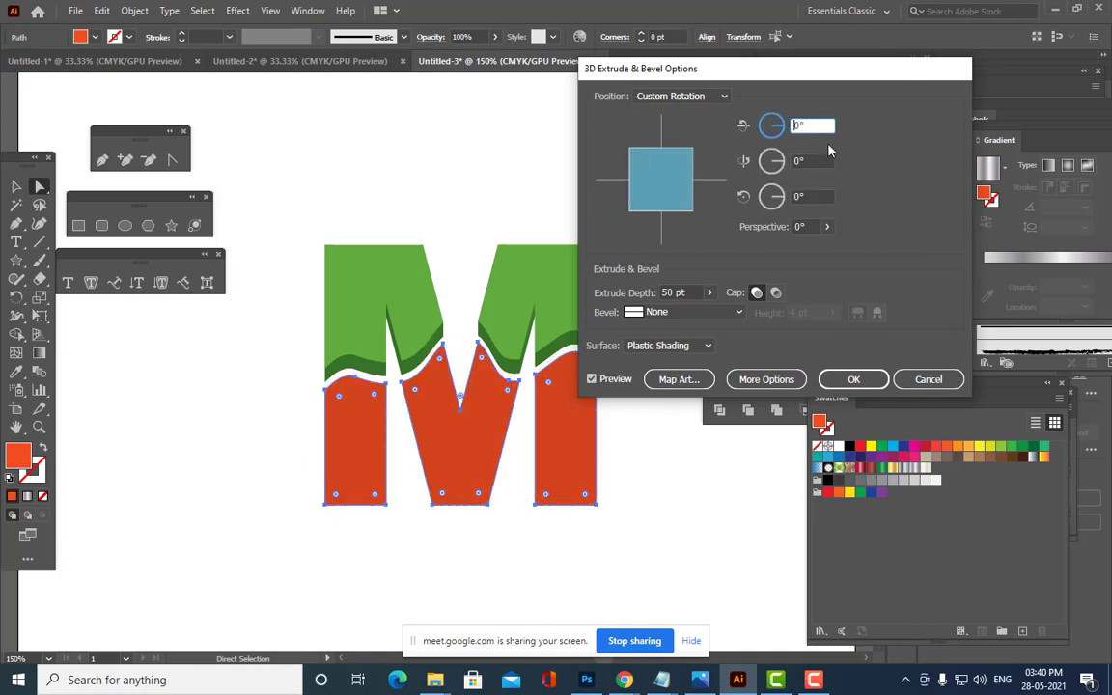
pyautogui.press('Up')
pyautogui.press('Up')
pyautogui.press('Up')
pyautogui.press('Up')
pyautogui.press('Up')
pyautogui.press('Up')
pyautogui.press('Up')
pyautogui.press('Up')
pyautogui.press('Up')
pyautogui.press('Up')
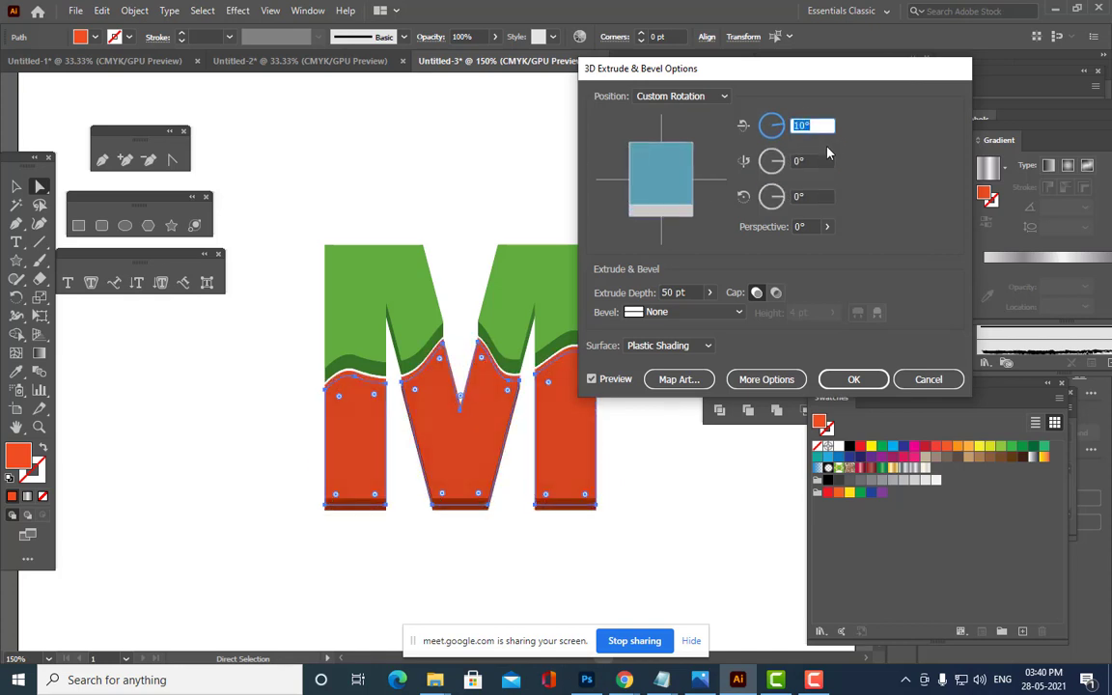
pyautogui.press('Up')
pyautogui.press('Up')
pyautogui.press('Up')
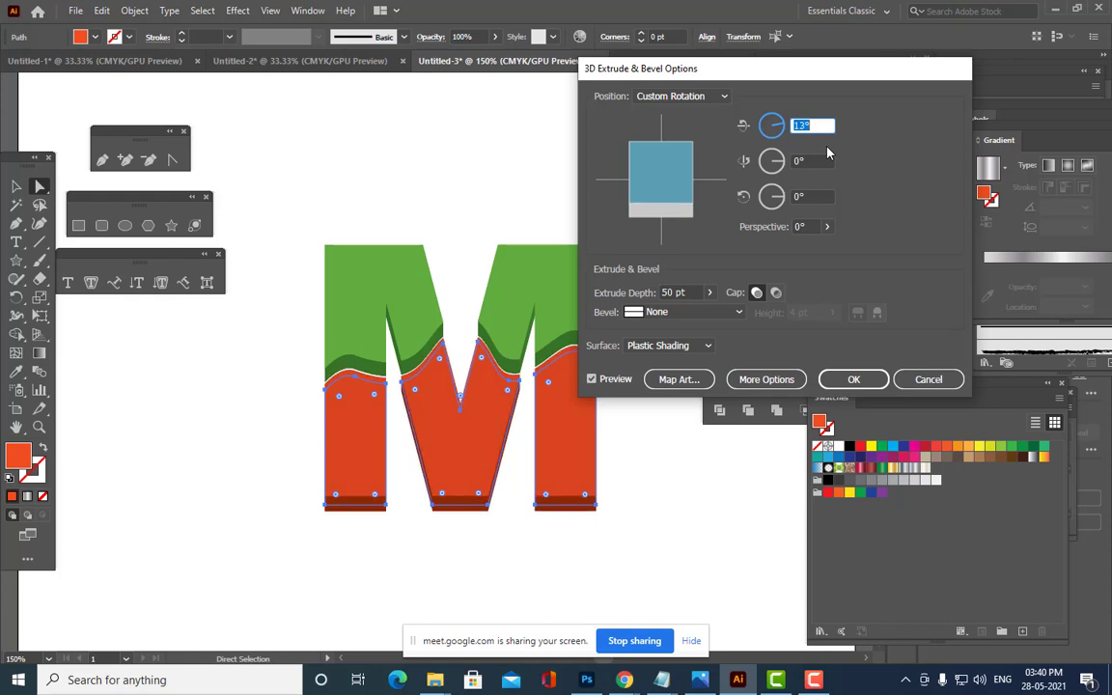
pyautogui.press('Up')
pyautogui.press('Up')
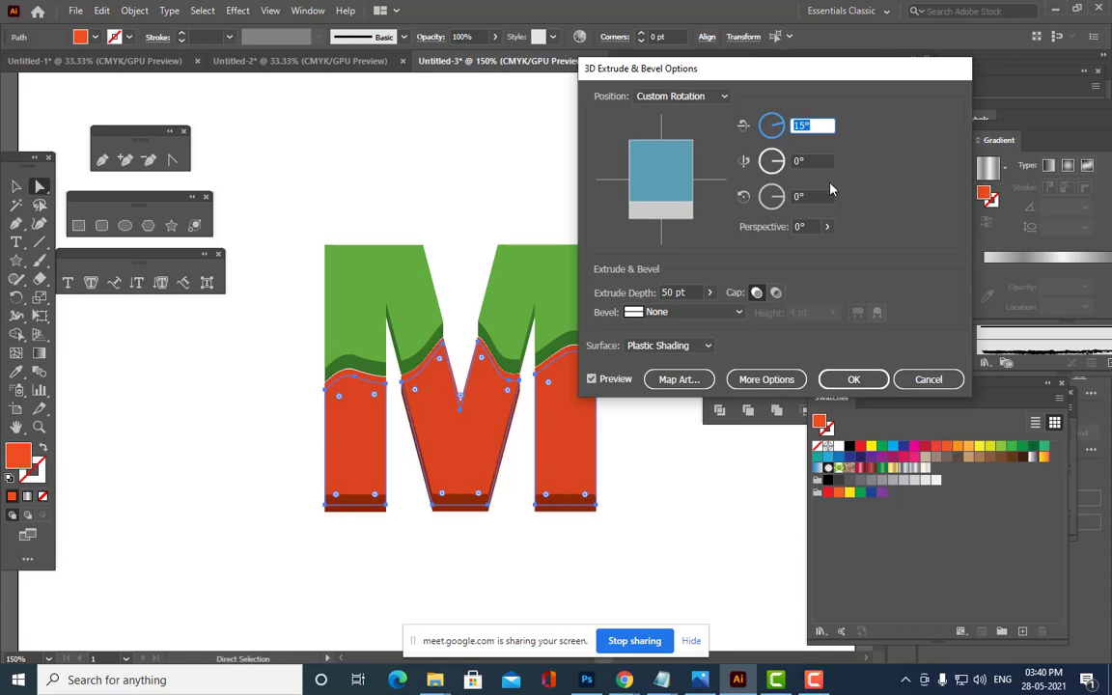
# Set the orange-red pieces' extrude depth to 34 pt, apply the effect and deselect the artwork.
pyautogui.click(666, 294)
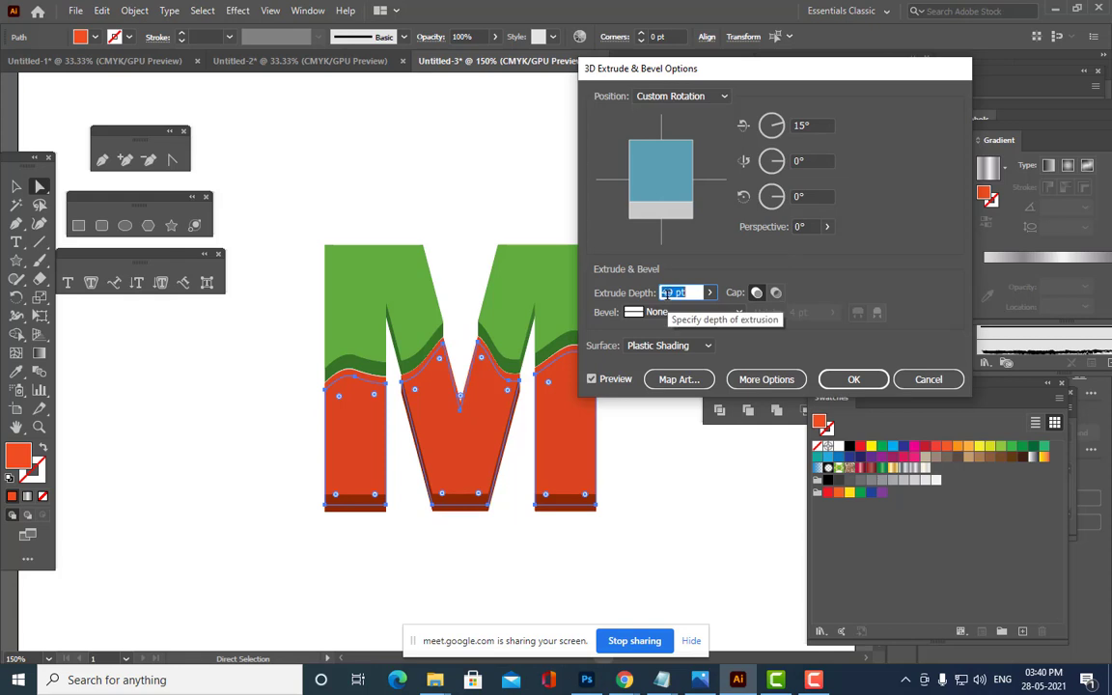
pyautogui.press('Down')
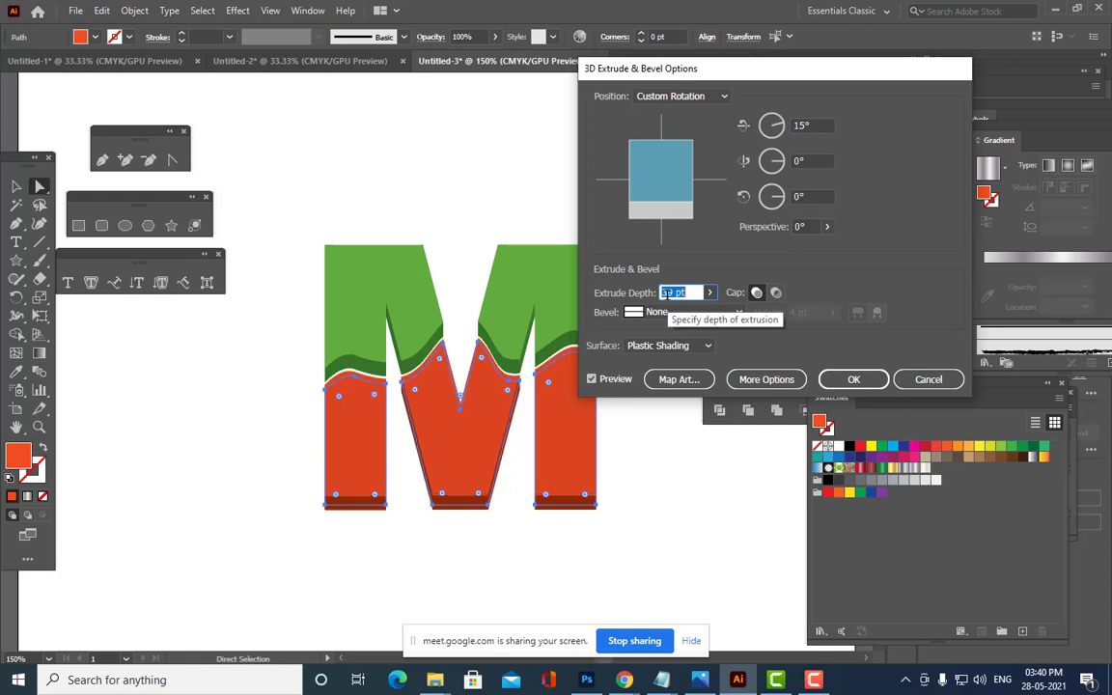
pyautogui.press('Down')
pyautogui.press('Down')
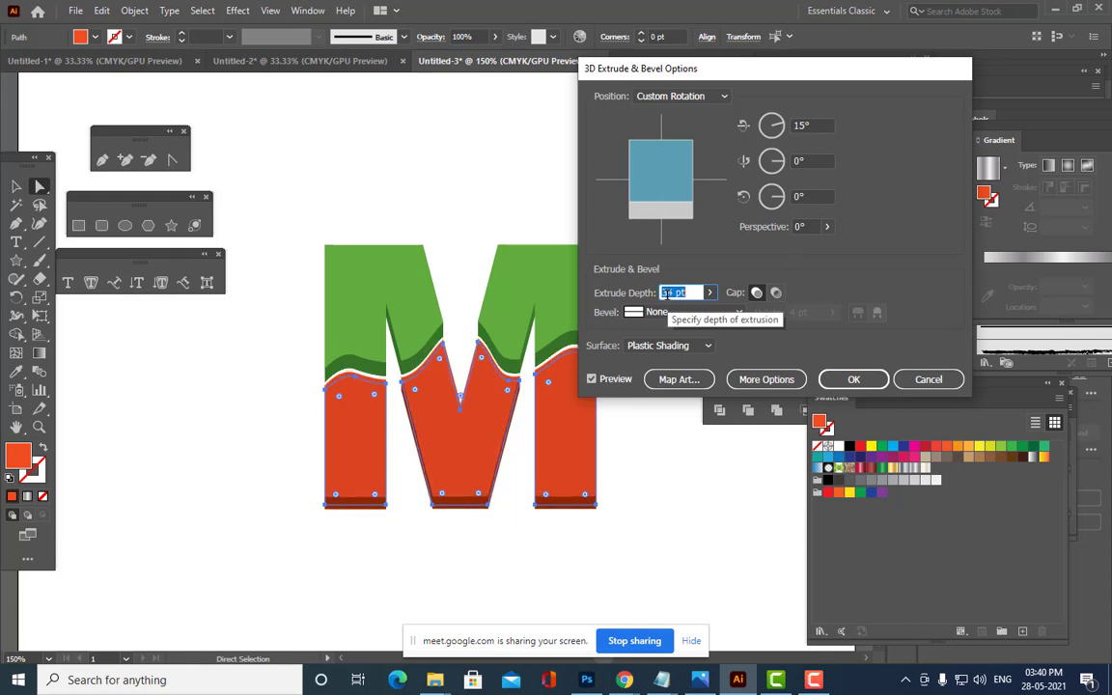
pyautogui.press('Down')
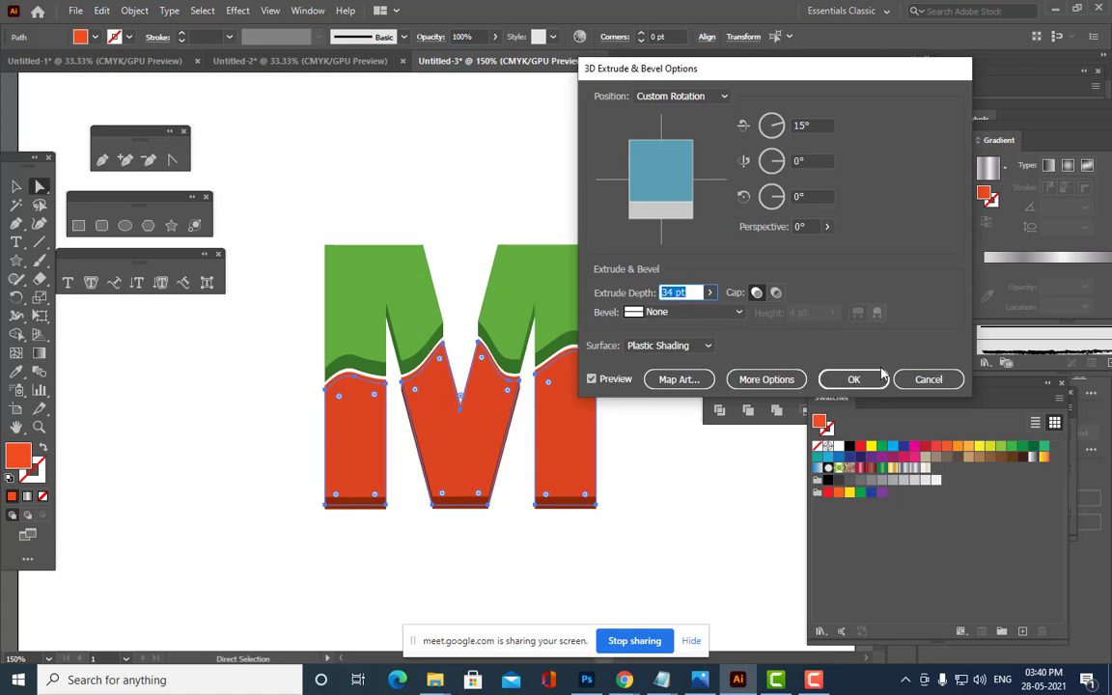
pyautogui.click(850, 378)
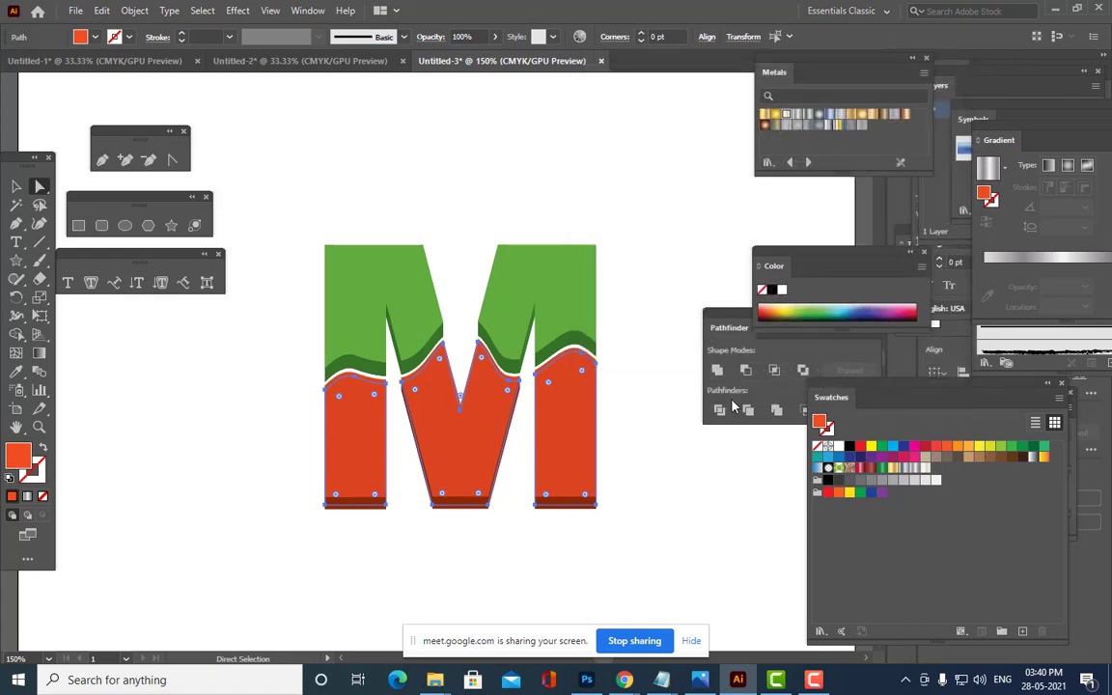
pyautogui.click(655, 409)
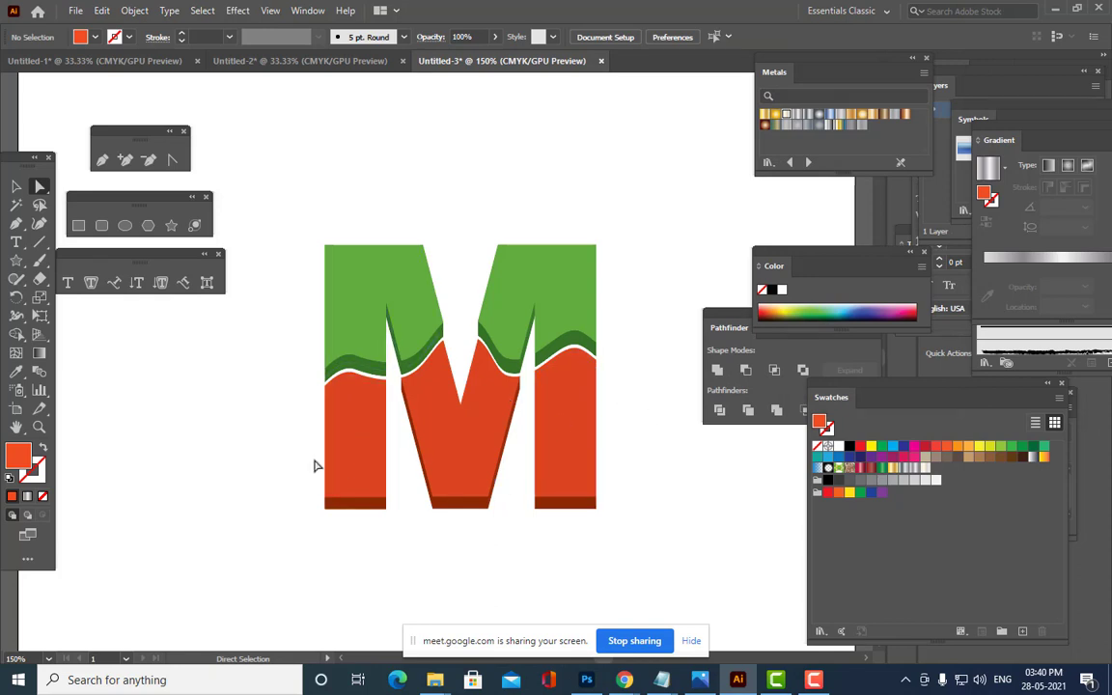
# Expand the appearance of the whole extruded M into editable shapes.
pyautogui.click(17, 186)
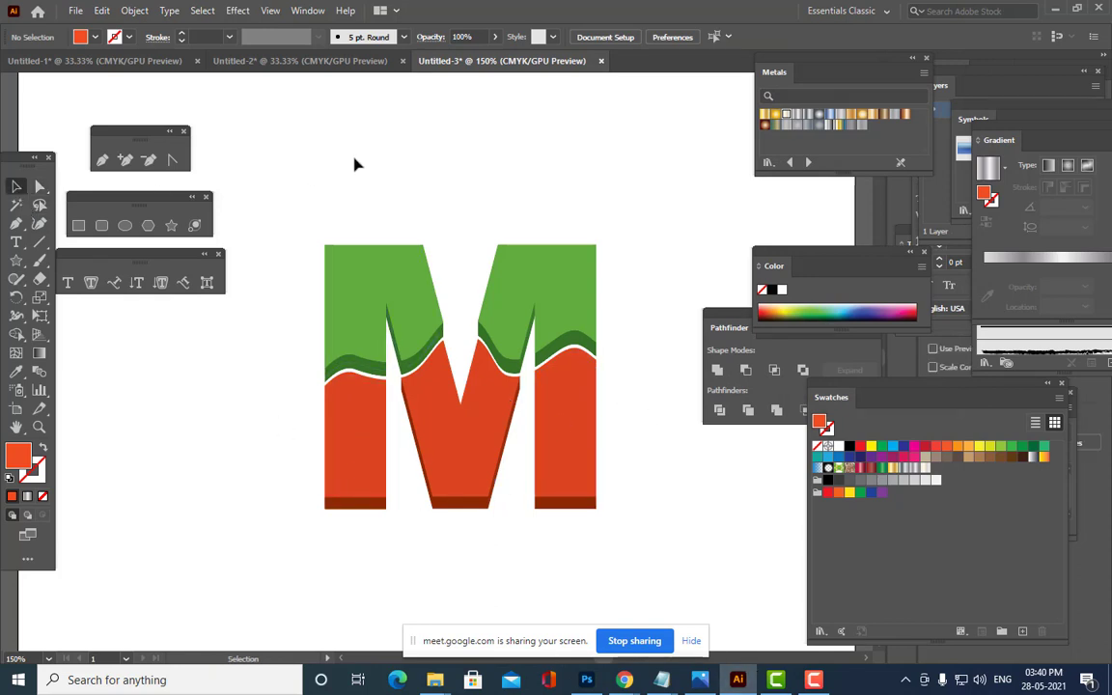
pyautogui.click(468, 446)
pyautogui.click(135, 10)
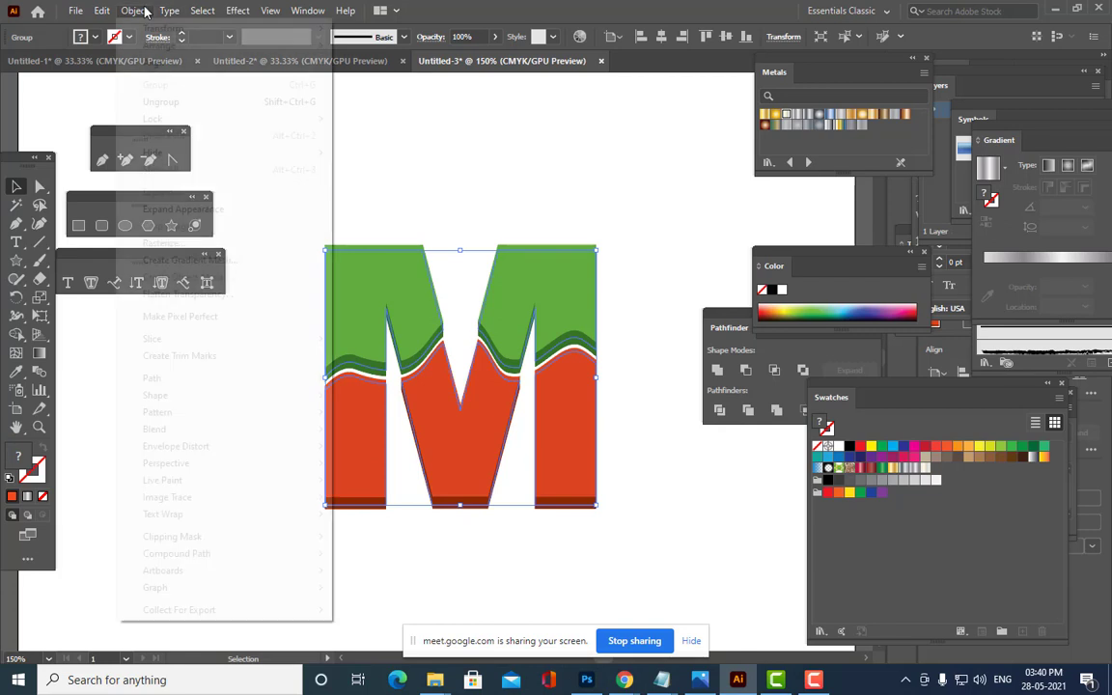
pyautogui.click(236, 211)
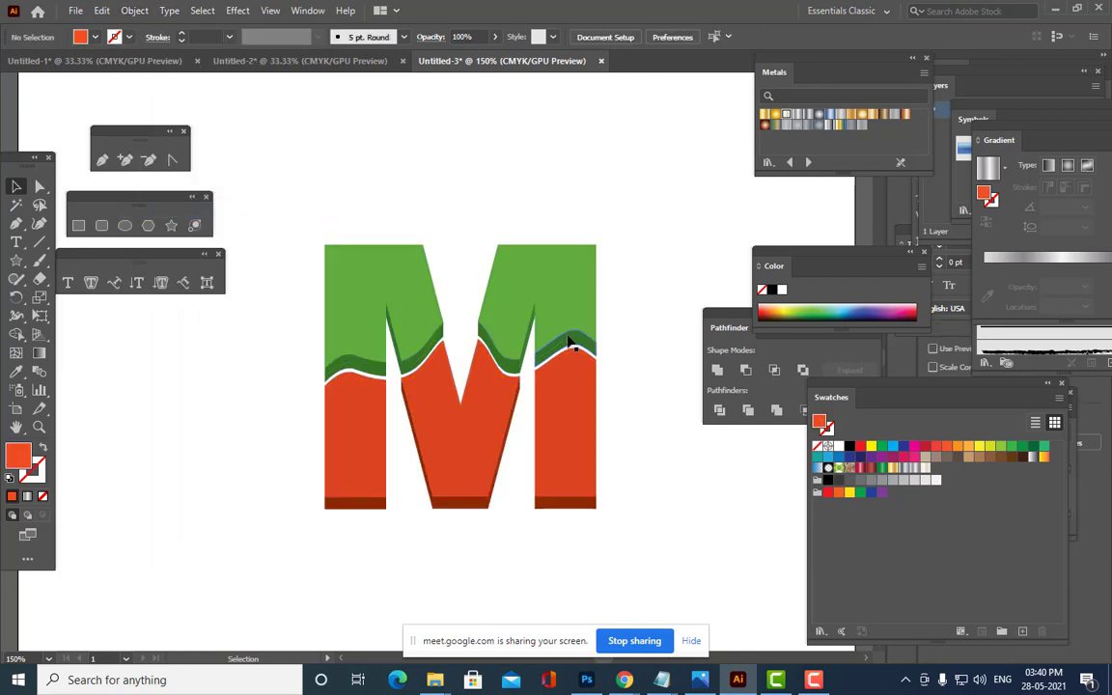
pyautogui.click(566, 305)
pyautogui.click(134, 11)
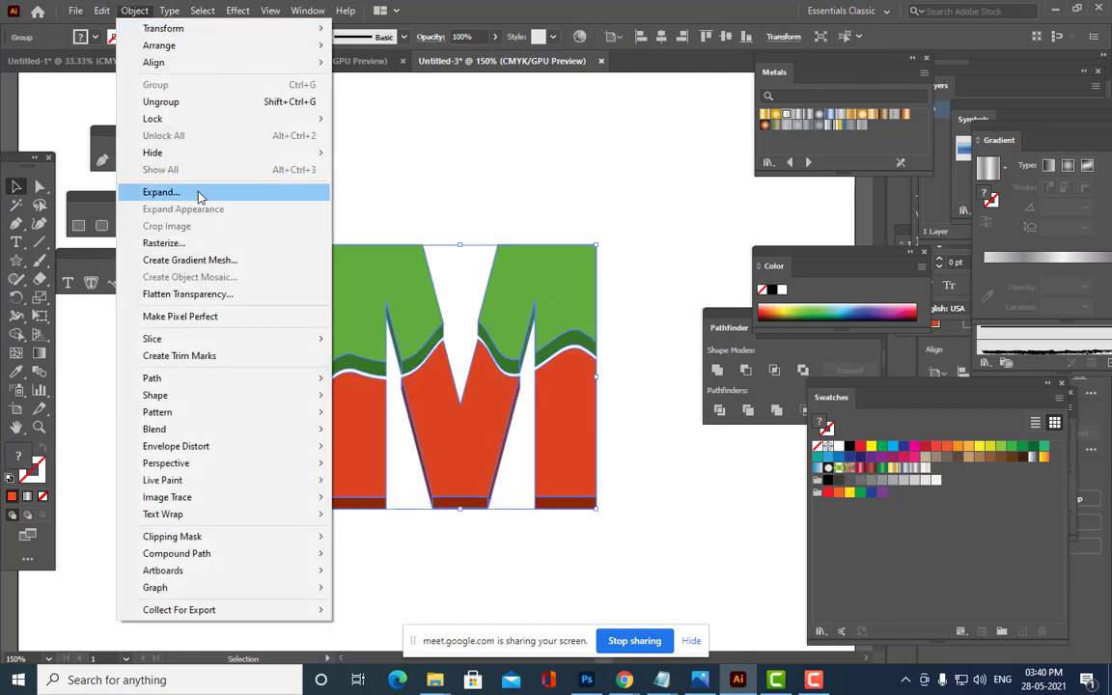
pyautogui.click(199, 193)
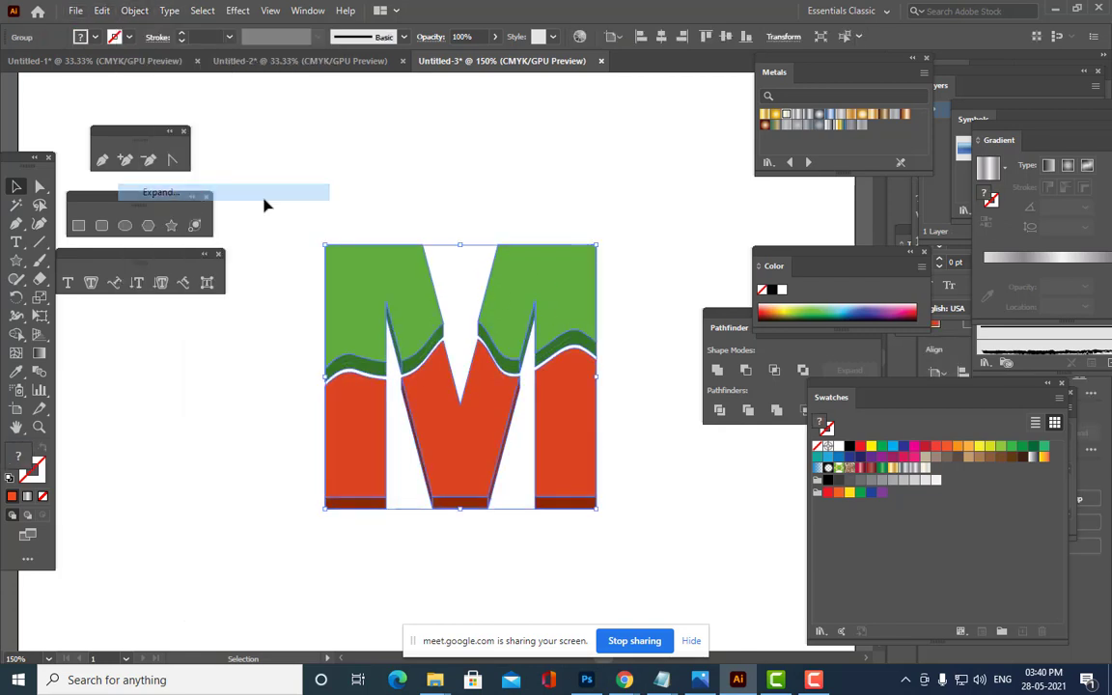
# Ungroup the expanded M.
pyautogui.click(561, 289)
pyautogui.rightClick(559, 288)
pyautogui.click(628, 413)
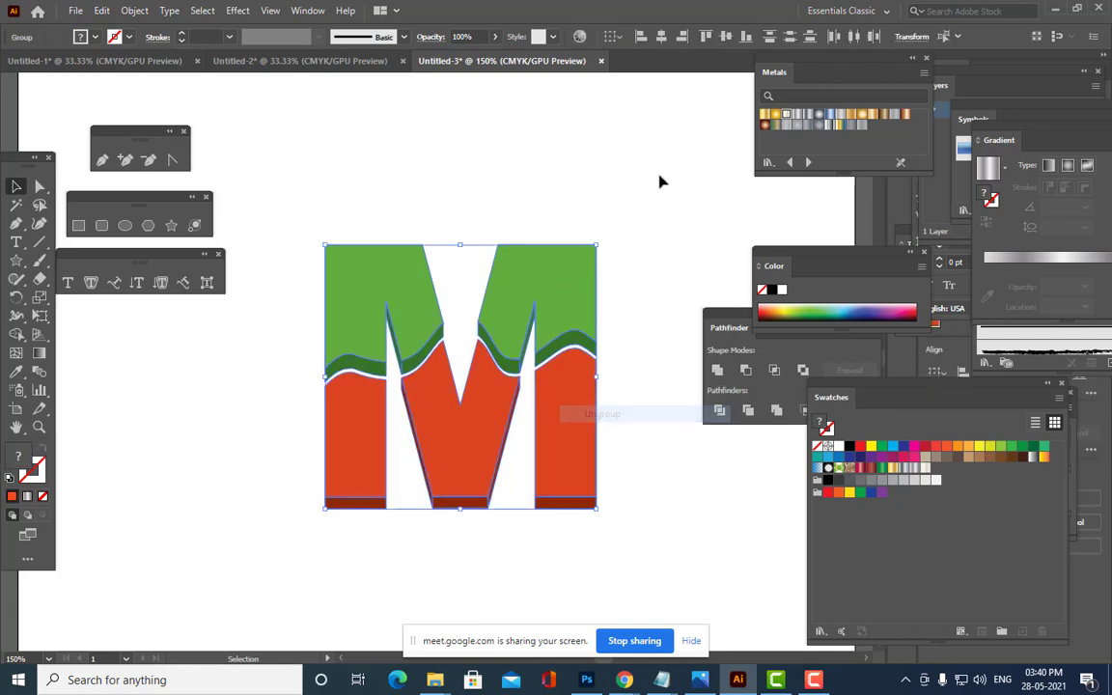
# Ungroup the upper-right green piece and the upper-left green piece of the M.
pyautogui.click(660, 182)
pyautogui.click(595, 269)
pyautogui.rightClick(593, 270)
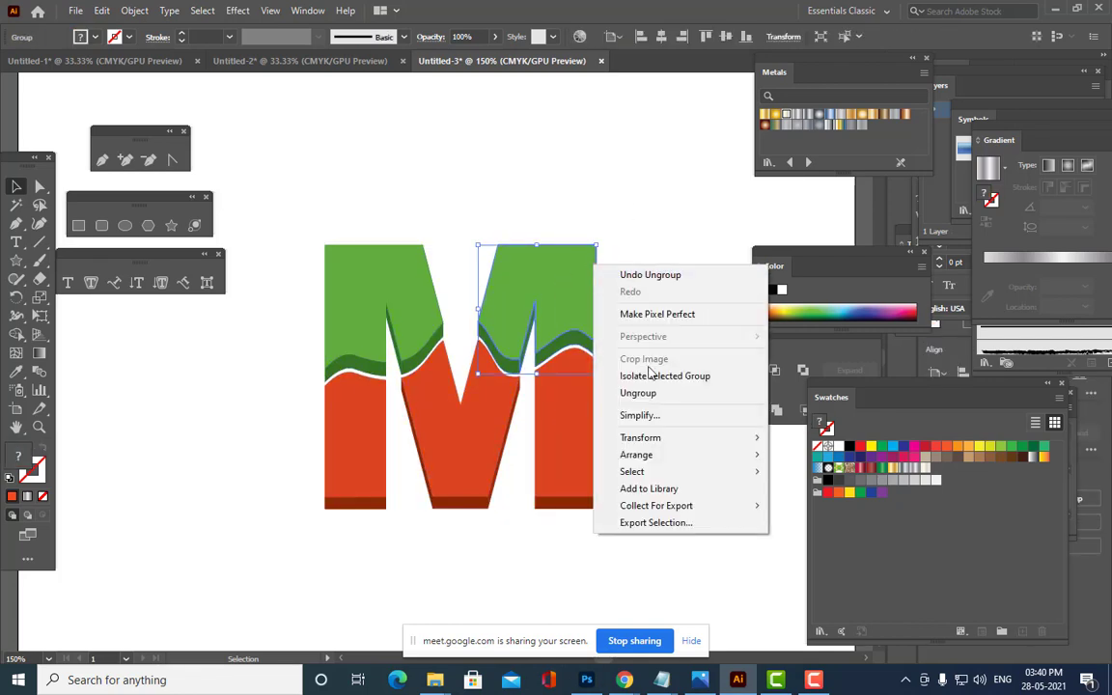
pyautogui.click(637, 392)
pyautogui.click(653, 365)
pyautogui.rightClick(394, 284)
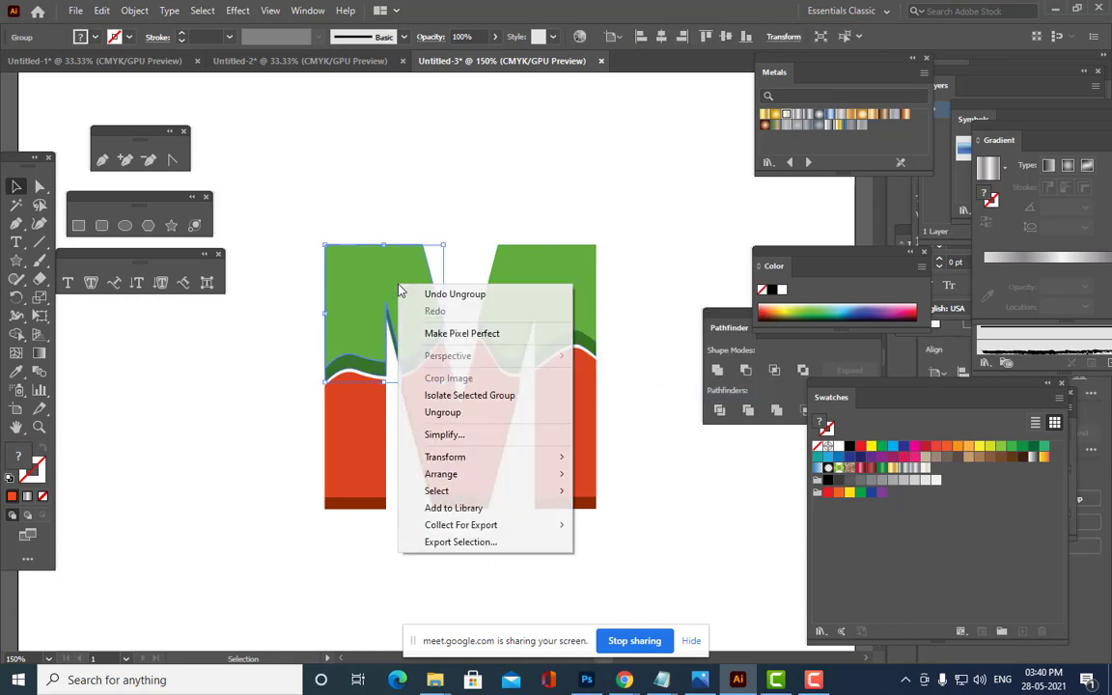
pyautogui.click(425, 412)
pyautogui.hotkey('ctrl', 'shift', 'a')
# Try a yellow fill on the whole upper-right green piece and undo it.
pyautogui.click(551, 307)
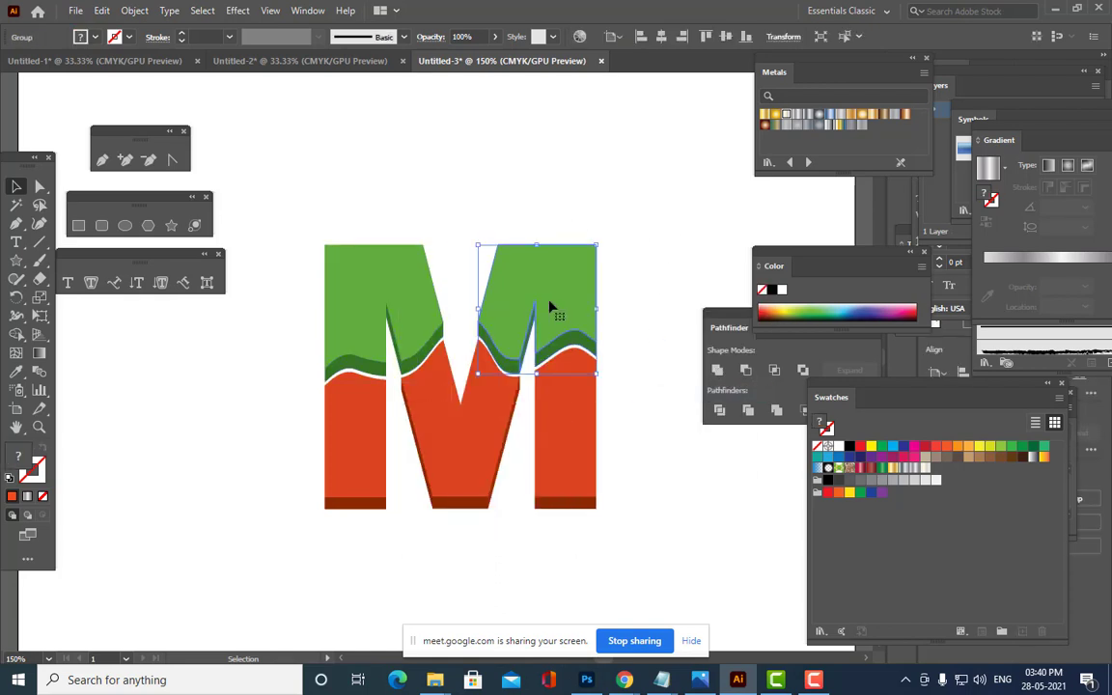
pyautogui.click(787, 307)
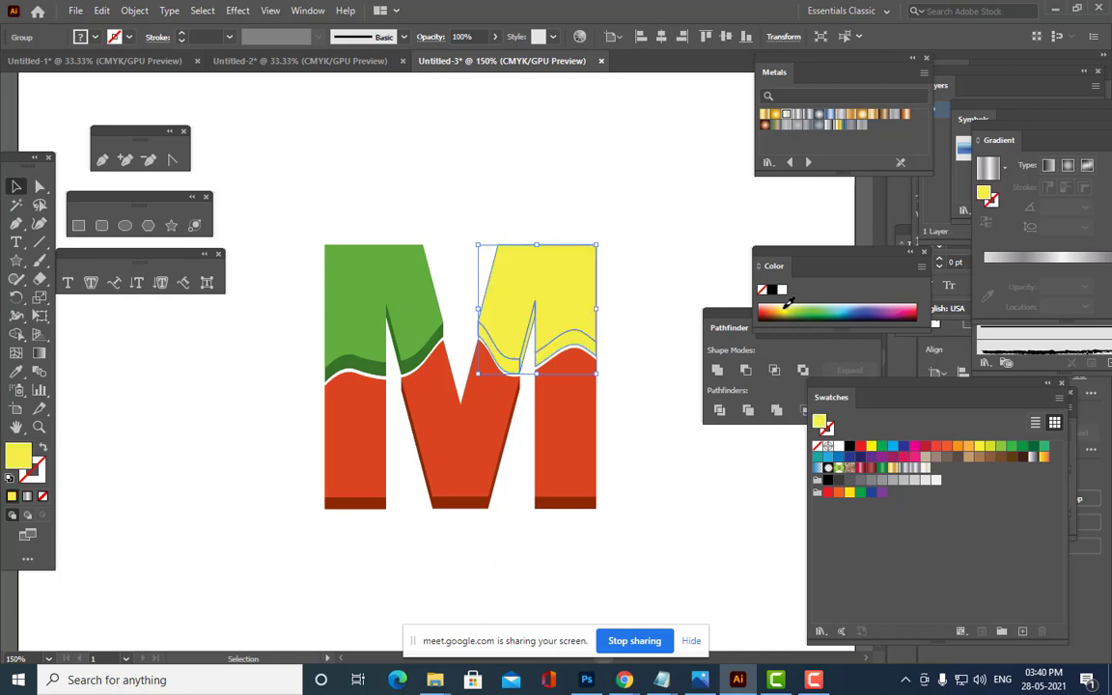
pyautogui.click(643, 205)
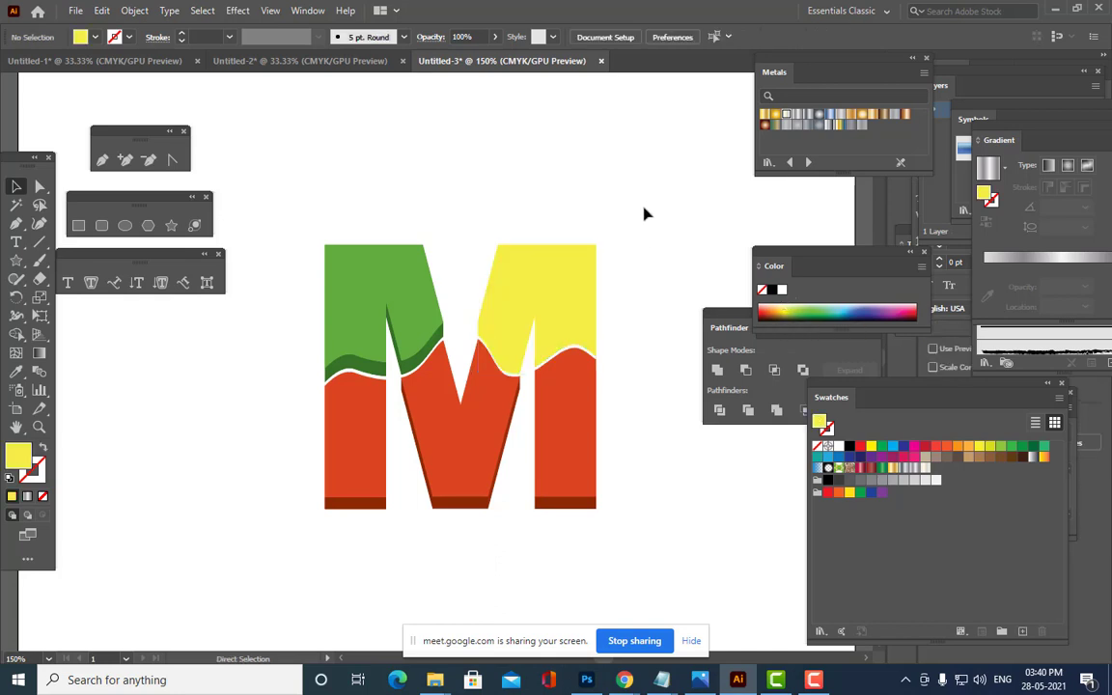
pyautogui.hotkey('ctrl', 'z')
# Ungroup the upper-right green piece again to separate its front from its extruded side faces.
pyautogui.rightClick(570, 266)
pyautogui.click(623, 389)
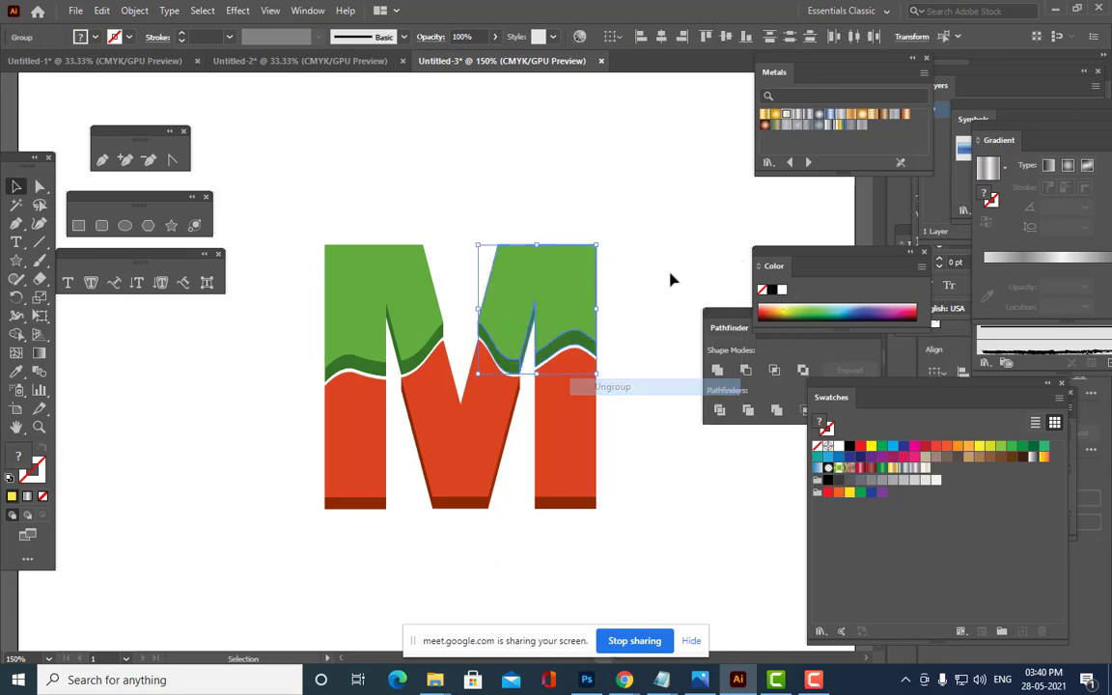
pyautogui.click(667, 285)
pyautogui.click(568, 307)
pyautogui.rightClick(567, 296)
pyautogui.click(632, 285)
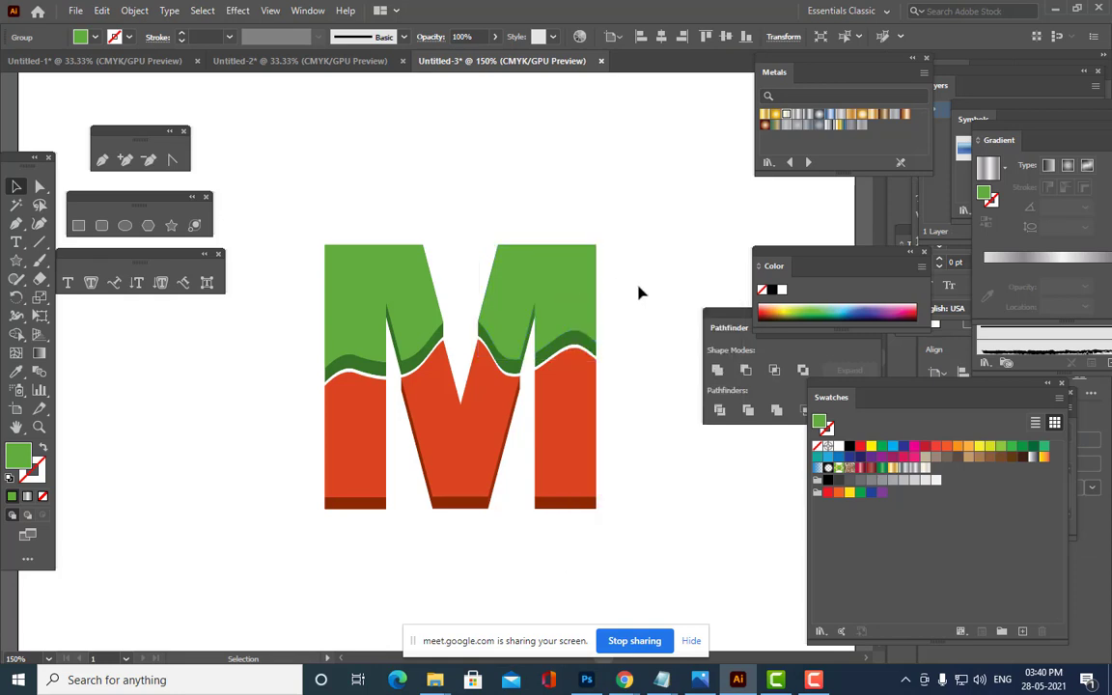
# Fill both wavy dark green underside faces of the upper-right piece with yellow.
pyautogui.click(594, 350)
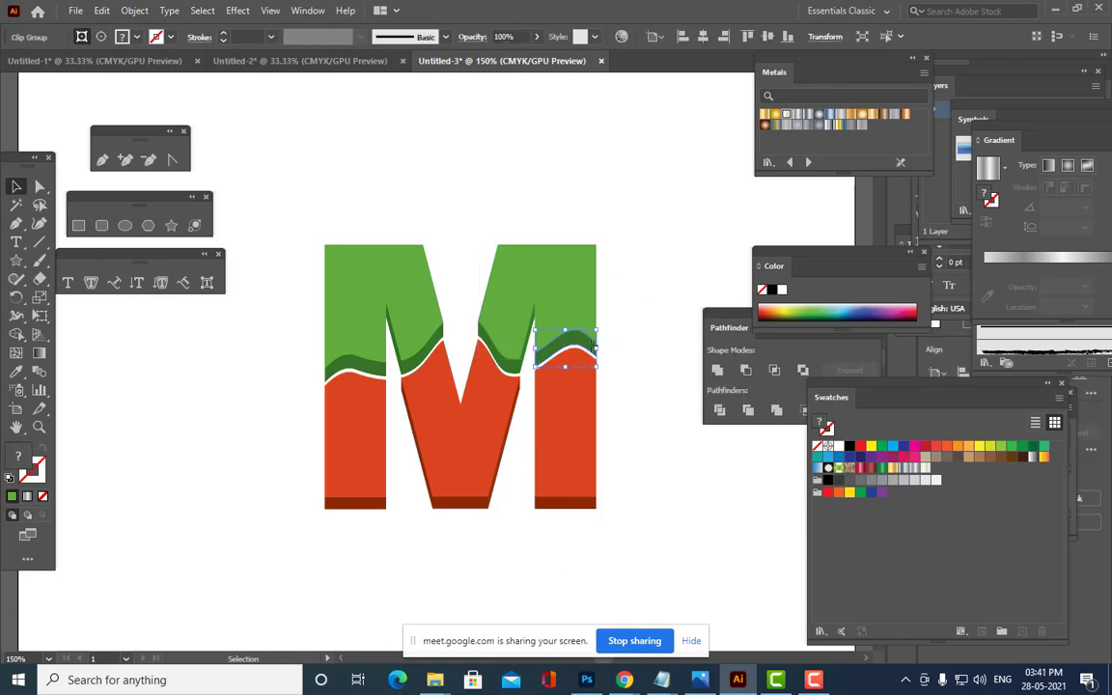
pyautogui.click(789, 308)
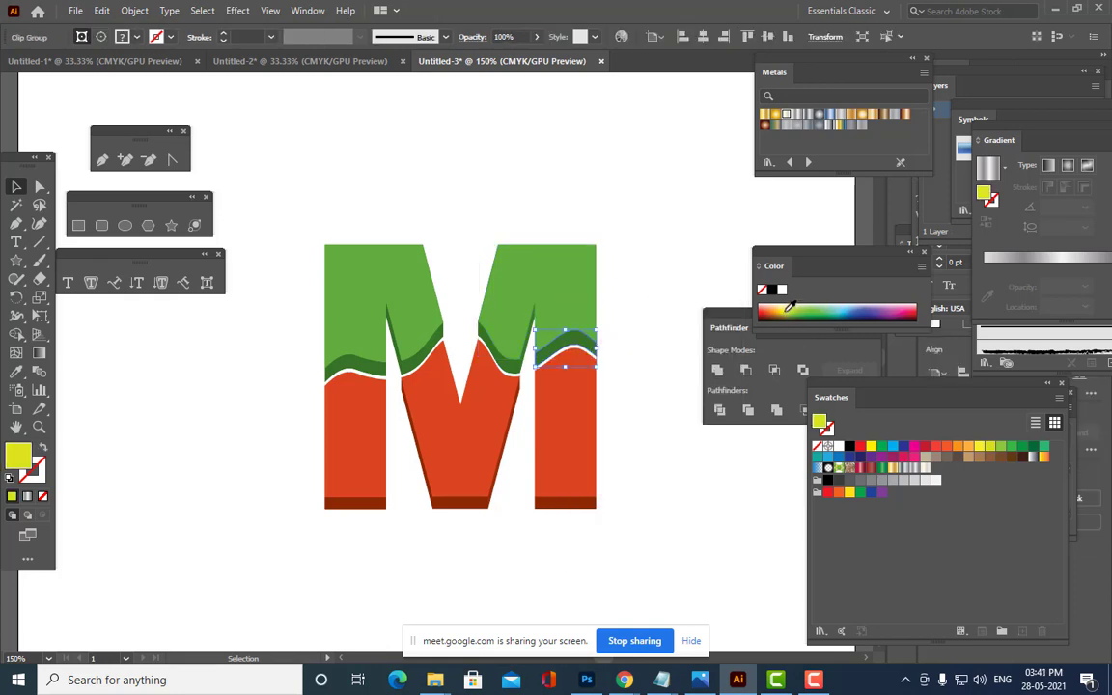
pyautogui.click(492, 343)
pyautogui.click(786, 310)
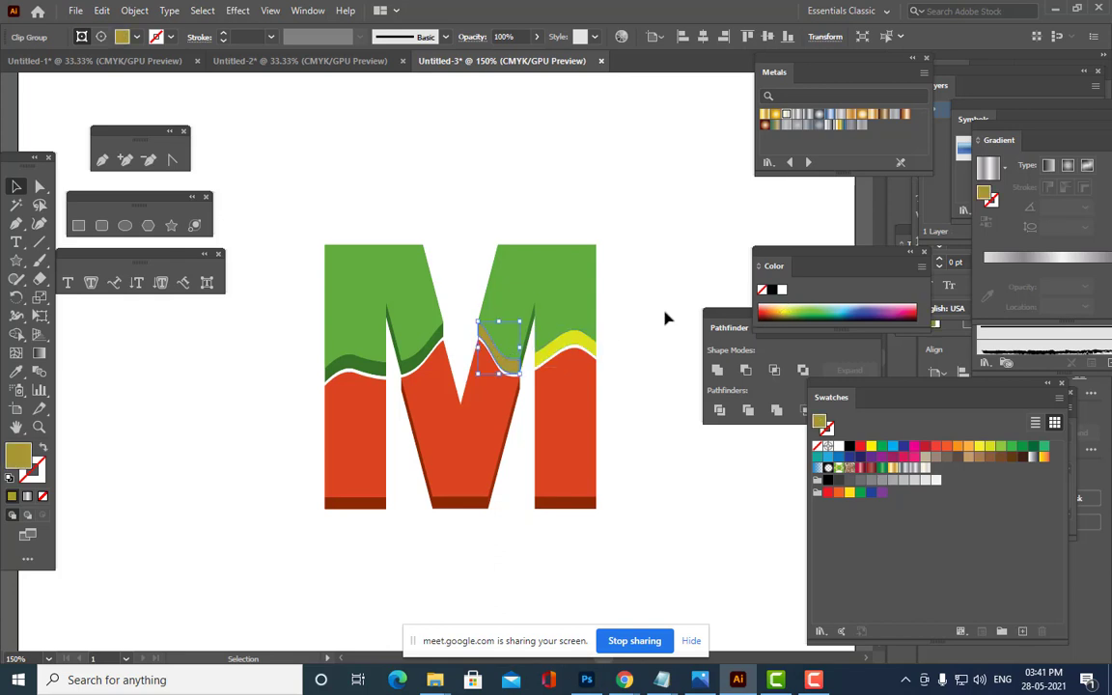
pyautogui.click(787, 306)
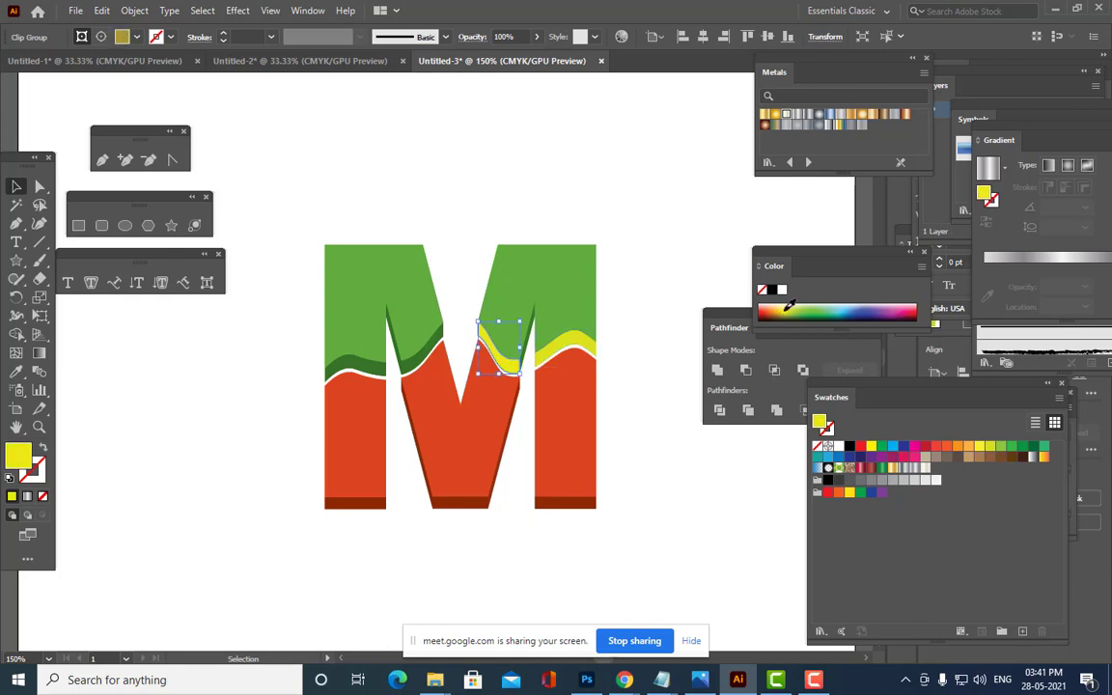
pyautogui.click(676, 340)
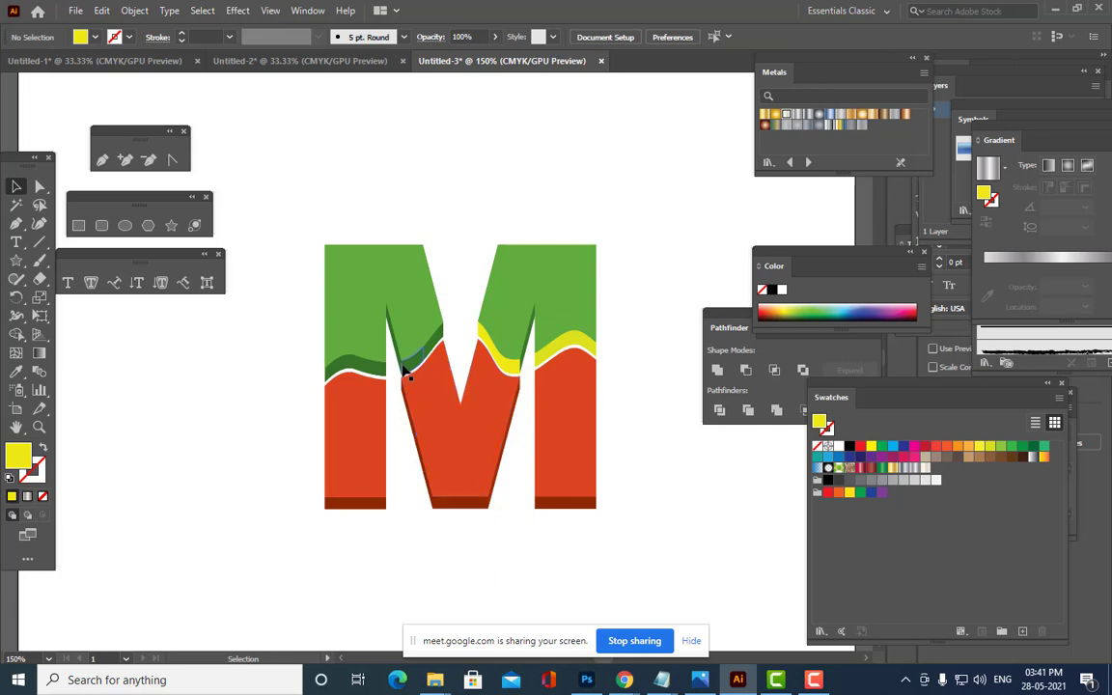
# Try a yellow fill on the whole upper-left green piece and undo it.
pyautogui.click(426, 342)
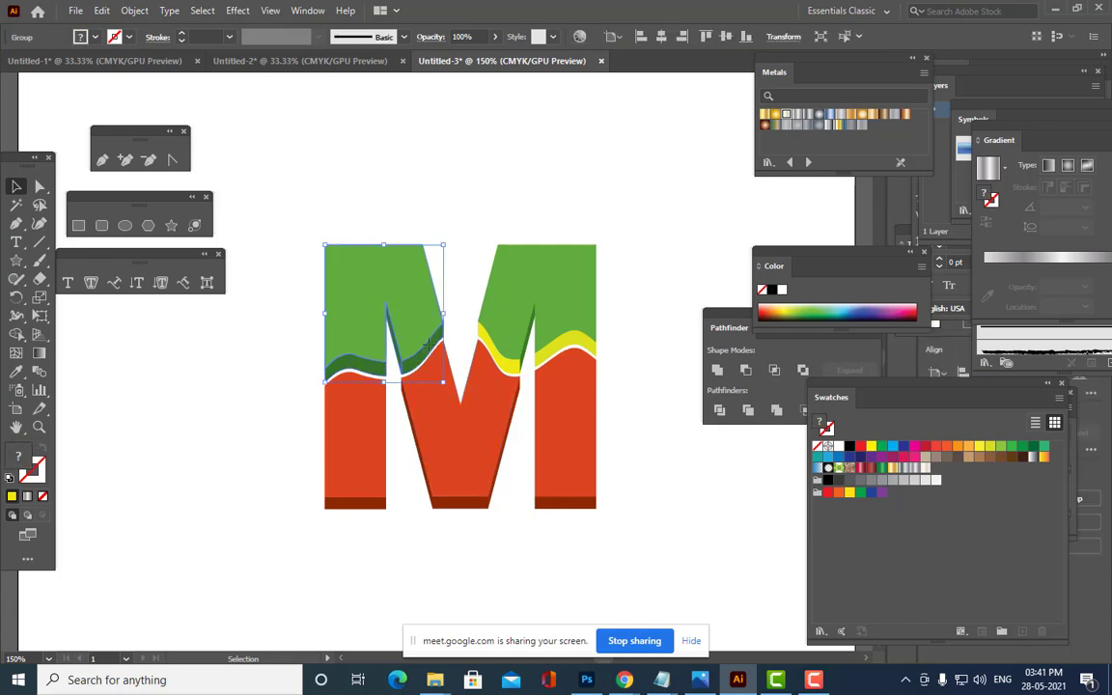
pyautogui.click(790, 305)
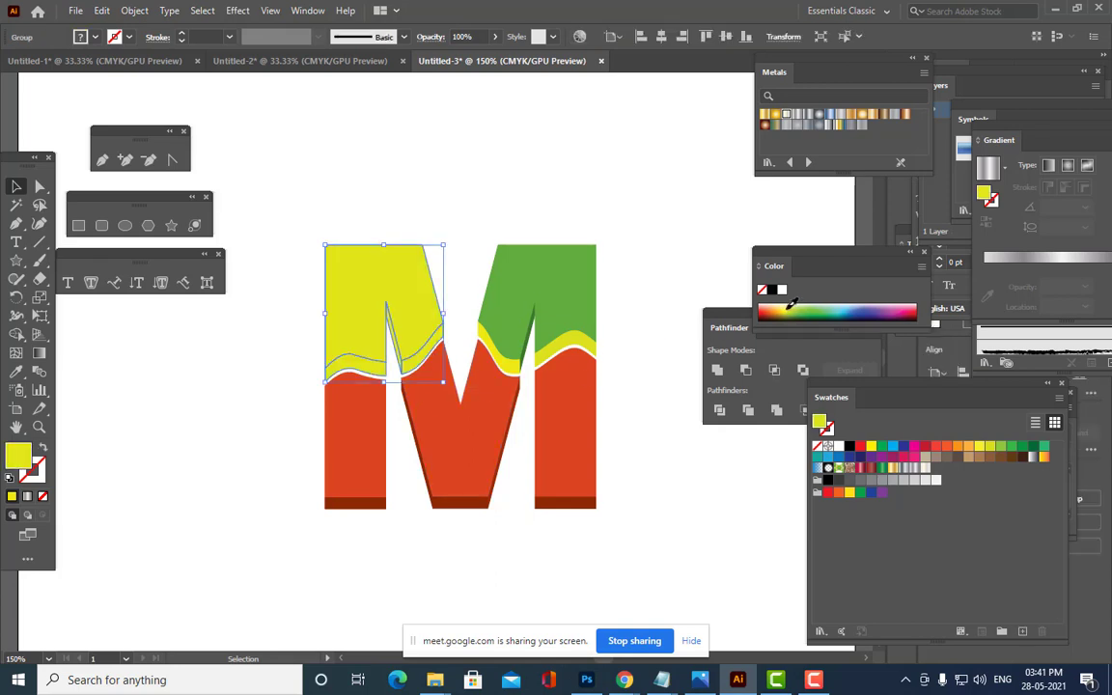
pyautogui.hotkey('ctrl', 'z')
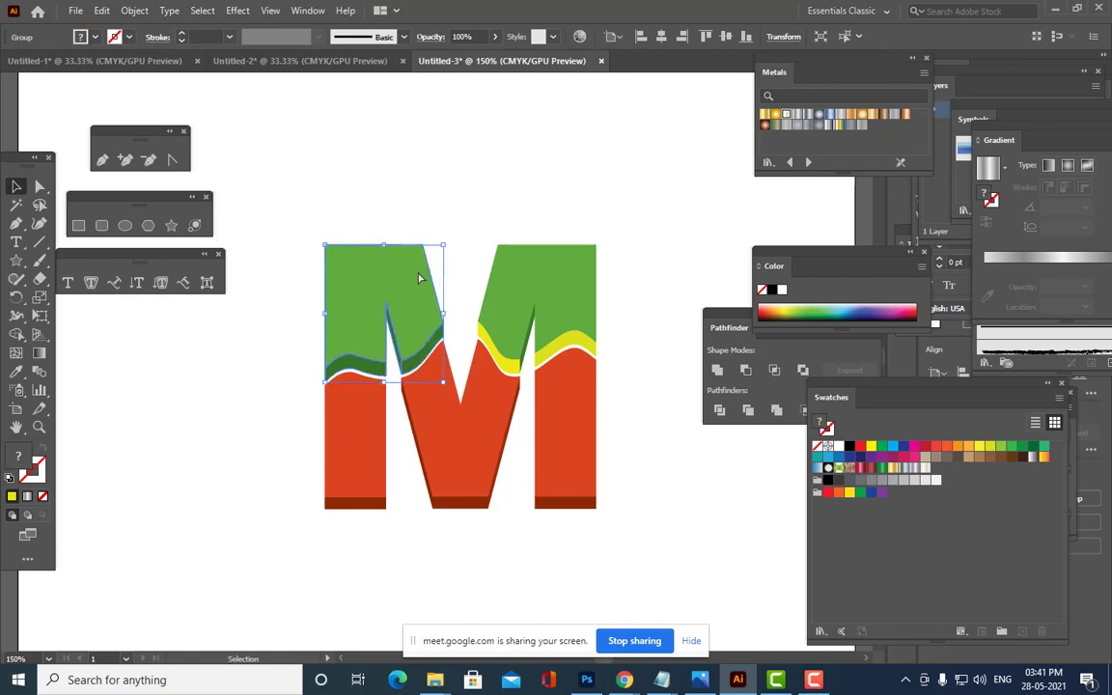
# Ungroup the upper-left green piece once more to free its extruded side faces.
pyautogui.rightClick(419, 274)
pyautogui.click(482, 404)
pyautogui.click(504, 200)
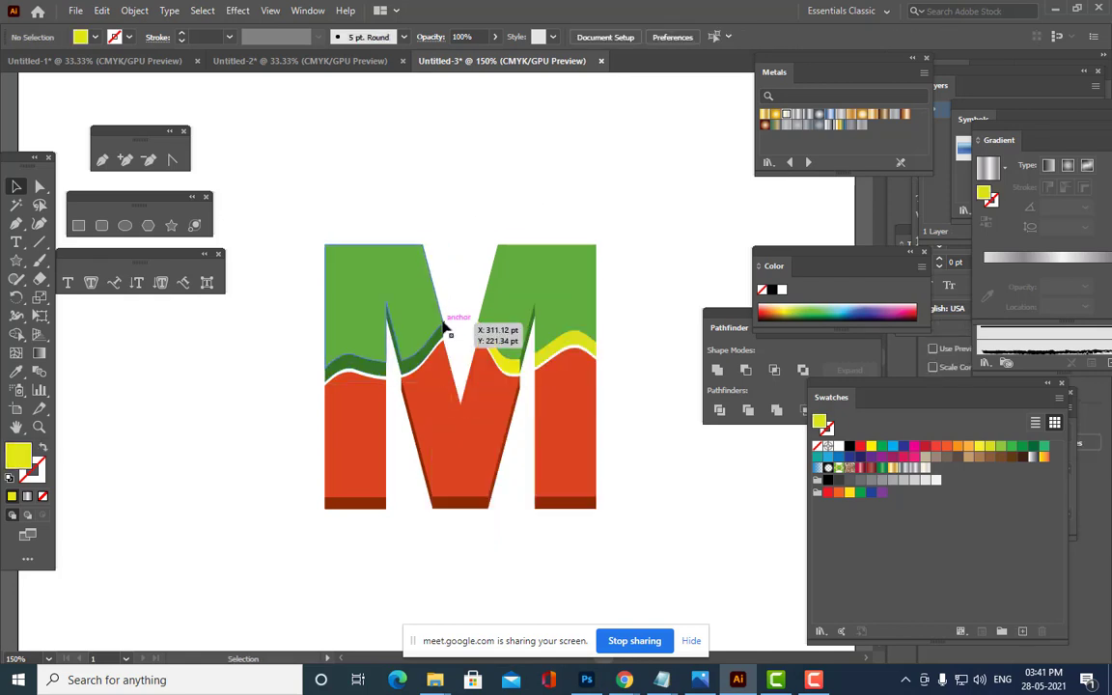
# Fill the upper-left piece's two wavy underside faces and its slanted inner side face with yellow.
pyautogui.click(444, 331)
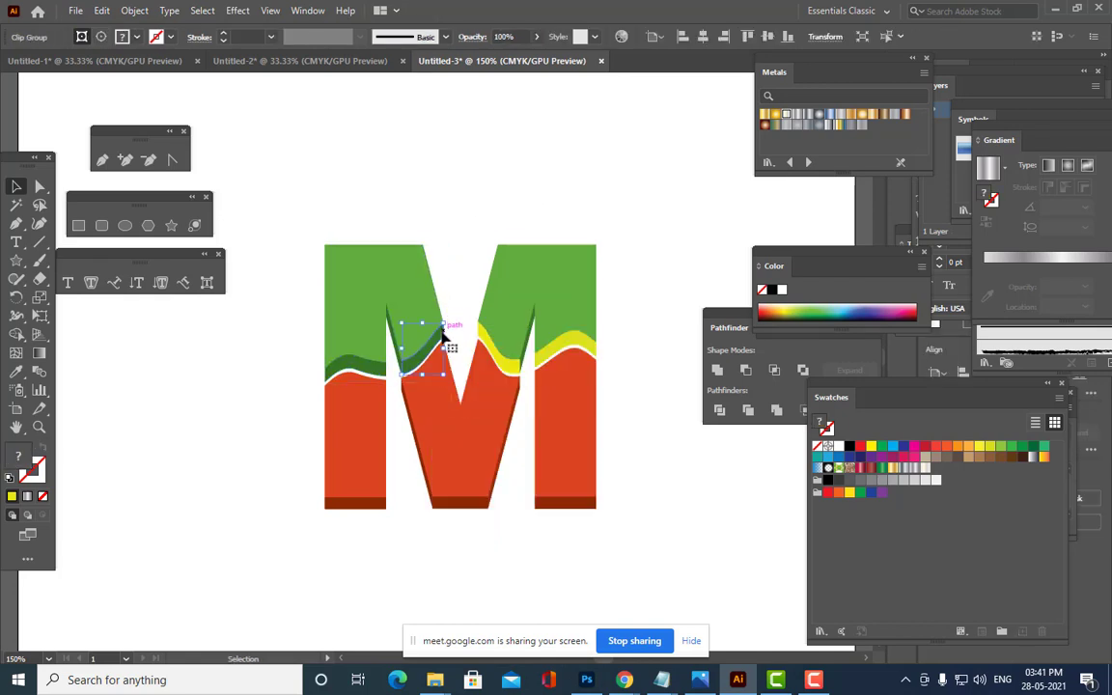
pyautogui.click(789, 308)
pyautogui.click(450, 188)
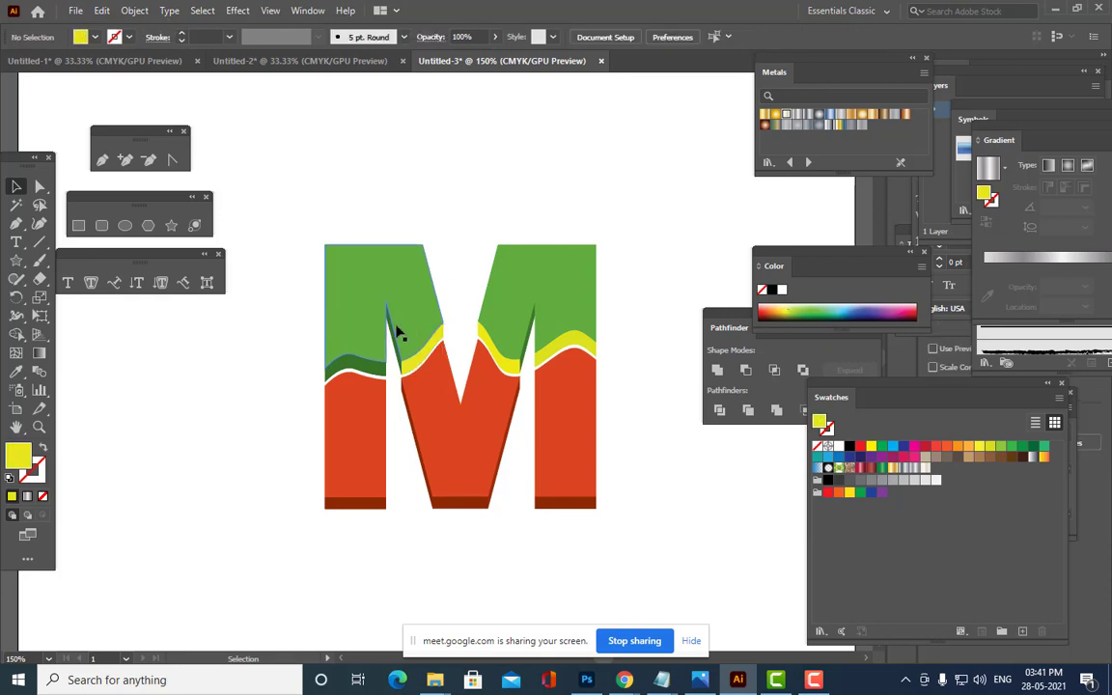
pyautogui.click(391, 333)
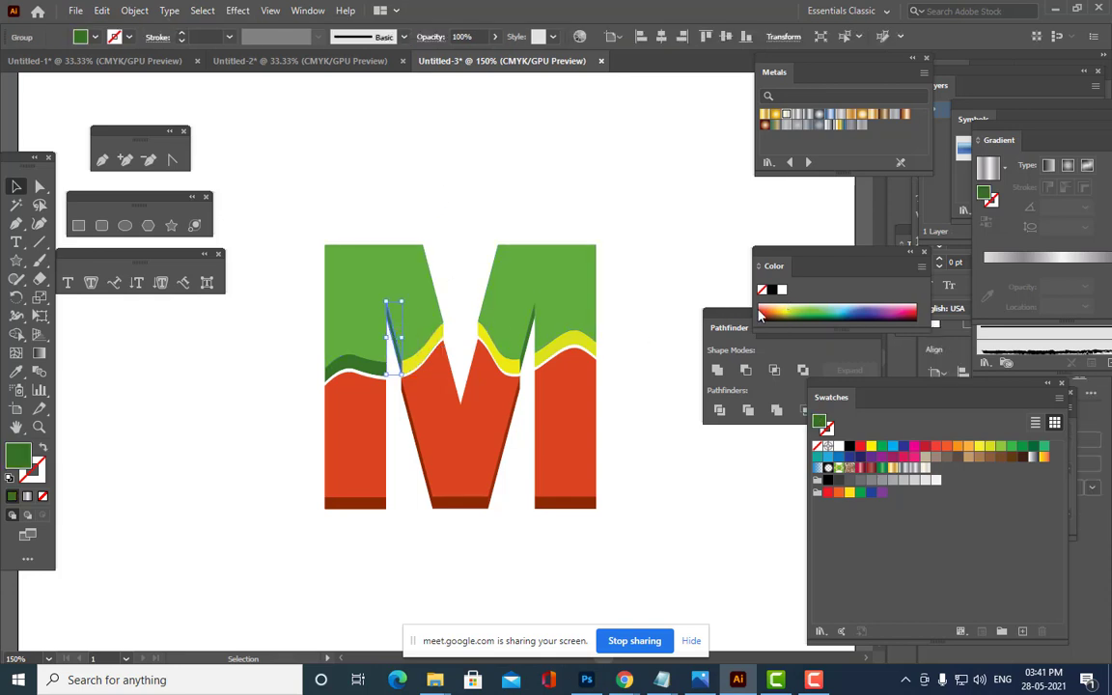
pyautogui.click(789, 304)
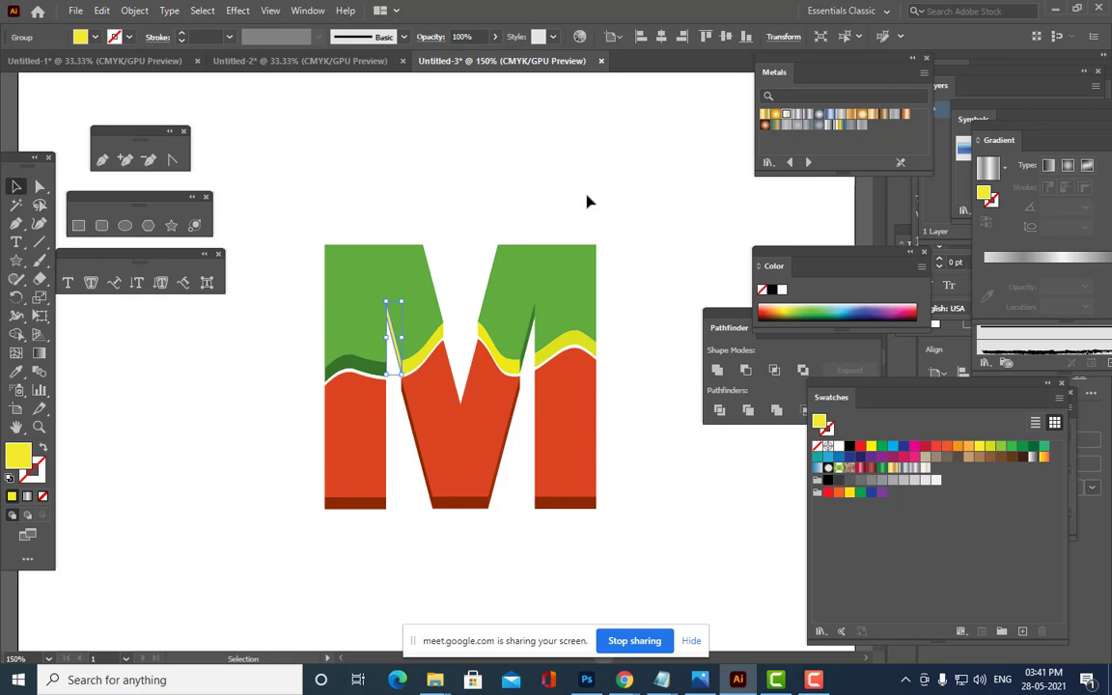
pyautogui.click(591, 197)
pyautogui.click(335, 368)
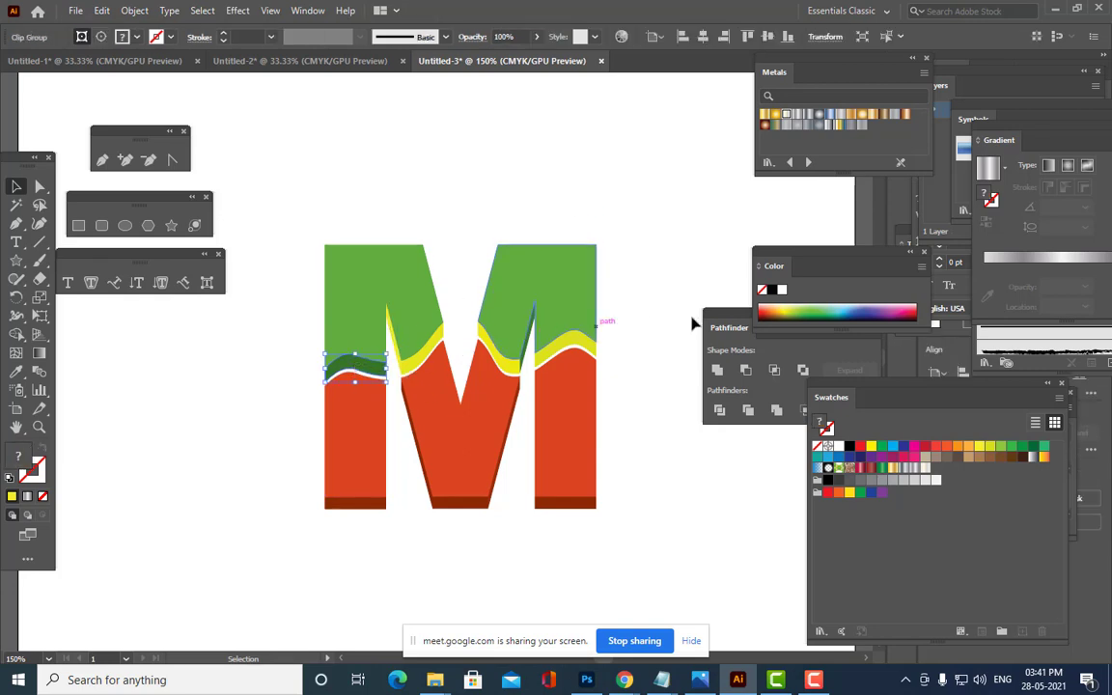
pyautogui.click(789, 304)
pyautogui.click(648, 181)
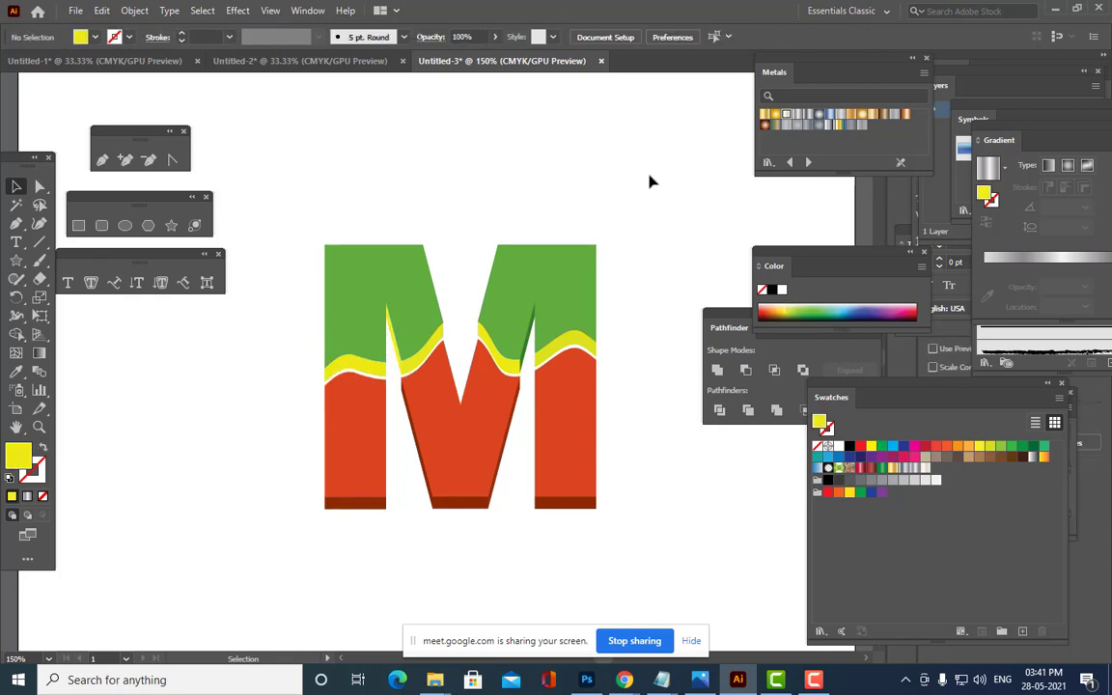
# Try a light green fill on the whole central orange-red piece and undo it.
pyautogui.click(482, 444)
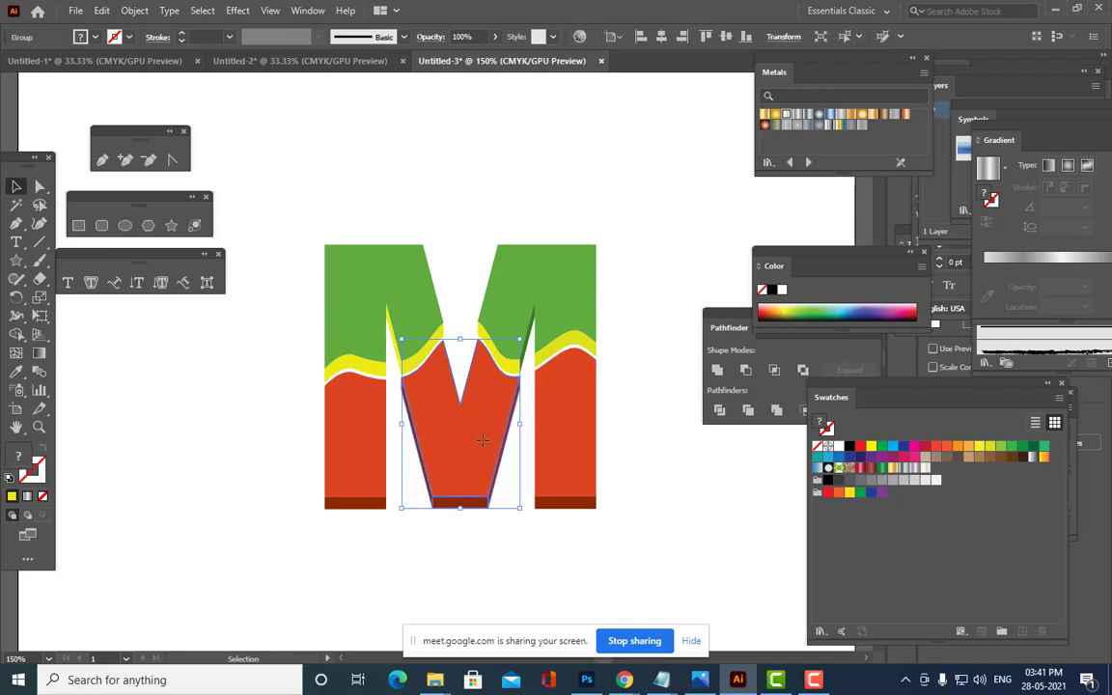
pyautogui.click(804, 307)
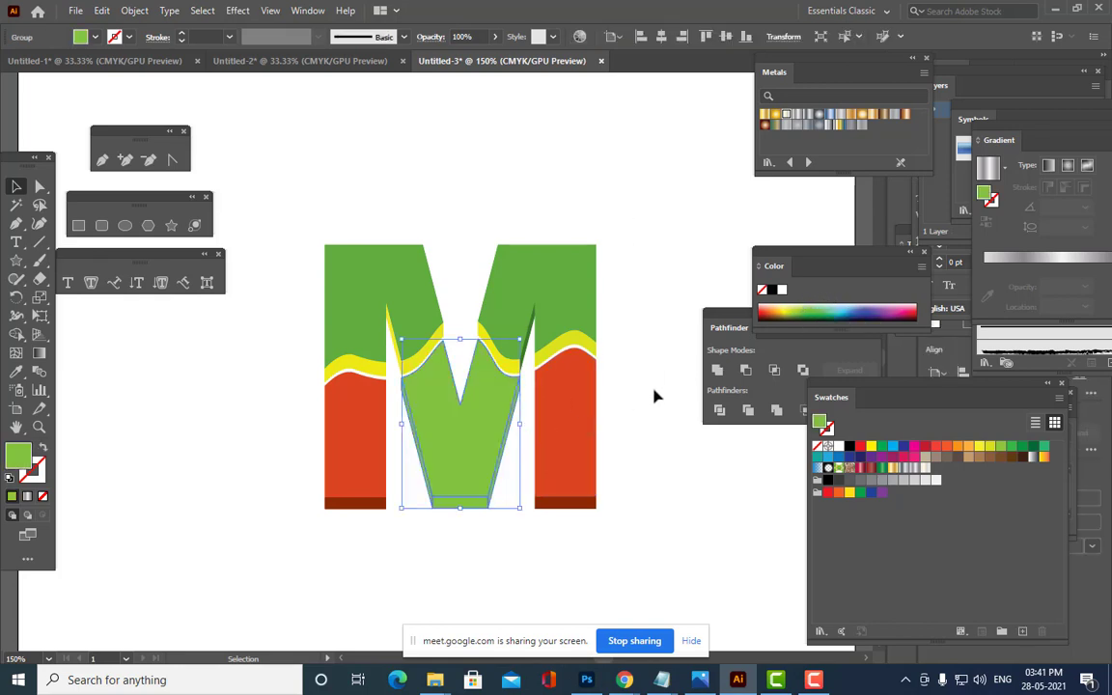
pyautogui.hotkey('ctrl', 'z')
# Ungroup the central orange-red piece of the M and deselect it.
pyautogui.click(651, 426)
pyautogui.rightClick(478, 415)
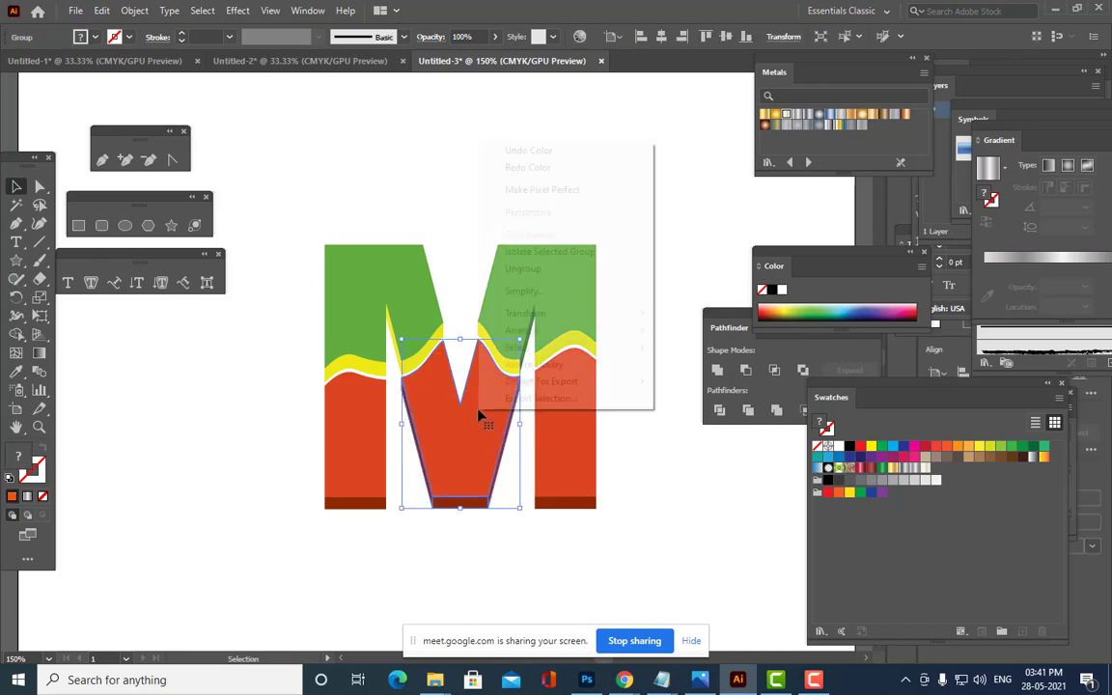
pyautogui.click(523, 269)
pyautogui.click(644, 170)
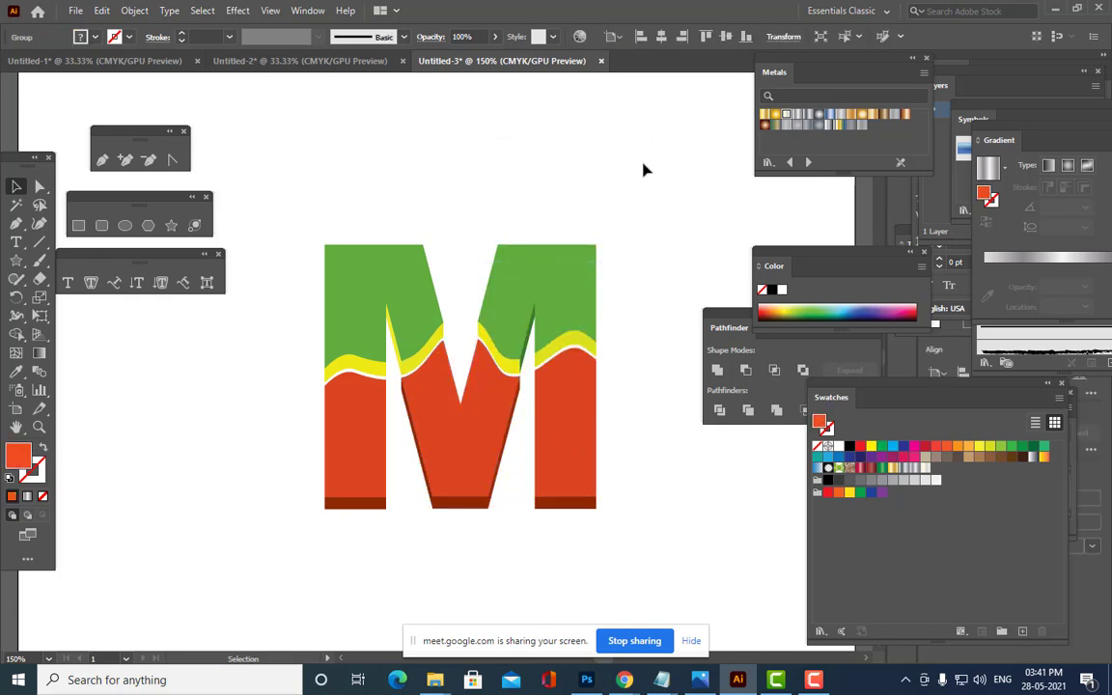
# Try a lighter orange fill on the whole central orange-red piece and undo it.
pyautogui.click(504, 407)
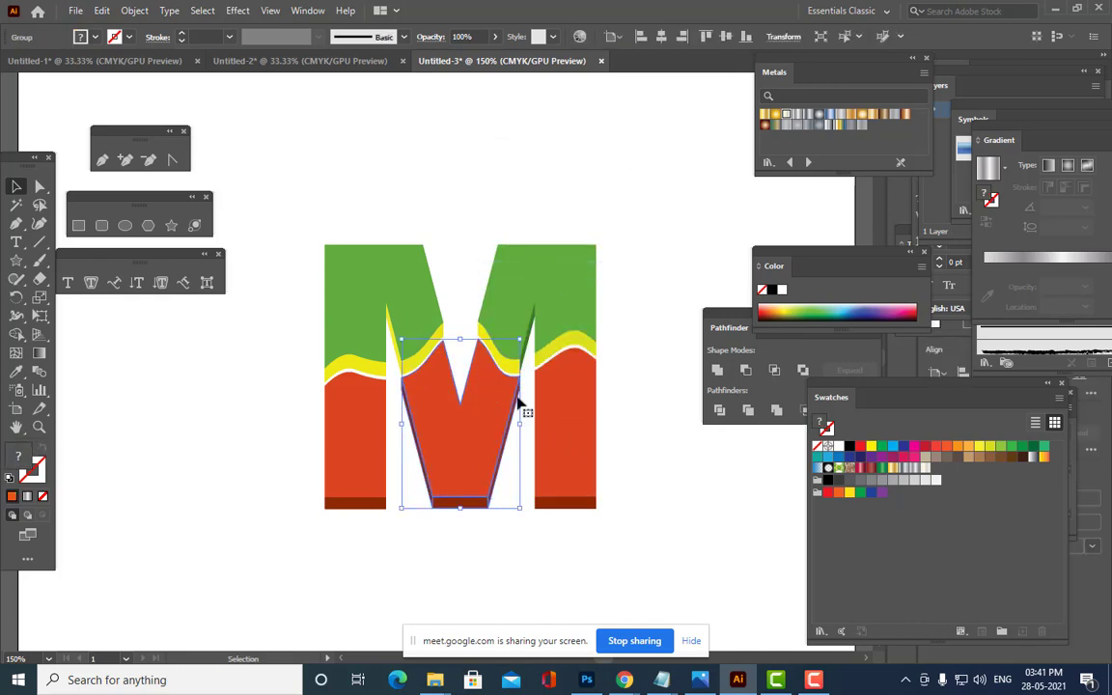
pyautogui.click(774, 306)
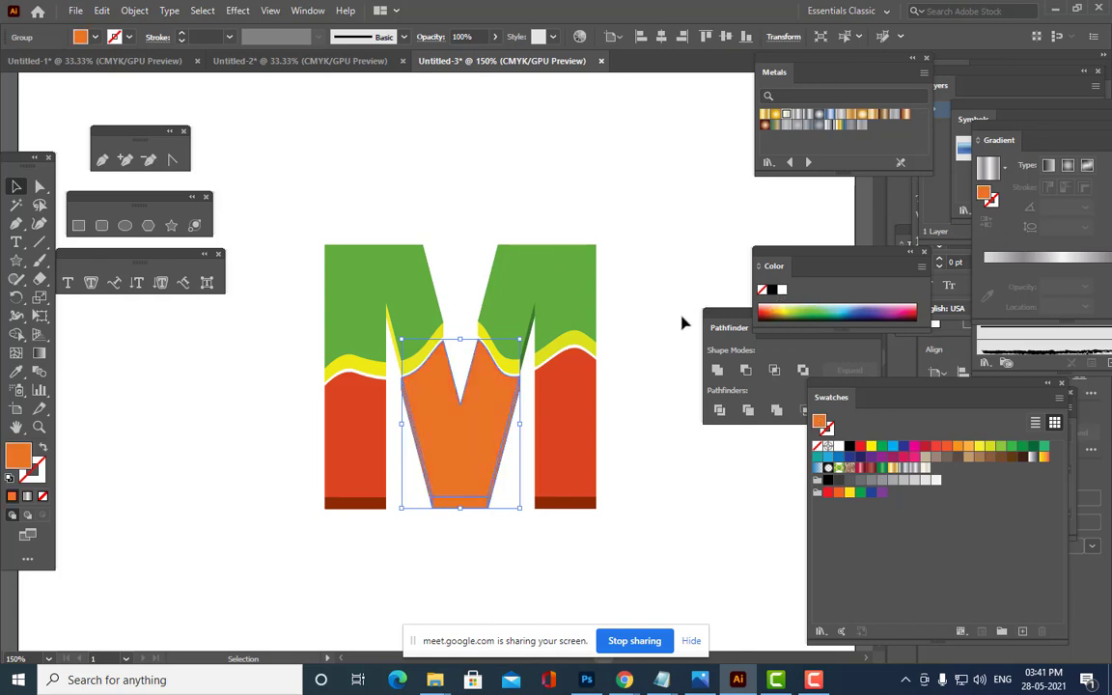
pyautogui.hotkey('ctrl', 'z')
# Ungroup the central orange-red piece again and fill only its front face with light green.
pyautogui.click(634, 417)
pyautogui.rightClick(456, 437)
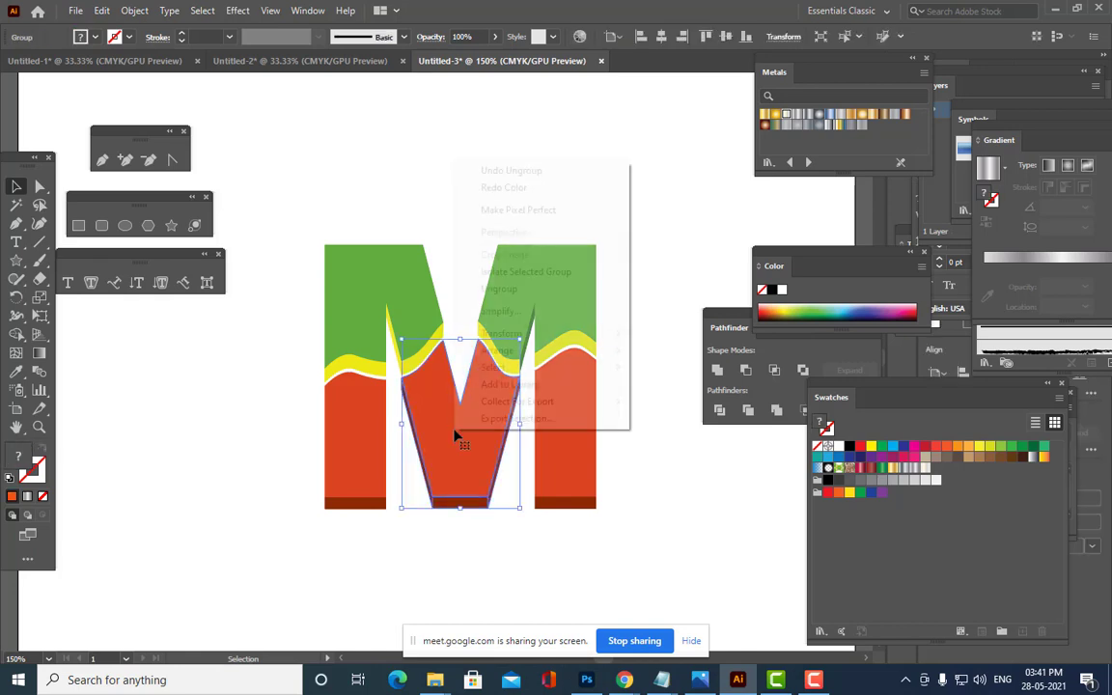
pyautogui.click(526, 288)
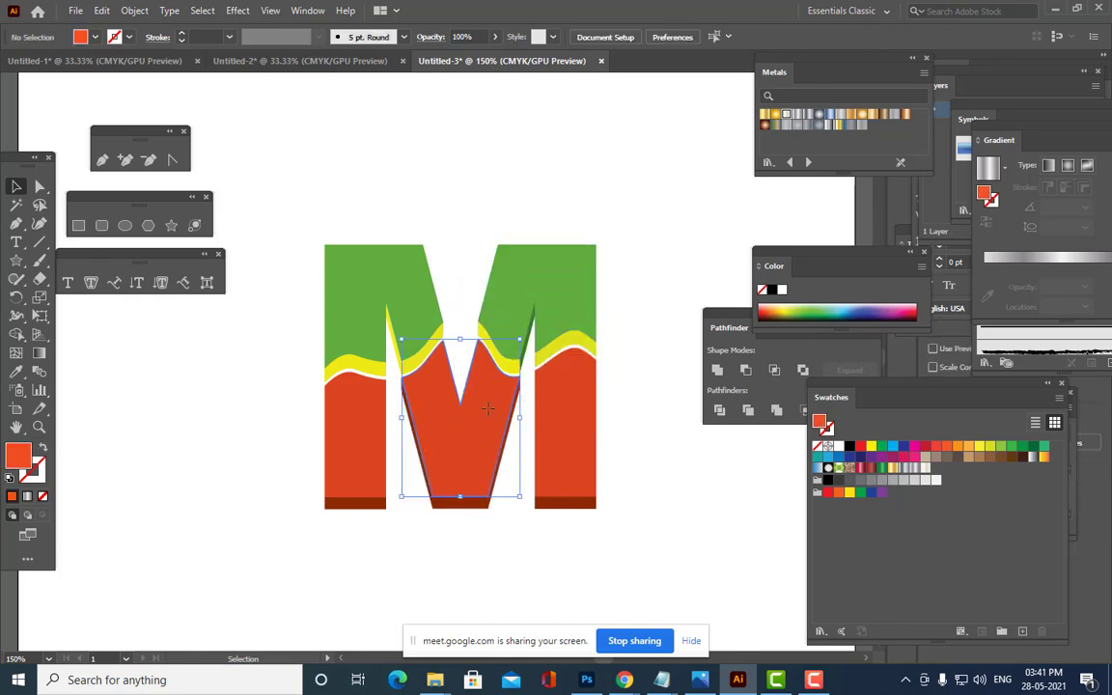
pyautogui.click(807, 307)
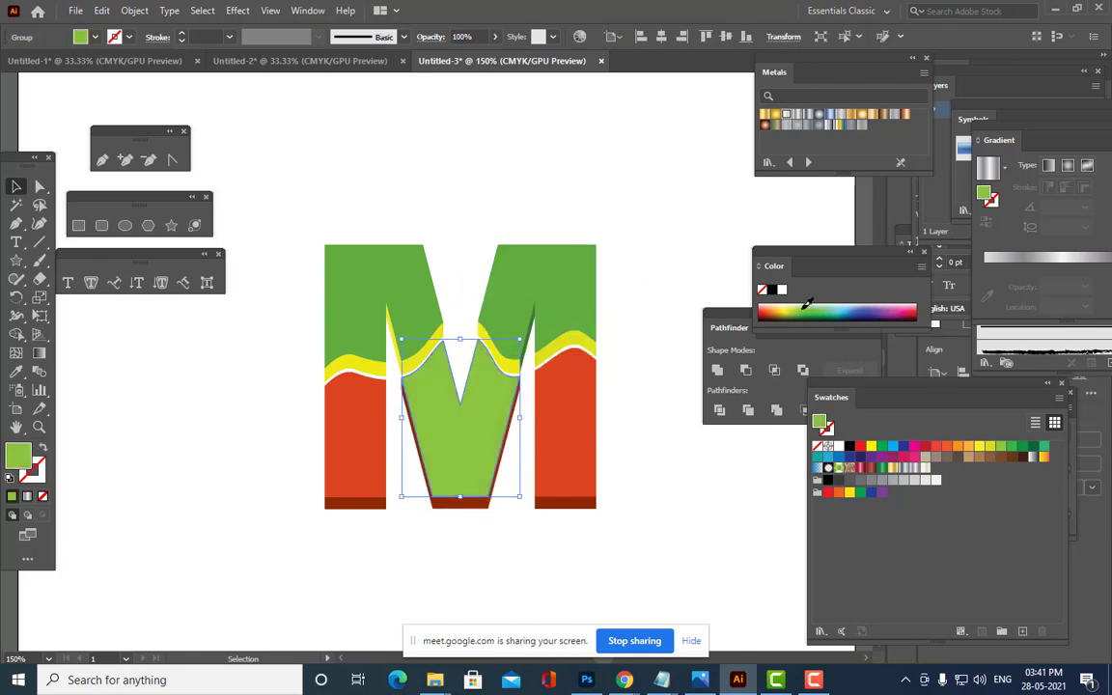
pyautogui.click(653, 381)
# Fill the lower-right orange-red leg with light green and ungroup it through both levels of grouping.
pyautogui.click(583, 409)
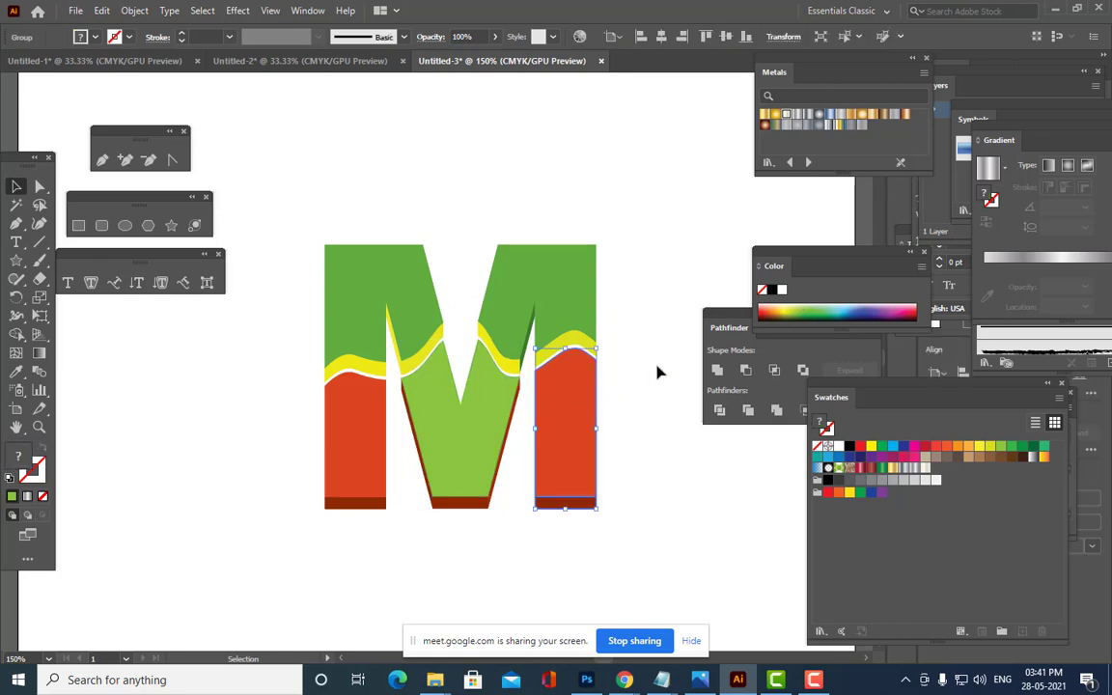
pyautogui.click(803, 307)
pyautogui.rightClick(557, 437)
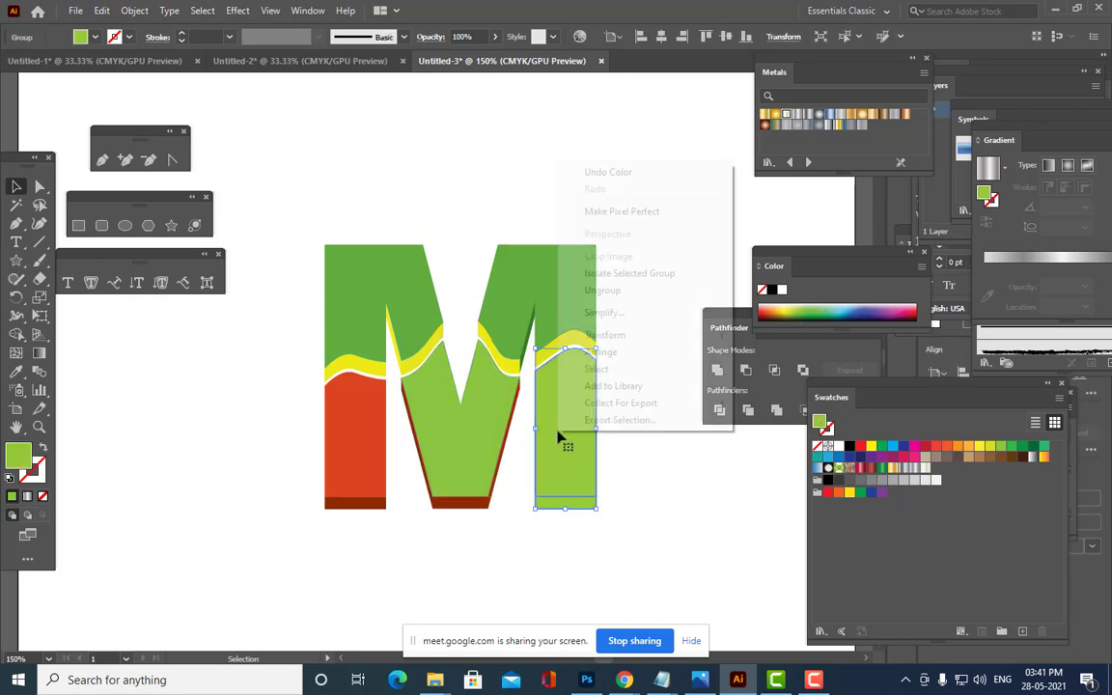
pyautogui.click(633, 292)
pyautogui.click(665, 268)
pyautogui.click(595, 423)
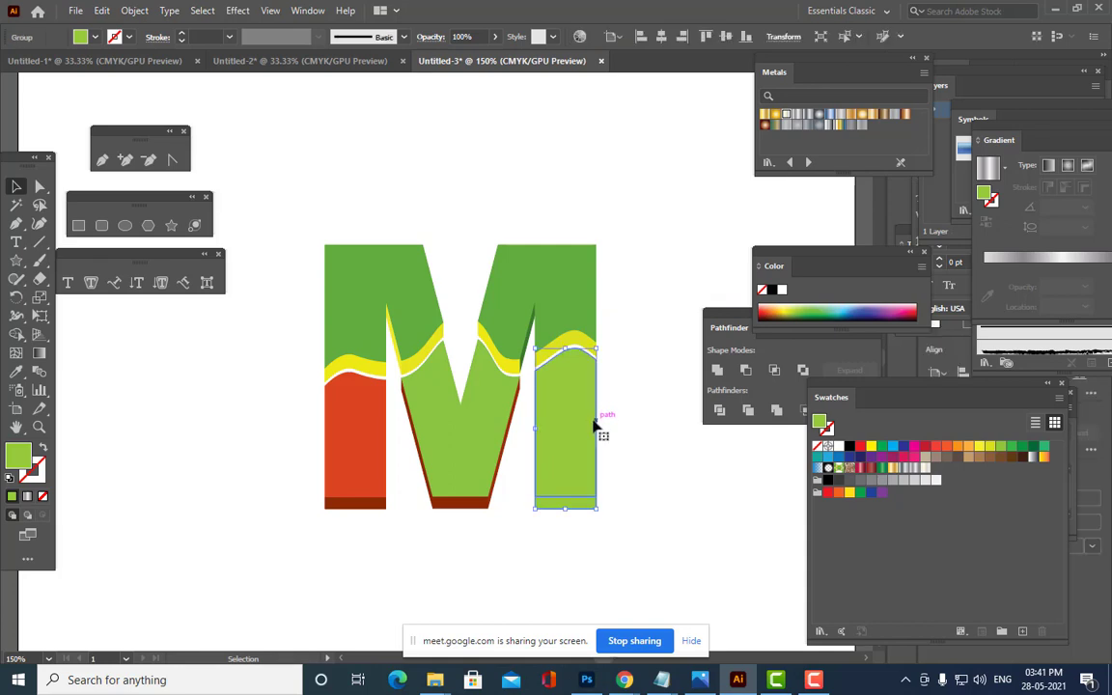
pyautogui.rightClick(584, 419)
pyautogui.click(651, 274)
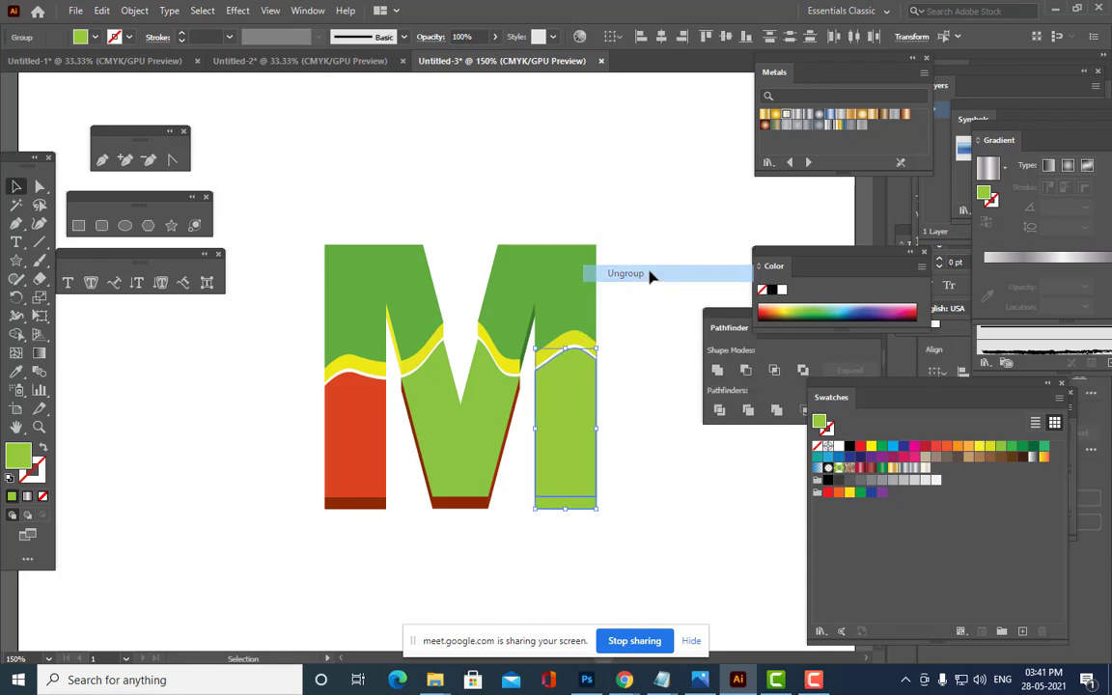
# Fill the bottom side face of the lower-right leg with the dark red sampled from the central piece's bottom face.
pyautogui.click(584, 384)
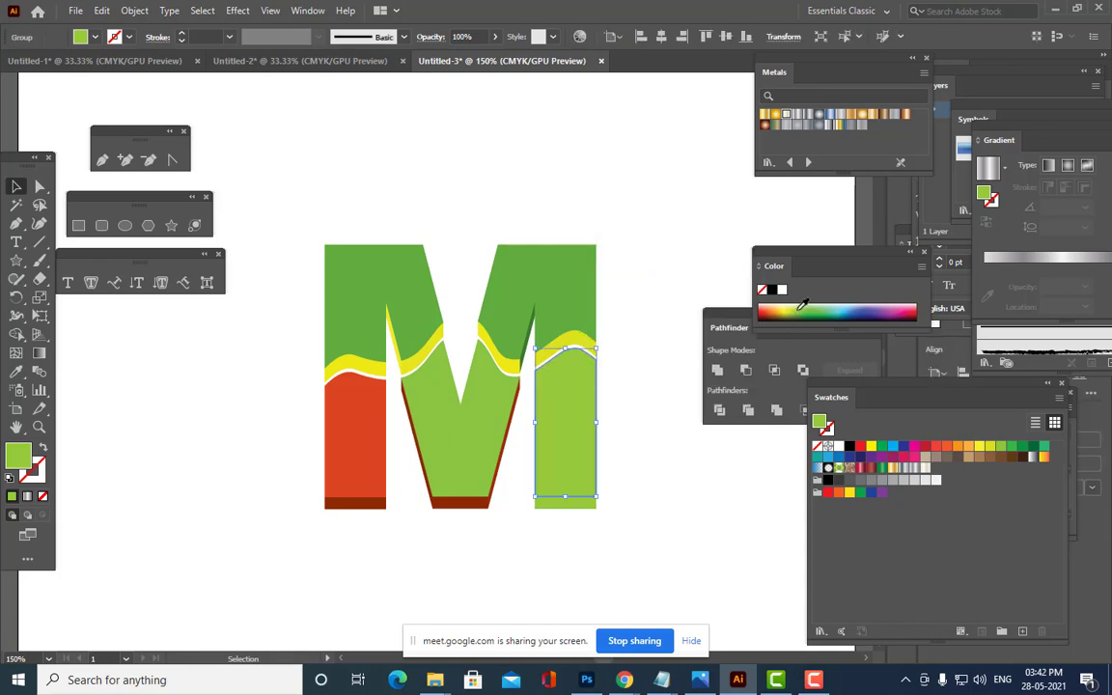
pyautogui.click(569, 518)
pyautogui.click(568, 503)
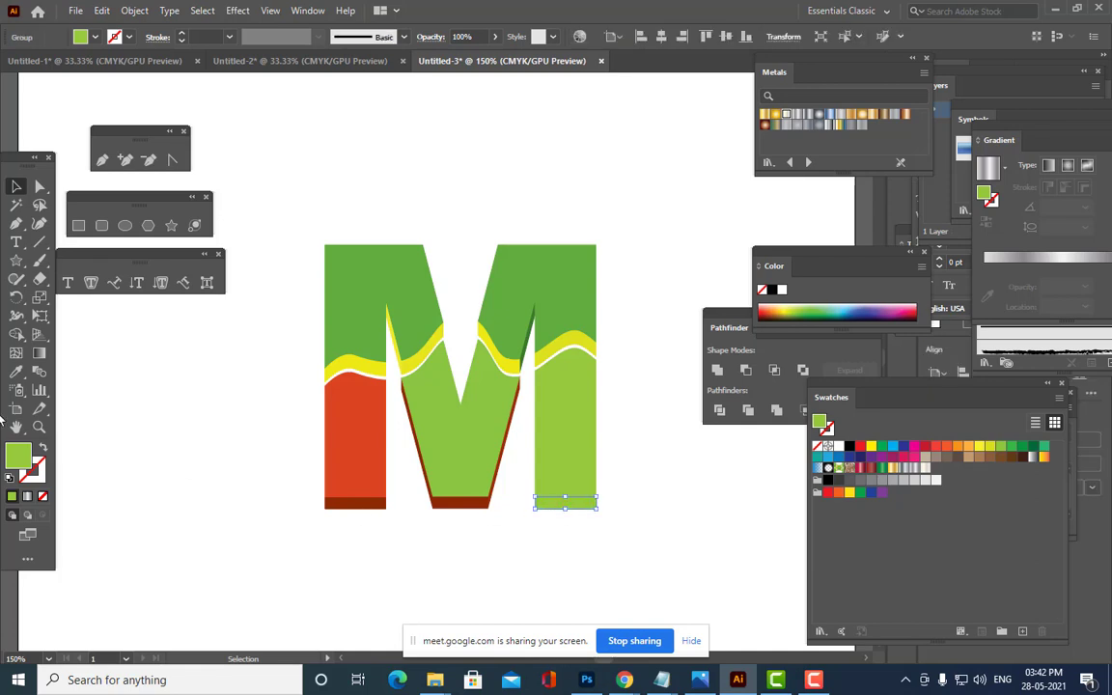
pyautogui.click(17, 372)
pyautogui.click(465, 503)
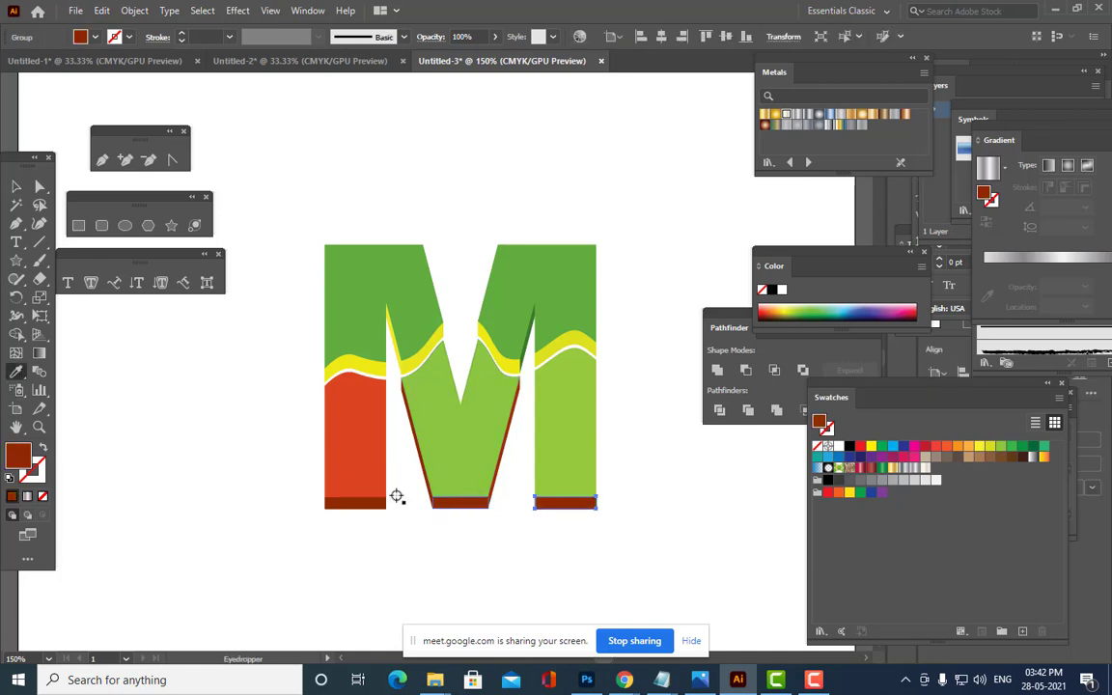
pyautogui.click(16, 187)
pyautogui.click(310, 171)
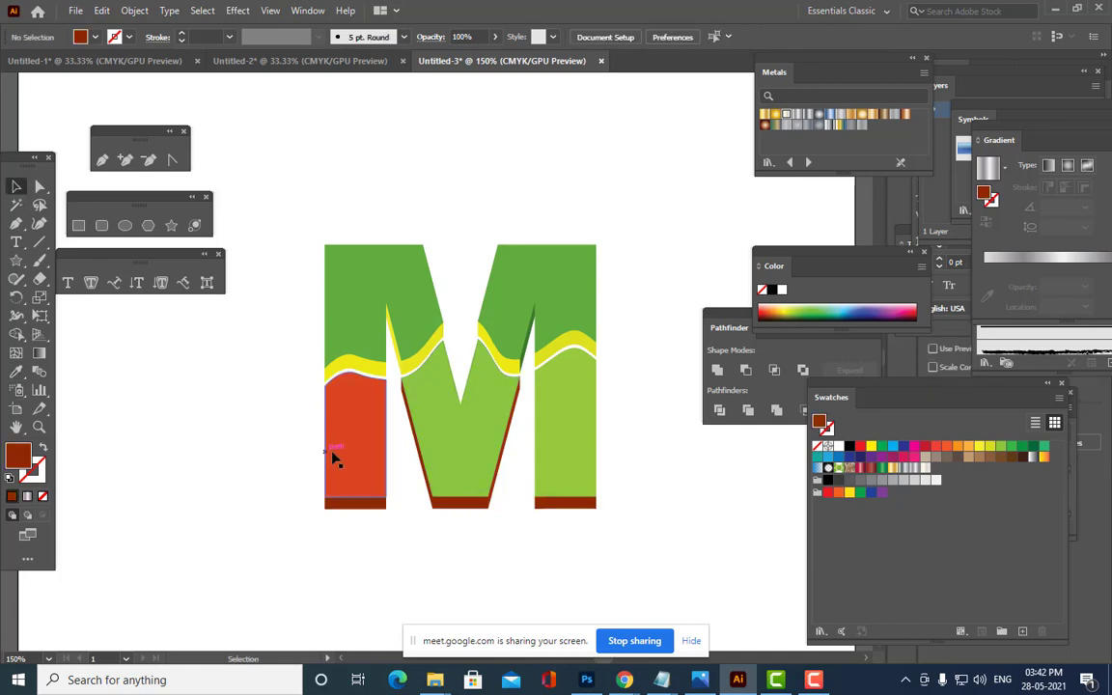
# Ungroup the lower-left orange-red leg of the M through both levels of grouping and deselect it.
pyautogui.click(353, 441)
pyautogui.rightClick(316, 396)
pyautogui.click(422, 280)
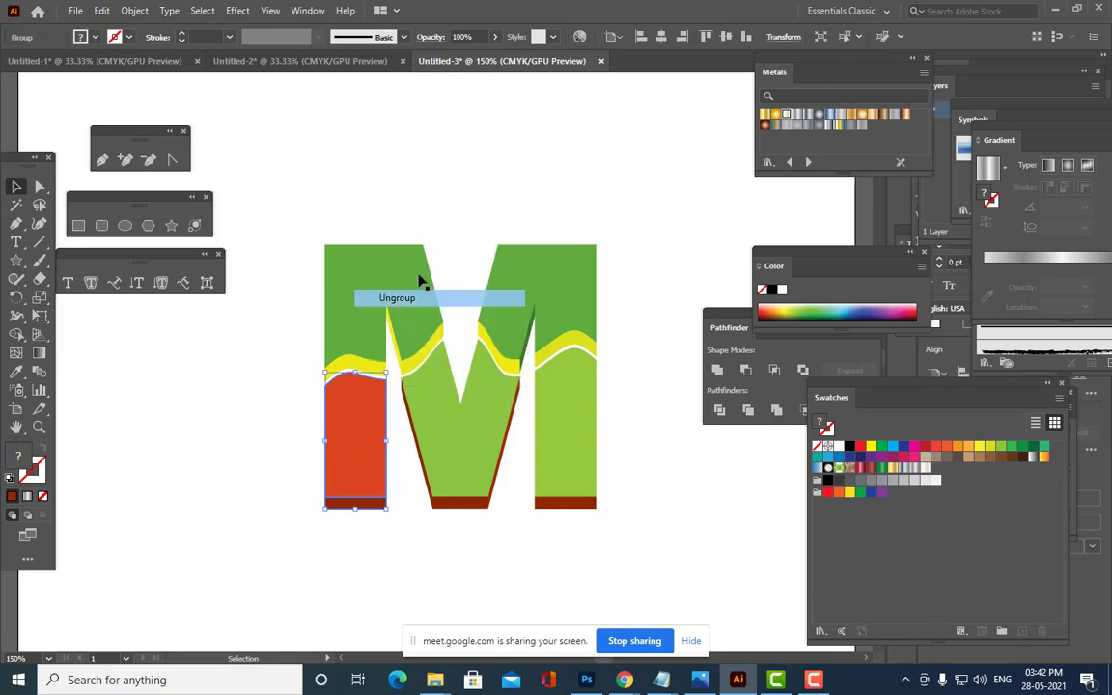
pyautogui.click(363, 410)
pyautogui.rightClick(326, 384)
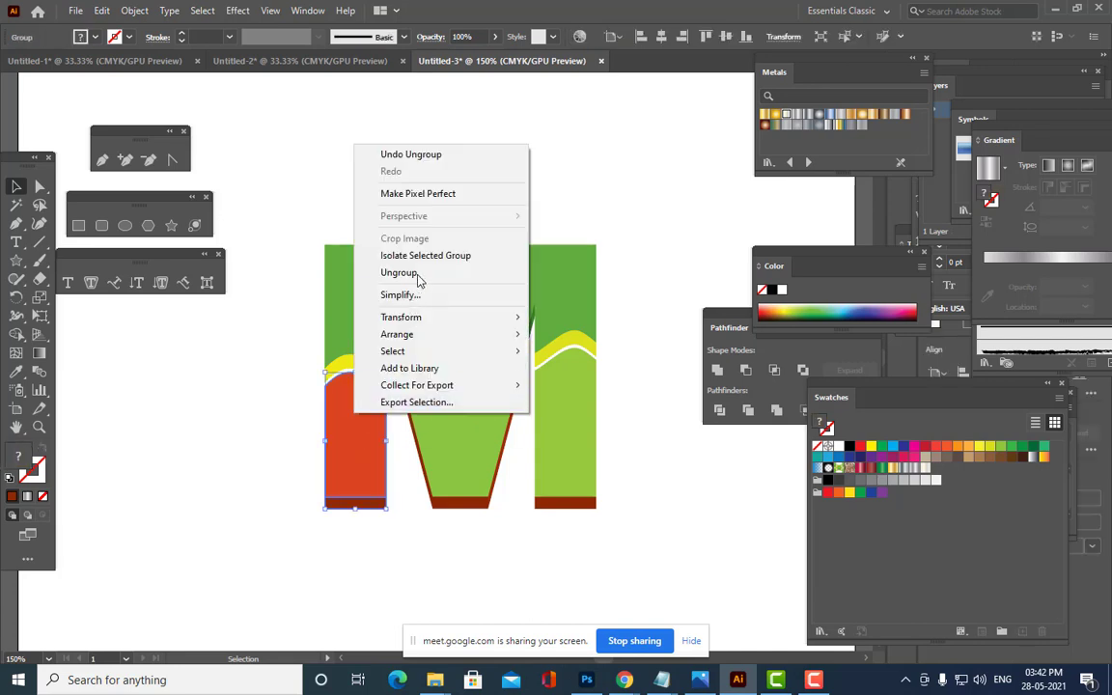
pyautogui.click(422, 275)
pyautogui.click(397, 389)
# Fill the lower-left leg's front face with the light green sampled from the central piece and deselect it.
pyautogui.click(374, 410)
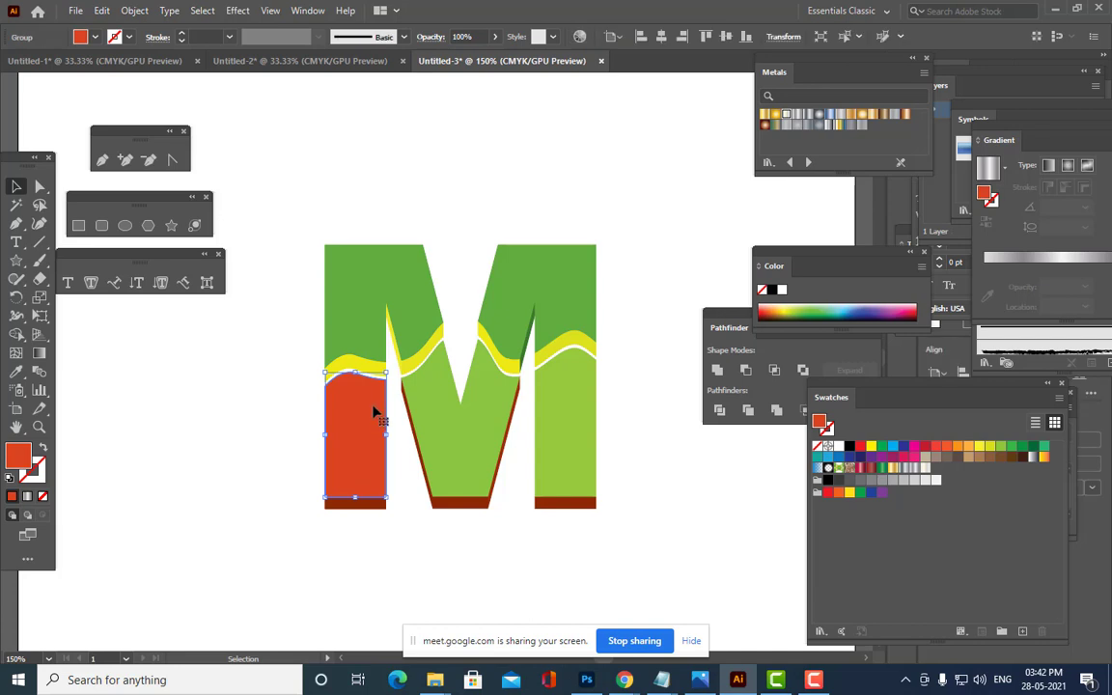
pyautogui.click(17, 371)
pyautogui.click(459, 422)
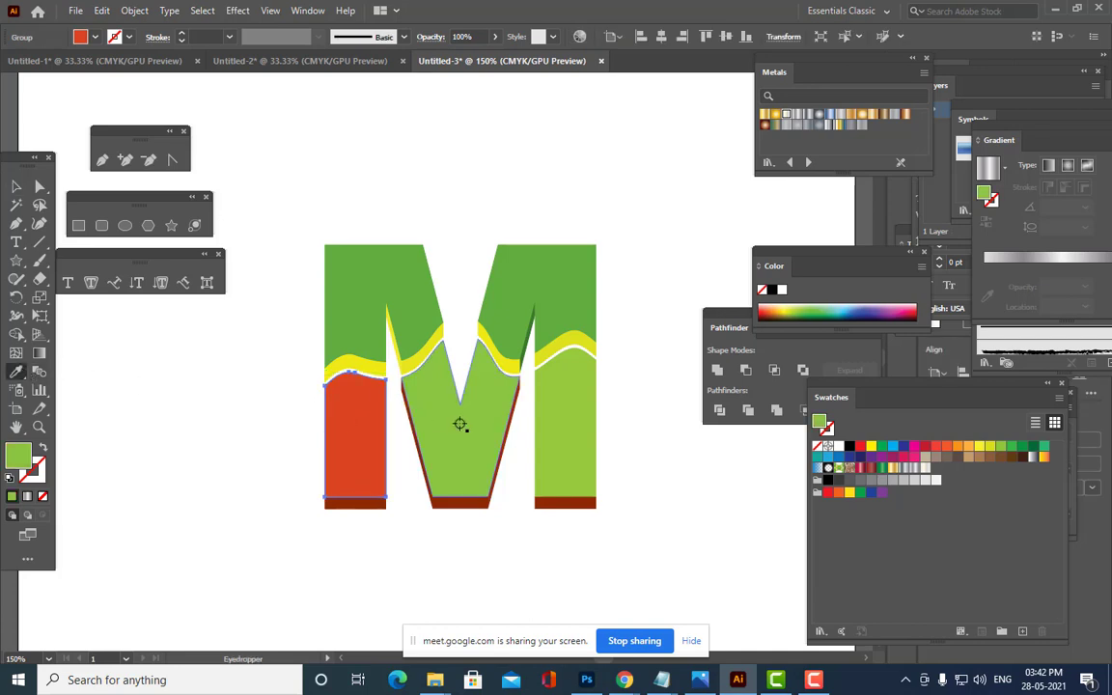
pyautogui.click(17, 186)
pyautogui.click(456, 183)
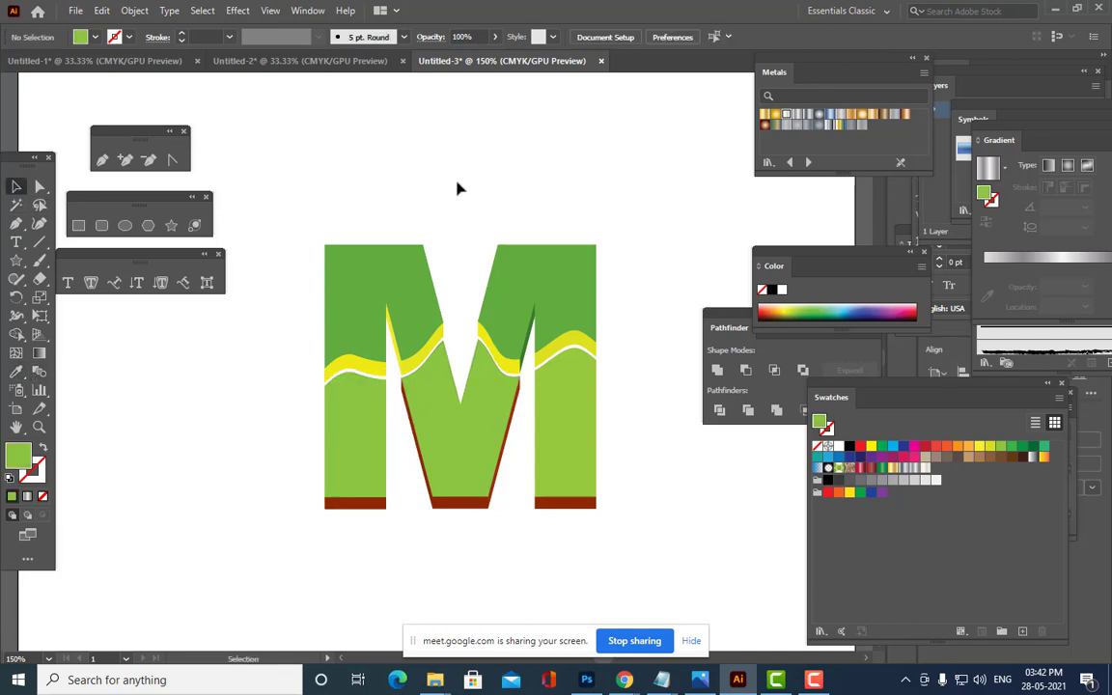
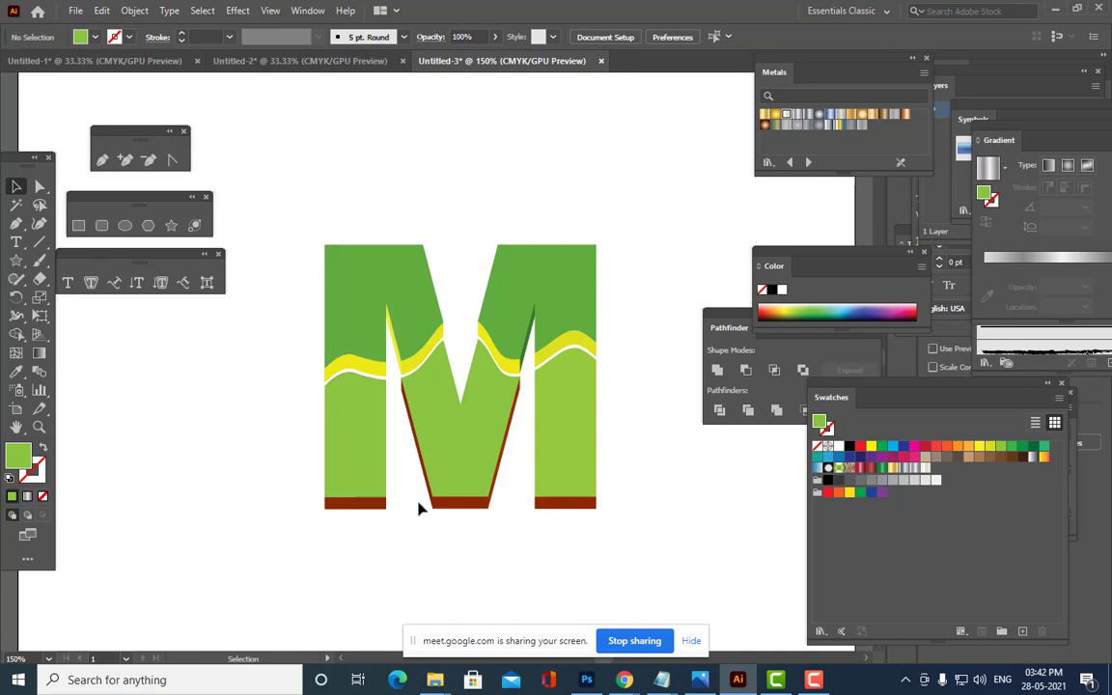
# Fill all the dark red side and bottom faces of the lower M pieces with the Steel gradient and deselect them.
pyautogui.click(444, 504)
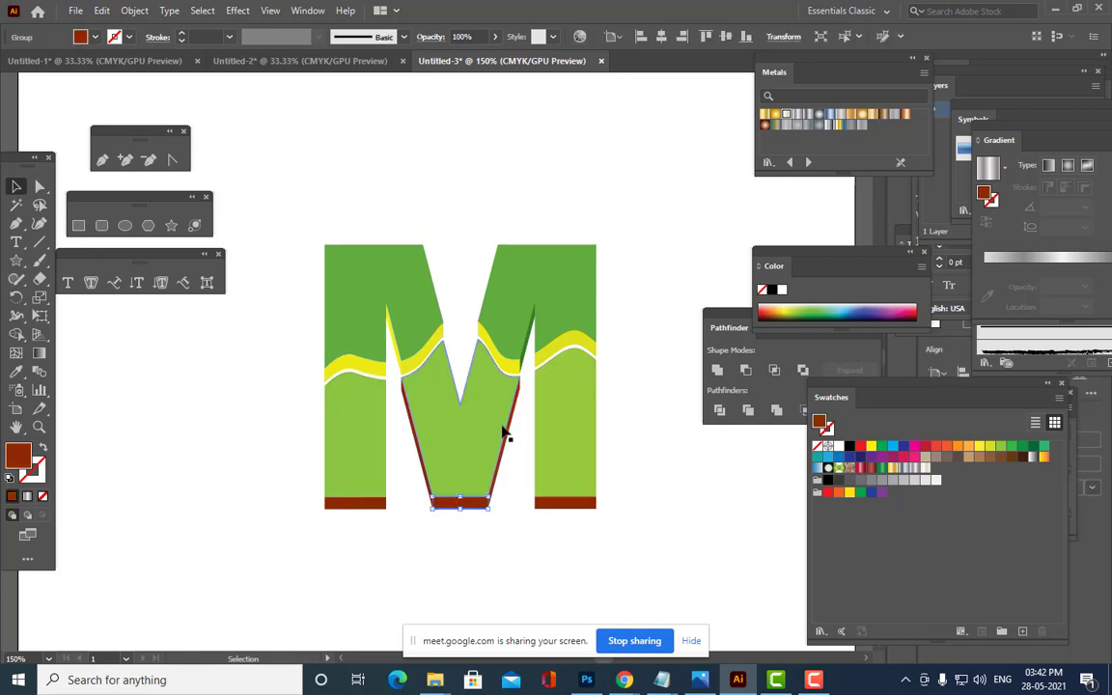
pyautogui.keyDown('shift'); pyautogui.click(512, 441); pyautogui.keyUp('shift')
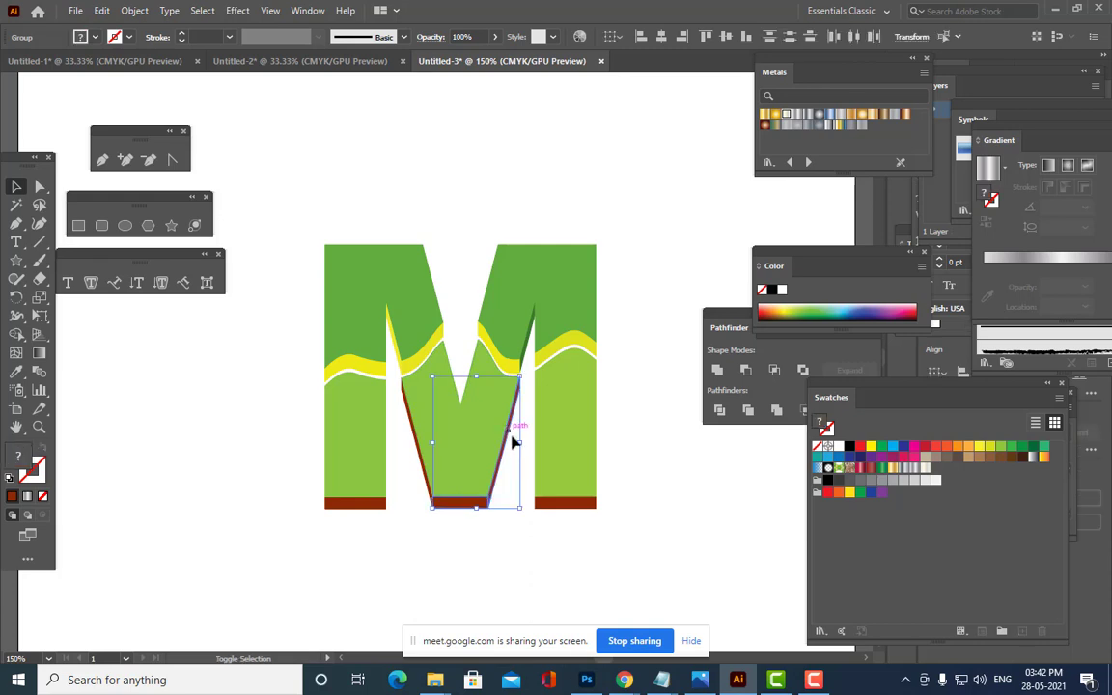
pyautogui.keyDown('shift'); pyautogui.click(420, 469); pyautogui.keyUp('shift')
pyautogui.keyDown('shift'); pyautogui.click(380, 504); pyautogui.keyUp('shift')
pyautogui.keyDown('shift'); pyautogui.click(579, 506); pyautogui.keyUp('shift')
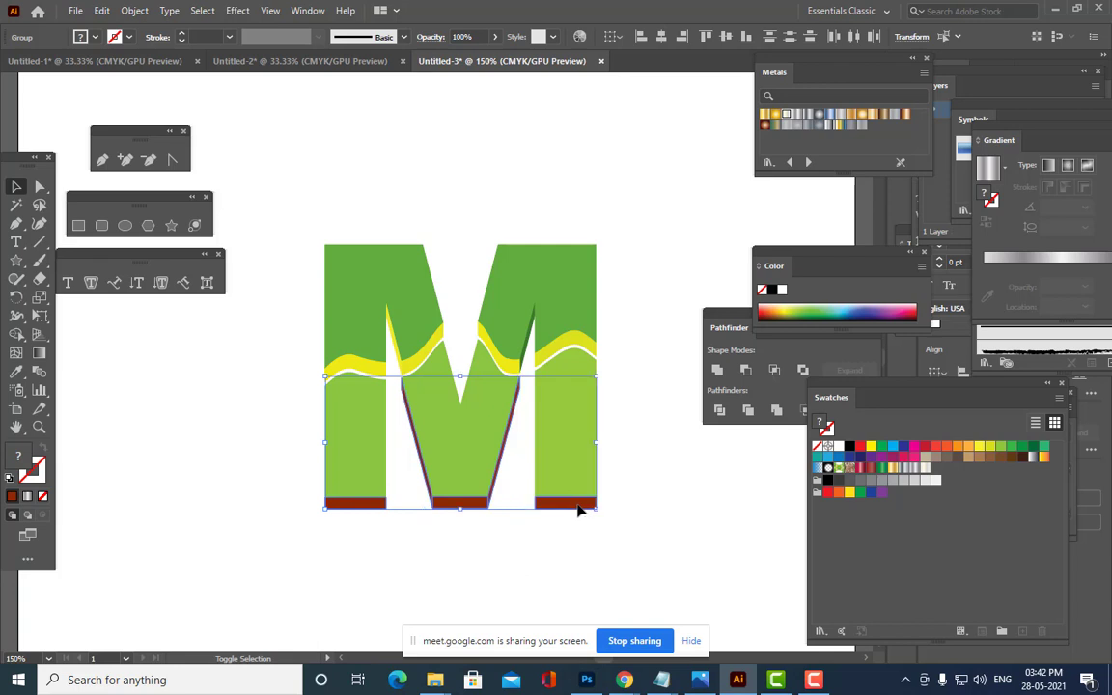
pyautogui.click(808, 116)
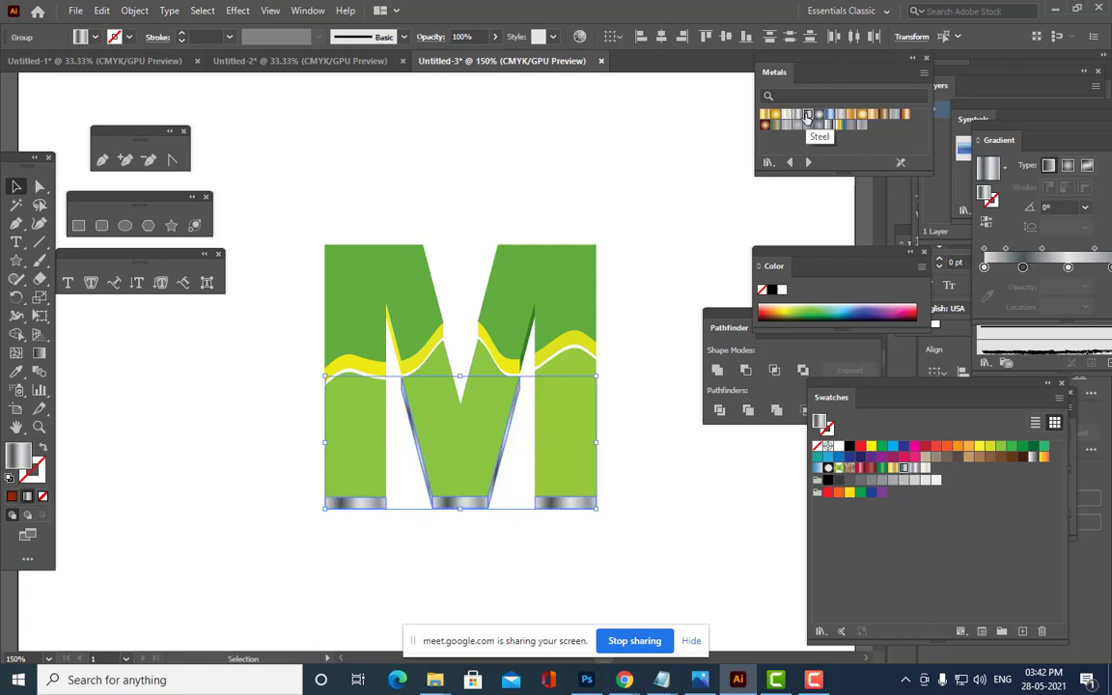
pyautogui.click(718, 371)
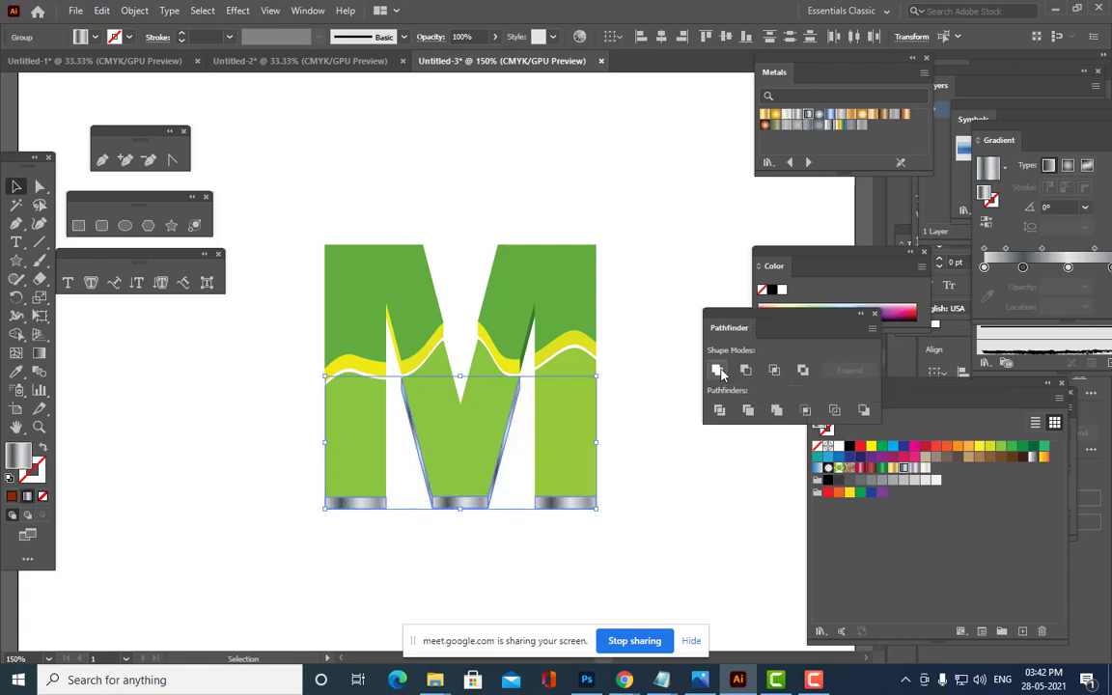
pyautogui.click(640, 412)
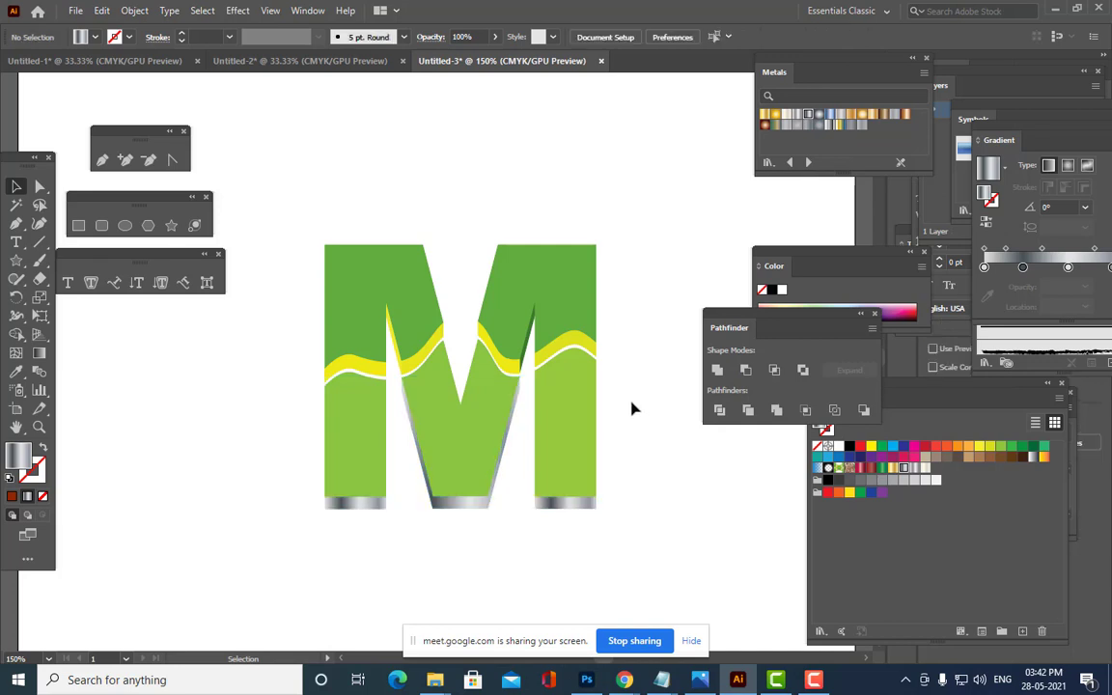
# Fill the three light green front faces of the lower M pieces with the linear gold gradient from the Metals swatches.
pyautogui.click(472, 447)
pyautogui.keyDown('shift'); pyautogui.click(569, 436); pyautogui.keyUp('shift')
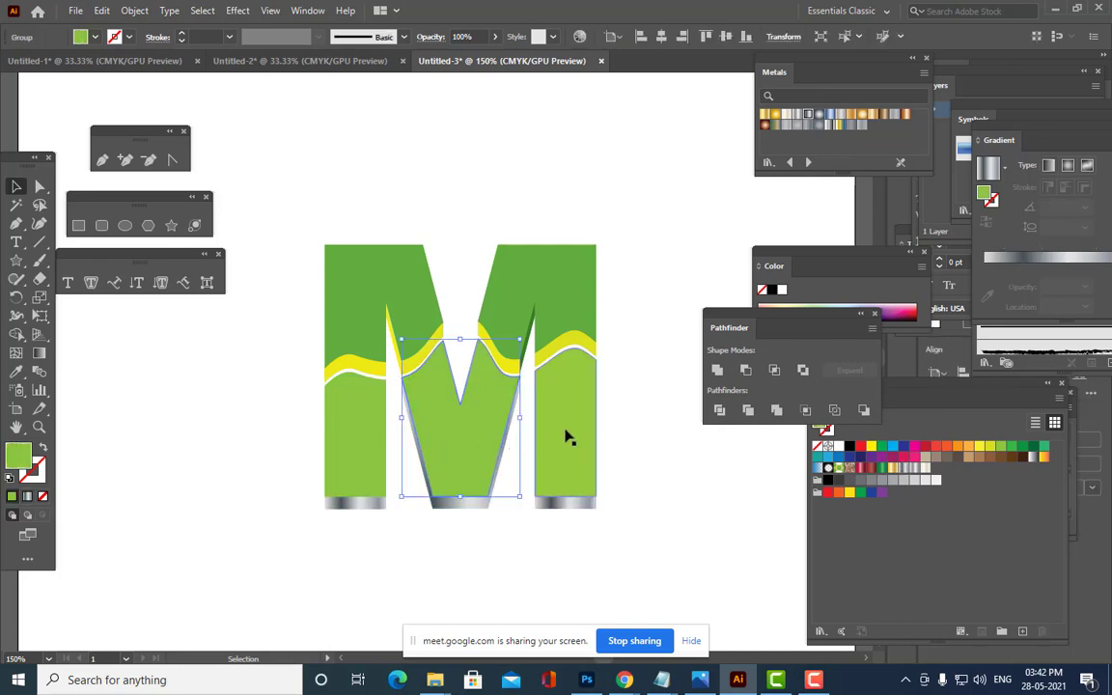
pyautogui.keyDown('shift'); pyautogui.click(367, 435); pyautogui.keyUp('shift')
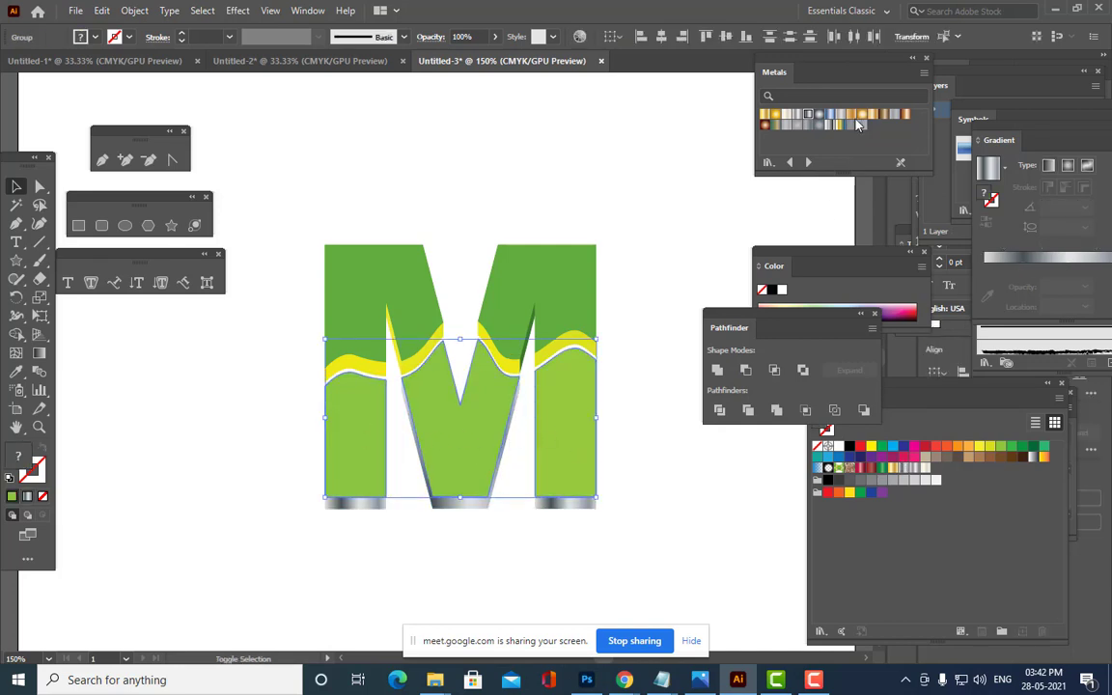
pyautogui.click(765, 114)
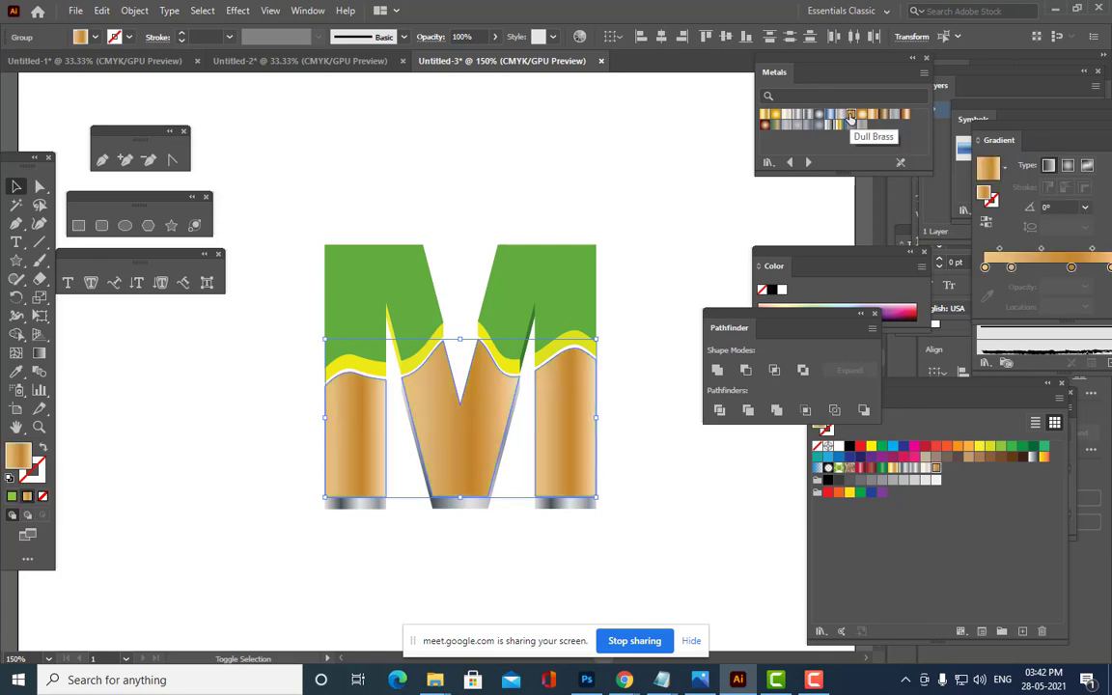
pyautogui.click(765, 116)
pyautogui.click(705, 214)
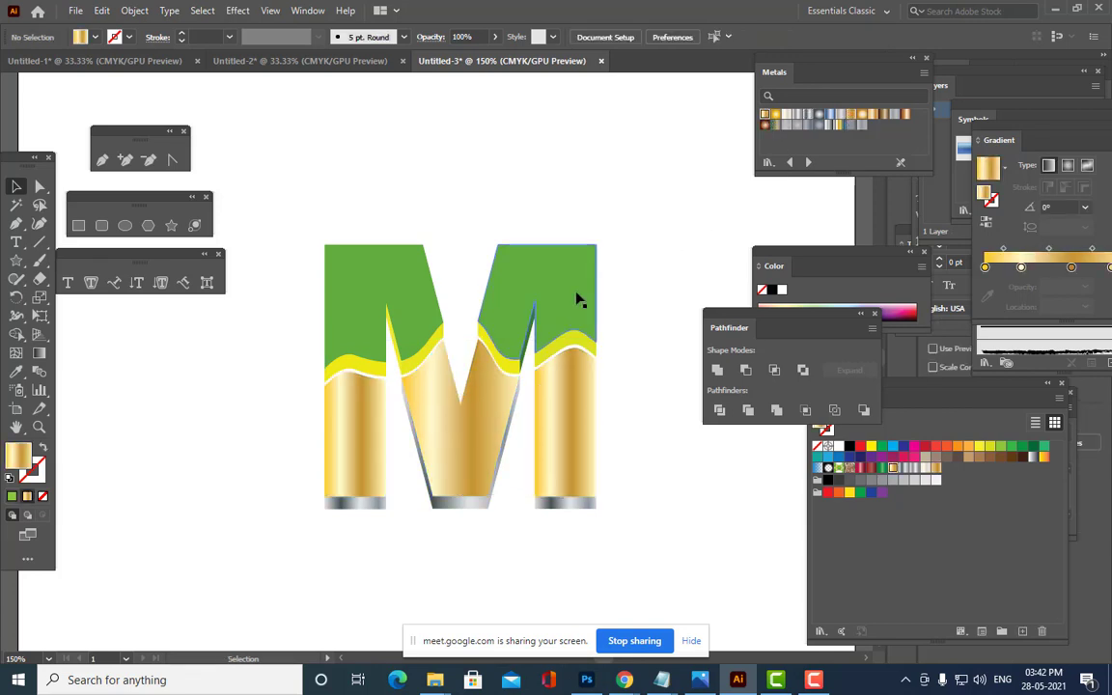
# Fill the two green front faces of the upper M pieces with the same linear gold metal gradient.
pyautogui.click(553, 300)
pyautogui.keyDown('shift'); pyautogui.click(405, 308); pyautogui.keyUp('shift')
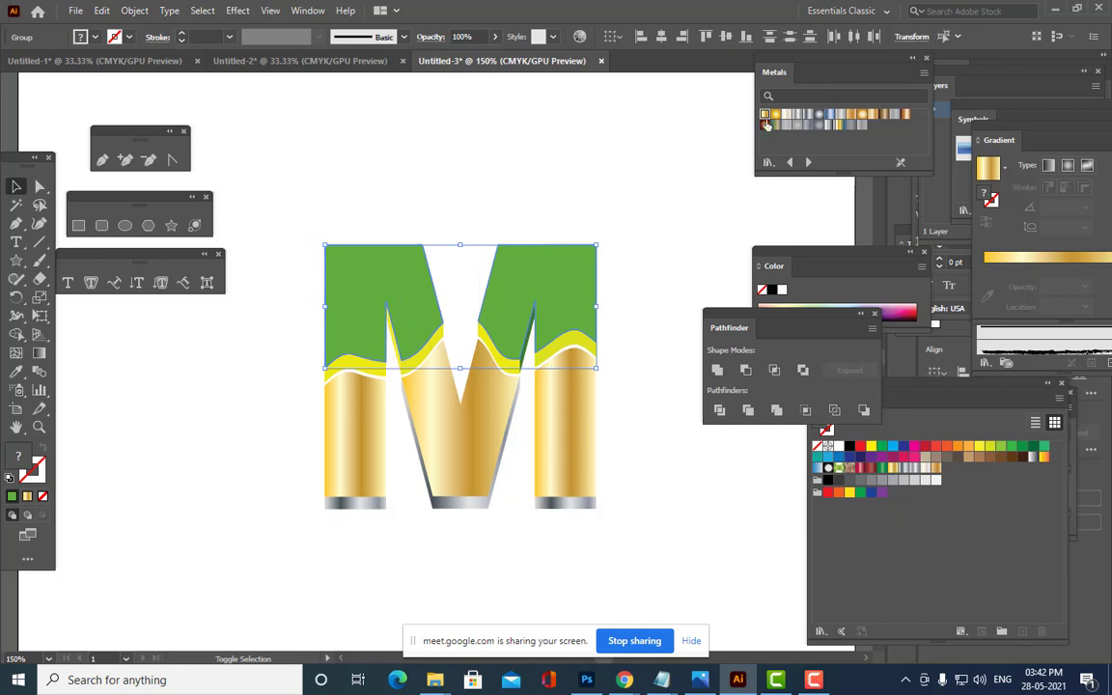
pyautogui.click(764, 114)
pyautogui.click(700, 179)
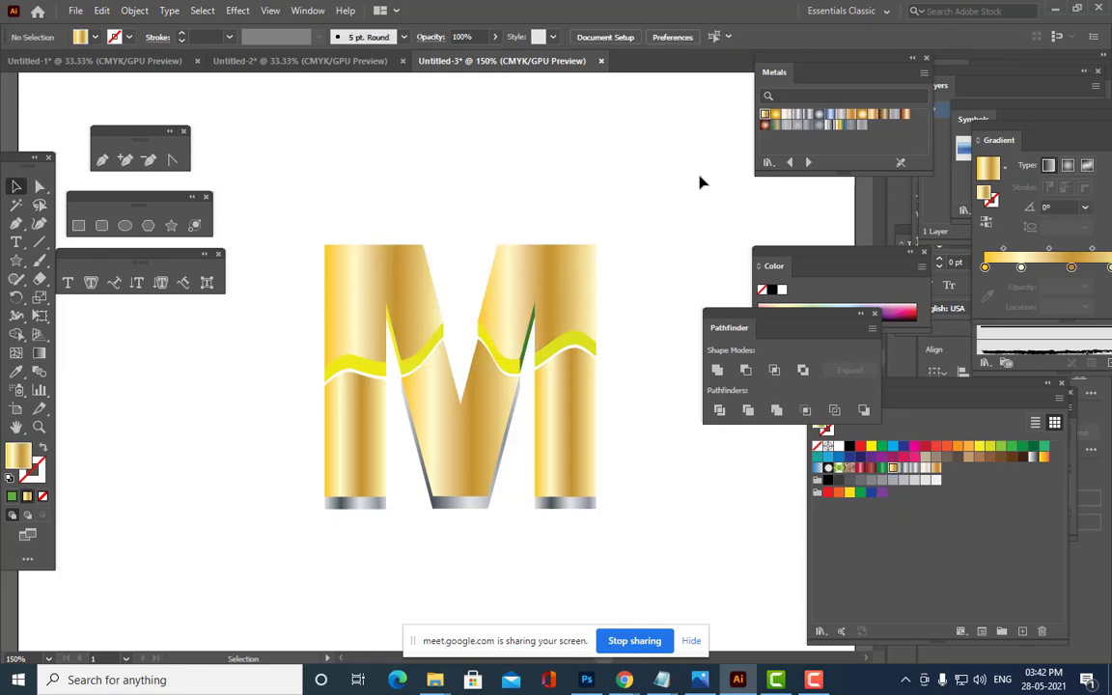
# Fill the two yellow wavy side faces on the M's right half with a linear silver gradient from the Metals swatches.
pyautogui.keyDown('shift'); pyautogui.click(519, 359); pyautogui.keyUp('shift')
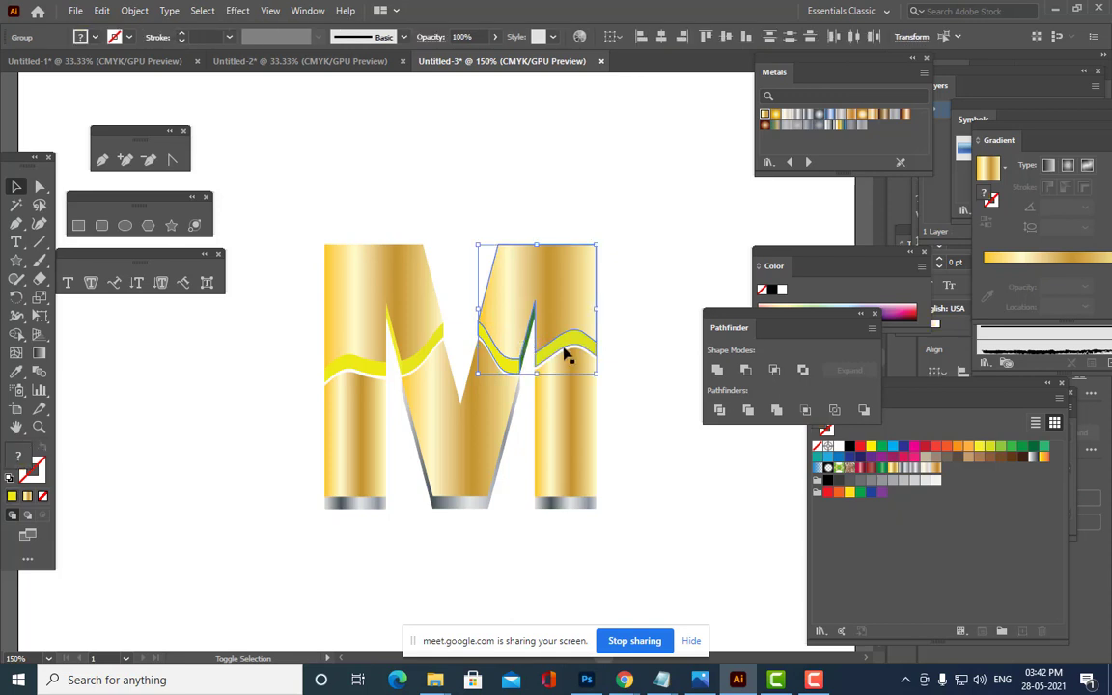
pyautogui.click(651, 333)
pyautogui.click(564, 340)
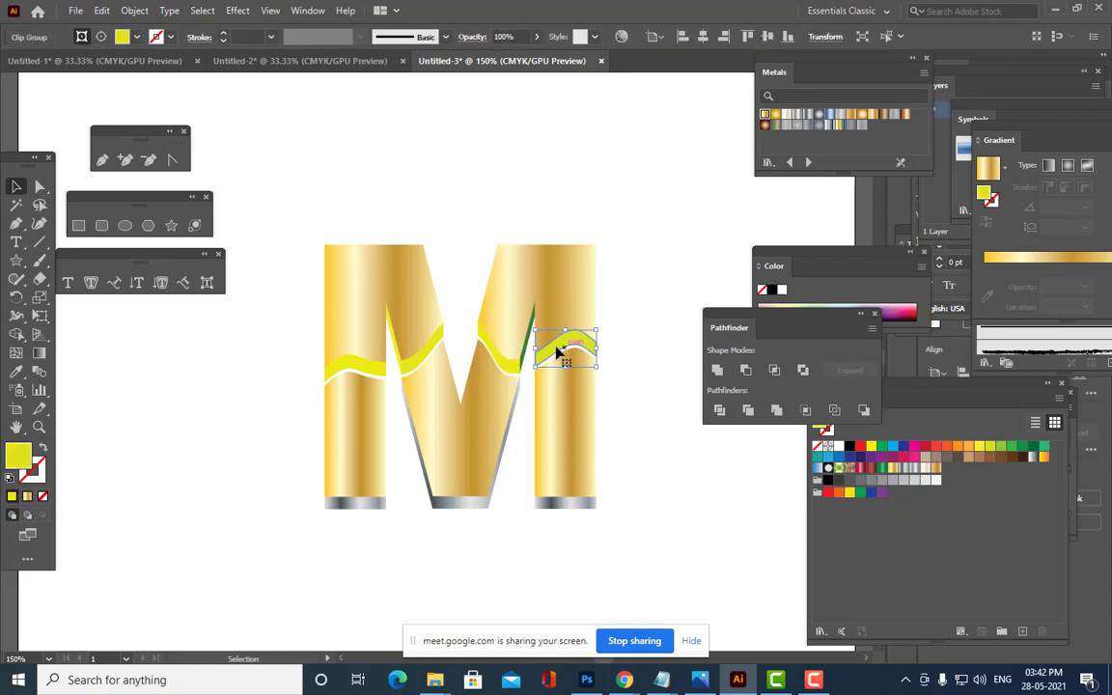
pyautogui.keyDown('shift'); pyautogui.click(512, 370); pyautogui.keyUp('shift')
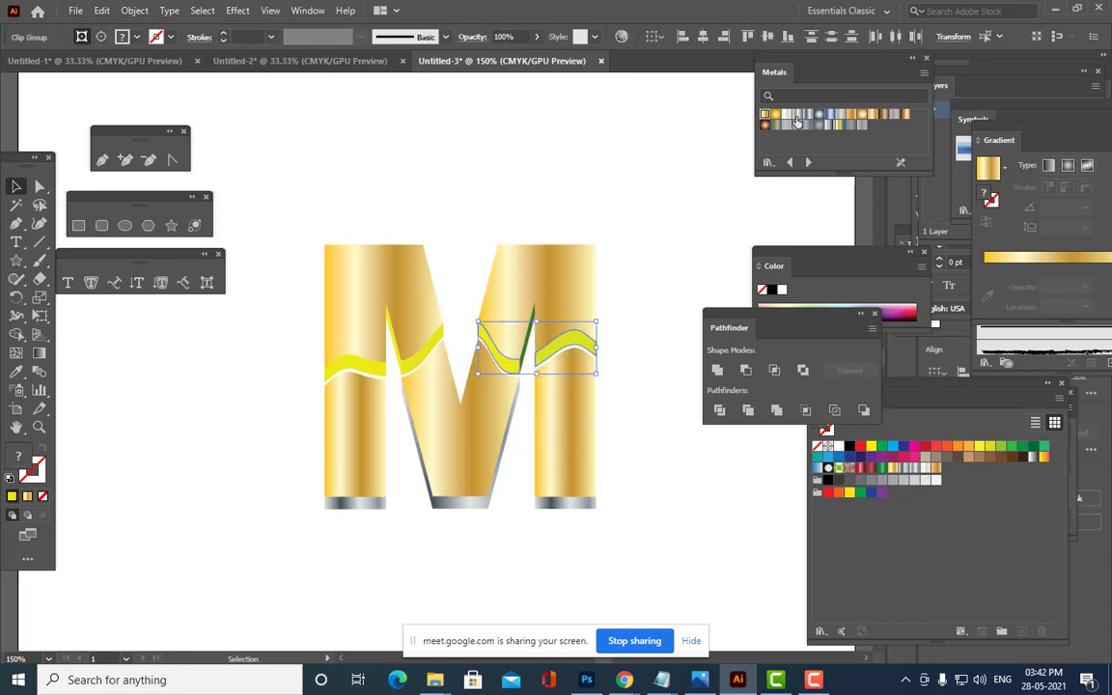
pyautogui.click(799, 122)
pyautogui.click(712, 263)
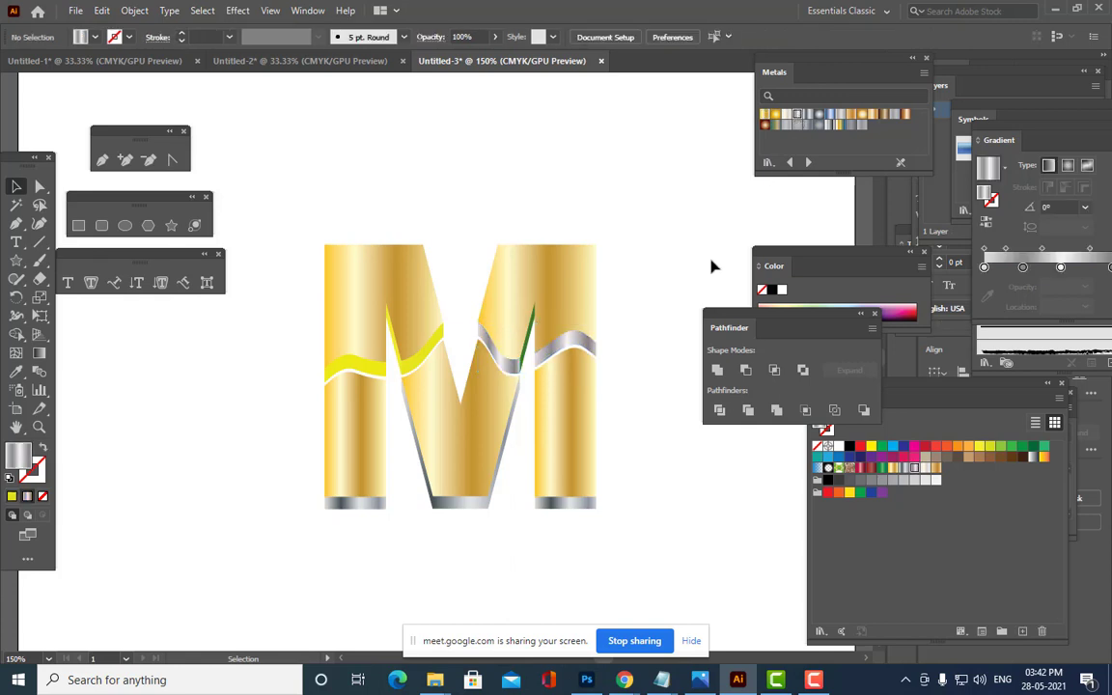
# Fill the yellow wavy faces and the thin inner side face on the M's left half with the same silver gradient.
pyautogui.click(420, 361)
pyautogui.click(723, 369)
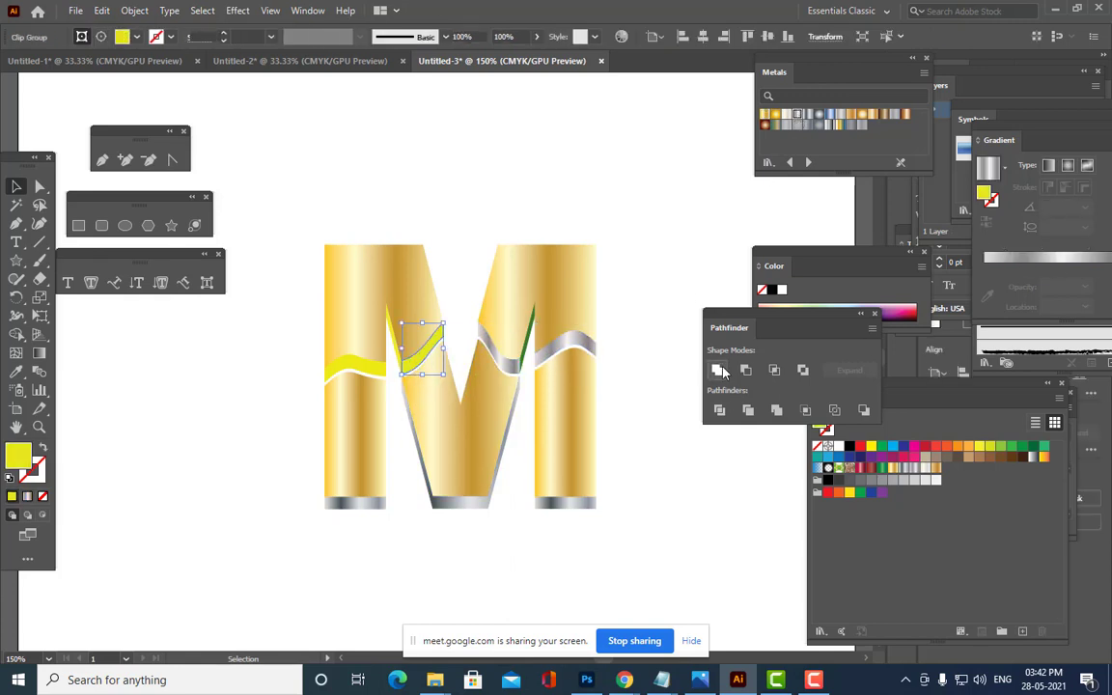
pyautogui.click(797, 118)
pyautogui.click(685, 199)
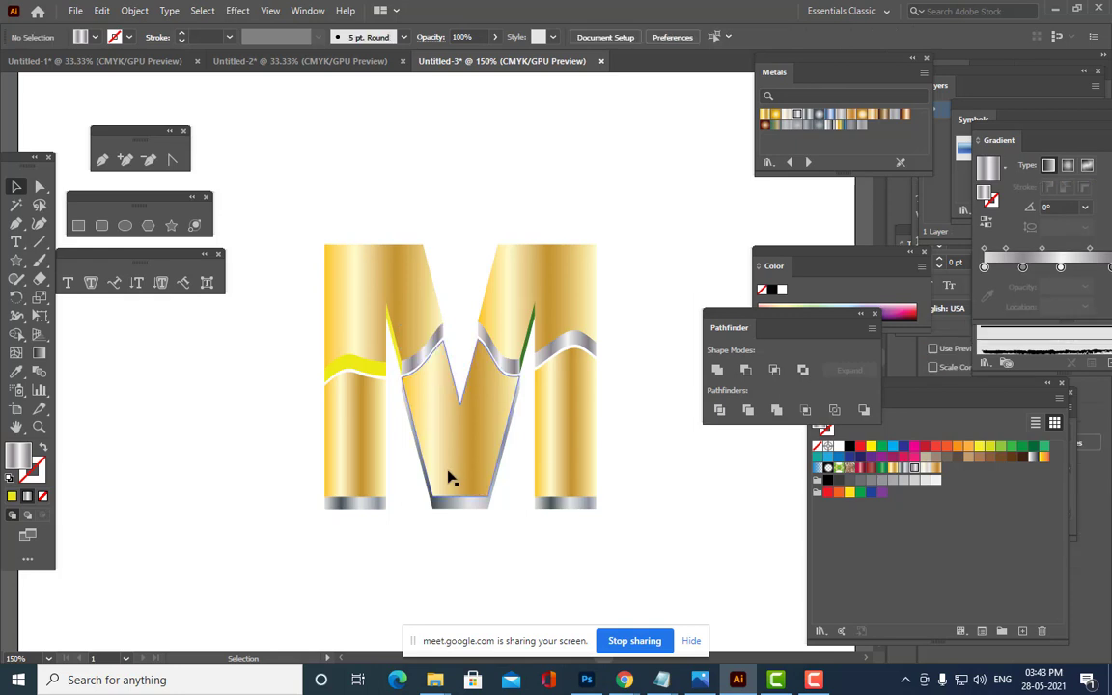
pyautogui.click(397, 355)
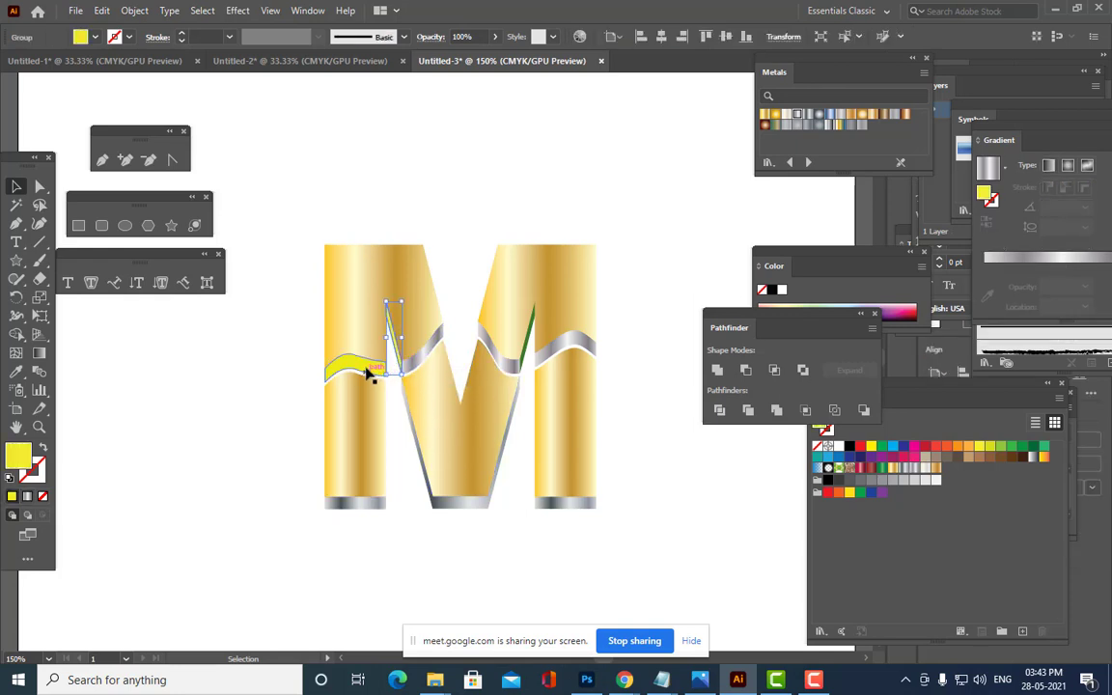
pyautogui.keyDown('shift'); pyautogui.click(367, 368); pyautogui.keyUp('shift')
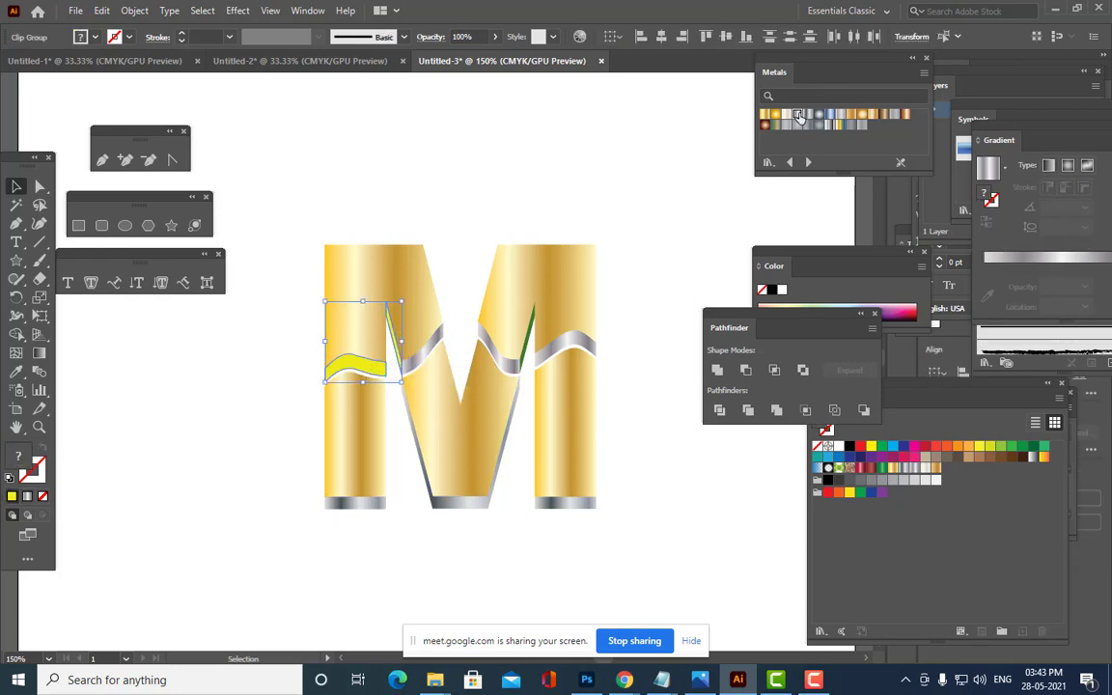
pyautogui.click(799, 117)
pyautogui.click(685, 204)
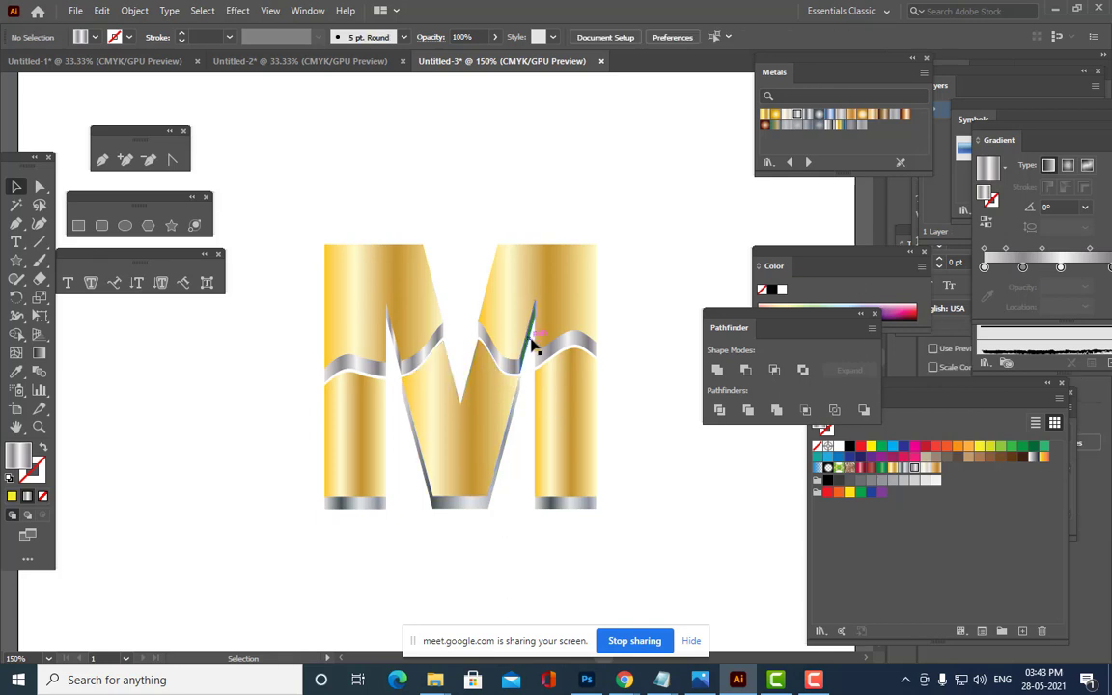
# Fill the thin dark green inner side face on the M's right half with the silver gradient and deselect it.
pyautogui.click(528, 338)
pyautogui.click(799, 117)
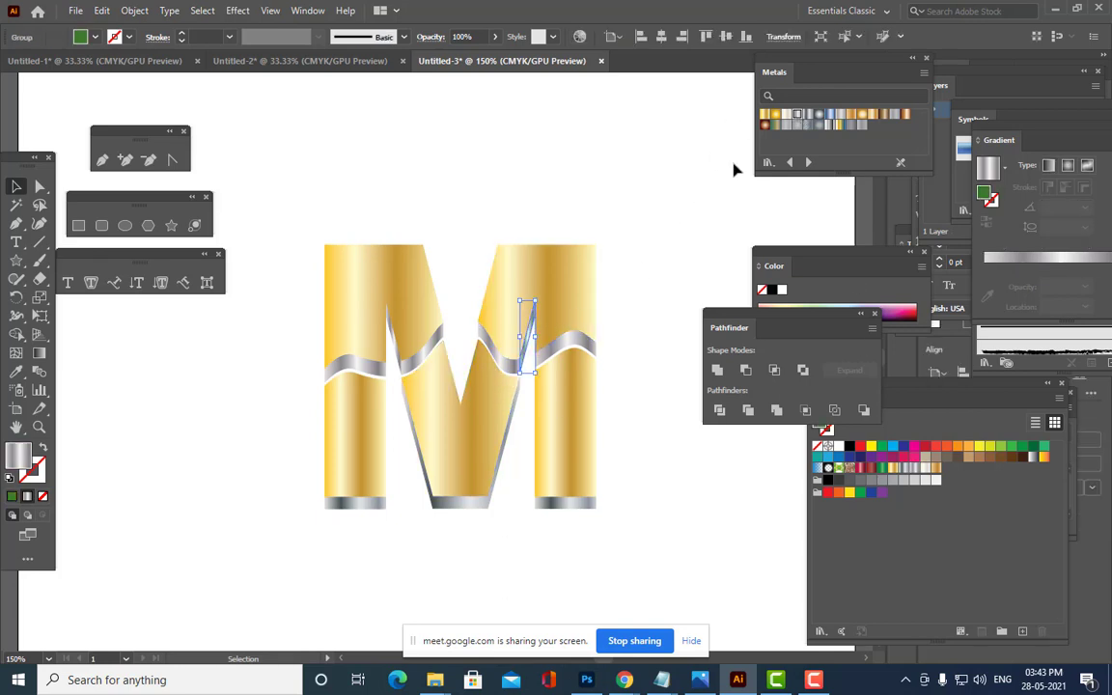
pyautogui.click(715, 186)
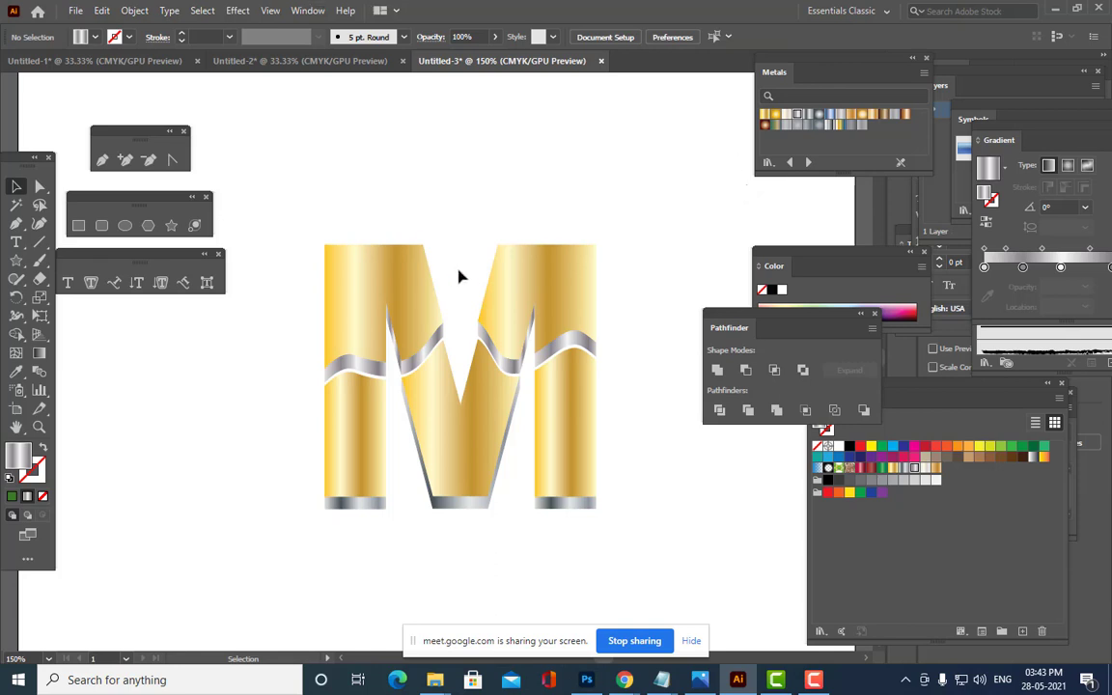
# Add a 1 pt solid green stroke to the two gold front faces of the upper M pieces.
pyautogui.click(413, 288)
pyautogui.keyDown('shift'); pyautogui.click(547, 282); pyautogui.keyUp('shift')
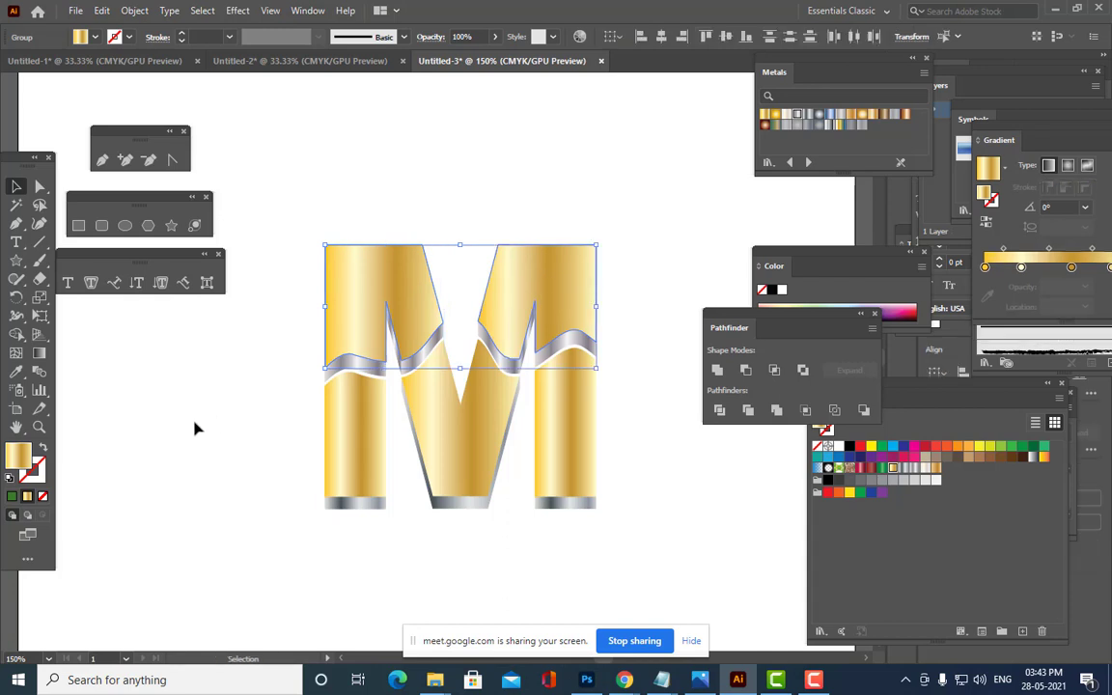
pyautogui.click(35, 470)
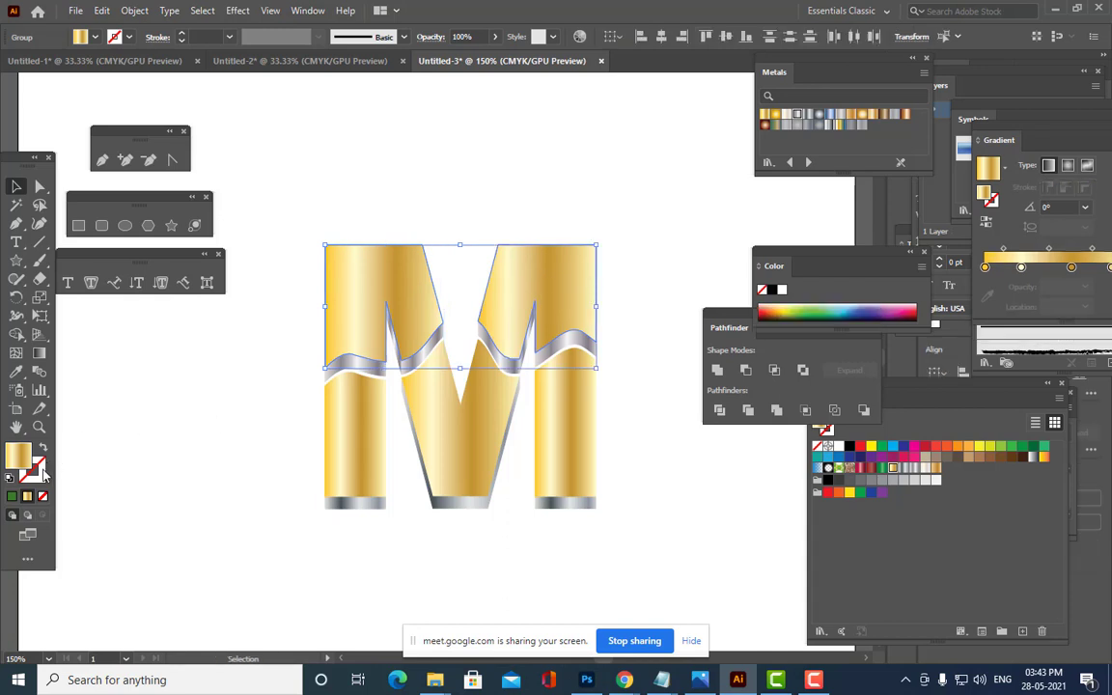
pyautogui.click(11, 497)
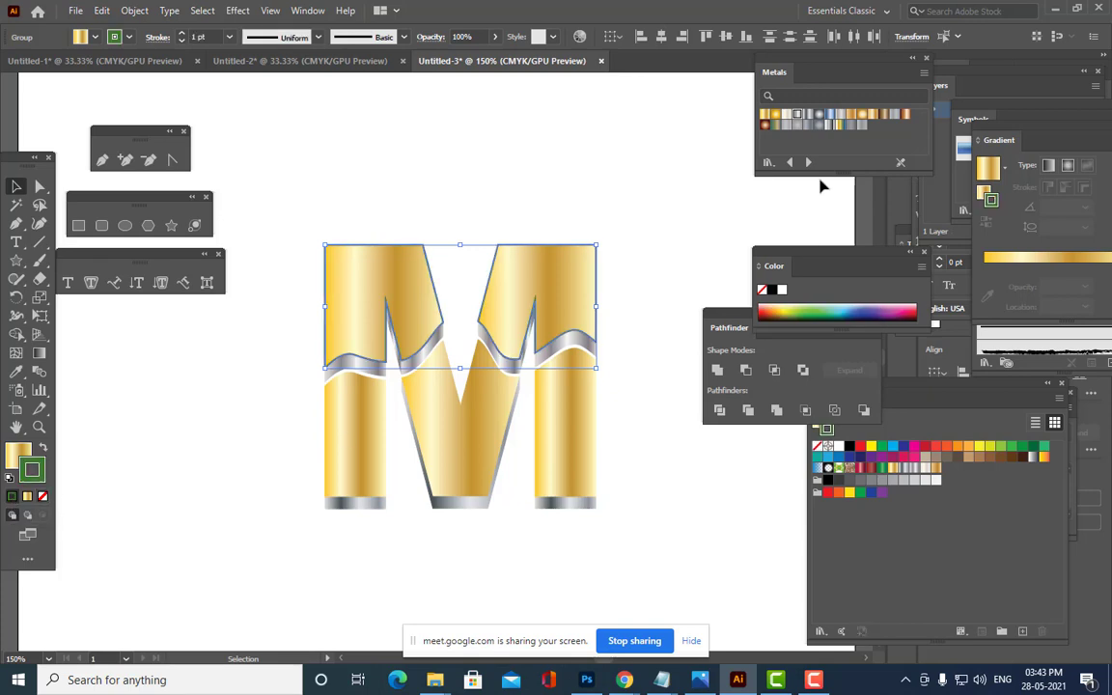
# Try the brown and copper Metals gradients on the stroke of the upper front faces, undoing each one.
pyautogui.click(884, 117)
pyautogui.click(691, 205)
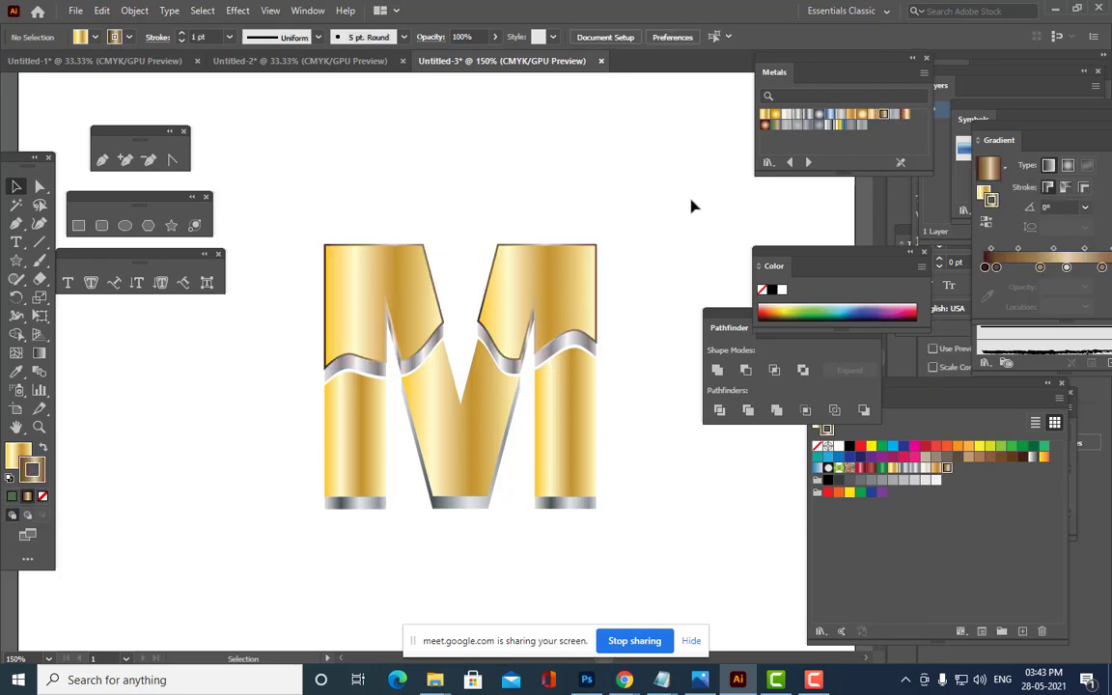
pyautogui.hotkey('ctrl', 'z')
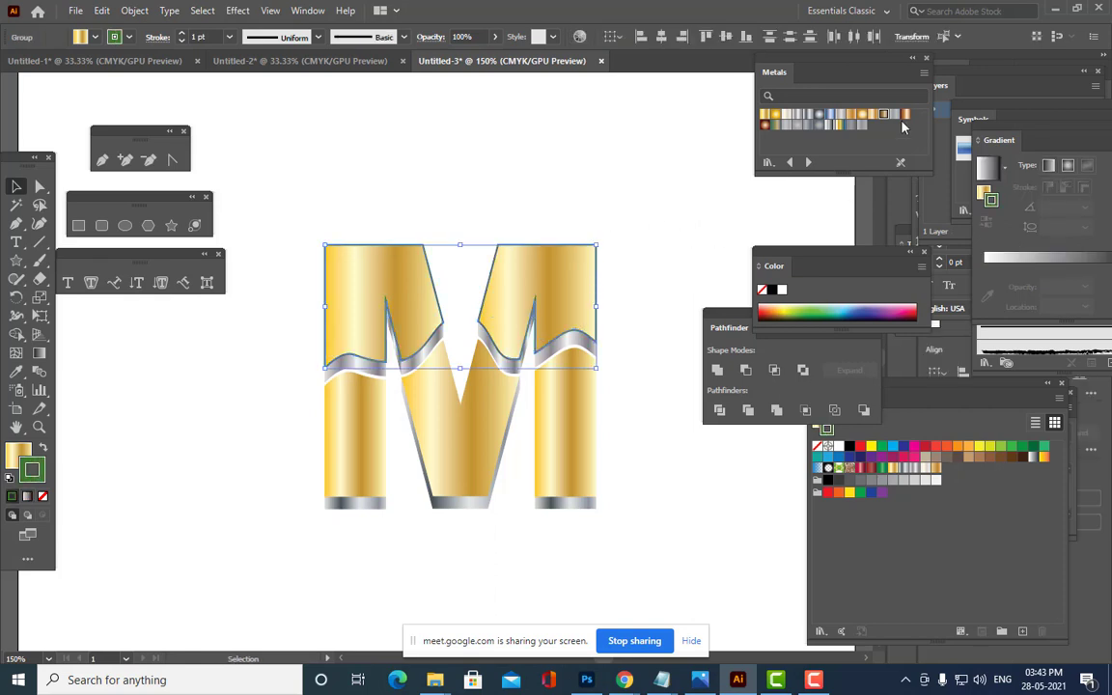
pyautogui.click(905, 117)
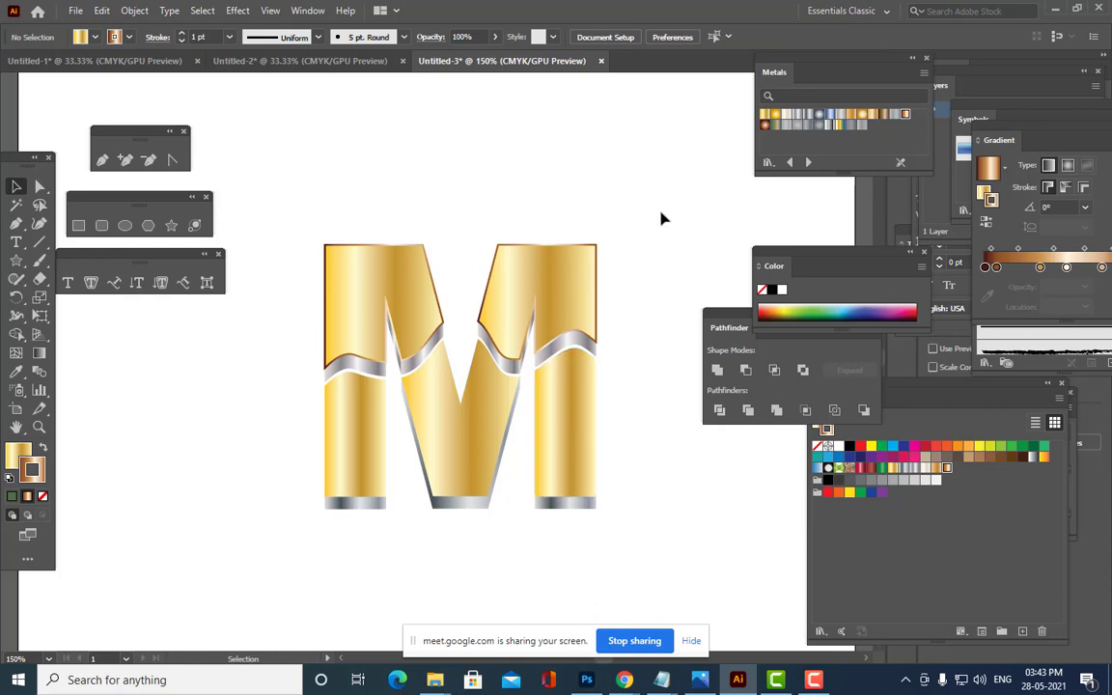
pyautogui.hotkey('ctrl', 'z')
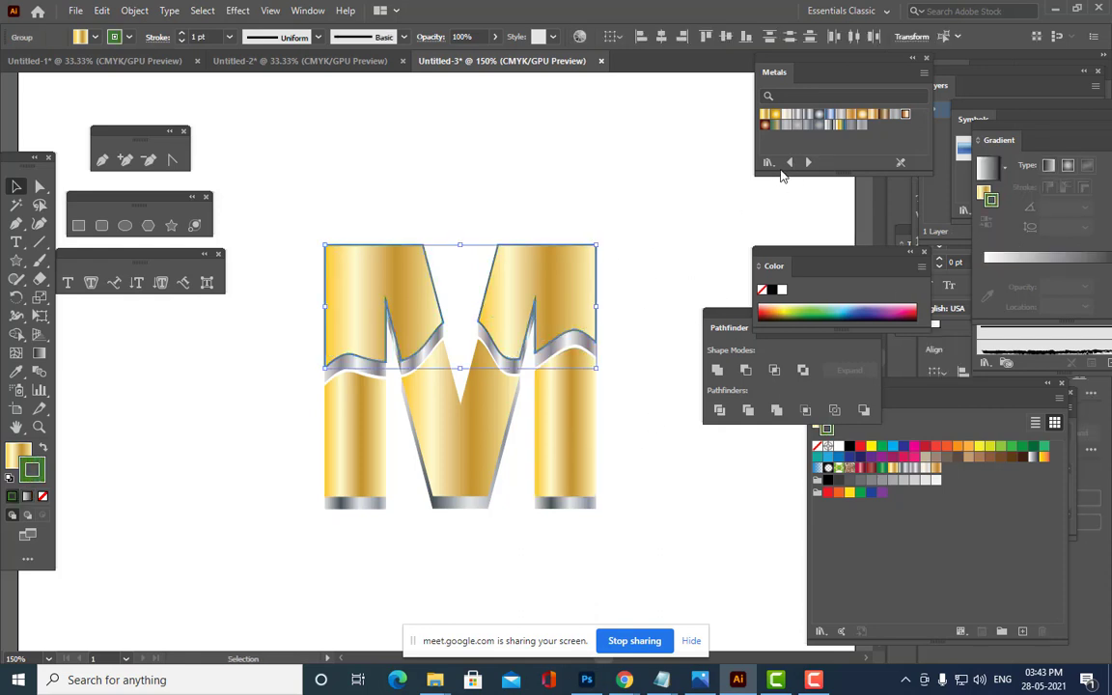
# Load the Gems and Jewels gradient swatch library in place of the Metals swatches.
pyautogui.click(769, 163)
pyautogui.moveTo(846, 326)
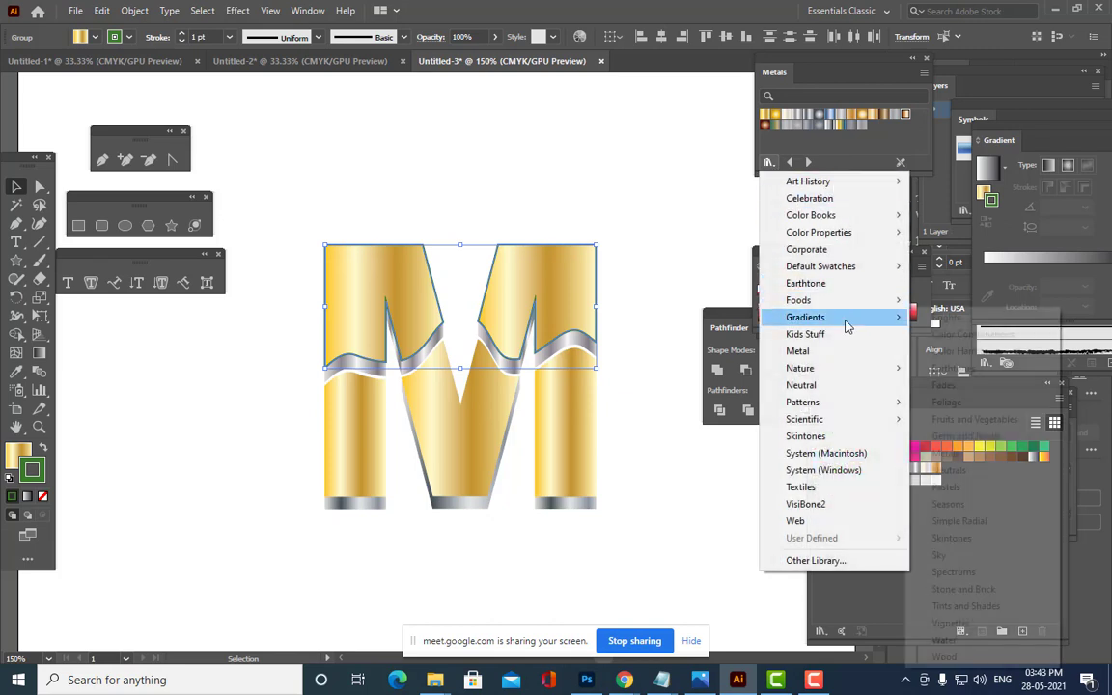
pyautogui.click(970, 440)
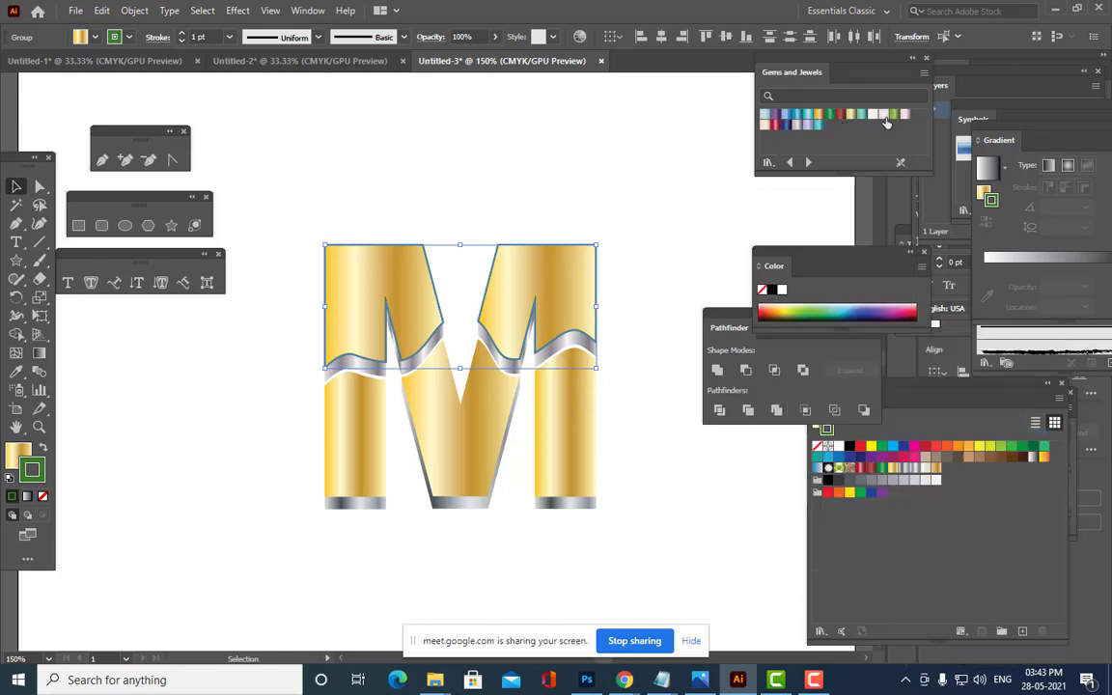
# Try the Citrine, dark blue and Golden Beryl gradients on the stroke of the upper front faces, undoing each one.
pyautogui.click(818, 117)
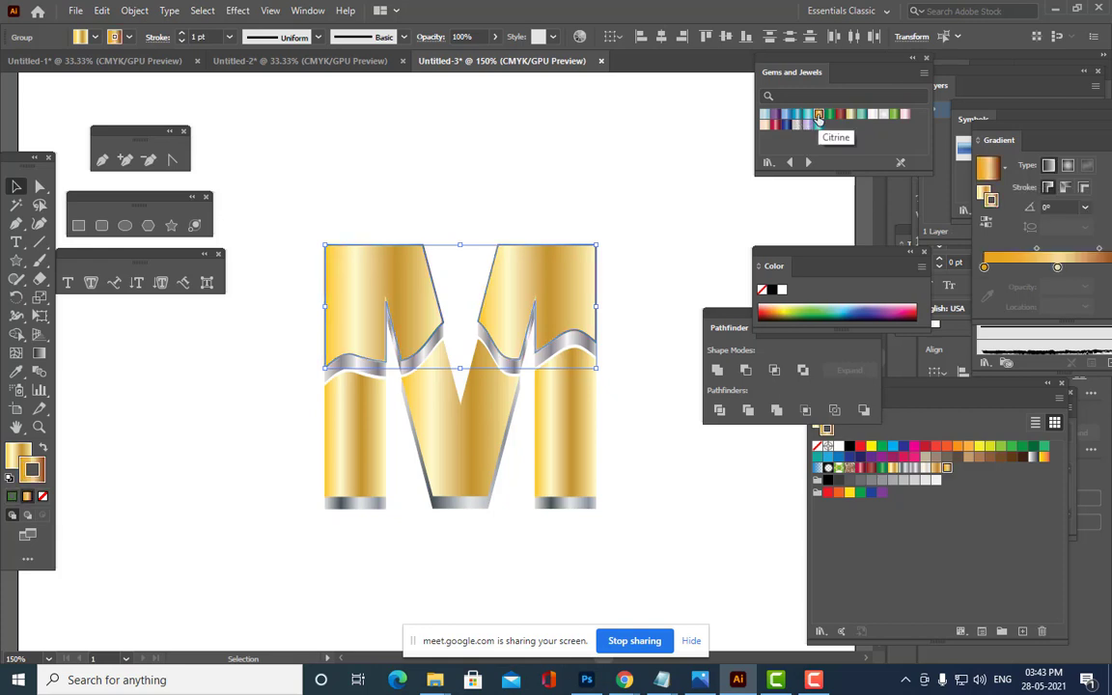
pyautogui.click(681, 190)
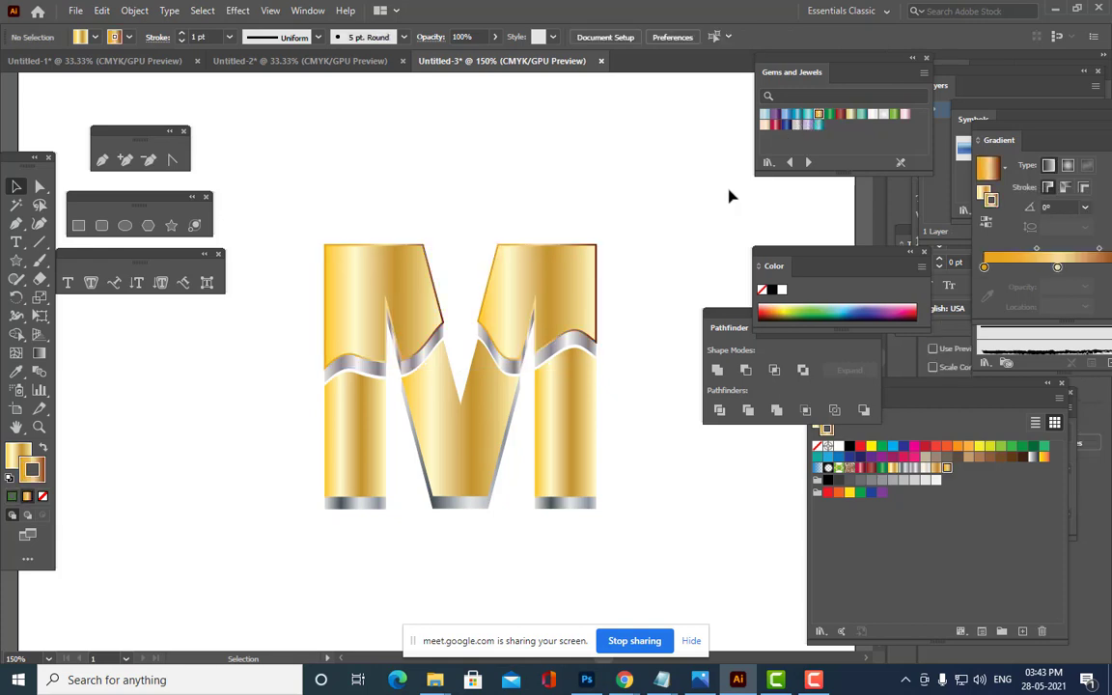
pyautogui.hotkey('ctrl', 'z')
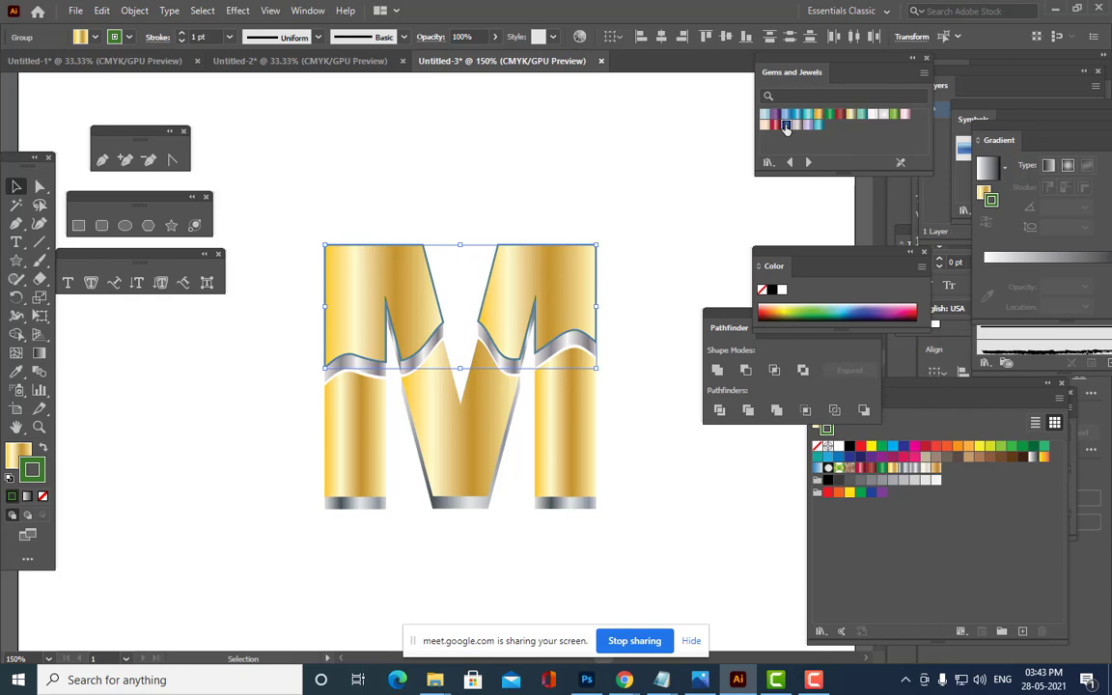
pyautogui.click(692, 211)
pyautogui.press('a')
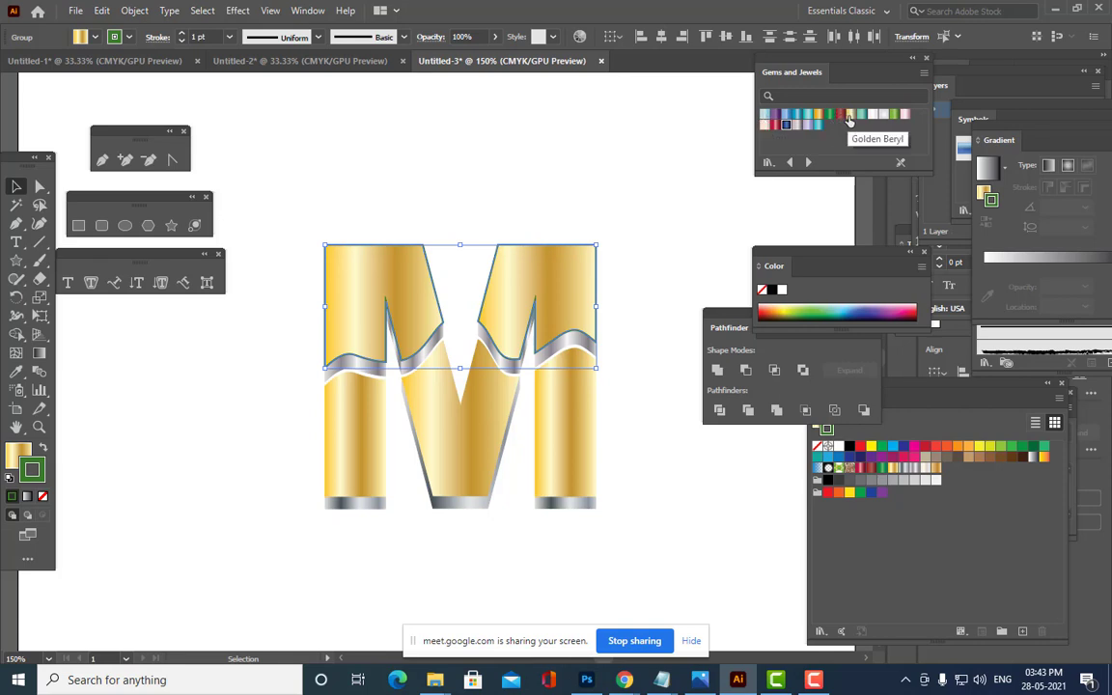
pyautogui.click(851, 115)
pyautogui.click(678, 198)
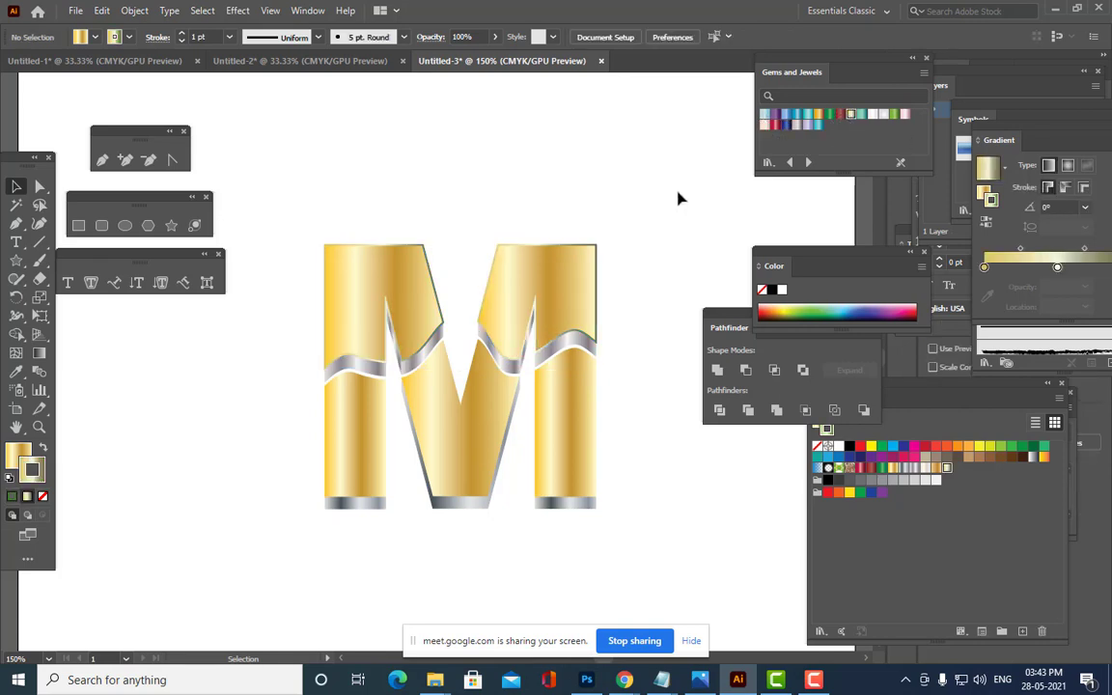
pyautogui.hotkey('ctrl', 'z')
# Apply the Citrine gradient to the stroke of the upper front faces and deselect them.
pyautogui.click(818, 115)
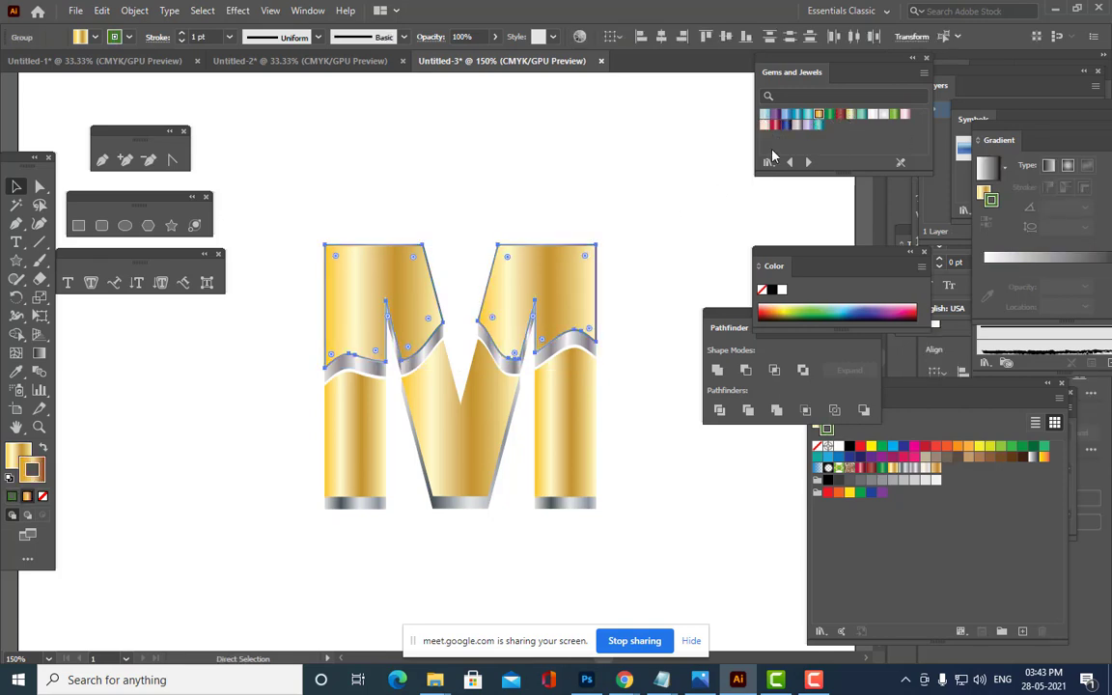
pyautogui.click(695, 133)
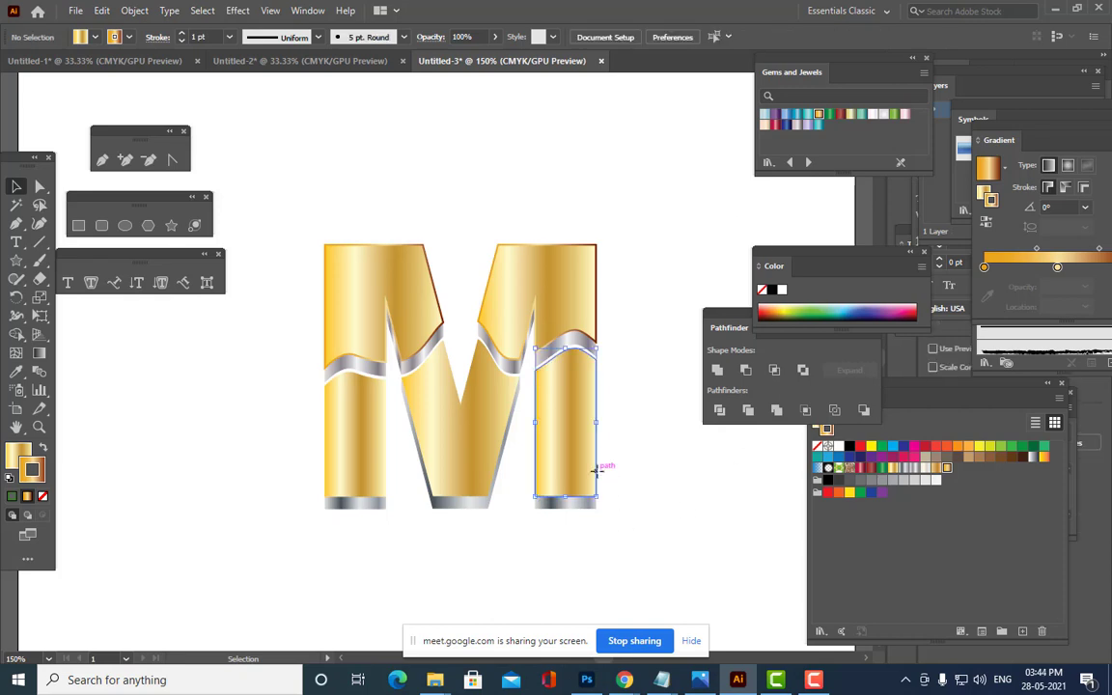
# Give the three gold front faces of the lower M pieces a 1 pt stroke with the Citrine gradient.
pyautogui.click(565, 462)
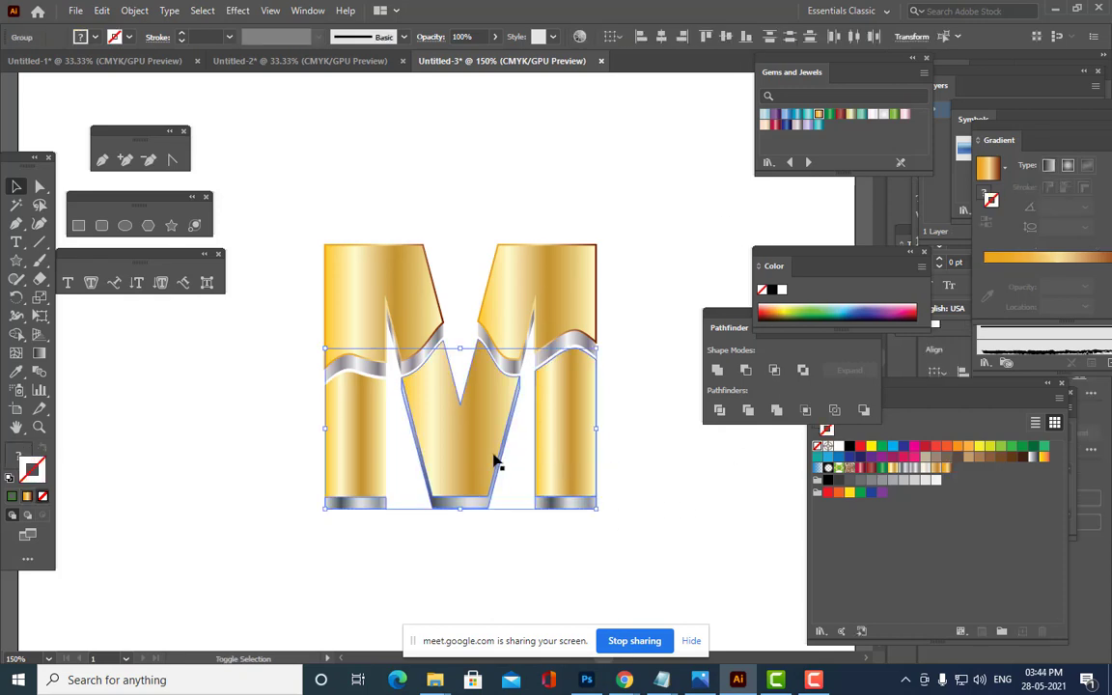
pyautogui.click(643, 453)
pyautogui.click(415, 424)
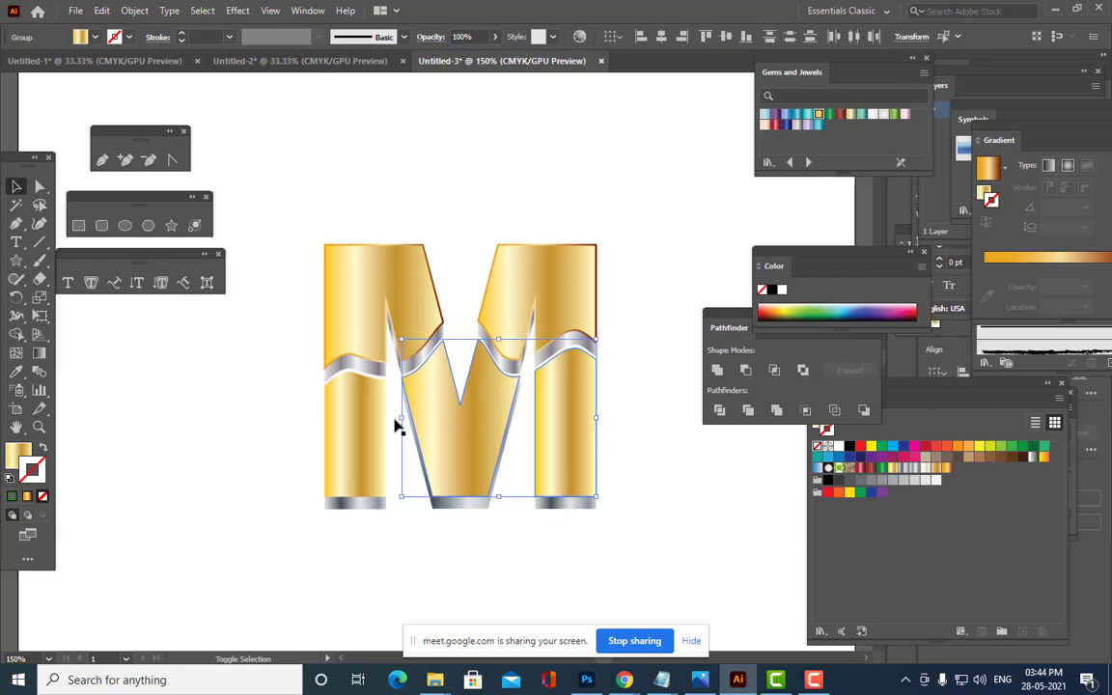
pyautogui.keyDown('shift'); pyautogui.click(345, 428); pyautogui.keyUp('shift')
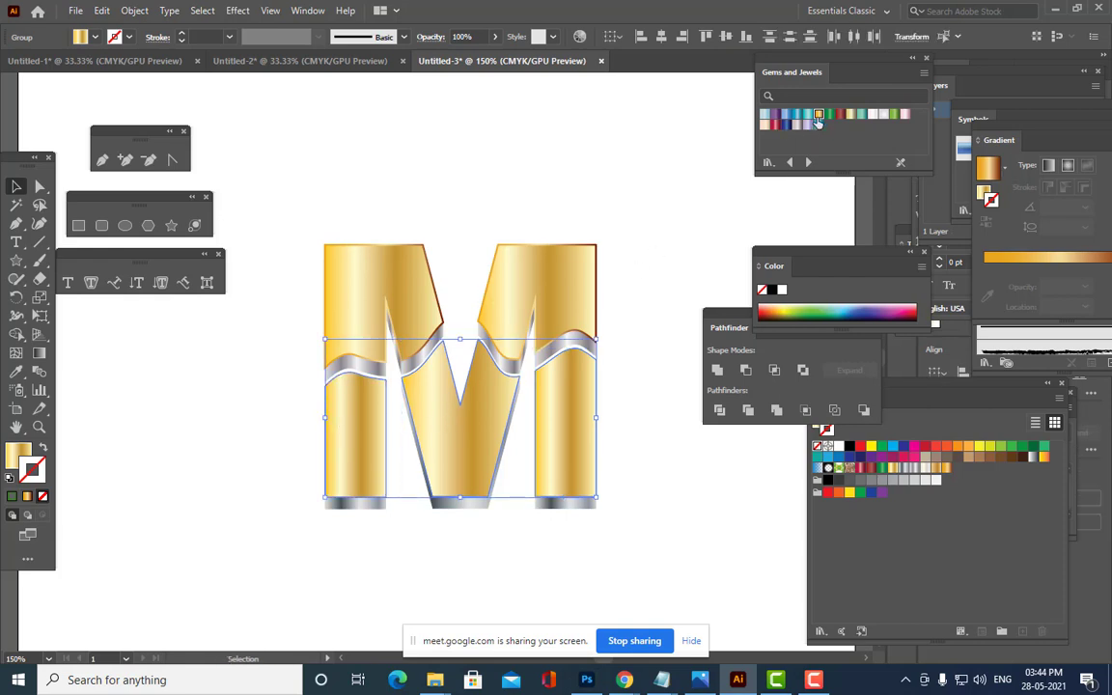
pyautogui.click(12, 496)
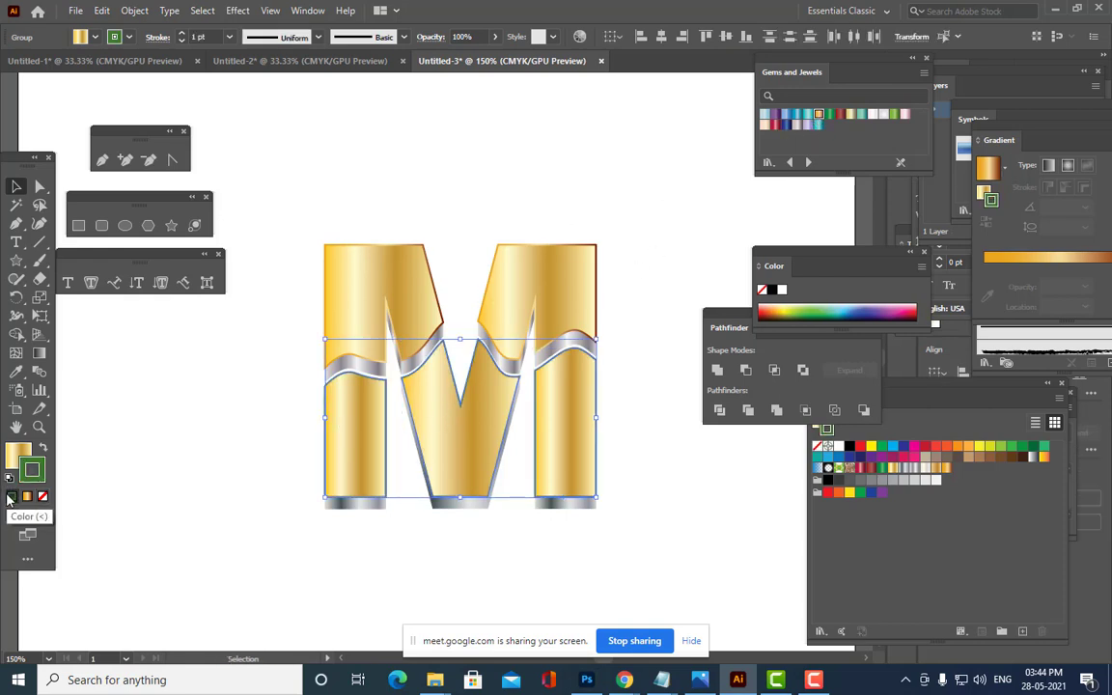
pyautogui.click(819, 118)
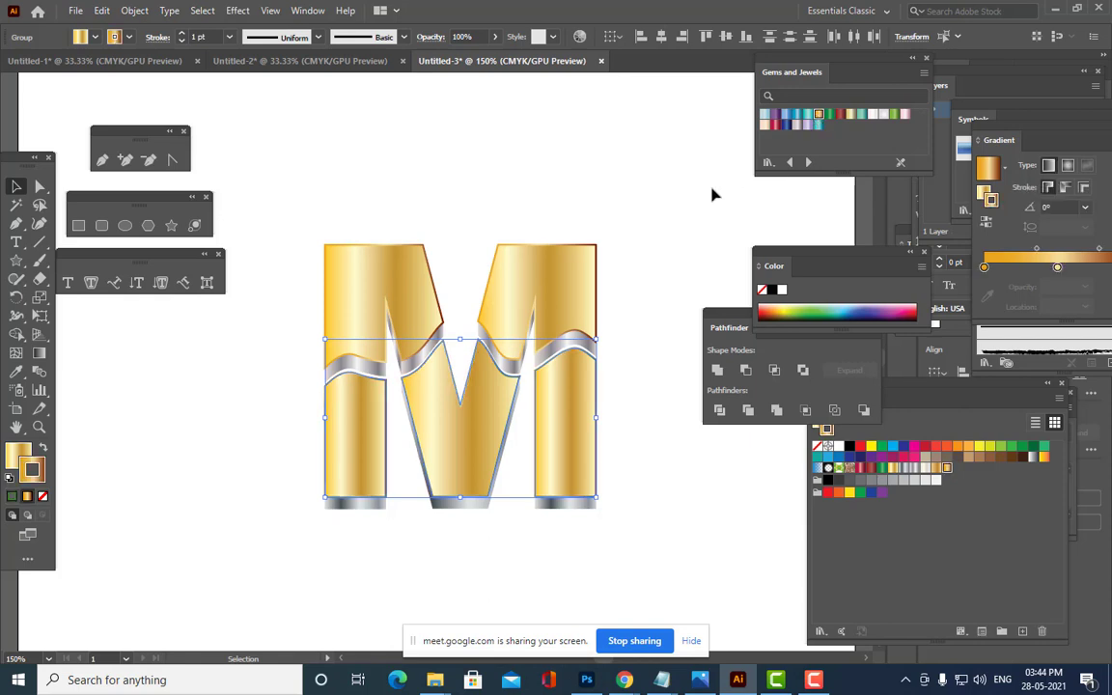
pyautogui.click(706, 199)
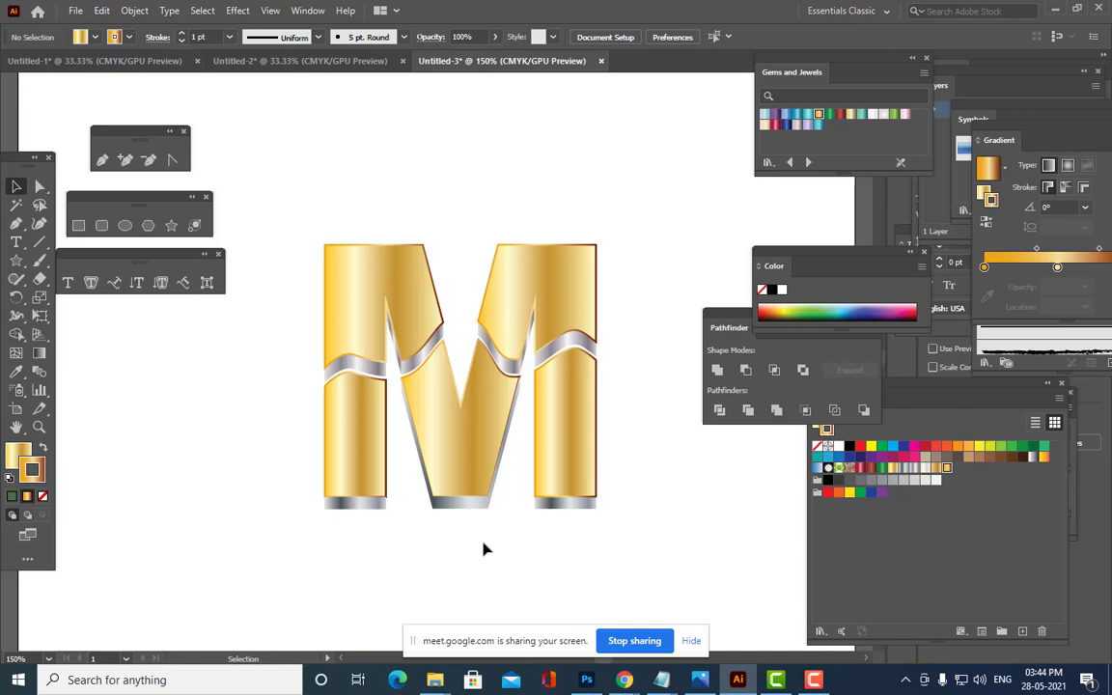
# Try a 1 pt Citrine gradient stroke on the silver side faces of the lower M pieces, then undo it and deselect.
pyautogui.click(449, 505)
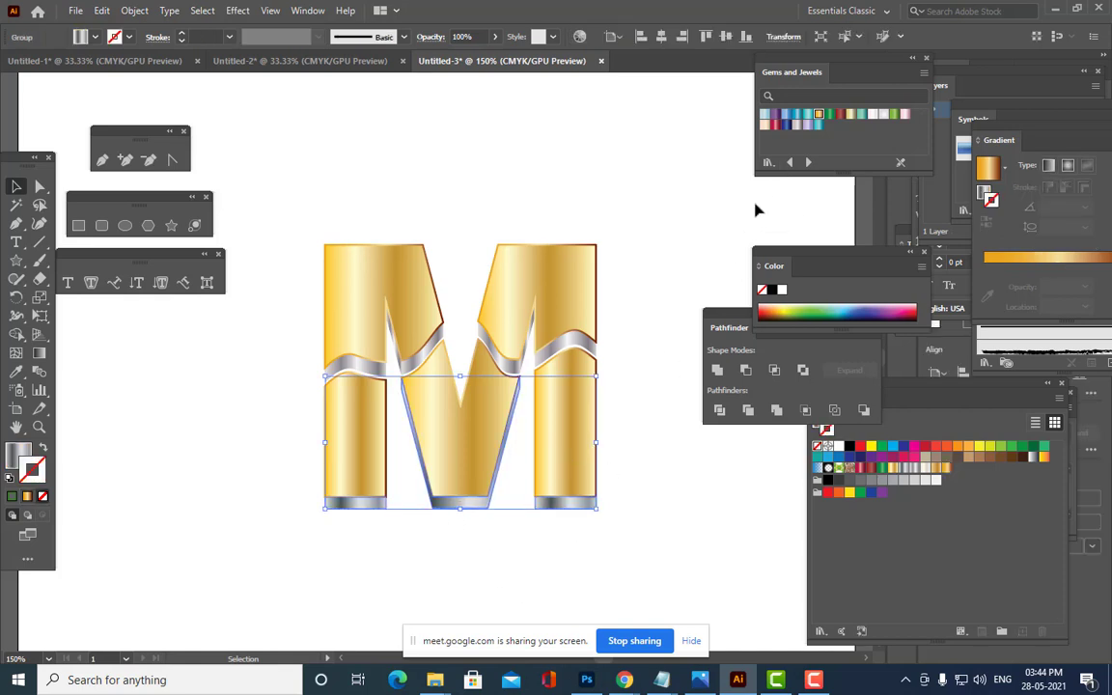
pyautogui.click(11, 497)
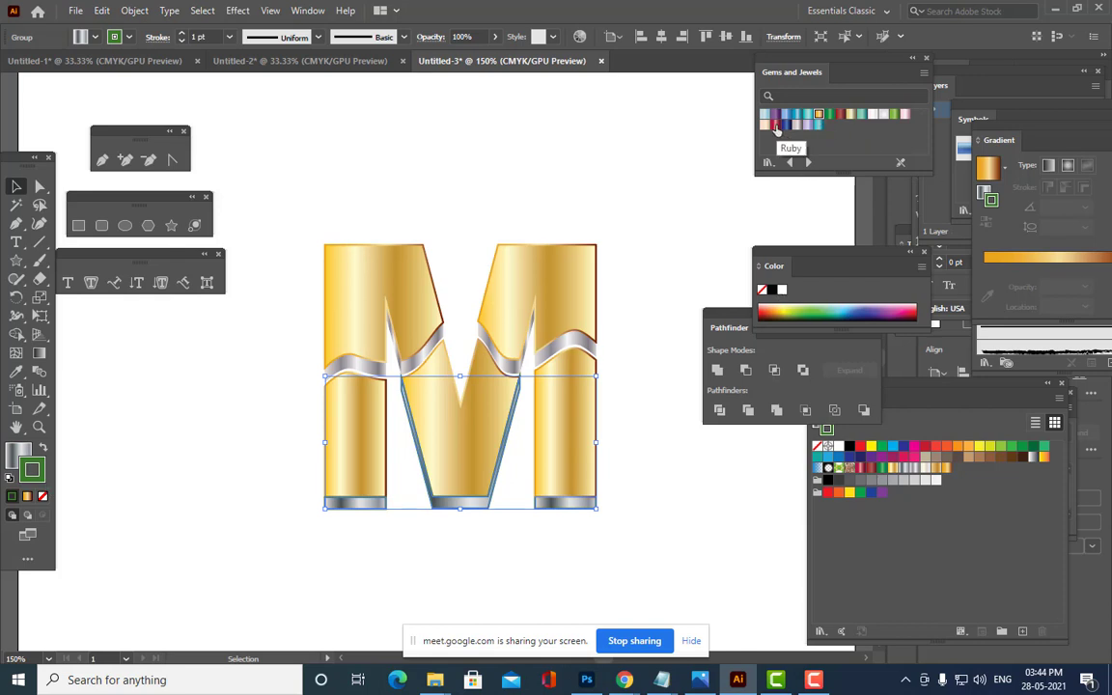
pyautogui.click(819, 115)
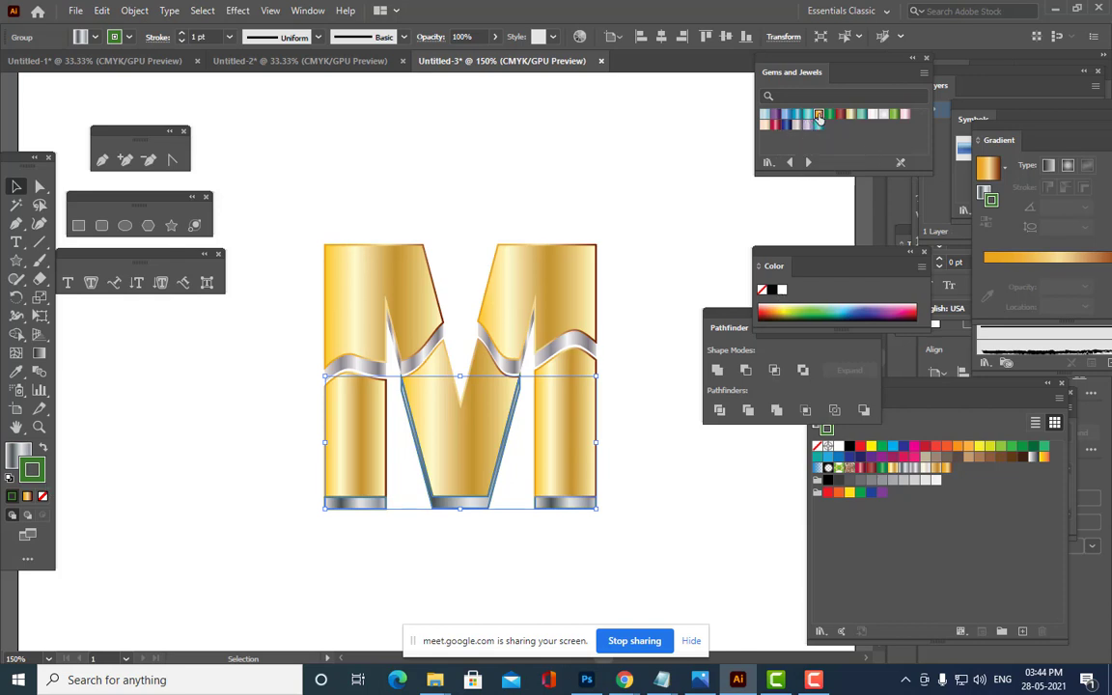
pyautogui.click(684, 196)
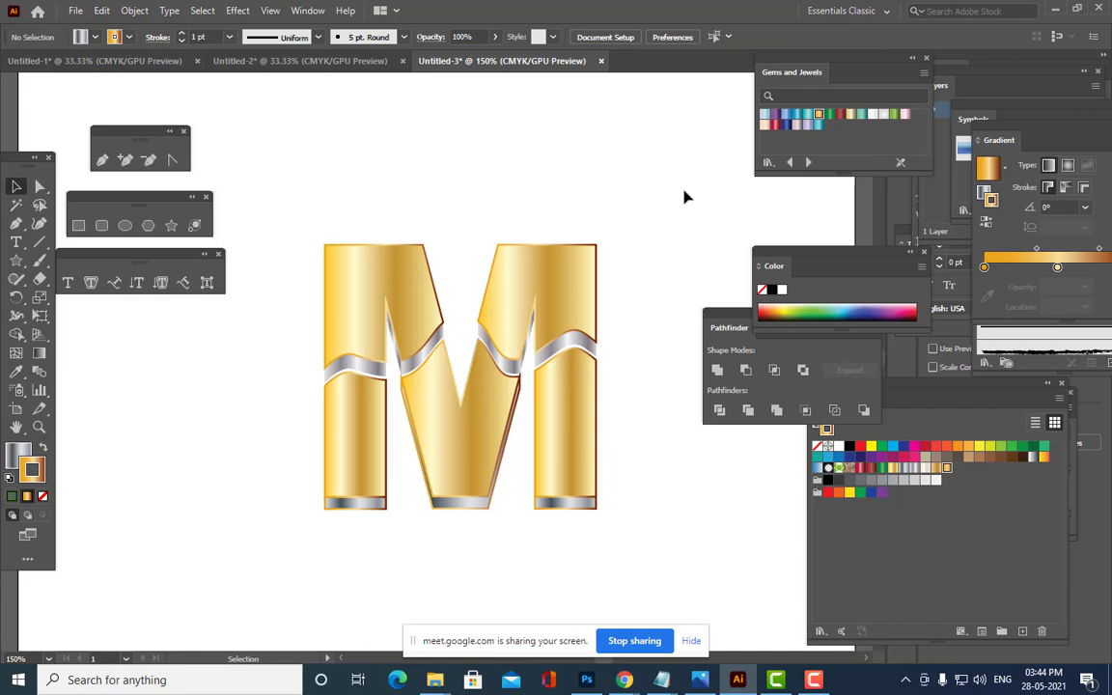
pyautogui.hotkey('ctrl', 'z')
pyautogui.hotkey('ctrl', 'z')
pyautogui.hotkey('ctrl', 'z')
pyautogui.click(665, 167)
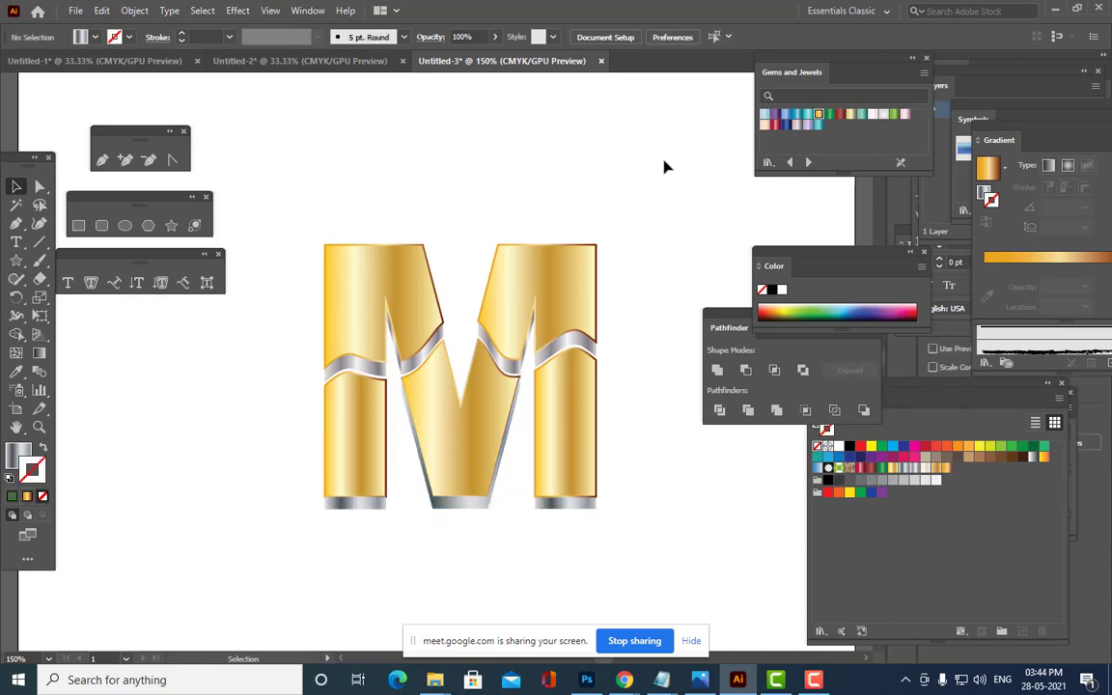
# Scale the whole M down proportionally to about two thirds of its size and shift it slightly within the artboard.
pyautogui.hotkey('ctrl', '-')
pyautogui.hotkey('ctrl', '-')
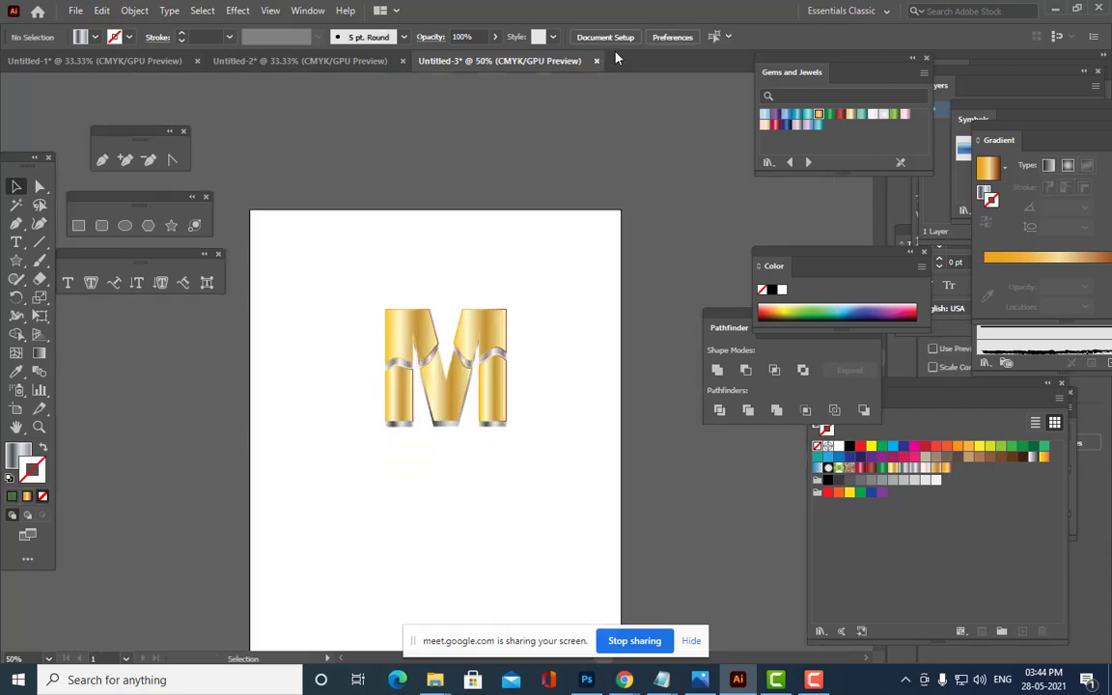
pyautogui.hotkey('ctrl', '+')
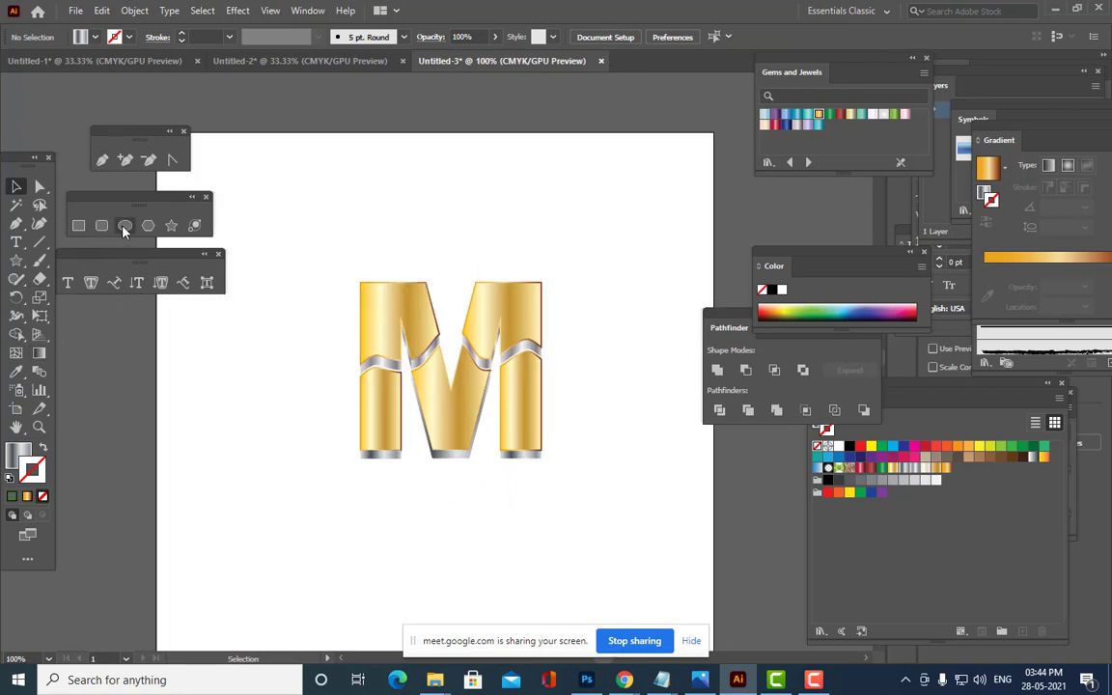
pyautogui.moveTo(299, 236); pyautogui.dragTo(648, 539)
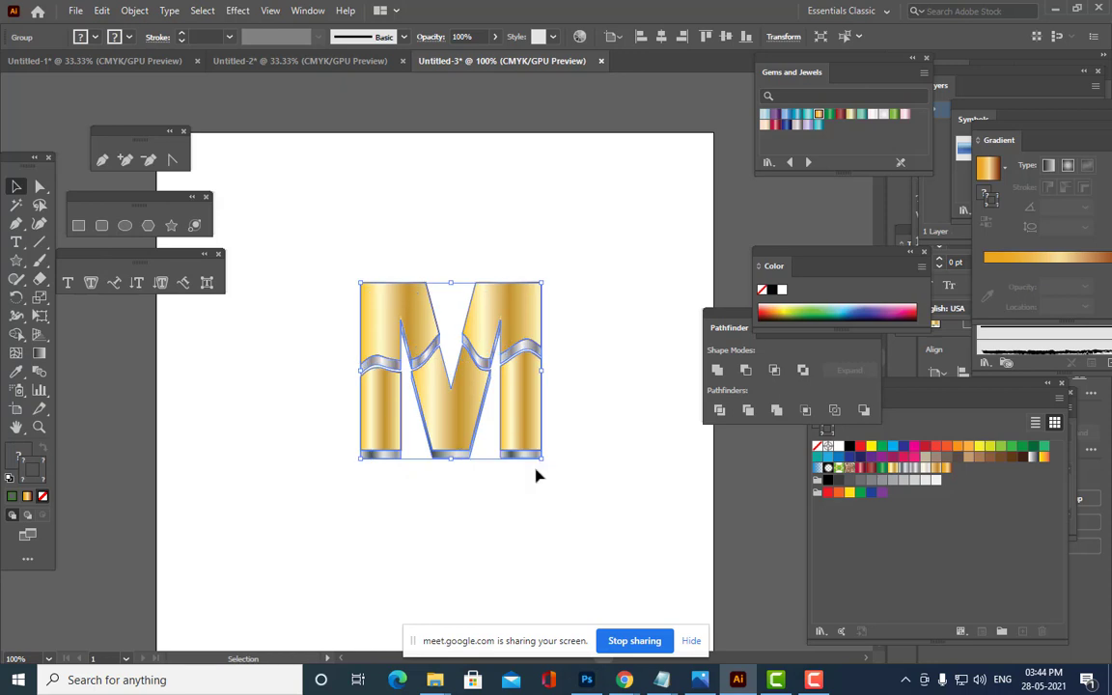
pyautogui.moveTo(541, 459); pyautogui.dragTo(509, 442)
pyautogui.moveTo(491, 401); pyautogui.dragTo(496, 394)
pyautogui.click(586, 403)
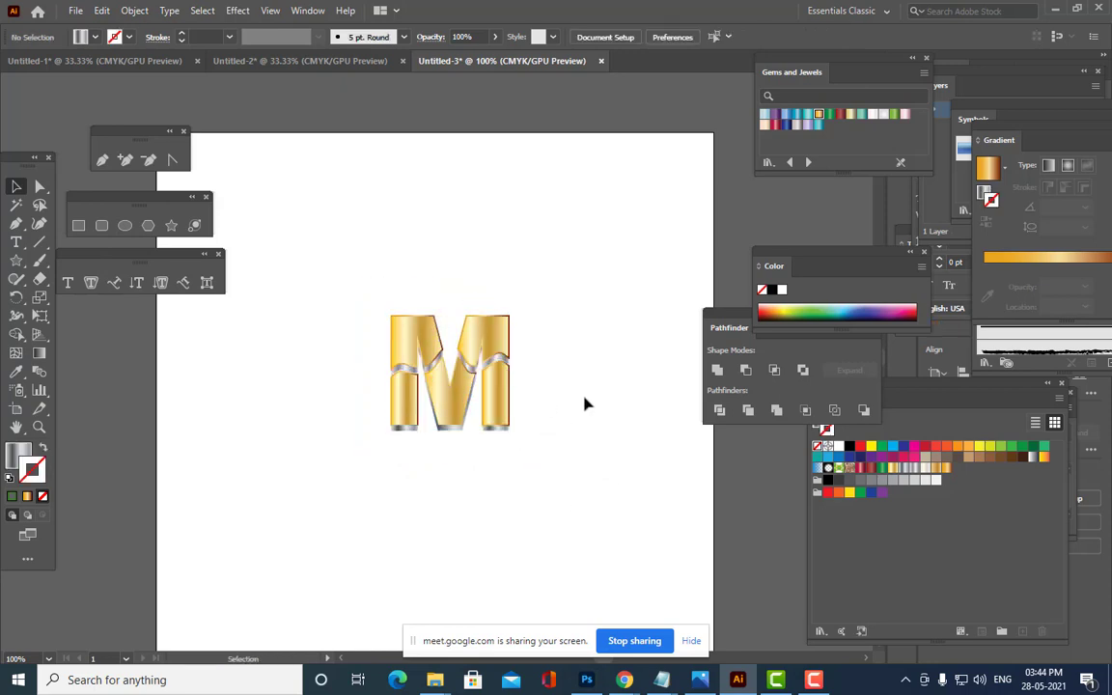
# Draw a circle with the silver gradient fill and no stroke, large enough to cover the whole M.
pyautogui.click(124, 225)
pyautogui.moveTo(339, 280); pyautogui.dragTo(564, 447)
pyautogui.click(14, 186)
pyautogui.click(360, 223)
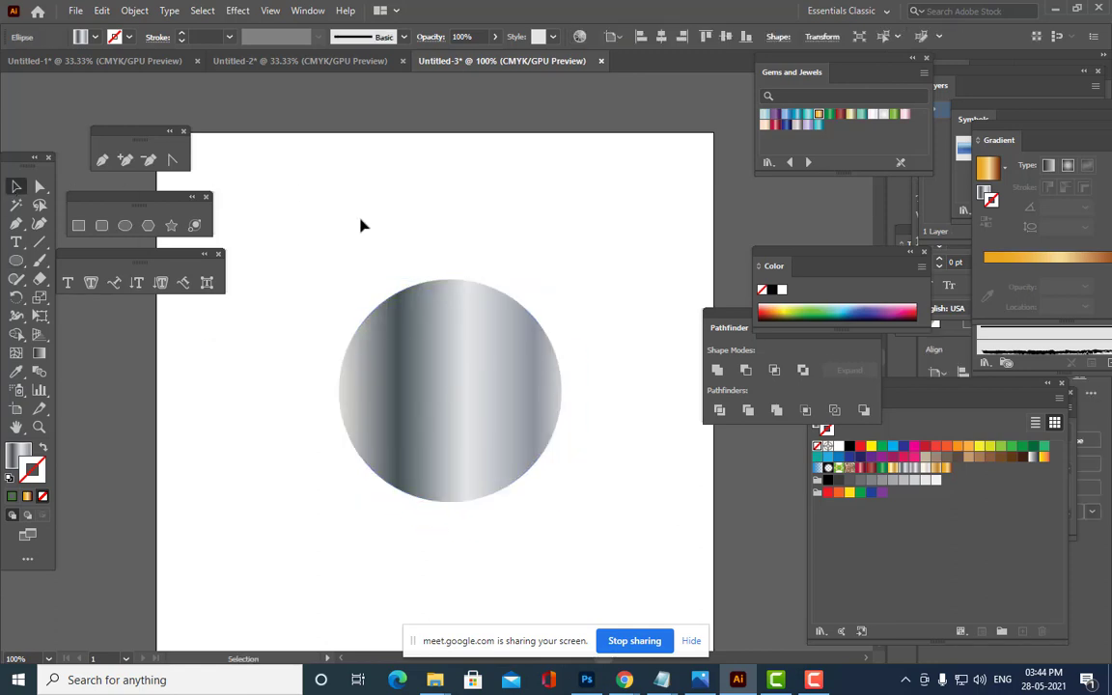
# Bring the Color and Gradient panels next to the circle and apply the Citrine gradient to the circle's 1 pt stroke.
pyautogui.click(551, 360)
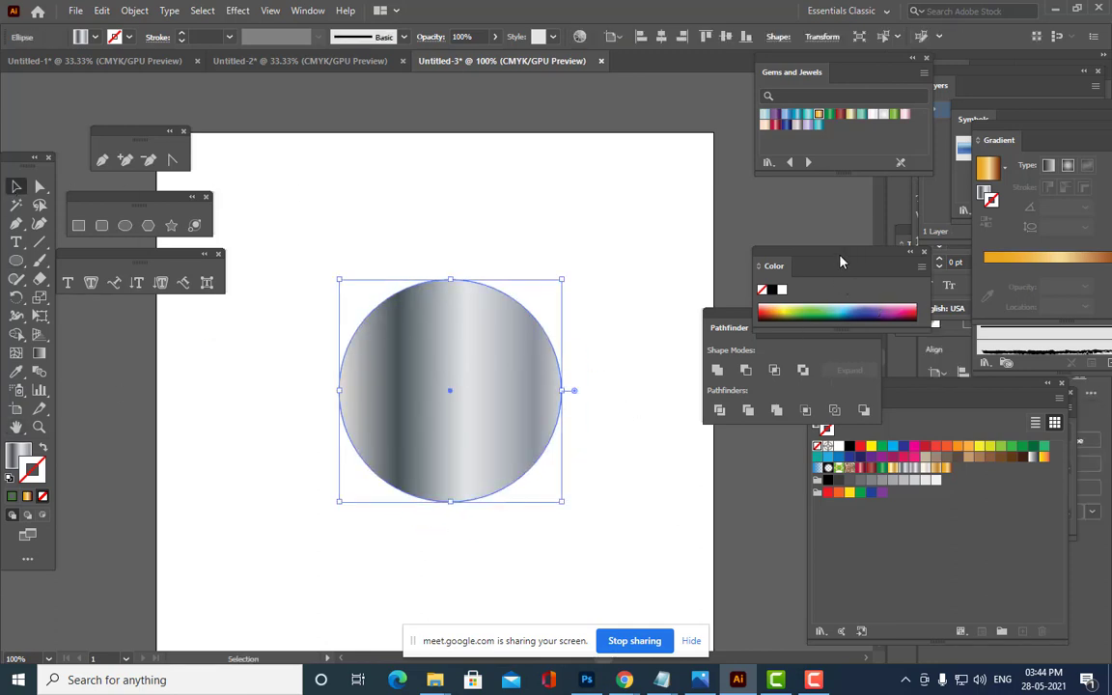
pyautogui.moveTo(840, 262); pyautogui.dragTo(697, 210)
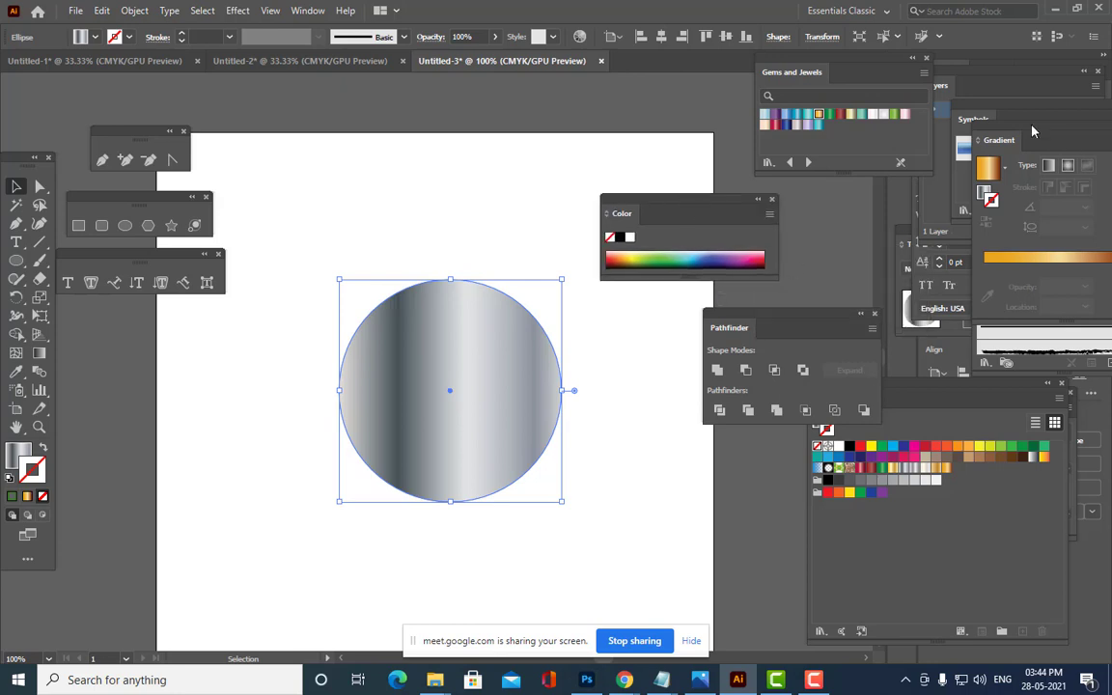
pyautogui.moveTo(1032, 130); pyautogui.dragTo(649, 247)
pyautogui.click(604, 285)
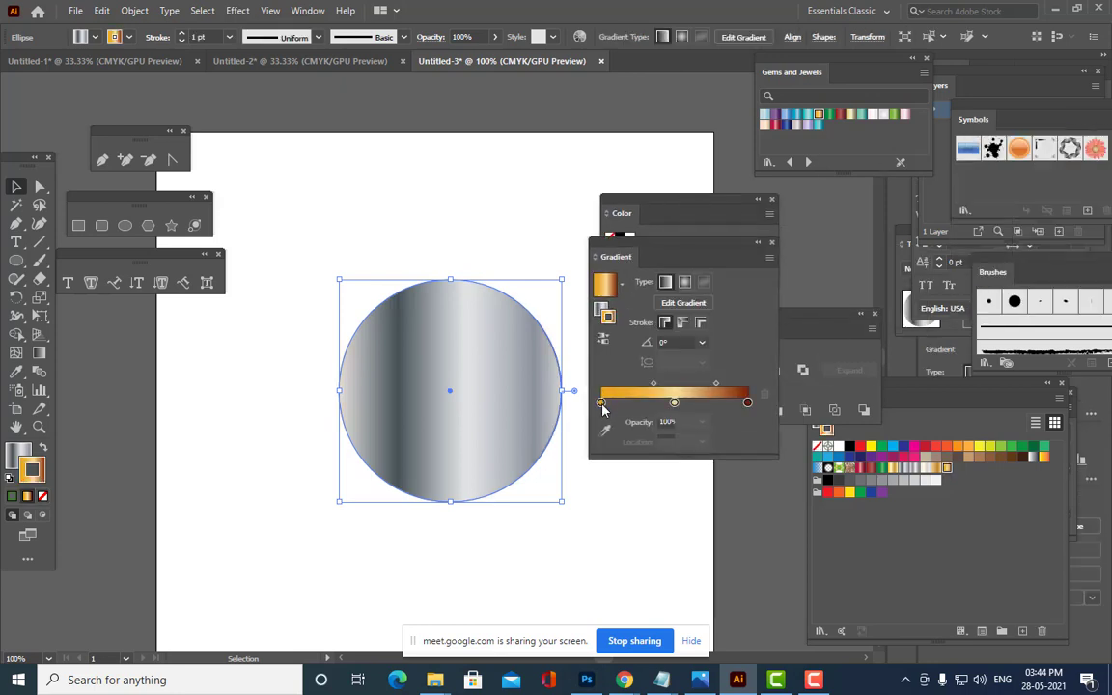
# Delete the orange start stop of the circle's stroke gradient and put a light green (C 57.25, Y 100) stop at 0%.
pyautogui.doubleClick(601, 404)
pyautogui.moveTo(601, 404); pyautogui.dragTo(603, 530)
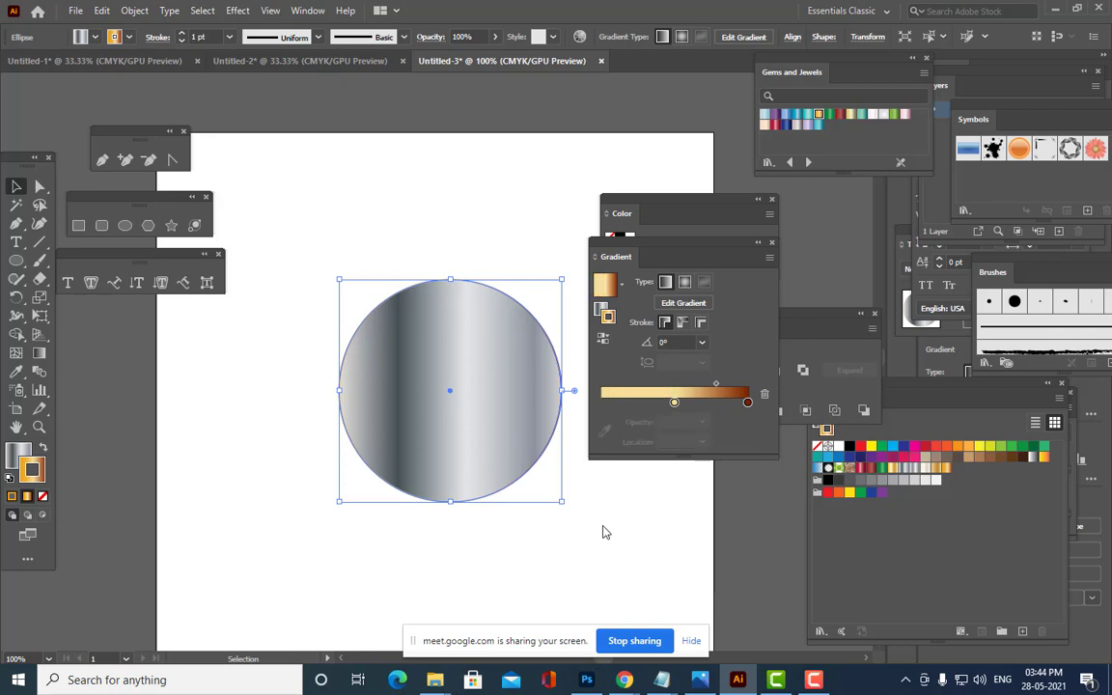
pyautogui.doubleClick(675, 403)
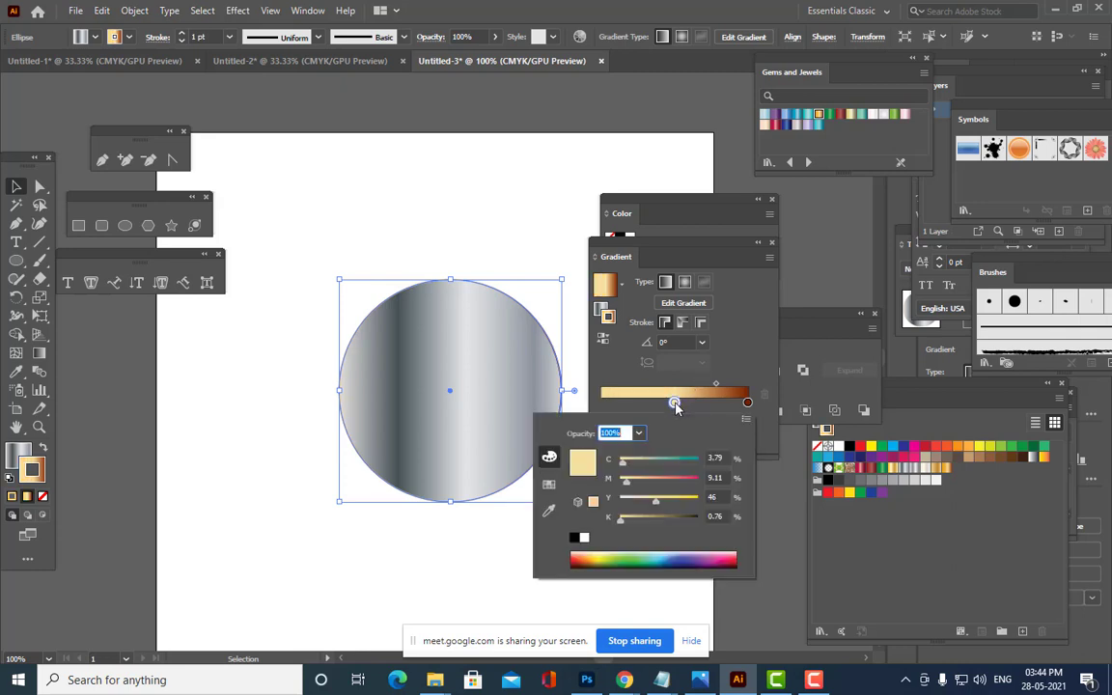
pyautogui.click(636, 557)
pyautogui.doubleClick(748, 404)
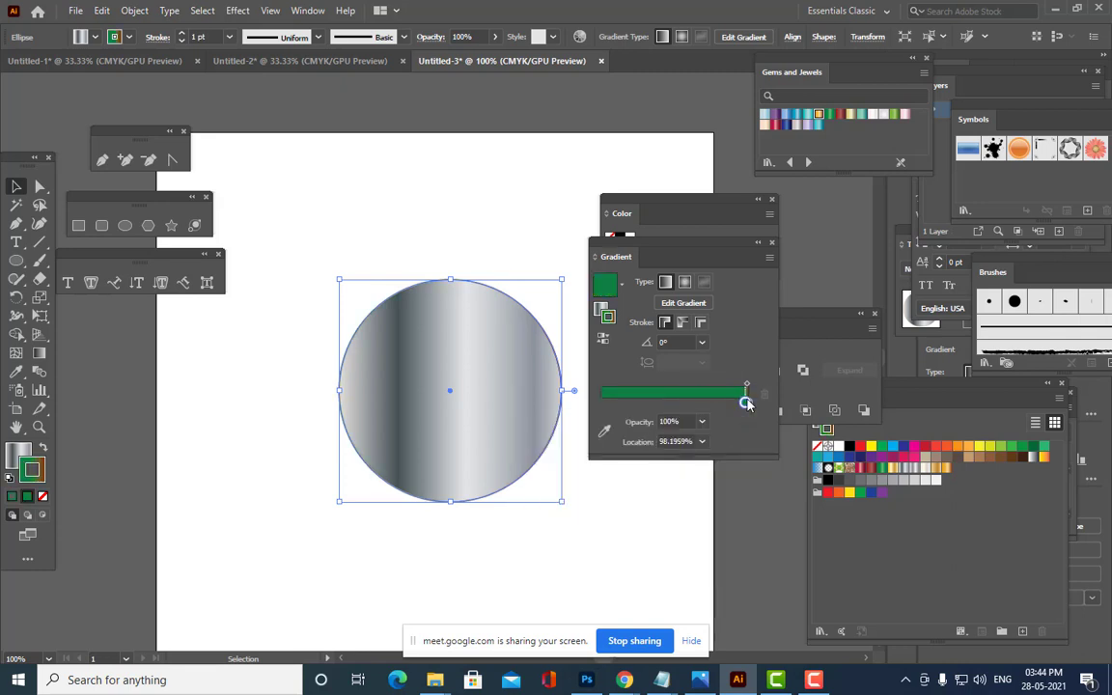
pyautogui.click(629, 556)
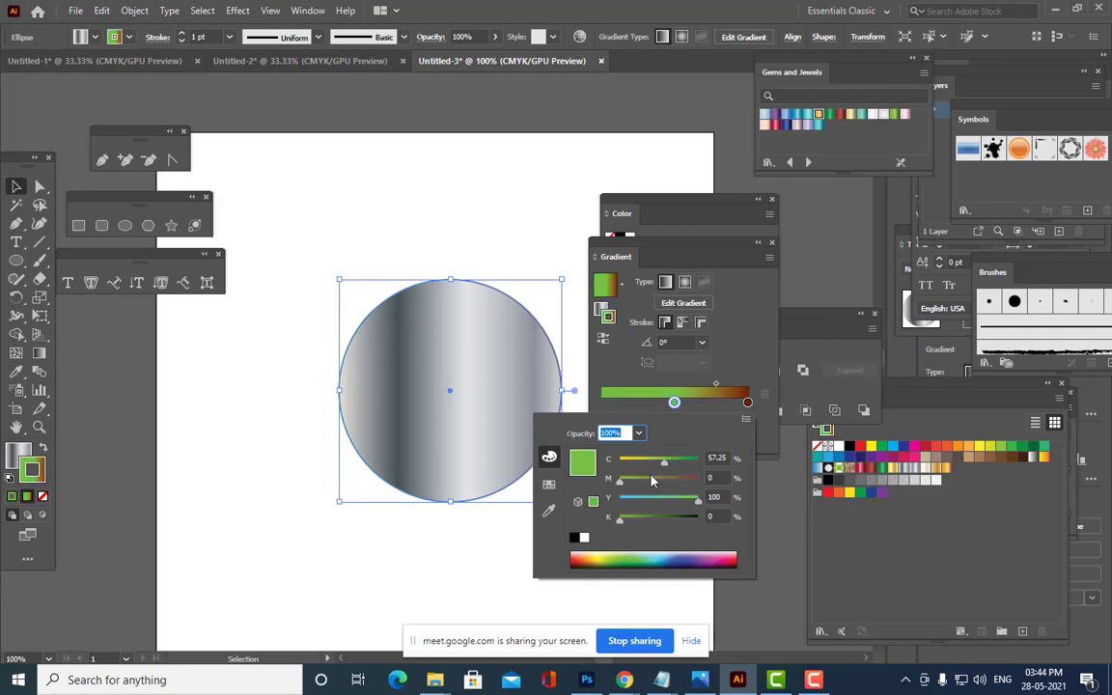
pyautogui.click(673, 404)
pyautogui.moveTo(673, 404); pyautogui.dragTo(599, 403)
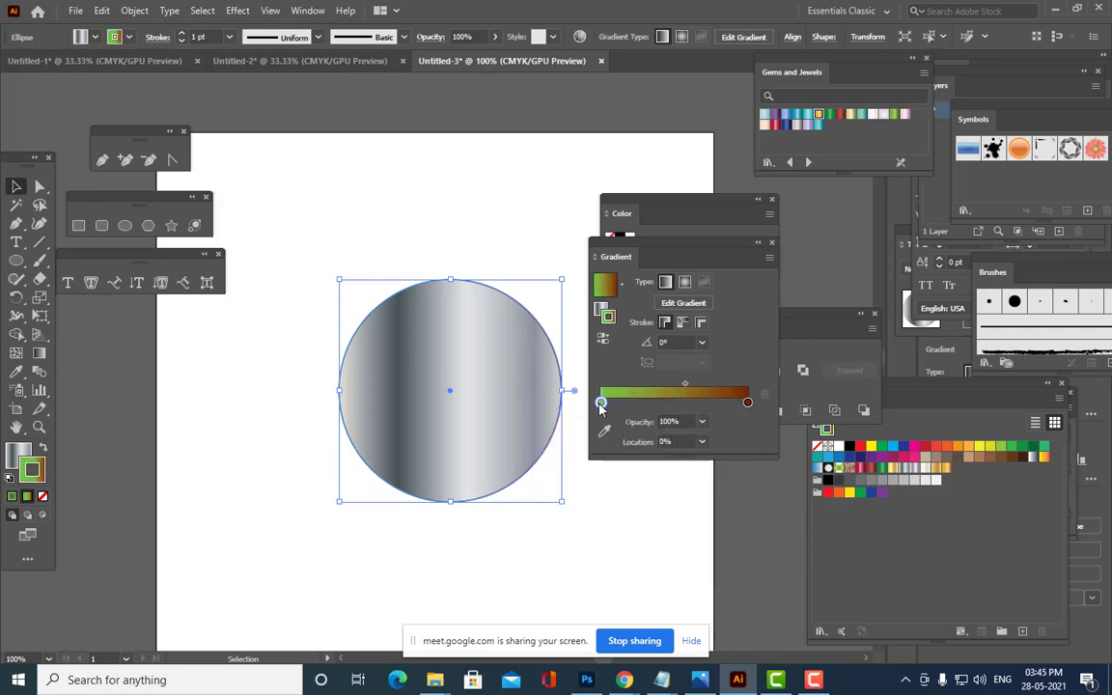
# Recolor the end stop of the circle's stroke gradient dark green and switch the stroke gradient to radial.
pyautogui.doubleClick(748, 403)
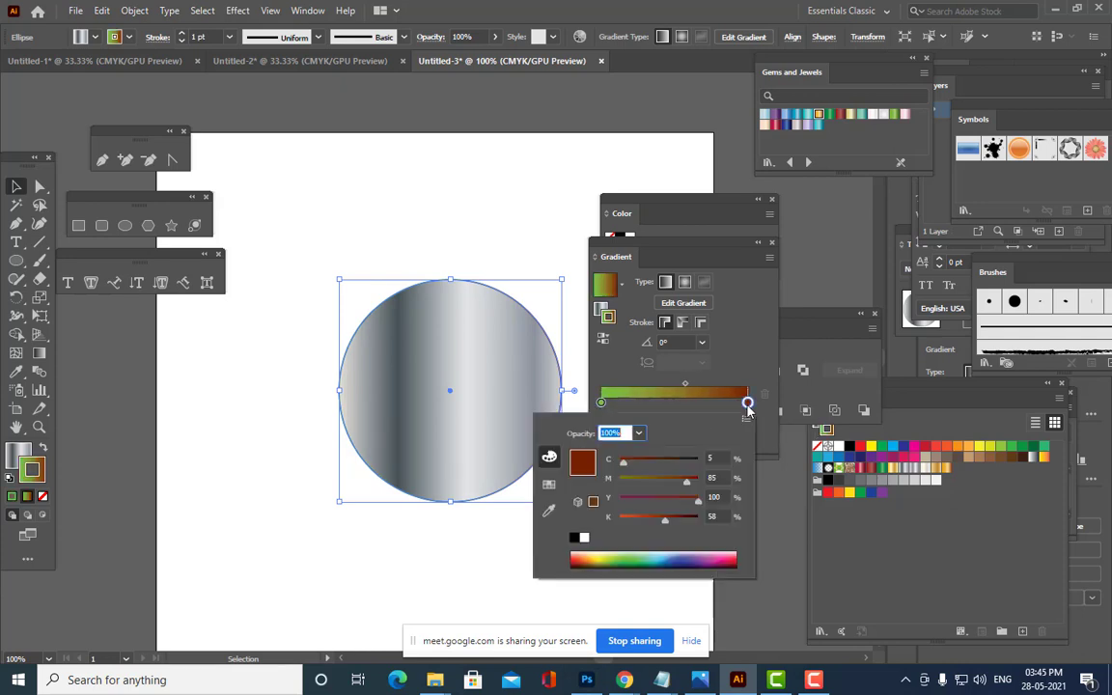
pyautogui.click(631, 555)
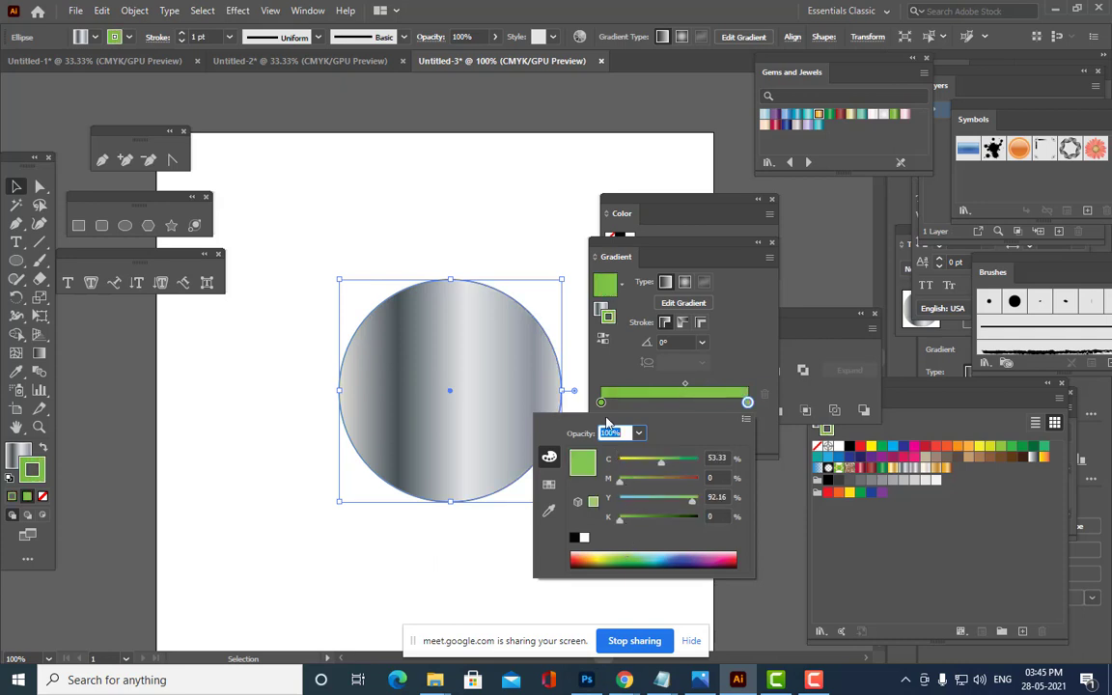
pyautogui.doubleClick(603, 402)
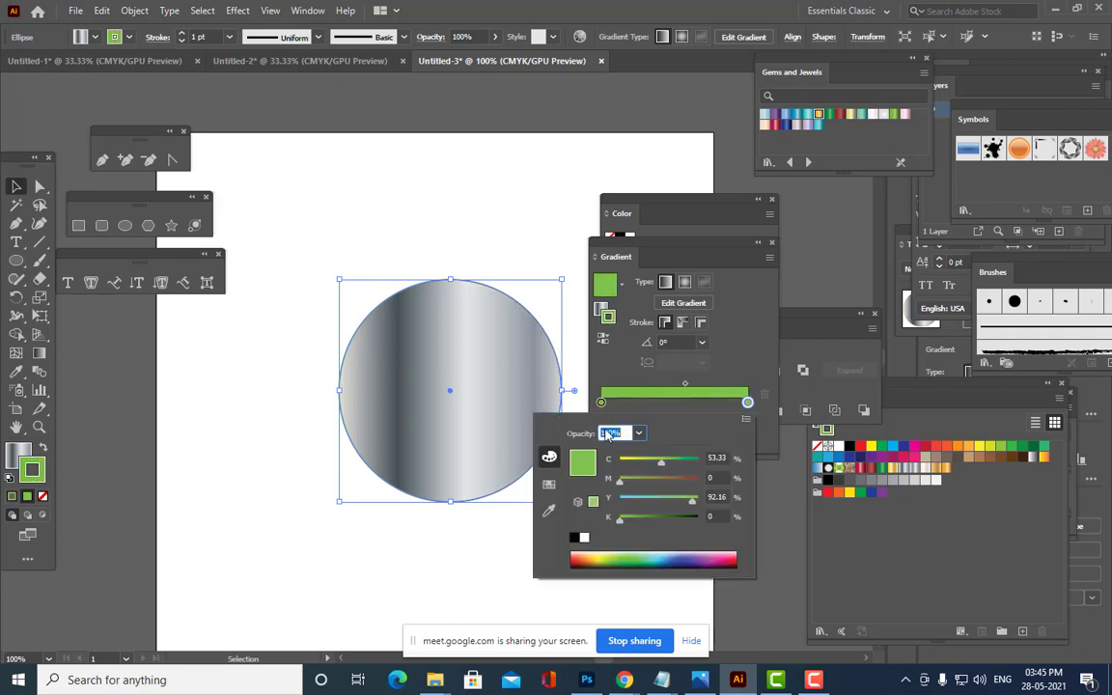
pyautogui.click(633, 563)
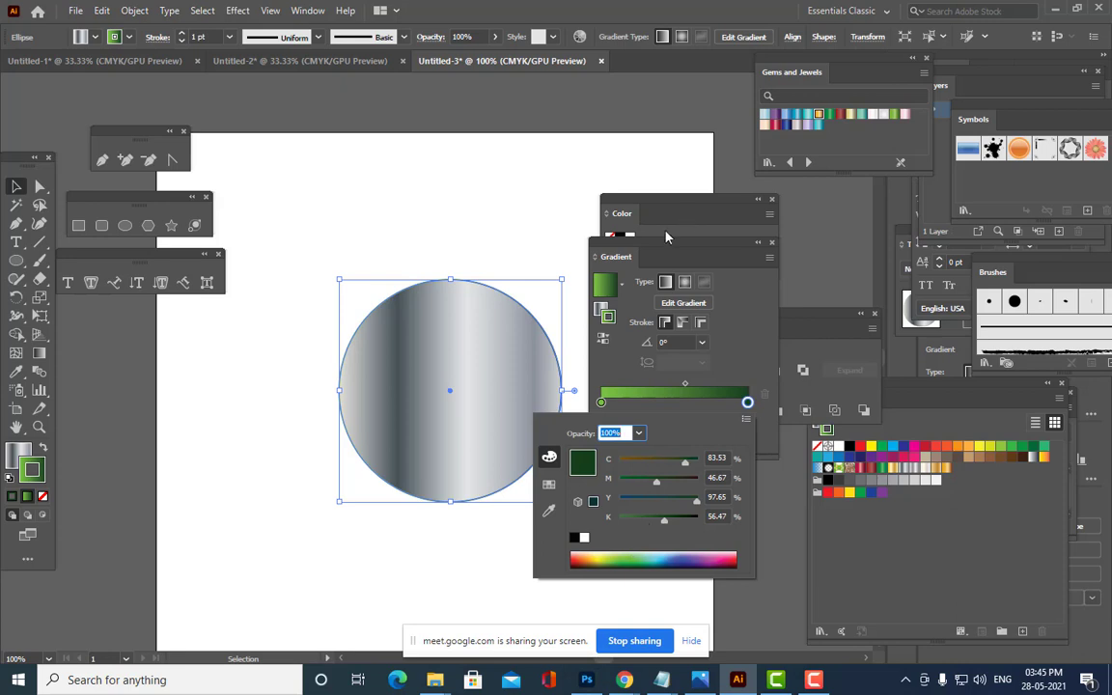
pyautogui.click(682, 290)
pyautogui.click(684, 284)
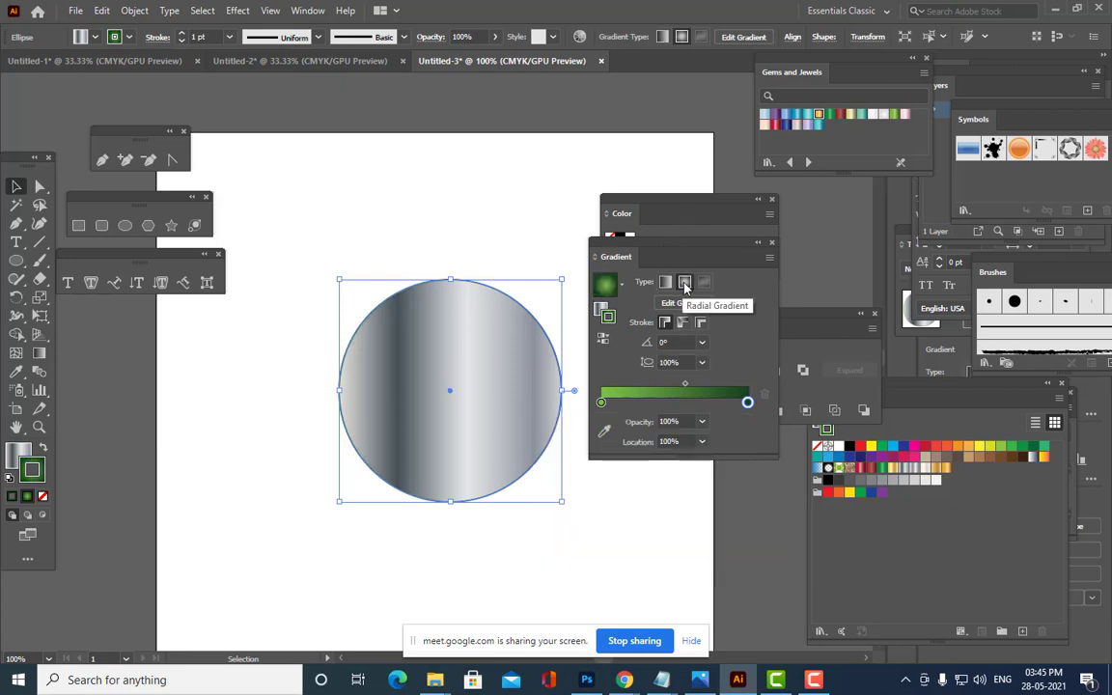
pyautogui.moveTo(463, 366); pyautogui.dragTo(463, 364)
pyautogui.click(495, 232)
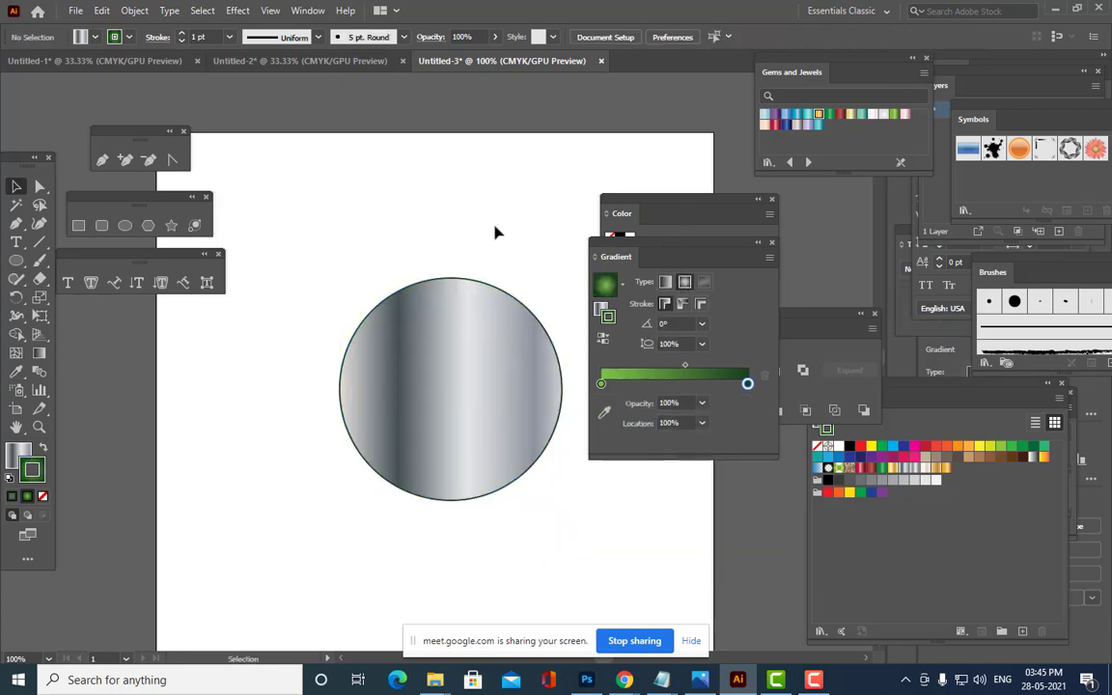
pyautogui.click(414, 384)
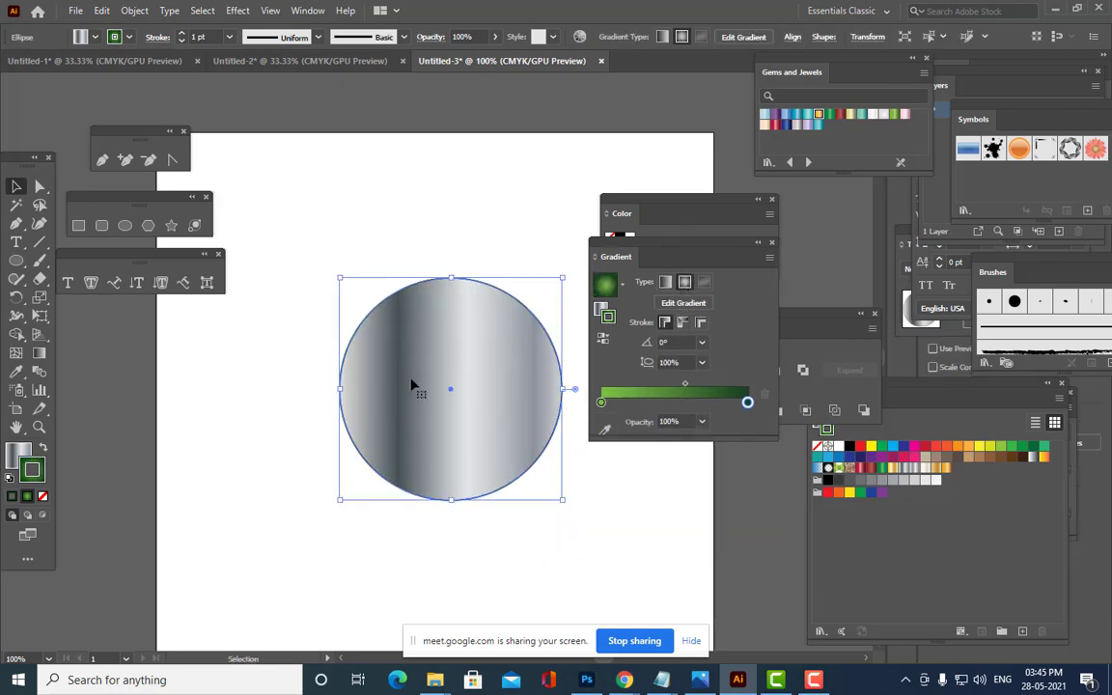
# Remove the circle's stroke and change its silver gradient fill to a radial gradient.
pyautogui.click(41, 497)
pyautogui.click(16, 453)
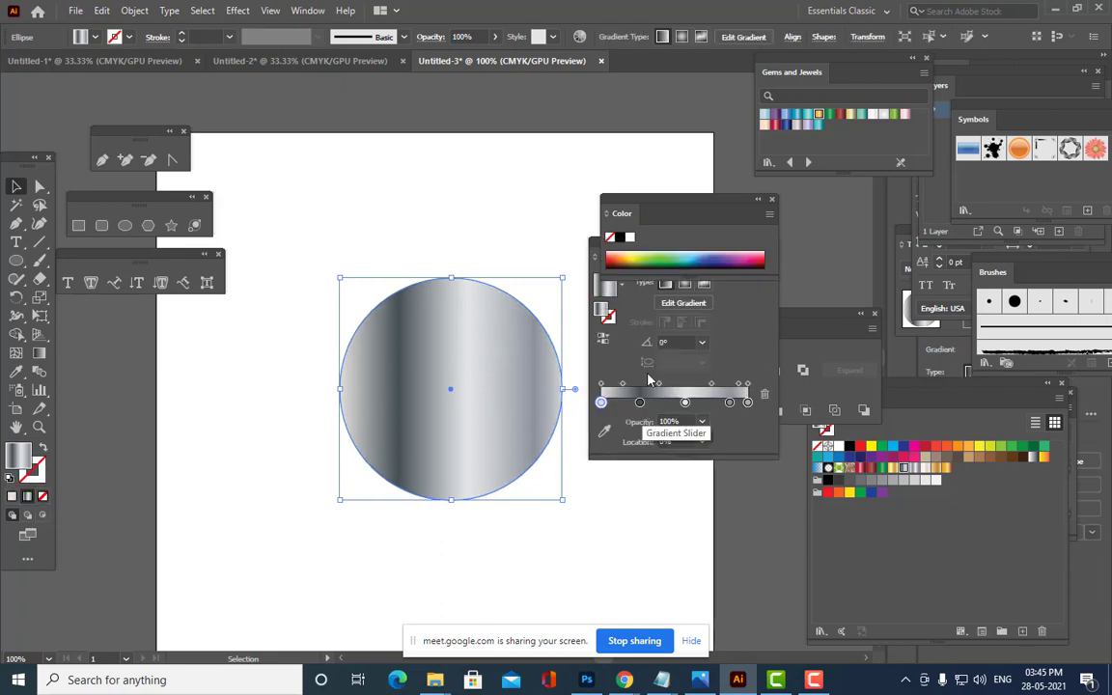
pyautogui.click(622, 285)
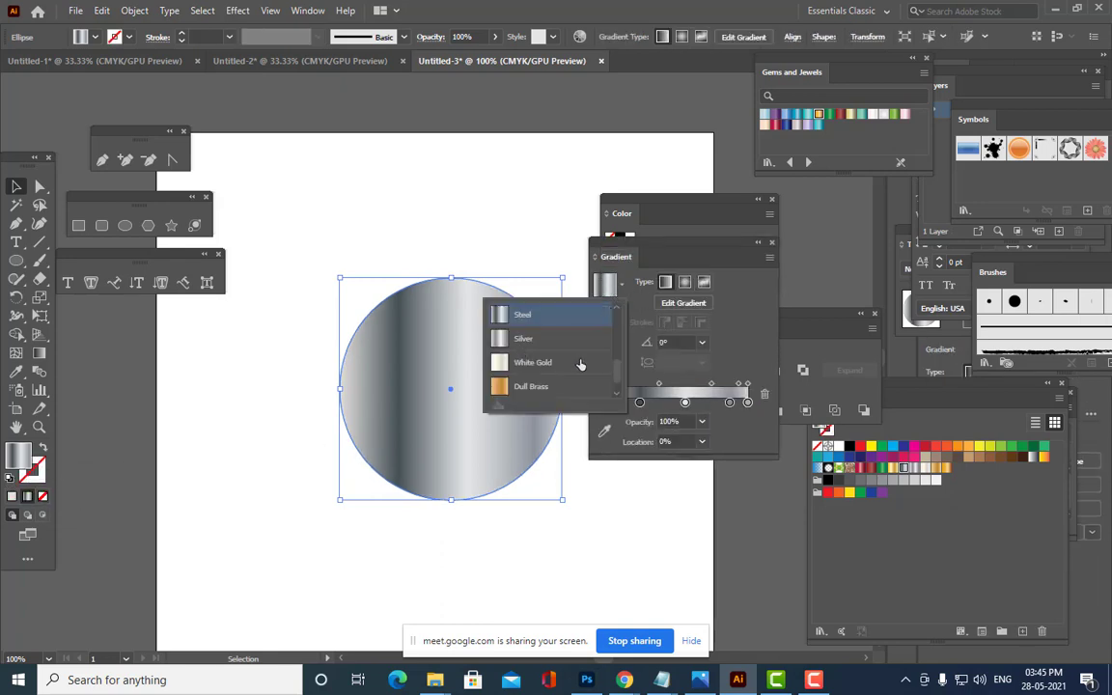
pyautogui.scroll(-1, 581, 363)
pyautogui.click(638, 298)
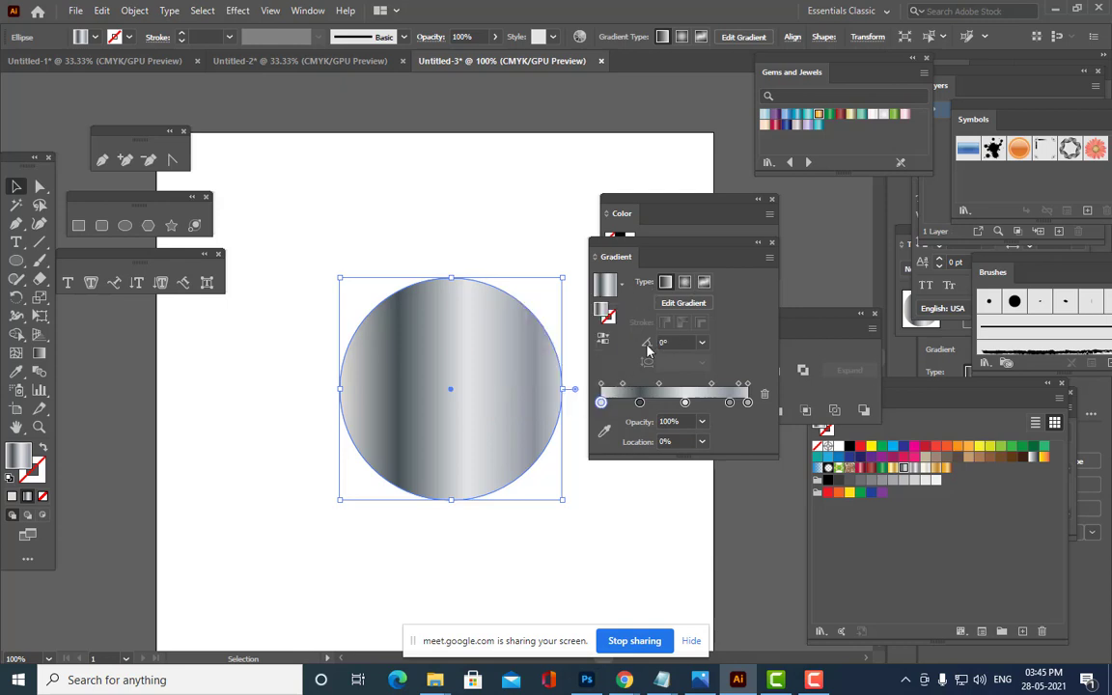
pyautogui.click(684, 281)
# Delete the three inner stops of the circle's radial fill gradient, keeping only the start and end stops.
pyautogui.moveTo(639, 404); pyautogui.dragTo(655, 550)
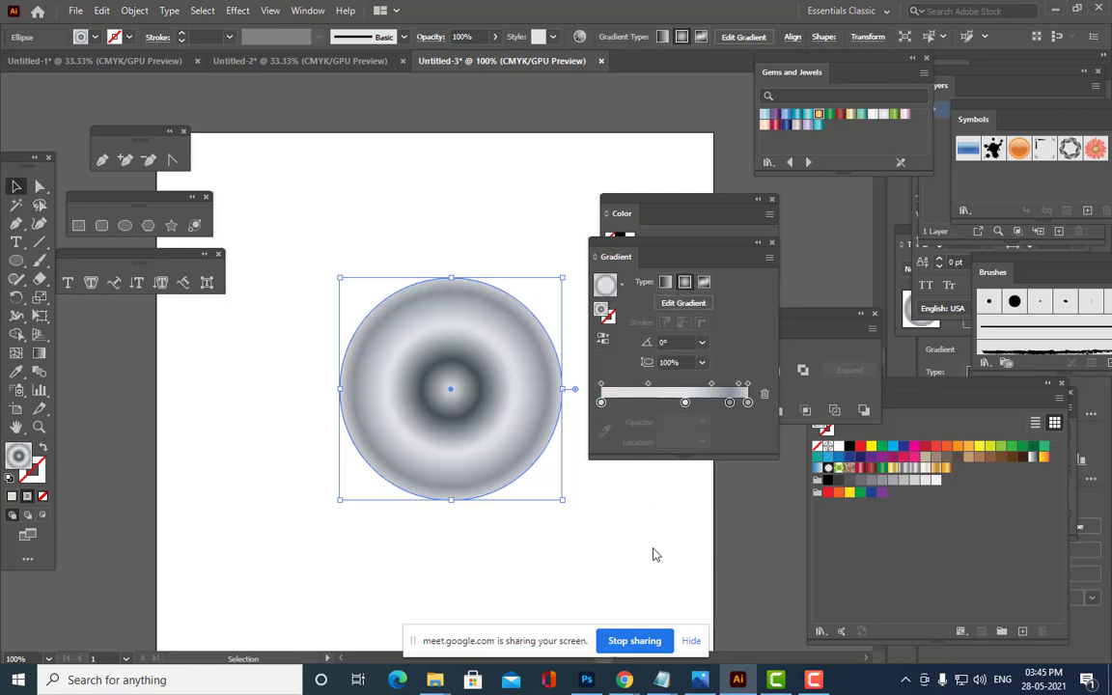
pyautogui.moveTo(686, 404); pyautogui.dragTo(691, 493)
pyautogui.moveTo(731, 403); pyautogui.dragTo(748, 402)
# Recolor the circle's radial fill from light green (C 54.9, Y 100) at the center to dark green (C 86.27, M 39.22, Y 100, K 39.61).
pyautogui.doubleClick(749, 402)
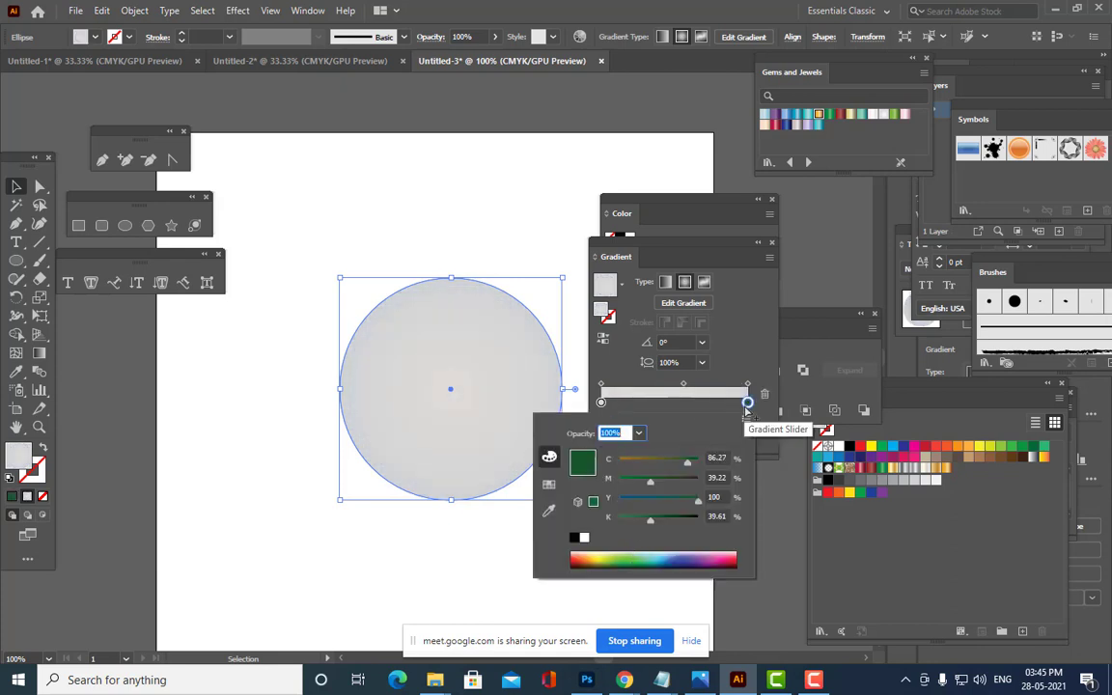
pyautogui.press('Return')
pyautogui.click(708, 405)
pyautogui.moveTo(708, 405); pyautogui.dragTo(753, 409)
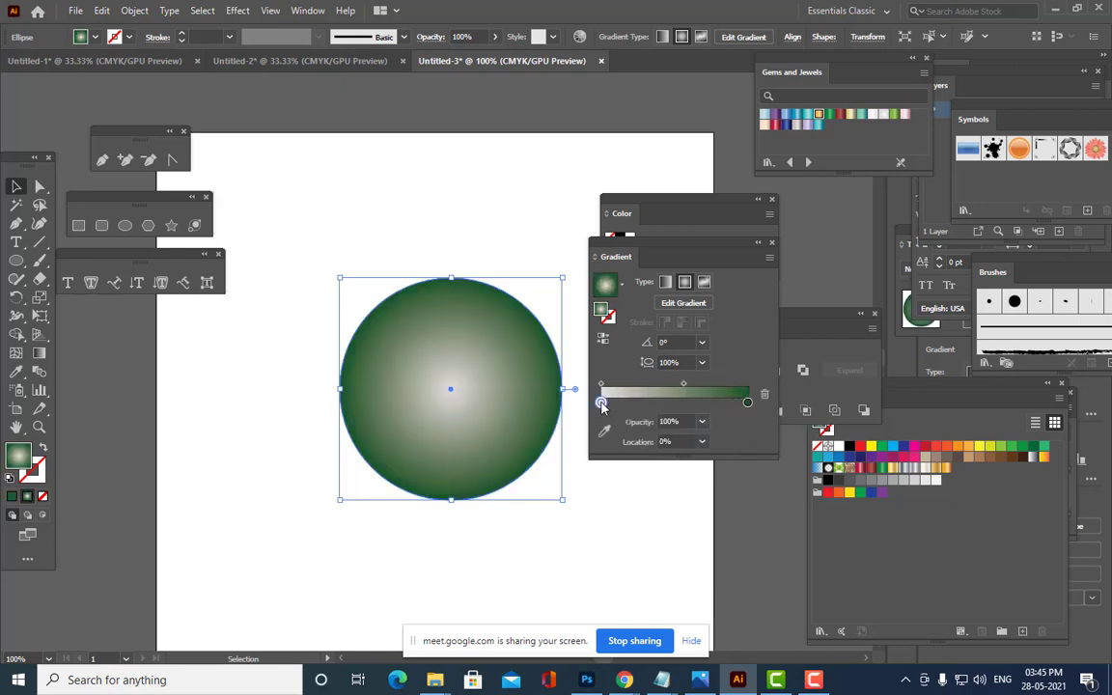
pyautogui.doubleClick(601, 403)
pyautogui.click(624, 553)
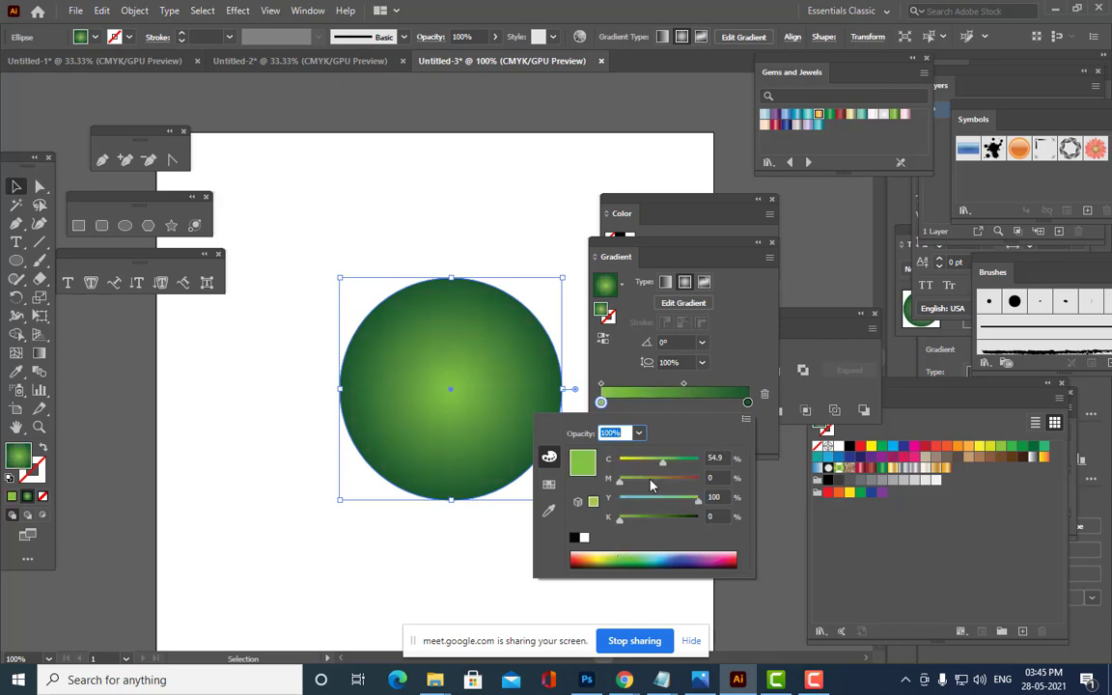
# Move the Gradient and Color panels away from the artwork and send the green circle to the back, behind the M.
pyautogui.moveTo(650, 244); pyautogui.dragTo(770, 252)
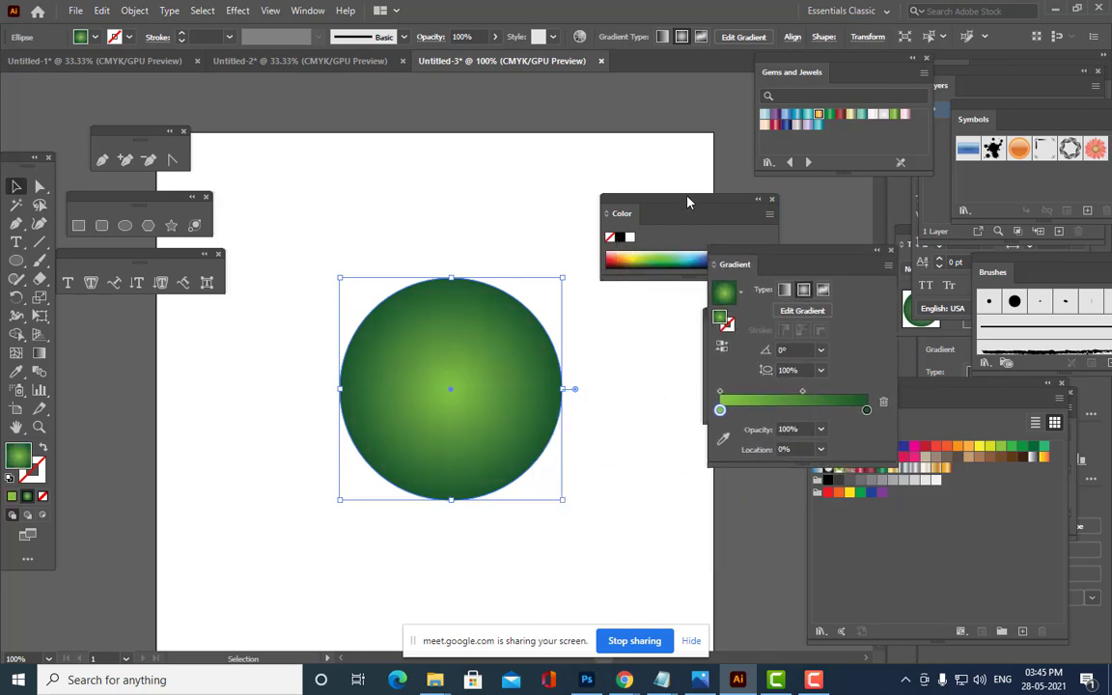
pyautogui.moveTo(688, 201); pyautogui.dragTo(772, 202)
pyautogui.click(528, 198)
pyautogui.click(442, 365)
pyautogui.rightClick(491, 347)
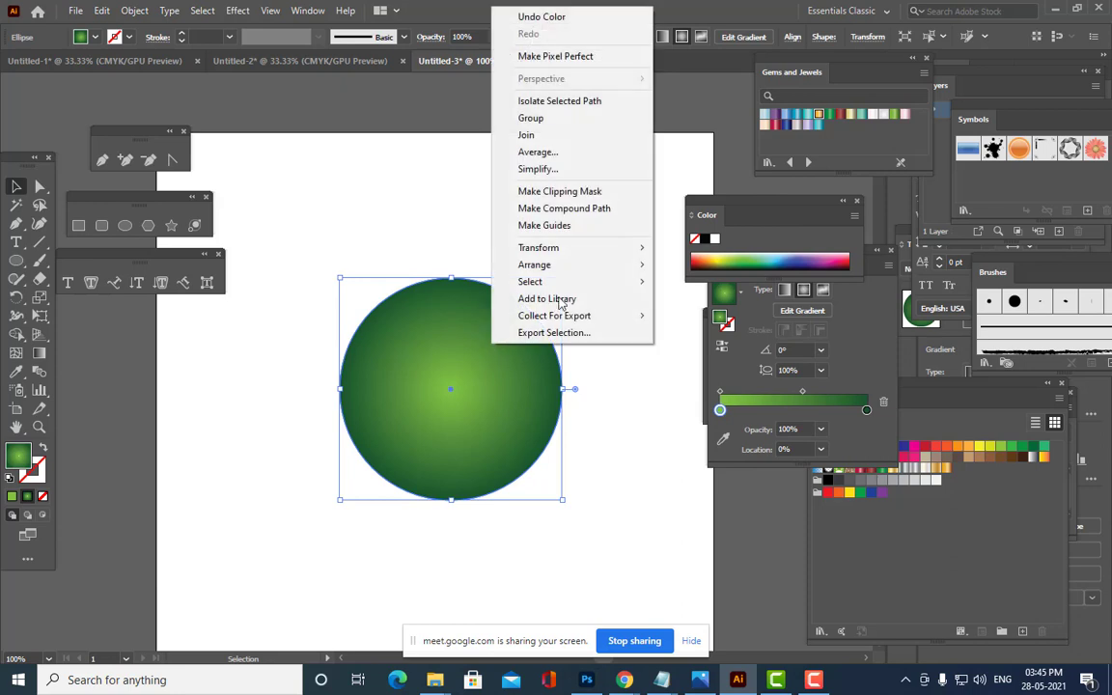
pyautogui.moveTo(579, 266)
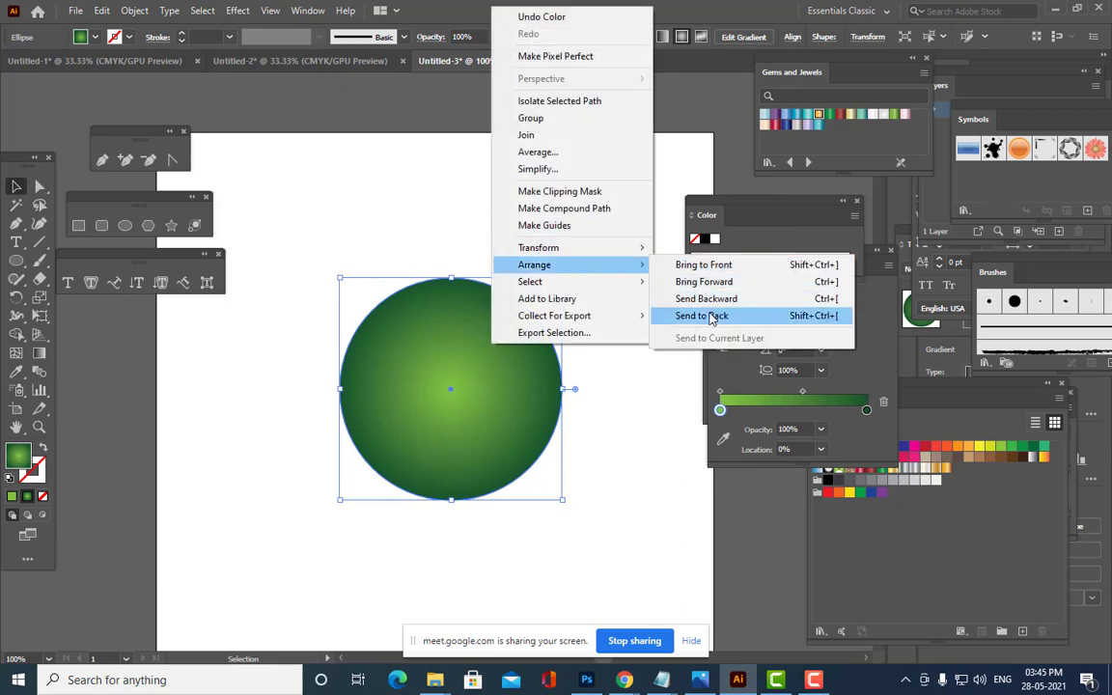
pyautogui.click(713, 315)
pyautogui.click(619, 293)
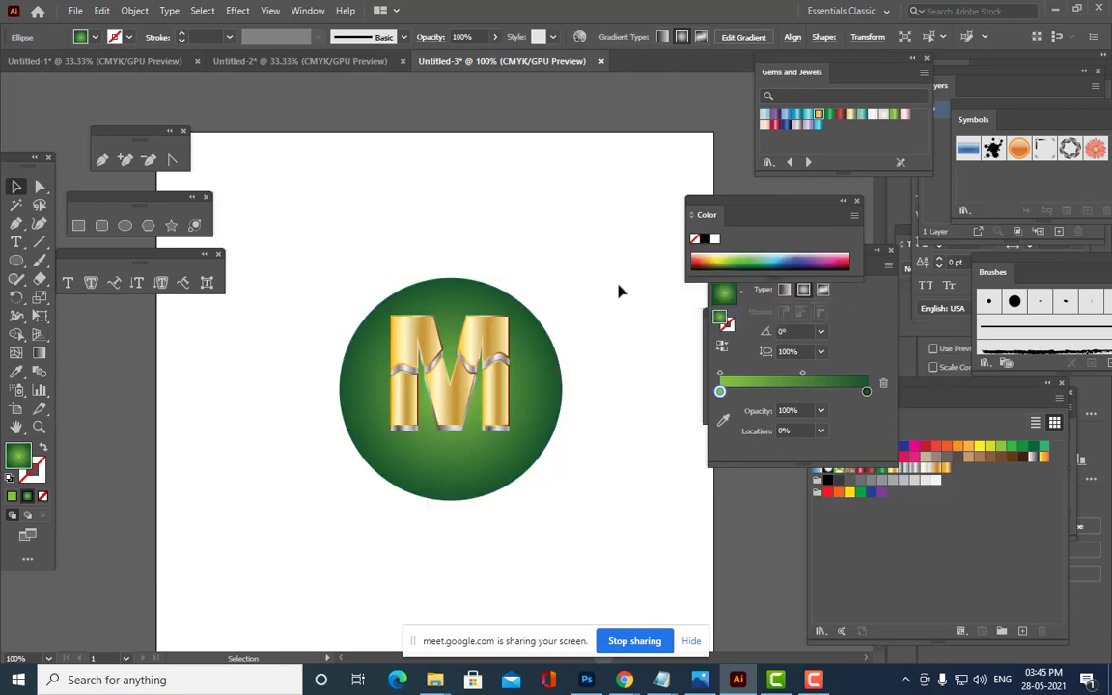
# Scale the M down slightly and center it on the green circle.
pyautogui.click(500, 333)
pyautogui.moveTo(500, 333)
pyautogui.mouseDown()
pyautogui.moveTo(500, 348)
pyautogui.moveTo(514, 328)
pyautogui.moveTo(494, 355)
pyautogui.mouseUp()
pyautogui.click(643, 352)
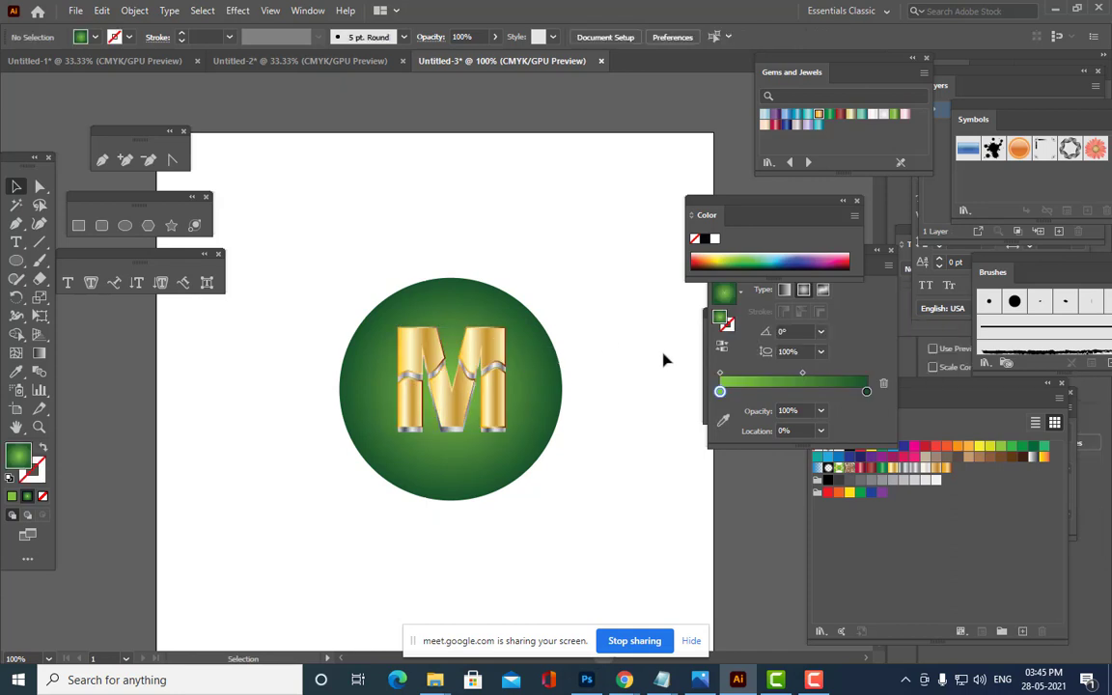
# Draw a smaller circle over the M with a 1 pt white (FFFFFF) stroke and no fill.
pyautogui.hotkey('ctrl', '+')
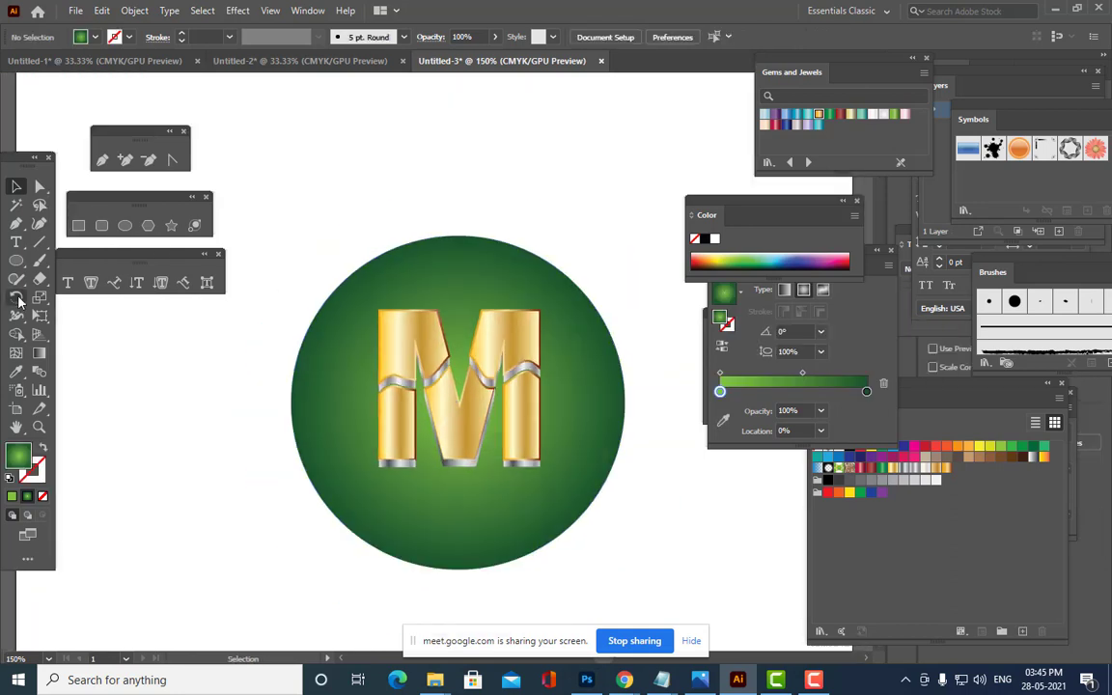
pyautogui.click(16, 260)
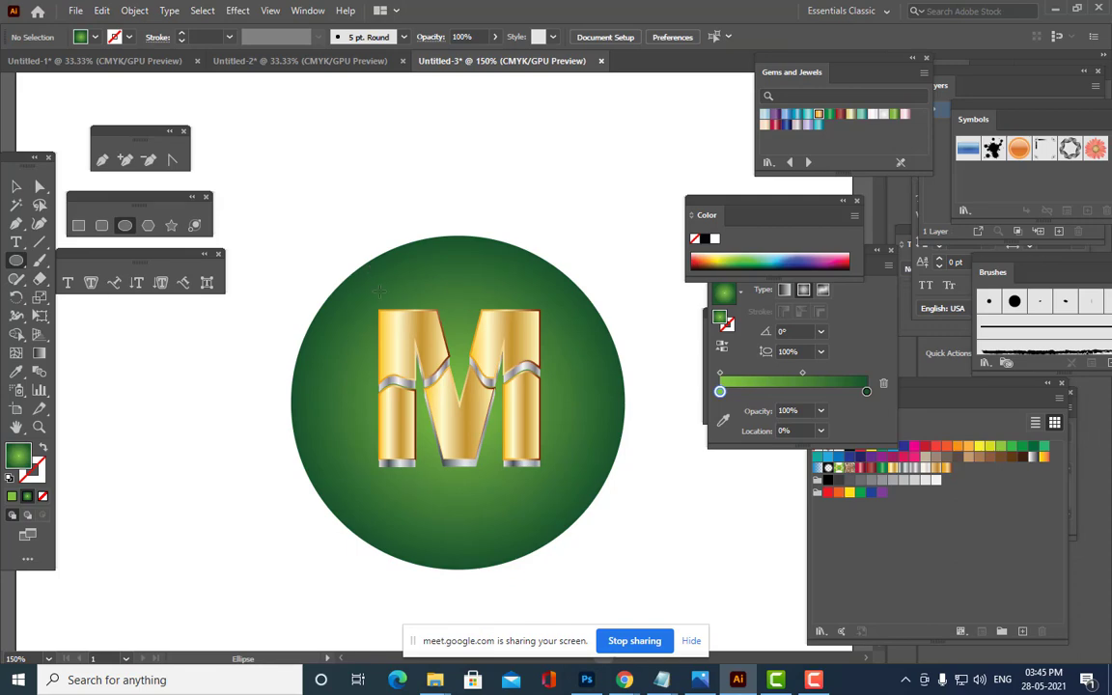
pyautogui.moveTo(363, 282)
pyautogui.mouseDown()
pyautogui.moveTo(601, 495)
pyautogui.moveTo(611, 528)
pyautogui.mouseUp()
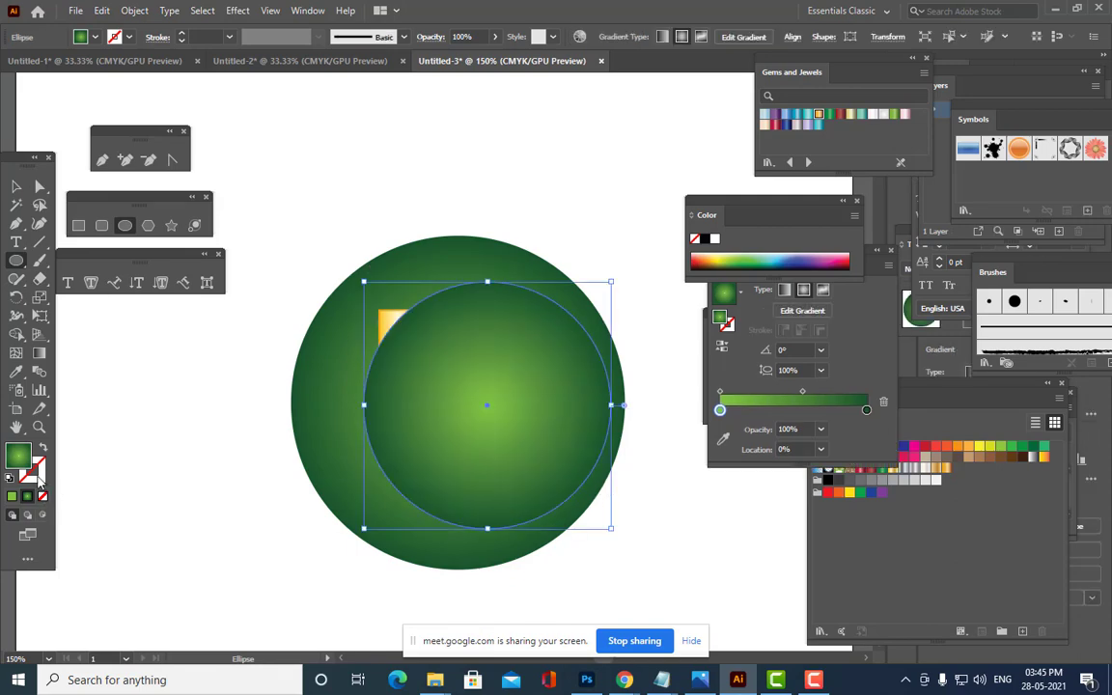
pyautogui.doubleClick(38, 476)
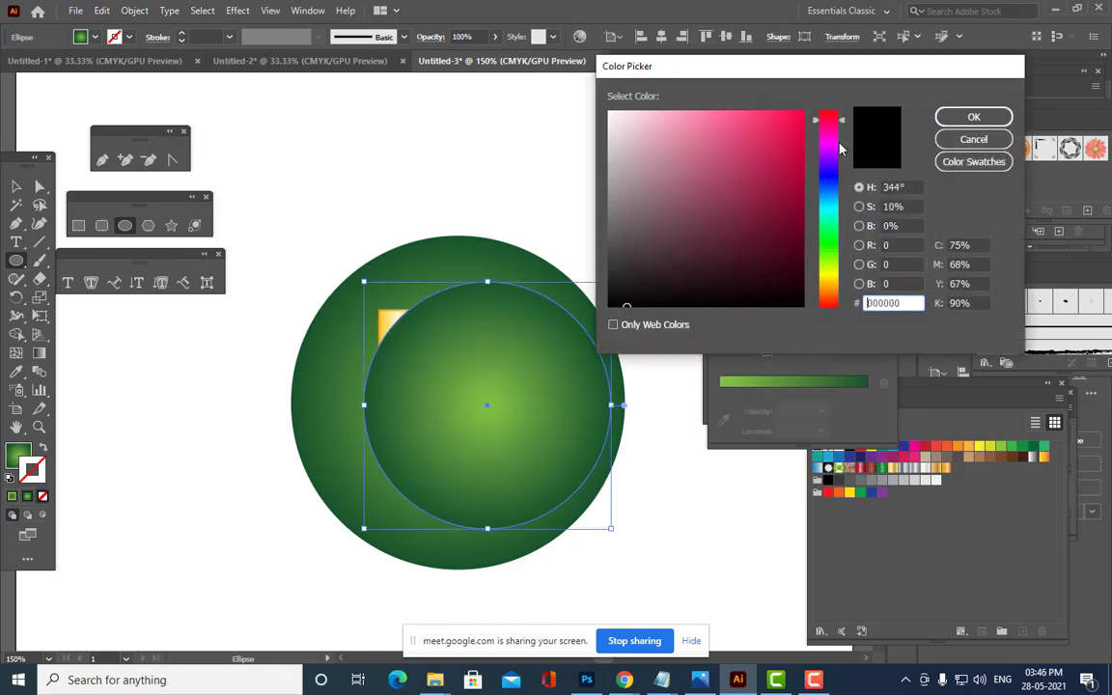
pyautogui.moveTo(756, 135); pyautogui.dragTo(608, 111)
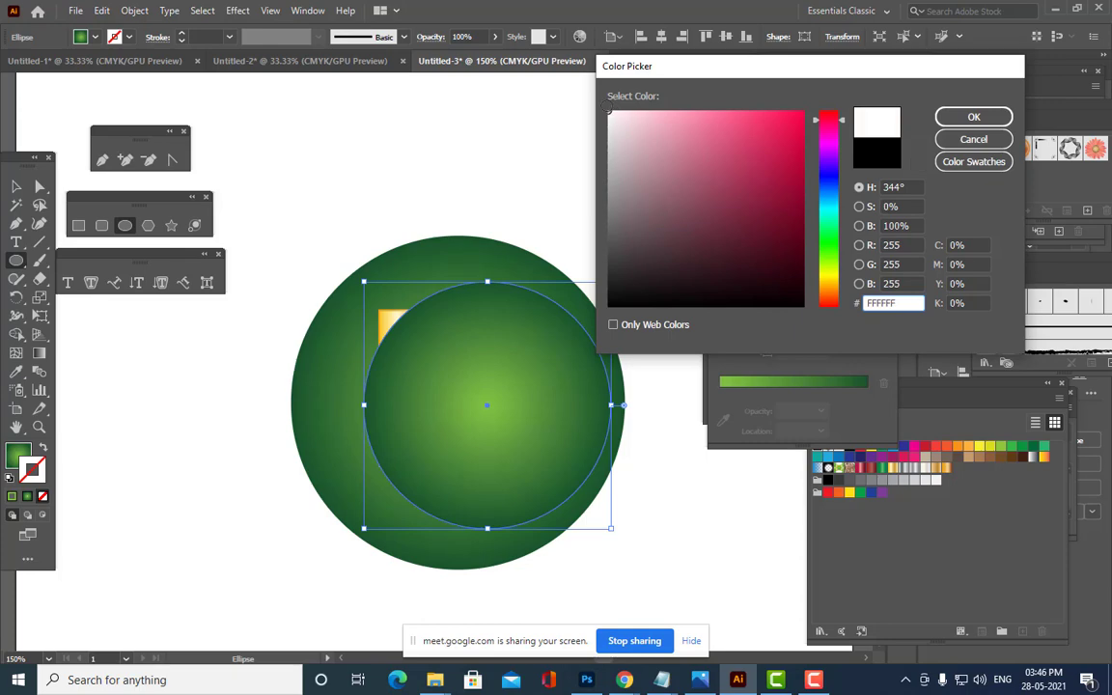
pyautogui.click(972, 117)
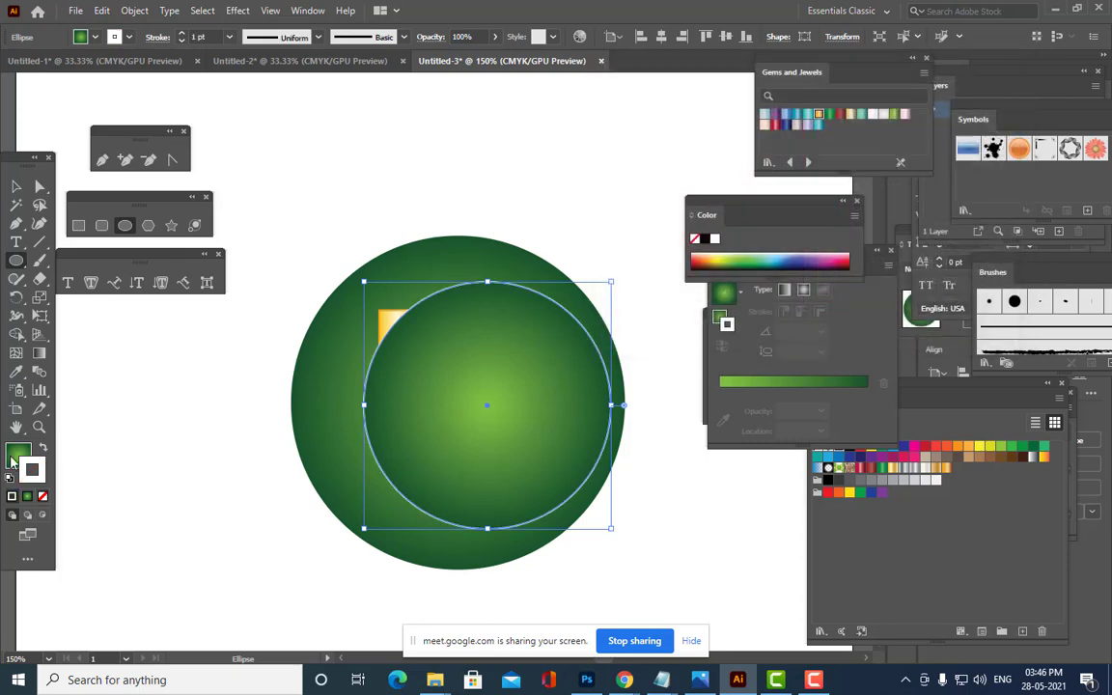
pyautogui.click(41, 497)
# Enlarge the white ring proportionally to just inside the green circle's edge and center it around the M.
pyautogui.press('v')
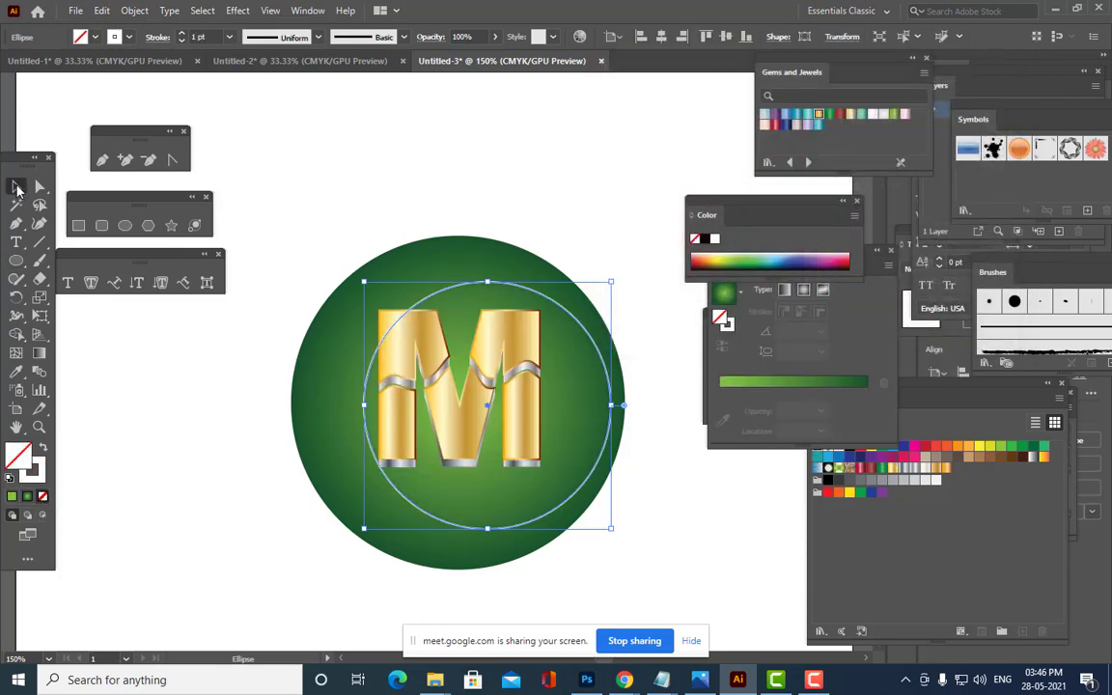
pyautogui.moveTo(580, 332); pyautogui.dragTo(533, 316)
pyautogui.moveTo(574, 266); pyautogui.dragTo(583, 257)
pyautogui.moveTo(532, 287); pyautogui.dragTo(542, 300)
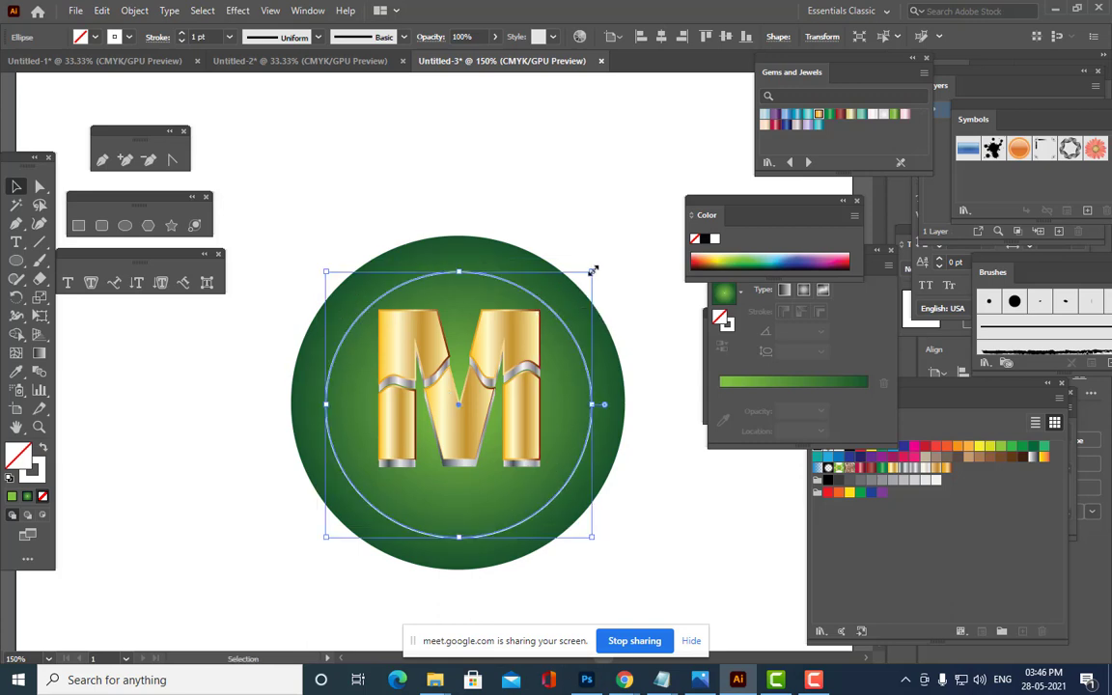
pyautogui.moveTo(592, 270); pyautogui.dragTo(602, 260)
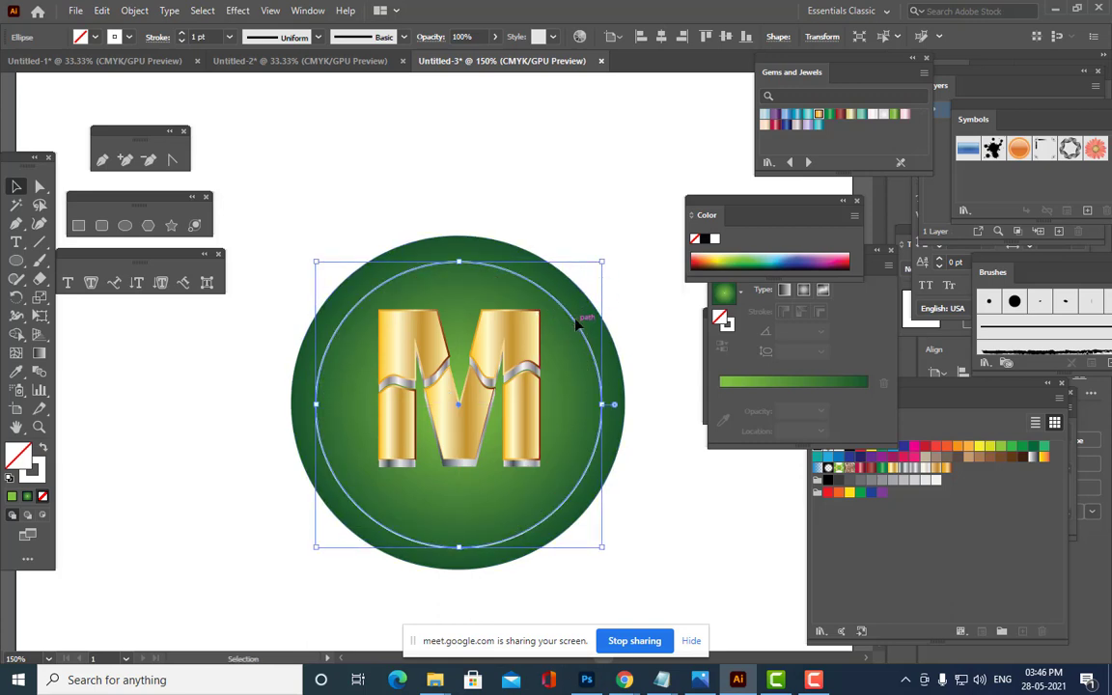
pyautogui.moveTo(576, 324); pyautogui.dragTo(576, 318)
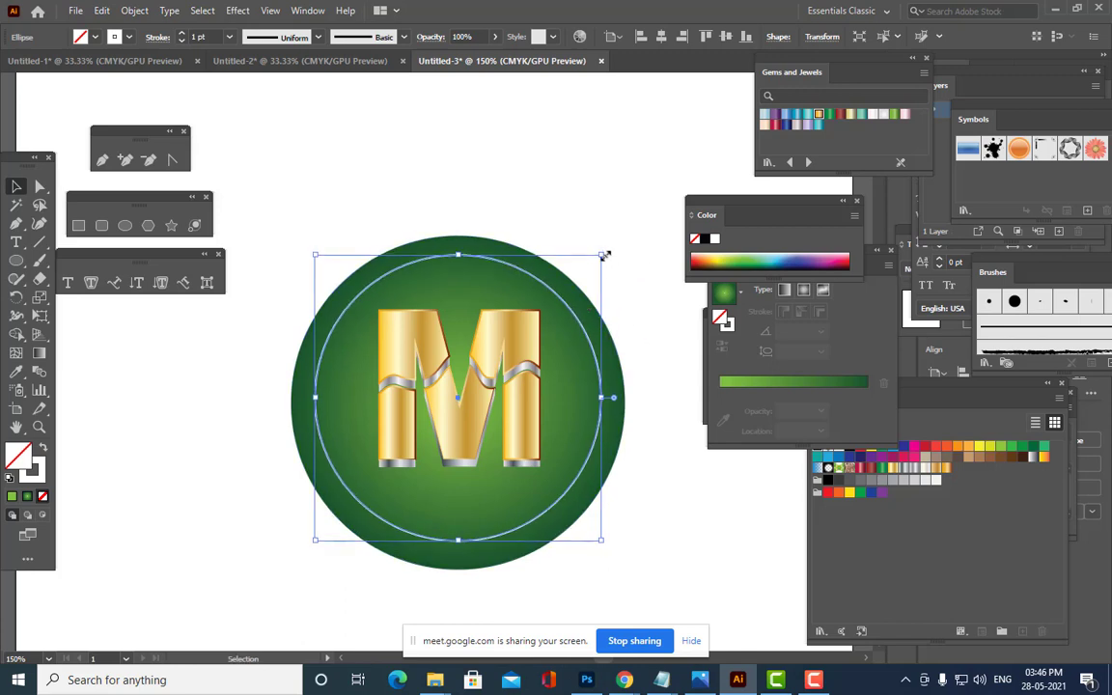
pyautogui.moveTo(602, 255); pyautogui.dragTo(607, 248)
pyautogui.press('Down')
pyautogui.press('Down')
pyautogui.press('Down')
pyautogui.press('Down')
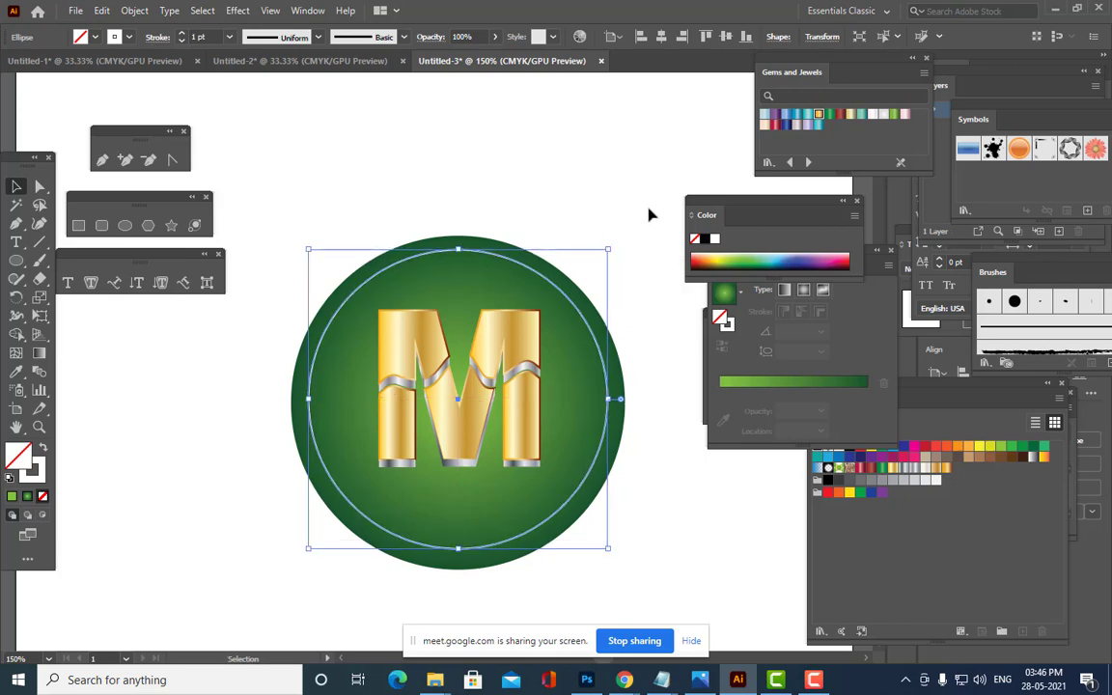
# Nudge the white ring down to center it within the green circle and set its stroke weight to 3 pt.
pyautogui.press('Up')
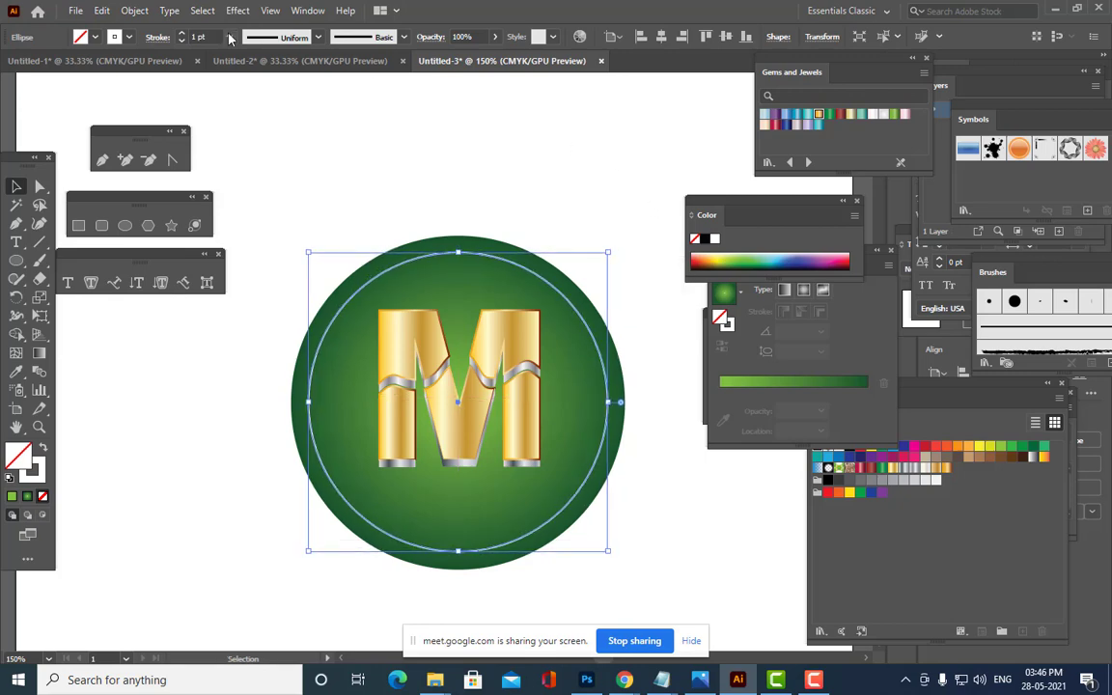
pyautogui.click(182, 33)
pyautogui.click(182, 33)
pyautogui.click(546, 198)
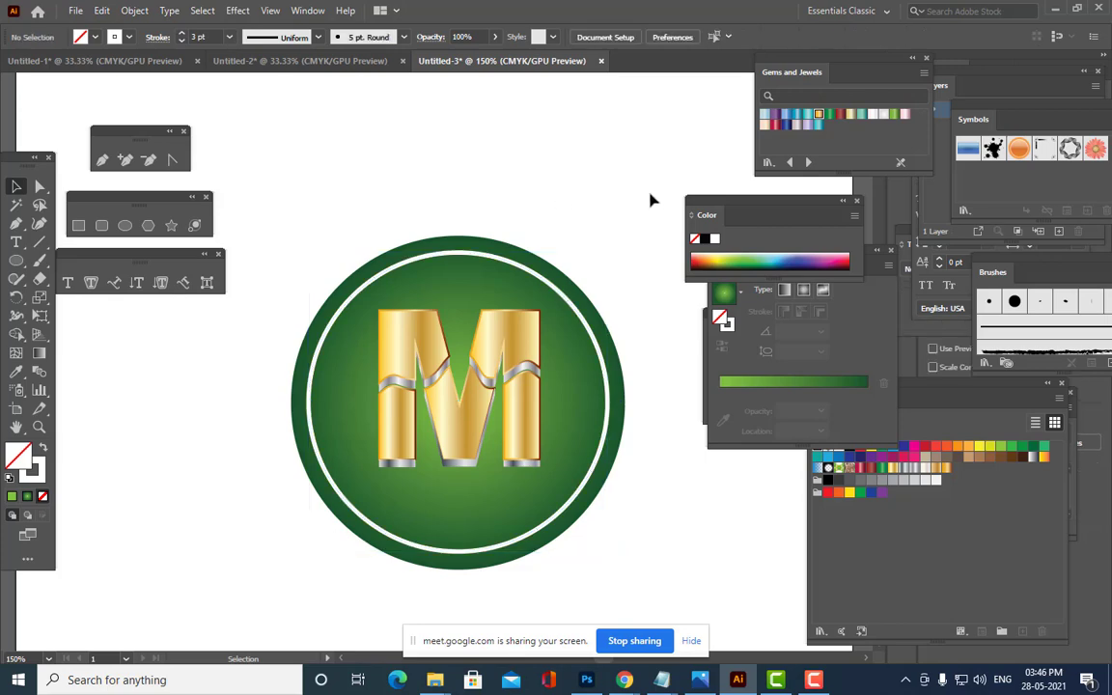
# Examine the M, the white ring and the green circle at several magnifications.
pyautogui.hotkey('ctrl', '-')
pyautogui.hotkey('ctrl', '-')
pyautogui.hotkey('ctrl', '-')
pyautogui.hotkey('ctrl', '=')
pyautogui.hotkey('ctrl', '=')
pyautogui.hotkey('ctrl', '=')
pyautogui.hotkey('ctrl', '=')
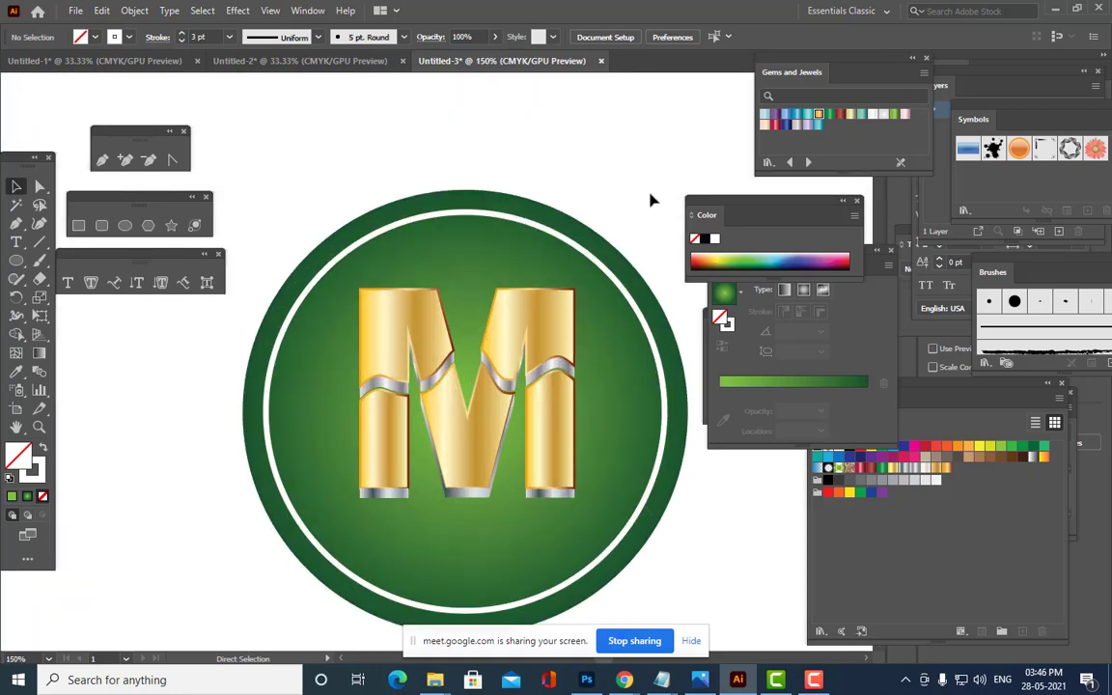
pyautogui.hotkey('ctrl', '-')
pyautogui.hotkey('ctrl', '=')
pyautogui.hotkey('ctrl', '-')
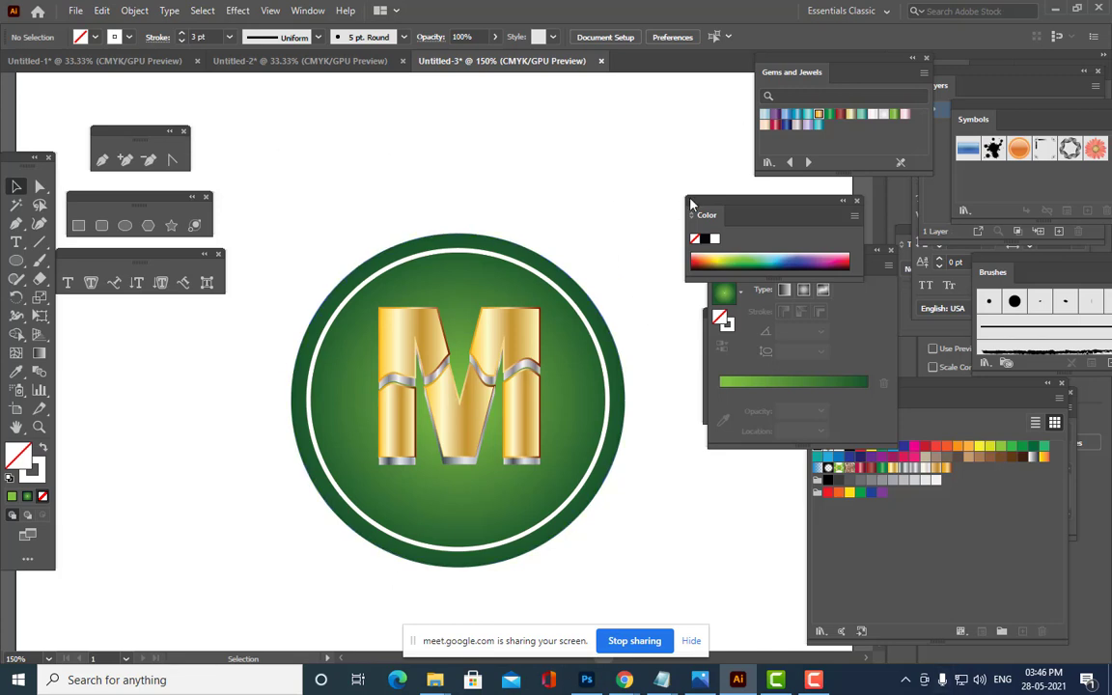
# Add the text METAL in Arial Black below the M and enlarge it to about 23 pt.
pyautogui.moveTo(692, 205); pyautogui.dragTo(747, 187)
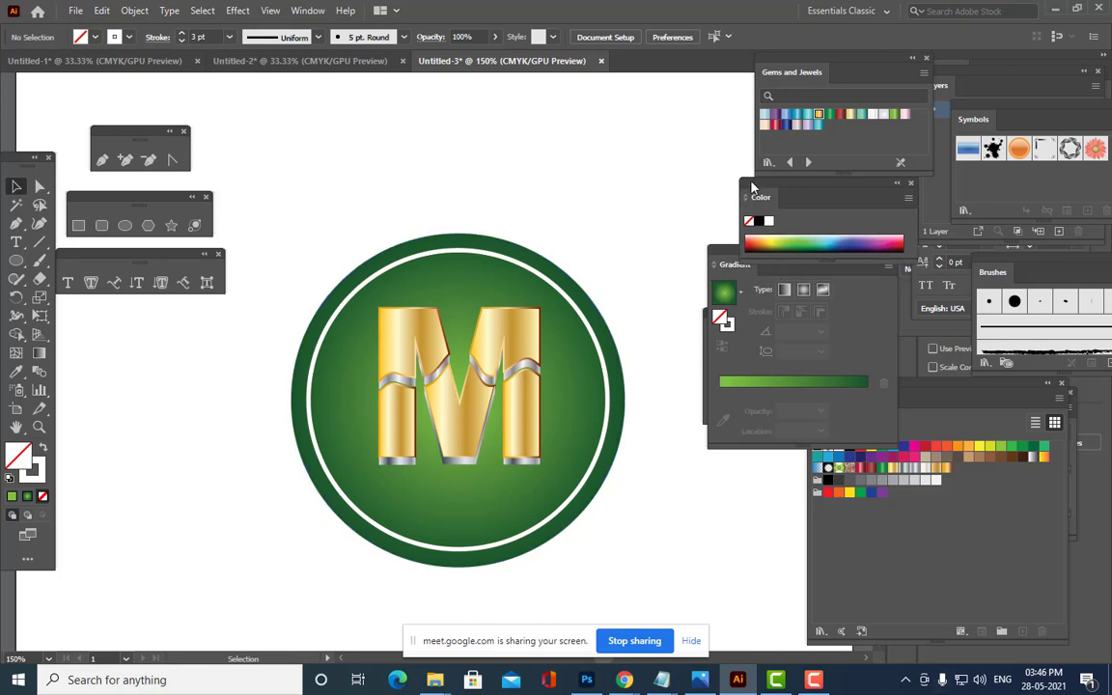
pyautogui.click(69, 282)
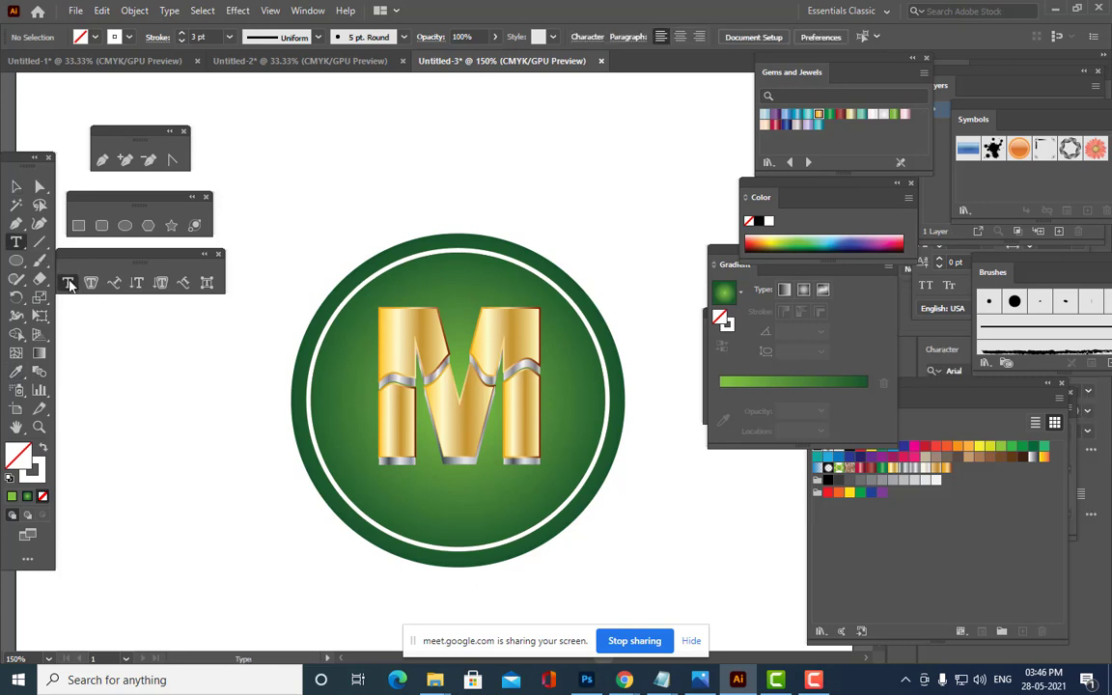
pyautogui.click(422, 507)
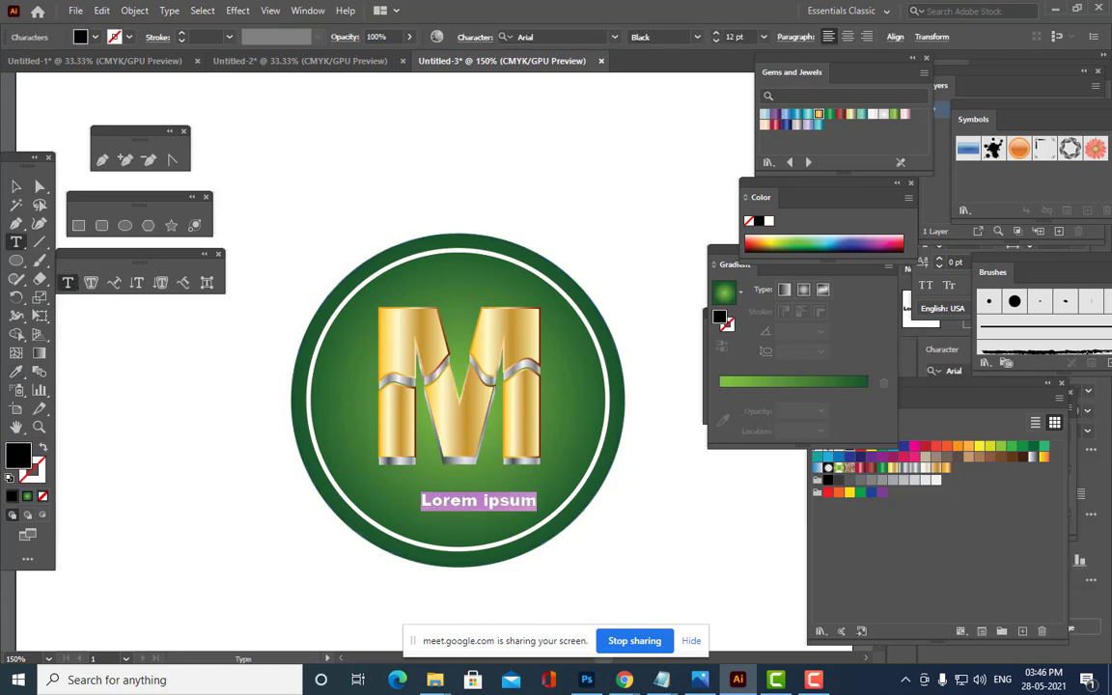
pyautogui.write('METAL')
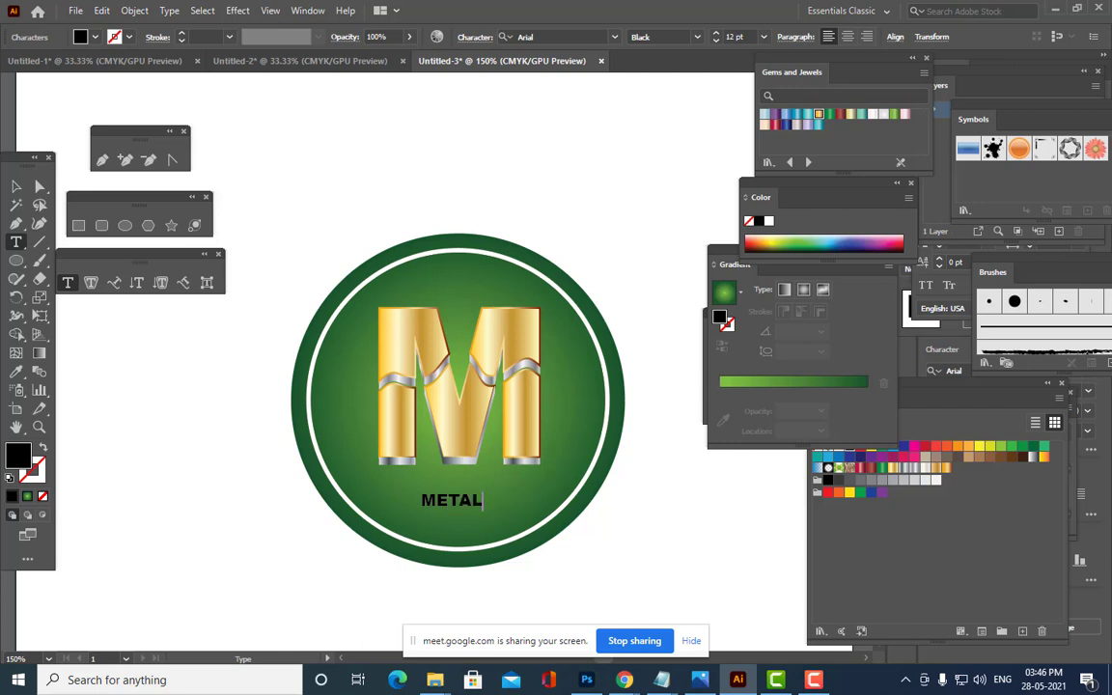
pyautogui.click(16, 186)
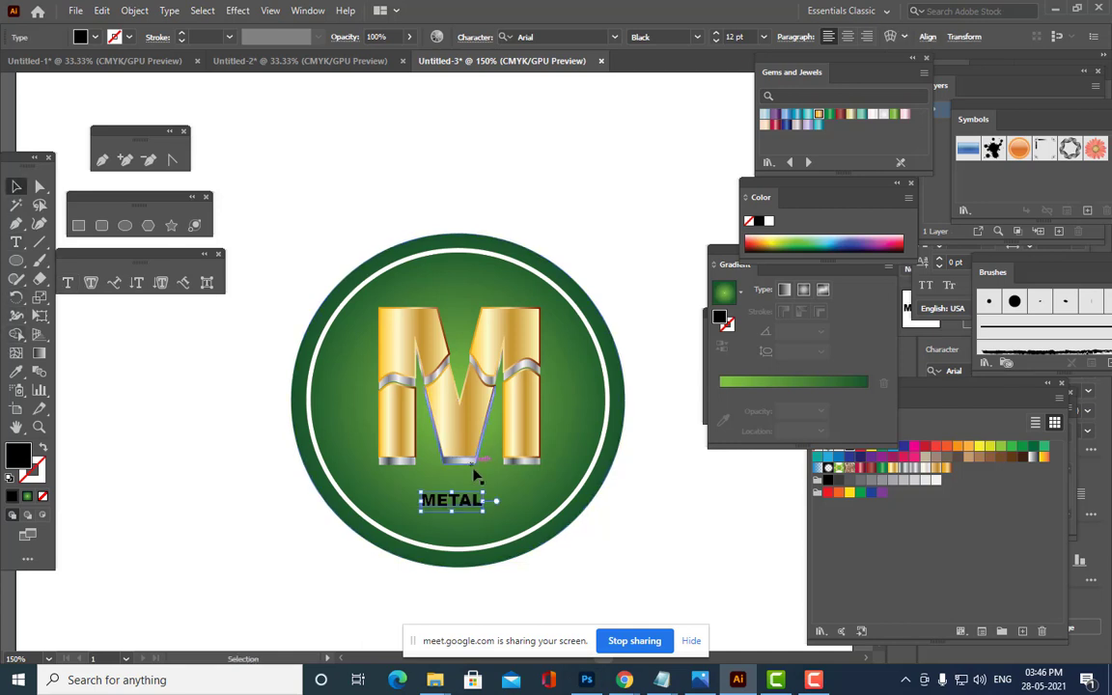
pyautogui.moveTo(484, 494); pyautogui.dragTo(523, 484)
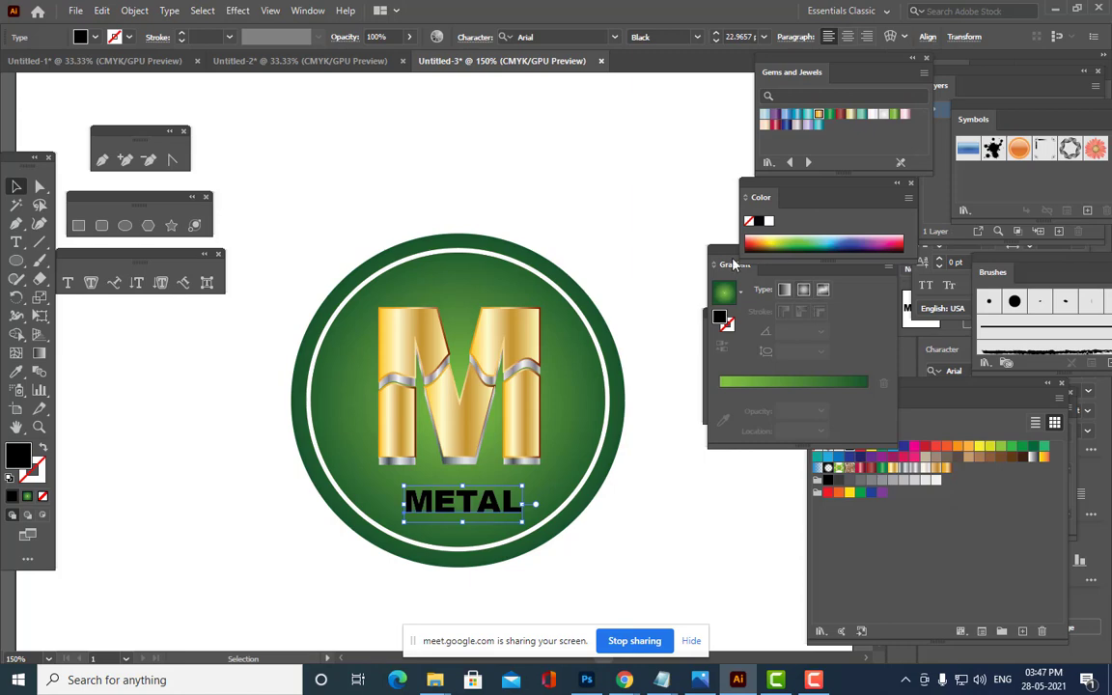
# Move the panels clear, load the Metals gradient swatch library and try a silver gradient on the METAL text.
pyautogui.moveTo(729, 254); pyautogui.dragTo(903, 374)
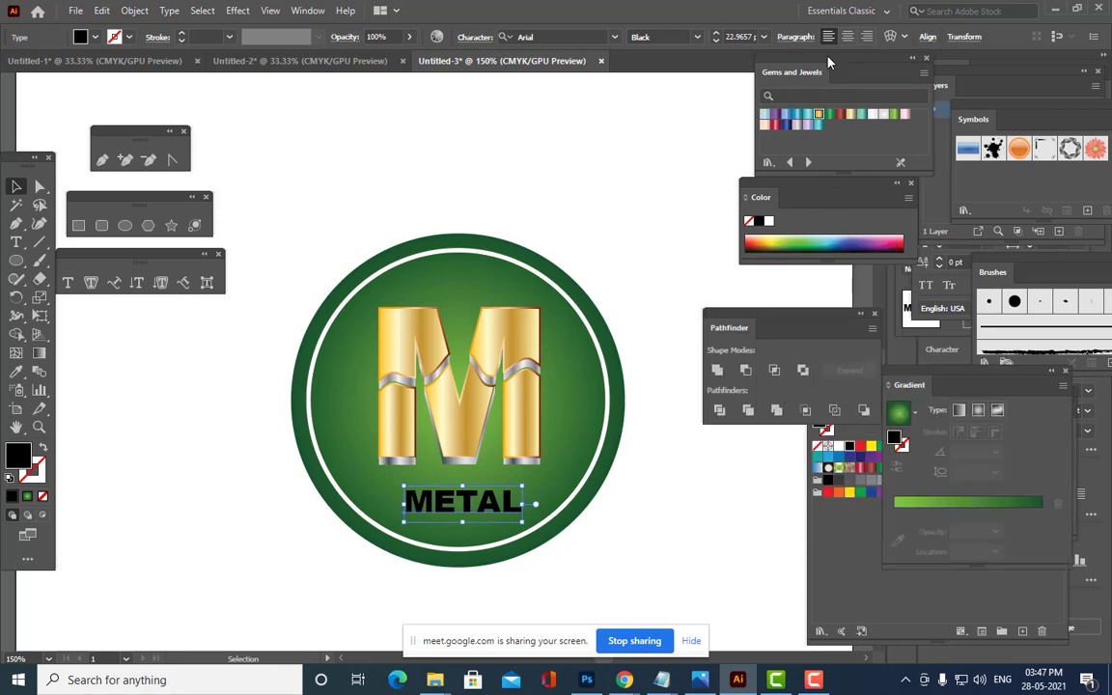
pyautogui.moveTo(828, 63); pyautogui.dragTo(827, 110)
pyautogui.click(769, 209)
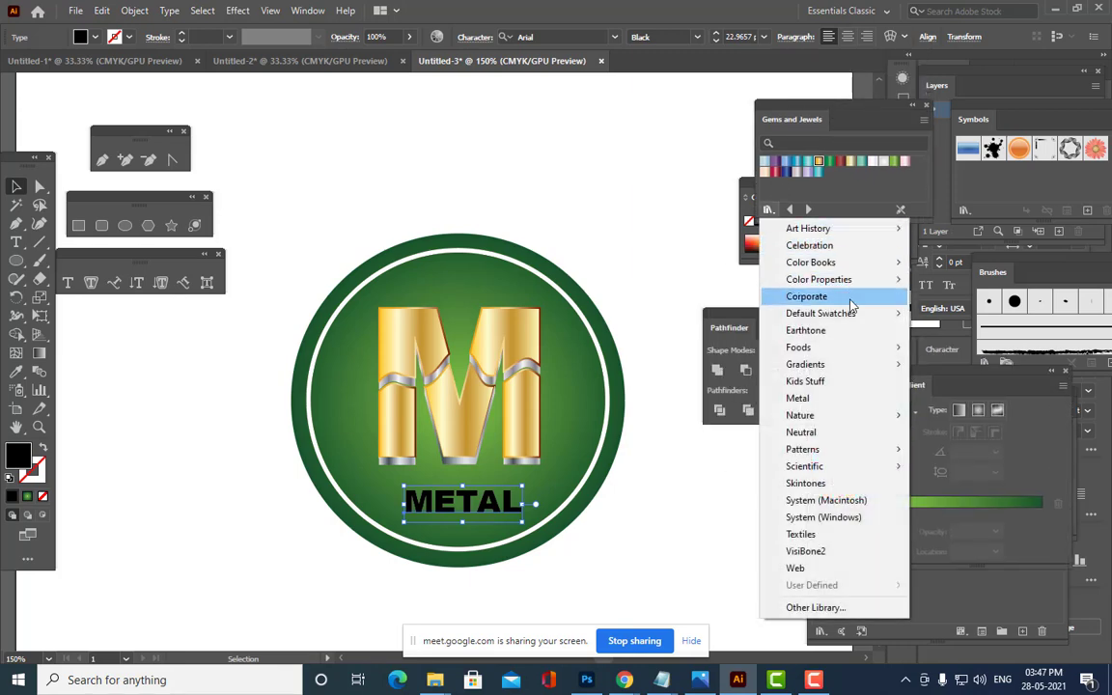
pyautogui.moveTo(855, 365)
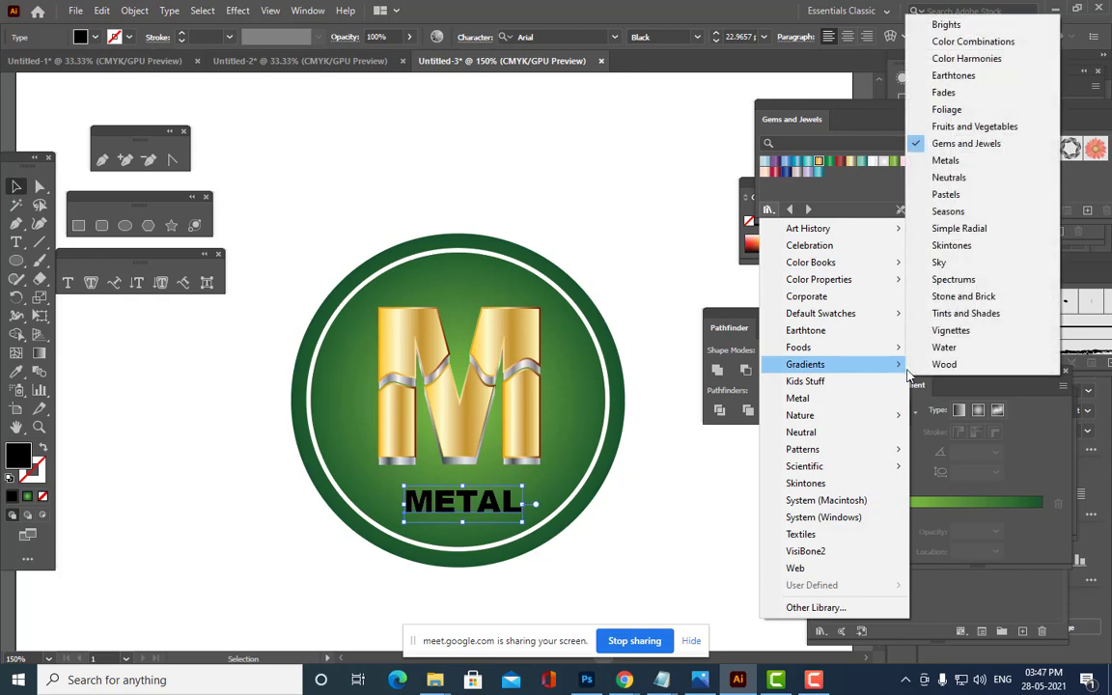
pyautogui.click(972, 166)
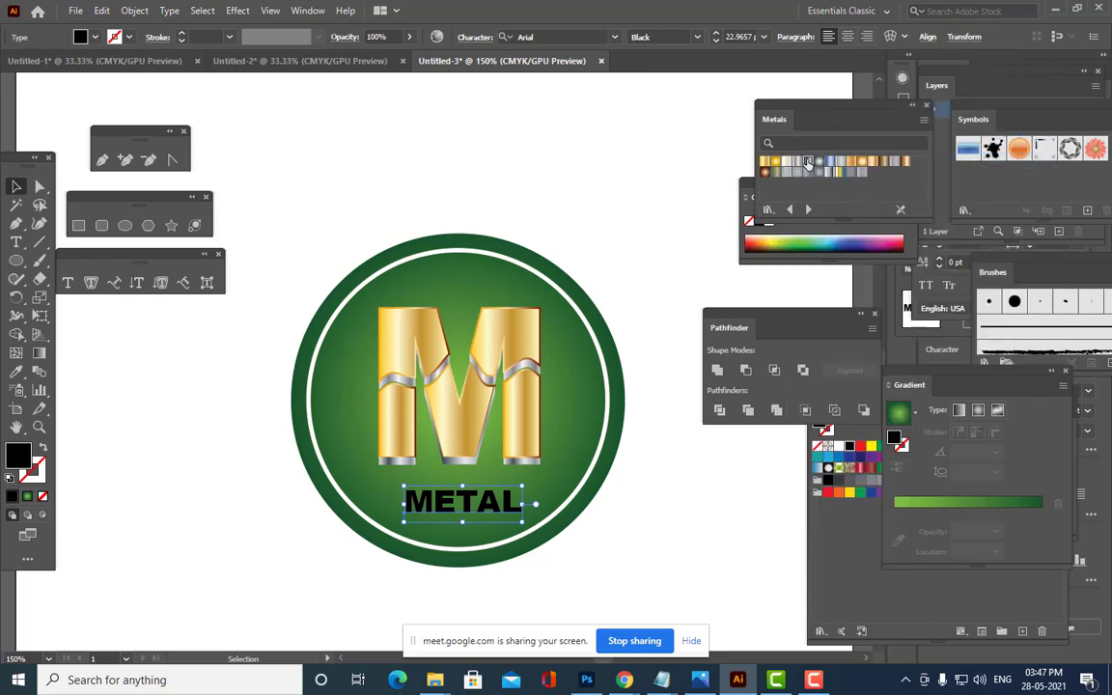
pyautogui.click(807, 163)
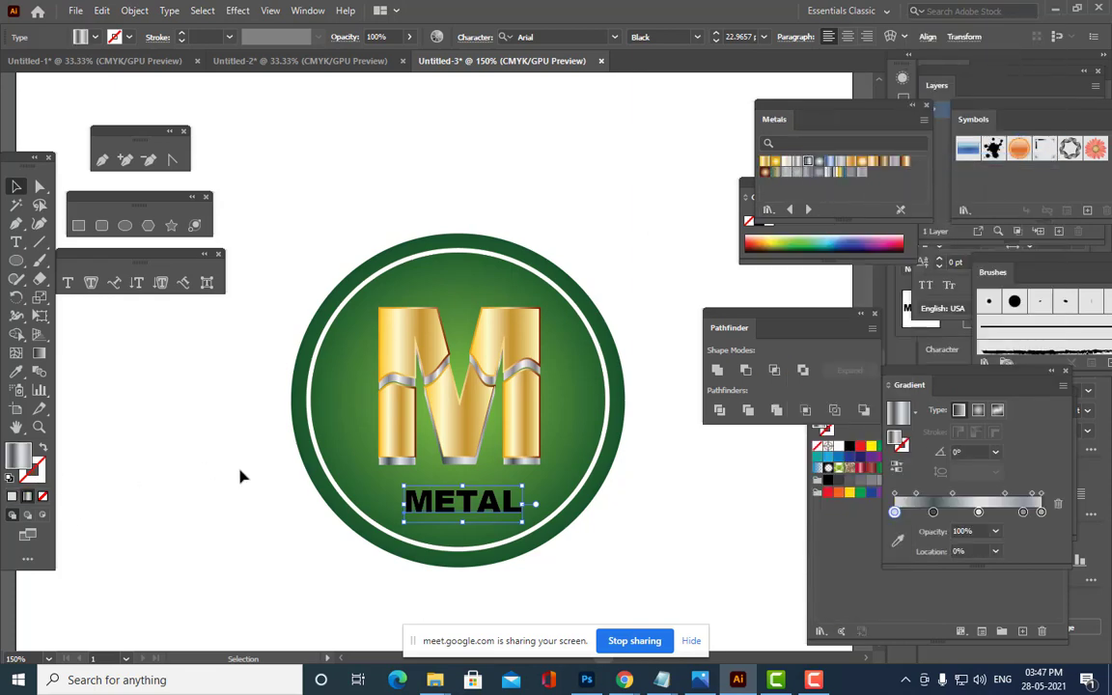
# Expand the METAL text into shapes and fill them with the gold gradient from the Metals library.
pyautogui.click(134, 11)
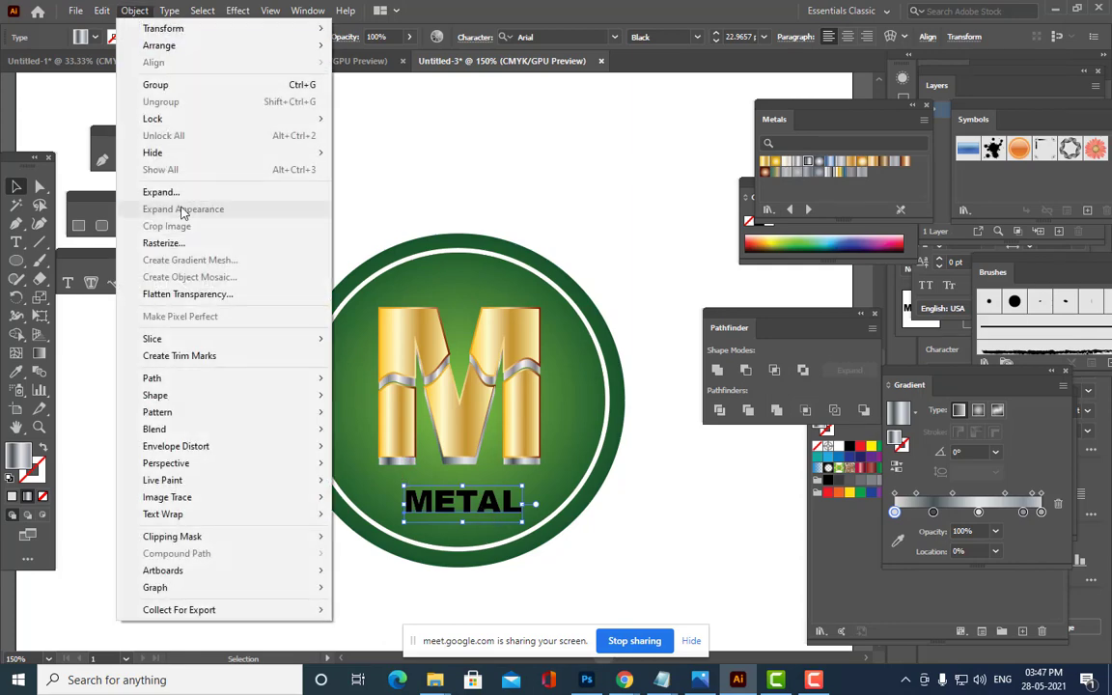
pyautogui.click(181, 192)
pyautogui.click(597, 321)
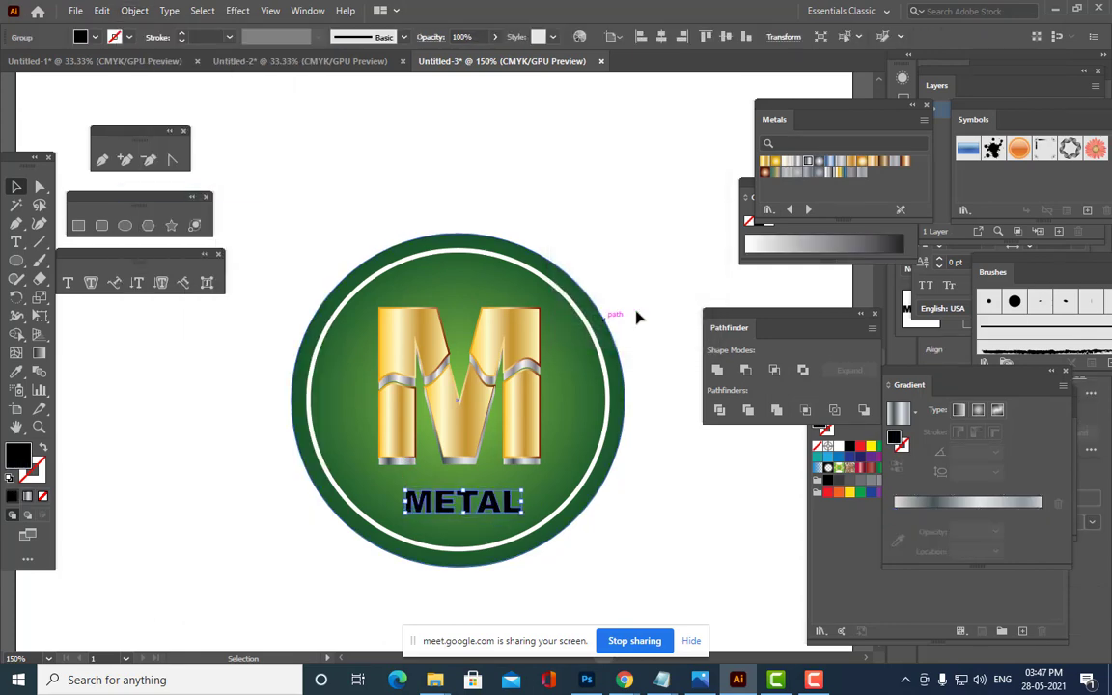
pyautogui.click(809, 162)
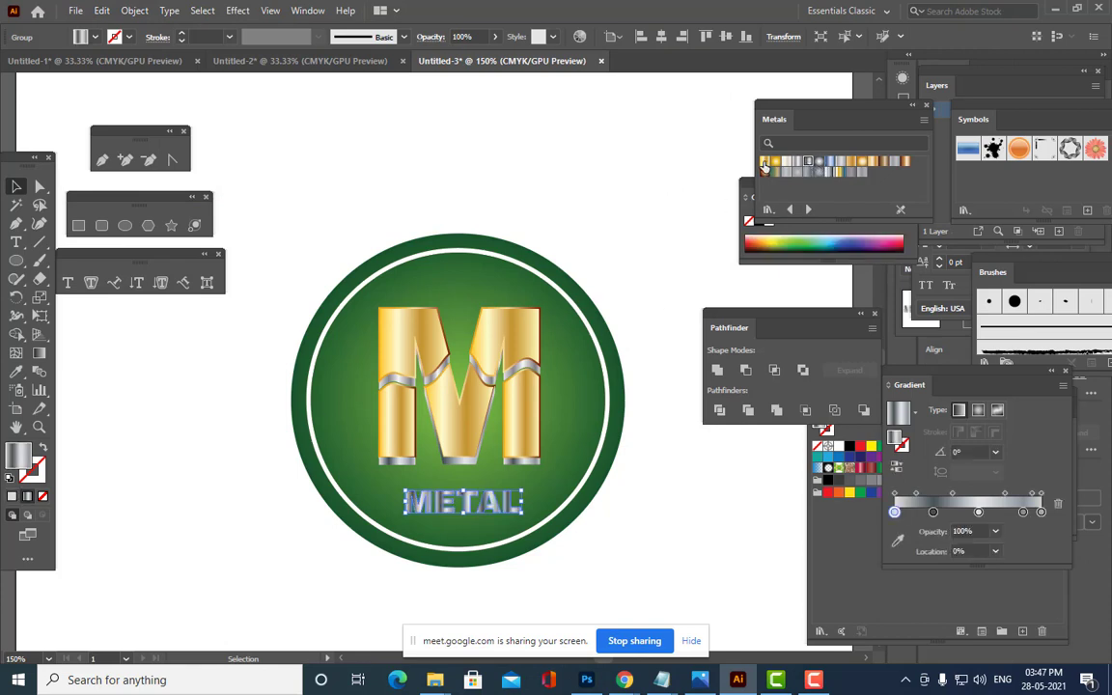
pyautogui.click(764, 166)
pyautogui.click(666, 290)
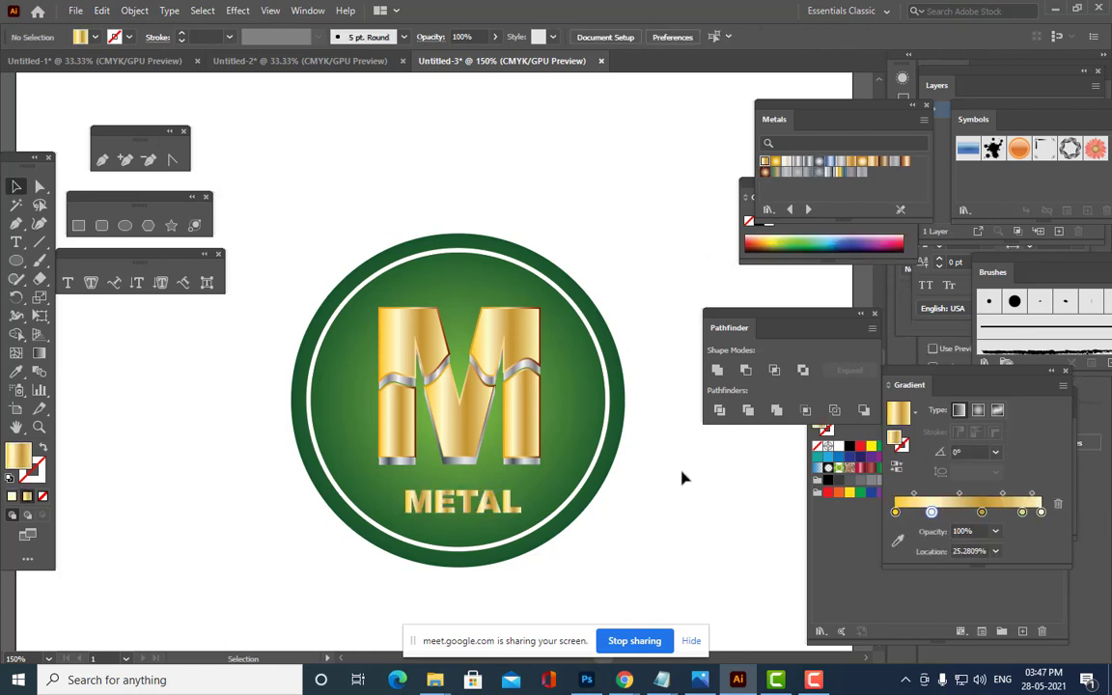
# Shift the gold METAL lettering slightly down and center it beneath the M inside the white ring.
pyautogui.click(521, 487)
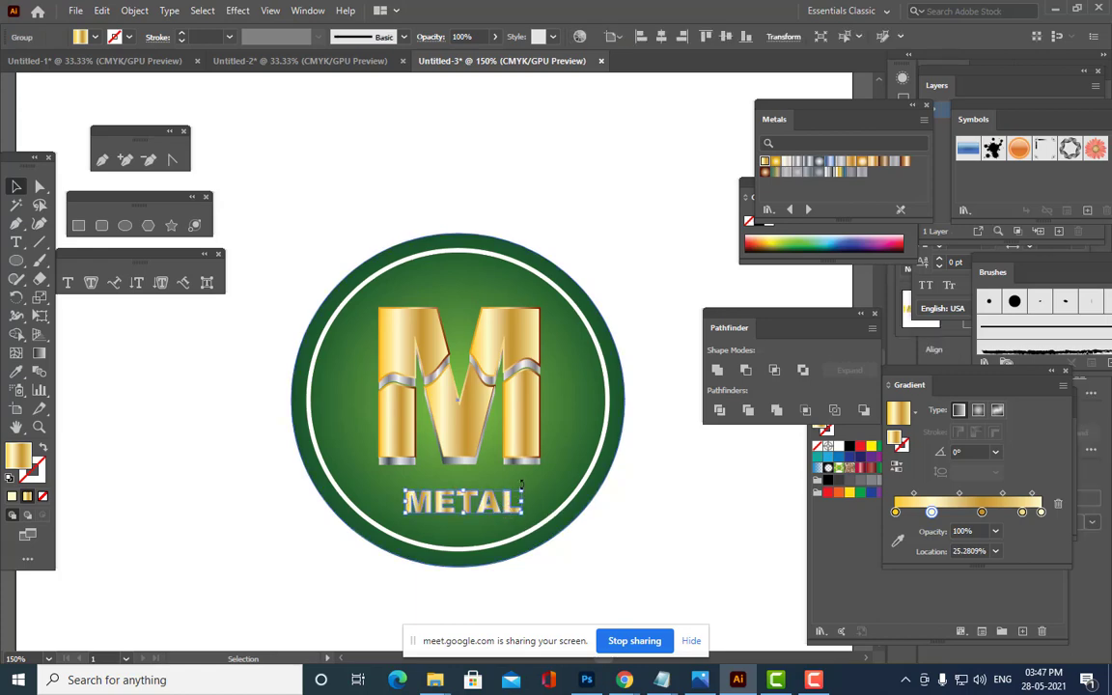
pyautogui.moveTo(523, 491)
pyautogui.mouseDown()
pyautogui.moveTo(541, 485)
pyautogui.moveTo(541, 520)
pyautogui.moveTo(523, 514)
pyautogui.mouseUp()
pyautogui.click(647, 535)
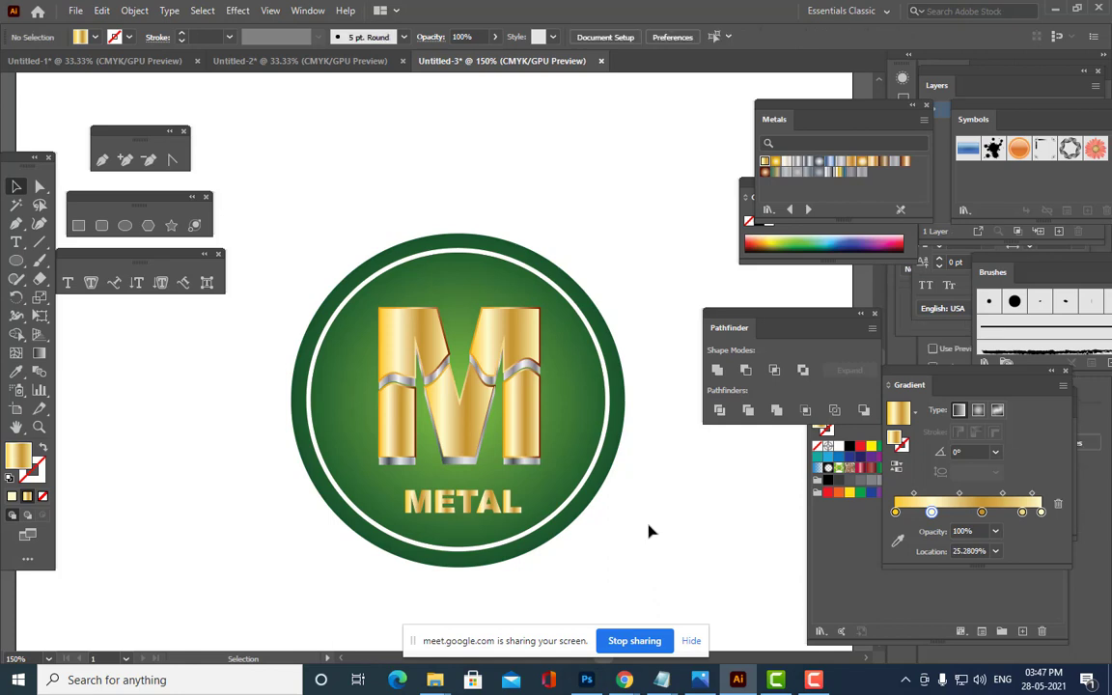
pyautogui.click(498, 501)
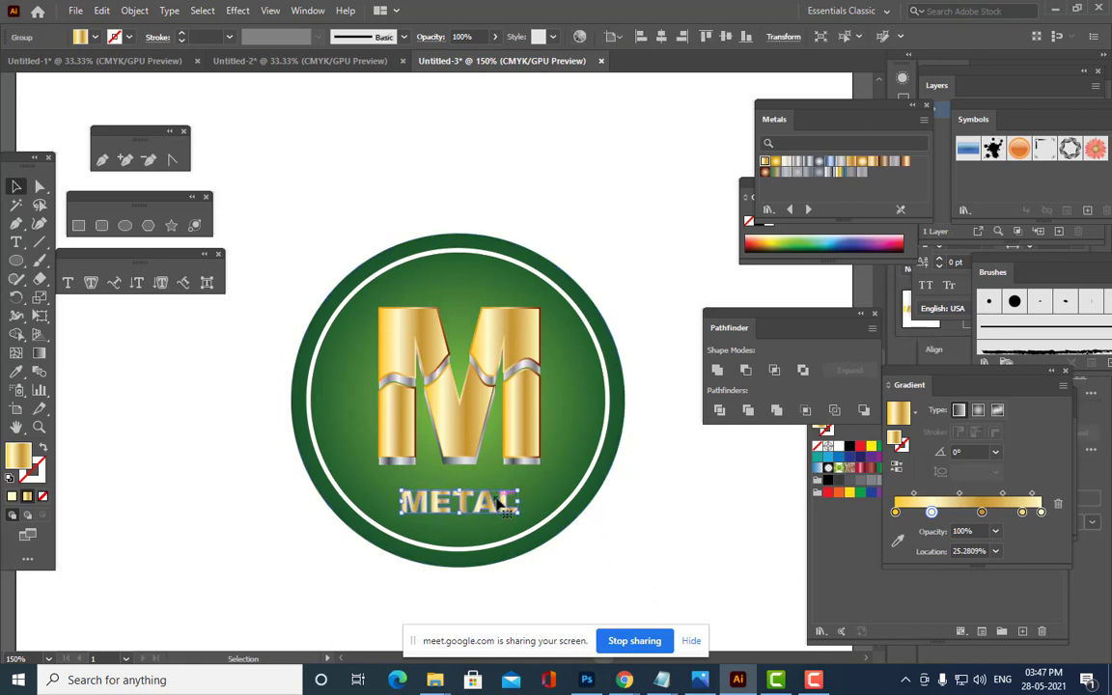
pyautogui.press('Left')
pyautogui.press('Left')
pyautogui.press('Left')
pyautogui.press('Left')
pyautogui.press('Left')
pyautogui.press('Left')
pyautogui.press('Left')
pyautogui.press('Left')
pyautogui.press('Down')
pyautogui.press('Down')
pyautogui.press('Right')
pyautogui.press('Right')
pyautogui.press('Right')
pyautogui.press('Right')
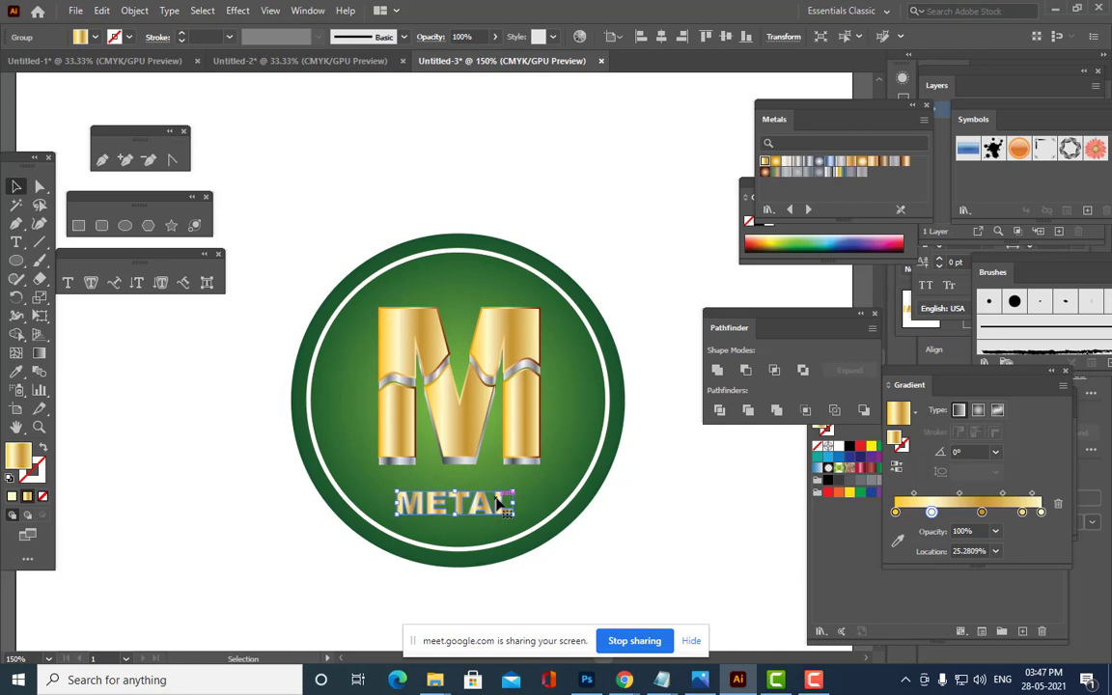
pyautogui.press('Left')
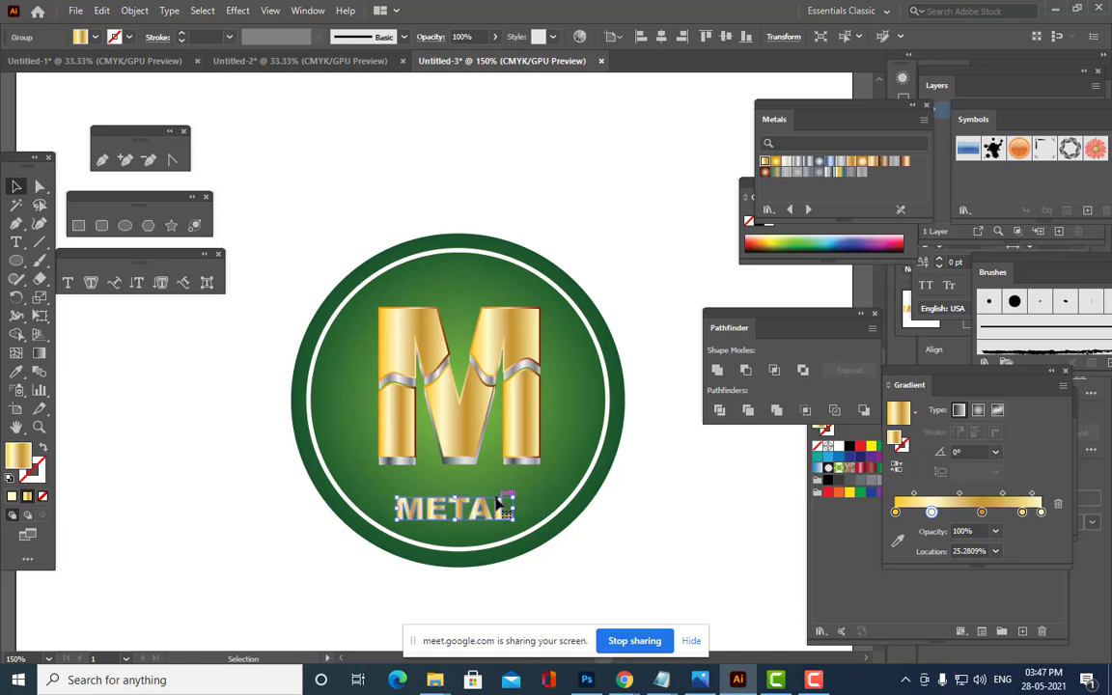
pyautogui.moveTo(497, 500); pyautogui.dragTo(500, 502)
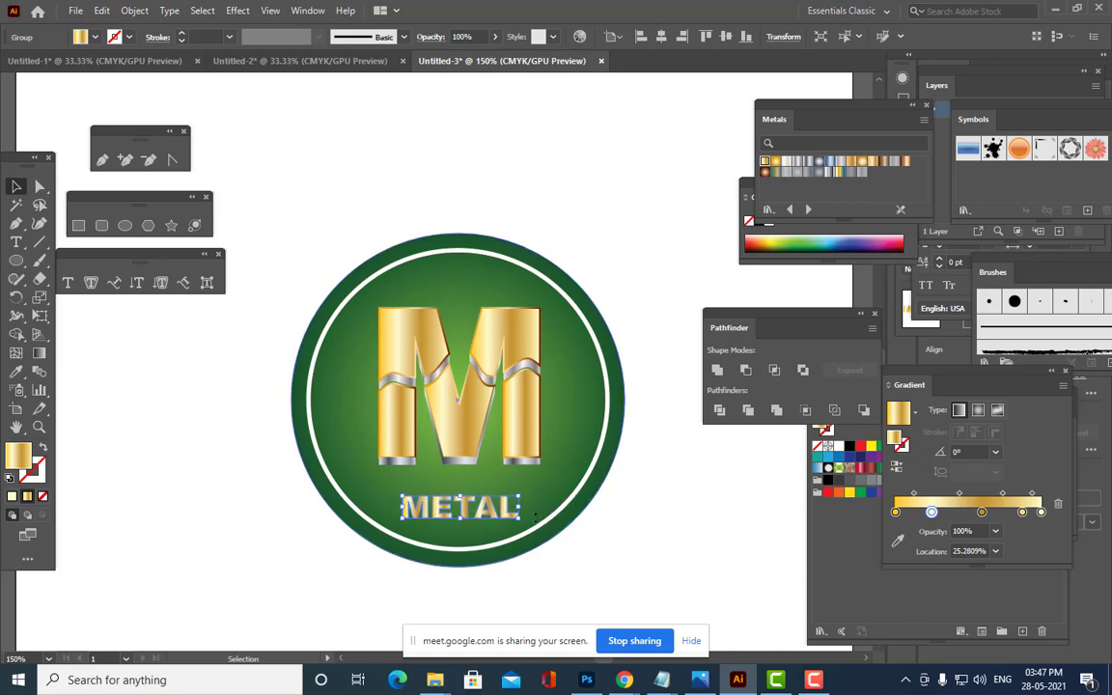
pyautogui.click(633, 546)
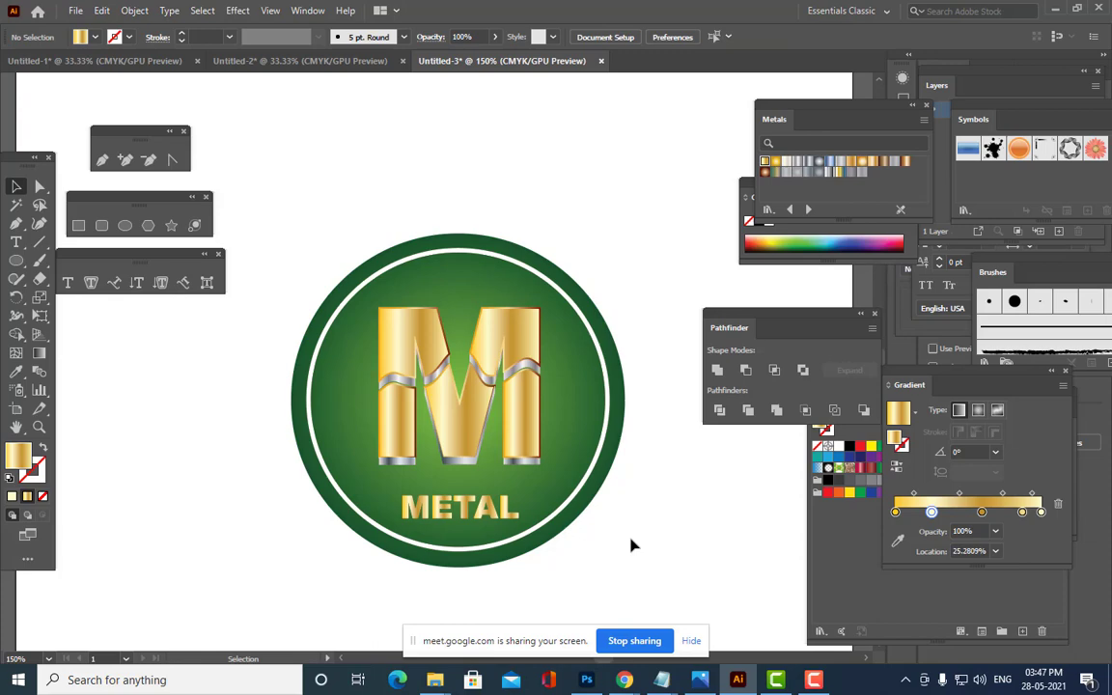
# Group the green circle, white ring, M and METAL lettering into one object.
pyautogui.hotkey('ctrl', '-')
pyautogui.hotkey('ctrl', '-')
pyautogui.hotkey('ctrl', '-')
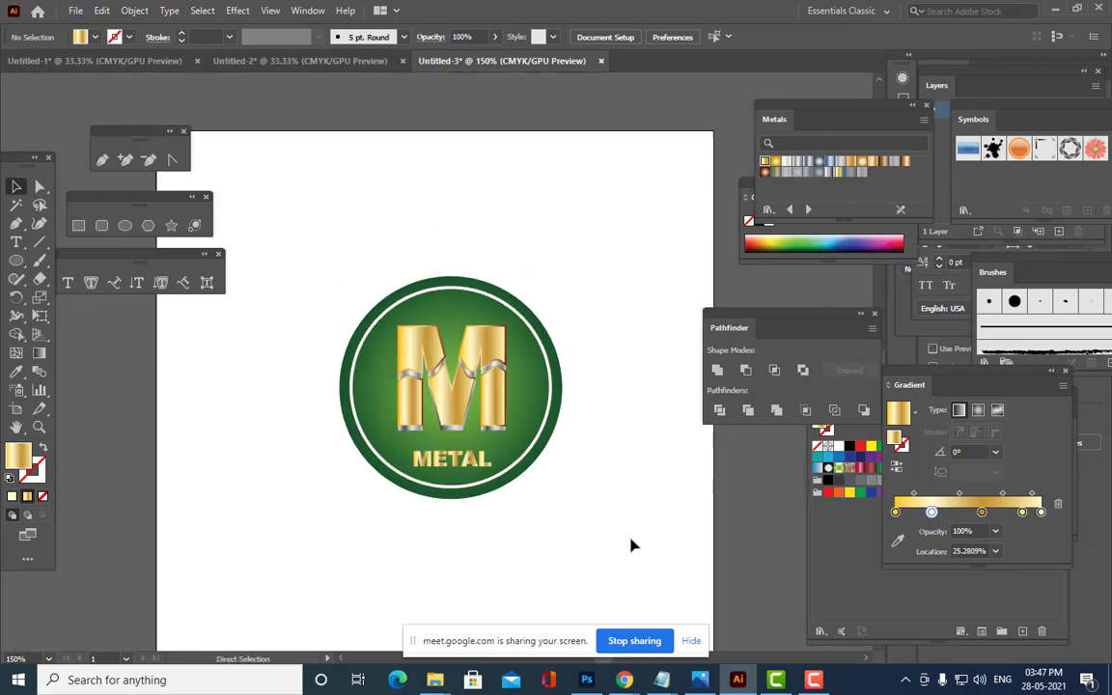
pyautogui.hotkey('ctrl', '+')
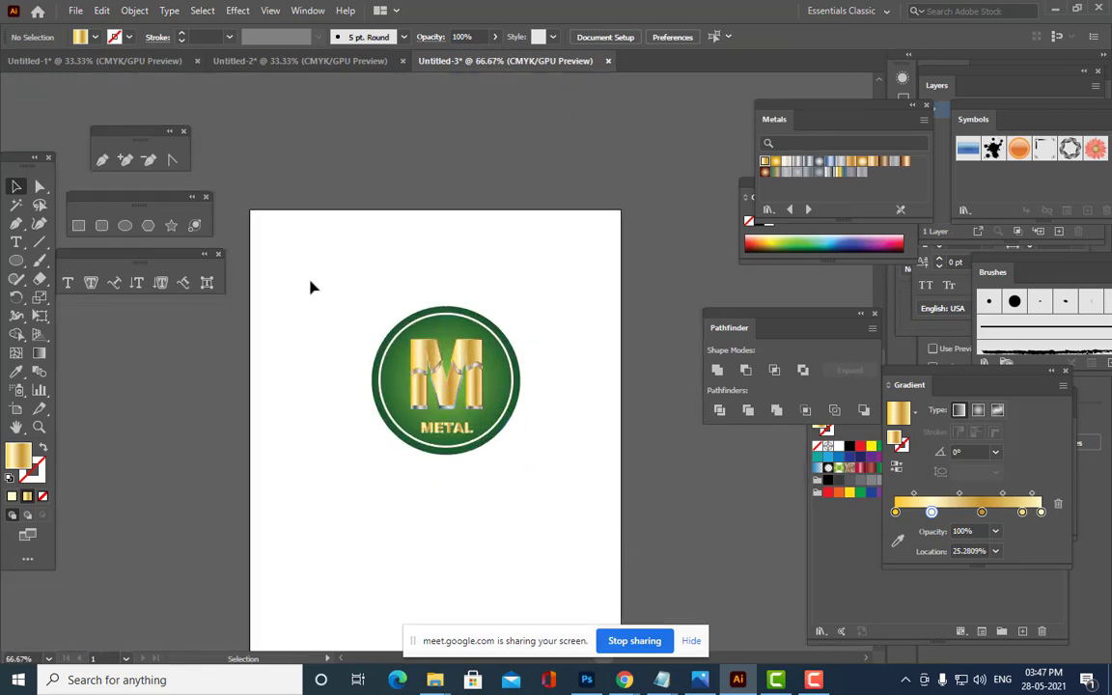
pyautogui.moveTo(328, 286); pyautogui.dragTo(583, 529)
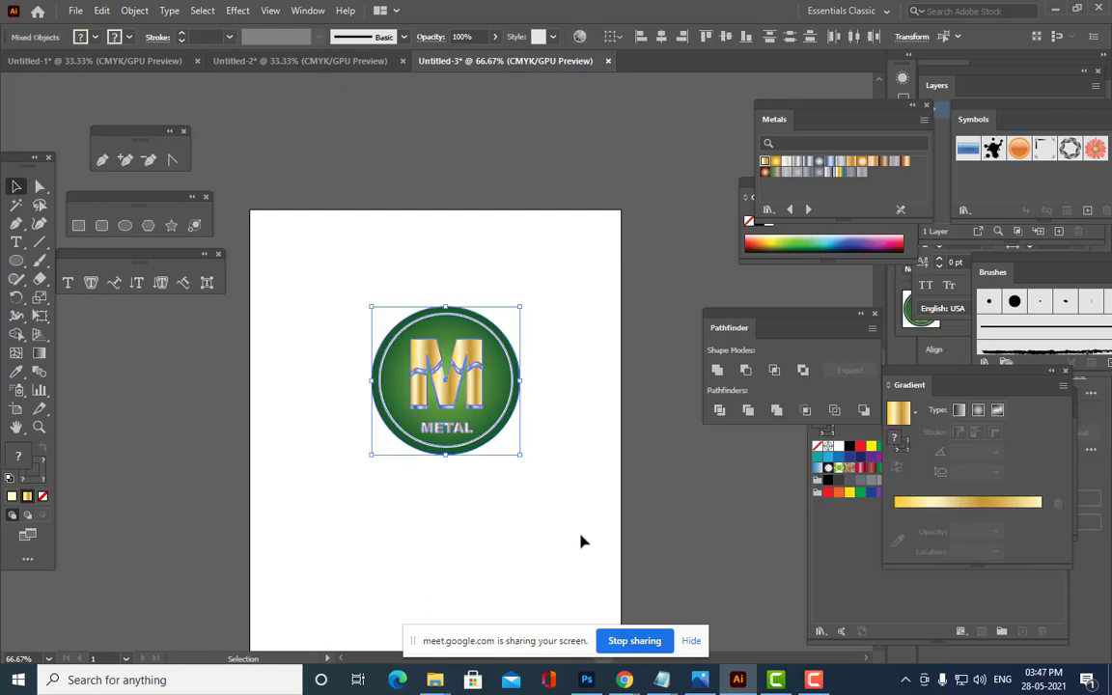
pyautogui.hotkey('ctrl', 'g')
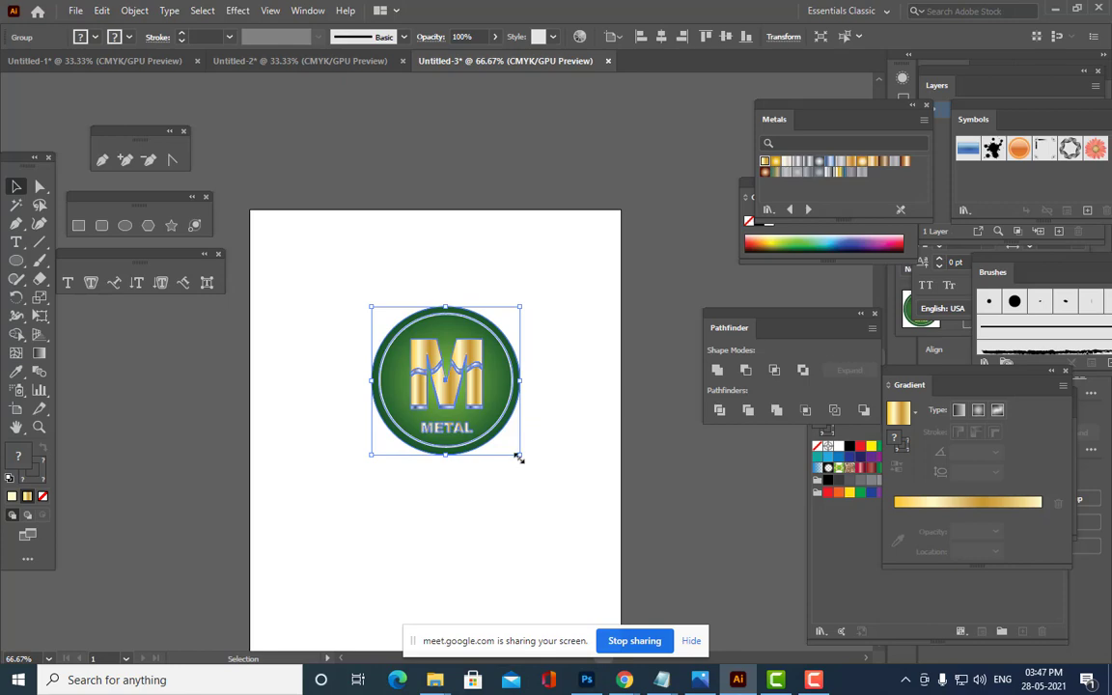
# Enlarge the grouped logo proportionally to nearly the artboard's width and position it centered across the page.
pyautogui.moveTo(519, 457); pyautogui.dragTo(599, 529)
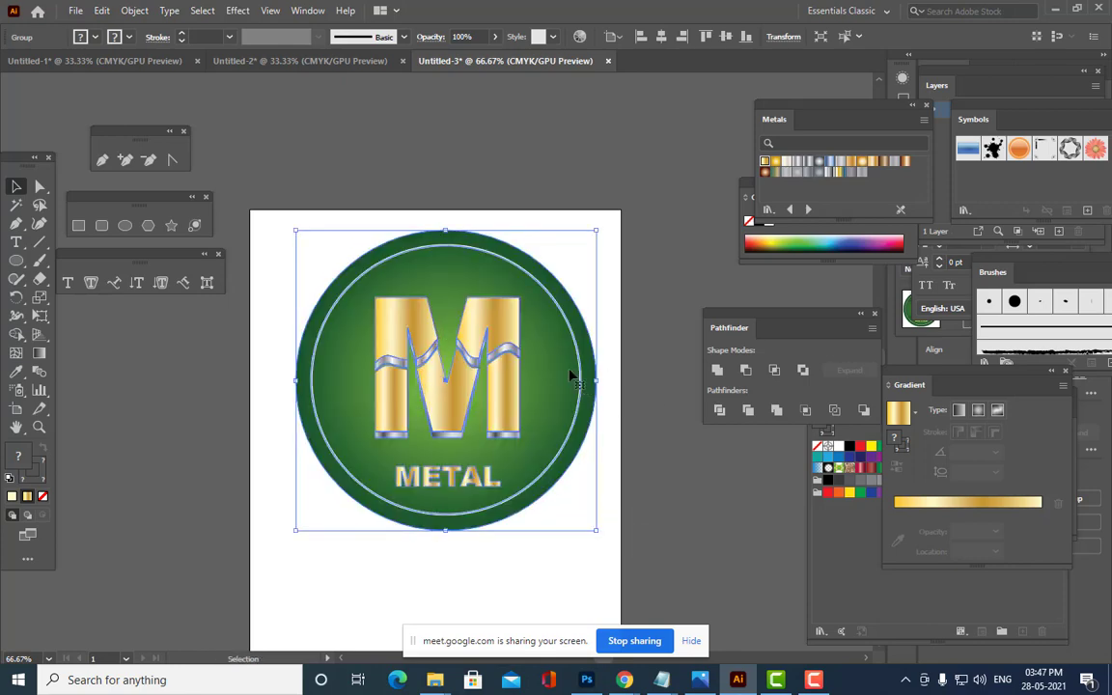
pyautogui.moveTo(570, 377); pyautogui.dragTo(552, 434)
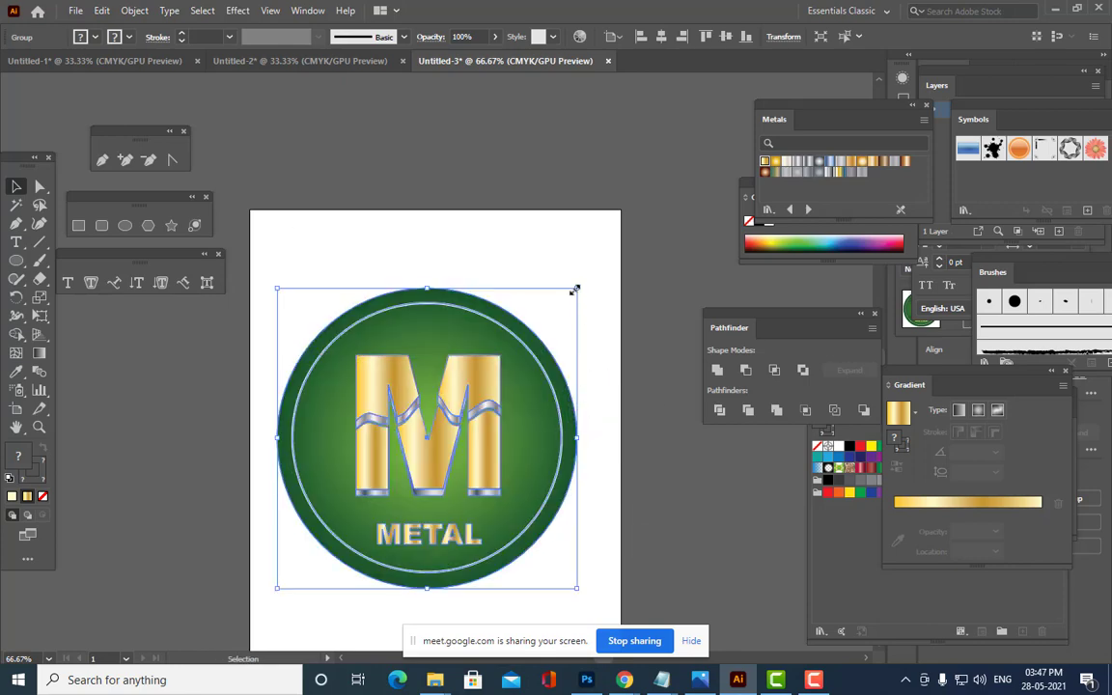
pyautogui.moveTo(576, 289); pyautogui.dragTo(581, 339)
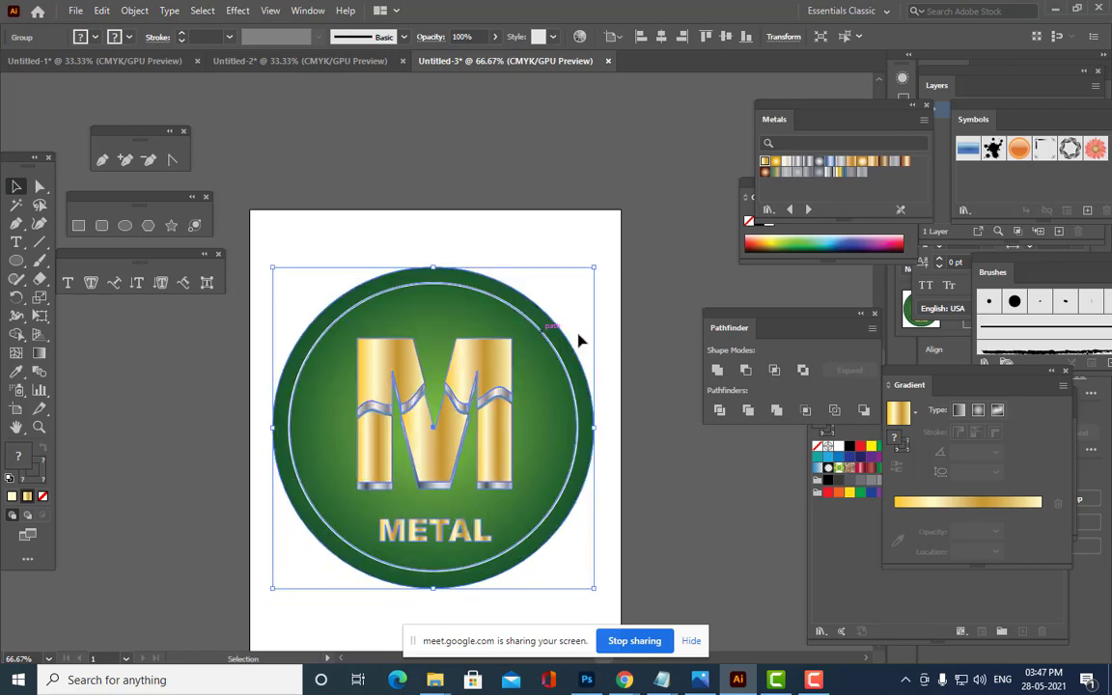
pyautogui.click(648, 351)
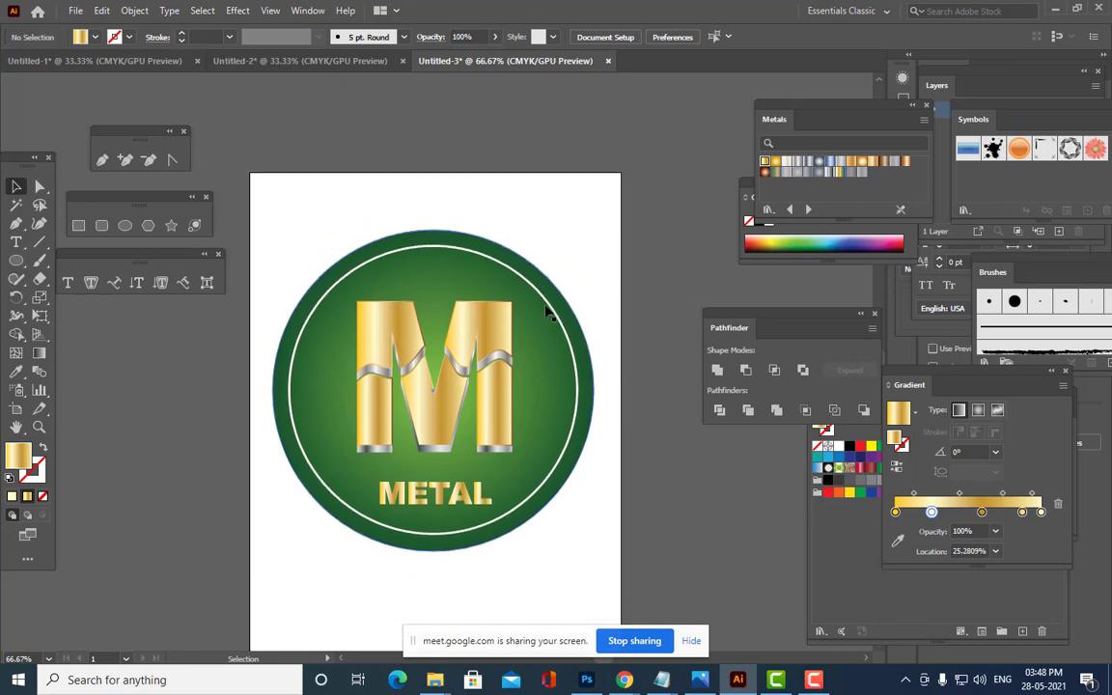
pyautogui.scroll(-3, 530, 371)
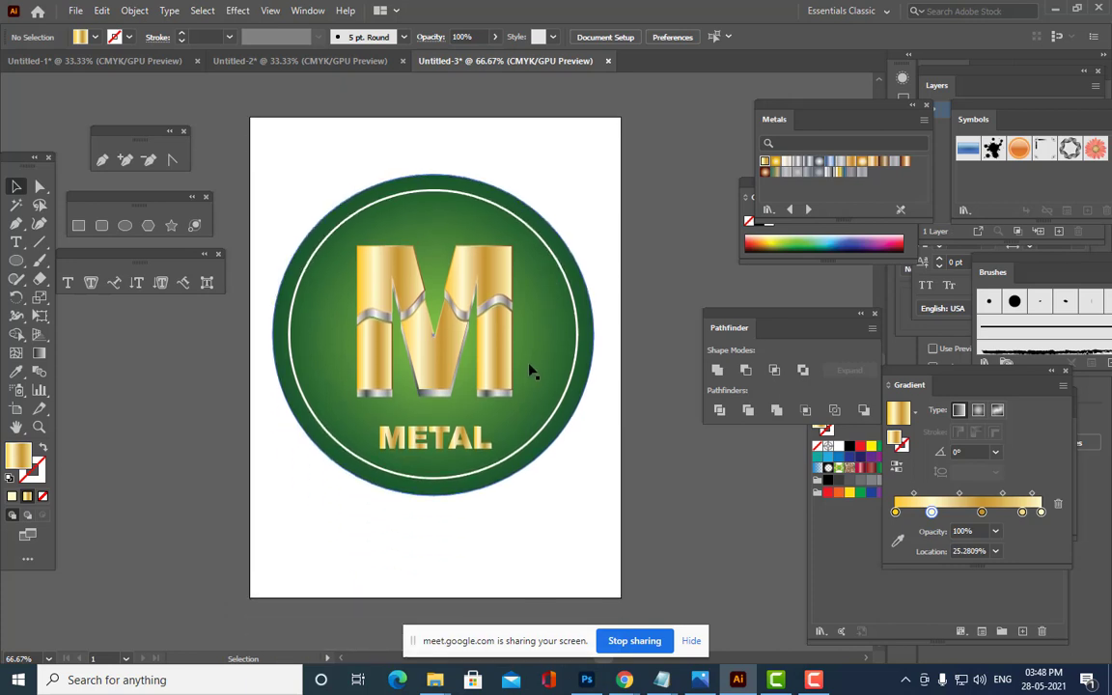
# Shrink the artboard on all four sides to fit closely around the circular logo, about 549 by 559 pt.
pyautogui.click(17, 409)
pyautogui.moveTo(436, 598); pyautogui.dragTo(453, 510)
pyautogui.moveTo(436, 117); pyautogui.dragTo(443, 171)
pyautogui.moveTo(250, 339); pyautogui.dragTo(266, 340)
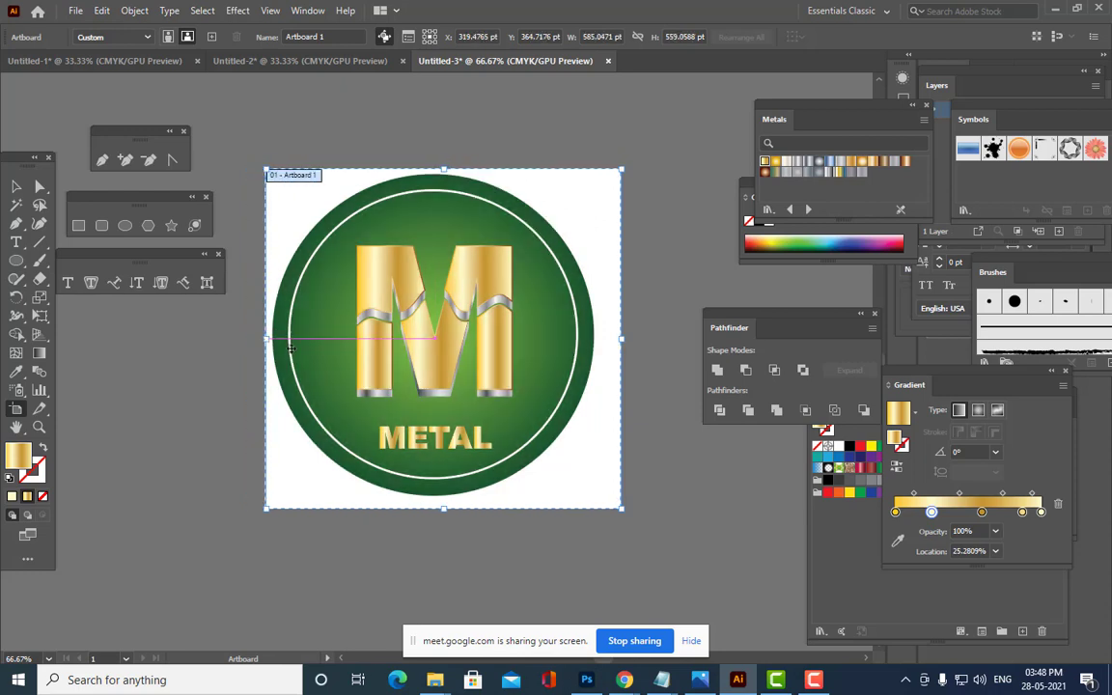
pyautogui.moveTo(619, 341); pyautogui.dragTo(600, 339)
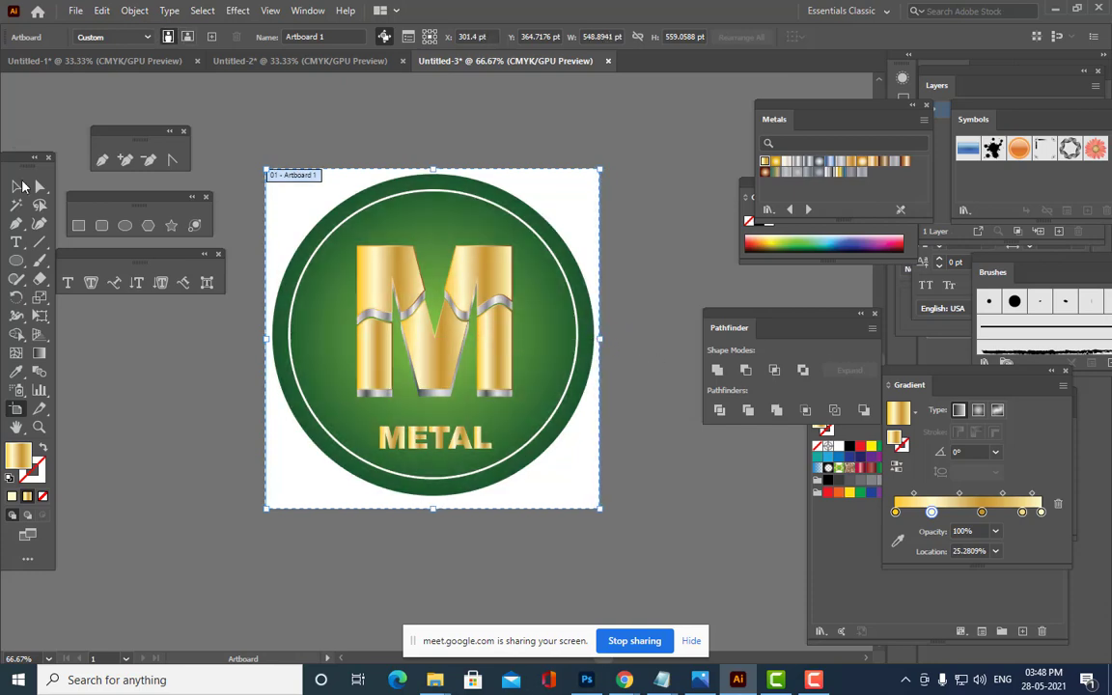
pyautogui.click(19, 185)
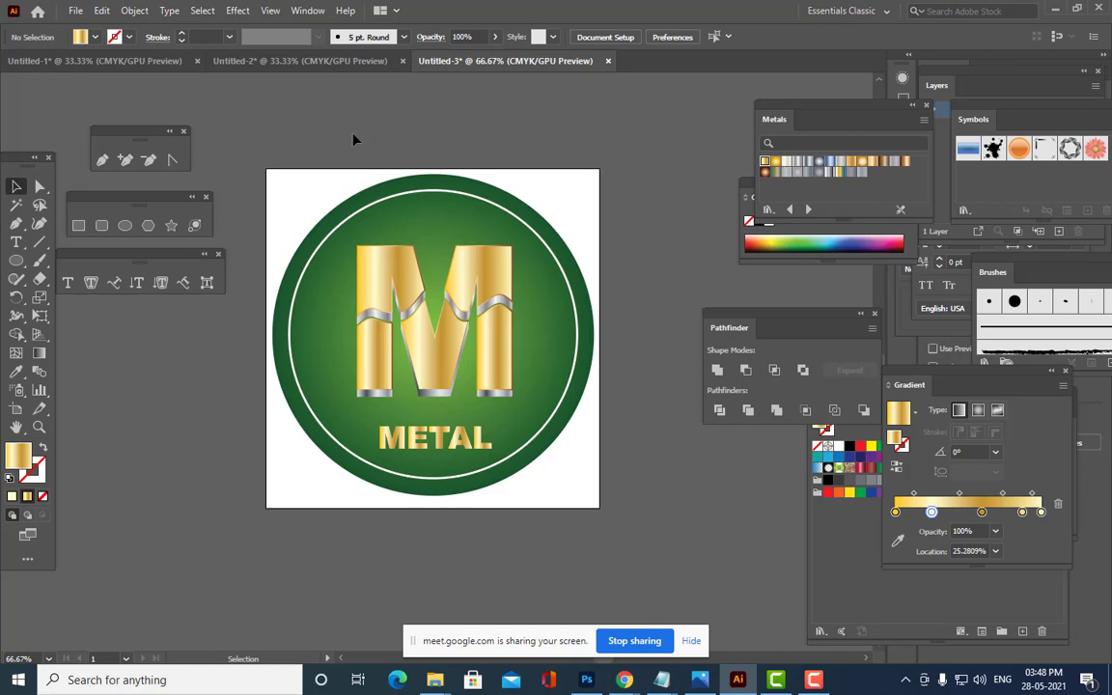
# Set up an export of the logo artwork to the Desktop in PNG format.
pyautogui.click(69, 12)
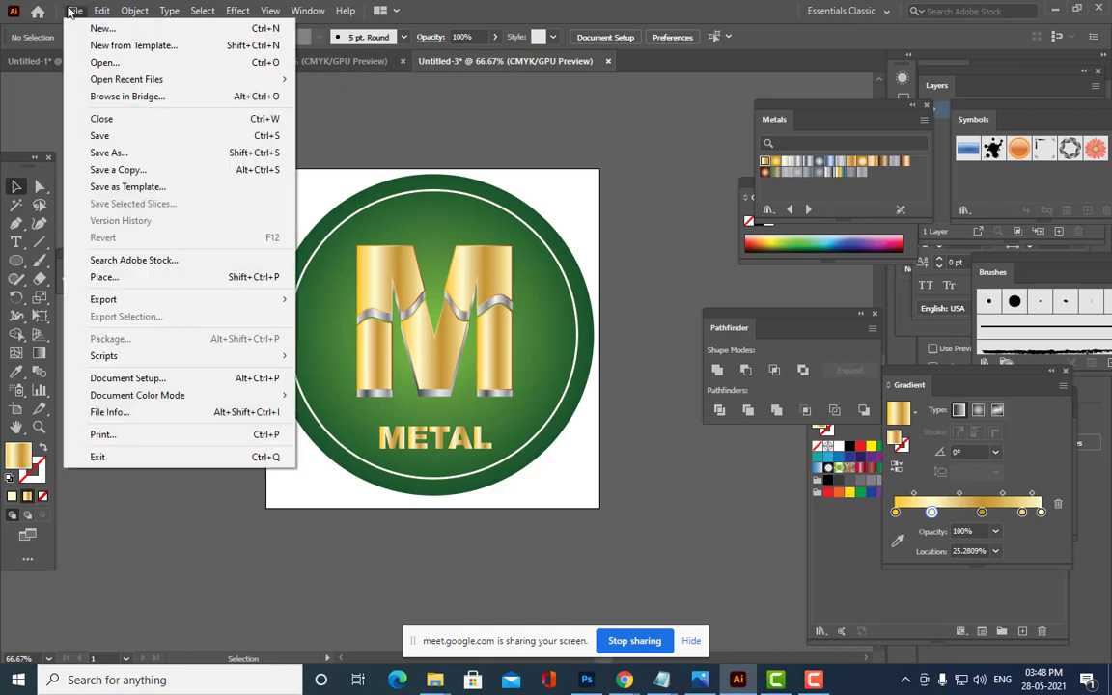
pyautogui.moveTo(160, 303)
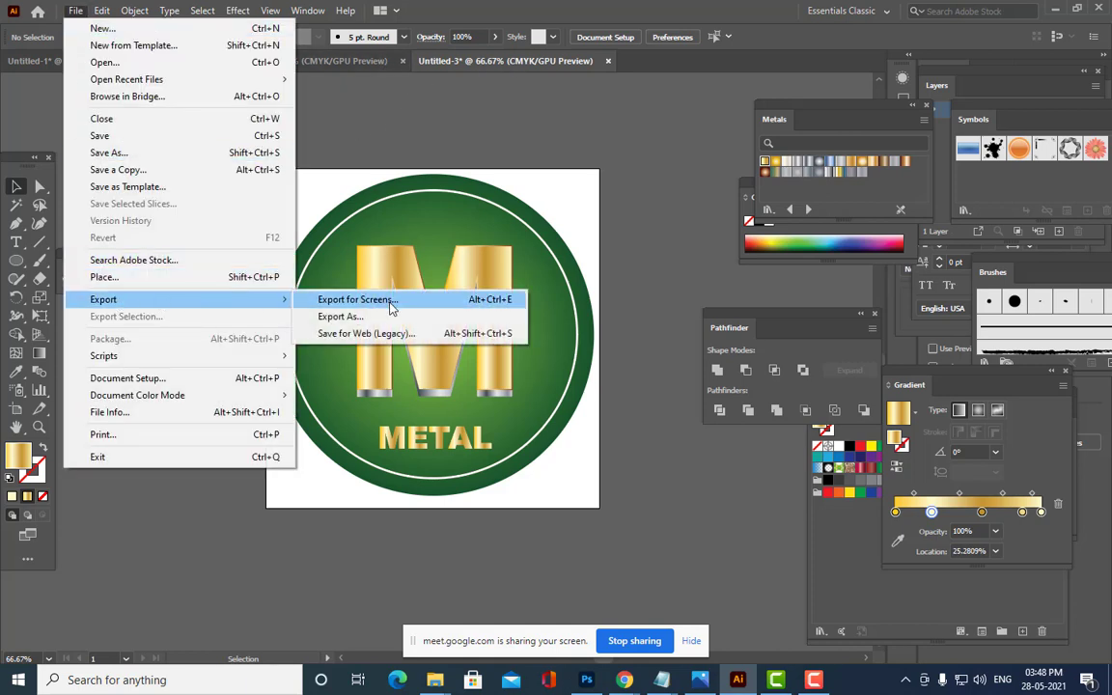
pyautogui.click(333, 316)
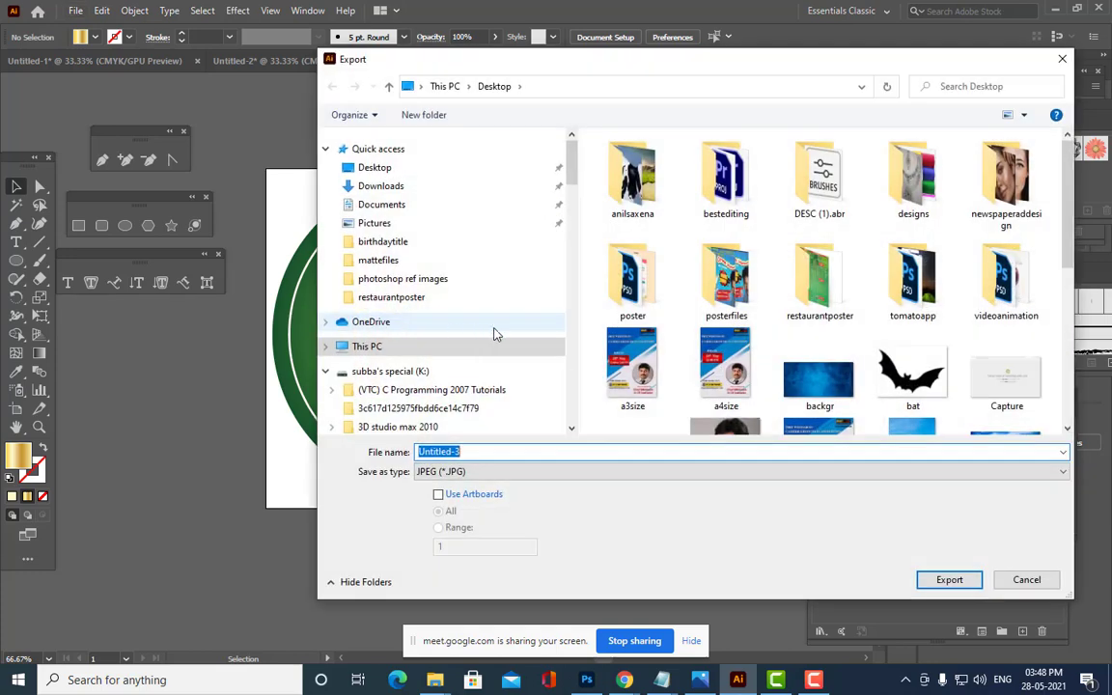
pyautogui.click(387, 169)
pyautogui.moveTo(1066, 197); pyautogui.dragTo(1066, 367)
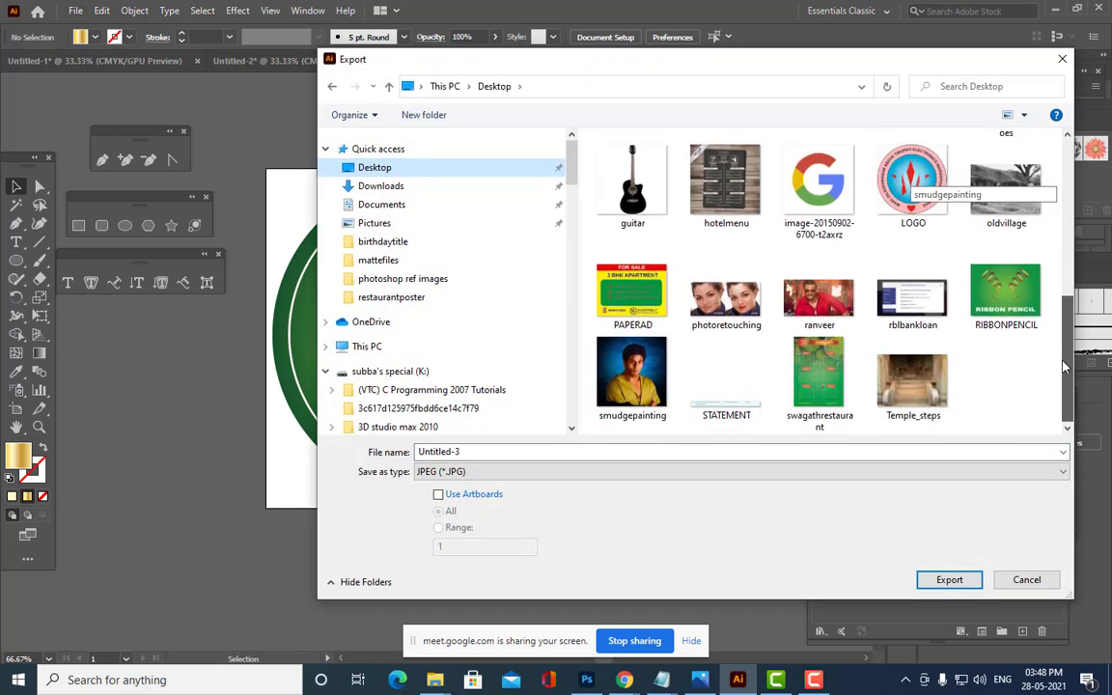
pyautogui.click(527, 471)
pyautogui.click(527, 471)
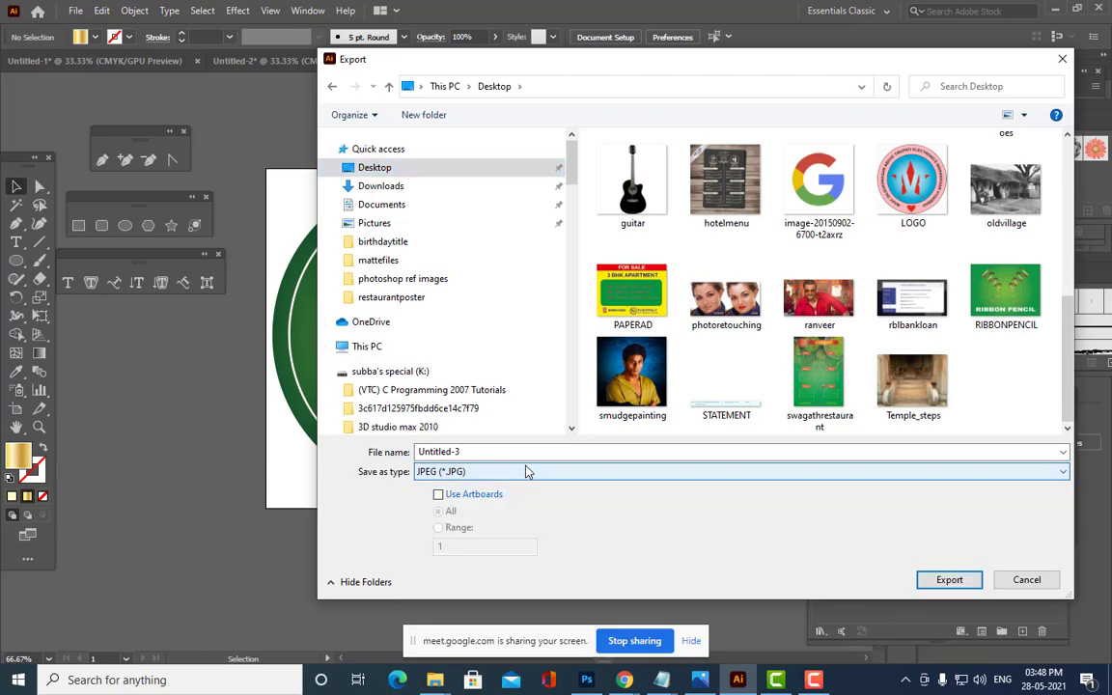
pyautogui.click(528, 471)
pyautogui.click(468, 586)
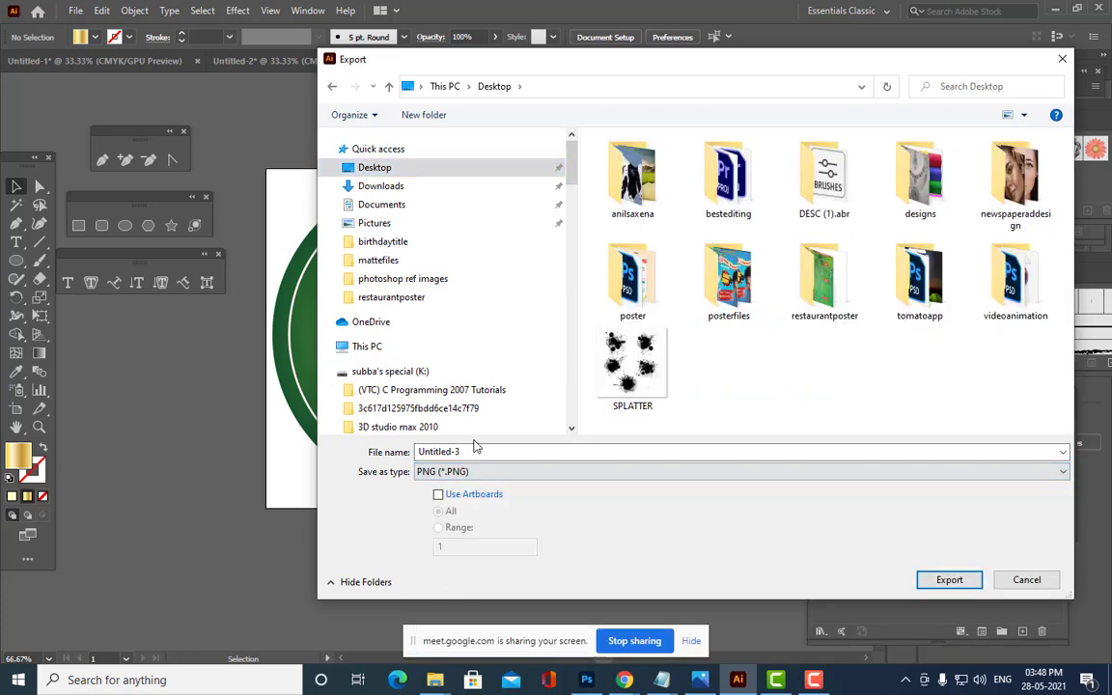
# Name the export file MLOGO and export it at Screen (72 ppi) resolution with a transparent background.
pyautogui.click(475, 452)
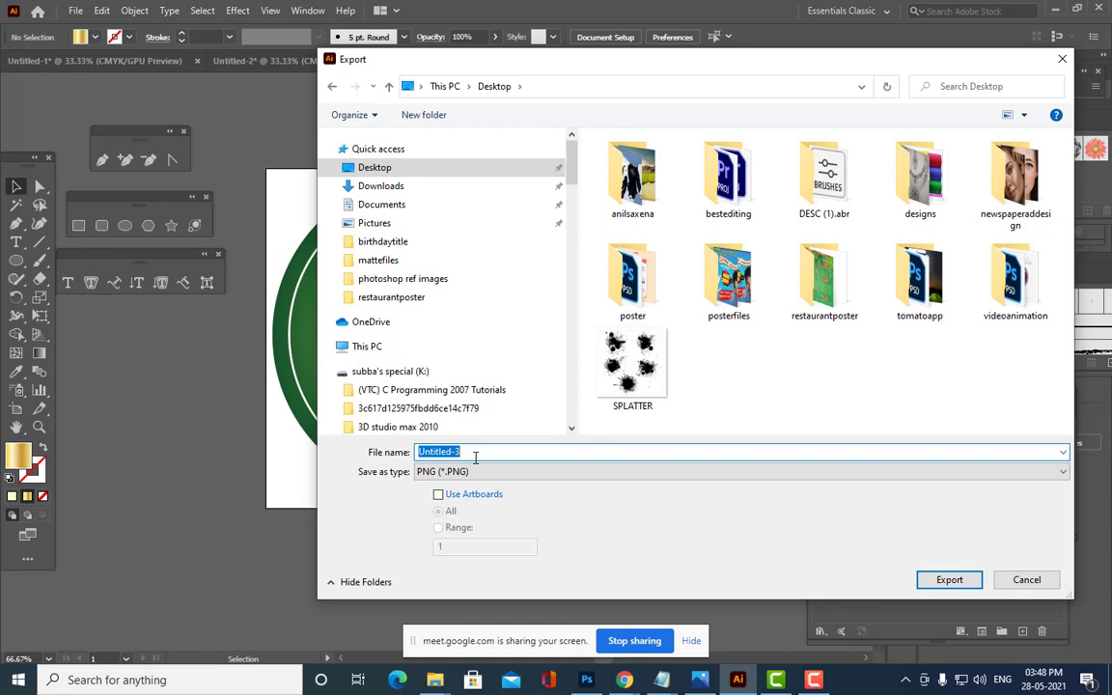
pyautogui.write('M')
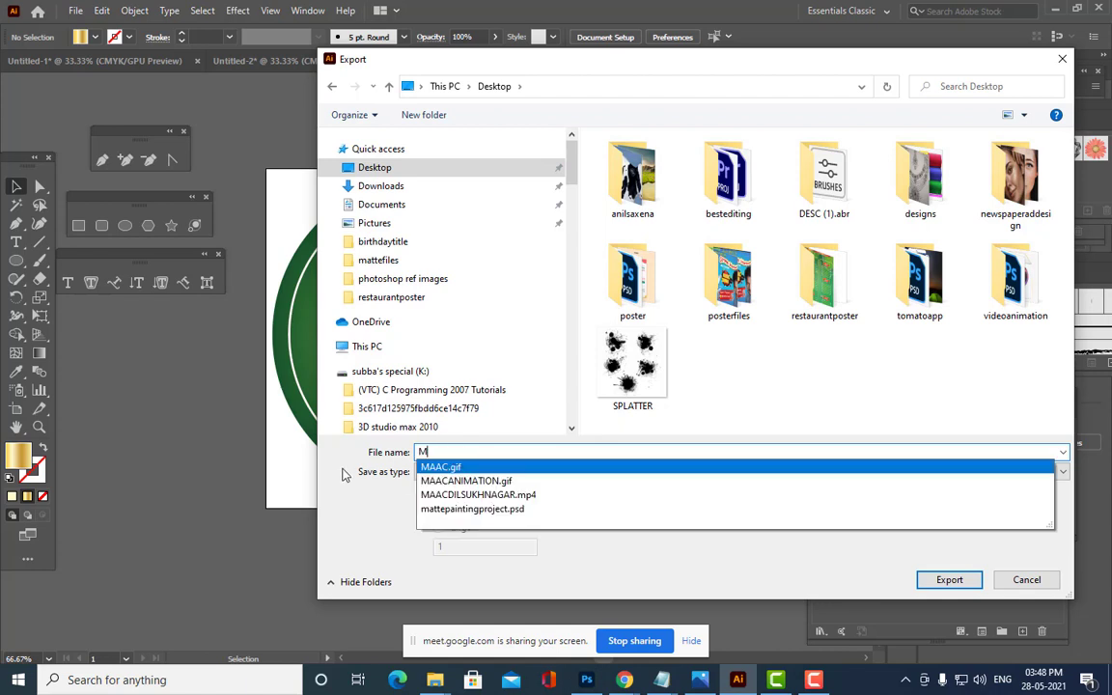
pyautogui.write('LOGO')
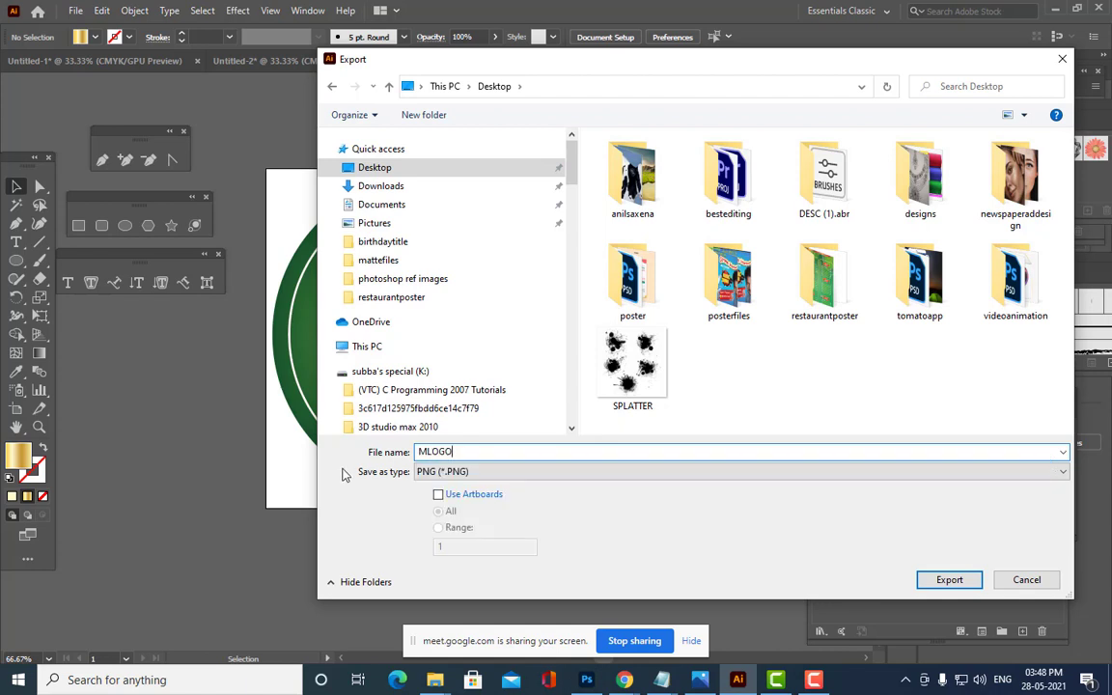
pyautogui.click(949, 579)
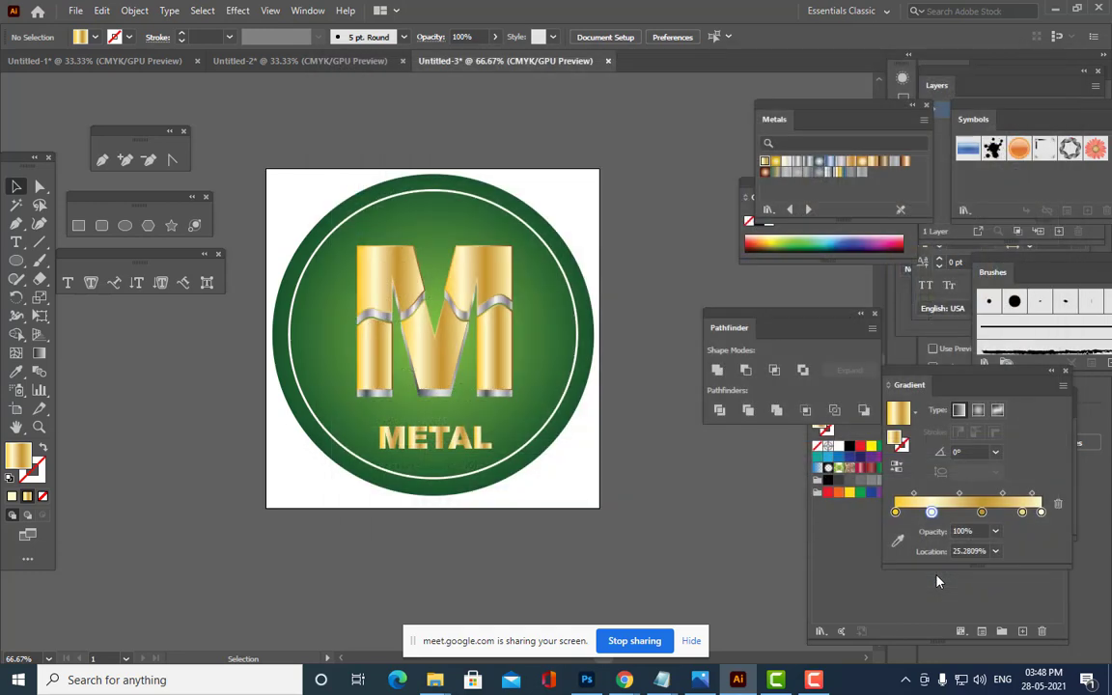
pyautogui.moveTo(592, 279); pyautogui.dragTo(737, 140)
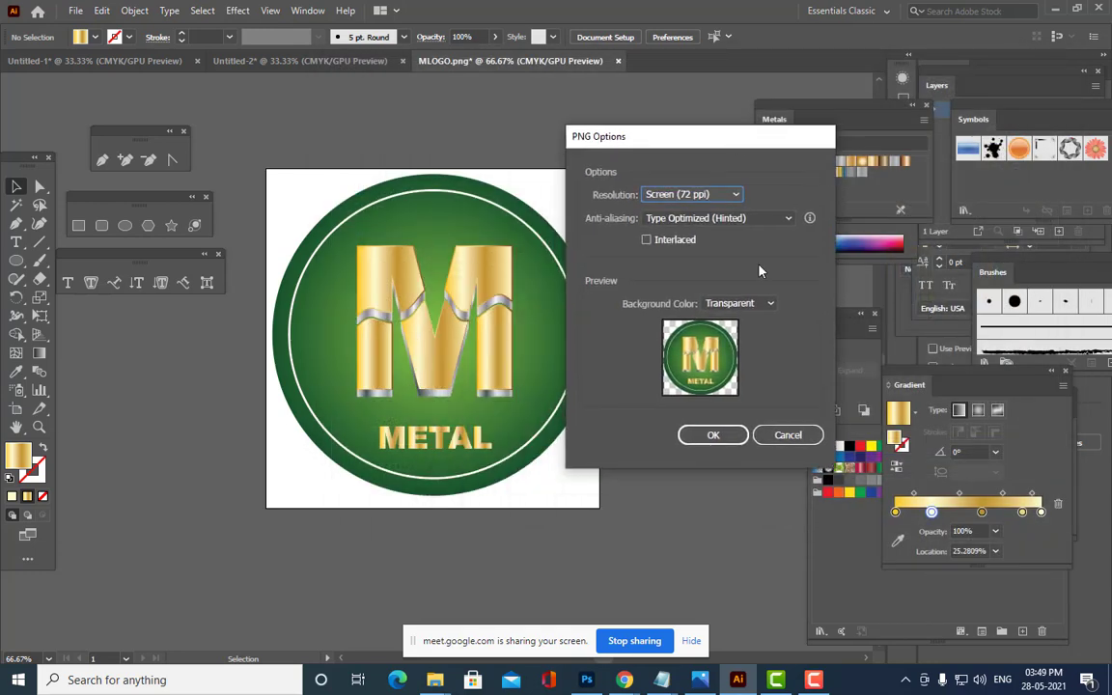
pyautogui.click(713, 435)
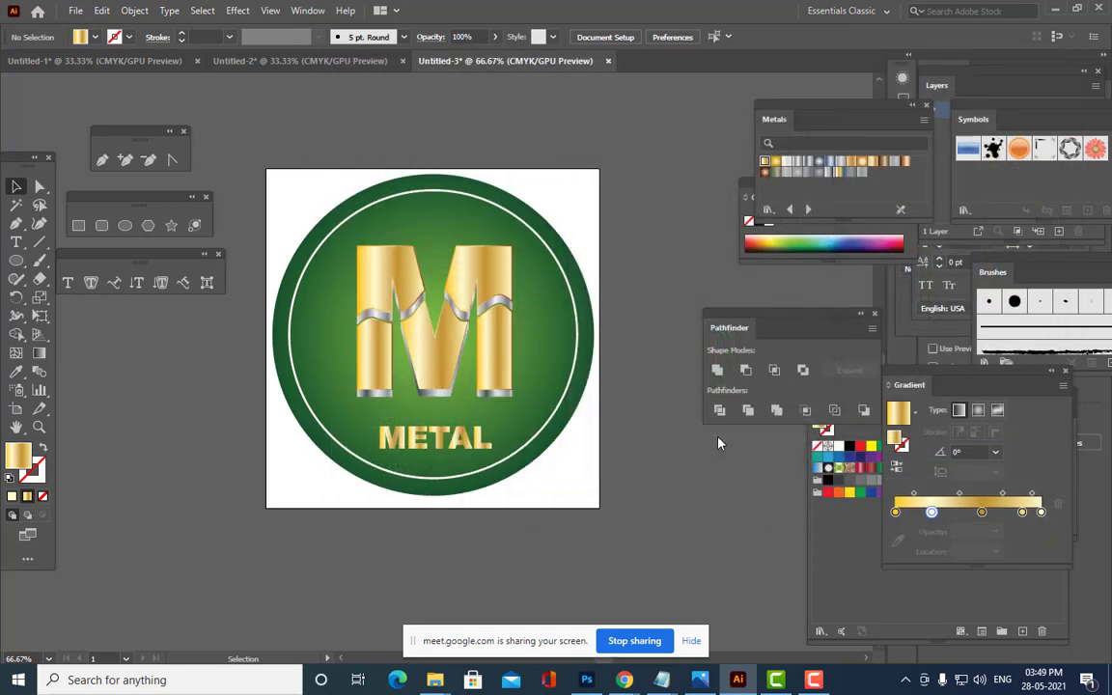
# Minimize Illustrator, view the exported MLOGO image from the desktop in Photos, and close it.
pyautogui.click(1056, 9)
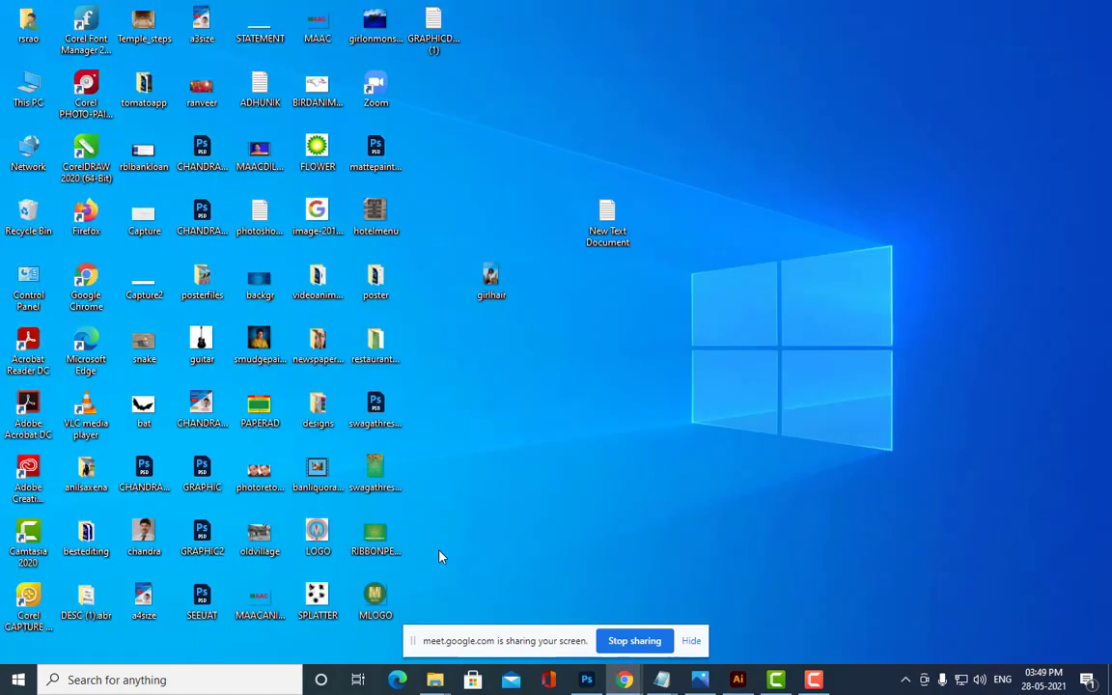
pyautogui.doubleClick(375, 591)
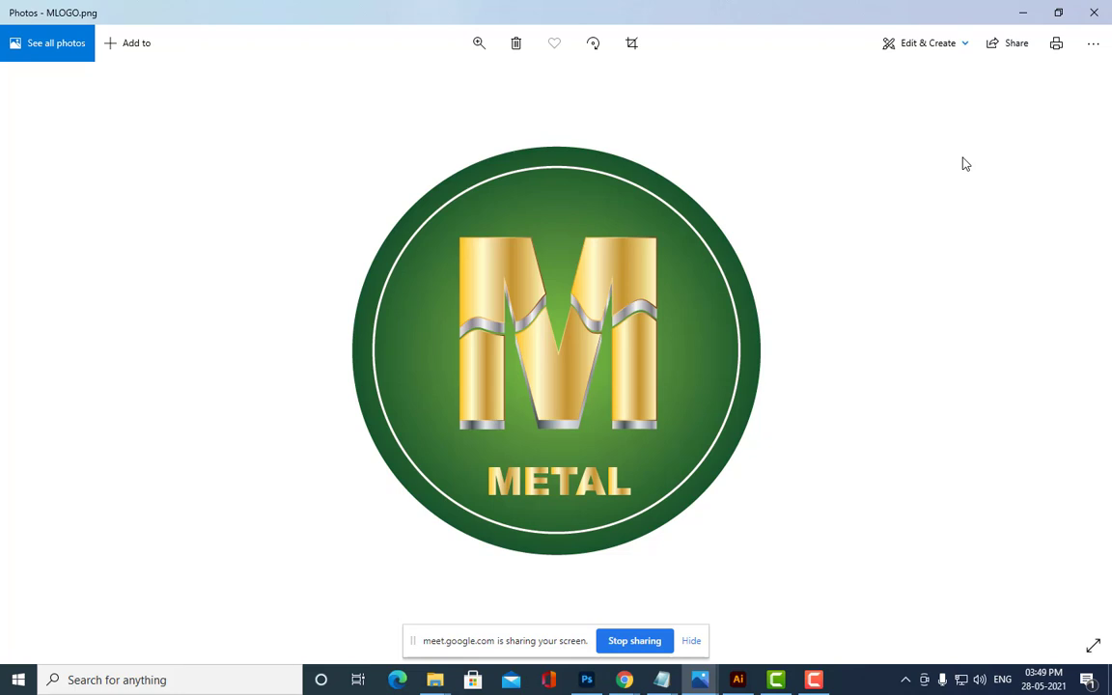
pyautogui.click(1094, 12)
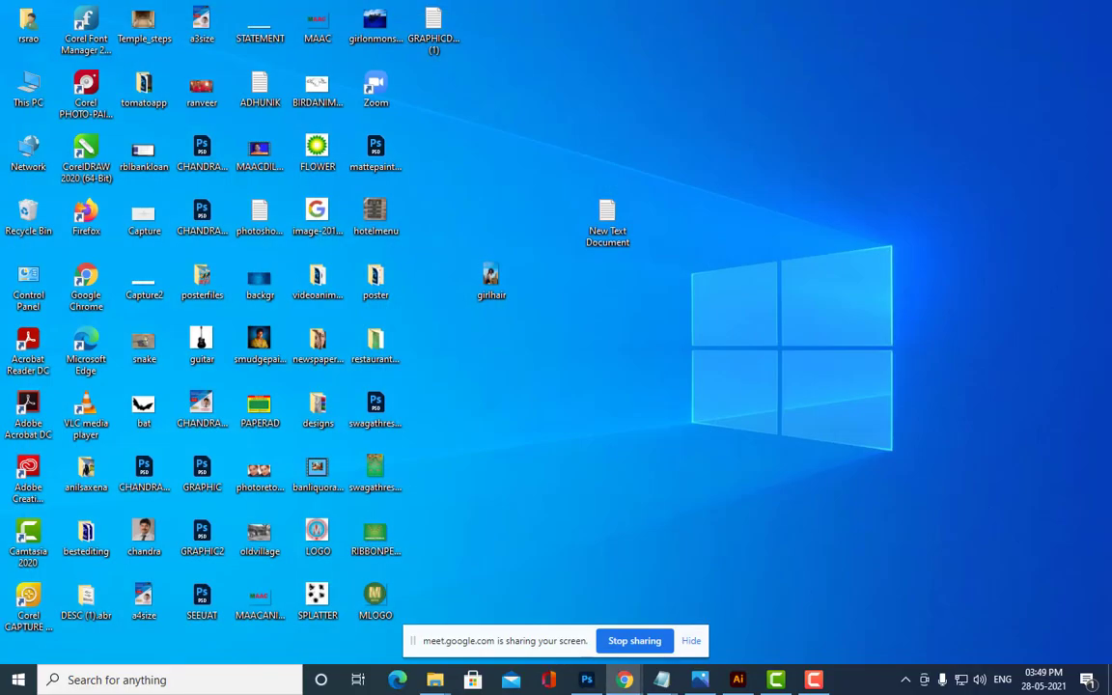
# Open New Text Document from the desktop in Notepad, write "3D LOGO WITH TEXT", and minimize it.
pyautogui.doubleClick(606, 220)
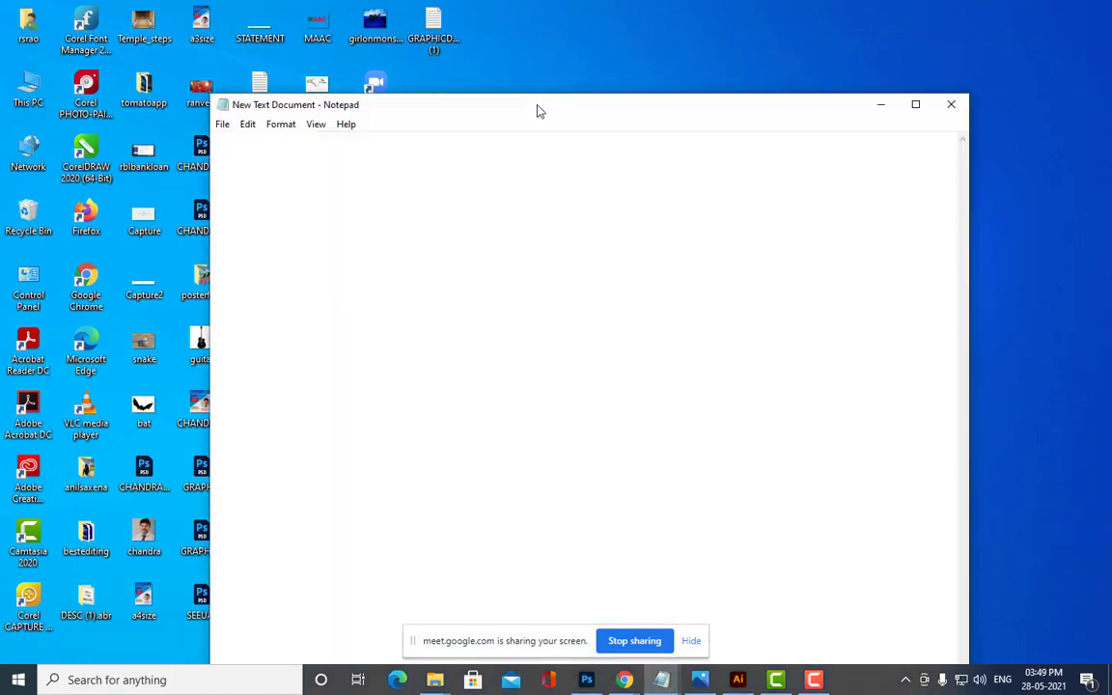
pyautogui.moveTo(536, 108); pyautogui.dragTo(644, 92)
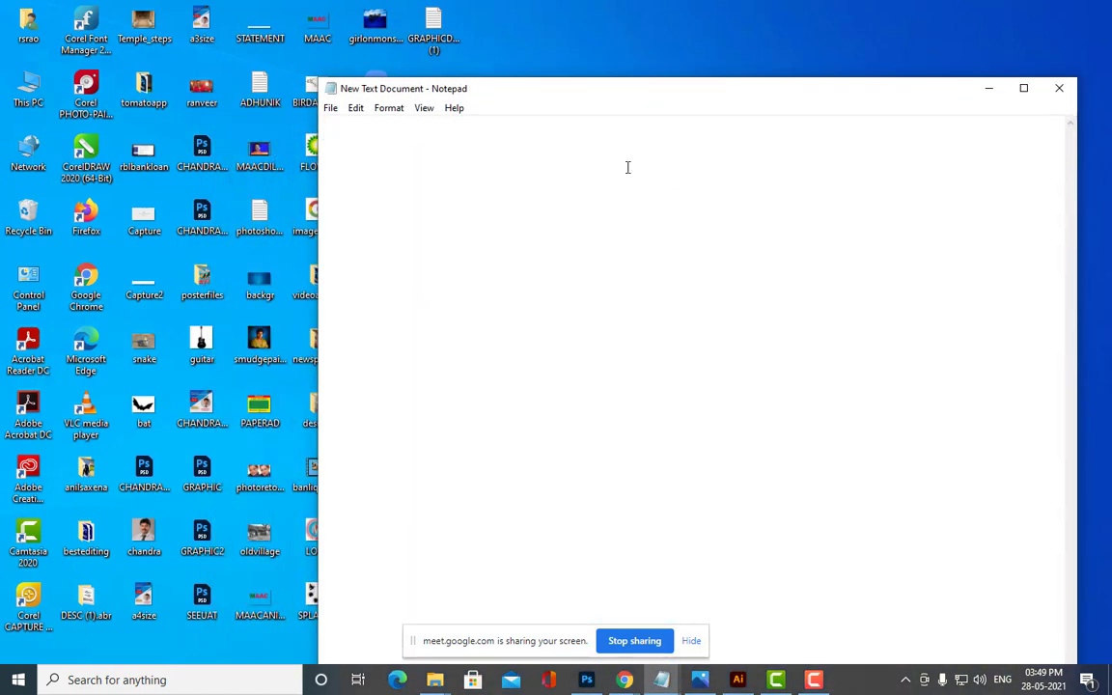
pyautogui.write('3D LO')
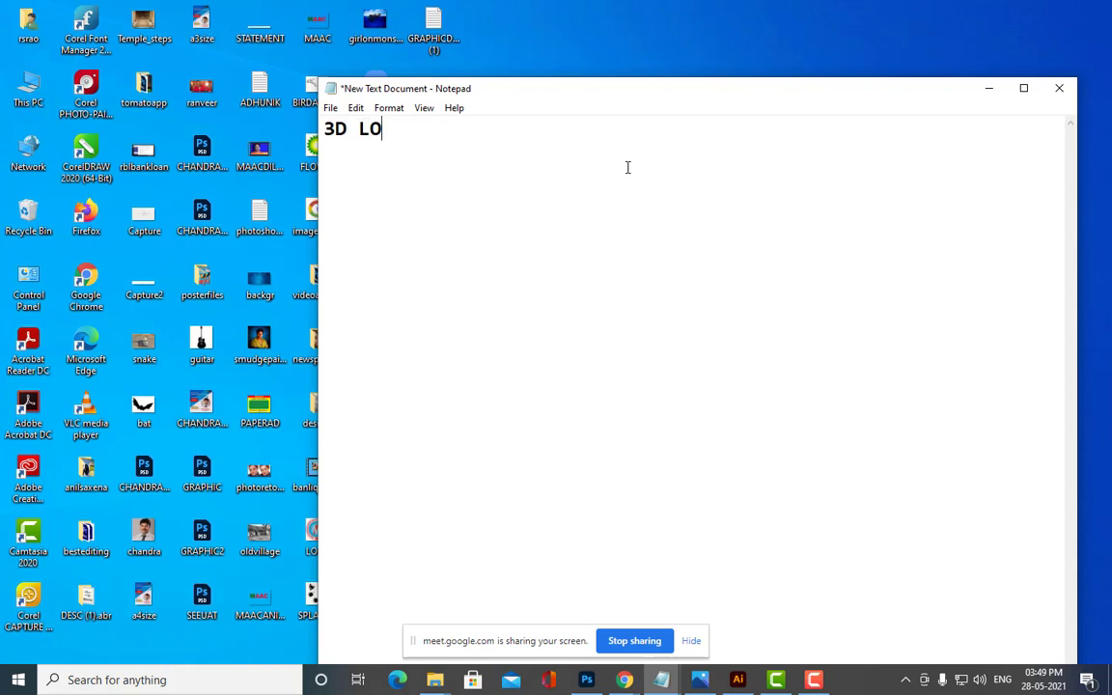
pyautogui.write('GO WITH TEXT')
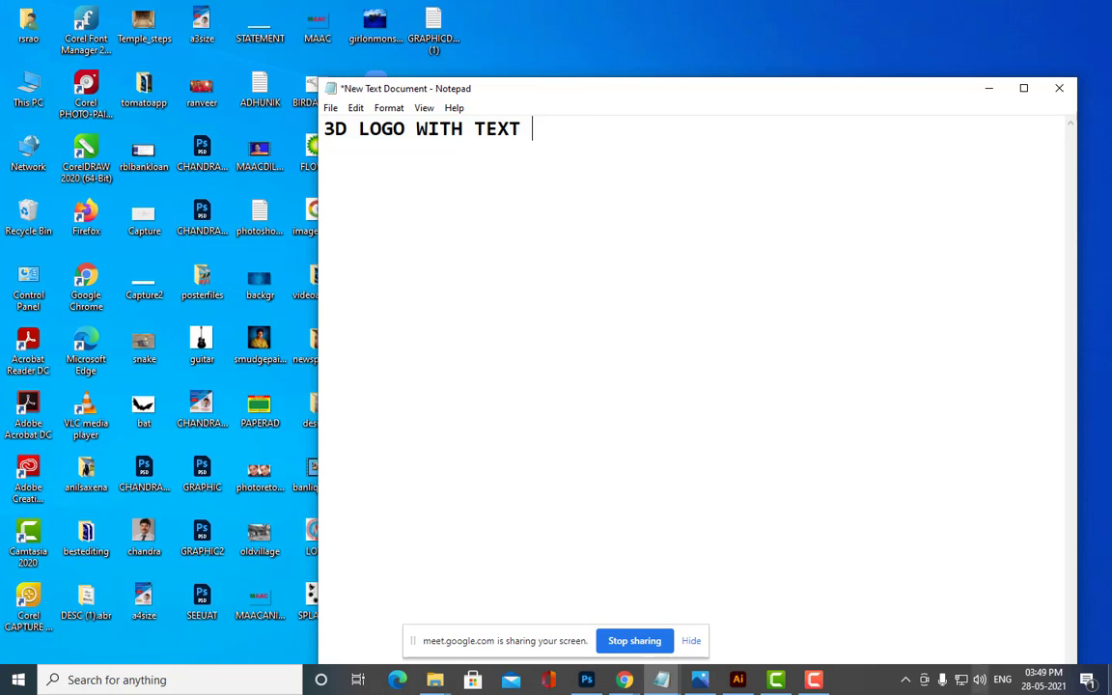
pyautogui.click(989, 87)
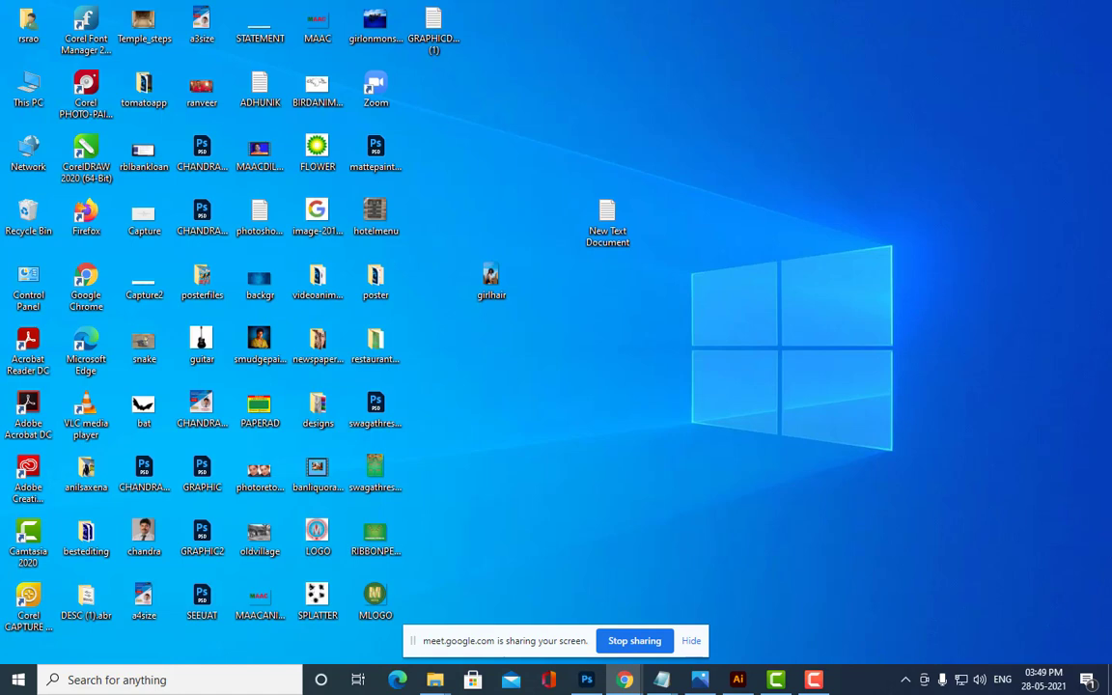
# Switch to the Chrome window showing YouTube, open a new tab, and bring up the screen recorder.
pyautogui.moveTo(619, 679)
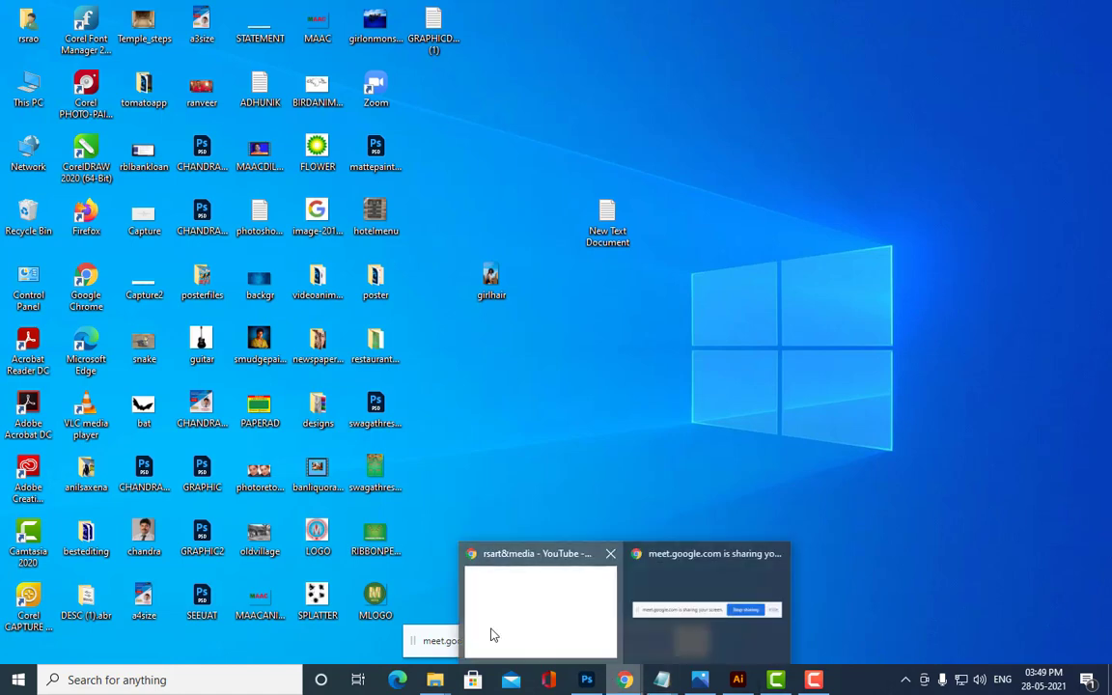
pyautogui.click(492, 634)
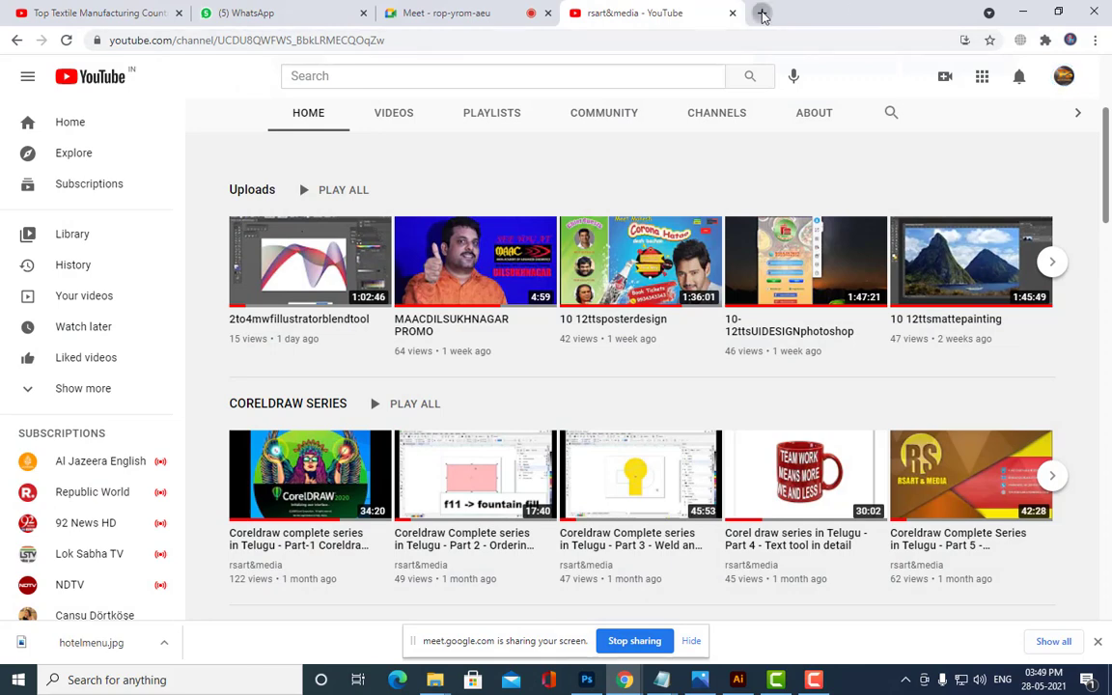
pyautogui.click(762, 14)
pyautogui.click(814, 680)
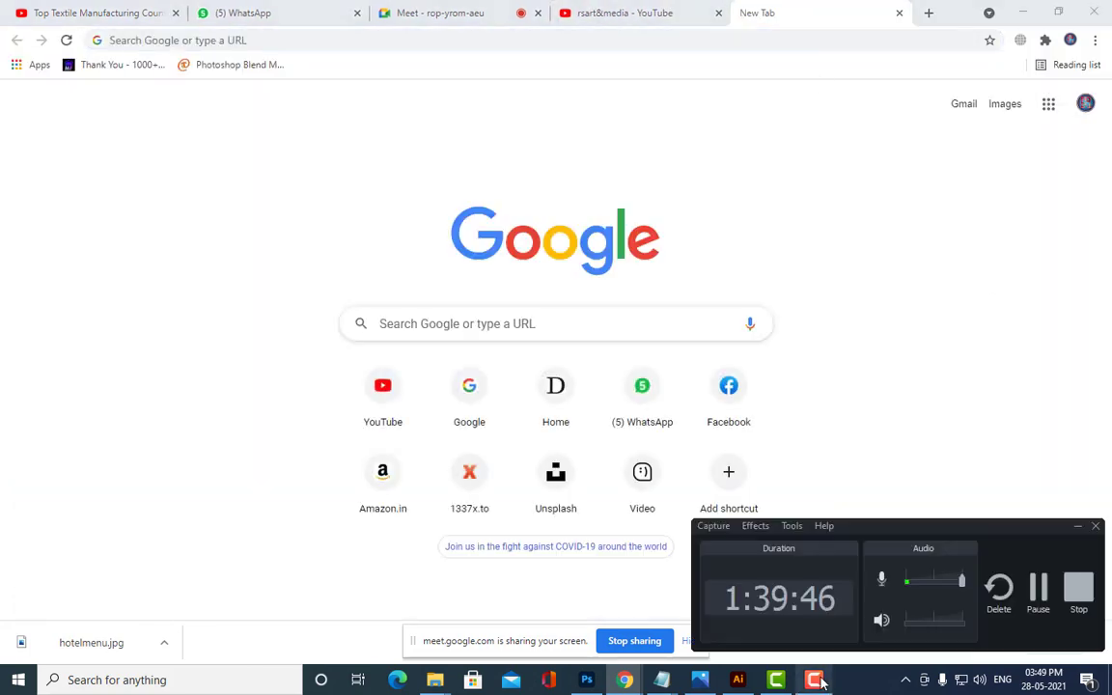